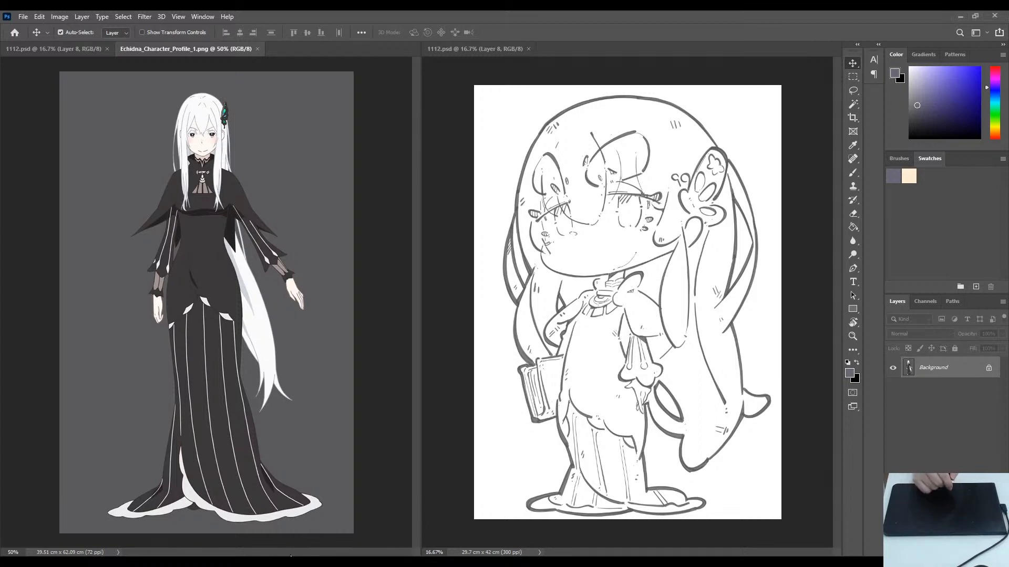
Dock the Echidna_Character_Art.jpg reference in the same group as the other reference image and return to the 1112.psd drawing.
{"action": "key", "text": "ctrl+Tab"}
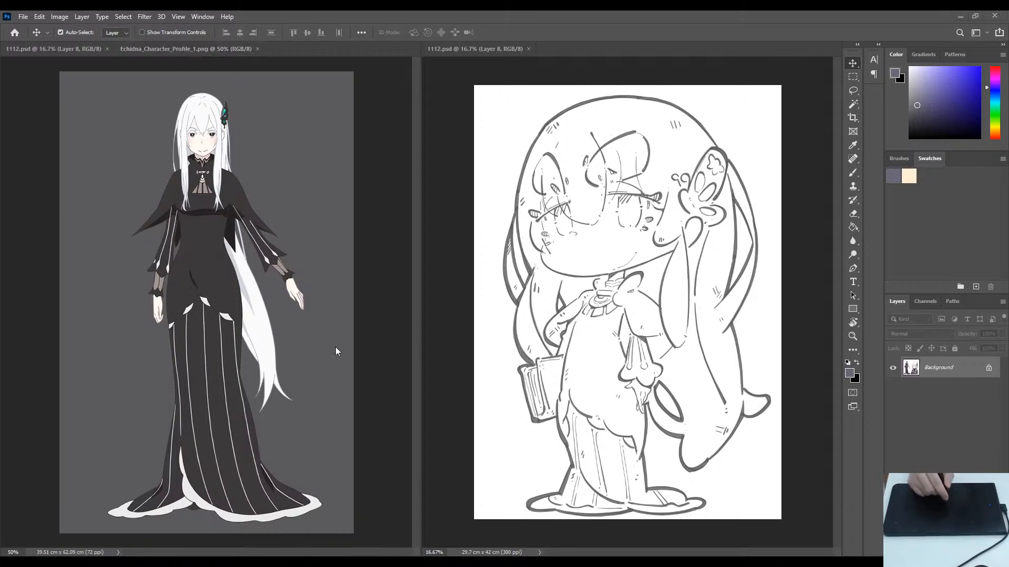
{"action": "left_click_drag", "start_coordinate": [314, 51], "coordinate": [314, 49]}
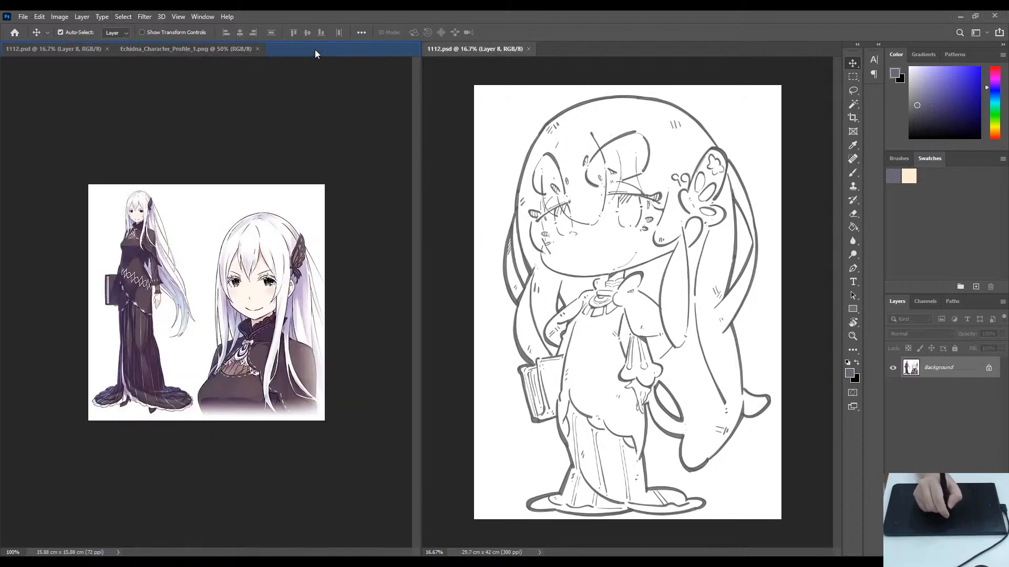
{"action": "left_click", "coordinate": [803, 484]}
{"action": "key", "text": "ctrl+shift+alt+n"}
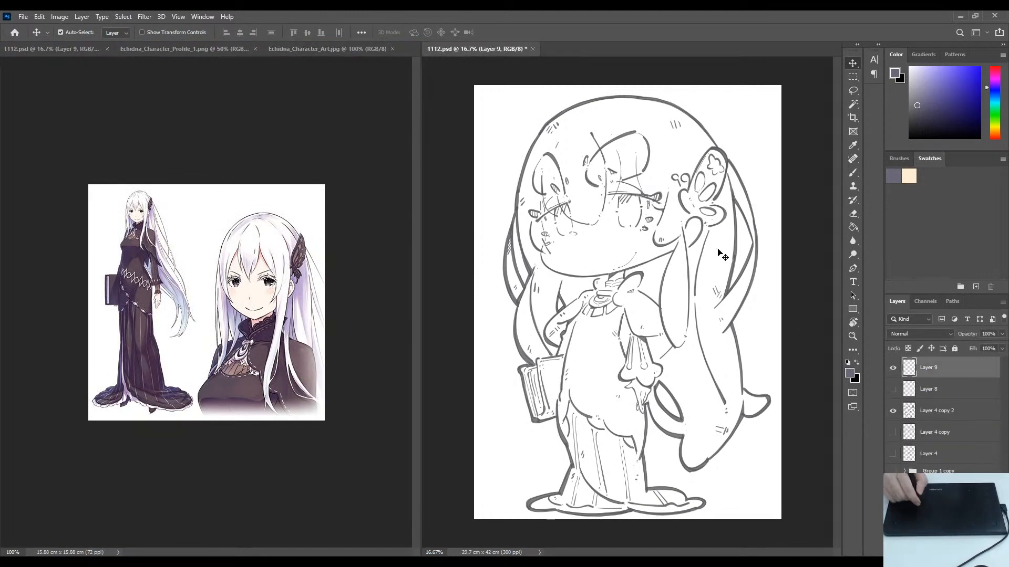
{"action": "key", "text": "b"}
{"action": "mouse_move", "coordinate": [752, 122]}
{"action": "left_mouse_down"}
{"action": "mouse_move", "coordinate": [741, 113]}
{"action": "mouse_move", "coordinate": [762, 149]}
{"action": "mouse_move", "coordinate": [772, 142]}
{"action": "left_mouse_up"}
{"action": "key", "text": "ctrl+z"}
{"action": "key", "text": "ctrl+z"}
{"action": "key", "text": "ctrl+z"}
{"action": "key", "text": "ctrl+z"}
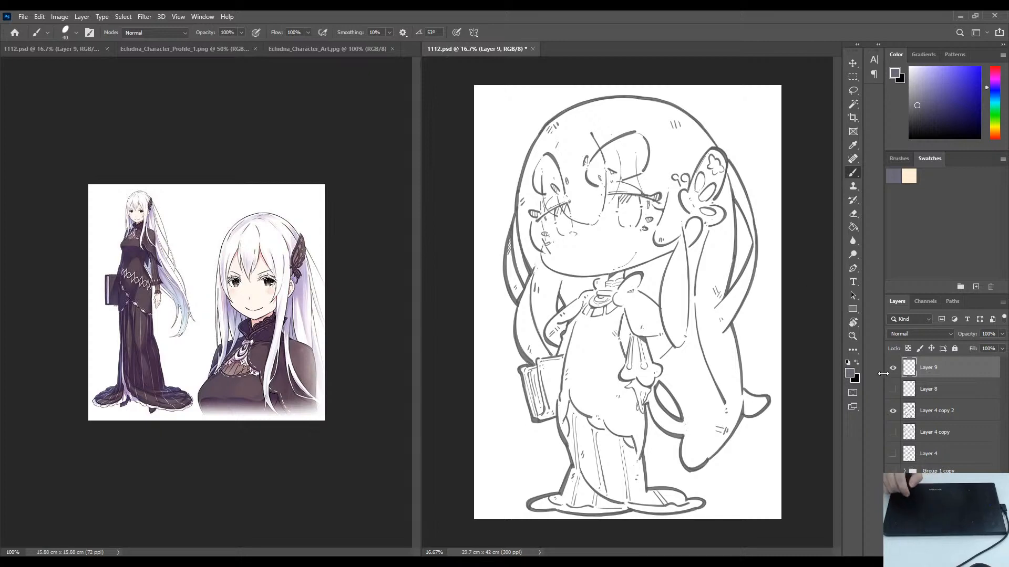
Make Layer 8 with the sample circles and squares visible and delete the empty Layer 9.
{"action": "left_click", "coordinate": [893, 389]}
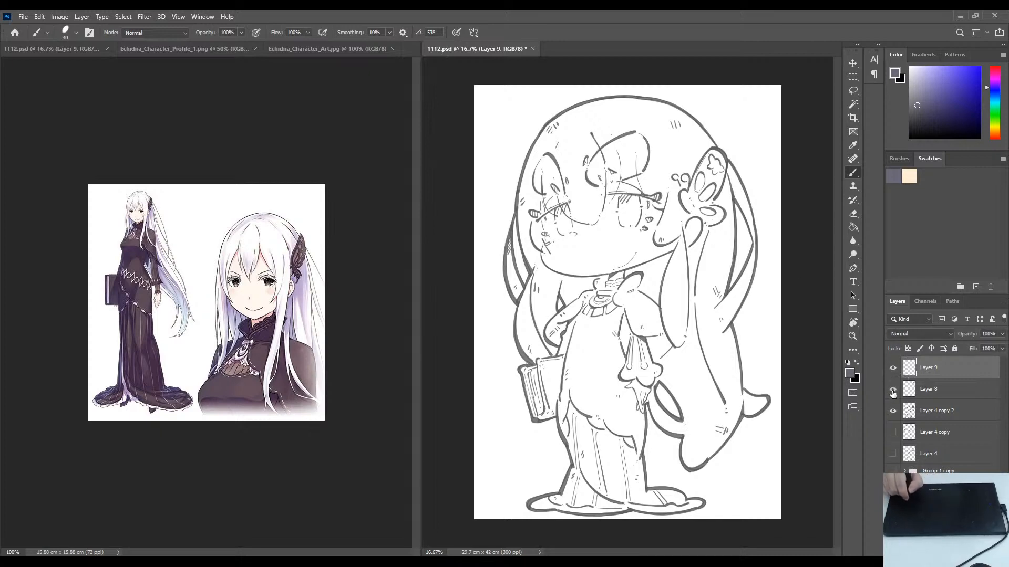
{"action": "left_click", "coordinate": [892, 390]}
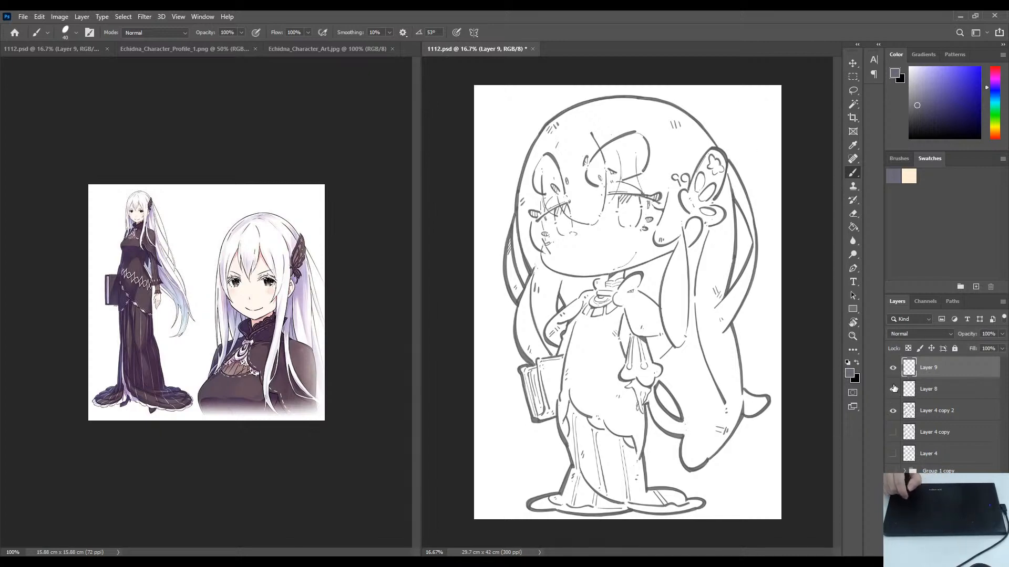
{"action": "left_click", "coordinate": [893, 389]}
{"action": "left_click", "coordinate": [893, 368]}
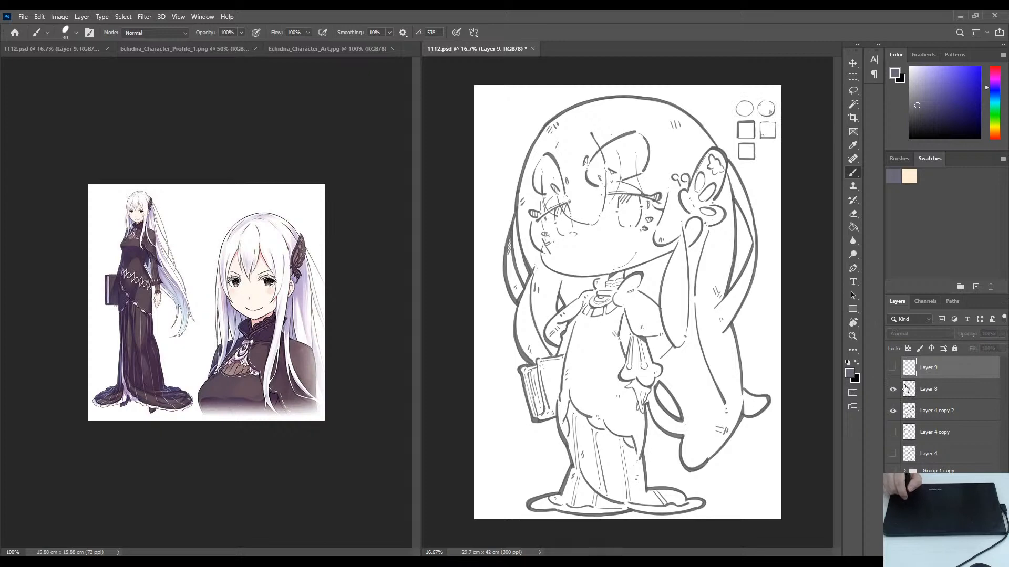
{"action": "key", "text": "Delete"}
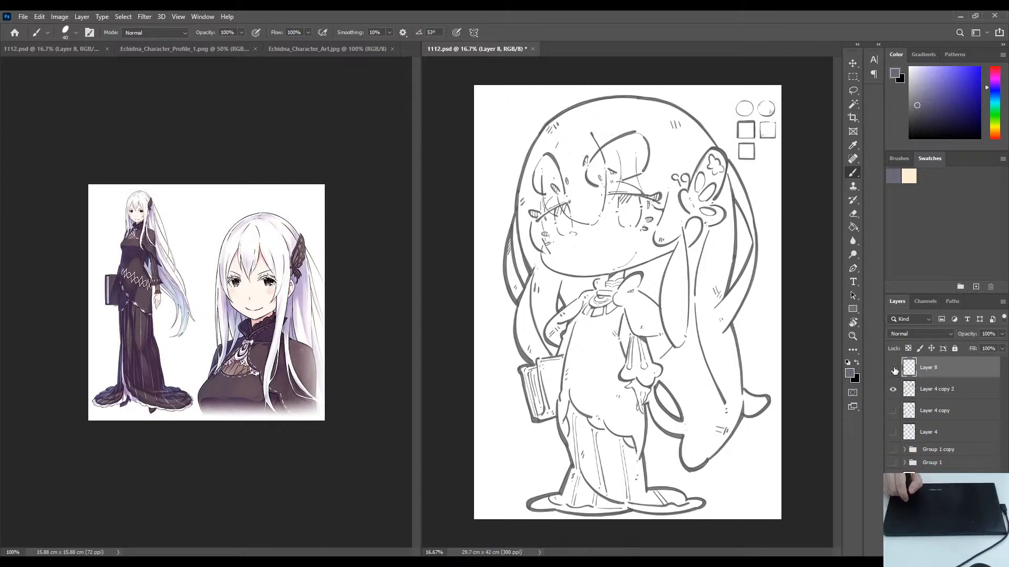
{"action": "left_click", "coordinate": [892, 369]}
{"action": "left_click", "coordinate": [893, 369]}
Duplicate the line art on Layer 4 copy 2 and place the duplicate above Layer 8 in the layer stack.
{"action": "left_click", "coordinate": [894, 389]}
{"action": "left_click", "coordinate": [893, 389]}
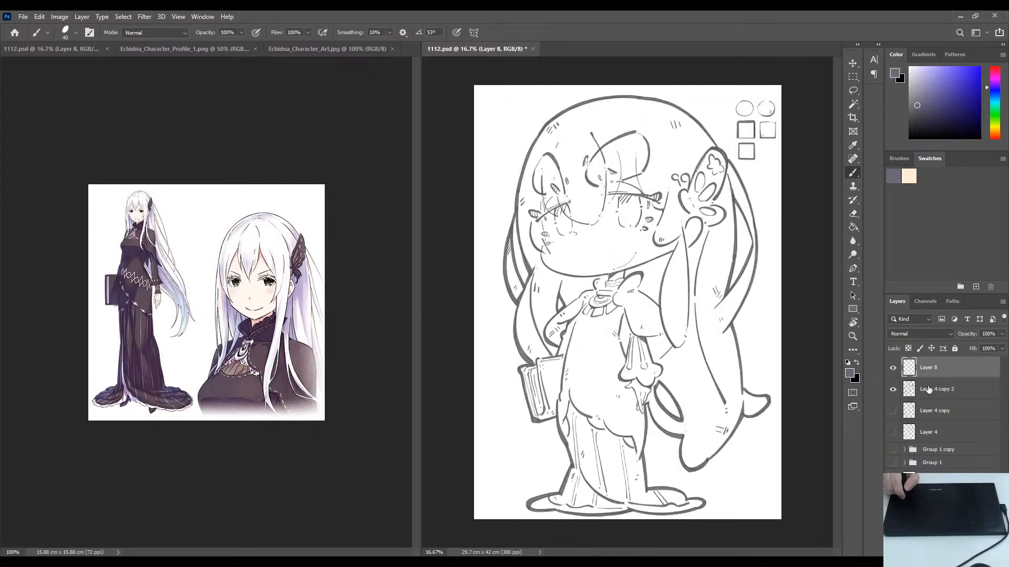
{"action": "left_click", "coordinate": [929, 390]}
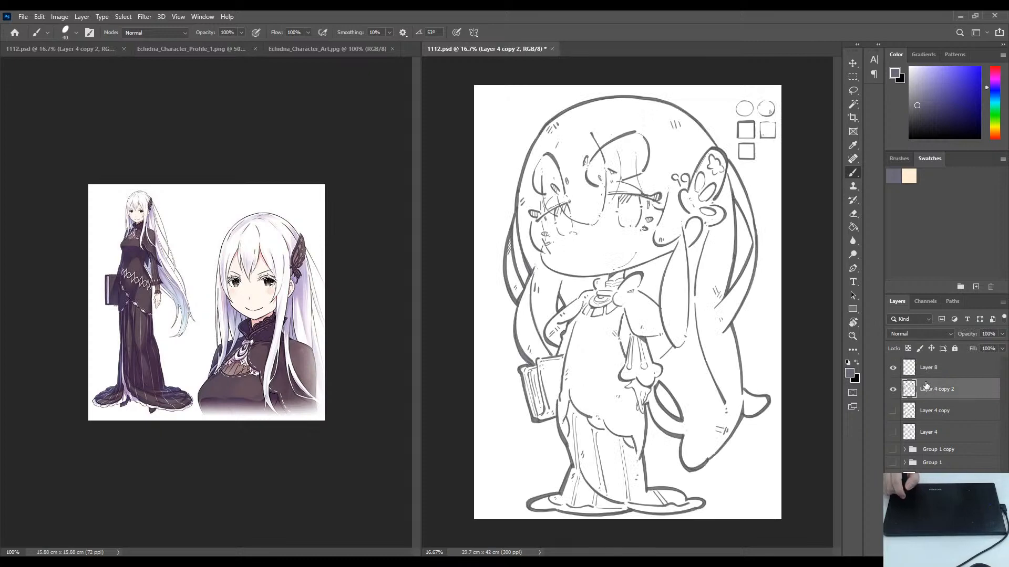
{"action": "left_click", "coordinate": [892, 391]}
{"action": "left_click", "coordinate": [893, 391]}
{"action": "key", "text": "ctrl+j"}
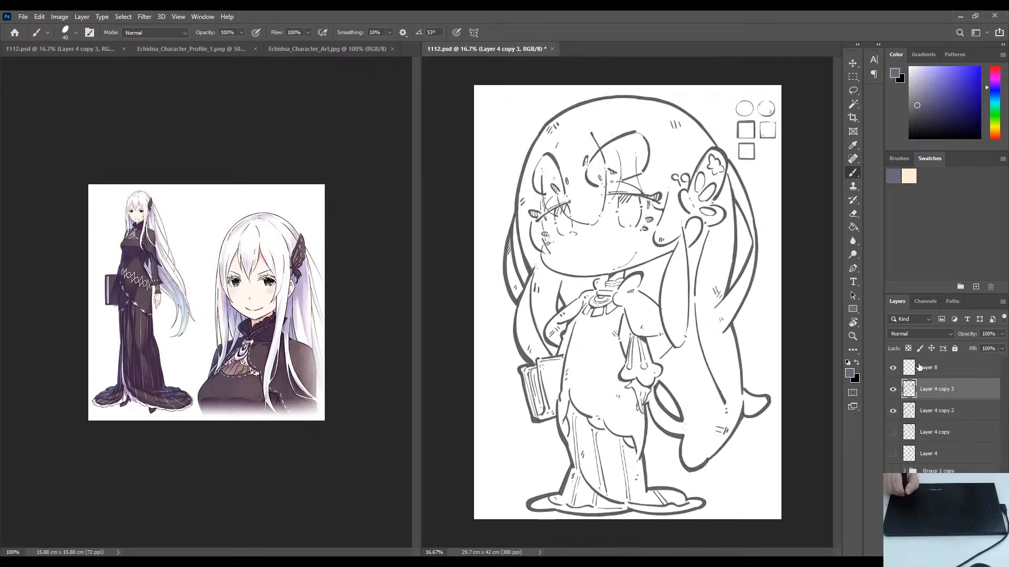
{"action": "key", "text": "space"}
{"action": "mouse_move", "coordinate": [944, 396]}
{"action": "left_mouse_down"}
{"action": "mouse_move", "coordinate": [911, 393]}
{"action": "mouse_move", "coordinate": [910, 358]}
{"action": "left_mouse_up"}
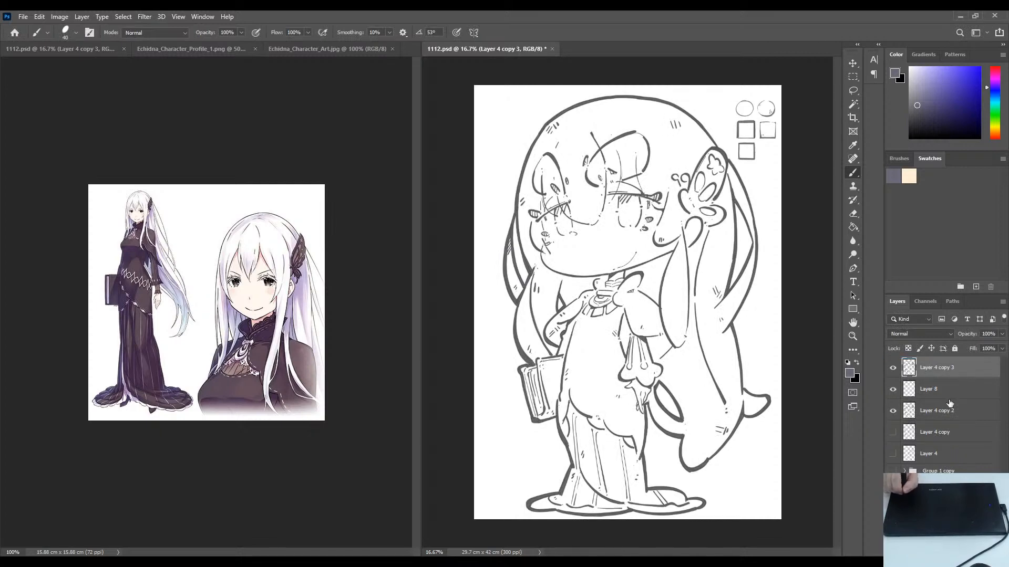
Add a new layer between Layer 8 and the duplicated line art and fill it with the cream swatch.
{"action": "left_click", "coordinate": [946, 395]}
{"action": "key", "text": "ctrl+shift+alt+n"}
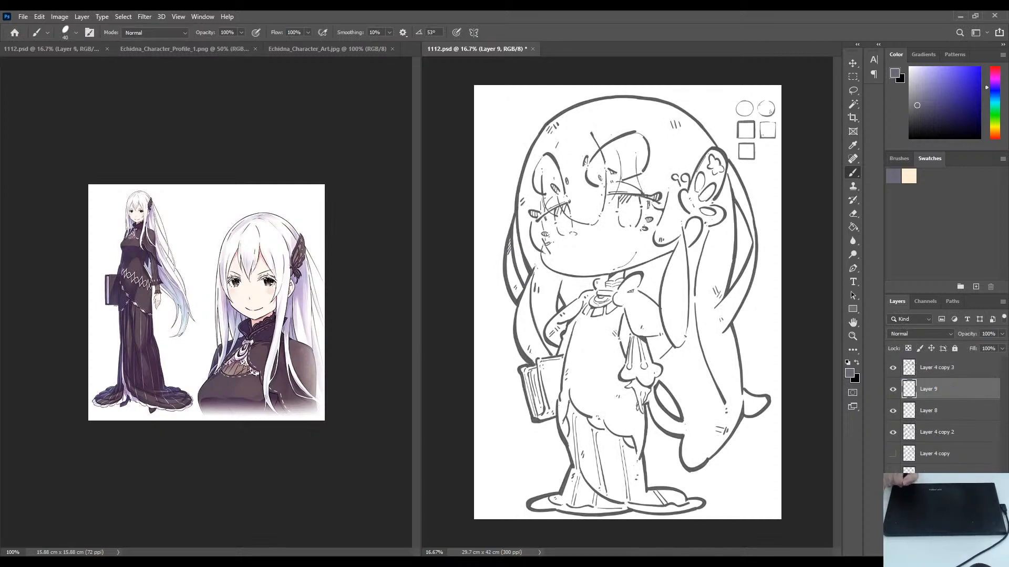
{"action": "left_click", "coordinate": [909, 176]}
{"action": "key", "text": "g"}
{"action": "left_click", "coordinate": [723, 270]}
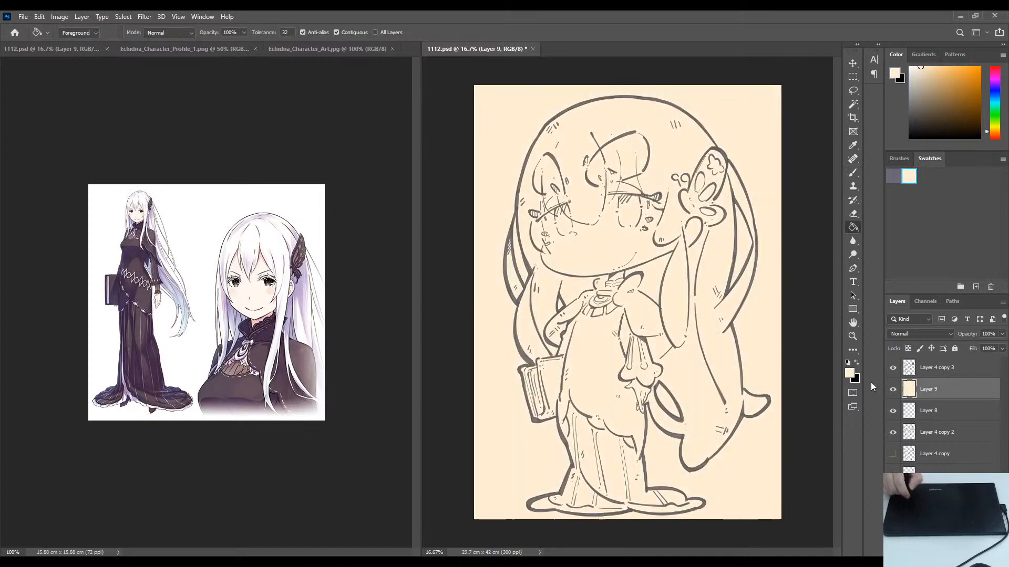
Recolour the top line art by filling a new layer with the grey-purple swatch, clipping it to the lines and merging it down.
{"action": "left_click", "coordinate": [908, 367]}
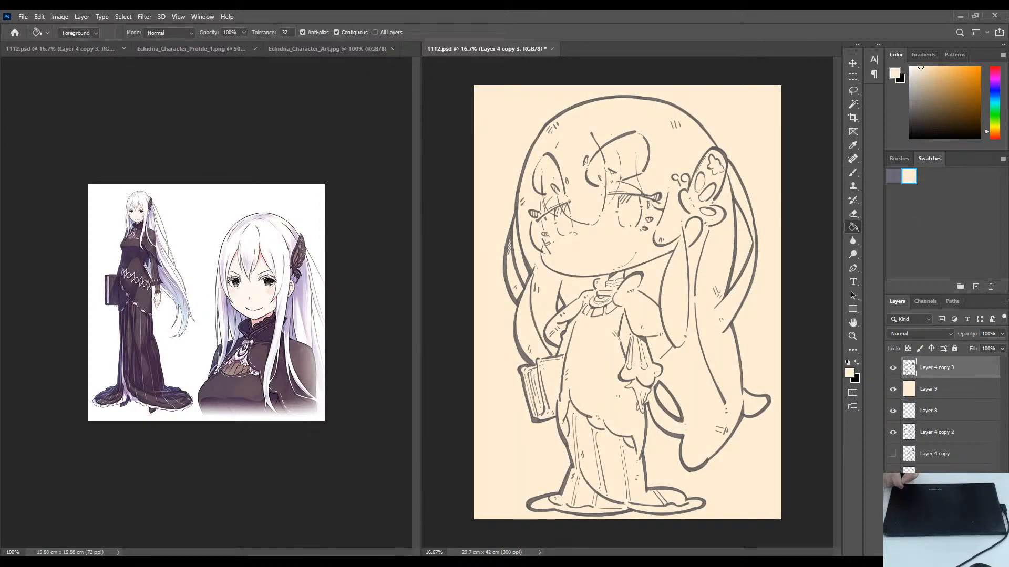
{"action": "left_click", "coordinate": [975, 550]}
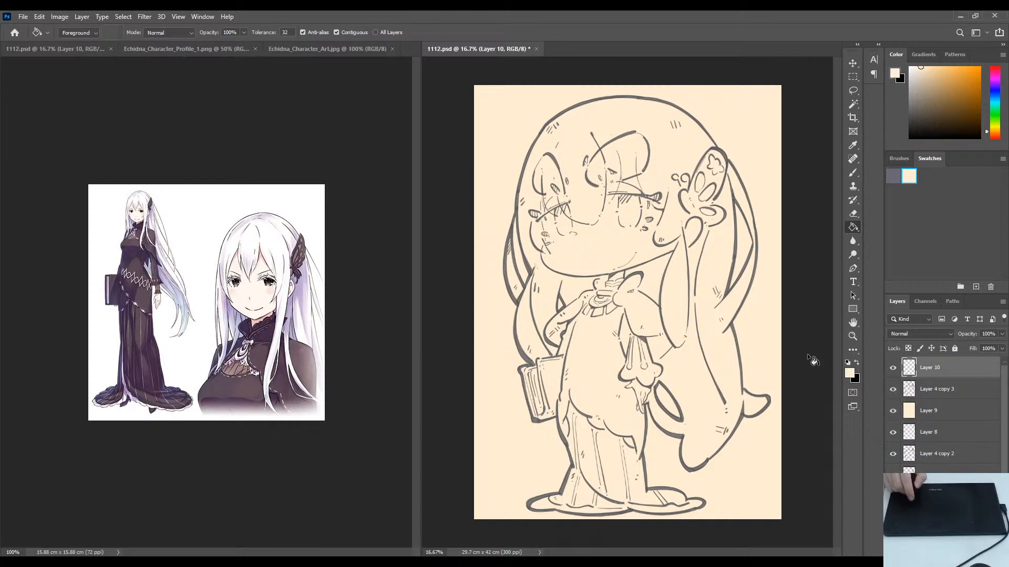
{"action": "left_click", "coordinate": [894, 176]}
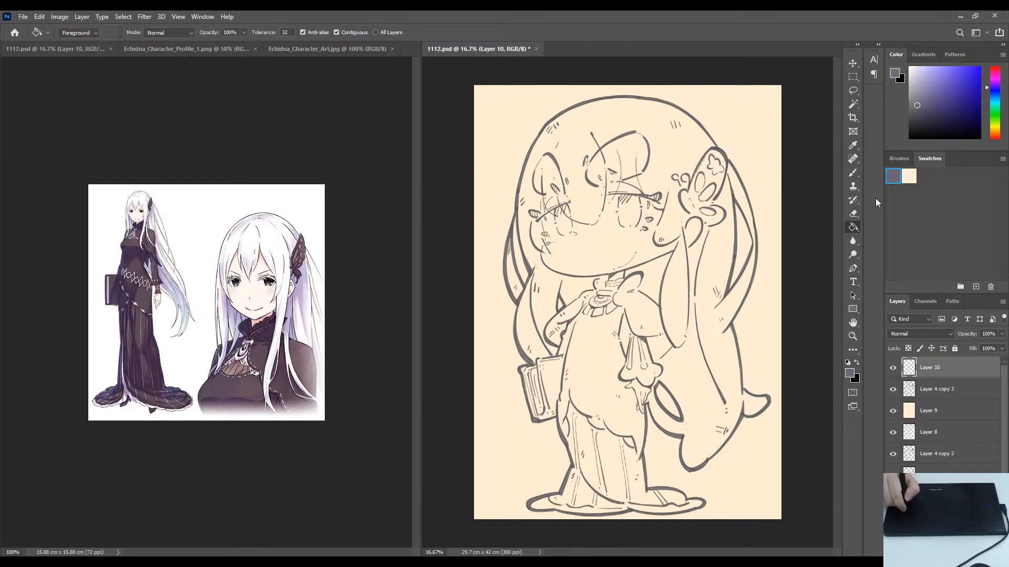
{"action": "left_click", "coordinate": [663, 336]}
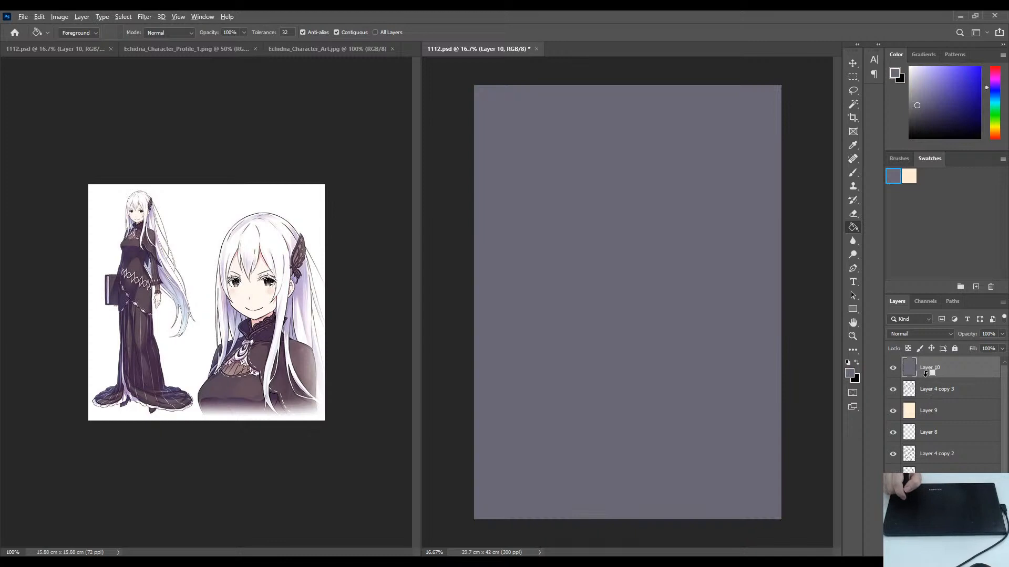
{"action": "left_click", "coordinate": [933, 378], "text": "alt"}
{"action": "key", "text": "ctrl+e"}
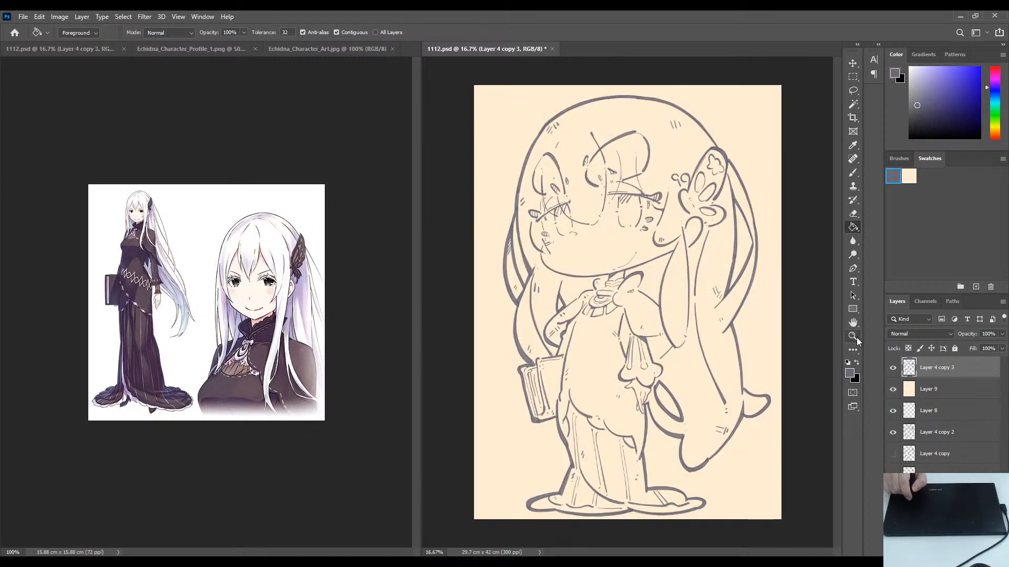
Bring up the Echidna_Character_Profile_1.png reference and sample a grey and the dark dress colour with the Eyedropper.
{"action": "key", "text": "i"}
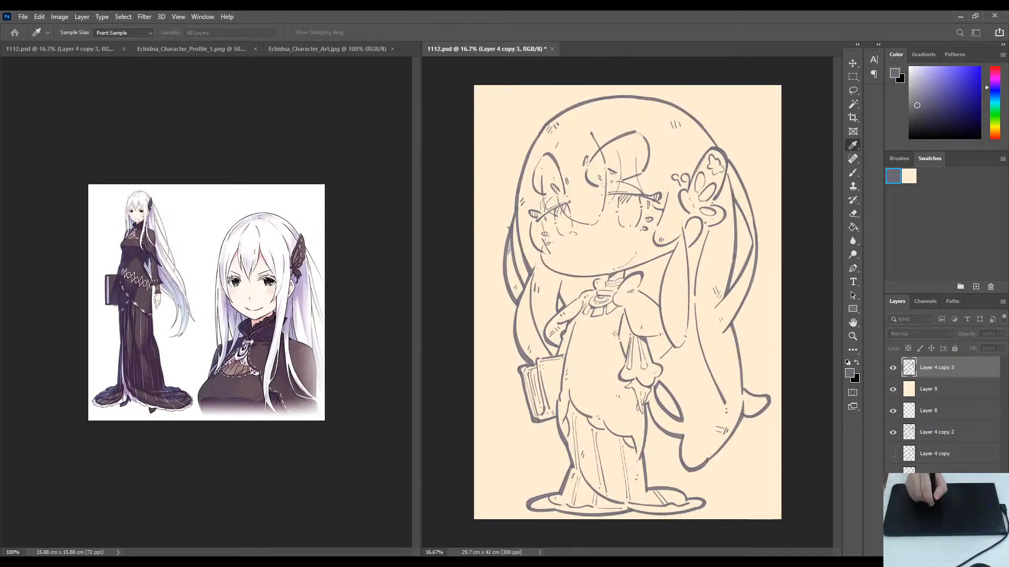
{"action": "key", "text": "g"}
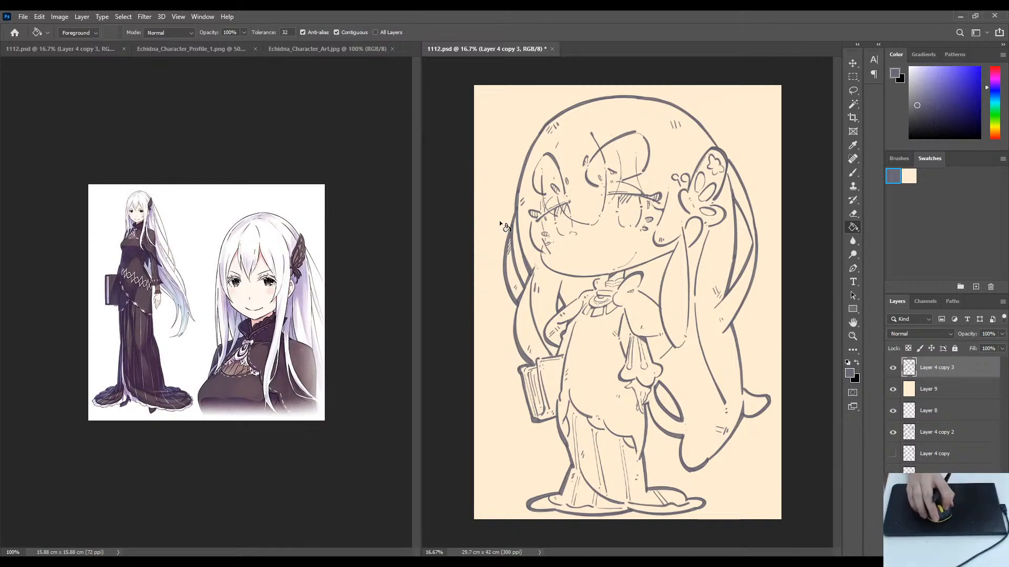
{"action": "left_click", "coordinate": [166, 53]}
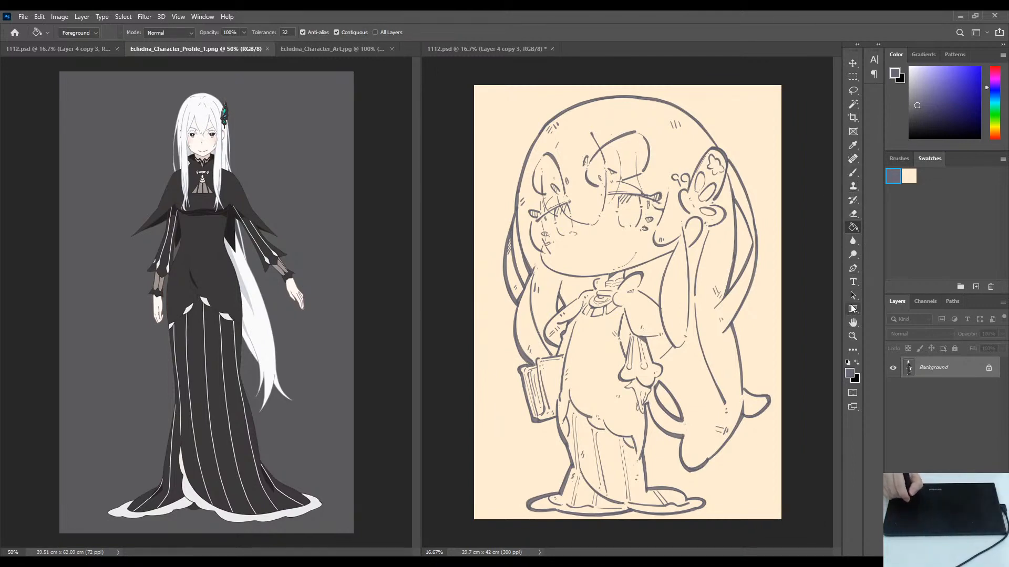
{"action": "key", "text": "i"}
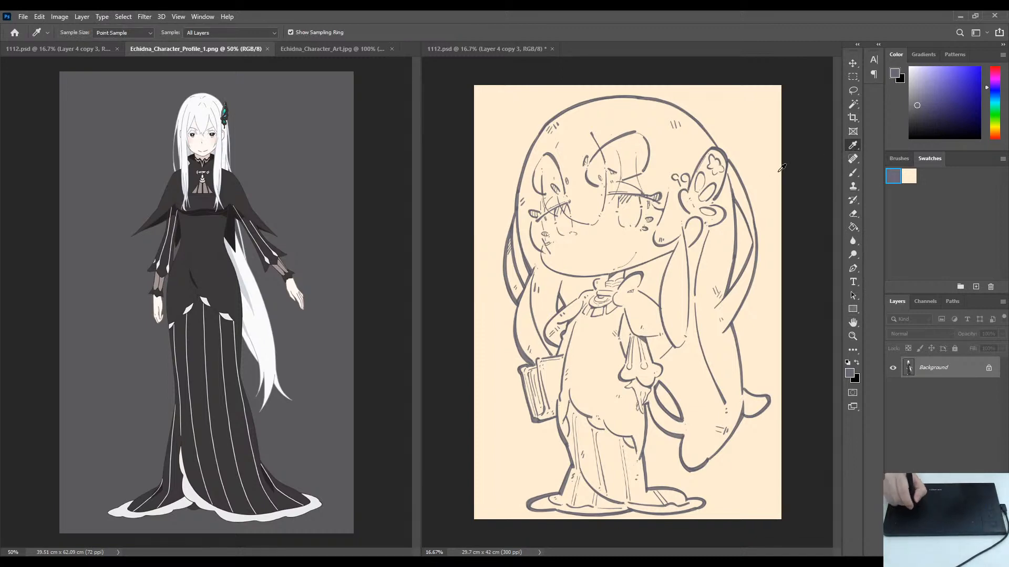
{"action": "left_click", "coordinate": [682, 173]}
{"action": "left_click", "coordinate": [677, 174]}
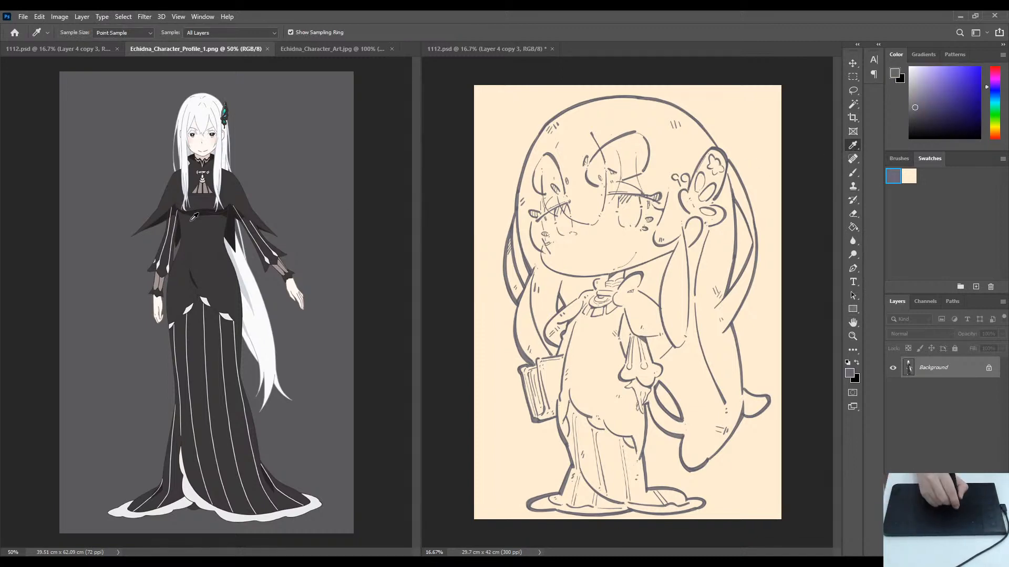
{"action": "left_click", "coordinate": [275, 218]}
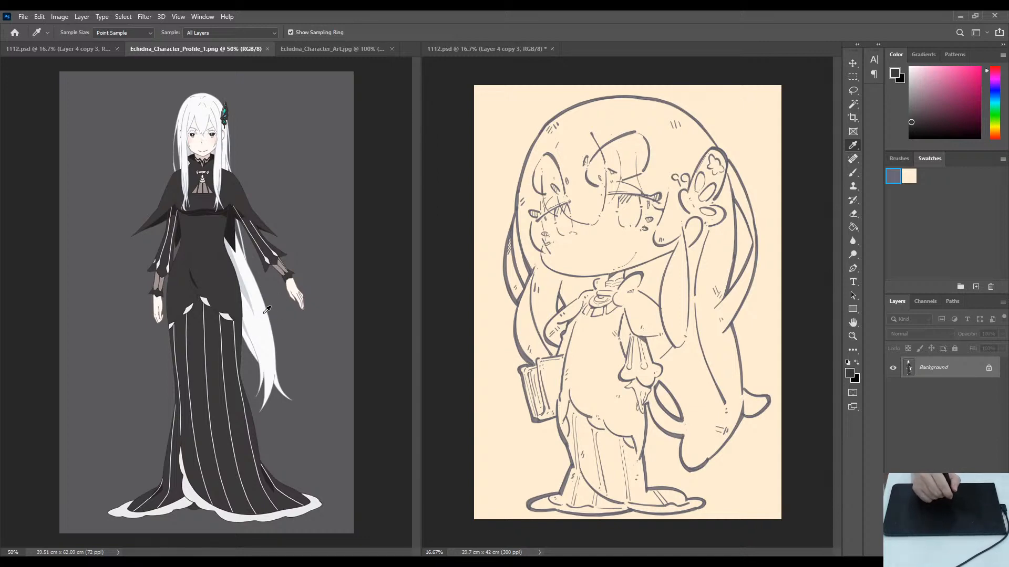
Compare colours on the profile reference by sampling the white hair against the neighbouring background and dark dress.
{"action": "left_click", "coordinate": [258, 323]}
{"action": "left_click", "coordinate": [258, 324]}
{"action": "left_click", "coordinate": [232, 316]}
{"action": "left_click", "coordinate": [281, 312]}
{"action": "left_click", "coordinate": [252, 319]}
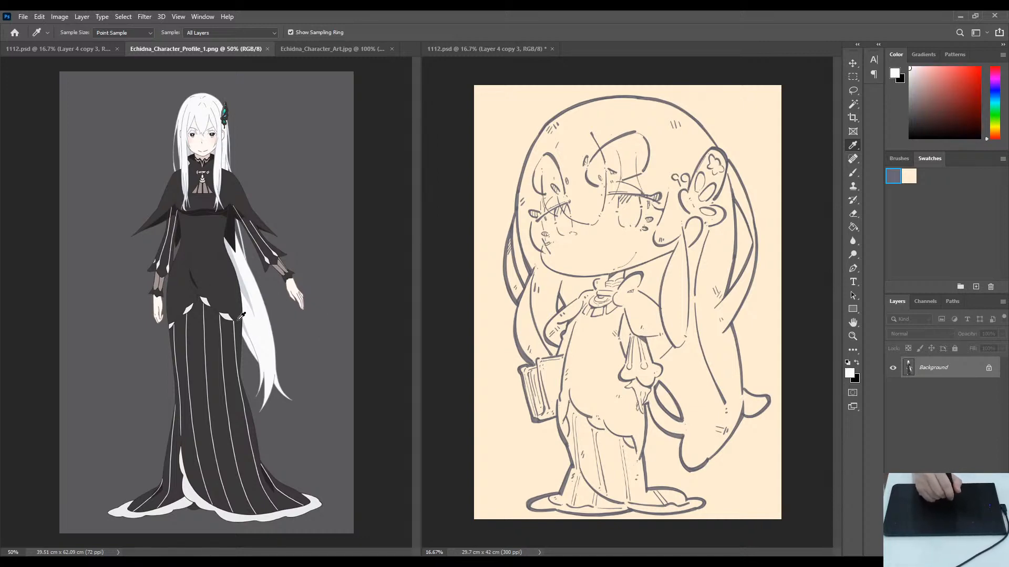
{"action": "left_click", "coordinate": [225, 311]}
{"action": "left_click", "coordinate": [282, 310]}
{"action": "left_click", "coordinate": [261, 301]}
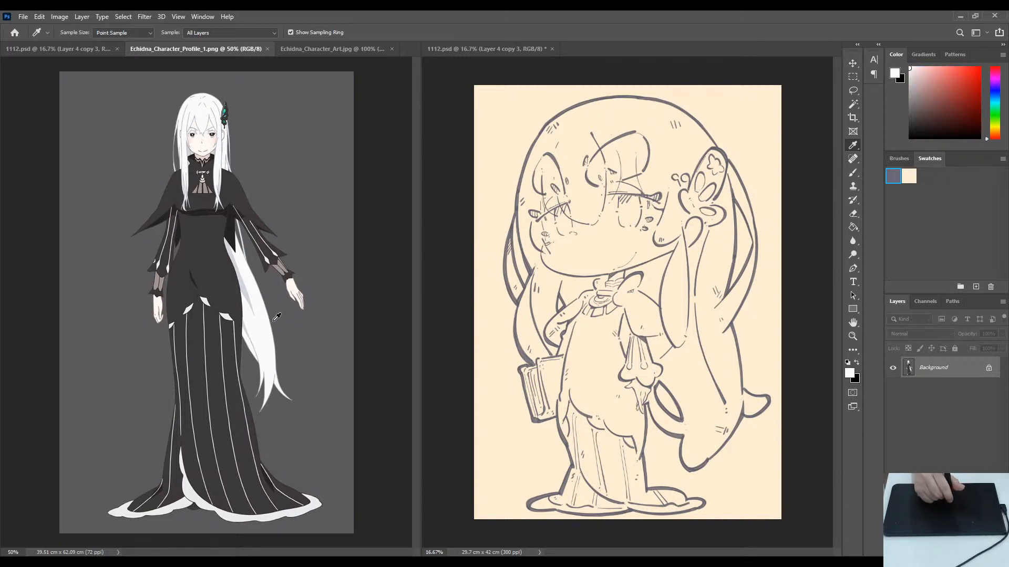
{"action": "left_click", "coordinate": [229, 302]}
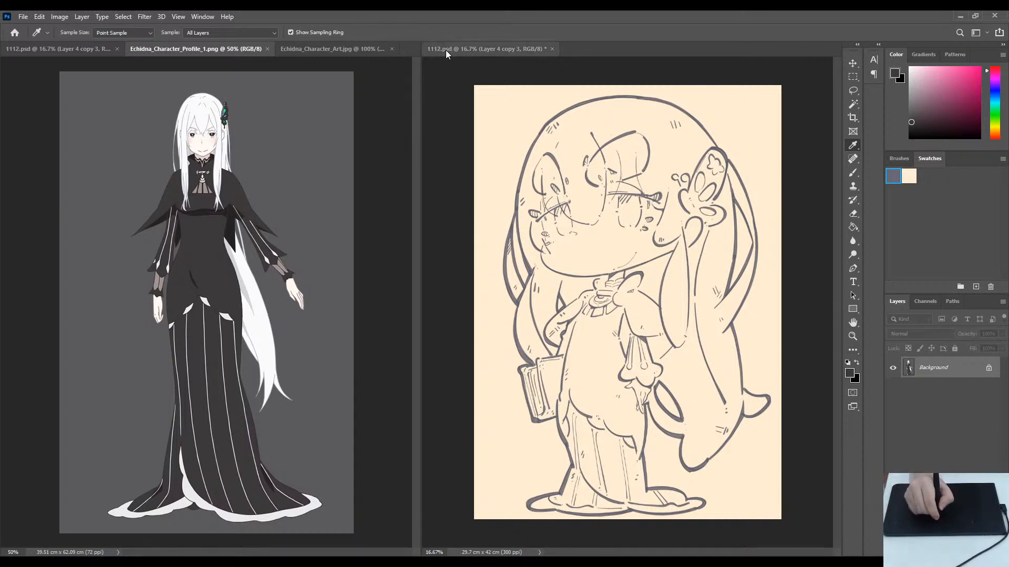
Return to the 1112.psd drawing, fit it to its window and select the cream Layer 9.
{"action": "left_click", "coordinate": [465, 49]}
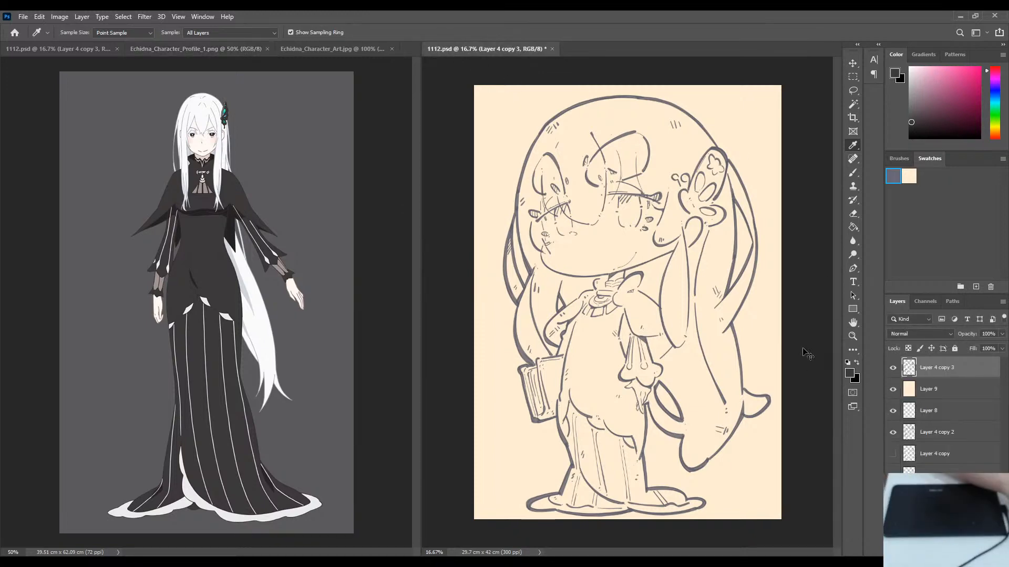
{"action": "key", "text": "ctrl+0"}
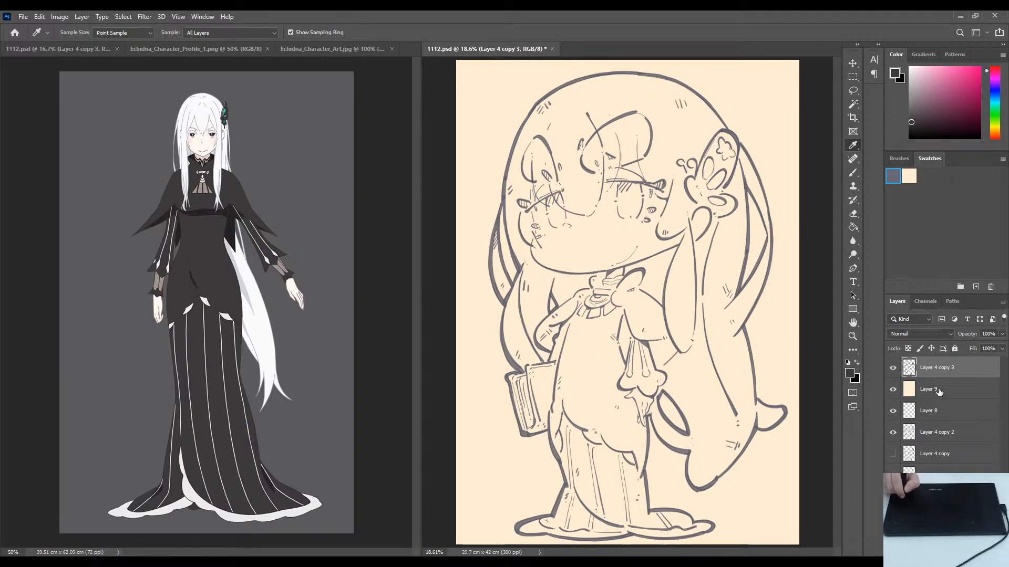
{"action": "left_click", "coordinate": [908, 390]}
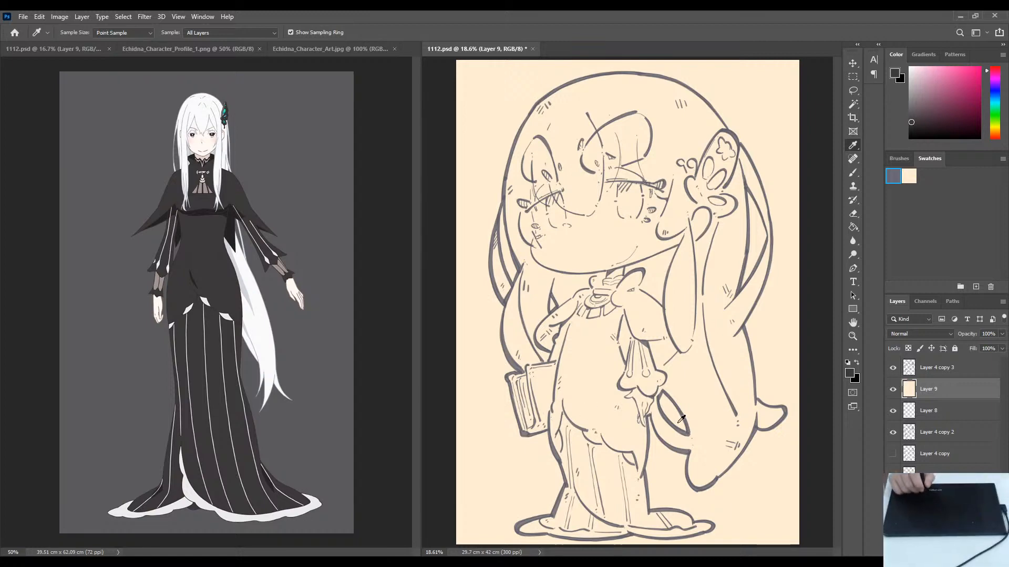
Set the foreground colour to the cream sampled from the drawing's background, #ffeed4.
{"action": "left_click", "coordinate": [849, 372]}
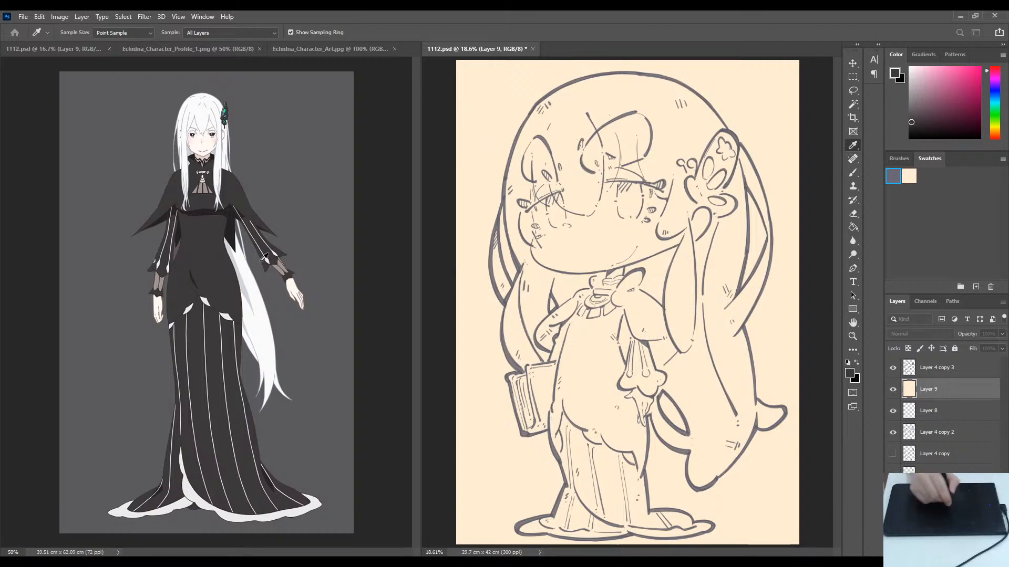
{"action": "left_click", "coordinate": [517, 203]}
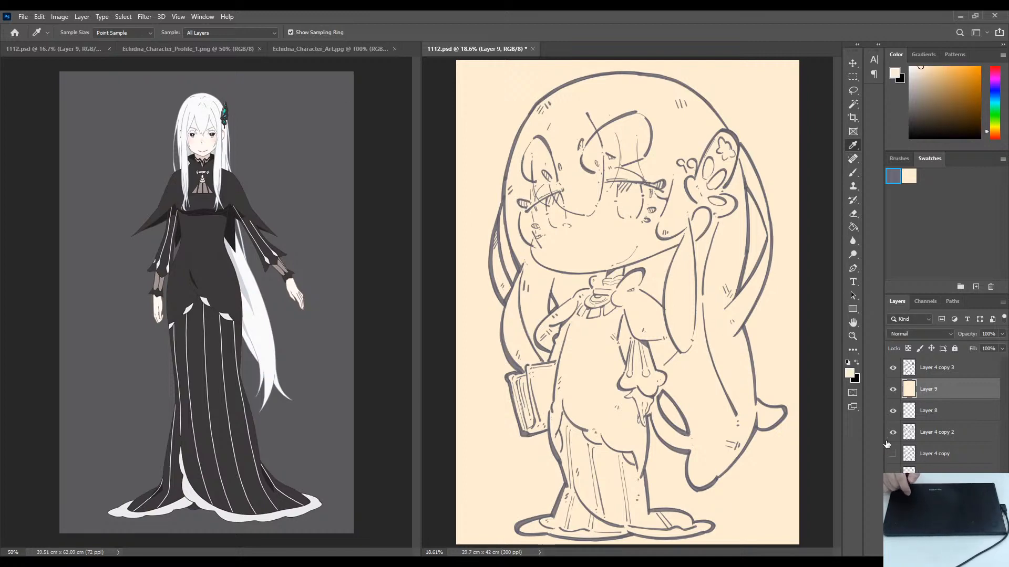
{"action": "left_click", "coordinate": [849, 374]}
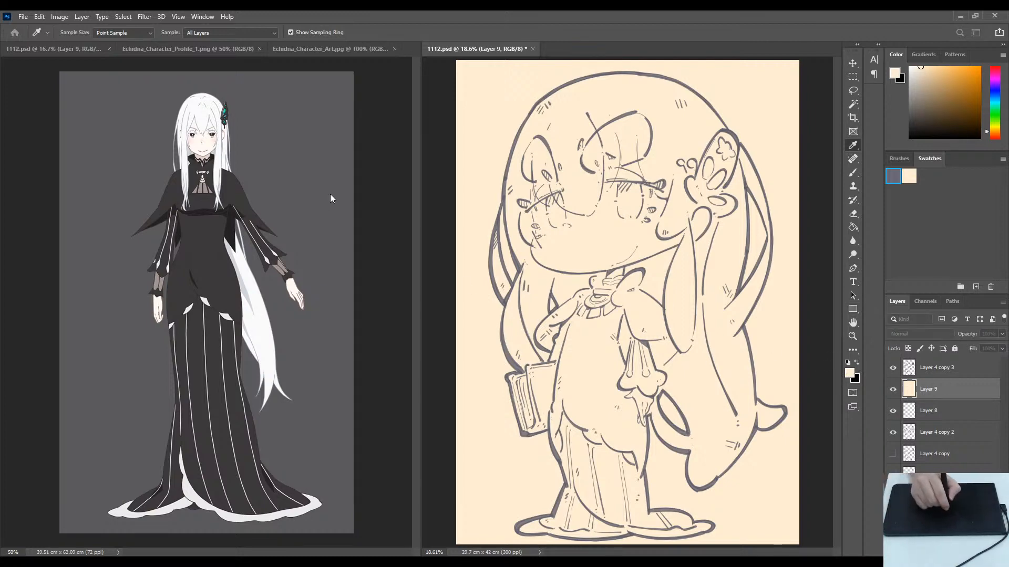
{"action": "key", "text": "Return"}
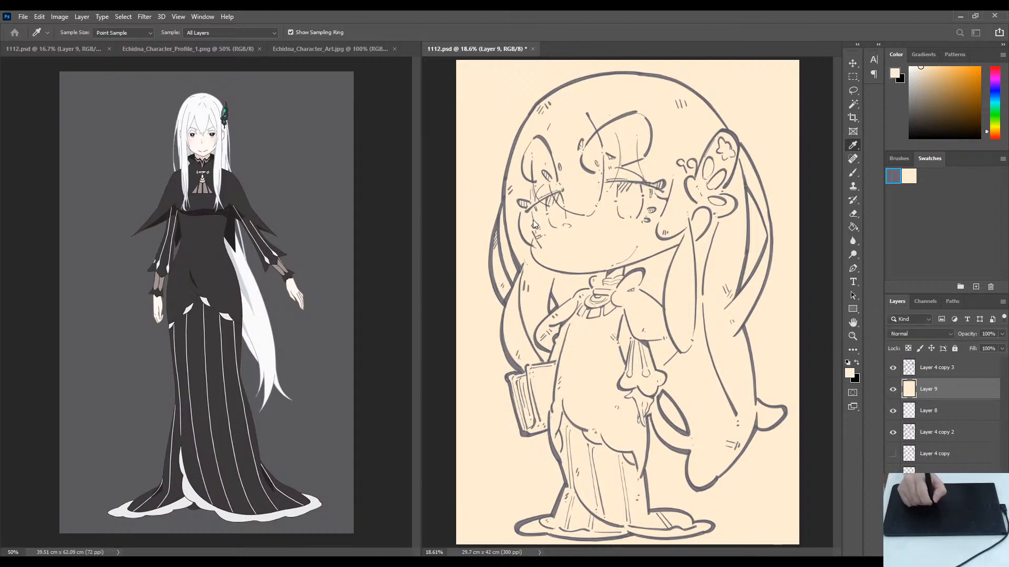
Switch to the Brush tool and set its opacity to 80%.
{"action": "key", "text": "b"}
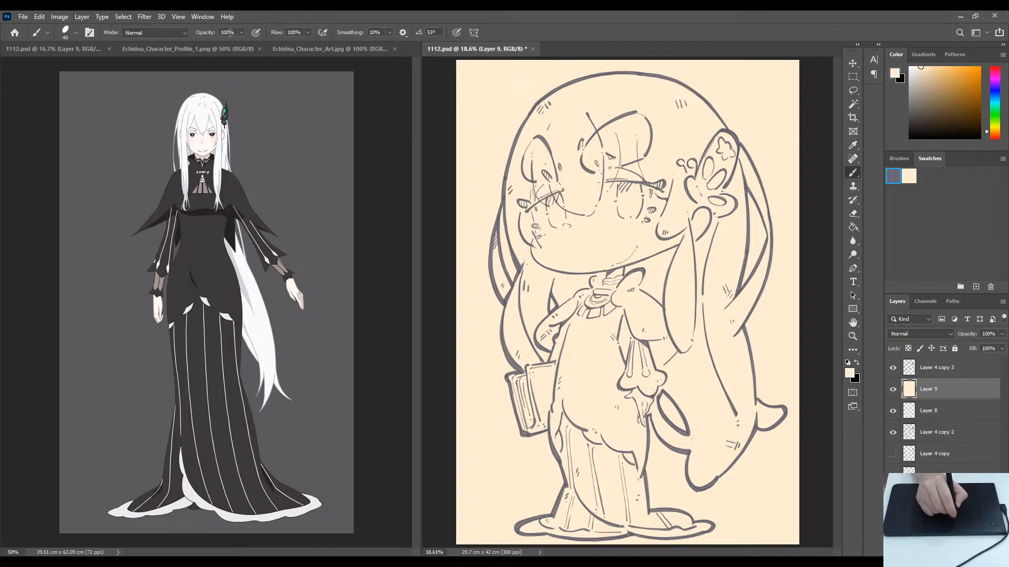
{"action": "left_click", "coordinate": [225, 32]}
{"action": "type", "text": "8"}
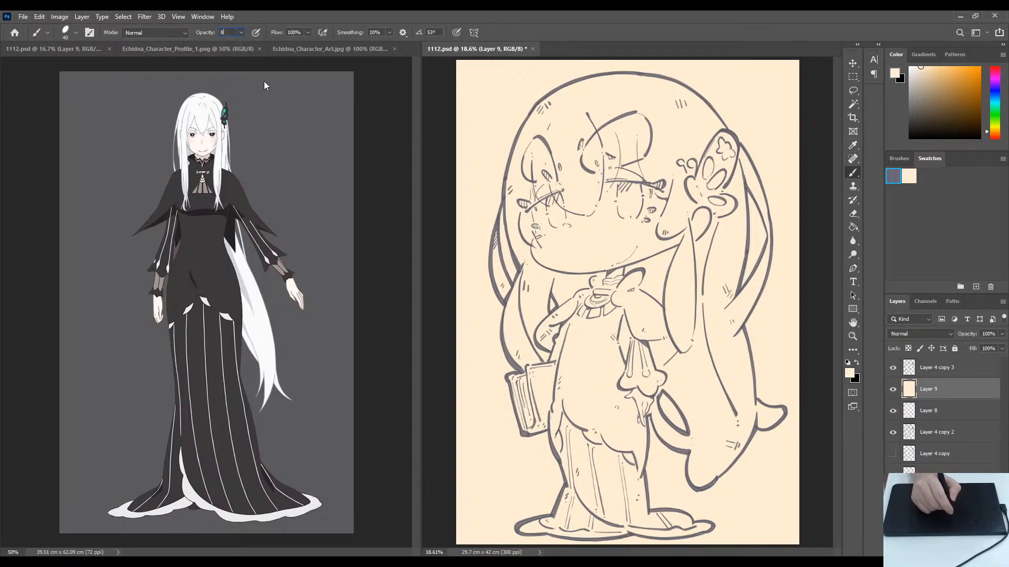
{"action": "type", "text": "0"}
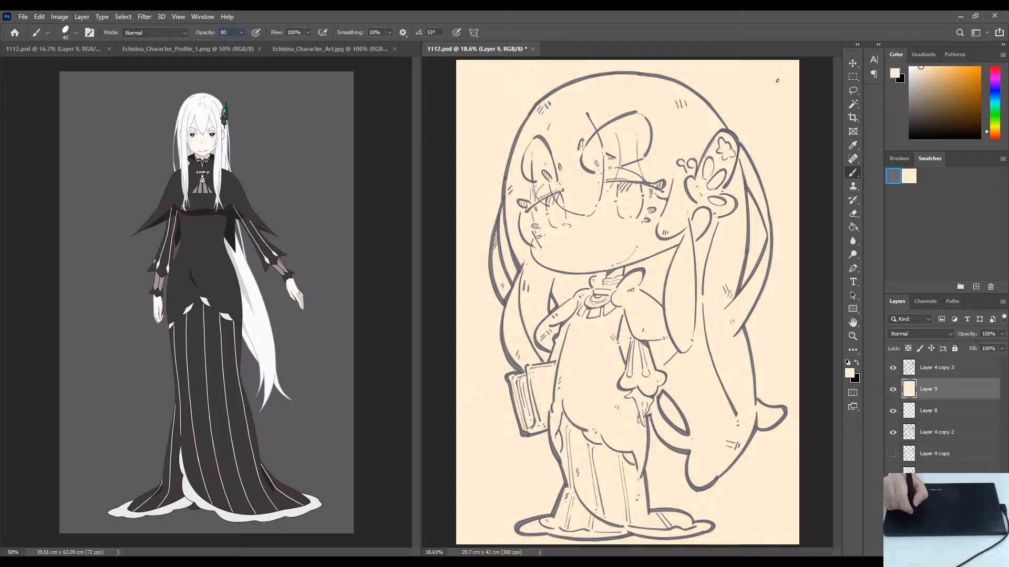
{"action": "key", "text": "Return"}
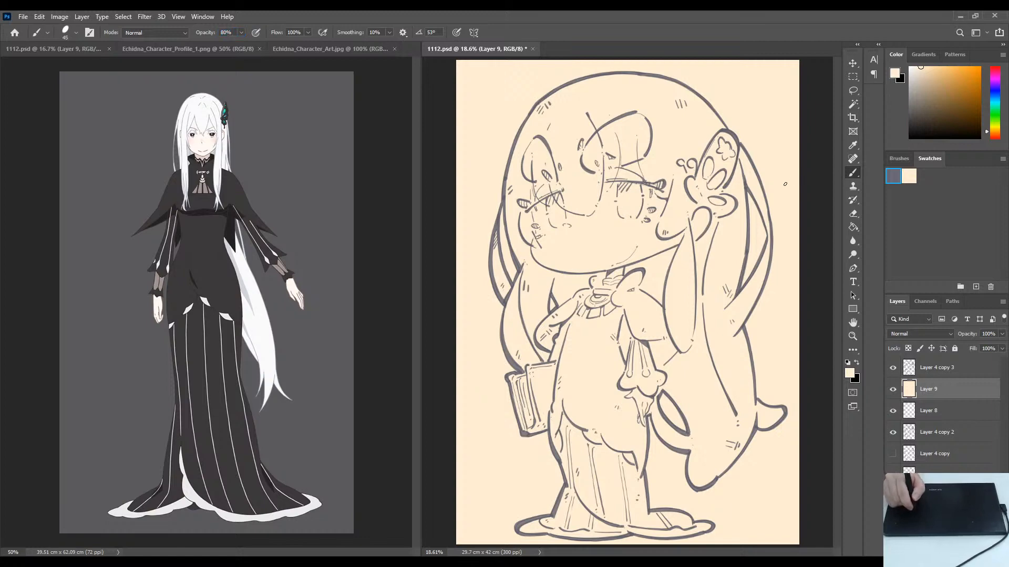
Enlarge the brush to 175 px.
{"action": "key", "text": "bracketright"}
{"action": "key", "text": "bracketright"}
{"action": "key", "text": "bracketright"}
{"action": "key", "text": "bracketright"}
{"action": "key", "text": "bracketright"}
{"action": "key", "text": "bracketright"}
{"action": "key", "text": "bracketright"}
{"action": "key", "text": "bracketright"}
{"action": "key", "text": "bracketright"}
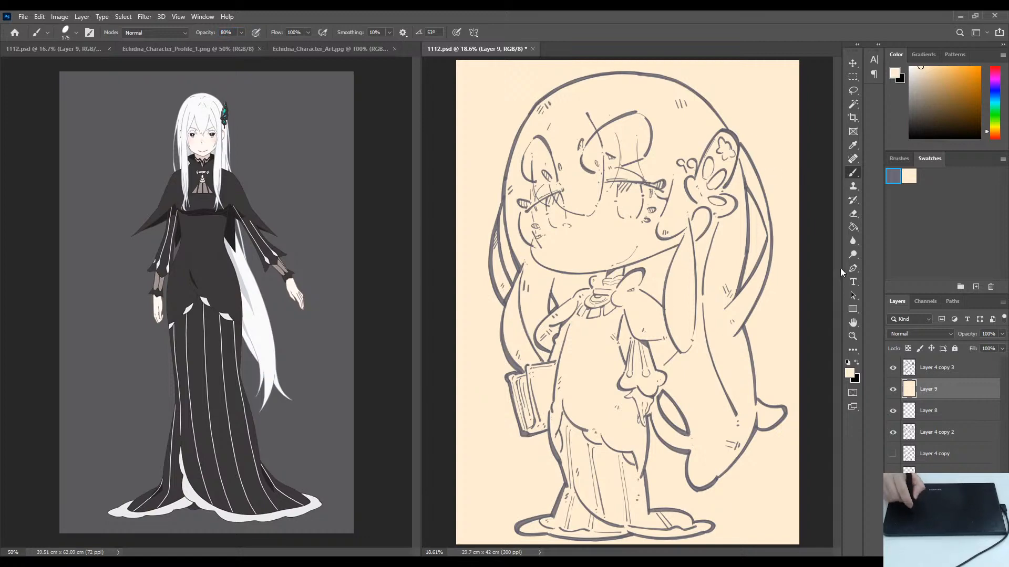
{"action": "key", "text": "i"}
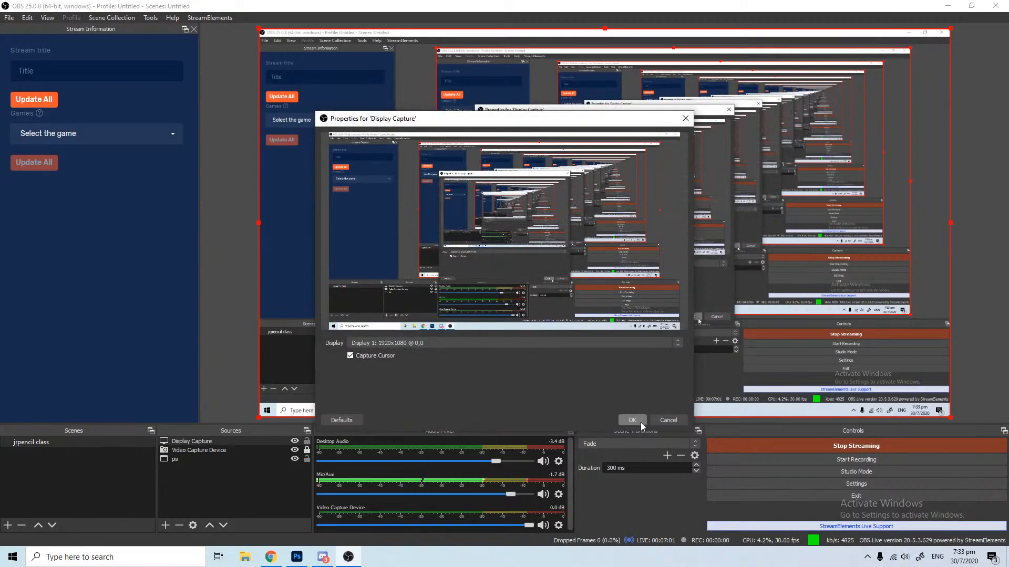
In OBS, accept the Display 1 capture properties, place Display Capture below Video Capture Device, and return to Photoshop.
{"action": "left_click", "coordinate": [641, 421]}
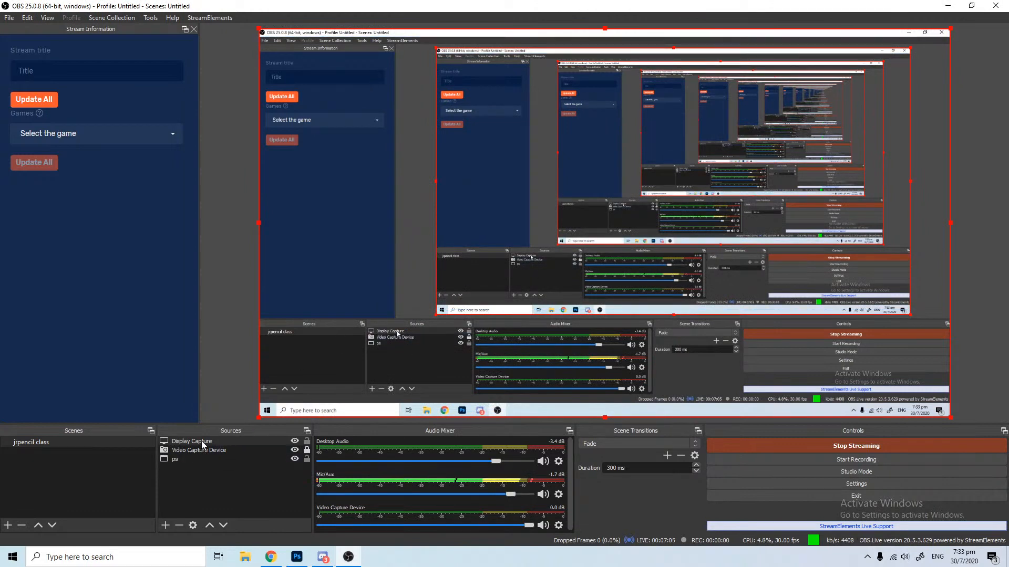
{"action": "left_click_drag", "start_coordinate": [202, 442], "coordinate": [202, 452]}
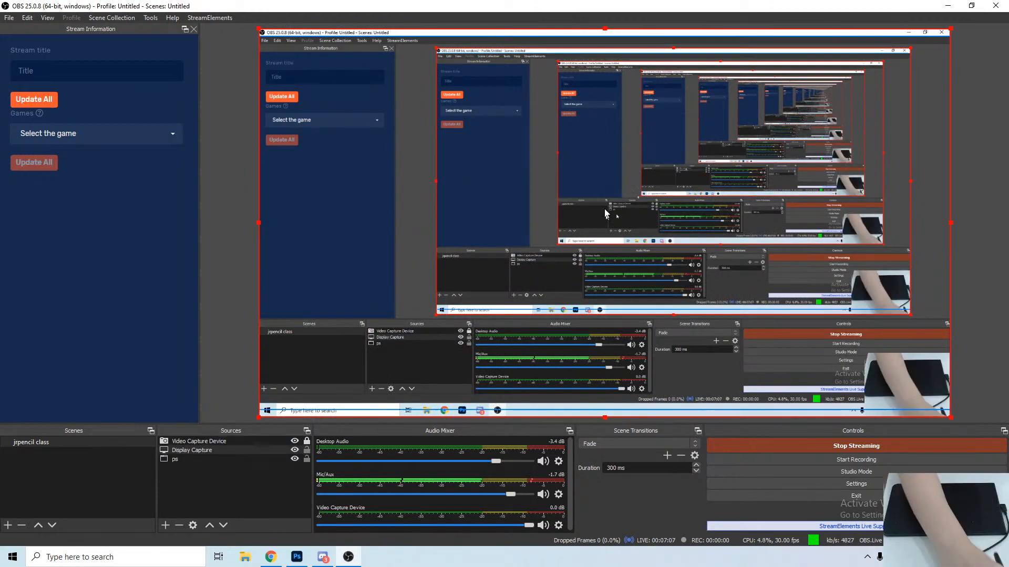
{"action": "left_click", "coordinate": [948, 5]}
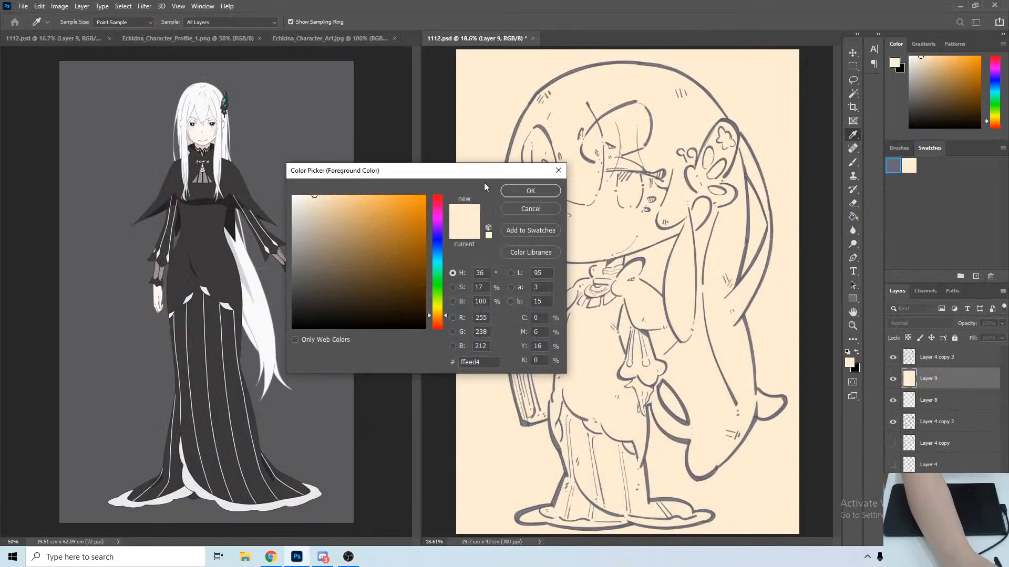
{"action": "left_click_drag", "start_coordinate": [486, 173], "coordinate": [524, 232]}
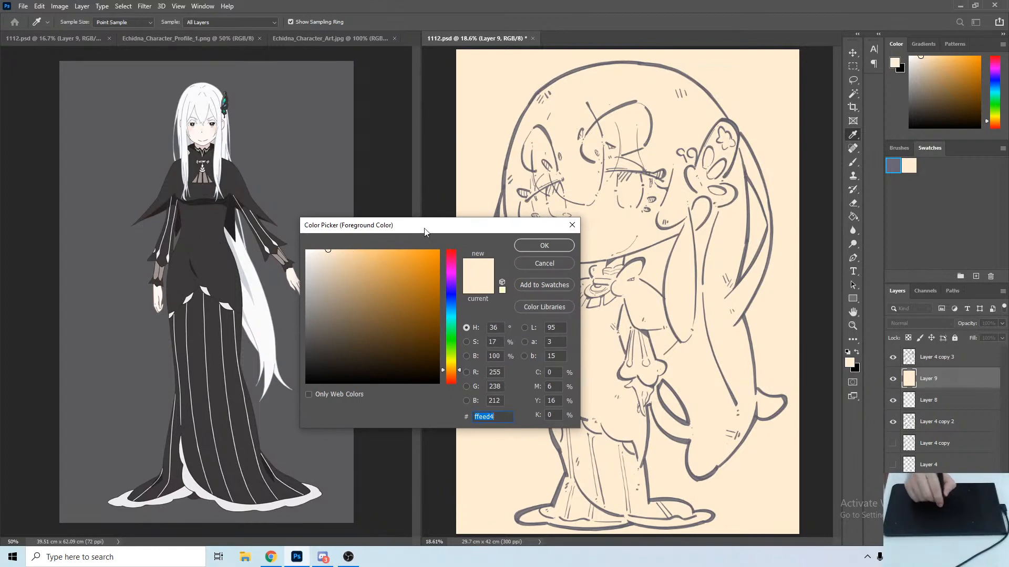
{"action": "left_click_drag", "start_coordinate": [466, 222], "coordinate": [479, 241]}
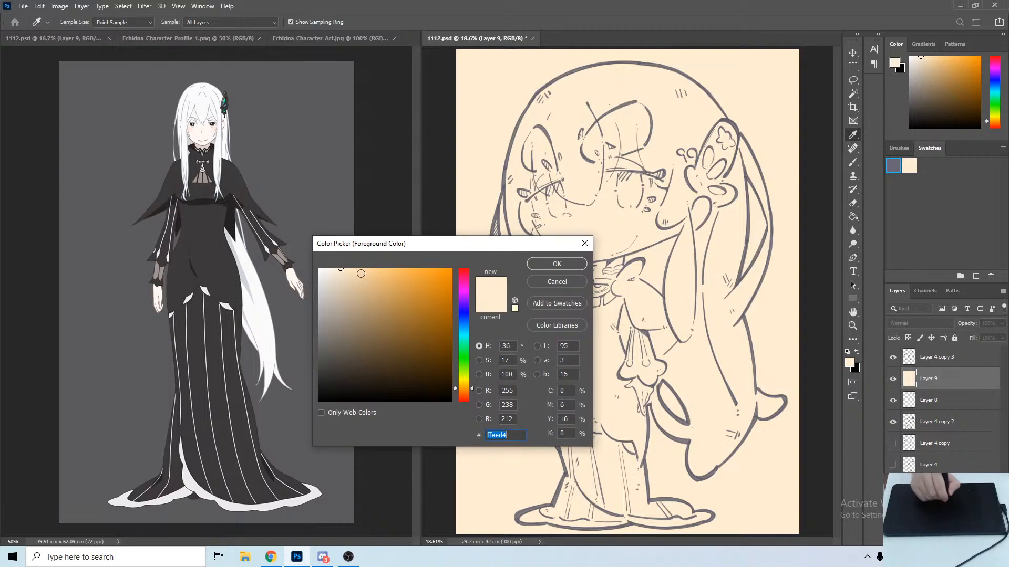
{"action": "left_click", "coordinate": [380, 268]}
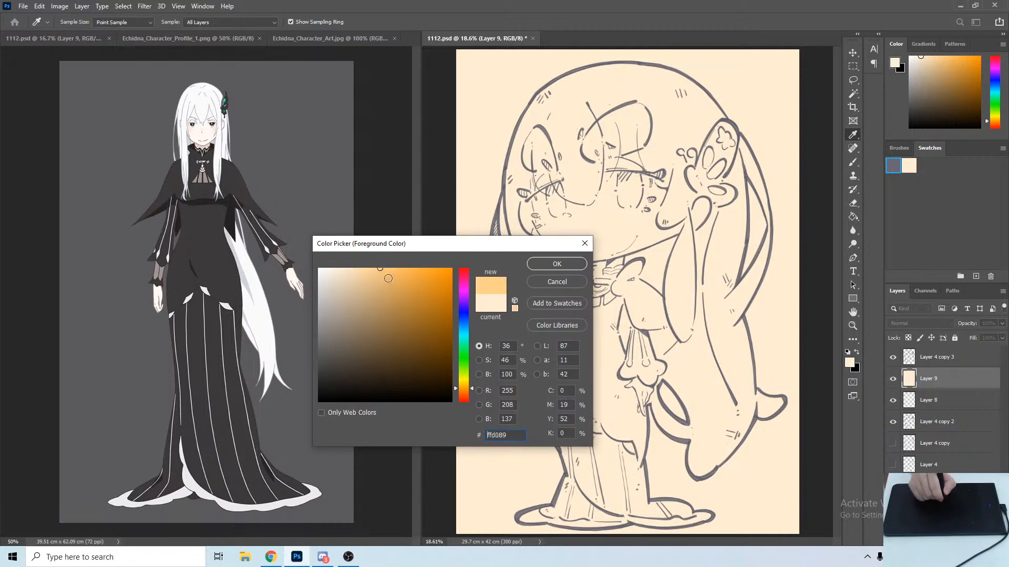
{"action": "left_click", "coordinate": [380, 308]}
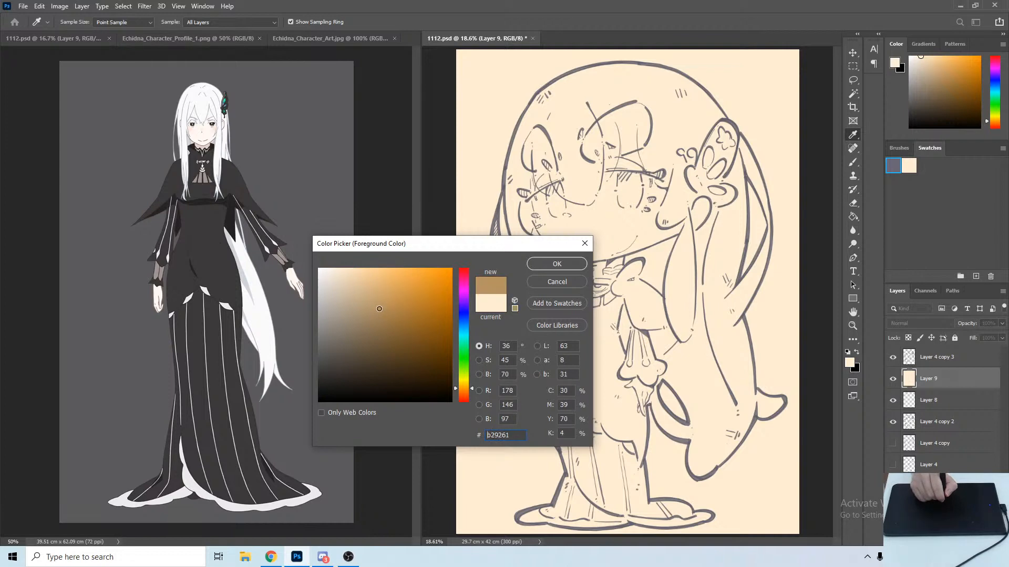
{"action": "left_click", "coordinate": [377, 350]}
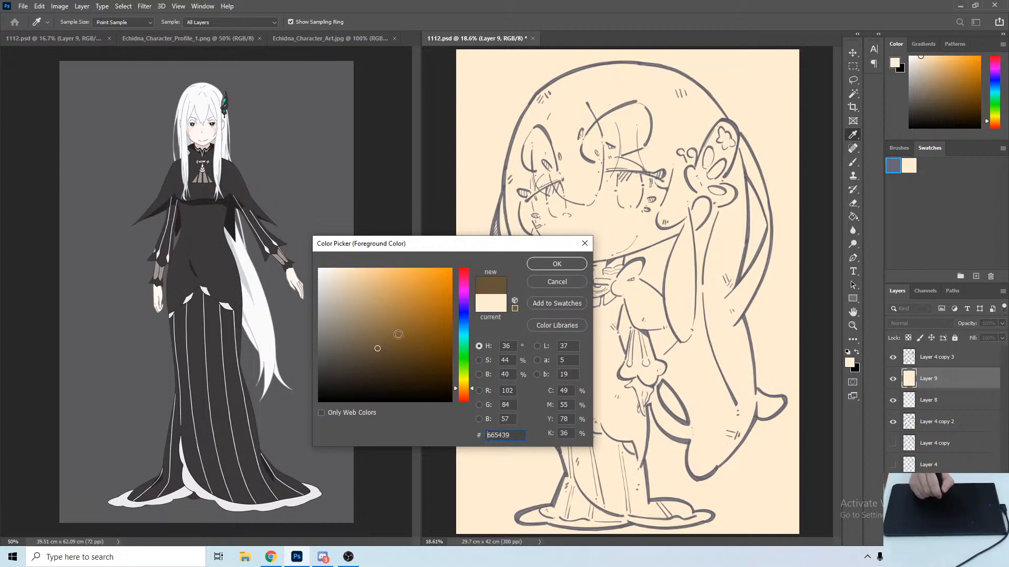
{"action": "left_click_drag", "start_coordinate": [381, 279], "coordinate": [384, 334]}
{"action": "mouse_move", "coordinate": [387, 292]}
{"action": "left_mouse_down"}
{"action": "mouse_move", "coordinate": [384, 271]}
{"action": "mouse_move", "coordinate": [382, 339]}
{"action": "mouse_move", "coordinate": [380, 268]}
{"action": "mouse_move", "coordinate": [381, 303]}
{"action": "mouse_move", "coordinate": [354, 272]}
{"action": "left_mouse_up"}
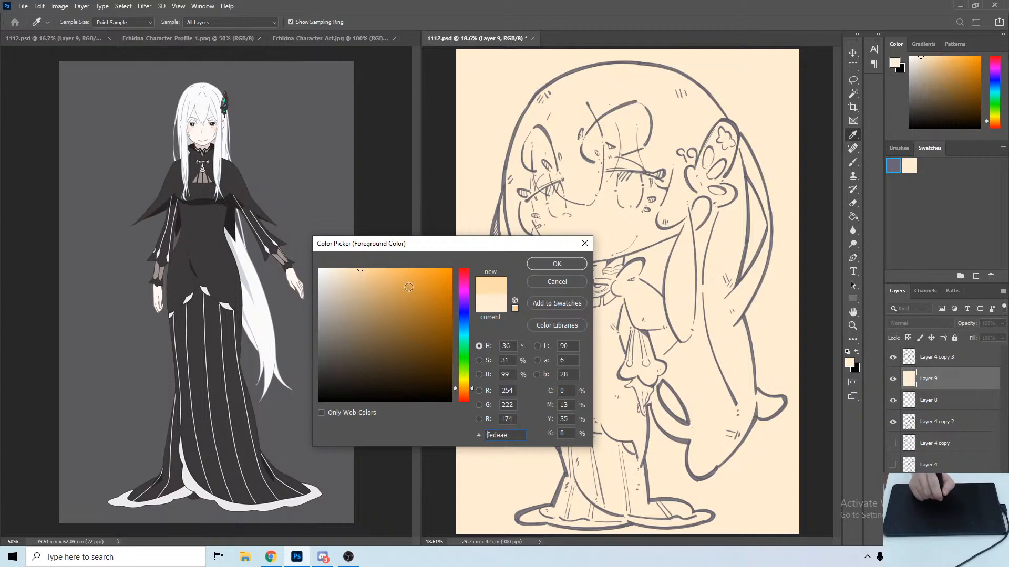
{"action": "left_click_drag", "start_coordinate": [355, 276], "coordinate": [381, 314]}
{"action": "left_click_drag", "start_coordinate": [383, 278], "coordinate": [378, 341]}
{"action": "left_click", "coordinate": [389, 337]}
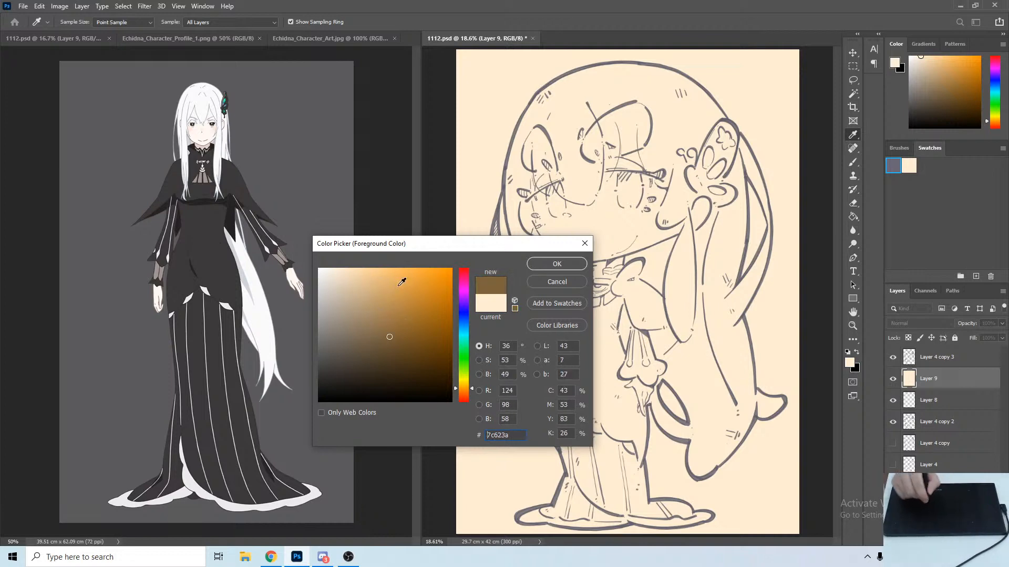
{"action": "left_click", "coordinate": [569, 282]}
Shift the cream foreground colour to a more saturated, redder peach, #fedbbf, for the Brush.
{"action": "key", "text": "b"}
{"action": "left_click", "coordinate": [855, 363]}
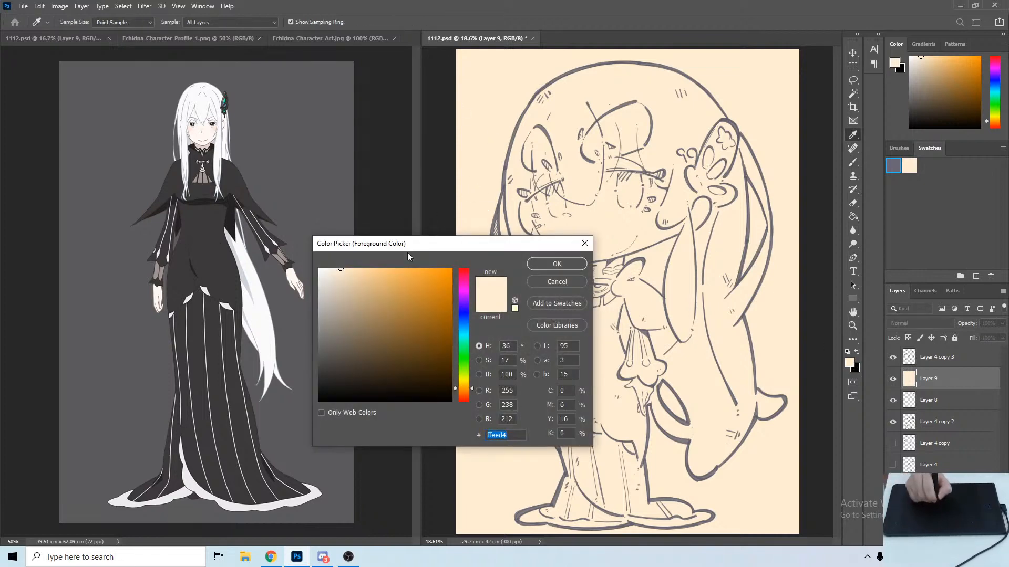
{"action": "left_click", "coordinate": [352, 270]}
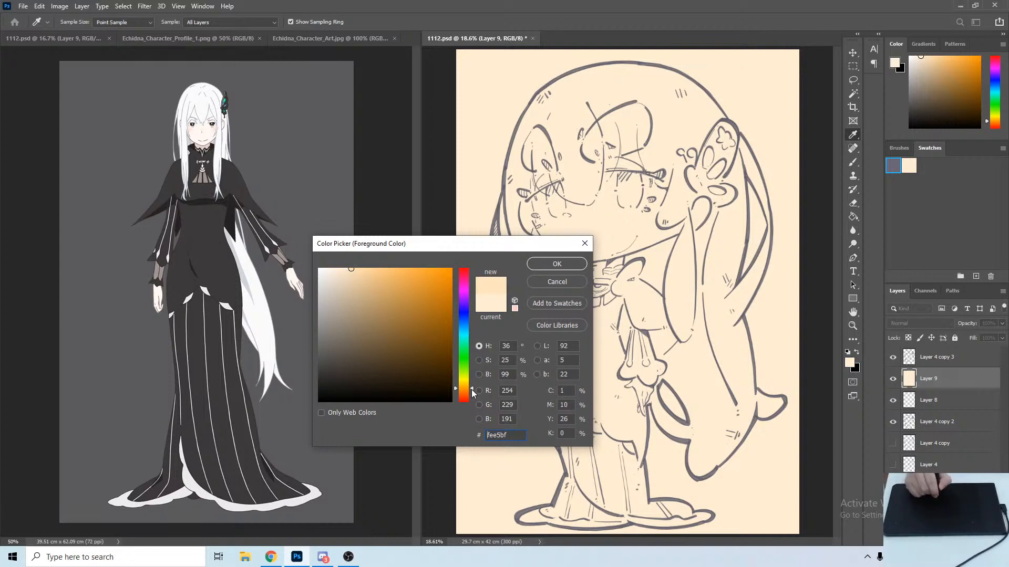
{"action": "left_click_drag", "start_coordinate": [471, 390], "coordinate": [472, 393]}
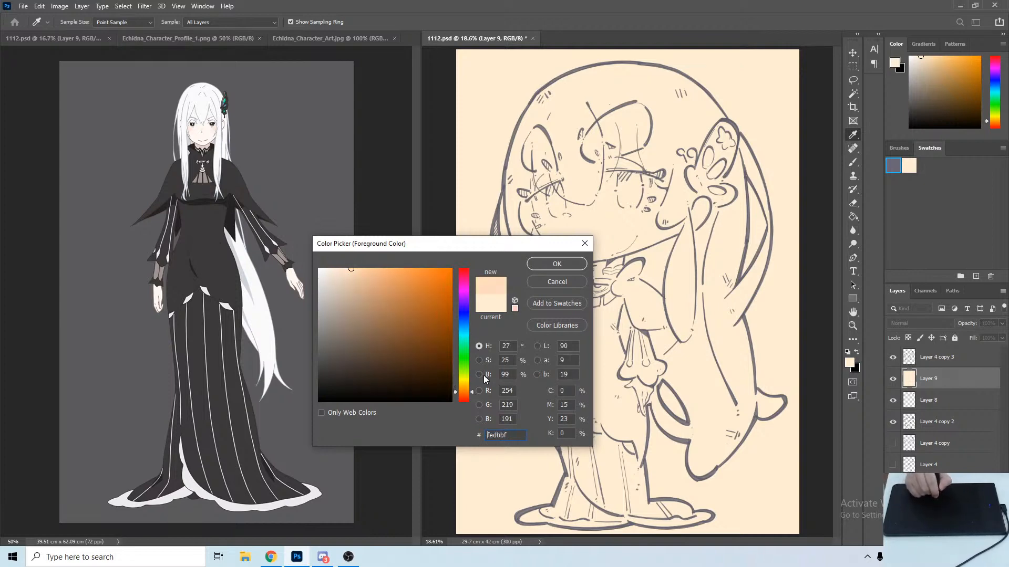
{"action": "left_click", "coordinate": [554, 265]}
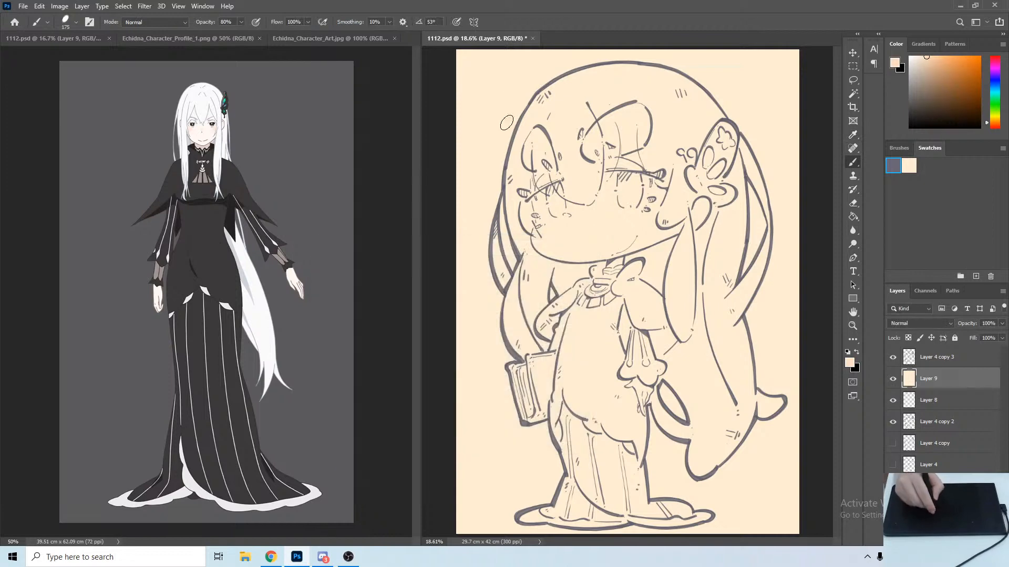
Enlarge the brush to 250 px, dab a peach test spot beside the head and tint the face, ear and neck on Layer 9.
{"action": "key", "text": "]"}
{"action": "left_click", "coordinate": [489, 103]}
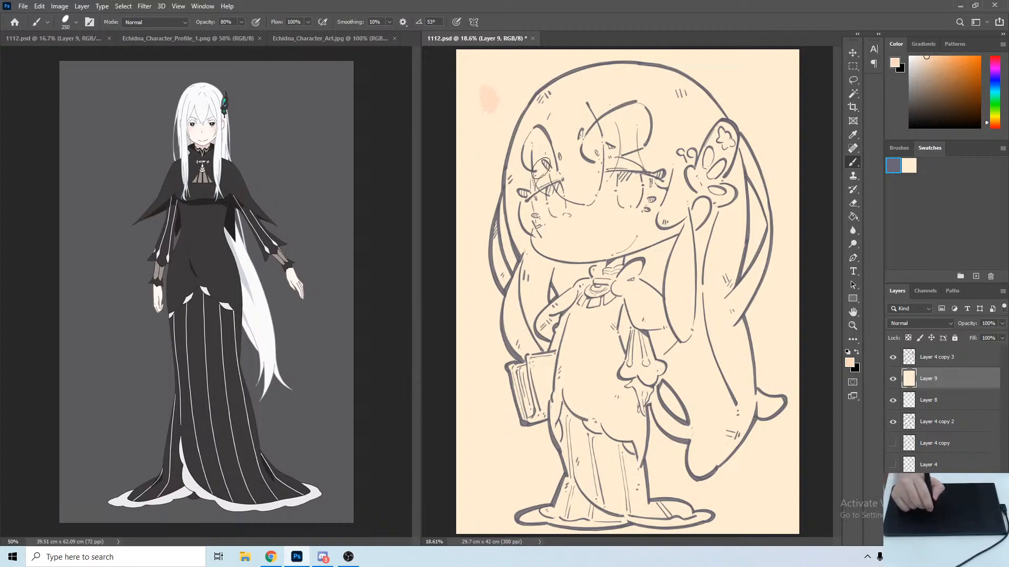
{"action": "left_click_drag", "start_coordinate": [531, 184], "coordinate": [529, 205]}
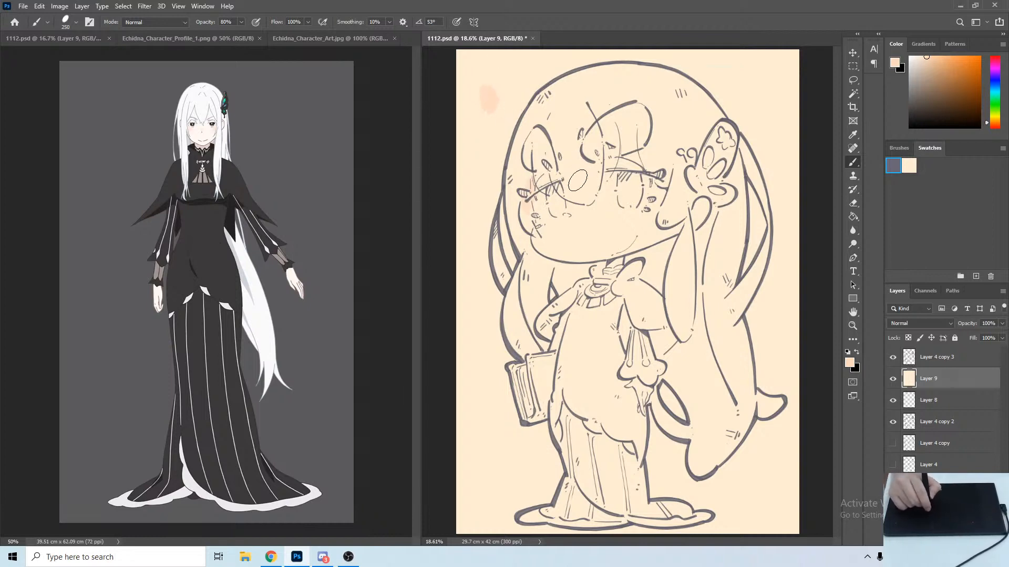
{"action": "mouse_move", "coordinate": [569, 205]}
{"action": "left_mouse_down"}
{"action": "mouse_move", "coordinate": [590, 204]}
{"action": "mouse_move", "coordinate": [576, 200]}
{"action": "left_mouse_up"}
{"action": "left_click_drag", "start_coordinate": [615, 161], "coordinate": [657, 181]}
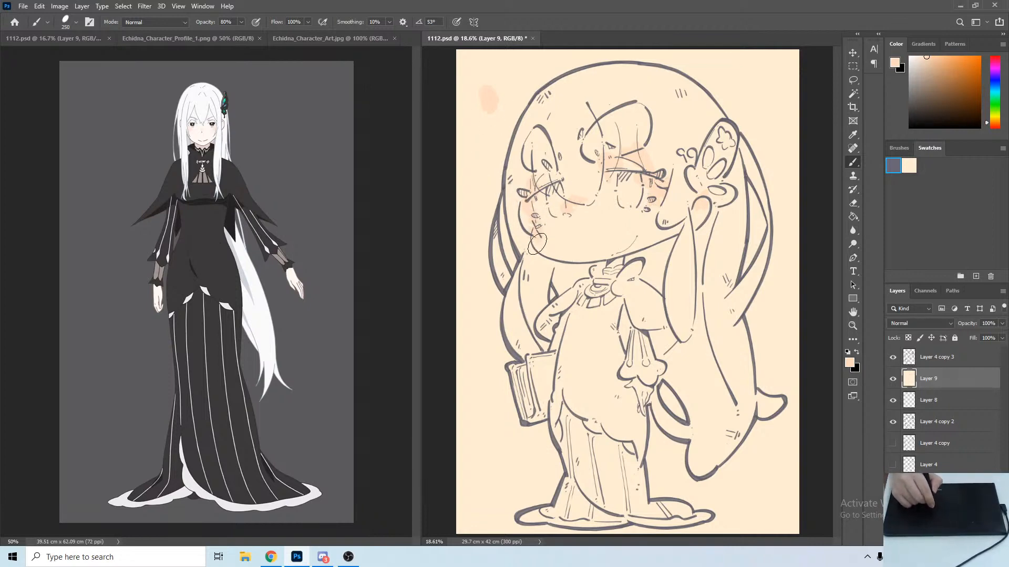
{"action": "left_click_drag", "start_coordinate": [702, 223], "coordinate": [689, 228]}
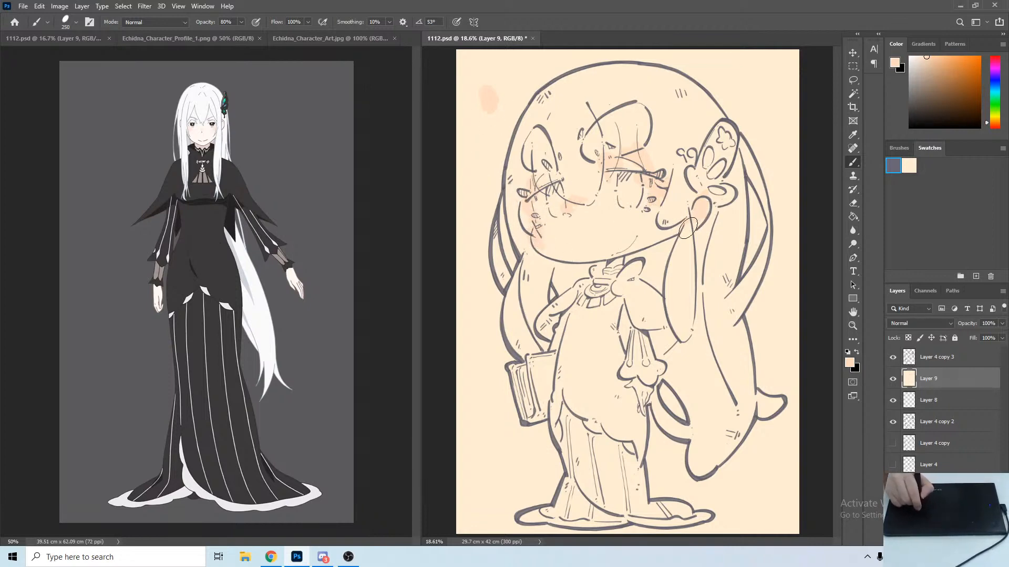
{"action": "left_click_drag", "start_coordinate": [619, 260], "coordinate": [615, 266]}
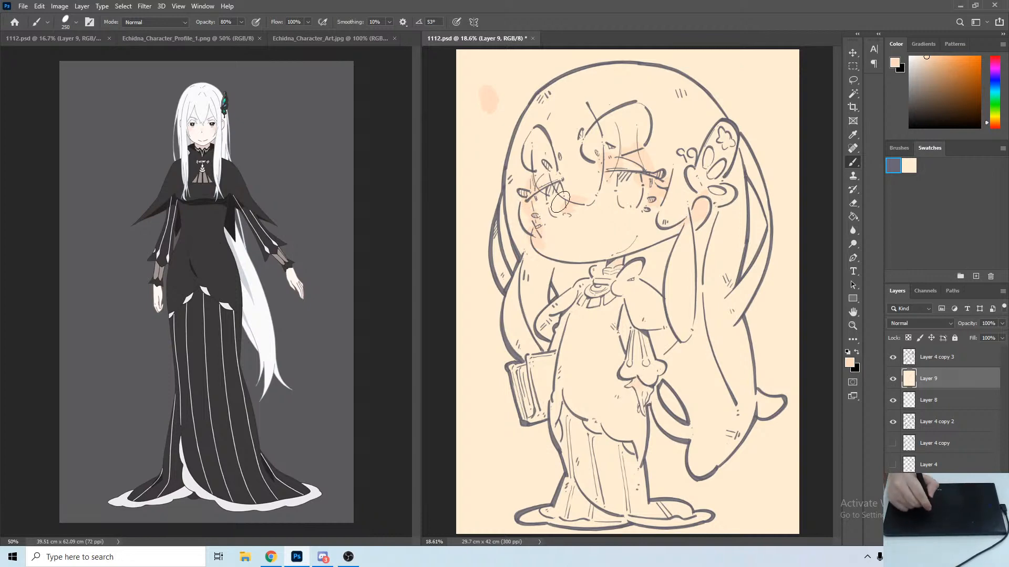
Blend the peach tint into the cream skin on the left cheek, using tones sampled from the face.
{"action": "key", "text": "alt"}
{"action": "left_click", "coordinate": [543, 245], "text": "alt"}
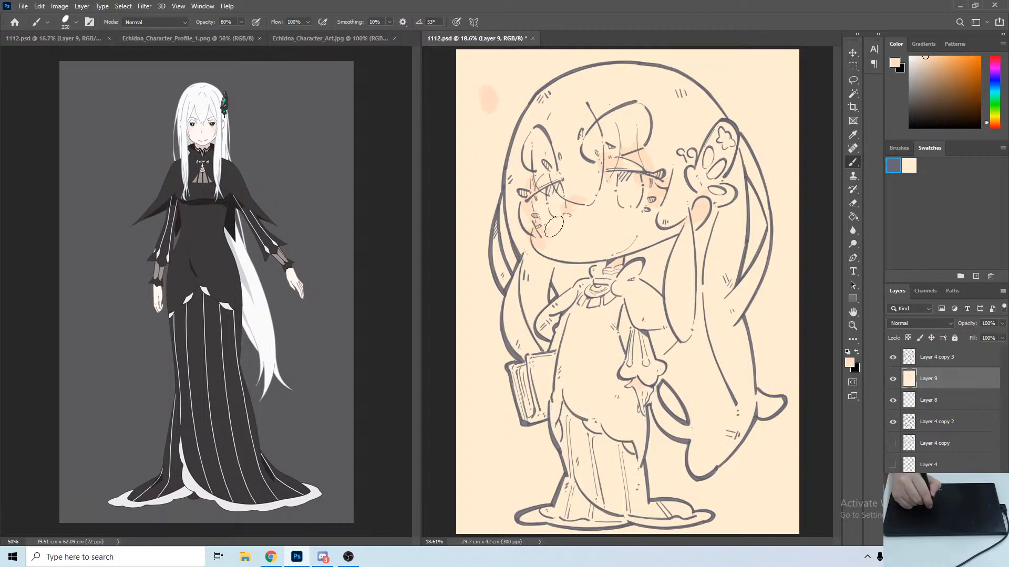
{"action": "left_click", "coordinate": [545, 225], "text": "alt"}
{"action": "left_click", "coordinate": [557, 217], "text": "alt"}
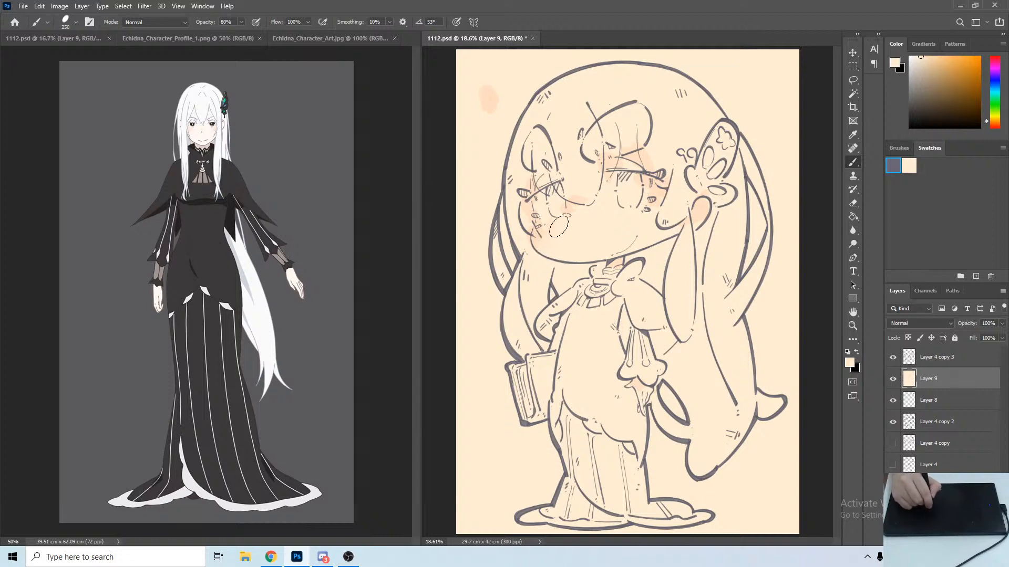
{"action": "left_click", "coordinate": [550, 236], "text": "alt"}
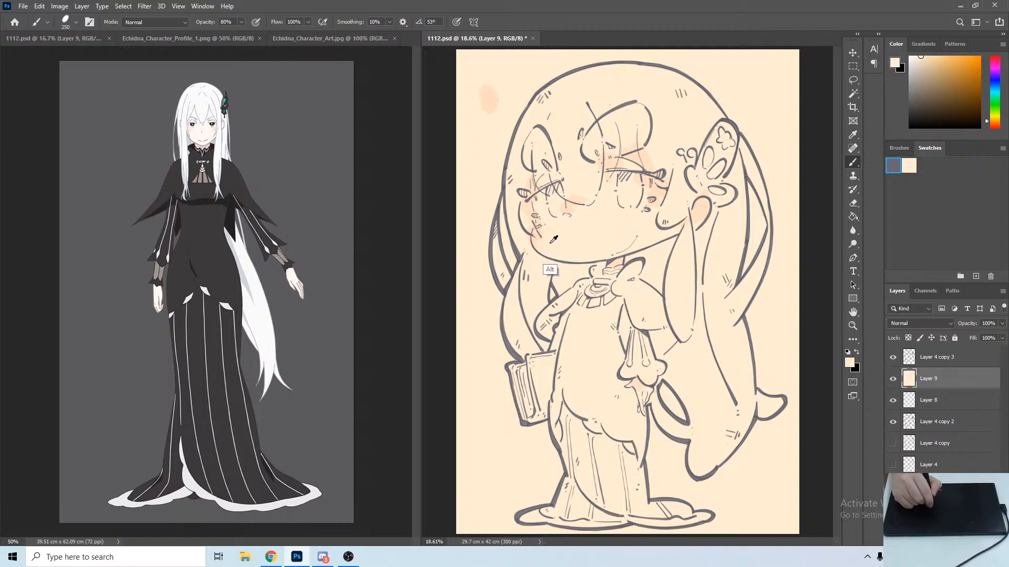
{"action": "left_click", "coordinate": [558, 230], "text": "alt"}
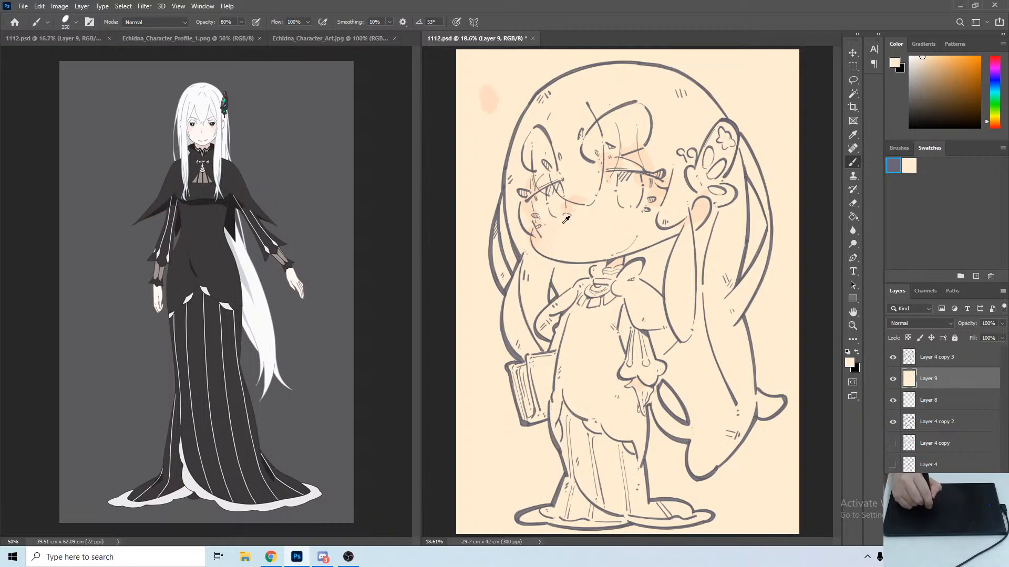
{"action": "left_click", "coordinate": [555, 240], "text": "alt"}
{"action": "left_click", "coordinate": [549, 236], "text": "alt"}
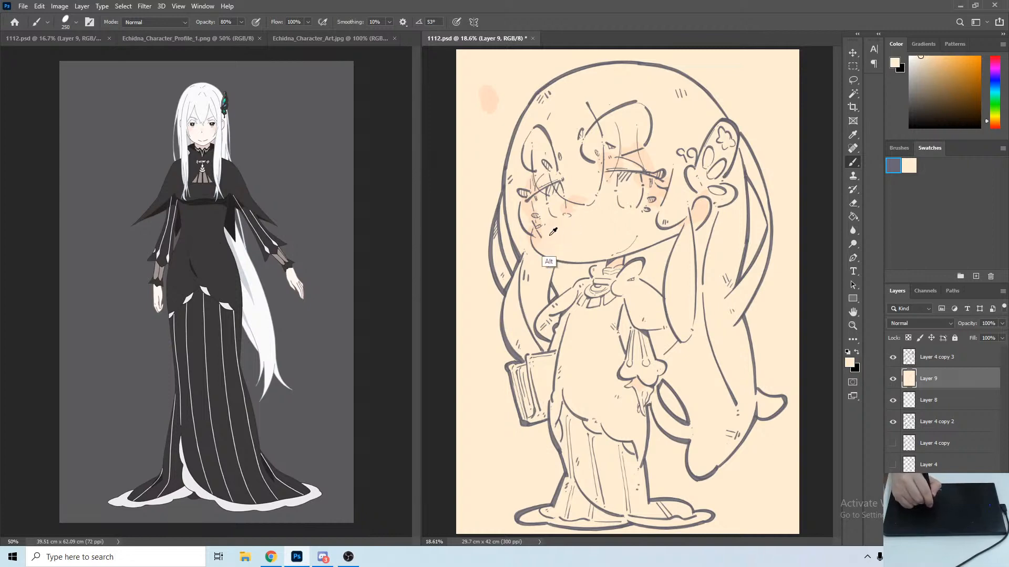
Soften the peach shading on the right cheek, below the eye and beside the hair lock, with sampled intermediate skin tones.
{"action": "left_click", "coordinate": [652, 211], "text": "alt"}
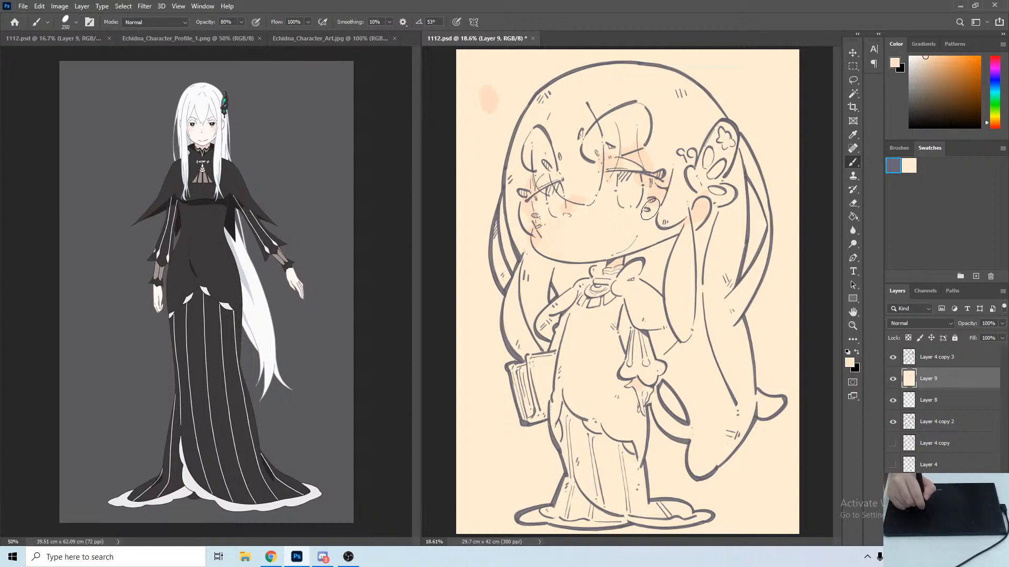
{"action": "left_click", "coordinate": [654, 213], "text": "alt"}
{"action": "left_click", "coordinate": [654, 216], "text": "alt"}
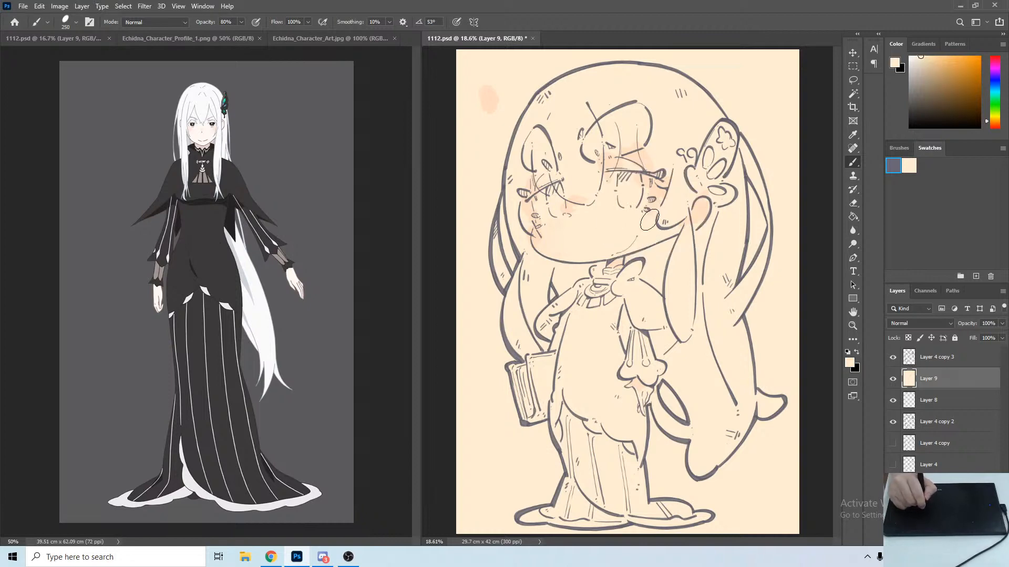
{"action": "left_click", "coordinate": [650, 217], "text": "alt"}
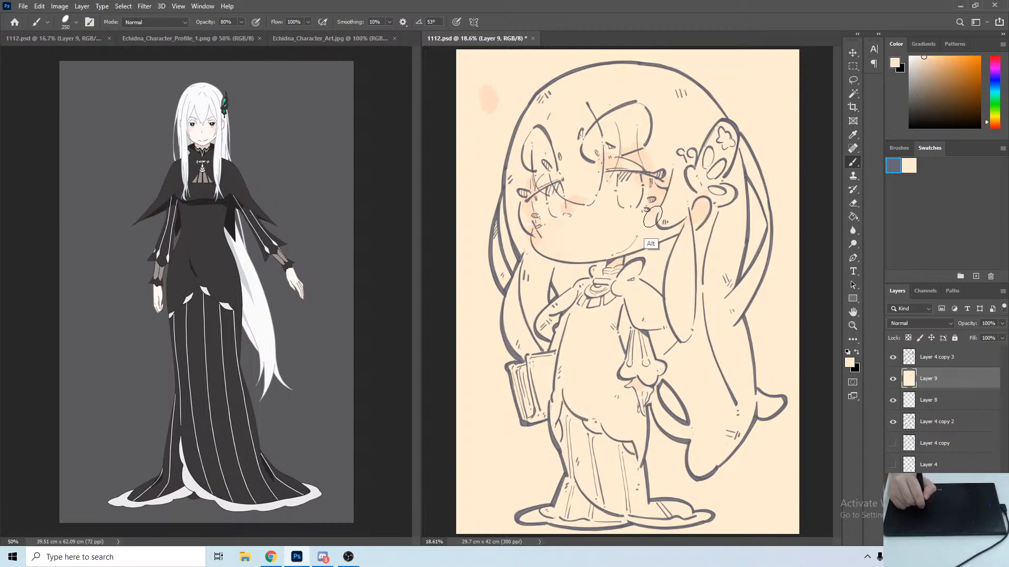
{"action": "left_click", "coordinate": [652, 217], "text": "alt"}
{"action": "left_click", "coordinate": [651, 216], "text": "alt"}
{"action": "left_click", "coordinate": [644, 218], "text": "alt"}
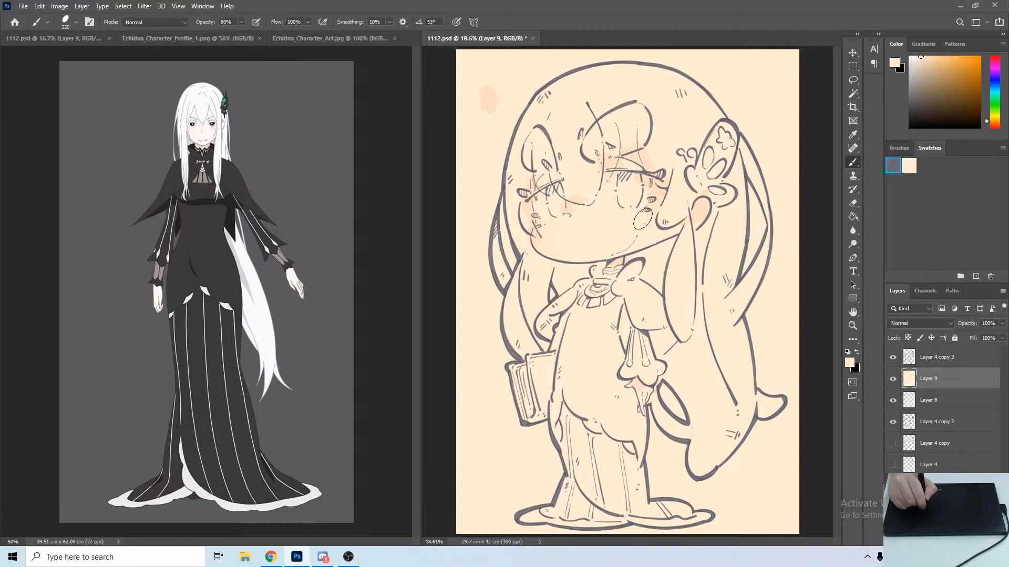
{"action": "left_click", "coordinate": [646, 218], "text": "alt"}
{"action": "left_click", "coordinate": [662, 197], "text": "alt"}
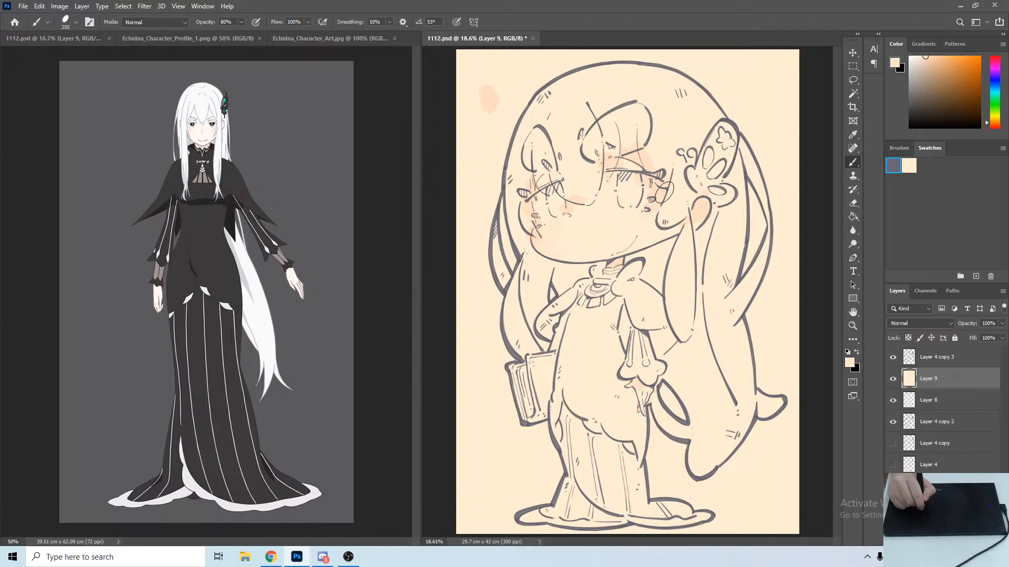
{"action": "left_click", "coordinate": [650, 204], "text": "alt"}
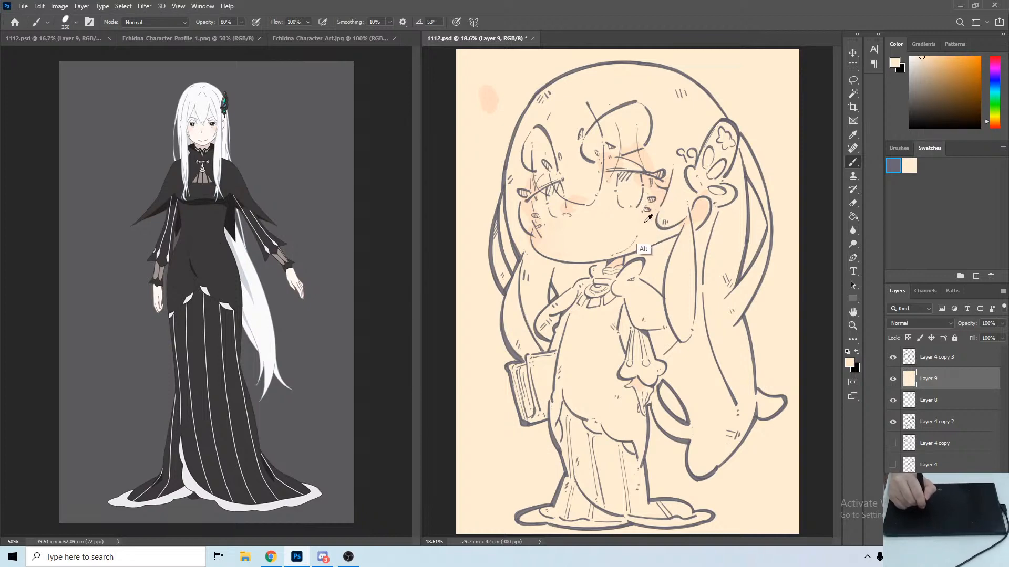
{"action": "left_click", "coordinate": [645, 244], "text": "alt"}
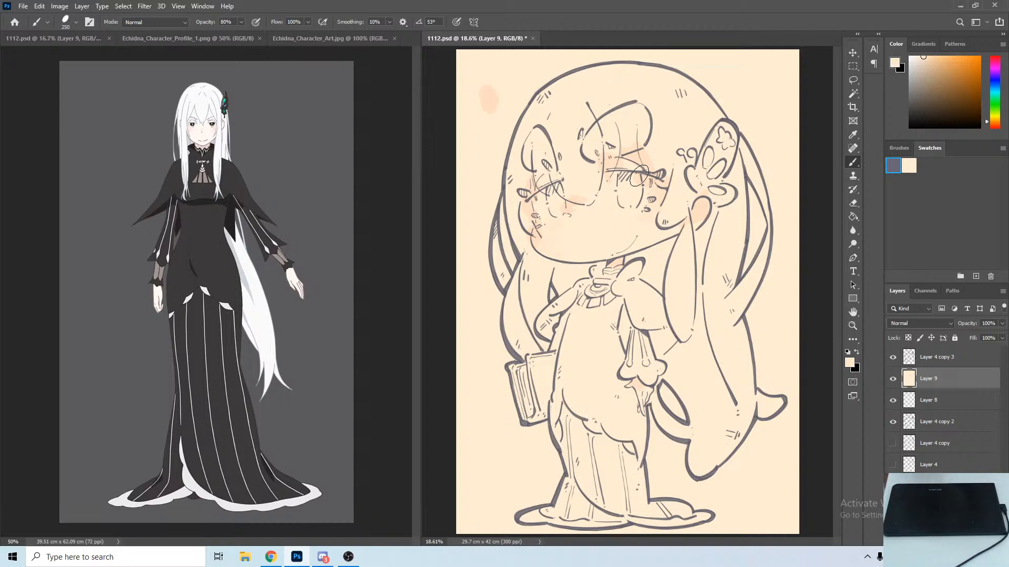
Smooth the peach shading at the left jaw corner, the right jaw edge and the ear with sampled skin tones.
{"action": "left_click", "coordinate": [549, 243], "text": "alt"}
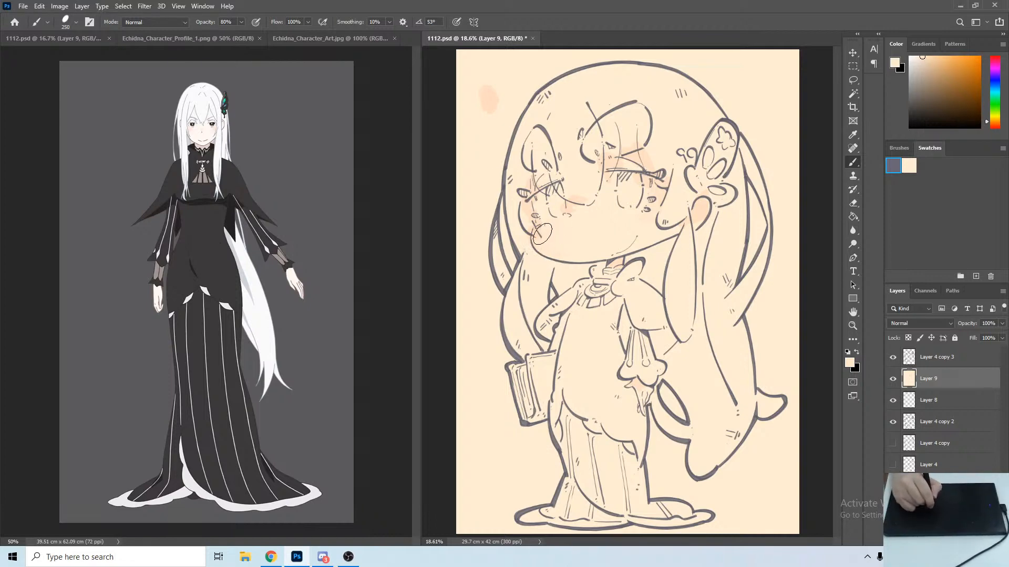
{"action": "left_click", "coordinate": [536, 238], "text": "alt"}
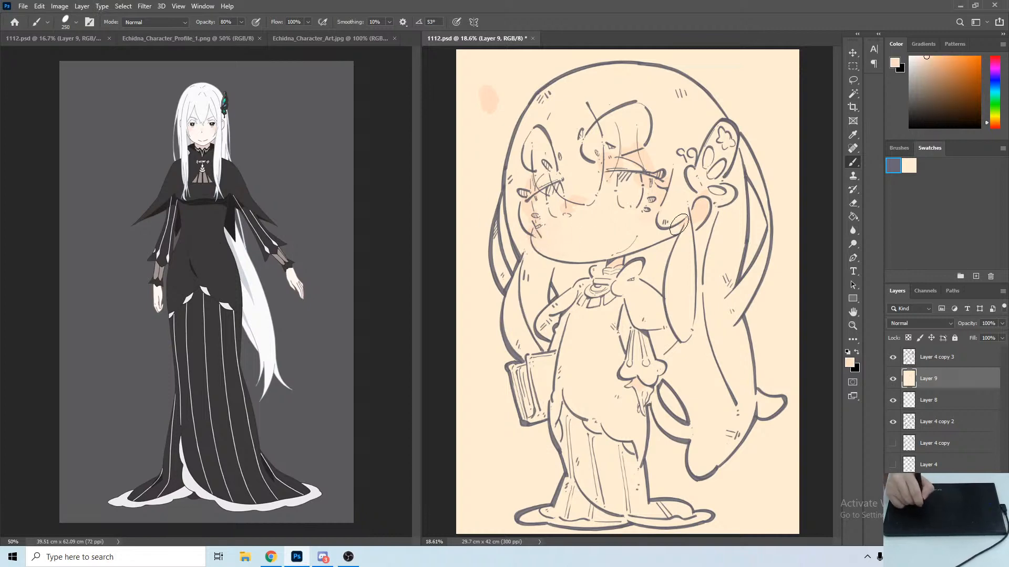
{"action": "left_click", "coordinate": [542, 280], "text": "alt"}
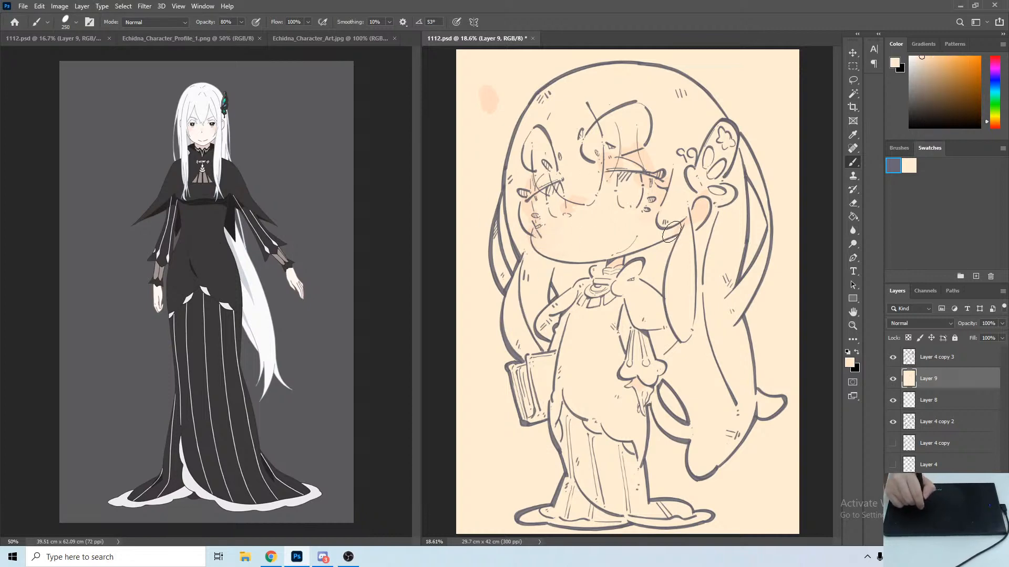
{"action": "left_click", "coordinate": [698, 212], "text": "alt"}
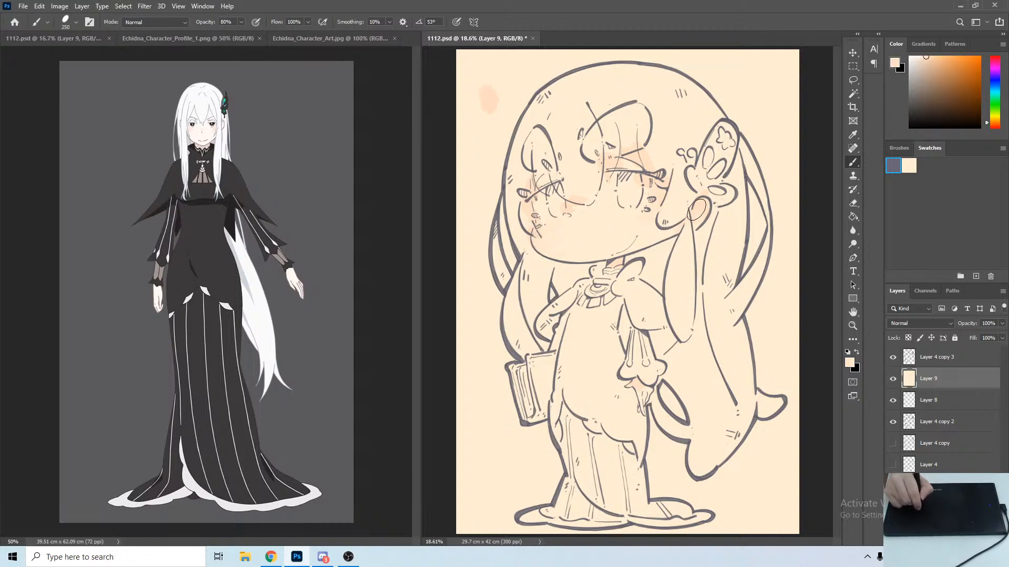
{"action": "left_click", "coordinate": [676, 228], "text": "alt"}
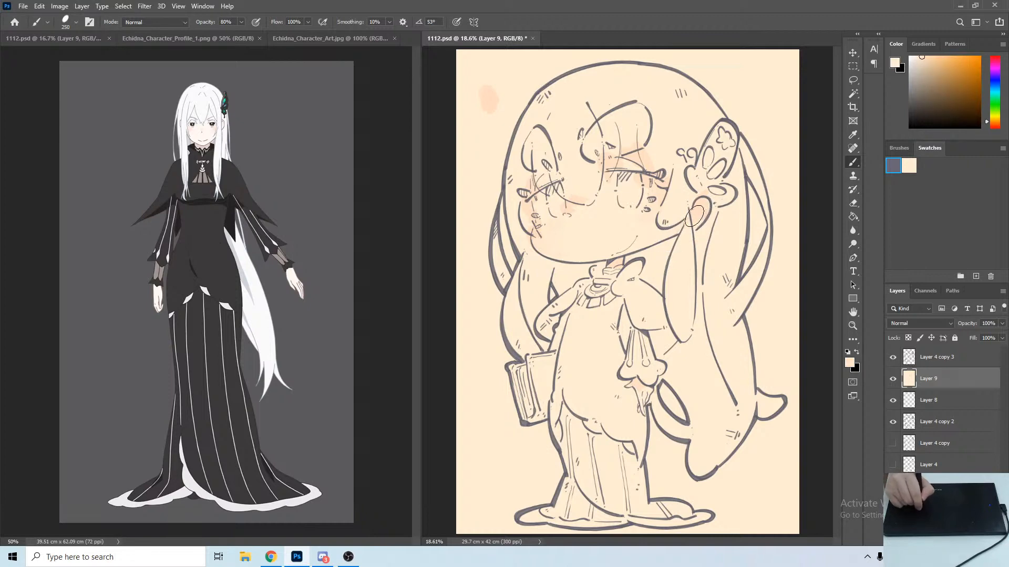
{"action": "left_click", "coordinate": [699, 216], "text": "alt"}
{"action": "left_click", "coordinate": [704, 206], "text": "alt"}
{"action": "left_click", "coordinate": [689, 252], "text": "alt"}
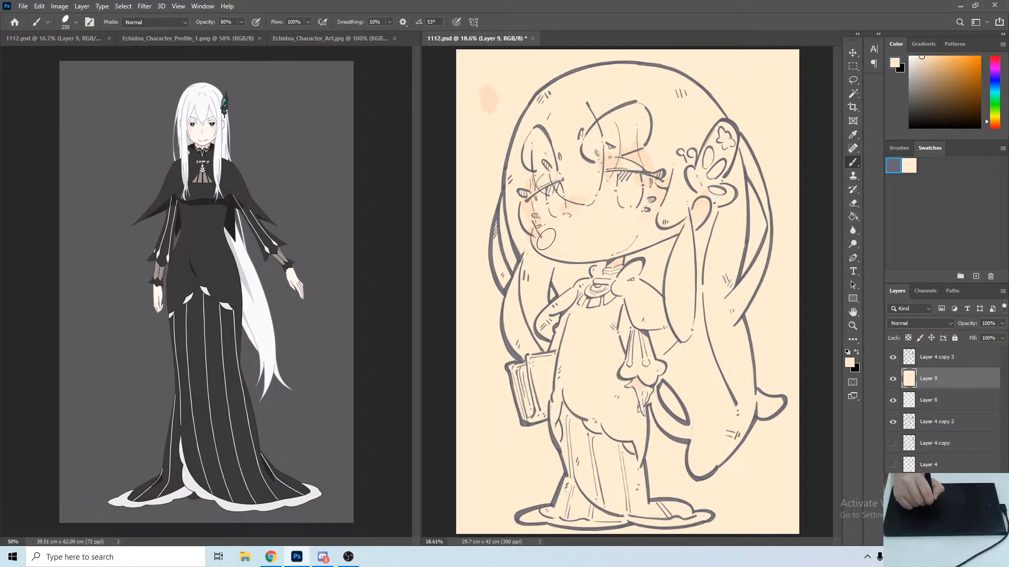
Blend the shading from the lower left cheek across the chin with sampled cream and peach tones.
{"action": "left_click", "coordinate": [554, 232], "text": "alt"}
{"action": "left_click", "coordinate": [557, 234], "text": "alt"}
{"action": "left_click", "coordinate": [551, 273], "text": "alt"}
{"action": "left_click", "coordinate": [560, 273], "text": "alt"}
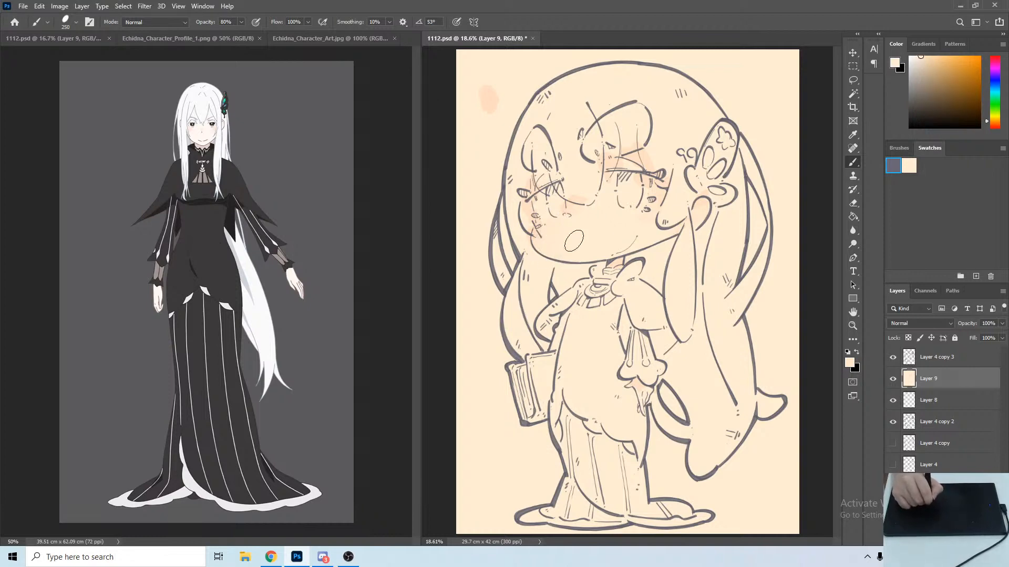
{"action": "left_click", "coordinate": [533, 236], "text": "alt"}
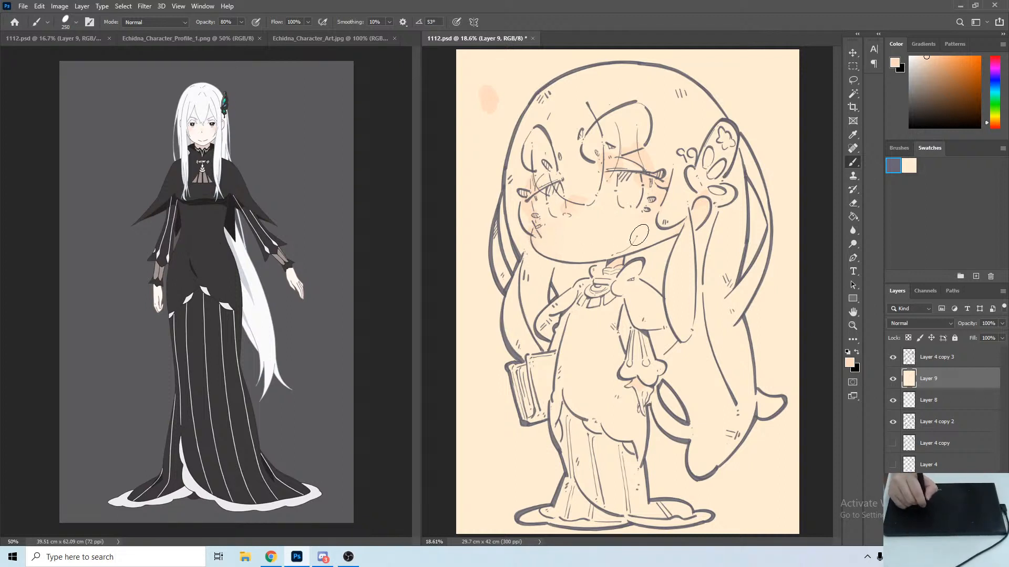
{"action": "left_click", "coordinate": [637, 244], "text": "alt"}
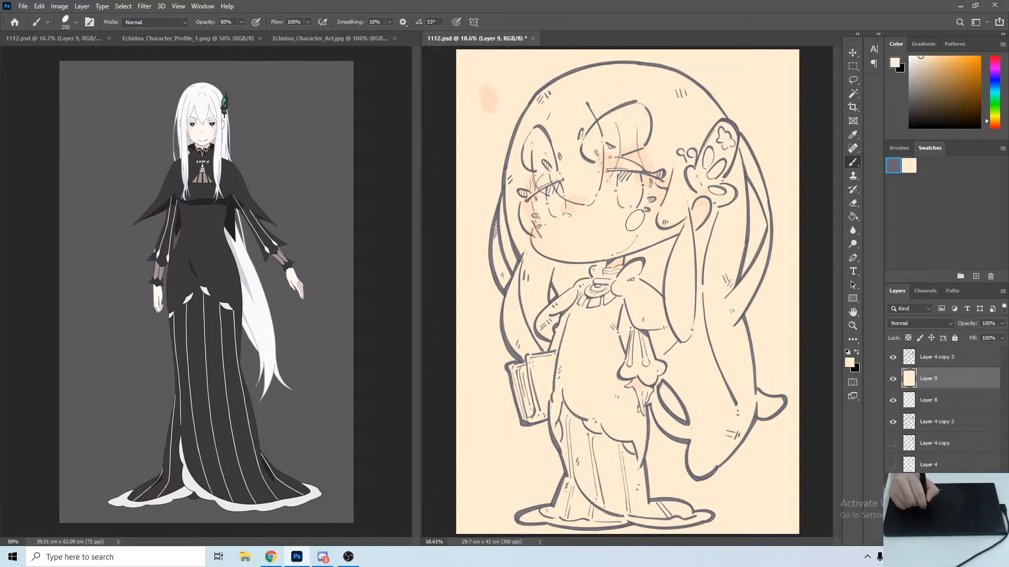
Refine the peach shading along the jawline and beneath the right eye with tones sampled from the drawing.
{"action": "left_click", "coordinate": [667, 207], "text": "alt"}
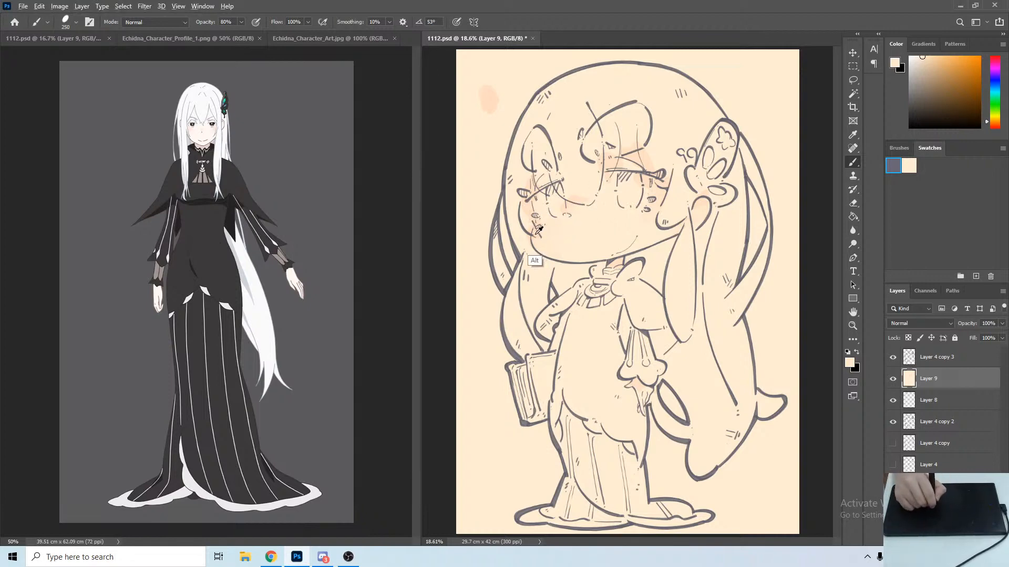
{"action": "left_click", "coordinate": [530, 264], "text": "alt"}
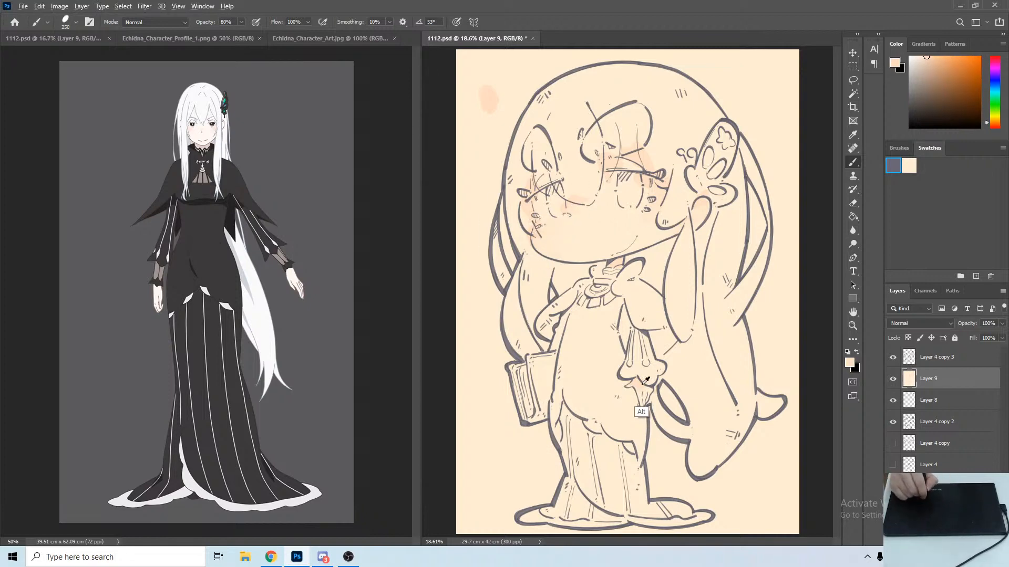
{"action": "left_click", "coordinate": [655, 213], "text": "alt"}
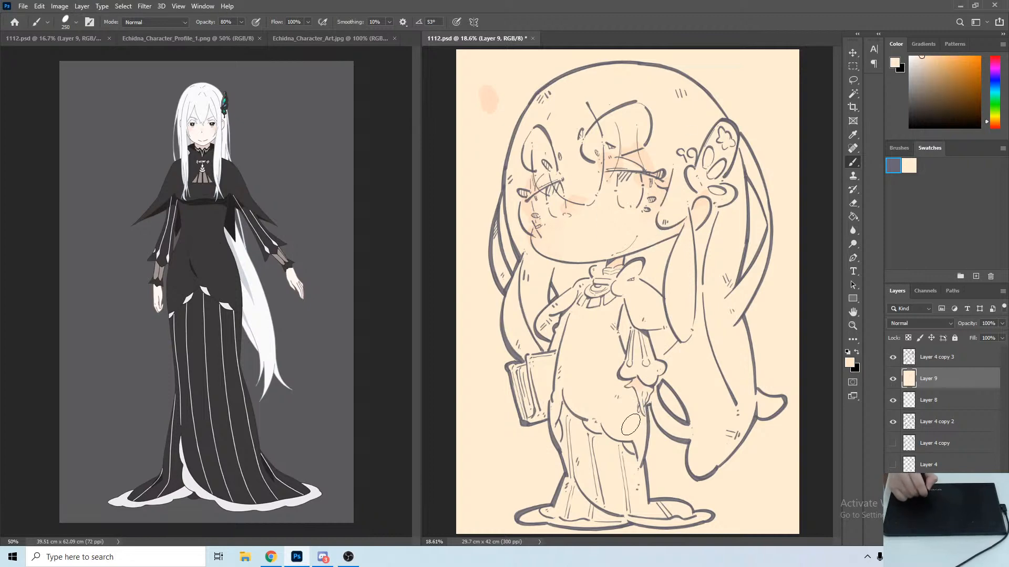
{"action": "left_click", "coordinate": [639, 392], "text": "alt"}
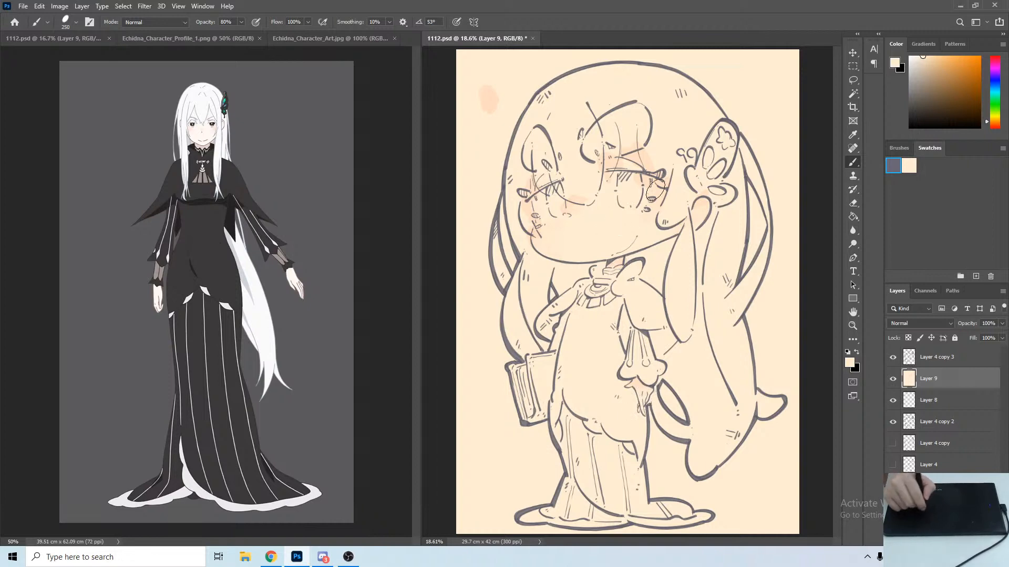
{"action": "left_click", "coordinate": [647, 215], "text": "alt"}
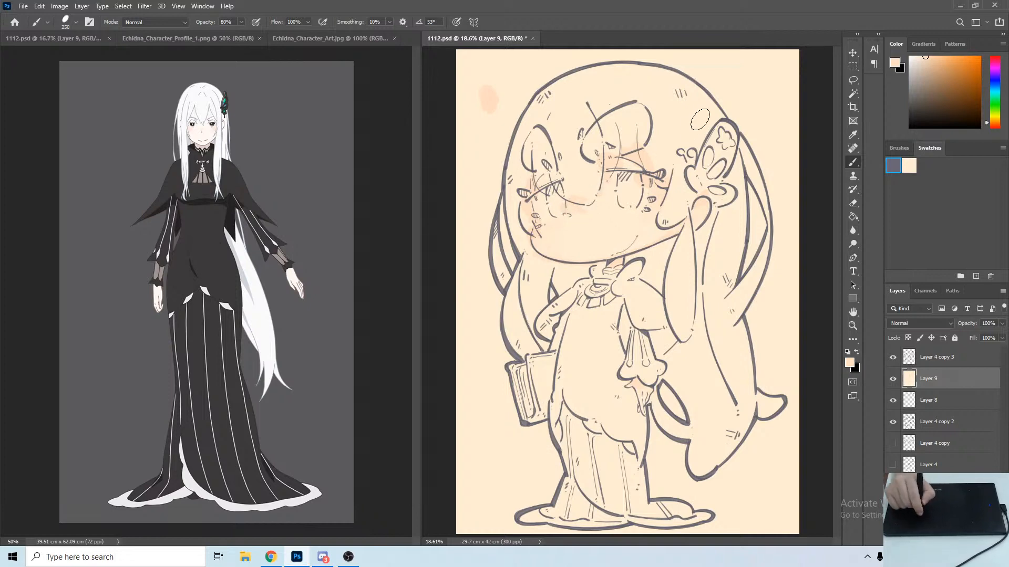
Blend soft peach shading around the nose and between the eyes with sampled skin tones.
{"action": "key", "text": "alt"}
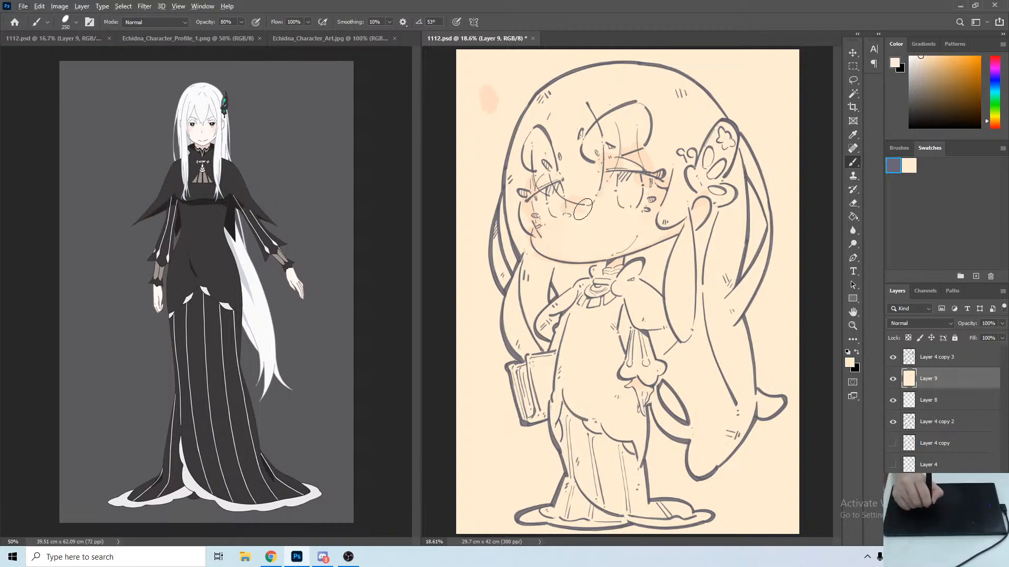
{"action": "left_click", "coordinate": [594, 218], "text": "alt"}
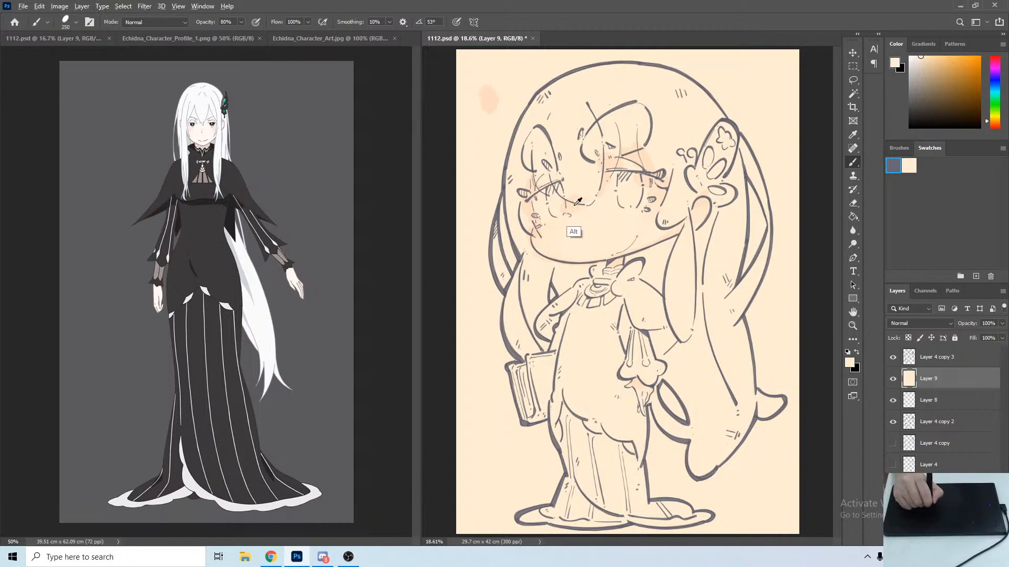
{"action": "left_click", "coordinate": [571, 209], "text": "alt"}
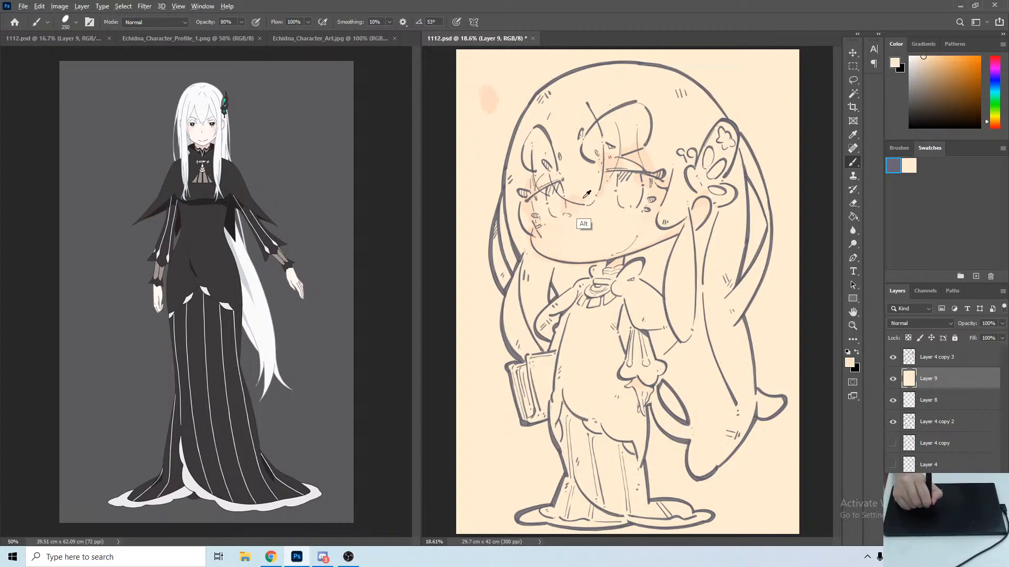
{"action": "left_click", "coordinate": [576, 229], "text": "alt"}
{"action": "mouse_move", "coordinate": [564, 207]}
{"action": "left_mouse_down"}
{"action": "mouse_move", "coordinate": [567, 217]}
{"action": "mouse_move", "coordinate": [574, 208]}
{"action": "left_mouse_up"}
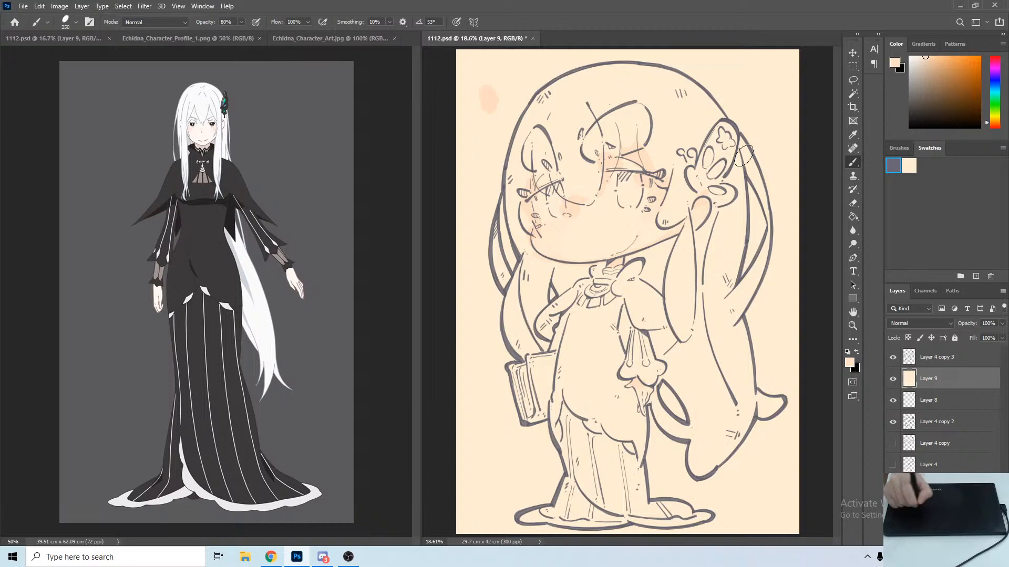
Set the foreground colour to a redder peach, #ffc0aa, and brush a test dab beside the existing peach spot.
{"action": "left_click", "coordinate": [850, 363]}
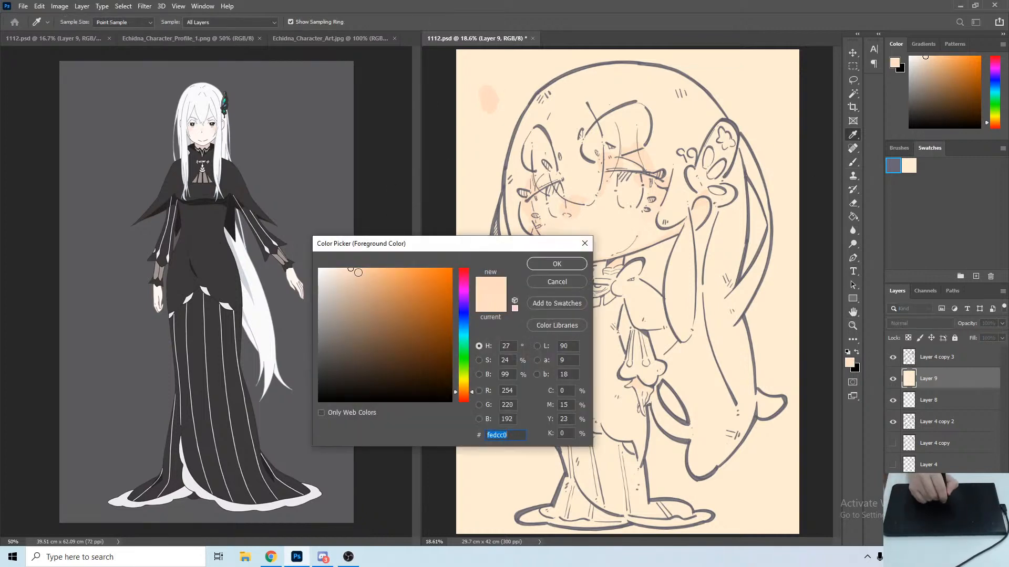
{"action": "left_click", "coordinate": [357, 268]}
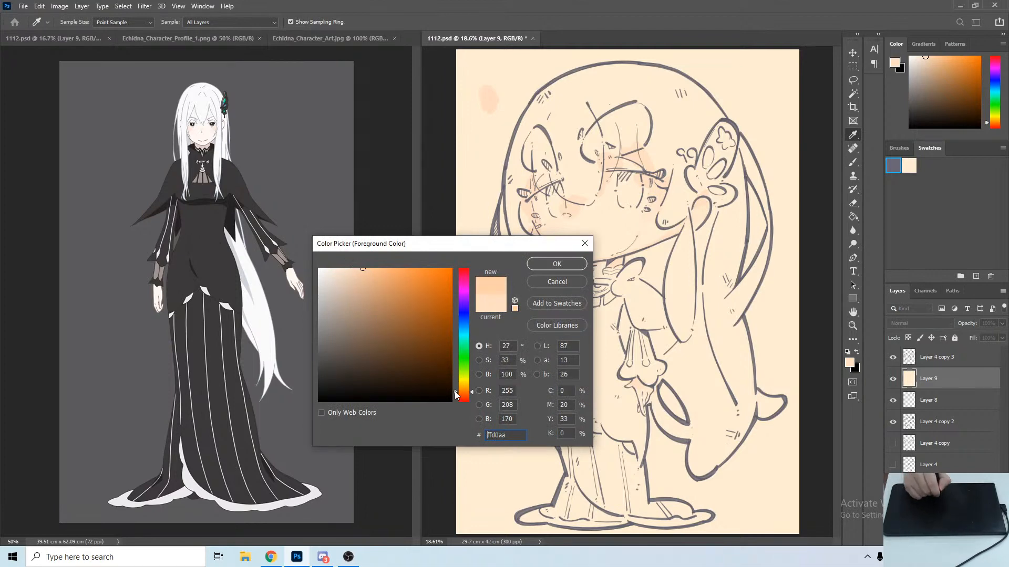
{"action": "left_click_drag", "start_coordinate": [454, 395], "coordinate": [454, 396]}
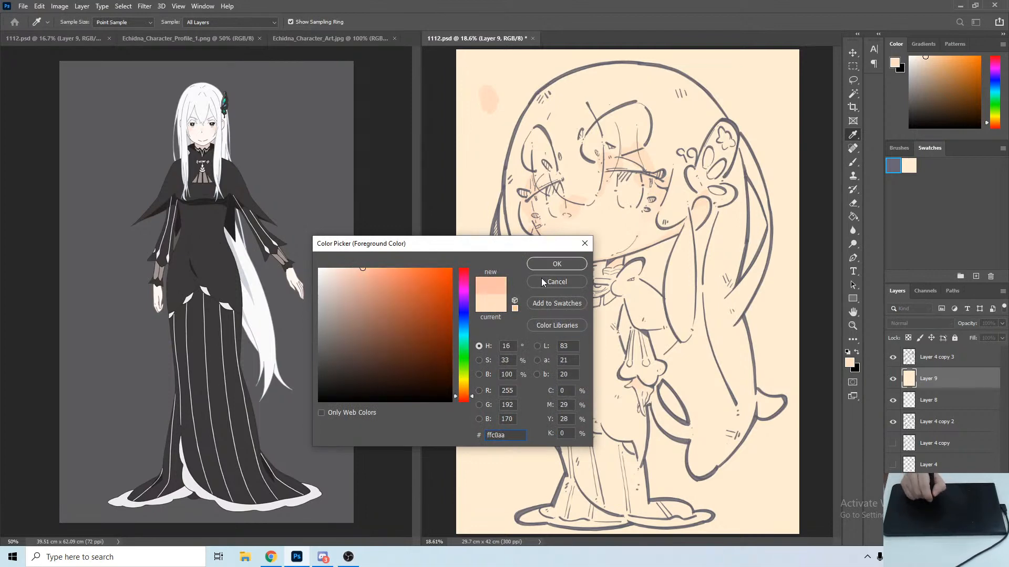
{"action": "left_click", "coordinate": [540, 264]}
{"action": "key", "text": "b"}
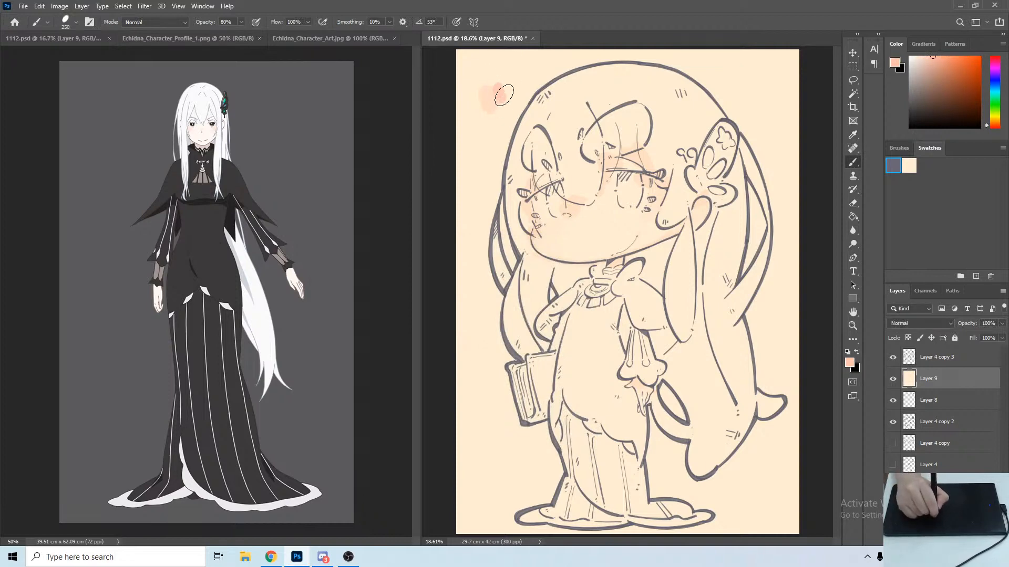
{"action": "left_click_drag", "start_coordinate": [504, 95], "coordinate": [497, 96]}
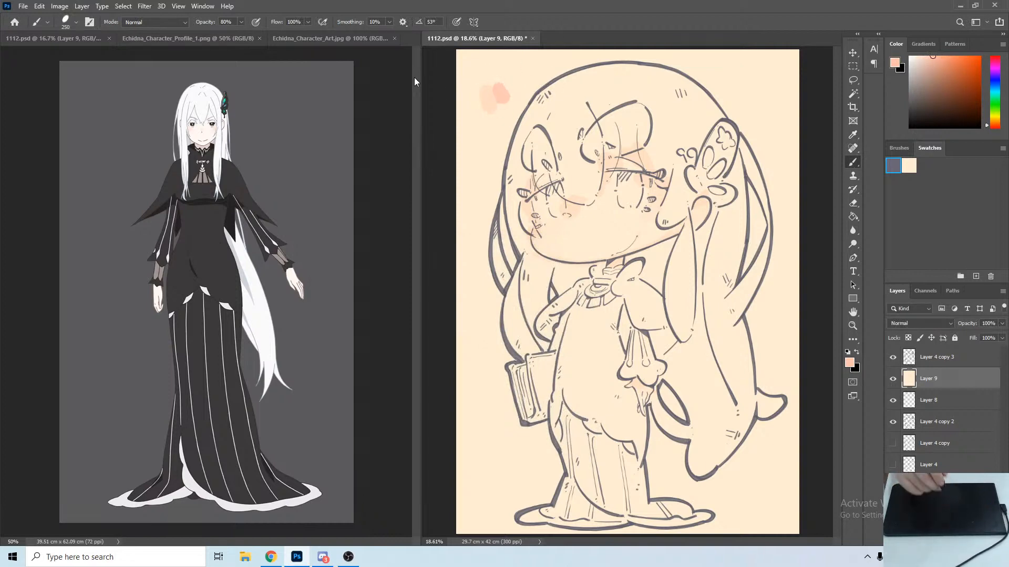
{"action": "left_click", "coordinate": [849, 362]}
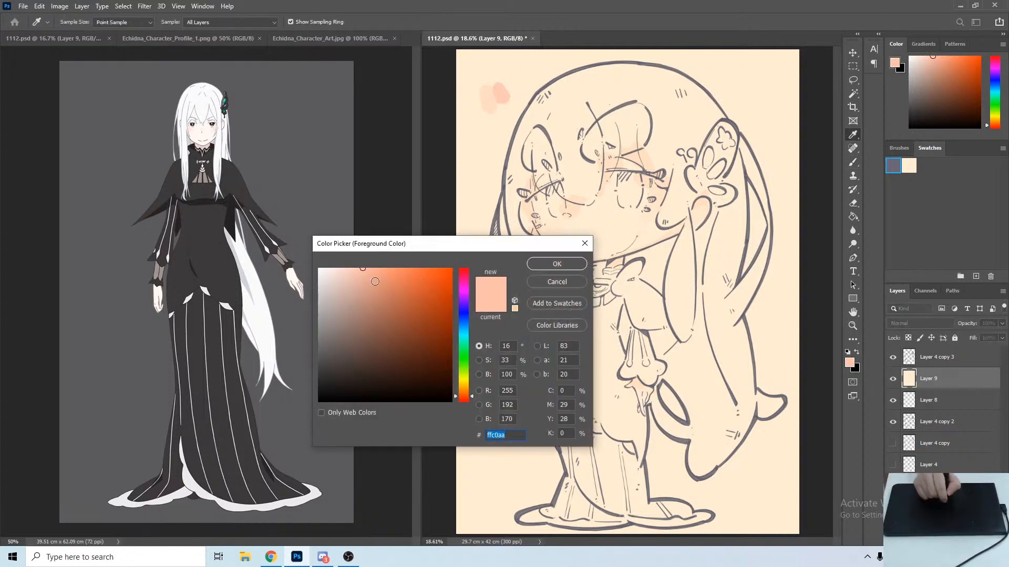
{"action": "left_click_drag", "start_coordinate": [361, 277], "coordinate": [366, 306]}
{"action": "left_click", "coordinate": [565, 283]}
{"action": "key", "text": "b"}
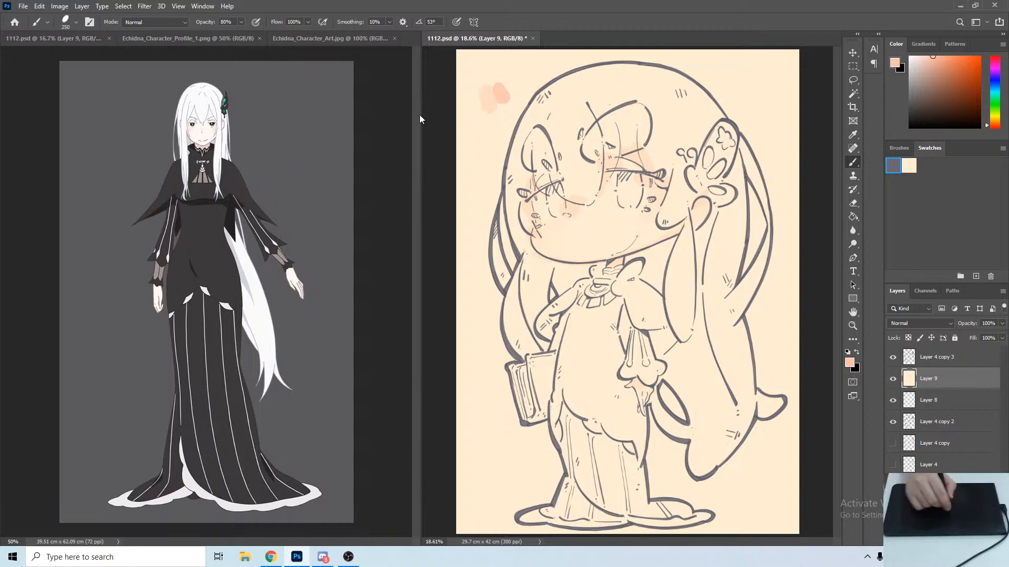
Deepen the skin shading around the eyes, left cheek, ear and jawline with redder peach sampled from the test dab, blending it along the chin.
{"action": "key", "text": "alt"}
{"action": "left_click", "coordinate": [503, 97], "text": "alt"}
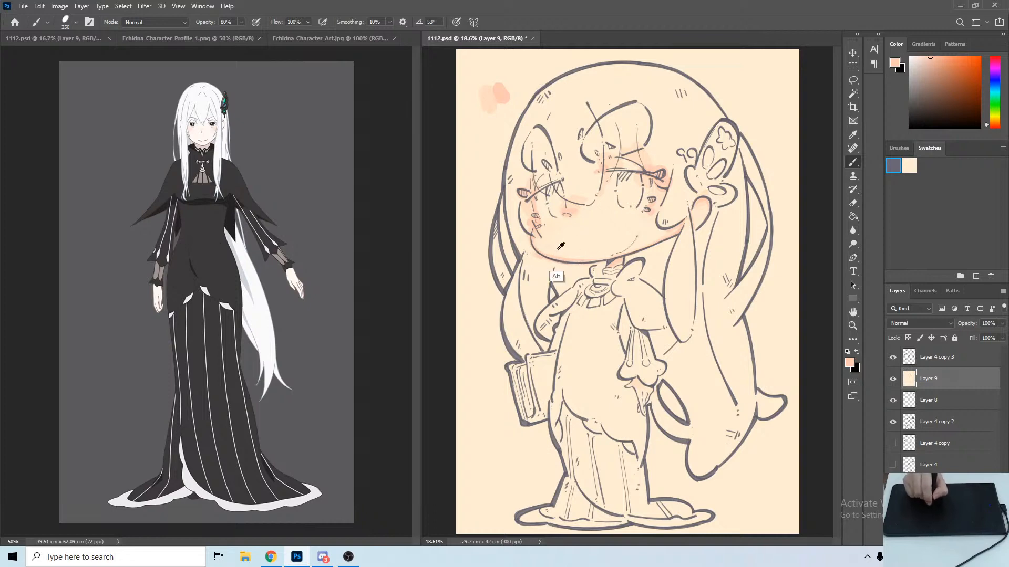
{"action": "left_click", "coordinate": [556, 276], "text": "alt"}
{"action": "left_click", "coordinate": [577, 255], "text": "alt"}
{"action": "mouse_move", "coordinate": [571, 258]}
{"action": "left_mouse_down"}
{"action": "mouse_move", "coordinate": [587, 258]}
{"action": "mouse_move", "coordinate": [562, 254]}
{"action": "left_mouse_up"}
Blend the nose and chin shading with sampled cream and peach tones, and shade the hand below the sleeve in peach.
{"action": "left_click", "coordinate": [579, 208], "text": "alt"}
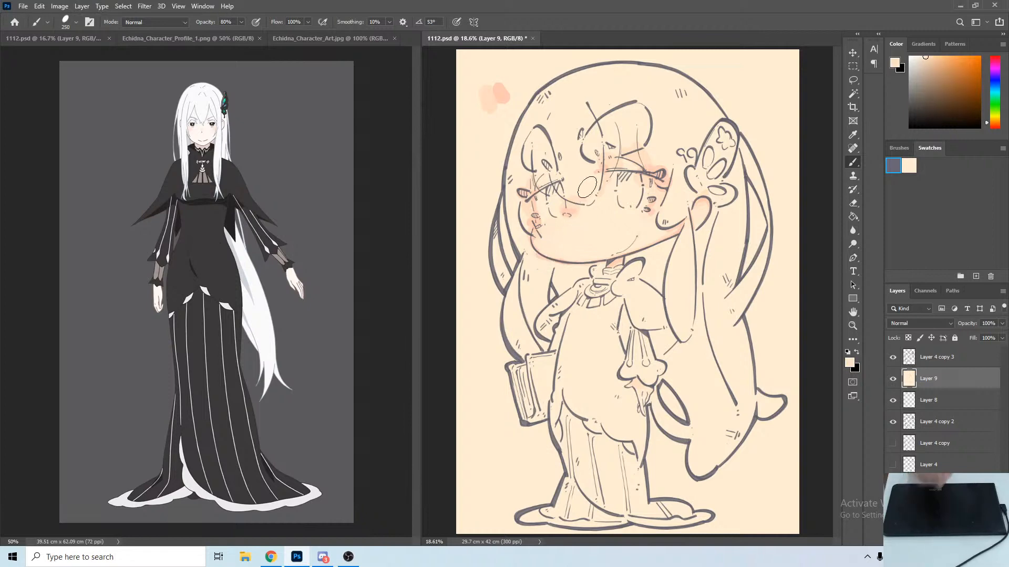
{"action": "left_click", "coordinate": [567, 208], "text": "alt"}
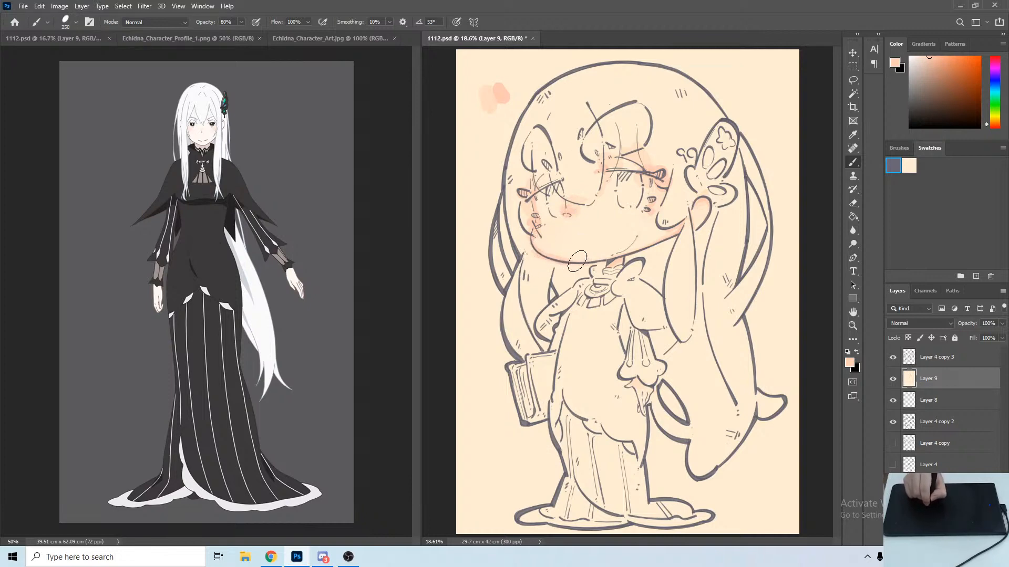
{"action": "left_click", "coordinate": [550, 251], "text": "alt"}
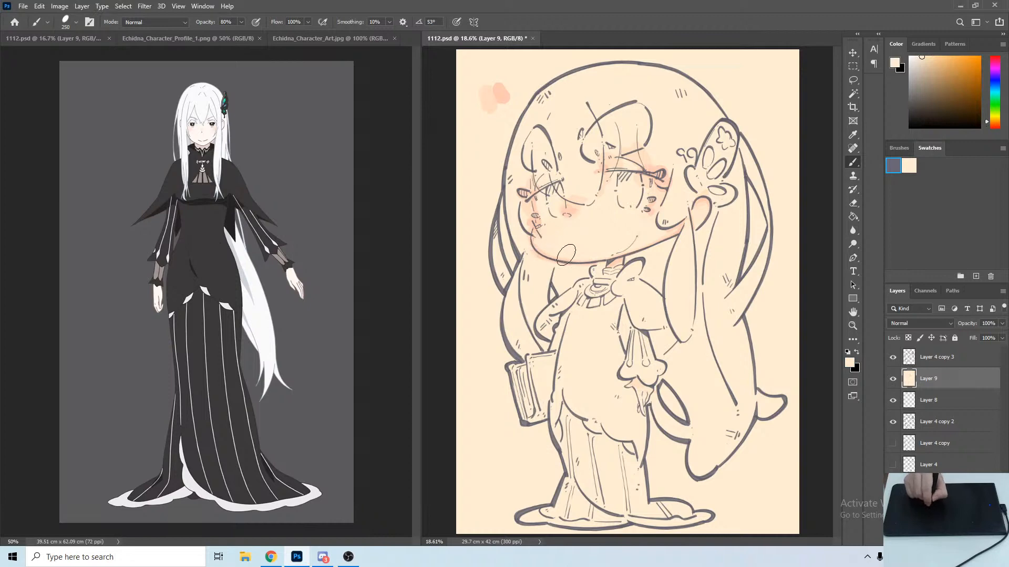
{"action": "left_click", "coordinate": [575, 212], "text": "alt"}
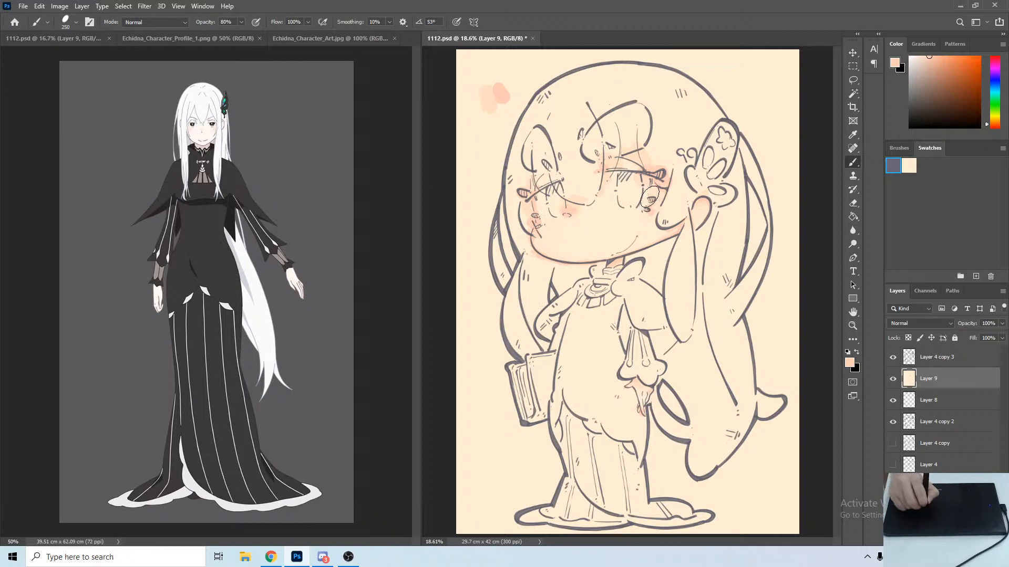
{"action": "left_click", "coordinate": [626, 165], "text": "alt"}
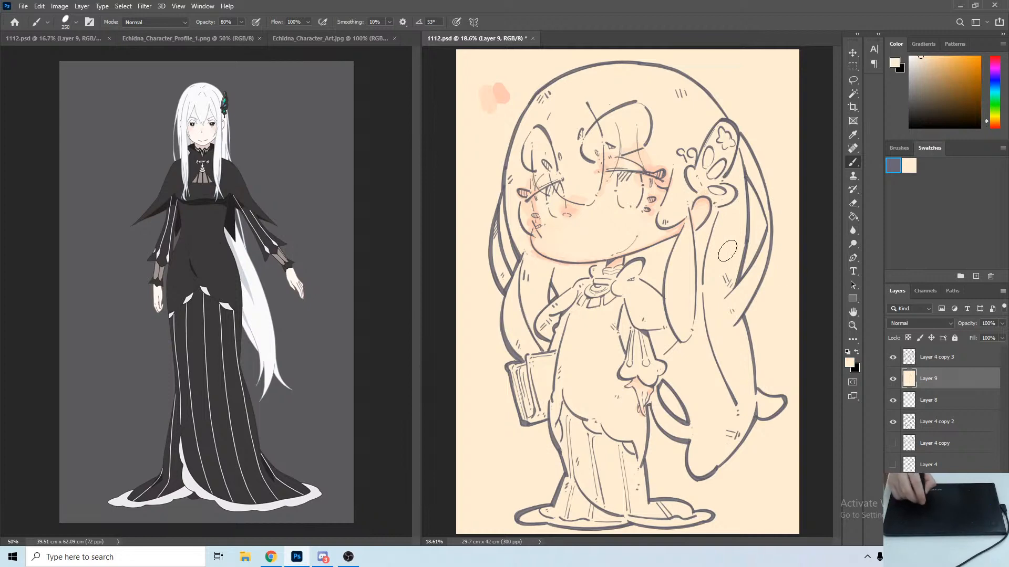
Set the foreground colour to a deeper peach, #ffb9a6, brush a test dab beside the other spots and strengthen the reddish skin shading.
{"action": "left_click", "coordinate": [854, 363]}
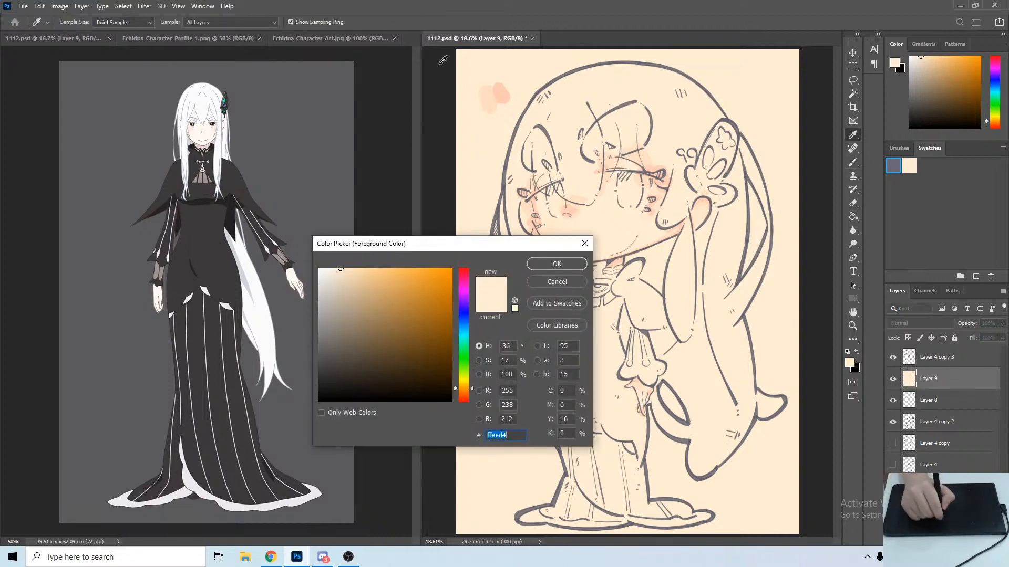
{"action": "left_click", "coordinate": [502, 93]}
{"action": "left_click_drag", "start_coordinate": [362, 270], "coordinate": [365, 269]}
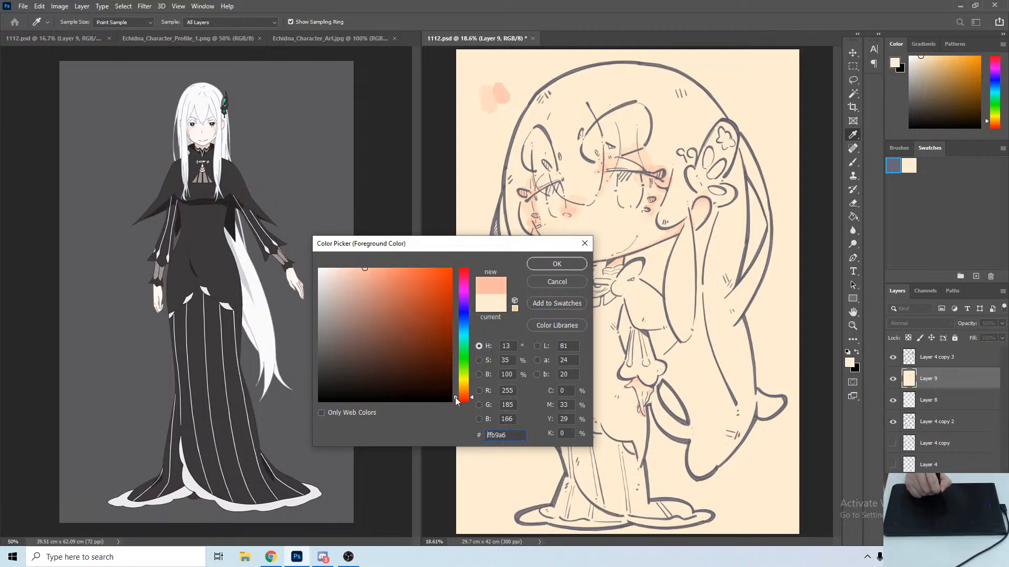
{"action": "left_click", "coordinate": [558, 264]}
{"action": "key", "text": "b"}
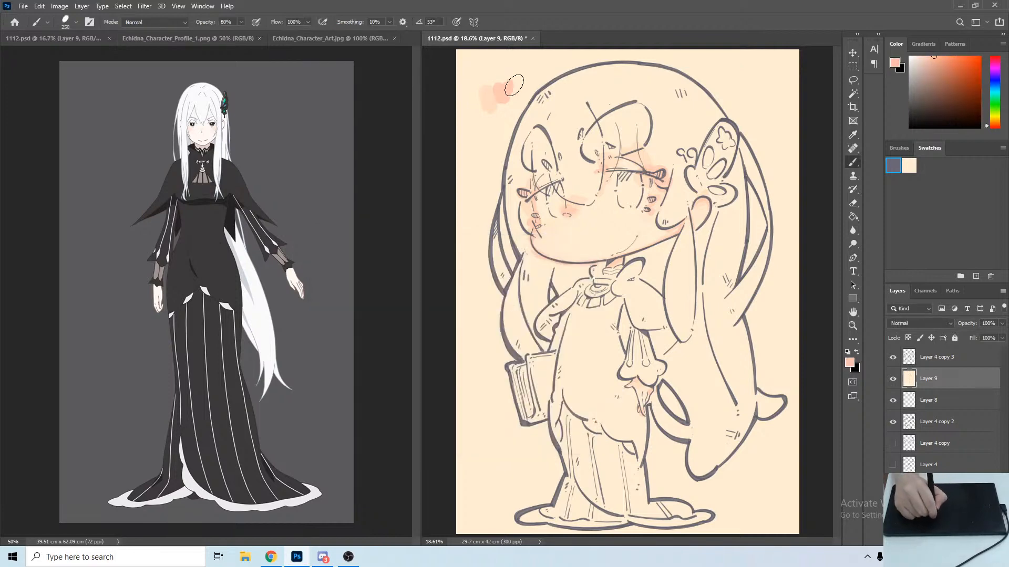
{"action": "left_click_drag", "start_coordinate": [513, 85], "coordinate": [516, 83]}
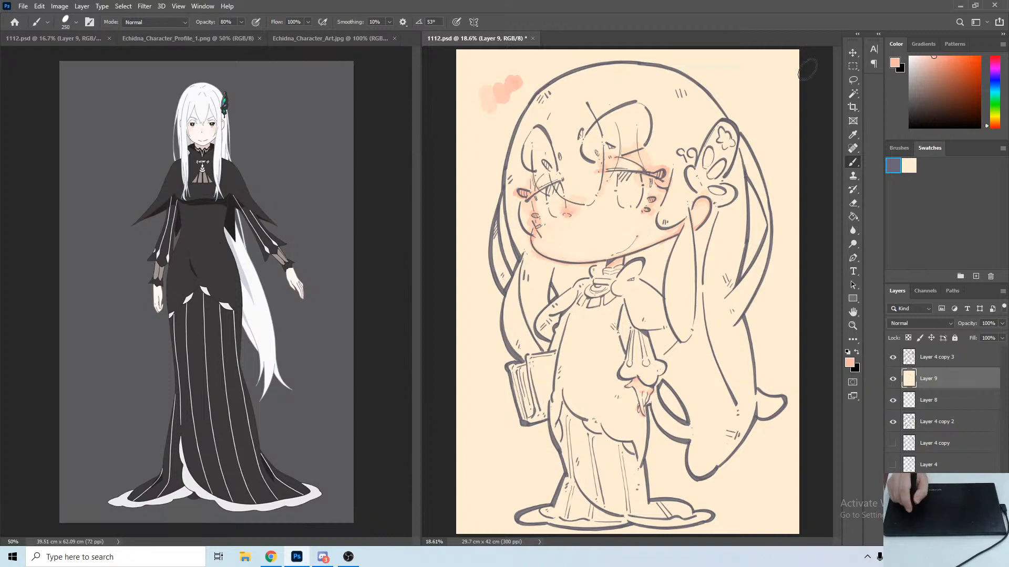
{"action": "left_click", "coordinate": [851, 366]}
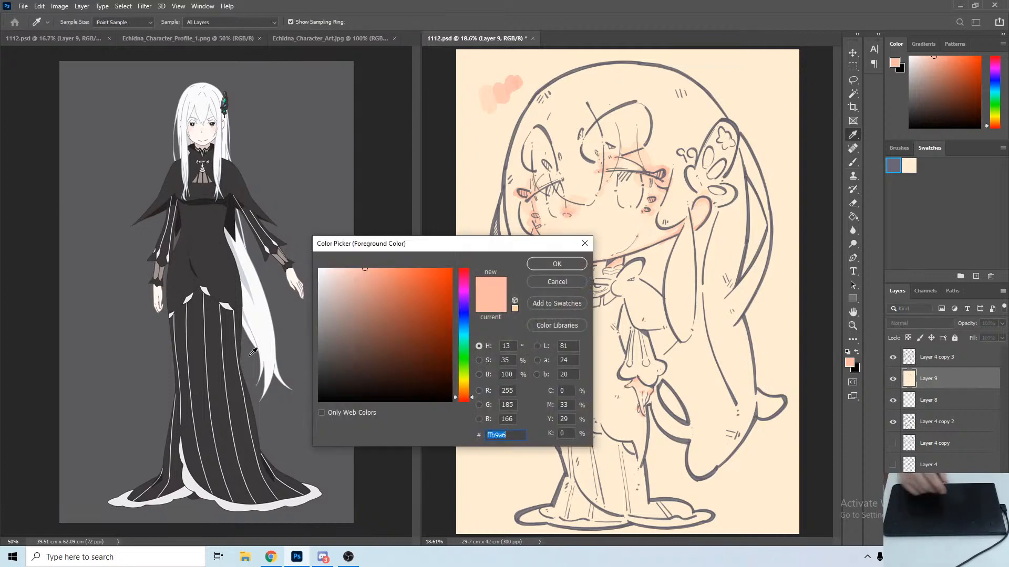
{"action": "left_click", "coordinate": [205, 102]}
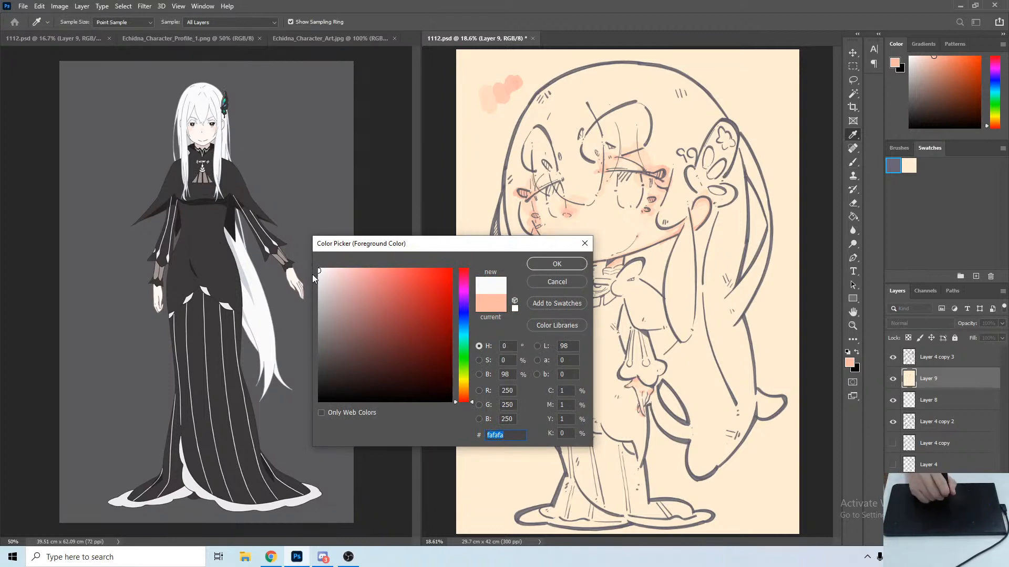
{"action": "left_click", "coordinate": [557, 281]}
Sample the cream base, lighten the foreground colour to off-white #fdf9f4 and brush a test dab below the peach spots.
{"action": "left_click", "coordinate": [572, 138], "text": "alt"}
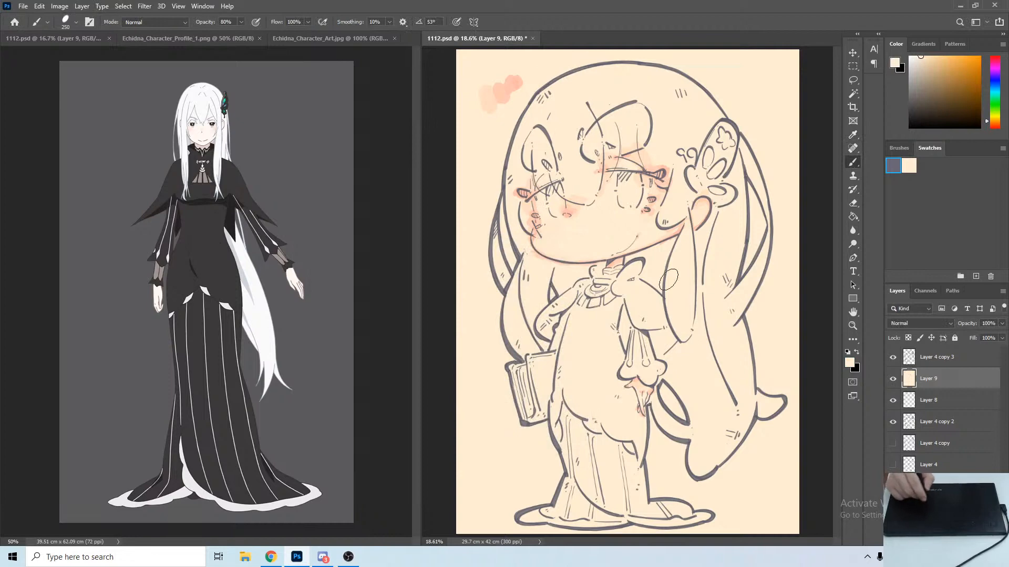
{"action": "left_click", "coordinate": [849, 364]}
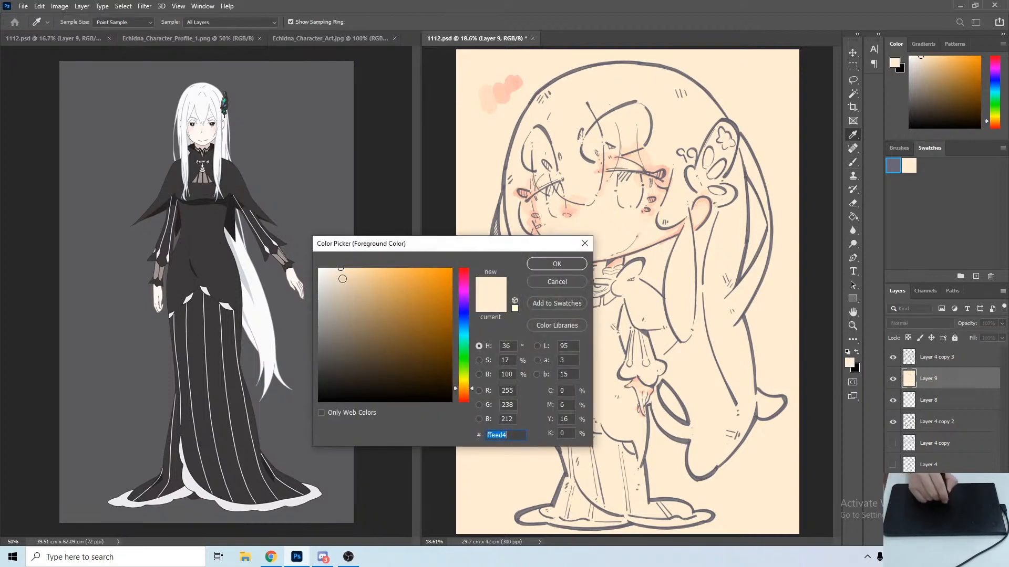
{"action": "left_click_drag", "start_coordinate": [337, 273], "coordinate": [329, 274]}
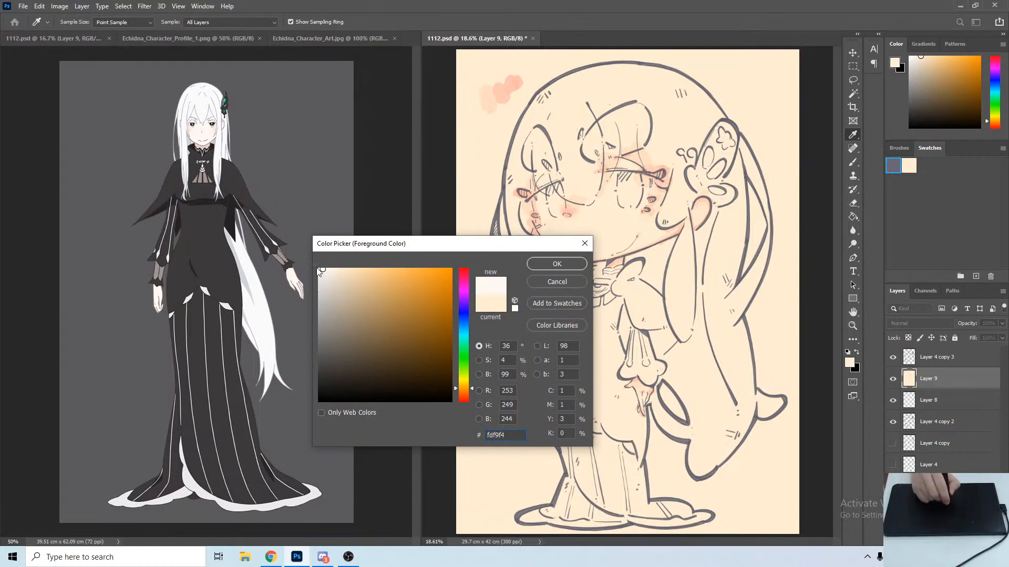
{"action": "left_click", "coordinate": [557, 264]}
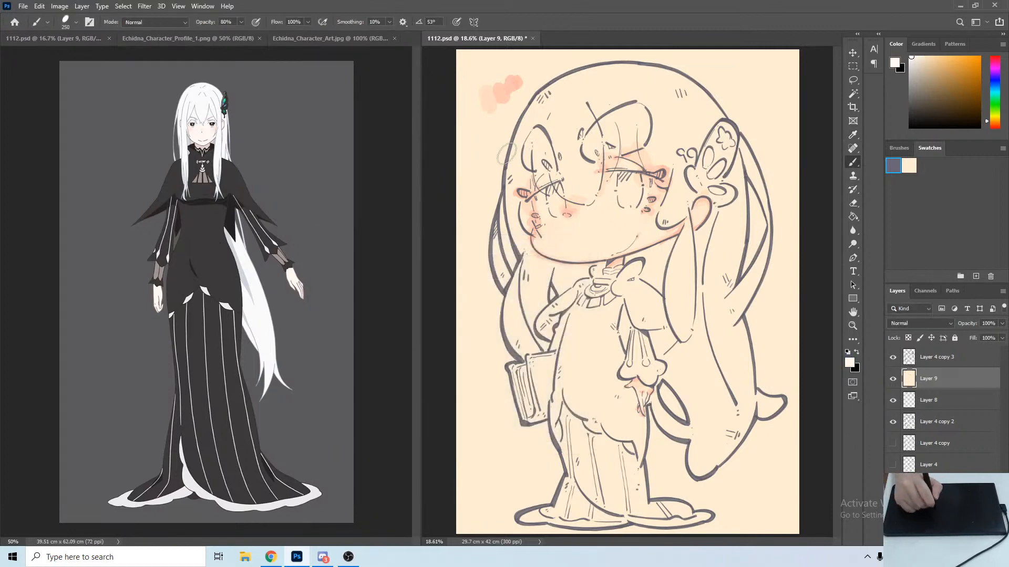
{"action": "left_click_drag", "start_coordinate": [474, 153], "coordinate": [476, 139]}
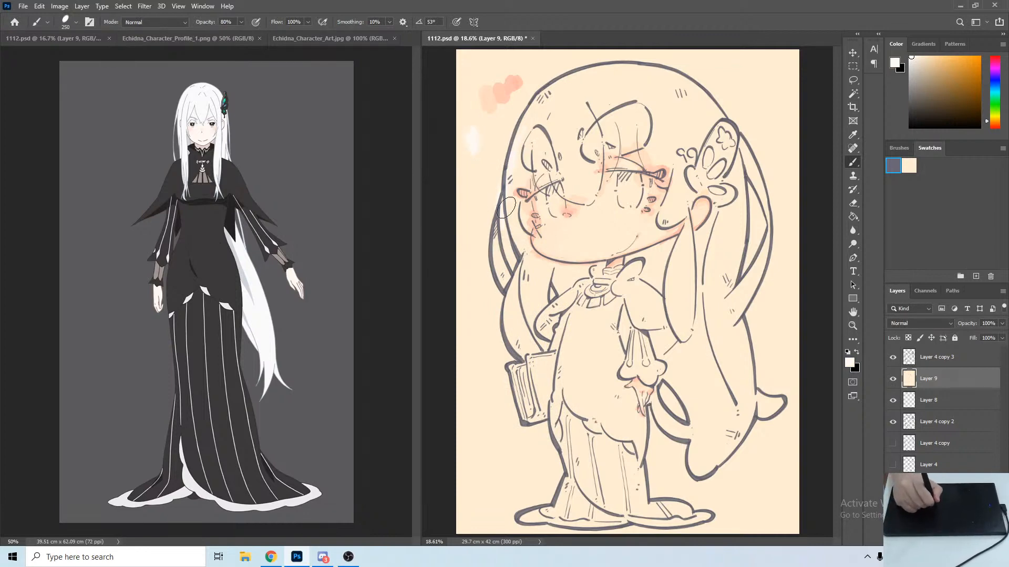
Paint the hair off-white over the left-hand strands, the fringe and the crown of the head.
{"action": "left_click_drag", "start_coordinate": [519, 241], "coordinate": [529, 206]}
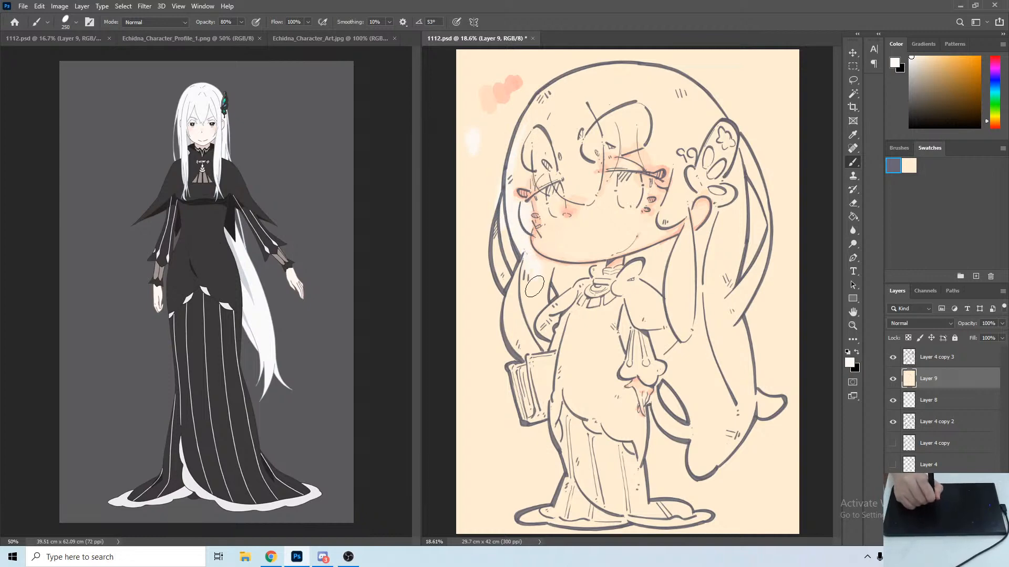
{"action": "mouse_move", "coordinate": [526, 305]}
{"action": "left_mouse_down"}
{"action": "mouse_move", "coordinate": [521, 263]}
{"action": "mouse_move", "coordinate": [517, 311]}
{"action": "mouse_move", "coordinate": [532, 301]}
{"action": "mouse_move", "coordinate": [534, 310]}
{"action": "mouse_move", "coordinate": [544, 271]}
{"action": "mouse_move", "coordinate": [530, 254]}
{"action": "mouse_move", "coordinate": [558, 292]}
{"action": "mouse_move", "coordinate": [564, 279]}
{"action": "mouse_move", "coordinate": [549, 266]}
{"action": "mouse_move", "coordinate": [591, 269]}
{"action": "mouse_move", "coordinate": [537, 269]}
{"action": "mouse_move", "coordinate": [527, 357]}
{"action": "mouse_move", "coordinate": [539, 303]}
{"action": "mouse_move", "coordinate": [529, 333]}
{"action": "left_mouse_up"}
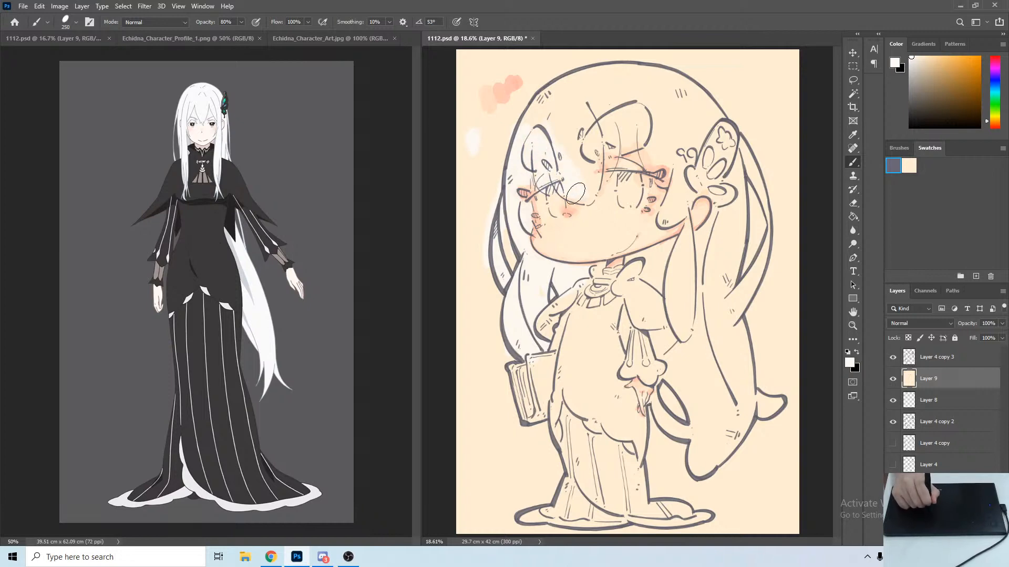
{"action": "mouse_move", "coordinate": [576, 194]}
{"action": "left_mouse_down"}
{"action": "mouse_move", "coordinate": [571, 134]}
{"action": "mouse_move", "coordinate": [546, 140]}
{"action": "mouse_move", "coordinate": [536, 119]}
{"action": "mouse_move", "coordinate": [557, 96]}
{"action": "mouse_move", "coordinate": [563, 112]}
{"action": "mouse_move", "coordinate": [573, 95]}
{"action": "mouse_move", "coordinate": [612, 104]}
{"action": "mouse_move", "coordinate": [588, 124]}
{"action": "mouse_move", "coordinate": [577, 112]}
{"action": "mouse_move", "coordinate": [603, 103]}
{"action": "mouse_move", "coordinate": [596, 171]}
{"action": "left_mouse_up"}
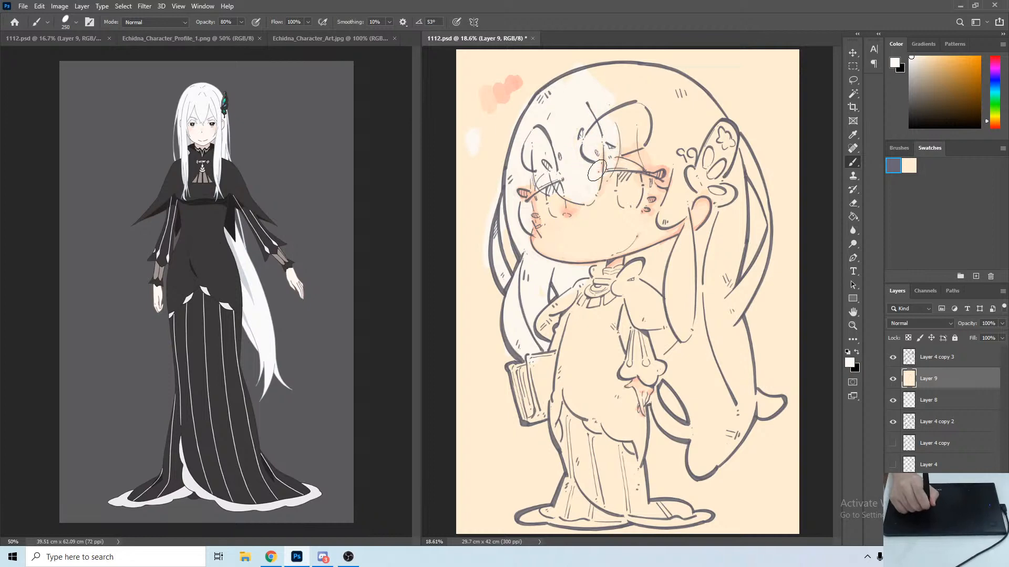
{"action": "mouse_move", "coordinate": [558, 84]}
{"action": "left_mouse_down"}
{"action": "mouse_move", "coordinate": [594, 80]}
{"action": "mouse_move", "coordinate": [627, 140]}
{"action": "mouse_move", "coordinate": [646, 137]}
{"action": "mouse_move", "coordinate": [636, 145]}
{"action": "mouse_move", "coordinate": [634, 112]}
{"action": "mouse_move", "coordinate": [588, 68]}
{"action": "mouse_move", "coordinate": [667, 81]}
{"action": "mouse_move", "coordinate": [641, 95]}
{"action": "mouse_move", "coordinate": [623, 74]}
{"action": "mouse_move", "coordinate": [670, 90]}
{"action": "mouse_move", "coordinate": [690, 85]}
{"action": "mouse_move", "coordinate": [648, 156]}
{"action": "mouse_move", "coordinate": [637, 142]}
{"action": "mouse_move", "coordinate": [641, 130]}
{"action": "mouse_move", "coordinate": [653, 167]}
{"action": "mouse_move", "coordinate": [649, 155]}
{"action": "mouse_move", "coordinate": [657, 163]}
{"action": "mouse_move", "coordinate": [703, 159]}
{"action": "left_mouse_up"}
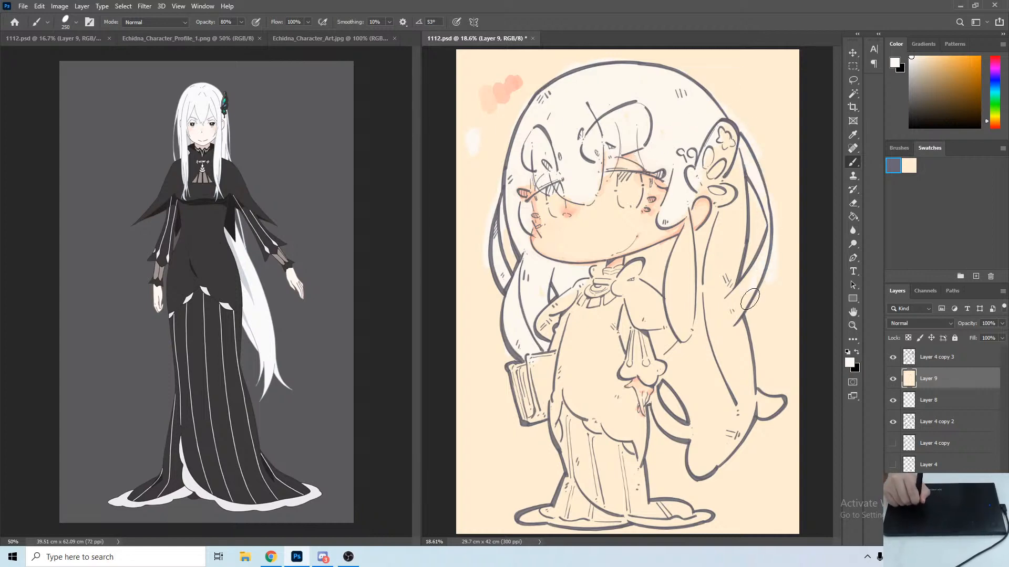
Fill the long hair strands on the right, down to their curled tips and beside the ear, with off-white.
{"action": "mouse_move", "coordinate": [741, 302]}
{"action": "left_mouse_down"}
{"action": "mouse_move", "coordinate": [738, 225]}
{"action": "mouse_move", "coordinate": [724, 205]}
{"action": "mouse_move", "coordinate": [713, 217]}
{"action": "mouse_move", "coordinate": [738, 236]}
{"action": "mouse_move", "coordinate": [739, 177]}
{"action": "mouse_move", "coordinate": [728, 189]}
{"action": "mouse_move", "coordinate": [742, 212]}
{"action": "mouse_move", "coordinate": [731, 250]}
{"action": "mouse_move", "coordinate": [714, 257]}
{"action": "mouse_move", "coordinate": [702, 233]}
{"action": "mouse_move", "coordinate": [697, 250]}
{"action": "mouse_move", "coordinate": [704, 301]}
{"action": "mouse_move", "coordinate": [732, 327]}
{"action": "mouse_move", "coordinate": [720, 263]}
{"action": "mouse_move", "coordinate": [705, 258]}
{"action": "mouse_move", "coordinate": [714, 334]}
{"action": "mouse_move", "coordinate": [729, 302]}
{"action": "mouse_move", "coordinate": [725, 335]}
{"action": "mouse_move", "coordinate": [700, 329]}
{"action": "mouse_move", "coordinate": [705, 292]}
{"action": "mouse_move", "coordinate": [694, 372]}
{"action": "mouse_move", "coordinate": [673, 356]}
{"action": "left_mouse_up"}
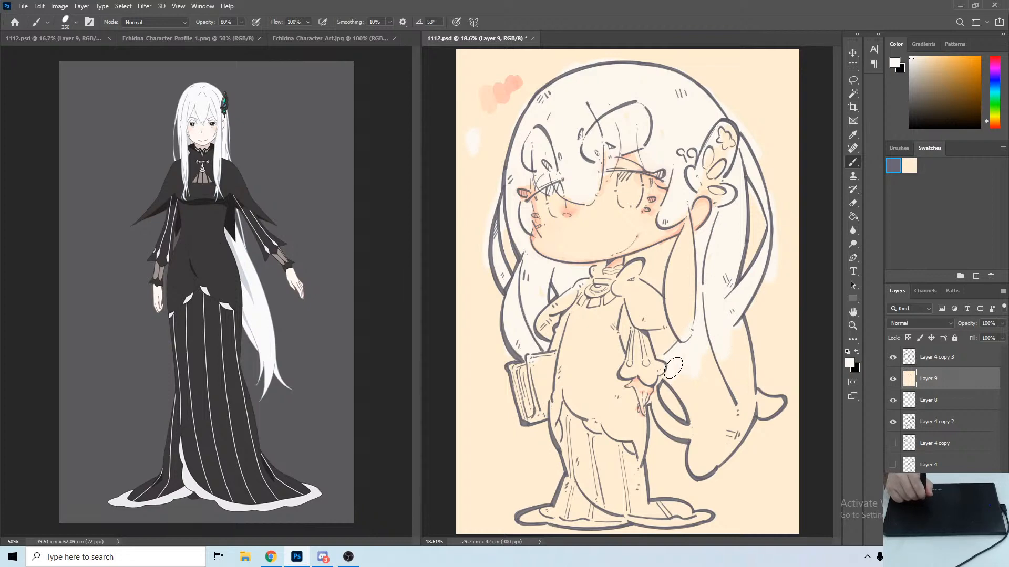
{"action": "mouse_move", "coordinate": [676, 387]}
{"action": "left_mouse_down"}
{"action": "mouse_move", "coordinate": [744, 391]}
{"action": "mouse_move", "coordinate": [733, 377]}
{"action": "mouse_move", "coordinate": [746, 417]}
{"action": "mouse_move", "coordinate": [753, 380]}
{"action": "mouse_move", "coordinate": [756, 396]}
{"action": "mouse_move", "coordinate": [772, 399]}
{"action": "mouse_move", "coordinate": [768, 410]}
{"action": "mouse_move", "coordinate": [727, 375]}
{"action": "mouse_move", "coordinate": [704, 386]}
{"action": "mouse_move", "coordinate": [691, 420]}
{"action": "mouse_move", "coordinate": [701, 470]}
{"action": "mouse_move", "coordinate": [708, 455]}
{"action": "mouse_move", "coordinate": [724, 462]}
{"action": "mouse_move", "coordinate": [754, 418]}
{"action": "left_mouse_up"}
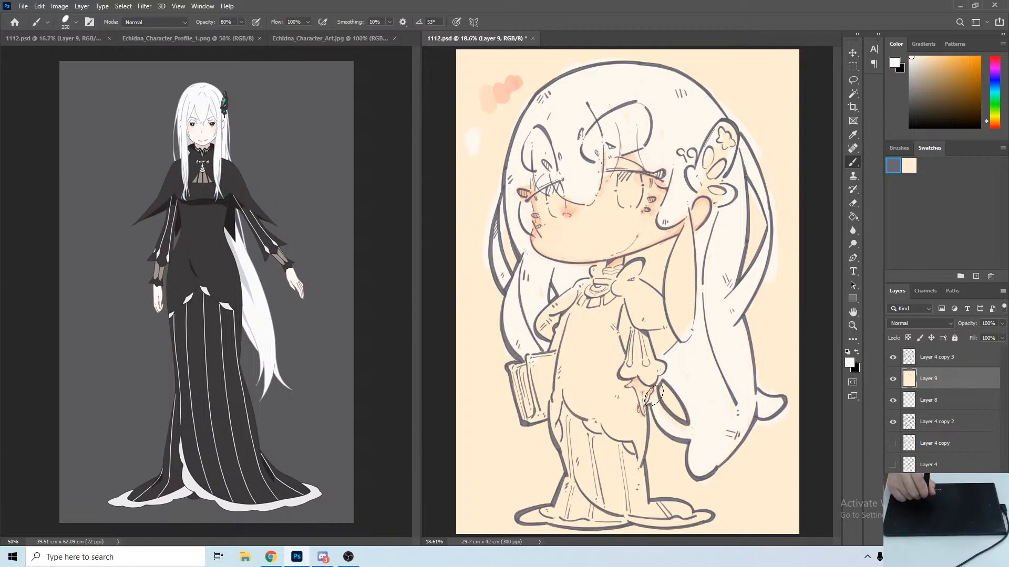
{"action": "mouse_move", "coordinate": [659, 380]}
{"action": "left_mouse_down"}
{"action": "mouse_move", "coordinate": [673, 425]}
{"action": "mouse_move", "coordinate": [668, 415]}
{"action": "mouse_move", "coordinate": [705, 424]}
{"action": "left_mouse_up"}
{"action": "mouse_move", "coordinate": [682, 267]}
{"action": "left_mouse_down"}
{"action": "mouse_move", "coordinate": [687, 321]}
{"action": "mouse_move", "coordinate": [679, 243]}
{"action": "mouse_move", "coordinate": [686, 220]}
{"action": "mouse_move", "coordinate": [692, 263]}
{"action": "mouse_move", "coordinate": [689, 190]}
{"action": "mouse_move", "coordinate": [684, 201]}
{"action": "left_mouse_up"}
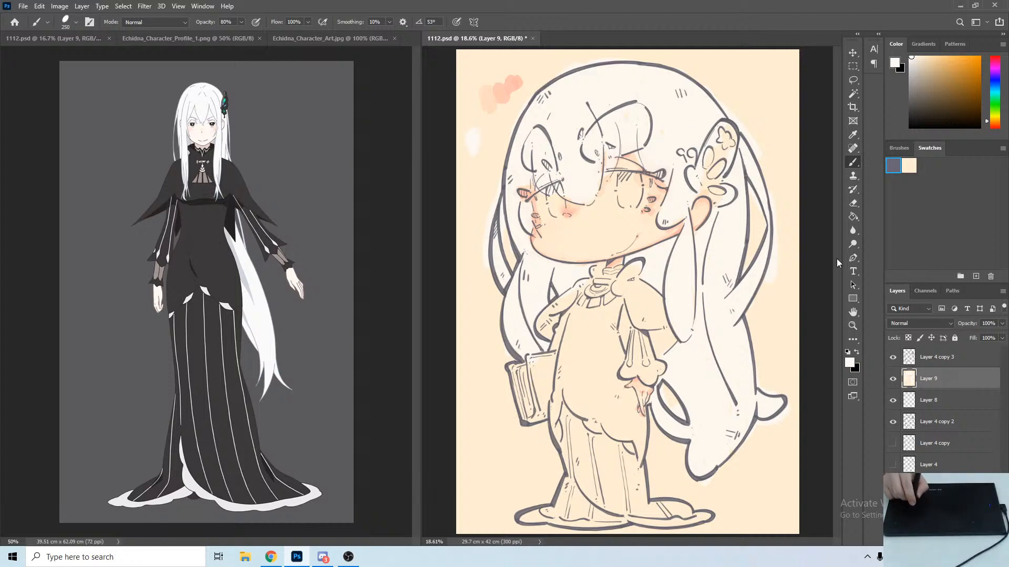
Set the foreground colour to a warm light grey, #f3eae7, and brush soft shading over the fringe and the long hair strands.
{"action": "left_click", "coordinate": [851, 363]}
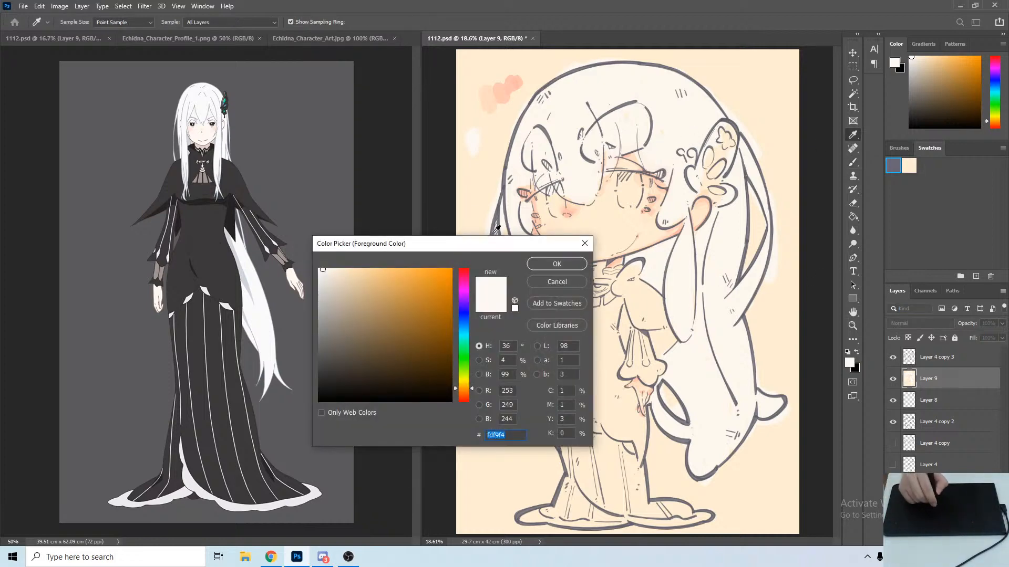
{"action": "left_click_drag", "start_coordinate": [489, 250], "coordinate": [413, 277]}
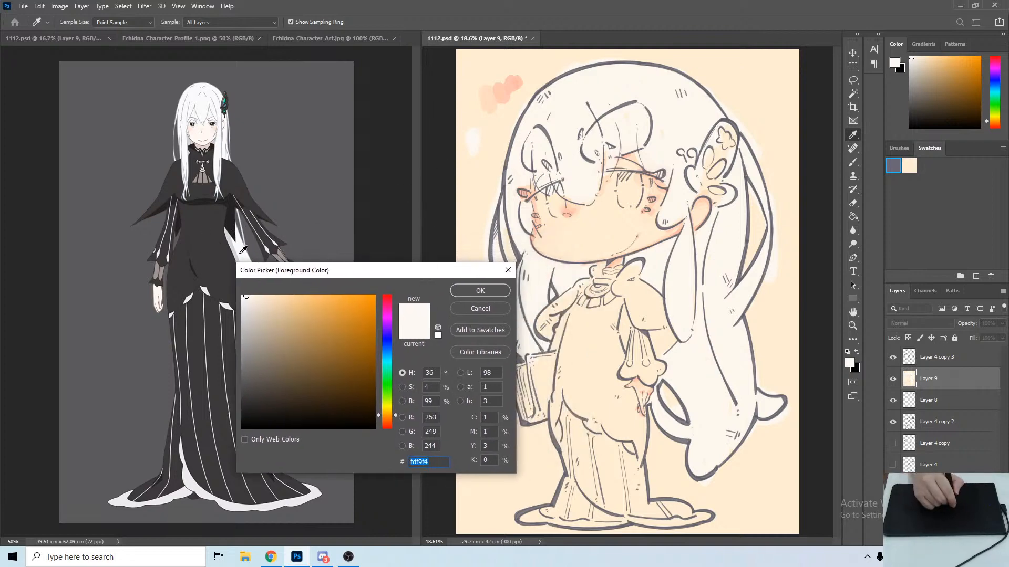
{"action": "left_click_drag", "start_coordinate": [246, 299], "coordinate": [246, 302]}
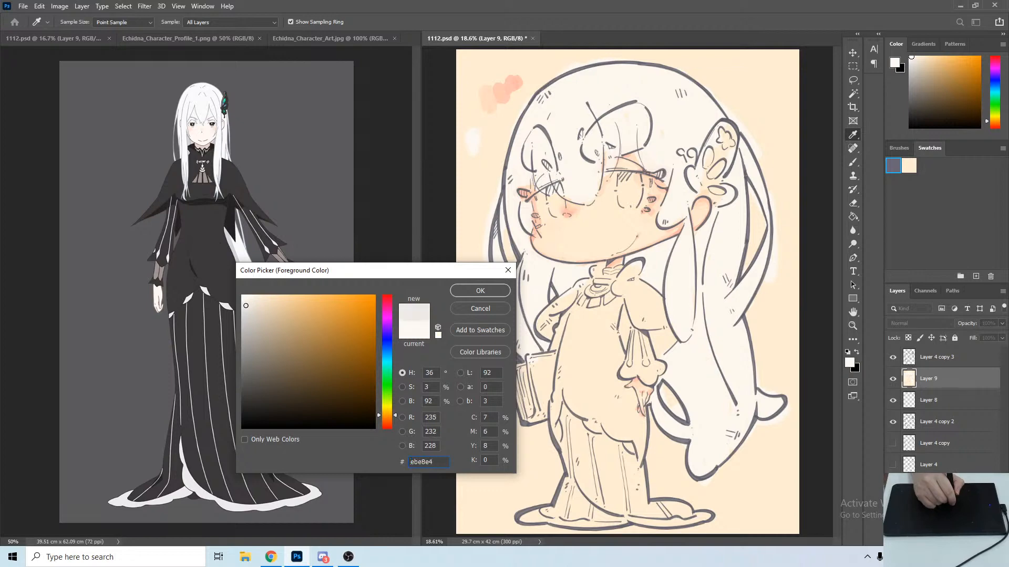
{"action": "left_click", "coordinate": [686, 266]}
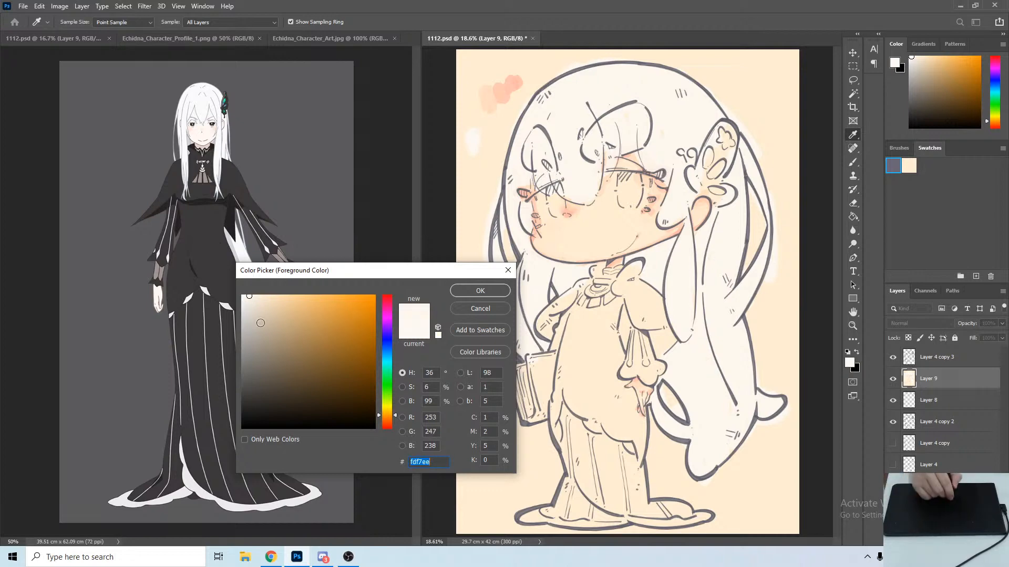
{"action": "left_click", "coordinate": [249, 301]}
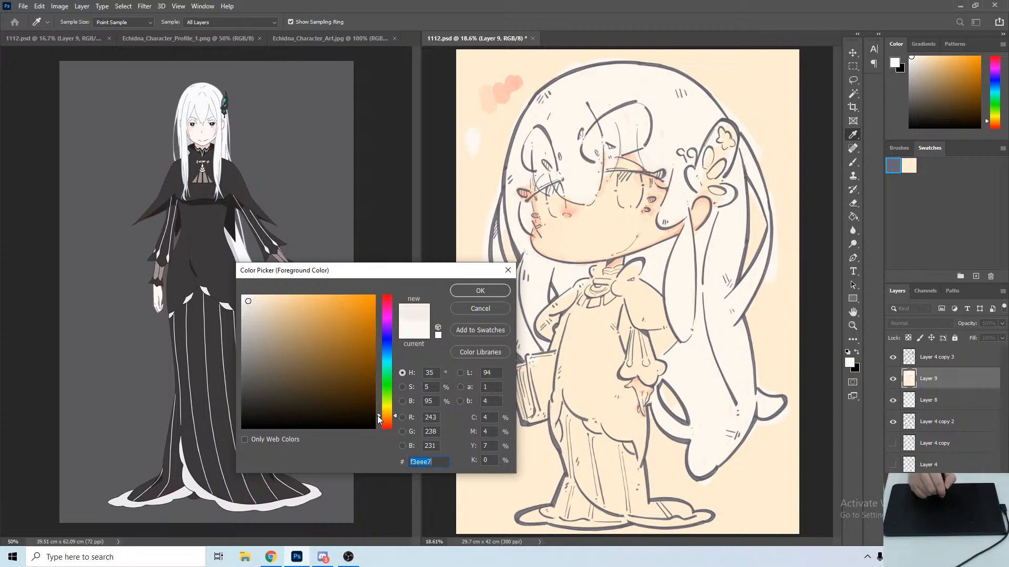
{"action": "left_click_drag", "start_coordinate": [379, 419], "coordinate": [379, 425]}
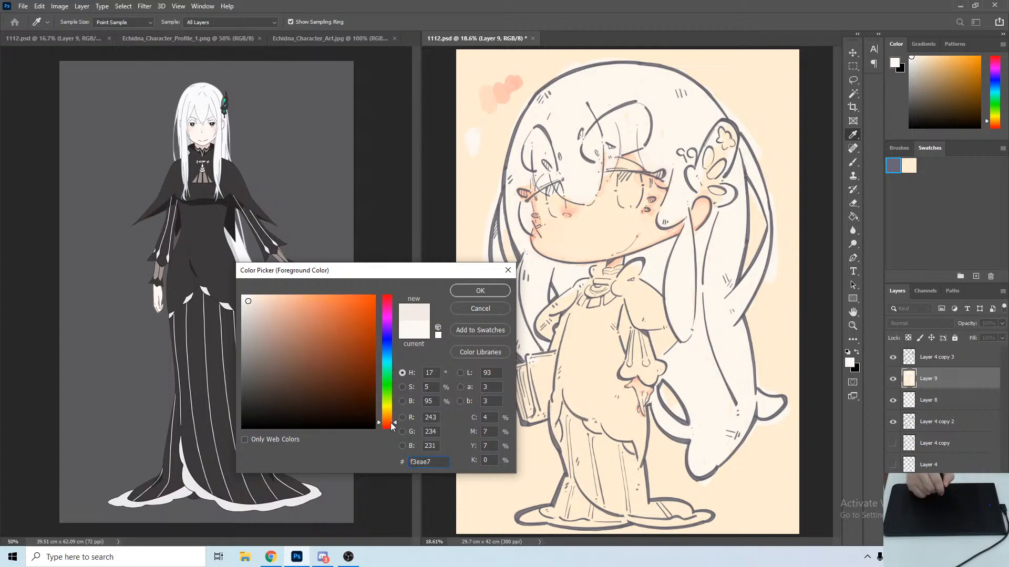
{"action": "left_click", "coordinate": [480, 291]}
{"action": "key", "text": "b"}
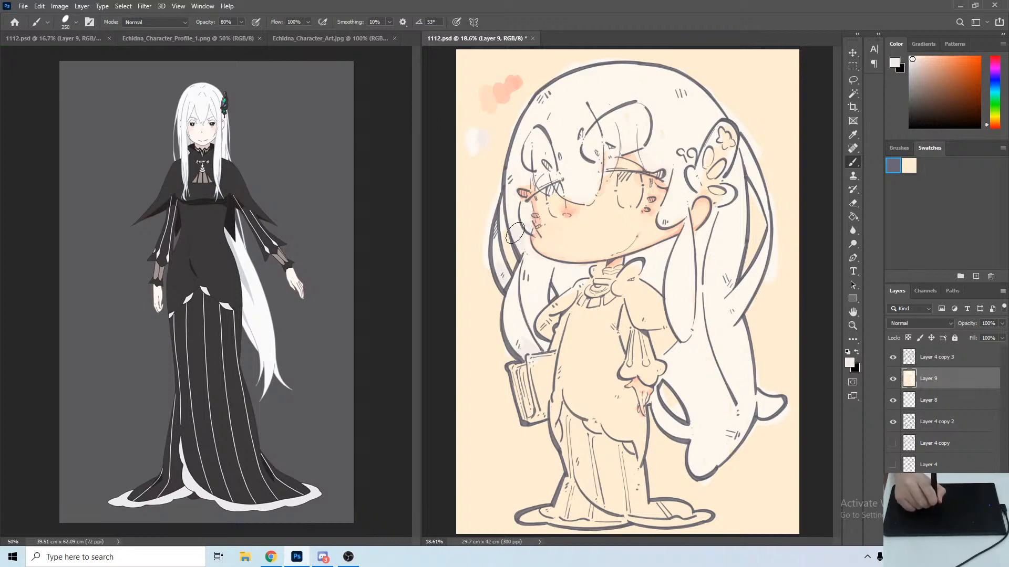
{"action": "mouse_move", "coordinate": [573, 189]}
{"action": "left_mouse_down"}
{"action": "mouse_move", "coordinate": [586, 195]}
{"action": "mouse_move", "coordinate": [596, 180]}
{"action": "left_mouse_up"}
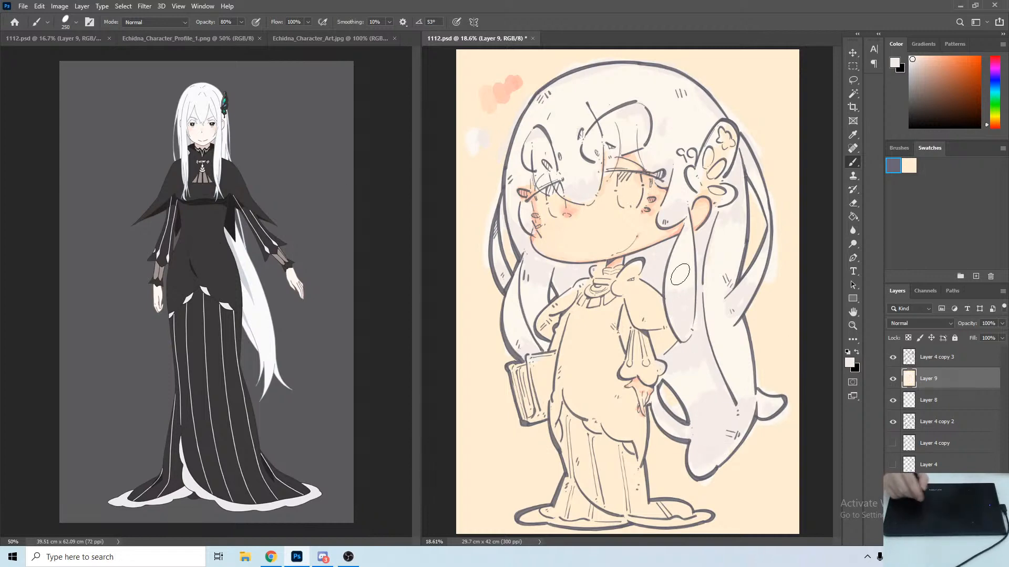
Set the foreground colour to a darker warm grey, #e5dbd9, and brush a test dab beside the light grey spots.
{"action": "left_click", "coordinate": [848, 364]}
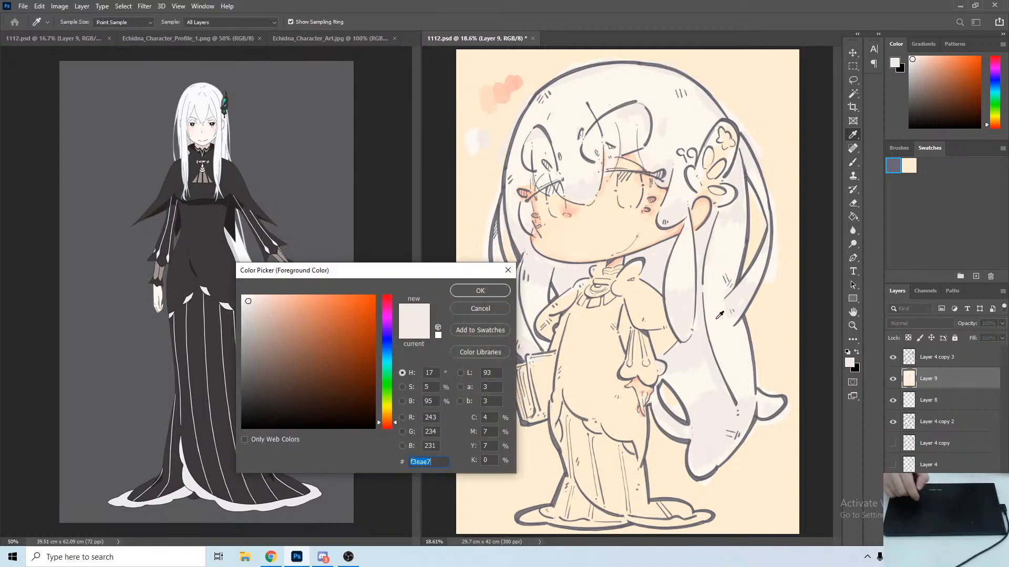
{"action": "left_click", "coordinate": [485, 134]}
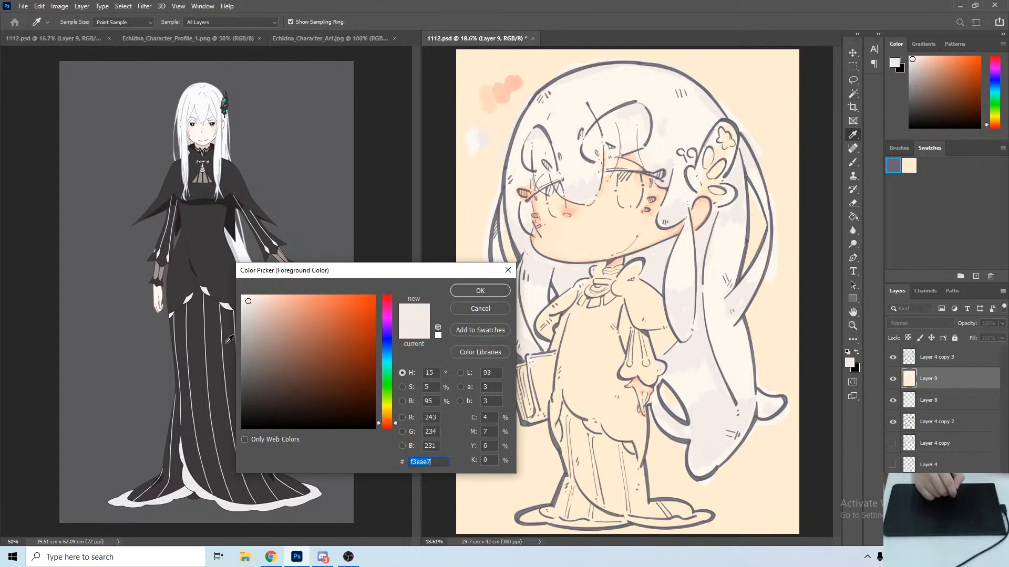
{"action": "left_click", "coordinate": [251, 308]}
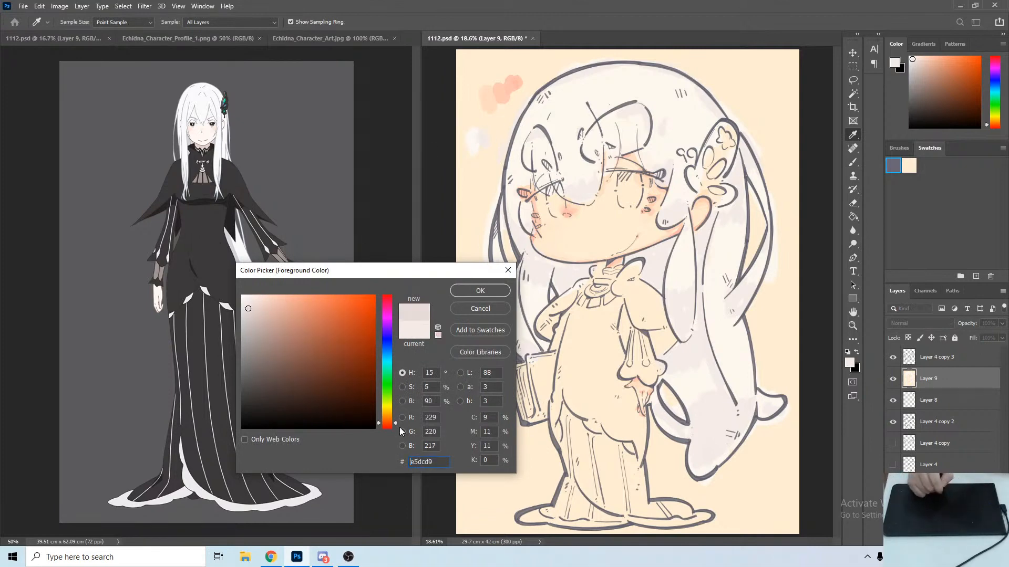
{"action": "left_click_drag", "start_coordinate": [378, 423], "coordinate": [378, 426]}
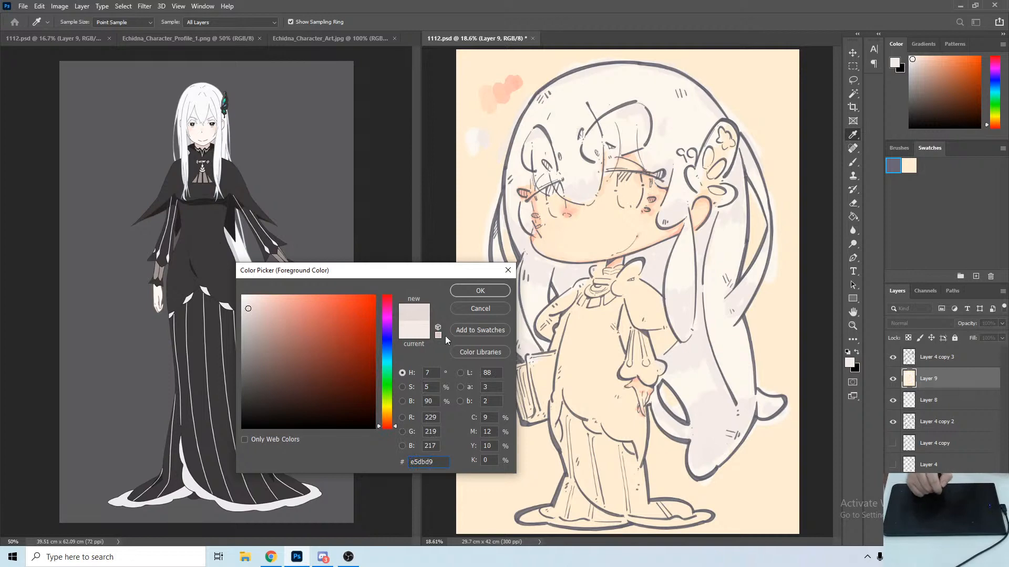
{"action": "left_click", "coordinate": [469, 292]}
{"action": "key", "text": "b"}
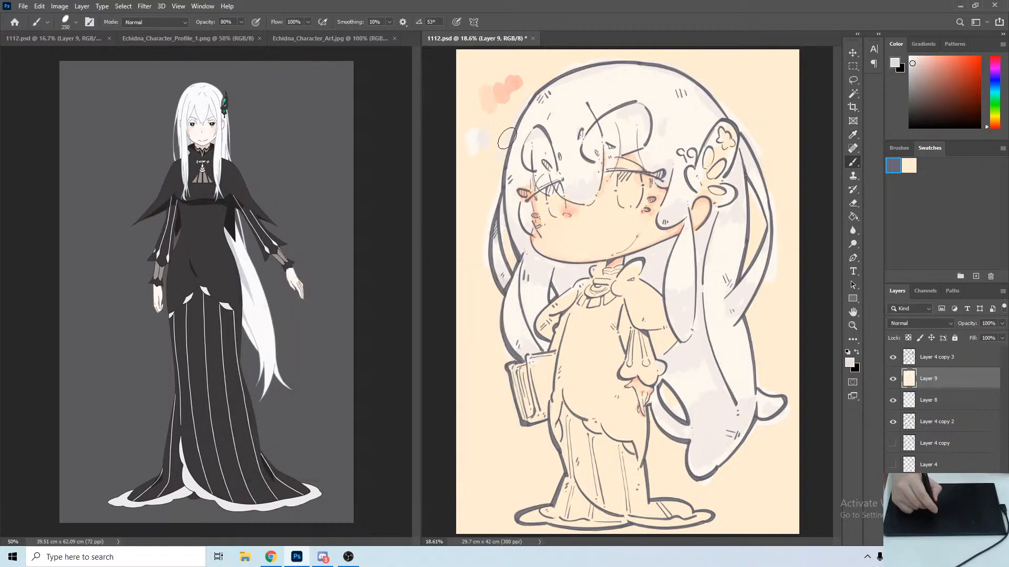
{"action": "left_click_drag", "start_coordinate": [495, 137], "coordinate": [486, 131]}
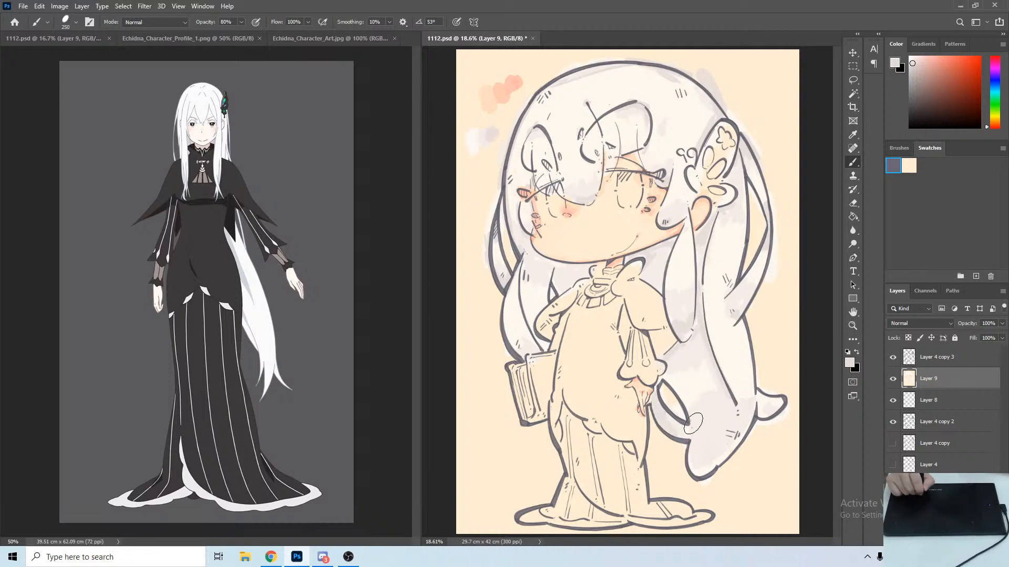
Shade the lower end of the long right-hand hair with the darker grey, blending it with tones sampled from the hair.
{"action": "mouse_move", "coordinate": [693, 436]}
{"action": "left_mouse_down"}
{"action": "mouse_move", "coordinate": [706, 462]}
{"action": "mouse_move", "coordinate": [732, 447]}
{"action": "left_mouse_up"}
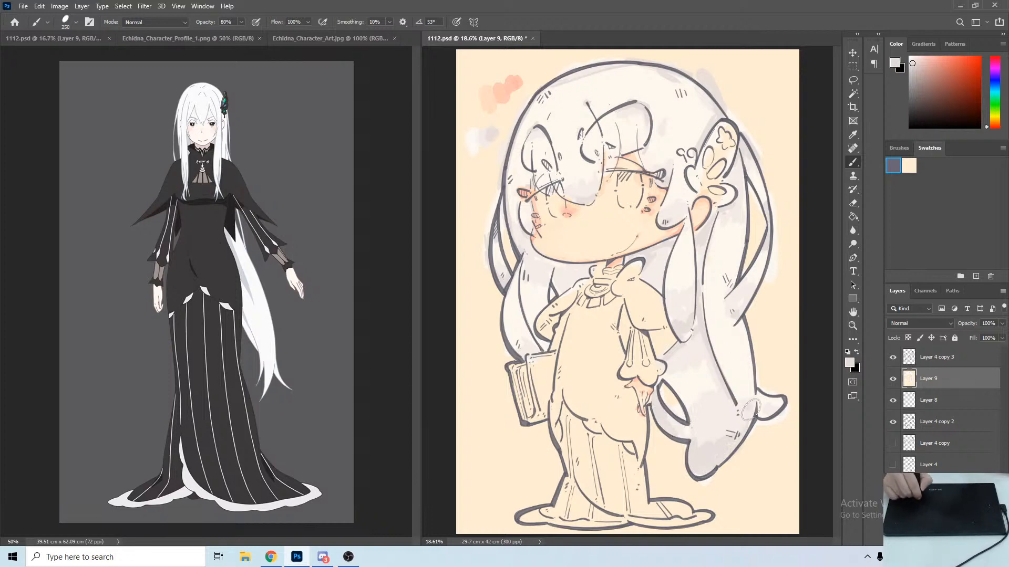
{"action": "right_click", "coordinate": [732, 379]}
{"action": "left_click", "coordinate": [722, 413]}
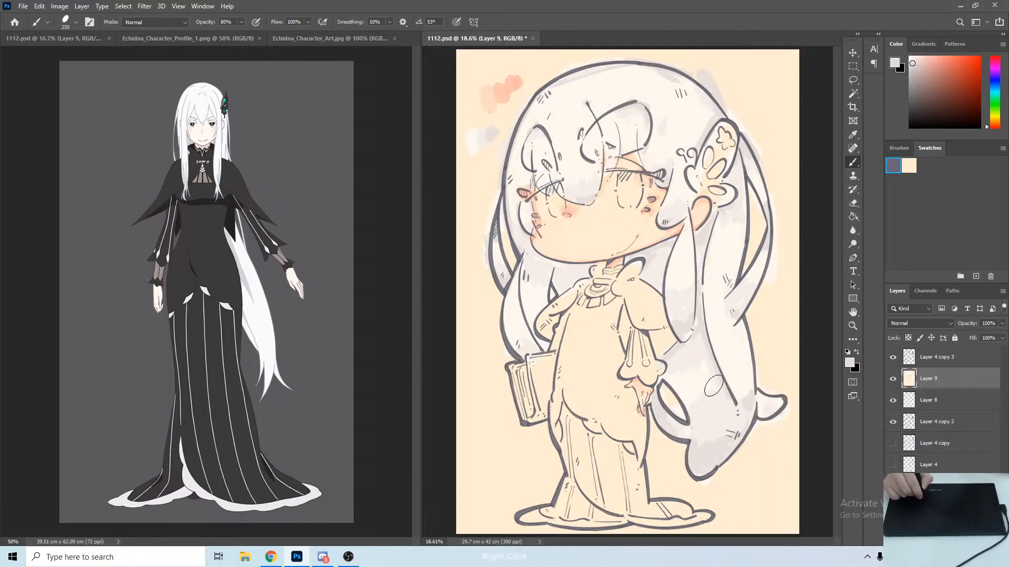
{"action": "left_click", "coordinate": [740, 400], "text": "alt"}
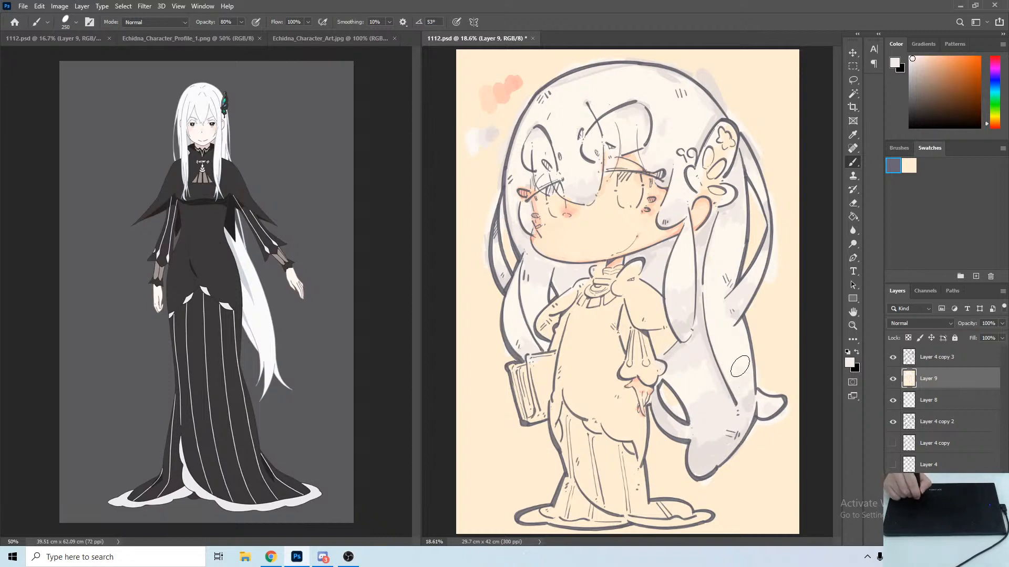
{"action": "left_click", "coordinate": [754, 406], "text": "alt"}
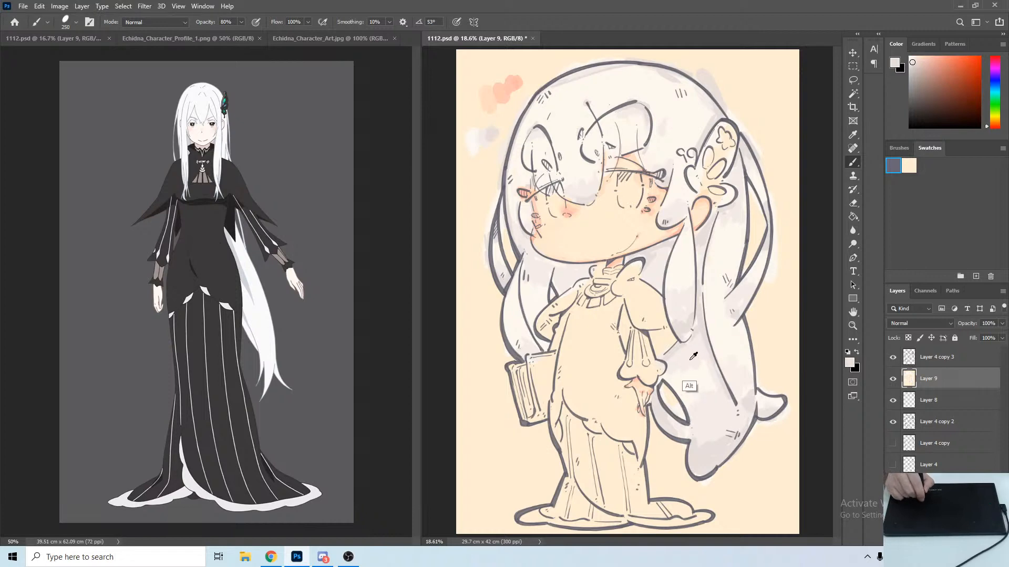
{"action": "left_click", "coordinate": [674, 380], "text": "alt"}
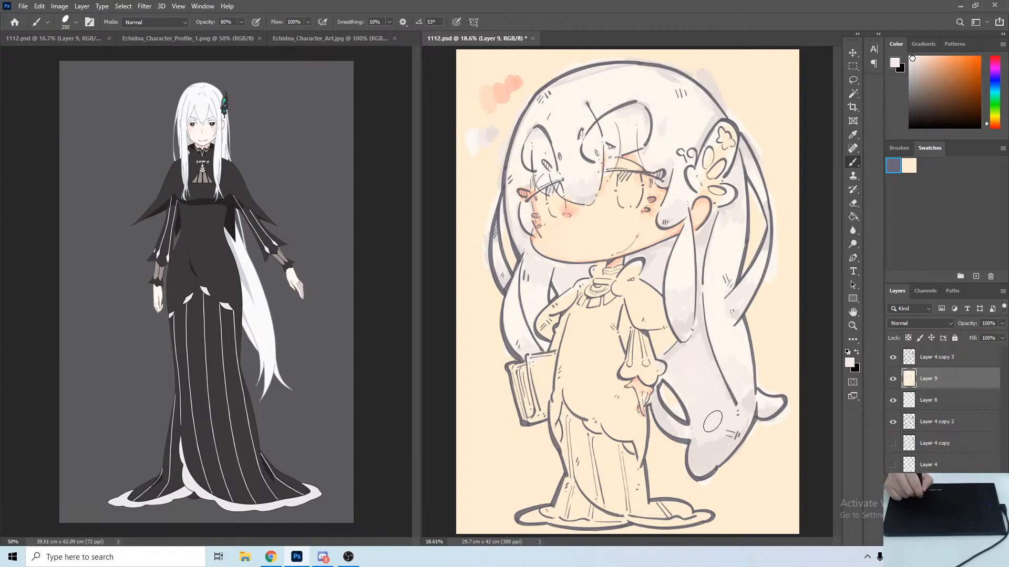
{"action": "left_click", "coordinate": [699, 351], "text": "alt"}
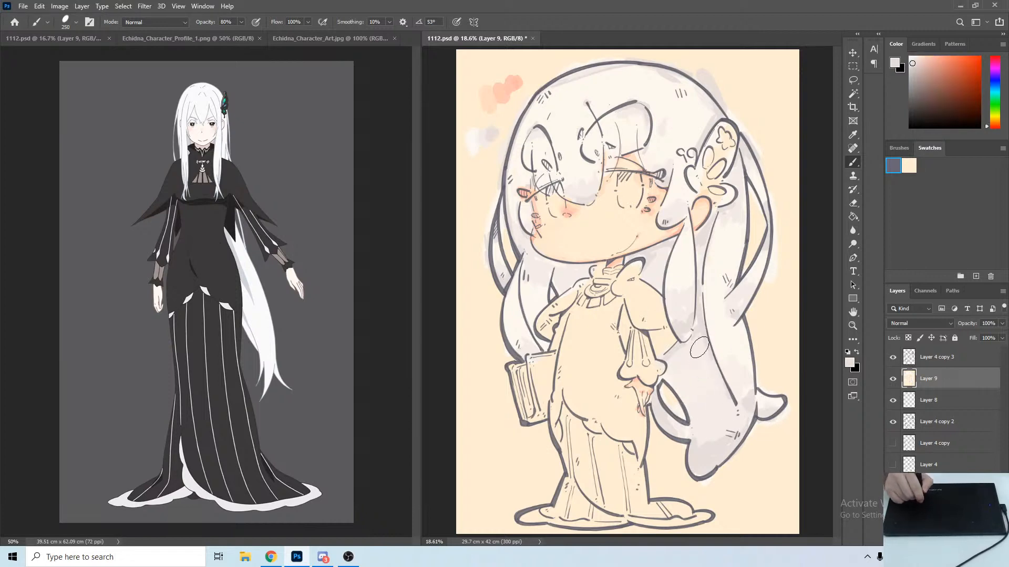
Sample nearby hair greys and smooth the shading around the loop beside the dress and down to the large hair tip.
{"action": "left_click", "coordinate": [677, 371], "text": "alt"}
{"action": "left_click_drag", "start_coordinate": [677, 372], "coordinate": [679, 379]}
{"action": "left_click", "coordinate": [683, 368], "text": "alt"}
{"action": "left_click", "coordinate": [677, 407], "text": "alt"}
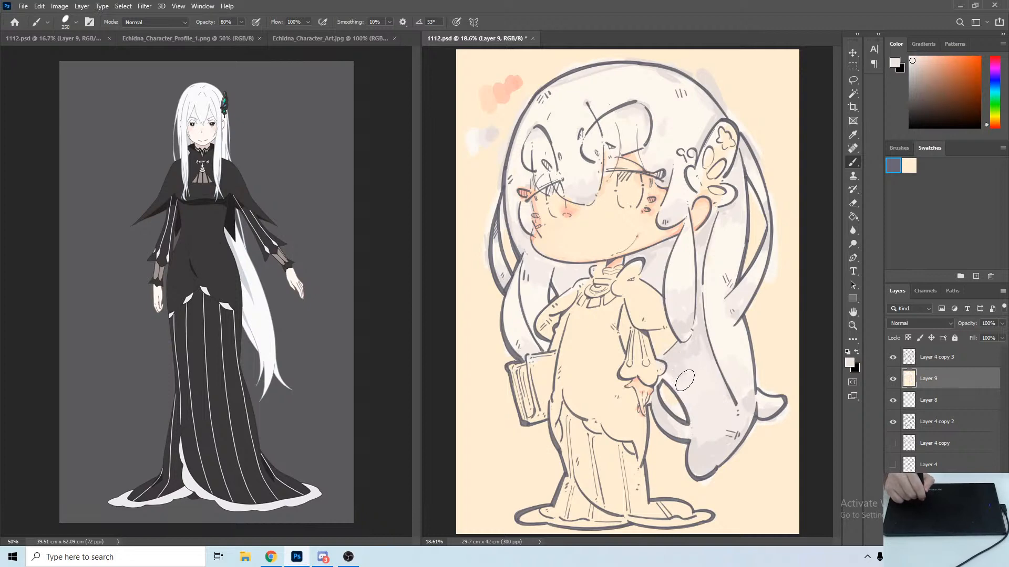
{"action": "left_click", "coordinate": [680, 414], "text": "alt"}
{"action": "left_click", "coordinate": [709, 432], "text": "alt"}
{"action": "mouse_move", "coordinate": [704, 449]}
{"action": "left_mouse_down"}
{"action": "mouse_move", "coordinate": [726, 424]}
{"action": "mouse_move", "coordinate": [722, 449]}
{"action": "left_mouse_up"}
Brush grey shading into the left-hand strands below the chin and soften it with sampled off-white towards the book.
{"action": "mouse_move", "coordinate": [528, 298]}
{"action": "left_mouse_down"}
{"action": "mouse_move", "coordinate": [536, 270]}
{"action": "mouse_move", "coordinate": [526, 298]}
{"action": "mouse_move", "coordinate": [542, 307]}
{"action": "mouse_move", "coordinate": [536, 319]}
{"action": "left_mouse_up"}
{"action": "left_click", "coordinate": [701, 325], "text": "alt"}
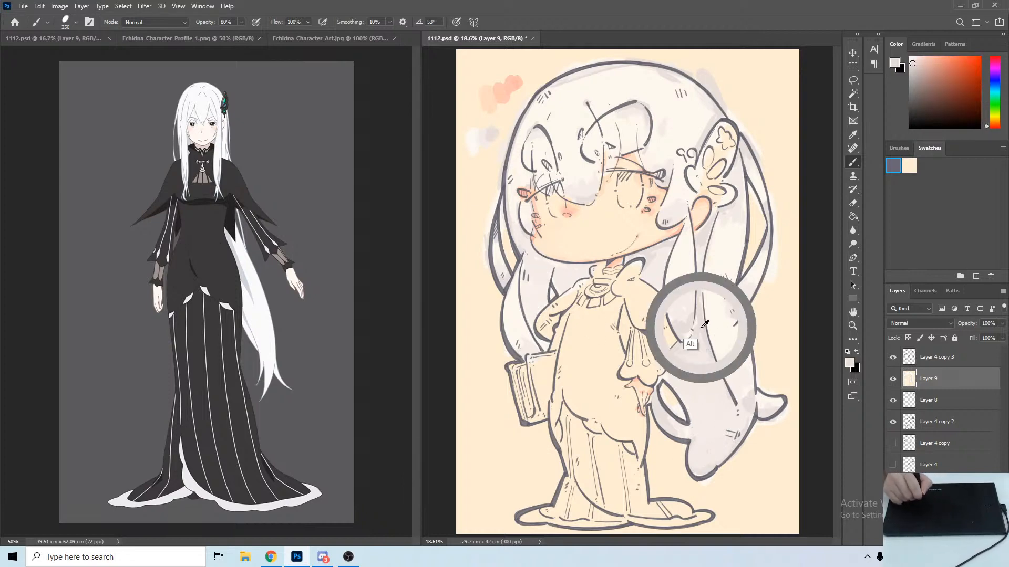
{"action": "mouse_move", "coordinate": [547, 262]}
{"action": "left_mouse_down"}
{"action": "mouse_move", "coordinate": [563, 266]}
{"action": "mouse_move", "coordinate": [552, 275]}
{"action": "mouse_move", "coordinate": [527, 261]}
{"action": "mouse_move", "coordinate": [544, 314]}
{"action": "mouse_move", "coordinate": [570, 285]}
{"action": "left_mouse_up"}
{"action": "left_click", "coordinate": [536, 299], "text": "alt"}
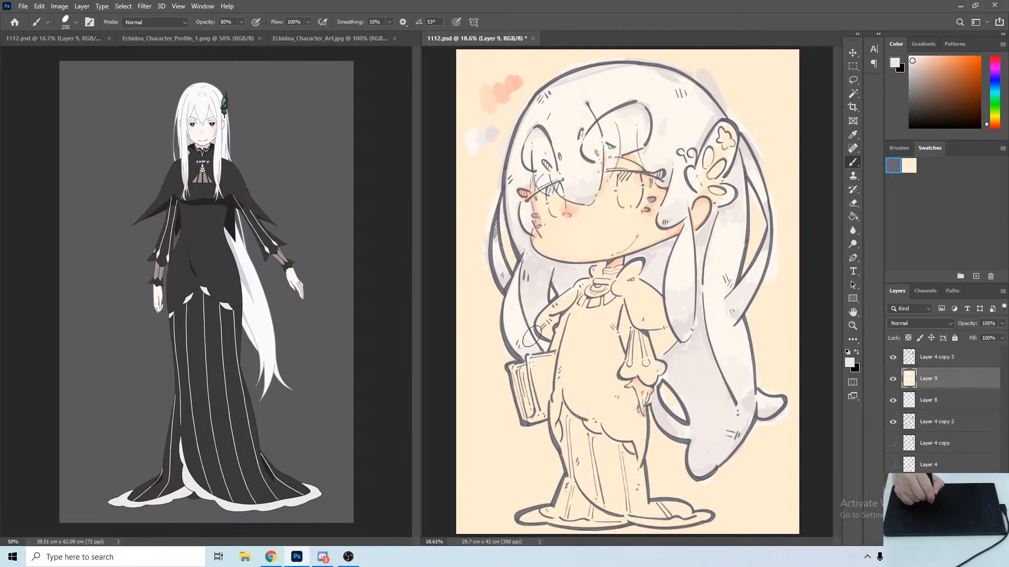
{"action": "left_click", "coordinate": [516, 331], "text": "alt"}
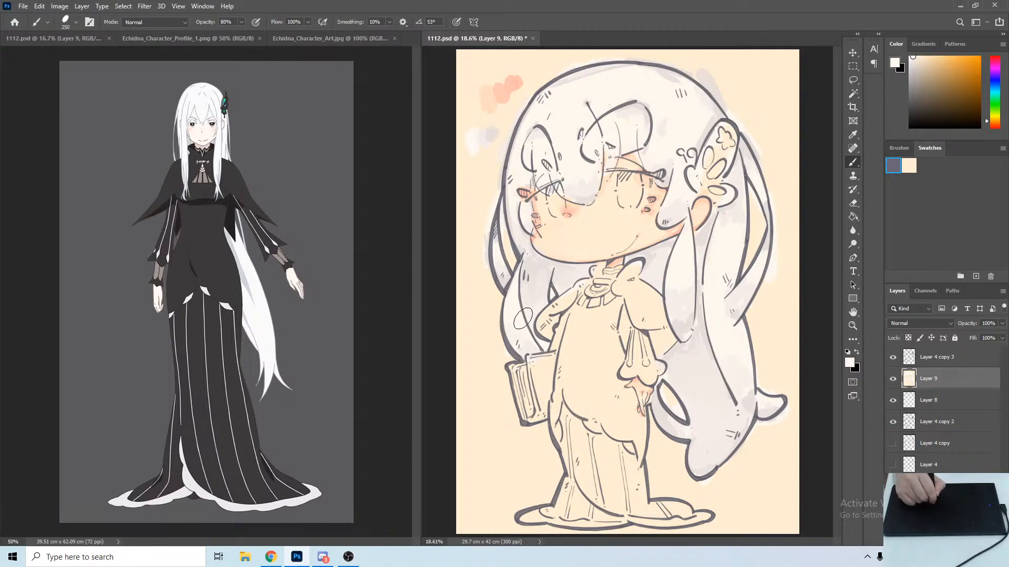
Blend the shading in the fringe lock between the eyes using off-white and light grey sampled from the hair.
{"action": "left_click", "coordinate": [574, 195], "text": "alt"}
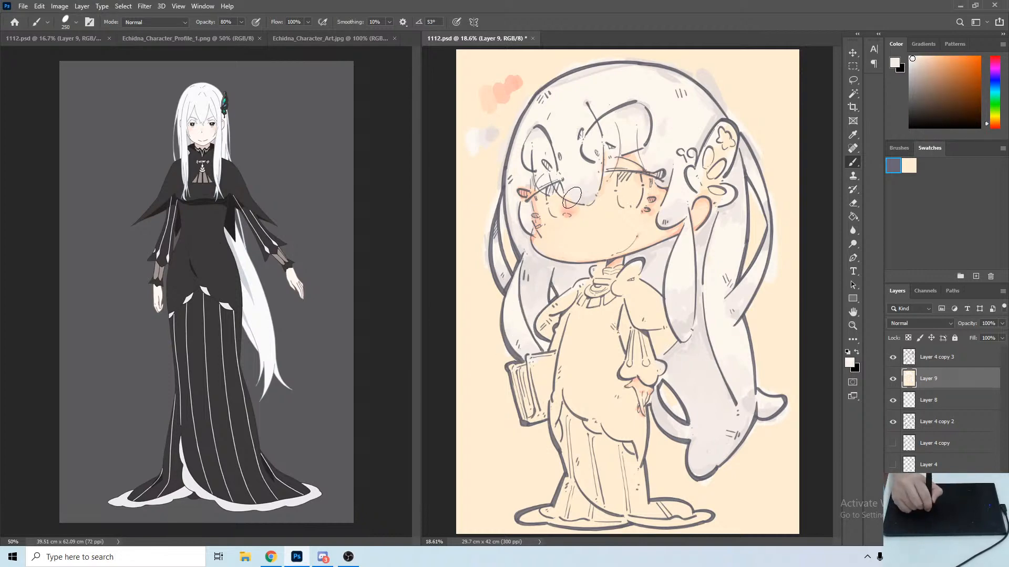
{"action": "left_click", "coordinate": [569, 208], "text": "alt"}
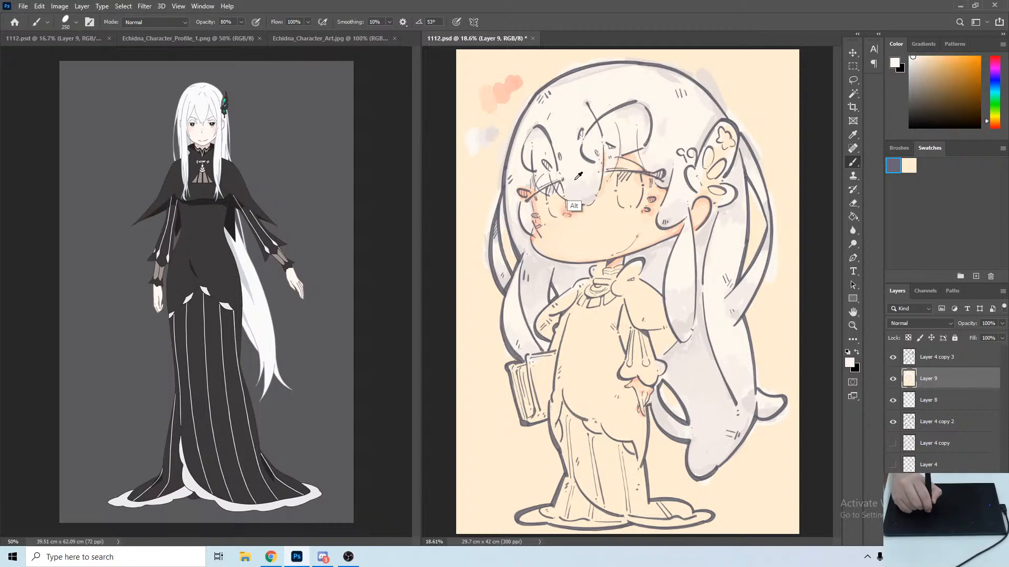
{"action": "left_click", "coordinate": [580, 179], "text": "alt"}
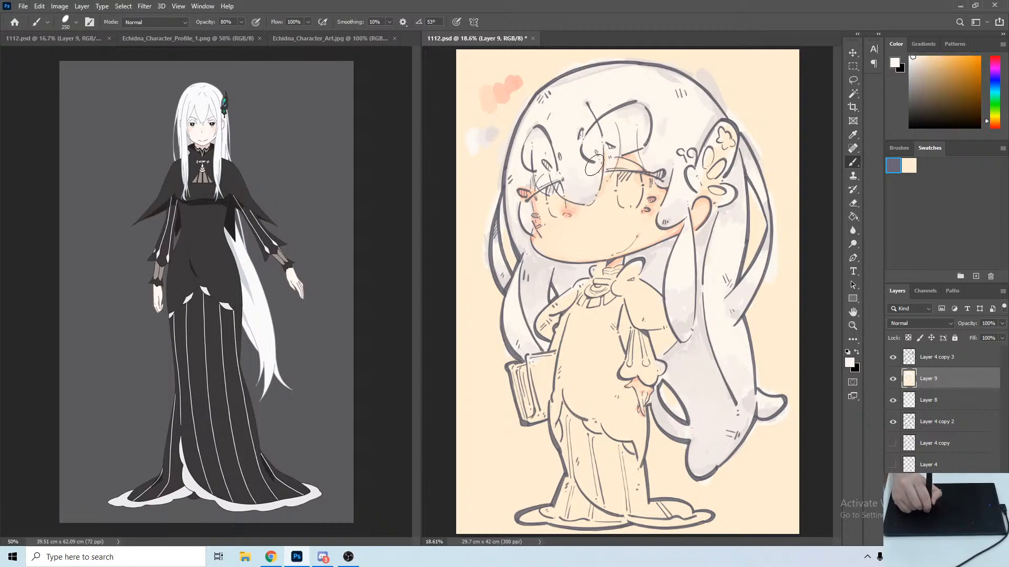
{"action": "left_click", "coordinate": [578, 176], "text": "alt"}
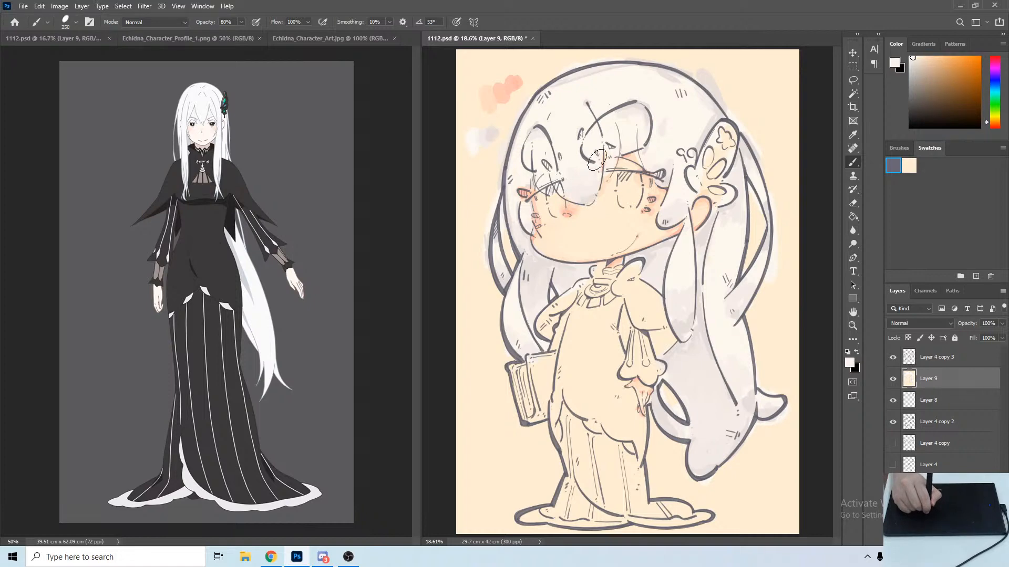
{"action": "left_click", "coordinate": [588, 181], "text": "alt"}
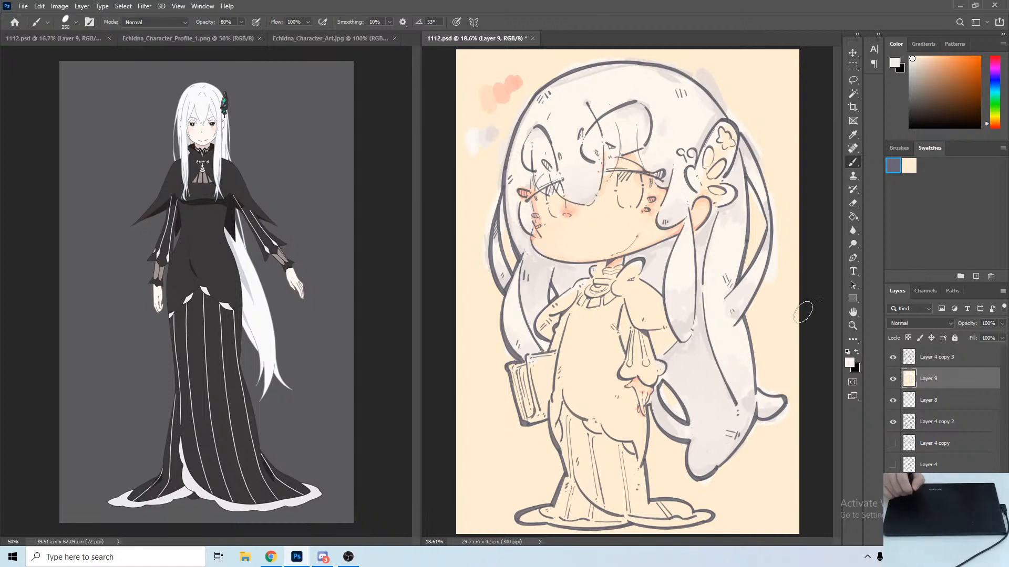
Set the background colour to a deeper pinkish grey, #c4b5b5, and make it the active painting colour.
{"action": "left_click", "coordinate": [855, 368]}
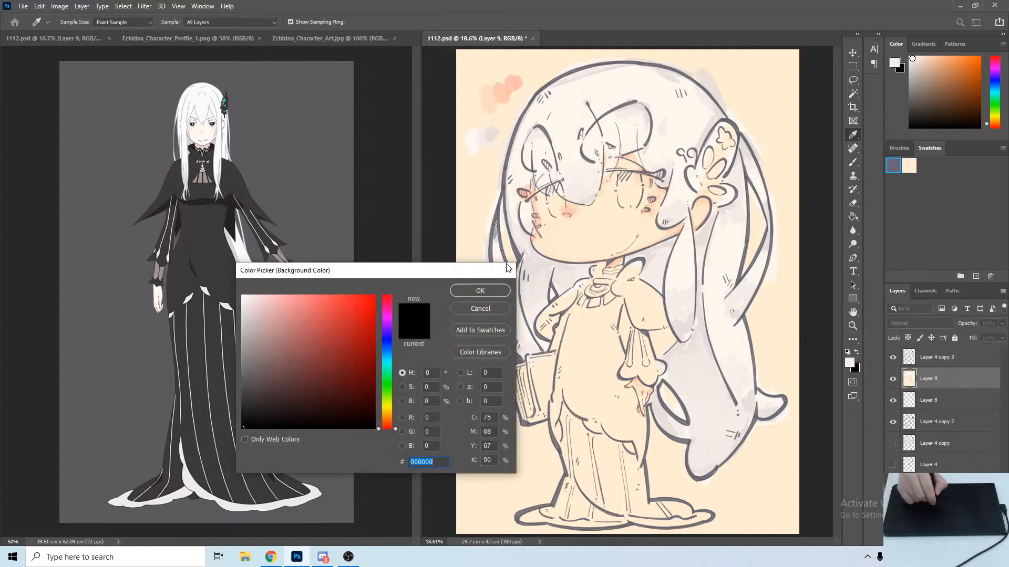
{"action": "left_click", "coordinate": [549, 260]}
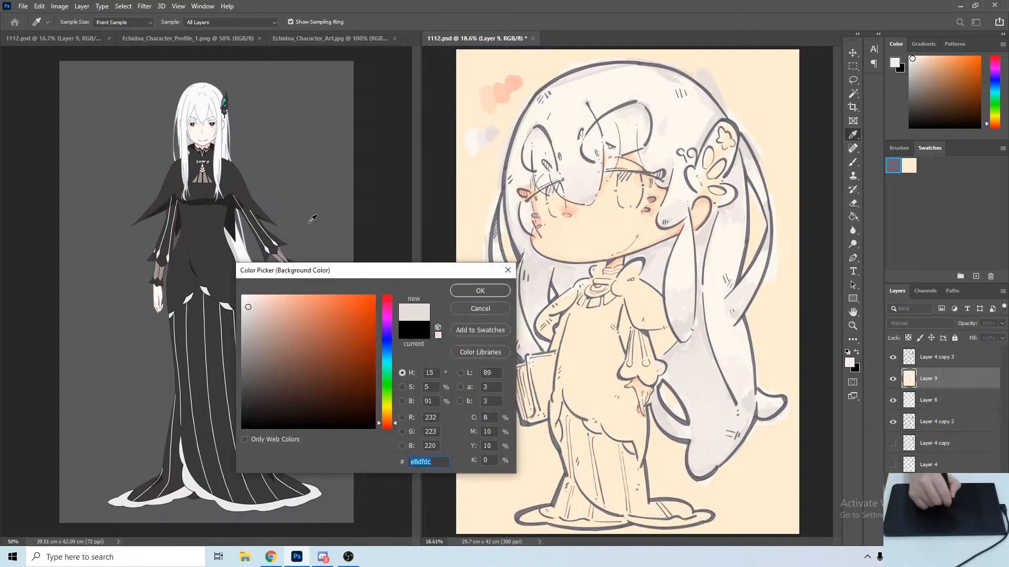
{"action": "left_click_drag", "start_coordinate": [256, 312], "coordinate": [250, 322]}
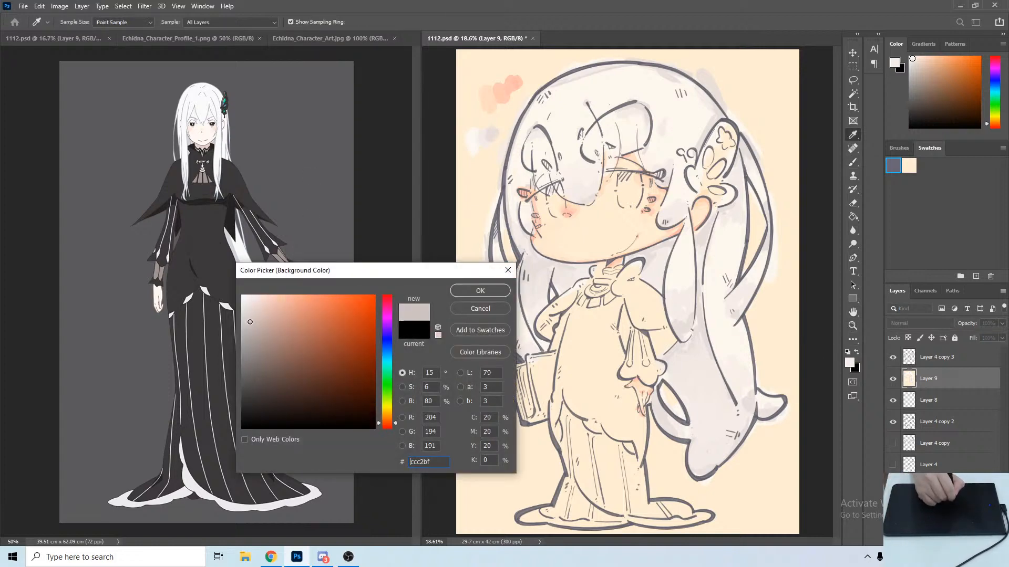
{"action": "left_click_drag", "start_coordinate": [387, 431], "coordinate": [387, 433]}
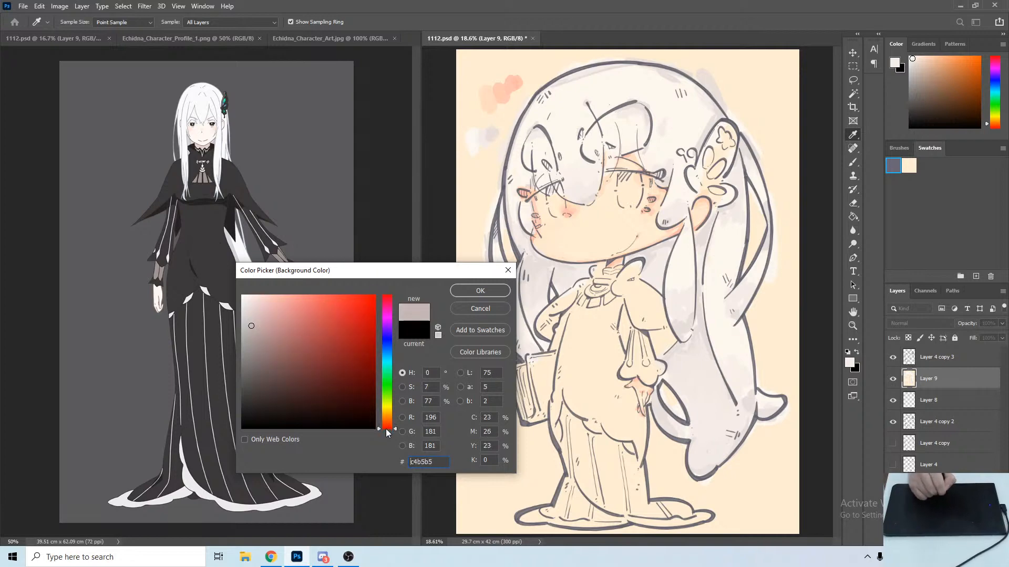
{"action": "left_click", "coordinate": [471, 295]}
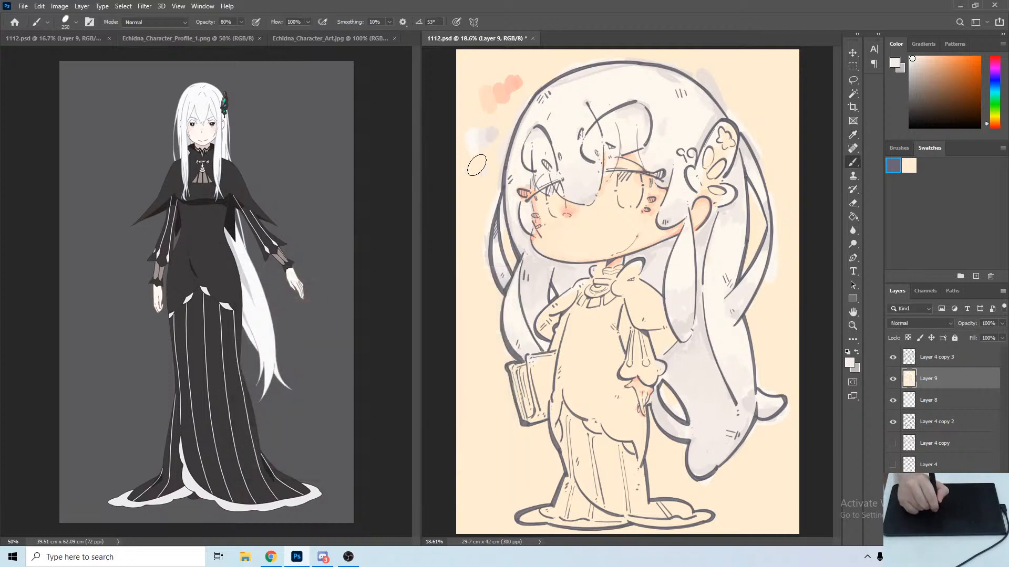
{"action": "left_click", "coordinate": [498, 133], "text": "alt"}
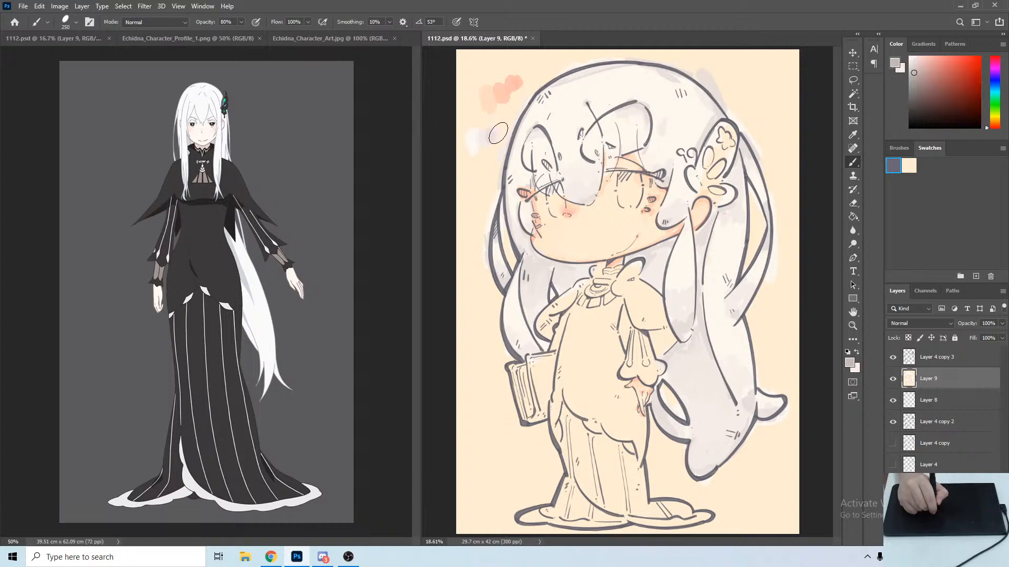
Dab the deeper grey beside the hair swatches and brush thin shadows along the parting, fringe creases and strand edges.
{"action": "left_click_drag", "start_coordinate": [495, 133], "coordinate": [493, 126]}
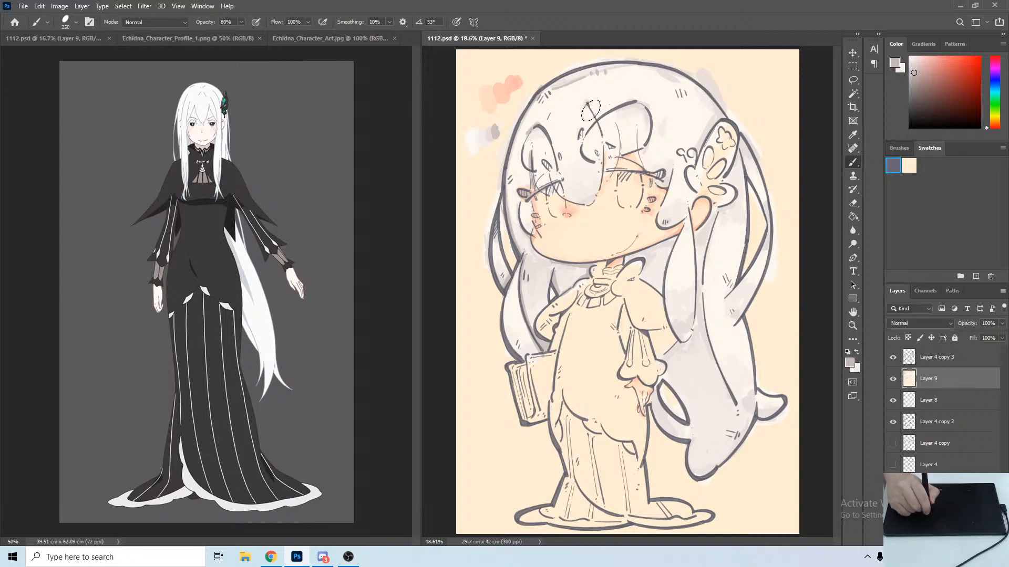
{"action": "left_click_drag", "start_coordinate": [586, 102], "coordinate": [594, 115]}
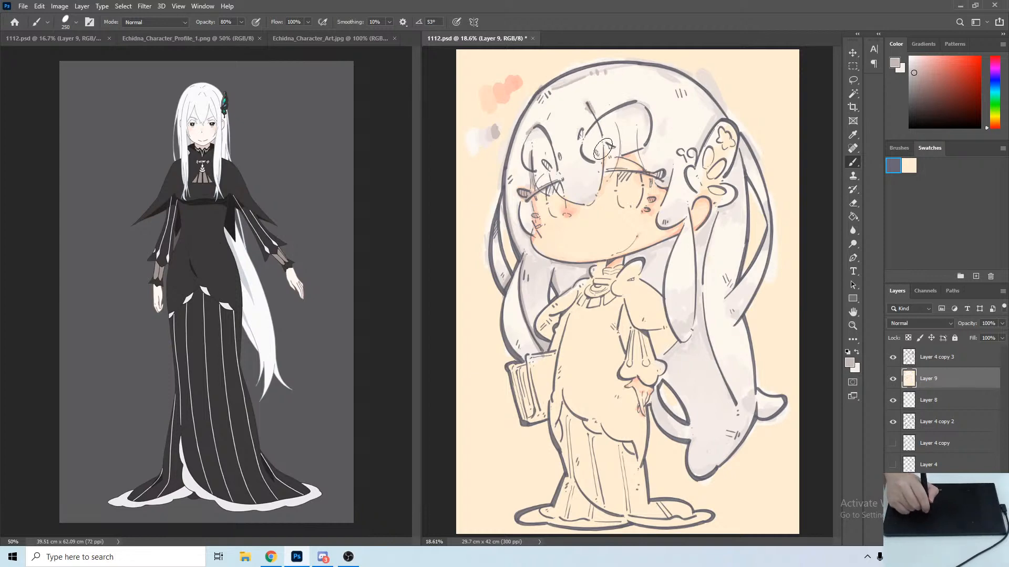
{"action": "left_click_drag", "start_coordinate": [636, 155], "coordinate": [652, 138]}
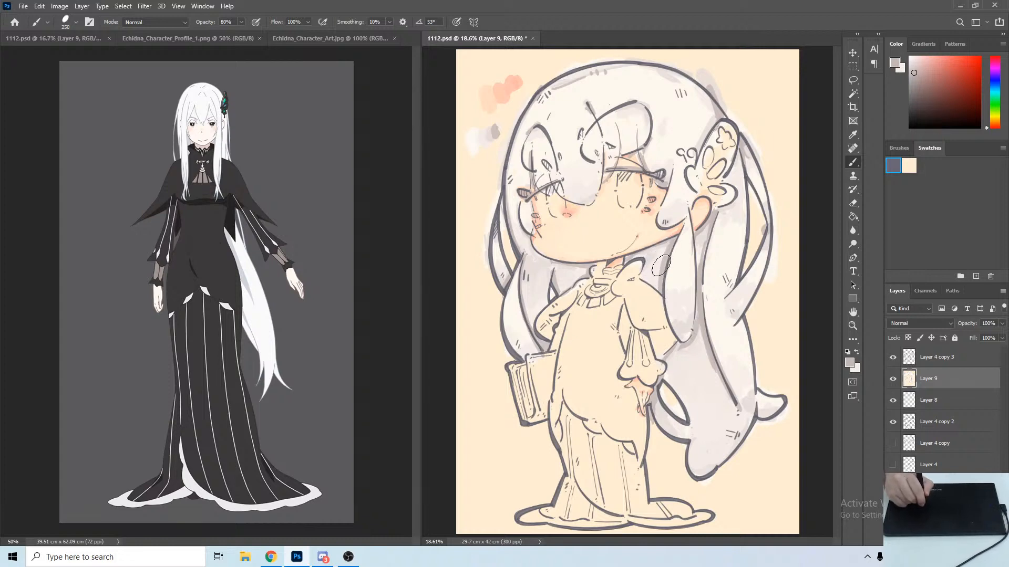
Blend the grey shading in the strands beside the neck and shoulder using tones sampled from the surrounding hair.
{"action": "left_click", "coordinate": [652, 280], "text": "alt"}
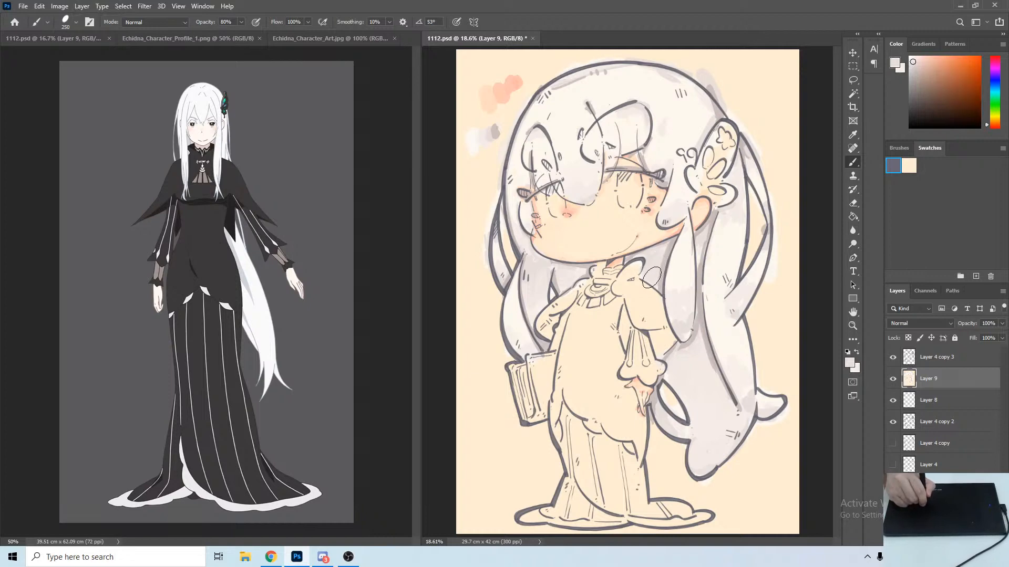
{"action": "left_click", "coordinate": [665, 248], "text": "alt"}
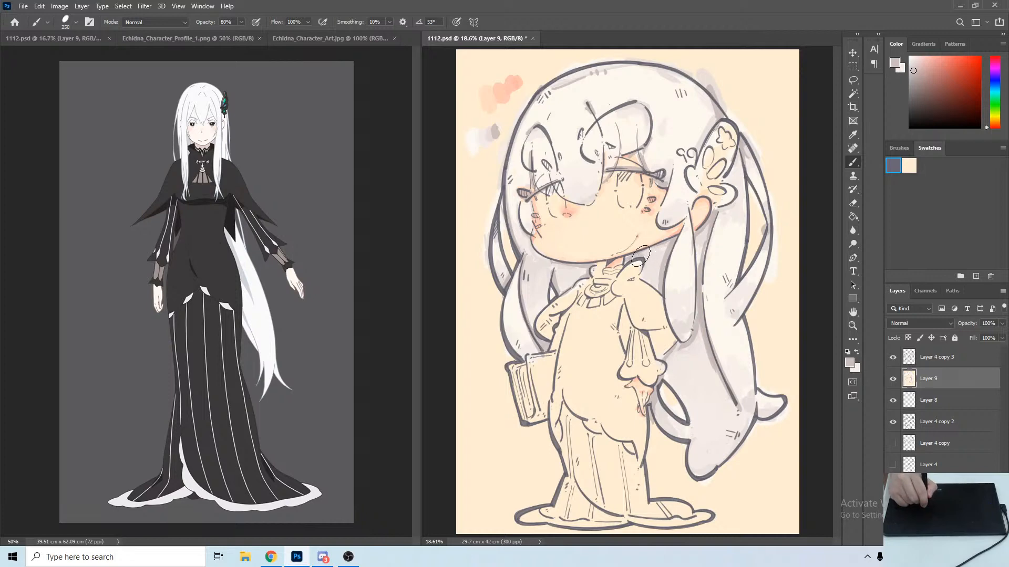
{"action": "left_click", "coordinate": [648, 263], "text": "alt"}
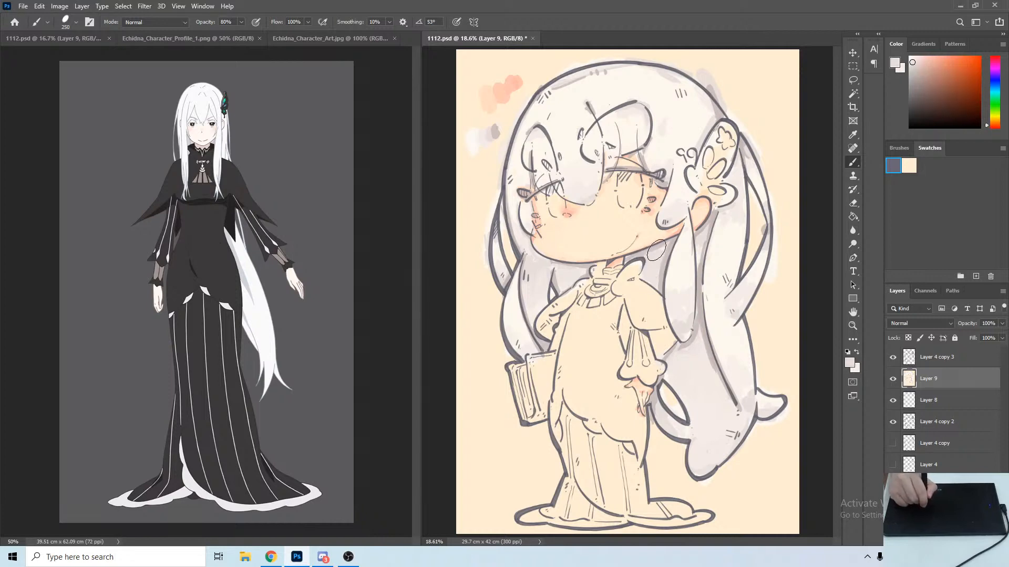
{"action": "left_click", "coordinate": [699, 250], "text": "alt"}
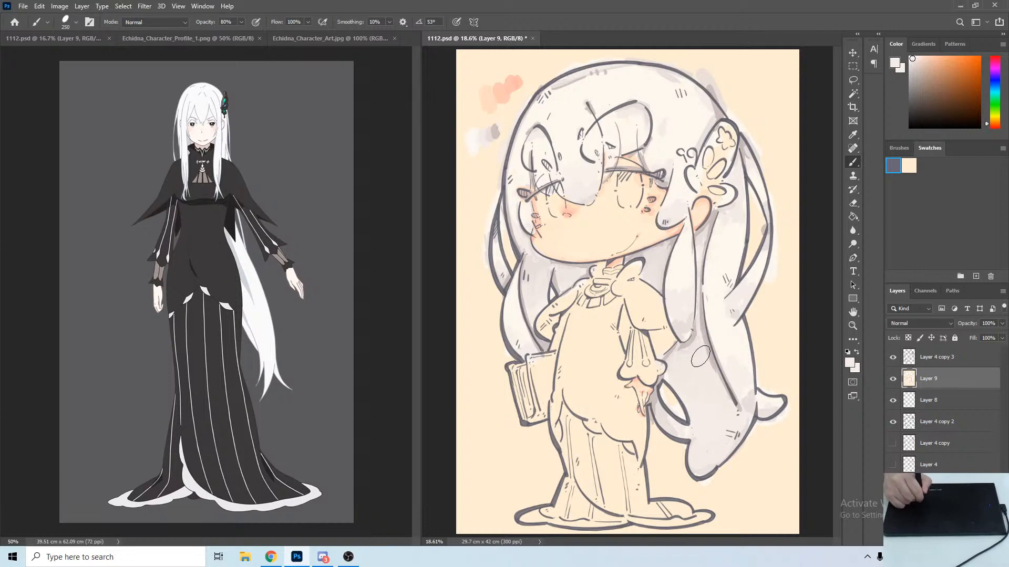
{"action": "mouse_move", "coordinate": [699, 310]}
{"action": "left_mouse_down"}
{"action": "mouse_move", "coordinate": [705, 342]}
{"action": "mouse_move", "coordinate": [700, 335]}
{"action": "mouse_move", "coordinate": [686, 355]}
{"action": "mouse_move", "coordinate": [686, 345]}
{"action": "left_mouse_up"}
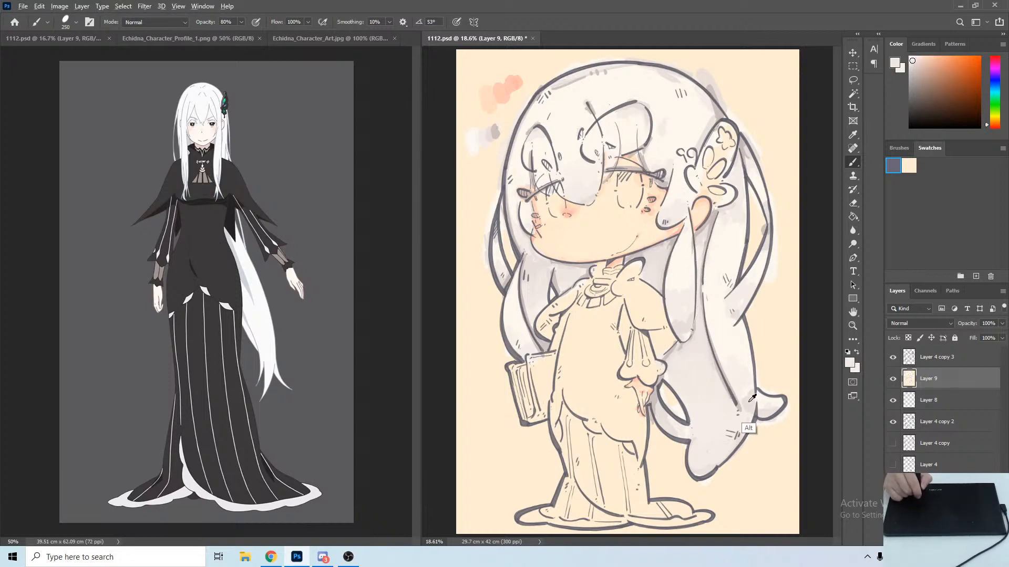
Brush sampled greys into the lower end of the right-hand hair and shade its small curled tip.
{"action": "left_click", "coordinate": [743, 436], "text": "alt"}
{"action": "left_click_drag", "start_coordinate": [751, 418], "coordinate": [740, 440]}
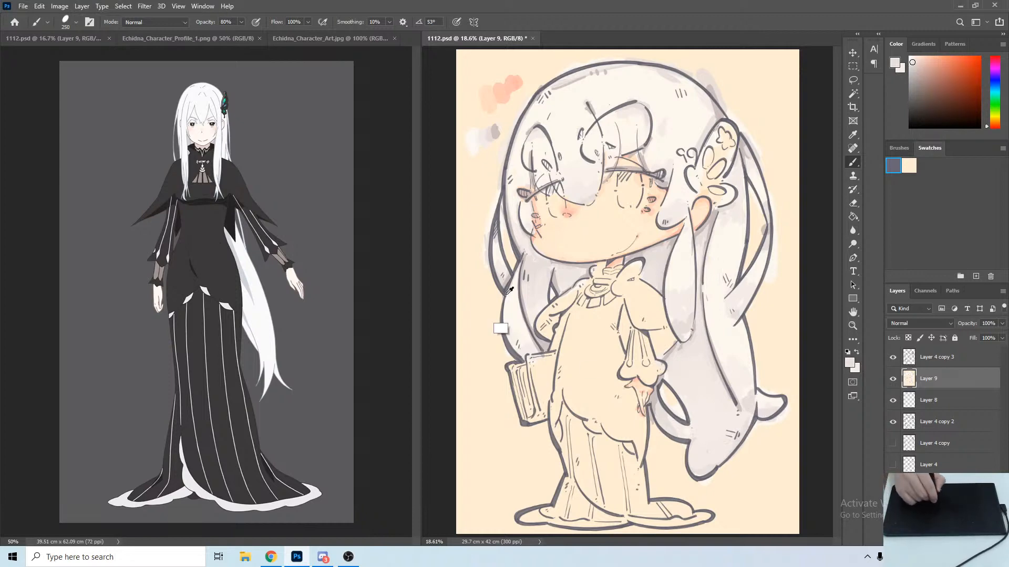
{"action": "left_click", "coordinate": [544, 347], "text": "alt"}
{"action": "mouse_move", "coordinate": [761, 421]}
{"action": "left_mouse_down"}
{"action": "mouse_move", "coordinate": [758, 389]}
{"action": "mouse_move", "coordinate": [773, 416]}
{"action": "left_mouse_up"}
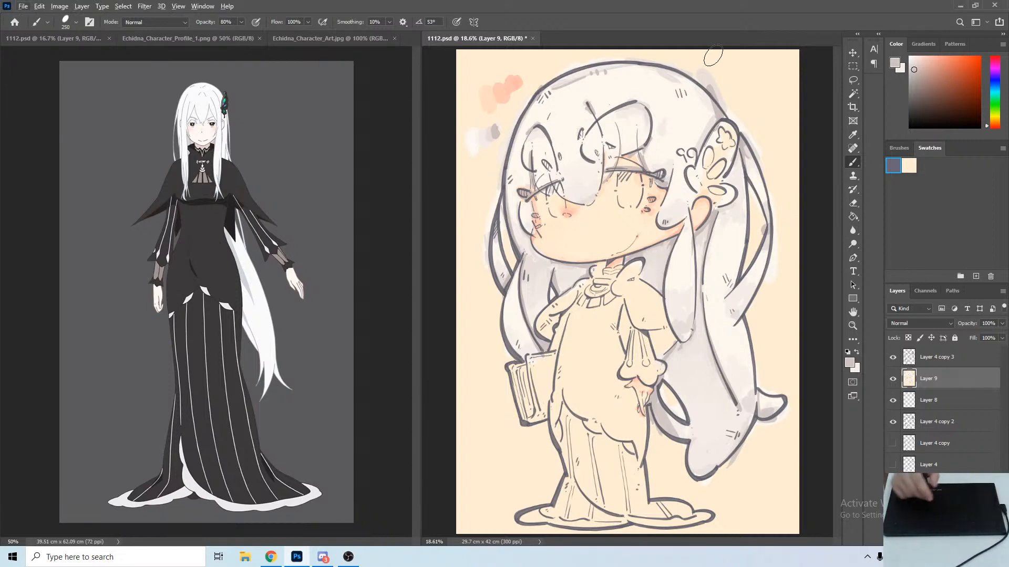
Set the foreground colour to a pale pink, #fde3dc, starting from an off-white sampled from the hair.
{"action": "left_click", "coordinate": [851, 364]}
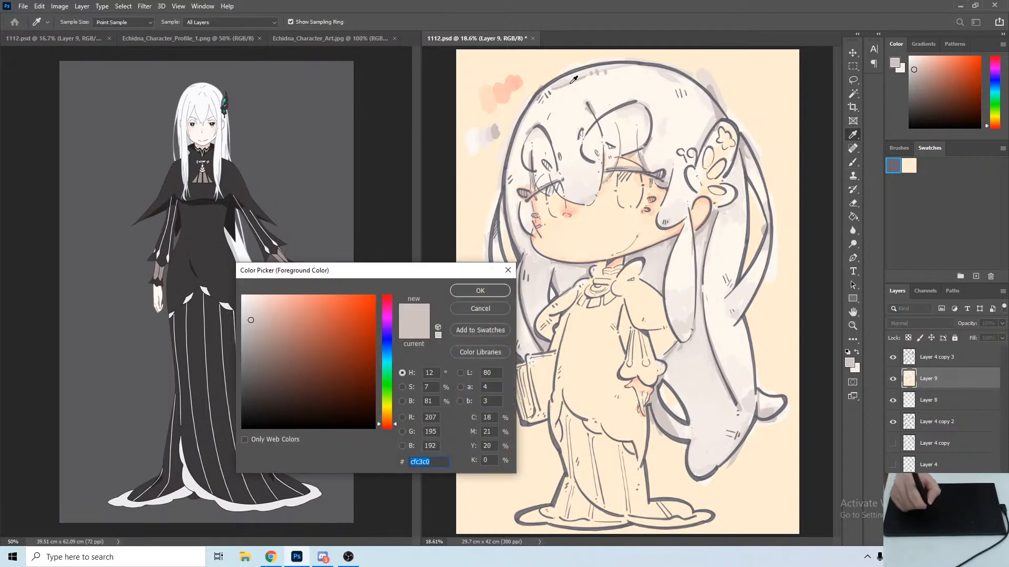
{"action": "left_click", "coordinate": [562, 110]}
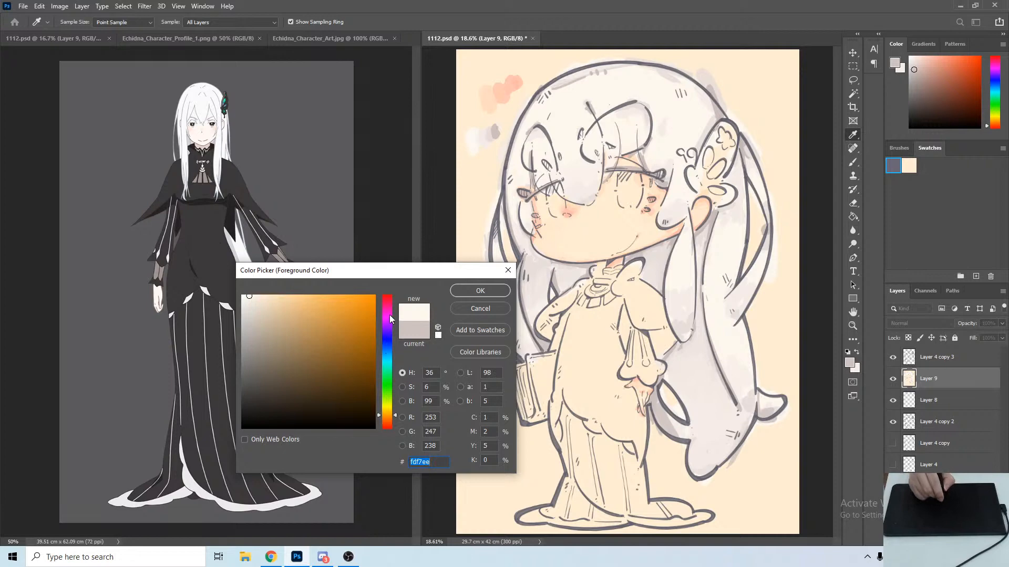
{"action": "left_click_drag", "start_coordinate": [386, 345], "coordinate": [389, 424]}
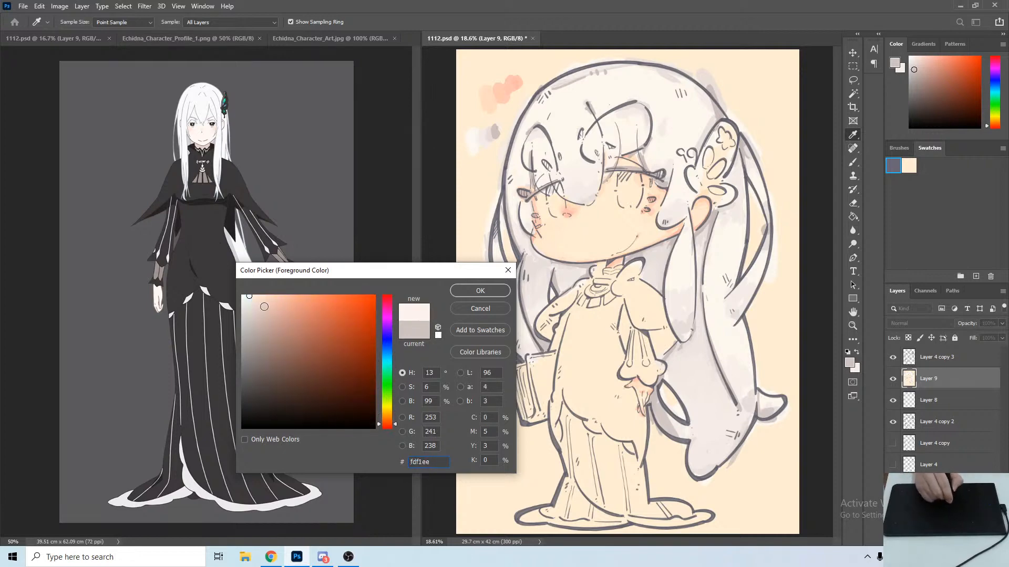
{"action": "left_click_drag", "start_coordinate": [264, 307], "coordinate": [259, 296]}
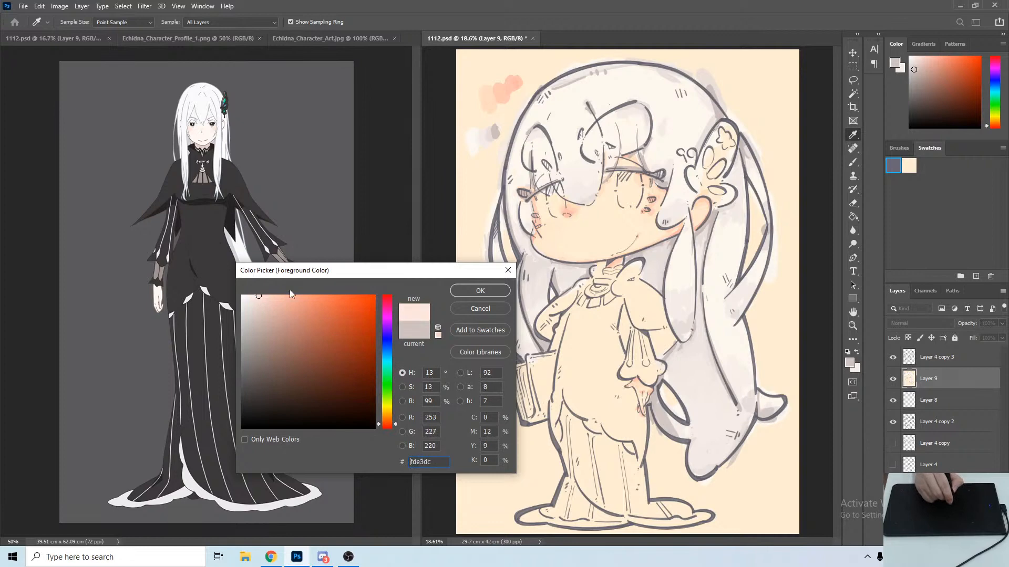
{"action": "left_click", "coordinate": [464, 292]}
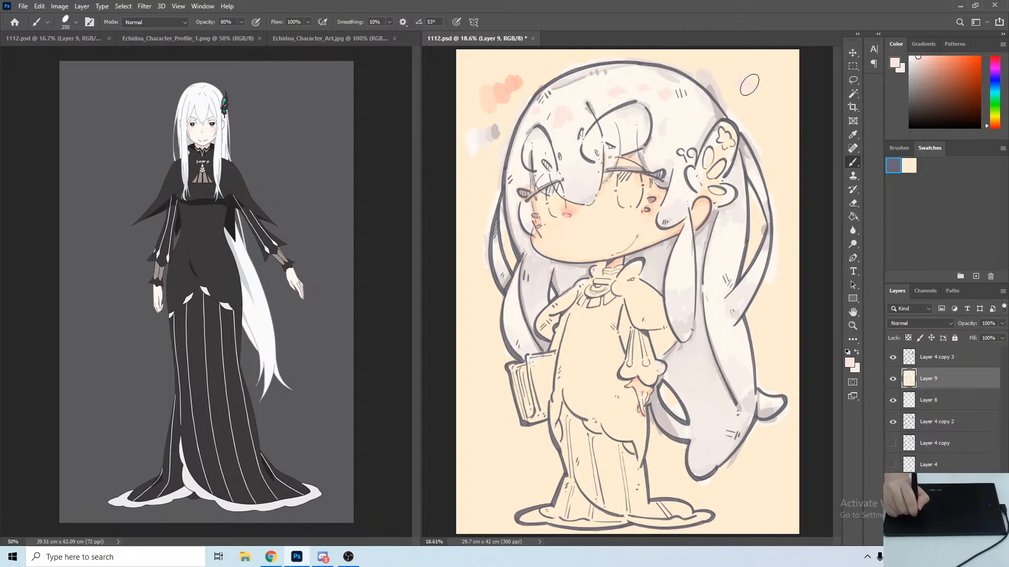
Dab pale pink beside the head and over the hair, and soften the patches with tones sampled from the crown and right-hand strand.
{"action": "left_click_drag", "start_coordinate": [746, 72], "coordinate": [754, 81]}
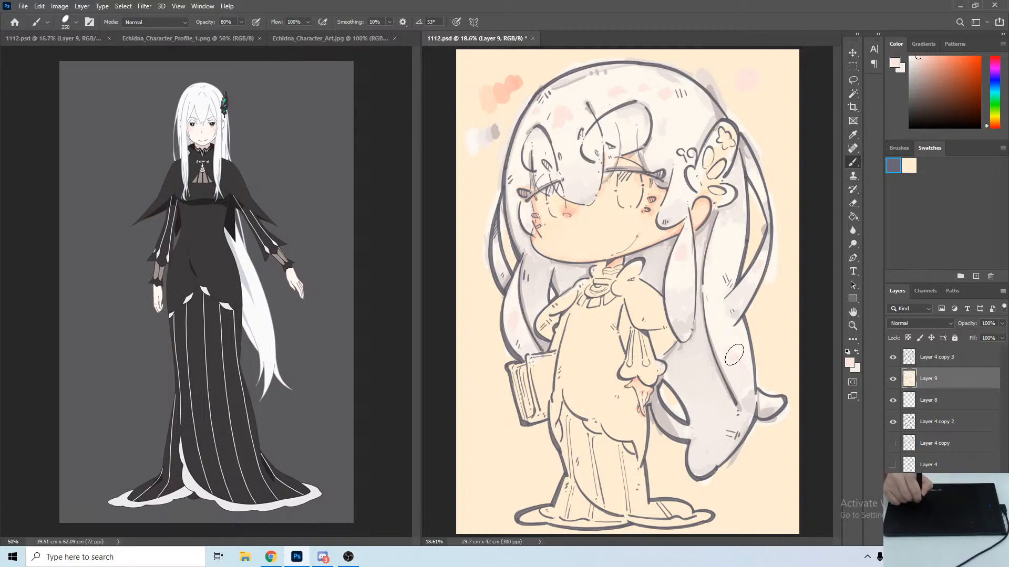
{"action": "key", "text": "alt"}
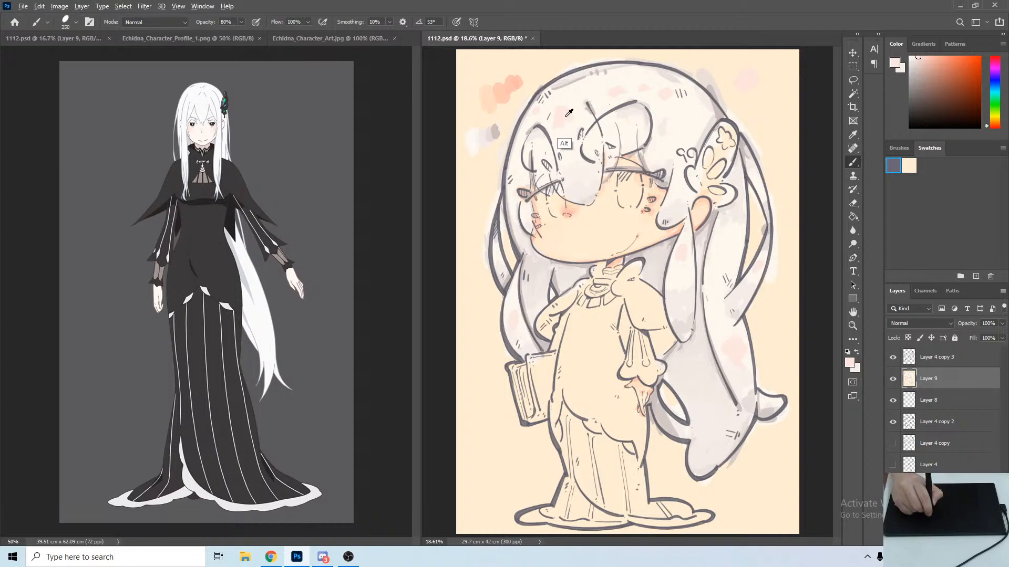
{"action": "left_click", "coordinate": [570, 120], "text": "alt"}
{"action": "left_click", "coordinate": [559, 134], "text": "alt"}
{"action": "left_click", "coordinate": [558, 134], "text": "alt"}
{"action": "left_click_drag", "start_coordinate": [561, 135], "coordinate": [579, 108]}
{"action": "left_click", "coordinate": [568, 124], "text": "alt"}
{"action": "left_click", "coordinate": [571, 118], "text": "alt"}
{"action": "left_click", "coordinate": [568, 125], "text": "alt"}
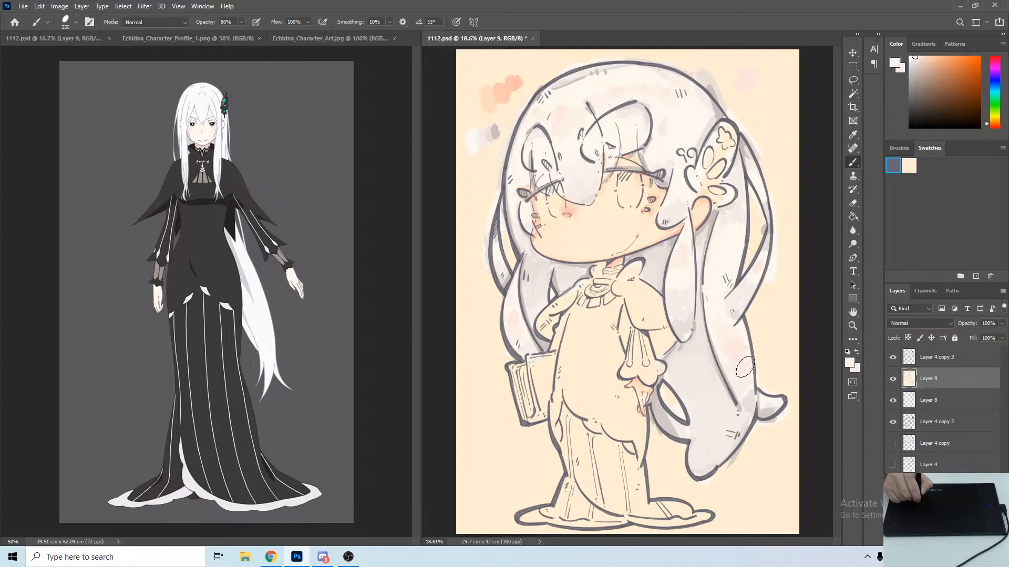
{"action": "key", "text": "alt"}
{"action": "left_click", "coordinate": [723, 326], "text": "alt"}
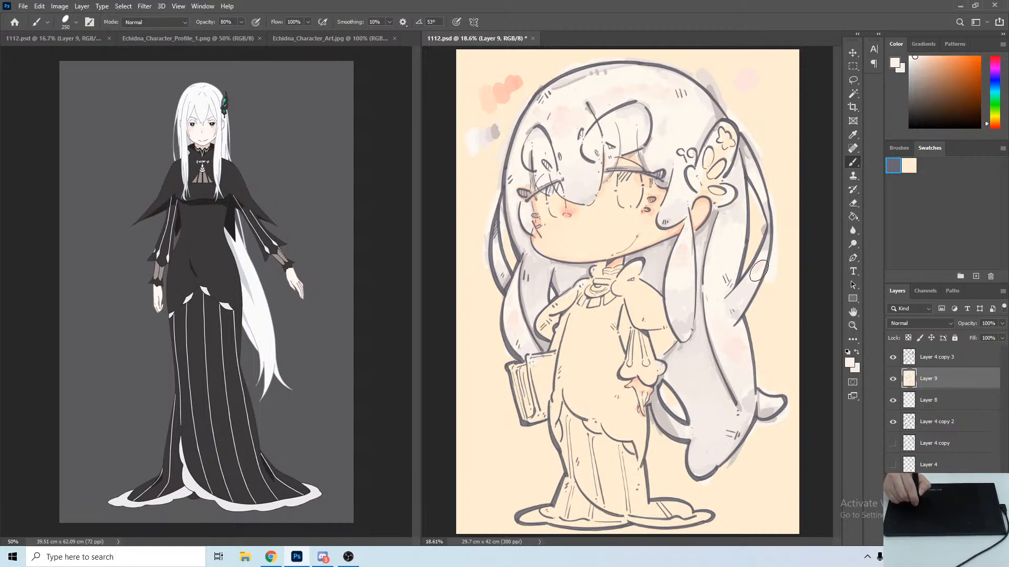
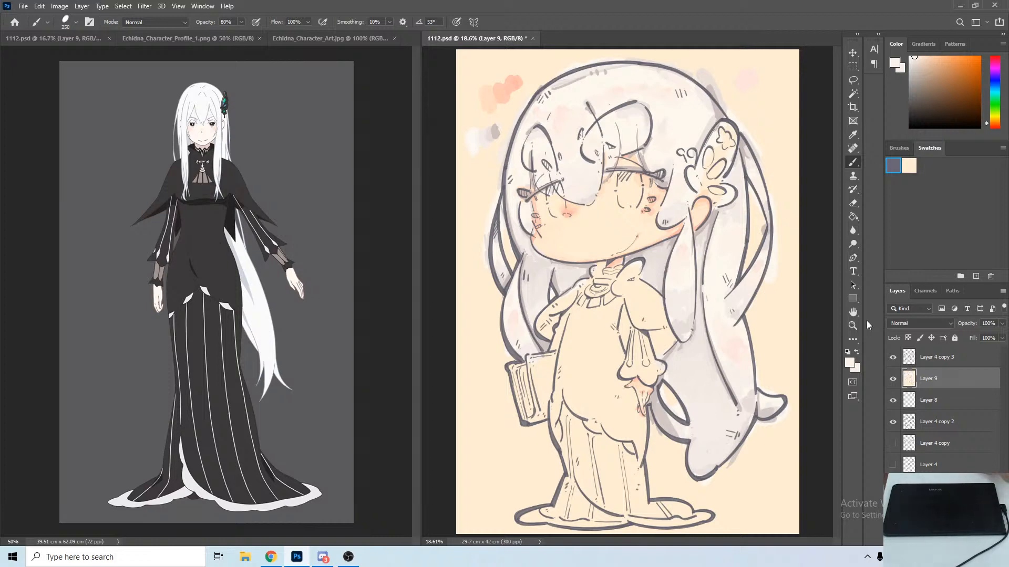
Add short hatching strokes in a sampled deeper grey across the crown, long strands and lower hair.
{"action": "key", "text": "alt"}
{"action": "left_click", "coordinate": [713, 222], "text": "alt"}
{"action": "mouse_move", "coordinate": [686, 464]}
{"action": "left_mouse_down"}
{"action": "mouse_move", "coordinate": [693, 476]}
{"action": "mouse_move", "coordinate": [725, 463]}
{"action": "left_mouse_up"}
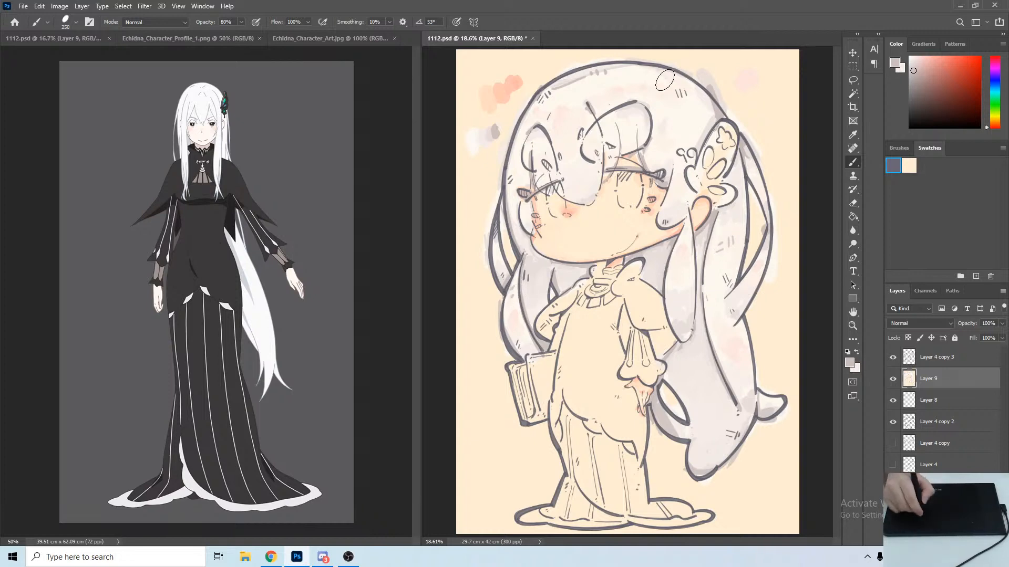
{"action": "left_click_drag", "start_coordinate": [681, 103], "coordinate": [700, 110]}
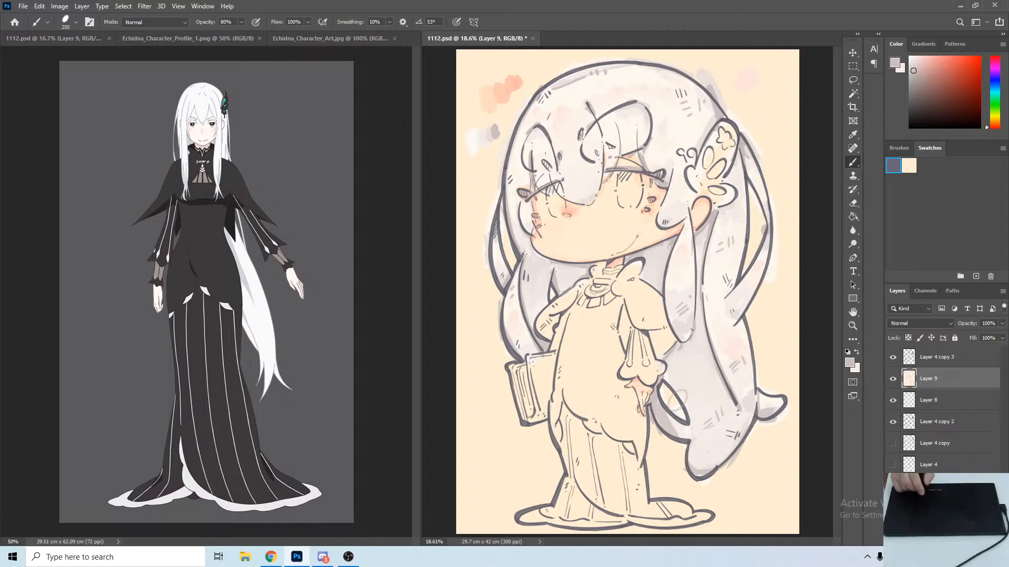
{"action": "left_click", "coordinate": [893, 400]}
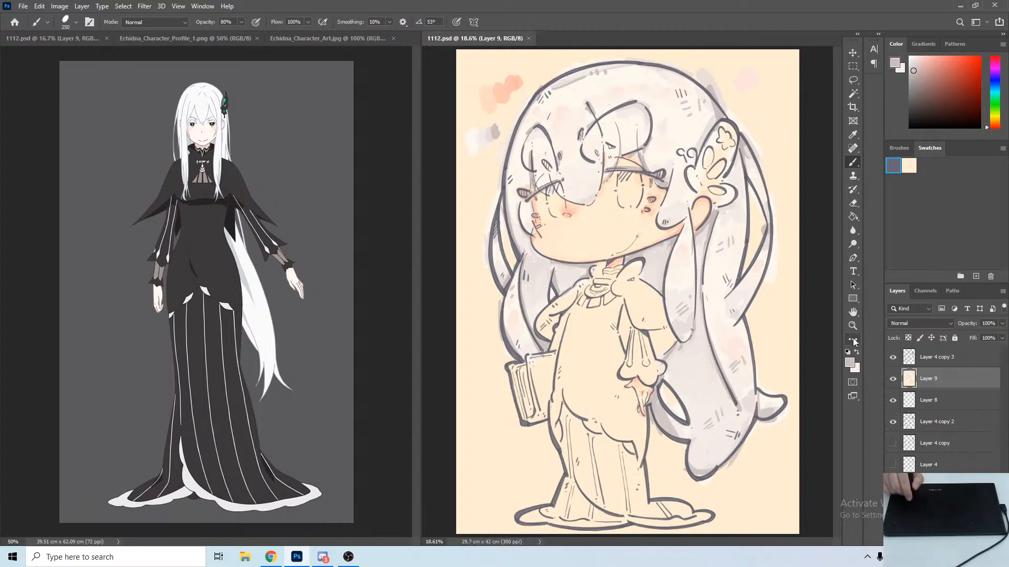
Switch to Chrome, open the combined stream chat from the Restream dashboard and examine its connected channels.
{"action": "left_click", "coordinate": [297, 554]}
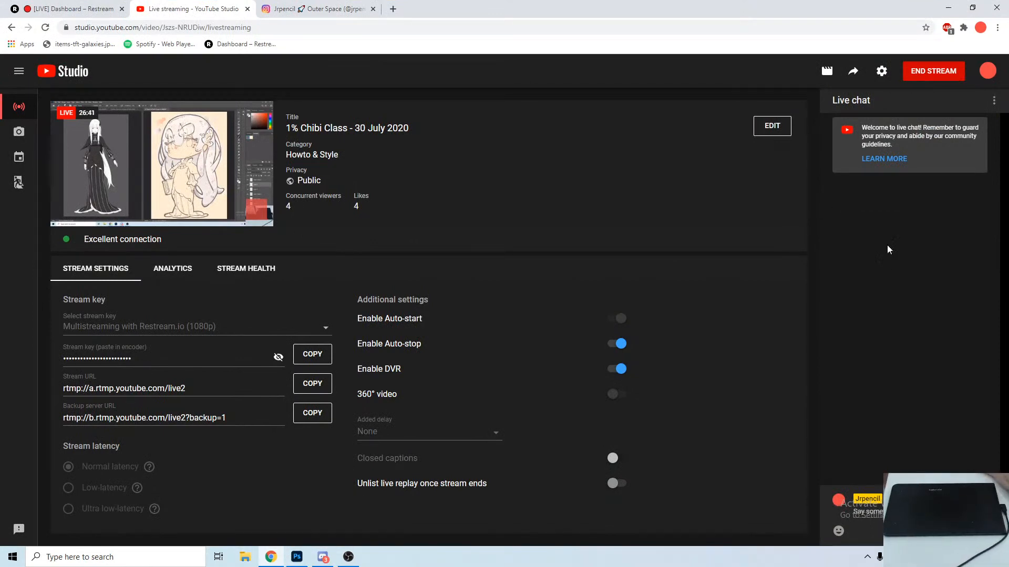
{"action": "left_click", "coordinate": [69, 9]}
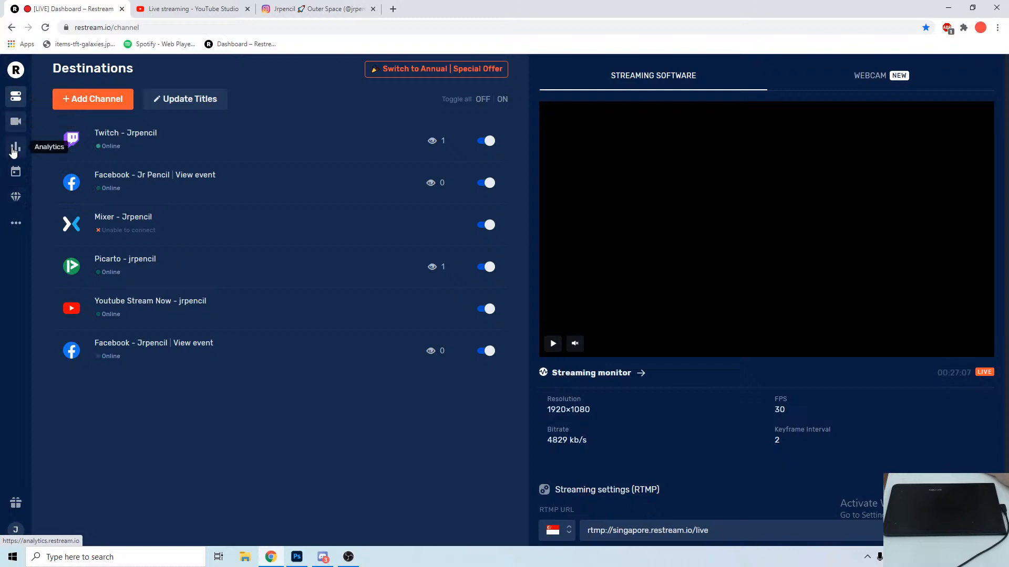
{"action": "left_click", "coordinate": [16, 223]}
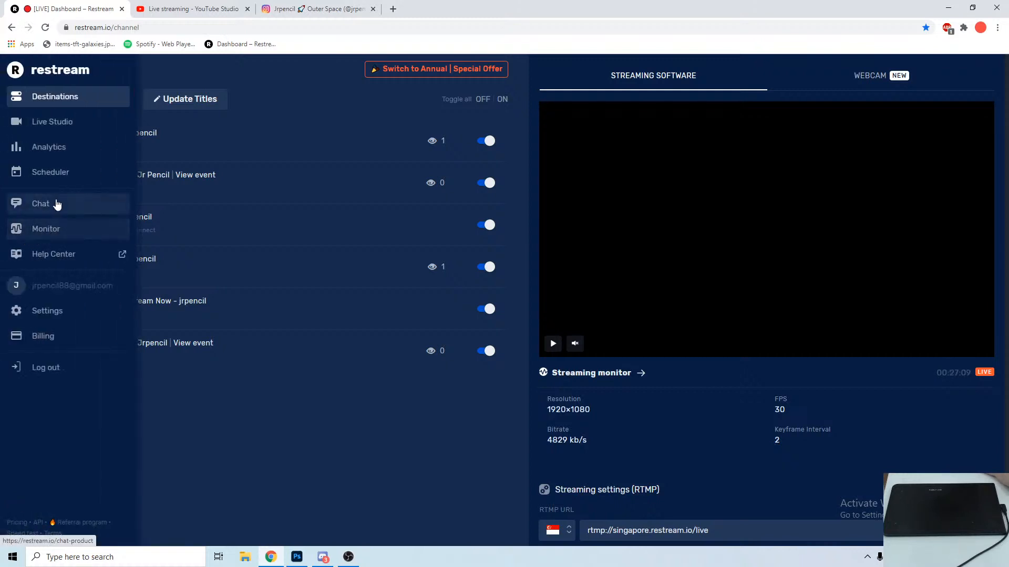
{"action": "left_click", "coordinate": [52, 204]}
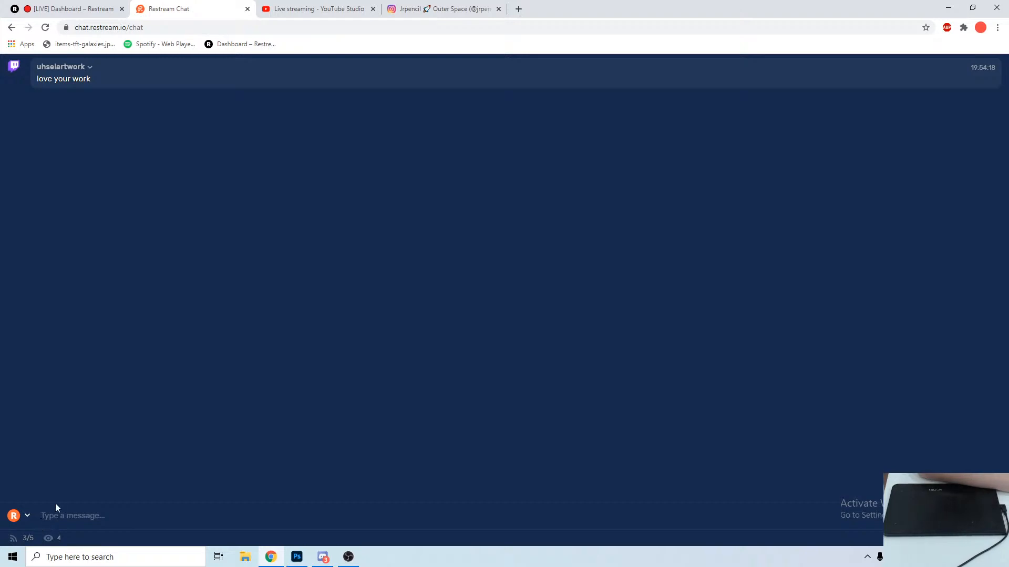
{"action": "left_click", "coordinate": [27, 539]}
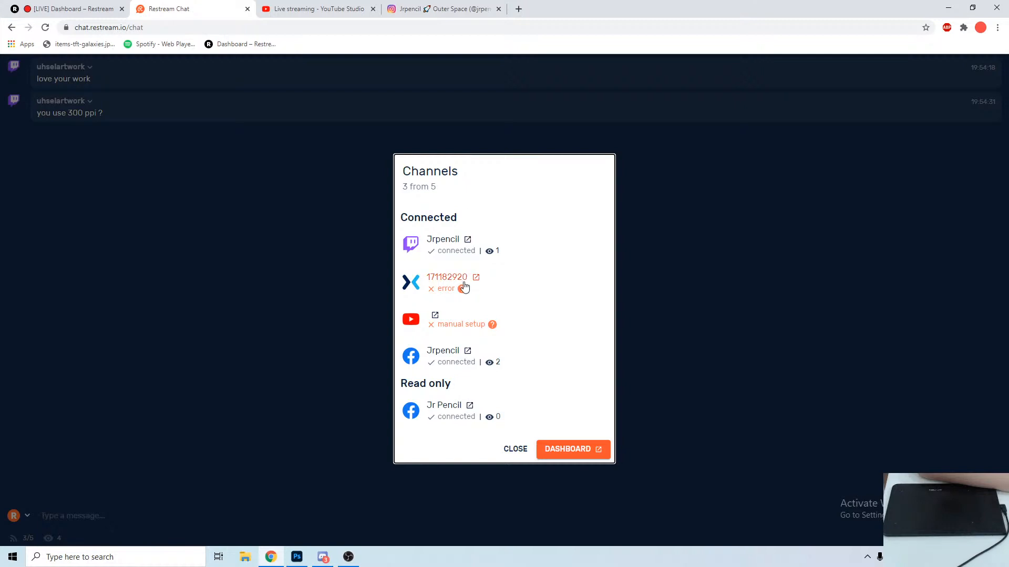
{"action": "left_click", "coordinate": [515, 449]}
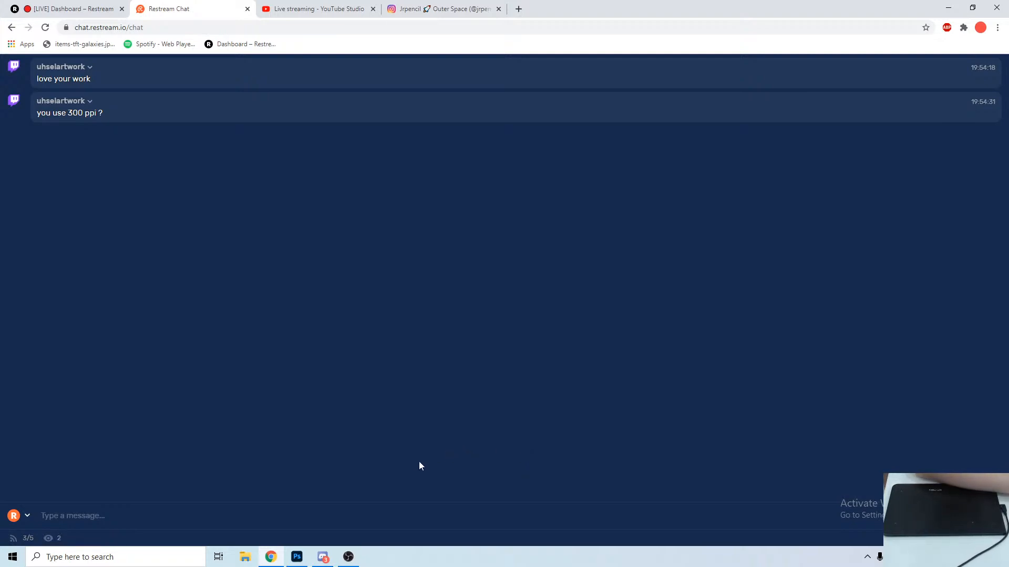
Check the Discord server chat and the YouTube Studio live chat for viewer messages.
{"action": "left_click", "coordinate": [323, 557]}
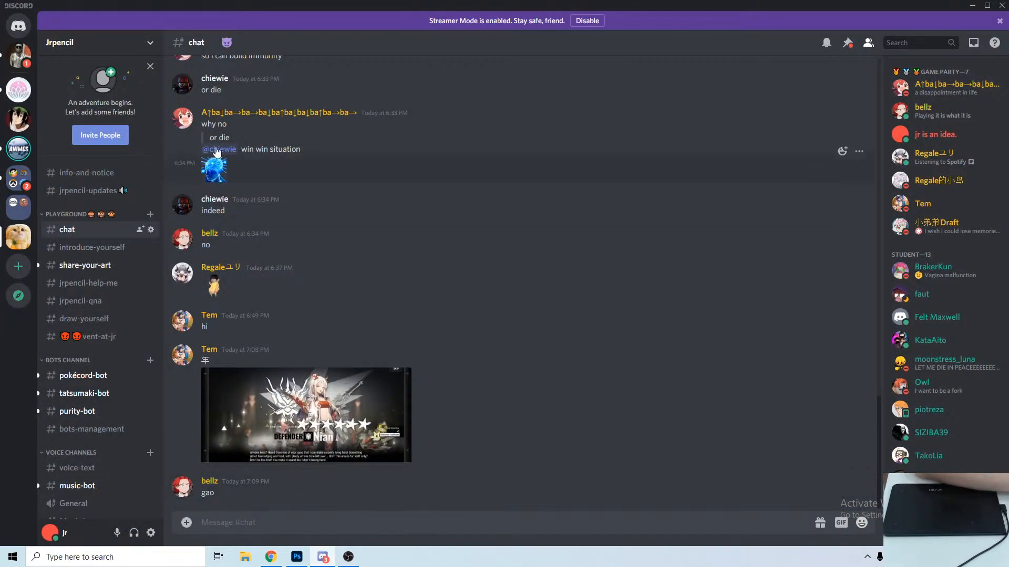
{"action": "left_click", "coordinate": [324, 558]}
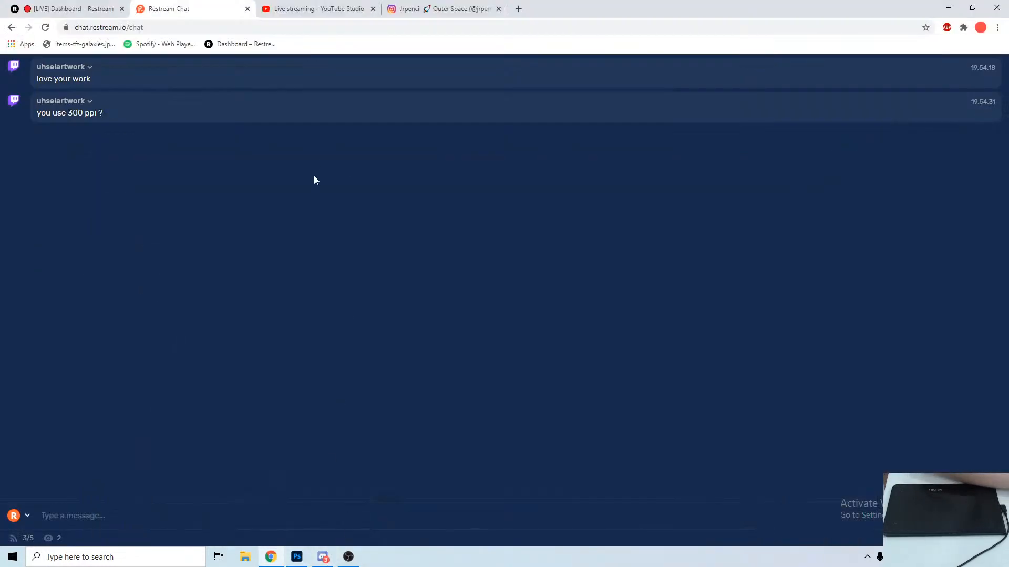
{"action": "left_click", "coordinate": [308, 9]}
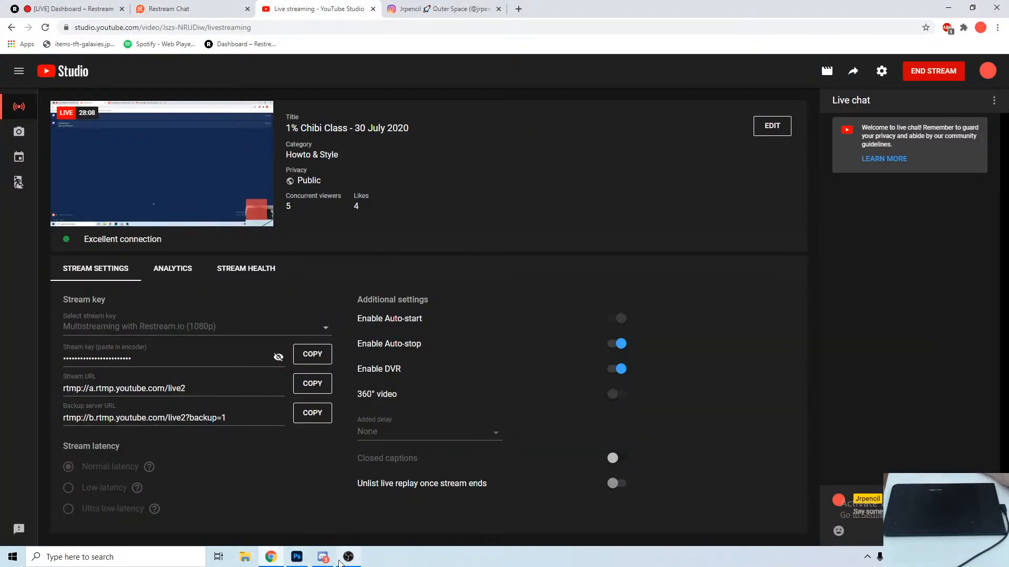
Return to Photoshop, duplicate Layer 9 and hide the original, toggling the copy's visibility to compare.
{"action": "left_click", "coordinate": [297, 556]}
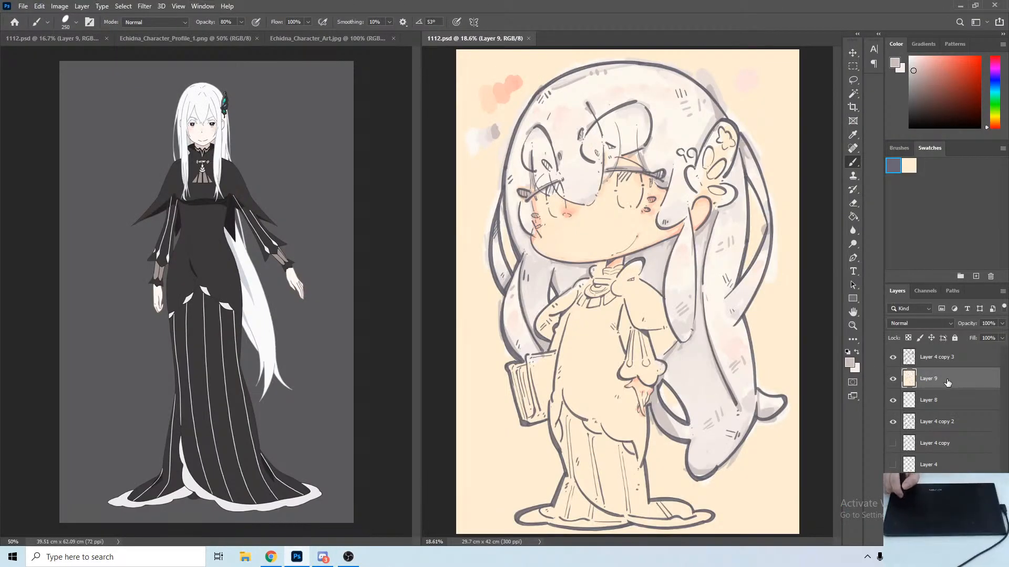
{"action": "key", "text": "ctrl+j"}
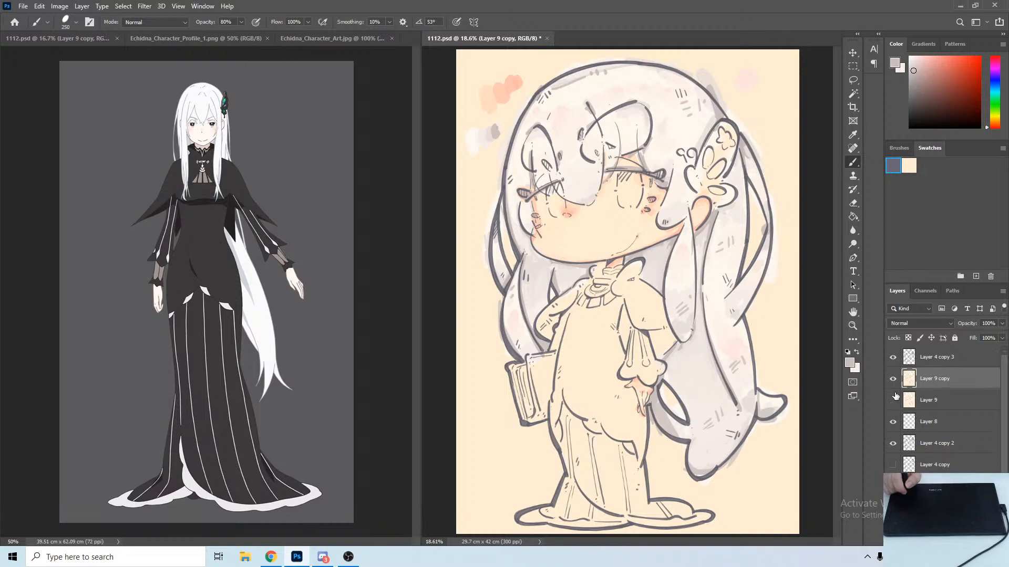
{"action": "left_click", "coordinate": [893, 400]}
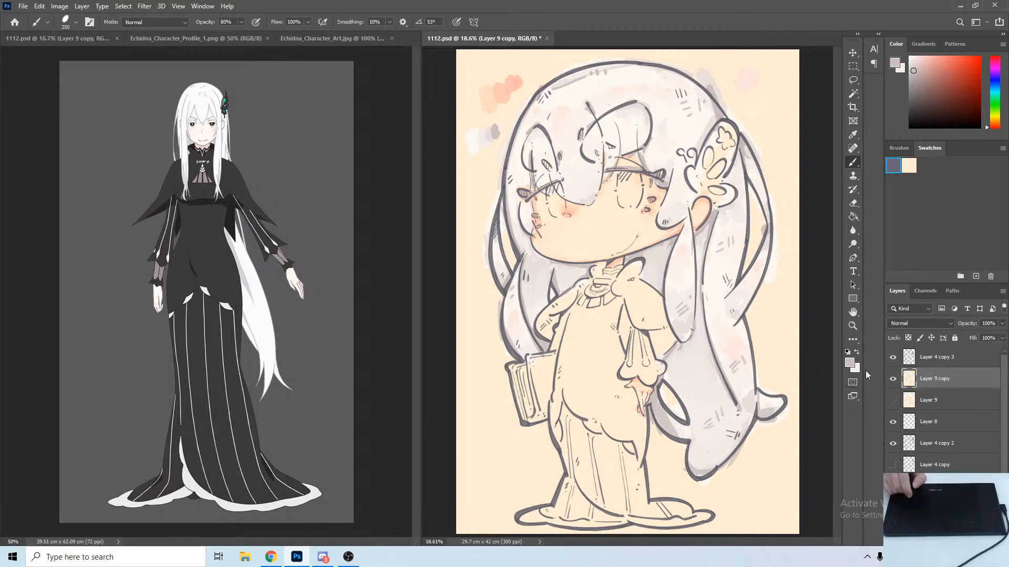
{"action": "left_click", "coordinate": [892, 380]}
{"action": "left_click", "coordinate": [892, 379]}
{"action": "left_click", "coordinate": [893, 381]}
{"action": "left_click", "coordinate": [893, 380]}
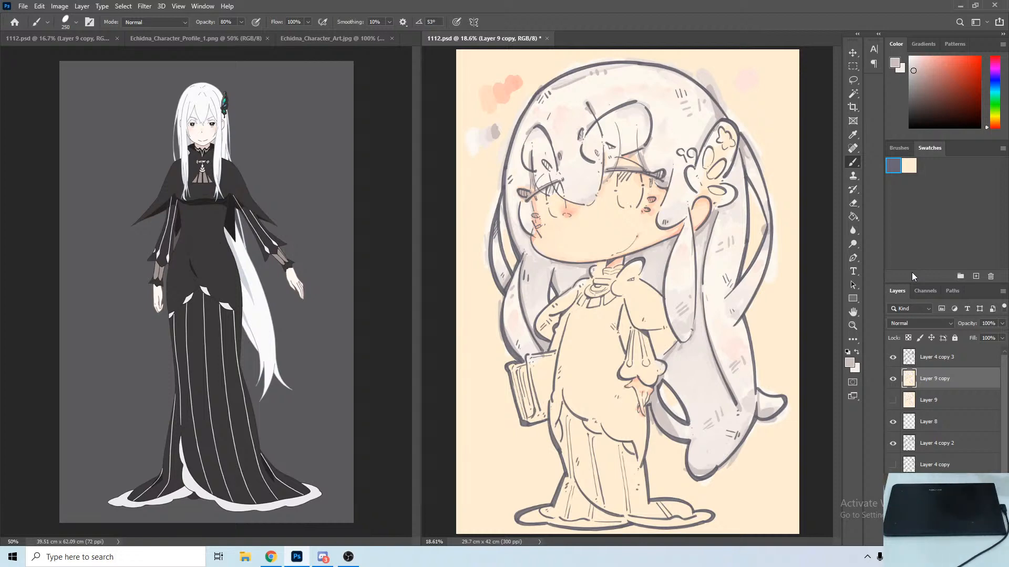
Set the foreground colour to dark grey #49484d and the brush opacity to 100%, testing it on the sleeve by the book.
{"action": "left_click", "coordinate": [850, 363]}
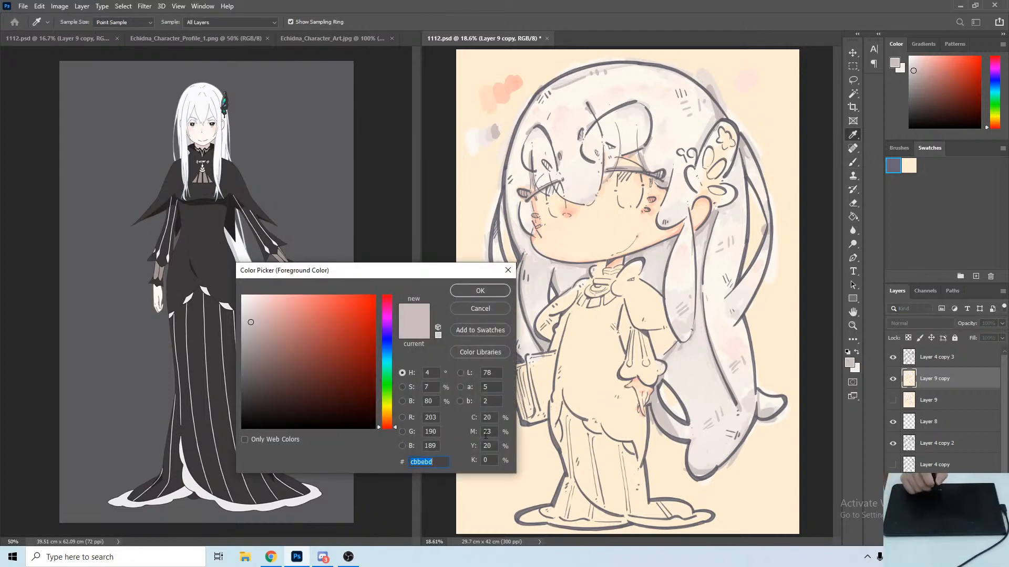
{"action": "left_click", "coordinate": [233, 378]}
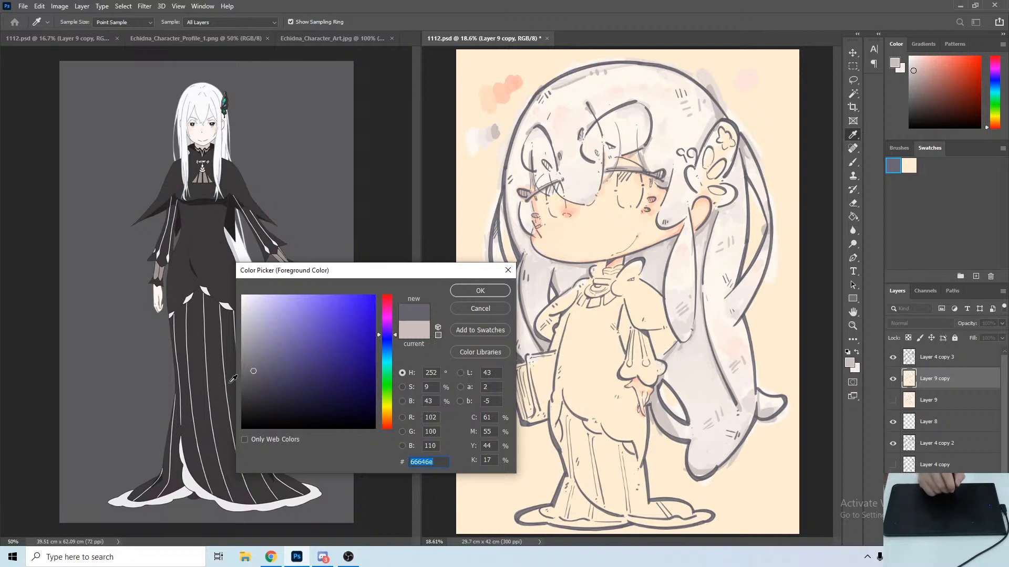
{"action": "left_click", "coordinate": [251, 388]}
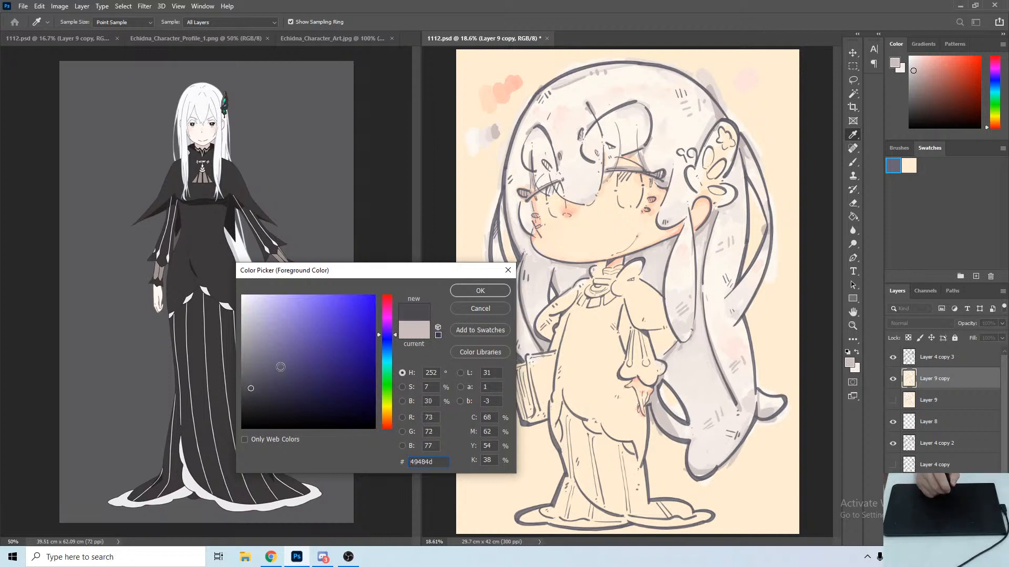
{"action": "left_click", "coordinate": [480, 291]}
{"action": "key", "text": "b"}
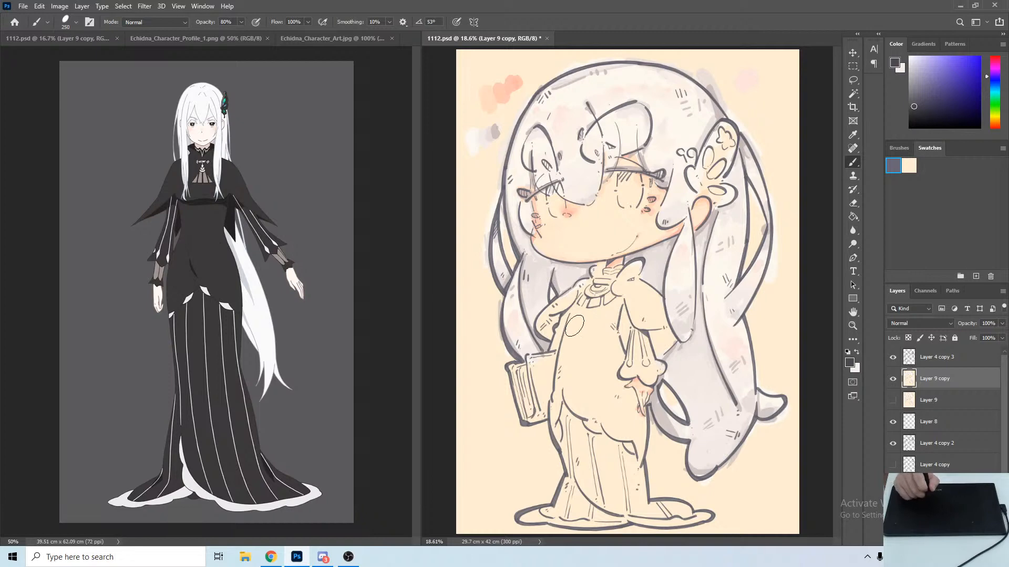
{"action": "key", "text": "0"}
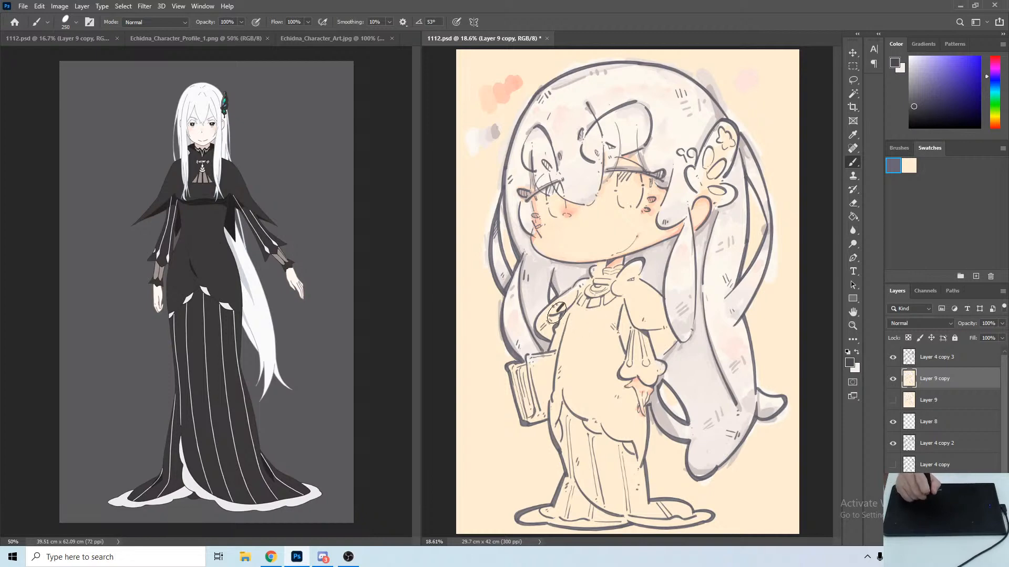
{"action": "left_click_drag", "start_coordinate": [573, 295], "coordinate": [540, 324]}
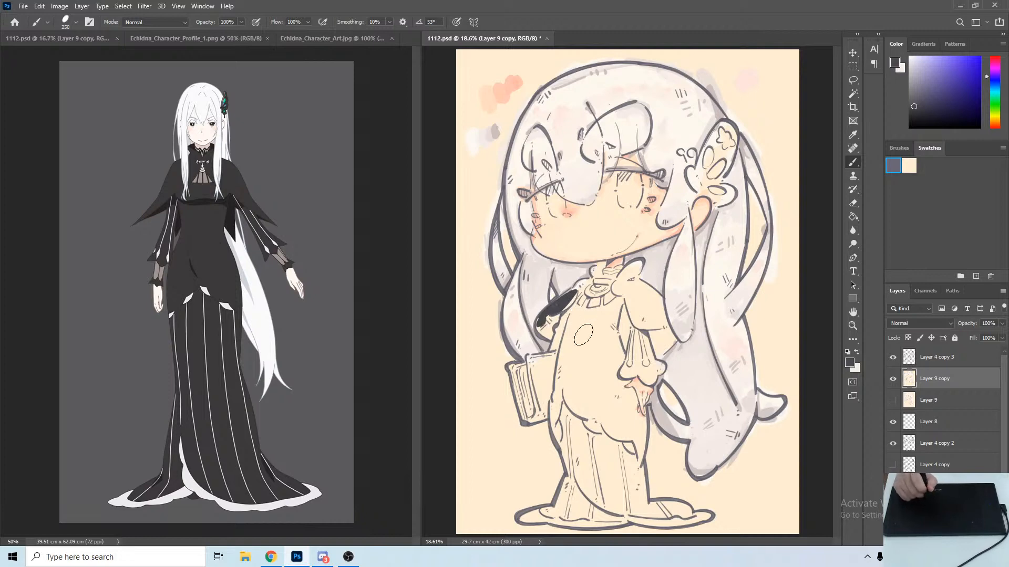
{"action": "key", "text": "ctrl+z"}
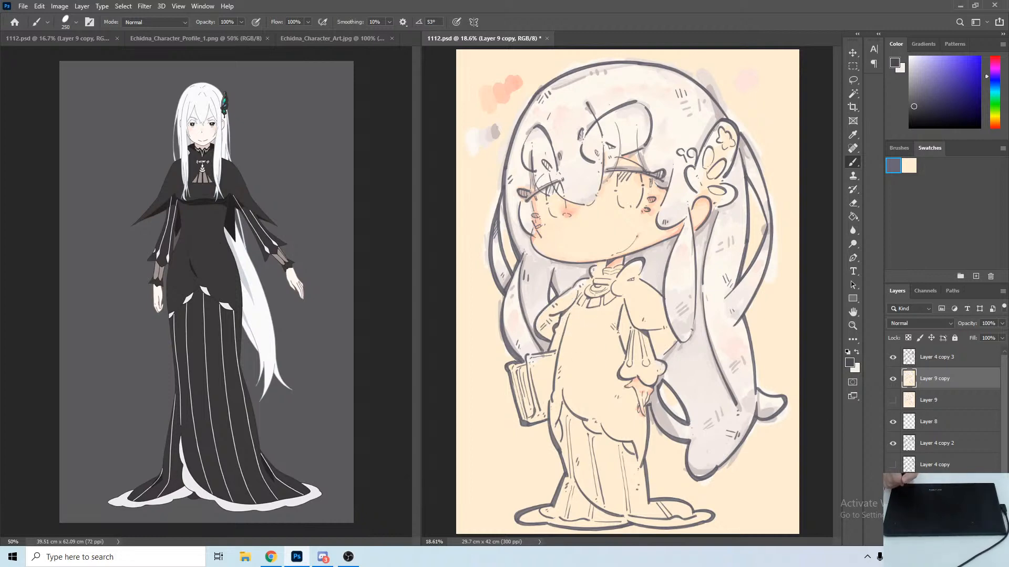
Paint the collar, both sleeves, bodice and full skirt of the dress in dark grey on Layer 9 copy.
{"action": "mouse_move", "coordinate": [575, 296]}
{"action": "left_mouse_down"}
{"action": "mouse_move", "coordinate": [552, 349]}
{"action": "mouse_move", "coordinate": [557, 323]}
{"action": "mouse_move", "coordinate": [543, 314]}
{"action": "mouse_move", "coordinate": [540, 332]}
{"action": "mouse_move", "coordinate": [553, 336]}
{"action": "mouse_move", "coordinate": [562, 310]}
{"action": "mouse_move", "coordinate": [547, 319]}
{"action": "mouse_move", "coordinate": [569, 295]}
{"action": "mouse_move", "coordinate": [547, 309]}
{"action": "mouse_move", "coordinate": [549, 320]}
{"action": "mouse_move", "coordinate": [587, 284]}
{"action": "mouse_move", "coordinate": [578, 287]}
{"action": "mouse_move", "coordinate": [607, 274]}
{"action": "left_mouse_up"}
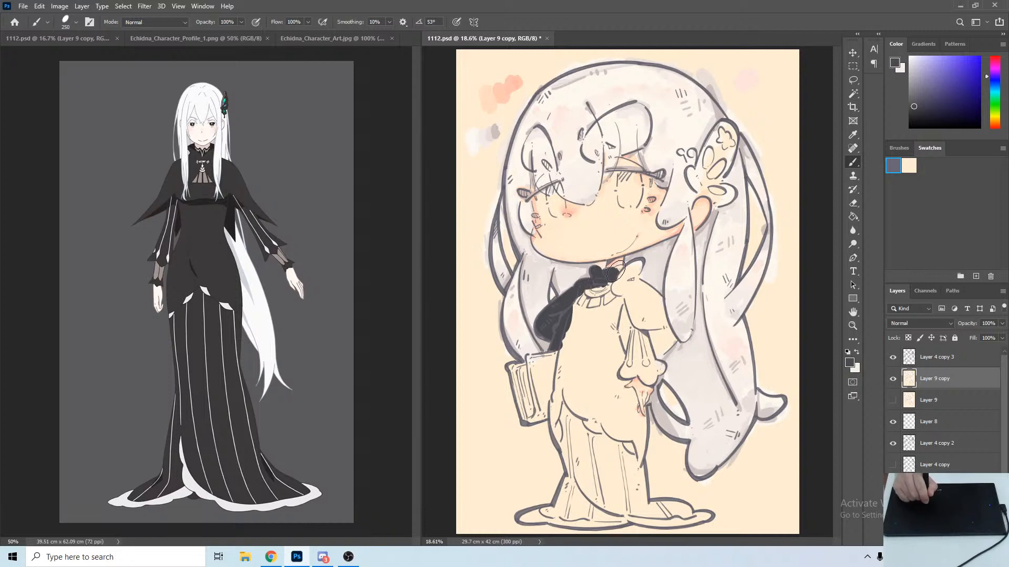
{"action": "mouse_move", "coordinate": [621, 269]}
{"action": "left_mouse_down"}
{"action": "mouse_move", "coordinate": [594, 285]}
{"action": "mouse_move", "coordinate": [575, 312]}
{"action": "mouse_move", "coordinate": [584, 294]}
{"action": "mouse_move", "coordinate": [581, 308]}
{"action": "mouse_move", "coordinate": [599, 314]}
{"action": "mouse_move", "coordinate": [623, 307]}
{"action": "mouse_move", "coordinate": [625, 344]}
{"action": "mouse_move", "coordinate": [629, 308]}
{"action": "mouse_move", "coordinate": [625, 351]}
{"action": "mouse_move", "coordinate": [631, 313]}
{"action": "mouse_move", "coordinate": [627, 368]}
{"action": "mouse_move", "coordinate": [638, 369]}
{"action": "mouse_move", "coordinate": [627, 376]}
{"action": "mouse_move", "coordinate": [657, 378]}
{"action": "mouse_move", "coordinate": [644, 357]}
{"action": "mouse_move", "coordinate": [663, 372]}
{"action": "mouse_move", "coordinate": [629, 360]}
{"action": "mouse_move", "coordinate": [631, 348]}
{"action": "mouse_move", "coordinate": [643, 366]}
{"action": "mouse_move", "coordinate": [645, 323]}
{"action": "mouse_move", "coordinate": [646, 368]}
{"action": "left_mouse_up"}
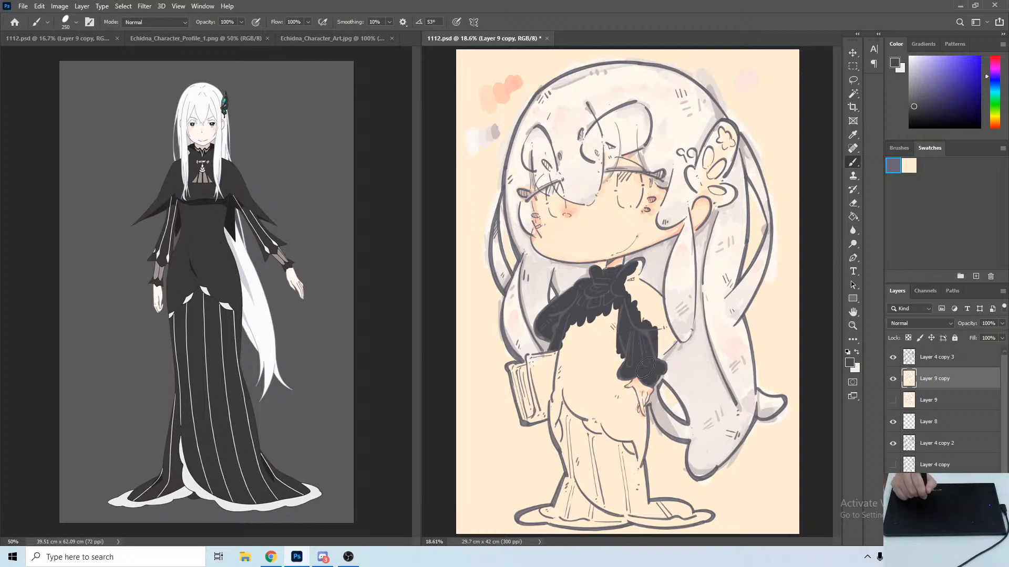
{"action": "mouse_move", "coordinate": [656, 330]}
{"action": "left_mouse_down"}
{"action": "mouse_move", "coordinate": [663, 323]}
{"action": "mouse_move", "coordinate": [670, 337]}
{"action": "mouse_move", "coordinate": [659, 345]}
{"action": "mouse_move", "coordinate": [667, 344]}
{"action": "left_mouse_up"}
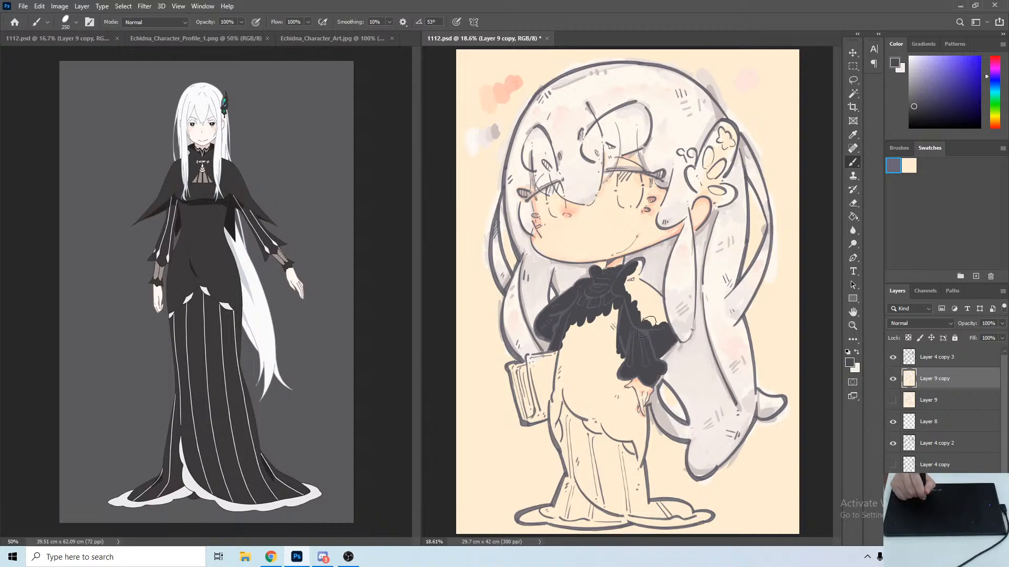
{"action": "mouse_move", "coordinate": [647, 327]}
{"action": "left_mouse_down"}
{"action": "mouse_move", "coordinate": [623, 284]}
{"action": "mouse_move", "coordinate": [638, 263]}
{"action": "mouse_move", "coordinate": [634, 301]}
{"action": "mouse_move", "coordinate": [646, 310]}
{"action": "mouse_move", "coordinate": [635, 288]}
{"action": "mouse_move", "coordinate": [656, 301]}
{"action": "mouse_move", "coordinate": [641, 288]}
{"action": "mouse_move", "coordinate": [663, 319]}
{"action": "mouse_move", "coordinate": [658, 300]}
{"action": "mouse_move", "coordinate": [610, 304]}
{"action": "mouse_move", "coordinate": [605, 342]}
{"action": "mouse_move", "coordinate": [614, 353]}
{"action": "mouse_move", "coordinate": [620, 309]}
{"action": "mouse_move", "coordinate": [629, 382]}
{"action": "left_mouse_up"}
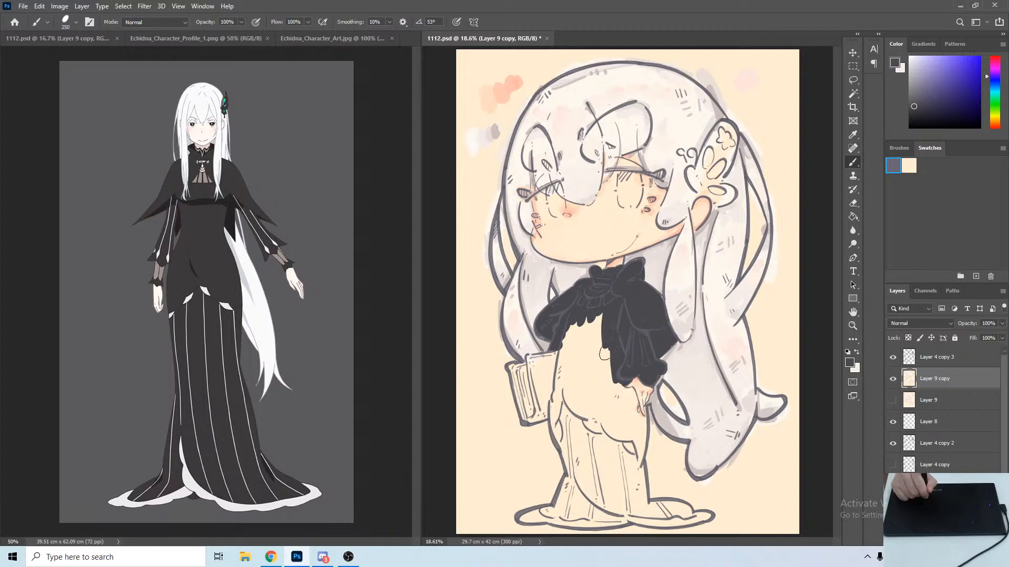
{"action": "mouse_move", "coordinate": [608, 350]}
{"action": "left_mouse_down"}
{"action": "mouse_move", "coordinate": [594, 313]}
{"action": "mouse_move", "coordinate": [589, 344]}
{"action": "mouse_move", "coordinate": [565, 376]}
{"action": "mouse_move", "coordinate": [566, 338]}
{"action": "mouse_move", "coordinate": [559, 424]}
{"action": "mouse_move", "coordinate": [552, 416]}
{"action": "mouse_move", "coordinate": [578, 466]}
{"action": "mouse_move", "coordinate": [573, 369]}
{"action": "mouse_move", "coordinate": [588, 331]}
{"action": "mouse_move", "coordinate": [609, 410]}
{"action": "mouse_move", "coordinate": [614, 389]}
{"action": "left_mouse_up"}
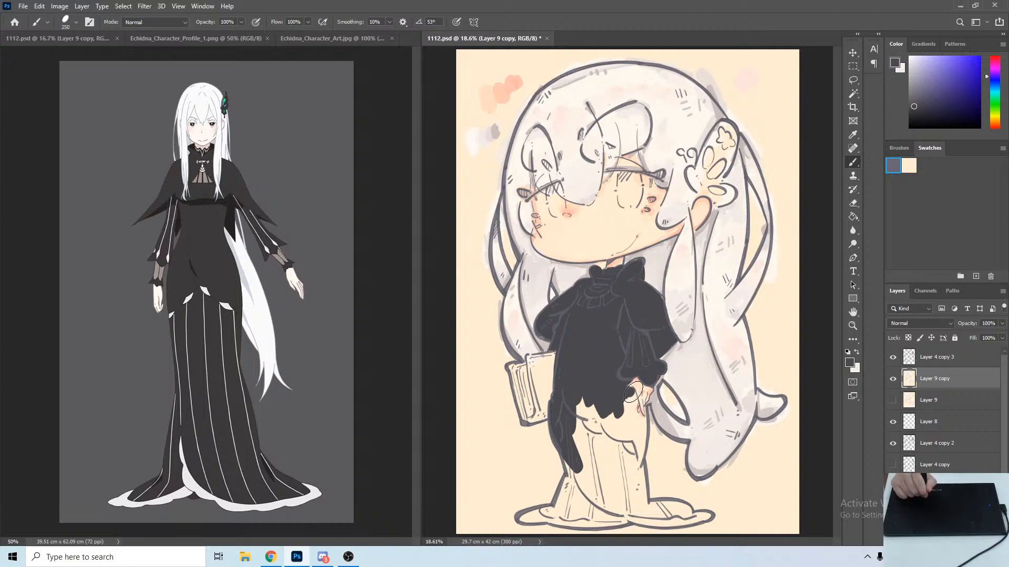
{"action": "mouse_move", "coordinate": [633, 393]}
{"action": "left_mouse_down"}
{"action": "mouse_move", "coordinate": [633, 415]}
{"action": "mouse_move", "coordinate": [589, 484]}
{"action": "mouse_move", "coordinate": [575, 493]}
{"action": "mouse_move", "coordinate": [571, 464]}
{"action": "mouse_move", "coordinate": [549, 506]}
{"action": "mouse_move", "coordinate": [520, 520]}
{"action": "mouse_move", "coordinate": [557, 517]}
{"action": "mouse_move", "coordinate": [593, 493]}
{"action": "mouse_move", "coordinate": [620, 447]}
{"action": "mouse_move", "coordinate": [607, 453]}
{"action": "left_mouse_up"}
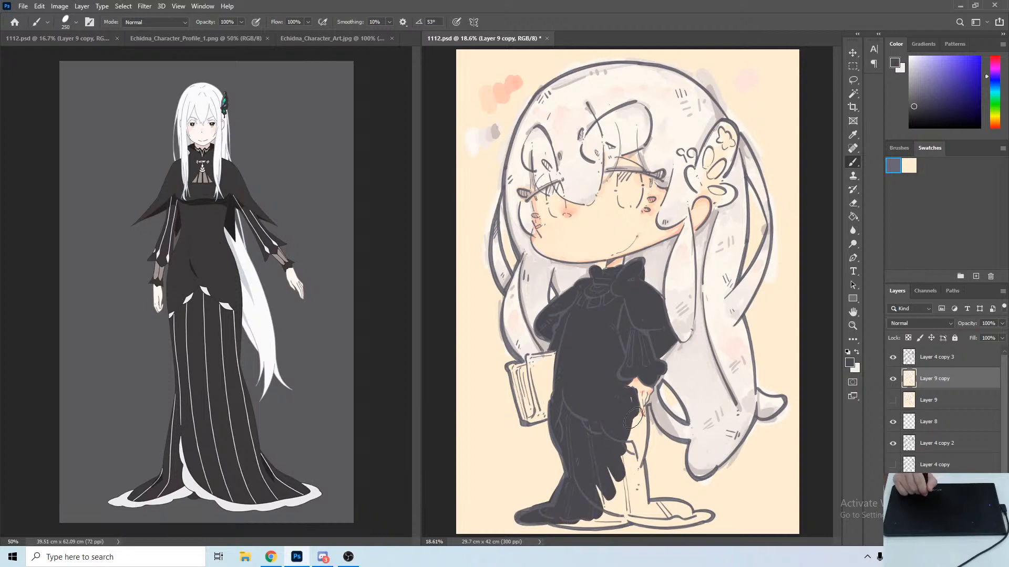
{"action": "mouse_move", "coordinate": [632, 404]}
{"action": "left_mouse_down"}
{"action": "mouse_move", "coordinate": [644, 424]}
{"action": "mouse_move", "coordinate": [625, 428]}
{"action": "mouse_move", "coordinate": [645, 442]}
{"action": "mouse_move", "coordinate": [643, 428]}
{"action": "mouse_move", "coordinate": [622, 510]}
{"action": "mouse_move", "coordinate": [602, 494]}
{"action": "mouse_move", "coordinate": [600, 521]}
{"action": "mouse_move", "coordinate": [558, 522]}
{"action": "mouse_move", "coordinate": [630, 514]}
{"action": "mouse_move", "coordinate": [618, 522]}
{"action": "mouse_move", "coordinate": [601, 515]}
{"action": "mouse_move", "coordinate": [616, 486]}
{"action": "mouse_move", "coordinate": [640, 482]}
{"action": "mouse_move", "coordinate": [638, 464]}
{"action": "mouse_move", "coordinate": [658, 517]}
{"action": "mouse_move", "coordinate": [622, 512]}
{"action": "mouse_move", "coordinate": [660, 506]}
{"action": "mouse_move", "coordinate": [694, 519]}
{"action": "mouse_move", "coordinate": [643, 479]}
{"action": "left_mouse_up"}
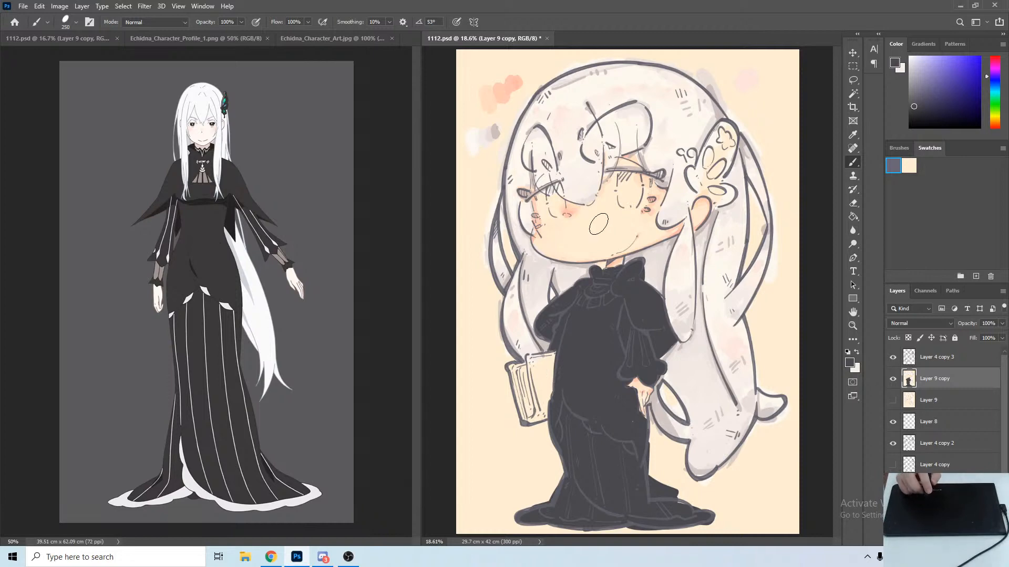
Hide Layer 9 copy, then show the original Layer 9 and make it active.
{"action": "left_click", "coordinate": [892, 379]}
{"action": "left_click", "coordinate": [893, 400]}
{"action": "left_click", "coordinate": [909, 401]}
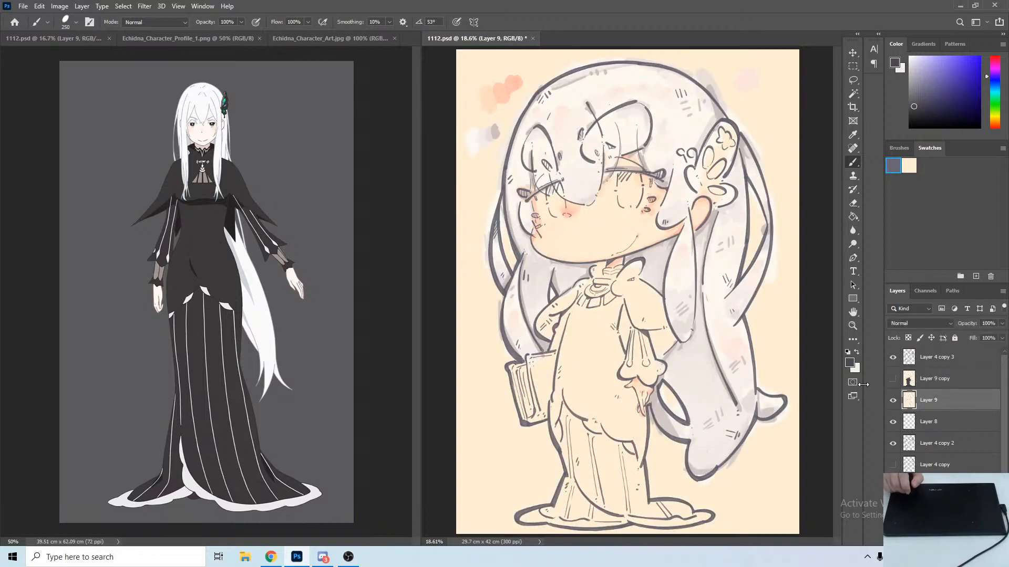
Set the foreground colour to neutral mid grey #747476 and the brush opacity to 80%, undoing the test stroke on the bodice.
{"action": "left_click", "coordinate": [849, 363]}
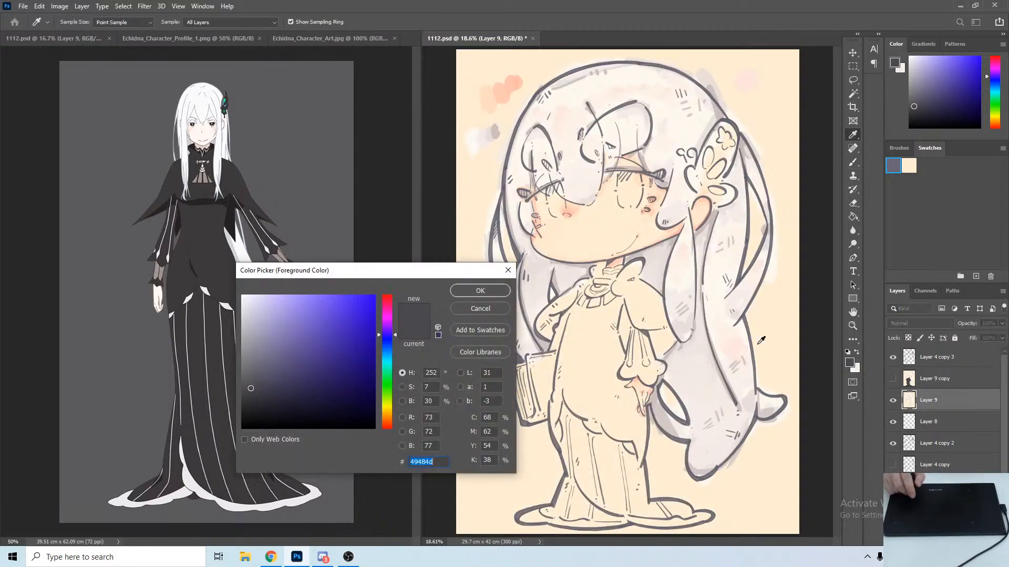
{"action": "left_click_drag", "start_coordinate": [638, 331], "coordinate": [651, 333]}
{"action": "left_click", "coordinate": [649, 332]}
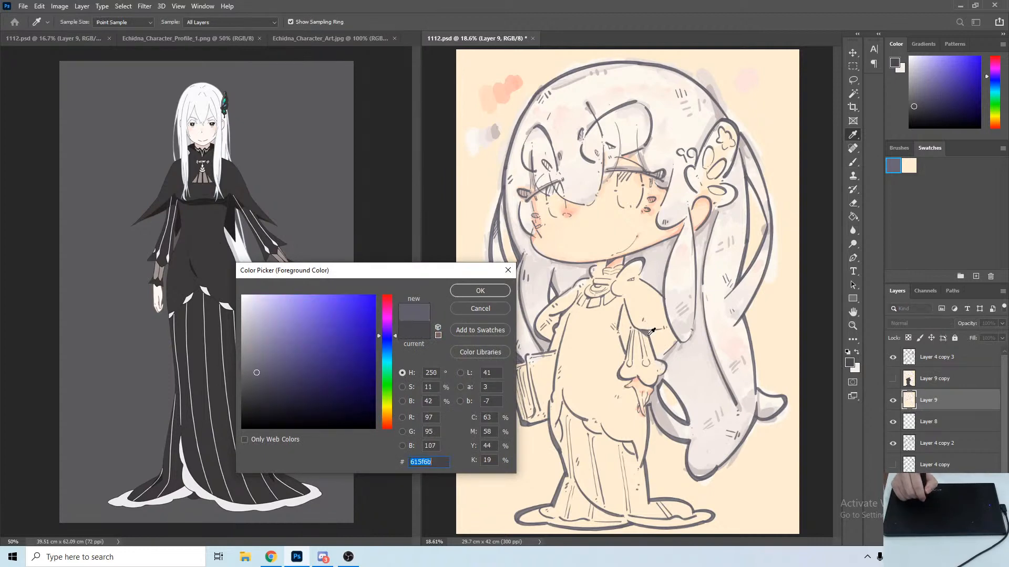
{"action": "left_click", "coordinate": [648, 330]}
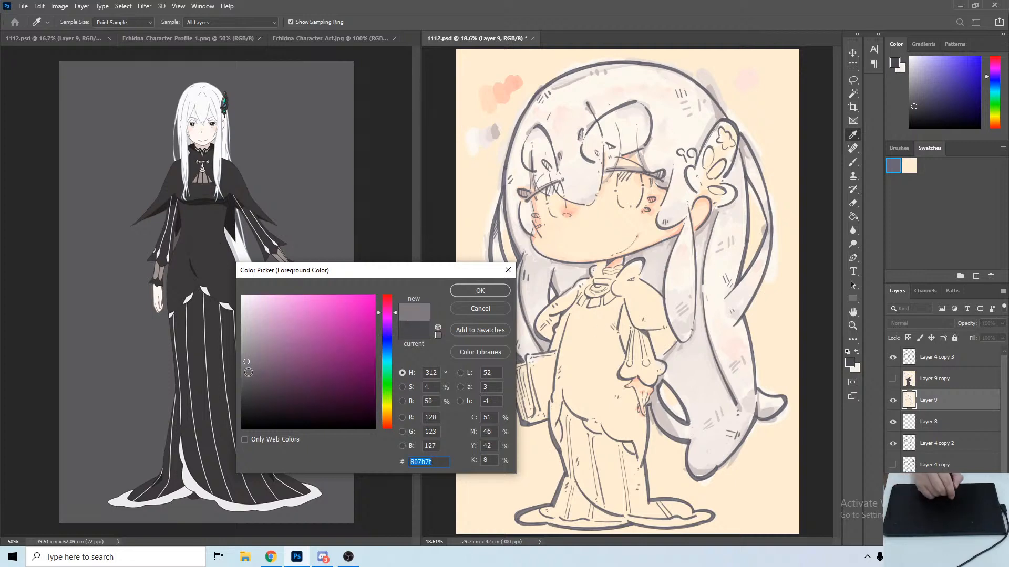
{"action": "left_click_drag", "start_coordinate": [249, 361], "coordinate": [252, 365]}
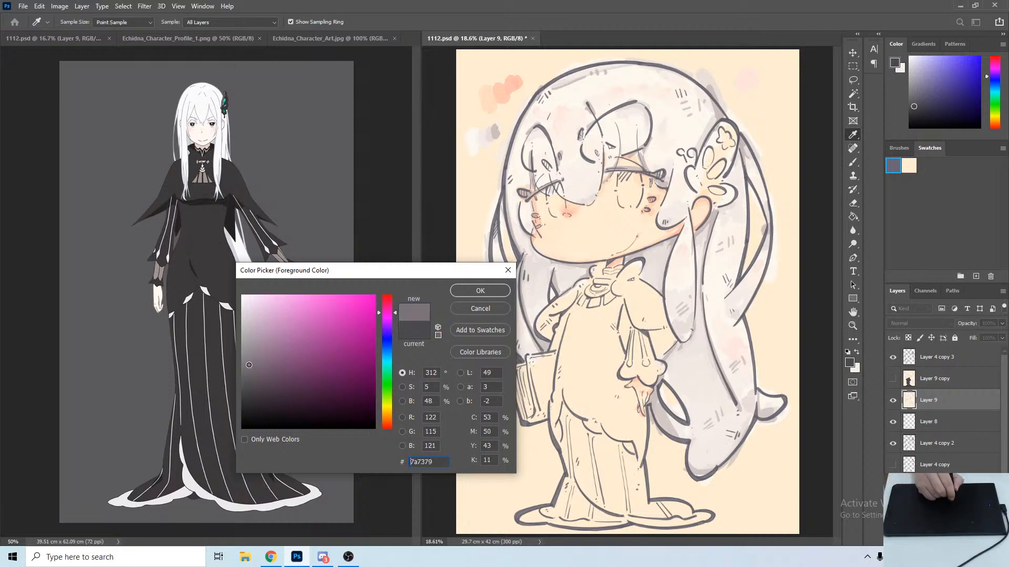
{"action": "mouse_move", "coordinate": [389, 328]}
{"action": "left_mouse_down"}
{"action": "mouse_move", "coordinate": [388, 298]}
{"action": "mouse_move", "coordinate": [389, 354]}
{"action": "mouse_move", "coordinate": [389, 344]}
{"action": "left_mouse_up"}
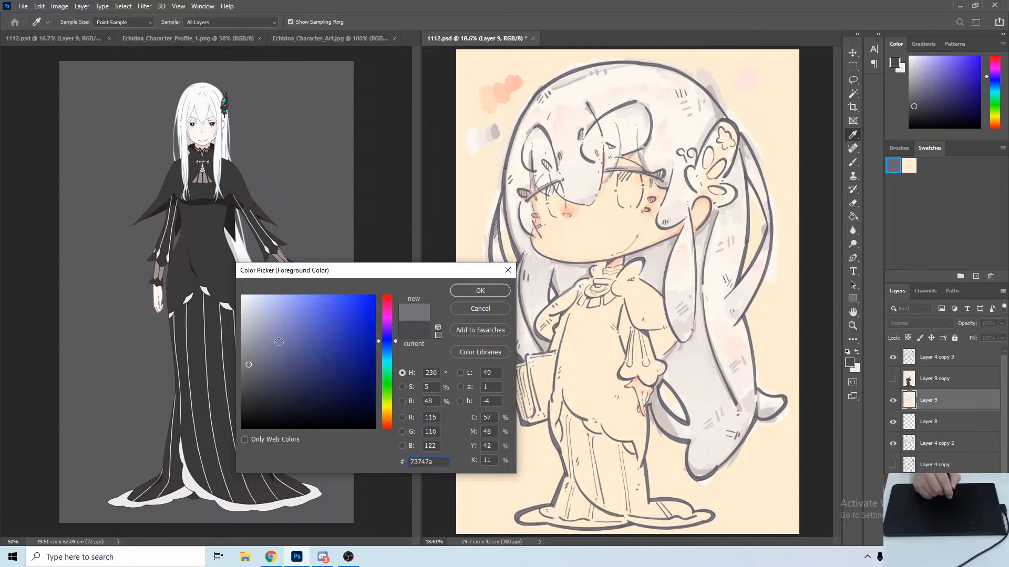
{"action": "left_click", "coordinate": [245, 370]}
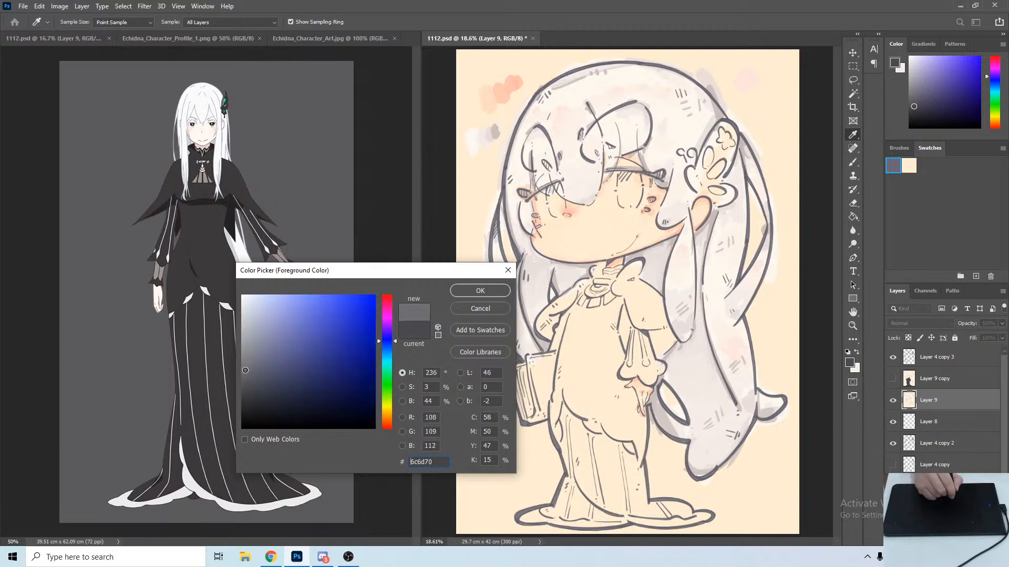
{"action": "left_click", "coordinate": [480, 291]}
{"action": "key", "text": "b"}
{"action": "mouse_move", "coordinate": [581, 321]}
{"action": "left_mouse_down"}
{"action": "mouse_move", "coordinate": [572, 355]}
{"action": "mouse_move", "coordinate": [576, 315]}
{"action": "mouse_move", "coordinate": [562, 349]}
{"action": "mouse_move", "coordinate": [566, 334]}
{"action": "mouse_move", "coordinate": [577, 353]}
{"action": "mouse_move", "coordinate": [583, 322]}
{"action": "mouse_move", "coordinate": [568, 341]}
{"action": "mouse_move", "coordinate": [582, 331]}
{"action": "left_mouse_up"}
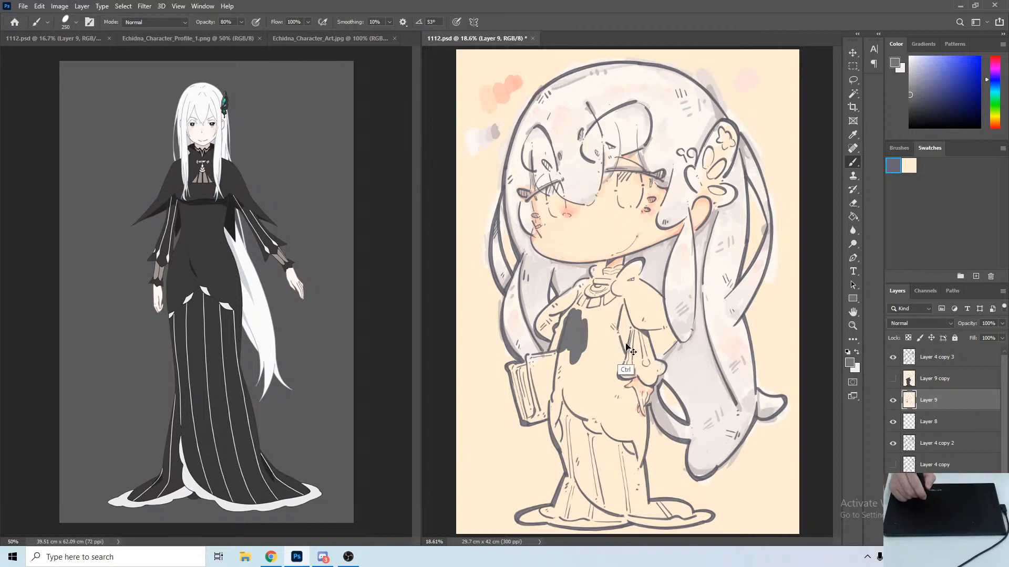
{"action": "key", "text": "ctrl+z"}
{"action": "key", "text": "8"}
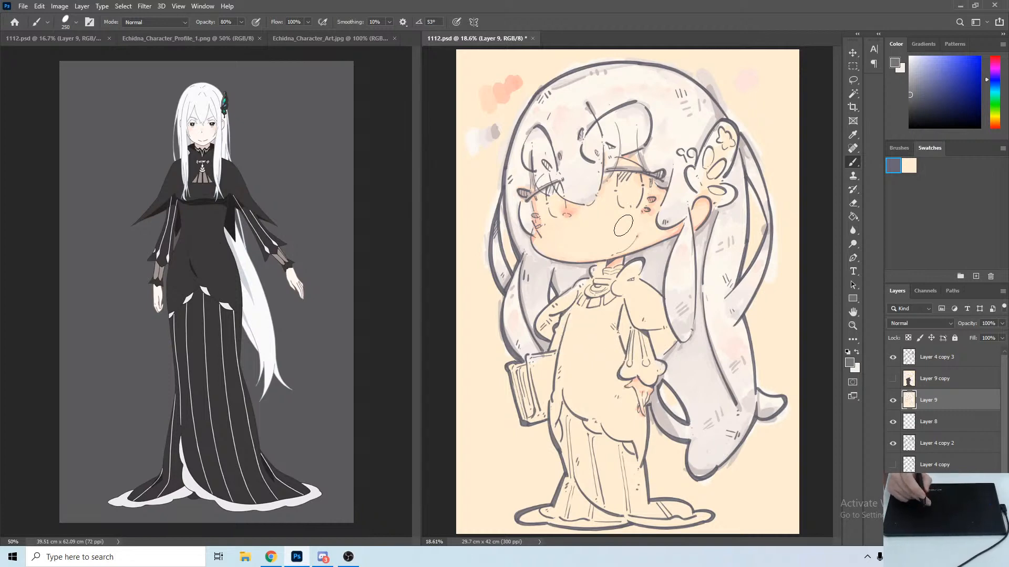
Fill the dress on Layer 9 with the mid grey, from collar and sleeves to hem, undoing the overlapping test stroke.
{"action": "mouse_move", "coordinate": [591, 286]}
{"action": "left_mouse_down"}
{"action": "mouse_move", "coordinate": [566, 297]}
{"action": "mouse_move", "coordinate": [579, 284]}
{"action": "mouse_move", "coordinate": [558, 316]}
{"action": "mouse_move", "coordinate": [539, 321]}
{"action": "mouse_move", "coordinate": [563, 338]}
{"action": "mouse_move", "coordinate": [541, 323]}
{"action": "mouse_move", "coordinate": [567, 323]}
{"action": "mouse_move", "coordinate": [580, 302]}
{"action": "mouse_move", "coordinate": [575, 384]}
{"action": "mouse_move", "coordinate": [583, 362]}
{"action": "mouse_move", "coordinate": [577, 336]}
{"action": "mouse_move", "coordinate": [562, 352]}
{"action": "mouse_move", "coordinate": [559, 399]}
{"action": "mouse_move", "coordinate": [567, 366]}
{"action": "mouse_move", "coordinate": [570, 410]}
{"action": "mouse_move", "coordinate": [560, 378]}
{"action": "mouse_move", "coordinate": [554, 425]}
{"action": "mouse_move", "coordinate": [554, 413]}
{"action": "mouse_move", "coordinate": [556, 431]}
{"action": "mouse_move", "coordinate": [594, 412]}
{"action": "mouse_move", "coordinate": [586, 470]}
{"action": "mouse_move", "coordinate": [575, 460]}
{"action": "mouse_move", "coordinate": [578, 480]}
{"action": "mouse_move", "coordinate": [556, 512]}
{"action": "mouse_move", "coordinate": [518, 517]}
{"action": "mouse_move", "coordinate": [633, 517]}
{"action": "mouse_move", "coordinate": [584, 491]}
{"action": "mouse_move", "coordinate": [592, 465]}
{"action": "mouse_move", "coordinate": [638, 426]}
{"action": "left_mouse_up"}
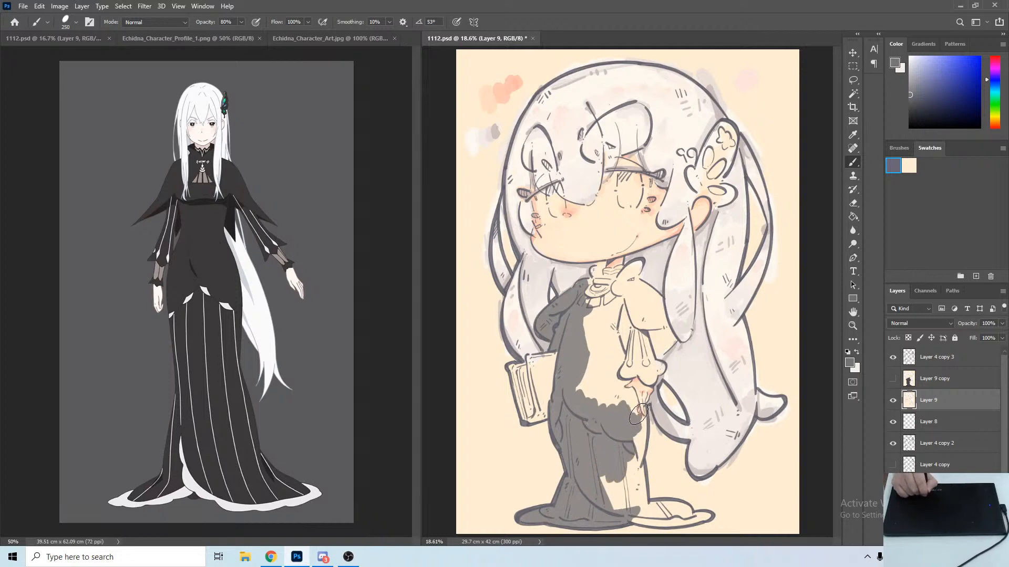
{"action": "mouse_move", "coordinate": [643, 422]}
{"action": "left_mouse_down"}
{"action": "mouse_move", "coordinate": [632, 484]}
{"action": "mouse_move", "coordinate": [633, 451]}
{"action": "mouse_move", "coordinate": [623, 502]}
{"action": "mouse_move", "coordinate": [614, 500]}
{"action": "mouse_move", "coordinate": [613, 474]}
{"action": "mouse_move", "coordinate": [648, 430]}
{"action": "mouse_move", "coordinate": [642, 506]}
{"action": "mouse_move", "coordinate": [622, 502]}
{"action": "mouse_move", "coordinate": [686, 518]}
{"action": "mouse_move", "coordinate": [636, 523]}
{"action": "mouse_move", "coordinate": [671, 504]}
{"action": "mouse_move", "coordinate": [714, 520]}
{"action": "left_mouse_up"}
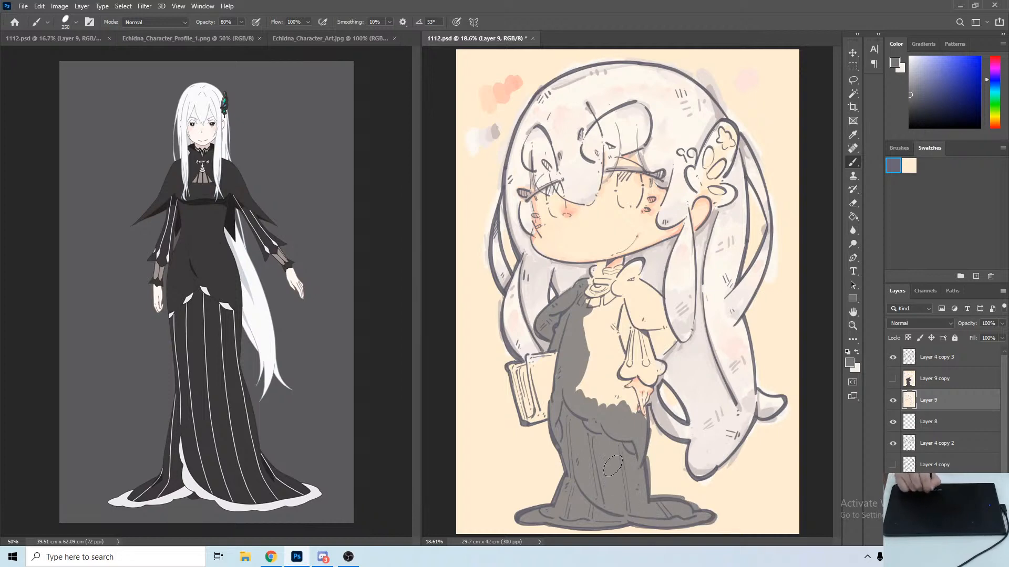
{"action": "mouse_move", "coordinate": [590, 395]}
{"action": "left_mouse_down"}
{"action": "mouse_move", "coordinate": [593, 326]}
{"action": "mouse_move", "coordinate": [582, 285]}
{"action": "mouse_move", "coordinate": [600, 268]}
{"action": "mouse_move", "coordinate": [640, 264]}
{"action": "mouse_move", "coordinate": [603, 281]}
{"action": "mouse_move", "coordinate": [608, 310]}
{"action": "mouse_move", "coordinate": [627, 289]}
{"action": "mouse_move", "coordinate": [601, 302]}
{"action": "mouse_move", "coordinate": [599, 379]}
{"action": "mouse_move", "coordinate": [618, 341]}
{"action": "mouse_move", "coordinate": [626, 355]}
{"action": "mouse_move", "coordinate": [628, 342]}
{"action": "mouse_move", "coordinate": [623, 372]}
{"action": "mouse_move", "coordinate": [646, 367]}
{"action": "mouse_move", "coordinate": [638, 372]}
{"action": "mouse_move", "coordinate": [630, 332]}
{"action": "mouse_move", "coordinate": [647, 352]}
{"action": "mouse_move", "coordinate": [646, 338]}
{"action": "mouse_move", "coordinate": [641, 373]}
{"action": "mouse_move", "coordinate": [661, 374]}
{"action": "mouse_move", "coordinate": [638, 343]}
{"action": "mouse_move", "coordinate": [625, 290]}
{"action": "mouse_move", "coordinate": [657, 304]}
{"action": "mouse_move", "coordinate": [663, 347]}
{"action": "mouse_move", "coordinate": [654, 358]}
{"action": "mouse_move", "coordinate": [669, 344]}
{"action": "mouse_move", "coordinate": [659, 306]}
{"action": "mouse_move", "coordinate": [669, 331]}
{"action": "mouse_move", "coordinate": [610, 379]}
{"action": "mouse_move", "coordinate": [616, 368]}
{"action": "mouse_move", "coordinate": [616, 393]}
{"action": "mouse_move", "coordinate": [634, 409]}
{"action": "left_mouse_up"}
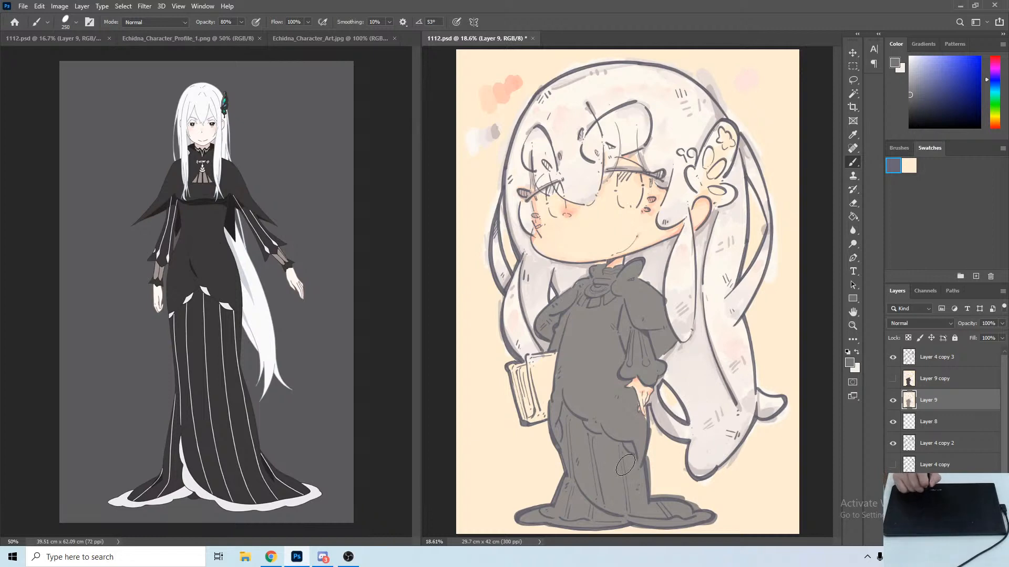
{"action": "left_click_drag", "start_coordinate": [625, 465], "coordinate": [570, 478]}
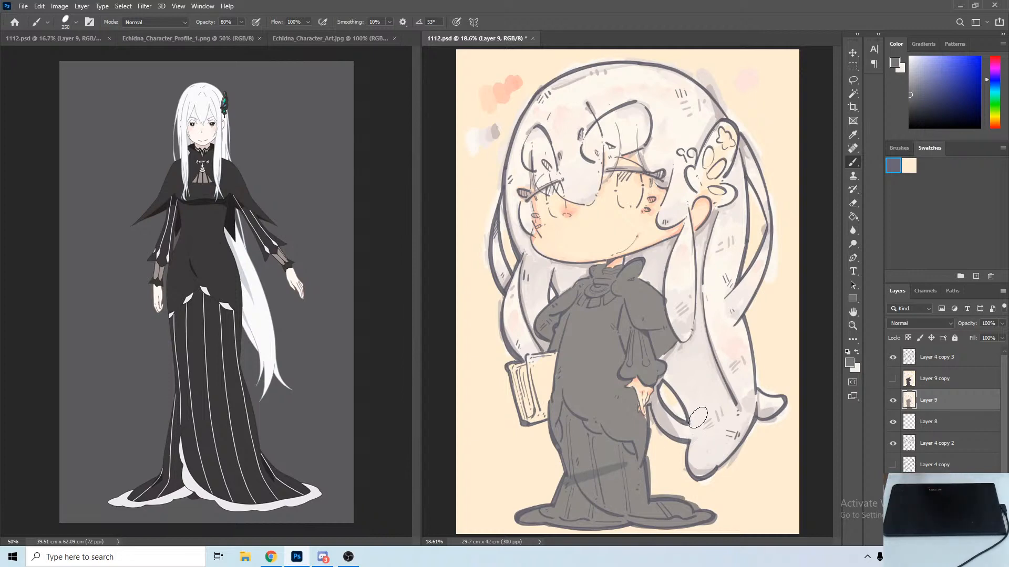
{"action": "key", "text": "ctrl+z"}
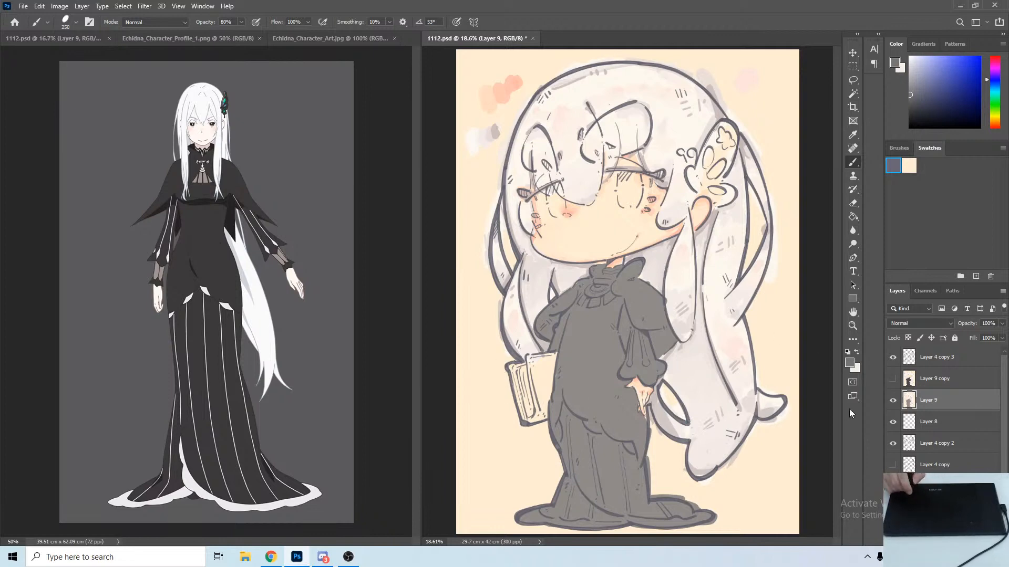
Set the foreground colour to bluish grey #6a6b70 and paint a small sample swatch on the background beside the skirt.
{"action": "left_click", "coordinate": [849, 363]}
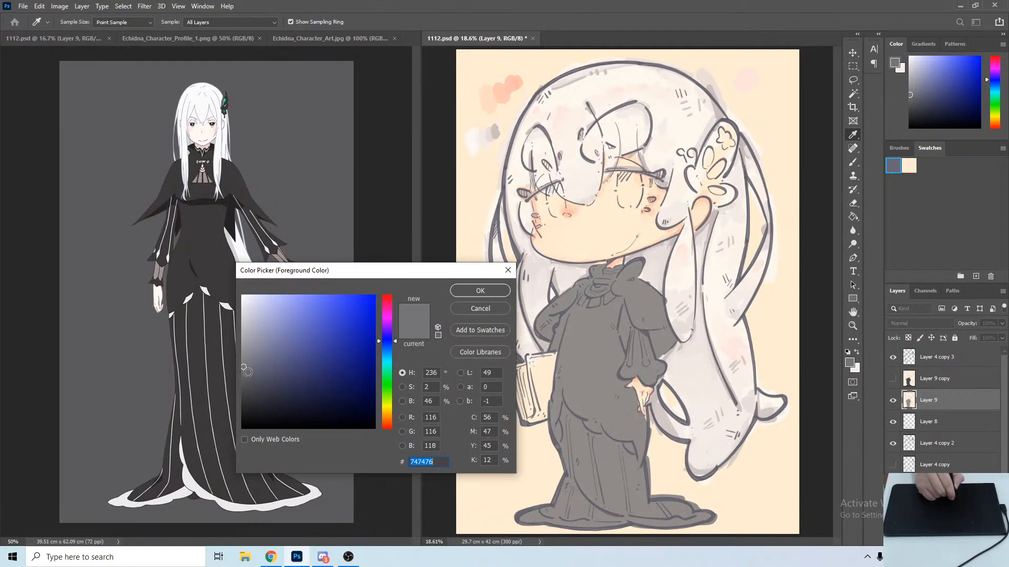
{"action": "left_click", "coordinate": [250, 374]}
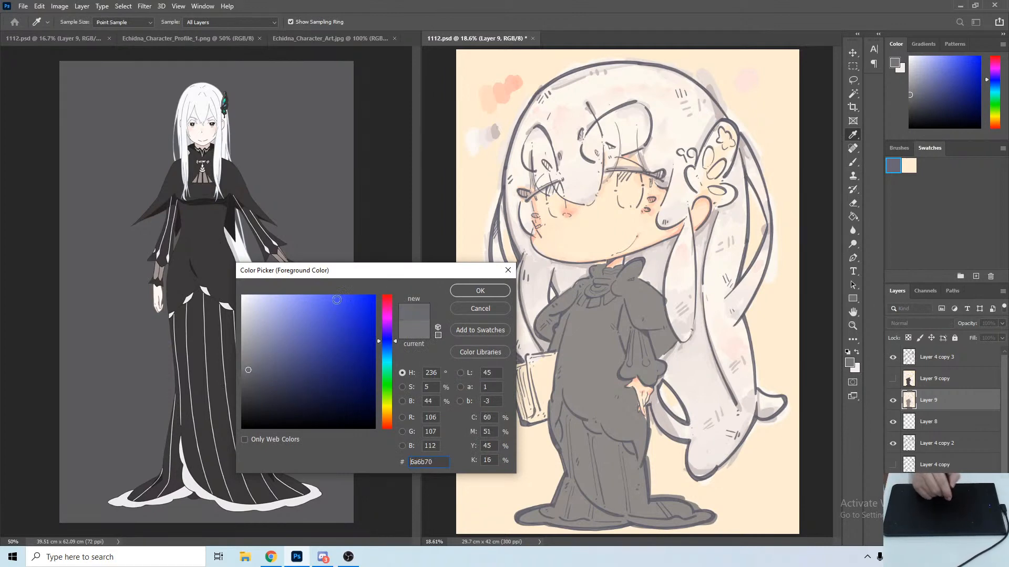
{"action": "key", "text": "Return"}
{"action": "key", "text": "b"}
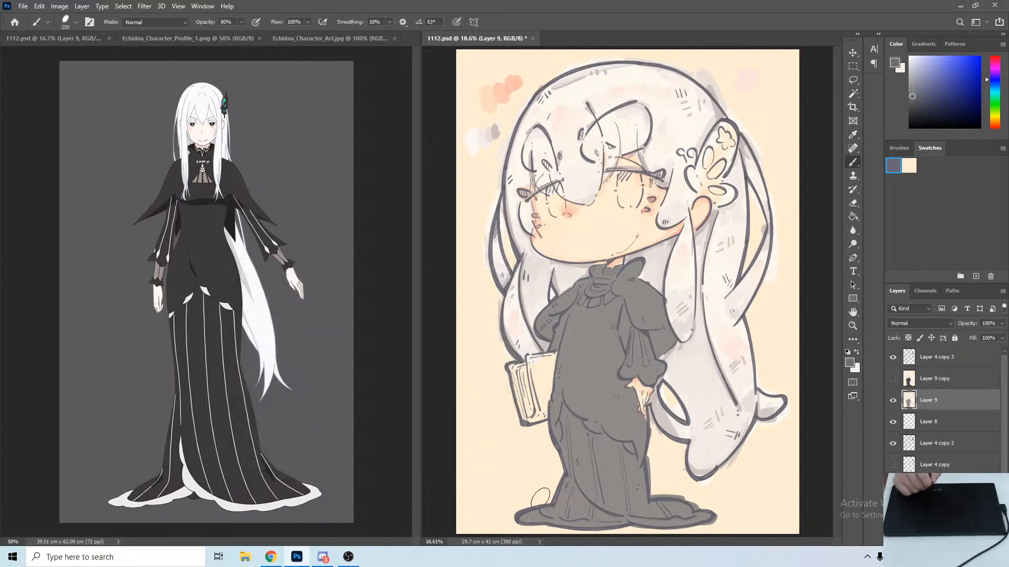
{"action": "left_click_drag", "start_coordinate": [486, 462], "coordinate": [503, 441]}
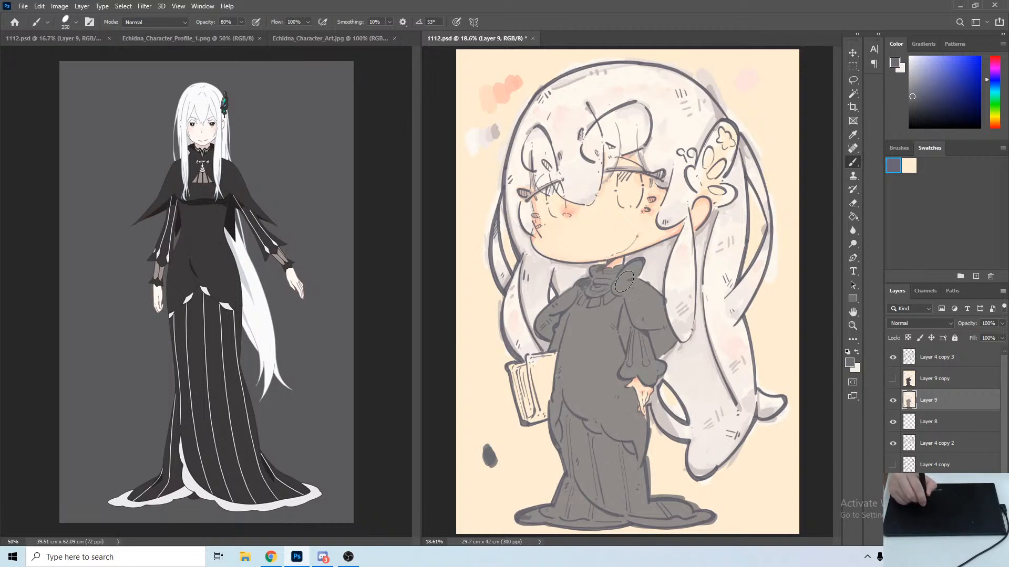
Paint darker bluish grey shadows on the dress's sleeves, the lower edge of the bodice, the skirt folds and the trailing hem on Layer 9.
{"action": "mouse_move", "coordinate": [637, 320]}
{"action": "left_mouse_down"}
{"action": "mouse_move", "coordinate": [664, 324]}
{"action": "mouse_move", "coordinate": [637, 330]}
{"action": "left_mouse_up"}
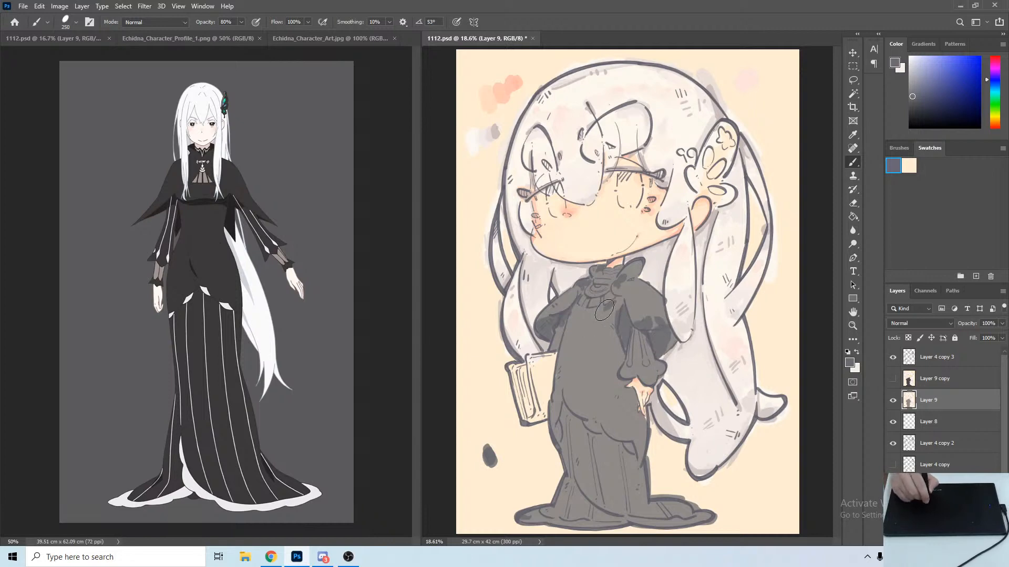
{"action": "mouse_move", "coordinate": [567, 409]}
{"action": "left_mouse_down"}
{"action": "mouse_move", "coordinate": [552, 415]}
{"action": "mouse_move", "coordinate": [573, 400]}
{"action": "mouse_move", "coordinate": [640, 441]}
{"action": "left_mouse_up"}
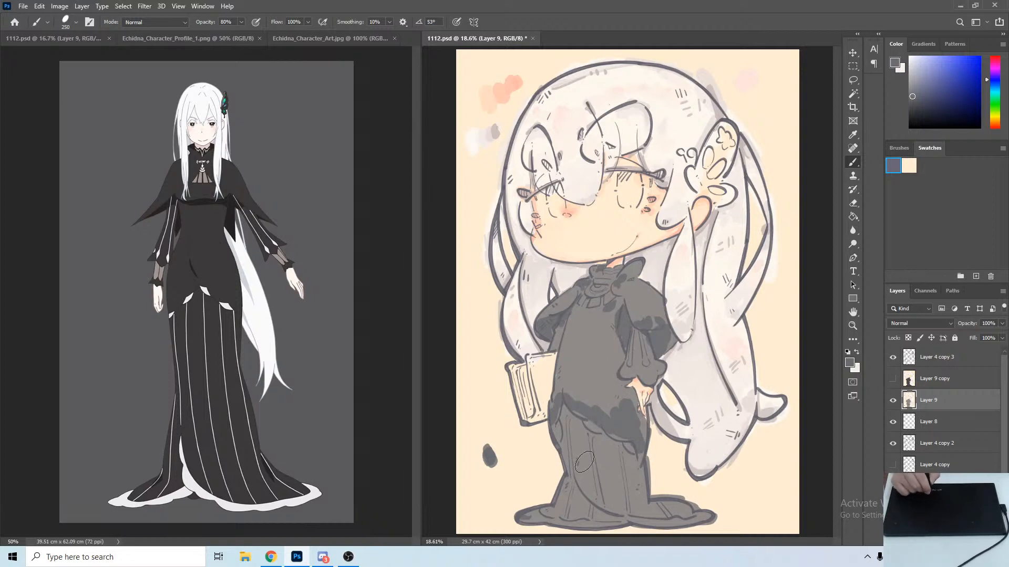
{"action": "left_click_drag", "start_coordinate": [581, 421], "coordinate": [621, 443]}
{"action": "mouse_move", "coordinate": [574, 475]}
{"action": "left_mouse_down"}
{"action": "mouse_move", "coordinate": [606, 518]}
{"action": "mouse_move", "coordinate": [578, 484]}
{"action": "mouse_move", "coordinate": [601, 512]}
{"action": "mouse_move", "coordinate": [568, 495]}
{"action": "mouse_move", "coordinate": [583, 512]}
{"action": "left_mouse_up"}
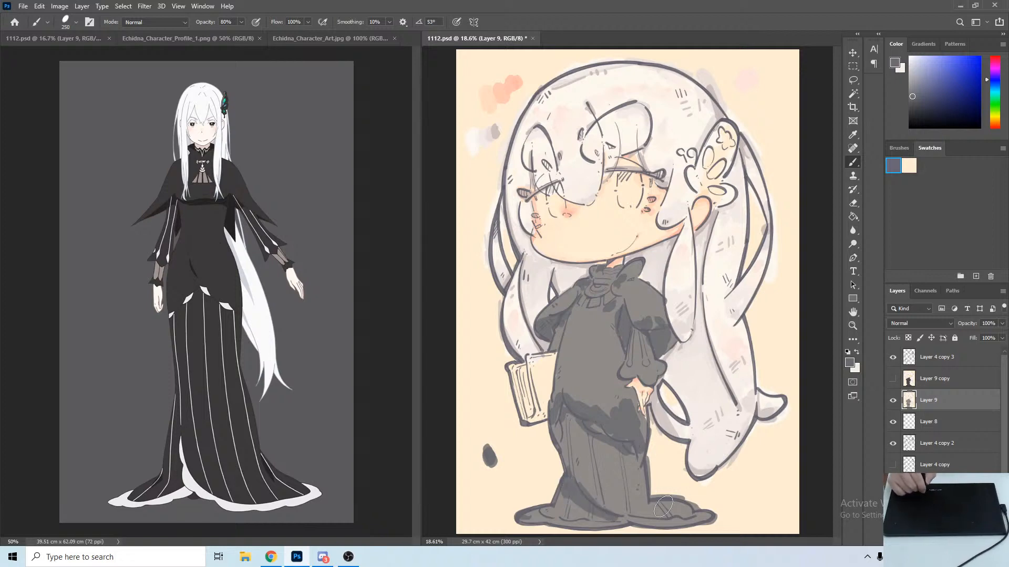
{"action": "mouse_move", "coordinate": [663, 507]}
{"action": "left_mouse_down"}
{"action": "mouse_move", "coordinate": [607, 483]}
{"action": "mouse_move", "coordinate": [567, 511]}
{"action": "mouse_move", "coordinate": [546, 507]}
{"action": "left_mouse_up"}
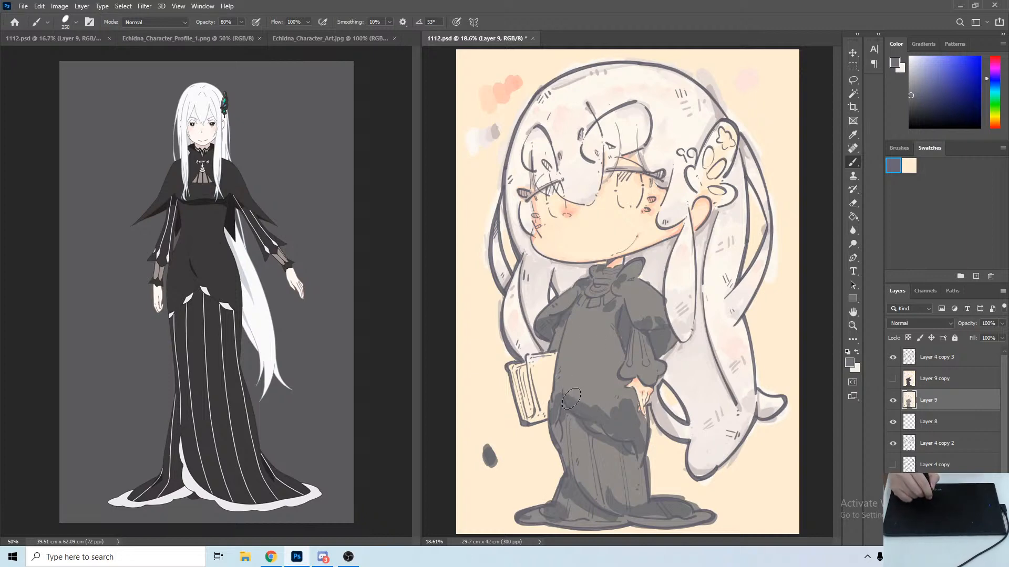
Extend the dark shadow up from the bodice's lower edge and begin softening its boundary with greys sampled from the dress.
{"action": "mouse_move", "coordinate": [560, 393]}
{"action": "left_mouse_down"}
{"action": "mouse_move", "coordinate": [563, 373]}
{"action": "mouse_move", "coordinate": [573, 400]}
{"action": "mouse_move", "coordinate": [583, 407]}
{"action": "mouse_move", "coordinate": [578, 392]}
{"action": "mouse_move", "coordinate": [617, 416]}
{"action": "left_mouse_up"}
{"action": "left_click", "coordinate": [566, 376], "text": "alt"}
{"action": "left_click", "coordinate": [562, 386], "text": "alt"}
{"action": "left_click", "coordinate": [579, 401], "text": "alt"}
{"action": "left_click", "coordinate": [594, 401], "text": "alt"}
{"action": "left_click", "coordinate": [611, 401], "text": "alt"}
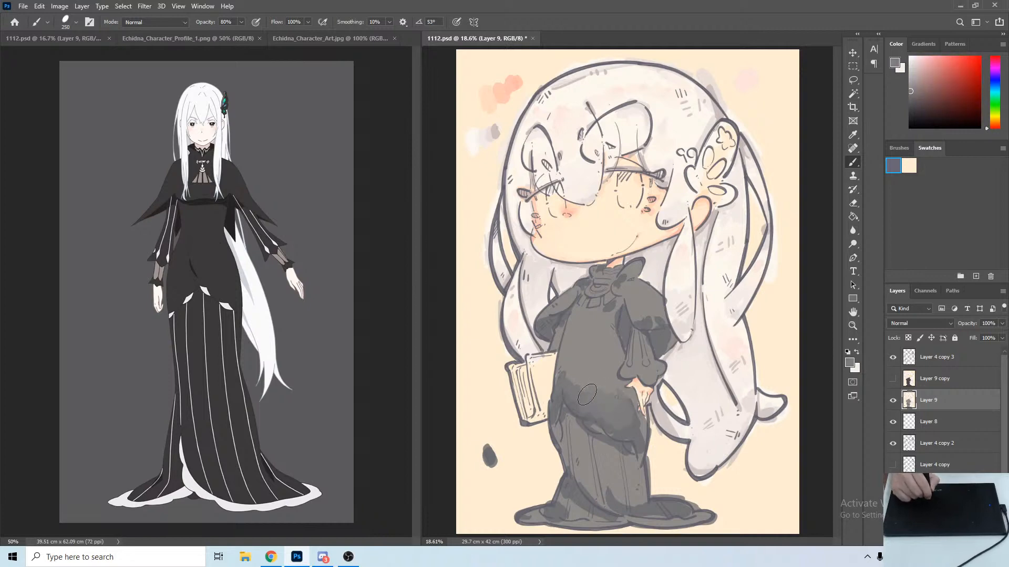
Blend the shadow across the lower belly of the dress into the lighter grey, using intermediate tones sampled around the transition.
{"action": "left_click", "coordinate": [582, 377], "text": "alt"}
{"action": "left_click_drag", "start_coordinate": [577, 378], "coordinate": [559, 386]}
{"action": "left_click", "coordinate": [574, 369], "text": "alt"}
{"action": "left_click", "coordinate": [580, 373], "text": "alt"}
{"action": "left_click", "coordinate": [578, 394], "text": "alt"}
{"action": "left_click", "coordinate": [585, 379], "text": "alt"}
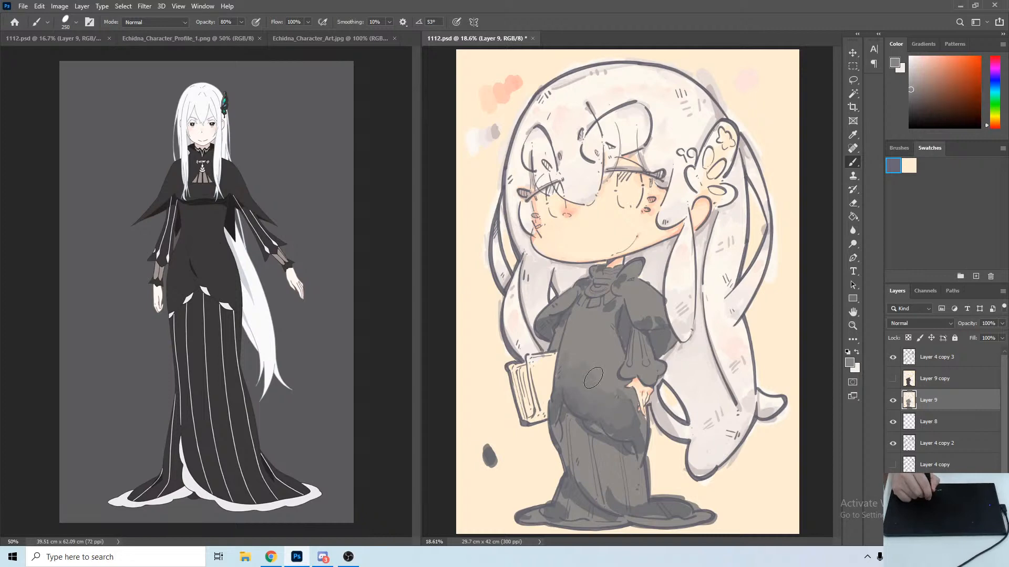
Smooth the shading along the bodice's lower edge, from below the hand across to the hip near the book, with sampled greys.
{"action": "left_click", "coordinate": [619, 402], "text": "alt"}
{"action": "left_click", "coordinate": [633, 425], "text": "alt"}
{"action": "left_click", "coordinate": [639, 421], "text": "alt"}
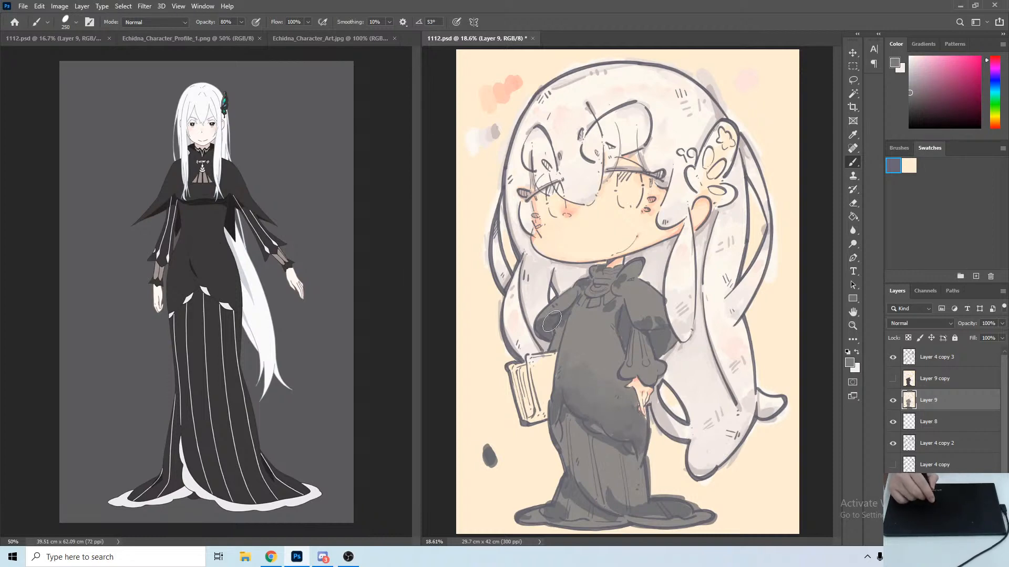
{"action": "left_click", "coordinate": [577, 404], "text": "alt"}
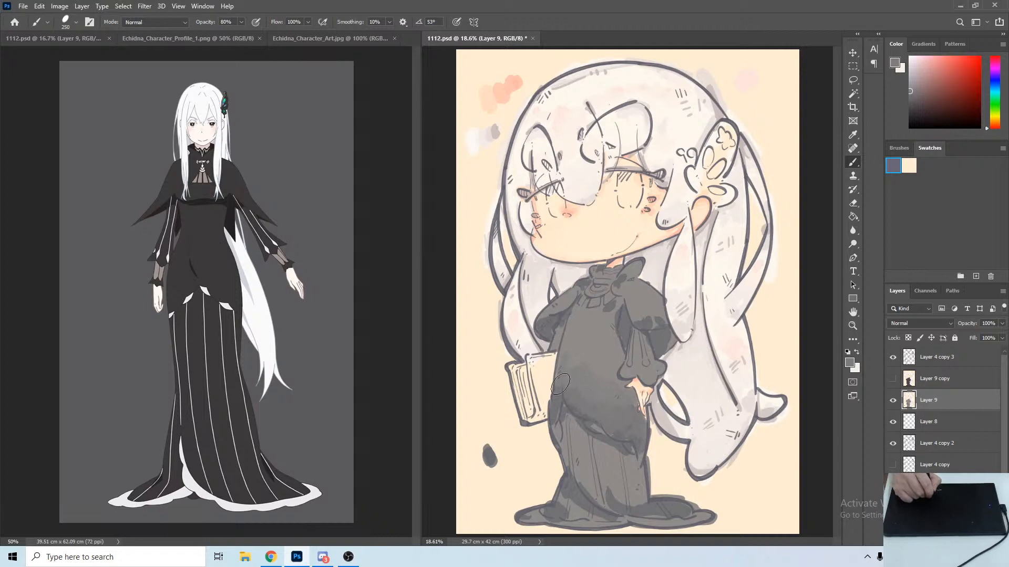
{"action": "left_click", "coordinate": [552, 424], "text": "alt"}
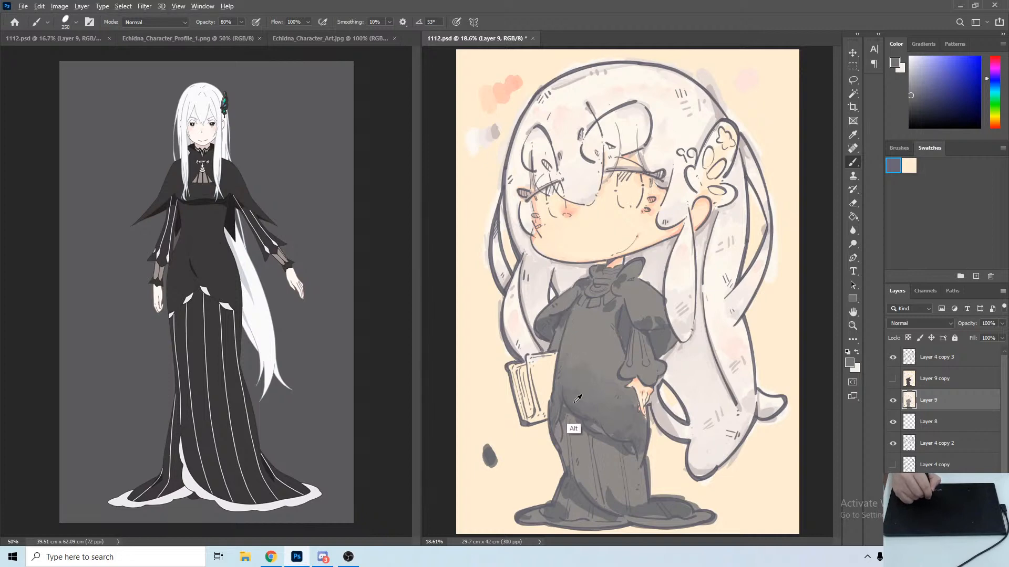
{"action": "left_click", "coordinate": [573, 426], "text": "alt"}
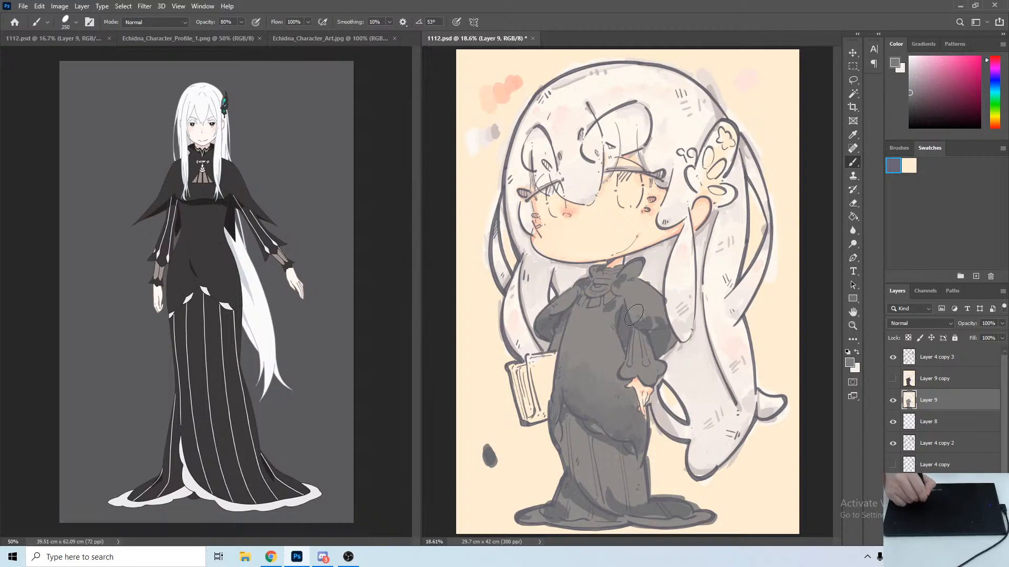
Blend the shadows on the chest below the bow and the adjoining puffed sleeve with greys sampled from both areas.
{"action": "left_click", "coordinate": [645, 339], "text": "alt"}
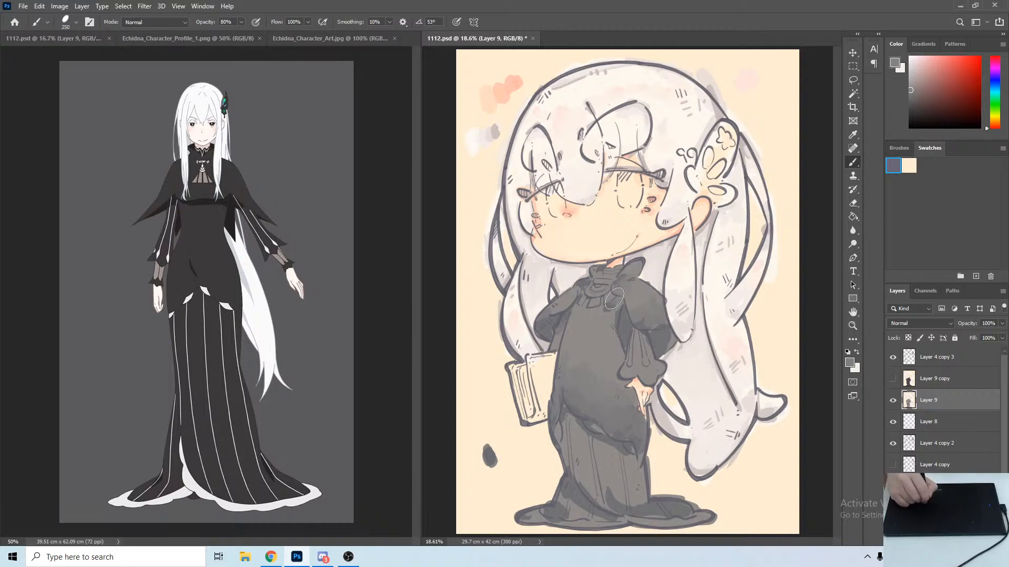
{"action": "left_click", "coordinate": [615, 300], "text": "alt"}
{"action": "left_click", "coordinate": [620, 304], "text": "alt"}
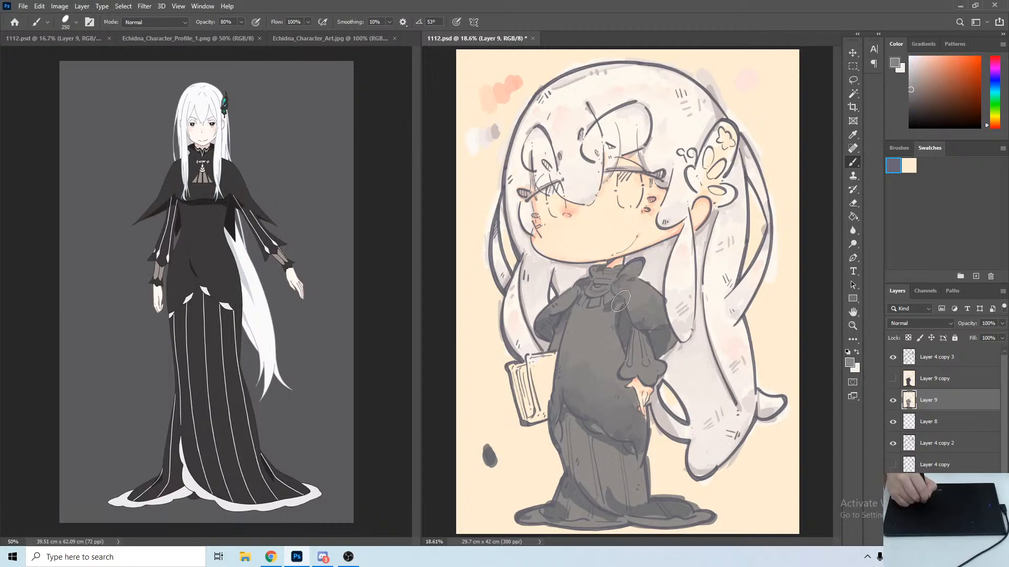
{"action": "left_click", "coordinate": [619, 304], "text": "alt"}
{"action": "left_click", "coordinate": [617, 309], "text": "alt"}
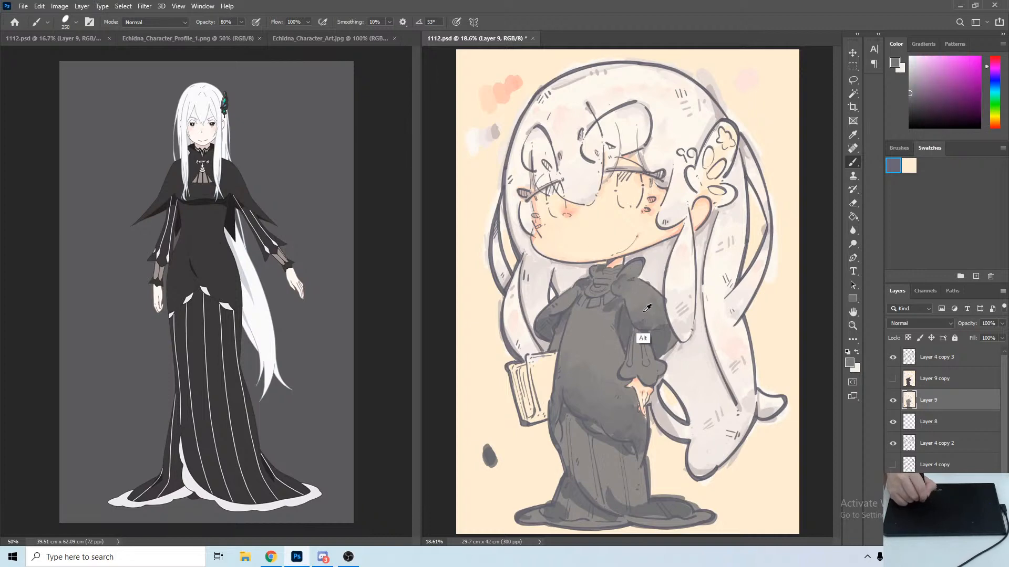
{"action": "left_click", "coordinate": [619, 306], "text": "alt"}
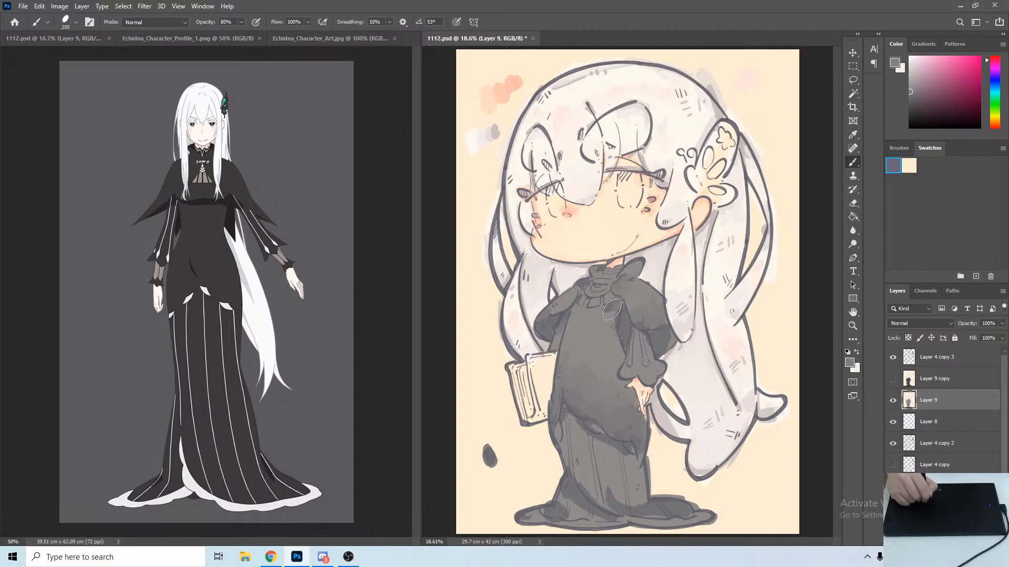
{"action": "left_click", "coordinate": [617, 315], "text": "alt"}
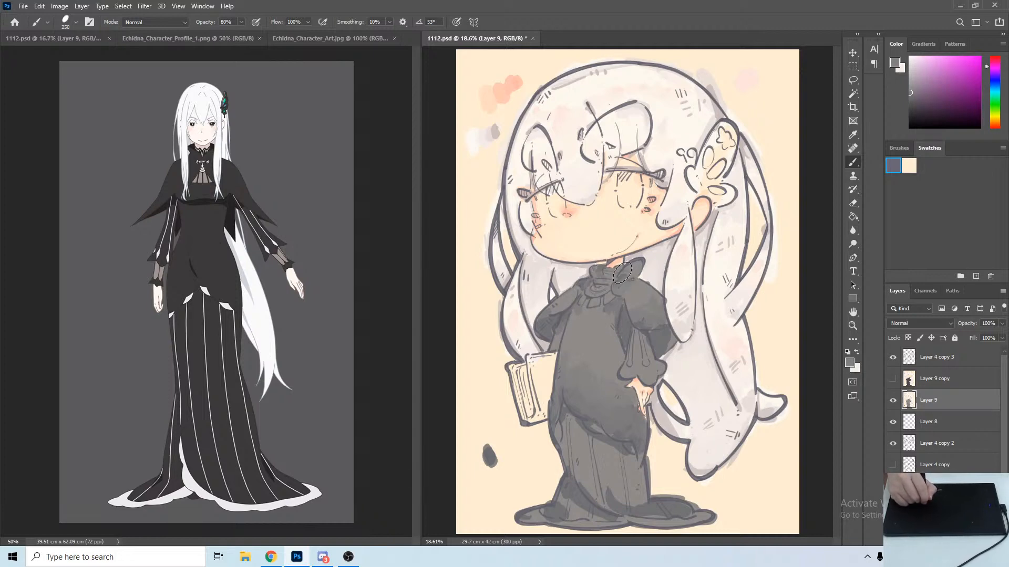
Soften the shading on the outer and lower edges of the puffed sleeve beside the hanging hair lock, using sampled greys.
{"action": "left_click", "coordinate": [654, 318], "text": "alt"}
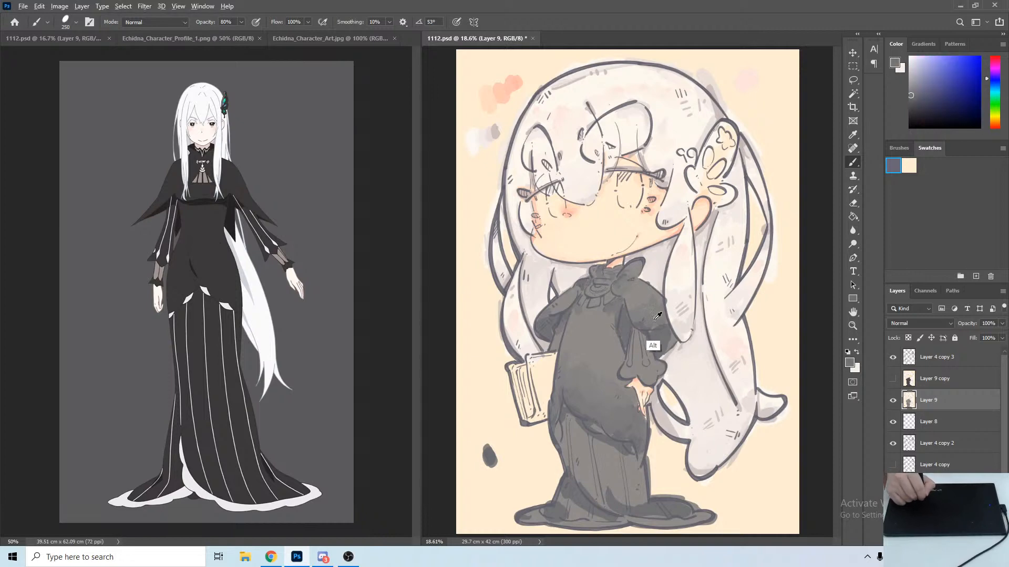
{"action": "left_click", "coordinate": [654, 320], "text": "alt"}
{"action": "left_click", "coordinate": [663, 337], "text": "alt"}
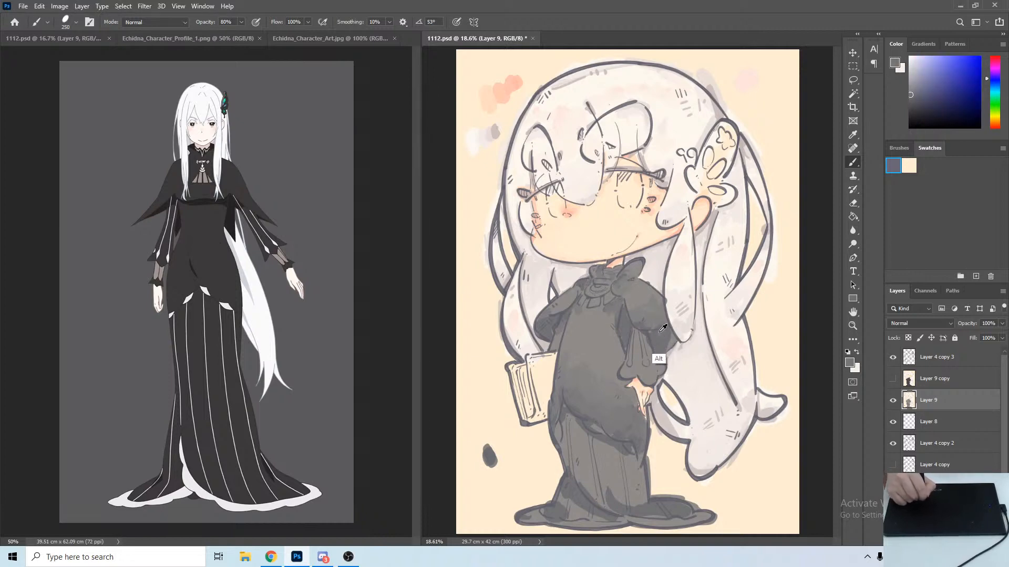
{"action": "left_click", "coordinate": [659, 340], "text": "alt"}
{"action": "left_click", "coordinate": [664, 339], "text": "alt"}
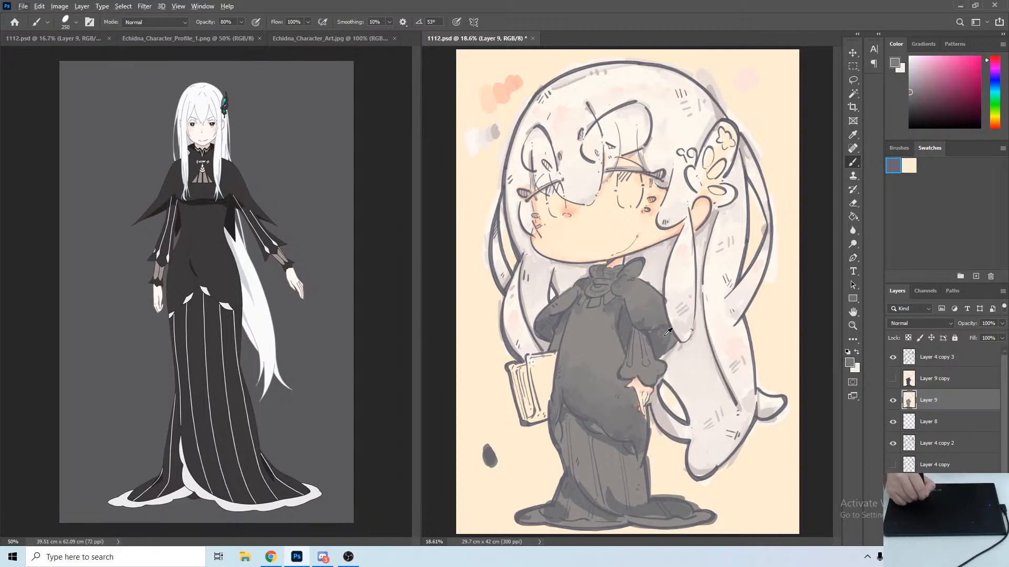
{"action": "left_click", "coordinate": [662, 344], "text": "alt"}
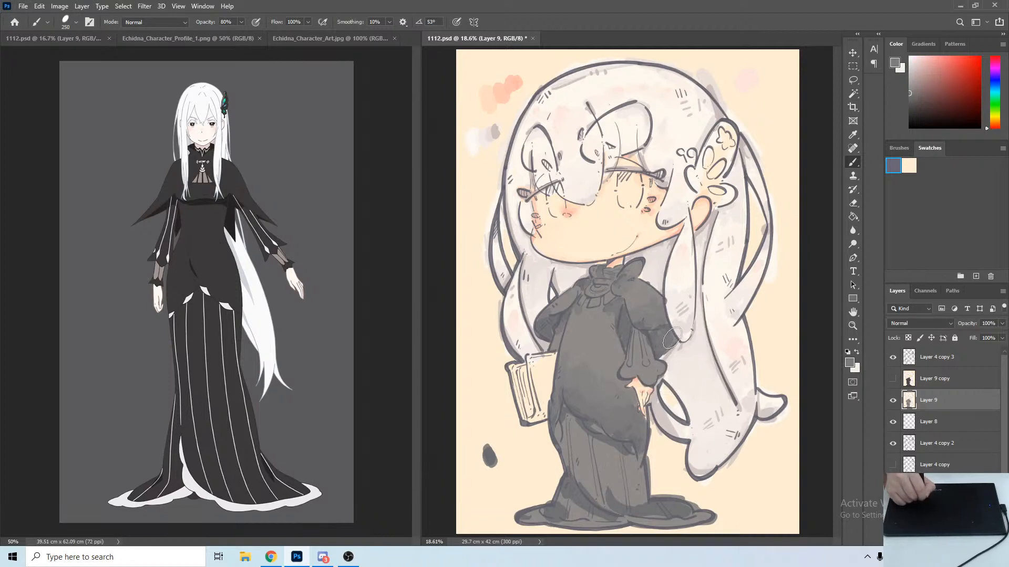
{"action": "left_click", "coordinate": [656, 339], "text": "alt"}
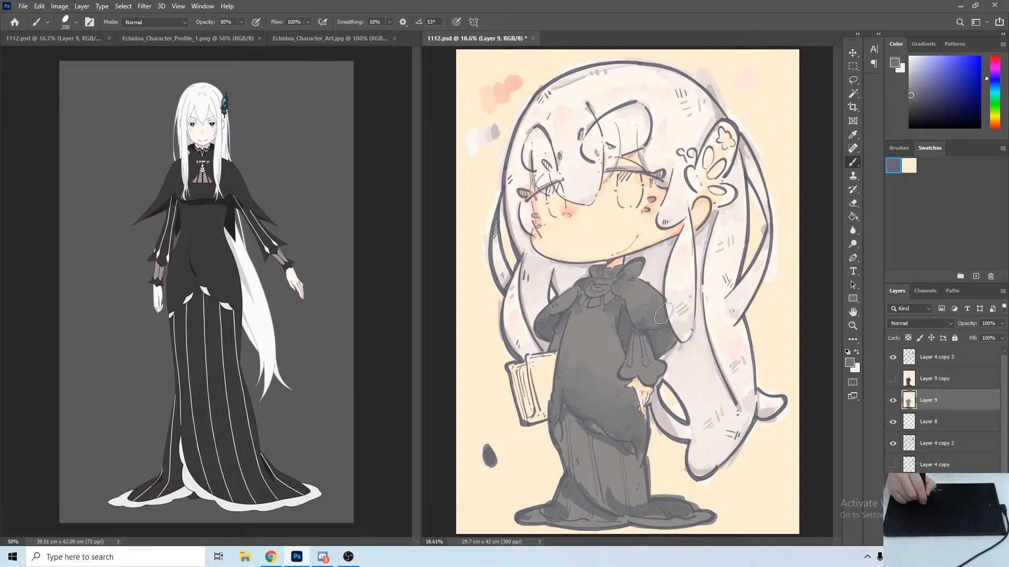
Refine the gradient over the belly and waist of the dress with light and dark greys sampled from the bodice.
{"action": "left_click", "coordinate": [583, 398], "text": "alt"}
{"action": "left_click", "coordinate": [575, 408], "text": "alt"}
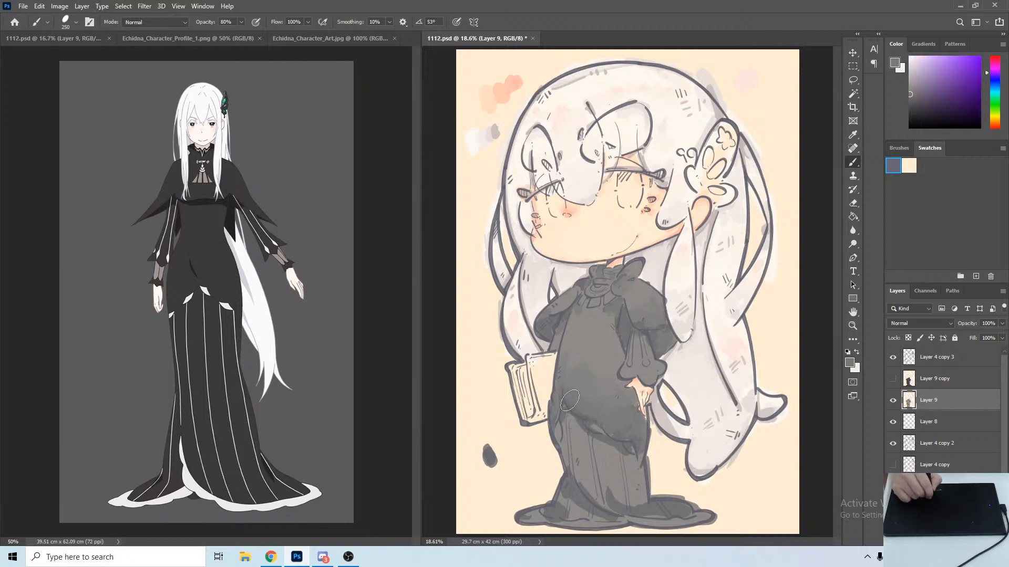
{"action": "left_click", "coordinate": [601, 382], "text": "alt"}
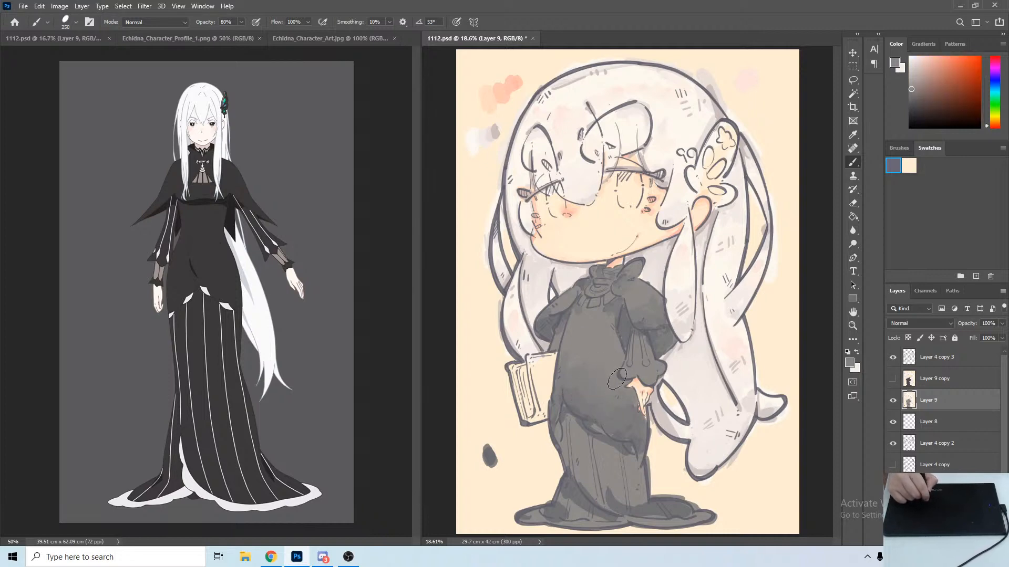
{"action": "left_click", "coordinate": [573, 347], "text": "alt"}
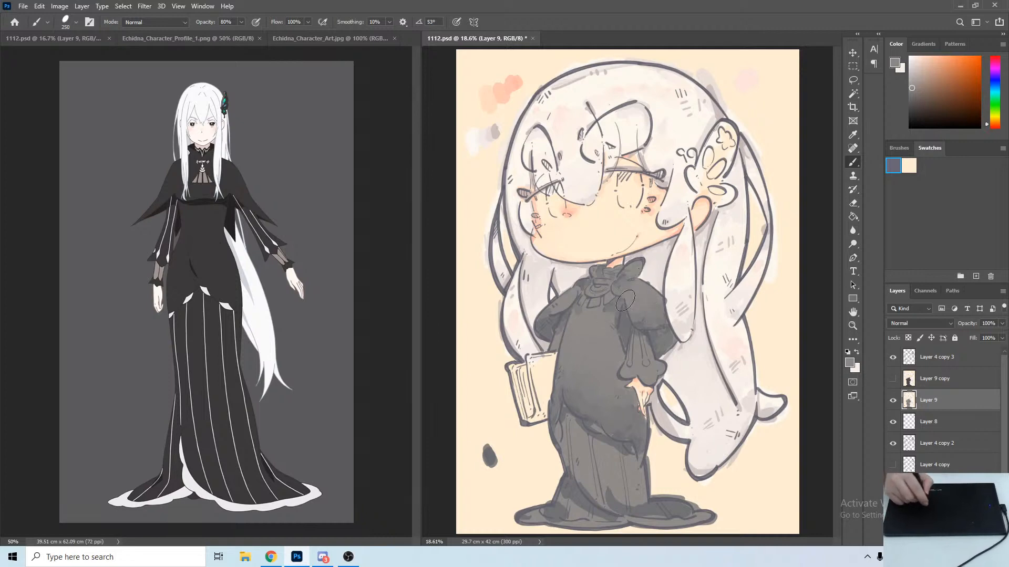
{"action": "left_click", "coordinate": [606, 402], "text": "alt"}
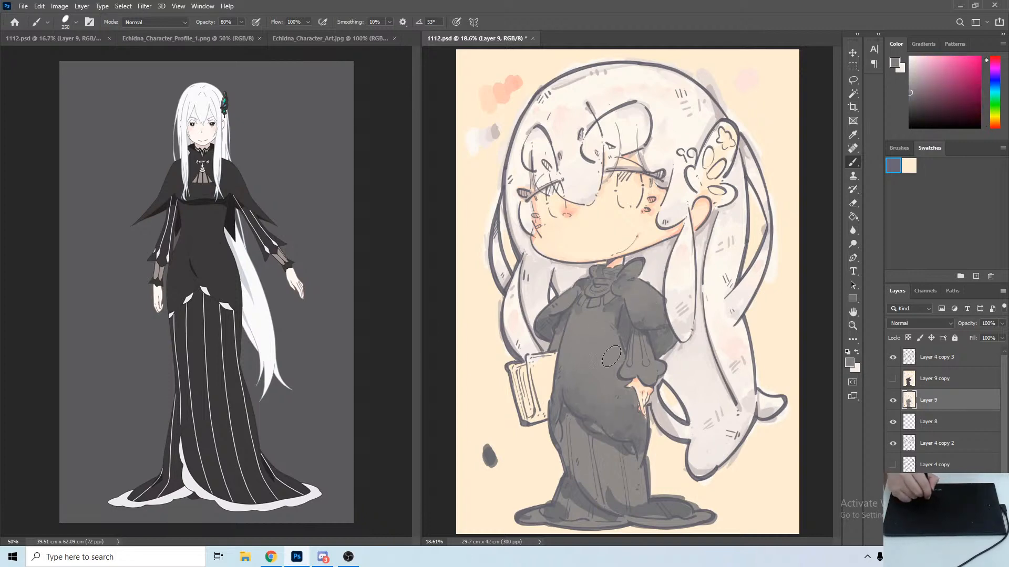
Shade the flared forearm sleeve above the hand and blend its folds with greys sampled from the sleeve.
{"action": "left_click", "coordinate": [640, 344], "text": "alt"}
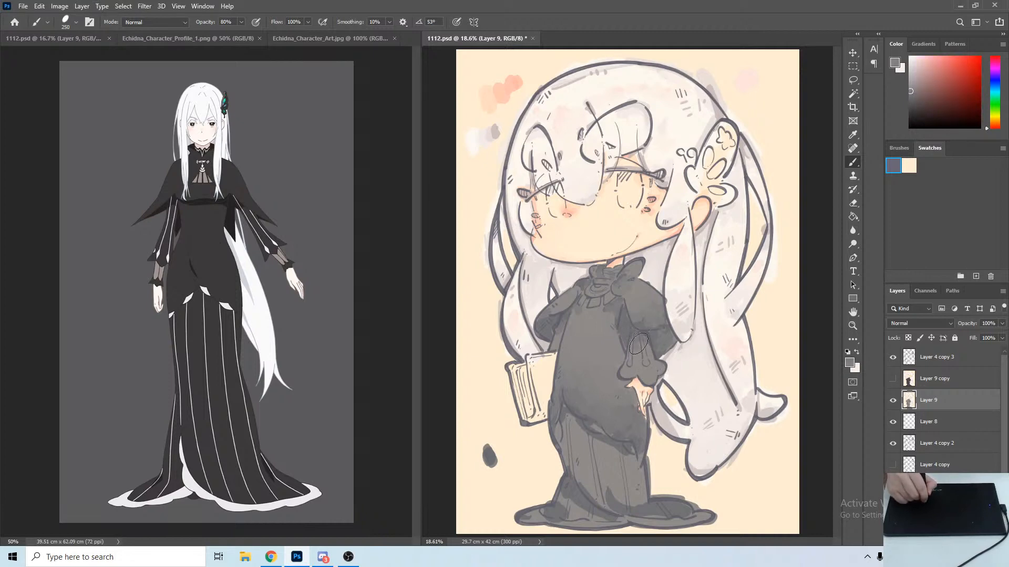
{"action": "left_click", "coordinate": [638, 351], "text": "alt"}
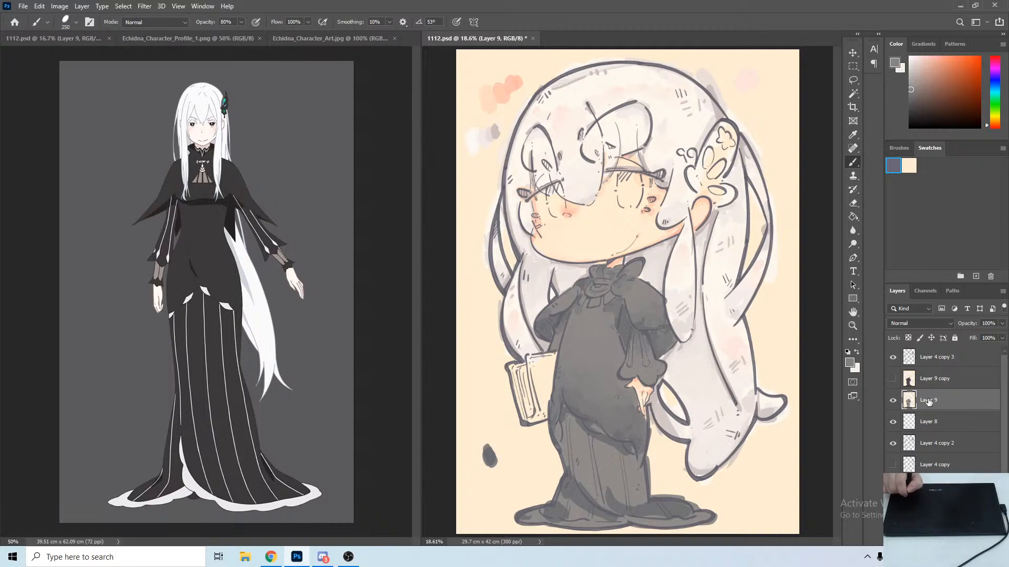
{"action": "left_click", "coordinate": [638, 350], "text": "alt"}
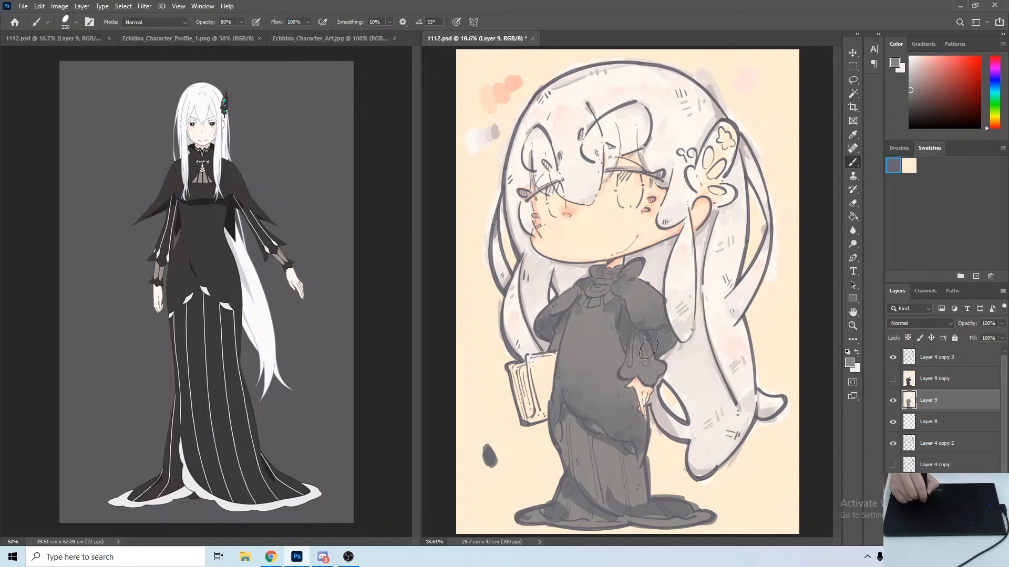
{"action": "left_click", "coordinate": [652, 353], "text": "alt"}
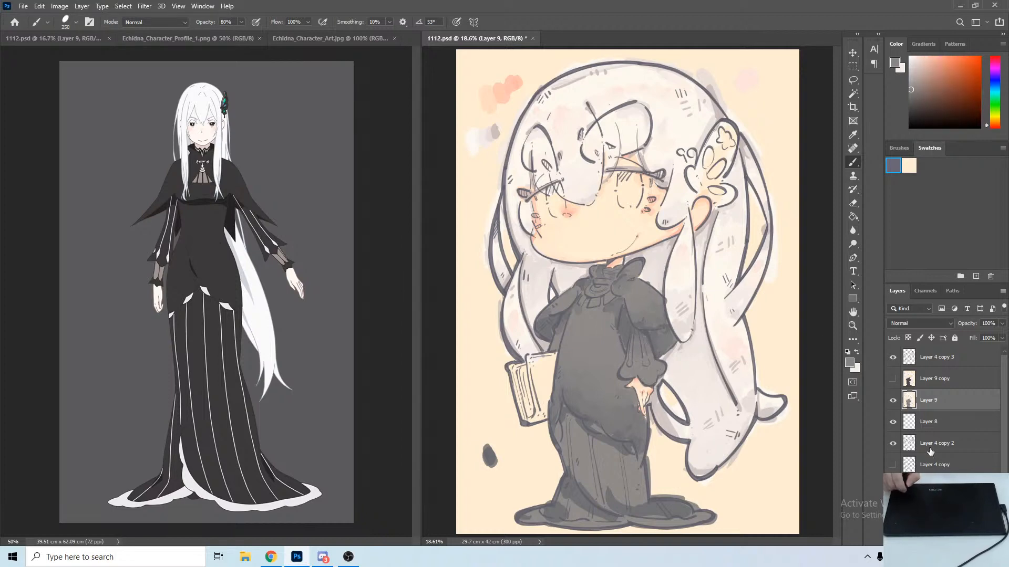
{"action": "left_click", "coordinate": [650, 350], "text": "alt"}
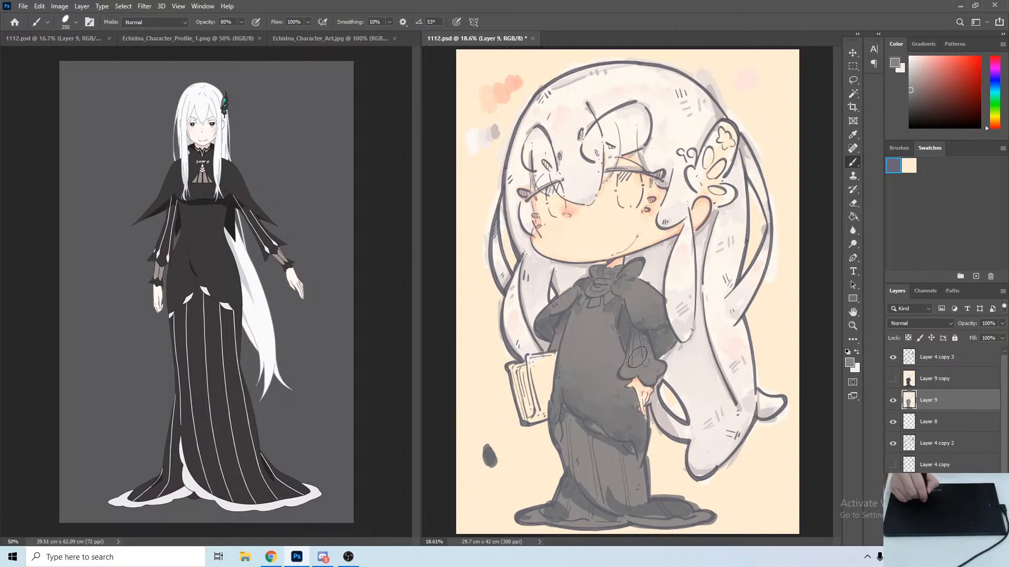
{"action": "left_click", "coordinate": [635, 352], "text": "alt"}
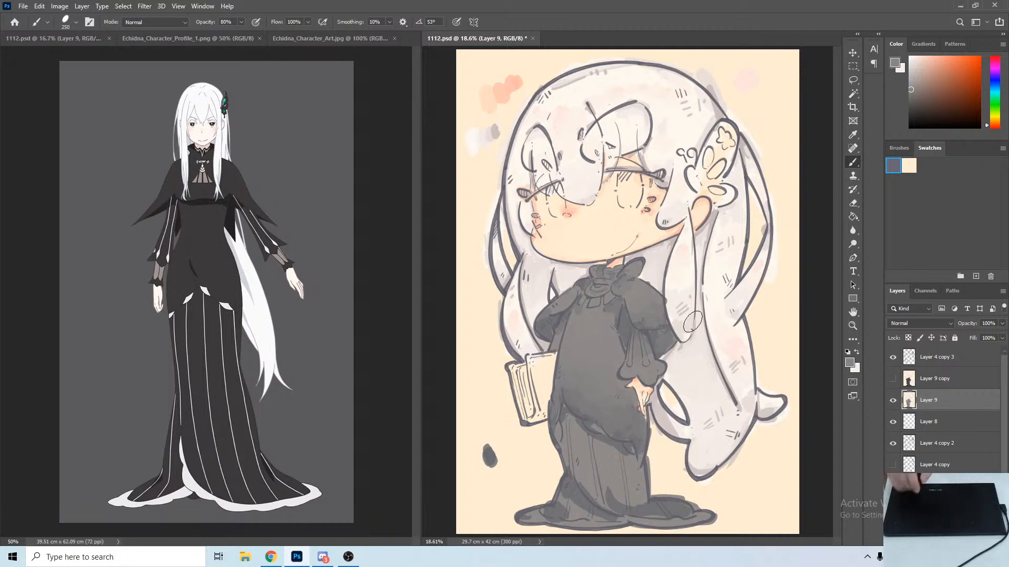
{"action": "left_click", "coordinate": [641, 330], "text": "alt"}
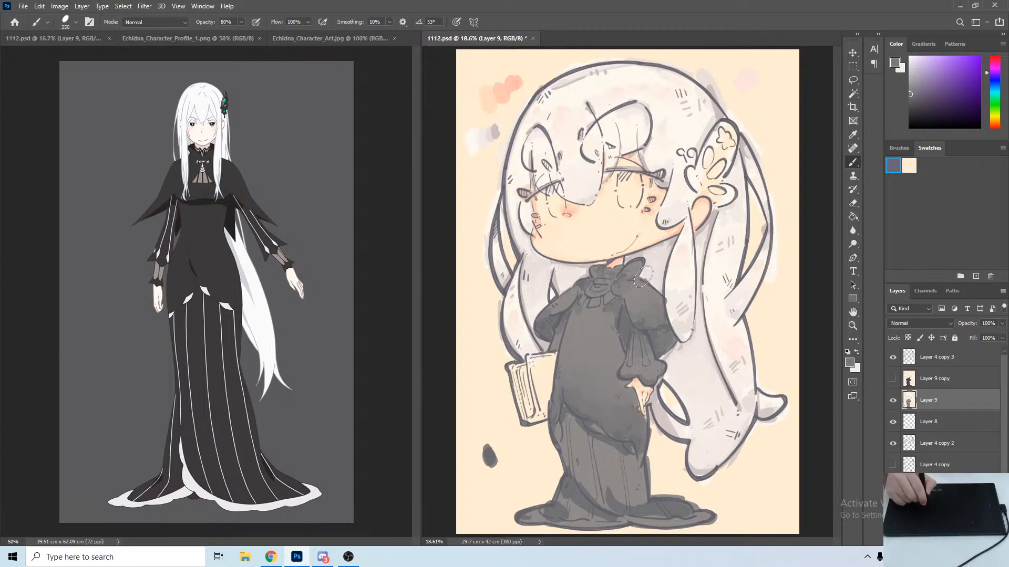
Shade and blend the folds across the middle of the long skirt with greys sampled from neighbouring folds.
{"action": "left_click", "coordinate": [623, 502], "text": "alt"}
{"action": "left_click", "coordinate": [635, 485], "text": "alt"}
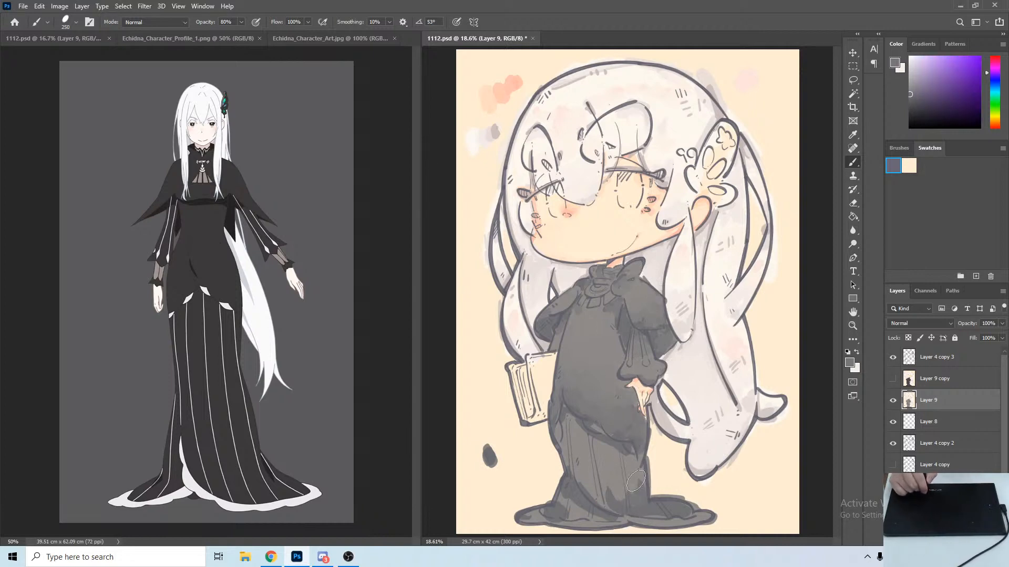
{"action": "mouse_move", "coordinate": [622, 486]}
{"action": "left_mouse_down"}
{"action": "mouse_move", "coordinate": [619, 505]}
{"action": "mouse_move", "coordinate": [620, 486]}
{"action": "mouse_move", "coordinate": [637, 473]}
{"action": "mouse_move", "coordinate": [608, 482]}
{"action": "left_mouse_up"}
{"action": "left_click", "coordinate": [611, 486], "text": "alt"}
{"action": "left_click", "coordinate": [620, 481], "text": "alt"}
{"action": "left_click", "coordinate": [633, 471], "text": "alt"}
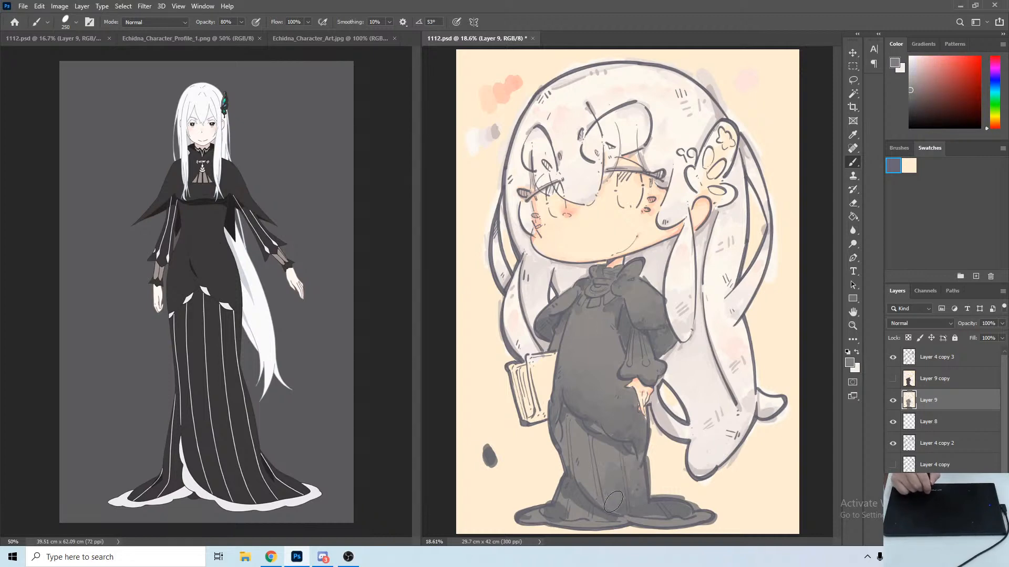
{"action": "left_click", "coordinate": [583, 480], "text": "alt"}
{"action": "left_click", "coordinate": [608, 465], "text": "alt"}
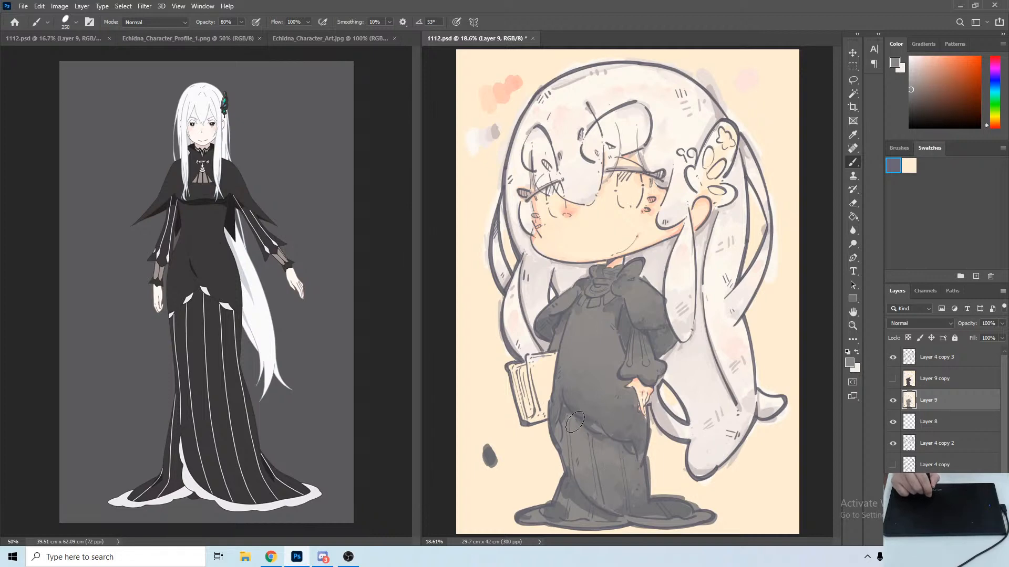
Blend the central skirt fold down to the hem and the adjoining trailing hem, using sampled greys.
{"action": "left_click", "coordinate": [637, 510], "text": "alt"}
{"action": "left_click", "coordinate": [621, 510], "text": "alt"}
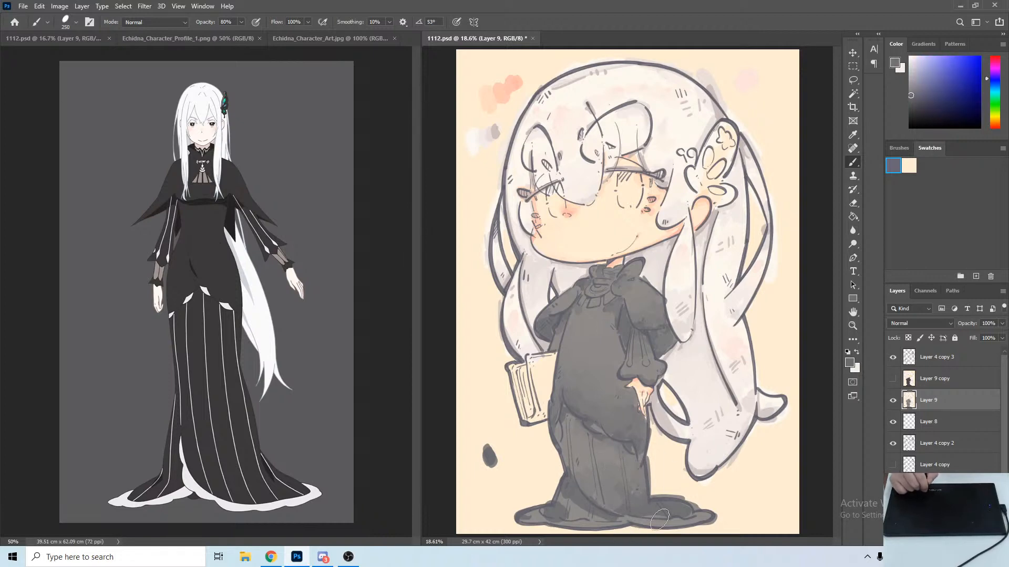
{"action": "left_click", "coordinate": [644, 497], "text": "alt"}
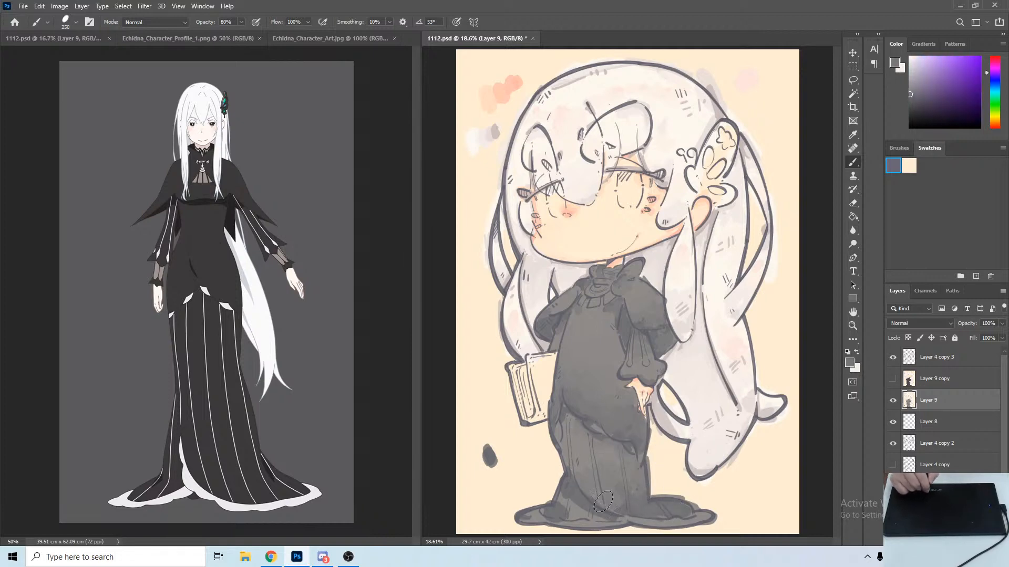
{"action": "left_click", "coordinate": [631, 499], "text": "alt"}
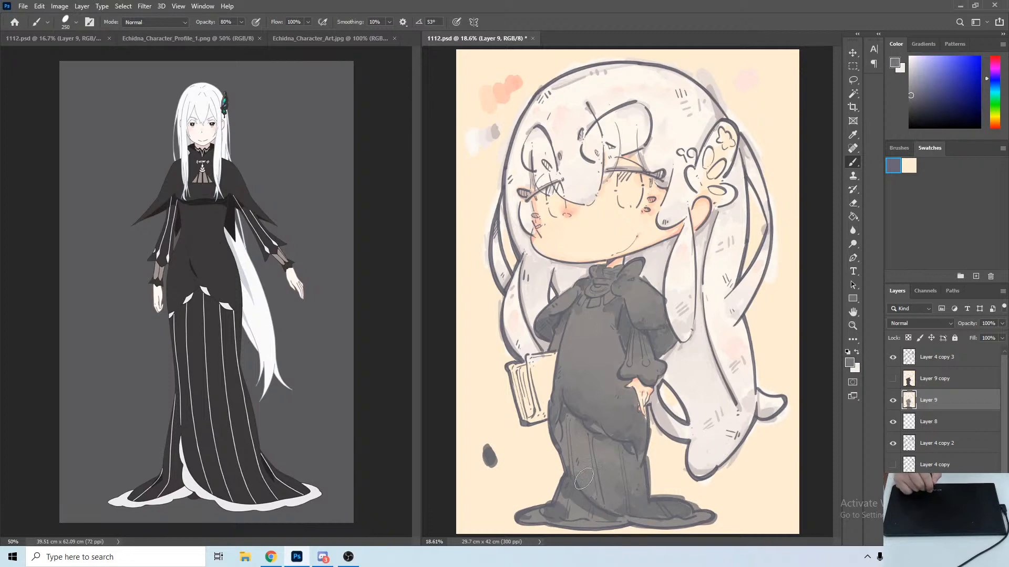
{"action": "left_click", "coordinate": [639, 498], "text": "alt"}
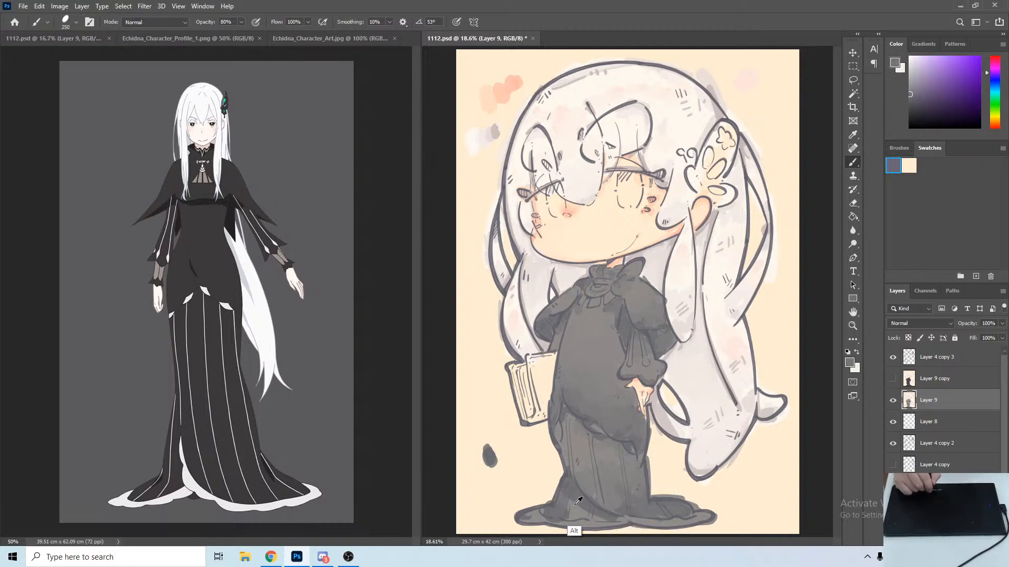
Soften the shading on the flared hem below the book with light and dark greys sampled from the fabric.
{"action": "left_click", "coordinate": [567, 505], "text": "alt"}
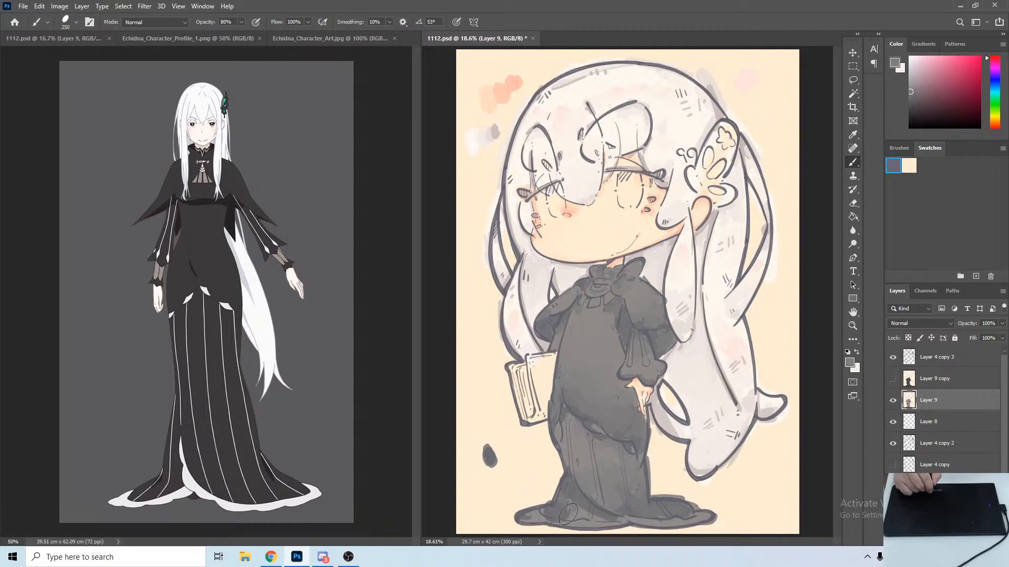
{"action": "left_click", "coordinate": [566, 519], "text": "alt"}
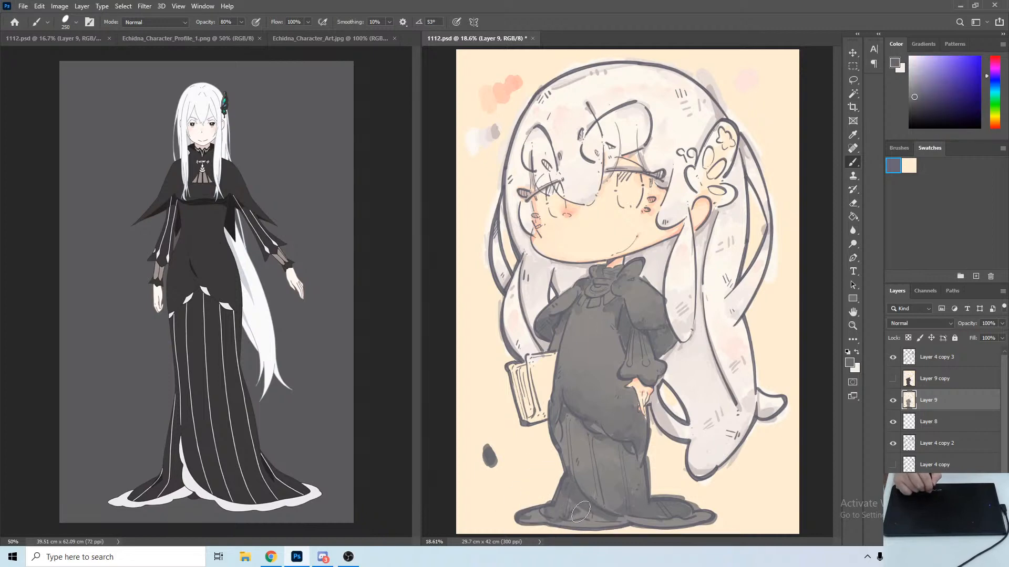
{"action": "left_click", "coordinate": [578, 509], "text": "alt"}
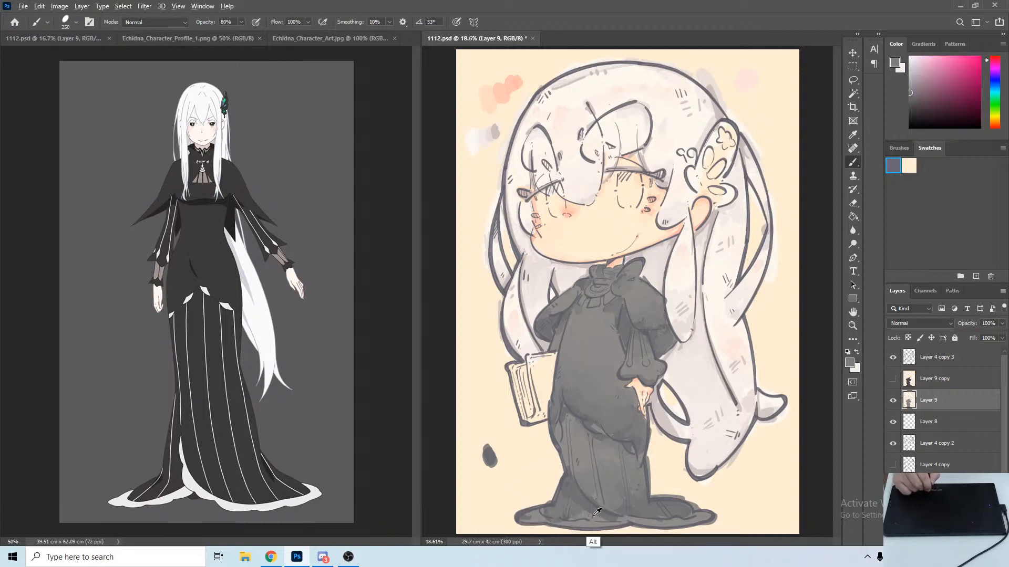
{"action": "left_click", "coordinate": [585, 514], "text": "alt"}
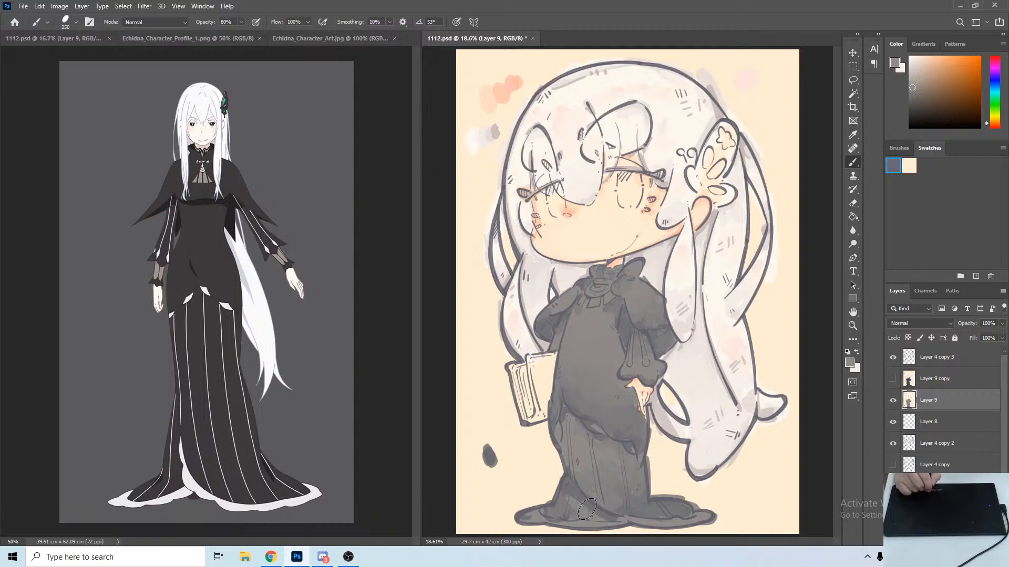
Blend the skirt's upper folds on the book side below the waist and soften the adjoining bodice edge with sampled greys.
{"action": "left_click", "coordinate": [571, 468], "text": "alt"}
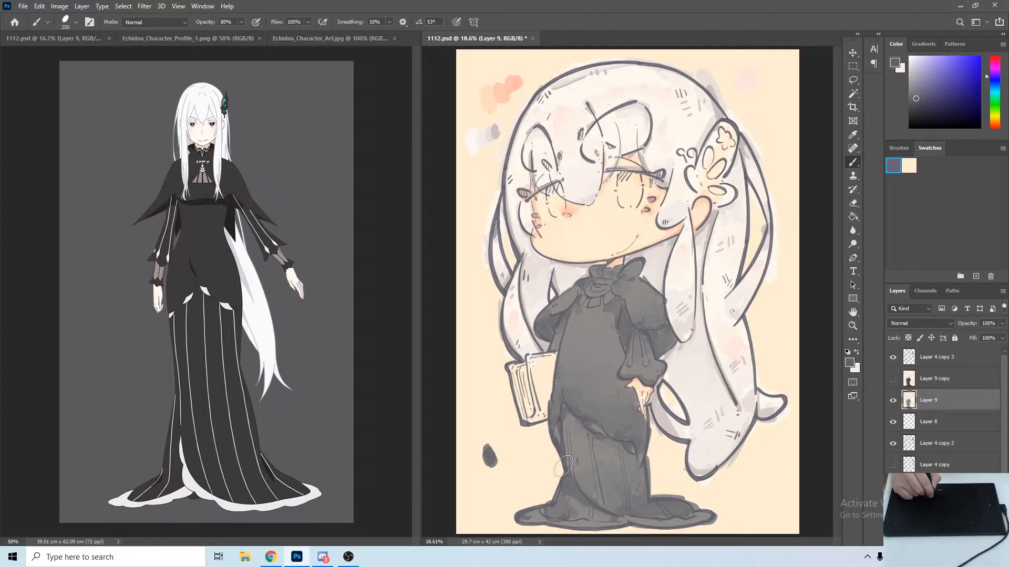
{"action": "left_click", "coordinate": [618, 422], "text": "alt"}
{"action": "left_click", "coordinate": [618, 422], "text": "alt"}
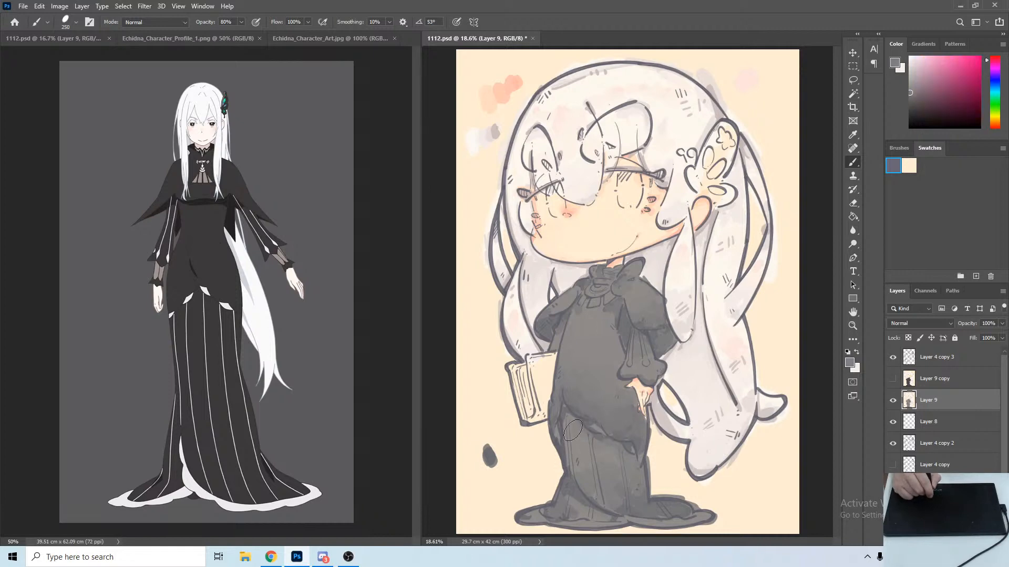
{"action": "left_click_drag", "start_coordinate": [564, 419], "coordinate": [568, 472]}
{"action": "left_click", "coordinate": [576, 429], "text": "alt"}
{"action": "left_click", "coordinate": [565, 446], "text": "alt"}
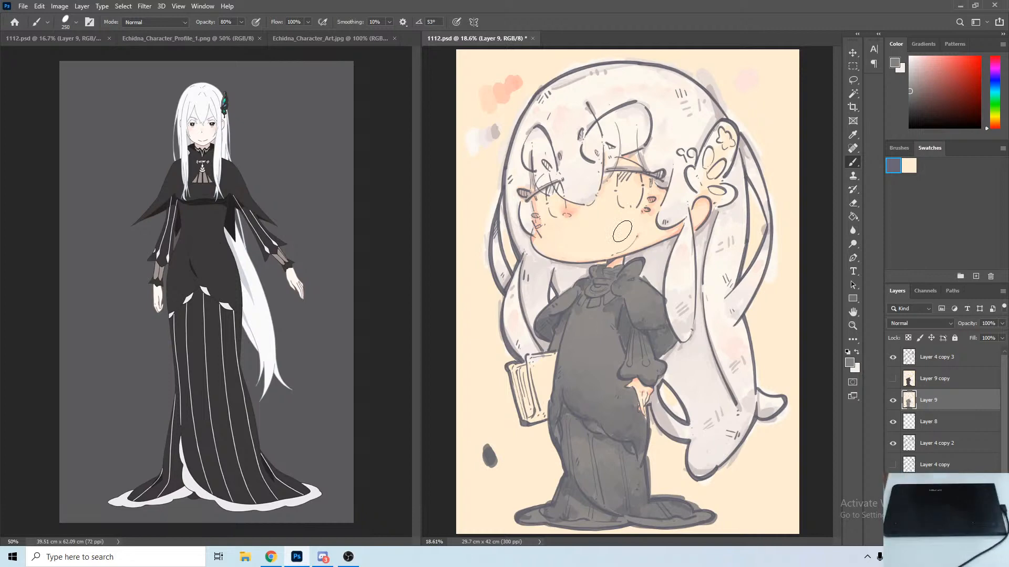
{"action": "left_click", "coordinate": [581, 315], "text": "alt"}
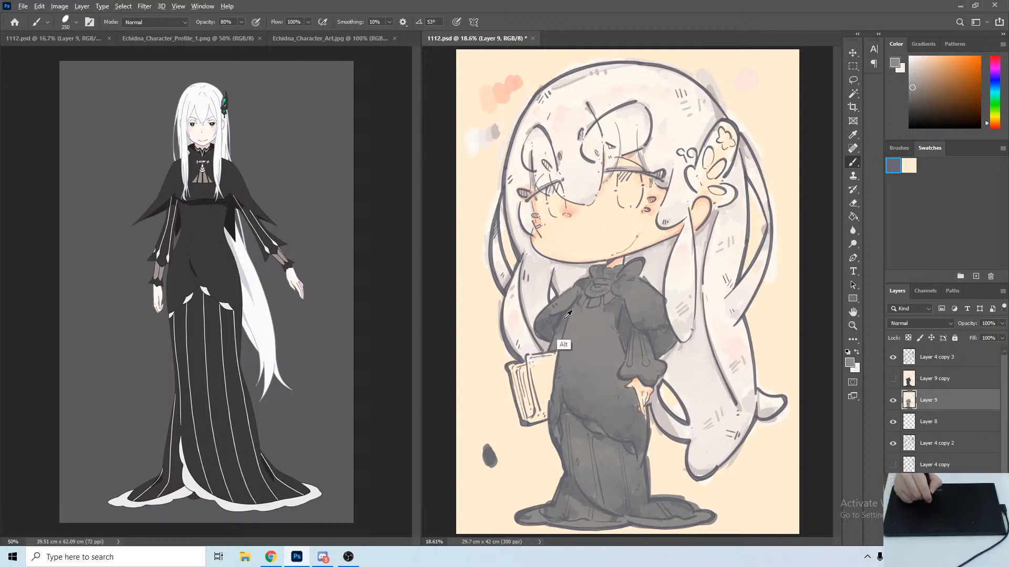
{"action": "left_click", "coordinate": [555, 348], "text": "alt"}
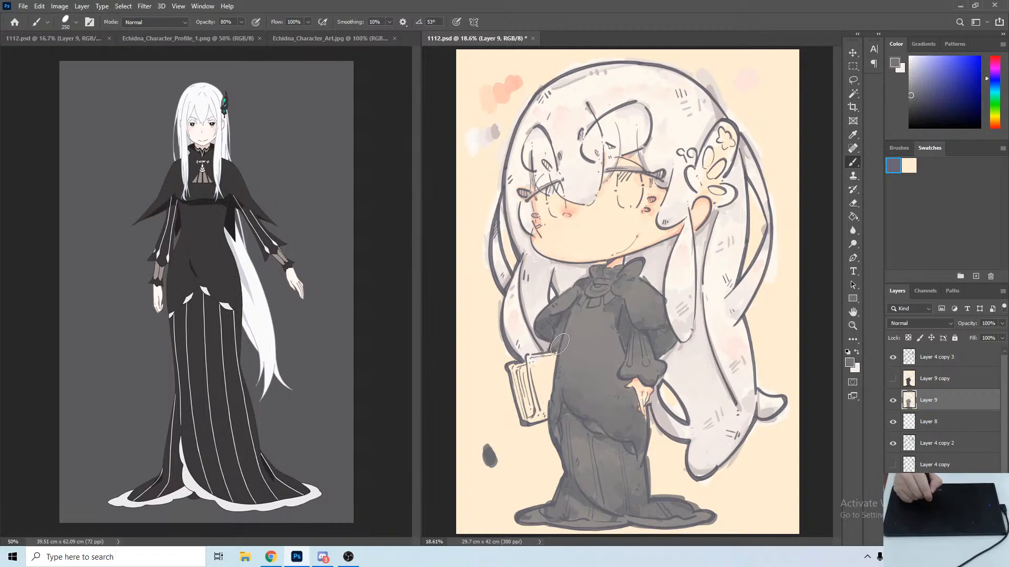
{"action": "left_click", "coordinate": [993, 59]}
{"action": "left_click", "coordinate": [972, 60]}
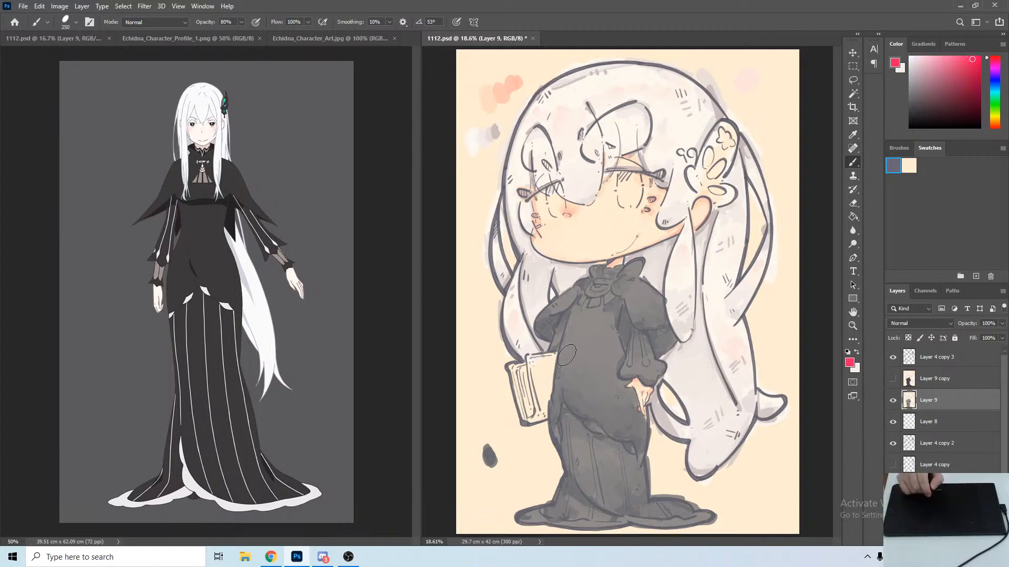
{"action": "left_click_drag", "start_coordinate": [603, 302], "coordinate": [609, 363]}
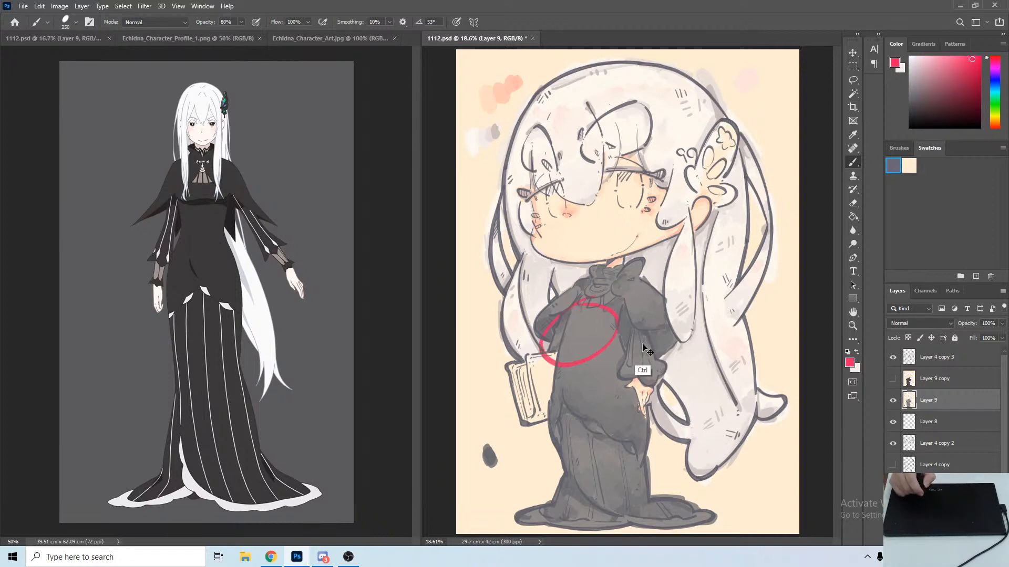
{"action": "key", "text": "ctrl+z"}
{"action": "left_click_drag", "start_coordinate": [644, 416], "coordinate": [638, 419]}
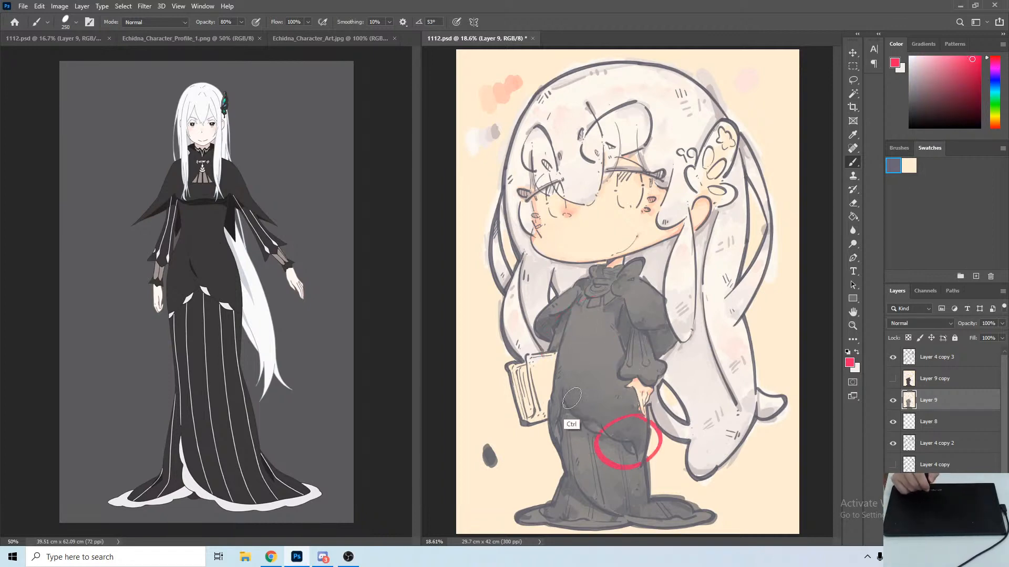
{"action": "key", "text": "ctrl+z"}
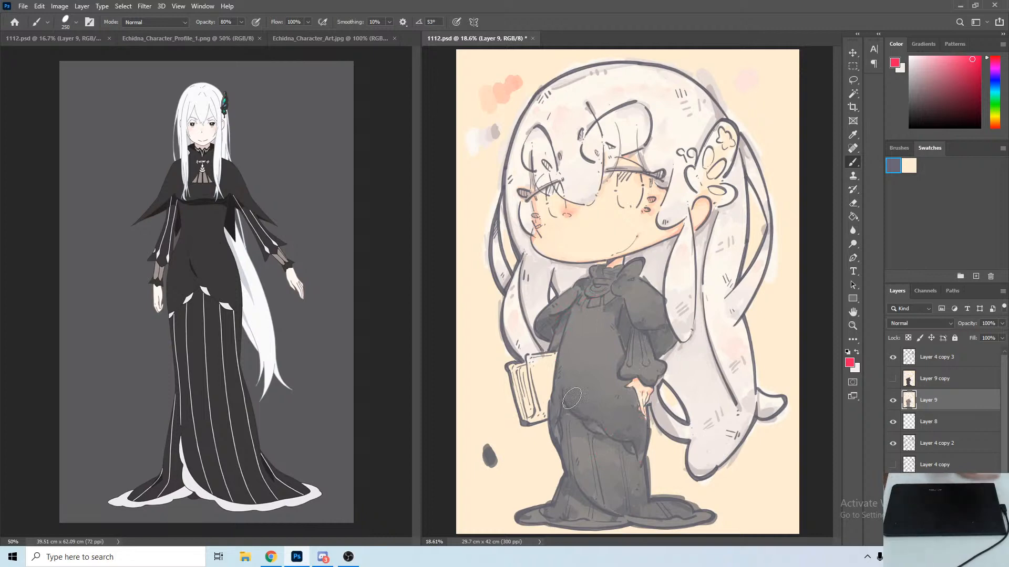
Set the foreground colour to a light peach, RGB 249, 191, 175, for warm accents on the dress.
{"action": "left_click", "coordinate": [850, 363]}
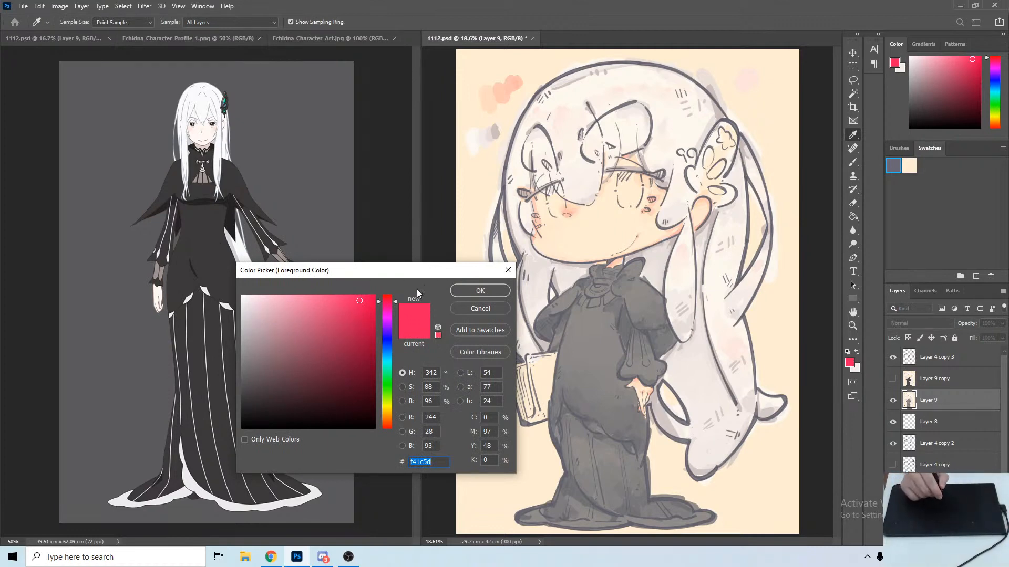
{"action": "left_click", "coordinate": [748, 77]}
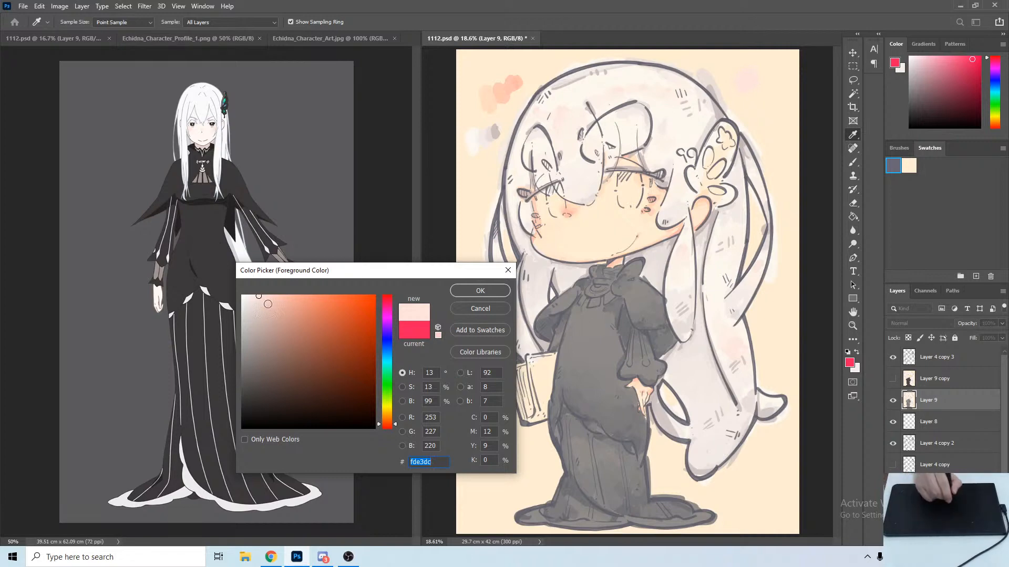
{"action": "left_click", "coordinate": [263, 297]}
{"action": "left_click", "coordinate": [268, 296]}
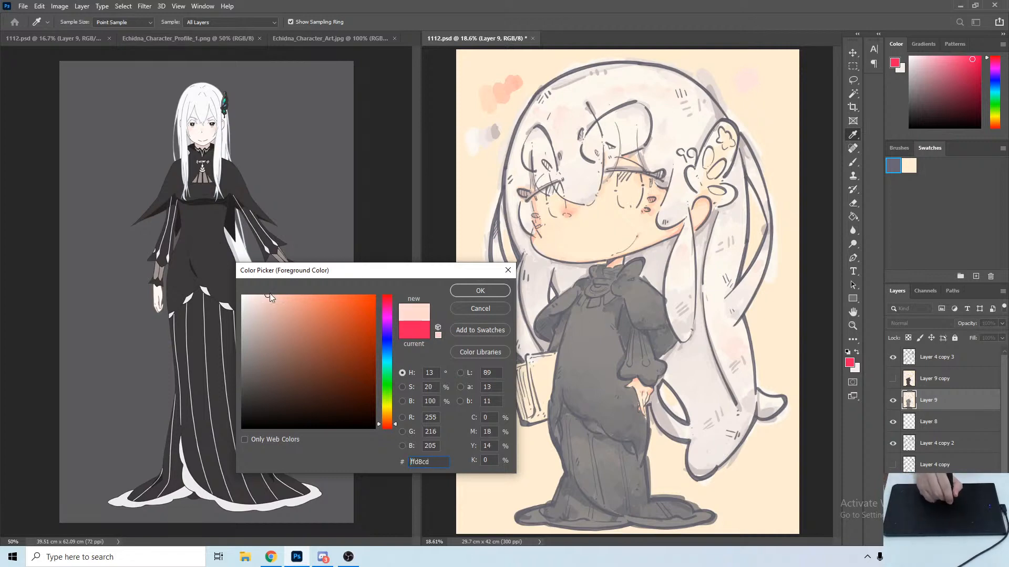
{"action": "left_click", "coordinate": [276, 298]}
{"action": "left_click_drag", "start_coordinate": [264, 306], "coordinate": [255, 308]}
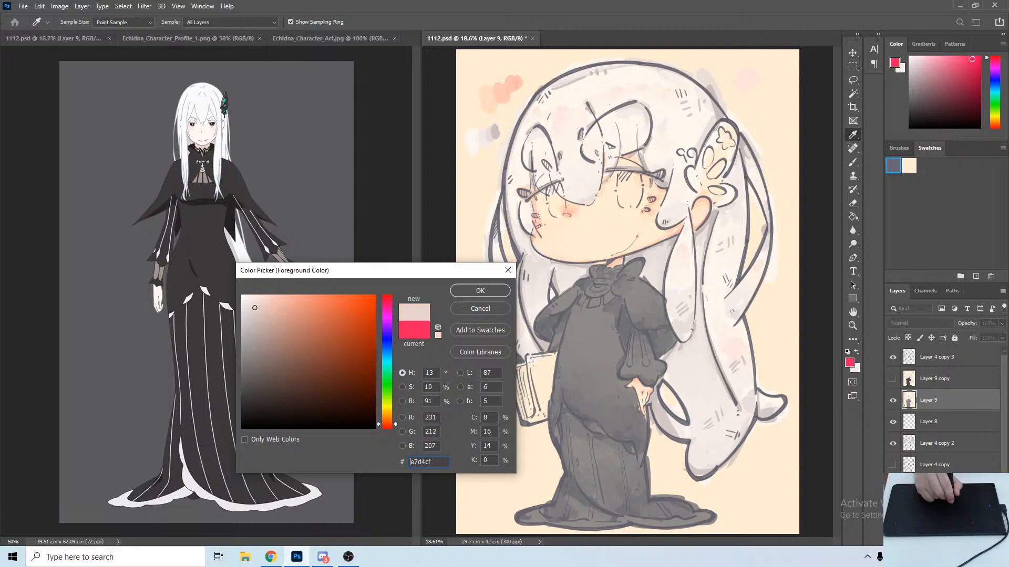
{"action": "left_click", "coordinate": [477, 289]}
{"action": "key", "text": "b"}
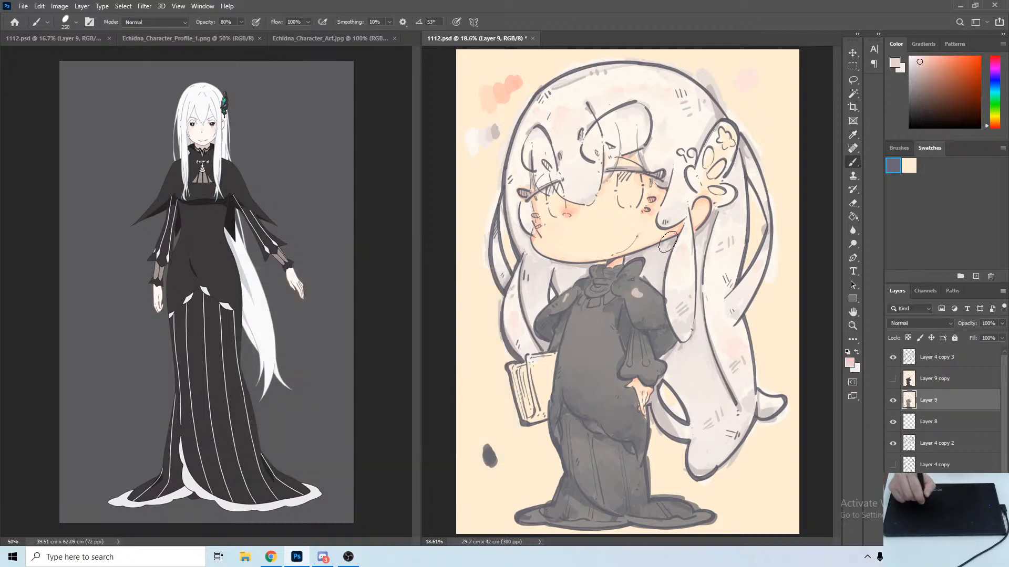
{"action": "left_click", "coordinate": [849, 362]}
{"action": "left_click", "coordinate": [284, 298]}
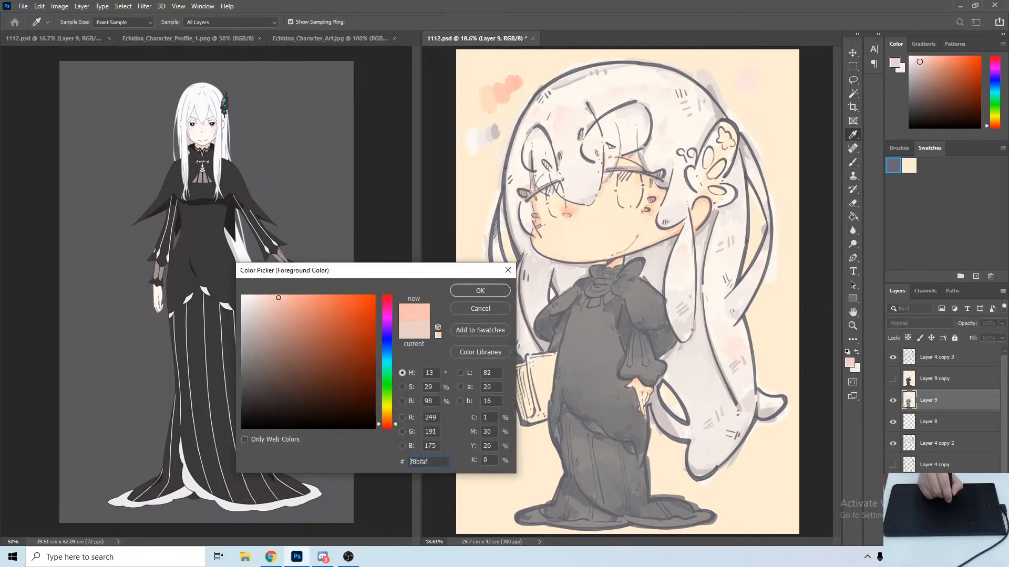
{"action": "left_click", "coordinate": [479, 290]}
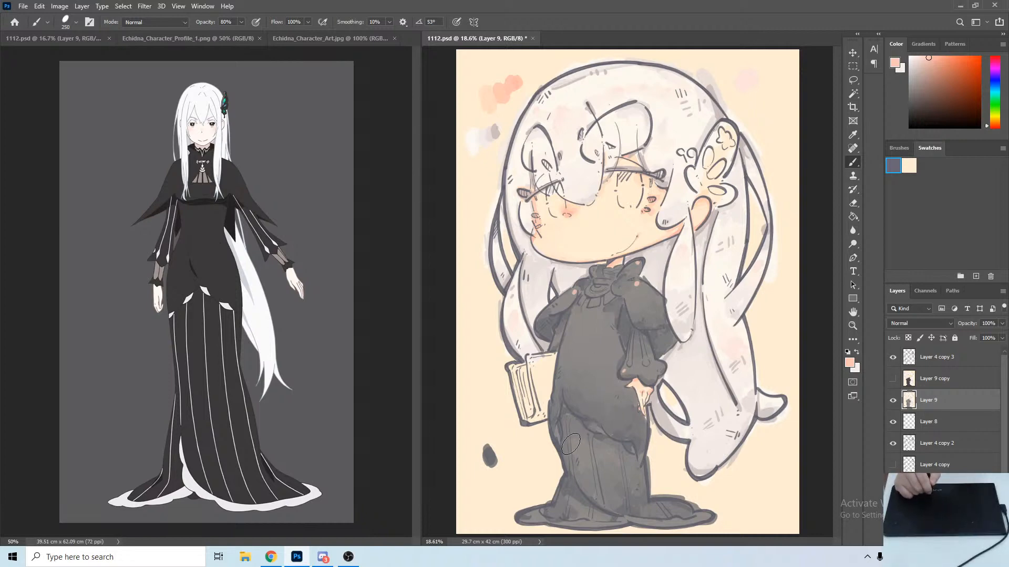
Dab small peach accent spots on the skirt folds, both sides of the hem and the upper chest.
{"action": "left_click", "coordinate": [635, 462]}
{"action": "left_click", "coordinate": [683, 513]}
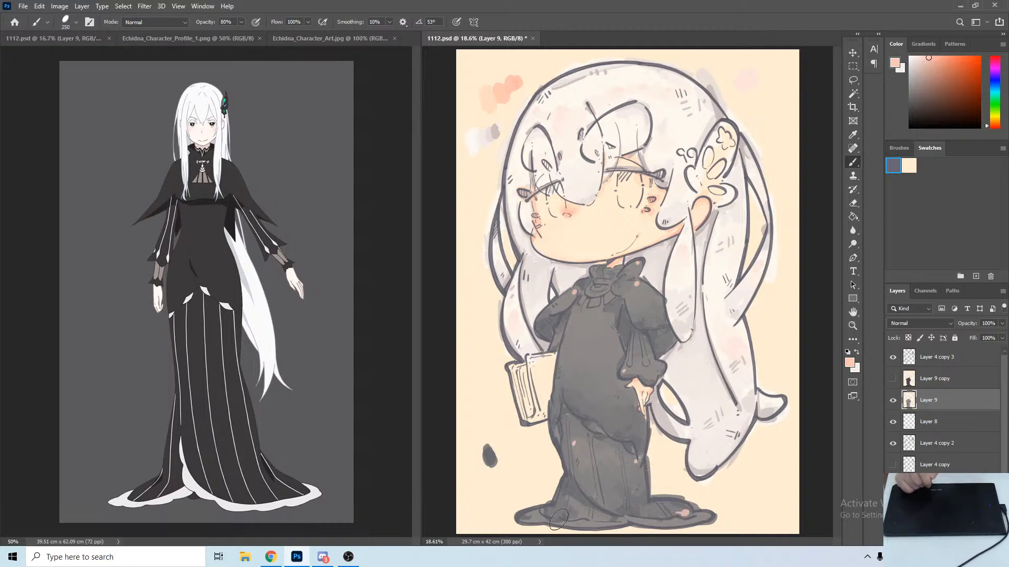
{"action": "left_click", "coordinate": [549, 510]}
{"action": "left_click", "coordinate": [576, 309]}
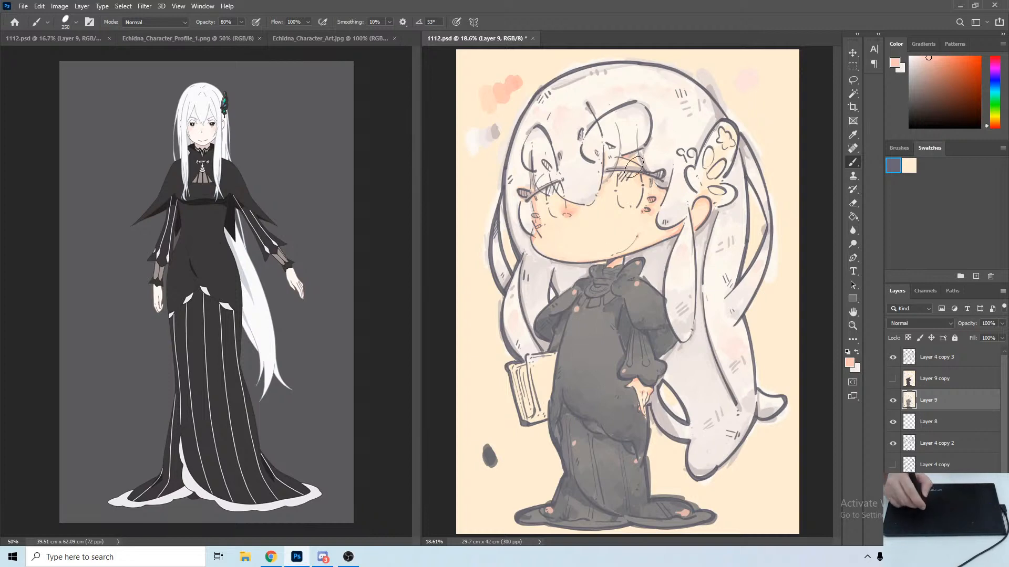
Spread the peach accents into the grey on the shoulder beside the bow and on the upper chest, using sampled tones.
{"action": "key", "text": "alt"}
{"action": "left_click", "coordinate": [639, 281], "text": "alt"}
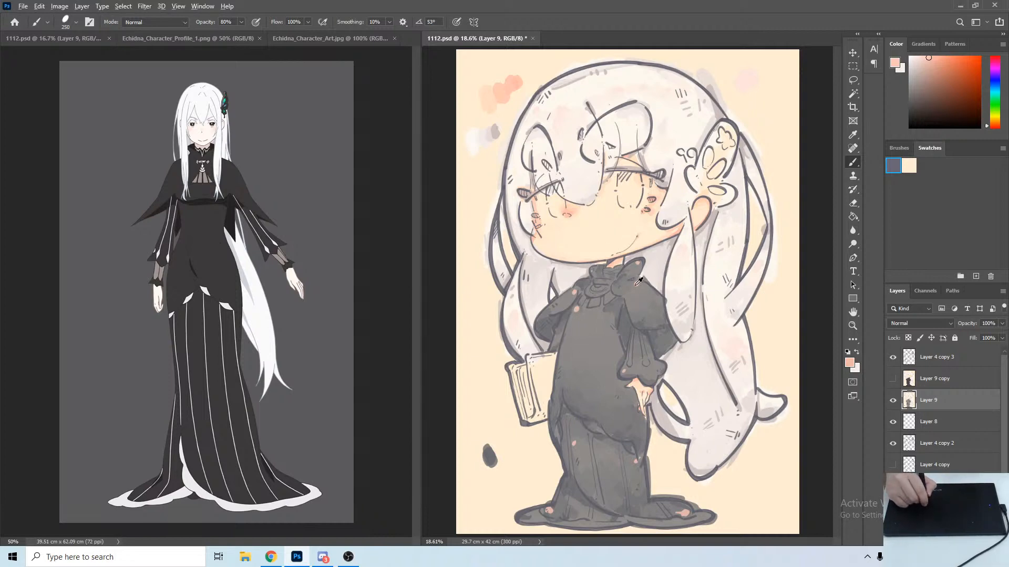
{"action": "left_click", "coordinate": [634, 289]}
{"action": "key", "text": "ctrl+z"}
{"action": "left_click", "coordinate": [642, 286], "text": "alt"}
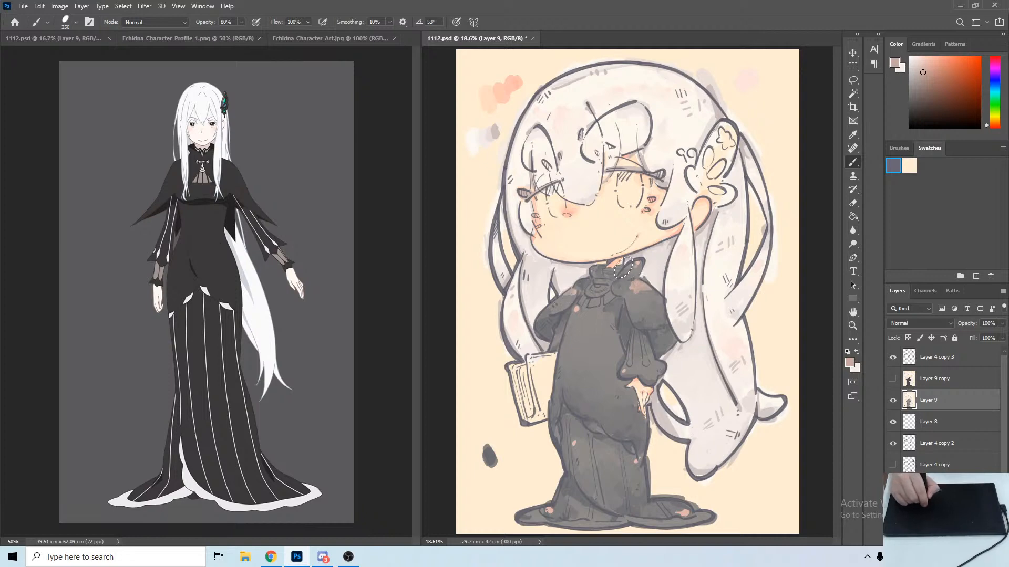
{"action": "left_click", "coordinate": [580, 311], "text": "alt"}
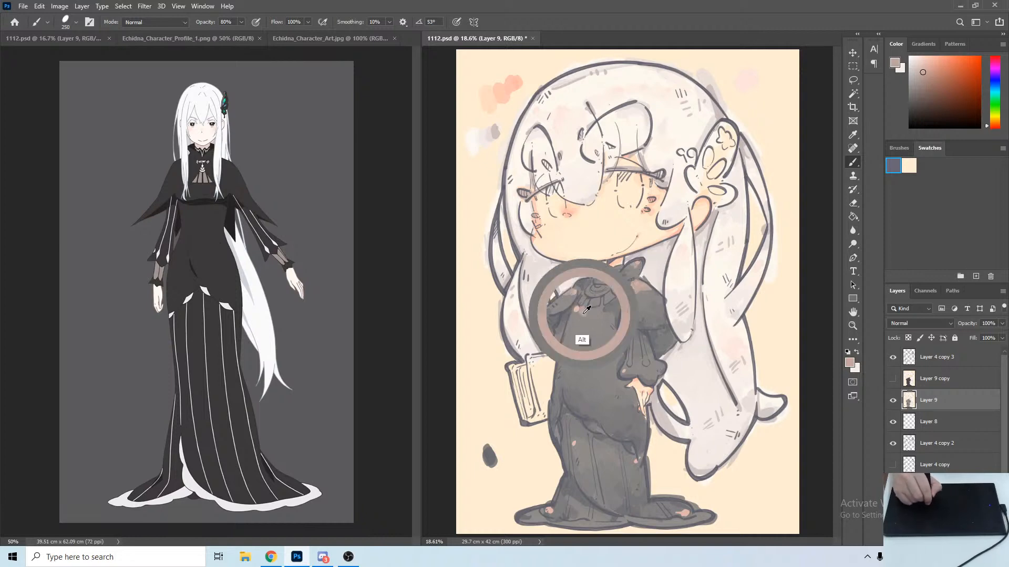
{"action": "left_click", "coordinate": [581, 315], "text": "alt"}
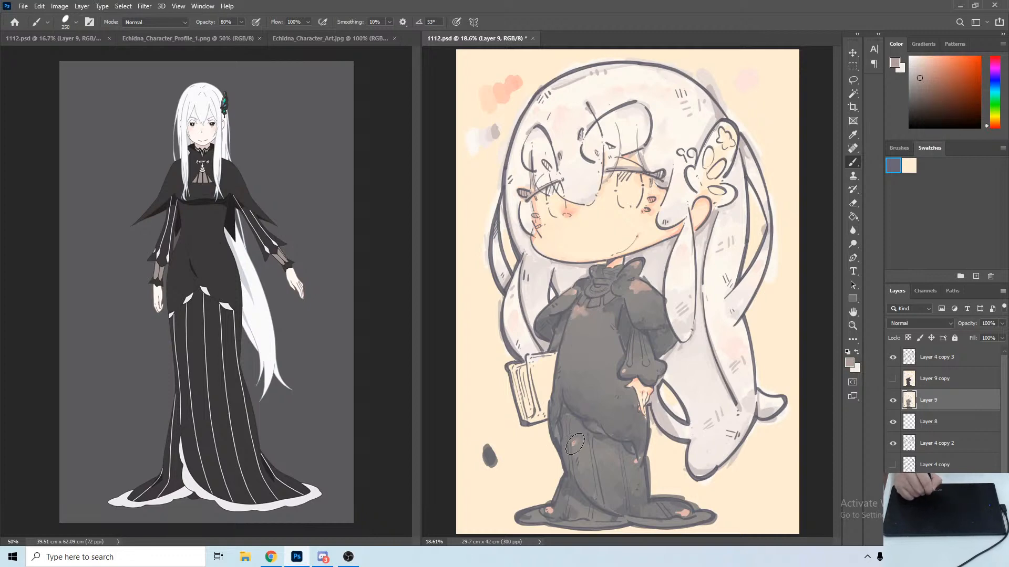
Blend the peach spots on the skirt folds into the surrounding grey with sampled tones.
{"action": "left_click", "coordinate": [575, 468], "text": "alt"}
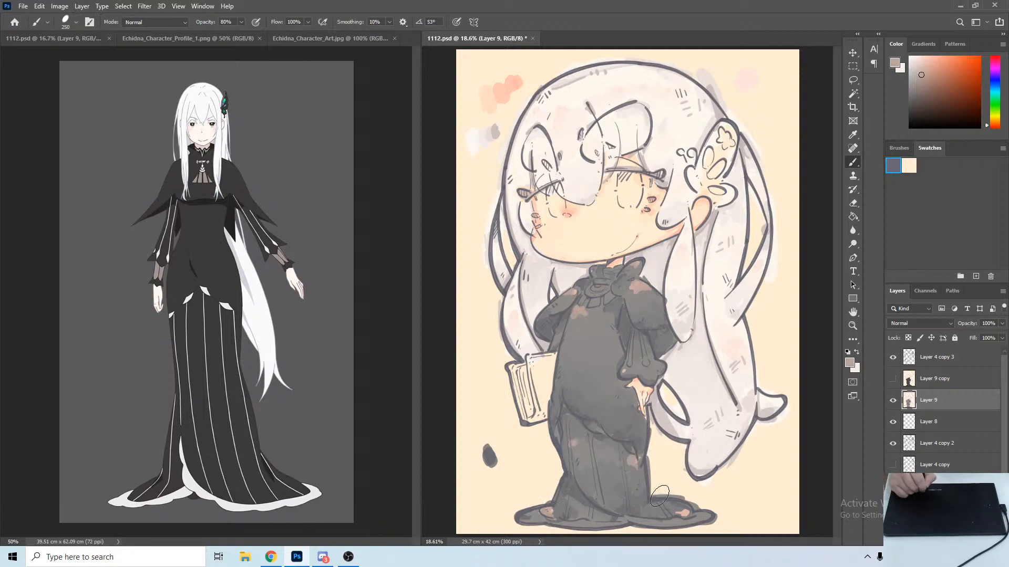
{"action": "left_click_drag", "start_coordinate": [577, 437], "coordinate": [583, 444]}
{"action": "left_click", "coordinate": [593, 464], "text": "alt"}
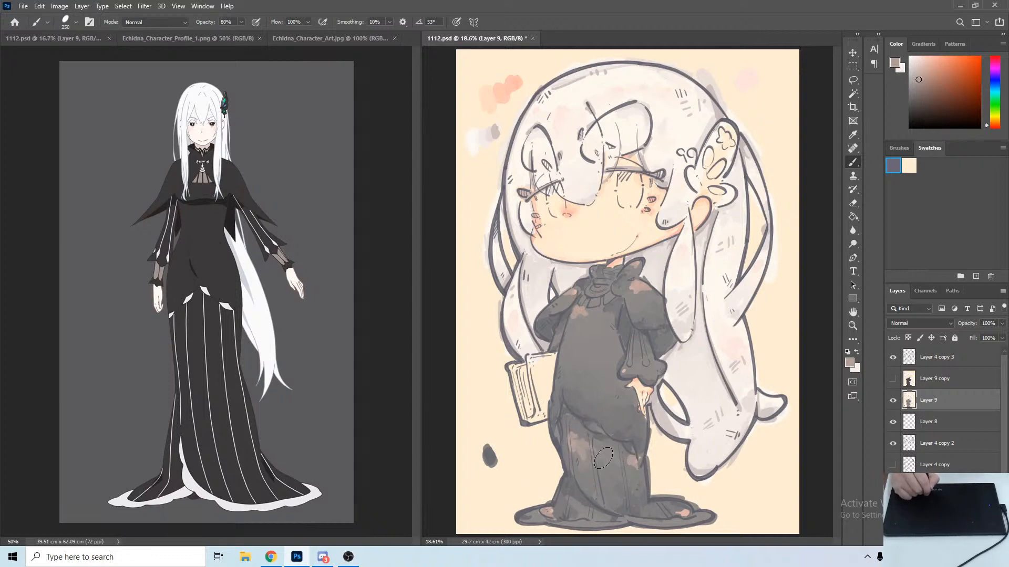
{"action": "left_click", "coordinate": [591, 454], "text": "alt"}
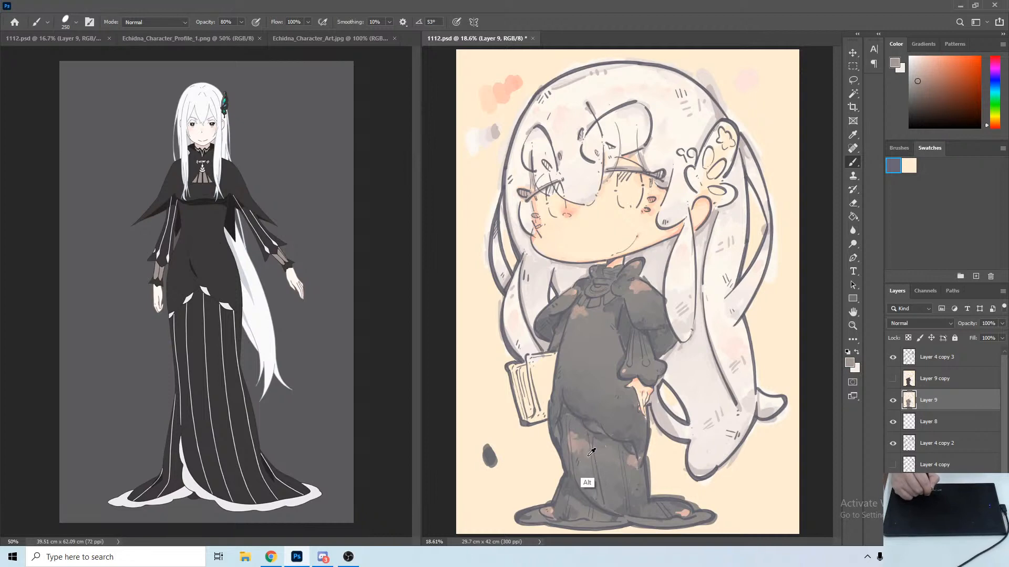
{"action": "left_click", "coordinate": [580, 461], "text": "alt"}
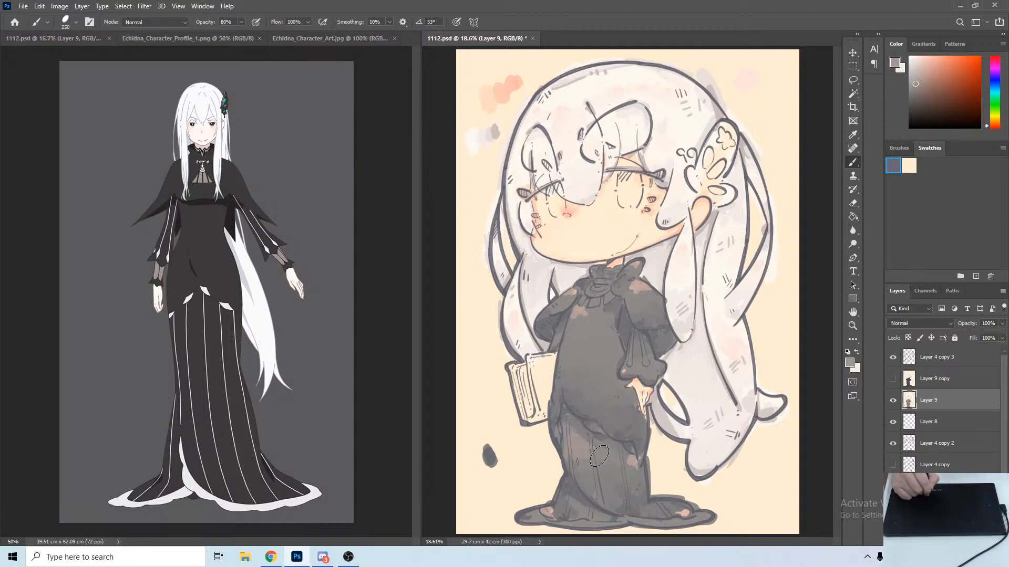
{"action": "left_click", "coordinate": [614, 491], "text": "alt"}
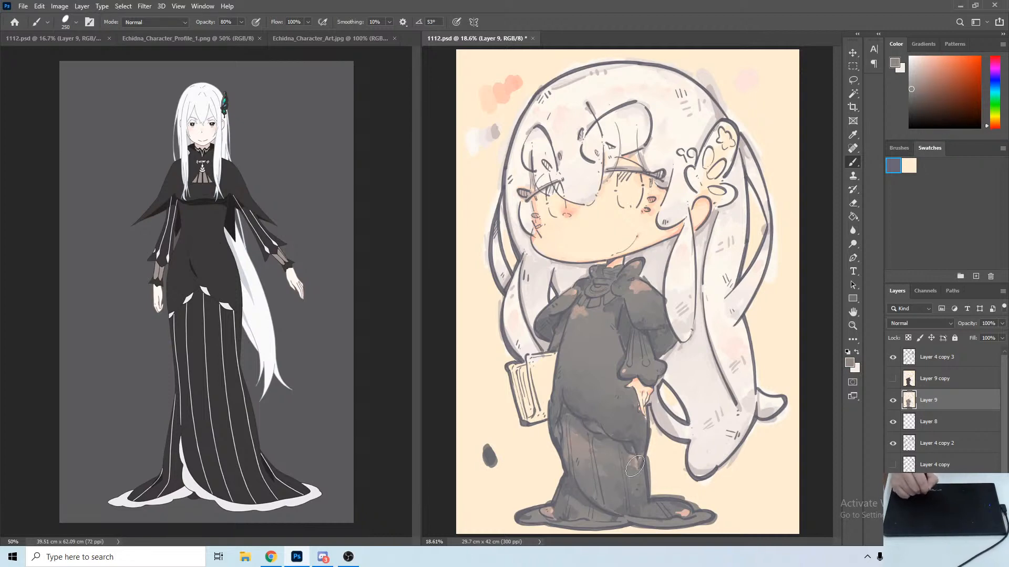
Soften the peach patches on the upper chest and both sides of the hem with sampled grey-brown tones.
{"action": "left_click", "coordinate": [583, 481], "text": "alt"}
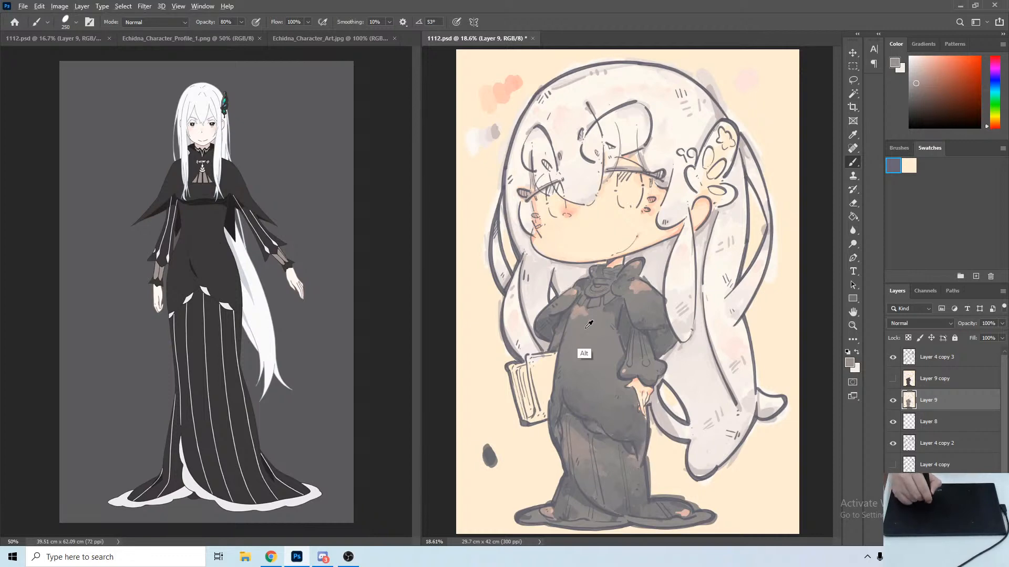
{"action": "left_click", "coordinate": [583, 460], "text": "alt"}
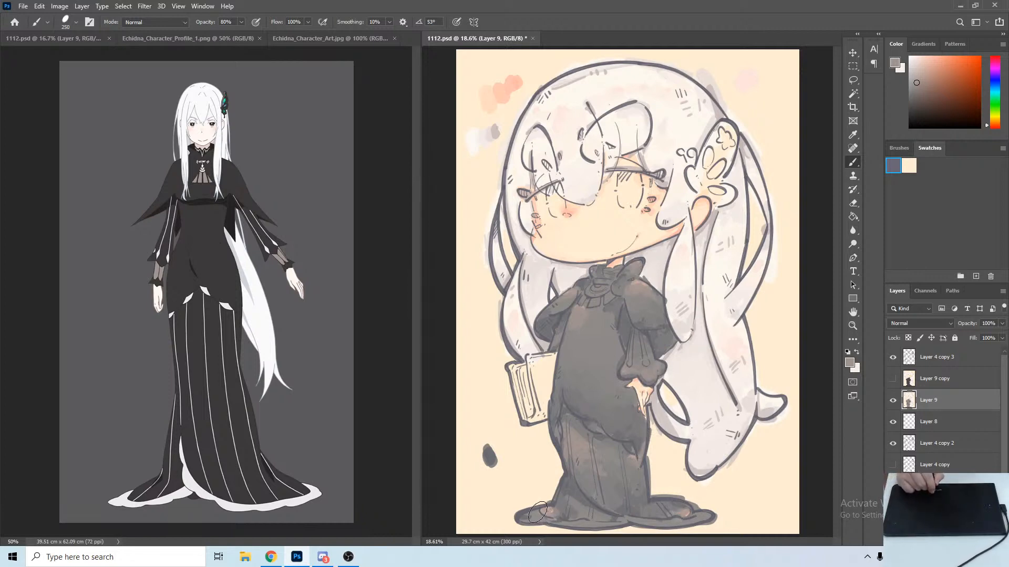
{"action": "left_click", "coordinate": [559, 507], "text": "alt"}
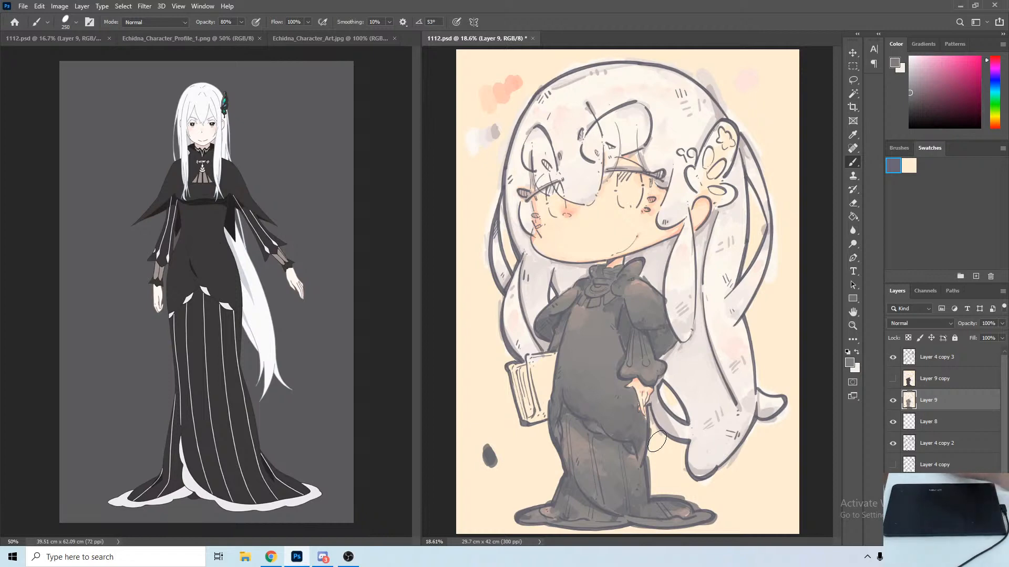
Choose pure white as the painting colour and swap it into the background colour.
{"action": "left_click", "coordinate": [848, 364]}
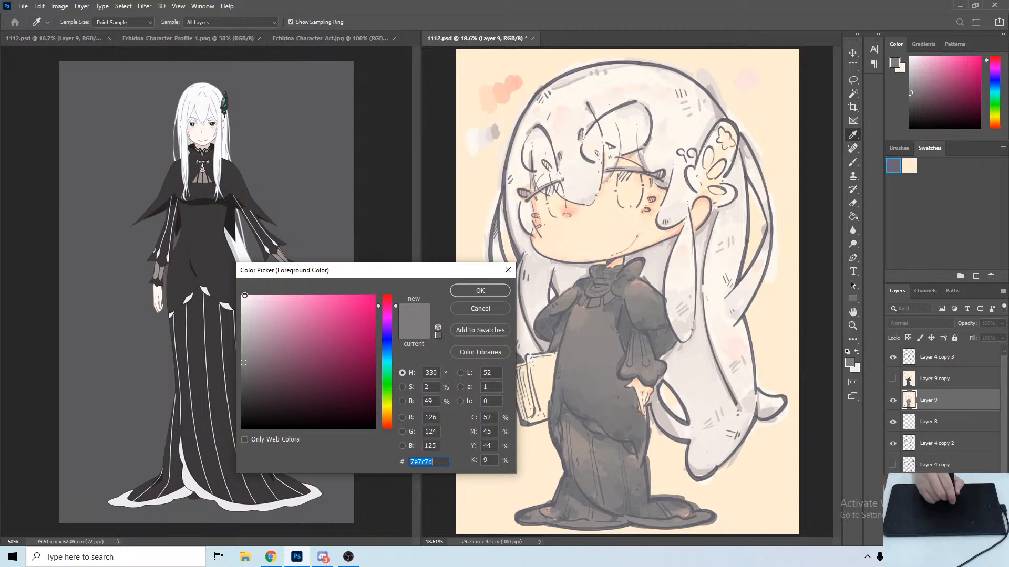
{"action": "left_click", "coordinate": [245, 295]}
{"action": "left_click", "coordinate": [478, 290]}
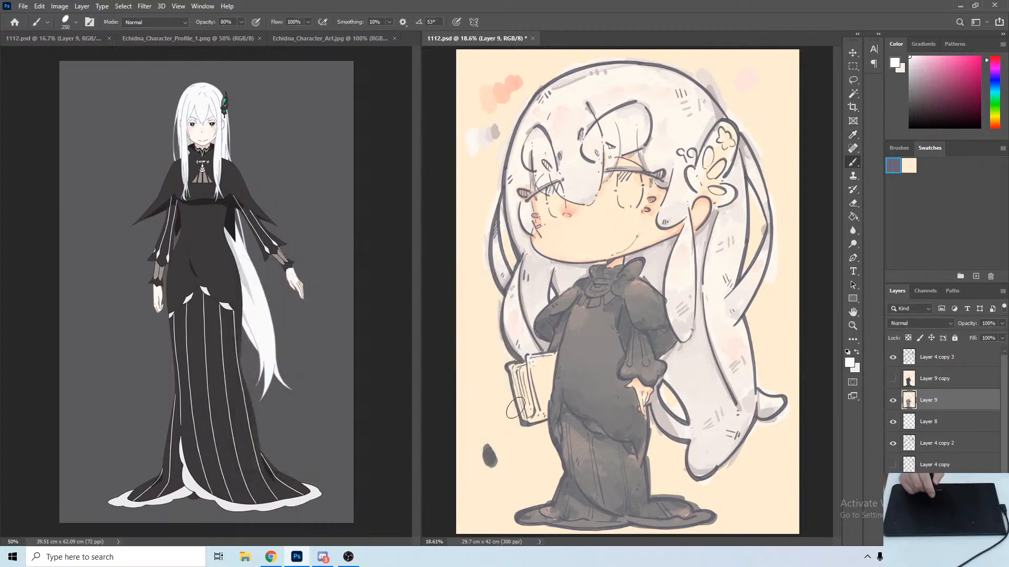
{"action": "key", "text": "ctrl+plus"}
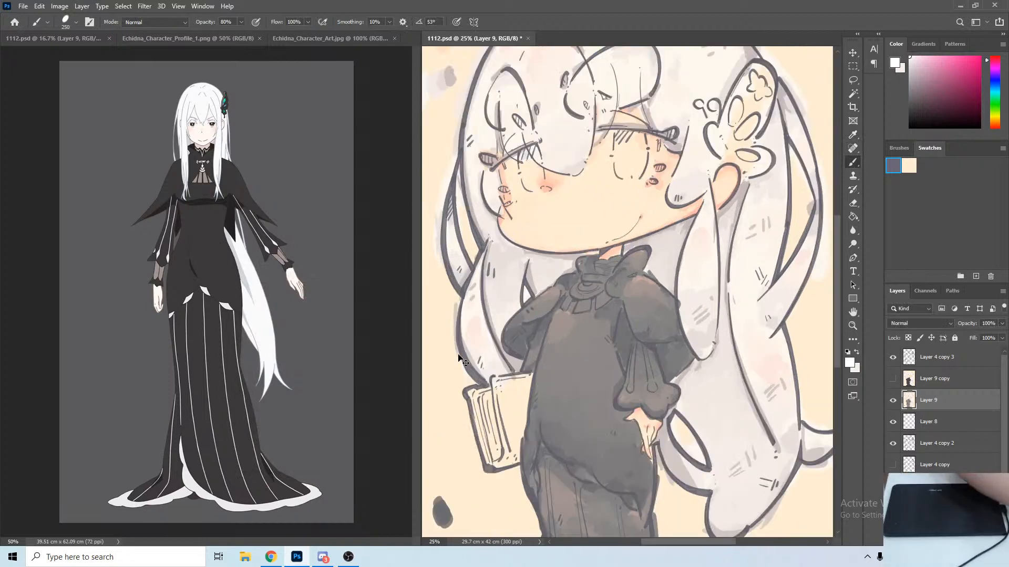
{"action": "key", "text": "ctrl+plus"}
{"action": "key", "text": "ctrl+plus"}
{"action": "left_click_drag", "start_coordinate": [647, 279], "coordinate": [446, 528]}
{"action": "left_click_drag", "start_coordinate": [657, 236], "coordinate": [687, 274]}
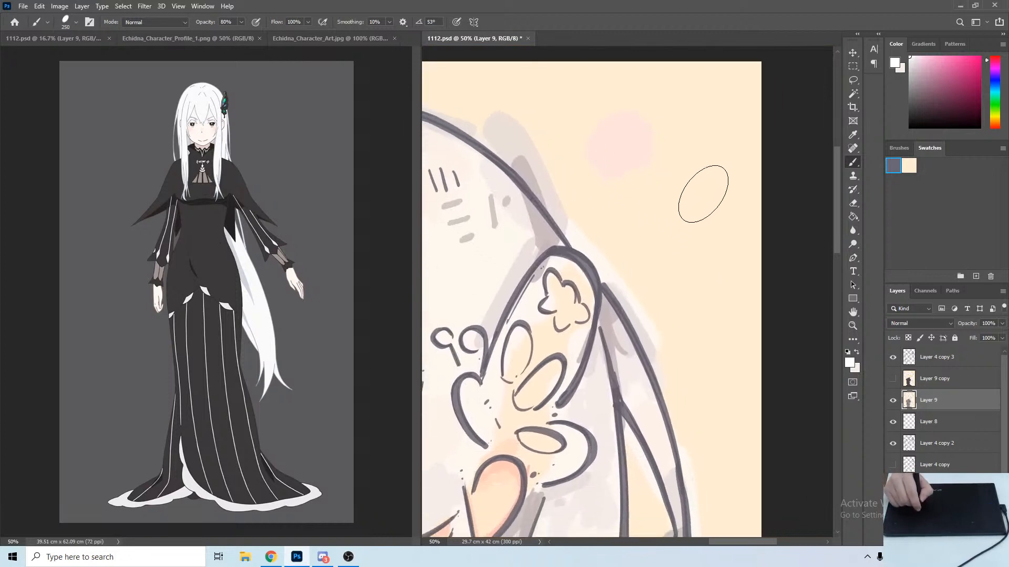
{"action": "left_click", "coordinate": [857, 352]}
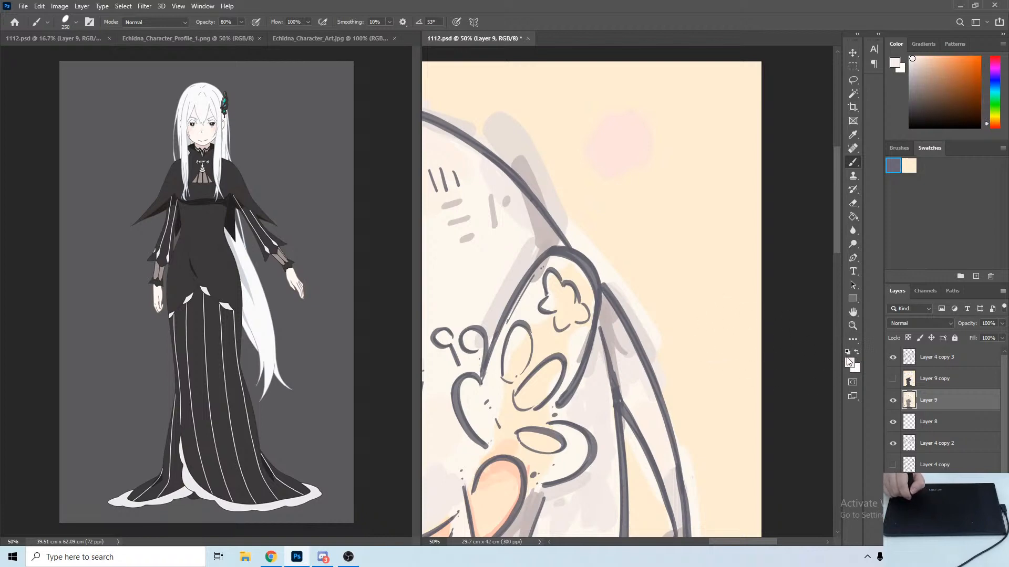
Paint a bright cyan disc, RGB 27, 255, 242, on the cream beside the hair ornament and dot its centre white.
{"action": "left_click", "coordinate": [852, 366]}
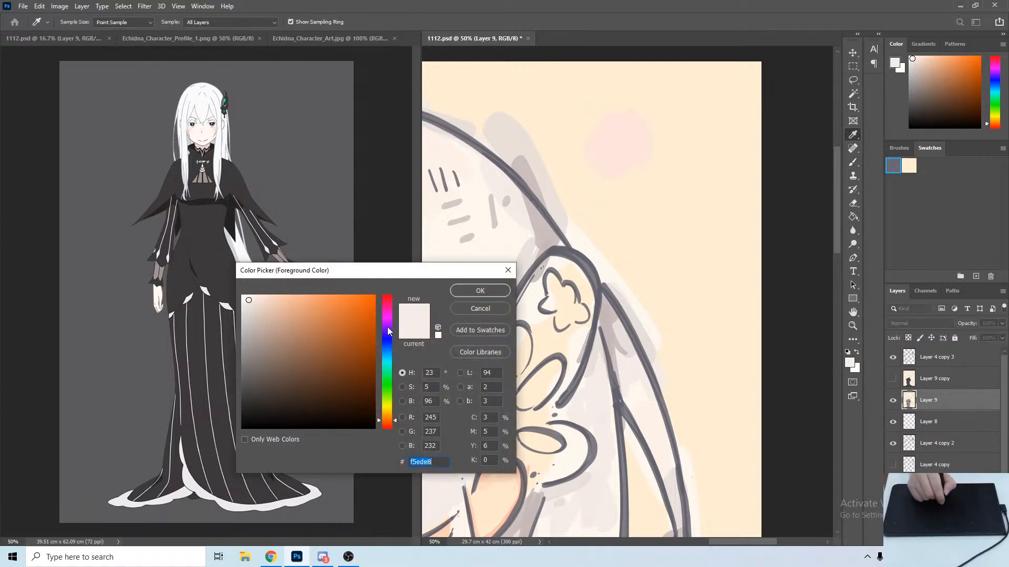
{"action": "left_click", "coordinate": [389, 363]}
{"action": "left_click", "coordinate": [359, 292]}
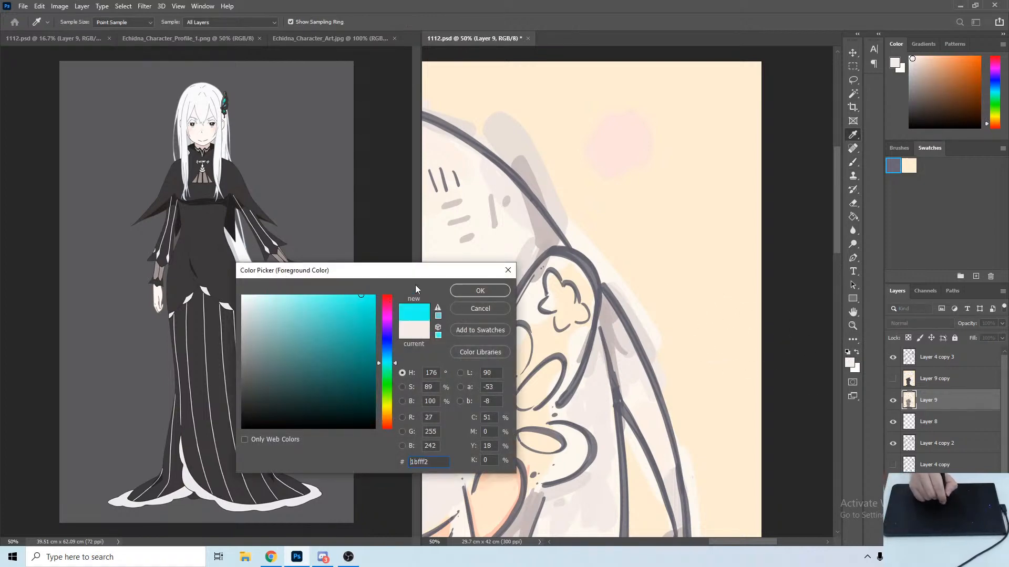
{"action": "left_click", "coordinate": [480, 290]}
{"action": "key", "text": "b"}
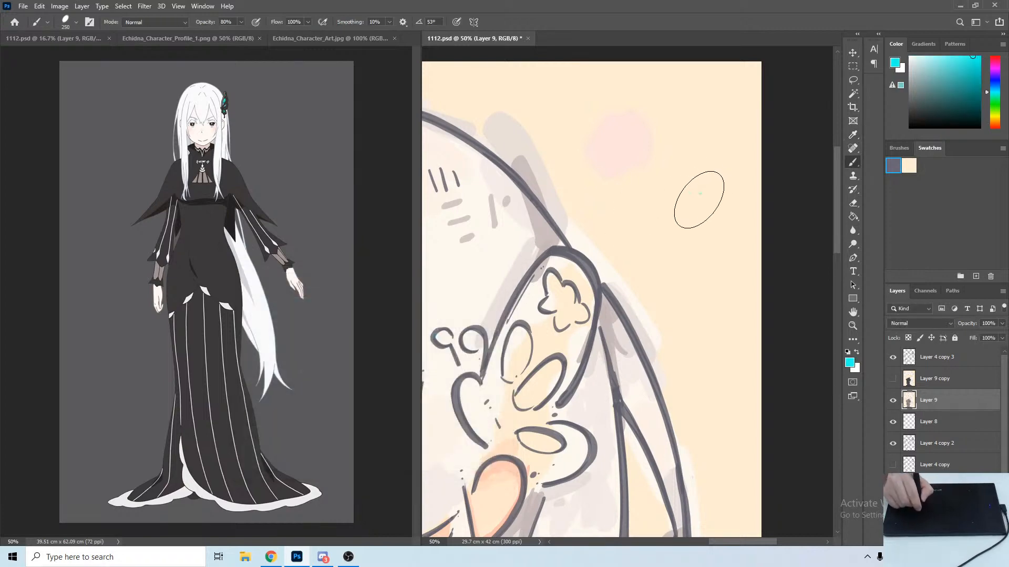
{"action": "mouse_move", "coordinate": [687, 203]}
{"action": "left_mouse_down"}
{"action": "mouse_move", "coordinate": [688, 228]}
{"action": "mouse_move", "coordinate": [676, 222]}
{"action": "mouse_move", "coordinate": [675, 196]}
{"action": "mouse_move", "coordinate": [709, 219]}
{"action": "mouse_move", "coordinate": [677, 226]}
{"action": "mouse_move", "coordinate": [676, 201]}
{"action": "left_mouse_up"}
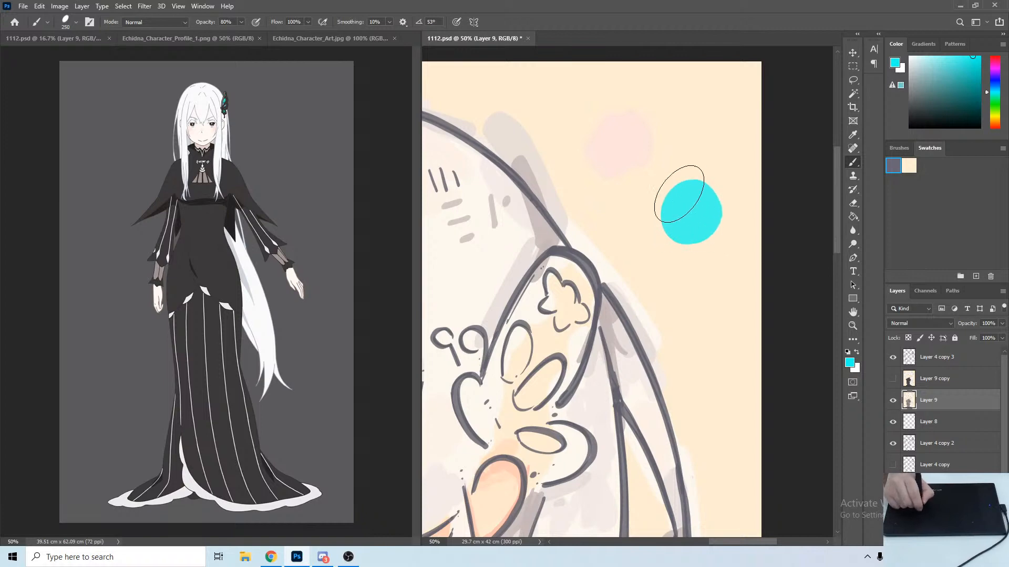
{"action": "key", "text": "x"}
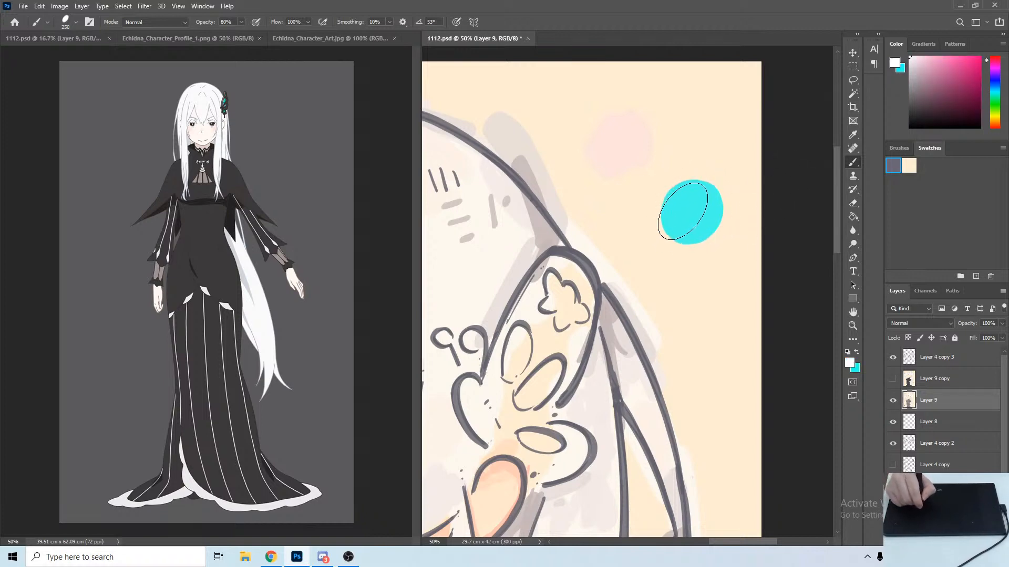
{"action": "left_click", "coordinate": [690, 210]}
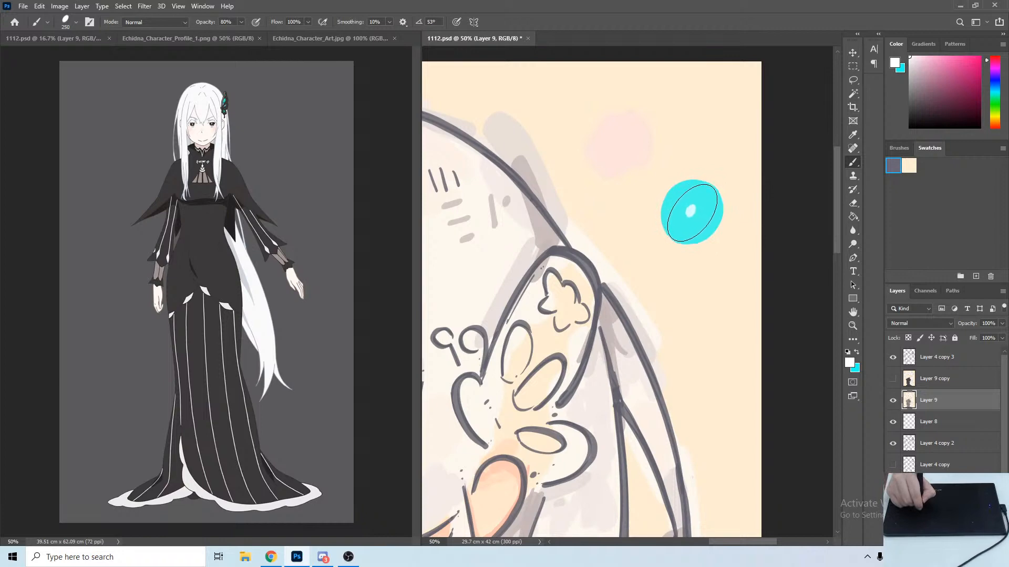
Set the foreground colour to a very pale blue, RGB 228, 252, 255.
{"action": "key", "text": "ctrl+minus"}
{"action": "key", "text": "ctrl+minus"}
{"action": "key", "text": "ctrl+minus"}
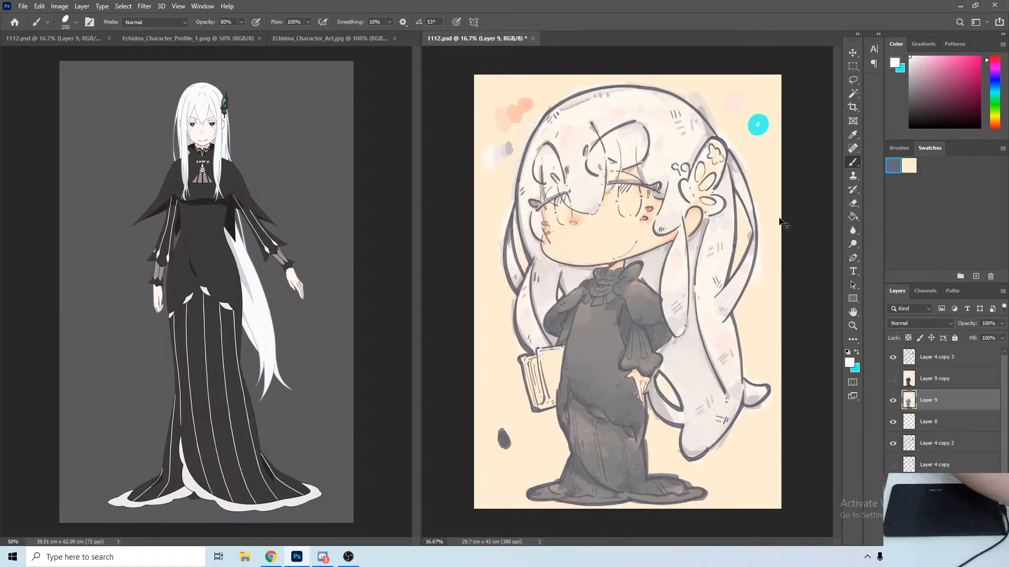
{"action": "key", "text": "ctrl+plus"}
{"action": "key", "text": "ctrl+plus"}
{"action": "left_click_drag", "start_coordinate": [778, 217], "coordinate": [520, 455]}
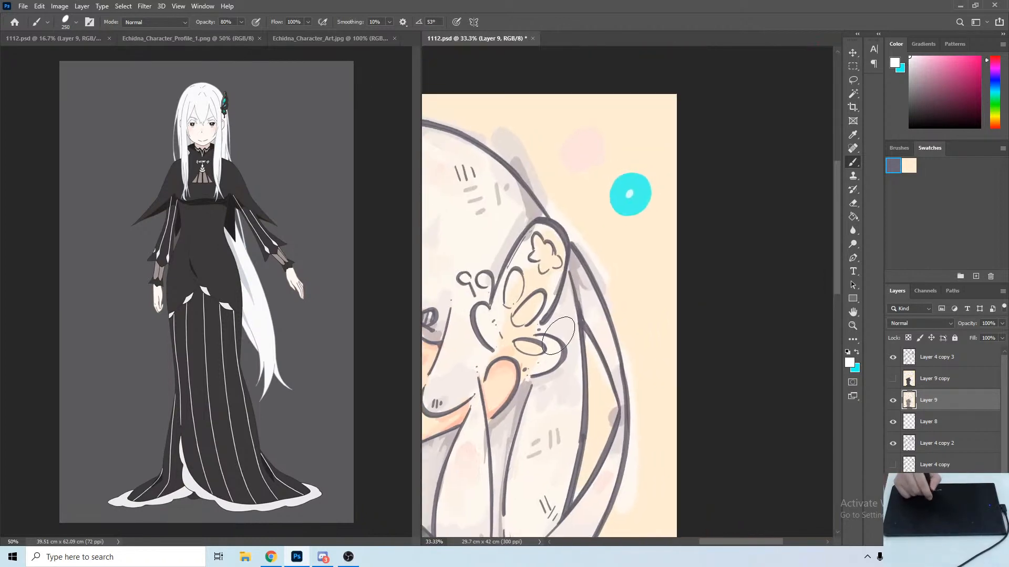
{"action": "key", "text": "ctrl+plus"}
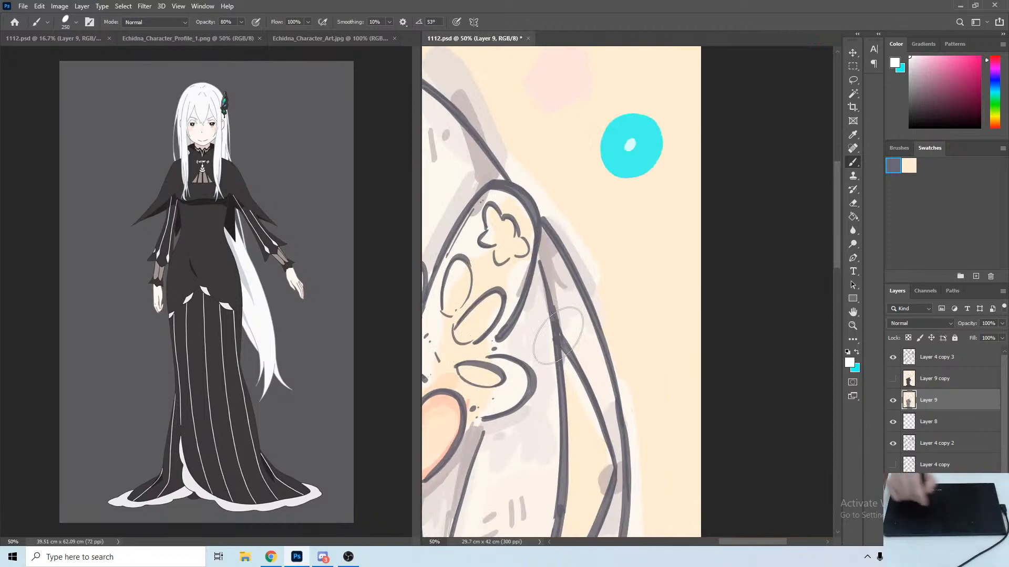
{"action": "left_click", "coordinate": [849, 362]}
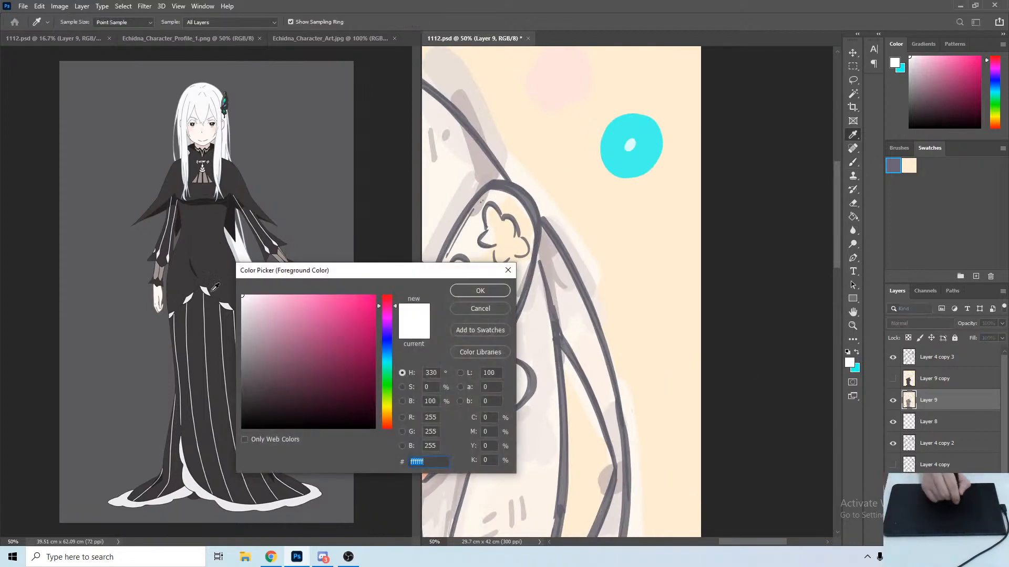
{"action": "left_click", "coordinate": [254, 294]}
{"action": "left_click_drag", "start_coordinate": [254, 294], "coordinate": [256, 294]}
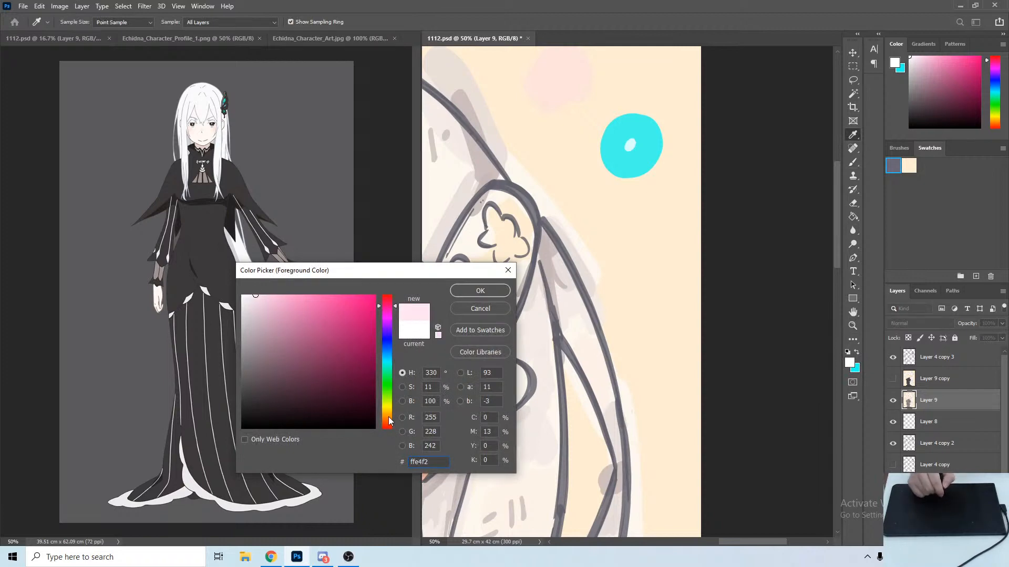
{"action": "left_click_drag", "start_coordinate": [391, 354], "coordinate": [385, 361]}
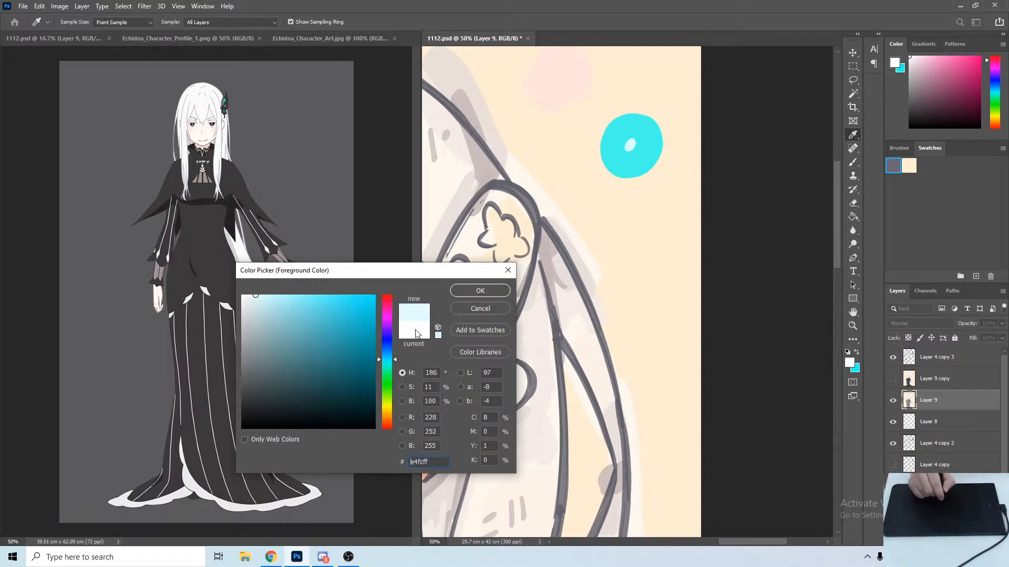
{"action": "left_click", "coordinate": [479, 290]}
Cover the cyan disc with the pale blue and place a small white dot in its centre.
{"action": "key", "text": "b"}
{"action": "mouse_move", "coordinate": [631, 124]}
{"action": "left_mouse_down"}
{"action": "mouse_move", "coordinate": [627, 164]}
{"action": "mouse_move", "coordinate": [652, 149]}
{"action": "mouse_move", "coordinate": [647, 136]}
{"action": "mouse_move", "coordinate": [641, 147]}
{"action": "mouse_move", "coordinate": [639, 124]}
{"action": "mouse_move", "coordinate": [637, 159]}
{"action": "mouse_move", "coordinate": [649, 155]}
{"action": "mouse_move", "coordinate": [640, 127]}
{"action": "mouse_move", "coordinate": [619, 134]}
{"action": "mouse_move", "coordinate": [606, 159]}
{"action": "left_mouse_up"}
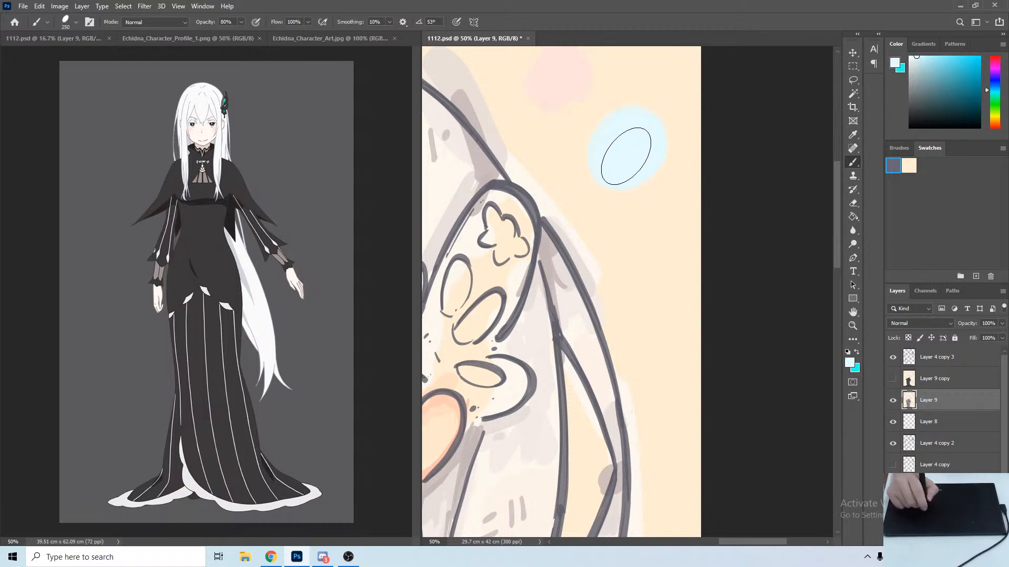
{"action": "key", "text": "d"}
{"action": "key", "text": "x"}
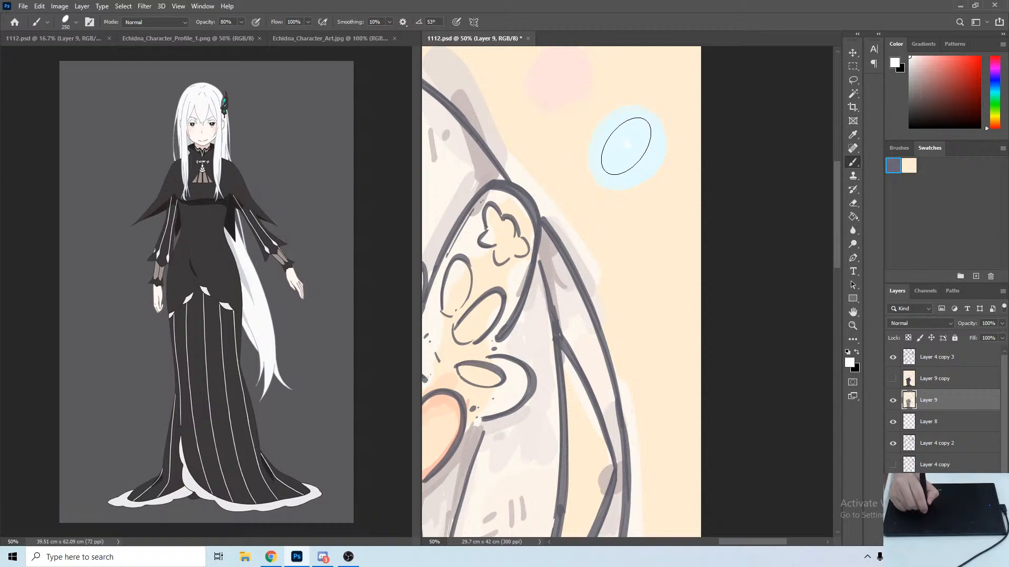
{"action": "left_click", "coordinate": [627, 144]}
Paint a black disc below the pale blue one and place a small white dot in its centre.
{"action": "key", "text": "x"}
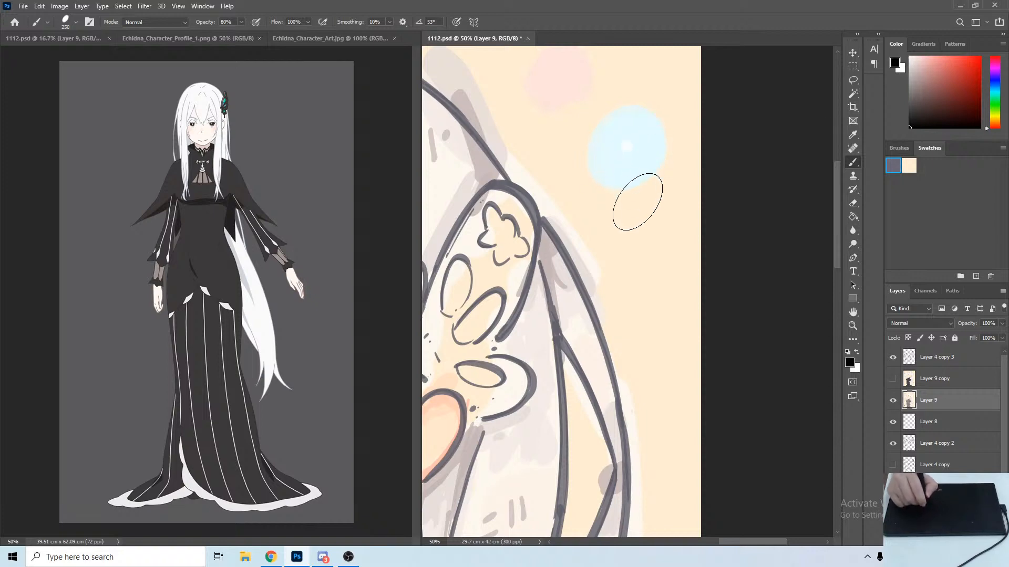
{"action": "mouse_move", "coordinate": [644, 230]}
{"action": "left_mouse_down"}
{"action": "mouse_move", "coordinate": [624, 234]}
{"action": "mouse_move", "coordinate": [658, 235]}
{"action": "mouse_move", "coordinate": [664, 256]}
{"action": "mouse_move", "coordinate": [639, 266]}
{"action": "mouse_move", "coordinate": [632, 217]}
{"action": "mouse_move", "coordinate": [651, 226]}
{"action": "mouse_move", "coordinate": [660, 255]}
{"action": "mouse_move", "coordinate": [648, 223]}
{"action": "mouse_move", "coordinate": [661, 228]}
{"action": "mouse_move", "coordinate": [657, 260]}
{"action": "left_mouse_up"}
{"action": "key", "text": "x"}
{"action": "left_click", "coordinate": [642, 245]}
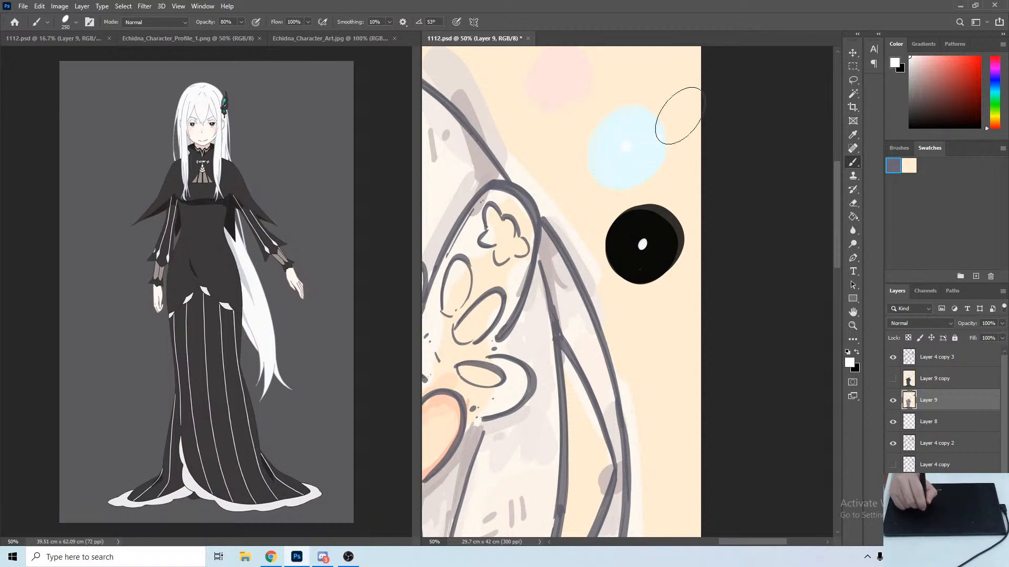
{"action": "left_click_drag", "start_coordinate": [738, 228], "coordinate": [732, 235]}
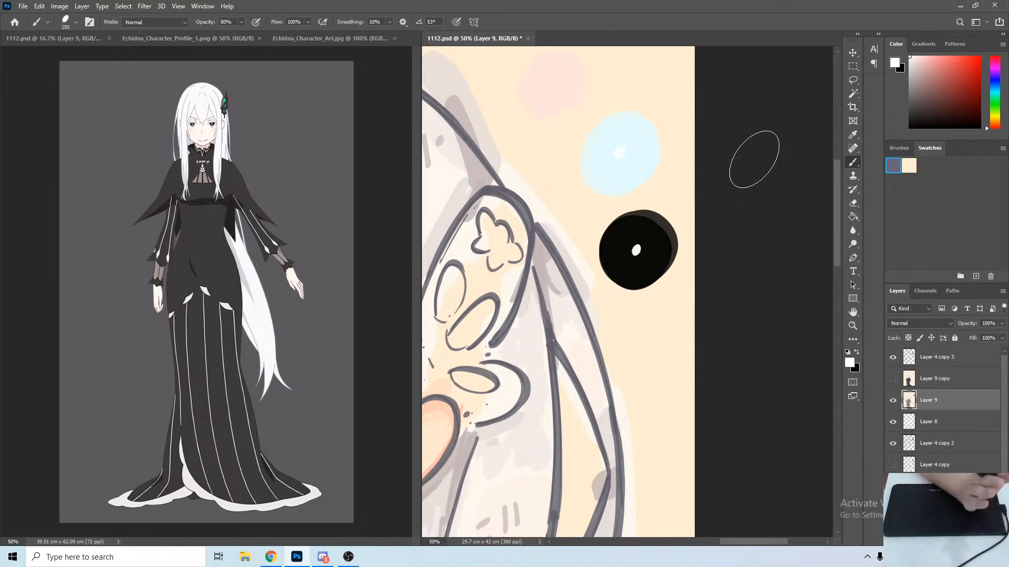
{"action": "left_click_drag", "start_coordinate": [546, 342], "coordinate": [632, 307]}
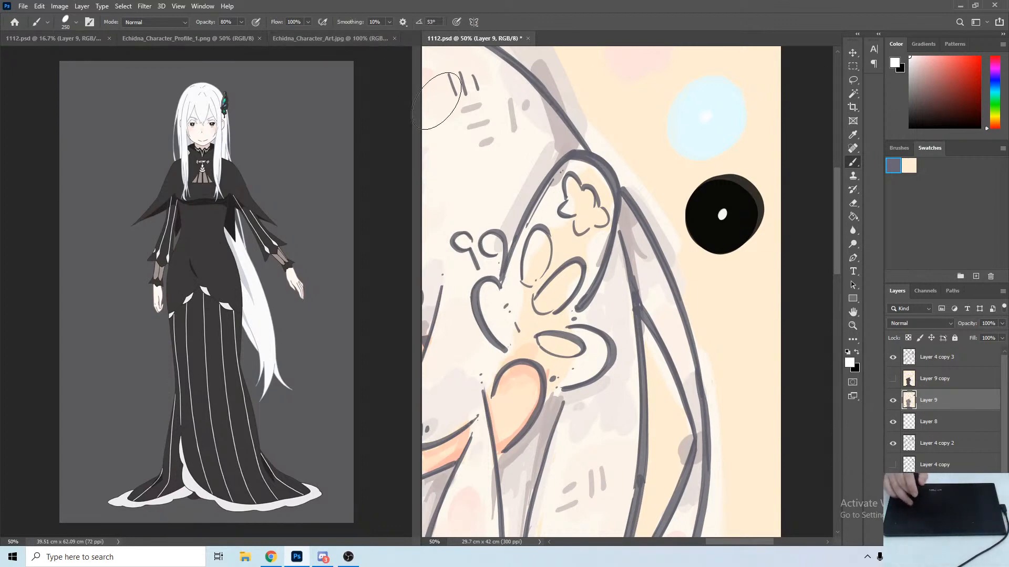
{"action": "left_click_drag", "start_coordinate": [740, 417], "coordinate": [764, 371]}
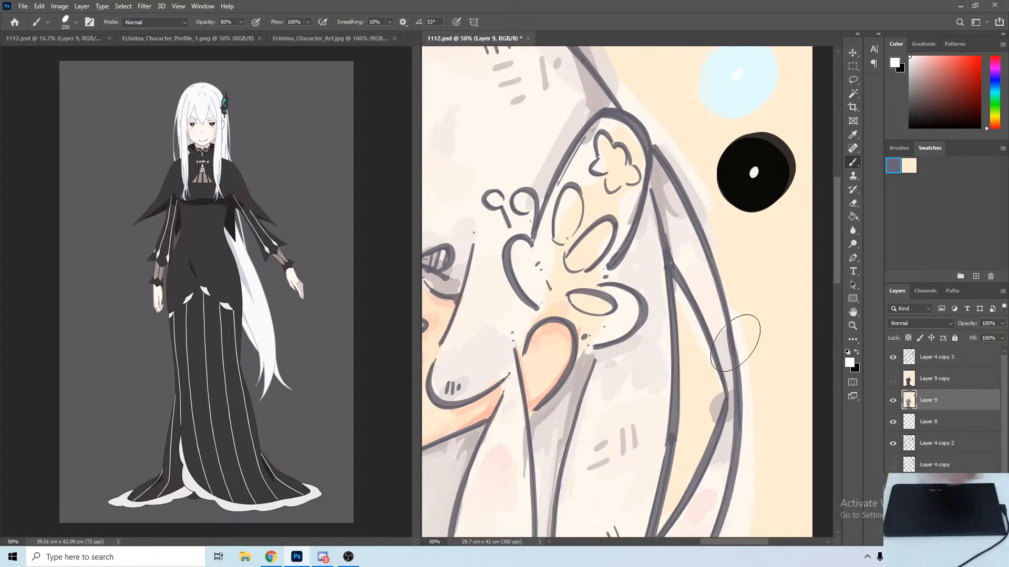
Paint over the pale blue and black test discs with the cream sampled from the background, and save the document.
{"action": "key", "text": "ctrl+0"}
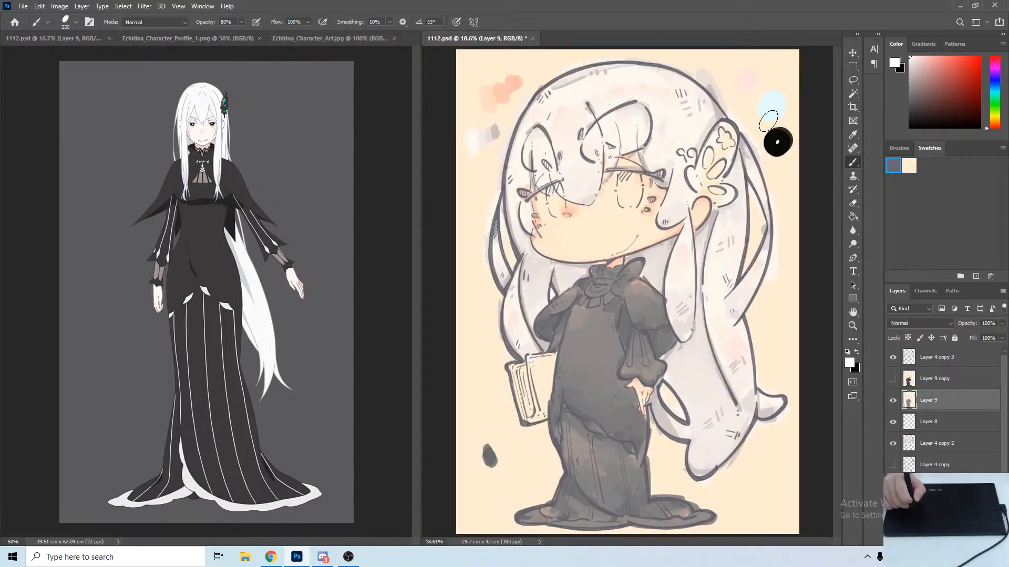
{"action": "key", "text": "x"}
{"action": "key", "text": "x"}
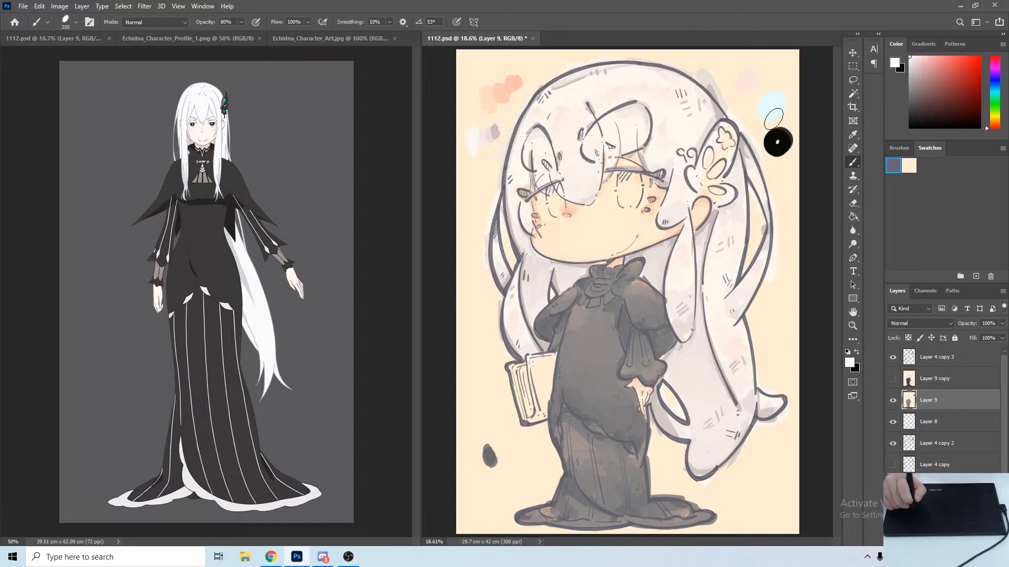
{"action": "left_click", "coordinate": [780, 85], "text": "alt"}
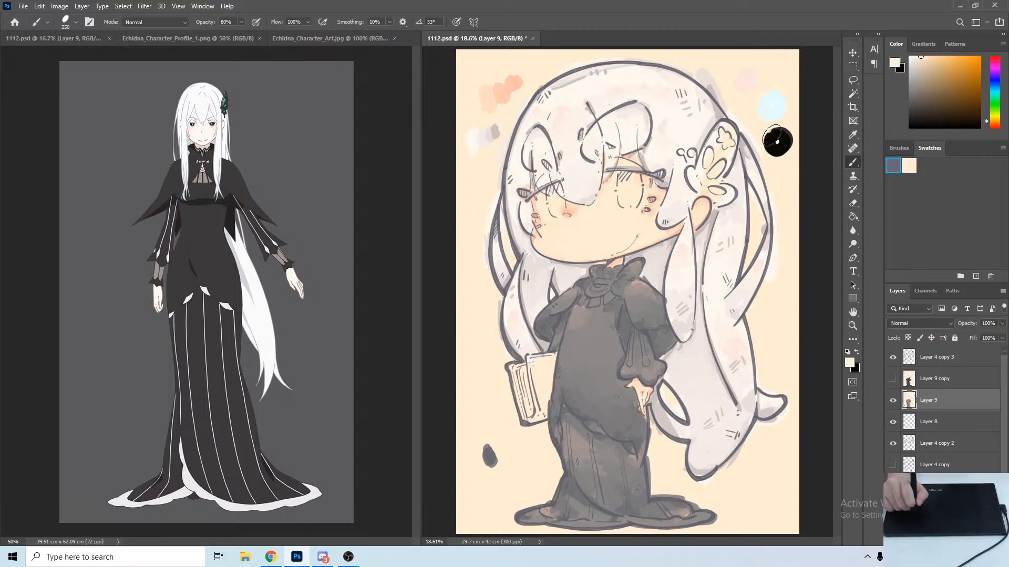
{"action": "mouse_move", "coordinate": [771, 135]}
{"action": "left_mouse_down"}
{"action": "mouse_move", "coordinate": [785, 154]}
{"action": "mouse_move", "coordinate": [757, 97]}
{"action": "mouse_move", "coordinate": [754, 107]}
{"action": "mouse_move", "coordinate": [771, 92]}
{"action": "mouse_move", "coordinate": [779, 117]}
{"action": "mouse_move", "coordinate": [775, 95]}
{"action": "mouse_move", "coordinate": [788, 142]}
{"action": "mouse_move", "coordinate": [798, 80]}
{"action": "left_mouse_up"}
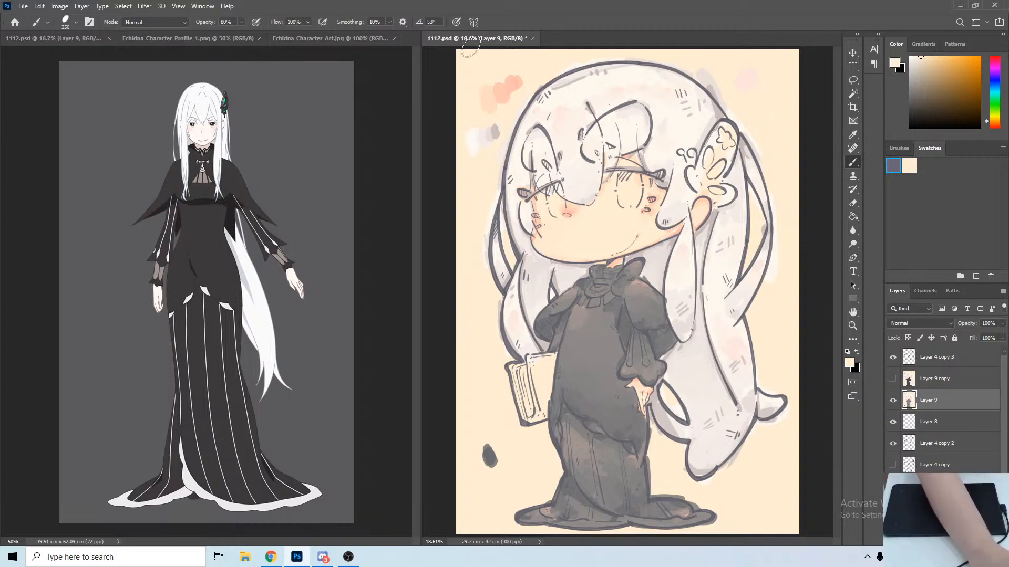
{"action": "key", "text": "ctrl+s"}
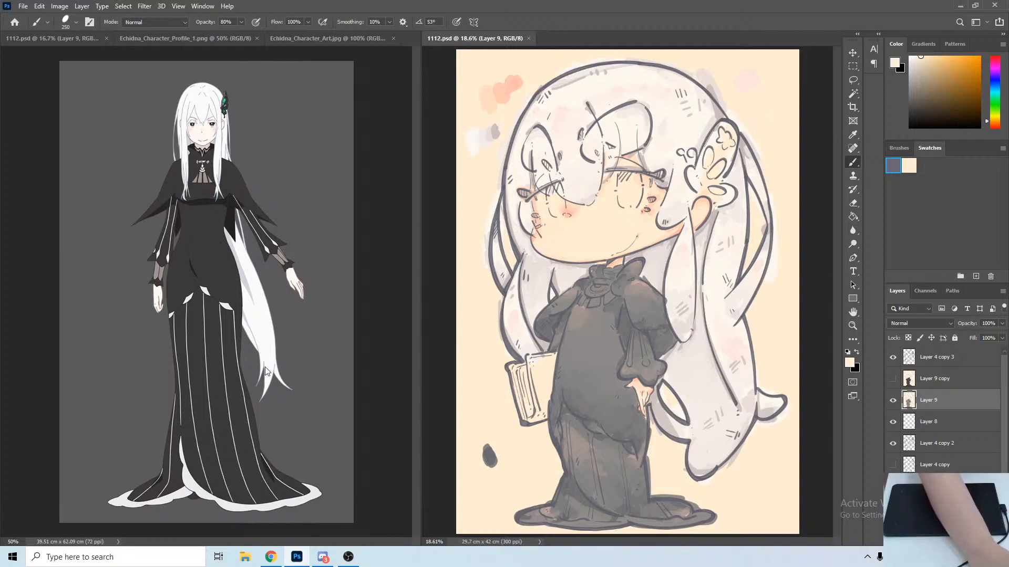
Switch to Snipping Tool and capture a new snip of the workspace showing the reference and the chibi drawing.
{"action": "left_click", "coordinate": [131, 561]}
{"action": "type", "text": "snio"}
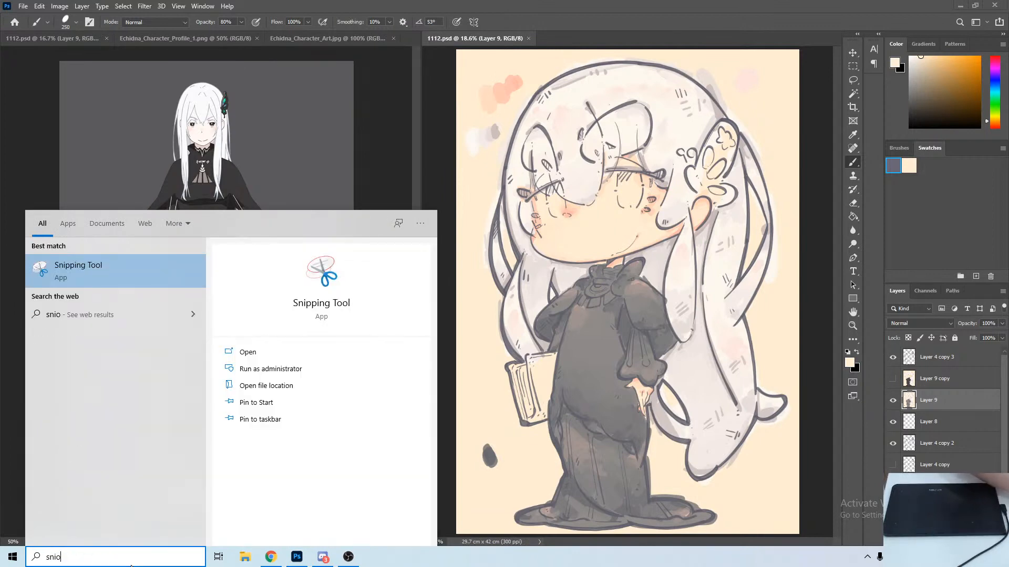
{"action": "key", "text": "Return"}
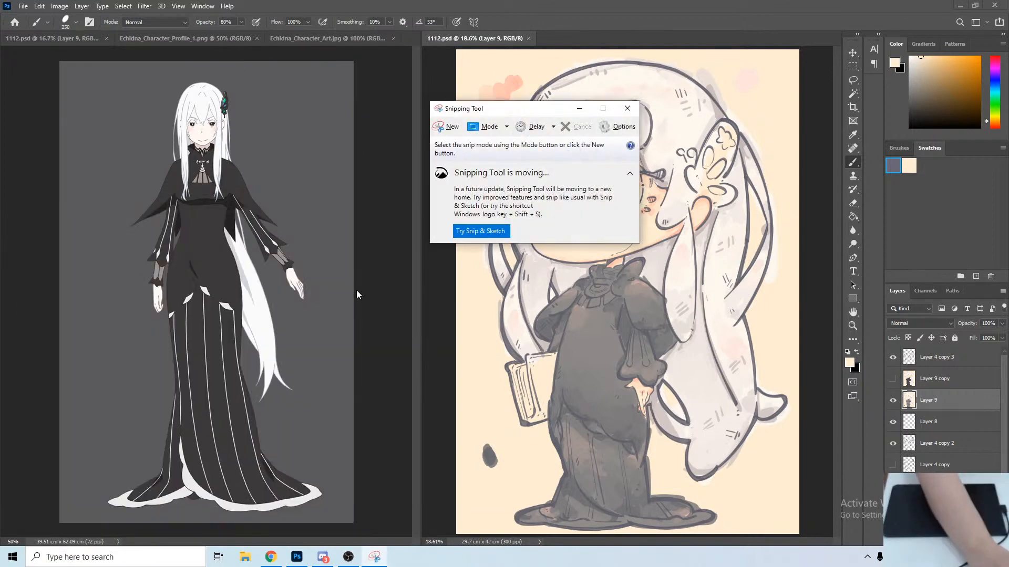
{"action": "left_click", "coordinate": [452, 126]}
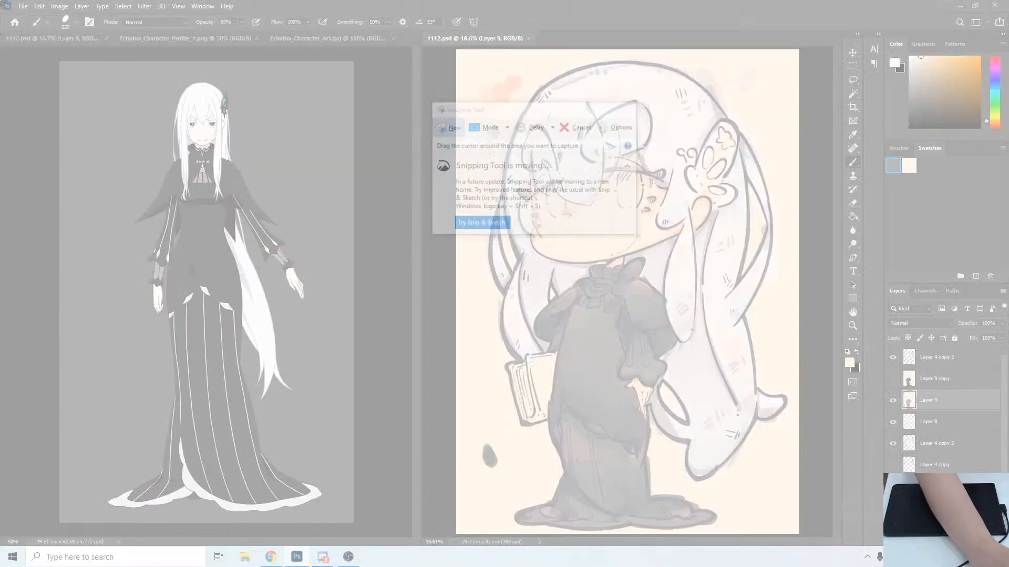
{"action": "left_click_drag", "start_coordinate": [2, 1], "coordinate": [940, 541]}
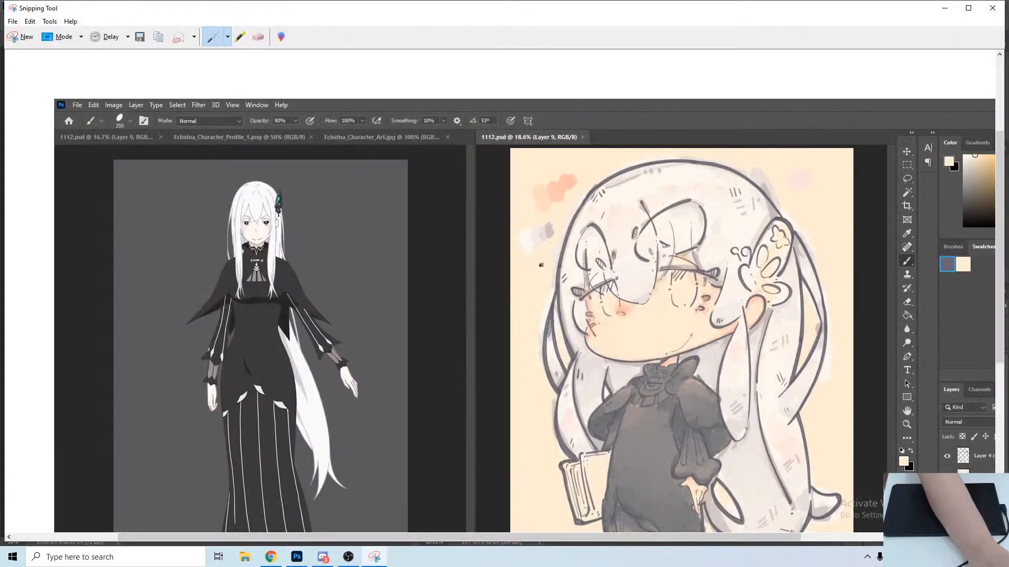
Save the snip in Downloads as a PNG named color1 and close Snipping Tool.
{"action": "right_click", "coordinate": [542, 264]}
{"action": "left_click", "coordinate": [524, 290]}
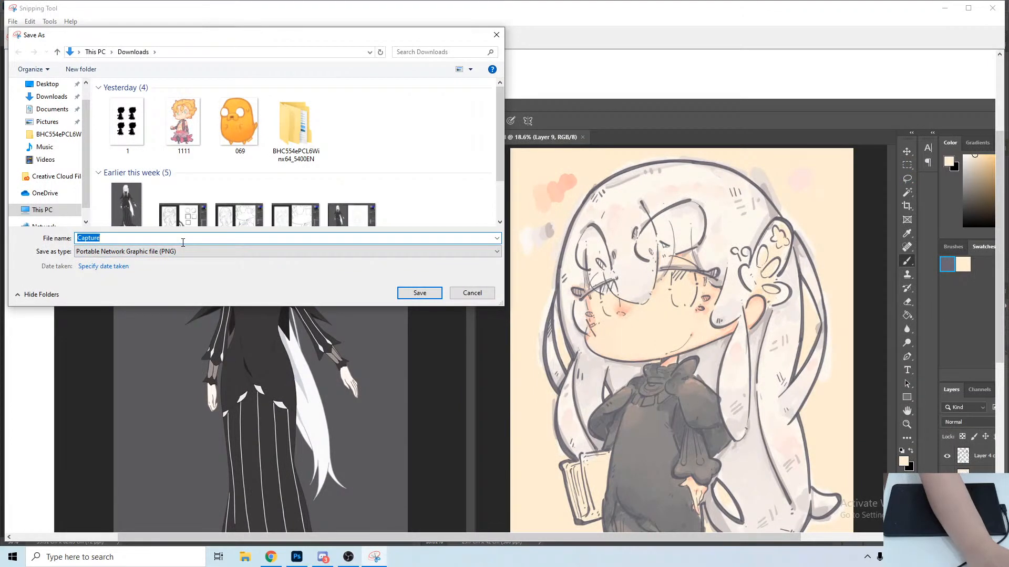
{"action": "type", "text": "1"}
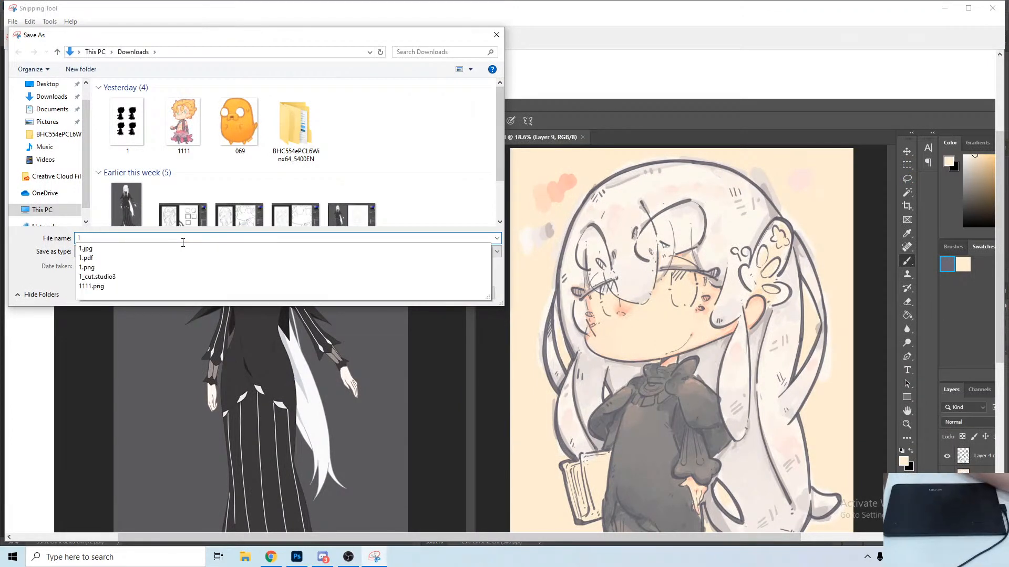
{"action": "key", "text": "BackSpace"}
{"action": "type", "text": "c1"}
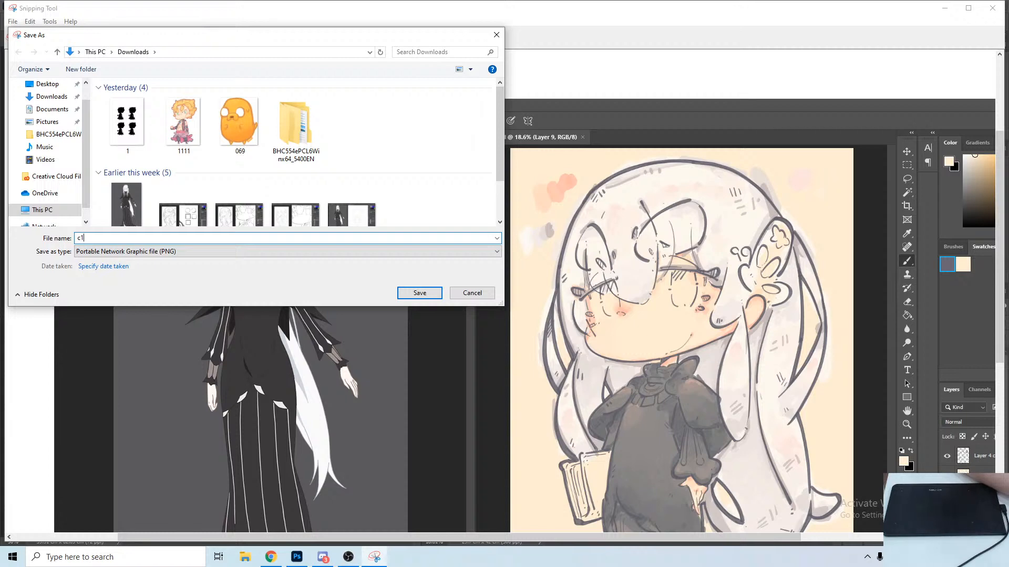
{"action": "type", "text": "ol"}
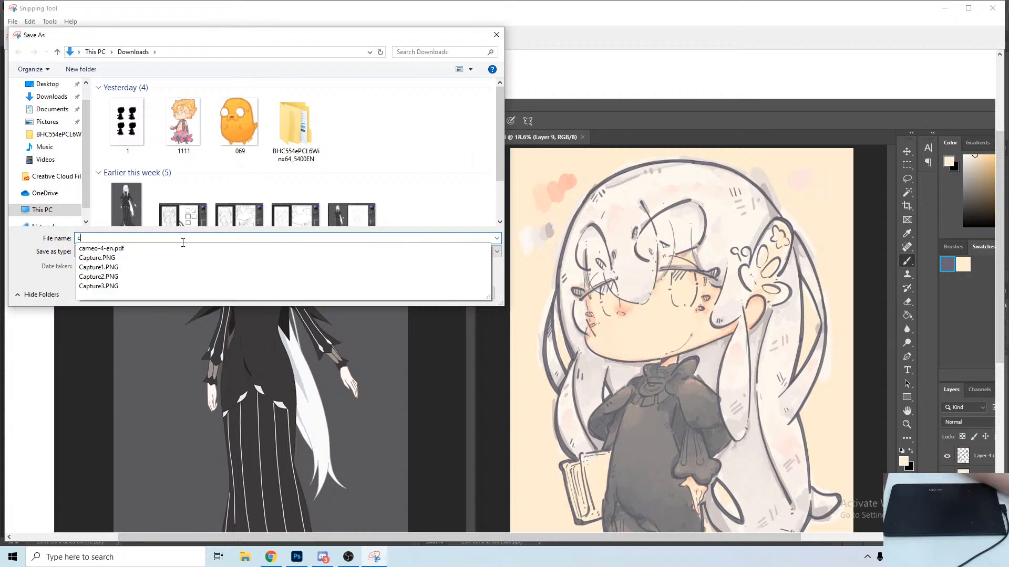
{"action": "type", "text": "or1"}
{"action": "key", "text": "Return"}
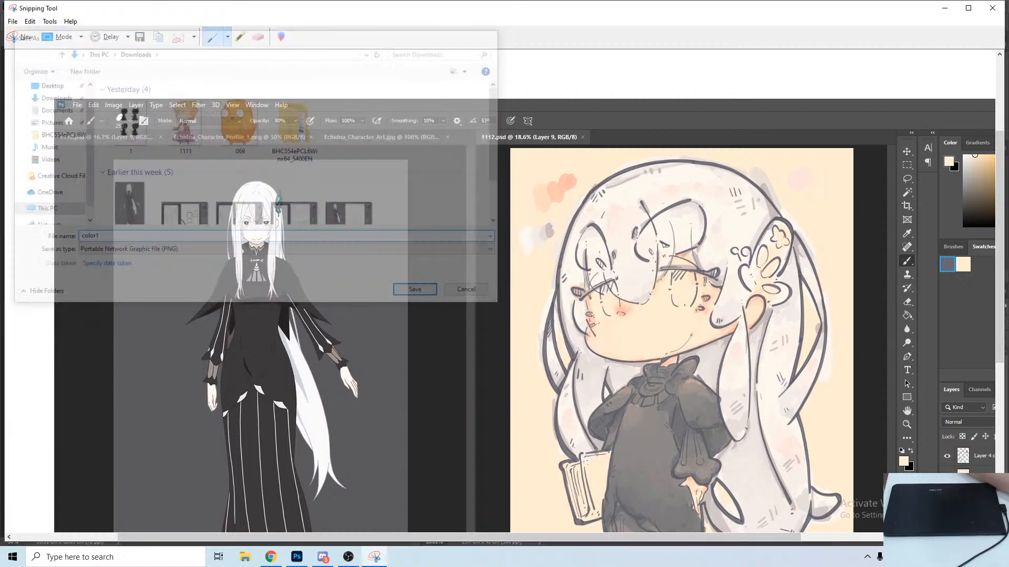
{"action": "left_click", "coordinate": [992, 8]}
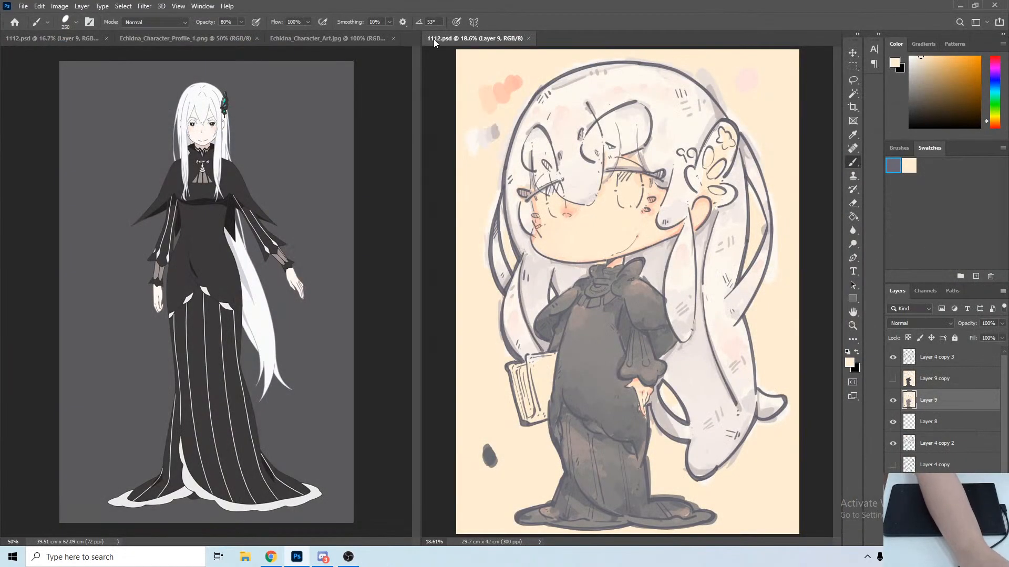
{"action": "key", "text": "ctrl+shift+s"}
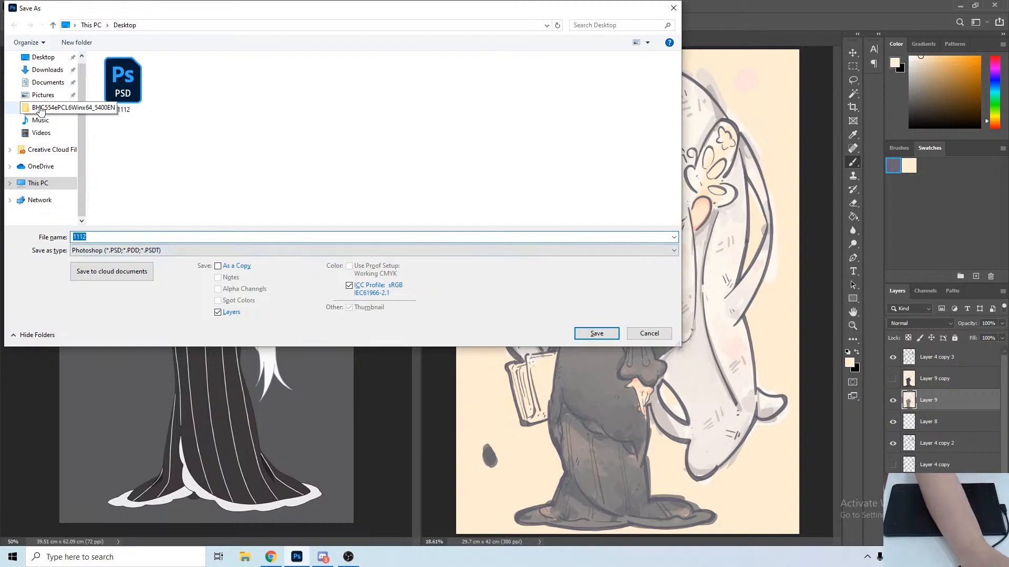
{"action": "left_click", "coordinate": [46, 70]}
{"action": "left_click", "coordinate": [132, 250]}
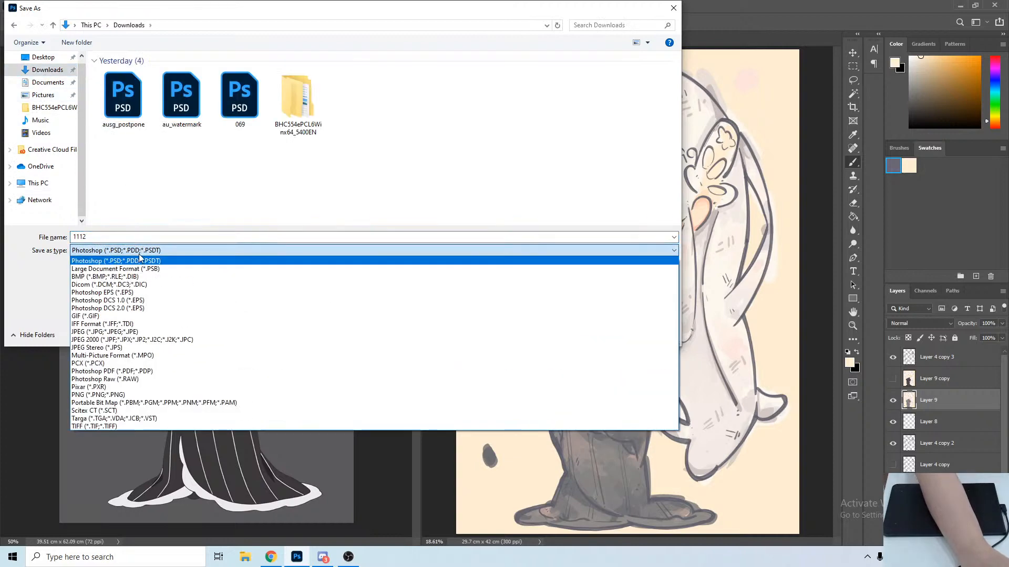
{"action": "left_click", "coordinate": [139, 332]}
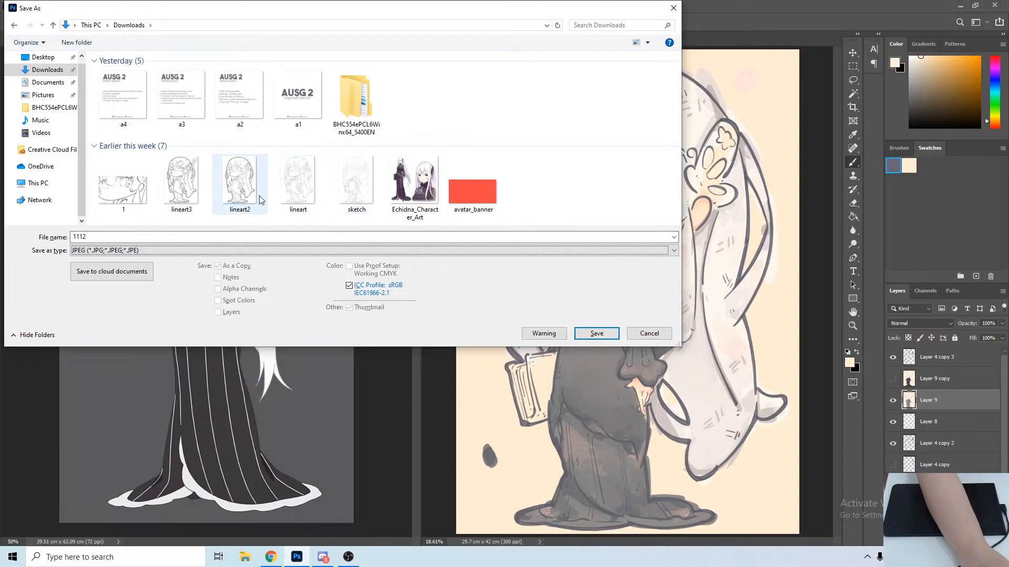
{"action": "left_click", "coordinate": [599, 128]}
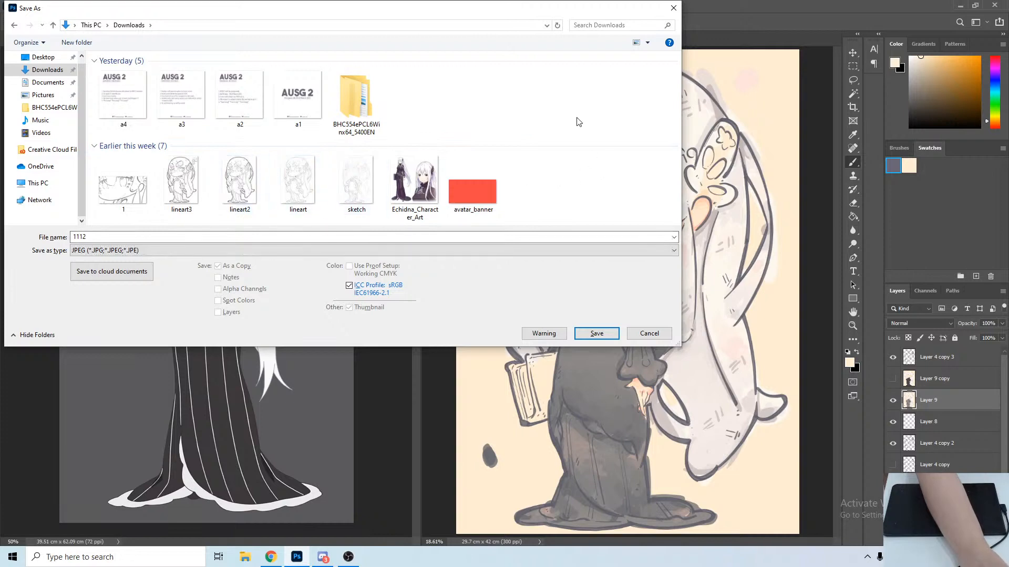
{"action": "left_click", "coordinate": [669, 12]}
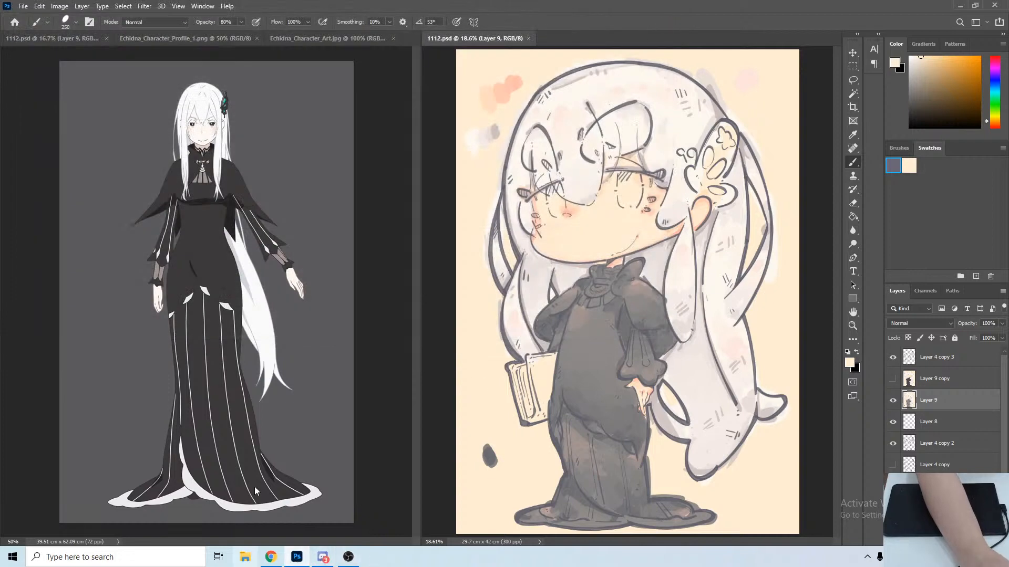
Save a JPEG copy of the drawing in Downloads as c1 with maximum quality 12 and Baseline Optimized format.
{"action": "key", "text": "ctrl+shift+s"}
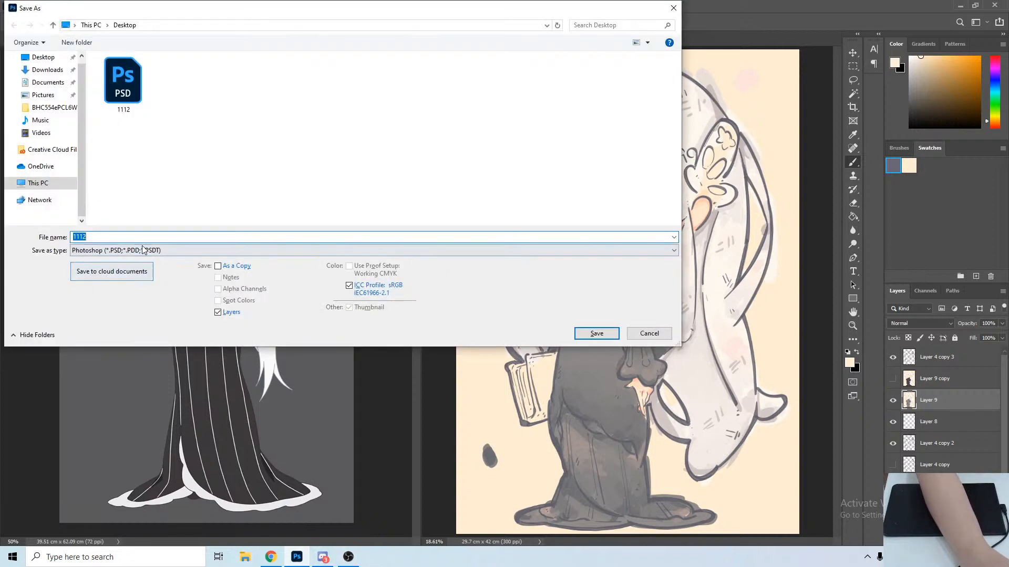
{"action": "left_click", "coordinate": [143, 250]}
{"action": "left_click", "coordinate": [183, 329]}
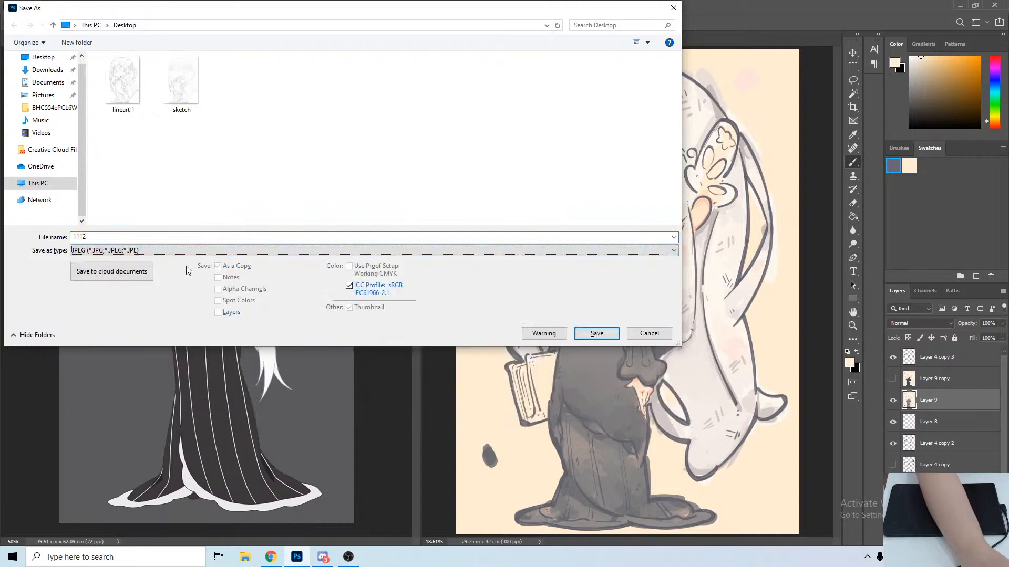
{"action": "left_click", "coordinate": [47, 70]}
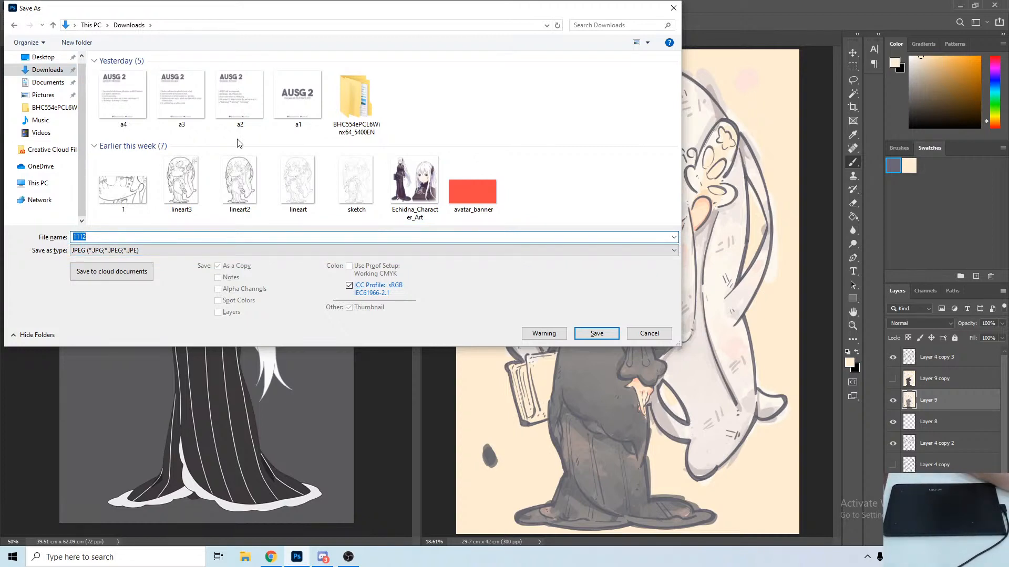
{"action": "type", "text": "c1"}
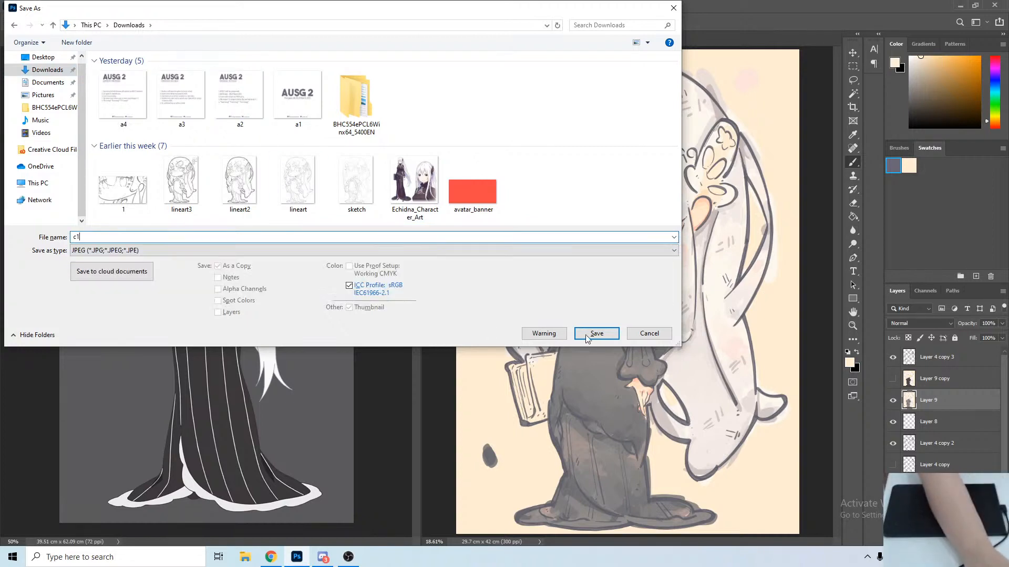
{"action": "left_click", "coordinate": [606, 338]}
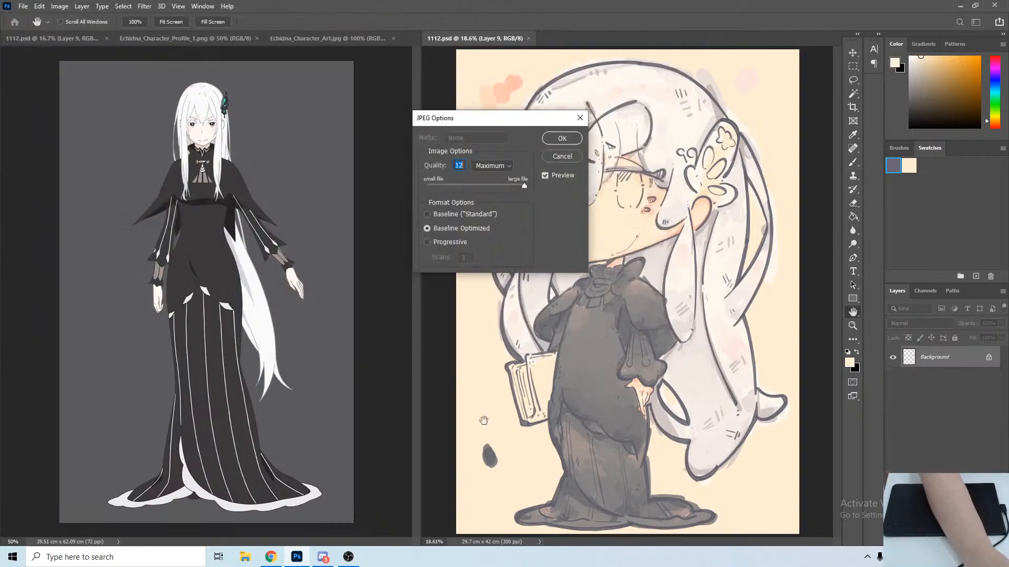
{"action": "left_click", "coordinate": [553, 142]}
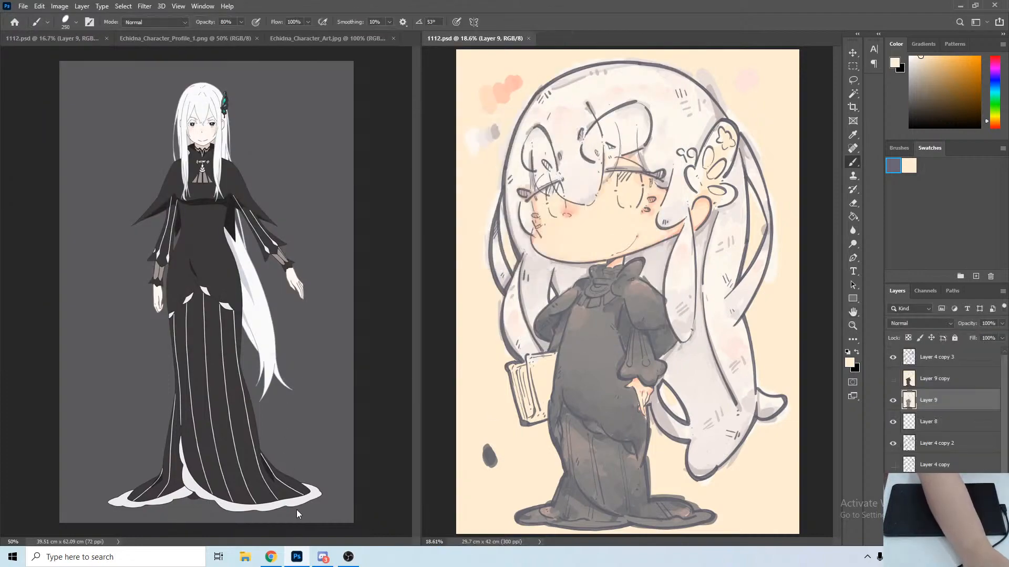
Switch to Discord and upload c1.jpg and the color1 screenshot from Downloads to the share-your-art channel.
{"action": "left_click", "coordinate": [322, 557]}
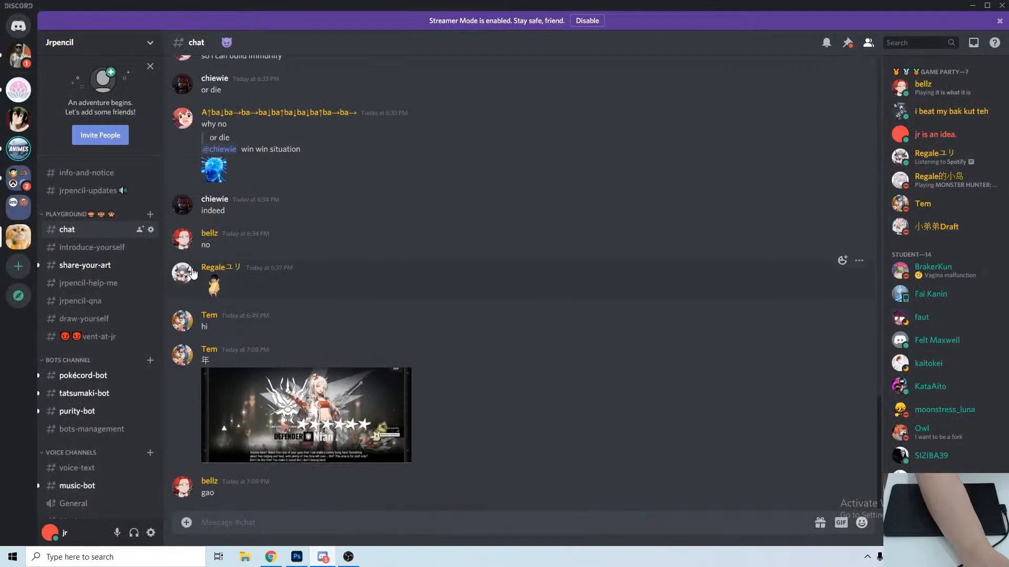
{"action": "left_click", "coordinate": [113, 267]}
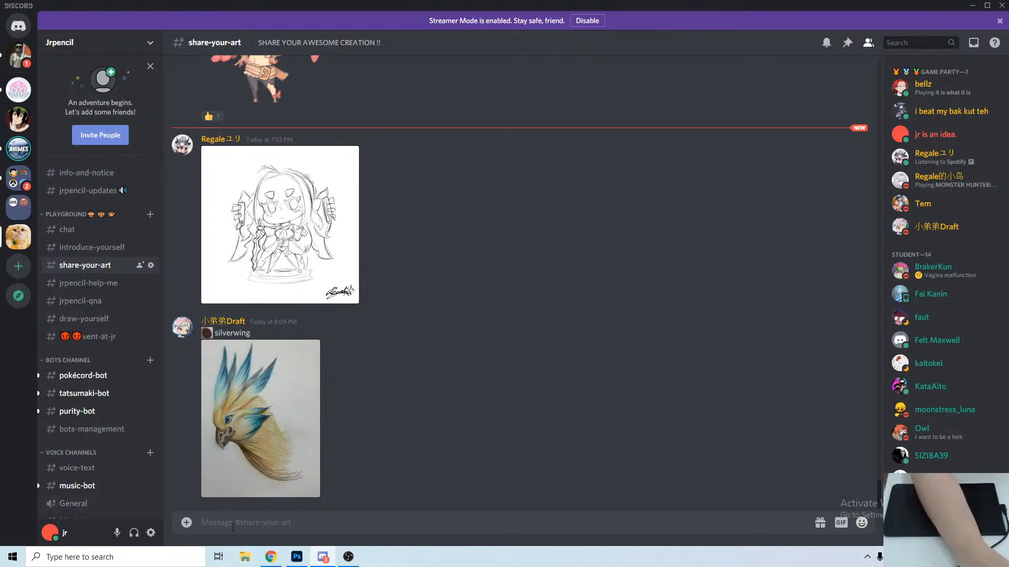
{"action": "left_click", "coordinate": [245, 557]}
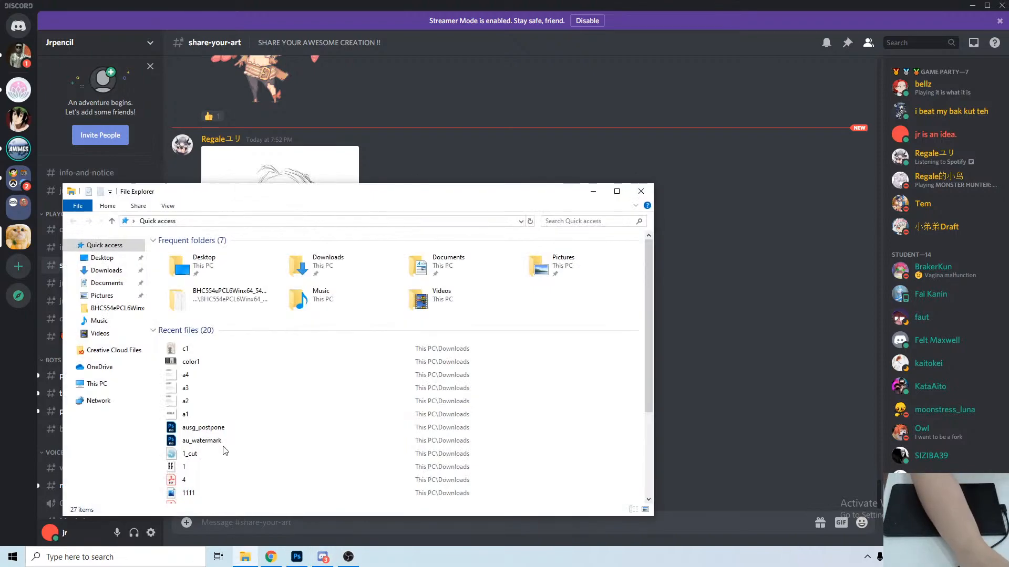
{"action": "left_click", "coordinate": [117, 271]}
{"action": "left_click_drag", "start_coordinate": [293, 266], "coordinate": [683, 263]}
{"action": "left_click", "coordinate": [593, 194]}
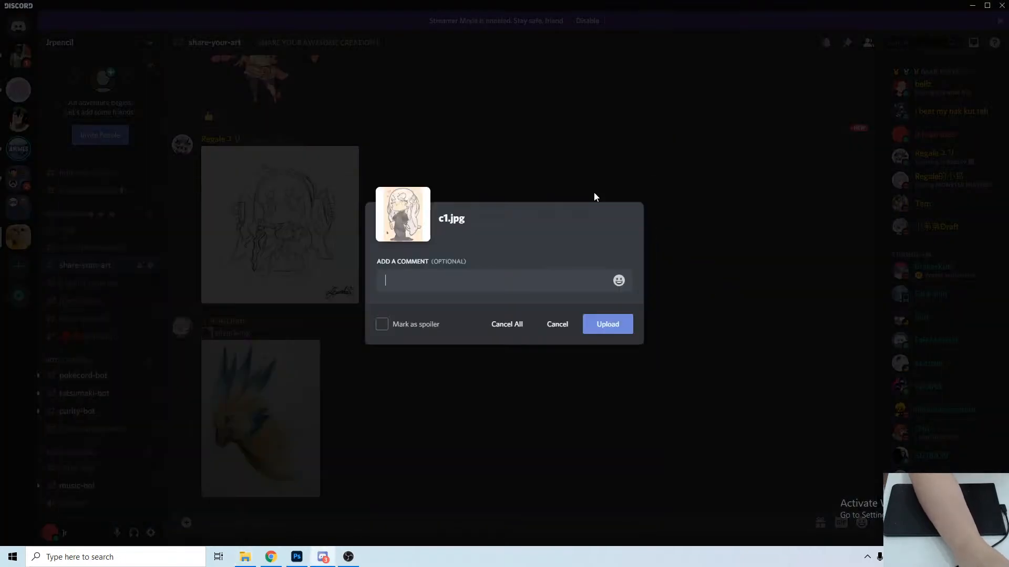
{"action": "left_click", "coordinate": [621, 326]}
{"action": "left_click", "coordinate": [612, 329]}
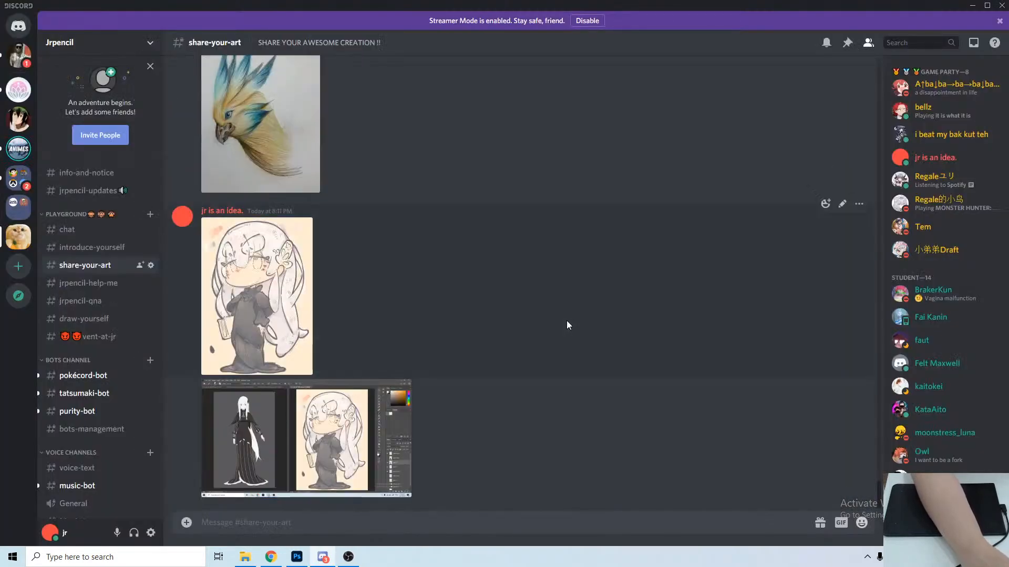
{"action": "left_click", "coordinate": [976, 5]}
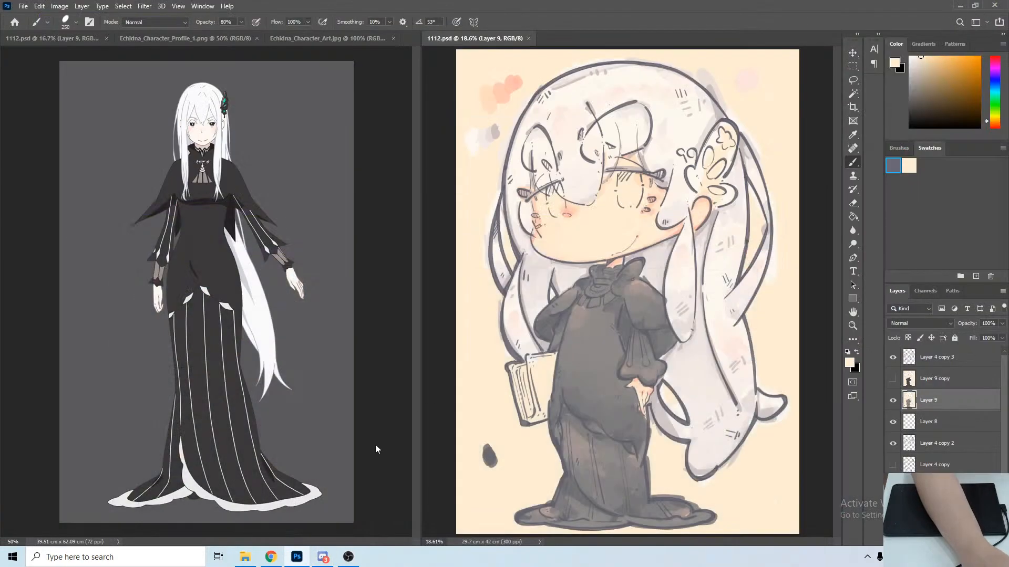
Switch to Chrome and check the livestream chats in YouTube Studio and Restream Chat.
{"action": "left_click", "coordinate": [279, 561]}
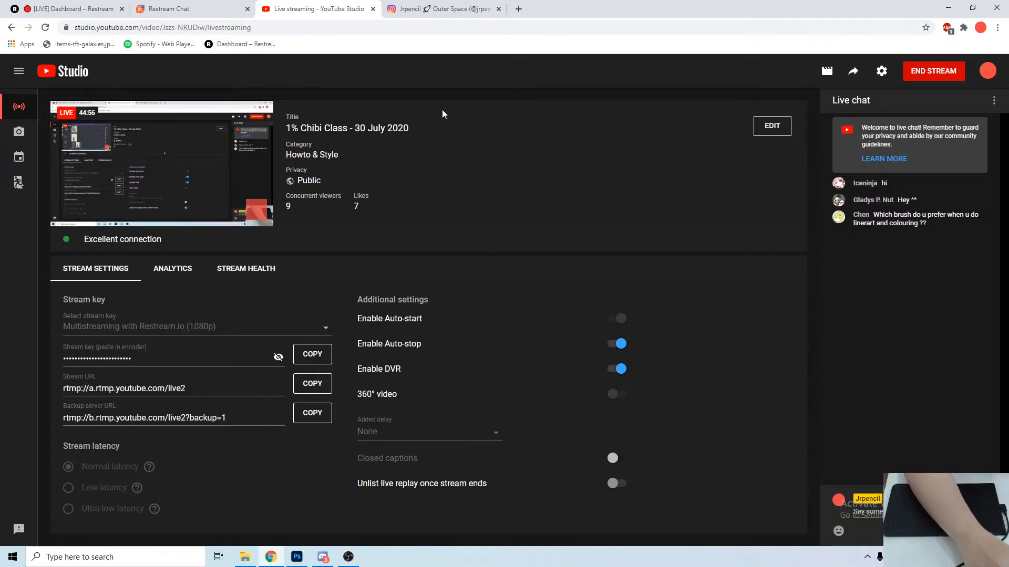
{"action": "left_click", "coordinate": [214, 5]}
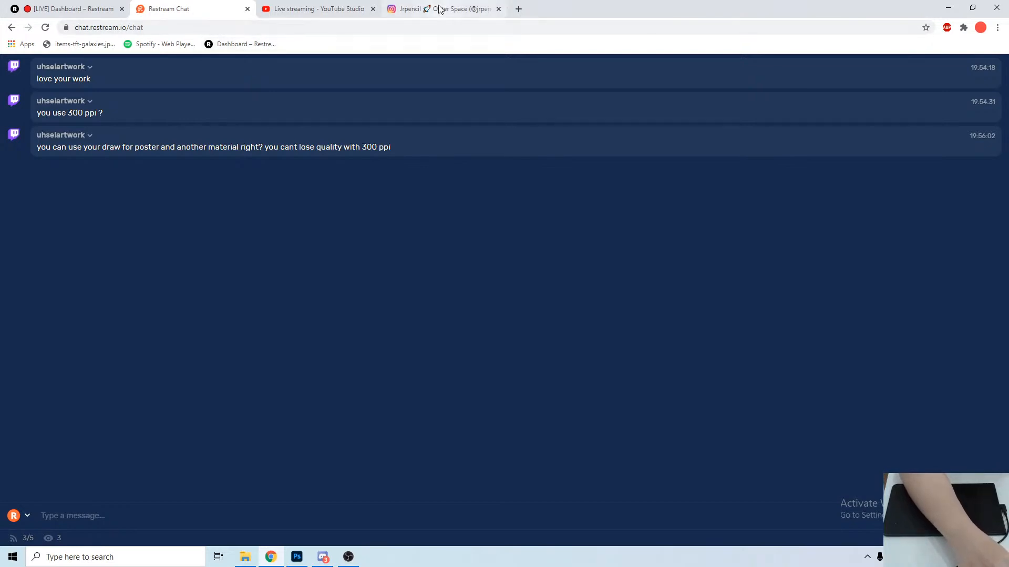
Open Facebook and the Jrpencil Twitter profile in two new browser tabs.
{"action": "left_click", "coordinate": [518, 14]}
{"action": "type", "text": "fa"}
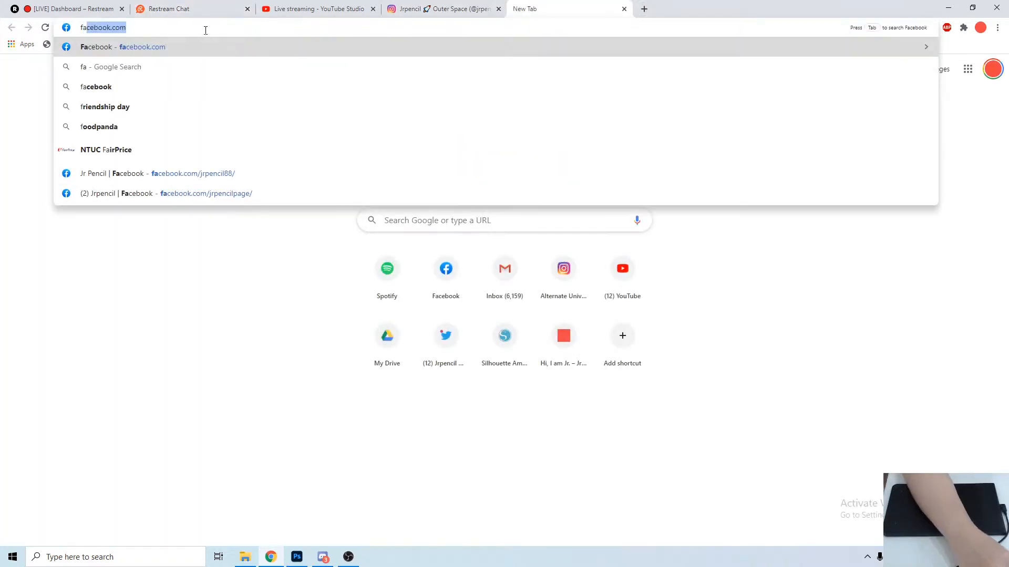
{"action": "left_click", "coordinate": [197, 49]}
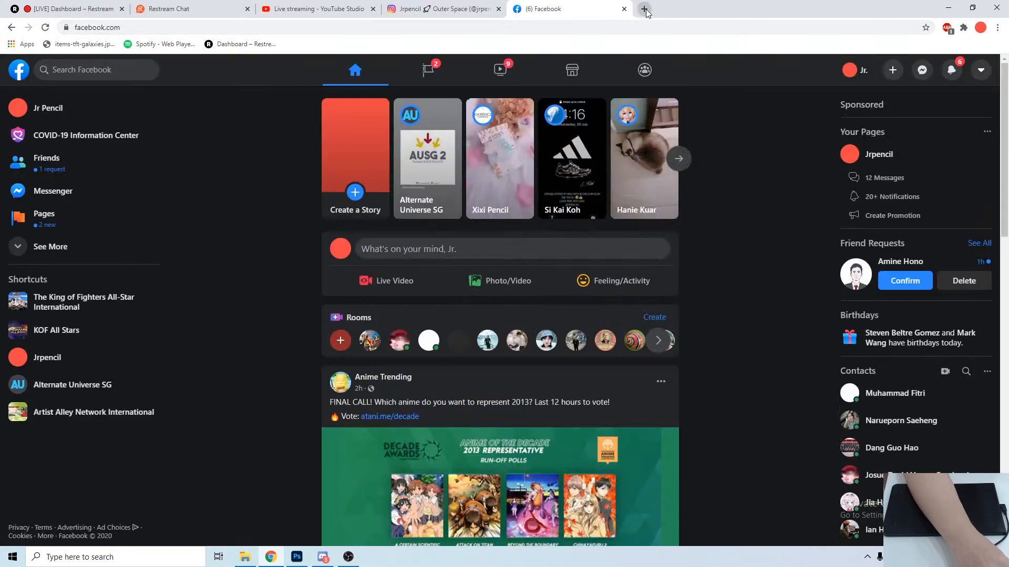
{"action": "left_click", "coordinate": [643, 10]}
{"action": "type", "text": "tw"}
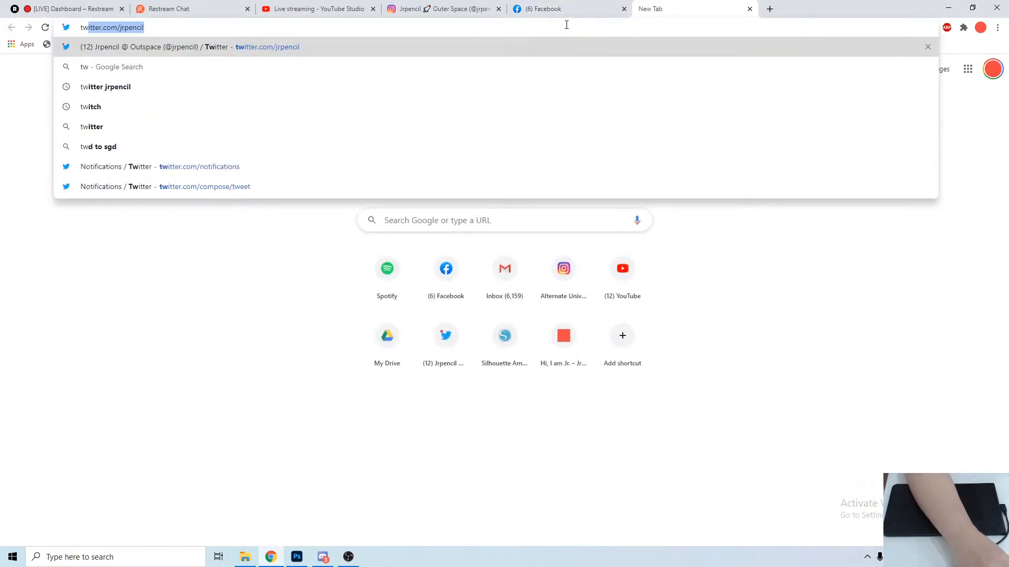
{"action": "left_click", "coordinate": [556, 46]}
Open the Jrpencil page from the Facebook home page in a separate tab, keeping the home page open.
{"action": "left_click", "coordinate": [546, 15]}
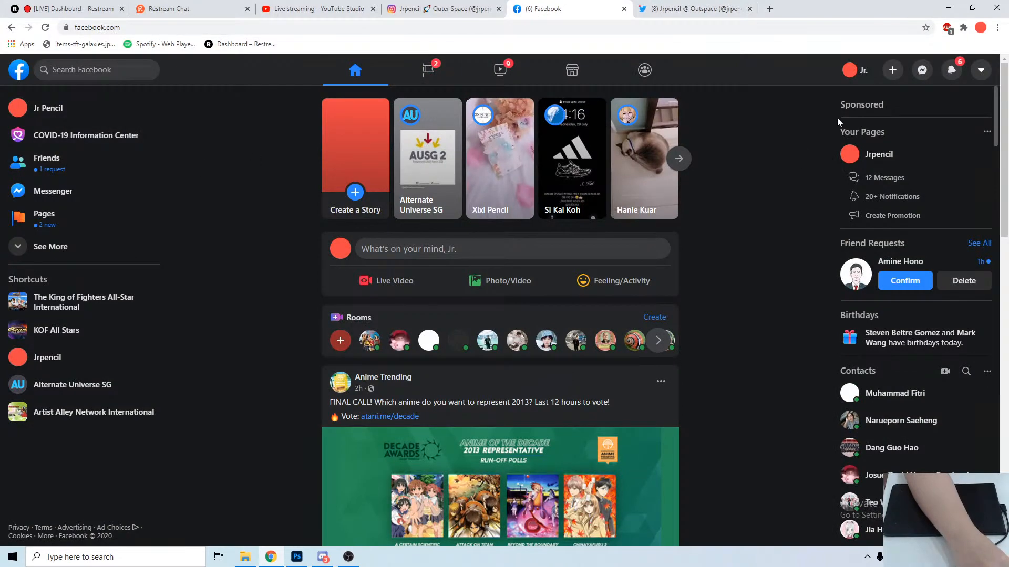
{"action": "middle_click", "coordinate": [863, 157]}
{"action": "left_click", "coordinate": [678, 7]}
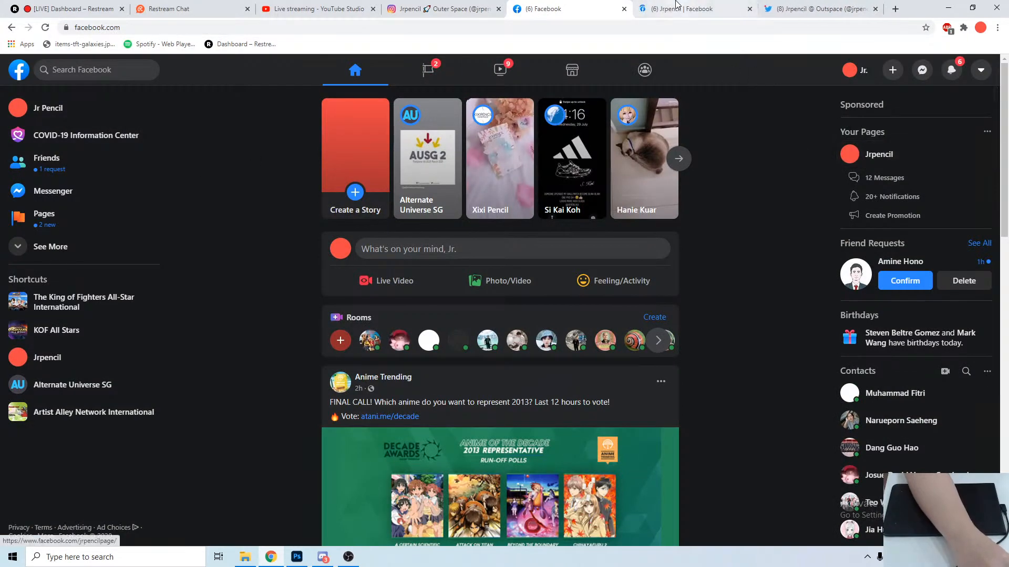
{"action": "left_click", "coordinate": [583, 5]}
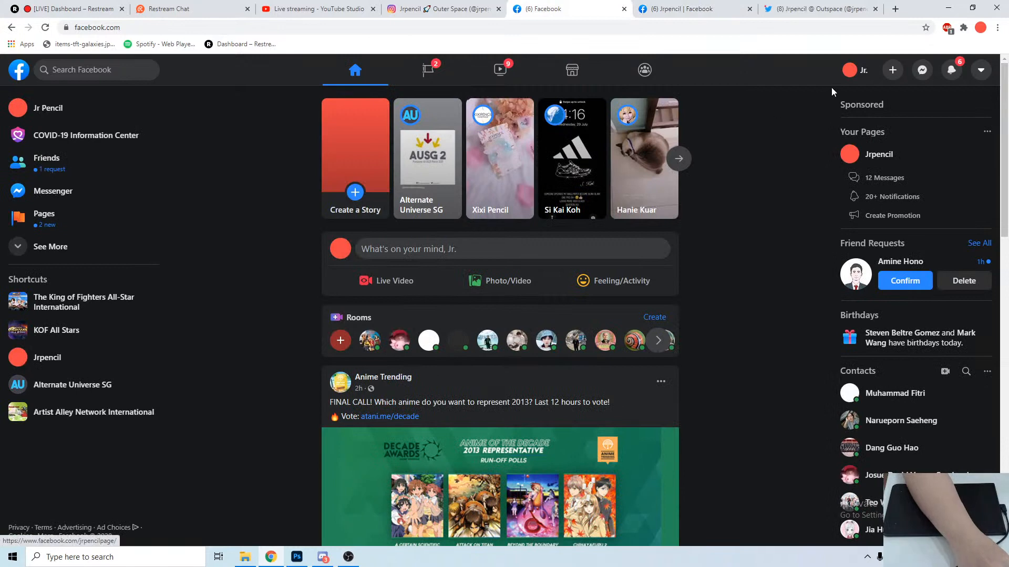
Open the photo albums of the personal Facebook profile and bookmark that page on the bookmarks bar.
{"action": "left_click", "coordinate": [856, 69]}
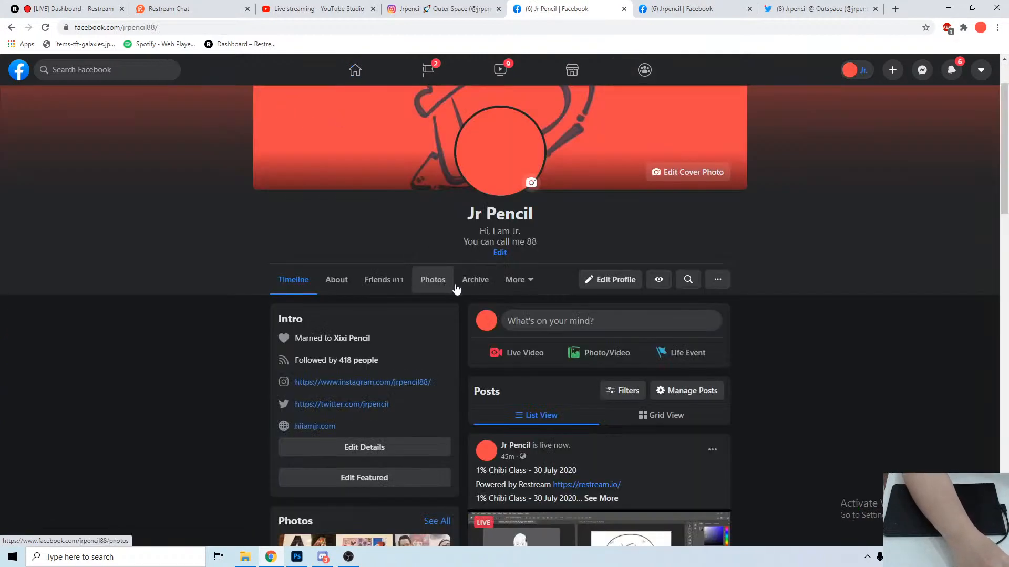
{"action": "left_click", "coordinate": [512, 284]}
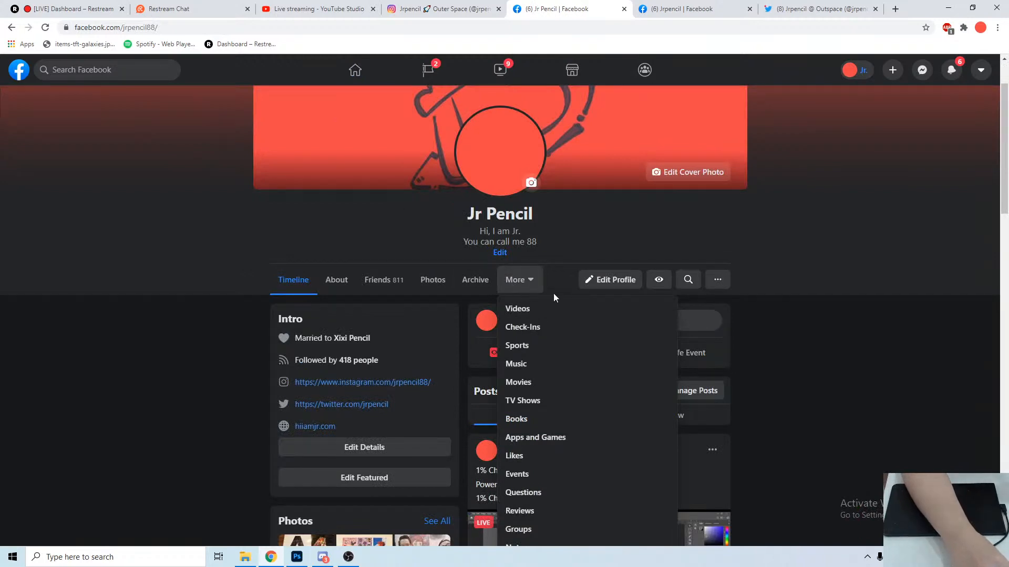
{"action": "scroll", "coordinate": [593, 359], "scroll_direction": "down", "scroll_amount": 1}
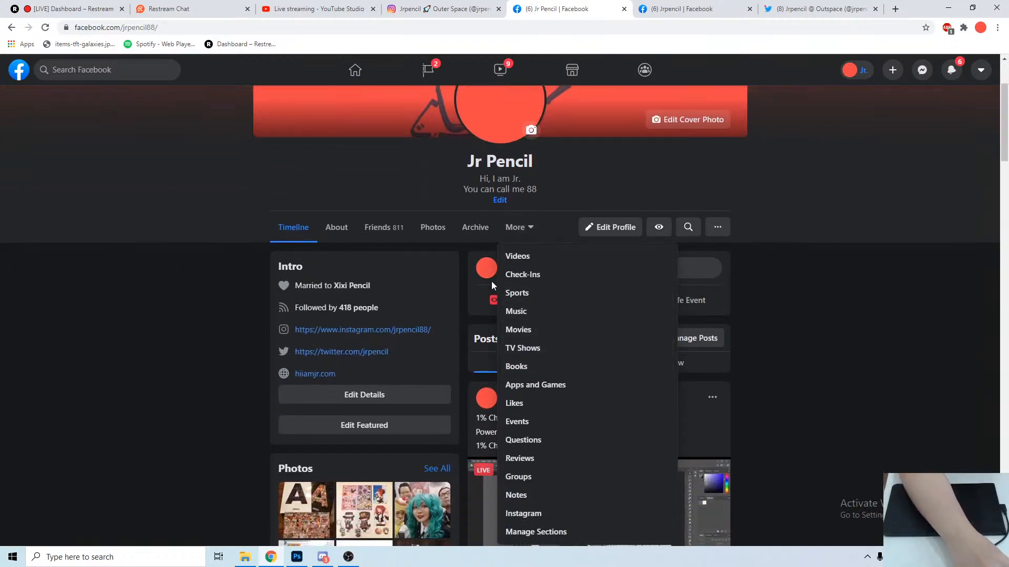
{"action": "scroll", "coordinate": [514, 306], "scroll_direction": "down", "scroll_amount": 1}
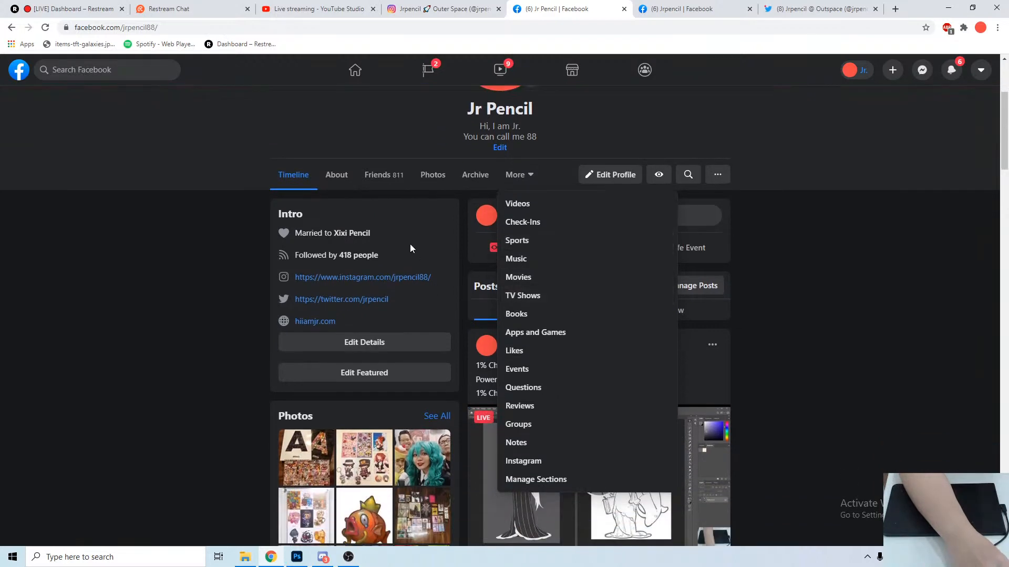
{"action": "left_click", "coordinate": [431, 179]}
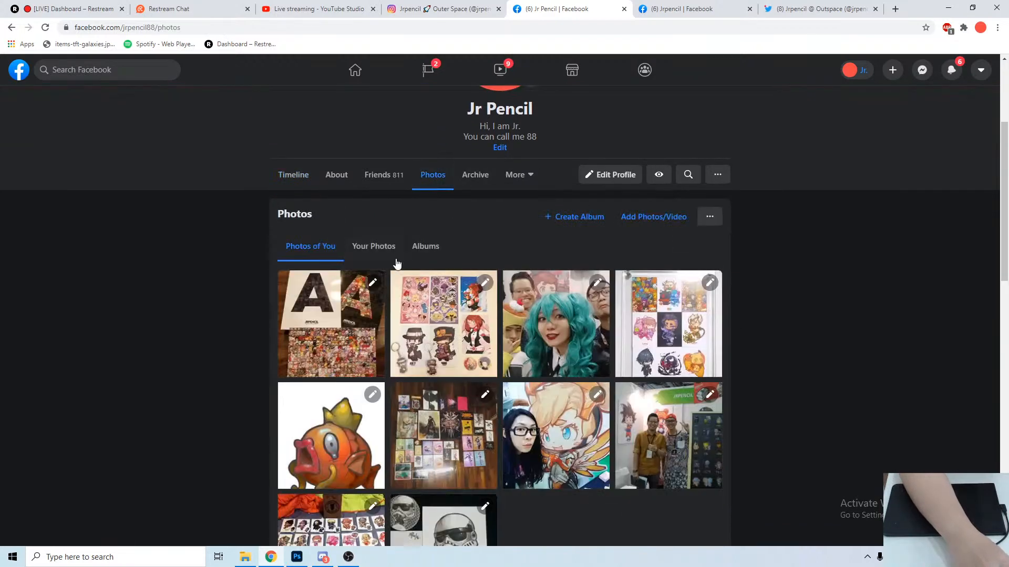
{"action": "left_click", "coordinate": [421, 251]}
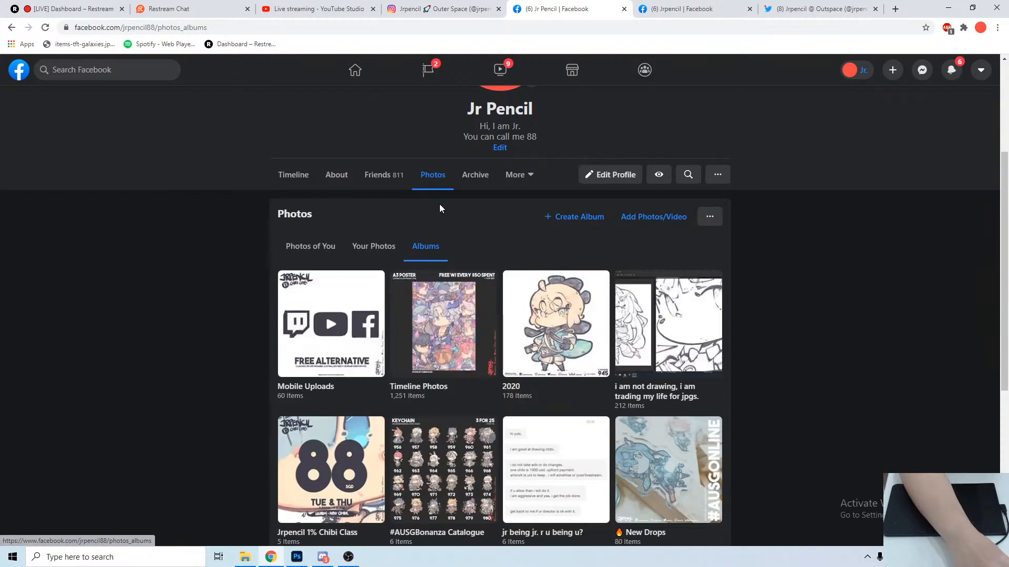
{"action": "scroll", "coordinate": [219, 241], "scroll_direction": "down", "scroll_amount": 1}
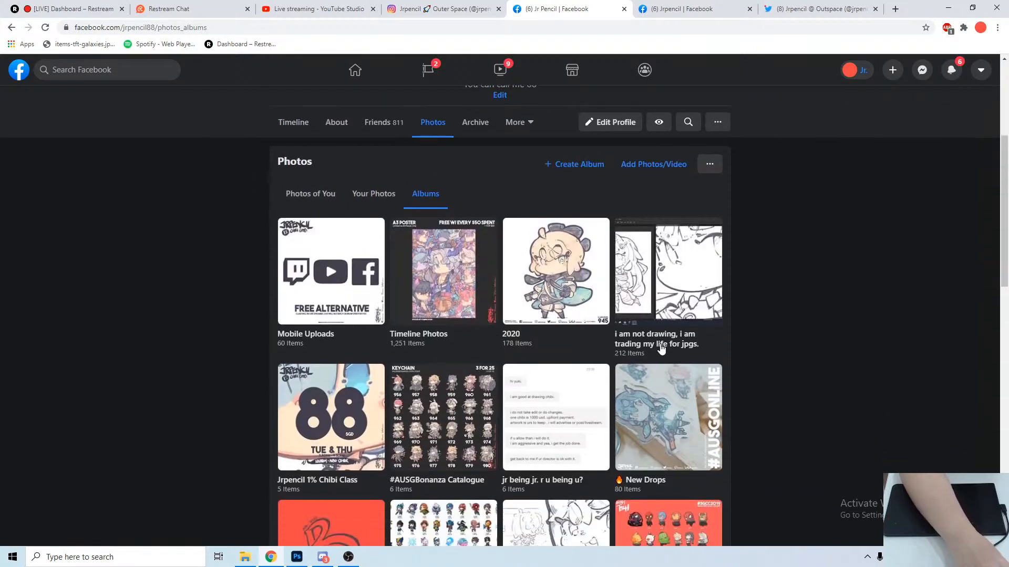
{"action": "left_click_drag", "start_coordinate": [66, 27], "coordinate": [293, 52]}
Bookmark the Jrpencil Facebook page's photos and the Jrpencil Twitter profile on the bookmarks bar.
{"action": "left_click", "coordinate": [716, 5]}
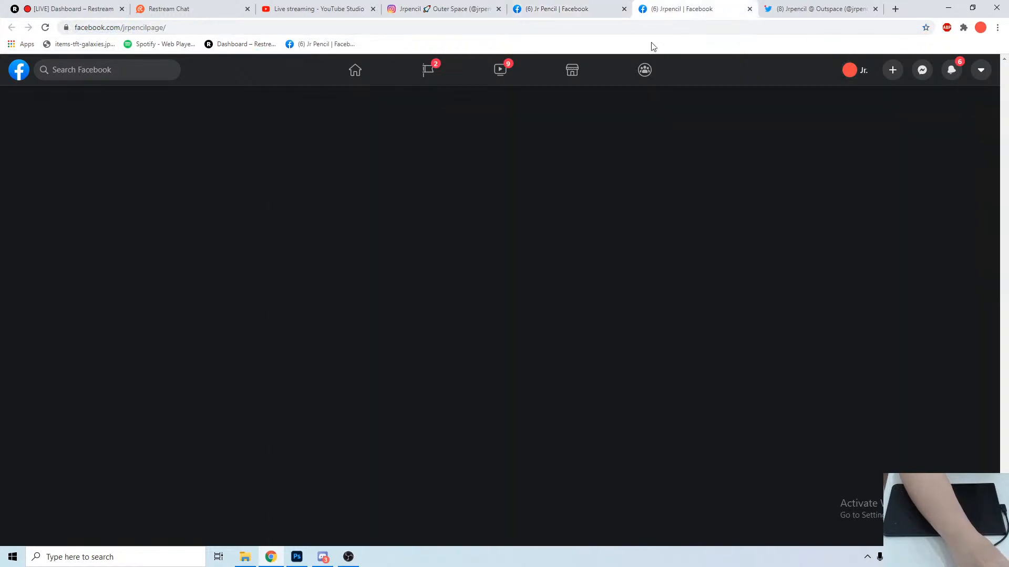
{"action": "left_click", "coordinate": [542, 204]}
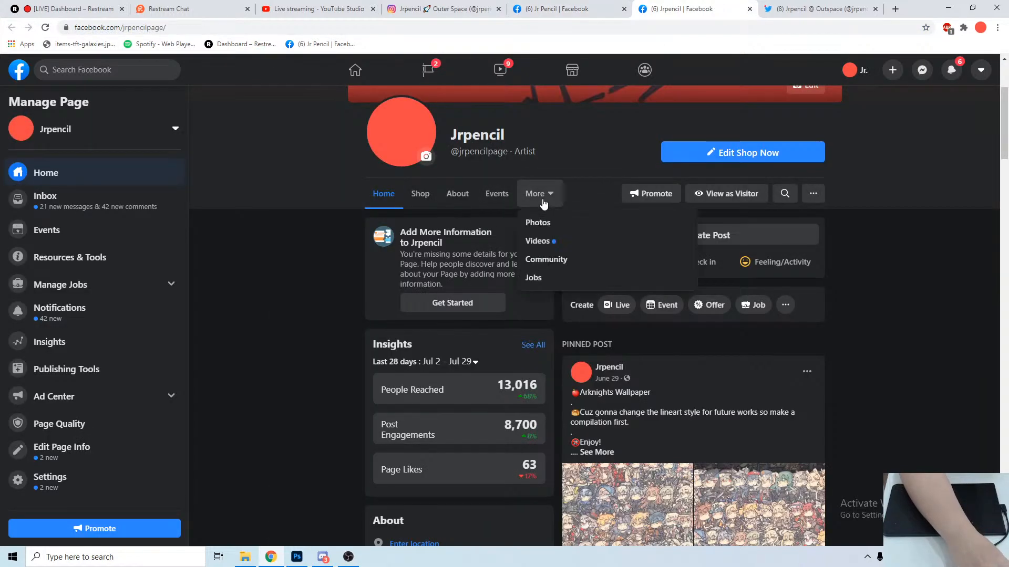
{"action": "left_click", "coordinate": [536, 223]}
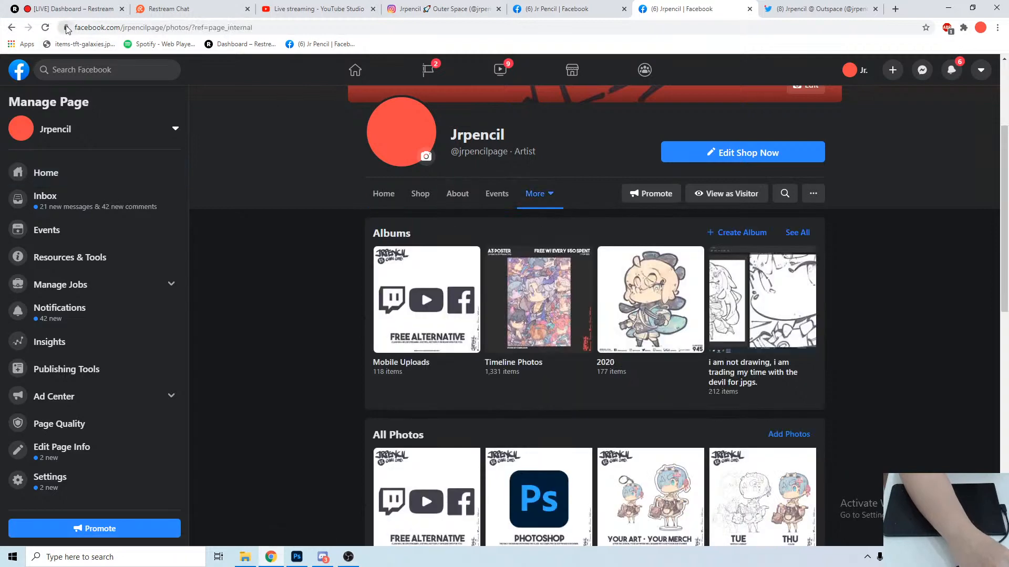
{"action": "left_click_drag", "start_coordinate": [67, 29], "coordinate": [368, 44]}
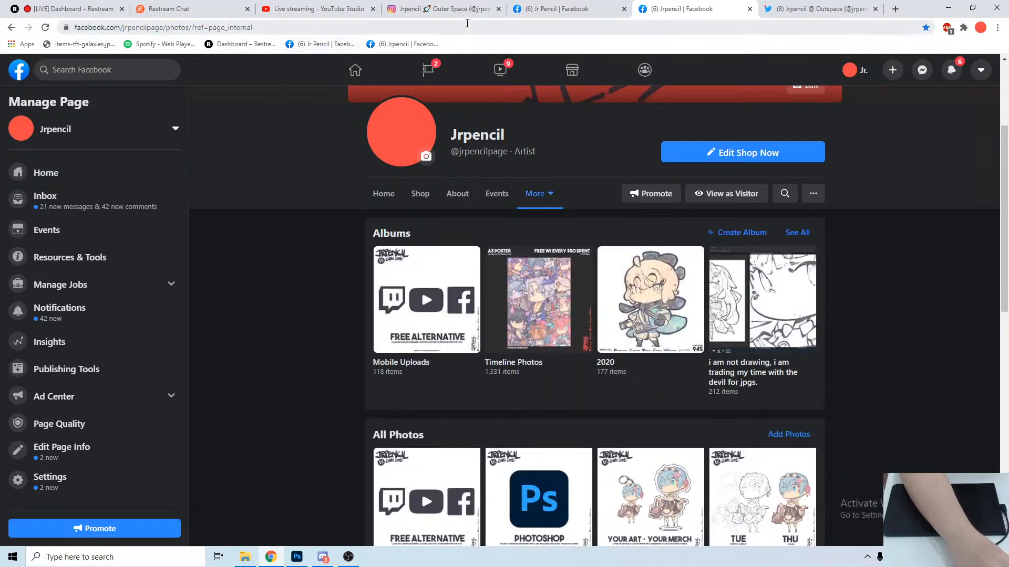
{"action": "left_click", "coordinate": [803, 10]}
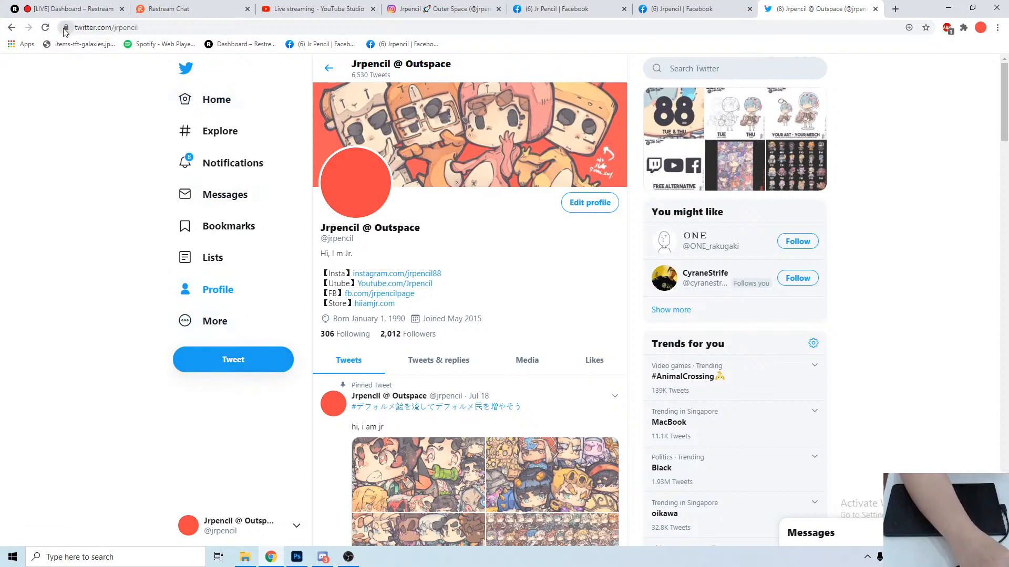
{"action": "left_click_drag", "start_coordinate": [66, 31], "coordinate": [456, 47]}
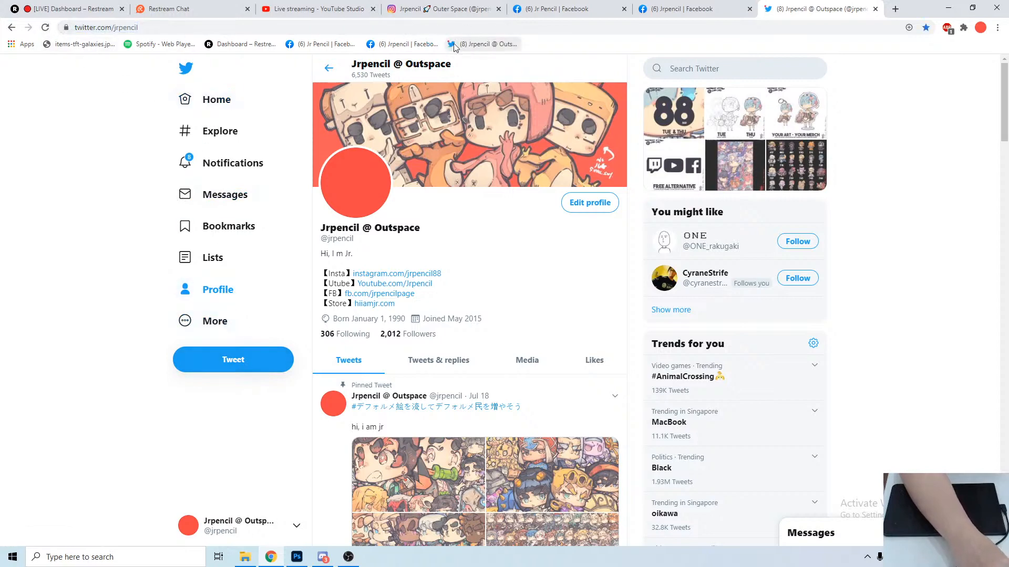
Look through the personal profile's photo albums, including the "i am not drawing, i am trading my life for jpgs." album.
{"action": "left_click", "coordinate": [552, 5]}
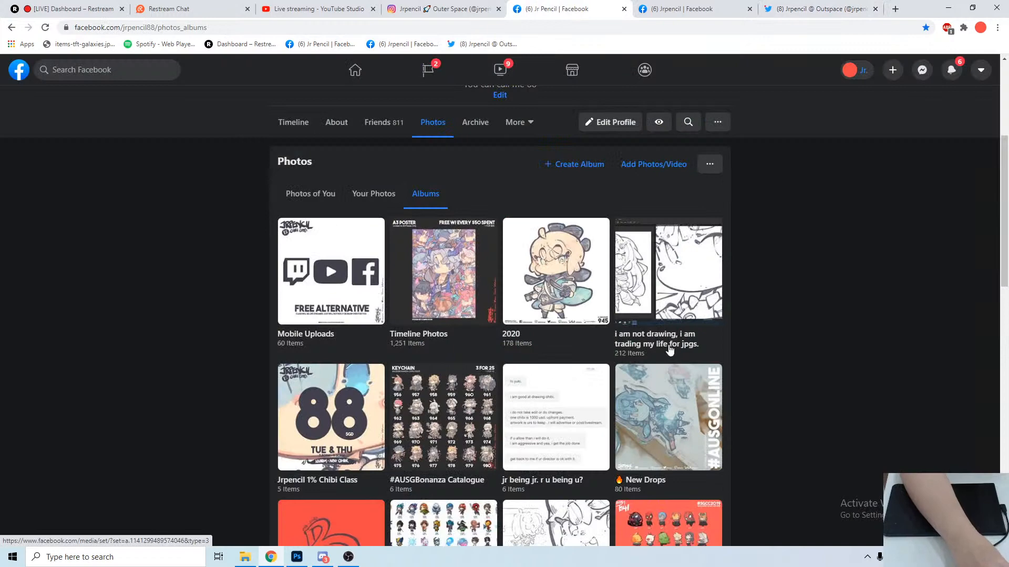
{"action": "left_click", "coordinate": [667, 345]}
{"action": "left_click", "coordinate": [9, 29]}
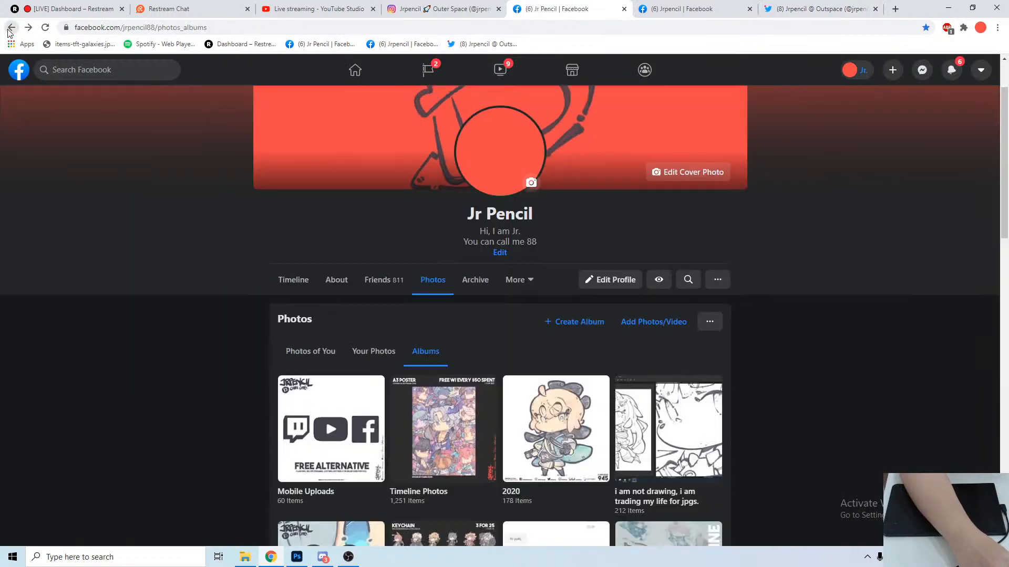
{"action": "scroll", "coordinate": [214, 219], "scroll_direction": "down", "scroll_amount": 5}
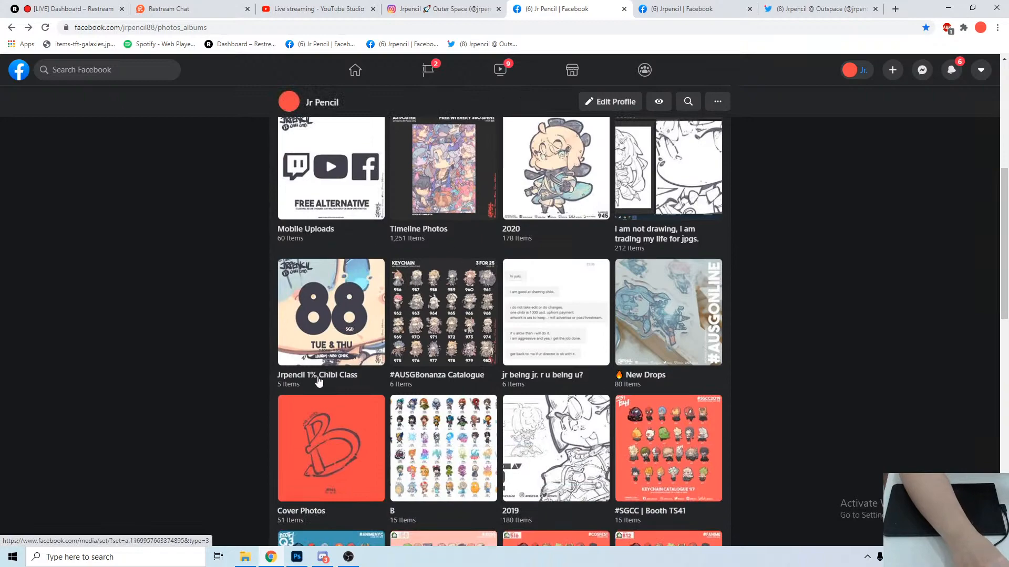
{"action": "left_click", "coordinate": [657, 237]}
{"action": "scroll", "coordinate": [632, 225], "scroll_direction": "down", "scroll_amount": 8}
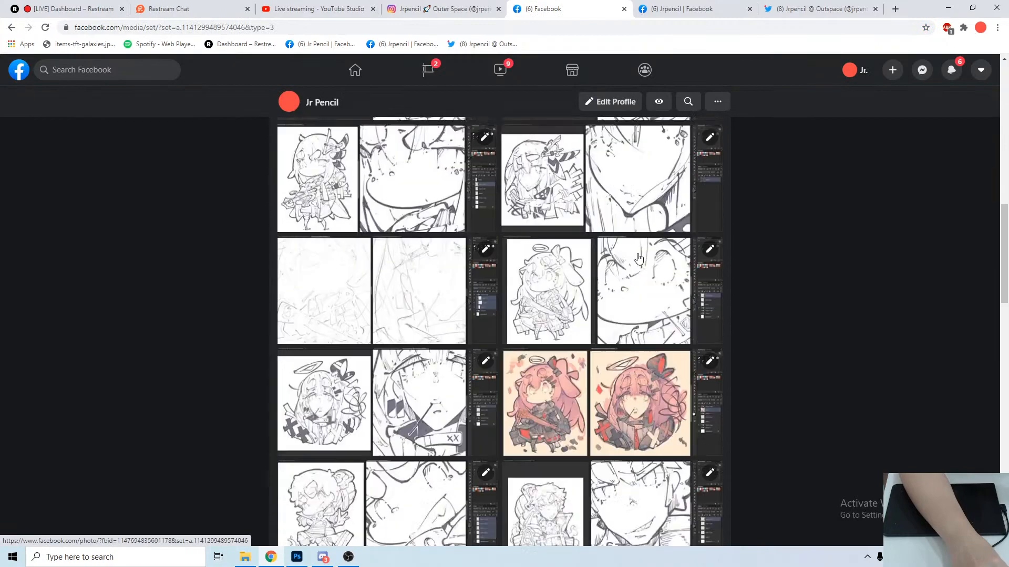
{"action": "scroll", "coordinate": [639, 257], "scroll_direction": "down", "scroll_amount": 5}
{"action": "left_click", "coordinate": [13, 29]}
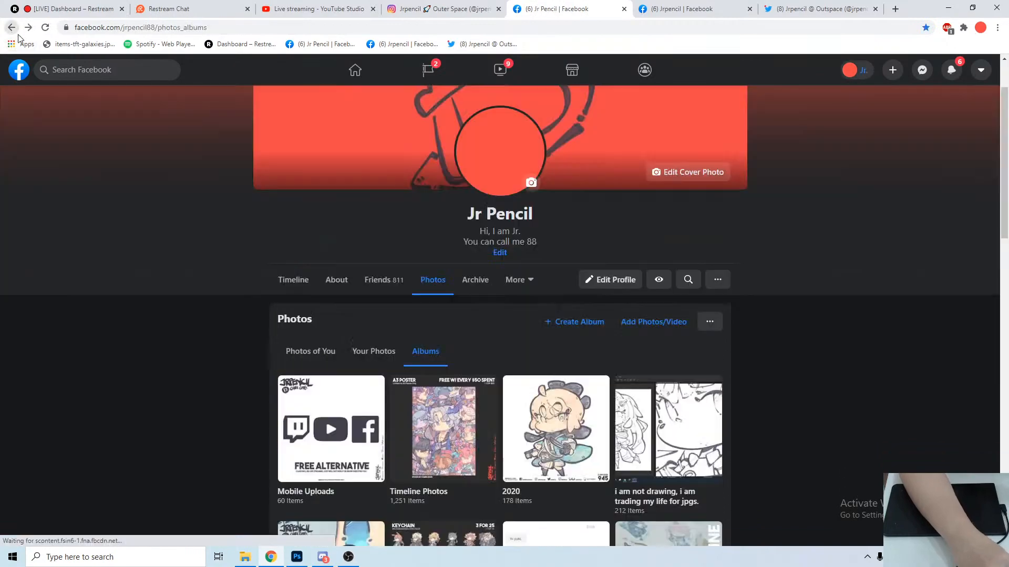
{"action": "scroll", "coordinate": [271, 318], "scroll_direction": "down", "scroll_amount": 9}
{"action": "scroll", "coordinate": [271, 311], "scroll_direction": "up", "scroll_amount": 7}
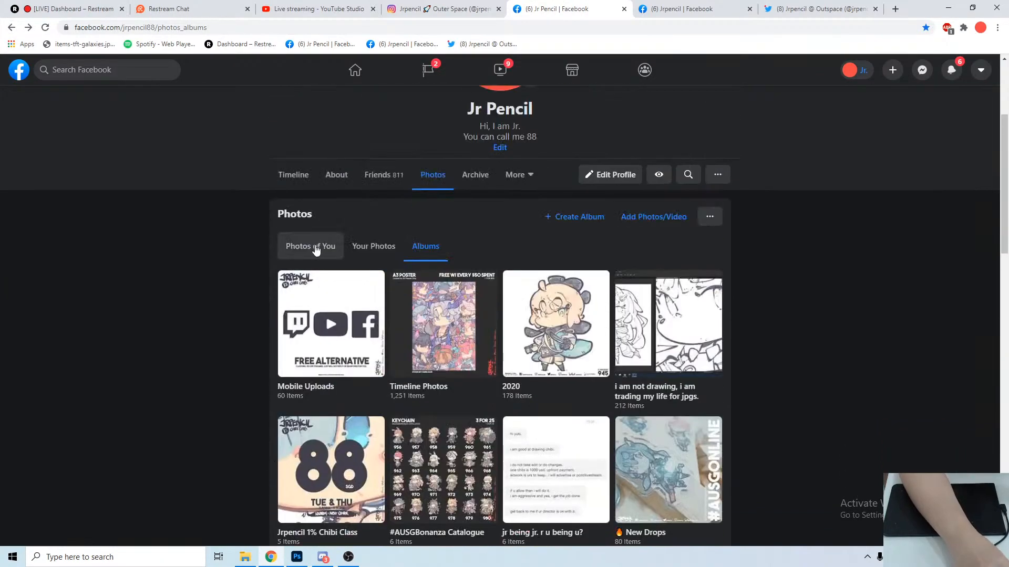
Open the chibi Echidna line art among the profile's own photos and copy its caption "1% chibi class. Live now on Youtube. #wip #rezero".
{"action": "left_click", "coordinate": [362, 247]}
{"action": "scroll", "coordinate": [269, 277], "scroll_direction": "down", "scroll_amount": 4}
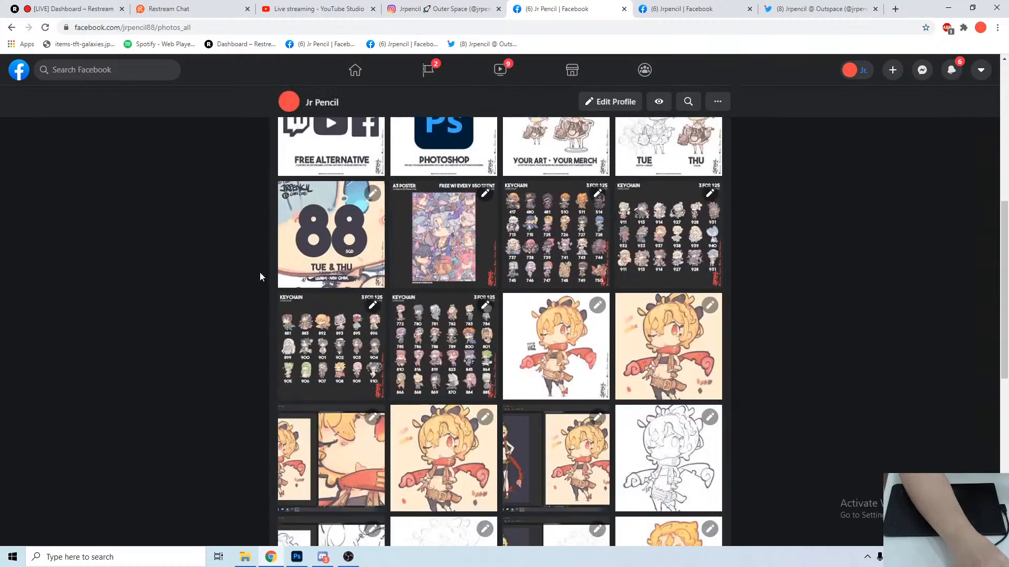
{"action": "scroll", "coordinate": [259, 277], "scroll_direction": "down", "scroll_amount": 10}
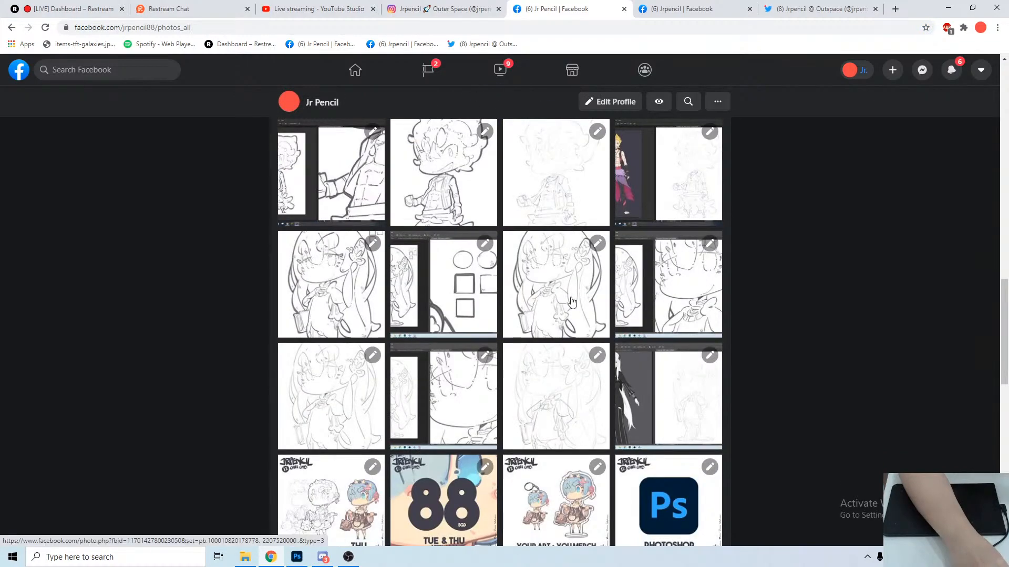
{"action": "left_click", "coordinate": [571, 301]}
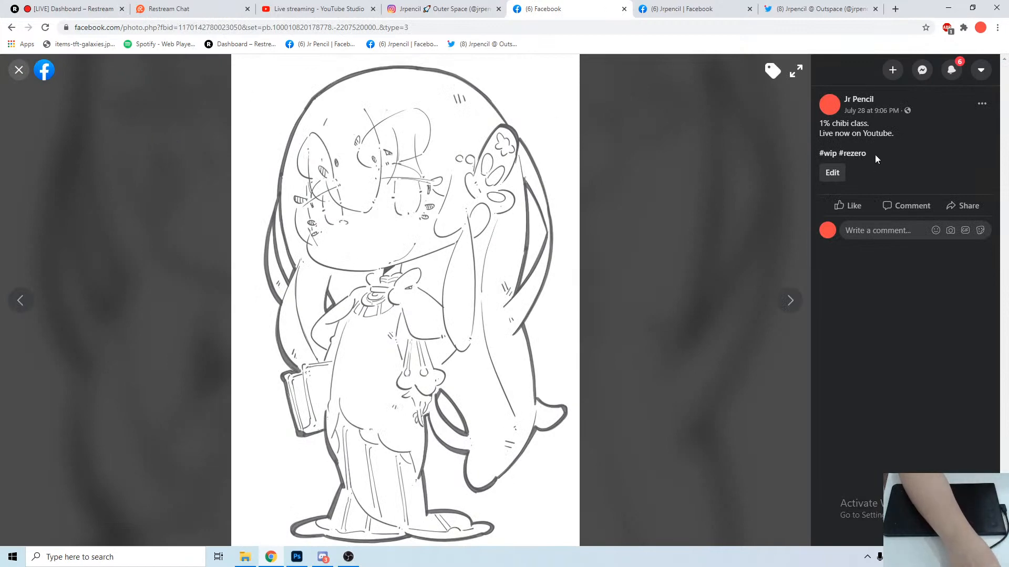
{"action": "left_click_drag", "start_coordinate": [871, 153], "coordinate": [824, 126]}
{"action": "key", "text": "ctrl+c"}
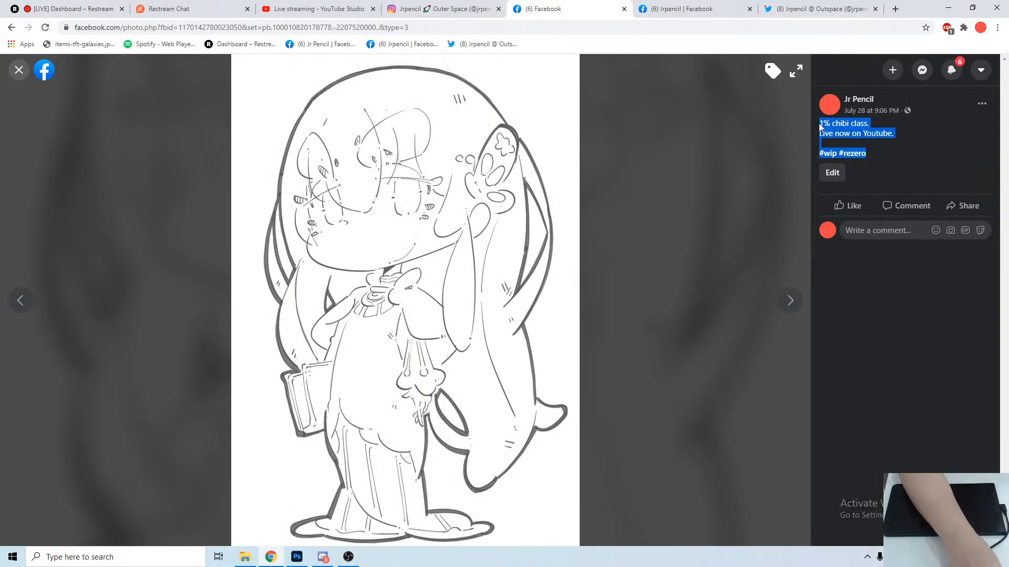
Go back to the profile's photo albums and open "i am not drawing, i am trading my life for jpgs.".
{"action": "left_click", "coordinate": [11, 27]}
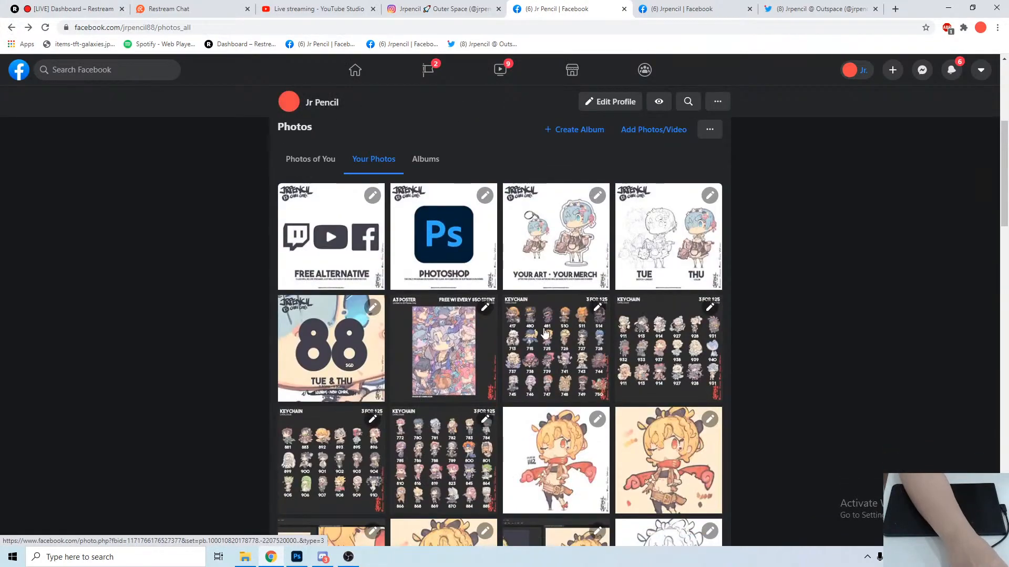
{"action": "scroll", "coordinate": [478, 329], "scroll_direction": "up", "scroll_amount": 3}
{"action": "left_click", "coordinate": [428, 318]}
{"action": "left_click", "coordinate": [651, 467]}
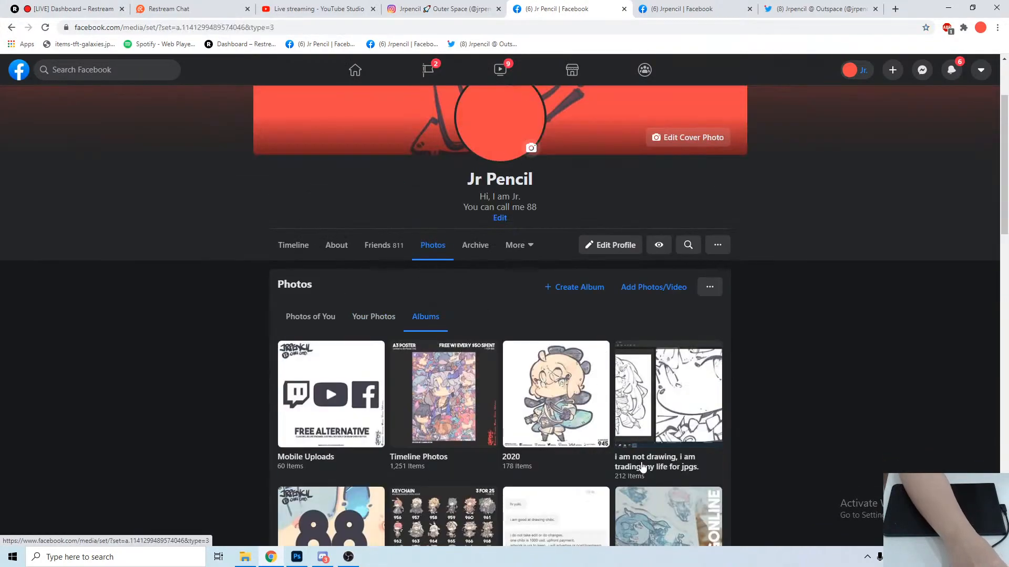
{"action": "scroll", "coordinate": [474, 265], "scroll_direction": "down", "scroll_amount": 3}
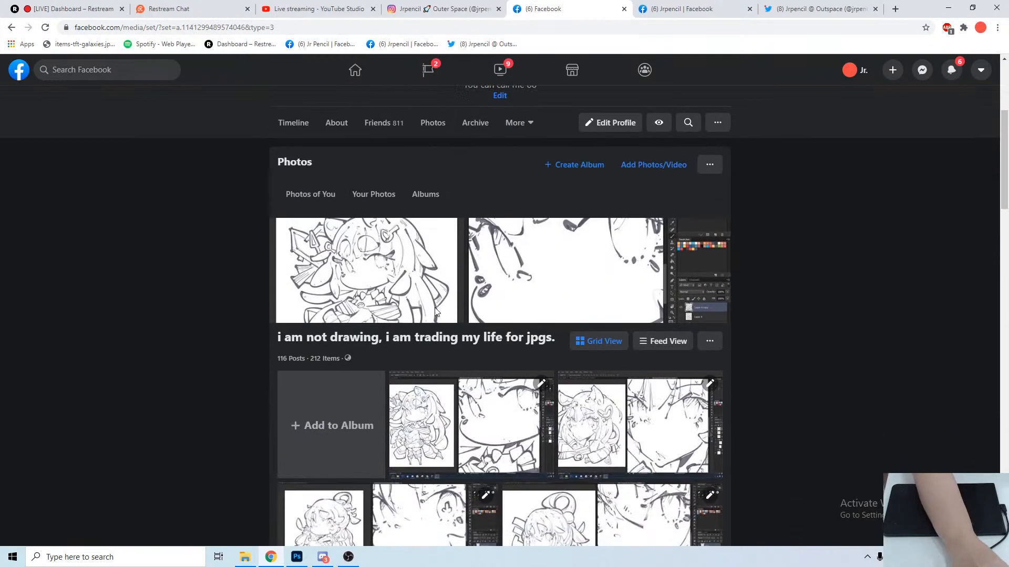
Add the images c1 and color1 from the Downloads folder to this album.
{"action": "left_click", "coordinate": [362, 420]}
{"action": "left_click", "coordinate": [131, 129]}
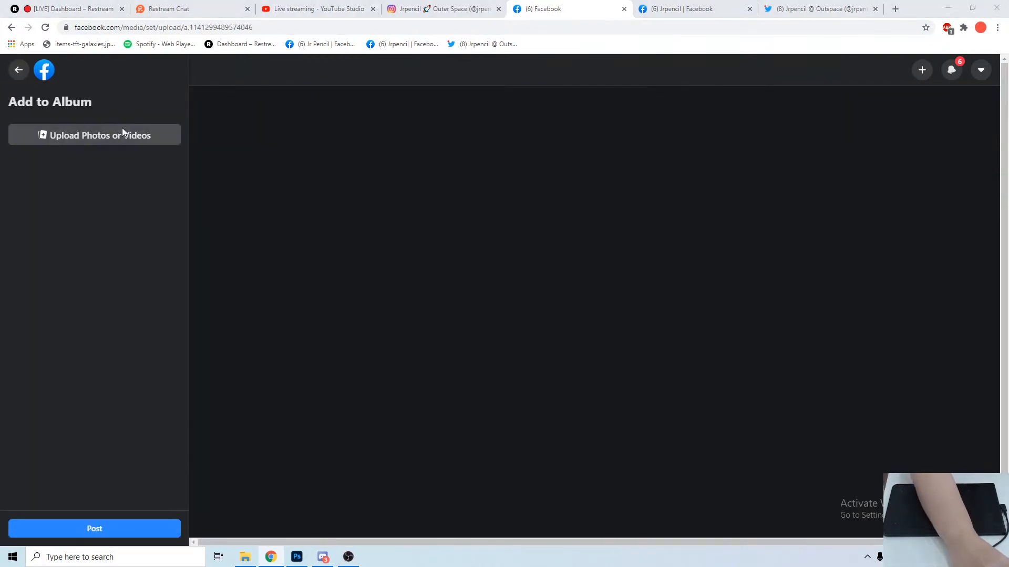
{"action": "left_click_drag", "start_coordinate": [251, 106], "coordinate": [140, 108]}
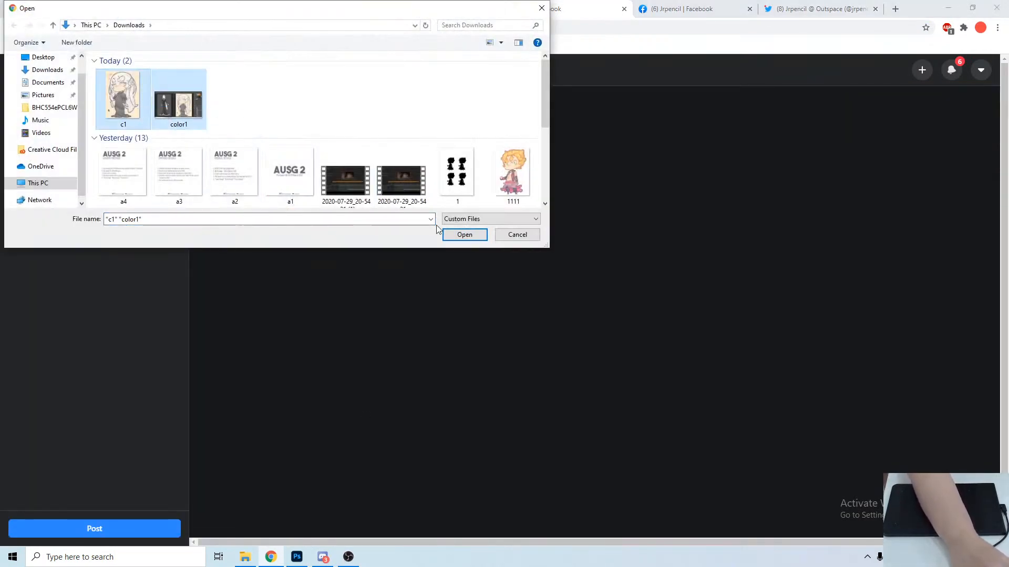
{"action": "left_click", "coordinate": [465, 234]}
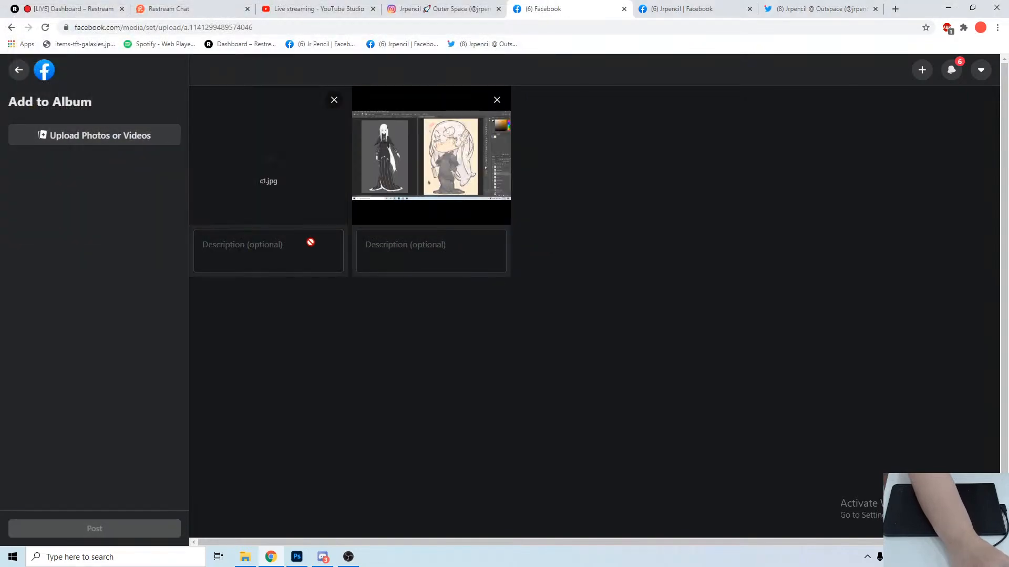
Paste the copied caption "1% chibi class. Live now on Youtube. #wip #rezero" into both photo descriptions.
{"action": "left_click", "coordinate": [287, 261]}
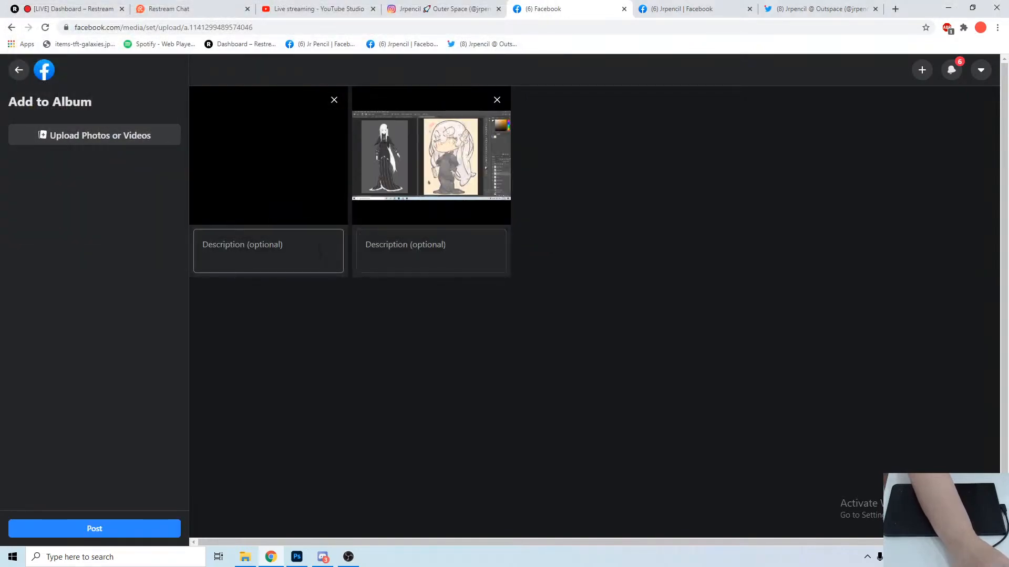
{"action": "key", "text": "ctrl+v"}
{"action": "key", "text": "Tab"}
{"action": "key", "text": "ctrl+v"}
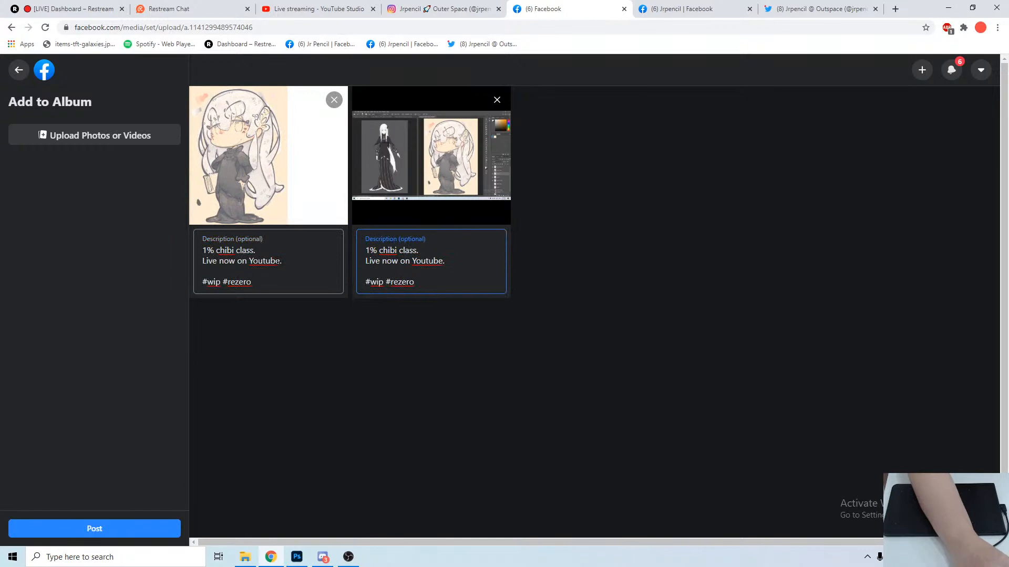
Insert a "Color Lesson" line followed by a blank line after "1% chibi class." in the first photo's description.
{"action": "left_click", "coordinate": [270, 252]}
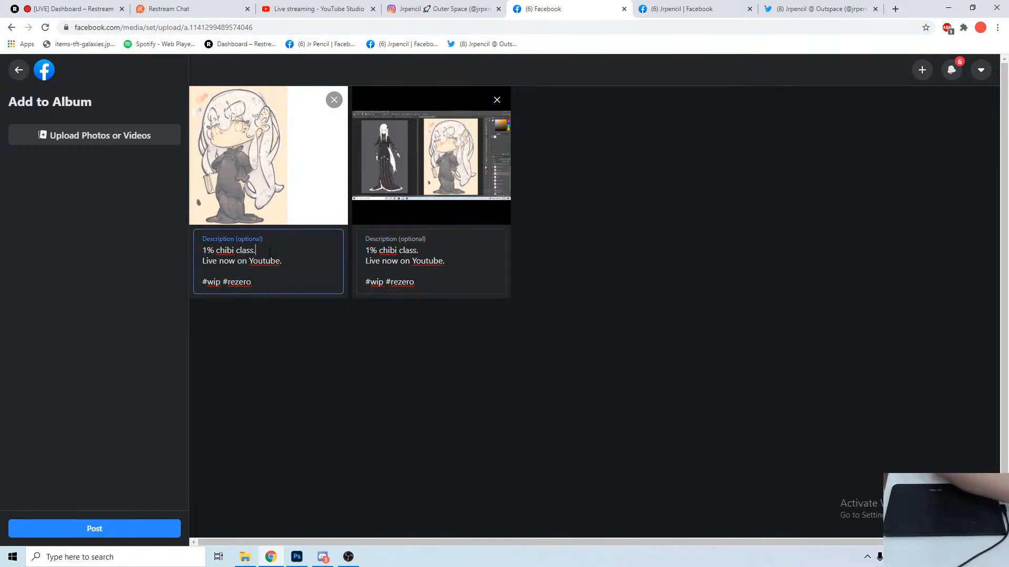
{"action": "key", "text": "Return"}
{"action": "type", "text": "Colo"}
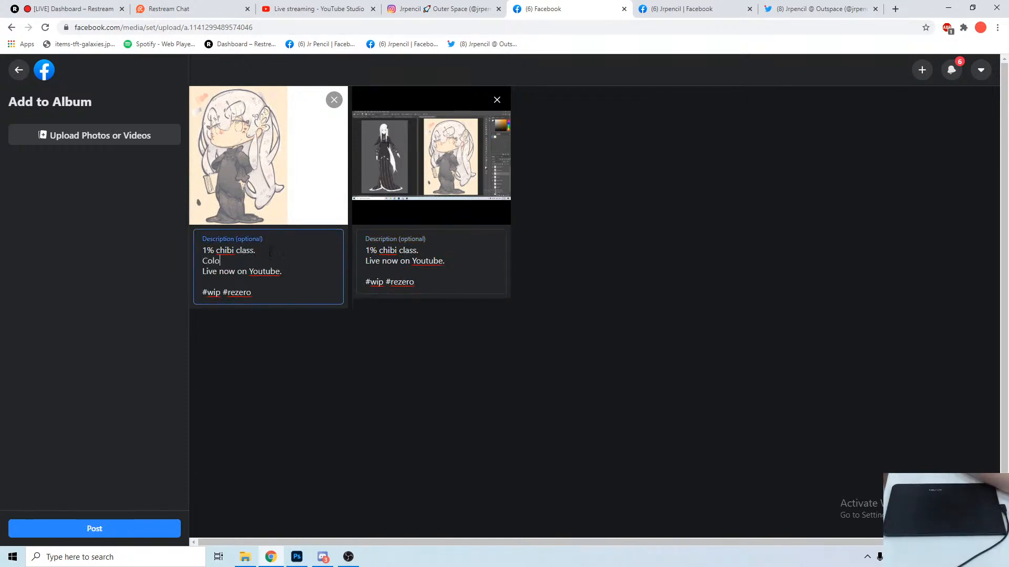
{"action": "type", "text": "r Lesson"}
{"action": "key", "text": "Return"}
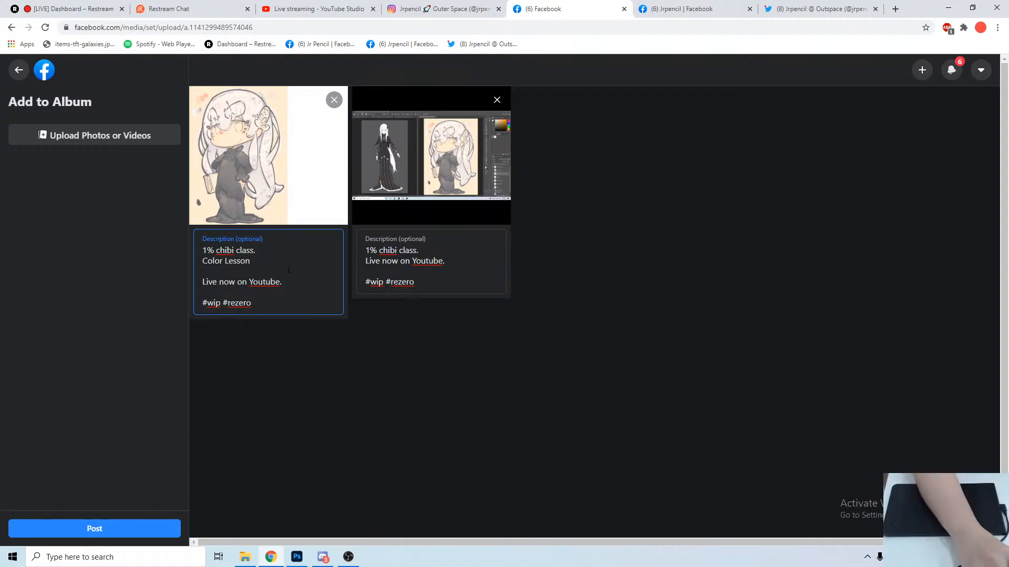
Replace the second photo's description with a copy of the first photo's full caption and post both photos to the album.
{"action": "key", "text": "ctrl+a"}
{"action": "key", "text": "ctrl+c"}
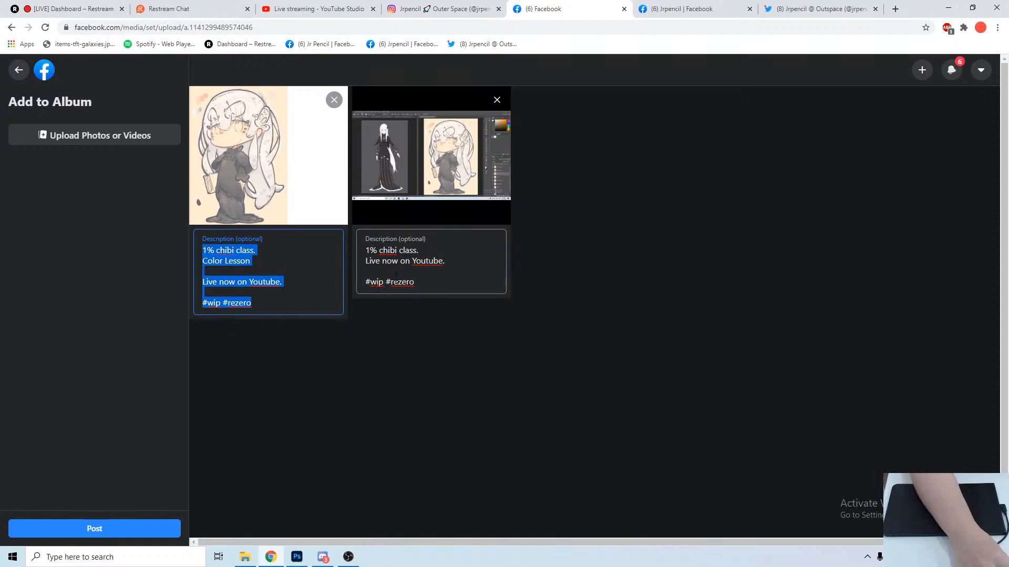
{"action": "left_click", "coordinate": [426, 270]}
{"action": "key", "text": "ctrl+a"}
{"action": "key", "text": "ctrl+v"}
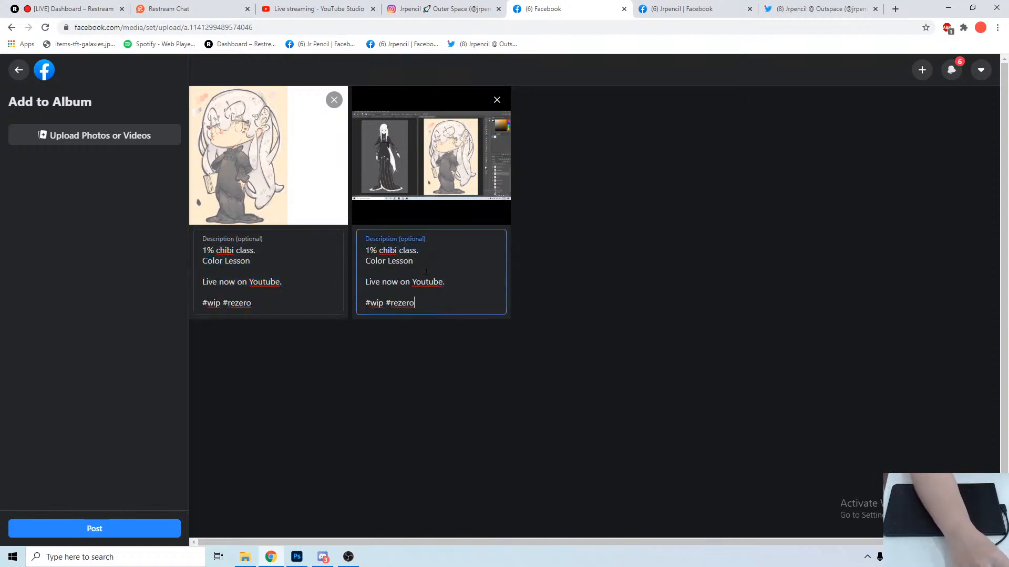
{"action": "left_click", "coordinate": [141, 528]}
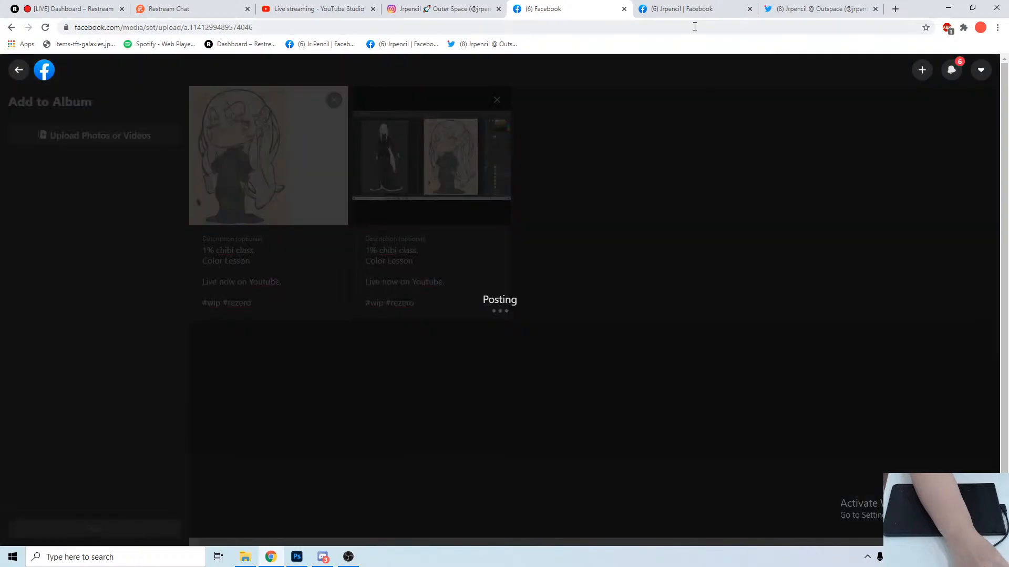
Open the album on the separate Facebook page and add the images c1 and color1 from Downloads.
{"action": "key", "text": "ctrl+Tab"}
{"action": "left_click", "coordinate": [761, 379]}
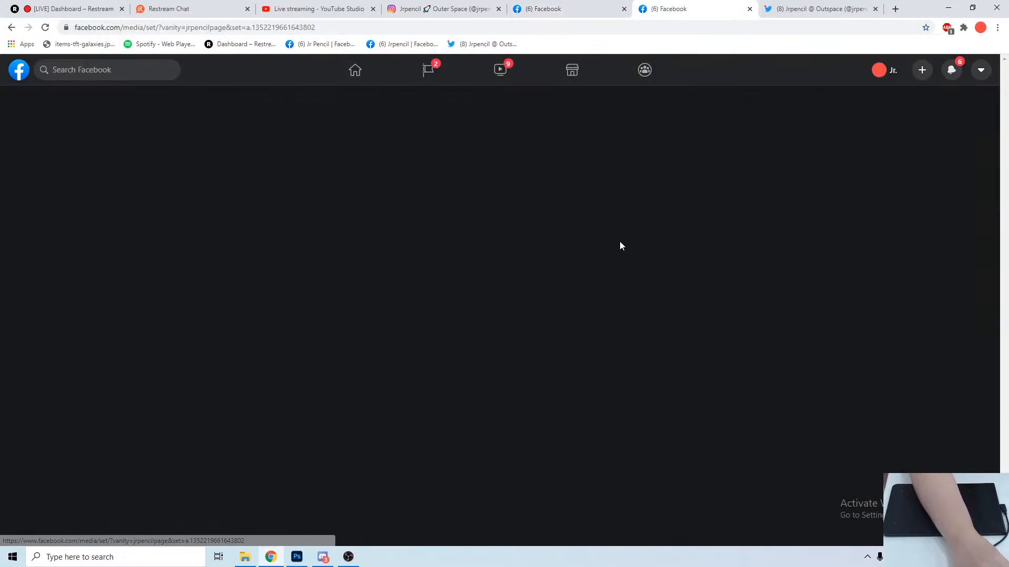
{"action": "left_click", "coordinate": [921, 190]}
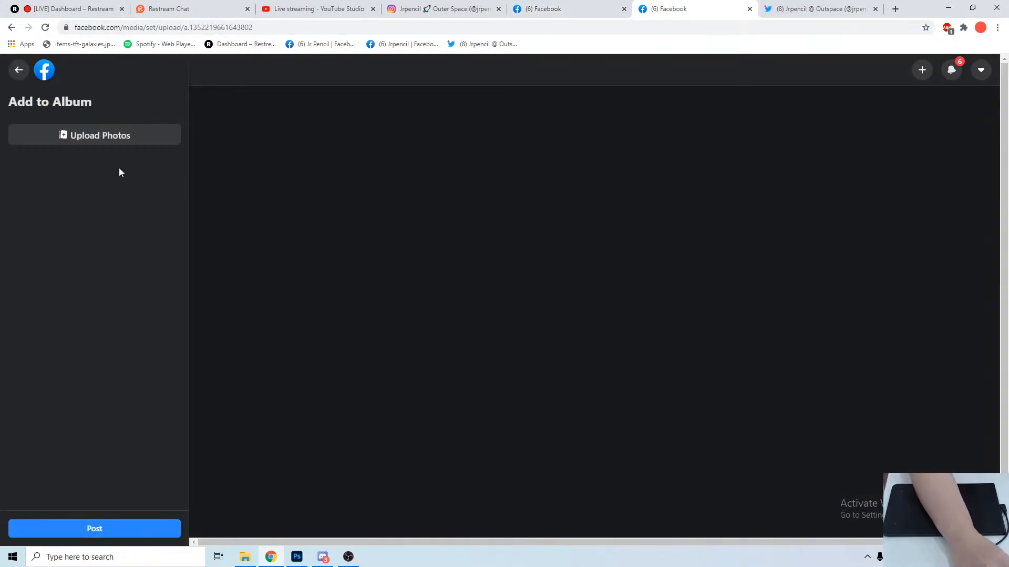
{"action": "left_click", "coordinate": [93, 135]}
{"action": "left_click_drag", "start_coordinate": [263, 125], "coordinate": [84, 116]}
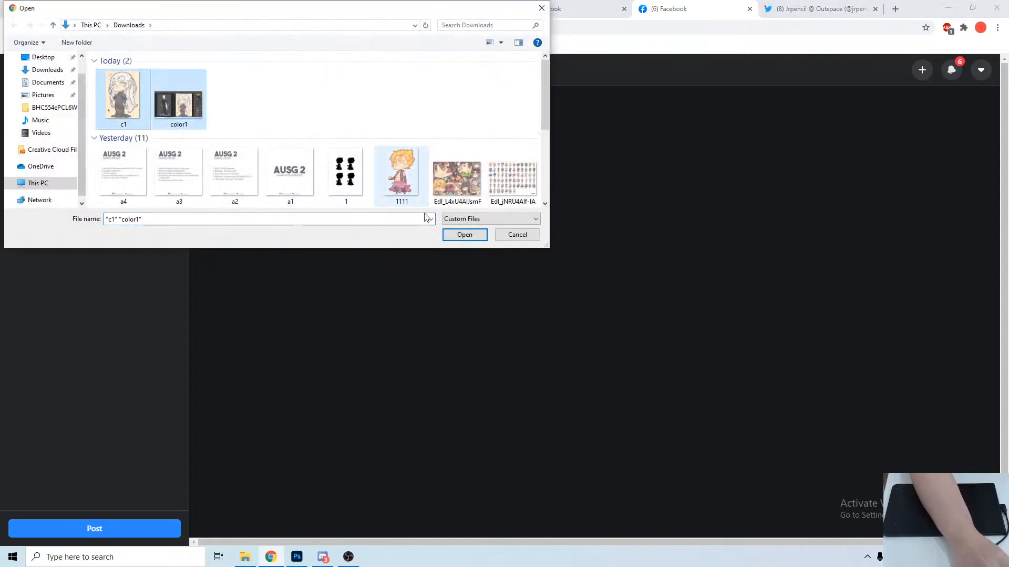
{"action": "left_click", "coordinate": [465, 234]}
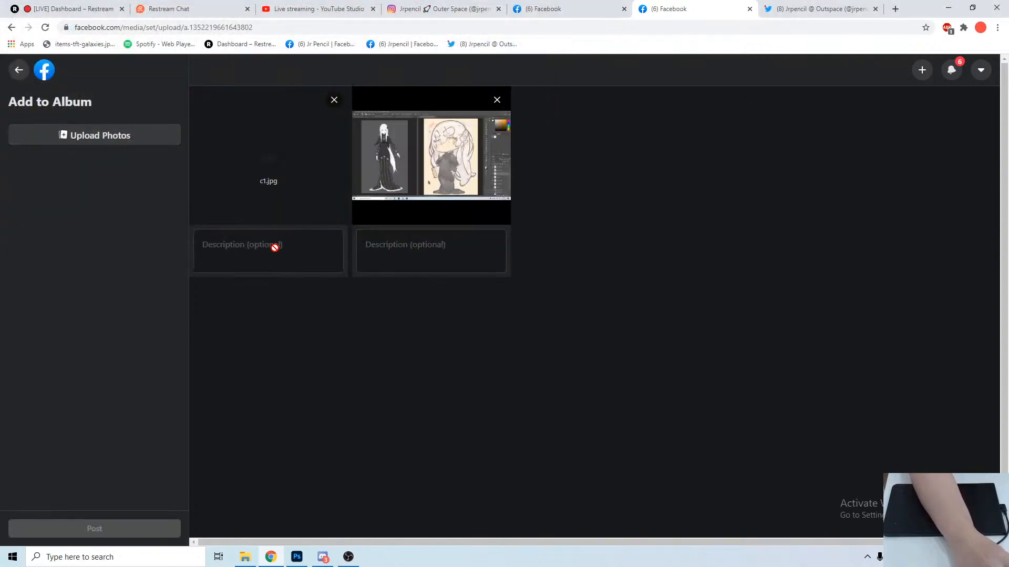
Paste the copied Color Lesson caption into both photo descriptions and post them to the page's album.
{"action": "left_click", "coordinate": [272, 246]}
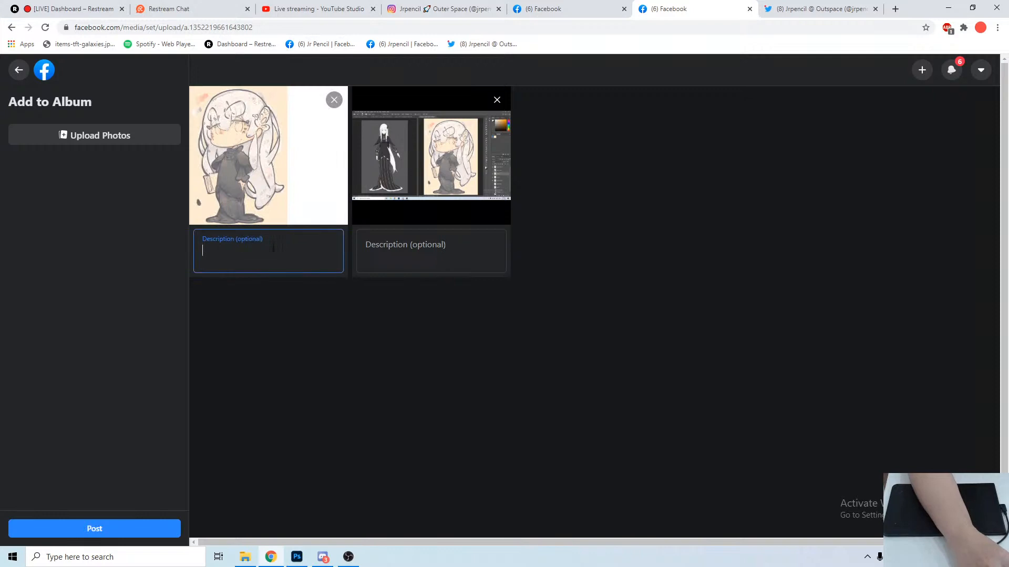
{"action": "key", "text": "ctrl+v"}
{"action": "key", "text": "Tab"}
{"action": "key", "text": "ctrl+v"}
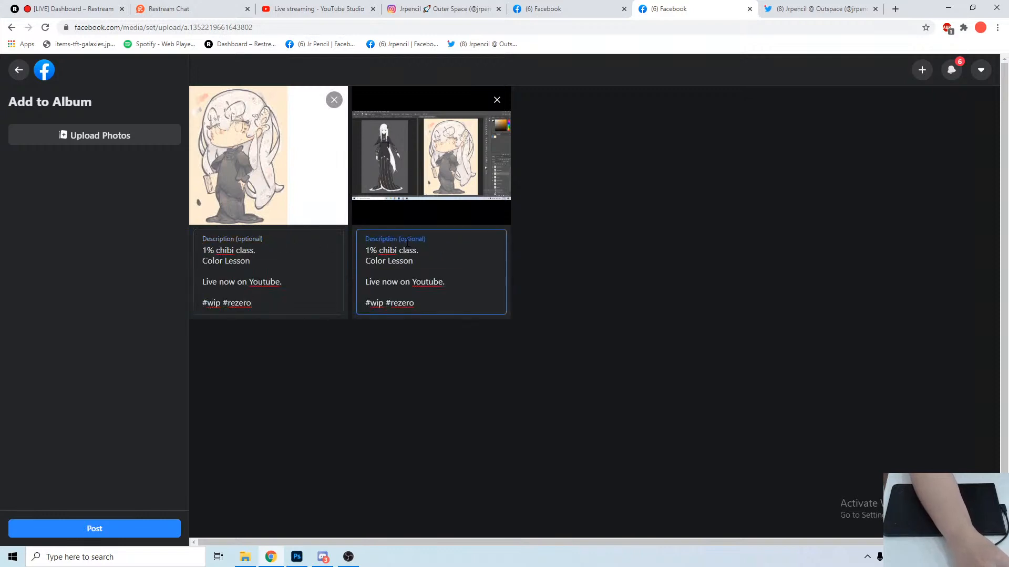
{"action": "left_click", "coordinate": [138, 528]}
Switch to Twitter and start a new tweet with the images c1 and color1 attached.
{"action": "left_click", "coordinate": [802, 8]}
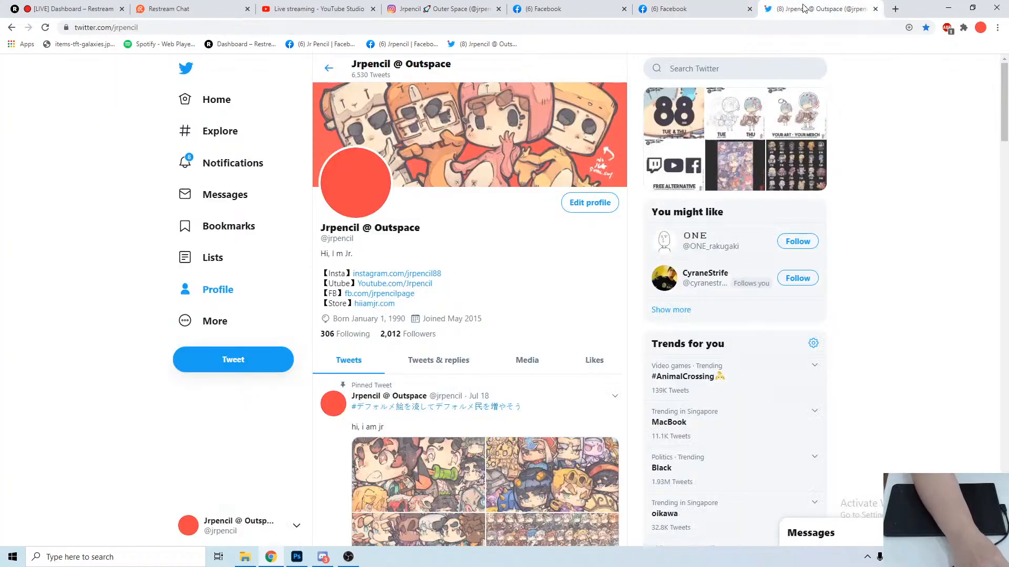
{"action": "left_click", "coordinate": [219, 374]}
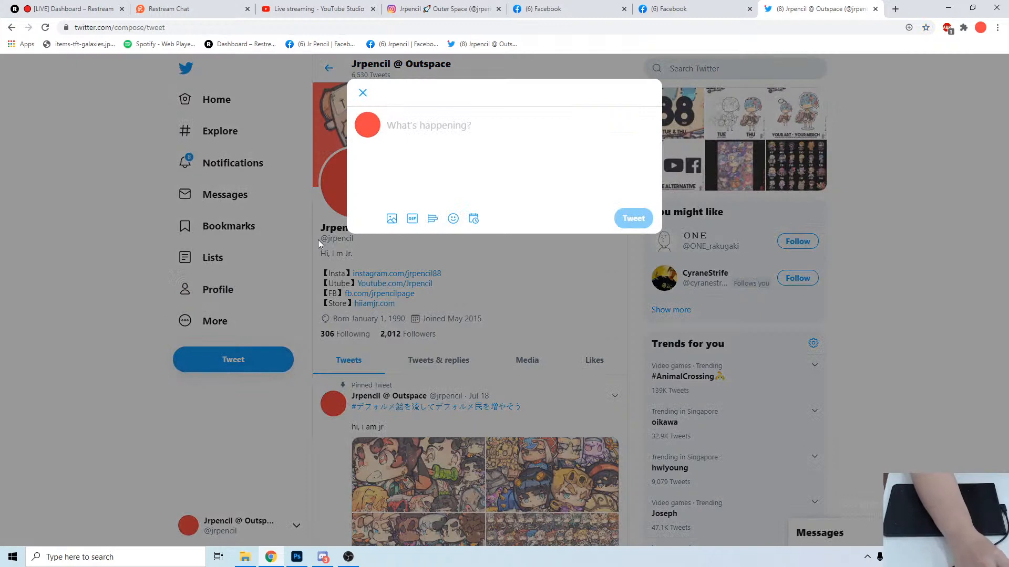
{"action": "left_click", "coordinate": [391, 219]}
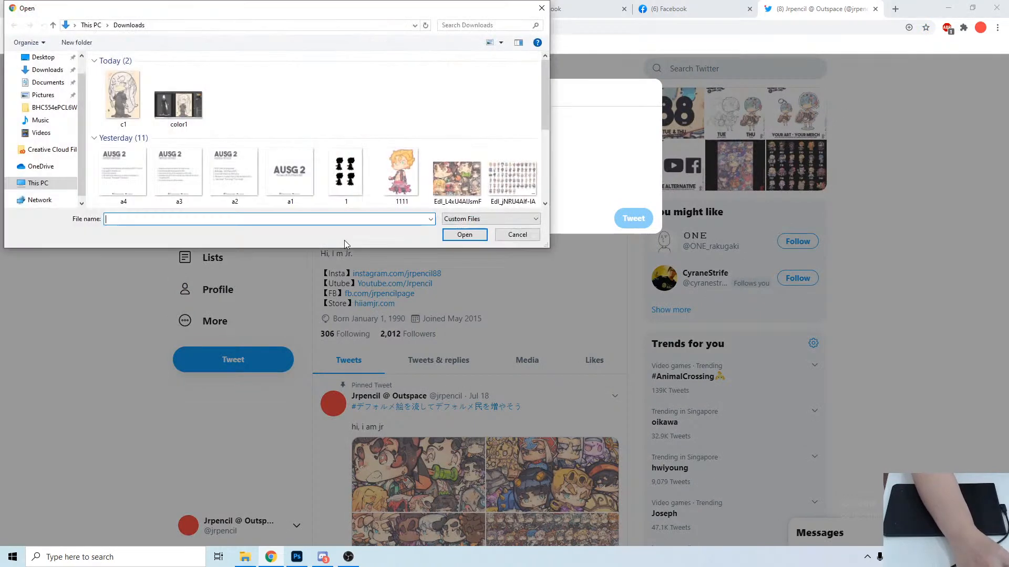
{"action": "left_click_drag", "start_coordinate": [252, 118], "coordinate": [105, 105]}
{"action": "left_click", "coordinate": [464, 234]}
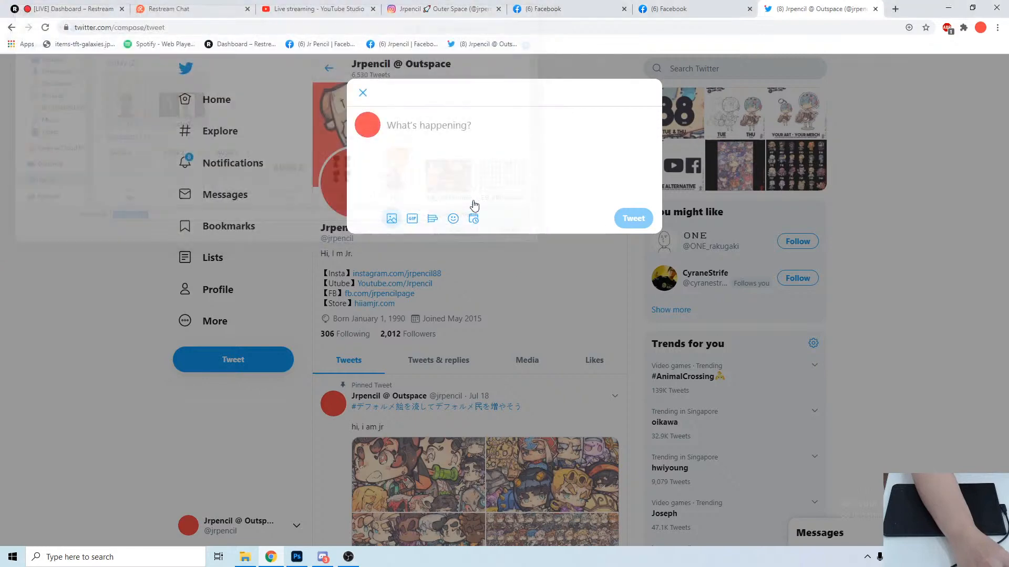
Send the tweet with the text "1% chibi class. Color Lesson Live now on Youtube. #wip #rezero" and return to Photoshop.
{"action": "type", "text": "1% chibi class. Color Lesson  Live now on Youtube.  #wip #rezero"}
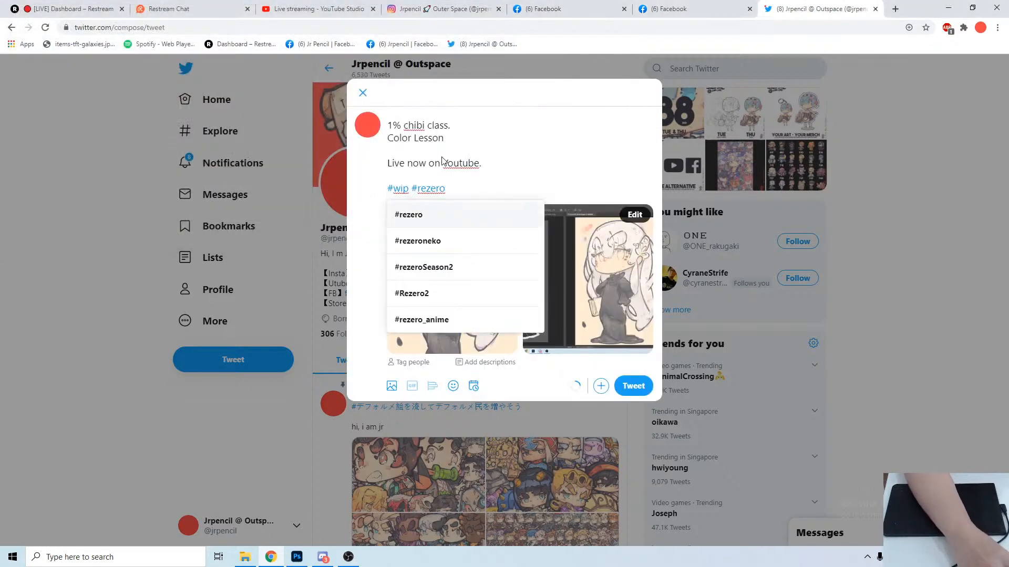
{"action": "left_click", "coordinate": [497, 138]}
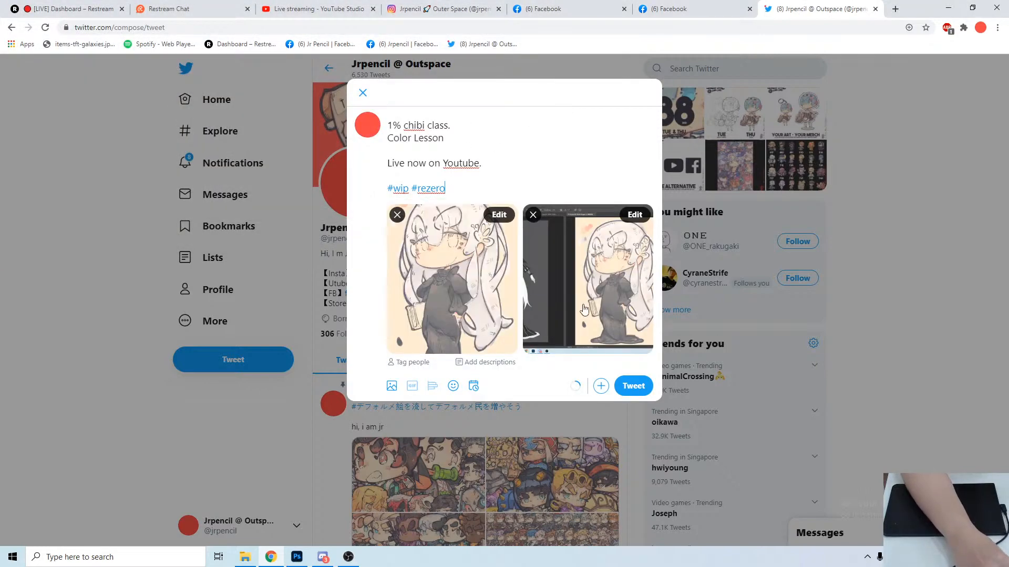
{"action": "left_click", "coordinate": [633, 389]}
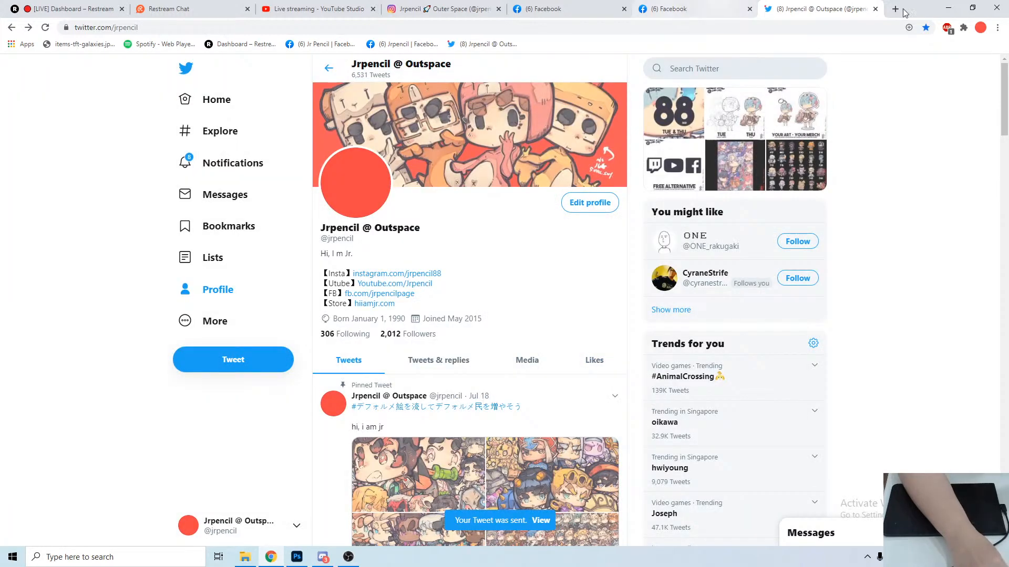
{"action": "left_click", "coordinate": [949, 7]}
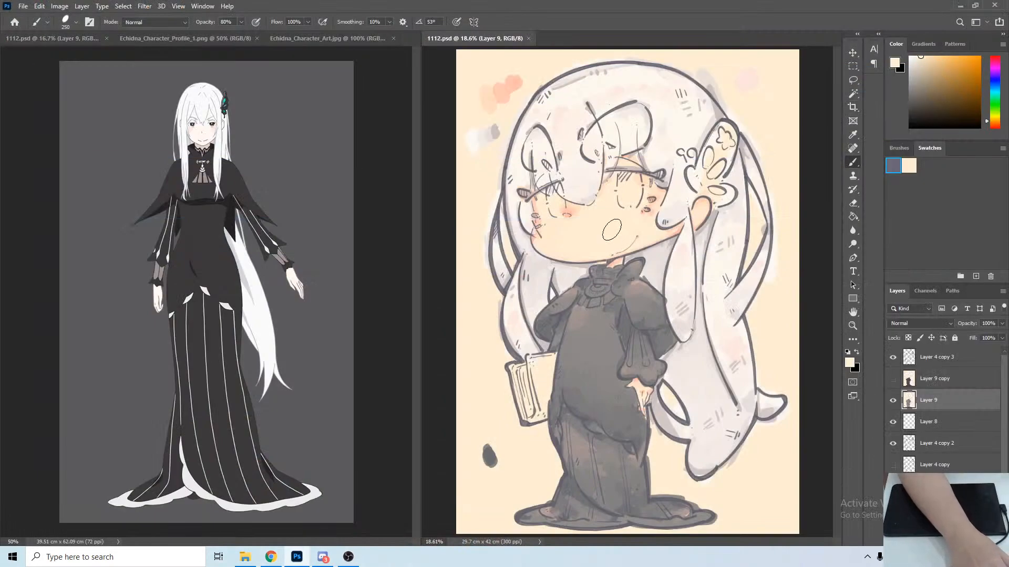
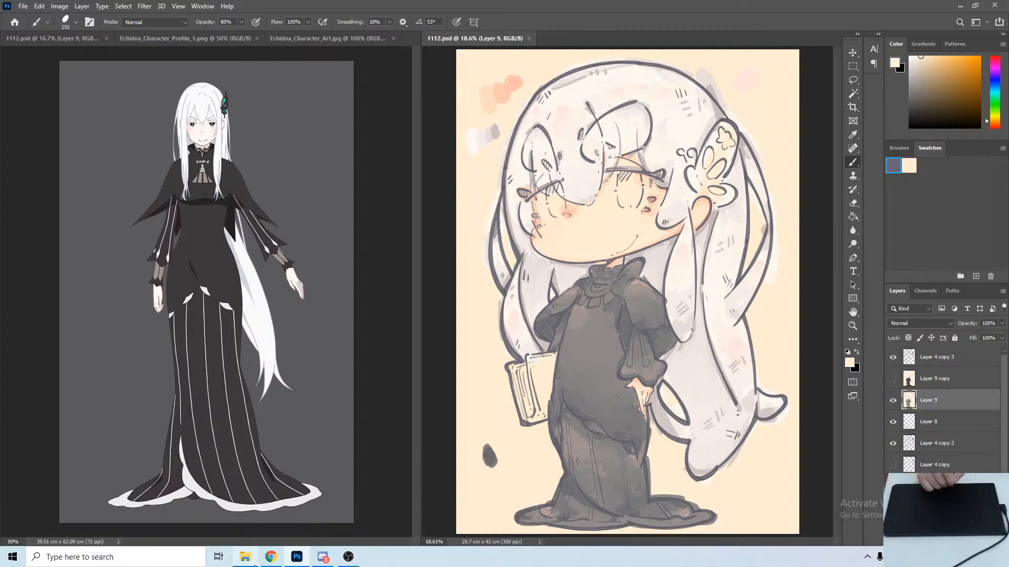
Check the live chat of the YouTube Studio stream in Chrome, and return to Photoshop.
{"action": "left_click", "coordinate": [271, 558]}
{"action": "key", "text": "ctrl+3"}
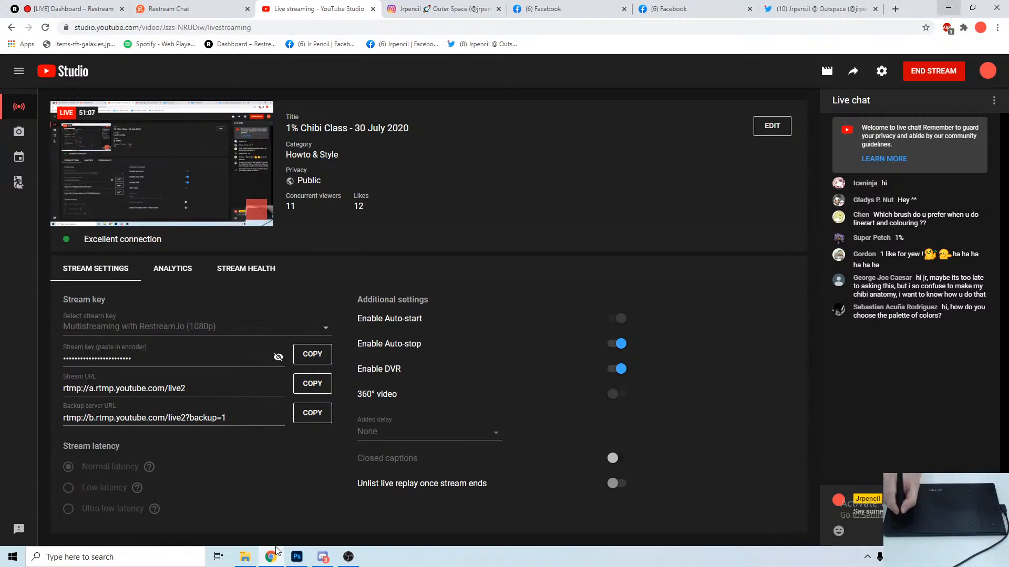
{"action": "left_click", "coordinate": [276, 549]}
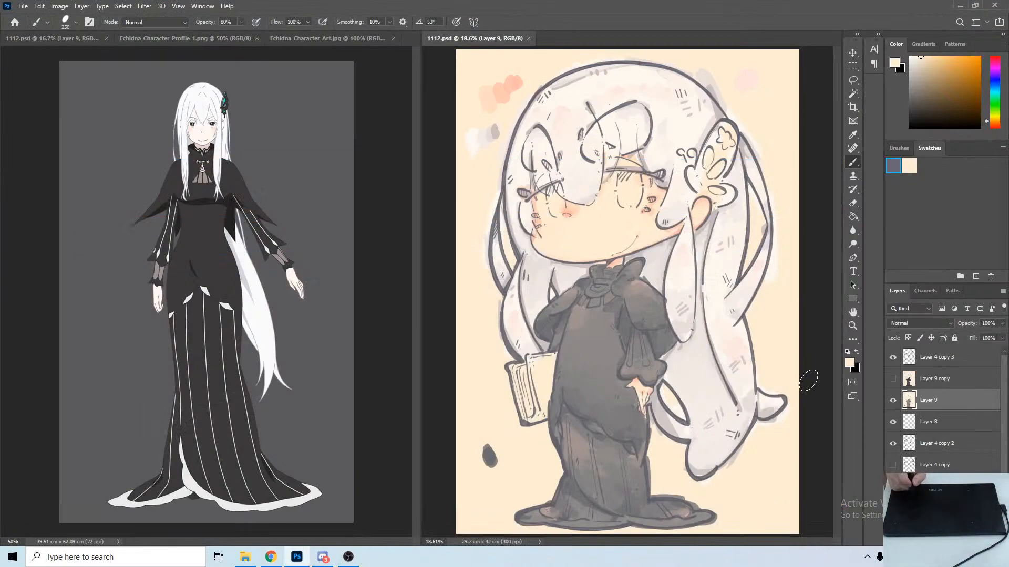
{"action": "left_click", "coordinate": [844, 364]}
{"action": "left_click_drag", "start_coordinate": [392, 274], "coordinate": [455, 266]}
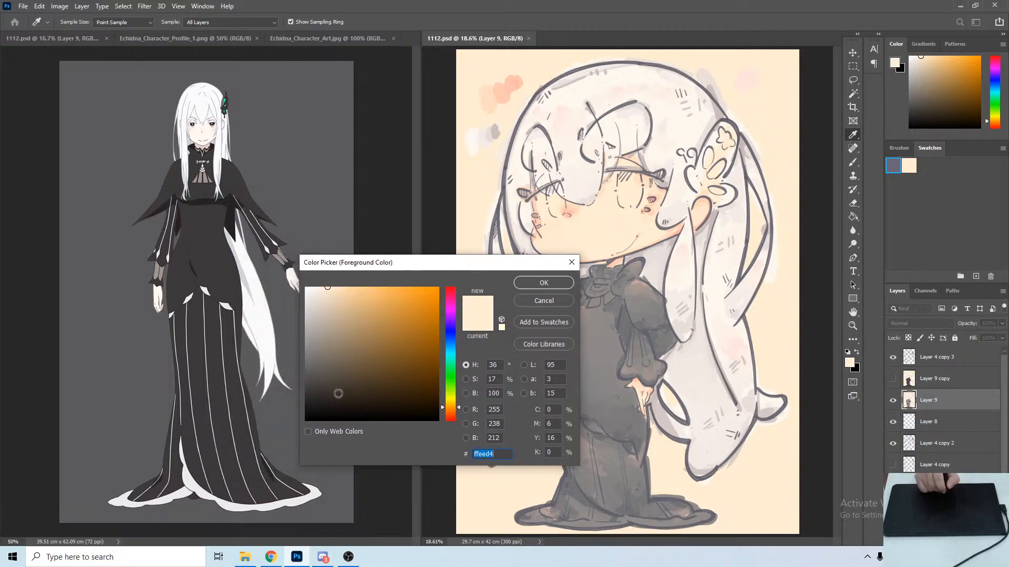
{"action": "mouse_move", "coordinate": [310, 354]}
{"action": "left_mouse_down"}
{"action": "mouse_move", "coordinate": [438, 349]}
{"action": "mouse_move", "coordinate": [423, 373]}
{"action": "mouse_move", "coordinate": [305, 386]}
{"action": "mouse_move", "coordinate": [432, 382]}
{"action": "left_mouse_up"}
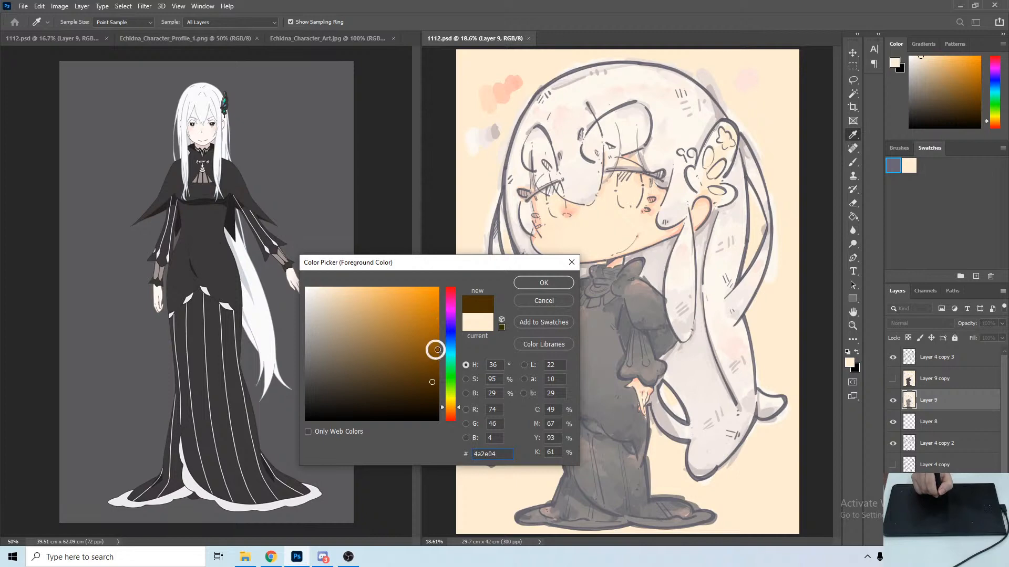
{"action": "mouse_move", "coordinate": [436, 349]}
{"action": "left_mouse_down"}
{"action": "mouse_move", "coordinate": [433, 387]}
{"action": "mouse_move", "coordinate": [313, 383]}
{"action": "mouse_move", "coordinate": [304, 393]}
{"action": "mouse_move", "coordinate": [428, 387]}
{"action": "mouse_move", "coordinate": [439, 398]}
{"action": "mouse_move", "coordinate": [305, 386]}
{"action": "mouse_move", "coordinate": [428, 384]}
{"action": "left_mouse_up"}
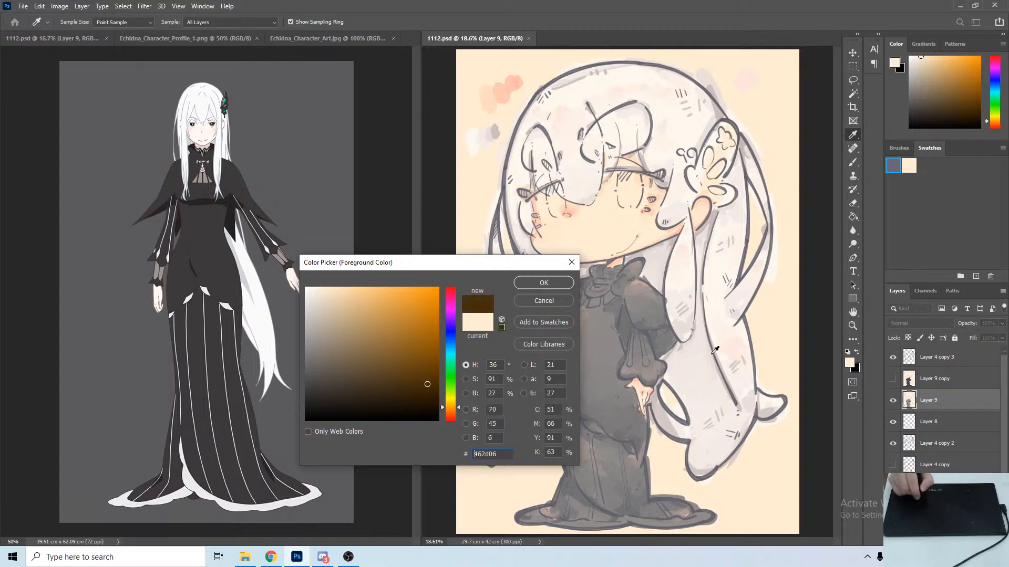
{"action": "left_click", "coordinate": [667, 361]}
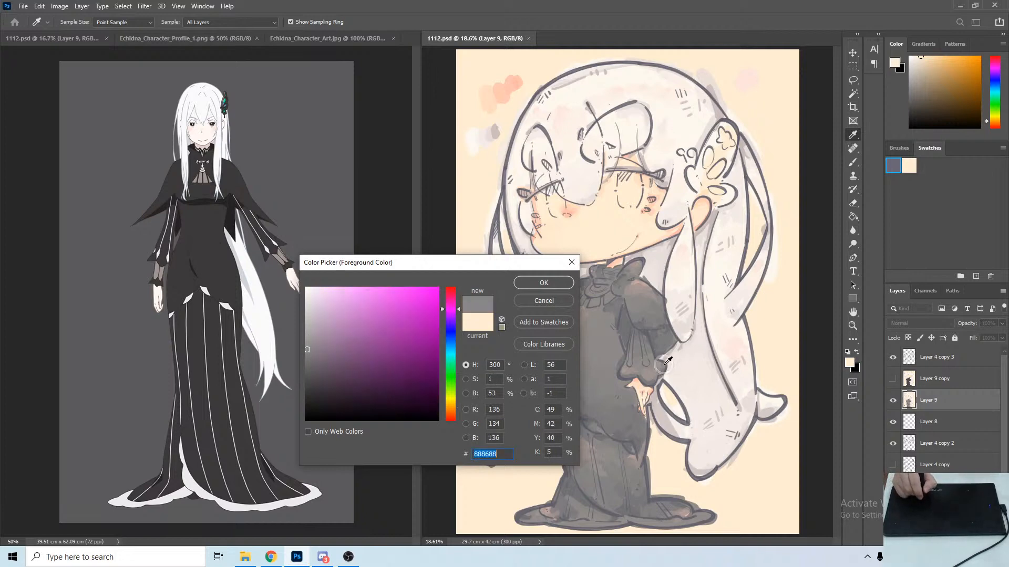
{"action": "left_click", "coordinate": [670, 359]}
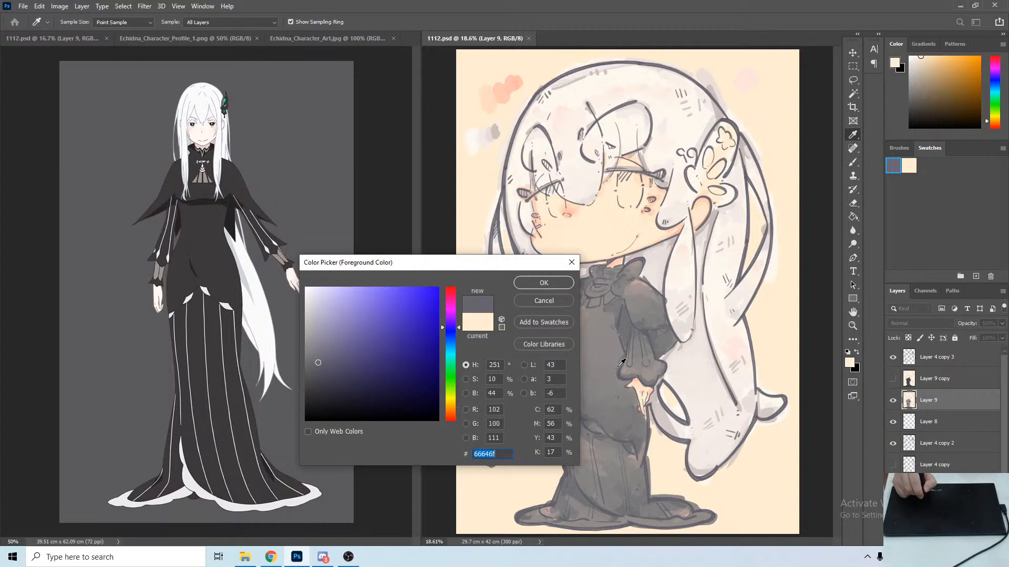
{"action": "mouse_move", "coordinate": [320, 374]}
{"action": "left_mouse_down"}
{"action": "mouse_move", "coordinate": [439, 368]}
{"action": "mouse_move", "coordinate": [305, 376]}
{"action": "left_mouse_up"}
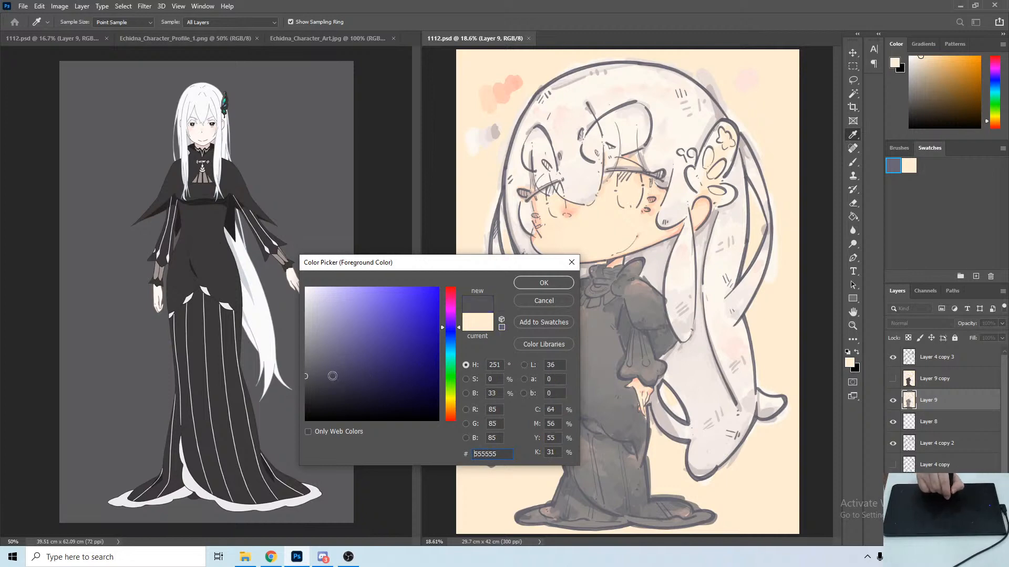
{"action": "left_click", "coordinate": [670, 377]}
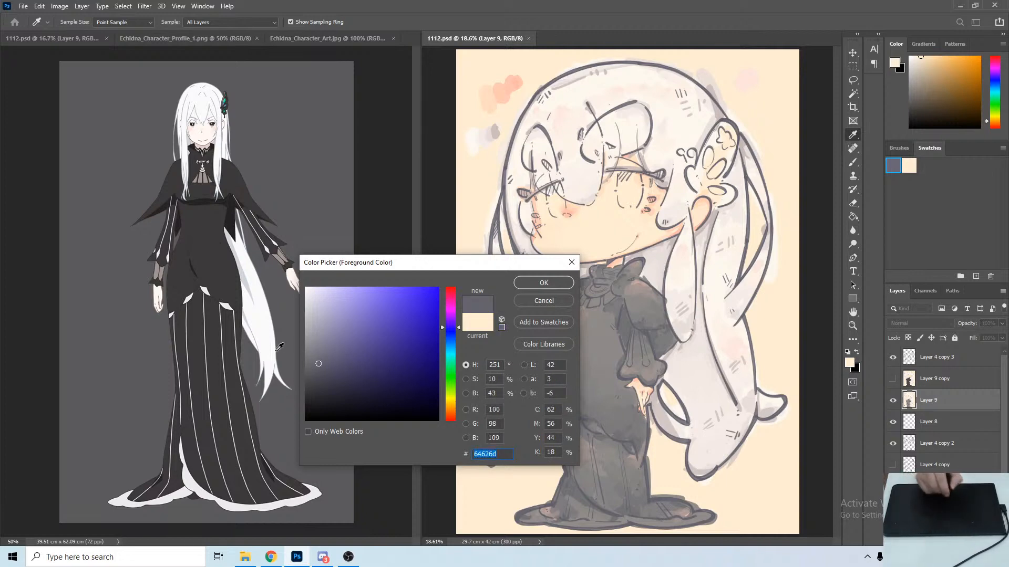
{"action": "mouse_move", "coordinate": [310, 377]}
{"action": "left_mouse_down"}
{"action": "mouse_move", "coordinate": [434, 373]}
{"action": "mouse_move", "coordinate": [316, 359]}
{"action": "mouse_move", "coordinate": [378, 293]}
{"action": "mouse_move", "coordinate": [418, 374]}
{"action": "mouse_move", "coordinate": [305, 345]}
{"action": "mouse_move", "coordinate": [438, 306]}
{"action": "mouse_move", "coordinate": [331, 369]}
{"action": "mouse_move", "coordinate": [370, 298]}
{"action": "mouse_move", "coordinate": [439, 363]}
{"action": "mouse_move", "coordinate": [361, 363]}
{"action": "mouse_move", "coordinate": [306, 295]}
{"action": "mouse_move", "coordinate": [439, 290]}
{"action": "mouse_move", "coordinate": [433, 366]}
{"action": "mouse_move", "coordinate": [374, 366]}
{"action": "mouse_move", "coordinate": [314, 298]}
{"action": "mouse_move", "coordinate": [438, 284]}
{"action": "mouse_move", "coordinate": [367, 368]}
{"action": "mouse_move", "coordinate": [322, 362]}
{"action": "mouse_move", "coordinate": [407, 311]}
{"action": "mouse_move", "coordinate": [316, 360]}
{"action": "mouse_move", "coordinate": [350, 288]}
{"action": "mouse_move", "coordinate": [343, 338]}
{"action": "mouse_move", "coordinate": [329, 292]}
{"action": "mouse_move", "coordinate": [374, 287]}
{"action": "mouse_move", "coordinate": [314, 342]}
{"action": "mouse_move", "coordinate": [333, 346]}
{"action": "mouse_move", "coordinate": [388, 303]}
{"action": "mouse_move", "coordinate": [374, 347]}
{"action": "left_mouse_up"}
{"action": "mouse_move", "coordinate": [385, 284]}
{"action": "left_mouse_down"}
{"action": "mouse_move", "coordinate": [326, 344]}
{"action": "mouse_move", "coordinate": [336, 291]}
{"action": "mouse_move", "coordinate": [385, 324]}
{"action": "mouse_move", "coordinate": [299, 357]}
{"action": "mouse_move", "coordinate": [360, 286]}
{"action": "mouse_move", "coordinate": [367, 351]}
{"action": "mouse_move", "coordinate": [310, 331]}
{"action": "mouse_move", "coordinate": [315, 348]}
{"action": "mouse_move", "coordinate": [405, 353]}
{"action": "mouse_move", "coordinate": [370, 356]}
{"action": "mouse_move", "coordinate": [364, 390]}
{"action": "mouse_move", "coordinate": [343, 347]}
{"action": "mouse_move", "coordinate": [371, 340]}
{"action": "mouse_move", "coordinate": [305, 344]}
{"action": "mouse_move", "coordinate": [310, 301]}
{"action": "mouse_move", "coordinate": [310, 333]}
{"action": "mouse_move", "coordinate": [305, 320]}
{"action": "left_mouse_up"}
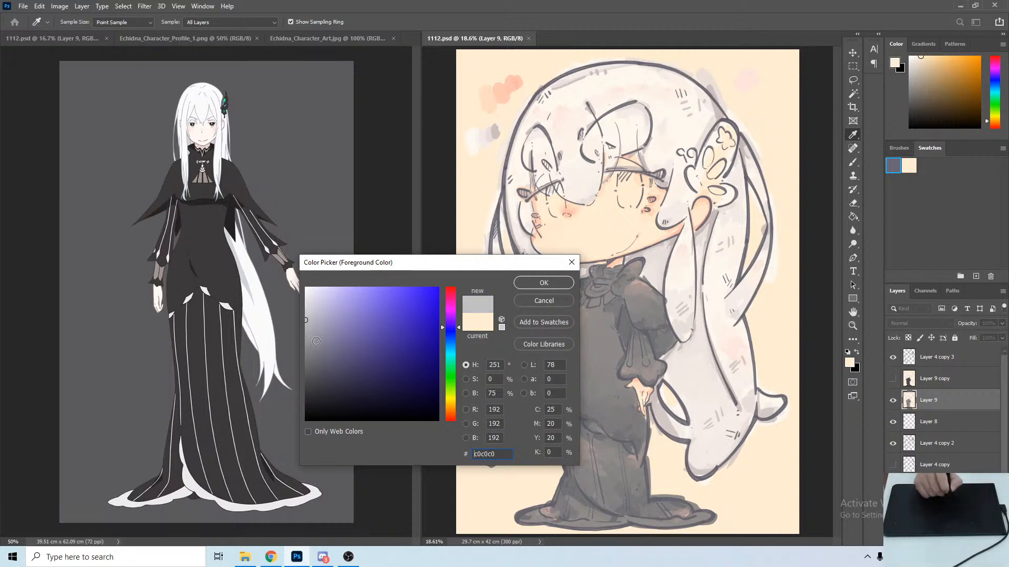
{"action": "mouse_move", "coordinate": [366, 315]}
{"action": "left_mouse_down"}
{"action": "mouse_move", "coordinate": [366, 381]}
{"action": "mouse_move", "coordinate": [312, 342]}
{"action": "mouse_move", "coordinate": [316, 363]}
{"action": "mouse_move", "coordinate": [315, 340]}
{"action": "mouse_move", "coordinate": [321, 374]}
{"action": "left_mouse_up"}
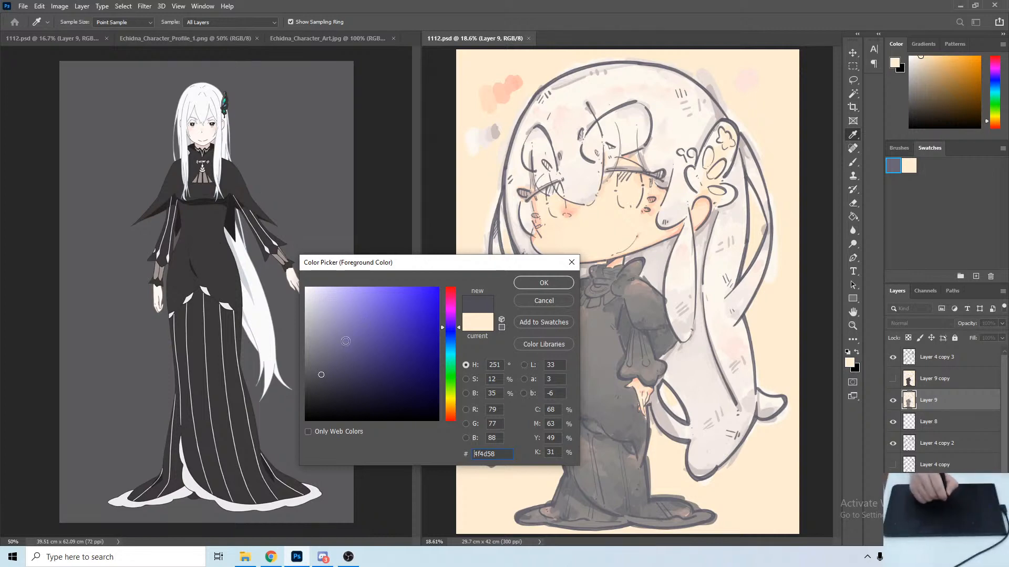
{"action": "left_click", "coordinate": [345, 341]}
{"action": "left_click", "coordinate": [550, 301]}
{"action": "key", "text": "b"}
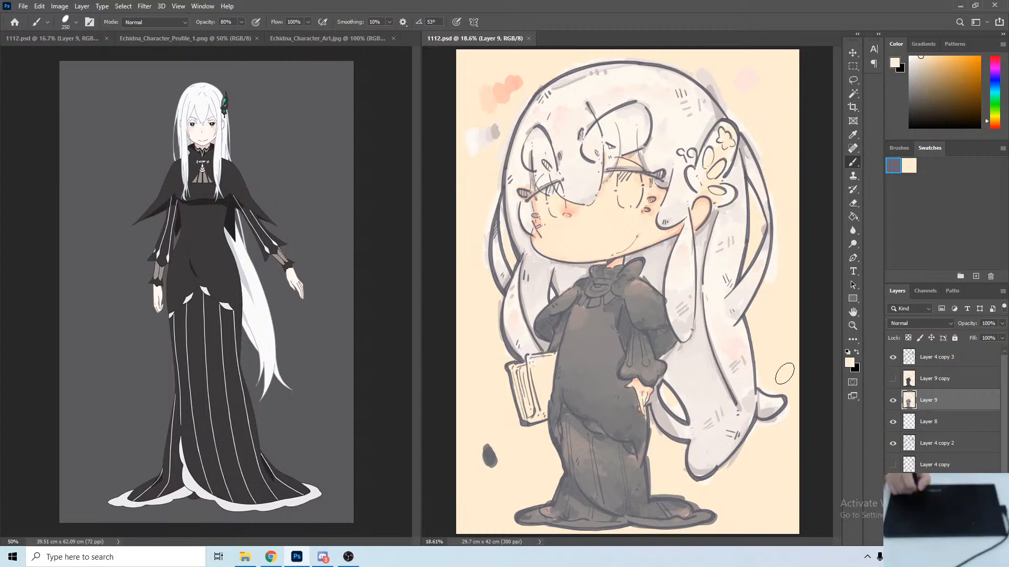
Duplicate Layer 9, sample a grey from the dress collar and lighten the foreground color to warm grey #a99e96 for the brush.
{"action": "key", "text": "ctrl+j"}
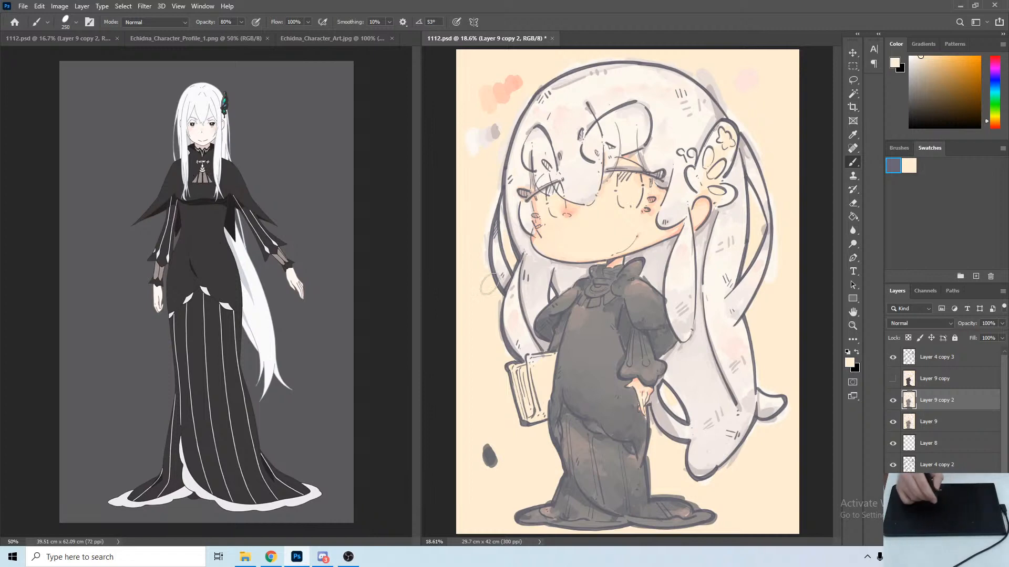
{"action": "key", "text": "alt"}
{"action": "left_click", "coordinate": [613, 302], "text": "alt"}
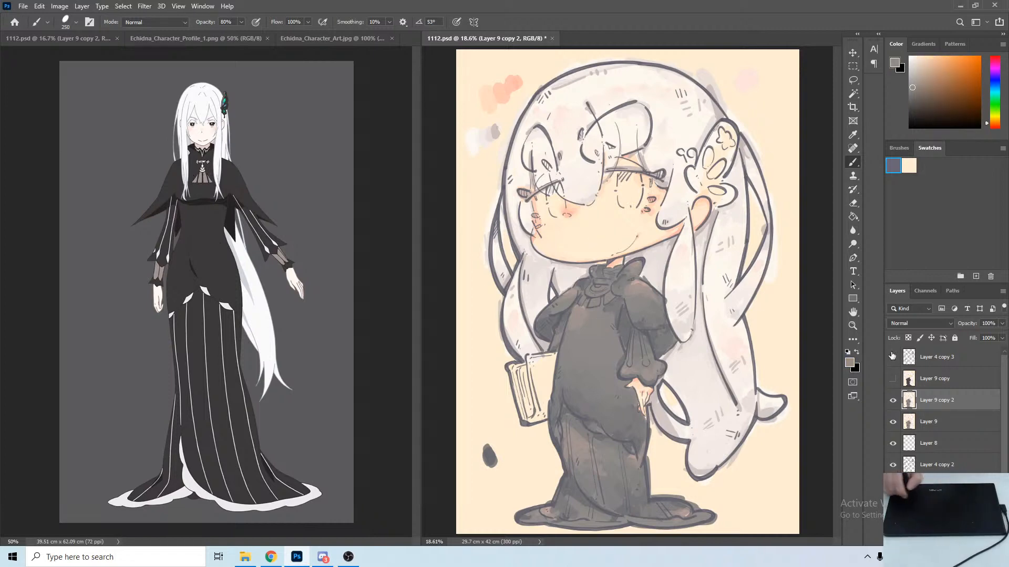
{"action": "left_click", "coordinate": [849, 363]}
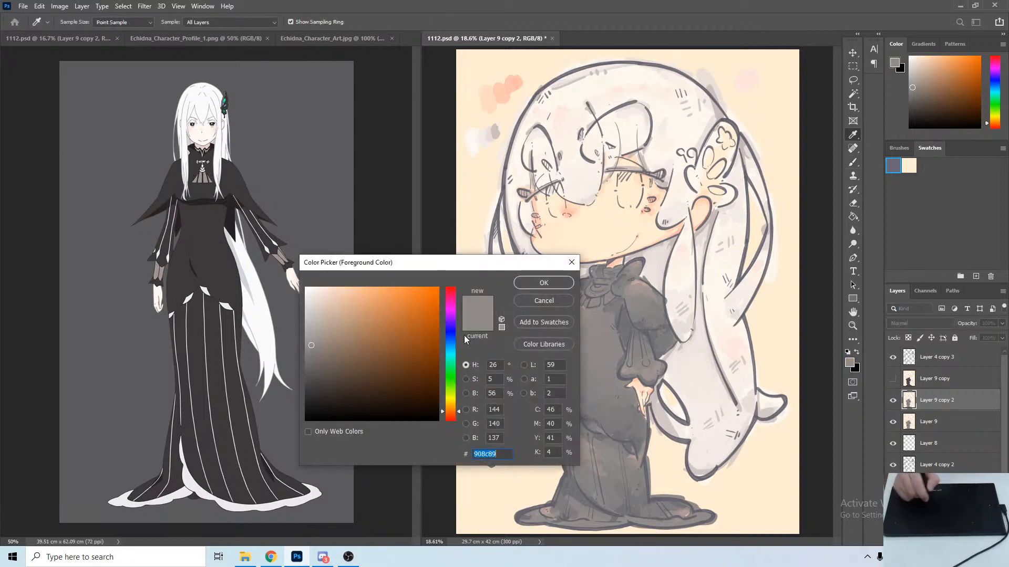
{"action": "left_click_drag", "start_coordinate": [314, 343], "coordinate": [318, 335]}
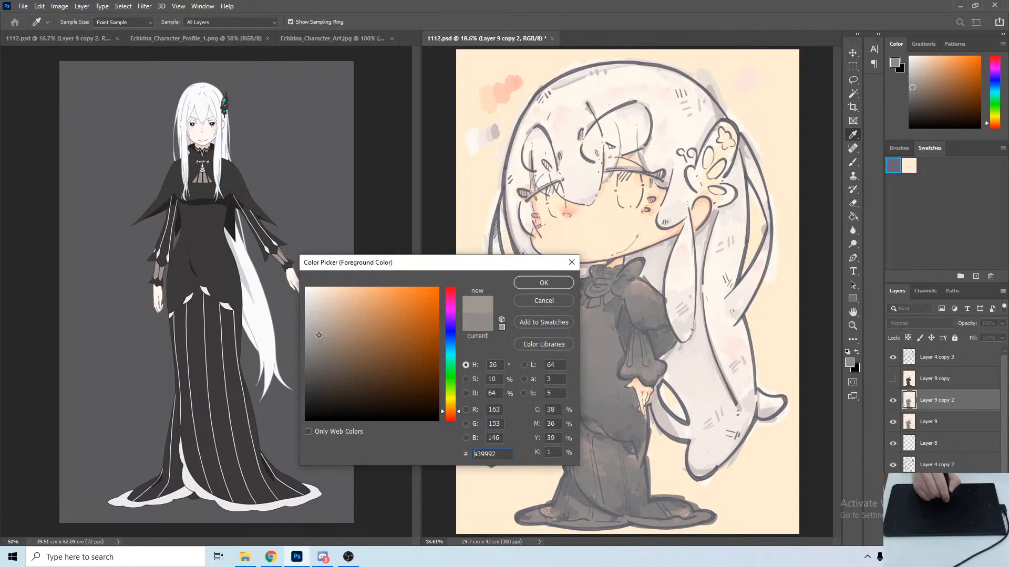
{"action": "left_click", "coordinate": [543, 283]}
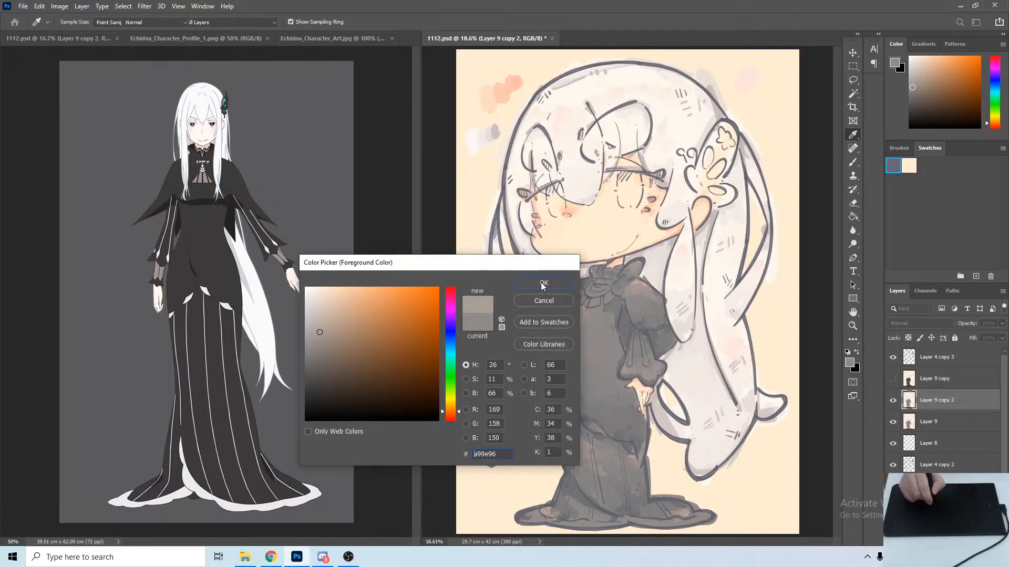
{"action": "key", "text": "b"}
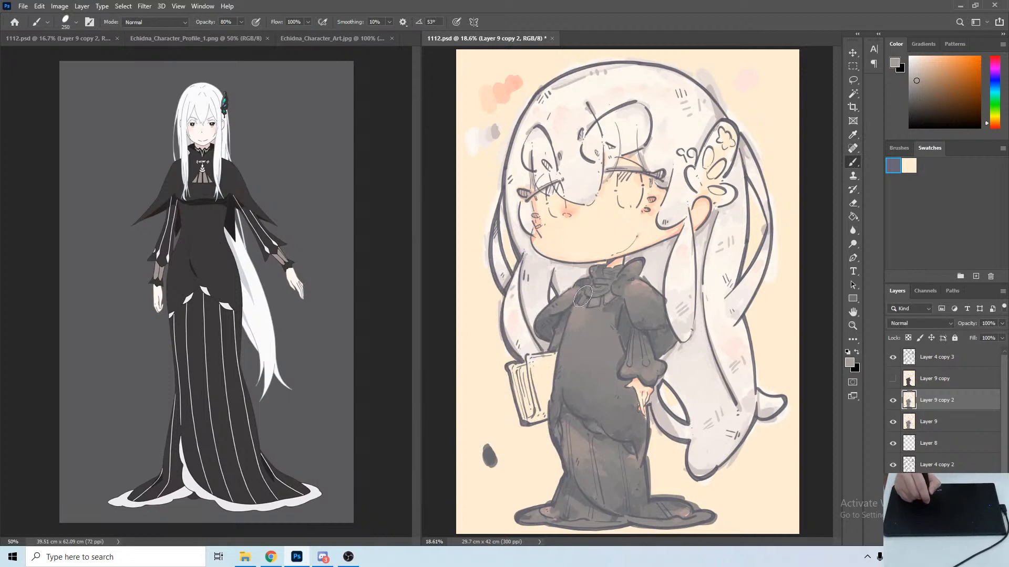
Sample light tones from the collar and hair, ending with an off-white from the top of the hair as the brush color.
{"action": "key", "text": "alt"}
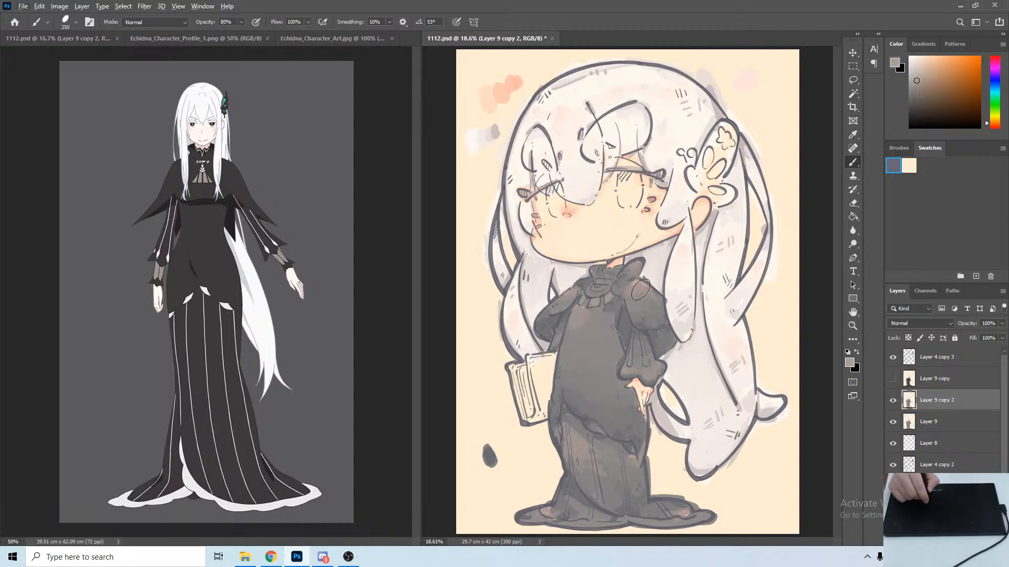
{"action": "left_click", "coordinate": [851, 366]}
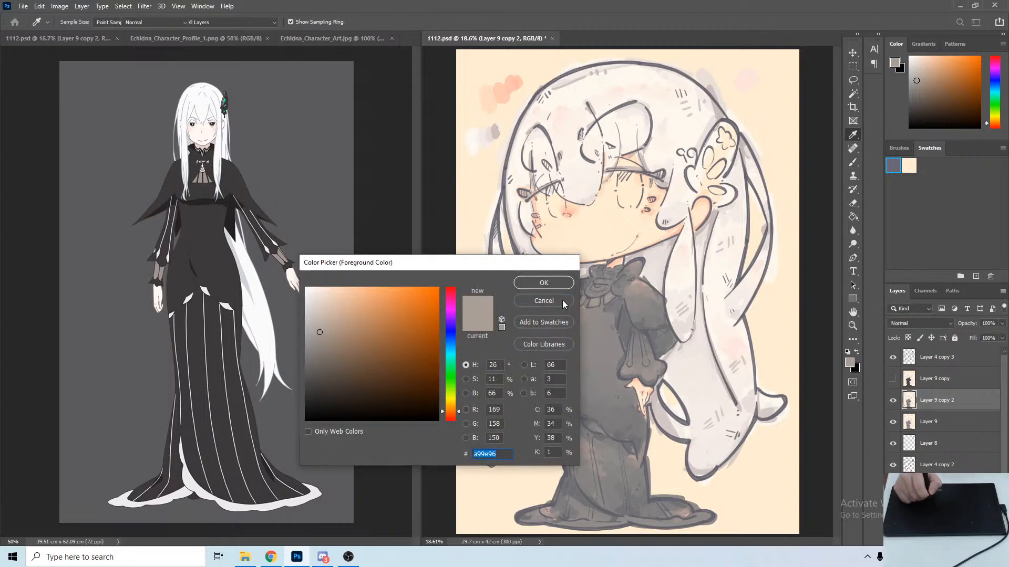
{"action": "left_click", "coordinate": [558, 284]}
{"action": "key", "text": "alt"}
{"action": "left_click", "coordinate": [636, 283], "text": "alt"}
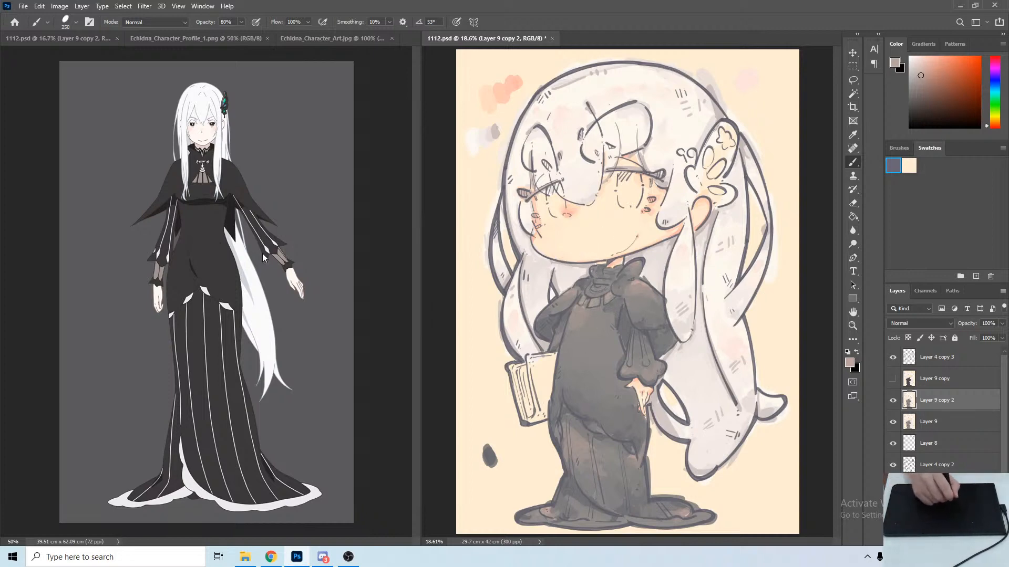
{"action": "left_click", "coordinate": [719, 439], "text": "alt"}
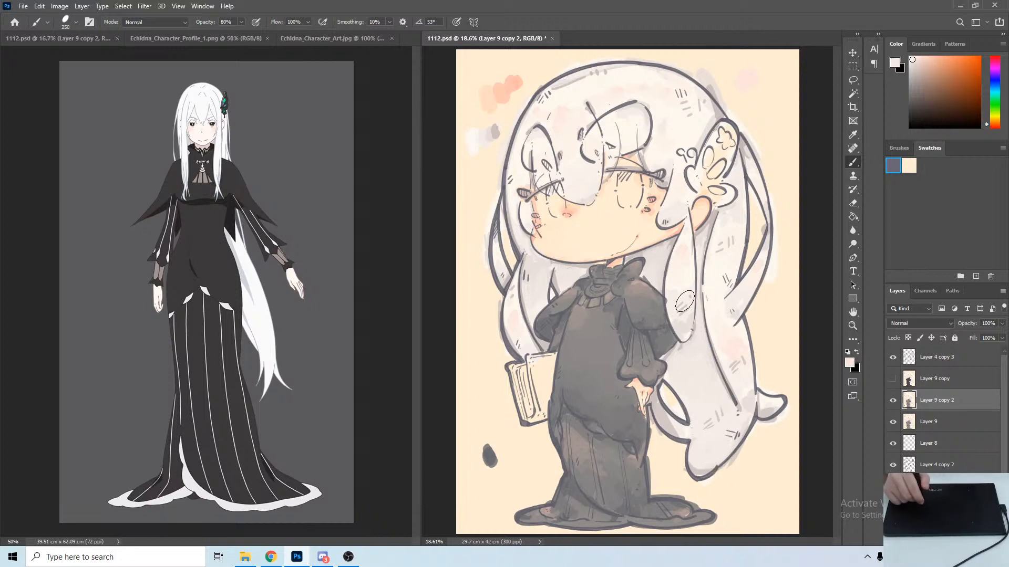
{"action": "left_click", "coordinate": [634, 79], "text": "alt"}
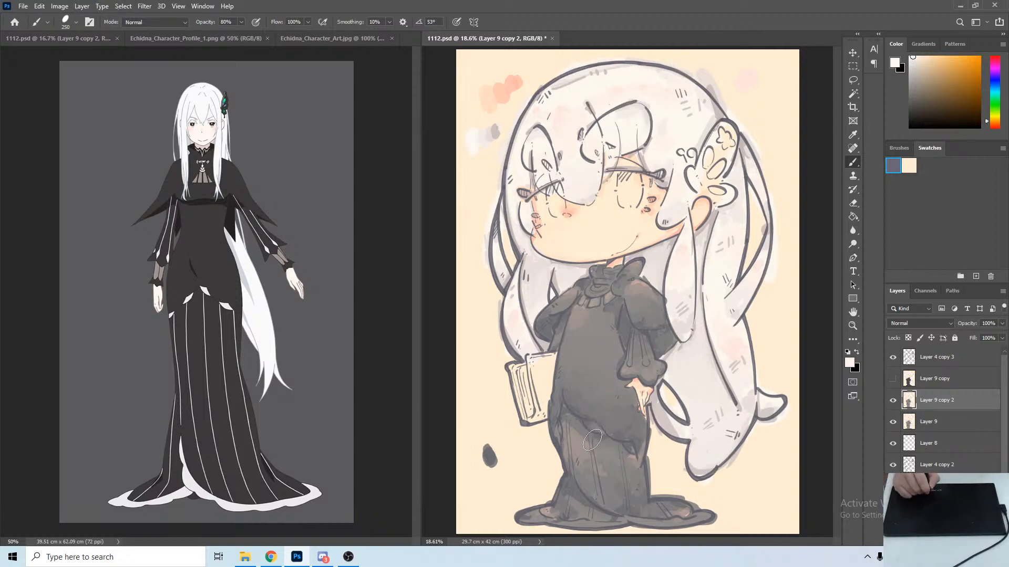
Paint thin off-white stripes down the skirt and off-white patches at both ends and the middle of the hem.
{"action": "left_click_drag", "start_coordinate": [590, 434], "coordinate": [592, 453]}
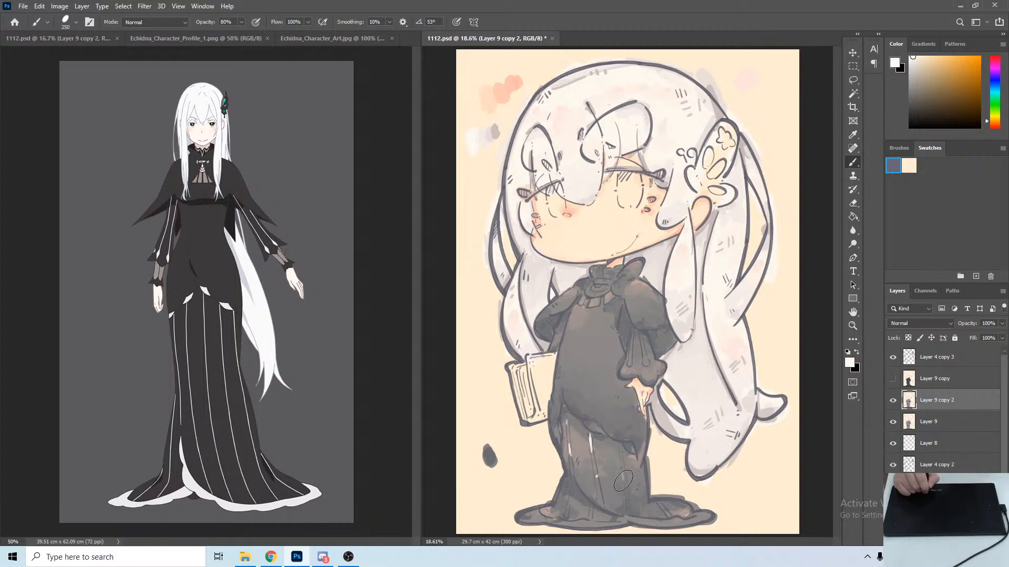
{"action": "left_click_drag", "start_coordinate": [622, 466], "coordinate": [624, 487]}
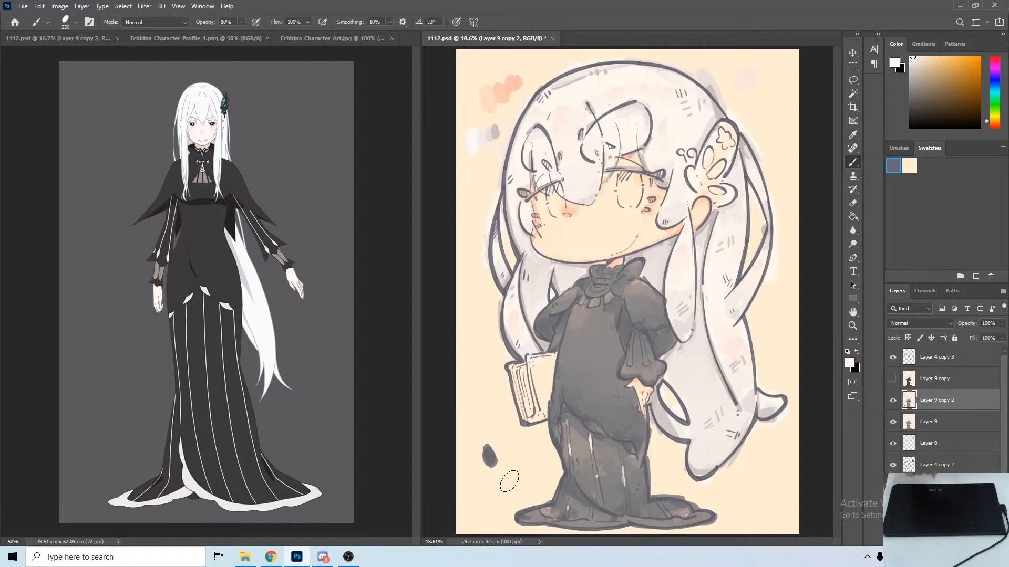
{"action": "left_click_drag", "start_coordinate": [521, 518], "coordinate": [530, 516]}
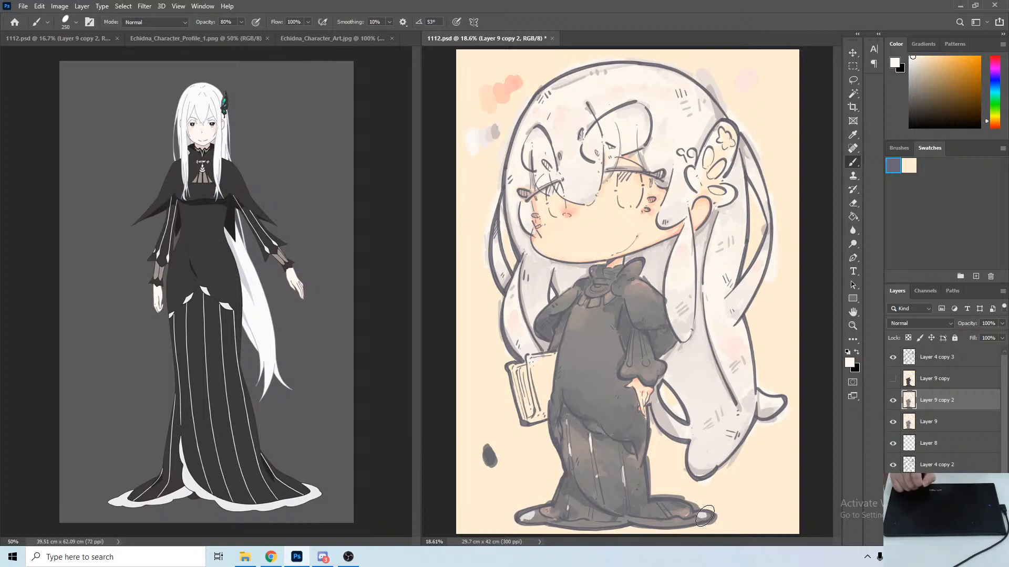
{"action": "left_click_drag", "start_coordinate": [704, 516], "coordinate": [701, 517]}
{"action": "left_click_drag", "start_coordinate": [632, 520], "coordinate": [631, 519]}
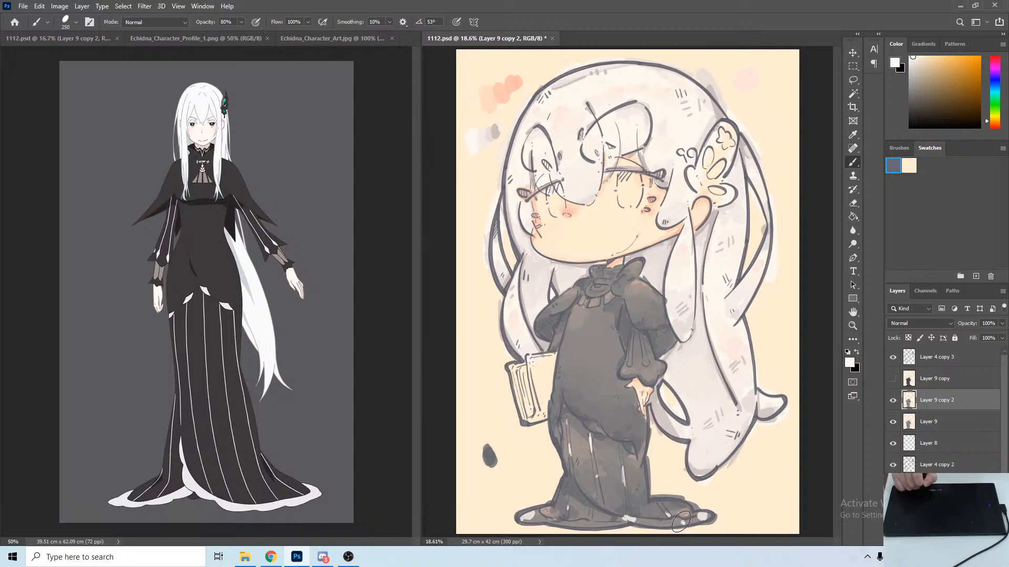
Dab small off-white accents on the sleeve cuff and the collar of the dress.
{"action": "left_click", "coordinate": [645, 362]}
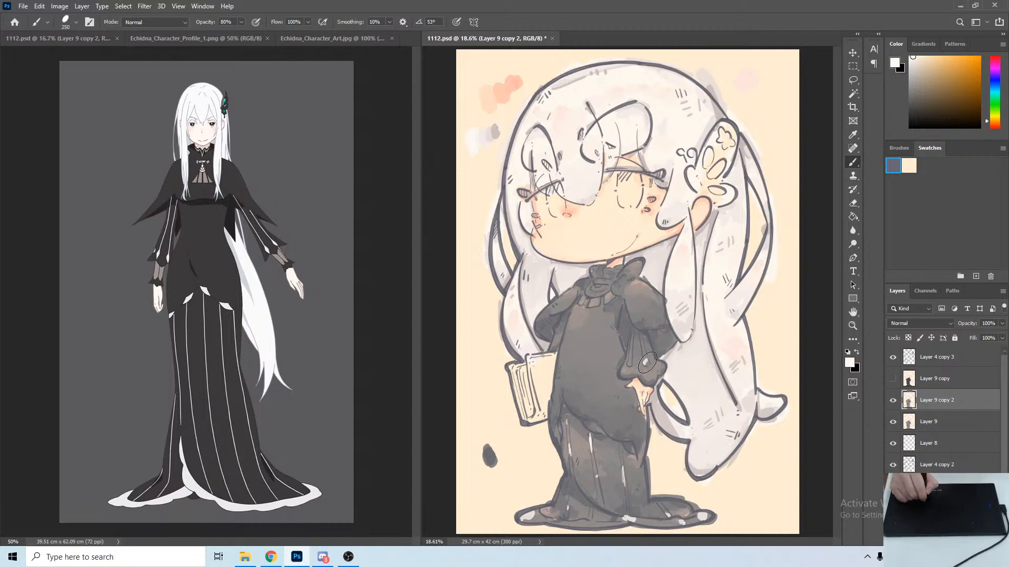
{"action": "left_click", "coordinate": [630, 363]}
{"action": "left_click", "coordinate": [591, 294]}
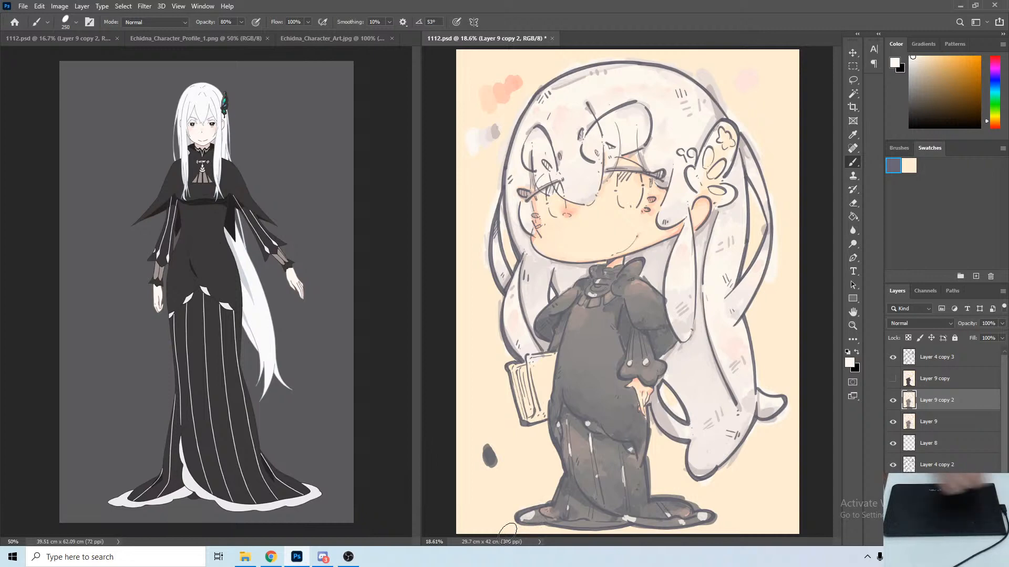
Fill the left end of the dress hem with a light trim, blending it with greys sampled from the painted patch.
{"action": "left_click", "coordinate": [530, 520], "text": "alt"}
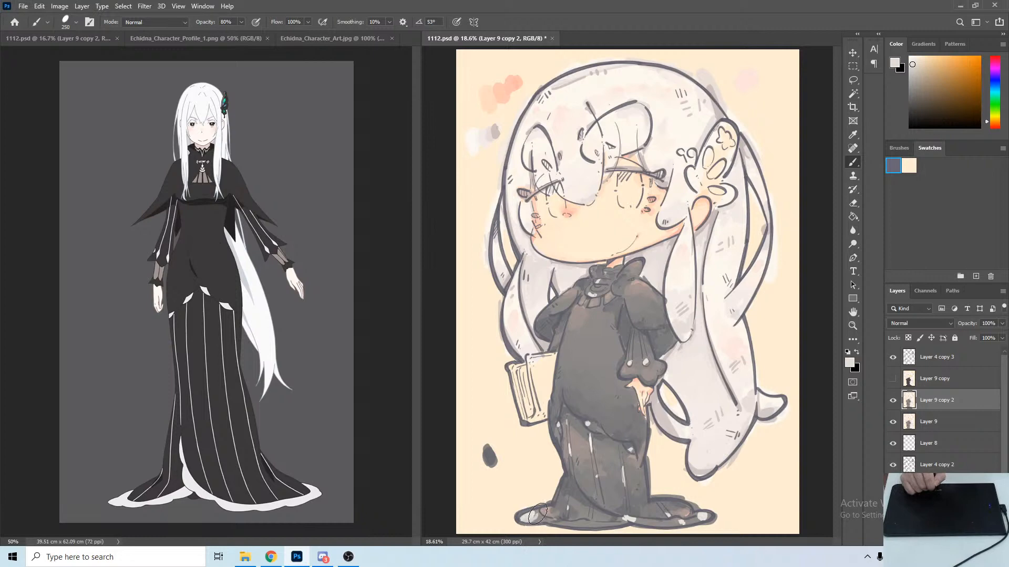
{"action": "left_click", "coordinate": [537, 519], "text": "alt"}
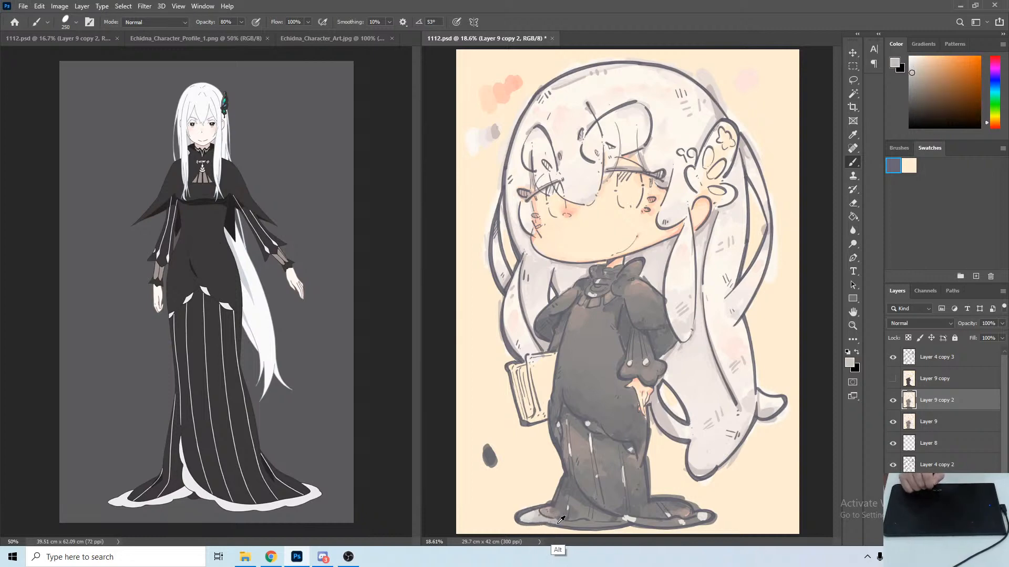
{"action": "left_click", "coordinate": [552, 523], "text": "alt"}
{"action": "left_click", "coordinate": [532, 520], "text": "alt"}
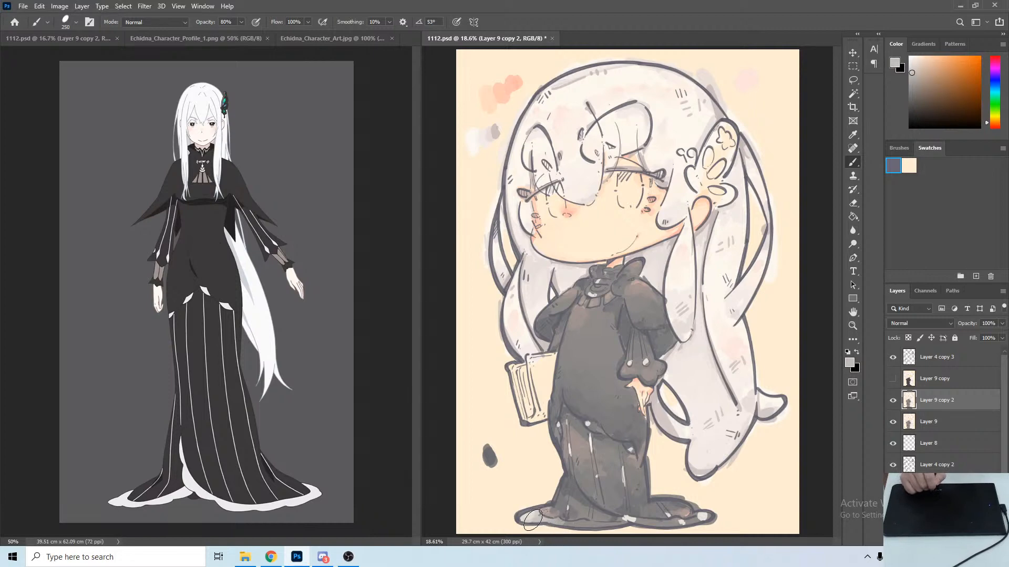
Extend the light trim from the middle of the hem to its right end, blending with sampled off-white and light grey tones.
{"action": "left_click", "coordinate": [633, 519], "text": "alt"}
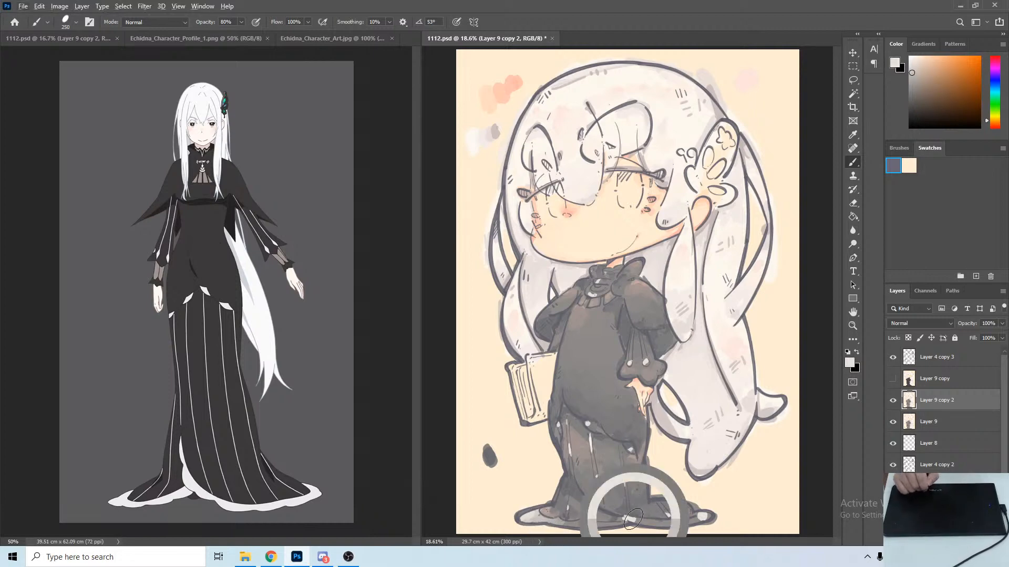
{"action": "left_click_drag", "start_coordinate": [634, 520], "coordinate": [671, 526]}
{"action": "left_click", "coordinate": [649, 520], "text": "alt"}
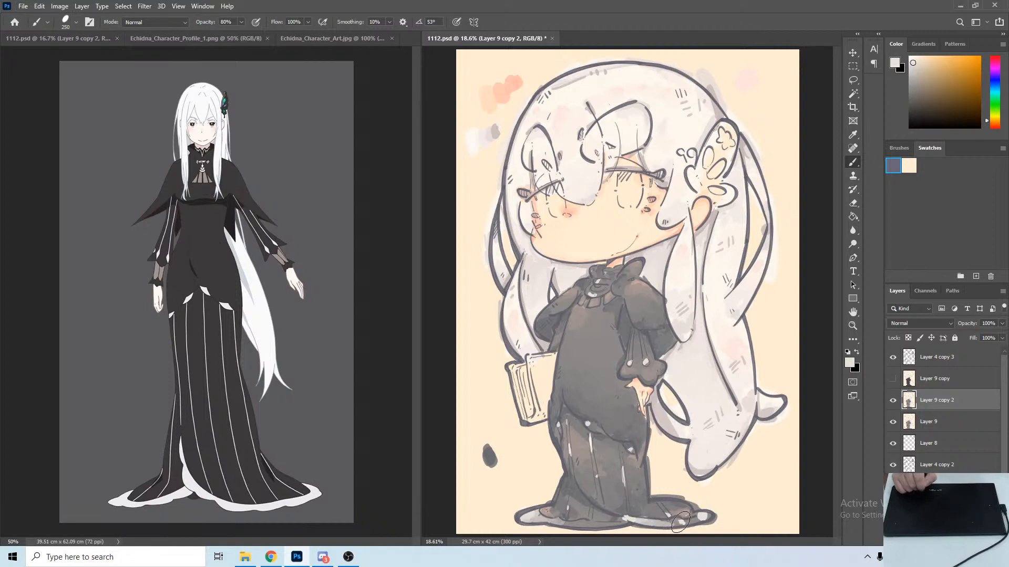
{"action": "left_click", "coordinate": [667, 521], "text": "alt"}
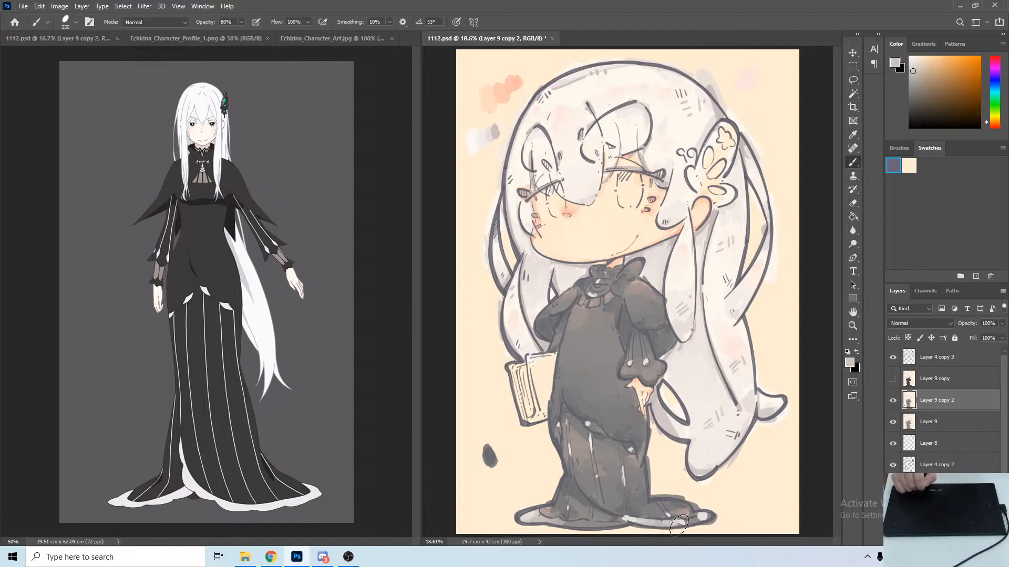
{"action": "left_click", "coordinate": [685, 517], "text": "alt"}
{"action": "left_click", "coordinate": [685, 518], "text": "alt"}
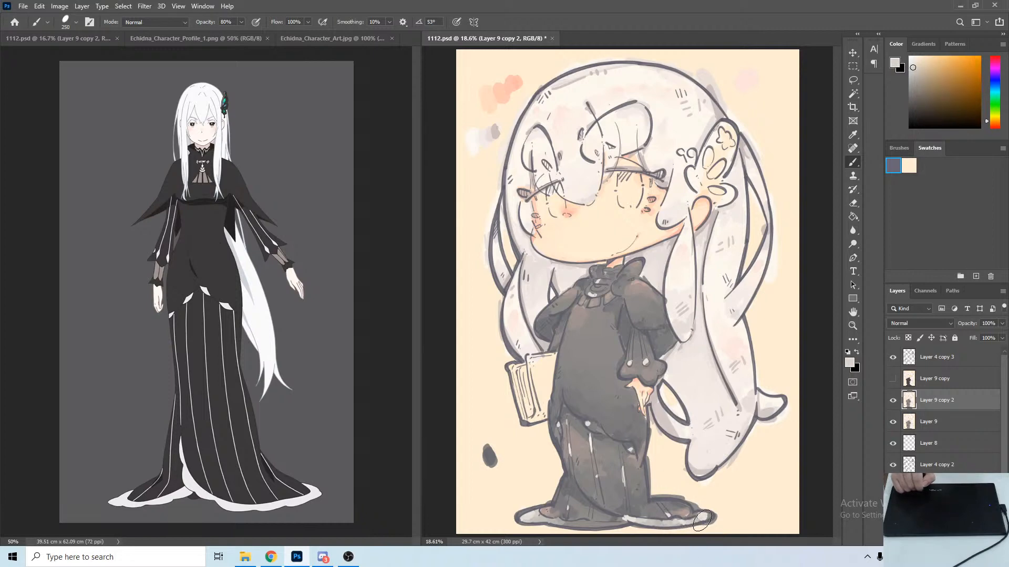
{"action": "left_click", "coordinate": [702, 518], "text": "alt"}
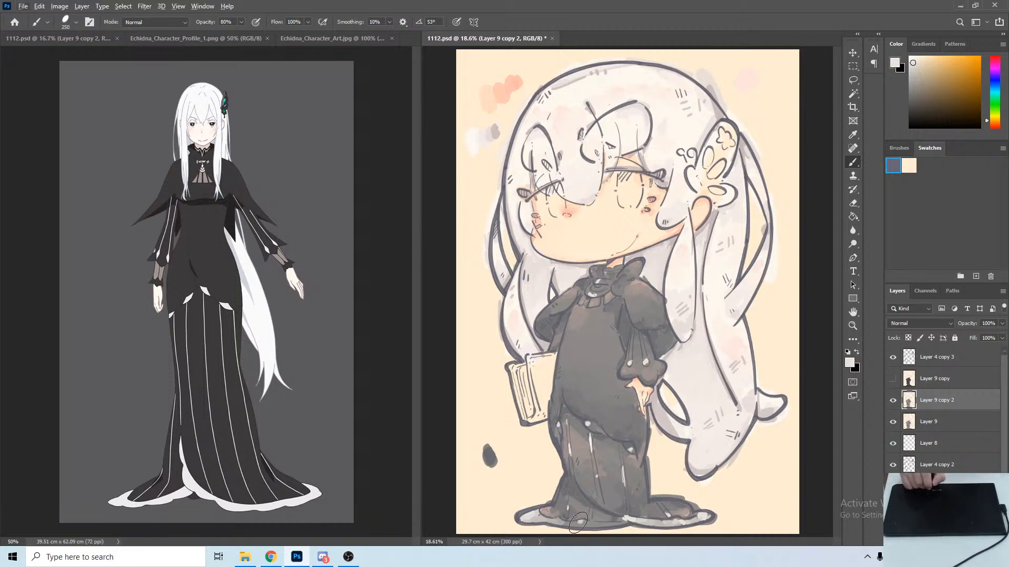
Blend the light trim across the left and middle of the dress hem with off-white and grey tones sampled from it.
{"action": "left_click", "coordinate": [593, 523], "text": "alt"}
{"action": "left_click", "coordinate": [606, 525], "text": "alt"}
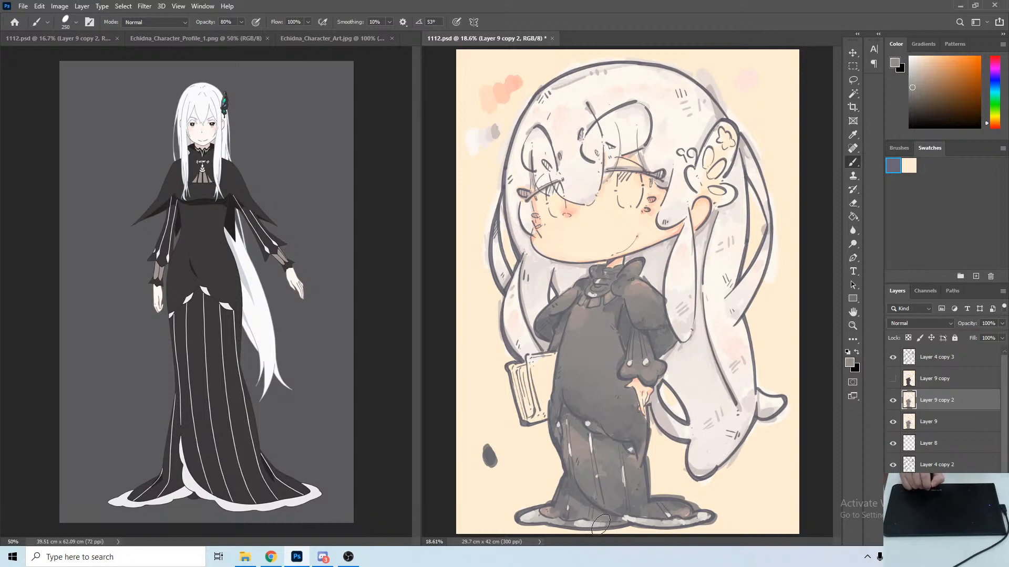
{"action": "left_click", "coordinate": [594, 521], "text": "alt"}
{"action": "left_click", "coordinate": [585, 522], "text": "alt"}
{"action": "left_click", "coordinate": [618, 523], "text": "alt"}
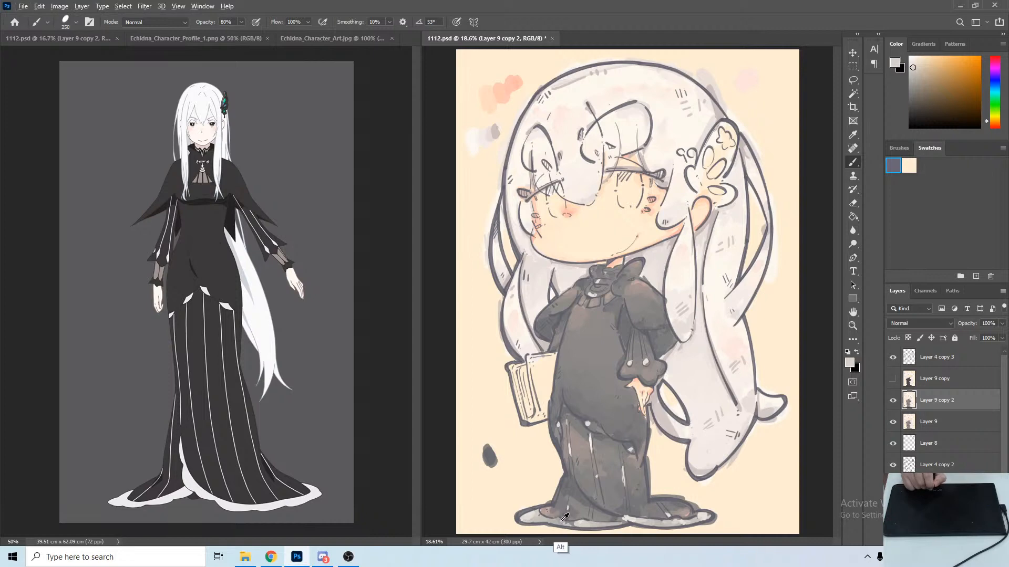
{"action": "left_click", "coordinate": [569, 524], "text": "alt"}
{"action": "left_click", "coordinate": [575, 526], "text": "alt"}
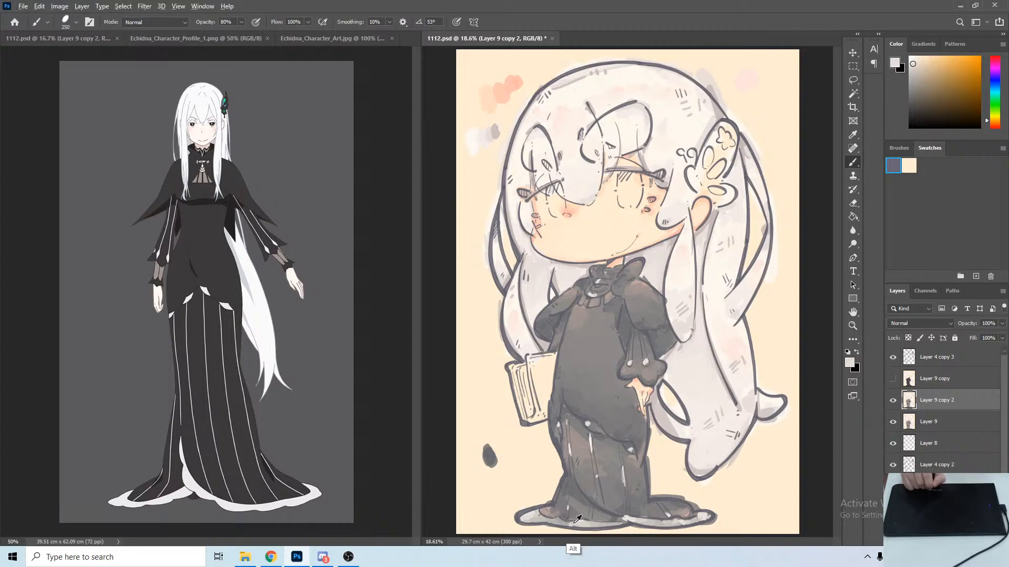
{"action": "left_click", "coordinate": [572, 524], "text": "alt"}
{"action": "left_click", "coordinate": [570, 525], "text": "alt"}
{"action": "left_click", "coordinate": [571, 524], "text": "alt"}
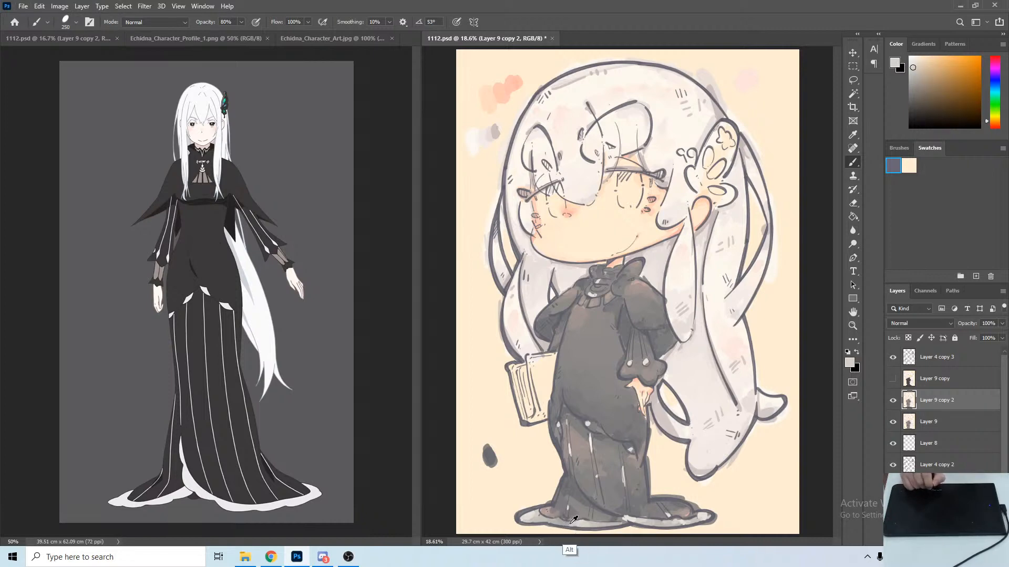
{"action": "left_click", "coordinate": [615, 524], "text": "alt"}
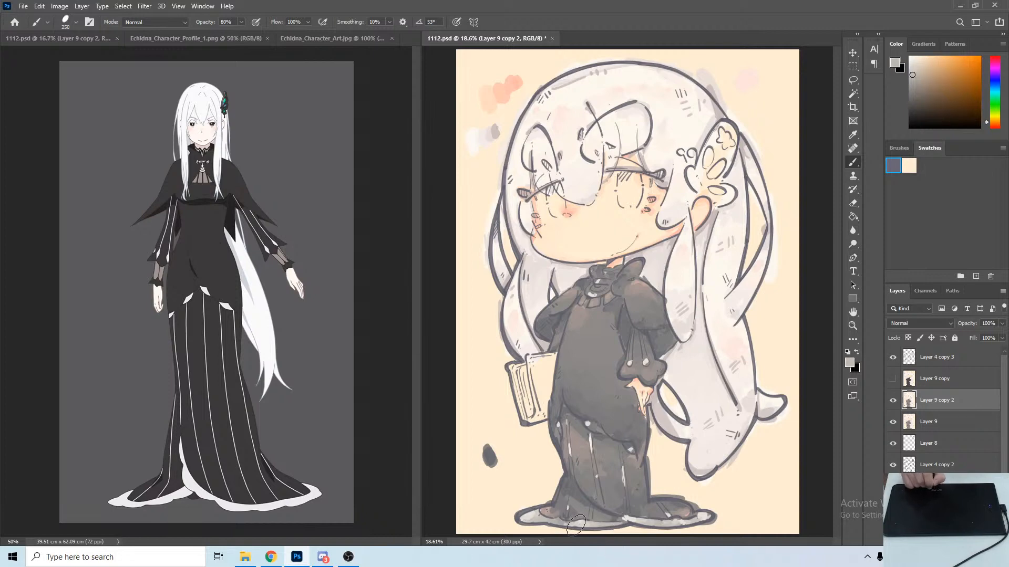
{"action": "left_click", "coordinate": [577, 525], "text": "alt"}
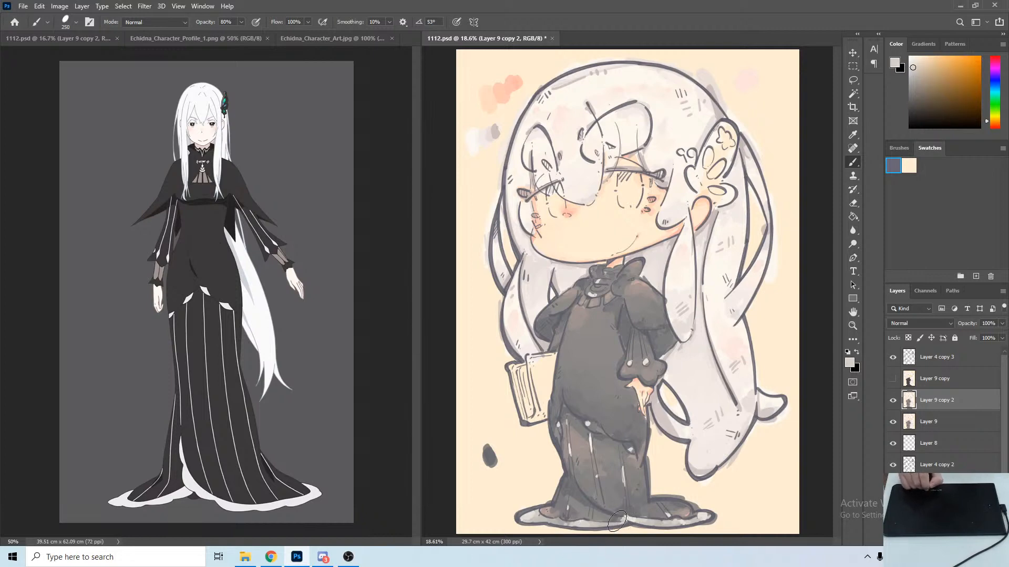
Strengthen the skirt's central stripe from the waist toward the hem, fading it with greys sampled along the stripe.
{"action": "left_click", "coordinate": [592, 449], "text": "alt"}
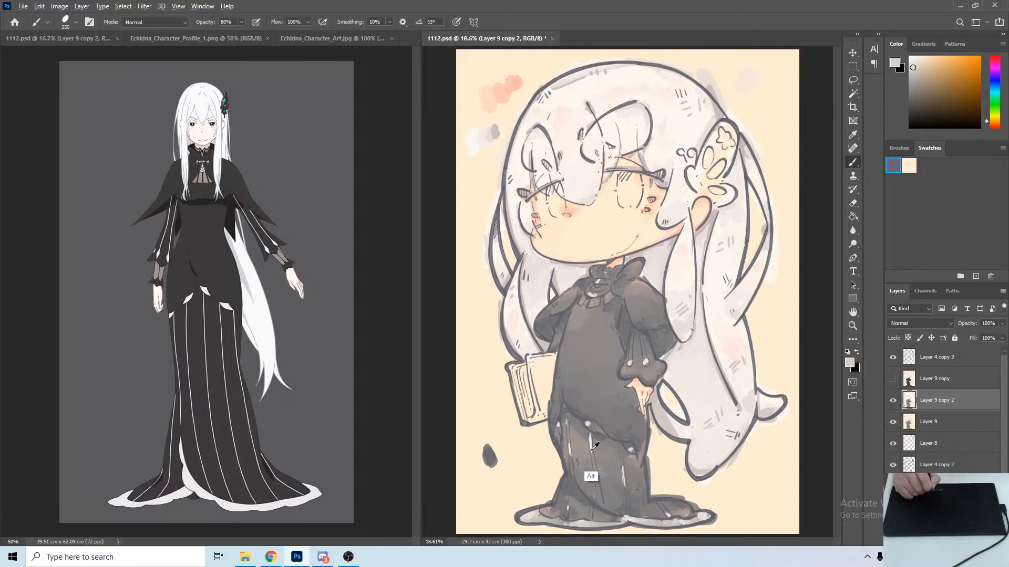
{"action": "left_click_drag", "start_coordinate": [590, 446], "coordinate": [596, 476]}
{"action": "left_click", "coordinate": [598, 462], "text": "alt"}
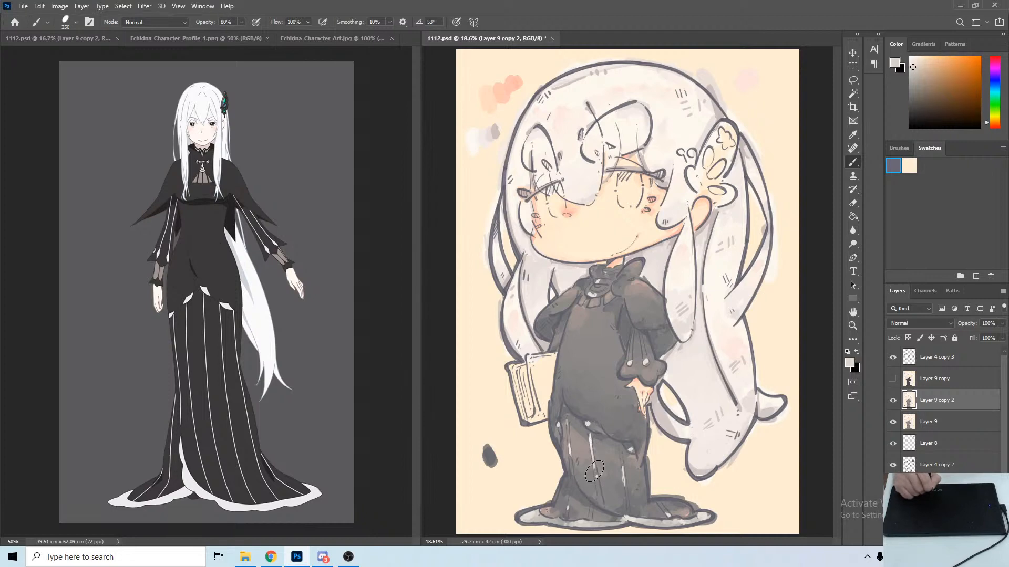
{"action": "left_click", "coordinate": [595, 477], "text": "alt"}
{"action": "left_click_drag", "start_coordinate": [594, 472], "coordinate": [597, 486]}
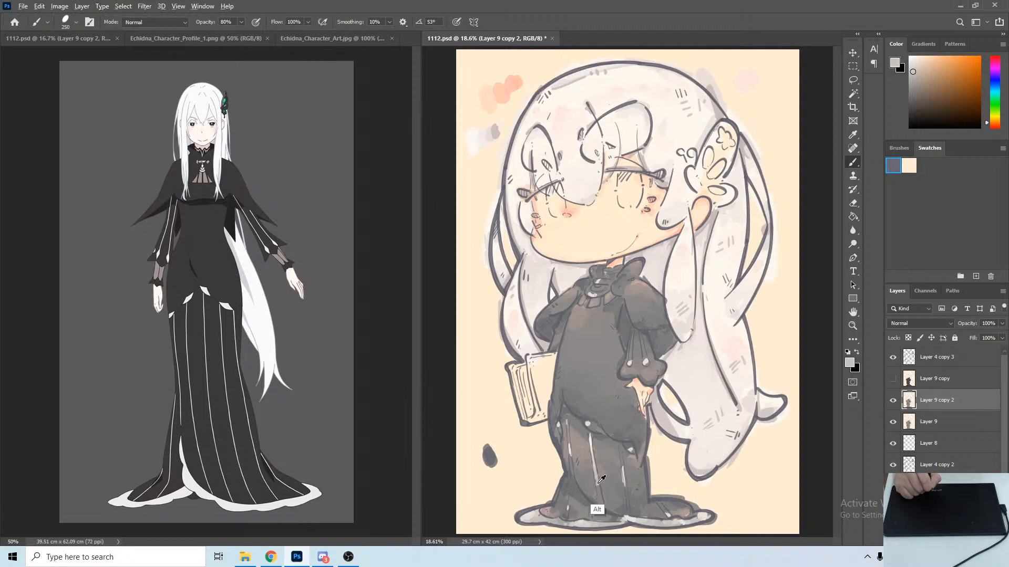
{"action": "left_click", "coordinate": [599, 482], "text": "alt"}
{"action": "left_click", "coordinate": [599, 493], "text": "alt"}
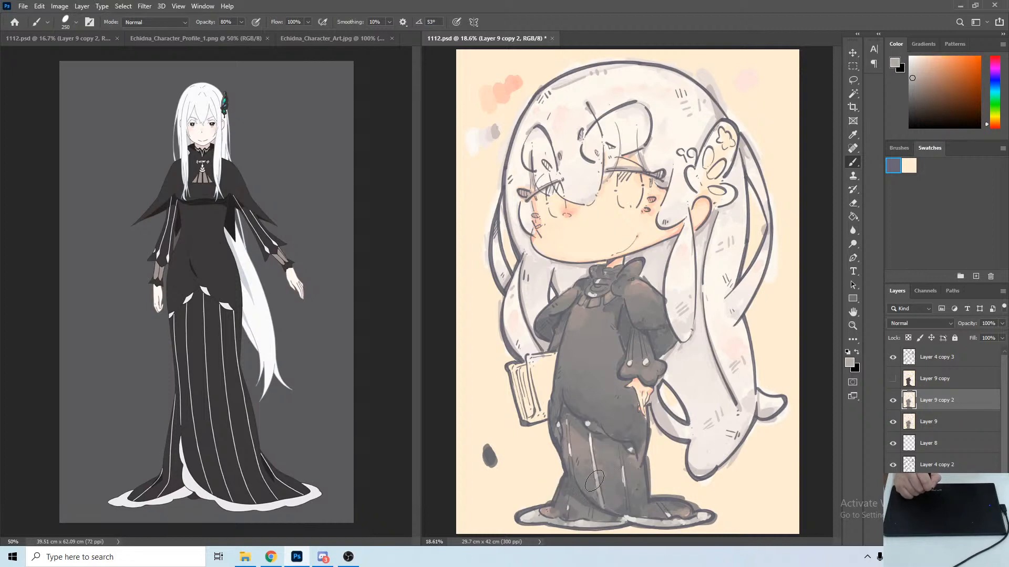
Repaint the skirt's left stripe up to the waist and extend the right stripe down to the hem in sampled light greys.
{"action": "left_click", "coordinate": [570, 455], "text": "alt"}
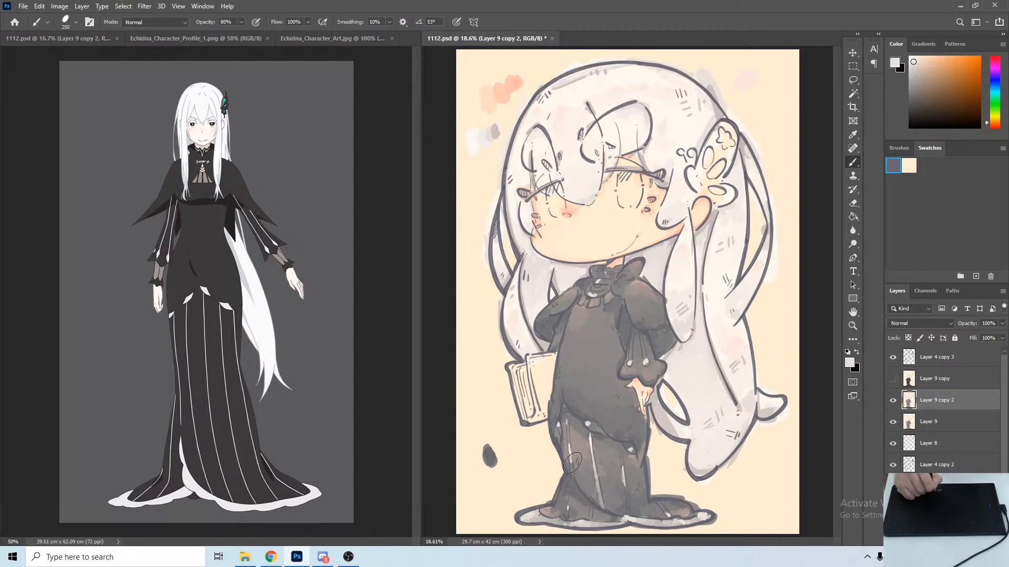
{"action": "left_click", "coordinate": [571, 462], "text": "alt"}
{"action": "left_click", "coordinate": [571, 468], "text": "alt"}
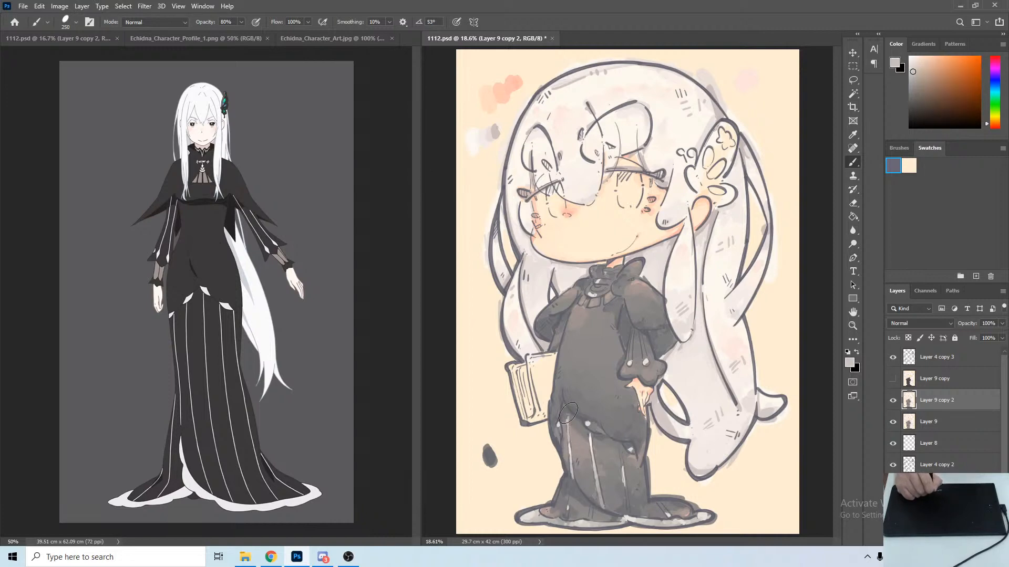
{"action": "left_click_drag", "start_coordinate": [568, 413], "coordinate": [571, 435]}
{"action": "left_click_drag", "start_coordinate": [622, 478], "coordinate": [628, 511]}
{"action": "left_click", "coordinate": [629, 485], "text": "alt"}
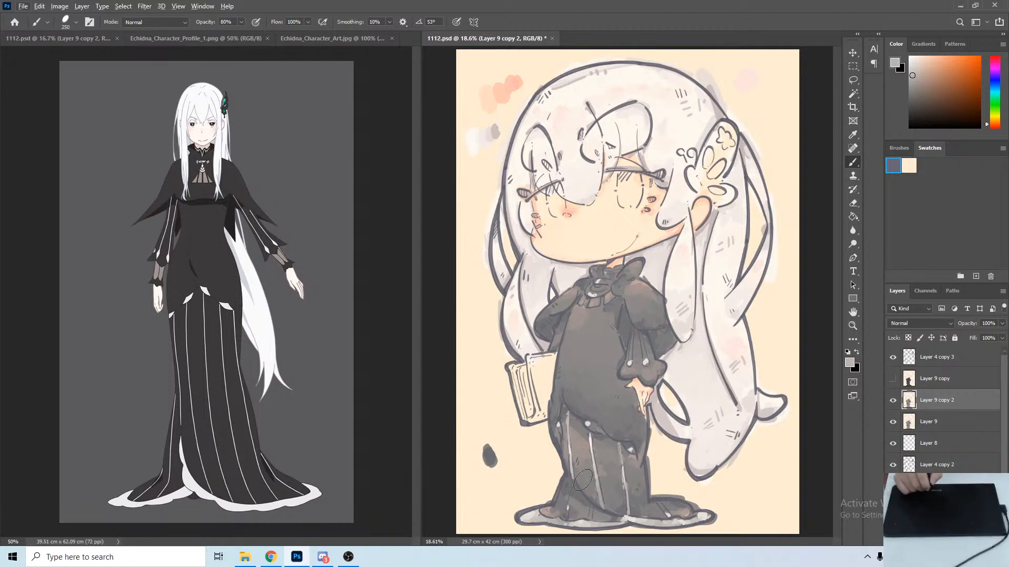
Paint a short grey stripe on the skirt's lower left flare, running down to the hem trim.
{"action": "key", "text": "alt"}
{"action": "left_click", "coordinate": [575, 512], "text": "alt"}
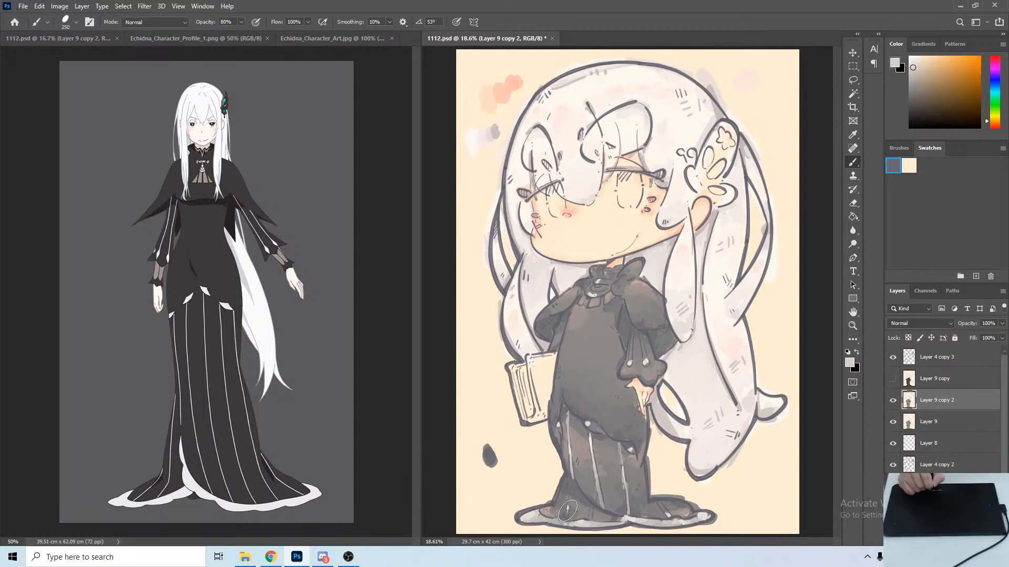
{"action": "left_click", "coordinate": [570, 500], "text": "alt"}
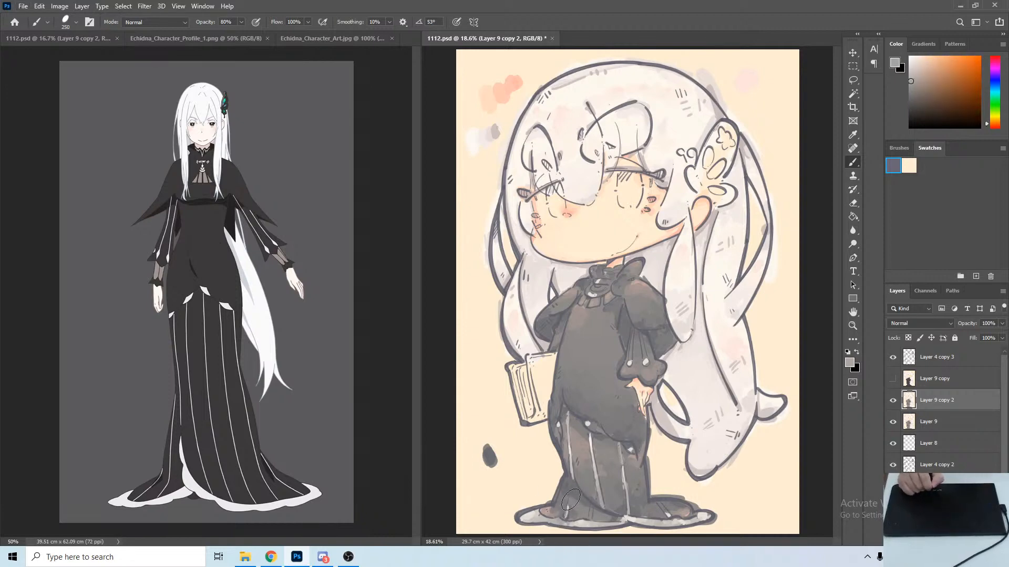
{"action": "left_click_drag", "start_coordinate": [574, 486], "coordinate": [568, 511]}
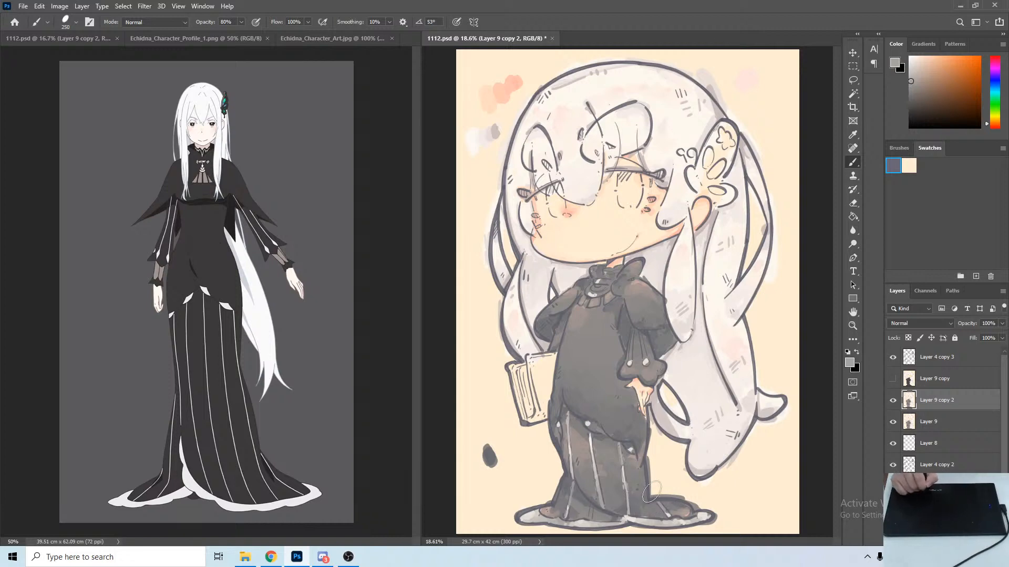
Shape the light patch at the right of the skirt's upper edge with sampled off-white and grey.
{"action": "left_click", "coordinate": [628, 457], "text": "alt"}
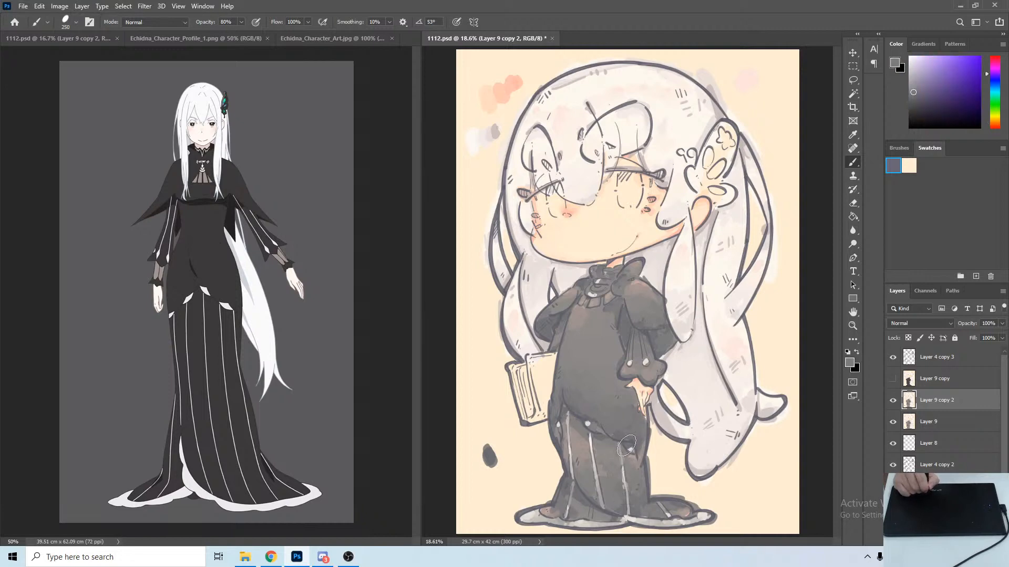
{"action": "left_click", "coordinate": [629, 449], "text": "alt"}
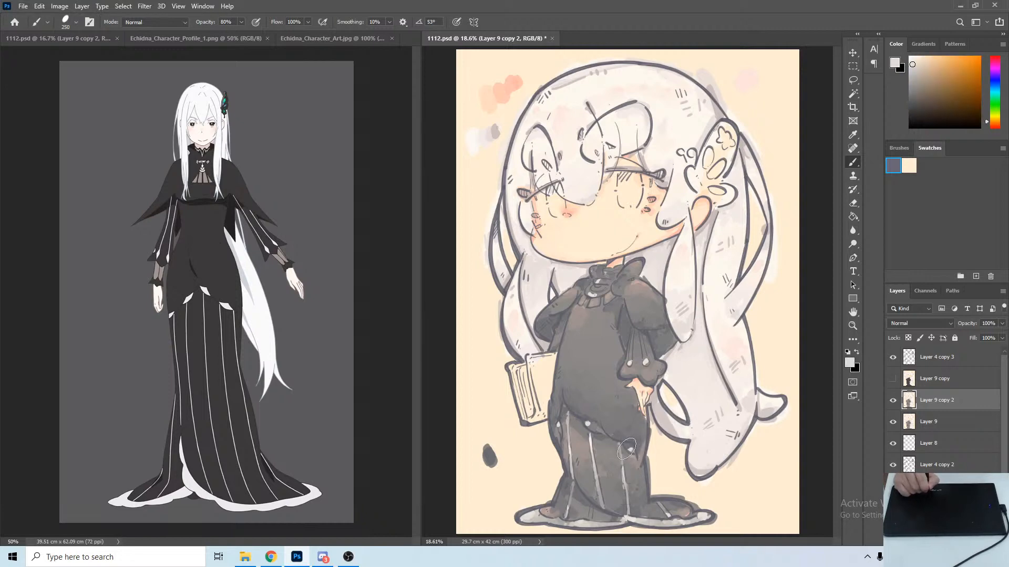
{"action": "key", "text": "alt"}
{"action": "key", "text": "alt"}
{"action": "left_click", "coordinate": [632, 451], "text": "alt"}
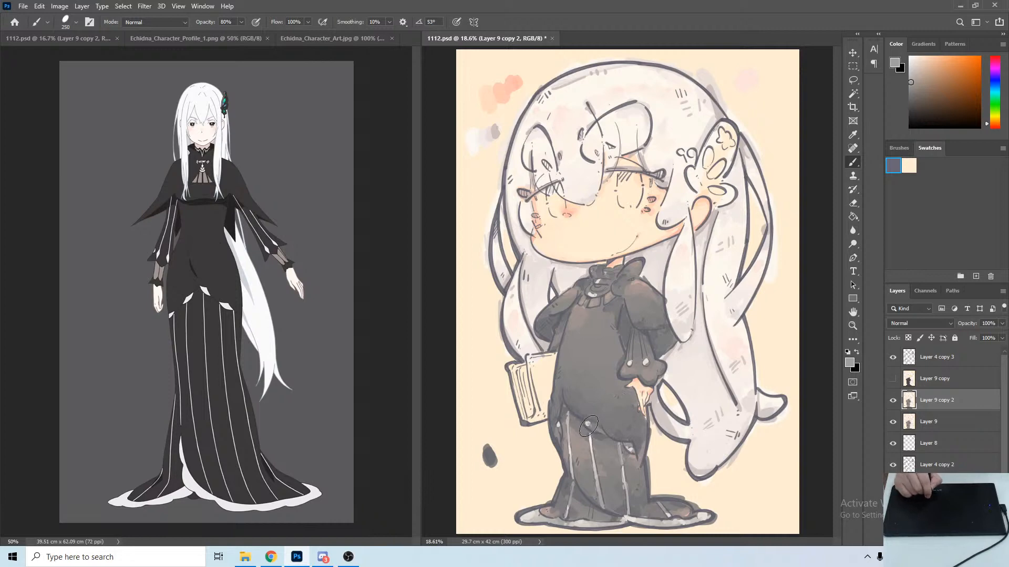
Enlarge the light patch at the middle of the skirt's upper edge into a leaf shape, blending it with sampled greys.
{"action": "left_click", "coordinate": [589, 422], "text": "alt"}
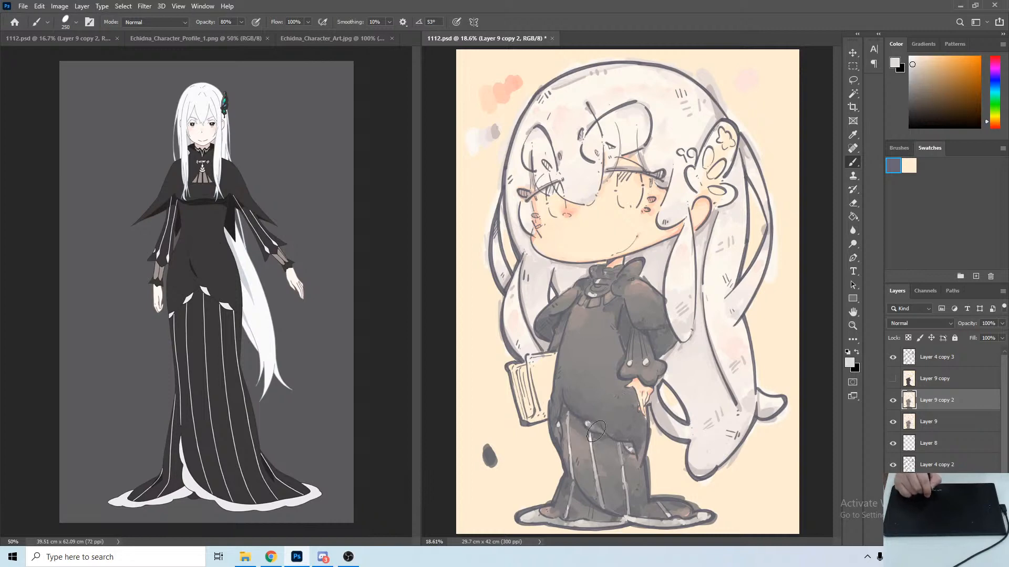
{"action": "left_click", "coordinate": [593, 426], "text": "alt"}
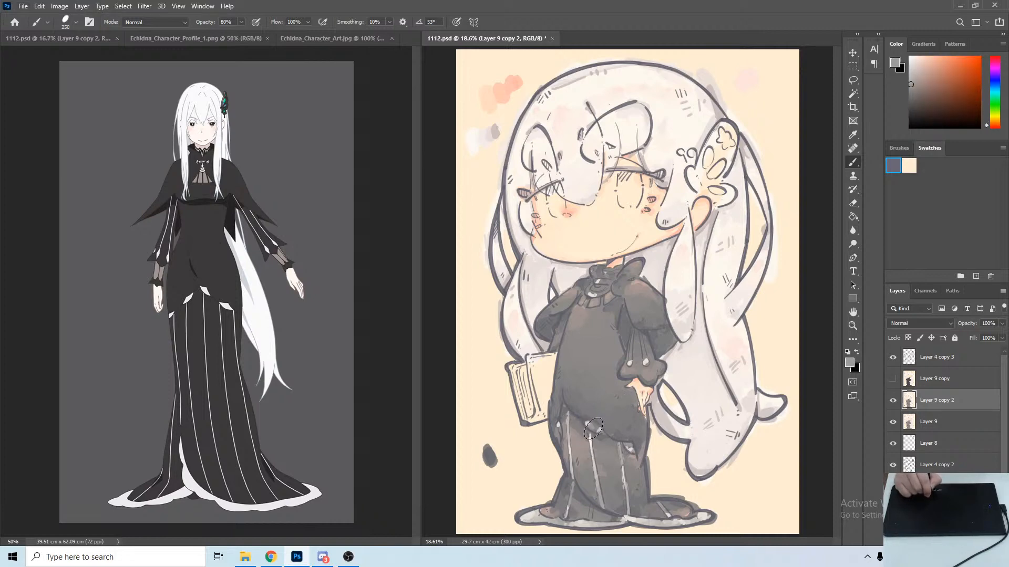
{"action": "left_click", "coordinate": [633, 451], "text": "alt"}
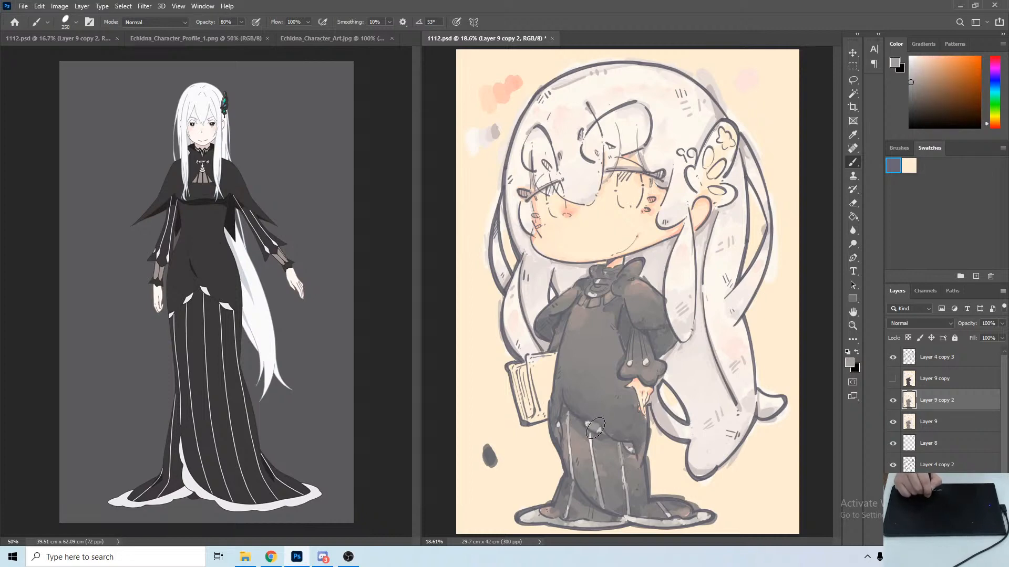
{"action": "left_click", "coordinate": [597, 430], "text": "alt"}
{"action": "left_click", "coordinate": [596, 423], "text": "alt"}
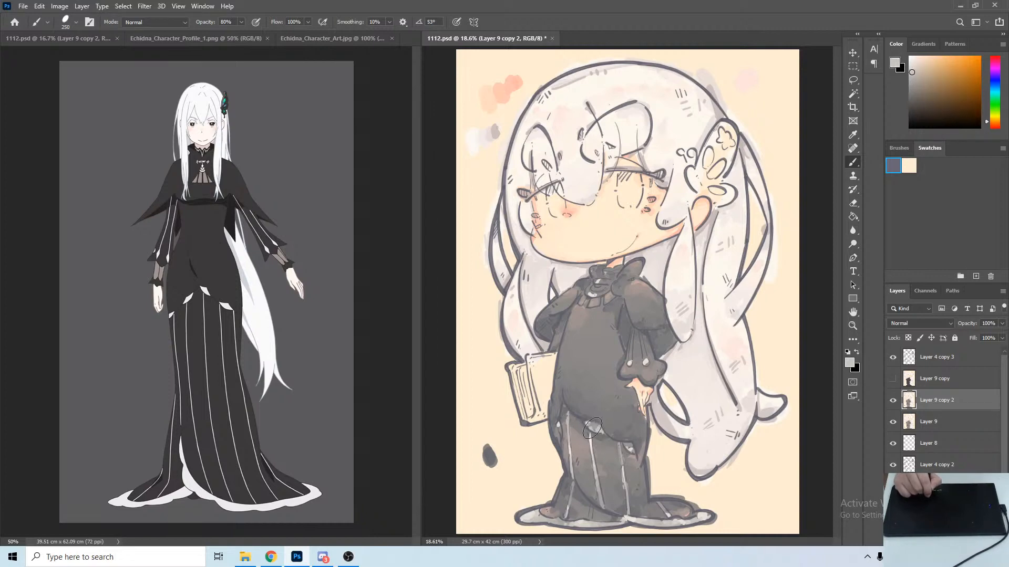
{"action": "left_click", "coordinate": [597, 426], "text": "alt"}
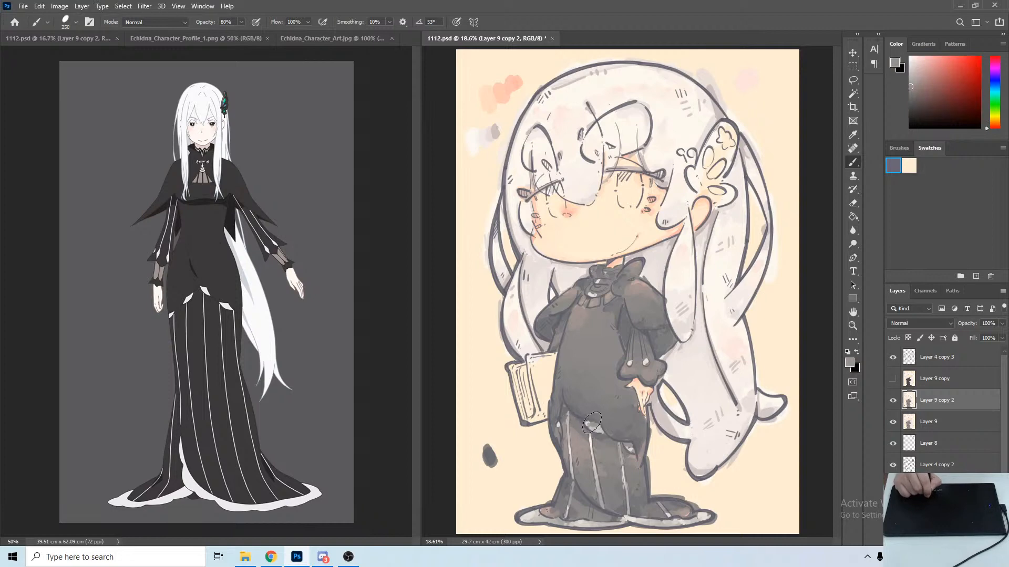
{"action": "left_click", "coordinate": [602, 423], "text": "alt"}
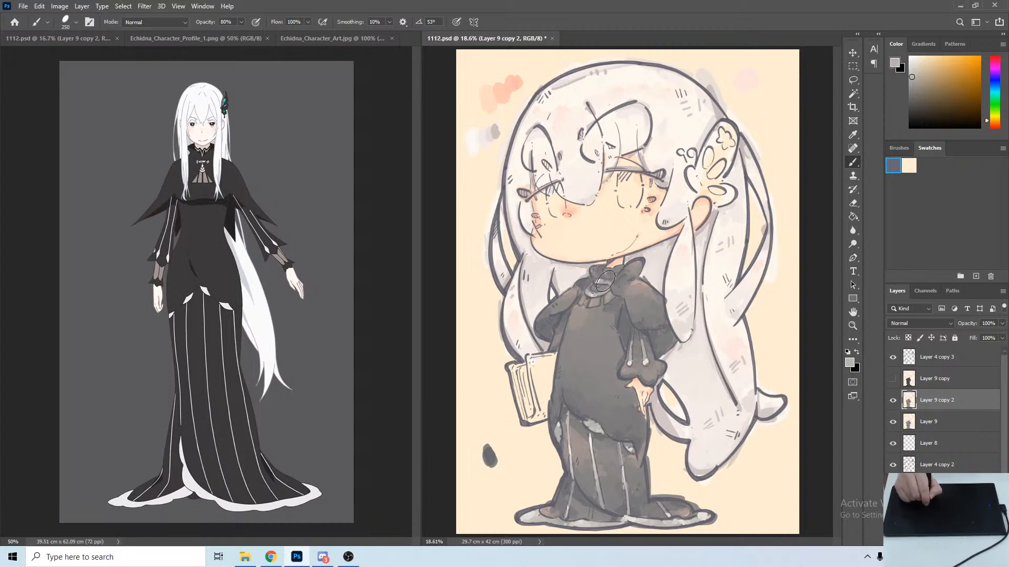
{"action": "key", "text": "alt"}
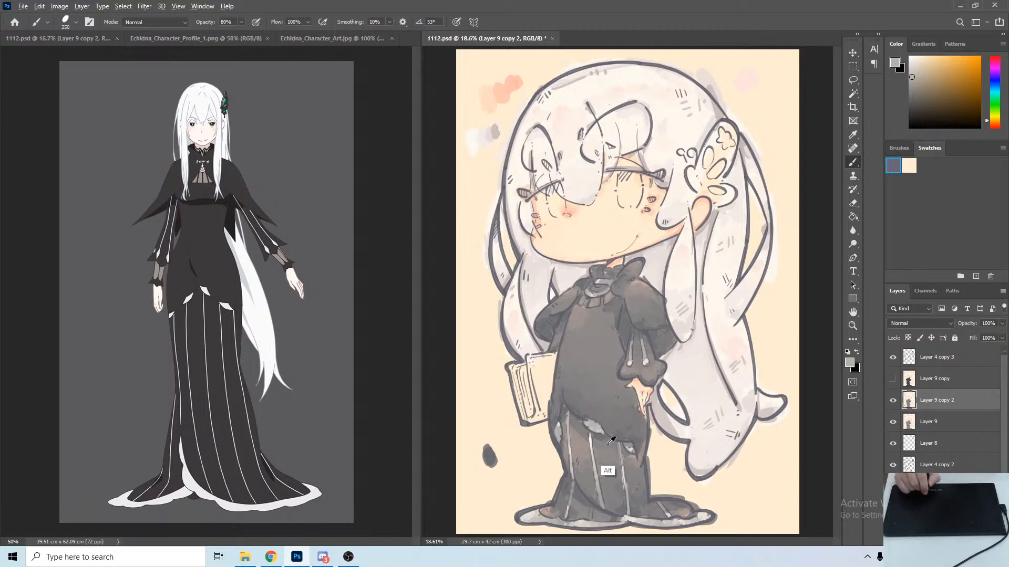
{"action": "left_click", "coordinate": [595, 432], "text": "alt"}
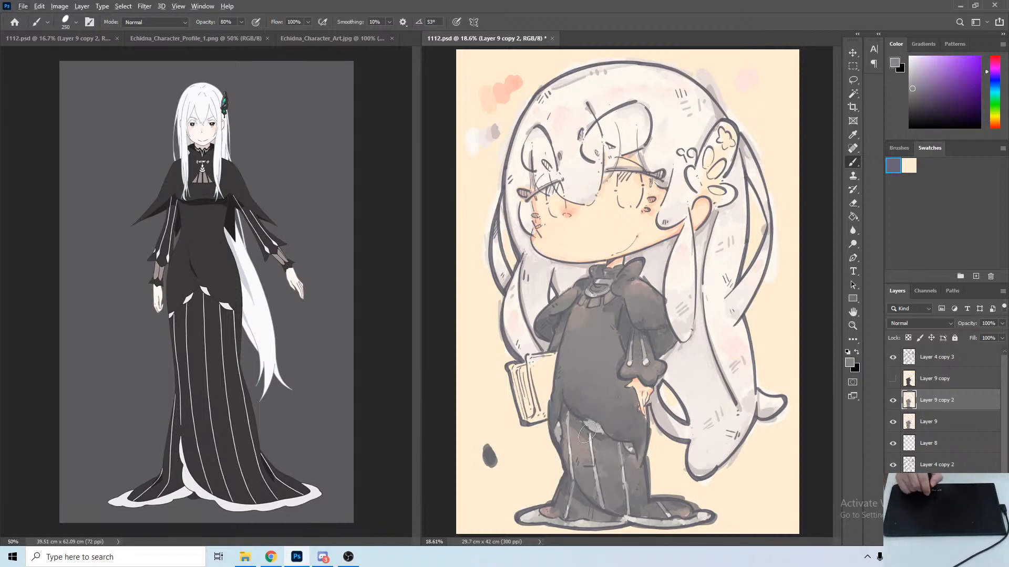
{"action": "left_click", "coordinate": [594, 435], "text": "alt"}
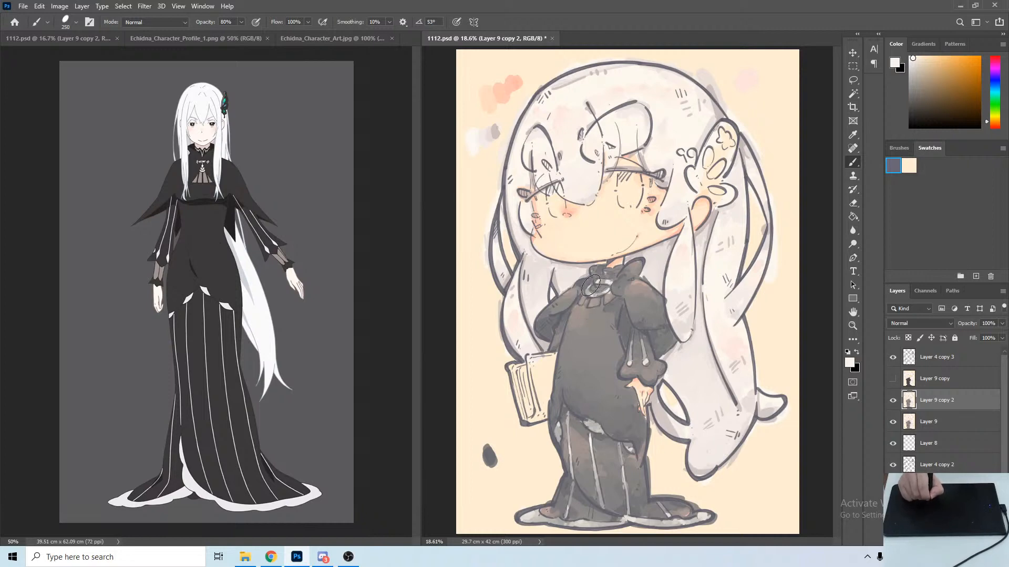
Paint the collar ornament beneath the bow with sampled greyish and off-white tones.
{"action": "left_click", "coordinate": [605, 299], "text": "alt"}
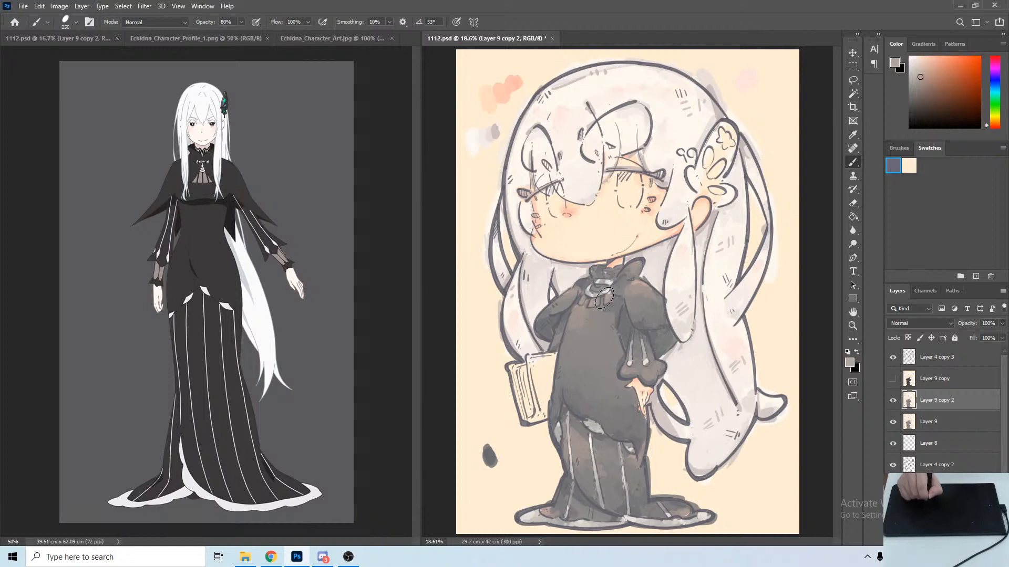
{"action": "key", "text": "alt"}
{"action": "left_click", "coordinate": [605, 281], "text": "alt"}
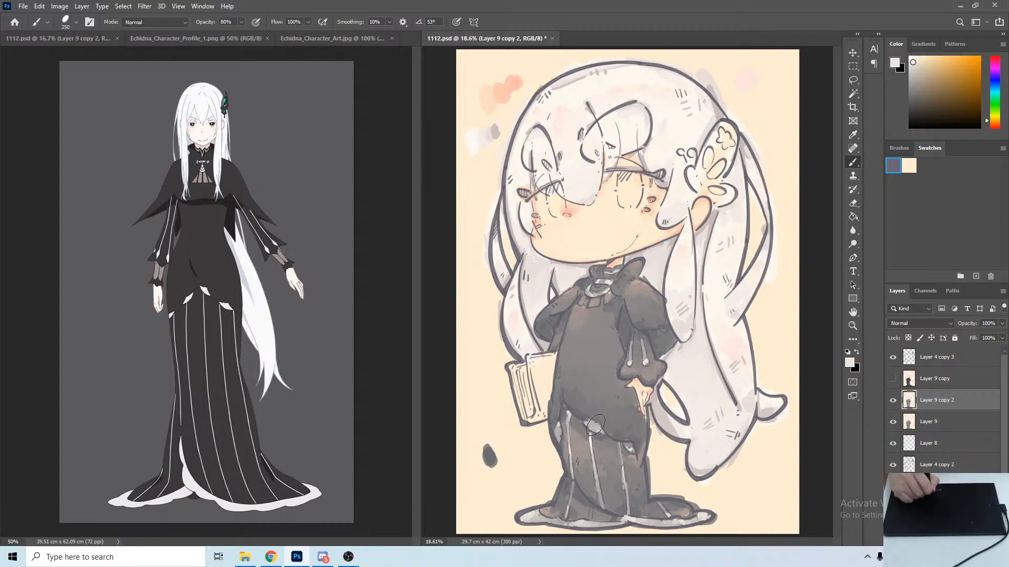
Brighten the skirt's upper patches with off-white and add short light strokes on the hem's right flare and the dress front.
{"action": "left_click_drag", "start_coordinate": [594, 428], "coordinate": [632, 446]}
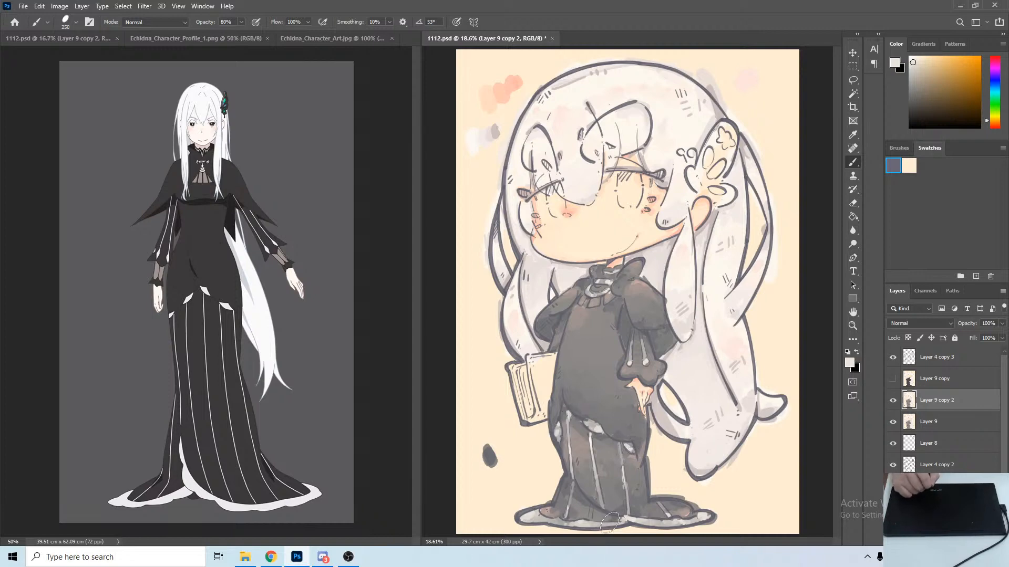
{"action": "mouse_move", "coordinate": [667, 525]}
{"action": "left_mouse_down"}
{"action": "mouse_move", "coordinate": [693, 520]}
{"action": "mouse_move", "coordinate": [662, 507]}
{"action": "left_mouse_up"}
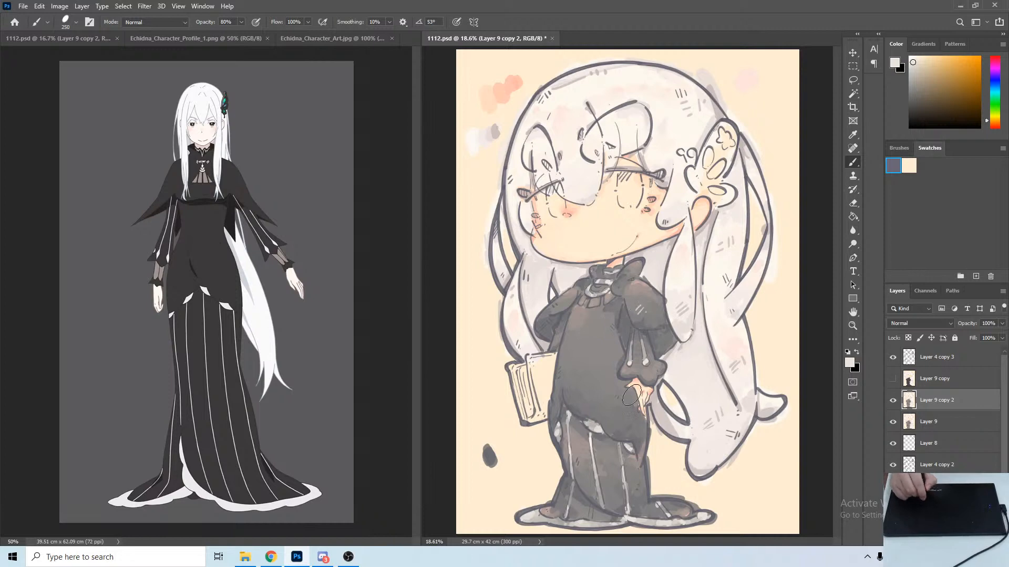
{"action": "left_click_drag", "start_coordinate": [624, 415], "coordinate": [636, 427]}
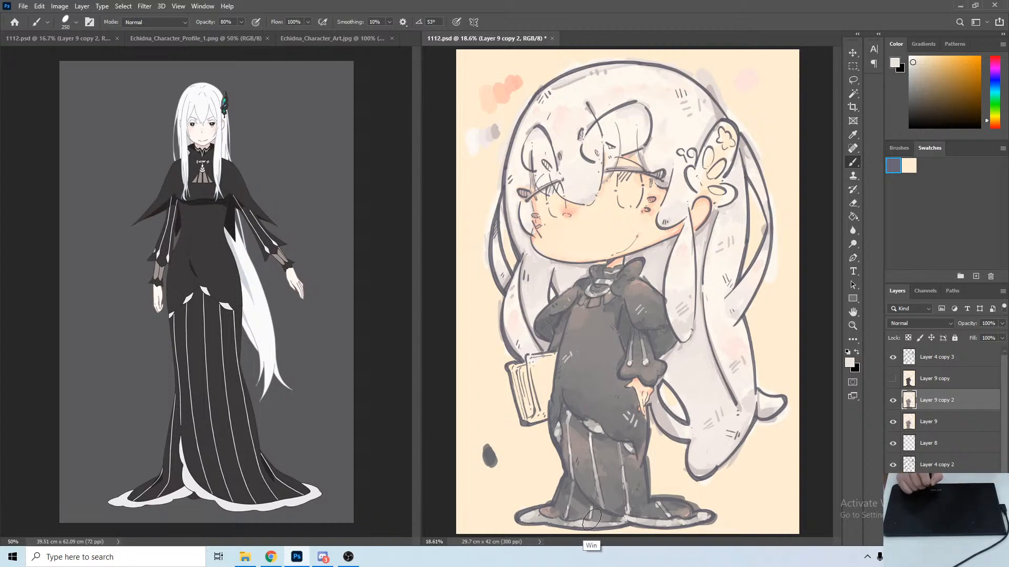
Paint a short light stripe on the lower middle of the skirt with a grey sampled from the upper patch.
{"action": "key", "text": "super"}
{"action": "key", "text": "super"}
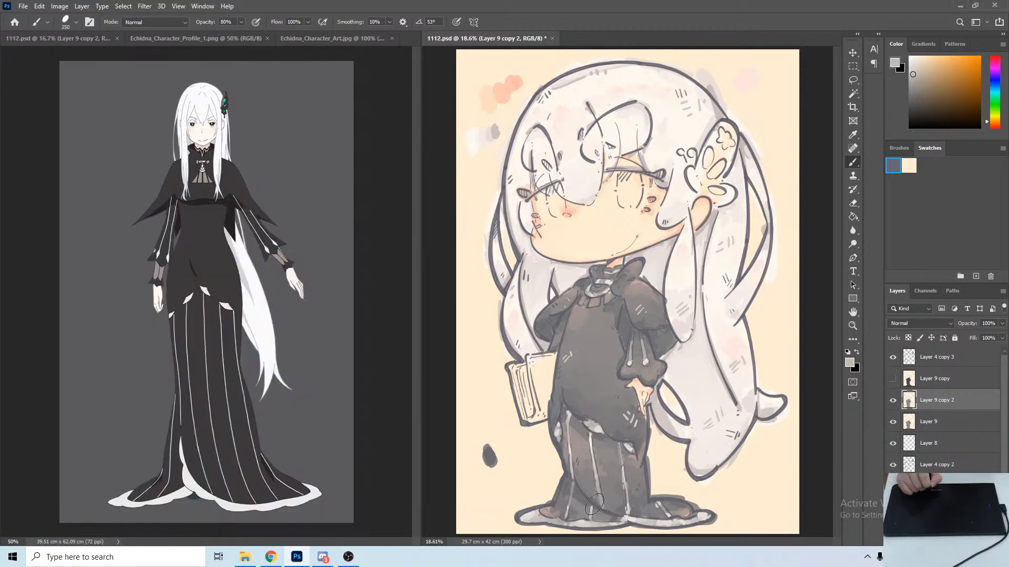
{"action": "left_click", "coordinate": [597, 430], "text": "alt"}
{"action": "left_click_drag", "start_coordinate": [579, 482], "coordinate": [582, 483]}
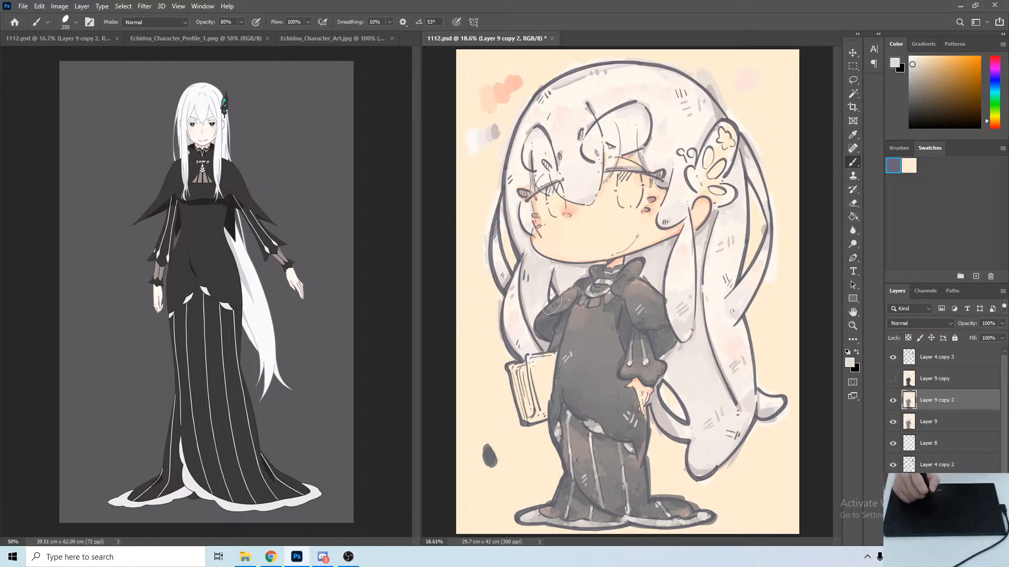
Compare the two character reference images and fill the book under the arm with a dark grey sampled from the dress.
{"action": "left_click", "coordinate": [165, 40]}
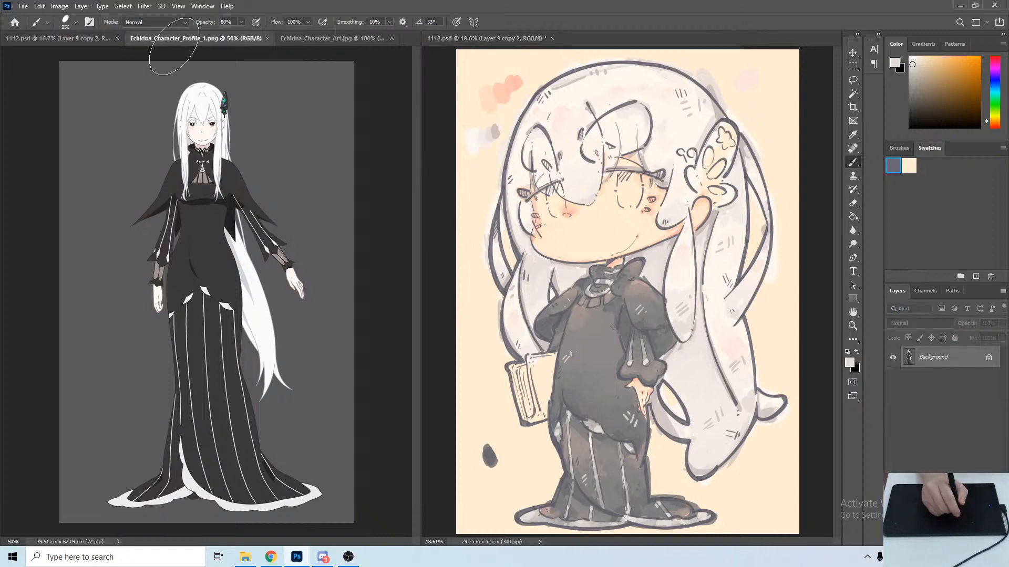
{"action": "left_click", "coordinate": [340, 38]}
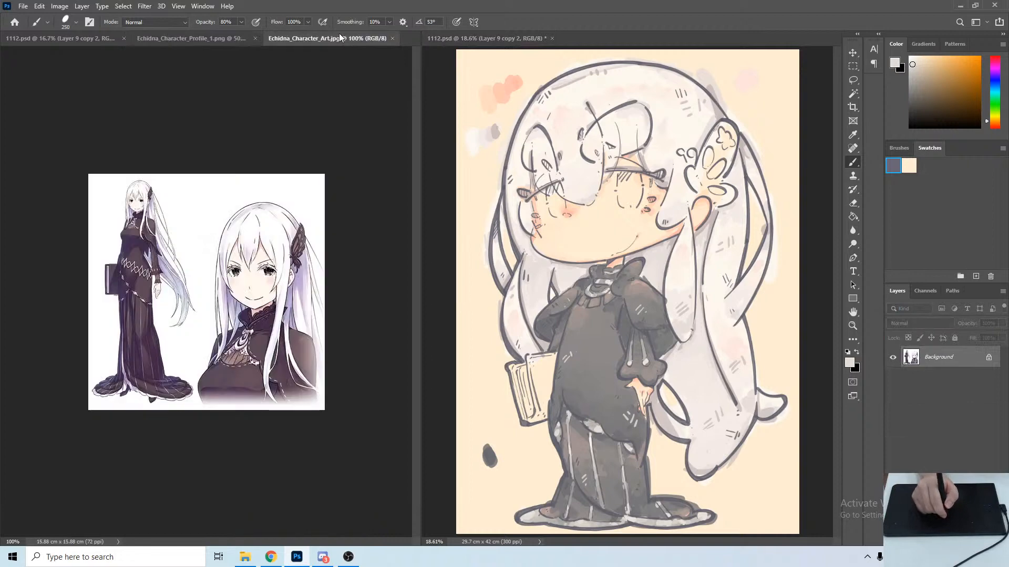
{"action": "left_click", "coordinate": [202, 40]}
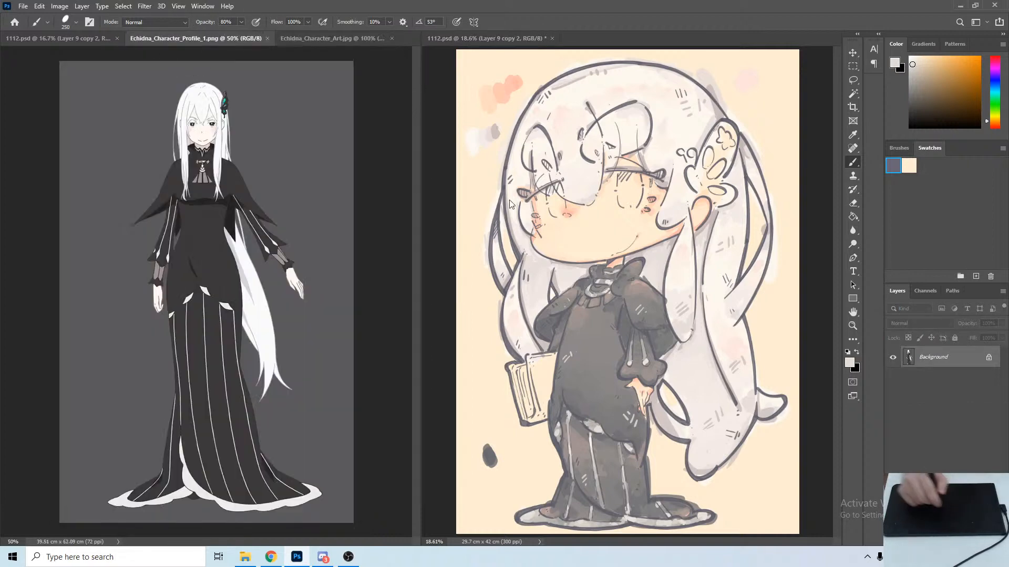
{"action": "left_click", "coordinate": [621, 408], "text": "alt"}
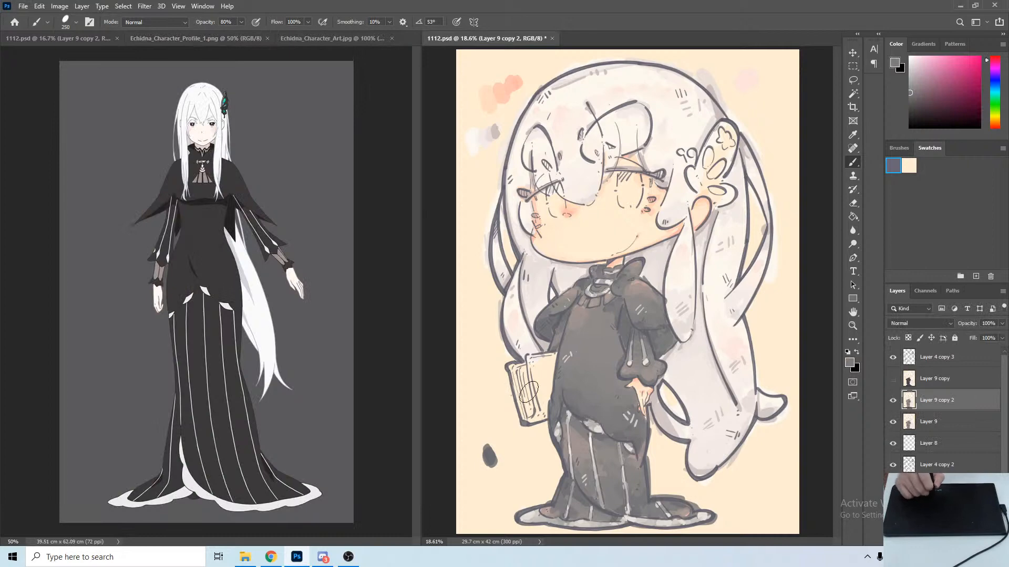
{"action": "mouse_move", "coordinate": [525, 386]}
{"action": "left_mouse_down"}
{"action": "mouse_move", "coordinate": [511, 369]}
{"action": "mouse_move", "coordinate": [543, 361]}
{"action": "mouse_move", "coordinate": [529, 360]}
{"action": "mouse_move", "coordinate": [530, 408]}
{"action": "mouse_move", "coordinate": [513, 383]}
{"action": "mouse_move", "coordinate": [548, 361]}
{"action": "mouse_move", "coordinate": [536, 360]}
{"action": "mouse_move", "coordinate": [541, 416]}
{"action": "mouse_move", "coordinate": [553, 357]}
{"action": "left_mouse_up"}
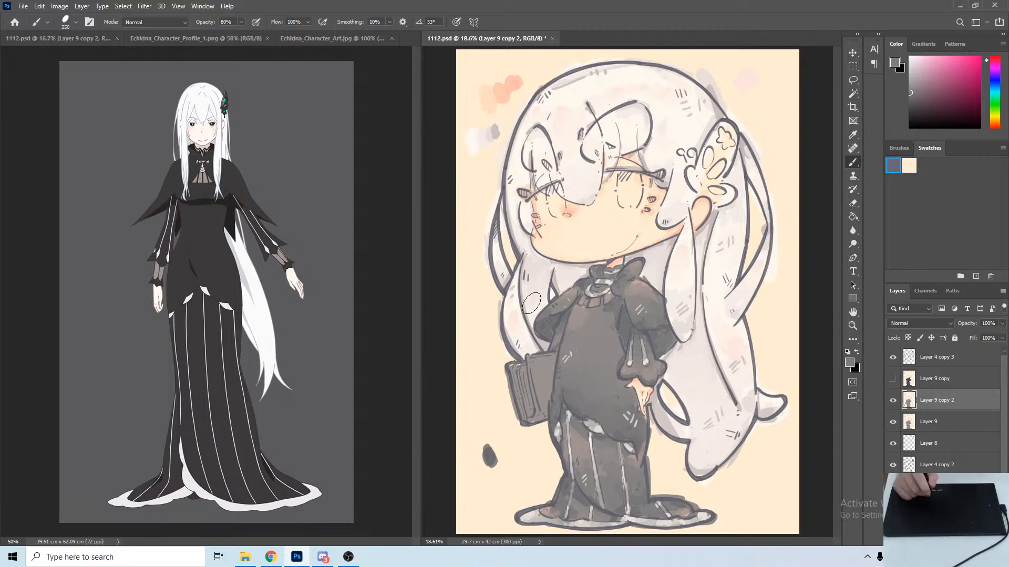
Shade the book's spine and lower edge with a darker grey from the dress, blending the cover with sampled greys.
{"action": "left_click", "coordinate": [578, 400], "text": "alt"}
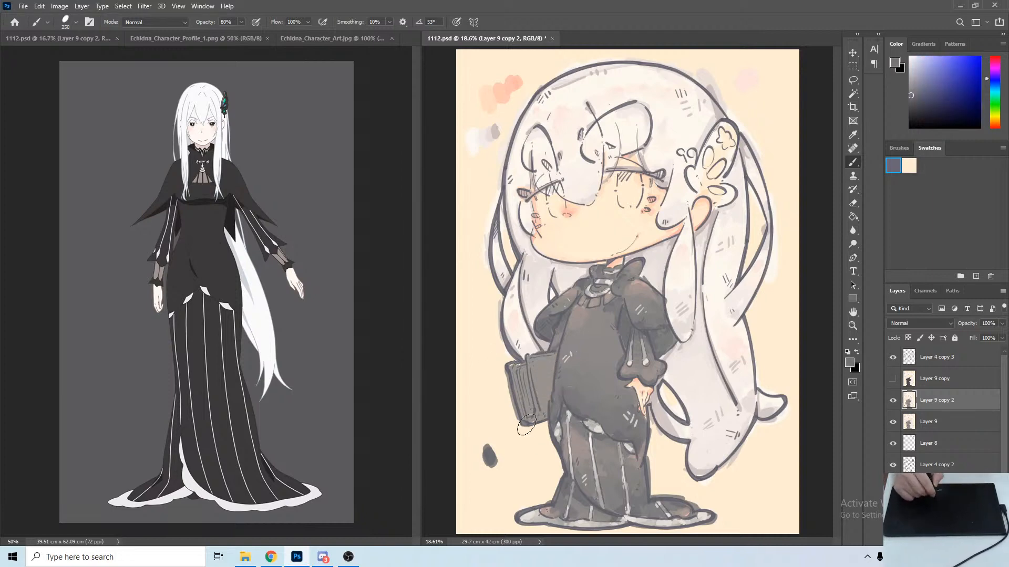
{"action": "mouse_move", "coordinate": [530, 422]}
{"action": "left_mouse_down"}
{"action": "mouse_move", "coordinate": [541, 415]}
{"action": "mouse_move", "coordinate": [521, 404]}
{"action": "left_mouse_up"}
{"action": "left_click", "coordinate": [547, 395], "text": "alt"}
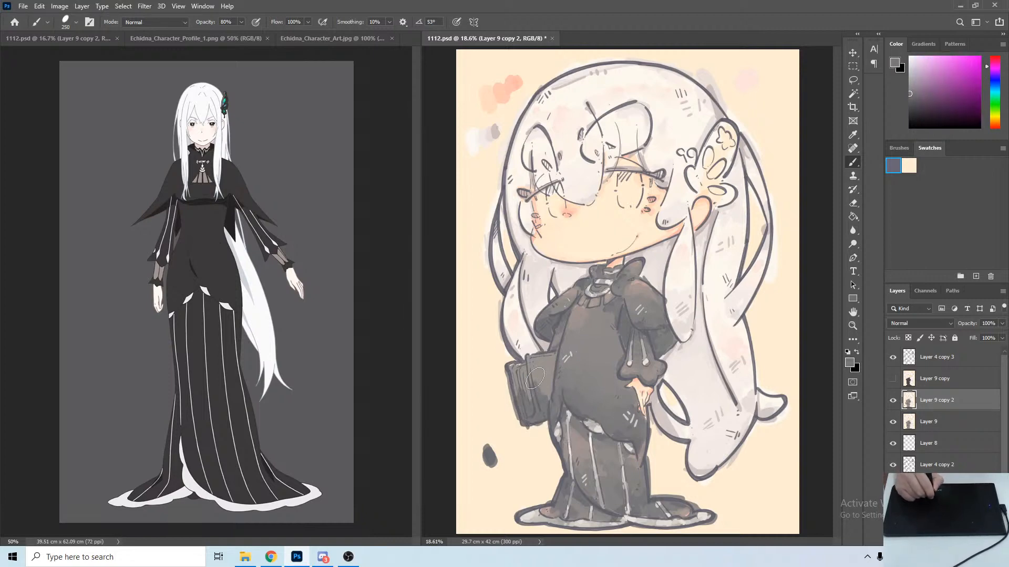
{"action": "left_click", "coordinate": [537, 384], "text": "alt"}
{"action": "left_click", "coordinate": [542, 369], "text": "alt"}
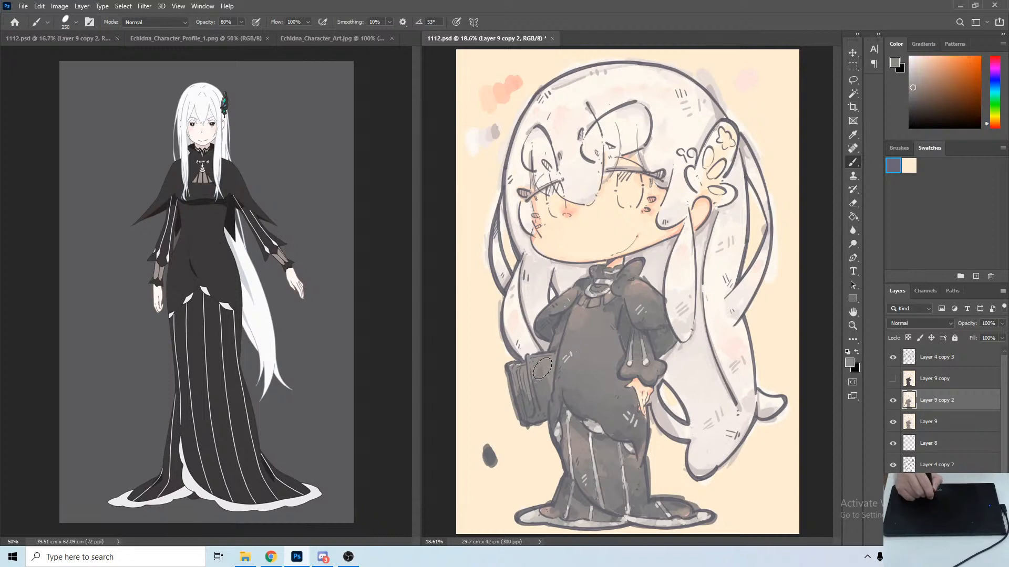
Even out the book's front cover and spine by repainting them with greys sampled from the cover.
{"action": "left_click", "coordinate": [548, 386], "text": "alt"}
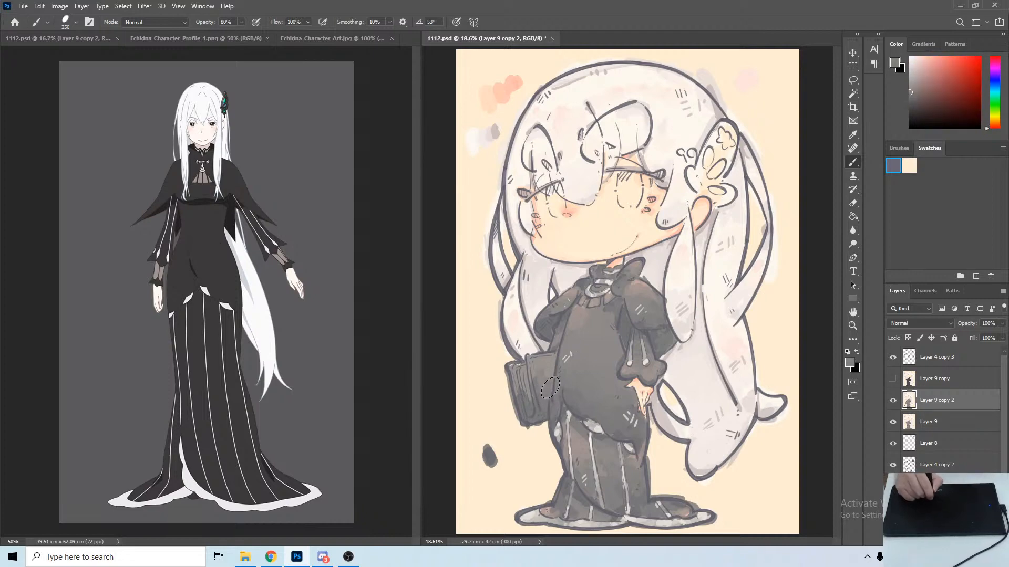
{"action": "left_click", "coordinate": [544, 383], "text": "alt"}
{"action": "left_click", "coordinate": [549, 379], "text": "alt"}
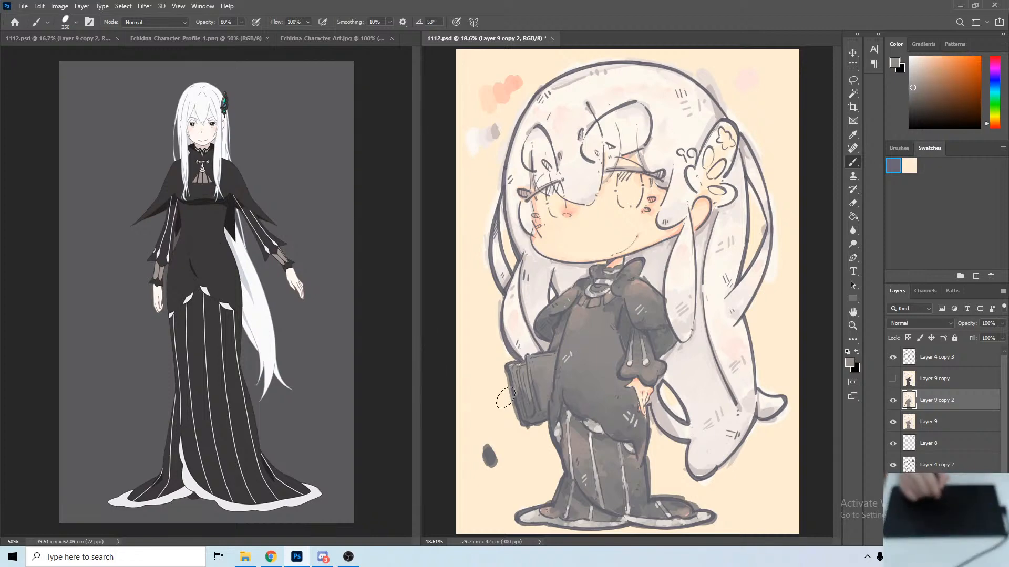
{"action": "left_click", "coordinate": [543, 395], "text": "alt"}
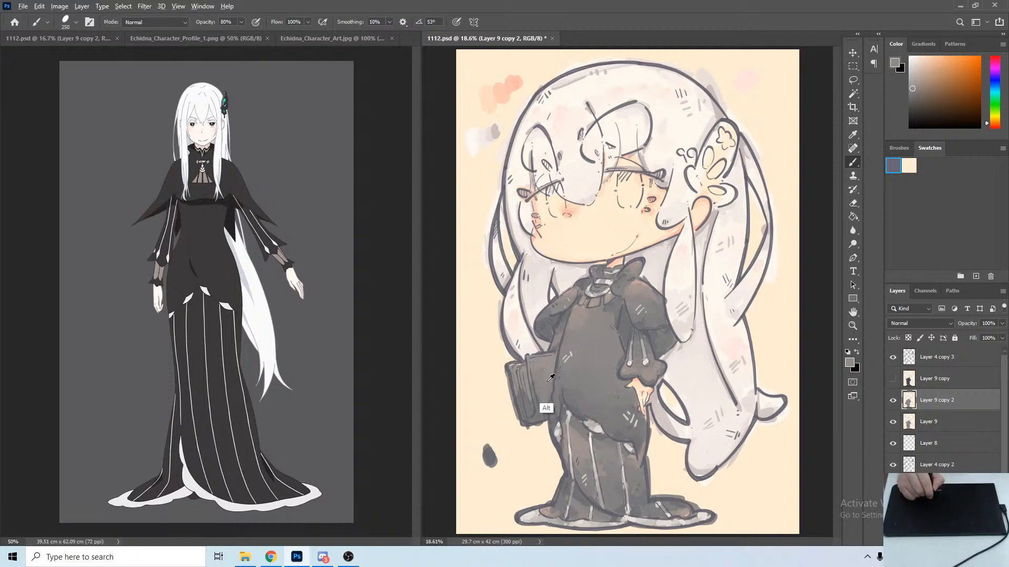
{"action": "left_click", "coordinate": [544, 394], "text": "alt"}
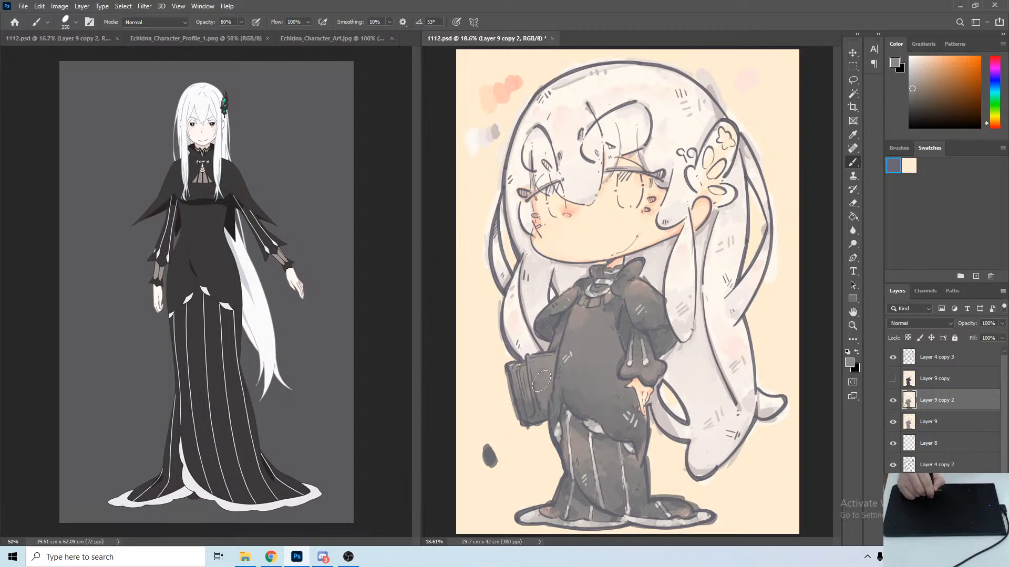
{"action": "left_click", "coordinate": [545, 398], "text": "alt"}
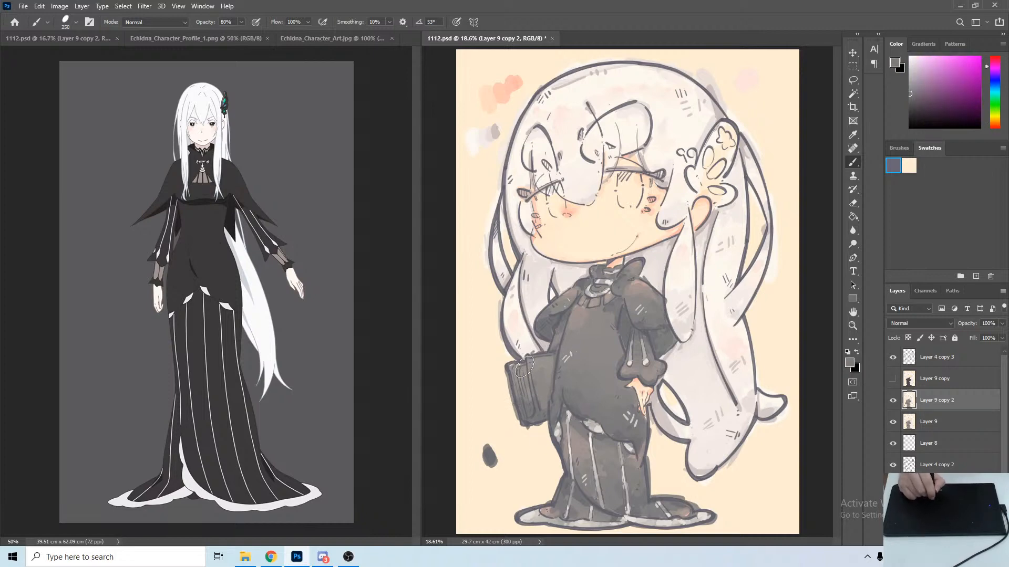
{"action": "left_click_drag", "start_coordinate": [512, 368], "coordinate": [515, 401]}
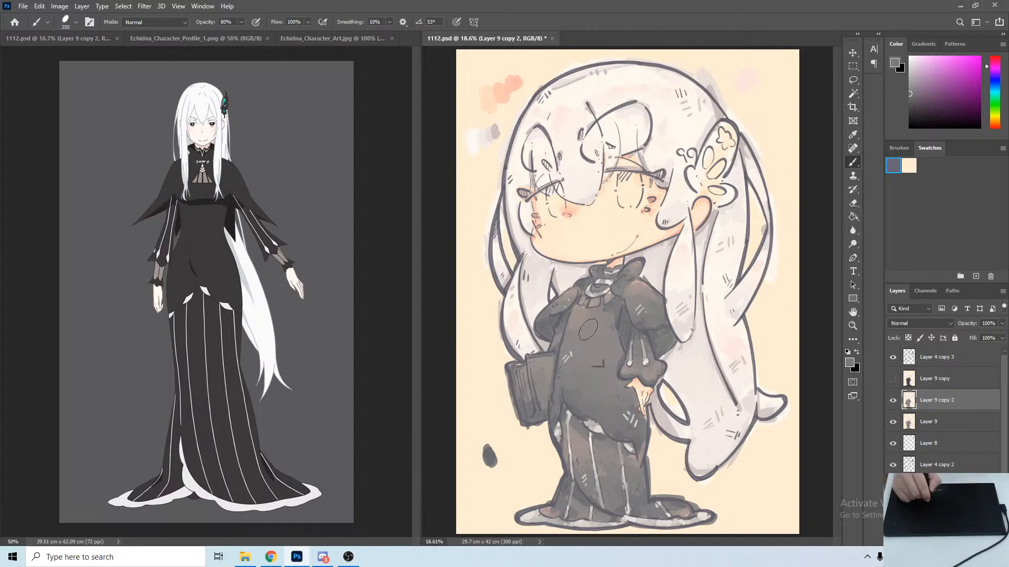
Darken the book beside the dress and blend a warm pinkish-grey tint into the upper part of its cover.
{"action": "left_click", "coordinate": [578, 409], "text": "alt"}
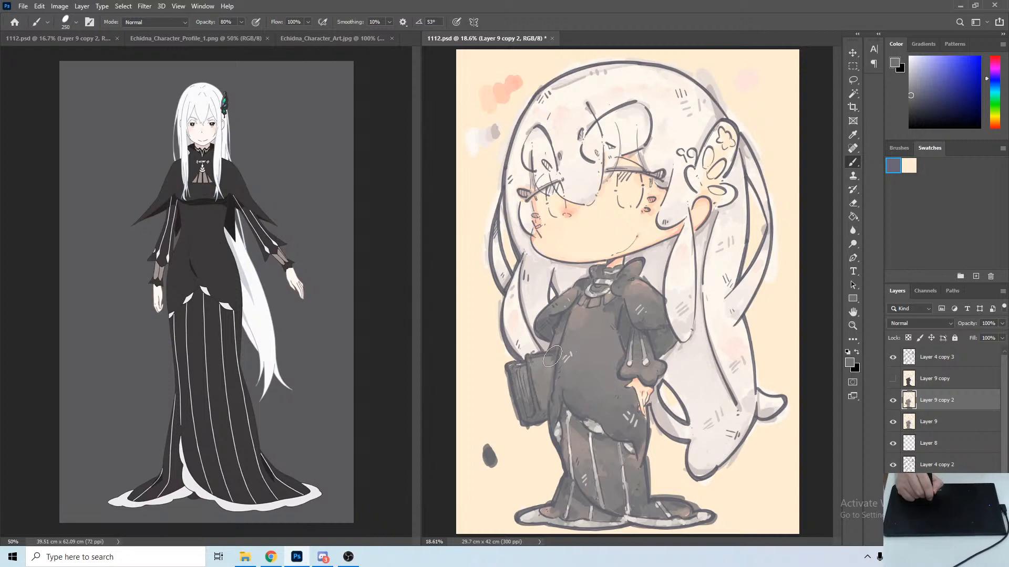
{"action": "left_click", "coordinate": [638, 308], "text": "alt"}
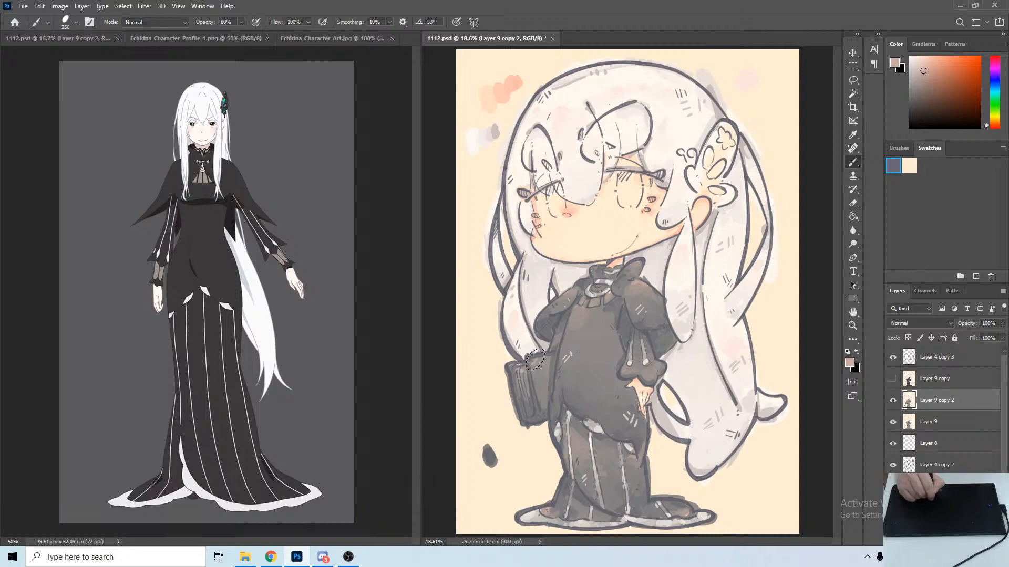
{"action": "left_click", "coordinate": [544, 361], "text": "alt"}
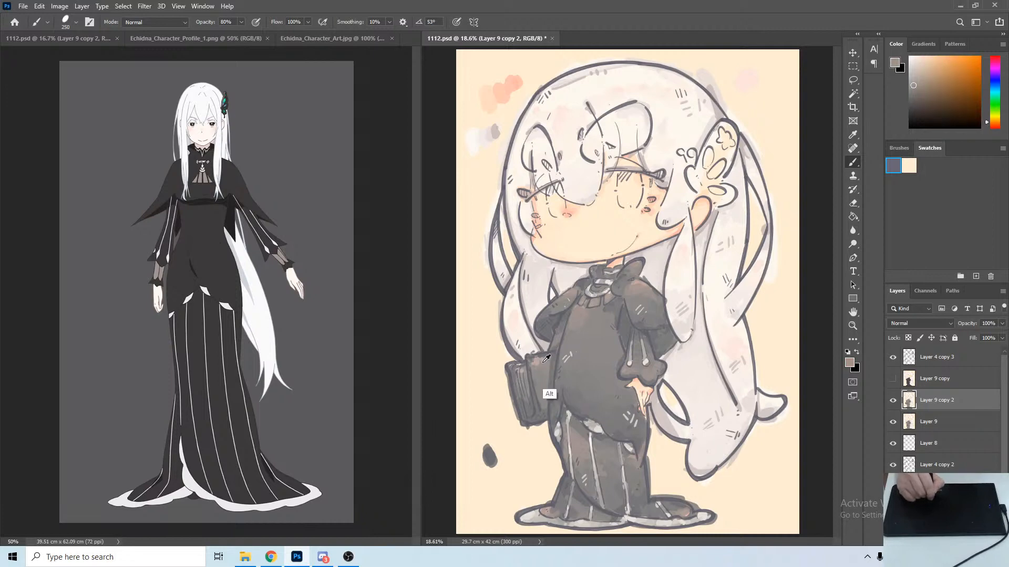
{"action": "left_click", "coordinate": [542, 360], "text": "alt"}
{"action": "left_click", "coordinate": [533, 368], "text": "alt"}
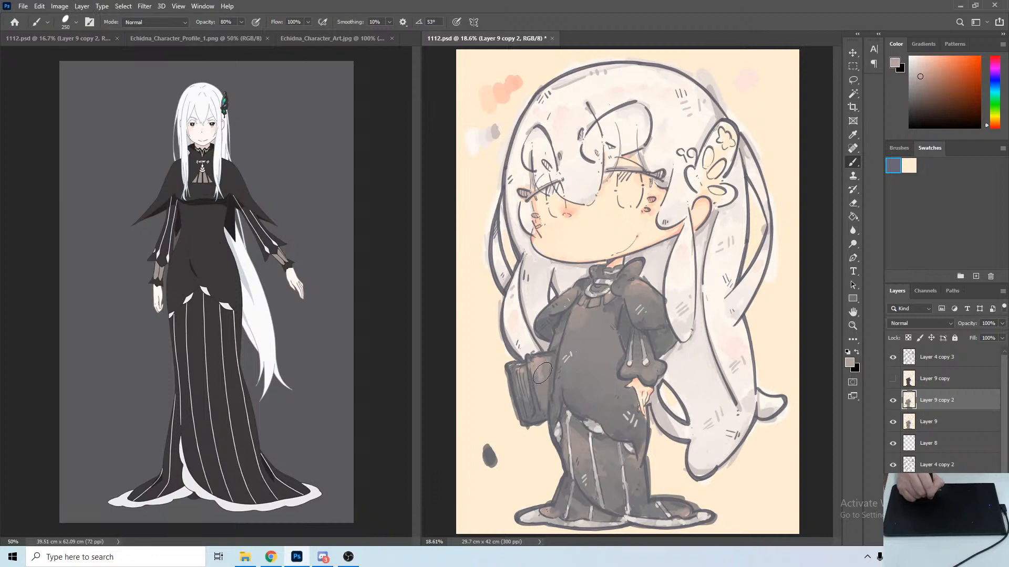
{"action": "left_click", "coordinate": [542, 363], "text": "alt"}
{"action": "left_click", "coordinate": [546, 364], "text": "alt"}
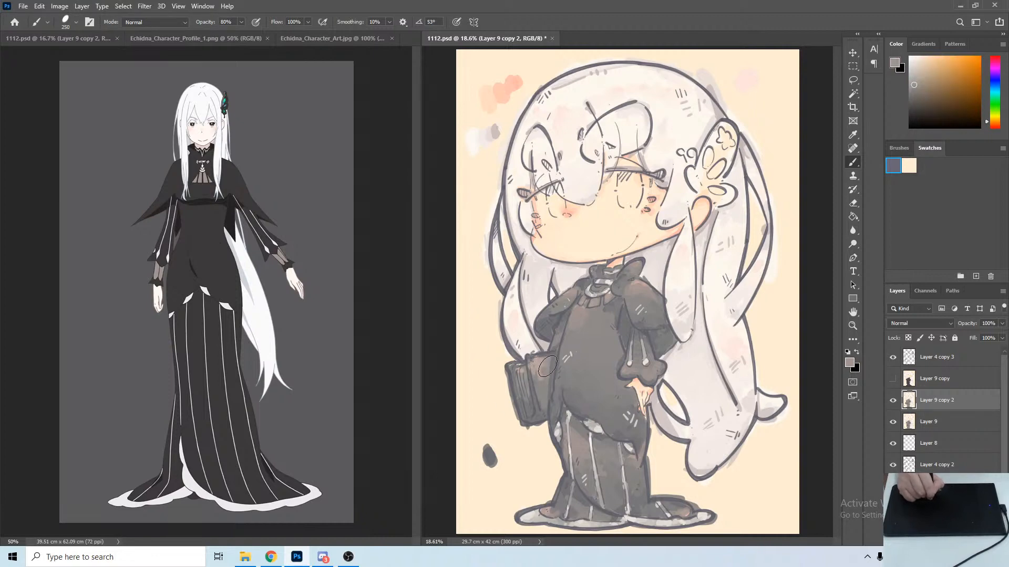
{"action": "left_click", "coordinate": [544, 366], "text": "alt"}
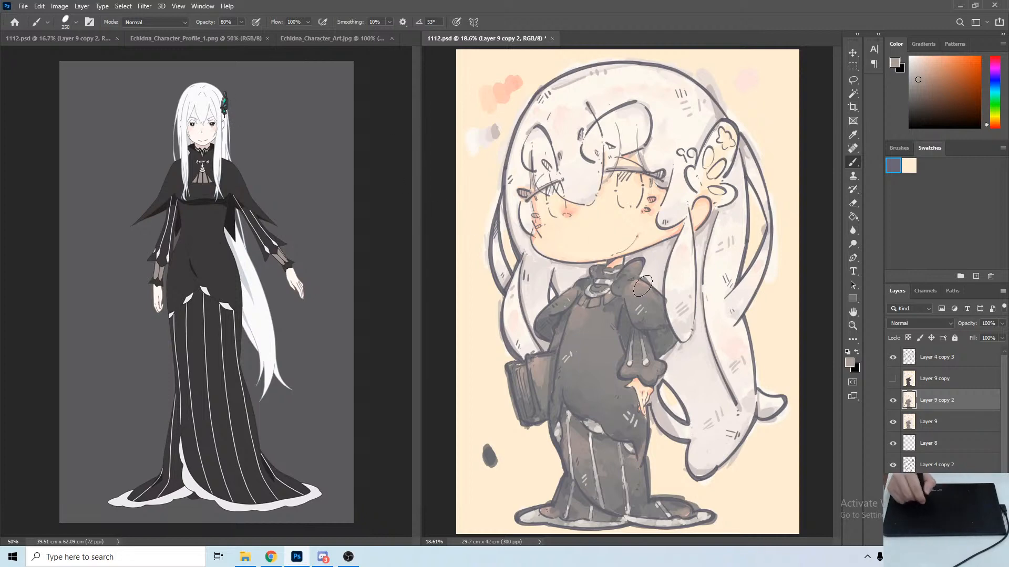
Fill the butterfly hair ornament with a flat grey base and shade its wings with a darker grey sampled from the dress.
{"action": "left_click", "coordinate": [688, 257], "text": "alt"}
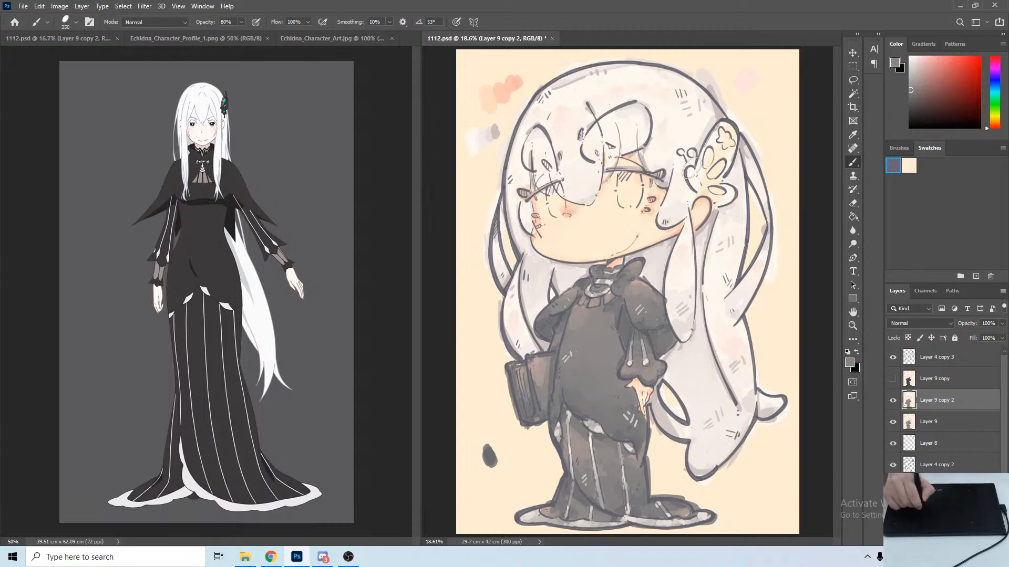
{"action": "mouse_move", "coordinate": [692, 168]}
{"action": "left_mouse_down"}
{"action": "mouse_move", "coordinate": [712, 154]}
{"action": "mouse_move", "coordinate": [701, 170]}
{"action": "mouse_move", "coordinate": [703, 156]}
{"action": "mouse_move", "coordinate": [719, 166]}
{"action": "mouse_move", "coordinate": [719, 124]}
{"action": "mouse_move", "coordinate": [734, 130]}
{"action": "mouse_move", "coordinate": [734, 155]}
{"action": "mouse_move", "coordinate": [713, 139]}
{"action": "mouse_move", "coordinate": [709, 188]}
{"action": "mouse_move", "coordinate": [711, 175]}
{"action": "mouse_move", "coordinate": [691, 176]}
{"action": "mouse_move", "coordinate": [701, 183]}
{"action": "mouse_move", "coordinate": [691, 174]}
{"action": "mouse_move", "coordinate": [705, 158]}
{"action": "mouse_move", "coordinate": [700, 189]}
{"action": "mouse_move", "coordinate": [721, 172]}
{"action": "mouse_move", "coordinate": [707, 192]}
{"action": "mouse_move", "coordinate": [717, 199]}
{"action": "mouse_move", "coordinate": [707, 192]}
{"action": "mouse_move", "coordinate": [716, 185]}
{"action": "mouse_move", "coordinate": [721, 201]}
{"action": "mouse_move", "coordinate": [722, 166]}
{"action": "left_mouse_up"}
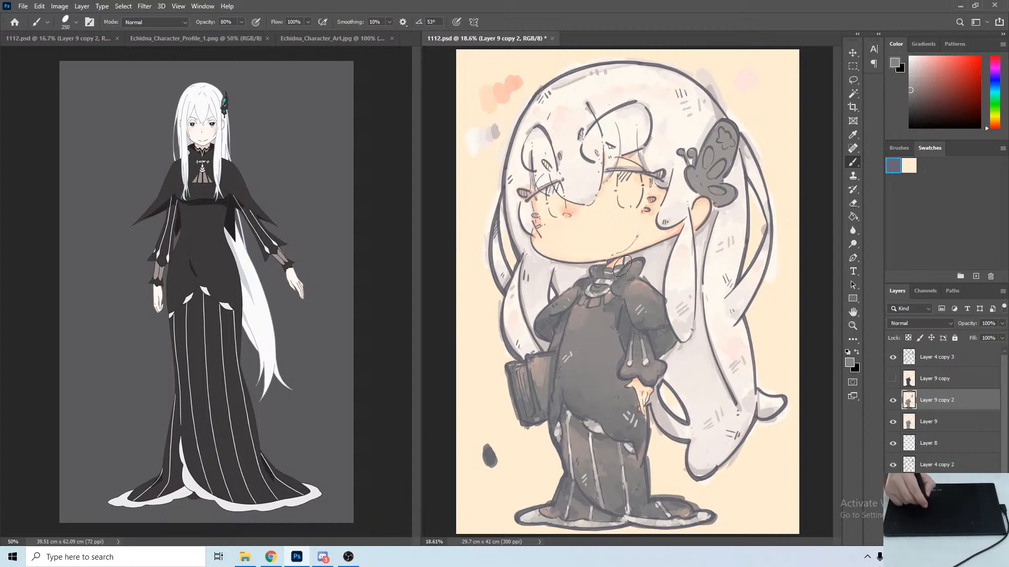
{"action": "key", "text": "alt"}
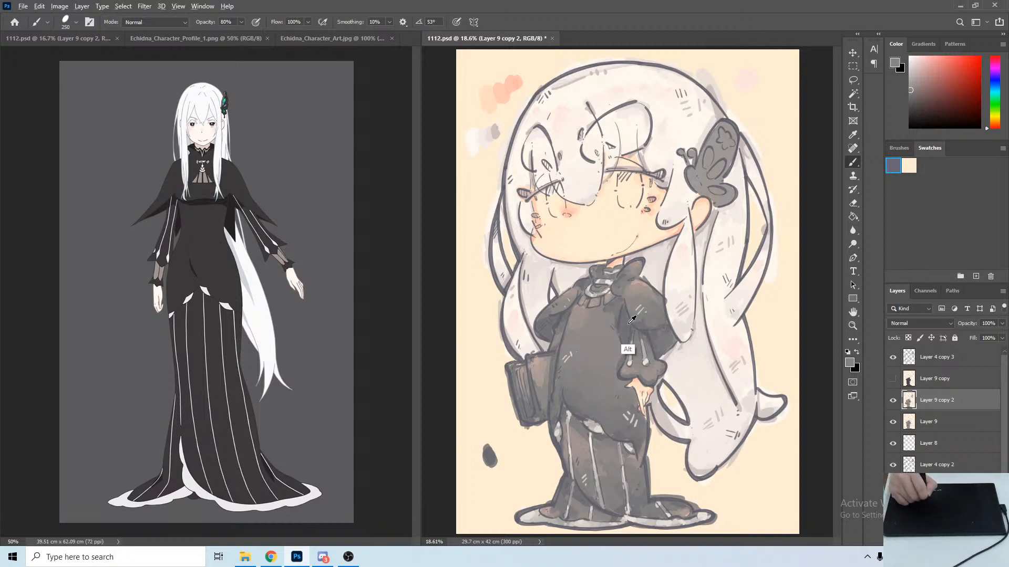
{"action": "left_click", "coordinate": [627, 330], "text": "alt"}
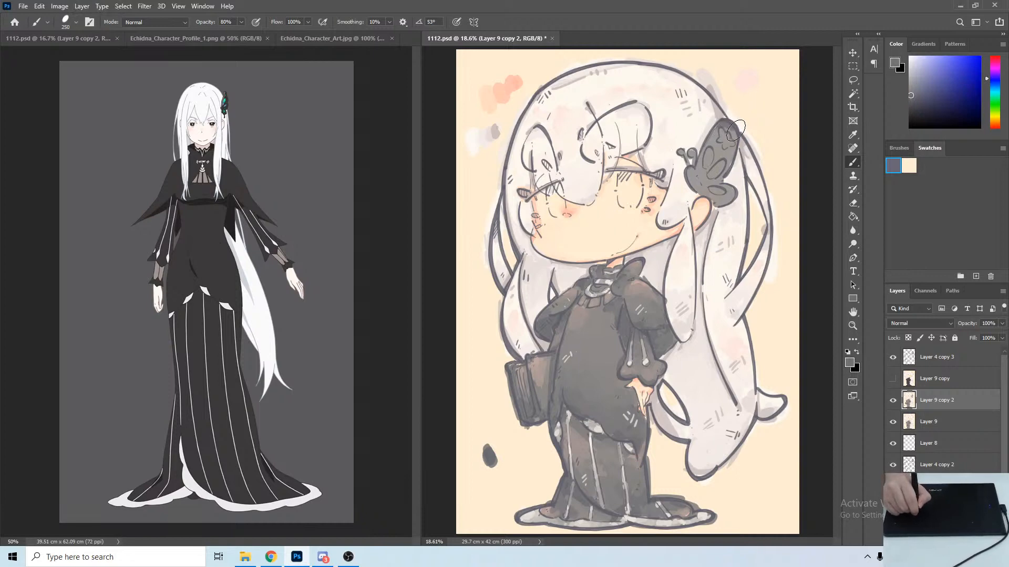
{"action": "mouse_move", "coordinate": [724, 186]}
{"action": "left_mouse_down"}
{"action": "mouse_move", "coordinate": [735, 200]}
{"action": "mouse_move", "coordinate": [715, 203]}
{"action": "left_mouse_up"}
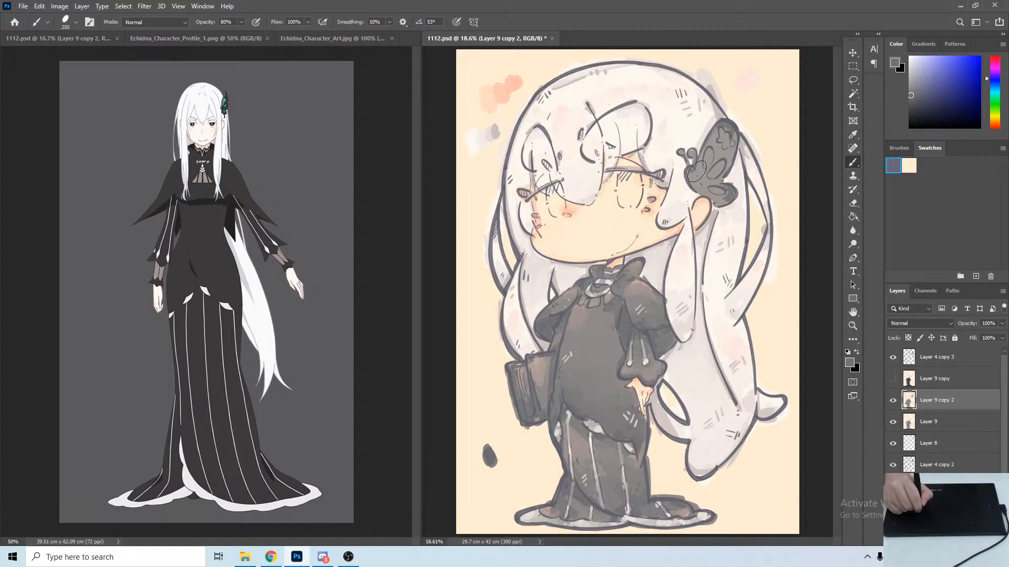
Blend the hair ornament's wings with sampled greys and darken the butterfly's body up to its antennae.
{"action": "left_click", "coordinate": [718, 128], "text": "alt"}
{"action": "left_click", "coordinate": [715, 134], "text": "alt"}
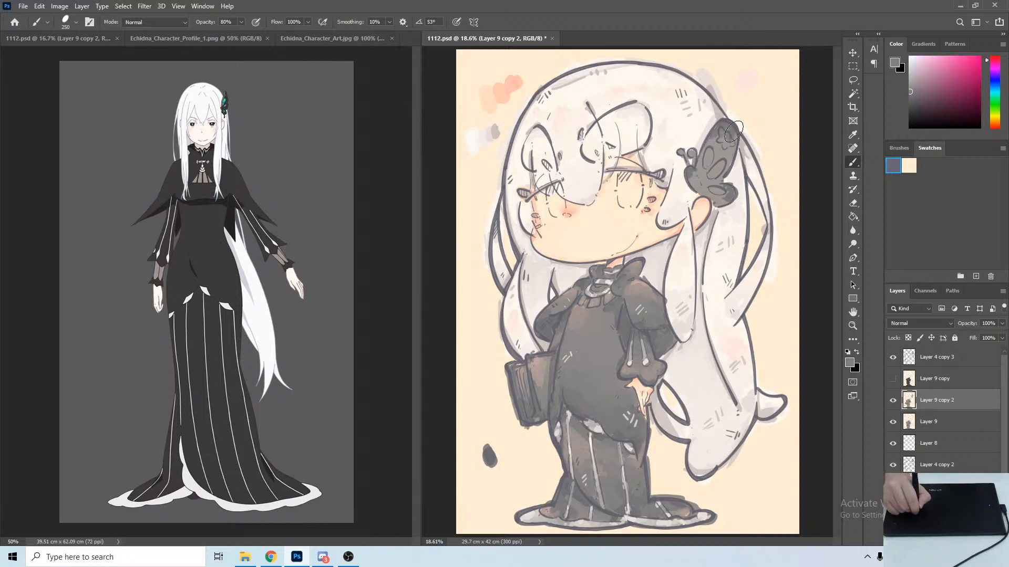
{"action": "left_click", "coordinate": [738, 133], "text": "alt"}
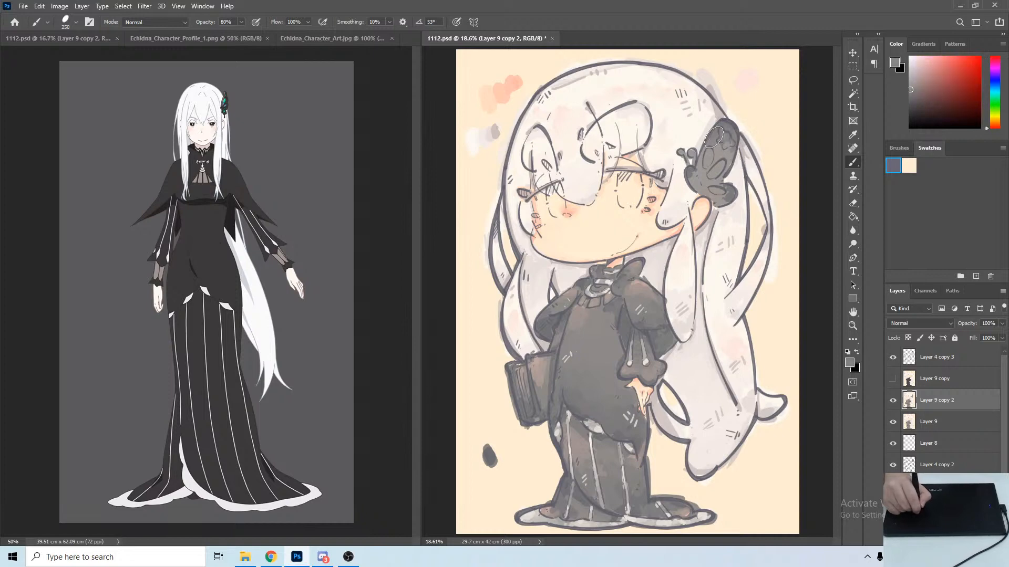
{"action": "mouse_move", "coordinate": [714, 138]}
{"action": "left_mouse_down"}
{"action": "mouse_move", "coordinate": [727, 158]}
{"action": "mouse_move", "coordinate": [720, 165]}
{"action": "left_mouse_up"}
{"action": "left_click_drag", "start_coordinate": [723, 199], "coordinate": [716, 175]}
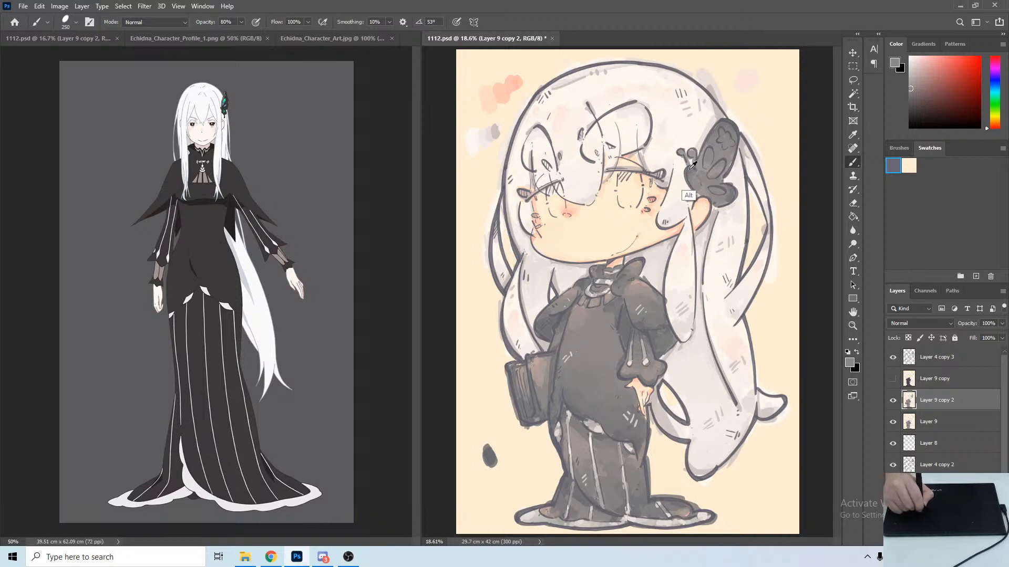
{"action": "left_click", "coordinate": [690, 182], "text": "alt"}
{"action": "mouse_move", "coordinate": [704, 194]}
{"action": "left_mouse_down"}
{"action": "mouse_move", "coordinate": [732, 204]}
{"action": "mouse_move", "coordinate": [727, 166]}
{"action": "mouse_move", "coordinate": [715, 179]}
{"action": "mouse_move", "coordinate": [687, 149]}
{"action": "left_mouse_up"}
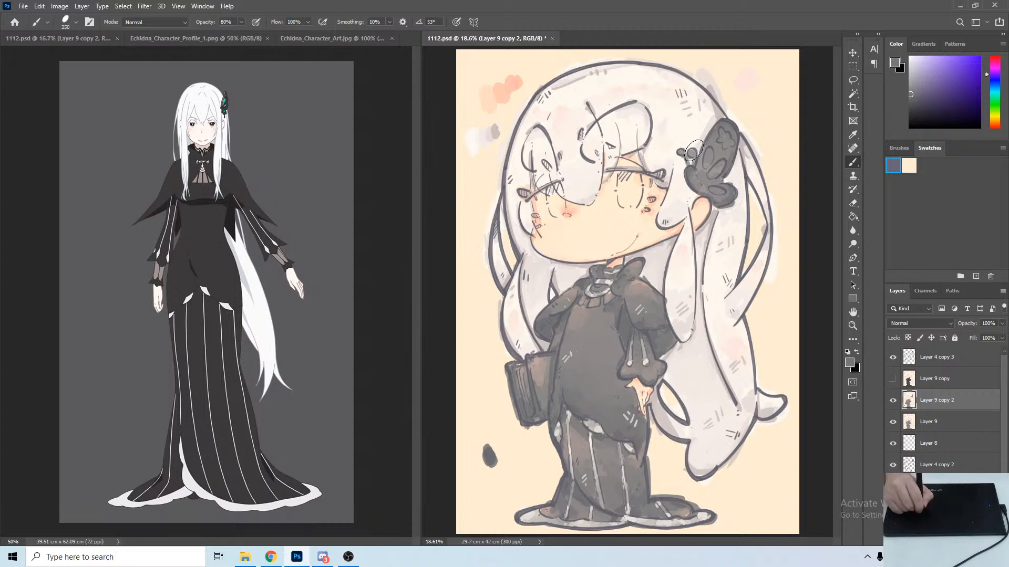
Tint the hair ornament's wings with a warm pinkish grey sampled from the shoulder, blending it with intermediate tones.
{"action": "left_click", "coordinate": [640, 279], "text": "alt"}
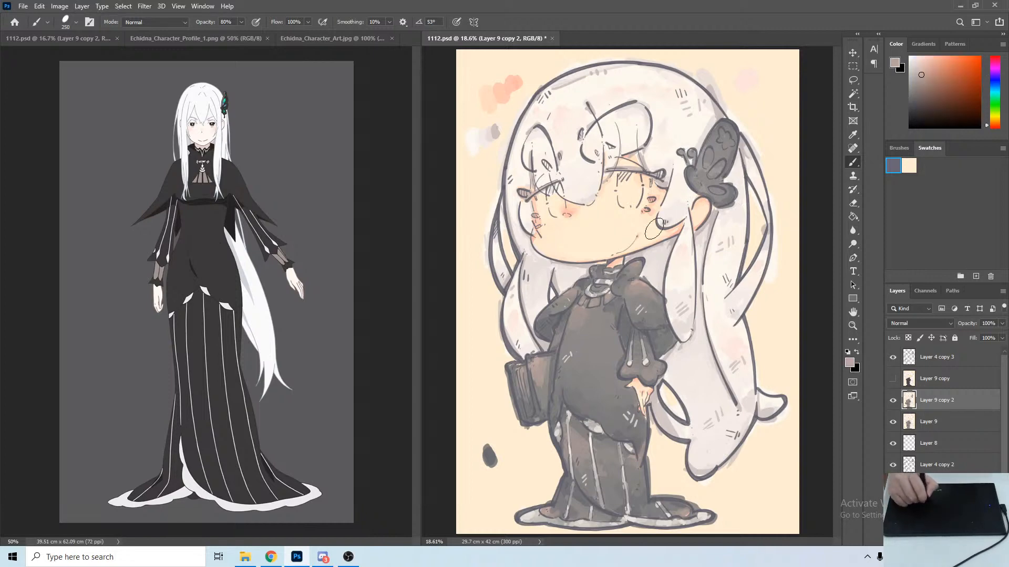
{"action": "mouse_move", "coordinate": [690, 170]}
{"action": "left_mouse_down"}
{"action": "mouse_move", "coordinate": [709, 173]}
{"action": "mouse_move", "coordinate": [719, 159]}
{"action": "mouse_move", "coordinate": [704, 175]}
{"action": "mouse_move", "coordinate": [700, 164]}
{"action": "left_mouse_up"}
{"action": "left_click", "coordinate": [719, 159], "text": "alt"}
{"action": "left_click", "coordinate": [717, 152], "text": "alt"}
{"action": "left_click", "coordinate": [721, 156], "text": "alt"}
{"action": "left_click", "coordinate": [721, 155], "text": "alt"}
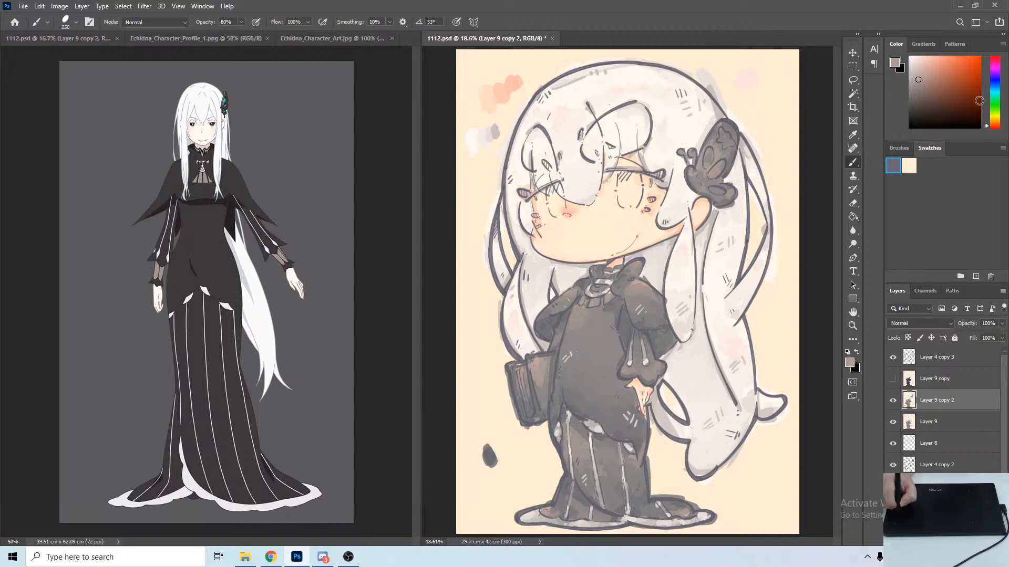
Shift the brush color's hue to green.
{"action": "left_click", "coordinate": [995, 96]}
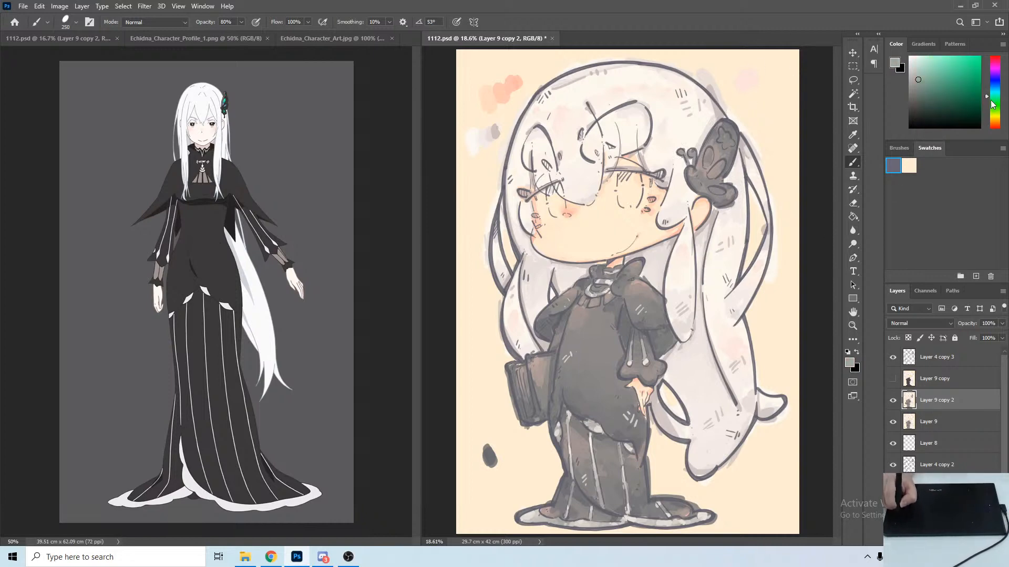
{"action": "left_click", "coordinate": [849, 364]}
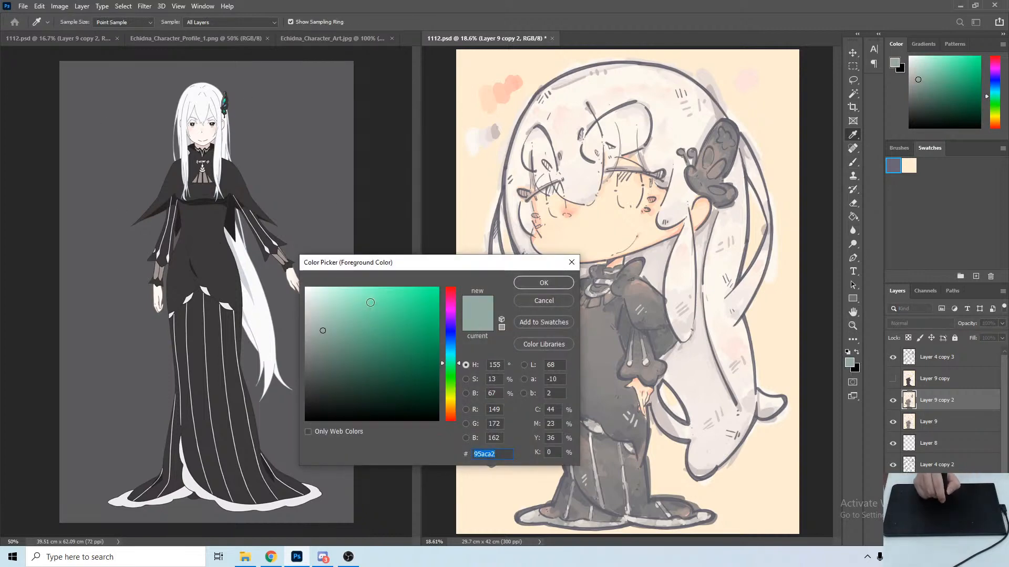
{"action": "left_click_drag", "start_coordinate": [370, 303], "coordinate": [378, 288]}
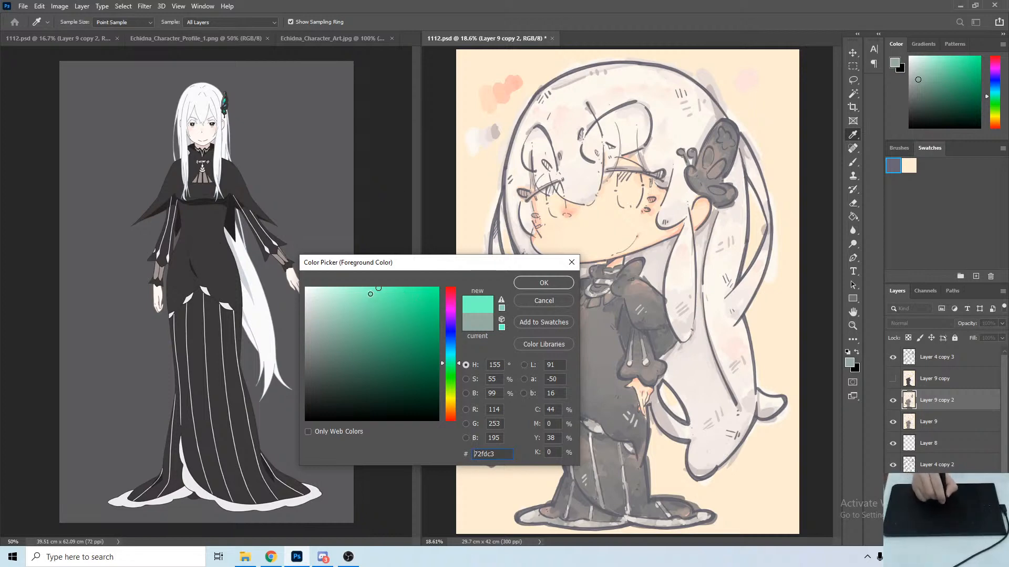
{"action": "left_click_drag", "start_coordinate": [378, 289], "coordinate": [374, 295]}
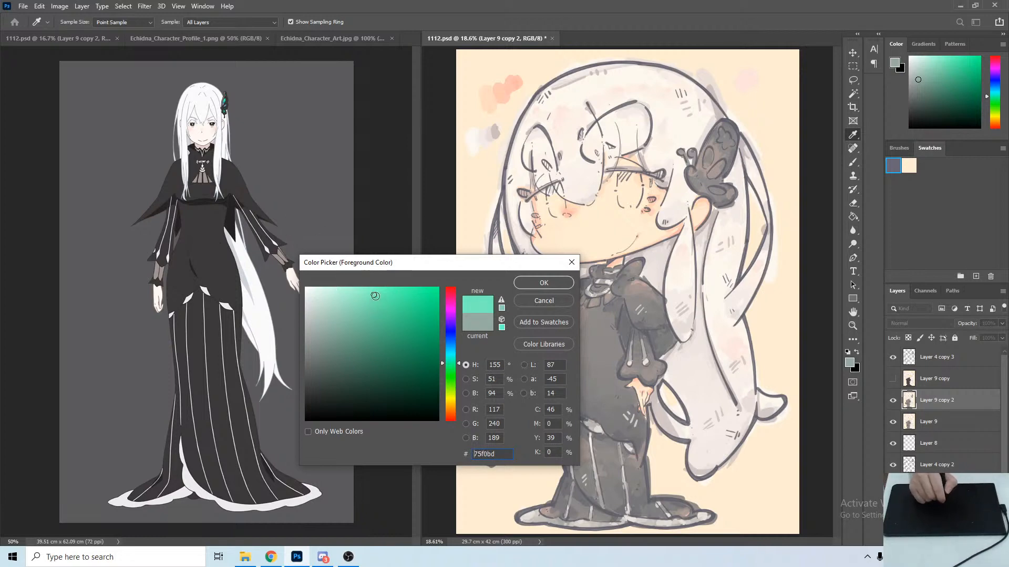
{"action": "left_click", "coordinate": [372, 294]}
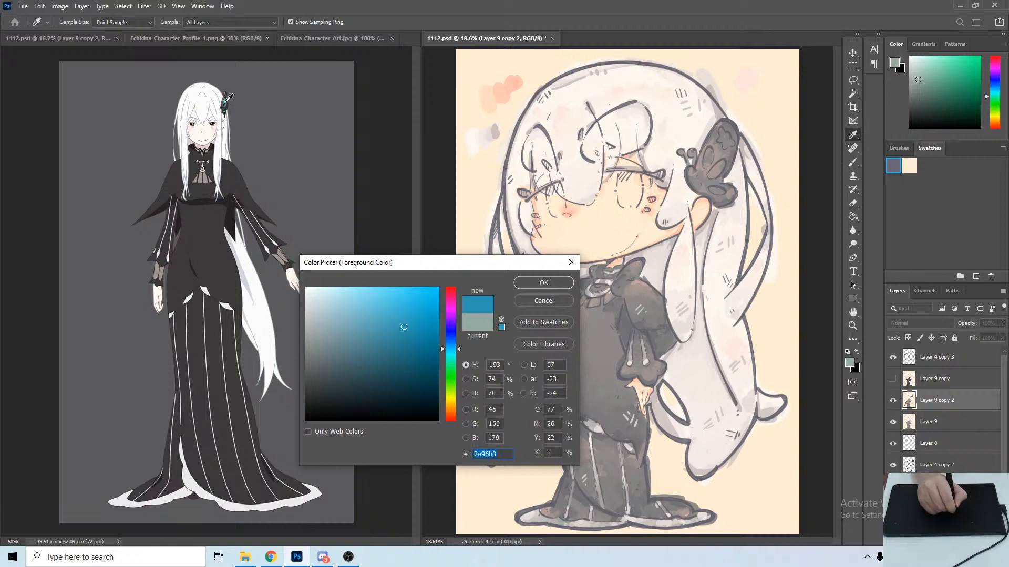
{"action": "left_click", "coordinate": [227, 98]}
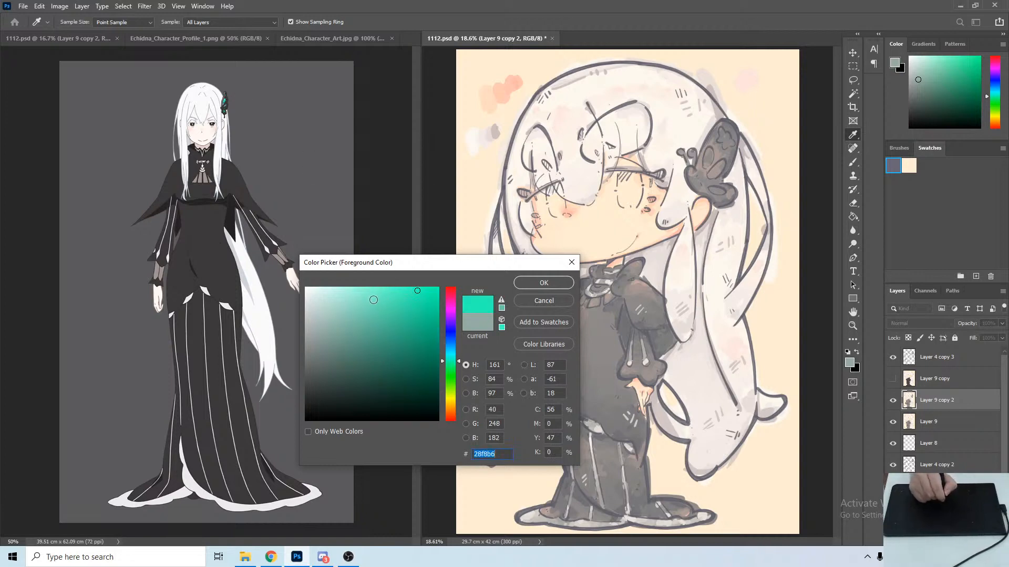
{"action": "left_click", "coordinate": [371, 292]}
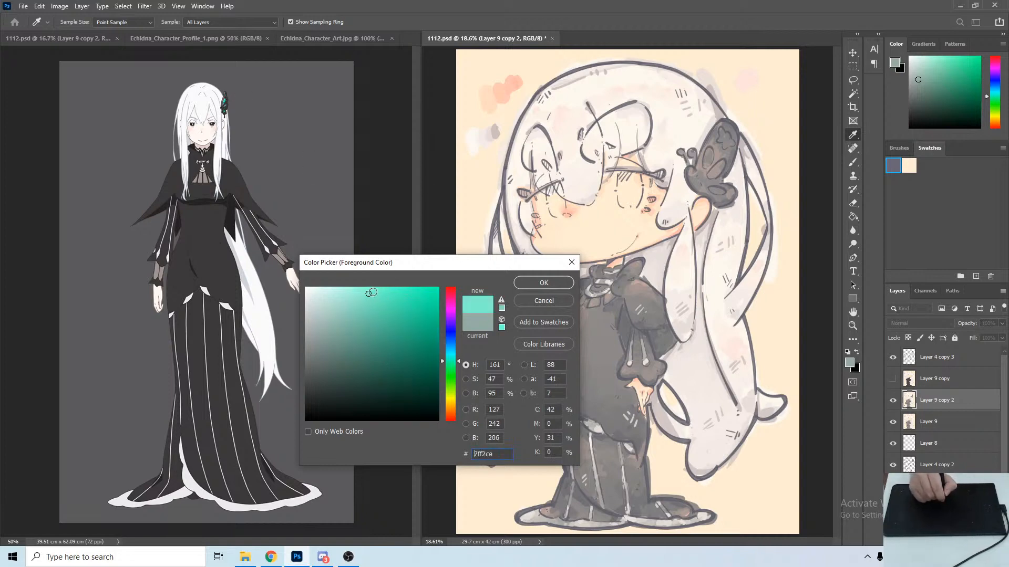
{"action": "left_click", "coordinate": [224, 98]}
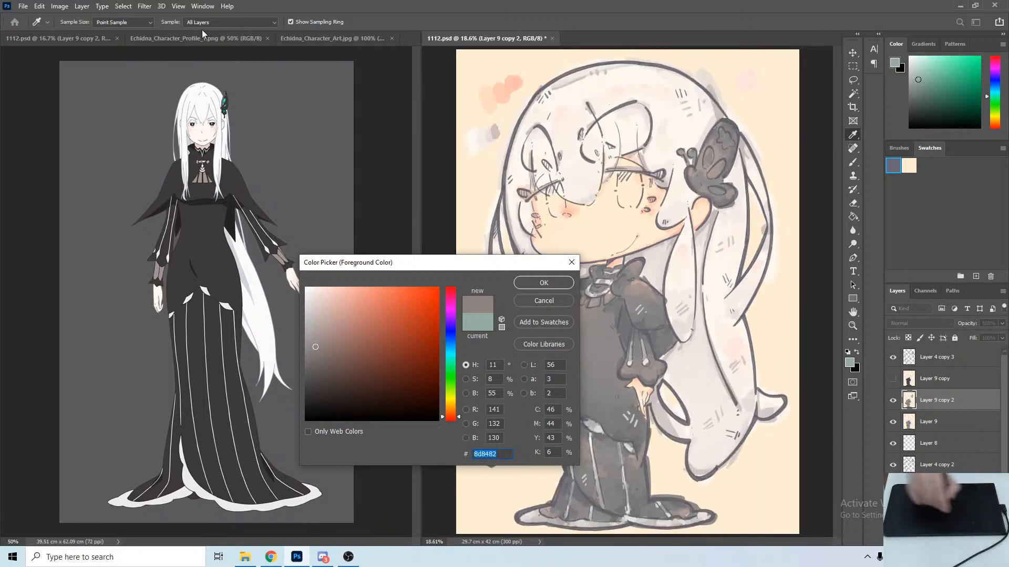
{"action": "key", "text": "Return"}
{"action": "key", "text": "b"}
Enlarge the butterfly ornament in the reference image, then compare a pale mint with the teal sampled from its wing.
{"action": "left_click", "coordinate": [314, 195]}
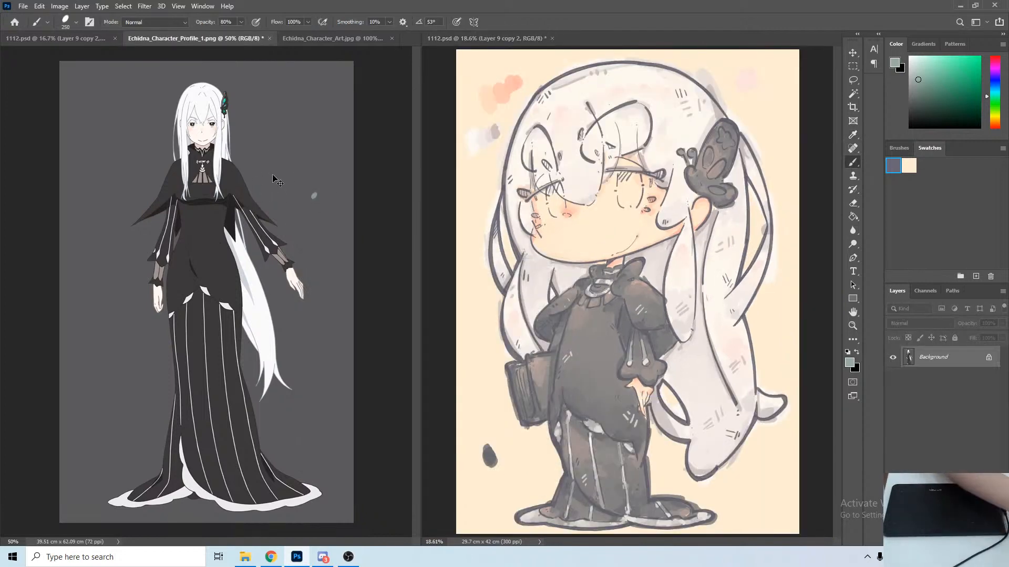
{"action": "key", "text": "ctrl+plus"}
{"action": "key", "text": "ctrl+plus"}
{"action": "key", "text": "ctrl+plus"}
{"action": "left_click_drag", "start_coordinate": [180, 79], "coordinate": [96, 468]}
{"action": "left_click_drag", "start_coordinate": [221, 131], "coordinate": [240, 255]}
{"action": "left_click", "coordinate": [848, 362]}
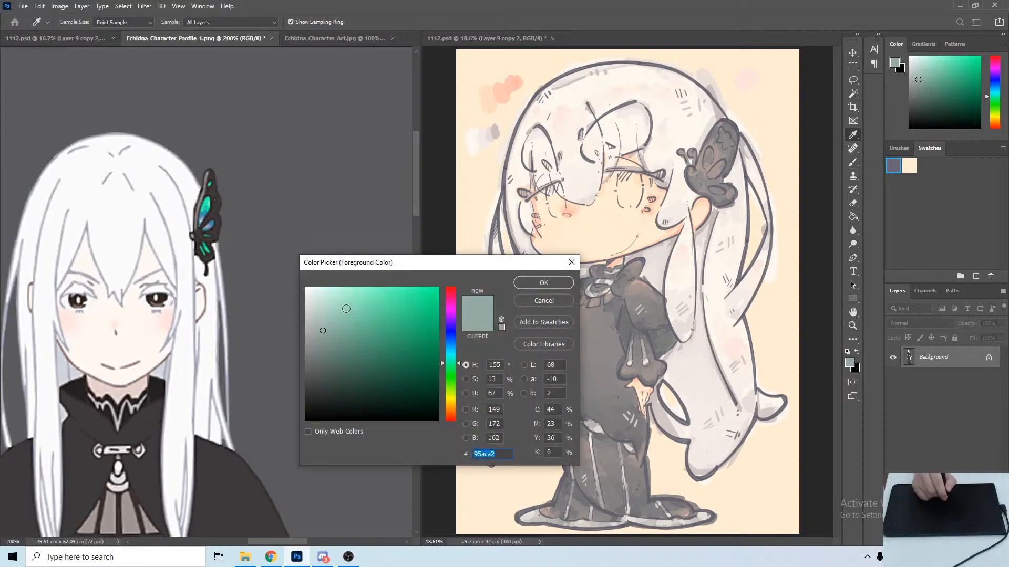
{"action": "left_click", "coordinate": [363, 292]}
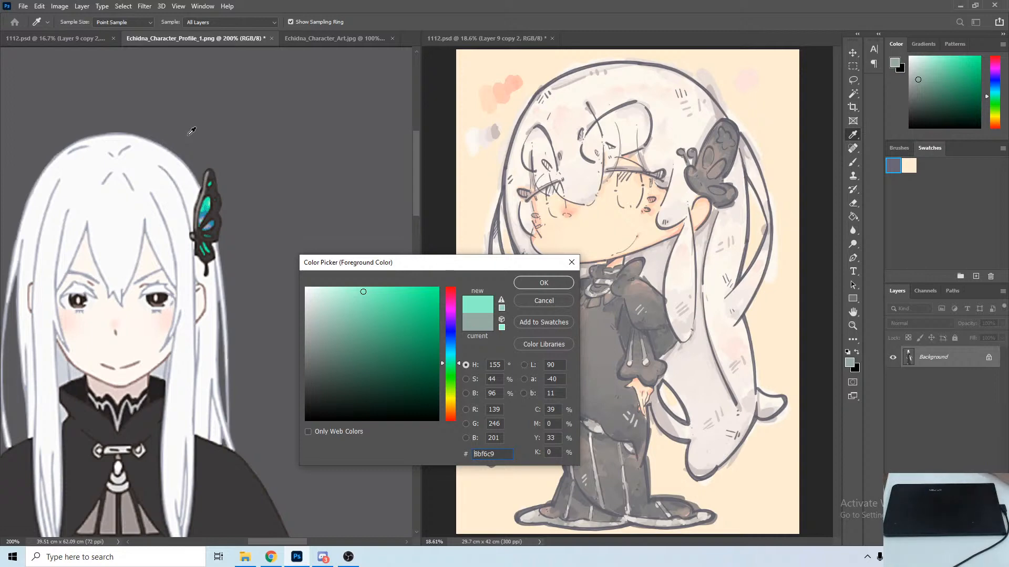
{"action": "left_click", "coordinate": [211, 198]}
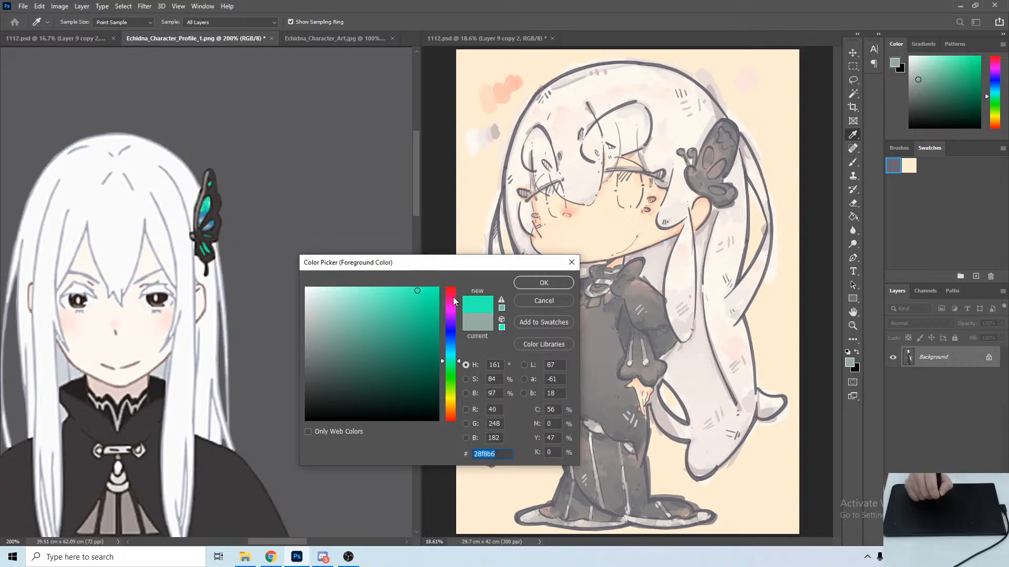
Compare the sampled teal with red, green, blue and magenta hues at the same saturation and brightness, without keeping any color.
{"action": "type", "text": "f82828"}
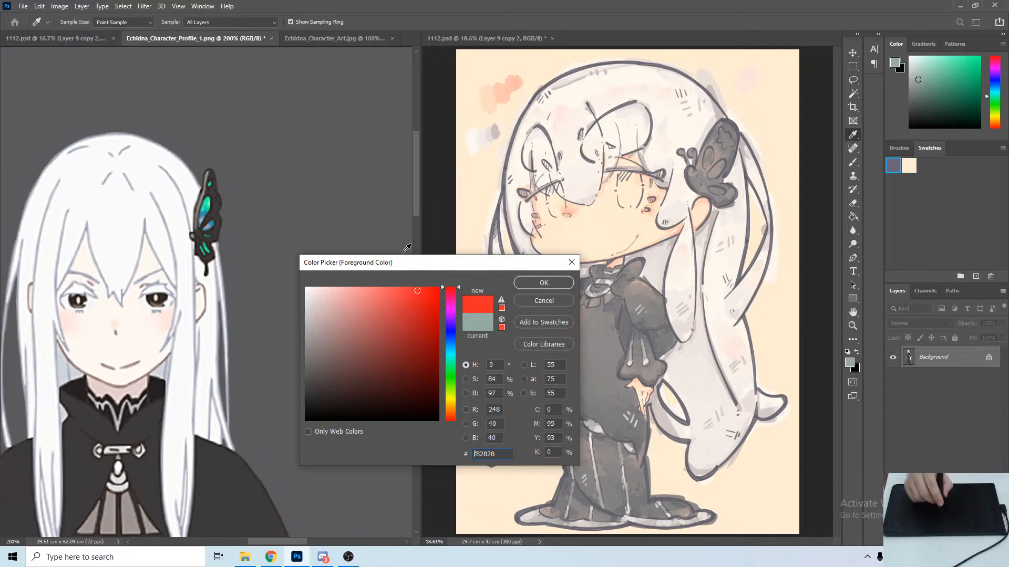
{"action": "left_click", "coordinate": [452, 367]}
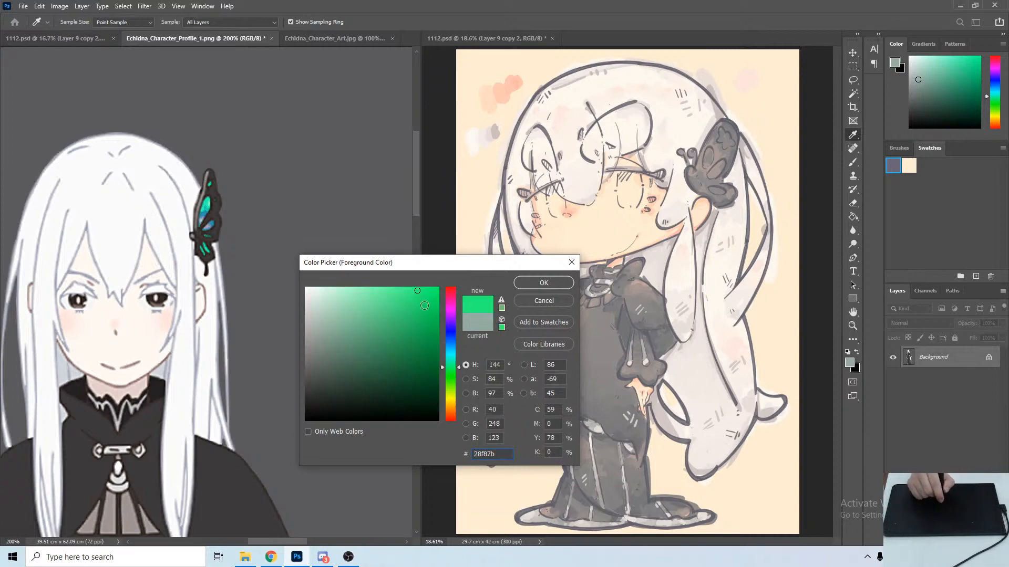
{"action": "left_click", "coordinate": [451, 385]}
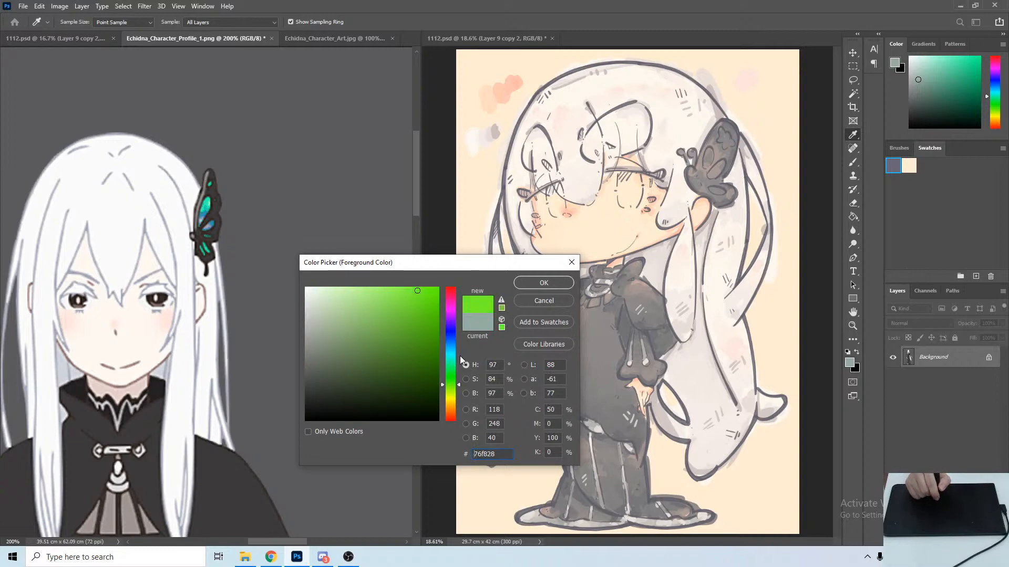
{"action": "left_click_drag", "start_coordinate": [454, 355], "coordinate": [453, 351]}
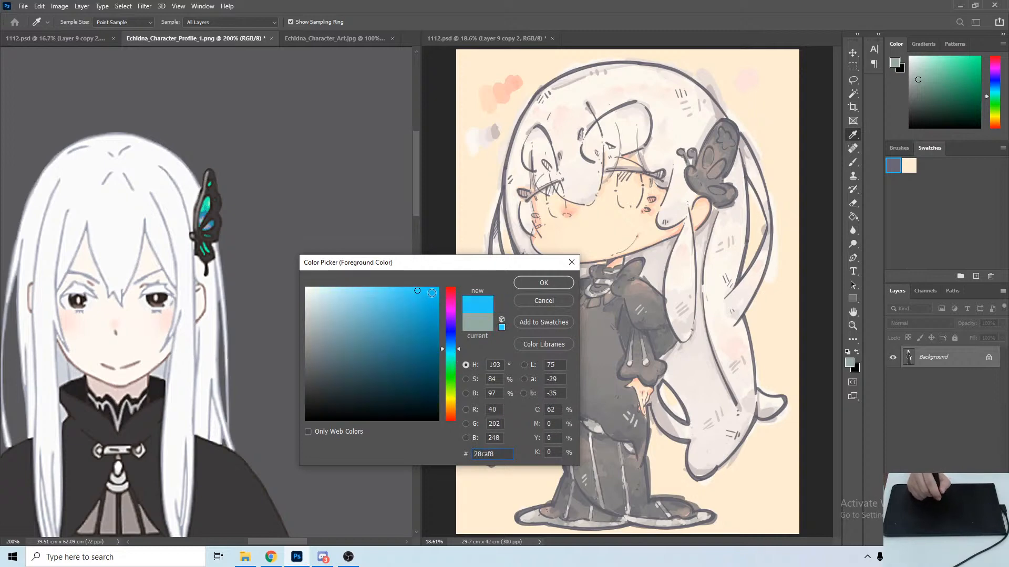
{"action": "left_click", "coordinate": [451, 305]}
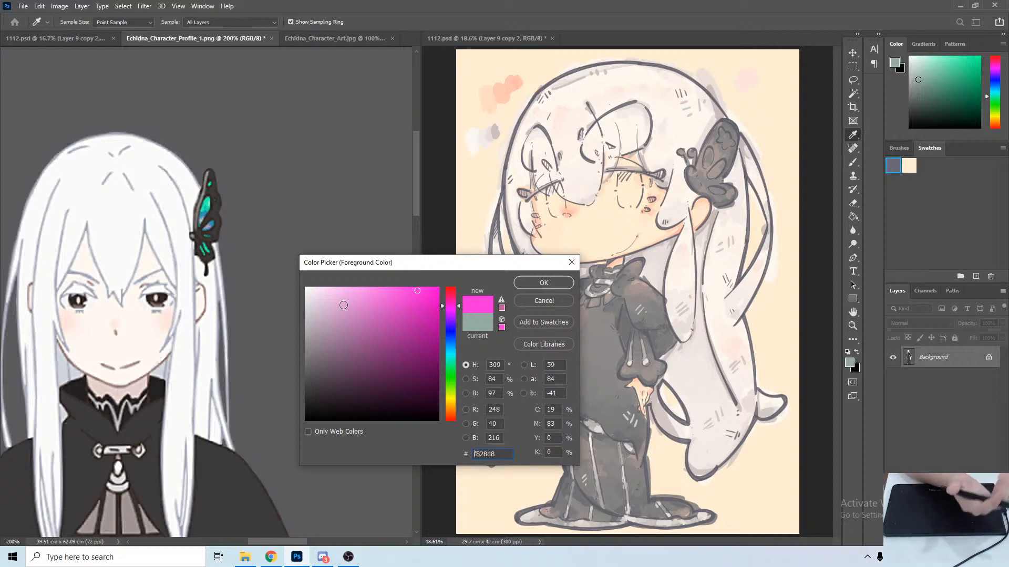
{"action": "left_click", "coordinate": [211, 198]}
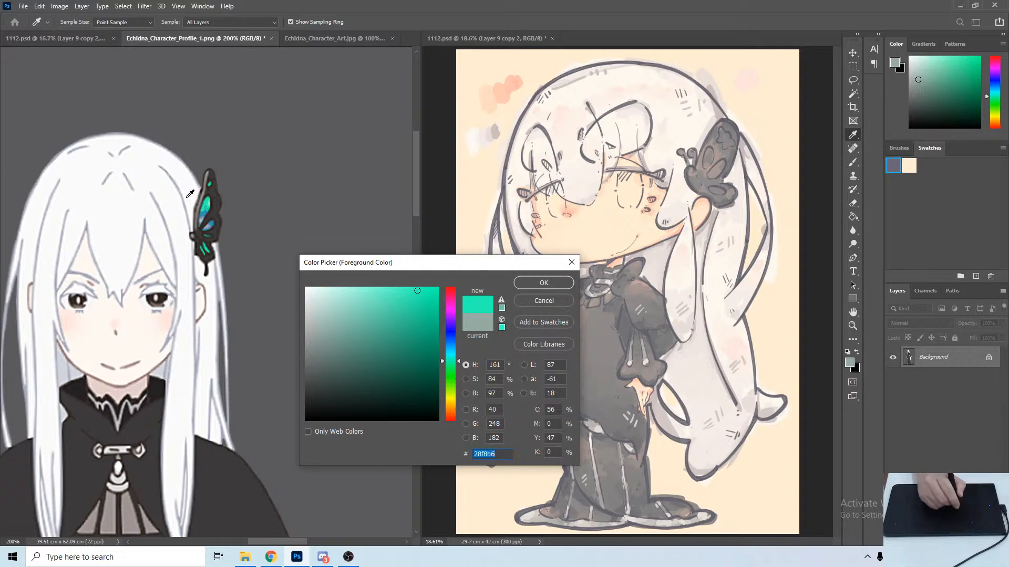
{"action": "left_click", "coordinate": [216, 197]}
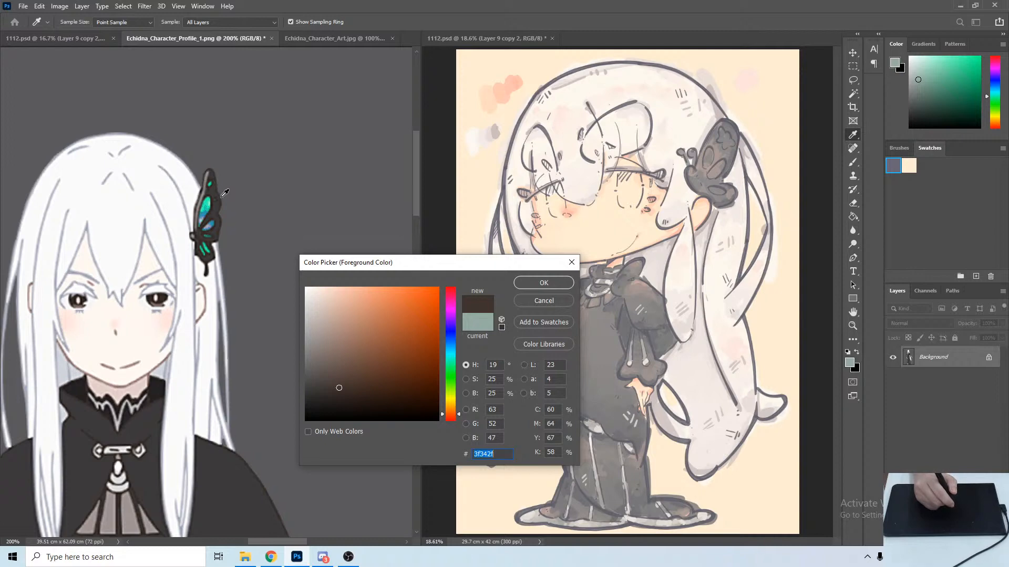
{"action": "left_click", "coordinate": [530, 299]}
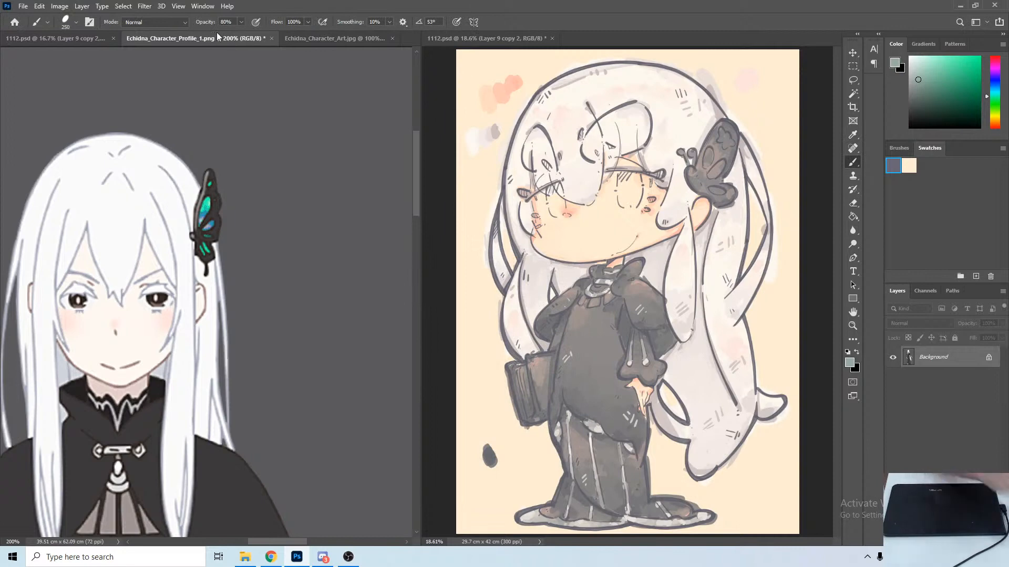
{"action": "key", "text": "ctrl+0"}
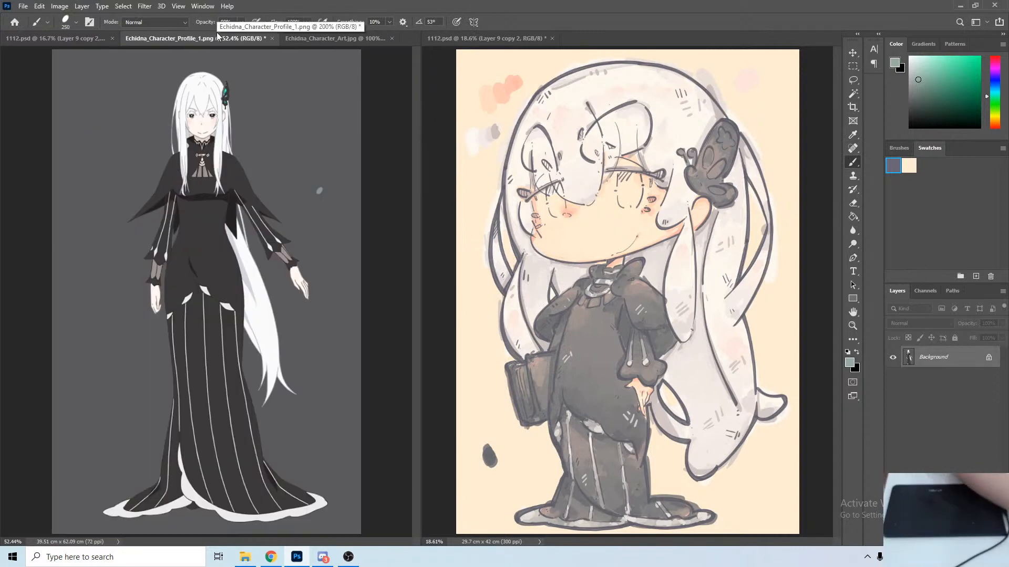
Set the brush color to light mint green #a0fdd6 and paint a test swatch and the butterfly ornament's wing markings in the drawing.
{"action": "left_click", "coordinate": [815, 343]}
{"action": "key", "text": "i"}
{"action": "left_click", "coordinate": [849, 363]}
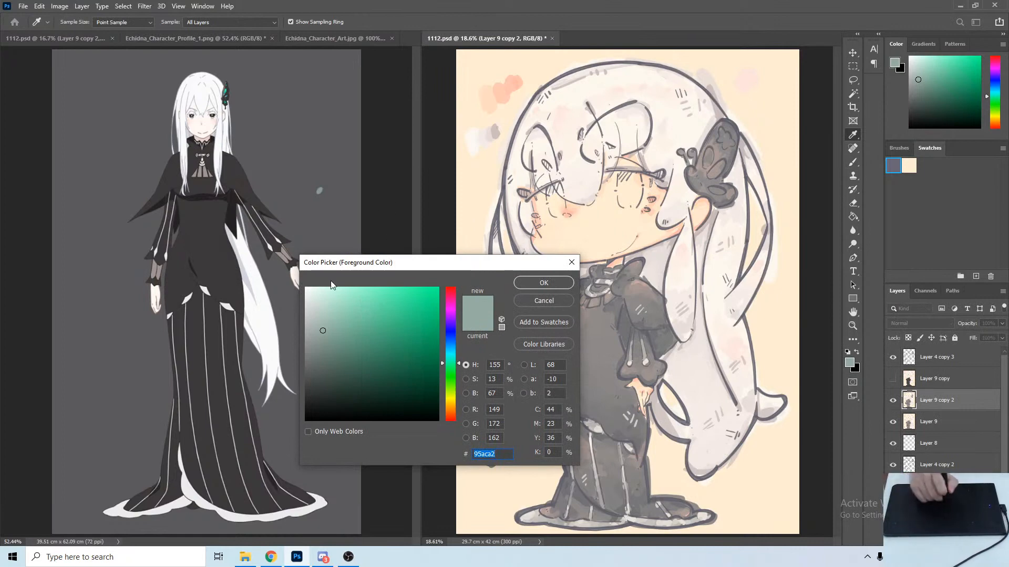
{"action": "left_click_drag", "start_coordinate": [350, 295], "coordinate": [354, 288]}
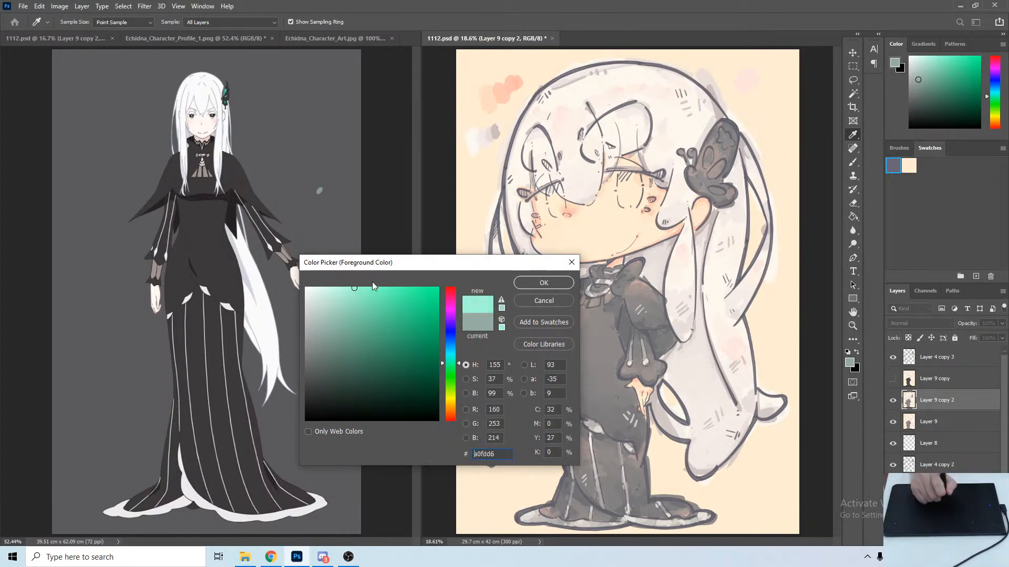
{"action": "left_click", "coordinate": [543, 283]}
{"action": "key", "text": "b"}
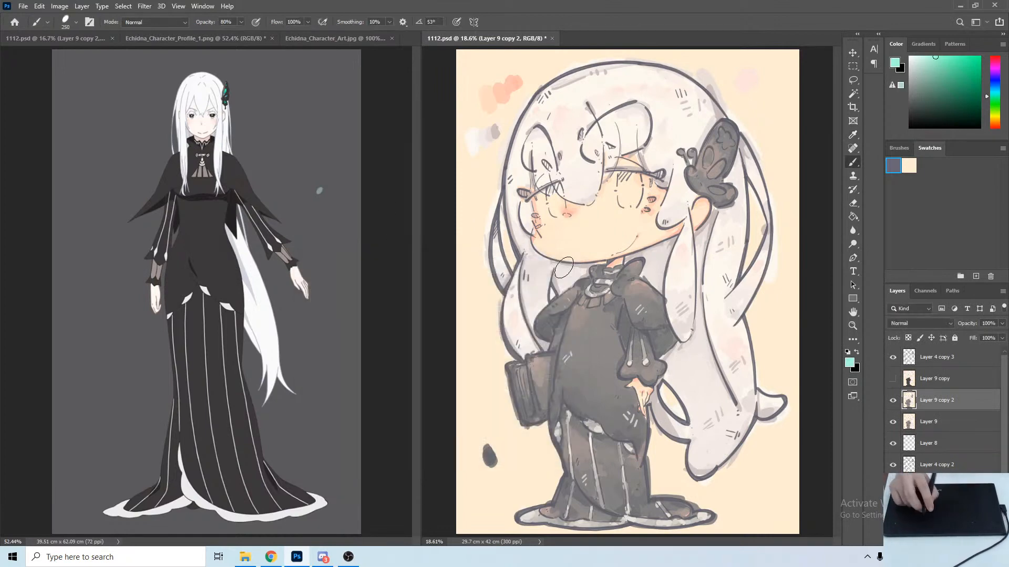
{"action": "mouse_move", "coordinate": [756, 104]}
{"action": "left_mouse_down"}
{"action": "mouse_move", "coordinate": [746, 111]}
{"action": "mouse_move", "coordinate": [765, 101]}
{"action": "left_mouse_up"}
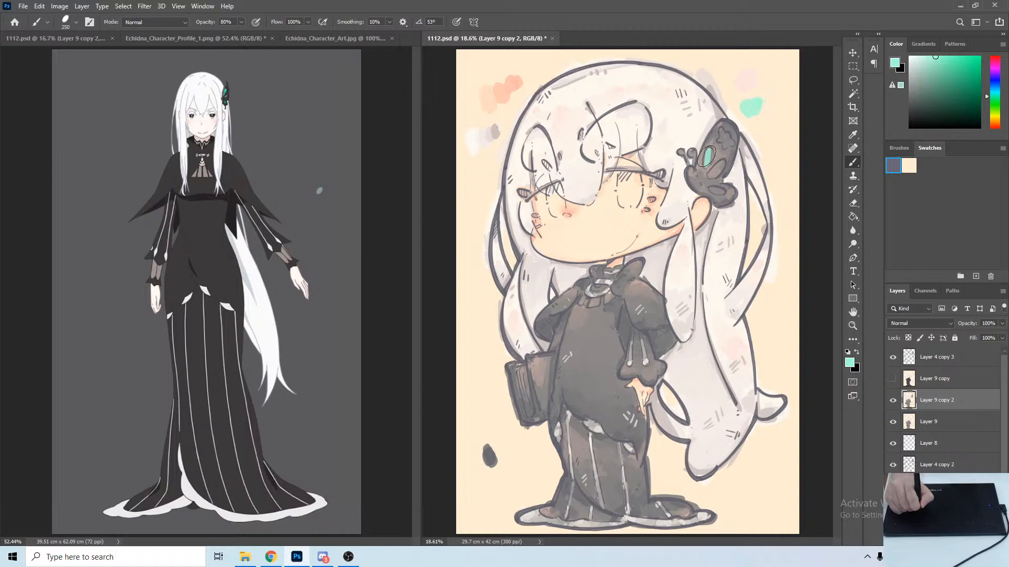
{"action": "mouse_move", "coordinate": [706, 150]}
{"action": "left_mouse_down"}
{"action": "mouse_move", "coordinate": [724, 168]}
{"action": "mouse_move", "coordinate": [721, 191]}
{"action": "left_mouse_up"}
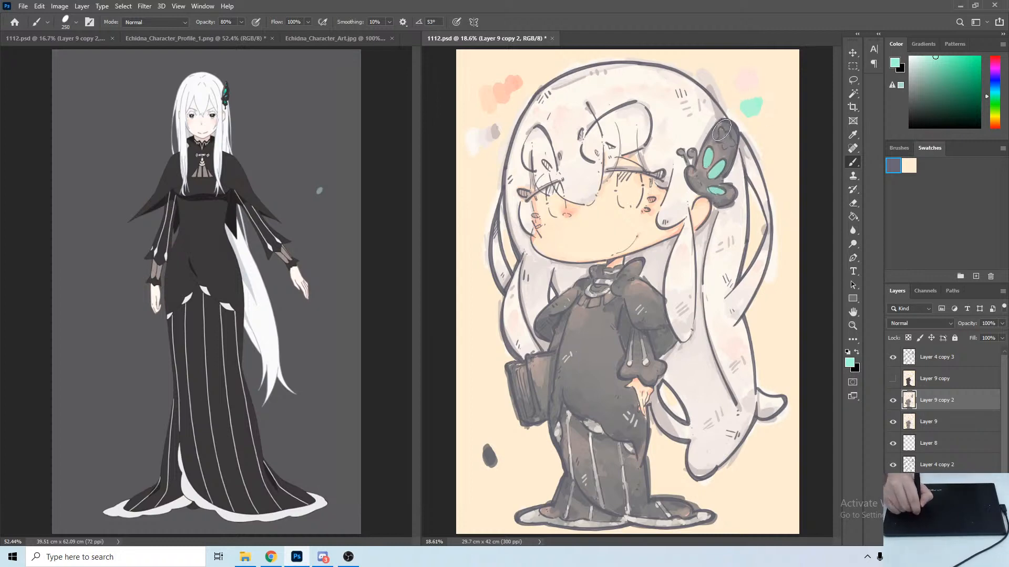
{"action": "mouse_move", "coordinate": [722, 131]}
{"action": "left_mouse_down"}
{"action": "mouse_move", "coordinate": [716, 142]}
{"action": "mouse_move", "coordinate": [731, 143]}
{"action": "left_mouse_up"}
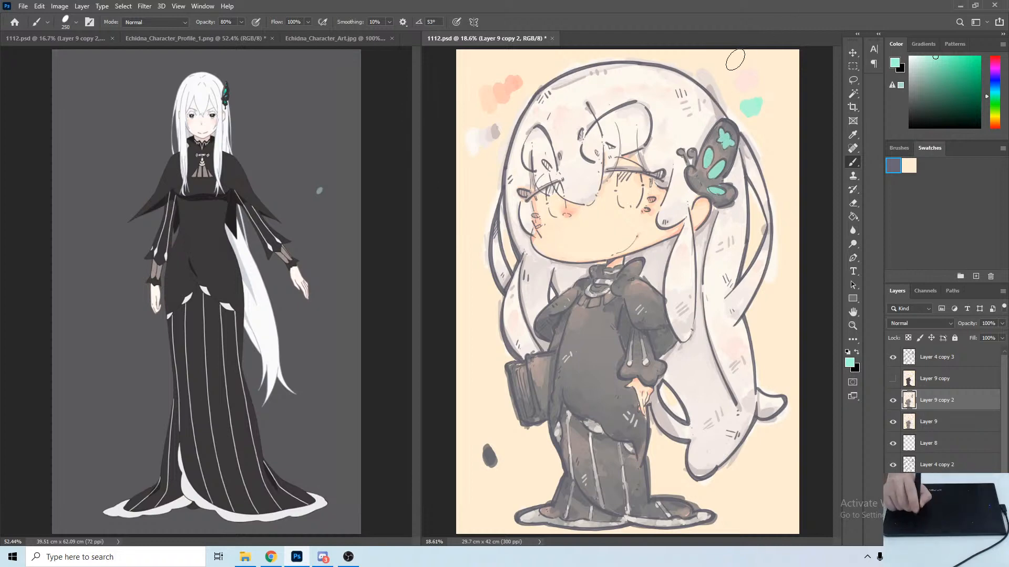
Enlarge the butterfly ornament in the reference image and set the brush color to light blue #75ccf9.
{"action": "left_click", "coordinate": [317, 358]}
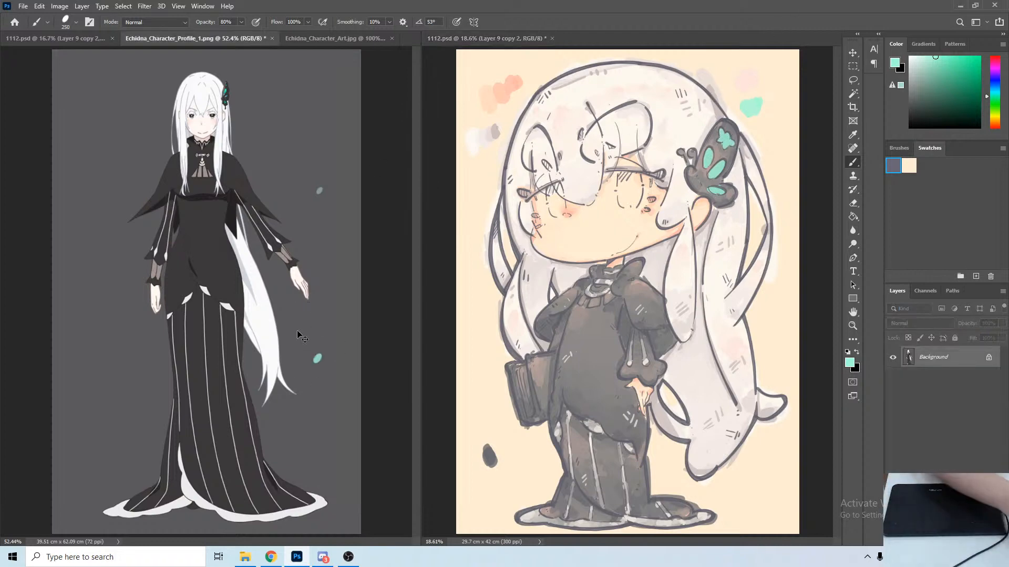
{"action": "key", "text": "ctrl+plus"}
{"action": "key", "text": "ctrl+plus"}
{"action": "key", "text": "ctrl+plus"}
{"action": "left_click_drag", "start_coordinate": [156, 290], "coordinate": [131, 526]}
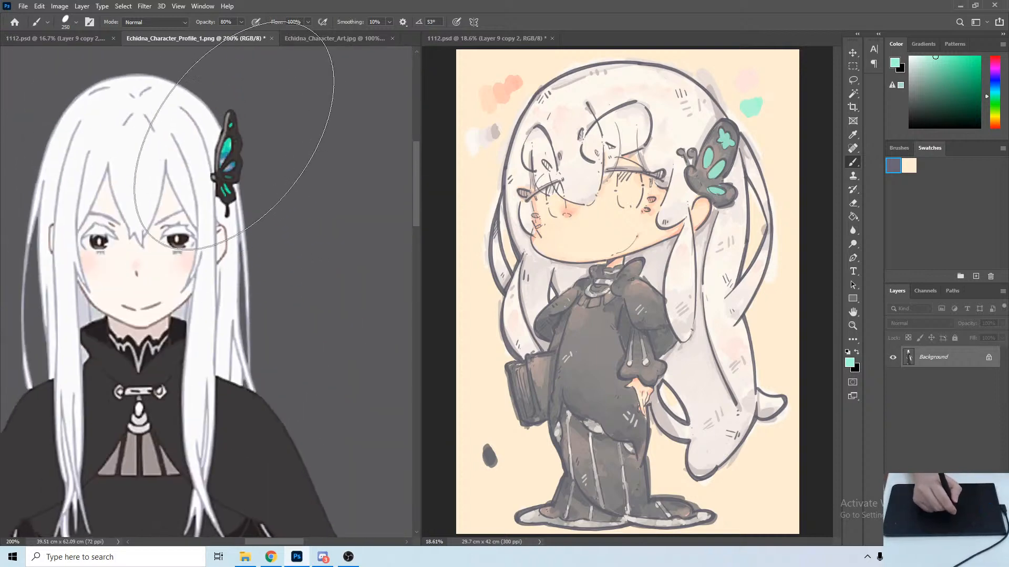
{"action": "left_click", "coordinate": [846, 363]}
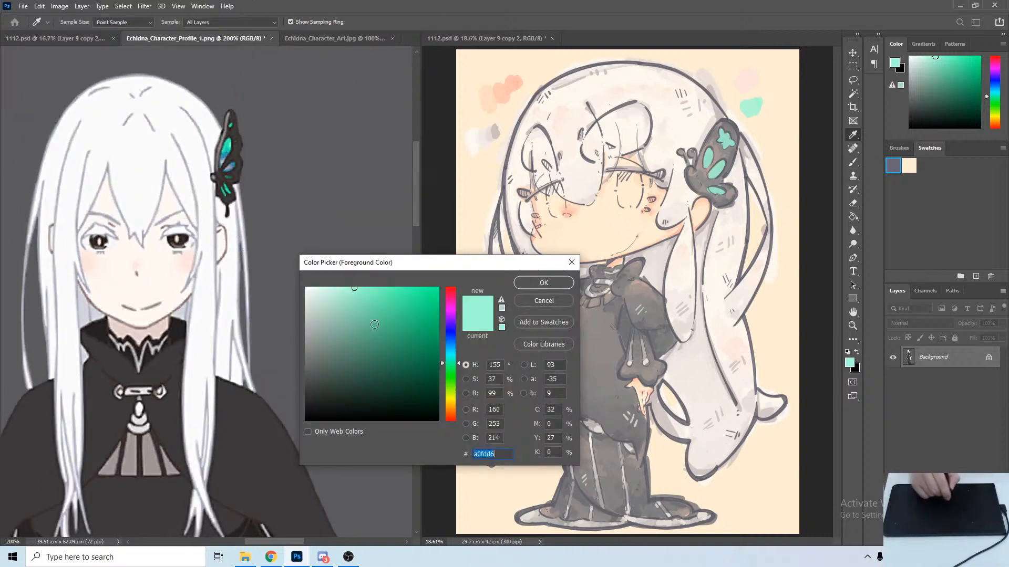
{"action": "left_click", "coordinate": [451, 346]}
{"action": "left_click_drag", "start_coordinate": [374, 290], "coordinate": [382, 290]}
{"action": "left_click", "coordinate": [543, 283]}
{"action": "key", "text": "b"}
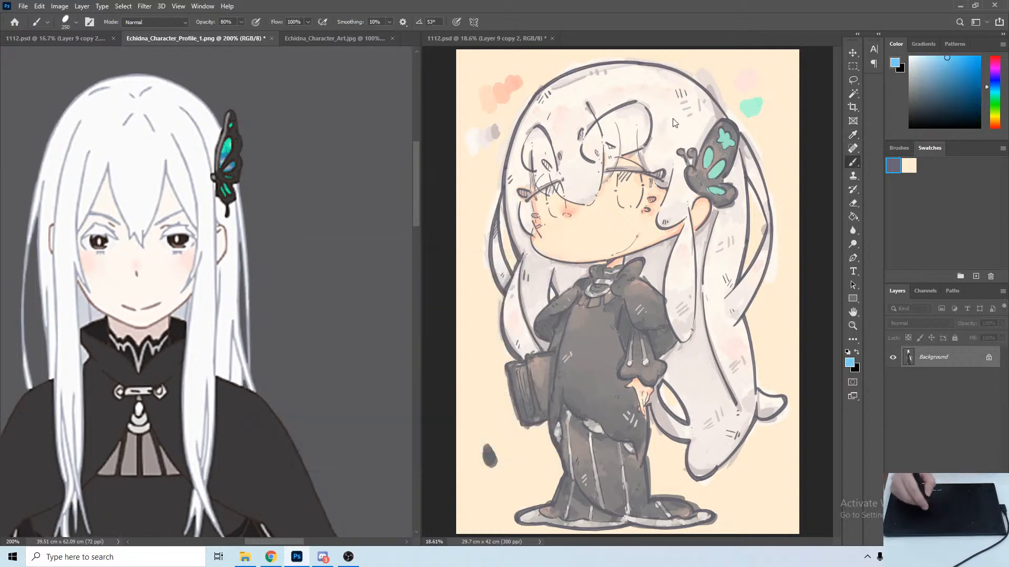
Dab a light blue test swatch beside the mint one and add blue accents to the butterfly's green wing markings.
{"action": "left_click", "coordinate": [794, 86]}
{"action": "left_click_drag", "start_coordinate": [759, 115], "coordinate": [766, 120]}
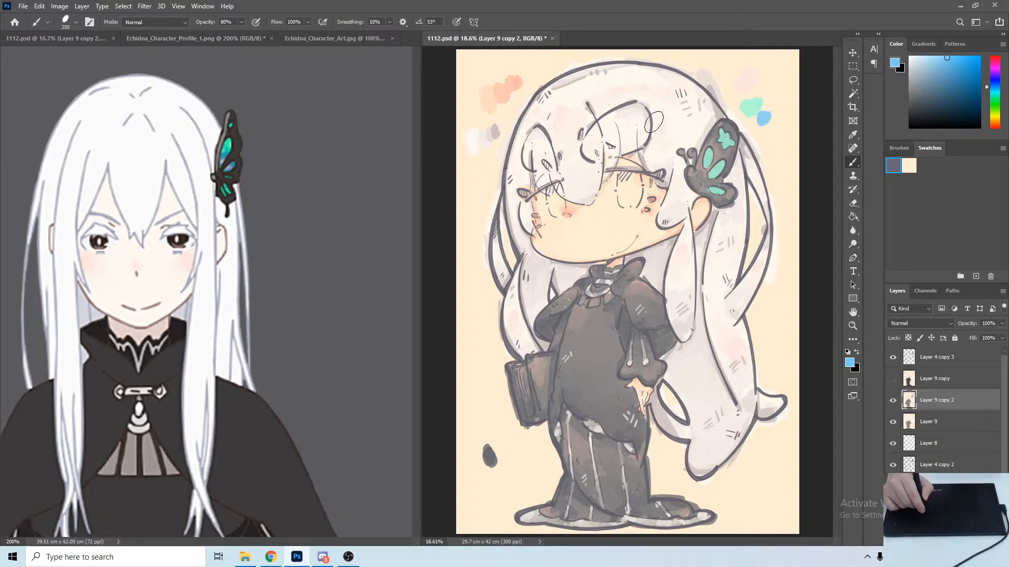
{"action": "left_click_drag", "start_coordinate": [709, 159], "coordinate": [713, 192]}
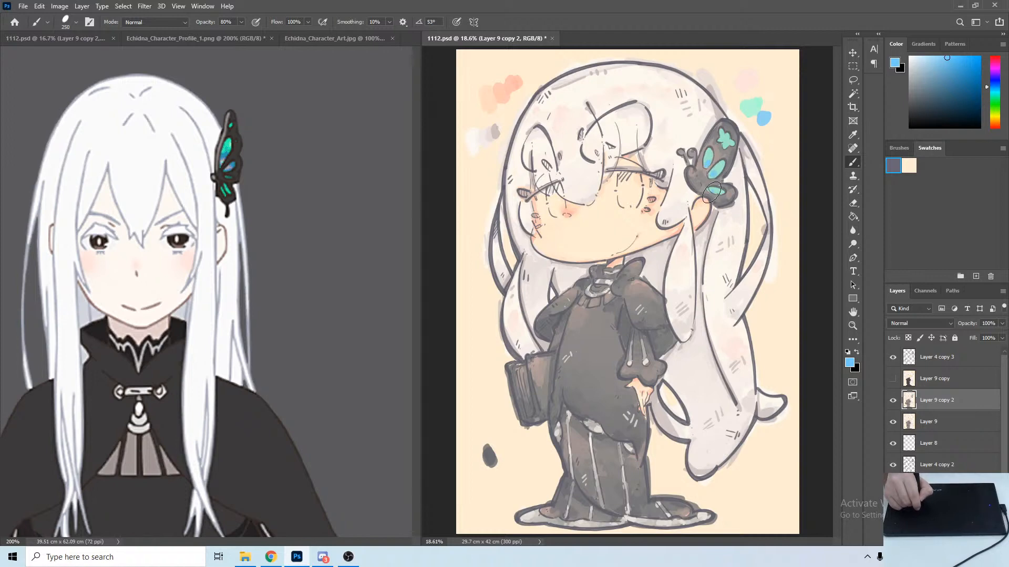
{"action": "left_click_drag", "start_coordinate": [725, 136], "coordinate": [728, 138]}
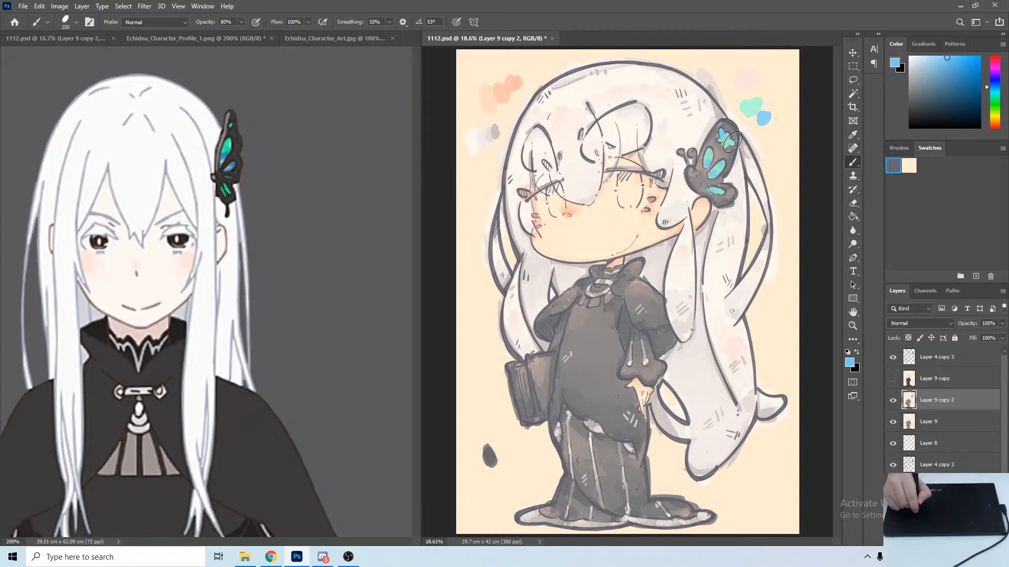
Dab a pink #f975b0 test swatch, add accents in that pink to the butterfly's wing markings, and lighten the brush color to #ff95c4.
{"action": "left_click", "coordinate": [849, 364]}
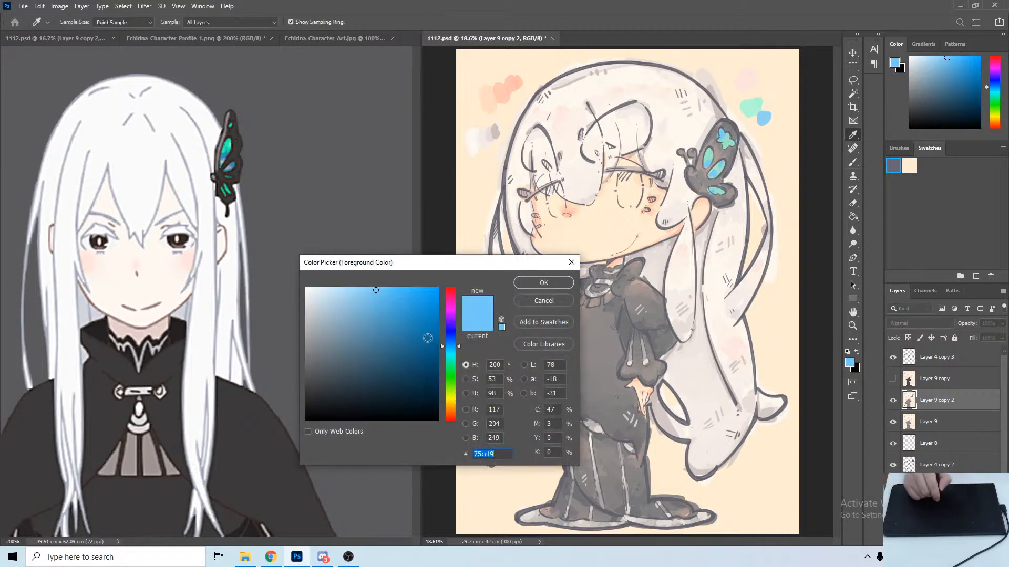
{"action": "left_click", "coordinate": [450, 298]}
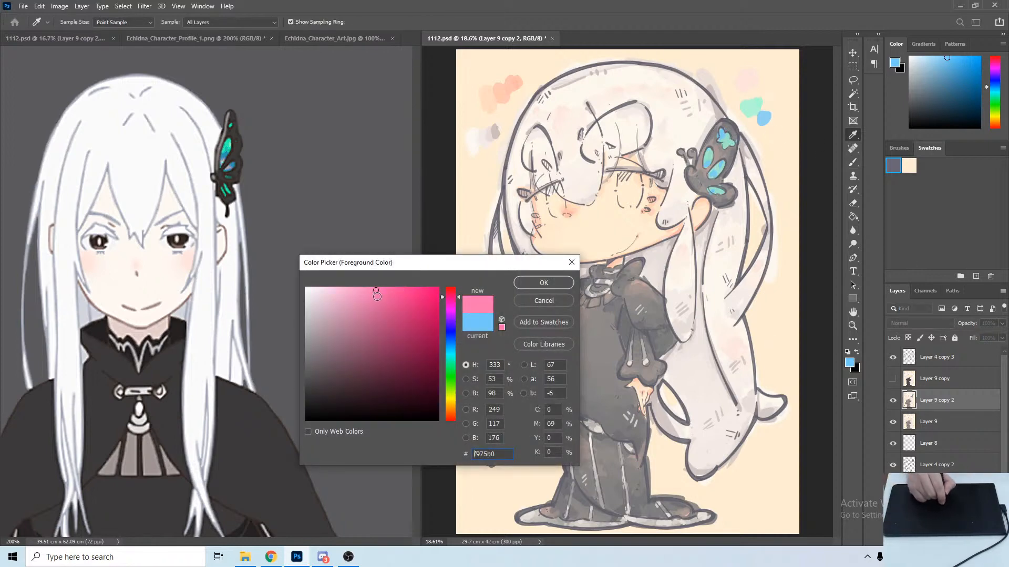
{"action": "left_click", "coordinate": [543, 282]}
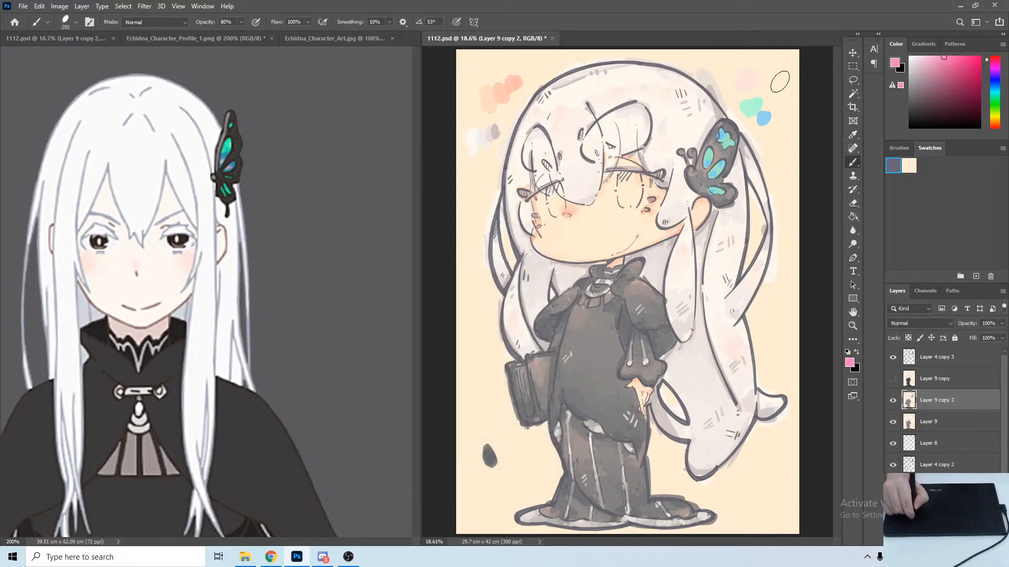
{"action": "left_click", "coordinate": [768, 107]}
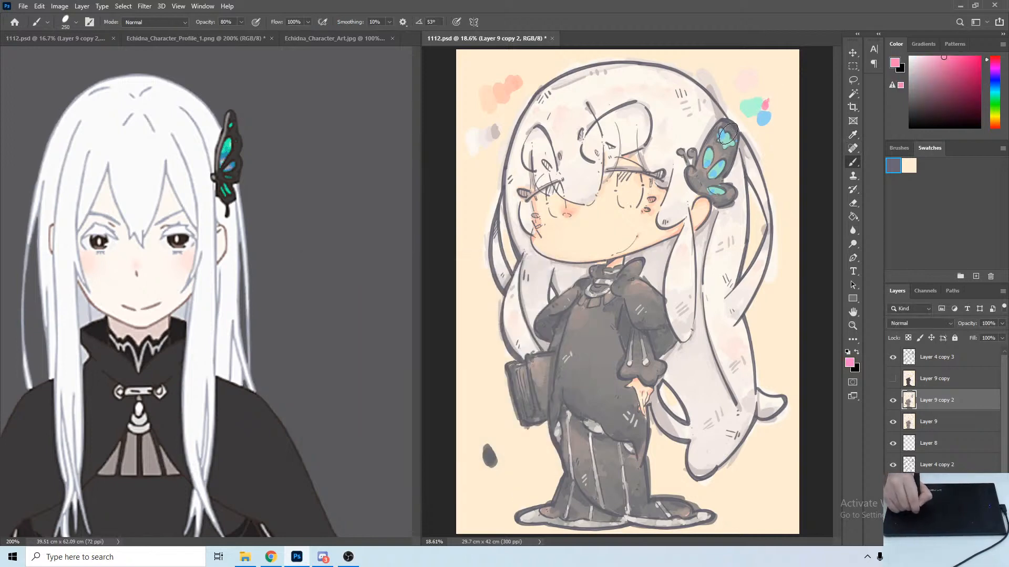
{"action": "left_click_drag", "start_coordinate": [708, 165], "coordinate": [716, 188]}
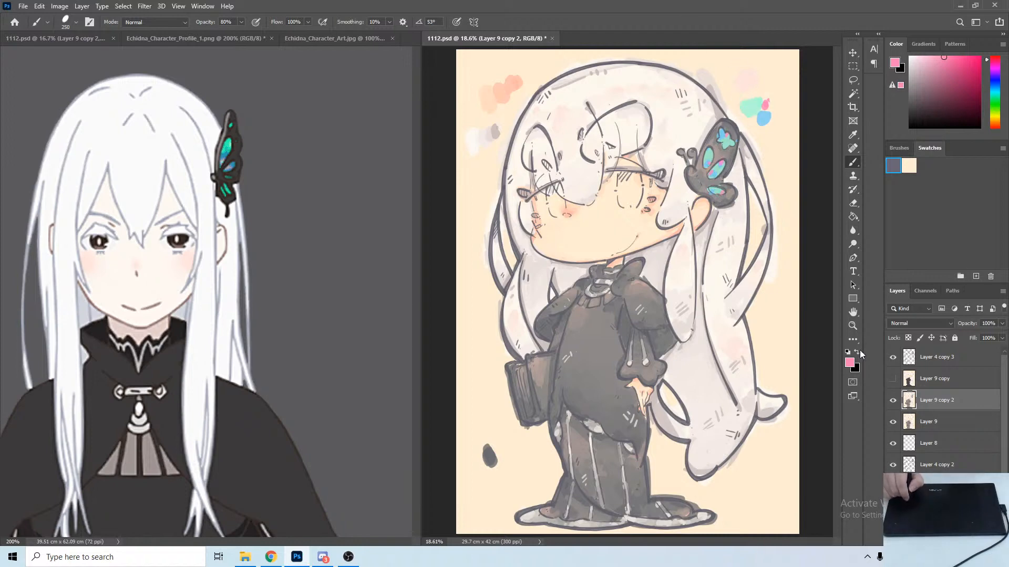
{"action": "left_click", "coordinate": [848, 366]}
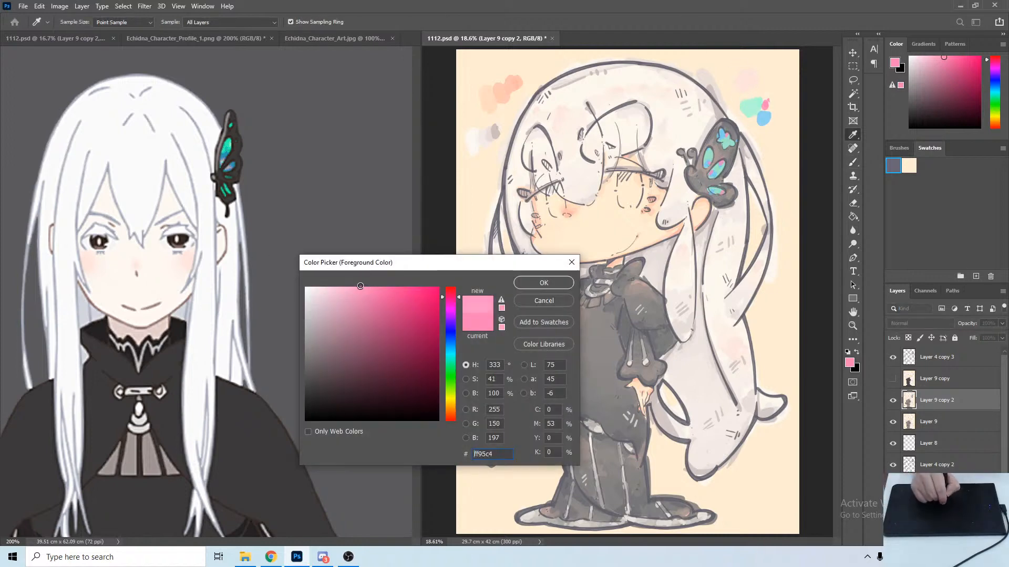
{"action": "left_click", "coordinate": [544, 282]}
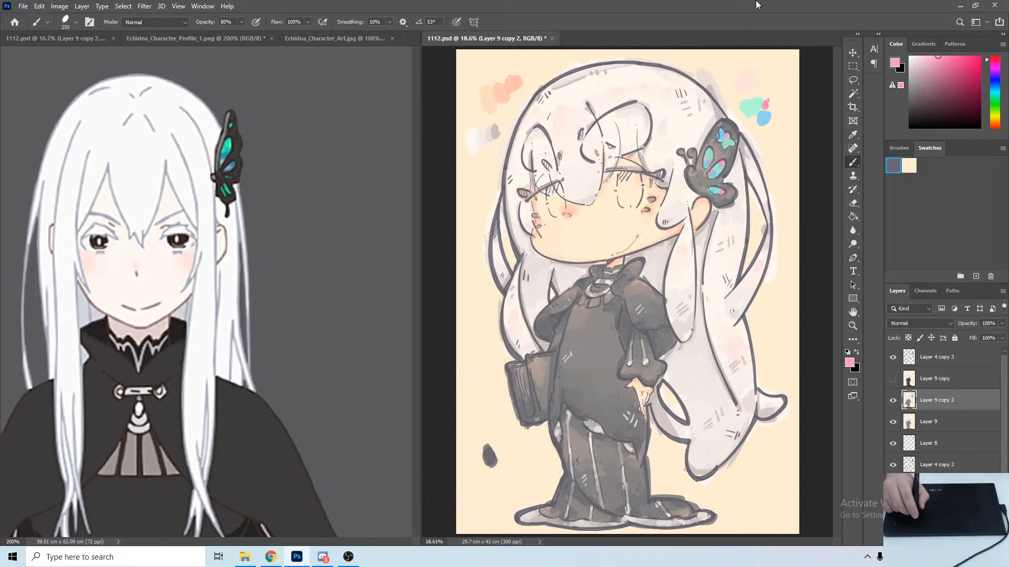
Touch up and blend the pink accents in the butterfly's wing markings using mint and teal tones sampled from the markings.
{"action": "left_click", "coordinate": [713, 168], "text": "alt"}
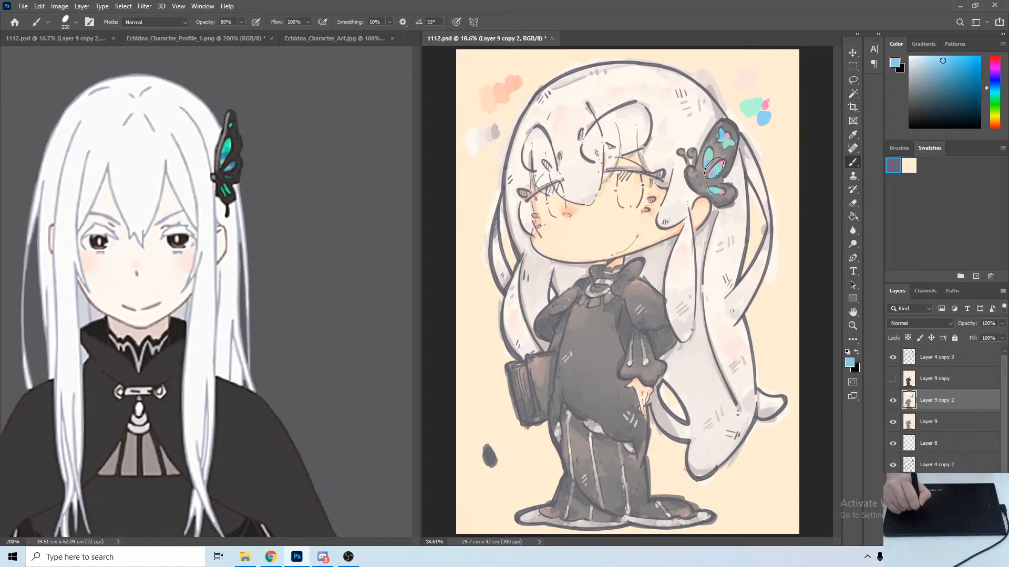
{"action": "key", "text": "ctrl+plus"}
{"action": "key", "text": "ctrl+plus"}
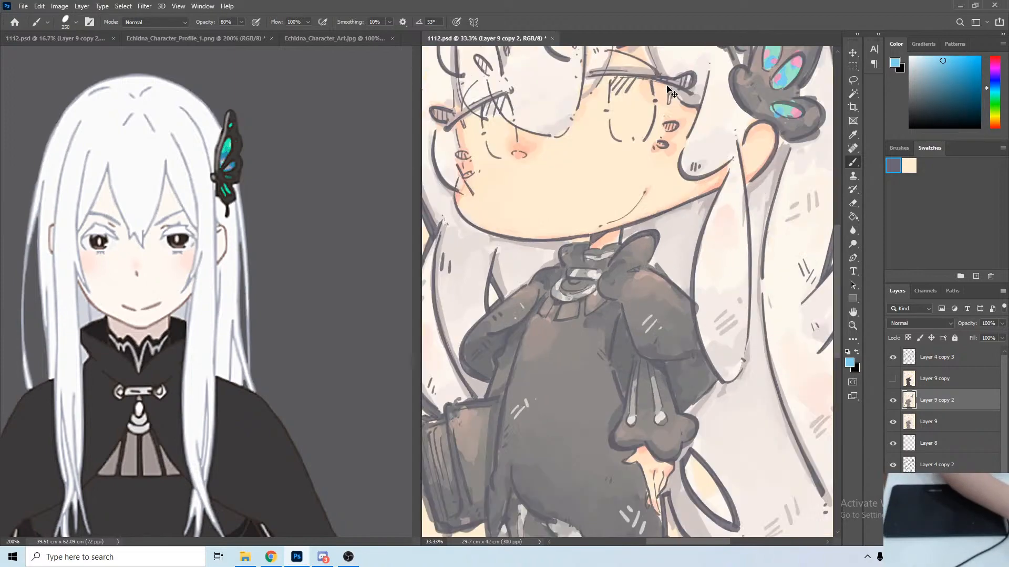
{"action": "key", "text": "ctrl+plus"}
{"action": "left_click_drag", "start_coordinate": [666, 79], "coordinate": [465, 456]}
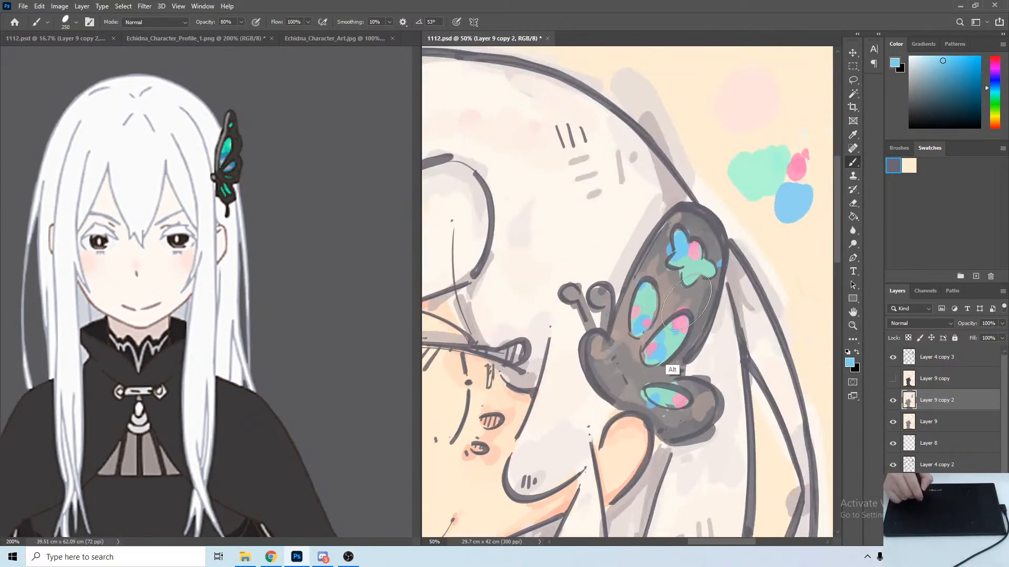
{"action": "left_click", "coordinate": [665, 336], "text": "alt"}
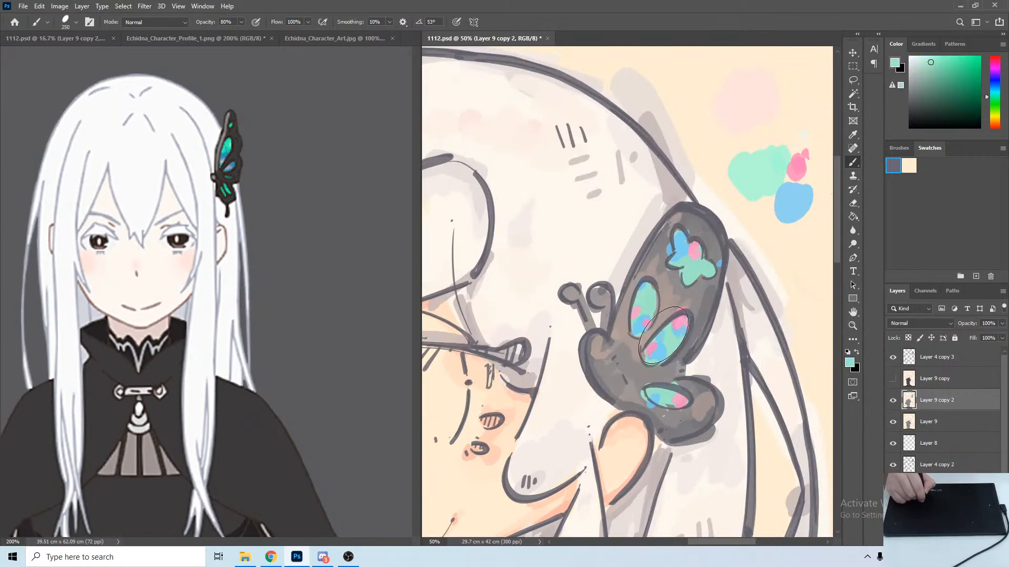
{"action": "left_click_drag", "start_coordinate": [663, 336], "coordinate": [657, 351]}
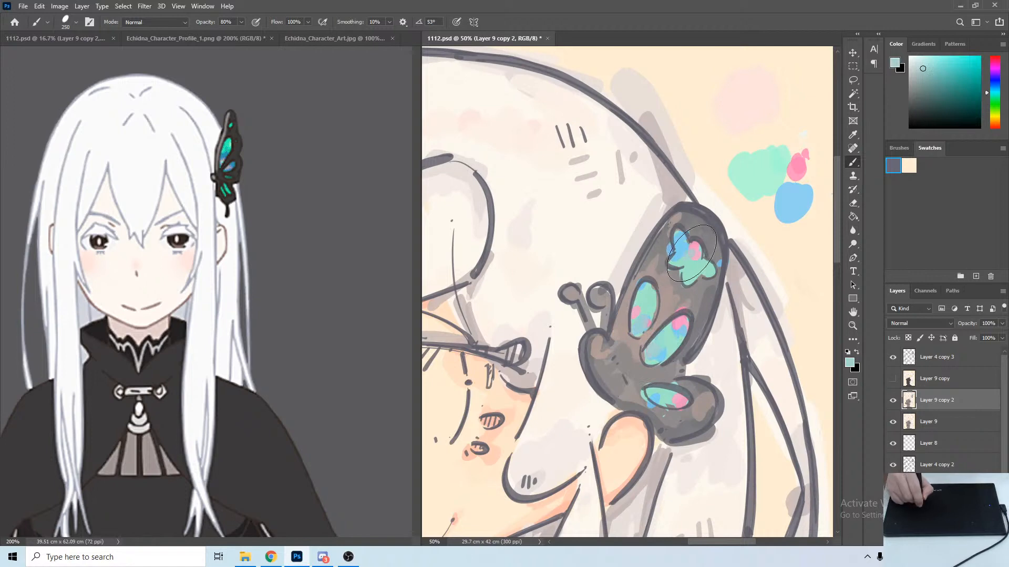
{"action": "left_click_drag", "start_coordinate": [691, 253], "coordinate": [688, 248]}
{"action": "left_click_drag", "start_coordinate": [684, 391], "coordinate": [669, 402]}
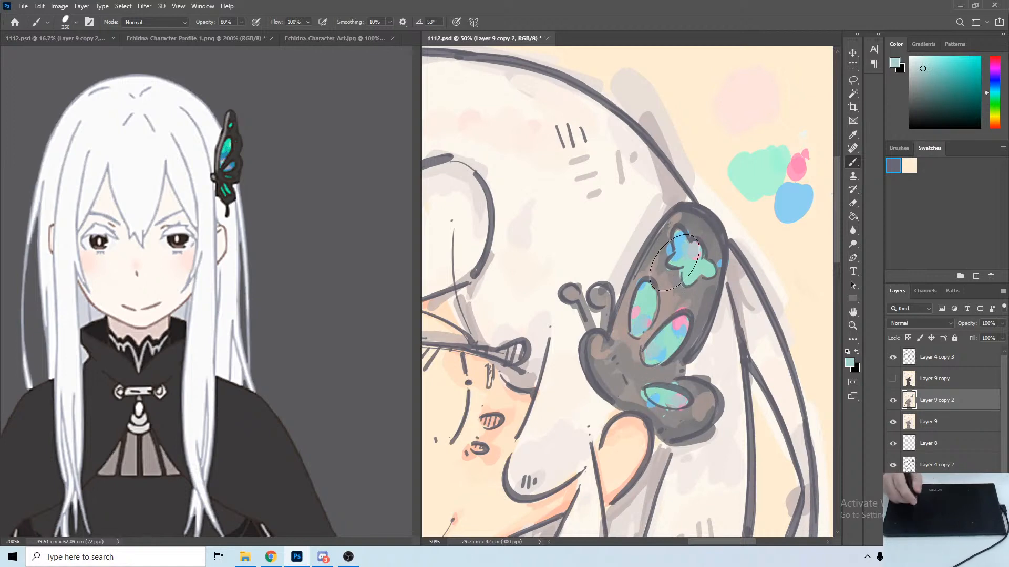
{"action": "scroll", "coordinate": [675, 263], "scroll_direction": "down", "scroll_amount": 5}
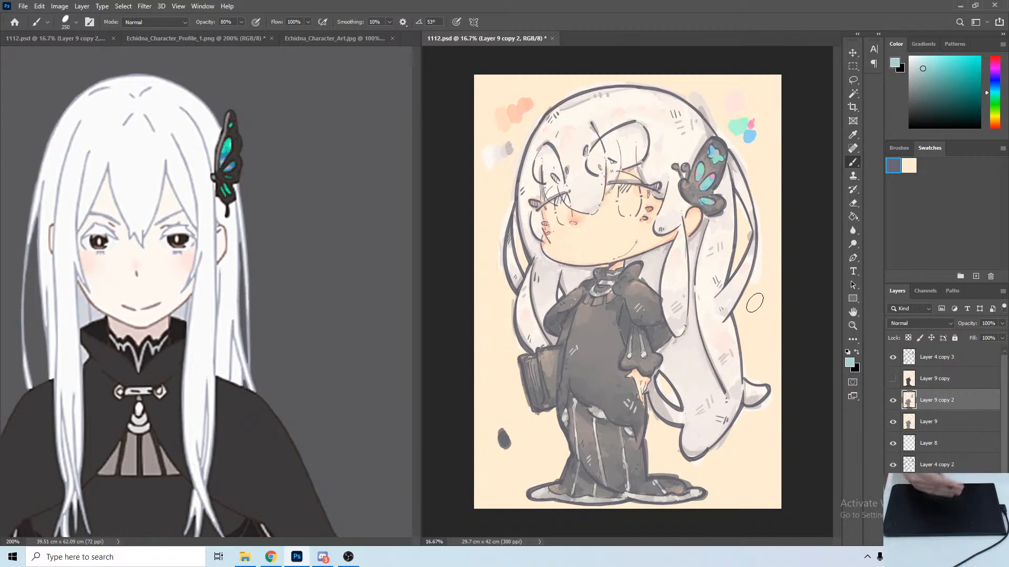
Sample the drawing's cream background color and look over the Echidna_Character_Art.jpg and Echidna_Character_Profile_1.png references.
{"action": "left_click", "coordinate": [766, 315], "text": "alt"}
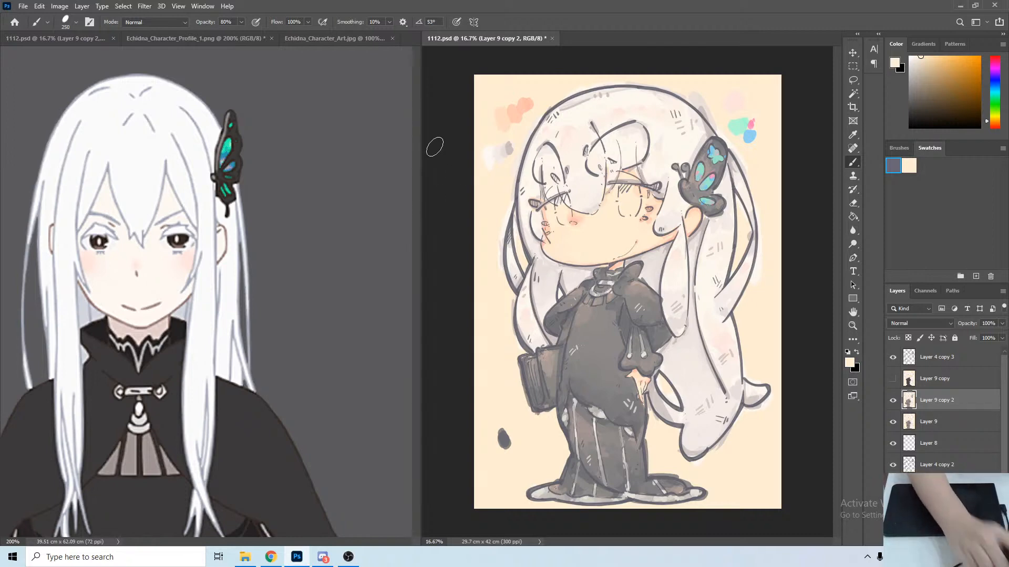
{"action": "left_click", "coordinate": [304, 41]}
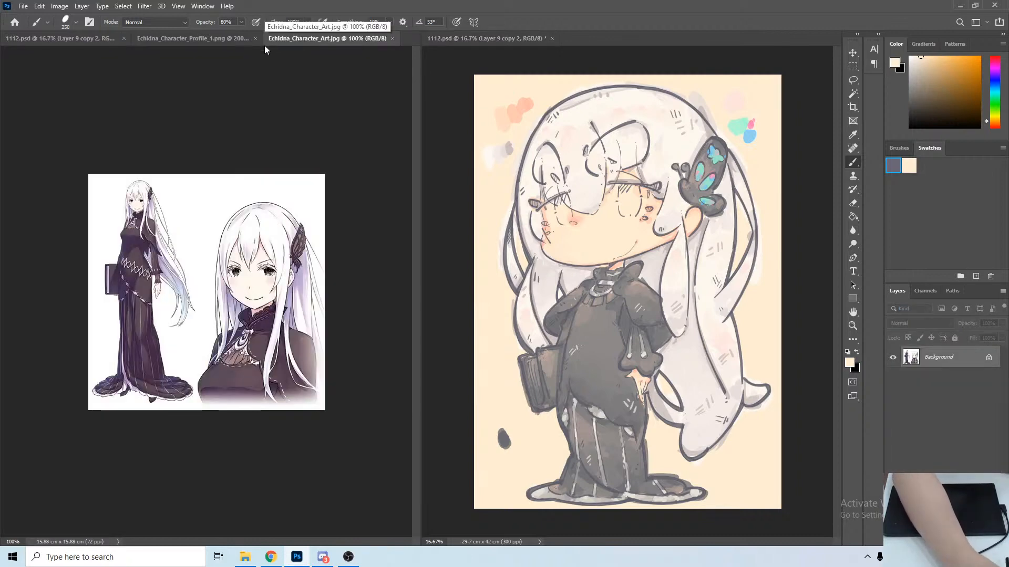
{"action": "left_click", "coordinate": [223, 41]}
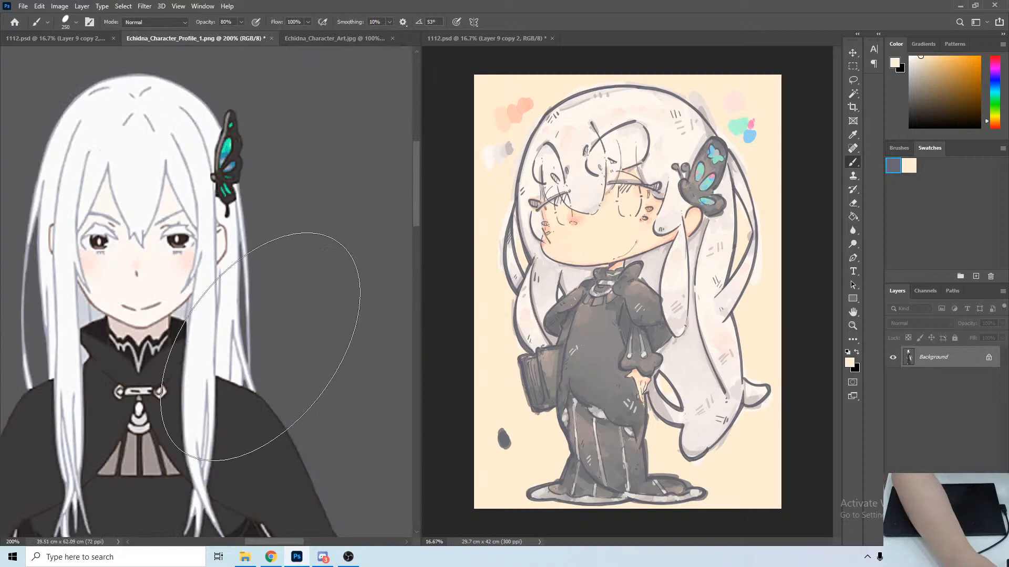
Switch to Chrome and search the web for "witch of greed rezero" in a new tab.
{"action": "mouse_move", "coordinate": [269, 561]}
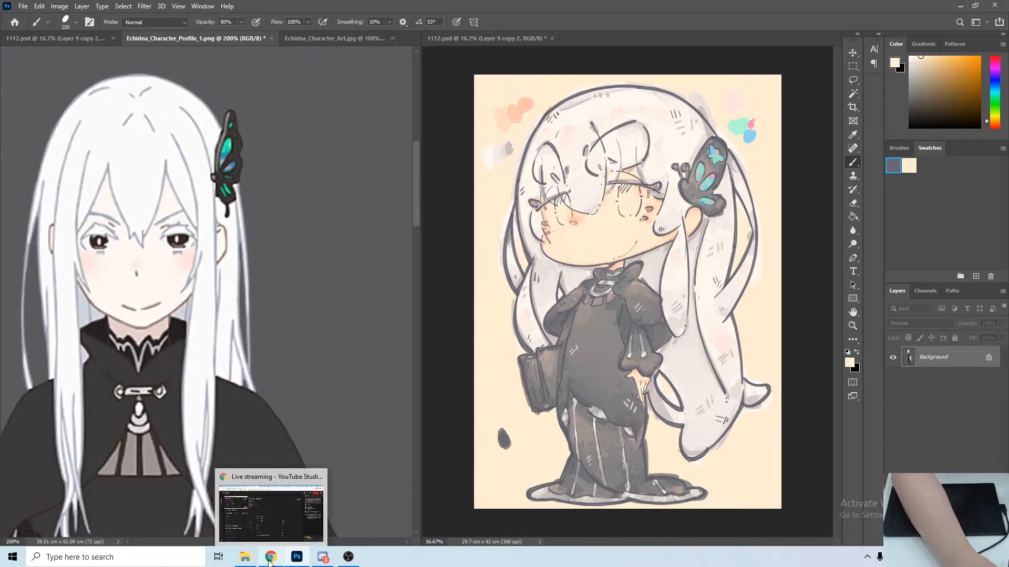
{"action": "left_click", "coordinate": [273, 517]}
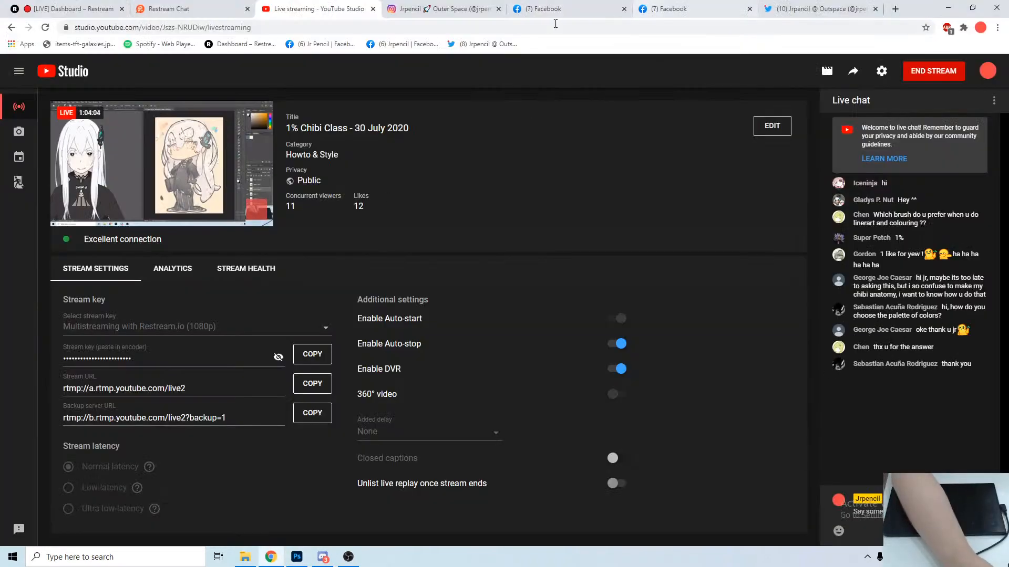
{"action": "left_click", "coordinate": [896, 9]}
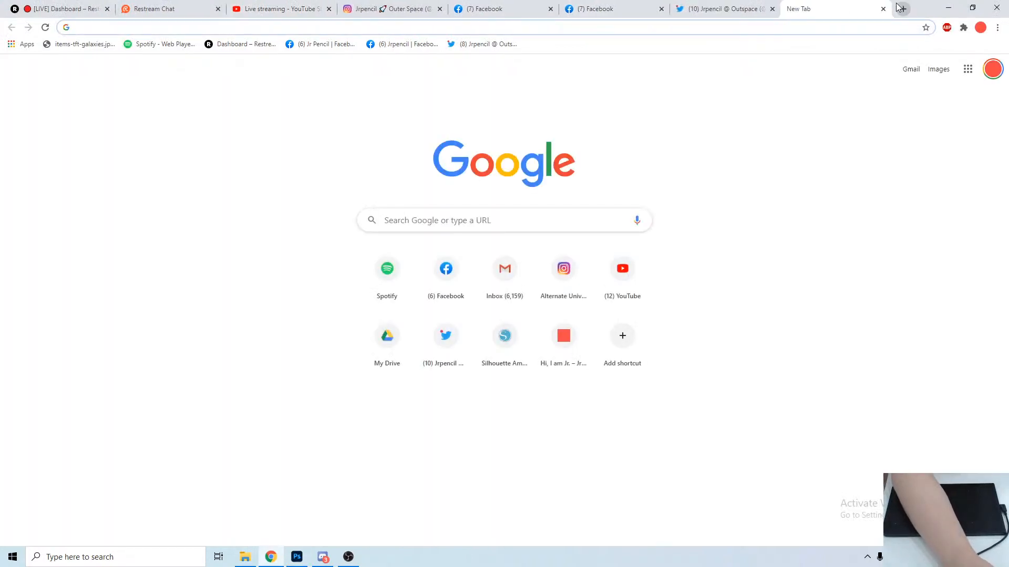
{"action": "type", "text": "w"}
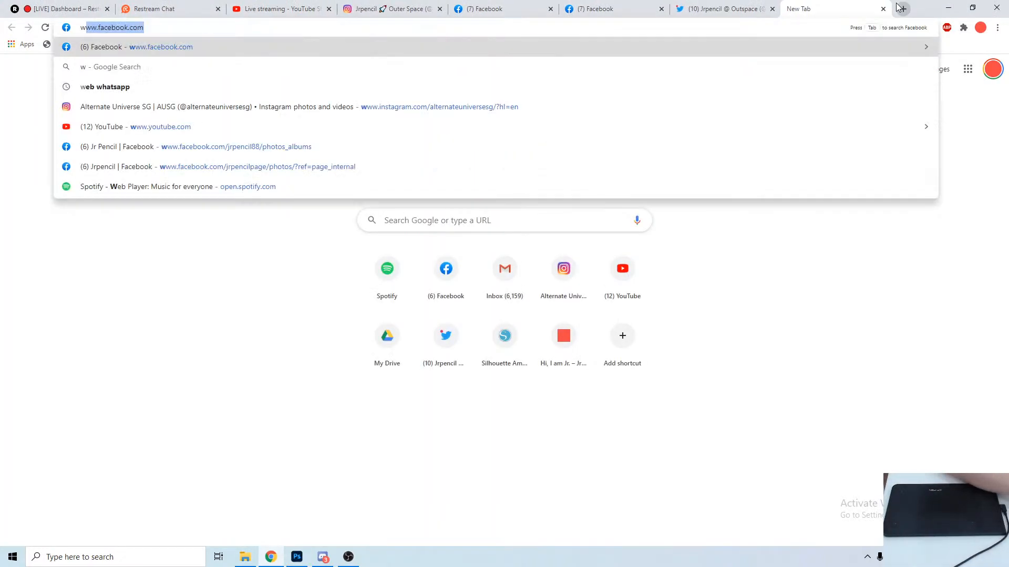
{"action": "type", "text": "itch of "}
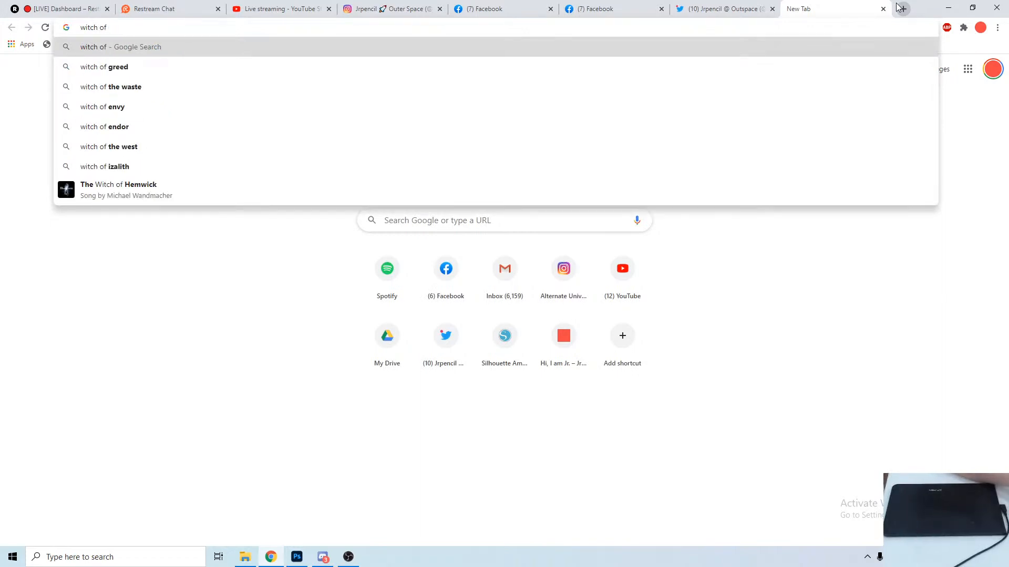
{"action": "type", "text": "greed rez"}
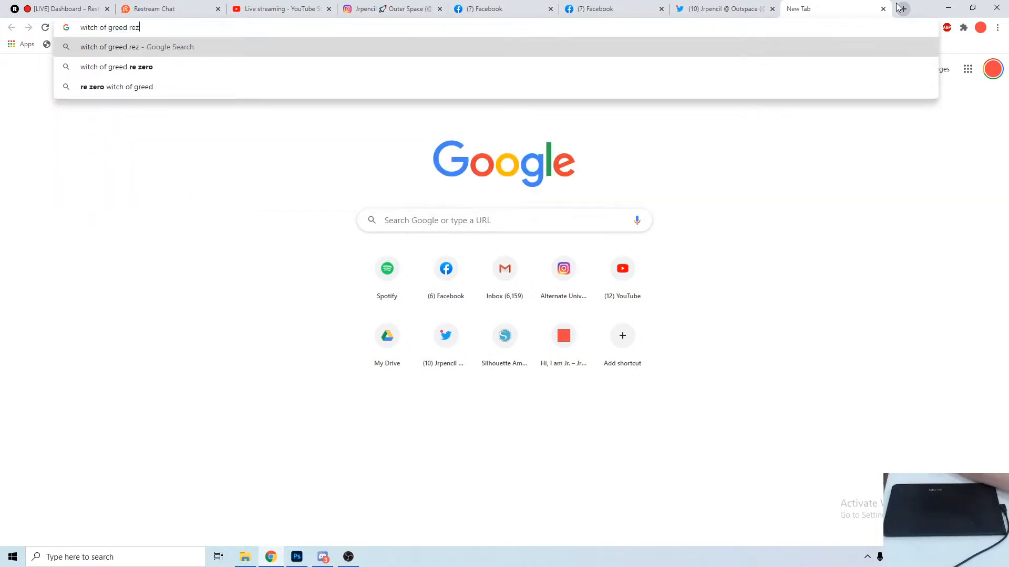
{"action": "type", "text": "ero"}
{"action": "key", "text": "Return"}
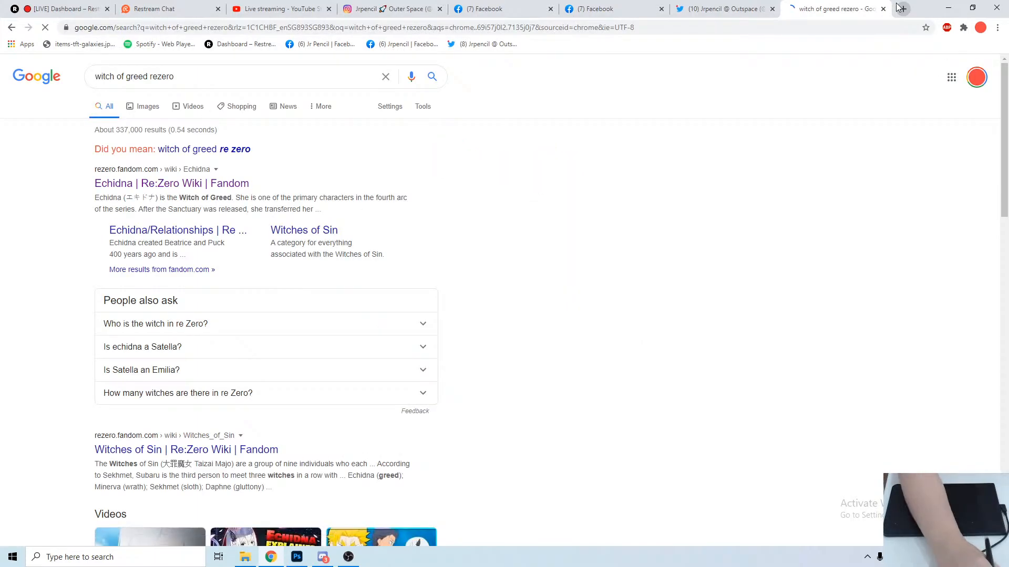
Open Echidna's image gallery on the Re:Zero Wiki and view the Echidna Character Profile 2.png image.
{"action": "left_click", "coordinate": [139, 191]}
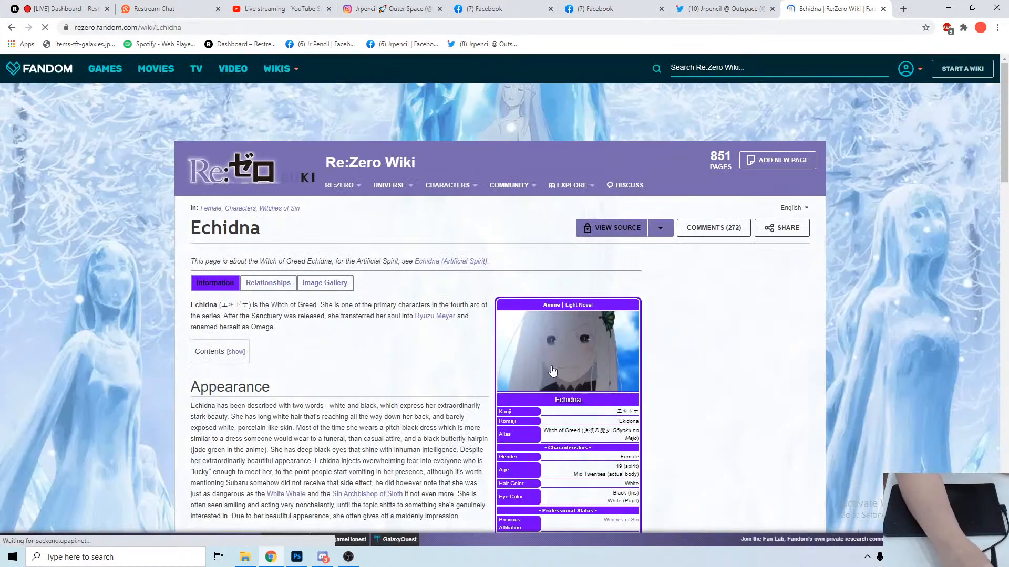
{"action": "left_click", "coordinate": [339, 285]}
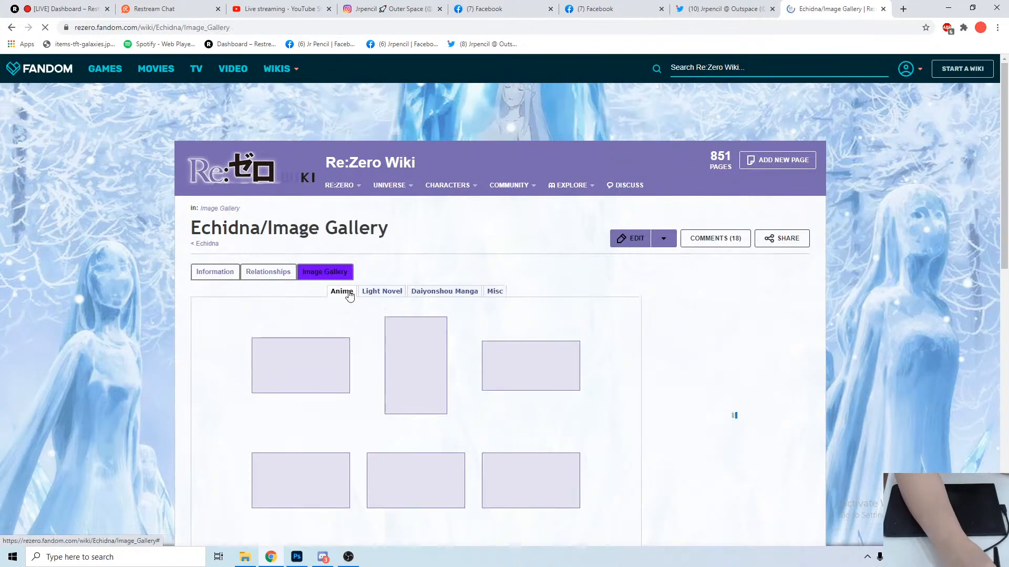
{"action": "scroll", "coordinate": [349, 294], "scroll_direction": "down", "scroll_amount": 2}
{"action": "left_click", "coordinate": [520, 274]}
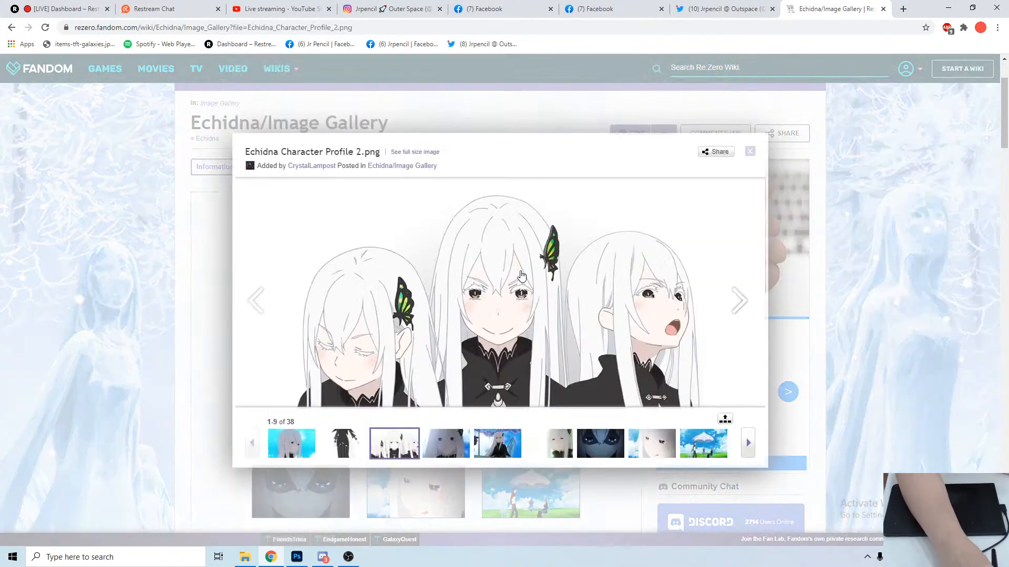
{"action": "left_click", "coordinate": [598, 497]}
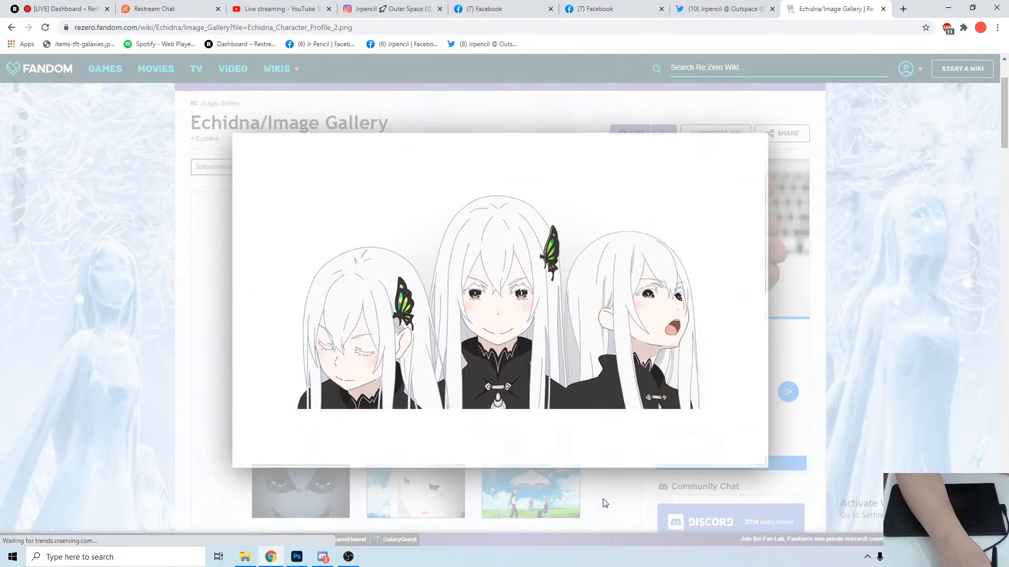
View the close-up of the eyes in Echidna ep.28 11.png and return to Photoshop.
{"action": "scroll", "coordinate": [298, 369], "scroll_direction": "down", "scroll_amount": 2}
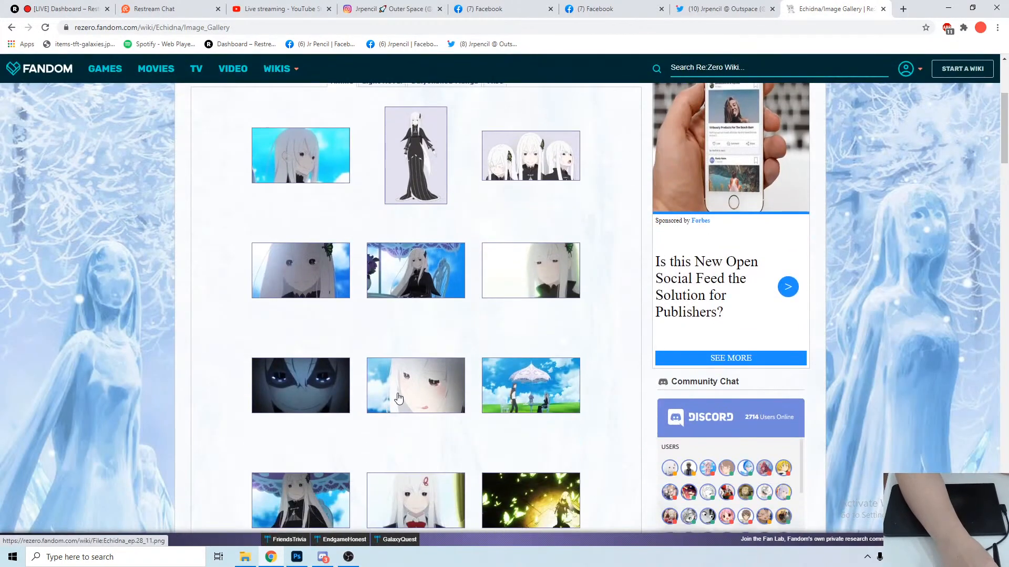
{"action": "left_click", "coordinate": [399, 395]}
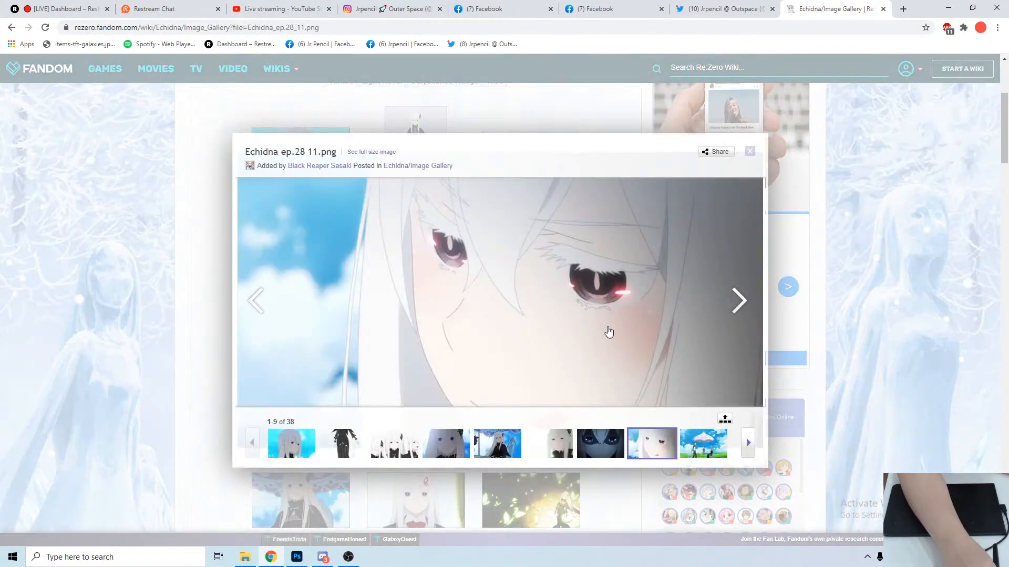
{"action": "left_click", "coordinate": [829, 289]}
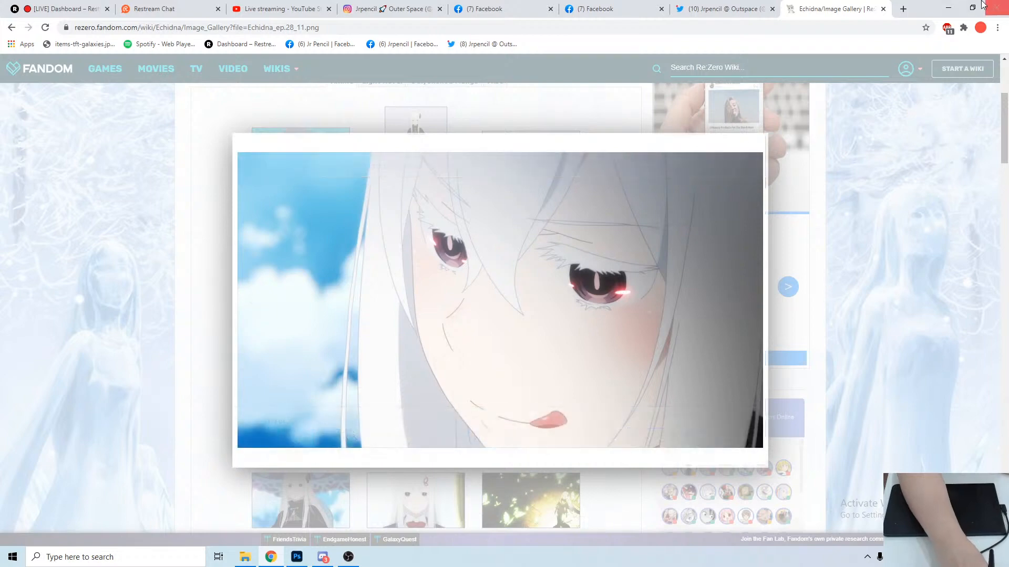
{"action": "left_click", "coordinate": [947, 15]}
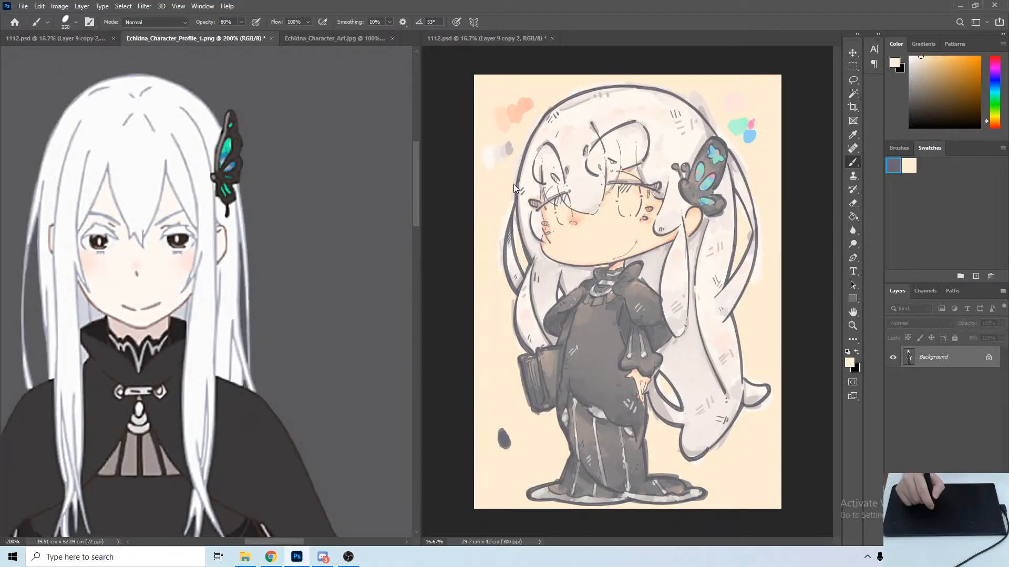
Return to the 1112.psd drawing and set the foreground color to a dusty pink, #b593a0.
{"action": "left_click", "coordinate": [801, 187]}
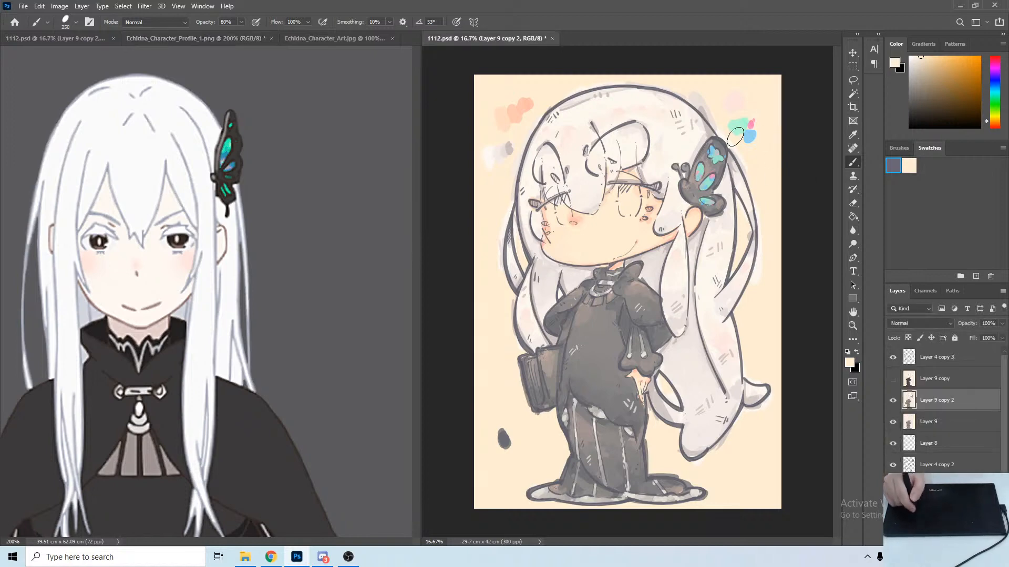
{"action": "left_click", "coordinate": [631, 144], "text": "alt"}
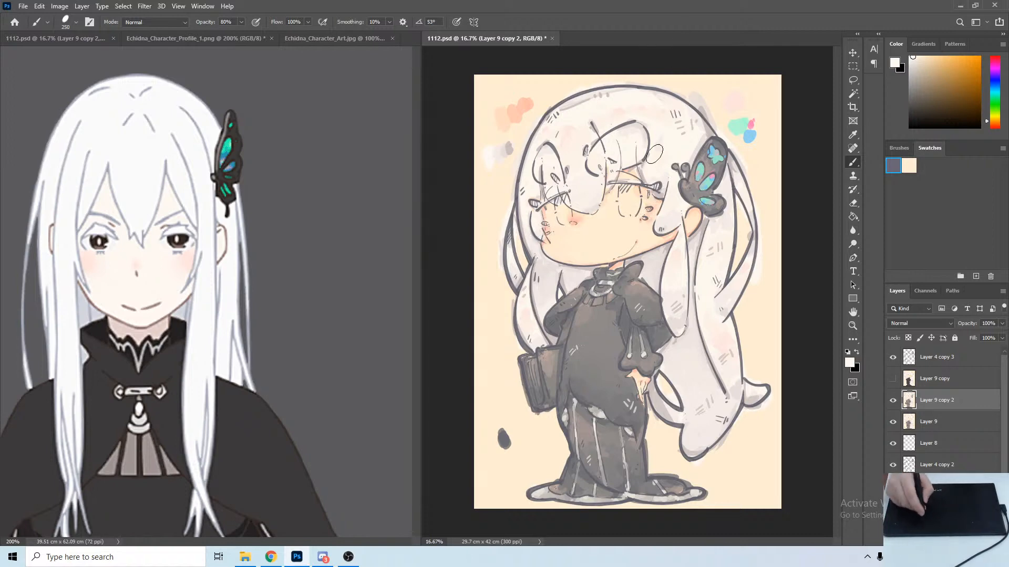
{"action": "left_click", "coordinate": [851, 364]}
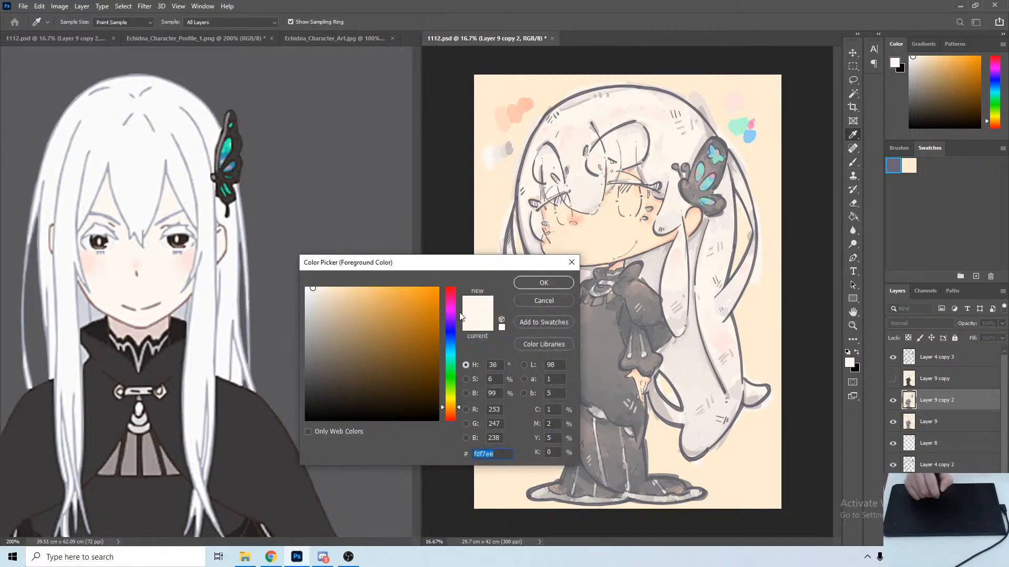
{"action": "left_click", "coordinate": [451, 295]}
{"action": "left_click_drag", "start_coordinate": [351, 331], "coordinate": [330, 326]}
{"action": "left_click", "coordinate": [556, 282]}
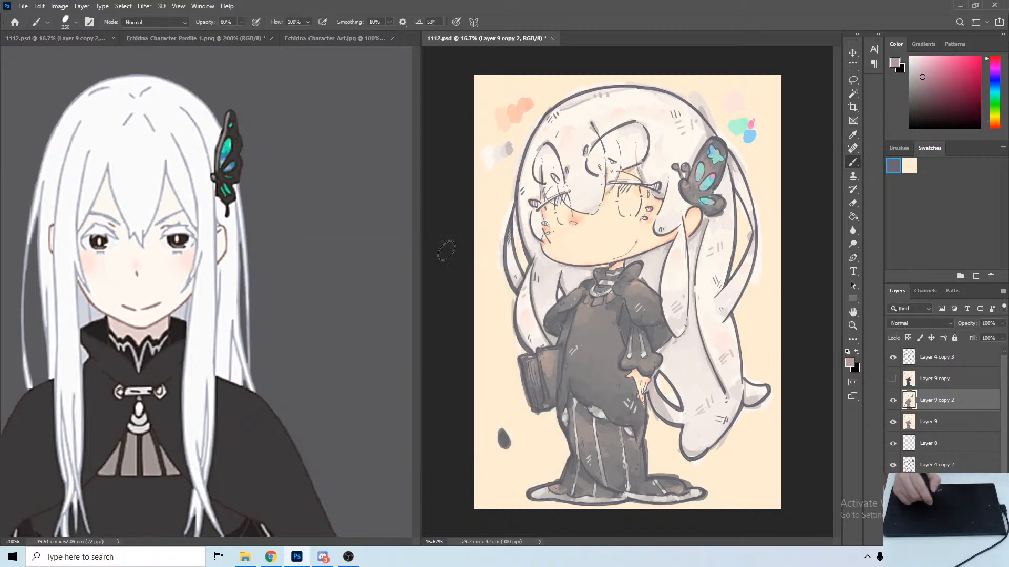
Shift the dusty pink to #b5939d and paint the base color of both irises.
{"action": "left_click", "coordinate": [850, 363]}
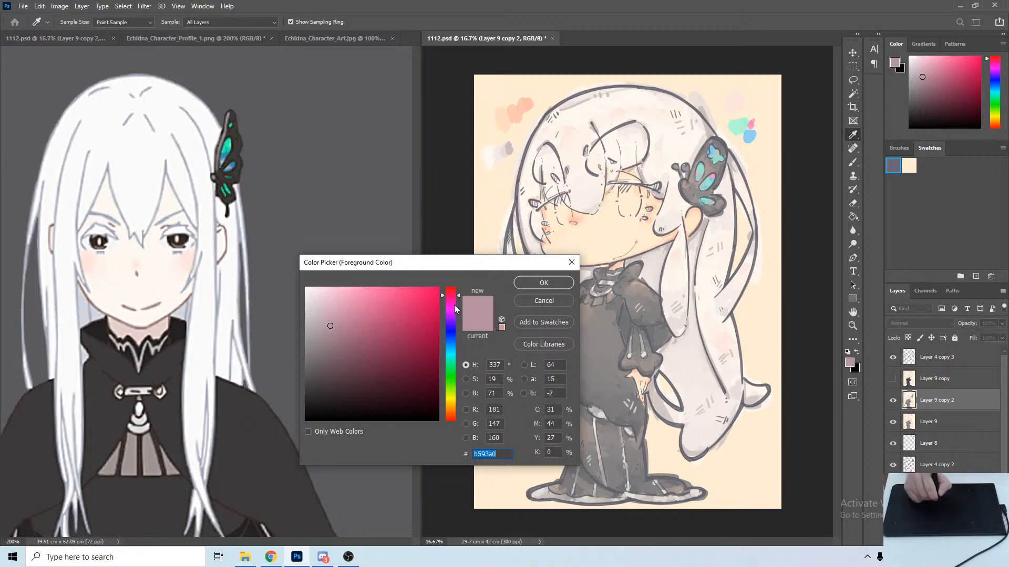
{"action": "left_click_drag", "start_coordinate": [453, 305], "coordinate": [440, 294]}
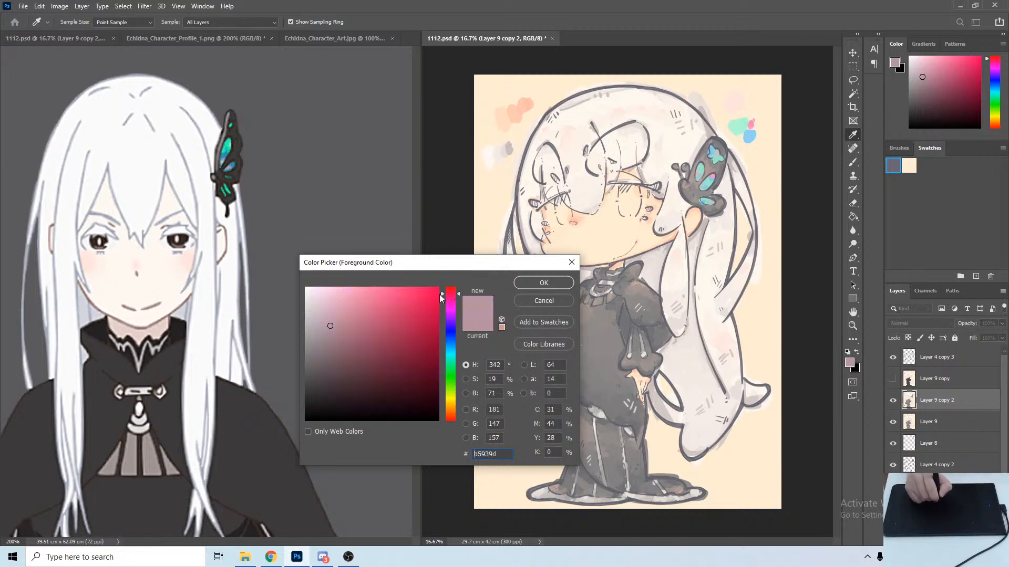
{"action": "left_click", "coordinate": [542, 284]}
{"action": "key", "text": "b"}
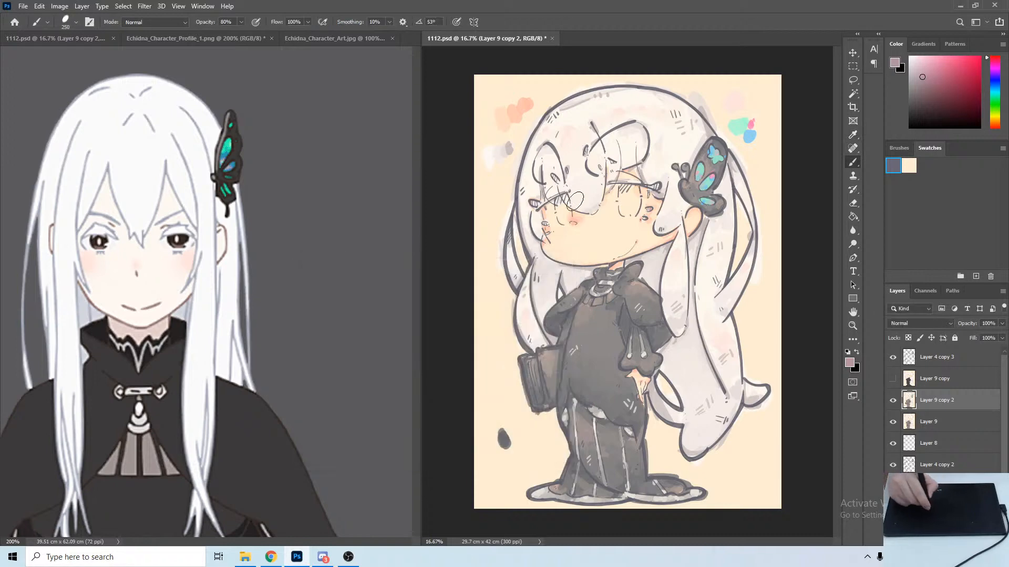
{"action": "mouse_move", "coordinate": [566, 202]}
{"action": "left_mouse_down"}
{"action": "mouse_move", "coordinate": [558, 213]}
{"action": "mouse_move", "coordinate": [556, 200]}
{"action": "mouse_move", "coordinate": [567, 217]}
{"action": "left_mouse_up"}
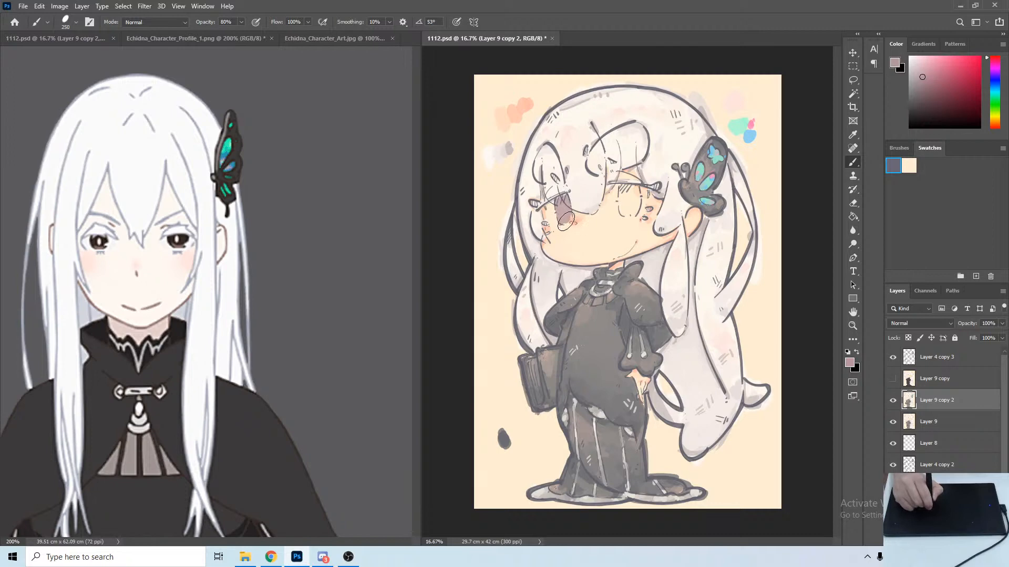
{"action": "mouse_move", "coordinate": [633, 184]}
{"action": "left_mouse_down"}
{"action": "mouse_move", "coordinate": [627, 210]}
{"action": "mouse_move", "coordinate": [630, 193]}
{"action": "left_mouse_up"}
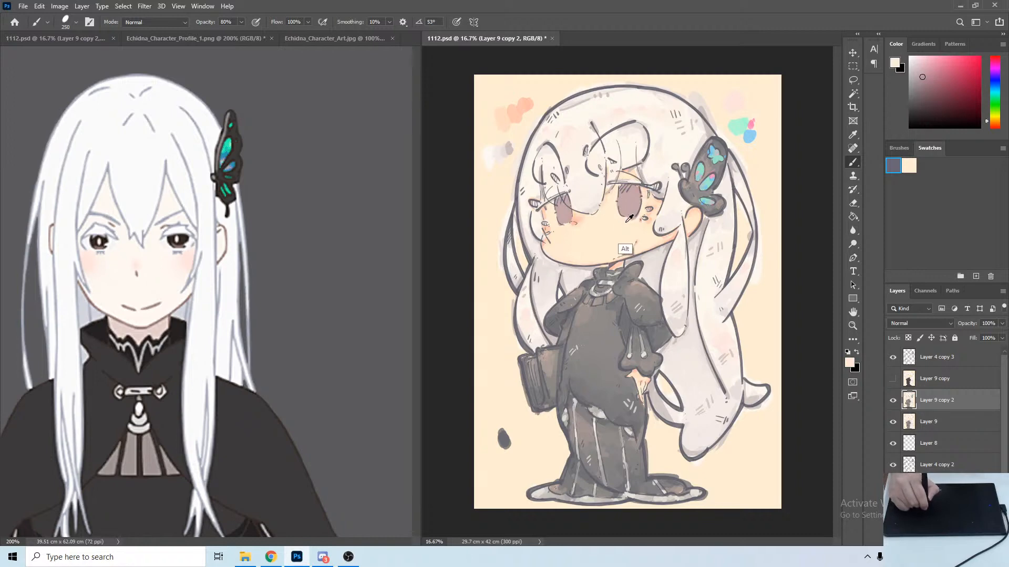
Sample the iris color, mix a darker muted purple, #807586, and shade the upper part of the larger iris.
{"action": "left_click", "coordinate": [626, 249], "text": "alt"}
{"action": "left_click", "coordinate": [626, 210], "text": "alt"}
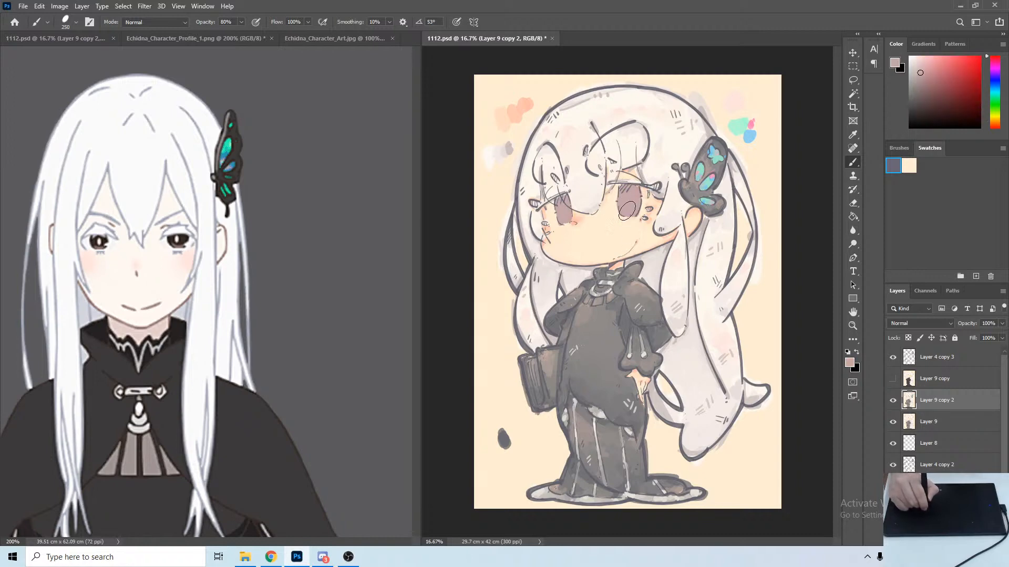
{"action": "left_click", "coordinate": [850, 363]}
{"action": "left_click_drag", "start_coordinate": [332, 328], "coordinate": [334, 345]}
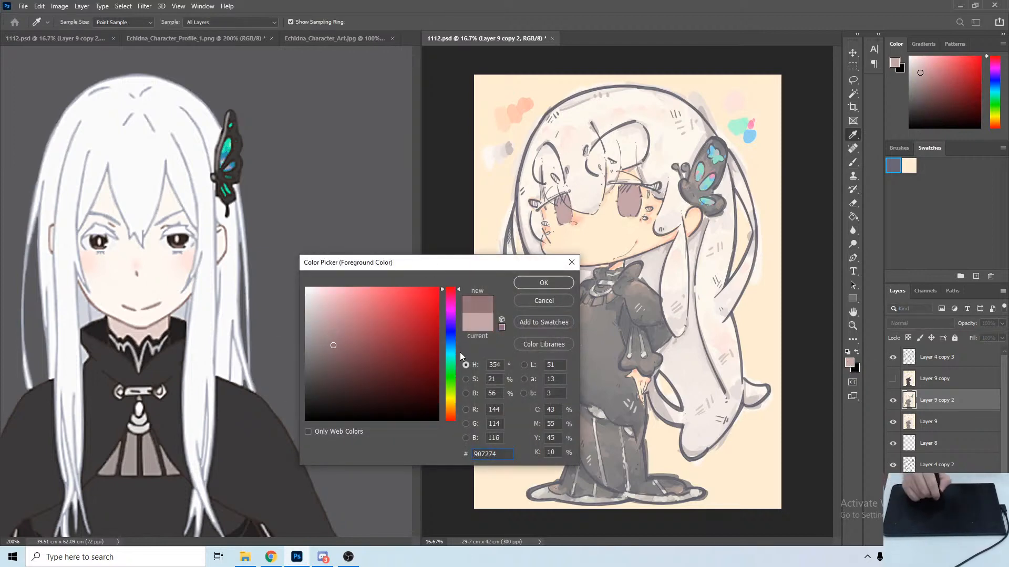
{"action": "left_click", "coordinate": [537, 284]}
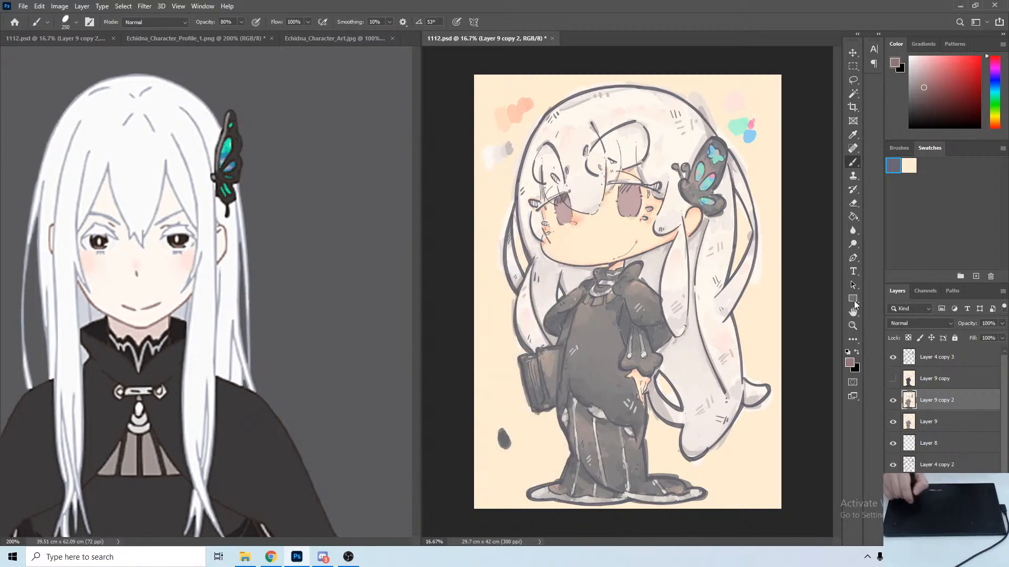
{"action": "left_click", "coordinate": [850, 363]}
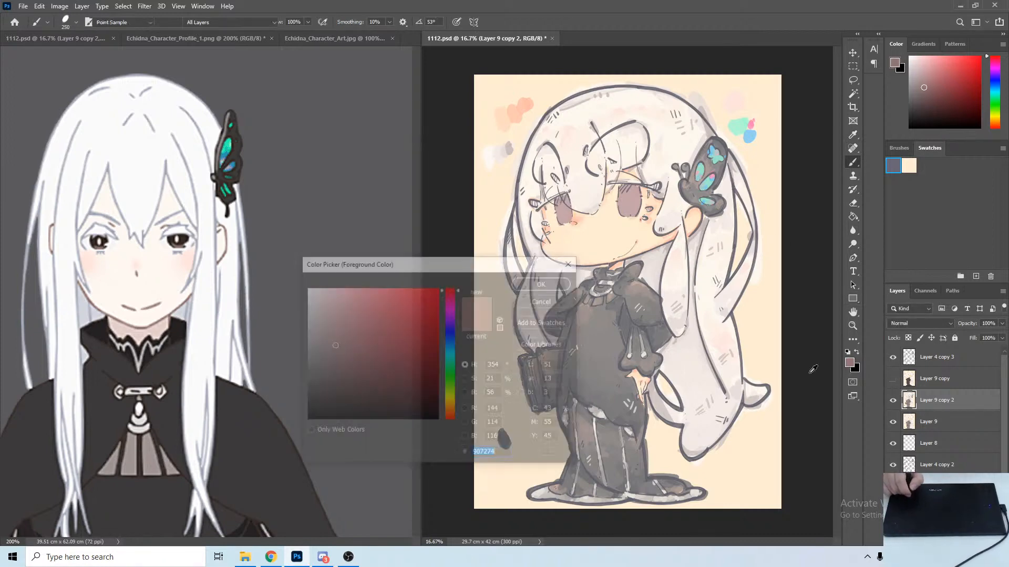
{"action": "mouse_move", "coordinate": [451, 311]}
{"action": "left_mouse_down"}
{"action": "mouse_move", "coordinate": [452, 303]}
{"action": "mouse_move", "coordinate": [452, 328]}
{"action": "mouse_move", "coordinate": [453, 311]}
{"action": "left_mouse_up"}
{"action": "left_click", "coordinate": [322, 351]}
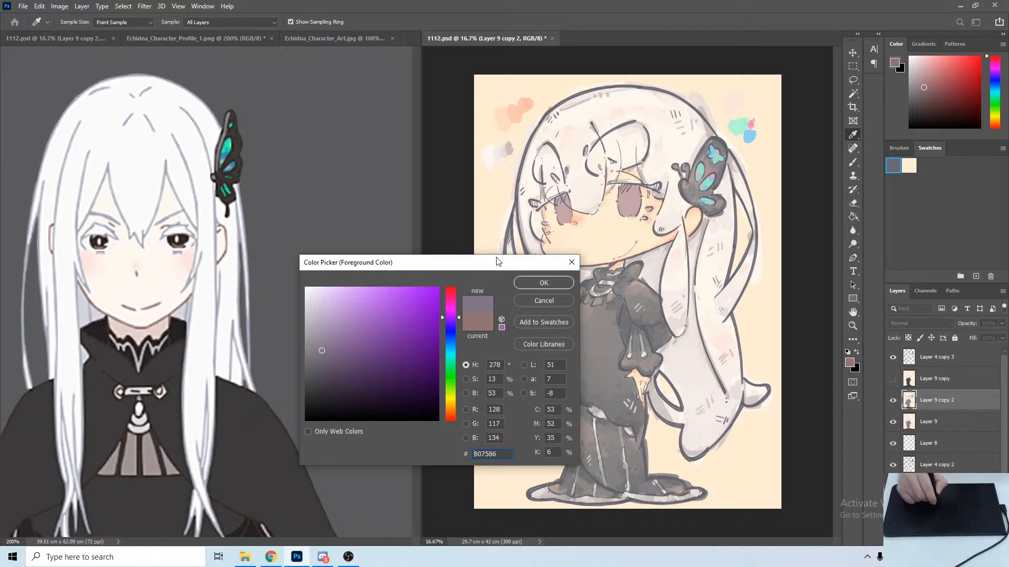
{"action": "left_click", "coordinate": [537, 282]}
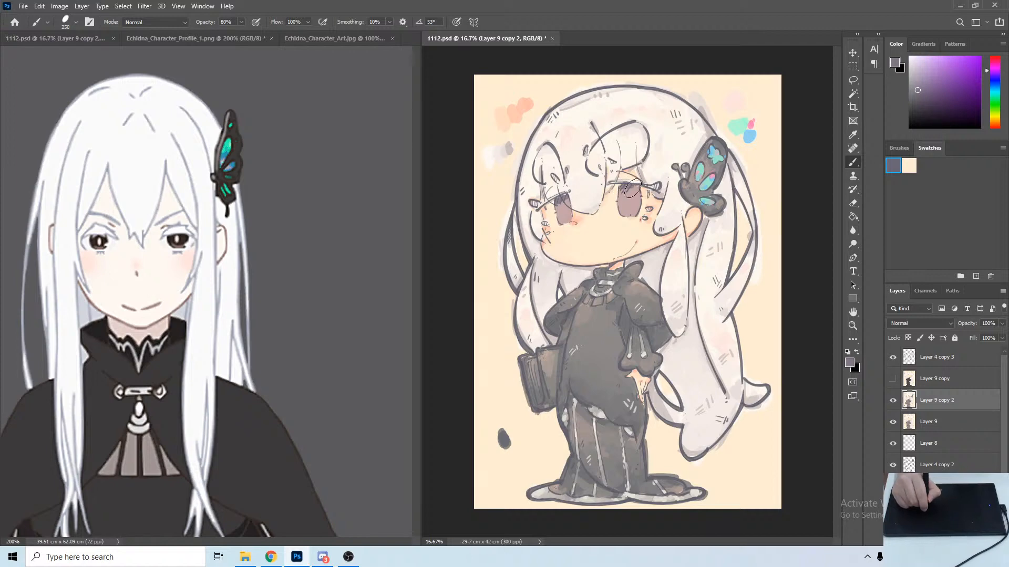
Blend the shading in the upper half of both irises with mauve tones sampled from the larger eye.
{"action": "key", "text": "alt"}
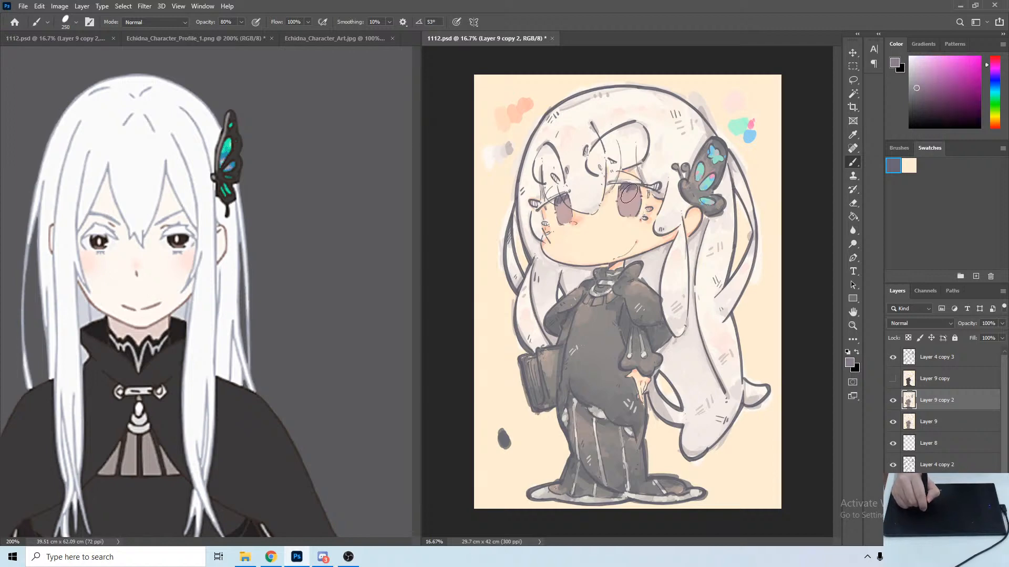
{"action": "left_click", "coordinate": [631, 191], "text": "alt"}
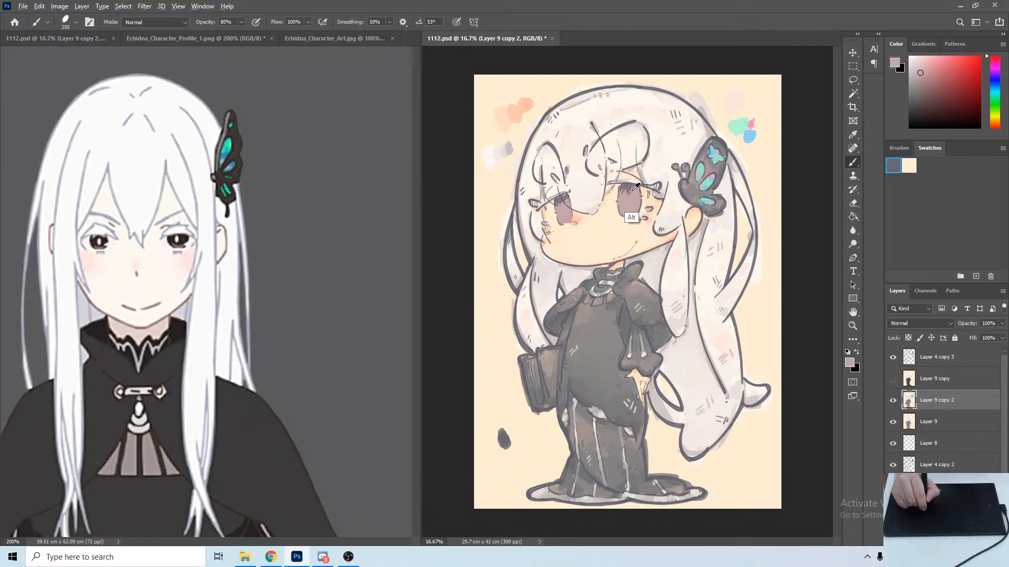
{"action": "left_click", "coordinate": [632, 190], "text": "alt"}
{"action": "left_click", "coordinate": [635, 196], "text": "alt"}
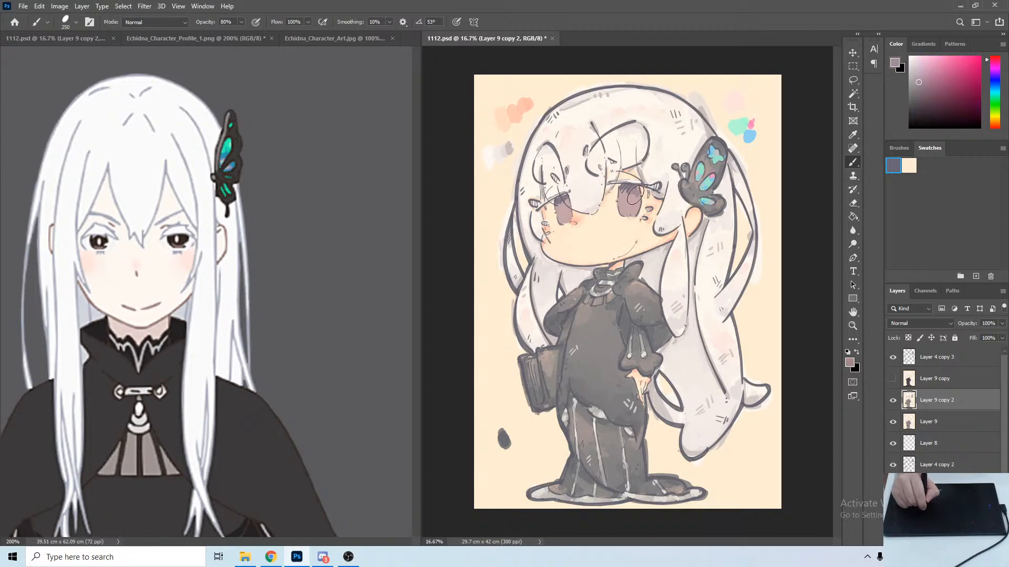
{"action": "left_click_drag", "start_coordinate": [623, 194], "coordinate": [626, 196]}
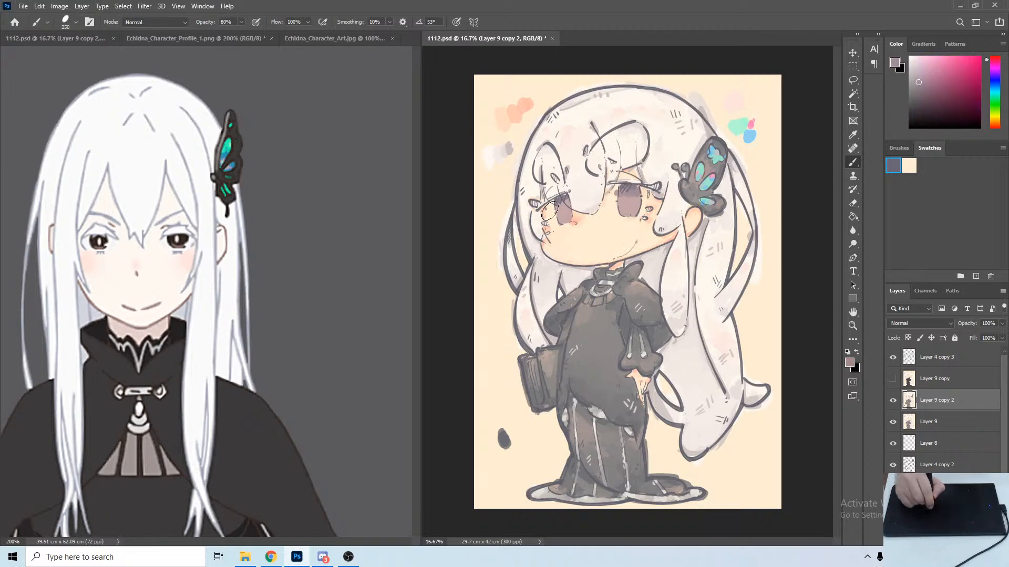
{"action": "left_click_drag", "start_coordinate": [551, 210], "coordinate": [562, 204]}
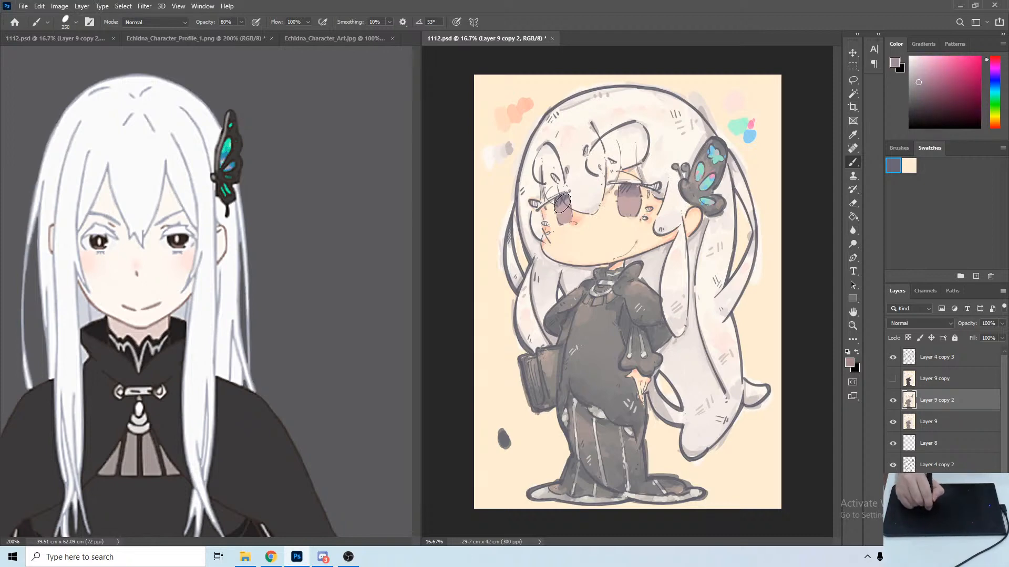
Touch up around the eyes with sampled hair and iris tones, refining the dark shading of the larger iris.
{"action": "left_click", "coordinate": [613, 192], "text": "alt"}
{"action": "left_click", "coordinate": [630, 218], "text": "alt"}
{"action": "left_click", "coordinate": [571, 197], "text": "alt"}
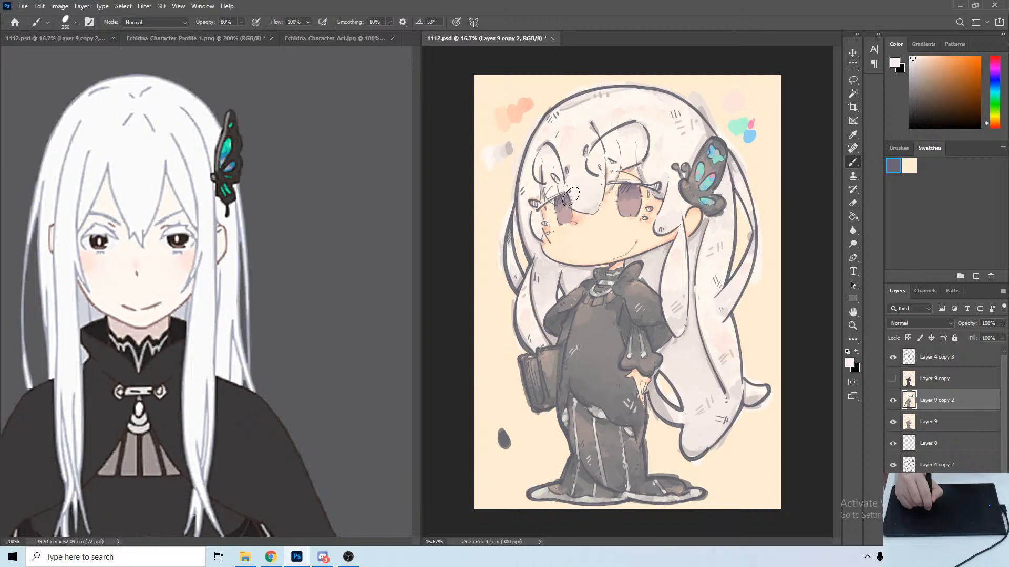
{"action": "left_click", "coordinate": [628, 200], "text": "alt"}
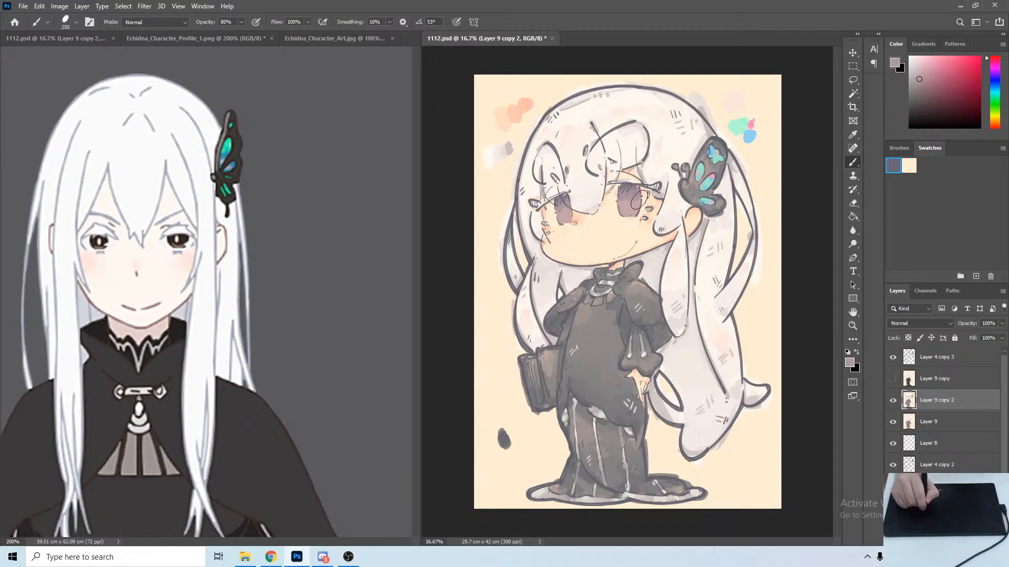
{"action": "left_click", "coordinate": [634, 188], "text": "alt"}
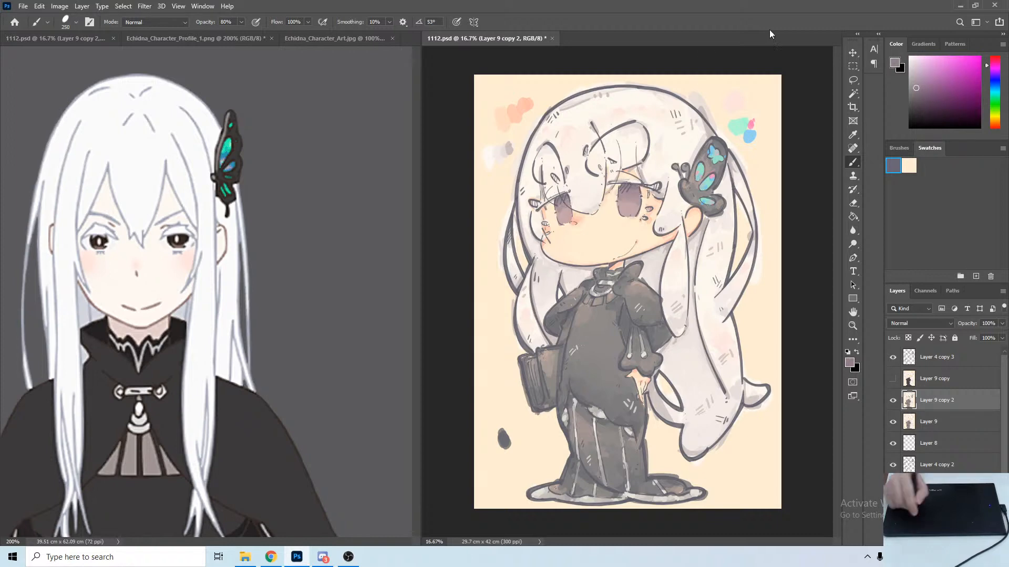
Set the foreground color to soft pink #db959b and paint the lower part of both irises.
{"action": "left_click", "coordinate": [849, 362]}
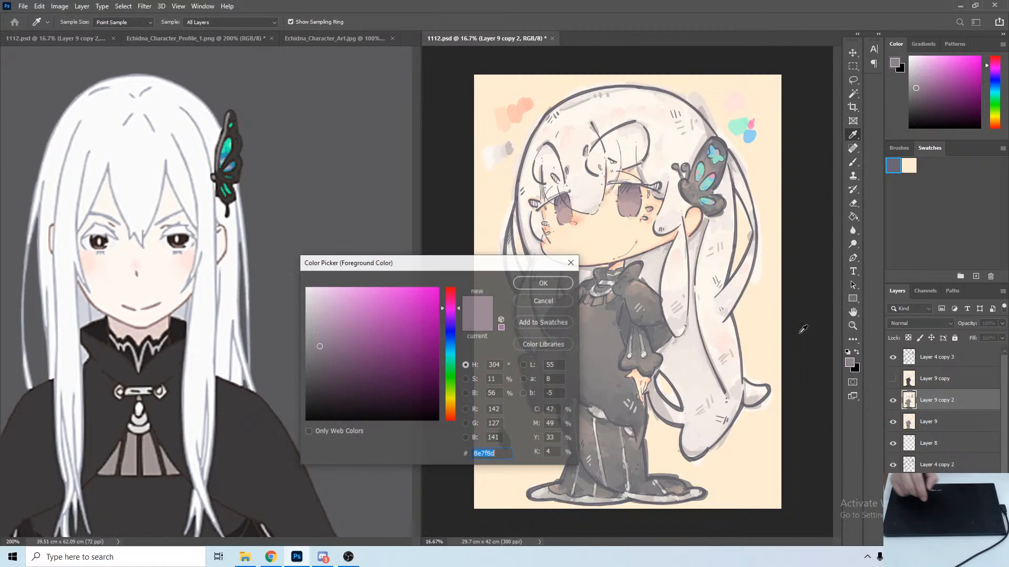
{"action": "left_click", "coordinate": [634, 200]}
{"action": "left_click_drag", "start_coordinate": [344, 313], "coordinate": [343, 301]}
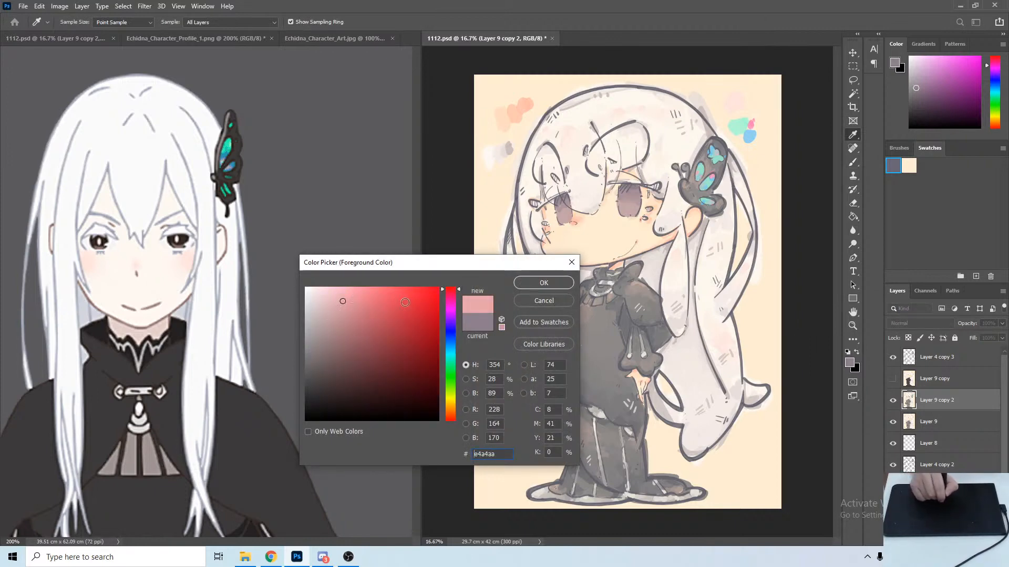
{"action": "left_click", "coordinate": [349, 305]}
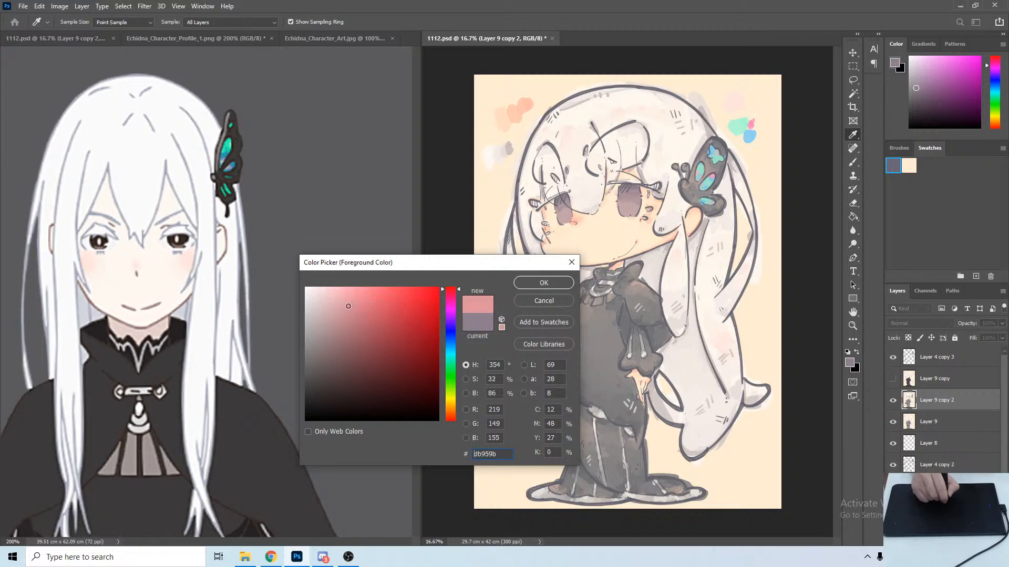
{"action": "left_click", "coordinate": [544, 282]}
{"action": "key", "text": "b"}
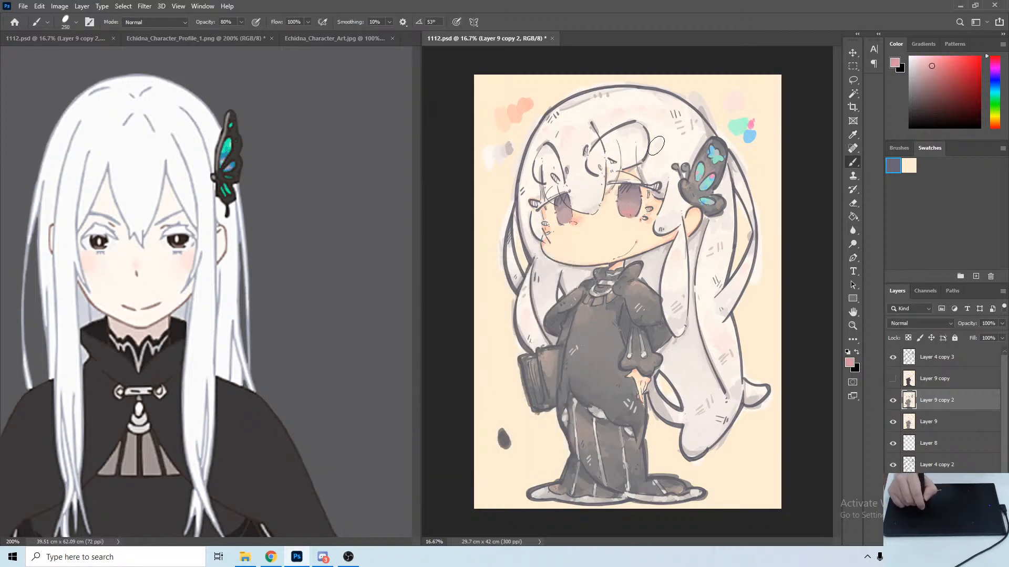
{"action": "left_click_drag", "start_coordinate": [562, 222], "coordinate": [563, 218]}
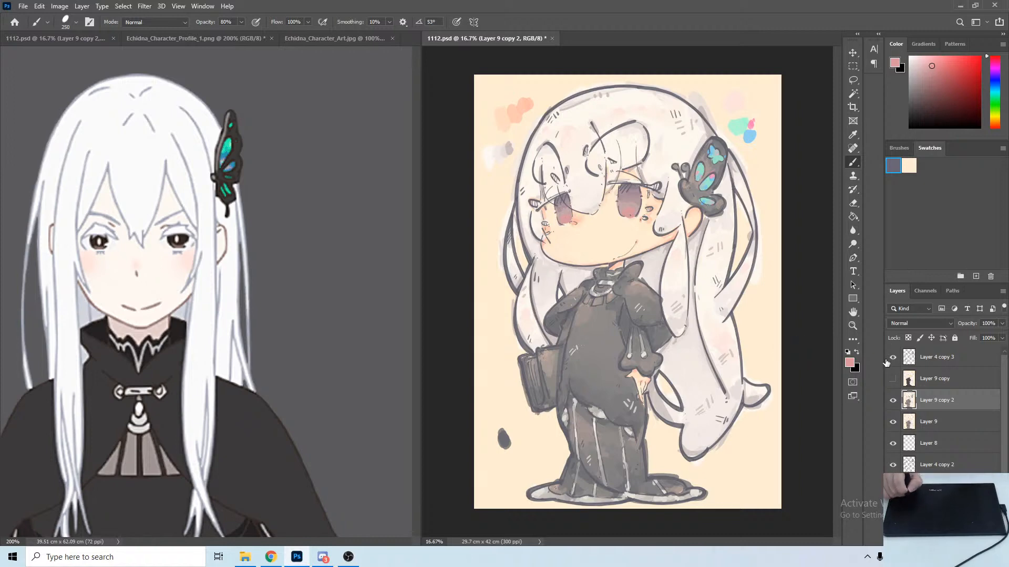
Brighten the bottom of both irises with a more saturated pink, #f3828d.
{"action": "left_click", "coordinate": [849, 363]}
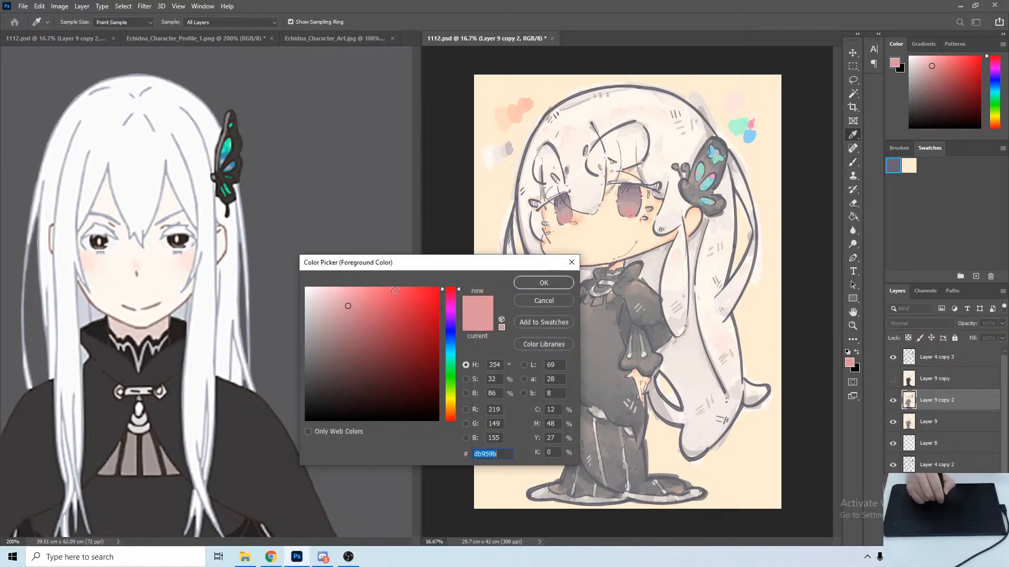
{"action": "left_click_drag", "start_coordinate": [366, 299], "coordinate": [369, 293]}
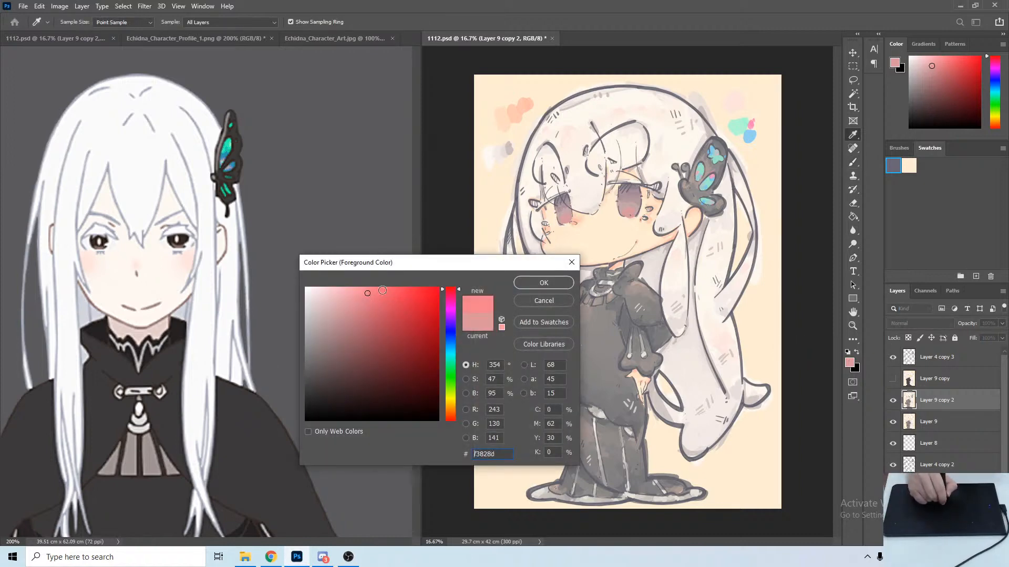
{"action": "left_click", "coordinate": [535, 283]}
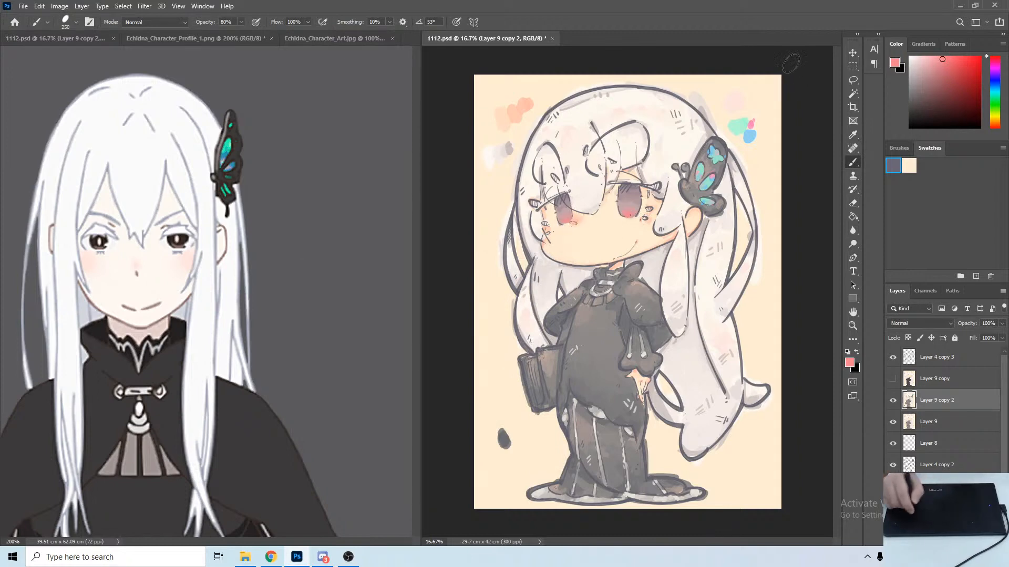
Sample the hair's off-white and paint a small vertical highlight in the center of each iris.
{"action": "key", "text": "alt"}
{"action": "left_click", "coordinate": [634, 140], "text": "alt"}
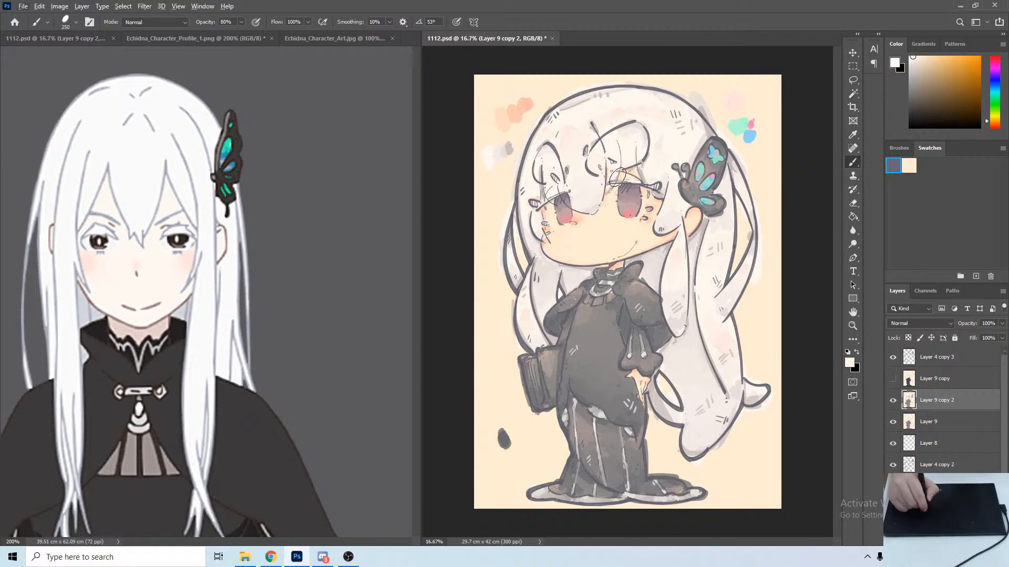
{"action": "left_click_drag", "start_coordinate": [629, 198], "coordinate": [629, 205]}
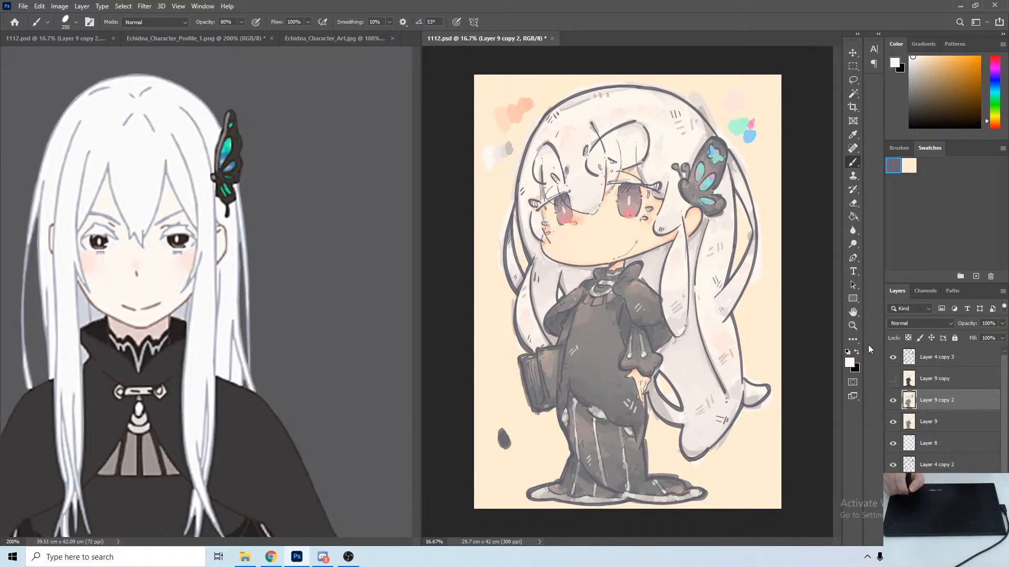
Sample the face's peach tone, shift the foreground color to #ffb6aa and paint blush on the cheeks.
{"action": "left_click", "coordinate": [650, 218], "text": "alt"}
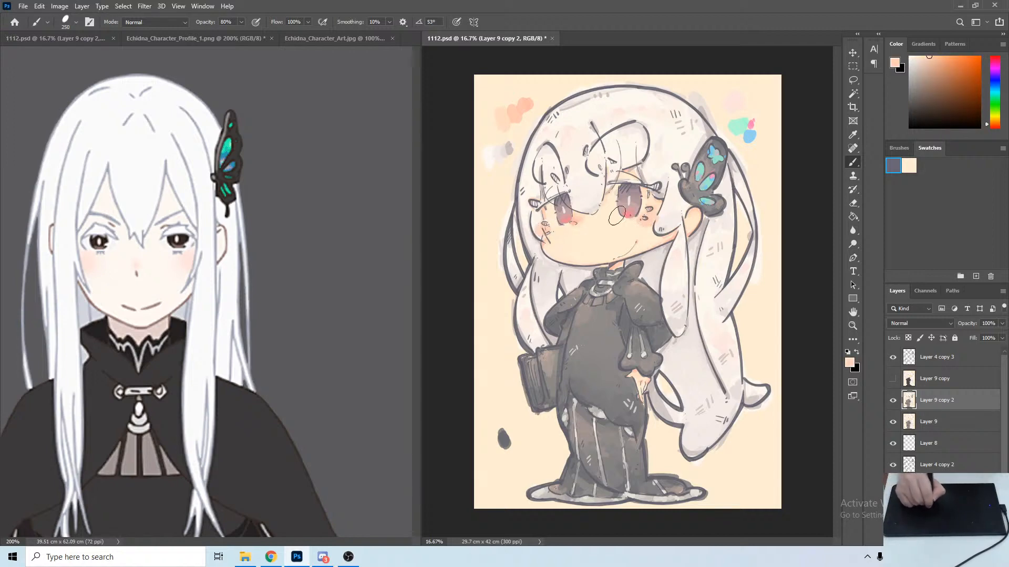
{"action": "left_click", "coordinate": [849, 364]}
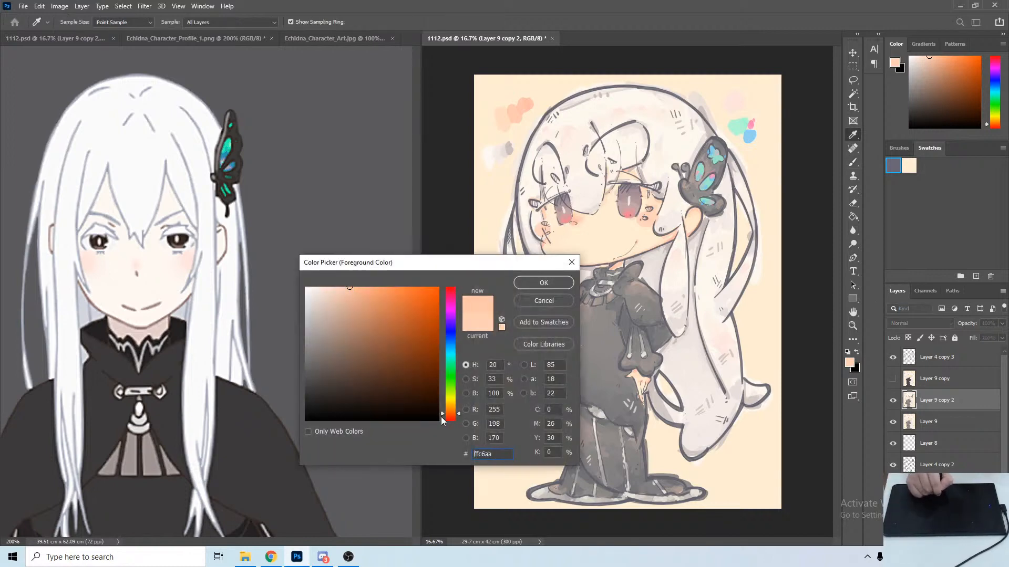
{"action": "left_click_drag", "start_coordinate": [442, 415], "coordinate": [441, 418]}
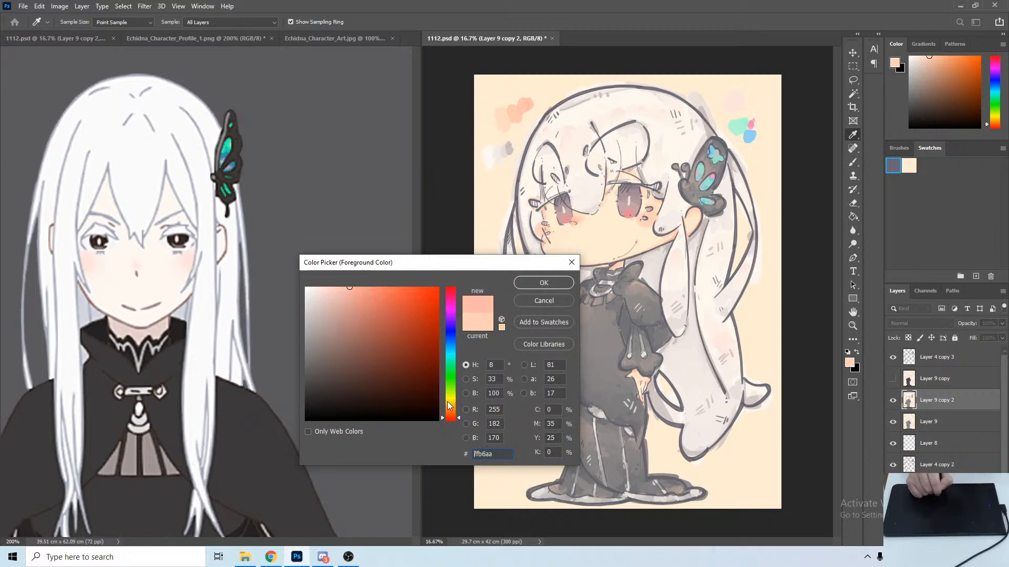
{"action": "left_click", "coordinate": [544, 285]}
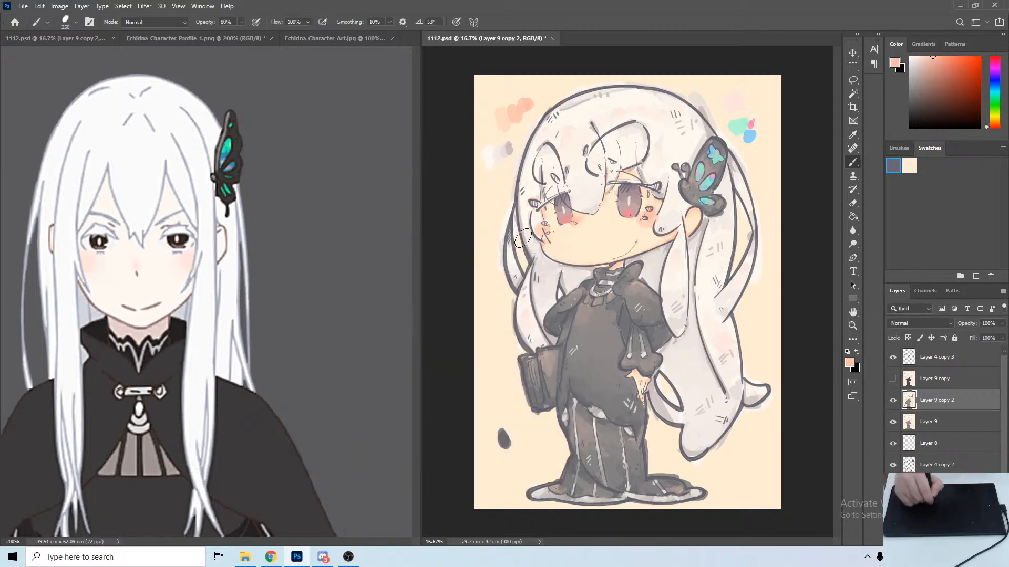
{"action": "left_click_drag", "start_coordinate": [540, 237], "coordinate": [536, 227]}
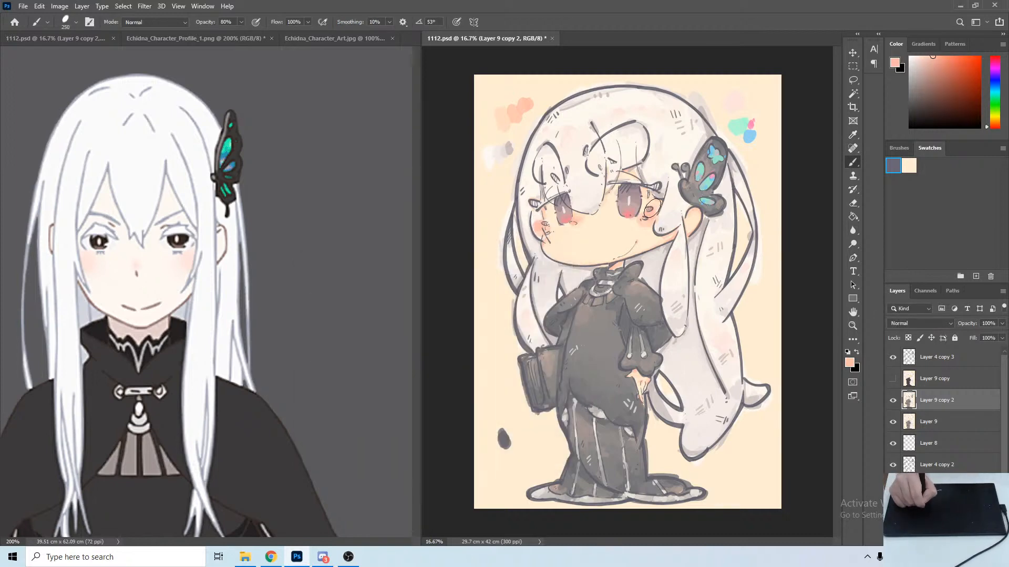
Work more blush into the cheeks with pink #ffb1b1 and set a stronger pink, #f89999, as the foreground color.
{"action": "left_click", "coordinate": [849, 362]}
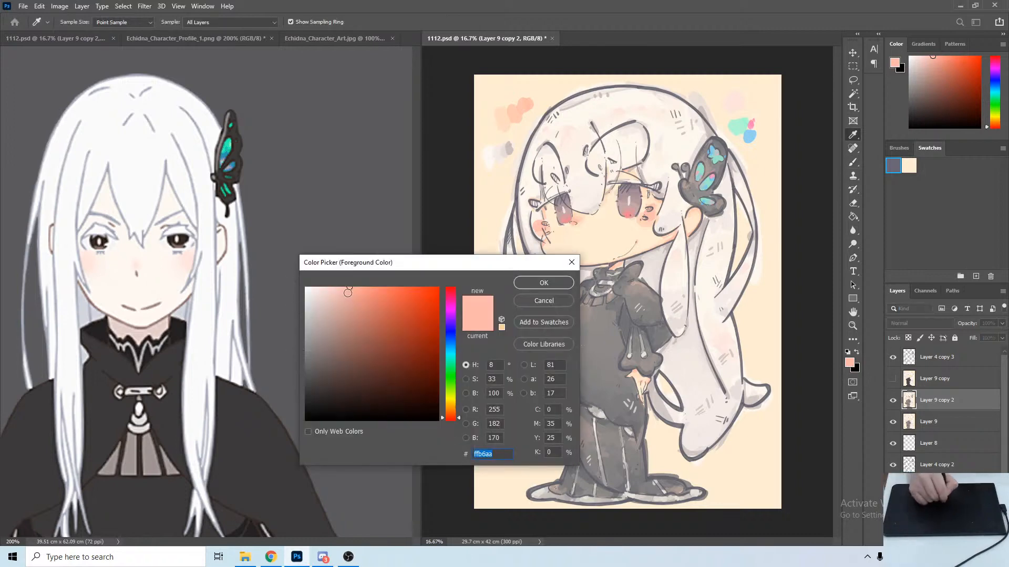
{"action": "left_click", "coordinate": [345, 287]}
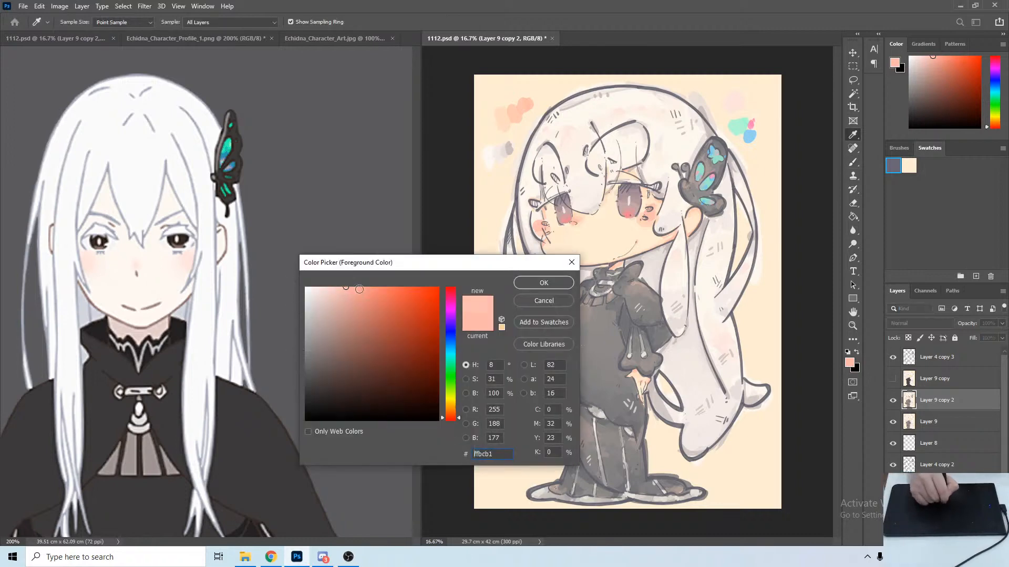
{"action": "left_click", "coordinate": [460, 422]}
{"action": "left_click", "coordinate": [543, 283]}
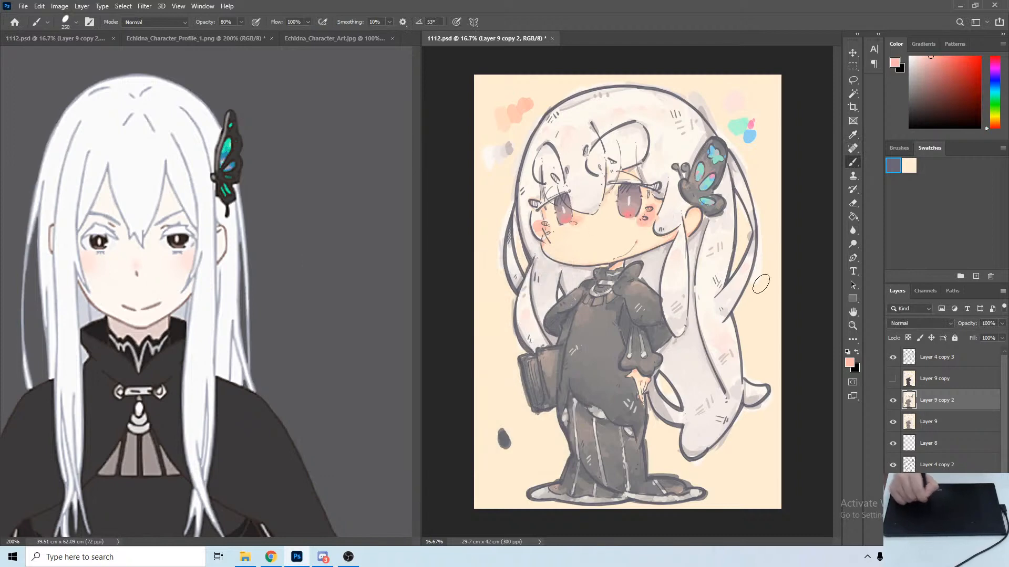
{"action": "left_click", "coordinate": [849, 364]}
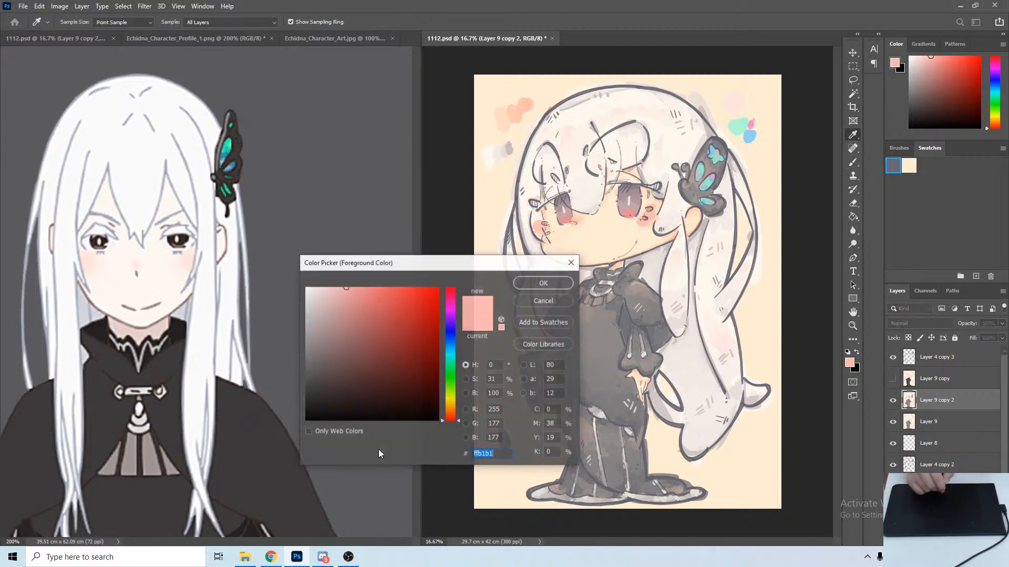
{"action": "left_click", "coordinate": [354, 290]}
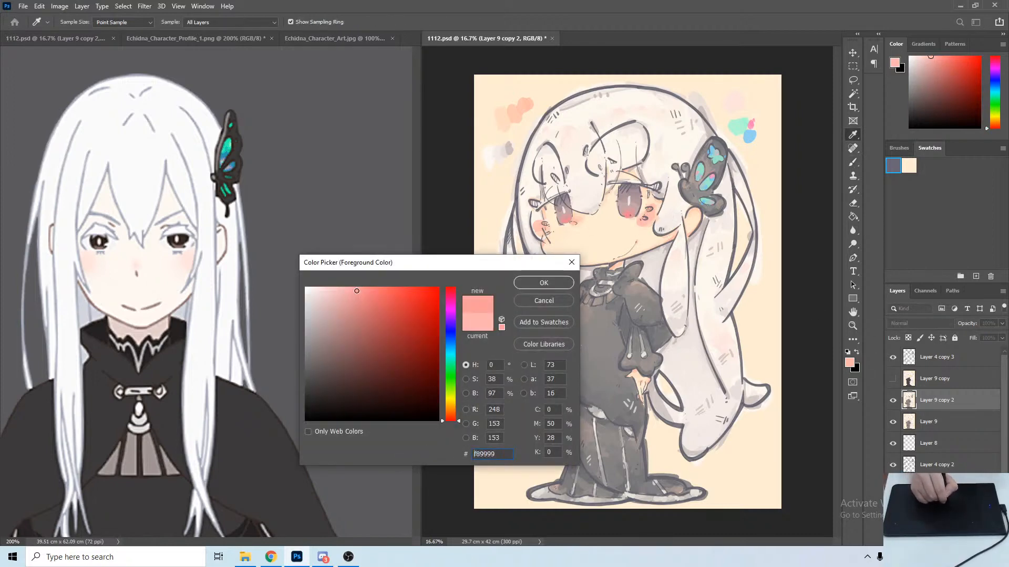
{"action": "left_click", "coordinate": [547, 282]}
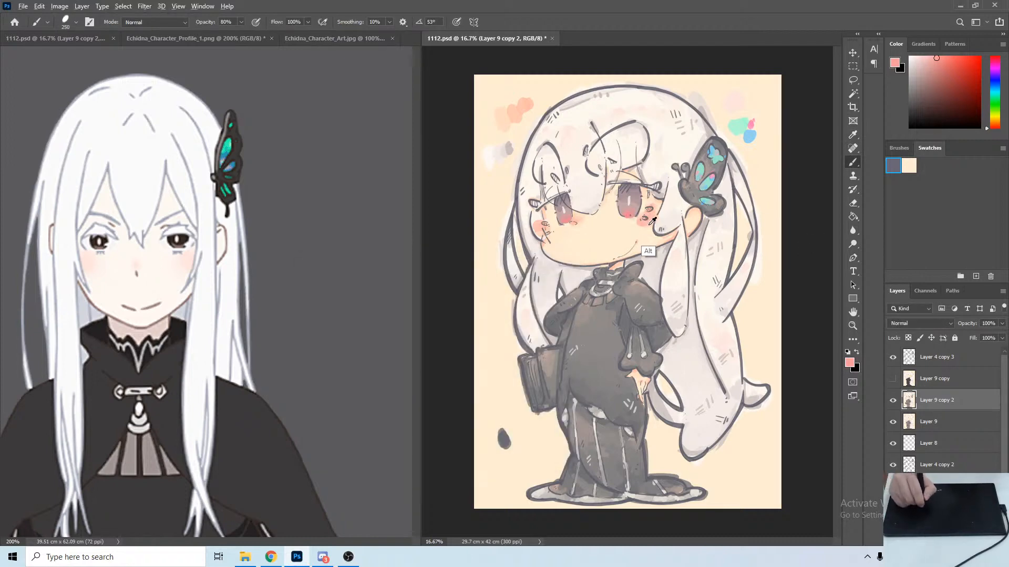
Sample the cheek's blush, warm the color to #ffbdb0 and blend it over both cheeks.
{"action": "left_click", "coordinate": [849, 363]}
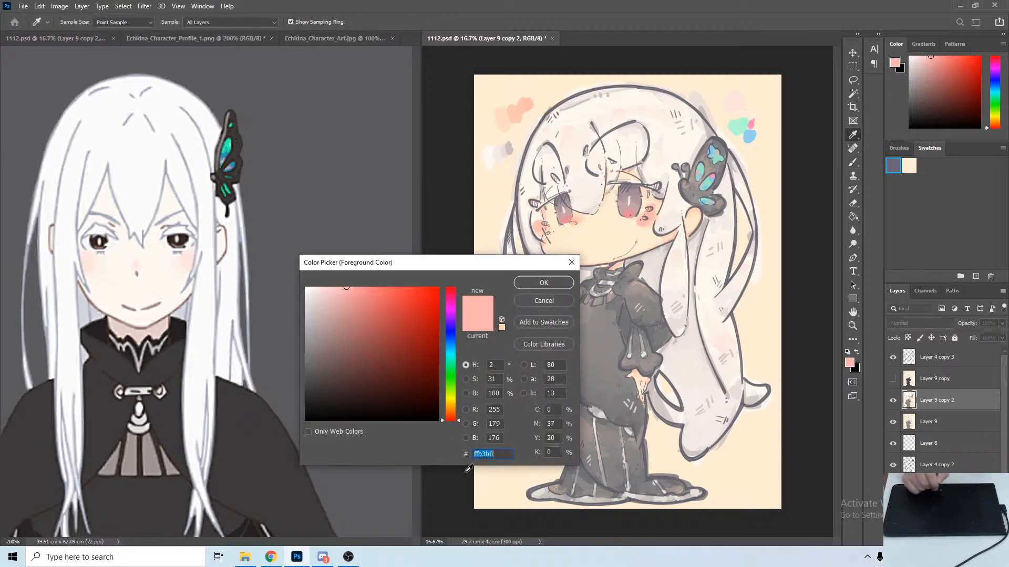
{"action": "left_click", "coordinate": [450, 418]}
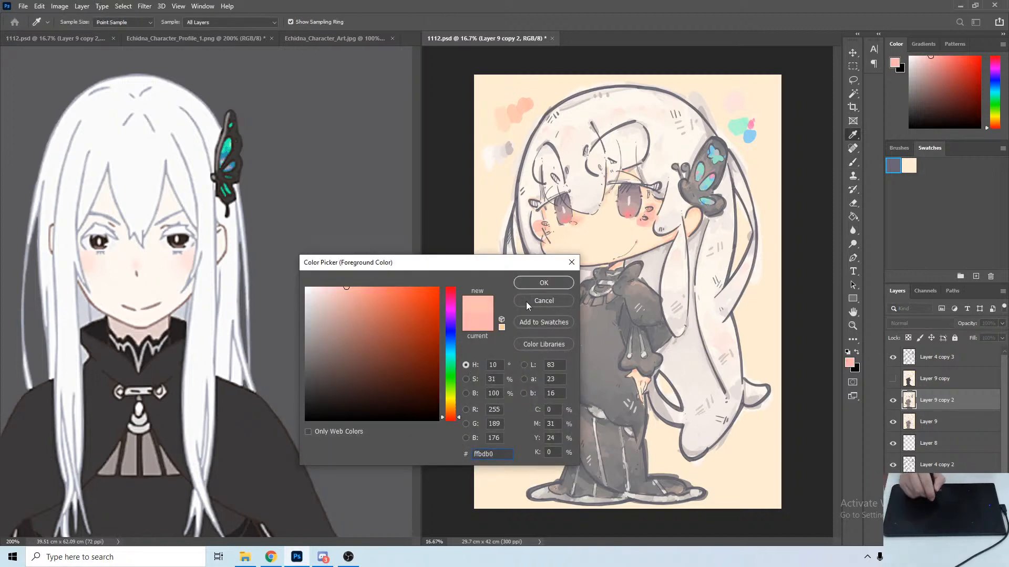
{"action": "left_click", "coordinate": [535, 282]}
{"action": "left_click_drag", "start_coordinate": [644, 222], "coordinate": [646, 219]}
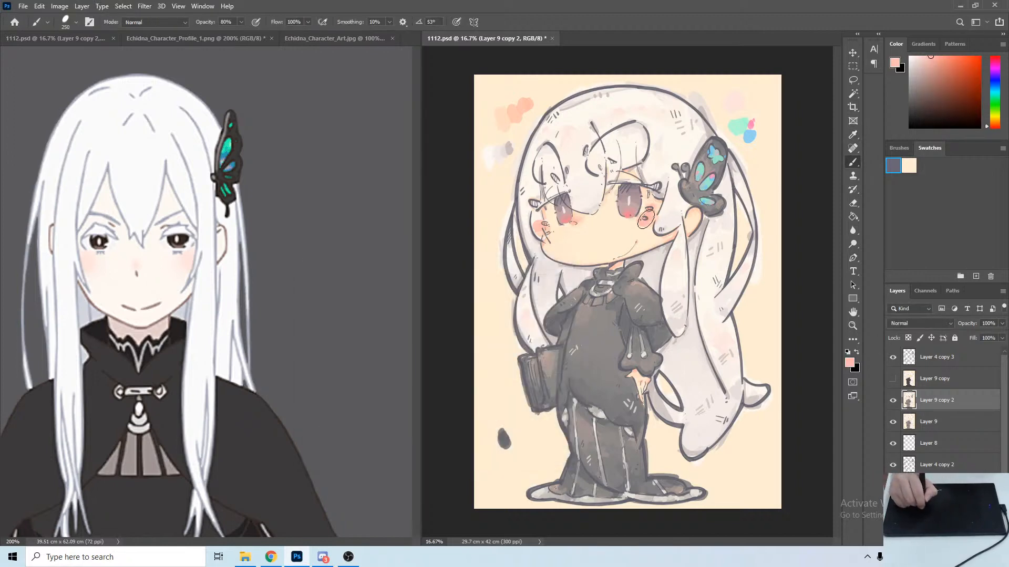
{"action": "left_click_drag", "start_coordinate": [542, 226], "coordinate": [541, 227]}
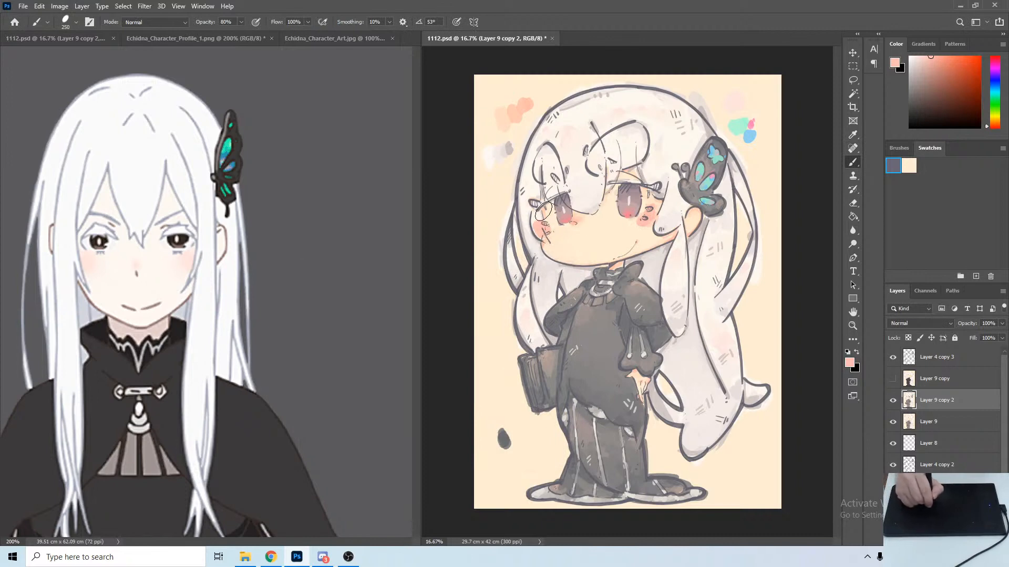
Touch up the cheeks and the neighboring hair edges with sampled off-white and blush tones.
{"action": "left_click", "coordinate": [538, 229], "text": "alt"}
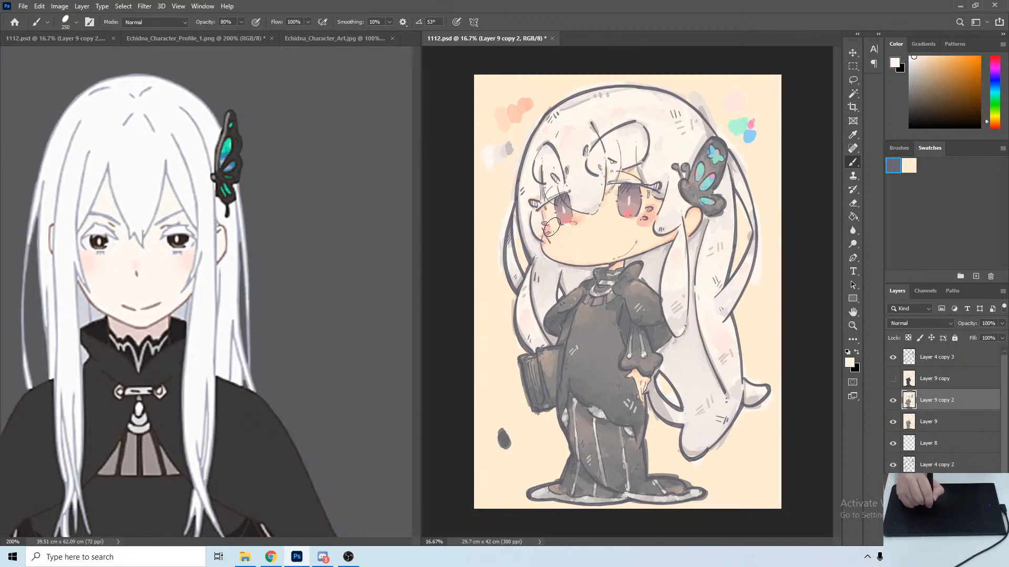
{"action": "left_click", "coordinate": [541, 227], "text": "alt"}
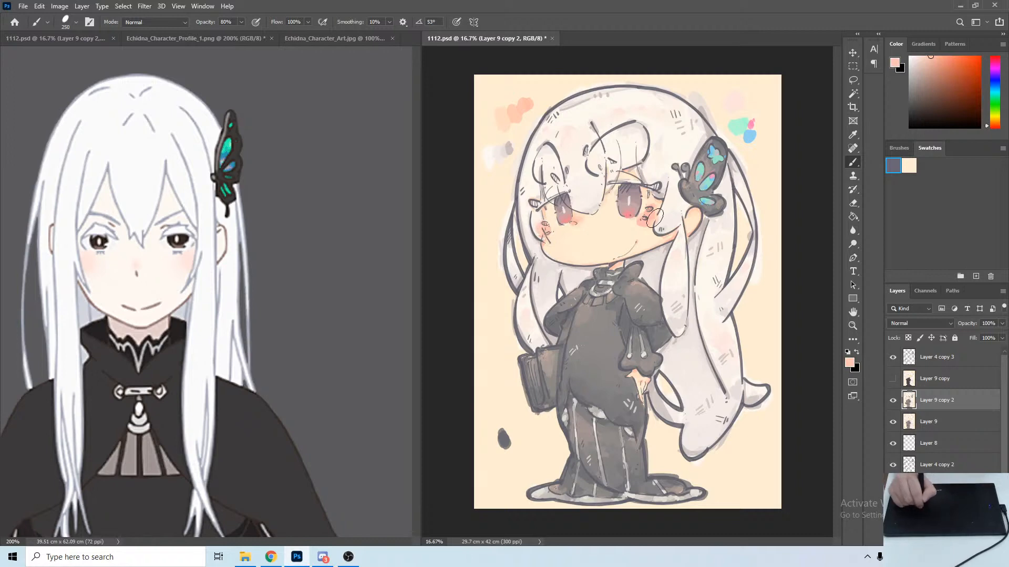
{"action": "left_click", "coordinate": [542, 205], "text": "alt"}
{"action": "left_click", "coordinate": [530, 162], "text": "alt"}
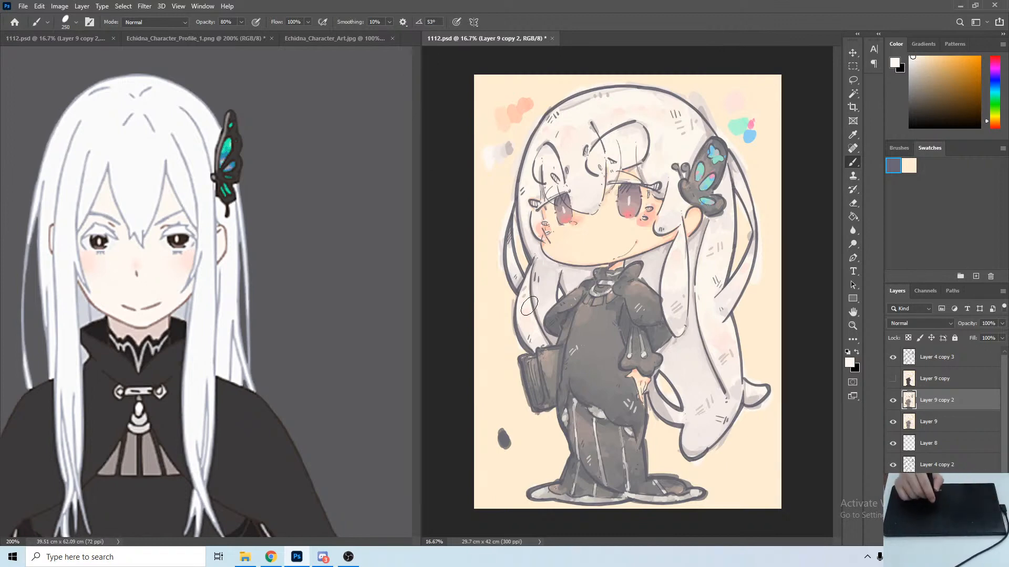
Replace the pink glow at the bottom of both irises with mint green sampled from the butterfly ornament.
{"action": "key", "text": "alt"}
{"action": "left_click", "coordinate": [628, 205]}
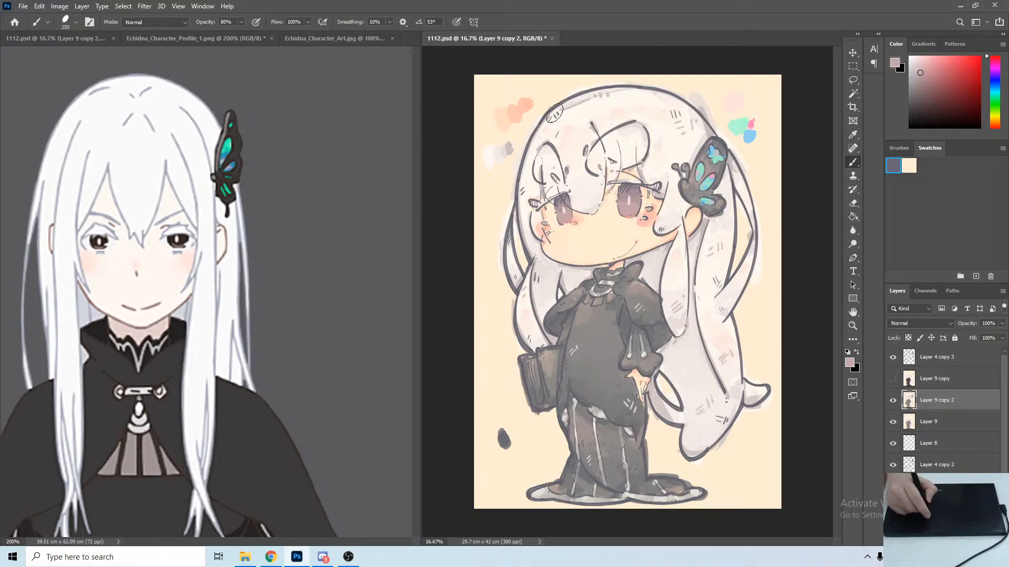
{"action": "left_click", "coordinate": [706, 204], "text": "alt"}
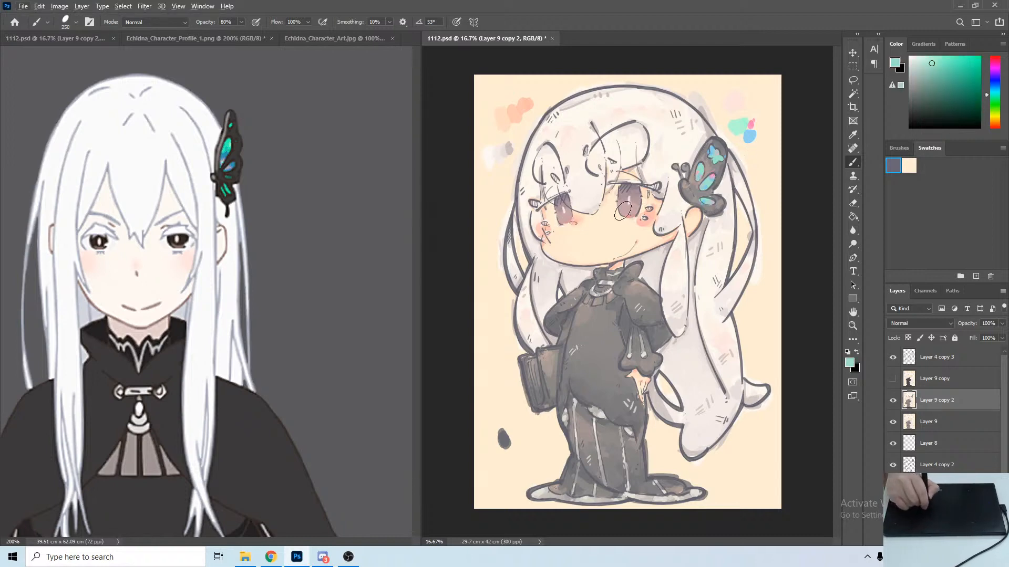
{"action": "left_click_drag", "start_coordinate": [632, 216], "coordinate": [630, 212]}
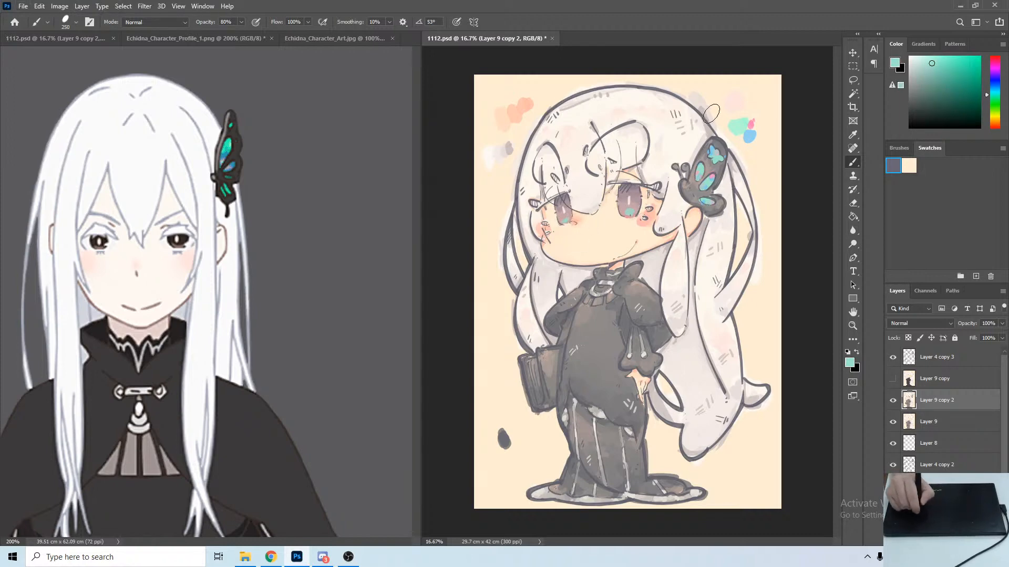
{"action": "key", "text": "super"}
{"action": "key", "text": "super"}
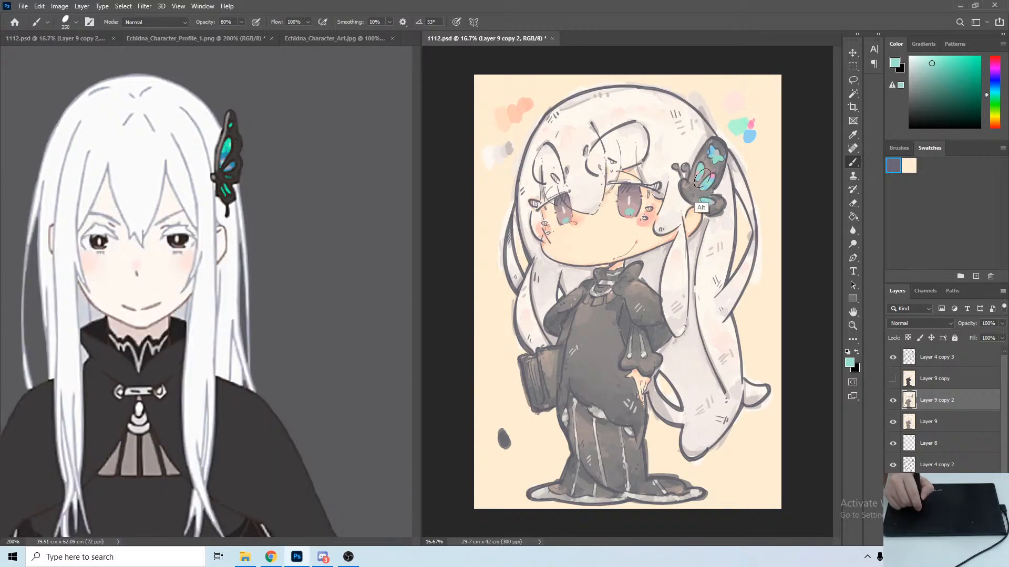
Sample colors from the butterfly ornament and add light blue accents to the lower part of both irises.
{"action": "key", "text": "alt"}
{"action": "left_click", "coordinate": [709, 183], "text": "alt"}
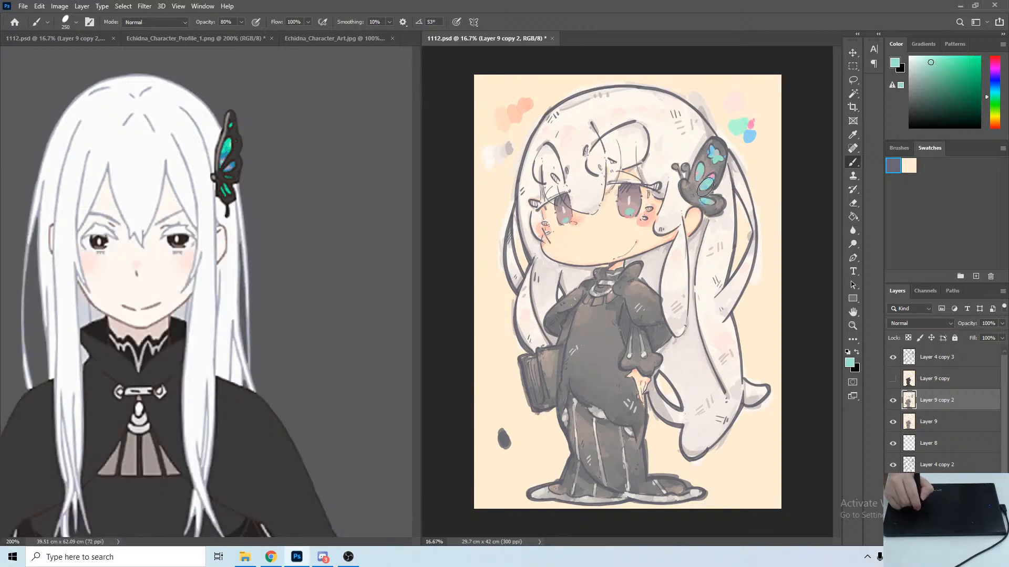
{"action": "left_click", "coordinate": [704, 201], "text": "alt"}
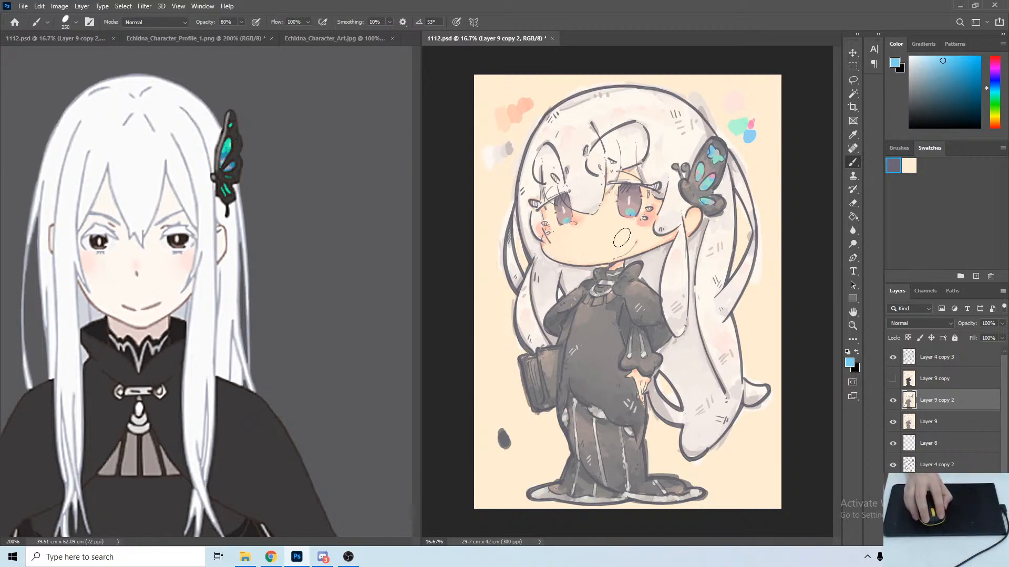
Fit the full-body reference beside the whole chibi drawing and capture a snip of the Photoshop workspace with Snipping Tool.
{"action": "left_click", "coordinate": [282, 116]}
{"action": "key", "text": "ctrl+0"}
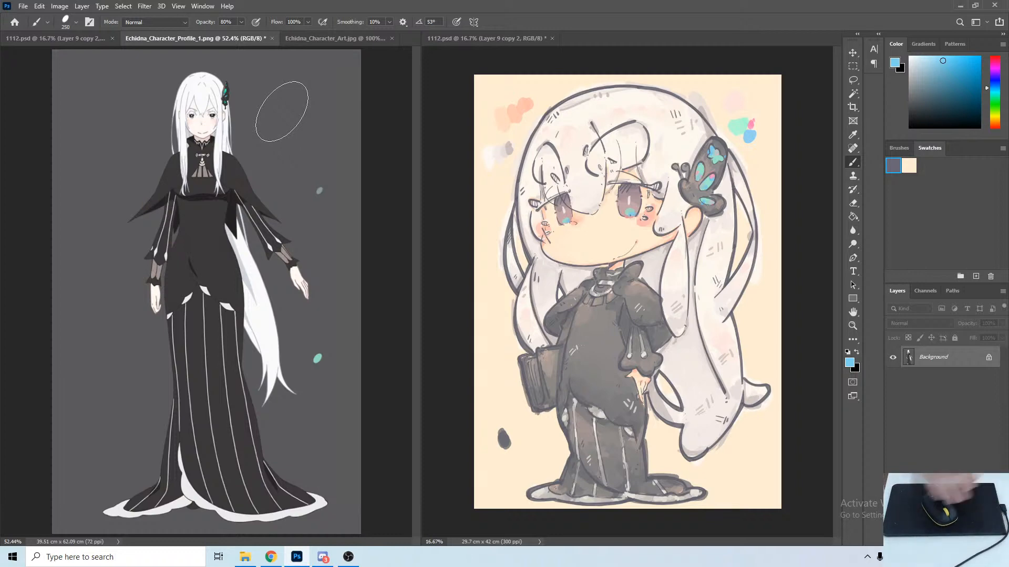
{"action": "left_click", "coordinate": [494, 36]}
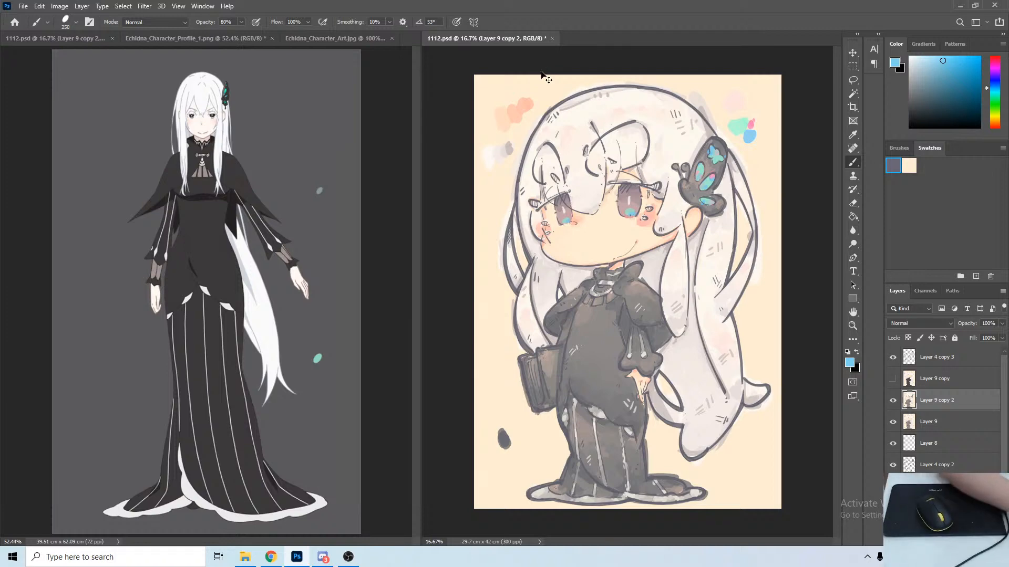
{"action": "scroll", "coordinate": [544, 76], "scroll_direction": "up", "scroll_amount": 1}
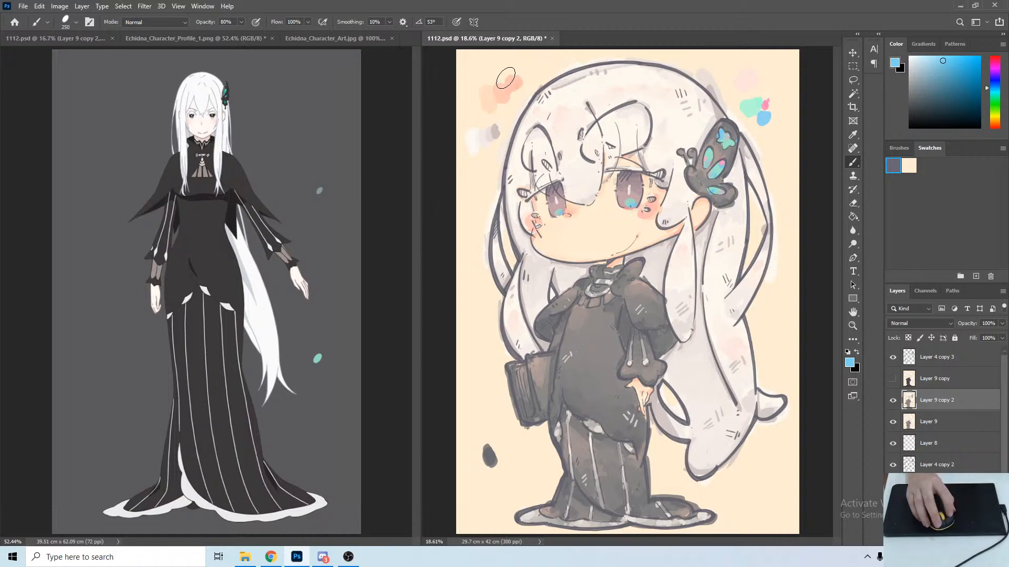
{"action": "left_click", "coordinate": [63, 557]}
{"action": "type", "text": "snipping tool"}
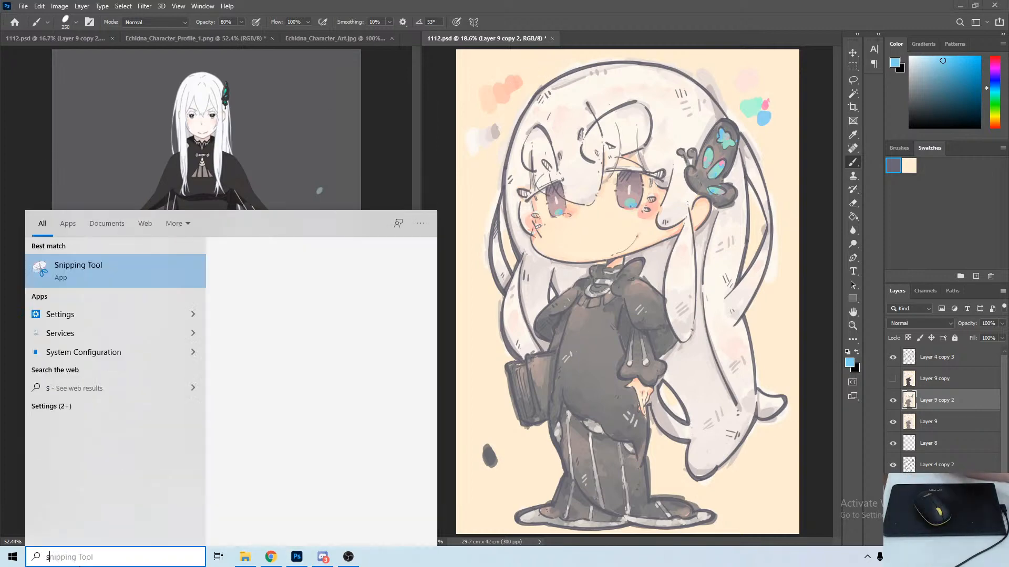
{"action": "key", "text": "Return"}
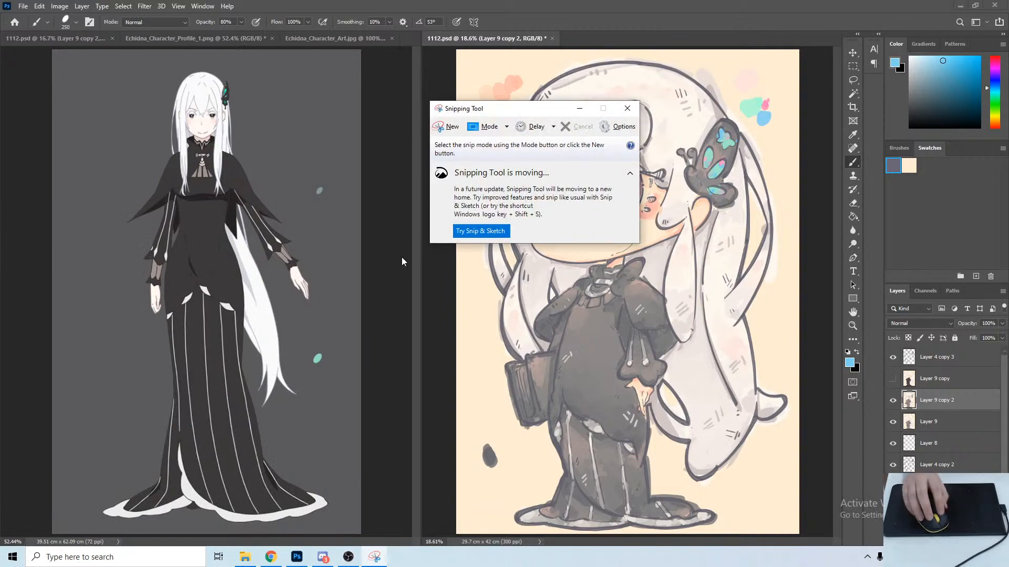
{"action": "left_click", "coordinate": [447, 127]}
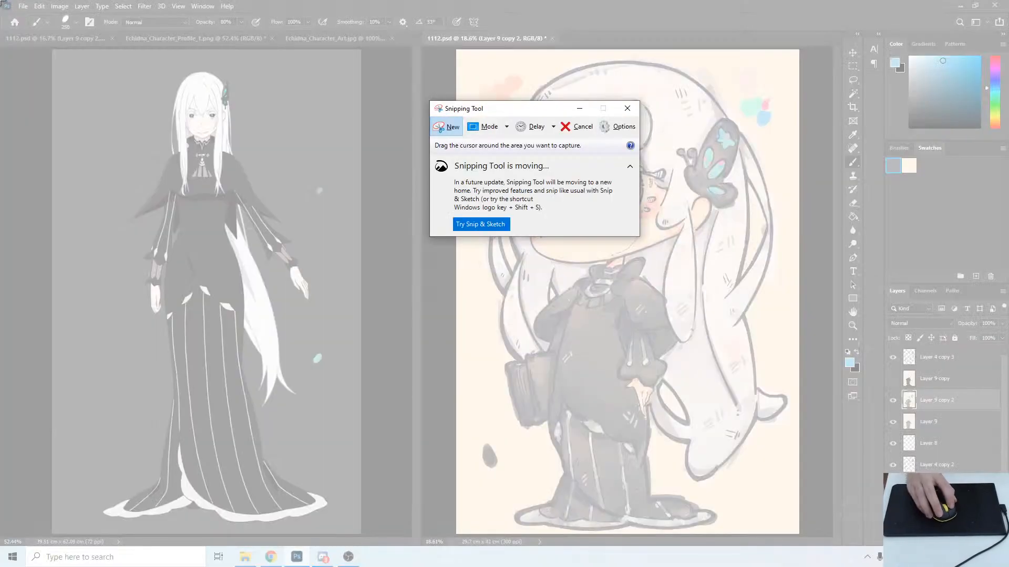
{"action": "left_click_drag", "start_coordinate": [1, 2], "coordinate": [972, 541]}
Save the snip in the Downloads folder as a PNG named color2.
{"action": "right_click", "coordinate": [365, 219]}
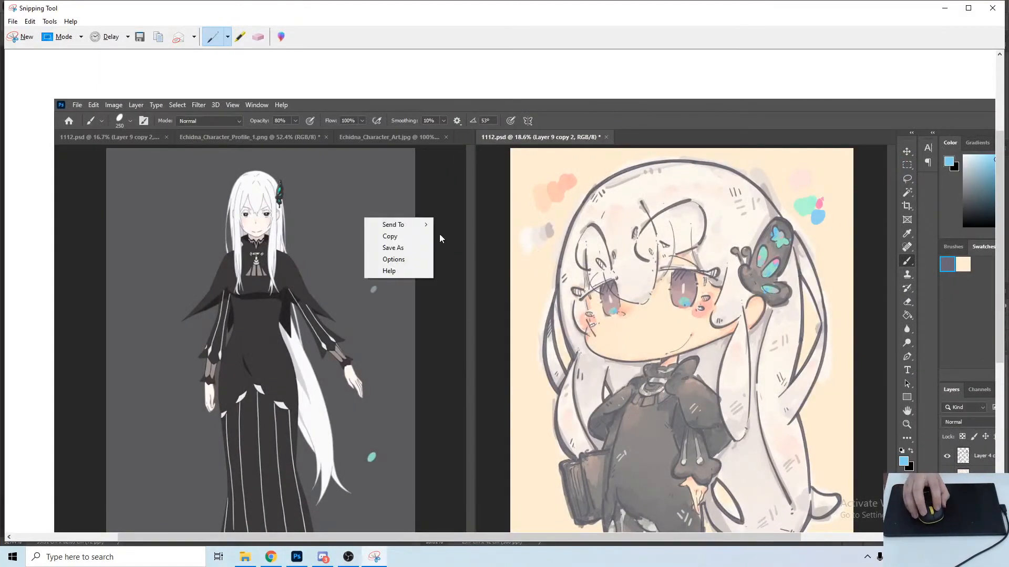
{"action": "left_click", "coordinate": [418, 252]}
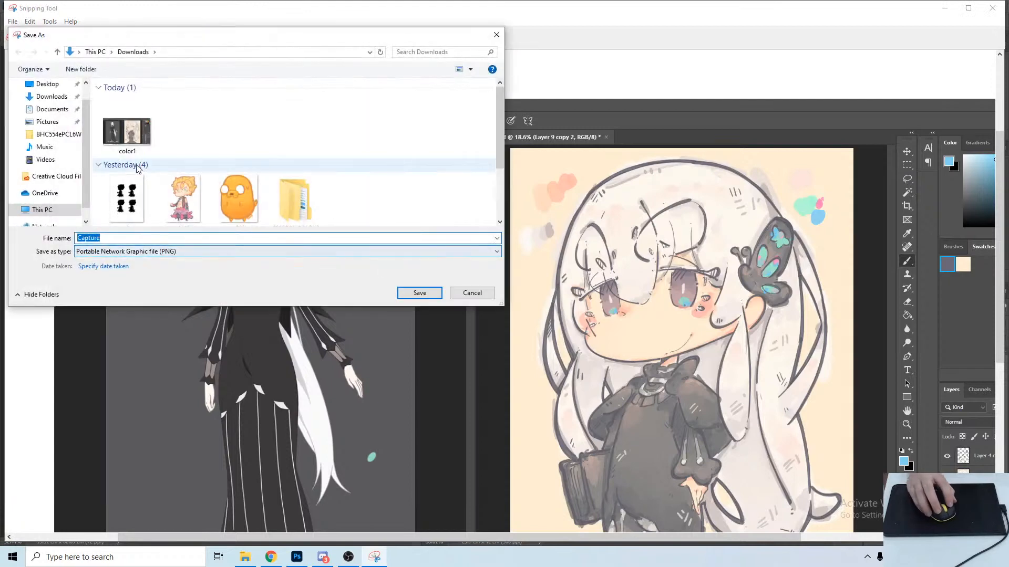
{"action": "left_click", "coordinate": [127, 148]}
{"action": "left_click", "coordinate": [103, 238]}
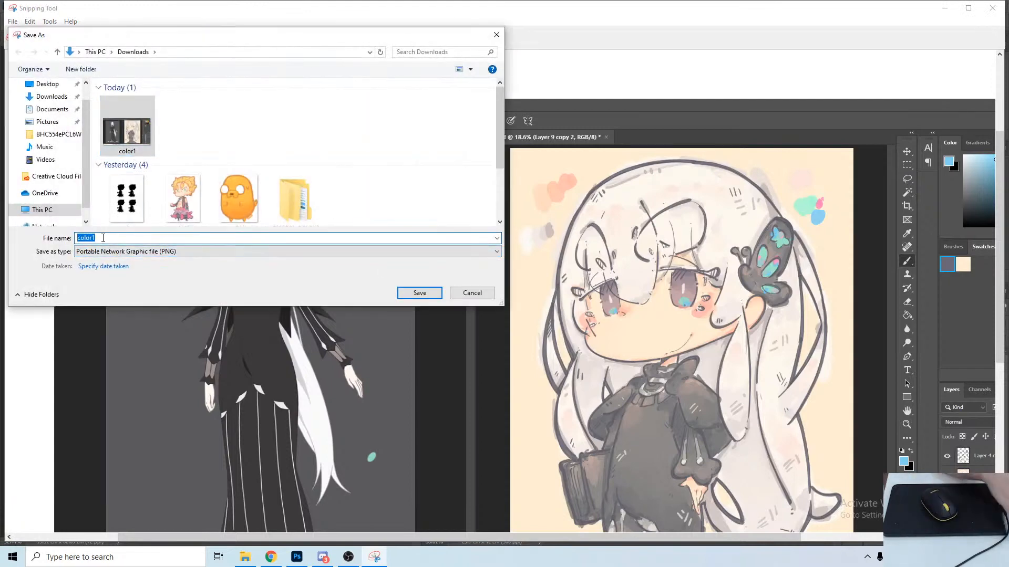
{"action": "left_click", "coordinate": [103, 238]}
{"action": "key", "text": "BackSpace"}
{"action": "type", "text": "2\\"}
{"action": "key", "text": "Return"}
{"action": "key", "text": "Return"}
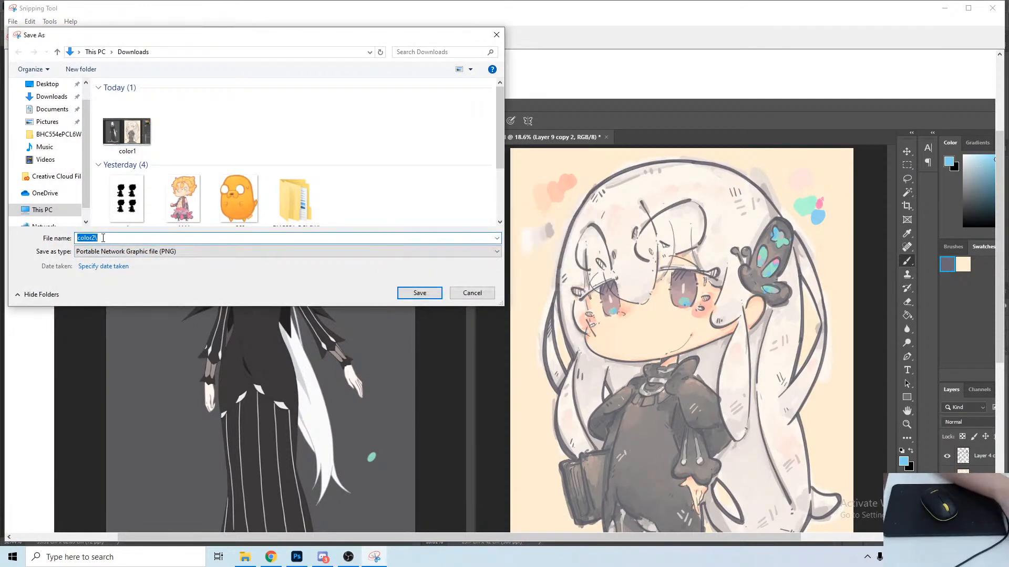
{"action": "left_click", "coordinate": [103, 238]}
{"action": "key", "text": "BackSpace"}
{"action": "key", "text": "Return"}
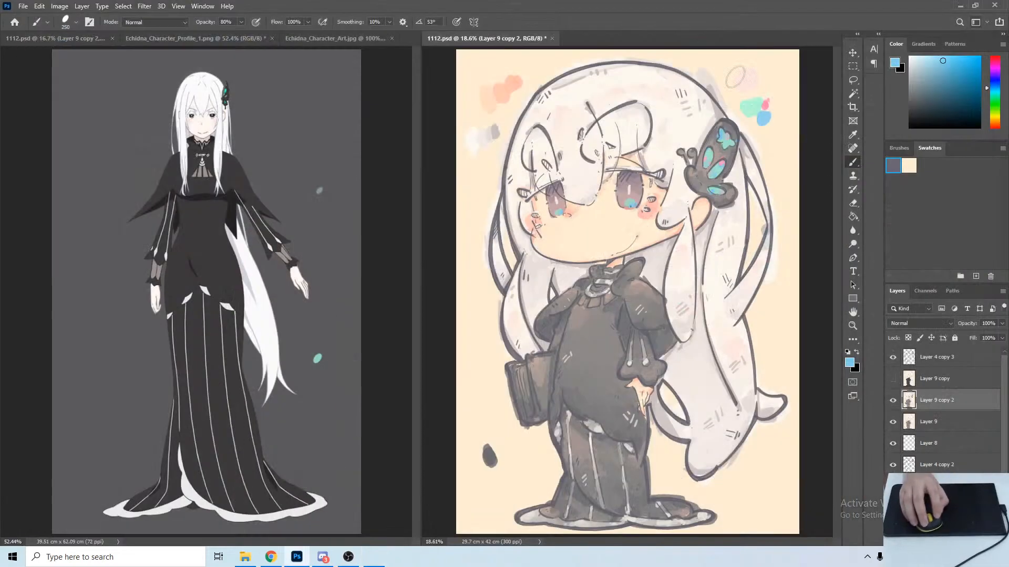
Save a JPEG copy of the chibi drawing as c2 in the Downloads folder at maximum quality 12, Baseline Optimized.
{"action": "left_click", "coordinate": [992, 8]}
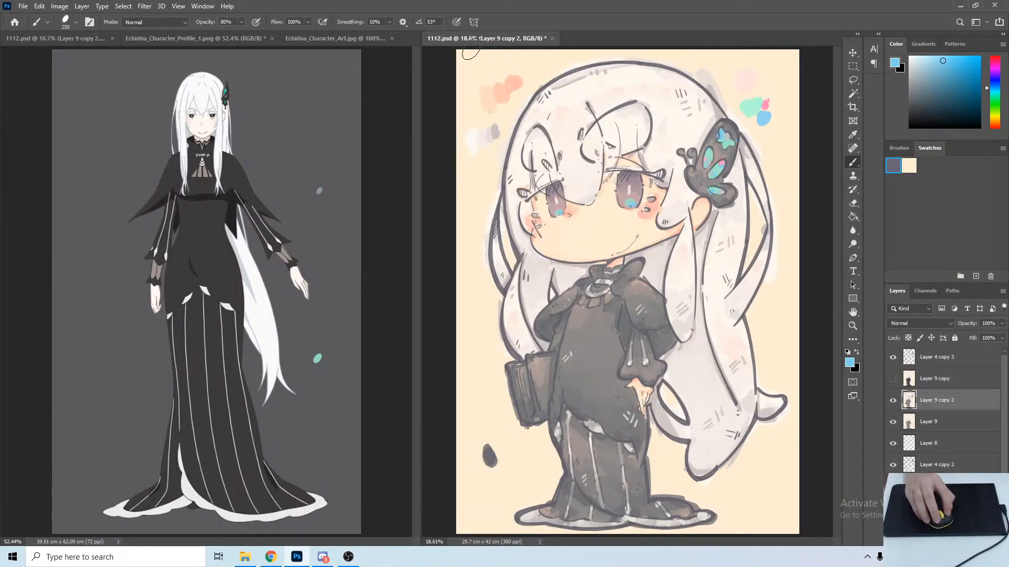
{"action": "key", "text": "ctrl+shift+s"}
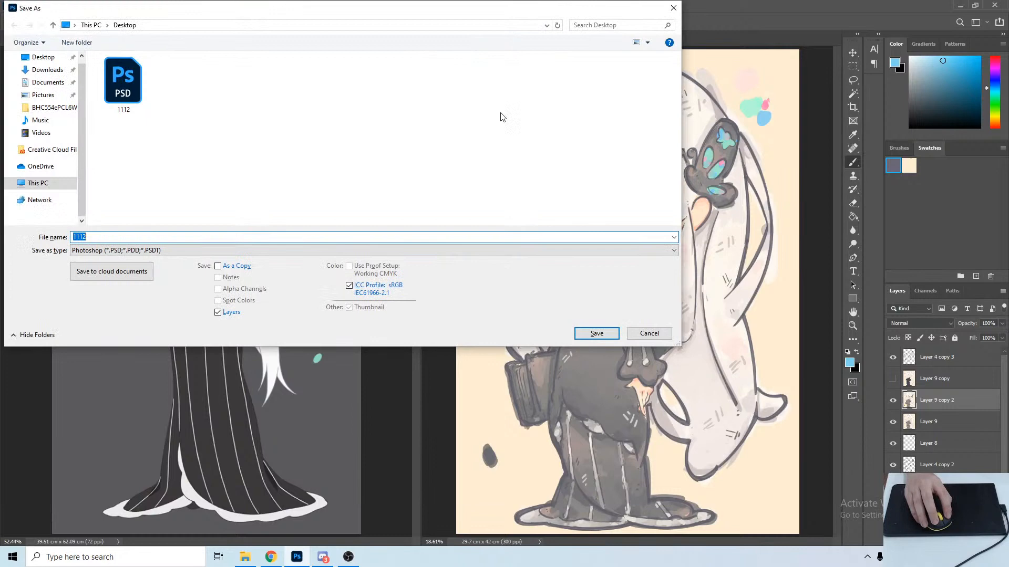
{"action": "left_click", "coordinate": [312, 251]}
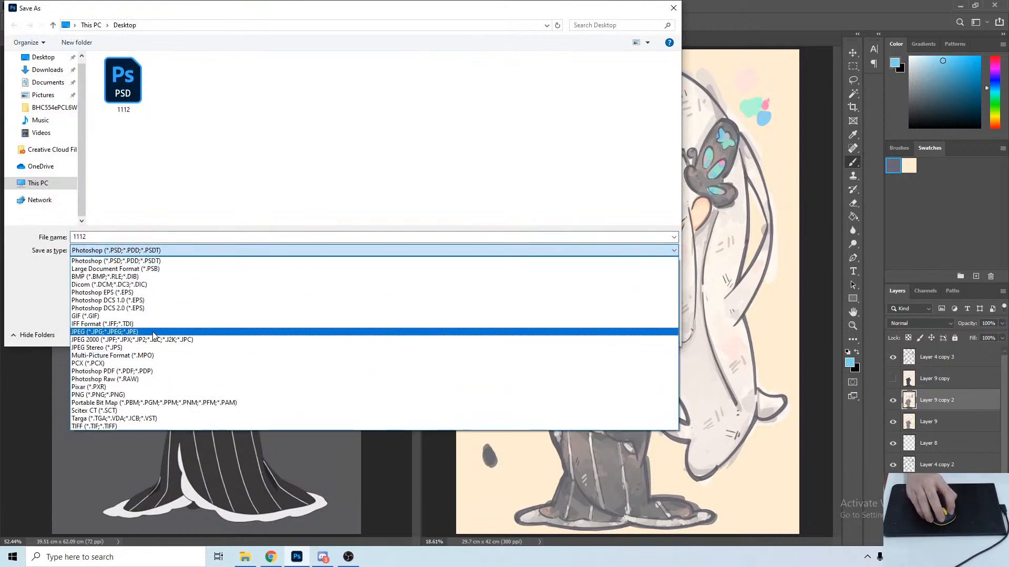
{"action": "left_click", "coordinate": [130, 323]}
{"action": "left_click", "coordinate": [46, 70]}
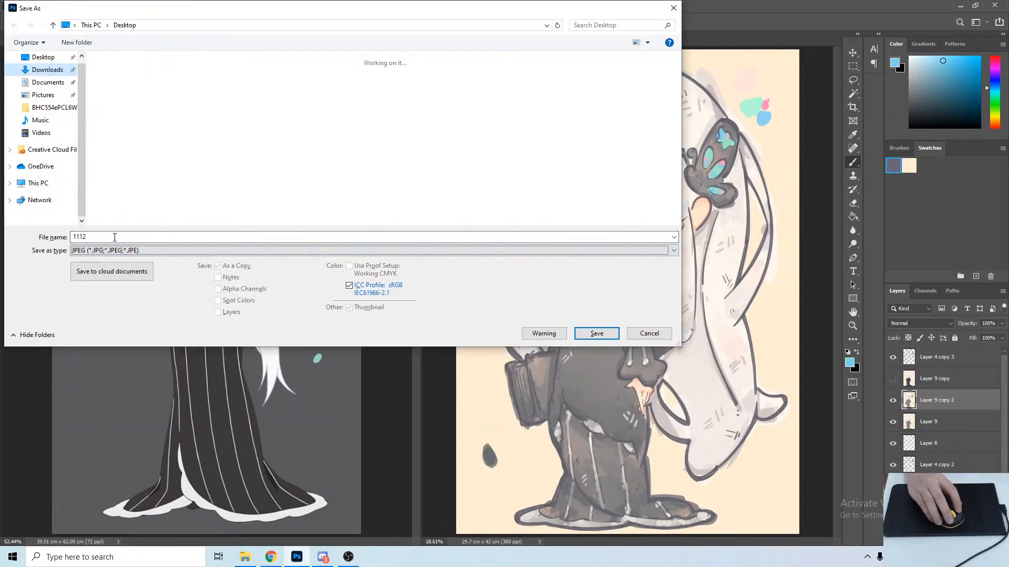
{"action": "double_click", "coordinate": [117, 237]}
{"action": "type", "text": "c2"}
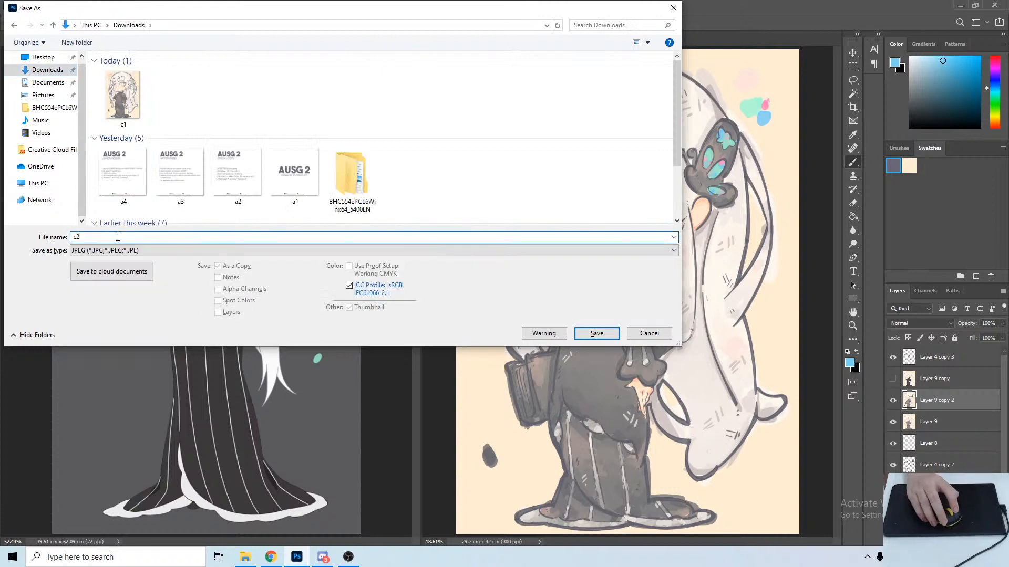
{"action": "key", "text": "Return"}
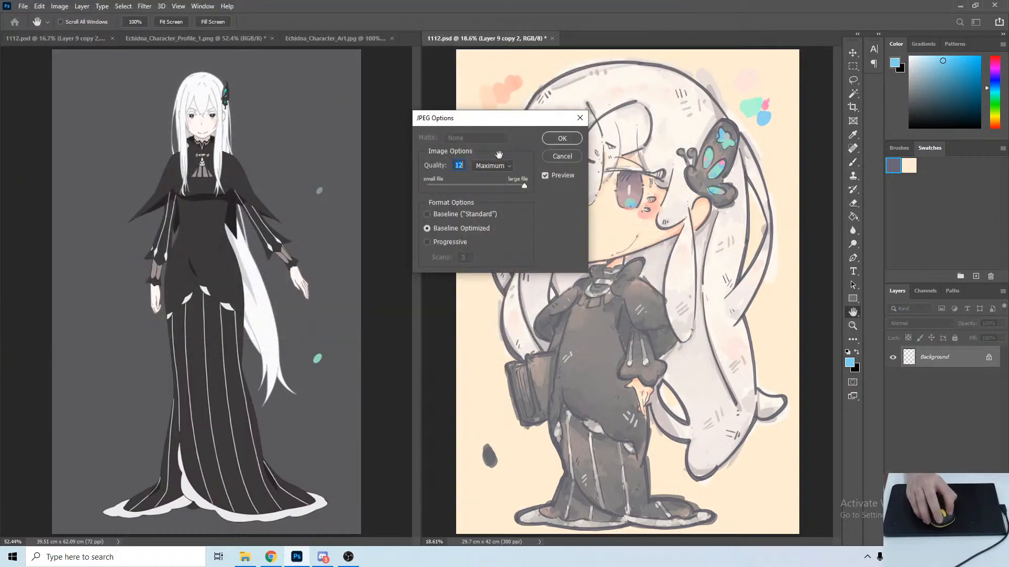
{"action": "key", "text": "Return"}
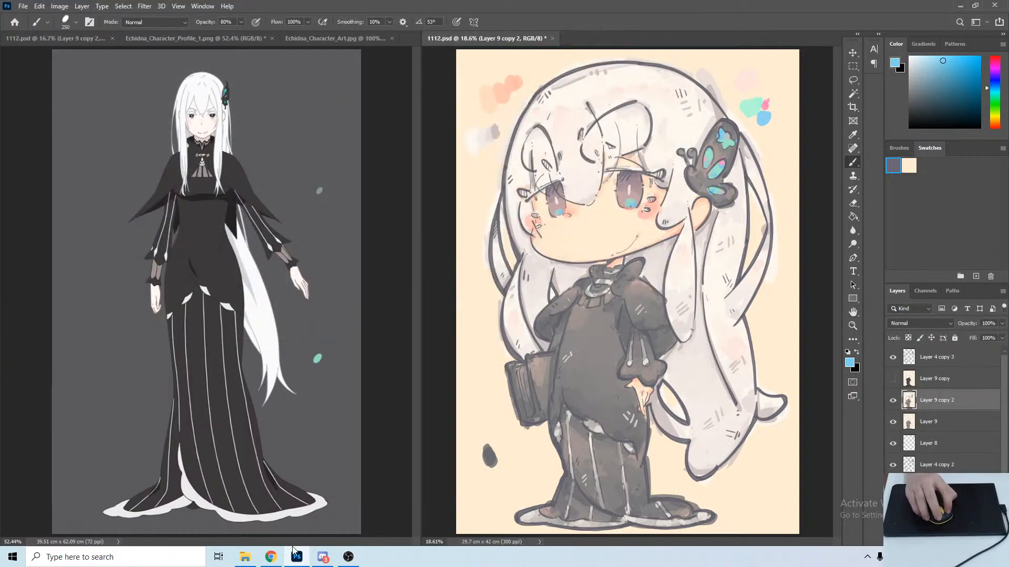
Switch to Discord and upload c2 and color2 from the Downloads folder to the share-your-art channel without comments.
{"action": "left_click", "coordinate": [322, 557]}
{"action": "left_click", "coordinate": [246, 557]}
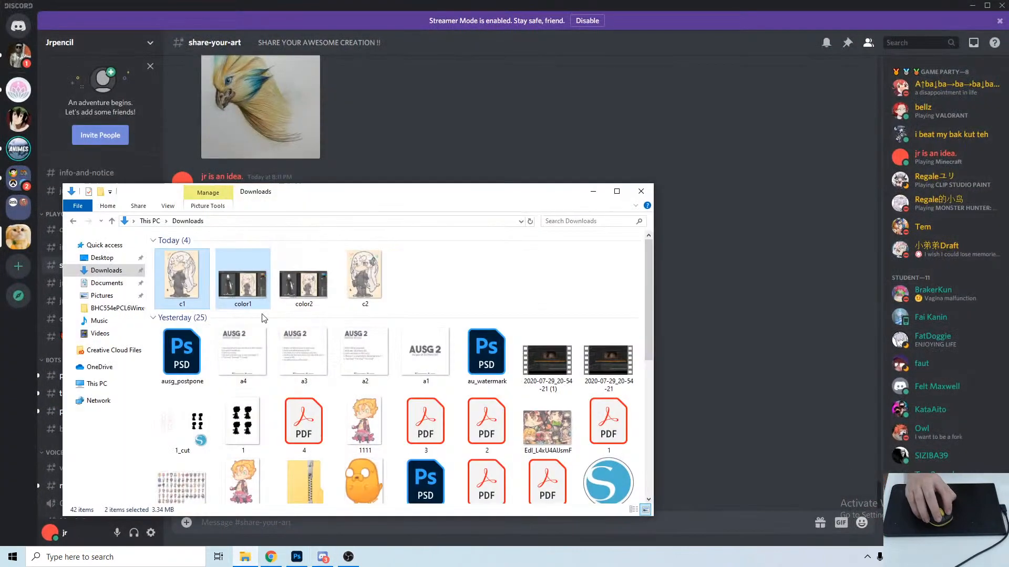
{"action": "left_click", "coordinate": [365, 276]}
{"action": "left_click", "coordinate": [307, 291], "text": "ctrl"}
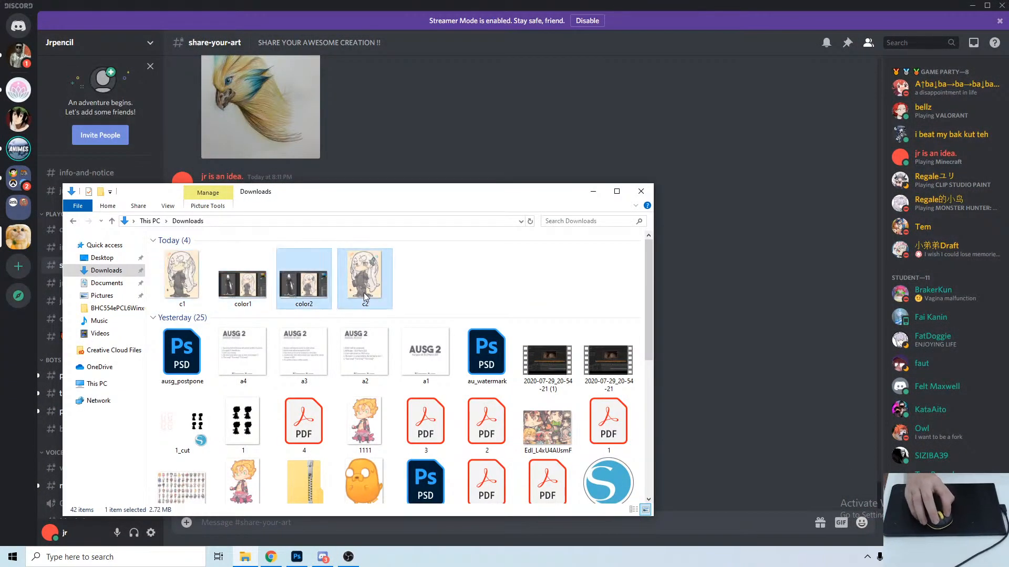
{"action": "left_click_drag", "start_coordinate": [307, 291], "coordinate": [836, 284]}
{"action": "left_click", "coordinate": [594, 193]}
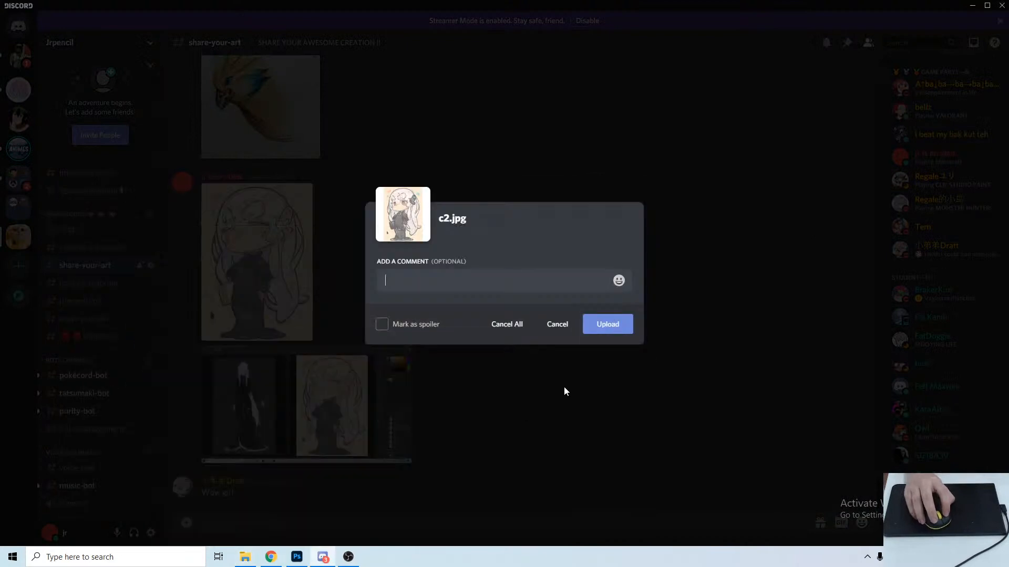
{"action": "left_click", "coordinate": [597, 331]}
{"action": "left_click", "coordinate": [594, 324]}
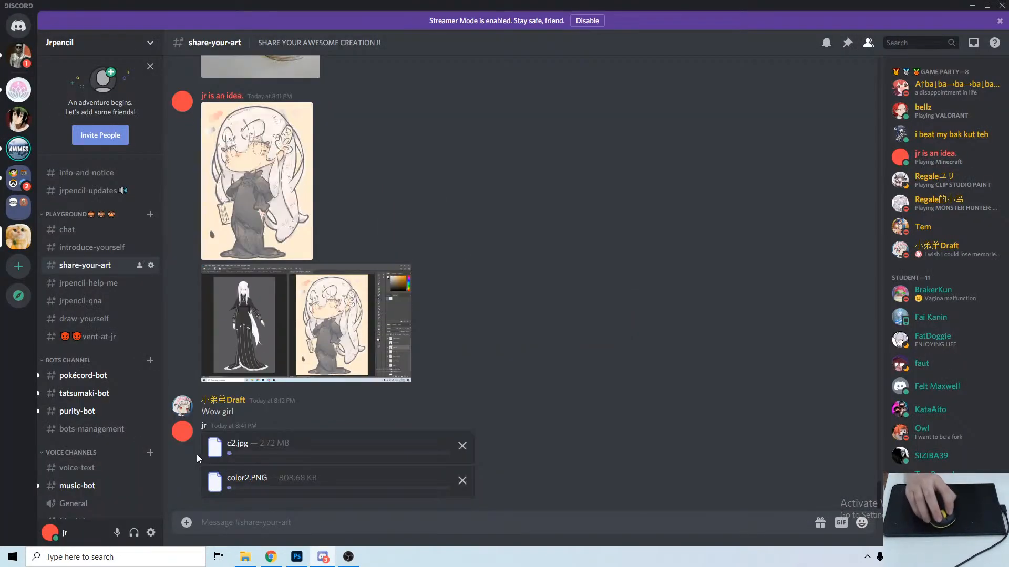
React to the "Wow girl" message with the last suggested quick-reaction emoji, and minimize Discord.
{"action": "right_click", "coordinate": [218, 409]}
{"action": "left_click", "coordinate": [209, 414]}
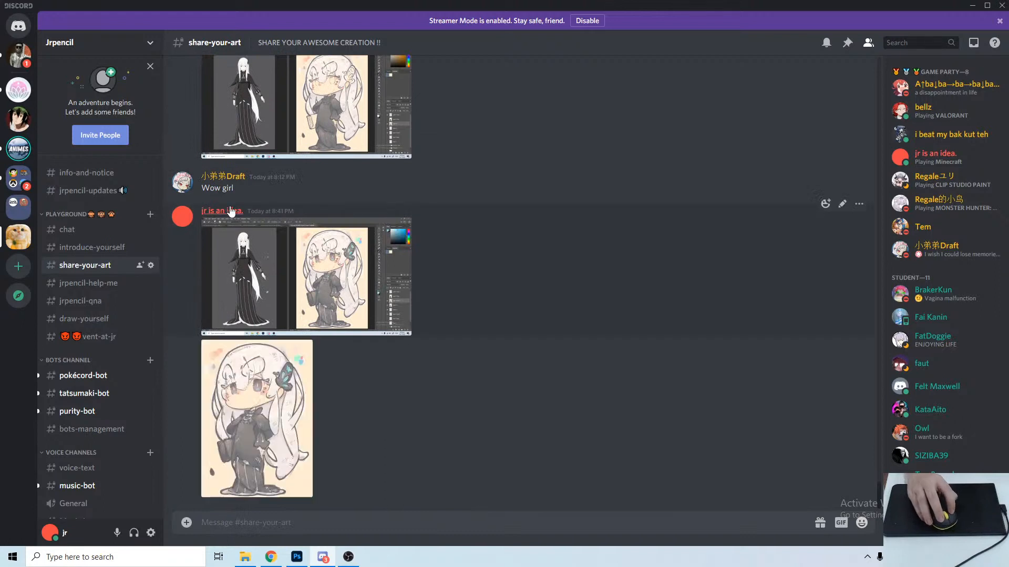
{"action": "right_click", "coordinate": [227, 191]}
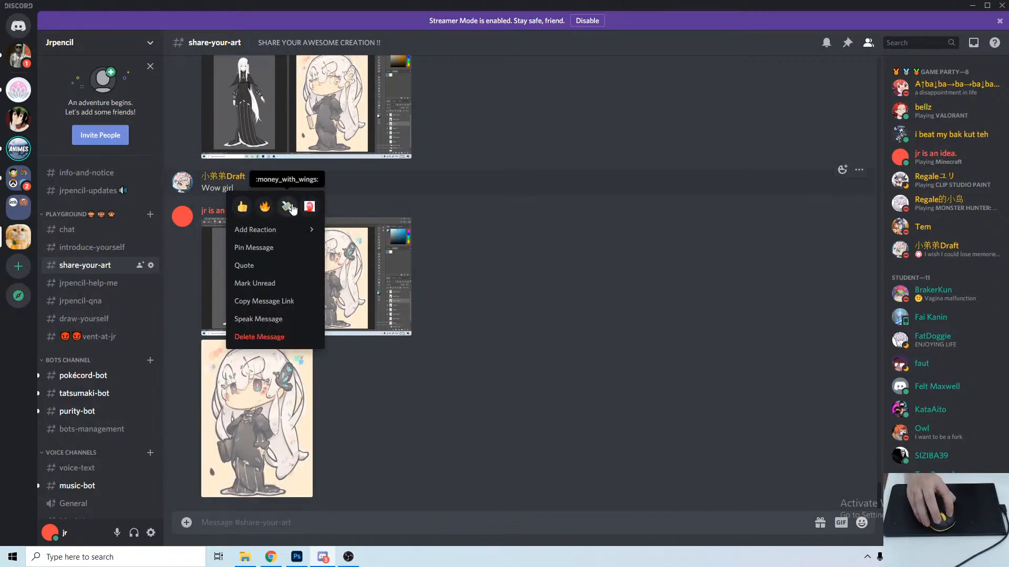
{"action": "left_click", "coordinate": [309, 207]}
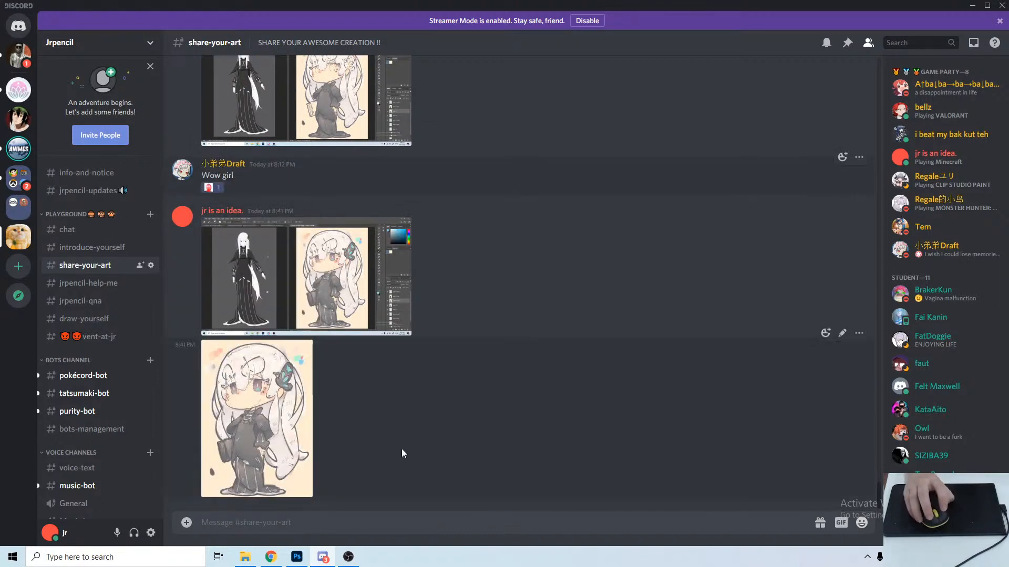
{"action": "left_click", "coordinate": [972, 5]}
Switch to Chrome and add c2 and color2 to the Facebook album "i am not drawing, i am trading my life for jpgs.".
{"action": "left_click", "coordinate": [271, 557]}
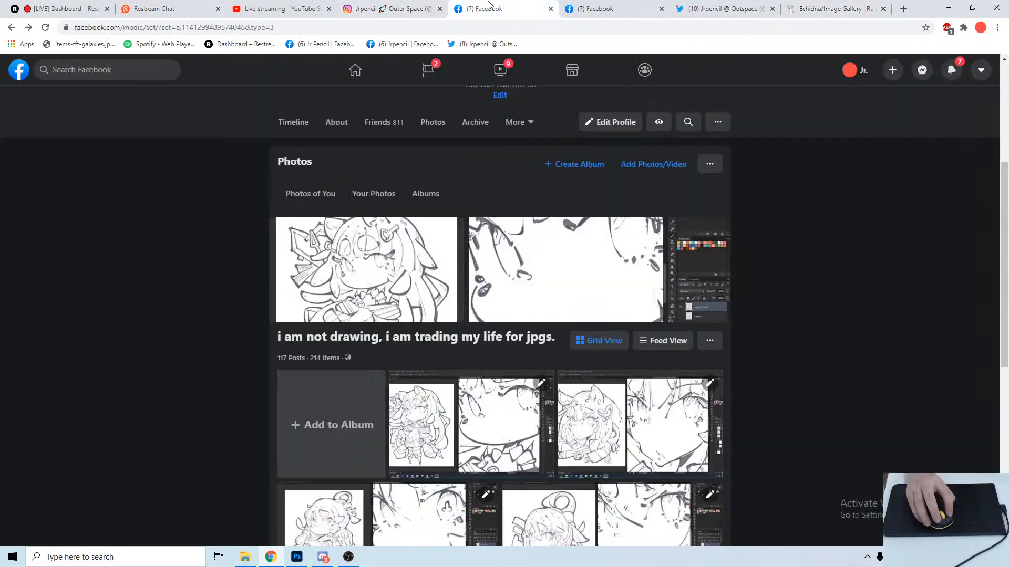
{"action": "left_click", "coordinate": [489, 8]}
{"action": "scroll", "coordinate": [812, 380], "scroll_direction": "down", "scroll_amount": 2}
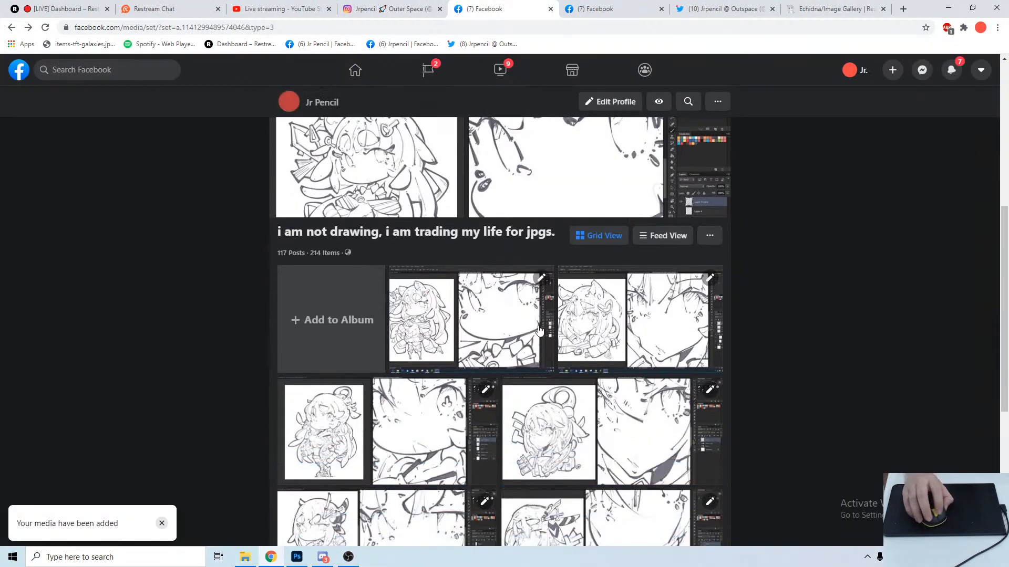
{"action": "left_click", "coordinate": [364, 317]}
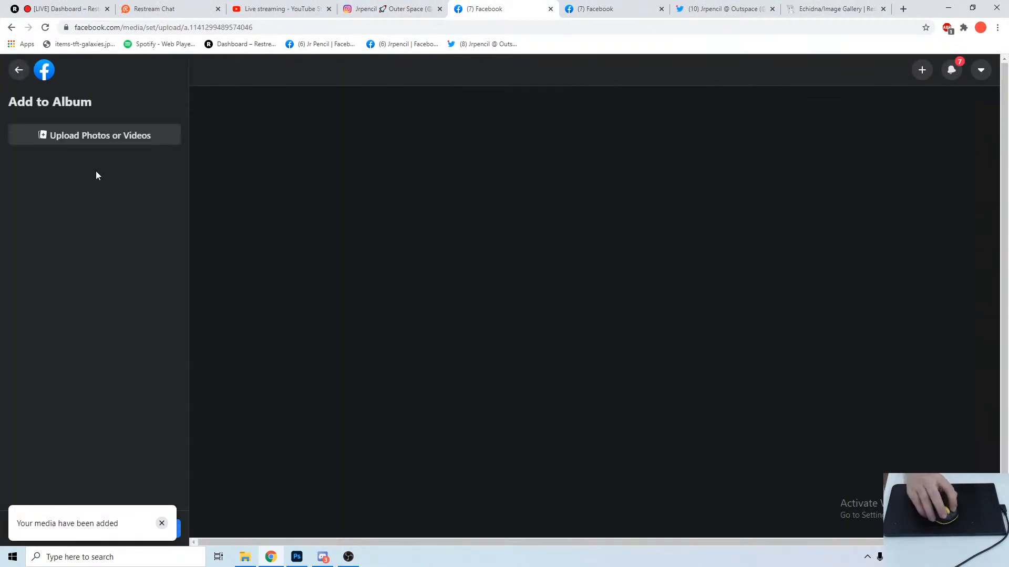
{"action": "left_click", "coordinate": [86, 136]}
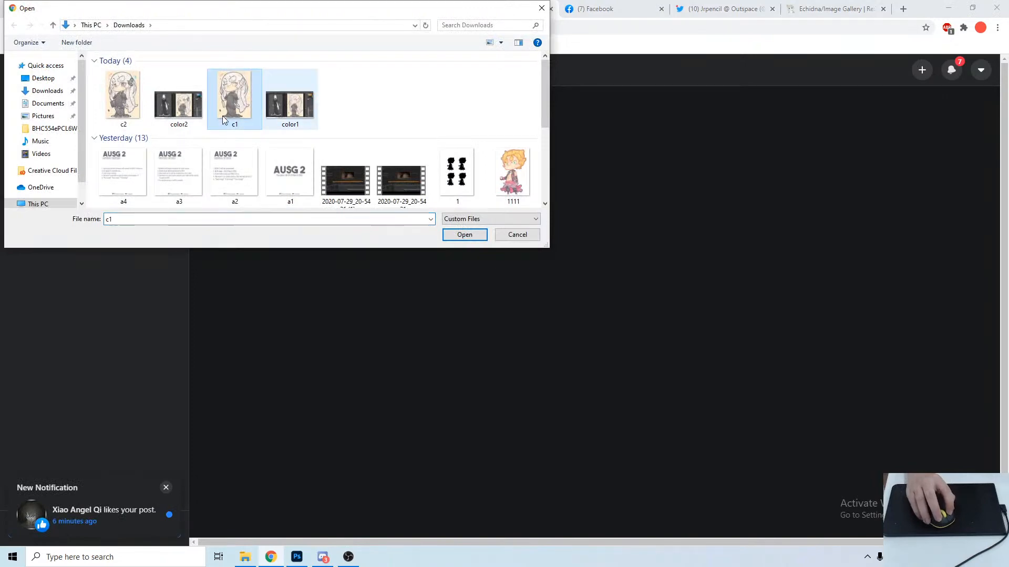
{"action": "left_click", "coordinate": [179, 105]}
{"action": "left_click", "coordinate": [123, 99], "text": "ctrl"}
{"action": "left_click", "coordinate": [468, 235]}
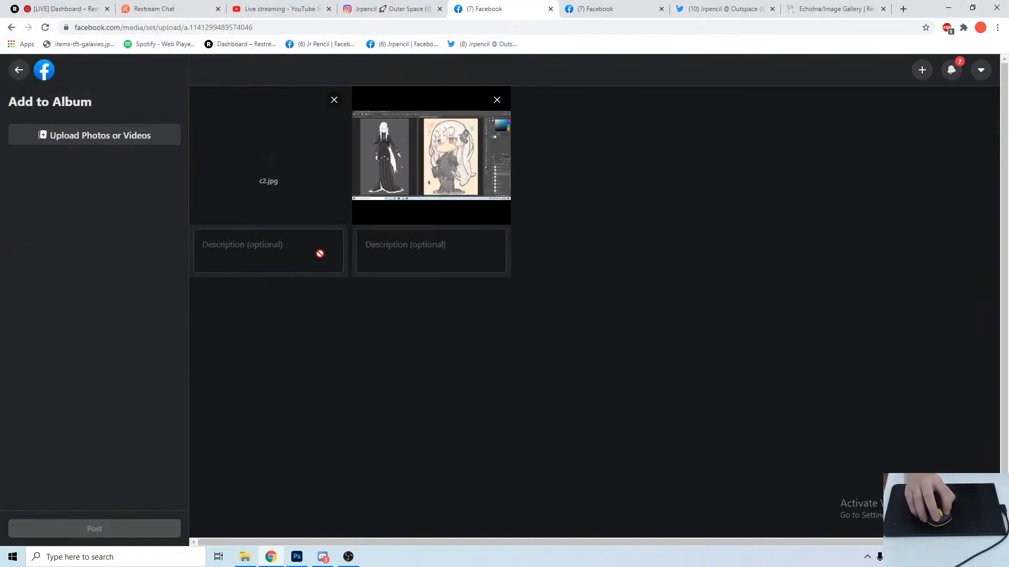
Copy the caption of the earlier "1% chibi class. Color Lesson" tweet from the Twitter profile.
{"action": "left_click", "coordinate": [395, 243]}
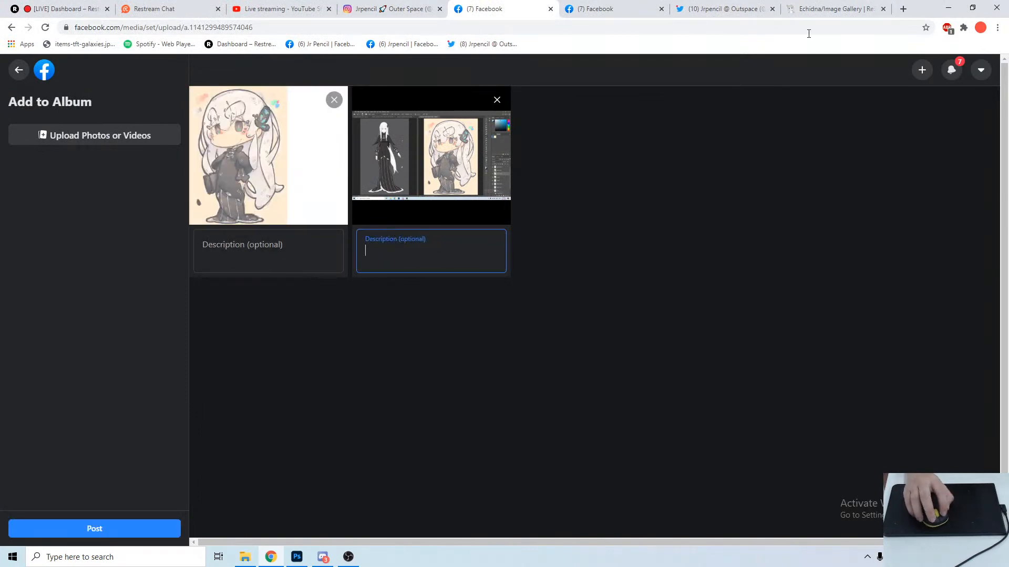
{"action": "left_click", "coordinate": [695, 11]}
{"action": "scroll", "coordinate": [403, 414], "scroll_direction": "down", "scroll_amount": 7}
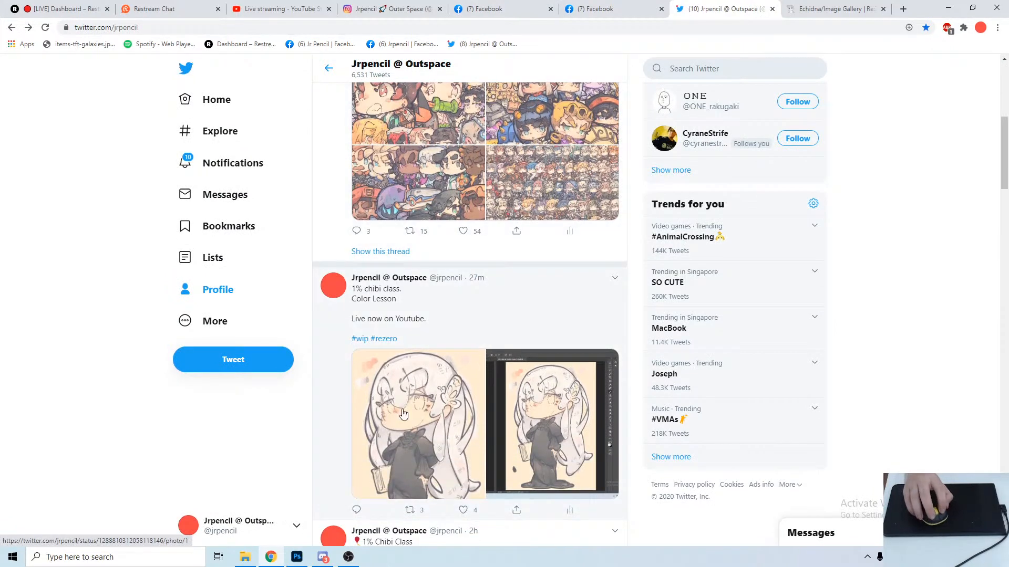
{"action": "left_click_drag", "start_coordinate": [399, 341], "coordinate": [353, 296]}
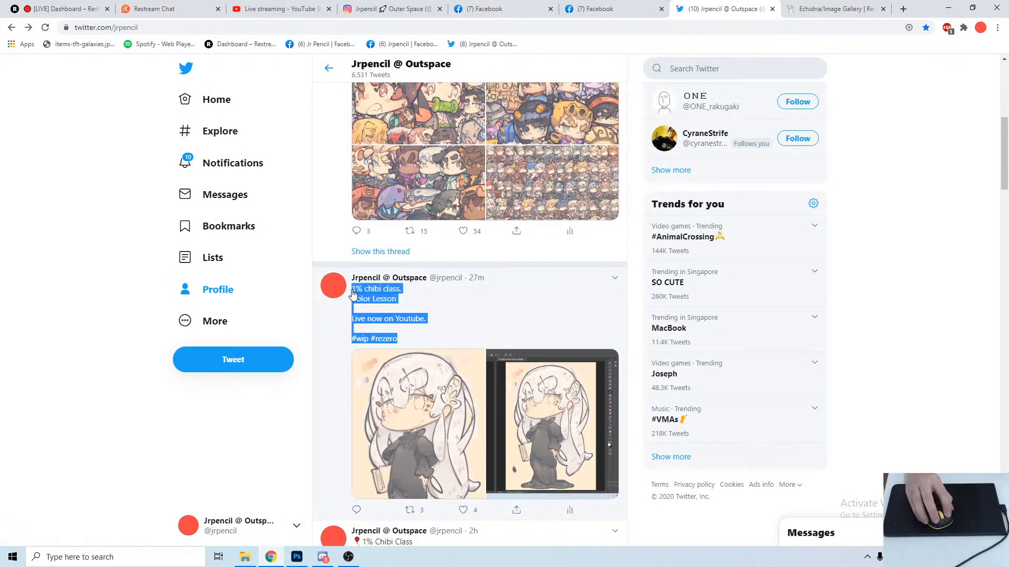
{"action": "key", "text": "ctrl+c"}
Paste the copied "1% chibi class. Color Lesson" caption into both Facebook photo descriptions and post them to the album.
{"action": "left_click", "coordinate": [484, 9]}
{"action": "left_click", "coordinate": [268, 249]}
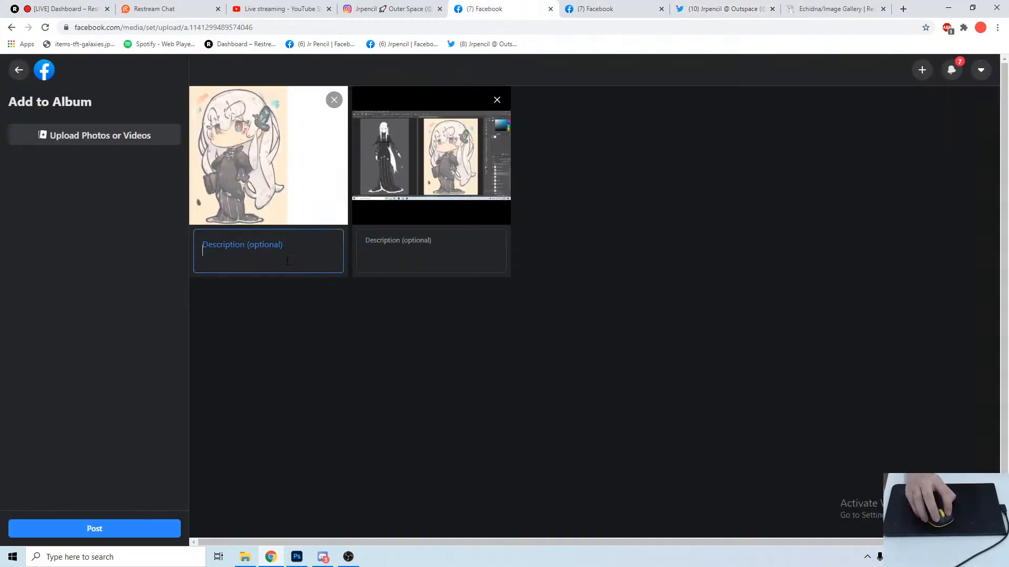
{"action": "key", "text": "ctrl+v"}
{"action": "left_click", "coordinate": [392, 248]}
{"action": "key", "text": "ctrl+v"}
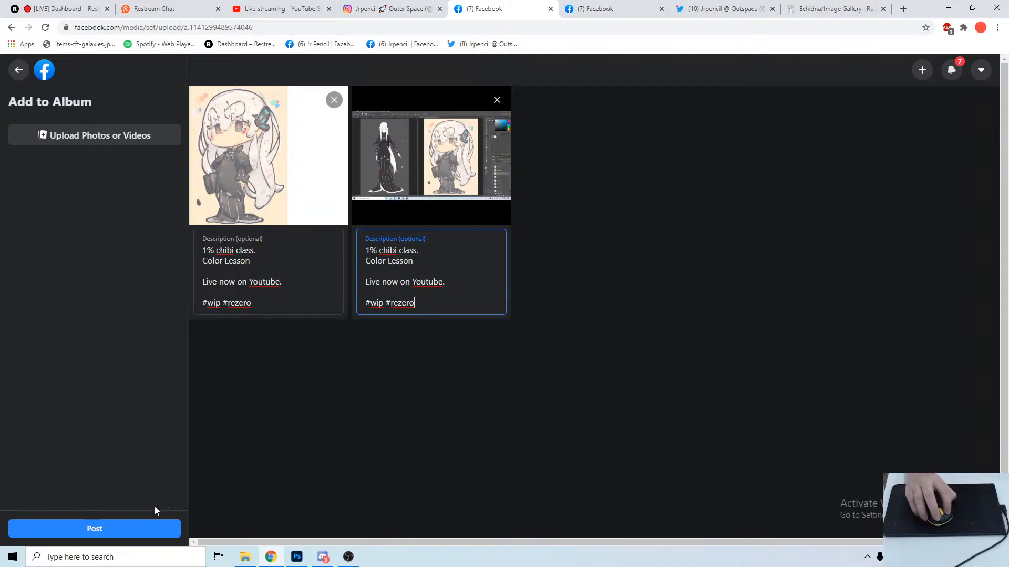
{"action": "left_click", "coordinate": [155, 527]}
Leave the previous upload page in the second Facebook tab and add c2 and color2 to the jrpencilpage album.
{"action": "left_click", "coordinate": [582, 4]}
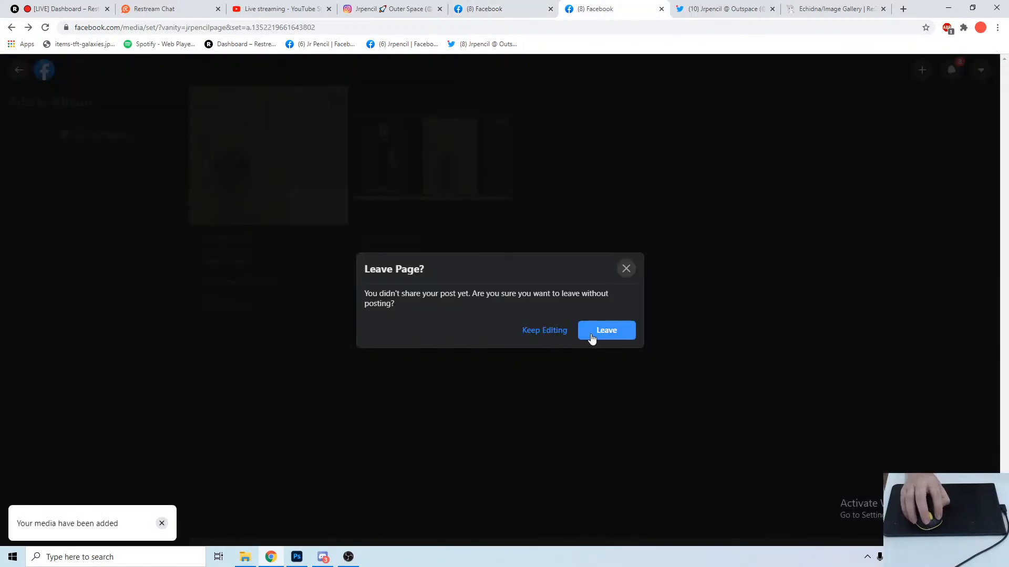
{"action": "left_click", "coordinate": [593, 336]}
{"action": "left_click", "coordinate": [852, 192]}
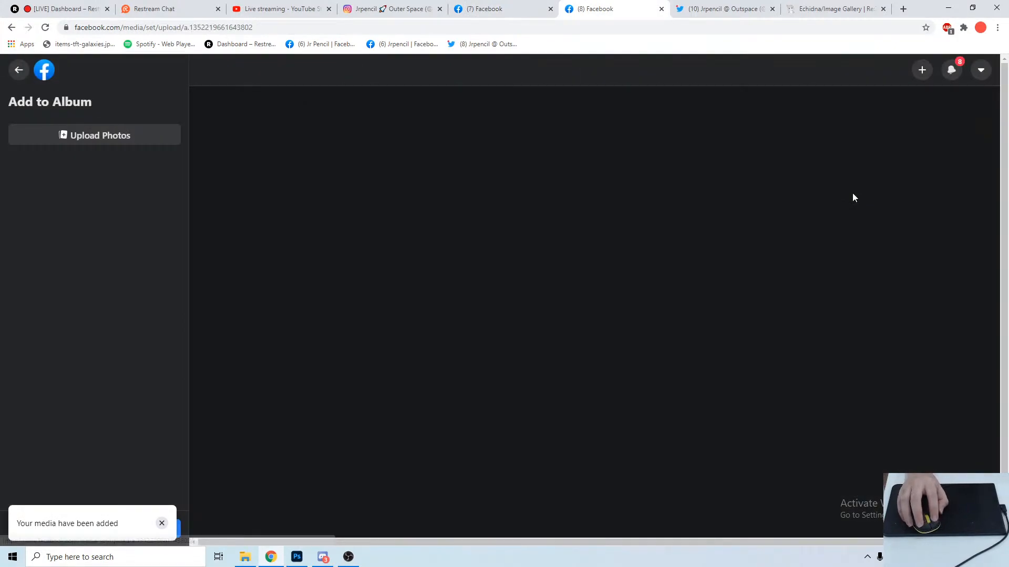
{"action": "left_click", "coordinate": [101, 136]}
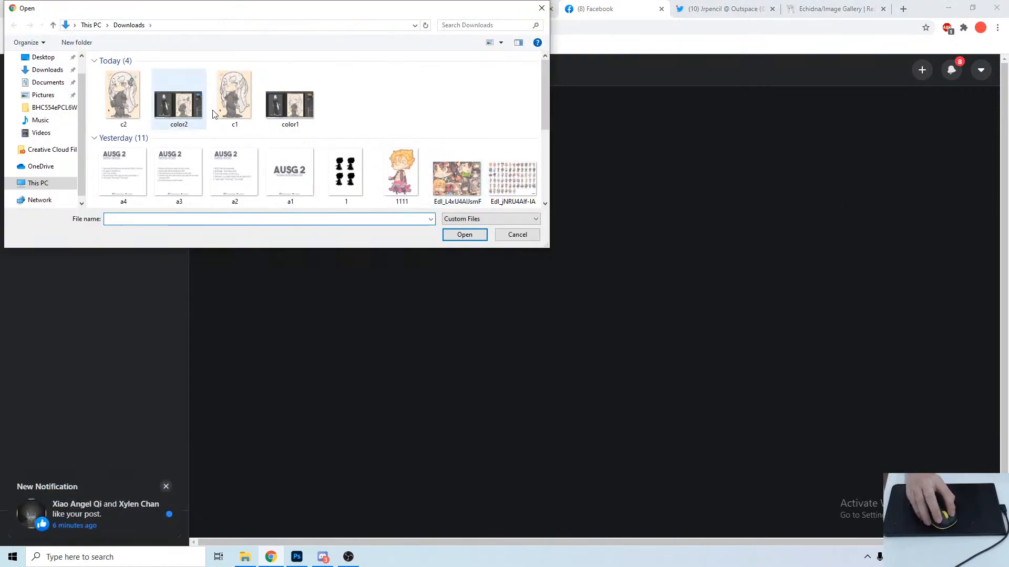
{"action": "left_click", "coordinate": [126, 105]}
{"action": "left_click", "coordinate": [233, 102], "text": "shift"}
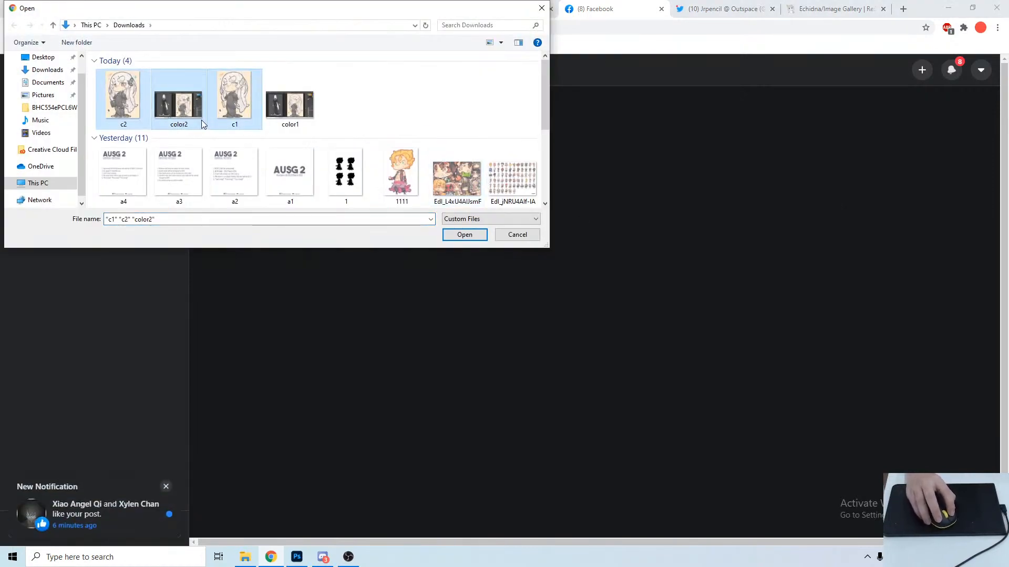
{"action": "left_click", "coordinate": [406, 108]}
{"action": "left_click", "coordinate": [126, 107]}
{"action": "left_click", "coordinate": [177, 109], "text": "shift"}
{"action": "left_click", "coordinate": [456, 237]}
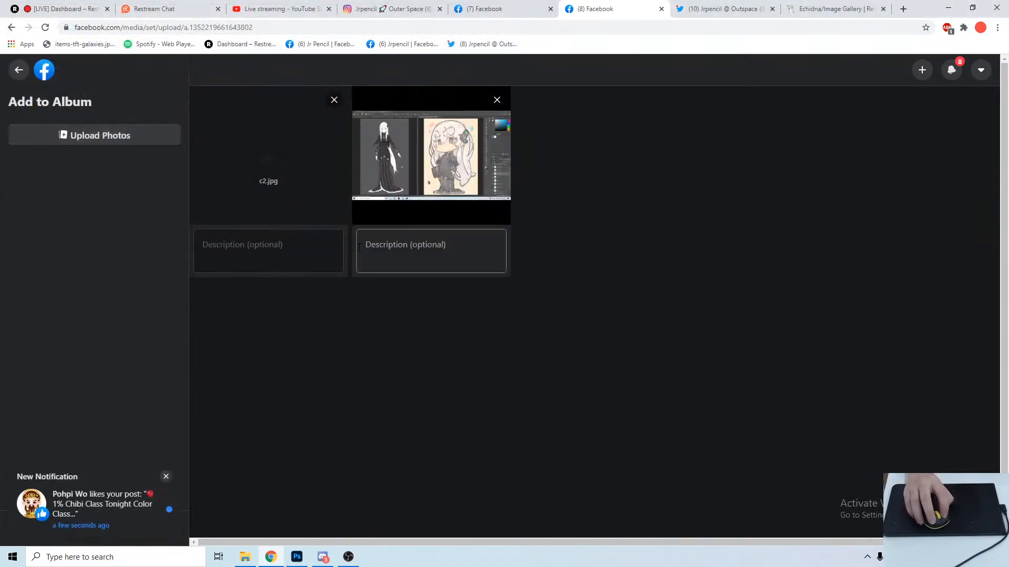
Paste the "1% chibi class. Color Lesson" caption into both page album photo descriptions, dismiss the notification and post the photos.
{"action": "left_click", "coordinate": [360, 247]}
{"action": "key", "text": "ctrl+v"}
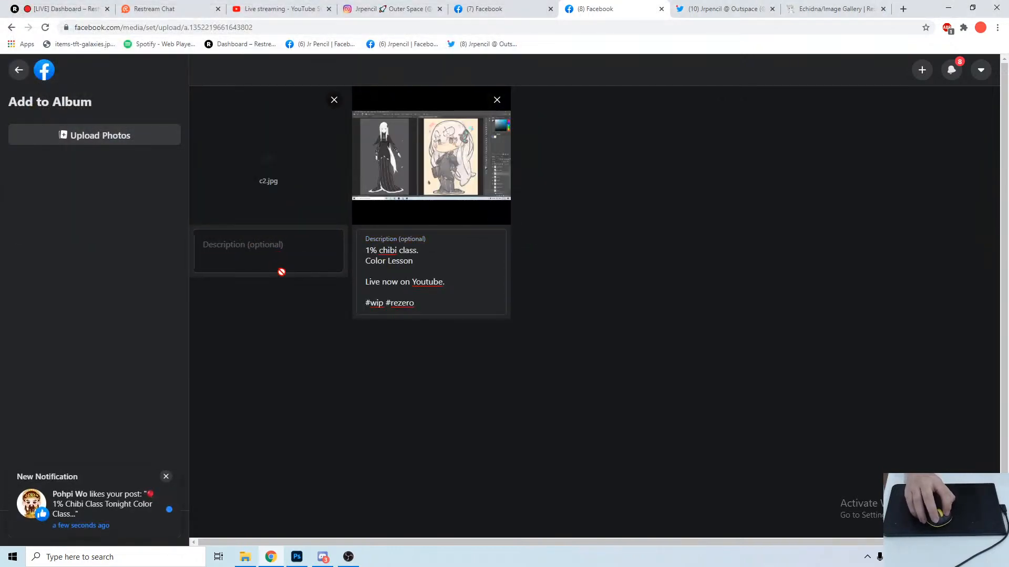
{"action": "left_click", "coordinate": [275, 257]}
{"action": "key", "text": "ctrl+v"}
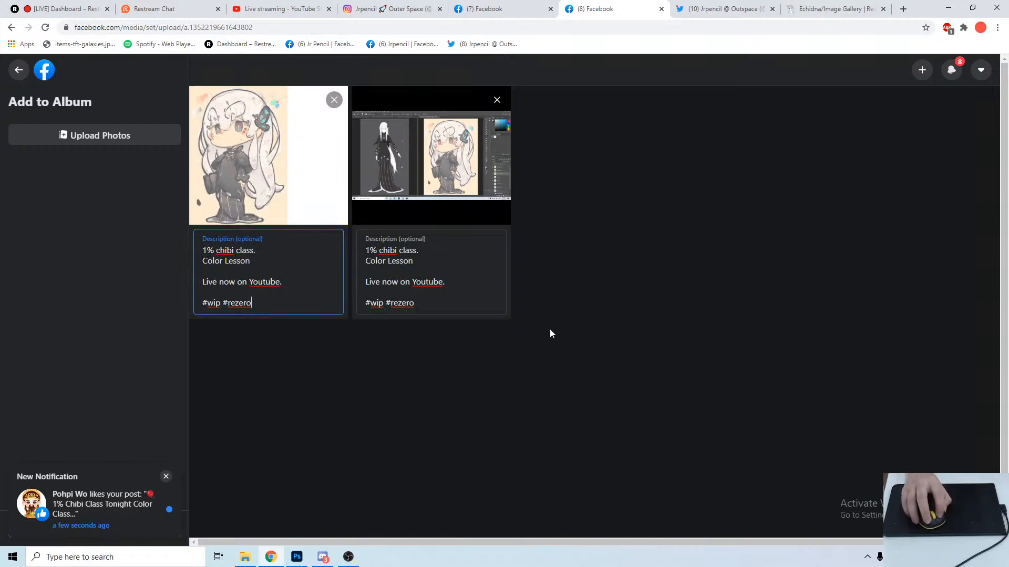
{"action": "left_click", "coordinate": [484, 395]}
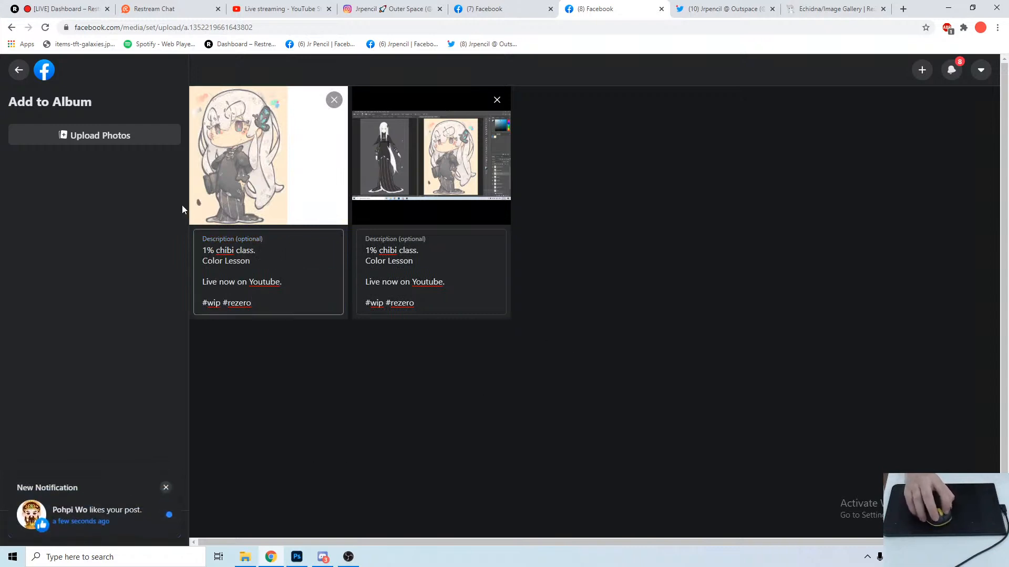
{"action": "left_click", "coordinate": [166, 489]}
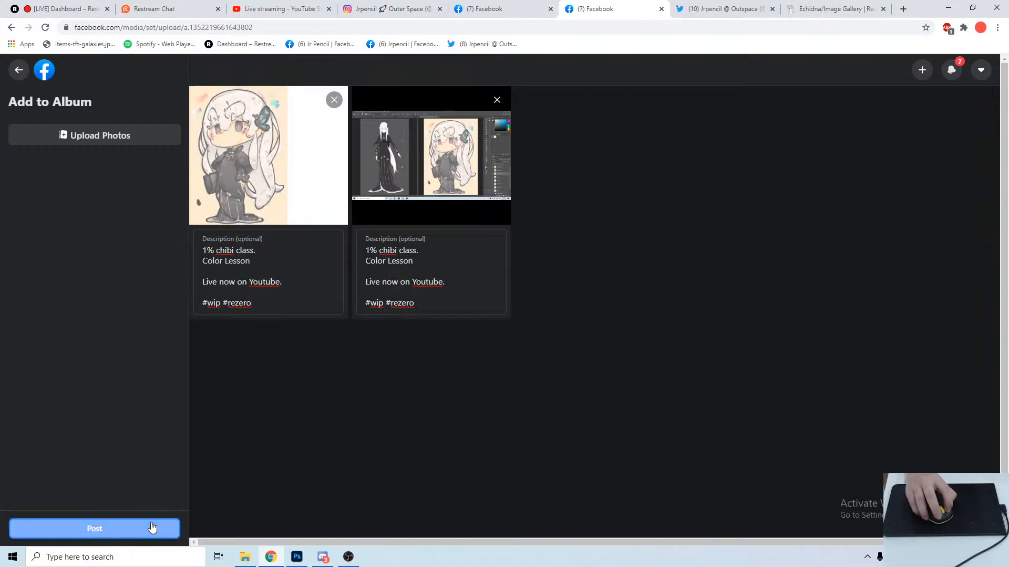
{"action": "left_click", "coordinate": [150, 529]}
Start a new tweet on the Twitter profile and attach the images c2 and color2 from Downloads.
{"action": "left_click", "coordinate": [721, 6]}
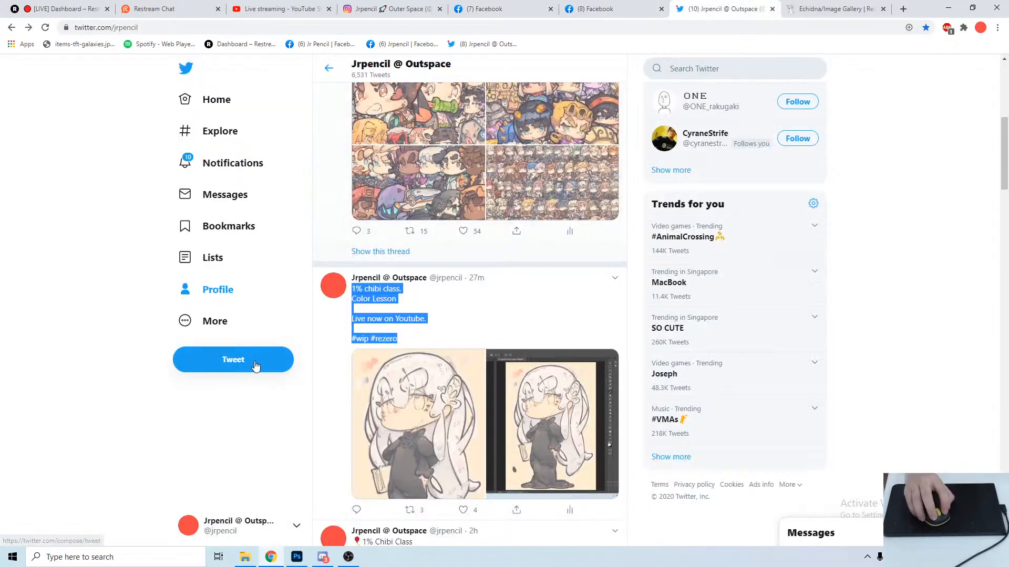
{"action": "left_click", "coordinate": [237, 363]}
{"action": "left_click", "coordinate": [392, 218]}
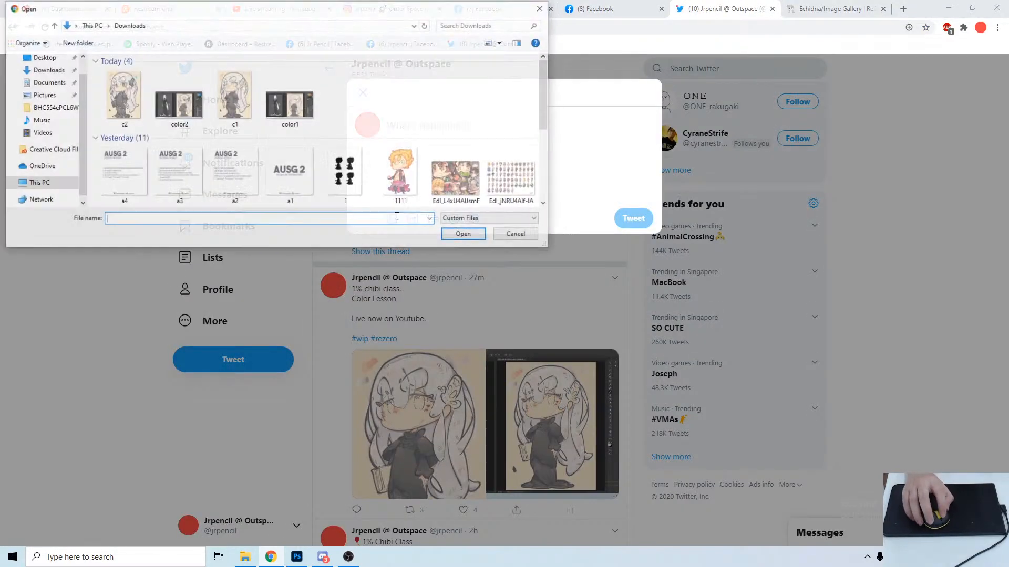
{"action": "left_click", "coordinate": [178, 105]}
{"action": "left_click", "coordinate": [122, 97], "text": "ctrl"}
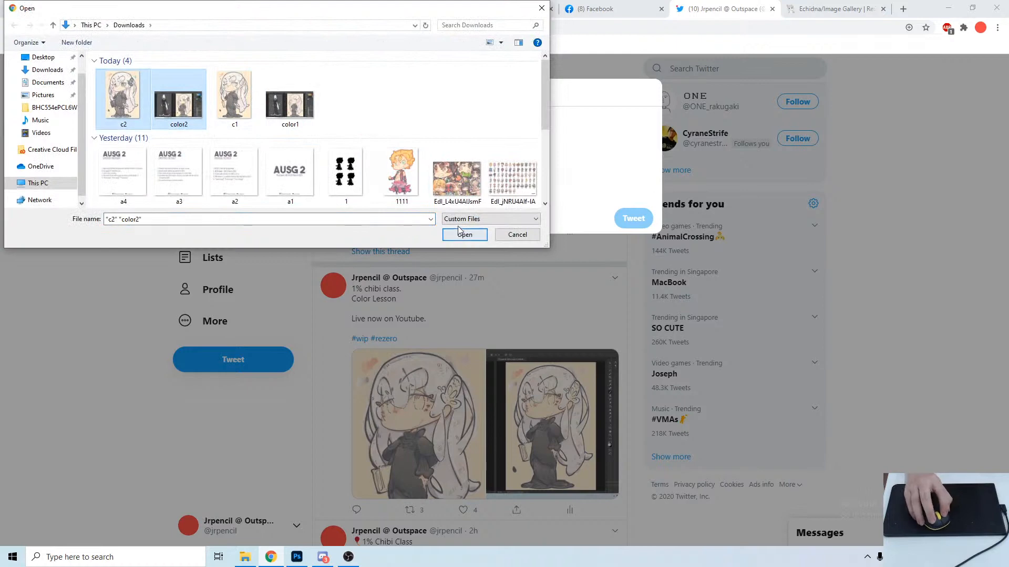
{"action": "left_click", "coordinate": [464, 234]}
Caption the tweet "1% chibi class. Color Lesson", "Live now on Youtube." and "#wip #rezero", and publish it.
{"action": "left_click", "coordinate": [413, 125]}
{"action": "type", "text": "1% chibi class. Color Lesson  Live now on Youtube.  #wip #rezero"}
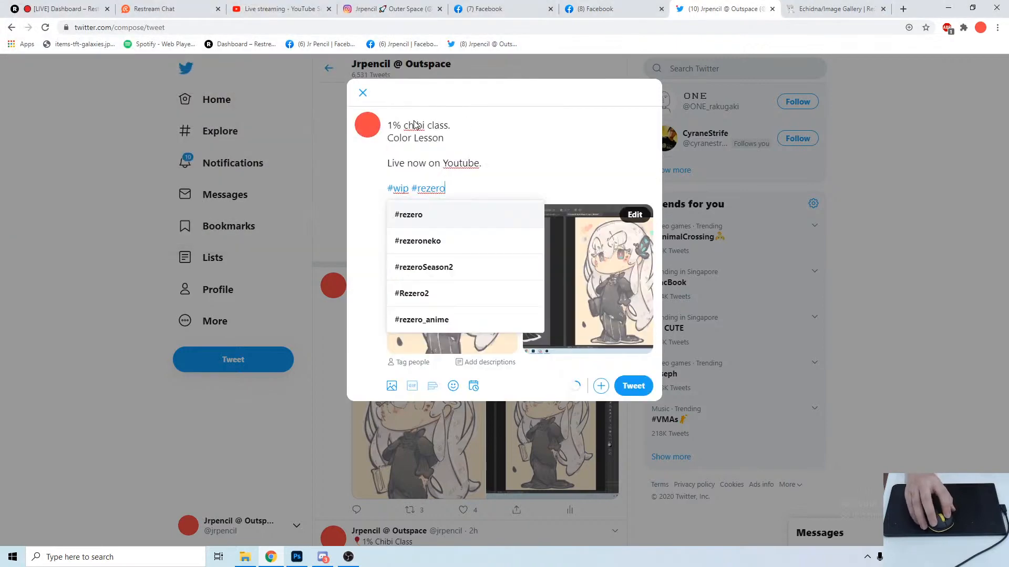
{"action": "left_click", "coordinate": [634, 386]}
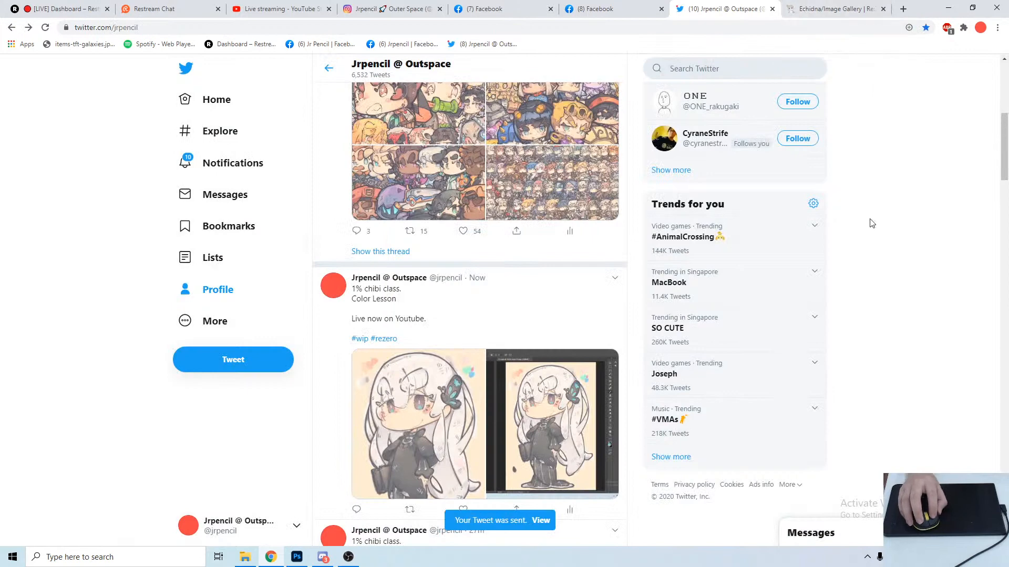
Leave the finished upload page in the second Facebook tab and check the account's notifications.
{"action": "key", "text": "ctrl+shift+Tab"}
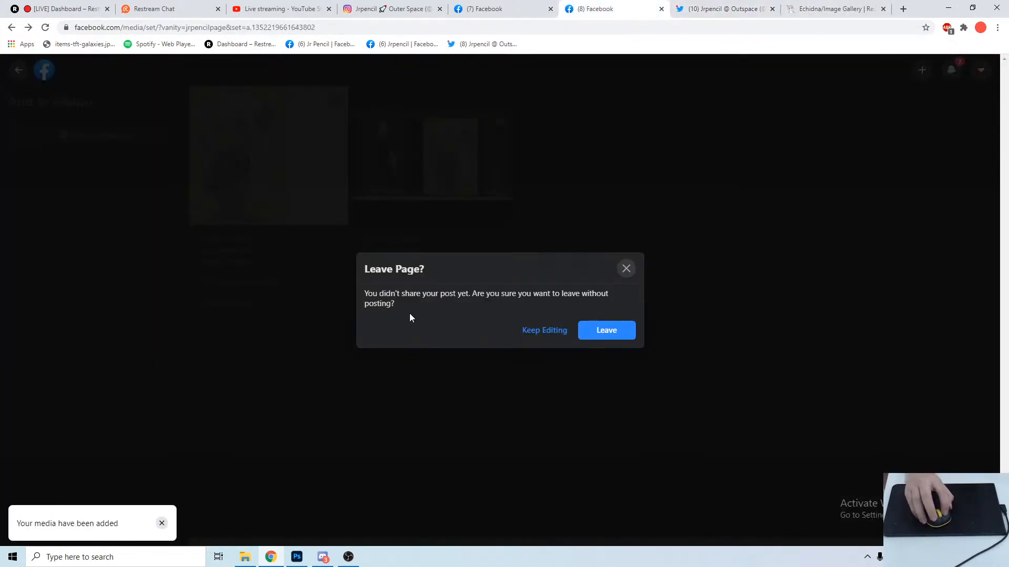
{"action": "left_click", "coordinate": [614, 337]}
{"action": "left_click", "coordinate": [951, 70]}
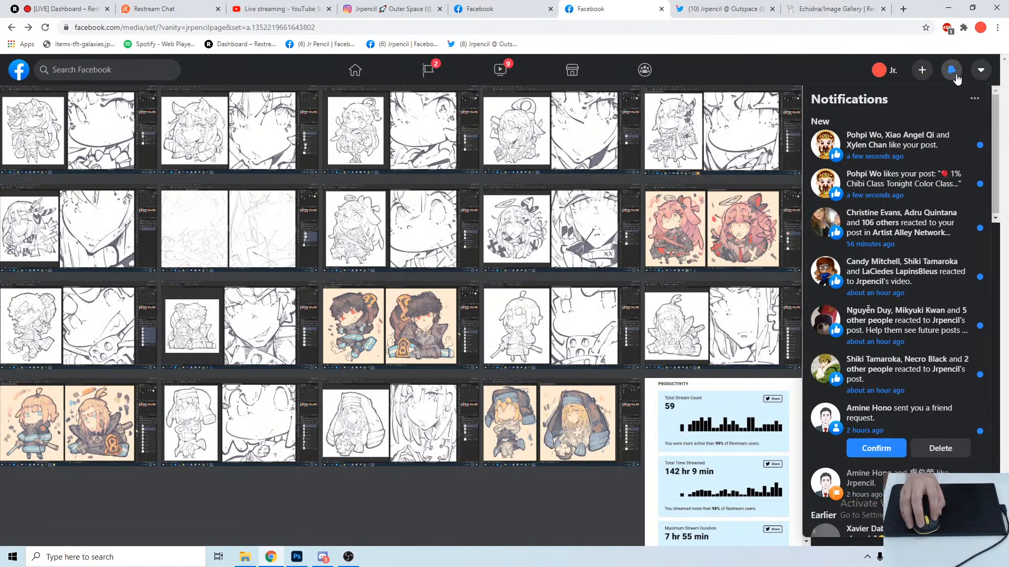
{"action": "left_click", "coordinate": [950, 70]}
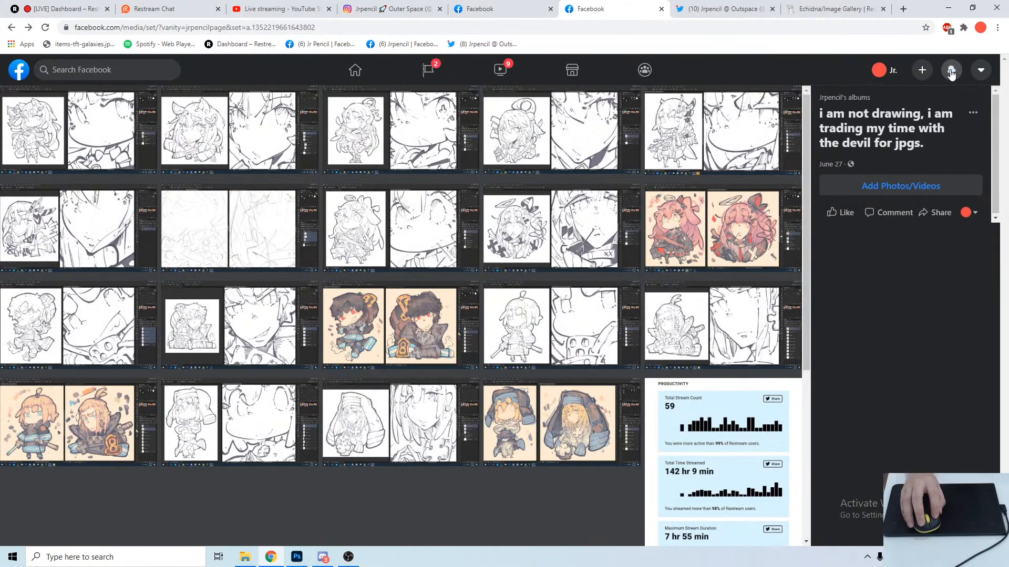
Check the Restream chat and the YouTube live chat for viewer messages, ending back in Photoshop.
{"action": "left_click", "coordinate": [182, 5]}
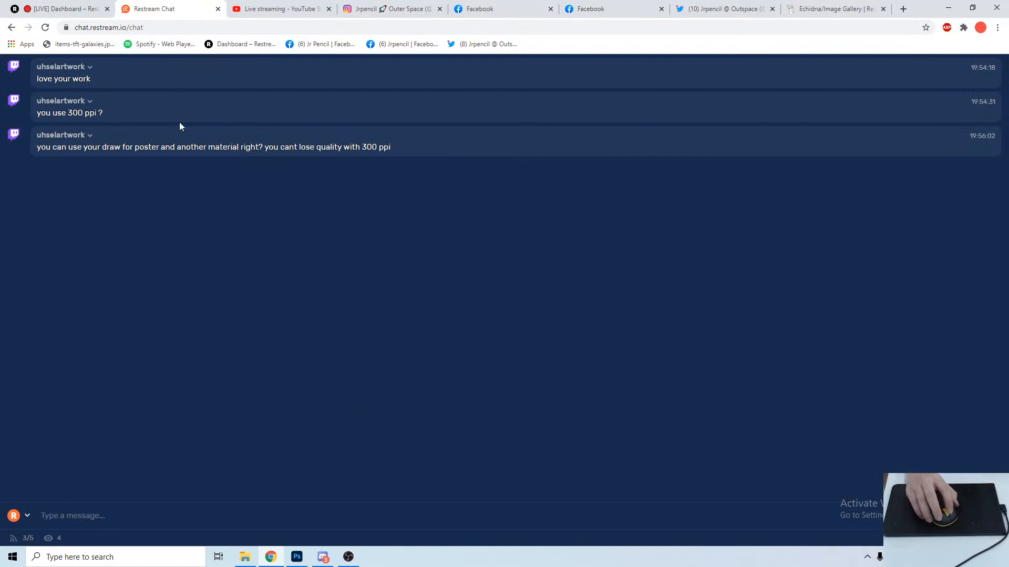
{"action": "left_click", "coordinate": [279, 8]}
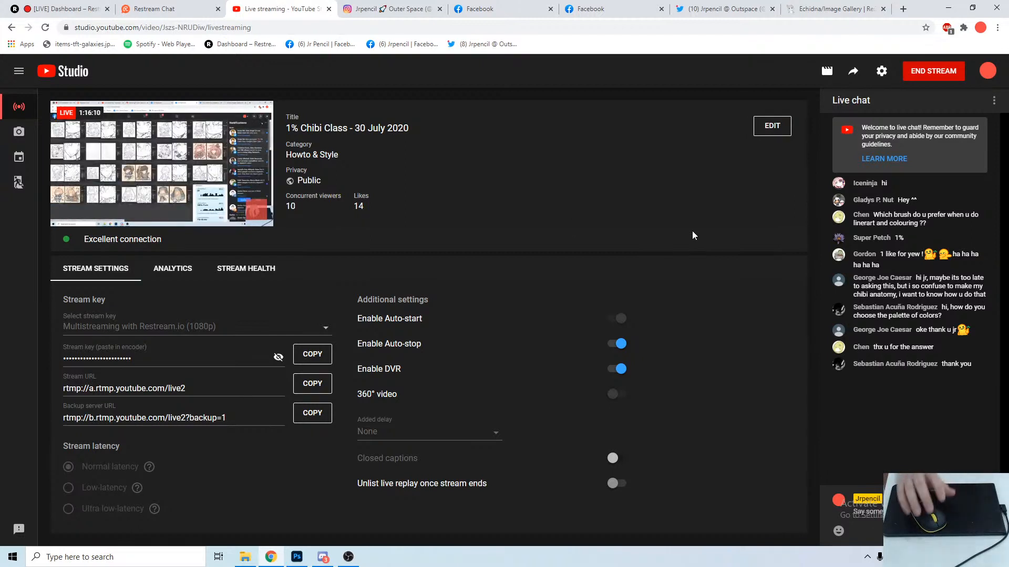
{"action": "left_click", "coordinate": [948, 8]}
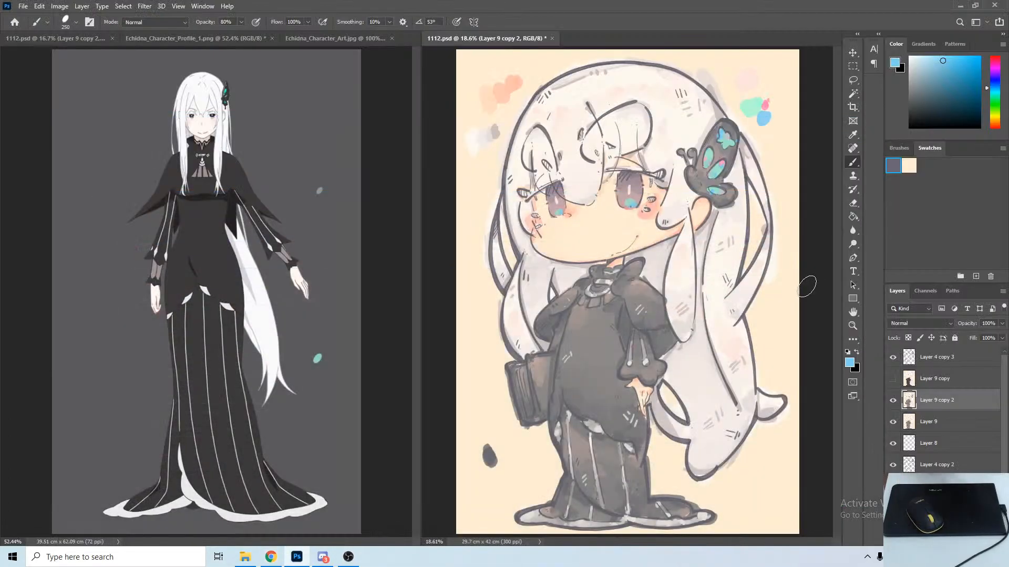
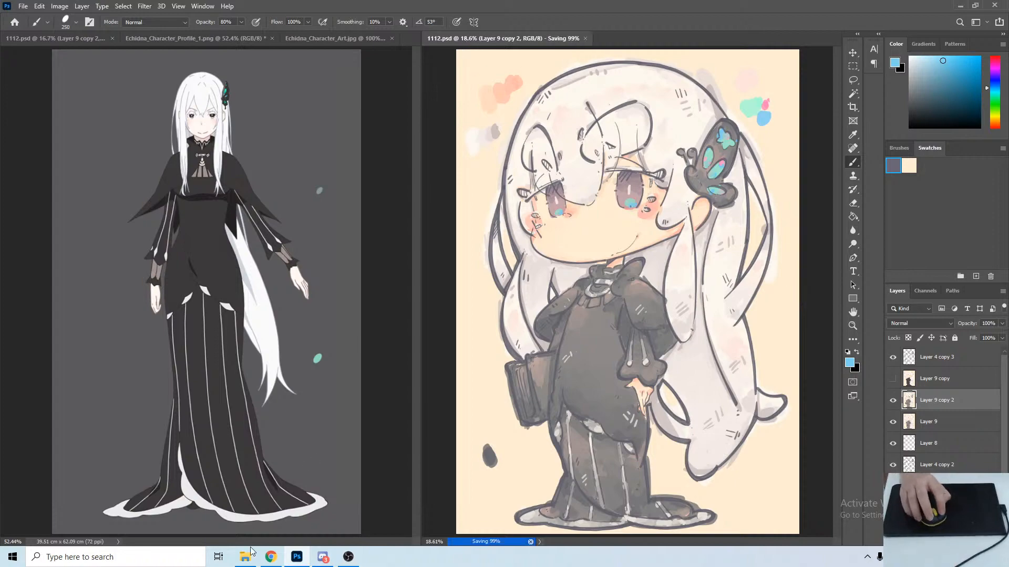
{"action": "left_click", "coordinate": [270, 557]}
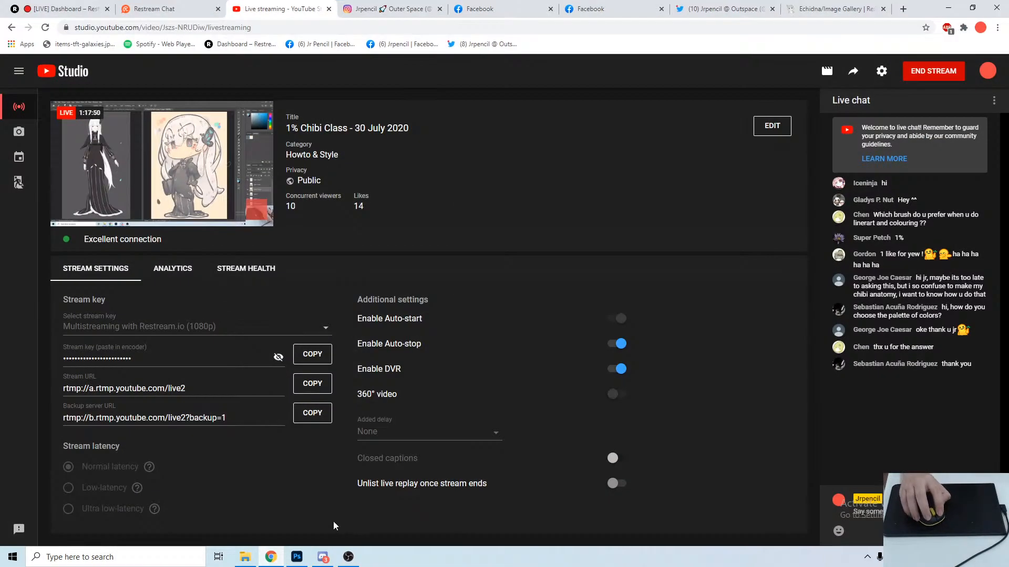
{"action": "left_click", "coordinate": [170, 5]}
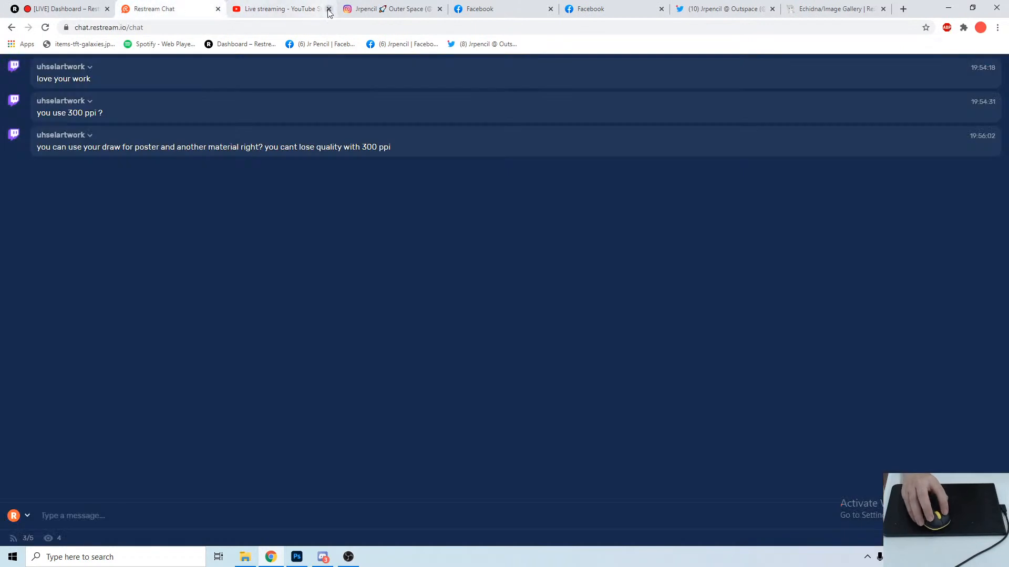
{"action": "left_click", "coordinate": [947, 8]}
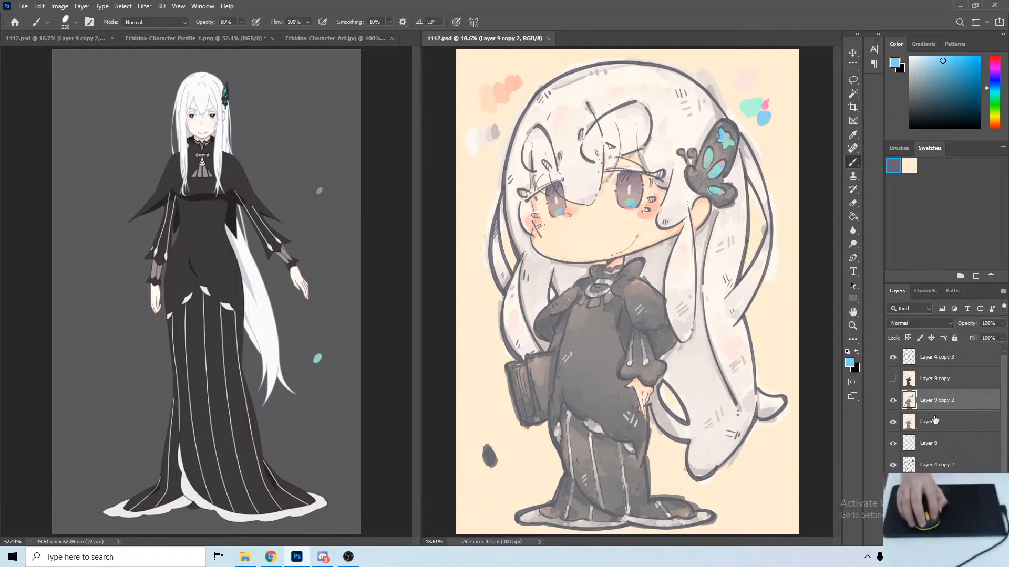
Duplicate Layer 9 copy 2 and show the second 1112.psd view in place of the Echidna reference image.
{"action": "key", "text": "ctrl+j"}
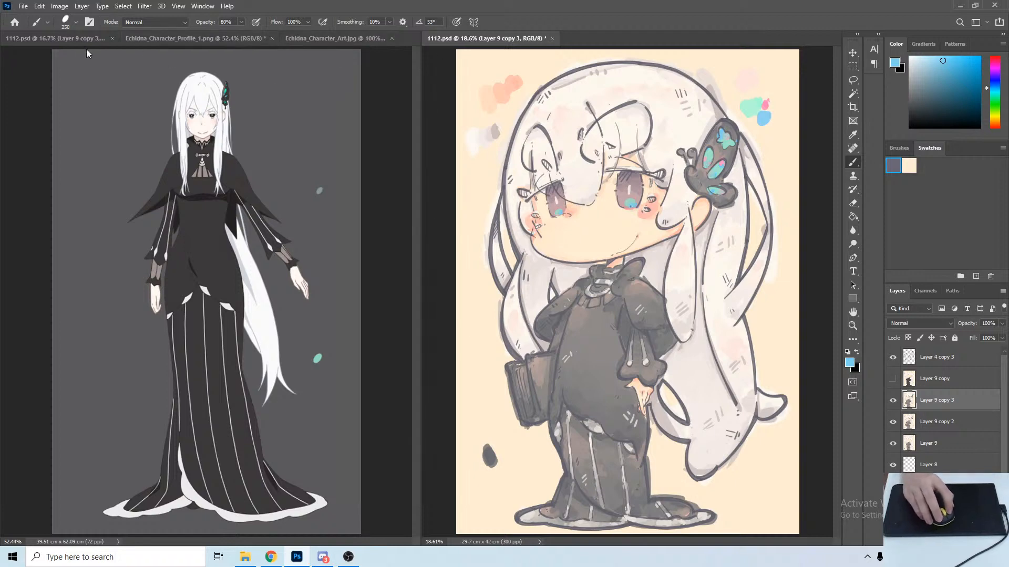
{"action": "left_click", "coordinate": [62, 39]}
{"action": "left_click", "coordinate": [508, 40]}
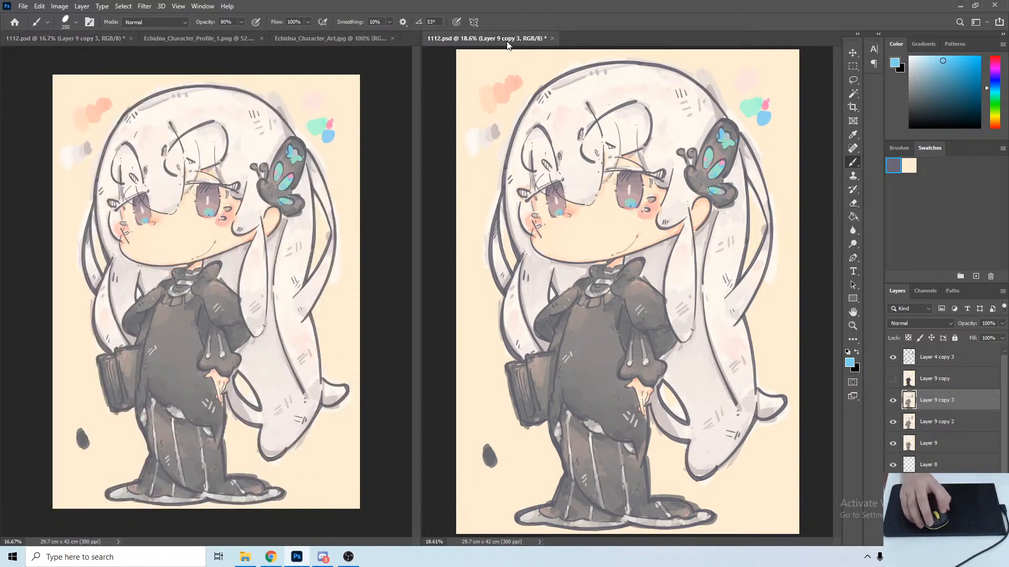
{"action": "key", "text": "ctrl+plus"}
{"action": "key", "text": "ctrl+plus"}
{"action": "key", "text": "ctrl+plus"}
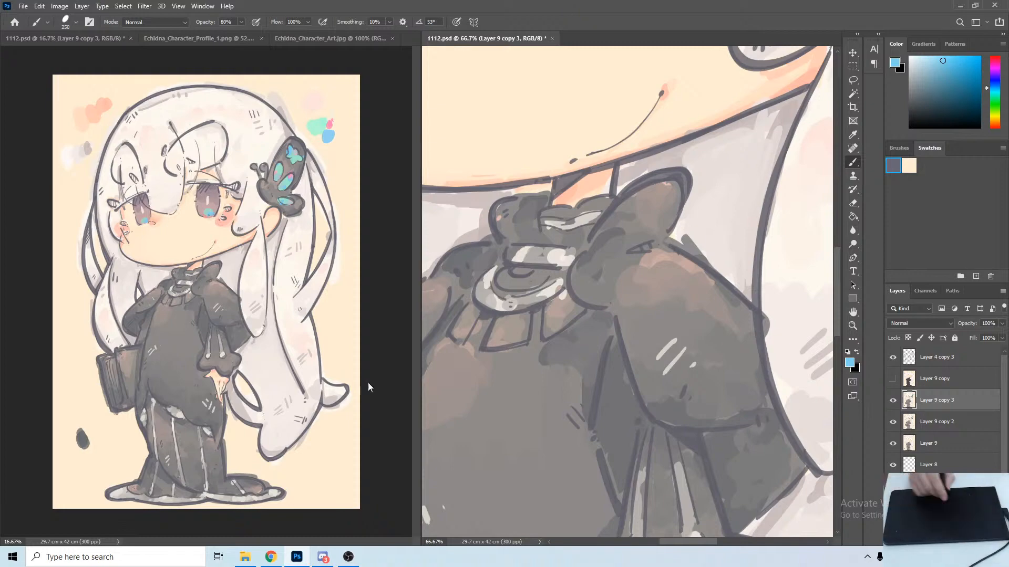
Check the live stream's status in OBS and return to Photoshop.
{"action": "left_click", "coordinate": [352, 561]}
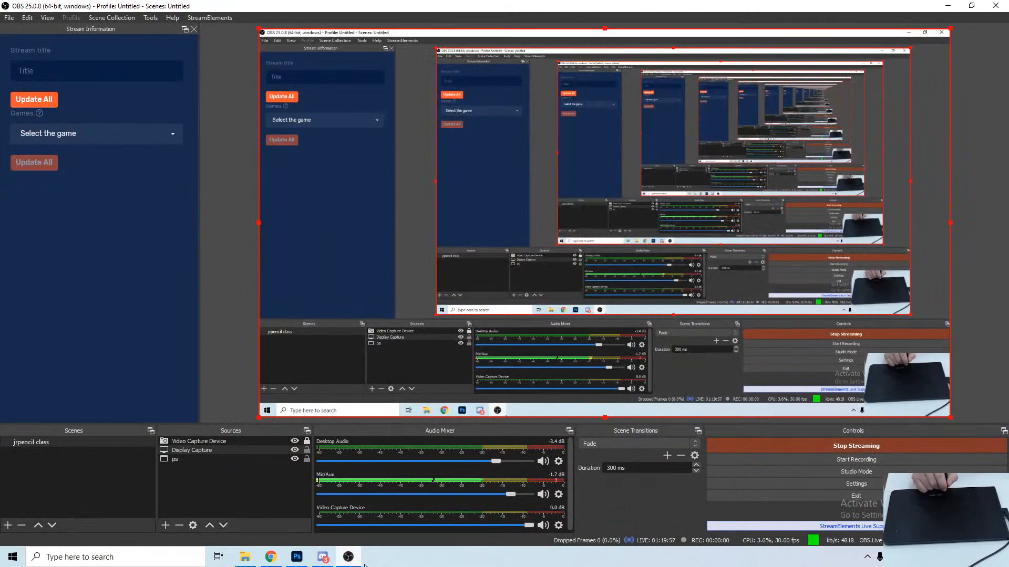
{"action": "left_click", "coordinate": [351, 558]}
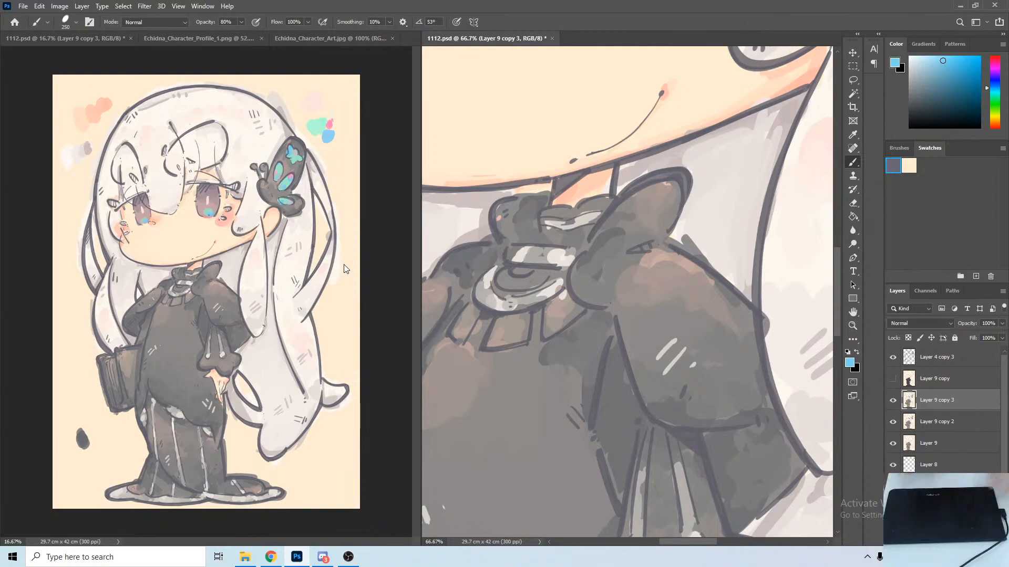
Switch to Chrome and search Google for "amazon usa star g640s" in a new tab.
{"action": "key", "text": "alt+Tab"}
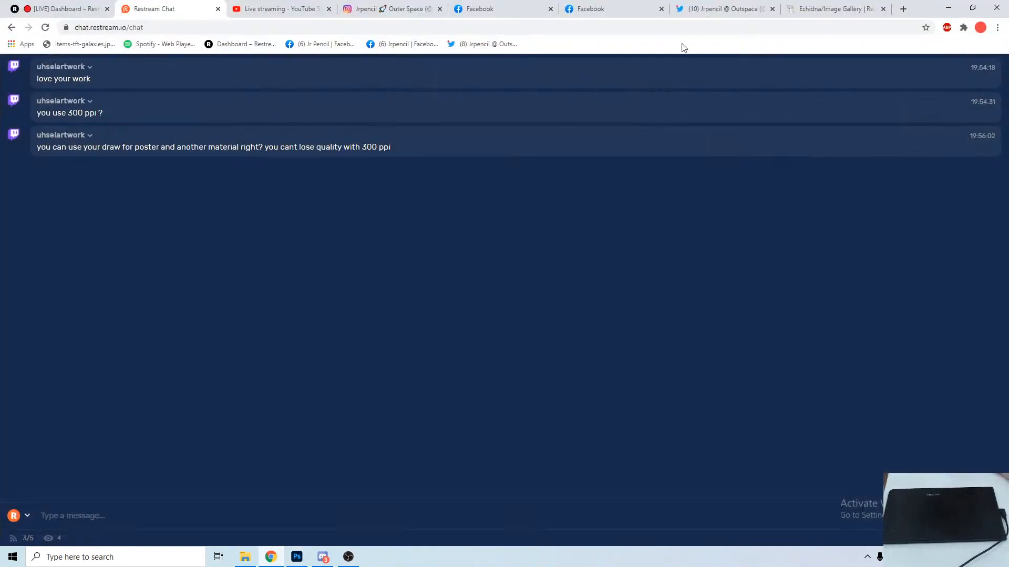
{"action": "left_click", "coordinate": [907, 12]}
{"action": "type", "text": "a"}
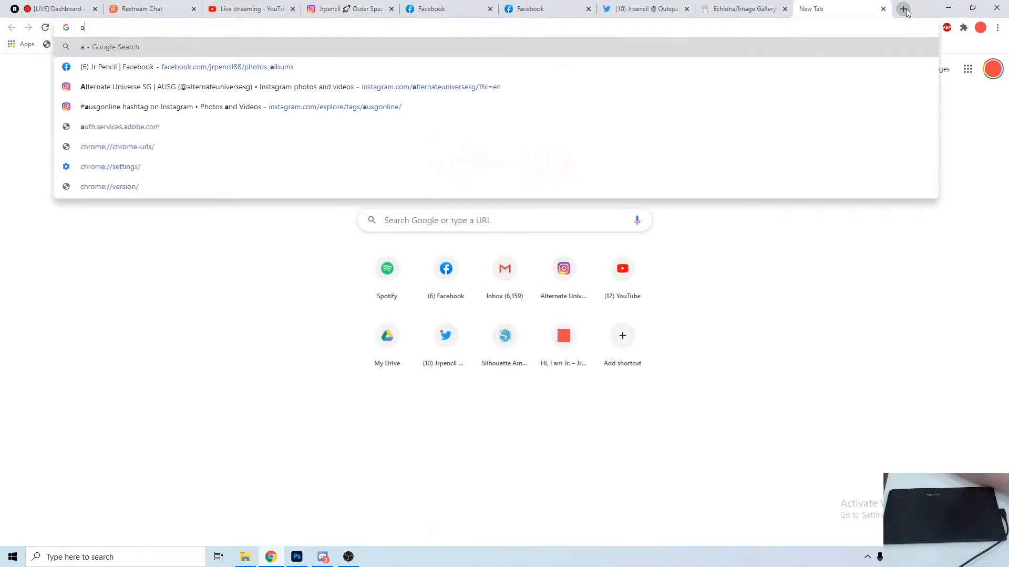
{"action": "type", "text": "mazon"}
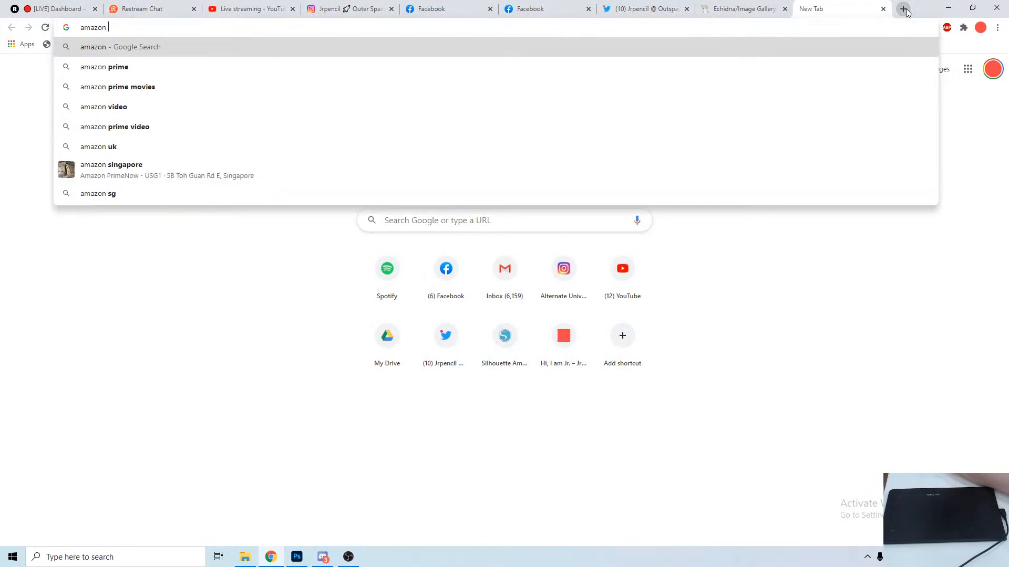
{"action": "type", "text": " usa star"}
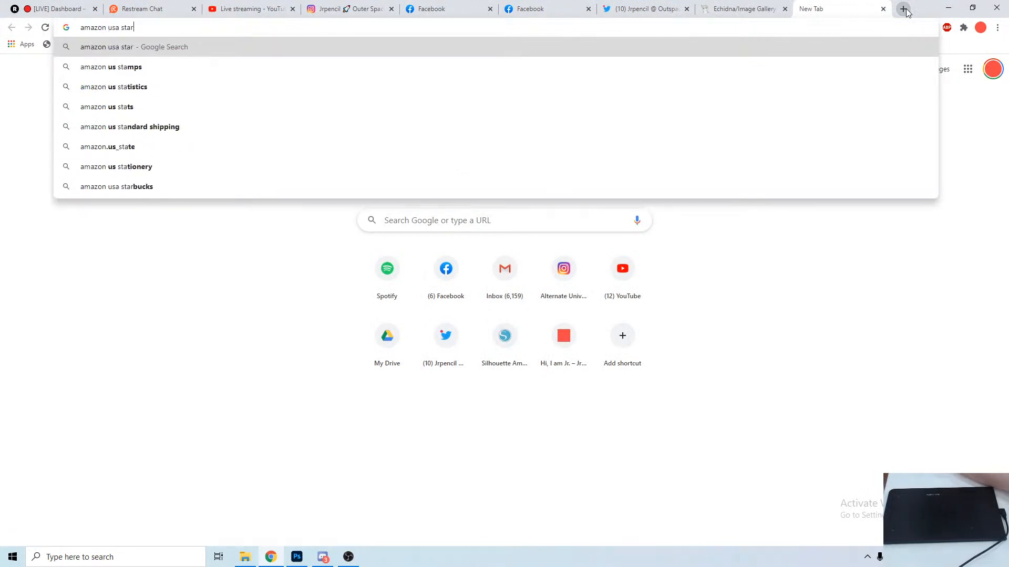
{"action": "type", "text": " g6"}
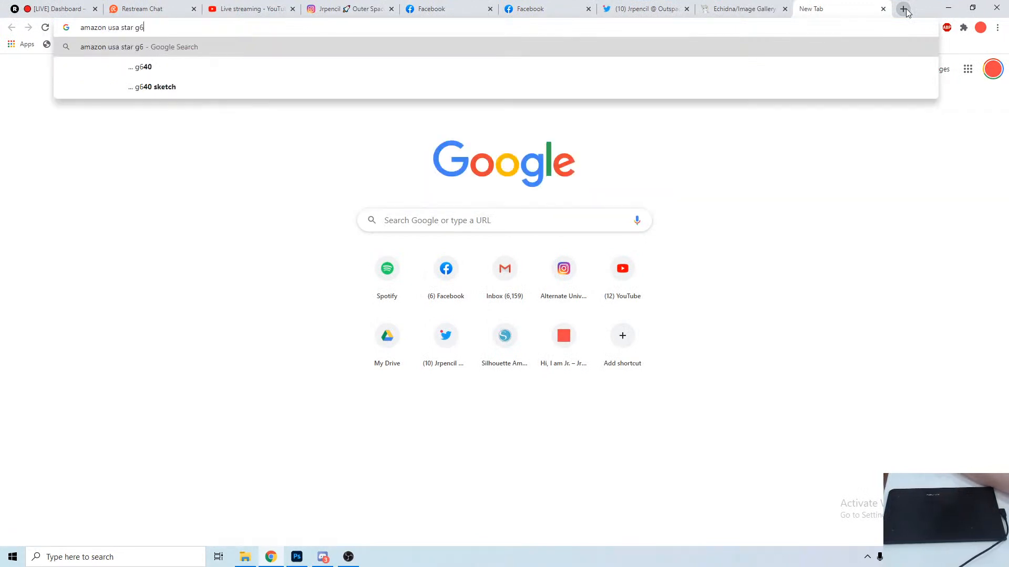
{"action": "type", "text": "40s"}
{"action": "key", "text": "Return"}
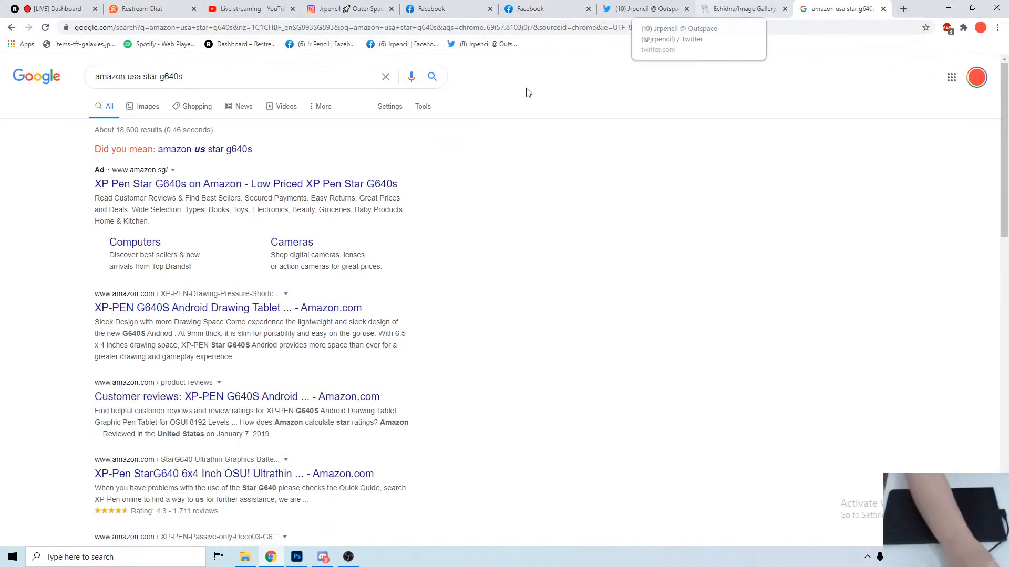
Open the Amazon.com XP-PEN G640S result and the Amazon.sg ad in separate tabs, and highlight the Amazon.com price.
{"action": "middle_click", "coordinate": [219, 310]}
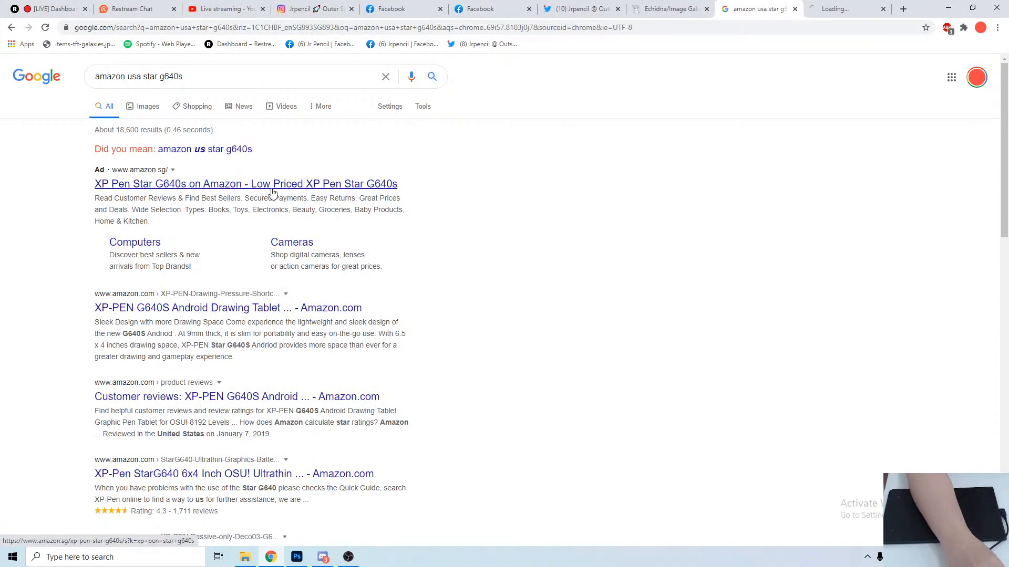
{"action": "middle_click", "coordinate": [270, 185]}
{"action": "left_click", "coordinate": [768, 9]}
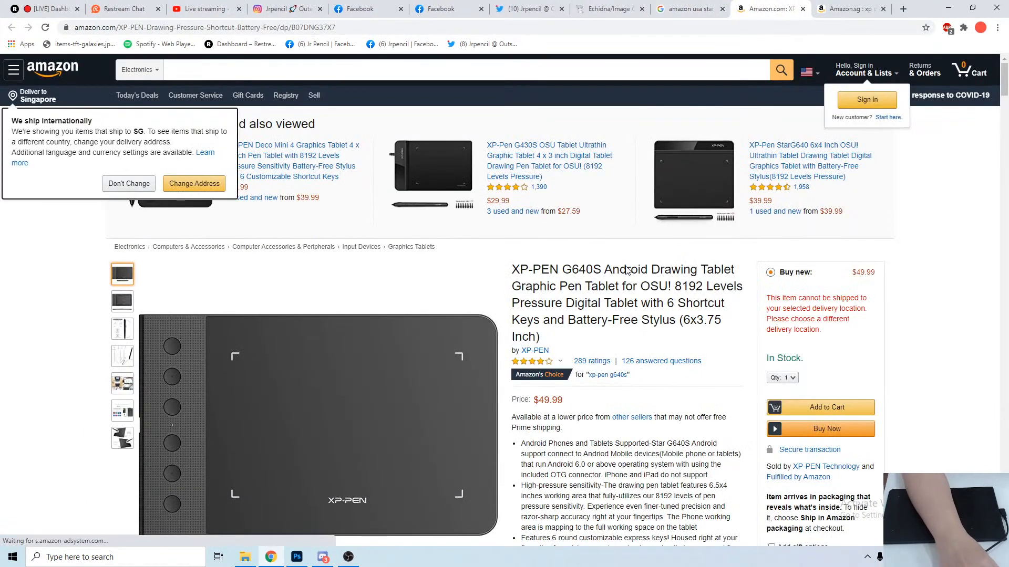
{"action": "scroll", "coordinate": [625, 267], "scroll_direction": "down", "scroll_amount": 1}
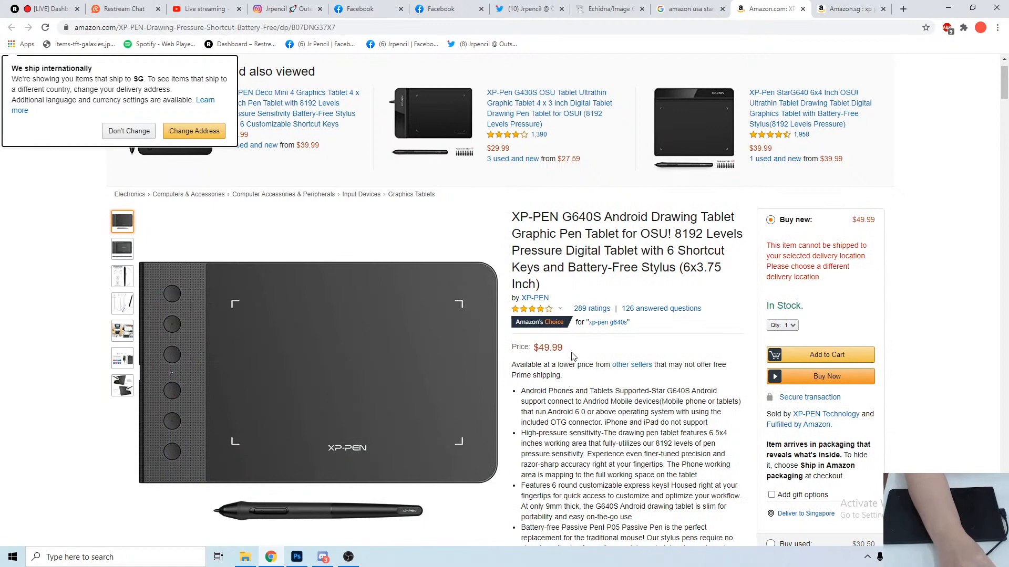
{"action": "left_click_drag", "start_coordinate": [573, 356], "coordinate": [537, 348]}
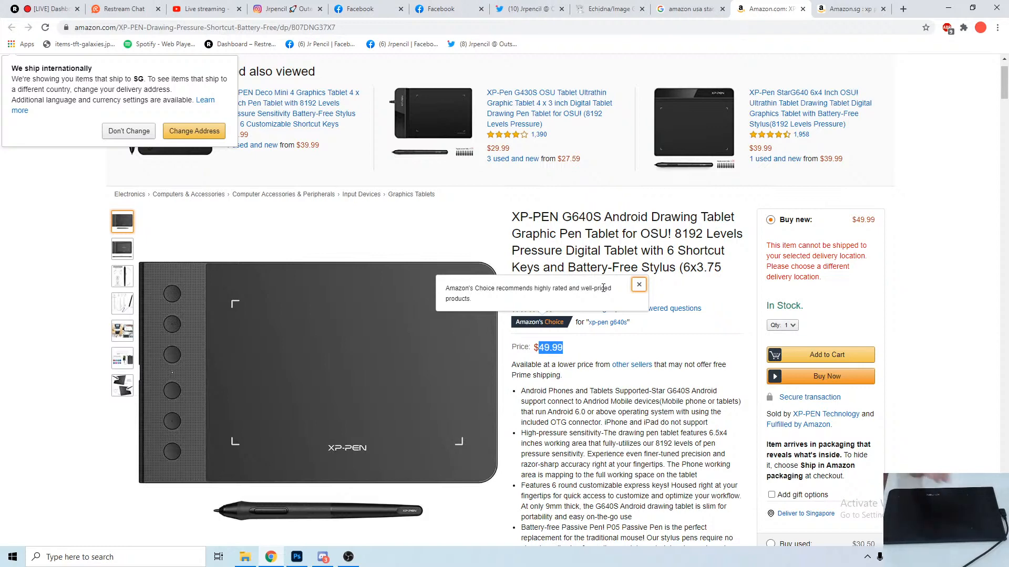
Compare with the XP-Pen tablet prices on Amazon.sg and review the G640S description on the Amazon.com product page.
{"action": "left_click", "coordinate": [829, 9]}
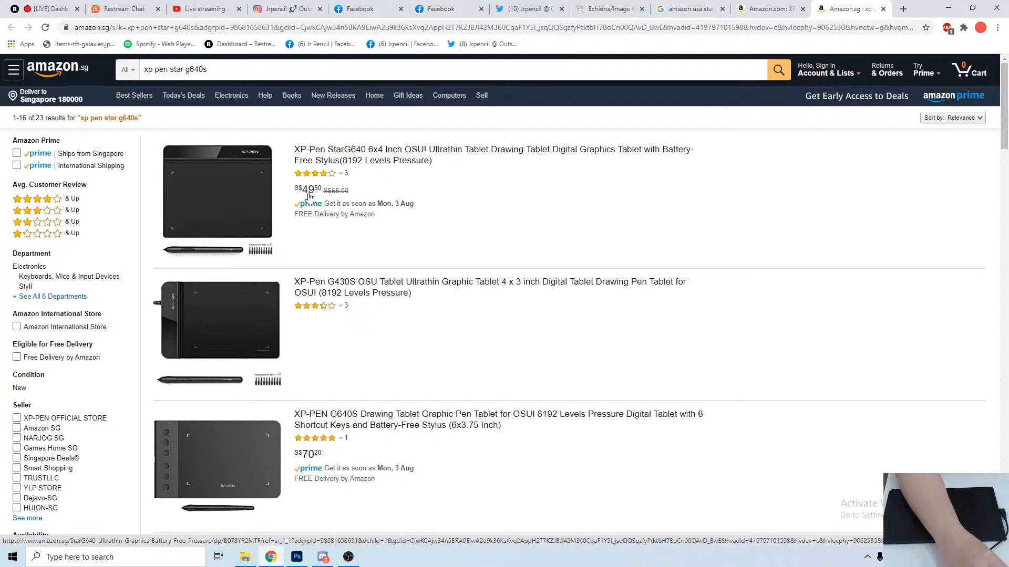
{"action": "left_click", "coordinate": [765, 9]}
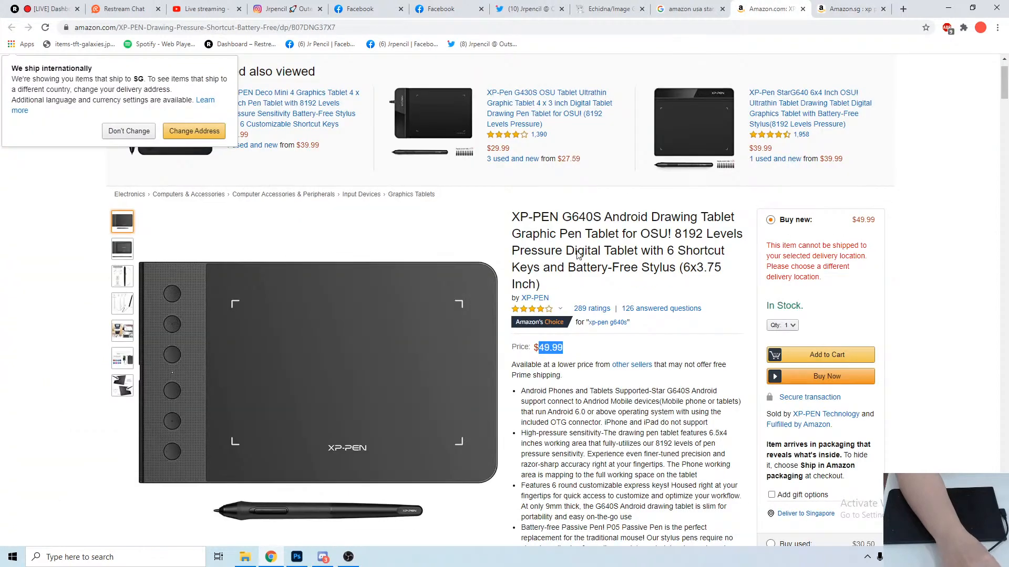
{"action": "left_click", "coordinate": [570, 361]}
{"action": "scroll", "coordinate": [570, 357], "scroll_direction": "down", "scroll_amount": 3}
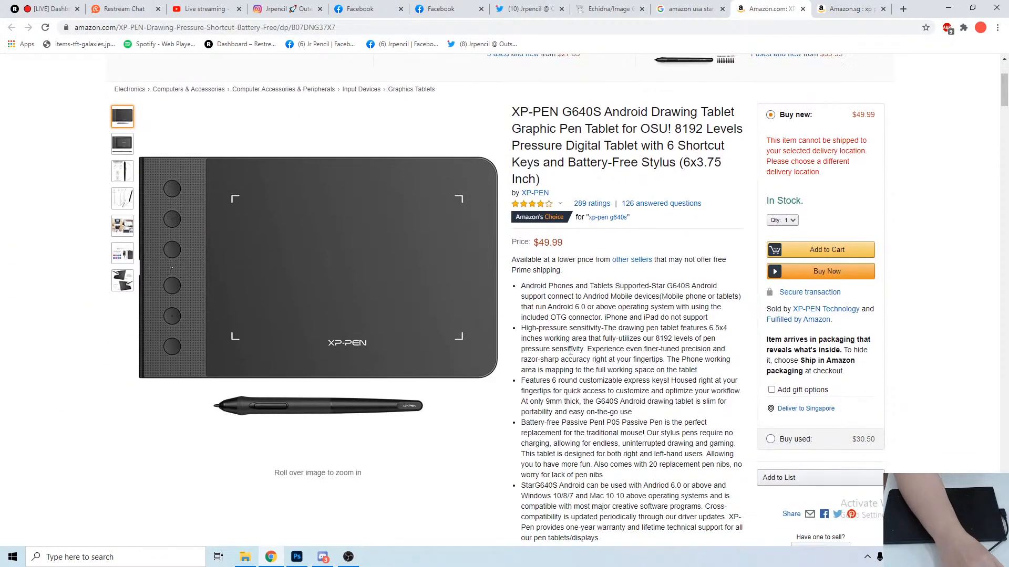
{"action": "scroll", "coordinate": [569, 349], "scroll_direction": "down", "scroll_amount": 3}
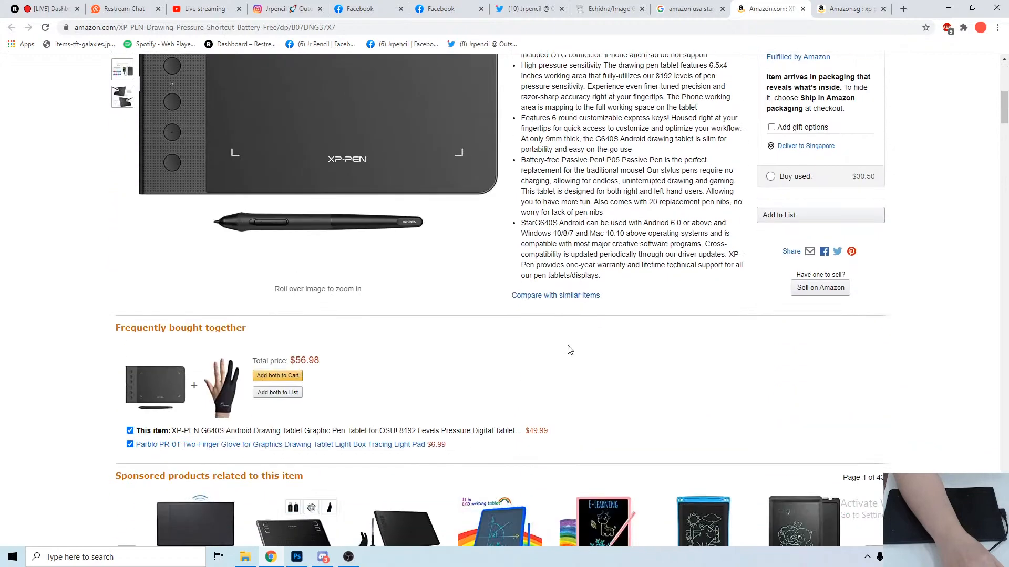
{"action": "scroll", "coordinate": [569, 350], "scroll_direction": "up", "scroll_amount": 5}
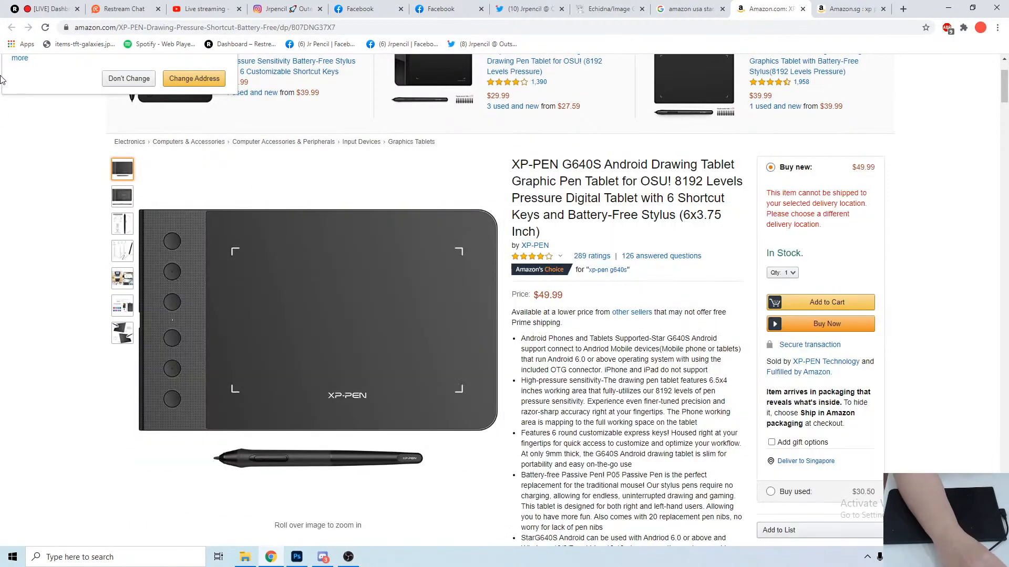
Return to the Google results and extend the search query to "amazon usa star g640s best buy".
{"action": "left_click", "coordinate": [687, 6]}
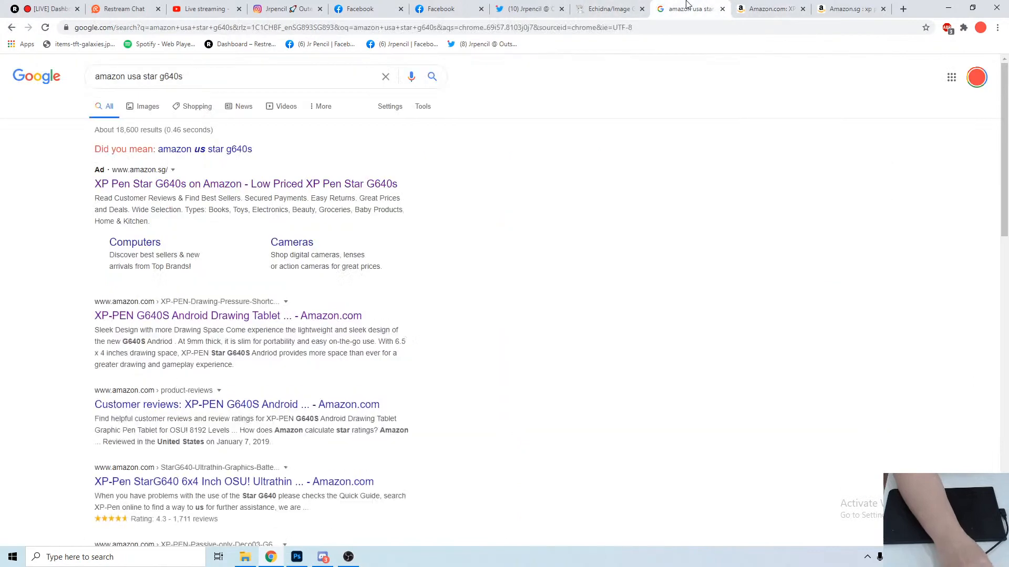
{"action": "scroll", "coordinate": [313, 313], "scroll_direction": "down", "scroll_amount": 3}
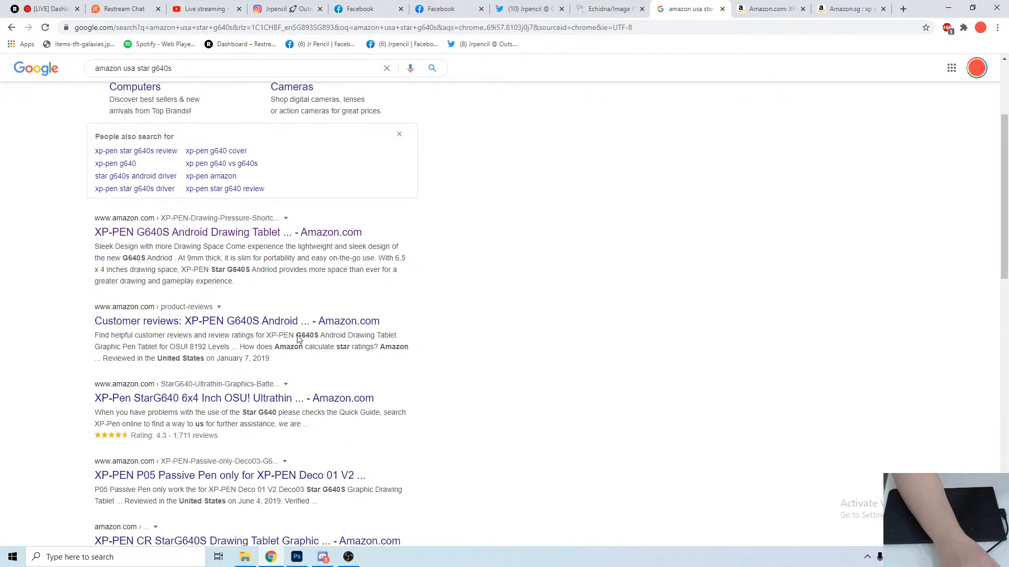
{"action": "scroll", "coordinate": [297, 339], "scroll_direction": "up", "scroll_amount": 3}
{"action": "left_click", "coordinate": [205, 72]}
{"action": "type", "text": "be"}
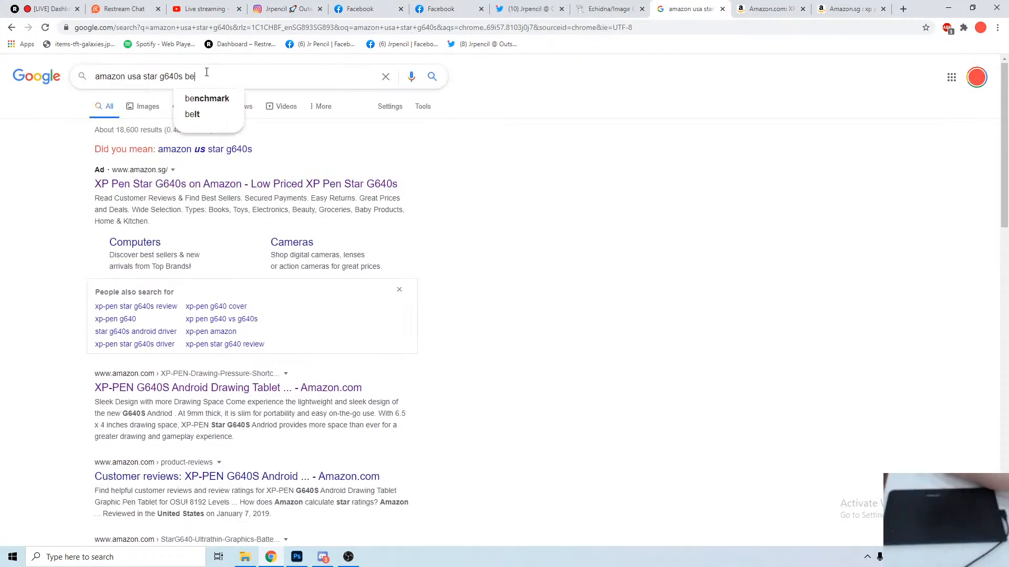
{"action": "type", "text": "st buy"}
{"action": "key", "text": "Return"}
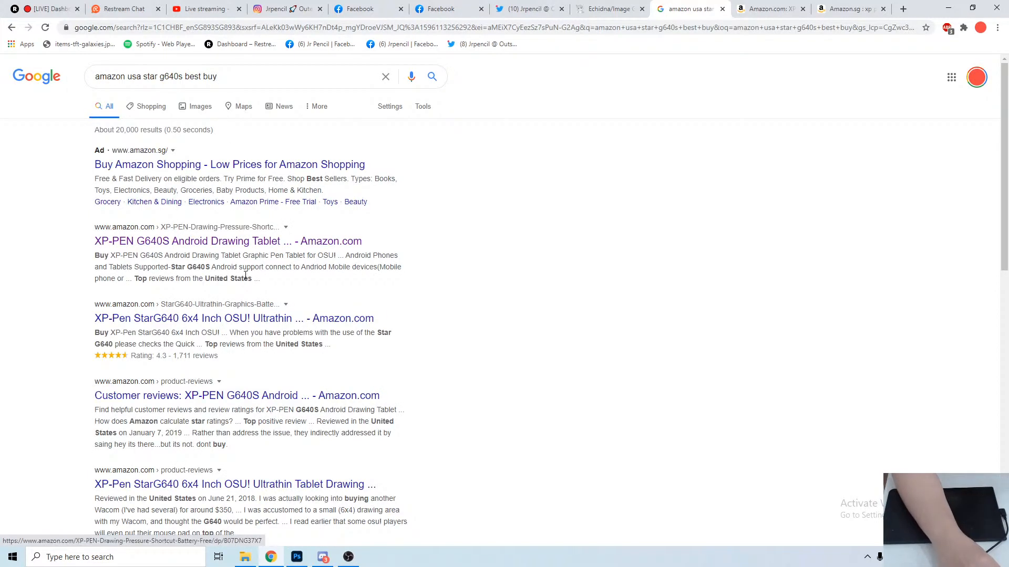
Find the XP-PEN store result on Amazon.com, open it in a separate tab and switch to it.
{"action": "scroll", "coordinate": [245, 275], "scroll_direction": "down", "scroll_amount": 3}
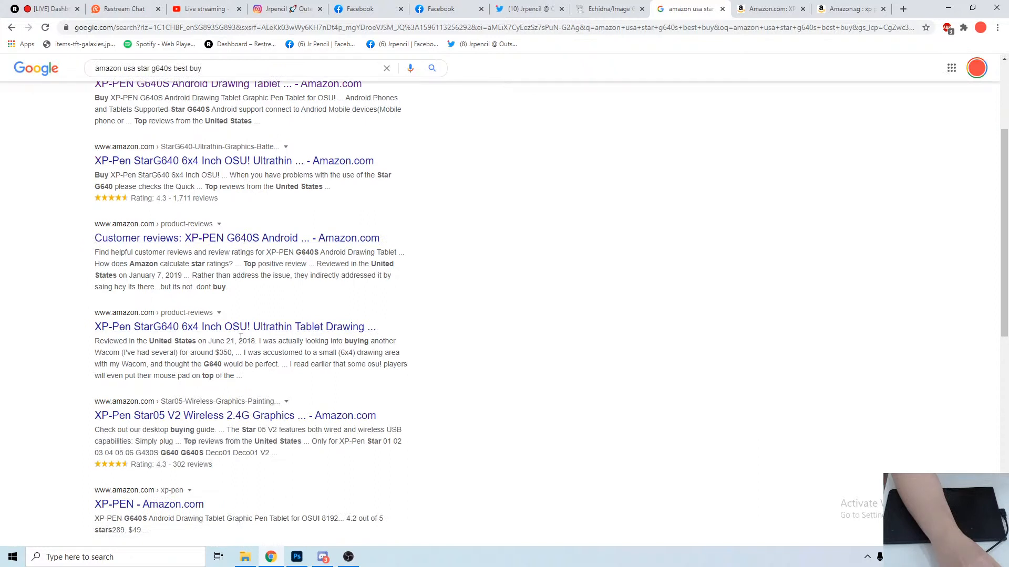
{"action": "scroll", "coordinate": [240, 337], "scroll_direction": "down", "scroll_amount": 1}
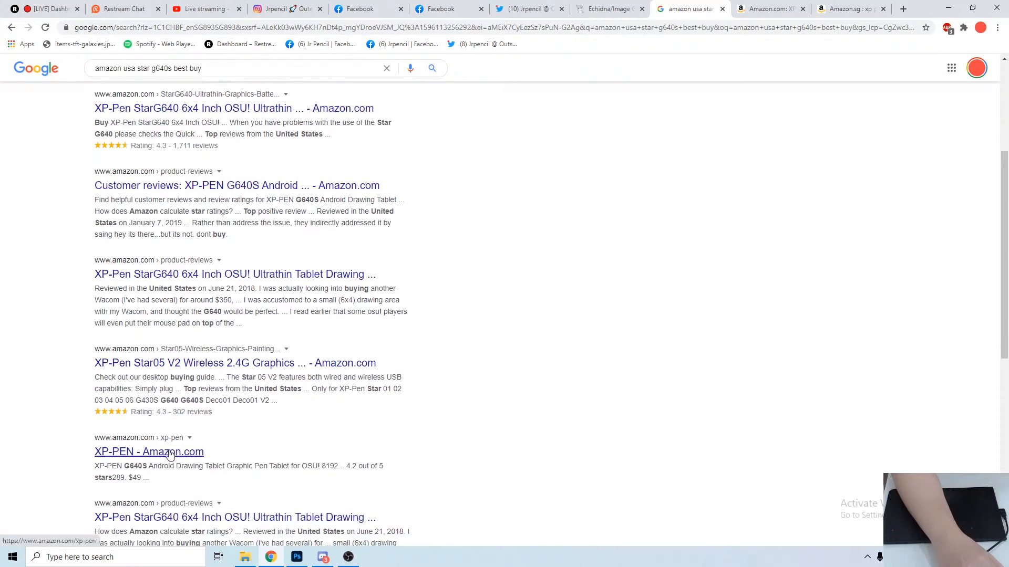
{"action": "middle_click", "coordinate": [170, 453]}
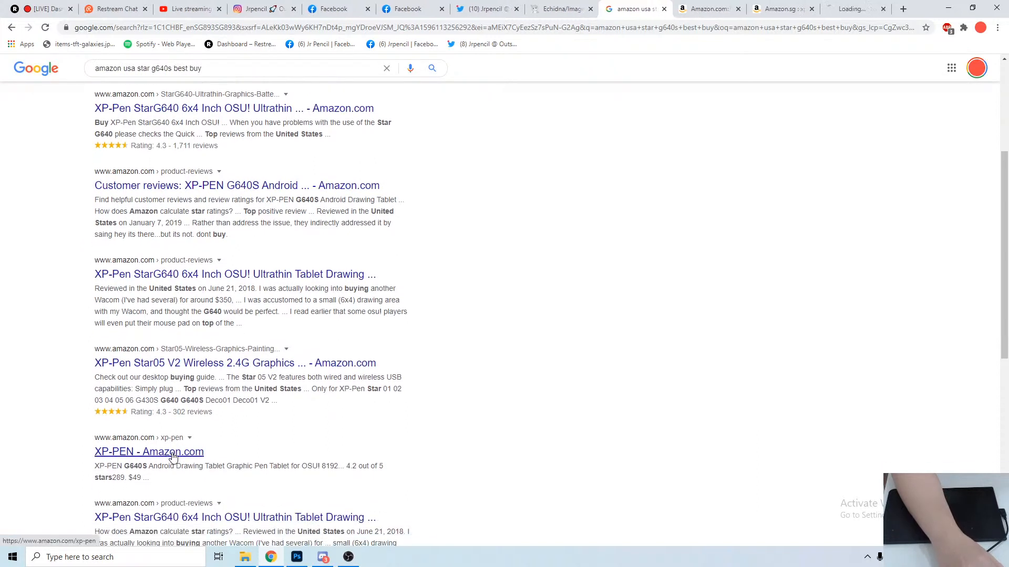
{"action": "left_click", "coordinate": [849, 10]}
Browse the tablet listings in the XP-PEN Amazon.com store and locate the G640S among the other models.
{"action": "scroll", "coordinate": [672, 141], "scroll_direction": "down", "scroll_amount": 8}
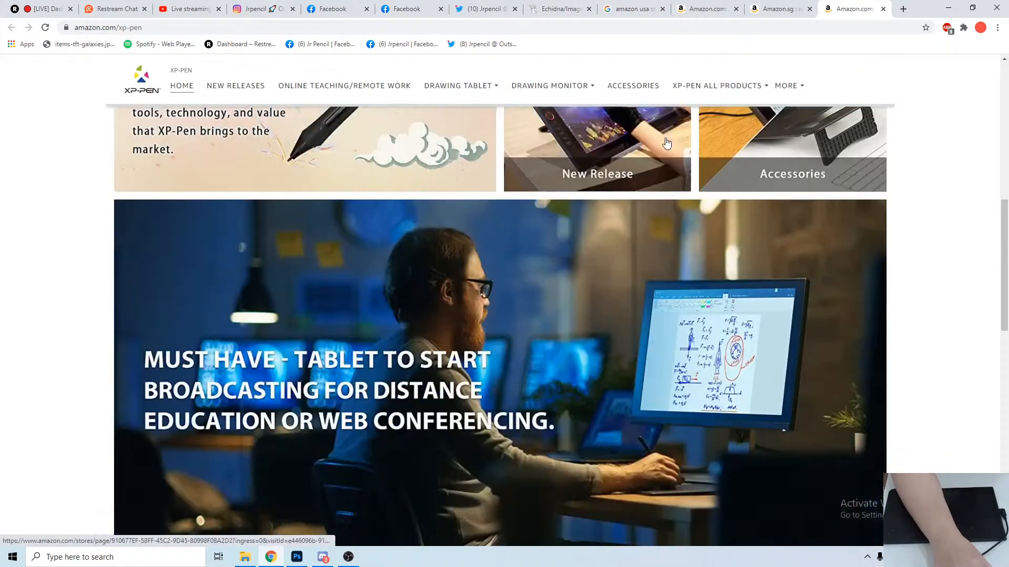
{"action": "scroll", "coordinate": [666, 143], "scroll_direction": "down", "scroll_amount": 15}
{"action": "scroll", "coordinate": [664, 145], "scroll_direction": "up", "scroll_amount": 2}
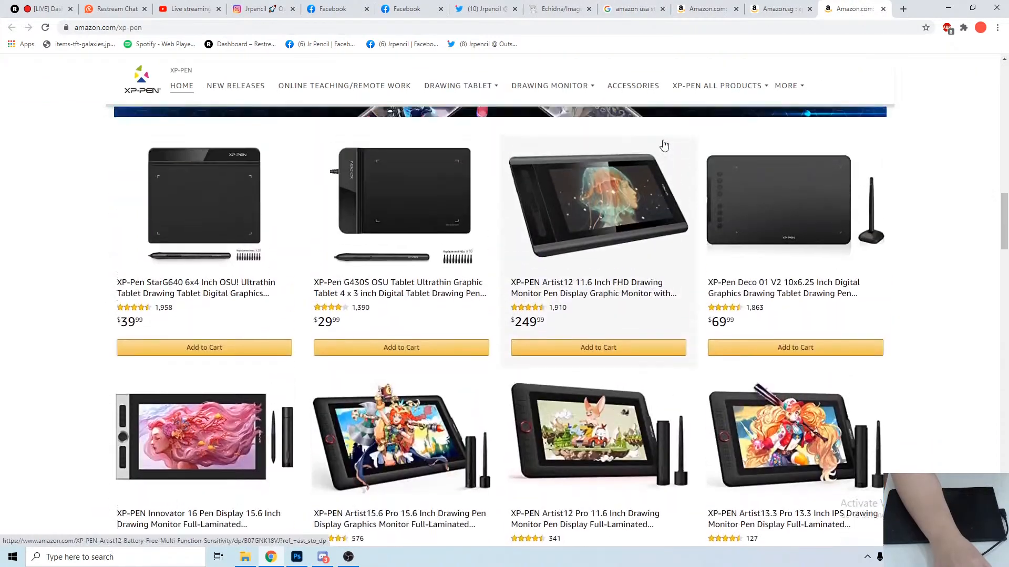
{"action": "scroll", "coordinate": [664, 145], "scroll_direction": "up", "scroll_amount": 1}
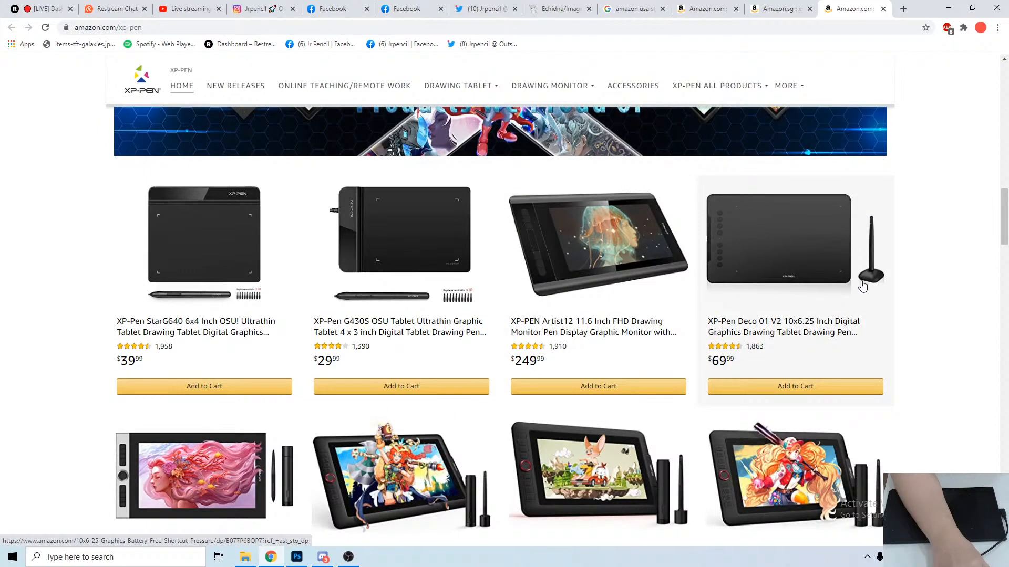
{"action": "scroll", "coordinate": [941, 264], "scroll_direction": "down", "scroll_amount": 1}
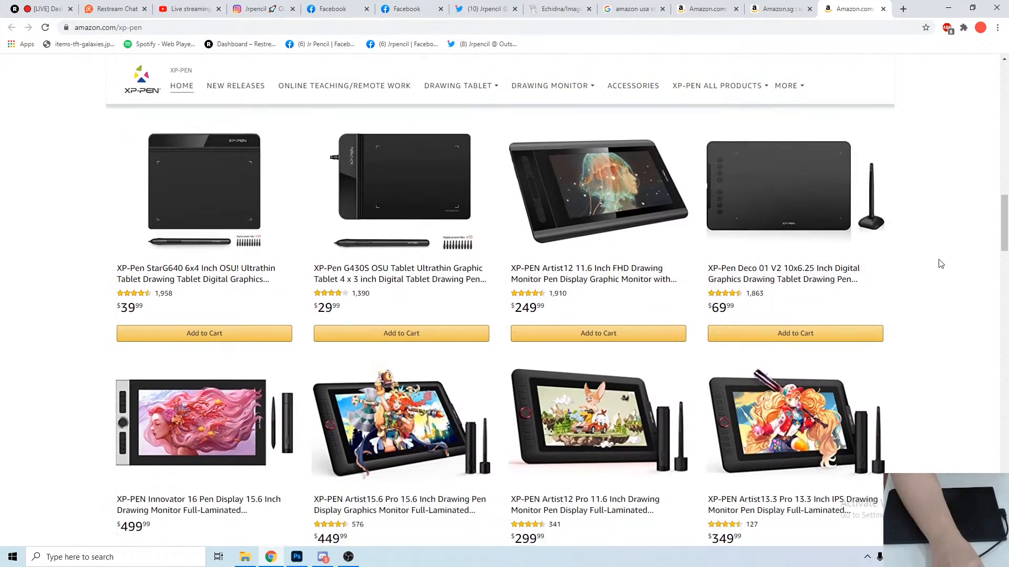
{"action": "scroll", "coordinate": [941, 264], "scroll_direction": "down", "scroll_amount": 12}
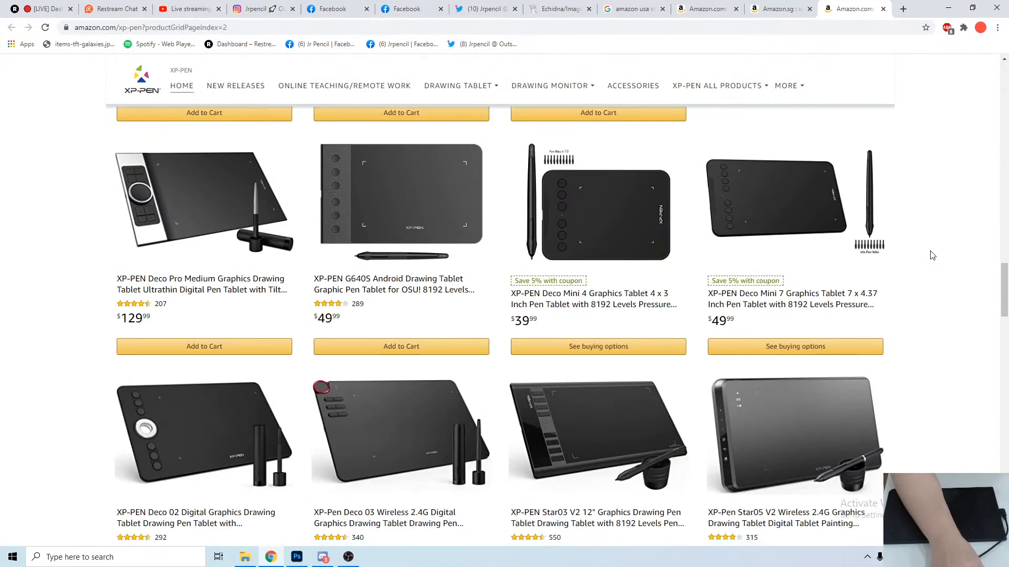
{"action": "scroll", "coordinate": [932, 255], "scroll_direction": "down", "scroll_amount": 5}
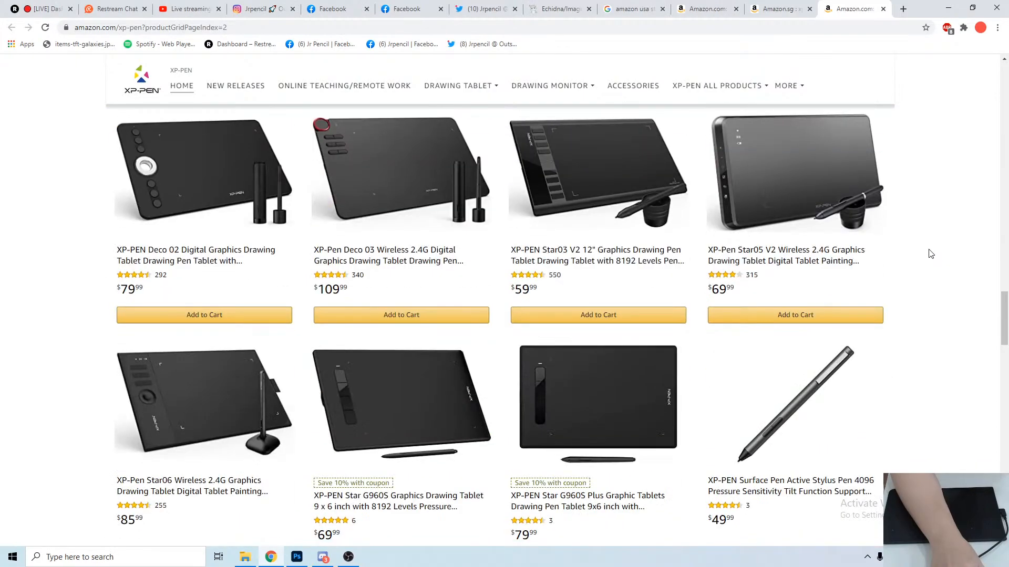
{"action": "scroll", "coordinate": [931, 254], "scroll_direction": "down", "scroll_amount": 6}
{"action": "scroll", "coordinate": [931, 254], "scroll_direction": "up", "scroll_amount": 10}
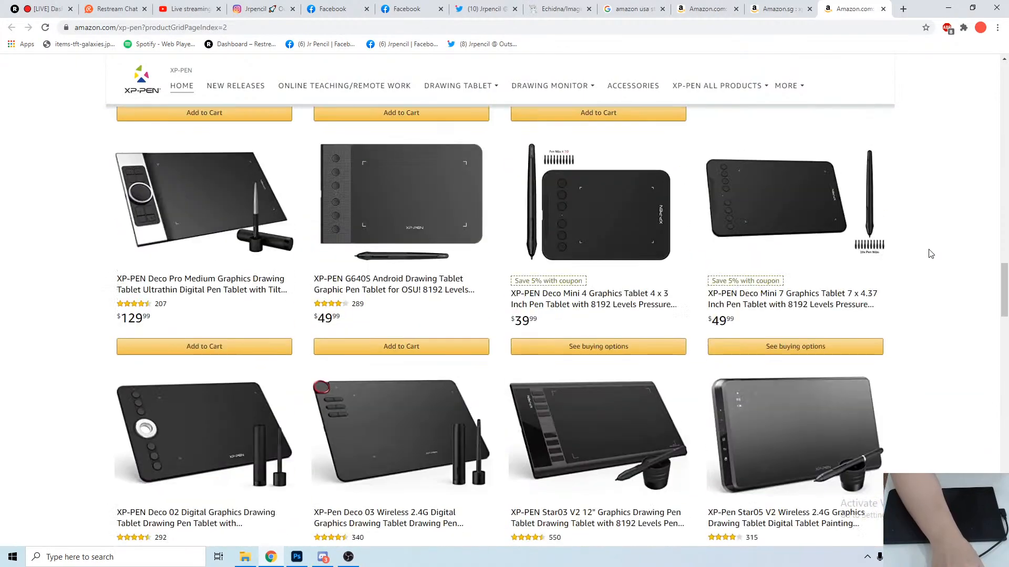
{"action": "scroll", "coordinate": [931, 253], "scroll_direction": "up", "scroll_amount": 4}
{"action": "scroll", "coordinate": [927, 254], "scroll_direction": "down", "scroll_amount": 2}
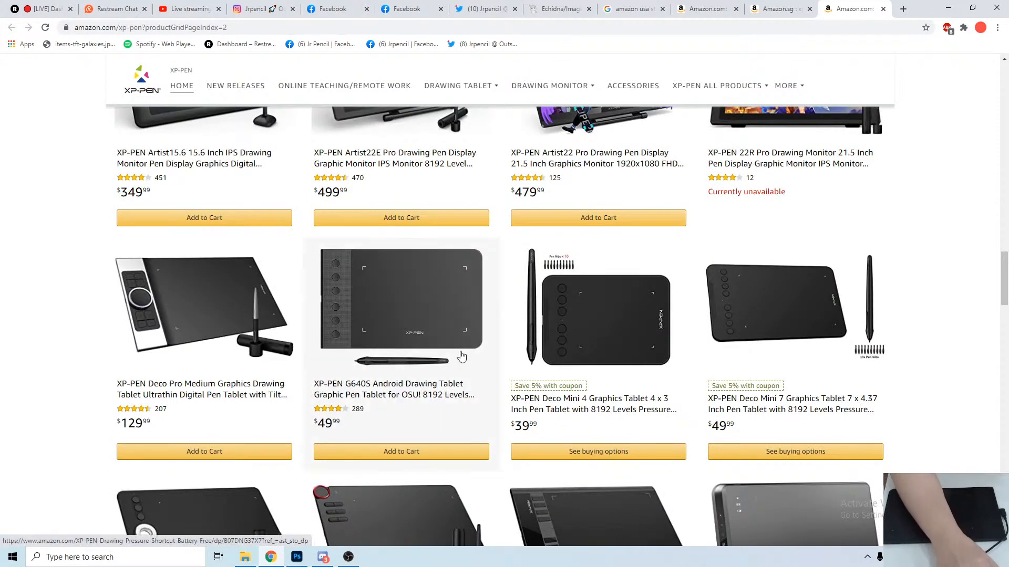
Go back to the Amazon.sg listings and highlight the price of the XP-PEN G640S.
{"action": "left_click", "coordinate": [777, 8]}
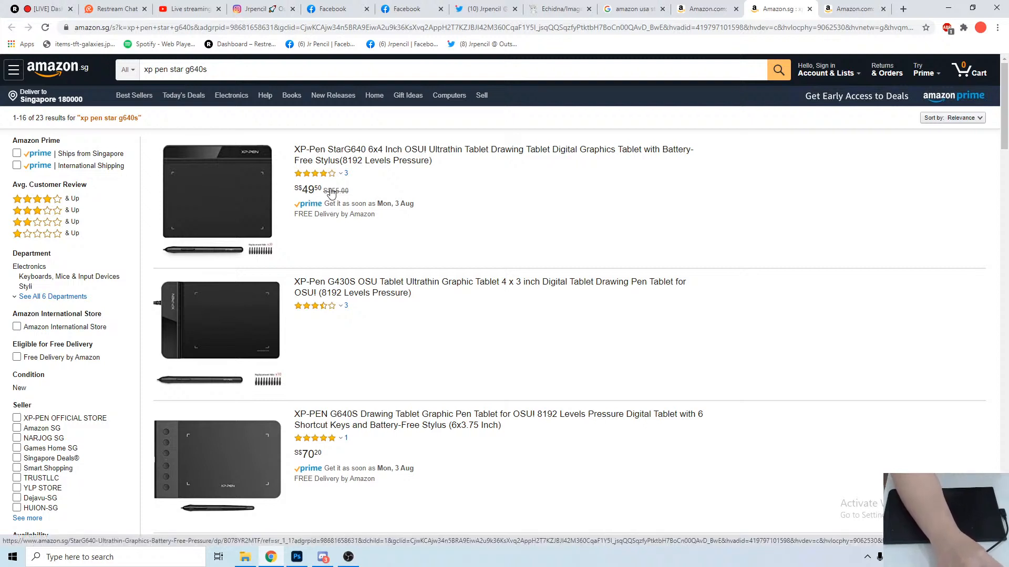
{"action": "scroll", "coordinate": [316, 336], "scroll_direction": "down", "scroll_amount": 2}
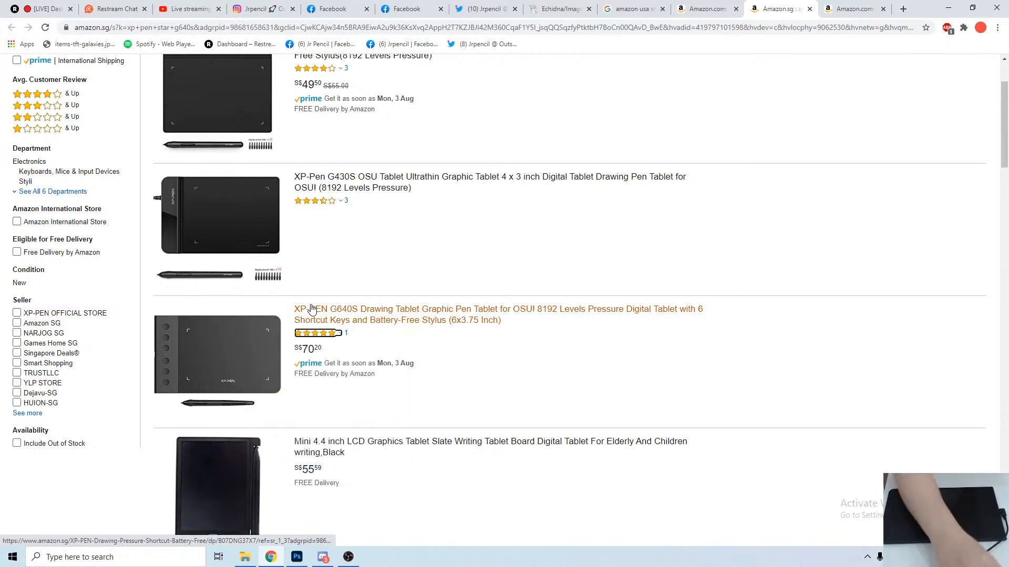
{"action": "scroll", "coordinate": [335, 362], "scroll_direction": "down", "scroll_amount": 1}
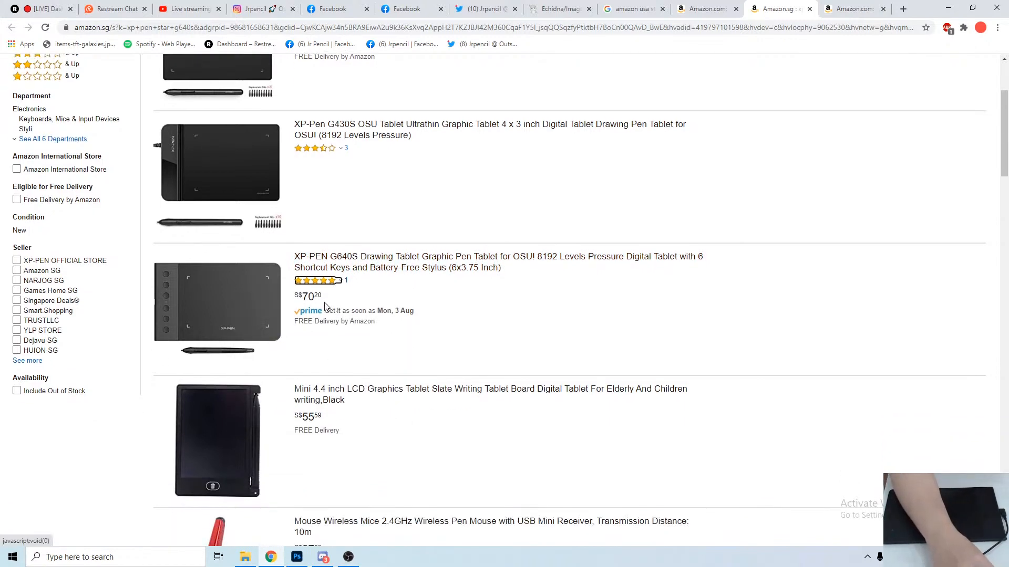
{"action": "left_click_drag", "start_coordinate": [325, 301], "coordinate": [299, 296]}
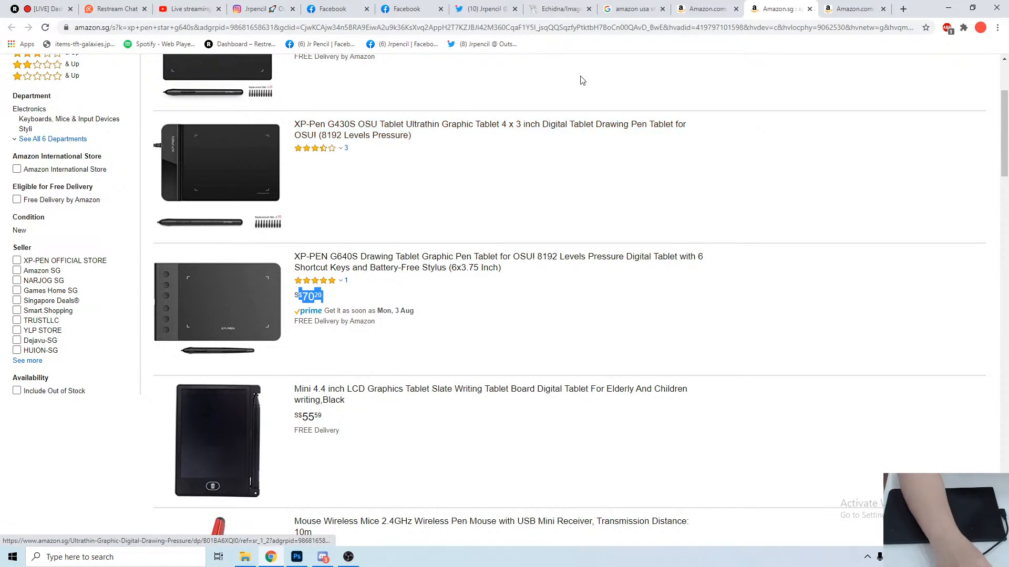
Close the open Amazon tabs and return to the Echidna painting in Photoshop.
{"action": "left_click", "coordinate": [736, 9]}
{"action": "left_click", "coordinate": [736, 9]}
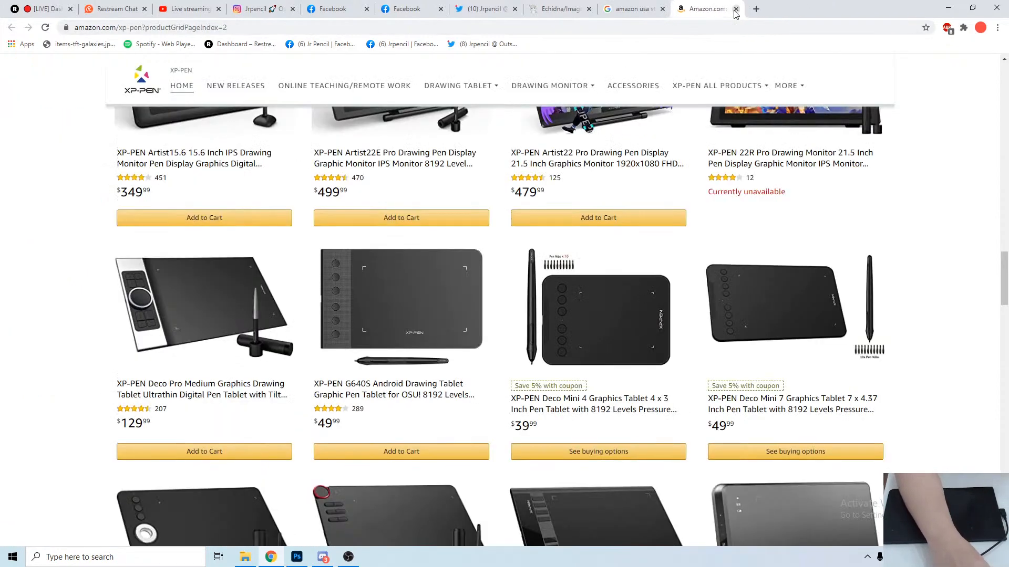
{"action": "left_click", "coordinate": [743, 9]}
{"action": "left_click", "coordinate": [736, 9]}
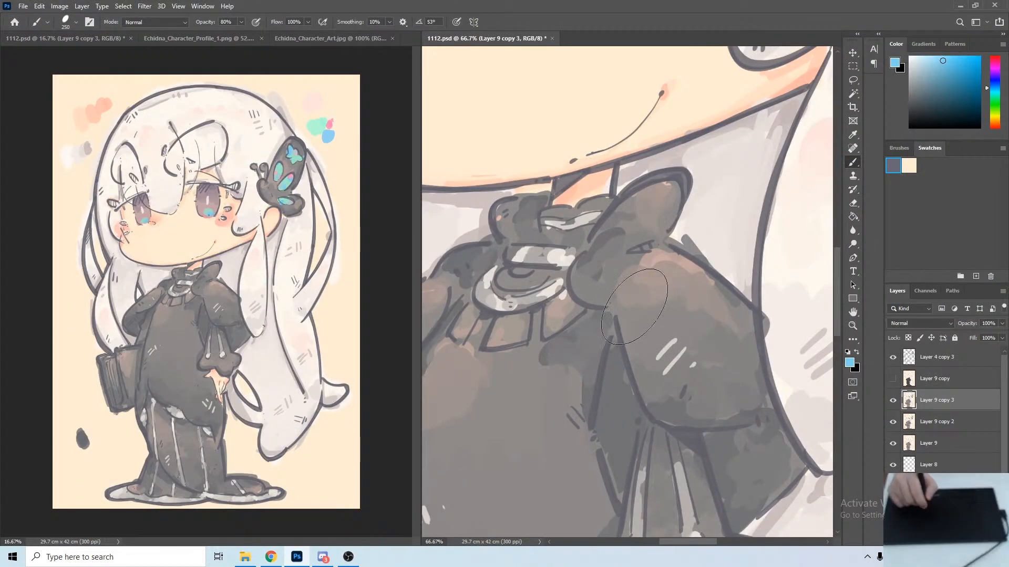
Sample light grey and off-white tones from the hair and blend them into the thin outer strand beside the blushing cheek.
{"action": "left_click_drag", "start_coordinate": [627, 333], "coordinate": [656, 411]}
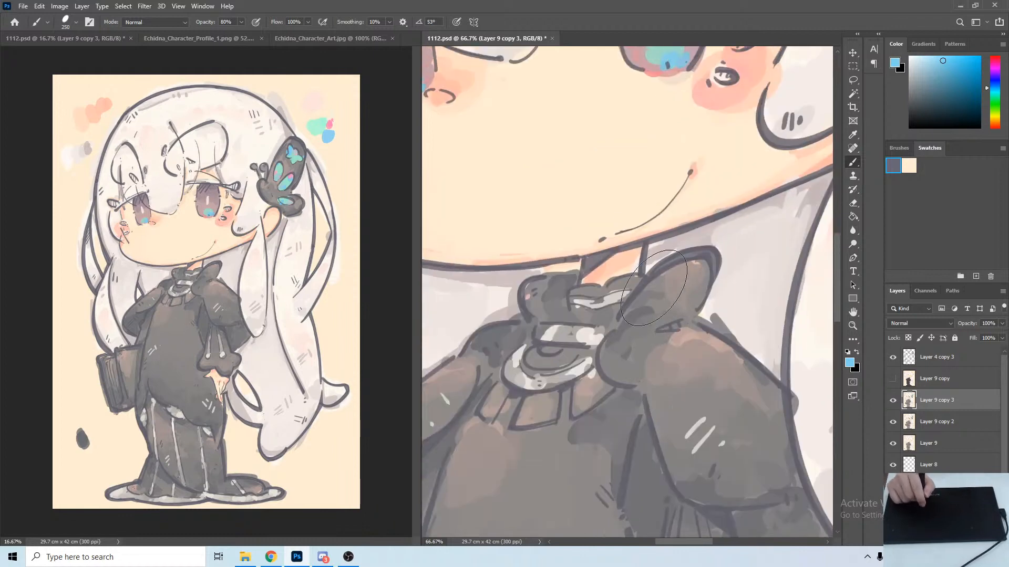
{"action": "mouse_move", "coordinate": [570, 176]}
{"action": "left_mouse_down"}
{"action": "mouse_move", "coordinate": [617, 297]}
{"action": "mouse_move", "coordinate": [656, 357]}
{"action": "left_mouse_up"}
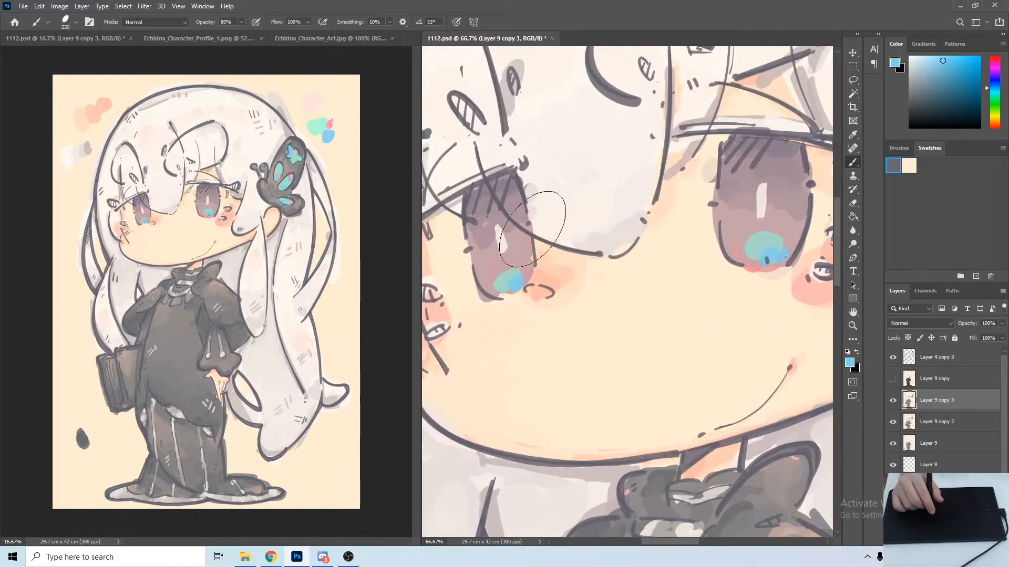
{"action": "left_click_drag", "start_coordinate": [619, 321], "coordinate": [629, 326]}
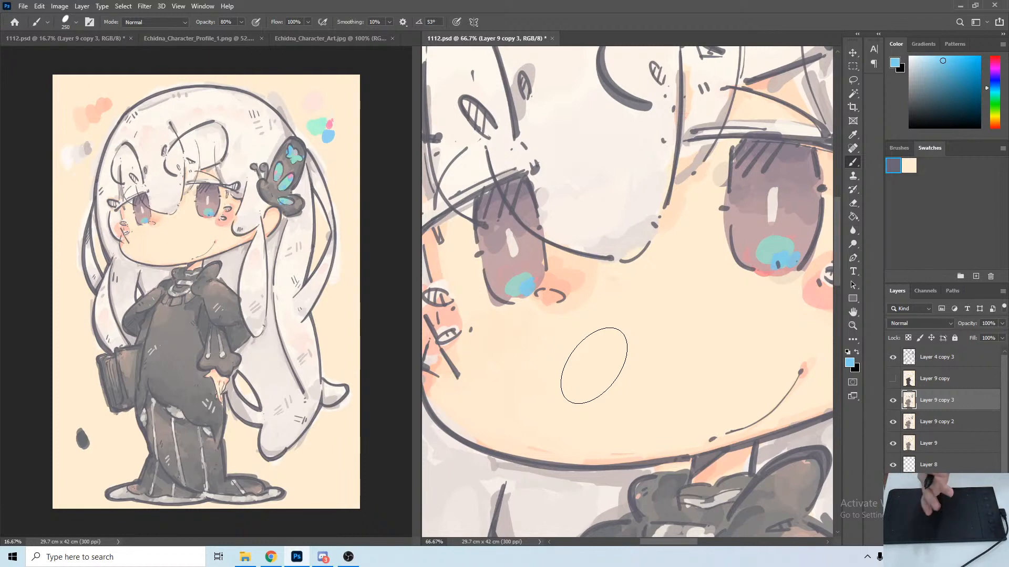
{"action": "left_click_drag", "start_coordinate": [610, 396], "coordinate": [616, 300]}
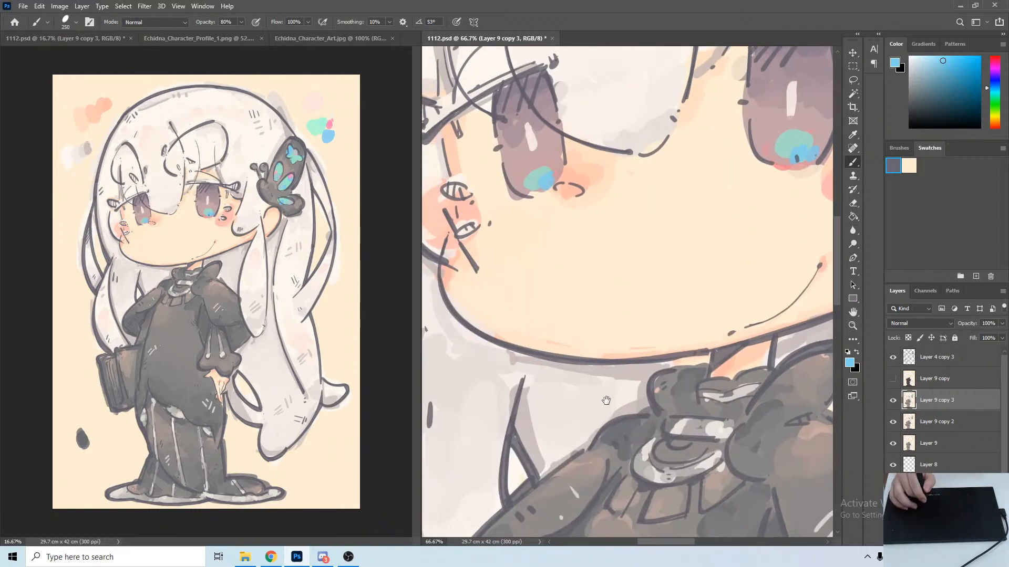
{"action": "left_click_drag", "start_coordinate": [592, 331], "coordinate": [615, 251]}
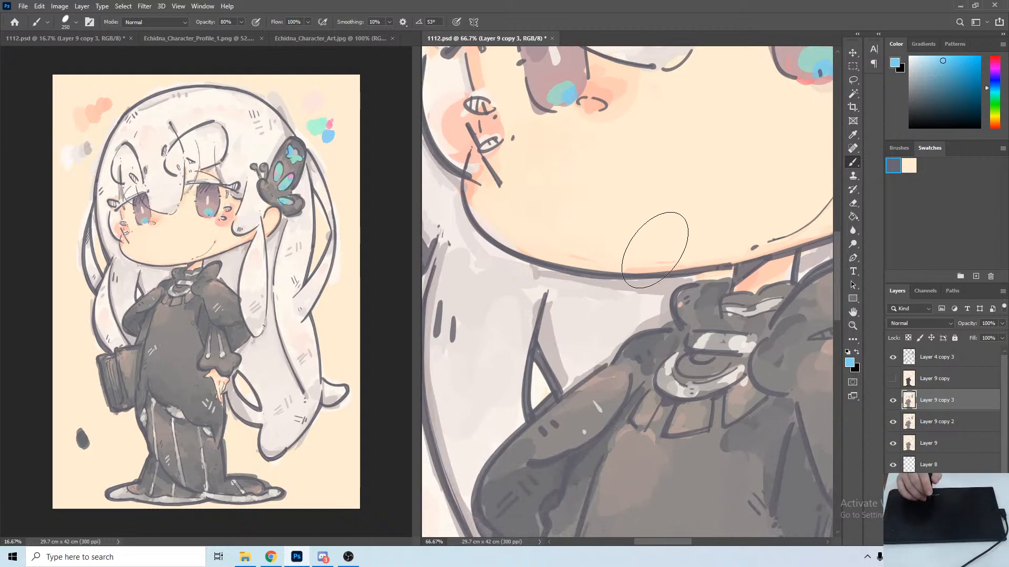
{"action": "left_click_drag", "start_coordinate": [603, 276], "coordinate": [685, 480]}
{"action": "mouse_move", "coordinate": [604, 446]}
{"action": "left_mouse_down"}
{"action": "mouse_move", "coordinate": [662, 428]}
{"action": "mouse_move", "coordinate": [647, 257]}
{"action": "mouse_move", "coordinate": [617, 342]}
{"action": "left_mouse_up"}
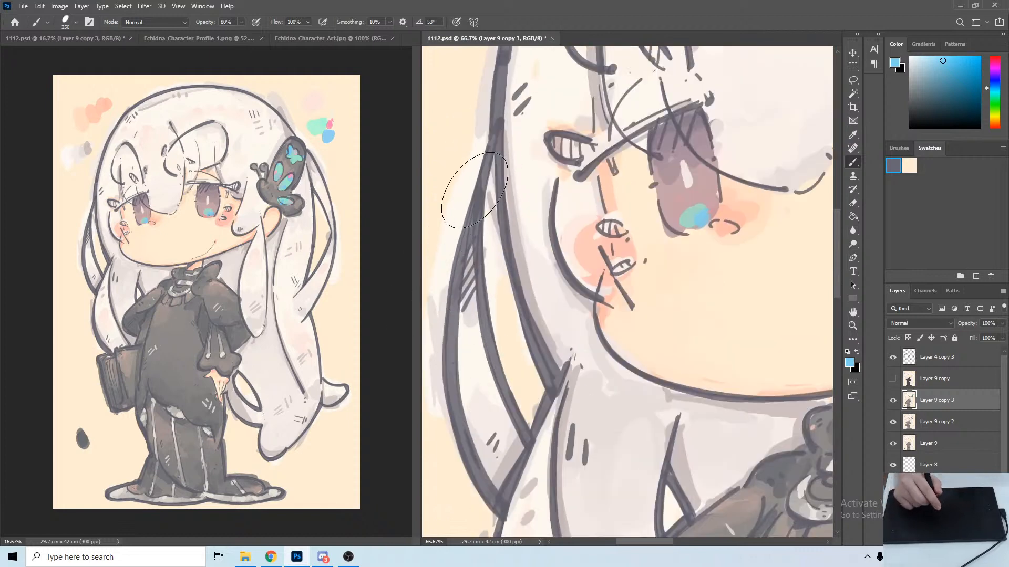
{"action": "left_click", "coordinate": [471, 307], "text": "alt"}
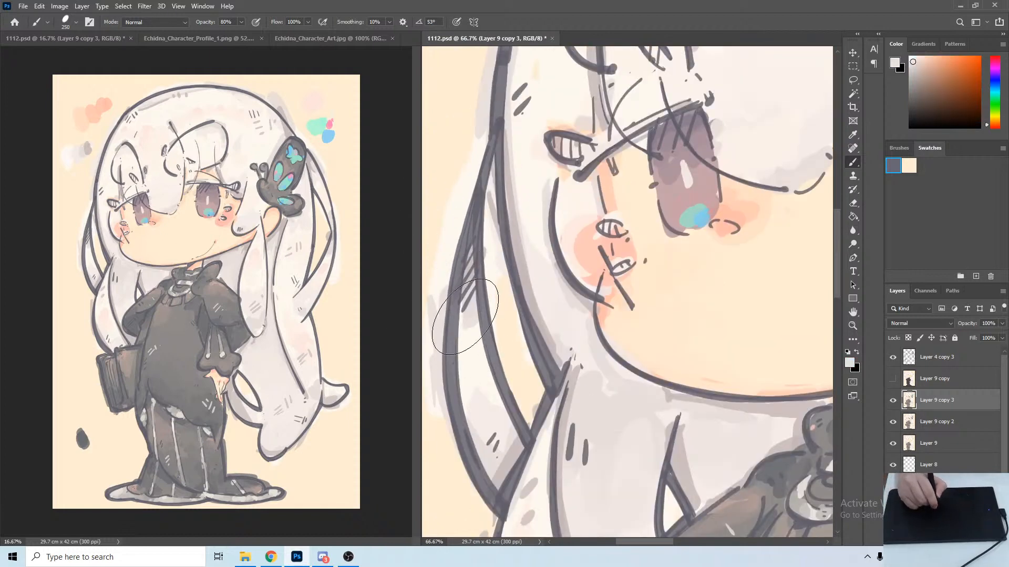
{"action": "left_click", "coordinate": [477, 349], "text": "alt"}
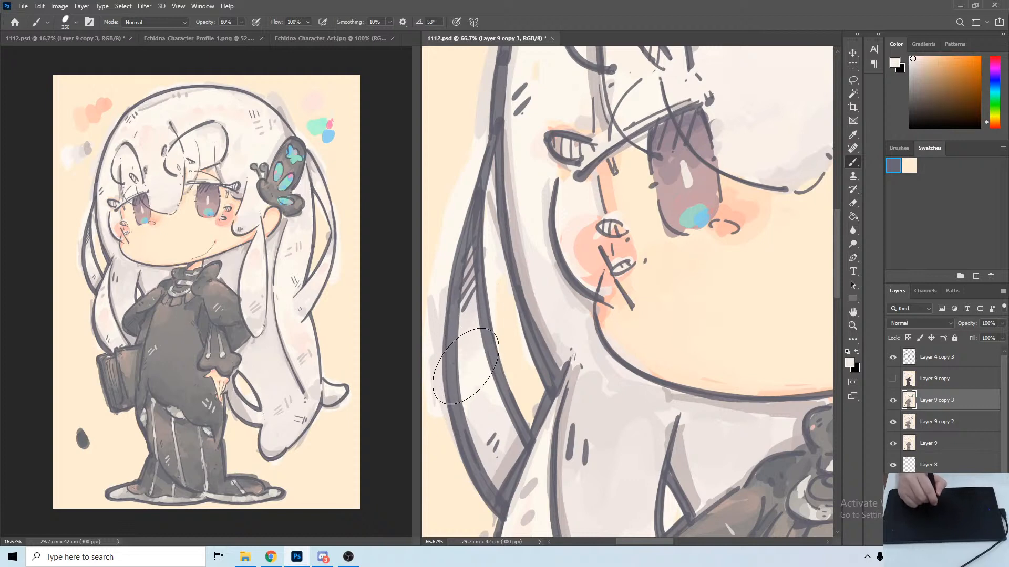
{"action": "left_click_drag", "start_coordinate": [474, 290], "coordinate": [511, 201]}
{"action": "left_click", "coordinate": [511, 247], "text": "alt"}
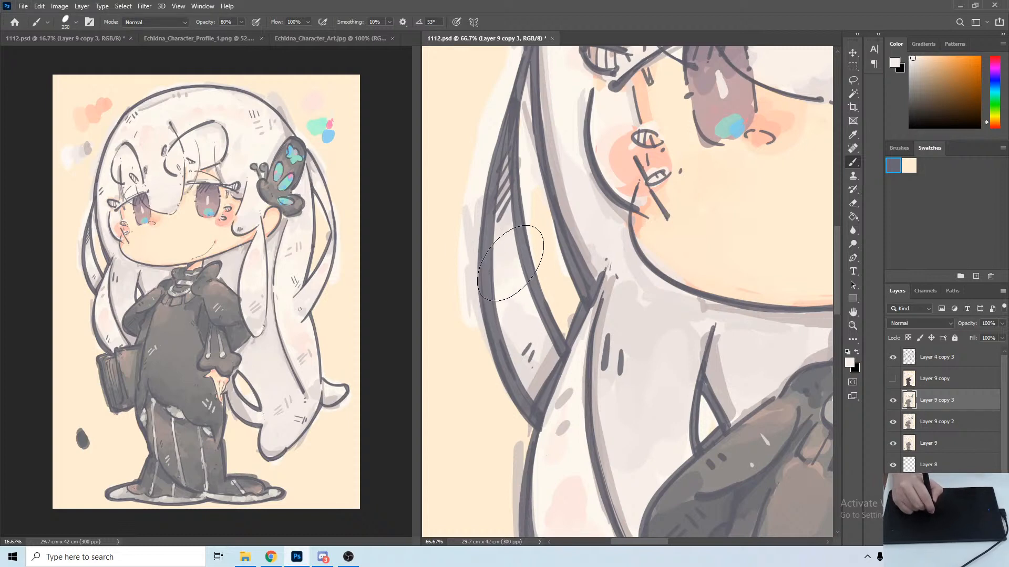
{"action": "left_click", "coordinate": [503, 235], "text": "alt"}
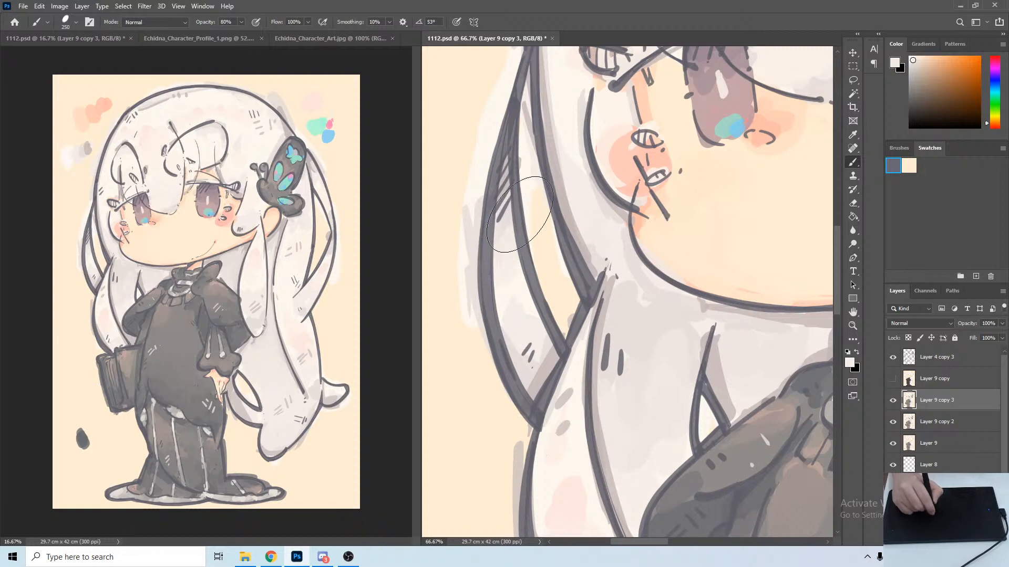
Sample the light grey and off-white hair tones and blend them into the lower end of the thin outer strand.
{"action": "left_click_drag", "start_coordinate": [525, 305], "coordinate": [513, 223]}
{"action": "key", "text": "r"}
{"action": "left_click_drag", "start_coordinate": [514, 266], "coordinate": [525, 237]}
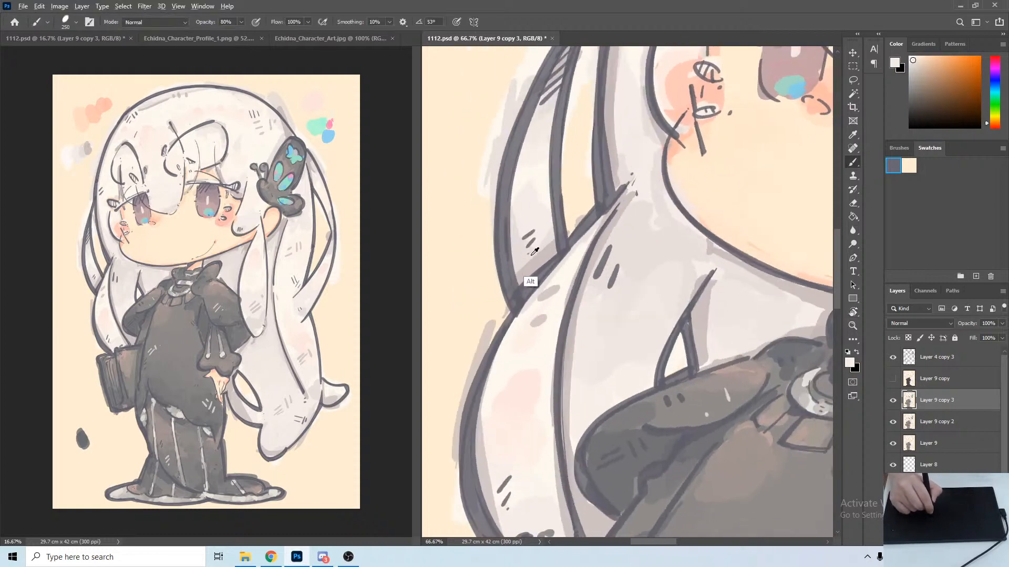
{"action": "left_click", "coordinate": [528, 278], "text": "alt"}
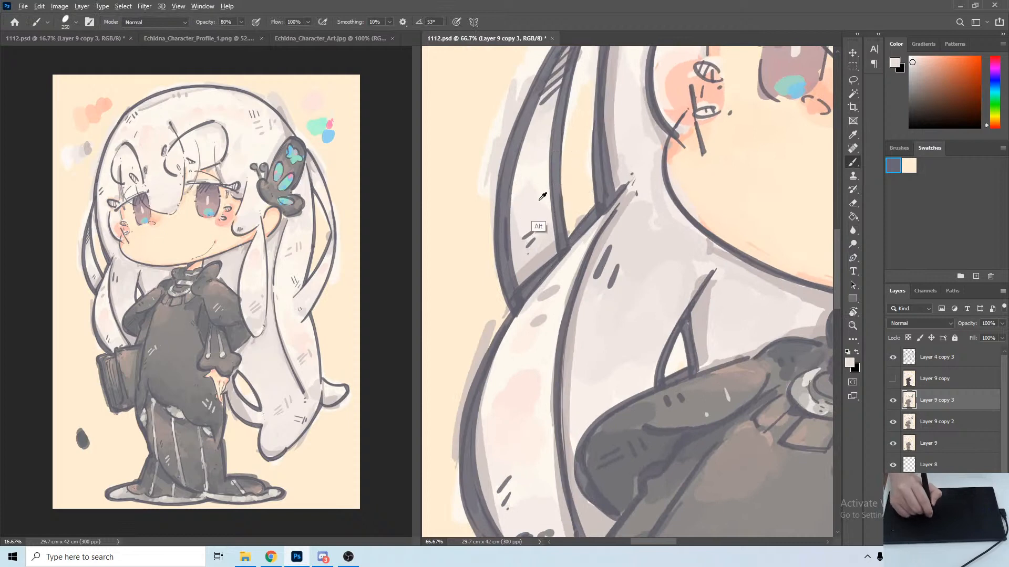
{"action": "left_click", "coordinate": [541, 182], "text": "alt"}
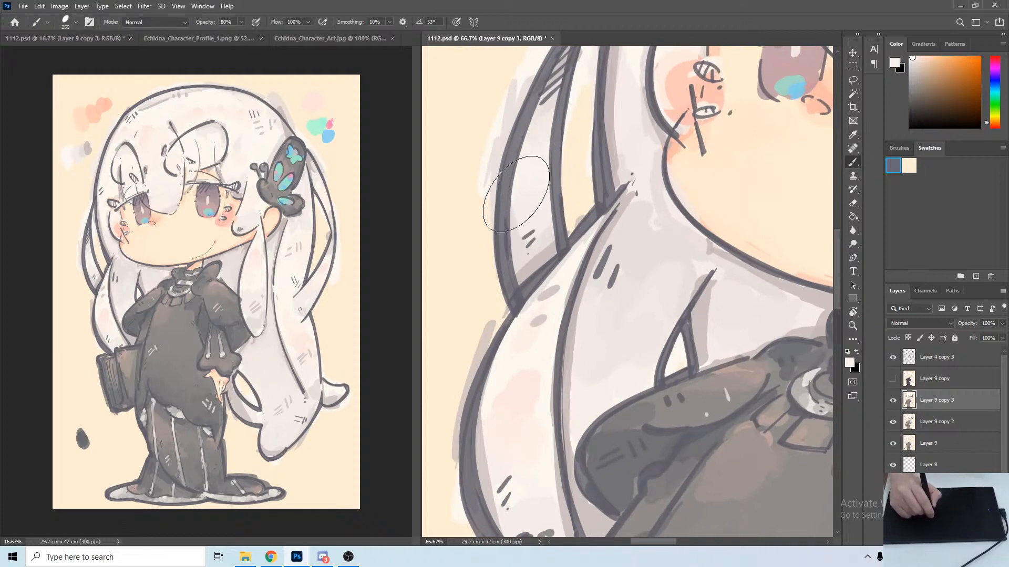
Blend the hair lock beside the blushing cheek with light and mid grey tones sampled from the hair.
{"action": "mouse_move", "coordinate": [577, 133]}
{"action": "left_mouse_down"}
{"action": "mouse_move", "coordinate": [505, 254]}
{"action": "mouse_move", "coordinate": [486, 310]}
{"action": "left_mouse_up"}
{"action": "key", "text": "r"}
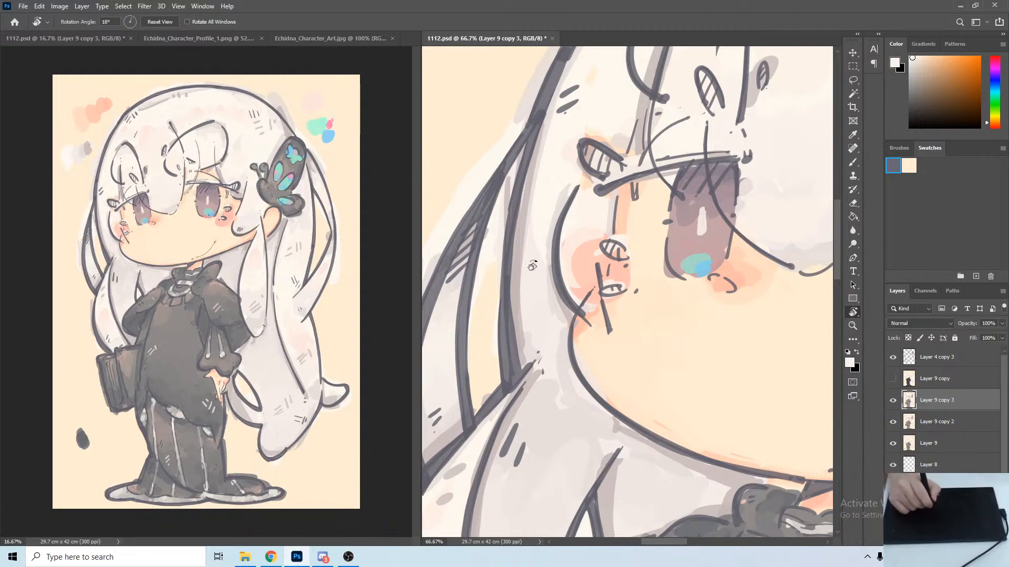
{"action": "left_click_drag", "start_coordinate": [532, 292], "coordinate": [542, 244]}
{"action": "key", "text": "b"}
{"action": "left_click", "coordinate": [538, 297], "text": "alt"}
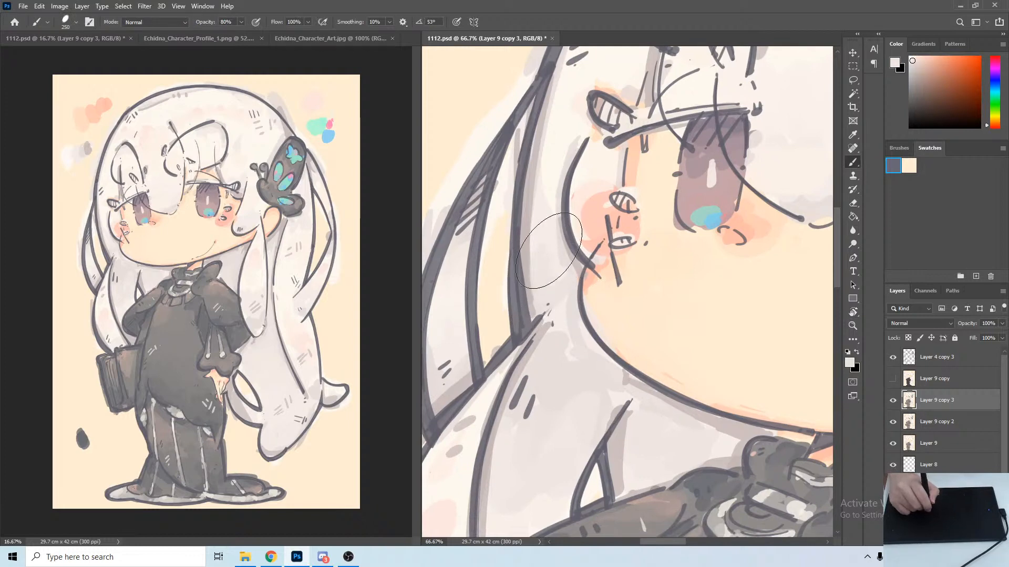
{"action": "left_click", "coordinate": [583, 263], "text": "alt"}
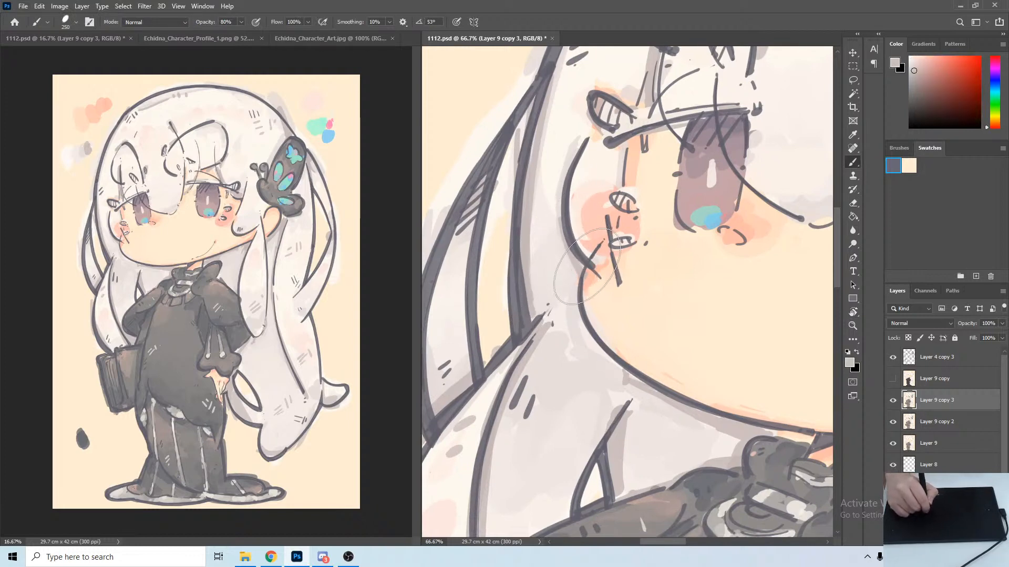
Reduce the brush size to 150 and retouch the jawline edge with tones sampled from the face and adjoining hair.
{"action": "key", "text": "r"}
{"action": "mouse_move", "coordinate": [578, 249]}
{"action": "left_mouse_down"}
{"action": "mouse_move", "coordinate": [543, 143]}
{"action": "mouse_move", "coordinate": [583, 131]}
{"action": "left_mouse_up"}
{"action": "key", "text": "b"}
{"action": "left_click", "coordinate": [585, 204], "text": "alt"}
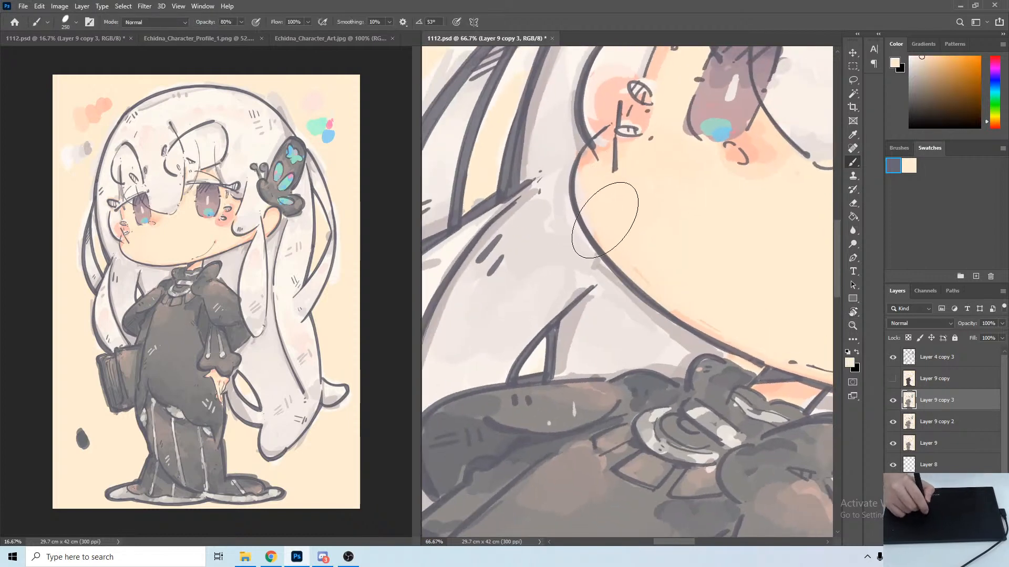
{"action": "key", "text": "bracketleft"}
{"action": "key", "text": "bracketleft"}
{"action": "key", "text": "bracketleft"}
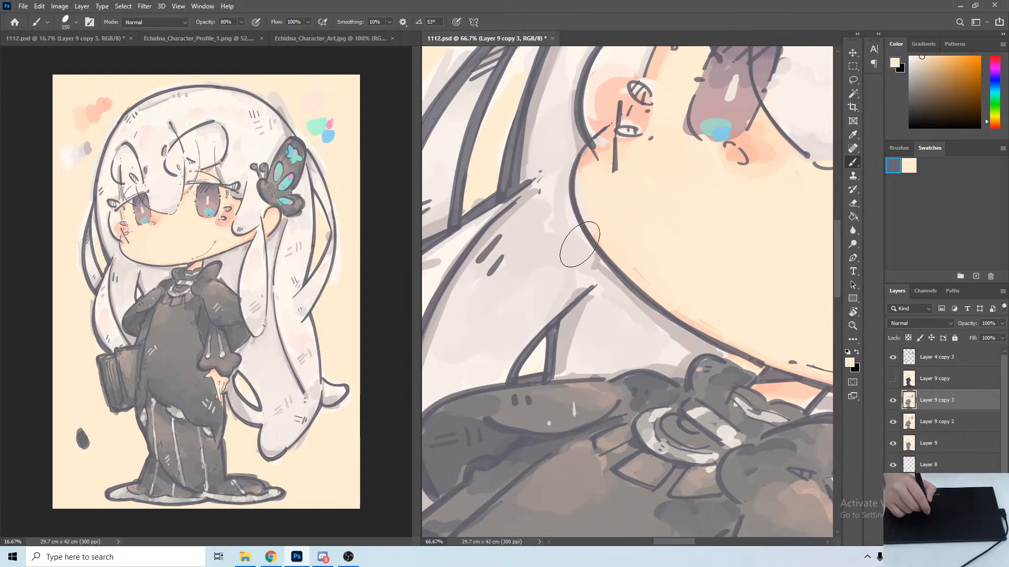
{"action": "mouse_move", "coordinate": [553, 193]}
{"action": "left_mouse_down"}
{"action": "mouse_move", "coordinate": [581, 197]}
{"action": "mouse_move", "coordinate": [557, 209]}
{"action": "left_mouse_up"}
{"action": "left_click", "coordinate": [591, 224], "text": "alt"}
{"action": "left_click", "coordinate": [576, 198], "text": "alt"}
{"action": "left_click", "coordinate": [571, 214], "text": "alt"}
Smooth the long hair section between the face and the dark sleeve with a sampled off-white.
{"action": "key", "text": "r"}
{"action": "left_click_drag", "start_coordinate": [609, 125], "coordinate": [505, 136]}
{"action": "key", "text": "b"}
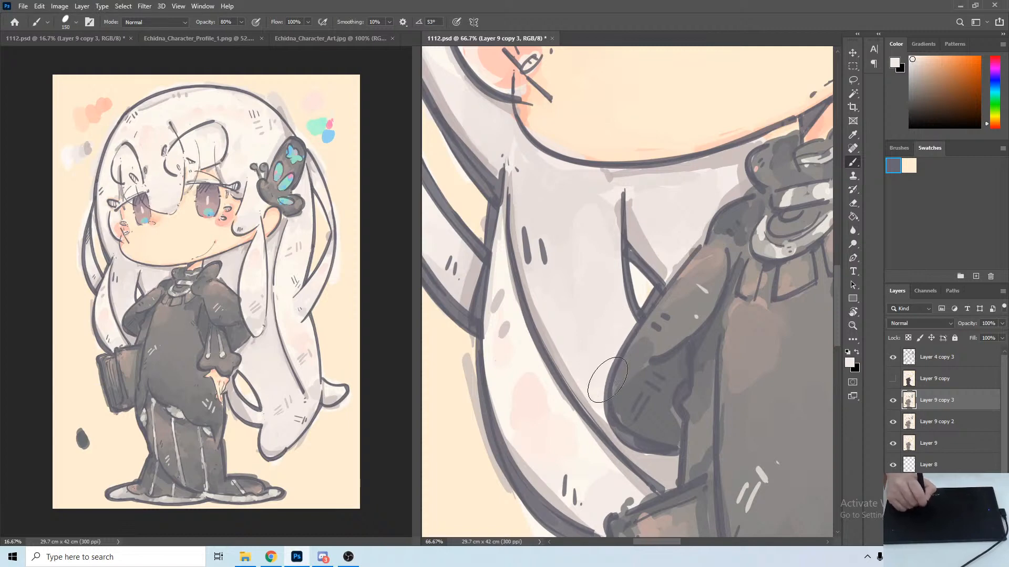
{"action": "left_click_drag", "start_coordinate": [549, 289], "coordinate": [547, 164]}
{"action": "key", "text": "r"}
{"action": "left_click_drag", "start_coordinate": [551, 200], "coordinate": [608, 174]}
{"action": "left_click", "coordinate": [613, 255], "text": "alt"}
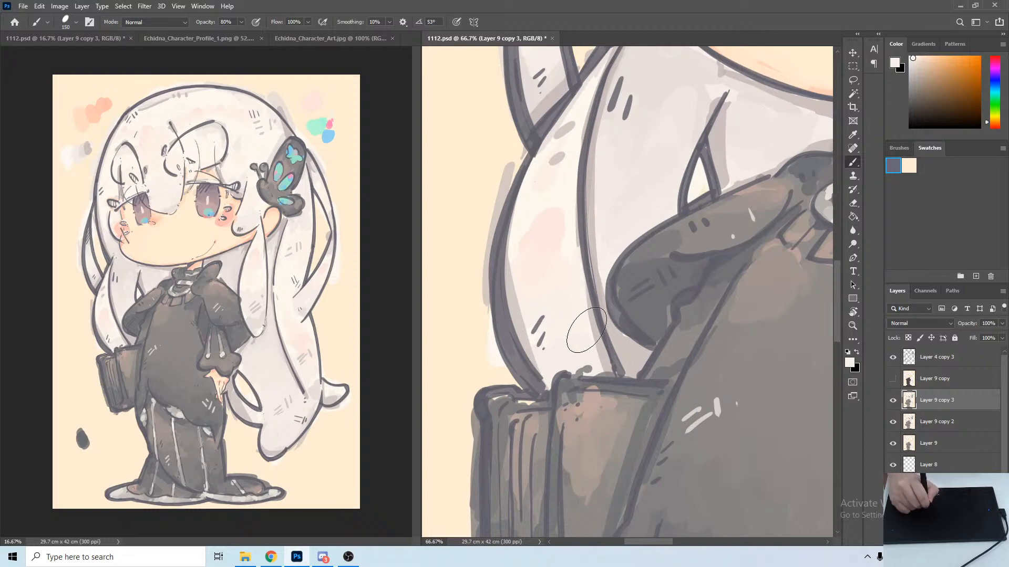
Blend sampled pinkish-white tones into the upper part of the front lock above the book, and save the painting.
{"action": "left_click", "coordinate": [519, 246], "text": "alt"}
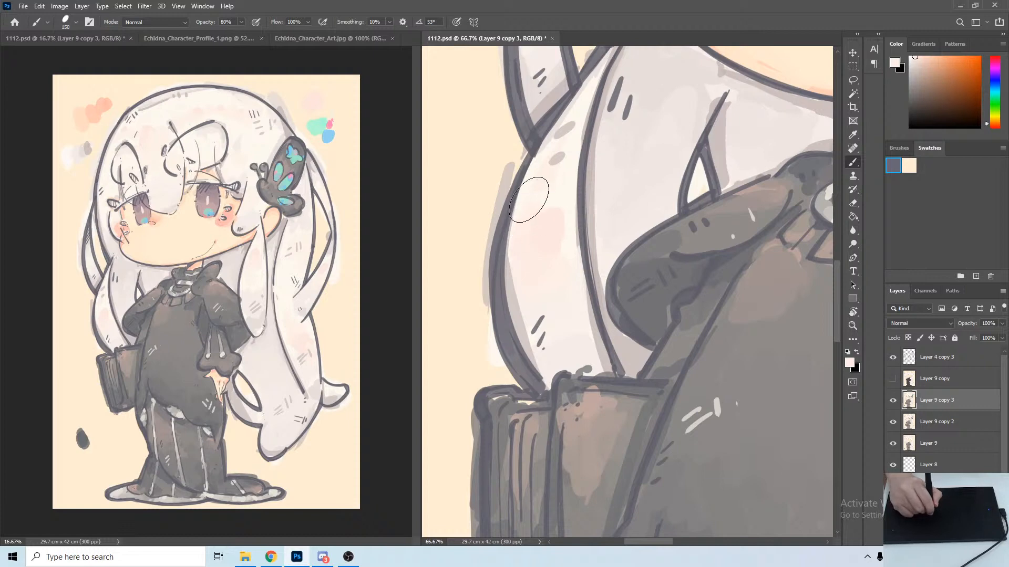
{"action": "left_click", "coordinate": [535, 192], "text": "alt"}
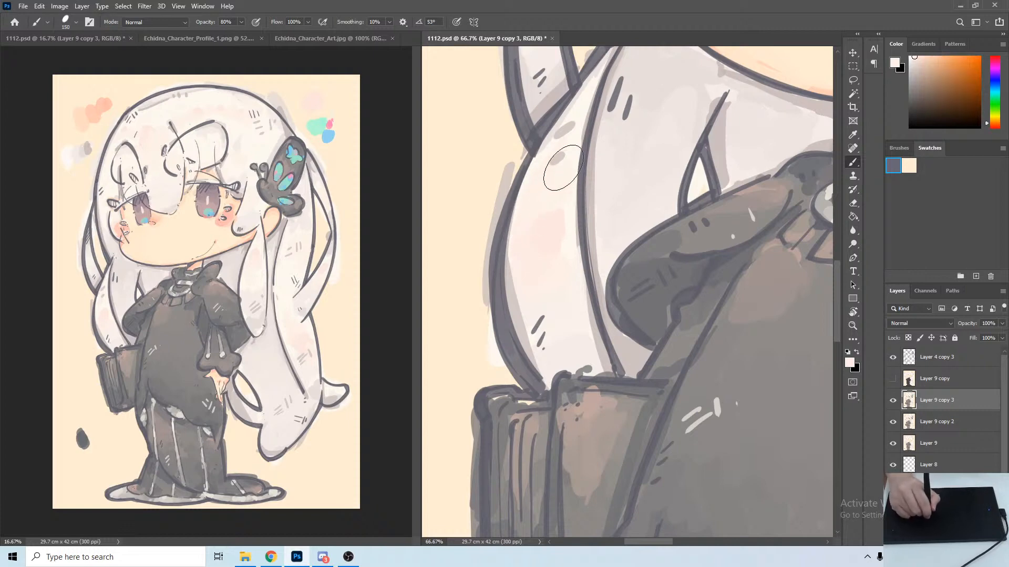
{"action": "left_click_drag", "start_coordinate": [562, 168], "coordinate": [544, 257]}
{"action": "left_click", "coordinate": [543, 263], "text": "alt"}
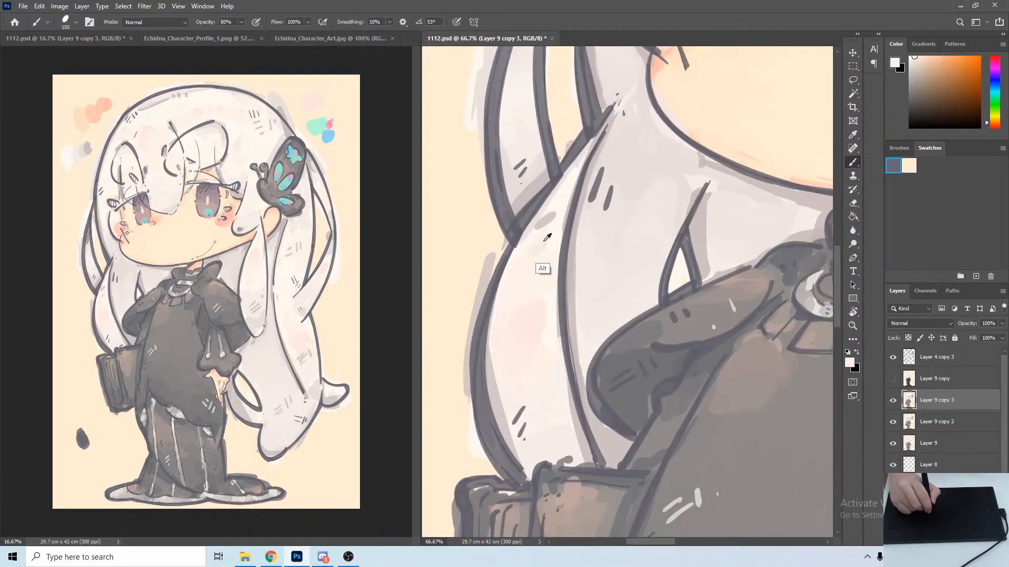
{"action": "left_click", "coordinate": [544, 230], "text": "alt"}
{"action": "left_click", "coordinate": [512, 275], "text": "alt"}
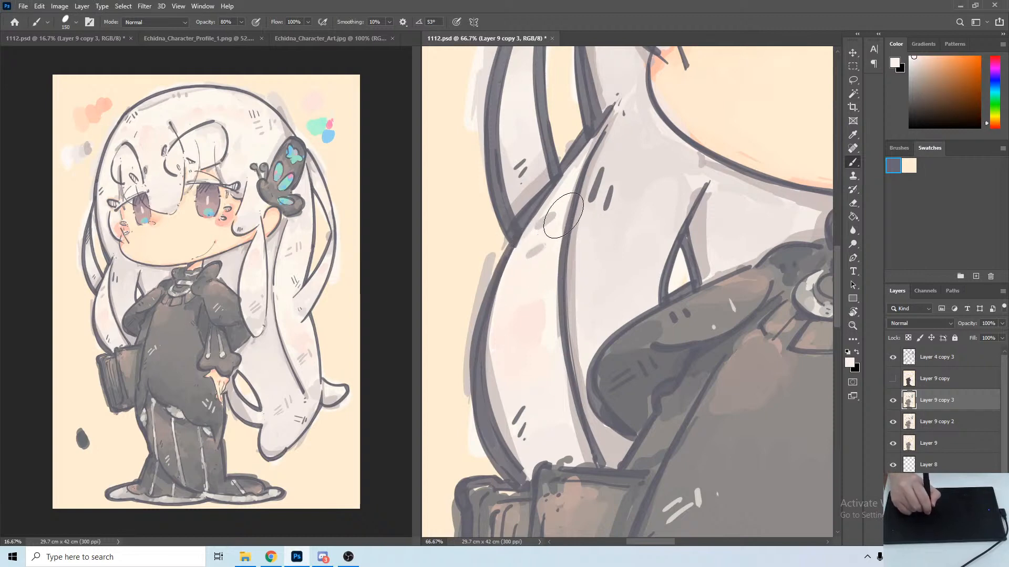
{"action": "key", "text": "ctrl+s"}
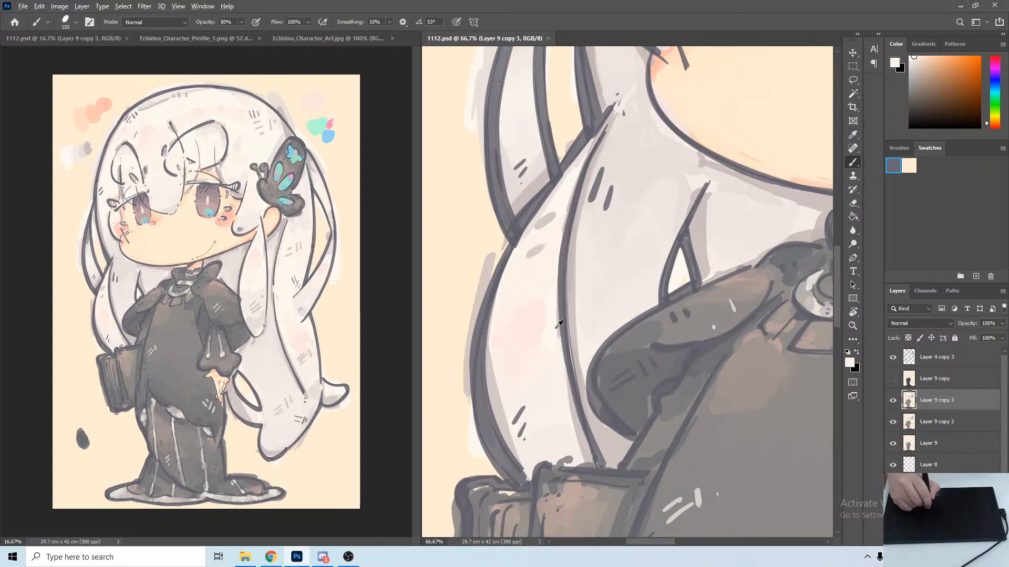
Soften the inner side of the front lock's pink patch with warm whites sampled around it.
{"action": "left_click", "coordinate": [551, 359], "text": "alt"}
{"action": "left_click", "coordinate": [548, 302], "text": "alt"}
{"action": "left_click", "coordinate": [545, 282]}
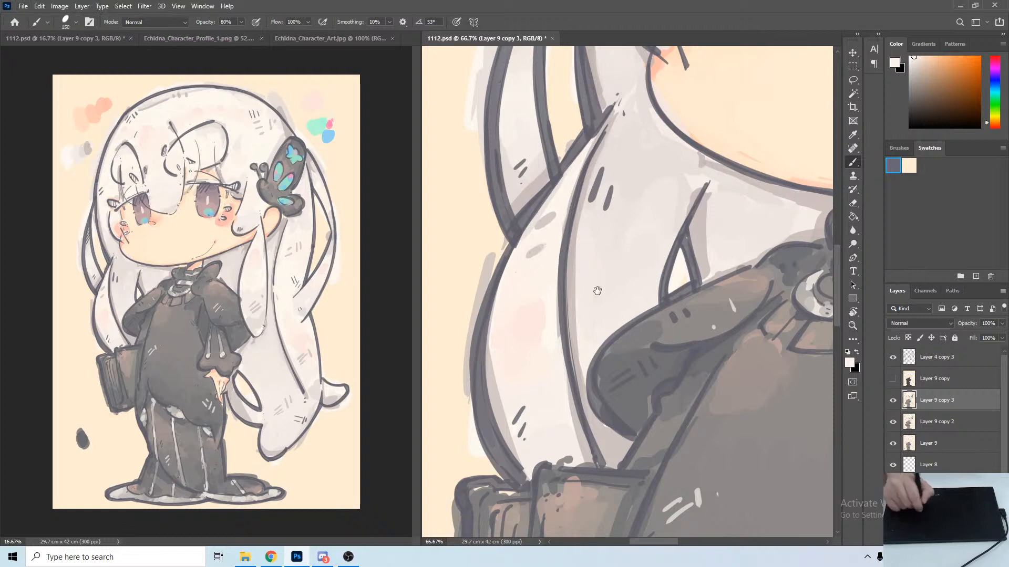
Sample the shadow grey and lighter hair grey to blend the hair below the jaw around the dark strand tip.
{"action": "left_click_drag", "start_coordinate": [597, 290], "coordinate": [470, 336]}
{"action": "key", "text": "r"}
{"action": "left_click_drag", "start_coordinate": [566, 202], "coordinate": [625, 184]}
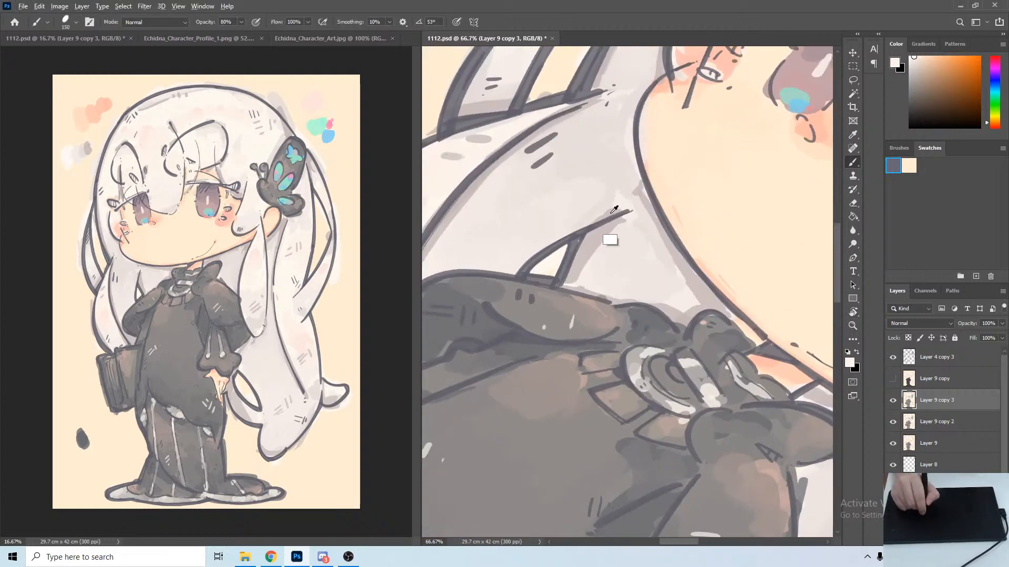
{"action": "left_click", "coordinate": [612, 212], "text": "alt"}
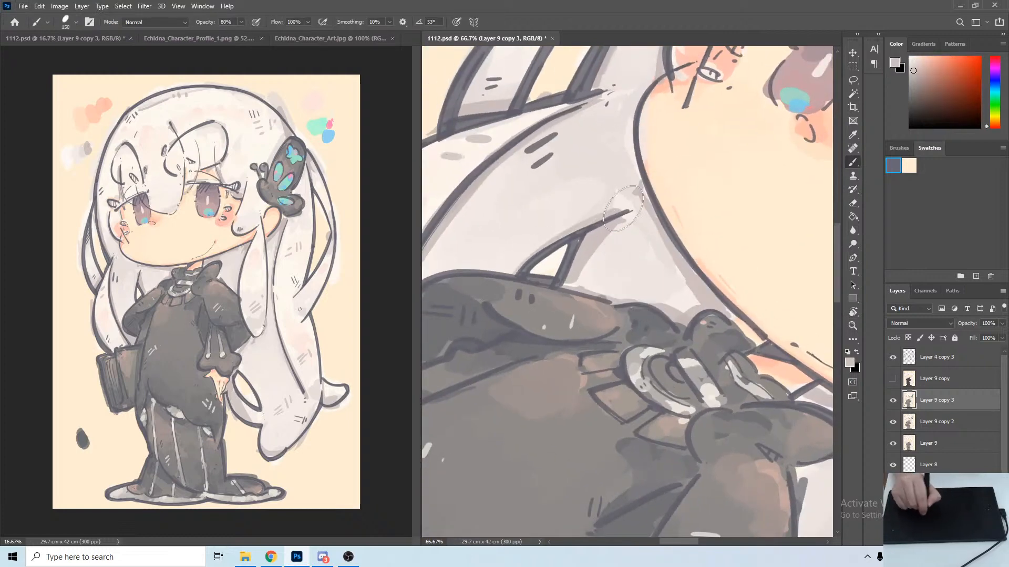
{"action": "left_click", "coordinate": [625, 197], "text": "alt"}
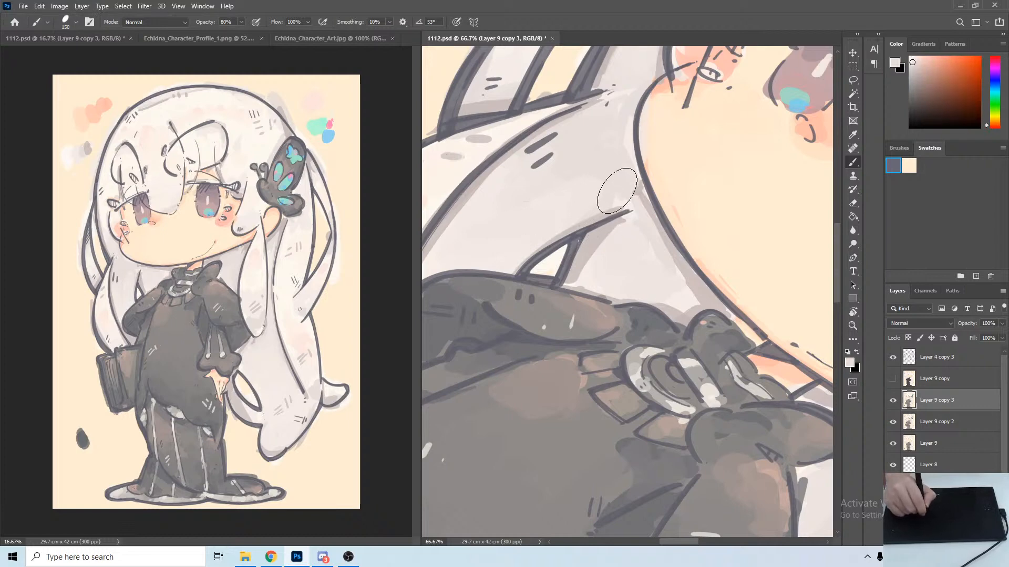
Smooth the shading of the side hair along the face with the brush, using light greys sampled from the hair.
{"action": "left_click_drag", "start_coordinate": [628, 183], "coordinate": [587, 230]}
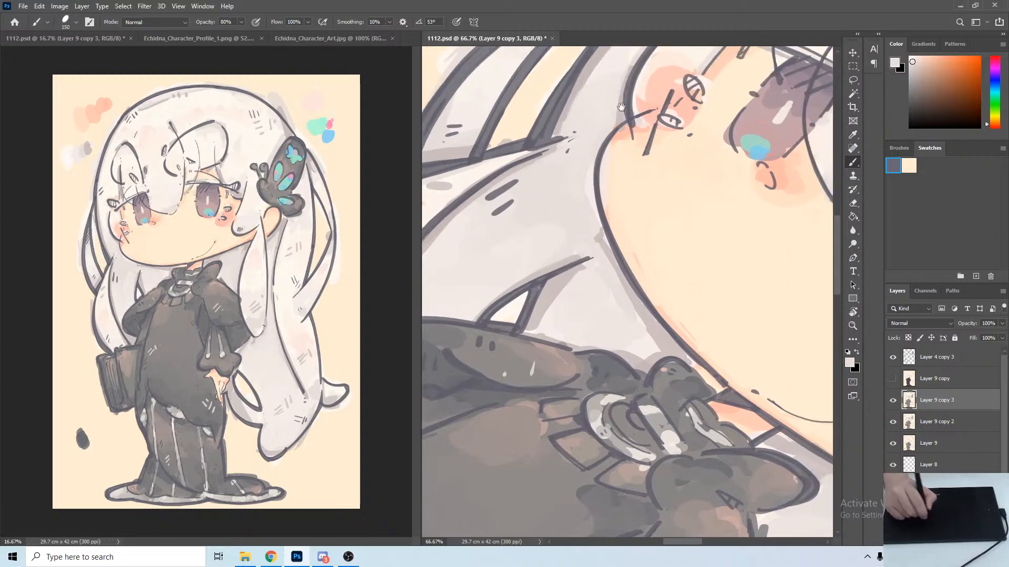
{"action": "left_click_drag", "start_coordinate": [620, 107], "coordinate": [599, 206]}
{"action": "key", "text": "r"}
{"action": "key", "text": "r"}
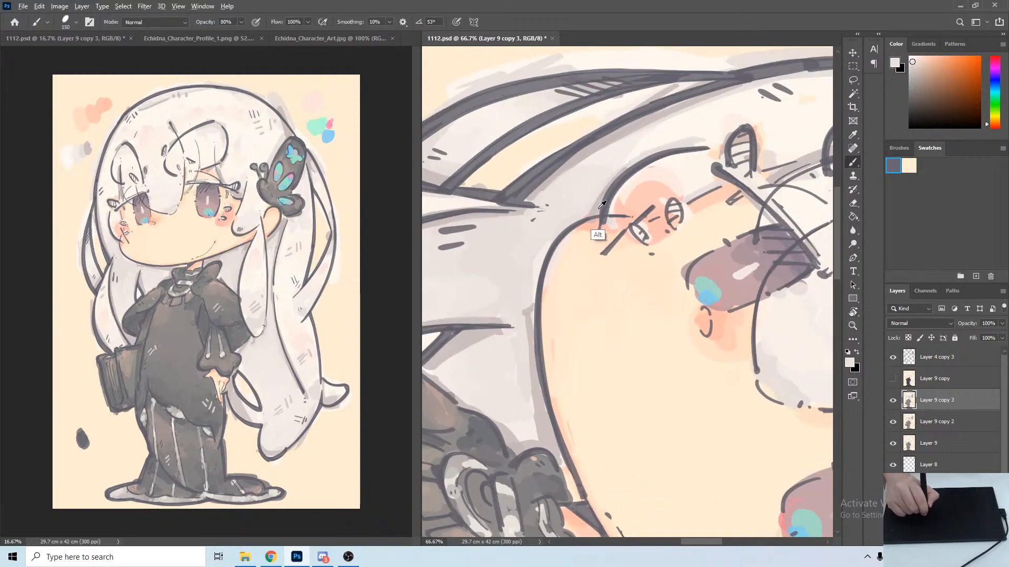
{"action": "left_click", "coordinate": [600, 208], "text": "alt"}
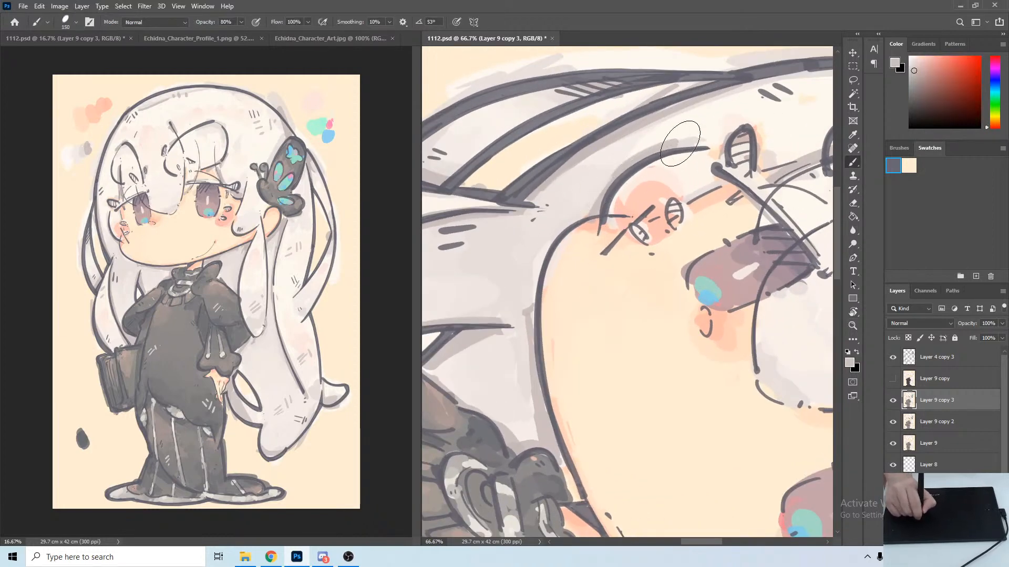
{"action": "left_click", "coordinate": [590, 186], "text": "alt"}
{"action": "left_click", "coordinate": [590, 186], "text": "alt"}
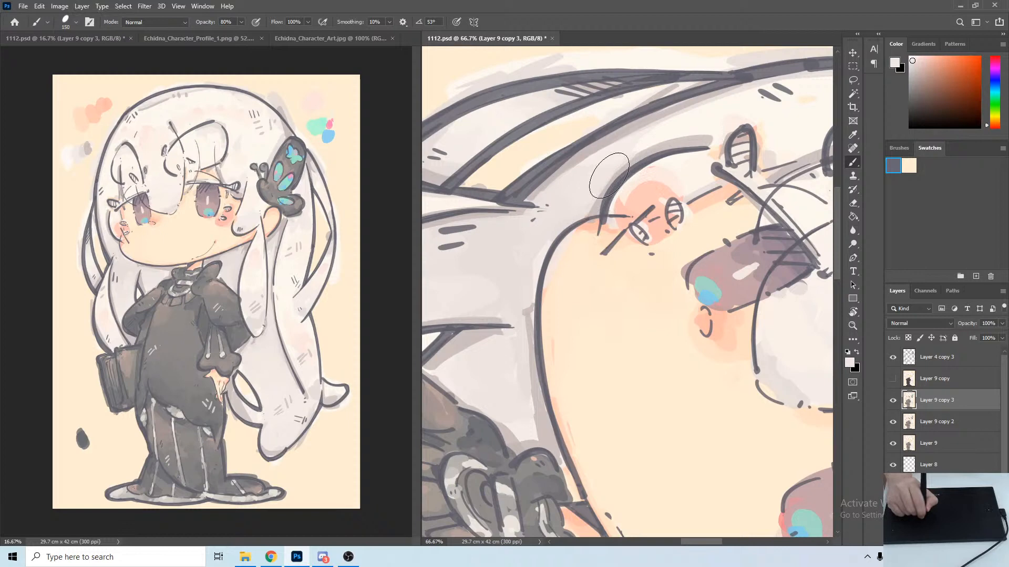
{"action": "mouse_move", "coordinate": [570, 174]}
{"action": "left_mouse_down"}
{"action": "mouse_move", "coordinate": [541, 193]}
{"action": "mouse_move", "coordinate": [652, 131]}
{"action": "left_mouse_up"}
{"action": "left_click", "coordinate": [631, 145], "text": "alt"}
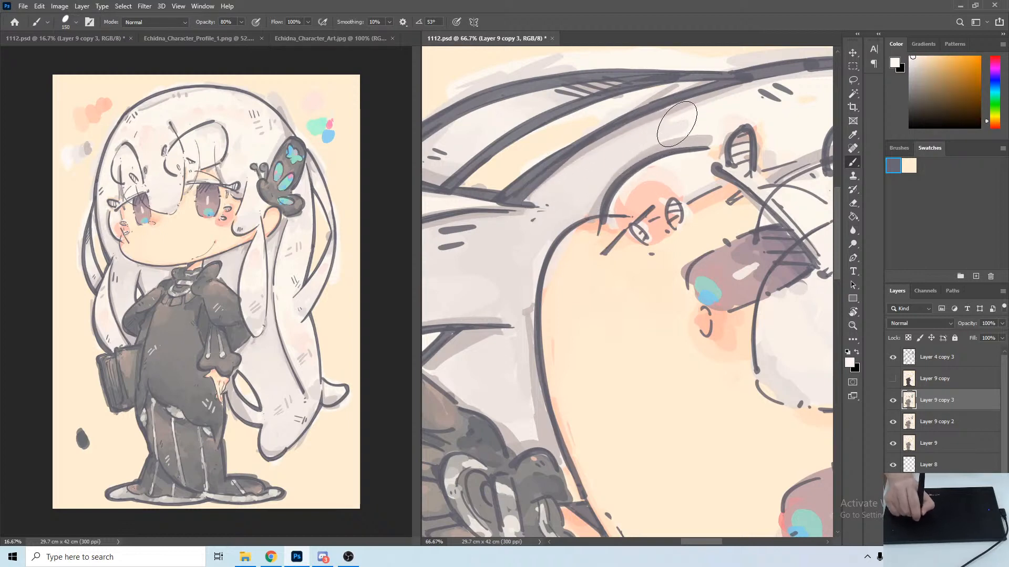
{"action": "left_click", "coordinate": [632, 140], "text": "alt"}
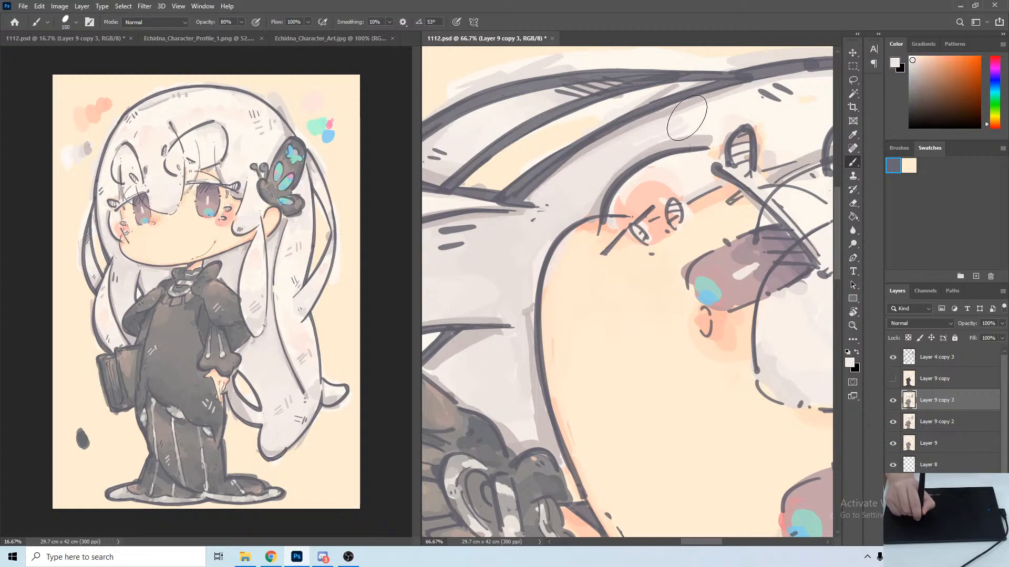
Paint the hair beside the small hatched oval above the upper lash line with sampled off-white.
{"action": "key", "text": "r"}
{"action": "mouse_move", "coordinate": [711, 112]}
{"action": "left_mouse_down"}
{"action": "mouse_move", "coordinate": [639, 117]}
{"action": "mouse_move", "coordinate": [592, 178]}
{"action": "left_mouse_up"}
{"action": "key", "text": "space"}
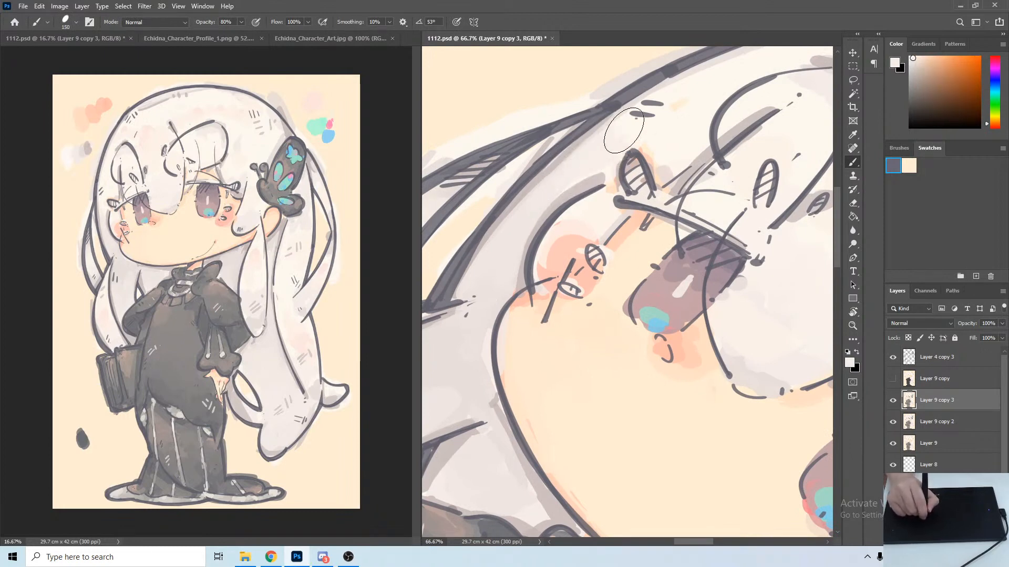
{"action": "left_click", "coordinate": [648, 128], "text": "alt"}
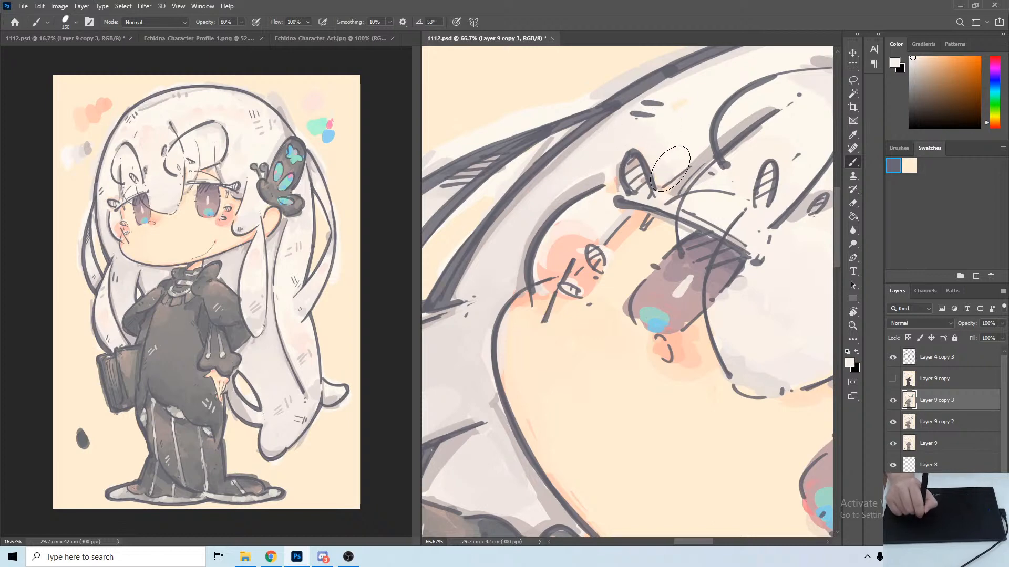
{"action": "mouse_move", "coordinate": [670, 168]}
{"action": "left_mouse_down"}
{"action": "mouse_move", "coordinate": [653, 165]}
{"action": "mouse_move", "coordinate": [666, 184]}
{"action": "left_mouse_up"}
Blend the shadow along the thin fringe strand above the eye, using sampled grey and off-white hair tones.
{"action": "left_click_drag", "start_coordinate": [710, 141], "coordinate": [623, 199]}
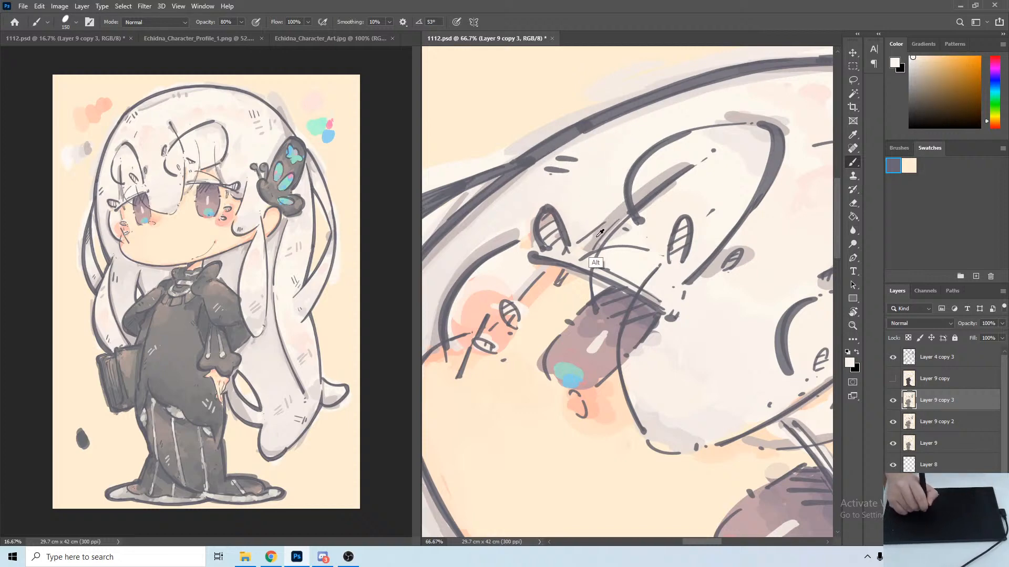
{"action": "left_click", "coordinate": [573, 254], "text": "alt"}
{"action": "left_click", "coordinate": [575, 252], "text": "alt"}
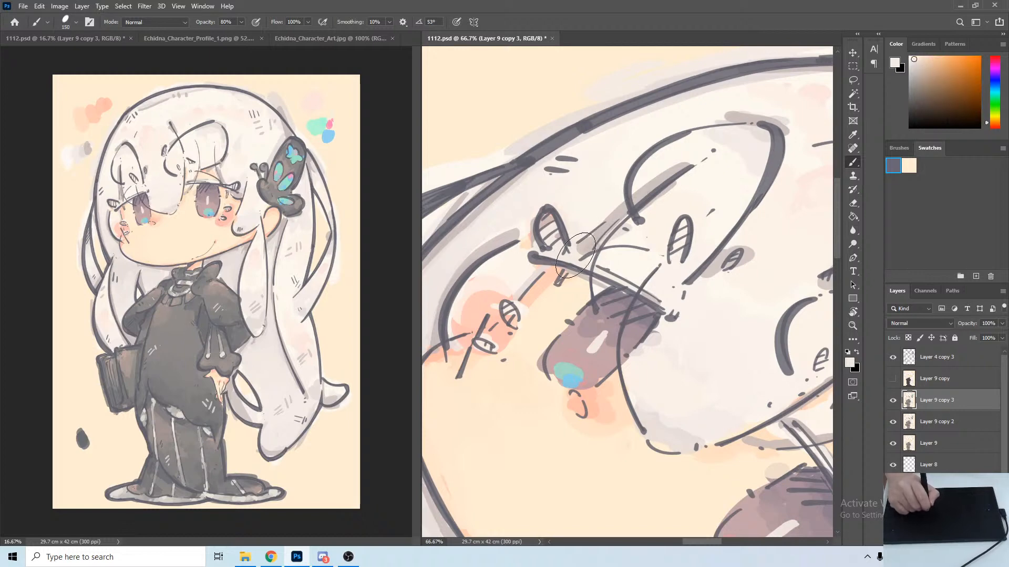
{"action": "left_click", "coordinate": [599, 230], "text": "alt"}
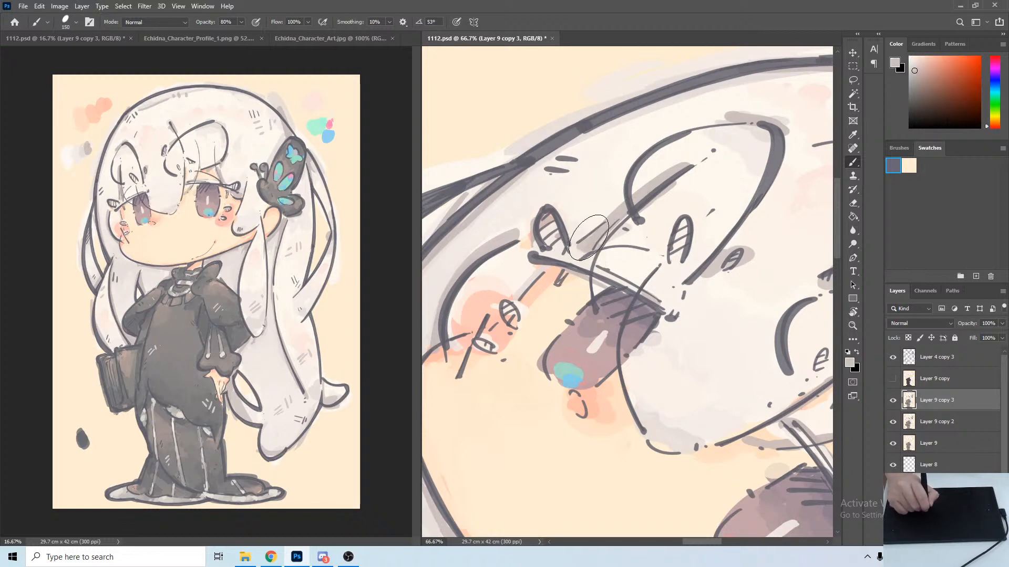
{"action": "key", "text": "r"}
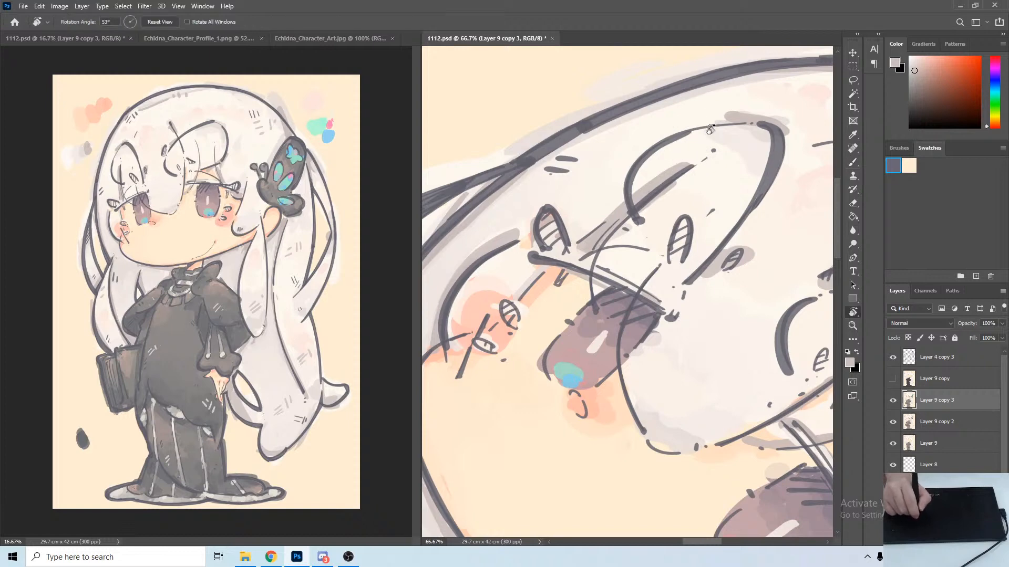
{"action": "left_click_drag", "start_coordinate": [686, 168], "coordinate": [642, 263]}
{"action": "left_click", "coordinate": [653, 260], "text": "alt"}
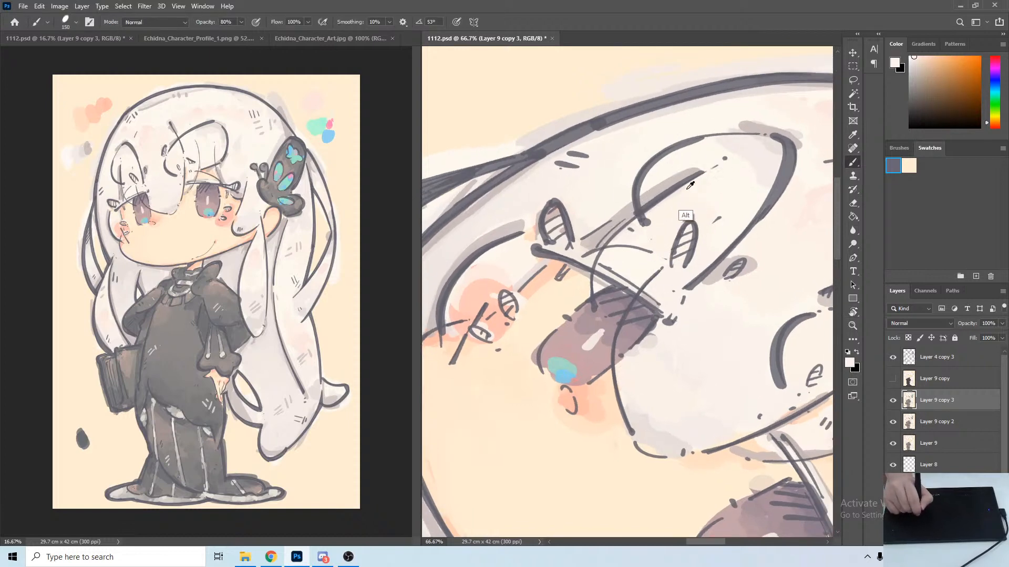
{"action": "key", "text": "r"}
{"action": "left_click_drag", "start_coordinate": [690, 196], "coordinate": [647, 110]}
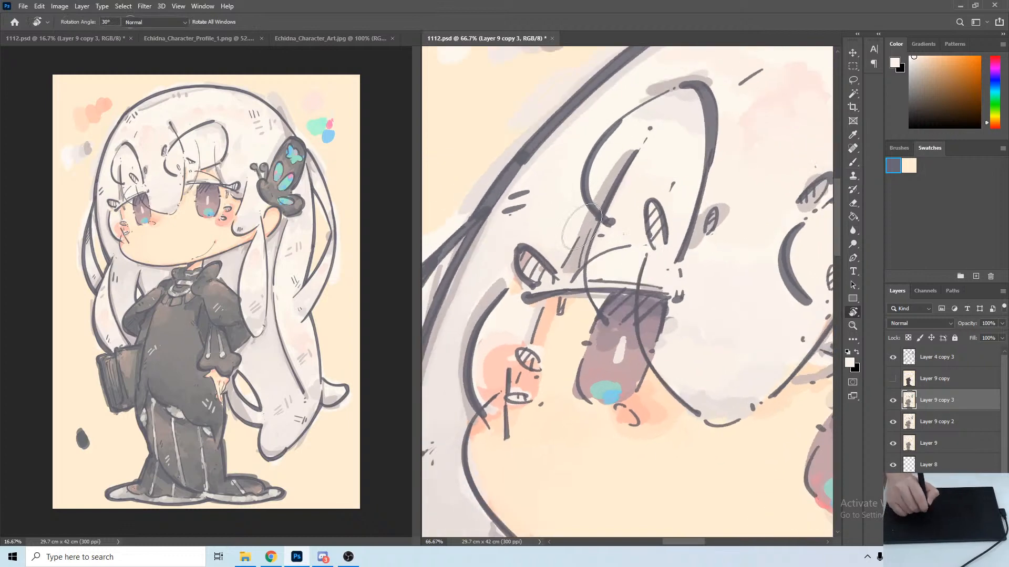
{"action": "left_click", "coordinate": [660, 220], "text": "alt"}
Lighten the short hair lock beside the blushed cheek, using pale tones sampled from the hair.
{"action": "mouse_move", "coordinate": [654, 212]}
{"action": "left_mouse_down"}
{"action": "mouse_move", "coordinate": [642, 268]}
{"action": "mouse_move", "coordinate": [575, 251]}
{"action": "left_mouse_up"}
{"action": "key", "text": "r"}
{"action": "key", "text": "b"}
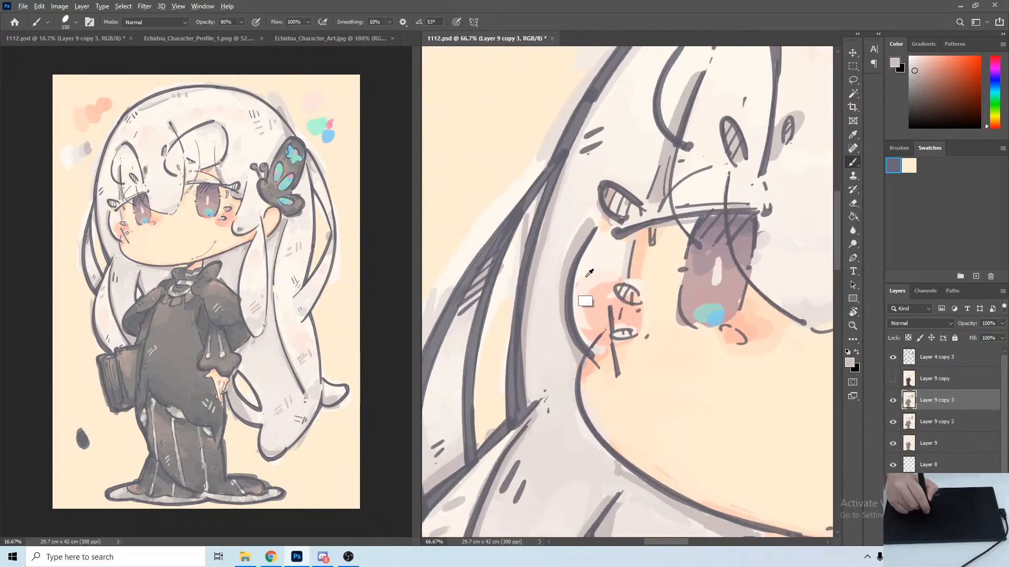
{"action": "left_click", "coordinate": [578, 288], "text": "alt"}
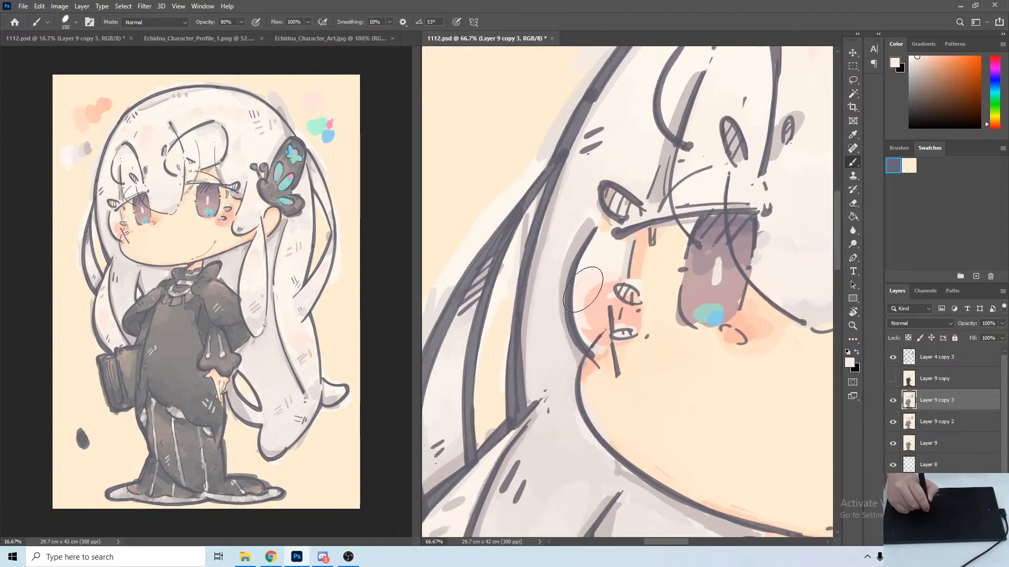
{"action": "left_click", "coordinate": [592, 283], "text": "alt"}
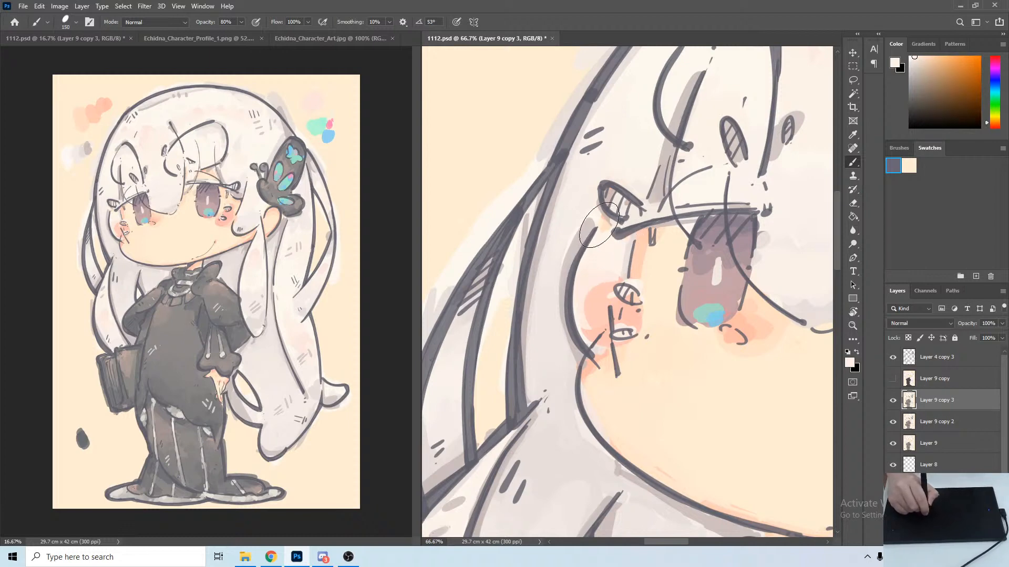
Touch up the cheek edge just below the short hair lock with a peach tone sampled from the blush.
{"action": "key", "text": "r"}
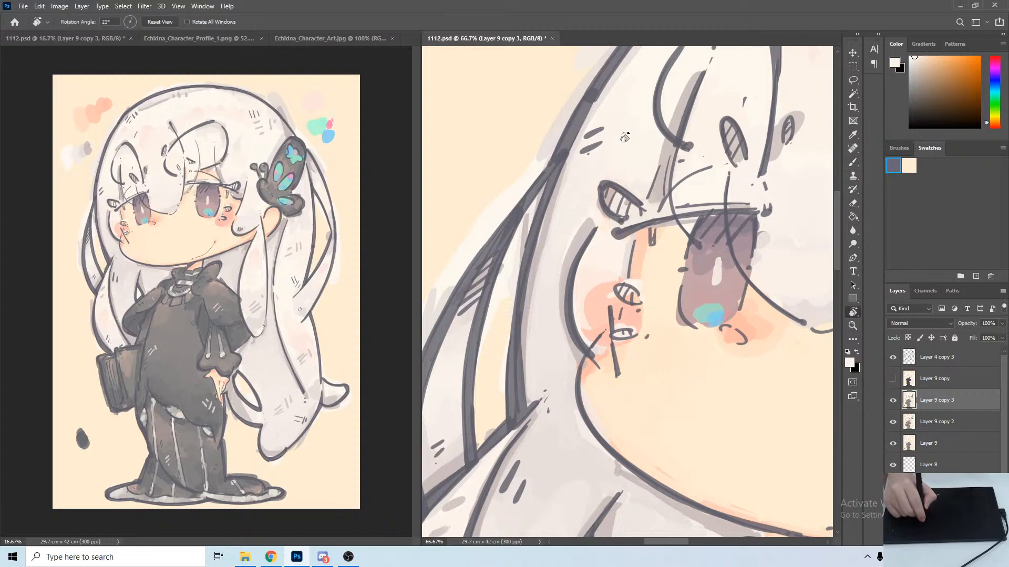
{"action": "left_click_drag", "start_coordinate": [606, 227], "coordinate": [574, 201]}
{"action": "key", "text": "b"}
{"action": "left_click", "coordinate": [603, 332], "text": "alt"}
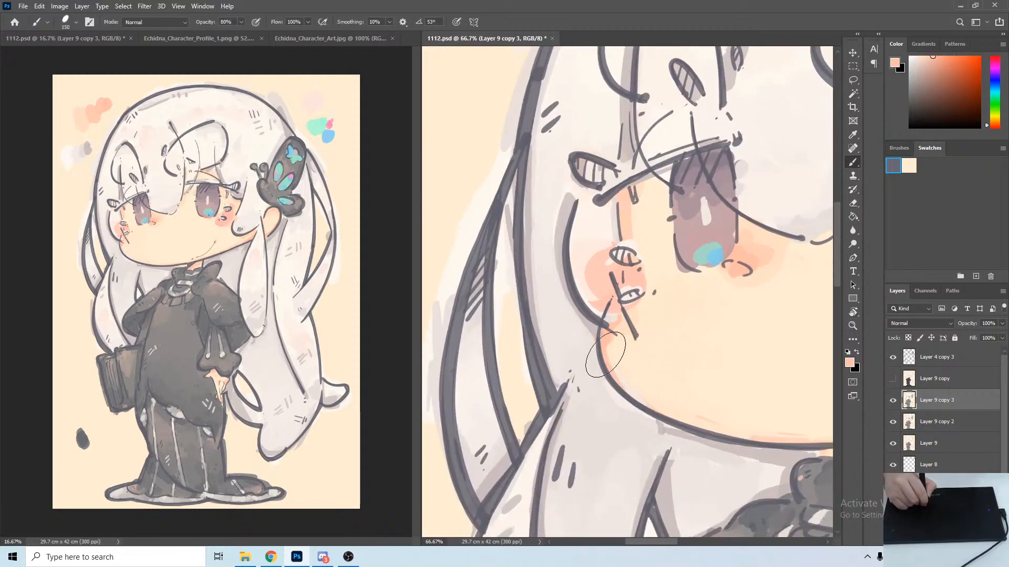
Paint over the orange edge of the cheek and jawline with sampled cream skin tones for an even face colour.
{"action": "key", "text": "r"}
{"action": "mouse_move", "coordinate": [609, 363]}
{"action": "left_mouse_down"}
{"action": "mouse_move", "coordinate": [635, 241]}
{"action": "mouse_move", "coordinate": [491, 202]}
{"action": "left_mouse_up"}
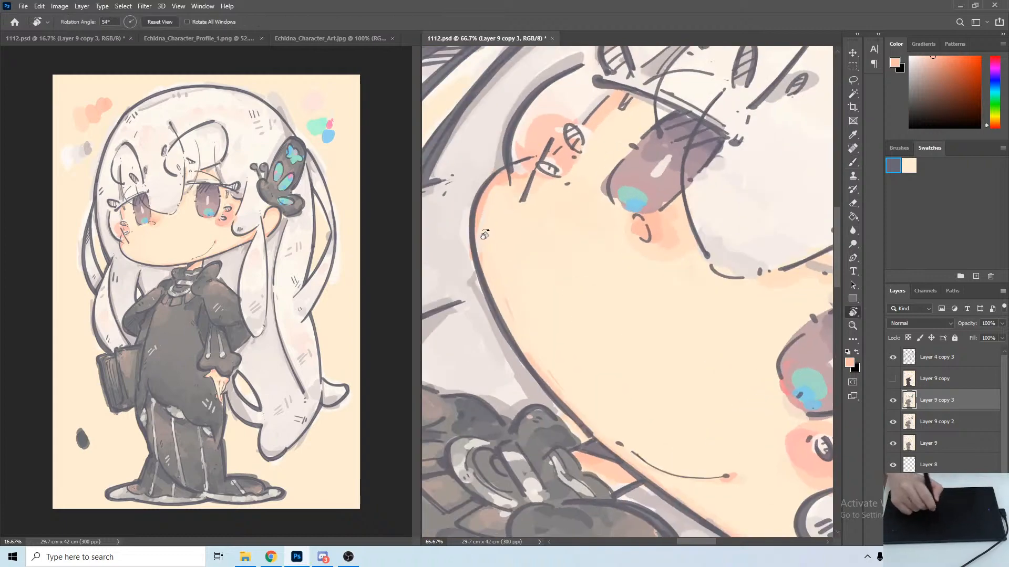
{"action": "key", "text": "b"}
{"action": "left_click", "coordinate": [490, 201], "text": "alt"}
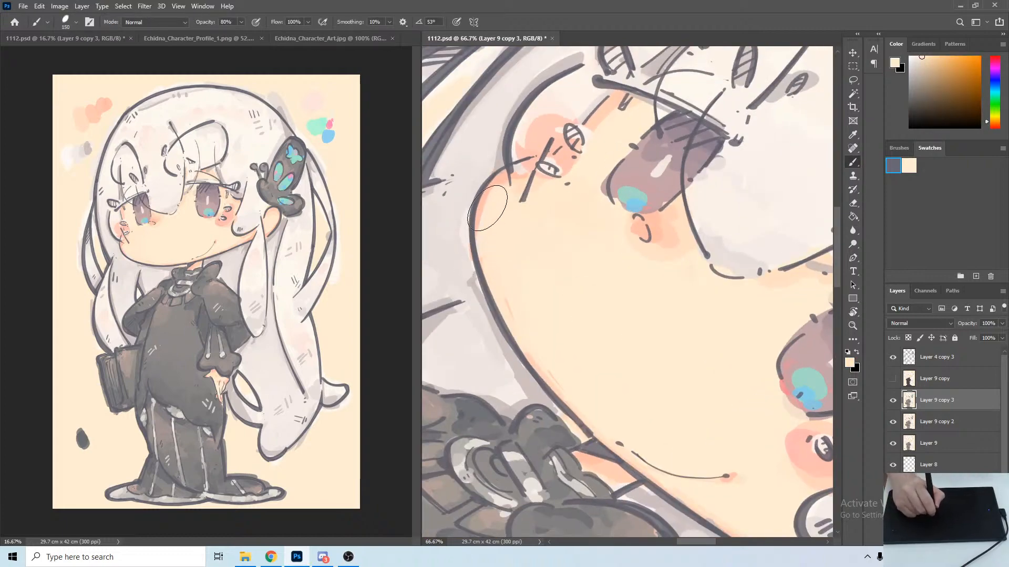
{"action": "mouse_move", "coordinate": [477, 213]}
{"action": "left_mouse_down"}
{"action": "mouse_move", "coordinate": [492, 290]}
{"action": "mouse_move", "coordinate": [510, 310]}
{"action": "mouse_move", "coordinate": [493, 252]}
{"action": "mouse_move", "coordinate": [526, 339]}
{"action": "mouse_move", "coordinate": [570, 391]}
{"action": "left_mouse_up"}
{"action": "left_click", "coordinate": [510, 267], "text": "alt"}
{"action": "left_click", "coordinate": [534, 316], "text": "alt"}
{"action": "left_click_drag", "start_coordinate": [533, 345], "coordinate": [610, 429]}
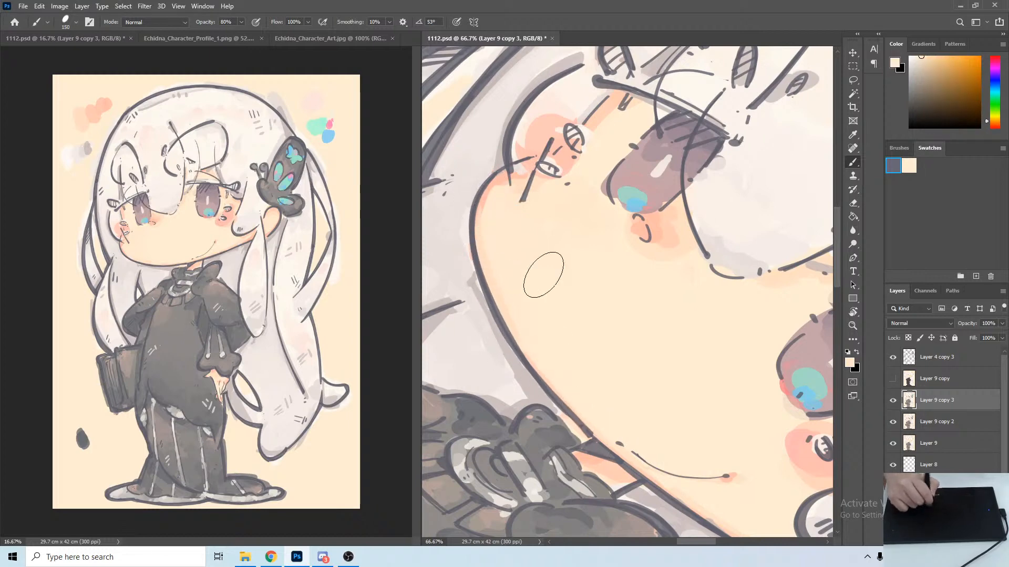
{"action": "left_click", "coordinate": [547, 245], "text": "alt"}
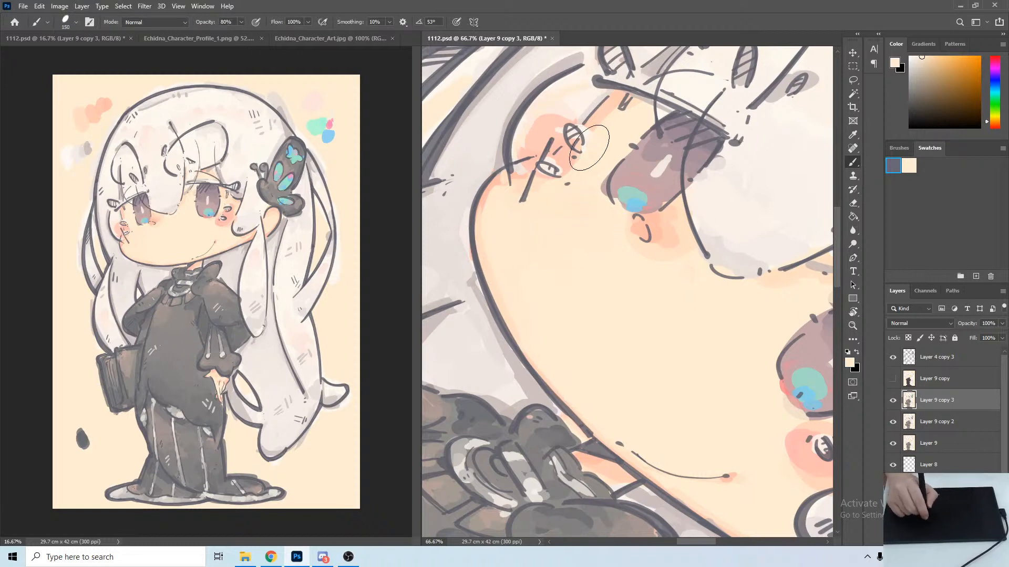
Refine the light and shadow around the looped fringe strand on the forehead, using sampled off-white and grey.
{"action": "key", "text": "r"}
{"action": "mouse_move", "coordinate": [604, 155]}
{"action": "left_mouse_down"}
{"action": "mouse_move", "coordinate": [547, 175]}
{"action": "mouse_move", "coordinate": [602, 168]}
{"action": "left_mouse_up"}
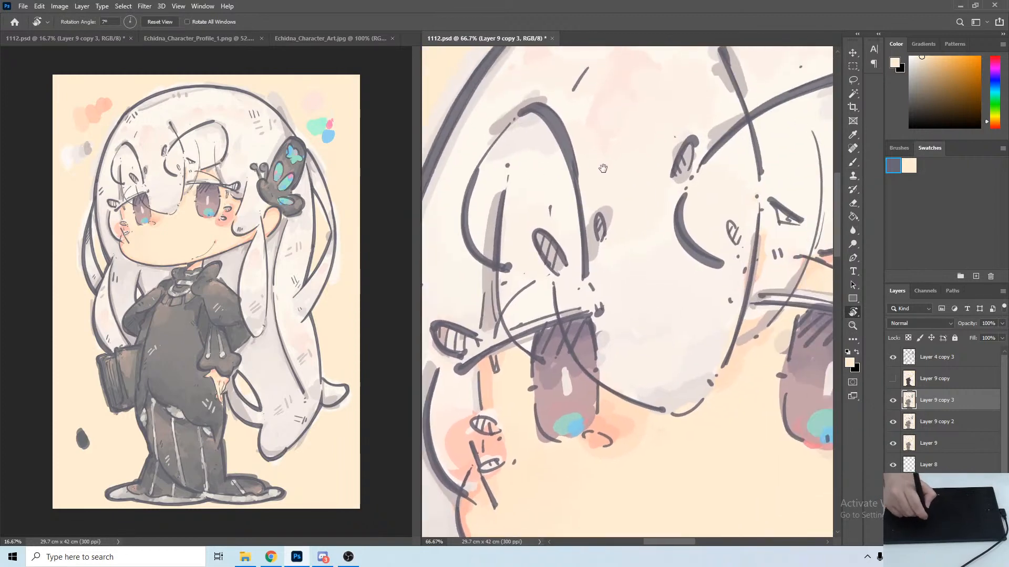
{"action": "key", "text": "b"}
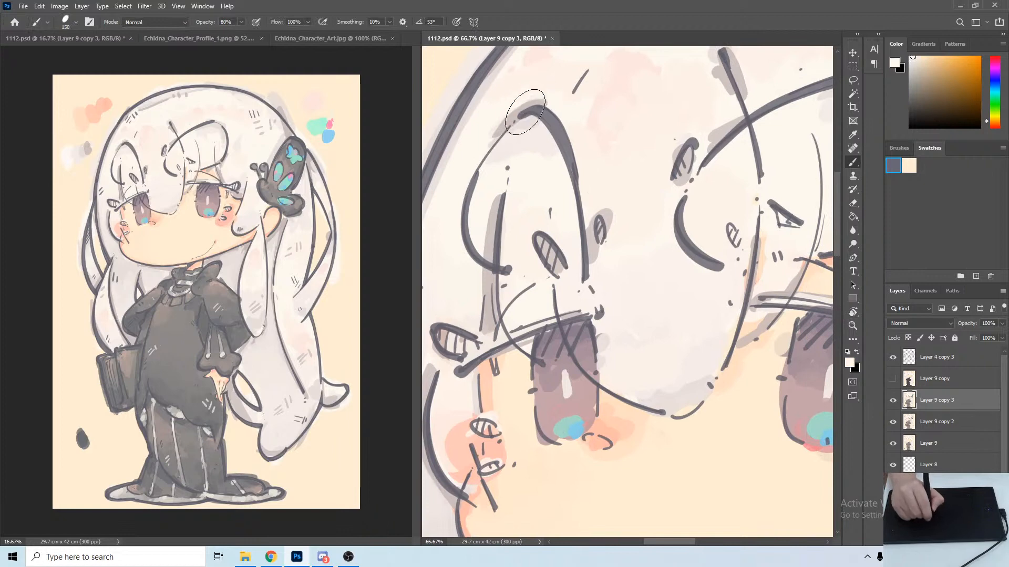
{"action": "left_click", "coordinate": [496, 151], "text": "alt"}
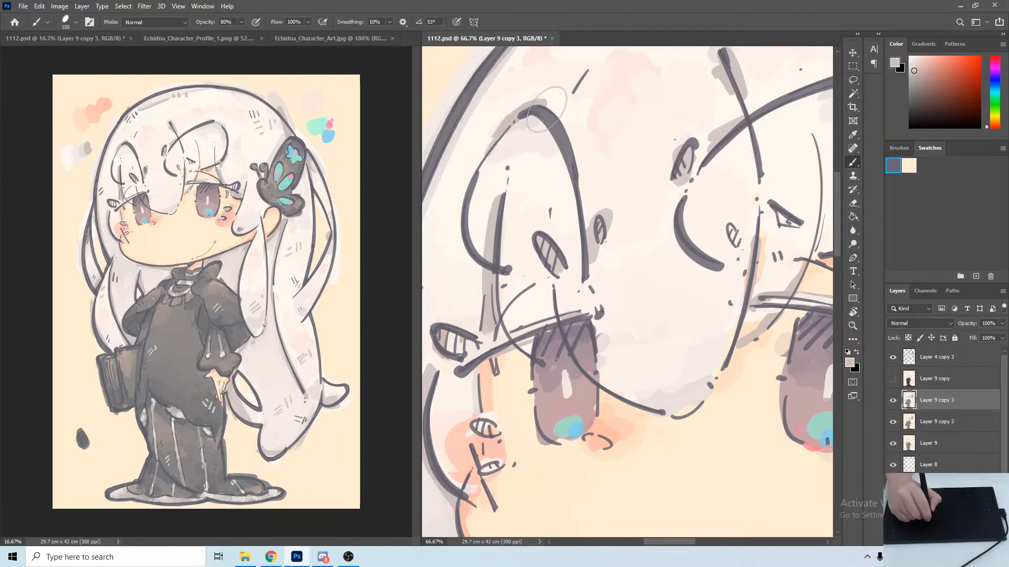
{"action": "left_click", "coordinate": [487, 169], "text": "alt"}
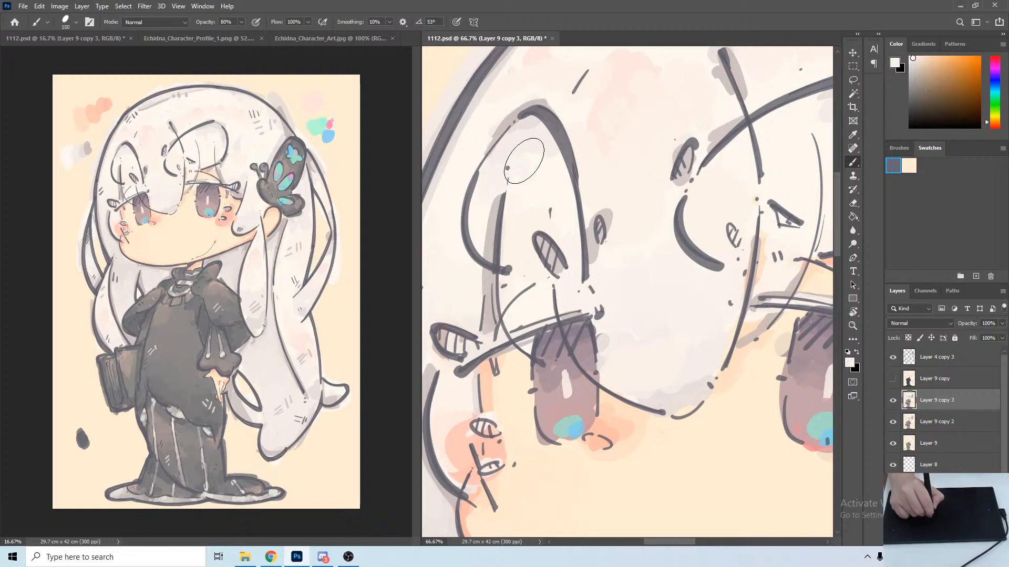
{"action": "left_click", "coordinate": [491, 149], "text": "alt"}
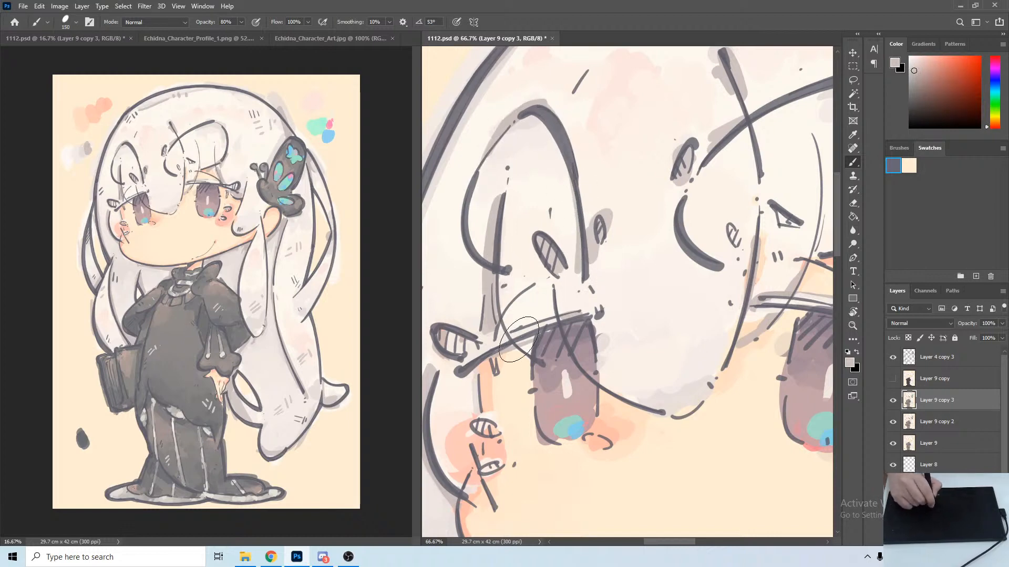
Smooth the edge of the central fringe beside the eye with sampled pale hair tones, undoing the last stroke.
{"action": "key", "text": "space"}
{"action": "left_click_drag", "start_coordinate": [635, 367], "coordinate": [588, 252]}
{"action": "key", "text": "r"}
{"action": "left_click", "coordinate": [613, 280], "text": "alt"}
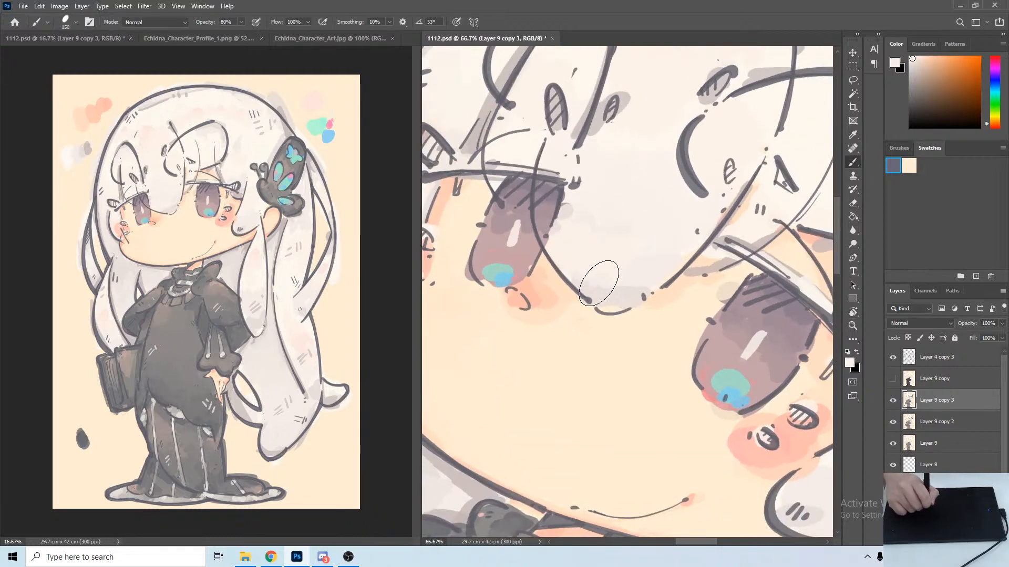
{"action": "left_click", "coordinate": [627, 265], "text": "alt"}
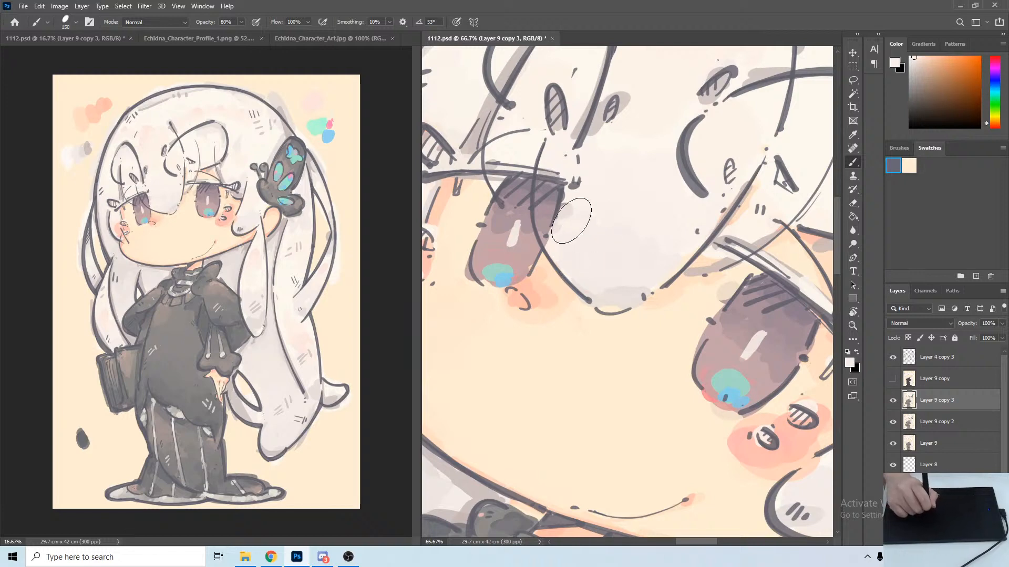
{"action": "left_click", "coordinate": [574, 197], "text": "alt"}
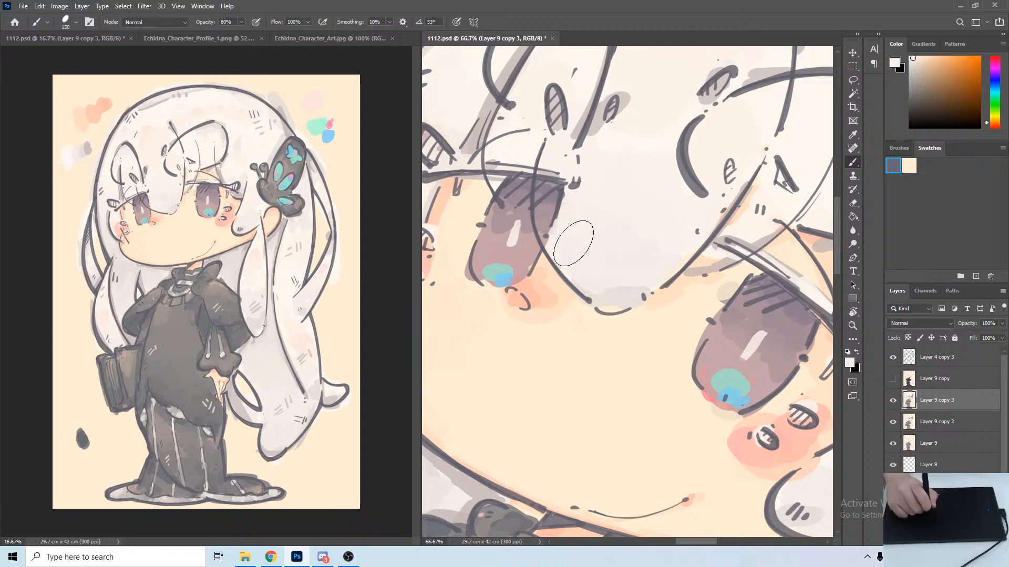
{"action": "key", "text": "ctrl+z"}
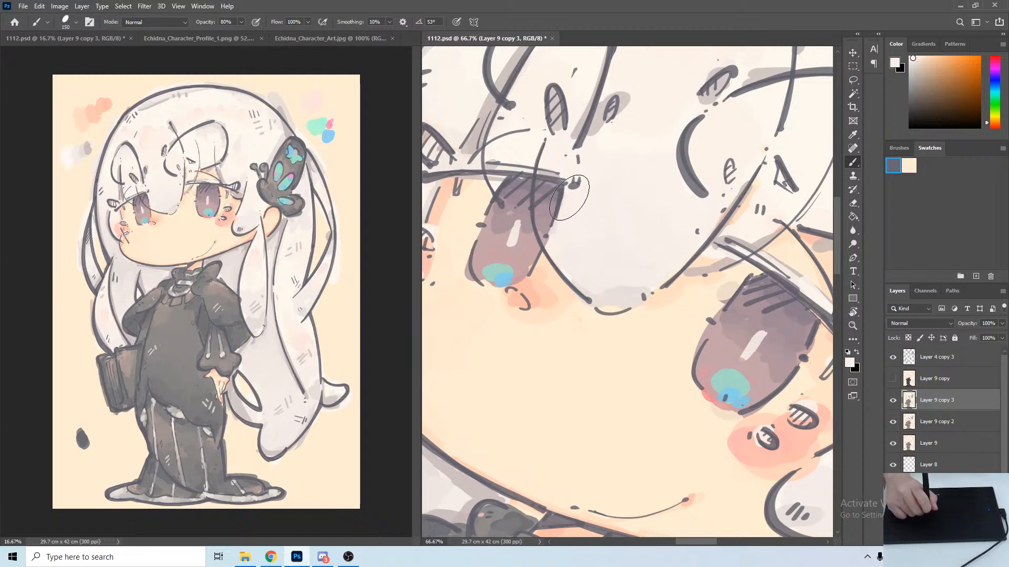
Blend the grey shadow at the tip of the central fringe between the eyes, using sampled light greys.
{"action": "left_click", "coordinate": [611, 301], "text": "alt"}
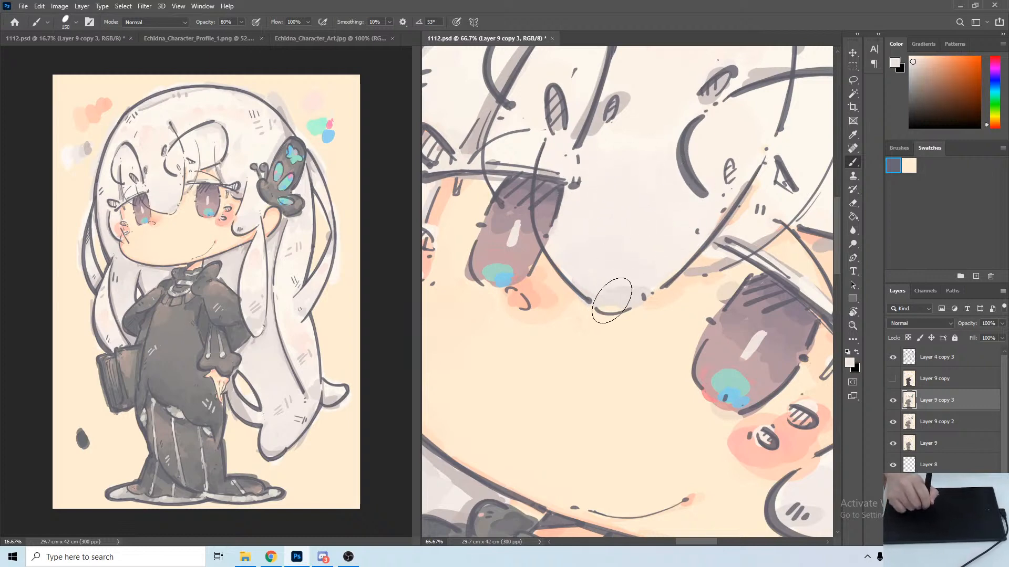
{"action": "mouse_move", "coordinate": [656, 282]}
{"action": "left_mouse_down"}
{"action": "mouse_move", "coordinate": [679, 264]}
{"action": "mouse_move", "coordinate": [664, 251]}
{"action": "left_mouse_up"}
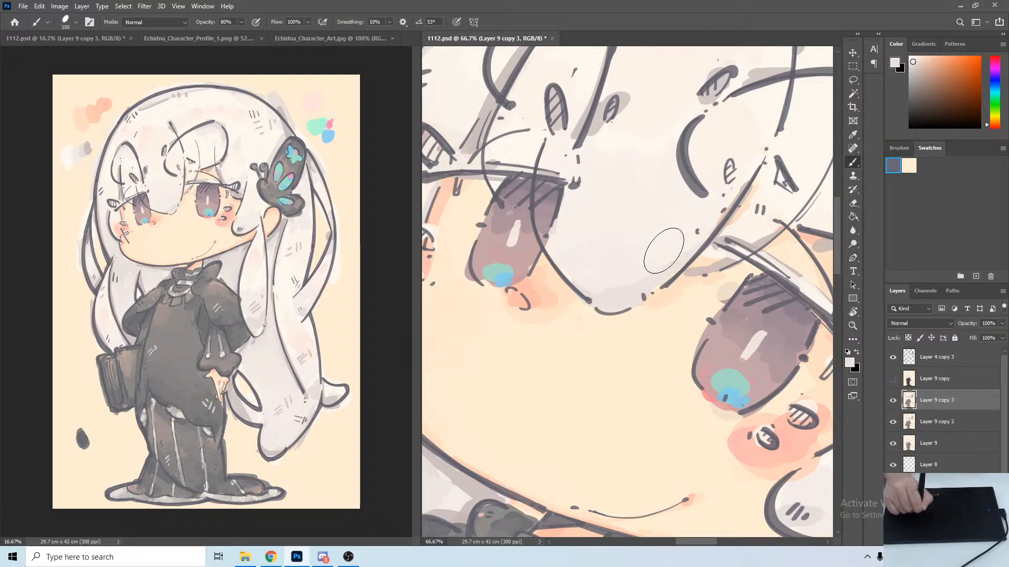
{"action": "left_click", "coordinate": [598, 289], "text": "alt"}
{"action": "left_click_drag", "start_coordinate": [621, 292], "coordinate": [666, 268]}
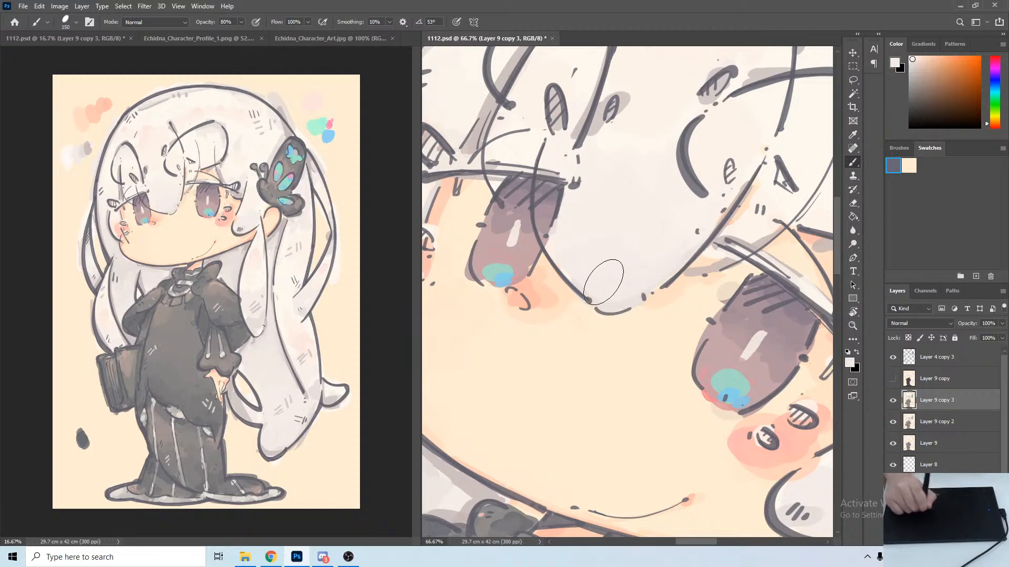
Smooth the tip and lower edges of the central fringe between the eyes with sampled pale grey hair tones.
{"action": "key", "text": "r"}
{"action": "left_click_drag", "start_coordinate": [607, 177], "coordinate": [586, 183]}
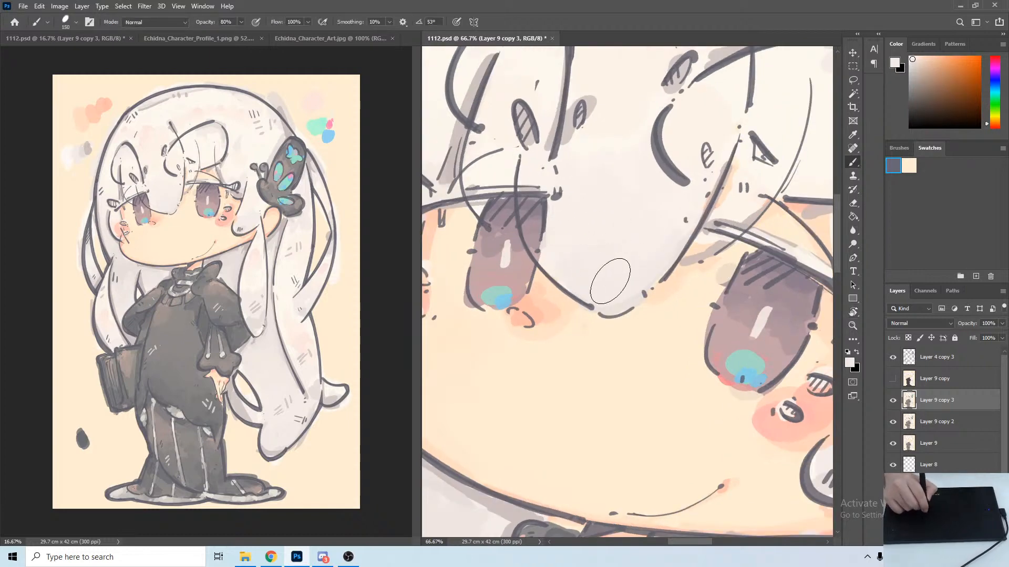
{"action": "left_click", "coordinate": [615, 304], "text": "alt"}
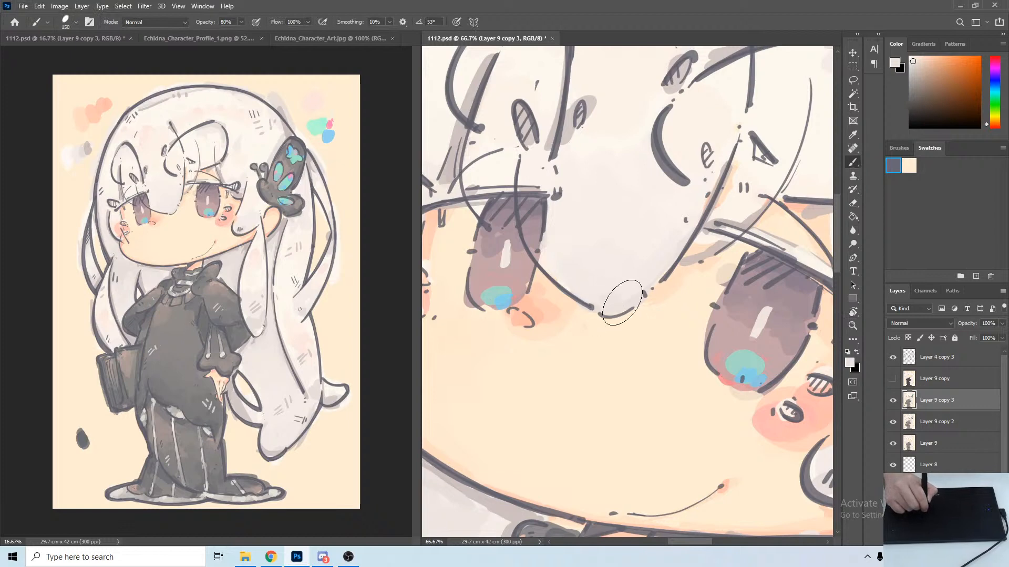
{"action": "left_click", "coordinate": [623, 296], "text": "alt"}
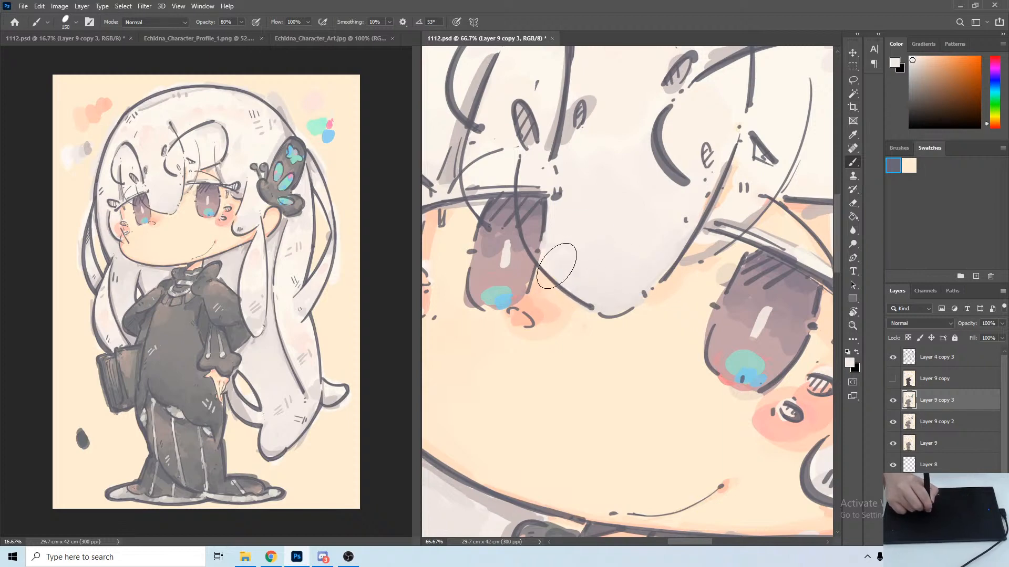
{"action": "left_click", "coordinate": [550, 251], "text": "alt"}
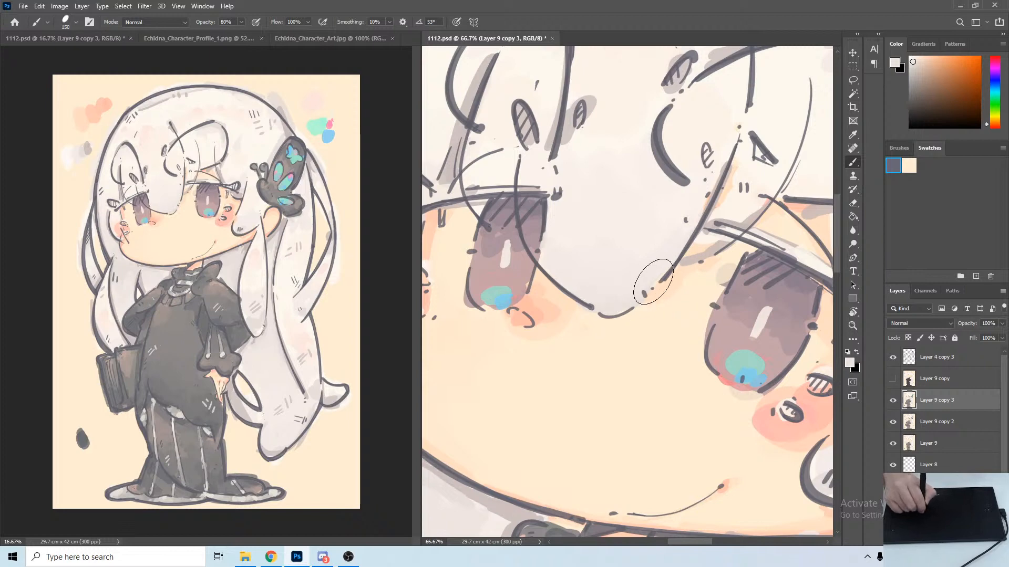
Paint over the grey smudges around the small hatched oval marks on the fringe, using sampled off-white hair tones.
{"action": "mouse_move", "coordinate": [684, 212]}
{"action": "left_mouse_down"}
{"action": "mouse_move", "coordinate": [626, 325]}
{"action": "mouse_move", "coordinate": [656, 323]}
{"action": "left_mouse_up"}
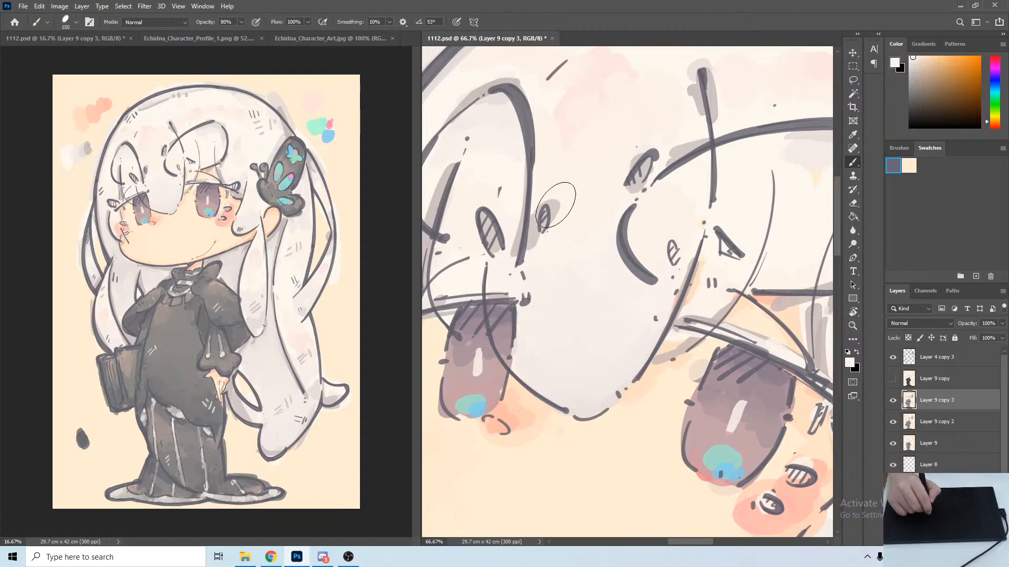
{"action": "left_click", "coordinate": [562, 186], "text": "alt"}
{"action": "left_click_drag", "start_coordinate": [558, 197], "coordinate": [560, 195]}
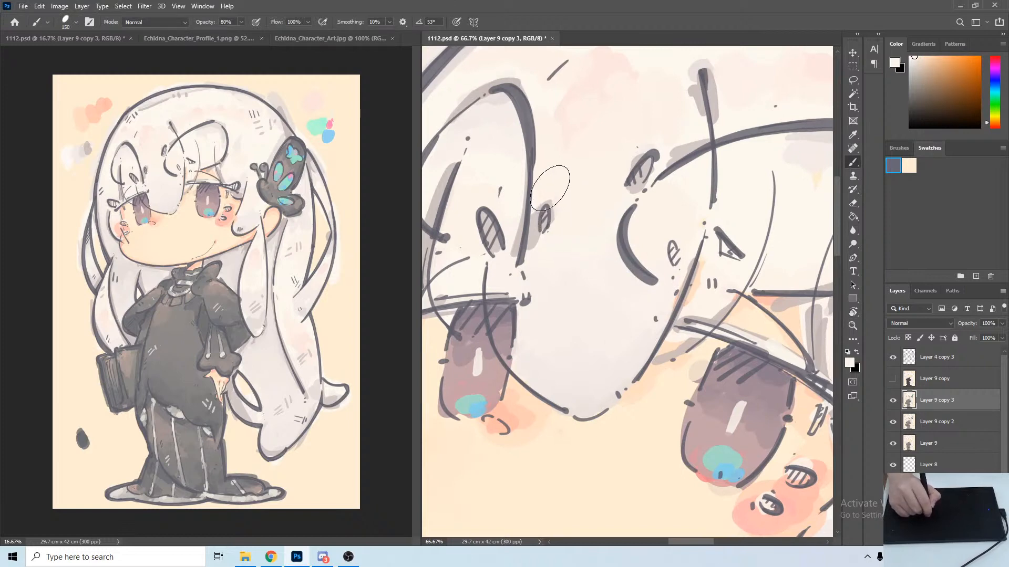
{"action": "left_click", "coordinate": [663, 164], "text": "alt"}
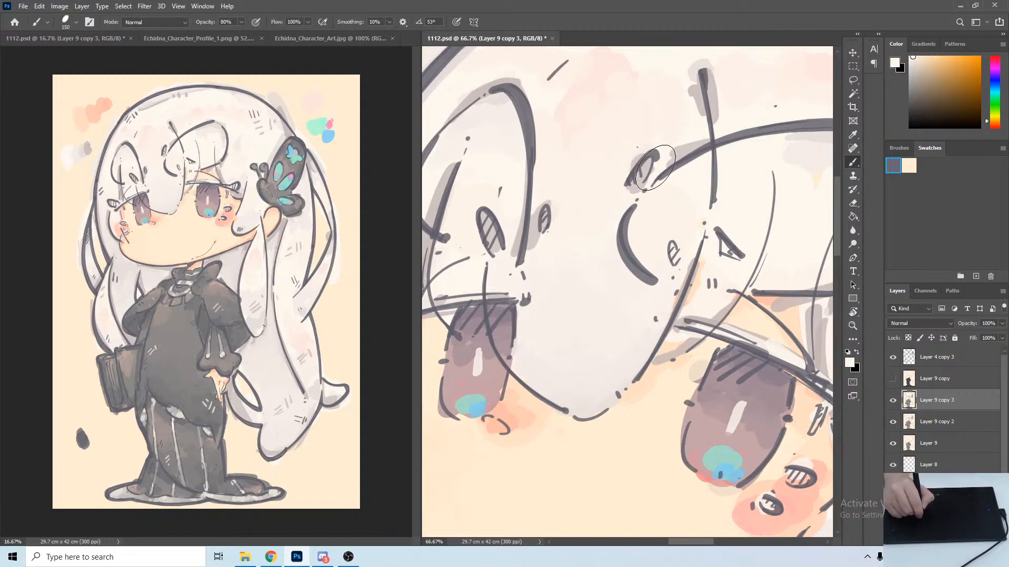
{"action": "left_click", "coordinate": [620, 177], "text": "alt"}
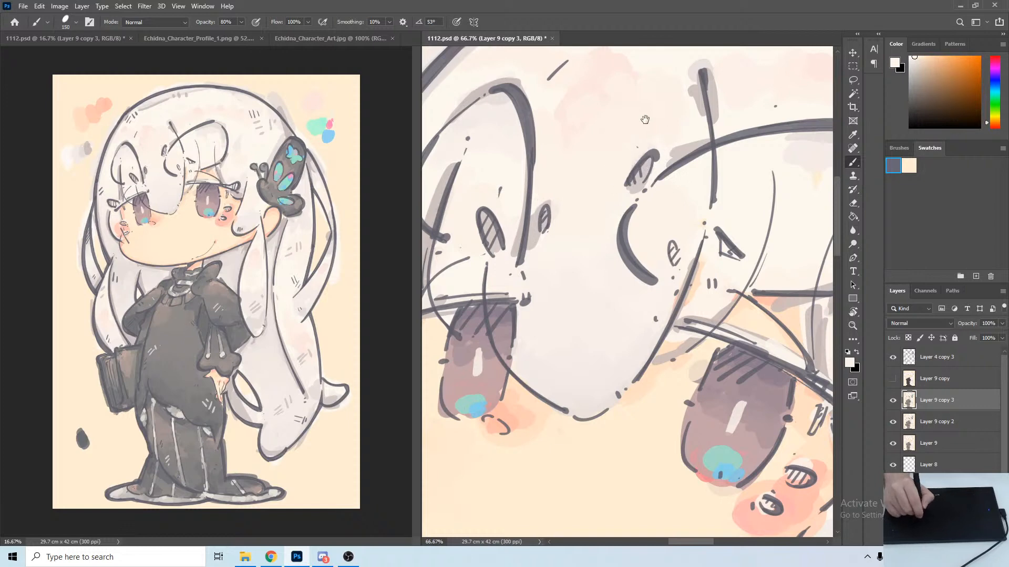
Blend the soft pink tint on the hair above the fringe using sampled off-white and pale pink tones.
{"action": "left_click_drag", "start_coordinate": [645, 120], "coordinate": [662, 221]}
{"action": "left_click", "coordinate": [581, 271], "text": "alt"}
{"action": "left_click", "coordinate": [580, 270], "text": "alt"}
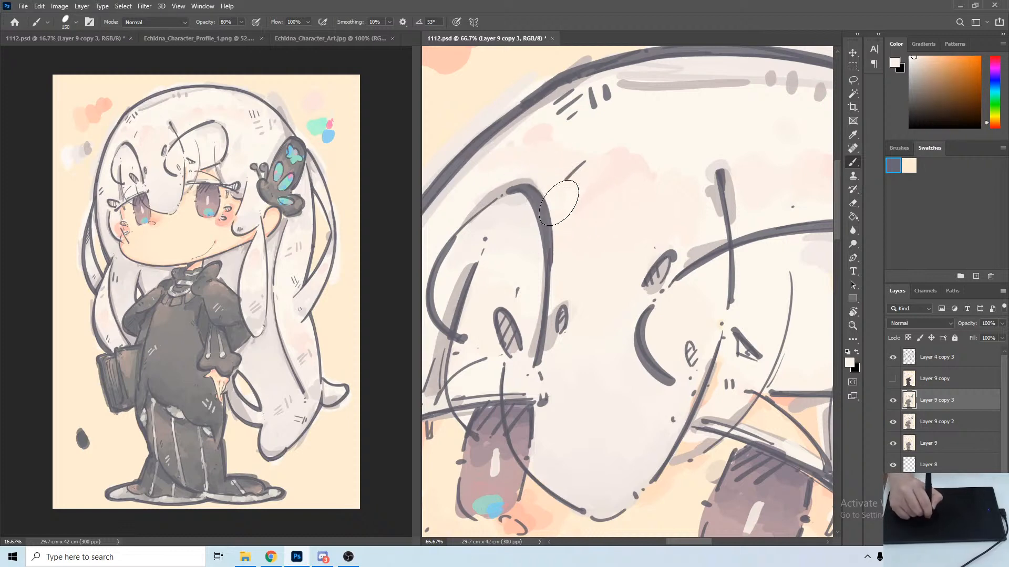
{"action": "left_click", "coordinate": [612, 171], "text": "alt"}
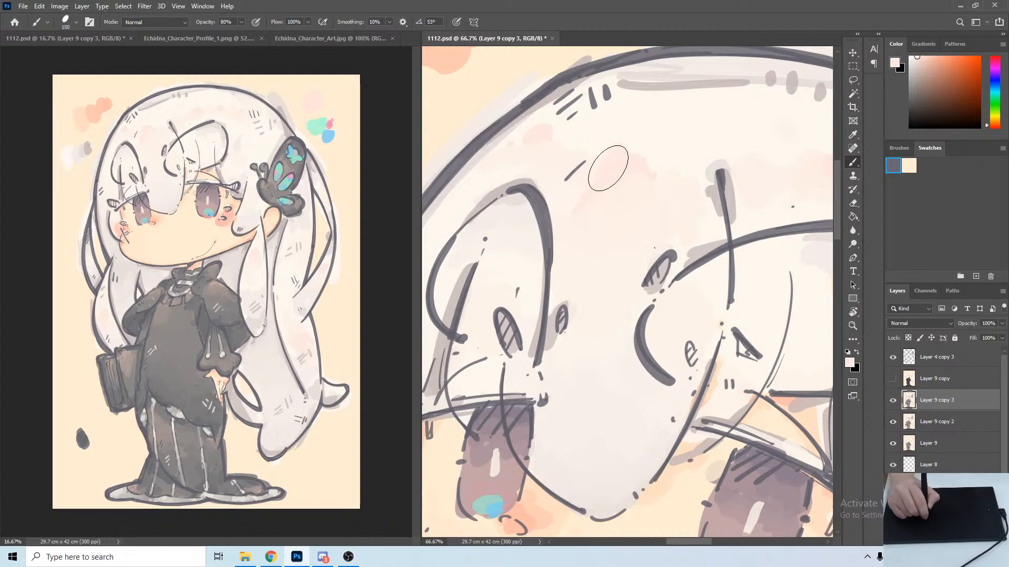
{"action": "left_click_drag", "start_coordinate": [517, 237], "coordinate": [578, 203]}
{"action": "left_click", "coordinate": [549, 212], "text": "alt"}
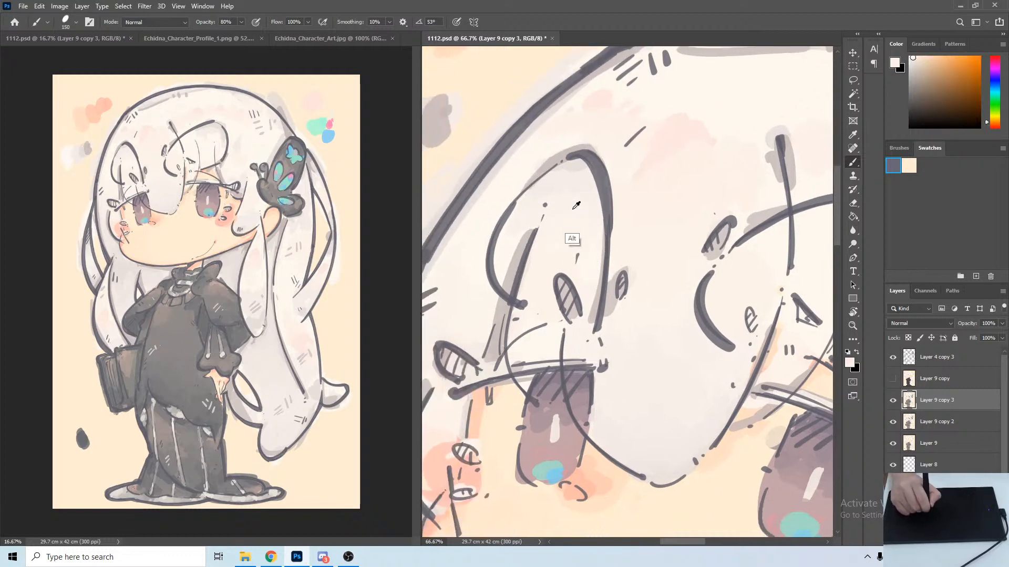
Paint the small strand tip crossing the lash line beside the central fringe with sampled pale hair tones and warm grey.
{"action": "left_click_drag", "start_coordinate": [635, 389], "coordinate": [614, 327]}
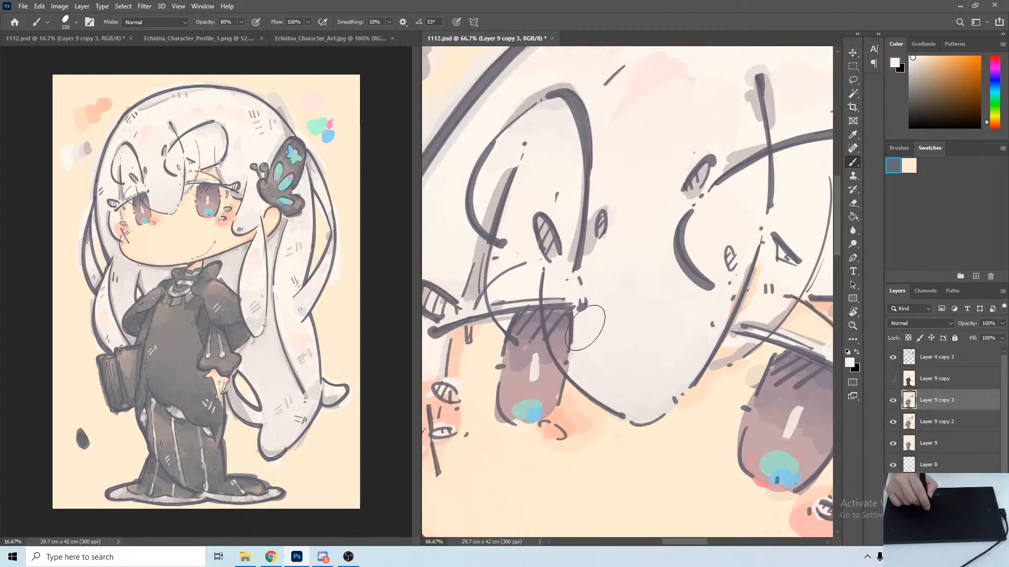
{"action": "left_click_drag", "start_coordinate": [662, 289], "coordinate": [578, 307]}
{"action": "key", "text": "r"}
{"action": "left_click_drag", "start_coordinate": [597, 265], "coordinate": [576, 249]}
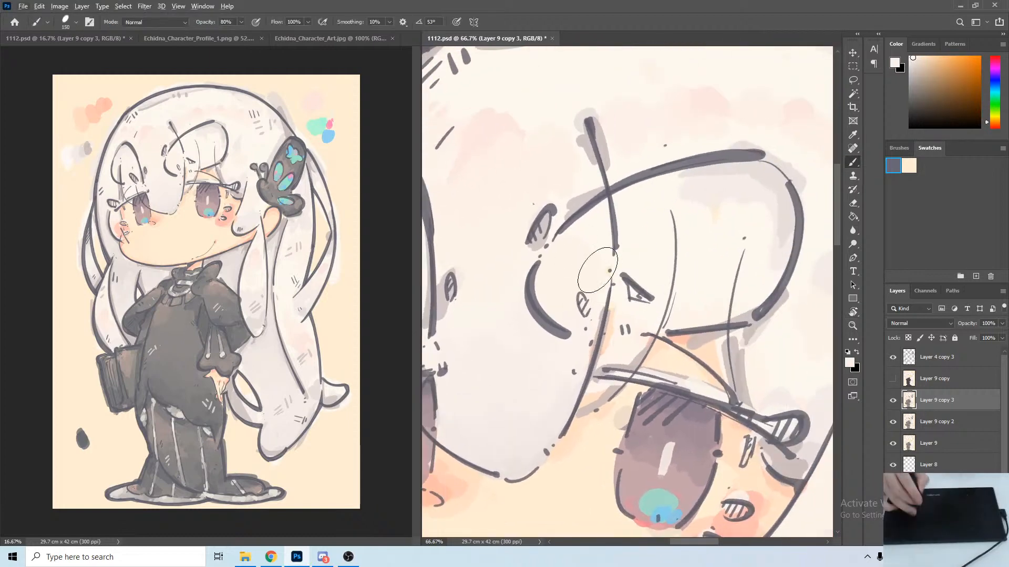
{"action": "left_click_drag", "start_coordinate": [659, 291], "coordinate": [667, 230]}
{"action": "left_click_drag", "start_coordinate": [642, 266], "coordinate": [632, 294]}
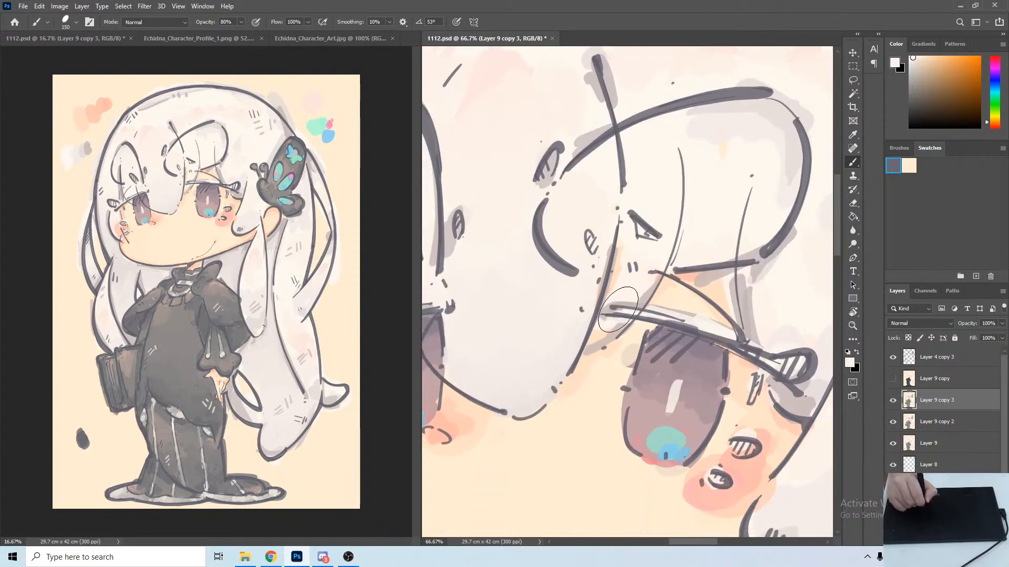
{"action": "left_click", "coordinate": [613, 331], "text": "alt"}
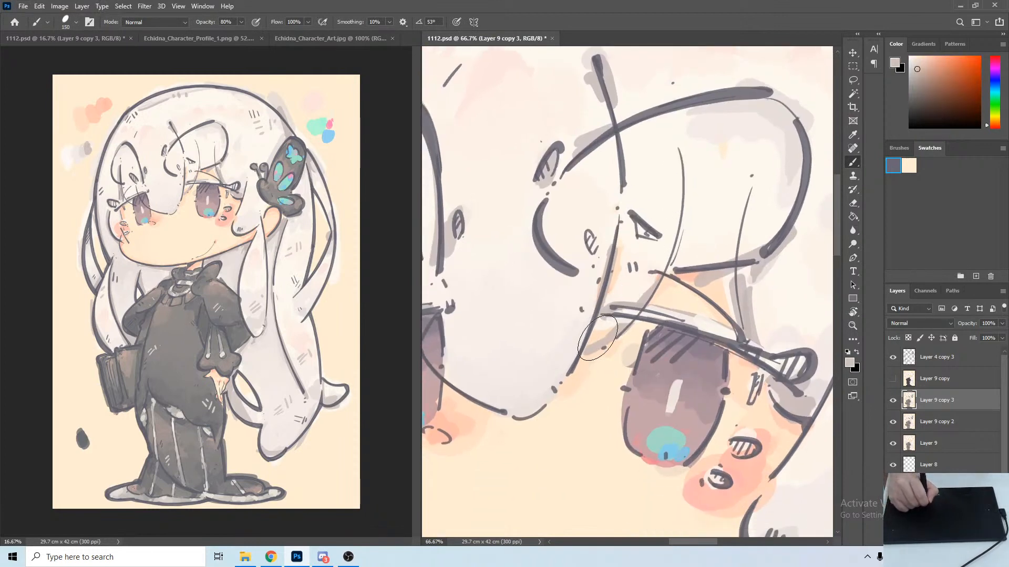
{"action": "left_click", "coordinate": [615, 316], "text": "alt"}
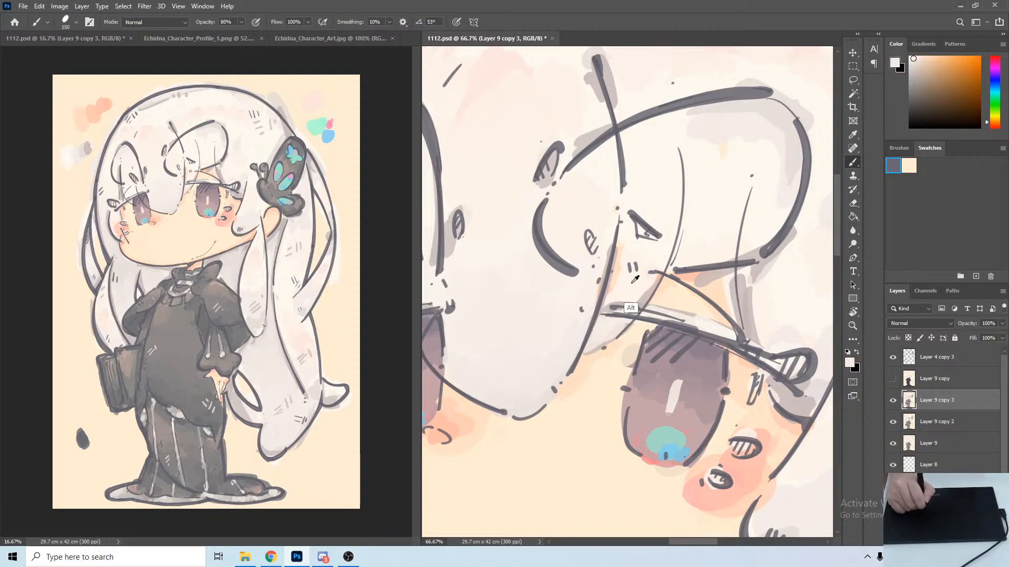
{"action": "left_click", "coordinate": [595, 350], "text": "alt"}
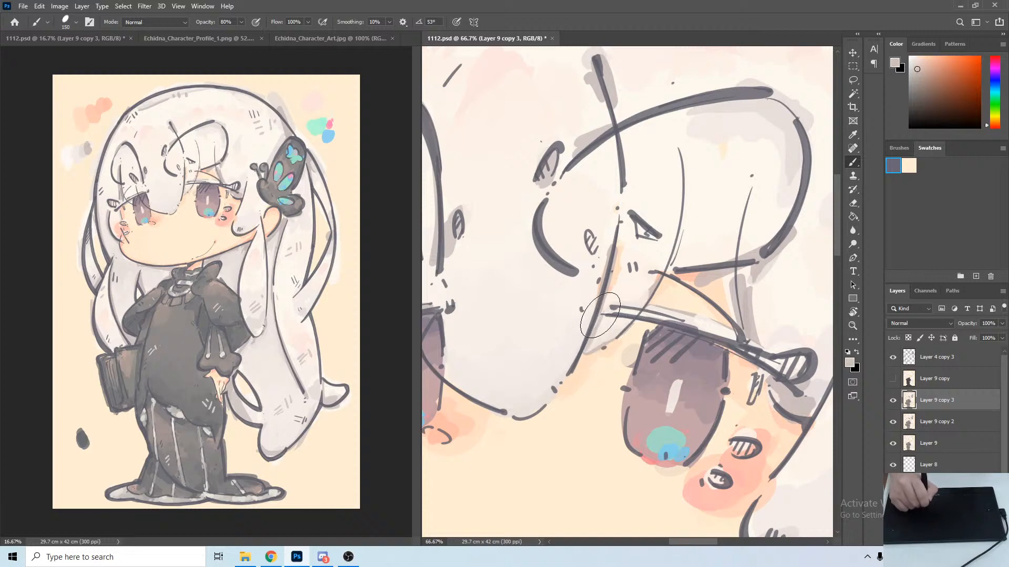
{"action": "left_click", "coordinate": [593, 345], "text": "alt"}
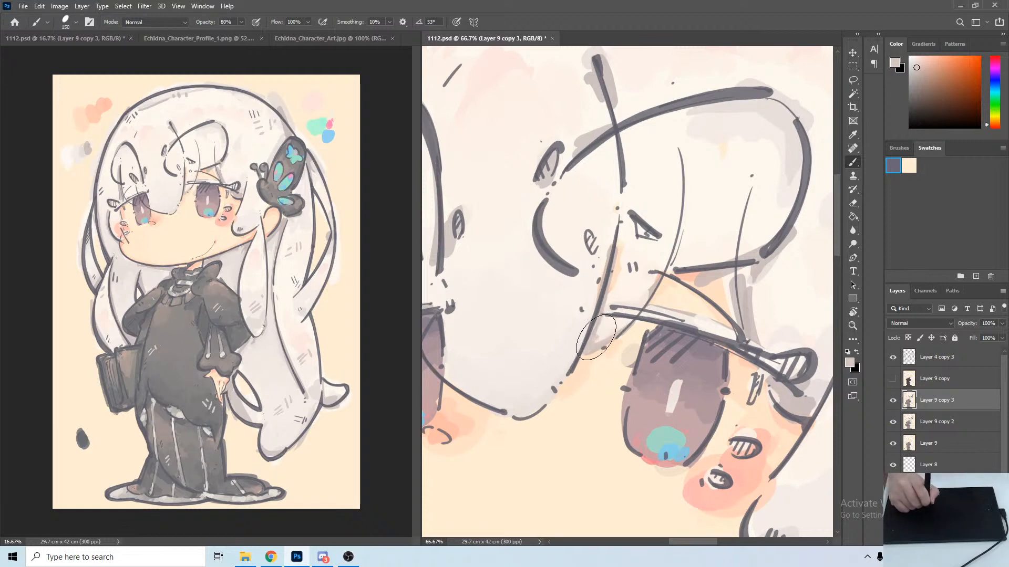
{"action": "left_click", "coordinate": [610, 321], "text": "alt"}
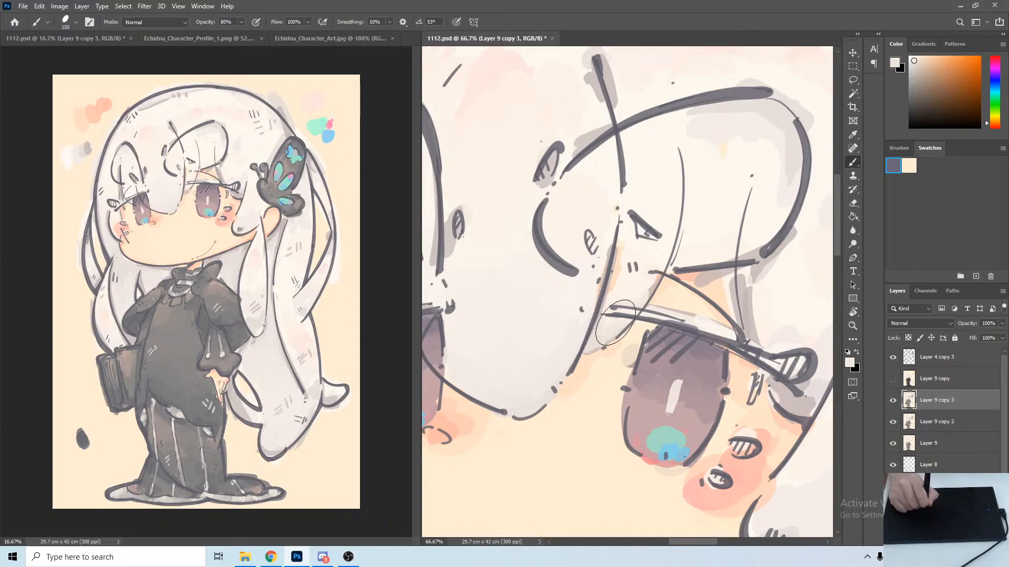
Cover the orange skin patch between the central fringe and the adjacent strand with sampled off-white hair colour.
{"action": "left_click", "coordinate": [629, 277], "text": "alt"}
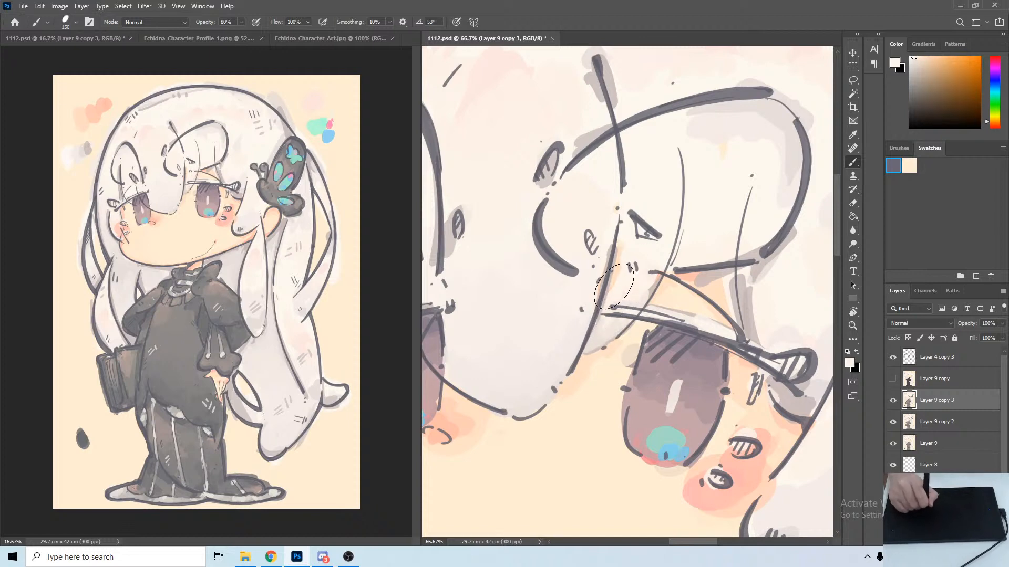
{"action": "left_click", "coordinate": [645, 275], "text": "alt"}
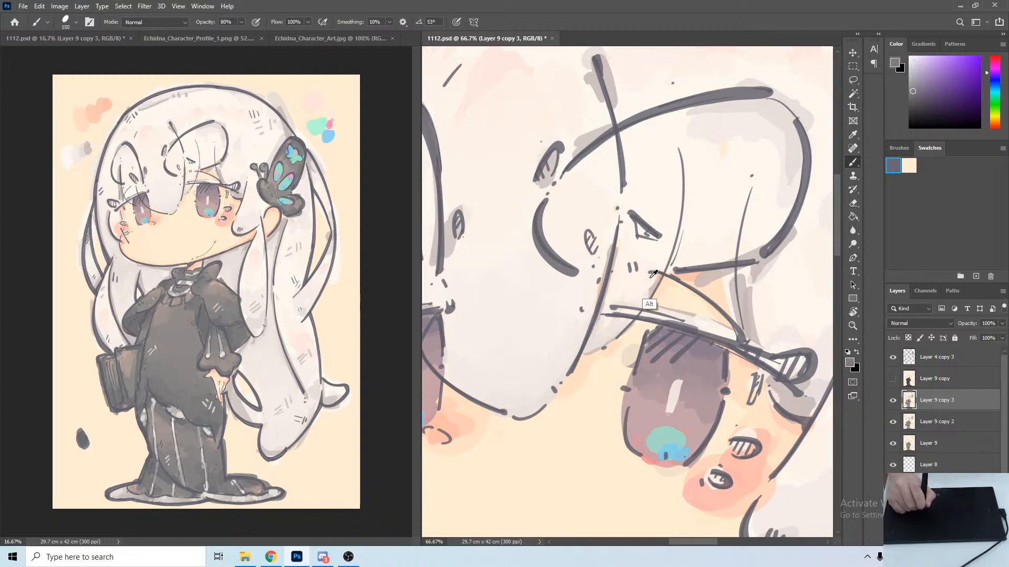
{"action": "left_click", "coordinate": [652, 273], "text": "alt"}
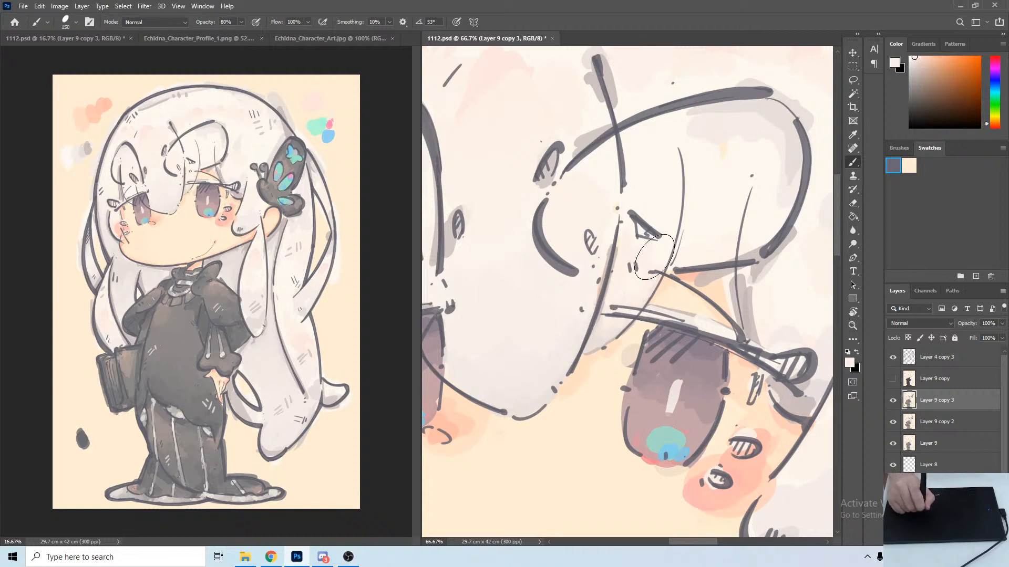
{"action": "left_click", "coordinate": [664, 247], "text": "alt"}
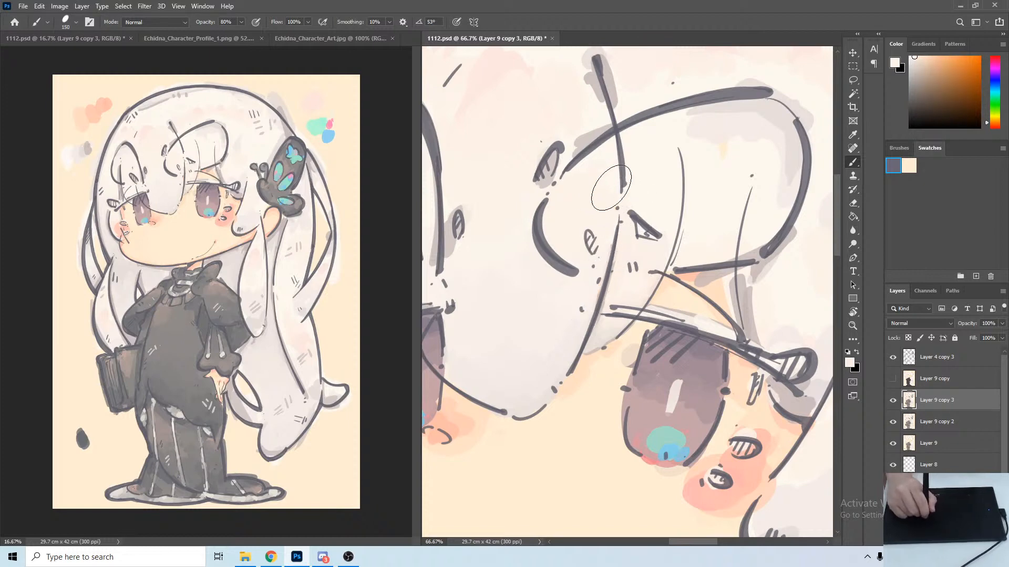
Shade the looped fringe strand's upper outline with sampled grey and even out its interior with sampled off-white and pale grey.
{"action": "left_click", "coordinate": [608, 124], "text": "alt"}
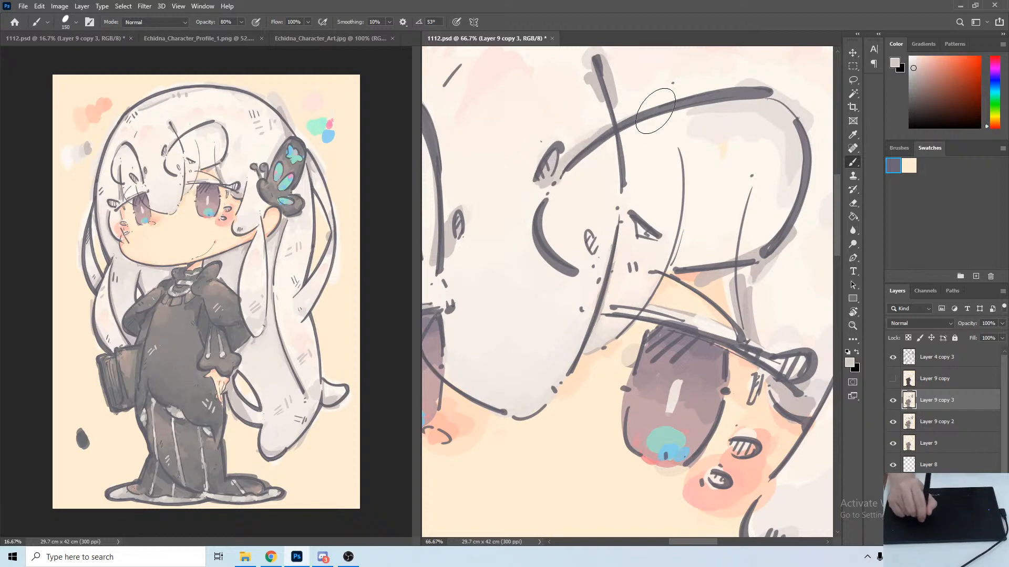
{"action": "left_click_drag", "start_coordinate": [651, 103], "coordinate": [771, 84]}
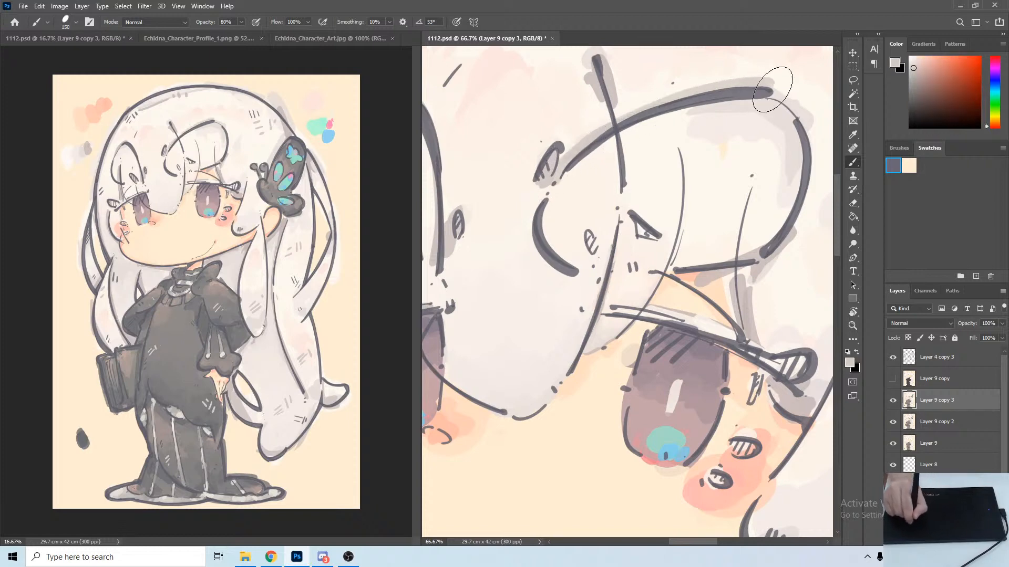
{"action": "left_click", "coordinate": [670, 250], "text": "alt"}
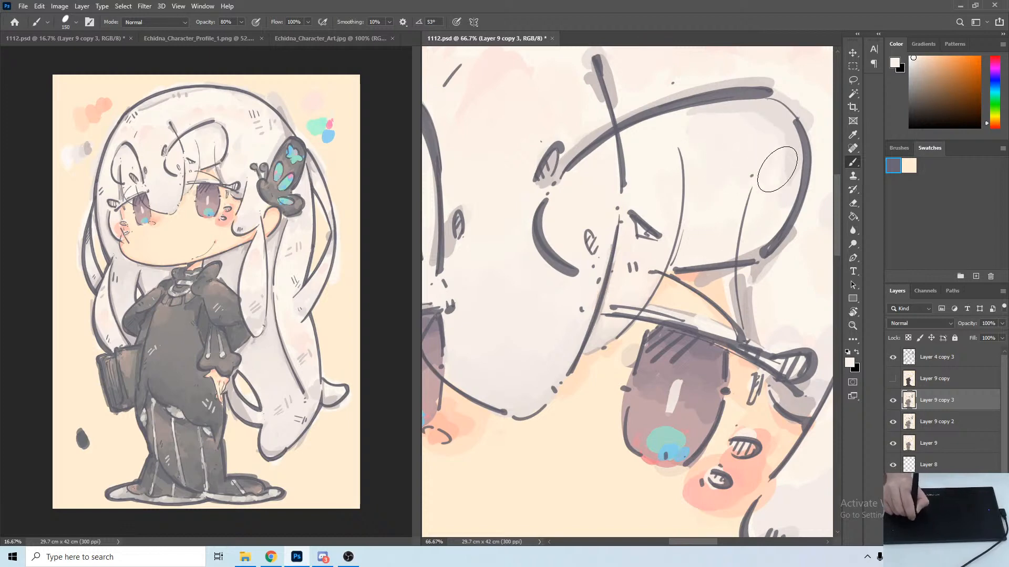
{"action": "left_click", "coordinate": [766, 167], "text": "alt"}
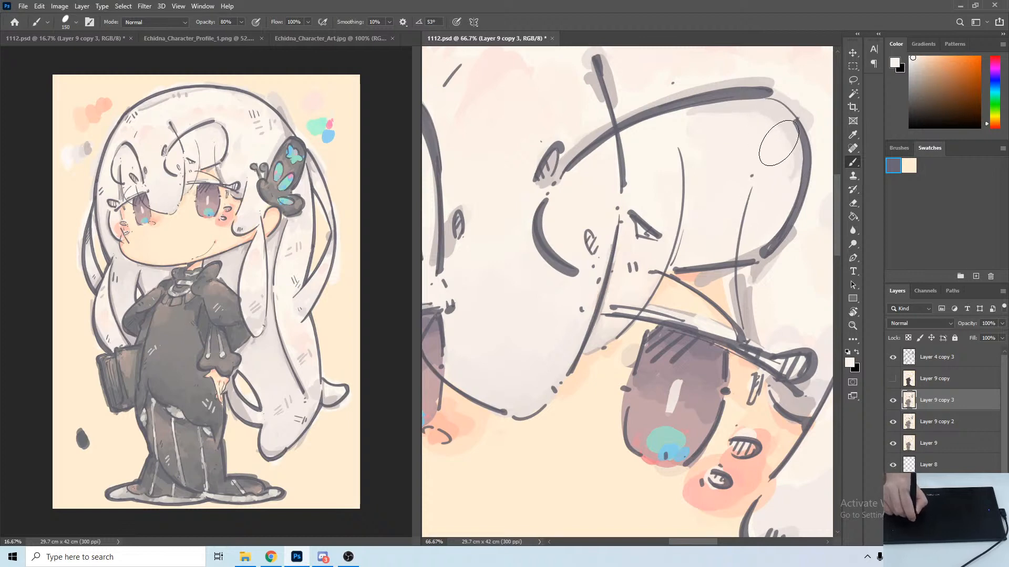
{"action": "left_click", "coordinate": [714, 104], "text": "alt"}
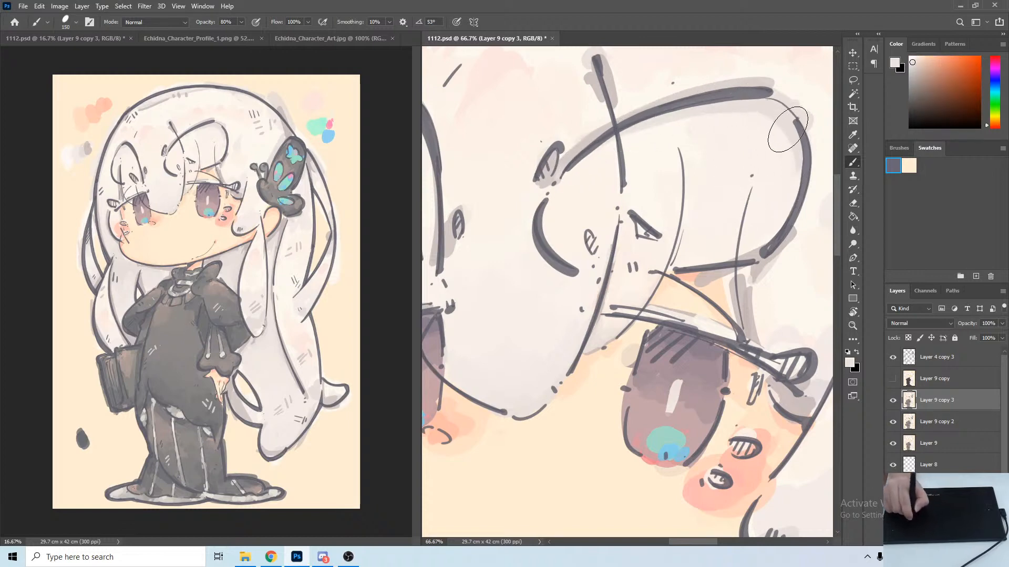
Add sampled light grey shadows along the inner outline, lower edge and centre hair line of the looped fringe strand.
{"action": "left_click", "coordinate": [760, 263], "text": "alt"}
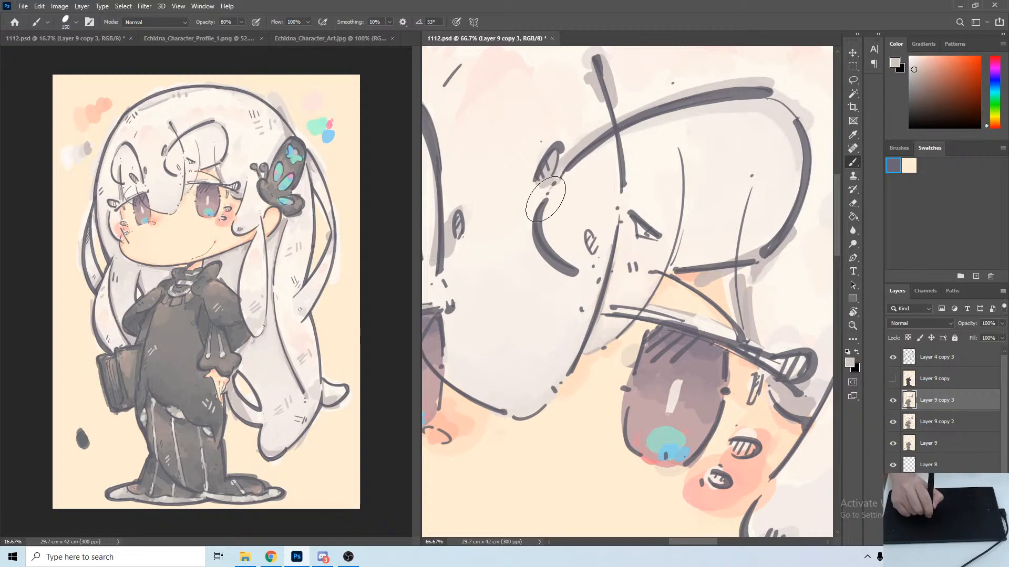
{"action": "left_click_drag", "start_coordinate": [555, 187], "coordinate": [577, 276]}
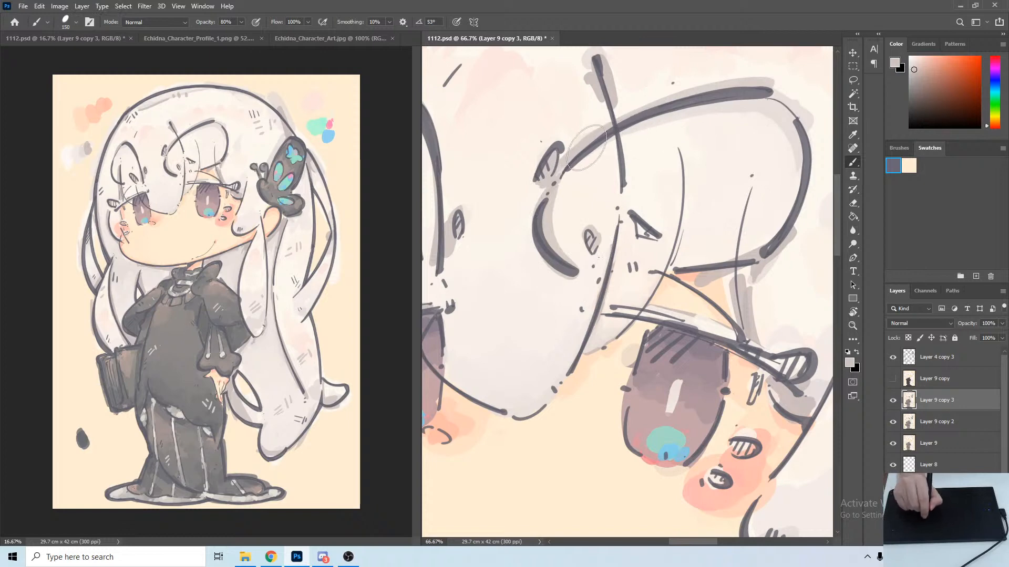
{"action": "mouse_move", "coordinate": [599, 141]}
{"action": "left_mouse_down"}
{"action": "mouse_move", "coordinate": [771, 112]}
{"action": "mouse_move", "coordinate": [799, 185]}
{"action": "left_mouse_up"}
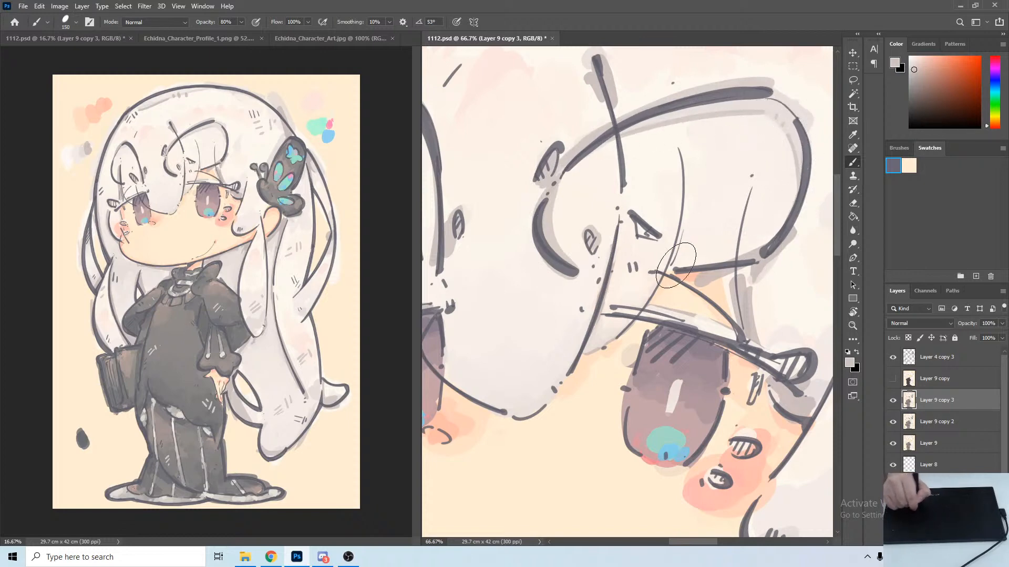
{"action": "left_click_drag", "start_coordinate": [663, 272], "coordinate": [758, 251]}
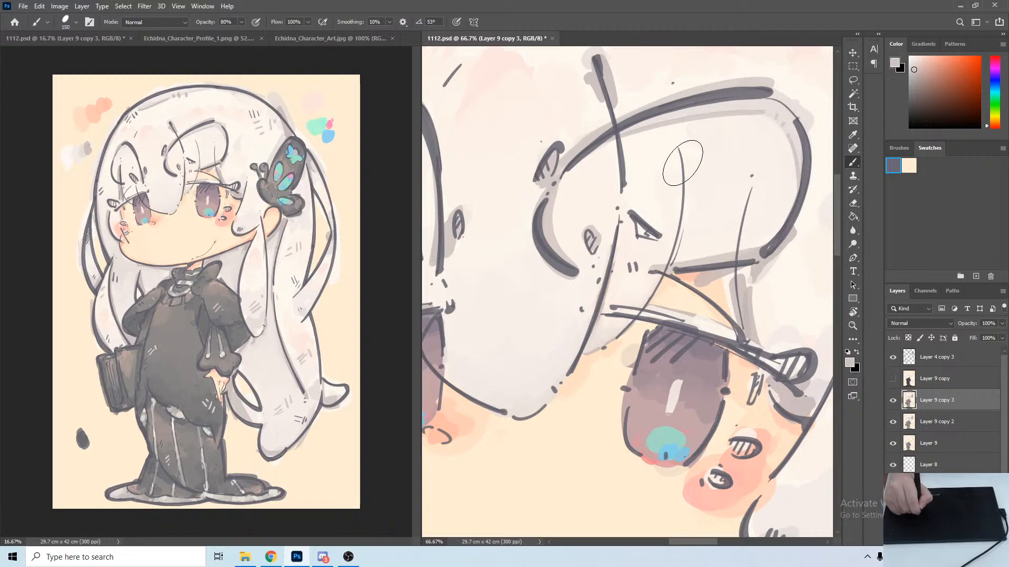
{"action": "left_click_drag", "start_coordinate": [680, 153], "coordinate": [674, 242]}
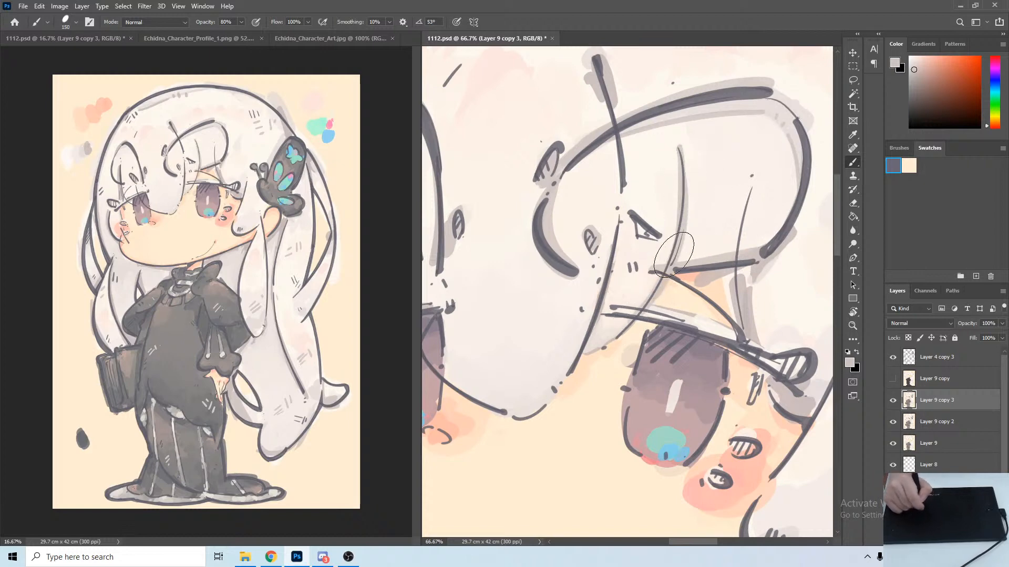
Fill the small skin triangle between the fringe strands with sampled pink and peach tones, shading under the looped strand's lower edge.
{"action": "left_click_drag", "start_coordinate": [761, 229], "coordinate": [622, 252]}
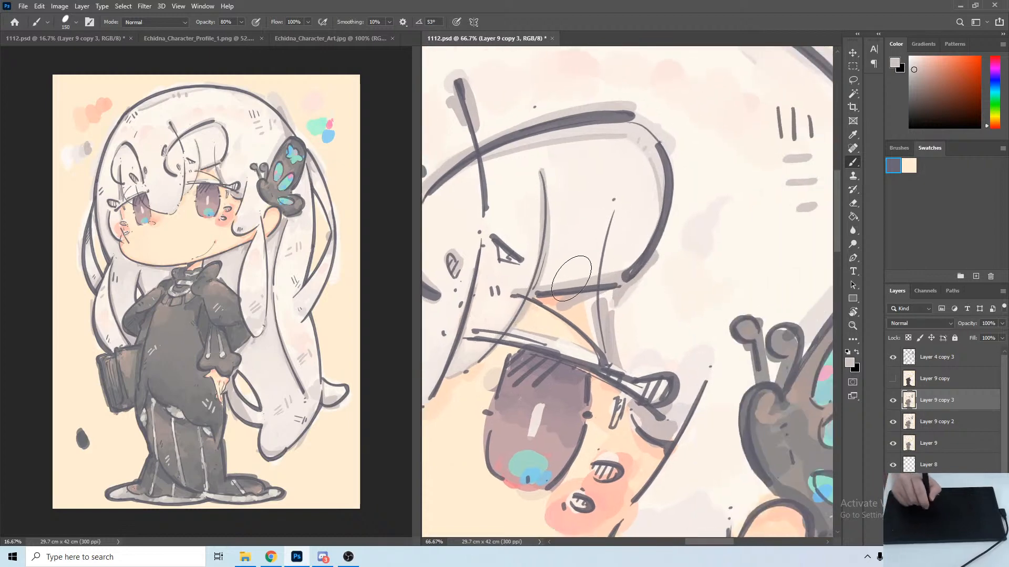
{"action": "left_click", "coordinate": [556, 301], "text": "alt"}
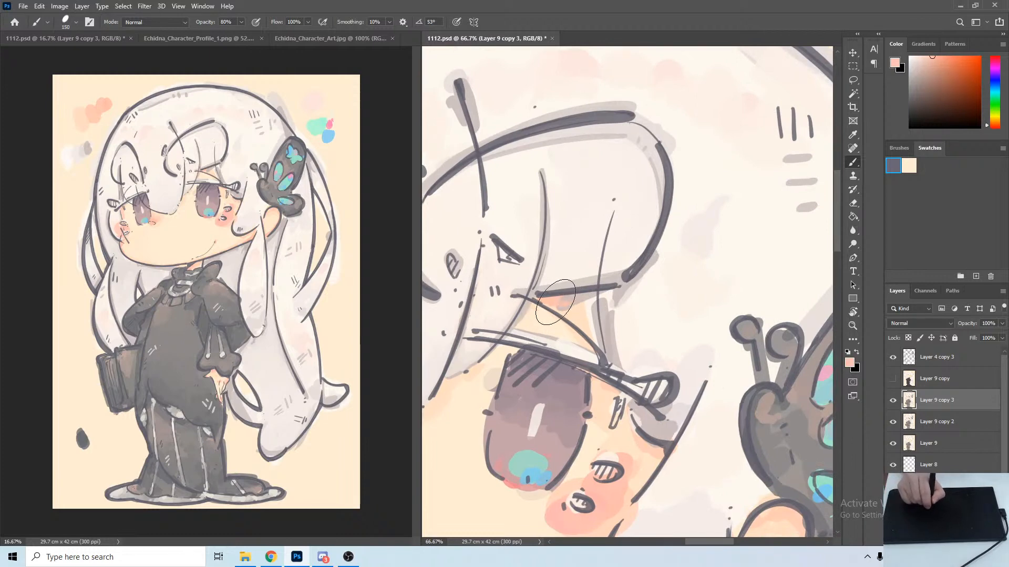
{"action": "left_click_drag", "start_coordinate": [546, 301], "coordinate": [590, 294]}
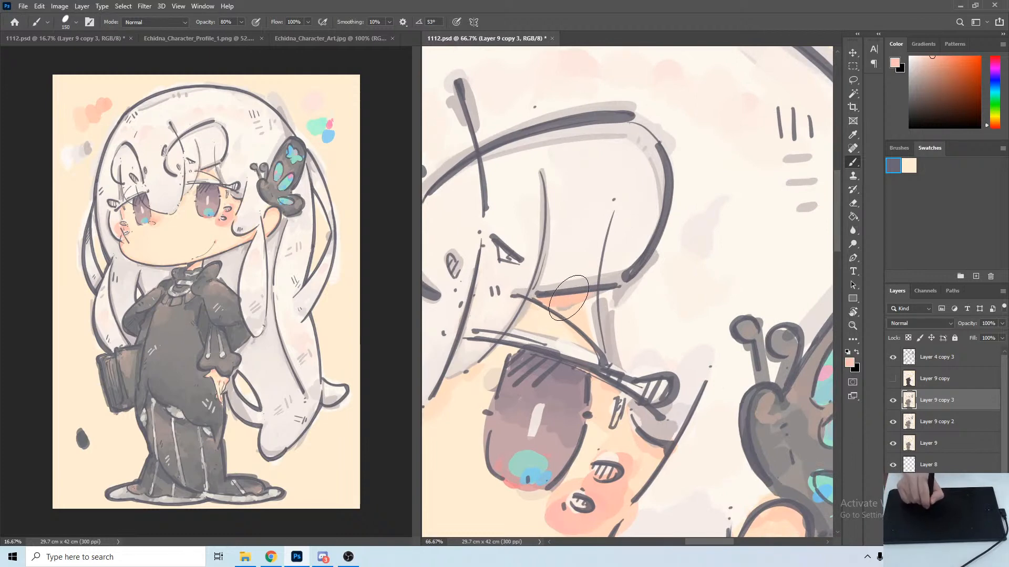
{"action": "left_click", "coordinate": [579, 309], "text": "alt"}
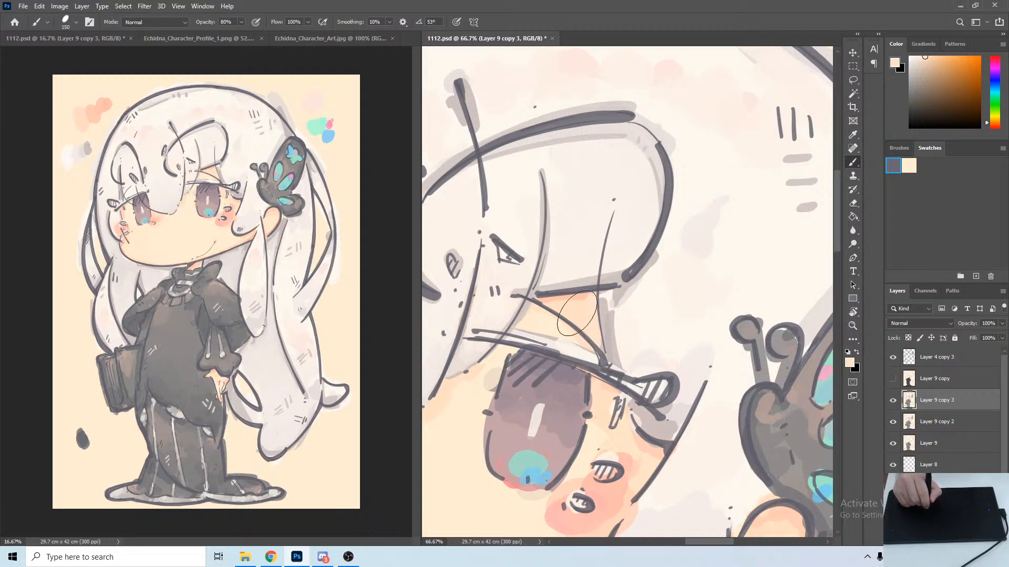
{"action": "left_click", "coordinate": [545, 312], "text": "alt"}
{"action": "left_click", "coordinate": [549, 322], "text": "alt"}
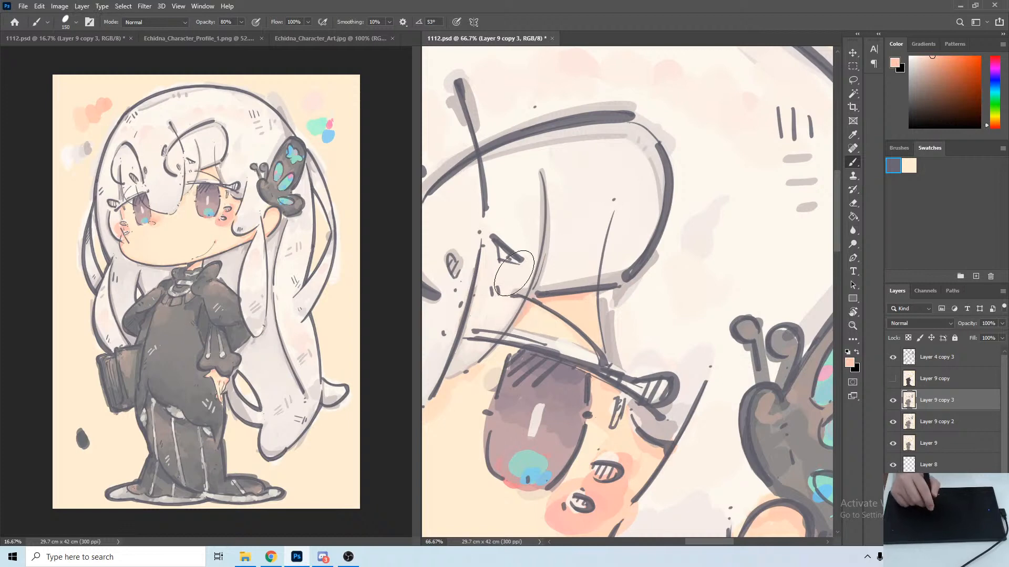
{"action": "left_click_drag", "start_coordinate": [542, 296], "coordinate": [600, 351]}
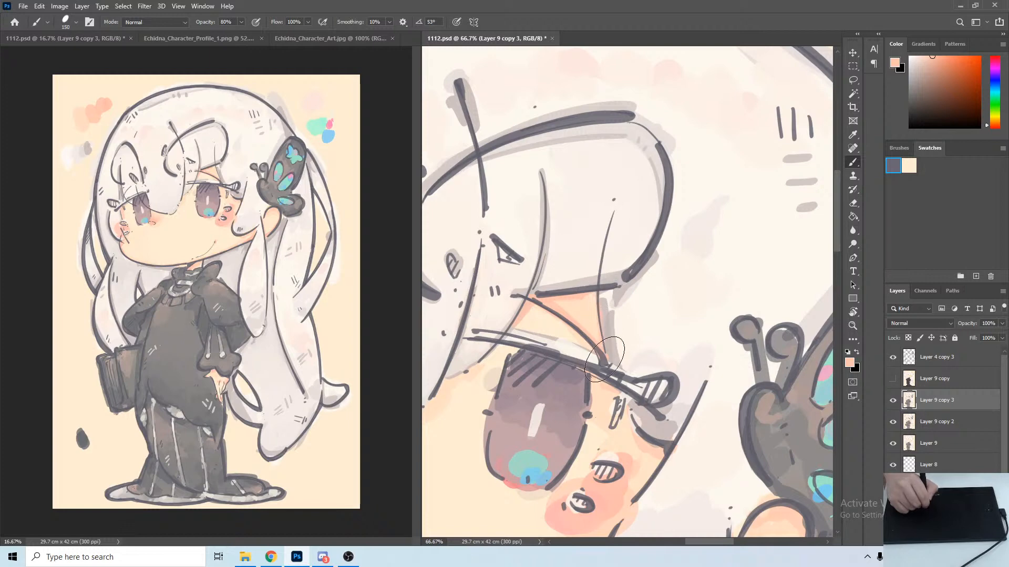
Shade the hair directly below the looped fringe strand with sampled greys and clean its outer edge with sampled off-white.
{"action": "left_click", "coordinate": [609, 321], "text": "alt"}
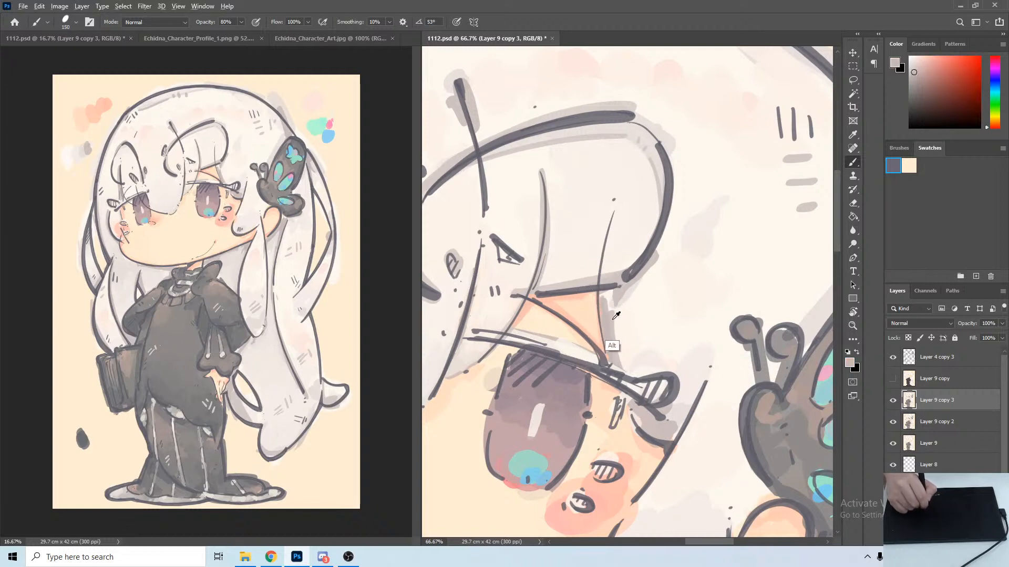
{"action": "left_click", "coordinate": [614, 353], "text": "alt"}
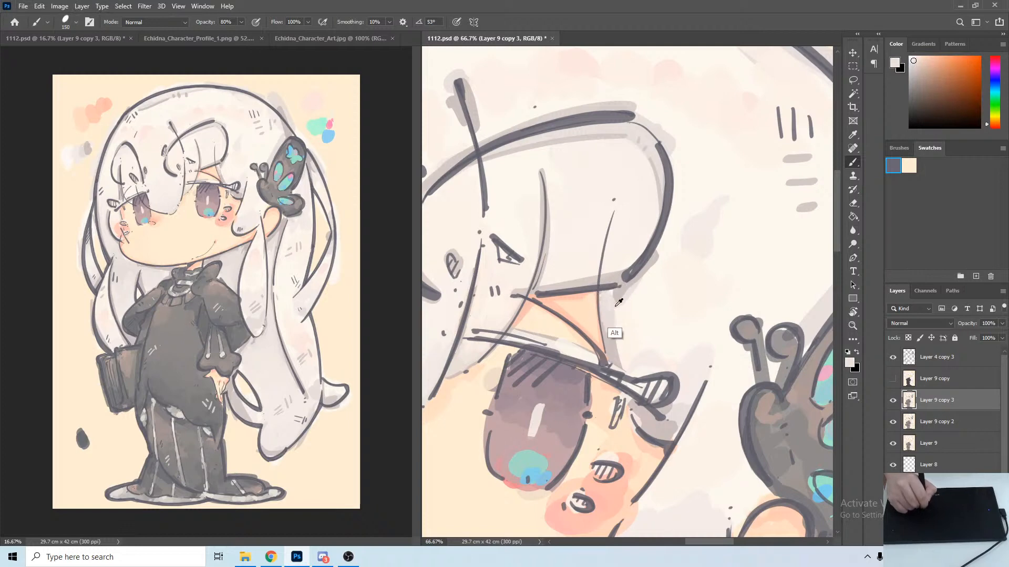
{"action": "left_click", "coordinate": [617, 294], "text": "alt"}
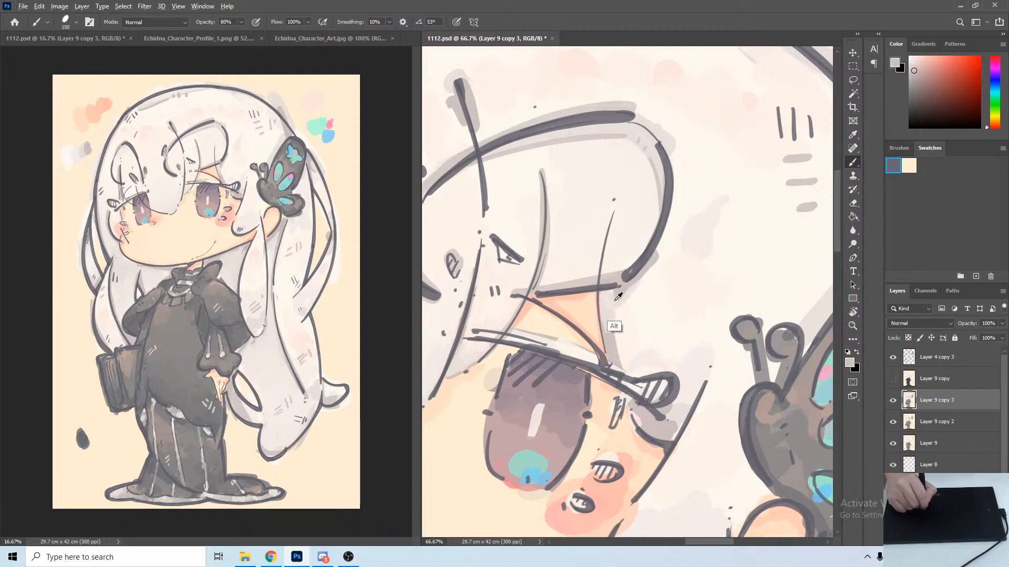
{"action": "left_click", "coordinate": [617, 332], "text": "alt"}
{"action": "left_click_drag", "start_coordinate": [626, 297], "coordinate": [663, 255]}
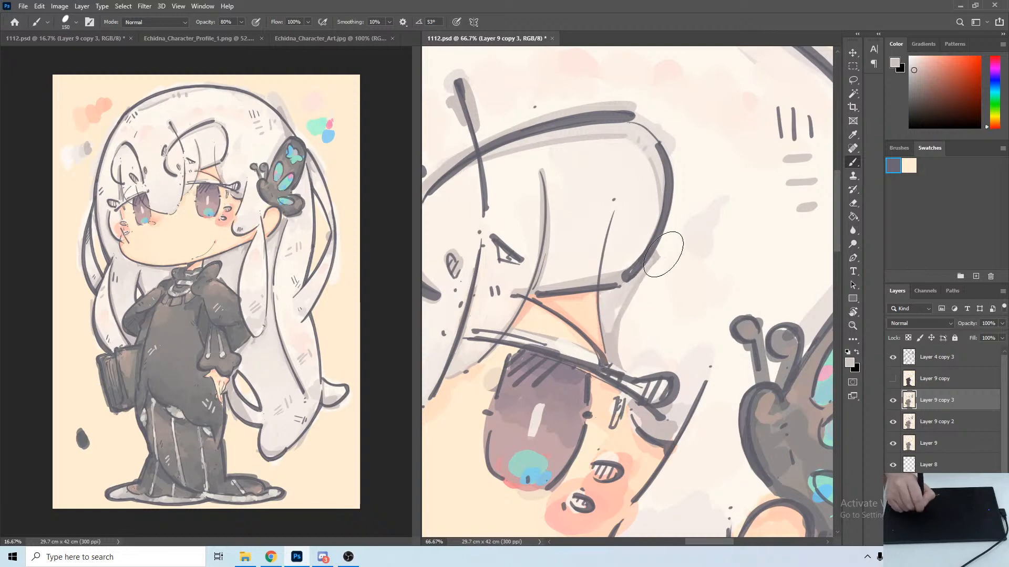
{"action": "left_click", "coordinate": [620, 302], "text": "alt"}
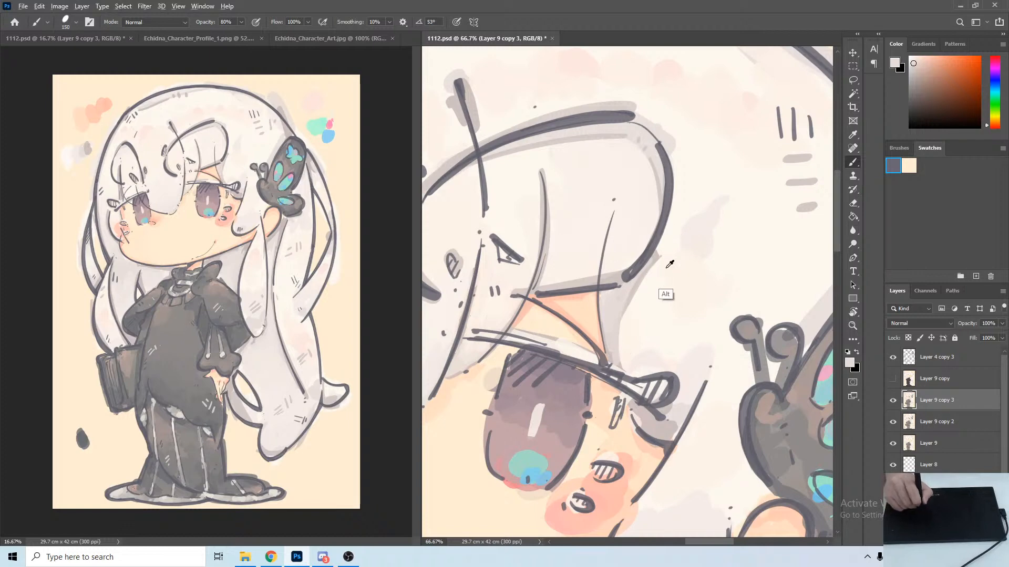
{"action": "left_click", "coordinate": [661, 299], "text": "alt"}
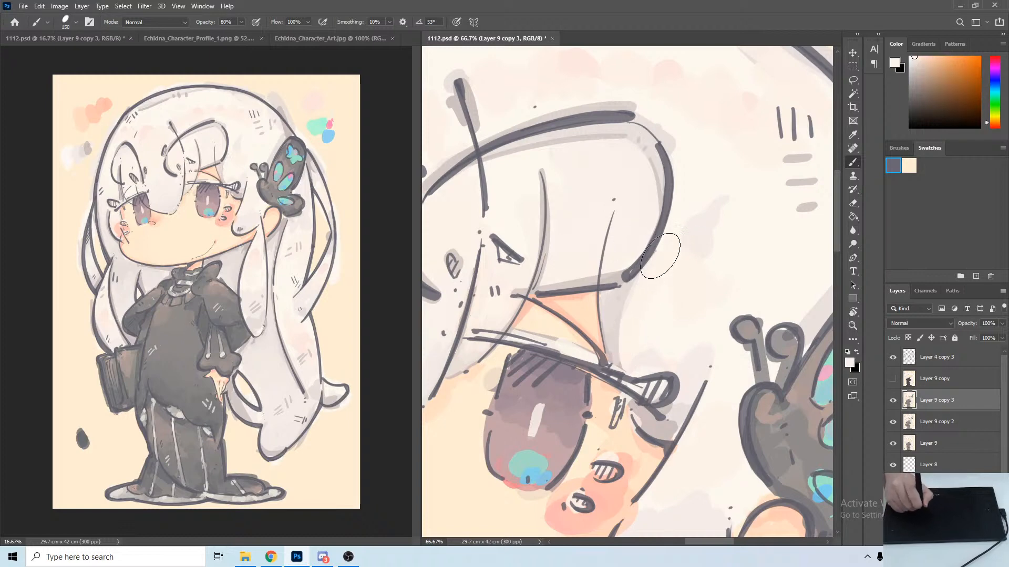
{"action": "left_click", "coordinate": [621, 366], "text": "alt"}
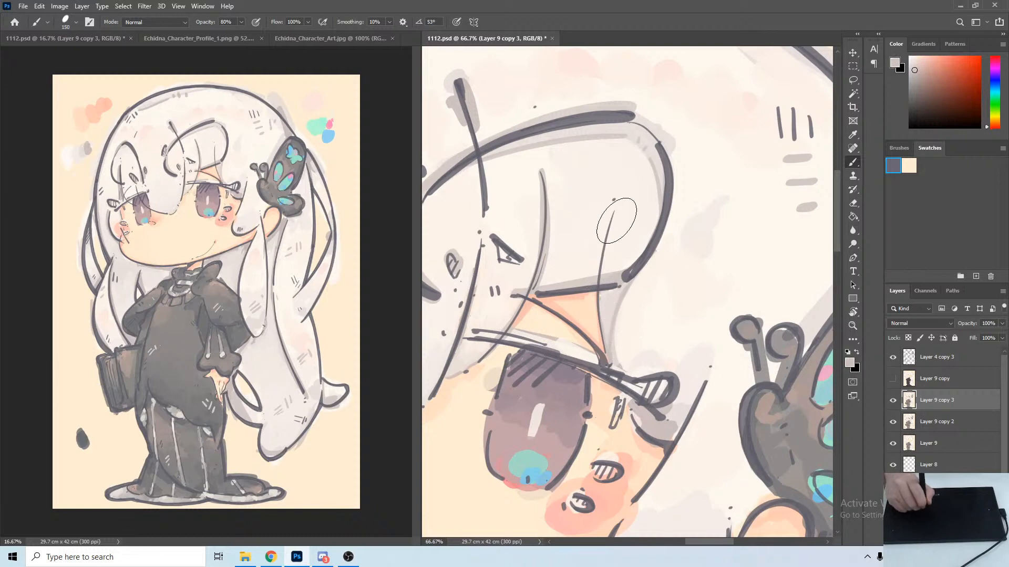
Smooth the side hair beside the looped fringe strand with sampled off-white, covering the faint grey blotch.
{"action": "key", "text": "r"}
{"action": "mouse_move", "coordinate": [698, 180]}
{"action": "left_mouse_down"}
{"action": "mouse_move", "coordinate": [719, 142]}
{"action": "mouse_move", "coordinate": [748, 165]}
{"action": "left_mouse_up"}
{"action": "key", "text": "b"}
{"action": "left_click", "coordinate": [533, 320], "text": "alt"}
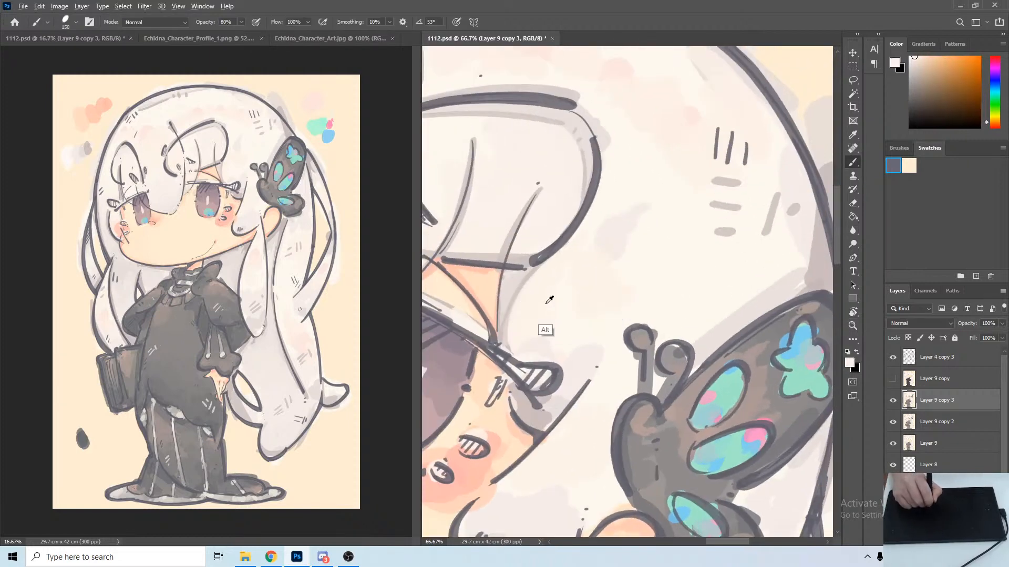
{"action": "left_click", "coordinate": [532, 348], "text": "alt"}
{"action": "left_click", "coordinate": [526, 346], "text": "alt"}
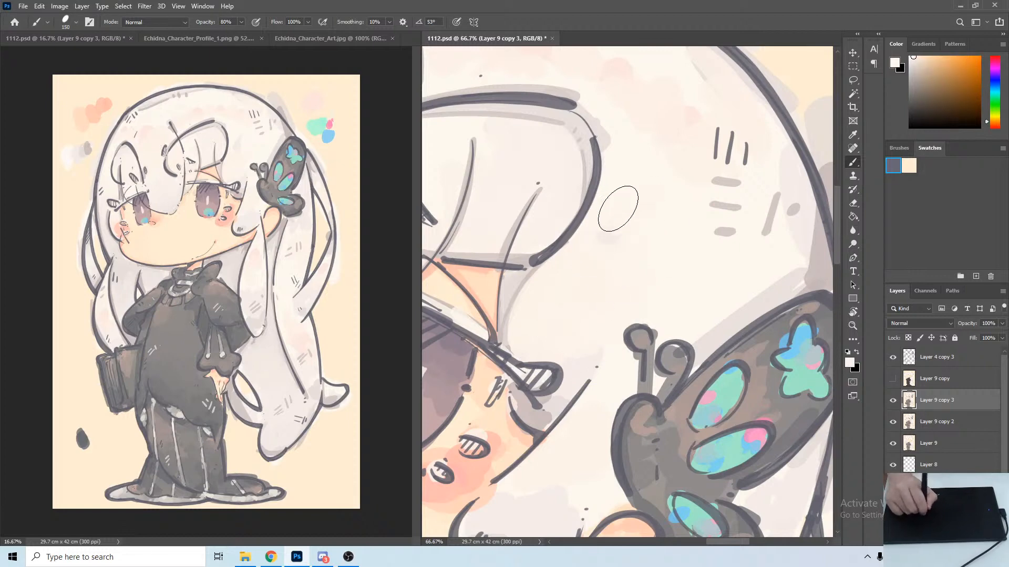
Repaint the hair patch beneath the outer lash tip with sampled light grey tones.
{"action": "key", "text": "r"}
{"action": "mouse_move", "coordinate": [677, 115]}
{"action": "left_mouse_down"}
{"action": "mouse_move", "coordinate": [633, 107]}
{"action": "mouse_move", "coordinate": [558, 119]}
{"action": "left_mouse_up"}
{"action": "left_click_drag", "start_coordinate": [618, 253], "coordinate": [606, 135]}
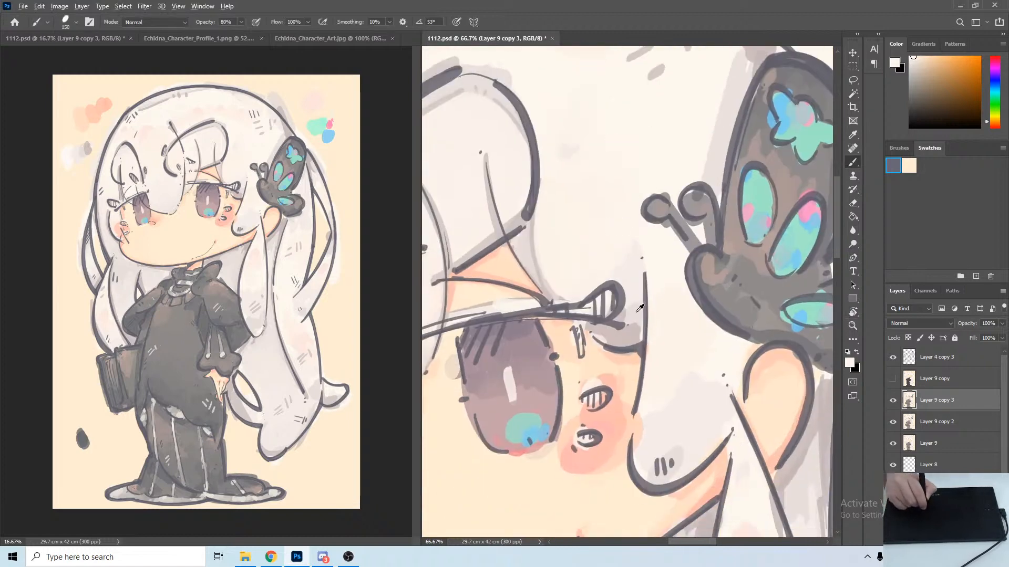
{"action": "left_click", "coordinate": [637, 312], "text": "alt"}
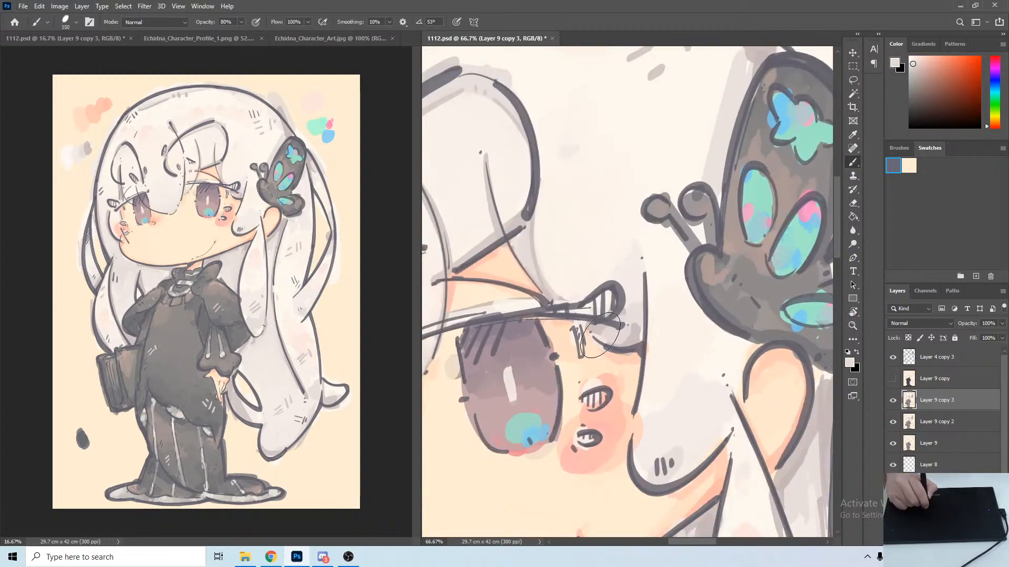
{"action": "left_click", "coordinate": [591, 330], "text": "alt"}
{"action": "mouse_move", "coordinate": [615, 339]}
{"action": "left_mouse_down"}
{"action": "mouse_move", "coordinate": [637, 337]}
{"action": "mouse_move", "coordinate": [644, 267]}
{"action": "mouse_move", "coordinate": [635, 321]}
{"action": "left_mouse_up"}
{"action": "left_click", "coordinate": [630, 344], "text": "alt"}
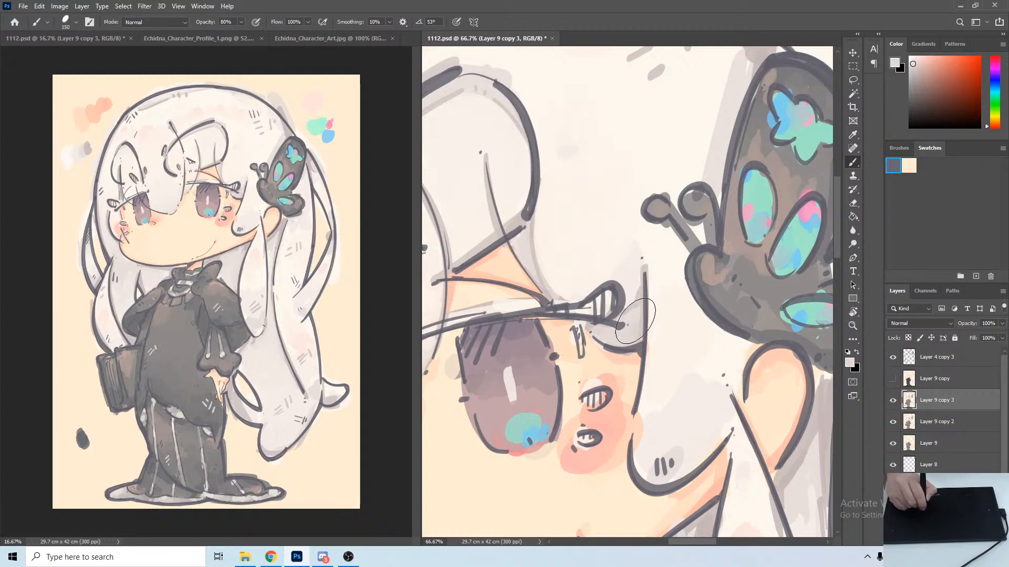
Blend the hair wedge between the lash tip and the side strand's outline using sampled off-white and light grey shadow.
{"action": "left_click", "coordinate": [630, 283], "text": "alt"}
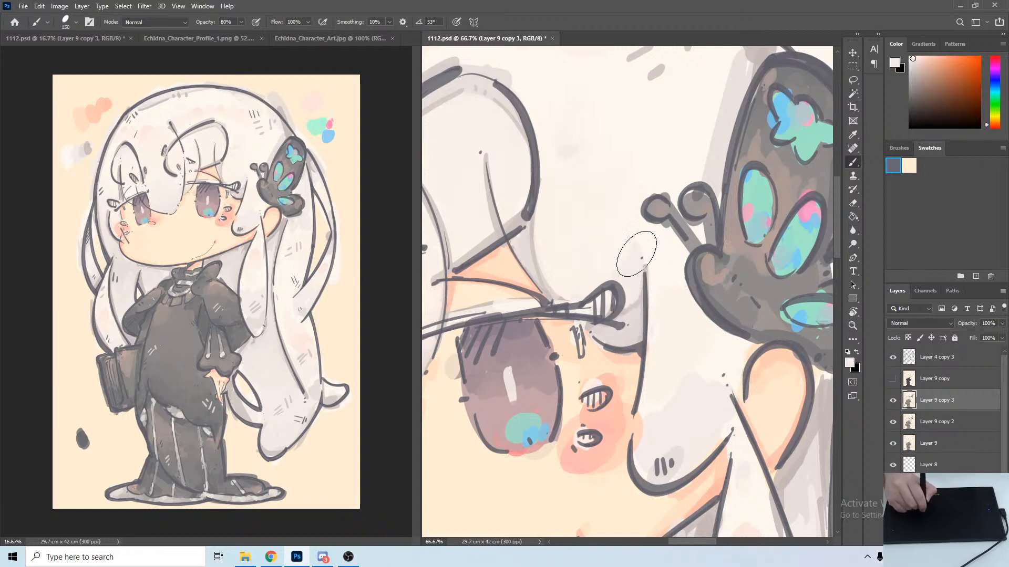
{"action": "left_click", "coordinate": [647, 266], "text": "alt"}
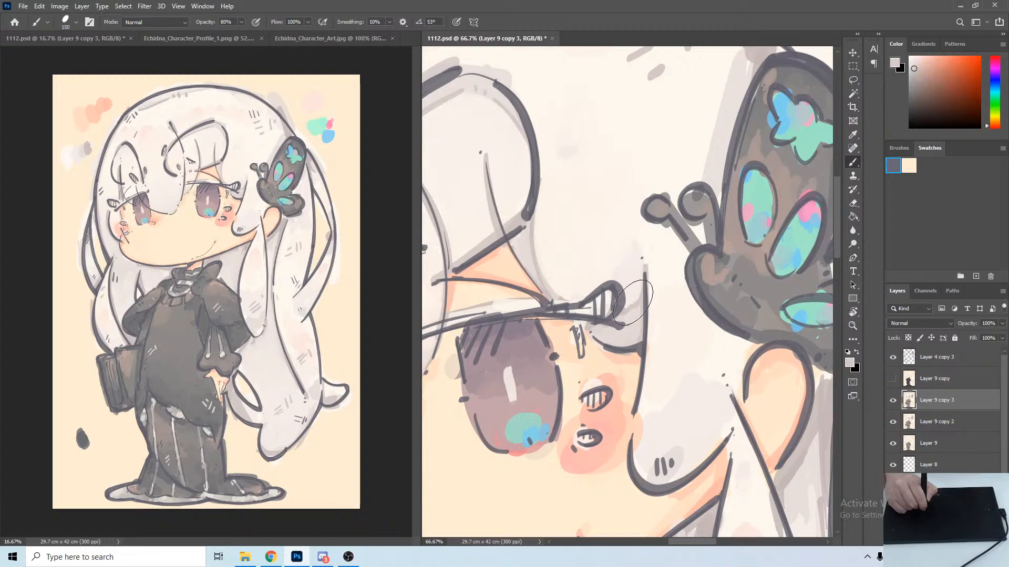
{"action": "left_click", "coordinate": [630, 315], "text": "alt"}
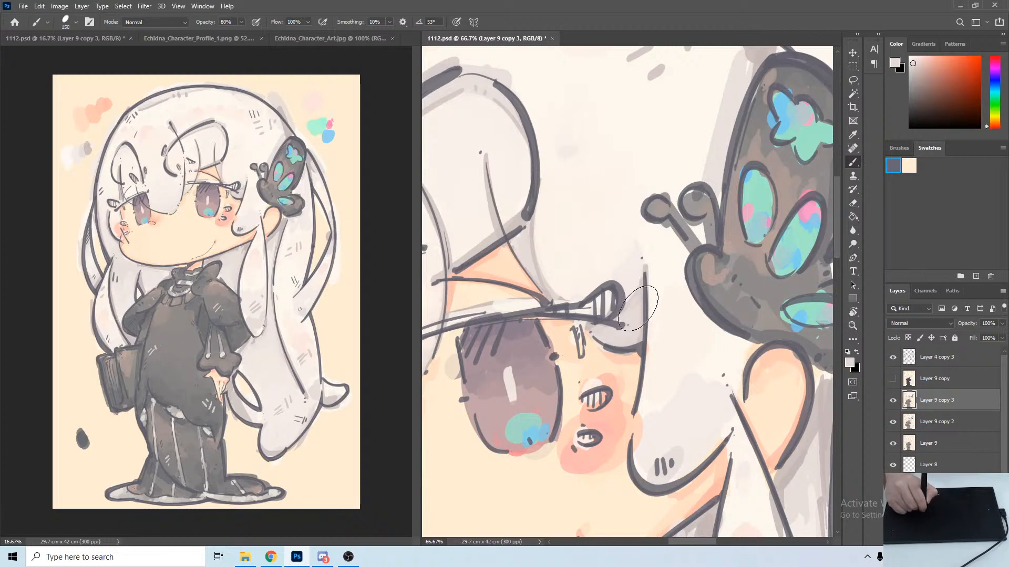
{"action": "key", "text": "r"}
{"action": "left_click_drag", "start_coordinate": [550, 191], "coordinate": [592, 170]}
{"action": "left_click", "coordinate": [550, 253], "text": "alt"}
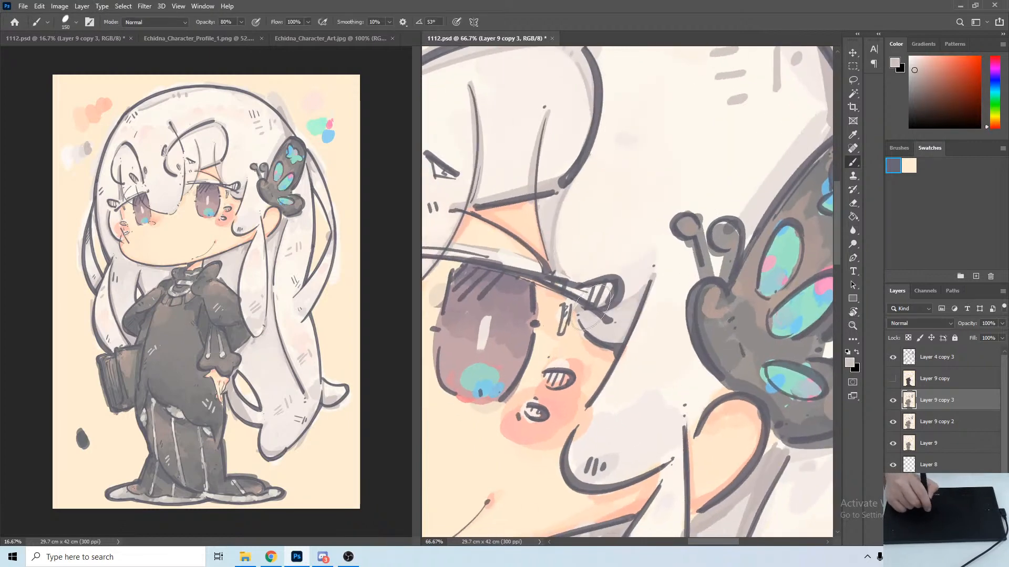
{"action": "mouse_move", "coordinate": [591, 308]}
{"action": "left_mouse_down"}
{"action": "mouse_move", "coordinate": [574, 307]}
{"action": "mouse_move", "coordinate": [600, 340]}
{"action": "mouse_move", "coordinate": [615, 335]}
{"action": "left_mouse_up"}
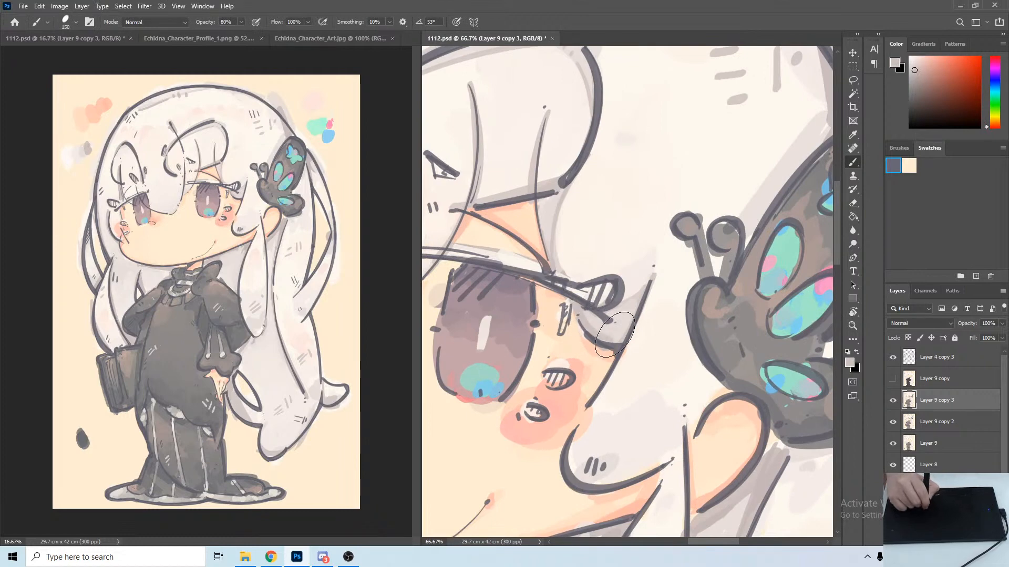
Trim the grey spill around the crossing strand's upper tip and the looped strand's outer corner with sampled off-white.
{"action": "key", "text": "r"}
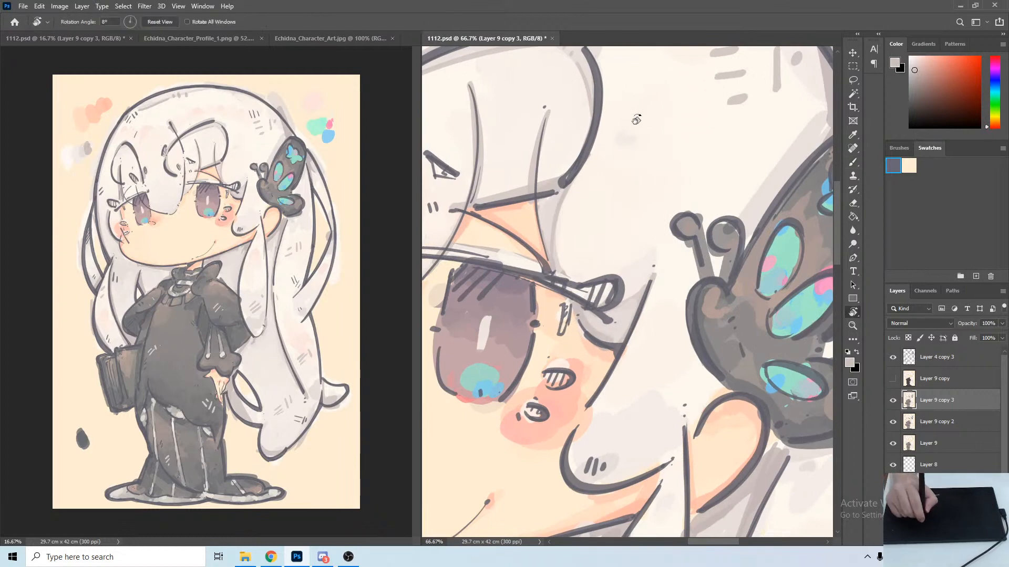
{"action": "left_click_drag", "start_coordinate": [637, 120], "coordinate": [567, 189]}
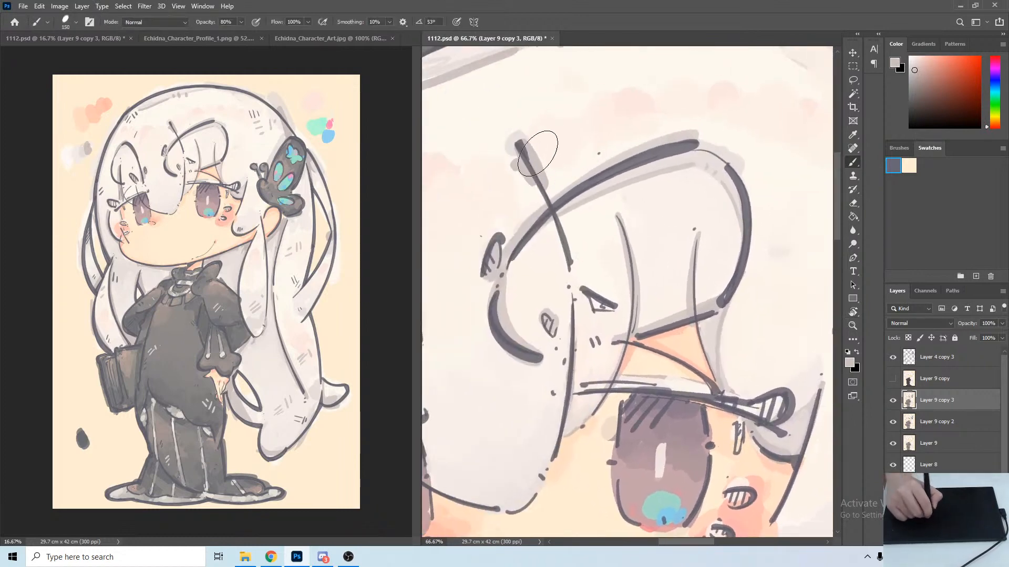
{"action": "left_click", "coordinate": [517, 179], "text": "alt"}
{"action": "left_click", "coordinate": [514, 186], "text": "alt"}
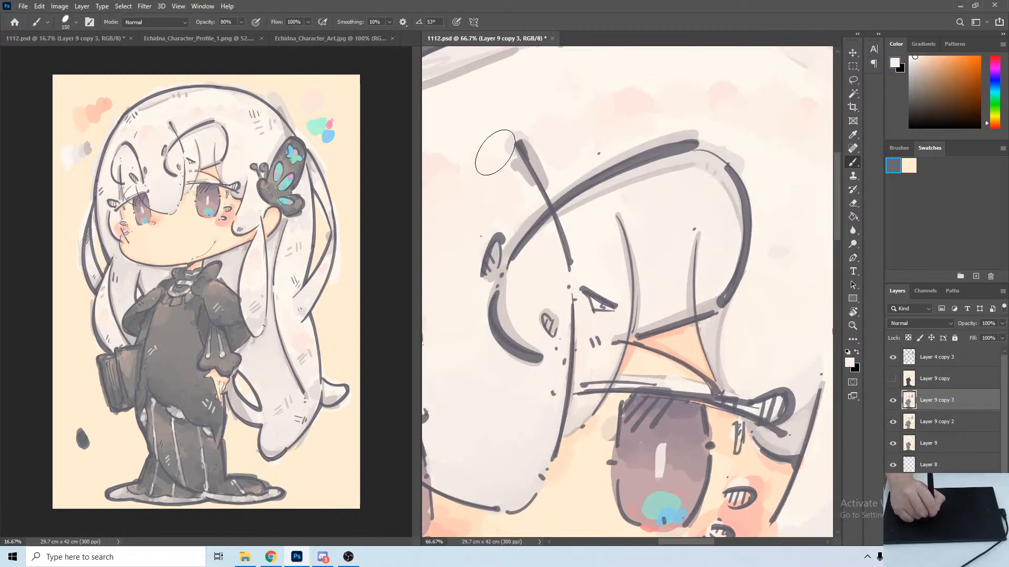
{"action": "left_click_drag", "start_coordinate": [502, 171], "coordinate": [525, 204]}
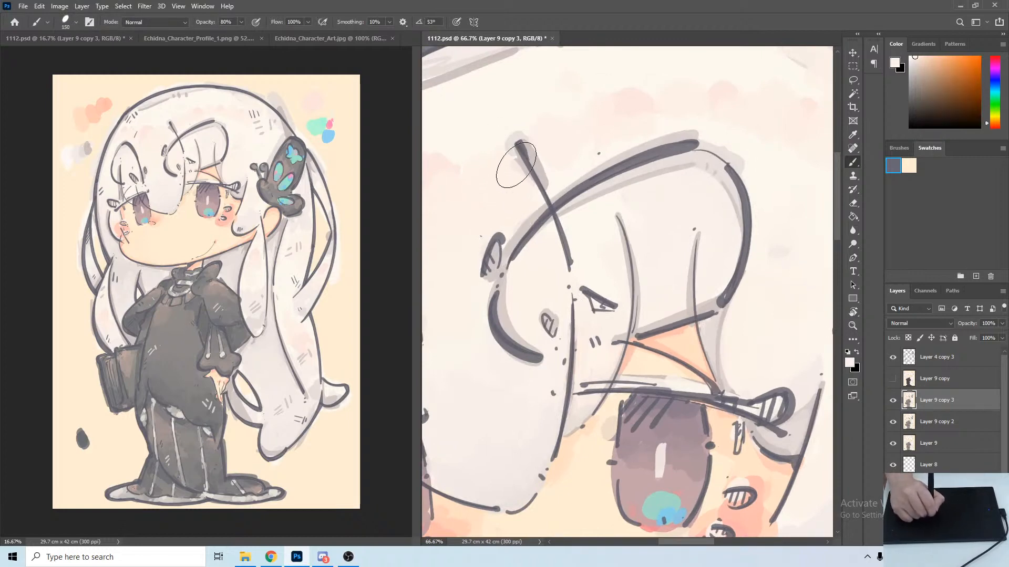
{"action": "left_click_drag", "start_coordinate": [516, 165], "coordinate": [525, 197]}
{"action": "mouse_move", "coordinate": [584, 186]}
{"action": "left_mouse_down"}
{"action": "mouse_move", "coordinate": [612, 183]}
{"action": "mouse_move", "coordinate": [538, 175]}
{"action": "mouse_move", "coordinate": [475, 191]}
{"action": "left_mouse_up"}
{"action": "left_click", "coordinate": [505, 184], "text": "alt"}
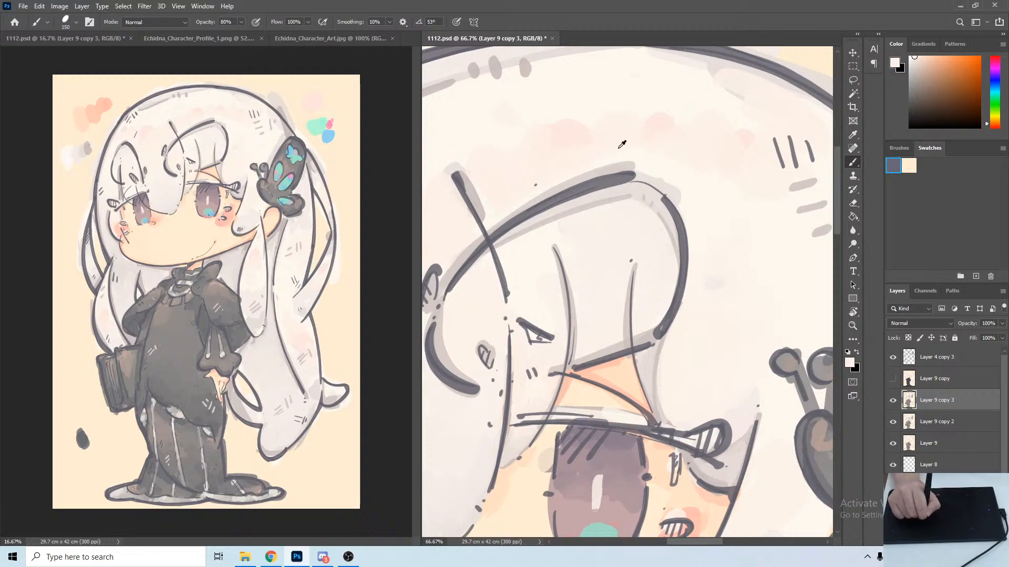
{"action": "left_click", "coordinate": [685, 194], "text": "alt"}
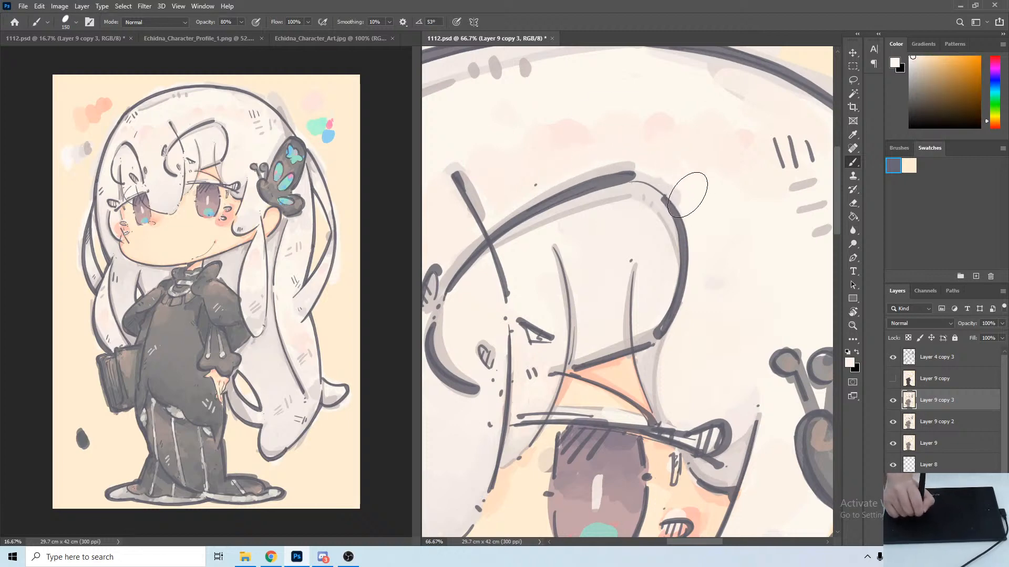
Refine the soft shadow on the hair along the butterfly ornament's upper wing edge with sampled light and mid greys.
{"action": "left_click_drag", "start_coordinate": [776, 270], "coordinate": [585, 248]}
{"action": "mouse_move", "coordinate": [682, 199]}
{"action": "left_mouse_down"}
{"action": "mouse_move", "coordinate": [633, 147]}
{"action": "mouse_move", "coordinate": [709, 152]}
{"action": "mouse_move", "coordinate": [725, 175]}
{"action": "left_mouse_up"}
{"action": "key", "text": "r"}
{"action": "left_click", "coordinate": [742, 197], "text": "alt"}
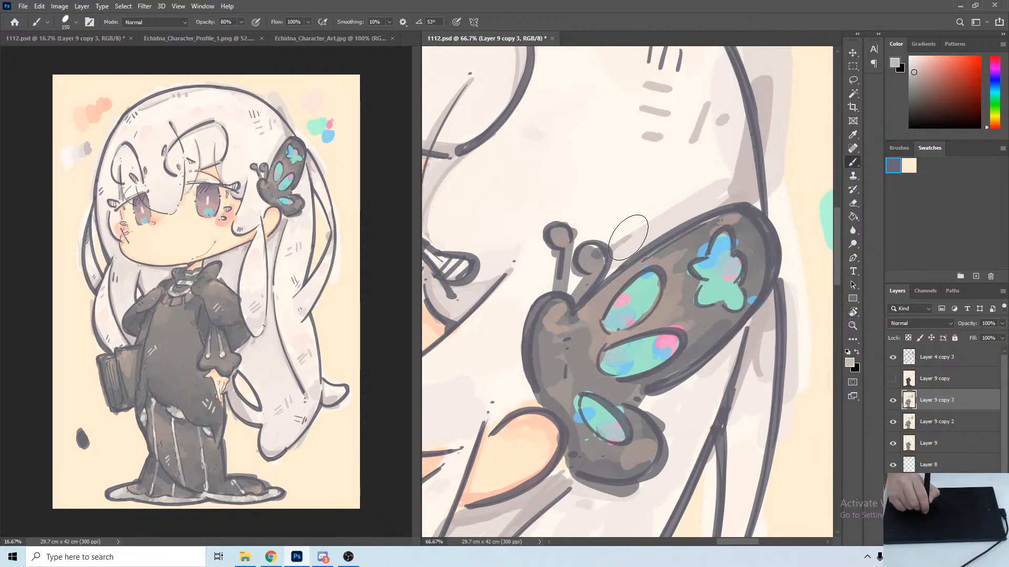
{"action": "left_click", "coordinate": [638, 236], "text": "alt"}
{"action": "left_click", "coordinate": [633, 233], "text": "alt"}
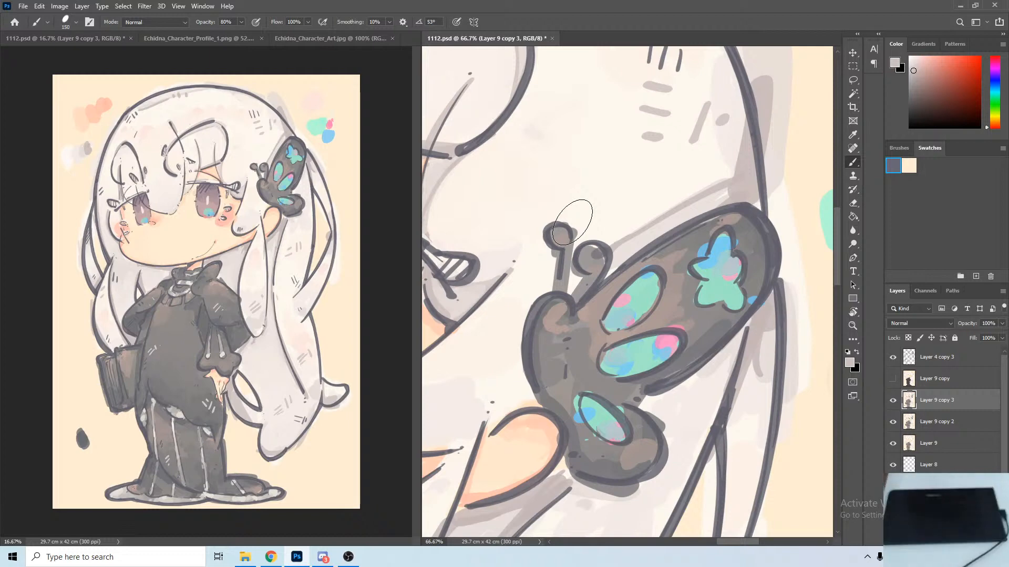
{"action": "left_click", "coordinate": [717, 215], "text": "alt"}
{"action": "left_click", "coordinate": [733, 216], "text": "alt"}
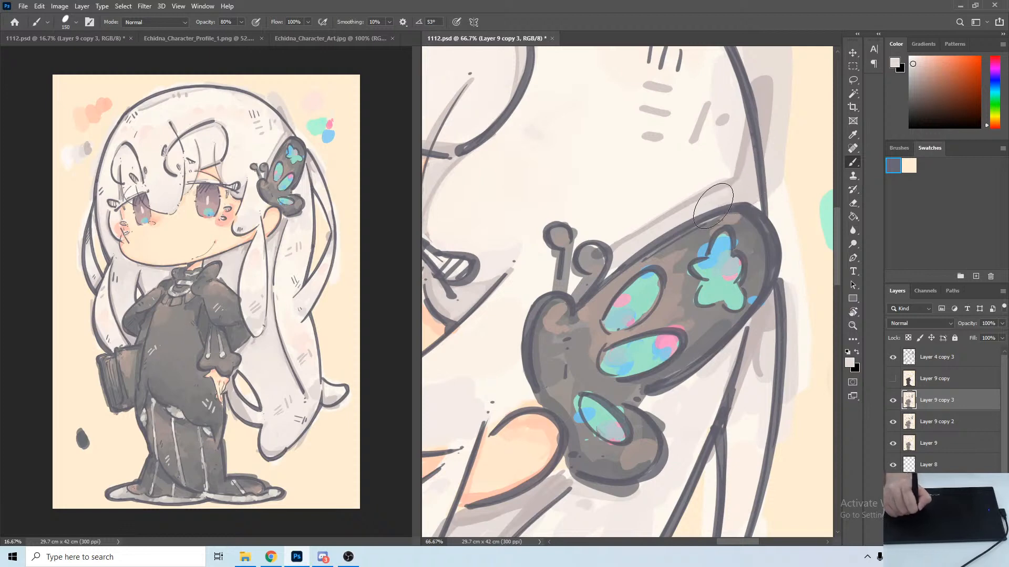
{"action": "left_click", "coordinate": [751, 135], "text": "alt"}
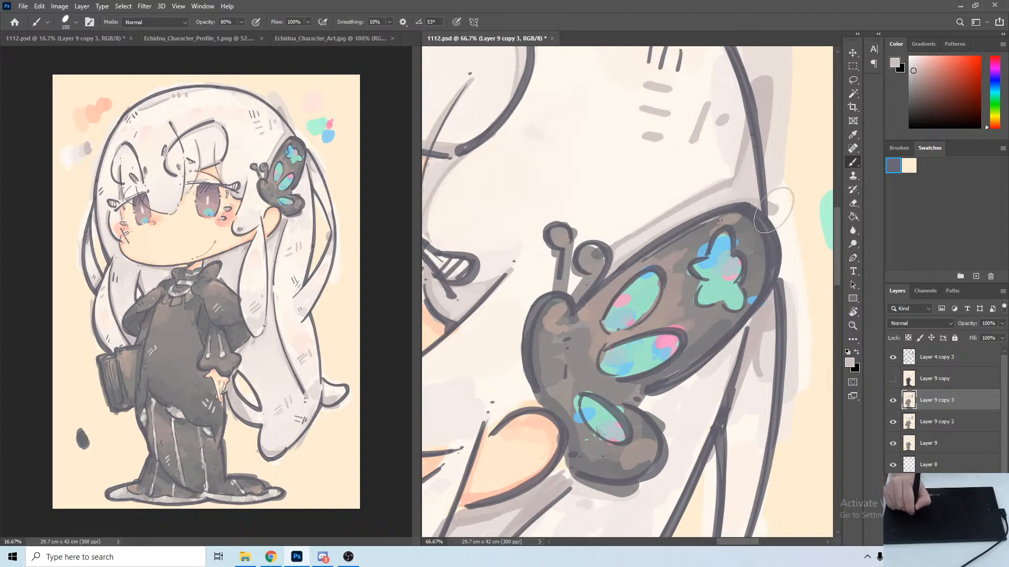
Soften the light shadow beneath the crown's outline with sampled off-white and light grey hair tones.
{"action": "key", "text": "r"}
{"action": "mouse_move", "coordinate": [778, 138]}
{"action": "left_mouse_down"}
{"action": "mouse_move", "coordinate": [735, 126]}
{"action": "mouse_move", "coordinate": [639, 148]}
{"action": "mouse_move", "coordinate": [677, 158]}
{"action": "left_mouse_up"}
{"action": "mouse_move", "coordinate": [678, 158]}
{"action": "left_mouse_down"}
{"action": "mouse_move", "coordinate": [584, 152]}
{"action": "mouse_move", "coordinate": [758, 205]}
{"action": "left_mouse_up"}
{"action": "key", "text": "b"}
{"action": "left_click", "coordinate": [588, 211], "text": "alt"}
{"action": "left_click", "coordinate": [611, 208], "text": "alt"}
{"action": "left_click", "coordinate": [684, 201], "text": "alt"}
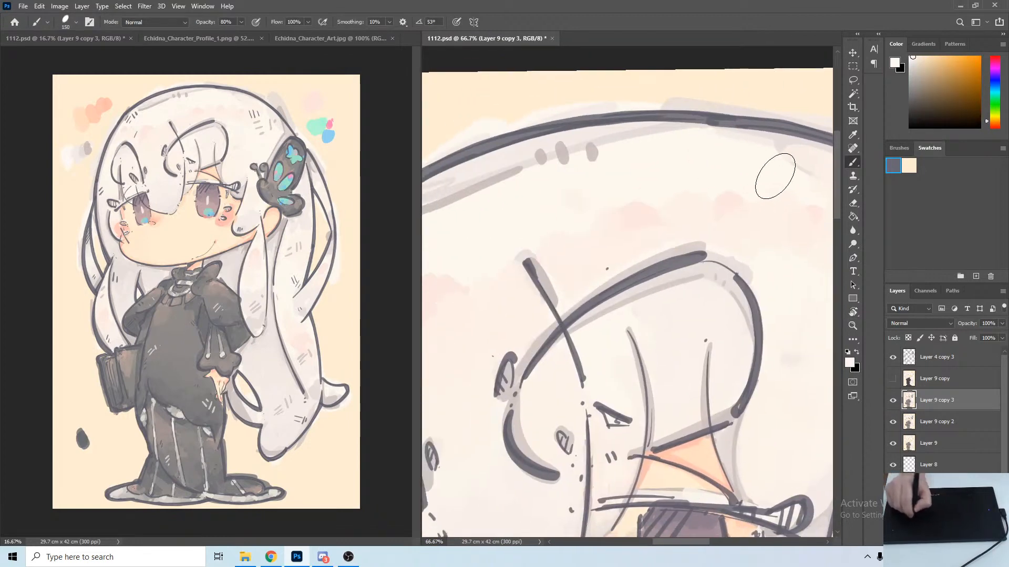
Add small grey accent marks to the soft shadow beneath the crown's outline using sampled hair tones.
{"action": "left_click_drag", "start_coordinate": [570, 188], "coordinate": [729, 169]}
{"action": "left_click", "coordinate": [637, 148], "text": "alt"}
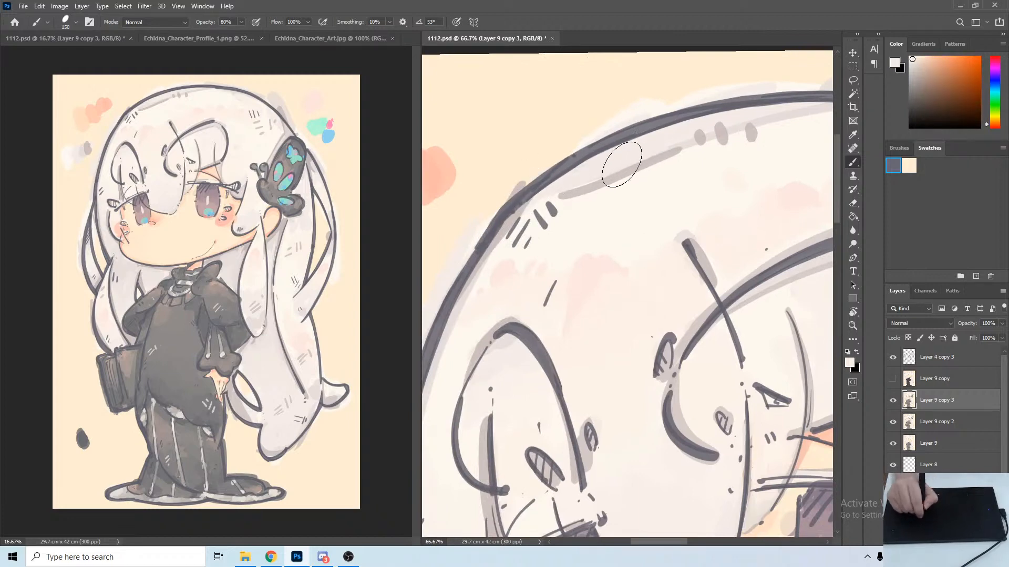
{"action": "left_click", "coordinate": [563, 205], "text": "alt"}
{"action": "left_click_drag", "start_coordinate": [811, 115], "coordinate": [652, 146]}
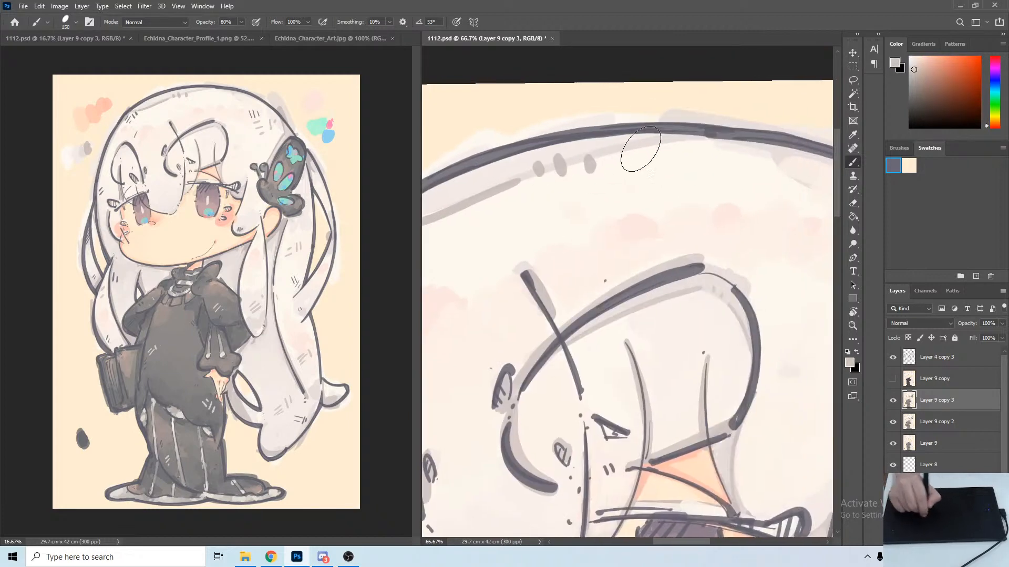
{"action": "left_click_drag", "start_coordinate": [642, 194], "coordinate": [680, 153]}
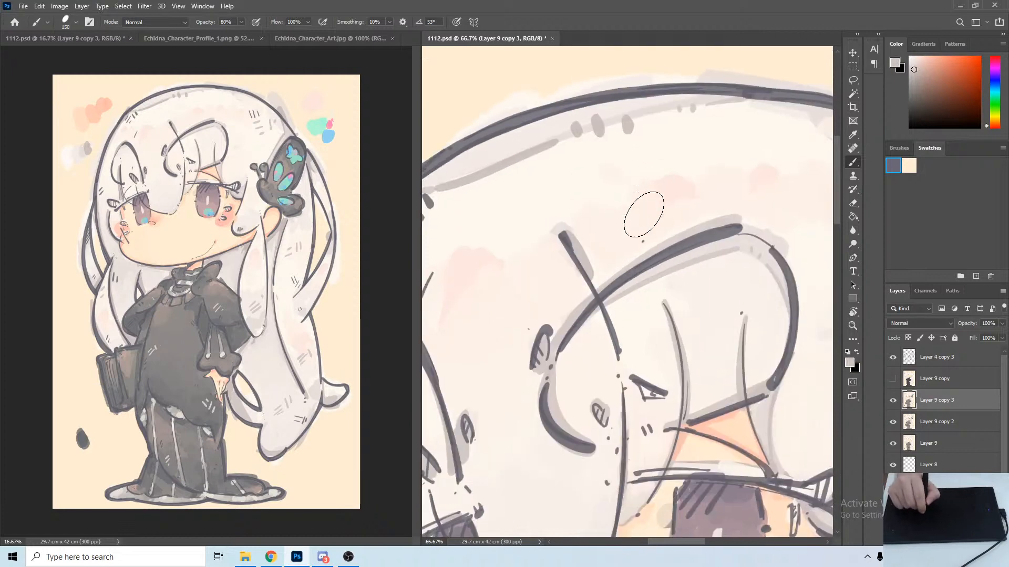
{"action": "left_click", "coordinate": [660, 224], "text": "alt"}
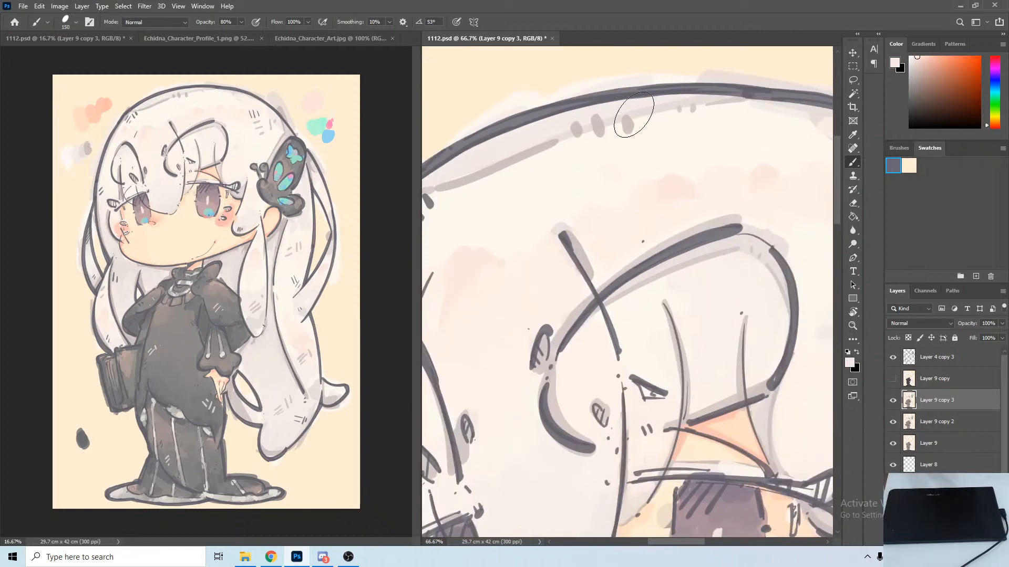
Paint a light grey shadow across the upper part of the outer hair strand beside the butterfly ornament.
{"action": "left_click_drag", "start_coordinate": [747, 375], "coordinate": [487, 302]}
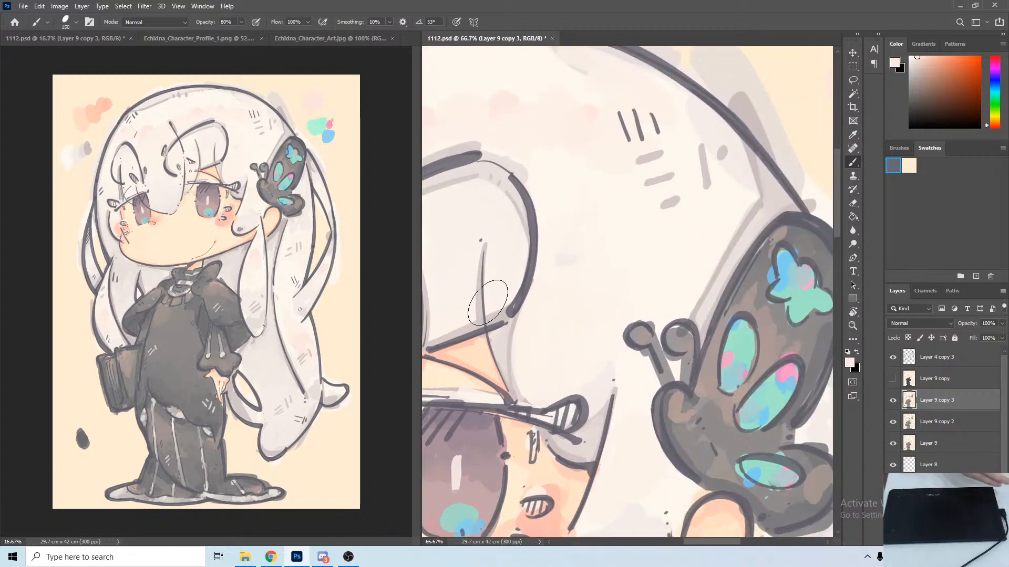
{"action": "mouse_move", "coordinate": [784, 344]}
{"action": "left_mouse_down"}
{"action": "mouse_move", "coordinate": [670, 208]}
{"action": "mouse_move", "coordinate": [566, 195]}
{"action": "left_mouse_up"}
{"action": "key", "text": "alt"}
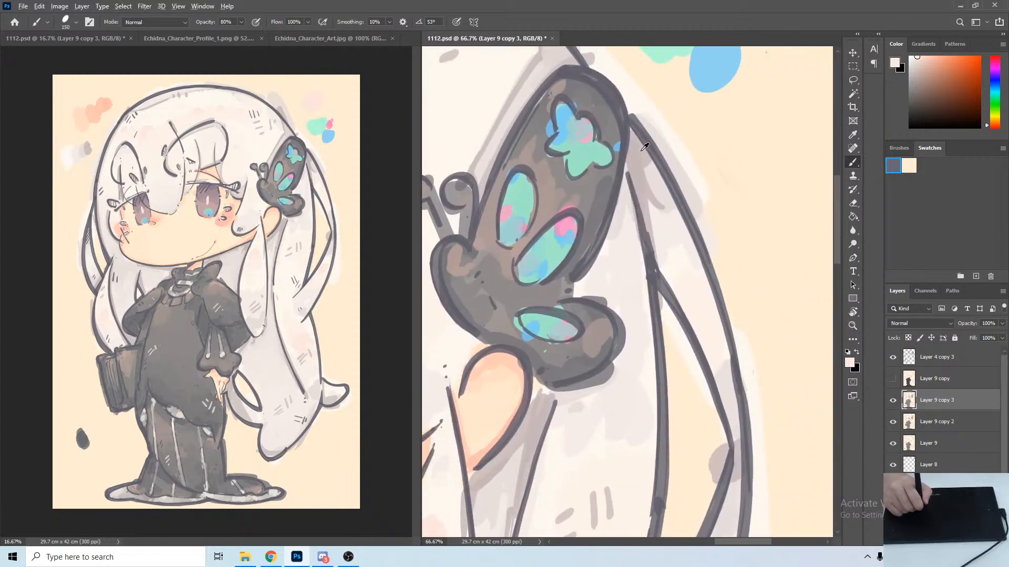
{"action": "left_click", "coordinate": [641, 151], "text": "alt"}
{"action": "mouse_move", "coordinate": [661, 269]}
{"action": "left_mouse_down"}
{"action": "mouse_move", "coordinate": [667, 250]}
{"action": "mouse_move", "coordinate": [703, 280]}
{"action": "left_mouse_up"}
{"action": "left_click", "coordinate": [674, 300], "text": "alt"}
{"action": "left_click", "coordinate": [668, 206], "text": "alt"}
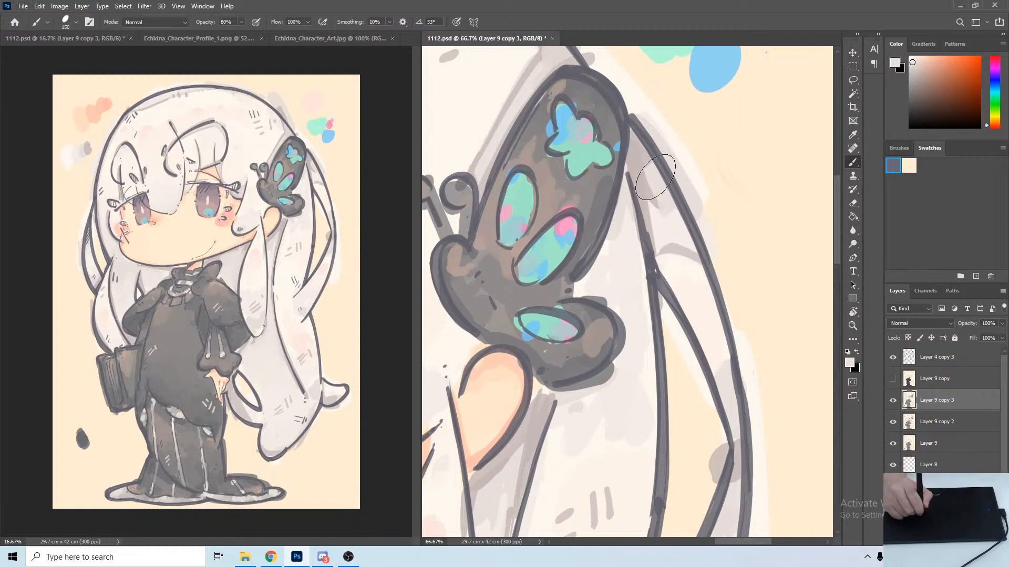
Blend the outer strand's upper shadow with sampled light greys and add two short grey marks below it.
{"action": "mouse_move", "coordinate": [644, 174]}
{"action": "left_mouse_down"}
{"action": "mouse_move", "coordinate": [656, 229]}
{"action": "mouse_move", "coordinate": [670, 232]}
{"action": "left_mouse_up"}
{"action": "left_click", "coordinate": [654, 206], "text": "alt"}
{"action": "left_click", "coordinate": [681, 239], "text": "alt"}
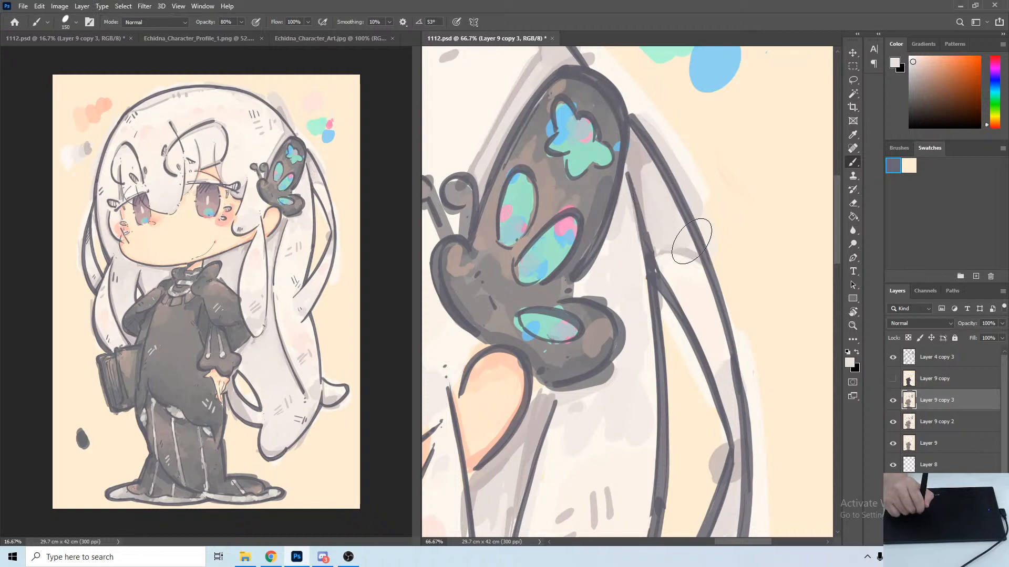
{"action": "left_click", "coordinate": [633, 160], "text": "alt"}
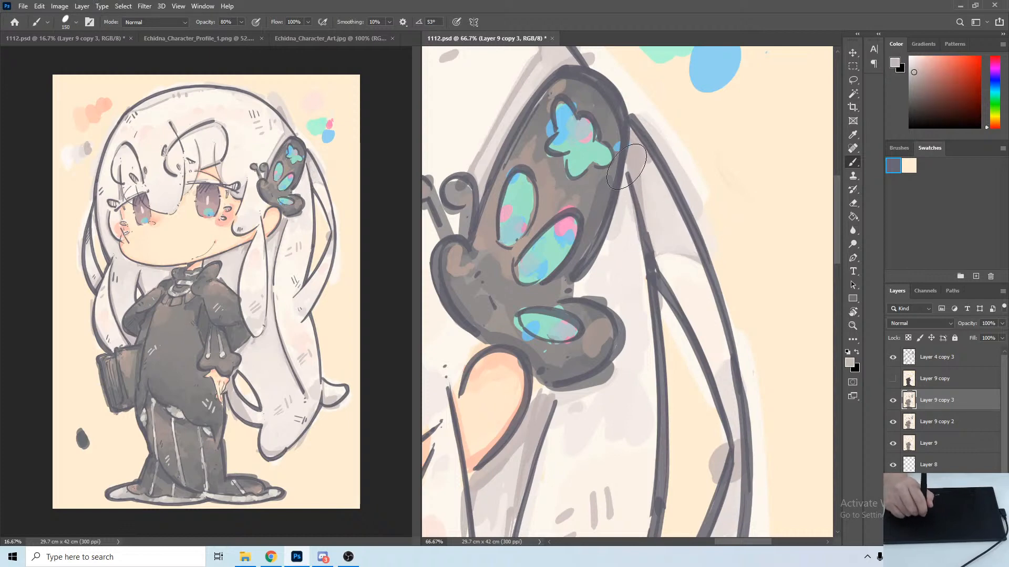
{"action": "left_click_drag", "start_coordinate": [695, 284], "coordinate": [690, 307]}
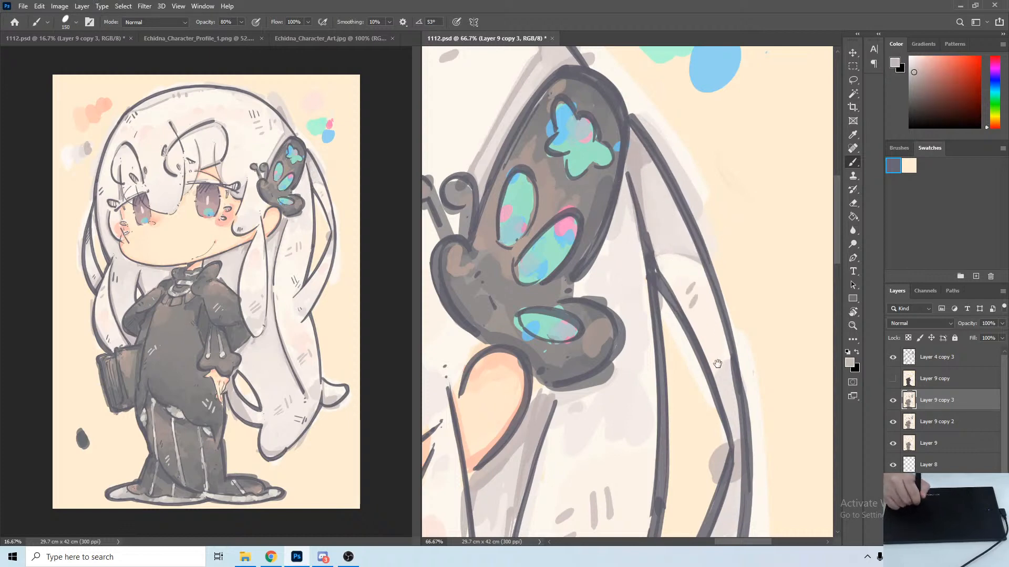
Blend the pink blush into the light grey on the outer strand's lower section with sampled tones.
{"action": "left_click_drag", "start_coordinate": [721, 371], "coordinate": [695, 221]}
{"action": "left_click", "coordinate": [689, 410], "text": "alt"}
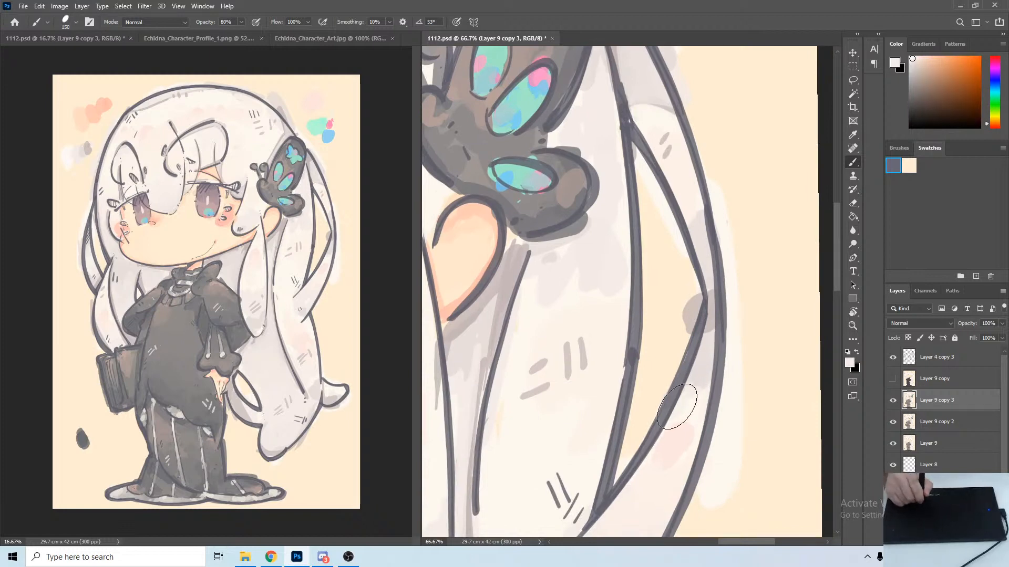
{"action": "left_click_drag", "start_coordinate": [696, 370], "coordinate": [757, 156]}
{"action": "left_click", "coordinate": [713, 322], "text": "alt"}
{"action": "left_click", "coordinate": [708, 286], "text": "alt"}
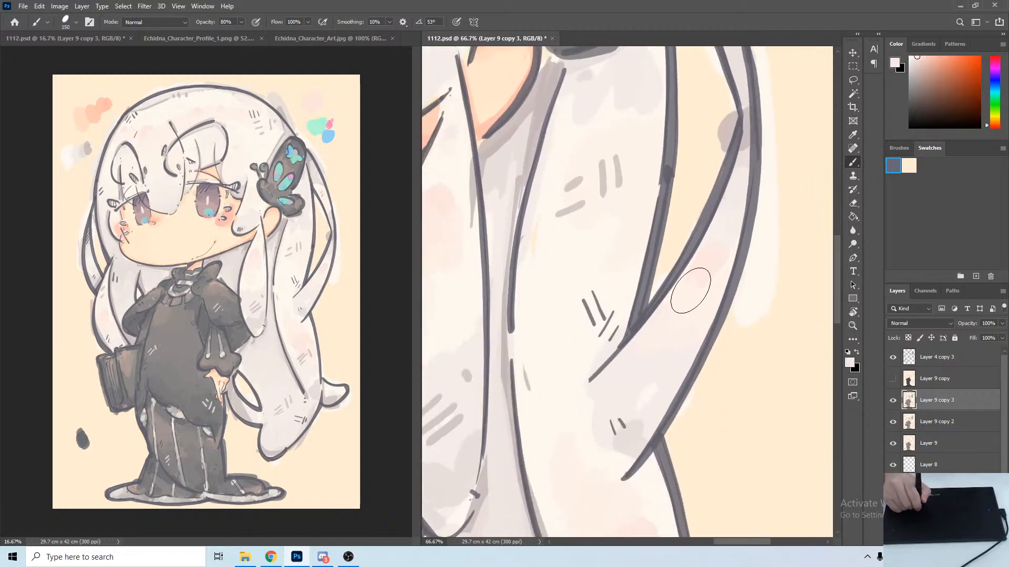
{"action": "mouse_move", "coordinate": [688, 291]}
{"action": "left_mouse_down"}
{"action": "mouse_move", "coordinate": [699, 268]}
{"action": "mouse_move", "coordinate": [714, 277]}
{"action": "left_mouse_up"}
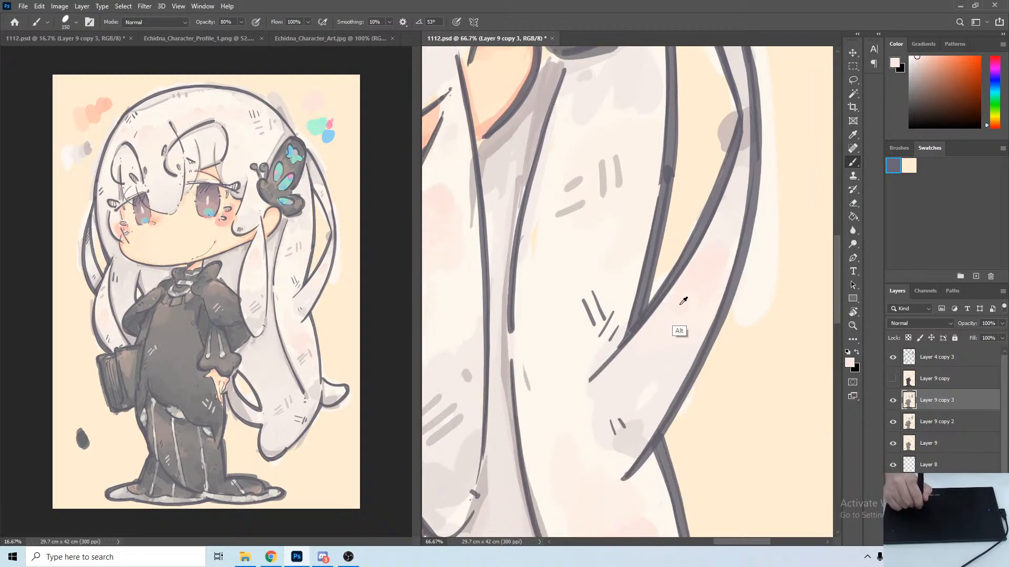
{"action": "left_click", "coordinate": [634, 383], "text": "alt"}
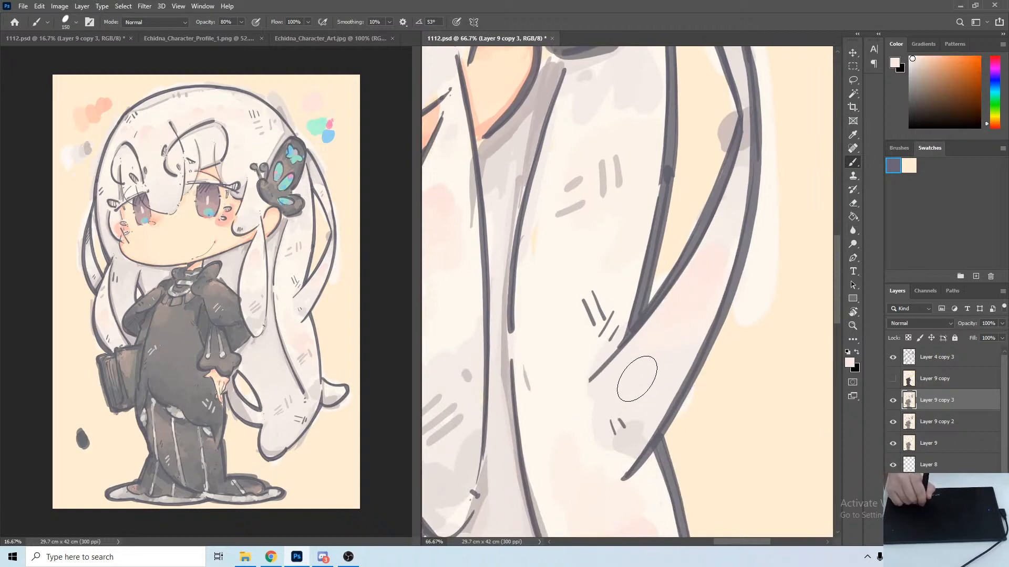
Soften the pink blush patch on the wide hair strand below the crossing strand with sampled off-white tones.
{"action": "left_click_drag", "start_coordinate": [637, 412], "coordinate": [641, 326]}
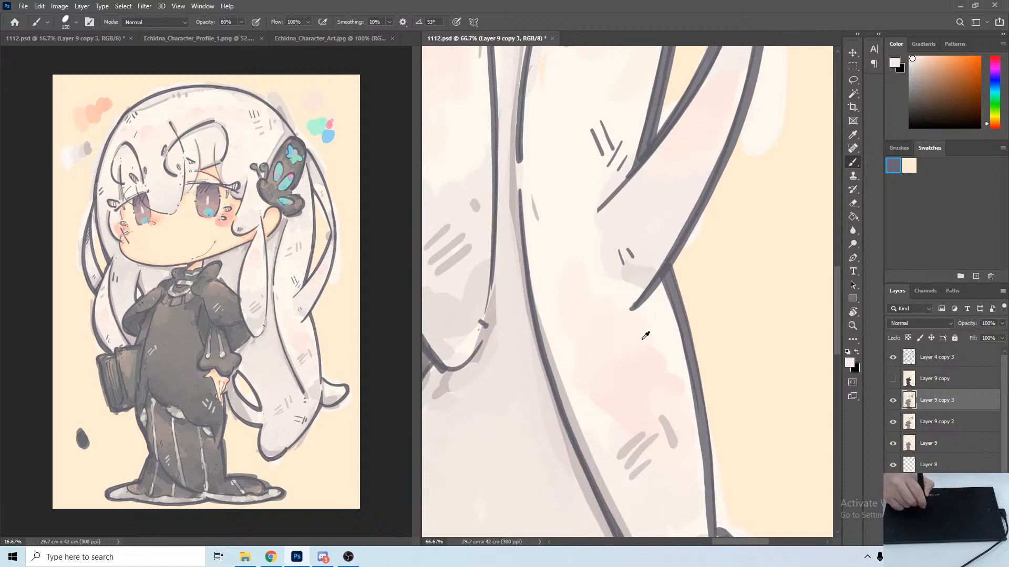
{"action": "left_click", "coordinate": [642, 339], "text": "alt"}
{"action": "mouse_move", "coordinate": [658, 362]}
{"action": "left_mouse_down"}
{"action": "mouse_move", "coordinate": [660, 338]}
{"action": "mouse_move", "coordinate": [653, 359]}
{"action": "left_mouse_up"}
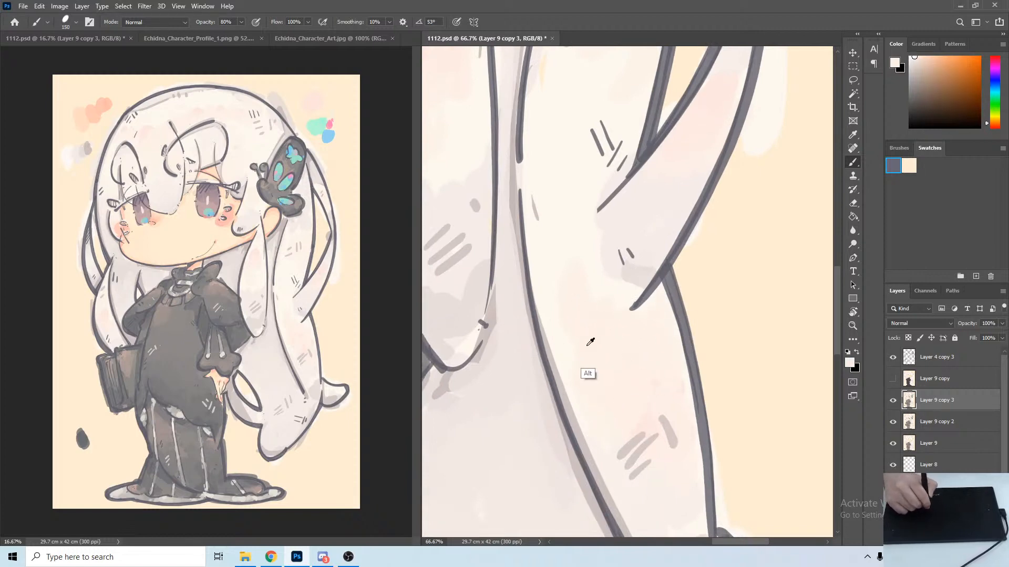
{"action": "left_click_drag", "start_coordinate": [621, 298], "coordinate": [592, 241]}
{"action": "left_click", "coordinate": [591, 272], "text": "alt"}
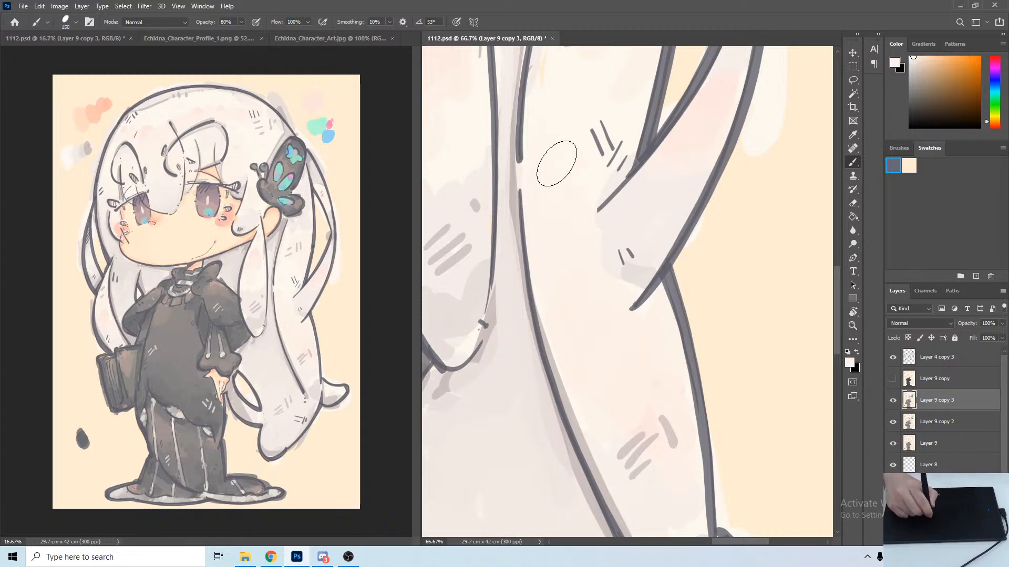
Smooth the patchy tones on the wide strand's upper section with sampled off-white.
{"action": "left_click_drag", "start_coordinate": [578, 133], "coordinate": [559, 304]}
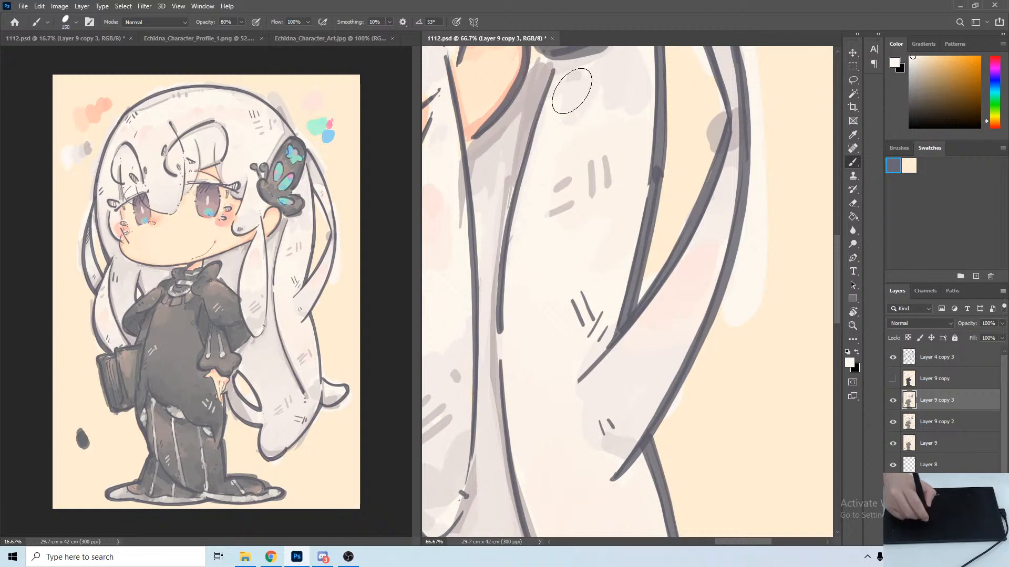
{"action": "left_click", "coordinate": [561, 131], "text": "alt"}
{"action": "left_click", "coordinate": [556, 104], "text": "alt"}
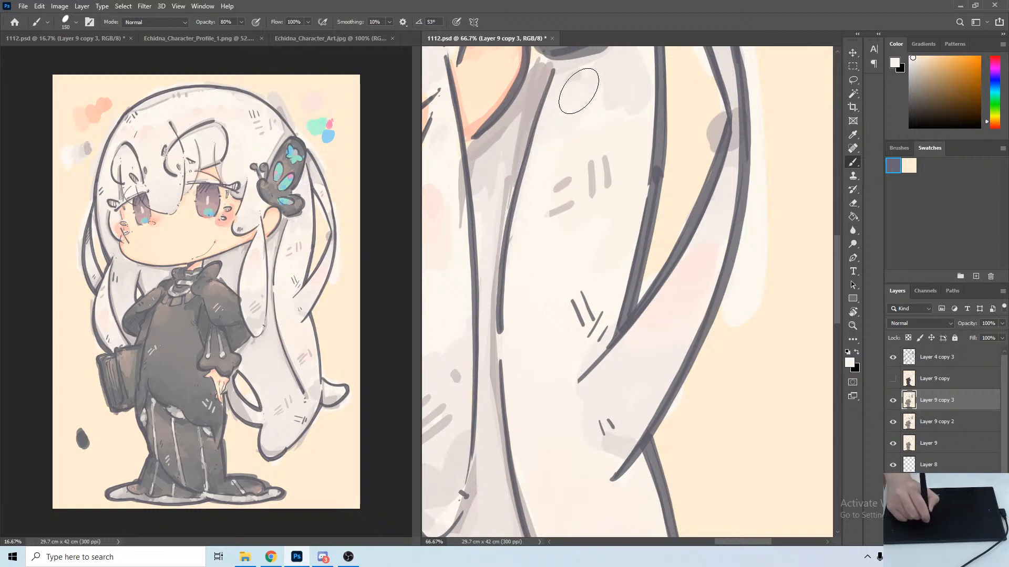
Cover the grey spill around the butterfly's lower wing with sampled light grey and off-white hair tones.
{"action": "mouse_move", "coordinate": [631, 97]}
{"action": "left_mouse_down"}
{"action": "mouse_move", "coordinate": [637, 165]}
{"action": "mouse_move", "coordinate": [618, 229]}
{"action": "left_mouse_up"}
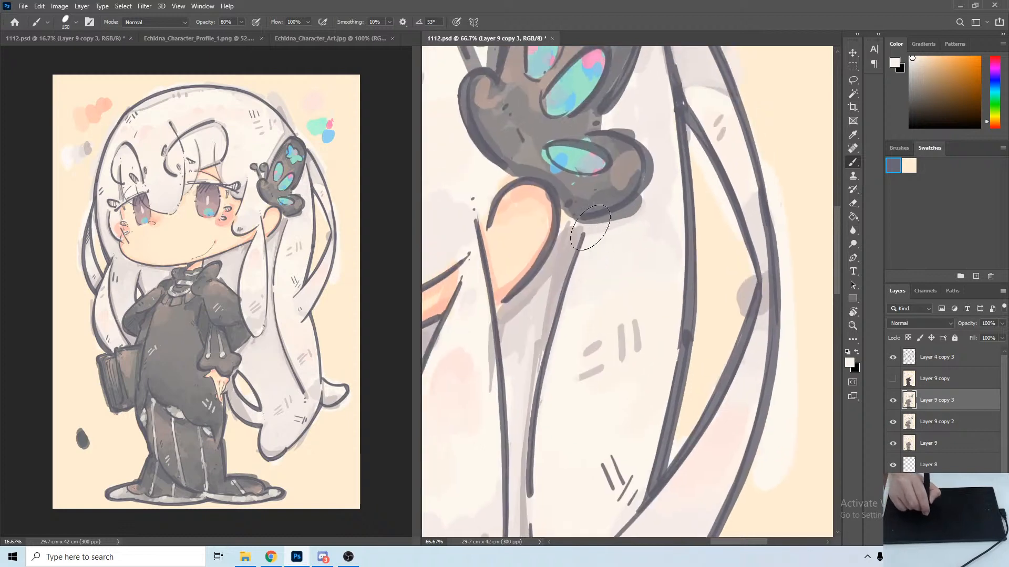
{"action": "left_click", "coordinate": [606, 225], "text": "alt"}
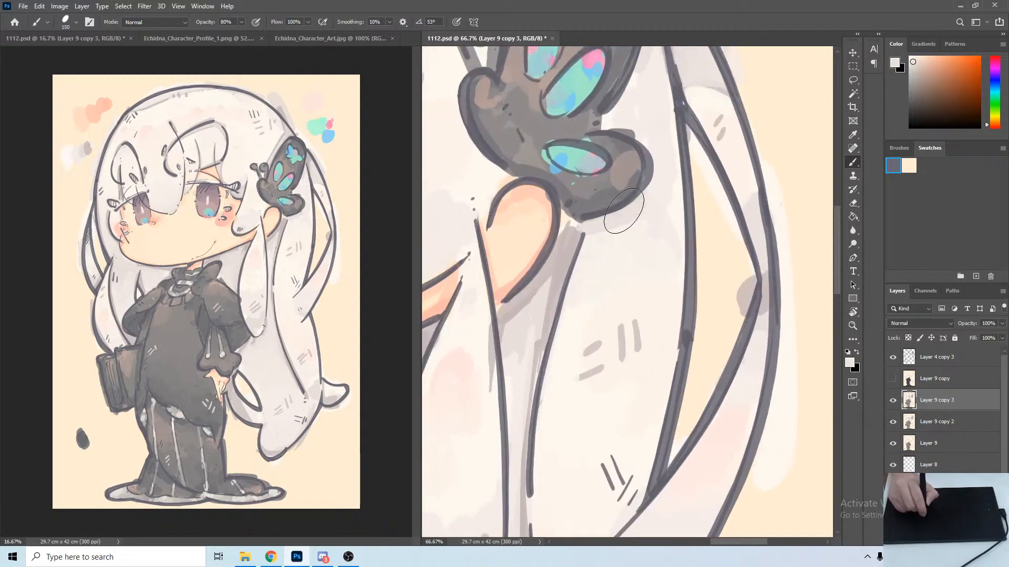
{"action": "left_click", "coordinate": [643, 234], "text": "alt"}
{"action": "left_click", "coordinate": [679, 176], "text": "alt"}
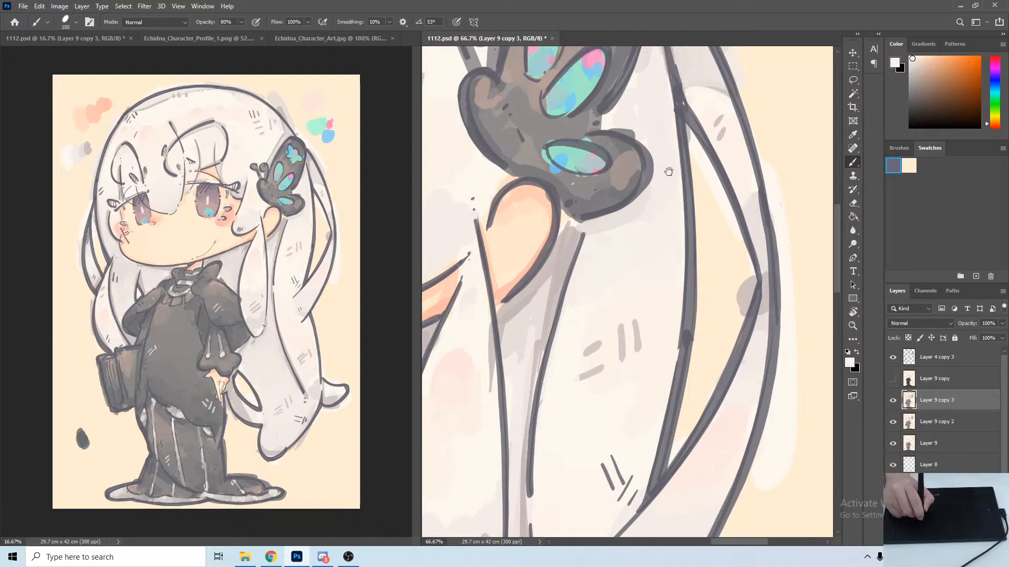
Paint a soft mid-grey shadow on the hair along the outer edges of the butterfly's upper and lower wings.
{"action": "left_click_drag", "start_coordinate": [668, 172], "coordinate": [676, 245]}
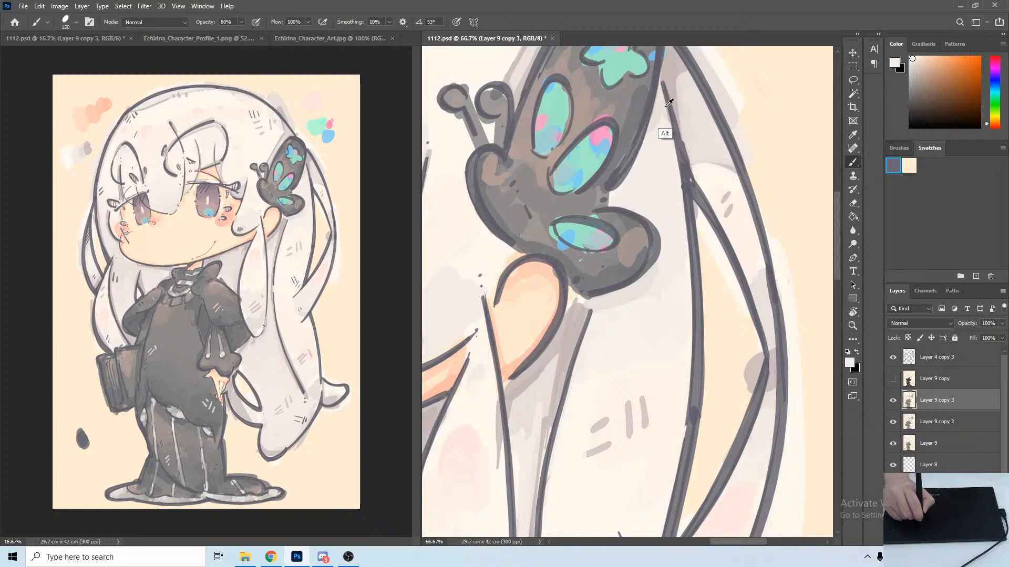
{"action": "left_click", "coordinate": [667, 124], "text": "alt"}
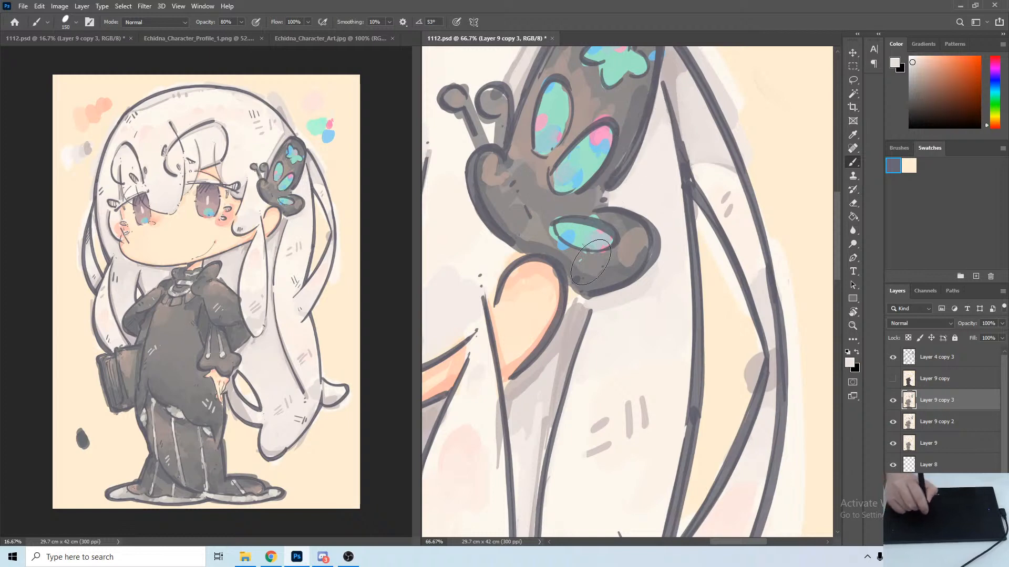
{"action": "left_click", "coordinate": [669, 65], "text": "alt"}
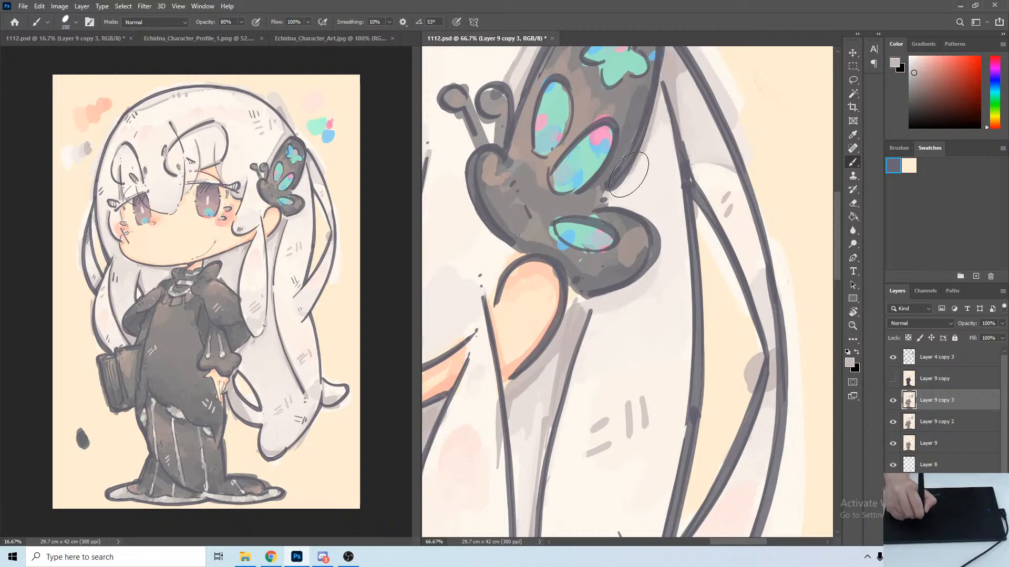
{"action": "mouse_move", "coordinate": [578, 305]}
{"action": "left_mouse_down"}
{"action": "mouse_move", "coordinate": [575, 297]}
{"action": "mouse_move", "coordinate": [587, 307]}
{"action": "left_mouse_up"}
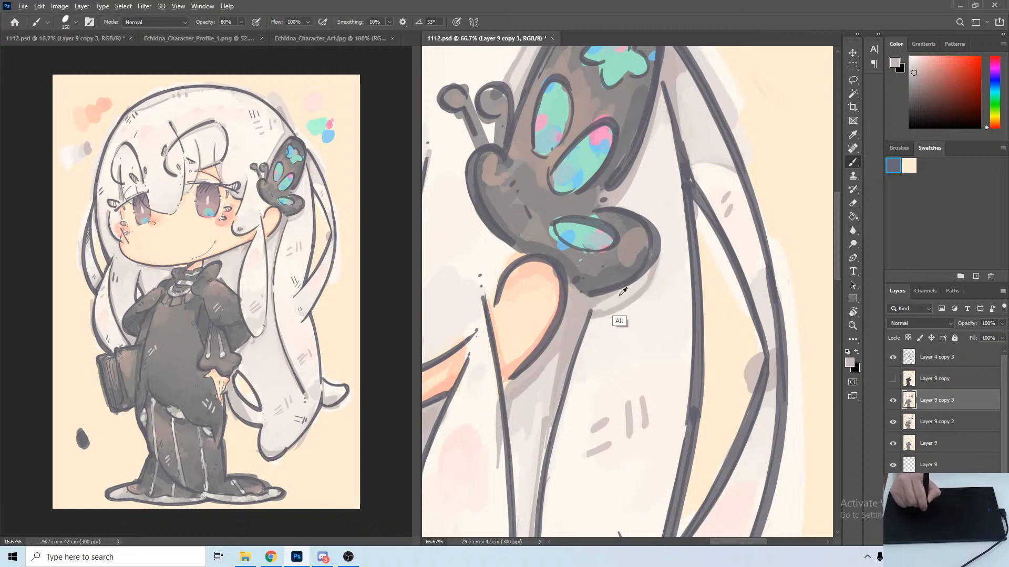
Soften the shadow around the butterfly's lower wing and the notch between the wings with sampled lighter greys.
{"action": "left_click", "coordinate": [598, 300], "text": "alt"}
{"action": "left_click", "coordinate": [596, 302], "text": "alt"}
{"action": "mouse_move", "coordinate": [588, 306]}
{"action": "left_mouse_down"}
{"action": "mouse_move", "coordinate": [579, 302]}
{"action": "mouse_move", "coordinate": [589, 311]}
{"action": "left_mouse_up"}
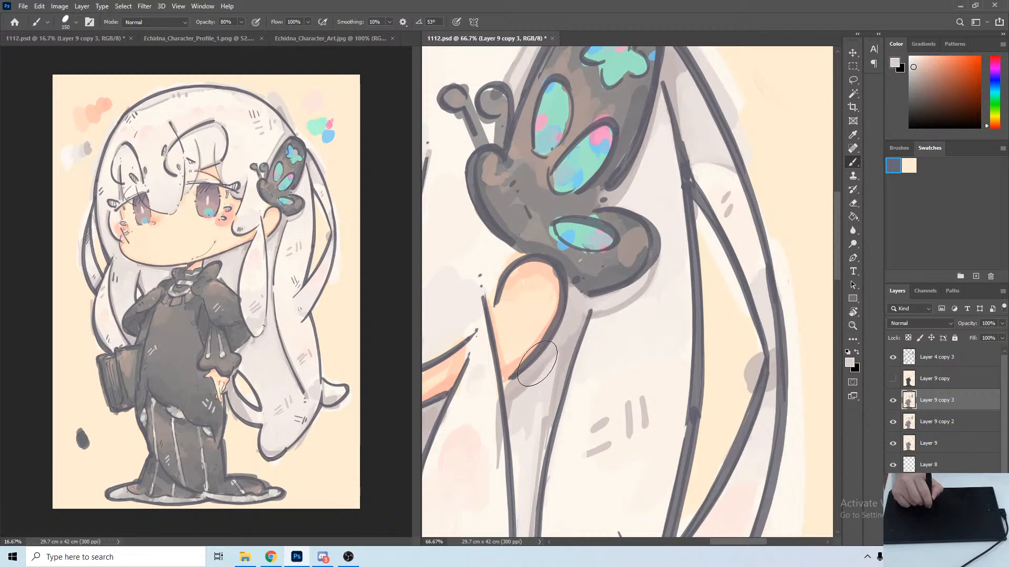
{"action": "left_click_drag", "start_coordinate": [666, 234], "coordinate": [614, 281]}
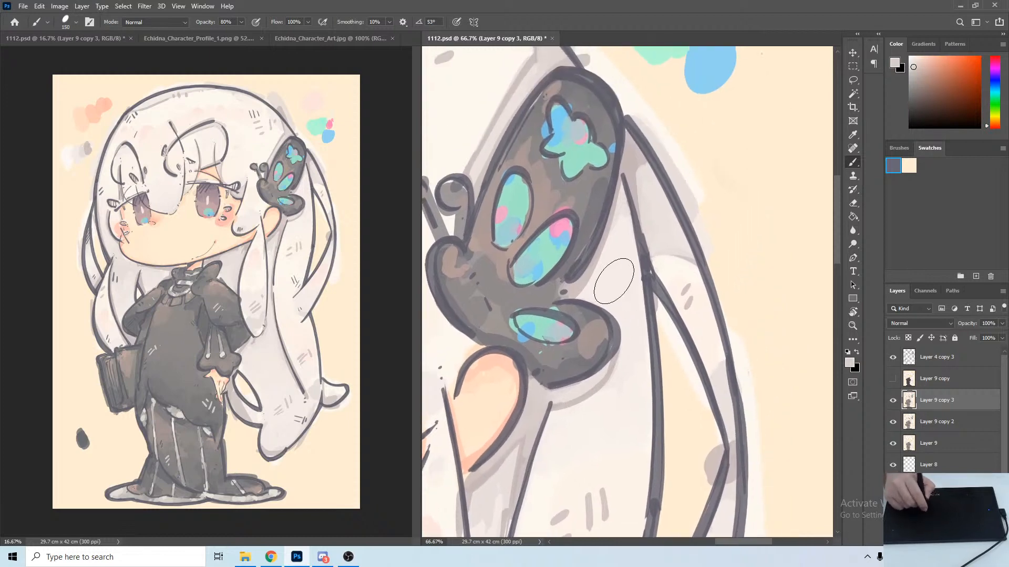
{"action": "left_click", "coordinate": [556, 402], "text": "alt"}
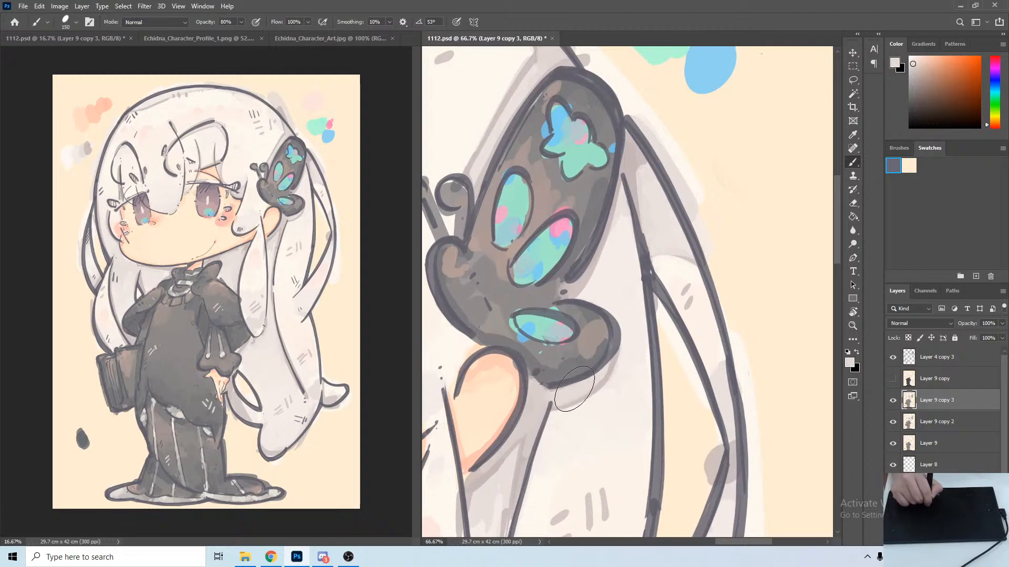
{"action": "mouse_move", "coordinate": [574, 389]}
{"action": "left_mouse_down"}
{"action": "mouse_move", "coordinate": [574, 401]}
{"action": "mouse_move", "coordinate": [604, 374]}
{"action": "left_mouse_up"}
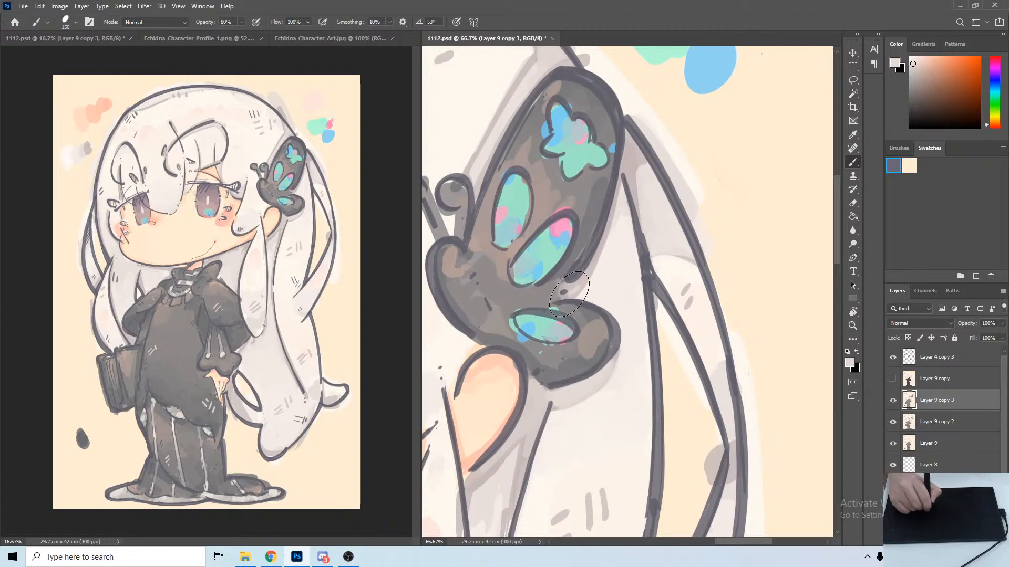
{"action": "mouse_move", "coordinate": [569, 294]}
{"action": "left_mouse_down"}
{"action": "mouse_move", "coordinate": [597, 254]}
{"action": "mouse_move", "coordinate": [577, 285]}
{"action": "mouse_move", "coordinate": [629, 156]}
{"action": "left_mouse_up"}
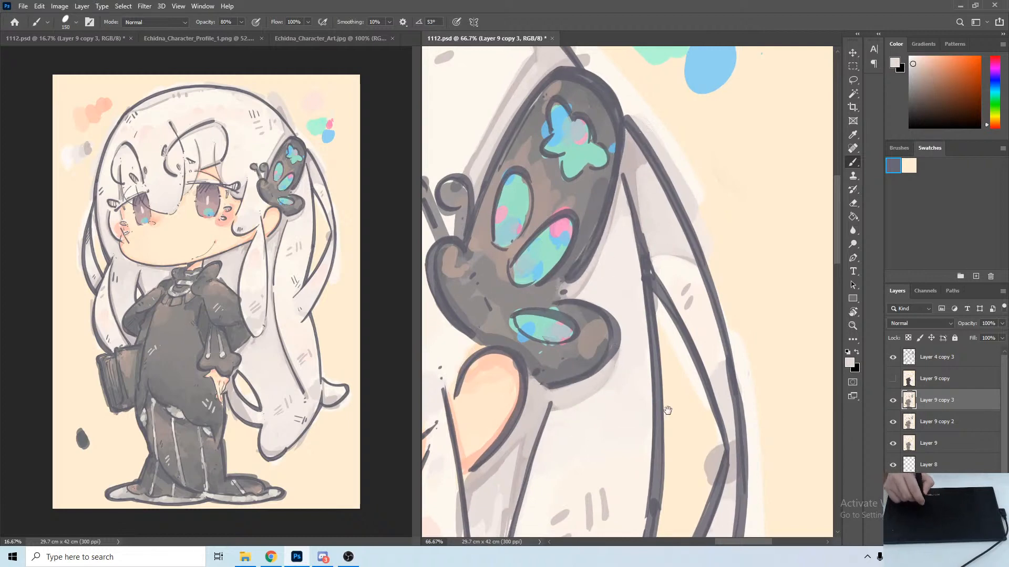
Blend the hair around the narrow front strand's lower tip with sampled light grey and off-white tones.
{"action": "left_click_drag", "start_coordinate": [659, 441], "coordinate": [711, 336]}
{"action": "left_click", "coordinate": [569, 368], "text": "alt"}
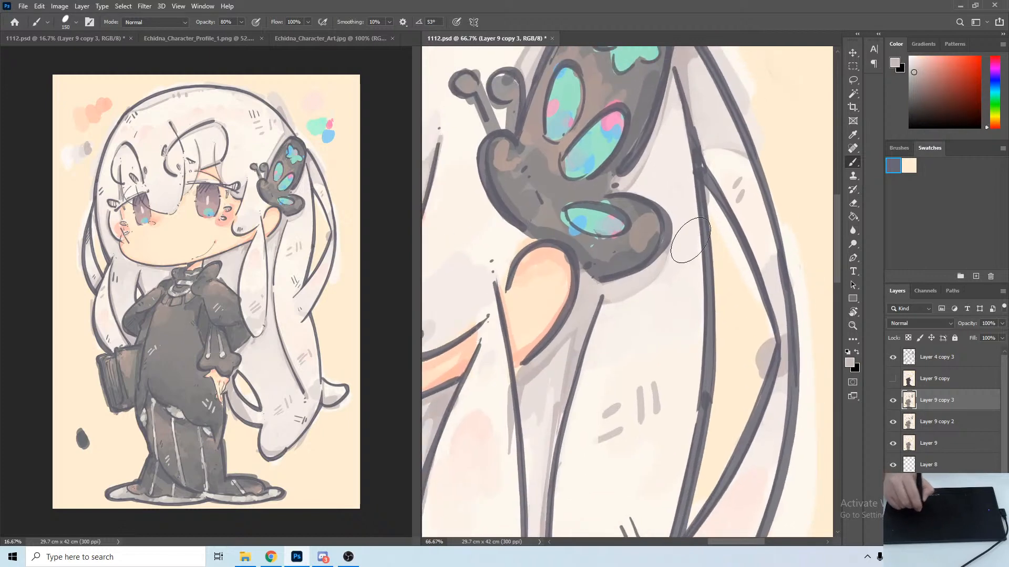
{"action": "mouse_move", "coordinate": [677, 151]}
{"action": "left_mouse_down"}
{"action": "mouse_move", "coordinate": [666, 163]}
{"action": "mouse_move", "coordinate": [671, 176]}
{"action": "left_mouse_up"}
{"action": "left_click_drag", "start_coordinate": [628, 304], "coordinate": [702, 199]}
{"action": "left_click", "coordinate": [621, 301], "text": "alt"}
{"action": "mouse_move", "coordinate": [614, 306]}
{"action": "left_mouse_down"}
{"action": "mouse_move", "coordinate": [635, 250]}
{"action": "mouse_move", "coordinate": [604, 344]}
{"action": "mouse_move", "coordinate": [574, 163]}
{"action": "left_mouse_up"}
{"action": "left_click", "coordinate": [581, 168], "text": "alt"}
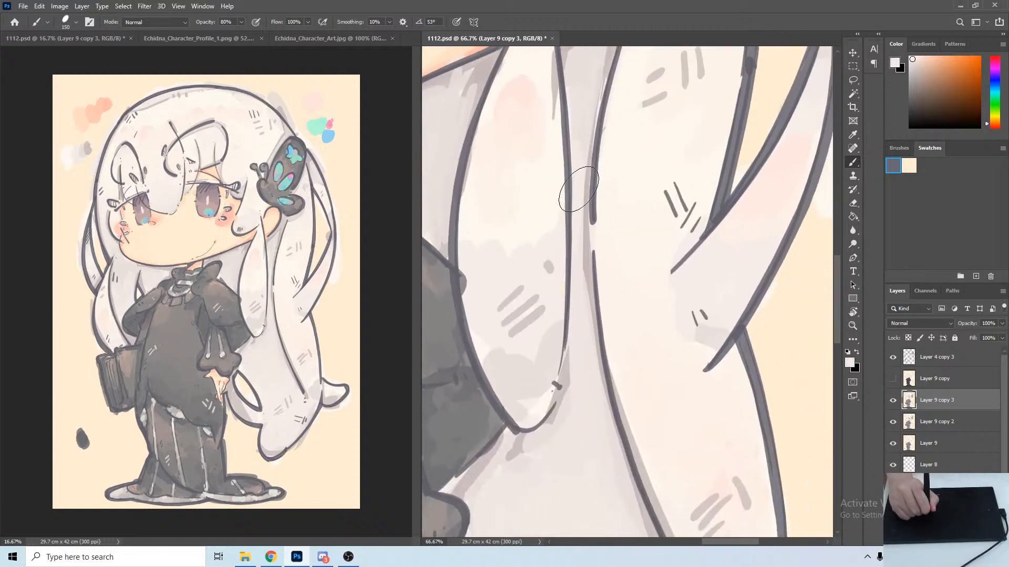
{"action": "left_click", "coordinate": [583, 361], "text": "alt"}
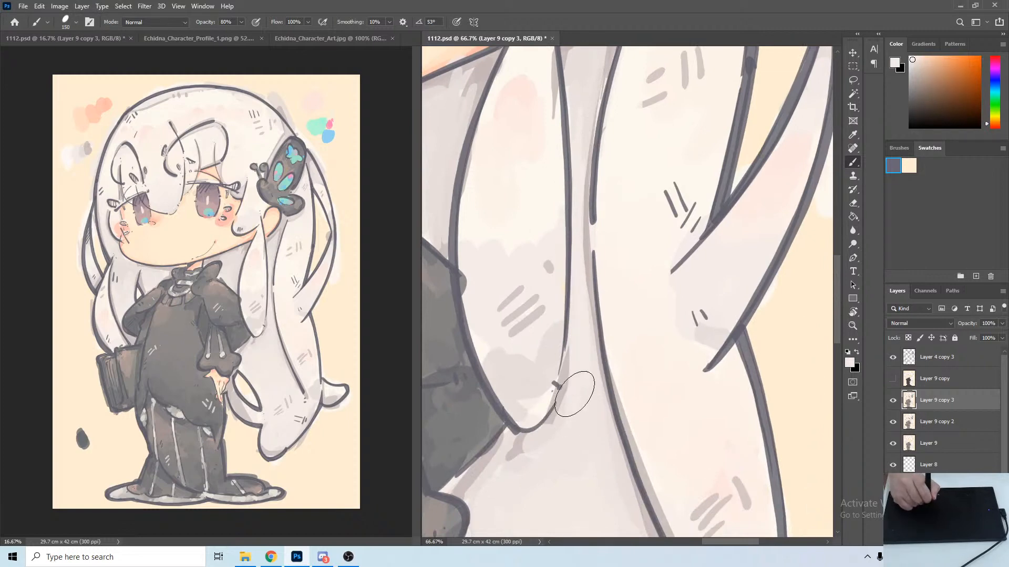
{"action": "left_click_drag", "start_coordinate": [574, 391], "coordinate": [553, 439]}
Paint a soft grey shadow on the hair along the lower edge of the ear with a sampled grey.
{"action": "mouse_move", "coordinate": [603, 216]}
{"action": "left_mouse_down"}
{"action": "mouse_move", "coordinate": [583, 436]}
{"action": "mouse_move", "coordinate": [455, 239]}
{"action": "left_mouse_up"}
{"action": "left_click_drag", "start_coordinate": [556, 219], "coordinate": [733, 380]}
{"action": "left_click", "coordinate": [588, 272], "text": "alt"}
{"action": "left_click", "coordinate": [604, 238], "text": "alt"}
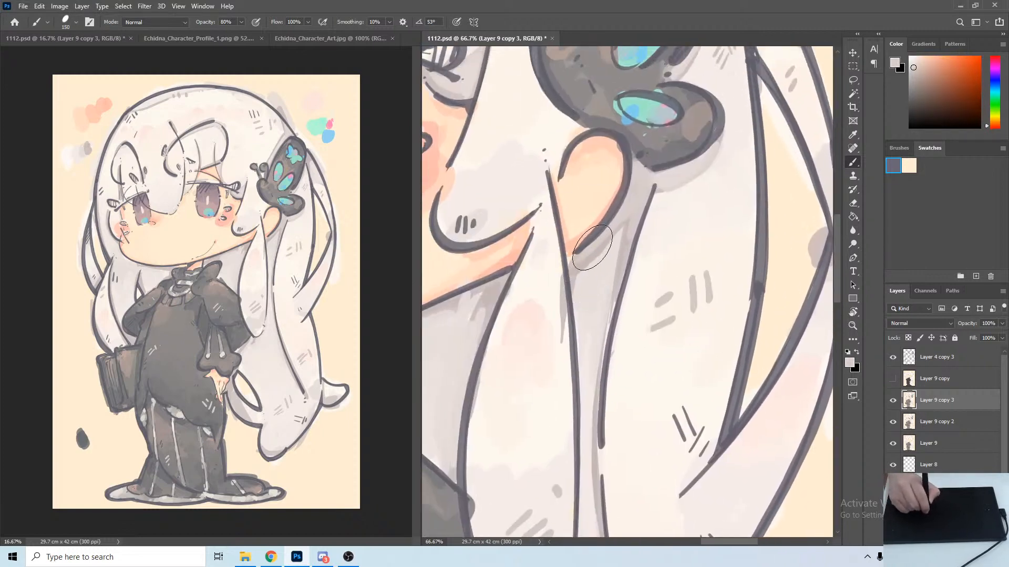
{"action": "left_click_drag", "start_coordinate": [589, 243], "coordinate": [564, 281]}
{"action": "left_click_drag", "start_coordinate": [614, 226], "coordinate": [577, 265]}
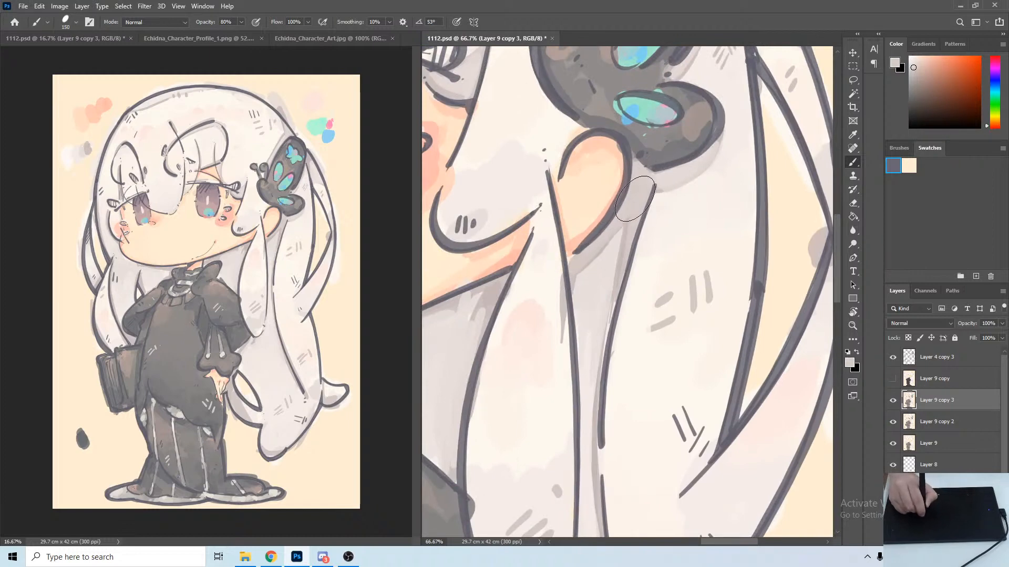
Even out the narrow gap between the front strand and the wide strand with sampled light grey hair tones.
{"action": "left_click_drag", "start_coordinate": [609, 311], "coordinate": [635, 159]}
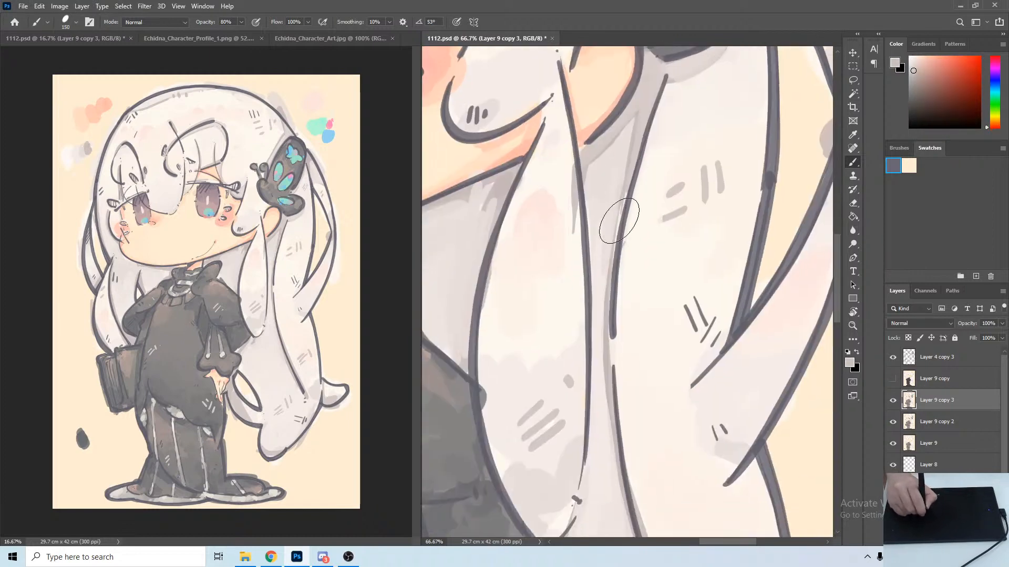
{"action": "left_click", "coordinate": [603, 203], "text": "alt"}
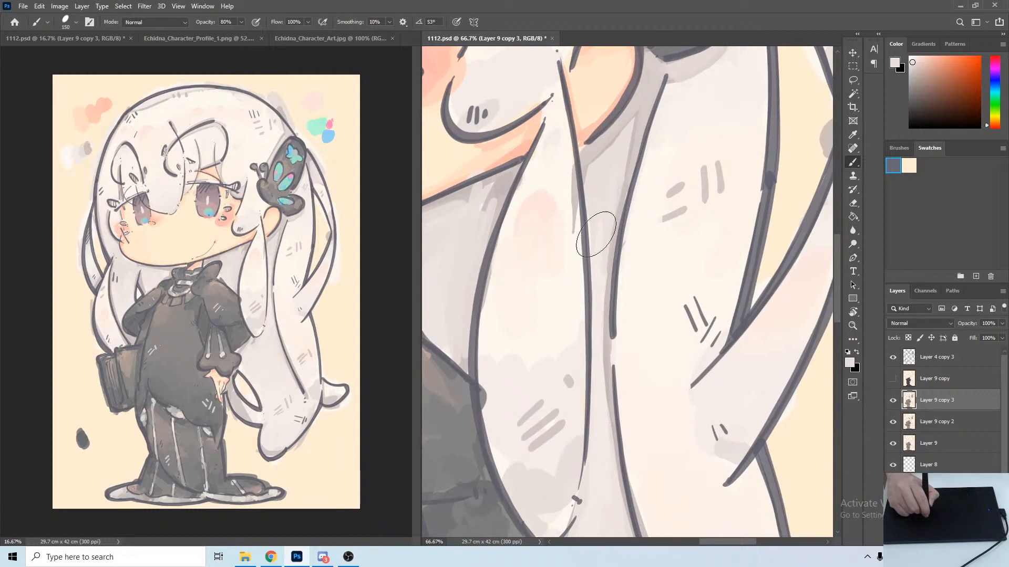
{"action": "left_click_drag", "start_coordinate": [595, 235], "coordinate": [594, 368]}
{"action": "left_click_drag", "start_coordinate": [594, 384], "coordinate": [616, 168]}
{"action": "left_click", "coordinate": [614, 290], "text": "alt"}
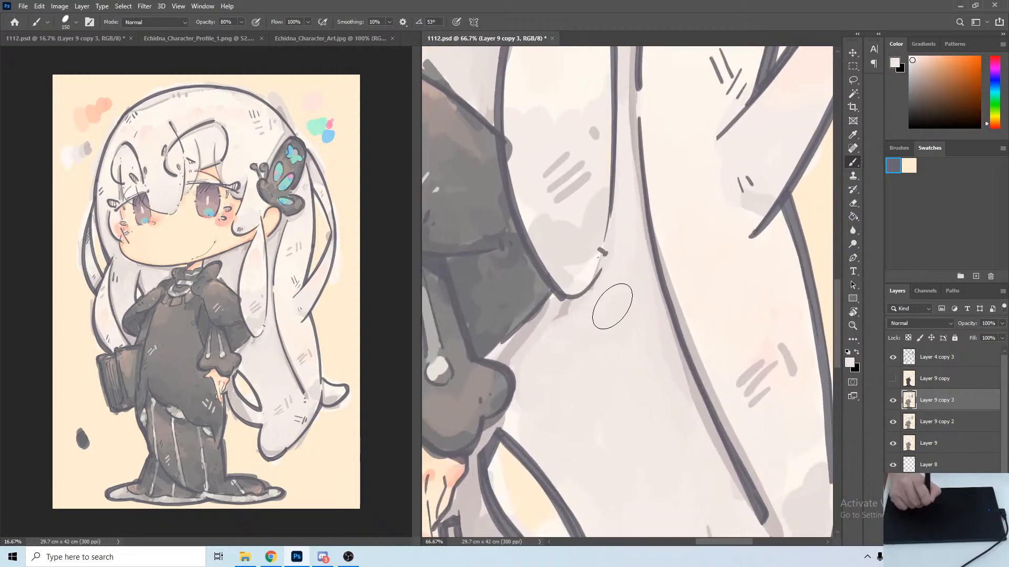
Smooth the patchy grey areas across the wide strand's lower section with sampled off-white.
{"action": "mouse_move", "coordinate": [651, 331]}
{"action": "left_mouse_down"}
{"action": "mouse_move", "coordinate": [573, 220]}
{"action": "mouse_move", "coordinate": [565, 144]}
{"action": "left_mouse_up"}
{"action": "left_click", "coordinate": [547, 240], "text": "alt"}
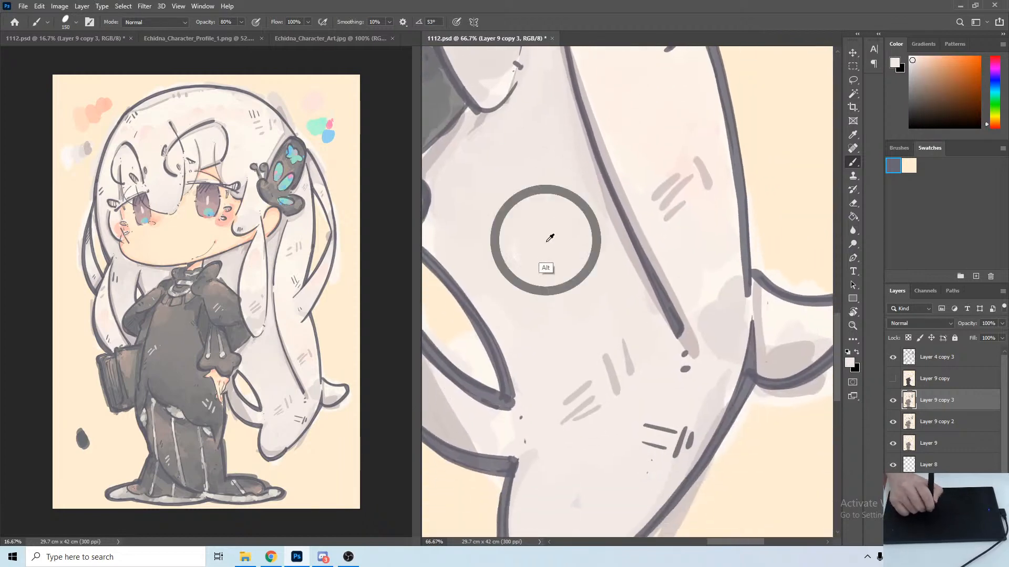
{"action": "left_click_drag", "start_coordinate": [693, 243], "coordinate": [682, 259]}
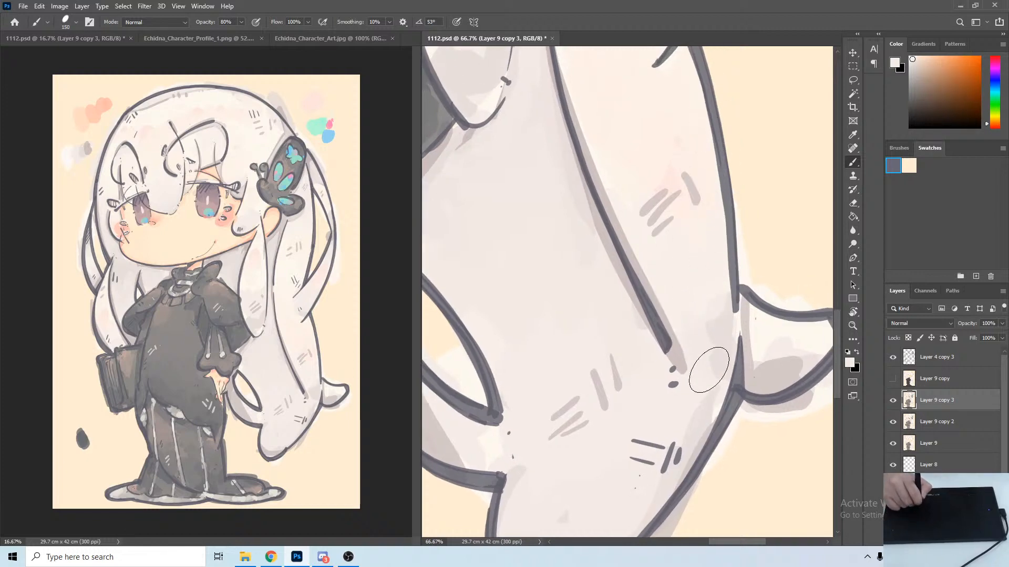
{"action": "left_click_drag", "start_coordinate": [744, 362], "coordinate": [588, 347]}
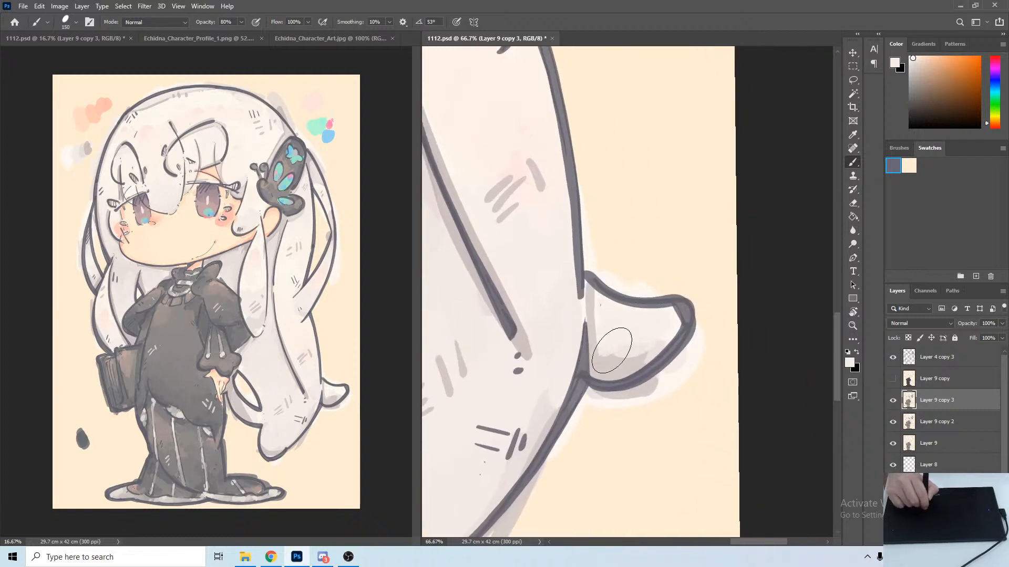
Shade the lower half of the small flipped hair tip with sampled light grey.
{"action": "key", "text": "alt"}
{"action": "left_click", "coordinate": [593, 305], "text": "alt"}
{"action": "left_click_drag", "start_coordinate": [595, 327], "coordinate": [711, 306]}
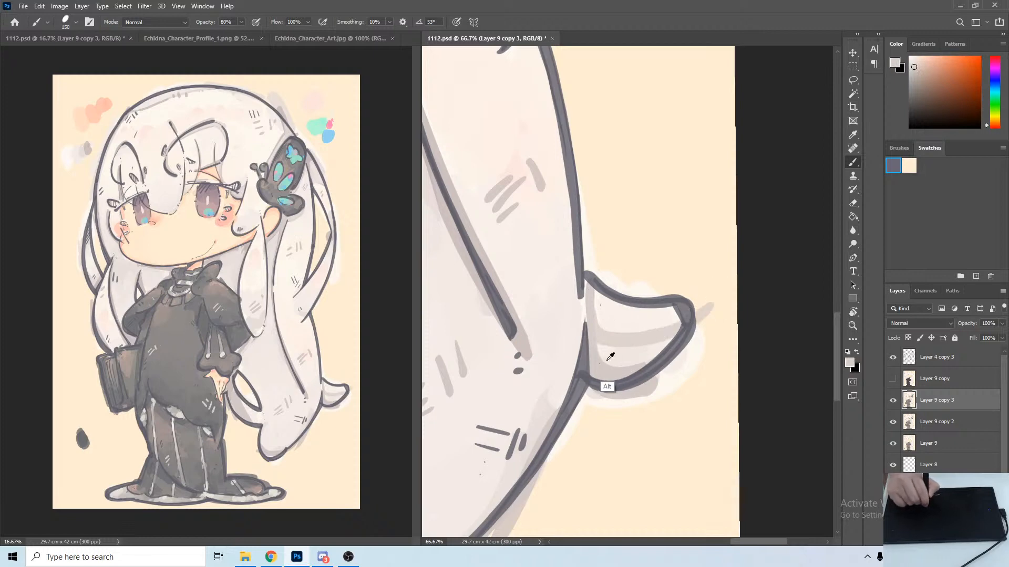
{"action": "left_click", "coordinate": [600, 355], "text": "alt"}
{"action": "mouse_move", "coordinate": [599, 350]}
{"action": "left_mouse_down"}
{"action": "mouse_move", "coordinate": [631, 352]}
{"action": "mouse_move", "coordinate": [610, 360]}
{"action": "left_mouse_up"}
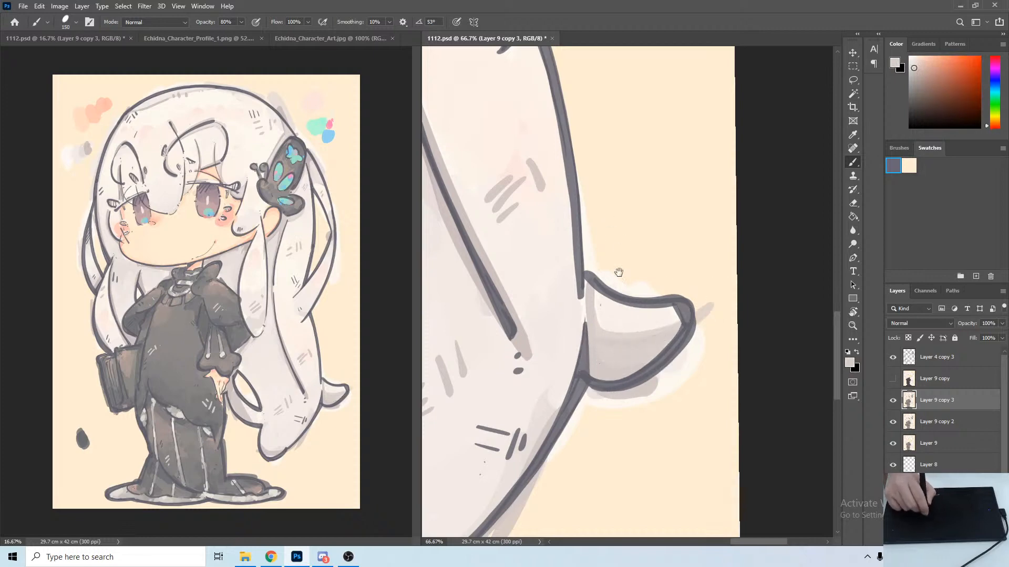
Tint the upper part of the flipped hair tip pale pink and blend the neighbouring wide strand with sampled tones.
{"action": "mouse_move", "coordinate": [618, 272]}
{"action": "left_mouse_down"}
{"action": "mouse_move", "coordinate": [629, 360]}
{"action": "mouse_move", "coordinate": [597, 350]}
{"action": "left_mouse_up"}
{"action": "left_click_drag", "start_coordinate": [635, 460], "coordinate": [578, 94]}
{"action": "mouse_move", "coordinate": [603, 330]}
{"action": "left_mouse_down"}
{"action": "mouse_move", "coordinate": [606, 360]}
{"action": "mouse_move", "coordinate": [670, 333]}
{"action": "mouse_move", "coordinate": [613, 334]}
{"action": "mouse_move", "coordinate": [627, 333]}
{"action": "left_mouse_up"}
{"action": "left_click", "coordinate": [615, 344], "text": "alt"}
{"action": "left_click_drag", "start_coordinate": [553, 151], "coordinate": [568, 234]}
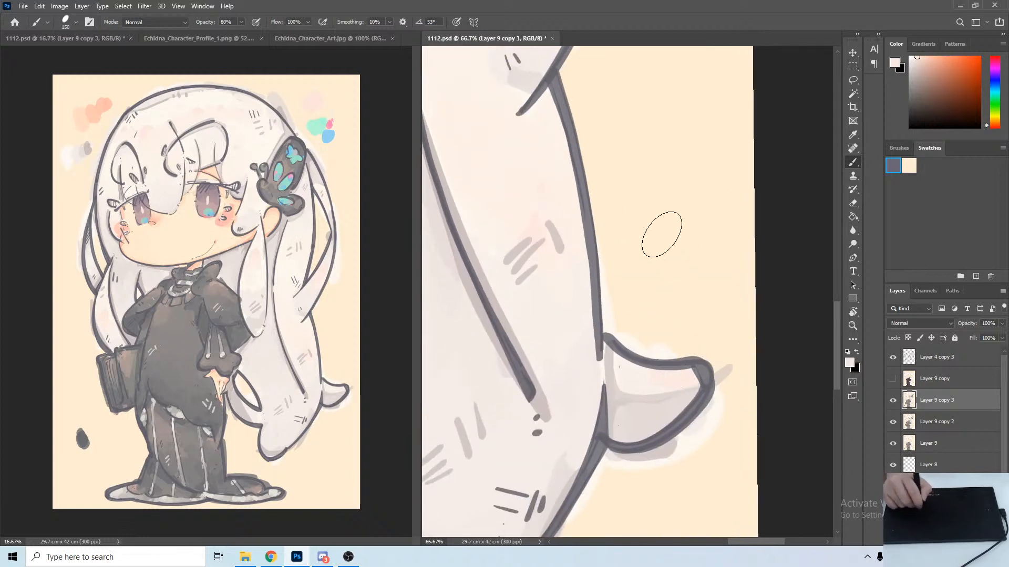
{"action": "left_click_drag", "start_coordinate": [558, 371], "coordinate": [698, 255]}
{"action": "left_click", "coordinate": [692, 336], "text": "alt"}
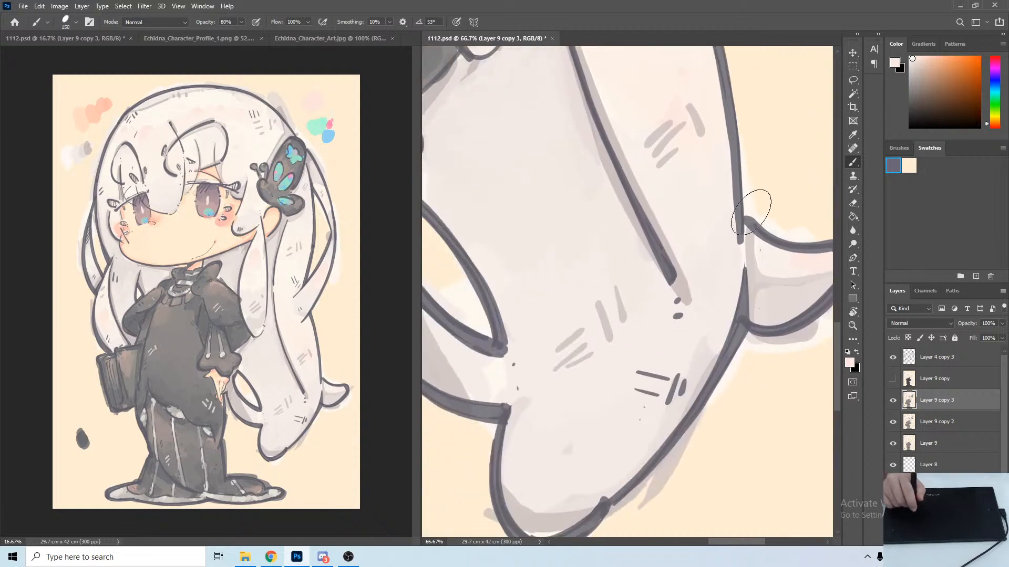
Cover the uneven grey and white patches at the front strand's lower tip with sampled off-white tones.
{"action": "left_click_drag", "start_coordinate": [672, 263], "coordinate": [685, 351]}
{"action": "left_click", "coordinate": [588, 349], "text": "alt"}
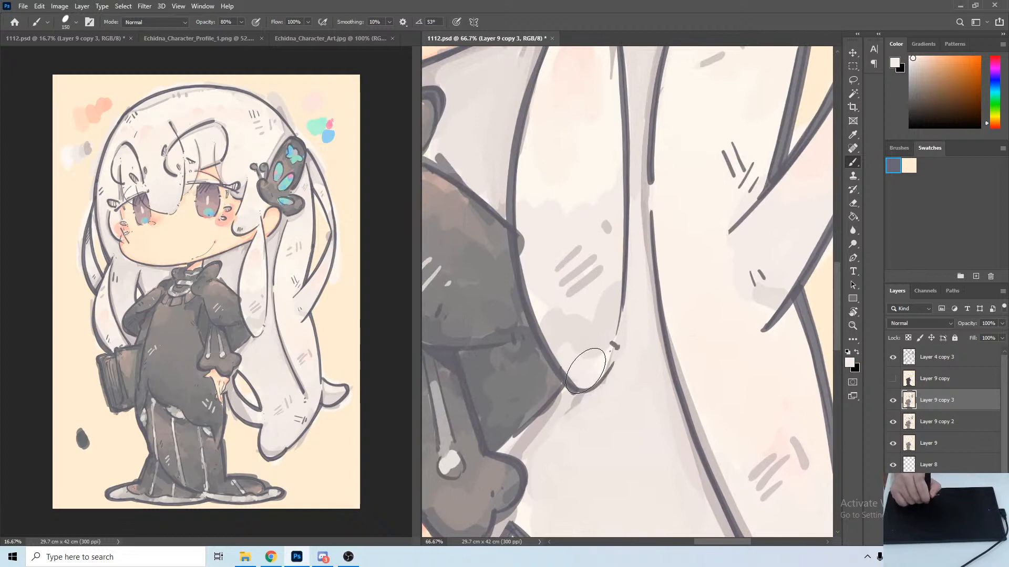
{"action": "left_click", "coordinate": [594, 389], "text": "alt"}
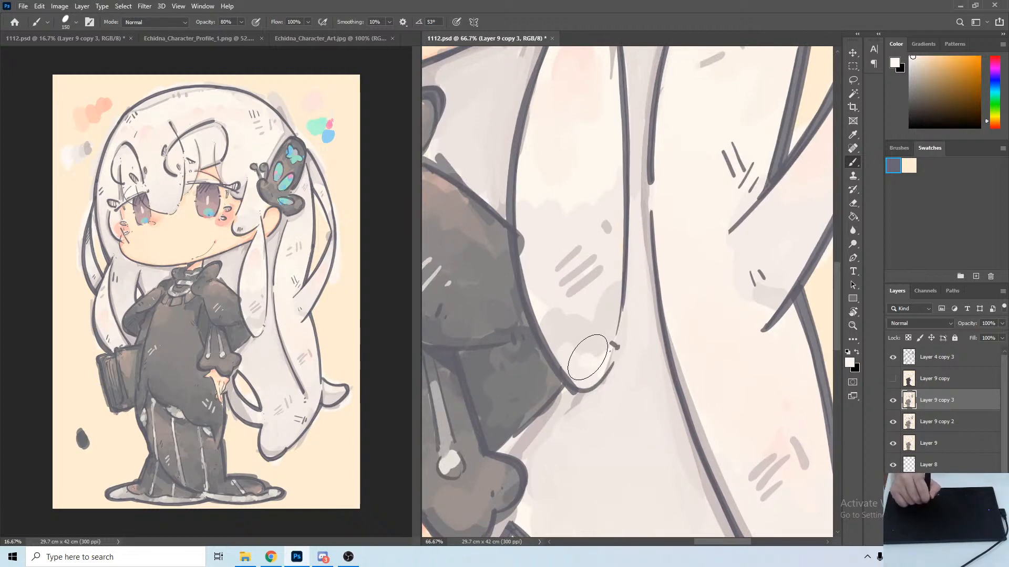
{"action": "left_click", "coordinate": [583, 370], "text": "alt"}
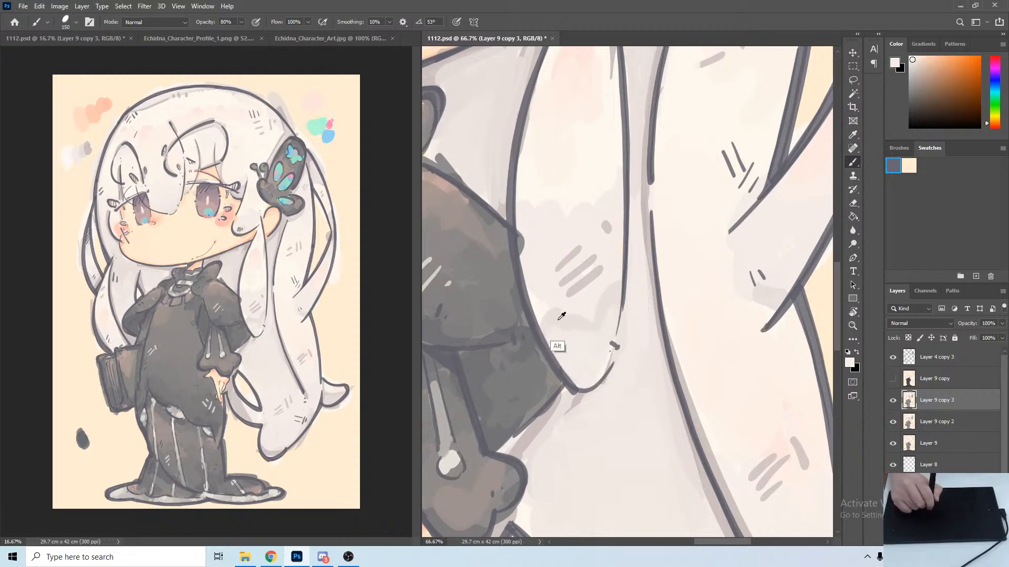
{"action": "left_click", "coordinate": [561, 315], "text": "alt"}
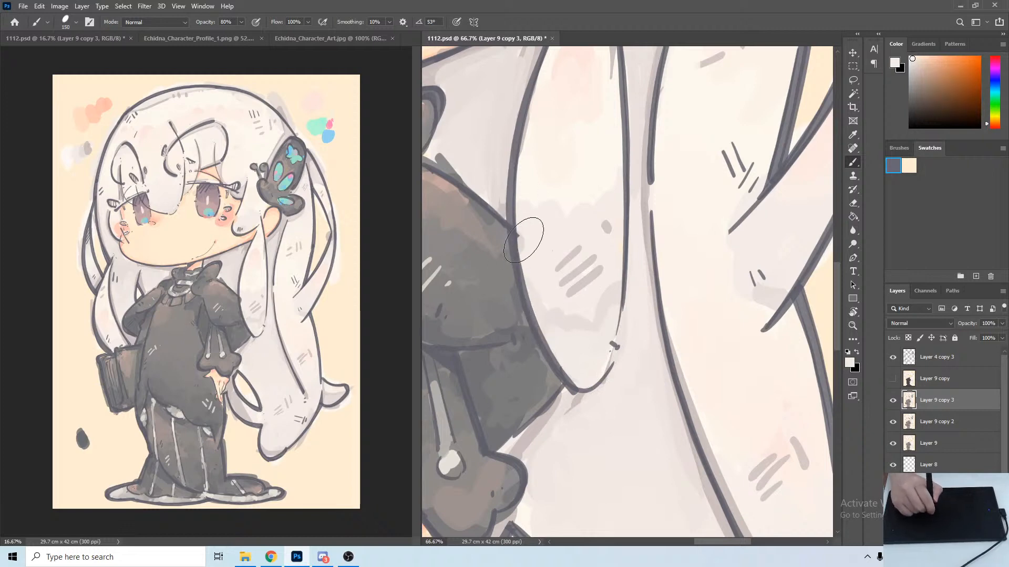
Blend the front strand's middle and upper sections with sampled off-white and light grey tones.
{"action": "scroll", "coordinate": [526, 247], "scroll_direction": "up", "scroll_amount": 2}
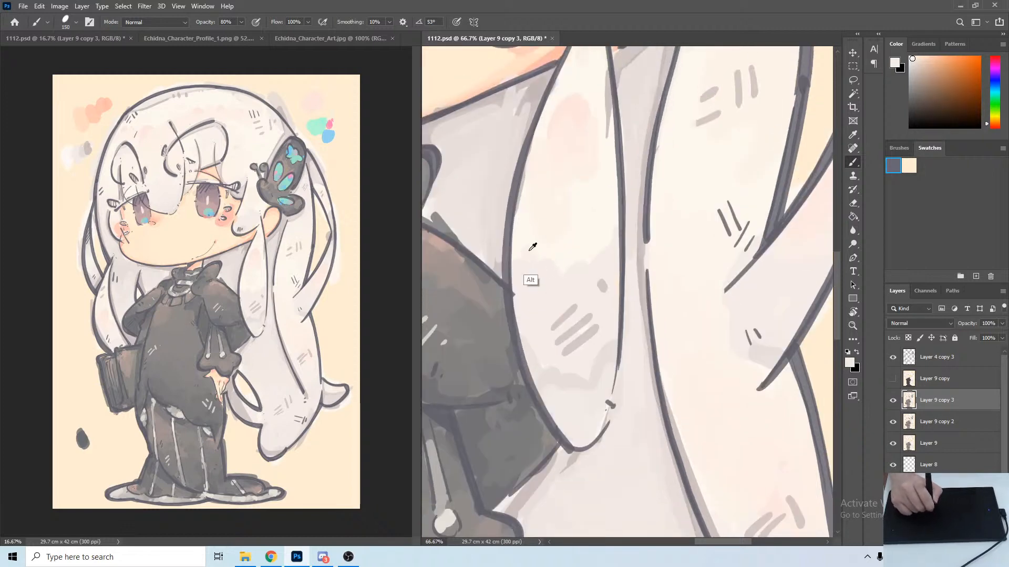
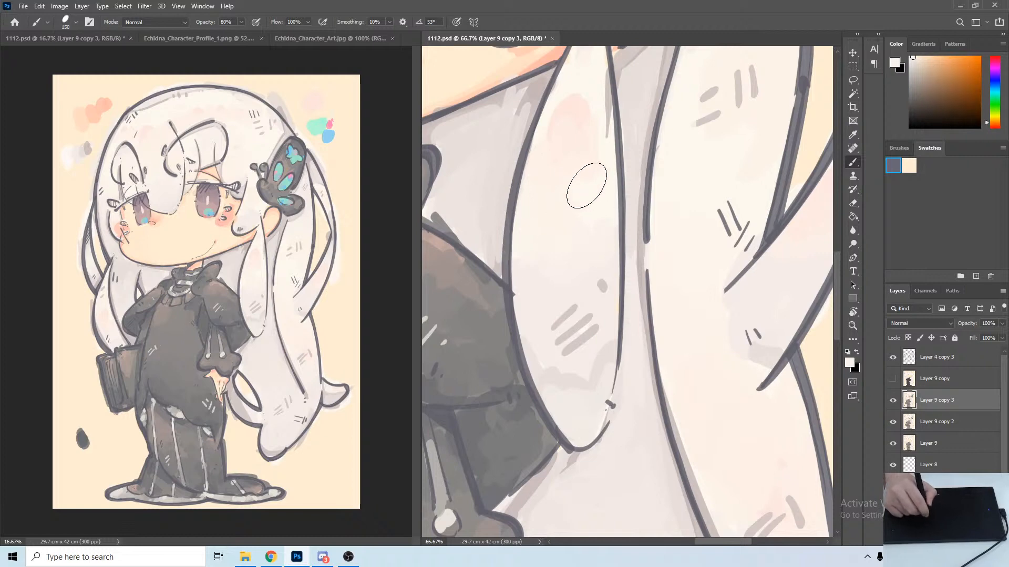
{"action": "key", "text": "alt"}
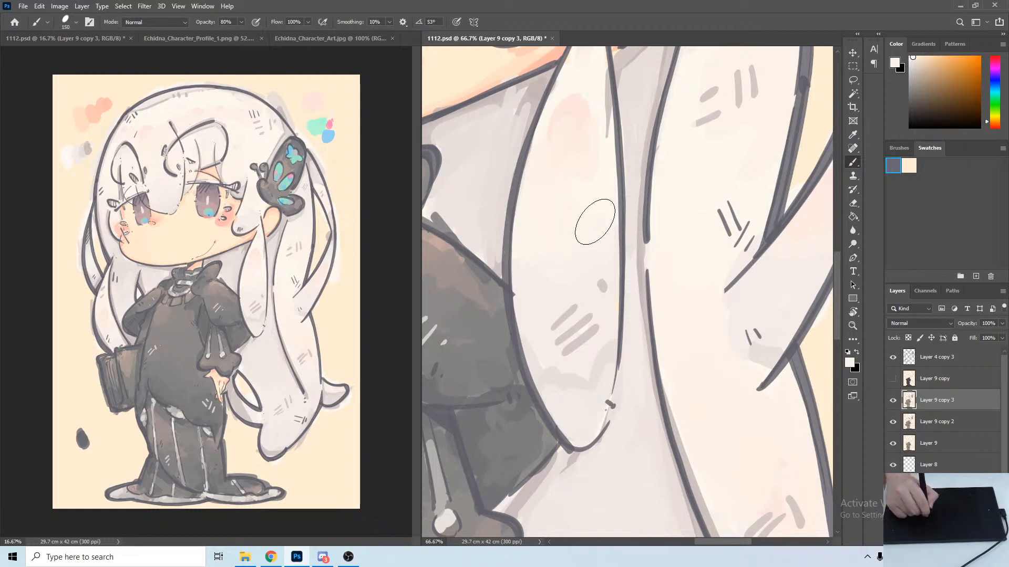
{"action": "scroll", "coordinate": [605, 177], "scroll_direction": "up", "scroll_amount": 3}
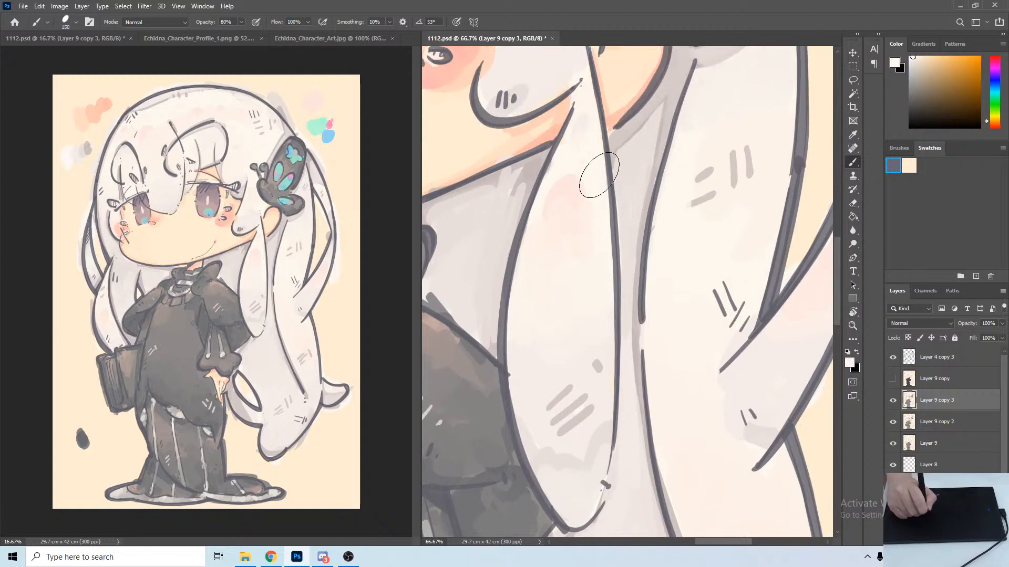
{"action": "left_click", "coordinate": [578, 133], "text": "alt"}
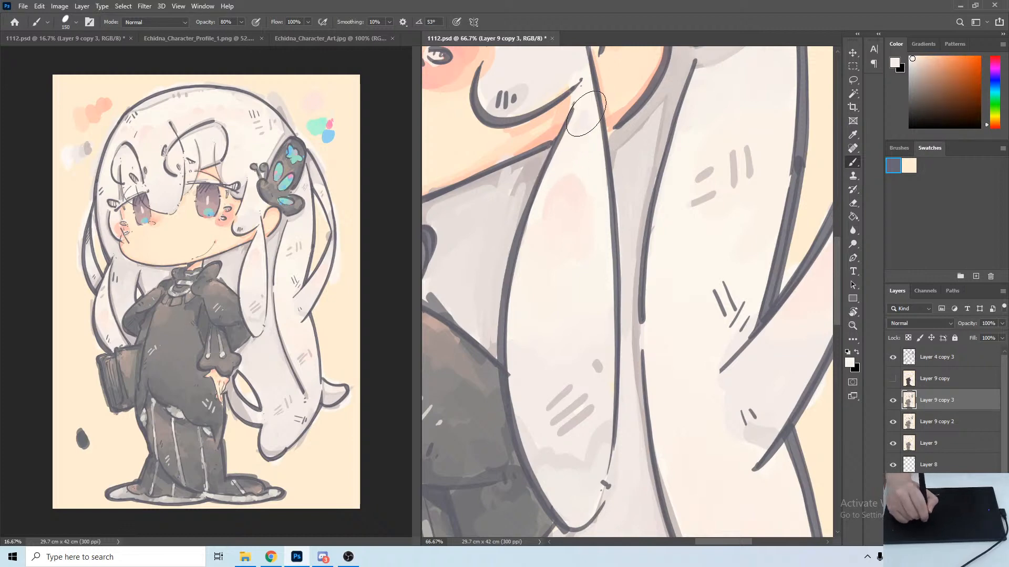
{"action": "scroll", "coordinate": [584, 136], "scroll_direction": "up", "scroll_amount": 3}
{"action": "left_click", "coordinate": [526, 183], "text": "alt"}
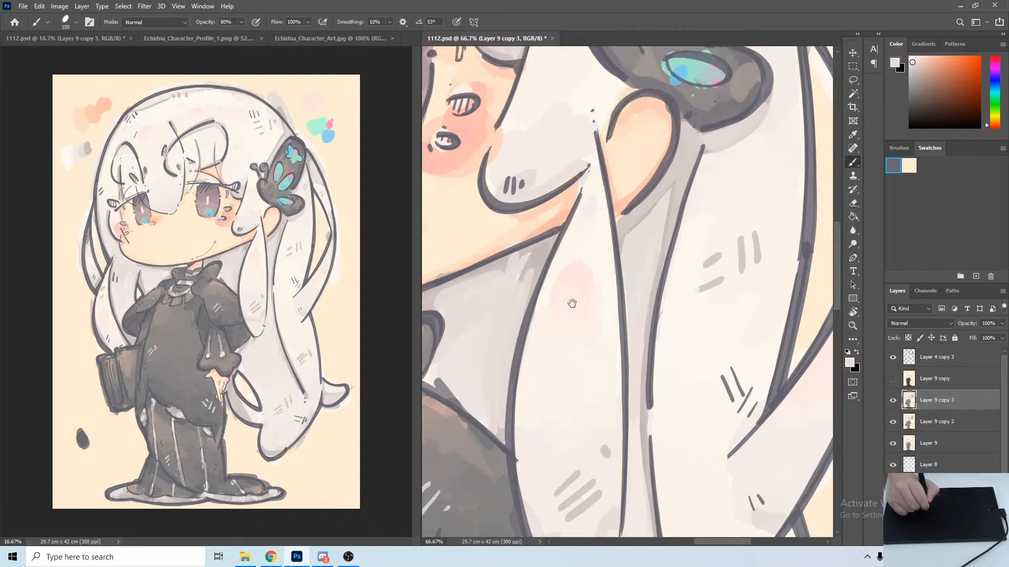
Soften the tone transitions around the front strand's blush and lower hatch marks with sampled cream and pale grey.
{"action": "left_click_drag", "start_coordinate": [572, 303], "coordinate": [583, 214]}
{"action": "left_click", "coordinate": [569, 416], "text": "alt"}
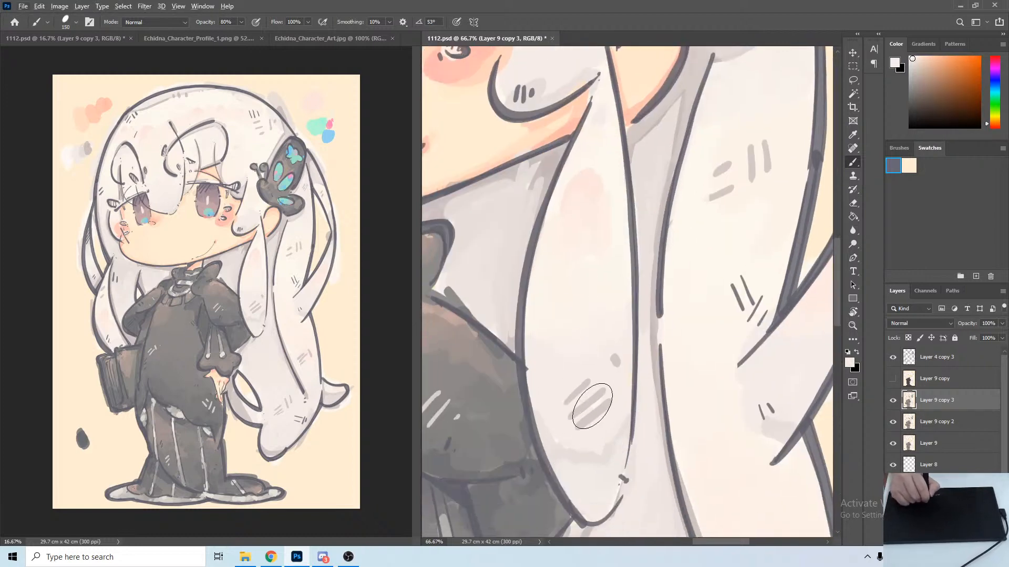
{"action": "left_click", "coordinate": [619, 357], "text": "alt"}
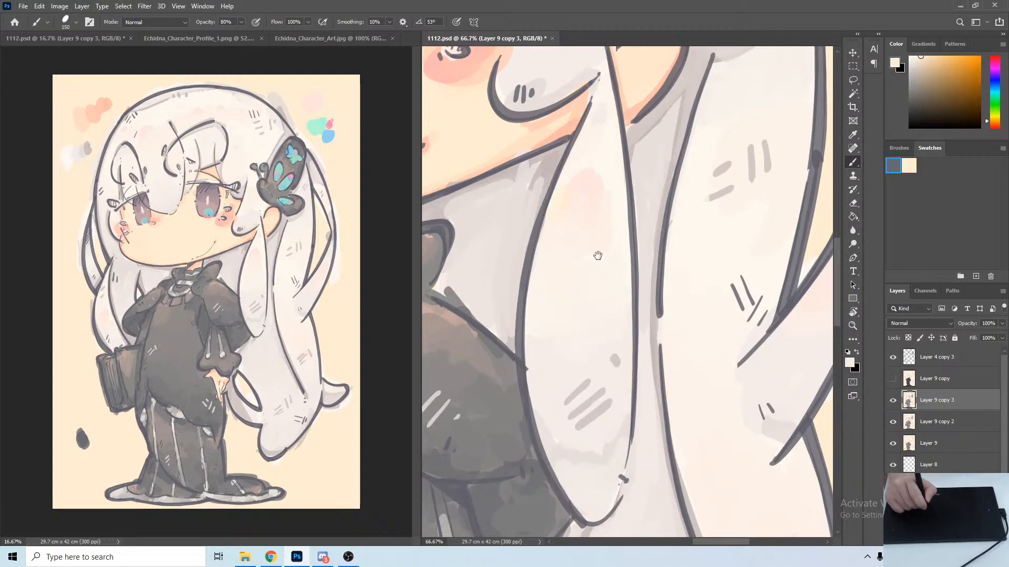
{"action": "left_click_drag", "start_coordinate": [596, 278], "coordinate": [585, 156]}
{"action": "left_click", "coordinate": [570, 361], "text": "alt"}
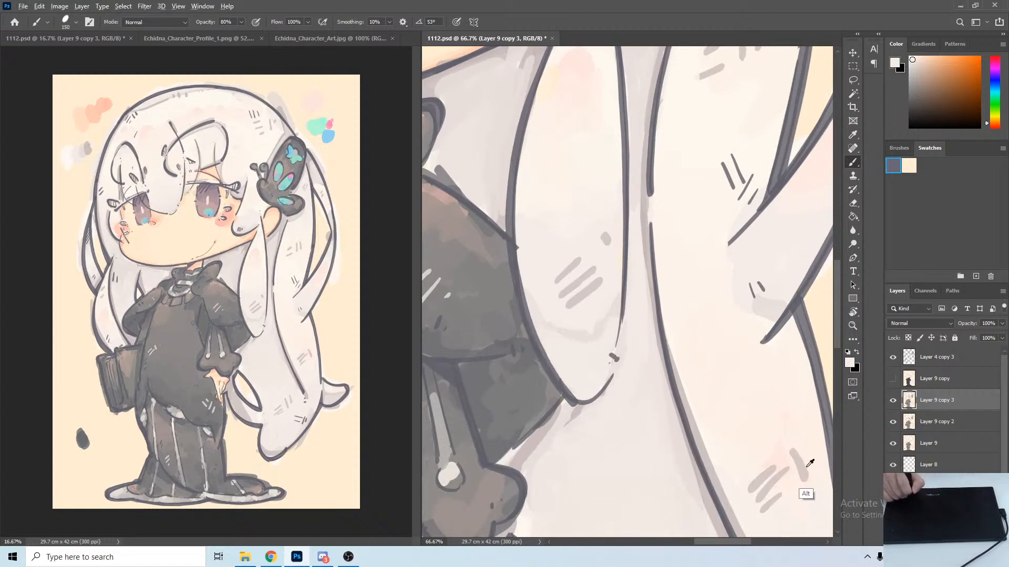
{"action": "left_click", "coordinate": [573, 339], "text": "alt"}
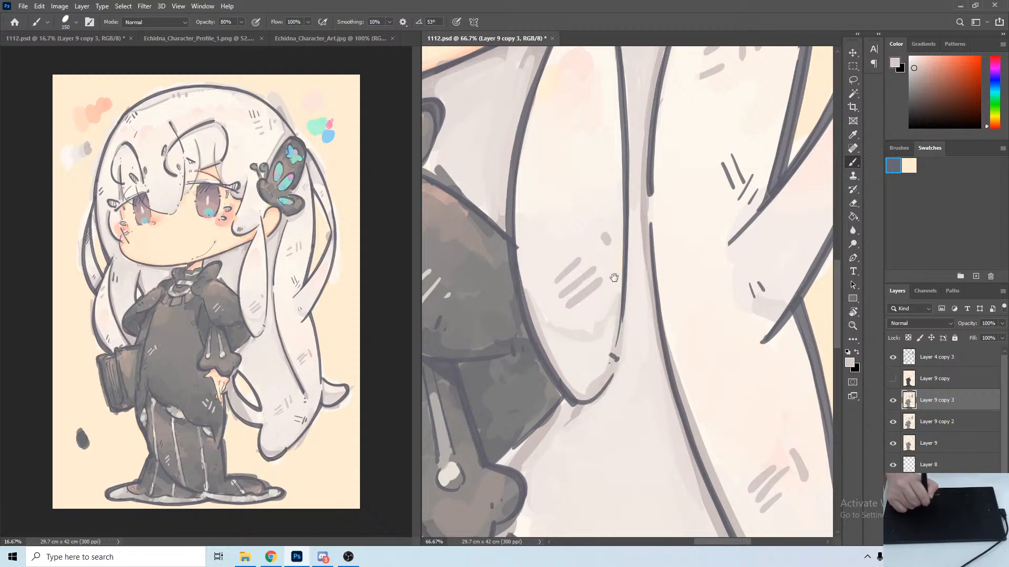
Paint a thin grey shadow inside the front strand along its ear-side edge, from the upper point towards the lower tip.
{"action": "scroll", "coordinate": [587, 186], "scroll_direction": "up", "scroll_amount": 5}
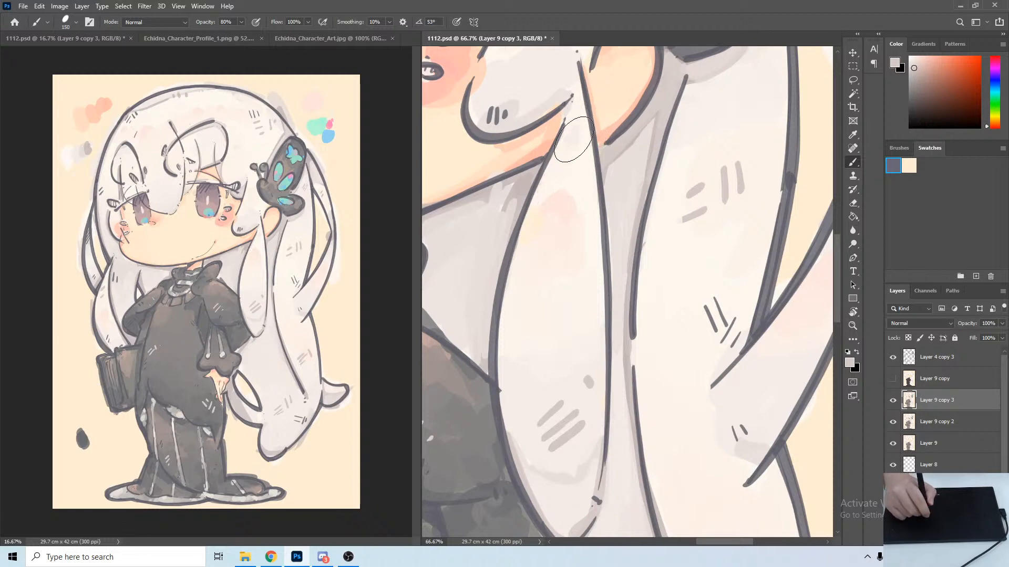
{"action": "left_click_drag", "start_coordinate": [575, 58], "coordinate": [583, 139]}
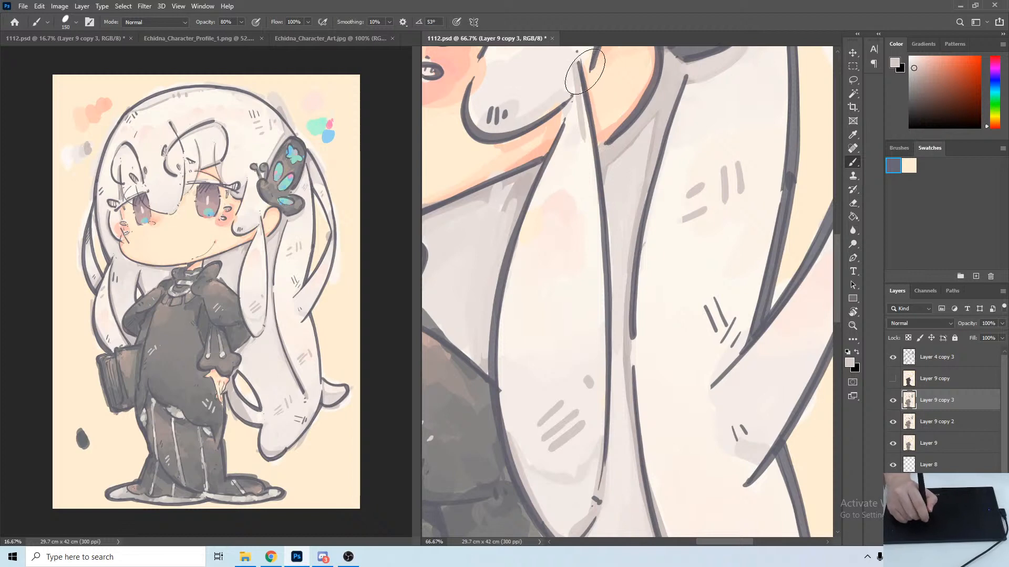
{"action": "key", "text": "ctrl+z"}
{"action": "left_click_drag", "start_coordinate": [575, 64], "coordinate": [590, 142]}
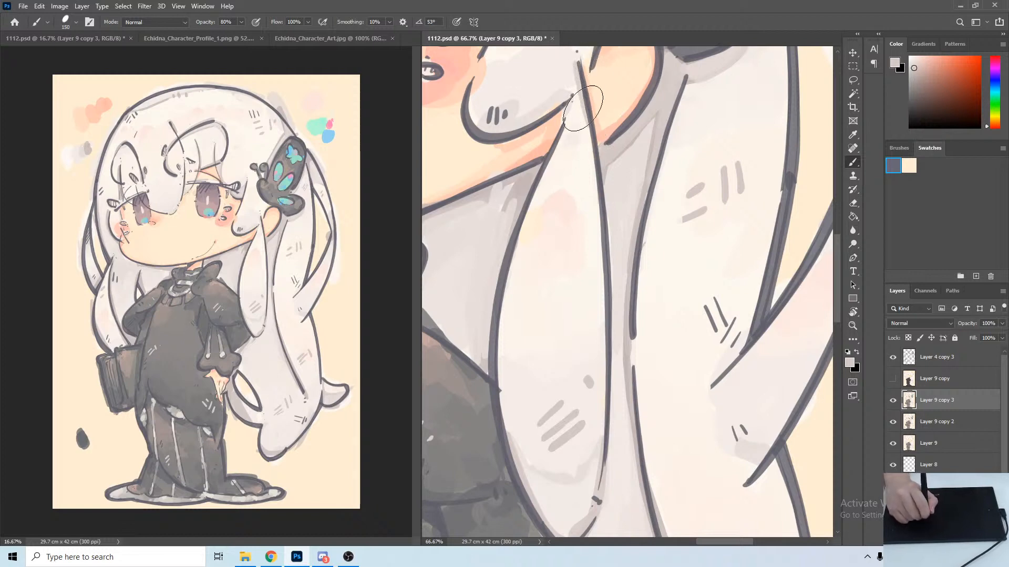
{"action": "left_click_drag", "start_coordinate": [575, 109], "coordinate": [585, 213]}
{"action": "left_click_drag", "start_coordinate": [579, 140], "coordinate": [606, 278]}
{"action": "left_click_drag", "start_coordinate": [593, 168], "coordinate": [609, 307]}
{"action": "mouse_move", "coordinate": [599, 247]}
{"action": "left_mouse_down"}
{"action": "mouse_move", "coordinate": [606, 443]}
{"action": "mouse_move", "coordinate": [594, 515]}
{"action": "left_mouse_up"}
Fill the pale notch between the collar and the shoulder with sampled light grey hair colour.
{"action": "mouse_move", "coordinate": [583, 369]}
{"action": "left_mouse_down"}
{"action": "mouse_move", "coordinate": [656, 364]}
{"action": "mouse_move", "coordinate": [699, 403]}
{"action": "left_mouse_up"}
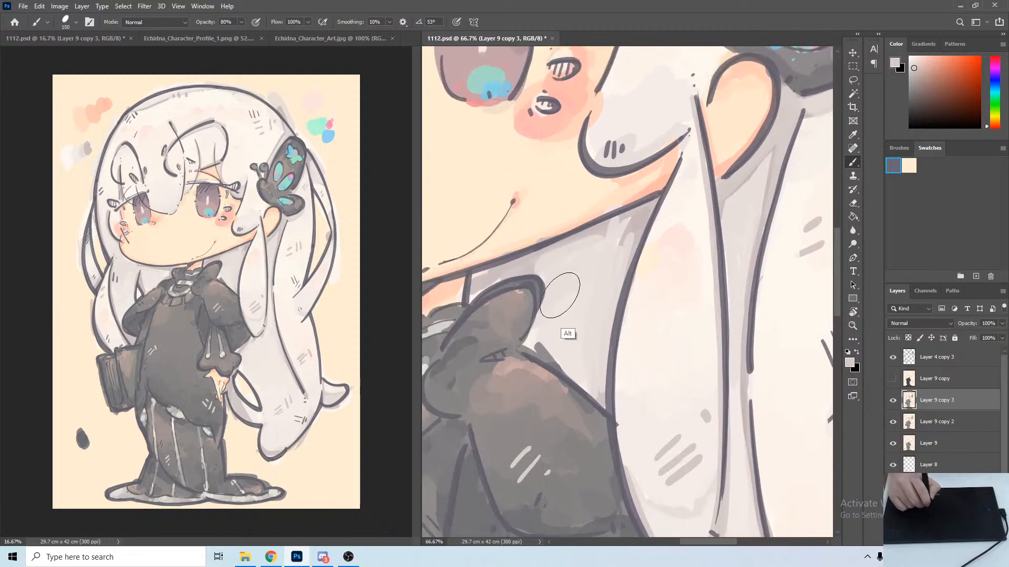
{"action": "left_click", "coordinate": [569, 356], "text": "alt"}
{"action": "mouse_move", "coordinate": [545, 337]}
{"action": "left_mouse_down"}
{"action": "mouse_move", "coordinate": [536, 341]}
{"action": "mouse_move", "coordinate": [566, 358]}
{"action": "left_mouse_up"}
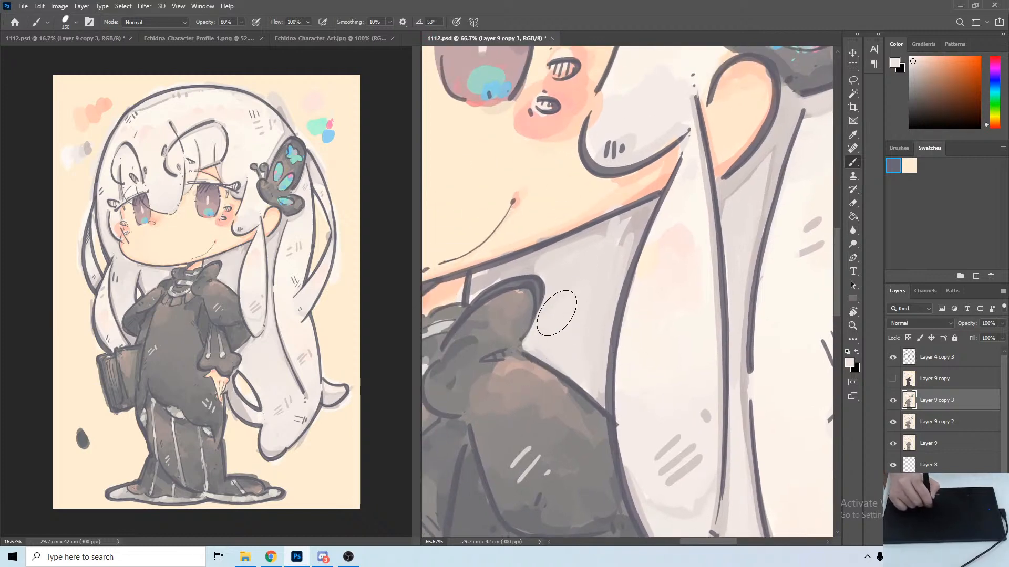
Clean up the hair between the front strand's lower tip and the sleeve with sampled light grey tones.
{"action": "left_click_drag", "start_coordinate": [653, 437], "coordinate": [569, 226]}
{"action": "mouse_move", "coordinate": [602, 350]}
{"action": "left_mouse_down"}
{"action": "mouse_move", "coordinate": [613, 272]}
{"action": "mouse_move", "coordinate": [544, 342]}
{"action": "mouse_move", "coordinate": [569, 312]}
{"action": "left_mouse_up"}
{"action": "left_click", "coordinate": [598, 295], "text": "alt"}
{"action": "left_click", "coordinate": [558, 350], "text": "alt"}
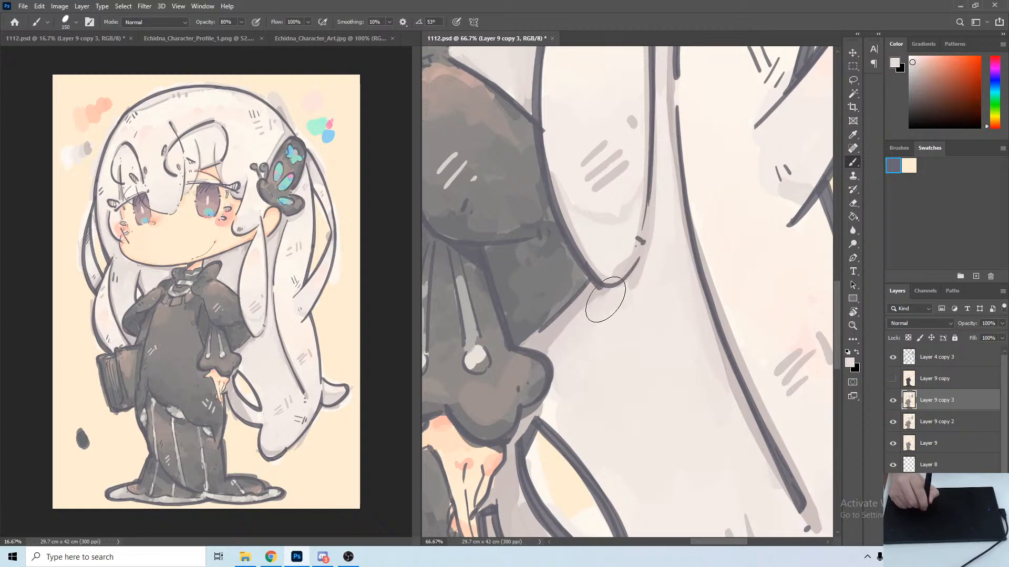
Even out the hair below the sleeve cuff with sampled light greys, painting over the rough lower hatch marks.
{"action": "mouse_move", "coordinate": [663, 280]}
{"action": "left_mouse_down"}
{"action": "mouse_move", "coordinate": [583, 412]}
{"action": "mouse_move", "coordinate": [563, 194]}
{"action": "left_mouse_up"}
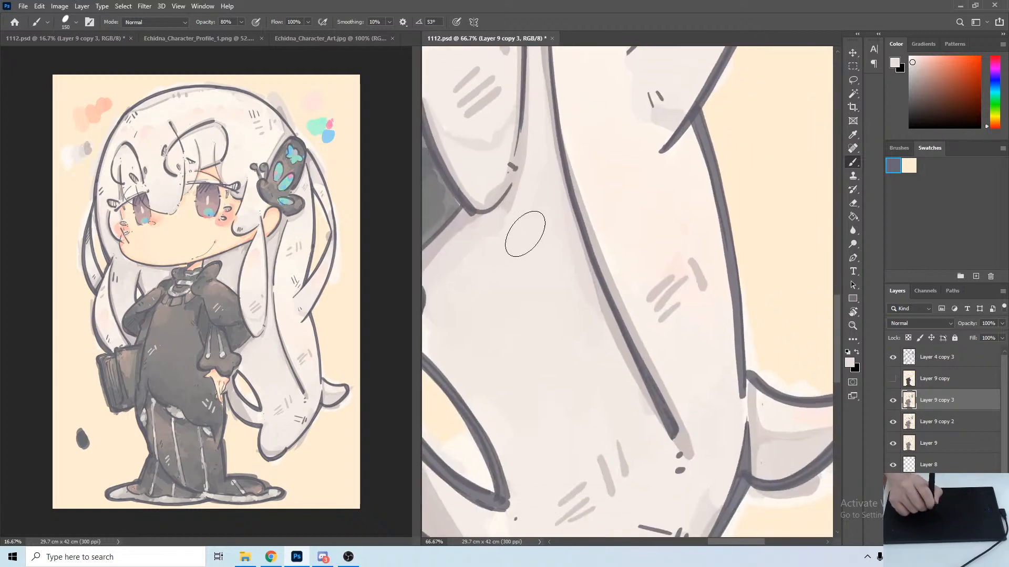
{"action": "left_click_drag", "start_coordinate": [495, 228], "coordinate": [557, 195]}
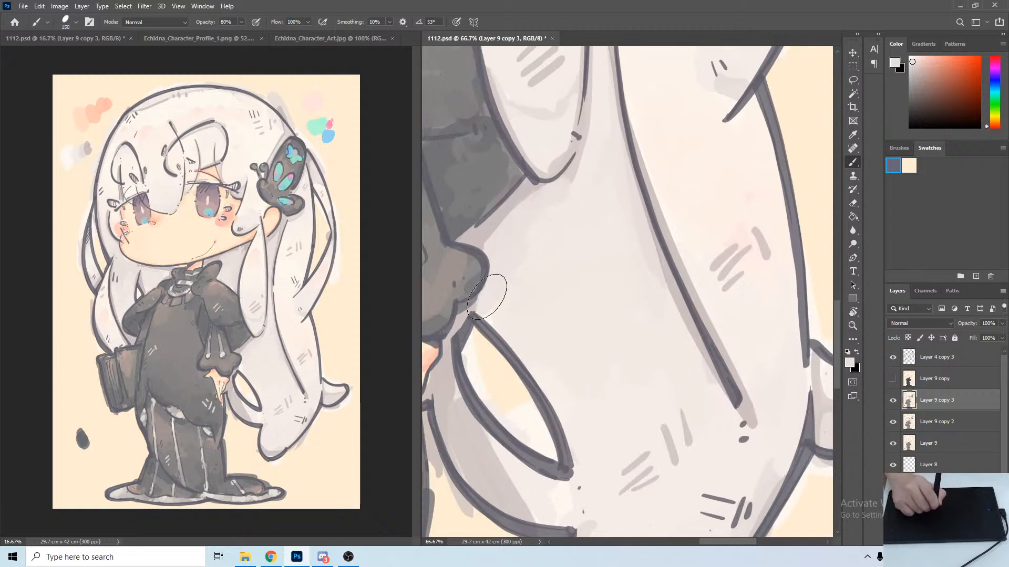
{"action": "left_click", "coordinate": [460, 318], "text": "alt"}
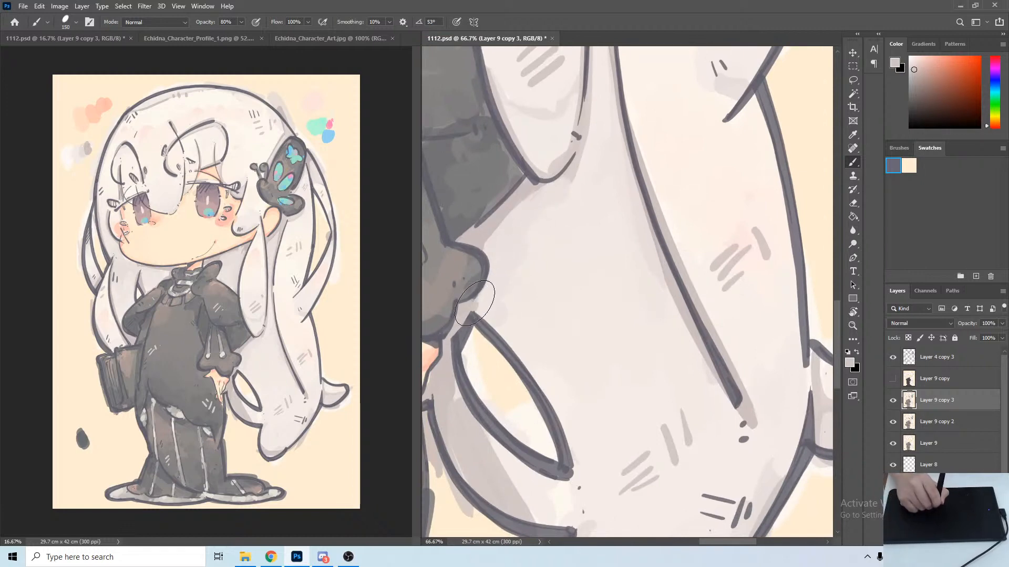
{"action": "left_click", "coordinate": [496, 320], "text": "alt"}
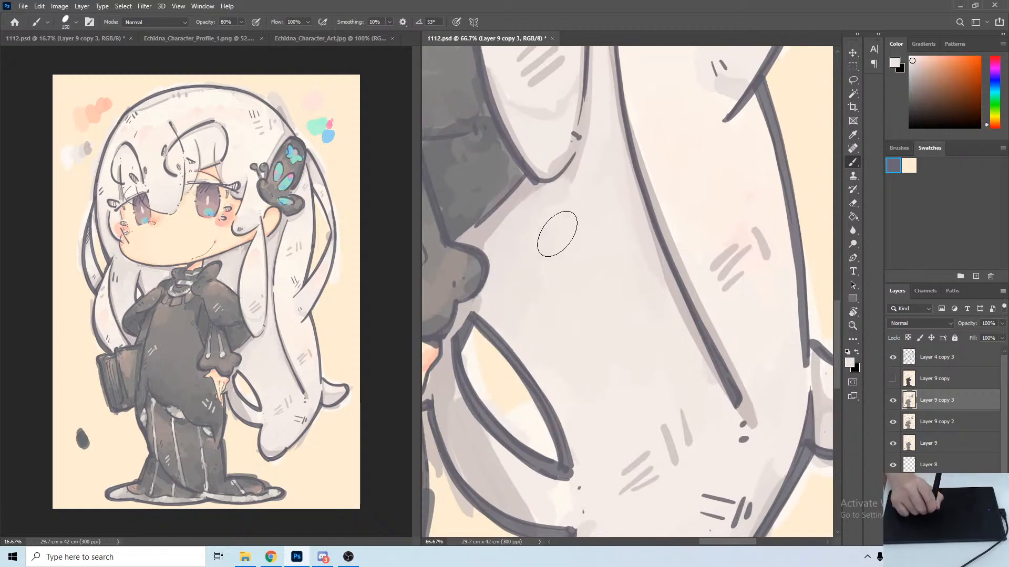
{"action": "left_click", "coordinate": [627, 247], "text": "alt"}
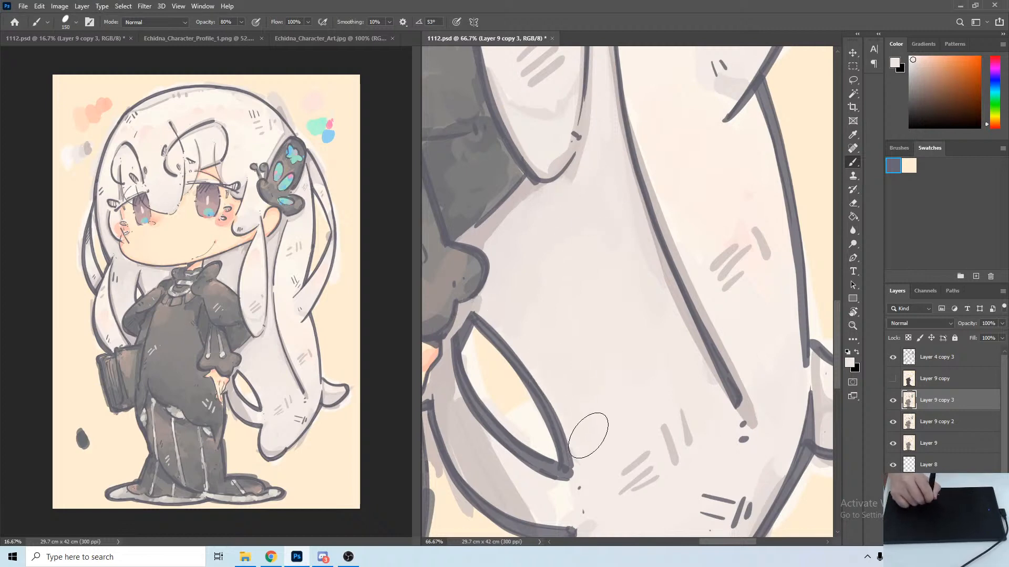
{"action": "mouse_move", "coordinate": [627, 436]}
{"action": "left_mouse_down"}
{"action": "mouse_move", "coordinate": [637, 387]}
{"action": "mouse_move", "coordinate": [639, 455]}
{"action": "mouse_move", "coordinate": [639, 405]}
{"action": "mouse_move", "coordinate": [657, 428]}
{"action": "left_mouse_up"}
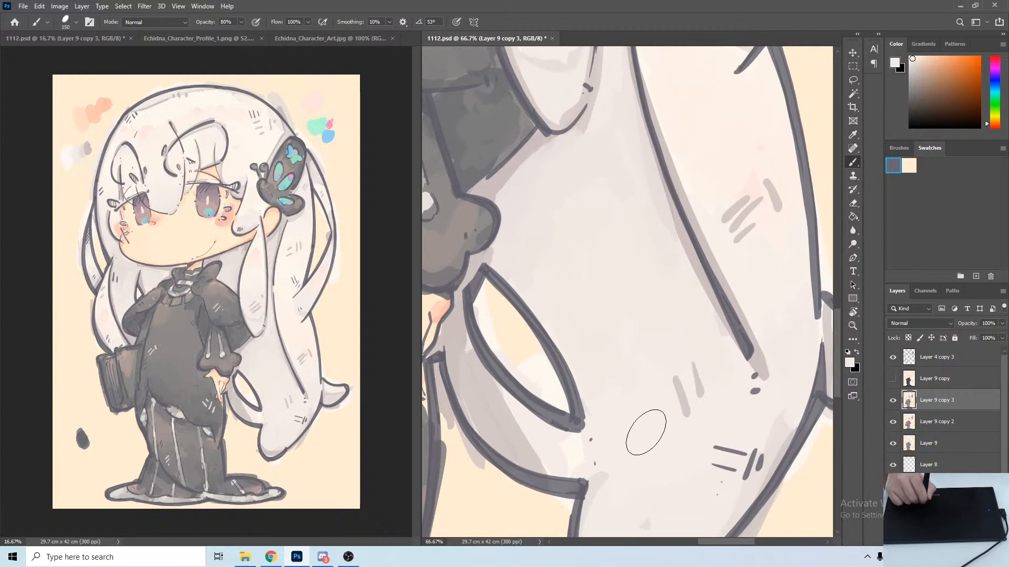
Redraw the short grey hatch marks on the lower hair mass with a sampled shadow grey.
{"action": "left_click", "coordinate": [754, 386], "text": "alt"}
{"action": "mouse_move", "coordinate": [683, 374]}
{"action": "left_mouse_down"}
{"action": "mouse_move", "coordinate": [680, 360]}
{"action": "mouse_move", "coordinate": [697, 425]}
{"action": "mouse_move", "coordinate": [668, 400]}
{"action": "mouse_move", "coordinate": [668, 415]}
{"action": "mouse_move", "coordinate": [692, 287]}
{"action": "left_mouse_up"}
{"action": "left_click", "coordinate": [662, 427]}
Smooth the hair below the oval gap with a sampled pale tone and save the document.
{"action": "key", "text": "r"}
{"action": "left_click_drag", "start_coordinate": [573, 280], "coordinate": [595, 248]}
{"action": "key", "text": "b"}
{"action": "left_click", "coordinate": [607, 299], "text": "alt"}
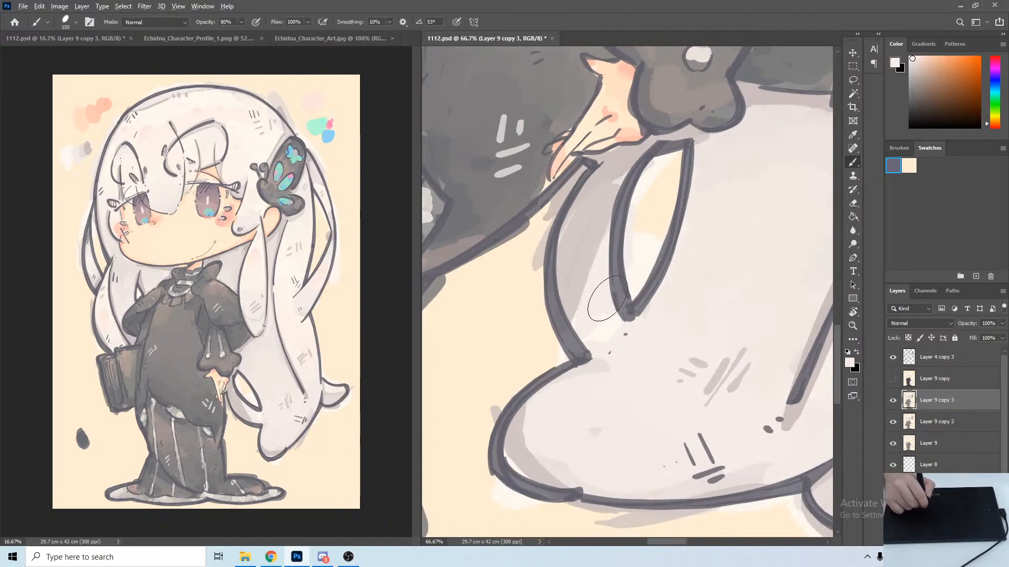
{"action": "left_click_drag", "start_coordinate": [609, 308], "coordinate": [596, 313]}
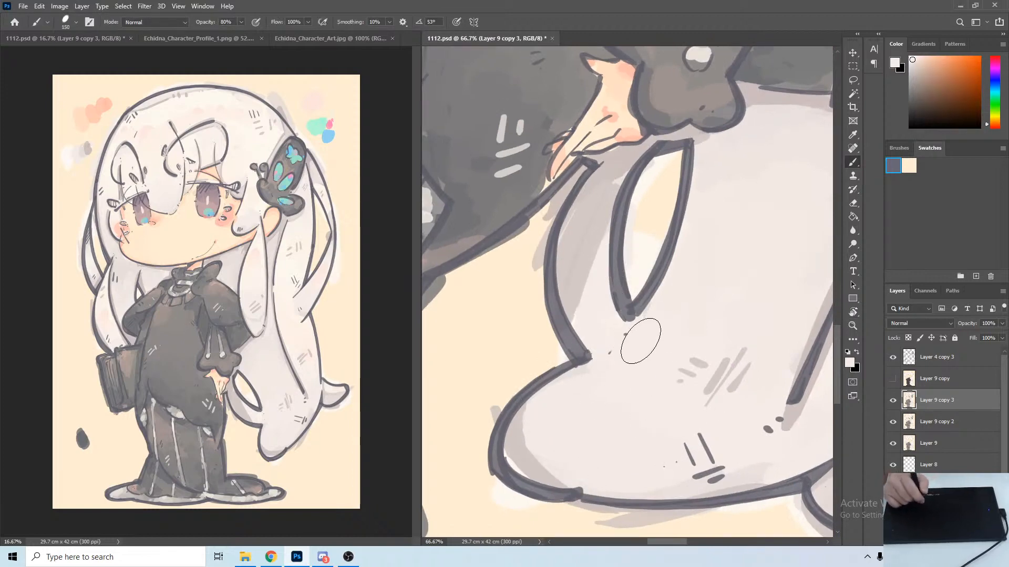
{"action": "key", "text": "ctrl+s"}
Shade the narrow hair strand between the oval gap and the outer outline with sampled grey.
{"action": "key", "text": "r"}
{"action": "left_click_drag", "start_coordinate": [511, 360], "coordinate": [603, 453]}
{"action": "left_click_drag", "start_coordinate": [694, 151], "coordinate": [641, 192]}
{"action": "left_click_drag", "start_coordinate": [644, 193], "coordinate": [678, 221]}
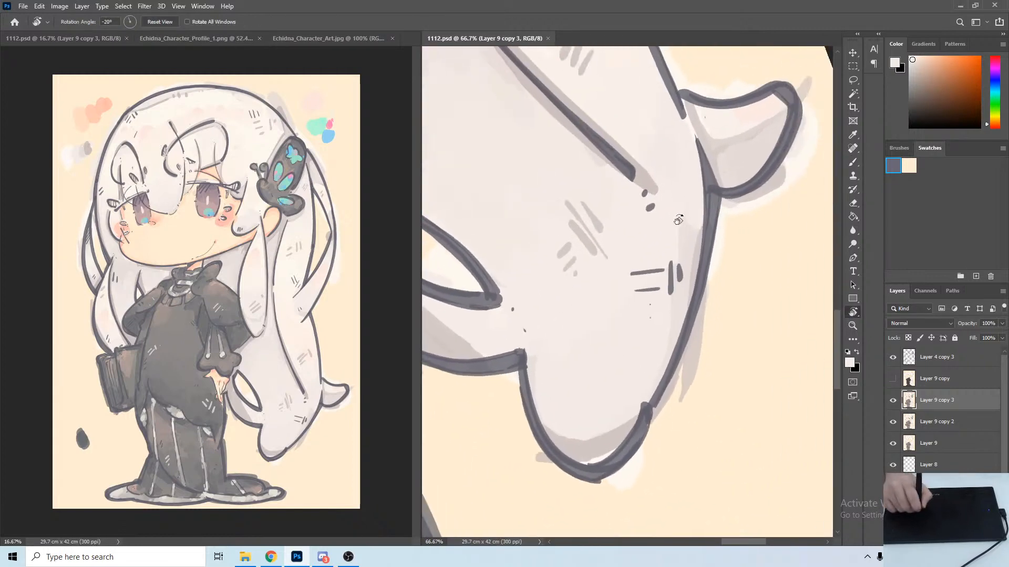
{"action": "left_click_drag", "start_coordinate": [566, 190], "coordinate": [588, 177]}
{"action": "left_click_drag", "start_coordinate": [593, 312], "coordinate": [678, 311]}
{"action": "left_click_drag", "start_coordinate": [561, 211], "coordinate": [600, 304]}
{"action": "key", "text": "b"}
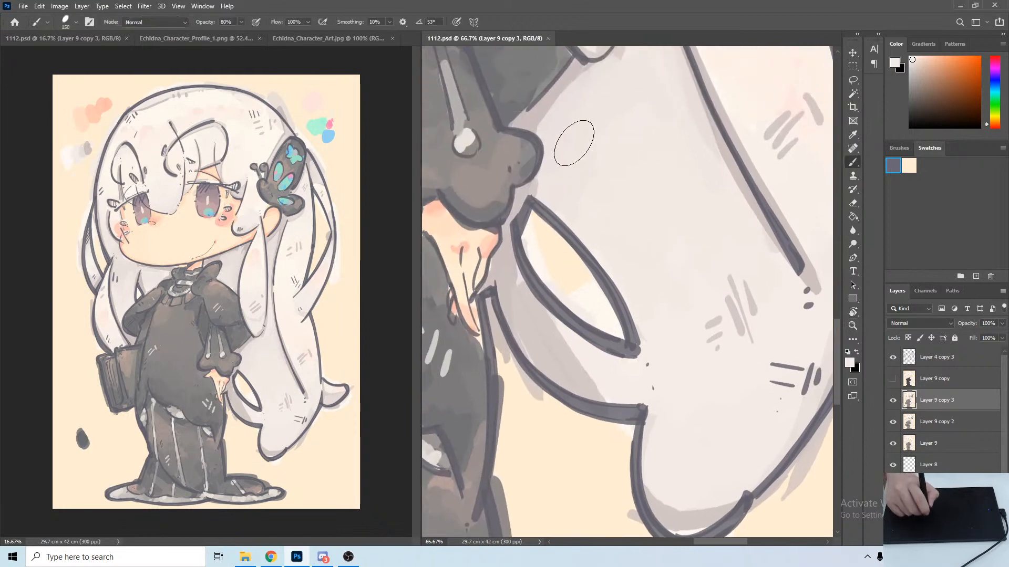
{"action": "left_click", "coordinate": [825, 295], "text": "alt"}
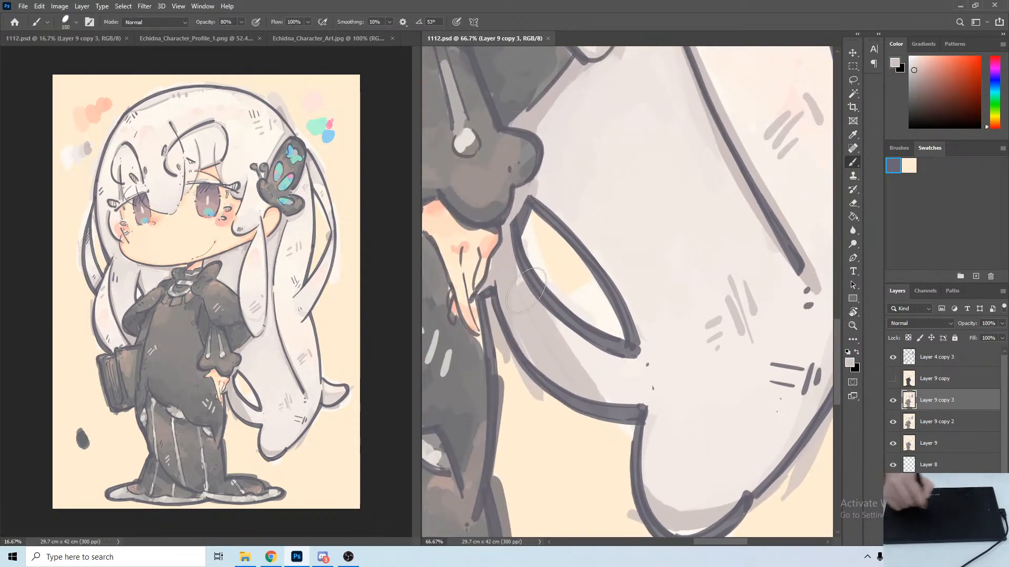
{"action": "left_click", "coordinate": [525, 345], "text": "alt"}
{"action": "mouse_move", "coordinate": [505, 258]}
{"action": "left_mouse_down"}
{"action": "mouse_move", "coordinate": [543, 352]}
{"action": "mouse_move", "coordinate": [594, 384]}
{"action": "mouse_move", "coordinate": [526, 299]}
{"action": "mouse_move", "coordinate": [595, 381]}
{"action": "mouse_move", "coordinate": [635, 385]}
{"action": "left_mouse_up"}
Lighten the narrow strand's edge beside the oval gap with sampled light grey to shape its shadow.
{"action": "key", "text": "r"}
{"action": "left_click_drag", "start_coordinate": [597, 185], "coordinate": [622, 166]}
{"action": "key", "text": "b"}
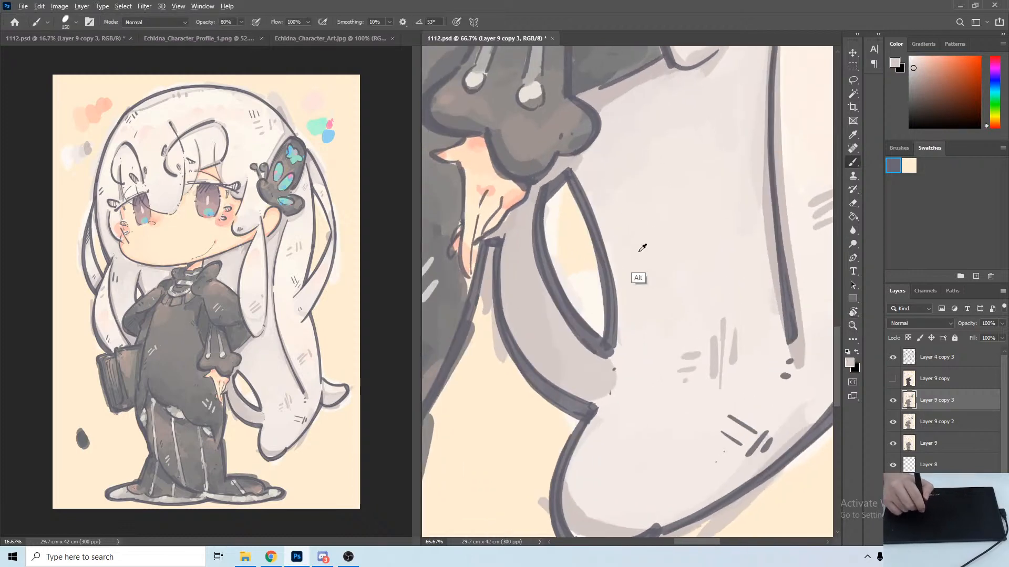
{"action": "left_click", "coordinate": [638, 252], "text": "alt"}
{"action": "mouse_move", "coordinate": [532, 221]}
{"action": "left_mouse_down"}
{"action": "mouse_move", "coordinate": [538, 263]}
{"action": "mouse_move", "coordinate": [608, 383]}
{"action": "mouse_move", "coordinate": [588, 358]}
{"action": "mouse_move", "coordinate": [619, 389]}
{"action": "left_mouse_up"}
Paint a sampled grey shadow inside the outline of the hair mass's lowest tip.
{"action": "mouse_move", "coordinate": [688, 281]}
{"action": "left_mouse_down"}
{"action": "mouse_move", "coordinate": [662, 178]}
{"action": "mouse_move", "coordinate": [604, 171]}
{"action": "left_mouse_up"}
{"action": "key", "text": "r"}
{"action": "key", "text": "b"}
{"action": "left_click", "coordinate": [523, 403], "text": "alt"}
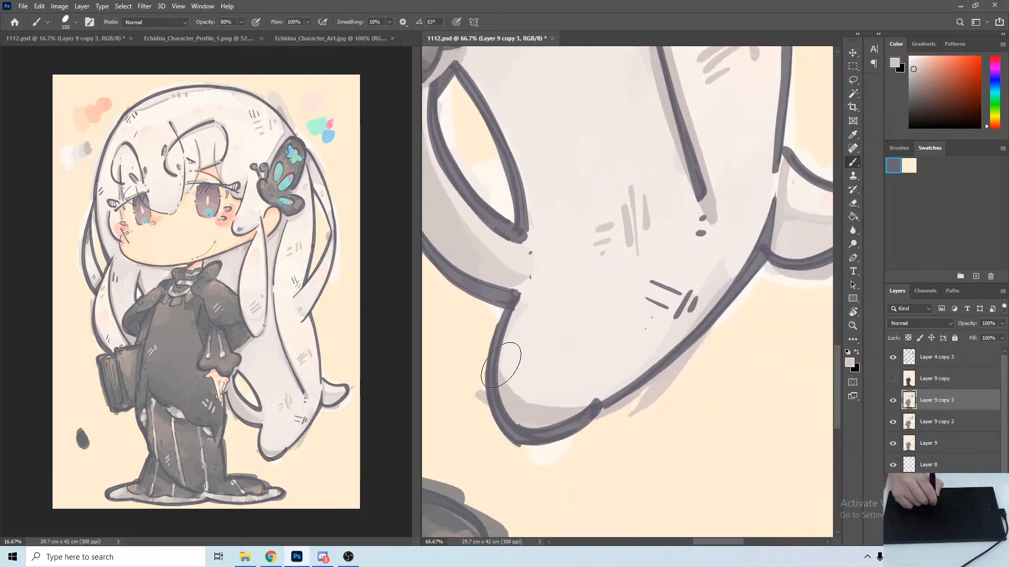
{"action": "mouse_move", "coordinate": [500, 365]}
{"action": "left_mouse_down"}
{"action": "mouse_move", "coordinate": [526, 413]}
{"action": "mouse_move", "coordinate": [596, 401]}
{"action": "left_mouse_up"}
{"action": "mouse_move", "coordinate": [649, 84]}
{"action": "left_mouse_down"}
{"action": "mouse_move", "coordinate": [586, 375]}
{"action": "mouse_move", "coordinate": [733, 90]}
{"action": "left_mouse_up"}
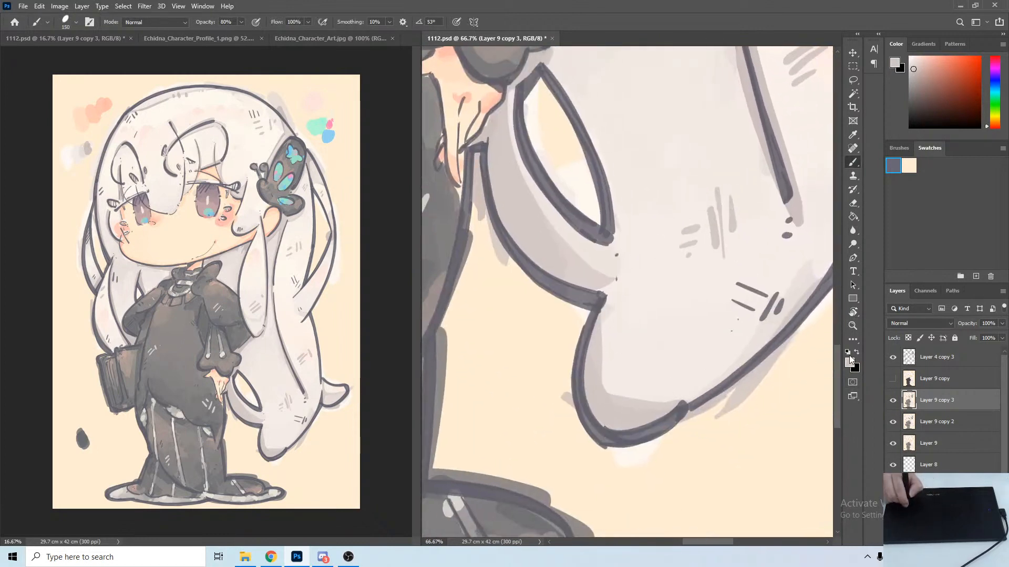
Set the brush colour to the darker grey #bdb2b0 and trace the shadow edge inside the lowest hair tip.
{"action": "left_click", "coordinate": [850, 360]}
{"action": "left_click", "coordinate": [315, 323]}
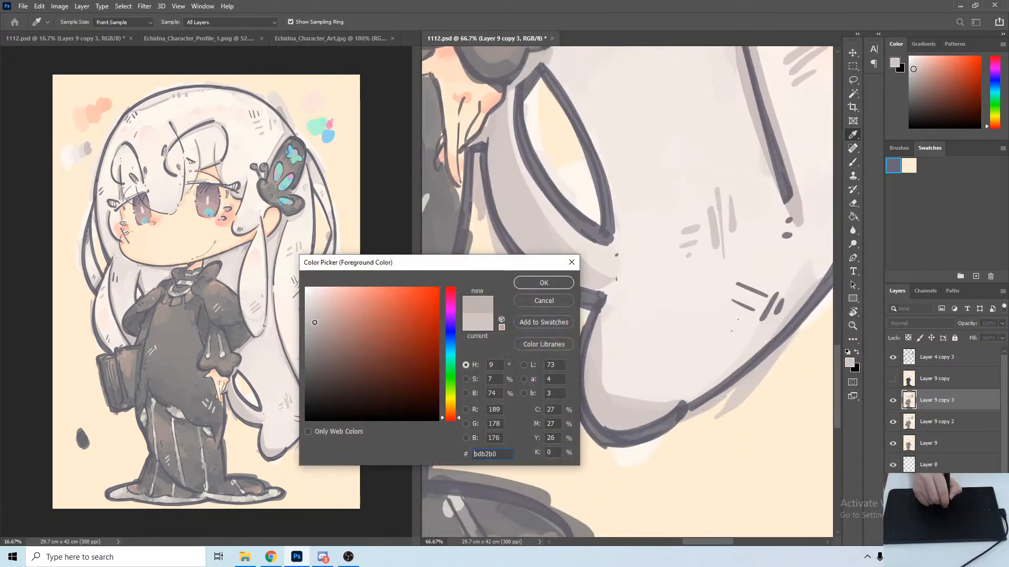
{"action": "left_click", "coordinate": [528, 284]}
{"action": "mouse_move", "coordinate": [601, 317]}
{"action": "left_mouse_down"}
{"action": "mouse_move", "coordinate": [609, 387]}
{"action": "mouse_move", "coordinate": [680, 411]}
{"action": "left_mouse_up"}
Trace the narrow strand's shadow edge beside the oval gap in darker grey and add small hatch marks within the shadow.
{"action": "left_click_drag", "start_coordinate": [569, 179], "coordinate": [563, 272]}
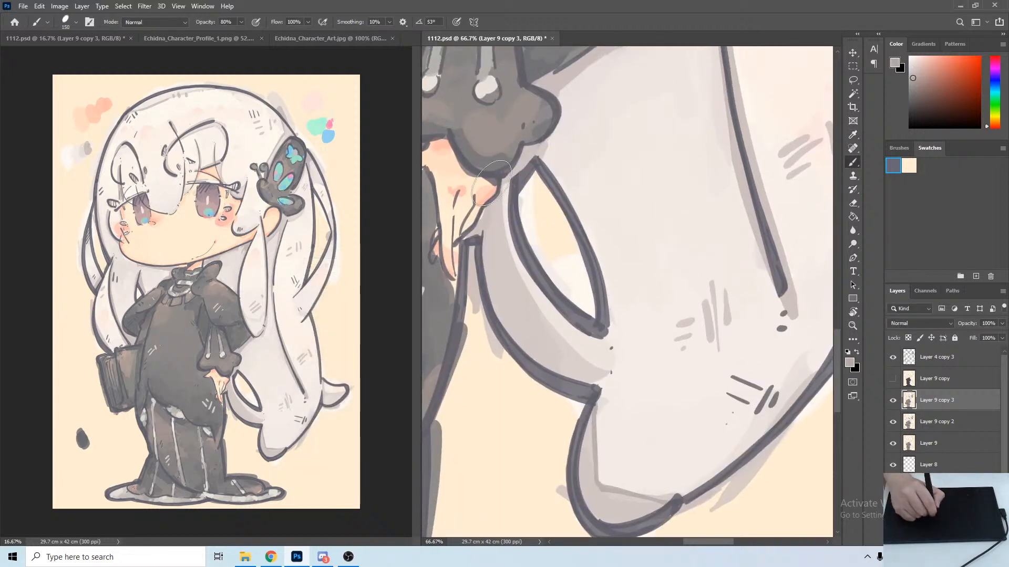
{"action": "mouse_move", "coordinate": [489, 158]}
{"action": "left_mouse_down"}
{"action": "mouse_move", "coordinate": [525, 273]}
{"action": "mouse_move", "coordinate": [603, 374]}
{"action": "left_mouse_up"}
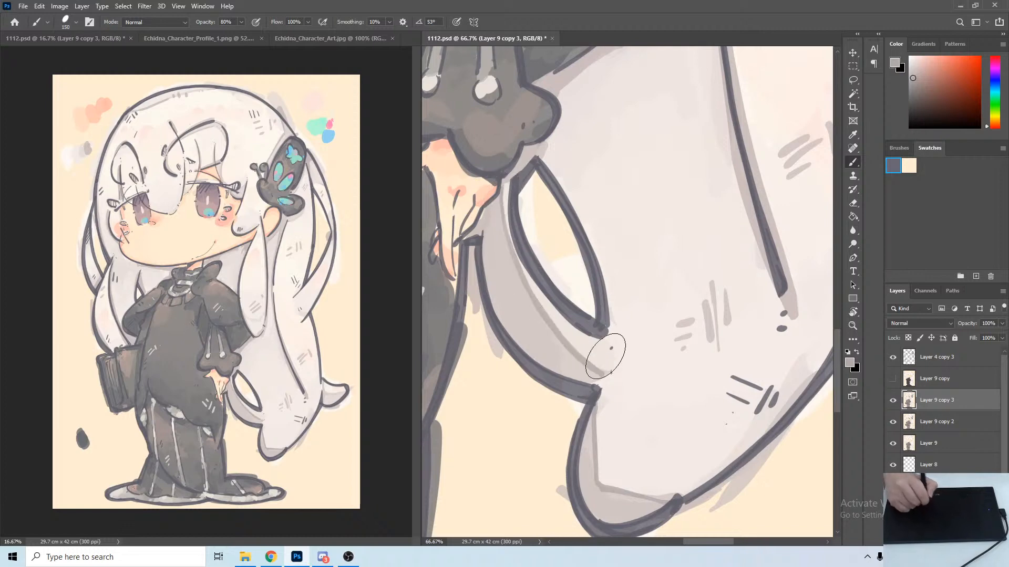
{"action": "left_click_drag", "start_coordinate": [533, 331], "coordinate": [534, 352]}
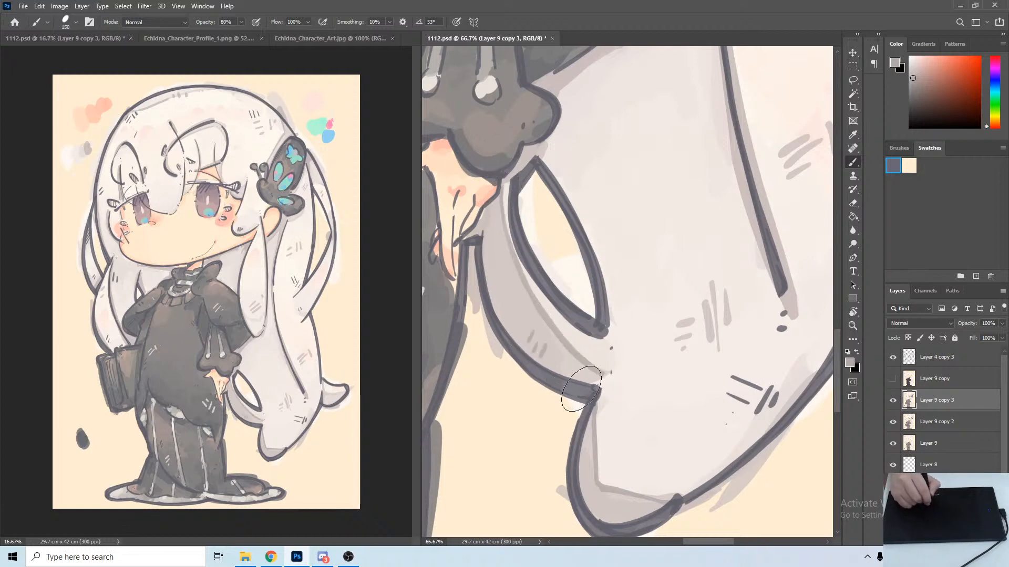
With a smaller brush, draw darker grey shadow edges along the long strand line and inside the small side curl.
{"action": "left_click_drag", "start_coordinate": [750, 320], "coordinate": [650, 393]}
{"action": "mouse_move", "coordinate": [627, 191]}
{"action": "left_mouse_down"}
{"action": "mouse_move", "coordinate": [628, 344]}
{"action": "mouse_move", "coordinate": [568, 213]}
{"action": "left_mouse_up"}
{"action": "left_click_drag", "start_coordinate": [599, 150], "coordinate": [579, 193]}
{"action": "key", "text": "bracketleft"}
{"action": "key", "text": "bracketleft"}
{"action": "key", "text": "bracketleft"}
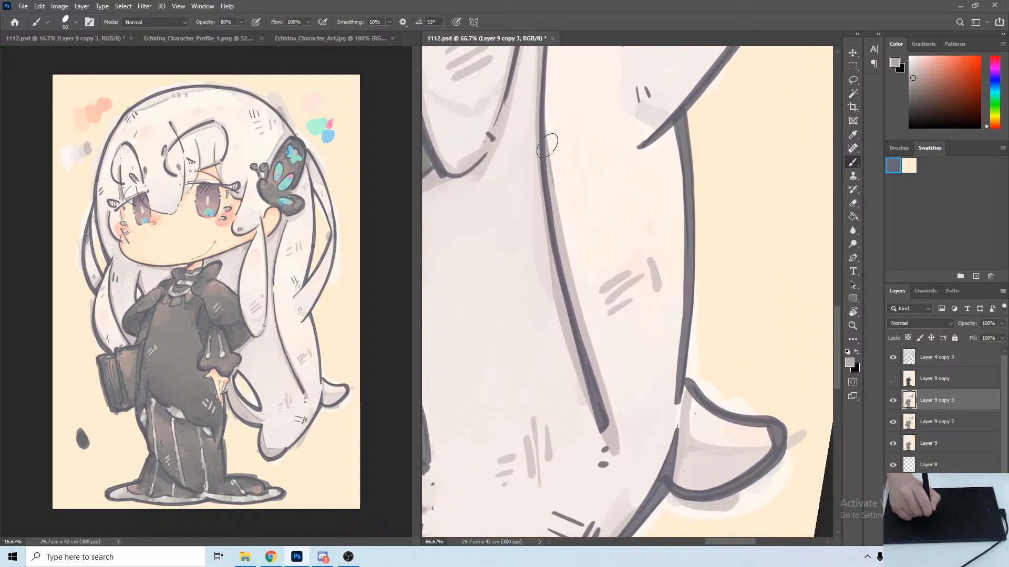
{"action": "left_click_drag", "start_coordinate": [547, 146], "coordinate": [591, 357]}
{"action": "key", "text": "ctrl+z"}
{"action": "left_click_drag", "start_coordinate": [551, 159], "coordinate": [610, 434]}
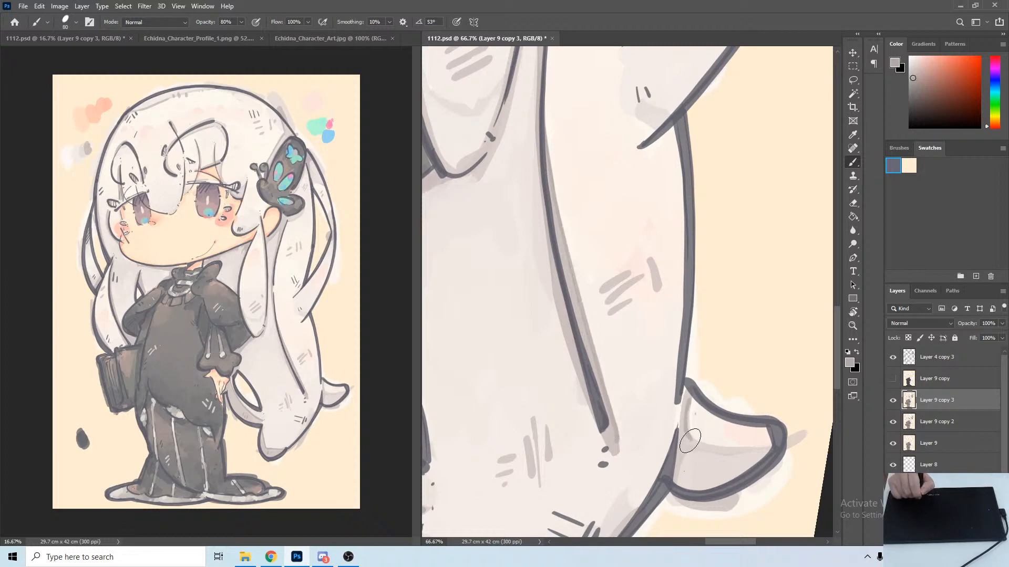
{"action": "mouse_move", "coordinate": [690, 442]}
{"action": "left_mouse_down"}
{"action": "mouse_move", "coordinate": [769, 443]}
{"action": "mouse_move", "coordinate": [719, 475]}
{"action": "left_mouse_up"}
Refine the soft grey shadow on the hair under the jawline, between the collar and the front strand.
{"action": "key", "text": "space"}
{"action": "left_click_drag", "start_coordinate": [693, 225], "coordinate": [741, 368]}
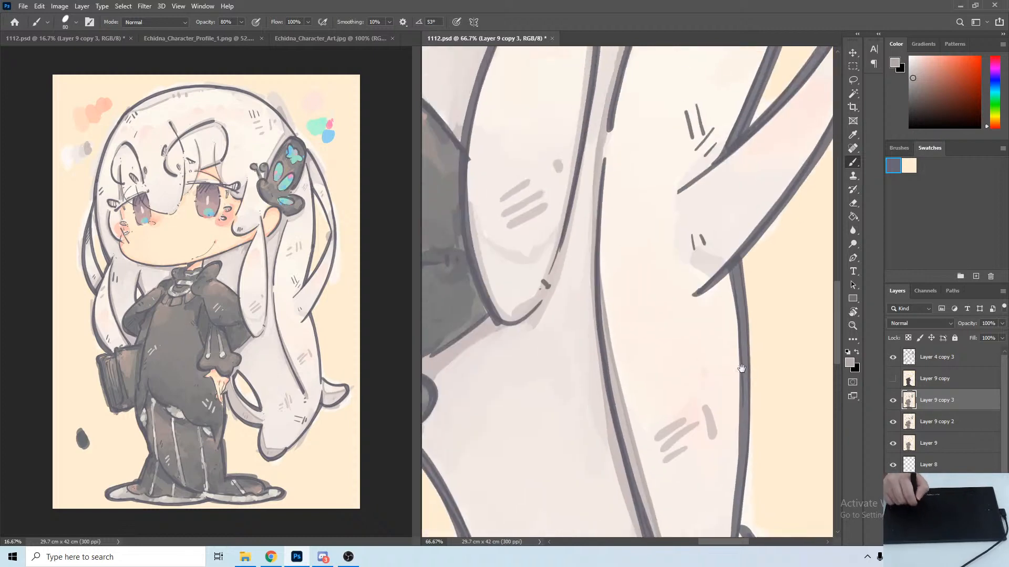
{"action": "left_click_drag", "start_coordinate": [608, 279], "coordinate": [687, 338]}
{"action": "left_click_drag", "start_coordinate": [551, 306], "coordinate": [718, 338]}
{"action": "left_click_drag", "start_coordinate": [657, 239], "coordinate": [680, 281]}
{"action": "left_click_drag", "start_coordinate": [723, 124], "coordinate": [680, 182]}
{"action": "key", "text": "r"}
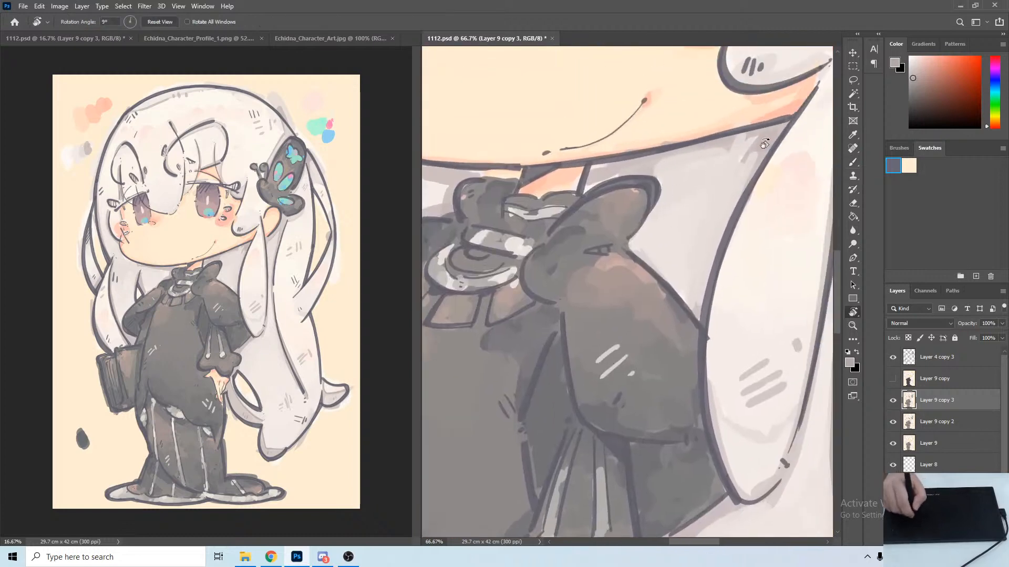
{"action": "key", "text": "Escape"}
{"action": "key", "text": "b"}
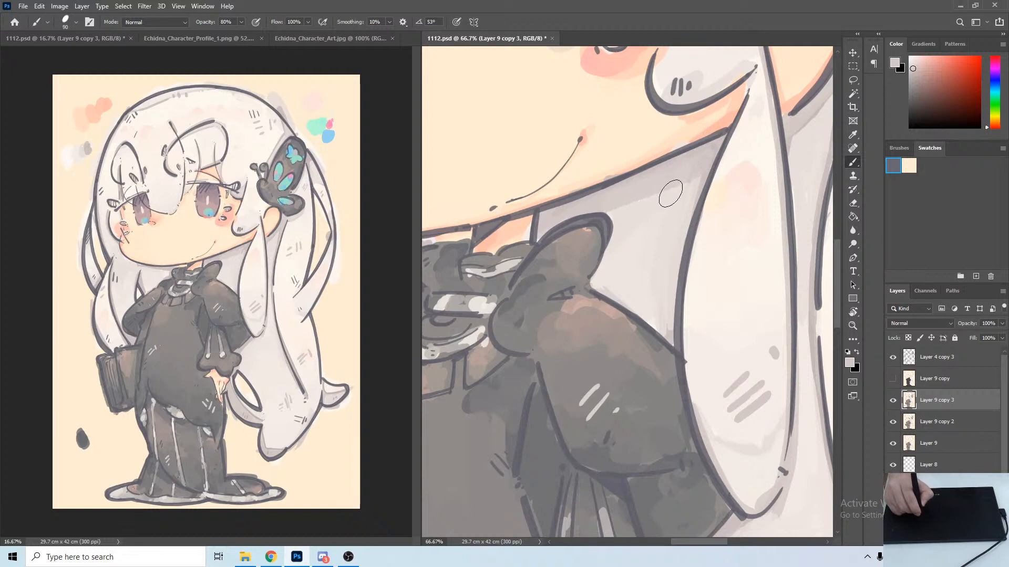
{"action": "left_click_drag", "start_coordinate": [671, 193], "coordinate": [596, 179]}
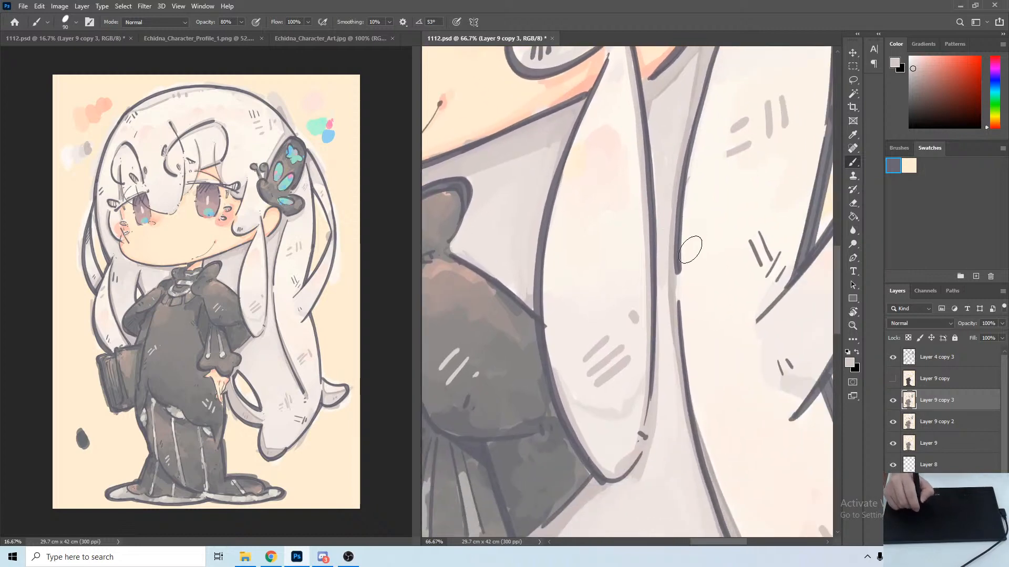
Add short hatch marks in sampled grey to the hair between the collar and the front strand.
{"action": "left_click", "coordinate": [673, 287], "text": "alt"}
{"action": "left_click_drag", "start_coordinate": [632, 270], "coordinate": [695, 271]}
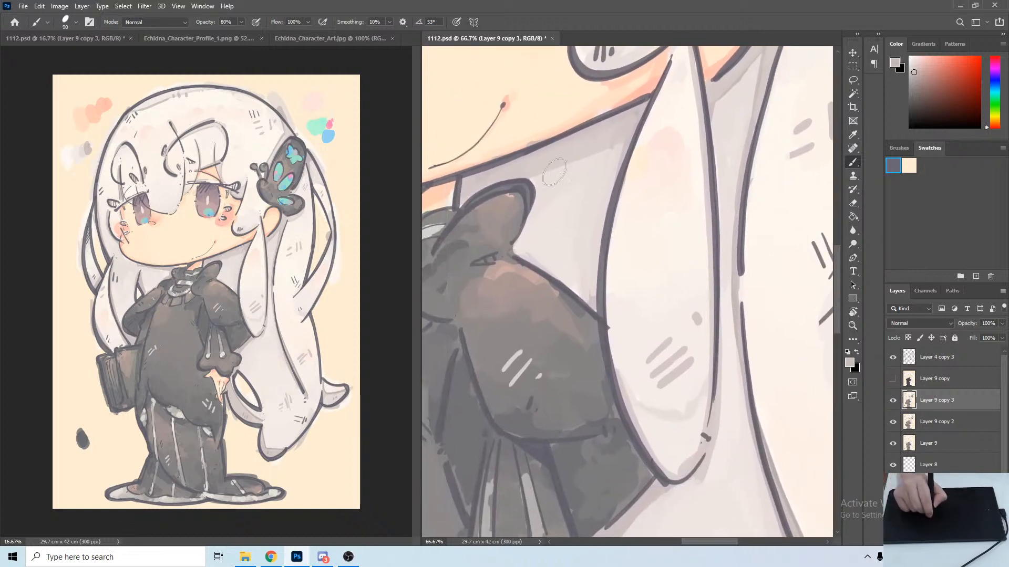
{"action": "mouse_move", "coordinate": [554, 171]}
{"action": "left_mouse_down"}
{"action": "mouse_move", "coordinate": [595, 150]}
{"action": "mouse_move", "coordinate": [549, 168]}
{"action": "mouse_move", "coordinate": [576, 167]}
{"action": "left_mouse_up"}
{"action": "key", "text": "ctrl+z"}
{"action": "left_click_drag", "start_coordinate": [478, 187], "coordinate": [612, 186]}
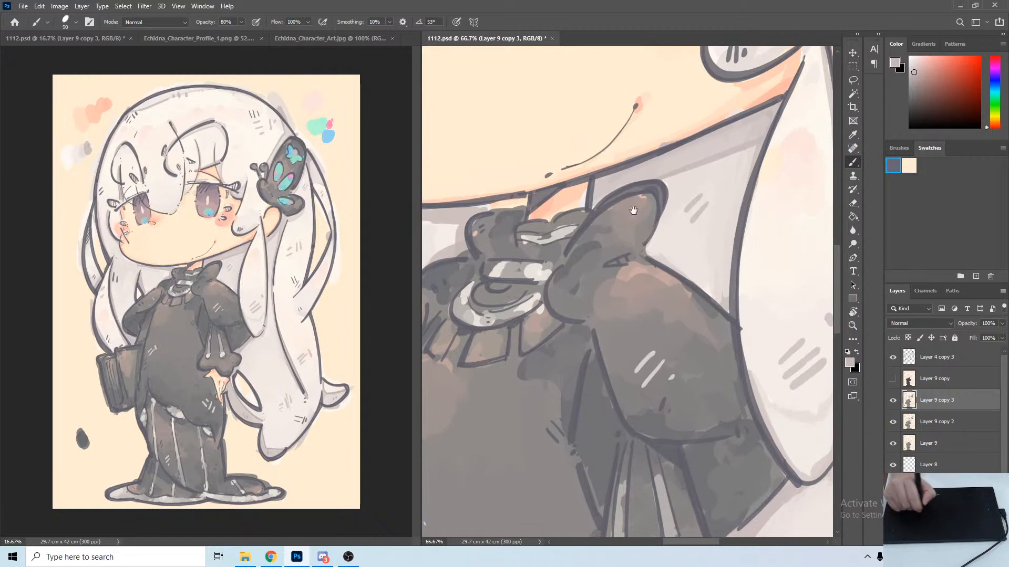
Blend the hair shadow along the far cheek and jawline down to the collar with sampled grey tones.
{"action": "left_click_drag", "start_coordinate": [546, 211], "coordinate": [808, 289]}
{"action": "key", "text": "r"}
{"action": "left_click_drag", "start_coordinate": [495, 280], "coordinate": [539, 192]}
{"action": "left_click_drag", "start_coordinate": [538, 192], "coordinate": [505, 203]}
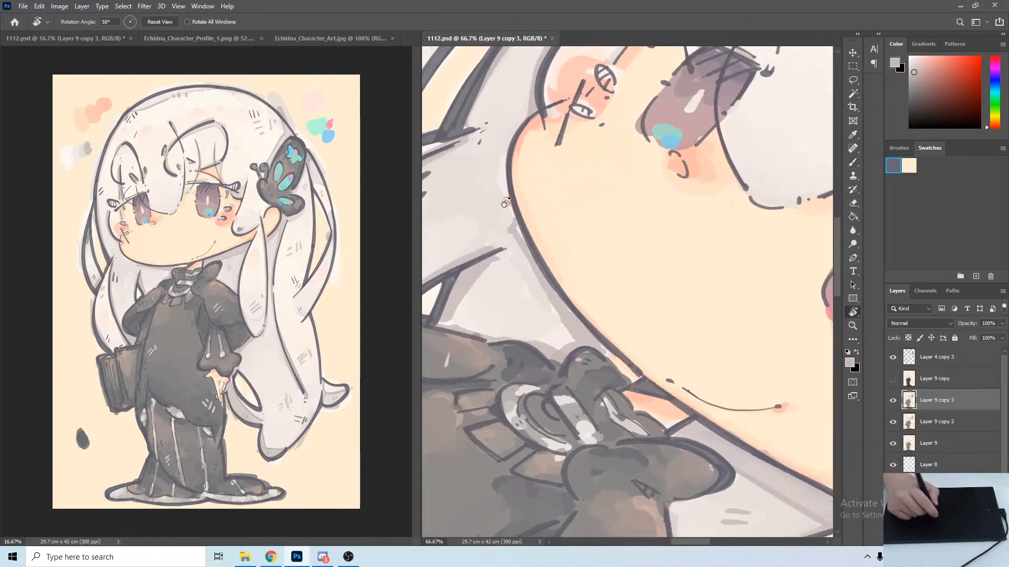
{"action": "key", "text": "b"}
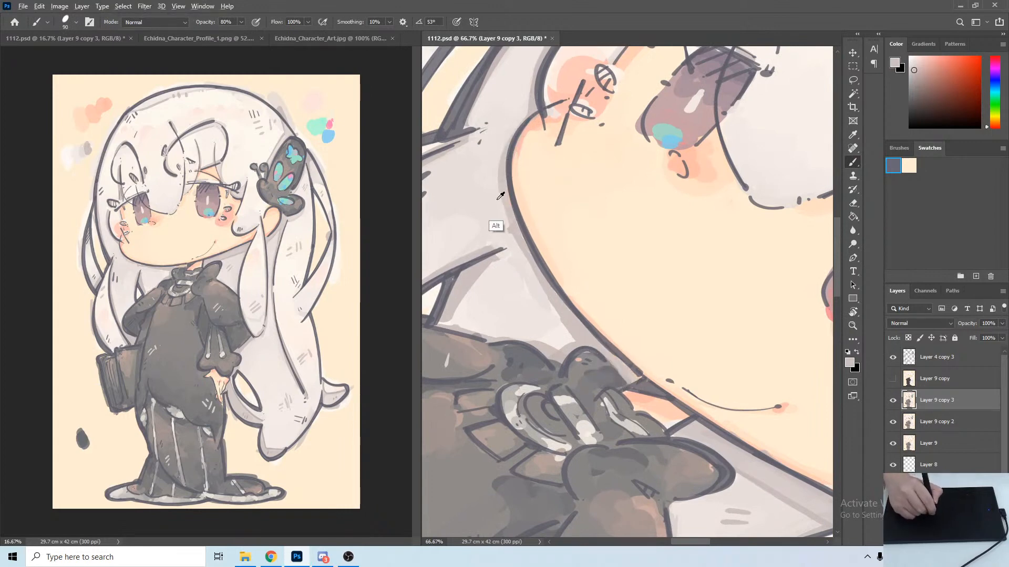
{"action": "left_click", "coordinate": [498, 184], "text": "alt"}
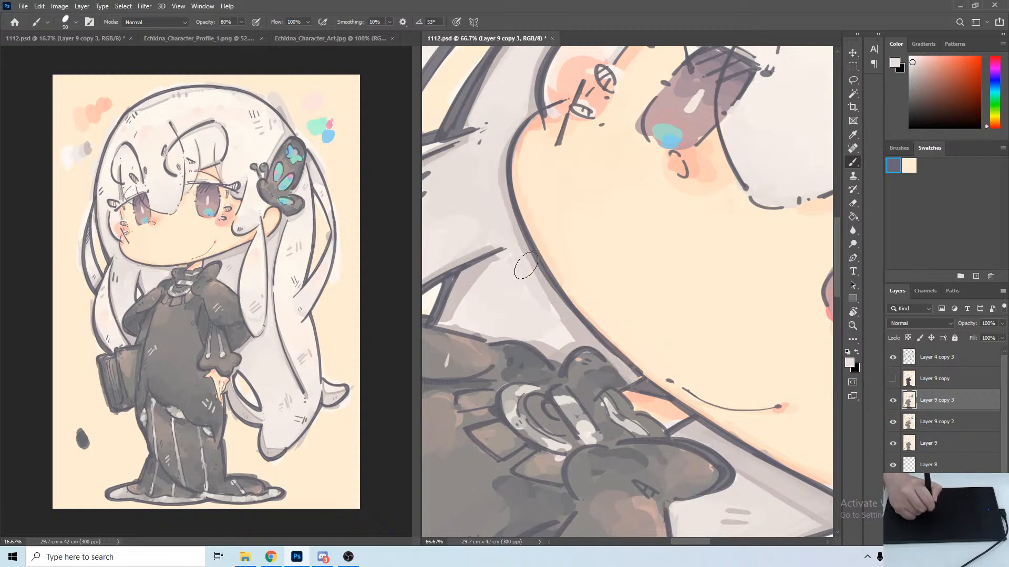
{"action": "left_click", "coordinate": [536, 318], "text": "alt"}
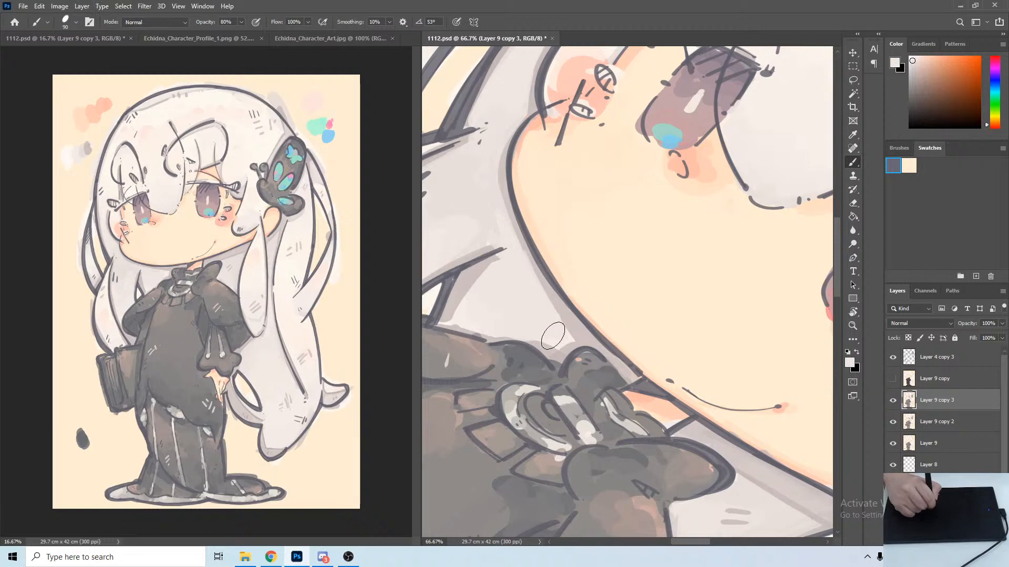
Clean up the hair patch between the jaw, collar and far sleeve with sampled light and shadow greys.
{"action": "key", "text": "r"}
{"action": "mouse_move", "coordinate": [527, 336]}
{"action": "left_mouse_down"}
{"action": "mouse_move", "coordinate": [660, 533]}
{"action": "mouse_move", "coordinate": [651, 531]}
{"action": "left_mouse_up"}
{"action": "left_click", "coordinate": [569, 255], "text": "alt"}
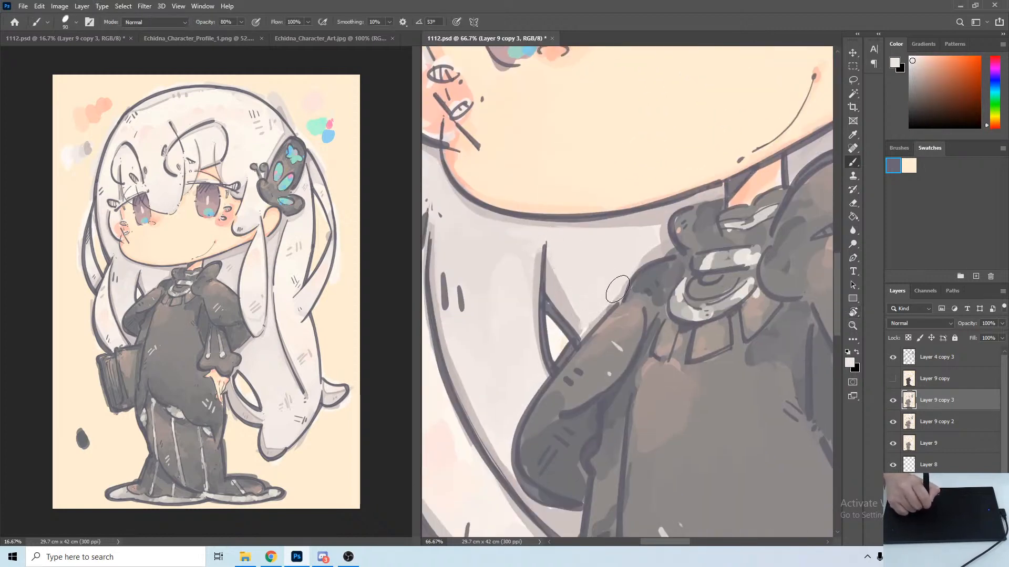
{"action": "left_click", "coordinate": [588, 331], "text": "alt"}
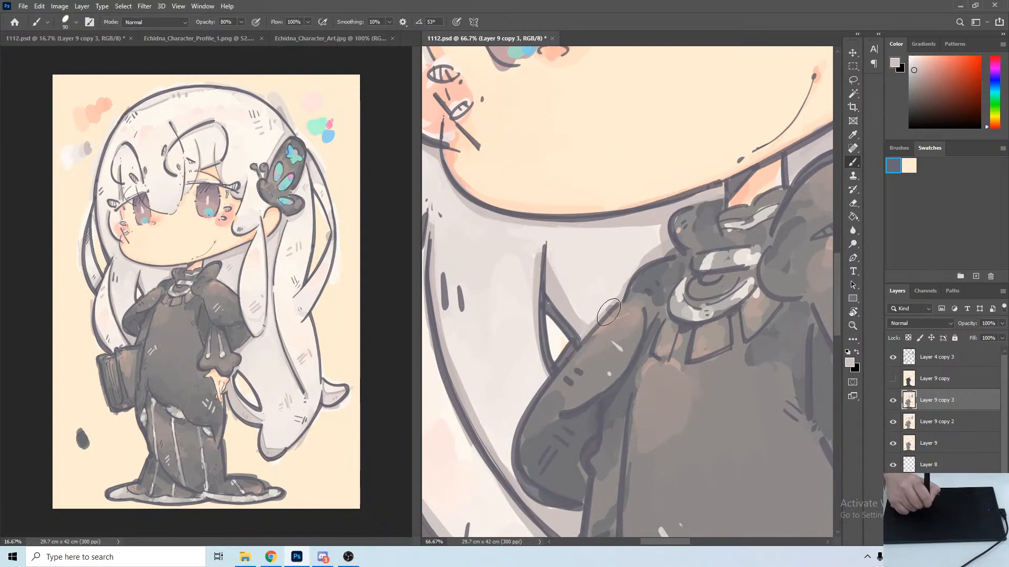
{"action": "mouse_move", "coordinate": [549, 269]}
{"action": "left_mouse_down"}
{"action": "mouse_move", "coordinate": [627, 239]}
{"action": "mouse_move", "coordinate": [576, 299]}
{"action": "left_mouse_up"}
Smooth the hair beneath the far cheek and behind the sleeve with sampled light greys.
{"action": "left_click", "coordinate": [621, 214], "text": "alt"}
{"action": "left_click", "coordinate": [585, 235], "text": "alt"}
{"action": "left_click", "coordinate": [553, 318], "text": "alt"}
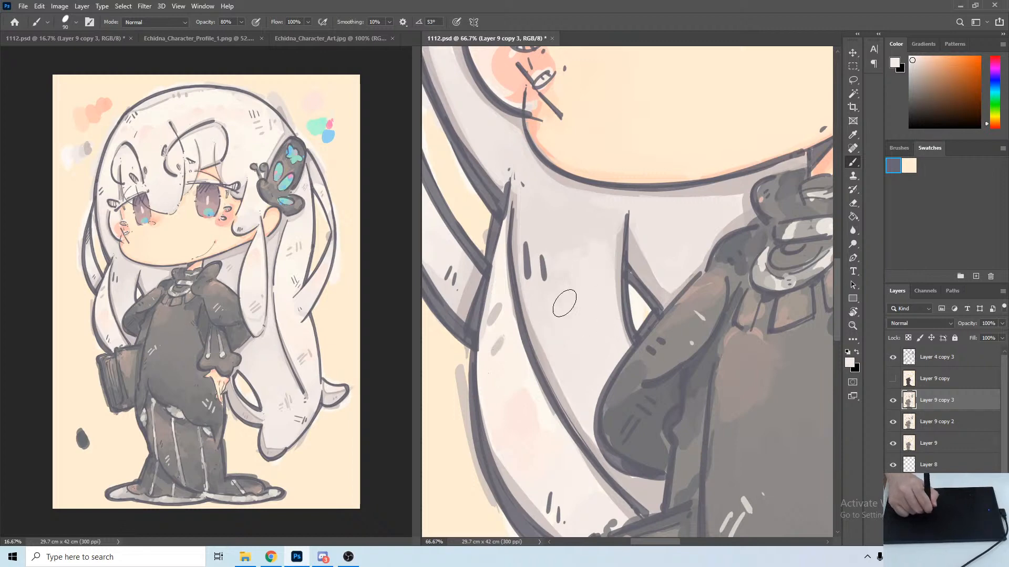
{"action": "left_click", "coordinate": [540, 244], "text": "alt"}
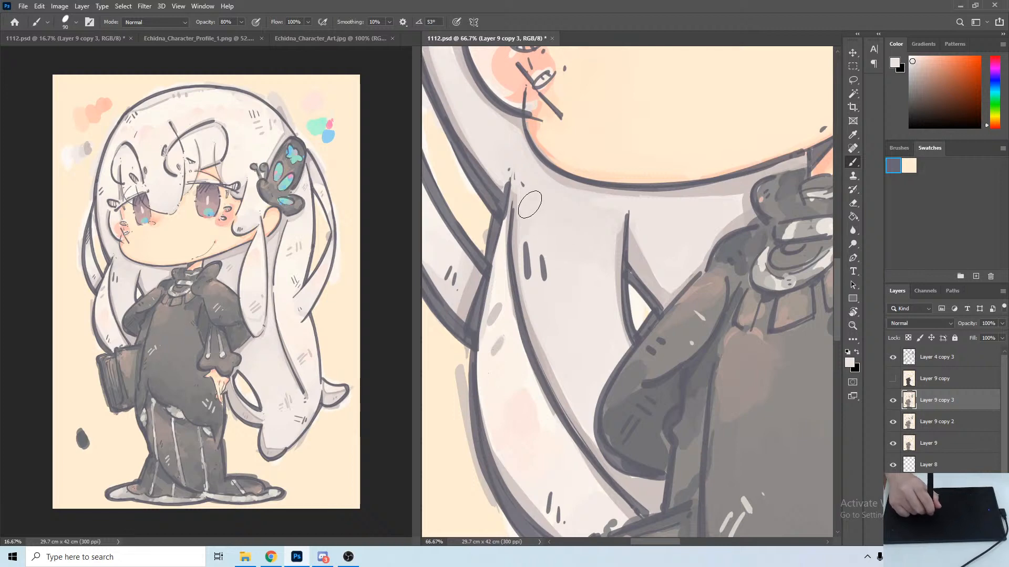
{"action": "key", "text": "r"}
{"action": "mouse_move", "coordinate": [521, 202]}
{"action": "left_mouse_down"}
{"action": "mouse_move", "coordinate": [505, 116]}
{"action": "mouse_move", "coordinate": [557, 84]}
{"action": "mouse_move", "coordinate": [555, 135]}
{"action": "left_mouse_up"}
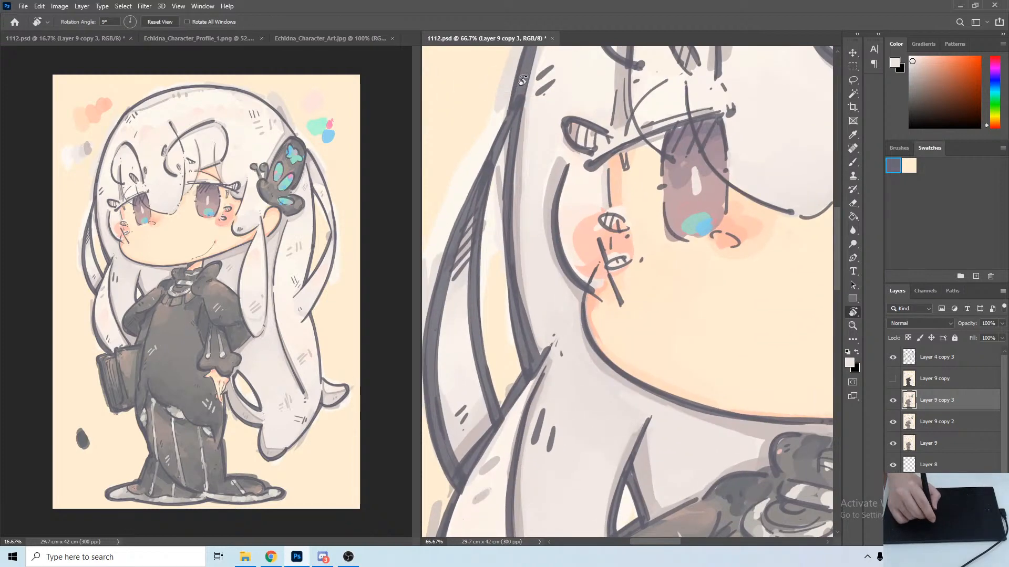
Smooth the hair strand above the book with sampled off-white and pale pink, softening its pink patch and grey marks.
{"action": "key", "text": "b"}
{"action": "left_click", "coordinate": [543, 159], "text": "alt"}
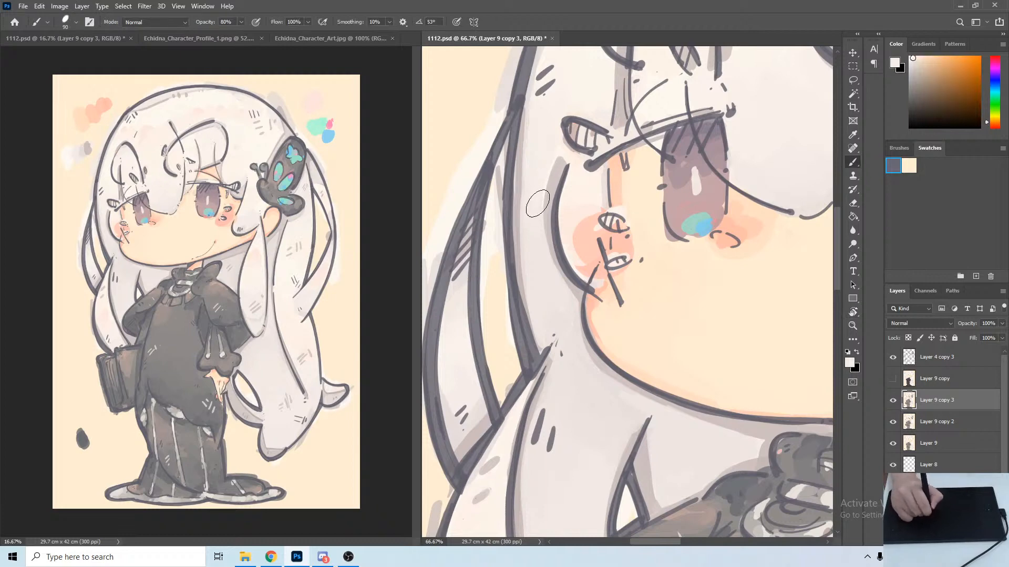
{"action": "scroll", "coordinate": [631, 273], "scroll_direction": "down", "scroll_amount": 10}
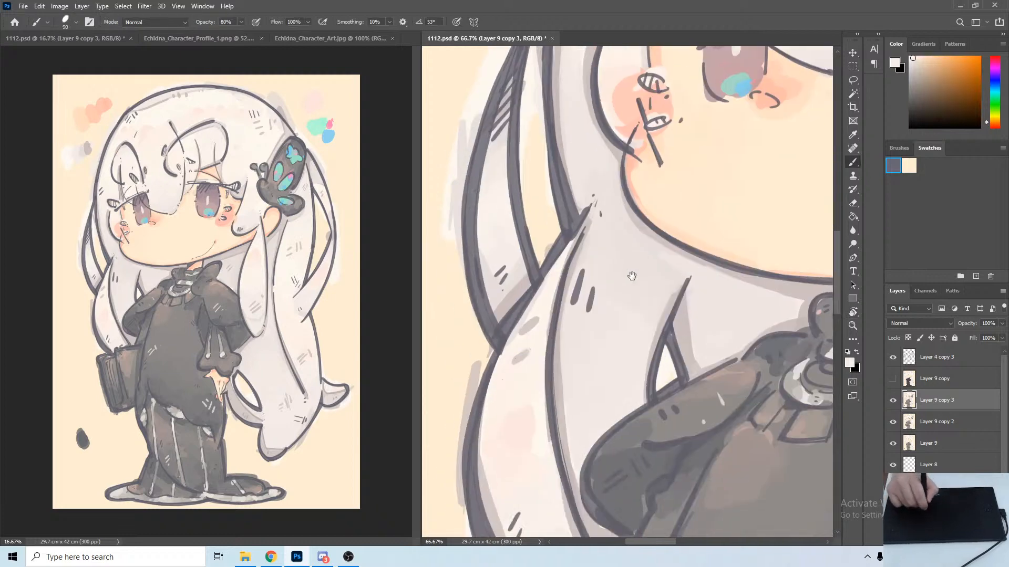
{"action": "left_click", "coordinate": [521, 286], "text": "alt"}
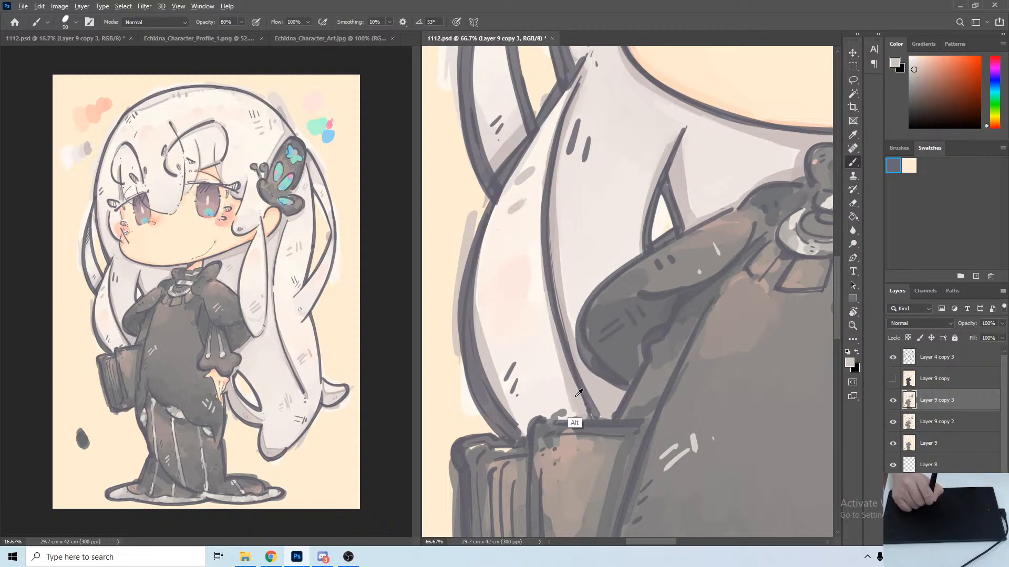
{"action": "left_click", "coordinate": [550, 412], "text": "alt"}
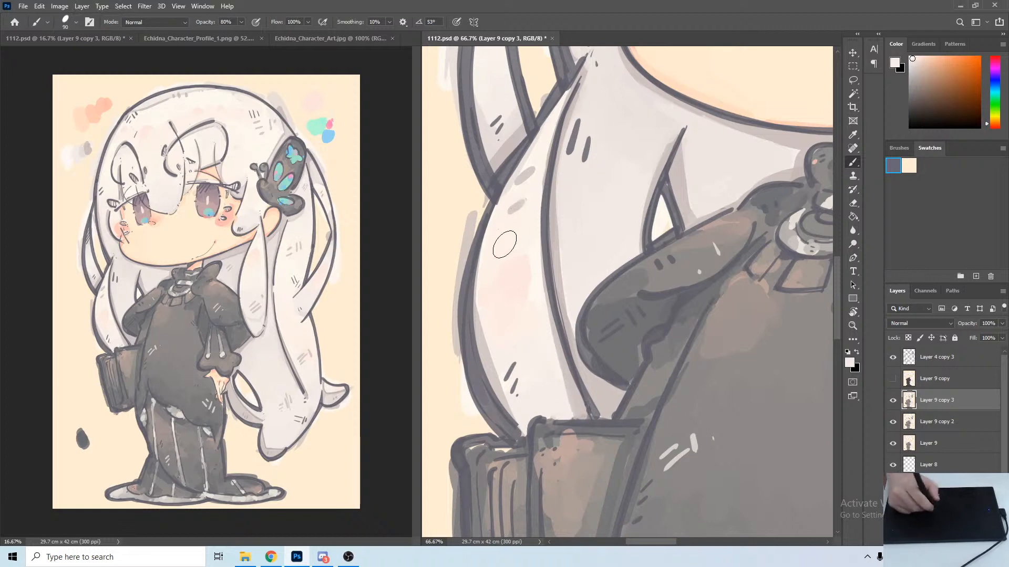
{"action": "left_click", "coordinate": [526, 310], "text": "alt"}
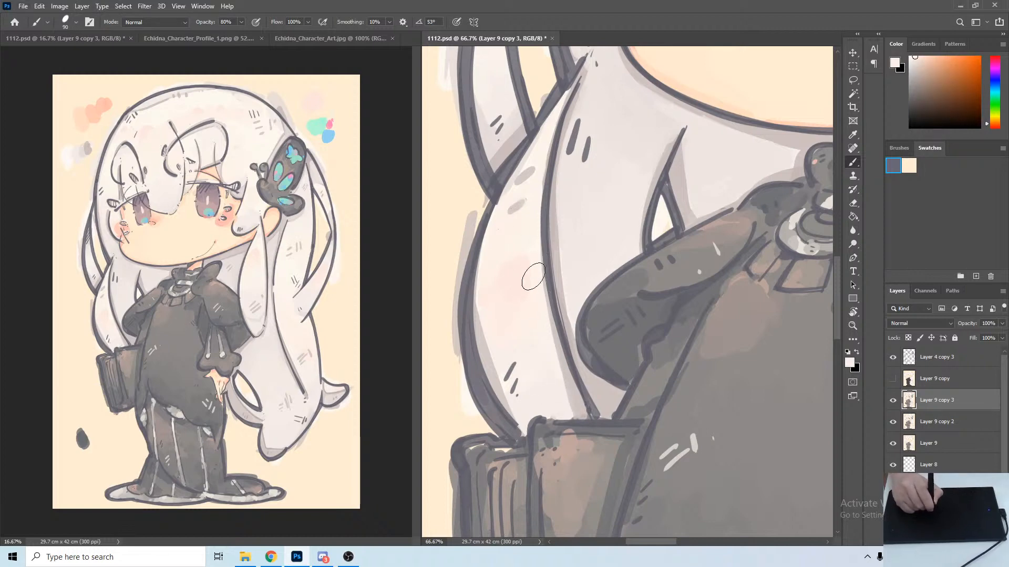
{"action": "left_click", "coordinate": [529, 197], "text": "alt"}
{"action": "left_click_drag", "start_coordinate": [532, 185], "coordinate": [524, 188]}
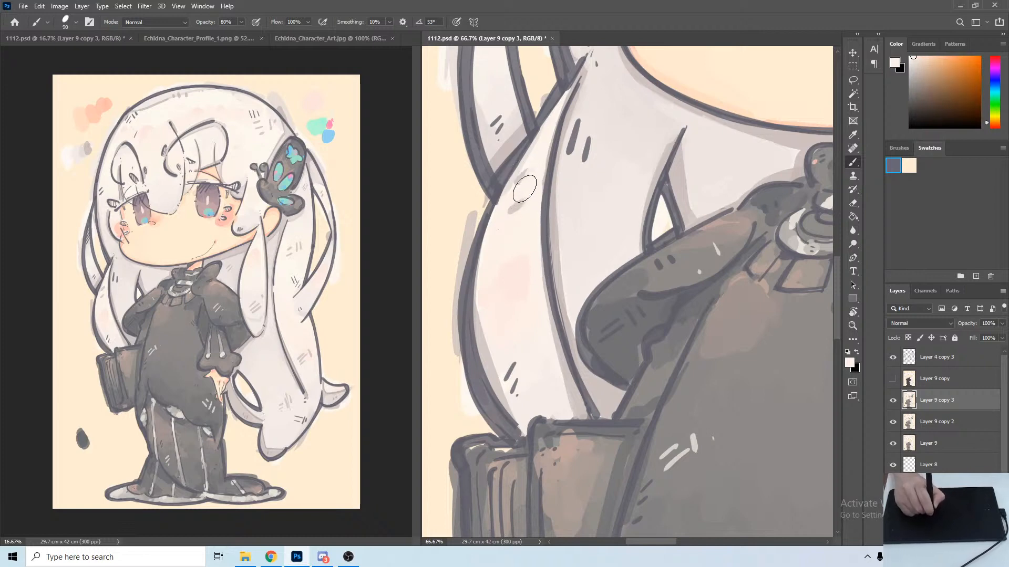
{"action": "left_click", "coordinate": [515, 196], "text": "alt"}
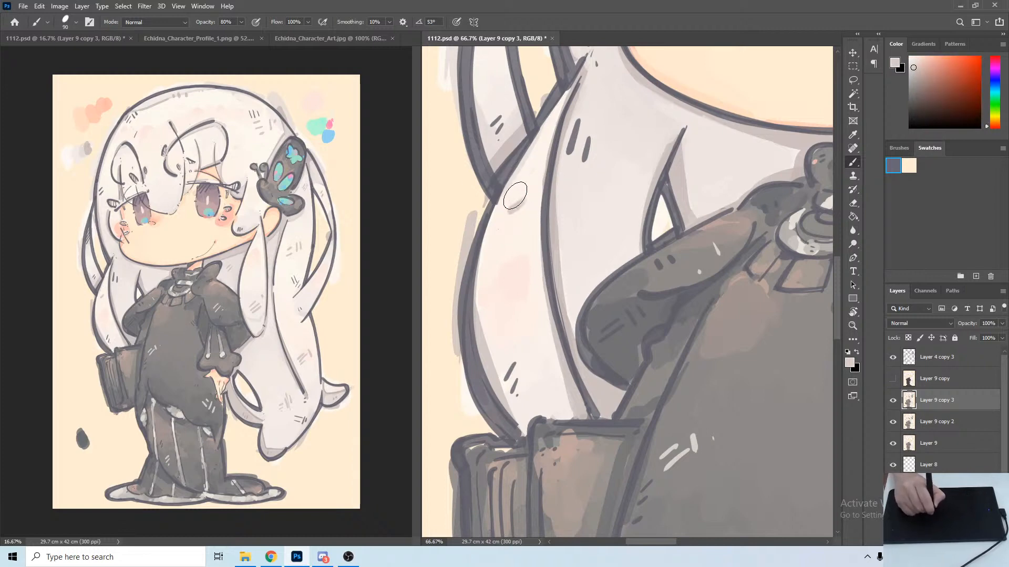
Add short hatch marks in sampled grey to the hair beside the far sleeve and to the fringe between the eyes.
{"action": "left_click_drag", "start_coordinate": [610, 347], "coordinate": [446, 514]}
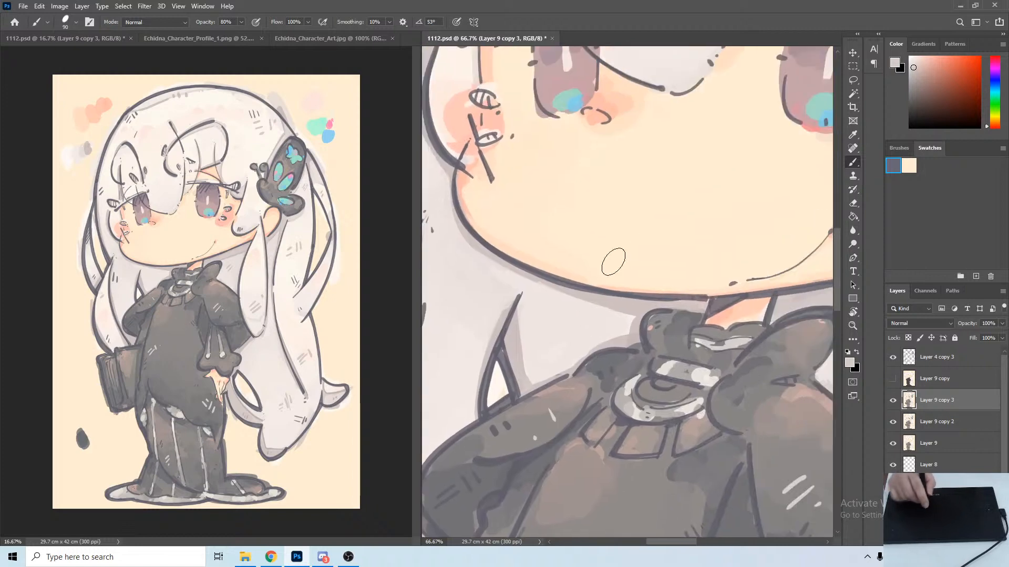
{"action": "mouse_move", "coordinate": [674, 308]}
{"action": "left_mouse_down"}
{"action": "mouse_move", "coordinate": [571, 417]}
{"action": "mouse_move", "coordinate": [720, 305]}
{"action": "mouse_move", "coordinate": [623, 368]}
{"action": "left_mouse_up"}
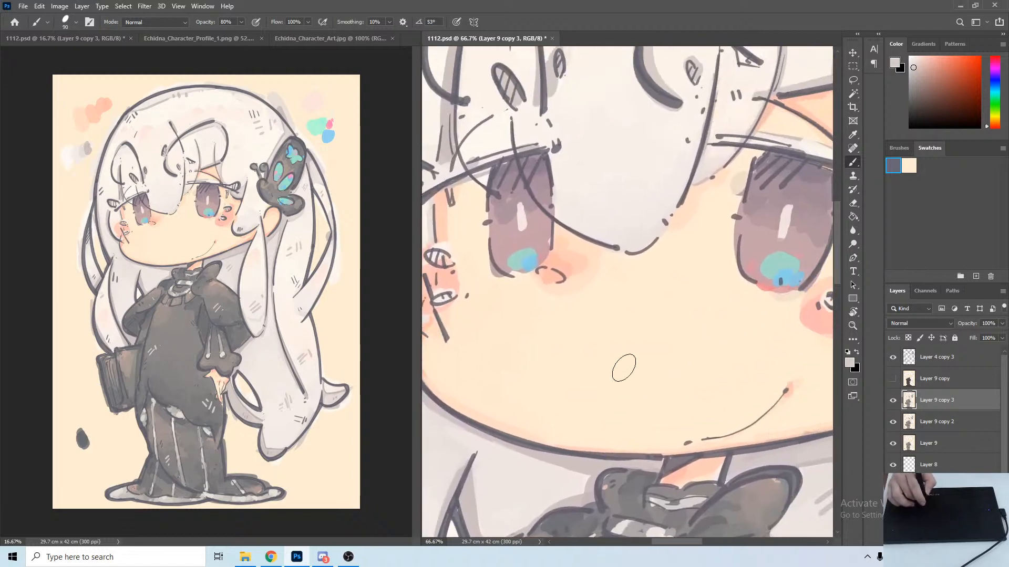
{"action": "left_click_drag", "start_coordinate": [617, 329], "coordinate": [748, 250]}
{"action": "left_click_drag", "start_coordinate": [543, 404], "coordinate": [641, 206]}
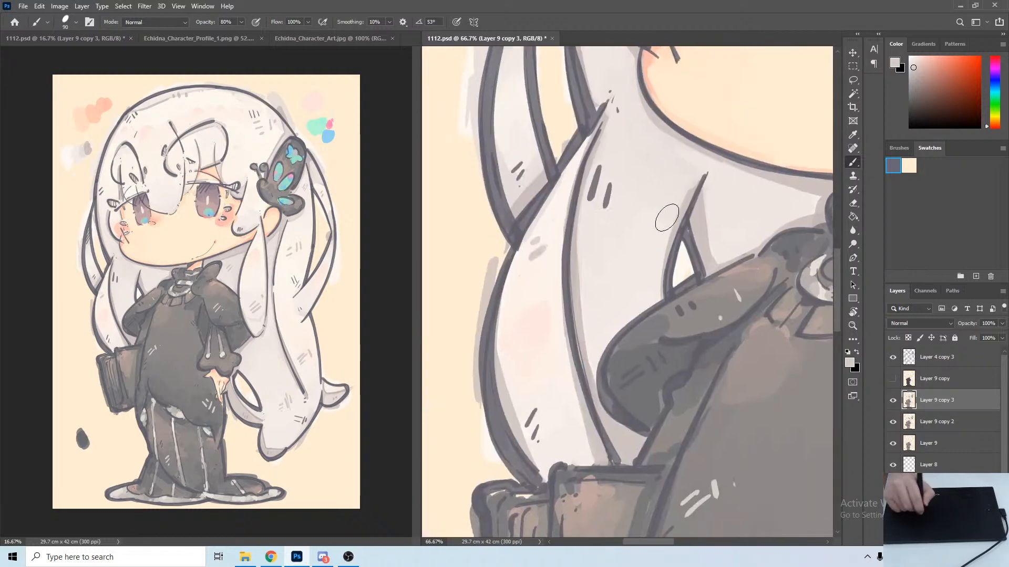
{"action": "left_click", "coordinate": [701, 251], "text": "alt"}
{"action": "mouse_move", "coordinate": [601, 248]}
{"action": "left_mouse_down"}
{"action": "mouse_move", "coordinate": [626, 238]}
{"action": "mouse_move", "coordinate": [594, 455]}
{"action": "mouse_move", "coordinate": [467, 565]}
{"action": "left_mouse_up"}
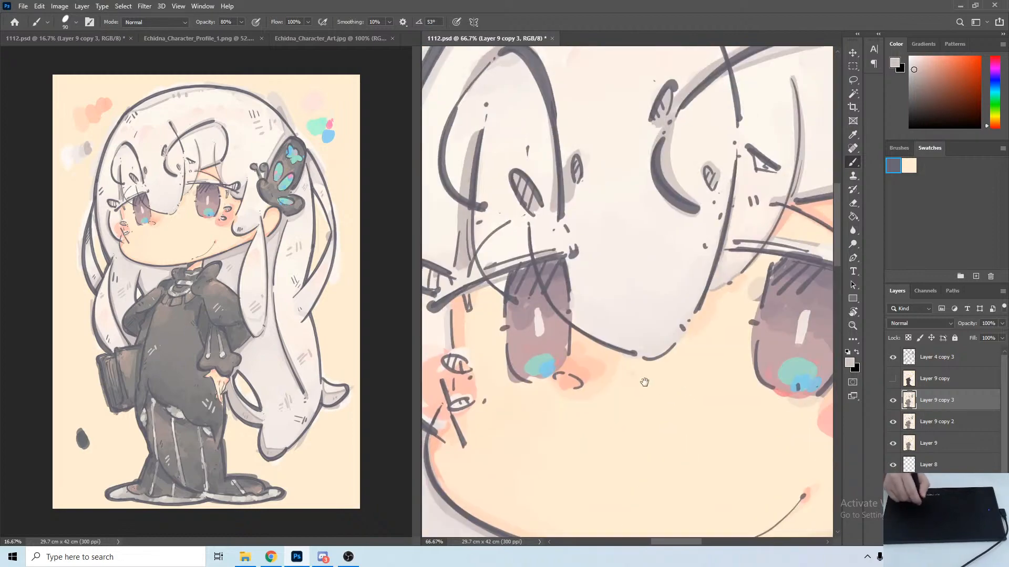
{"action": "left_click_drag", "start_coordinate": [612, 399], "coordinate": [524, 284]}
{"action": "left_click_drag", "start_coordinate": [683, 423], "coordinate": [546, 417]}
{"action": "left_click_drag", "start_coordinate": [638, 384], "coordinate": [780, 311]}
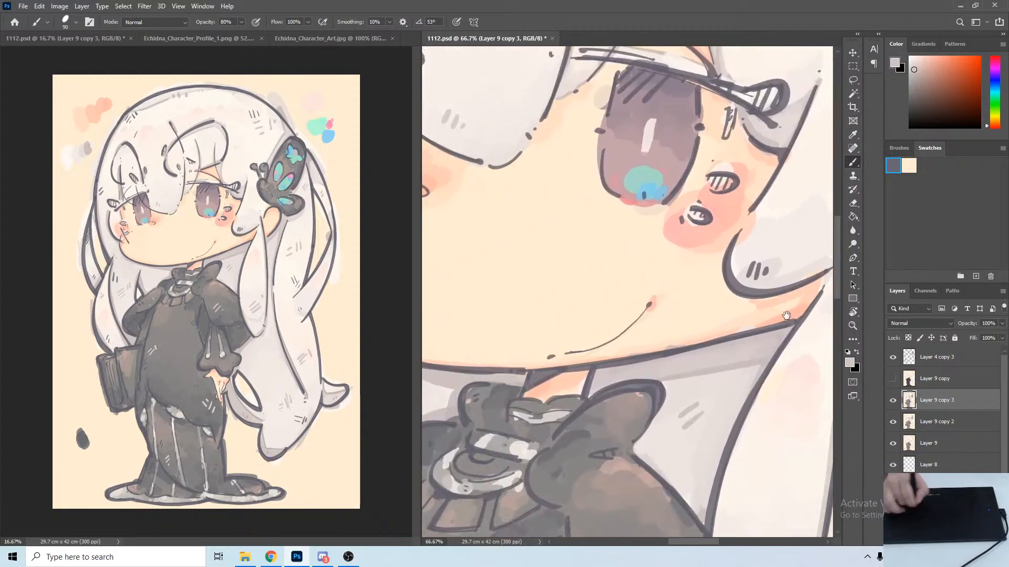
{"action": "left_click_drag", "start_coordinate": [446, 244], "coordinate": [628, 290]}
Cover the peach strip between the far eye and the side hair with sampled skin tones.
{"action": "key", "text": "r"}
{"action": "left_click_drag", "start_coordinate": [486, 166], "coordinate": [478, 176]}
{"action": "key", "text": "b"}
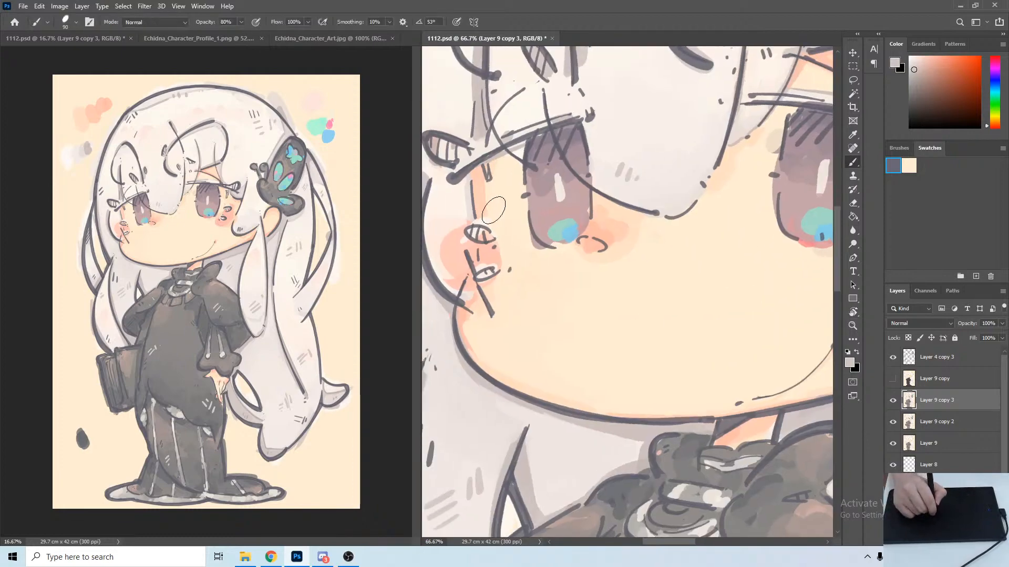
{"action": "left_click", "coordinate": [481, 220], "text": "alt"}
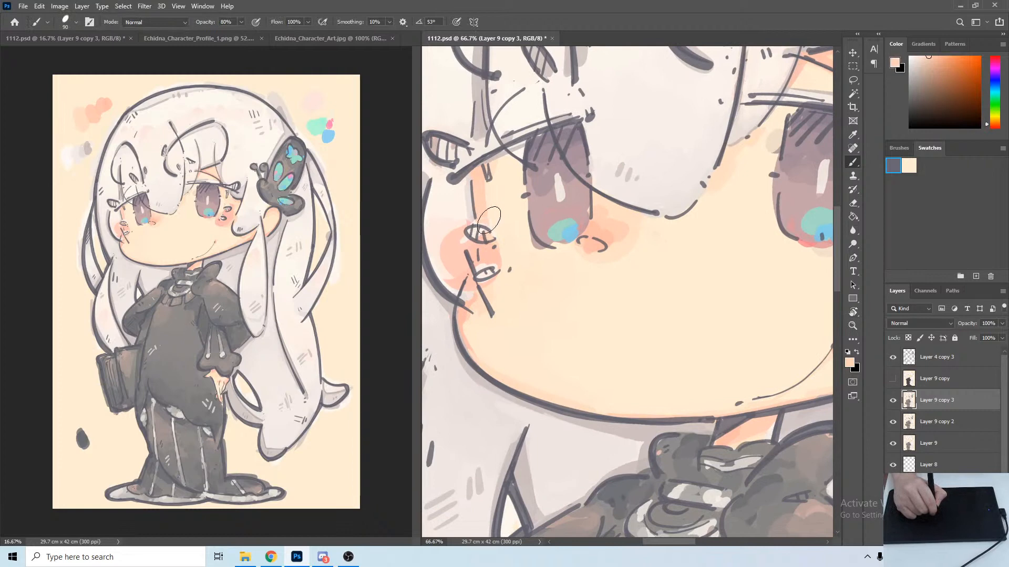
{"action": "left_click", "coordinate": [495, 218], "text": "alt"}
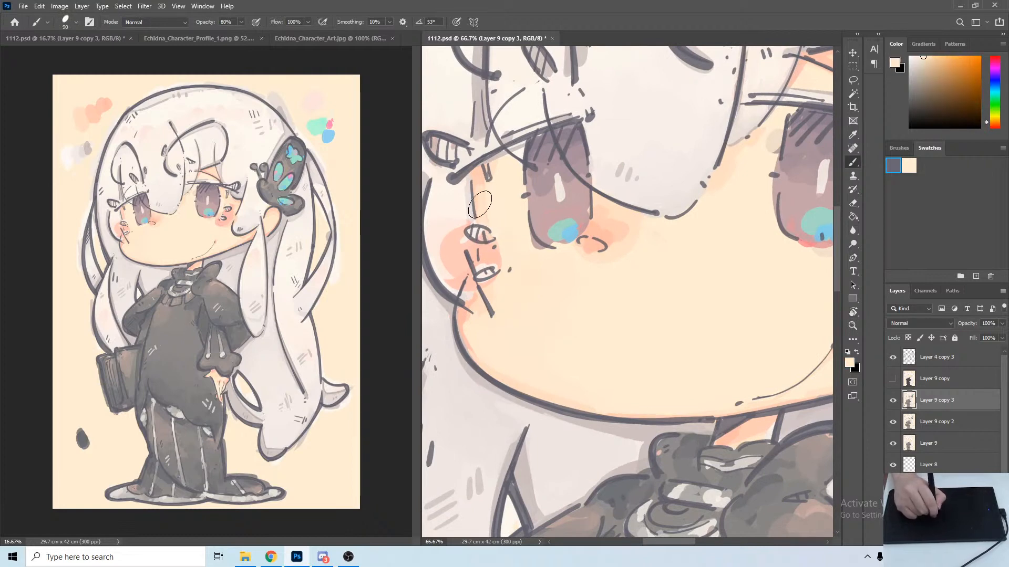
{"action": "left_click", "coordinate": [480, 171], "text": "alt"}
Fill the far eye's lash tip with off-white and lighten the skin beneath the lash with sampled pale tones.
{"action": "left_click", "coordinate": [506, 138], "text": "alt"}
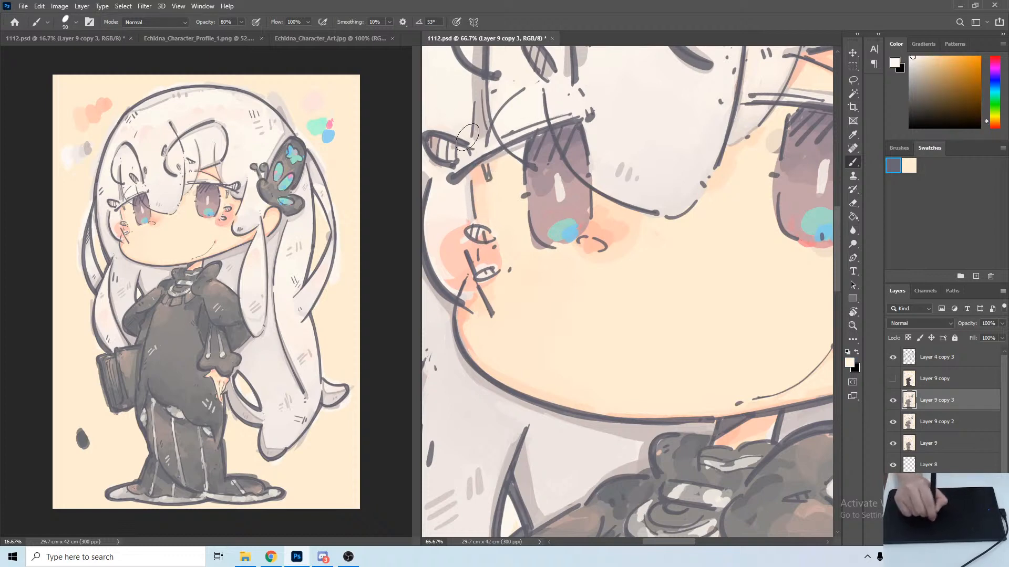
{"action": "mouse_move", "coordinate": [467, 137]}
{"action": "left_mouse_down"}
{"action": "mouse_move", "coordinate": [440, 153]}
{"action": "mouse_move", "coordinate": [450, 145]}
{"action": "left_mouse_up"}
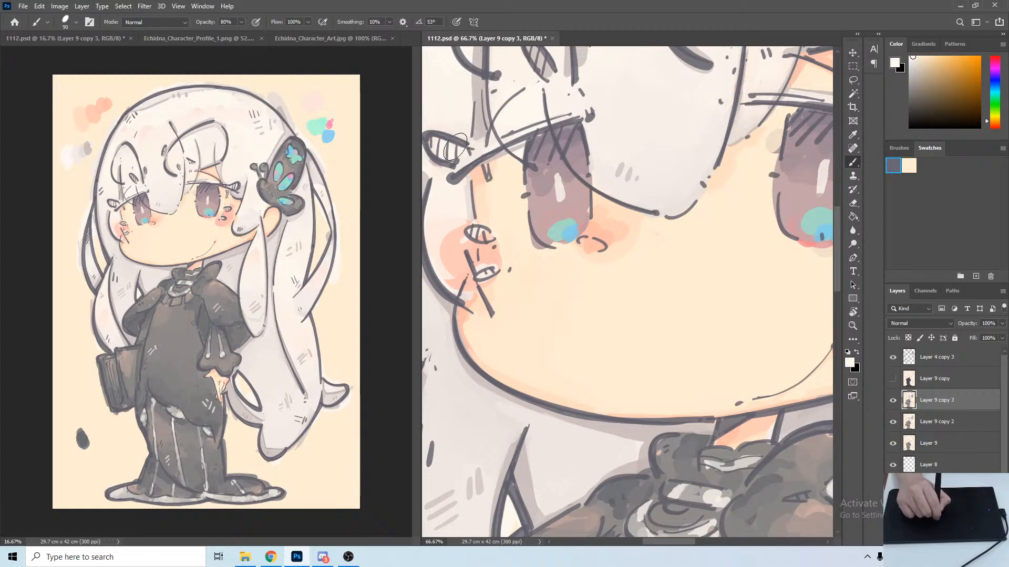
{"action": "left_click", "coordinate": [502, 195], "text": "alt"}
{"action": "mouse_move", "coordinate": [500, 173]}
{"action": "left_mouse_down"}
{"action": "mouse_move", "coordinate": [493, 167]}
{"action": "mouse_move", "coordinate": [510, 151]}
{"action": "left_mouse_up"}
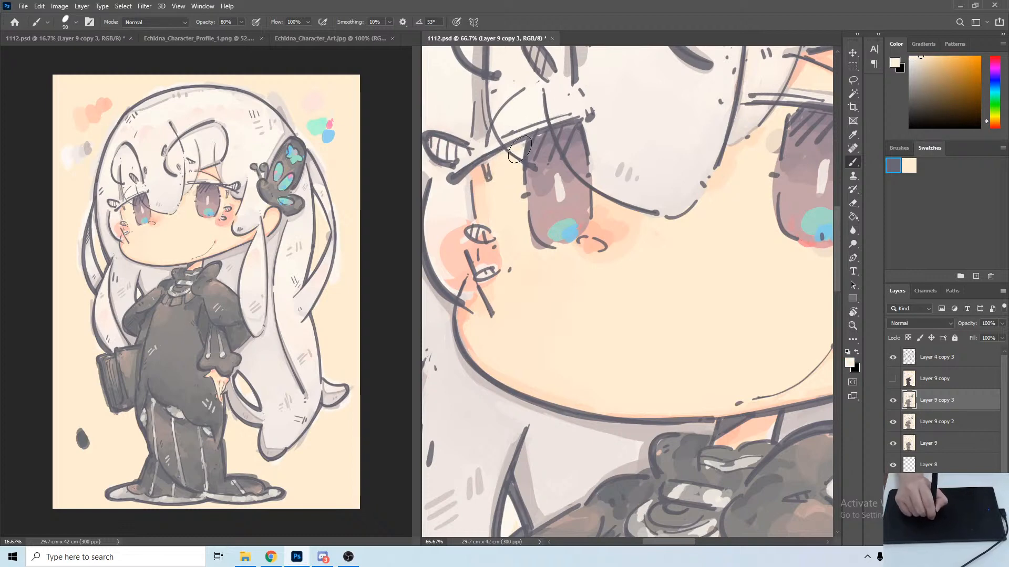
{"action": "left_click", "coordinate": [456, 192], "text": "alt"}
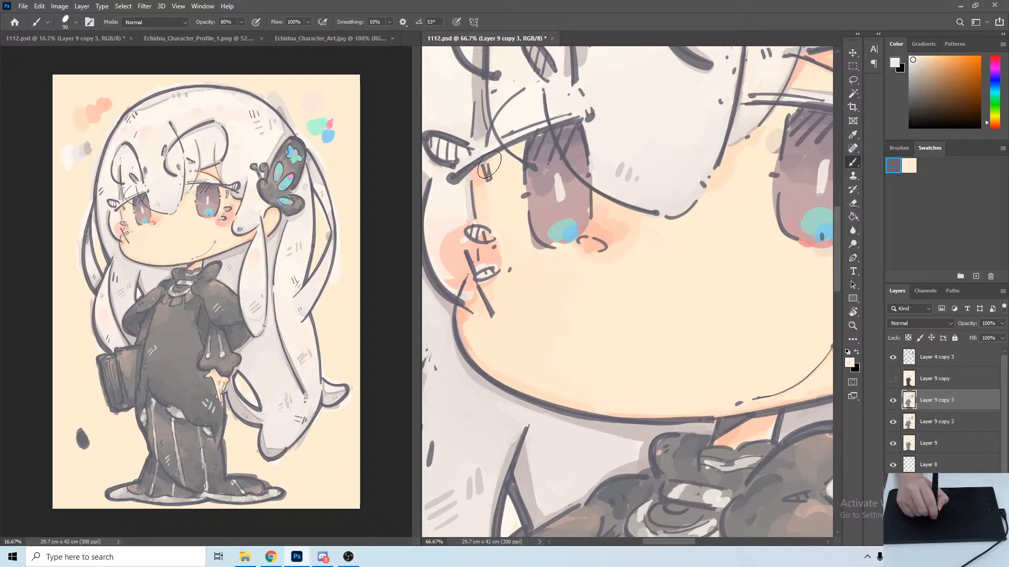
Clean up the far cheek's blush and its small oval marks with sampled off-white and peach.
{"action": "left_click", "coordinate": [473, 265], "text": "alt"}
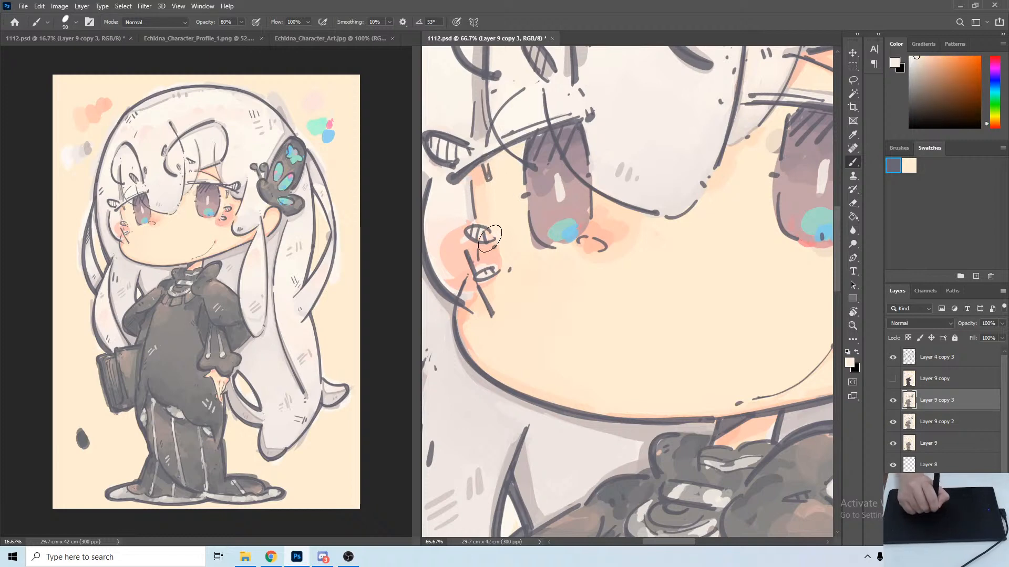
{"action": "left_click", "coordinate": [484, 283], "text": "alt"}
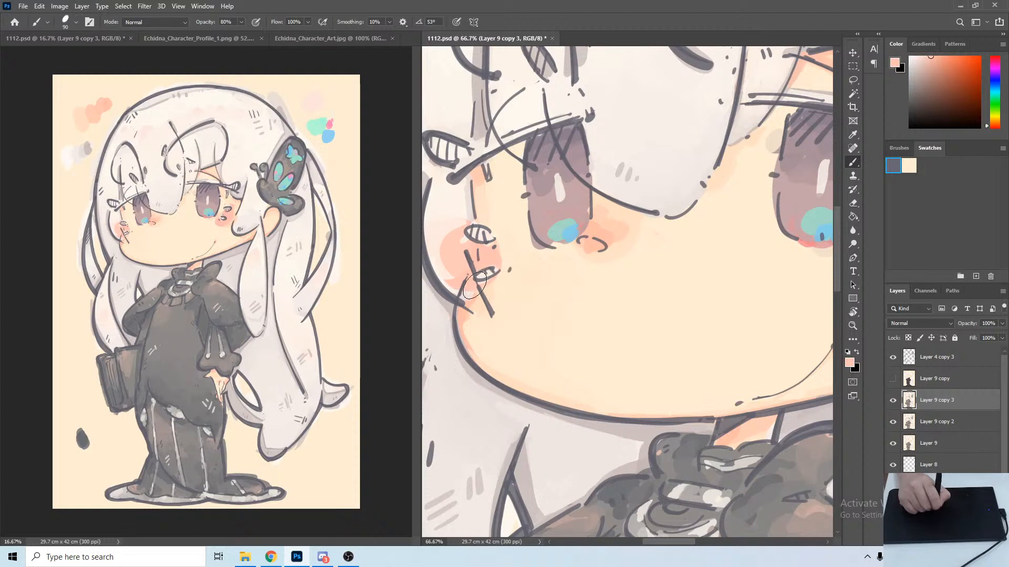
{"action": "left_click_drag", "start_coordinate": [455, 235], "coordinate": [458, 251]}
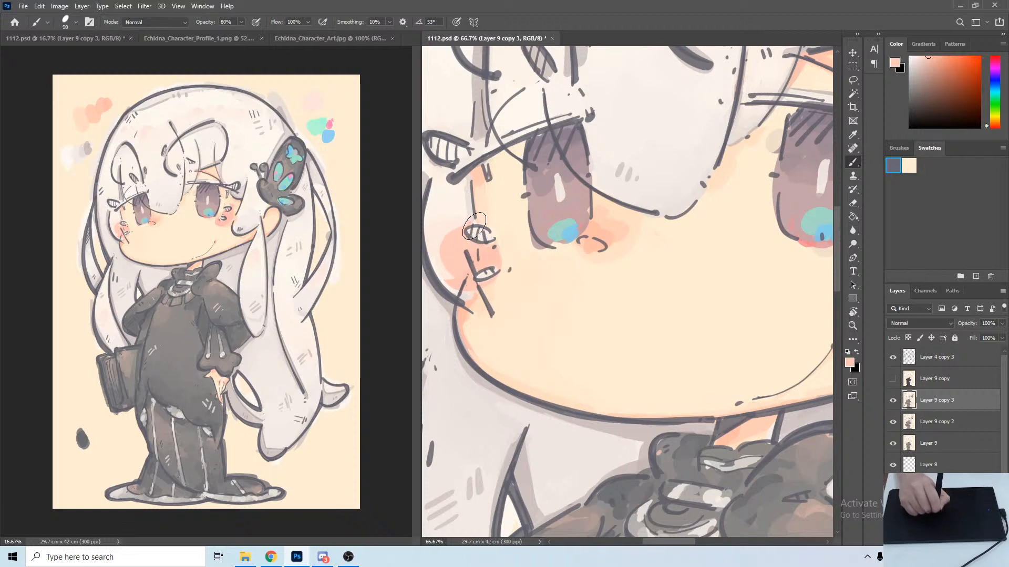
{"action": "left_click_drag", "start_coordinate": [608, 267], "coordinate": [577, 265]}
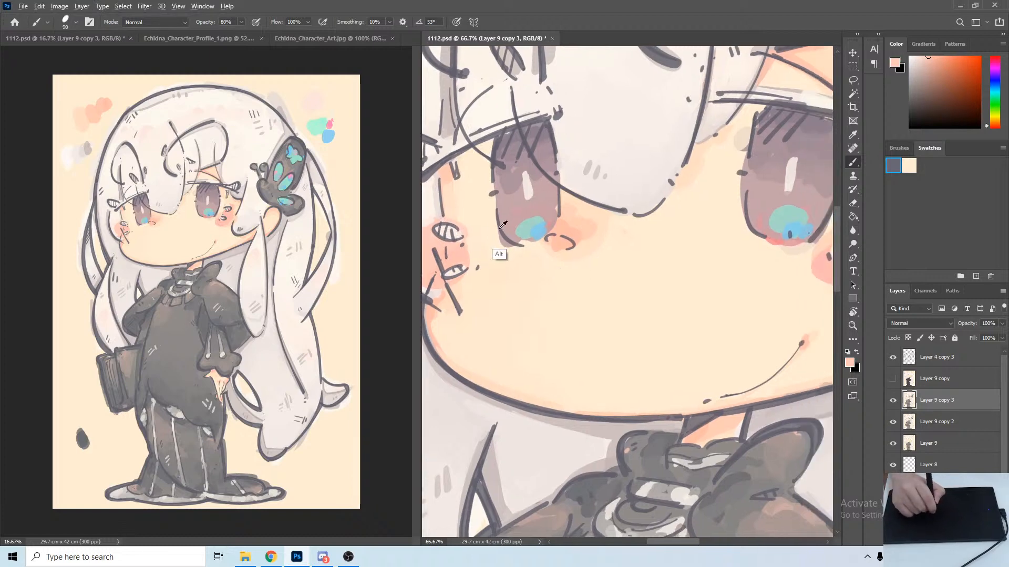
Clean up the far eye's lower edge and blend its teal and blue reflection into the iris with sampled colours.
{"action": "left_click", "coordinate": [481, 260], "text": "alt"}
{"action": "mouse_move", "coordinate": [492, 217]}
{"action": "left_mouse_down"}
{"action": "mouse_move", "coordinate": [518, 243]}
{"action": "mouse_move", "coordinate": [536, 242]}
{"action": "mouse_move", "coordinate": [537, 231]}
{"action": "left_mouse_up"}
{"action": "left_click", "coordinate": [519, 215], "text": "alt"}
{"action": "left_click", "coordinate": [537, 232], "text": "alt"}
{"action": "left_click", "coordinate": [543, 232], "text": "alt"}
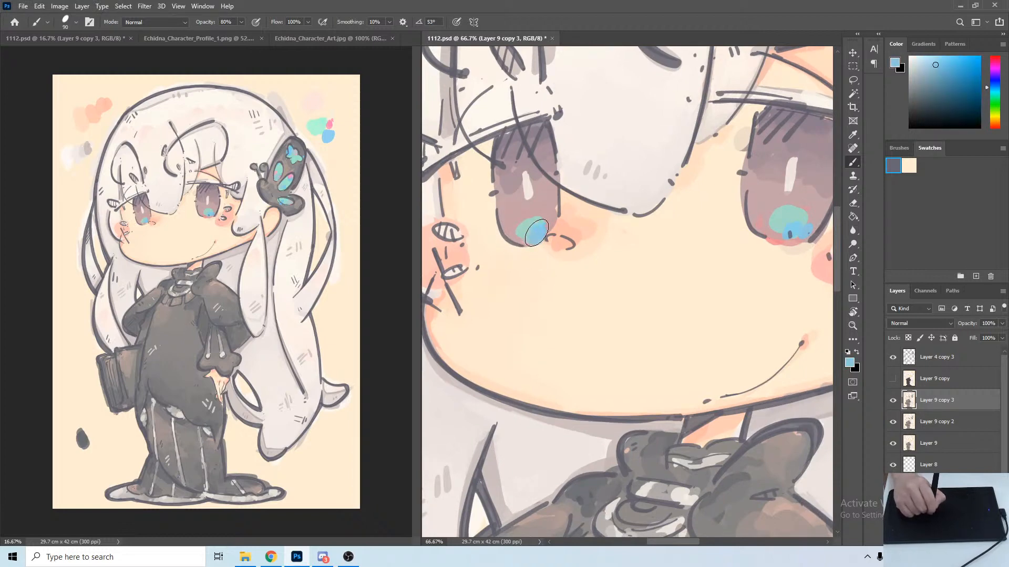
{"action": "left_click", "coordinate": [549, 207], "text": "alt"}
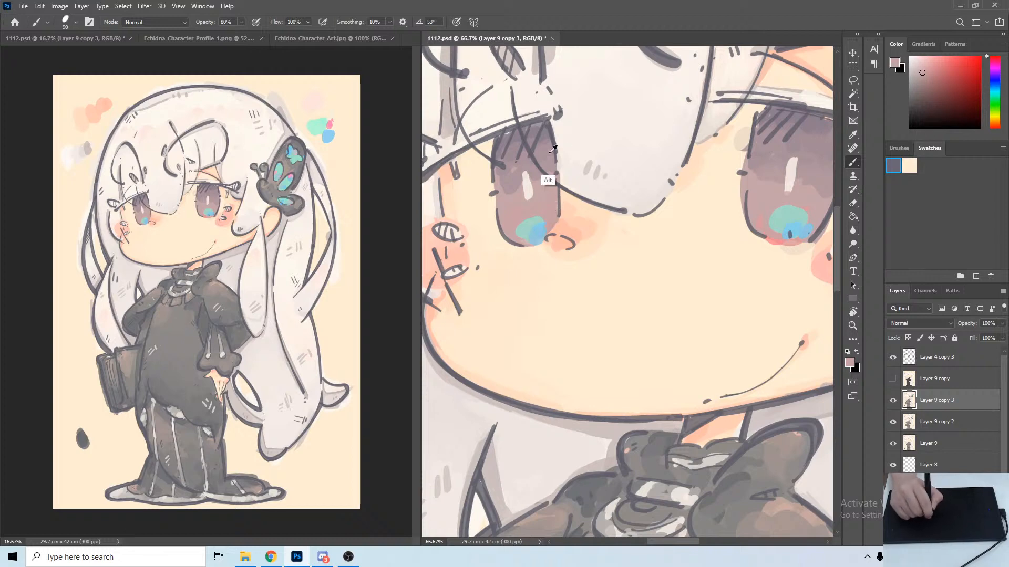
{"action": "left_click", "coordinate": [524, 209], "text": "alt"}
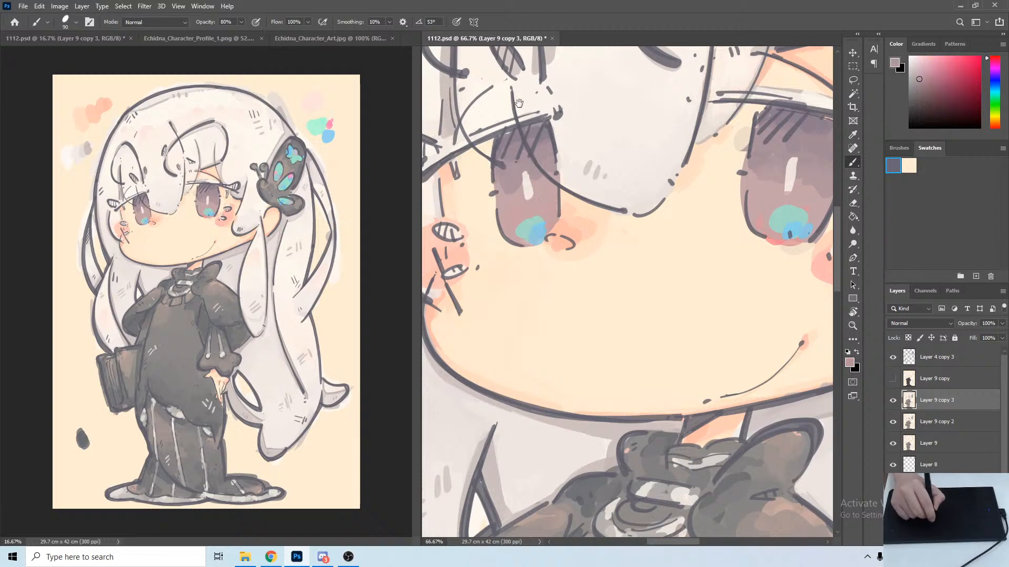
Blend the upper and middle parts of the far eye's iris with sampled purple-grey and mauve tones.
{"action": "left_click_drag", "start_coordinate": [519, 102], "coordinate": [591, 132]}
{"action": "left_click", "coordinate": [575, 134], "text": "alt"}
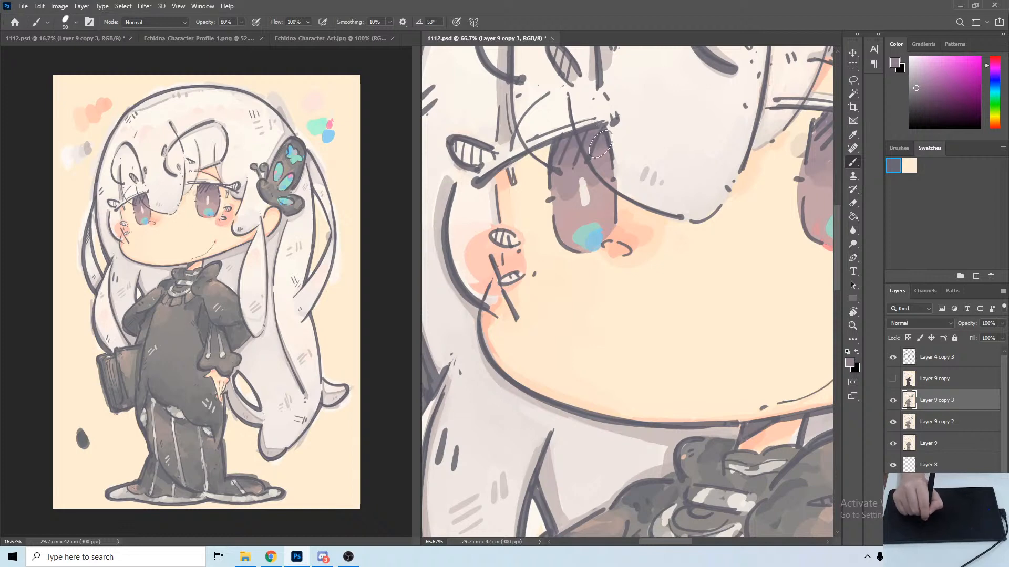
{"action": "left_click", "coordinate": [586, 150], "text": "alt"}
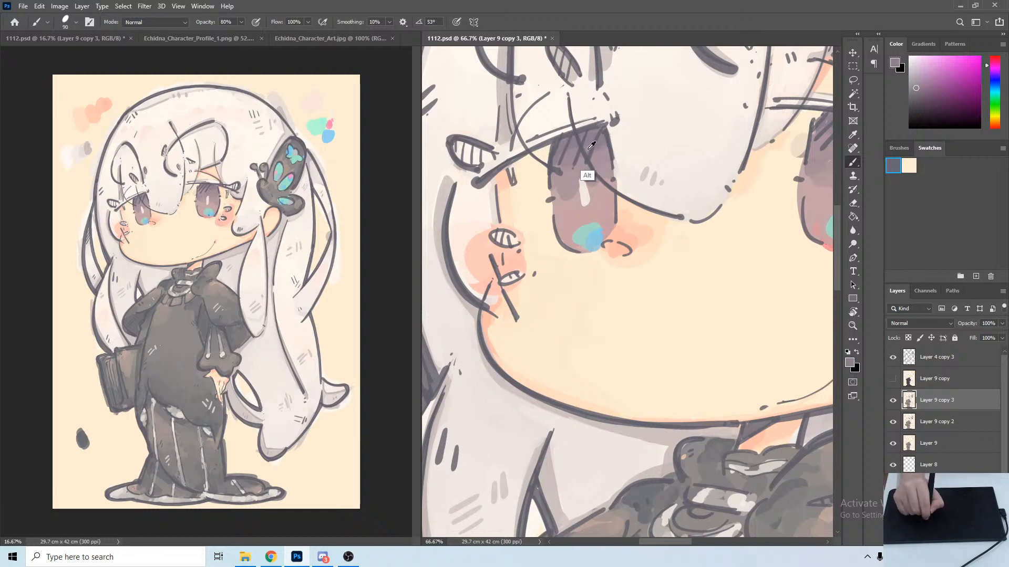
{"action": "left_click", "coordinate": [556, 191], "text": "alt"}
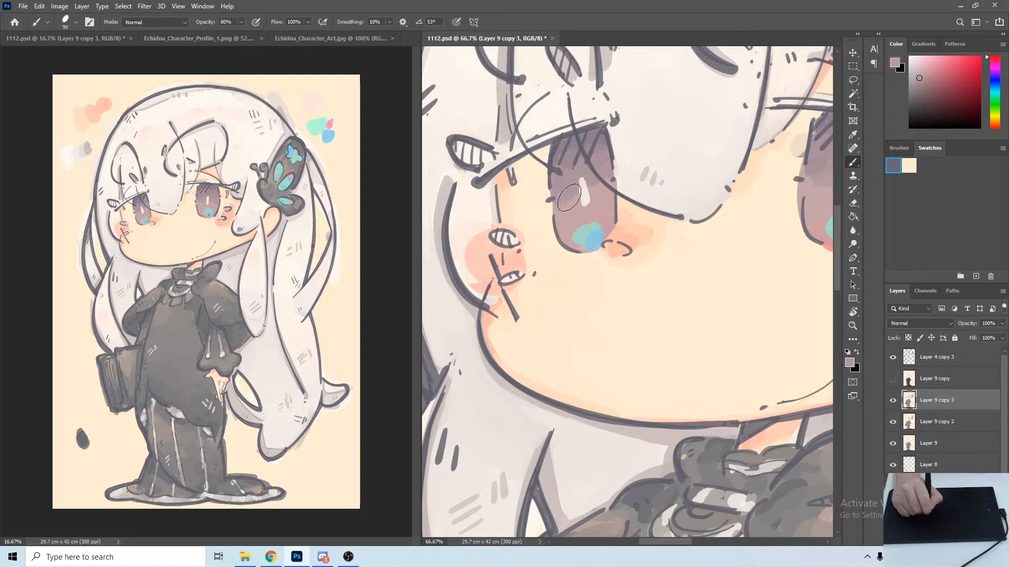
{"action": "left_click", "coordinate": [592, 185], "text": "alt"}
{"action": "left_click_drag", "start_coordinate": [607, 184], "coordinate": [613, 191]}
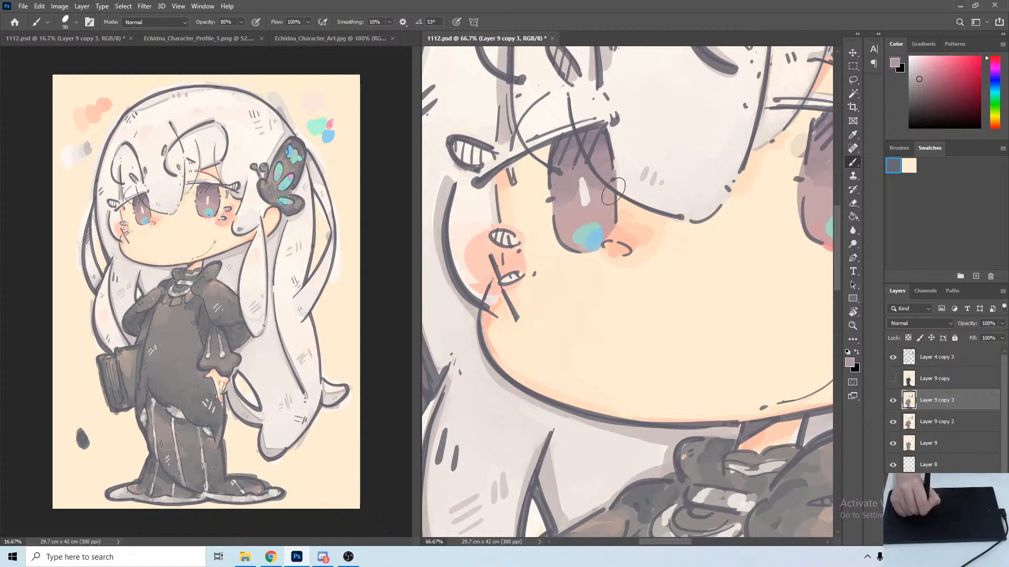
Cover the stray grey patches around the near eye's outline with sampled skin tone.
{"action": "mouse_move", "coordinate": [752, 261]}
{"action": "left_mouse_down"}
{"action": "mouse_move", "coordinate": [637, 254]}
{"action": "mouse_move", "coordinate": [496, 271]}
{"action": "left_mouse_up"}
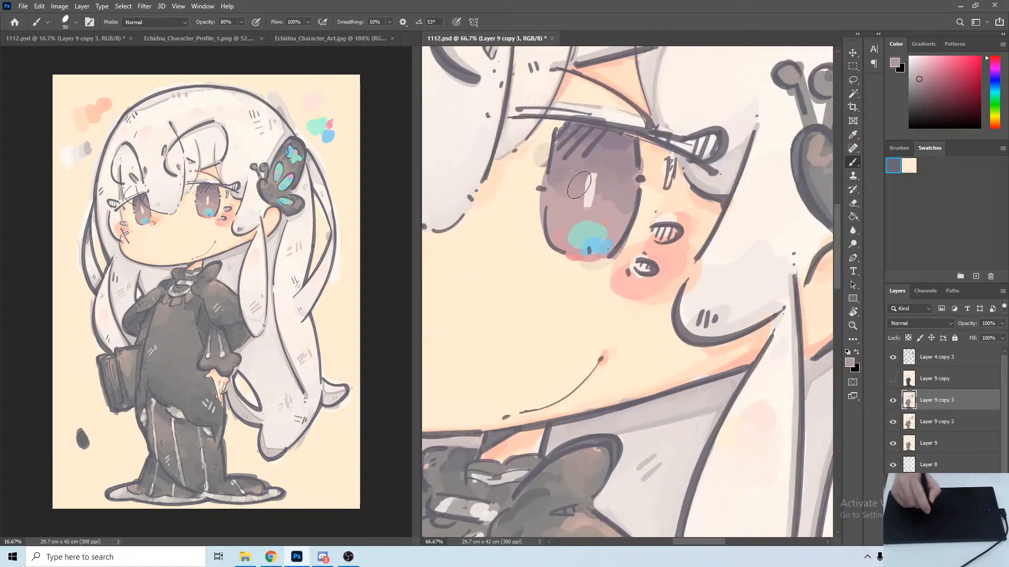
{"action": "left_click", "coordinate": [533, 156], "text": "alt"}
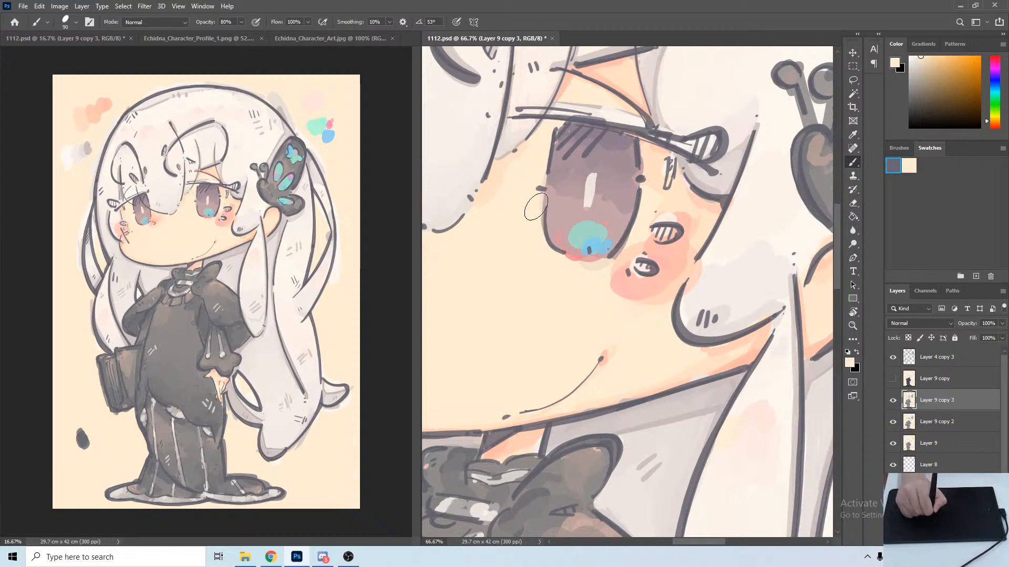
{"action": "key", "text": "r"}
{"action": "left_click_drag", "start_coordinate": [617, 77], "coordinate": [570, 85]}
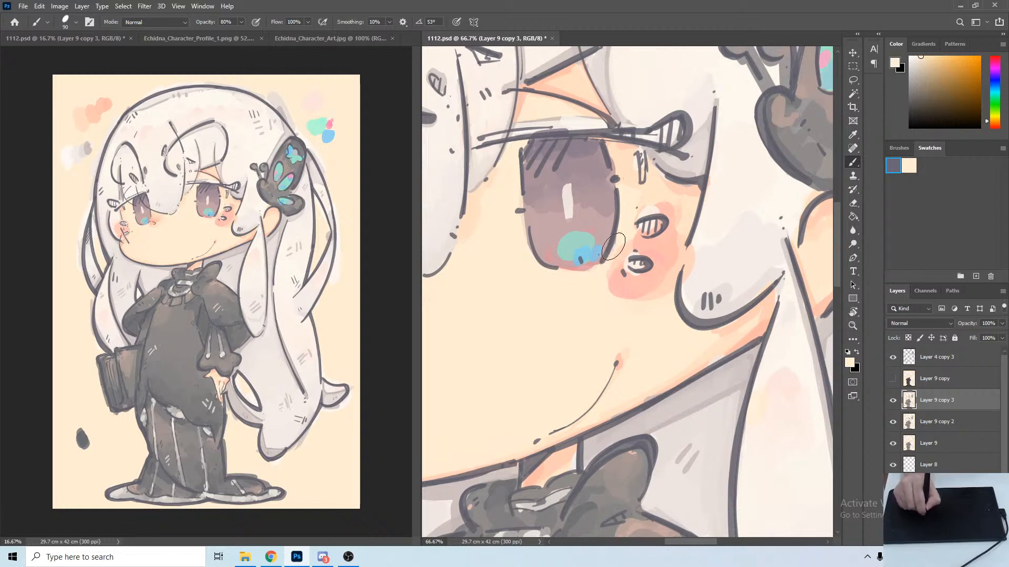
Blend the near eye's iris with sampled mauve and purple-grey tones and clean its outer edge with sampled skin tone.
{"action": "left_click", "coordinate": [541, 239], "text": "alt"}
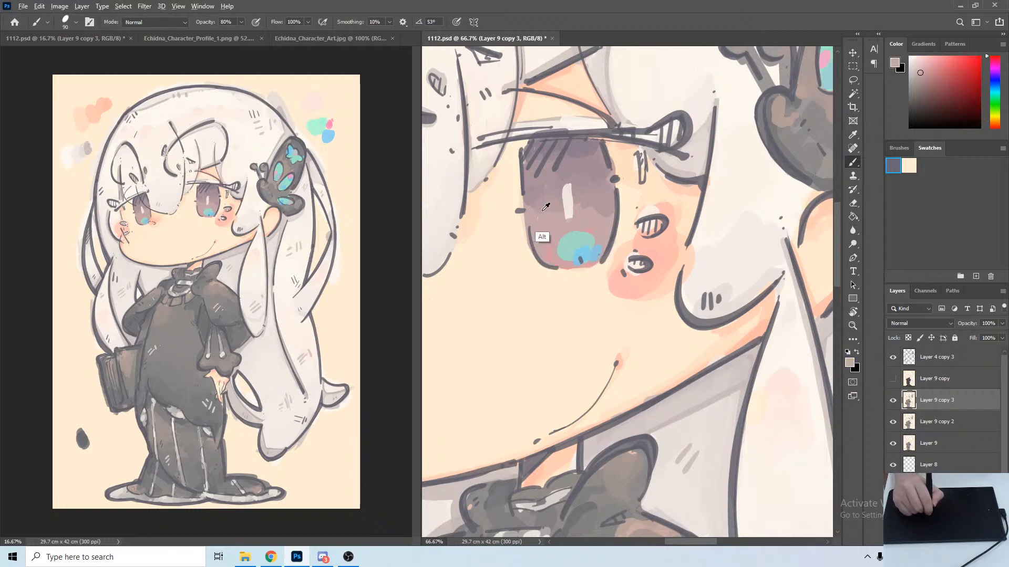
{"action": "left_click", "coordinate": [536, 204], "text": "alt"}
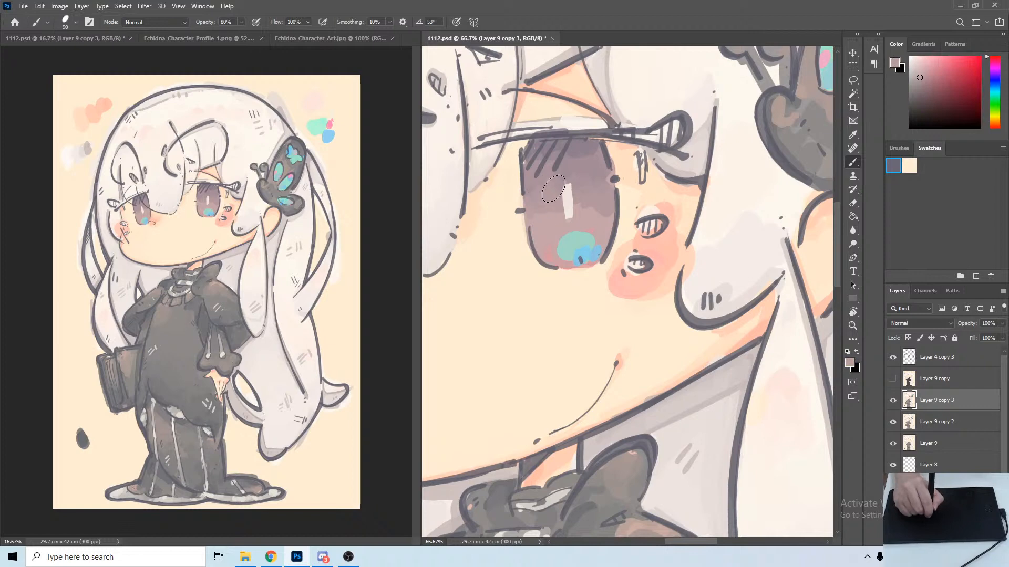
{"action": "left_click", "coordinate": [603, 193], "text": "alt"}
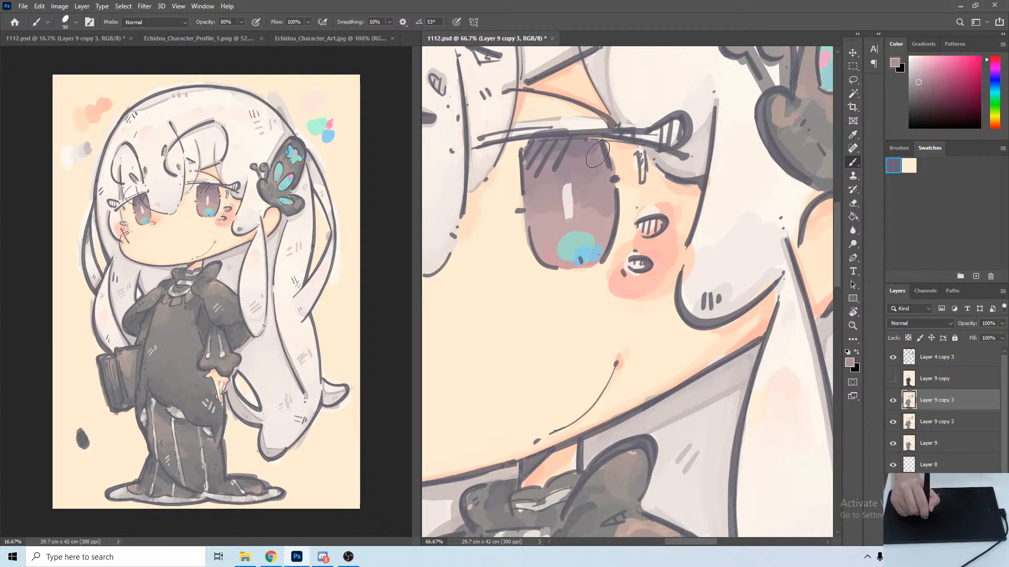
{"action": "left_click", "coordinate": [587, 173], "text": "alt"}
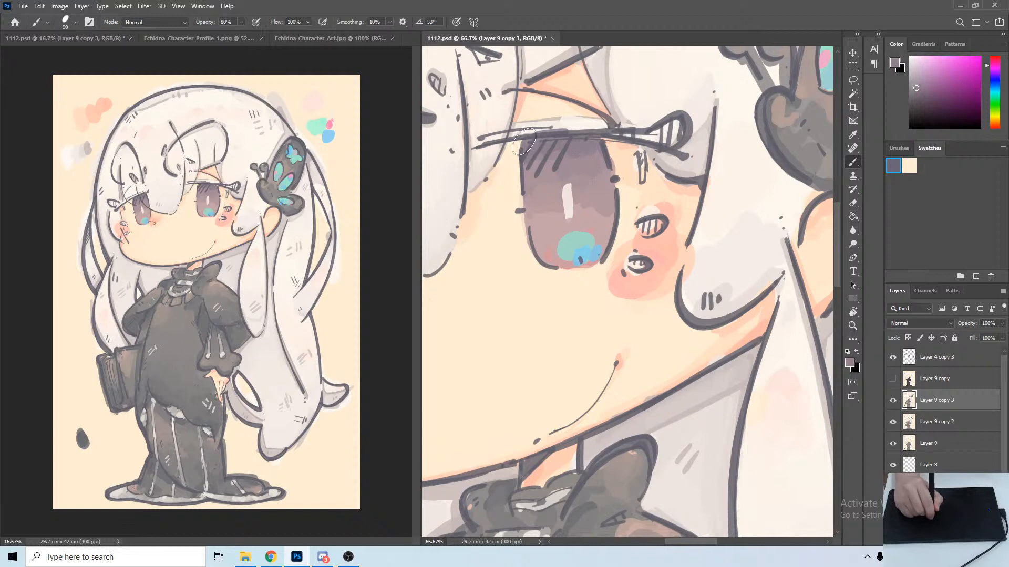
{"action": "left_click", "coordinate": [623, 162], "text": "alt"}
{"action": "left_click", "coordinate": [625, 180], "text": "alt"}
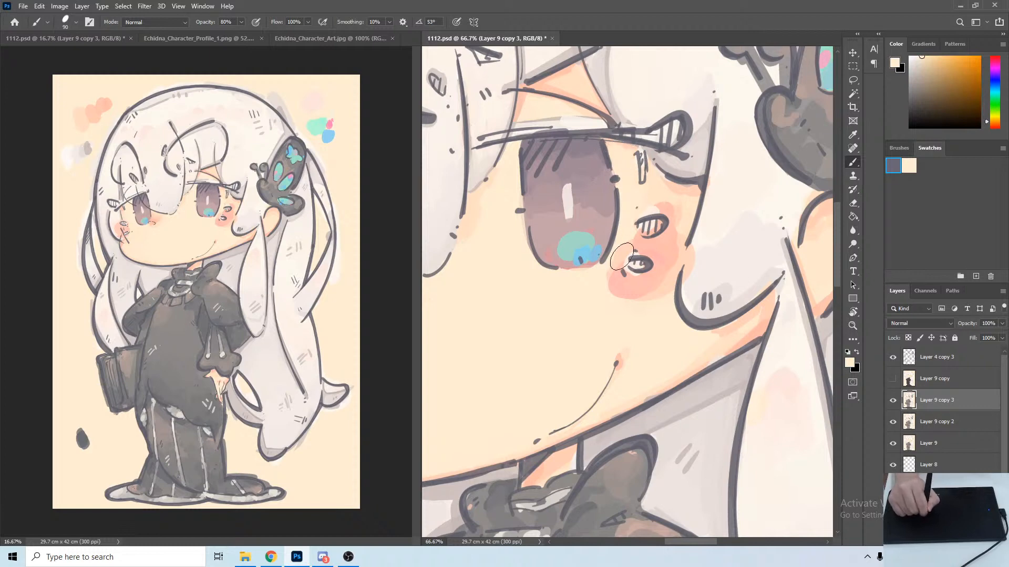
Refine the near cheek's blush with sampled pinks and tone down the small mark beside the near eye with grey.
{"action": "left_click", "coordinate": [649, 282], "text": "alt"}
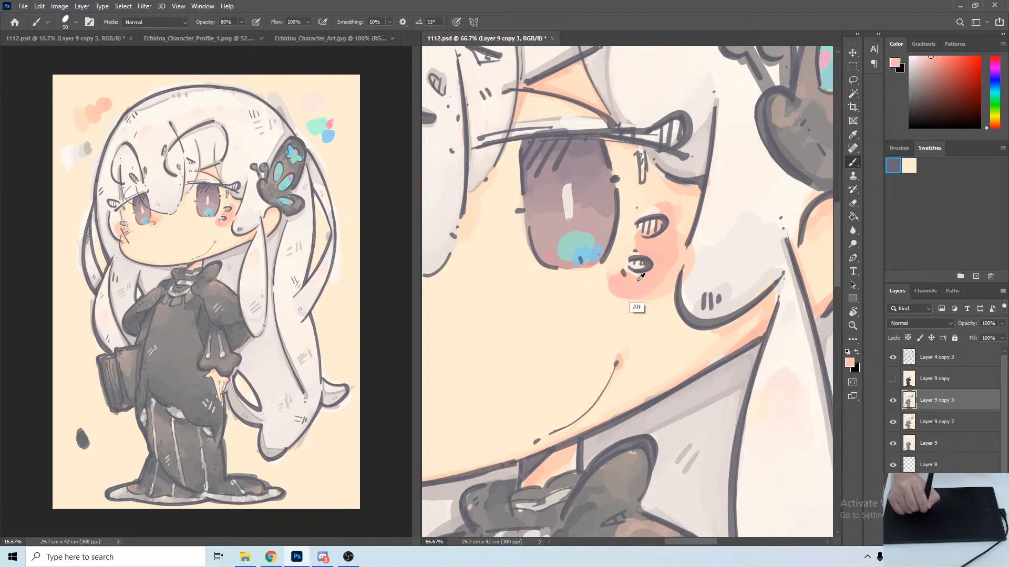
{"action": "left_click", "coordinate": [633, 298], "text": "alt"}
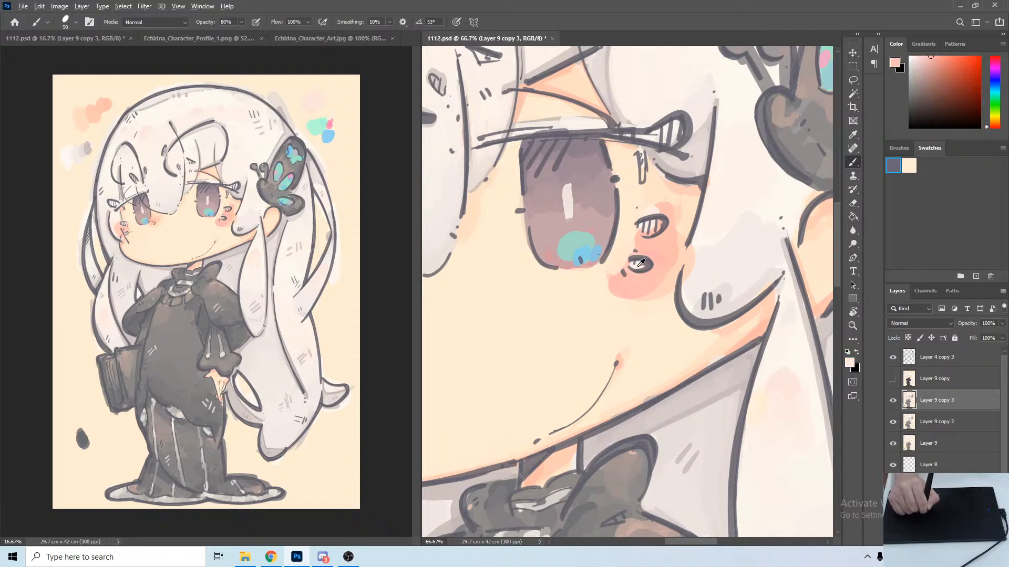
{"action": "left_click", "coordinate": [656, 210], "text": "alt"}
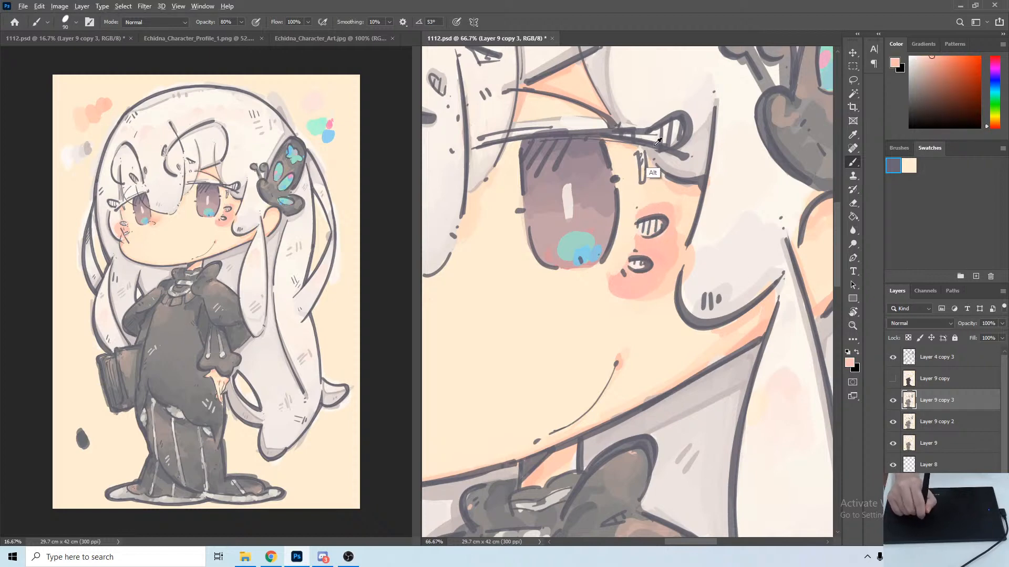
{"action": "left_click", "coordinate": [642, 161], "text": "alt"}
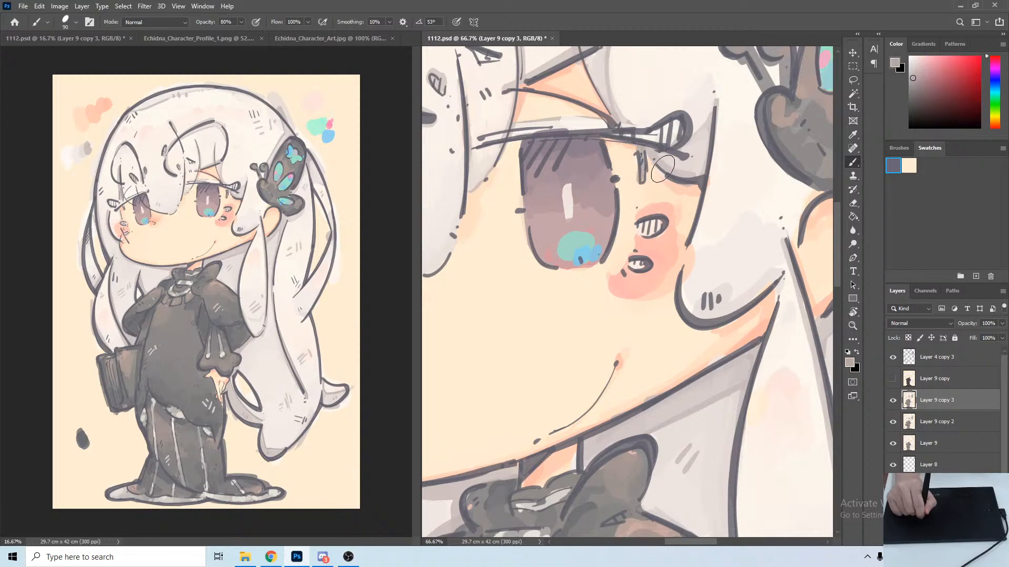
Soften the skin beside the near cheek's blush and along the jawline with sampled peach tones.
{"action": "left_click", "coordinate": [684, 230], "text": "alt"}
{"action": "left_click", "coordinate": [681, 240], "text": "alt"}
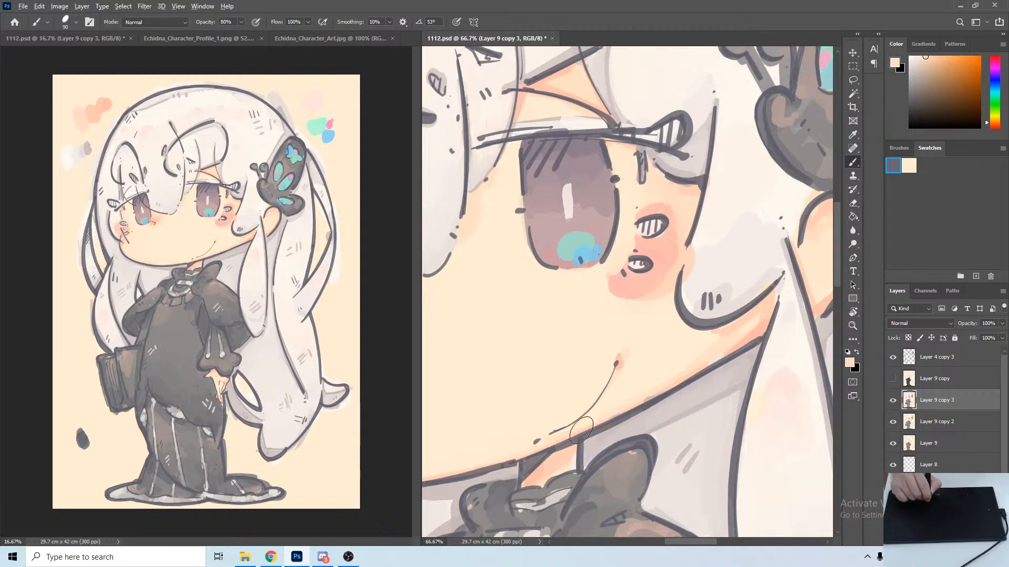
{"action": "left_click", "coordinate": [592, 425], "text": "alt"}
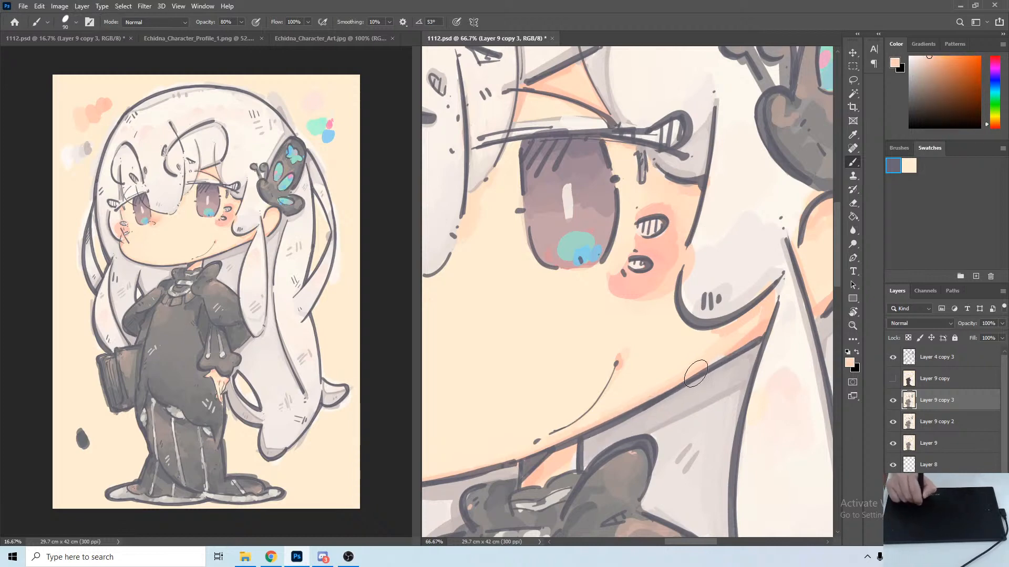
{"action": "left_click", "coordinate": [725, 342], "text": "alt"}
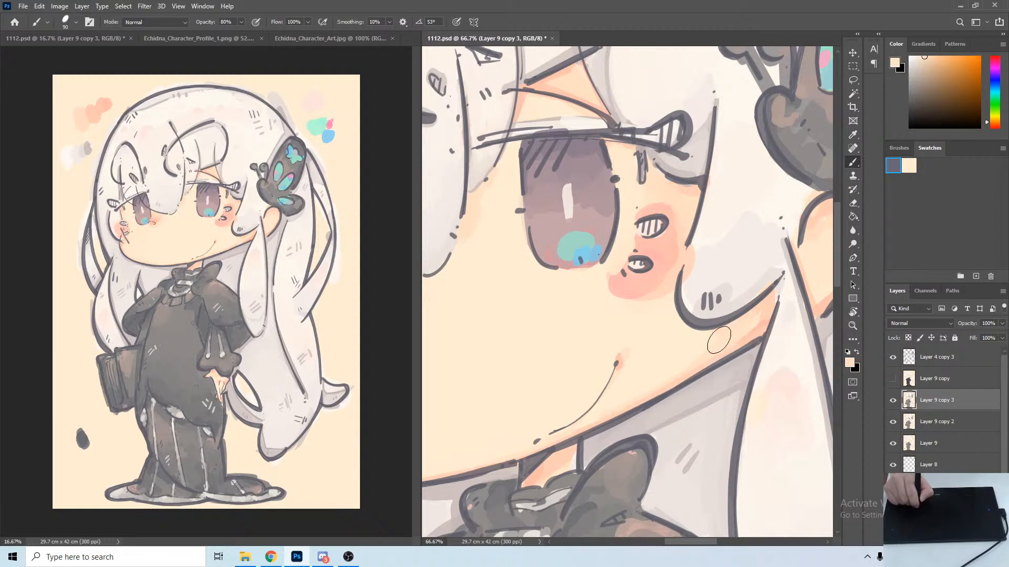
Rotate the canvas to reach the ear and blend its inner skin with sampled light and darker peach tones.
{"action": "key", "text": "r"}
{"action": "left_click_drag", "start_coordinate": [650, 227], "coordinate": [604, 371]}
{"action": "key", "text": "space"}
{"action": "left_click_drag", "start_coordinate": [527, 386], "coordinate": [645, 254]}
{"action": "left_click", "coordinate": [576, 295], "text": "alt"}
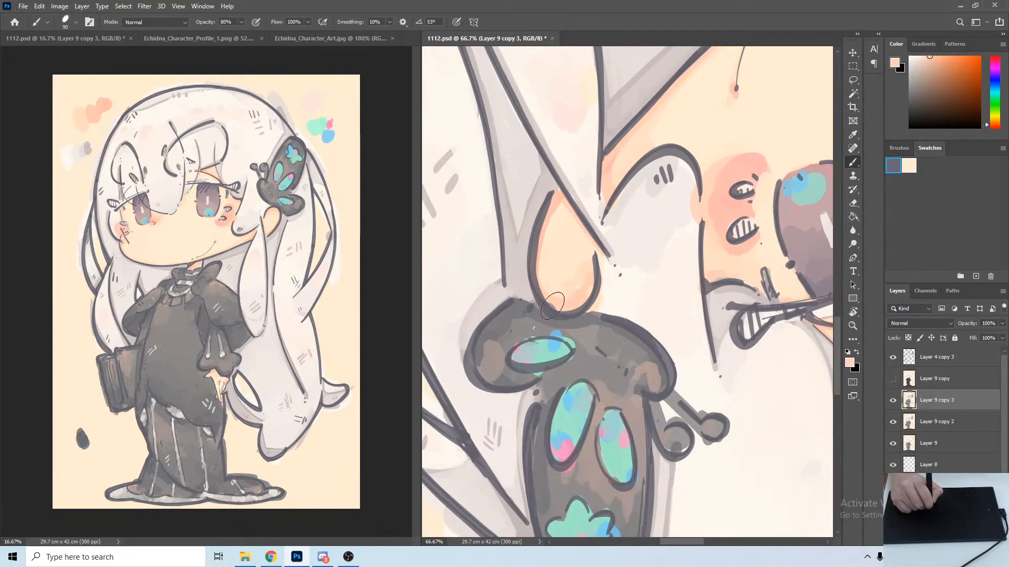
{"action": "left_click", "coordinate": [585, 280], "text": "alt"}
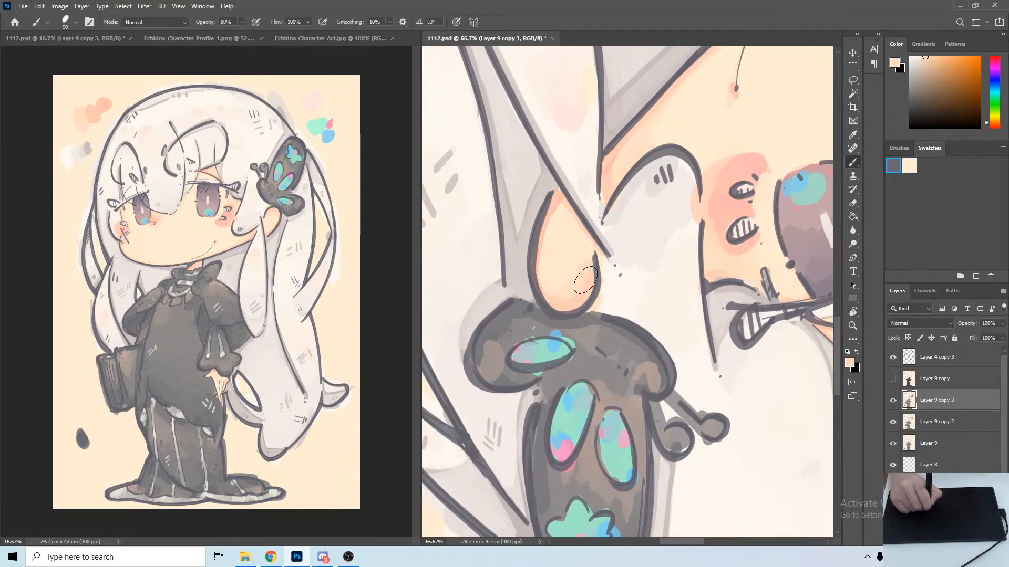
{"action": "left_click", "coordinate": [563, 294], "text": "alt"}
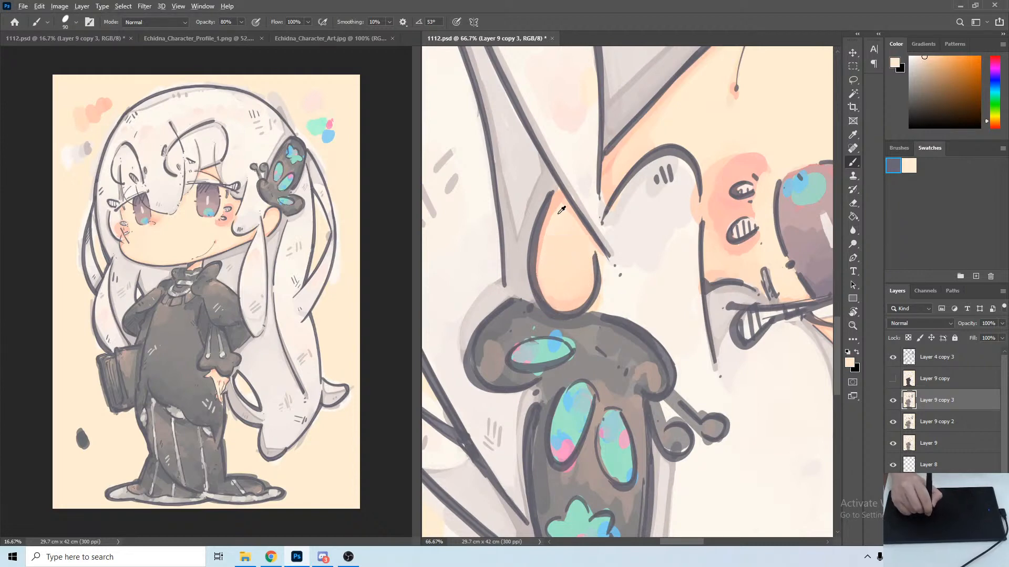
{"action": "left_click", "coordinate": [551, 231], "text": "alt"}
Add peach shading along the side hair lock's rounded tip and smooth the lock's interior with sampled off-white tones.
{"action": "left_click", "coordinate": [606, 177], "text": "alt"}
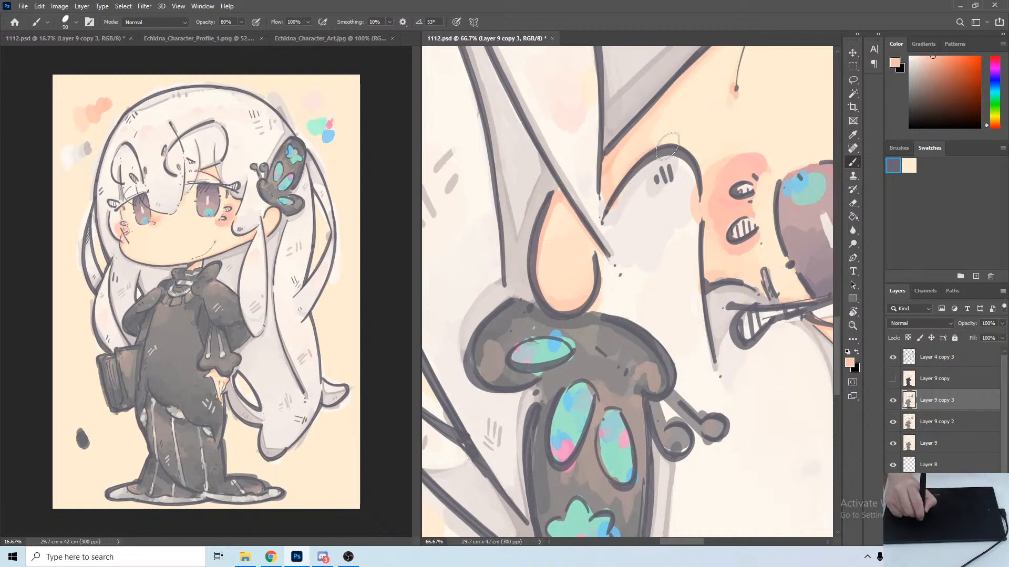
{"action": "left_click", "coordinate": [670, 203], "text": "alt"}
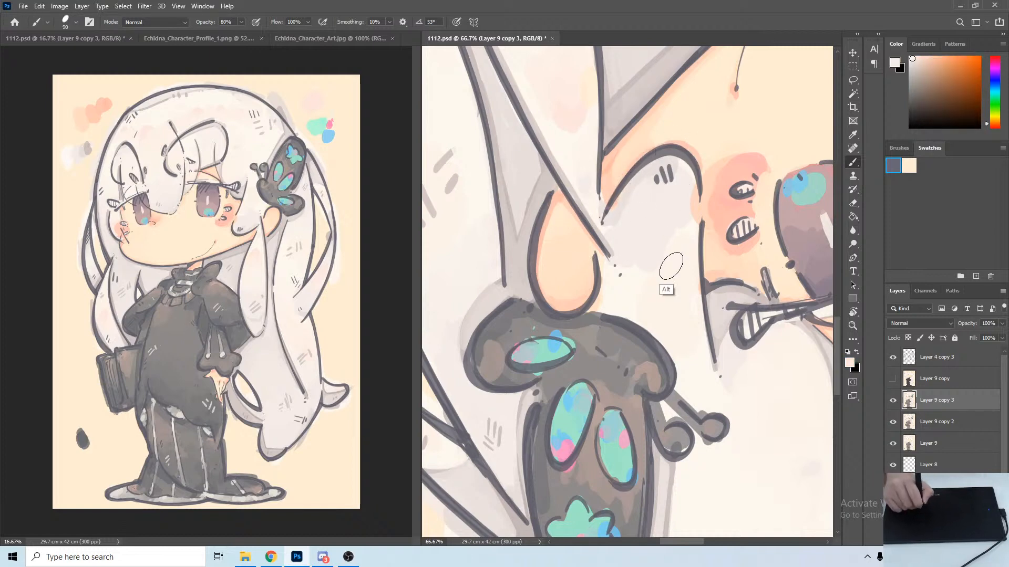
{"action": "left_click", "coordinate": [608, 305], "text": "alt"}
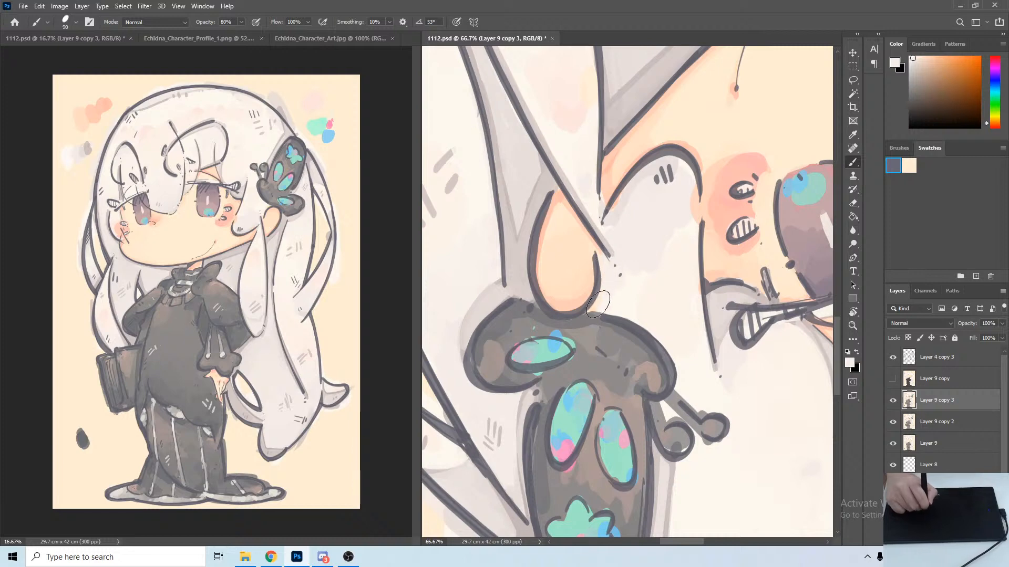
{"action": "left_click", "coordinate": [595, 308], "text": "alt"}
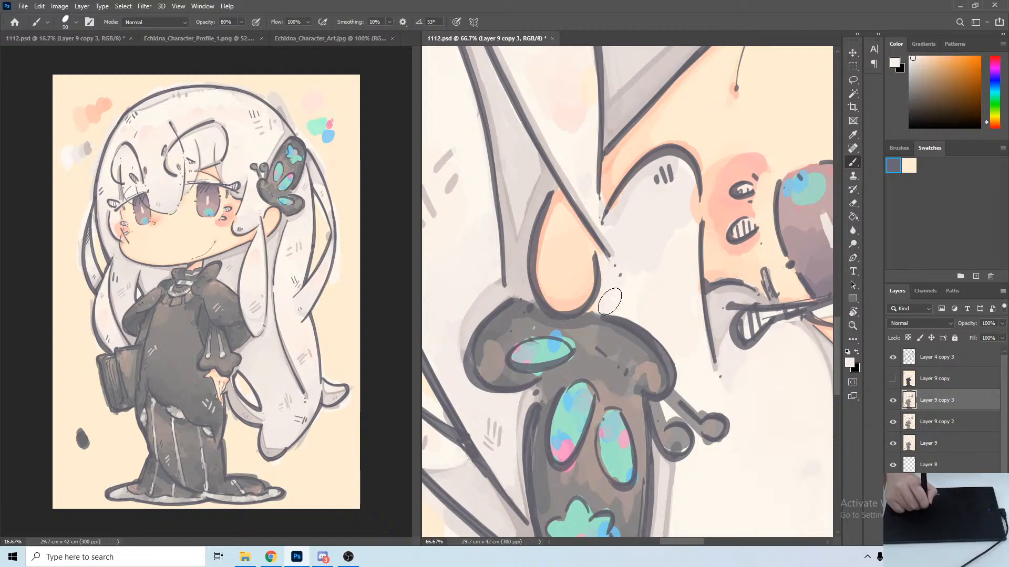
{"action": "left_click_drag", "start_coordinate": [690, 189], "coordinate": [691, 249]}
{"action": "left_click", "coordinate": [684, 264], "text": "alt"}
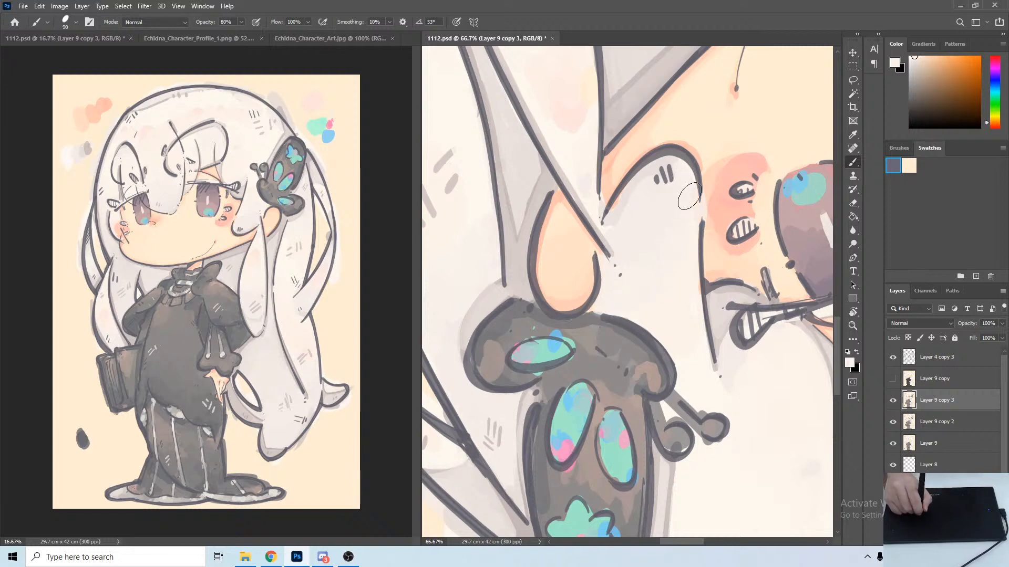
{"action": "left_click", "coordinate": [679, 300], "text": "alt"}
Return the canvas to near upright and touch up the skin beside the side hair lock and mouth corner with sampled peach.
{"action": "left_click", "coordinate": [708, 222], "text": "alt"}
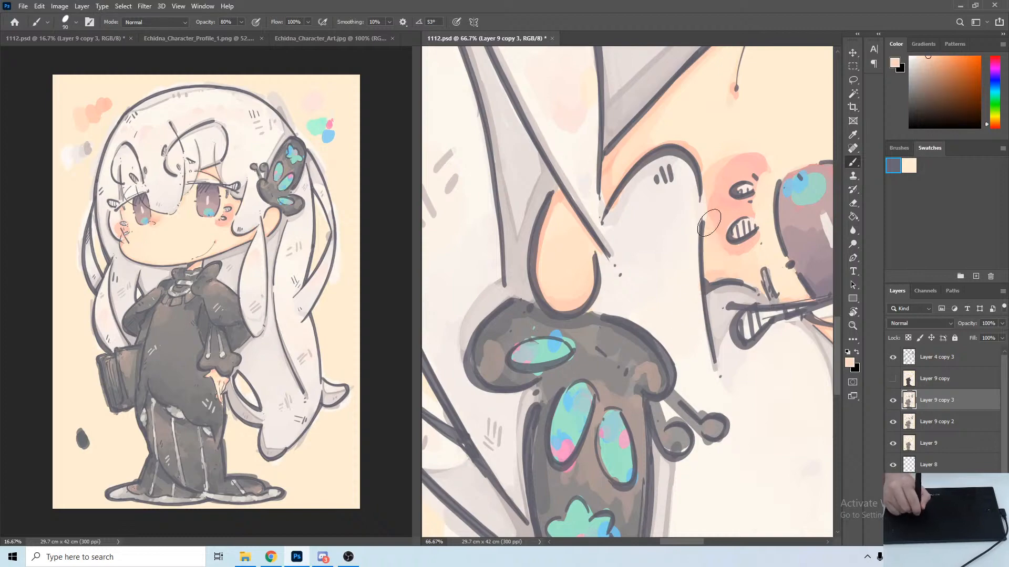
{"action": "key", "text": "r"}
{"action": "left_click_drag", "start_coordinate": [500, 242], "coordinate": [704, 351]}
{"action": "left_click_drag", "start_coordinate": [701, 315], "coordinate": [657, 203]}
{"action": "mouse_move", "coordinate": [540, 232]}
{"action": "left_mouse_down"}
{"action": "mouse_move", "coordinate": [813, 160]}
{"action": "mouse_move", "coordinate": [682, 168]}
{"action": "left_mouse_up"}
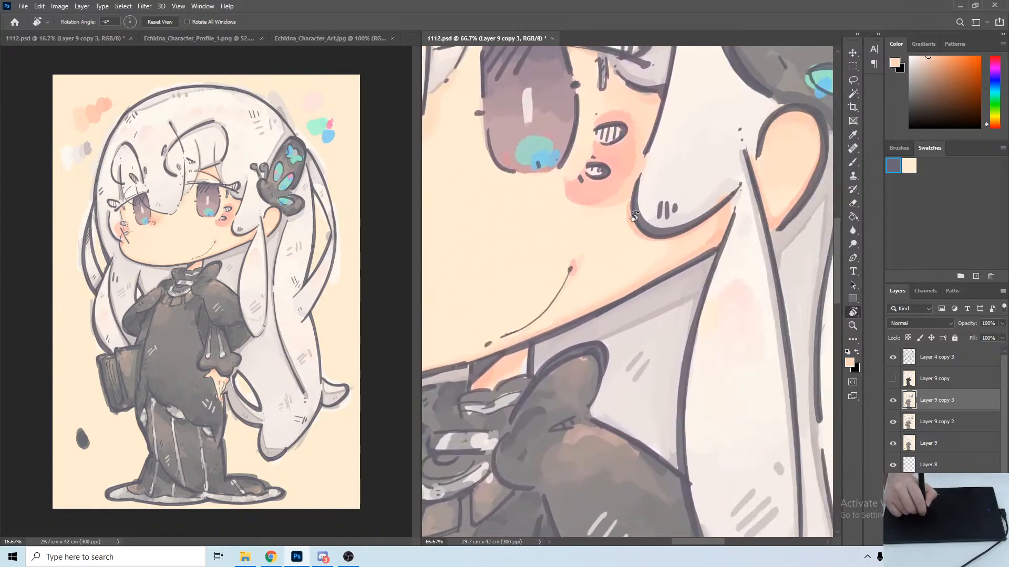
{"action": "key", "text": "b"}
{"action": "left_click", "coordinate": [629, 228], "text": "alt"}
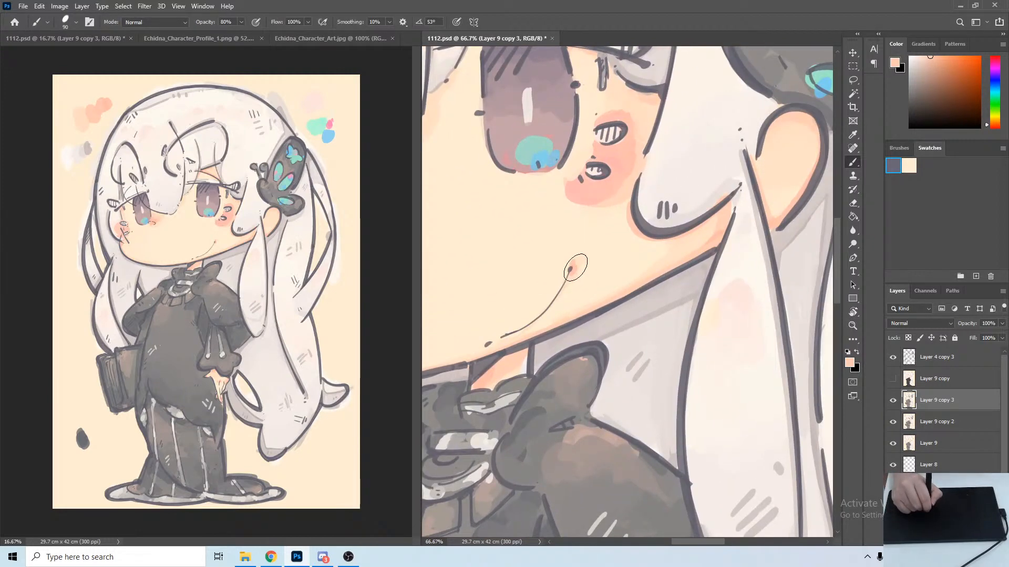
Blend the skin along the chin and jaw with sampled cream and peach, and tint the mouth line with a reddish mauve.
{"action": "left_click", "coordinate": [547, 331], "text": "alt"}
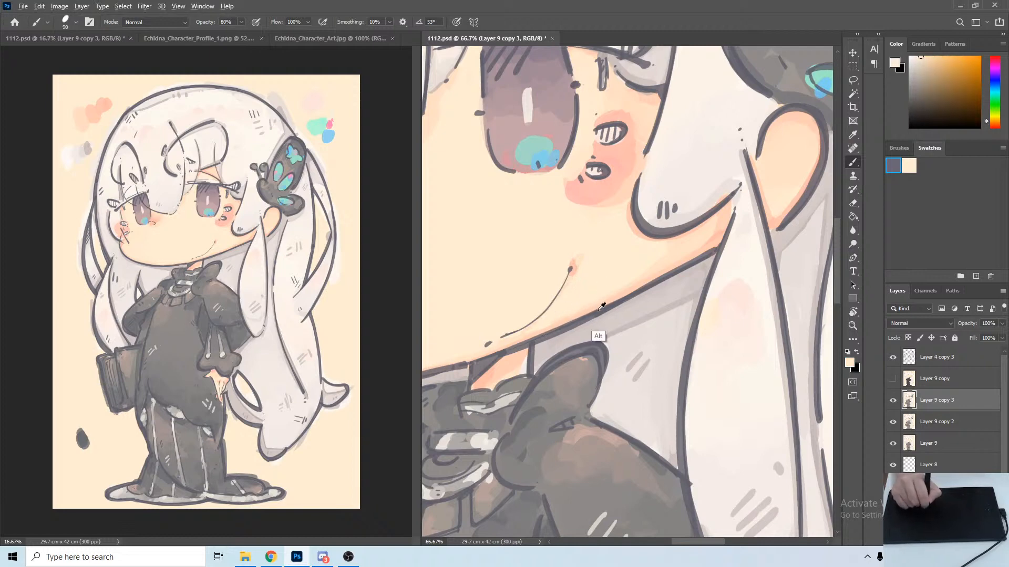
{"action": "left_click", "coordinate": [588, 312], "text": "alt"}
{"action": "left_click_drag", "start_coordinate": [531, 335], "coordinate": [610, 297]}
{"action": "left_click", "coordinate": [582, 334], "text": "alt"}
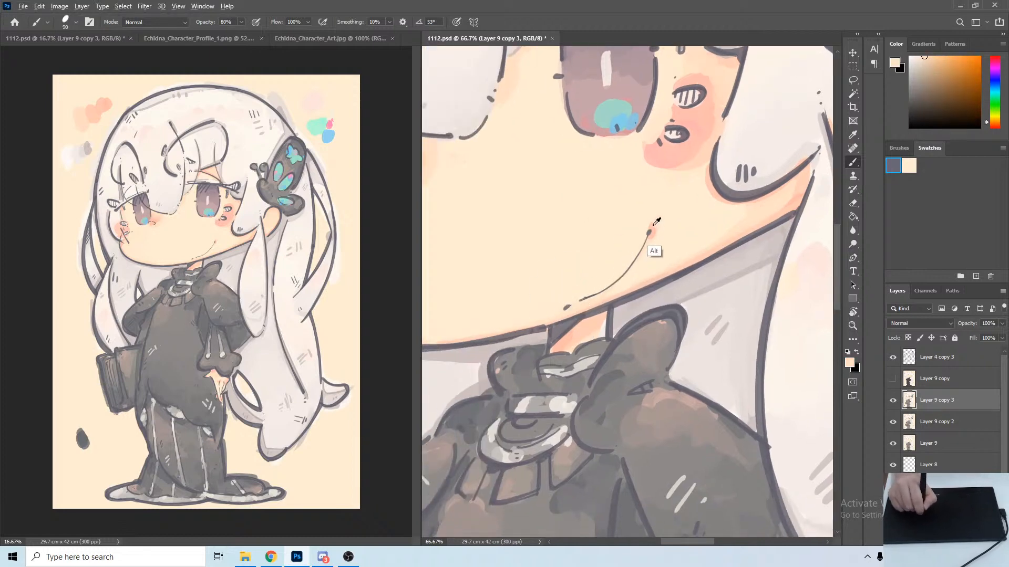
{"action": "left_click", "coordinate": [584, 289], "text": "alt"}
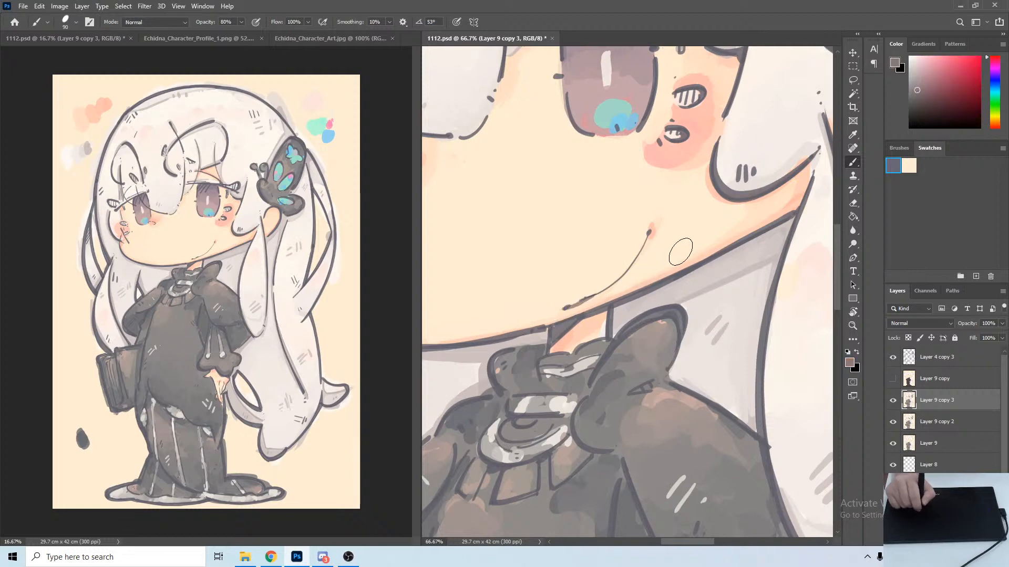
{"action": "left_click", "coordinate": [611, 297], "text": "alt"}
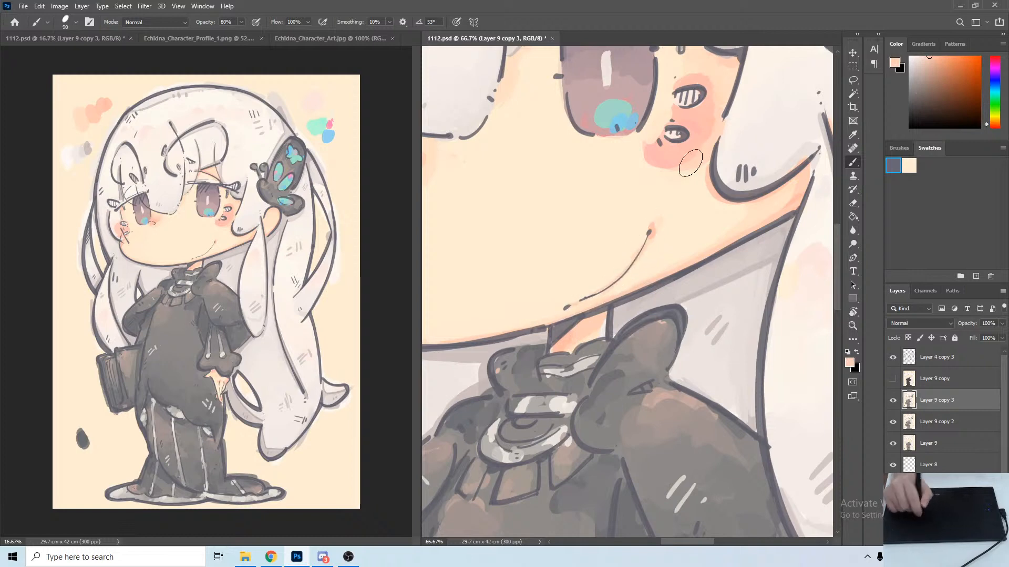
Bring the butterfly hair ornament into view and save the document.
{"action": "left_click_drag", "start_coordinate": [690, 164], "coordinate": [598, 216]}
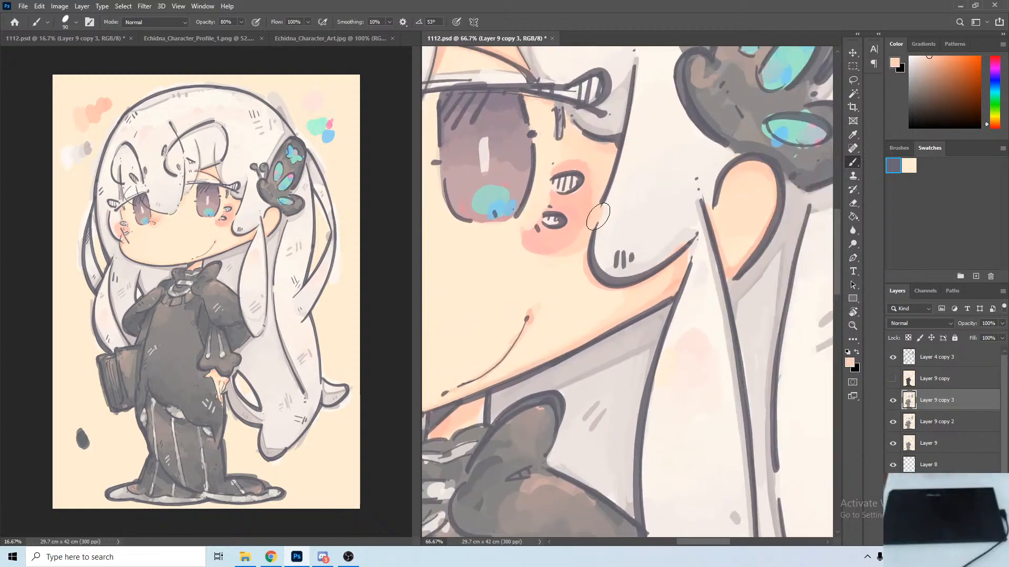
{"action": "left_click_drag", "start_coordinate": [572, 149], "coordinate": [402, 371]}
{"action": "key", "text": "r"}
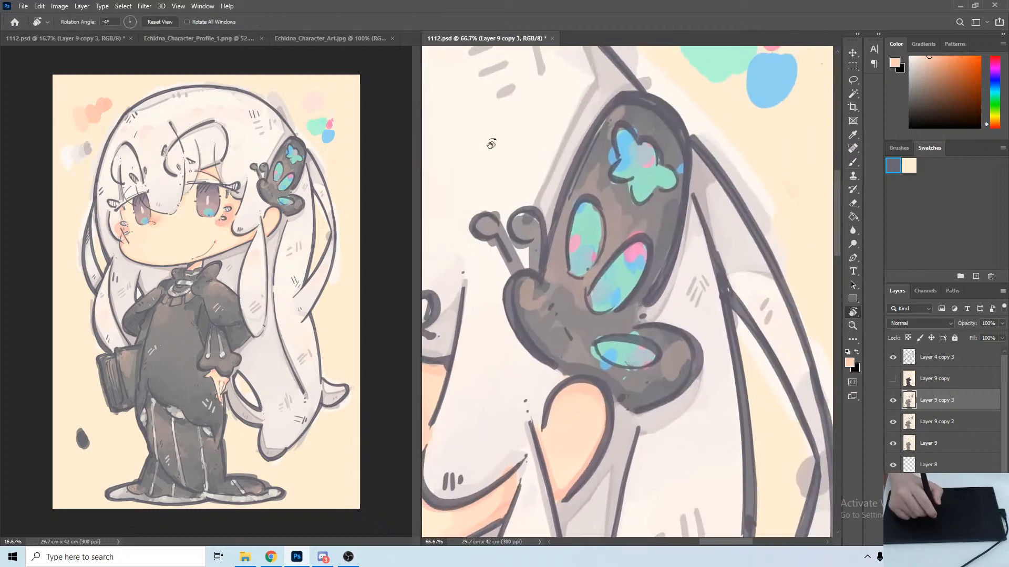
{"action": "left_click_drag", "start_coordinate": [491, 144], "coordinate": [557, 114]}
{"action": "key", "text": "ctrl+s"}
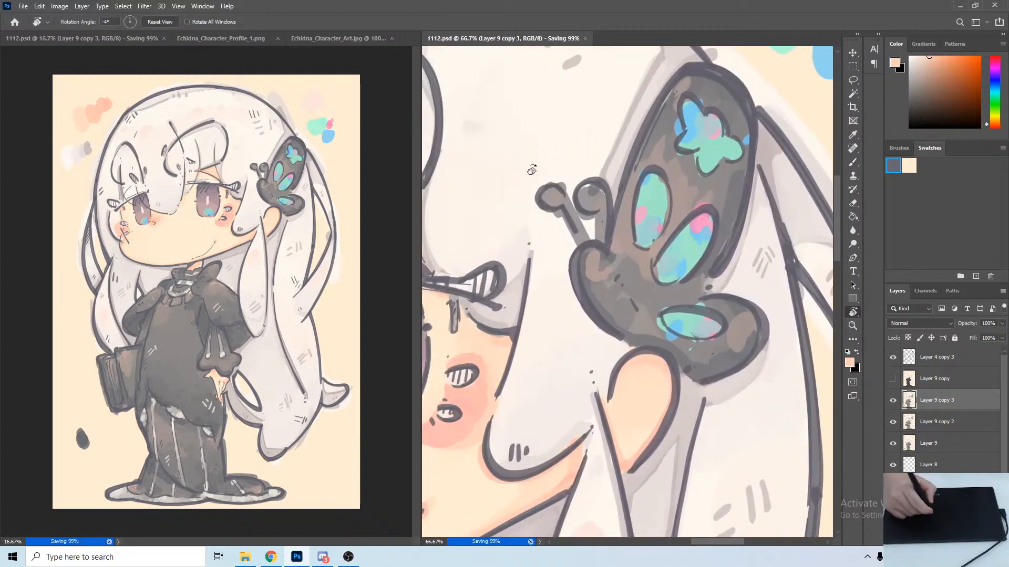
Clean up the hair ornament's two antennae by covering stray patches with sampled off-white and filling them with grey.
{"action": "left_click_drag", "start_coordinate": [590, 221], "coordinate": [620, 223]}
{"action": "key", "text": "b"}
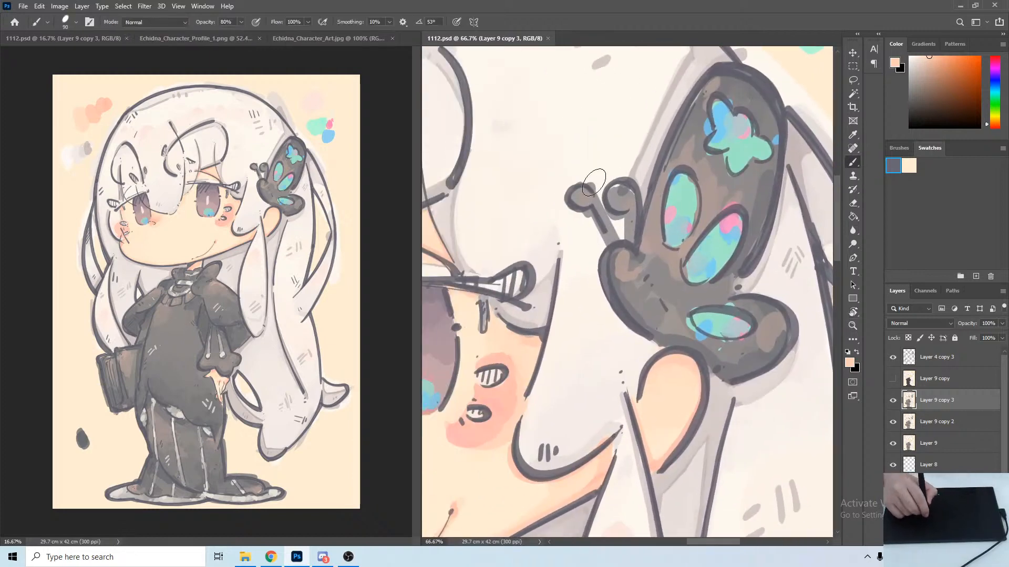
{"action": "left_click", "coordinate": [587, 176], "text": "alt"}
{"action": "left_click_drag", "start_coordinate": [594, 180], "coordinate": [584, 179]}
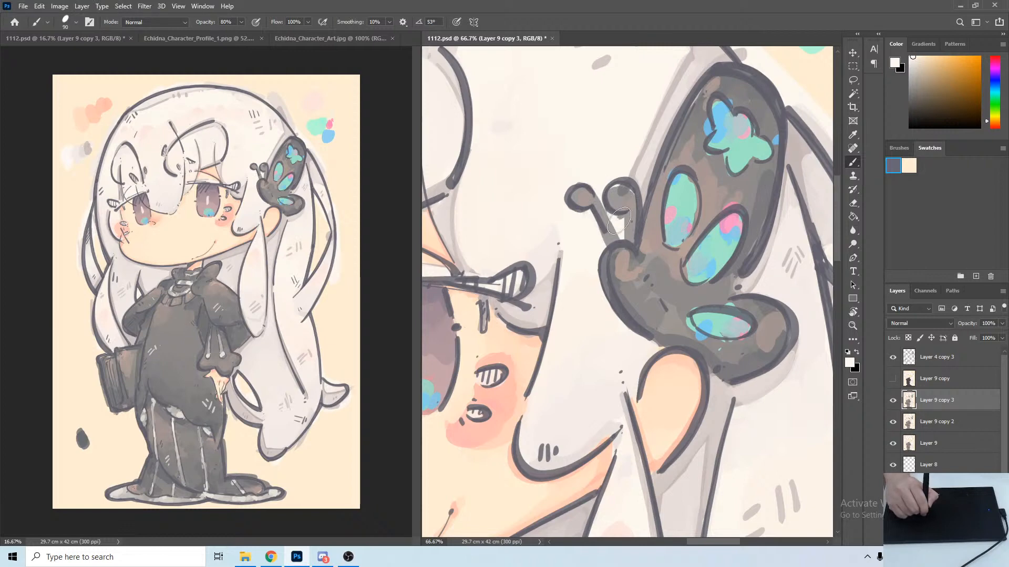
{"action": "left_click", "coordinate": [628, 193], "text": "alt"}
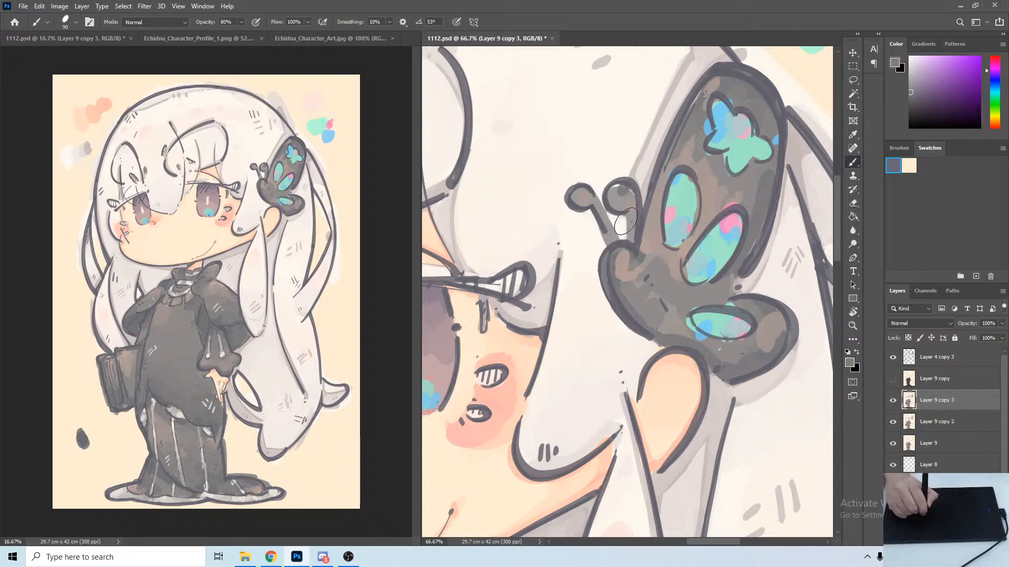
{"action": "left_click_drag", "start_coordinate": [628, 229], "coordinate": [626, 221]}
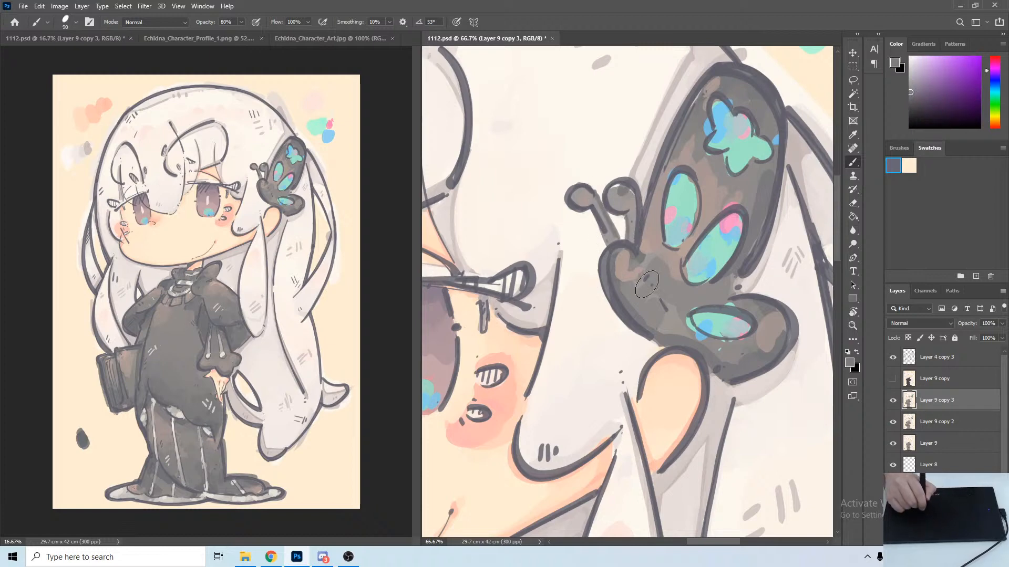
Blend the hair ornament's body from the head down to the lower wing with sampled warm and dark greys.
{"action": "left_click", "coordinate": [634, 293], "text": "alt"}
{"action": "left_click", "coordinate": [630, 293], "text": "alt"}
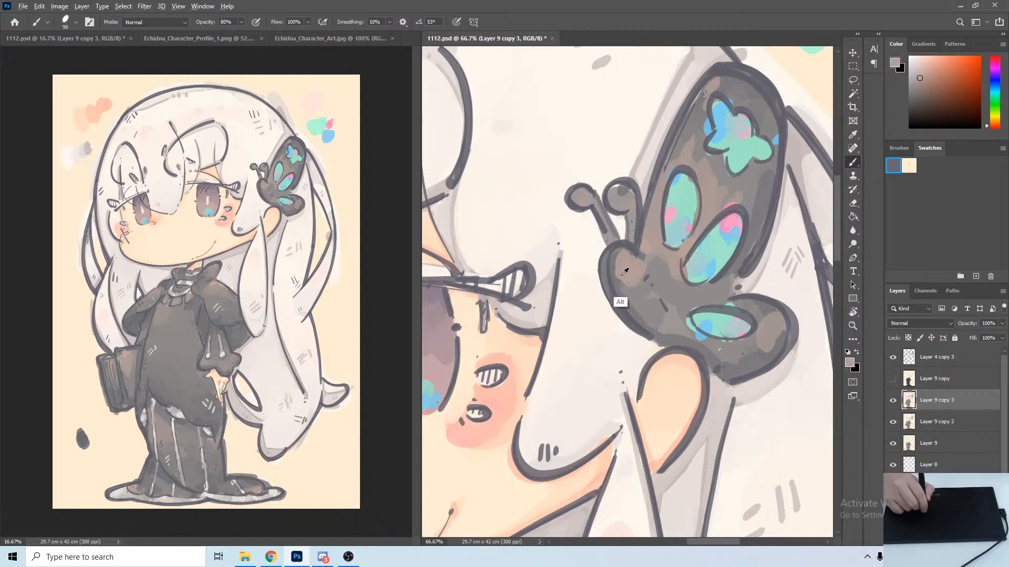
{"action": "left_click", "coordinate": [613, 308], "text": "alt"}
{"action": "left_click_drag", "start_coordinate": [617, 279], "coordinate": [689, 342]}
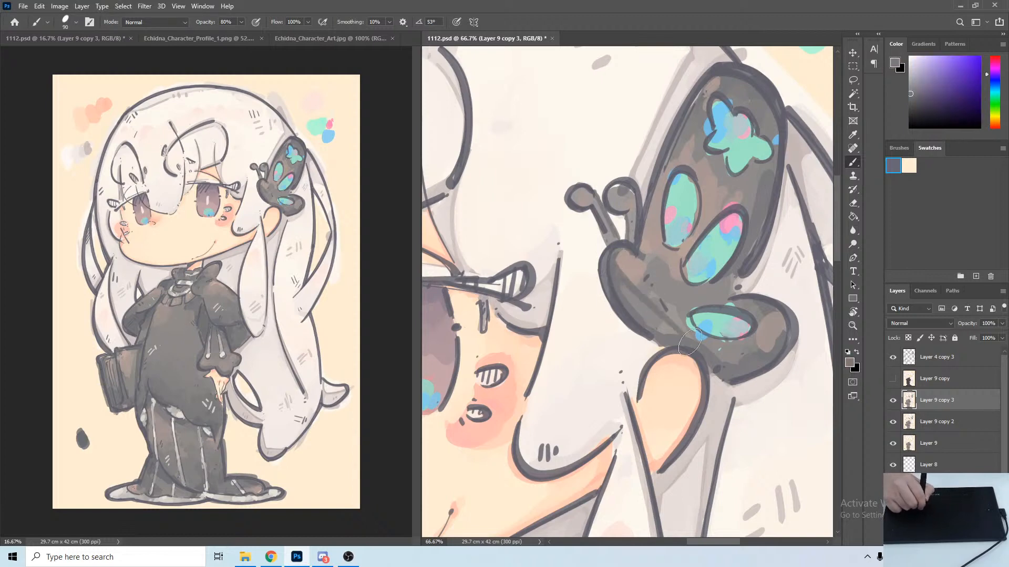
{"action": "left_click", "coordinate": [652, 328], "text": "alt"}
{"action": "left_click_drag", "start_coordinate": [612, 278], "coordinate": [666, 335]}
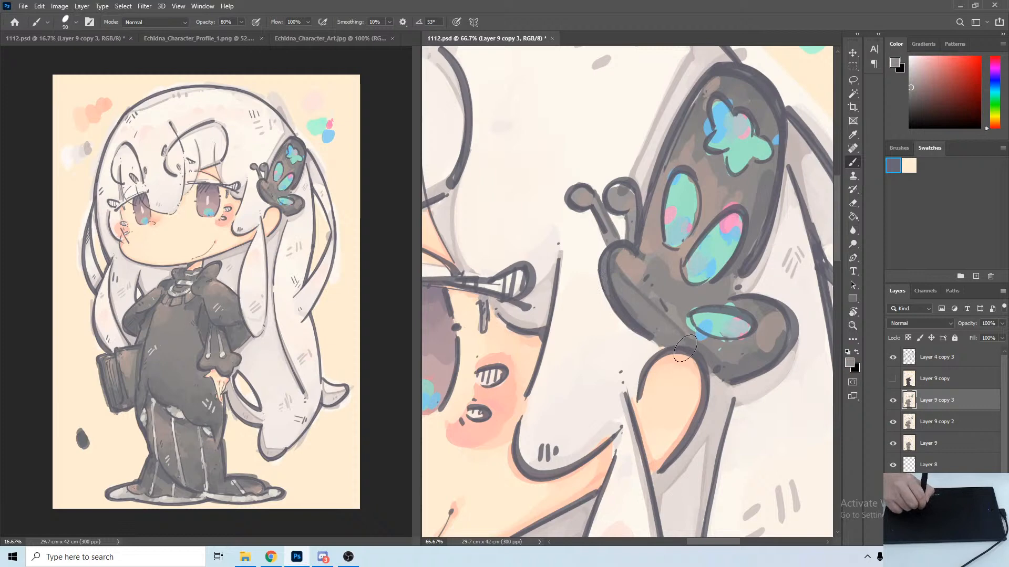
Trim the edge of the lower wing's oval spot with sampled grey and blend its inside with grey-blue and teal.
{"action": "left_click", "coordinate": [651, 290], "text": "alt"}
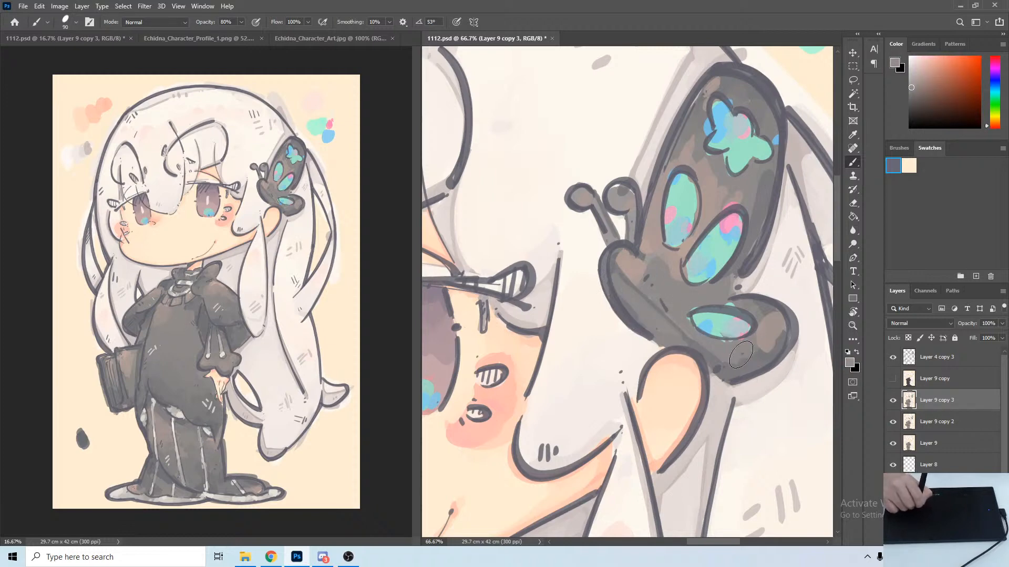
{"action": "left_click", "coordinate": [734, 329], "text": "alt"}
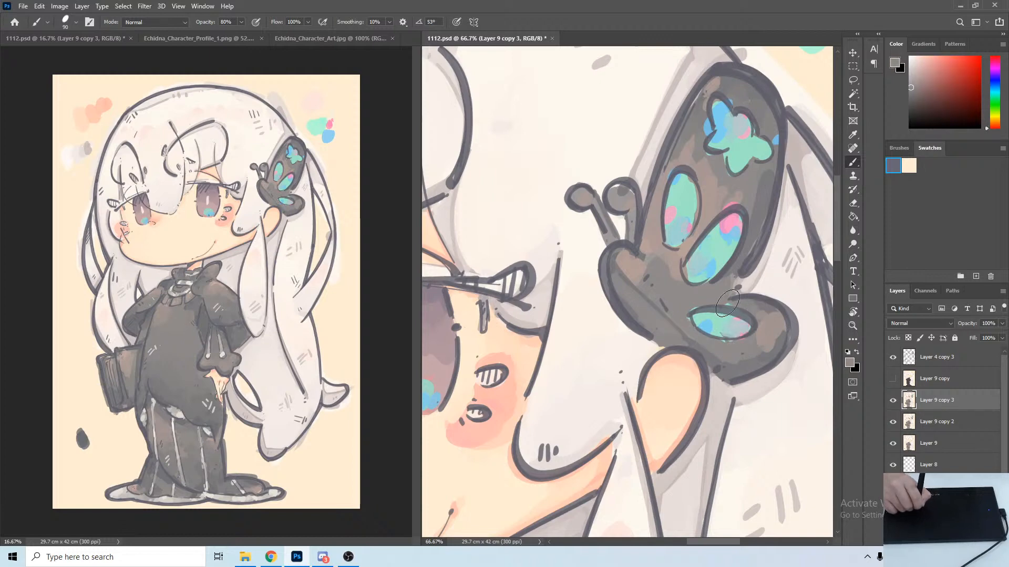
{"action": "left_click", "coordinate": [688, 326], "text": "alt"}
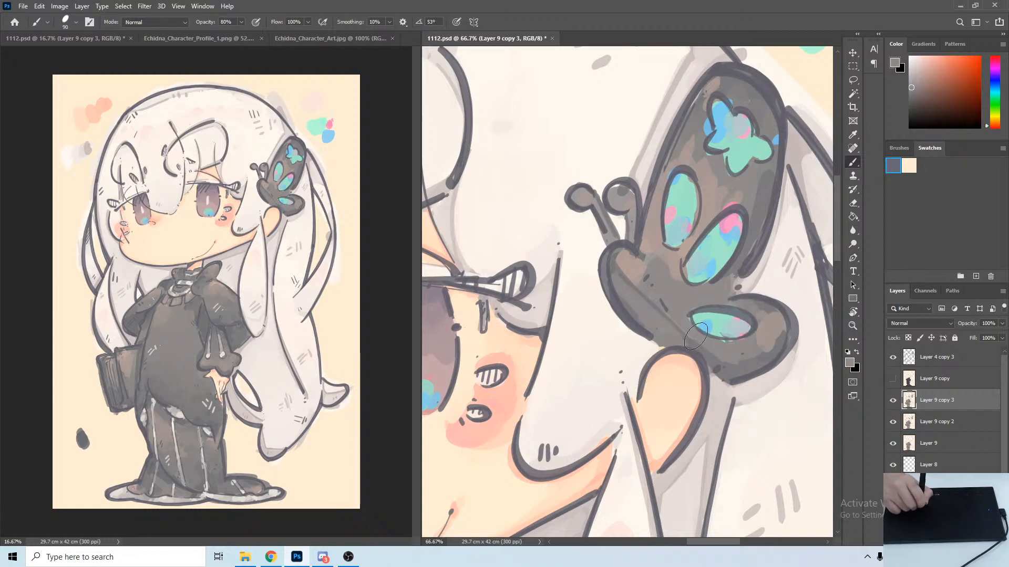
{"action": "left_click", "coordinate": [733, 328], "text": "alt"}
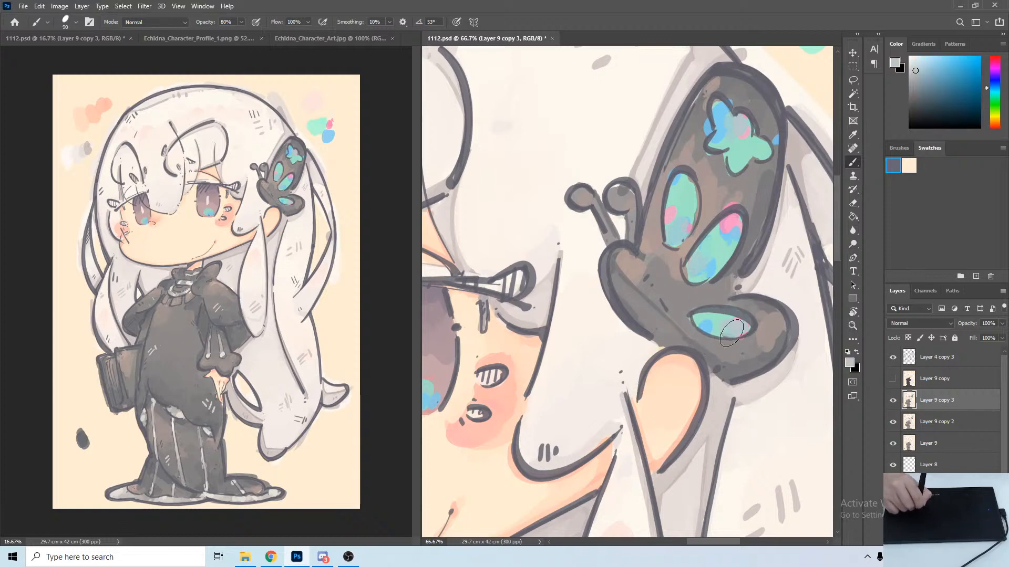
{"action": "left_click", "coordinate": [719, 321], "text": "alt"}
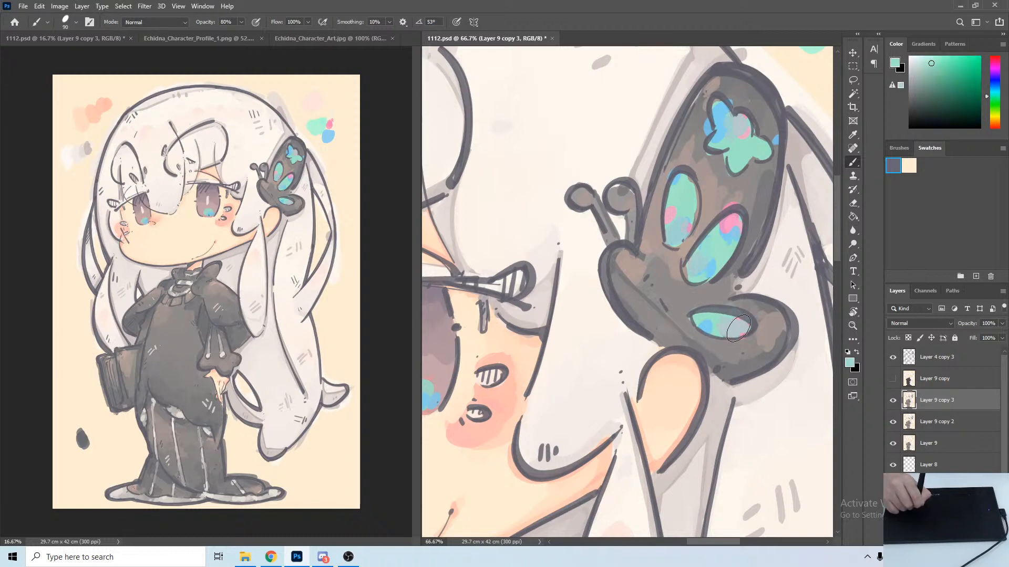
Refine the upper wing's two oval spots with sampled teal, blue and pink, cleaning their edges with grey.
{"action": "left_click", "coordinate": [696, 271], "text": "alt"}
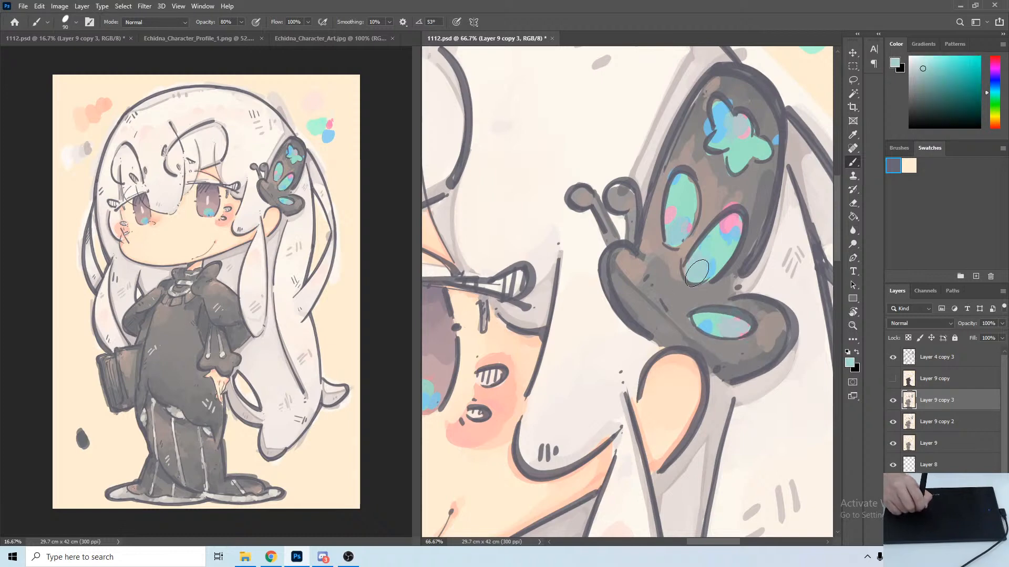
{"action": "left_click", "coordinate": [679, 235], "text": "alt"}
{"action": "left_click_drag", "start_coordinate": [673, 248], "coordinate": [679, 243]}
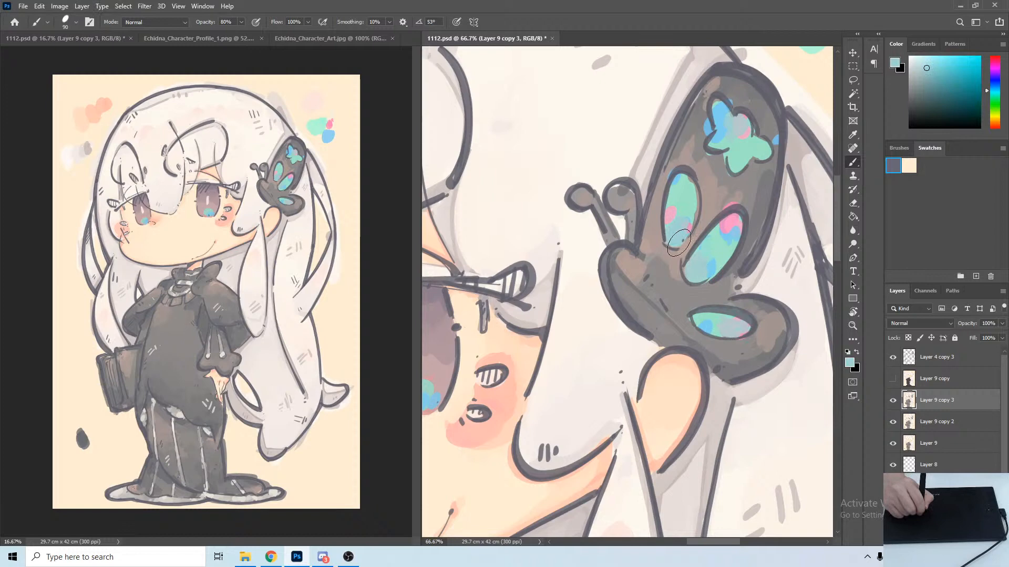
{"action": "left_click", "coordinate": [689, 185], "text": "alt"}
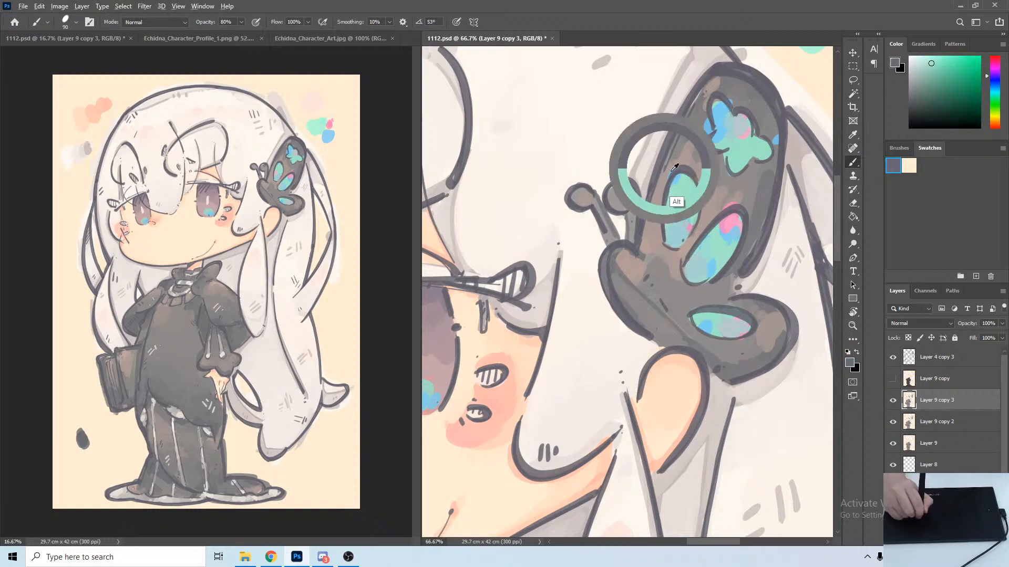
{"action": "left_click", "coordinate": [674, 183], "text": "alt"}
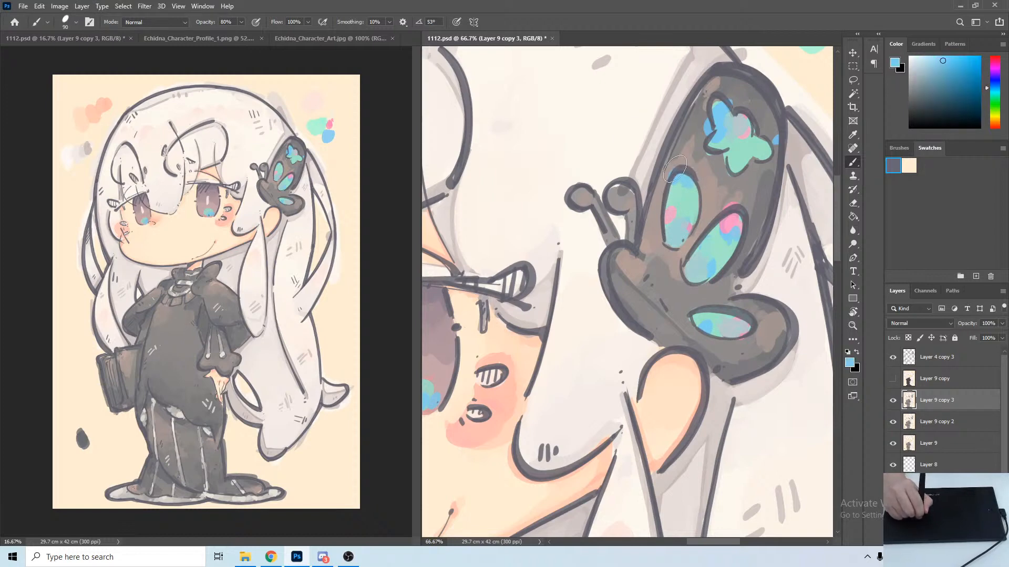
{"action": "left_click", "coordinate": [671, 171], "text": "alt"}
{"action": "left_click_drag", "start_coordinate": [665, 174], "coordinate": [670, 180]}
{"action": "left_click", "coordinate": [735, 225], "text": "alt"}
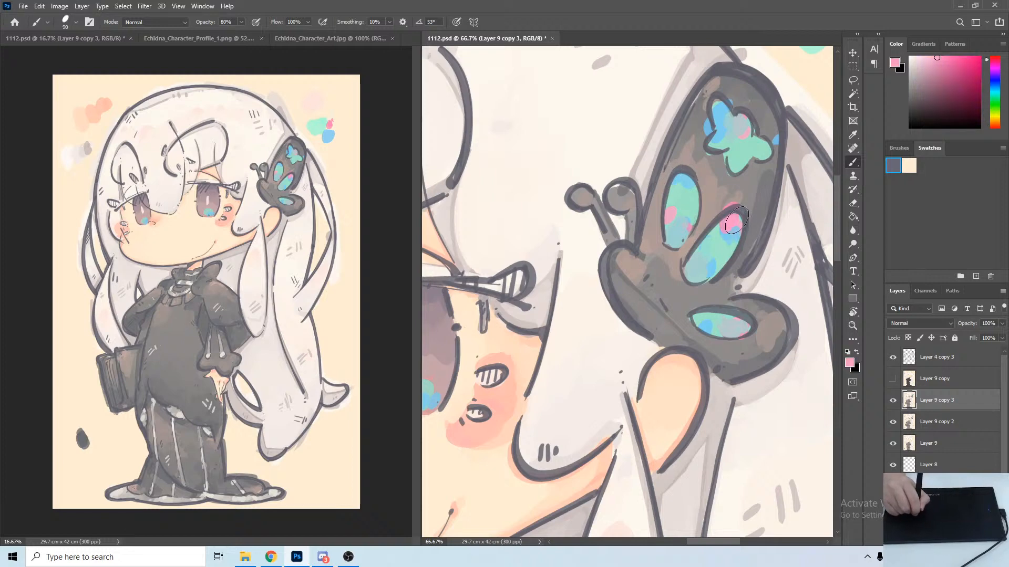
{"action": "left_click", "coordinate": [736, 203], "text": "alt"}
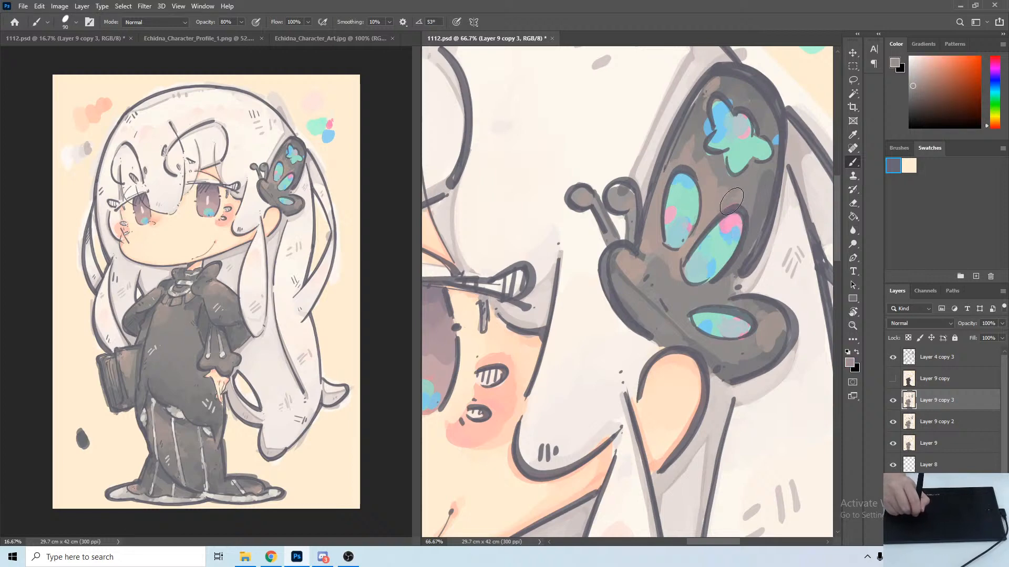
Smooth the upper wing's surface between the ovals and the small butterfly motif with sampled warm grey.
{"action": "left_click", "coordinate": [672, 255], "text": "alt"}
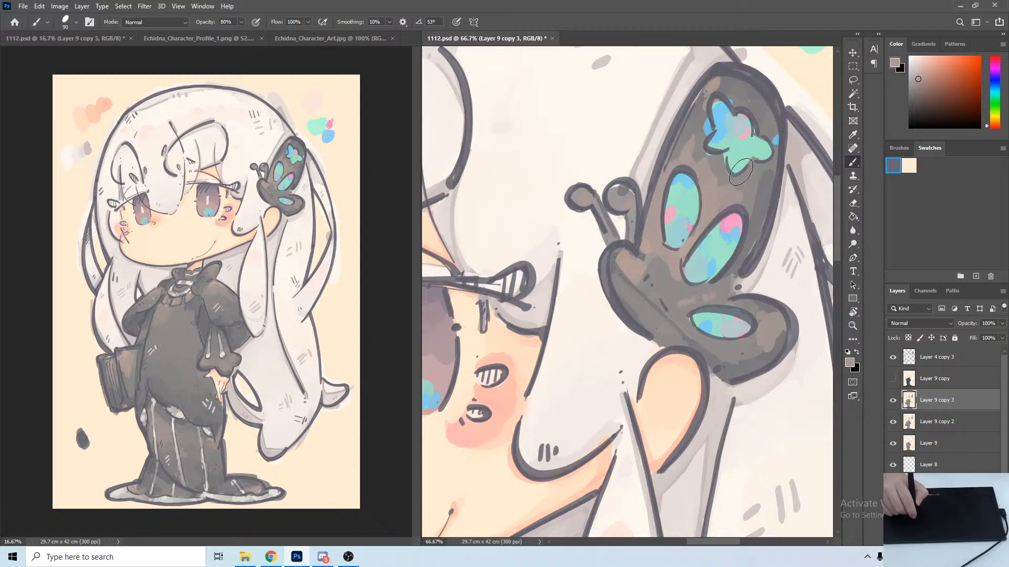
{"action": "left_click", "coordinate": [718, 201], "text": "alt"}
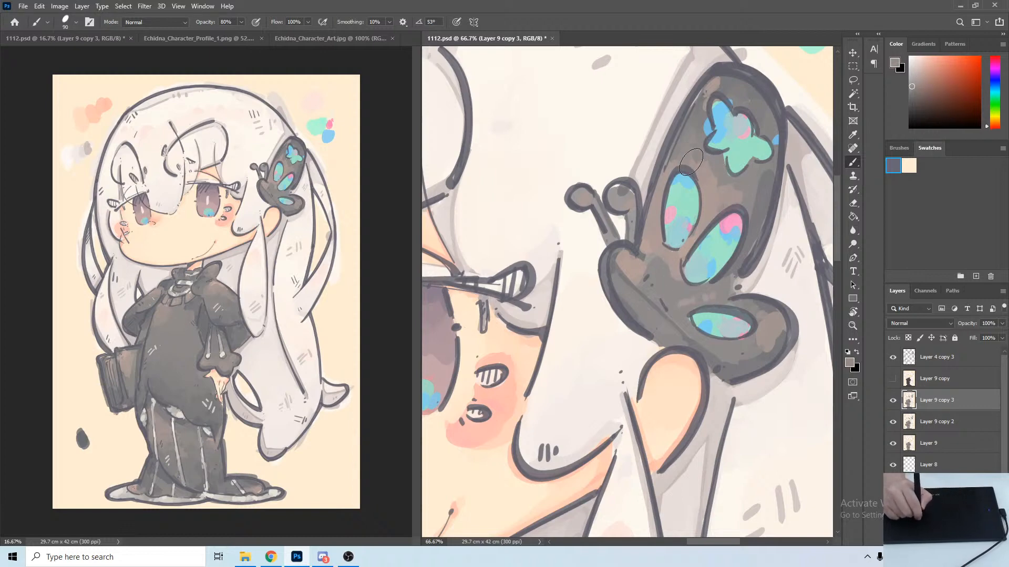
{"action": "mouse_move", "coordinate": [701, 161]}
{"action": "left_mouse_down"}
{"action": "mouse_move", "coordinate": [719, 188]}
{"action": "mouse_move", "coordinate": [709, 208]}
{"action": "mouse_move", "coordinate": [739, 198]}
{"action": "left_mouse_up"}
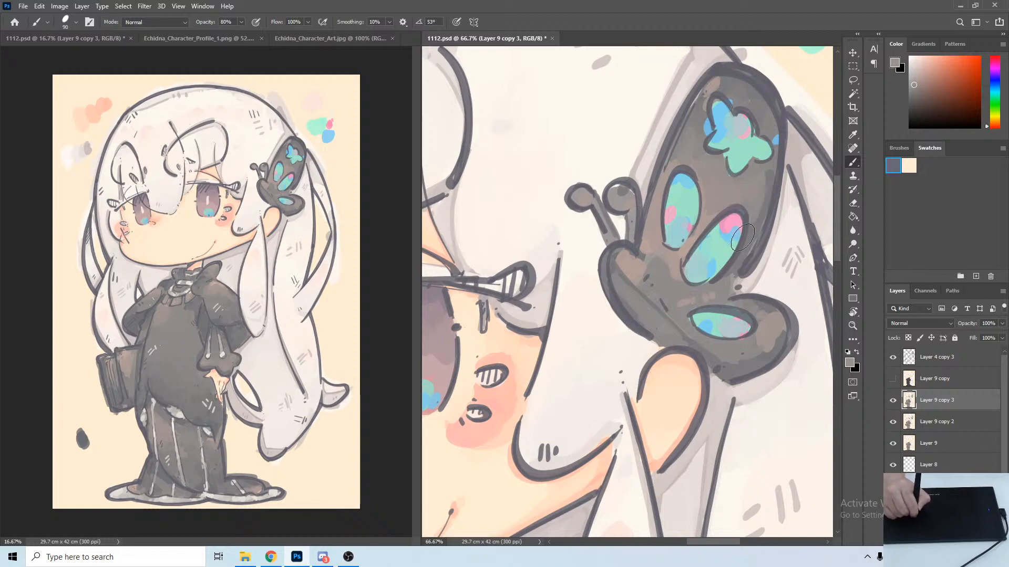
Blend the upper wing's outer edge and the curled antenna with sampled dark grey, and save the document.
{"action": "left_click", "coordinate": [772, 204], "text": "alt"}
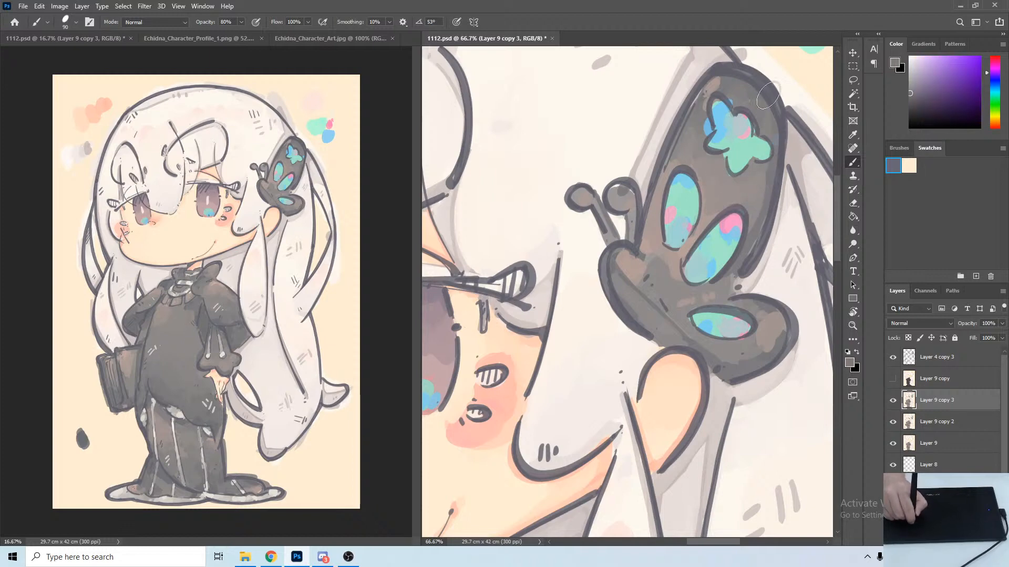
{"action": "left_click", "coordinate": [759, 109], "text": "alt"}
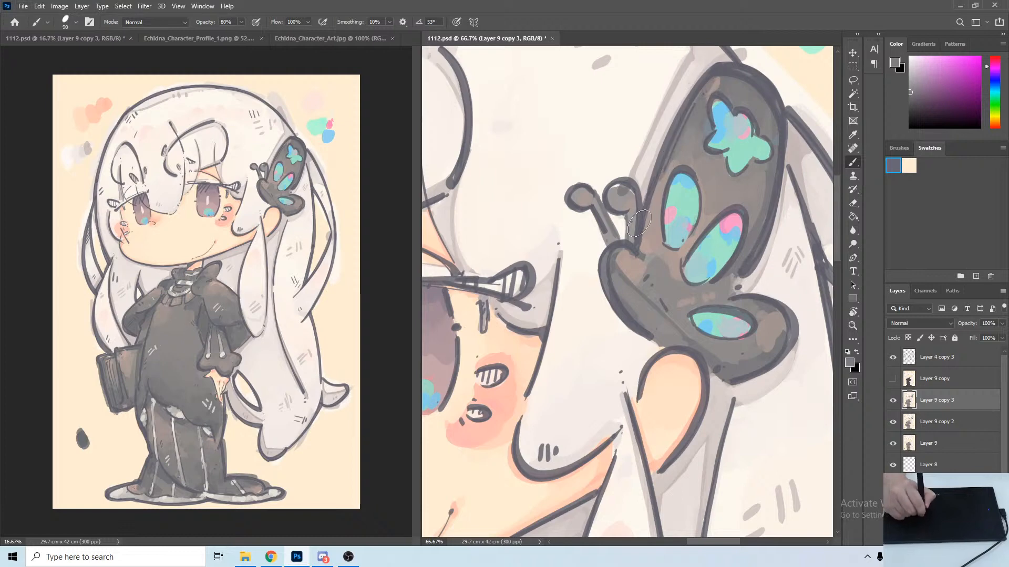
{"action": "left_click", "coordinate": [624, 190], "text": "alt"}
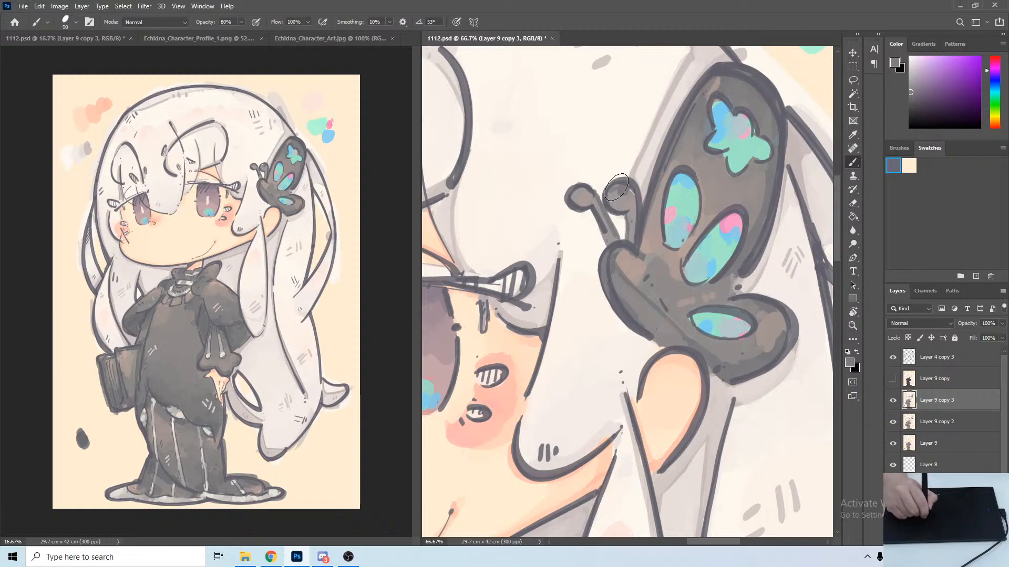
{"action": "left_click_drag", "start_coordinate": [711, 223], "coordinate": [653, 254]}
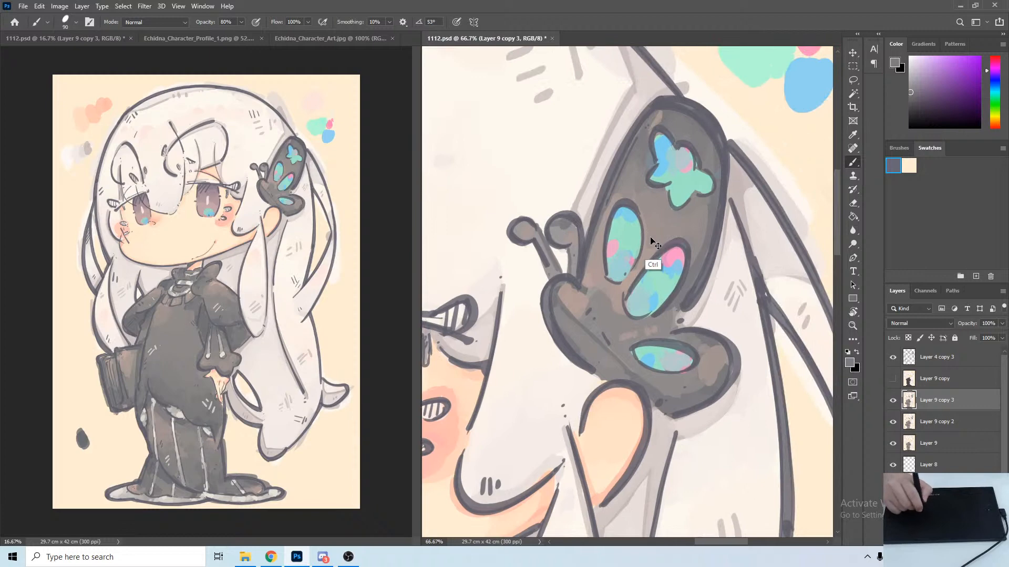
{"action": "key", "text": "ctrl+s"}
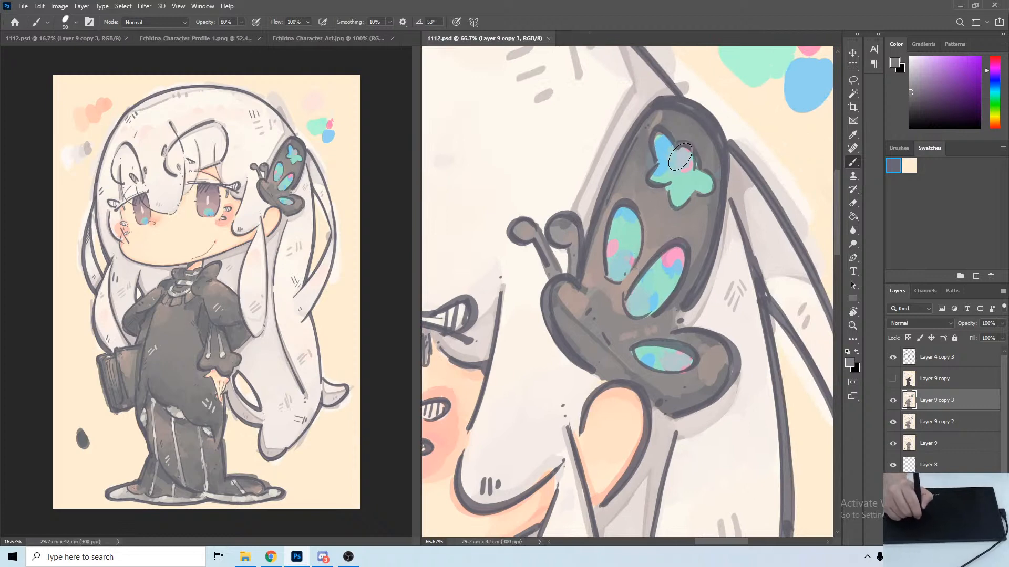
Refine the left wings of the small butterfly motif with sampled blue and pale teal, trimming the outline with grey.
{"action": "key", "text": "alt"}
{"action": "left_click", "coordinate": [670, 156], "text": "alt"}
{"action": "left_click_drag", "start_coordinate": [671, 156], "coordinate": [658, 147]}
{"action": "left_click", "coordinate": [665, 142], "text": "alt"}
{"action": "left_click", "coordinate": [646, 155], "text": "alt"}
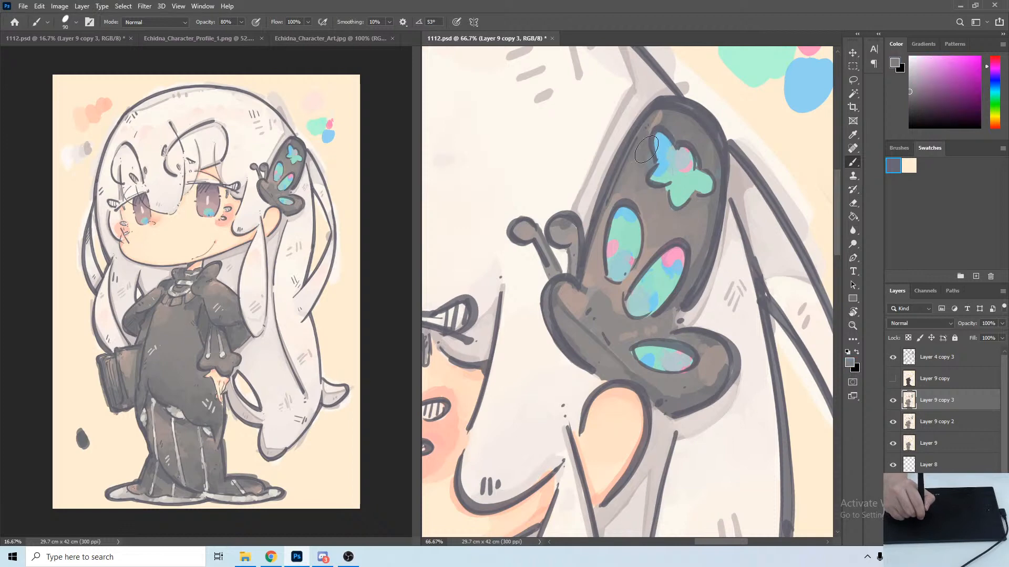
{"action": "left_click", "coordinate": [669, 166], "text": "alt"}
{"action": "key", "text": "alt"}
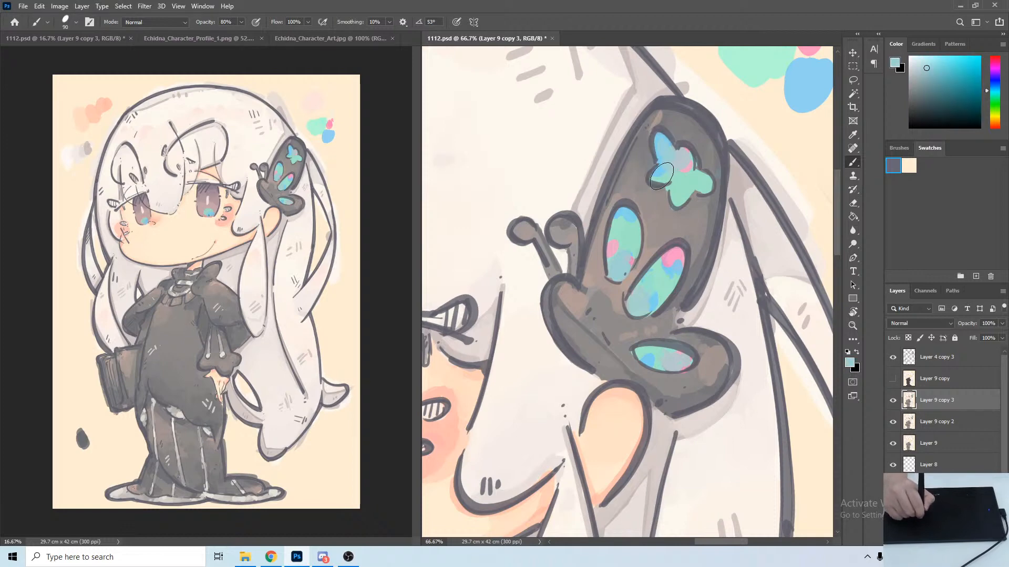
Add sampled pink to the small butterfly motif's lower wing and blue to its right wing tip, and tidy the surrounding grey.
{"action": "left_click", "coordinate": [687, 164], "text": "alt"}
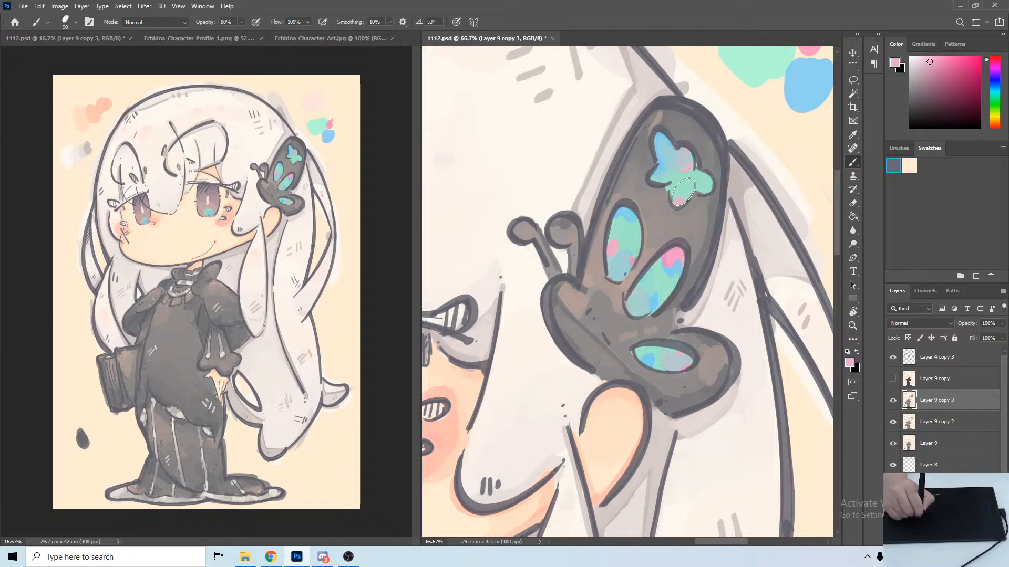
{"action": "left_click", "coordinate": [663, 162], "text": "alt"}
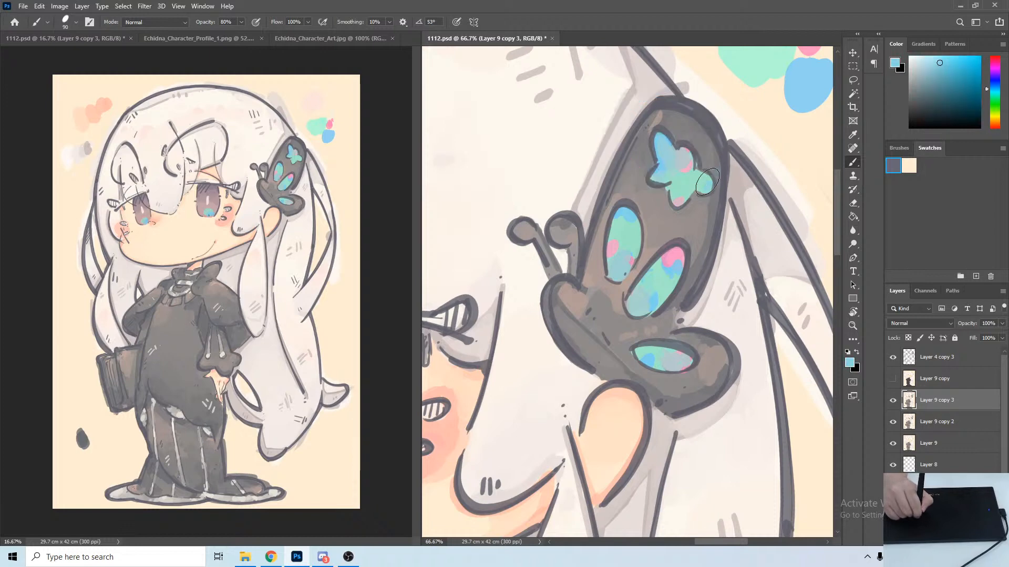
{"action": "left_click", "coordinate": [659, 177], "text": "alt"}
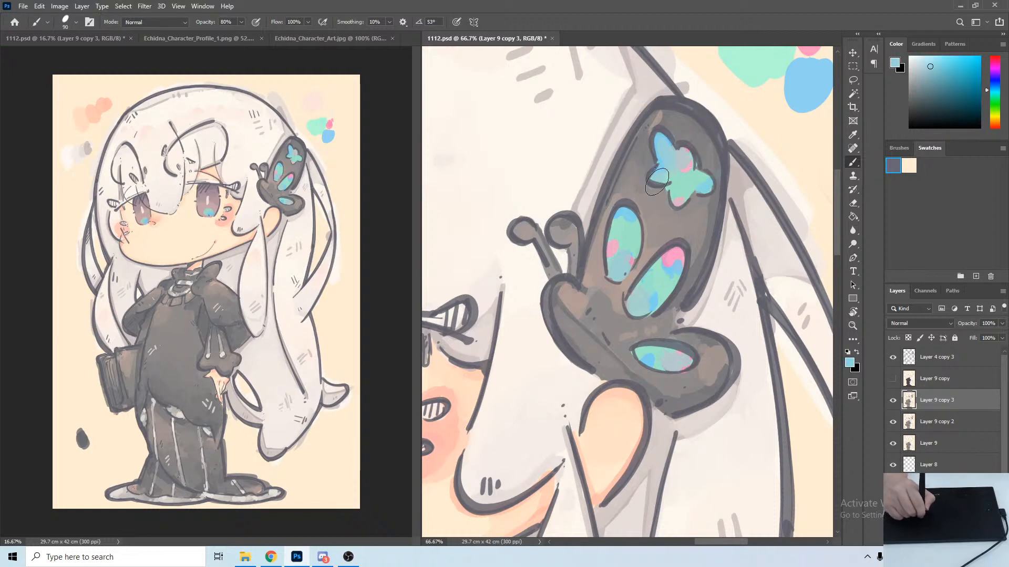
{"action": "left_click", "coordinate": [704, 182], "text": "alt"}
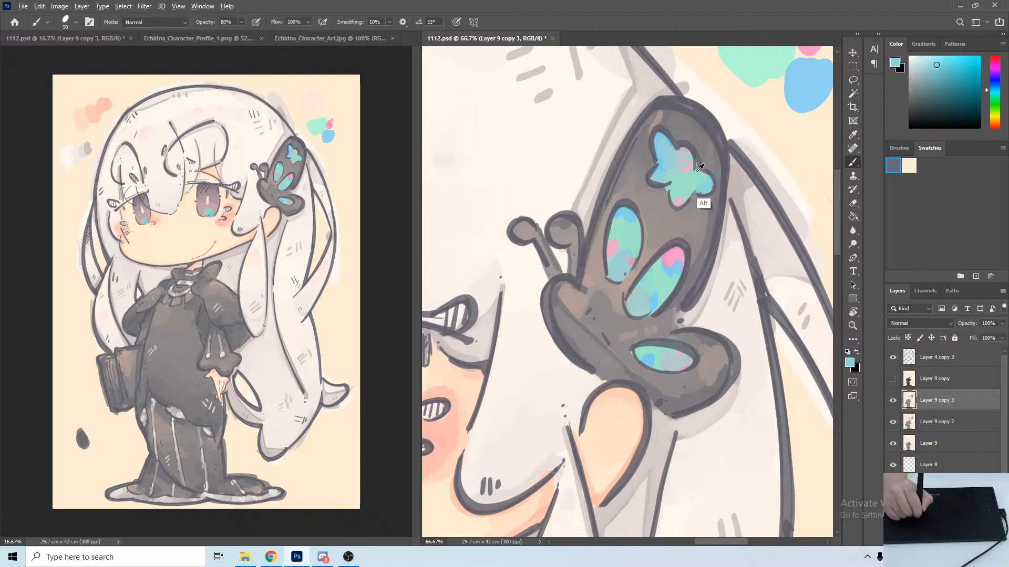
{"action": "left_click", "coordinate": [723, 160], "text": "alt"}
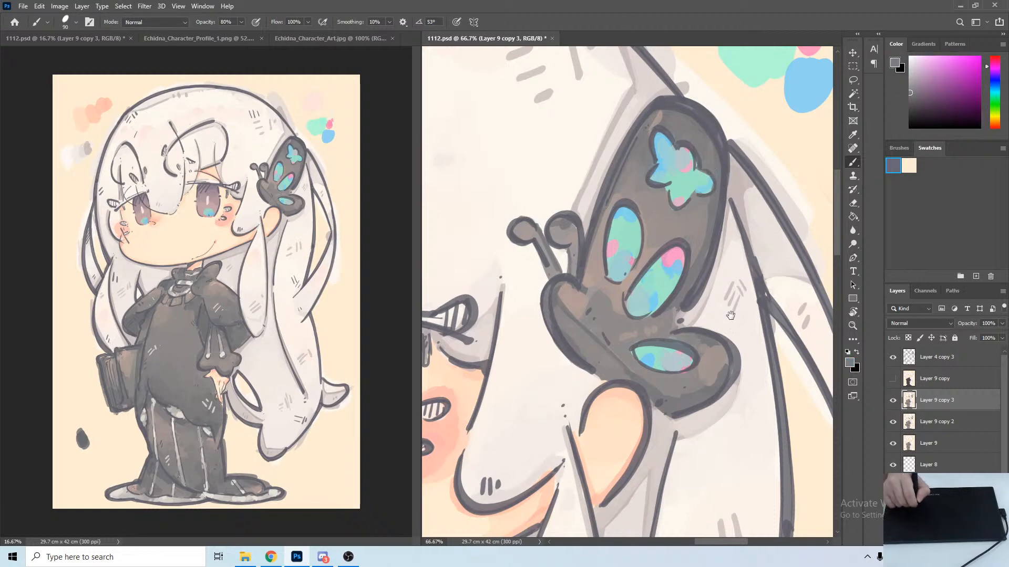
Examine the long hair locks, the butterfly ornament and the dress collar for rough patches.
{"action": "left_click_drag", "start_coordinate": [729, 384], "coordinate": [666, 260]}
{"action": "left_click_drag", "start_coordinate": [727, 448], "coordinate": [716, 132]}
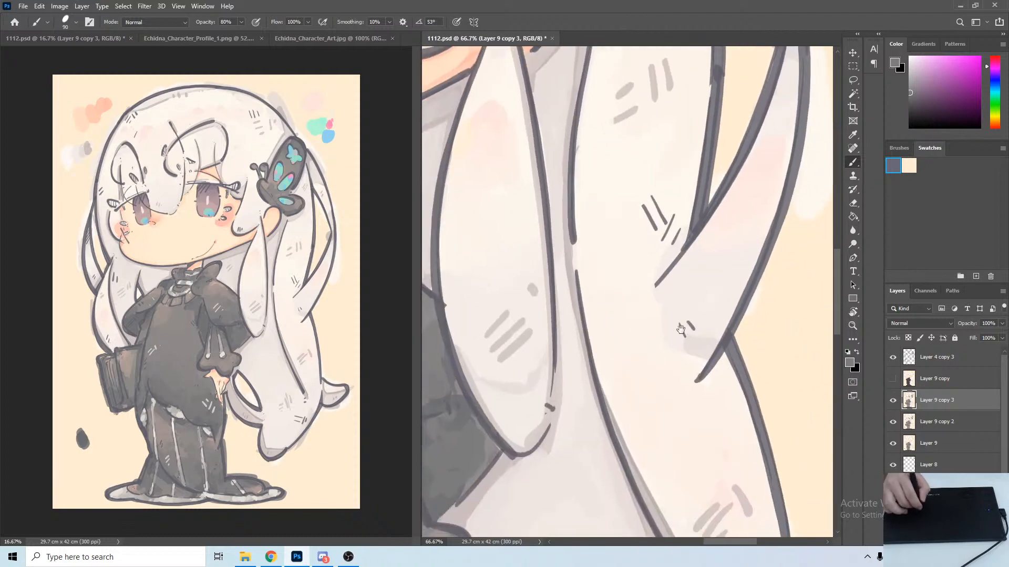
{"action": "left_click_drag", "start_coordinate": [630, 250], "coordinate": [730, 343]}
{"action": "left_click_drag", "start_coordinate": [746, 221], "coordinate": [718, 418]}
{"action": "left_click_drag", "start_coordinate": [677, 376], "coordinate": [606, 480]}
{"action": "left_click_drag", "start_coordinate": [703, 306], "coordinate": [692, 387]}
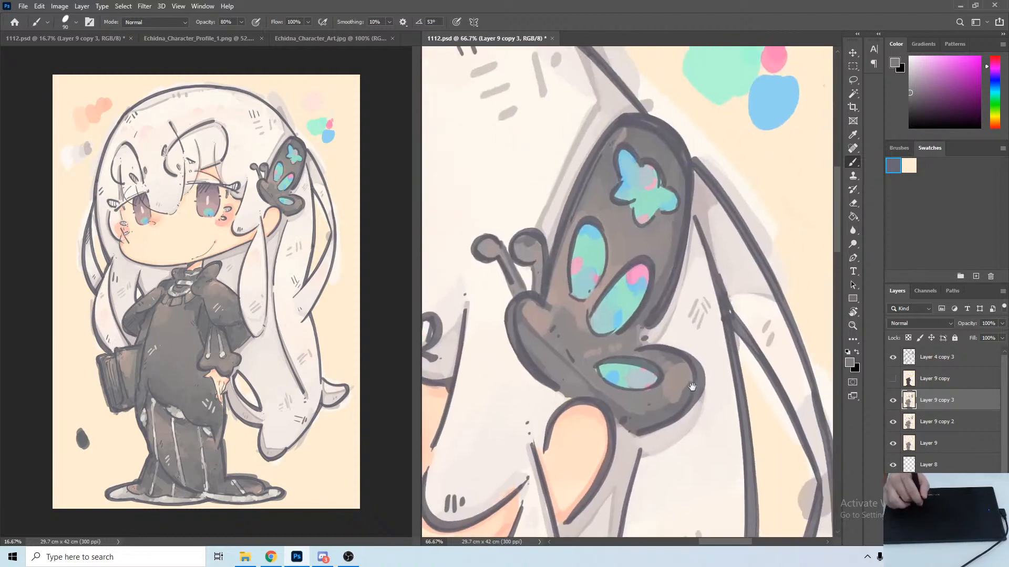
{"action": "left_click_drag", "start_coordinate": [644, 425], "coordinate": [751, 301]}
{"action": "left_click_drag", "start_coordinate": [486, 525], "coordinate": [688, 247]}
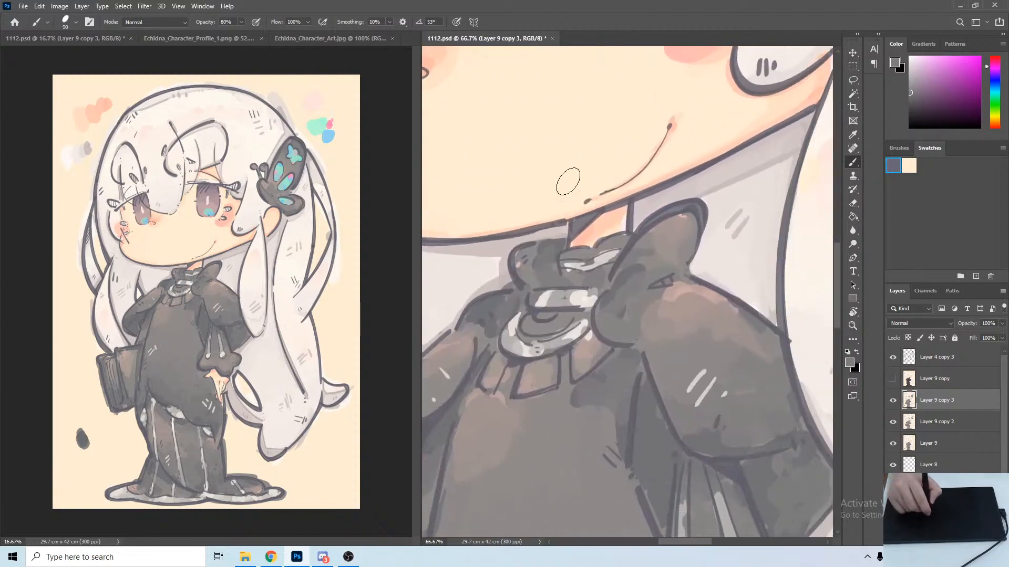
Touch up the skin around the mouth with sampled peach and cover the white patch above the eye's lashes with cream.
{"action": "left_click", "coordinate": [614, 242], "text": "alt"}
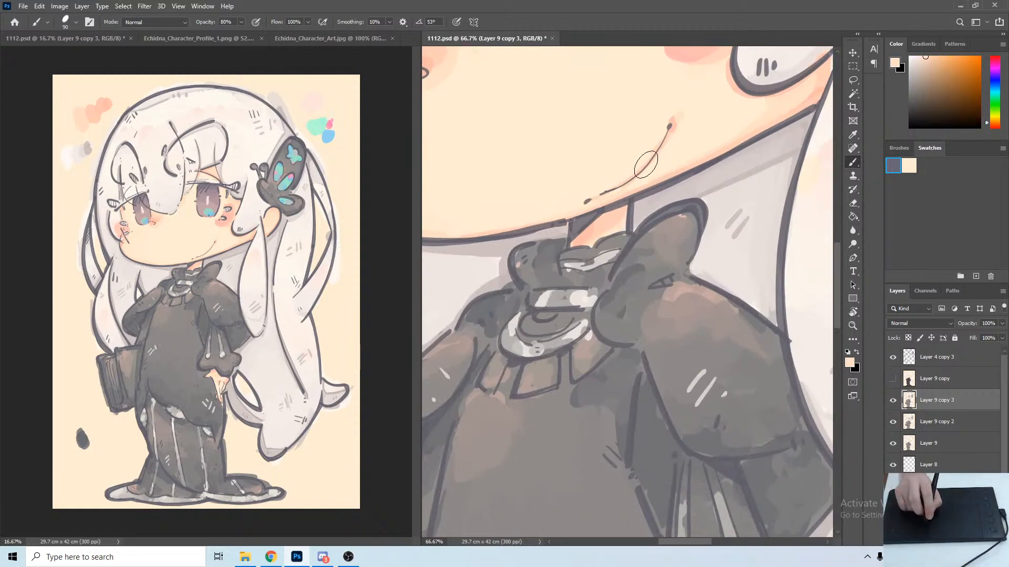
{"action": "left_click_drag", "start_coordinate": [659, 148], "coordinate": [636, 498]}
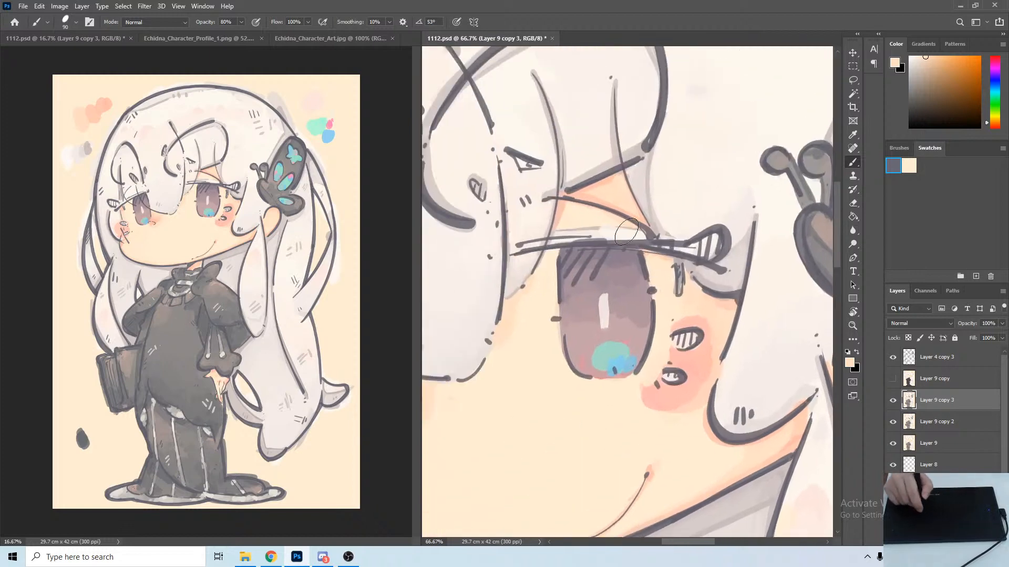
{"action": "left_click", "coordinate": [586, 224], "text": "alt"}
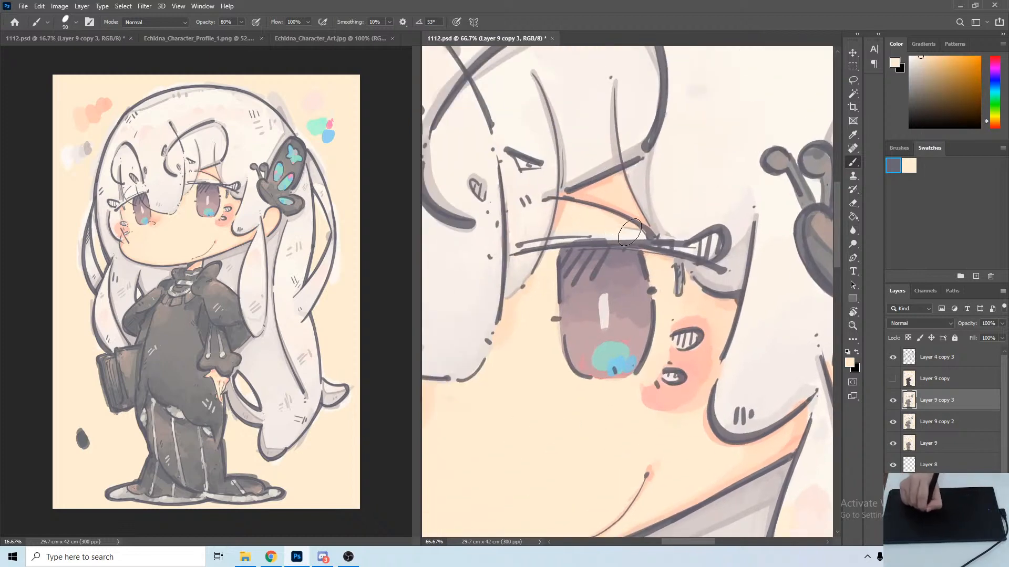
Blend the skin between the fringe and the eye's upper lashes with sampled peach and cream.
{"action": "left_click", "coordinate": [594, 206], "text": "alt"}
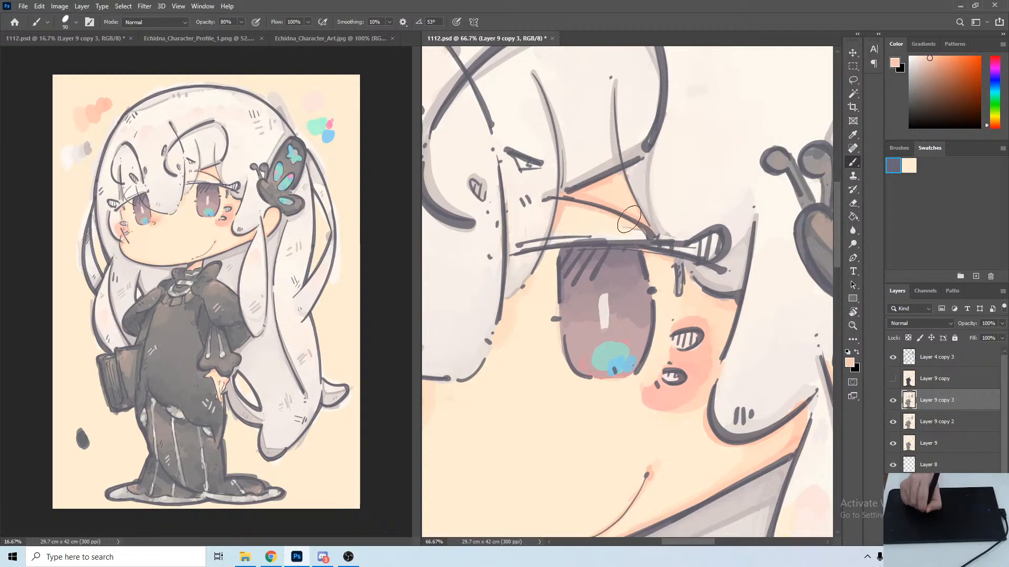
{"action": "left_click", "coordinate": [609, 225], "text": "alt"}
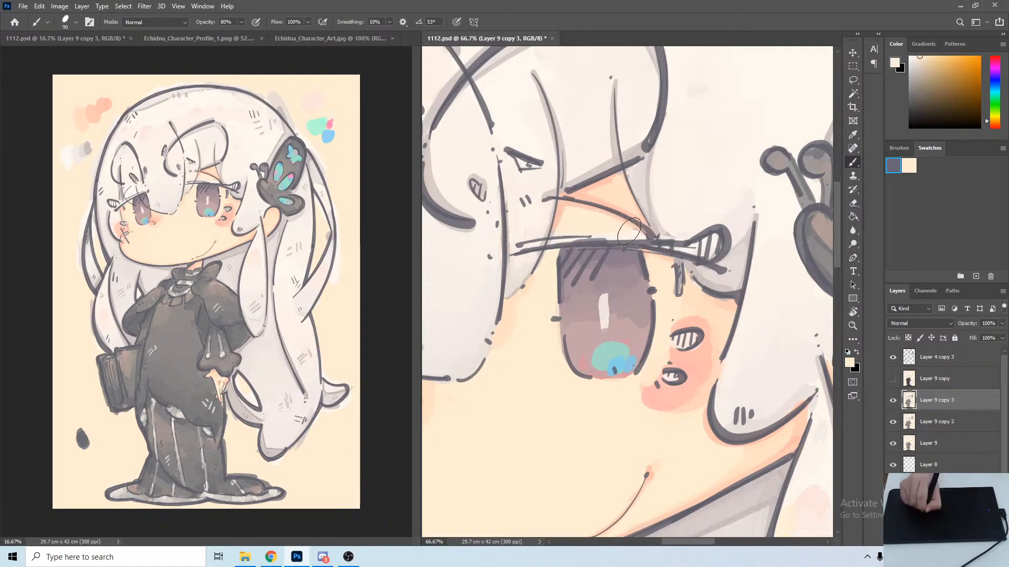
{"action": "left_click_drag", "start_coordinate": [594, 239], "coordinate": [655, 218]}
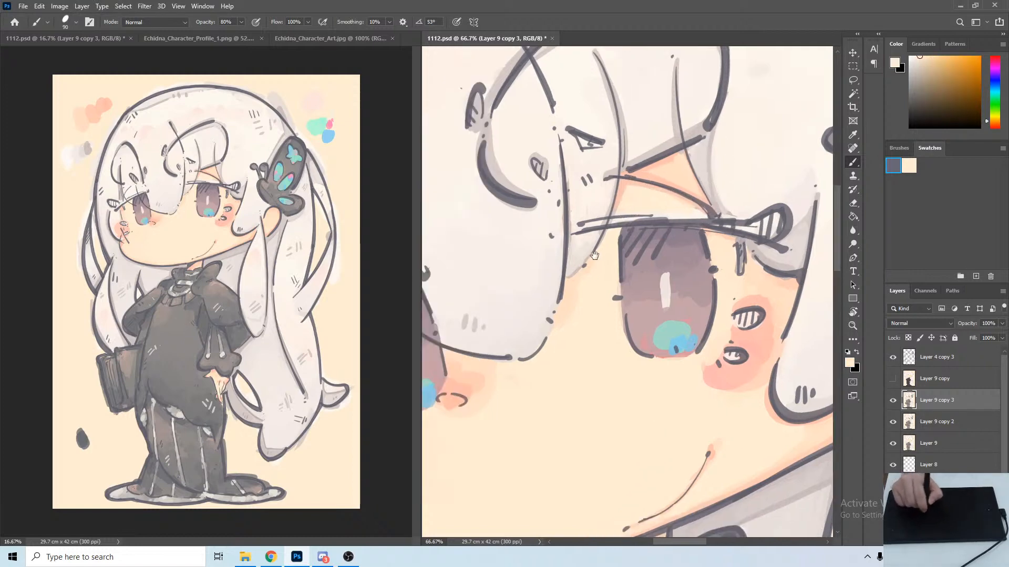
Smooth the skin of the neck between the chin and the collar with sampled peach and cream tones.
{"action": "mouse_move", "coordinate": [543, 319]}
{"action": "left_mouse_down"}
{"action": "mouse_move", "coordinate": [597, 158]}
{"action": "mouse_move", "coordinate": [538, 201]}
{"action": "mouse_move", "coordinate": [557, 110]}
{"action": "left_mouse_up"}
{"action": "left_click_drag", "start_coordinate": [579, 337], "coordinate": [588, 149]}
{"action": "mouse_move", "coordinate": [536, 412]}
{"action": "left_mouse_down"}
{"action": "mouse_move", "coordinate": [577, 304]}
{"action": "mouse_move", "coordinate": [601, 297]}
{"action": "left_mouse_up"}
{"action": "left_click_drag", "start_coordinate": [604, 142], "coordinate": [599, 366]}
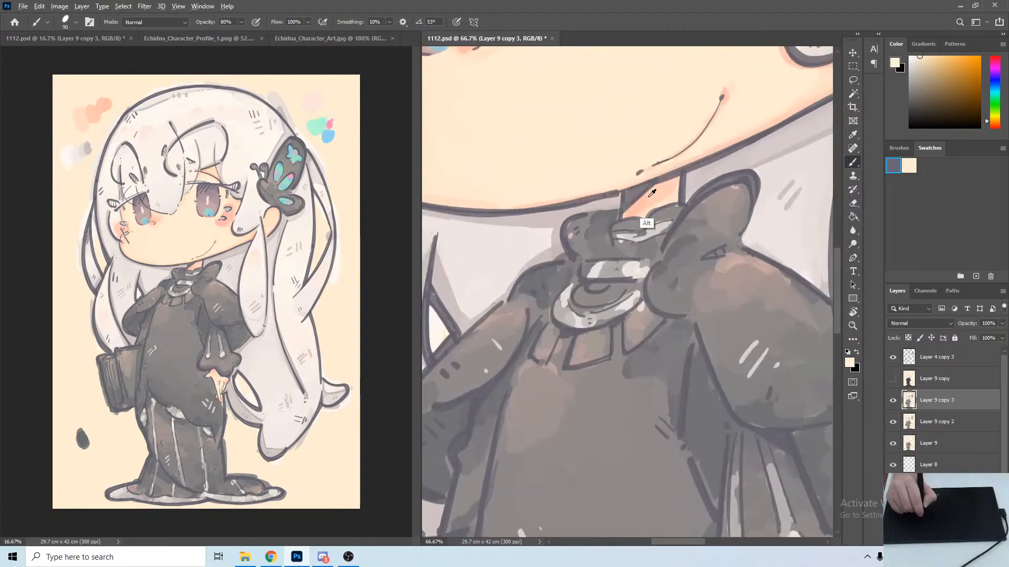
{"action": "left_click", "coordinate": [642, 202], "text": "alt"}
{"action": "left_click_drag", "start_coordinate": [633, 215], "coordinate": [676, 189]}
{"action": "left_click", "coordinate": [645, 203], "text": "alt"}
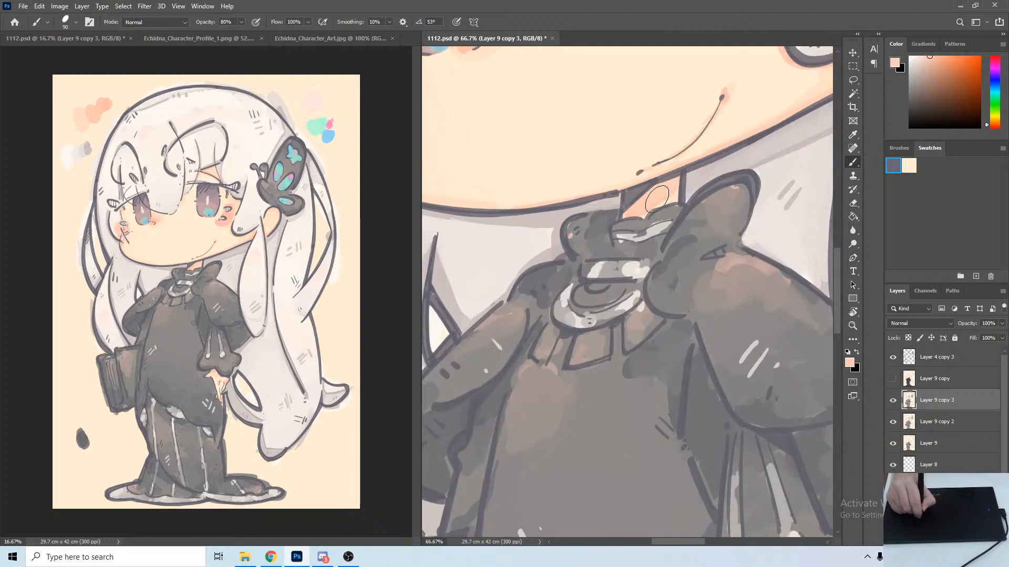
{"action": "left_click", "coordinate": [673, 200], "text": "alt"}
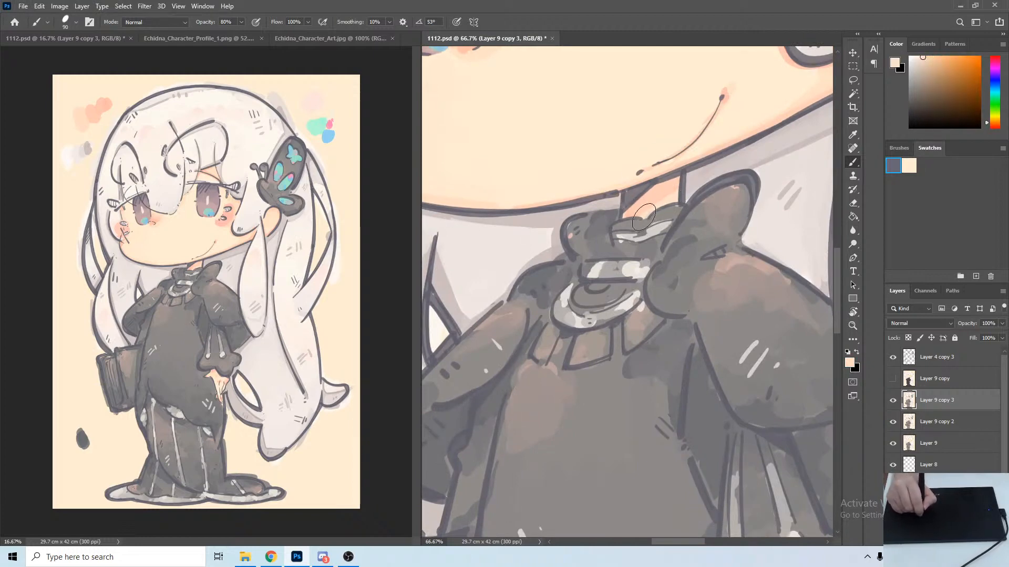
{"action": "left_click", "coordinate": [680, 162], "text": "alt"}
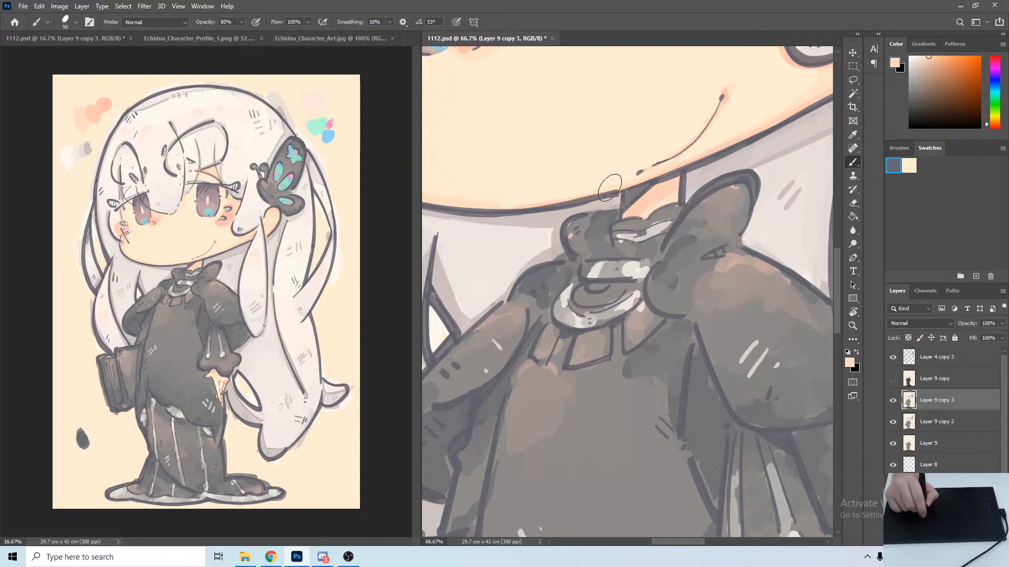
Even out the dark collar beside the neck with sampled greys and save the document.
{"action": "left_click", "coordinate": [599, 227], "text": "alt"}
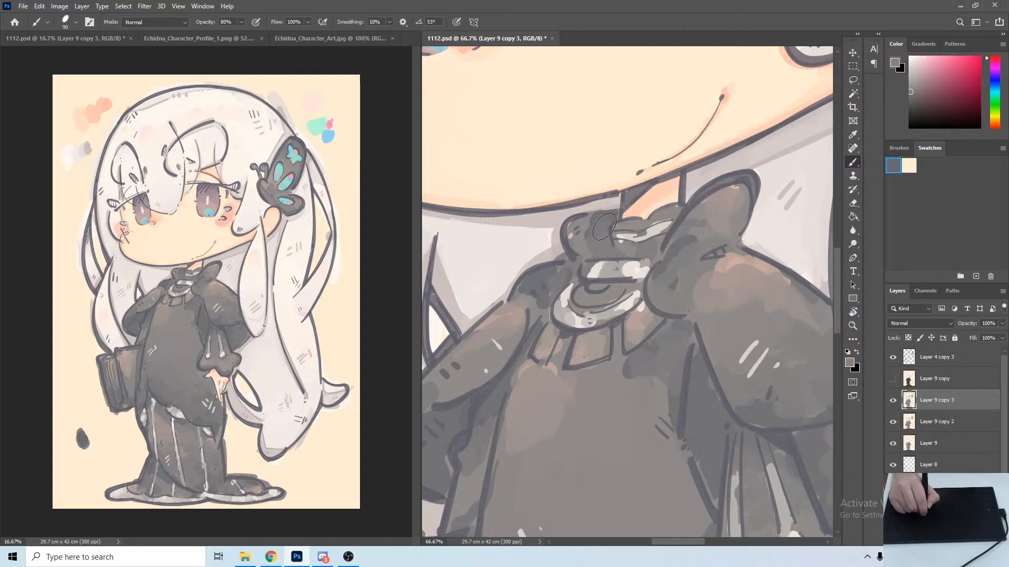
{"action": "left_click", "coordinate": [593, 231], "text": "alt"}
{"action": "left_click", "coordinate": [586, 247], "text": "alt"}
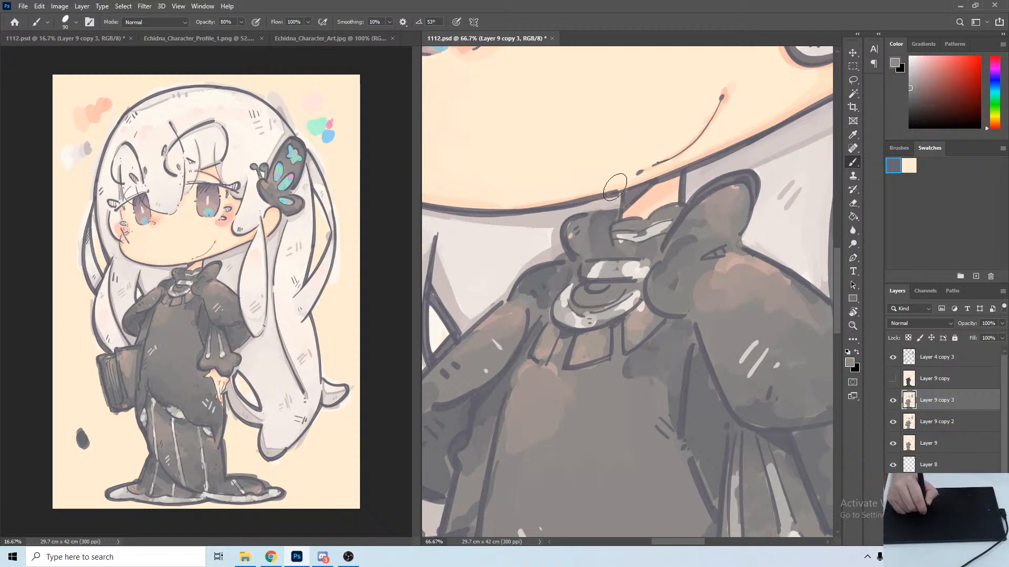
{"action": "key", "text": "ctrl+s"}
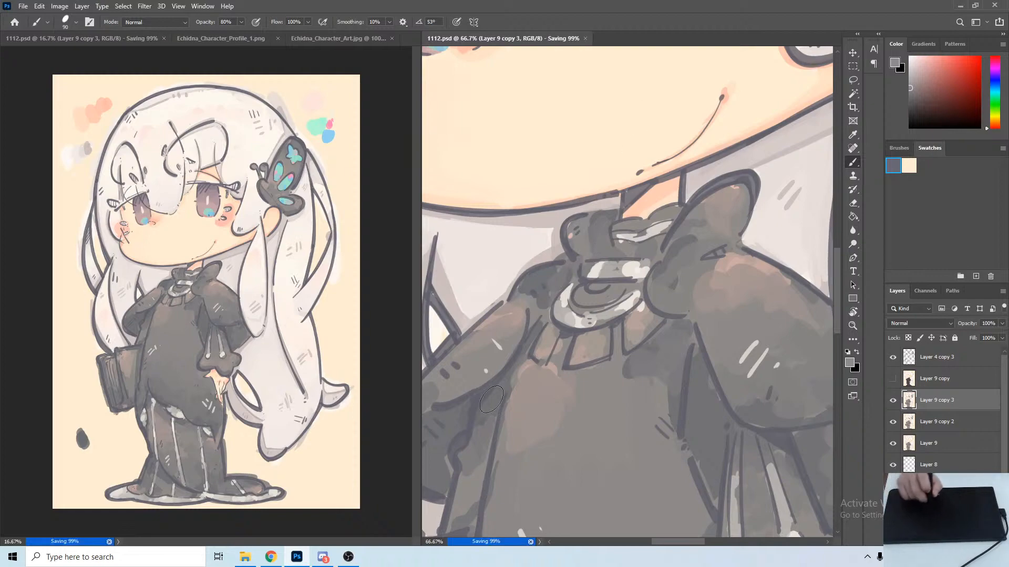
Switch to Chrome and check the YouTube live chat, the Restream chat and the Facebook notifications for viewer messages.
{"action": "left_click", "coordinate": [277, 552]}
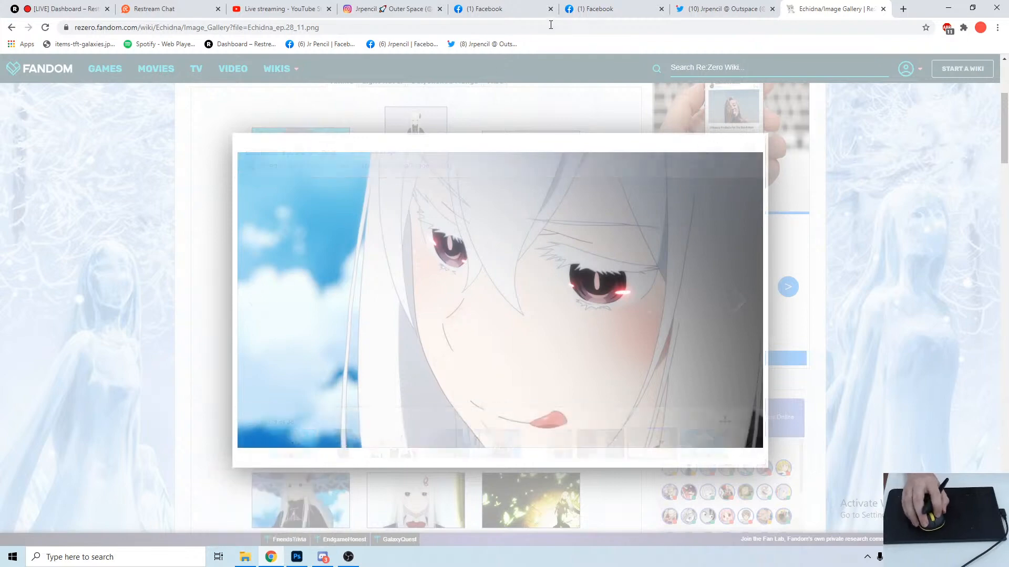
{"action": "left_click", "coordinate": [293, 7]}
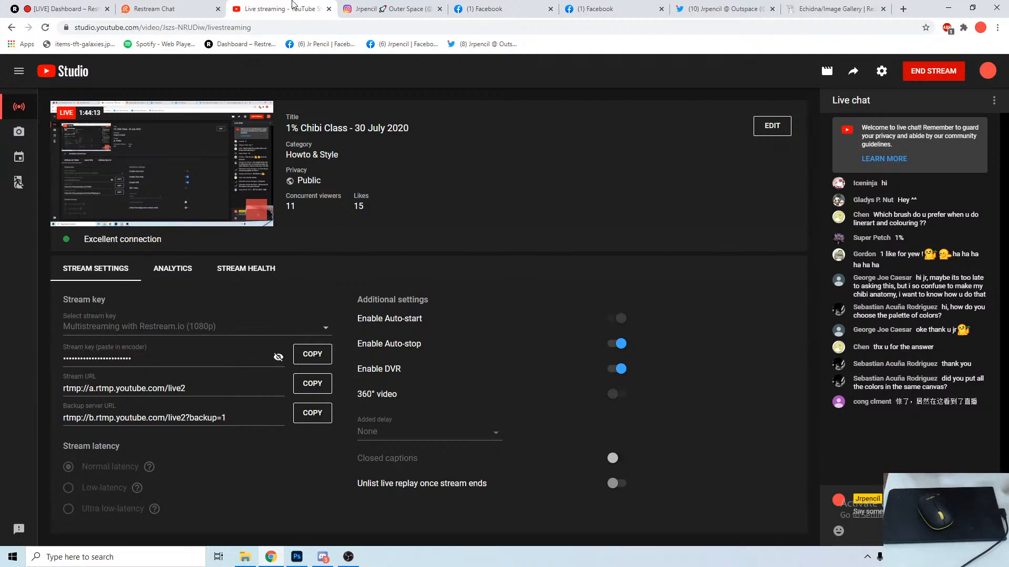
{"action": "left_click", "coordinate": [151, 5]}
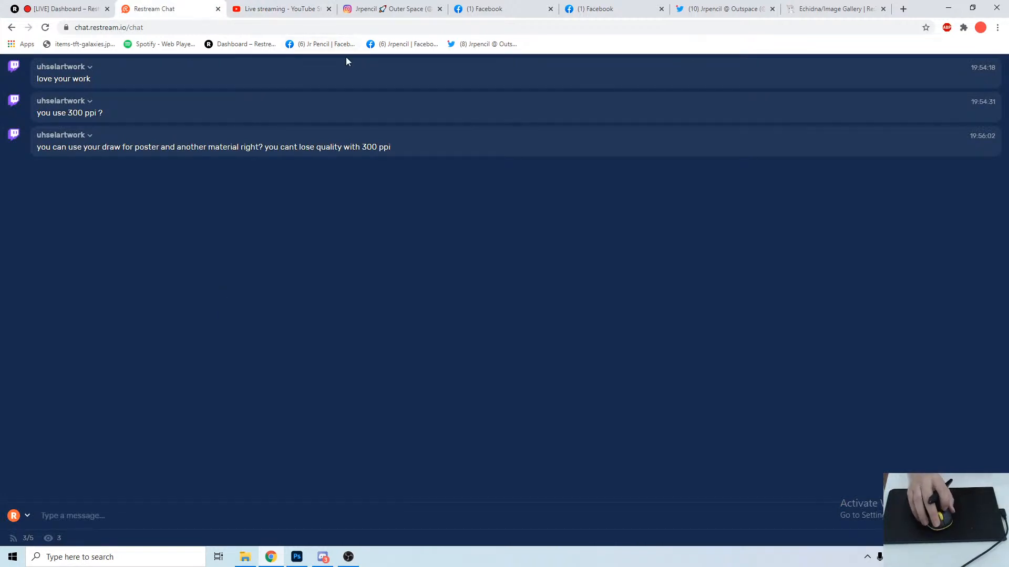
{"action": "left_click", "coordinate": [482, 9]}
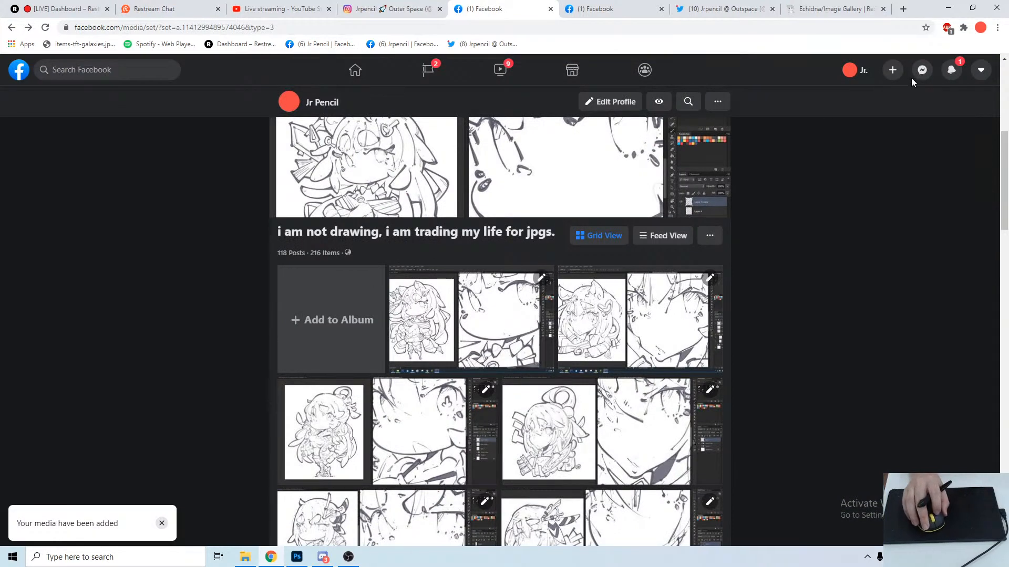
{"action": "left_click", "coordinate": [952, 72]}
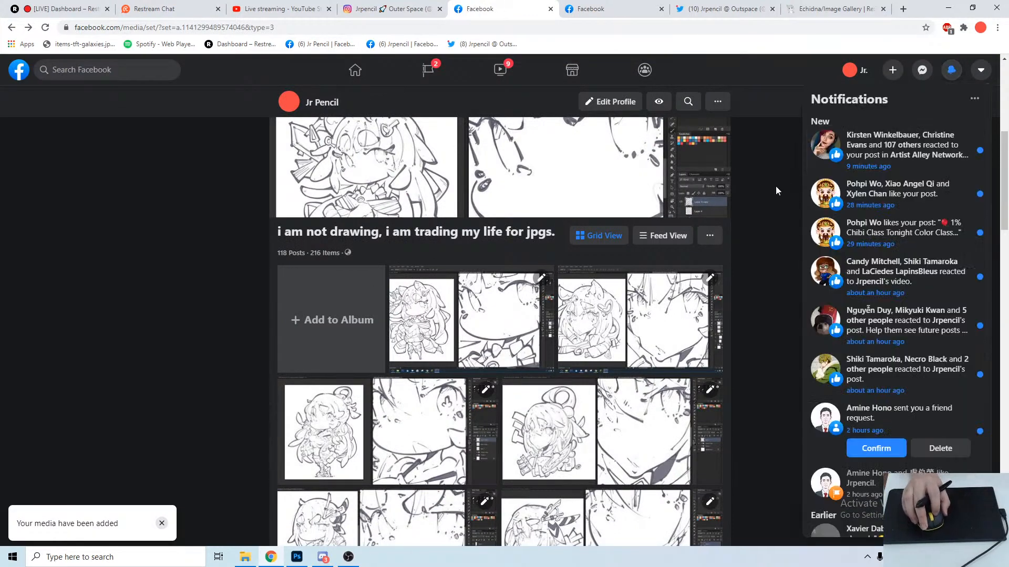
{"action": "left_click", "coordinate": [773, 187]}
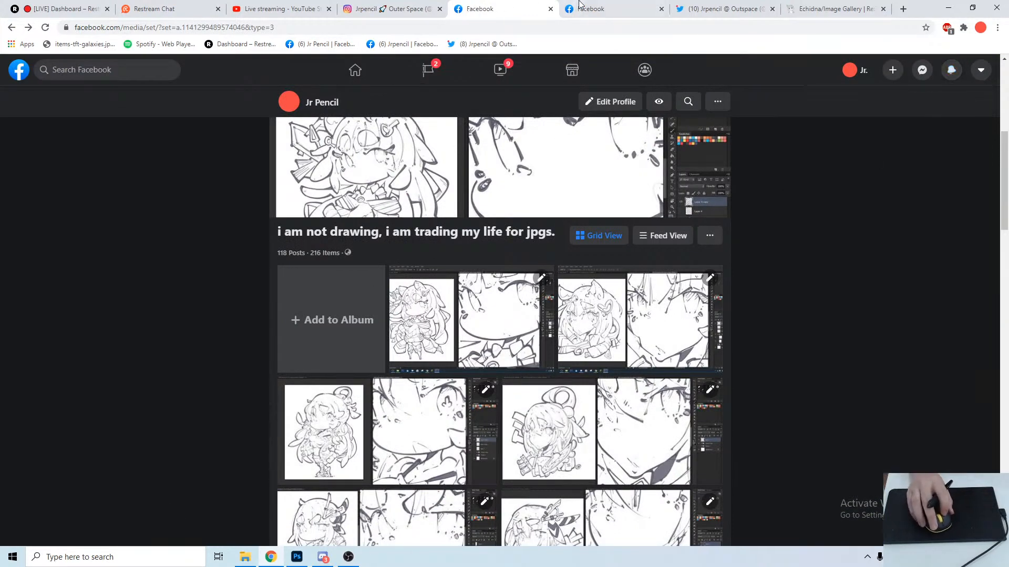
{"action": "left_click", "coordinate": [591, 7]}
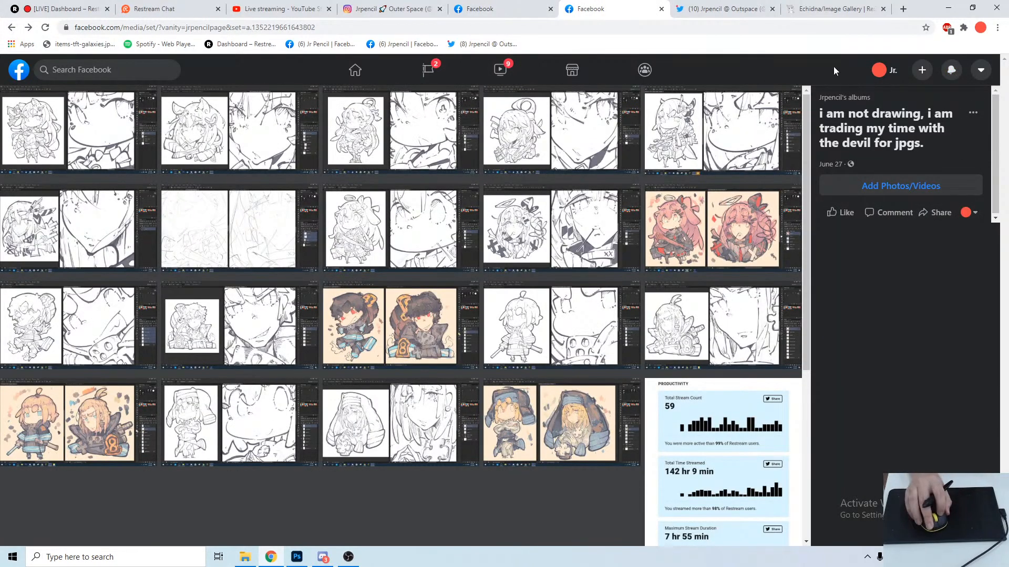
Find the live "1% Chibi Class - 30 July 2020" post on the artist's Facebook page and give its comment a Care reaction.
{"action": "left_click", "coordinate": [355, 71]}
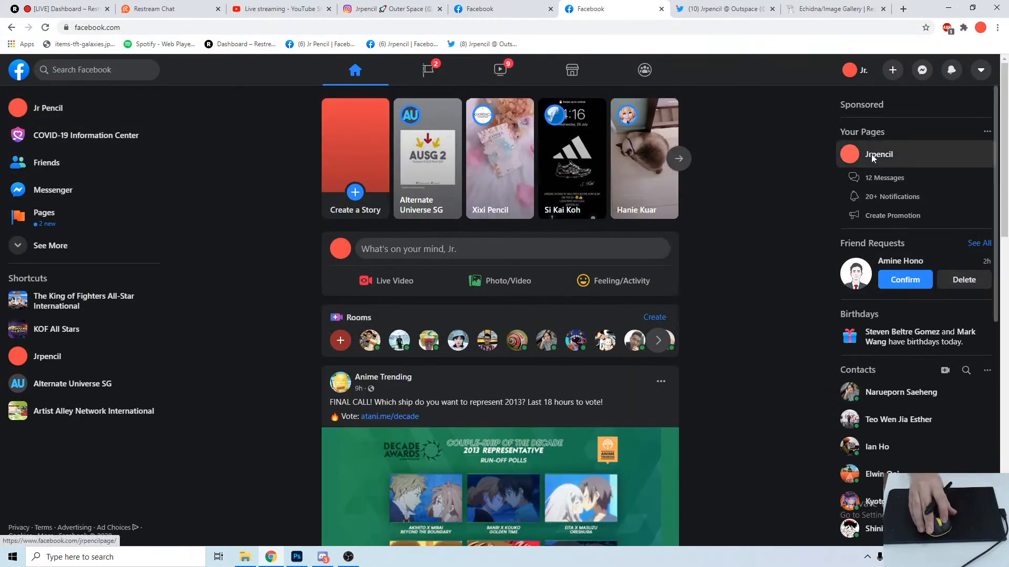
{"action": "left_click", "coordinate": [872, 156]}
{"action": "scroll", "coordinate": [657, 357], "scroll_direction": "down", "scroll_amount": 8}
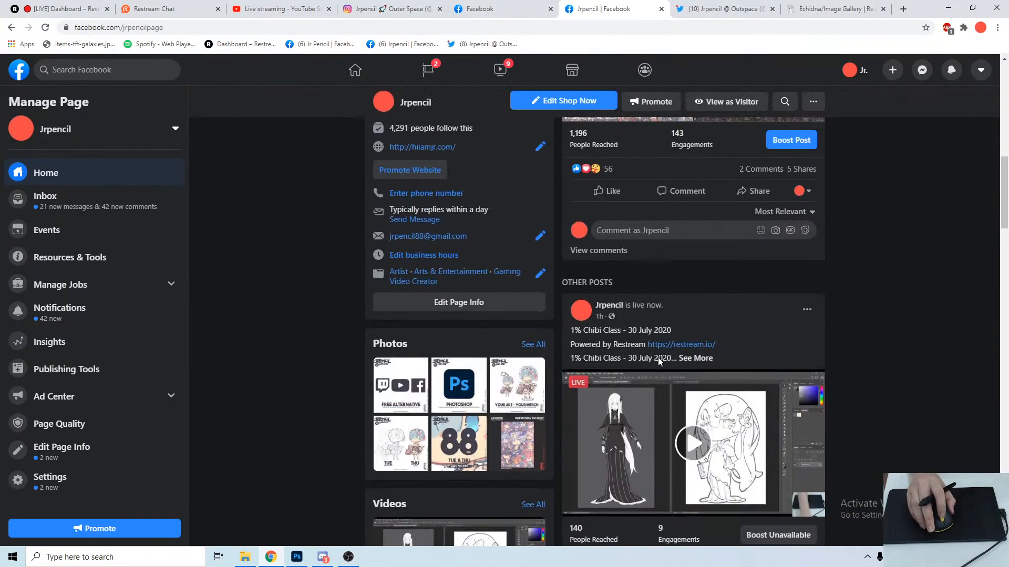
{"action": "scroll", "coordinate": [742, 454], "scroll_direction": "down", "scroll_amount": 2}
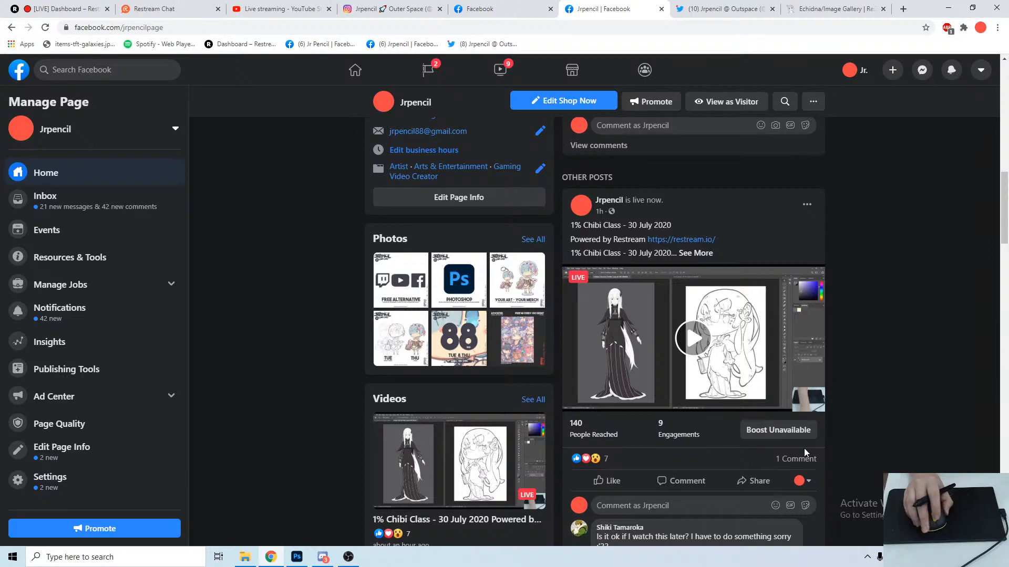
{"action": "scroll", "coordinate": [830, 421], "scroll_direction": "down", "scroll_amount": 2}
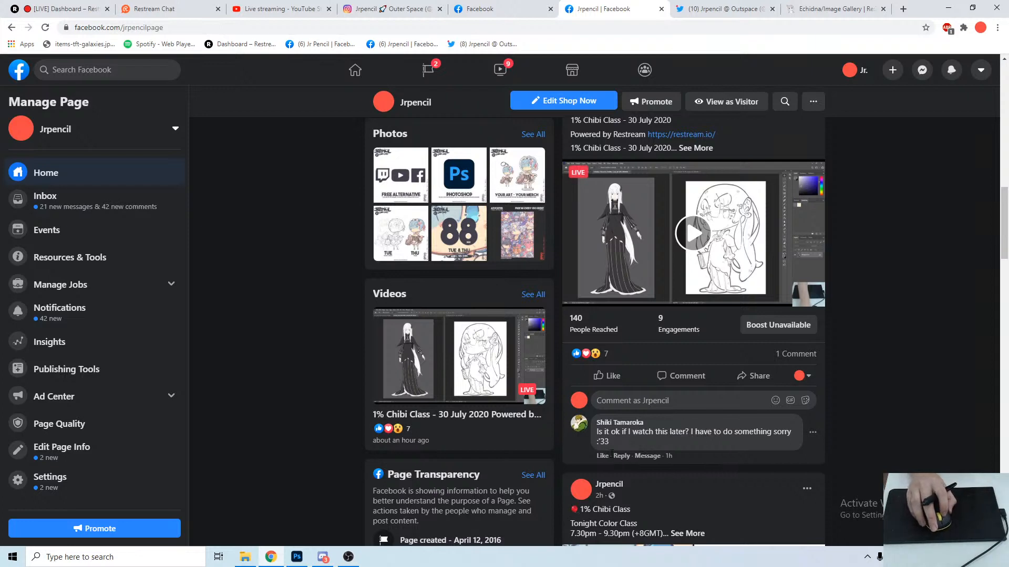
{"action": "mouse_move", "coordinate": [603, 454]}
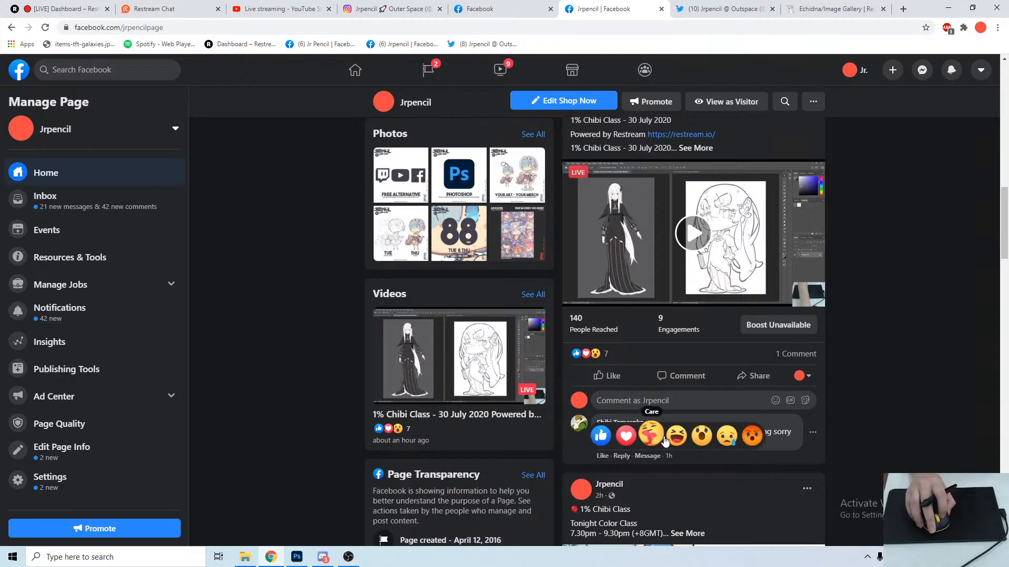
{"action": "left_click", "coordinate": [645, 441]}
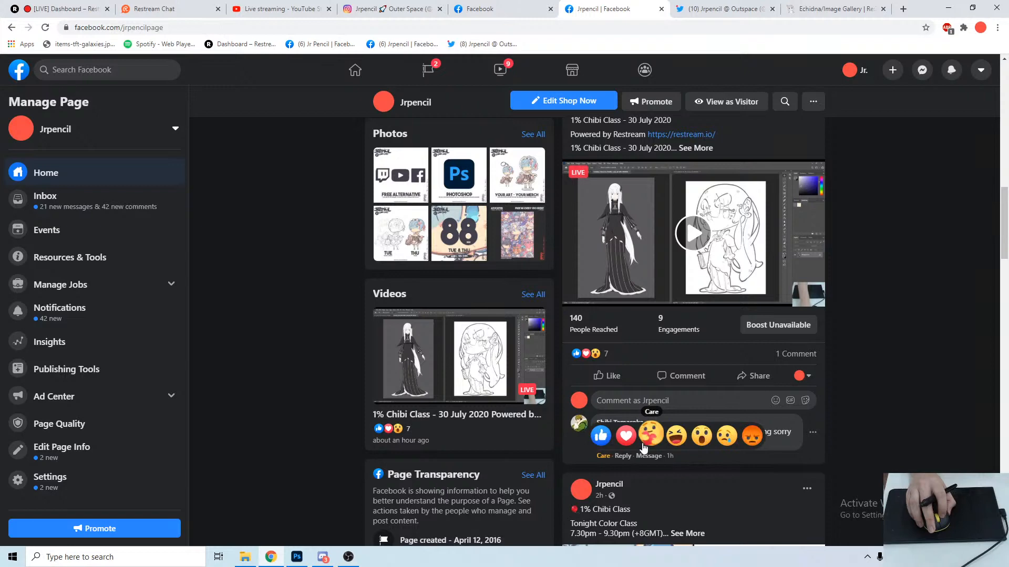
Reply to the comment with "100% i will not delete the video, please feel free to watch it whenever you are free :D".
{"action": "left_click", "coordinate": [639, 457]}
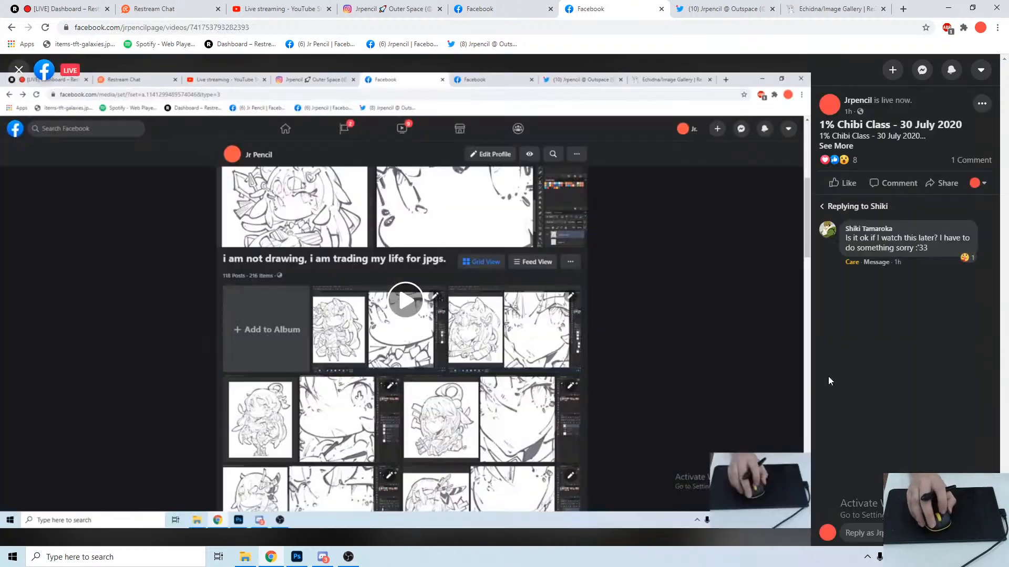
{"action": "left_click", "coordinate": [872, 534]}
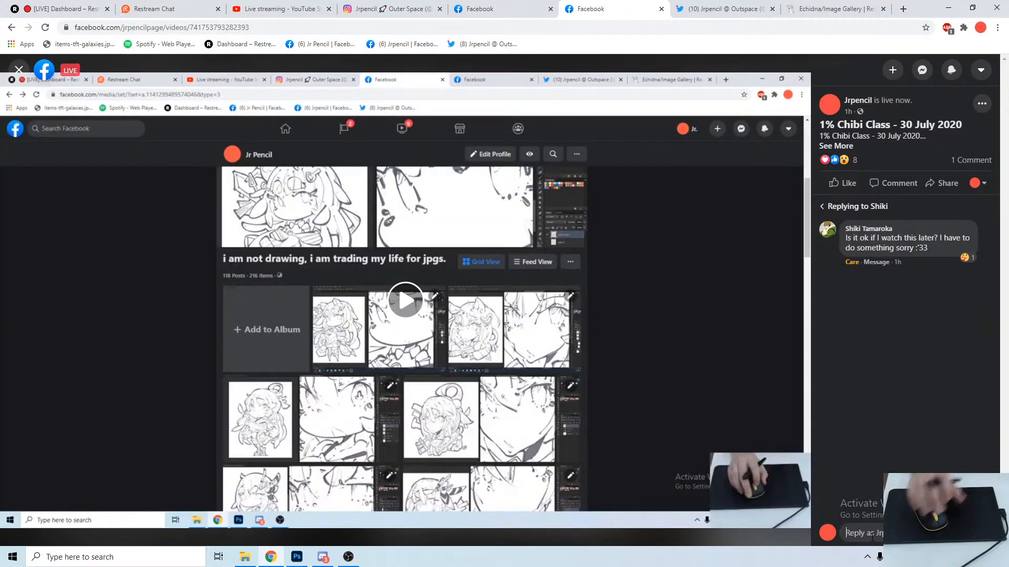
{"action": "type", "text": "100%"}
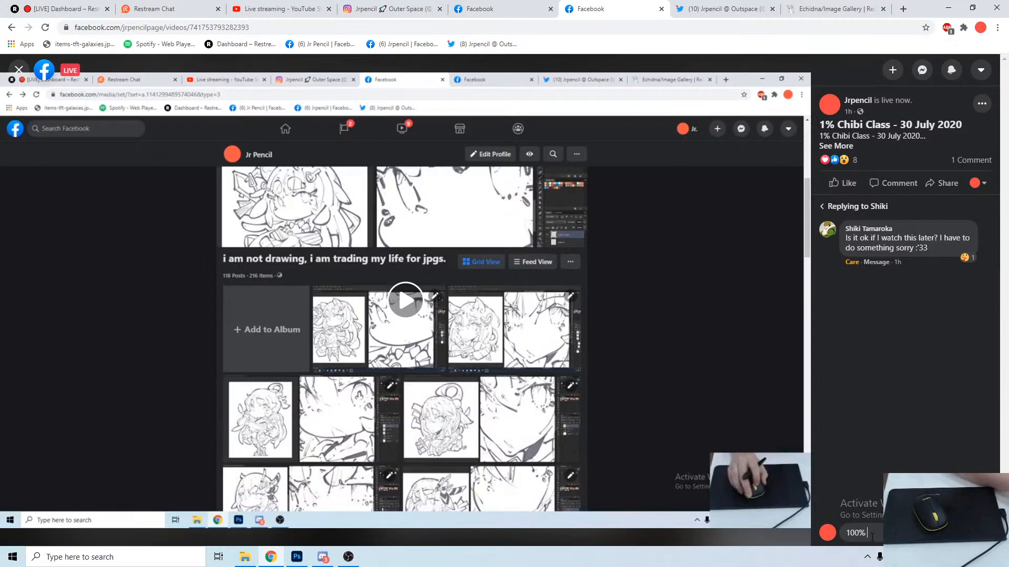
{"action": "type", "text": " i will"}
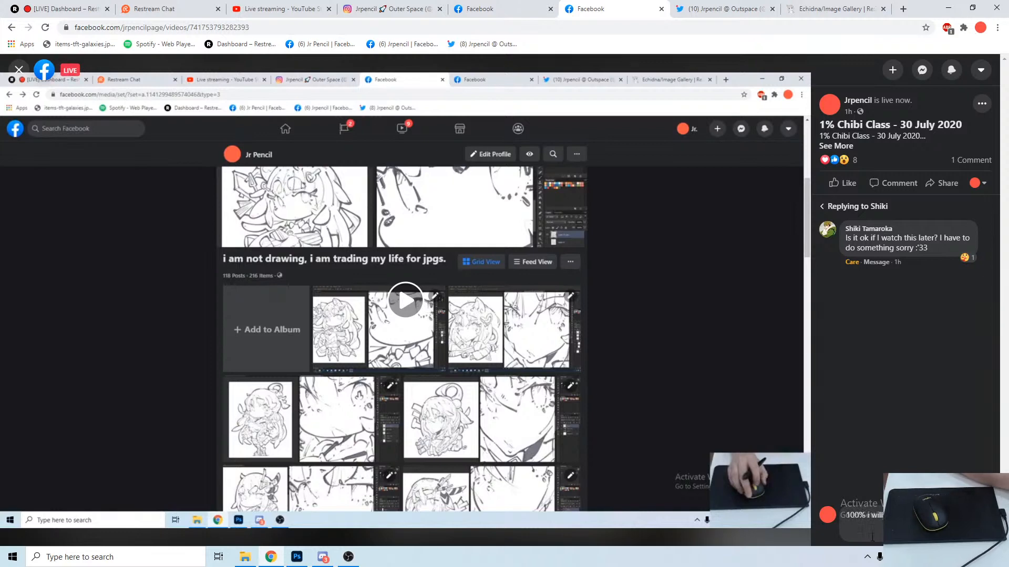
{"action": "type", "text": "feel"}
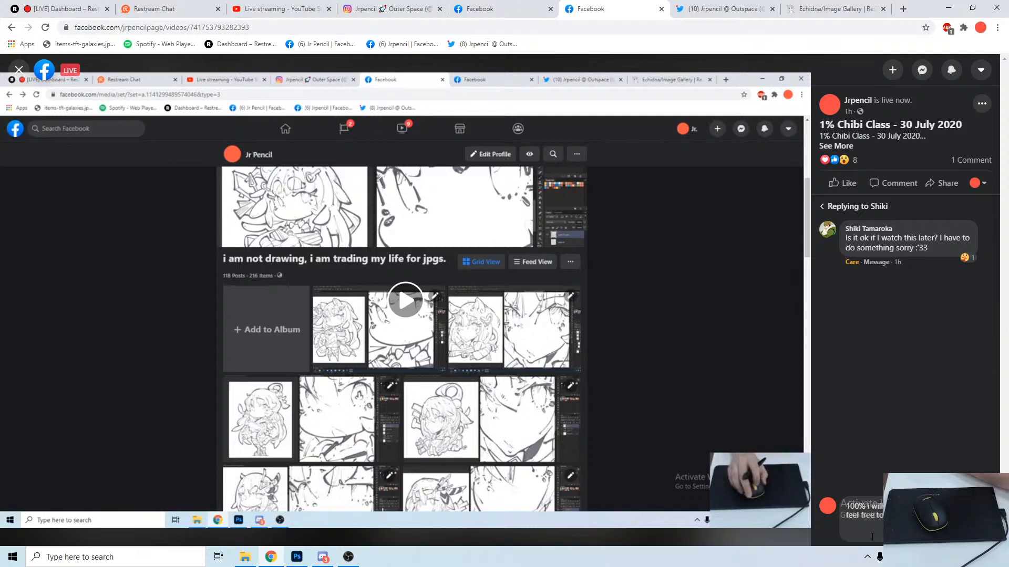
{"action": "type", "text": "free"}
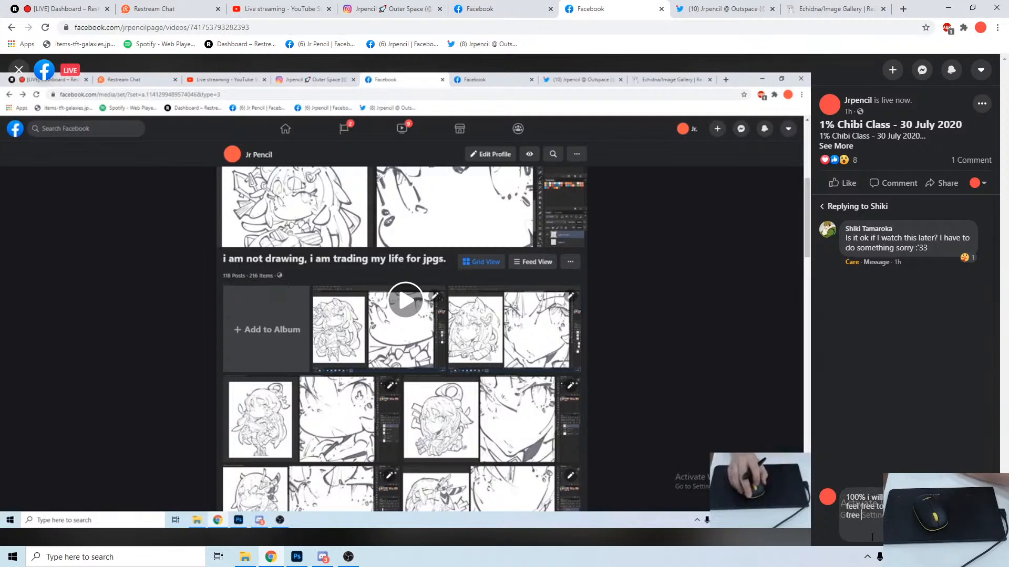
{"action": "type", "text": " :D"}
{"action": "key", "text": "Return"}
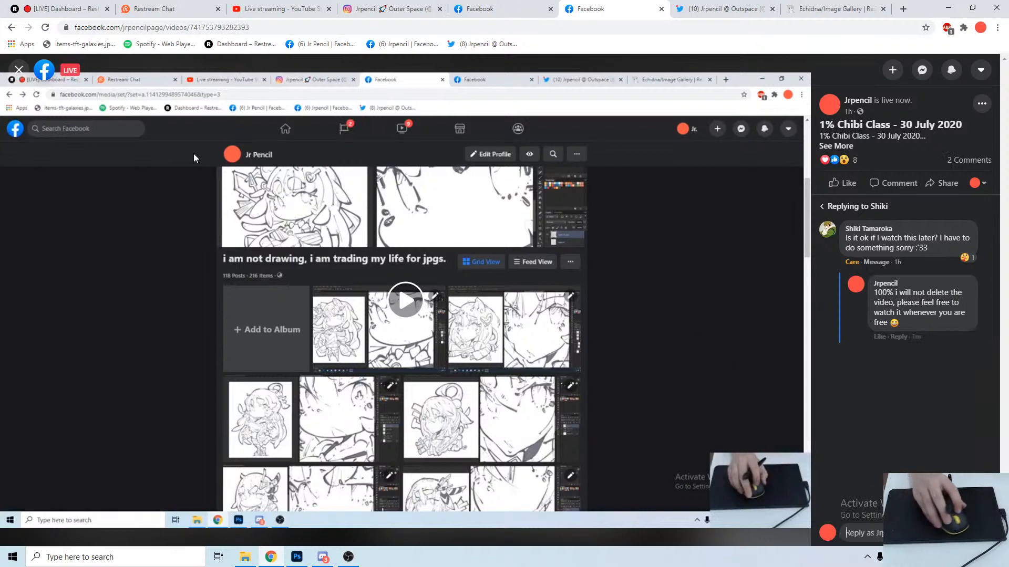
Recheck the Restream chat, the YouTube live chat and the Facebook live video's comments for new messages.
{"action": "left_click", "coordinate": [129, 5]}
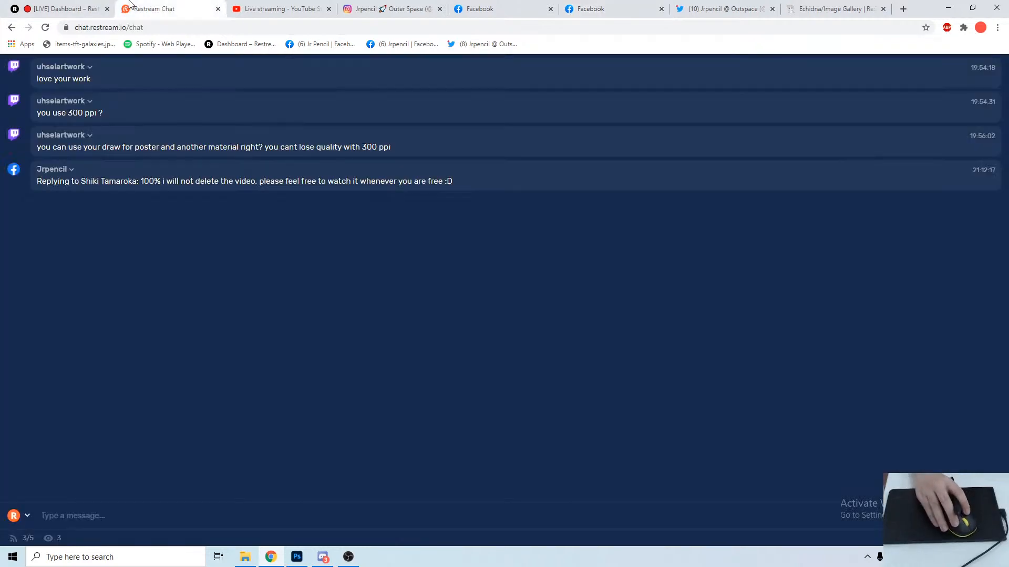
{"action": "left_click", "coordinate": [252, 5]}
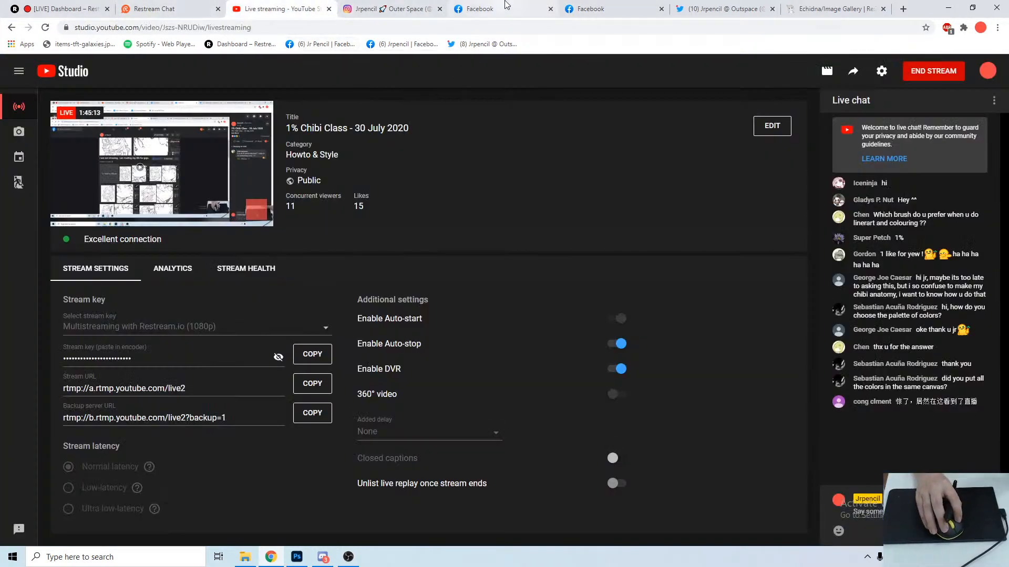
{"action": "left_click", "coordinate": [588, 10]}
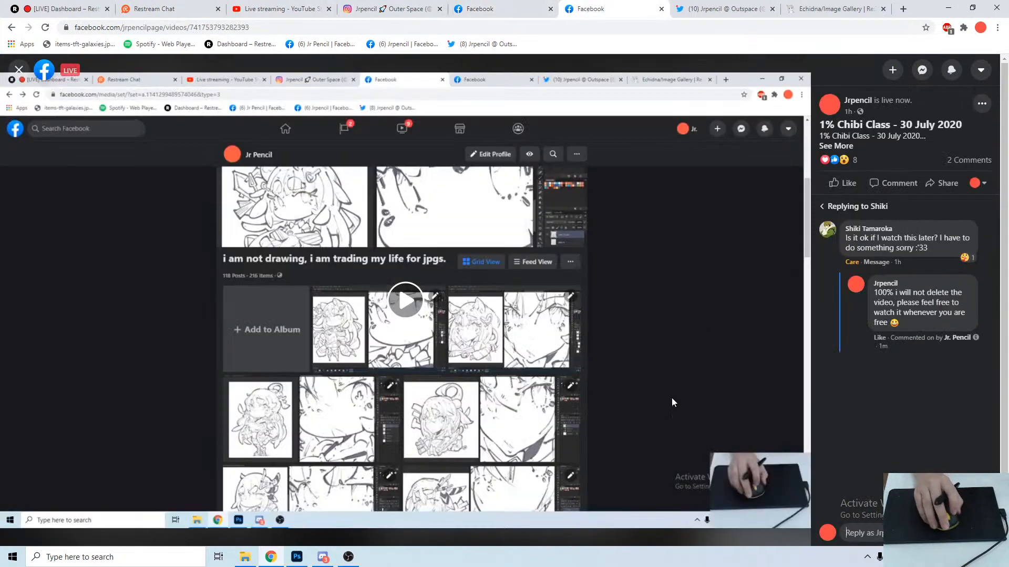
Close the live video page, recheck the artist's Facebook profile posts and the YouTube live chat for new comments, and return to Photoshop.
{"action": "left_click", "coordinate": [661, 10]}
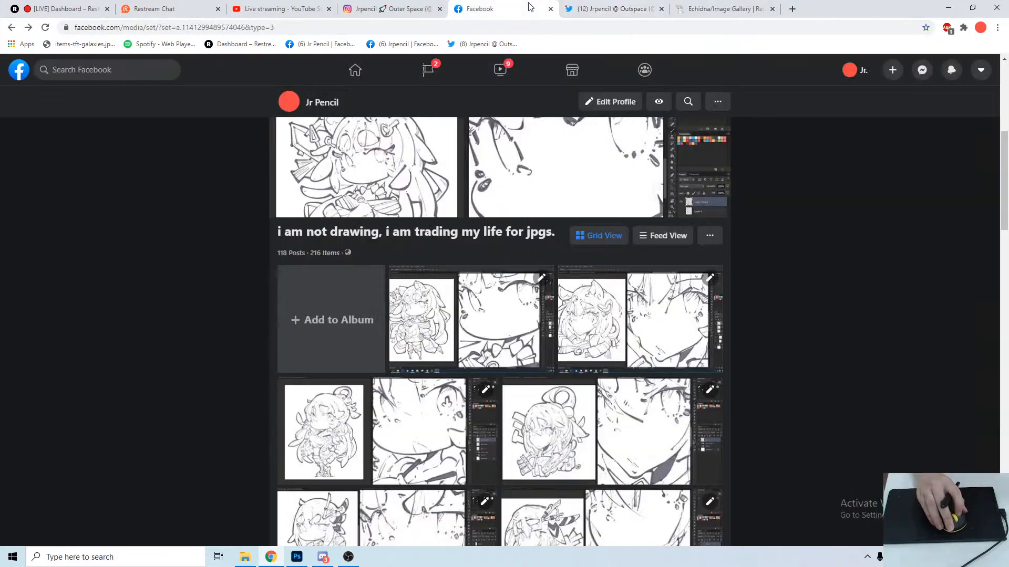
{"action": "left_click", "coordinate": [859, 72]}
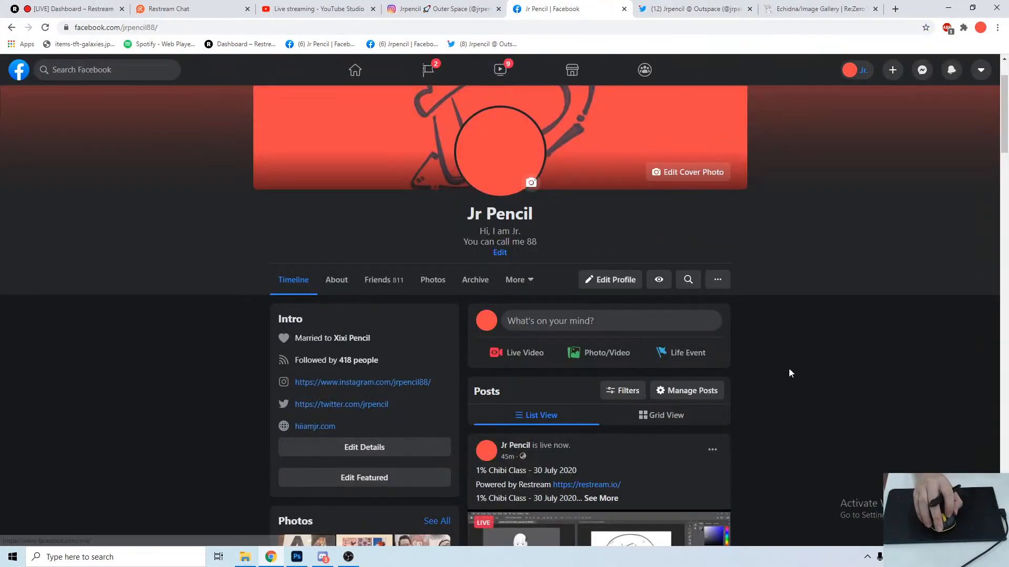
{"action": "scroll", "coordinate": [789, 367], "scroll_direction": "down", "scroll_amount": 5}
{"action": "scroll", "coordinate": [551, 347], "scroll_direction": "down", "scroll_amount": 1}
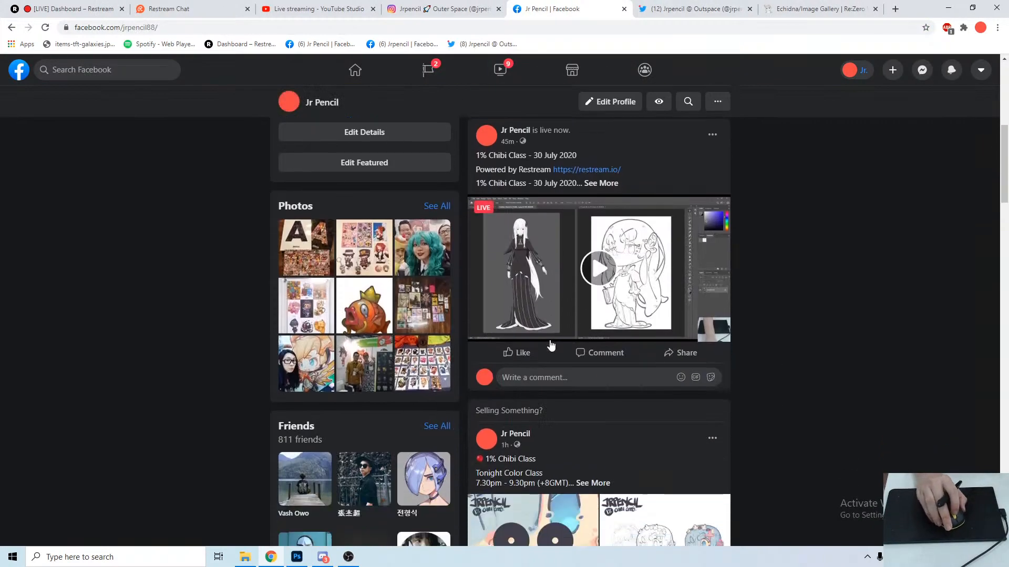
{"action": "left_click", "coordinate": [45, 28]}
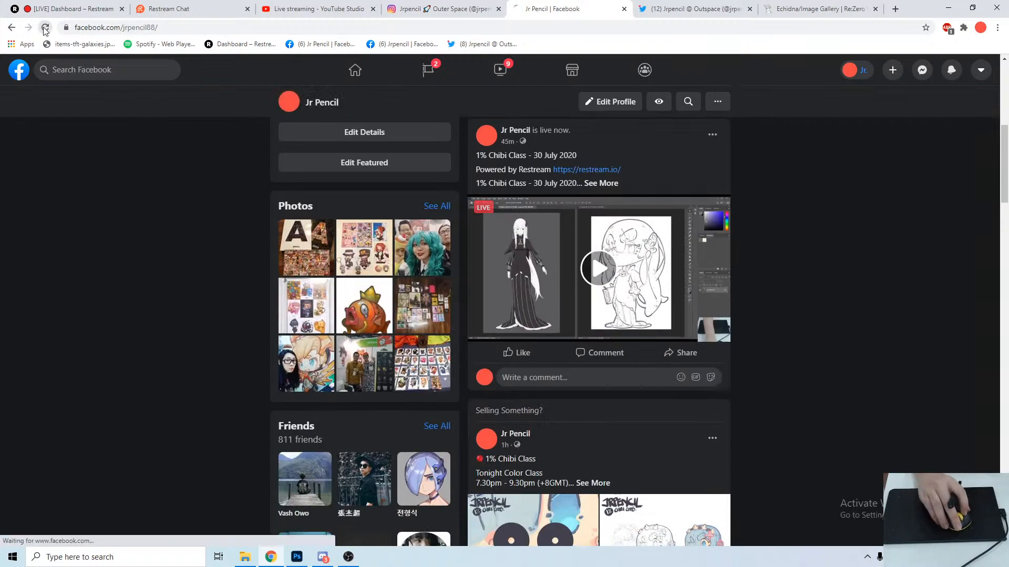
{"action": "scroll", "coordinate": [551, 204], "scroll_direction": "down", "scroll_amount": 12}
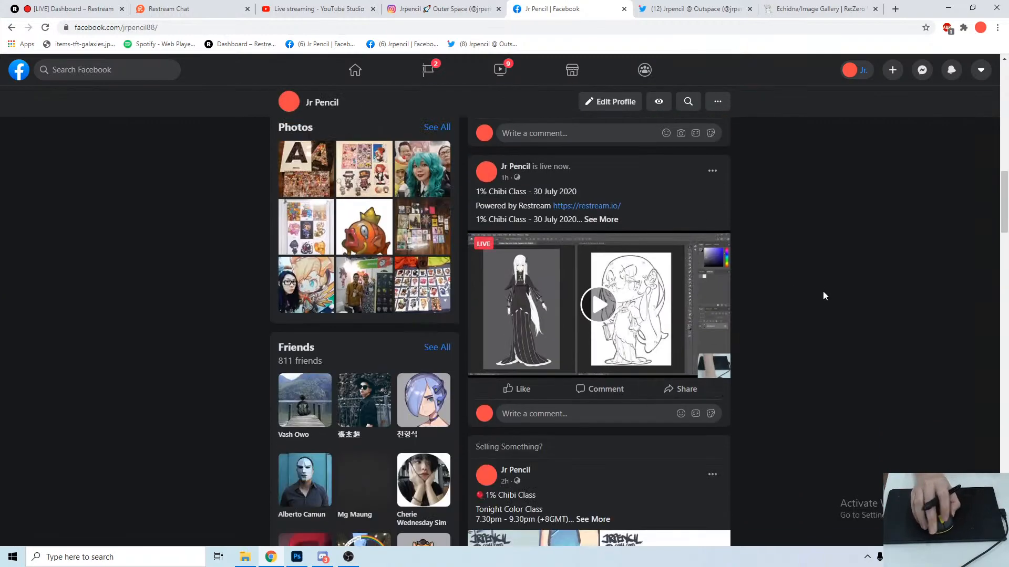
{"action": "scroll", "coordinate": [826, 289], "scroll_direction": "down", "scroll_amount": 5}
{"action": "scroll", "coordinate": [828, 286], "scroll_direction": "up", "scroll_amount": 10}
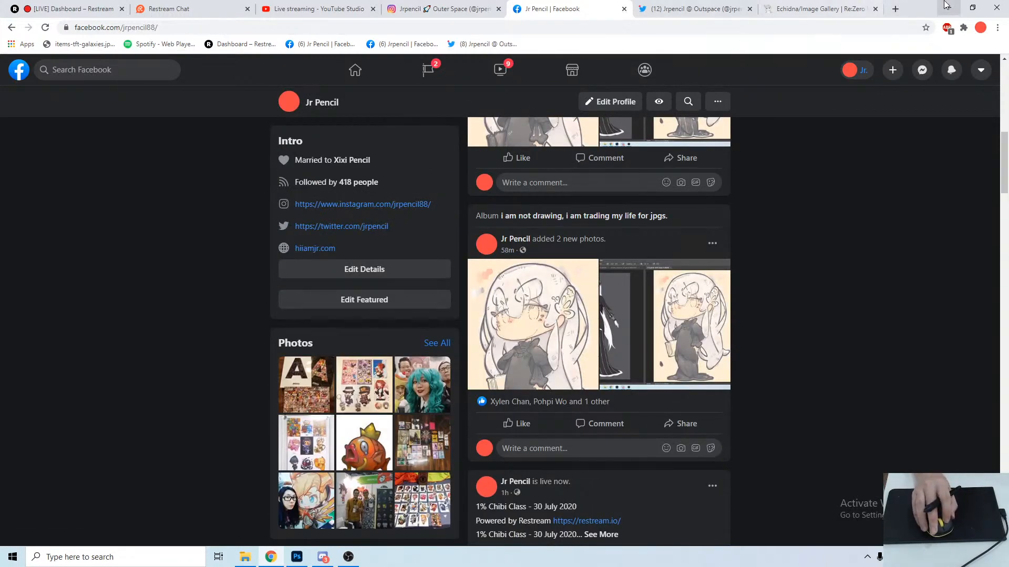
{"action": "left_click", "coordinate": [326, 9]}
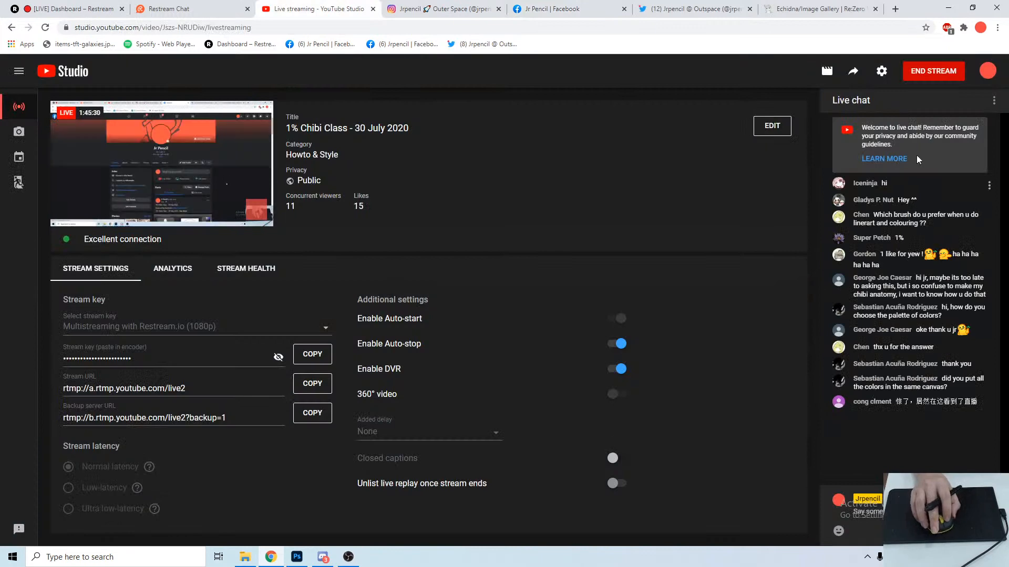
{"action": "left_click", "coordinate": [948, 7]}
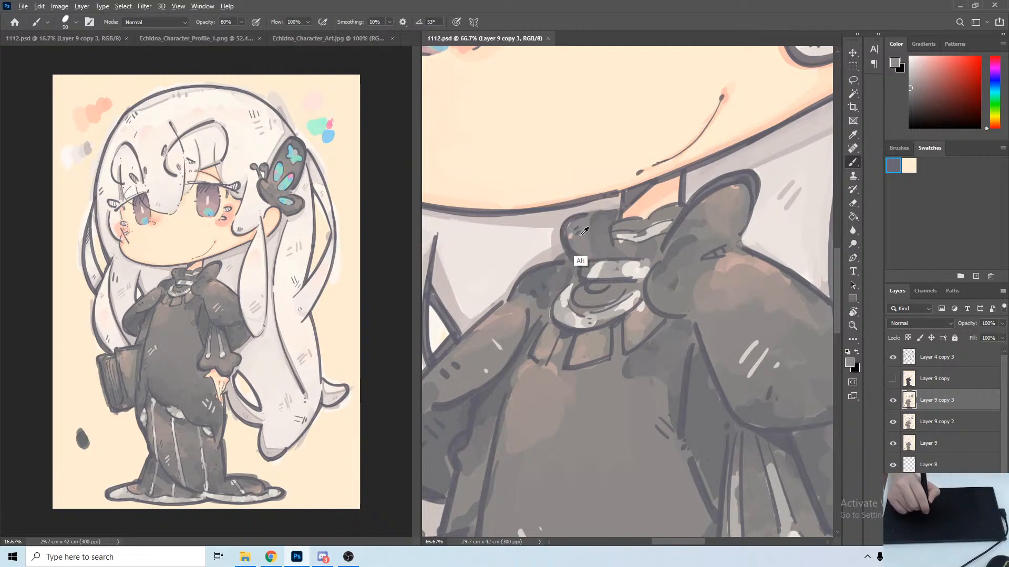
Blend the collar's left ruffle with sampled dark greys and clean up its upper edge with the light grey of the hair.
{"action": "left_click", "coordinate": [577, 263], "text": "alt"}
{"action": "left_click_drag", "start_coordinate": [574, 230], "coordinate": [571, 230]}
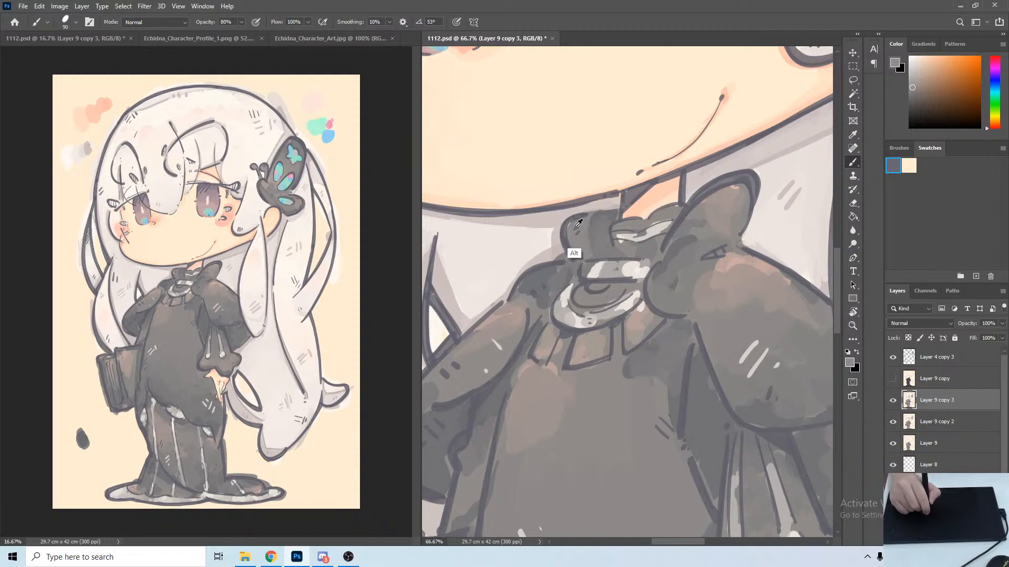
{"action": "left_click", "coordinate": [574, 252], "text": "alt"}
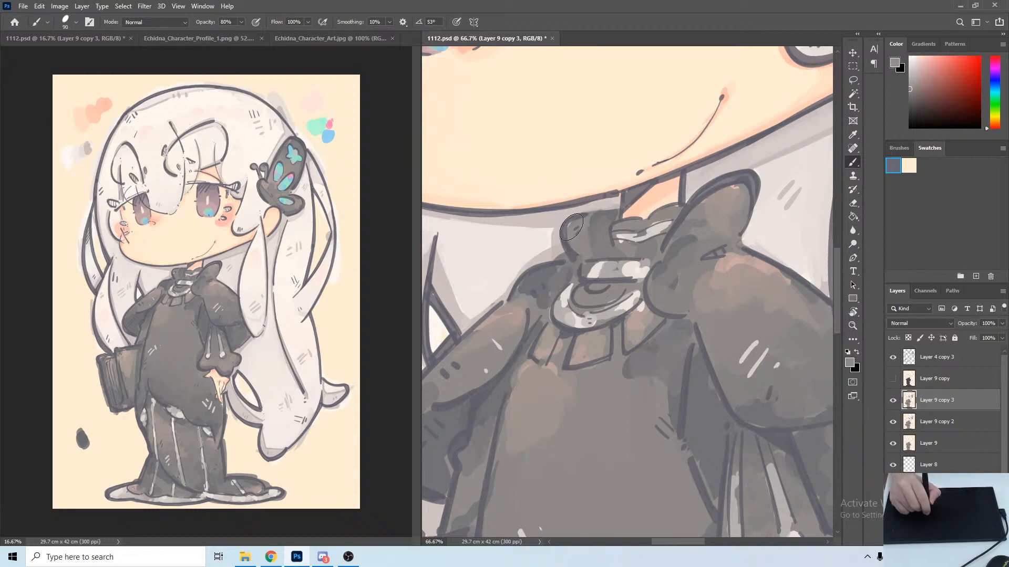
{"action": "left_click", "coordinate": [601, 210], "text": "alt"}
{"action": "left_click", "coordinate": [600, 209], "text": "alt"}
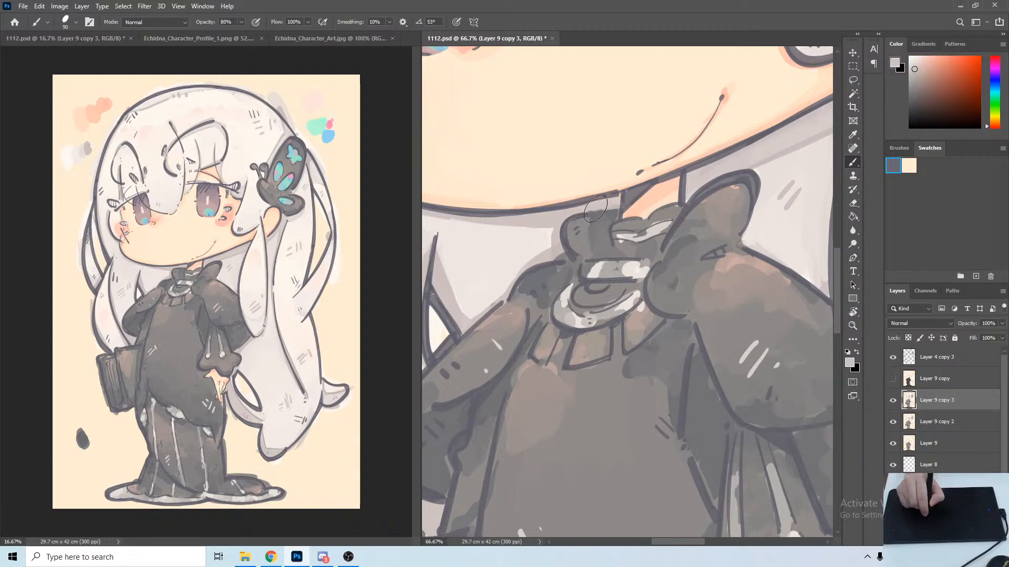
{"action": "mouse_move", "coordinate": [582, 210]}
{"action": "left_mouse_down"}
{"action": "mouse_move", "coordinate": [620, 207]}
{"action": "mouse_move", "coordinate": [609, 209]}
{"action": "left_mouse_up"}
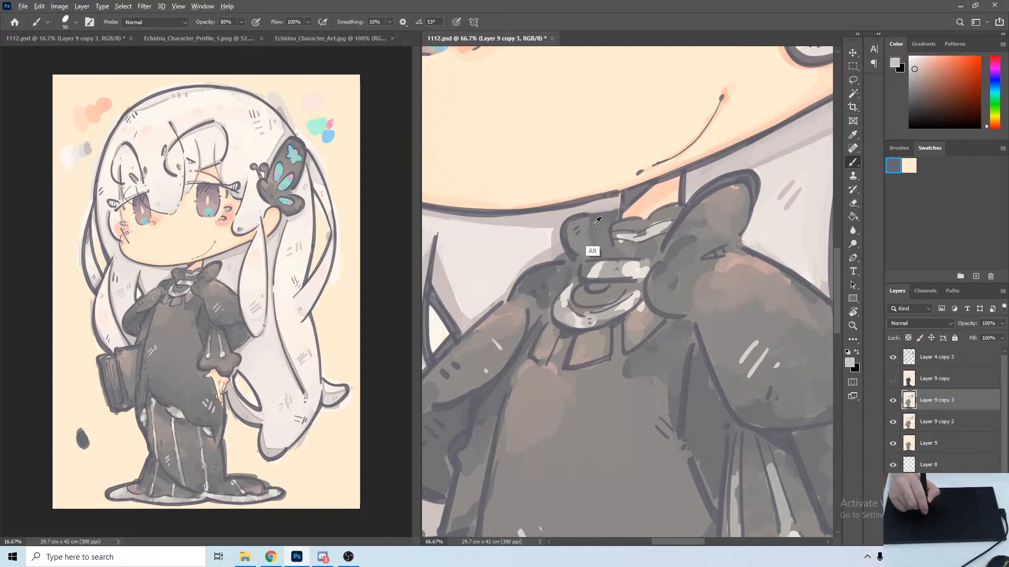
Paint sampled dark grey over the inner collar between the left ruffle and the neck to smooth its tones.
{"action": "left_click", "coordinate": [587, 220], "text": "alt"}
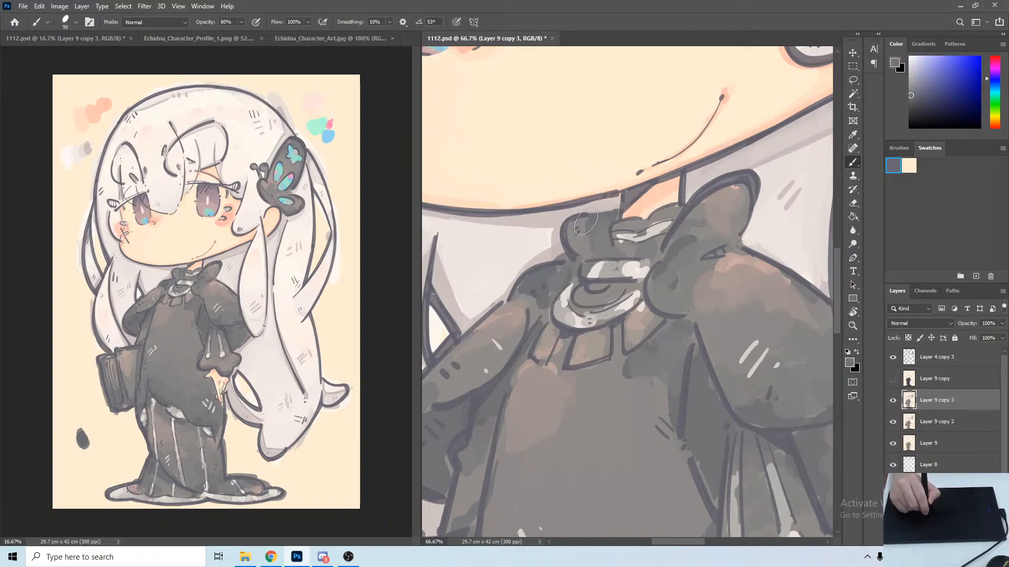
{"action": "left_click", "coordinate": [596, 241], "text": "alt"}
{"action": "mouse_move", "coordinate": [599, 245]}
{"action": "left_mouse_down"}
{"action": "mouse_move", "coordinate": [595, 222]}
{"action": "mouse_move", "coordinate": [614, 216]}
{"action": "left_mouse_up"}
{"action": "left_click", "coordinate": [615, 216], "text": "alt"}
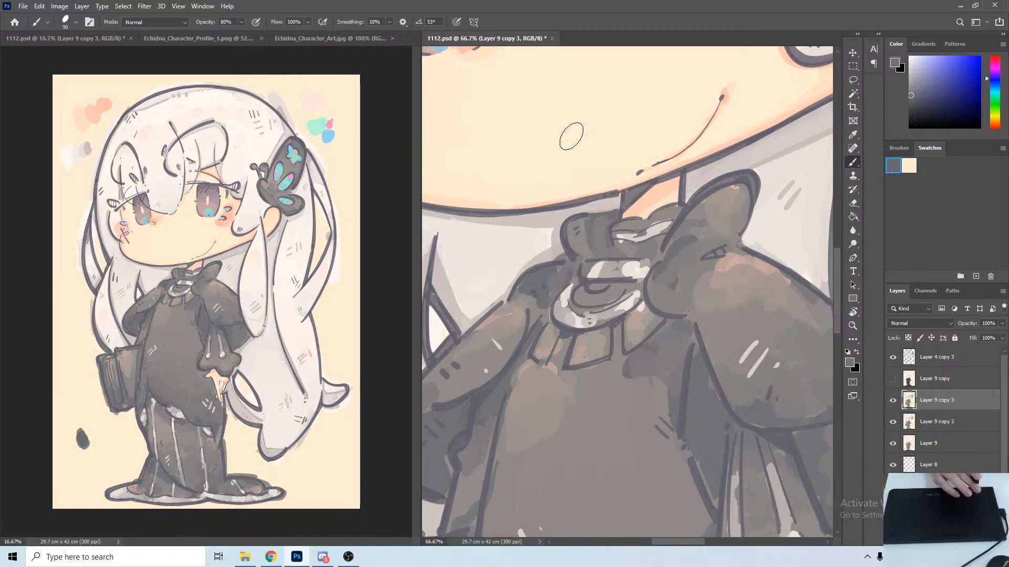
Blend the dark grey shading on the shoulder between the collar's left ruffle and the sleeve, using nearby sampled tones.
{"action": "left_click", "coordinate": [563, 272], "text": "alt"}
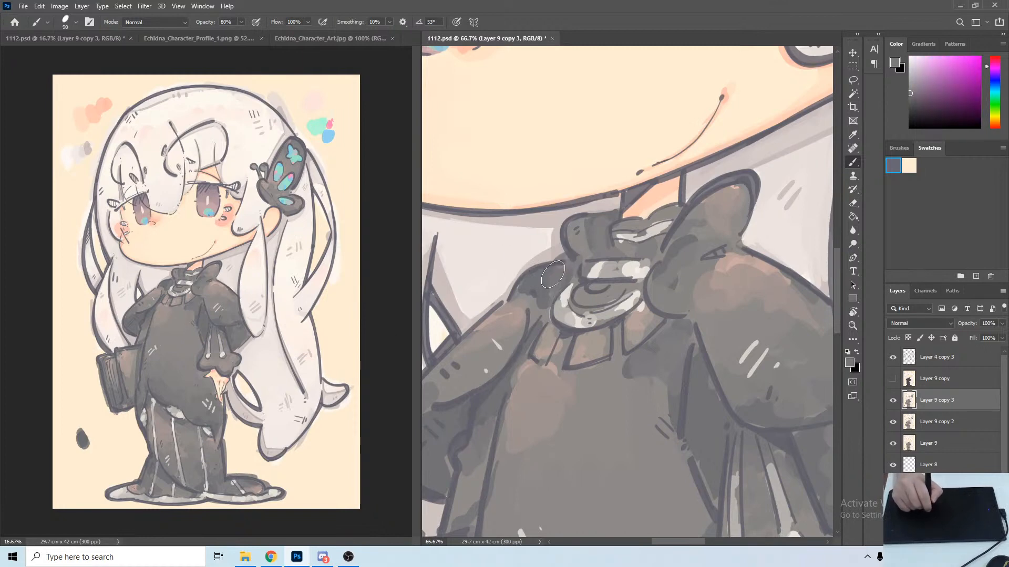
{"action": "left_click", "coordinate": [548, 279], "text": "alt"}
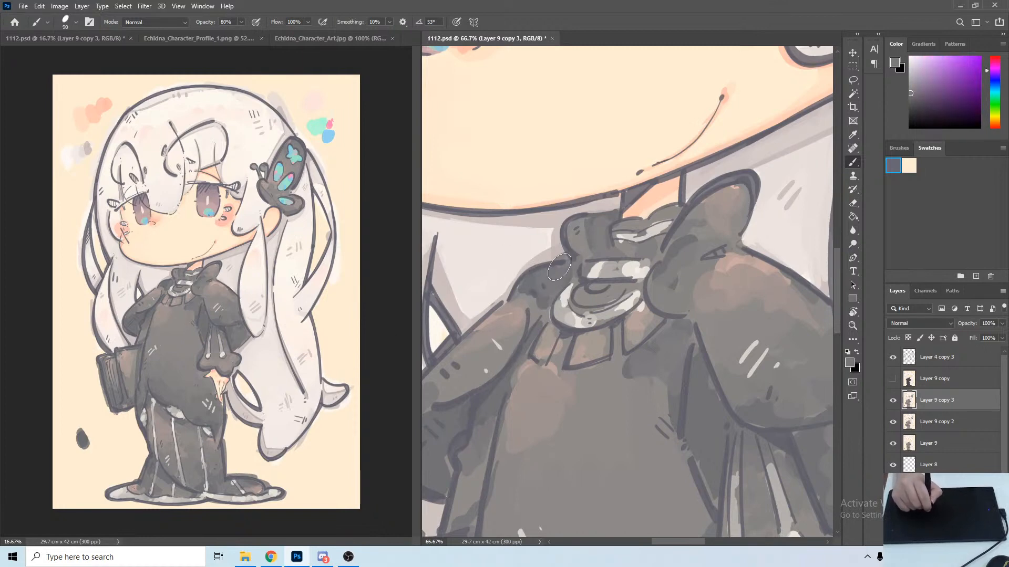
{"action": "left_click", "coordinate": [545, 328], "text": "alt"}
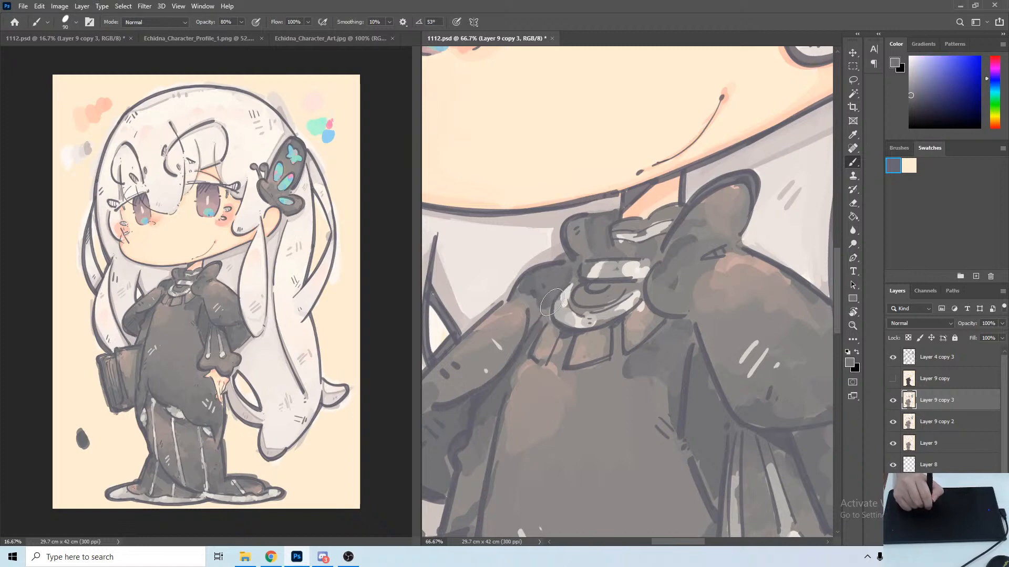
{"action": "left_click", "coordinate": [571, 270], "text": "alt"}
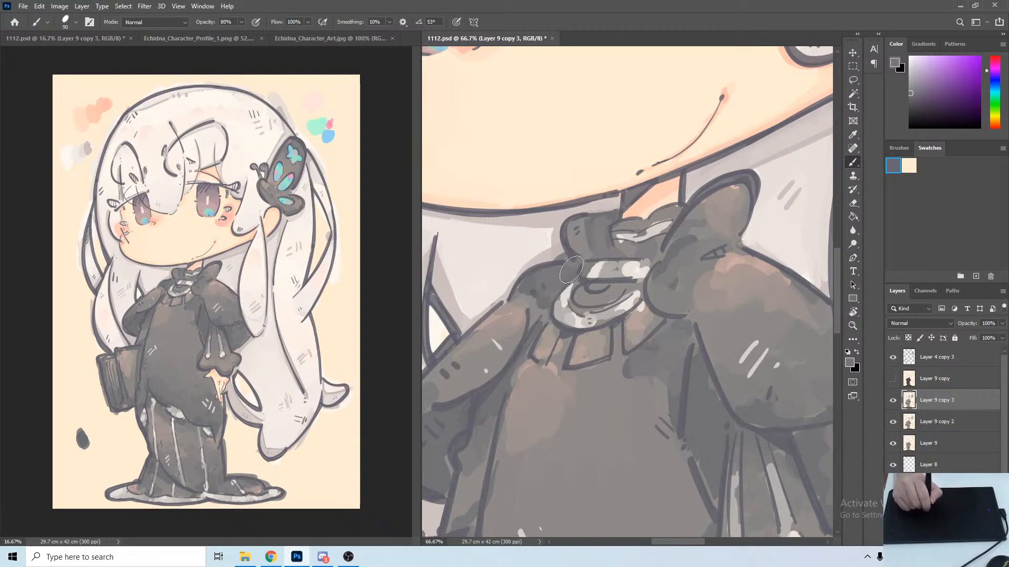
Smooth the grey and brown tones around the small marks on the book-side sleeve with sampled colours.
{"action": "left_click_drag", "start_coordinate": [492, 271], "coordinate": [544, 249]}
{"action": "left_click_drag", "start_coordinate": [528, 294], "coordinate": [572, 243]}
{"action": "left_click", "coordinate": [546, 314], "text": "alt"}
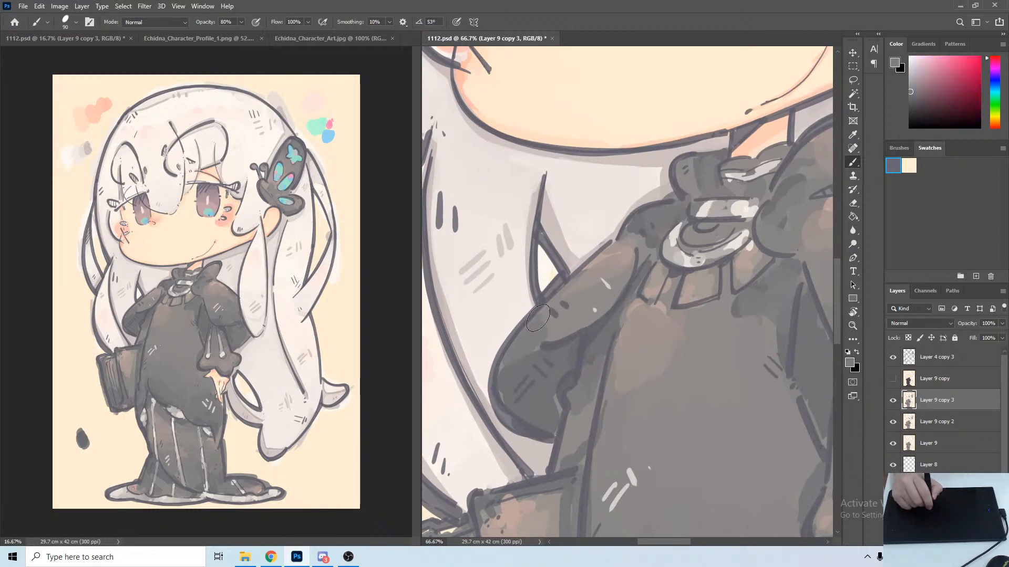
{"action": "left_click", "coordinate": [544, 313], "text": "alt"}
{"action": "left_click_drag", "start_coordinate": [542, 322], "coordinate": [528, 346]}
{"action": "left_click", "coordinate": [552, 323], "text": "alt"}
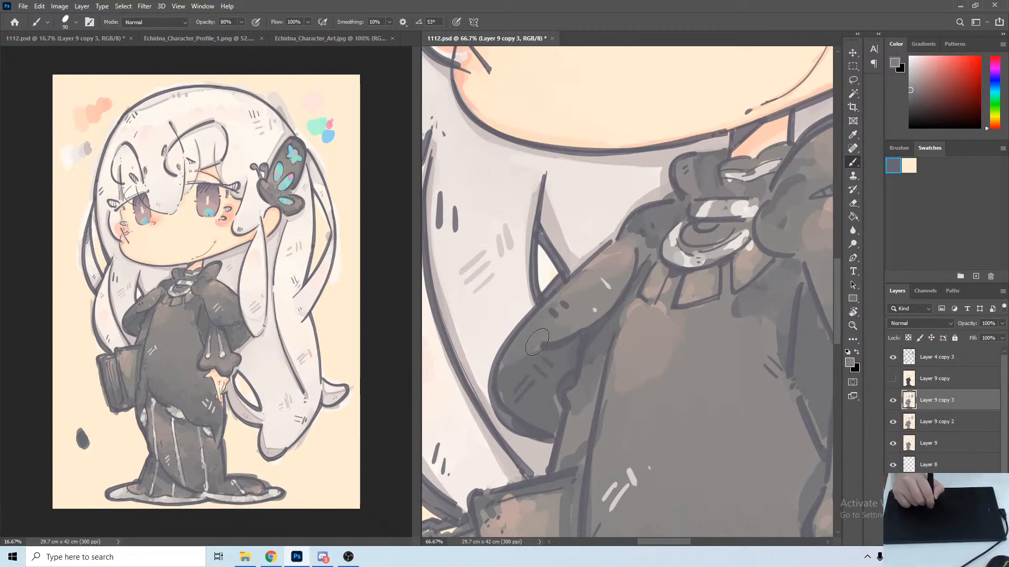
{"action": "left_click", "coordinate": [551, 318], "text": "alt"}
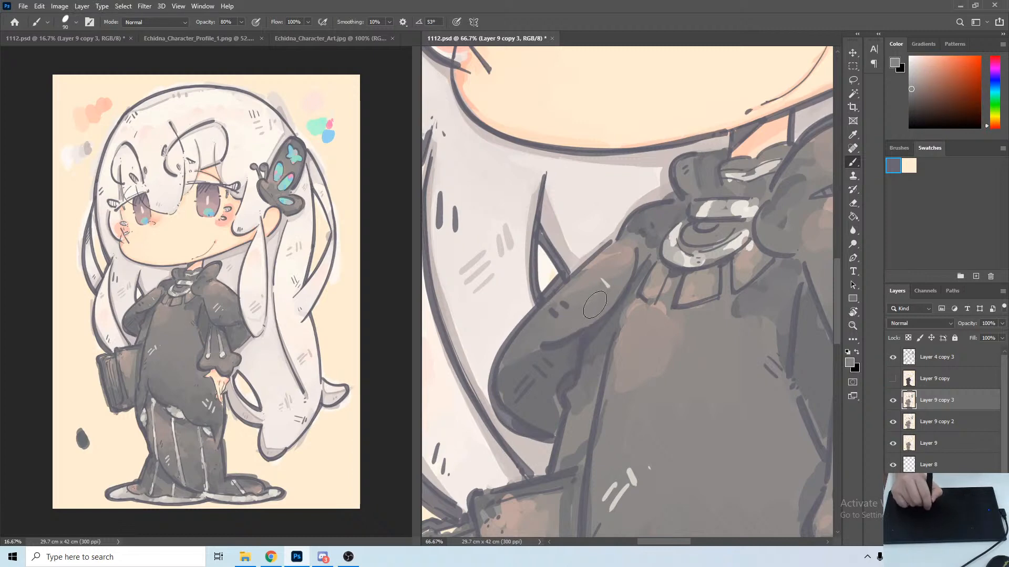
Refine the dark shading on the lower part of the book-side sleeve and along its outer edge with sampled greys.
{"action": "left_click", "coordinate": [513, 383], "text": "alt"}
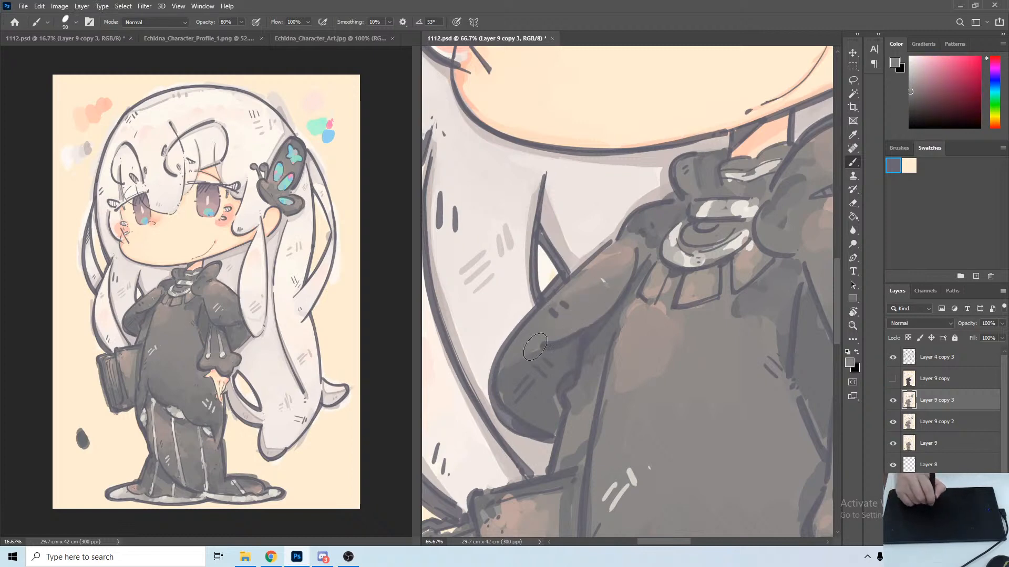
{"action": "left_click", "coordinate": [511, 388], "text": "alt"}
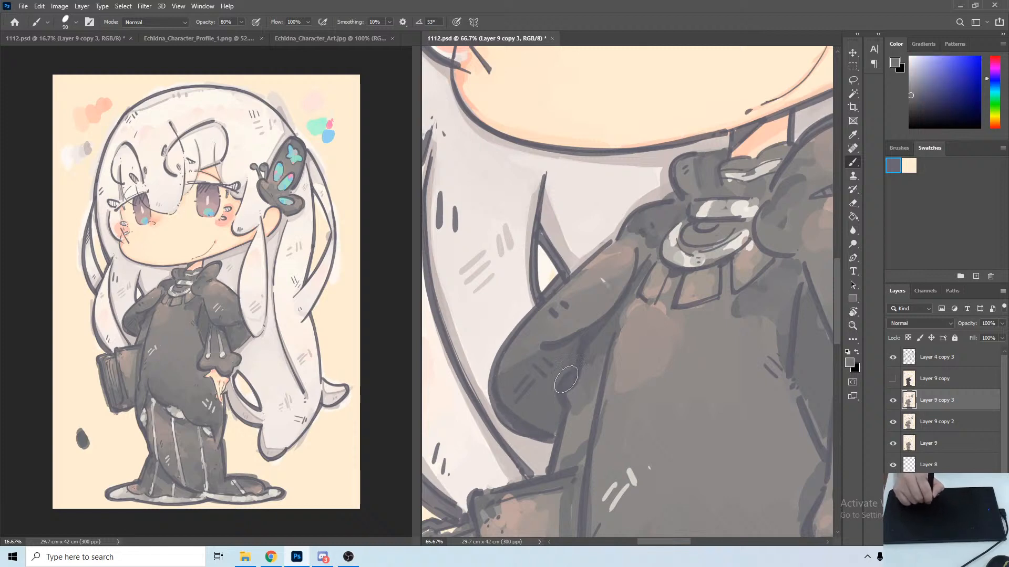
{"action": "left_click", "coordinate": [494, 388], "text": "alt"}
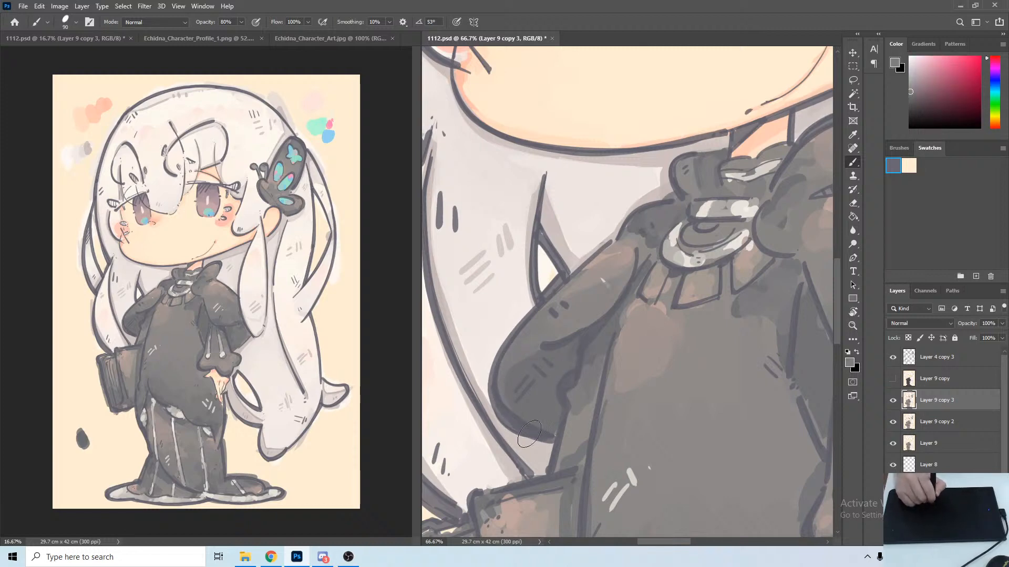
Blend the upper book-side sleeve and the dark shoulder area beside the collar with sampled greys.
{"action": "left_click_drag", "start_coordinate": [613, 344], "coordinate": [530, 335]}
{"action": "left_click", "coordinate": [527, 273], "text": "alt"}
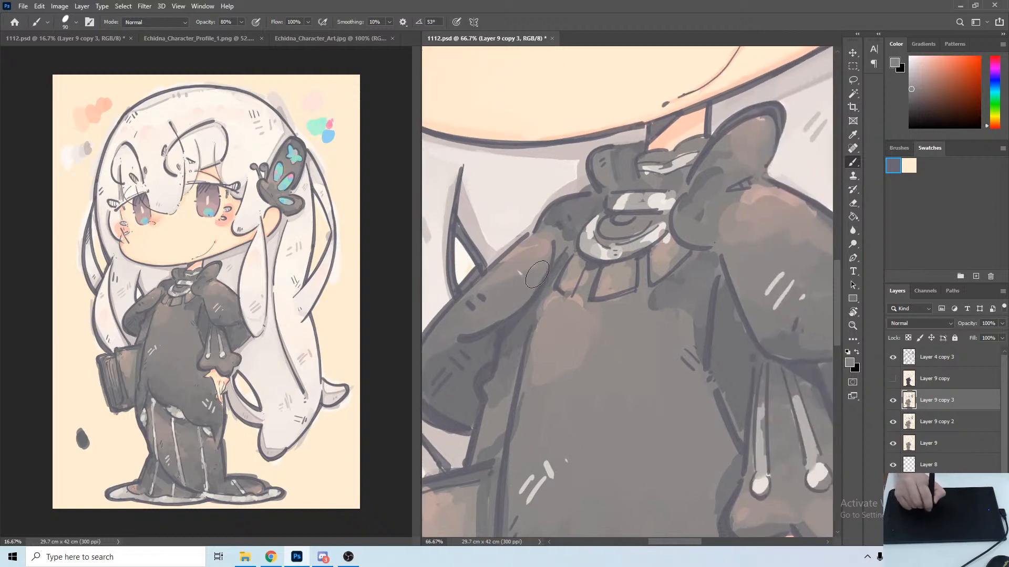
{"action": "left_click", "coordinate": [498, 277], "text": "alt"}
{"action": "left_click", "coordinate": [552, 202], "text": "alt"}
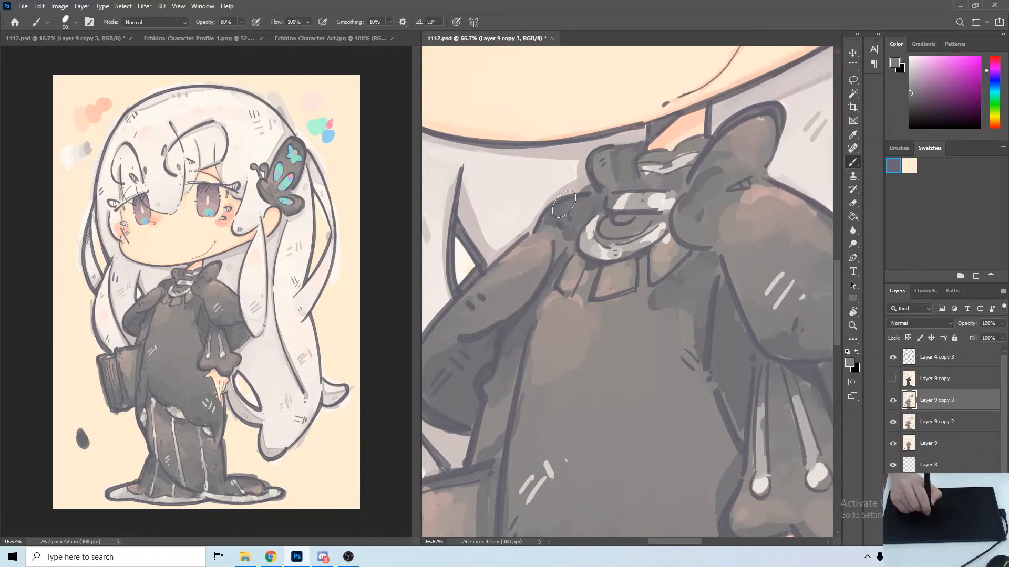
{"action": "left_click", "coordinate": [589, 215], "text": "alt"}
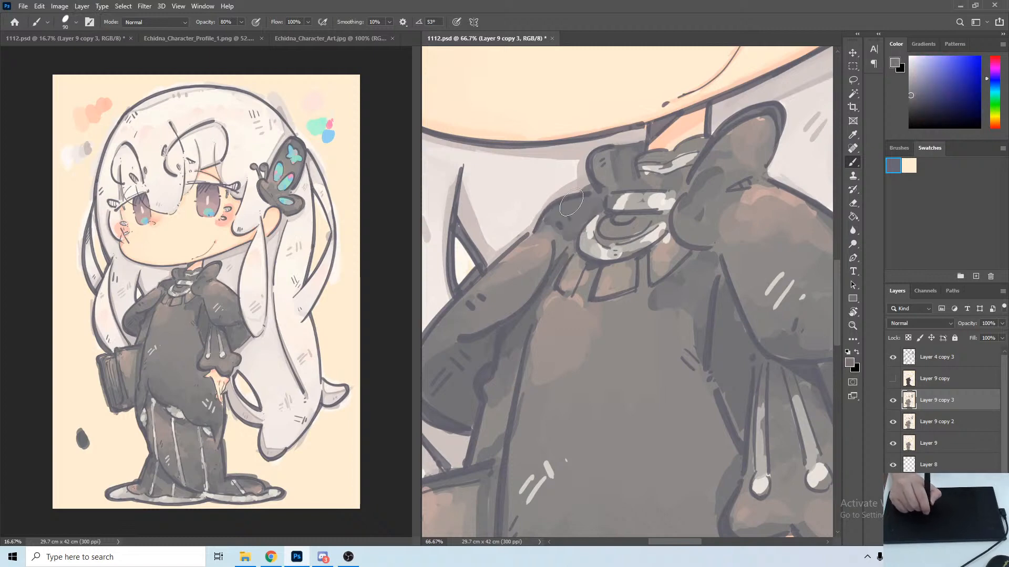
{"action": "left_click_drag", "start_coordinate": [571, 203], "coordinate": [550, 215]}
Even out the collar's dark front between the left ruffle and the pale trim with sampled greys.
{"action": "key", "text": "alt"}
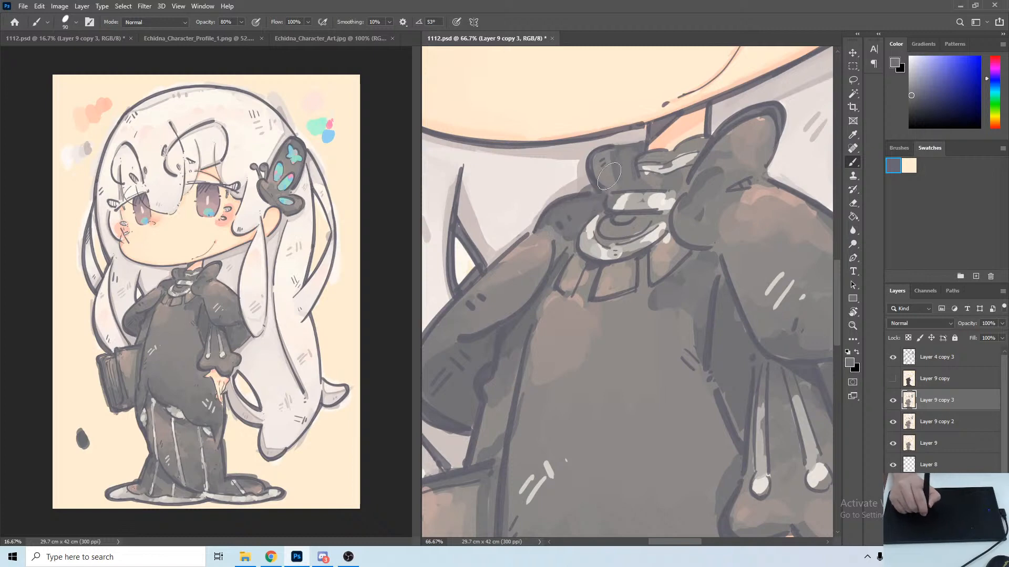
{"action": "key", "text": "alt"}
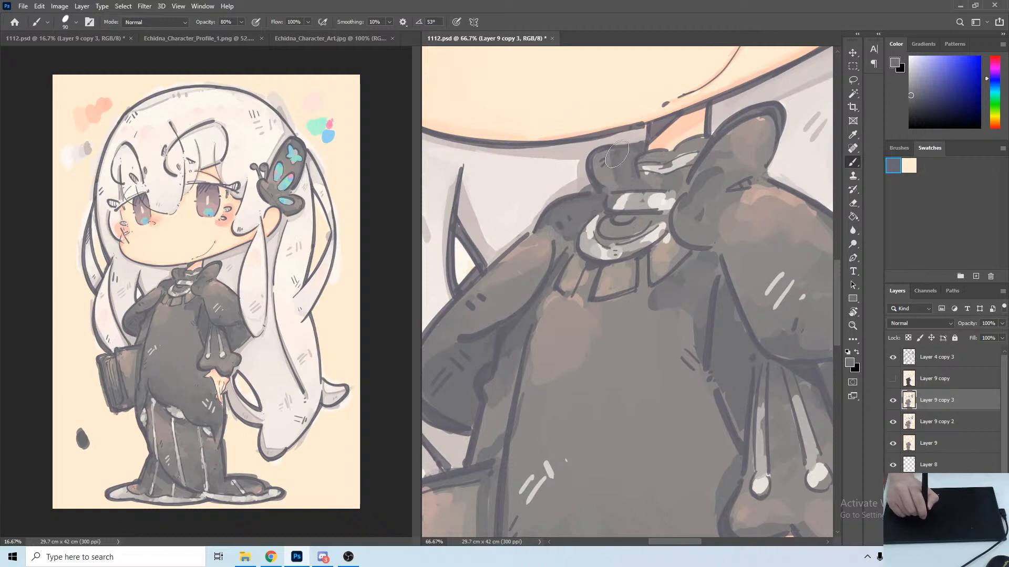
{"action": "left_click_drag", "start_coordinate": [613, 171], "coordinate": [622, 147]}
{"action": "key", "text": "alt"}
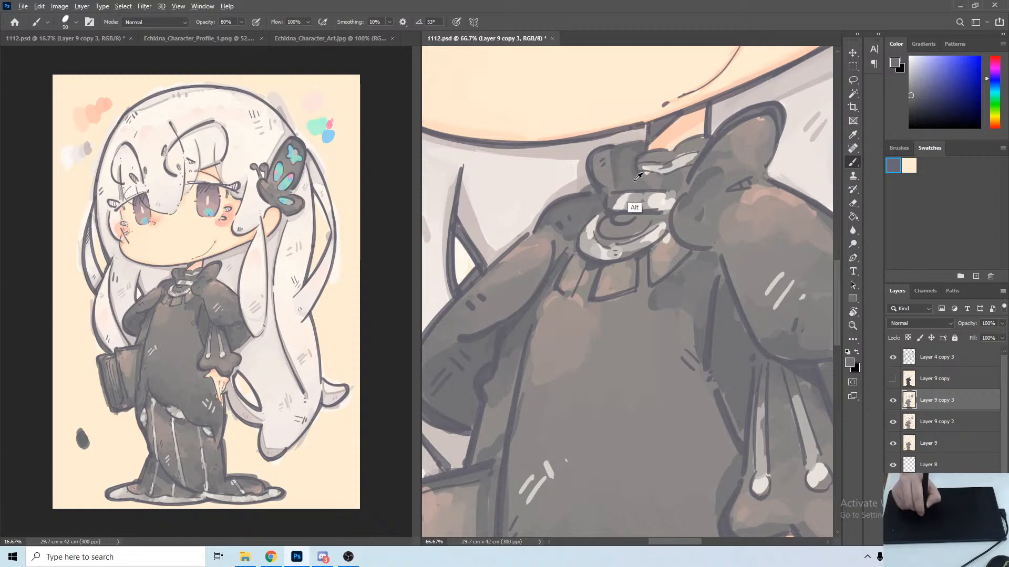
{"action": "left_click", "coordinate": [636, 178], "text": "alt"}
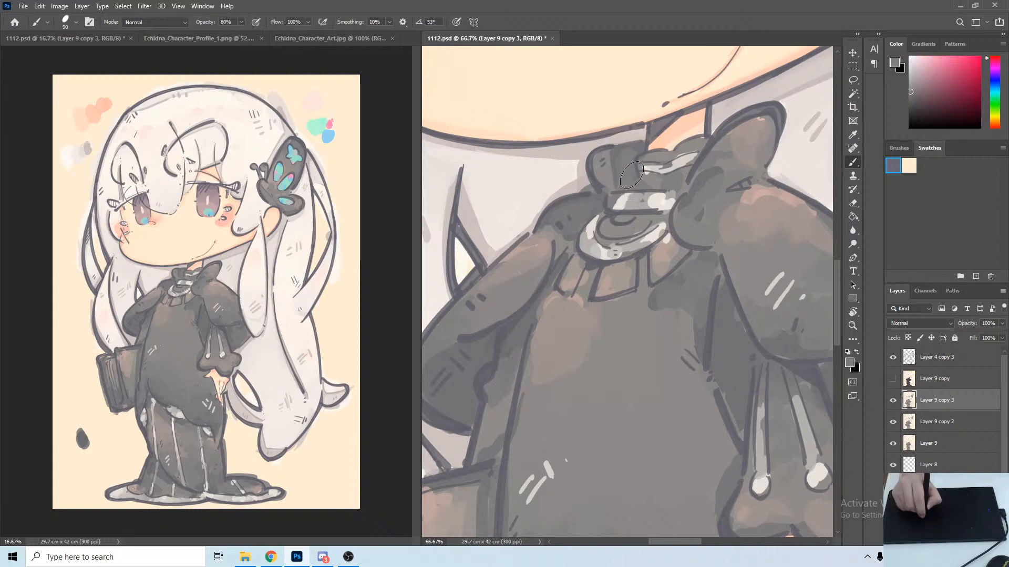
{"action": "left_click", "coordinate": [547, 220], "text": "alt"}
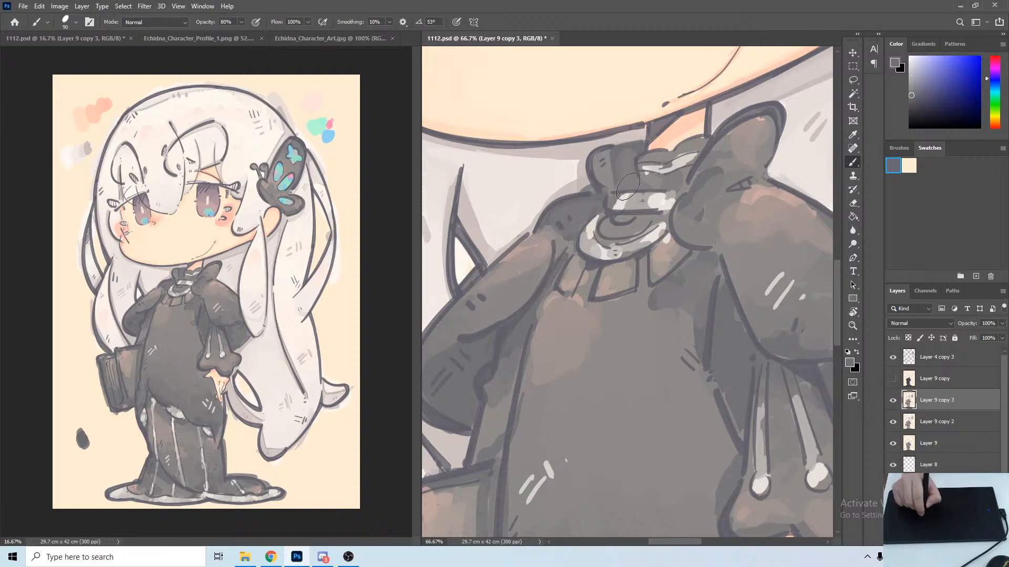
Tone down the pale trim along the collar's upper edge with sampled warm greys.
{"action": "key", "text": "alt"}
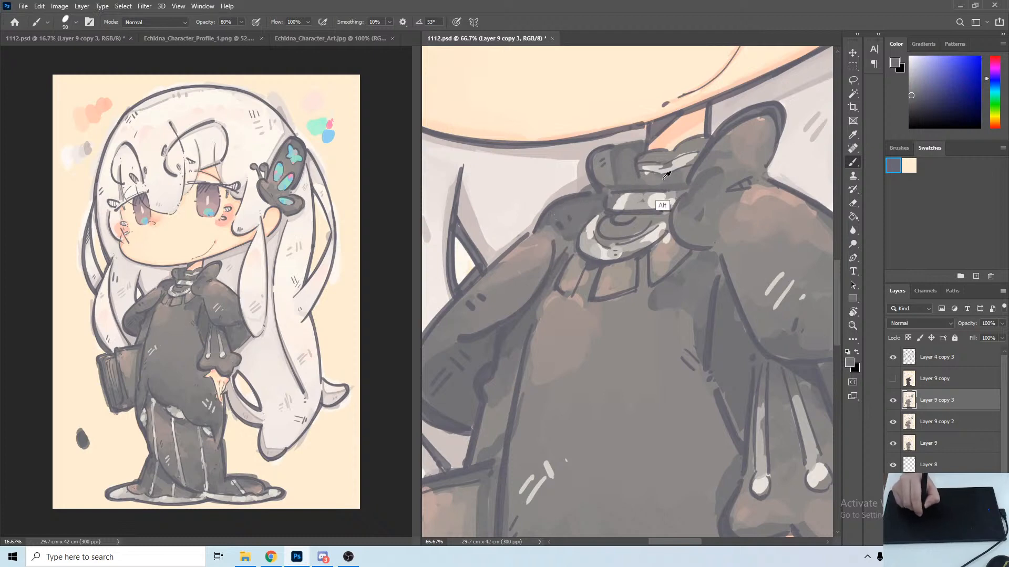
{"action": "left_click", "coordinate": [664, 177], "text": "alt"}
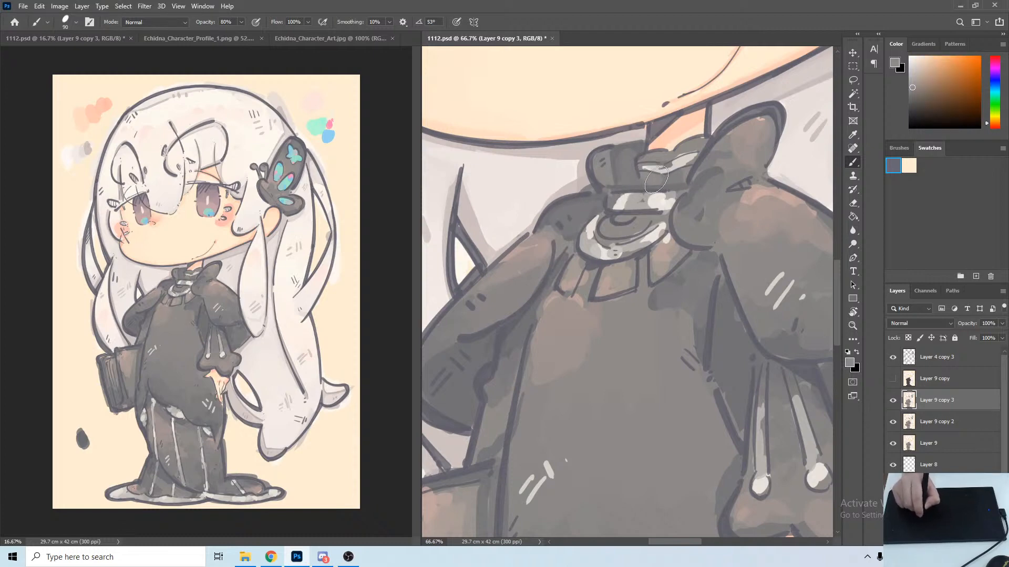
{"action": "left_click", "coordinate": [652, 168], "text": "alt"}
{"action": "left_click_drag", "start_coordinate": [644, 166], "coordinate": [677, 165]}
{"action": "left_click", "coordinate": [683, 156], "text": "alt"}
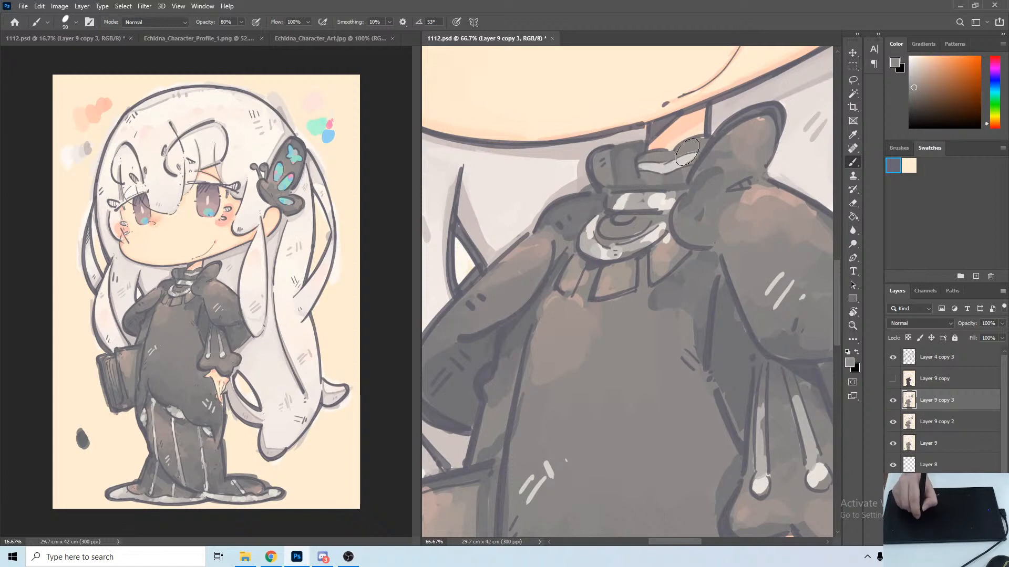
Repaint the collar's pale trim with sampled light grey and blend the dark collar front and right ruffle with sampled greys.
{"action": "left_click", "coordinate": [686, 160], "text": "alt"}
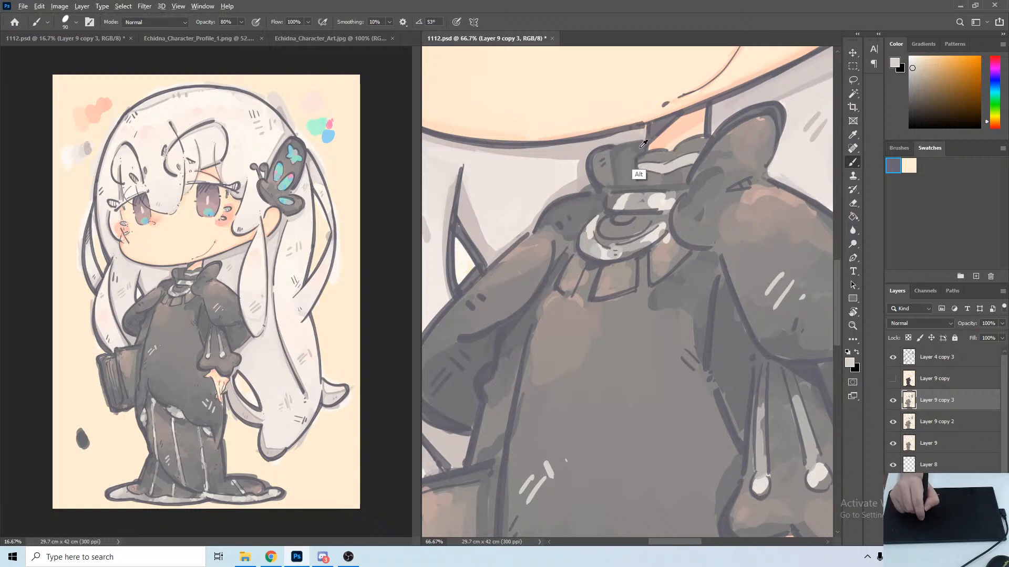
{"action": "left_click", "coordinate": [640, 175], "text": "alt"}
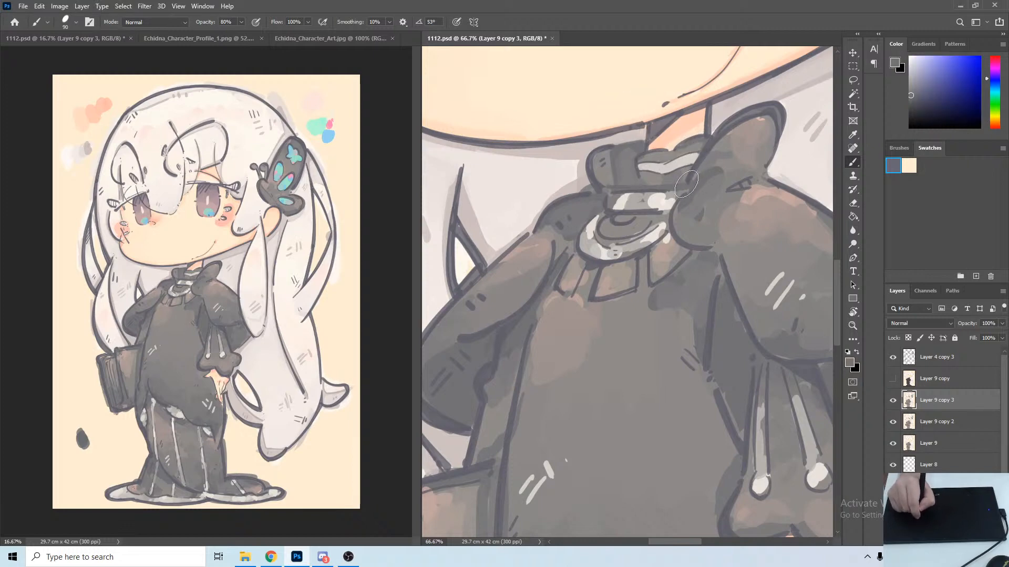
{"action": "left_click_drag", "start_coordinate": [756, 170], "coordinate": [626, 204]}
{"action": "left_click", "coordinate": [577, 226], "text": "alt"}
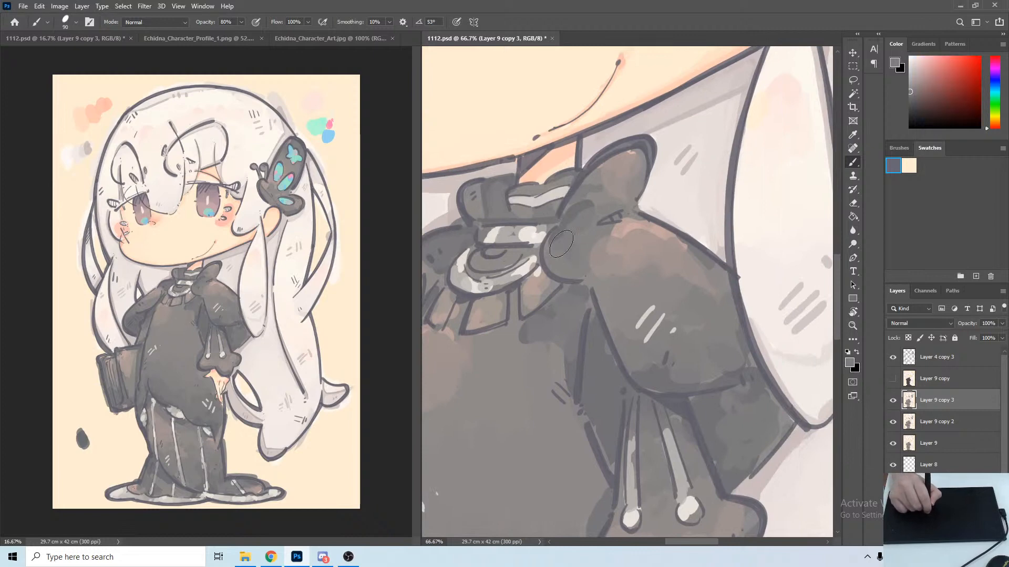
{"action": "left_click", "coordinate": [581, 243], "text": "alt"}
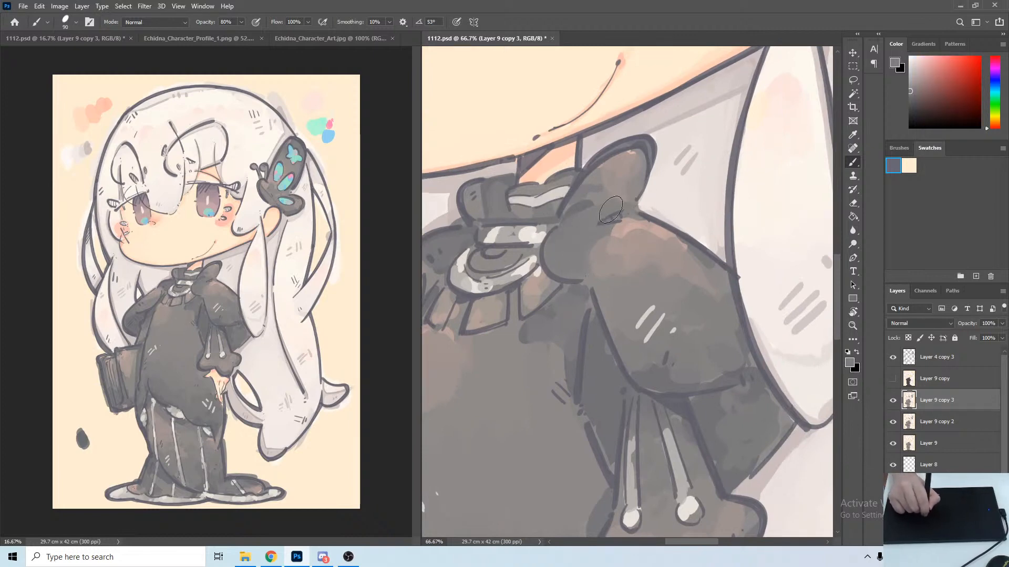
Paint over the white hatch marks on the right puffed upper sleeve with sampled warm greys.
{"action": "left_click", "coordinate": [608, 286], "text": "alt"}
{"action": "left_click", "coordinate": [597, 285], "text": "alt"}
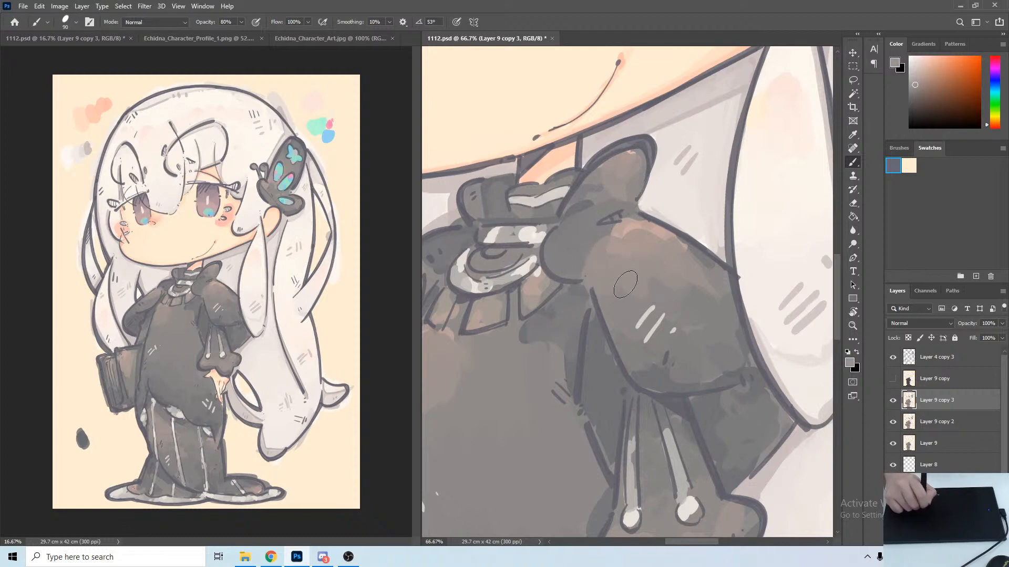
{"action": "left_click", "coordinate": [613, 338], "text": "alt"}
{"action": "mouse_move", "coordinate": [648, 323]}
{"action": "left_mouse_down"}
{"action": "mouse_move", "coordinate": [675, 298]}
{"action": "mouse_move", "coordinate": [663, 327]}
{"action": "mouse_move", "coordinate": [609, 310]}
{"action": "mouse_move", "coordinate": [620, 344]}
{"action": "mouse_move", "coordinate": [658, 344]}
{"action": "mouse_move", "coordinate": [620, 348]}
{"action": "mouse_move", "coordinate": [640, 358]}
{"action": "mouse_move", "coordinate": [670, 348]}
{"action": "mouse_move", "coordinate": [669, 310]}
{"action": "left_mouse_up"}
{"action": "left_click", "coordinate": [662, 339], "text": "alt"}
{"action": "left_click", "coordinate": [622, 334], "text": "alt"}
{"action": "left_click", "coordinate": [663, 339], "text": "alt"}
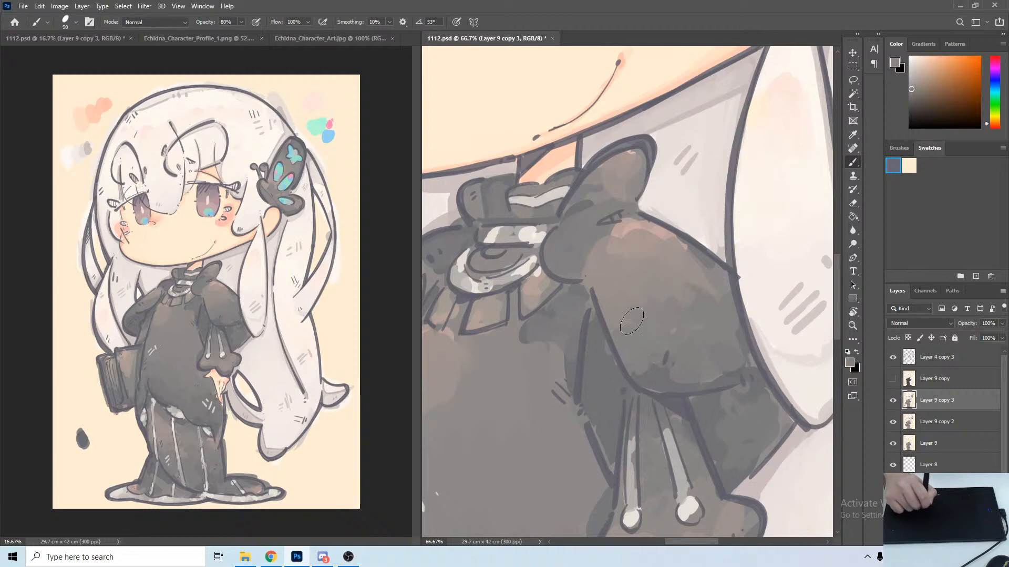
Smooth the shading across the middle of the right puffed sleeve with sampled mid greys.
{"action": "left_click", "coordinate": [625, 318], "text": "alt"}
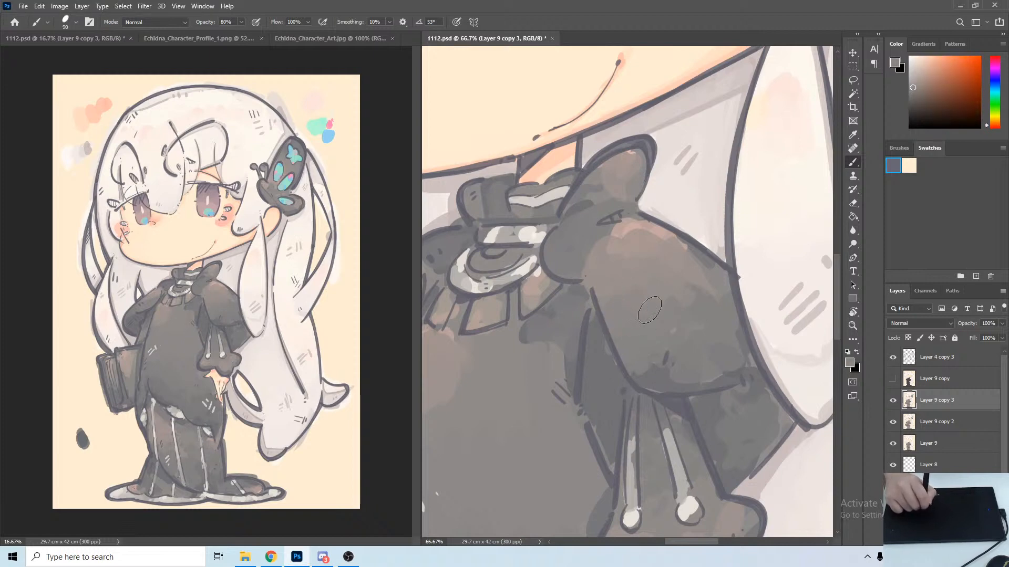
{"action": "left_click", "coordinate": [673, 328], "text": "alt"}
{"action": "left_click", "coordinate": [679, 342], "text": "alt"}
{"action": "mouse_move", "coordinate": [689, 301]}
{"action": "left_mouse_down"}
{"action": "mouse_move", "coordinate": [676, 290]}
{"action": "mouse_move", "coordinate": [675, 338]}
{"action": "mouse_move", "coordinate": [690, 323]}
{"action": "left_mouse_up"}
Refine the right sleeve's inner upper edge and the dark underarm area below the ruffle with sampled greys.
{"action": "left_click", "coordinate": [624, 322], "text": "alt"}
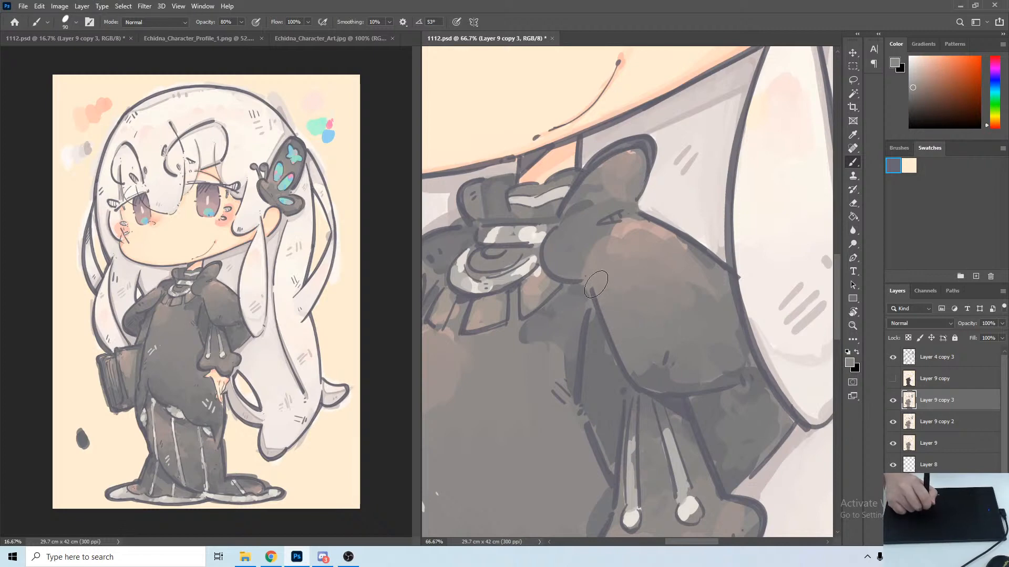
{"action": "left_click", "coordinate": [578, 304], "text": "alt"}
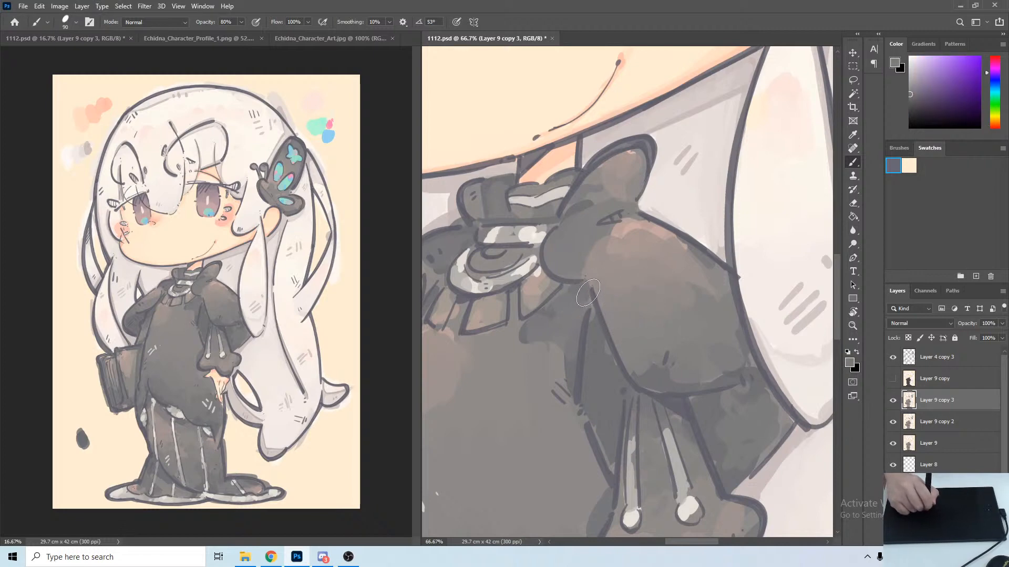
{"action": "left_click", "coordinate": [591, 319], "text": "alt"}
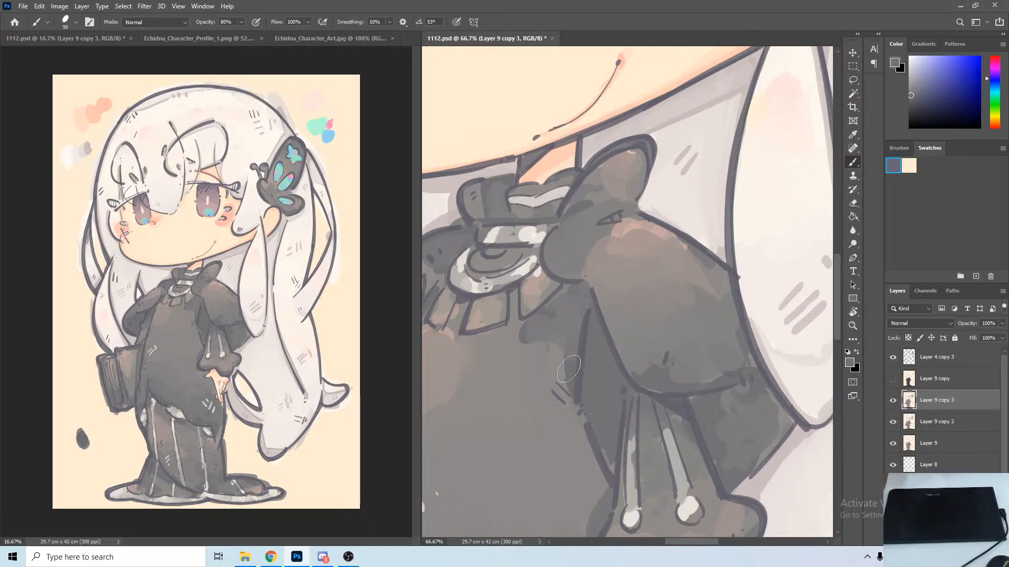
Smooth the gray shading on the dress chest beneath the collar, using gray tones sampled from the dress.
{"action": "left_click", "coordinate": [558, 330], "text": "alt"}
{"action": "left_click", "coordinate": [544, 351], "text": "alt"}
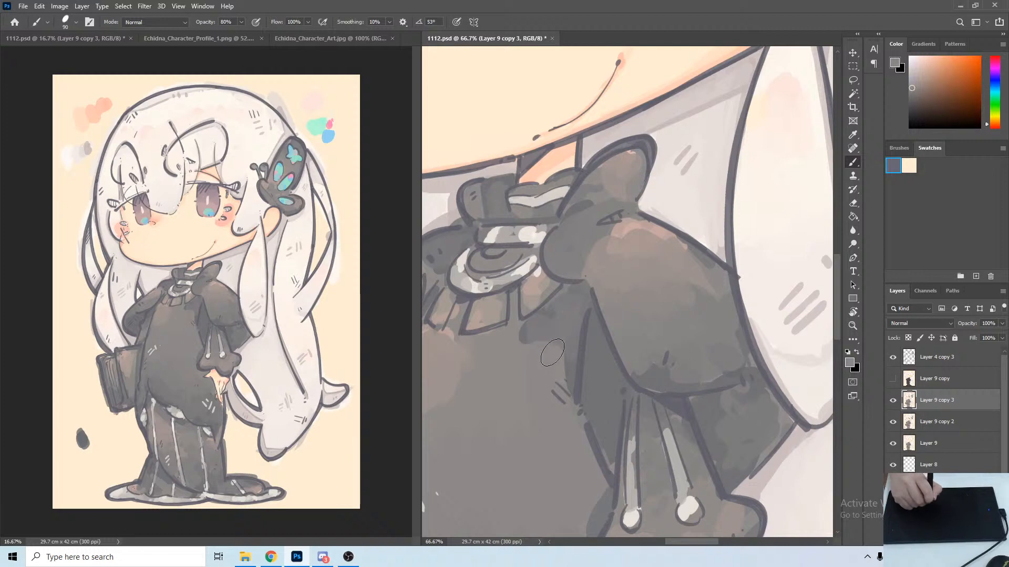
{"action": "left_click", "coordinate": [548, 317], "text": "alt"}
{"action": "left_click", "coordinate": [526, 321], "text": "alt"}
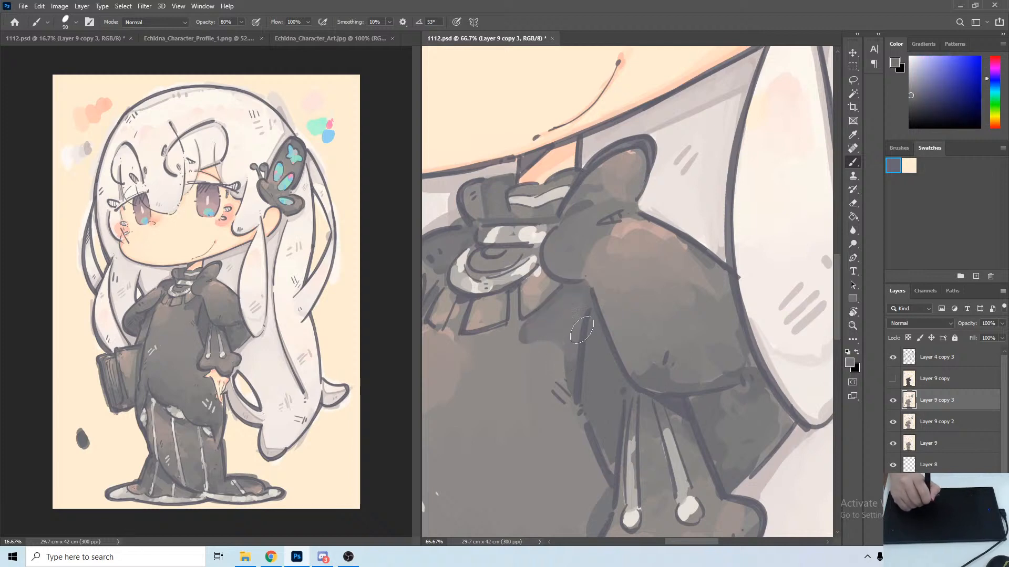
Blend the warm highlight into the gray on the puffed upper sleeve and refine its outer shoulder outline.
{"action": "left_click_drag", "start_coordinate": [672, 331], "coordinate": [598, 340]}
{"action": "left_click_drag", "start_coordinate": [594, 239], "coordinate": [628, 212]}
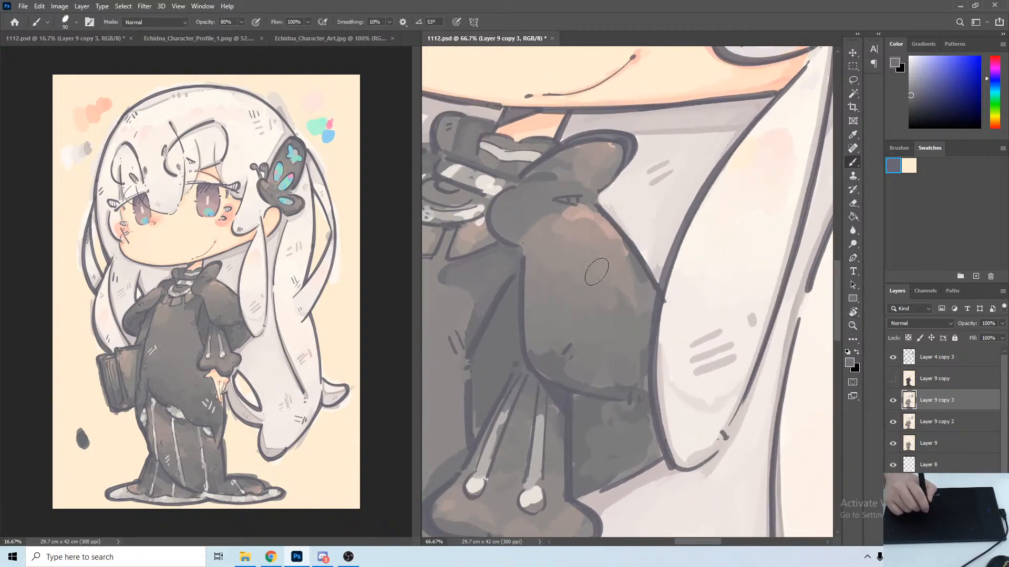
{"action": "left_click", "coordinate": [610, 294], "text": "alt"}
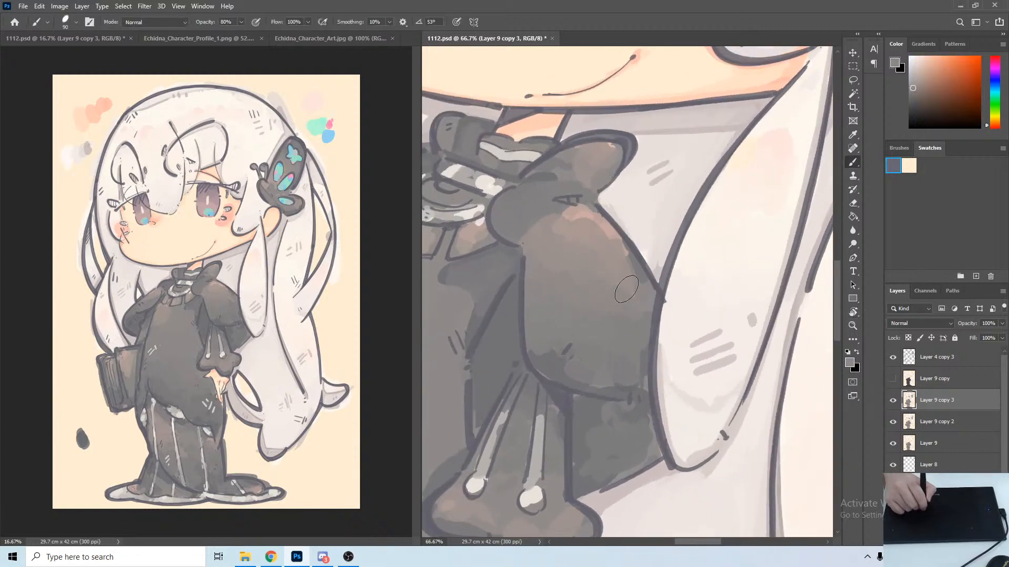
{"action": "left_click", "coordinate": [641, 263], "text": "alt"}
{"action": "left_click_drag", "start_coordinate": [606, 208], "coordinate": [611, 218]}
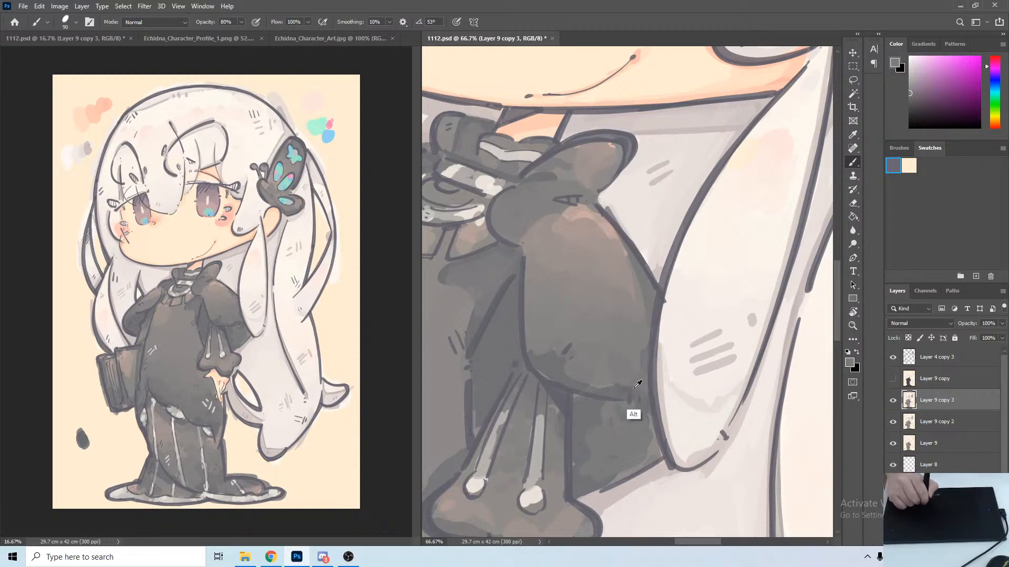
Paint a curved dark gray hem band along the puffed sleeve's lower edge with colors sampled from the sleeve.
{"action": "left_click", "coordinate": [568, 355], "text": "alt"}
{"action": "mouse_move", "coordinate": [525, 310]}
{"action": "left_mouse_down"}
{"action": "mouse_move", "coordinate": [565, 367]}
{"action": "mouse_move", "coordinate": [644, 383]}
{"action": "left_mouse_up"}
{"action": "left_click", "coordinate": [644, 418], "text": "alt"}
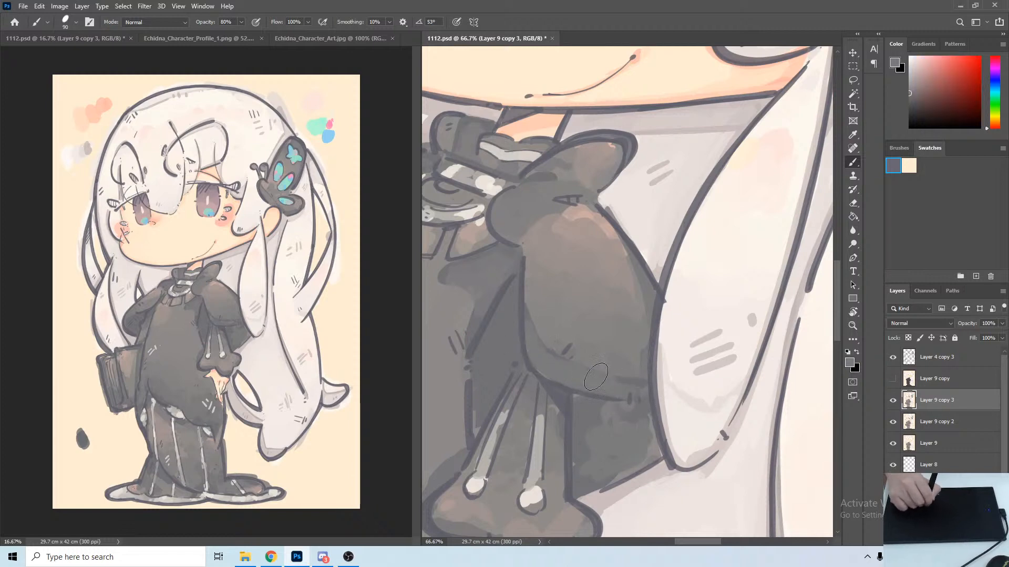
{"action": "left_click_drag", "start_coordinate": [584, 229], "coordinate": [588, 198]}
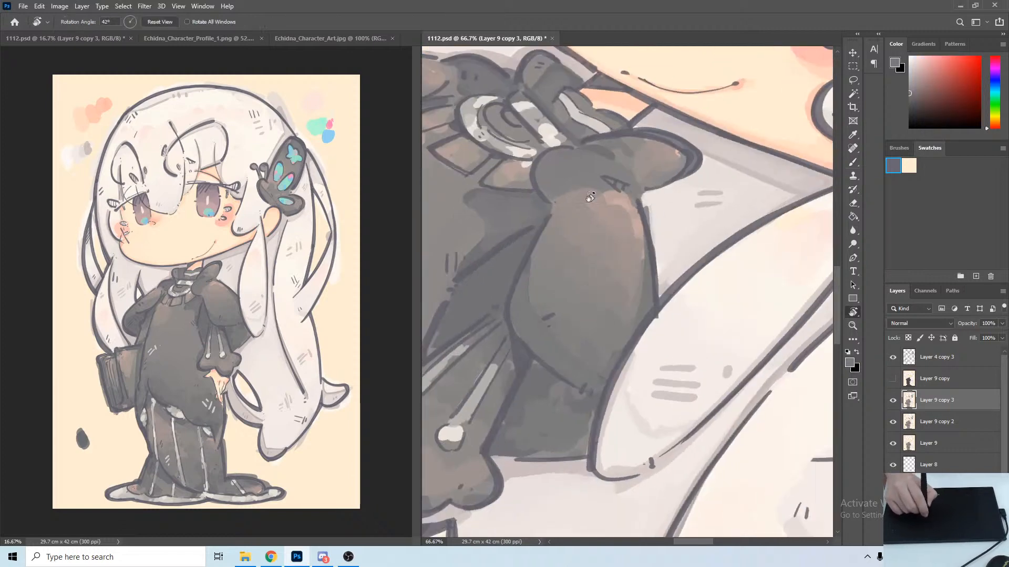
{"action": "left_click", "coordinate": [525, 298], "text": "alt"}
{"action": "mouse_move", "coordinate": [529, 264]}
{"action": "left_mouse_down"}
{"action": "mouse_move", "coordinate": [532, 300]}
{"action": "mouse_move", "coordinate": [604, 383]}
{"action": "left_mouse_up"}
{"action": "left_click", "coordinate": [604, 395], "text": "alt"}
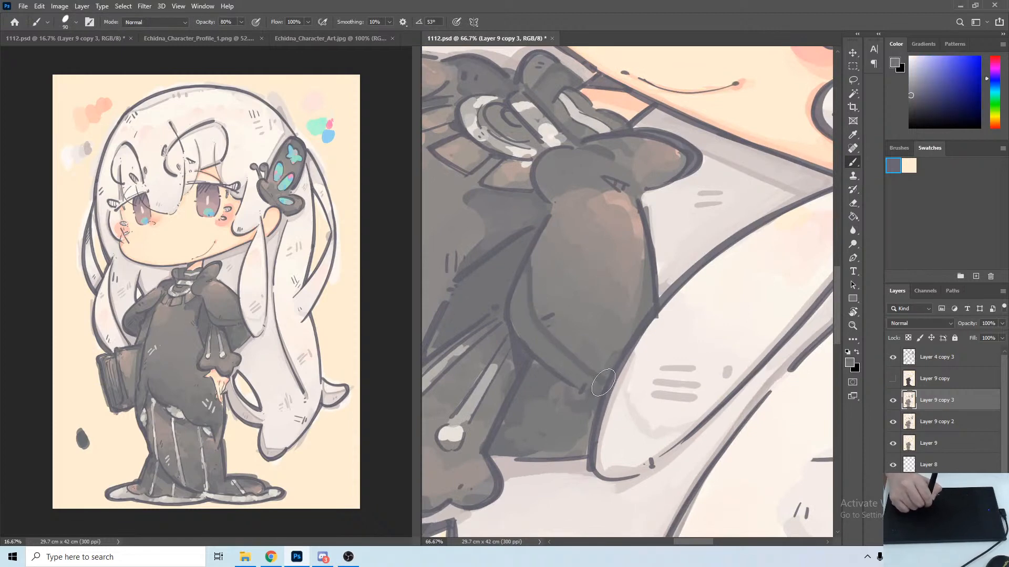
Add short diagonal highlight strokes and a dot to the puffed sleeve in the sampled pinkish tone.
{"action": "key", "text": "r"}
{"action": "left_click_drag", "start_coordinate": [675, 380], "coordinate": [714, 323]}
{"action": "left_click", "coordinate": [568, 282], "text": "alt"}
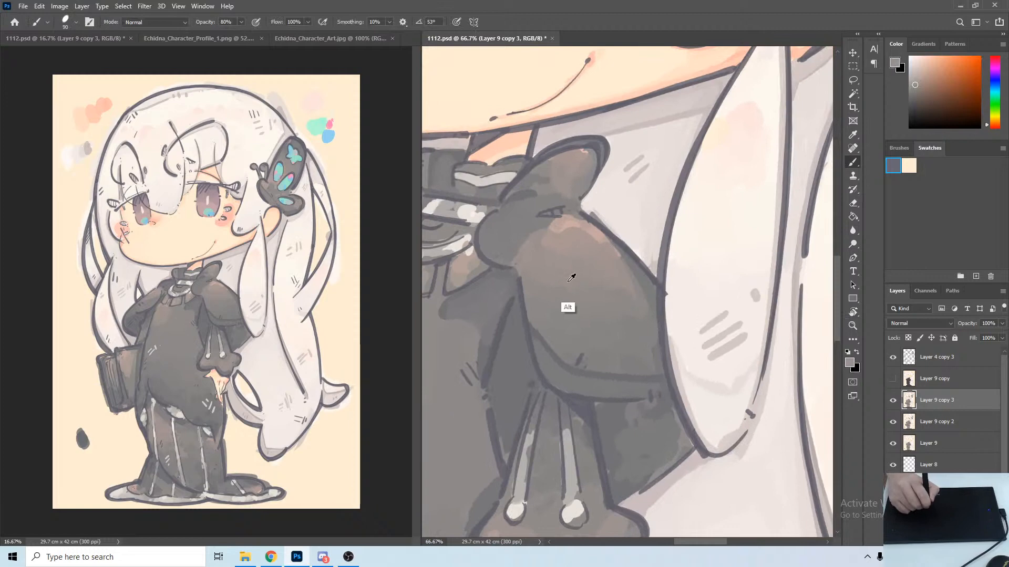
{"action": "left_click", "coordinate": [567, 224], "text": "alt"}
{"action": "key", "text": "r"}
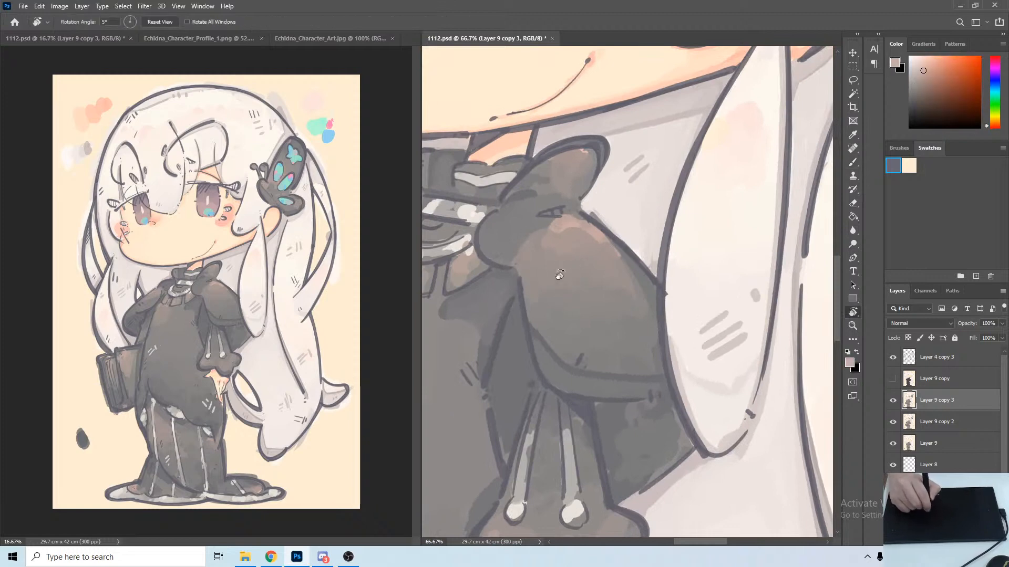
{"action": "mouse_move", "coordinate": [559, 276]}
{"action": "left_mouse_down"}
{"action": "mouse_move", "coordinate": [550, 293]}
{"action": "mouse_move", "coordinate": [572, 309]}
{"action": "left_mouse_up"}
{"action": "key", "text": "b"}
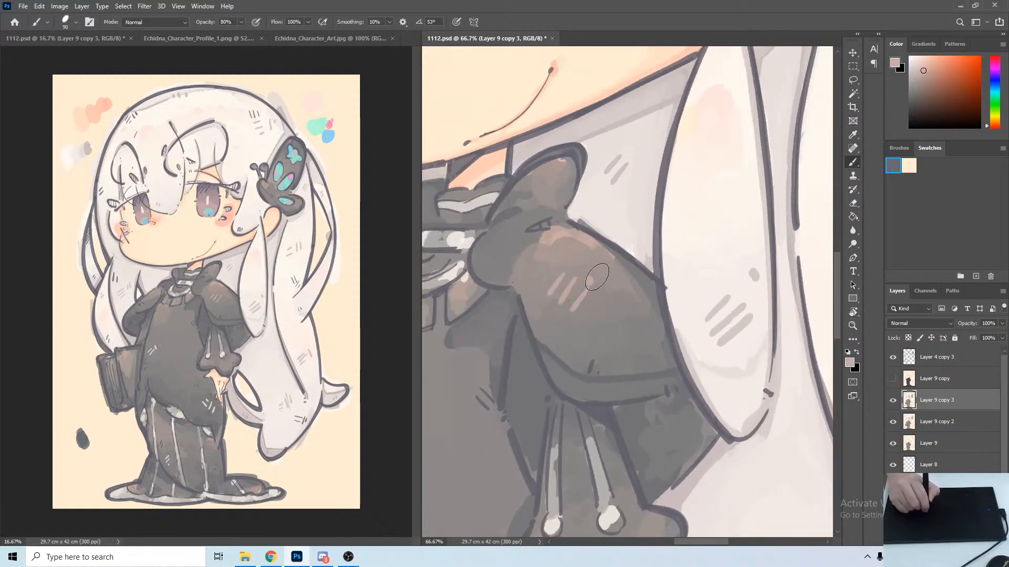
Blend the shading on the raised collar flap above the puffed sleeve with sampled brown-gray tones and a warm tip highlight.
{"action": "left_click", "coordinate": [532, 197], "text": "alt"}
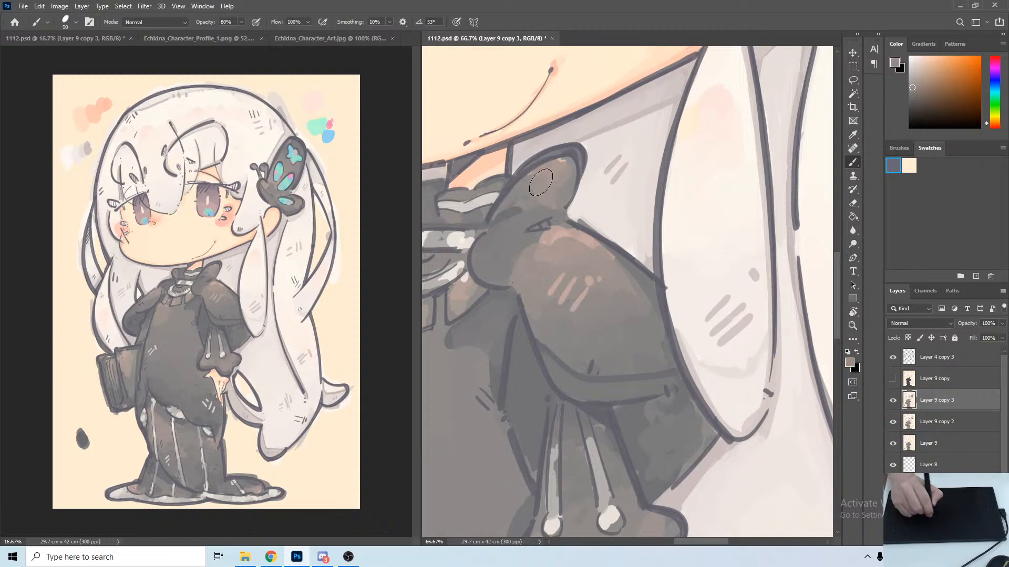
{"action": "left_click", "coordinate": [539, 182], "text": "alt"}
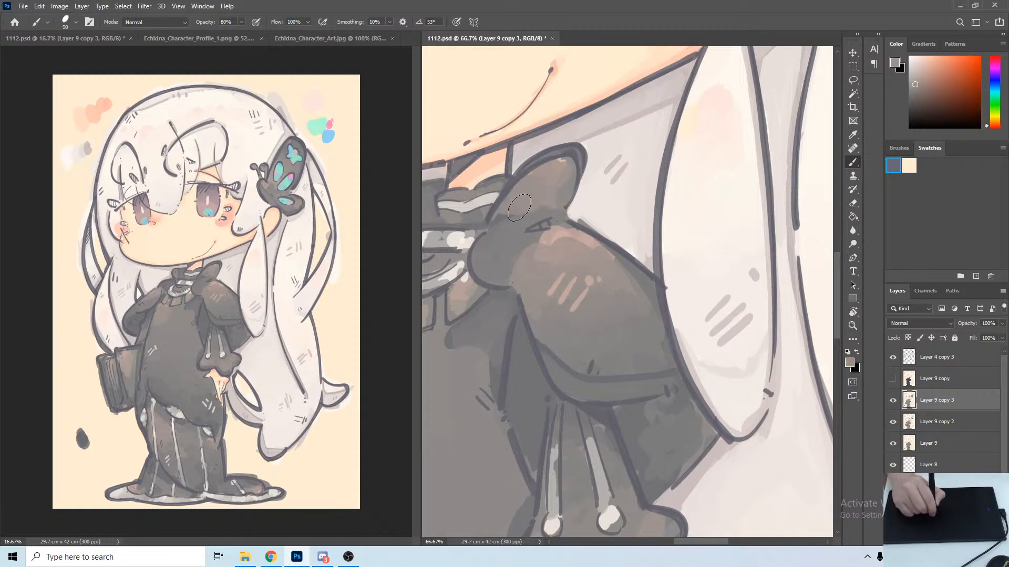
{"action": "left_click", "coordinate": [564, 157], "text": "alt"}
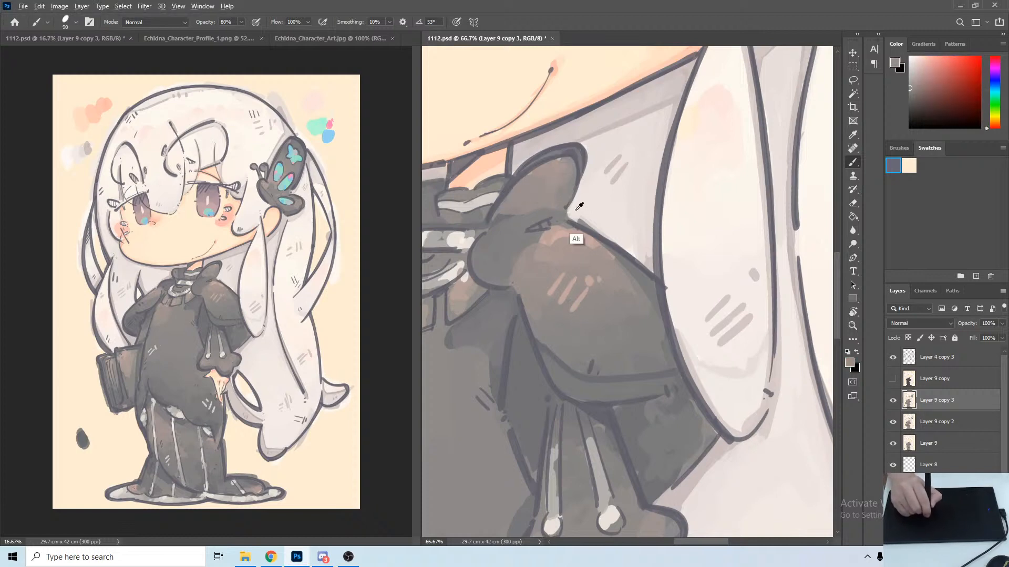
{"action": "left_click", "coordinate": [558, 162], "text": "alt"}
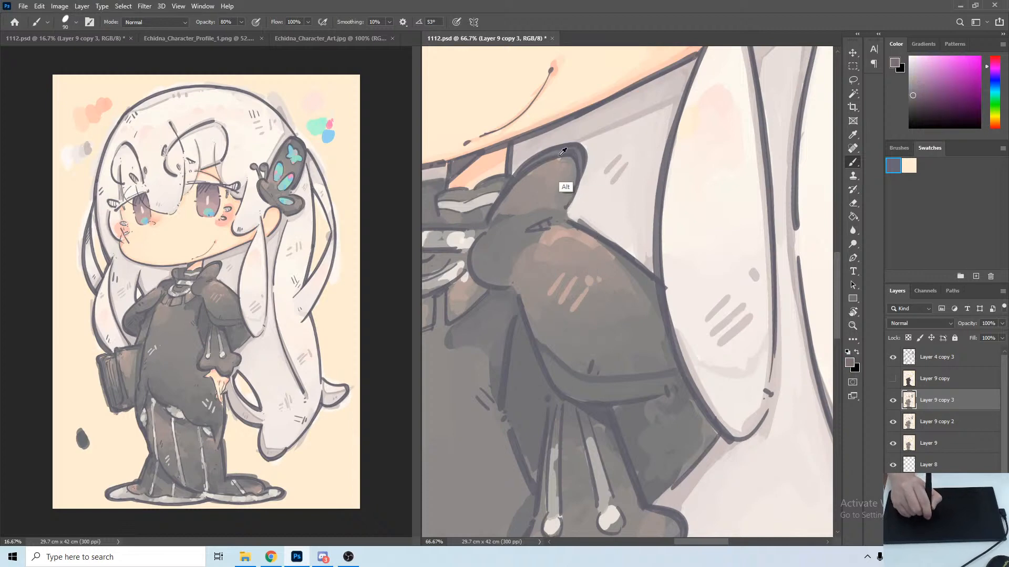
{"action": "left_click", "coordinate": [560, 160], "text": "alt"}
{"action": "left_click", "coordinate": [563, 158], "text": "alt"}
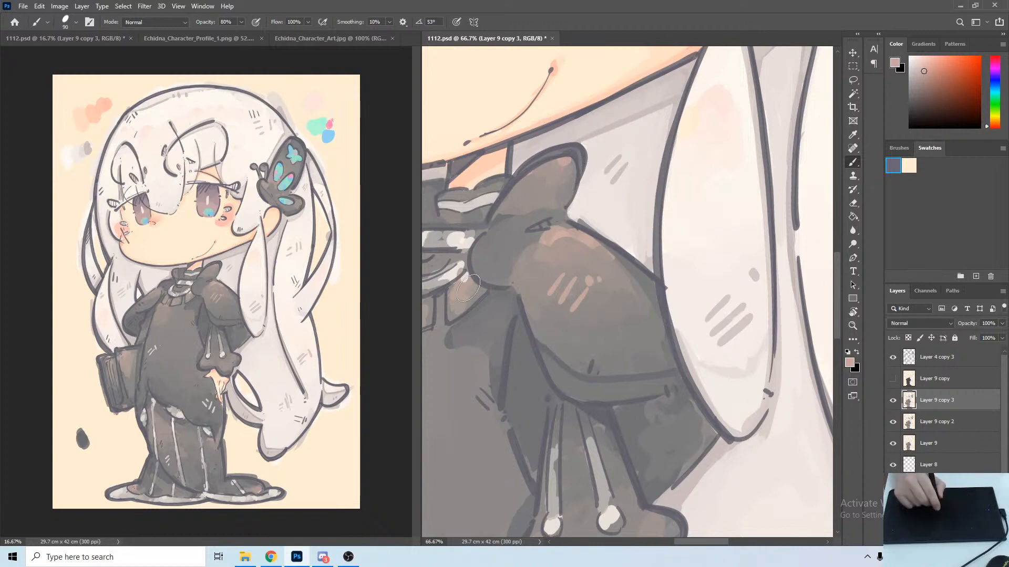
Smooth the gray patches on the rear sleeve panel below the puffed sleeve and save the document.
{"action": "left_click_drag", "start_coordinate": [576, 273], "coordinate": [605, 233]}
{"action": "left_click_drag", "start_coordinate": [617, 331], "coordinate": [601, 165]}
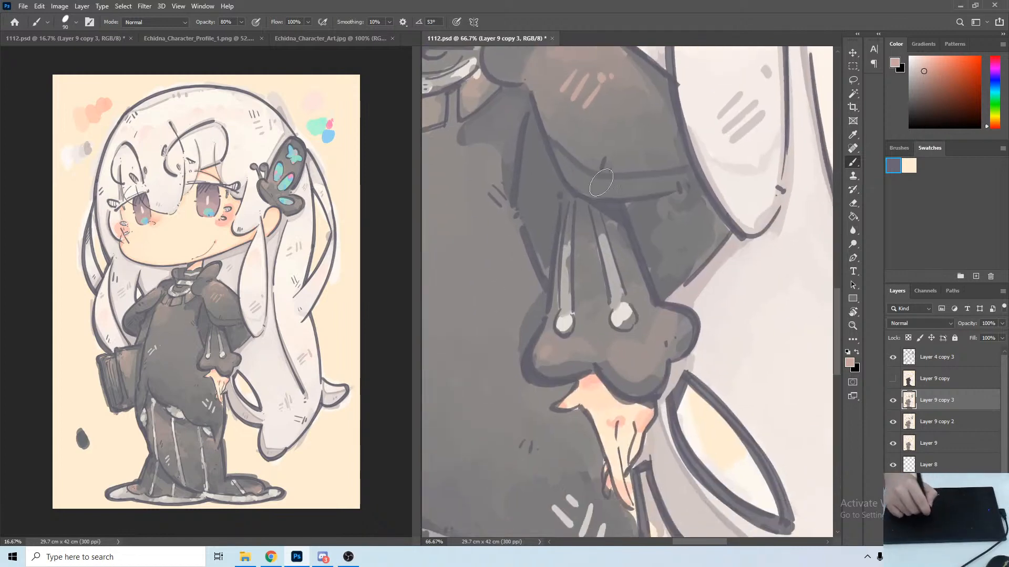
{"action": "left_click", "coordinate": [667, 219], "text": "alt"}
{"action": "left_click_drag", "start_coordinate": [667, 219], "coordinate": [679, 270]}
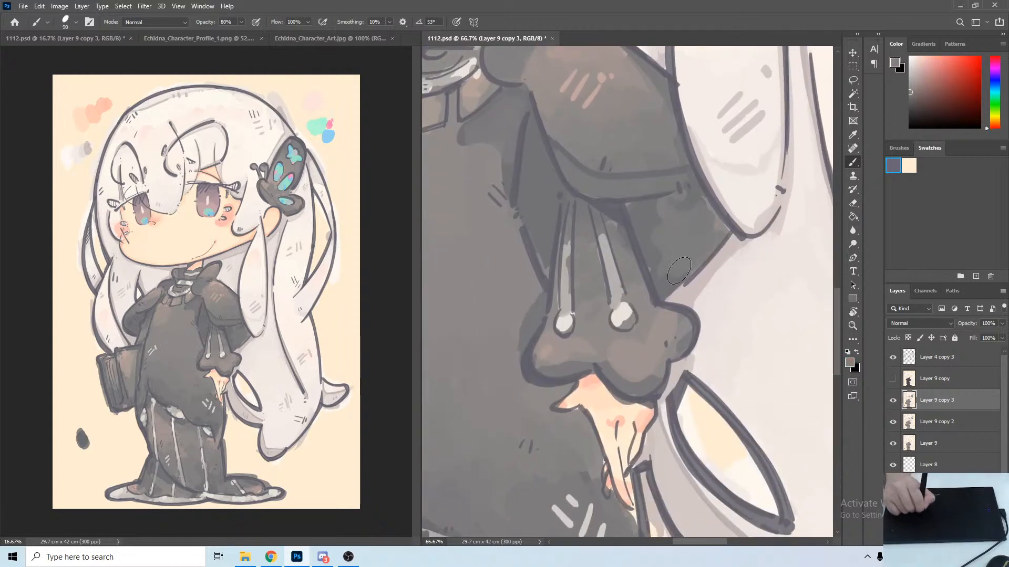
{"action": "key", "text": "ctrl+s"}
Darken the rear sleeve panel under the hem band and along its outer edges beside the hair strand.
{"action": "left_click_drag", "start_coordinate": [743, 323], "coordinate": [651, 352]}
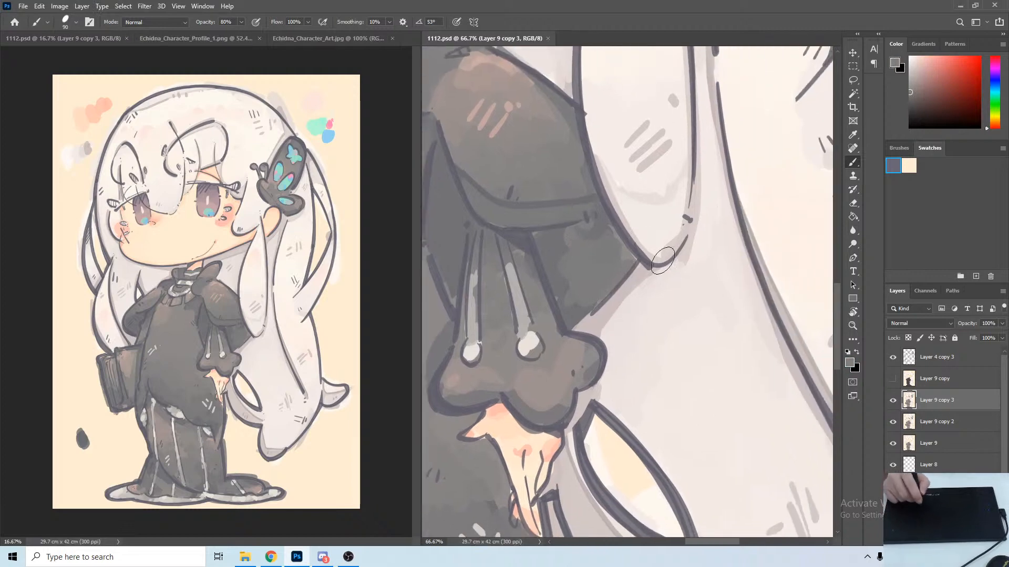
{"action": "left_click", "coordinate": [603, 206], "text": "alt"}
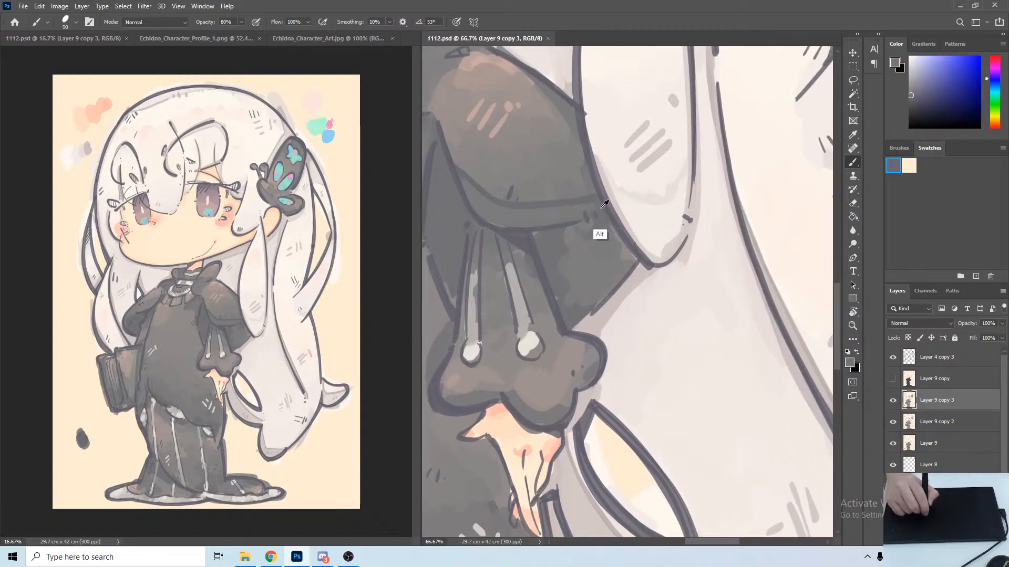
{"action": "left_click", "coordinate": [590, 215], "text": "alt"}
{"action": "left_click_drag", "start_coordinate": [546, 239], "coordinate": [531, 225]}
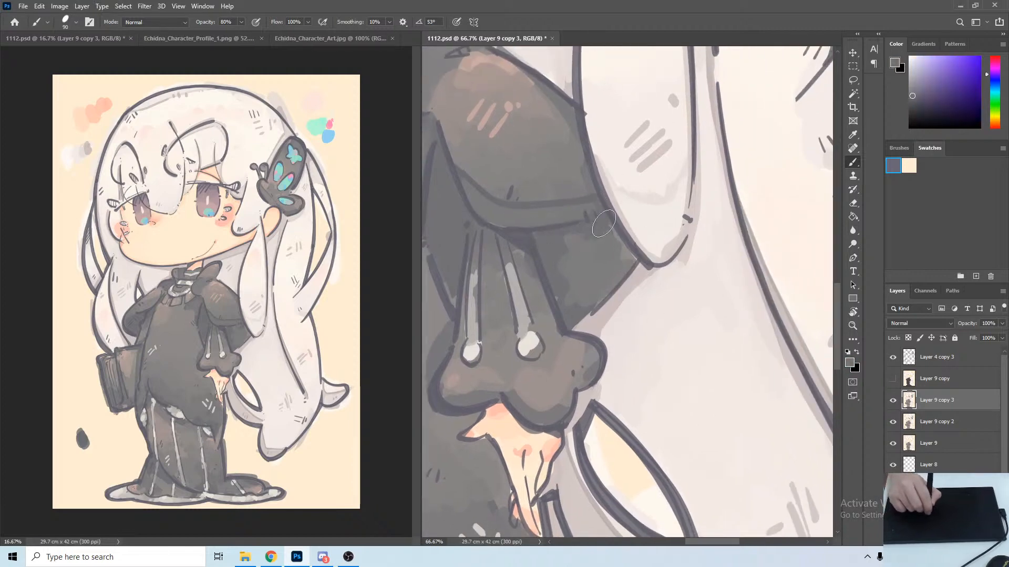
{"action": "left_click_drag", "start_coordinate": [608, 228], "coordinate": [631, 260]}
{"action": "left_click_drag", "start_coordinate": [569, 326], "coordinate": [636, 259]}
Even out the gray inside the rear sleeve panel and add short diagonal hatch strokes to it.
{"action": "left_click", "coordinate": [581, 285], "text": "alt"}
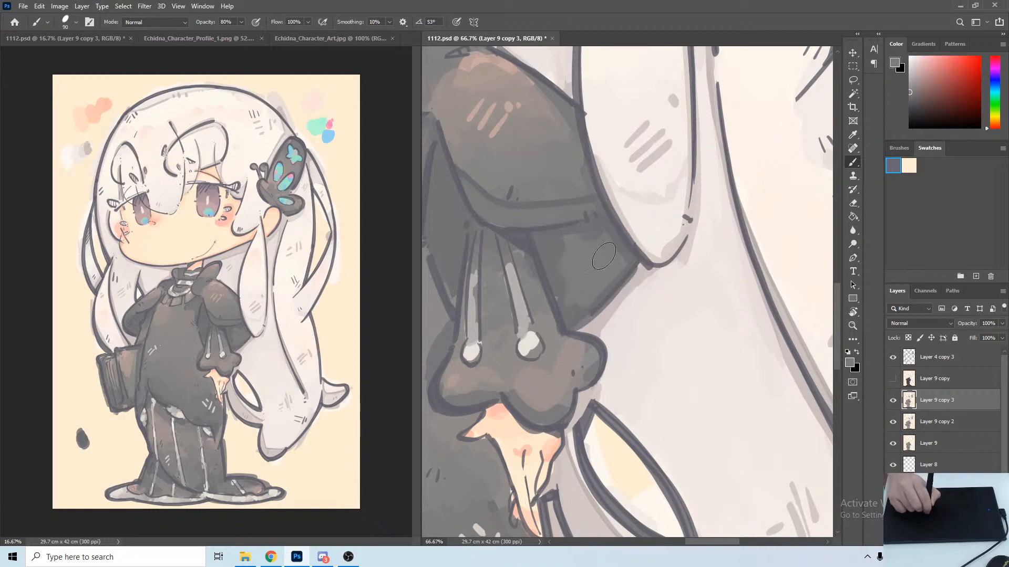
{"action": "left_click", "coordinate": [557, 292], "text": "alt"}
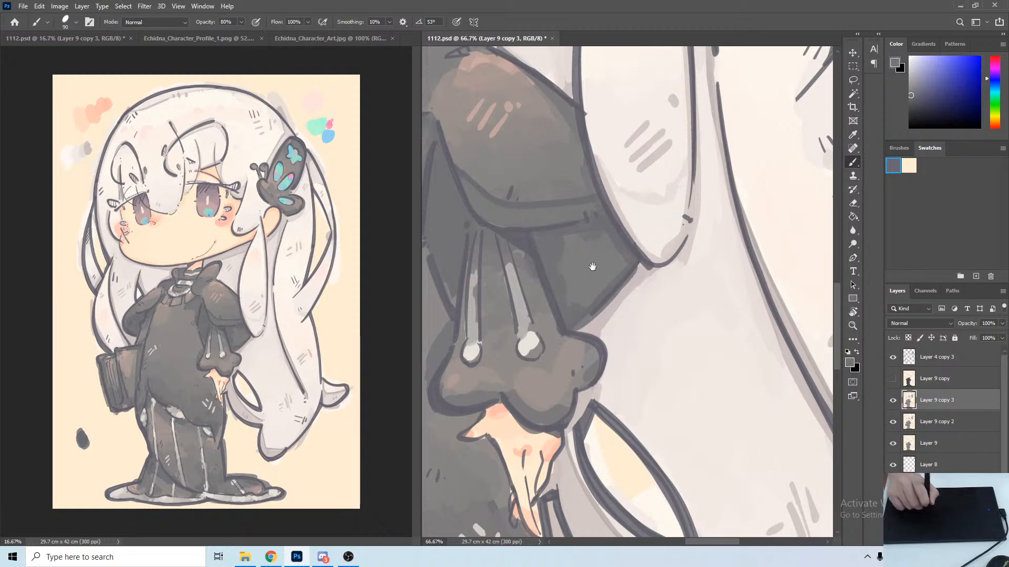
{"action": "mouse_move", "coordinate": [593, 266]}
{"action": "left_mouse_down"}
{"action": "mouse_move", "coordinate": [658, 271]}
{"action": "mouse_move", "coordinate": [642, 283]}
{"action": "left_mouse_up"}
{"action": "left_click", "coordinate": [615, 262], "text": "alt"}
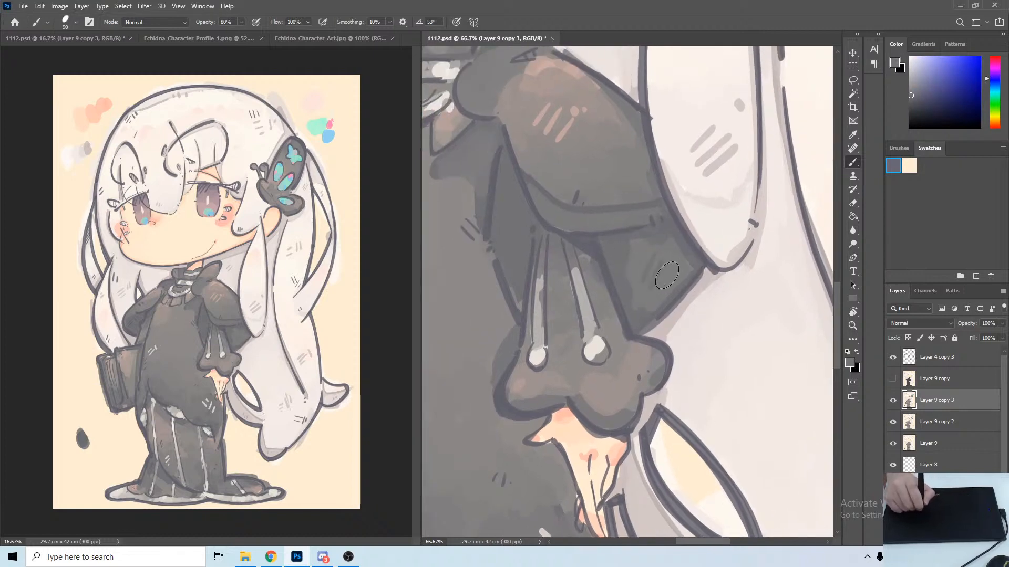
Repaint the two light gray cords on the lower sleeve and clean the sleeve gray around them.
{"action": "left_click_drag", "start_coordinate": [522, 255], "coordinate": [621, 228]}
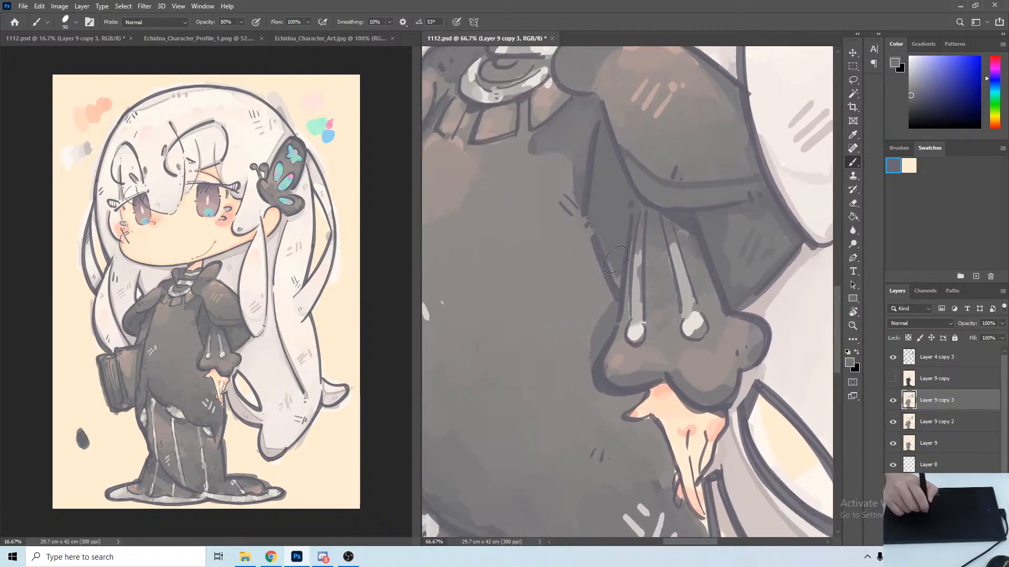
{"action": "left_click", "coordinate": [637, 289], "text": "alt"}
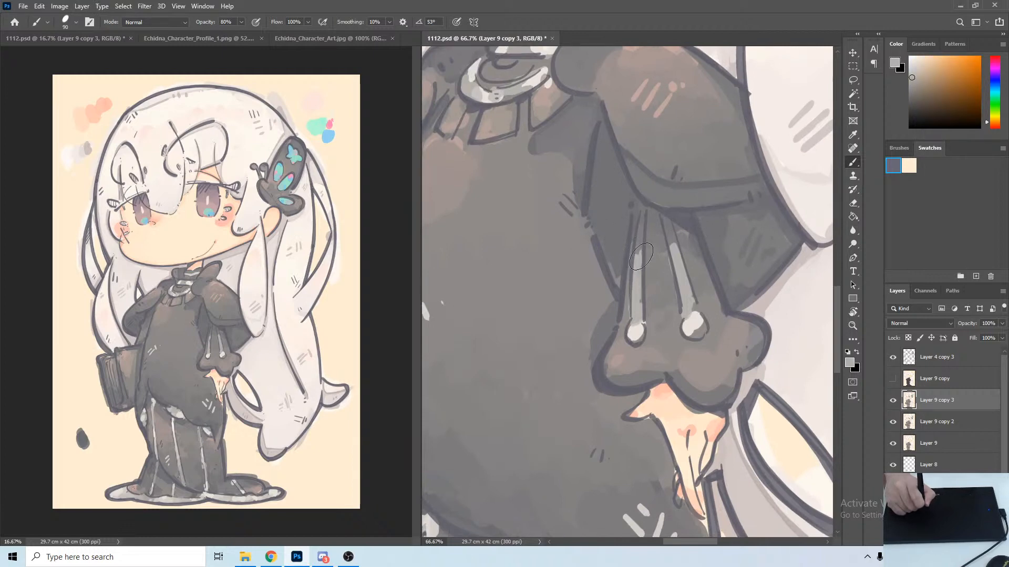
{"action": "left_click", "coordinate": [627, 321], "text": "alt"}
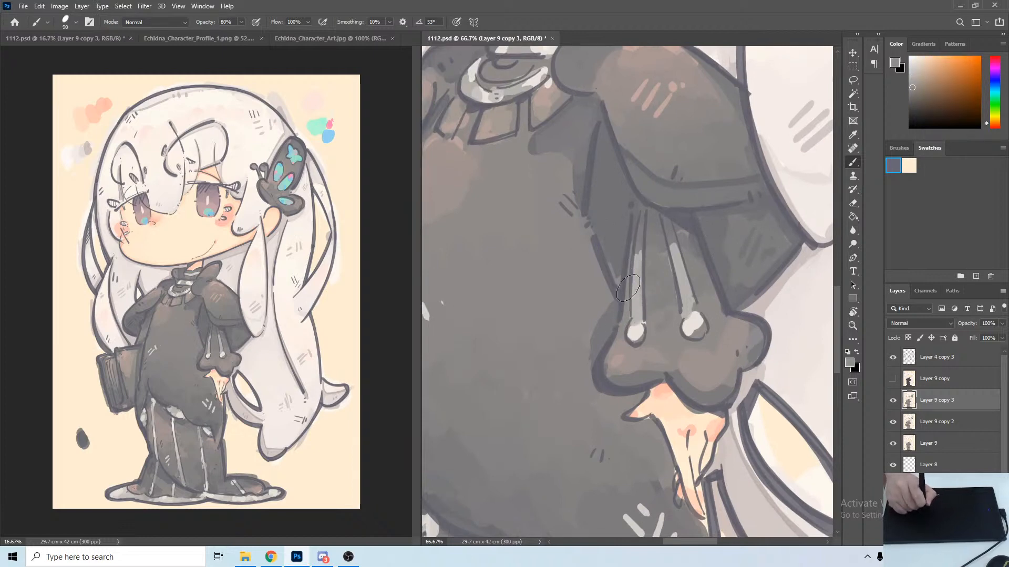
{"action": "left_click", "coordinate": [681, 317], "text": "alt"}
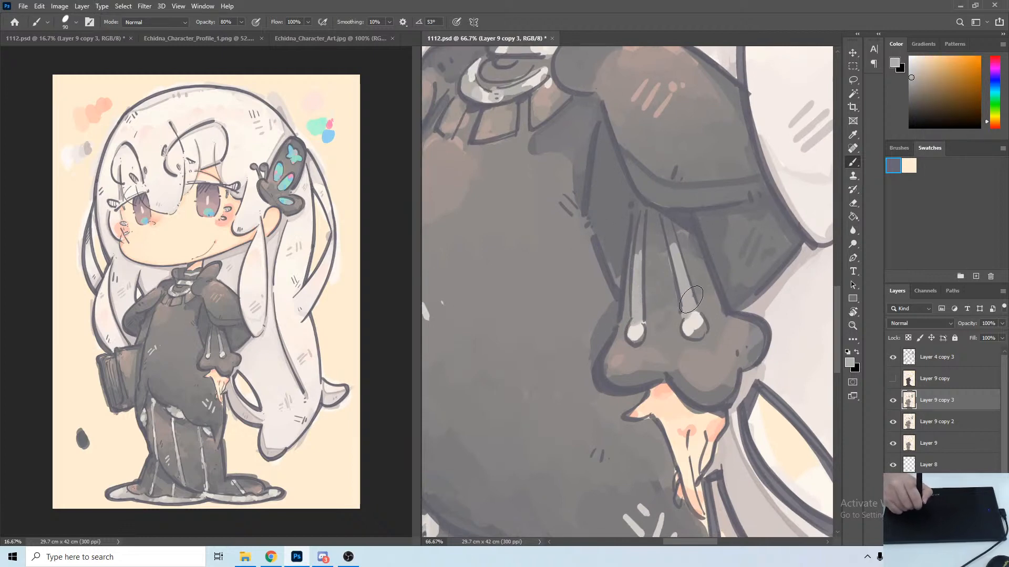
{"action": "left_click", "coordinate": [664, 268], "text": "alt"}
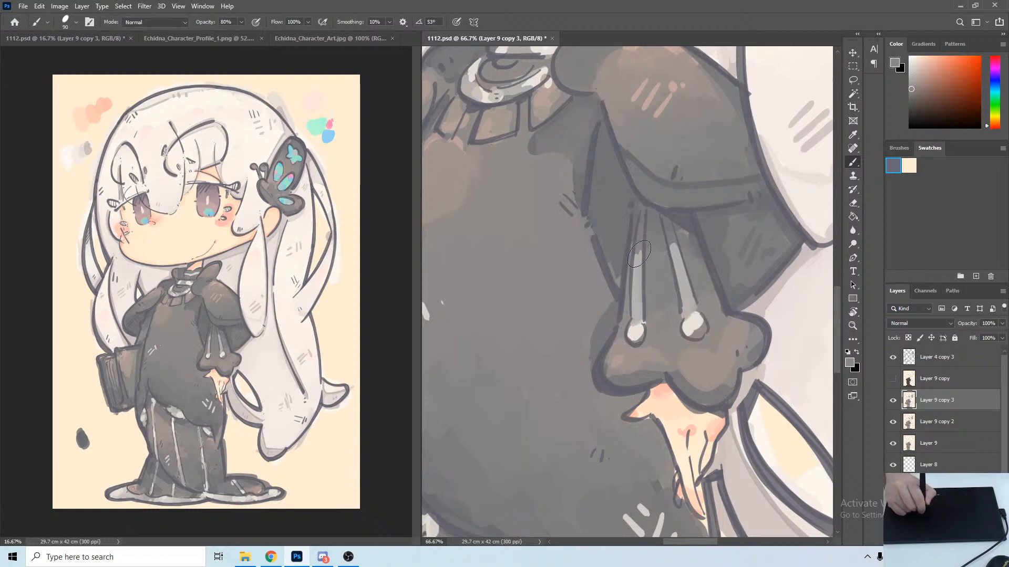
Extend the upper ends of both sleeve cords towards the puffed sleeve, blending sampled light and mid grays.
{"action": "left_click", "coordinate": [638, 252], "text": "alt"}
{"action": "left_click_drag", "start_coordinate": [638, 258], "coordinate": [638, 247]}
{"action": "left_click", "coordinate": [640, 250], "text": "alt"}
{"action": "left_click", "coordinate": [642, 253], "text": "alt"}
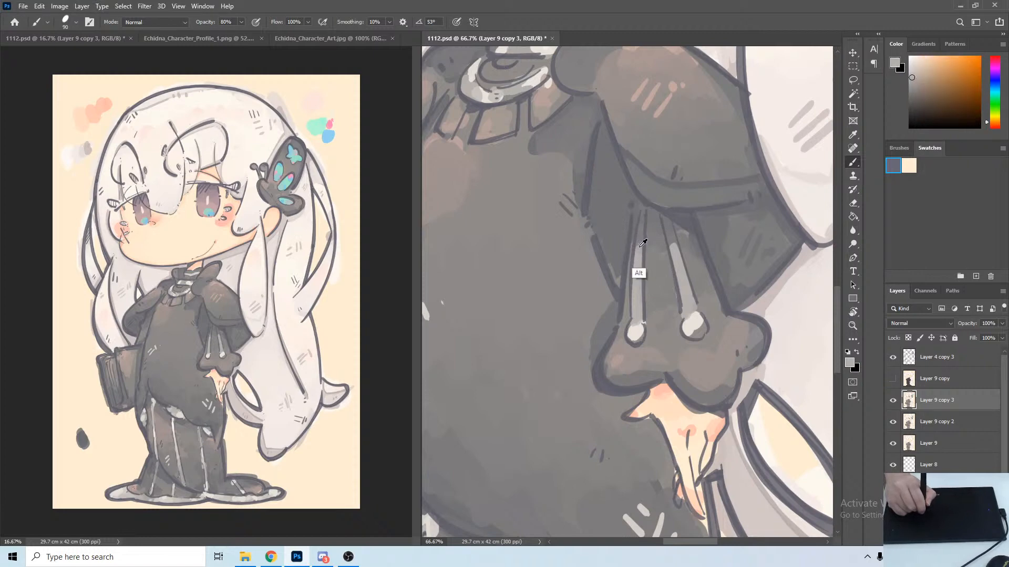
{"action": "left_click", "coordinate": [641, 234], "text": "alt"}
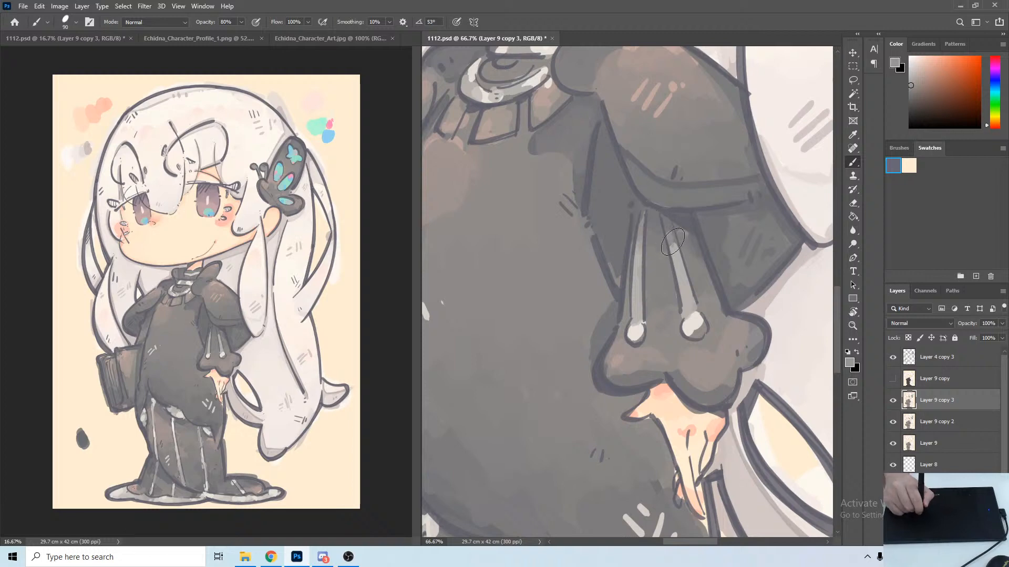
{"action": "left_click", "coordinate": [696, 235], "text": "alt"}
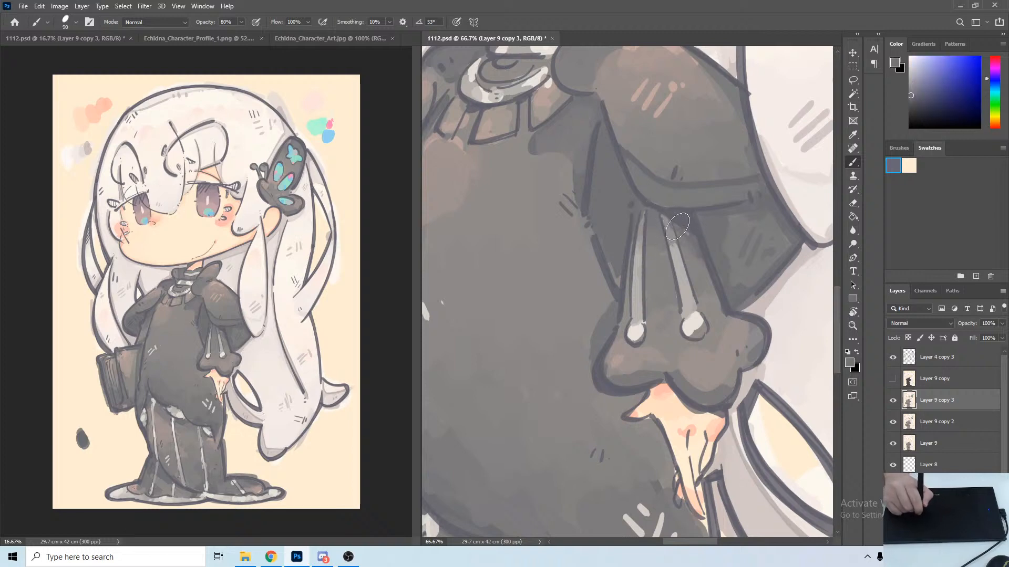
{"action": "left_click", "coordinate": [665, 220], "text": "alt"}
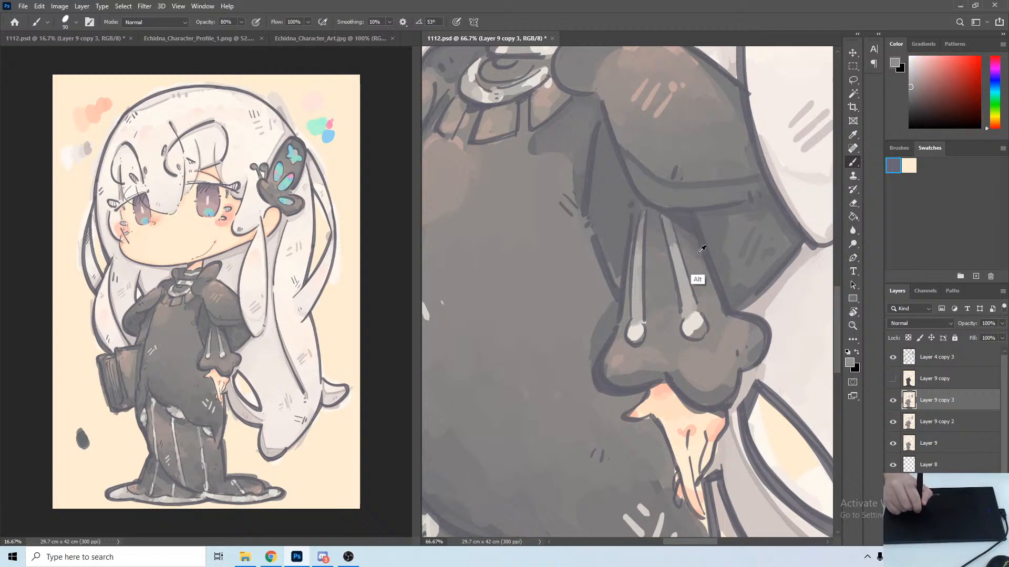
Redefine the lower sleeve's outer edge line and blend the sleeve shading beside the outer cord.
{"action": "left_click", "coordinate": [698, 252], "text": "alt"}
{"action": "left_click", "coordinate": [704, 262], "text": "alt"}
{"action": "left_click_drag", "start_coordinate": [693, 239], "coordinate": [717, 296]}
{"action": "left_click", "coordinate": [674, 323], "text": "alt"}
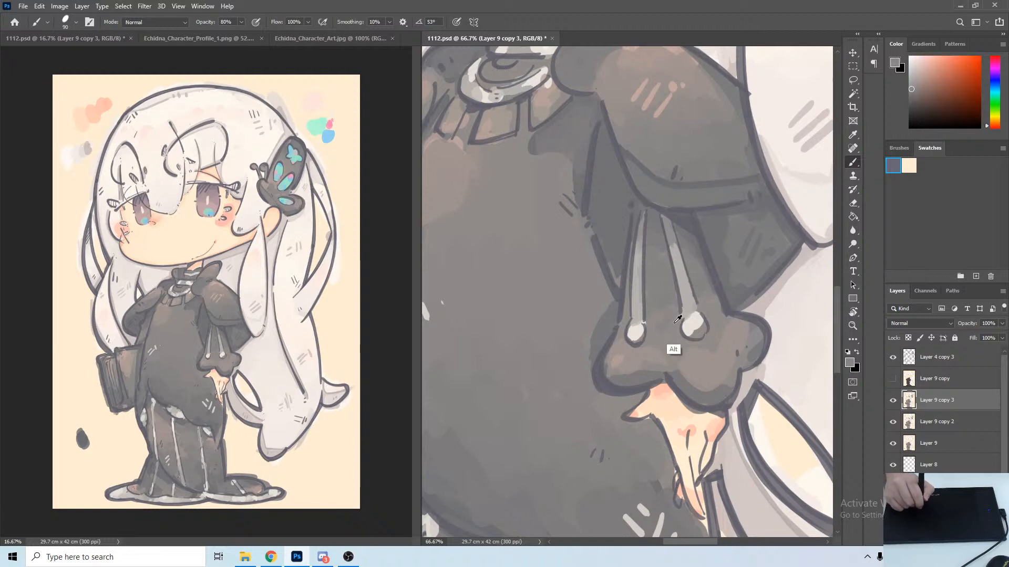
{"action": "left_click", "coordinate": [675, 321], "text": "alt"}
{"action": "left_click", "coordinate": [673, 302], "text": "alt"}
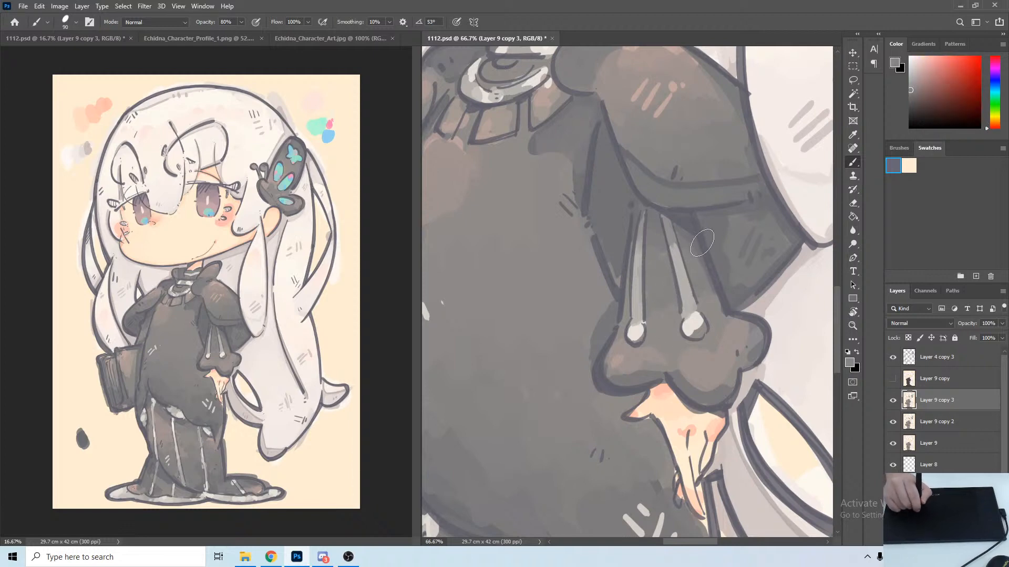
Even out the gray between the lower sleeve's cords and round off the off-white beads at both cord ends.
{"action": "left_click", "coordinate": [695, 243], "text": "alt"}
{"action": "left_click_drag", "start_coordinate": [657, 216], "coordinate": [664, 243]}
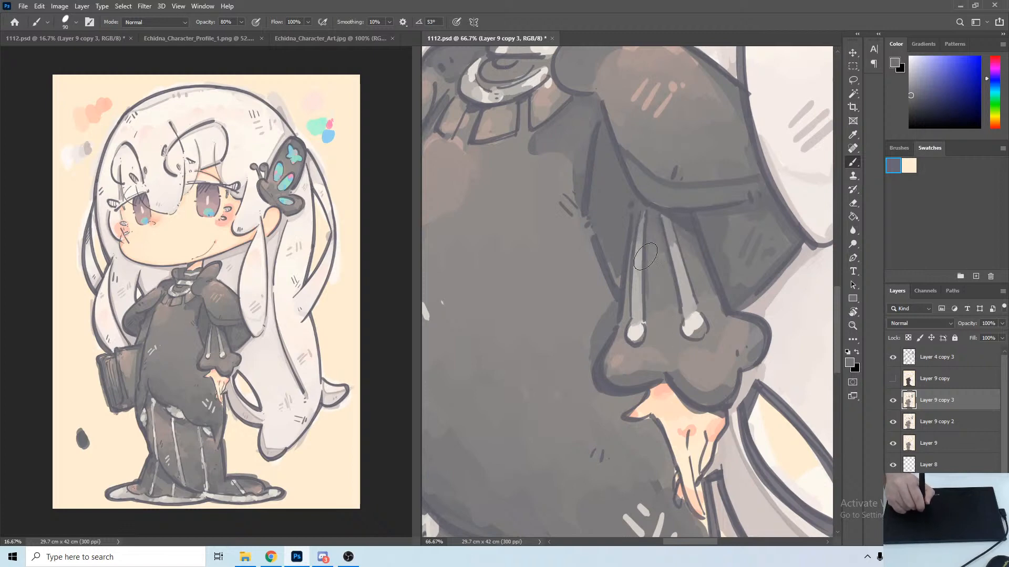
{"action": "left_click", "coordinate": [634, 333], "text": "alt"}
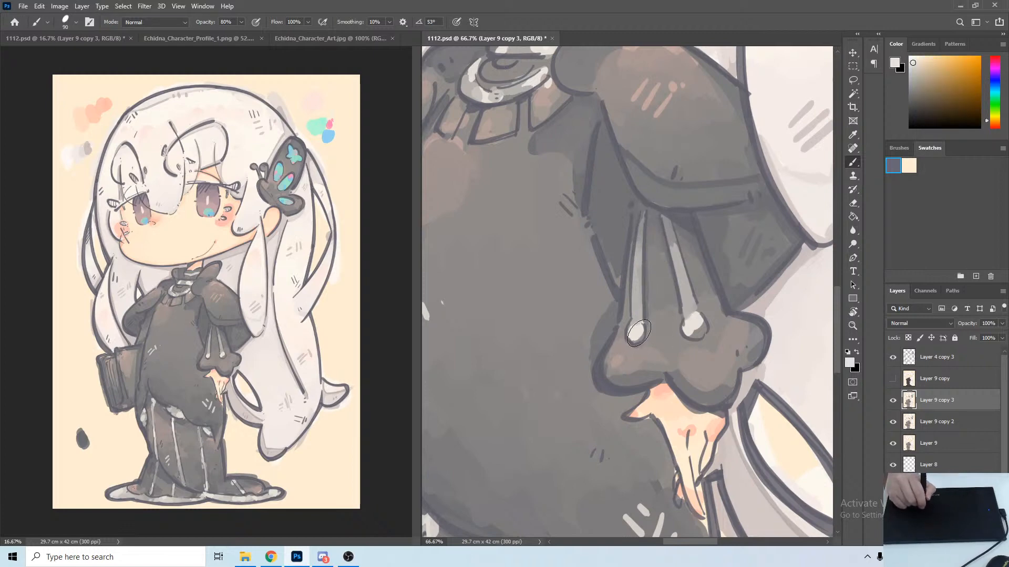
{"action": "left_click", "coordinate": [641, 337]}
{"action": "left_click_drag", "start_coordinate": [693, 351], "coordinate": [696, 332]}
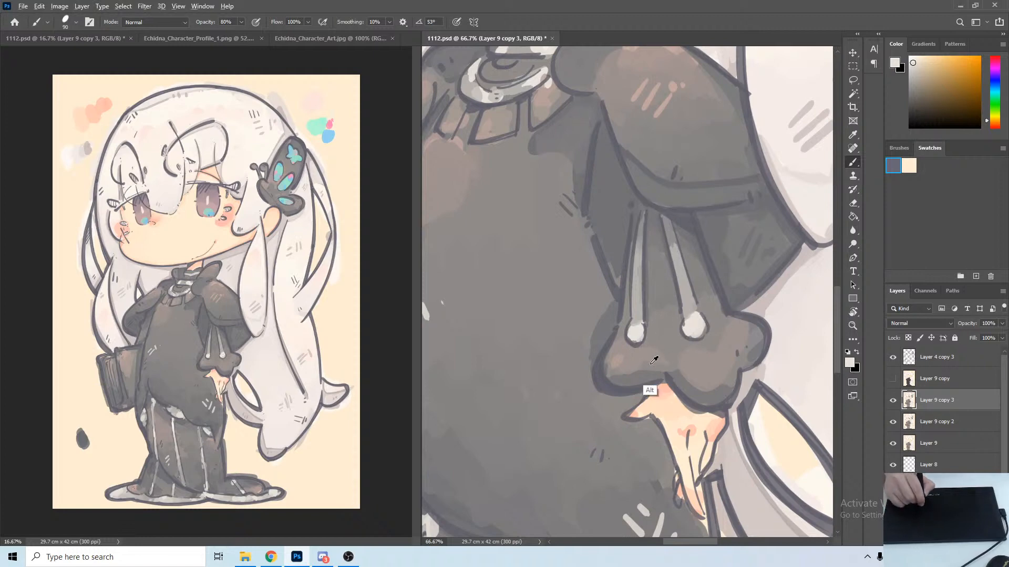
Blend the scalloped sleeve cuff's shading with warm brown and gray tones sampled from the cuff.
{"action": "left_click", "coordinate": [647, 354], "text": "alt"}
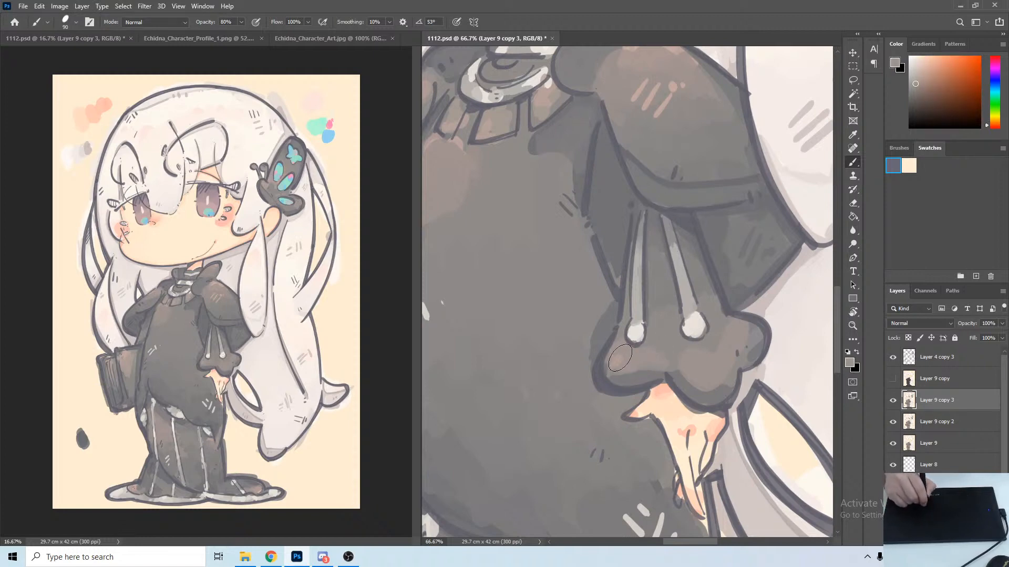
{"action": "left_click", "coordinate": [614, 363], "text": "alt"}
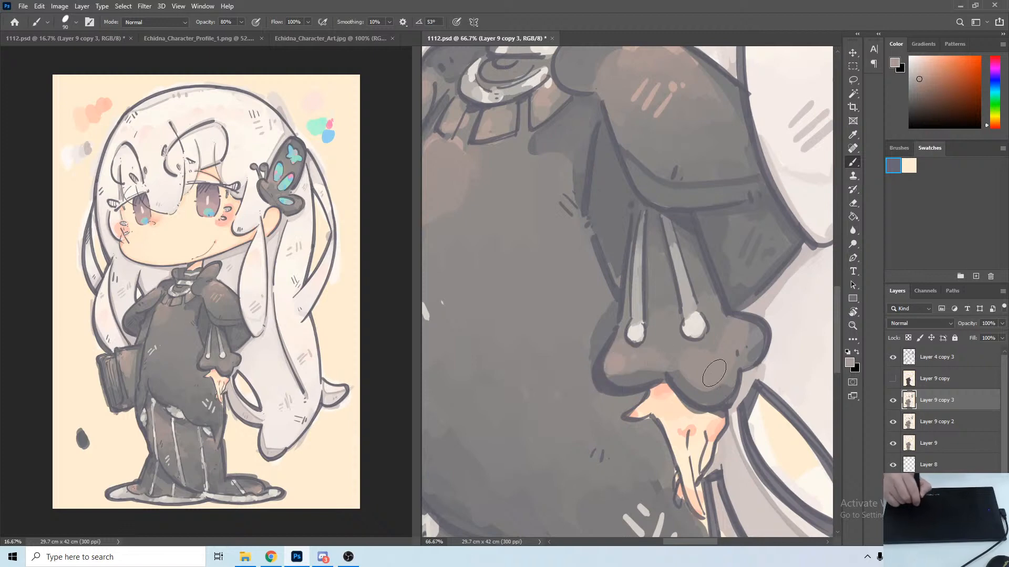
{"action": "left_click", "coordinate": [723, 386], "text": "alt"}
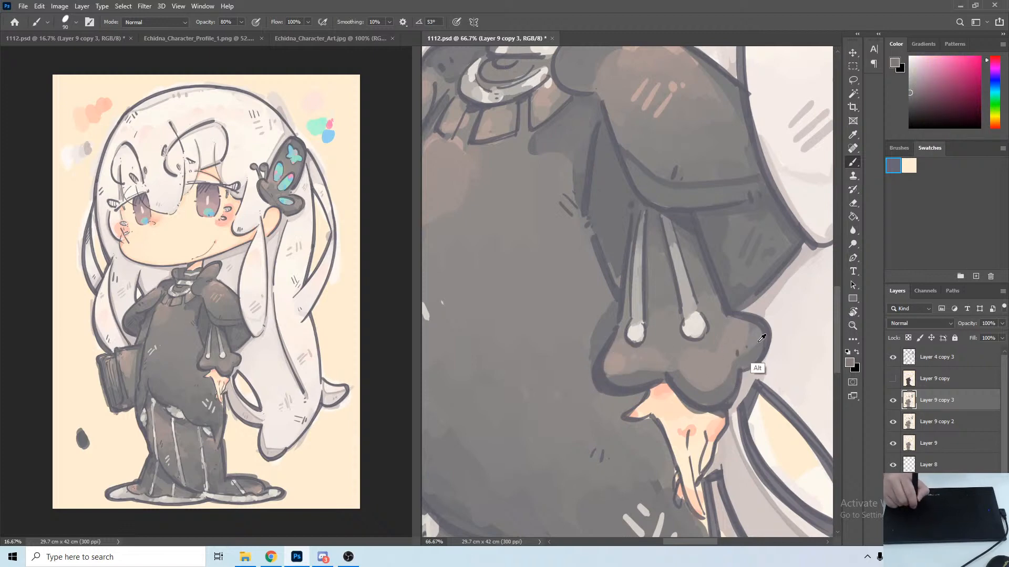
{"action": "left_click", "coordinate": [760, 338], "text": "alt"}
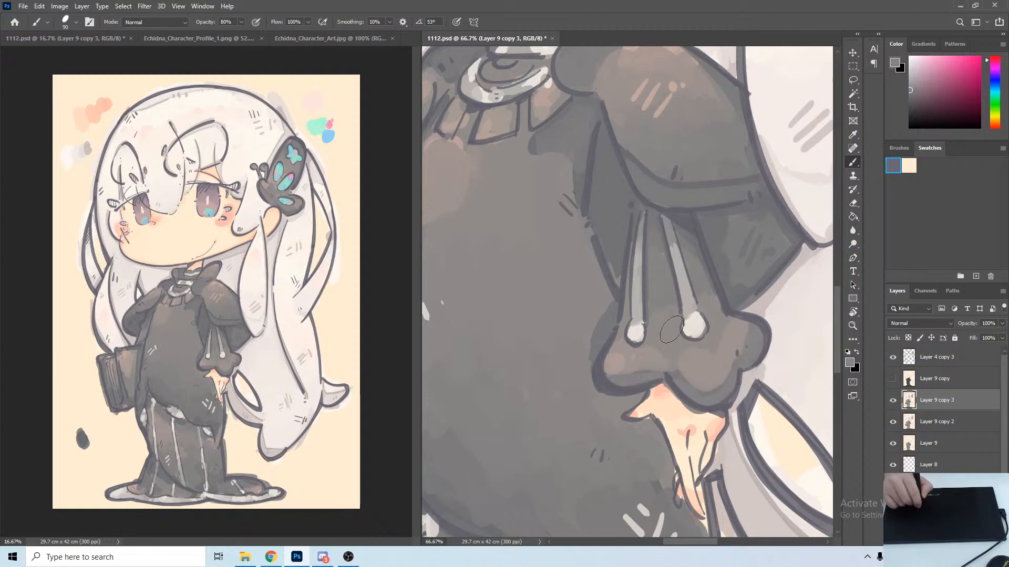
Touch up the hand below the cuff, smoothing its fingers and edges with sampled cream and peach skin tones.
{"action": "left_click_drag", "start_coordinate": [688, 351], "coordinate": [599, 273]}
{"action": "left_click", "coordinate": [578, 361], "text": "alt"}
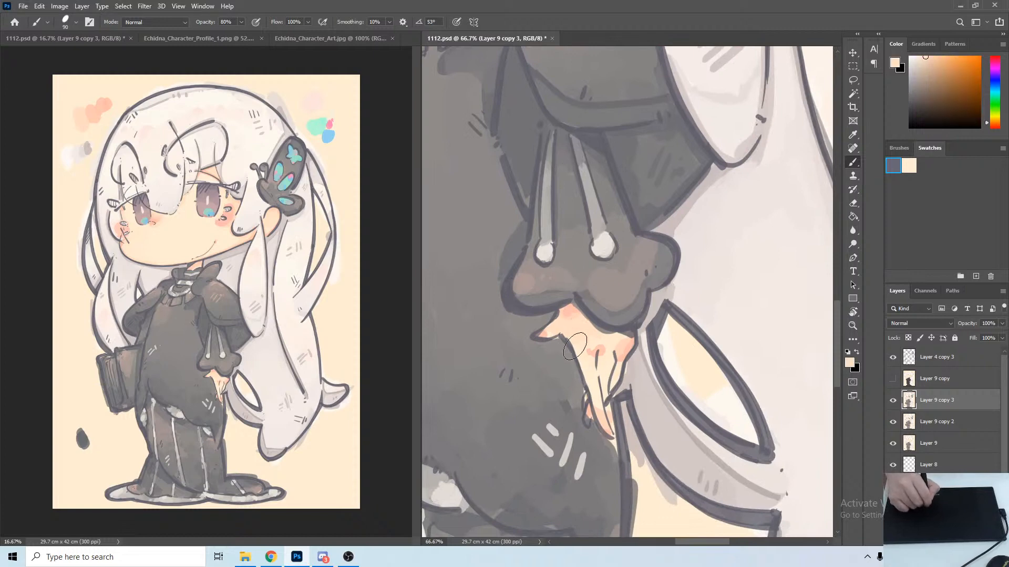
{"action": "left_click", "coordinate": [619, 368], "text": "alt"}
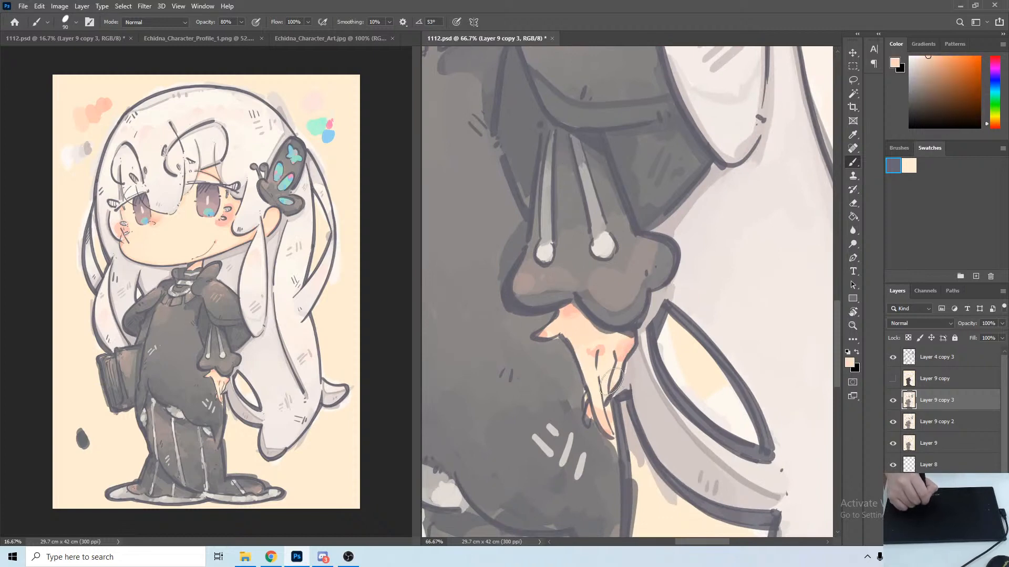
{"action": "left_click", "coordinate": [608, 435], "text": "alt"}
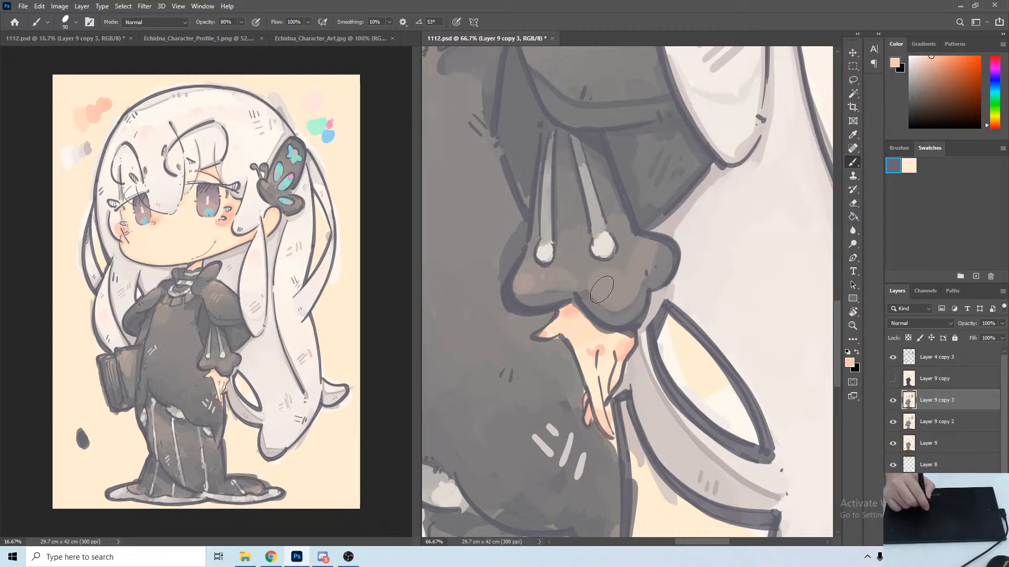
{"action": "left_click", "coordinate": [552, 334], "text": "alt"}
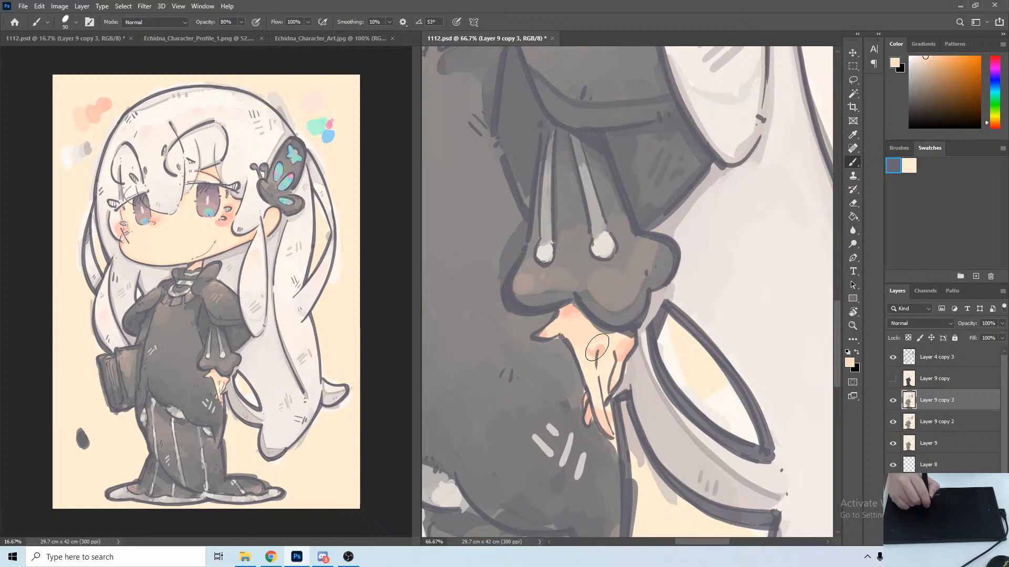
Clean up the brown collar tabs below the round brooch and blend the chest shading beneath them with sampled tones.
{"action": "left_click_drag", "start_coordinate": [609, 324], "coordinate": [742, 308]}
{"action": "left_click_drag", "start_coordinate": [537, 126], "coordinate": [606, 317]}
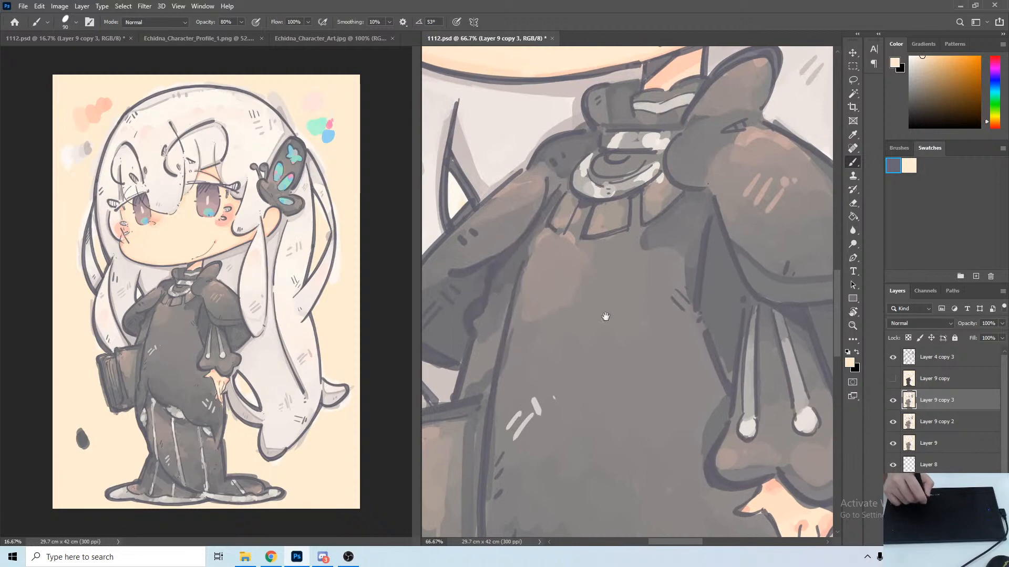
{"action": "left_click", "coordinate": [579, 211], "text": "alt"}
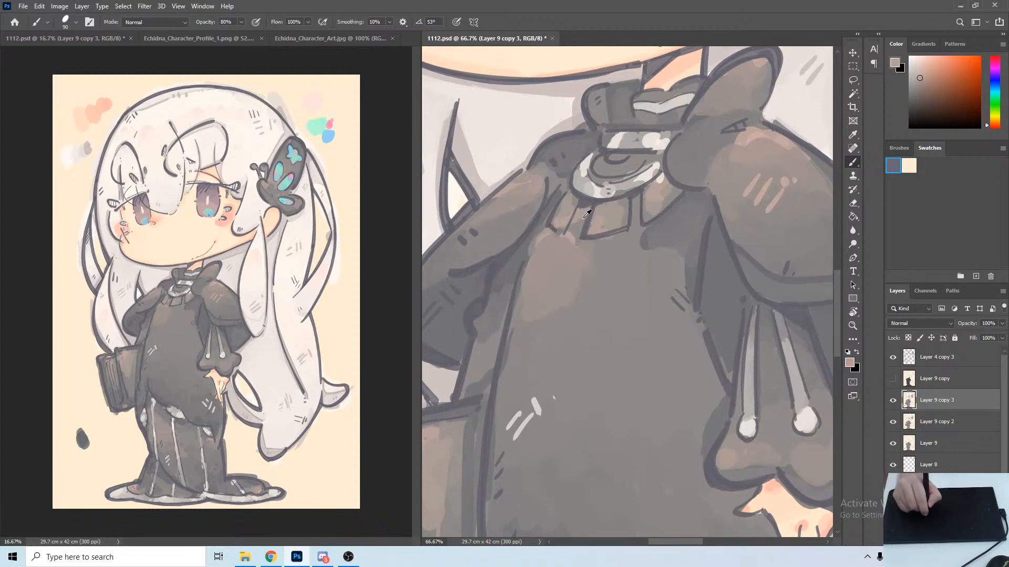
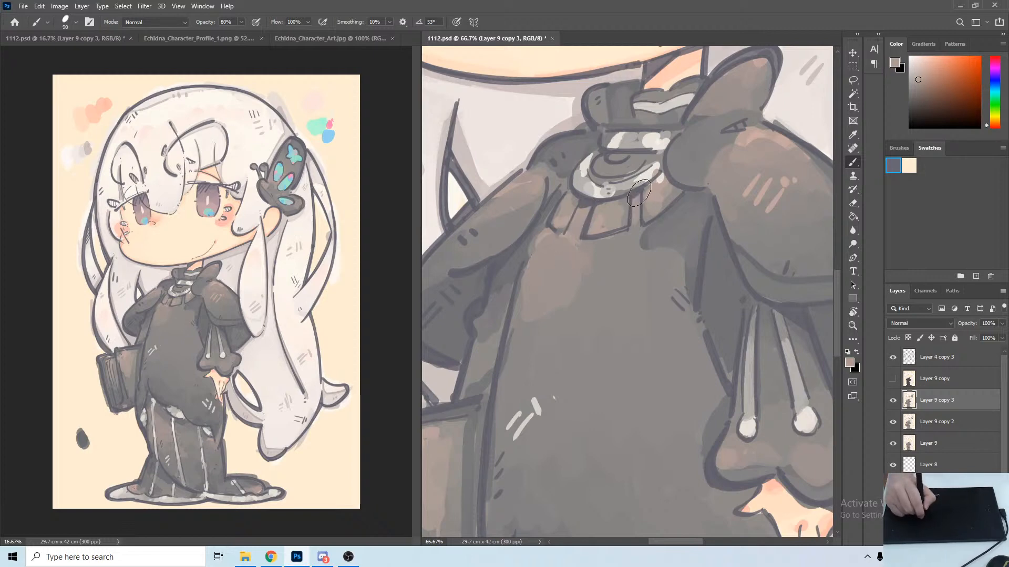
{"action": "left_click", "coordinate": [603, 246], "text": "alt"}
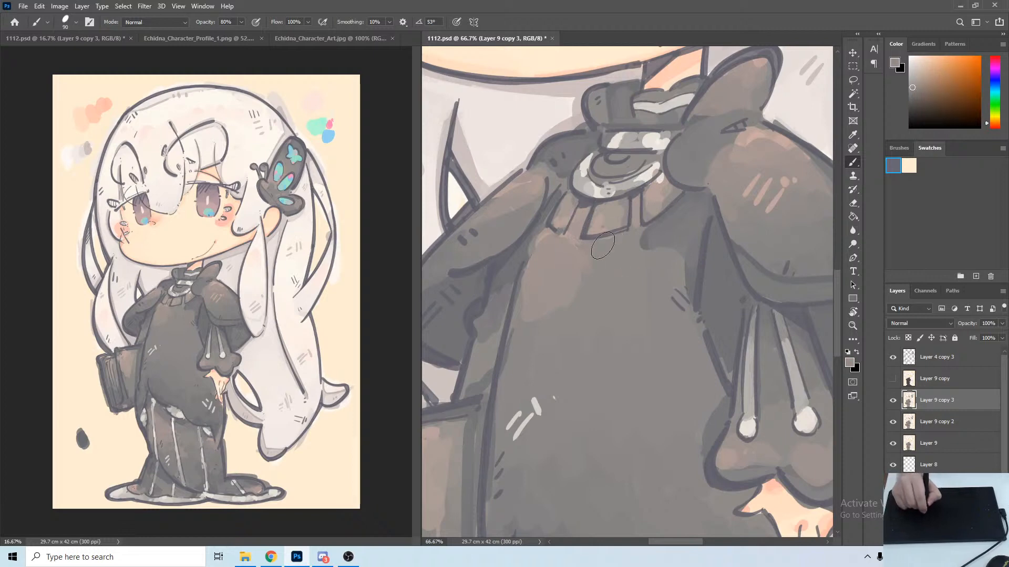
{"action": "left_click", "coordinate": [596, 249], "text": "alt"}
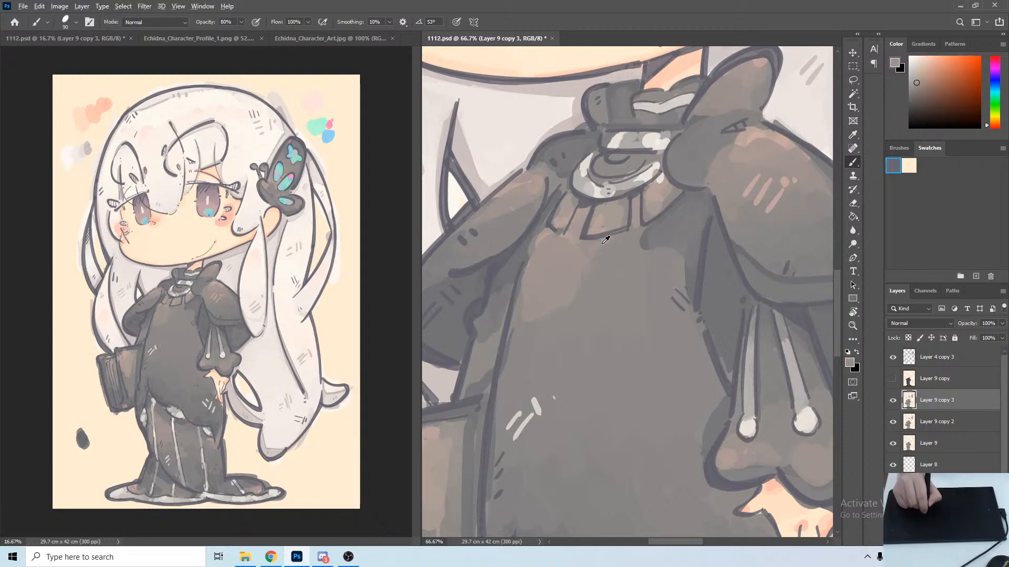
{"action": "left_click", "coordinate": [605, 240], "text": "alt"}
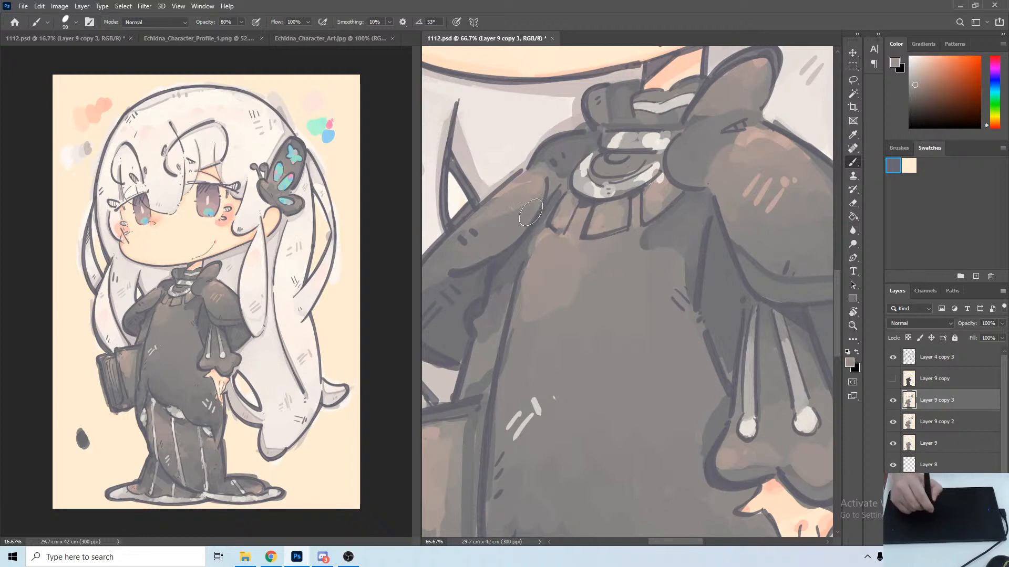
Blend the warm highlight on the upper chest and add short diagonal pinkish-brown hatch strokes to it.
{"action": "left_click", "coordinate": [549, 232], "text": "alt"}
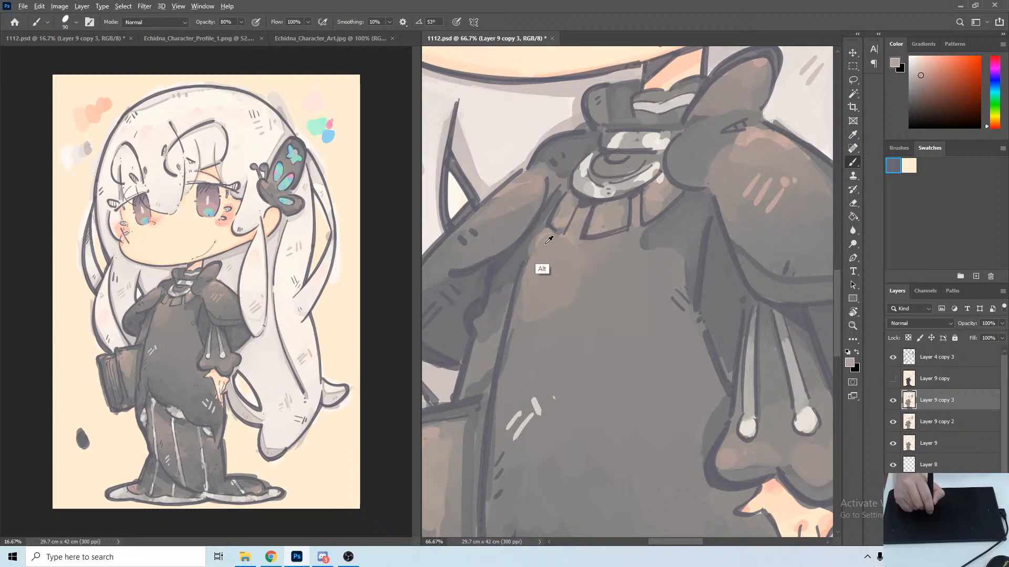
{"action": "left_click", "coordinate": [544, 234], "text": "alt"}
{"action": "left_click_drag", "start_coordinate": [533, 226], "coordinate": [552, 259]}
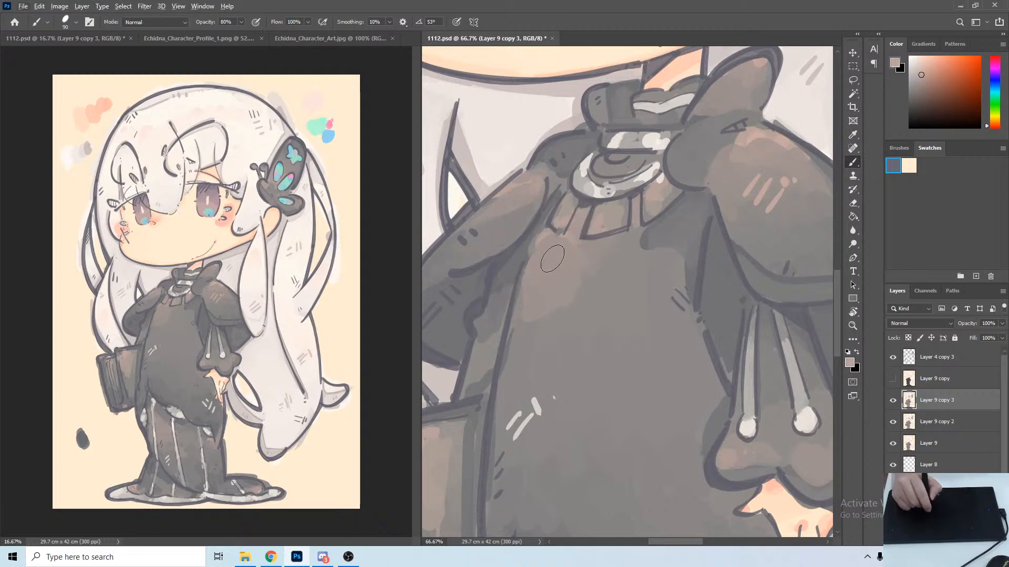
{"action": "left_click", "coordinate": [525, 267], "text": "alt"}
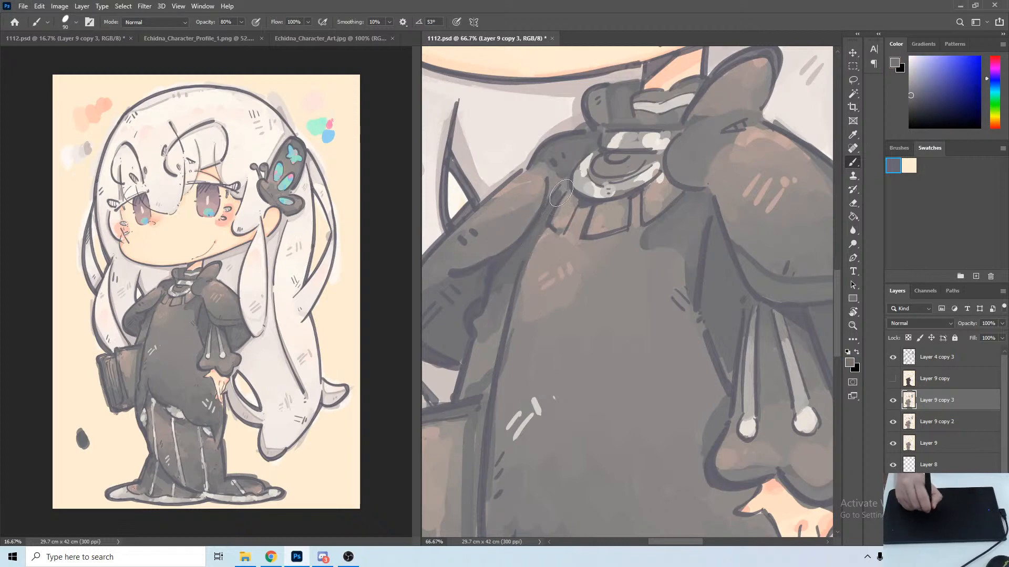
Smooth the gray shading between the book-side sleeve and the dress's edge line using sampled darker and lighter grays.
{"action": "left_click_drag", "start_coordinate": [487, 220], "coordinate": [610, 139]}
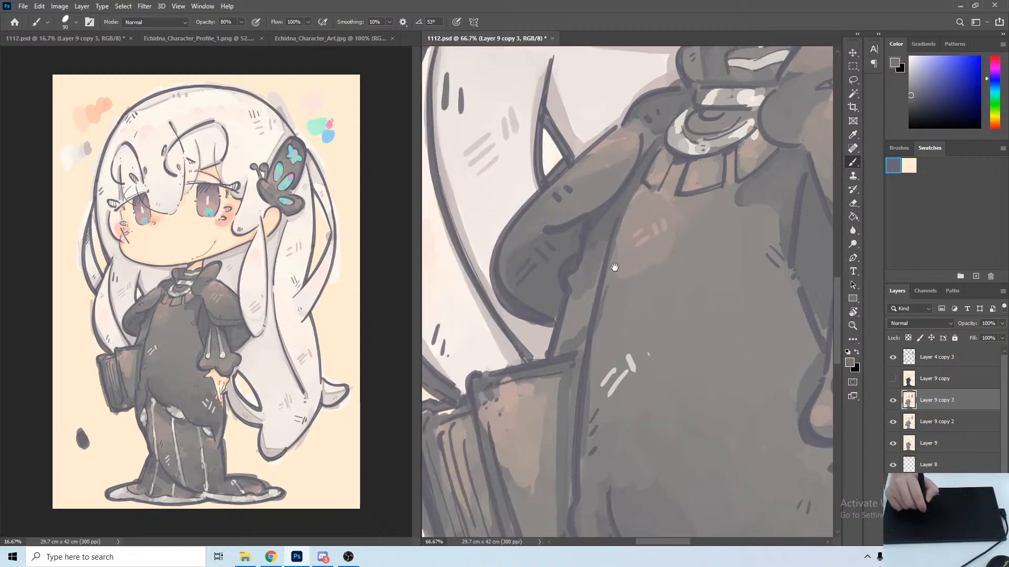
{"action": "left_click_drag", "start_coordinate": [615, 267], "coordinate": [576, 194]}
{"action": "left_click", "coordinate": [581, 168], "text": "alt"}
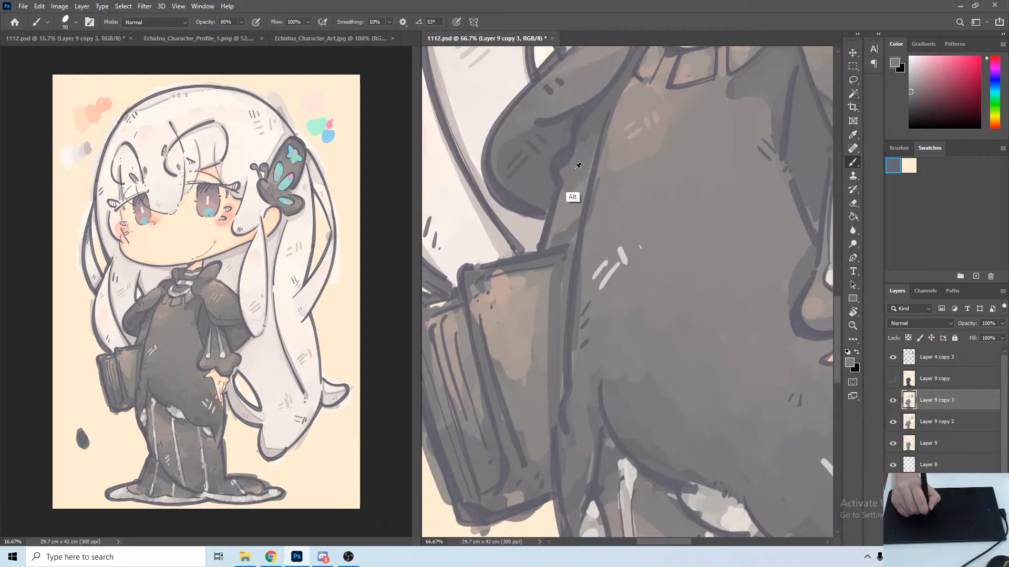
{"action": "left_click", "coordinate": [587, 137], "text": "alt"}
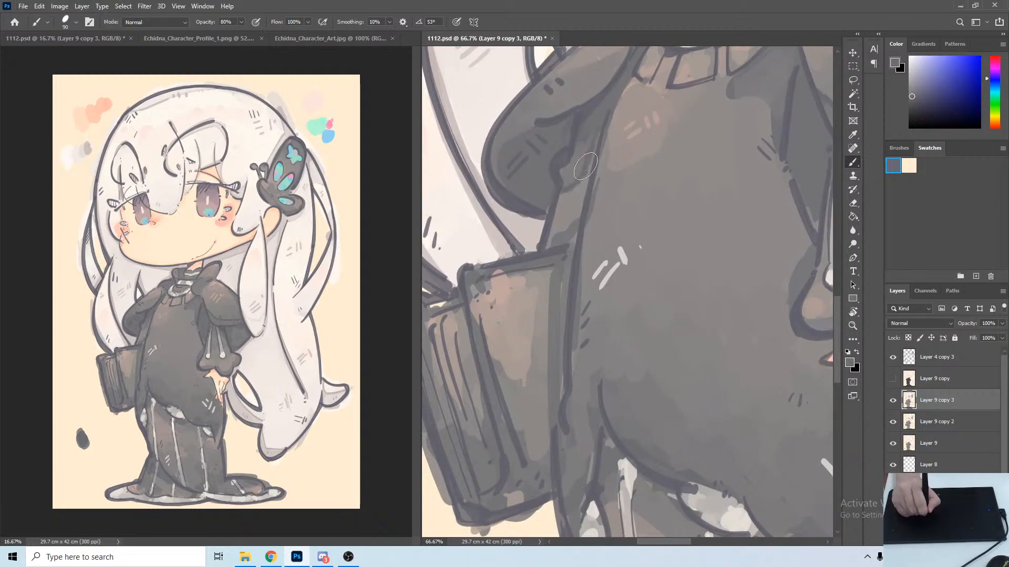
{"action": "left_click", "coordinate": [576, 176], "text": "alt"}
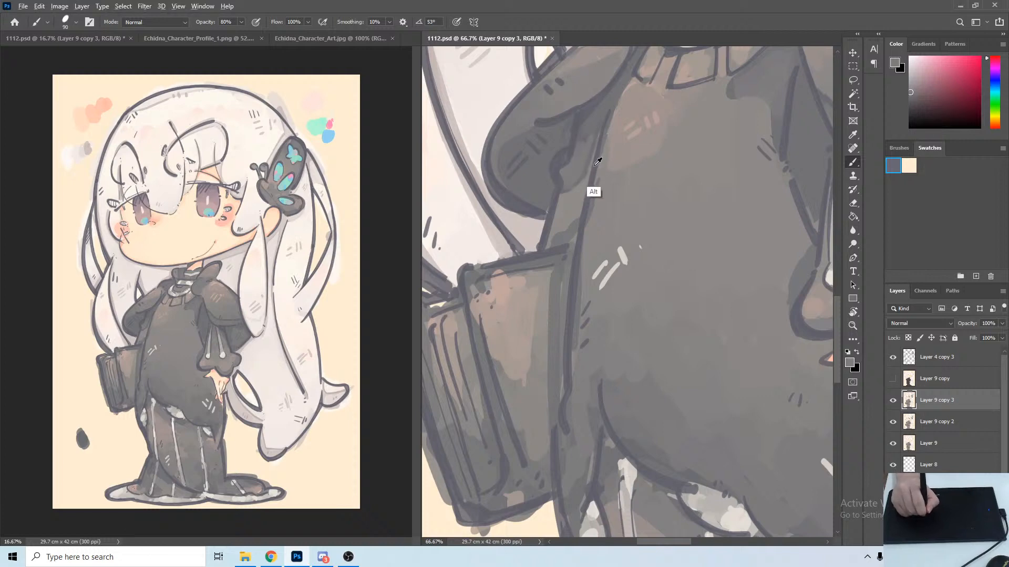
{"action": "left_click", "coordinate": [604, 132], "text": "alt"}
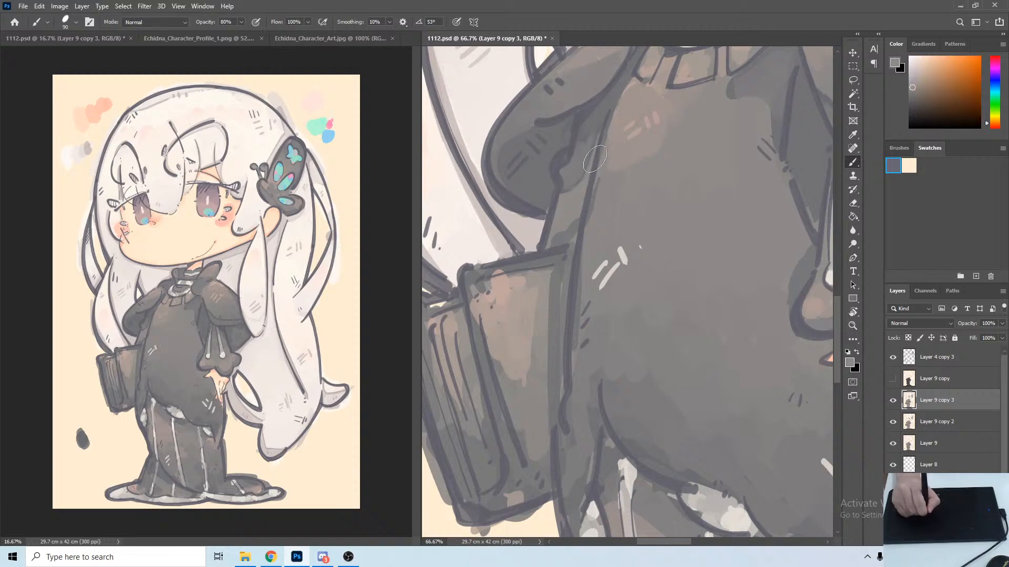
Repaint the narrow gray strip above the book, cleaning its edges against the hair, dress line and book corner.
{"action": "left_click_drag", "start_coordinate": [631, 179], "coordinate": [621, 229]}
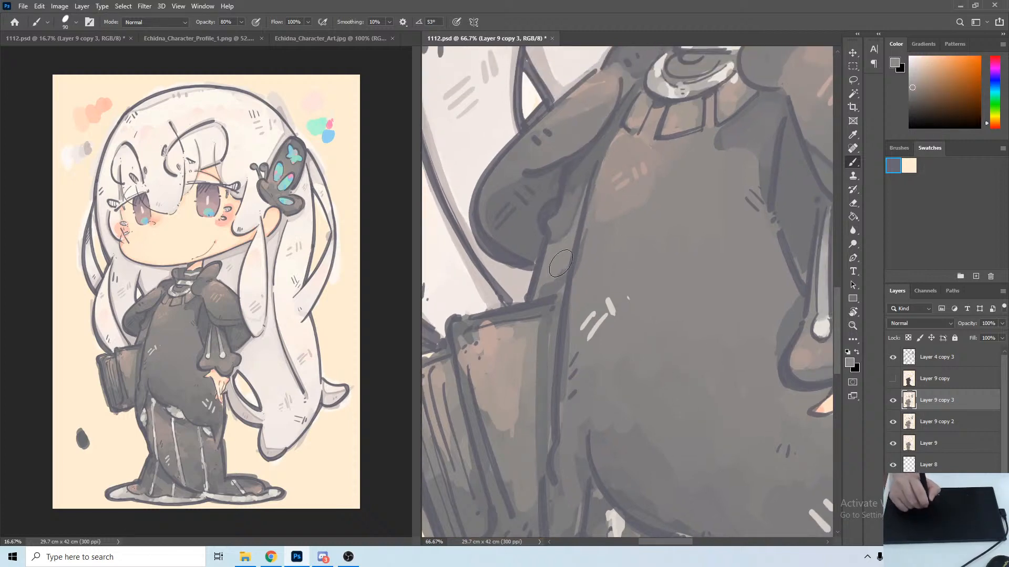
{"action": "left_click_drag", "start_coordinate": [561, 262], "coordinate": [547, 280]}
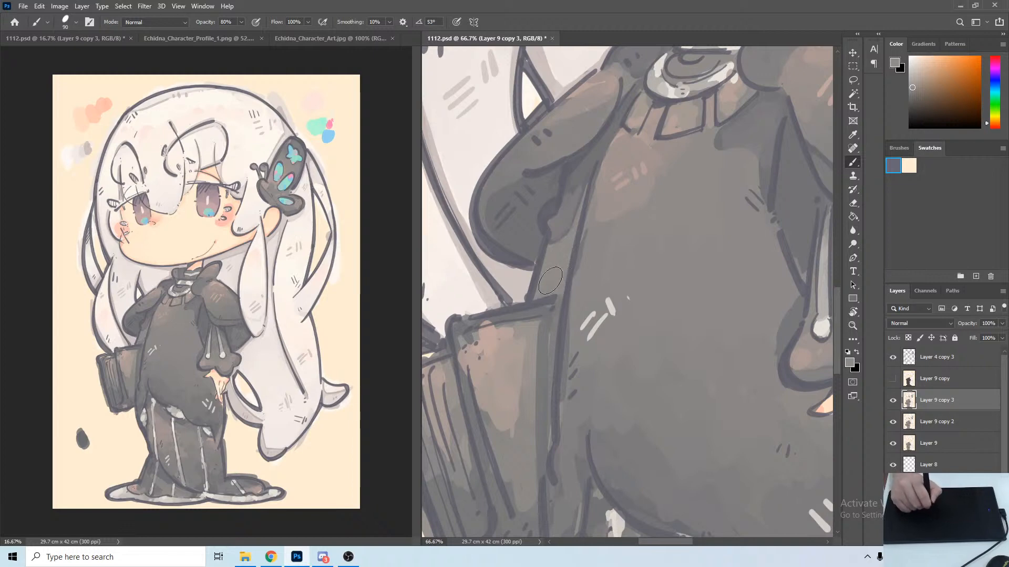
{"action": "left_click", "coordinate": [578, 183], "text": "alt"}
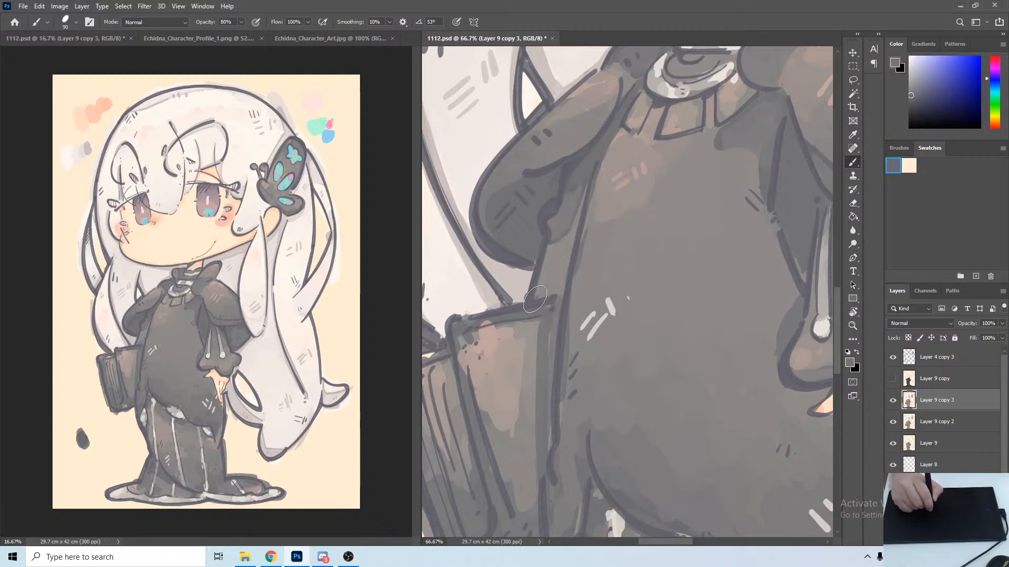
{"action": "left_click", "coordinate": [549, 278], "text": "alt"}
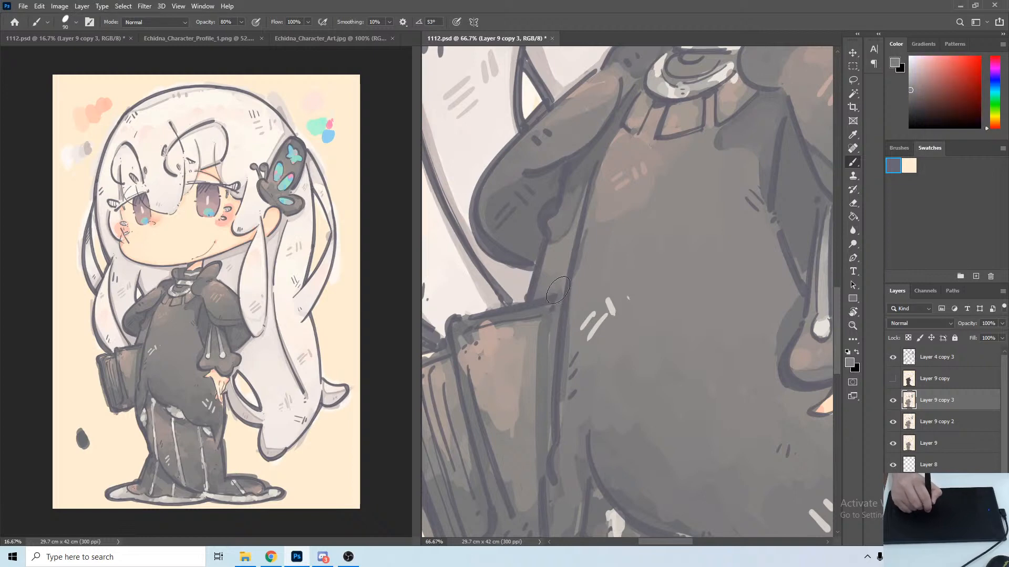
{"action": "left_click", "coordinate": [567, 271], "text": "alt"}
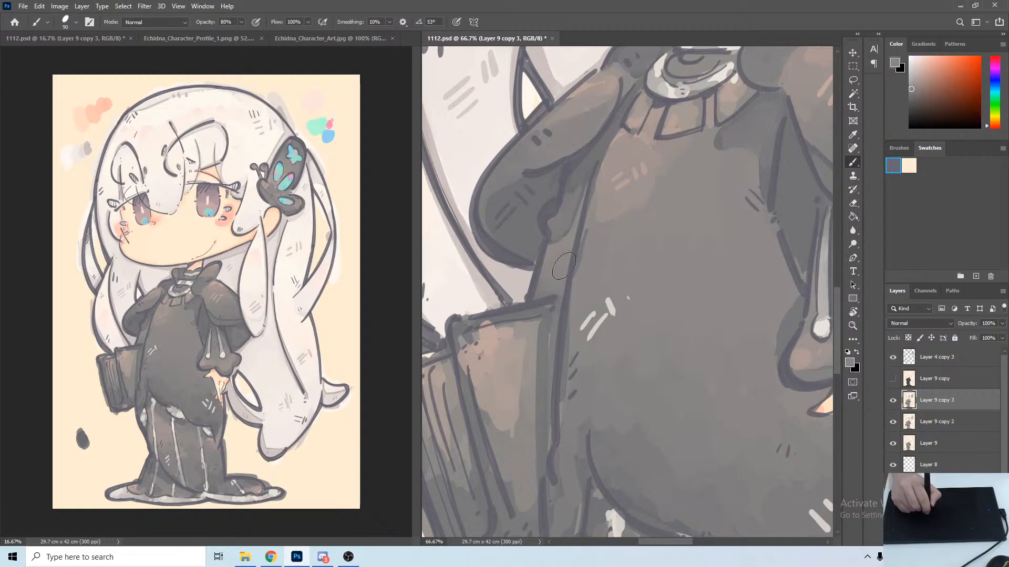
Smooth the gray shading along the dress's book-side edge, from the waist down to the skirt fold, using sampled grays.
{"action": "left_click_drag", "start_coordinate": [627, 301], "coordinate": [575, 247]}
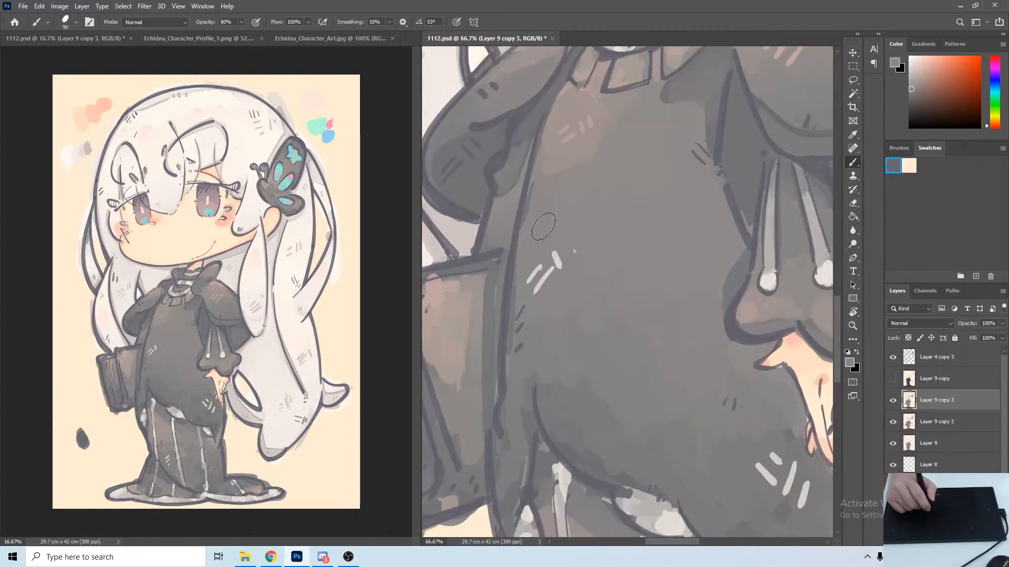
{"action": "left_click_drag", "start_coordinate": [665, 300], "coordinate": [624, 187]}
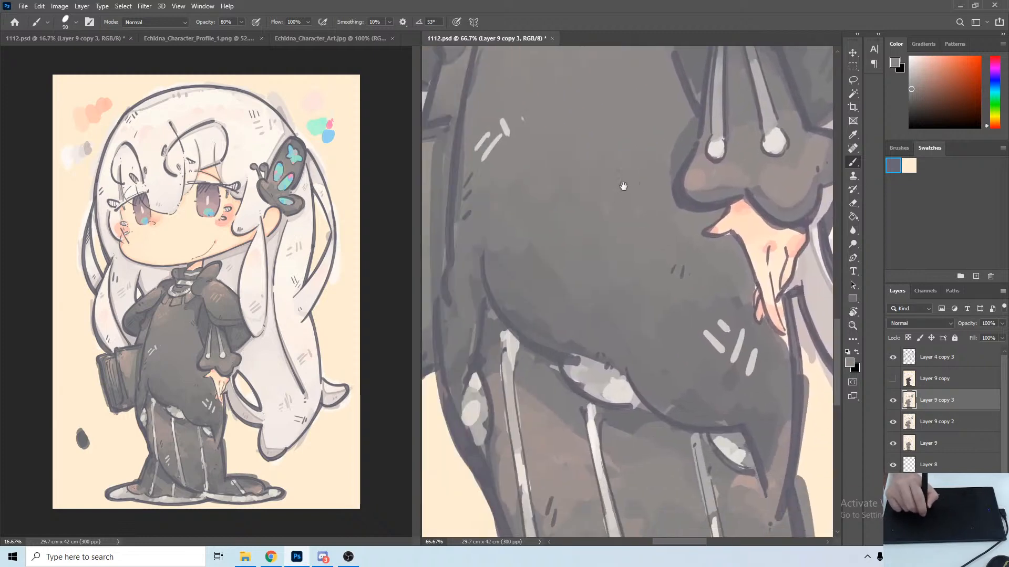
{"action": "left_click_drag", "start_coordinate": [533, 227], "coordinate": [600, 236]}
{"action": "left_click", "coordinate": [535, 348], "text": "alt"}
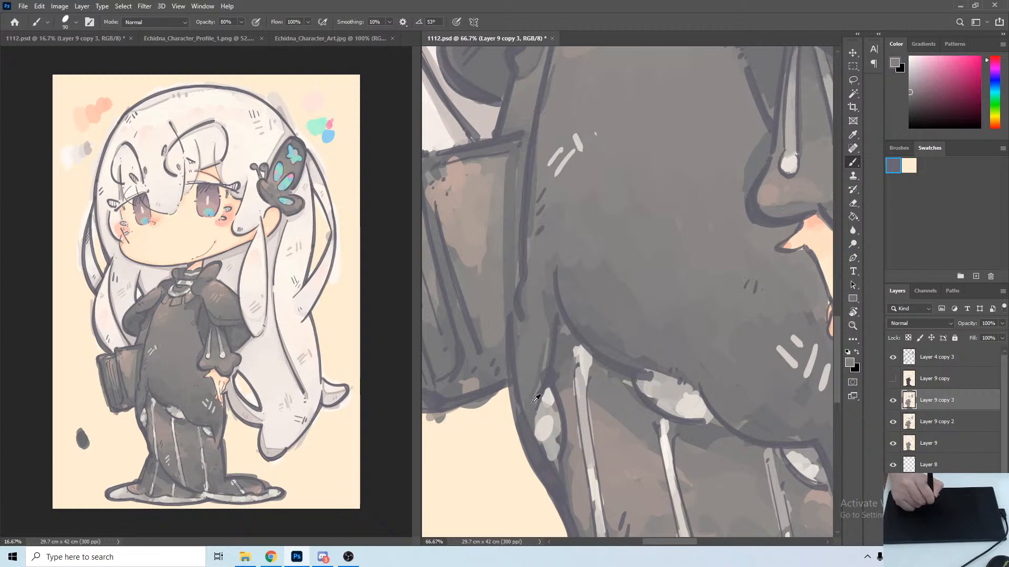
{"action": "left_click", "coordinate": [539, 388], "text": "alt"}
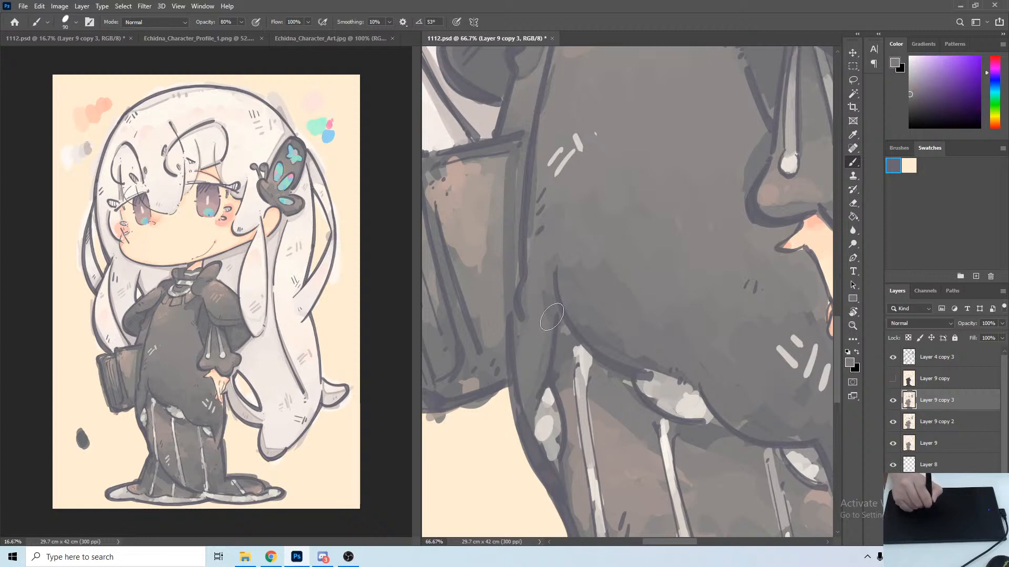
{"action": "left_click", "coordinate": [537, 226], "text": "alt"}
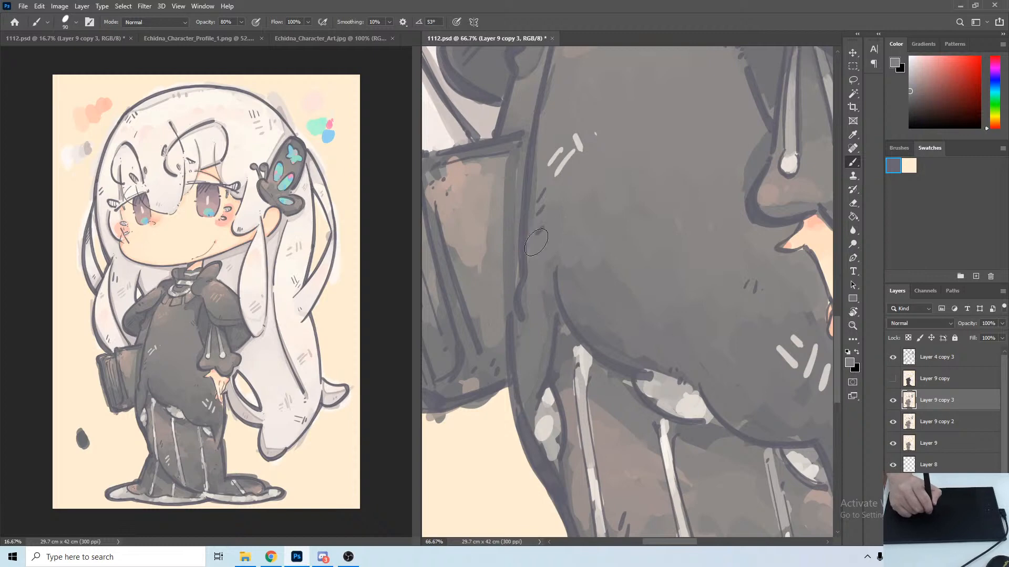
{"action": "left_click", "coordinate": [588, 241], "text": "alt"}
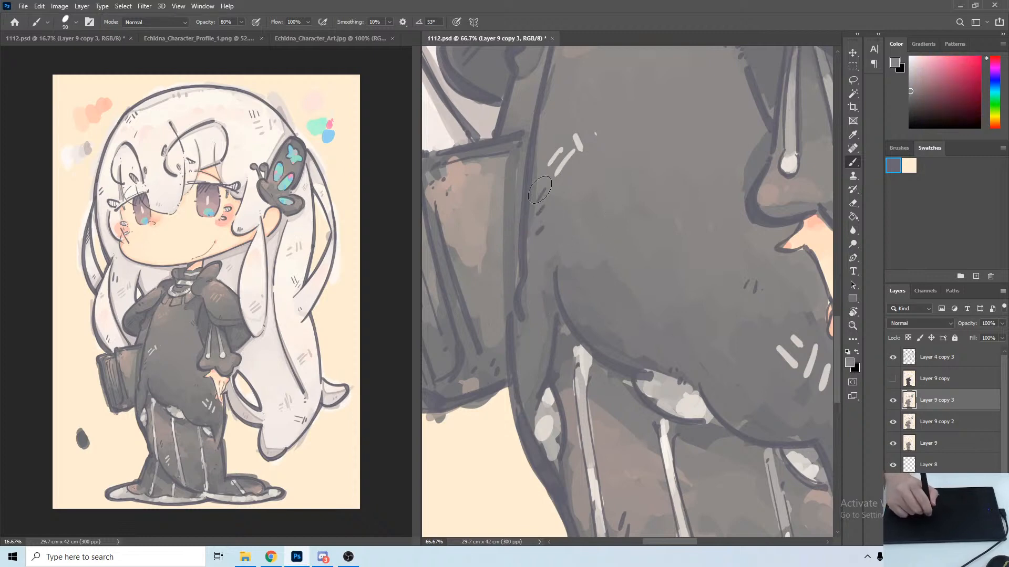
{"action": "left_click", "coordinate": [683, 239], "text": "alt"}
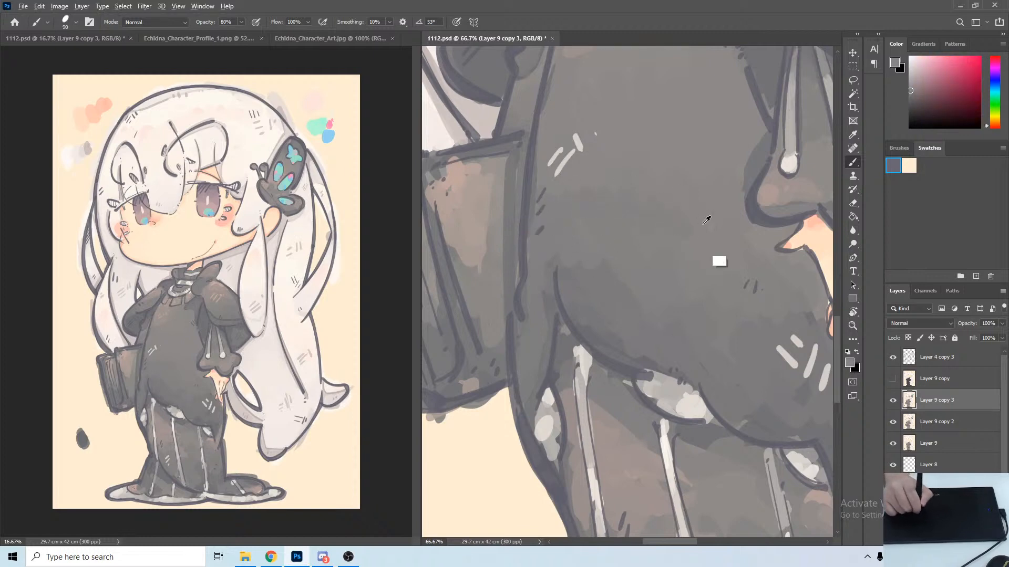
Enlarge the brush to 150 and even out the mid-torso gray, covering the stray white speck beside the light hatch marks.
{"action": "left_click_drag", "start_coordinate": [690, 212], "coordinate": [601, 311]}
{"action": "key", "text": "bracketright"}
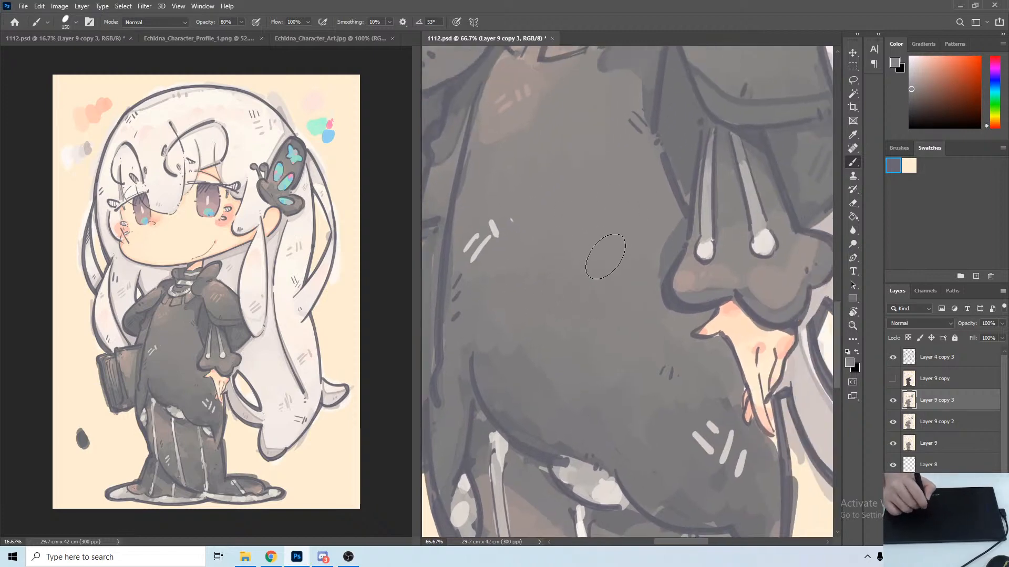
{"action": "left_click", "coordinate": [552, 278], "text": "alt"}
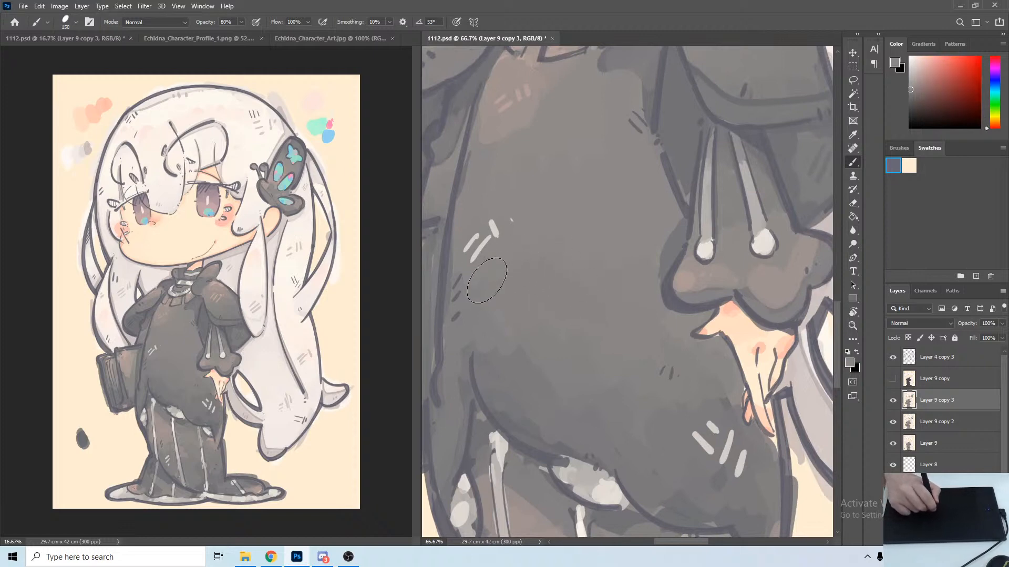
{"action": "left_click", "coordinate": [504, 244], "text": "alt"}
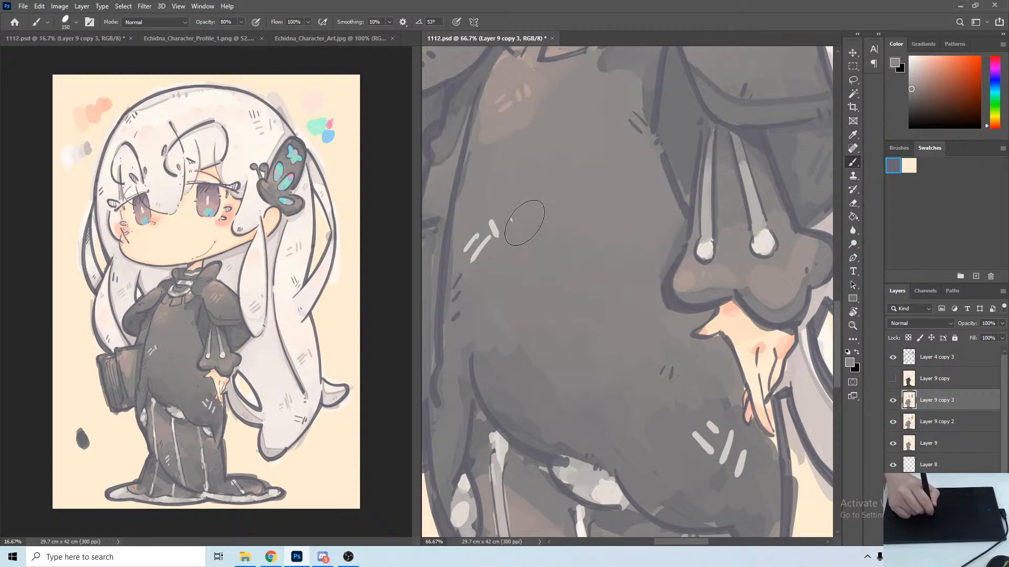
{"action": "left_click", "coordinate": [522, 208], "text": "alt"}
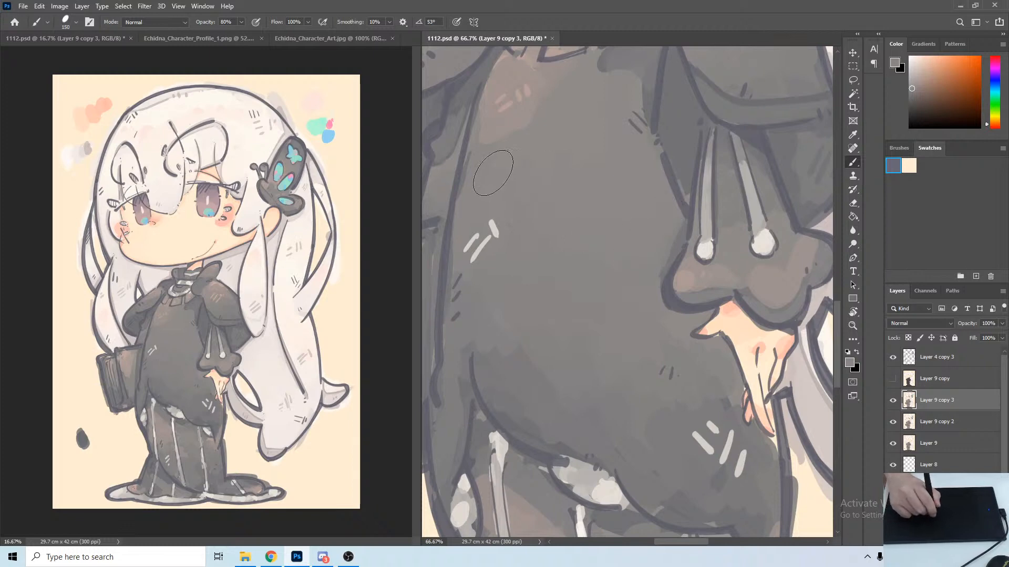
{"action": "left_click", "coordinate": [488, 157], "text": "alt"}
Blend the upper torso's shading along the edge line by the chest highlight and beside the dark hatch marks near the sleeve.
{"action": "left_click_drag", "start_coordinate": [483, 138], "coordinate": [515, 191]}
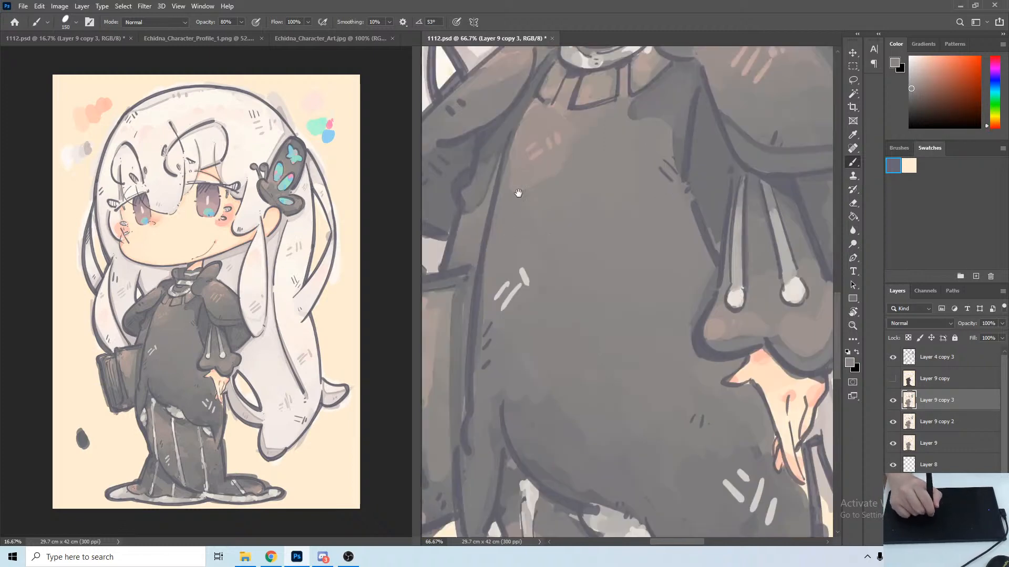
{"action": "left_click", "coordinate": [501, 149], "text": "alt"}
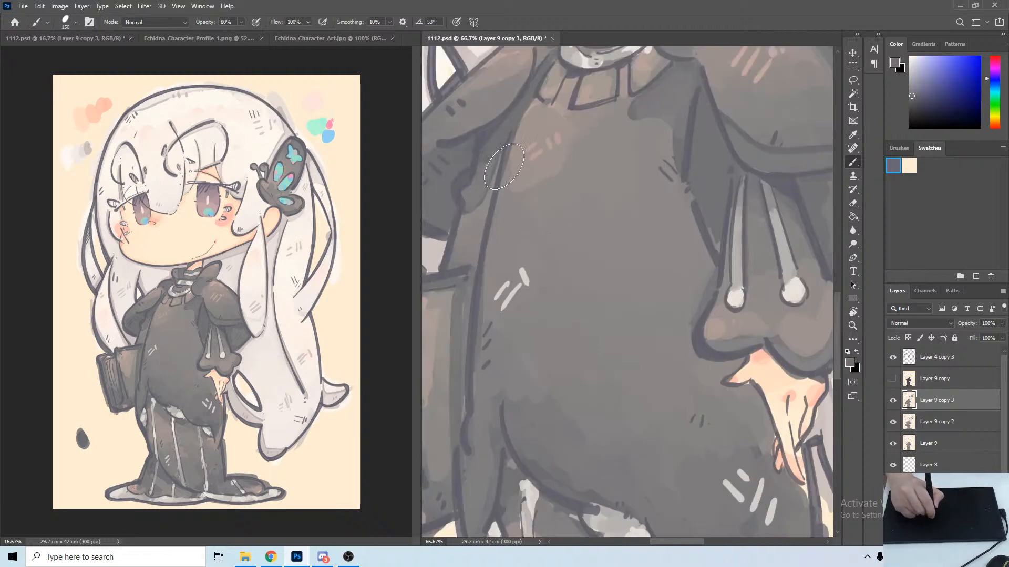
{"action": "left_click", "coordinate": [635, 201], "text": "alt"}
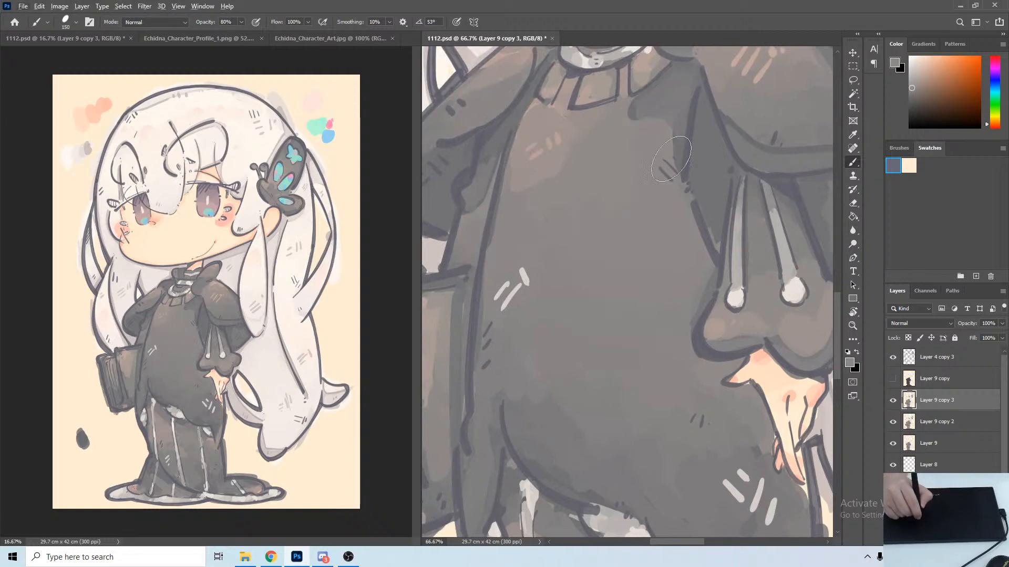
Shade the dress's lower curve above the white lace with a sampled darker gray and blend it up into the torso.
{"action": "left_click_drag", "start_coordinate": [588, 356], "coordinate": [590, 300]}
{"action": "left_click", "coordinate": [569, 339], "text": "alt"}
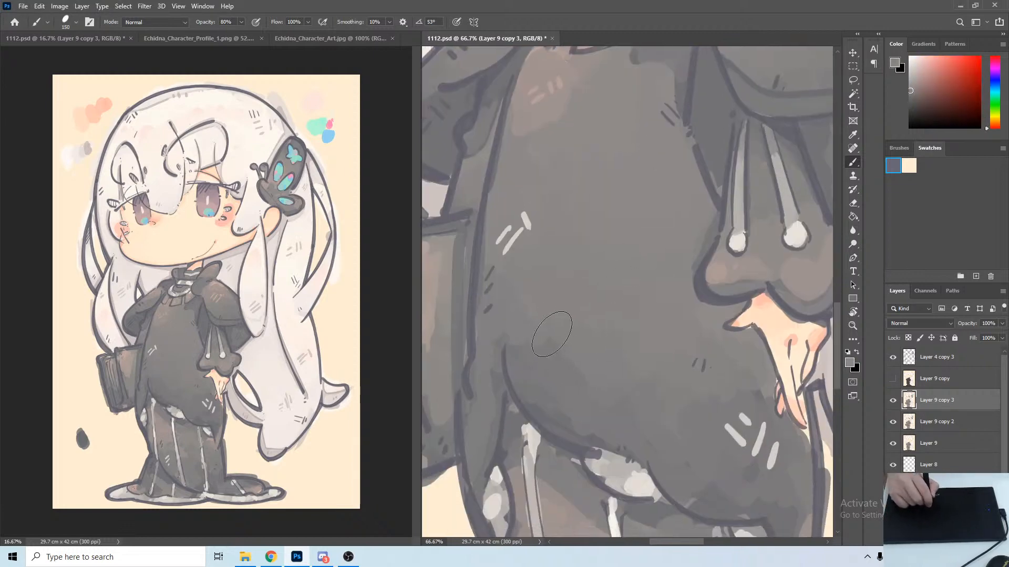
{"action": "left_click_drag", "start_coordinate": [546, 337], "coordinate": [491, 239]}
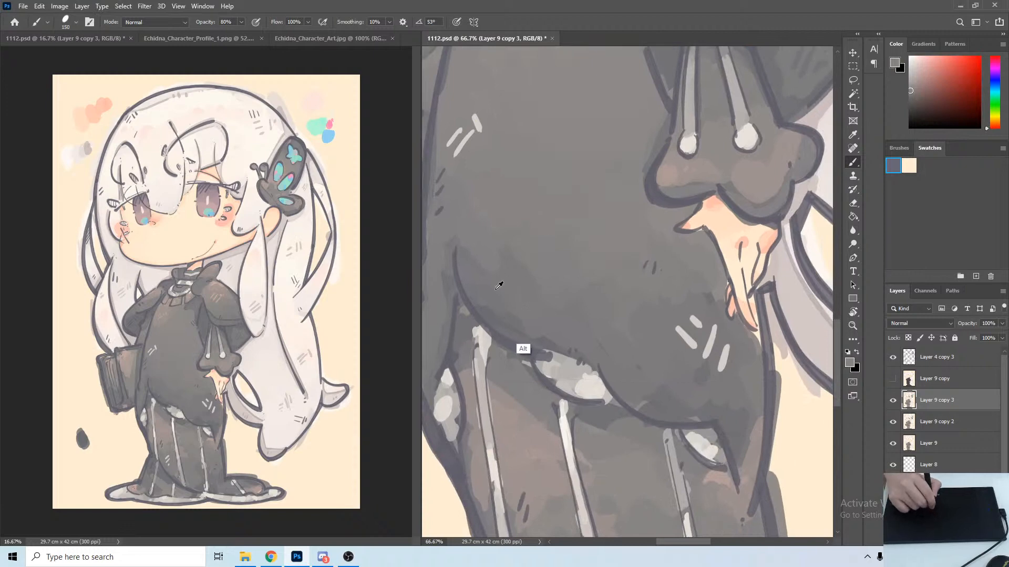
{"action": "left_click", "coordinate": [501, 320], "text": "alt"}
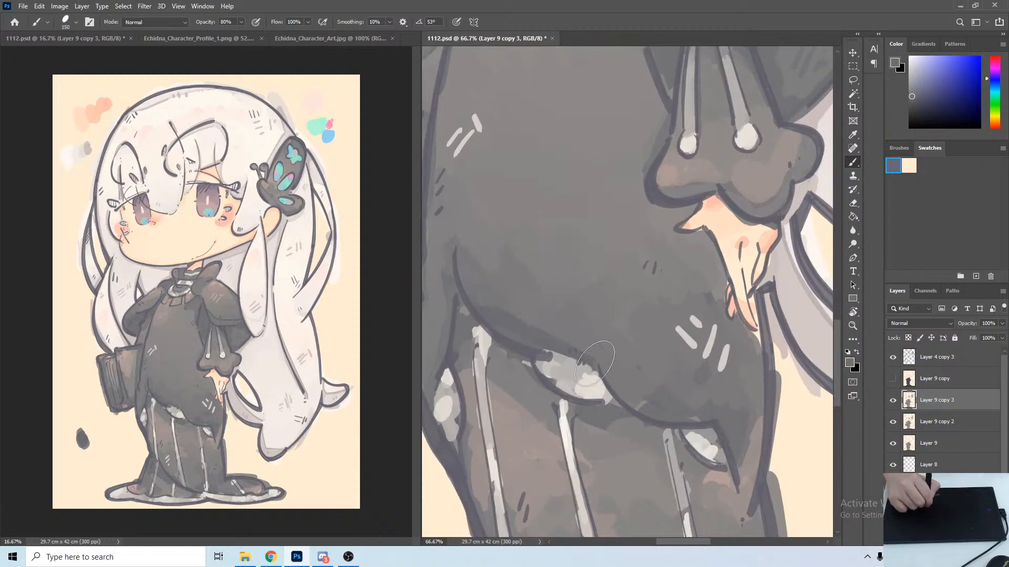
{"action": "left_click", "coordinate": [474, 286], "text": "alt"}
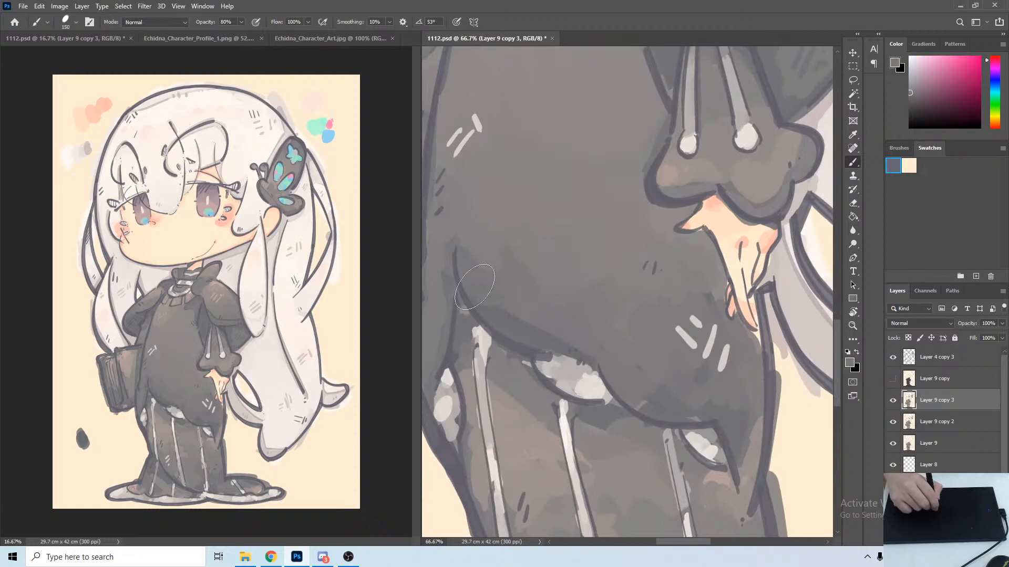
{"action": "left_click", "coordinate": [561, 282], "text": "alt"}
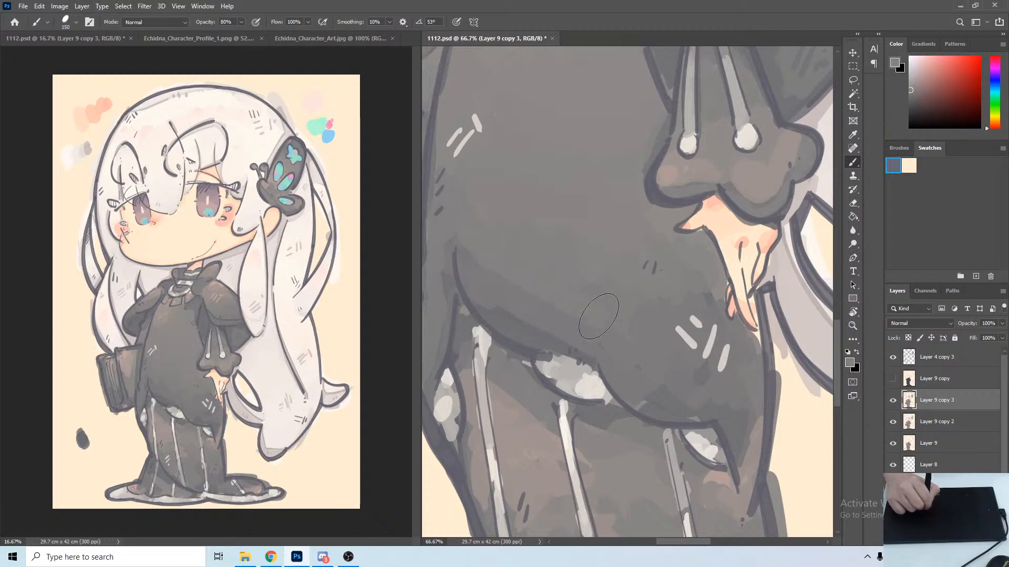
{"action": "left_click", "coordinate": [582, 300], "text": "alt"}
{"action": "left_click", "coordinate": [560, 310], "text": "alt"}
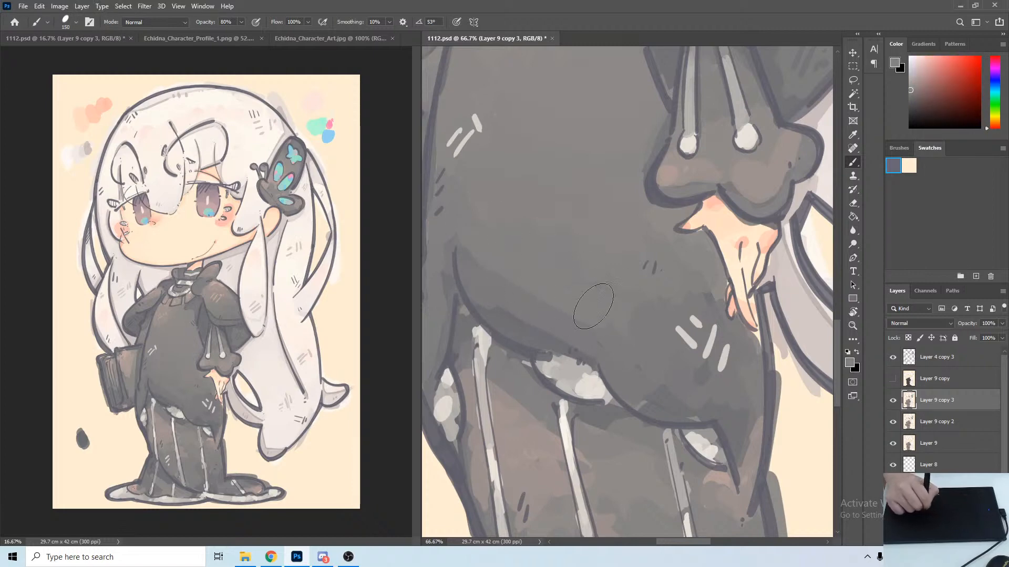
Blend sampled grays on the dress beside the hand and thumb and around the two small dark hatch marks.
{"action": "left_click_drag", "start_coordinate": [614, 279], "coordinate": [576, 234]}
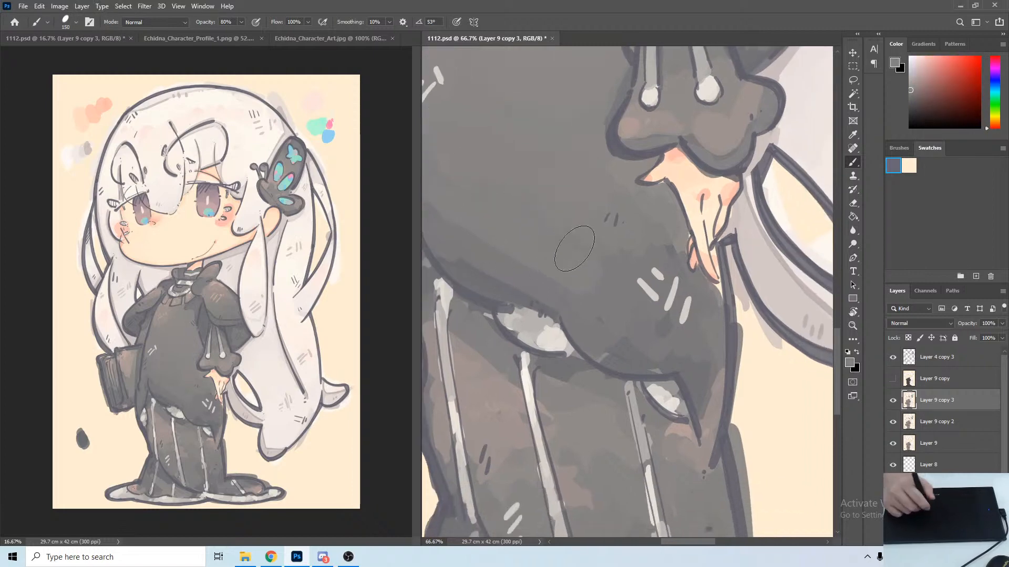
{"action": "left_click", "coordinate": [603, 279], "text": "alt"}
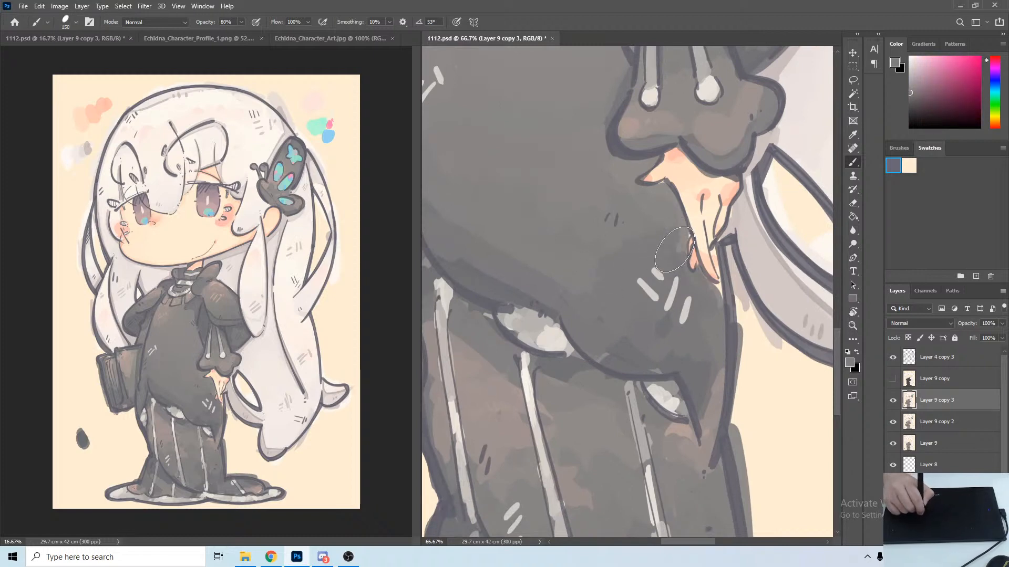
{"action": "left_click", "coordinate": [668, 207], "text": "alt"}
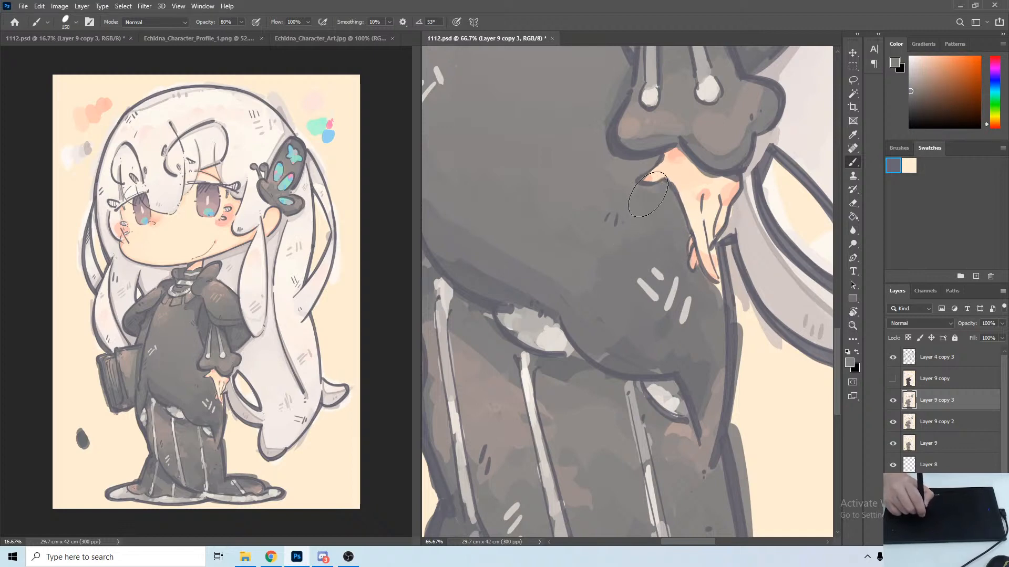
{"action": "left_click", "coordinate": [650, 188], "text": "alt"}
{"action": "left_click", "coordinate": [611, 169], "text": "alt"}
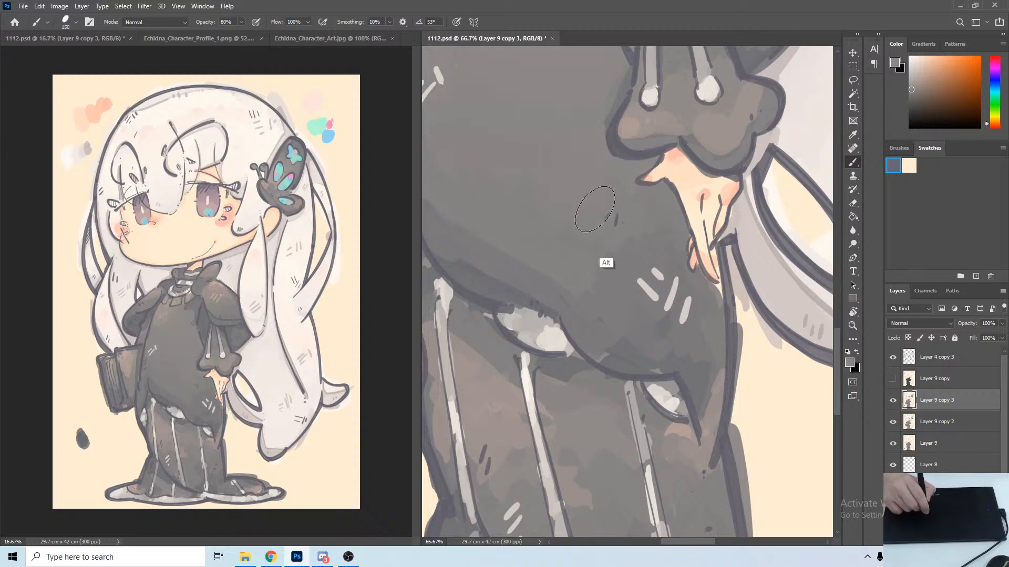
{"action": "left_click", "coordinate": [602, 246], "text": "alt"}
{"action": "left_click", "coordinate": [602, 247], "text": "alt"}
{"action": "left_click", "coordinate": [577, 229], "text": "alt"}
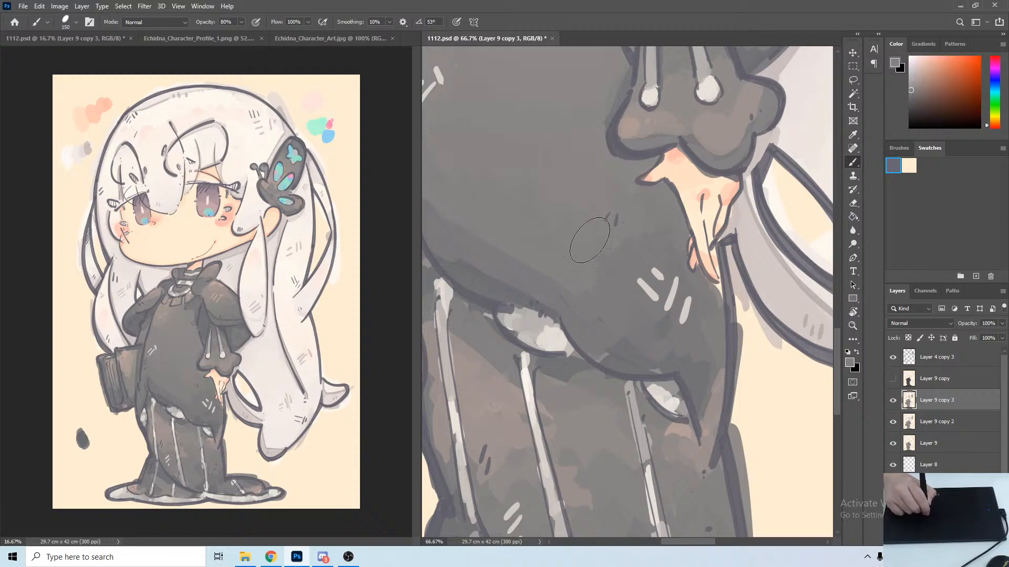
{"action": "left_click", "coordinate": [598, 248], "text": "alt"}
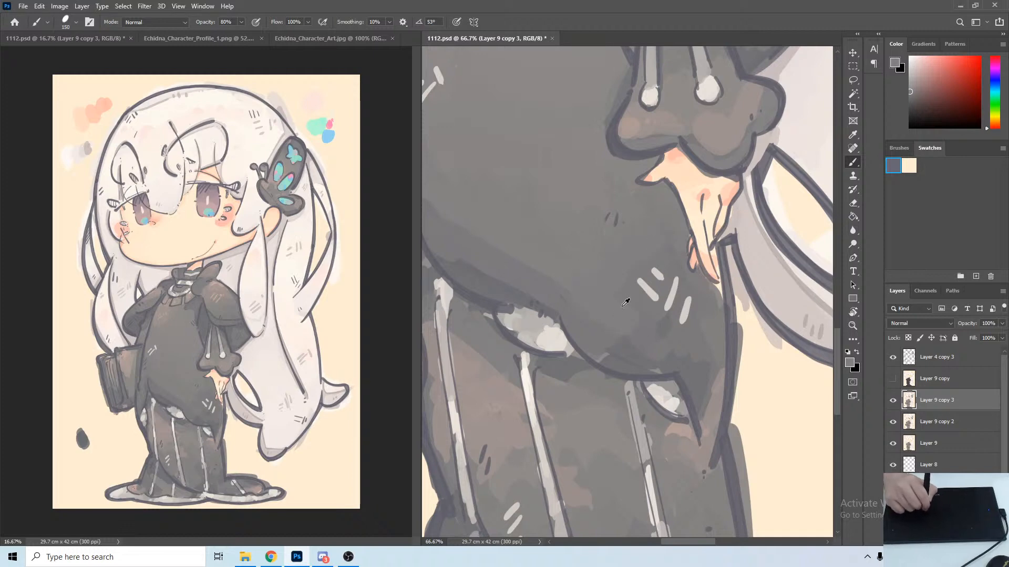
Paint over the white hatch marks below the hand and smooth the gray down into the dress's pointed hem corner.
{"action": "mouse_move", "coordinate": [610, 313]}
{"action": "left_mouse_down"}
{"action": "mouse_move", "coordinate": [630, 308]}
{"action": "mouse_move", "coordinate": [652, 282]}
{"action": "mouse_move", "coordinate": [631, 269]}
{"action": "mouse_move", "coordinate": [654, 290]}
{"action": "mouse_move", "coordinate": [638, 294]}
{"action": "mouse_move", "coordinate": [663, 244]}
{"action": "mouse_move", "coordinate": [676, 269]}
{"action": "mouse_move", "coordinate": [671, 295]}
{"action": "mouse_move", "coordinate": [643, 277]}
{"action": "mouse_move", "coordinate": [619, 320]}
{"action": "mouse_move", "coordinate": [652, 343]}
{"action": "mouse_move", "coordinate": [671, 303]}
{"action": "mouse_move", "coordinate": [711, 313]}
{"action": "mouse_move", "coordinate": [693, 275]}
{"action": "mouse_move", "coordinate": [717, 305]}
{"action": "mouse_move", "coordinate": [713, 255]}
{"action": "left_mouse_up"}
{"action": "left_click", "coordinate": [637, 295], "text": "alt"}
{"action": "left_click", "coordinate": [660, 244], "text": "alt"}
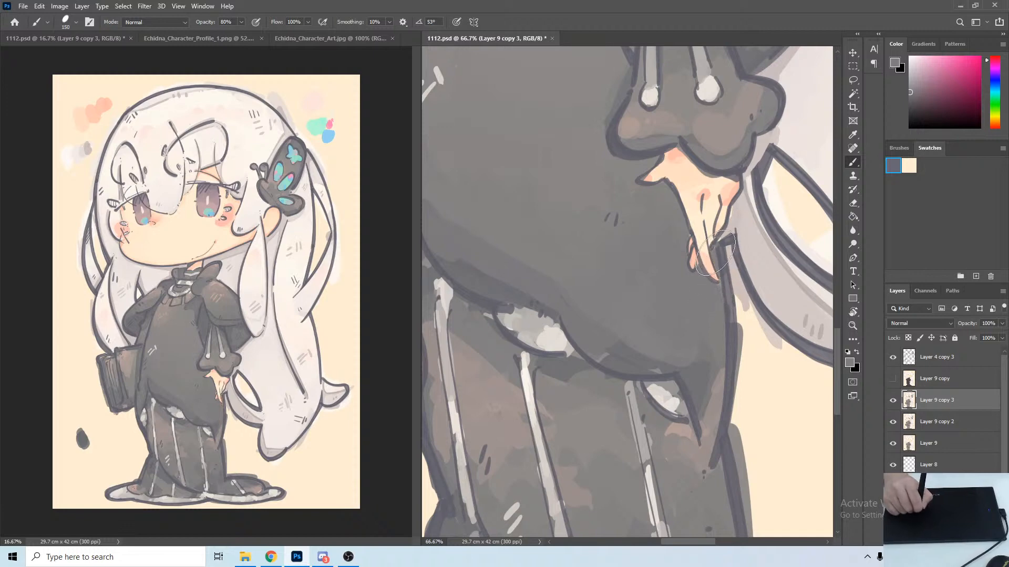
{"action": "left_click", "coordinate": [709, 400], "text": "alt"}
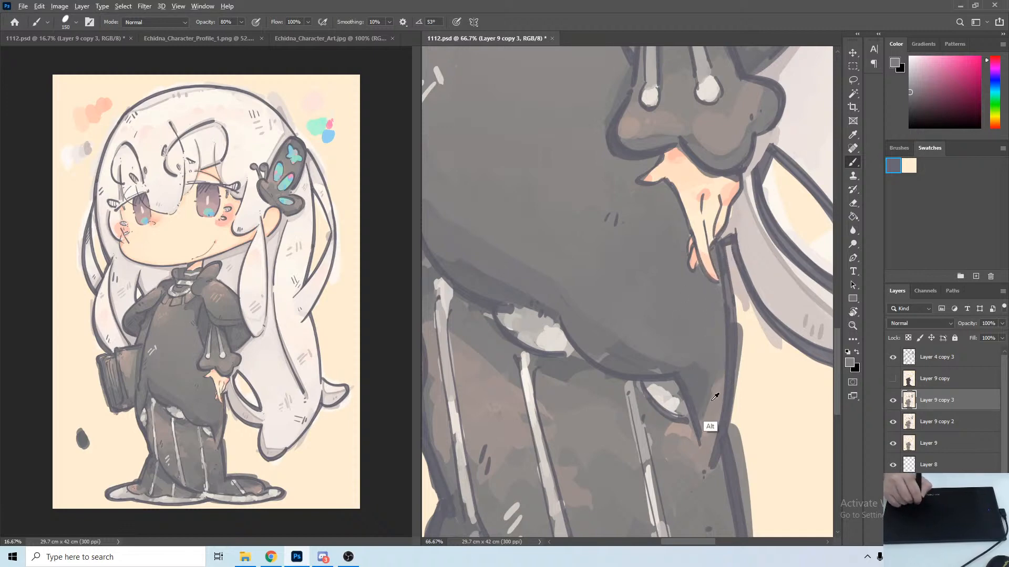
{"action": "left_click_drag", "start_coordinate": [715, 376], "coordinate": [703, 413]}
{"action": "left_click_drag", "start_coordinate": [703, 351], "coordinate": [725, 343]}
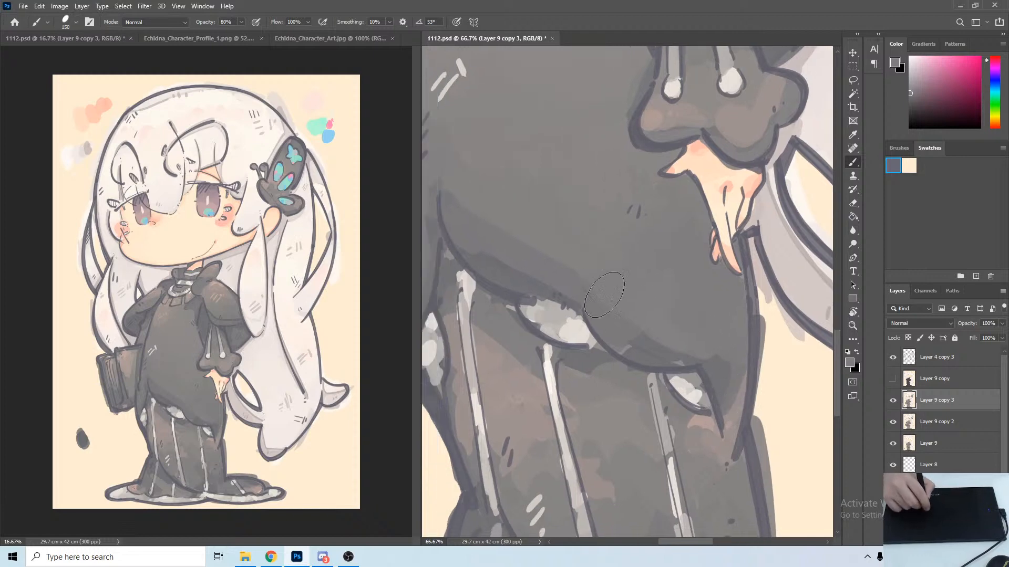
Clean up the dark shading and outline of the dress's hem curve between the two white lace patches.
{"action": "left_click", "coordinate": [611, 352], "text": "alt"}
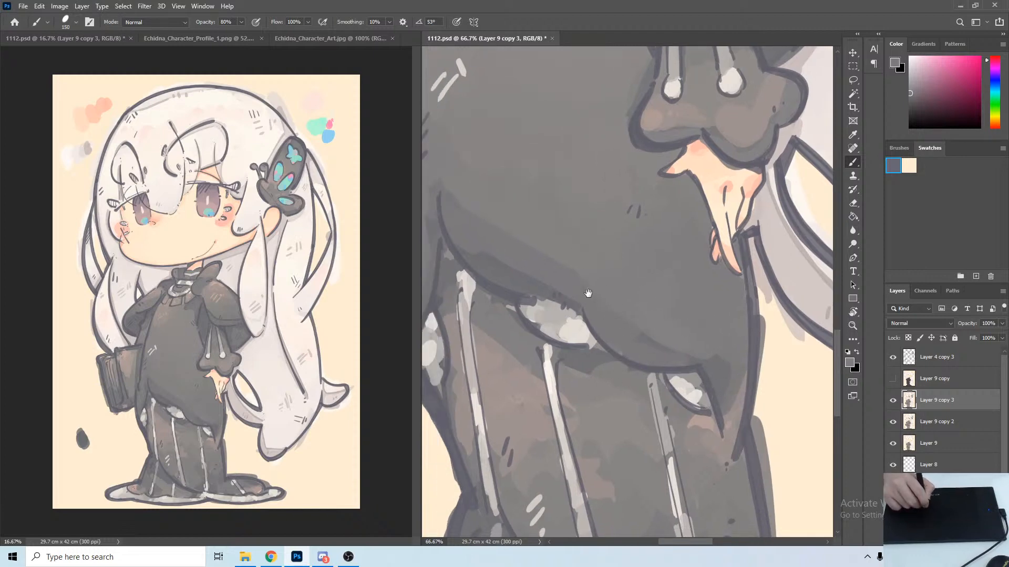
{"action": "left_click_drag", "start_coordinate": [588, 293], "coordinate": [667, 346]}
{"action": "left_click", "coordinate": [617, 362], "text": "alt"}
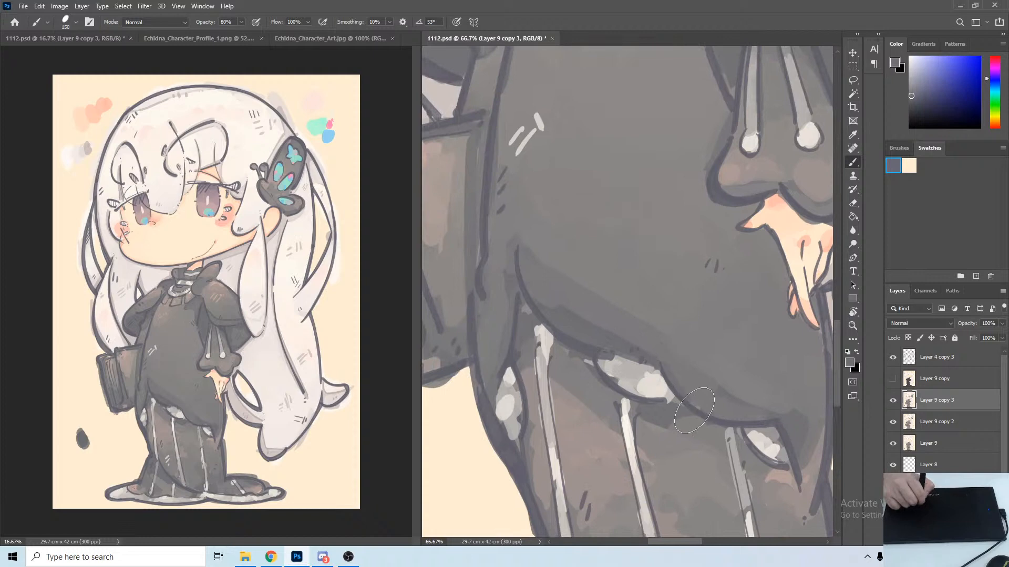
Add a cluster of short diagonal dark gray hatch strokes in the middle of the dress's torso.
{"action": "left_click_drag", "start_coordinate": [577, 194], "coordinate": [599, 166]}
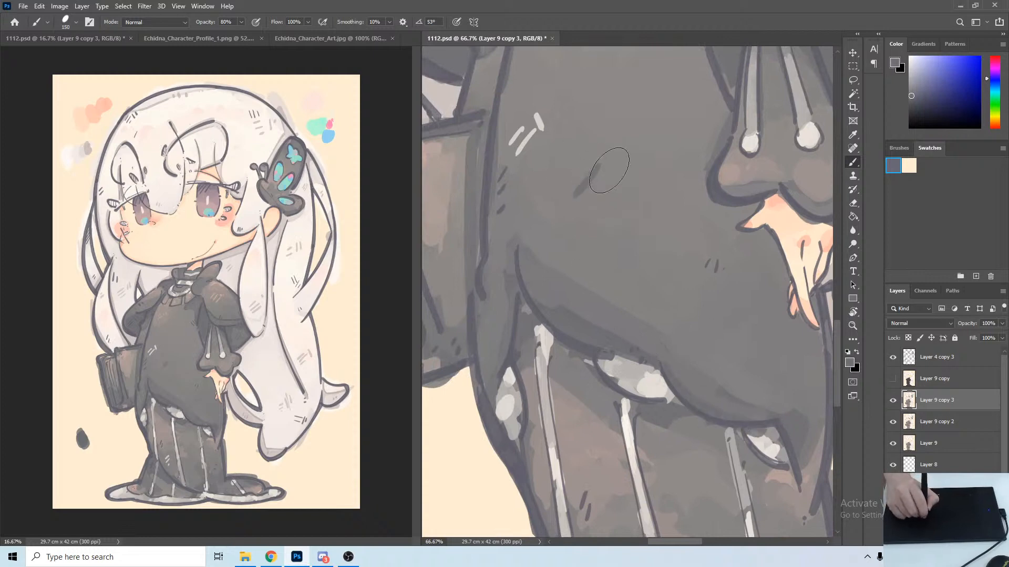
{"action": "left_click_drag", "start_coordinate": [578, 236], "coordinate": [644, 138]}
{"action": "left_click_drag", "start_coordinate": [612, 182], "coordinate": [656, 139]}
{"action": "mouse_move", "coordinate": [655, 104]}
{"action": "left_mouse_down"}
{"action": "mouse_move", "coordinate": [612, 241]}
{"action": "mouse_move", "coordinate": [600, 162]}
{"action": "left_mouse_up"}
Add light gray hatch strokes on the lower dress near the hand and two light dots by the pointed hem corner.
{"action": "left_click", "coordinate": [489, 204], "text": "alt"}
{"action": "mouse_move", "coordinate": [678, 404]}
{"action": "left_mouse_down"}
{"action": "mouse_move", "coordinate": [693, 383]}
{"action": "mouse_move", "coordinate": [696, 410]}
{"action": "mouse_move", "coordinate": [707, 377]}
{"action": "left_mouse_up"}
{"action": "left_click_drag", "start_coordinate": [709, 395], "coordinate": [714, 378]}
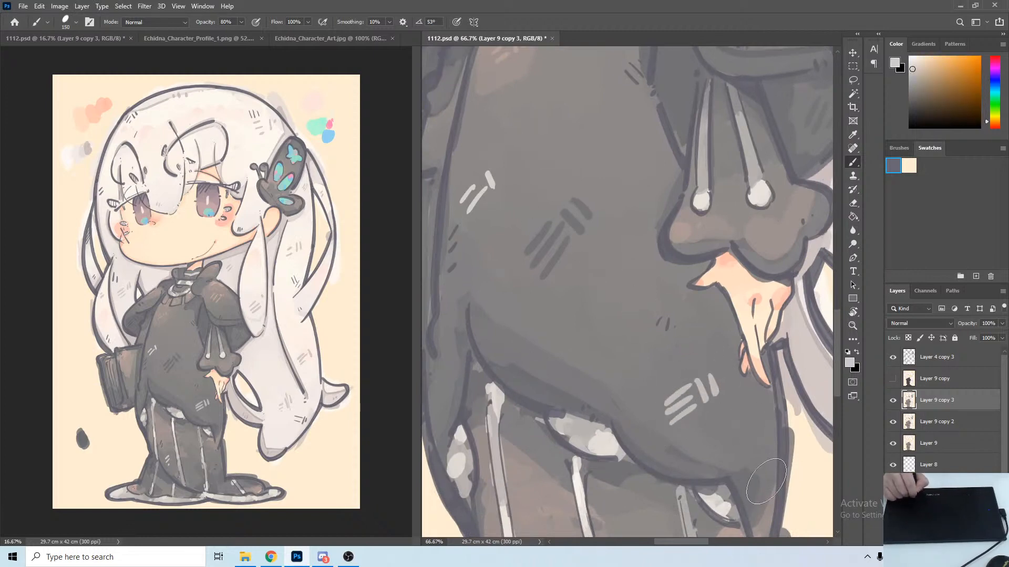
{"action": "left_click", "coordinate": [762, 475]}
{"action": "left_click", "coordinate": [766, 456]}
Repaint the small white lace patch below the book with sampled light grays and sharpen its dark inner edge.
{"action": "mouse_move", "coordinate": [703, 460]}
{"action": "left_mouse_down"}
{"action": "mouse_move", "coordinate": [659, 268]}
{"action": "mouse_move", "coordinate": [730, 281]}
{"action": "mouse_move", "coordinate": [756, 306]}
{"action": "left_mouse_up"}
{"action": "key", "text": "r"}
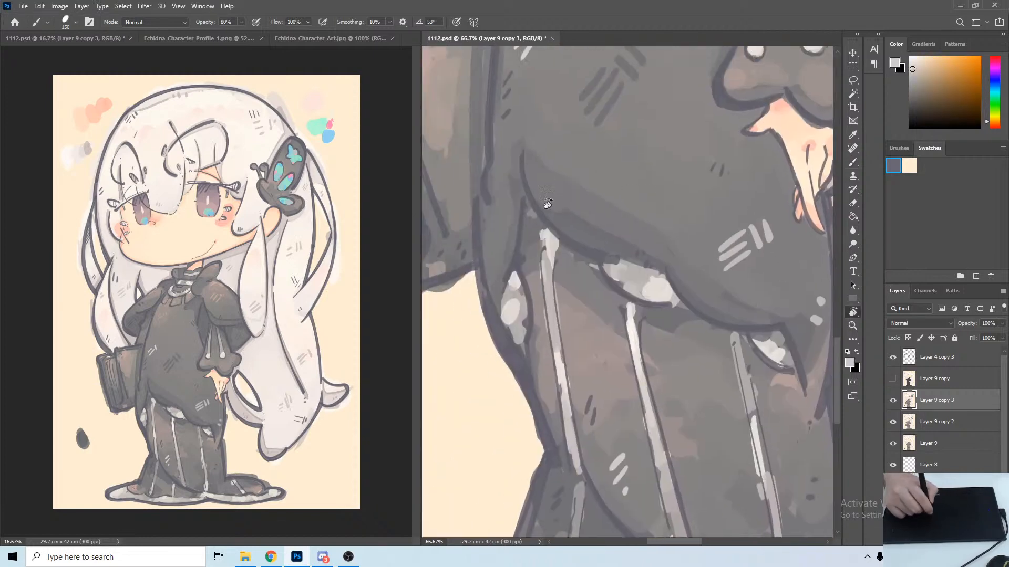
{"action": "left_click_drag", "start_coordinate": [547, 204], "coordinate": [560, 296]}
{"action": "left_click", "coordinate": [559, 291], "text": "alt"}
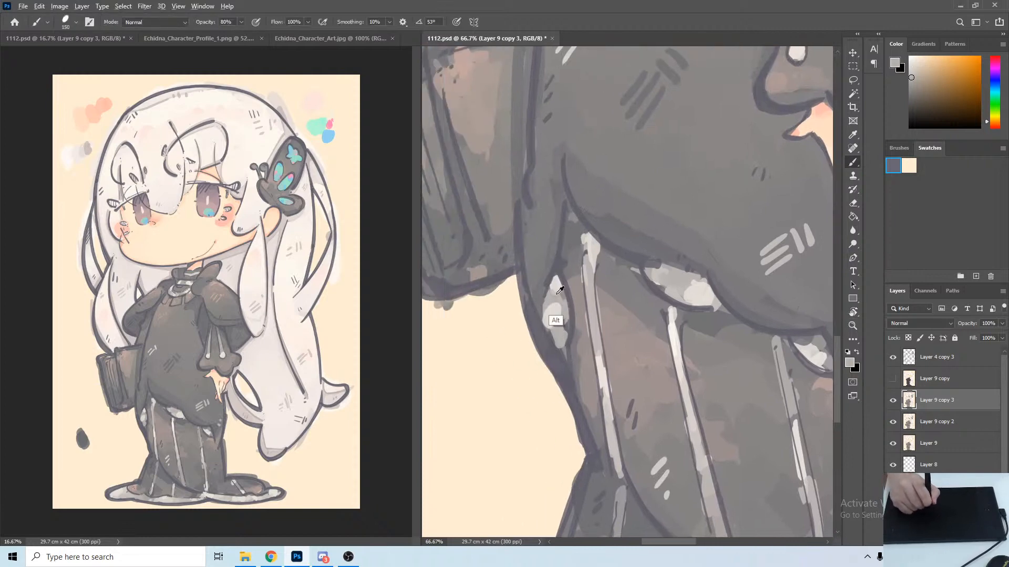
{"action": "left_click", "coordinate": [556, 294], "text": "alt"}
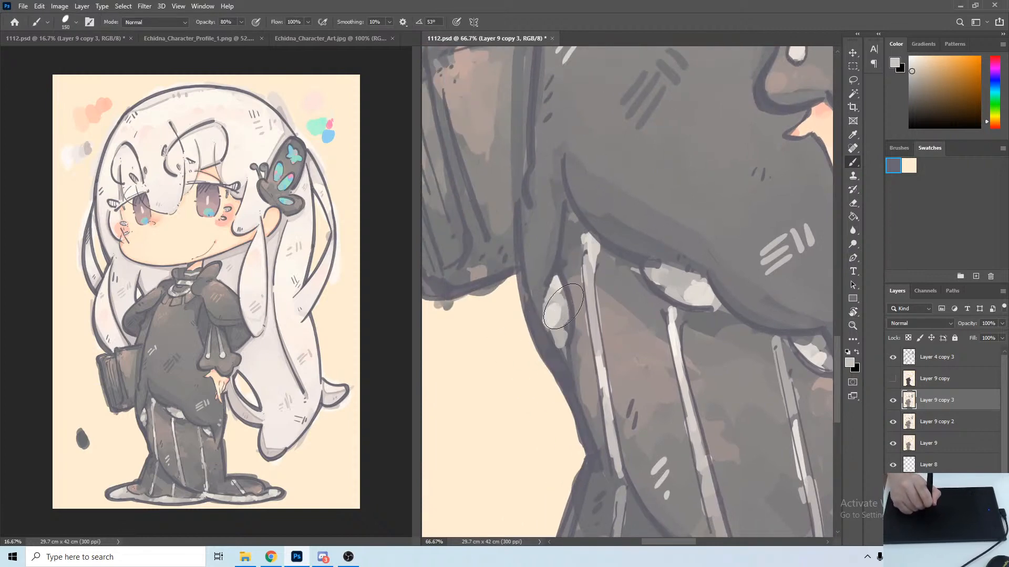
{"action": "left_click", "coordinate": [563, 323], "text": "alt"}
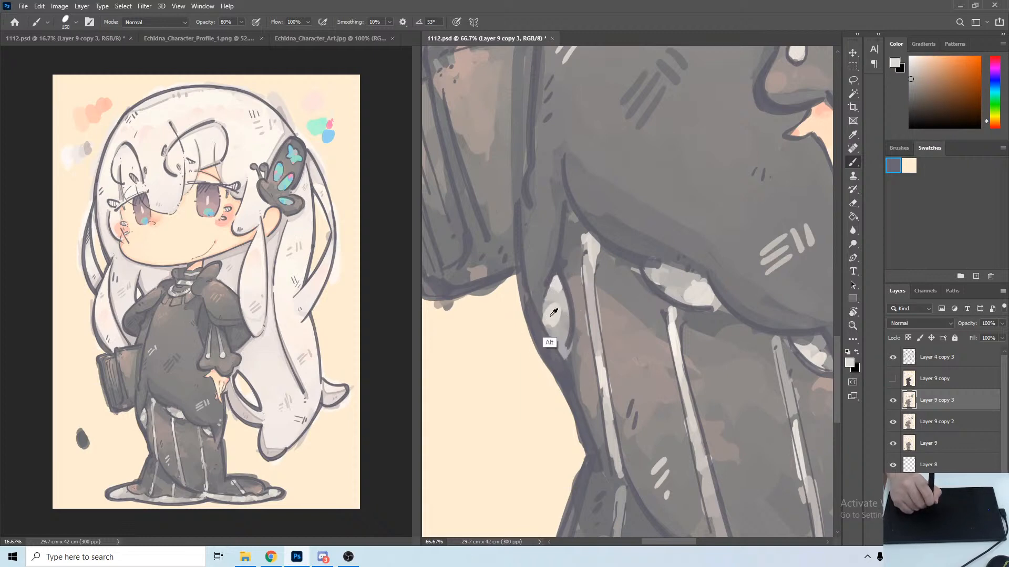
Blend the fill of the lace patch below the book into a smooth light gray and shape its pointed upper end.
{"action": "left_click", "coordinate": [553, 313], "text": "alt"}
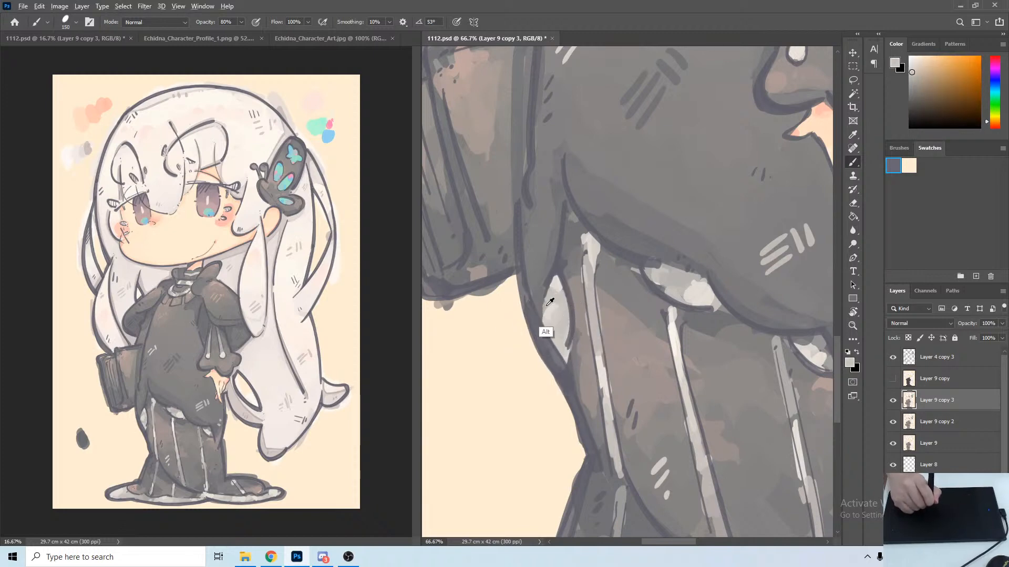
{"action": "left_click", "coordinate": [550, 302], "text": "alt"}
{"action": "left_click", "coordinate": [556, 287], "text": "alt"}
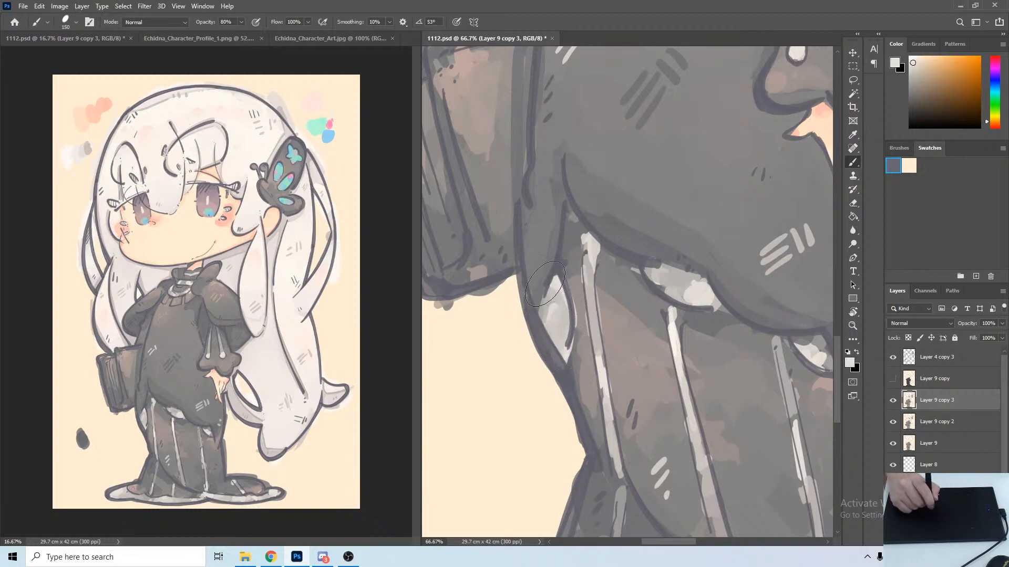
{"action": "left_click", "coordinate": [556, 294], "text": "alt"}
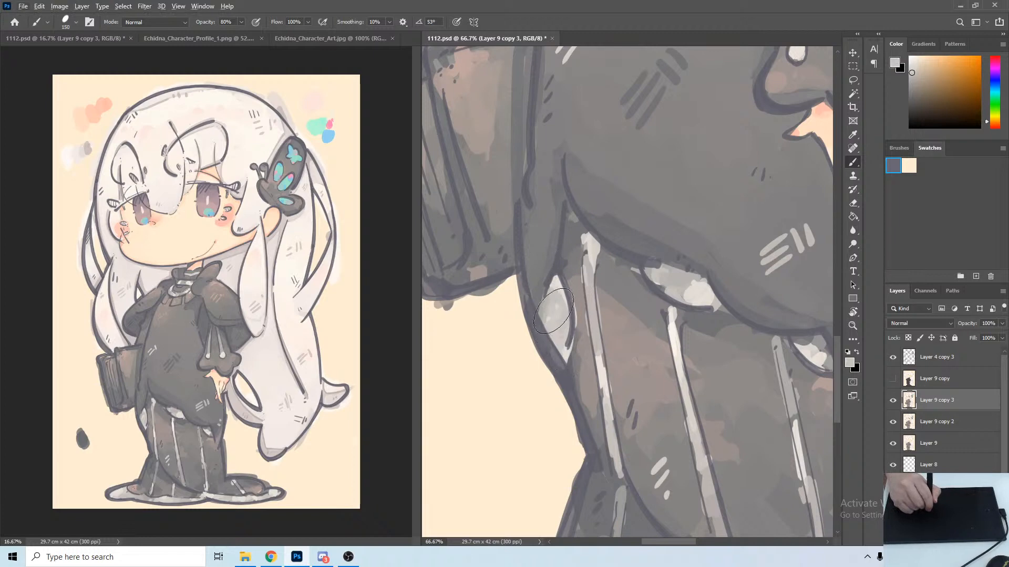
{"action": "left_click", "coordinate": [556, 283], "text": "alt"}
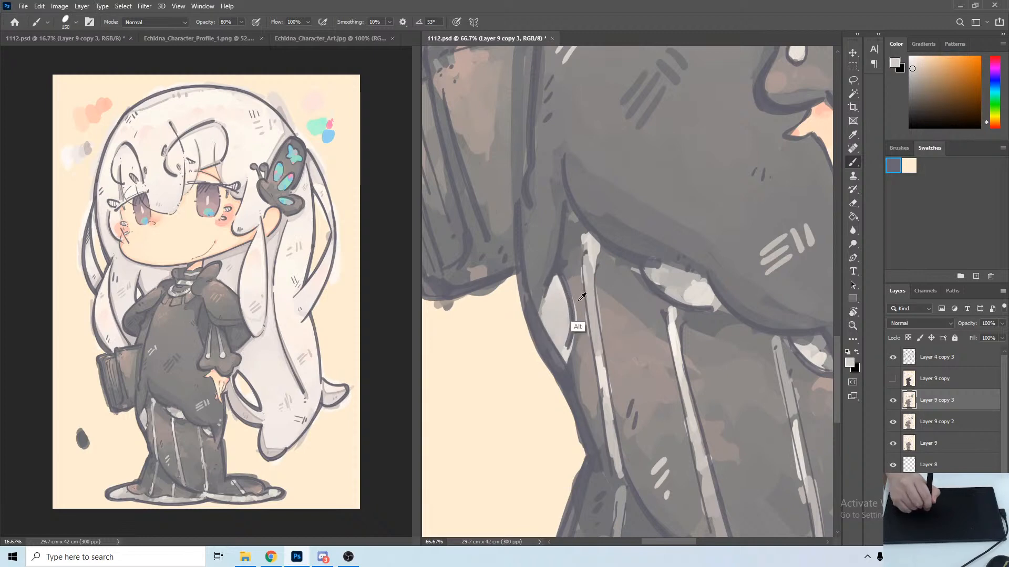
Refine the dark outline around the lace patch below the book and clean up its lower tip with sampled grays.
{"action": "left_click", "coordinate": [579, 300], "text": "alt"}
{"action": "mouse_move", "coordinate": [578, 294]}
{"action": "left_mouse_down"}
{"action": "mouse_move", "coordinate": [574, 351]}
{"action": "mouse_move", "coordinate": [552, 310]}
{"action": "left_mouse_up"}
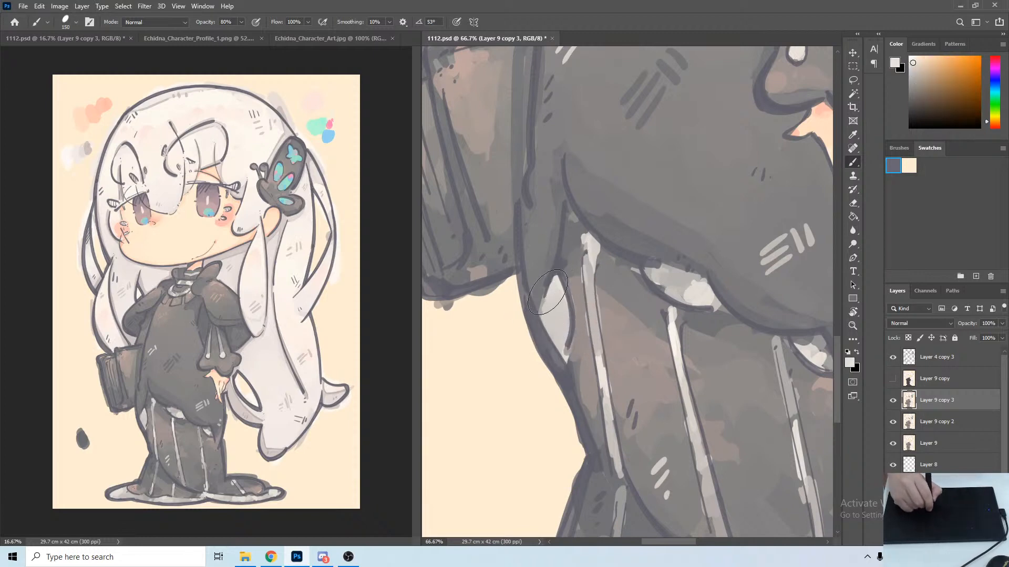
{"action": "left_click", "coordinate": [549, 295], "text": "alt"}
{"action": "left_click_drag", "start_coordinate": [563, 363], "coordinate": [568, 338]}
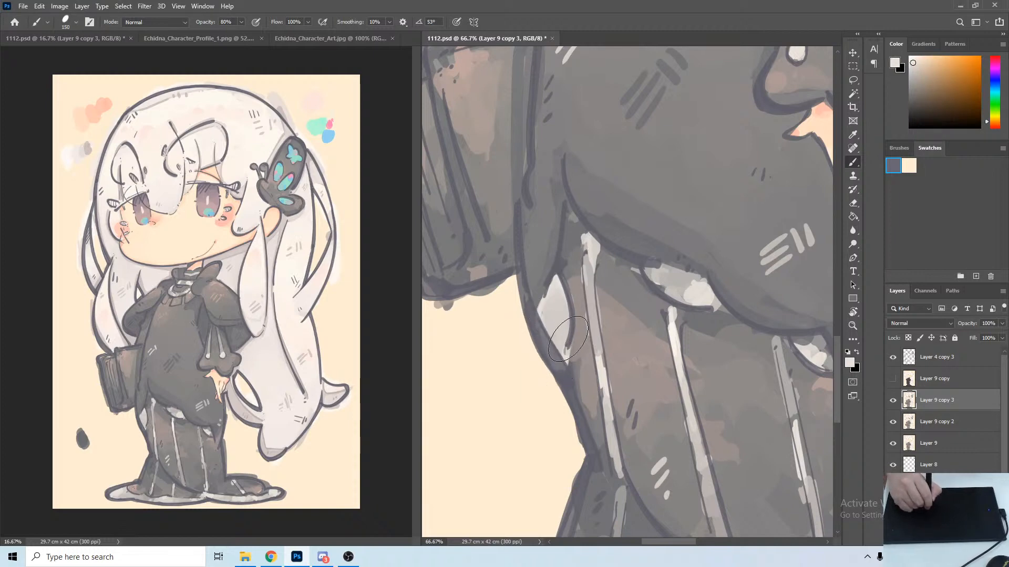
{"action": "left_click_drag", "start_coordinate": [632, 346], "coordinate": [591, 336]}
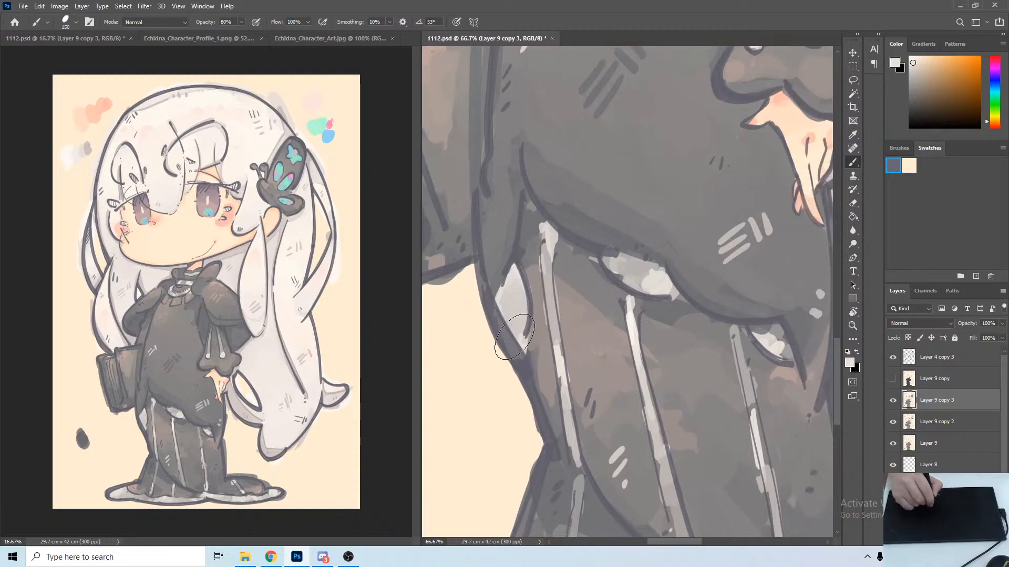
{"action": "left_click", "coordinate": [532, 344], "text": "alt"}
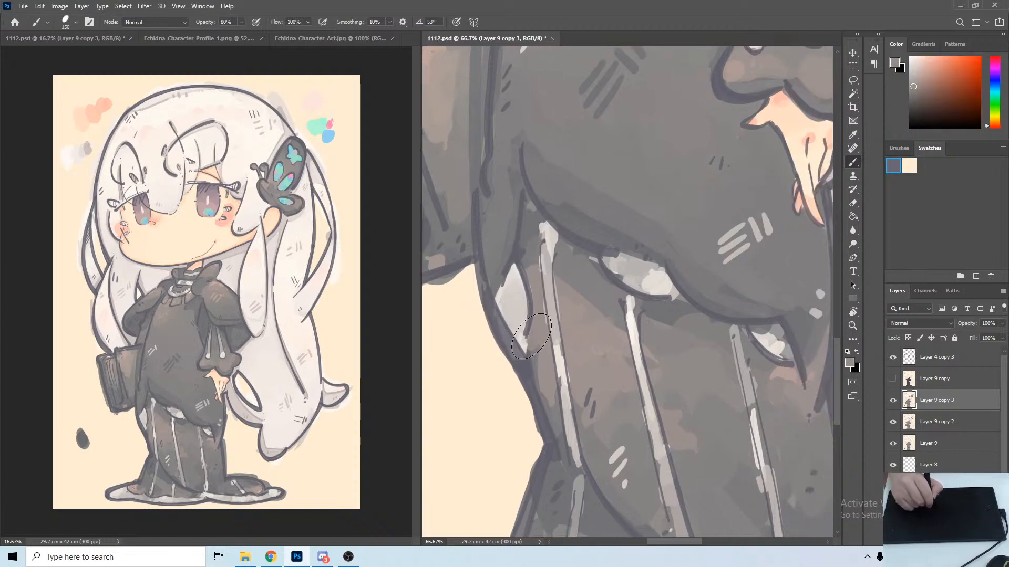
{"action": "left_click", "coordinate": [501, 297], "text": "alt"}
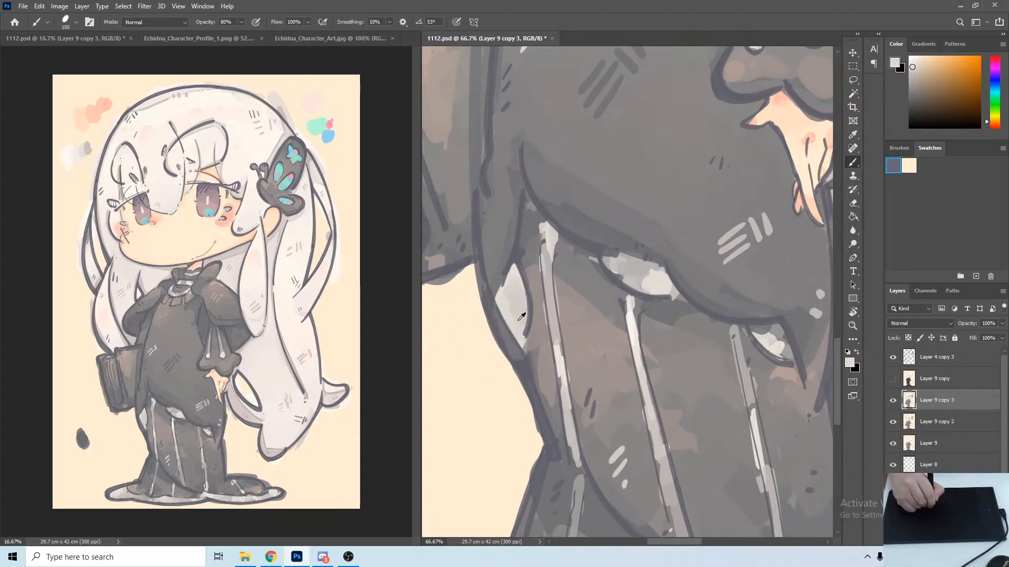
Paint over the rough edges around the top of the first skirt stripe and the adjoining dress fold with sampled dark grays.
{"action": "left_click_drag", "start_coordinate": [567, 266], "coordinate": [536, 275]}
{"action": "left_click", "coordinate": [539, 249], "text": "alt"}
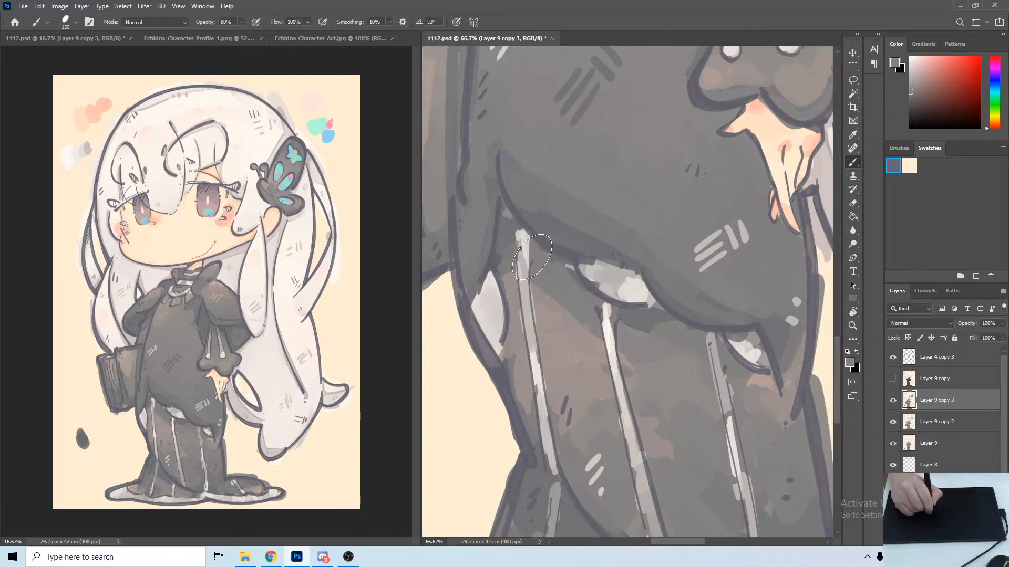
{"action": "left_click", "coordinate": [510, 222], "text": "alt"}
{"action": "mouse_move", "coordinate": [502, 182]}
{"action": "left_mouse_down"}
{"action": "mouse_move", "coordinate": [552, 292]}
{"action": "mouse_move", "coordinate": [536, 195]}
{"action": "mouse_move", "coordinate": [527, 310]}
{"action": "left_mouse_up"}
{"action": "left_click", "coordinate": [524, 190], "text": "alt"}
{"action": "left_click_drag", "start_coordinate": [534, 219], "coordinate": [519, 356]}
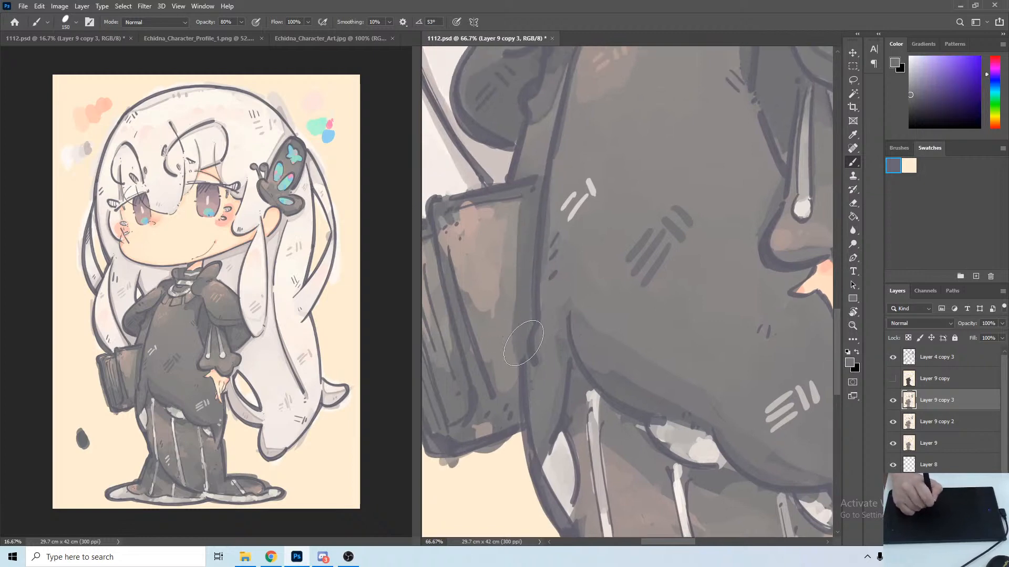
Even out the shading in the middle of the book's cover and beside the dress with sampled brown-grays.
{"action": "left_click", "coordinate": [517, 220], "text": "alt"}
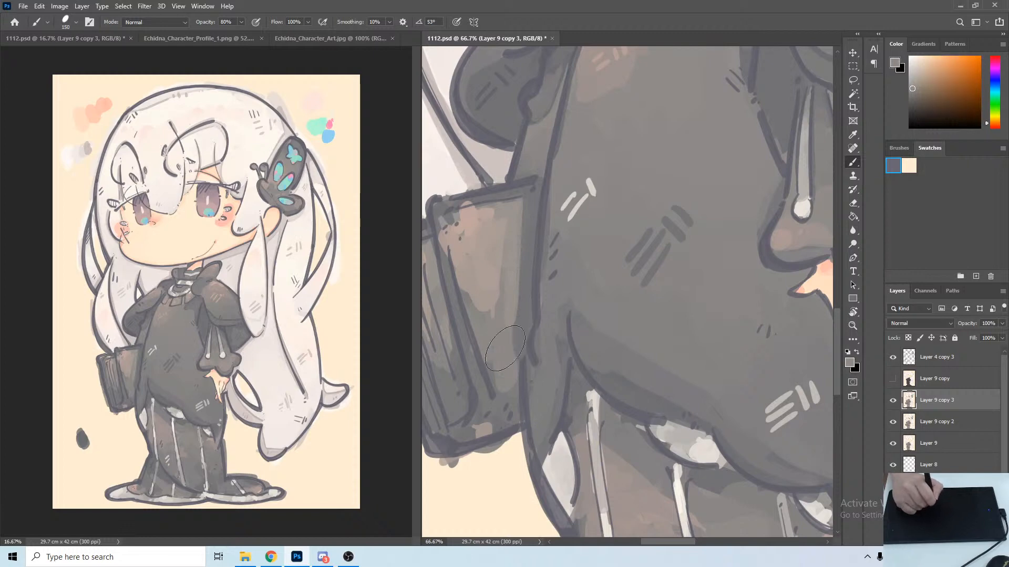
{"action": "left_click", "coordinate": [495, 334], "text": "alt"}
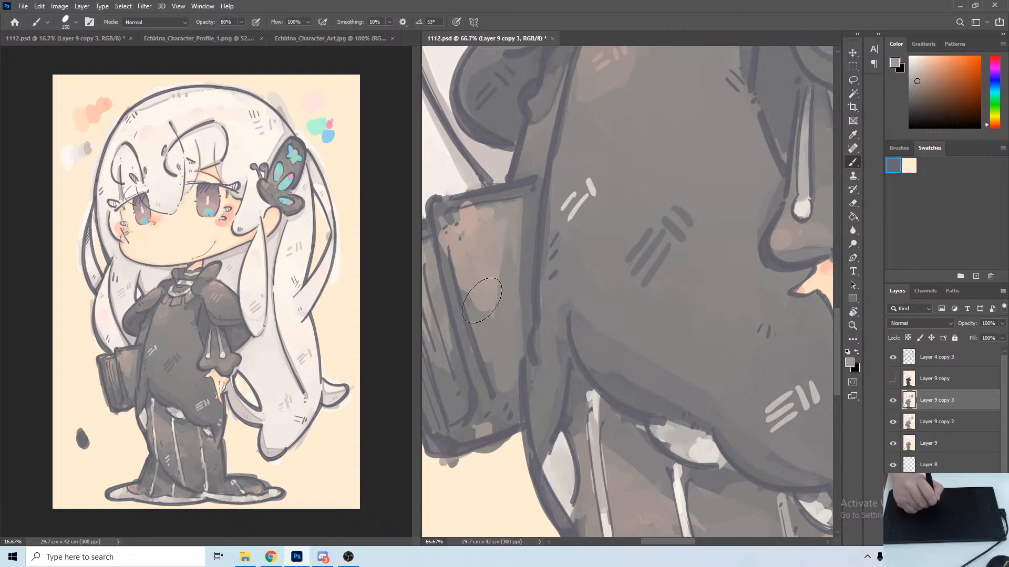
{"action": "mouse_move", "coordinate": [479, 330]}
{"action": "left_mouse_down"}
{"action": "mouse_move", "coordinate": [490, 308]}
{"action": "mouse_move", "coordinate": [501, 324]}
{"action": "mouse_move", "coordinate": [496, 266]}
{"action": "left_mouse_up"}
{"action": "left_click", "coordinate": [501, 294], "text": "alt"}
{"action": "left_click", "coordinate": [496, 266], "text": "alt"}
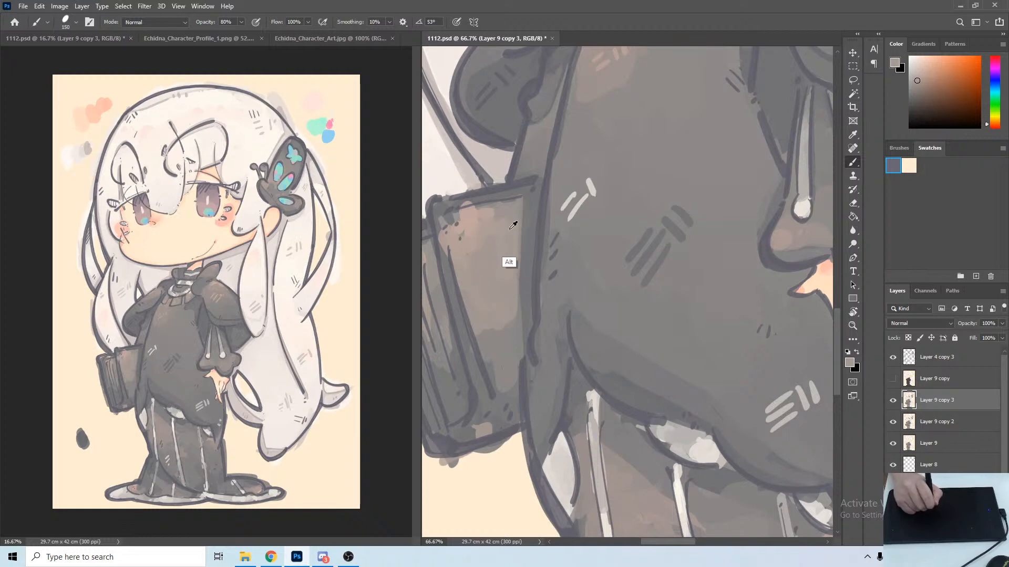
{"action": "left_click", "coordinate": [513, 225], "text": "alt"}
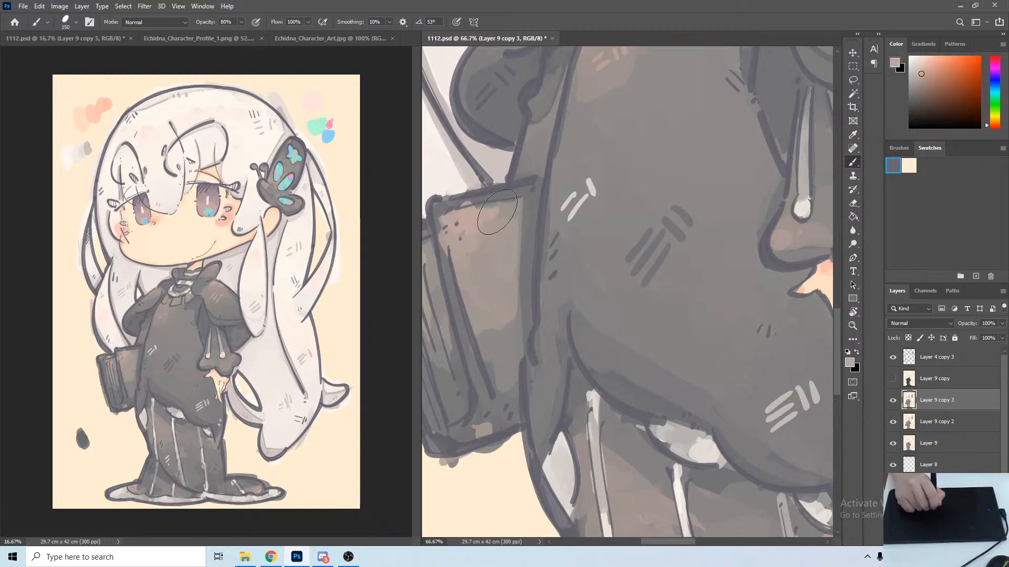
Clean up the dark outline along the book cover's upper edge and corner, and smooth the brown fill just inside it.
{"action": "left_click", "coordinate": [483, 194], "text": "alt"}
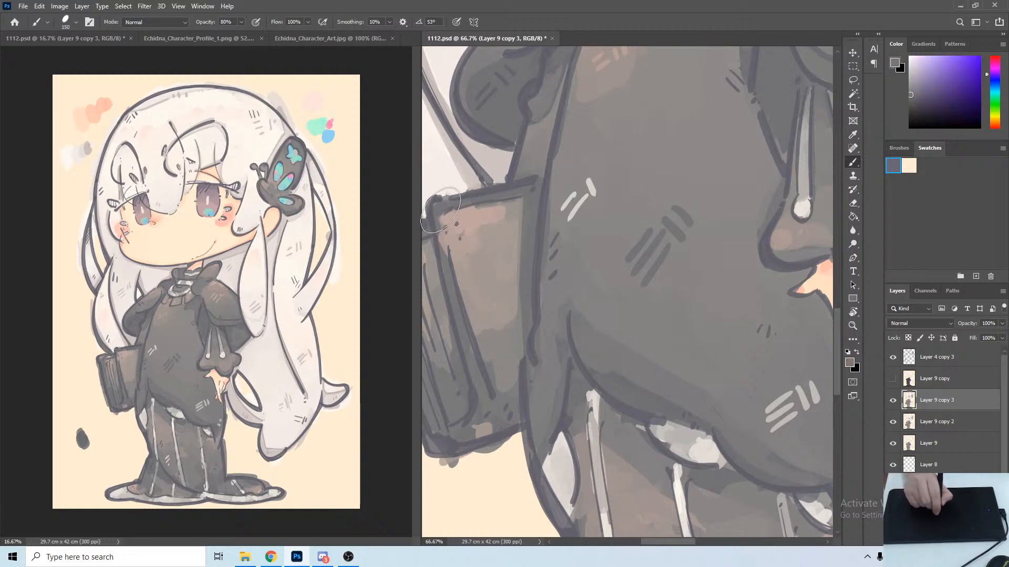
{"action": "left_click", "coordinate": [508, 219], "text": "alt"}
{"action": "left_click", "coordinate": [499, 213], "text": "alt"}
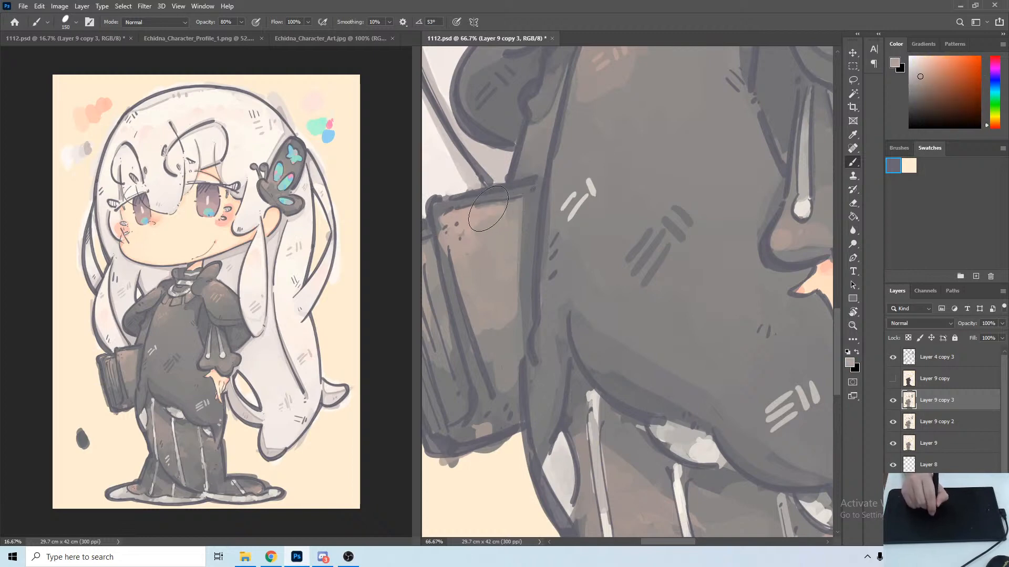
{"action": "left_click", "coordinate": [494, 221], "text": "alt"}
{"action": "mouse_move", "coordinate": [492, 225]}
{"action": "left_mouse_down"}
{"action": "mouse_move", "coordinate": [468, 222]}
{"action": "mouse_move", "coordinate": [461, 232]}
{"action": "mouse_move", "coordinate": [467, 249]}
{"action": "mouse_move", "coordinate": [478, 241]}
{"action": "mouse_move", "coordinate": [474, 281]}
{"action": "left_mouse_up"}
{"action": "left_click", "coordinate": [492, 239], "text": "alt"}
{"action": "left_click", "coordinate": [429, 255], "text": "alt"}
{"action": "left_click_drag", "start_coordinate": [439, 217], "coordinate": [441, 255]}
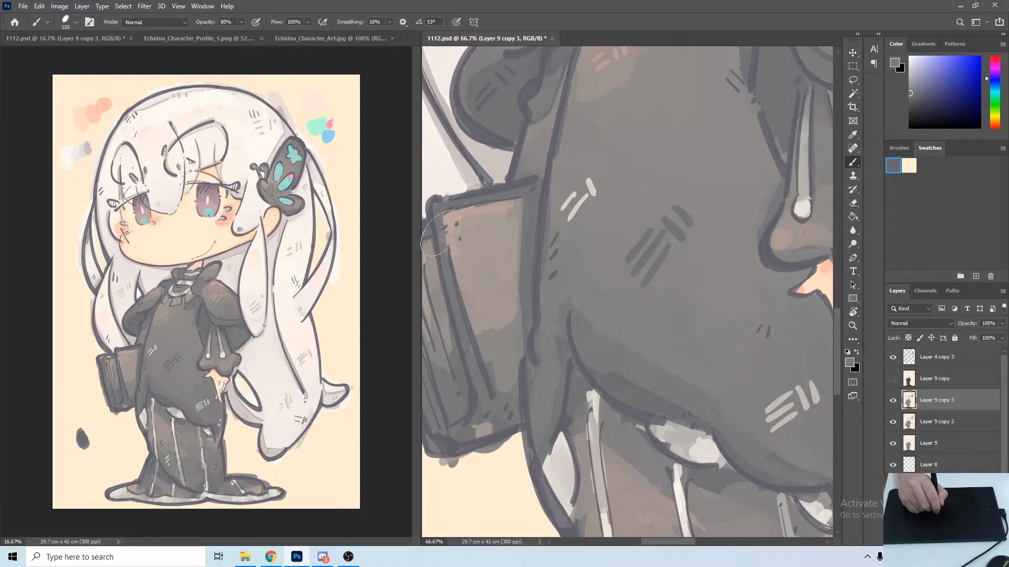
Smooth the brown-gray on the lower book cover and paint over the light spot on its bottom edge with dark gray.
{"action": "left_click", "coordinate": [487, 344], "text": "alt"}
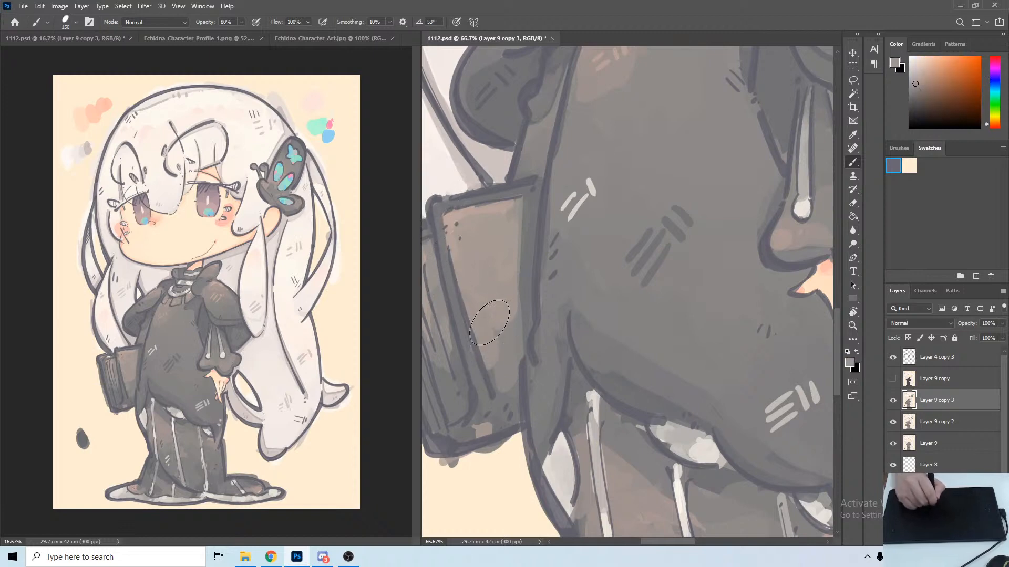
{"action": "mouse_move", "coordinate": [489, 322]}
{"action": "left_mouse_down"}
{"action": "mouse_move", "coordinate": [511, 337]}
{"action": "mouse_move", "coordinate": [493, 339]}
{"action": "left_mouse_up"}
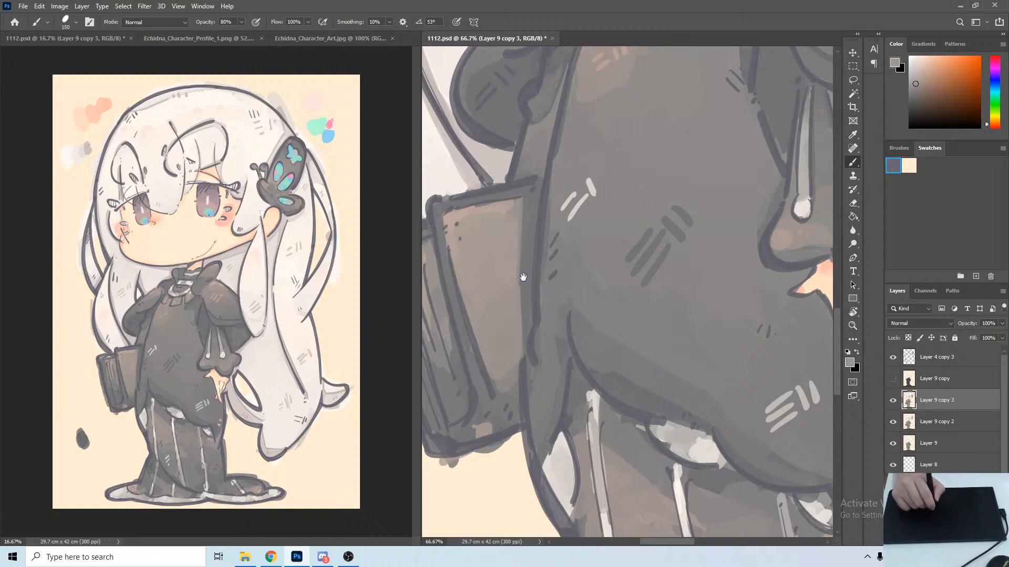
{"action": "left_click_drag", "start_coordinate": [523, 277], "coordinate": [595, 237]}
{"action": "left_click", "coordinate": [569, 372], "text": "alt"}
{"action": "left_click", "coordinate": [542, 390], "text": "alt"}
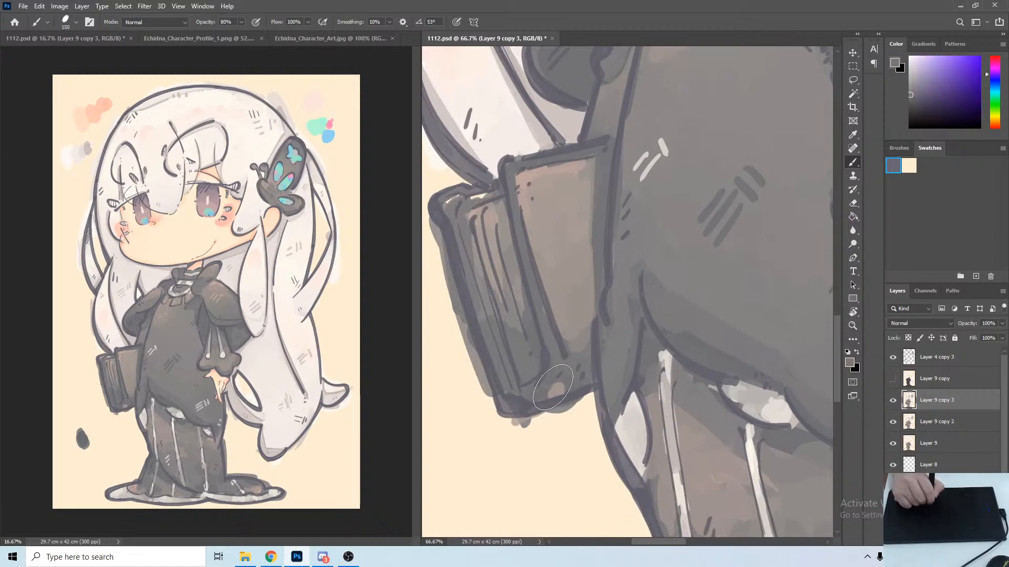
{"action": "left_click_drag", "start_coordinate": [552, 387], "coordinate": [576, 387]}
Darken the book's spine area, repaint the lined section beside it in brown-gray, and tidy the dark upper corner.
{"action": "left_click", "coordinate": [512, 359], "text": "alt"}
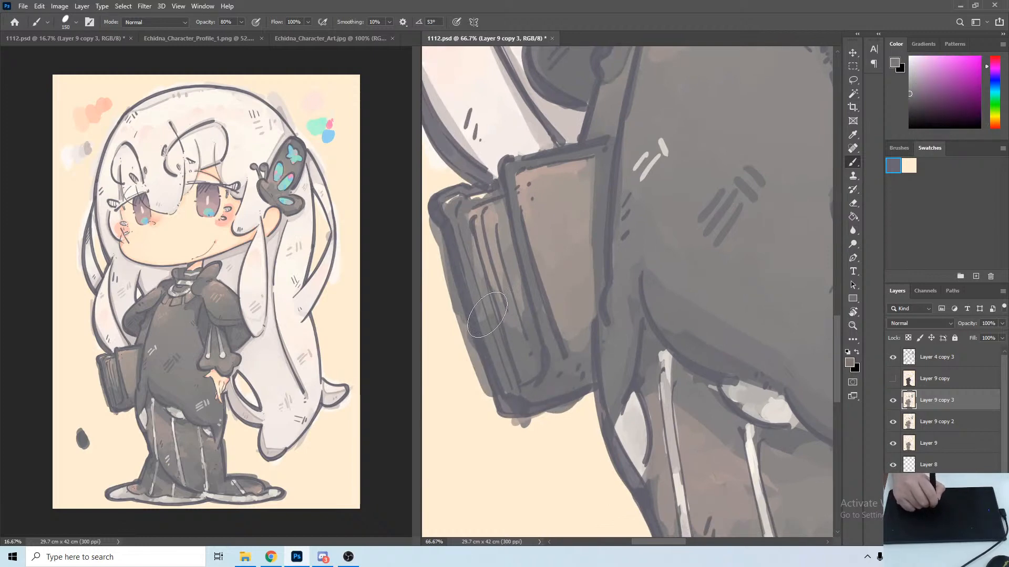
{"action": "left_click", "coordinate": [497, 231], "text": "alt"}
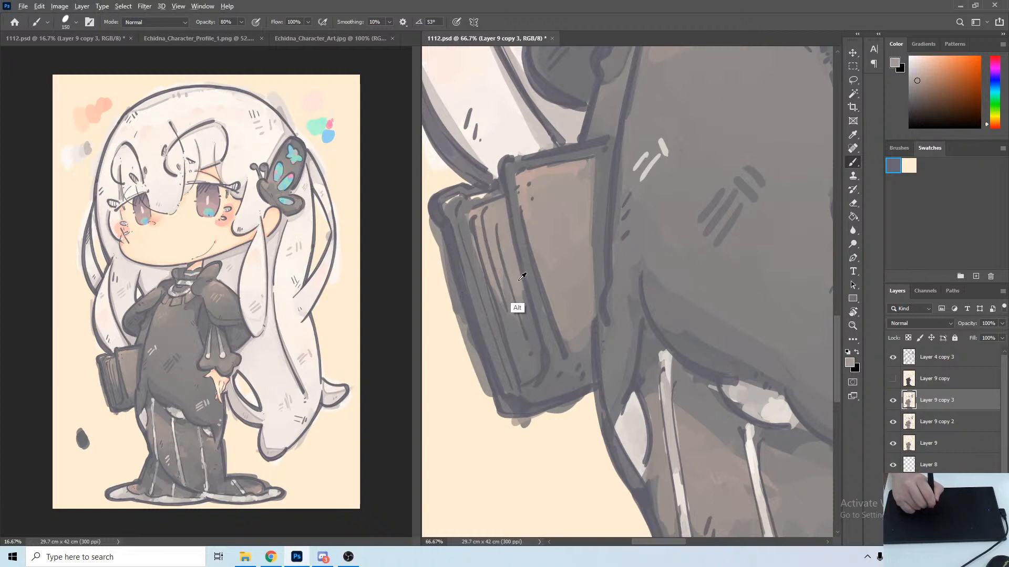
{"action": "left_click", "coordinate": [527, 310], "text": "alt"}
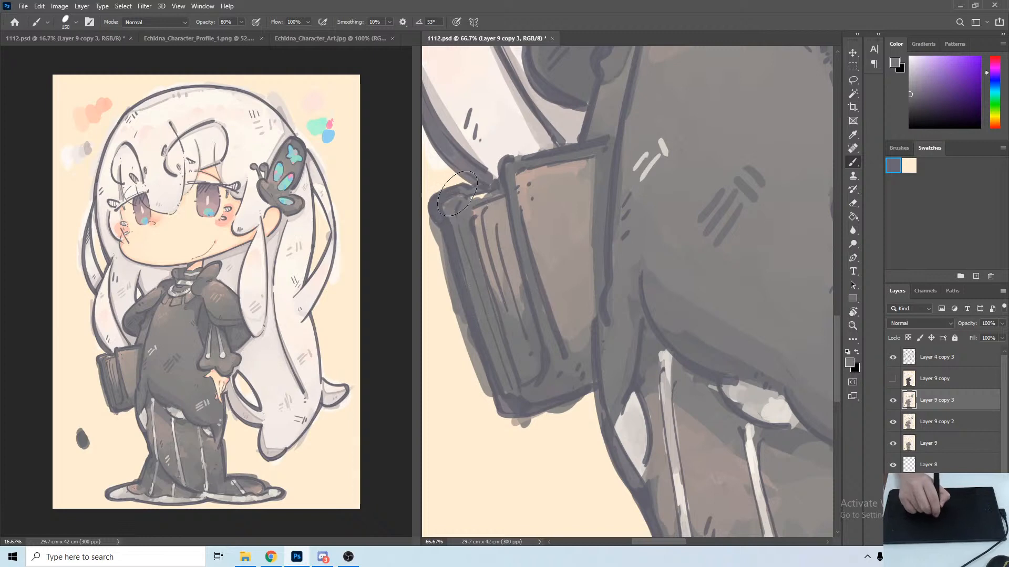
Paint a lighter gray band down the book's spine and a thin brown highlight along its outer and bottom edges.
{"action": "left_click", "coordinate": [600, 165], "text": "alt"}
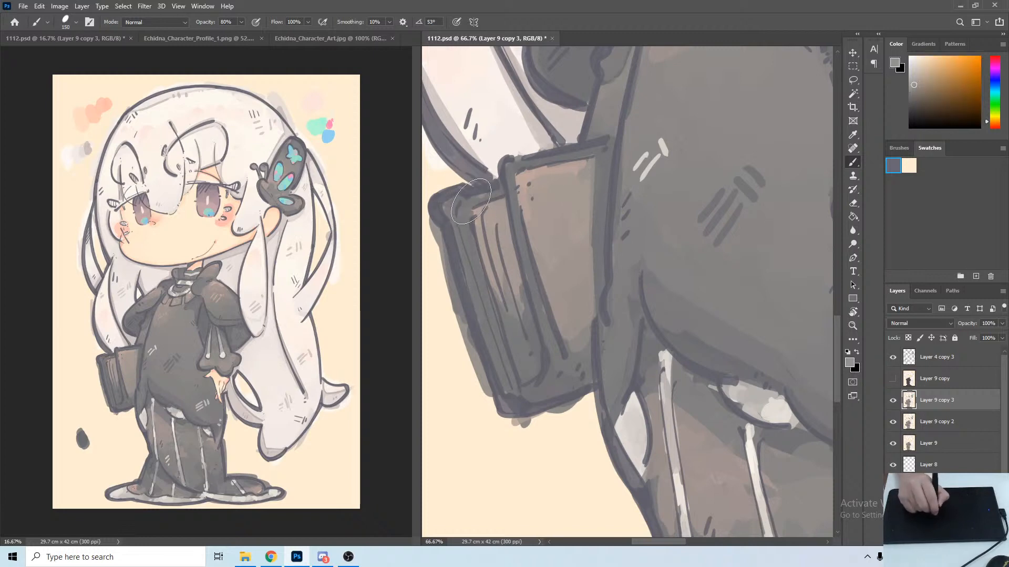
{"action": "left_click_drag", "start_coordinate": [456, 215], "coordinate": [492, 347]}
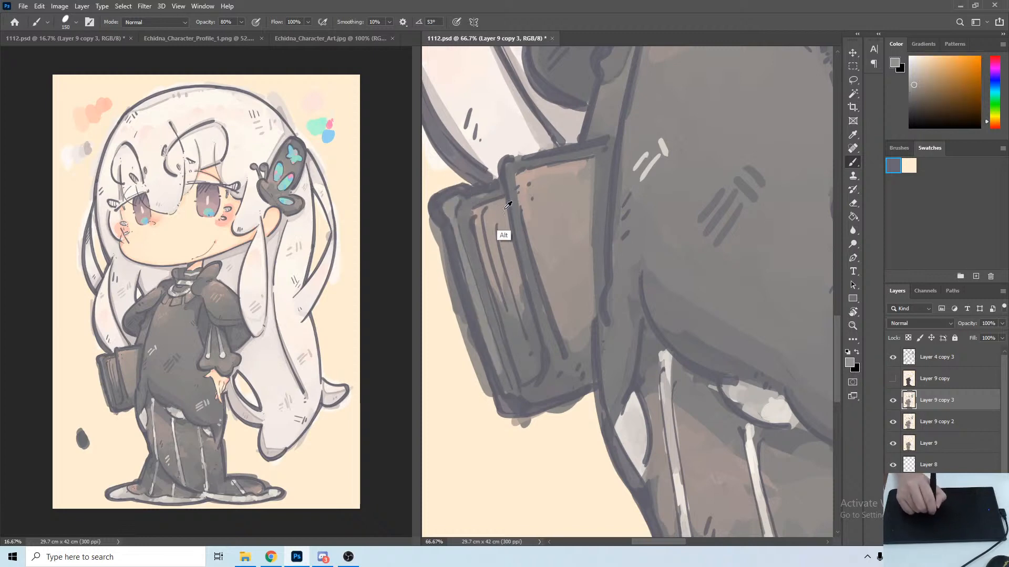
{"action": "left_click", "coordinate": [482, 209], "text": "alt"}
{"action": "mouse_move", "coordinate": [450, 229]}
{"action": "left_mouse_down"}
{"action": "mouse_move", "coordinate": [500, 389]}
{"action": "mouse_move", "coordinate": [517, 399]}
{"action": "mouse_move", "coordinate": [573, 394]}
{"action": "left_mouse_up"}
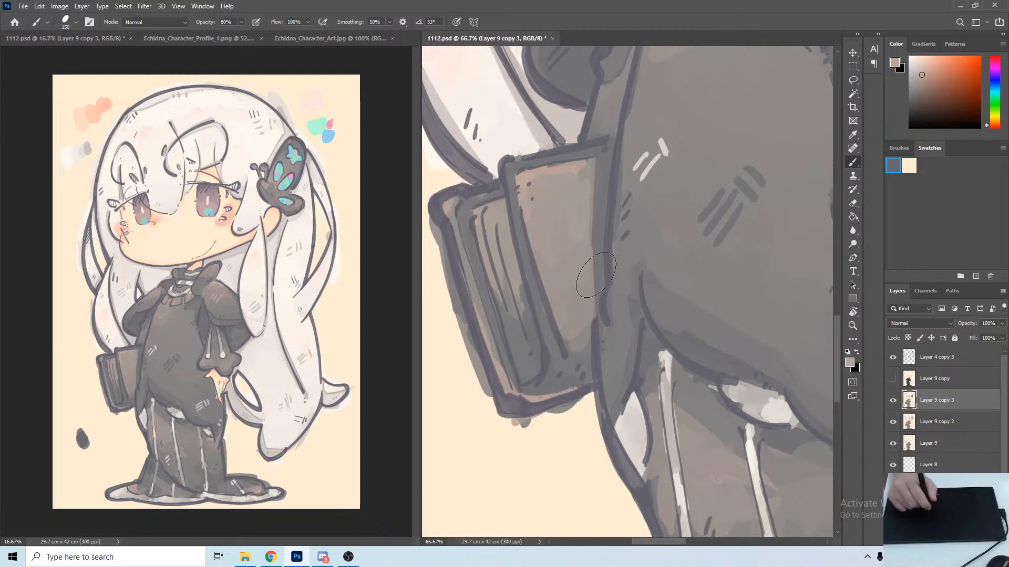
Extend the brown-gray into the book cover's lower corner and soften the shading along the side next to the dress.
{"action": "left_click_drag", "start_coordinate": [704, 379], "coordinate": [642, 369]}
{"action": "left_click", "coordinate": [514, 347], "text": "alt"}
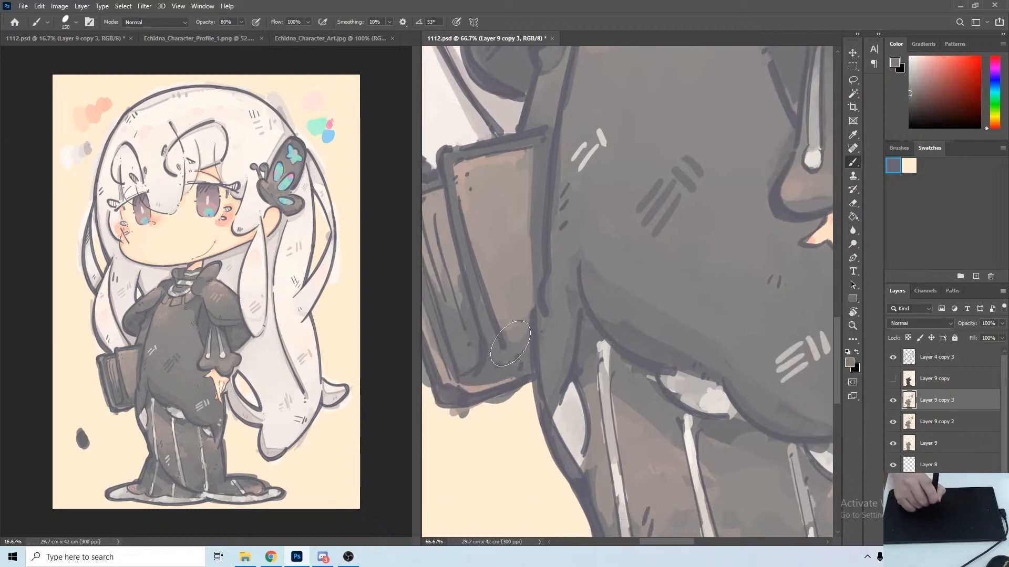
{"action": "mouse_move", "coordinate": [510, 344]}
{"action": "left_mouse_down"}
{"action": "mouse_move", "coordinate": [502, 325]}
{"action": "mouse_move", "coordinate": [521, 351]}
{"action": "mouse_move", "coordinate": [506, 324]}
{"action": "mouse_move", "coordinate": [508, 307]}
{"action": "mouse_move", "coordinate": [517, 313]}
{"action": "mouse_move", "coordinate": [524, 300]}
{"action": "mouse_move", "coordinate": [491, 281]}
{"action": "mouse_move", "coordinate": [484, 245]}
{"action": "mouse_move", "coordinate": [501, 258]}
{"action": "mouse_move", "coordinate": [517, 248]}
{"action": "mouse_move", "coordinate": [521, 220]}
{"action": "mouse_move", "coordinate": [519, 242]}
{"action": "mouse_move", "coordinate": [476, 230]}
{"action": "mouse_move", "coordinate": [507, 231]}
{"action": "mouse_move", "coordinate": [524, 188]}
{"action": "mouse_move", "coordinate": [507, 214]}
{"action": "mouse_move", "coordinate": [478, 205]}
{"action": "mouse_move", "coordinate": [520, 192]}
{"action": "left_mouse_up"}
{"action": "left_click", "coordinate": [511, 316], "text": "alt"}
{"action": "left_click", "coordinate": [527, 301], "text": "alt"}
{"action": "left_click", "coordinate": [518, 272], "text": "alt"}
{"action": "left_click", "coordinate": [504, 287], "text": "alt"}
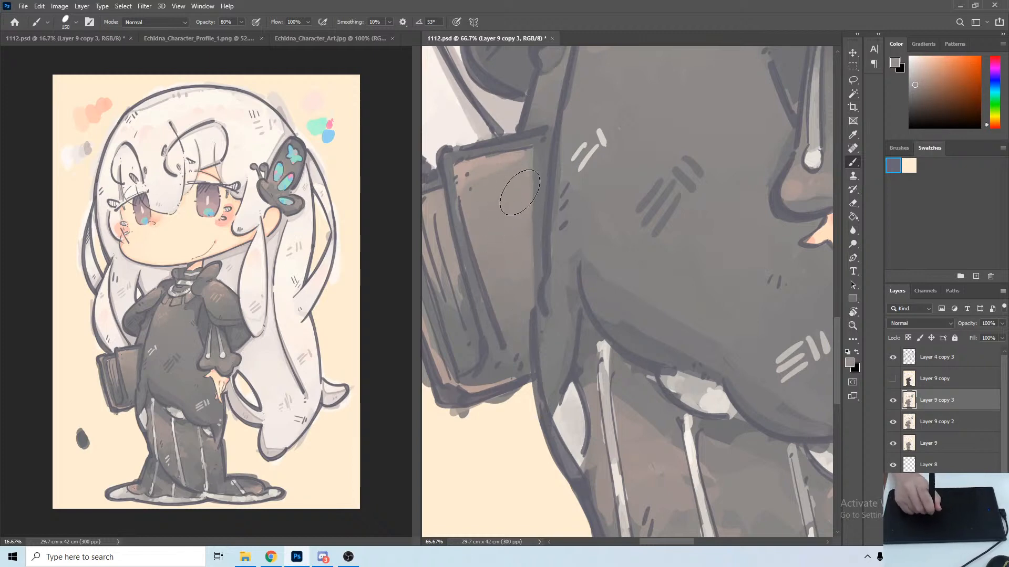
{"action": "left_click", "coordinate": [478, 158], "text": "alt"}
Paint sampled dark gray over the thin light tip at the upper end of the central lace patch under the dress hem.
{"action": "mouse_move", "coordinate": [631, 404]}
{"action": "left_mouse_down"}
{"action": "mouse_move", "coordinate": [559, 291]}
{"action": "mouse_move", "coordinate": [530, 306]}
{"action": "mouse_move", "coordinate": [503, 244]}
{"action": "left_mouse_up"}
{"action": "key", "text": "r"}
{"action": "left_click_drag", "start_coordinate": [513, 178], "coordinate": [581, 137]}
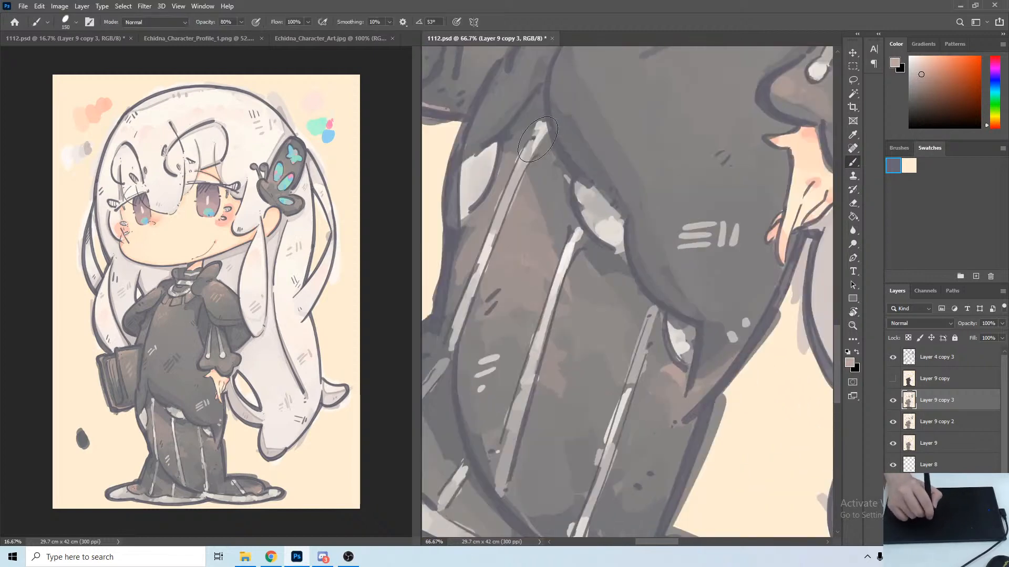
{"action": "left_click", "coordinate": [552, 188], "text": "alt"}
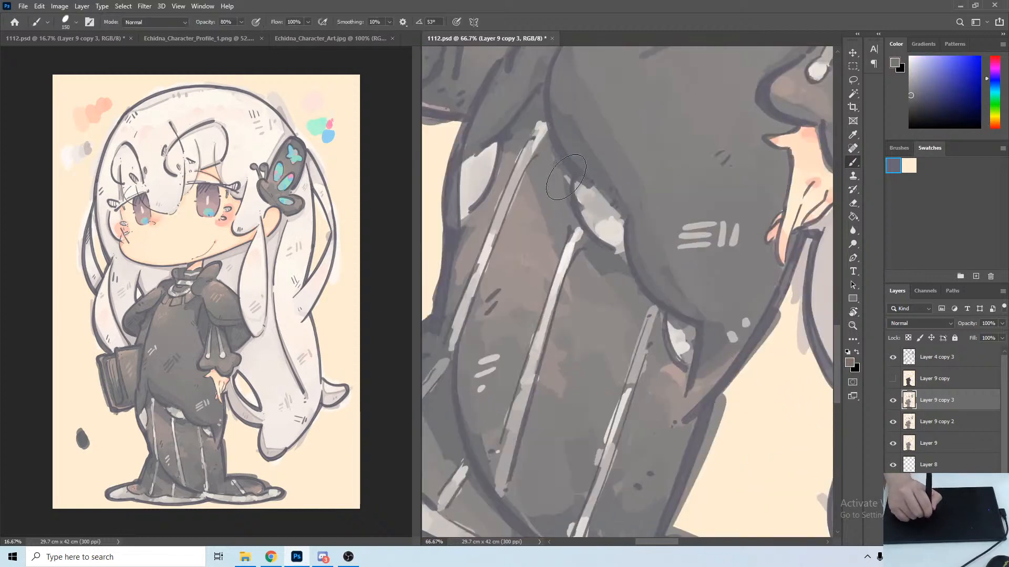
{"action": "left_click", "coordinate": [546, 190], "text": "alt"}
{"action": "left_click", "coordinate": [567, 181], "text": "alt"}
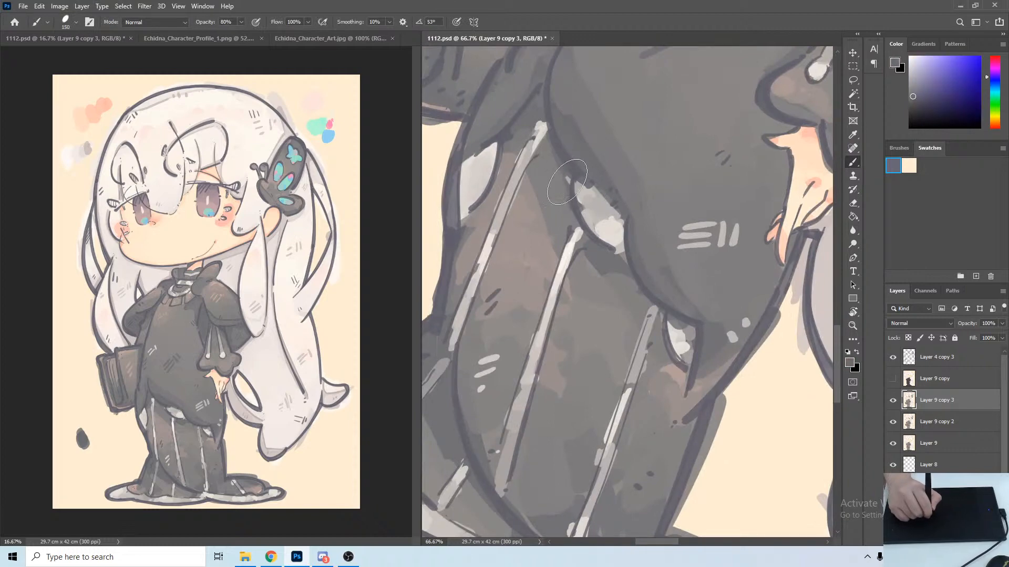
Fill the central lace patch with smooth light gray and tidy the dark gray shadow along its lower edge.
{"action": "left_click", "coordinate": [599, 205], "text": "alt"}
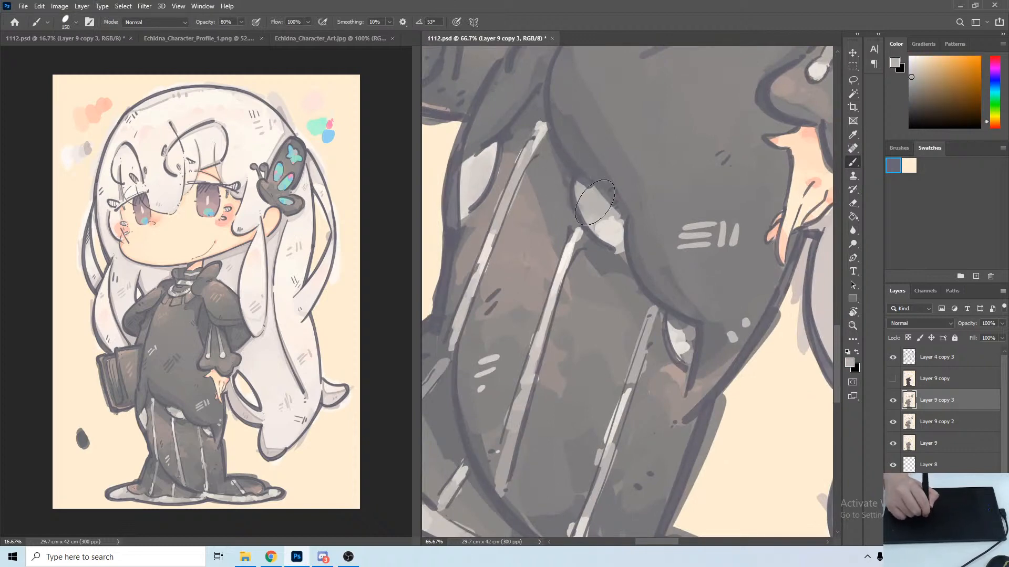
{"action": "left_click", "coordinate": [602, 232], "text": "alt"}
{"action": "mouse_move", "coordinate": [596, 231]}
{"action": "left_mouse_down"}
{"action": "mouse_move", "coordinate": [611, 216]}
{"action": "mouse_move", "coordinate": [582, 197]}
{"action": "left_mouse_up"}
{"action": "left_click", "coordinate": [585, 203], "text": "alt"}
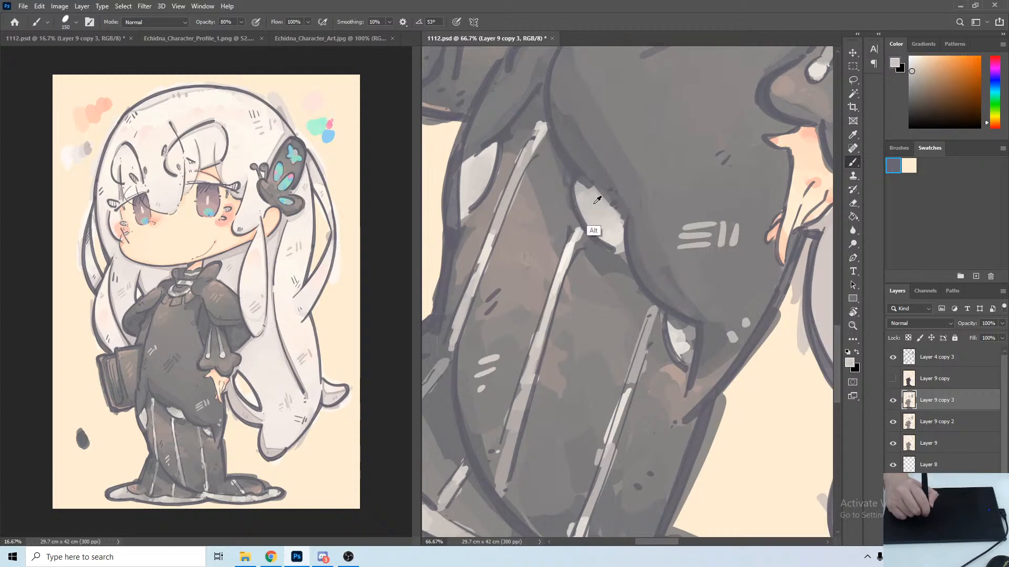
{"action": "left_click", "coordinate": [609, 264], "text": "alt"}
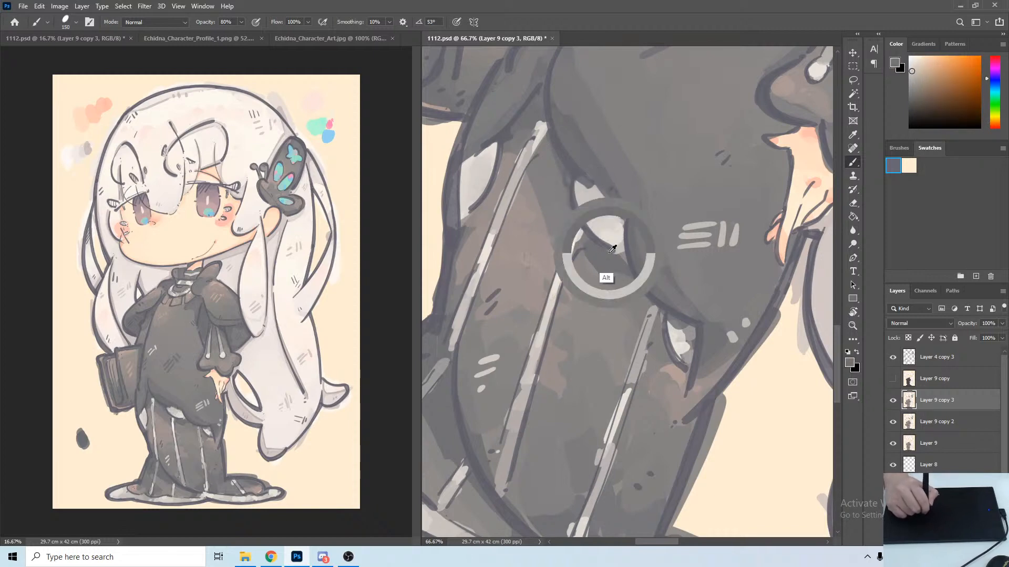
{"action": "left_click", "coordinate": [616, 285], "text": "alt"}
Repaint the small lace patch near the dress's pointed corner in even light gray and clean up its lower edge.
{"action": "key", "text": "r"}
{"action": "mouse_move", "coordinate": [672, 167]}
{"action": "left_mouse_down"}
{"action": "mouse_move", "coordinate": [639, 113]}
{"action": "mouse_move", "coordinate": [578, 151]}
{"action": "mouse_move", "coordinate": [593, 147]}
{"action": "left_mouse_up"}
{"action": "key", "text": "b"}
{"action": "left_click", "coordinate": [581, 309], "text": "alt"}
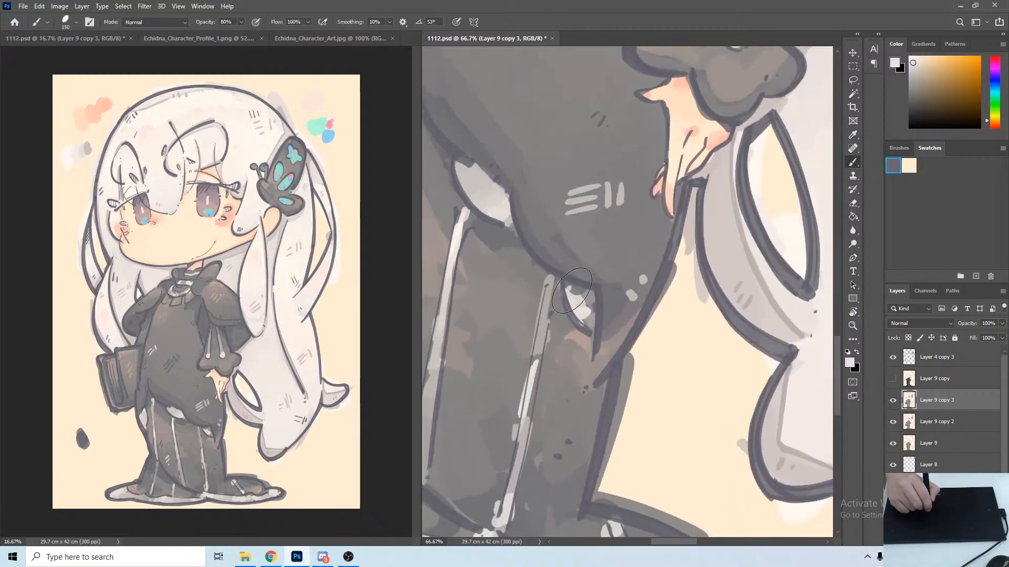
{"action": "left_click_drag", "start_coordinate": [571, 296], "coordinate": [581, 289]}
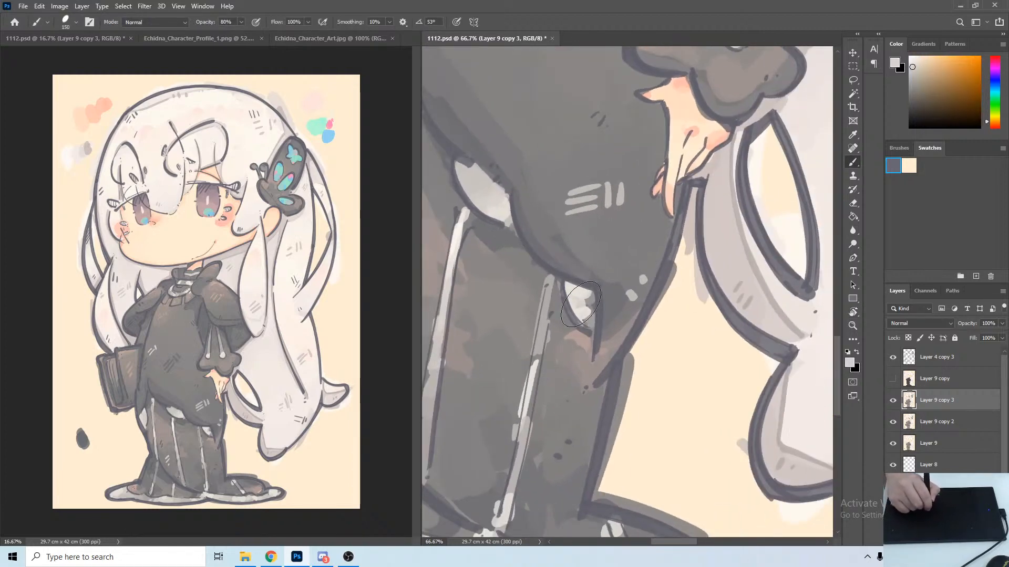
{"action": "left_click", "coordinate": [595, 311], "text": "alt"}
{"action": "left_click", "coordinate": [582, 313], "text": "alt"}
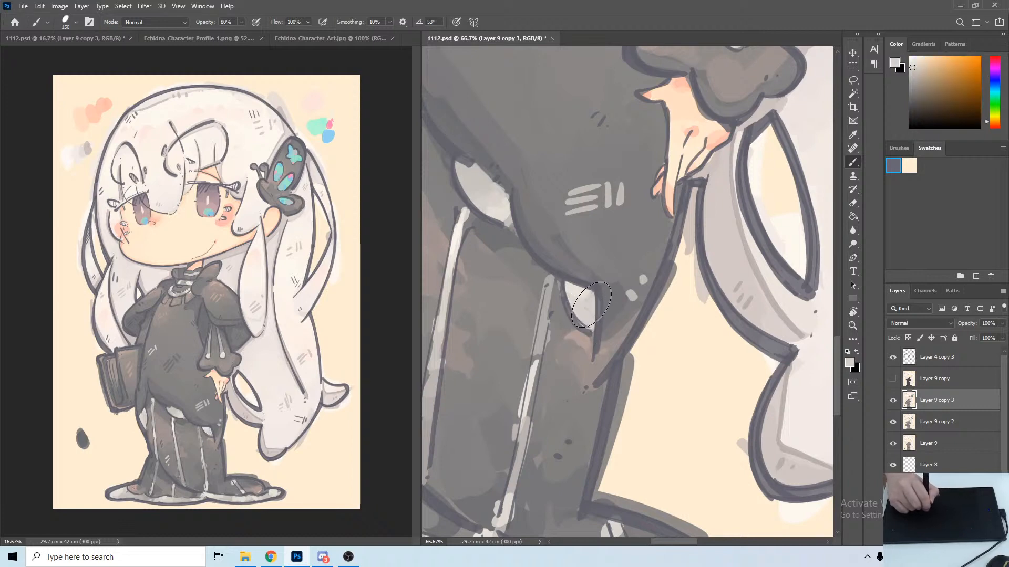
{"action": "left_click", "coordinate": [575, 328], "text": "alt"}
Paint gray over the brown patch in the skirt panel between the second and third light stripes.
{"action": "key", "text": "r"}
{"action": "mouse_move", "coordinate": [642, 183]}
{"action": "left_mouse_down"}
{"action": "mouse_move", "coordinate": [603, 185]}
{"action": "mouse_move", "coordinate": [606, 93]}
{"action": "left_mouse_up"}
{"action": "key", "text": "b"}
{"action": "left_click", "coordinate": [584, 276], "text": "alt"}
{"action": "left_click_drag", "start_coordinate": [585, 288], "coordinate": [683, 284]}
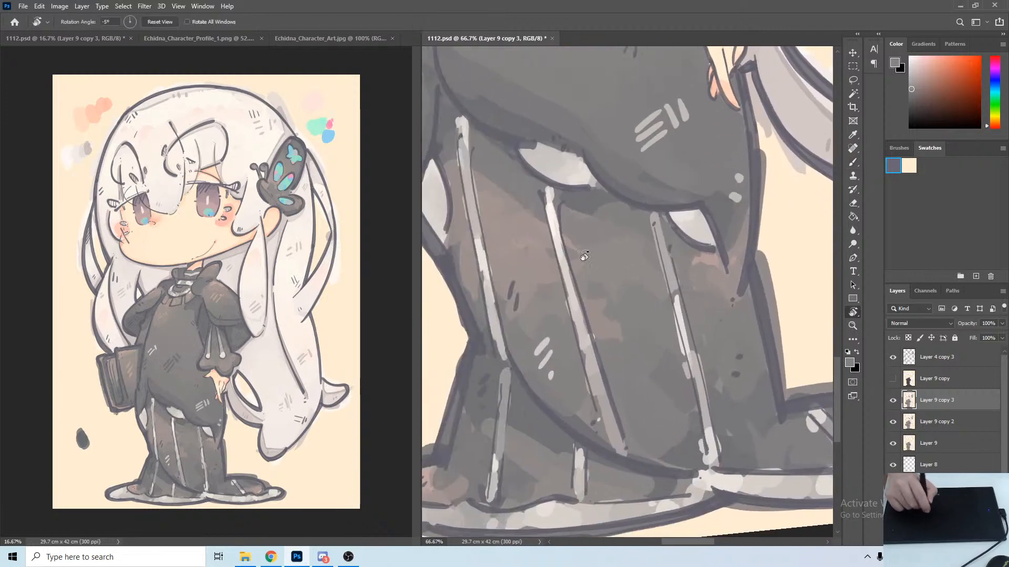
{"action": "left_click", "coordinate": [587, 232], "text": "alt"}
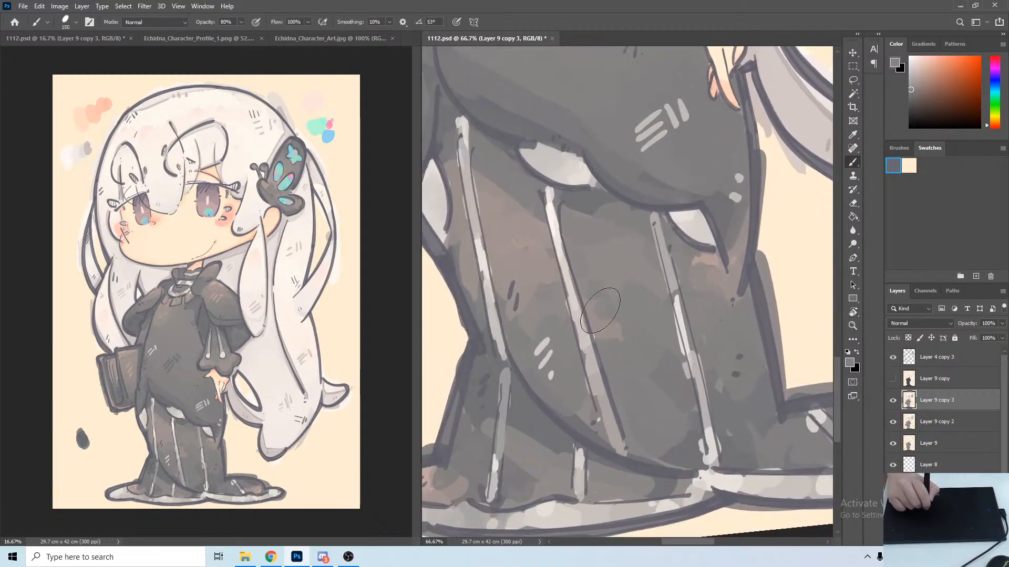
{"action": "left_click_drag", "start_coordinate": [599, 310], "coordinate": [617, 349]}
Smooth the brown-gray between the first two skirt stripes, covering the light hatch marks, and even out the second stripe's light gray.
{"action": "left_click", "coordinate": [519, 281], "text": "alt"}
{"action": "left_click", "coordinate": [512, 338], "text": "alt"}
{"action": "left_click", "coordinate": [494, 316], "text": "alt"}
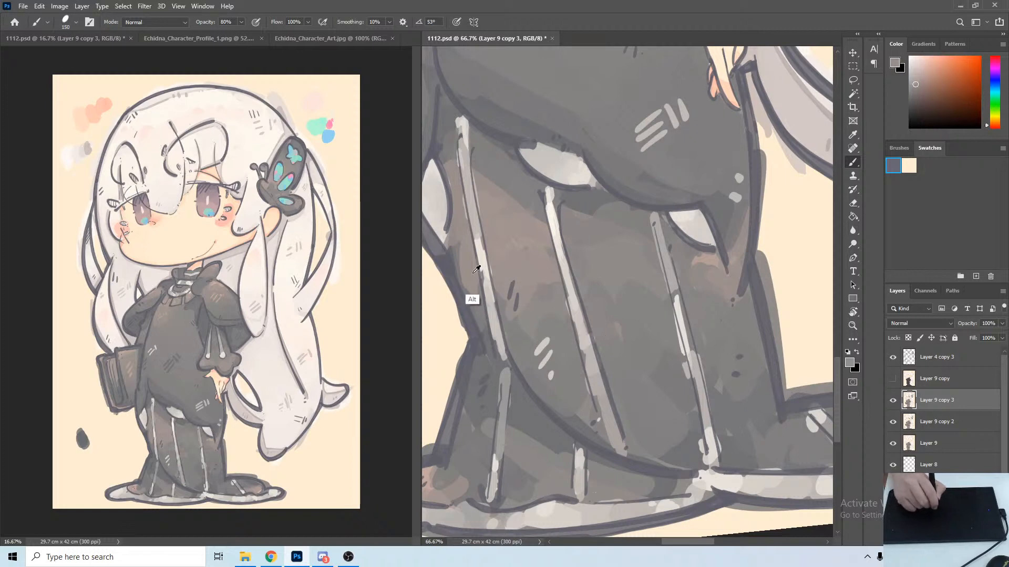
{"action": "left_click", "coordinate": [526, 306], "text": "alt"}
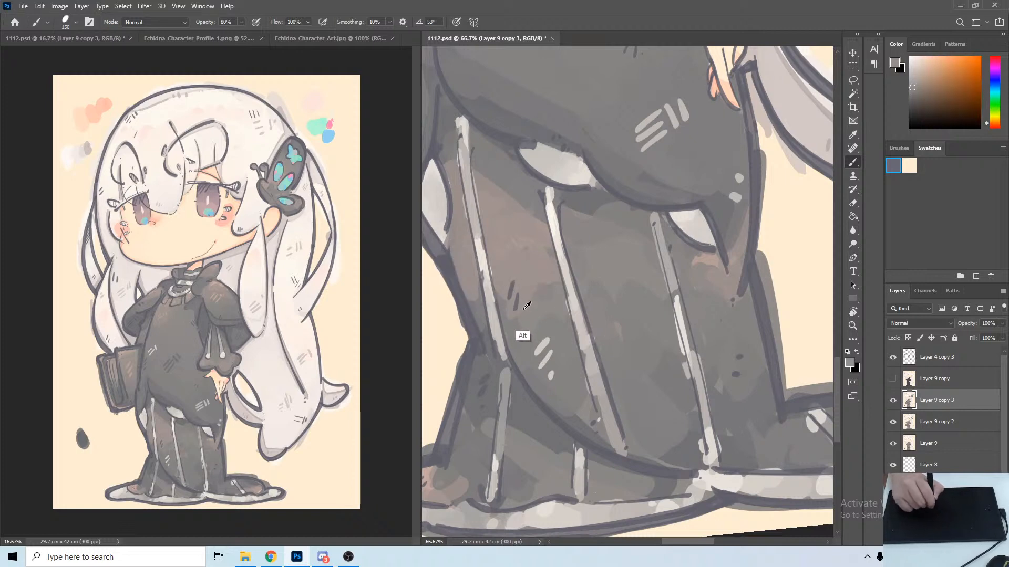
{"action": "left_click", "coordinate": [525, 304], "text": "alt"}
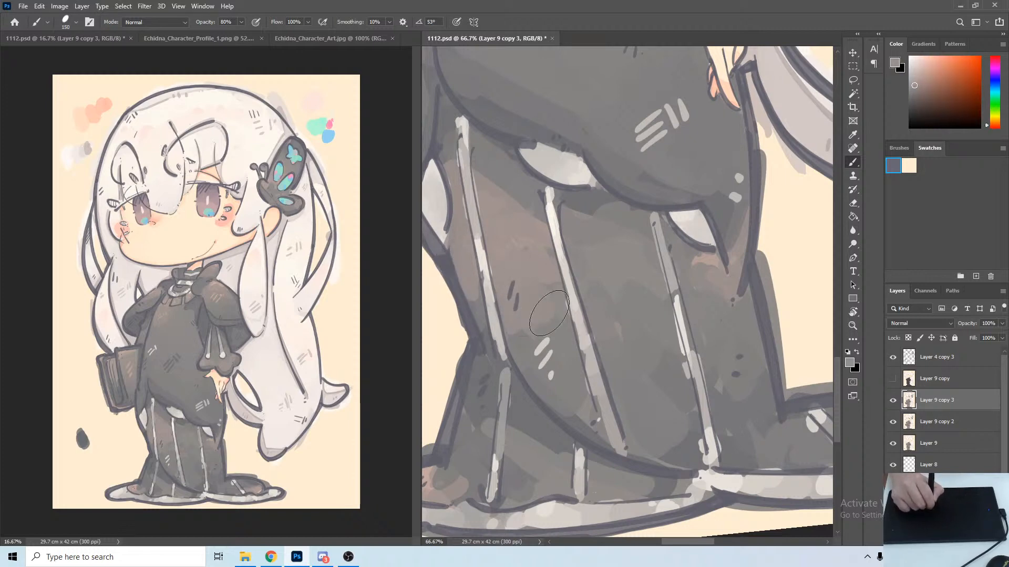
{"action": "left_click", "coordinate": [521, 262], "text": "alt"}
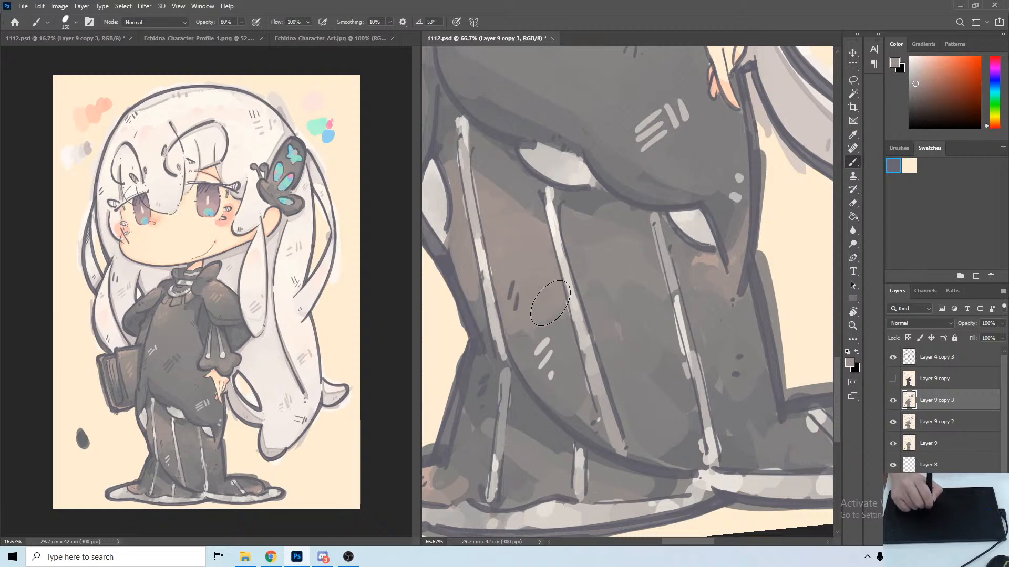
{"action": "left_click", "coordinate": [553, 364], "text": "alt"}
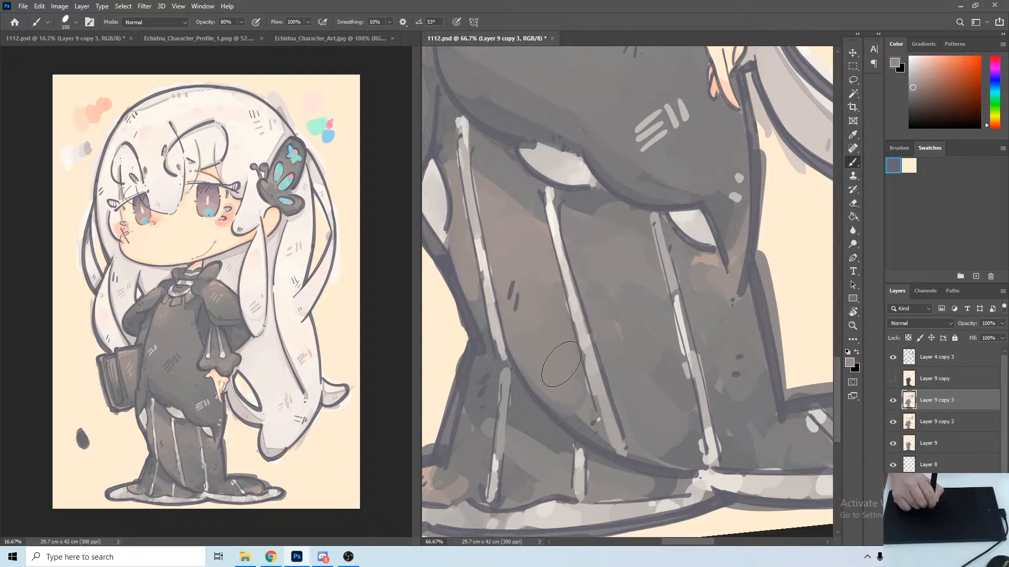
{"action": "left_click", "coordinate": [578, 317], "text": "alt"}
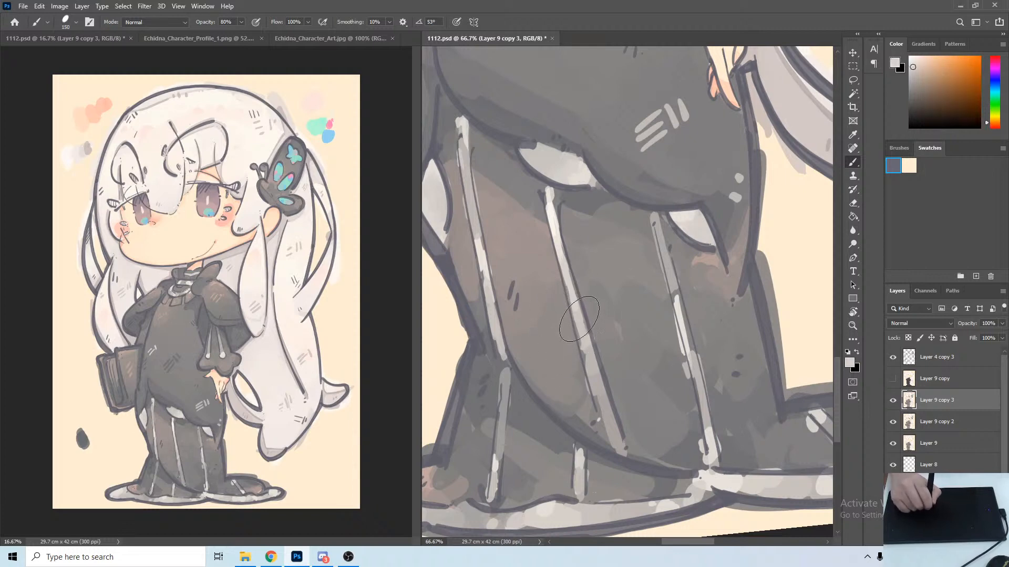
{"action": "left_click_drag", "start_coordinate": [517, 242], "coordinate": [526, 252]}
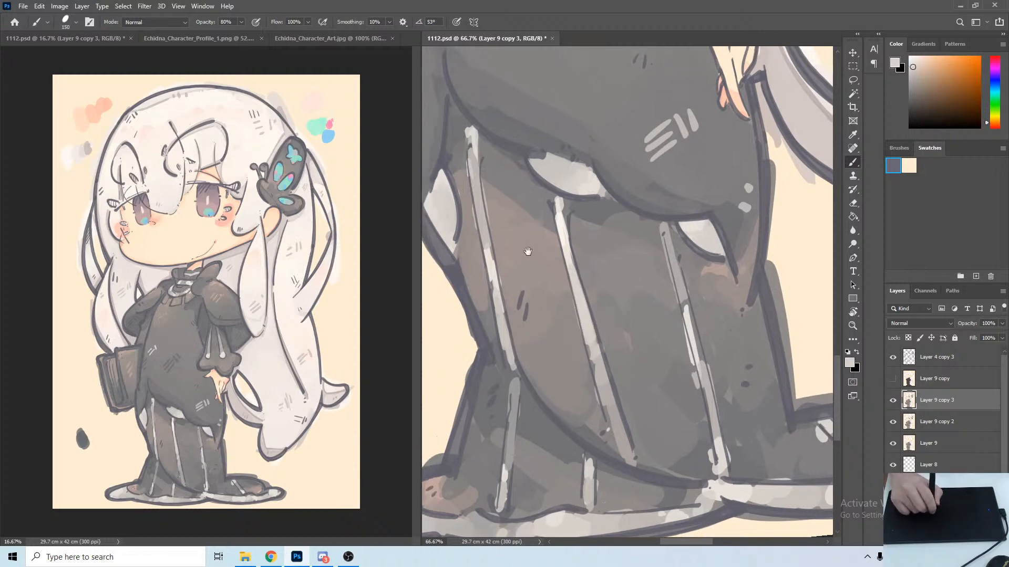
Blend brown-gray into dark gray down the narrow skirt panel between the outer outline and the first stripe.
{"action": "left_click", "coordinate": [487, 307], "text": "alt"}
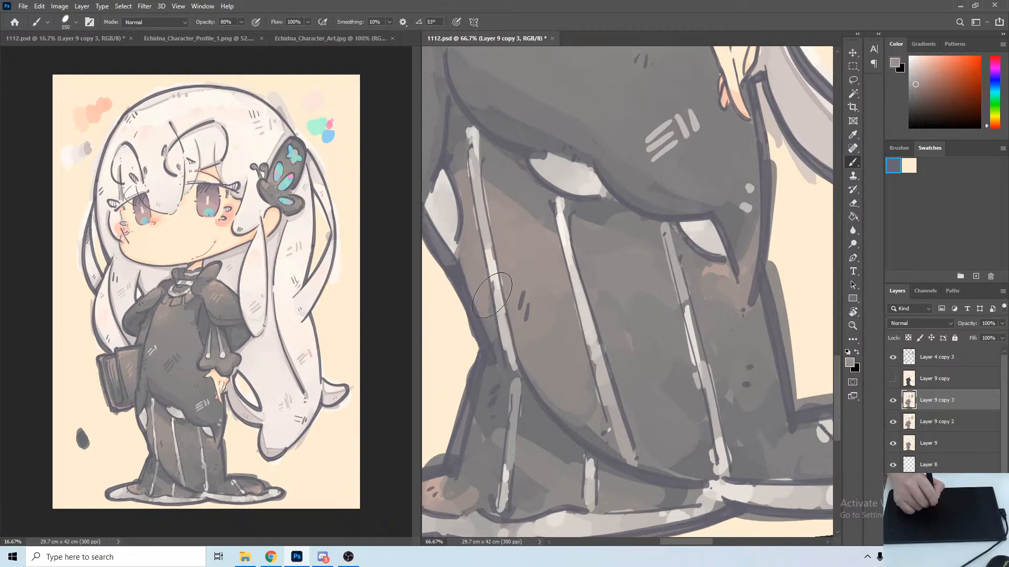
{"action": "left_click_drag", "start_coordinate": [460, 269], "coordinate": [475, 301]}
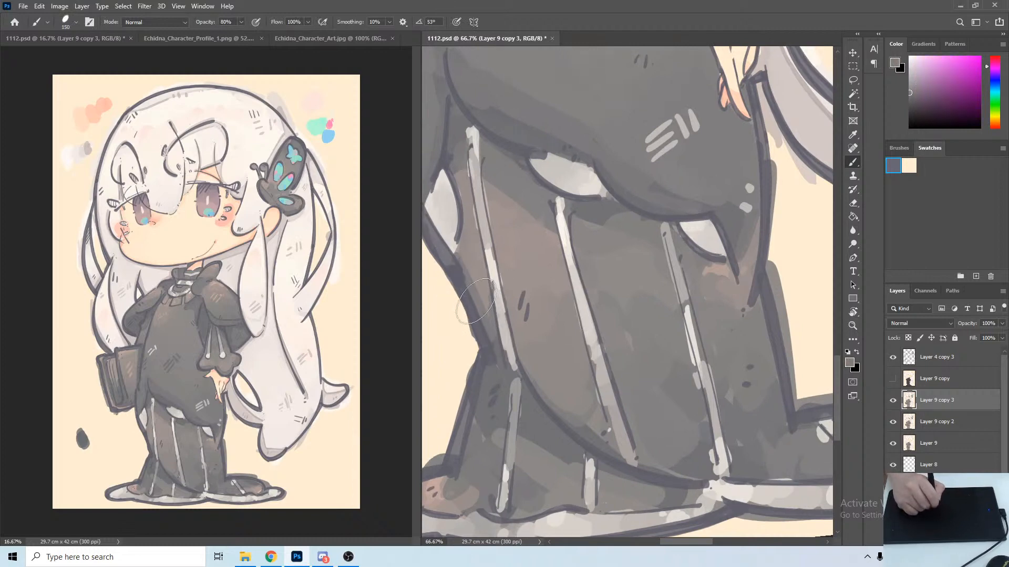
{"action": "left_click", "coordinate": [500, 353], "text": "alt"}
{"action": "mouse_move", "coordinate": [456, 235]}
{"action": "left_mouse_down"}
{"action": "mouse_move", "coordinate": [465, 276]}
{"action": "mouse_move", "coordinate": [468, 268]}
{"action": "mouse_move", "coordinate": [493, 311]}
{"action": "left_mouse_up"}
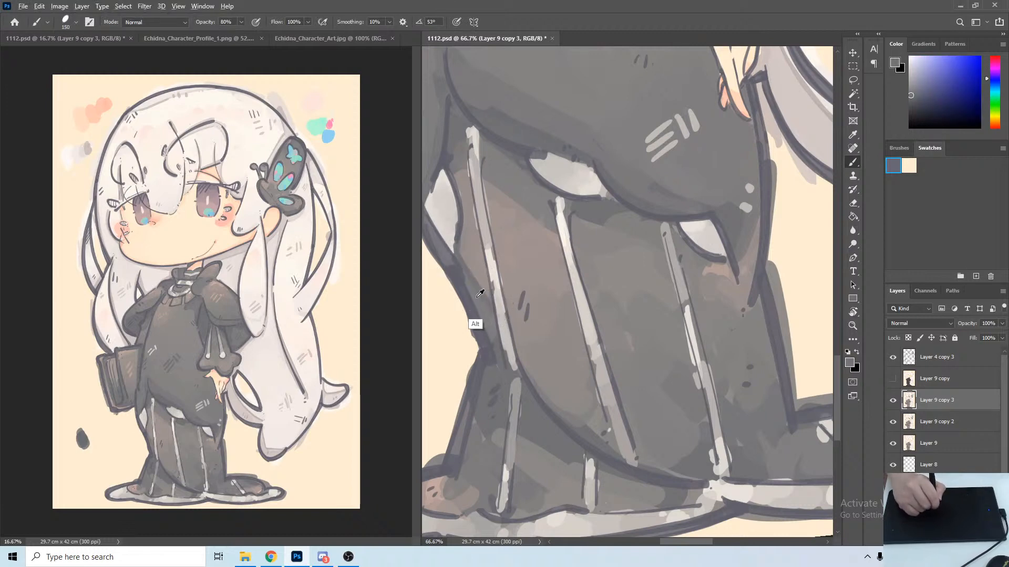
{"action": "left_click", "coordinate": [475, 321], "text": "alt"}
{"action": "left_click", "coordinate": [465, 253], "text": "alt"}
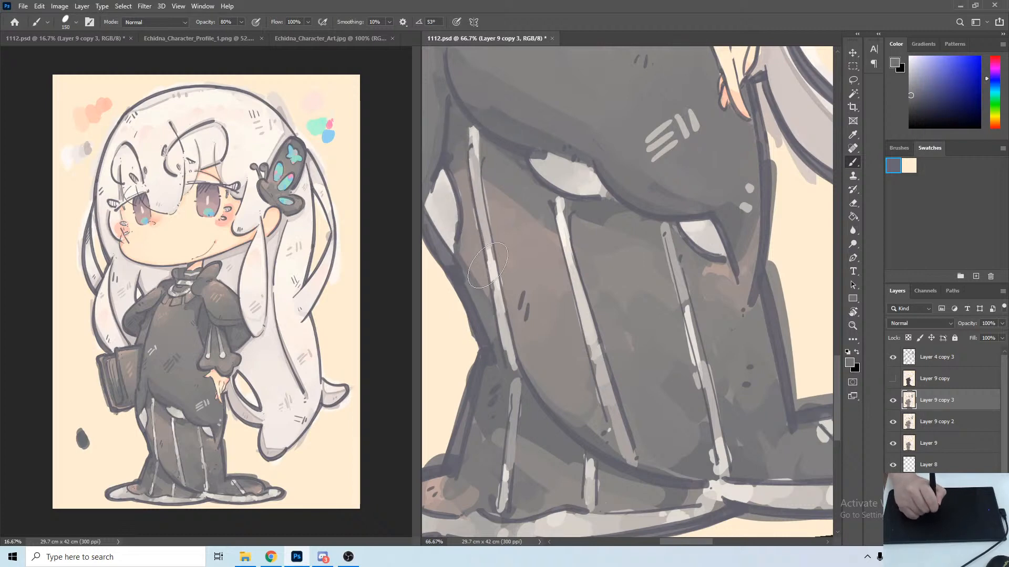
Even out the first skirt stripe with light gray and shade the upper ends of the first two stripes a darker gray.
{"action": "left_click", "coordinate": [495, 257], "text": "alt"}
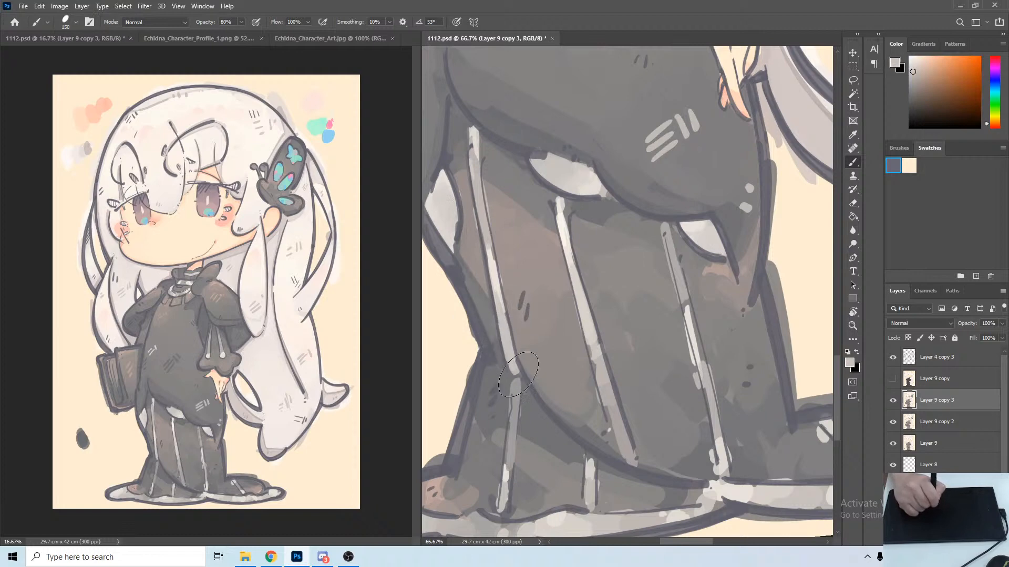
{"action": "left_click", "coordinate": [491, 262], "text": "alt"}
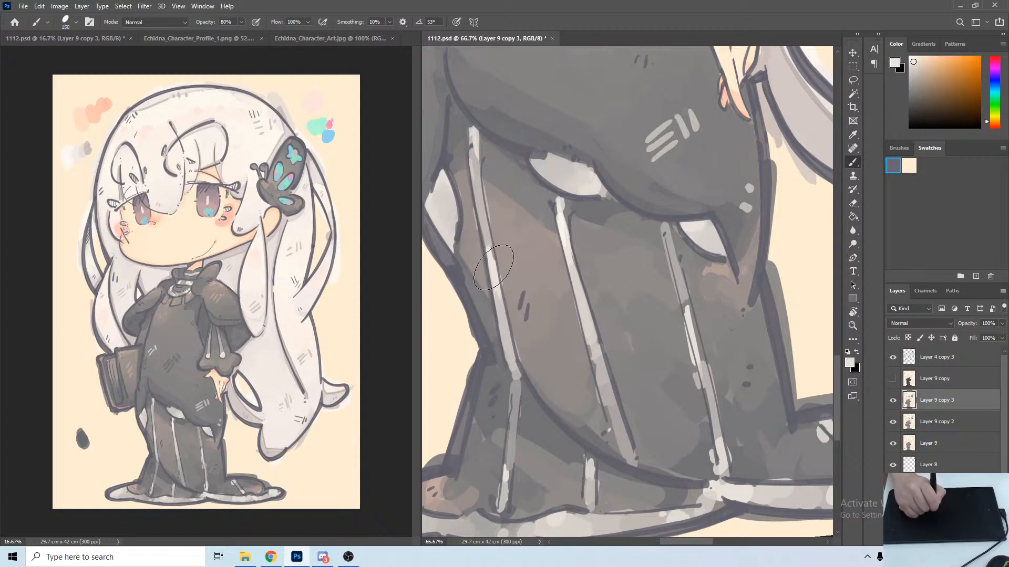
{"action": "left_click", "coordinate": [474, 166], "text": "alt"}
{"action": "left_click", "coordinate": [474, 166], "text": "alt"}
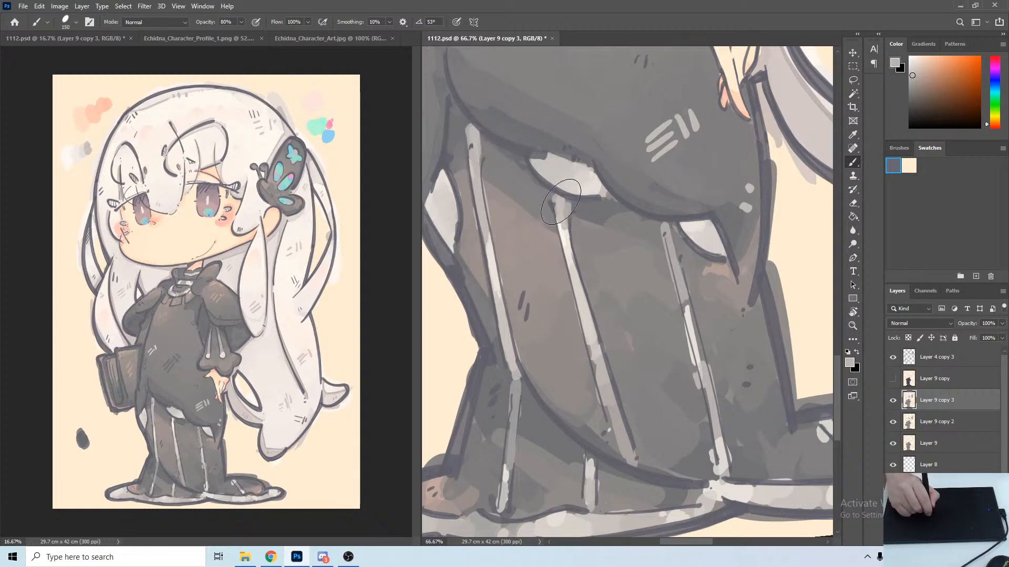
Extend the light gray down the lower part of the second skirt stripe with progressively darker sampled grays.
{"action": "left_click", "coordinate": [592, 334], "text": "alt"}
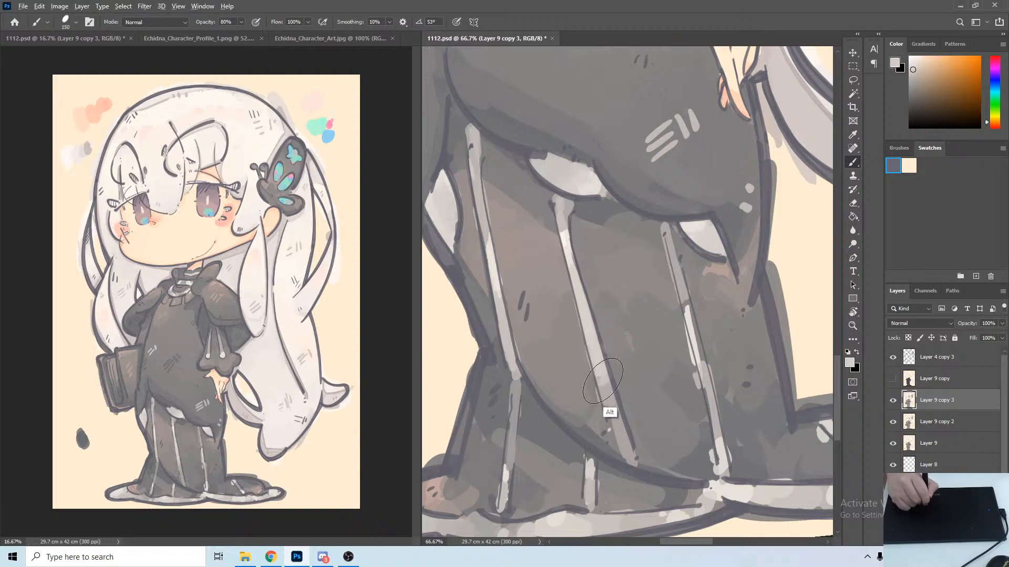
{"action": "left_click", "coordinate": [618, 403], "text": "alt"}
{"action": "left_click", "coordinate": [616, 401], "text": "alt"}
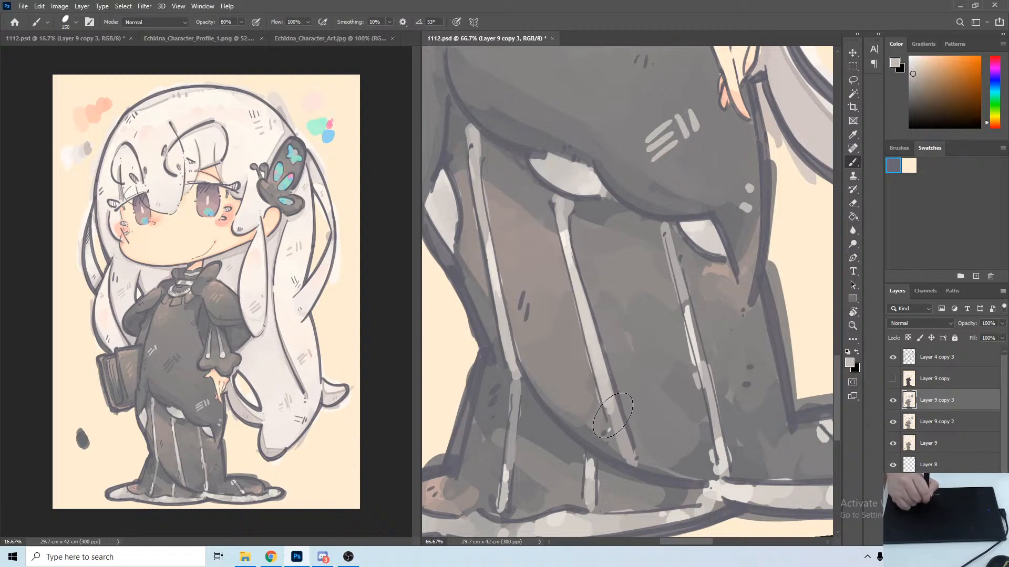
Shade the brown-gray skirt panel with darker gray along the curved fold outline and blend the transition.
{"action": "left_click", "coordinate": [570, 330], "text": "alt"}
{"action": "left_click_drag", "start_coordinate": [567, 327], "coordinate": [483, 257]}
{"action": "left_click", "coordinate": [462, 219], "text": "alt"}
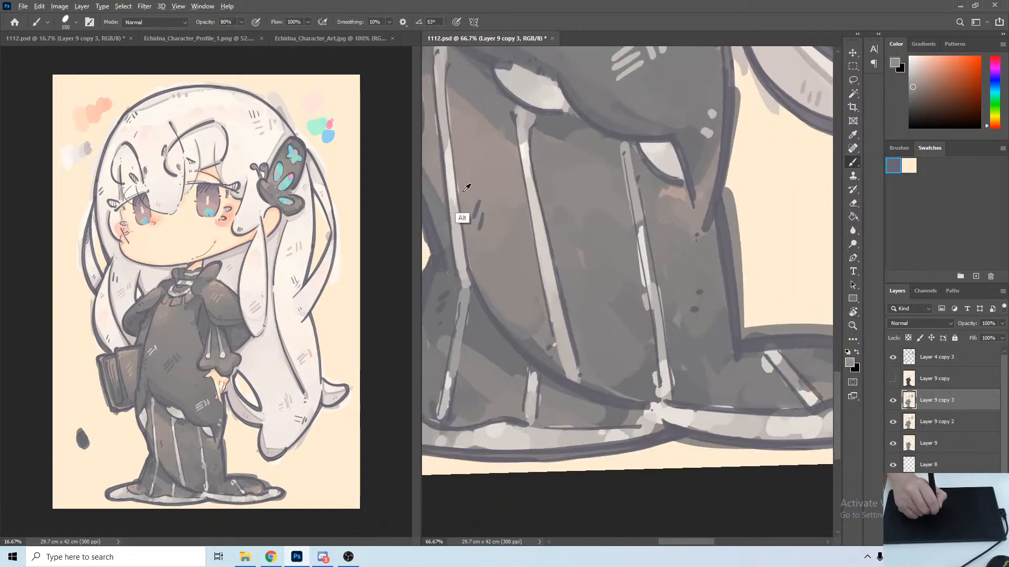
{"action": "key", "text": "r"}
{"action": "left_click_drag", "start_coordinate": [480, 225], "coordinate": [504, 190]}
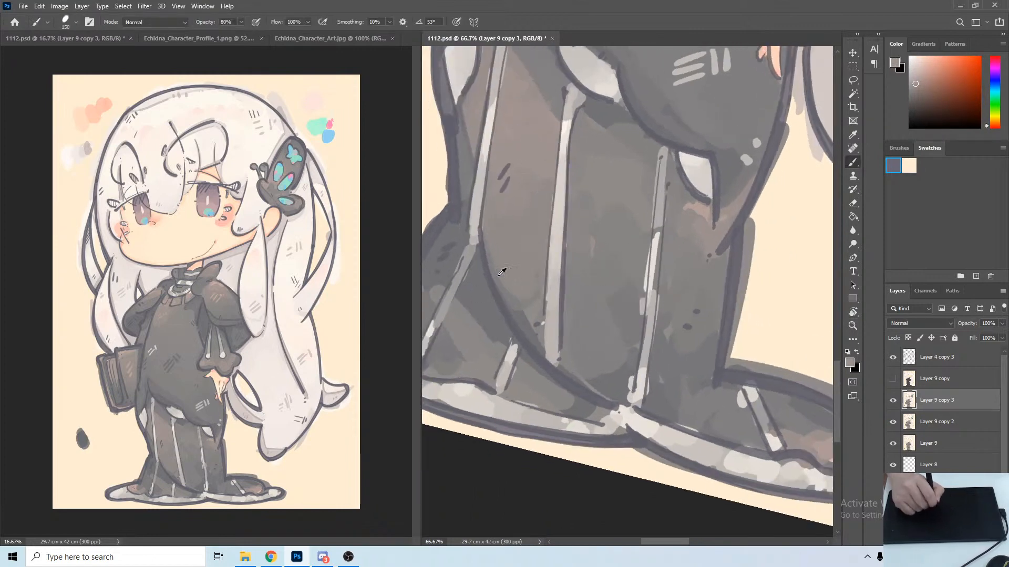
{"action": "left_click", "coordinate": [505, 319], "text": "alt"}
{"action": "left_click_drag", "start_coordinate": [513, 301], "coordinate": [490, 233]}
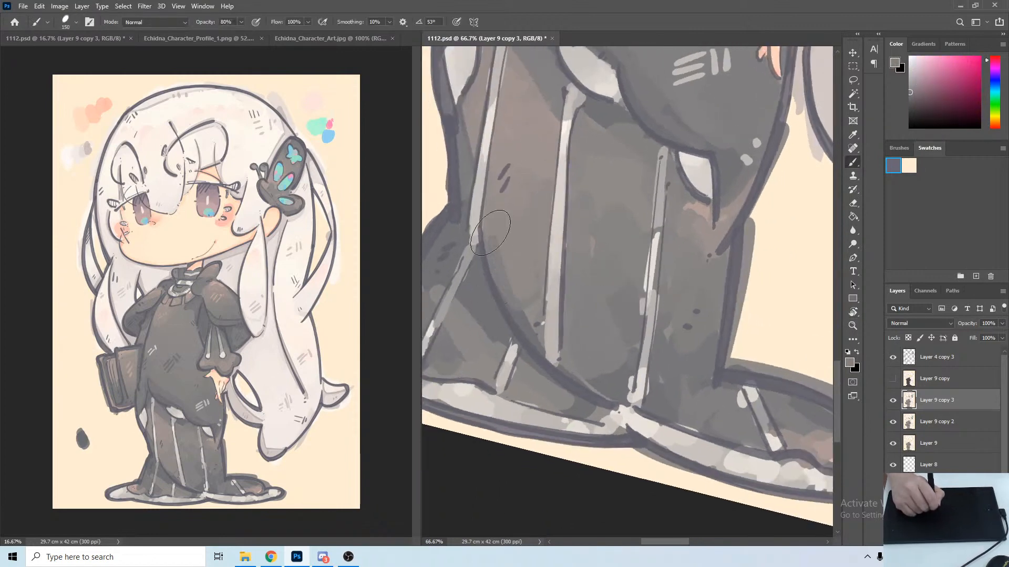
{"action": "left_click", "coordinate": [526, 323], "text": "alt"}
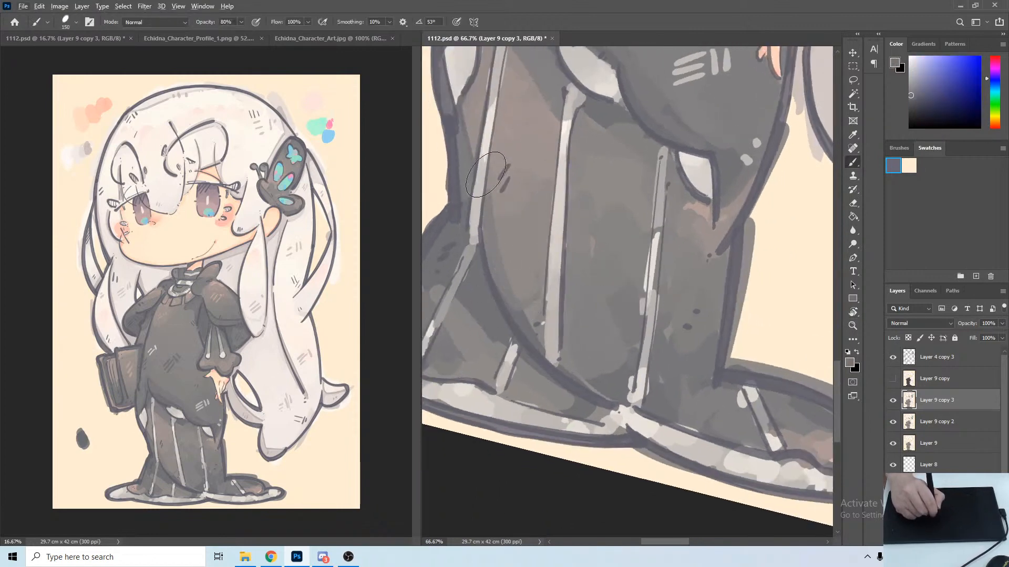
{"action": "left_click", "coordinate": [494, 204], "text": "alt"}
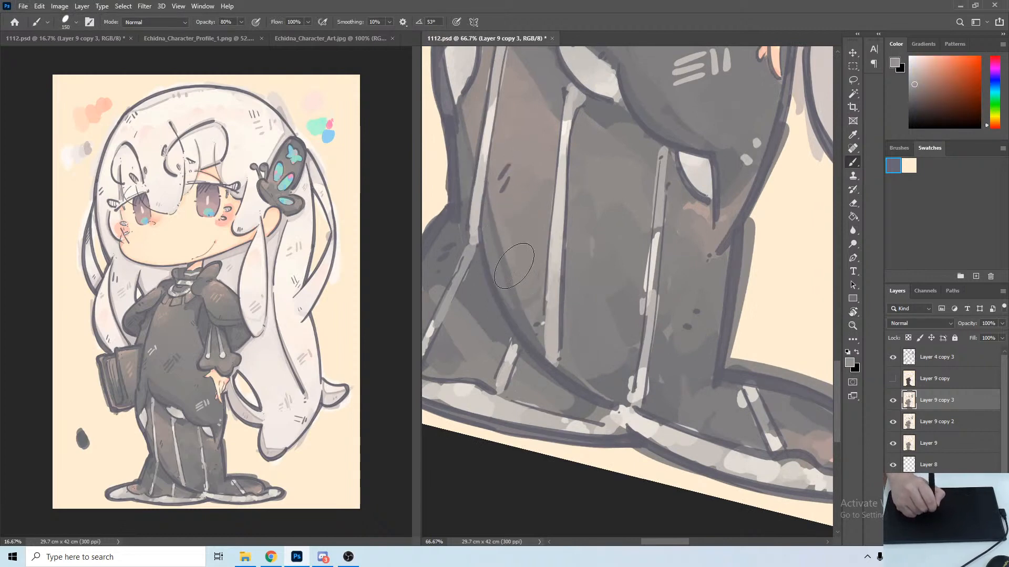
{"action": "left_click", "coordinate": [509, 275], "text": "alt"}
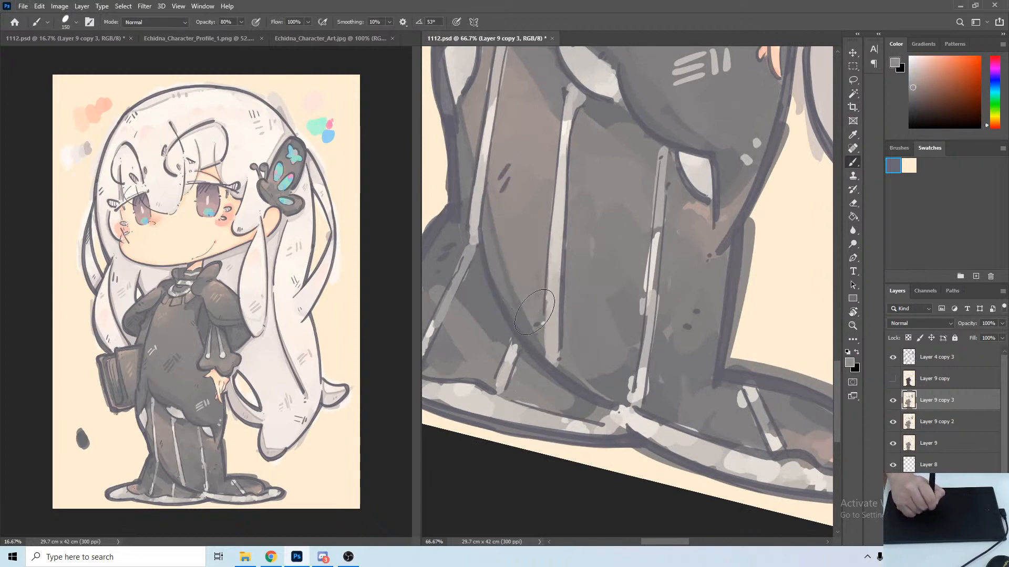
Blend sampled gray and brown-gray over the upper skirt panel between the second and third stripes.
{"action": "key", "text": "r"}
{"action": "left_click_drag", "start_coordinate": [591, 138], "coordinate": [564, 129]}
{"action": "left_click_drag", "start_coordinate": [612, 192], "coordinate": [545, 194]}
{"action": "left_click", "coordinate": [536, 272], "text": "alt"}
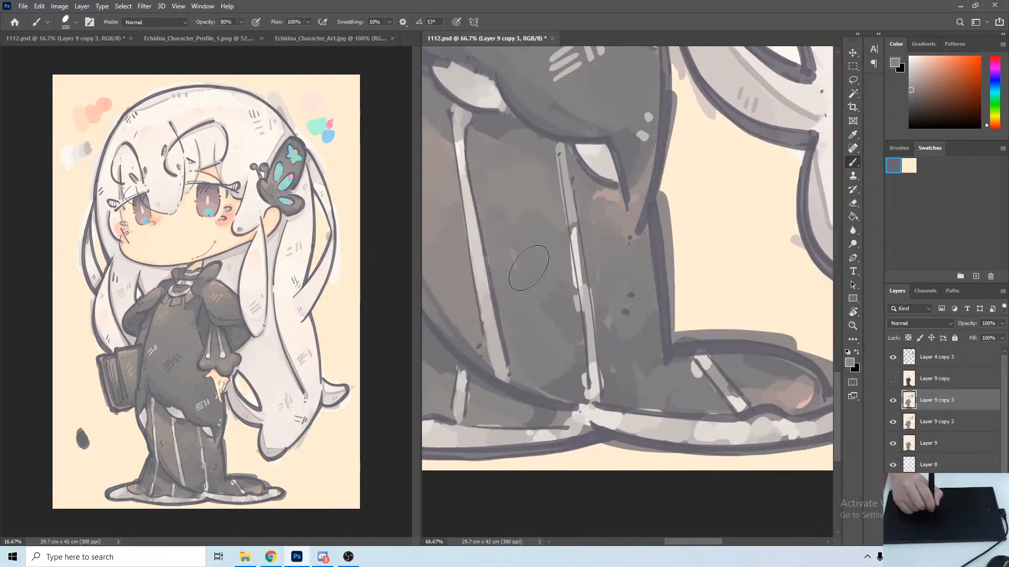
{"action": "left_click", "coordinate": [504, 197], "text": "alt"}
{"action": "left_click", "coordinate": [432, 152], "text": "alt"}
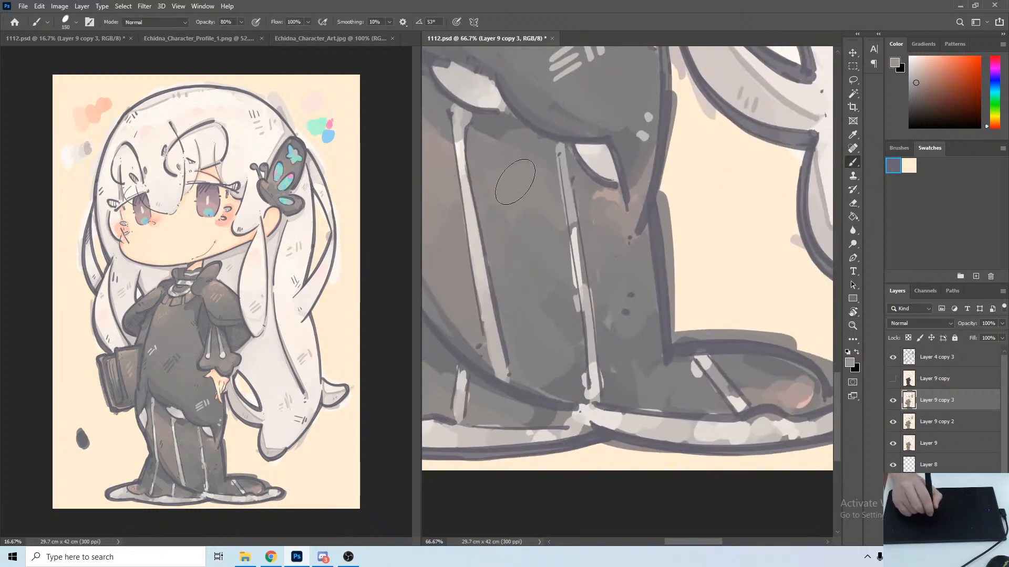
Add pinkish-brown hatch accents to the upper part of the skirt panel between the second and third stripes.
{"action": "key", "text": "r"}
{"action": "mouse_move", "coordinate": [513, 182]}
{"action": "left_mouse_down"}
{"action": "mouse_move", "coordinate": [490, 217]}
{"action": "mouse_move", "coordinate": [514, 205]}
{"action": "mouse_move", "coordinate": [516, 220]}
{"action": "mouse_move", "coordinate": [532, 221]}
{"action": "mouse_move", "coordinate": [497, 207]}
{"action": "mouse_move", "coordinate": [503, 199]}
{"action": "mouse_move", "coordinate": [492, 217]}
{"action": "mouse_move", "coordinate": [512, 235]}
{"action": "left_mouse_up"}
{"action": "left_click", "coordinate": [590, 229], "text": "alt"}
{"action": "left_click_drag", "start_coordinate": [520, 195], "coordinate": [527, 203]}
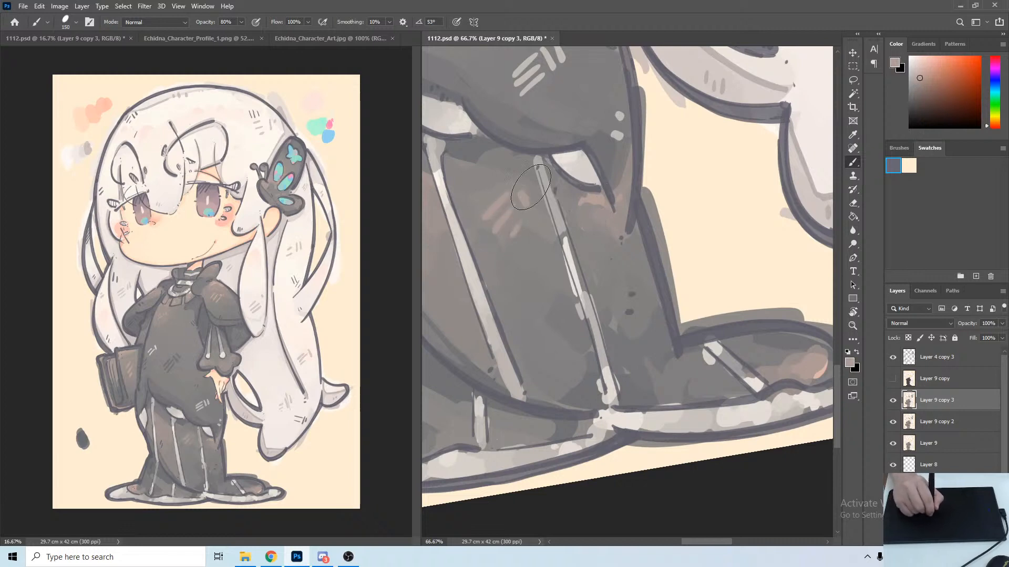
Smooth the skirt panel beside the middle of the third stripe with sampled brown-gray and gray.
{"action": "key", "text": "e"}
{"action": "key", "text": "b"}
{"action": "left_click", "coordinate": [555, 302], "text": "alt"}
{"action": "left_click_drag", "start_coordinate": [578, 318], "coordinate": [569, 280]}
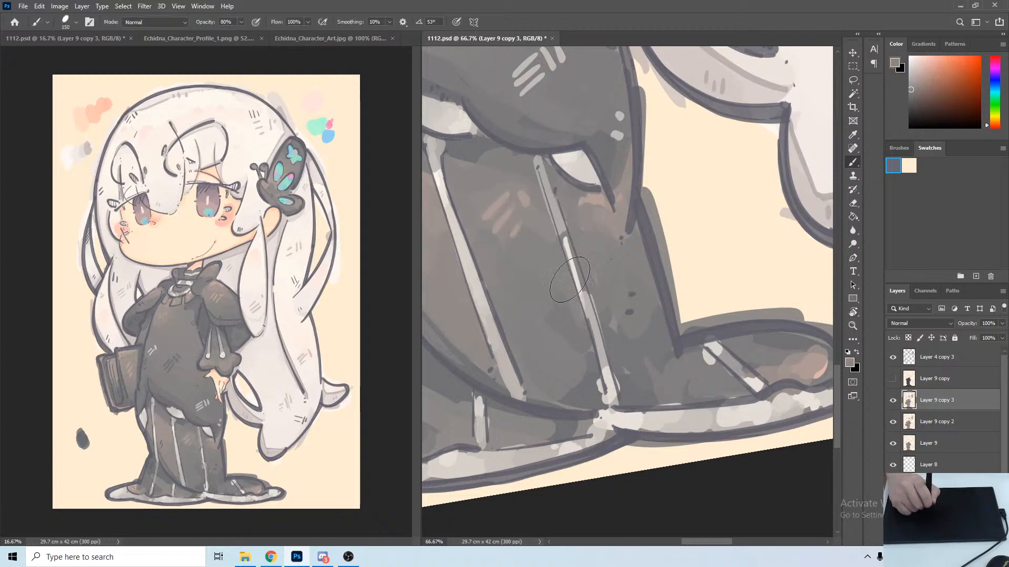
{"action": "left_click", "coordinate": [568, 319], "text": "alt"}
{"action": "mouse_move", "coordinate": [570, 316]}
{"action": "left_mouse_down"}
{"action": "mouse_move", "coordinate": [571, 290]}
{"action": "mouse_move", "coordinate": [580, 341]}
{"action": "left_mouse_up"}
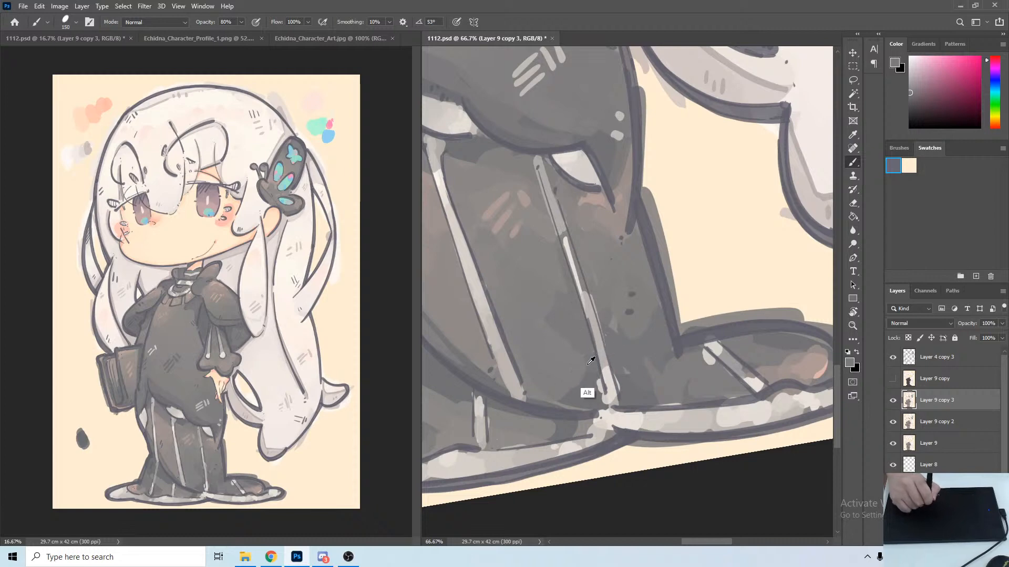
Even out the lower half of the skirt panel between the second and third stripes with sampled dark gray.
{"action": "left_click", "coordinate": [586, 391], "text": "alt"}
{"action": "left_click", "coordinate": [567, 405], "text": "alt"}
{"action": "mouse_move", "coordinate": [553, 396]}
{"action": "left_mouse_down"}
{"action": "mouse_move", "coordinate": [528, 369]}
{"action": "mouse_move", "coordinate": [558, 374]}
{"action": "mouse_move", "coordinate": [564, 348]}
{"action": "mouse_move", "coordinate": [553, 330]}
{"action": "left_mouse_up"}
{"action": "left_click", "coordinate": [547, 372], "text": "alt"}
{"action": "mouse_move", "coordinate": [541, 367]}
{"action": "left_mouse_down"}
{"action": "mouse_move", "coordinate": [534, 304]}
{"action": "mouse_move", "coordinate": [564, 312]}
{"action": "mouse_move", "coordinate": [539, 297]}
{"action": "left_mouse_up"}
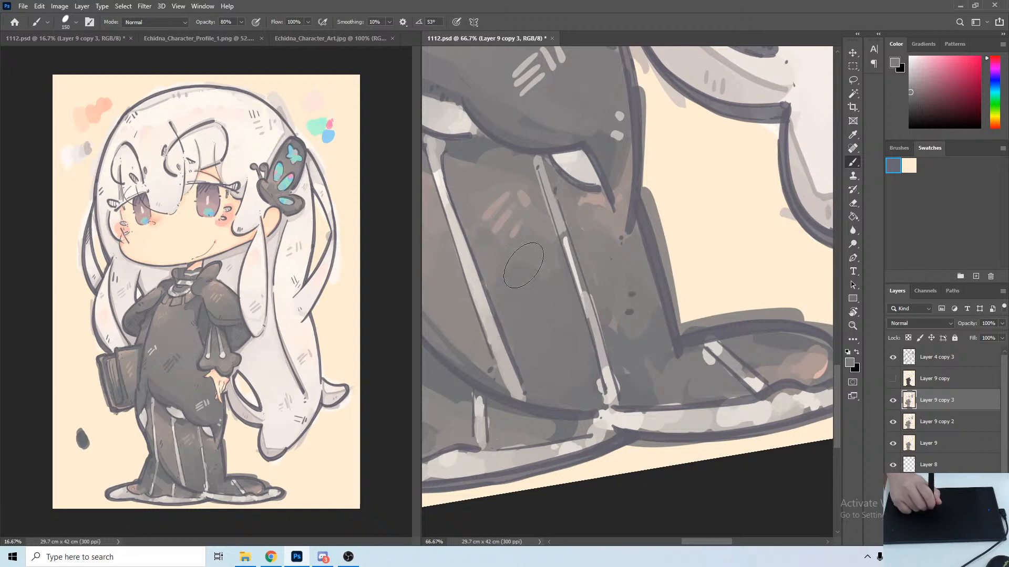
Blend the middle of the same skirt panel with sampled grays and add lighter gray hatch accents there.
{"action": "left_click", "coordinate": [512, 269], "text": "alt"}
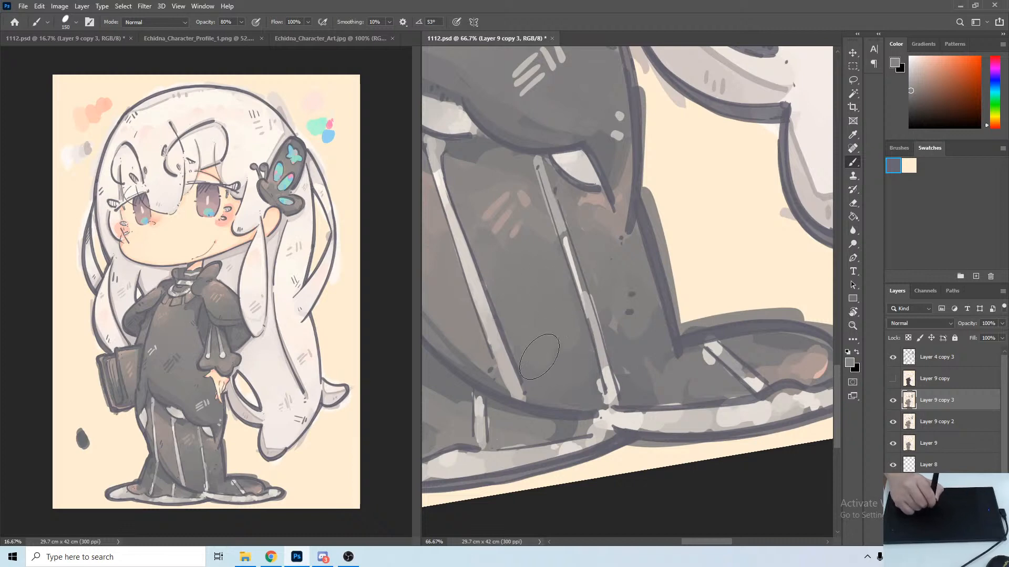
{"action": "left_click", "coordinate": [548, 362], "text": "alt"}
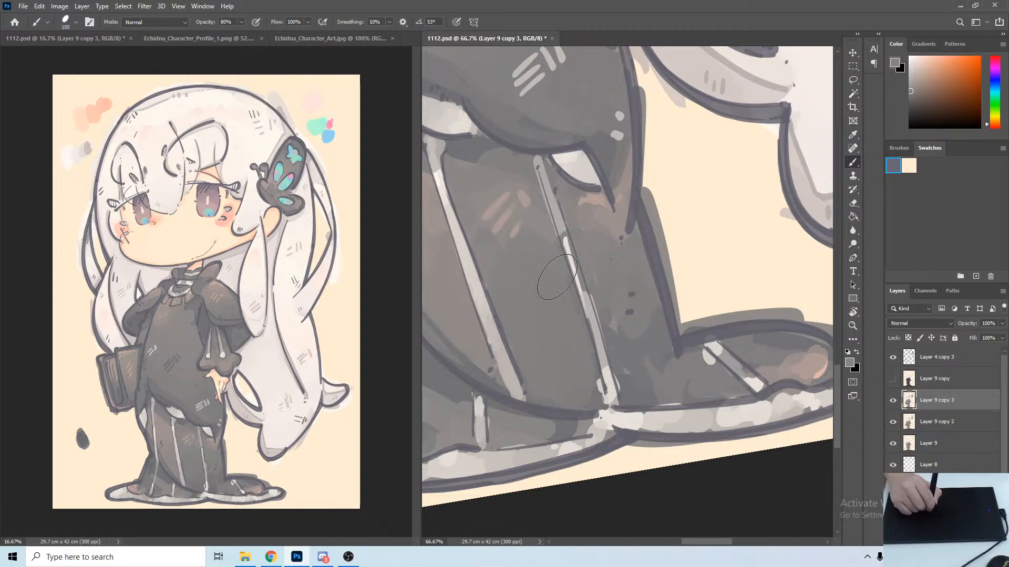
{"action": "left_click", "coordinate": [483, 218], "text": "alt"}
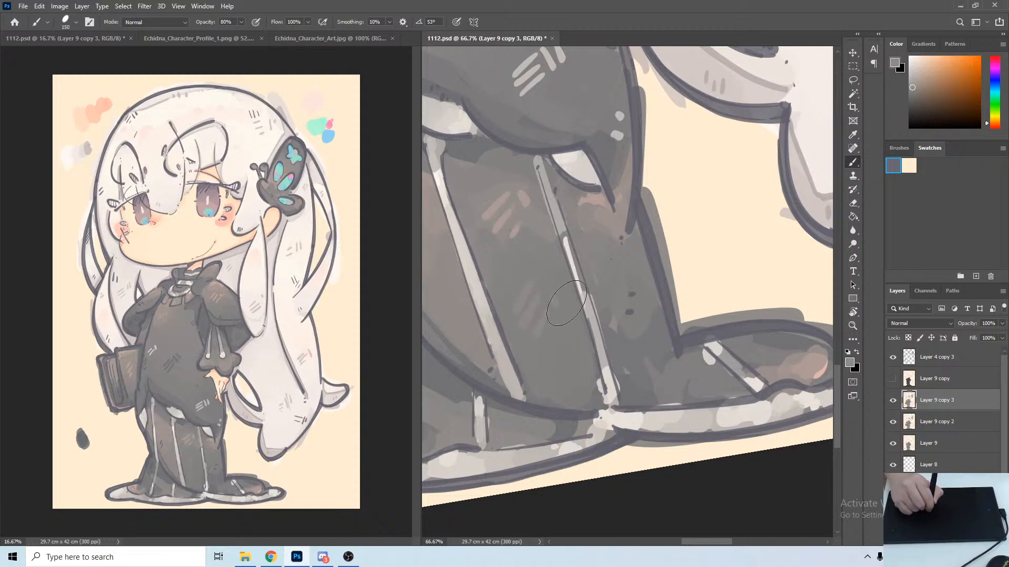
Blend brown-gray down the skirt panel beyond the third stripe, starting beneath the pointed fold.
{"action": "left_click", "coordinate": [615, 310], "text": "alt"}
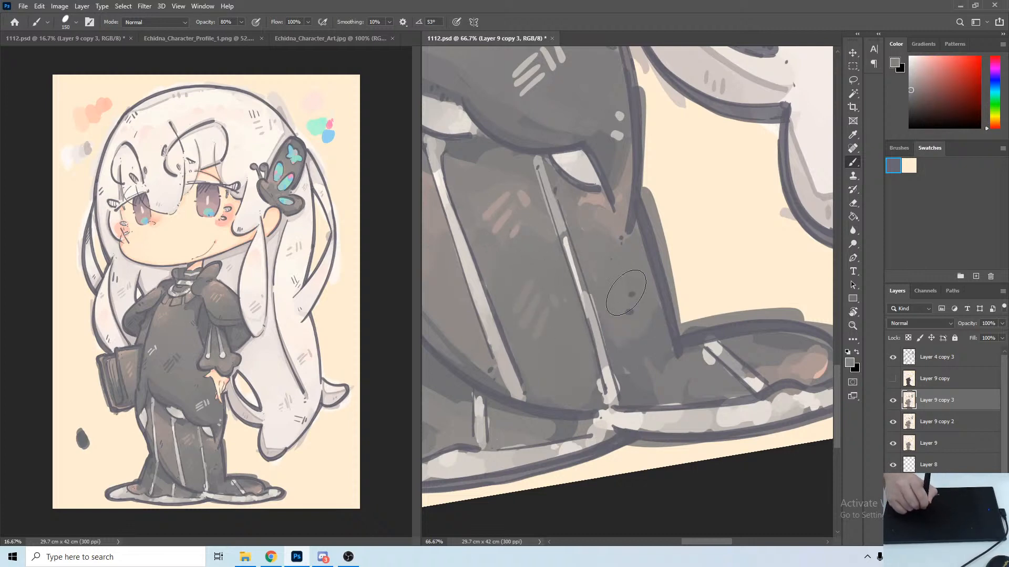
{"action": "left_click", "coordinate": [633, 196], "text": "alt"}
{"action": "left_click", "coordinate": [630, 199], "text": "alt"}
{"action": "left_click", "coordinate": [629, 182], "text": "alt"}
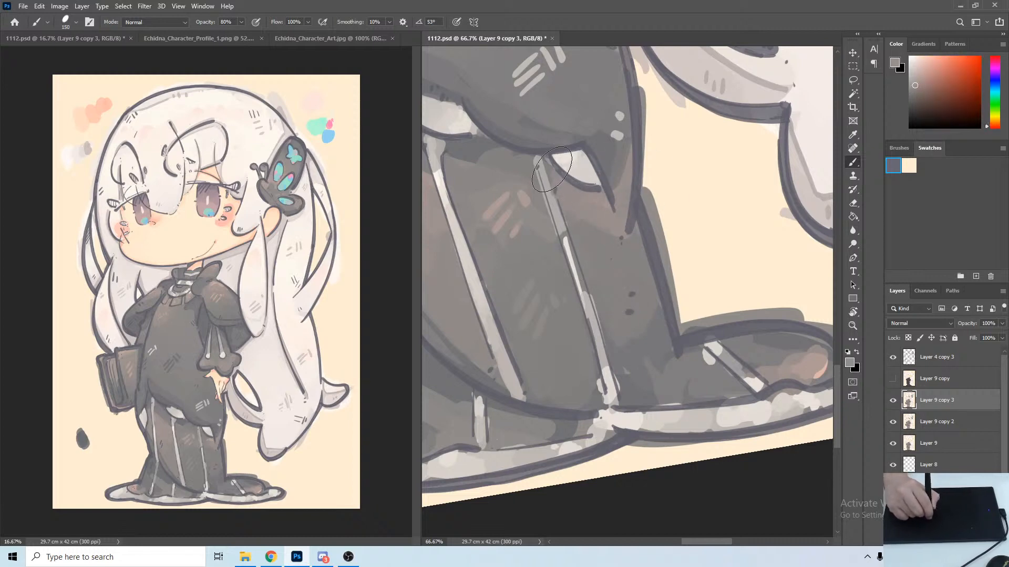
Clean up the lace corner and repaint the upper half of the third skirt stripe with sampled light grays.
{"action": "left_click", "coordinate": [562, 164], "text": "alt"}
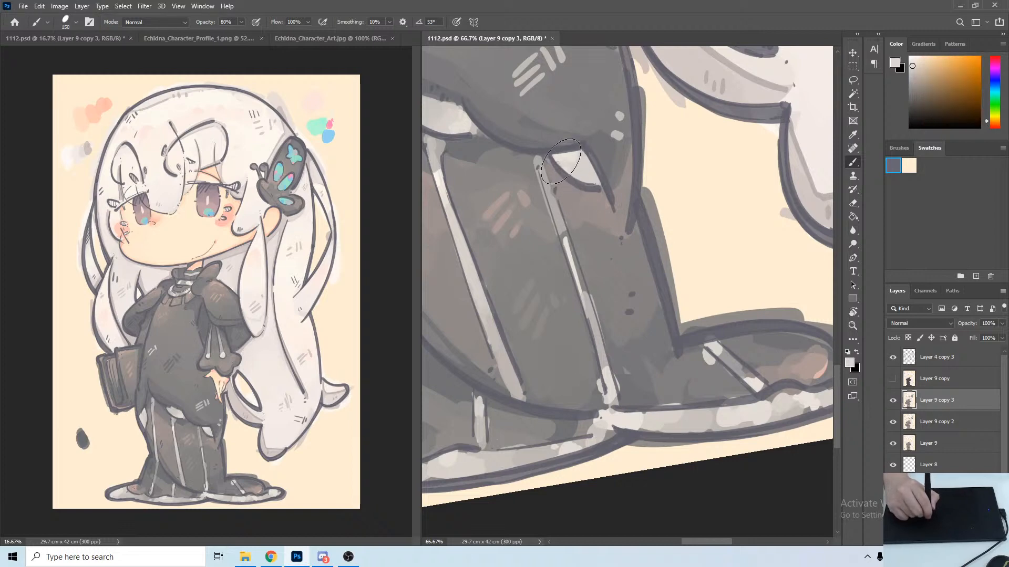
{"action": "left_click", "coordinate": [530, 160], "text": "alt"}
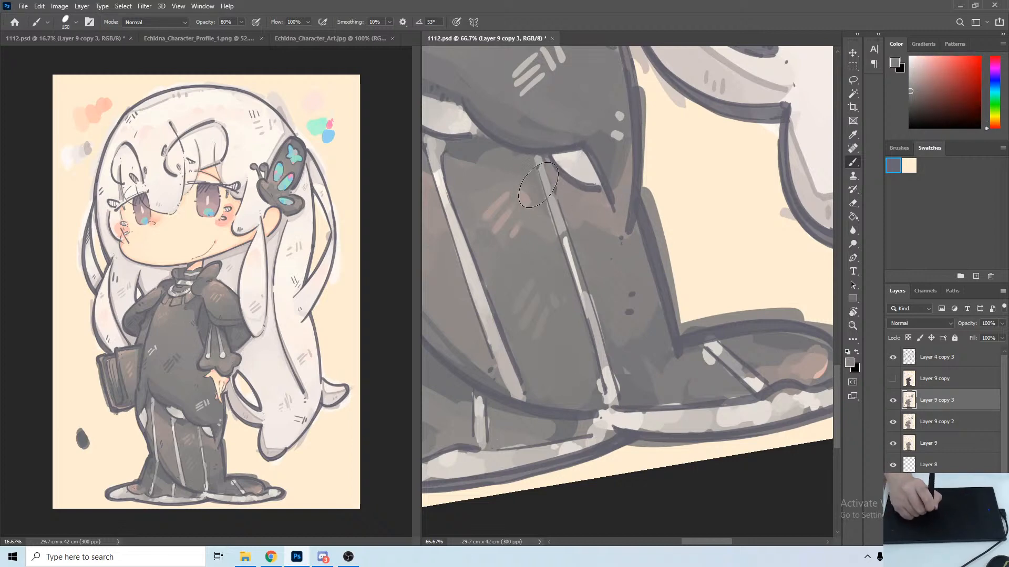
{"action": "left_click", "coordinate": [545, 184], "text": "alt"}
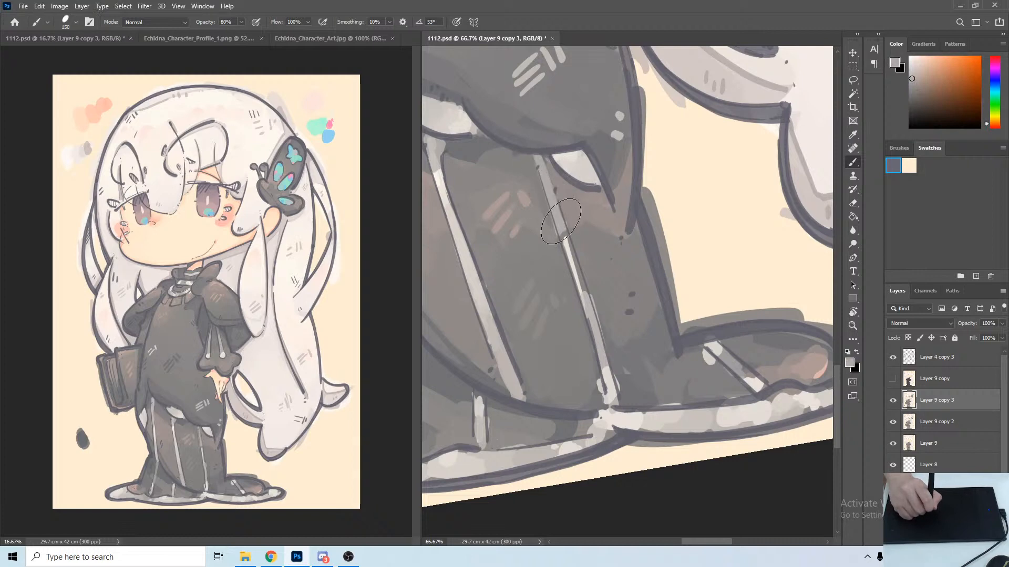
{"action": "left_click", "coordinate": [580, 274], "text": "alt"}
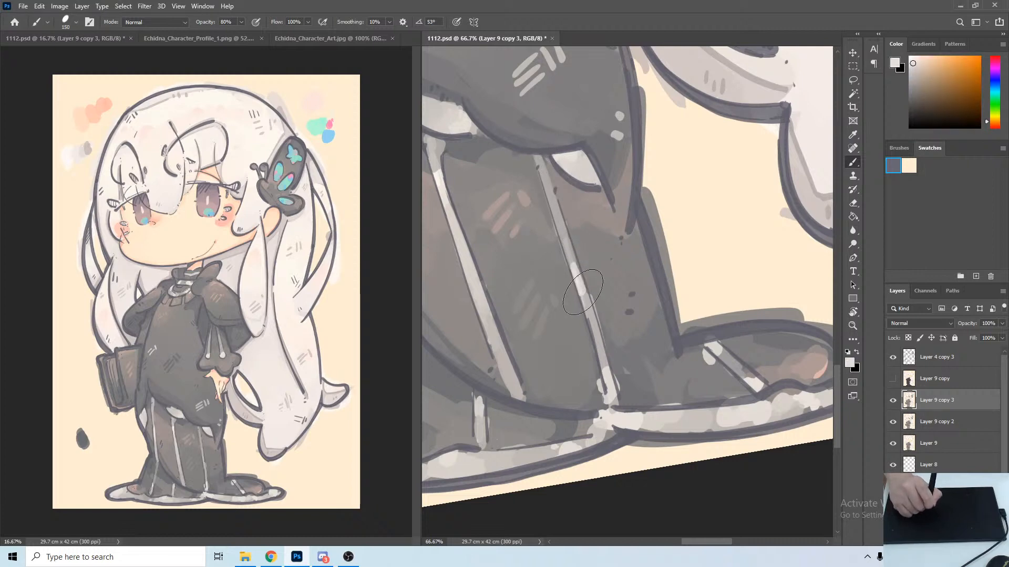
Straighten the lower half of the third skirt stripe down to the hem with light gray, trimming its edges in dark gray.
{"action": "left_click", "coordinate": [595, 321], "text": "alt"}
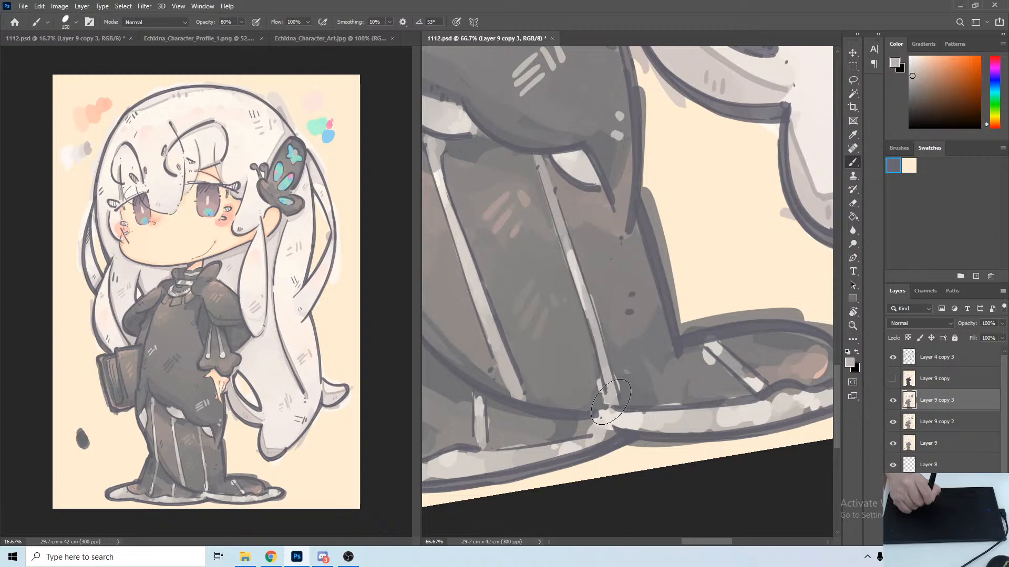
{"action": "left_click", "coordinate": [593, 402], "text": "alt"}
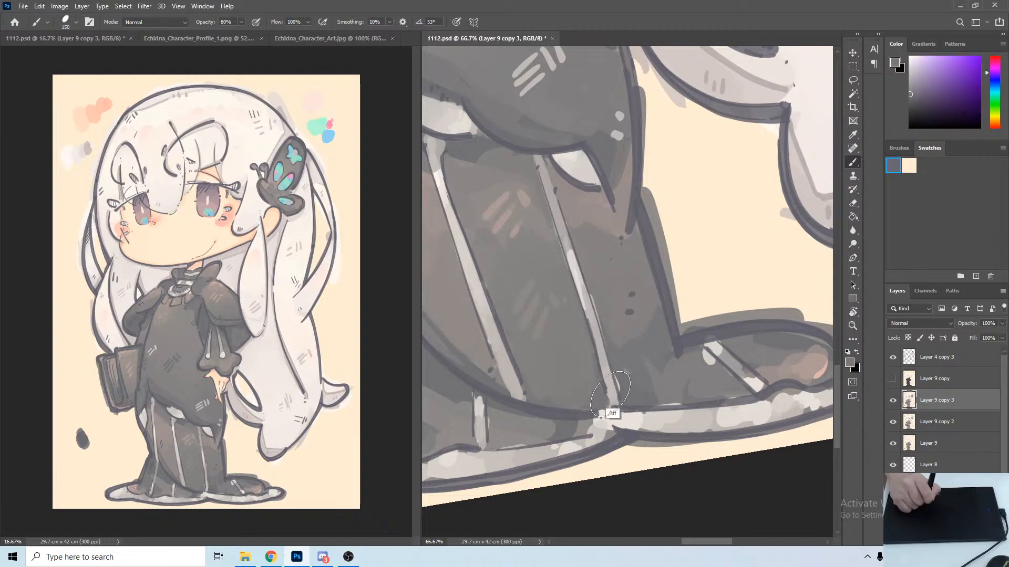
{"action": "left_click", "coordinate": [612, 399], "text": "alt"}
{"action": "left_click", "coordinate": [609, 410], "text": "alt"}
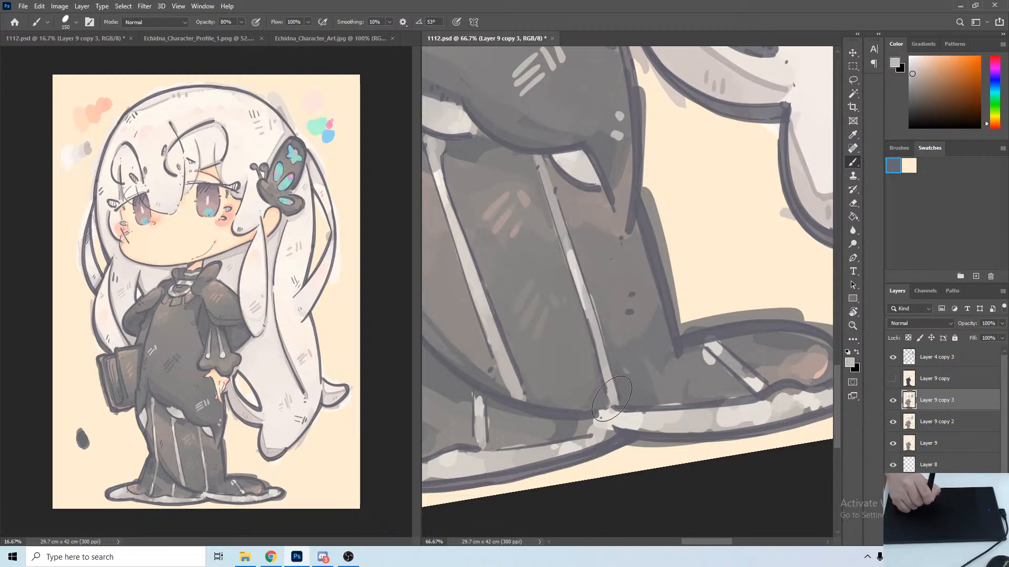
{"action": "left_click", "coordinate": [596, 316], "text": "alt"}
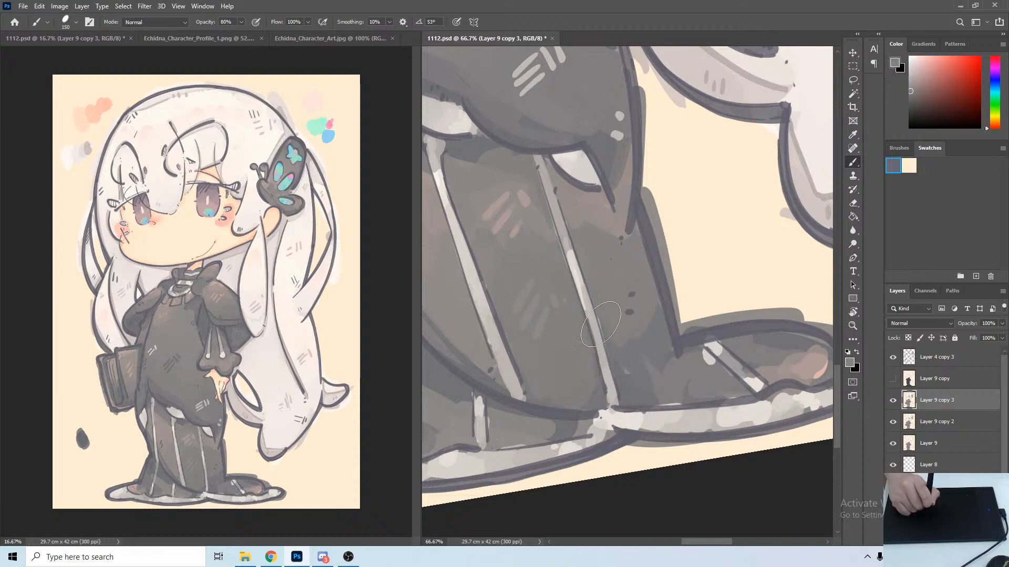
{"action": "left_click", "coordinate": [595, 321], "text": "alt"}
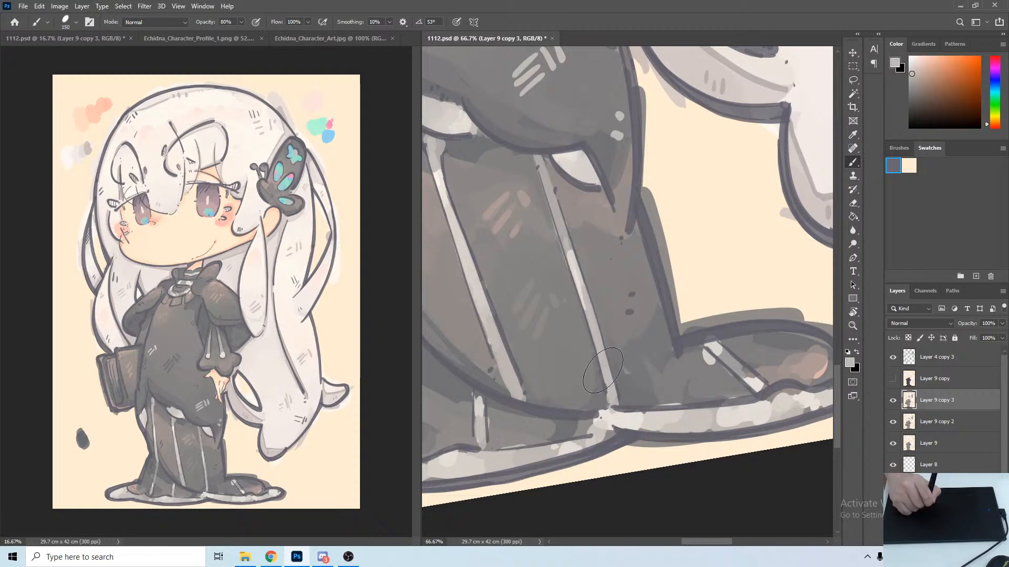
{"action": "left_click", "coordinate": [547, 215], "text": "alt"}
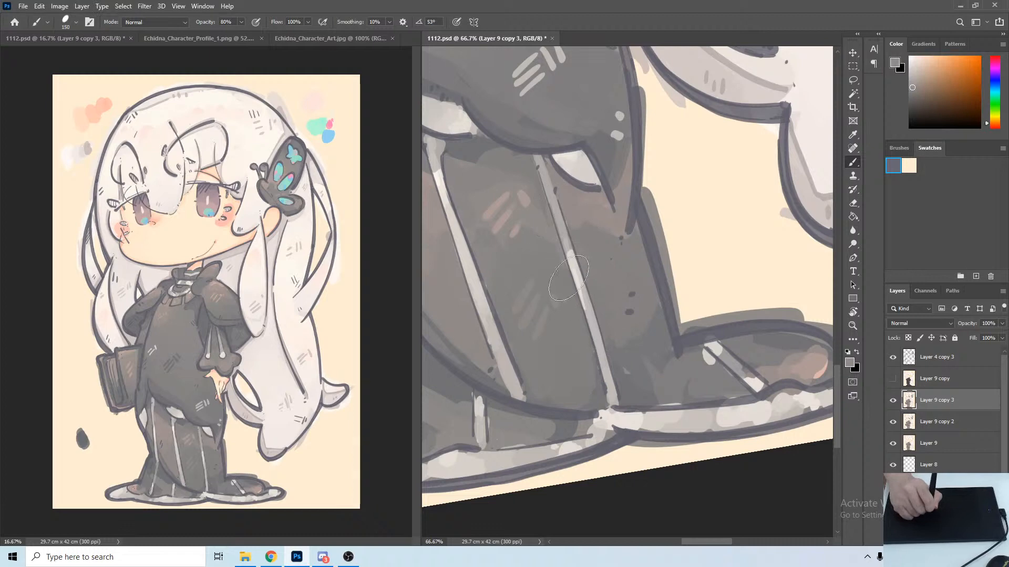
Darken the outline around the third stripe's upper end and lace, and add dark hatch accents to the adjacent brown-gray panel.
{"action": "left_click", "coordinate": [603, 158], "text": "alt"}
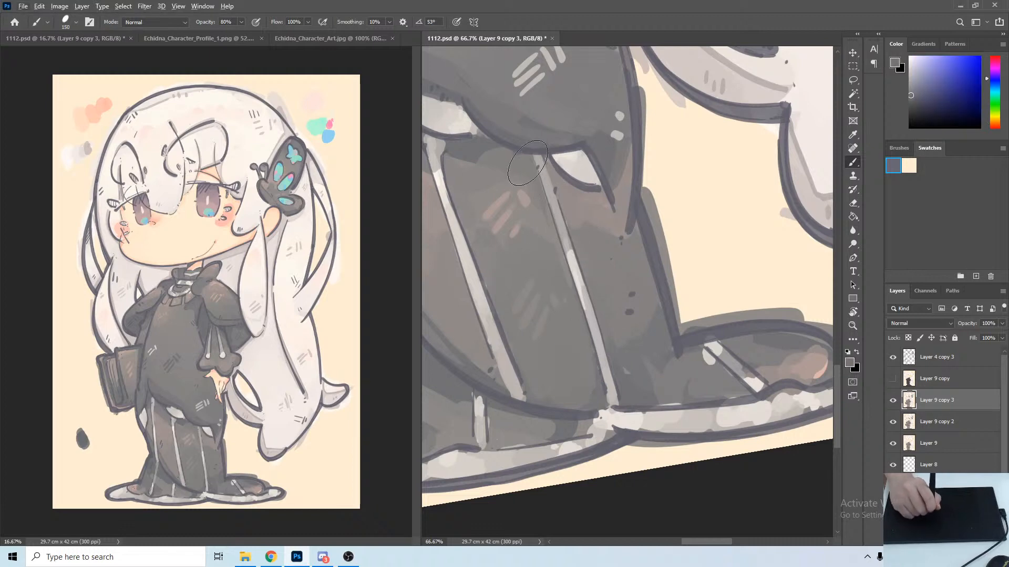
{"action": "left_click_drag", "start_coordinate": [532, 148], "coordinate": [567, 262]}
{"action": "left_click_drag", "start_coordinate": [629, 339], "coordinate": [583, 320]}
{"action": "mouse_move", "coordinate": [562, 228]}
{"action": "left_mouse_down"}
{"action": "mouse_move", "coordinate": [551, 247]}
{"action": "mouse_move", "coordinate": [564, 268]}
{"action": "left_mouse_up"}
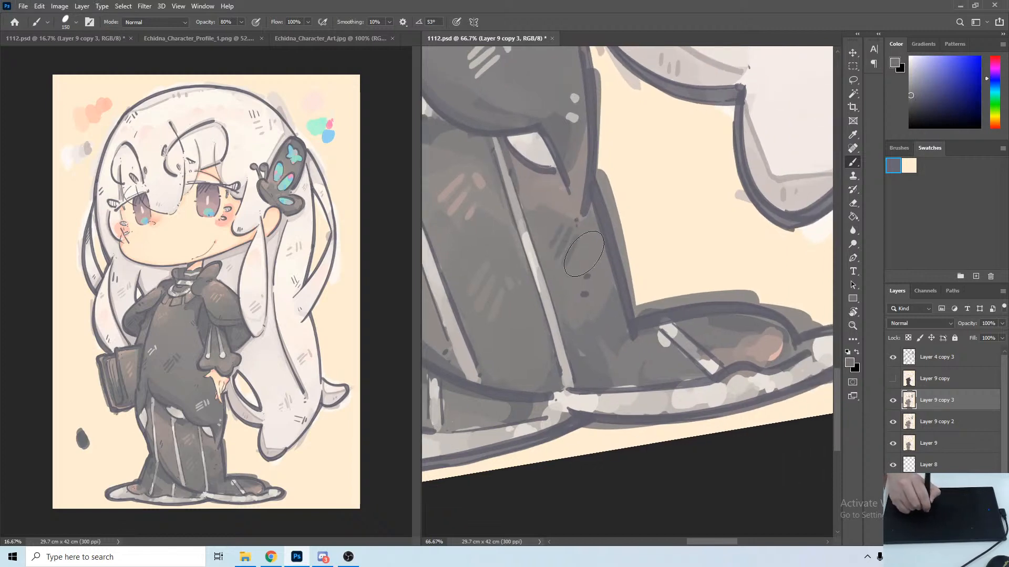
Blend sampled dark gray over the foot of the last skirt panel where it meets the trailing fold.
{"action": "mouse_move", "coordinate": [691, 270]}
{"action": "left_mouse_down"}
{"action": "mouse_move", "coordinate": [664, 180]}
{"action": "mouse_move", "coordinate": [658, 189]}
{"action": "left_mouse_up"}
{"action": "key", "text": "r"}
{"action": "mouse_move", "coordinate": [658, 190]}
{"action": "left_mouse_down"}
{"action": "mouse_move", "coordinate": [652, 216]}
{"action": "mouse_move", "coordinate": [563, 228]}
{"action": "left_mouse_up"}
{"action": "key", "text": "b"}
{"action": "left_click", "coordinate": [532, 266], "text": "alt"}
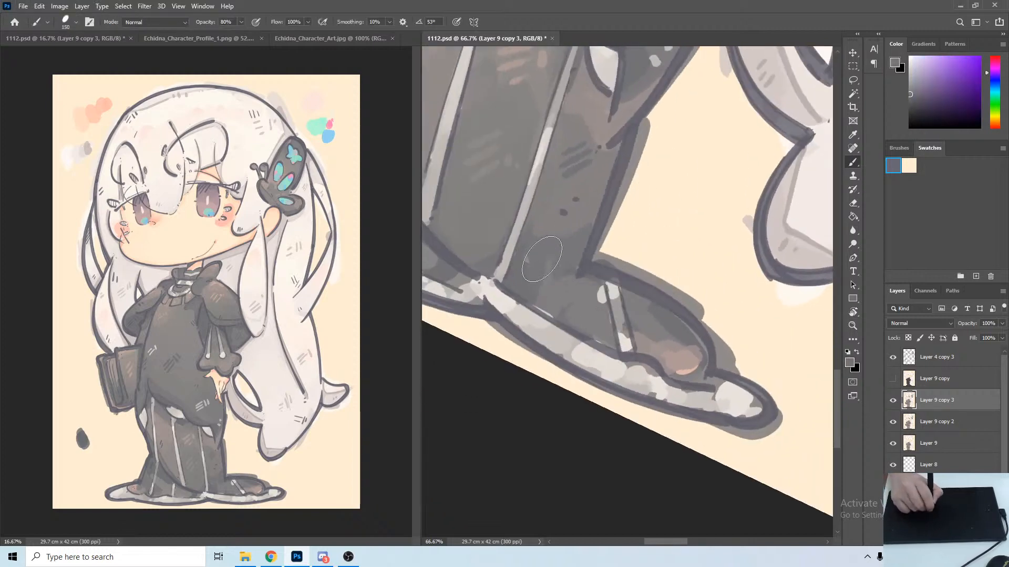
{"action": "left_click_drag", "start_coordinate": [544, 261], "coordinate": [540, 285]}
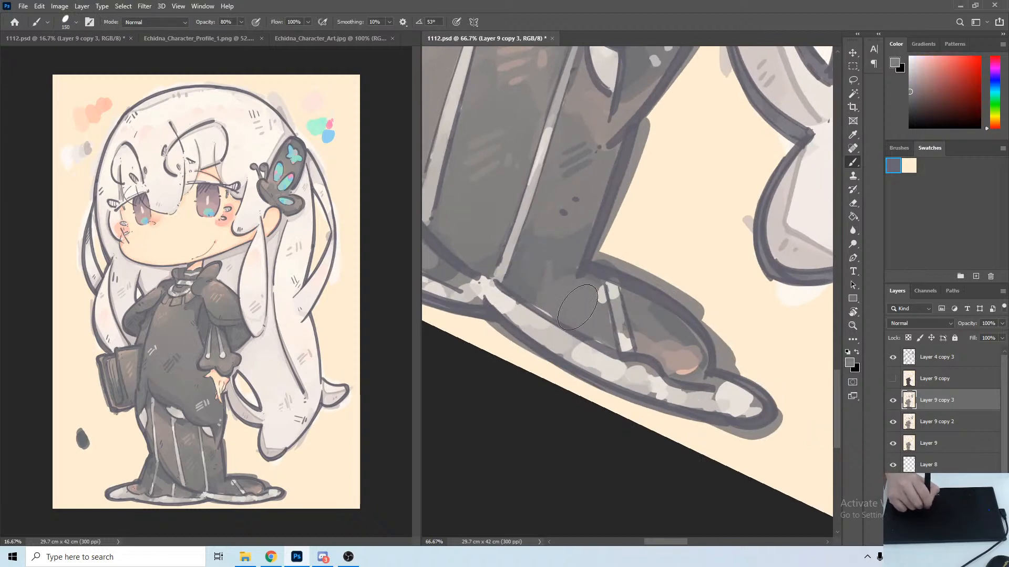
Repaint the short stripe on the trailing skirt fold as one clean light gray band.
{"action": "left_click", "coordinate": [614, 305], "text": "alt"}
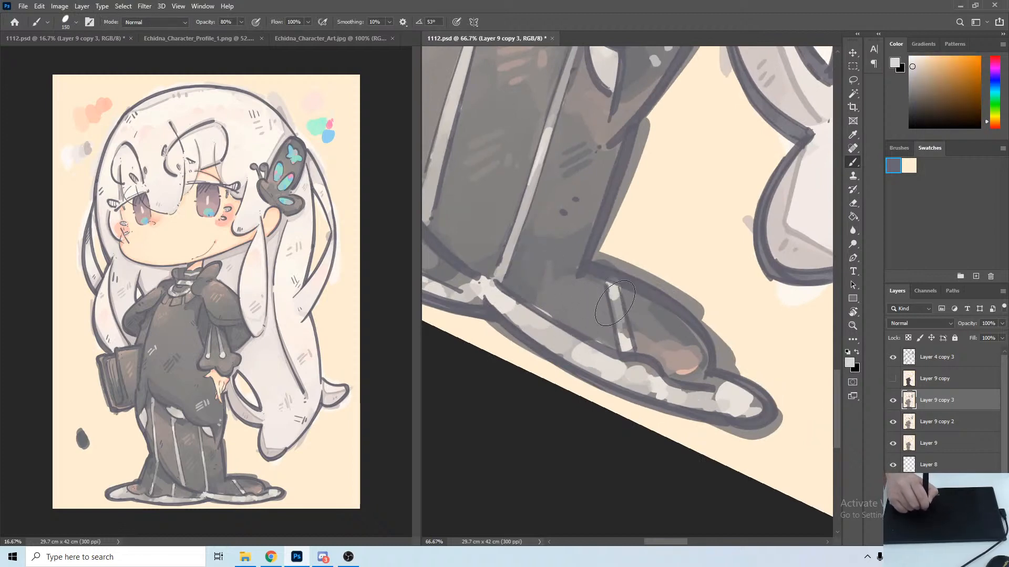
{"action": "left_click", "coordinate": [618, 311], "text": "alt"}
{"action": "left_click_drag", "start_coordinate": [613, 300], "coordinate": [626, 346]}
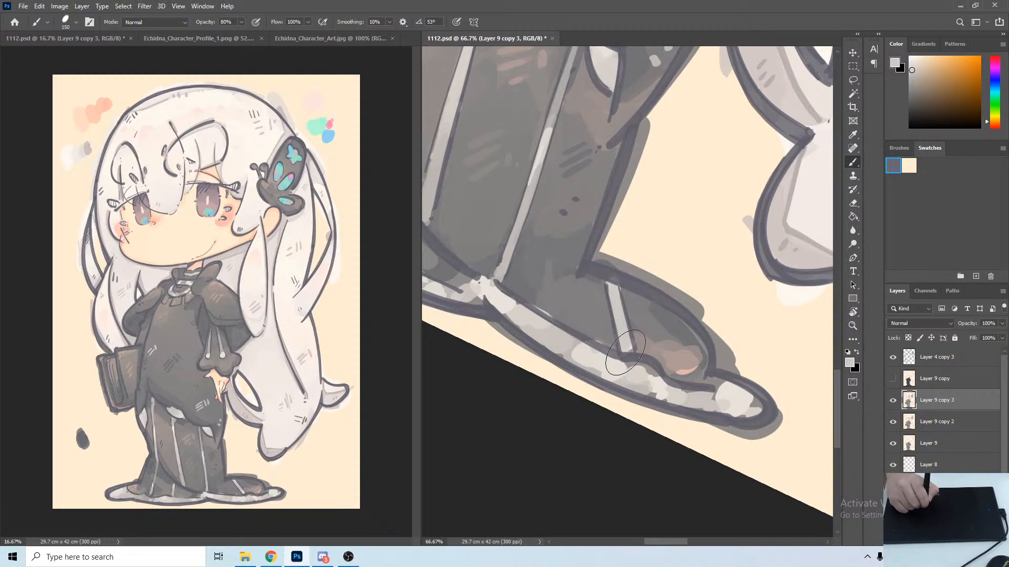
Shade the trailing skirt fold with sampled dark gray along its outer curved outline.
{"action": "left_click", "coordinate": [655, 317], "text": "alt"}
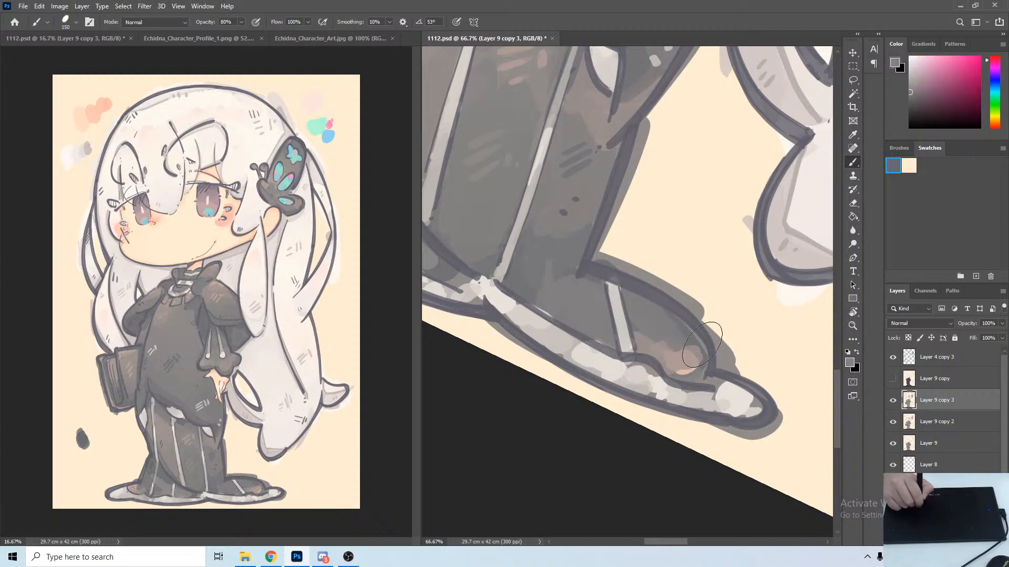
{"action": "left_click", "coordinate": [694, 372], "text": "alt"}
{"action": "left_click_drag", "start_coordinate": [704, 371], "coordinate": [683, 310]}
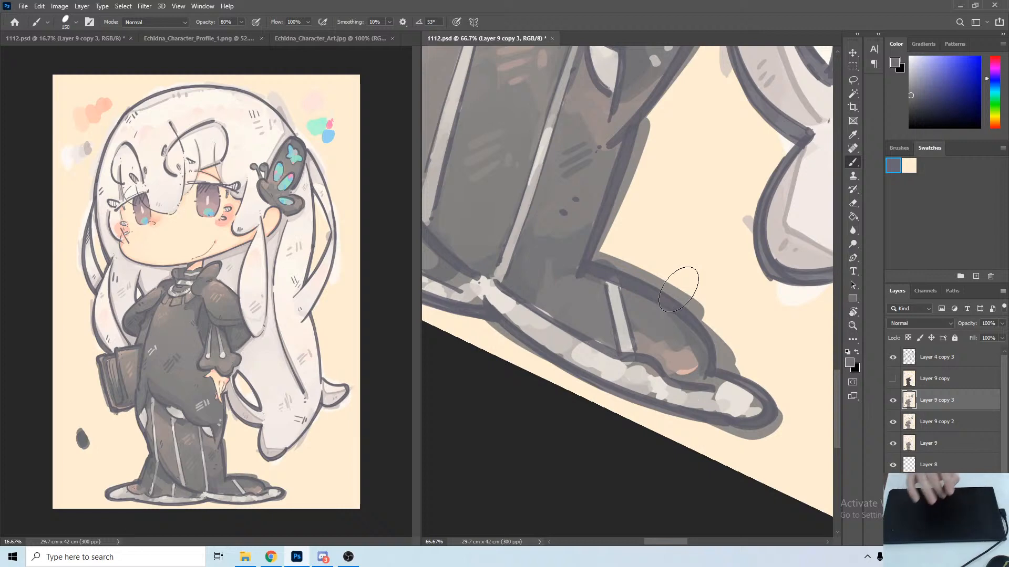
Add pale pink highlights to the warm patch at the trailing fold's tip and tidy the hem's upper edge with dark gray.
{"action": "key", "text": "r"}
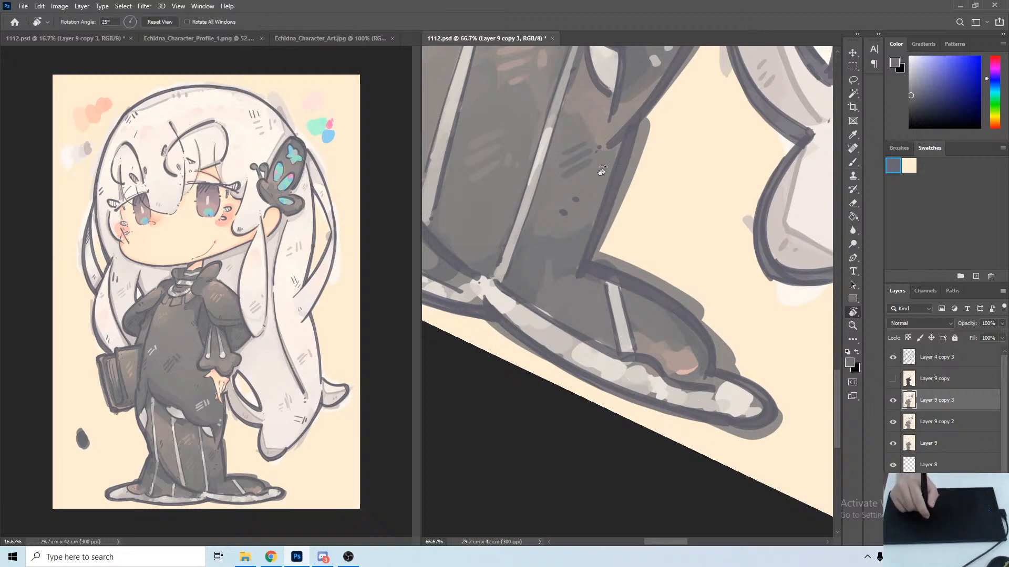
{"action": "left_click_drag", "start_coordinate": [597, 162], "coordinate": [545, 143]}
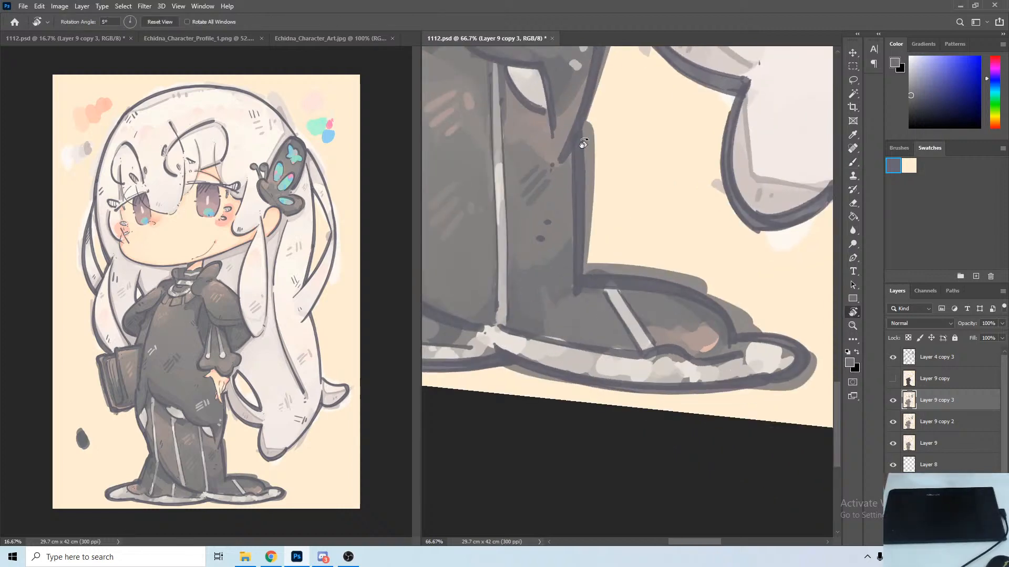
{"action": "left_click_drag", "start_coordinate": [667, 257], "coordinate": [675, 301]}
{"action": "key", "text": "b"}
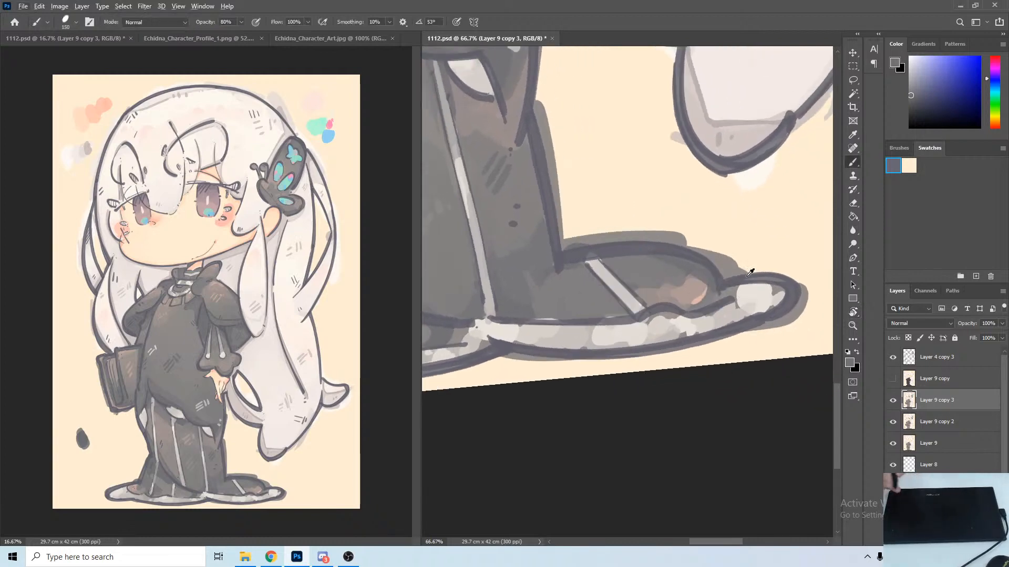
{"action": "left_click", "coordinate": [696, 301], "text": "alt"}
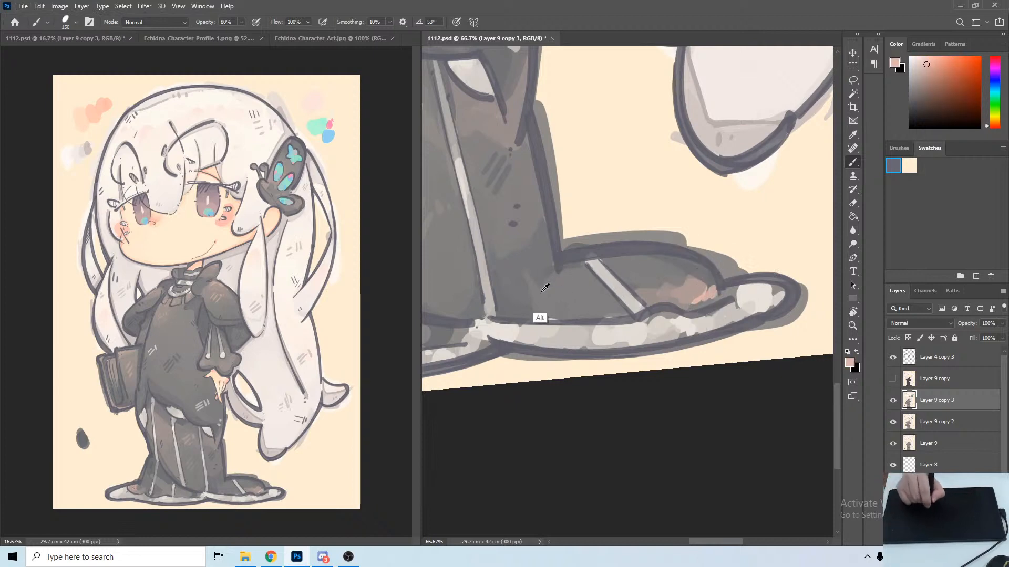
{"action": "left_click", "coordinate": [523, 307], "text": "alt"}
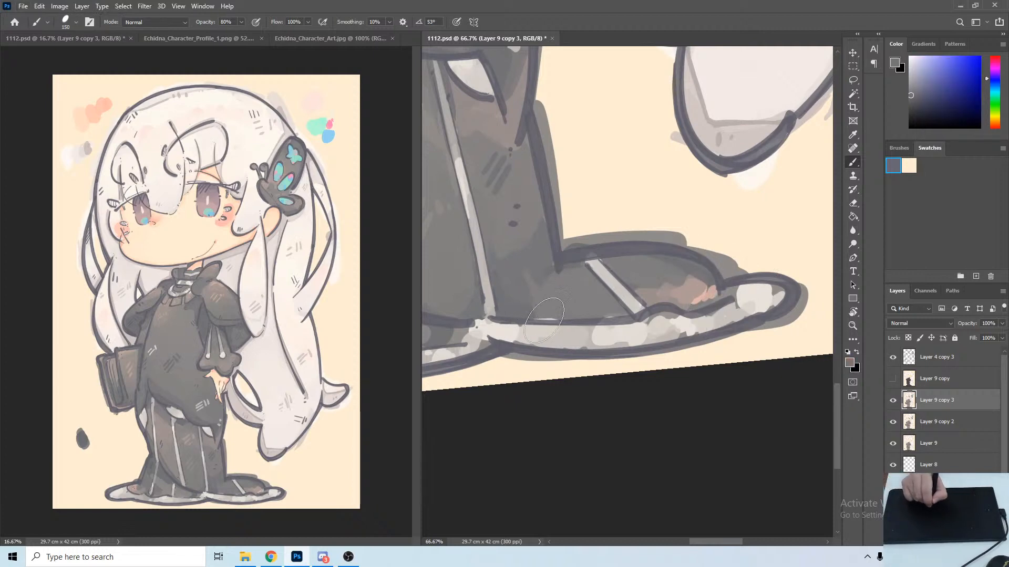
{"action": "left_click_drag", "start_coordinate": [569, 321], "coordinate": [608, 318]}
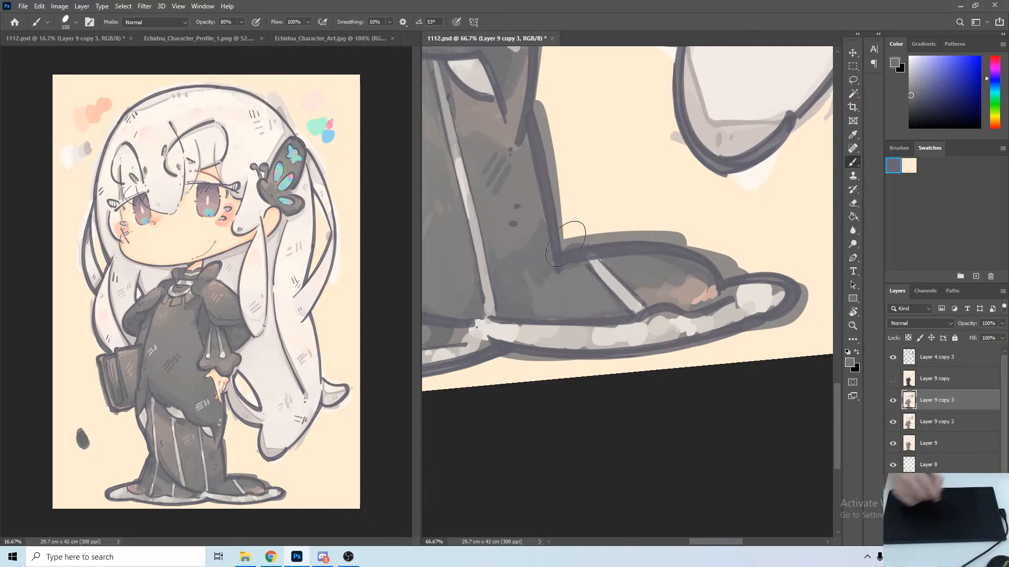
Blend sampled muted and pale pinks over the warm patch at the trailing fold's tip.
{"action": "left_click", "coordinate": [676, 280], "text": "alt"}
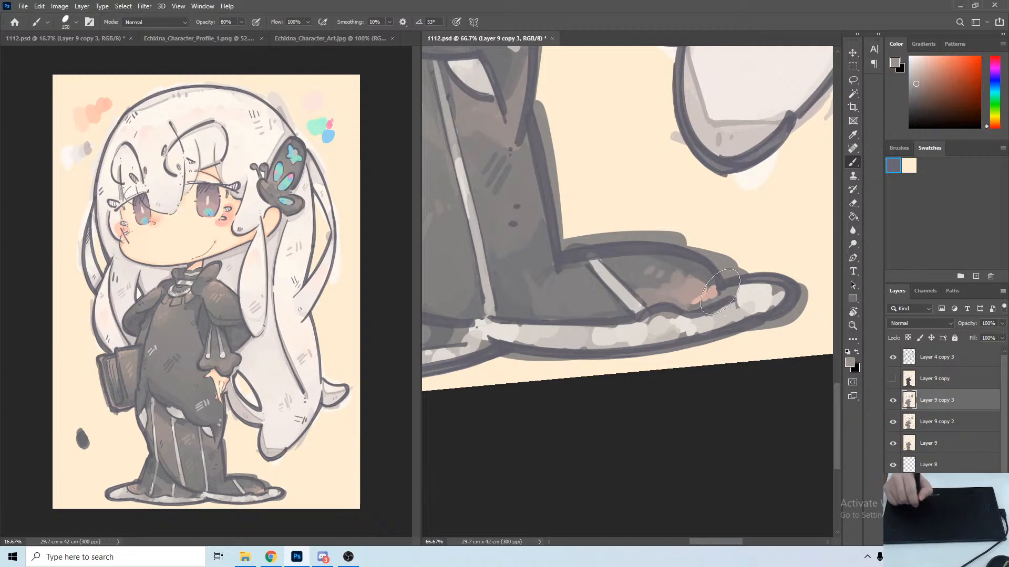
{"action": "left_click", "coordinate": [704, 291], "text": "alt"}
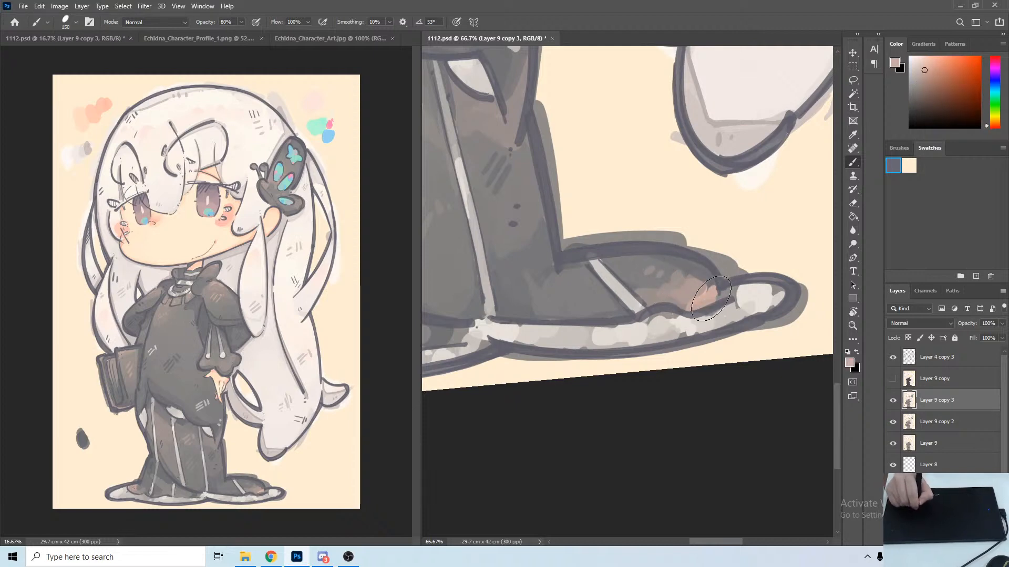
{"action": "left_click_drag", "start_coordinate": [696, 308], "coordinate": [701, 301]}
Smooth the mottled hem band beneath the warm patch and around its rounded tip with sampled light grays and off-white.
{"action": "left_click_drag", "start_coordinate": [612, 329], "coordinate": [672, 318]}
{"action": "left_click", "coordinate": [662, 321], "text": "alt"}
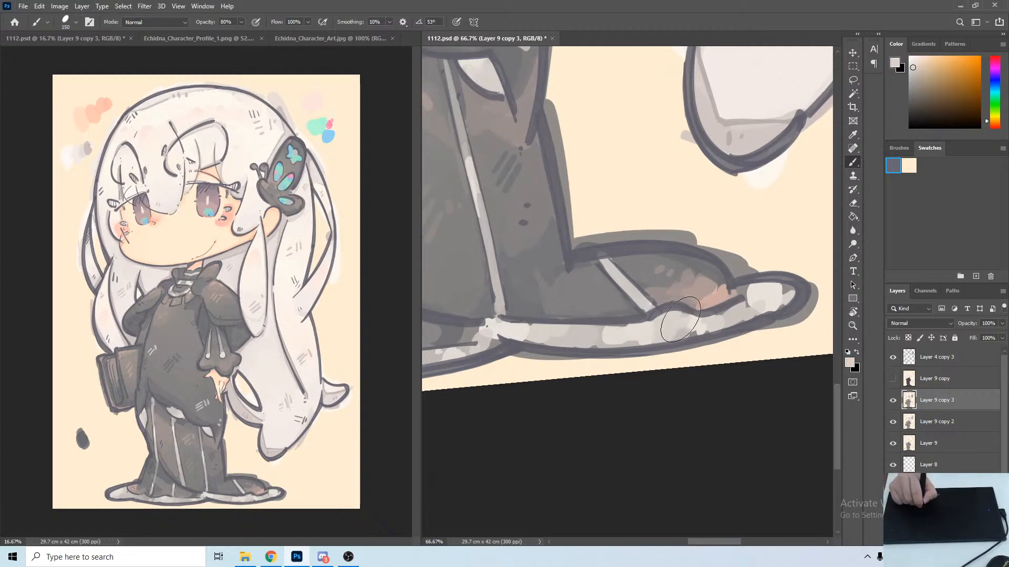
{"action": "left_click", "coordinate": [696, 322], "text": "alt"}
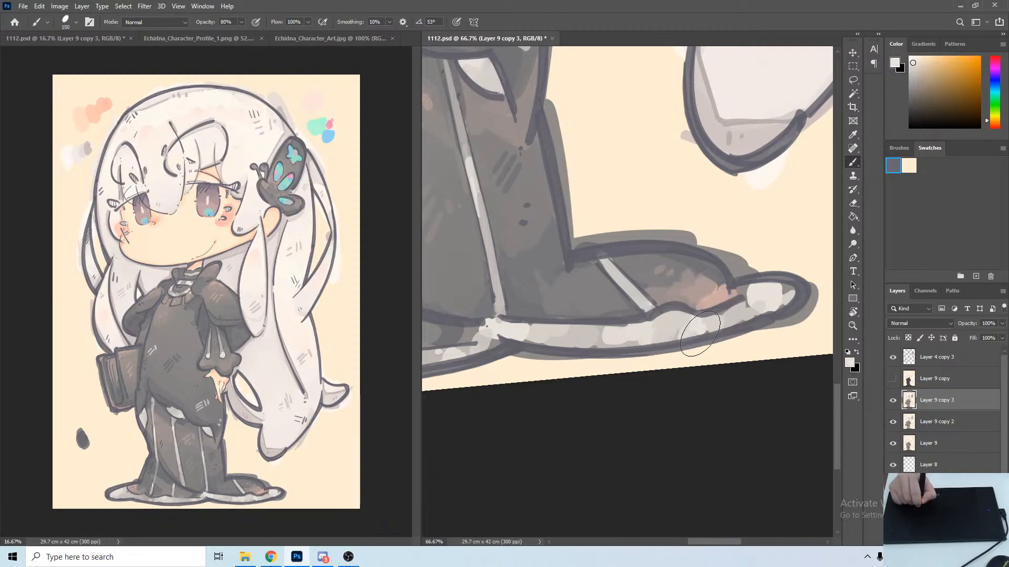
{"action": "left_click_drag", "start_coordinate": [740, 340], "coordinate": [697, 343]}
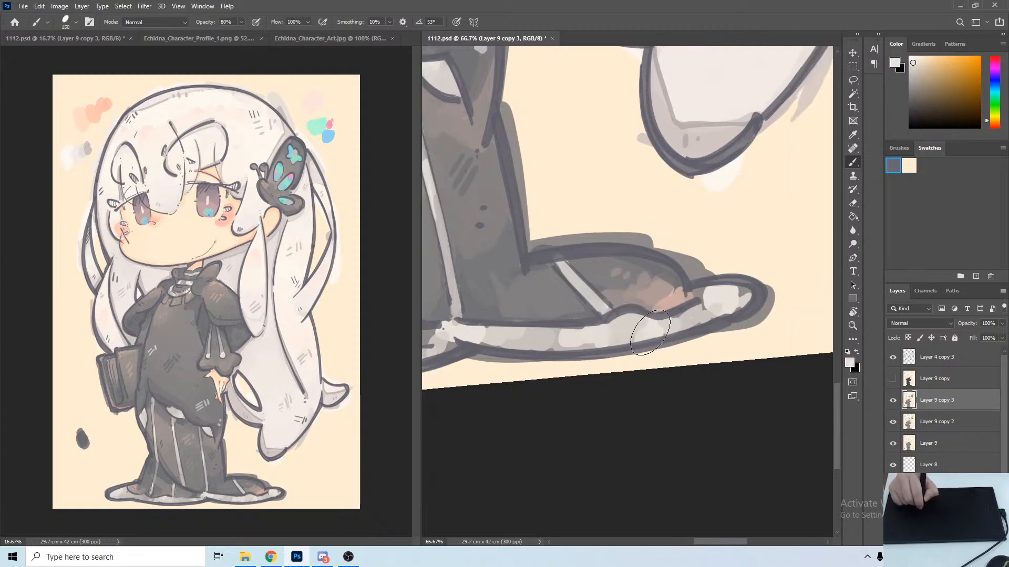
{"action": "left_click", "coordinate": [674, 348], "text": "alt"}
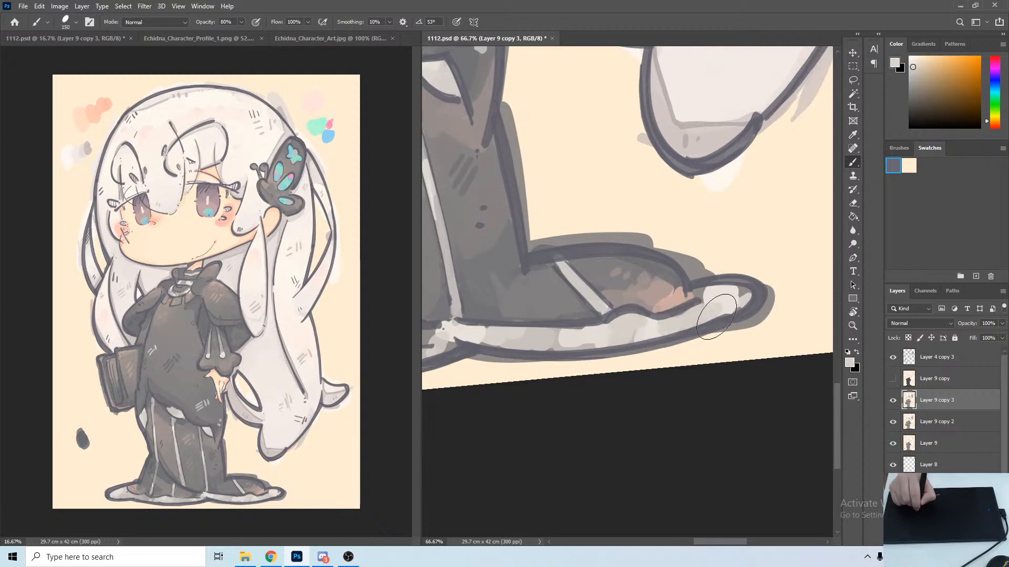
{"action": "left_click", "coordinate": [744, 294], "text": "alt"}
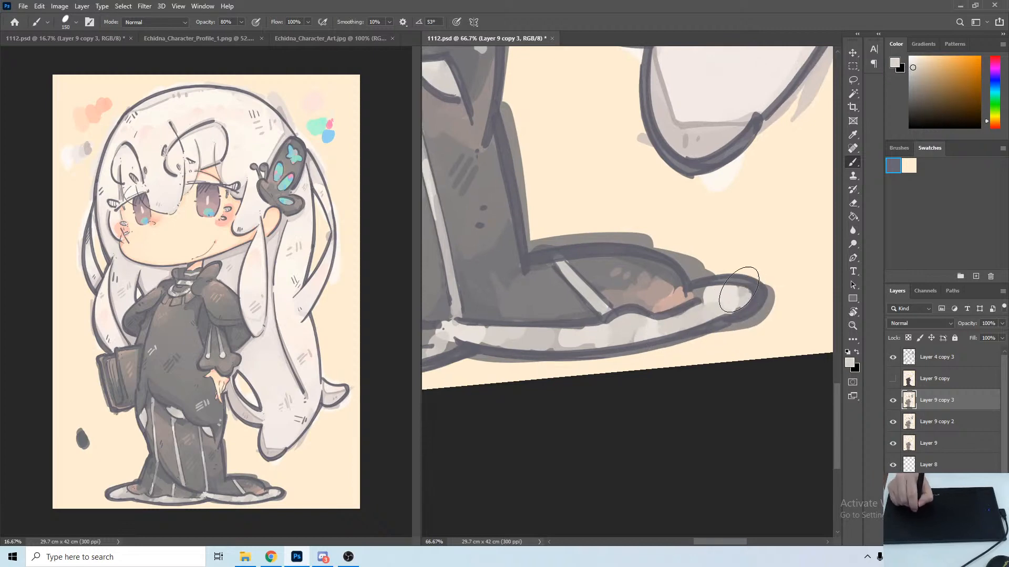
{"action": "left_click", "coordinate": [695, 319], "text": "alt"}
{"action": "left_click_drag", "start_coordinate": [706, 296], "coordinate": [699, 290]}
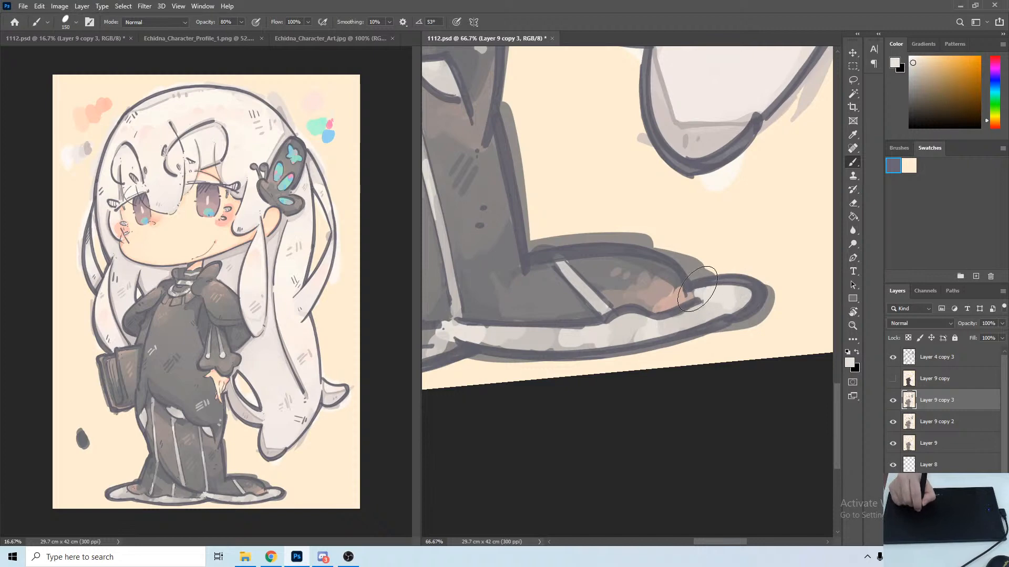
Even out the trailing fold's hem band from below the short stripe to the hem junction with sampled light grays.
{"action": "left_click", "coordinate": [545, 348], "text": "alt"}
{"action": "mouse_move", "coordinate": [547, 343]}
{"action": "left_mouse_down"}
{"action": "mouse_move", "coordinate": [572, 342]}
{"action": "mouse_move", "coordinate": [513, 333]}
{"action": "mouse_move", "coordinate": [499, 335]}
{"action": "mouse_move", "coordinate": [525, 340]}
{"action": "mouse_move", "coordinate": [489, 341]}
{"action": "mouse_move", "coordinate": [584, 344]}
{"action": "left_mouse_up"}
{"action": "left_click", "coordinate": [505, 340], "text": "alt"}
{"action": "left_click", "coordinate": [583, 344], "text": "alt"}
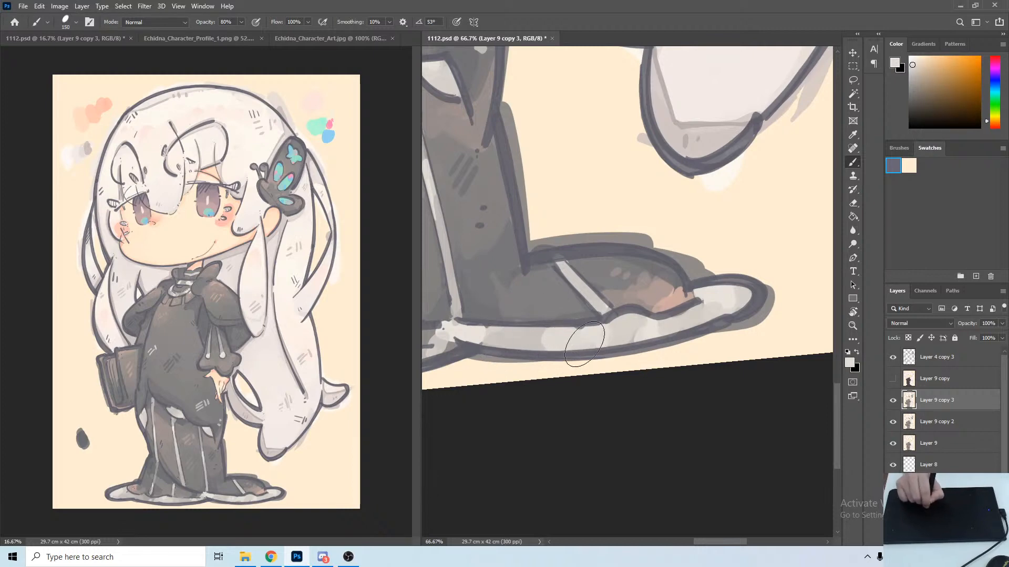
{"action": "key", "text": "r"}
{"action": "mouse_move", "coordinate": [630, 203]}
{"action": "left_mouse_down"}
{"action": "mouse_move", "coordinate": [587, 289]}
{"action": "mouse_move", "coordinate": [631, 151]}
{"action": "left_mouse_up"}
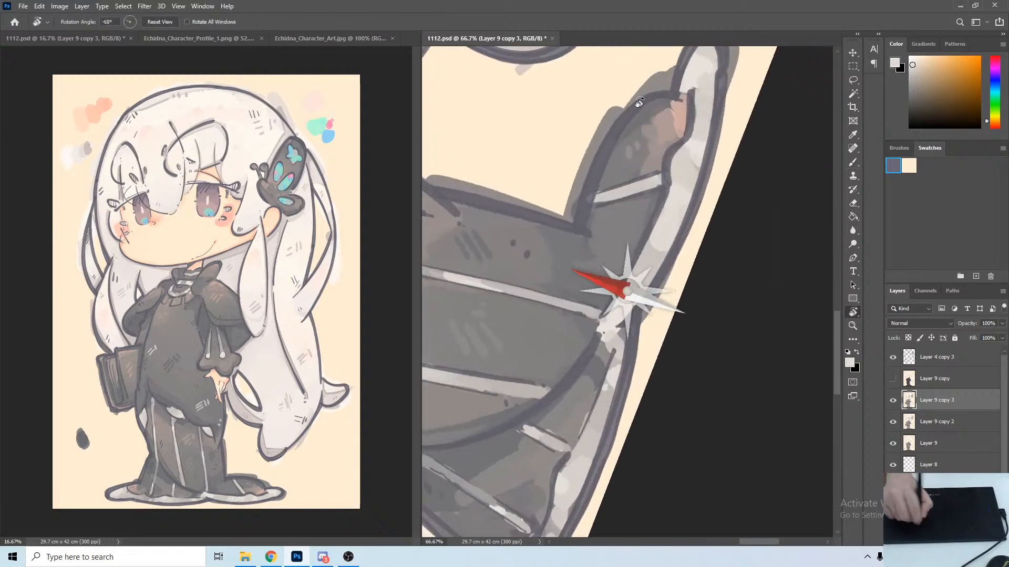
{"action": "left_click_drag", "start_coordinate": [672, 218], "coordinate": [631, 215]}
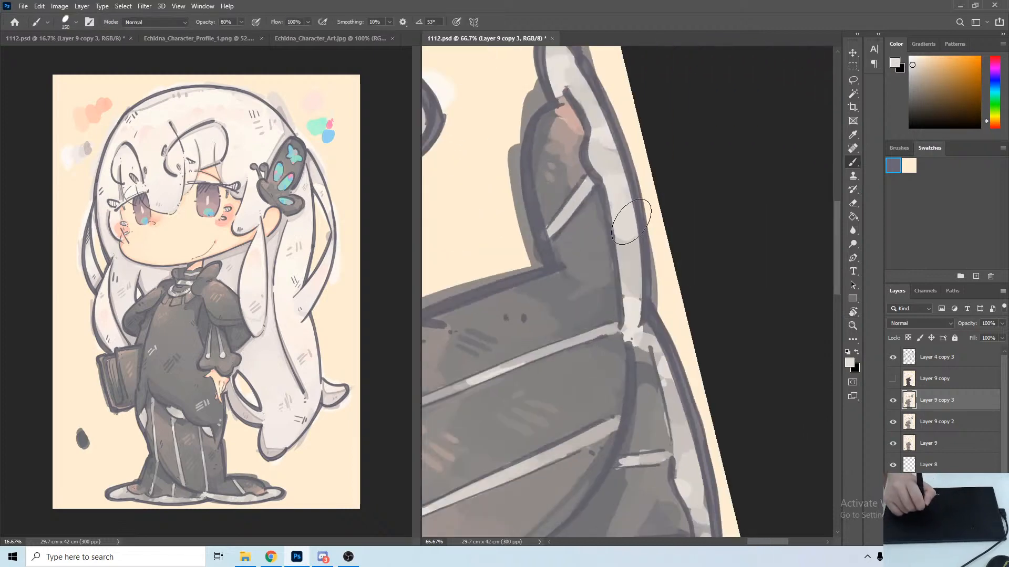
{"action": "left_click", "coordinate": [634, 257], "text": "alt"}
{"action": "left_click_drag", "start_coordinate": [628, 272], "coordinate": [636, 289]}
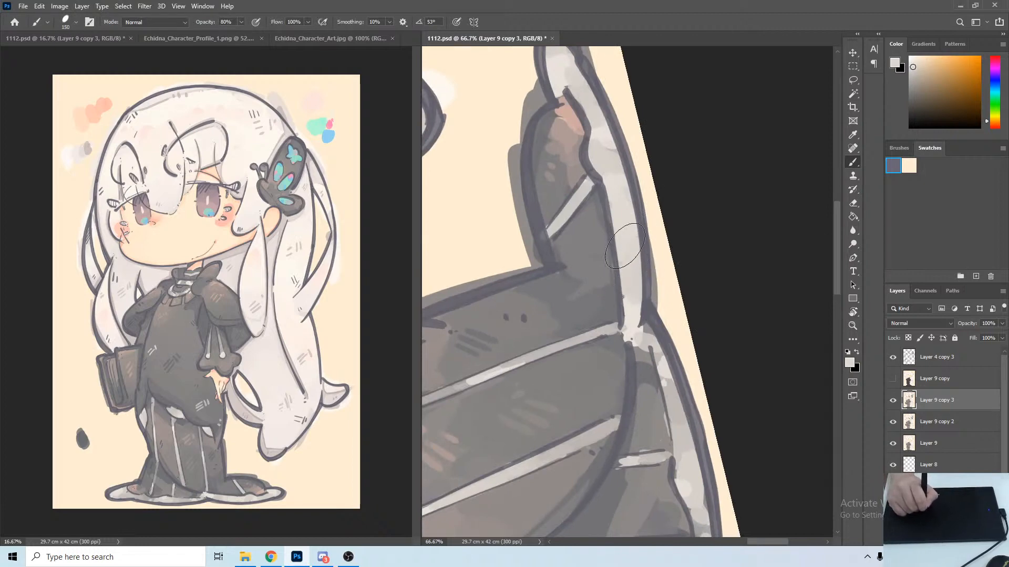
Clean up the junction of the two hem bands with sampled dark gray on the fabric and off-white on the trim.
{"action": "key", "text": "r"}
{"action": "left_click_drag", "start_coordinate": [619, 222], "coordinate": [695, 272]}
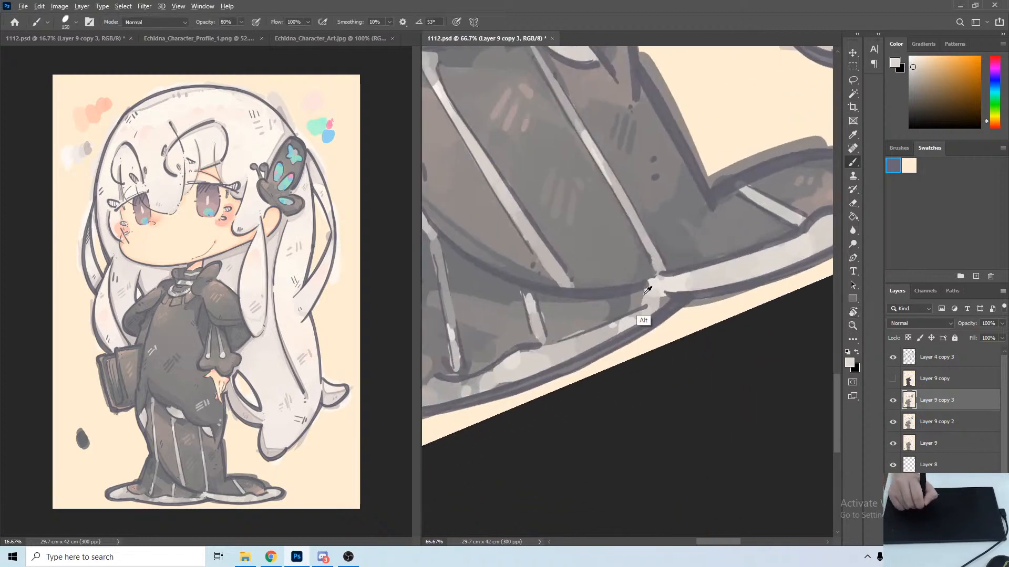
{"action": "left_click", "coordinate": [629, 297], "text": "alt"}
{"action": "left_click", "coordinate": [625, 300], "text": "alt"}
{"action": "left_click_drag", "start_coordinate": [636, 298], "coordinate": [645, 293]}
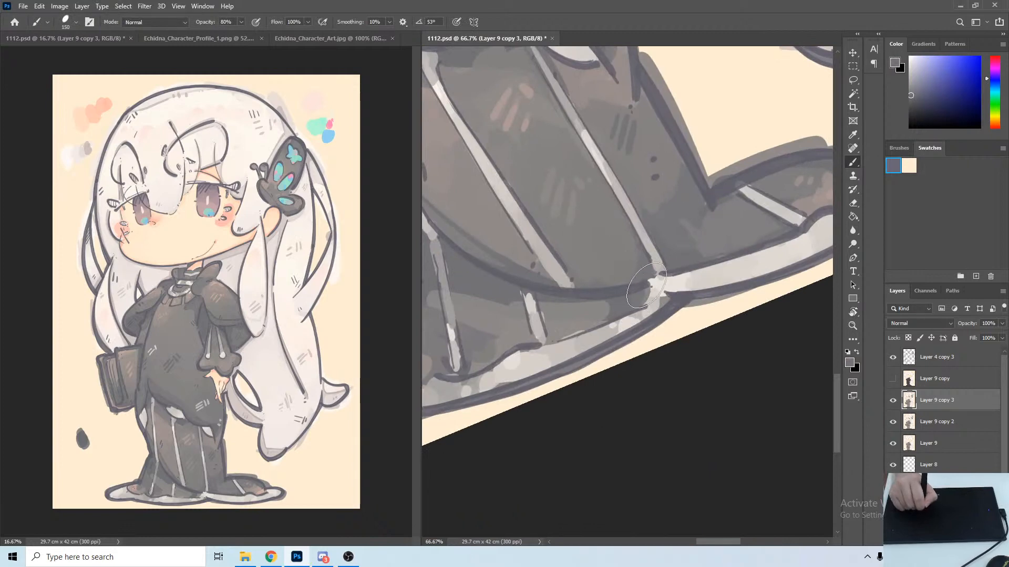
{"action": "left_click", "coordinate": [646, 334], "text": "alt"}
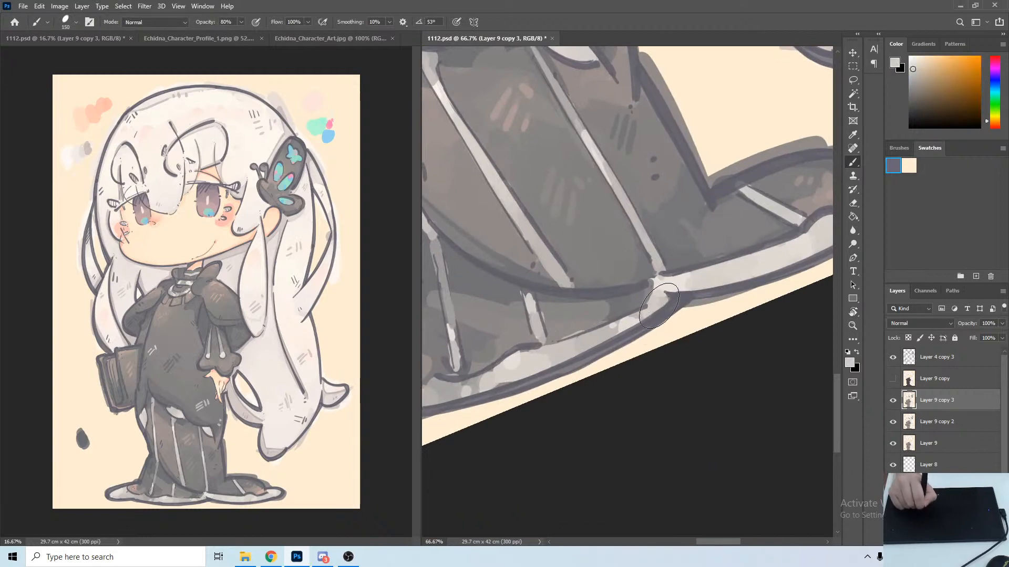
{"action": "left_click", "coordinate": [673, 283], "text": "alt"}
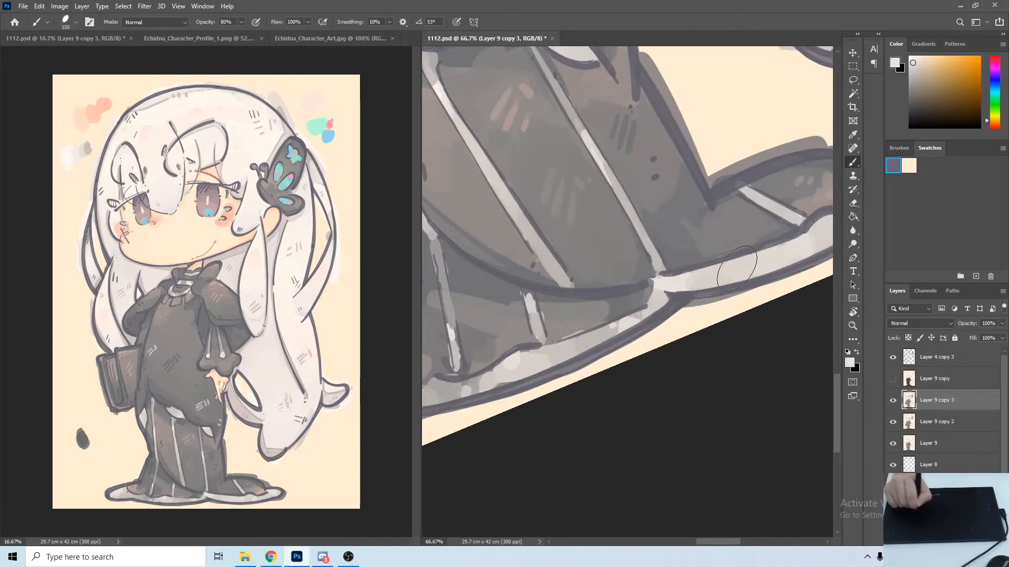
{"action": "left_click_drag", "start_coordinate": [625, 314], "coordinate": [752, 253]}
Tidy the foot of the small stripe on the opposite fold and the adjoining hem edge with sampled grays.
{"action": "left_click", "coordinate": [687, 269], "text": "alt"}
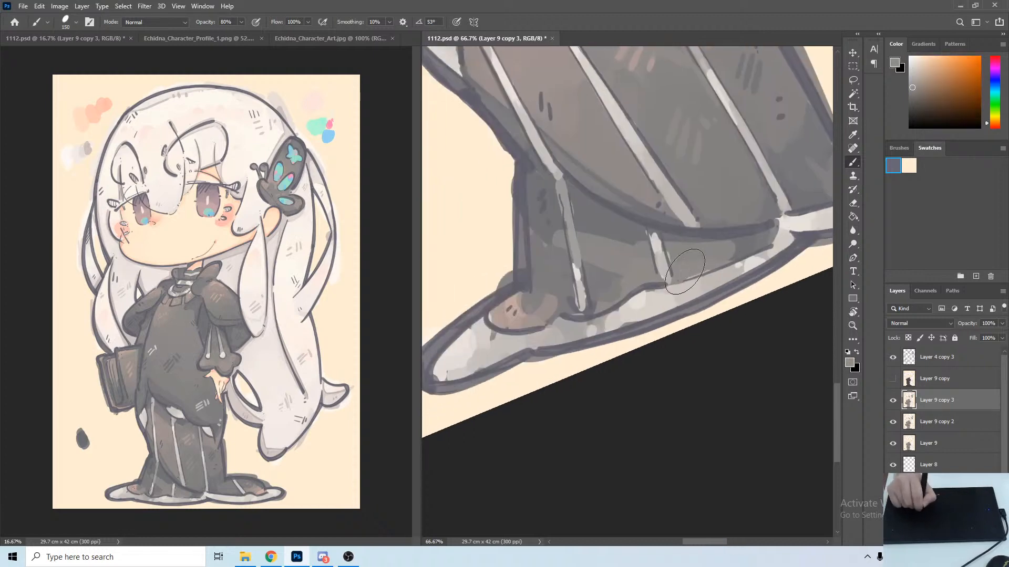
{"action": "left_click", "coordinate": [638, 337], "text": "alt"}
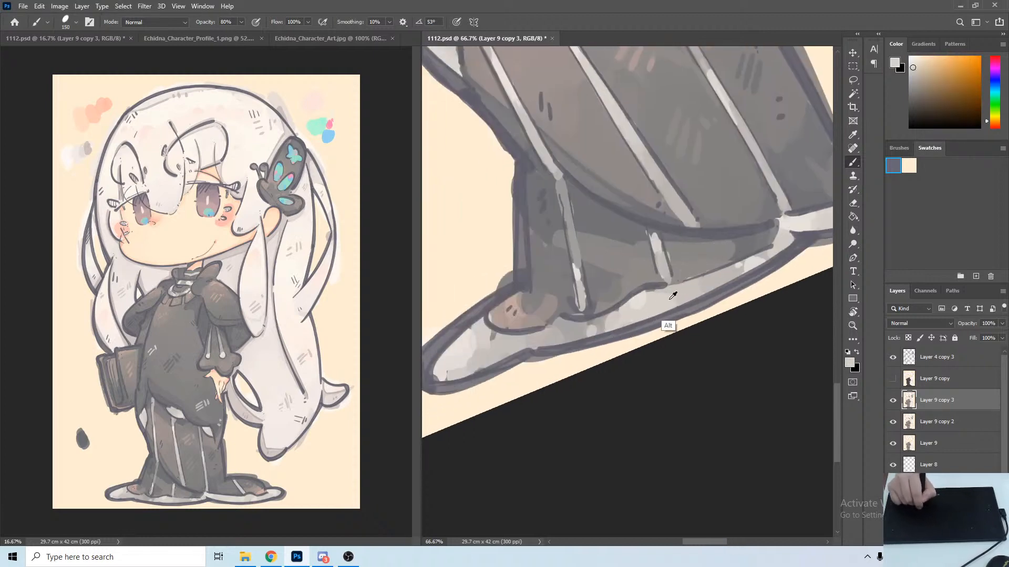
{"action": "left_click", "coordinate": [674, 252], "text": "alt"}
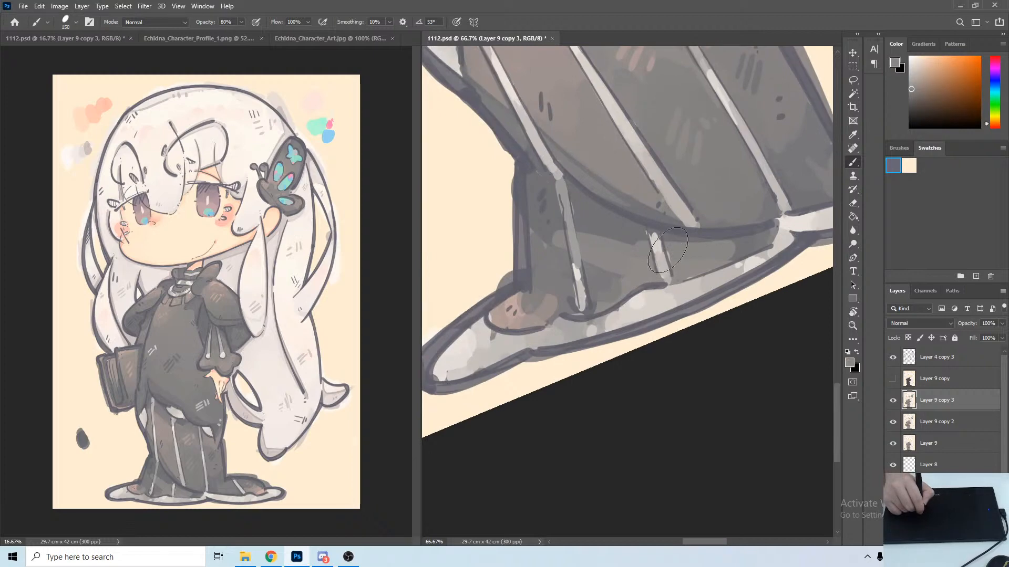
Repaint the long slanted stripe on the opposite fold as a cleaner light gray band with dark gray edges.
{"action": "key", "text": "r"}
{"action": "left_click_drag", "start_coordinate": [603, 253], "coordinate": [629, 247]}
{"action": "left_click", "coordinate": [629, 263], "text": "alt"}
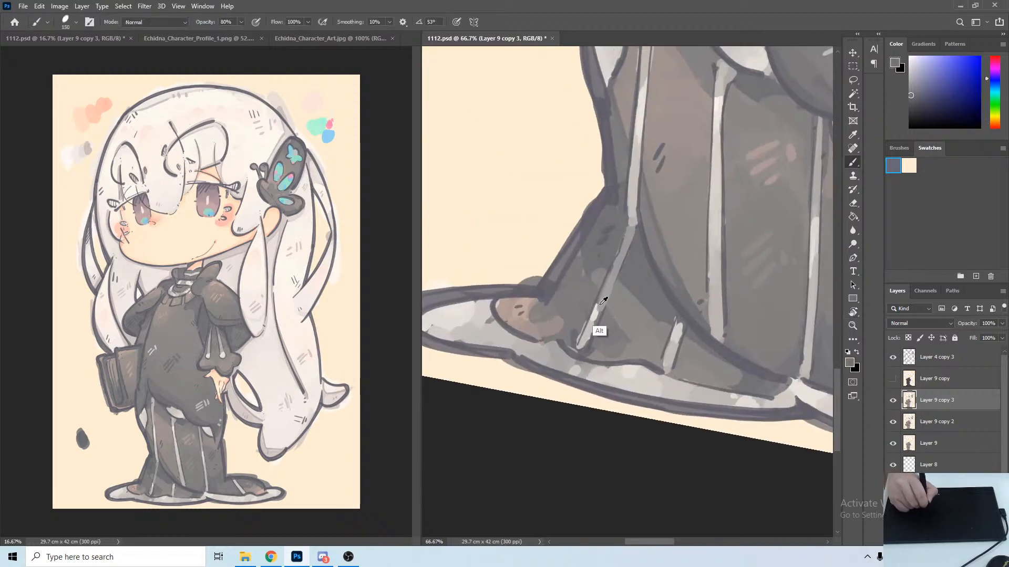
{"action": "left_click", "coordinate": [598, 330], "text": "alt"}
{"action": "left_click_drag", "start_coordinate": [604, 297], "coordinate": [586, 340]}
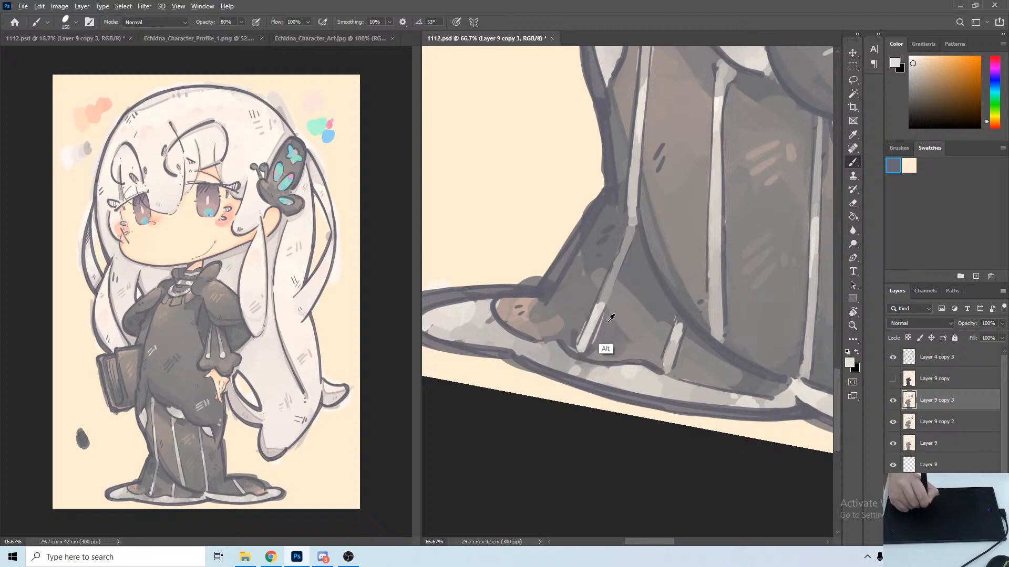
{"action": "left_click", "coordinate": [604, 326], "text": "alt"}
{"action": "left_click", "coordinate": [578, 334], "text": "alt"}
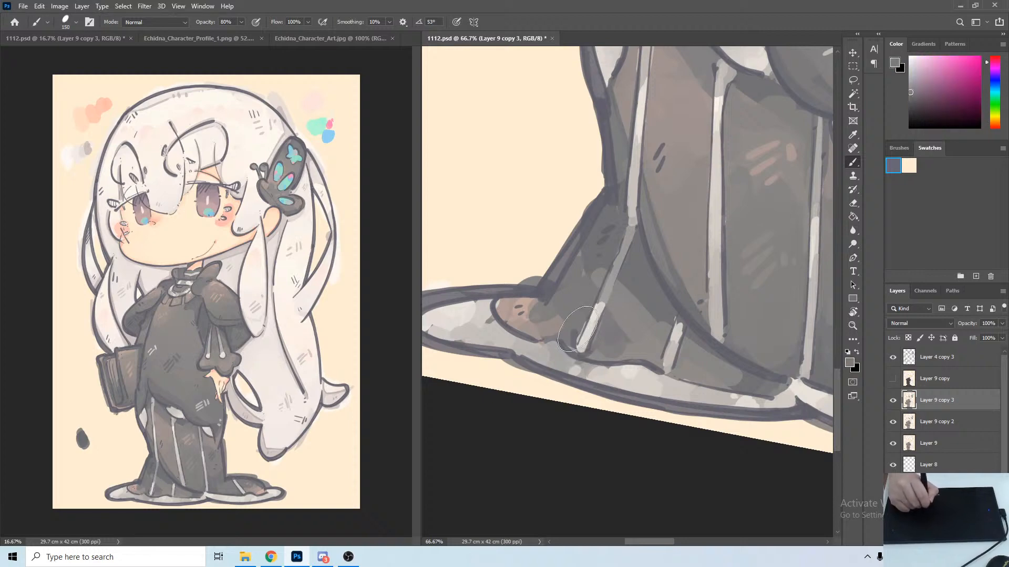
{"action": "left_click", "coordinate": [612, 276], "text": "alt"}
{"action": "left_click_drag", "start_coordinate": [596, 322], "coordinate": [588, 342]}
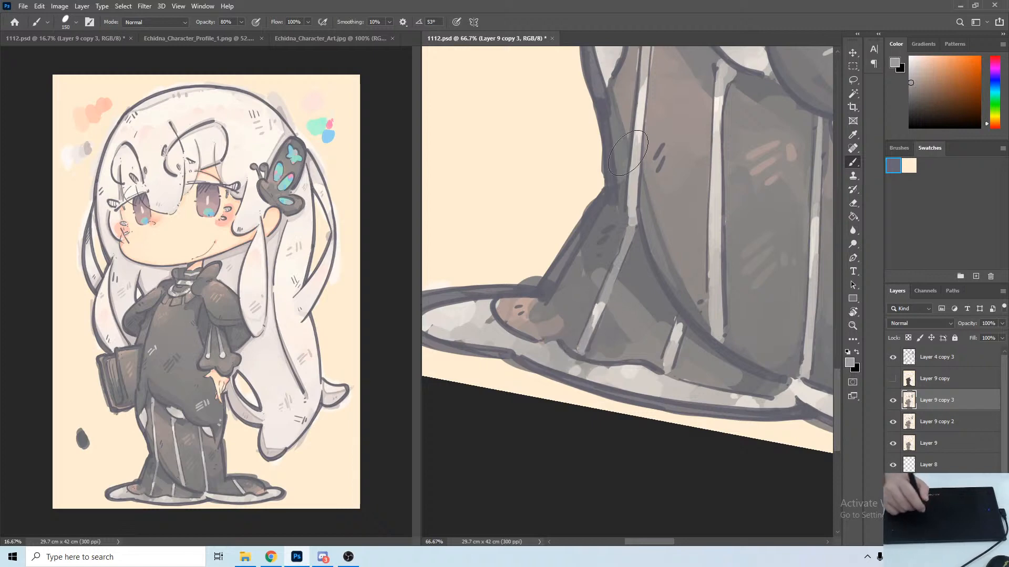
Blend sampled dark grays into the opposite fold's fabric on both sides of its long slanted stripe.
{"action": "key", "text": "r"}
{"action": "left_click_drag", "start_coordinate": [692, 198], "coordinate": [657, 195]}
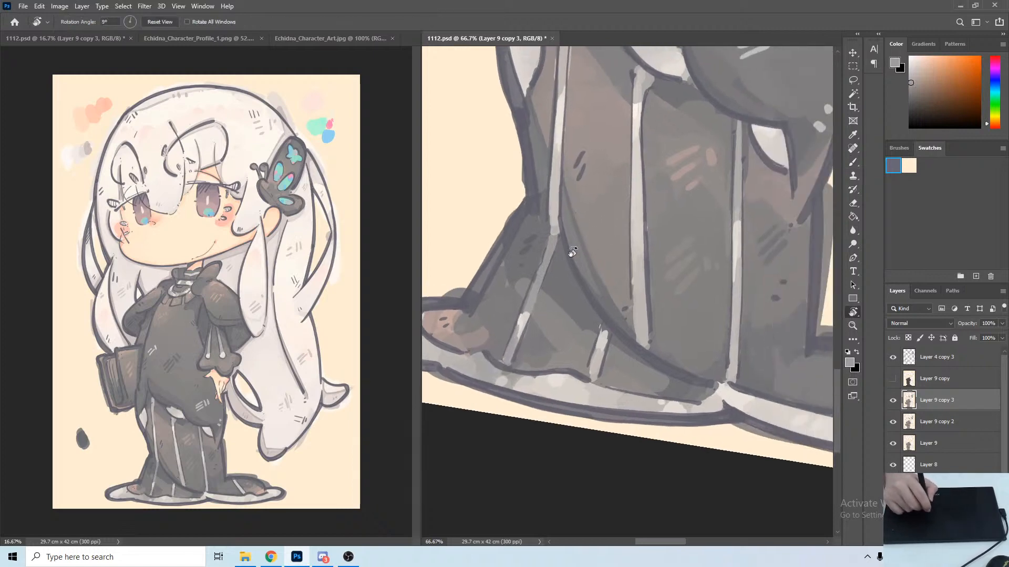
{"action": "key", "text": "b"}
{"action": "left_click", "coordinate": [583, 262], "text": "alt"}
{"action": "left_click_drag", "start_coordinate": [564, 257], "coordinate": [551, 286]}
{"action": "left_click", "coordinate": [562, 278], "text": "alt"}
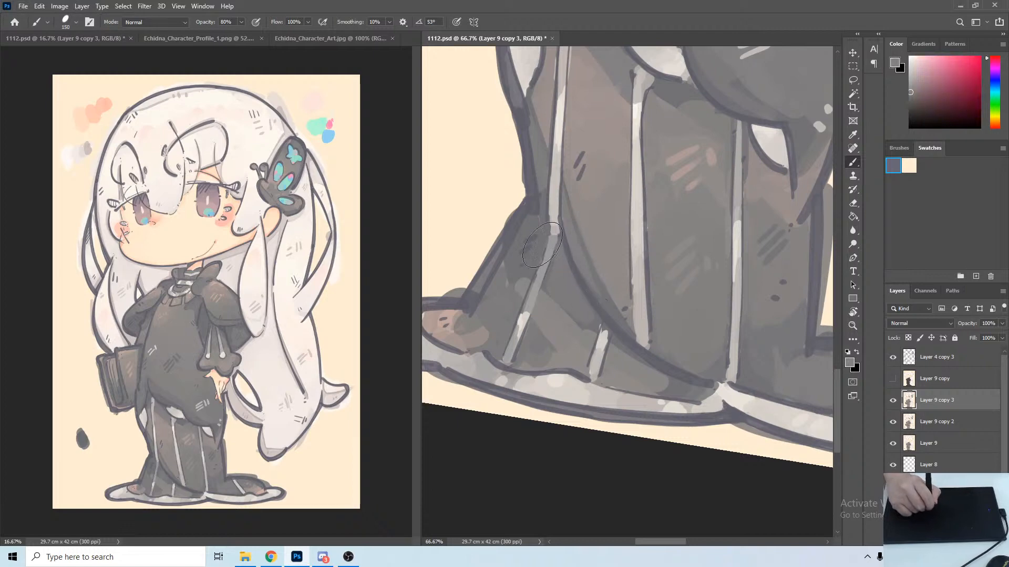
{"action": "mouse_move", "coordinate": [542, 245]}
{"action": "left_mouse_down"}
{"action": "mouse_move", "coordinate": [517, 241]}
{"action": "mouse_move", "coordinate": [527, 264]}
{"action": "left_mouse_up"}
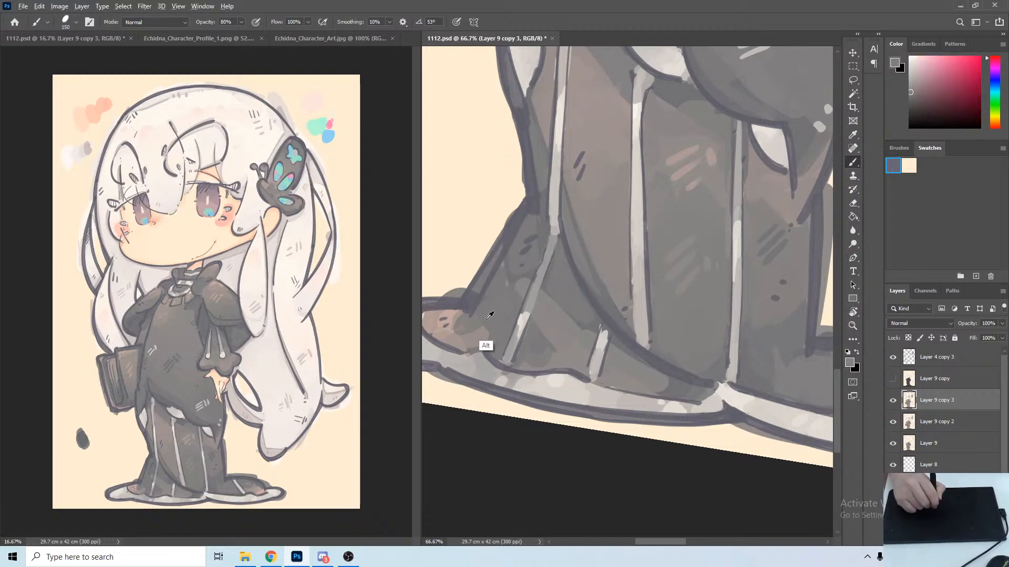
{"action": "left_click", "coordinate": [513, 287], "text": "alt"}
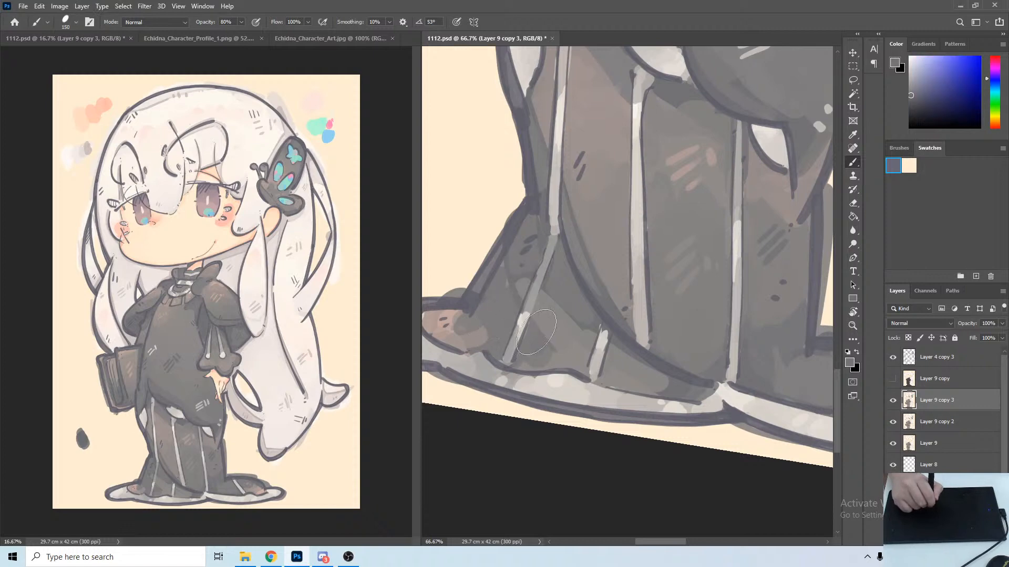
{"action": "left_click", "coordinate": [540, 386], "text": "alt"}
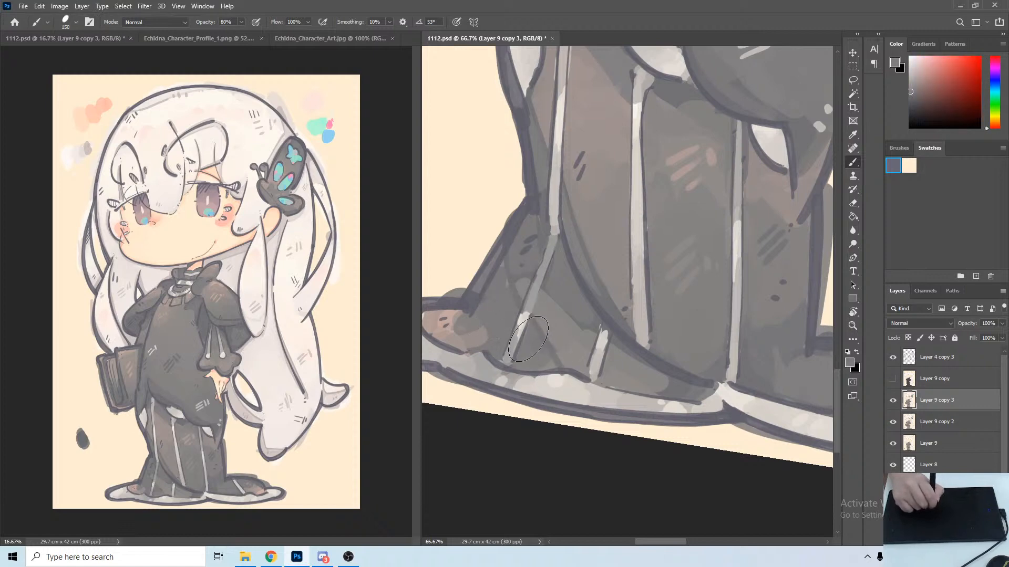
{"action": "left_click", "coordinate": [562, 349], "text": "alt"}
{"action": "left_click_drag", "start_coordinate": [544, 328], "coordinate": [589, 280]}
Smooth the opposite fold's mottled hem band out to its rounded tip with sampled light grays.
{"action": "key", "text": "r"}
{"action": "left_click_drag", "start_coordinate": [589, 280], "coordinate": [561, 186]}
{"action": "left_click", "coordinate": [572, 323], "text": "alt"}
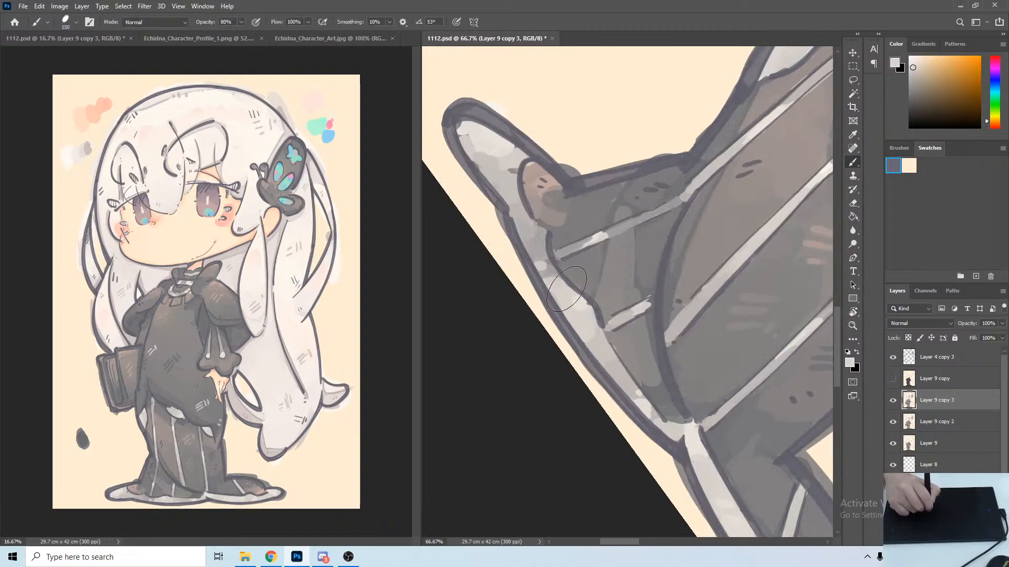
{"action": "left_click", "coordinate": [550, 273], "text": "alt"}
{"action": "left_click", "coordinate": [552, 280], "text": "alt"}
{"action": "left_click_drag", "start_coordinate": [551, 275], "coordinate": [537, 255]}
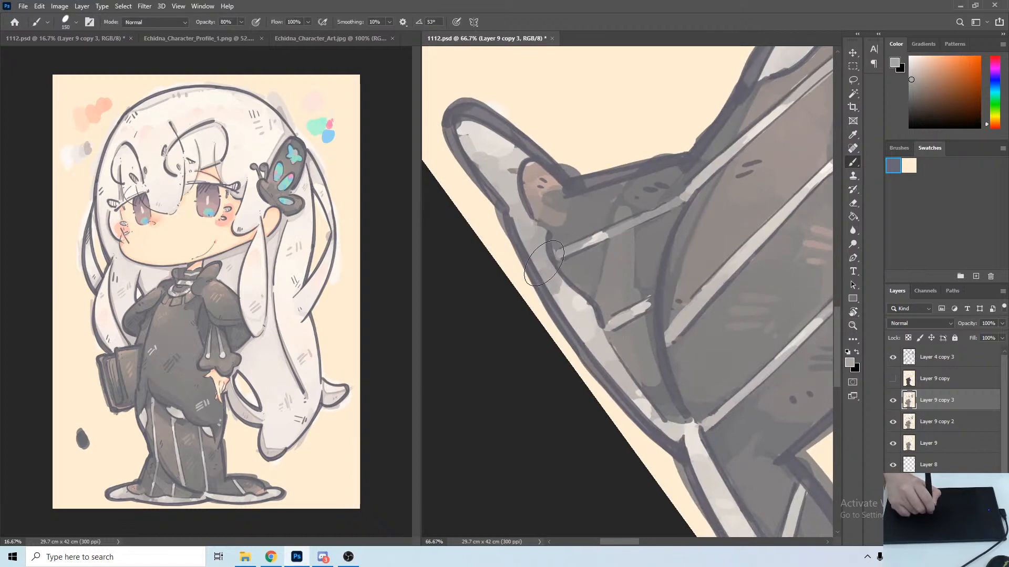
{"action": "left_click", "coordinate": [557, 294], "text": "alt"}
{"action": "mouse_move", "coordinate": [561, 308]}
{"action": "left_mouse_down"}
{"action": "mouse_move", "coordinate": [544, 262]}
{"action": "mouse_move", "coordinate": [574, 326]}
{"action": "left_mouse_up"}
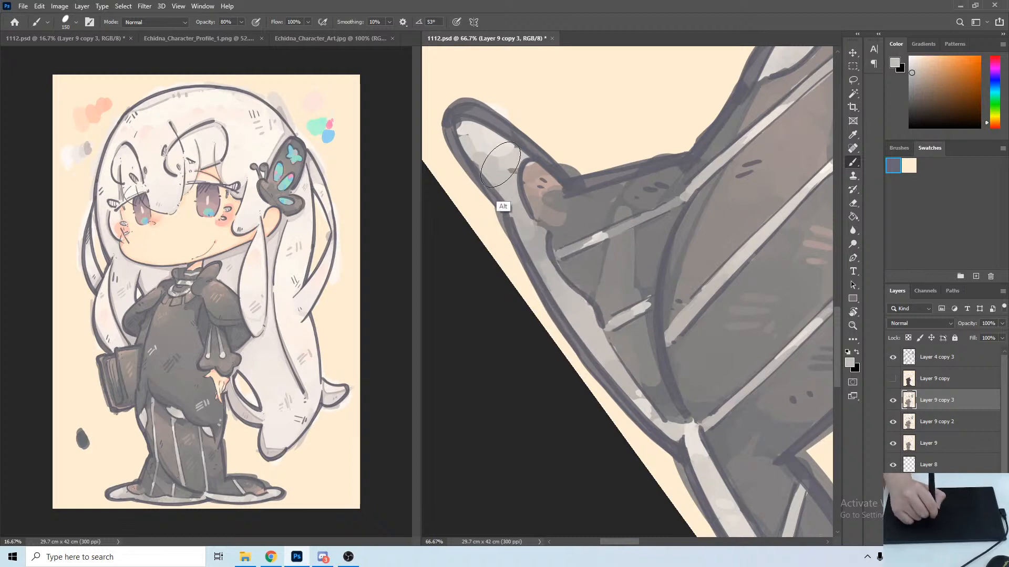
{"action": "mouse_move", "coordinate": [499, 187]}
{"action": "left_mouse_down"}
{"action": "mouse_move", "coordinate": [513, 196]}
{"action": "mouse_move", "coordinate": [485, 156]}
{"action": "mouse_move", "coordinate": [506, 154]}
{"action": "mouse_move", "coordinate": [473, 119]}
{"action": "left_mouse_up"}
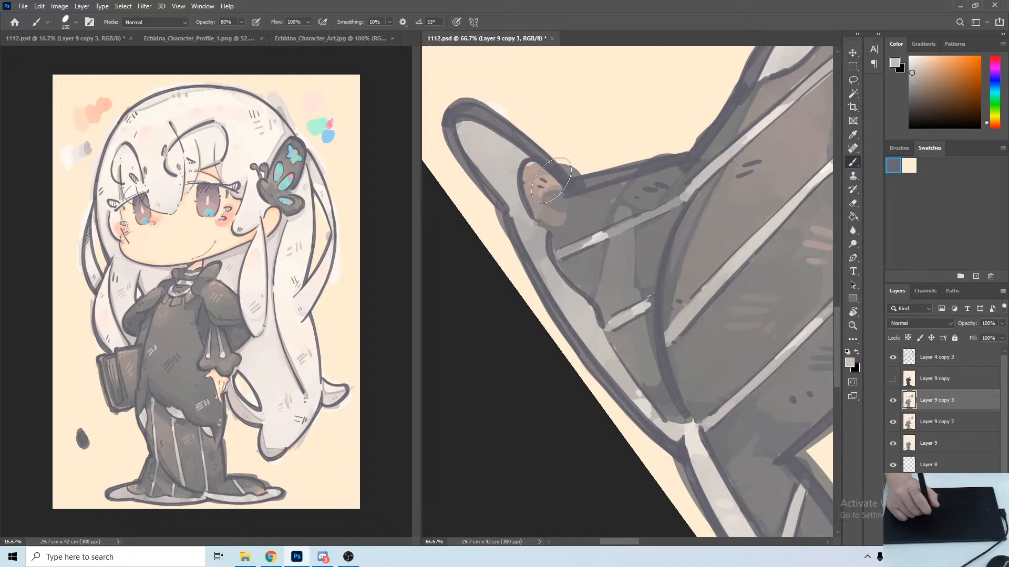
Touch up the base of the long slanted stripe with light gray and lighten the nearby warm patch with pale pink.
{"action": "key", "text": "r"}
{"action": "mouse_move", "coordinate": [604, 107]}
{"action": "left_mouse_down"}
{"action": "mouse_move", "coordinate": [512, 221]}
{"action": "mouse_move", "coordinate": [527, 230]}
{"action": "left_mouse_up"}
{"action": "key", "text": "b"}
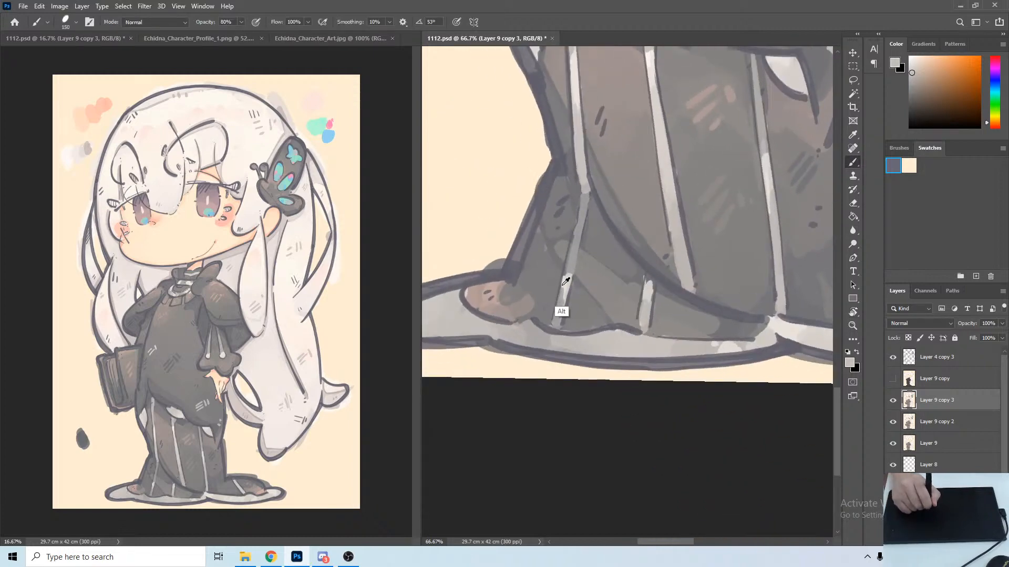
{"action": "left_click", "coordinate": [562, 295], "text": "alt"}
{"action": "left_click", "coordinate": [492, 290], "text": "alt"}
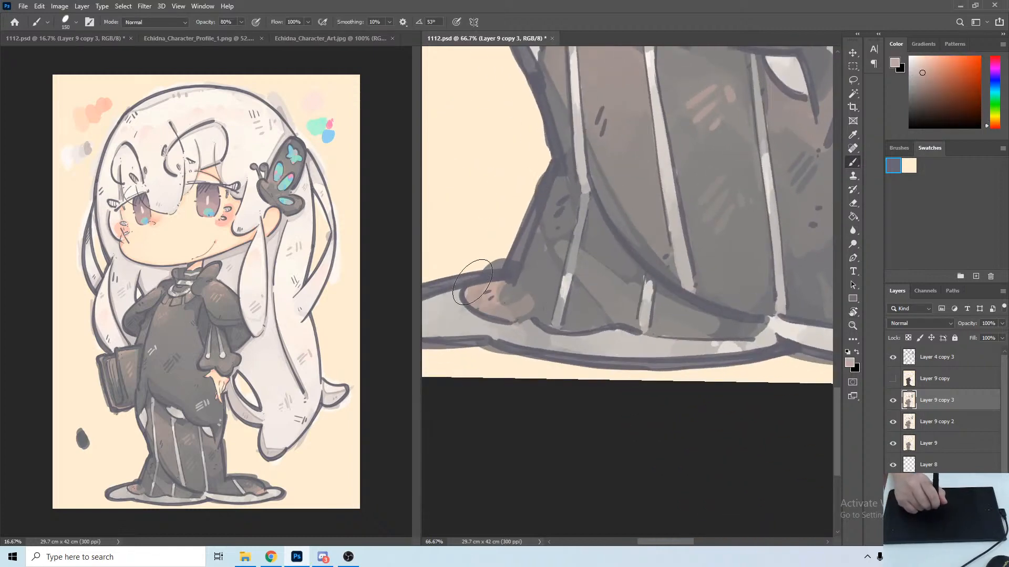
{"action": "mouse_move", "coordinate": [492, 289]}
{"action": "left_mouse_down"}
{"action": "mouse_move", "coordinate": [585, 449]}
{"action": "mouse_move", "coordinate": [725, 504]}
{"action": "left_mouse_up"}
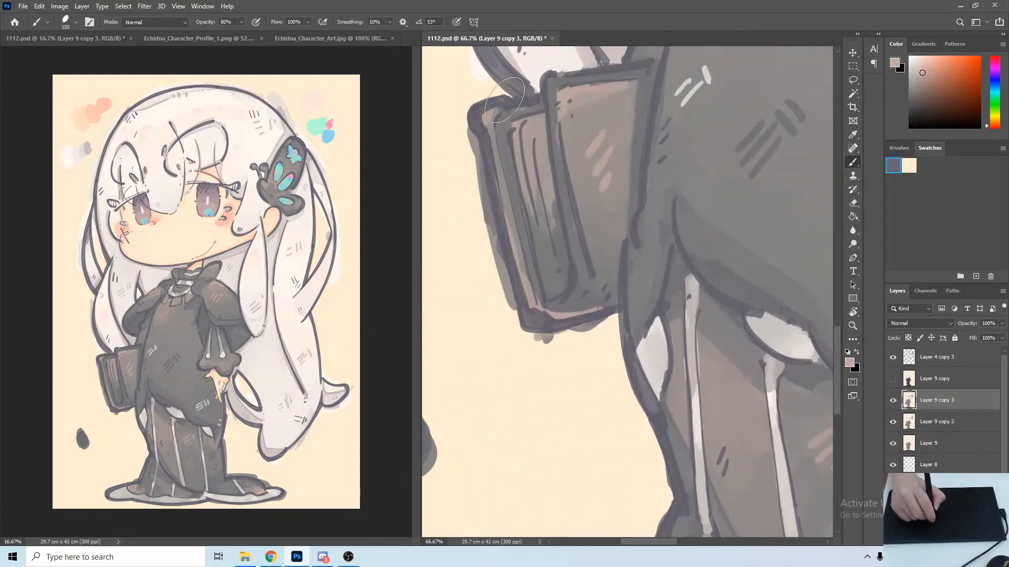
Repaint the inner crescent of the round collar ornament at the neckline with sampled light and mid grays.
{"action": "mouse_move", "coordinate": [625, 203]}
{"action": "left_mouse_down"}
{"action": "mouse_move", "coordinate": [556, 367]}
{"action": "mouse_move", "coordinate": [452, 385]}
{"action": "left_mouse_up"}
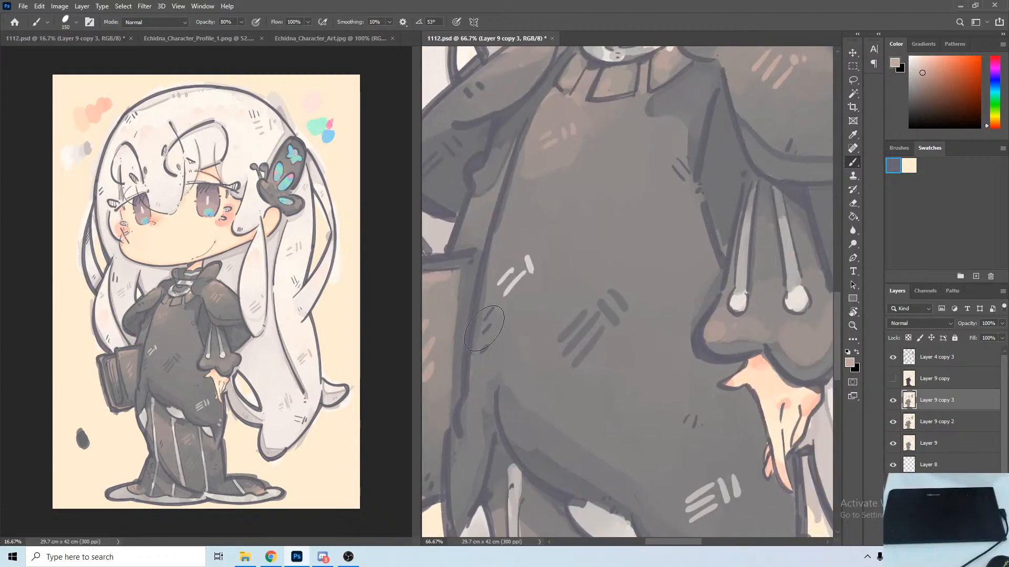
{"action": "left_click_drag", "start_coordinate": [567, 289], "coordinate": [610, 373]}
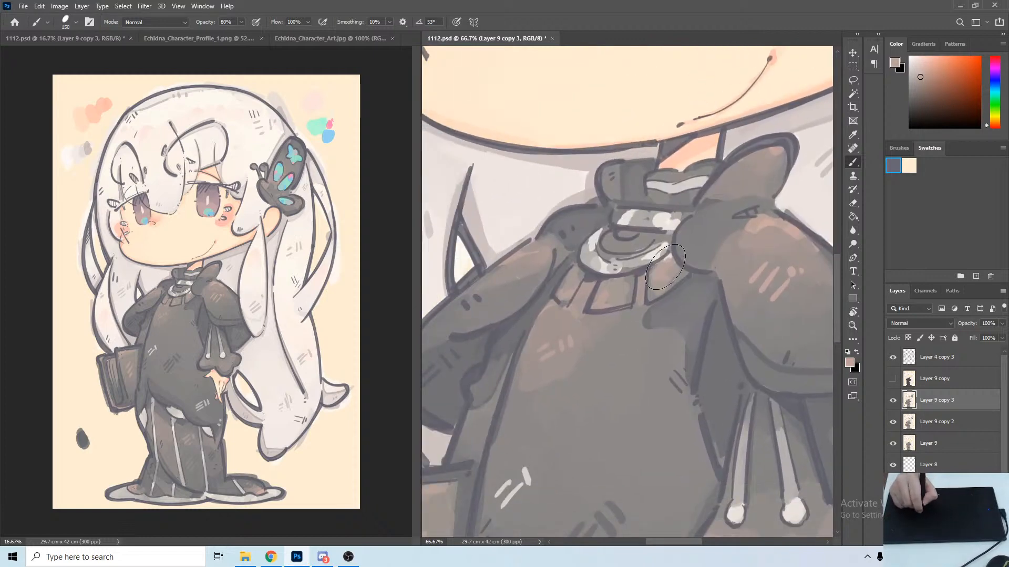
{"action": "left_click", "coordinate": [613, 251], "text": "alt"}
{"action": "left_click", "coordinate": [611, 254], "text": "alt"}
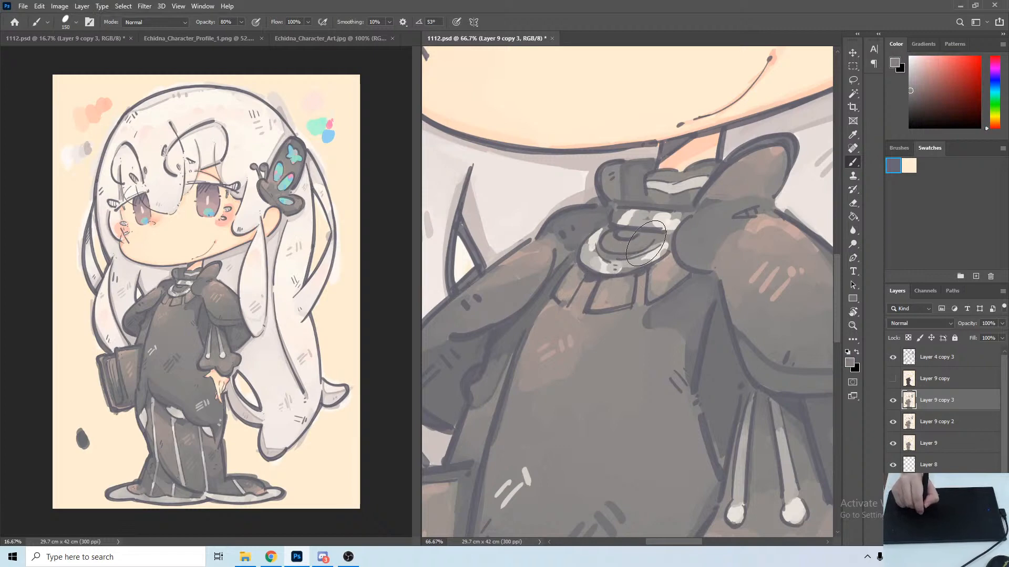
{"action": "left_click", "coordinate": [604, 233], "text": "alt"}
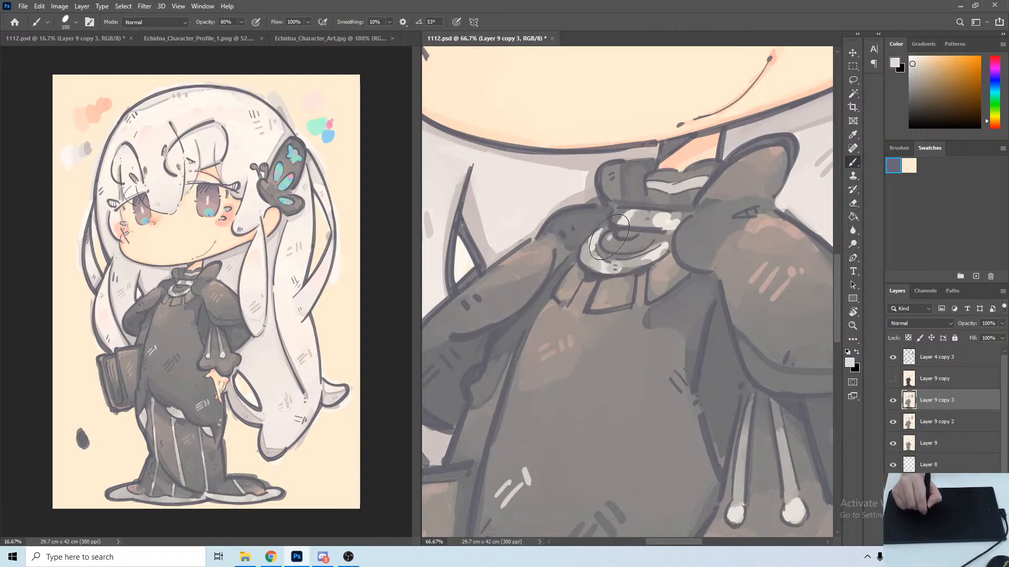
{"action": "left_click_drag", "start_coordinate": [607, 237], "coordinate": [643, 239]}
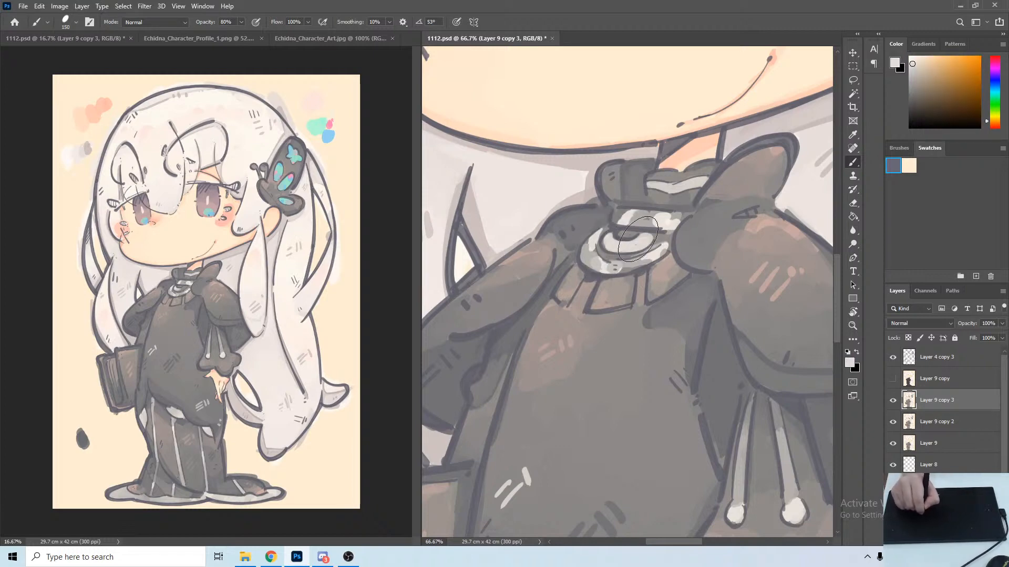
{"action": "left_click", "coordinate": [637, 242], "text": "alt"}
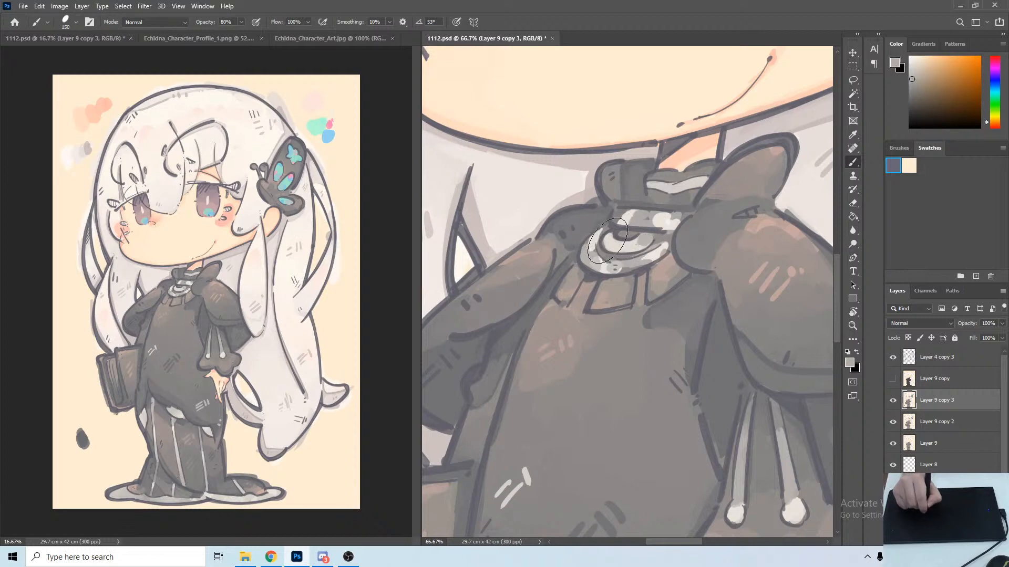
{"action": "left_click", "coordinate": [618, 240], "text": "alt"}
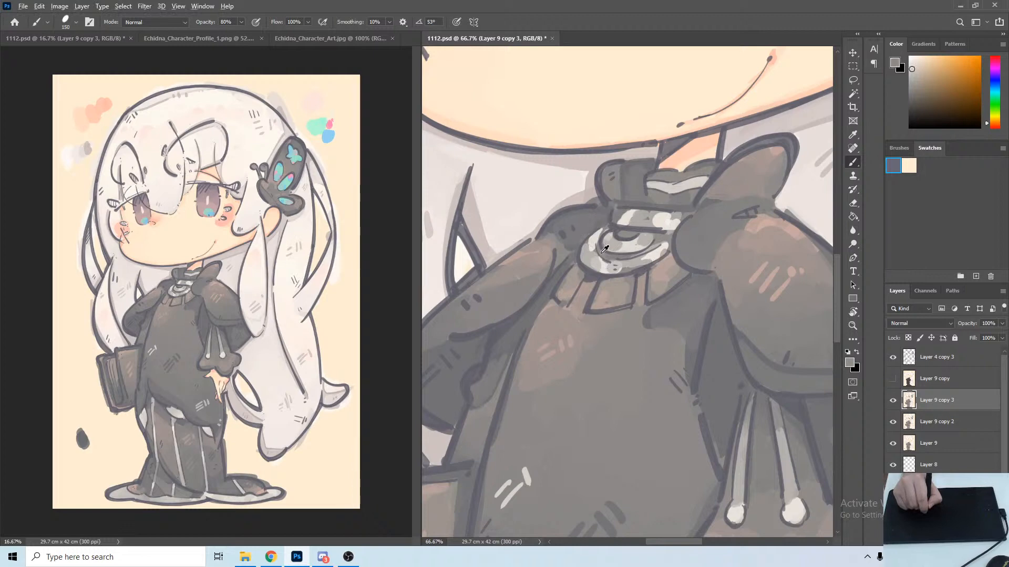
Clean up the near side and lower curve of the ornament's outer ring with sampled light and dark grays.
{"action": "left_click", "coordinate": [599, 245], "text": "alt"}
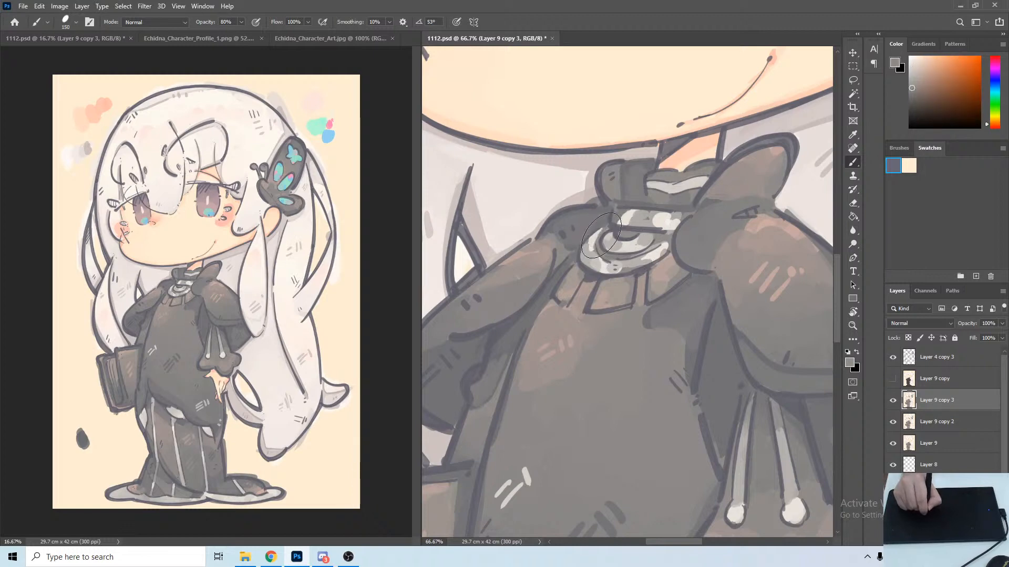
{"action": "left_click", "coordinate": [594, 240], "text": "alt"}
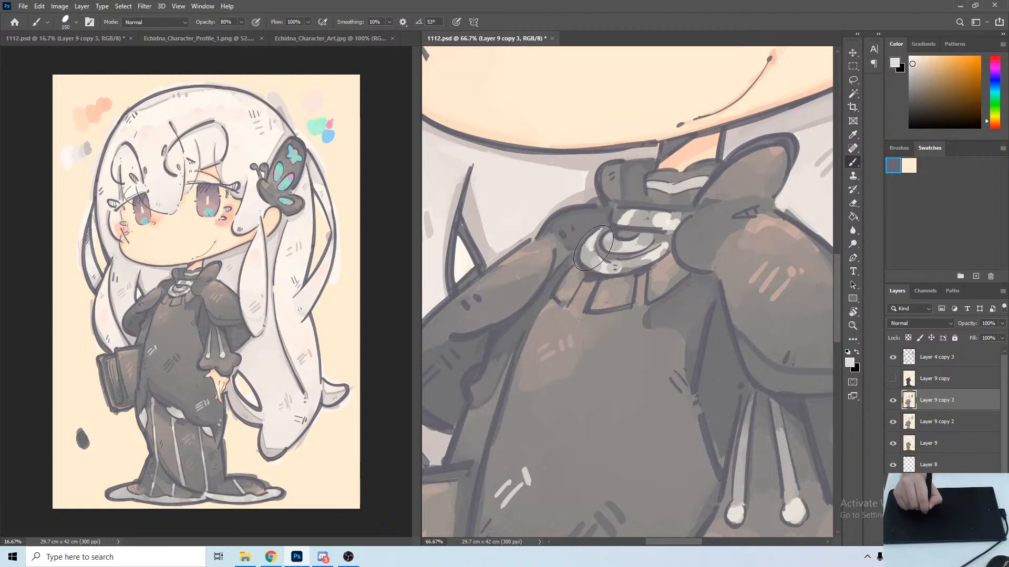
{"action": "left_click", "coordinate": [583, 250], "text": "alt"}
{"action": "left_click", "coordinate": [609, 270], "text": "alt"}
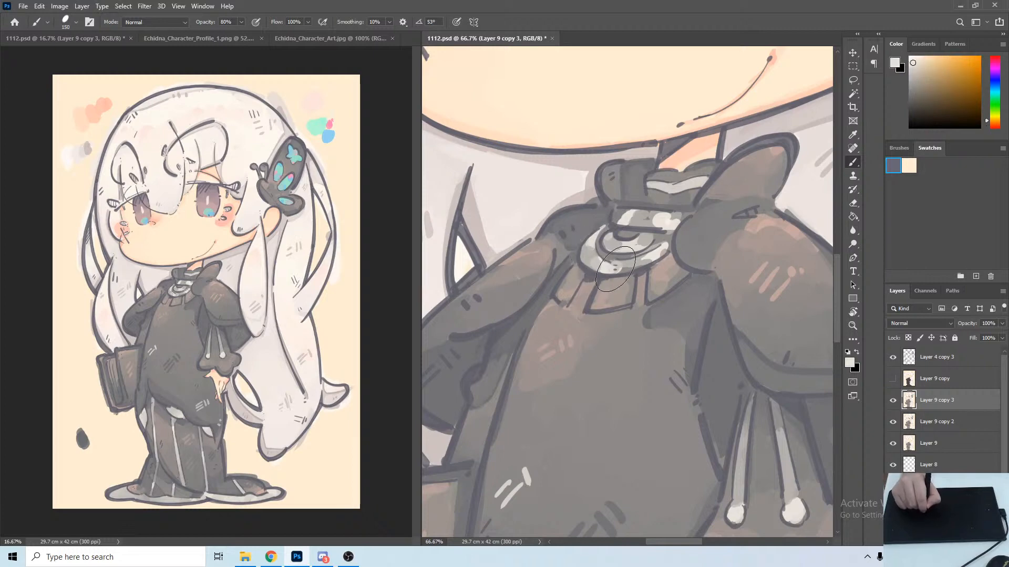
{"action": "left_click", "coordinate": [603, 265], "text": "alt"}
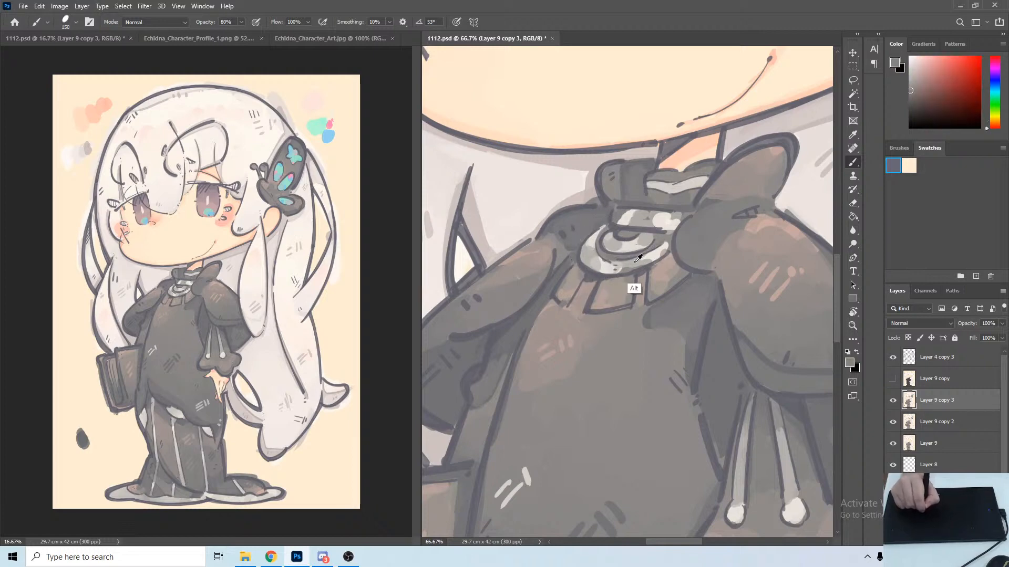
Brighten the far end of the ornament's outer ring with near-white and tidy its edge with sampled gray.
{"action": "left_click", "coordinate": [637, 260], "text": "alt"}
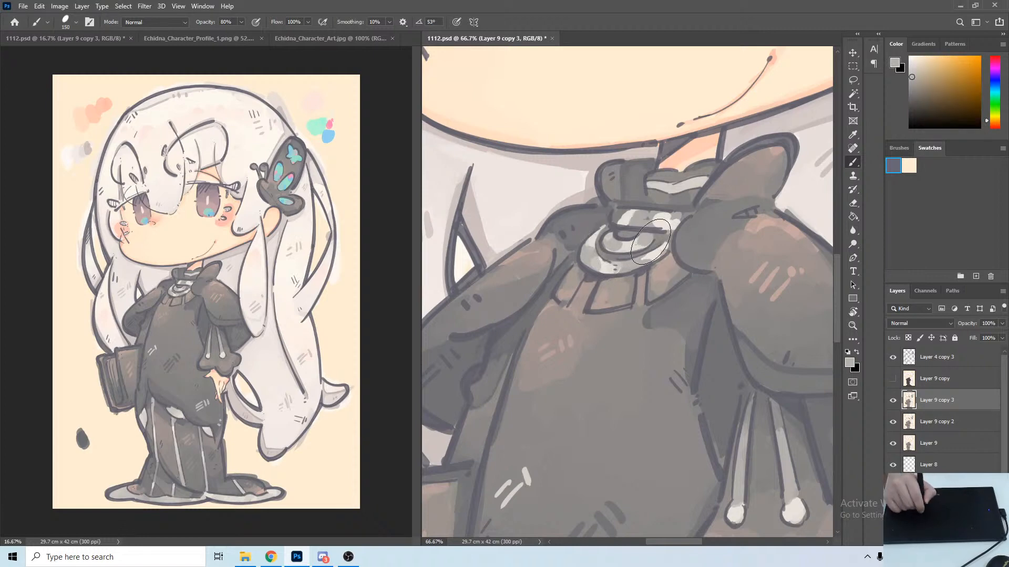
{"action": "left_click", "coordinate": [629, 245], "text": "alt"}
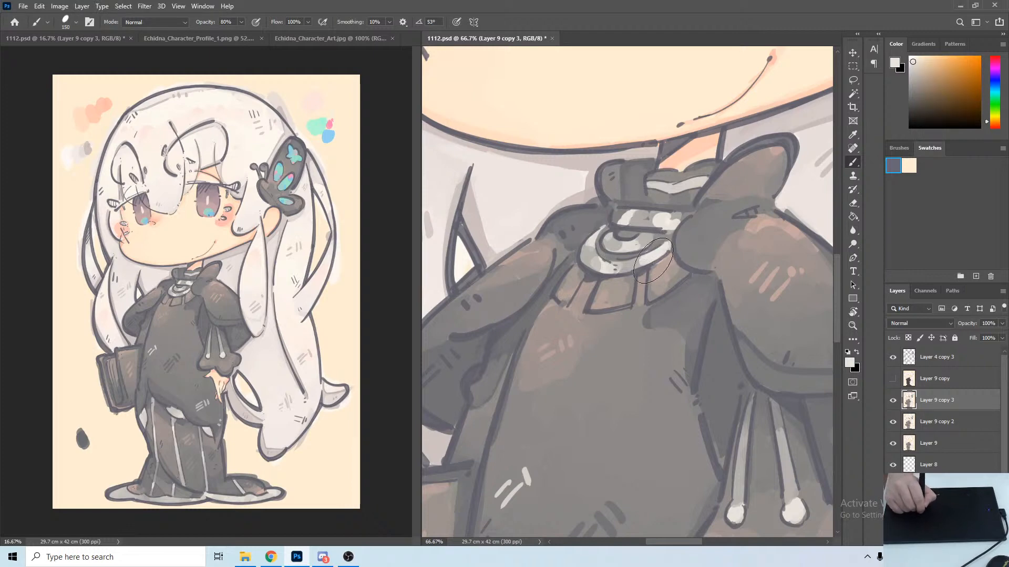
{"action": "left_click", "coordinate": [667, 241], "text": "alt"}
{"action": "left_click", "coordinate": [666, 242], "text": "alt"}
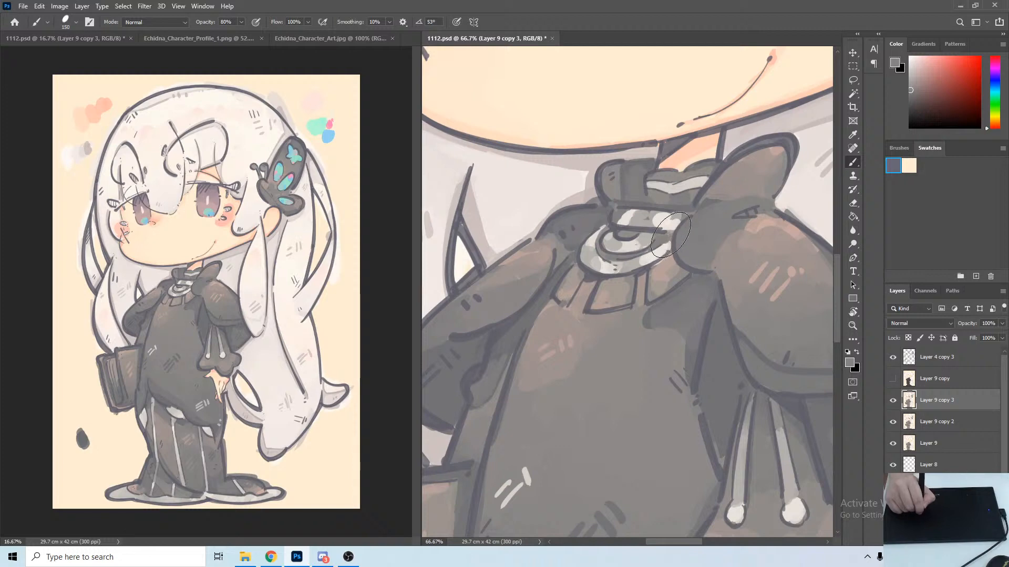
Repaint the patchy horizontal band above the collar ornament as a clean light gray strip.
{"action": "left_click", "coordinate": [632, 208], "text": "alt"}
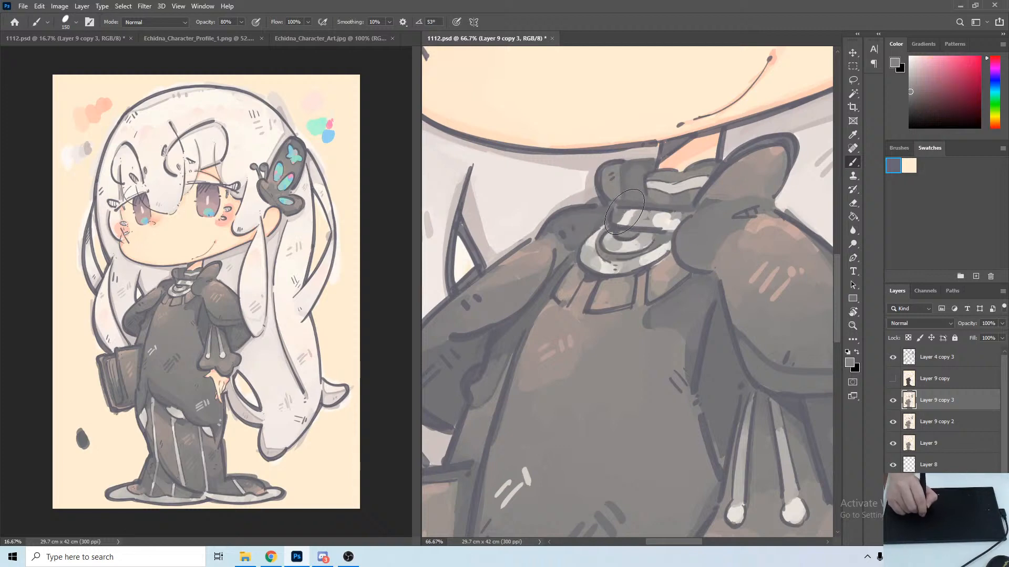
{"action": "left_click", "coordinate": [643, 214], "text": "alt"}
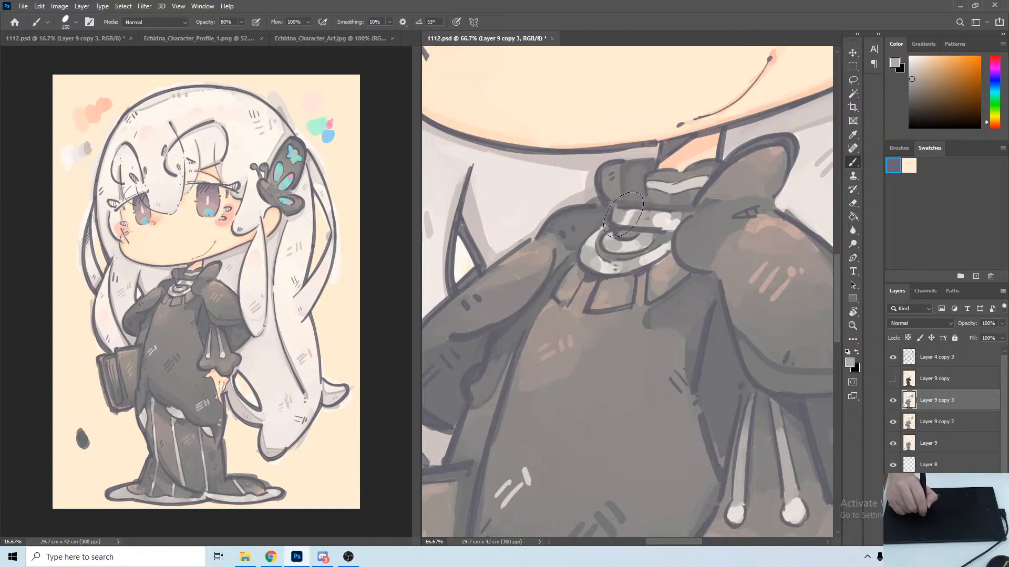
{"action": "left_click", "coordinate": [634, 210], "text": "alt"}
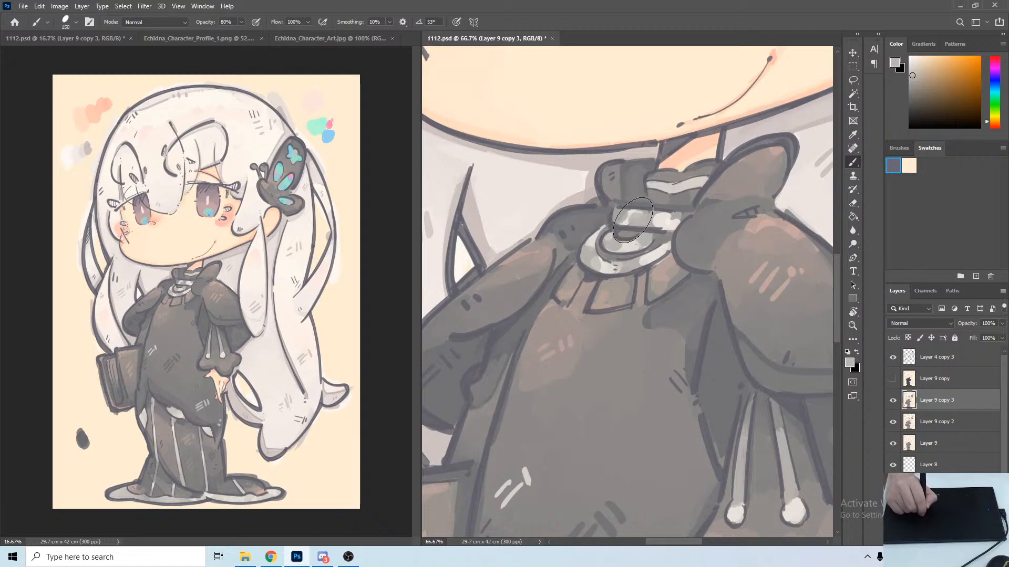
{"action": "left_click", "coordinate": [634, 211], "text": "alt"}
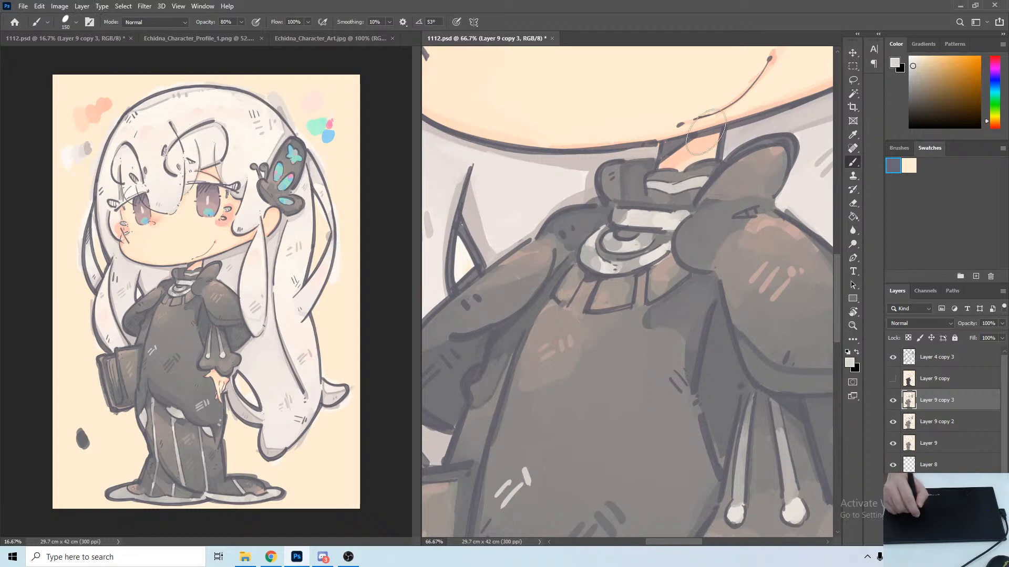
{"action": "left_click", "coordinate": [634, 210], "text": "alt"}
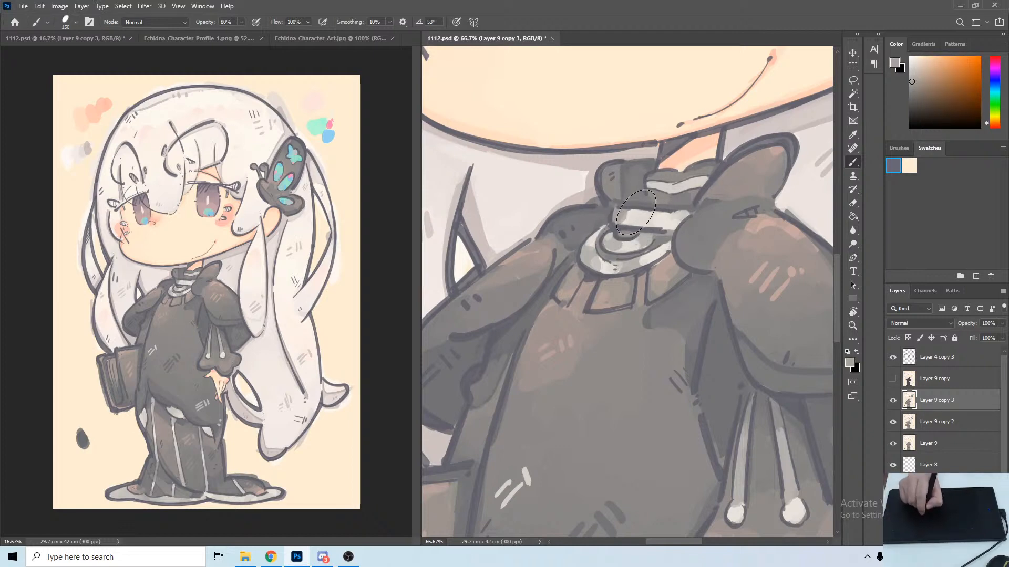
Refine the horizontal collar band's edges and ends, shading it with sampled mid and dark grays.
{"action": "left_click", "coordinate": [659, 207], "text": "alt"}
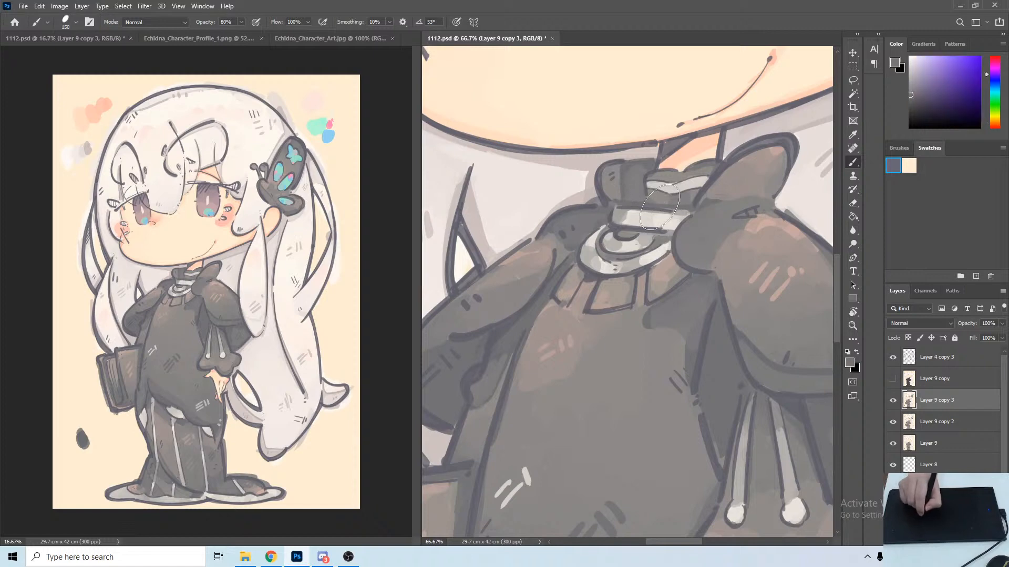
{"action": "left_click", "coordinate": [623, 211], "text": "alt"}
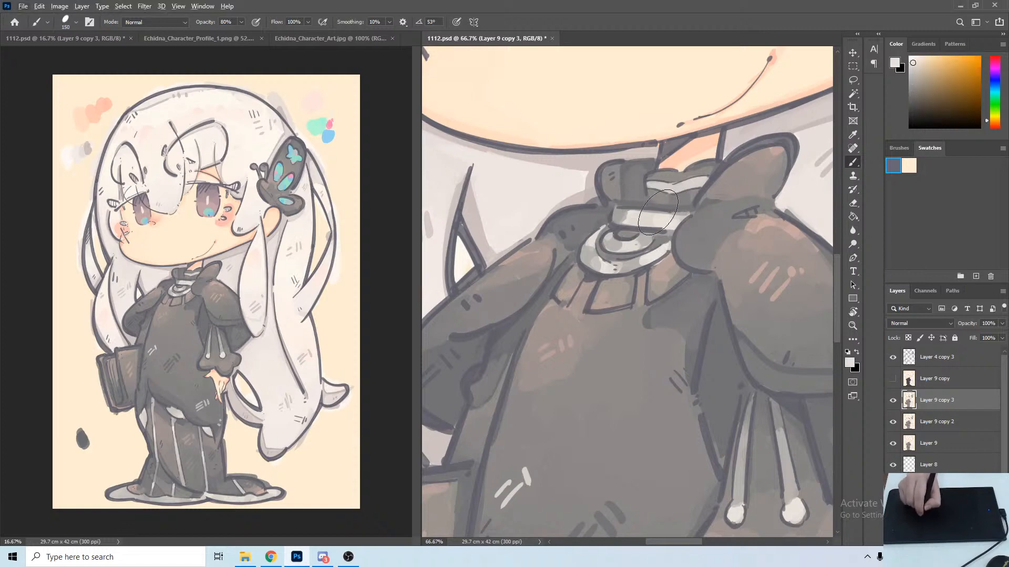
{"action": "left_click", "coordinate": [624, 210], "text": "alt"}
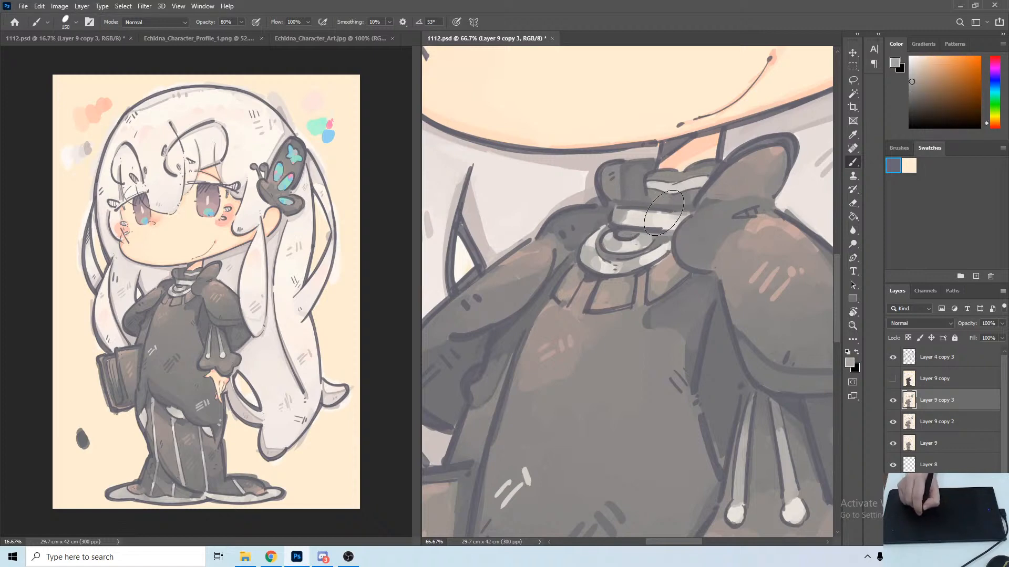
{"action": "left_click", "coordinate": [637, 219], "text": "alt"}
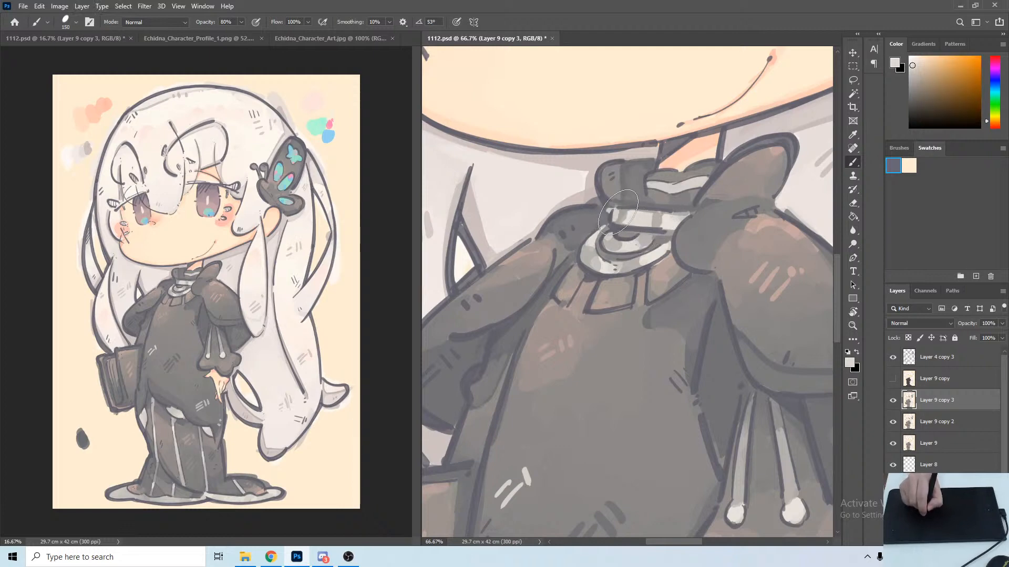
{"action": "left_click", "coordinate": [604, 221], "text": "alt"}
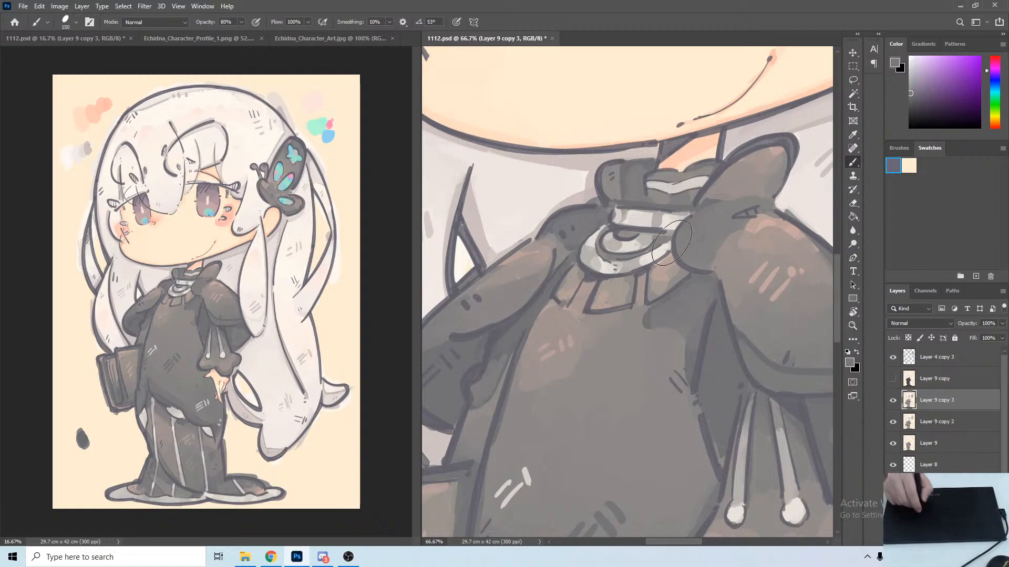
Save the painted document.
{"action": "left_click_drag", "start_coordinate": [672, 242], "coordinate": [541, 366]}
{"action": "key", "text": "ctrl+s"}
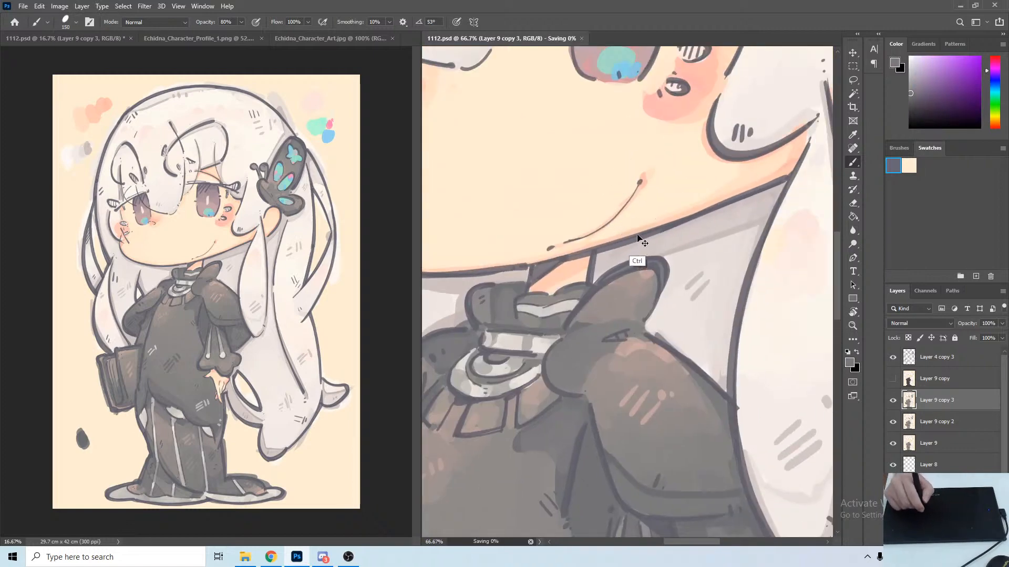
{"action": "mouse_move", "coordinate": [653, 398]}
{"action": "left_mouse_down"}
{"action": "mouse_move", "coordinate": [657, 423]}
{"action": "mouse_move", "coordinate": [665, 414]}
{"action": "left_mouse_up"}
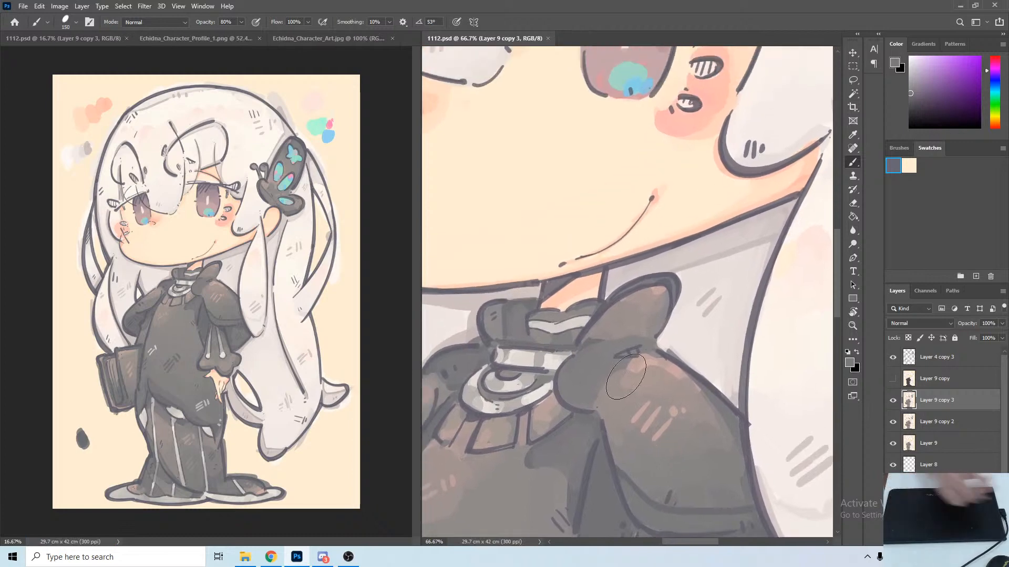
Examine the character's dress, collar and face at several zoom levels.
{"action": "key", "text": "ctrl+minus"}
{"action": "key", "text": "ctrl+minus"}
{"action": "key", "text": "ctrl+minus"}
{"action": "key", "text": "ctrl+plus"}
{"action": "key", "text": "ctrl+plus"}
{"action": "key", "text": "ctrl+plus"}
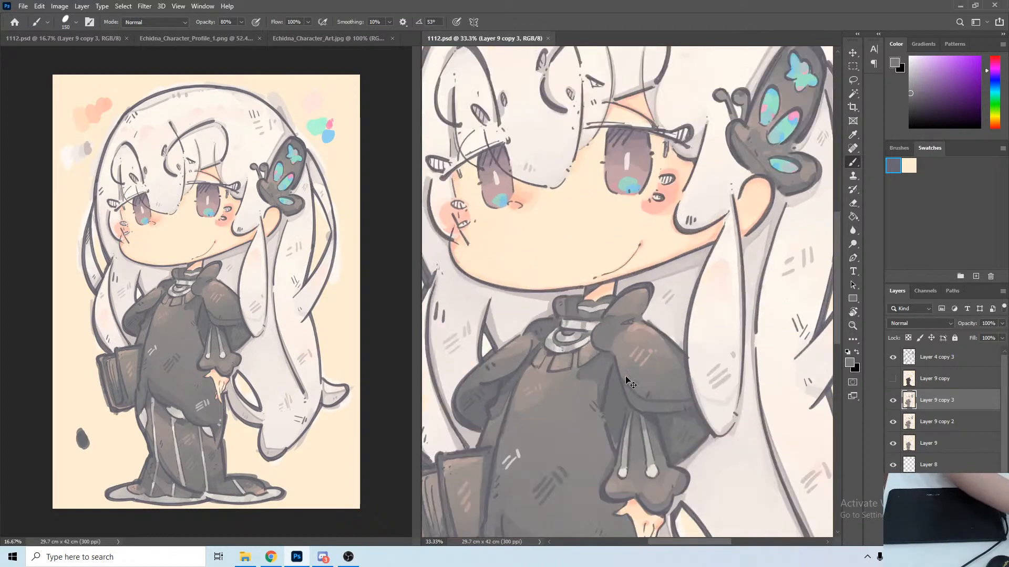
{"action": "mouse_move", "coordinate": [553, 191]}
{"action": "left_mouse_down"}
{"action": "mouse_move", "coordinate": [684, 294]}
{"action": "mouse_move", "coordinate": [664, 306]}
{"action": "mouse_move", "coordinate": [676, 304]}
{"action": "left_mouse_up"}
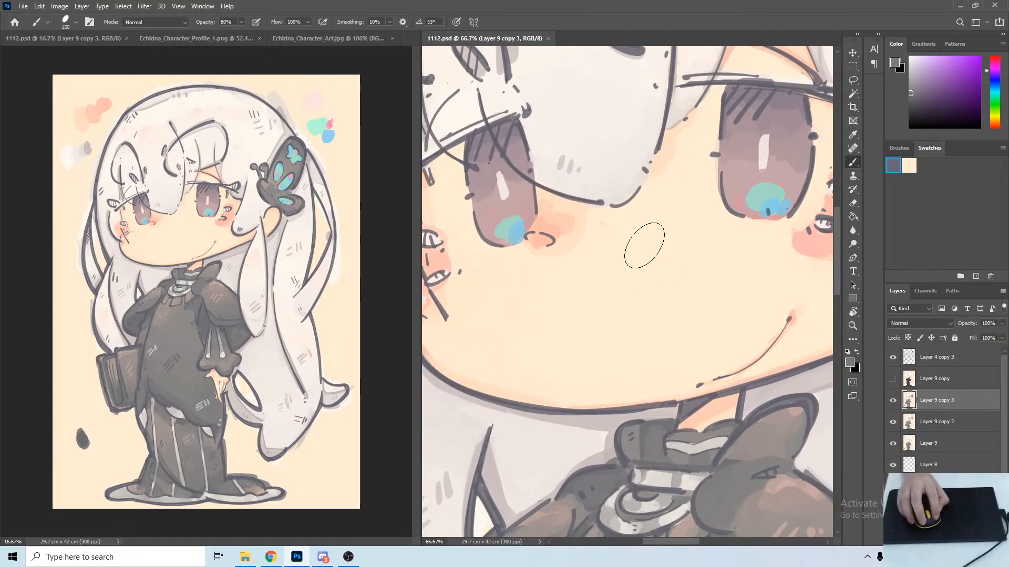
Open Snipping Tool and capture the entire screen with the painting in progress.
{"action": "left_click", "coordinate": [159, 556]}
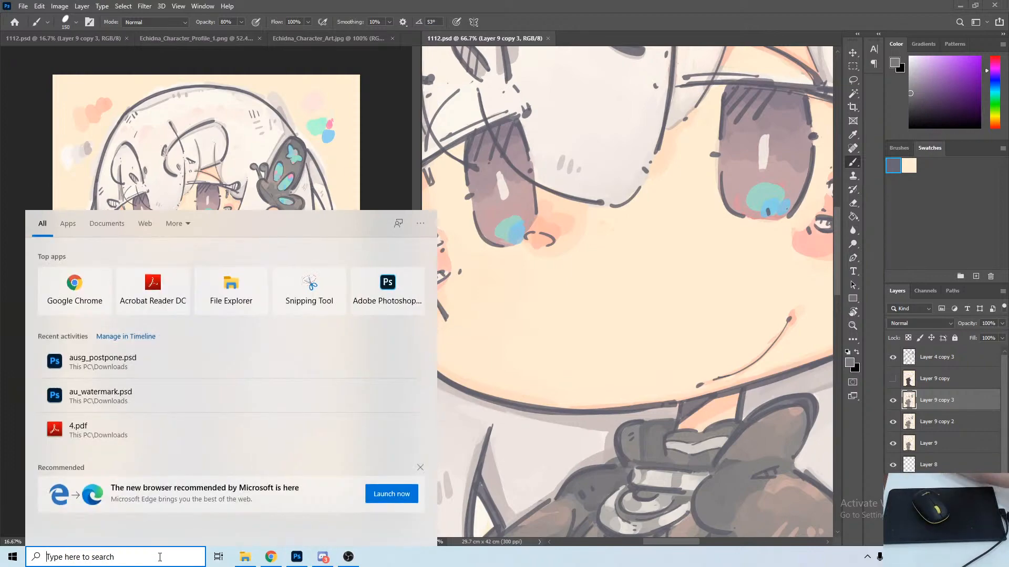
{"action": "type", "text": "snipo"}
{"action": "key", "text": "Return"}
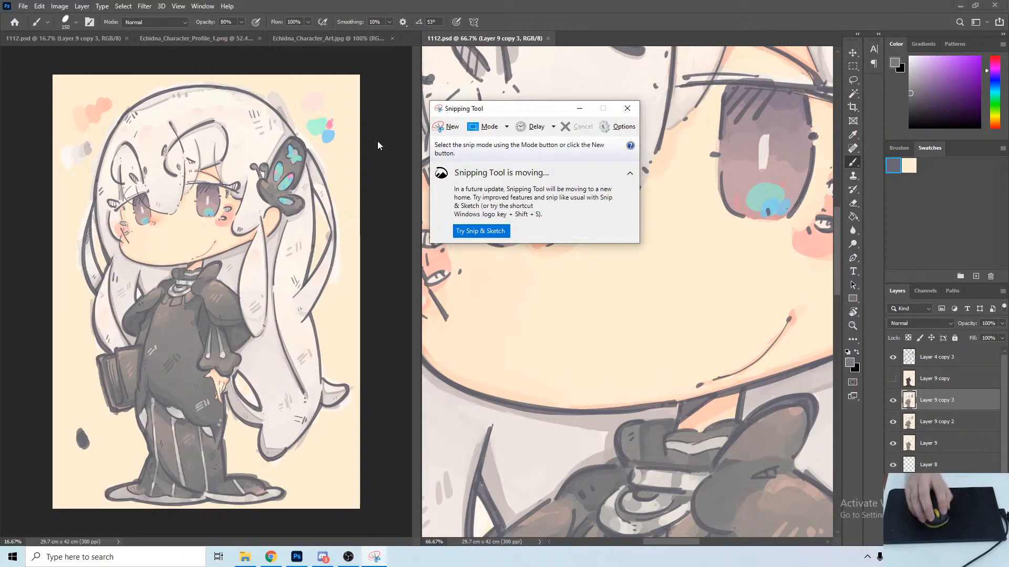
{"action": "left_click", "coordinate": [453, 132]}
{"action": "left_click_drag", "start_coordinate": [1, 1], "coordinate": [1008, 566]}
Save the screen capture as color3 in PNG format in the Downloads folder and close Snipping Tool.
{"action": "right_click", "coordinate": [446, 242]}
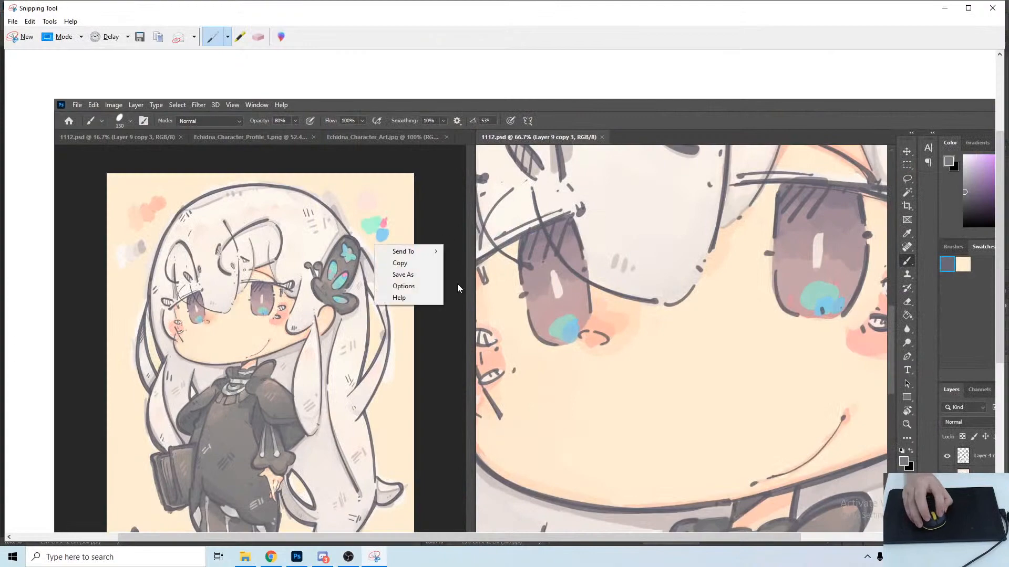
{"action": "left_click", "coordinate": [431, 273]}
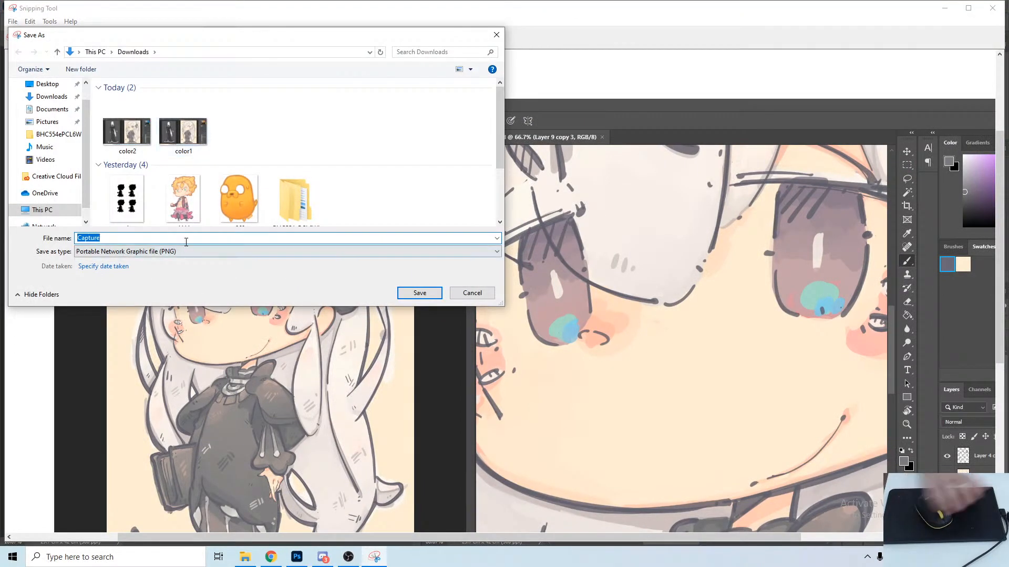
{"action": "type", "text": "color3"}
{"action": "key", "text": "Return"}
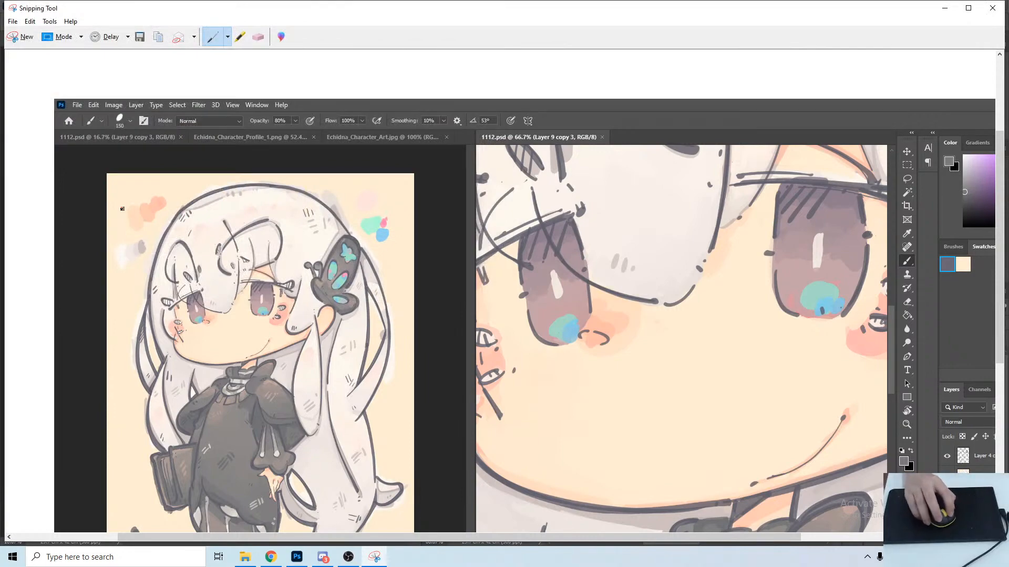
{"action": "left_click", "coordinate": [992, 8]}
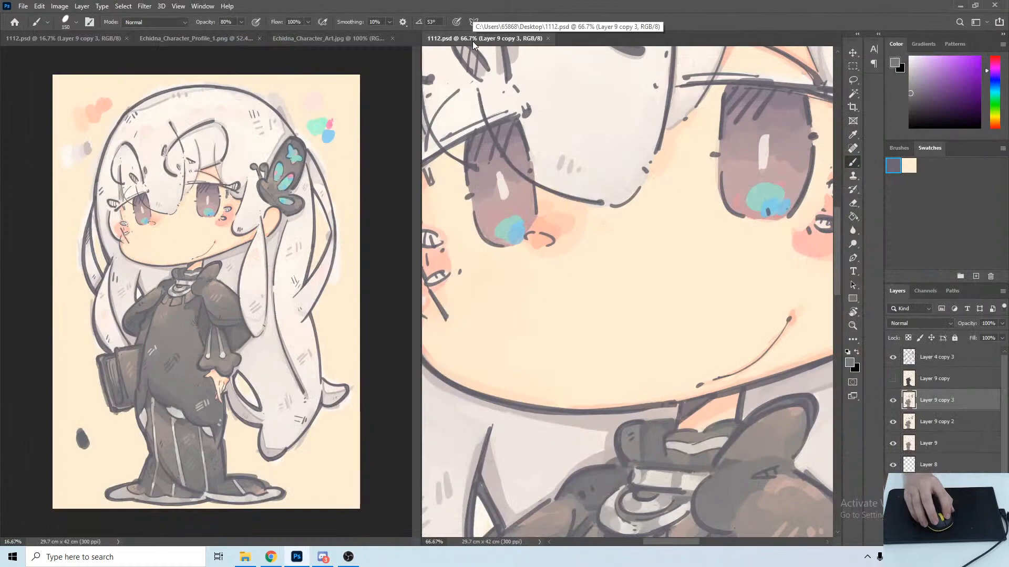
Save a JPEG copy of the painting as c3 in the Downloads folder at maximum quality 12.
{"action": "key", "text": "ctrl+shift+s"}
{"action": "left_click", "coordinate": [397, 252]}
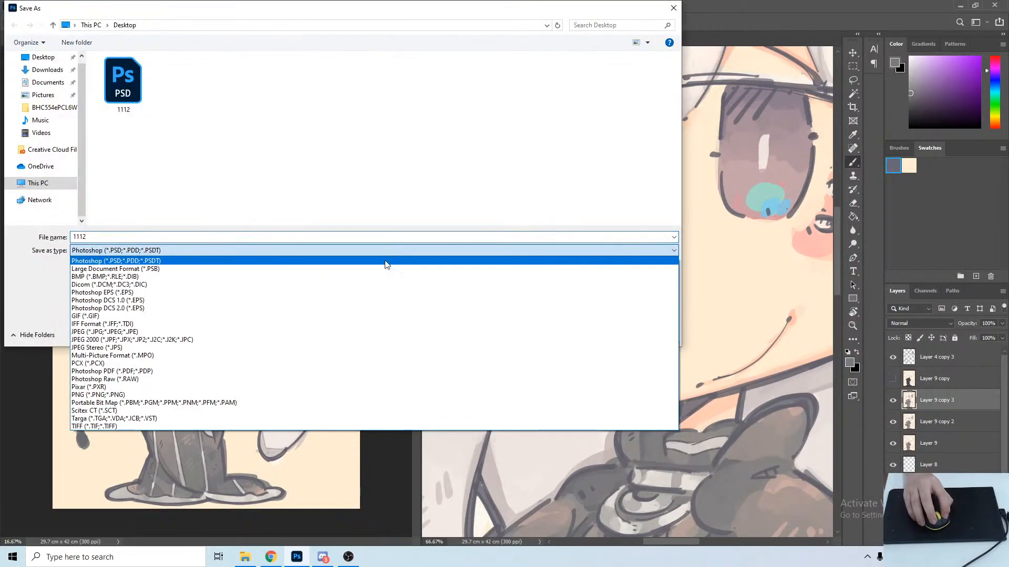
{"action": "left_click", "coordinate": [261, 337]}
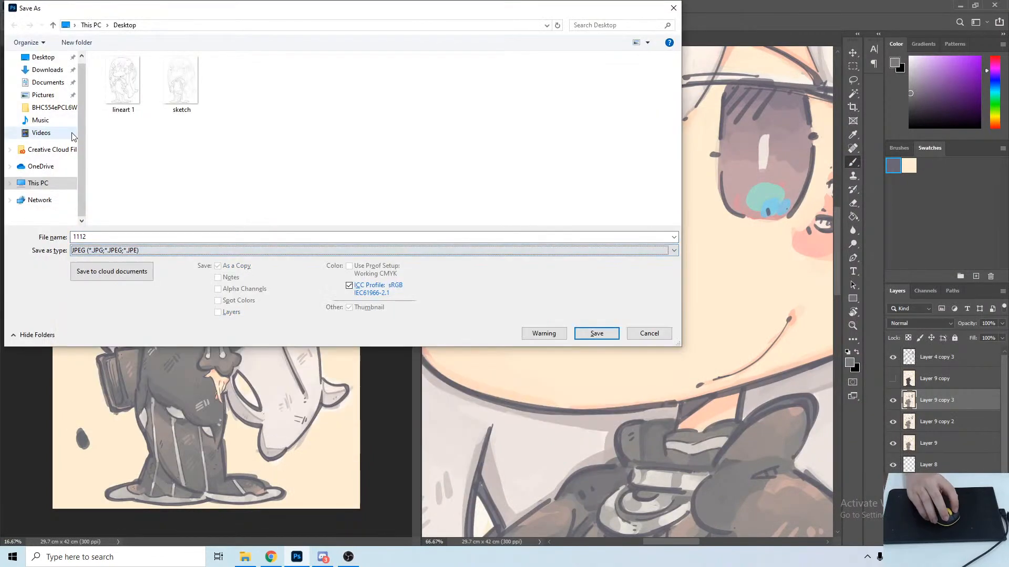
{"action": "left_click", "coordinate": [48, 69]}
{"action": "left_click", "coordinate": [181, 97]}
{"action": "left_click", "coordinate": [134, 237]}
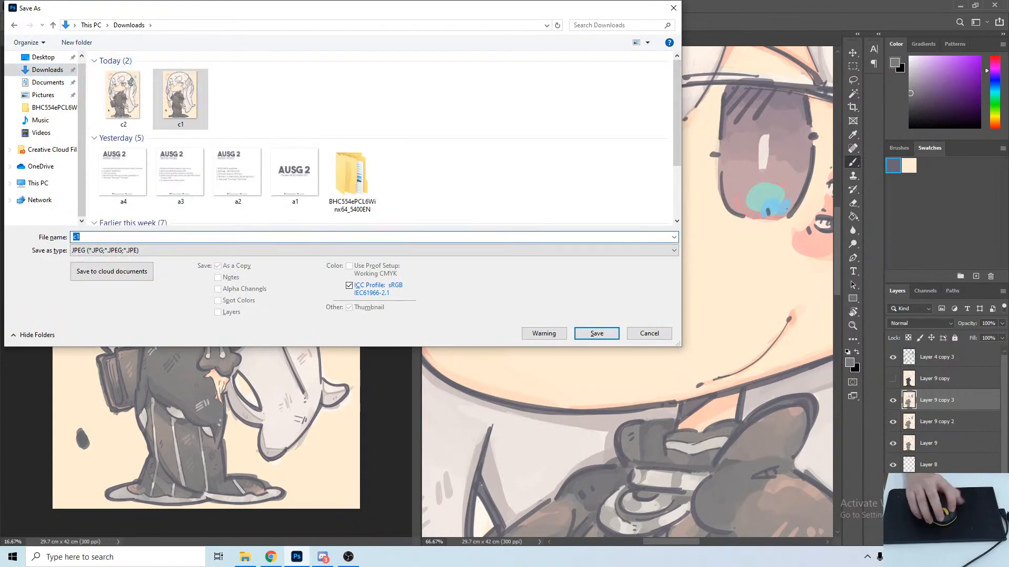
{"action": "type", "text": "c3"}
{"action": "key", "text": "Return"}
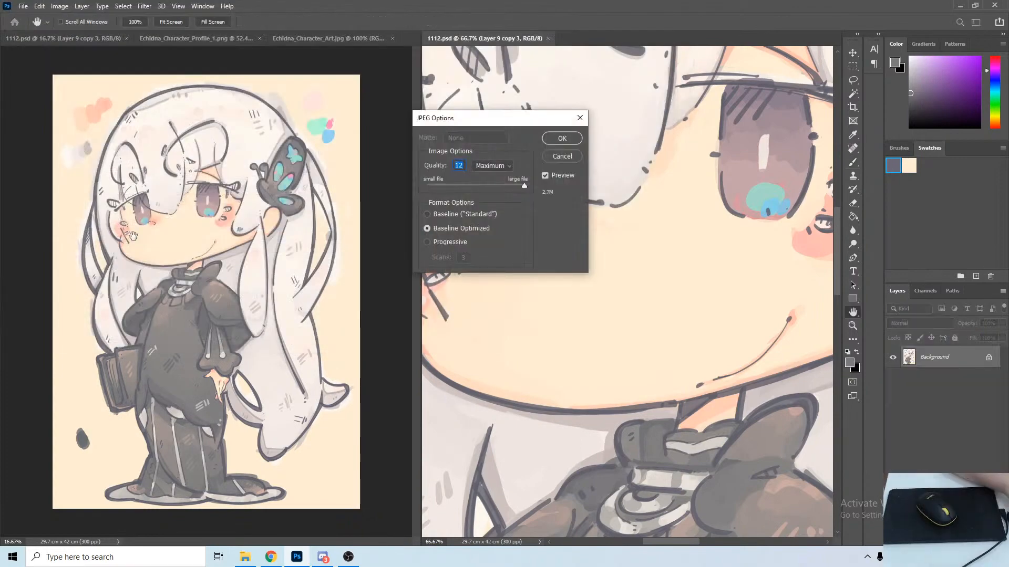
{"action": "key", "text": "Return"}
Switch to Discord and post the c3 and color 3 images from Downloads in the share-your-art channel.
{"action": "left_click", "coordinate": [323, 557]}
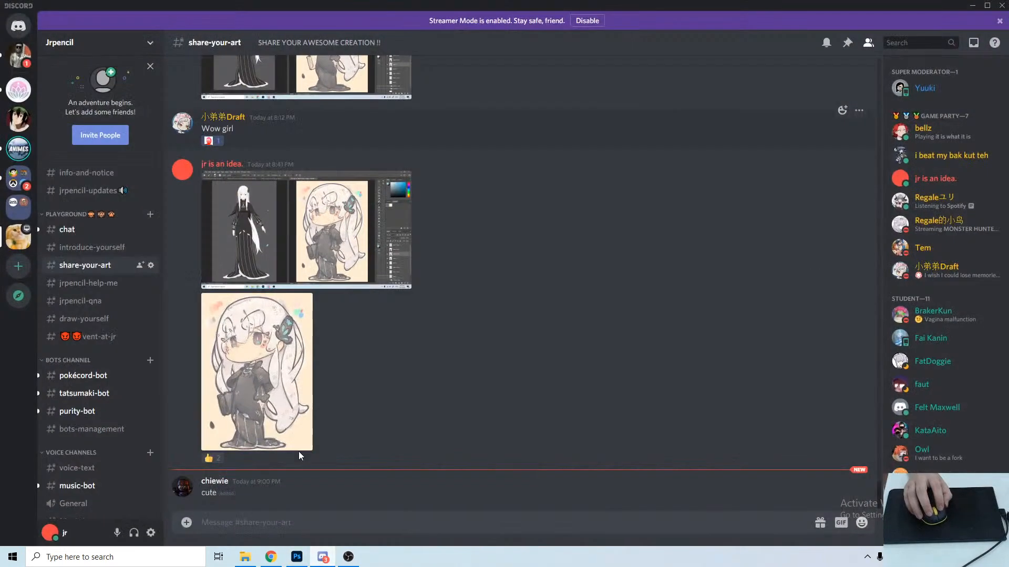
{"action": "left_click", "coordinate": [252, 558]}
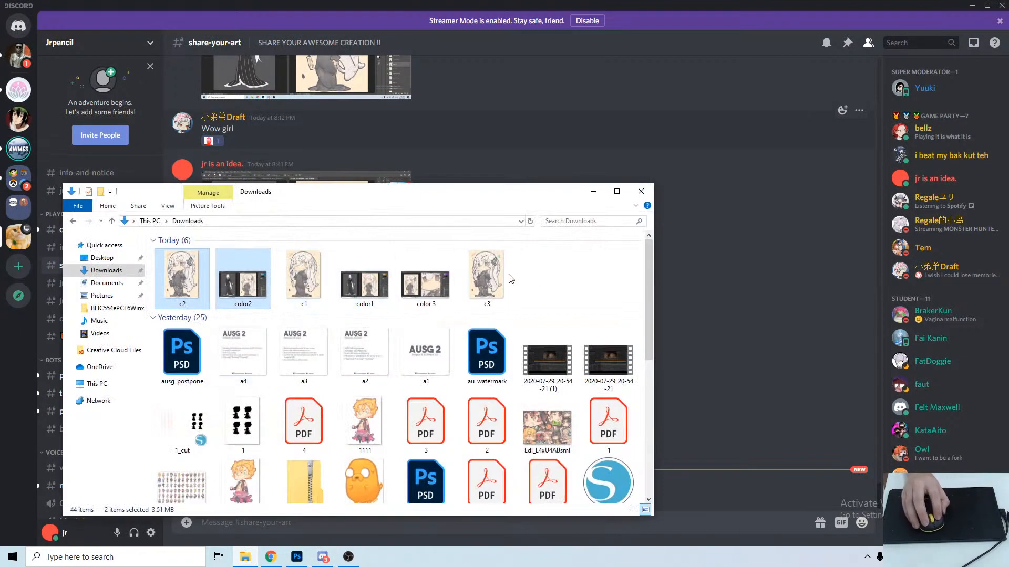
{"action": "left_click", "coordinate": [486, 278]}
{"action": "left_click", "coordinate": [425, 278], "text": "ctrl"}
{"action": "left_click_drag", "start_coordinate": [426, 279], "coordinate": [784, 272]}
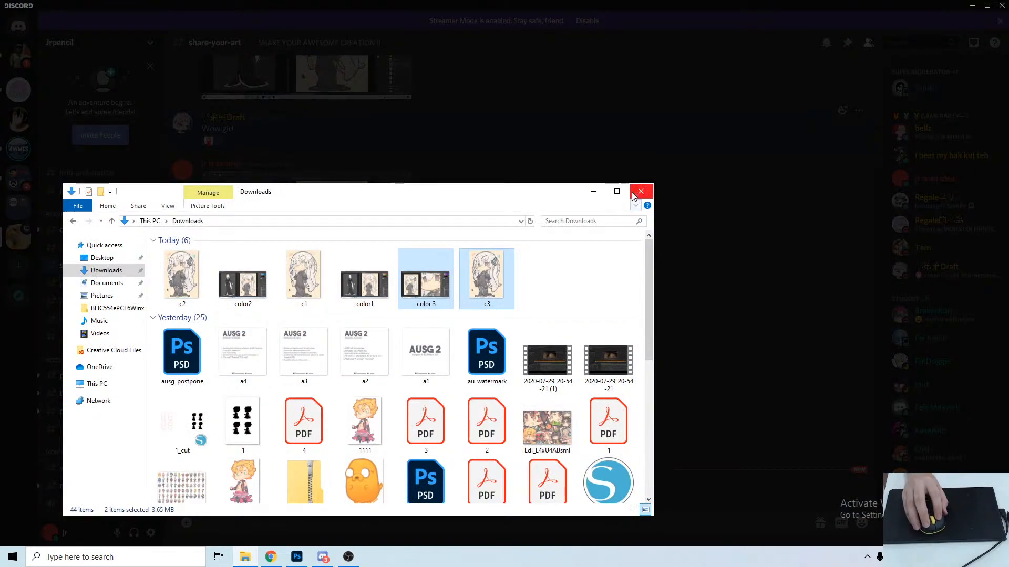
{"action": "left_click", "coordinate": [593, 192]}
{"action": "left_click", "coordinate": [603, 330]}
{"action": "left_click", "coordinate": [607, 326]}
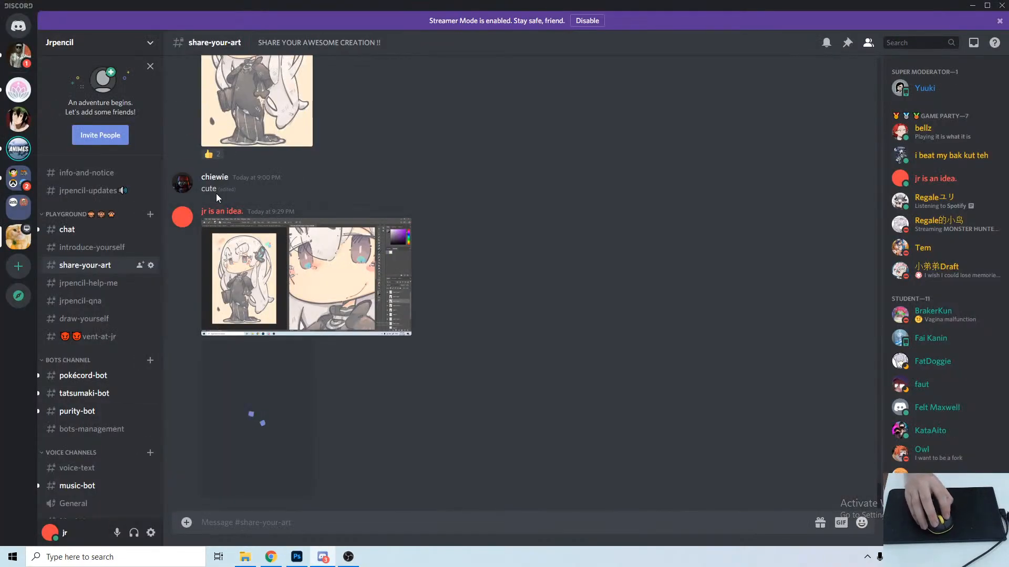
Add a thumbs-up reaction to the "cute" message above the posted images and leave Discord.
{"action": "right_click", "coordinate": [216, 189]}
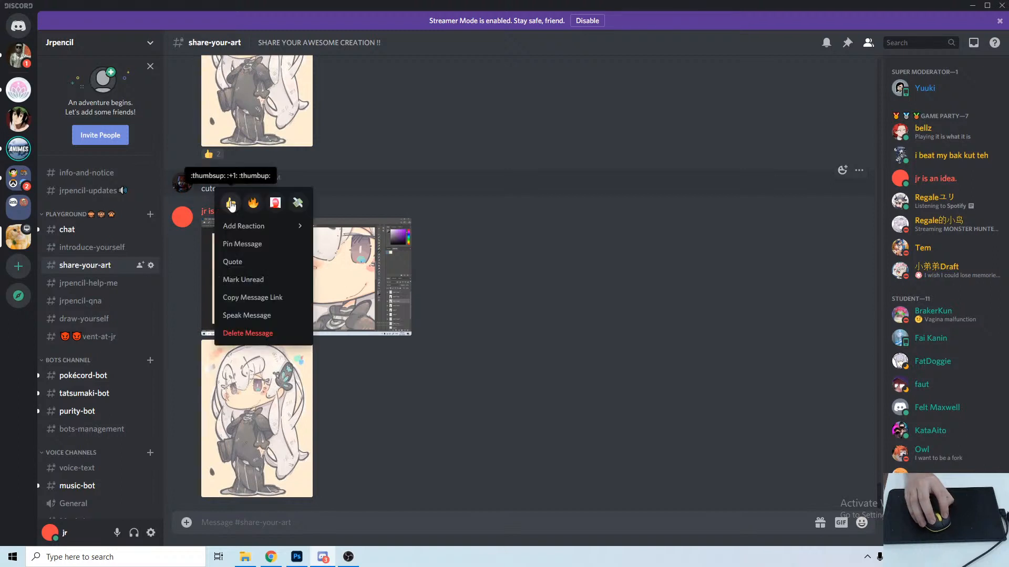
{"action": "left_click", "coordinate": [230, 203]}
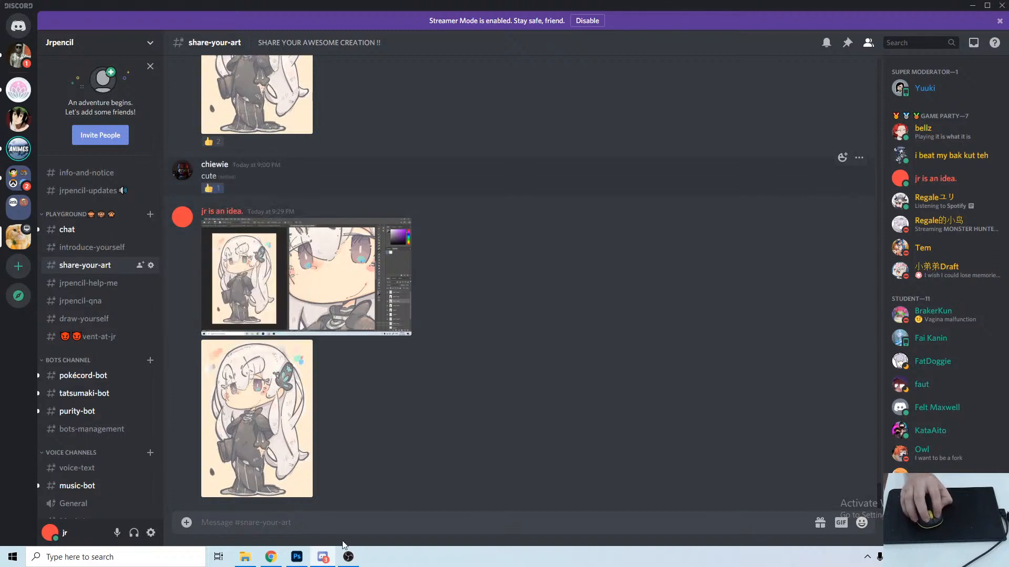
{"action": "left_click", "coordinate": [328, 556]}
In Chrome, replace the old Facebook tab with bookmarked profile and page tabs, and place the Echidna gallery tab before Twitter.
{"action": "left_click", "coordinate": [276, 563]}
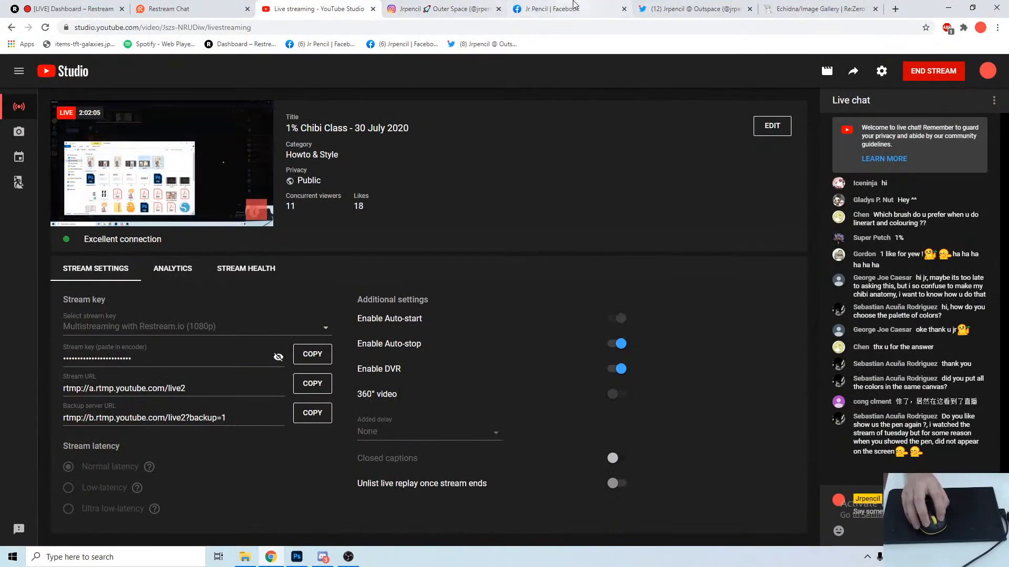
{"action": "left_click", "coordinate": [567, 5]}
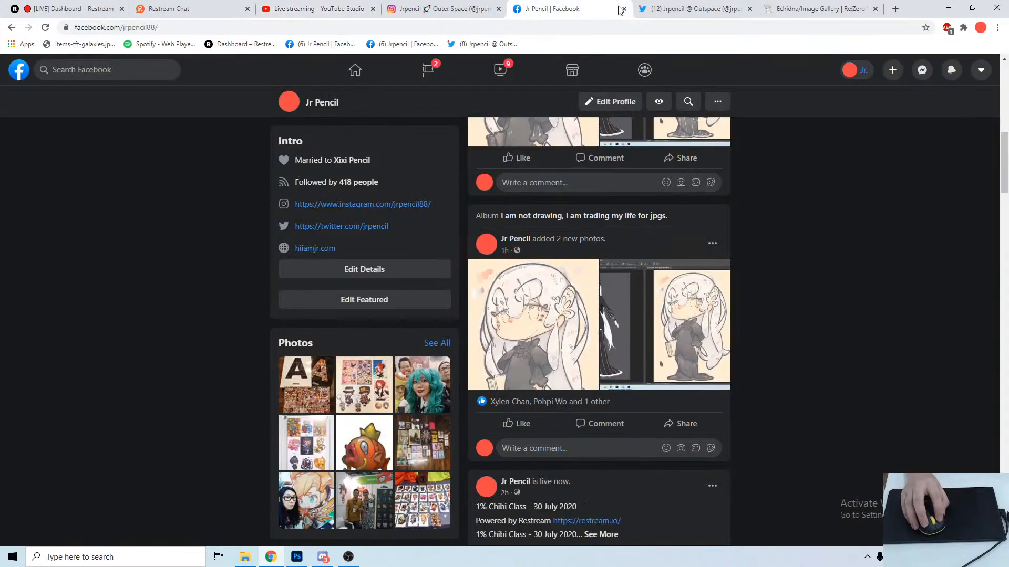
{"action": "middle_click", "coordinate": [580, 10]}
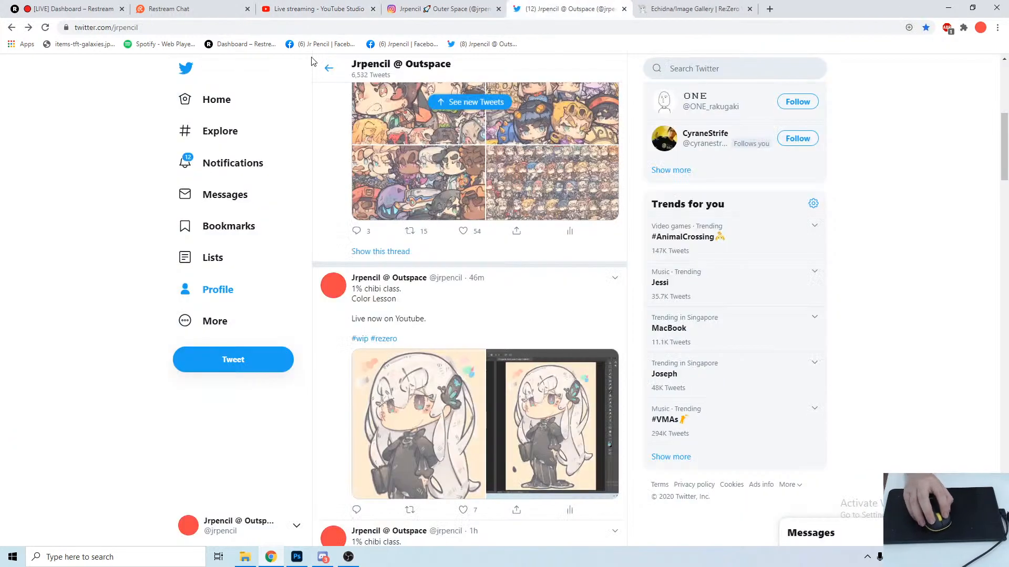
{"action": "middle_click", "coordinate": [321, 45]}
{"action": "middle_click", "coordinate": [402, 44]}
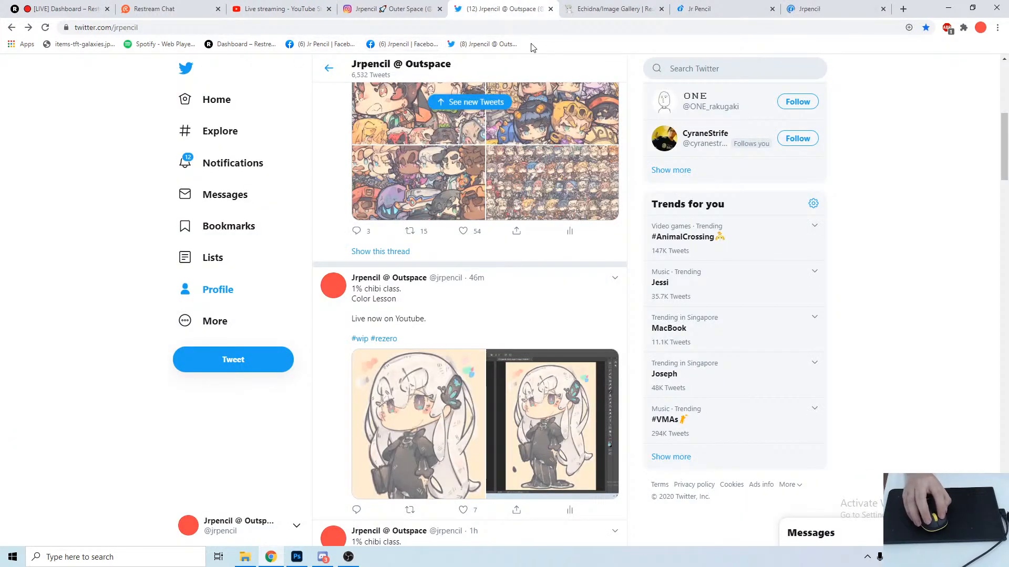
{"action": "left_click", "coordinate": [590, 10]}
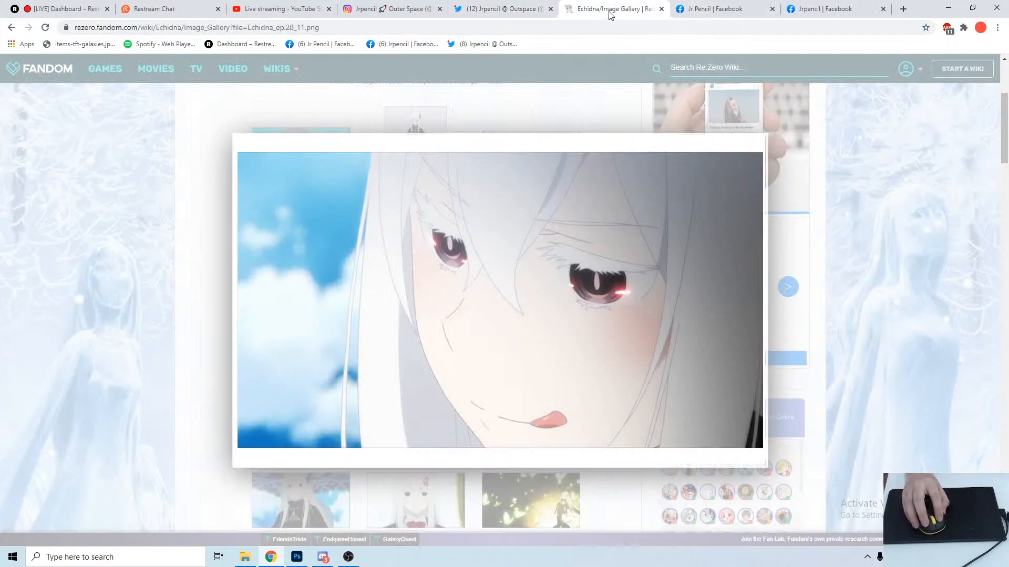
{"action": "left_click_drag", "start_coordinate": [607, 10], "coordinate": [541, 4]}
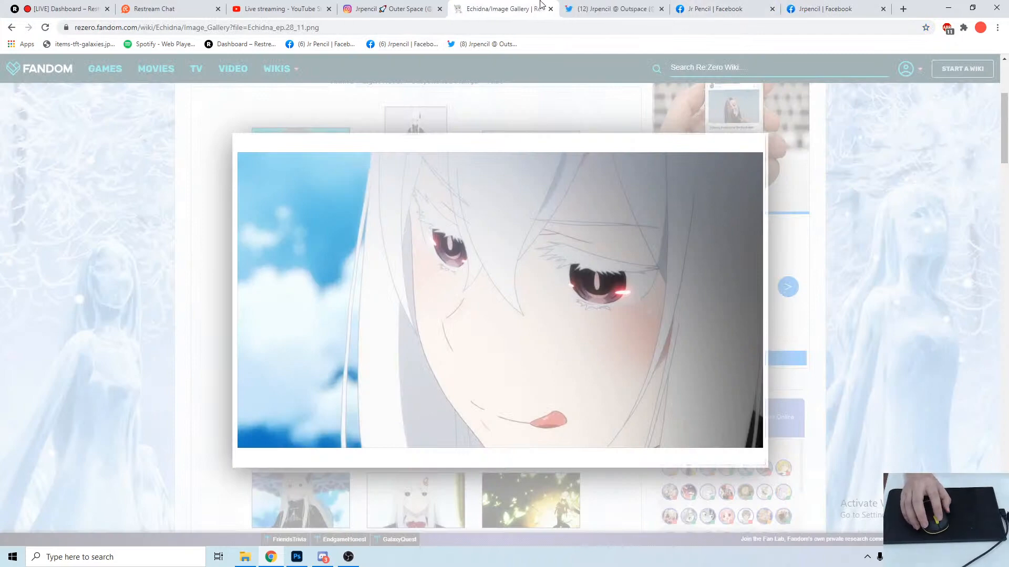
Copy the caption text of the earlier "1% chibi class. Color Lesson" tweet.
{"action": "left_click", "coordinate": [604, 6]}
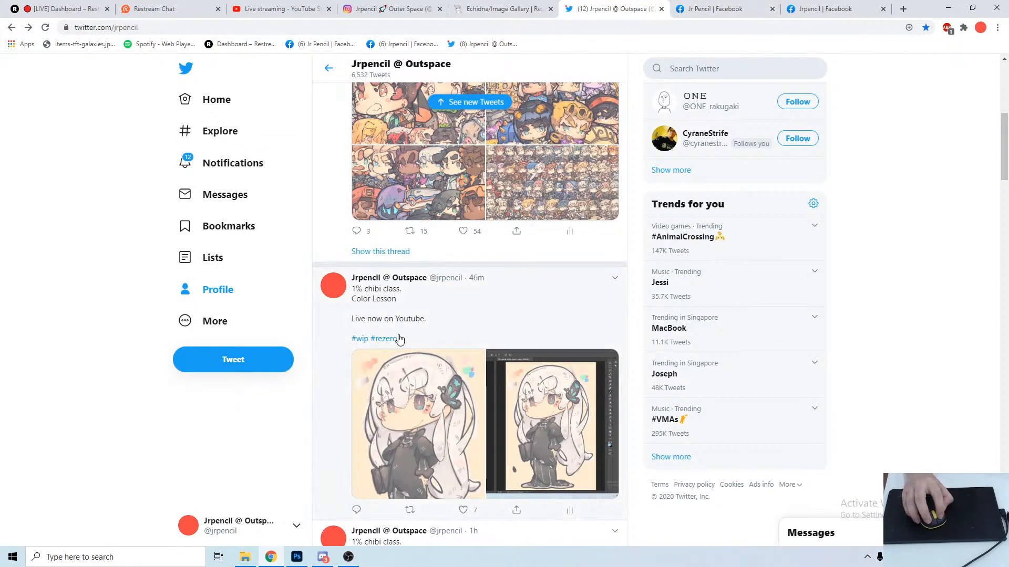
{"action": "left_click_drag", "start_coordinate": [399, 338], "coordinate": [353, 298]}
{"action": "key", "text": "ctrl+c"}
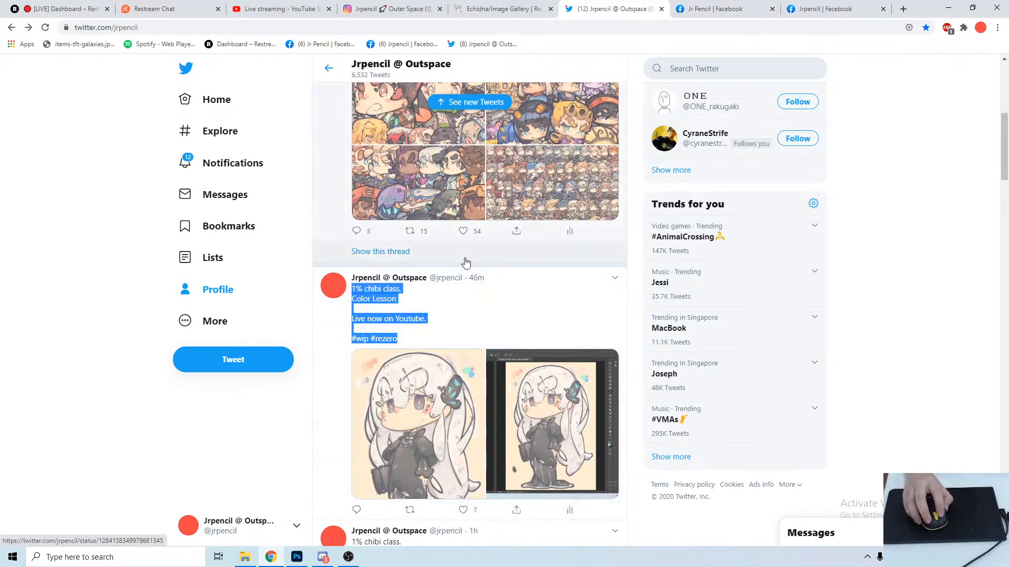
Add c3 and color 3 to the Facebook profile album "i am not drawing, i am trading my life for jpgs.".
{"action": "key", "text": "ctrl+Tab"}
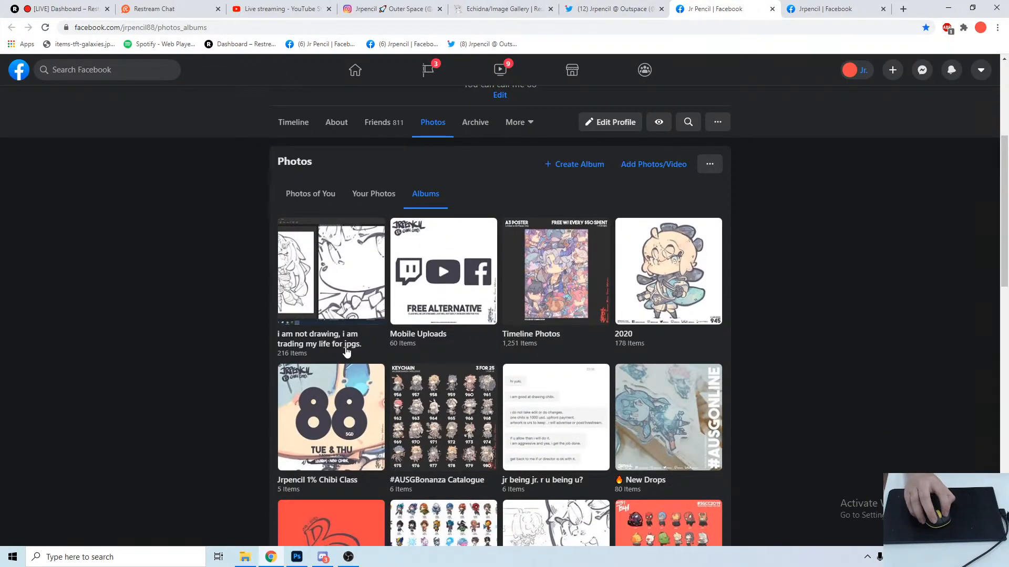
{"action": "left_click", "coordinate": [345, 348]}
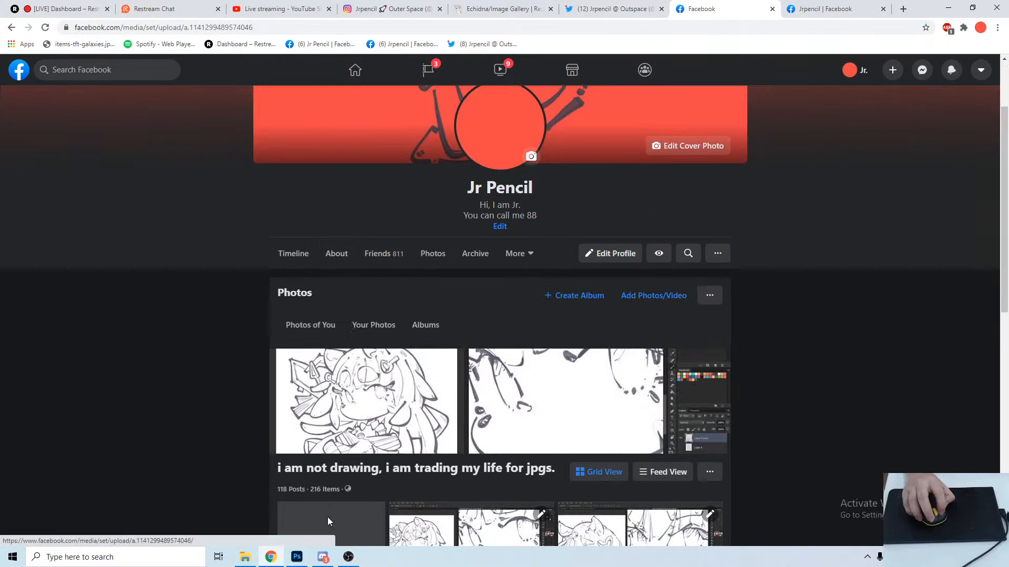
{"action": "left_click", "coordinate": [331, 517]}
{"action": "left_click", "coordinate": [103, 136]}
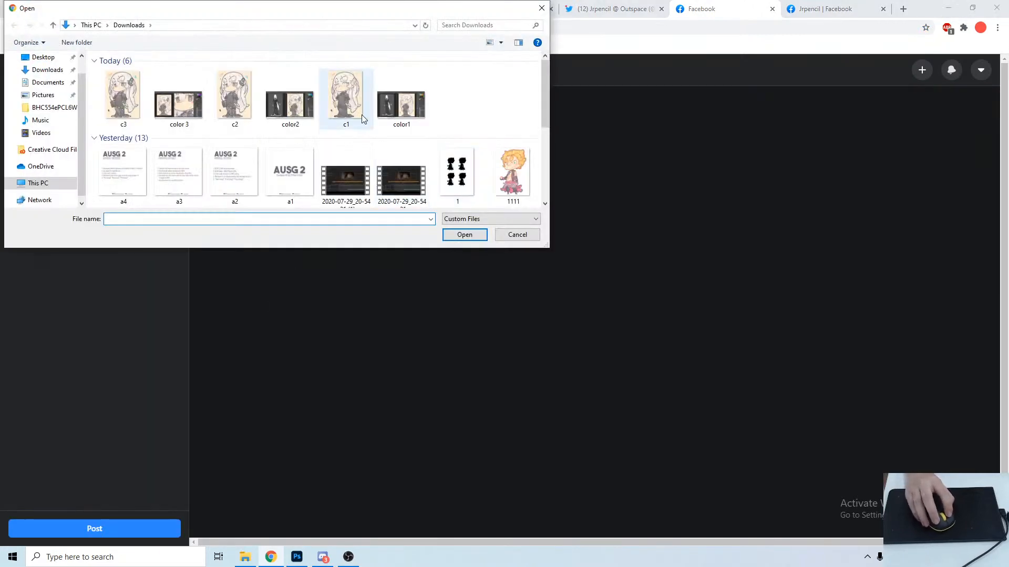
{"action": "left_click", "coordinate": [123, 97]}
{"action": "left_click", "coordinate": [178, 102], "text": "ctrl"}
{"action": "left_click", "coordinate": [462, 237]}
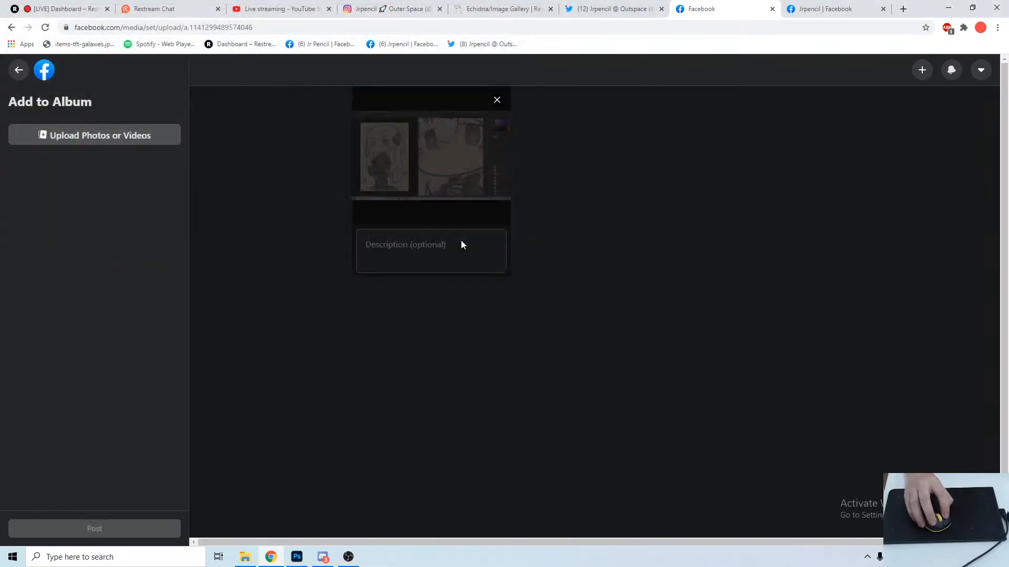
Paste the copied class caption as the description of both profile album photos and post them.
{"action": "left_click", "coordinate": [413, 243]}
{"action": "key", "text": "ctrl+v"}
{"action": "left_click", "coordinate": [284, 248]}
{"action": "key", "text": "ctrl+v"}
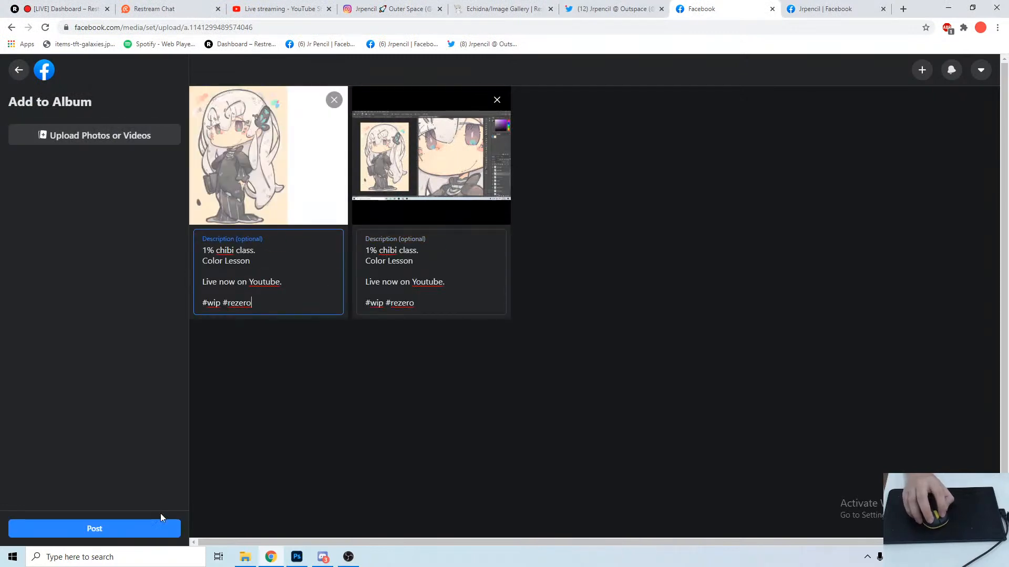
{"action": "left_click", "coordinate": [157, 526]}
Add c3 and color 3 to the Jrpencil page album "i am not drawing, i am trading my time with the devil for jpgs.".
{"action": "left_click", "coordinate": [823, 9]}
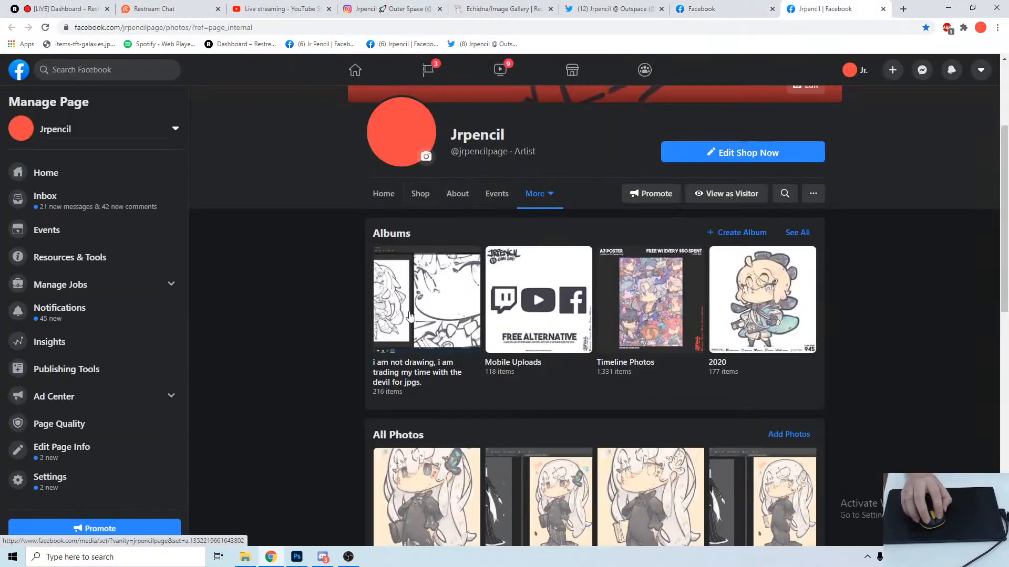
{"action": "left_click", "coordinate": [420, 376]}
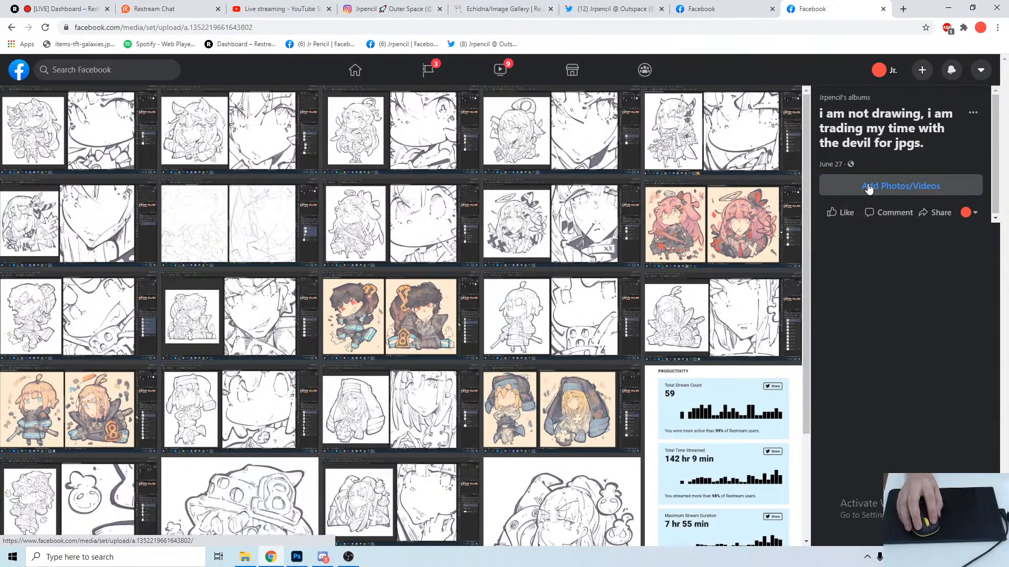
{"action": "left_click", "coordinate": [900, 186]}
{"action": "left_click", "coordinate": [103, 135]}
{"action": "left_click", "coordinate": [178, 100]}
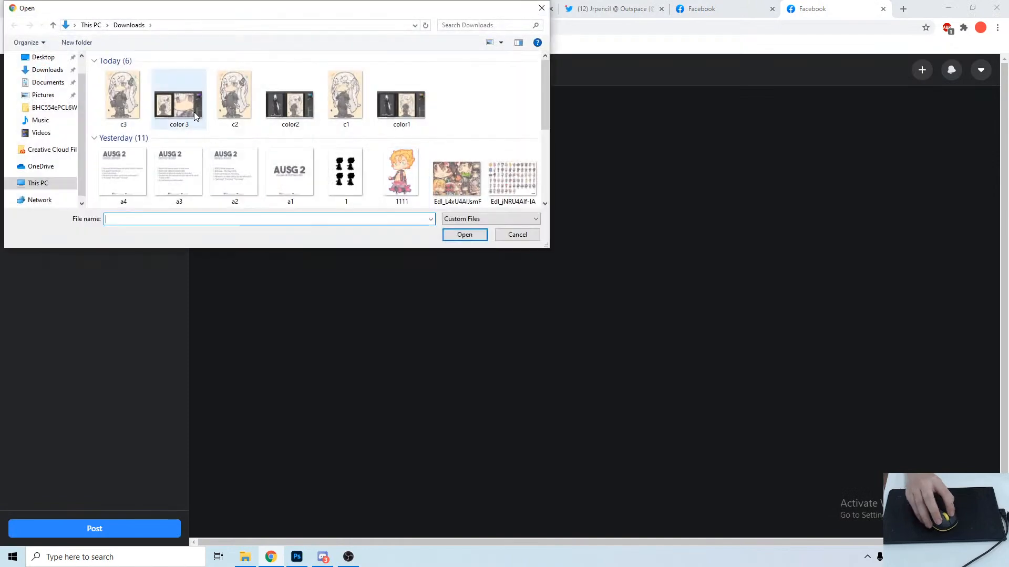
{"action": "left_click", "coordinate": [122, 100], "text": "ctrl"}
{"action": "left_click", "coordinate": [453, 238]}
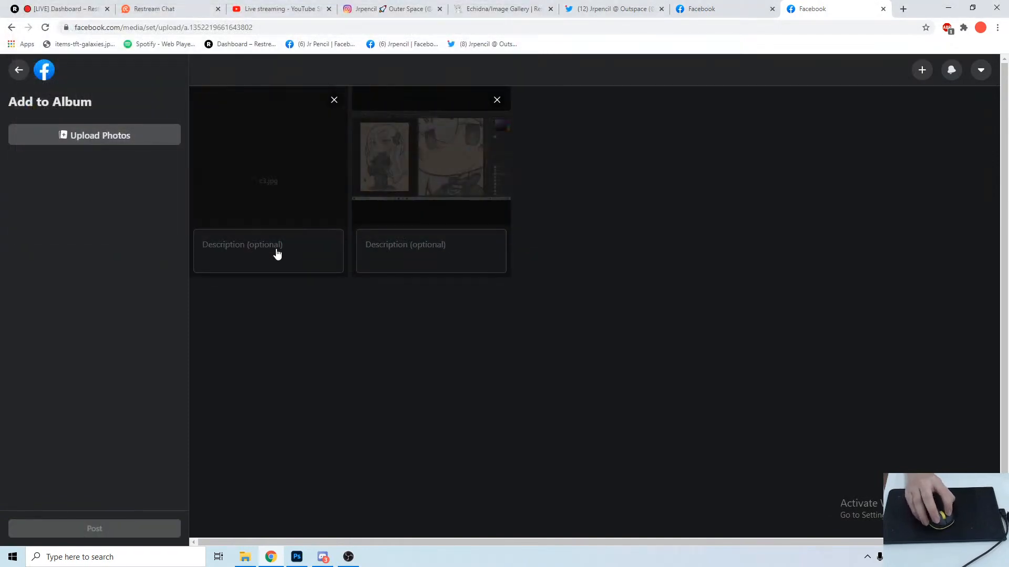
Describe both page album photos with the "1% chibi class. Color Lesson Live now on Youtube. #wip #rezero" caption and post them.
{"action": "left_click", "coordinate": [407, 248]}
{"action": "key", "text": "ctrl+v"}
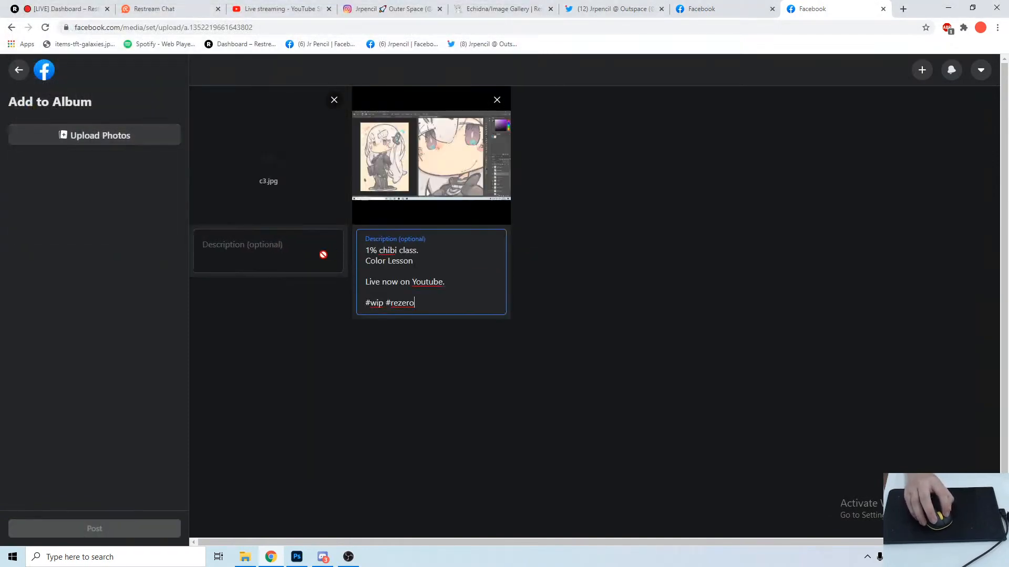
{"action": "left_click", "coordinate": [324, 256]}
{"action": "type", "text": "1% chibi class. Color Lesson  Live now on Youtube.  #wip #rezero"}
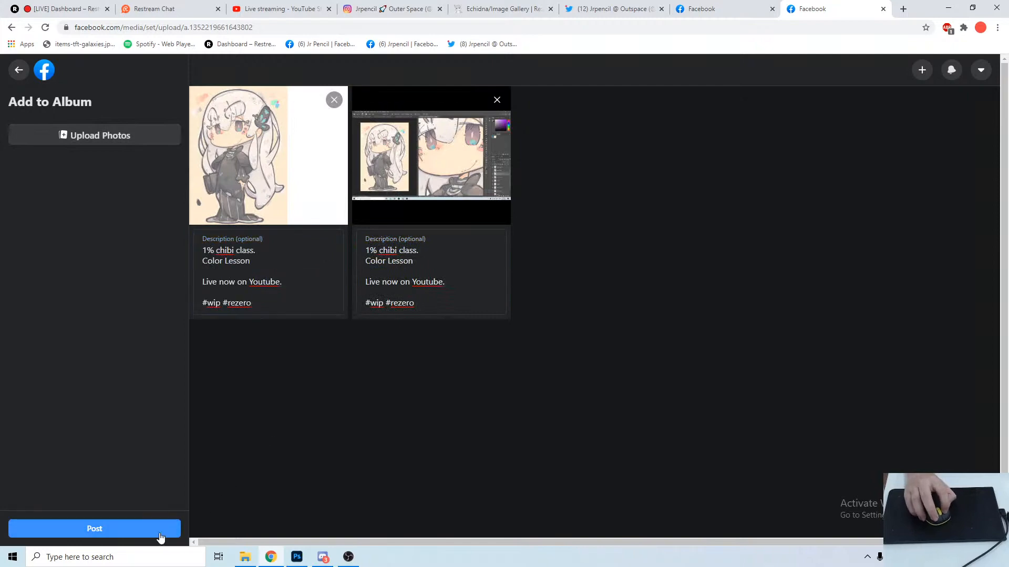
{"action": "left_click", "coordinate": [158, 529]}
Start a new tweet on Twitter with the c3 and color 3 images attached.
{"action": "left_click", "coordinate": [596, 9]}
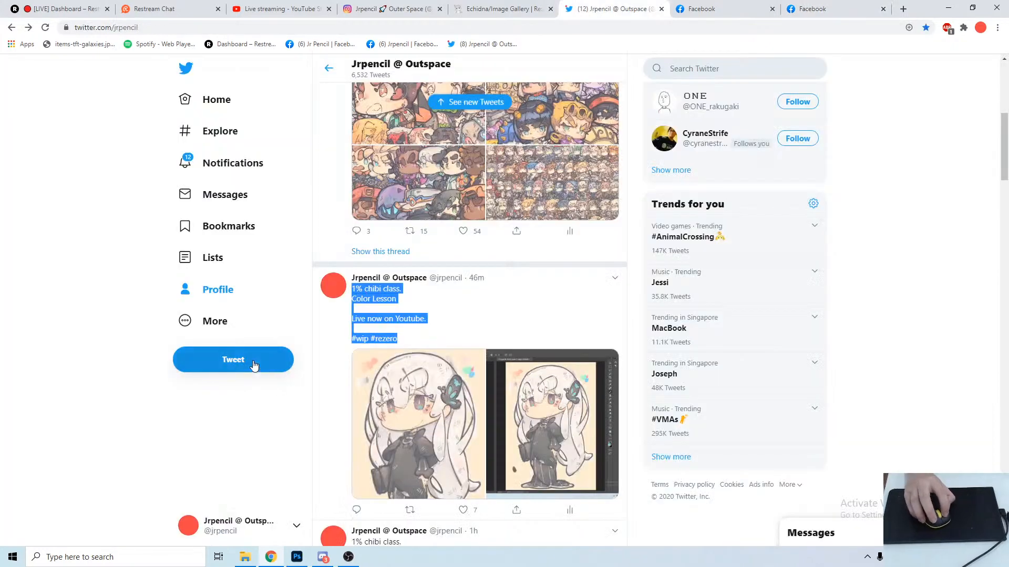
{"action": "left_click", "coordinate": [253, 361]}
{"action": "left_click", "coordinate": [392, 218]}
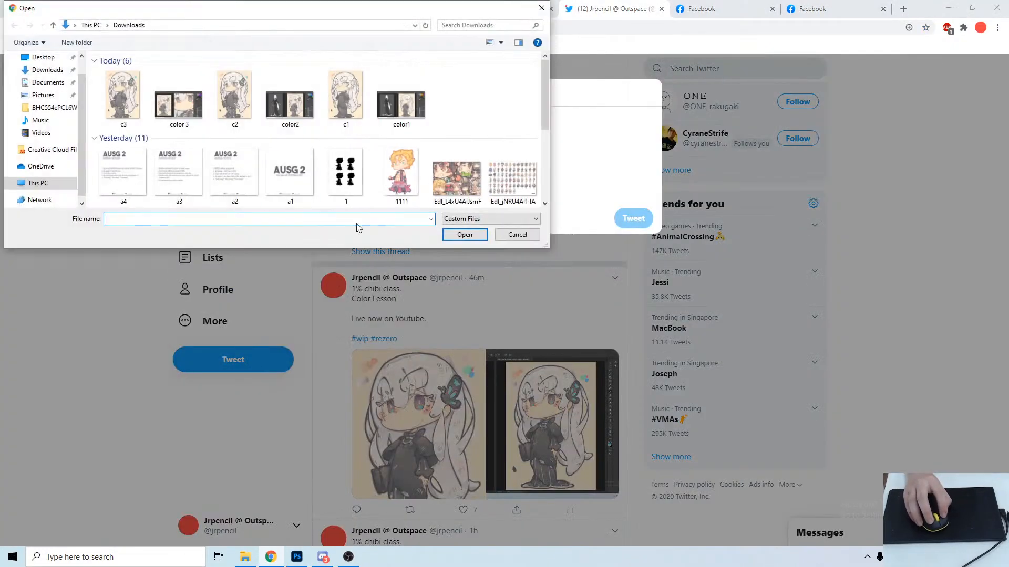
{"action": "left_click", "coordinate": [124, 98]}
{"action": "left_click", "coordinate": [159, 109], "text": "ctrl"}
{"action": "left_click", "coordinate": [462, 235]}
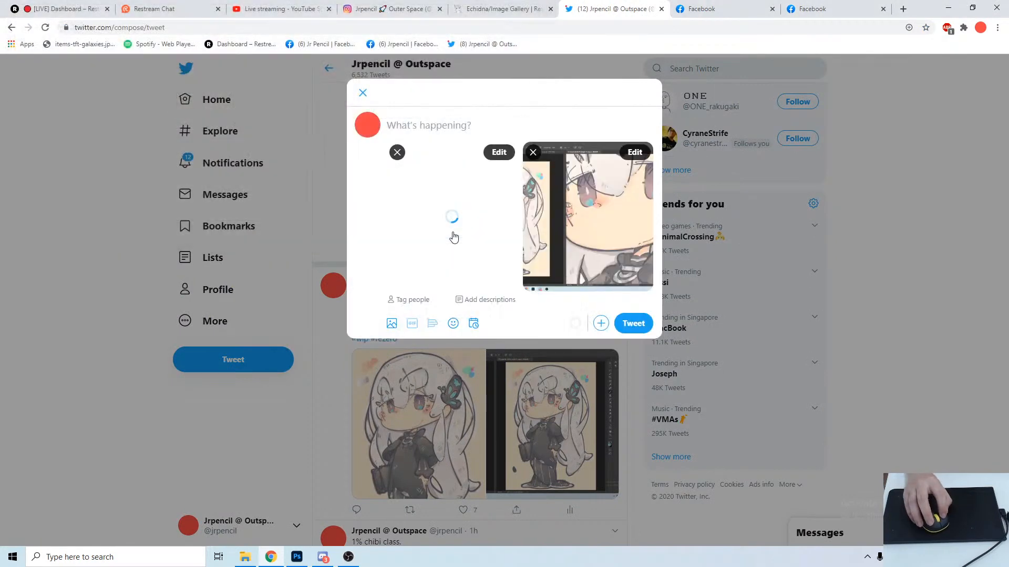
Check the Facebook page upload, then caption the tweet "1% chibi class. Color Lesson Live now on Youtube. #wip #rezero" and publish it.
{"action": "left_click", "coordinate": [825, 9]}
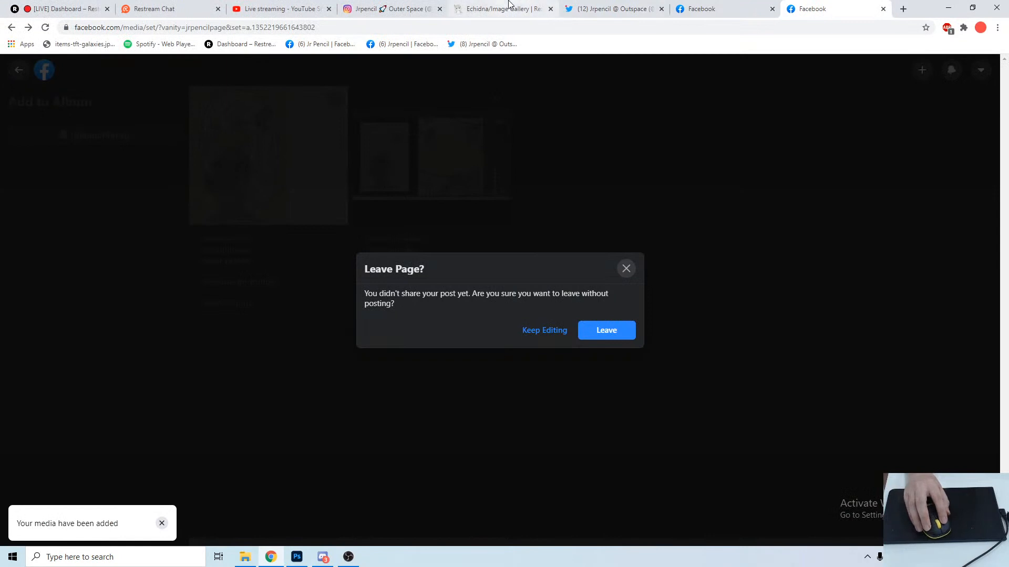
{"action": "left_click", "coordinate": [588, 8]}
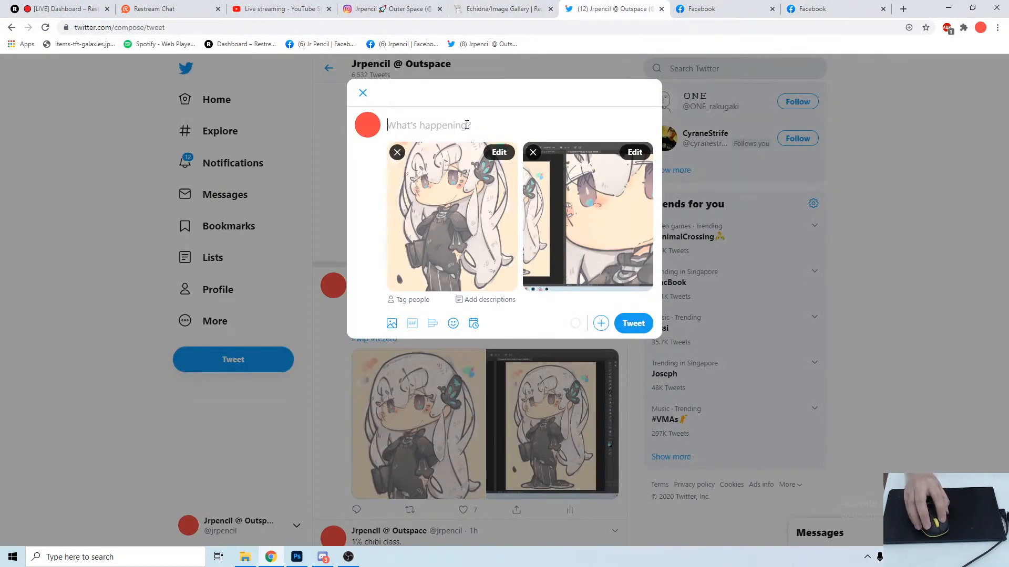
{"action": "type", "text": "1% chibi class. Color Lesson  Live now on Youtube.  #wip #rezero"}
{"action": "left_click", "coordinate": [631, 386]}
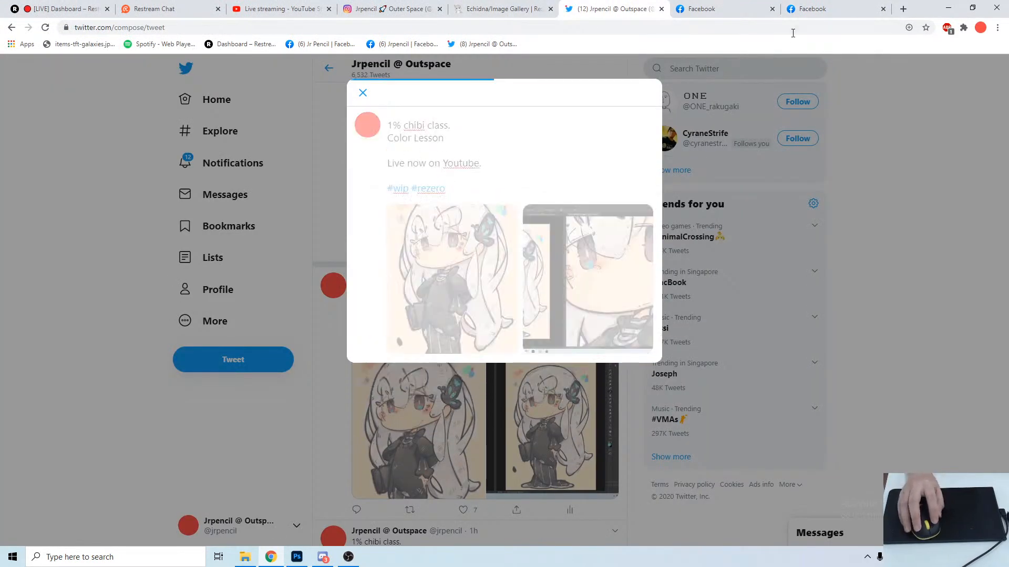
Leave the unsent Facebook page upload, then check the page album's posting profile and the home feed for the new photos.
{"action": "left_click", "coordinate": [797, 14]}
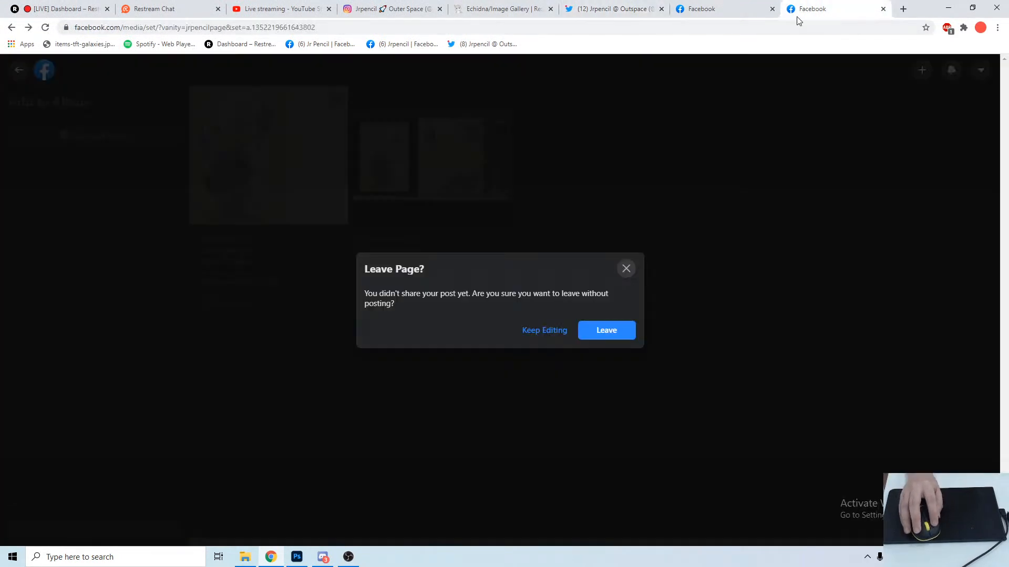
{"action": "left_click", "coordinate": [604, 332]}
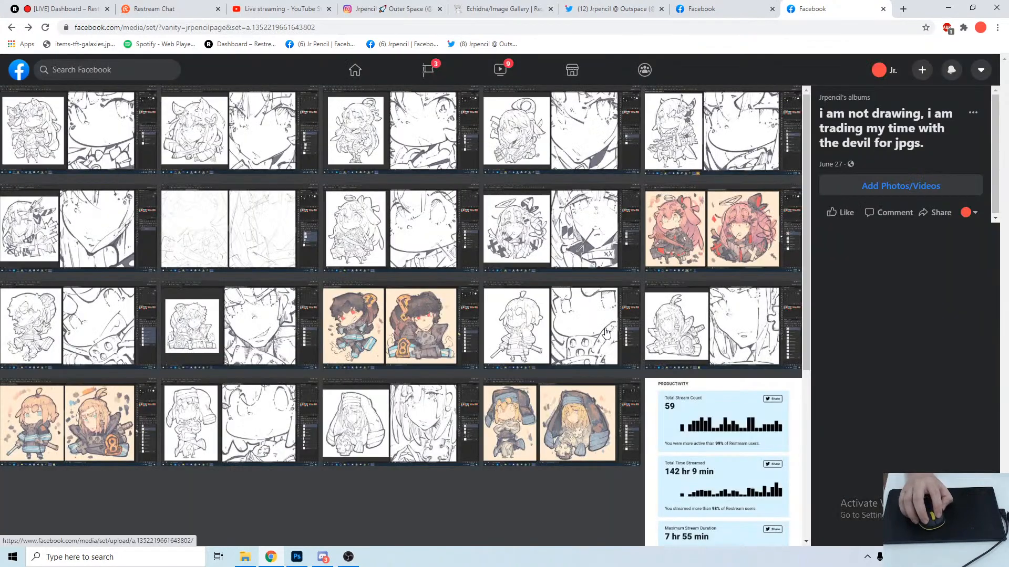
{"action": "left_click", "coordinate": [966, 214]}
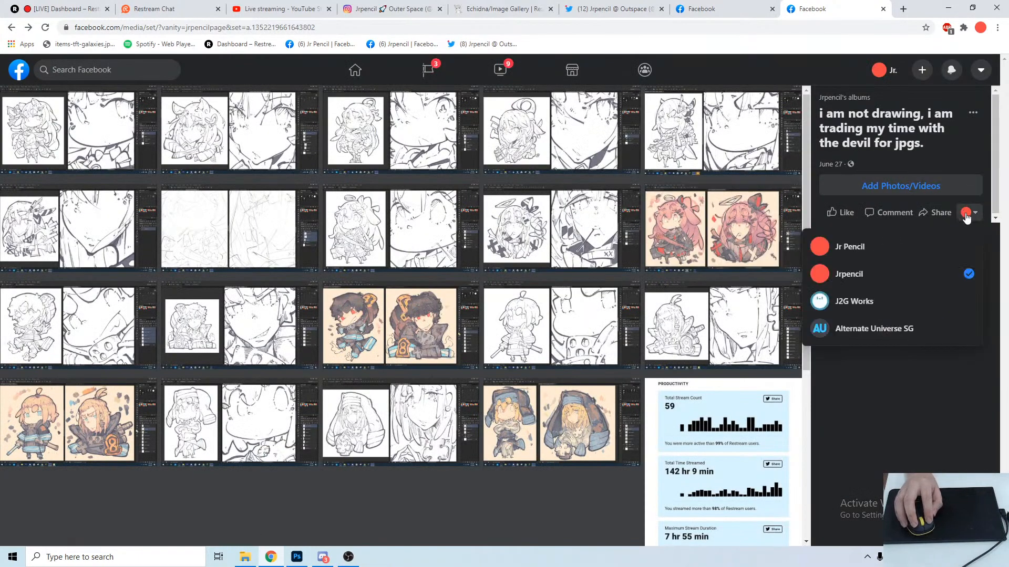
{"action": "left_click", "coordinate": [964, 385]}
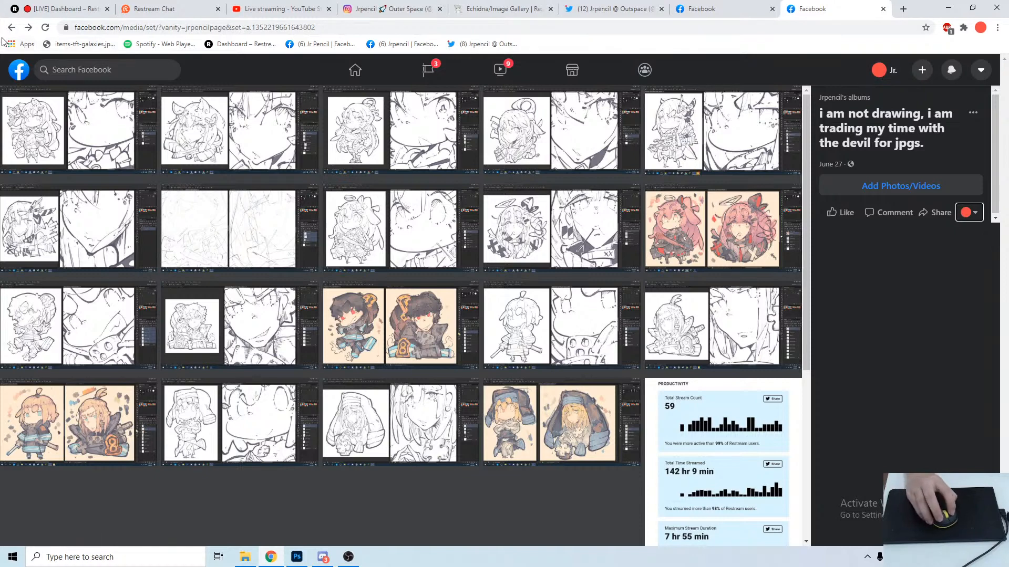
{"action": "left_click", "coordinate": [19, 68]}
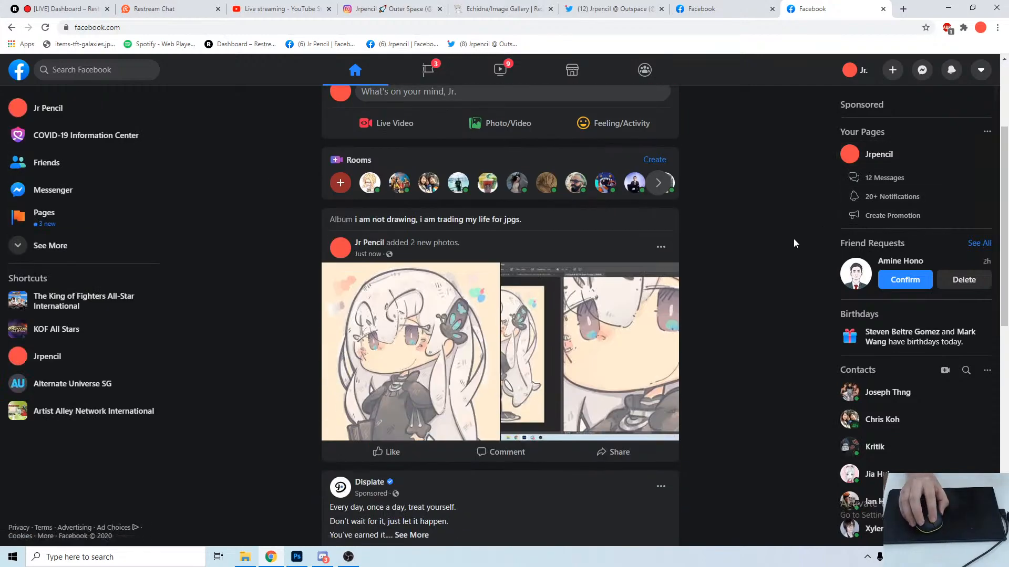
{"action": "left_click", "coordinate": [10, 28]}
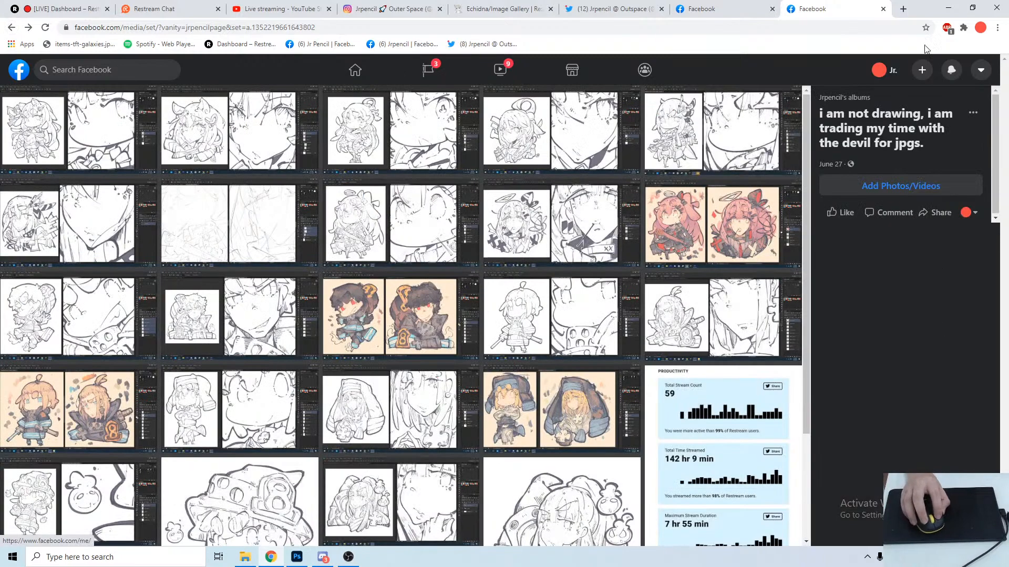
{"action": "left_click", "coordinate": [948, 7]}
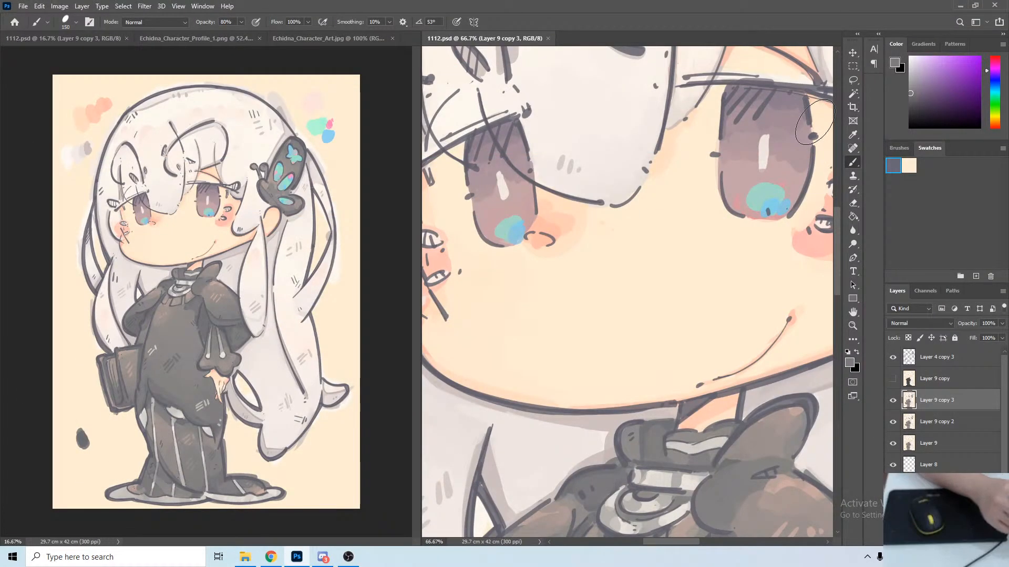
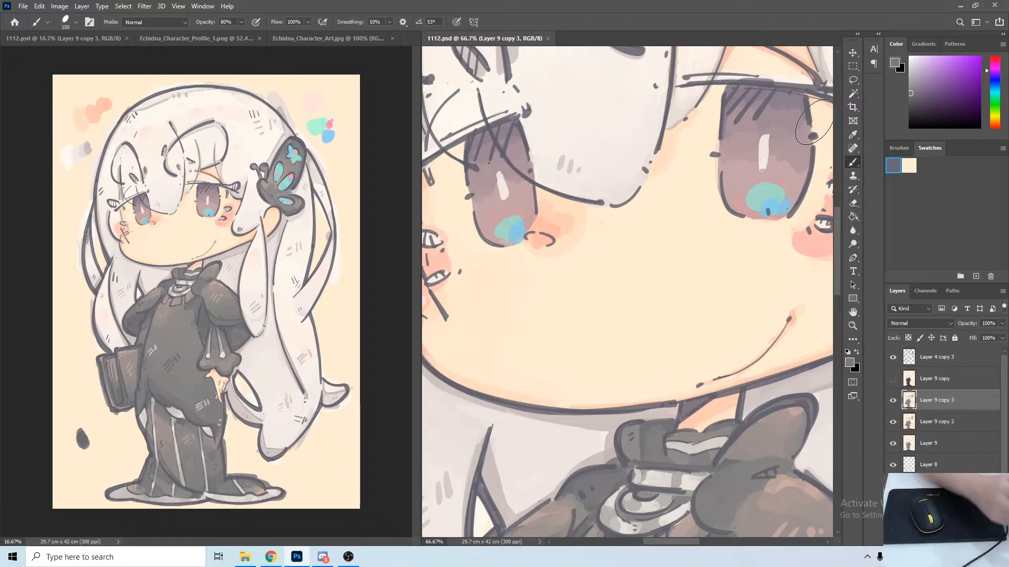
Switch to the browser and read the live chat of the stream in YouTube Studio.
{"action": "left_click", "coordinate": [268, 555]}
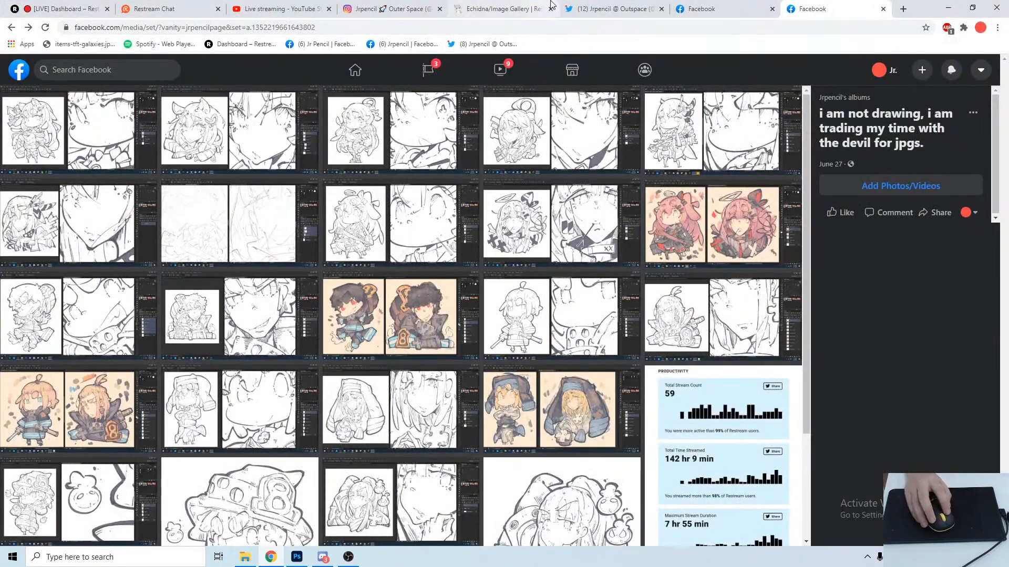
{"action": "left_click", "coordinate": [399, 6]}
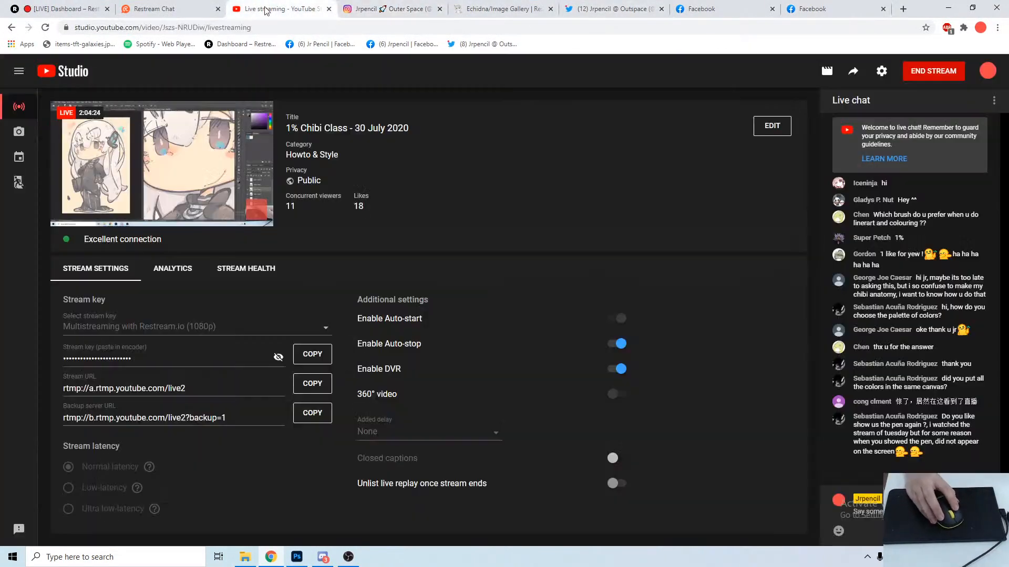
{"action": "left_click", "coordinate": [268, 8]}
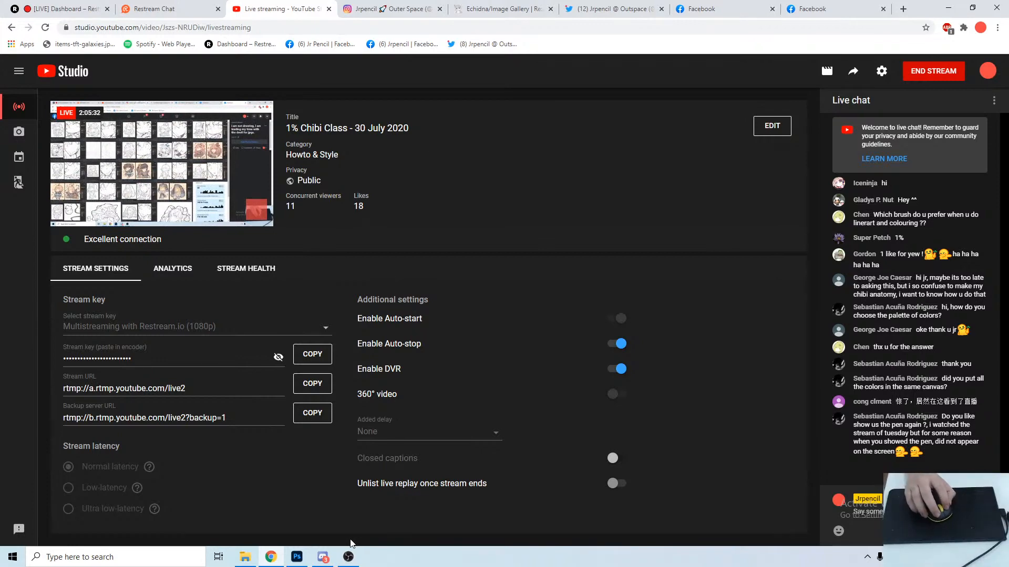
Switch to Photoshop, shape the 30 px hard round brush tip to a 53° angle and 51% roundness, and review its Shape Dynamics.
{"action": "left_click", "coordinate": [298, 558]}
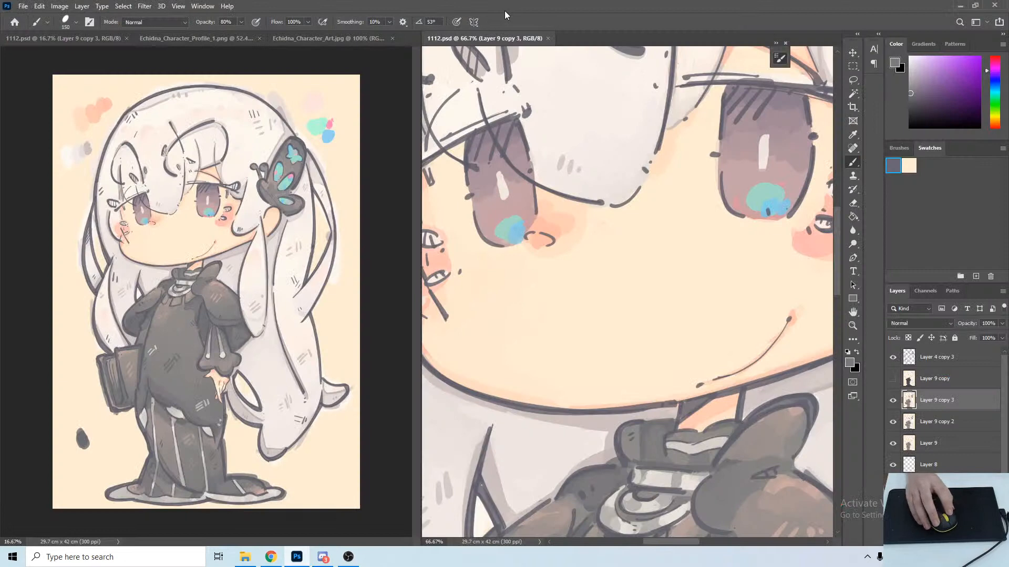
{"action": "key", "text": "F5"}
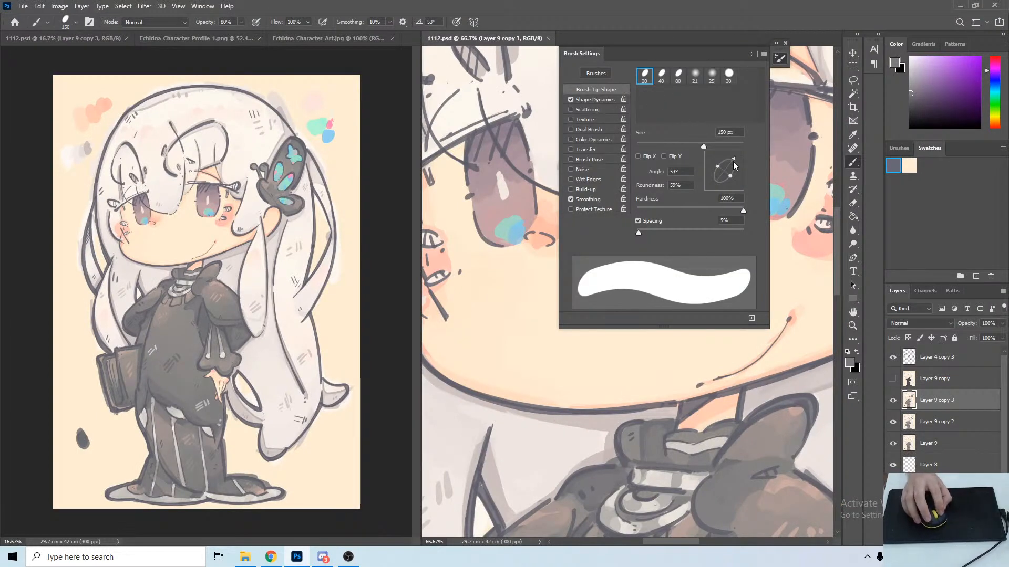
{"action": "left_click", "coordinate": [735, 81]}
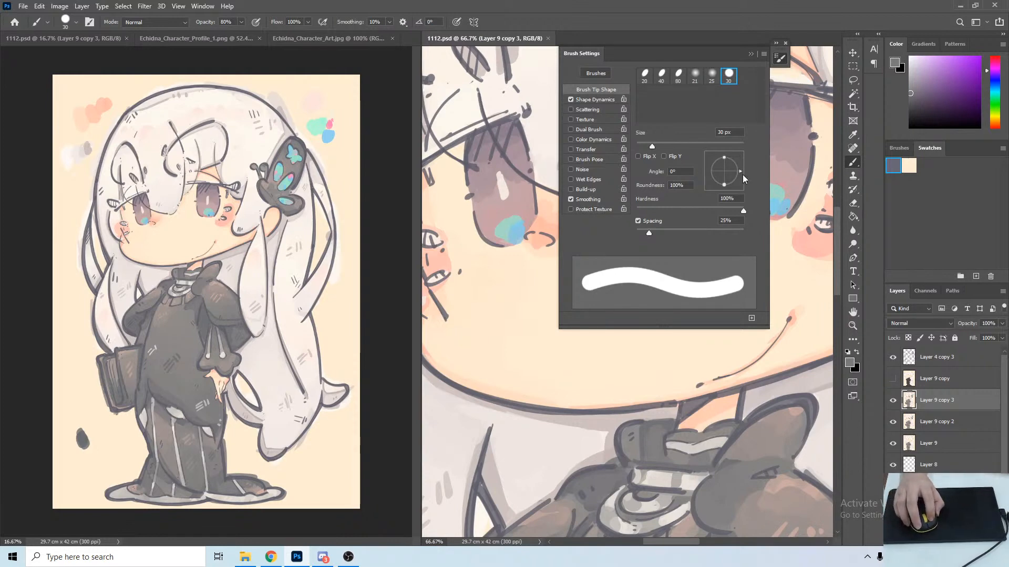
{"action": "mouse_move", "coordinate": [743, 175]}
{"action": "left_mouse_down"}
{"action": "mouse_move", "coordinate": [743, 155]}
{"action": "mouse_move", "coordinate": [719, 167]}
{"action": "mouse_move", "coordinate": [734, 158]}
{"action": "left_mouse_up"}
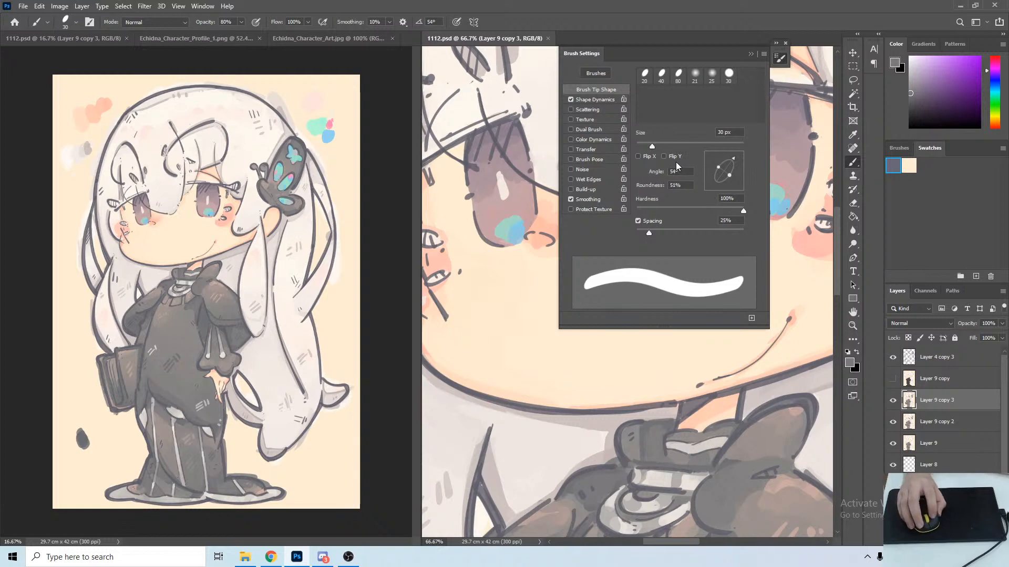
{"action": "left_click_drag", "start_coordinate": [734, 159], "coordinate": [743, 154]}
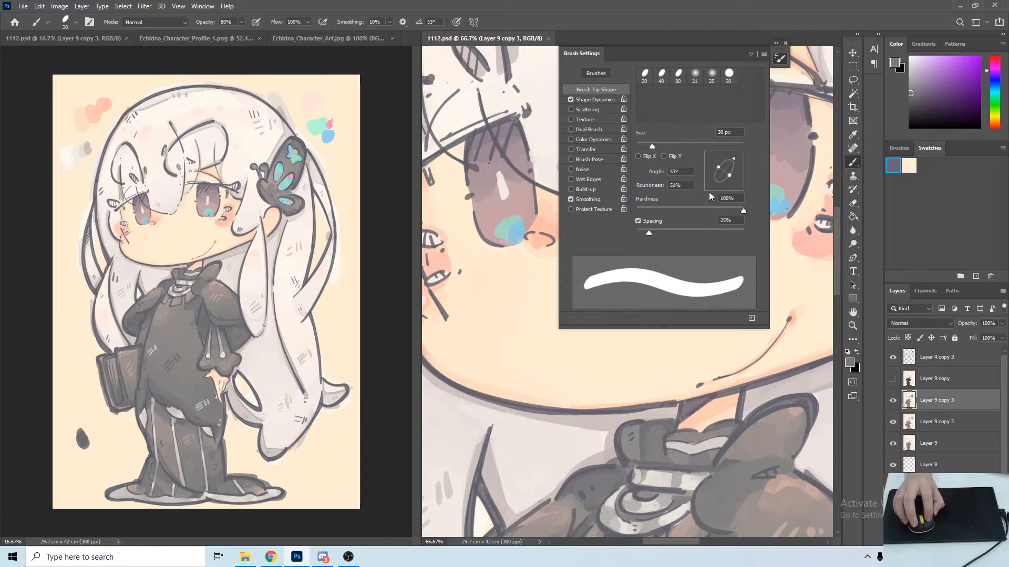
{"action": "left_click", "coordinate": [607, 101]}
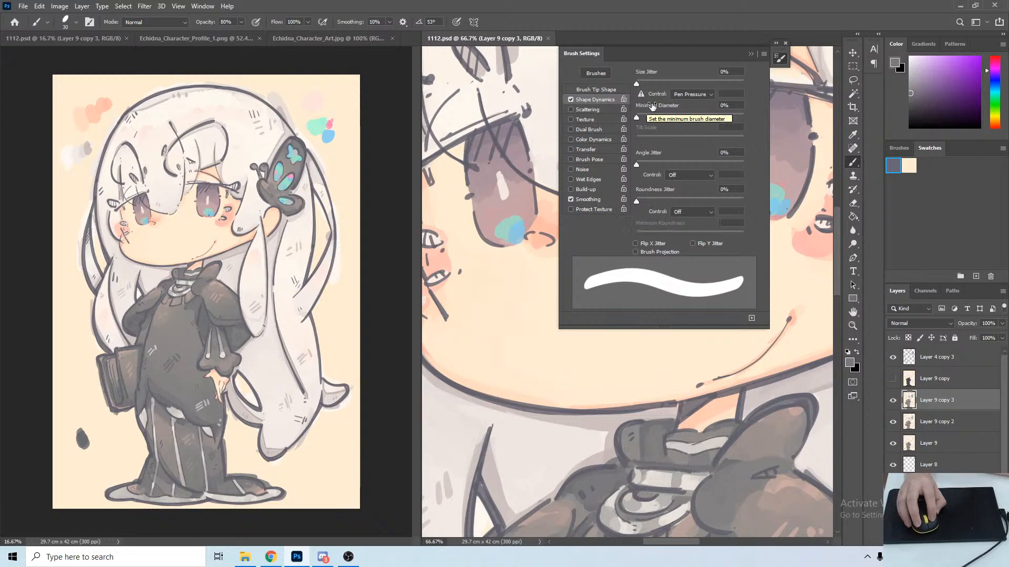
{"action": "left_click", "coordinate": [604, 90]}
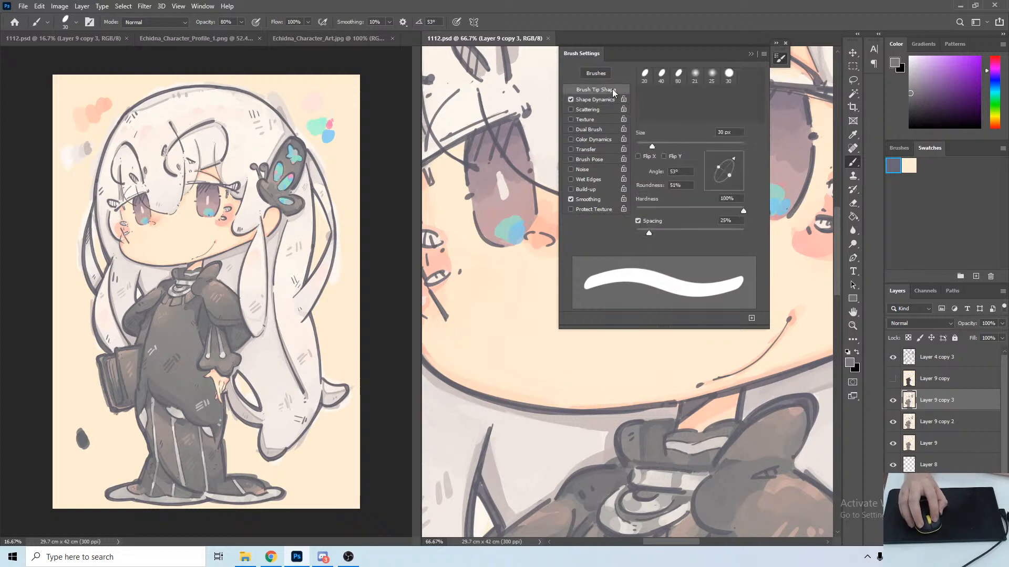
Reapply the 30 px hard round brush tip and reshape it to a 53° angle and 47% roundness.
{"action": "left_click", "coordinate": [729, 75]}
{"action": "left_click", "coordinate": [740, 172]}
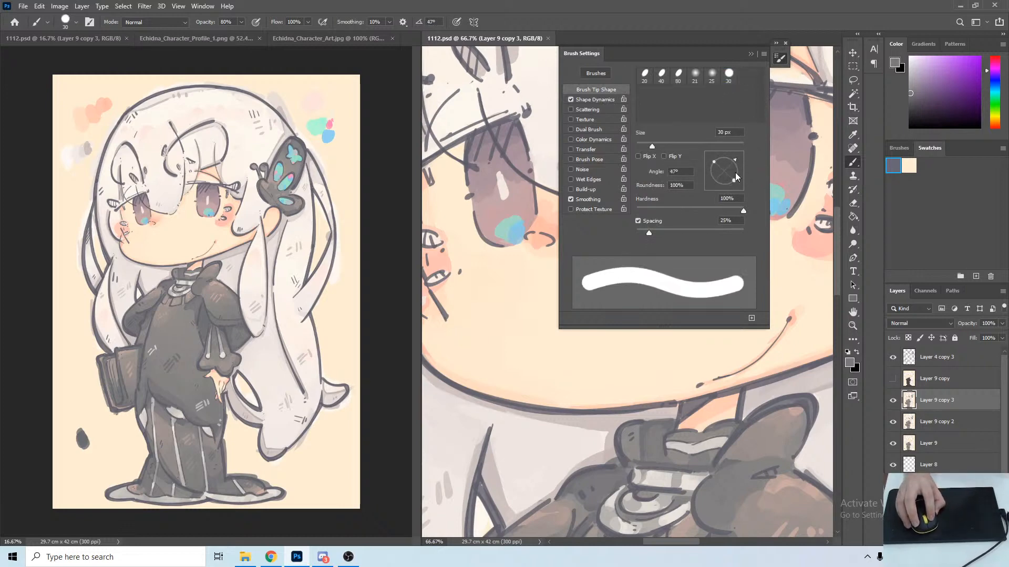
{"action": "mouse_move", "coordinate": [735, 173]}
{"action": "left_mouse_down"}
{"action": "mouse_move", "coordinate": [743, 164]}
{"action": "mouse_move", "coordinate": [718, 166]}
{"action": "mouse_move", "coordinate": [736, 162]}
{"action": "left_mouse_up"}
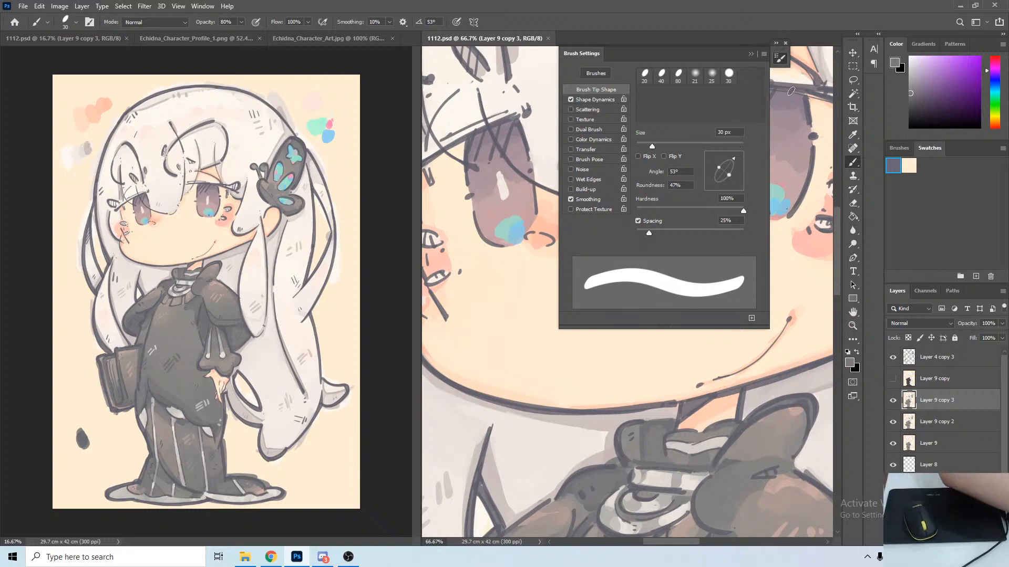
{"action": "key", "text": "F5"}
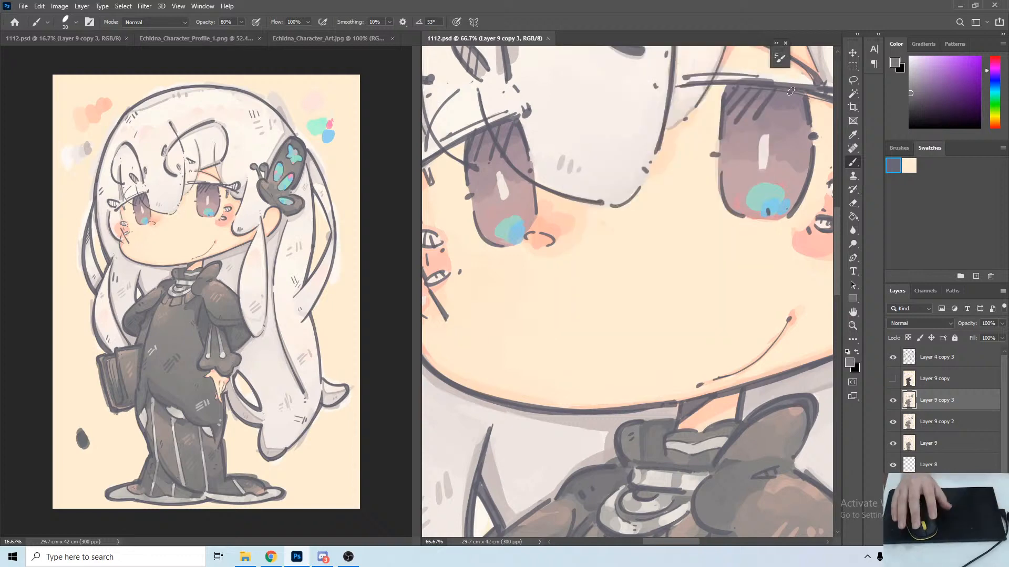
Check the Restream chat and the YouTube Studio live chat in the browser, then return to Photoshop.
{"action": "left_click", "coordinate": [271, 557]}
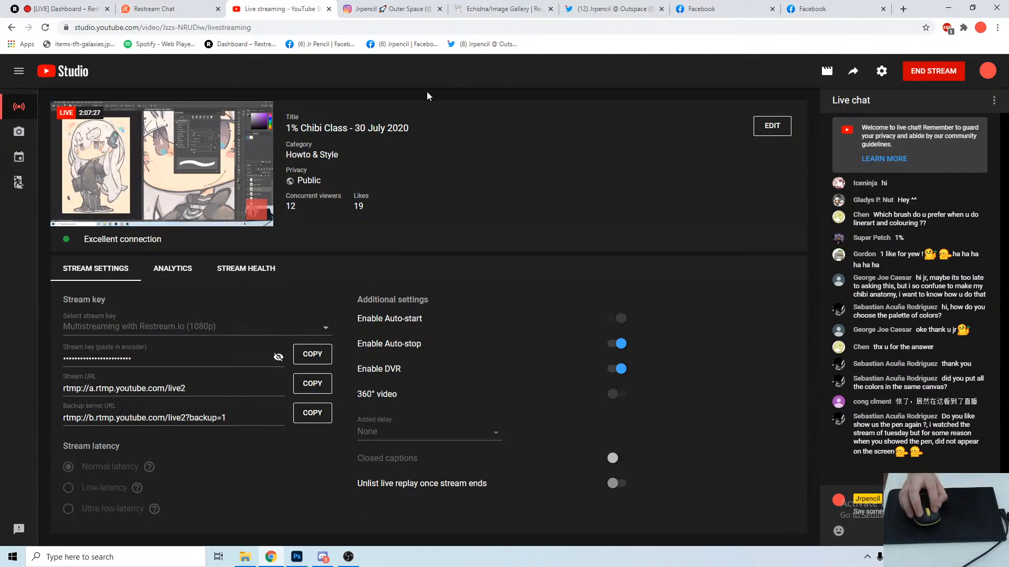
{"action": "left_click", "coordinate": [149, 9]}
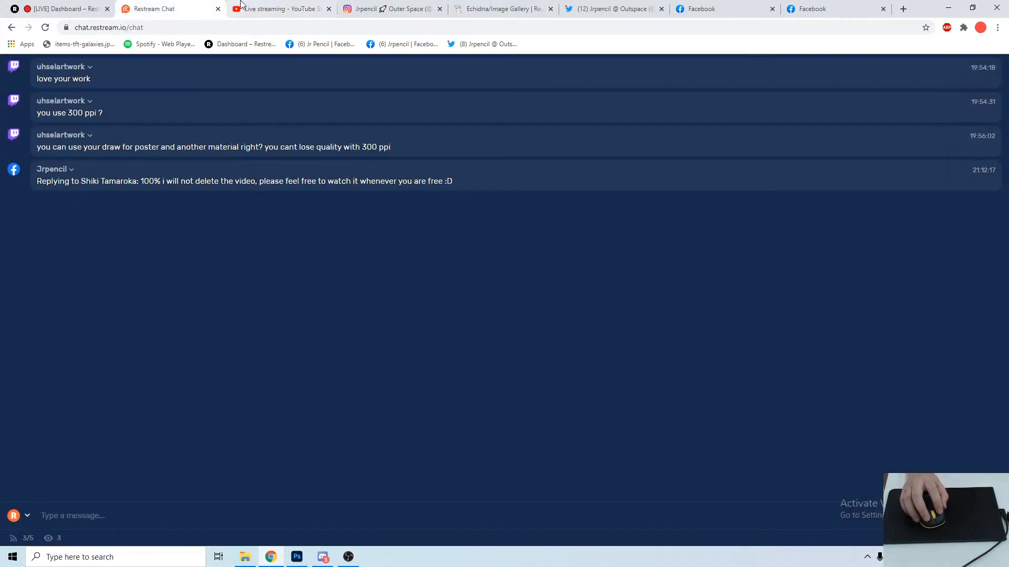
{"action": "left_click", "coordinate": [258, 7]}
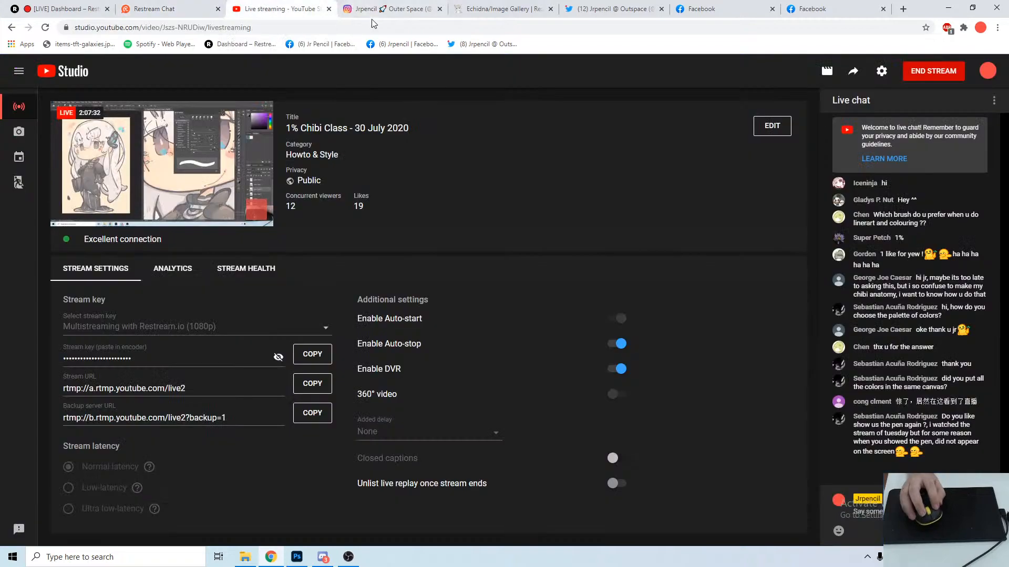
{"action": "left_click", "coordinate": [949, 8]}
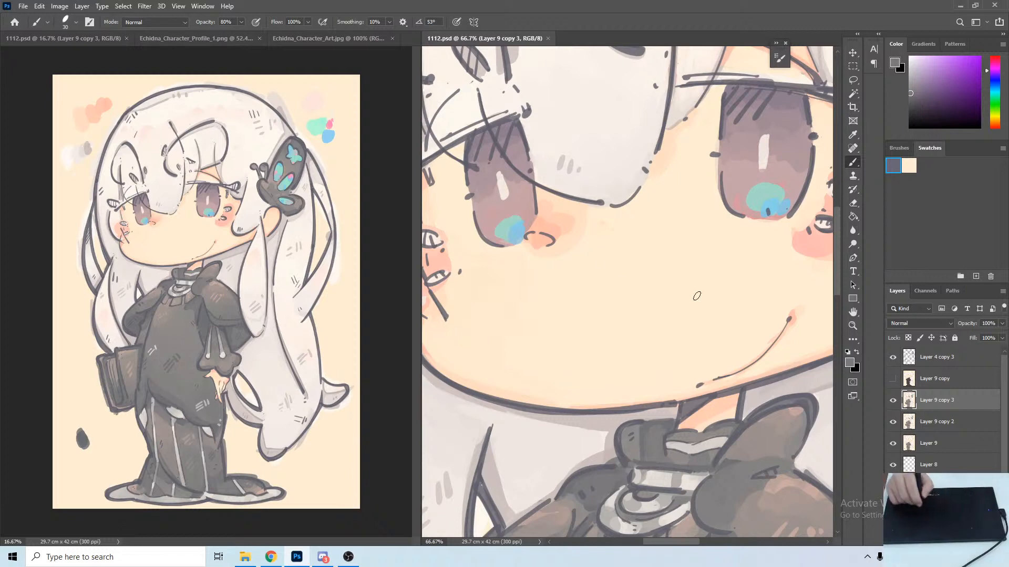
Duplicate the Layer 4 copy 3 layer and hide the original.
{"action": "left_click", "coordinate": [922, 355]}
{"action": "key", "text": "ctrl+j"}
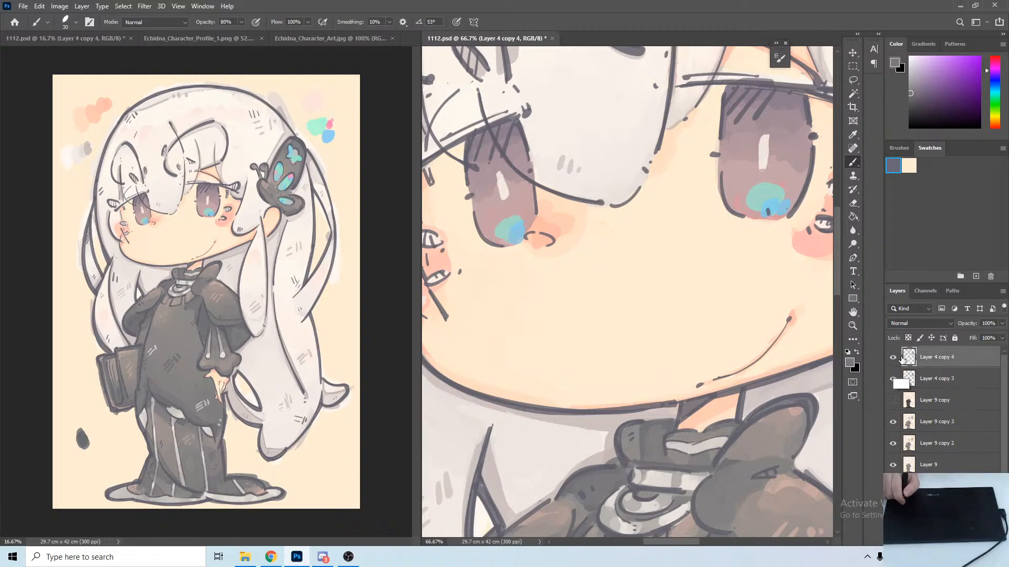
{"action": "left_click", "coordinate": [892, 378]}
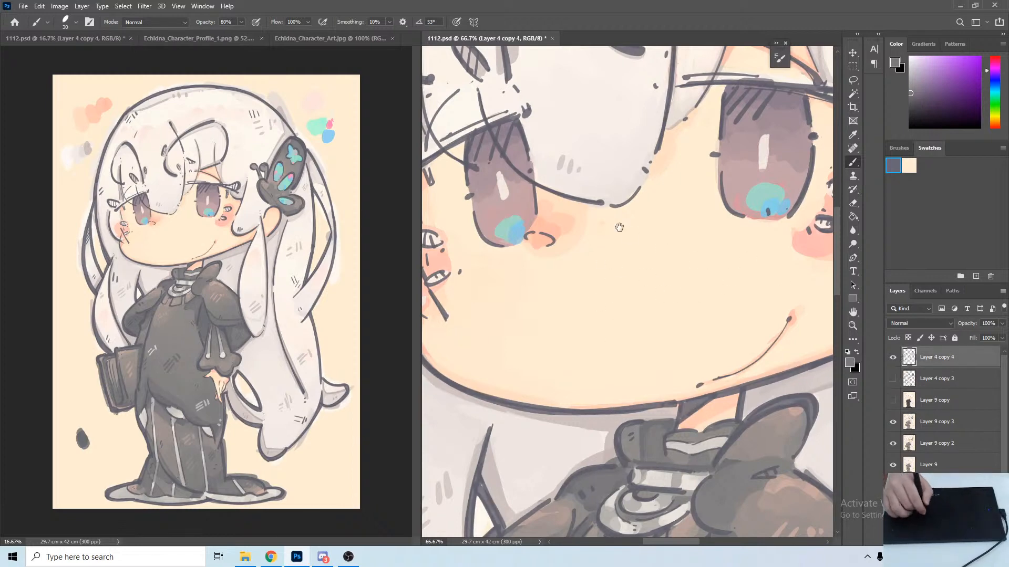
Sample the hair shadow colour from the painting and darken it to the warm grey aa9b97 as the foreground colour.
{"action": "left_click_drag", "start_coordinate": [619, 227], "coordinate": [763, 367]}
{"action": "left_click_drag", "start_coordinate": [599, 417], "coordinate": [595, 258]}
{"action": "key", "text": "r"}
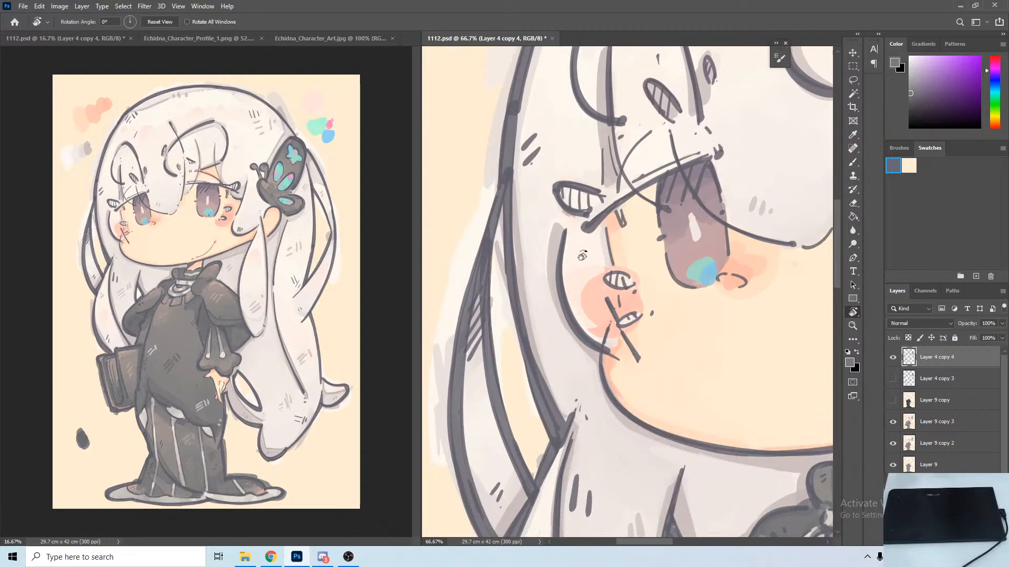
{"action": "left_click", "coordinate": [849, 362]}
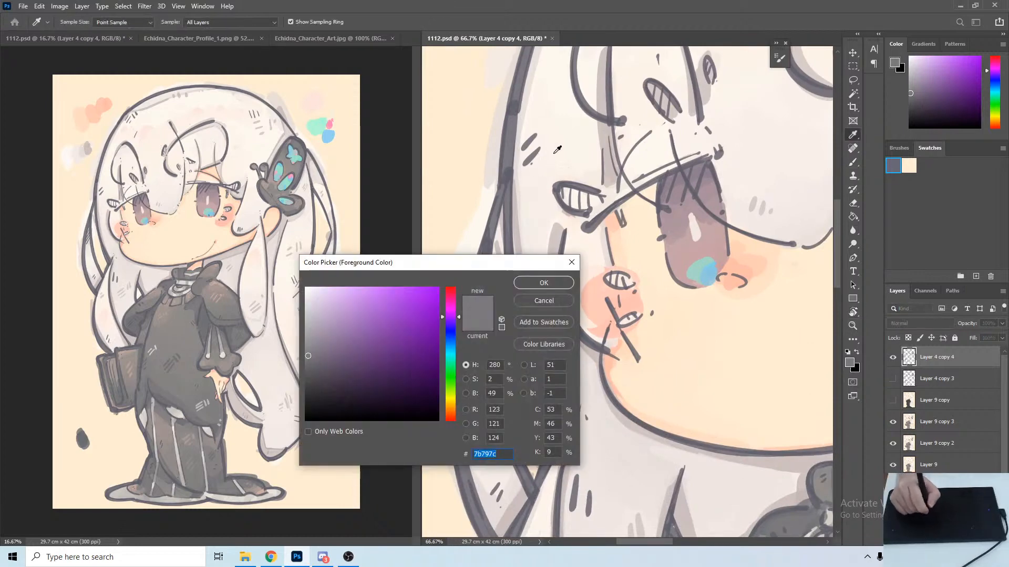
{"action": "left_click_drag", "start_coordinate": [646, 70], "coordinate": [604, 262]}
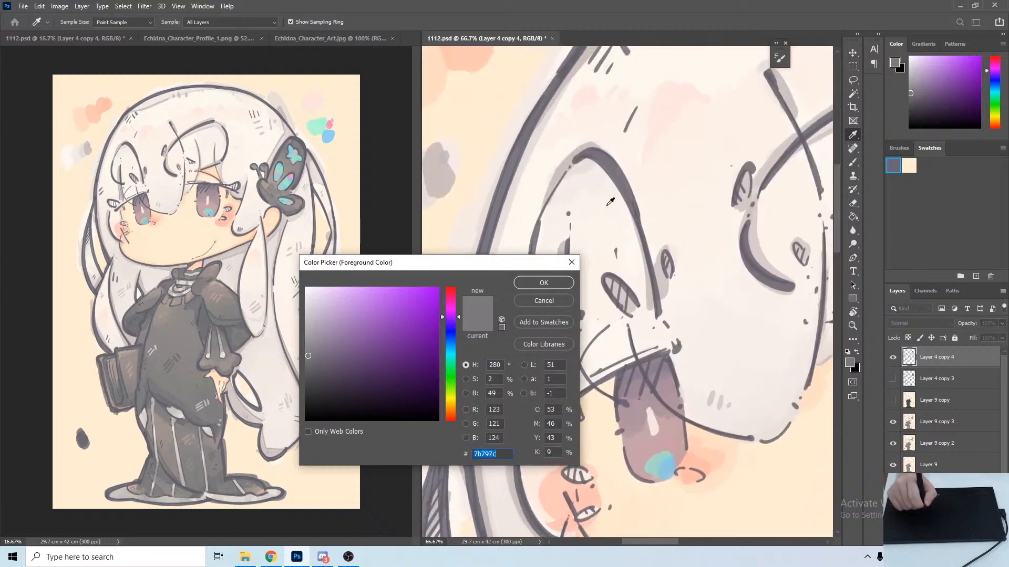
{"action": "left_click_drag", "start_coordinate": [687, 264], "coordinate": [661, 154]}
{"action": "left_click", "coordinate": [636, 172]}
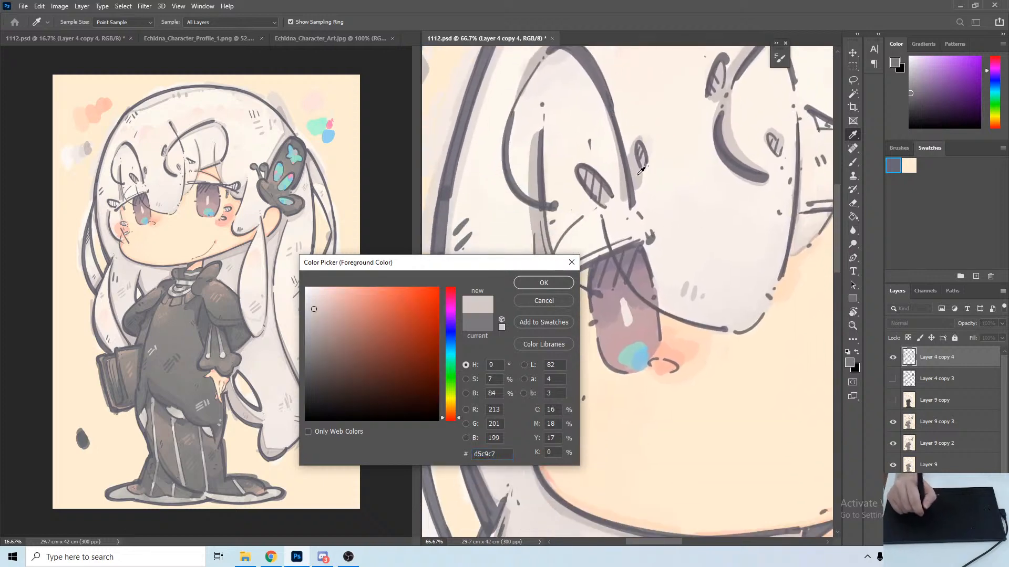
{"action": "left_click", "coordinate": [532, 172]}
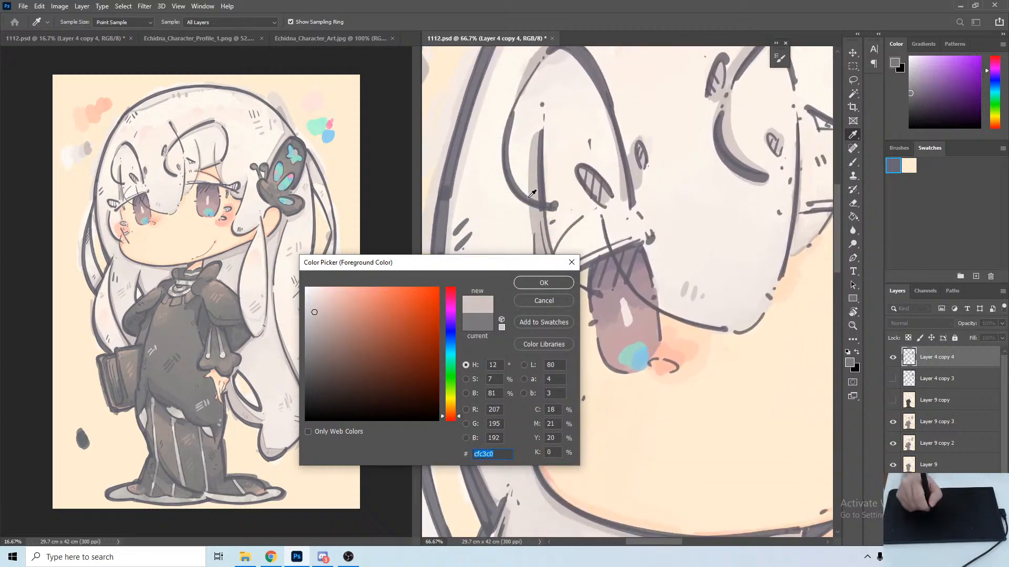
{"action": "left_click", "coordinate": [321, 334]}
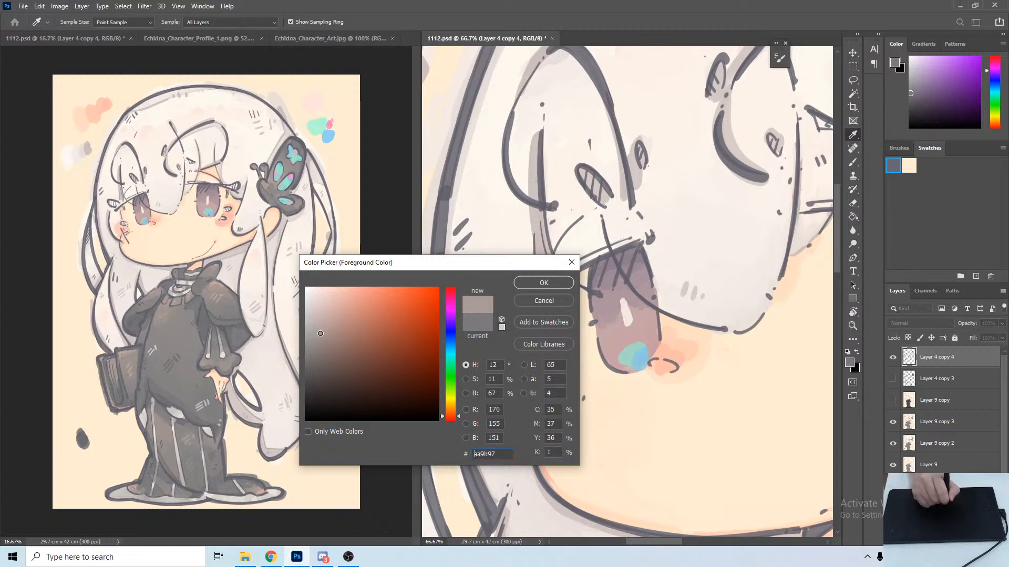
{"action": "left_click", "coordinate": [532, 286]}
Paint warm grey over the inner outline of the narrow back hair strand on the character's left-facing side, retrying strokes.
{"action": "left_click_drag", "start_coordinate": [512, 339], "coordinate": [626, 200]}
{"action": "left_click_drag", "start_coordinate": [539, 225], "coordinate": [544, 203]}
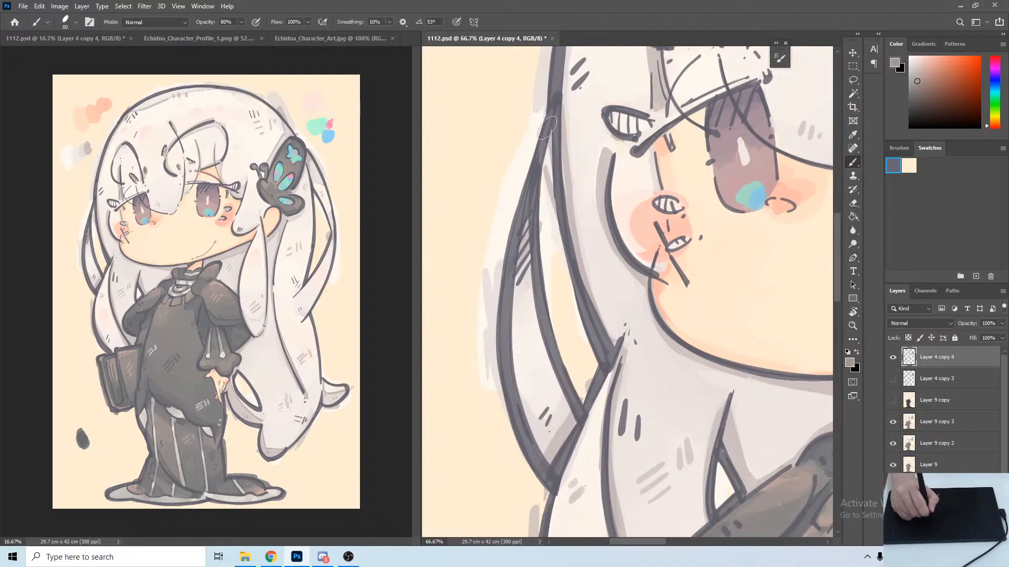
{"action": "mouse_move", "coordinate": [548, 128]}
{"action": "left_mouse_down"}
{"action": "mouse_move", "coordinate": [532, 246]}
{"action": "mouse_move", "coordinate": [544, 371]}
{"action": "left_mouse_up"}
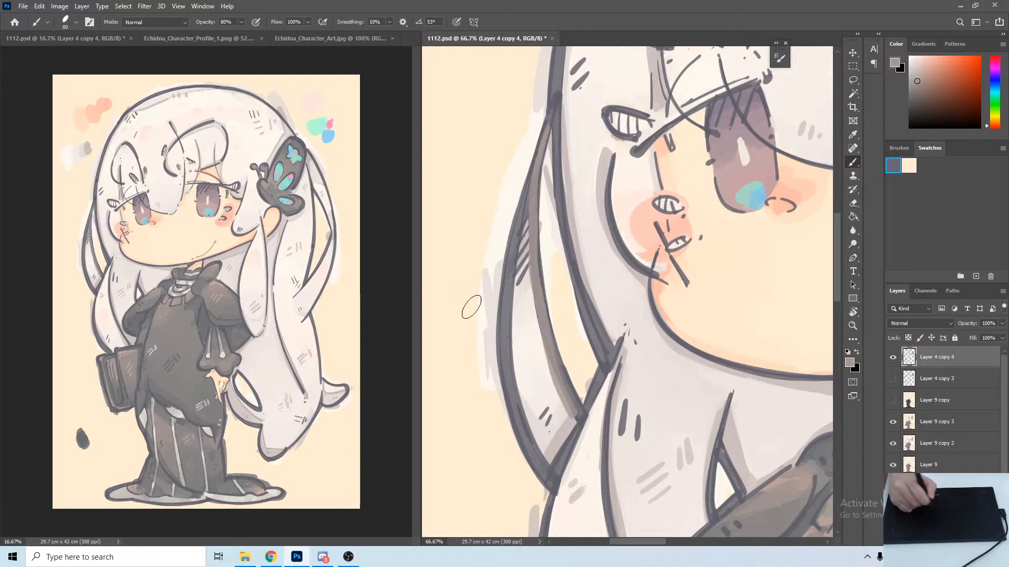
{"action": "key", "text": "ctrl+z"}
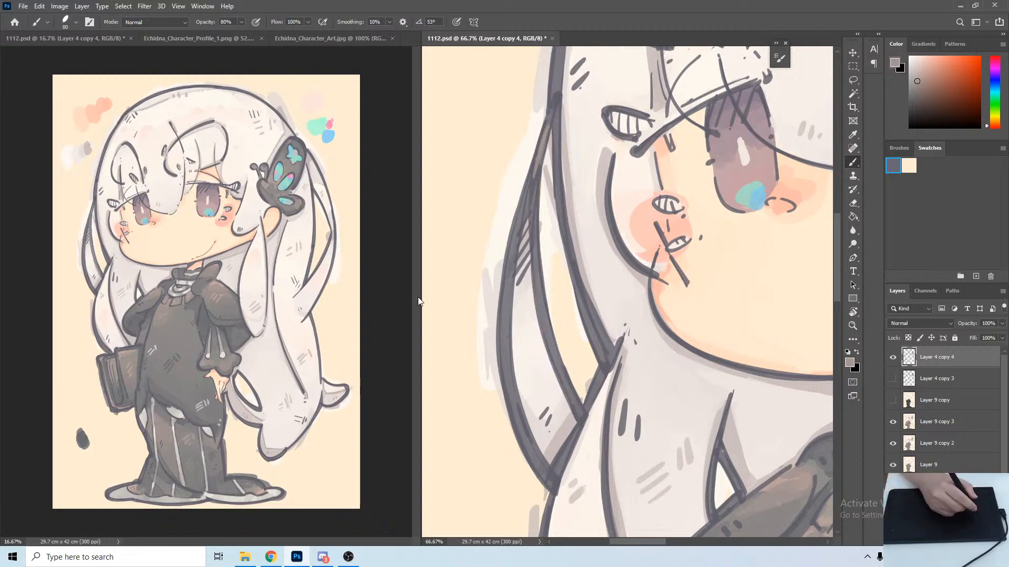
{"action": "left_click_drag", "start_coordinate": [453, 231], "coordinate": [417, 216]}
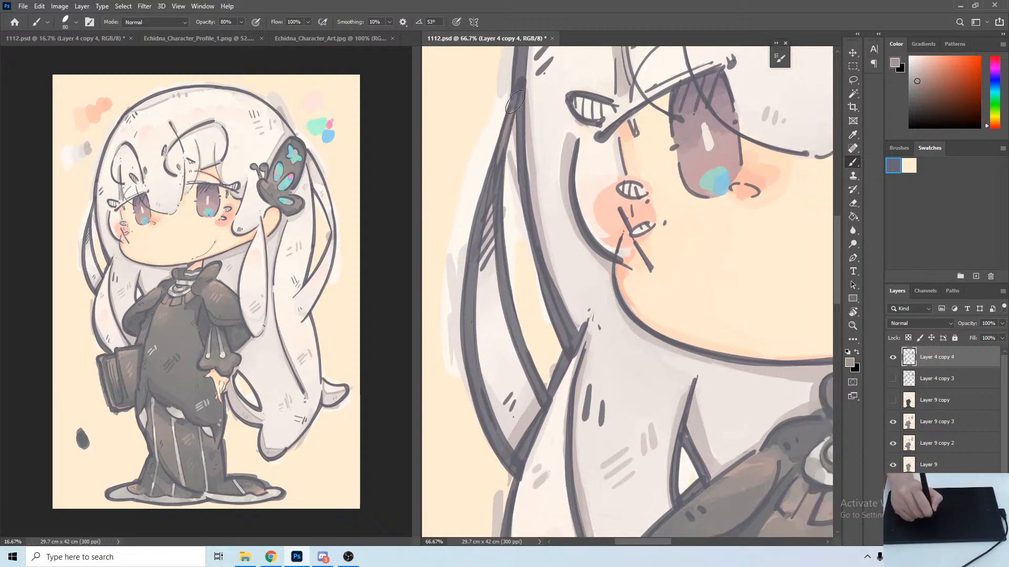
{"action": "mouse_move", "coordinate": [506, 139]}
{"action": "left_mouse_down"}
{"action": "mouse_move", "coordinate": [518, 389]}
{"action": "mouse_move", "coordinate": [499, 179]}
{"action": "mouse_move", "coordinate": [508, 342]}
{"action": "mouse_move", "coordinate": [529, 372]}
{"action": "left_mouse_up"}
{"action": "key", "text": "ctrl+z"}
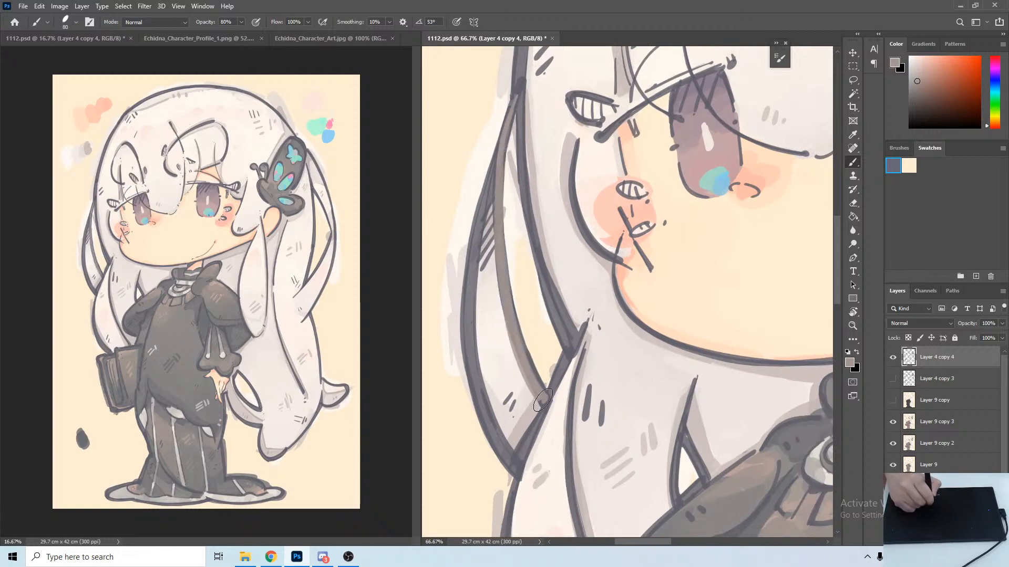
Paint warm grey over the outer outline of the narrow back hair strand, from its hatched top down to its lower tip.
{"action": "left_click_drag", "start_coordinate": [491, 175], "coordinate": [472, 259]}
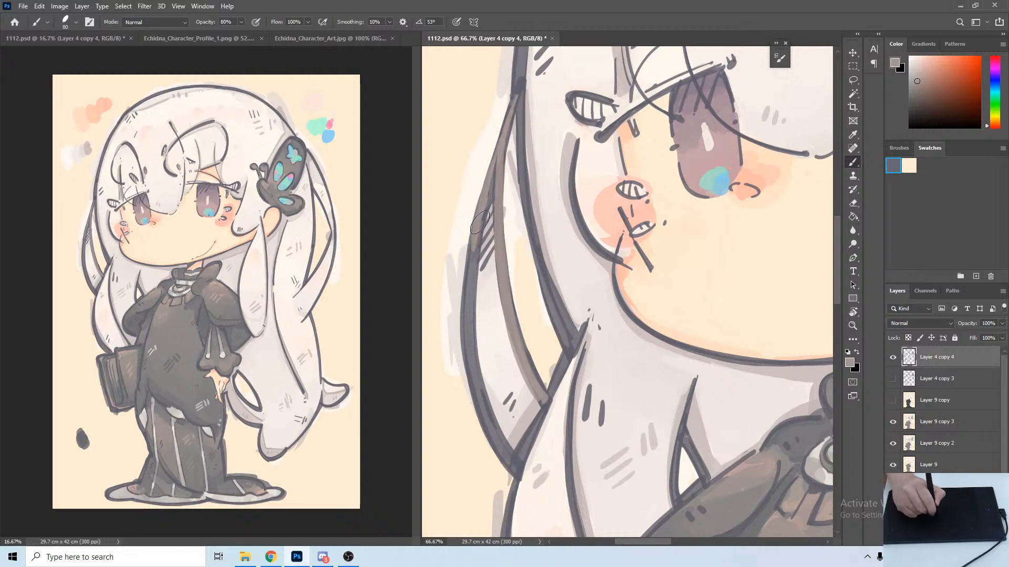
{"action": "left_click_drag", "start_coordinate": [479, 215], "coordinate": [476, 373]}
{"action": "key", "text": "ctrl+z"}
{"action": "left_click_drag", "start_coordinate": [486, 189], "coordinate": [478, 373]}
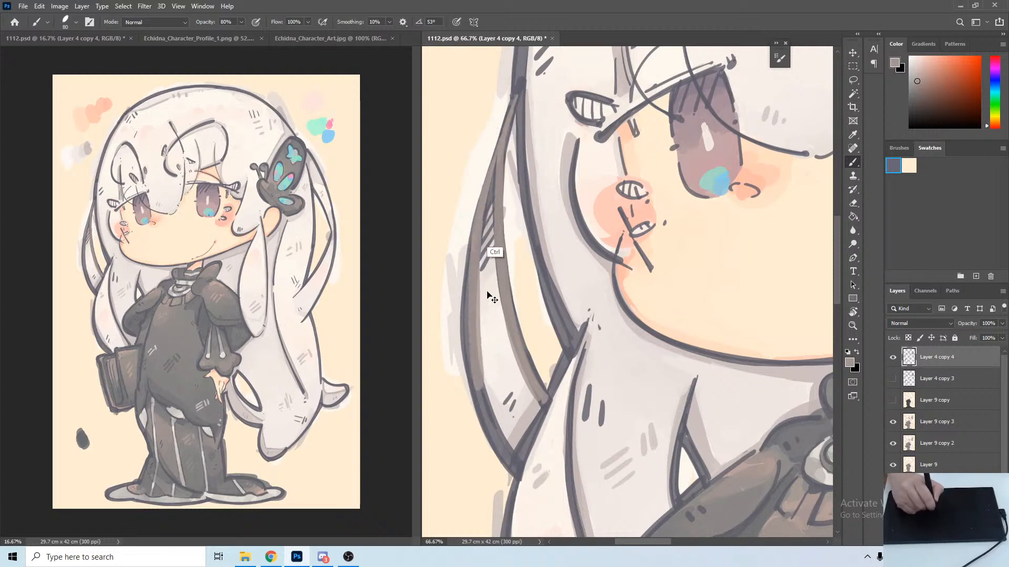
{"action": "key", "text": "ctrl+z"}
{"action": "mouse_move", "coordinate": [482, 210]}
{"action": "left_mouse_down"}
{"action": "mouse_move", "coordinate": [469, 294]}
{"action": "mouse_move", "coordinate": [472, 383]}
{"action": "mouse_move", "coordinate": [508, 465]}
{"action": "left_mouse_up"}
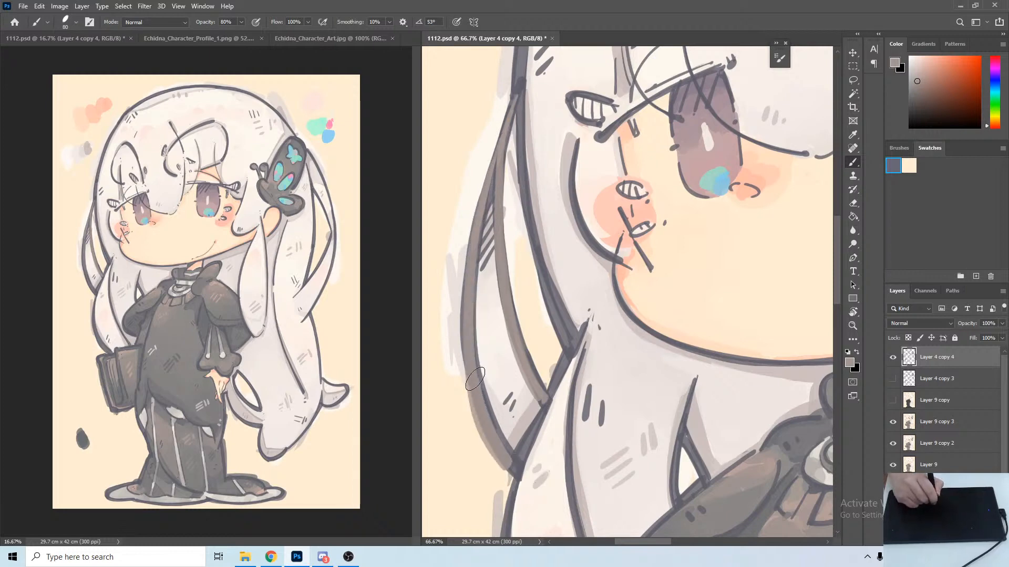
{"action": "left_click_drag", "start_coordinate": [477, 383], "coordinate": [518, 469]}
{"action": "key", "text": "space"}
{"action": "left_click_drag", "start_coordinate": [476, 288], "coordinate": [482, 288]}
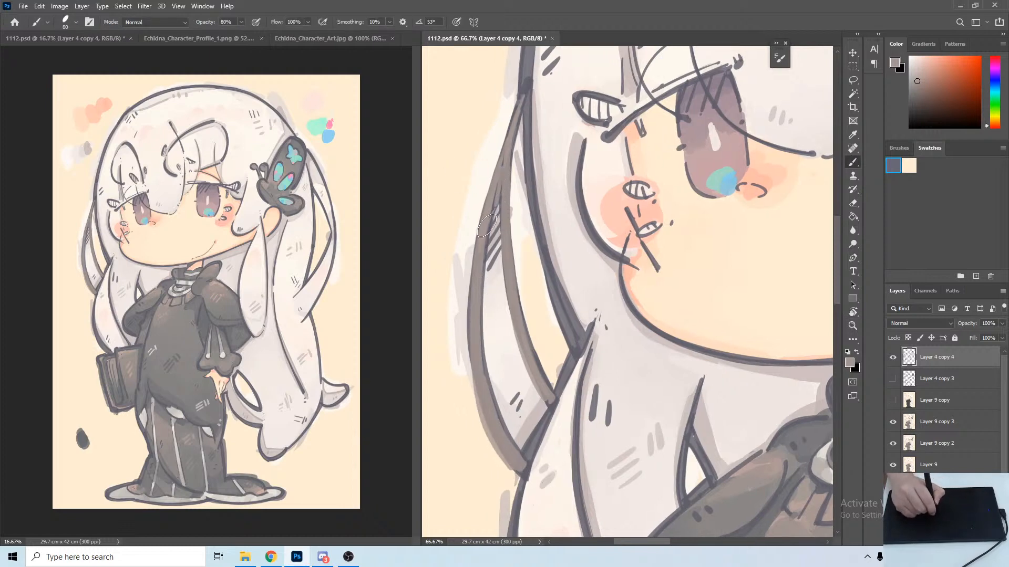
{"action": "left_click_drag", "start_coordinate": [490, 227], "coordinate": [484, 261]}
Recolour the upper outline of the front side lock in warm grey where it overlaps the back strand.
{"action": "left_click_drag", "start_coordinate": [496, 315], "coordinate": [520, 128]}
{"action": "key", "text": "r"}
{"action": "mouse_move", "coordinate": [543, 212]}
{"action": "left_mouse_down"}
{"action": "mouse_move", "coordinate": [552, 202]}
{"action": "mouse_move", "coordinate": [526, 244]}
{"action": "mouse_move", "coordinate": [521, 227]}
{"action": "mouse_move", "coordinate": [521, 237]}
{"action": "left_mouse_up"}
{"action": "key", "text": "r"}
{"action": "key", "text": "e"}
{"action": "key", "text": "b"}
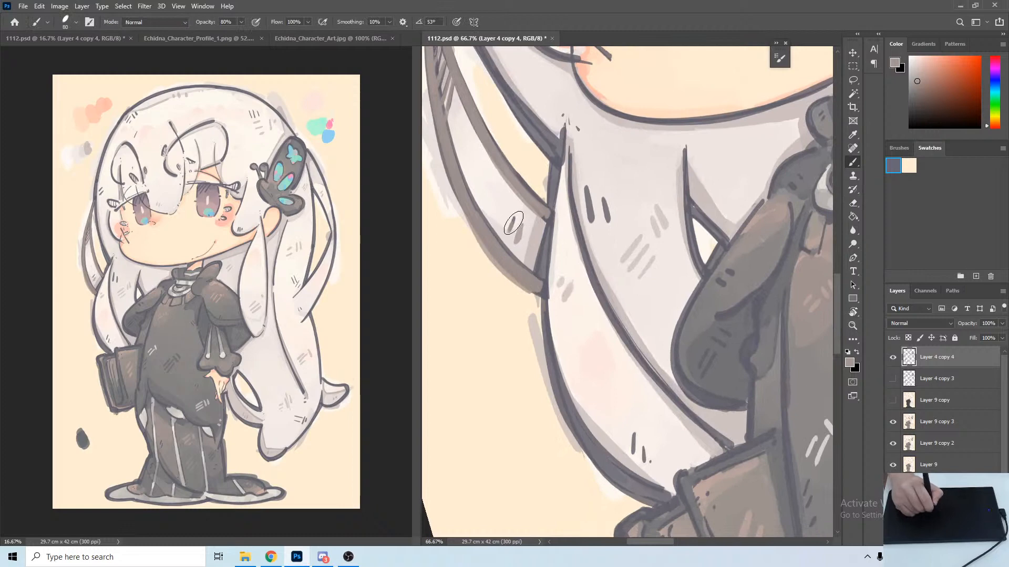
{"action": "mouse_move", "coordinate": [563, 160]}
{"action": "left_mouse_down"}
{"action": "mouse_move", "coordinate": [554, 114]}
{"action": "mouse_move", "coordinate": [538, 171]}
{"action": "mouse_move", "coordinate": [533, 271]}
{"action": "left_mouse_up"}
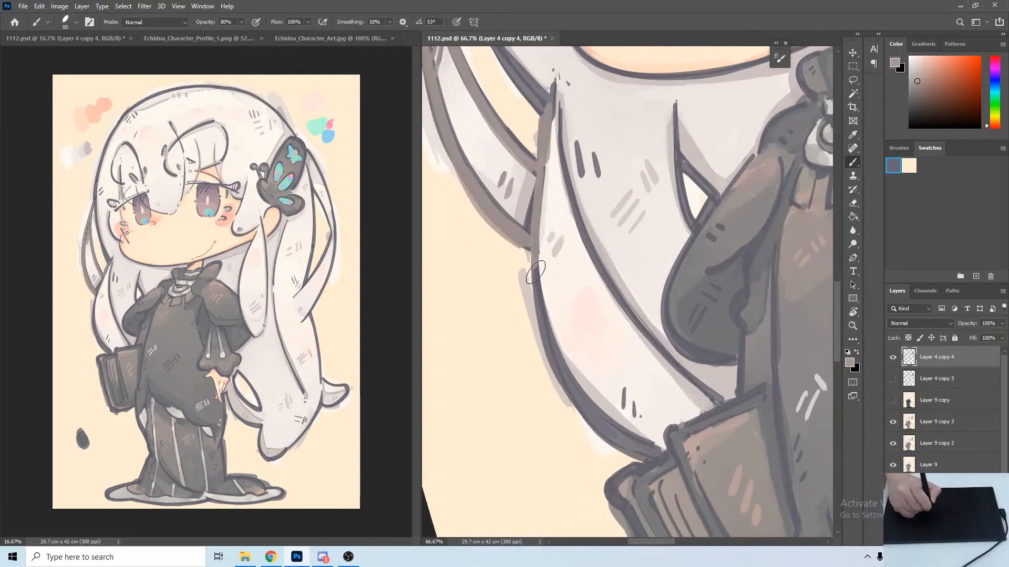
Continue the warm grey over the front side lock's outer outline down to the book.
{"action": "key", "text": "r"}
{"action": "mouse_move", "coordinate": [525, 230]}
{"action": "left_mouse_down"}
{"action": "mouse_move", "coordinate": [526, 163]}
{"action": "mouse_move", "coordinate": [522, 185]}
{"action": "left_mouse_up"}
{"action": "key", "text": "b"}
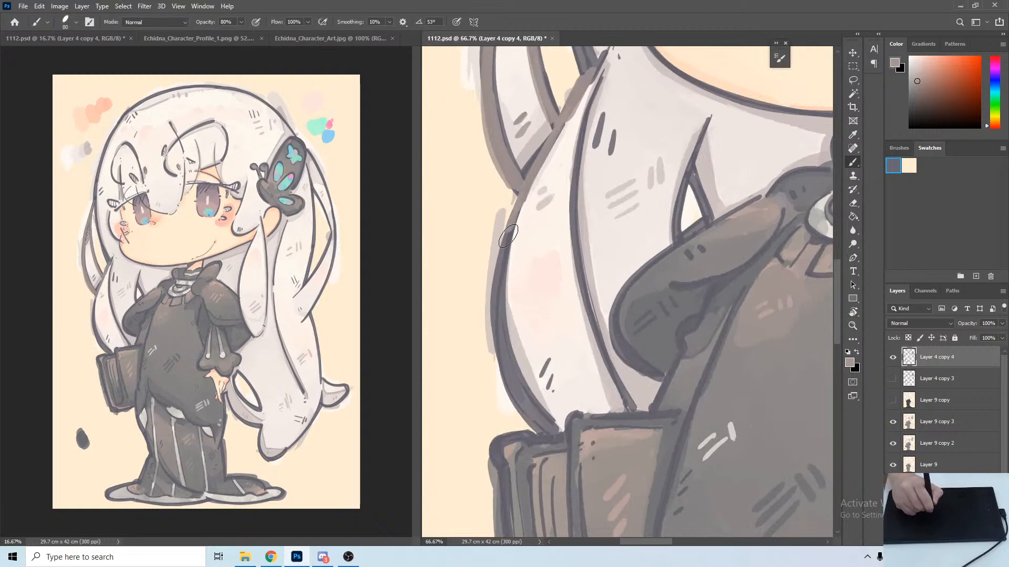
{"action": "left_click_drag", "start_coordinate": [502, 354], "coordinate": [526, 415]}
{"action": "mouse_move", "coordinate": [494, 329]}
{"action": "left_mouse_down"}
{"action": "mouse_move", "coordinate": [525, 407]}
{"action": "mouse_move", "coordinate": [549, 435]}
{"action": "left_mouse_up"}
{"action": "mouse_move", "coordinate": [552, 360]}
{"action": "left_mouse_down"}
{"action": "mouse_move", "coordinate": [540, 379]}
{"action": "mouse_move", "coordinate": [548, 393]}
{"action": "left_mouse_up"}
{"action": "key", "text": "space"}
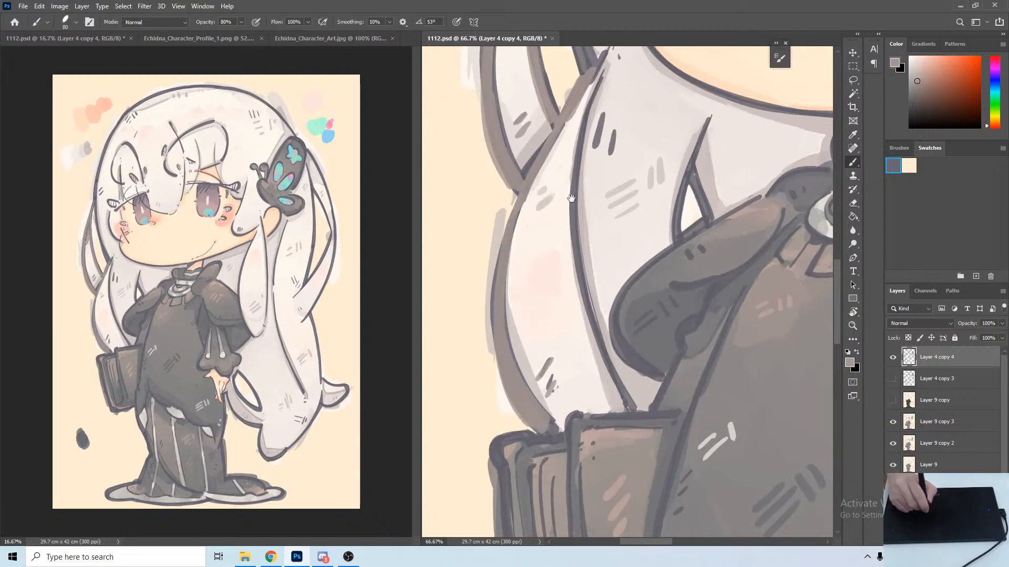
{"action": "left_click_drag", "start_coordinate": [572, 170], "coordinate": [501, 246]}
Clean up the front side lock's upper tip and paint its inner outline warm grey down to the book.
{"action": "key", "text": "e"}
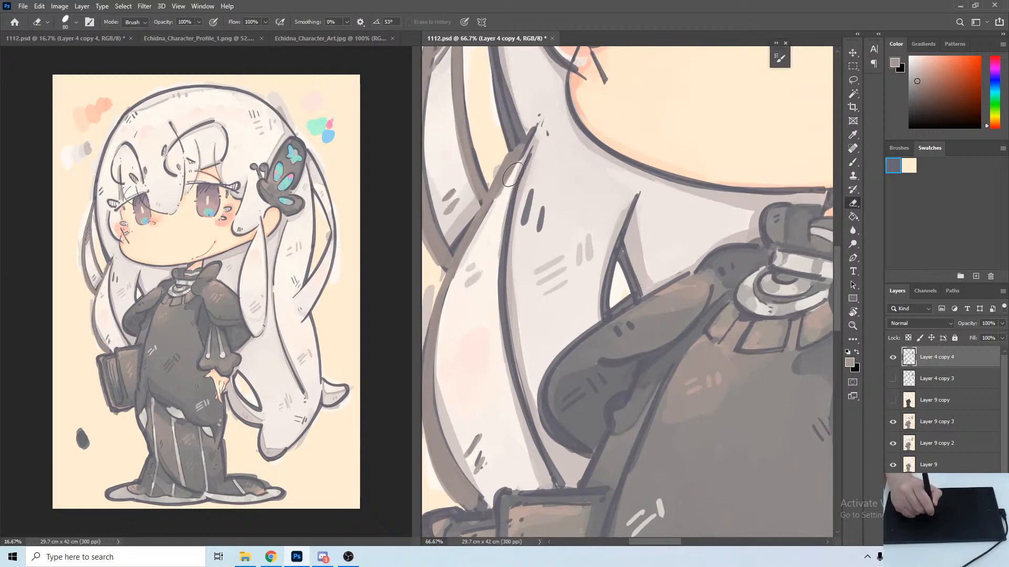
{"action": "key", "text": "b"}
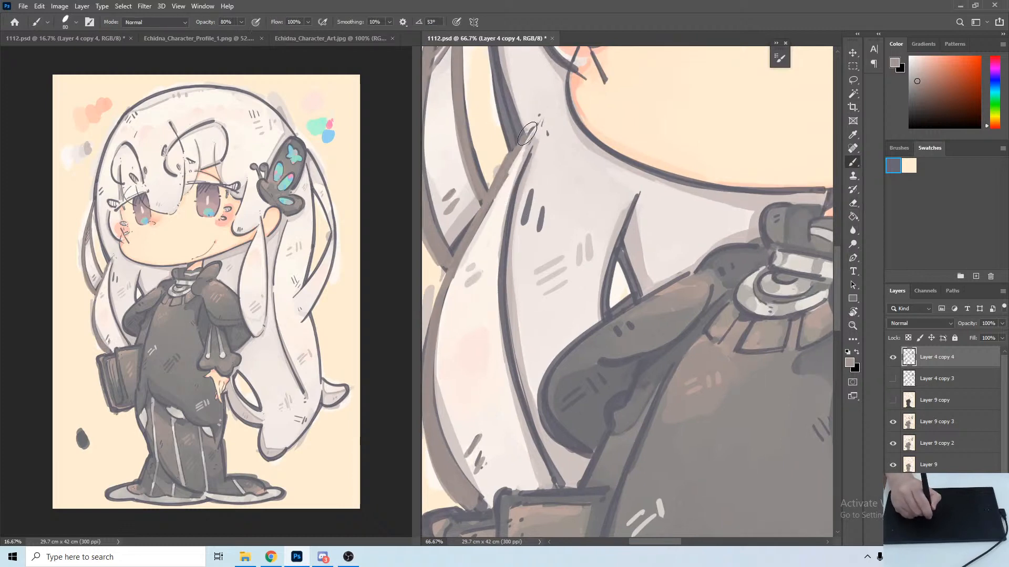
{"action": "scroll", "coordinate": [522, 163], "scroll_direction": "down", "scroll_amount": 1}
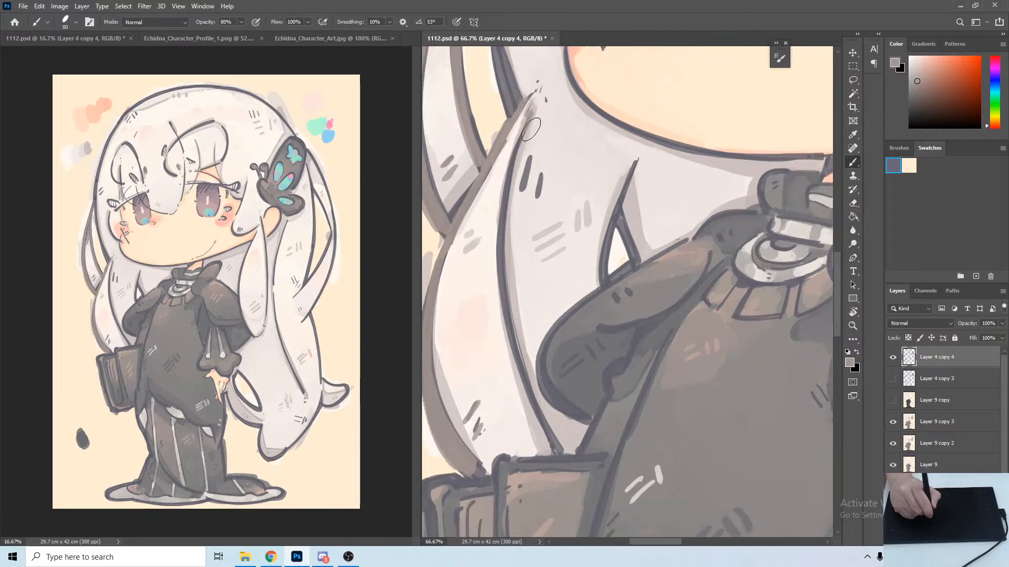
{"action": "mouse_move", "coordinate": [513, 153]}
{"action": "left_mouse_down"}
{"action": "mouse_move", "coordinate": [500, 290]}
{"action": "mouse_move", "coordinate": [511, 363]}
{"action": "mouse_move", "coordinate": [536, 423]}
{"action": "left_mouse_up"}
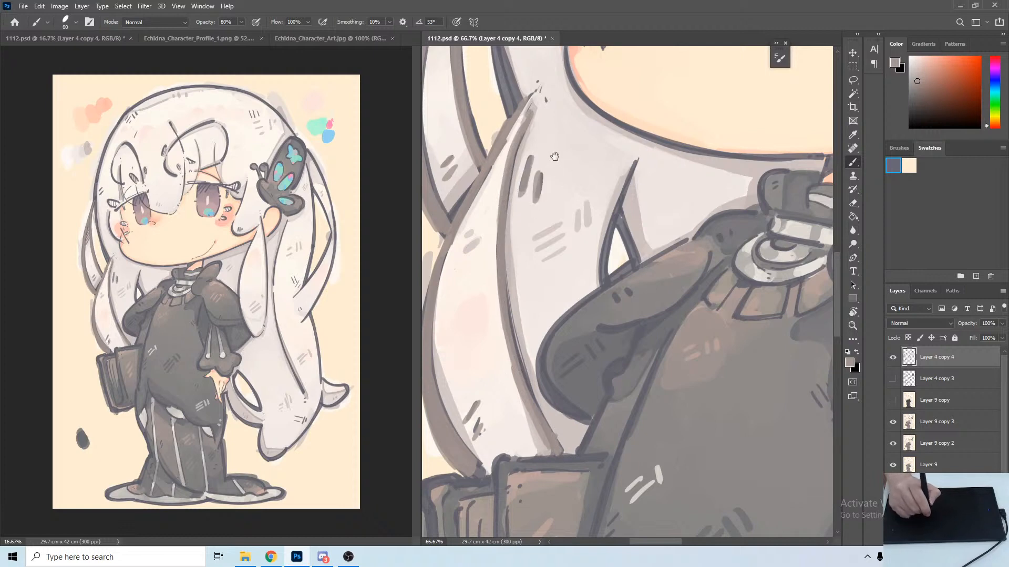
Erase the stray paint around the small hatch marks on the front side lock just above the book.
{"action": "scroll", "coordinate": [520, 174], "scroll_direction": "down", "scroll_amount": 3}
{"action": "key", "text": "e"}
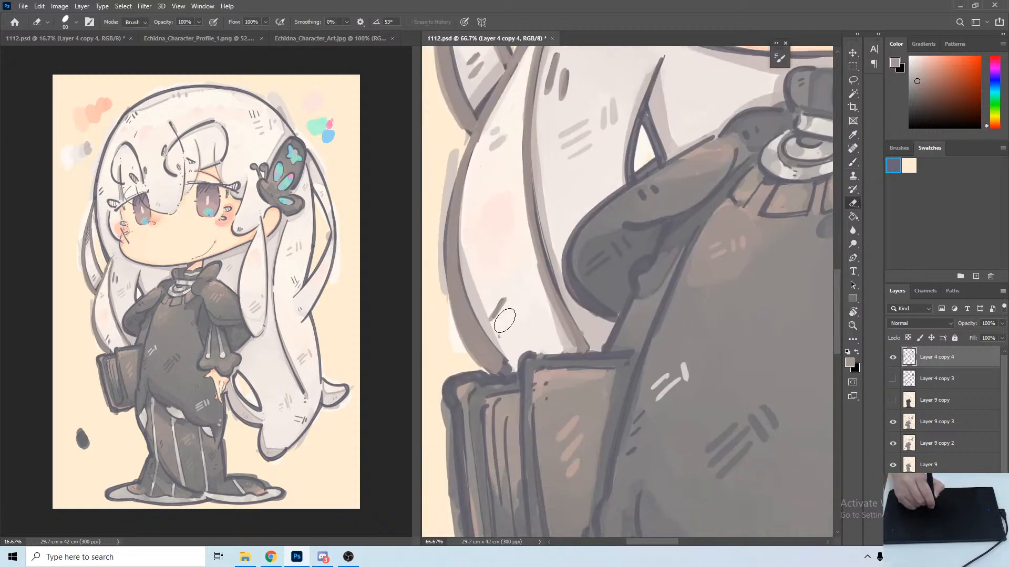
{"action": "key", "text": "b"}
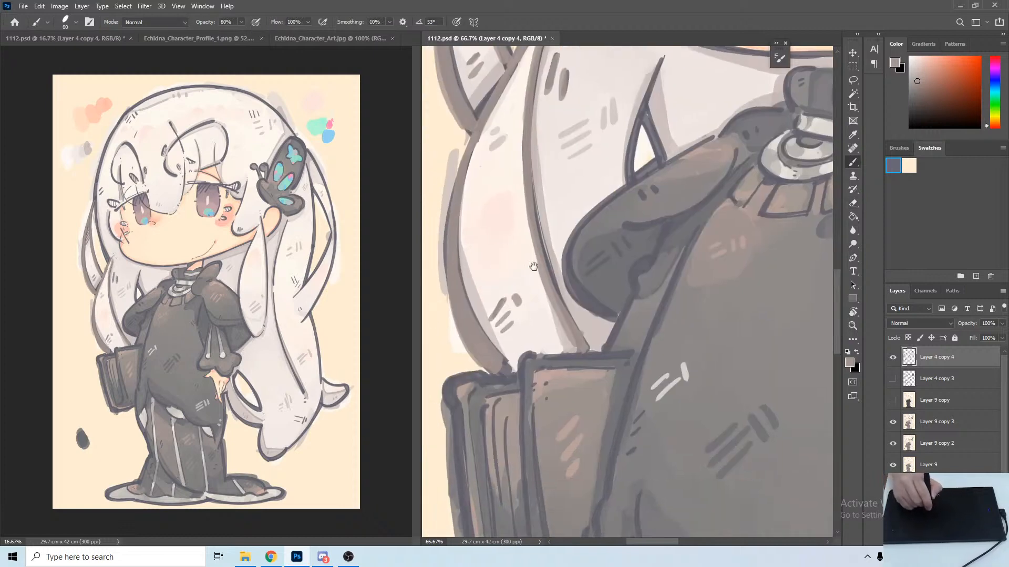
Paint warm grey over the outline of the small hair gap above the sleeve and the long hair outline beside the cheek.
{"action": "mouse_move", "coordinate": [571, 175]}
{"action": "left_mouse_down"}
{"action": "mouse_move", "coordinate": [513, 262]}
{"action": "mouse_move", "coordinate": [517, 279]}
{"action": "mouse_move", "coordinate": [481, 350]}
{"action": "left_mouse_up"}
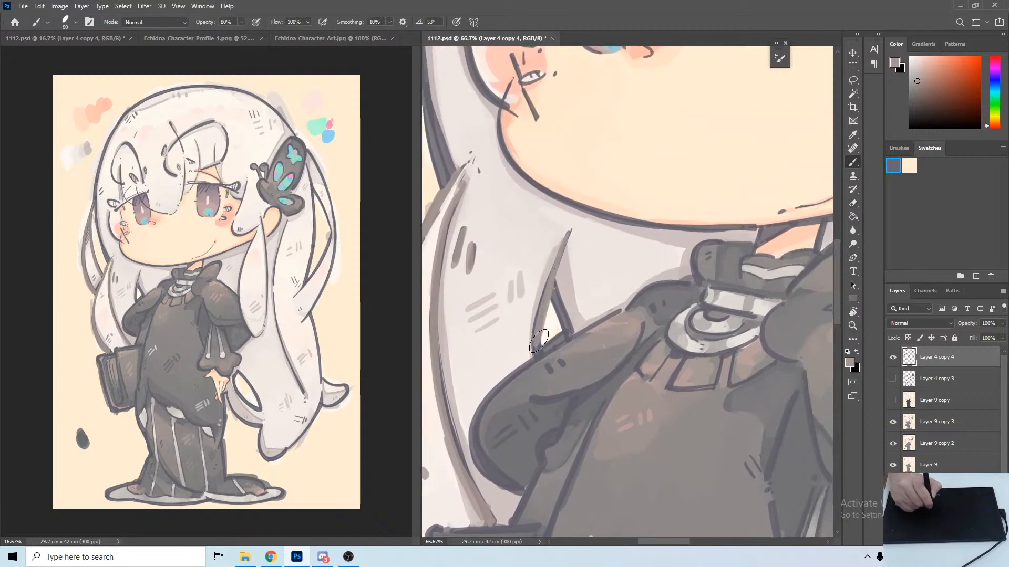
{"action": "mouse_move", "coordinate": [550, 283]}
{"action": "left_mouse_down"}
{"action": "mouse_move", "coordinate": [566, 329]}
{"action": "mouse_move", "coordinate": [572, 297]}
{"action": "mouse_move", "coordinate": [686, 508]}
{"action": "left_mouse_up"}
{"action": "left_click_drag", "start_coordinate": [532, 216], "coordinate": [517, 186]}
{"action": "mouse_move", "coordinate": [519, 107]}
{"action": "left_mouse_down"}
{"action": "mouse_move", "coordinate": [509, 185]}
{"action": "mouse_move", "coordinate": [530, 341]}
{"action": "left_mouse_up"}
{"action": "left_click_drag", "start_coordinate": [519, 277], "coordinate": [541, 370]}
{"action": "key", "text": "space"}
{"action": "left_click_drag", "start_coordinate": [548, 198], "coordinate": [543, 224]}
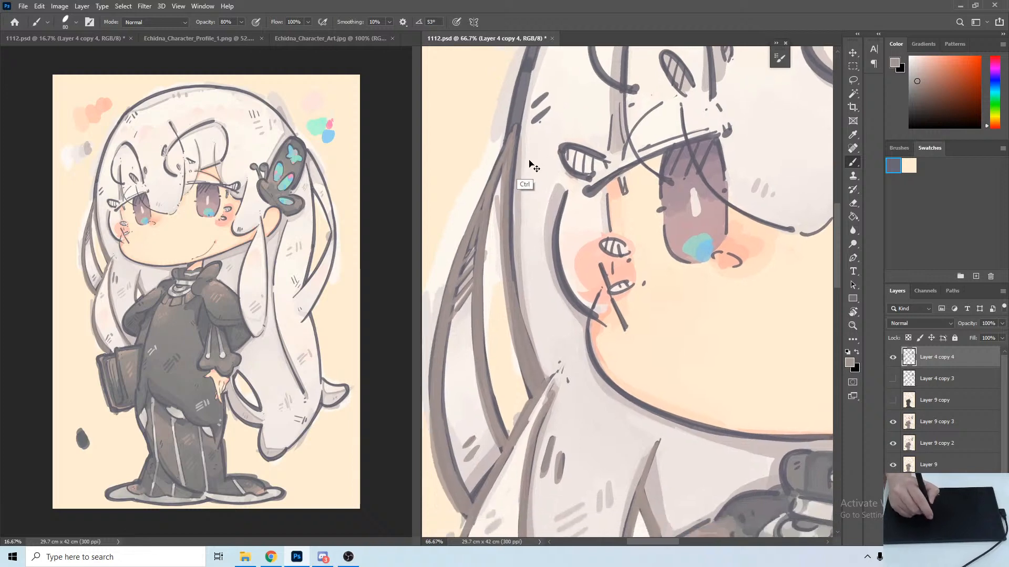
{"action": "left_click_drag", "start_coordinate": [510, 168], "coordinate": [523, 339]}
{"action": "left_click_drag", "start_coordinate": [555, 240], "coordinate": [526, 433]}
Recolour the outer head outline in warm grey from the temple up along the side of the hair.
{"action": "key", "text": "r"}
{"action": "left_click_drag", "start_coordinate": [484, 227], "coordinate": [560, 146]}
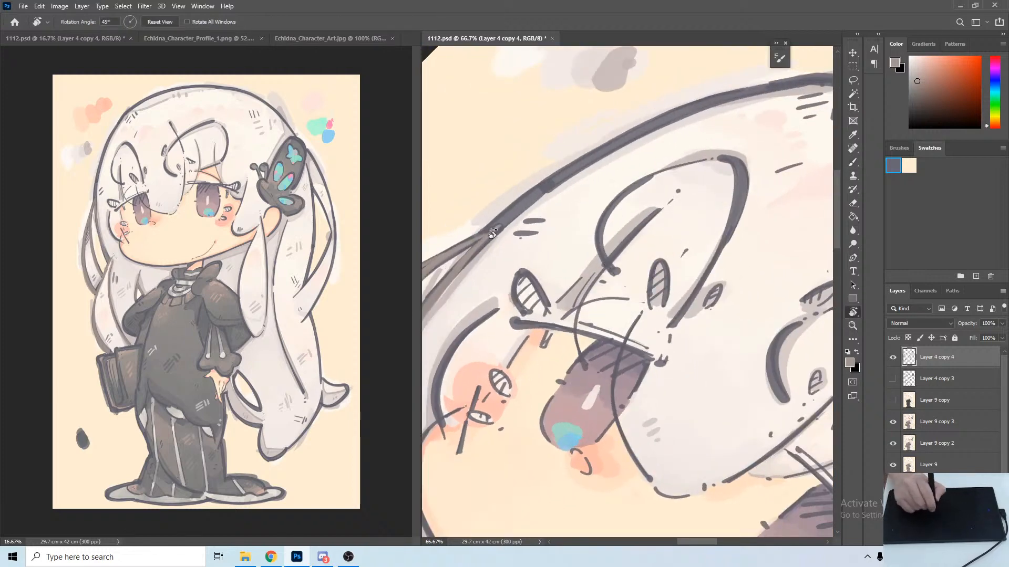
{"action": "left_click_drag", "start_coordinate": [488, 236], "coordinate": [545, 182]}
{"action": "mouse_move", "coordinate": [545, 181]}
{"action": "left_mouse_down"}
{"action": "mouse_move", "coordinate": [487, 240]}
{"action": "mouse_move", "coordinate": [578, 168]}
{"action": "left_mouse_up"}
{"action": "mouse_move", "coordinate": [503, 219]}
{"action": "left_mouse_down"}
{"action": "mouse_move", "coordinate": [663, 122]}
{"action": "mouse_move", "coordinate": [622, 117]}
{"action": "mouse_move", "coordinate": [468, 192]}
{"action": "left_mouse_up"}
{"action": "key", "text": "r"}
{"action": "key", "text": "b"}
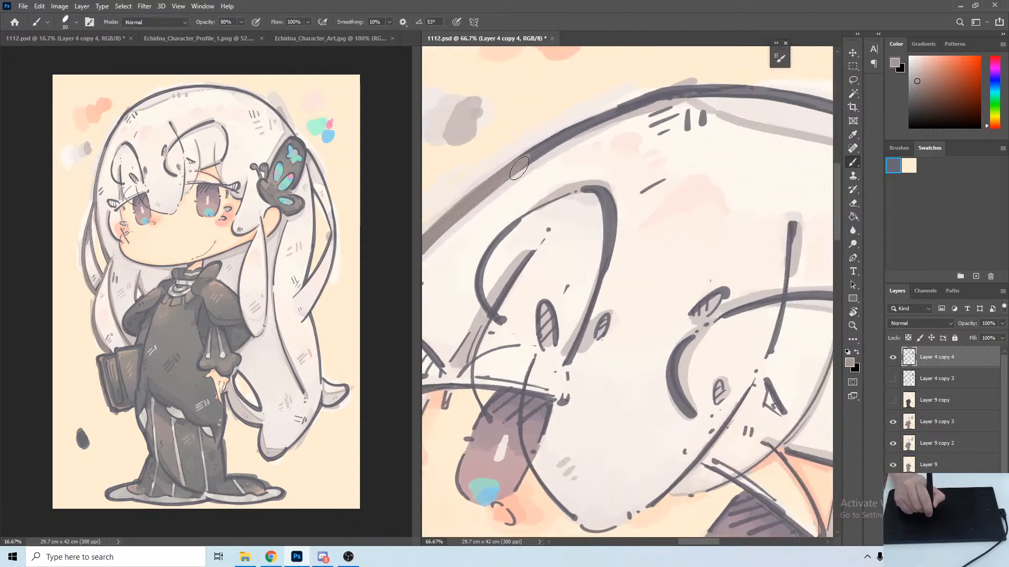
{"action": "key", "text": "r"}
{"action": "mouse_move", "coordinate": [577, 130]}
{"action": "left_mouse_down"}
{"action": "mouse_move", "coordinate": [649, 104]}
{"action": "mouse_move", "coordinate": [610, 88]}
{"action": "left_mouse_up"}
{"action": "mouse_move", "coordinate": [611, 88]}
{"action": "left_mouse_down"}
{"action": "mouse_move", "coordinate": [538, 95]}
{"action": "mouse_move", "coordinate": [507, 121]}
{"action": "mouse_move", "coordinate": [525, 125]}
{"action": "mouse_move", "coordinate": [597, 89]}
{"action": "left_mouse_up"}
{"action": "key", "text": "b"}
{"action": "mouse_move", "coordinate": [508, 138]}
{"action": "left_mouse_down"}
{"action": "mouse_move", "coordinate": [599, 86]}
{"action": "mouse_move", "coordinate": [698, 56]}
{"action": "mouse_move", "coordinate": [627, 112]}
{"action": "left_mouse_up"}
Continue the warm grey recolouring of the head outline across the crown of the hair.
{"action": "key", "text": "r"}
{"action": "mouse_move", "coordinate": [610, 118]}
{"action": "left_mouse_down"}
{"action": "mouse_move", "coordinate": [525, 158]}
{"action": "mouse_move", "coordinate": [630, 91]}
{"action": "left_mouse_up"}
{"action": "key", "text": "b"}
{"action": "key", "text": "r"}
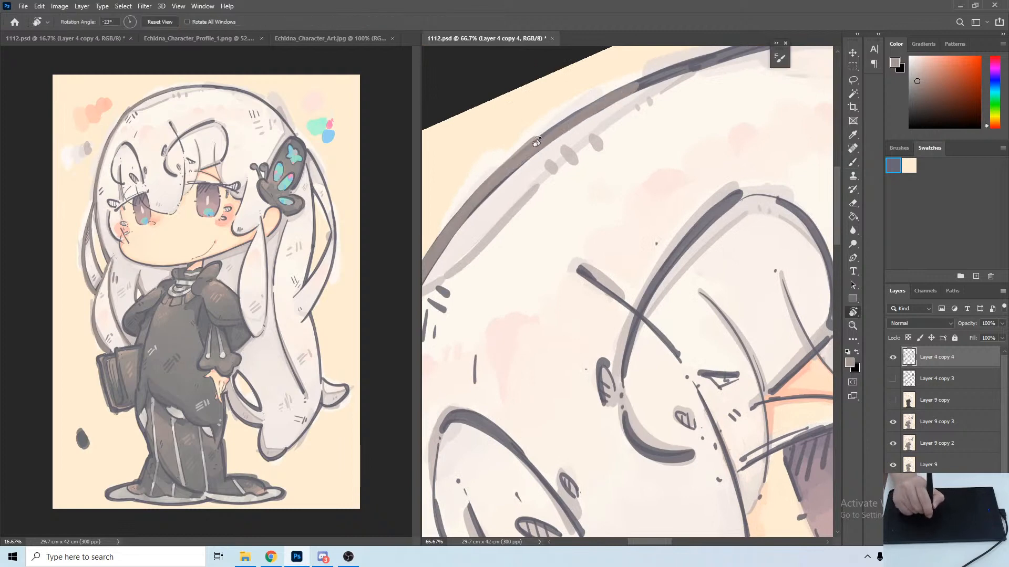
{"action": "key", "text": "b"}
{"action": "left_click_drag", "start_coordinate": [529, 151], "coordinate": [592, 105]}
{"action": "left_click_drag", "start_coordinate": [544, 133], "coordinate": [661, 75]}
{"action": "key", "text": "r"}
{"action": "mouse_move", "coordinate": [651, 77]}
{"action": "left_mouse_down"}
{"action": "mouse_move", "coordinate": [625, 82]}
{"action": "mouse_move", "coordinate": [511, 153]}
{"action": "mouse_move", "coordinate": [612, 99]}
{"action": "left_mouse_up"}
{"action": "key", "text": "b"}
{"action": "mouse_move", "coordinate": [567, 123]}
{"action": "left_mouse_down"}
{"action": "mouse_move", "coordinate": [694, 75]}
{"action": "mouse_move", "coordinate": [554, 100]}
{"action": "mouse_move", "coordinate": [519, 147]}
{"action": "mouse_move", "coordinate": [691, 55]}
{"action": "mouse_move", "coordinate": [595, 128]}
{"action": "left_mouse_up"}
Paint warm grey over the curved outline of the short hair lock beside the blushed cheek.
{"action": "key", "text": "r"}
{"action": "key", "text": "b"}
{"action": "key", "text": "r"}
{"action": "key", "text": "b"}
{"action": "mouse_move", "coordinate": [570, 164]}
{"action": "left_mouse_down"}
{"action": "mouse_move", "coordinate": [625, 137]}
{"action": "mouse_move", "coordinate": [682, 157]}
{"action": "mouse_move", "coordinate": [746, 204]}
{"action": "left_mouse_up"}
{"action": "key", "text": "r"}
{"action": "left_click_drag", "start_coordinate": [518, 426], "coordinate": [710, 192]}
{"action": "left_click_drag", "start_coordinate": [646, 158], "coordinate": [714, 195]}
{"action": "key", "text": "b"}
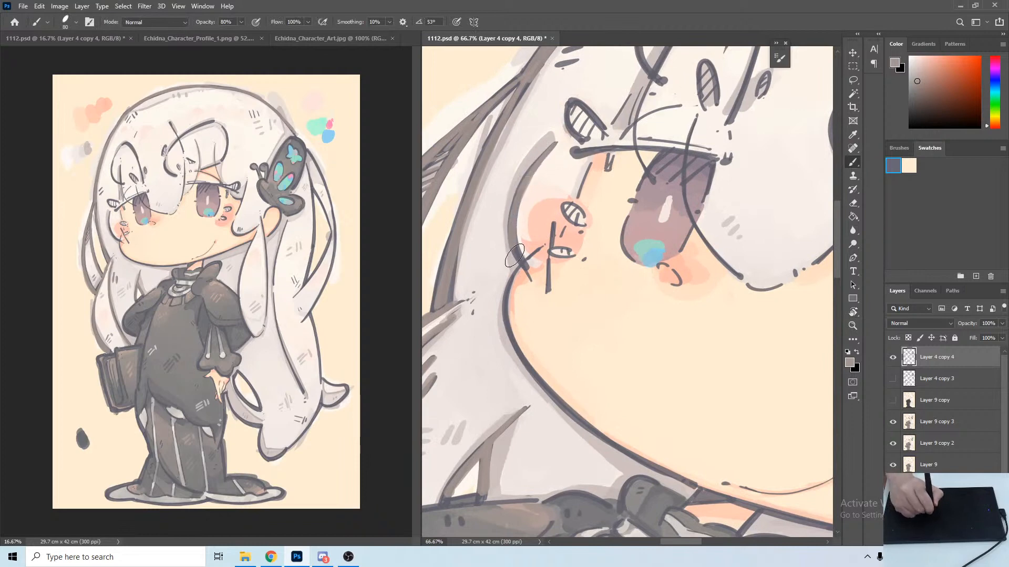
{"action": "key", "text": "r"}
{"action": "left_click_drag", "start_coordinate": [523, 270], "coordinate": [631, 250]}
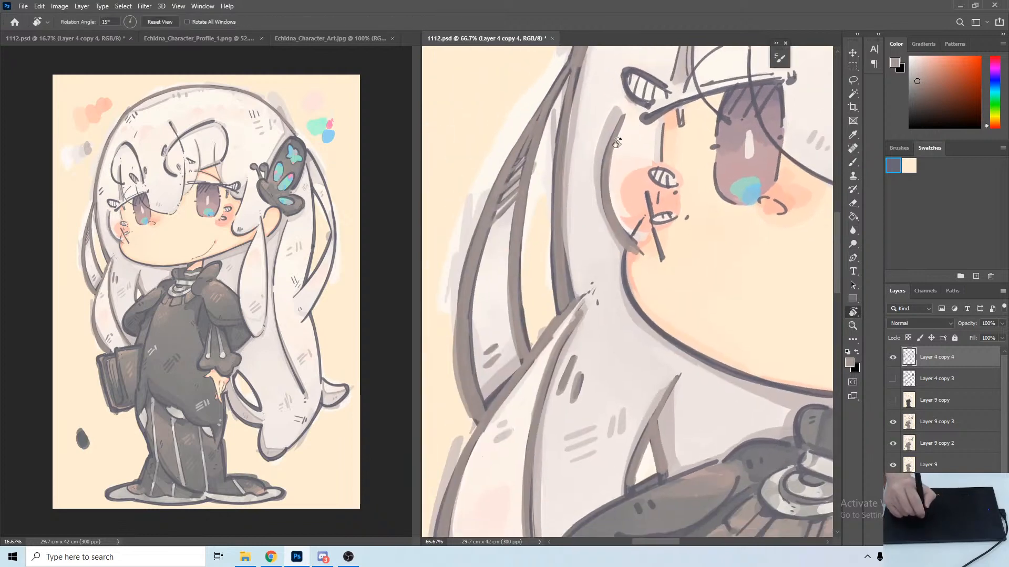
{"action": "mouse_move", "coordinate": [581, 202]}
{"action": "left_mouse_down"}
{"action": "mouse_move", "coordinate": [619, 312]}
{"action": "mouse_move", "coordinate": [668, 245]}
{"action": "mouse_move", "coordinate": [700, 148]}
{"action": "left_mouse_up"}
{"action": "key", "text": "b"}
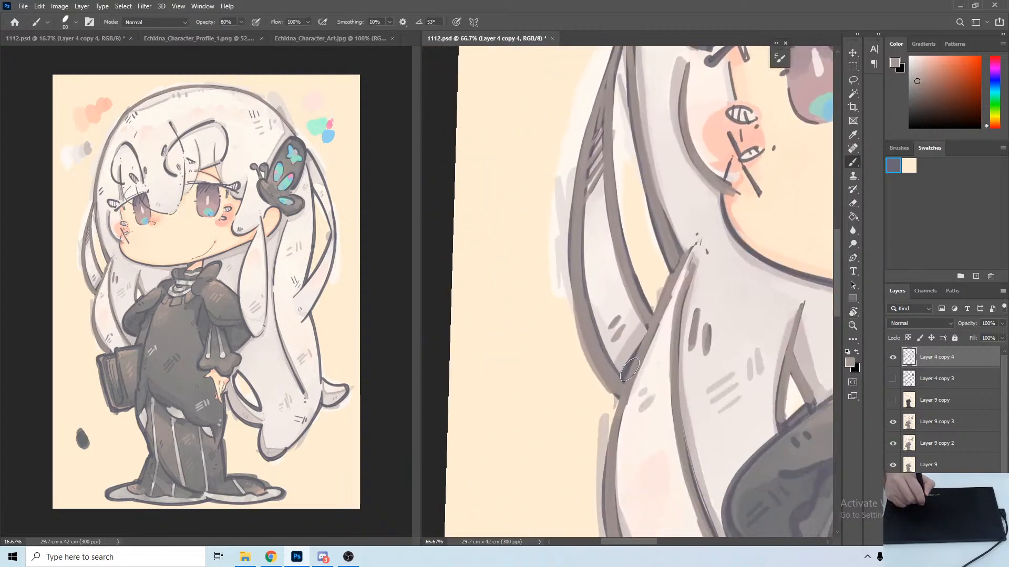
{"action": "left_click_drag", "start_coordinate": [649, 282], "coordinate": [591, 383]}
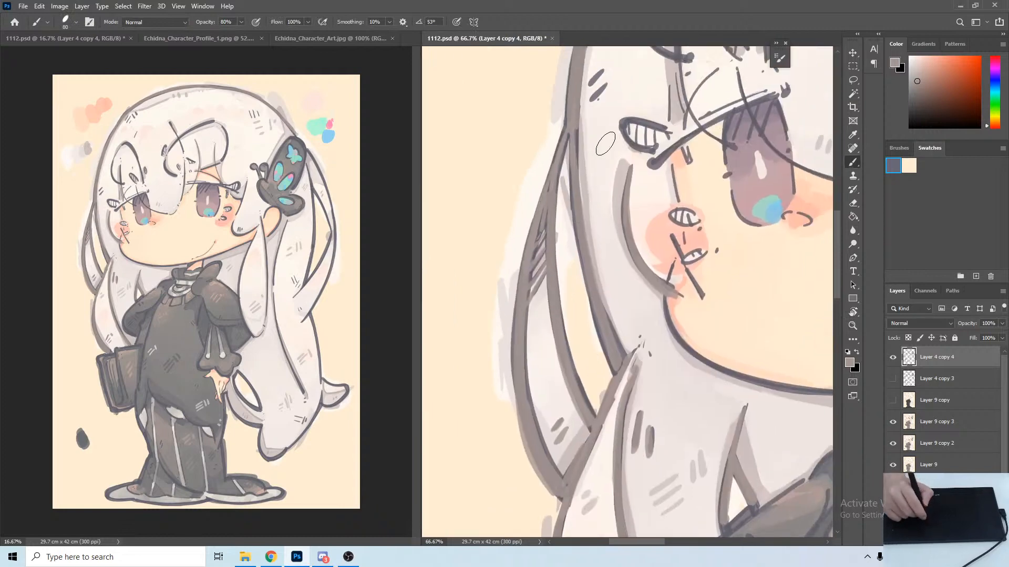
Sample the light hair colour next to the cheek lock and paint along the outside of its outline to thin it.
{"action": "key", "text": "alt"}
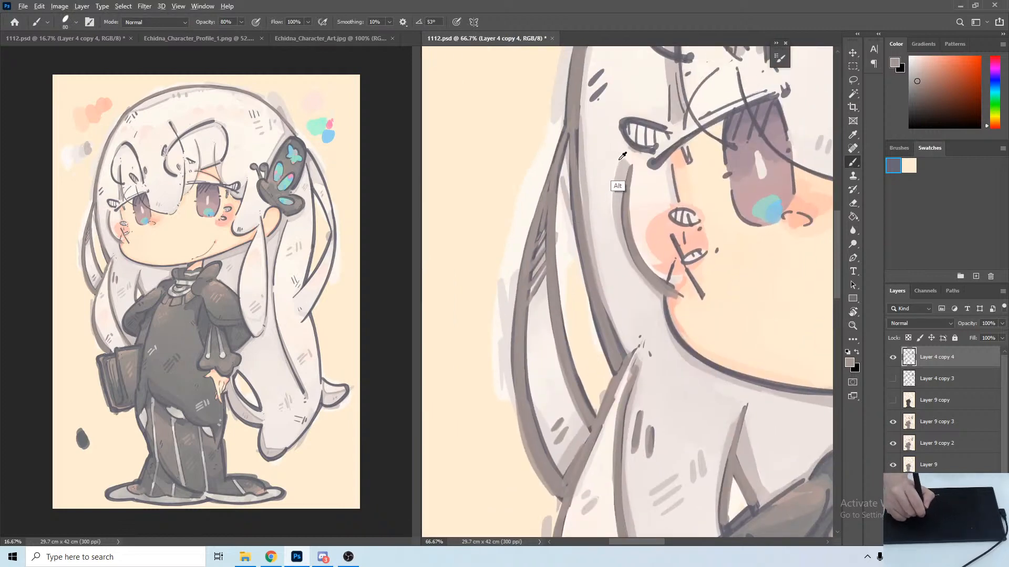
{"action": "left_click", "coordinate": [639, 163], "text": "alt"}
{"action": "key", "text": "r"}
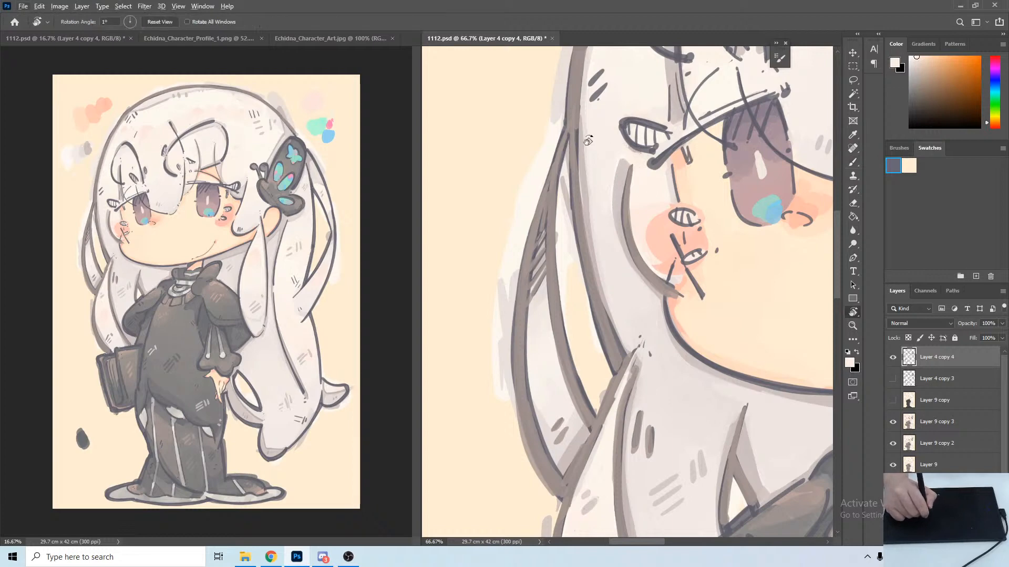
{"action": "left_click_drag", "start_coordinate": [588, 139], "coordinate": [631, 135]}
{"action": "key", "text": "b"}
{"action": "left_click_drag", "start_coordinate": [671, 199], "coordinate": [597, 176]}
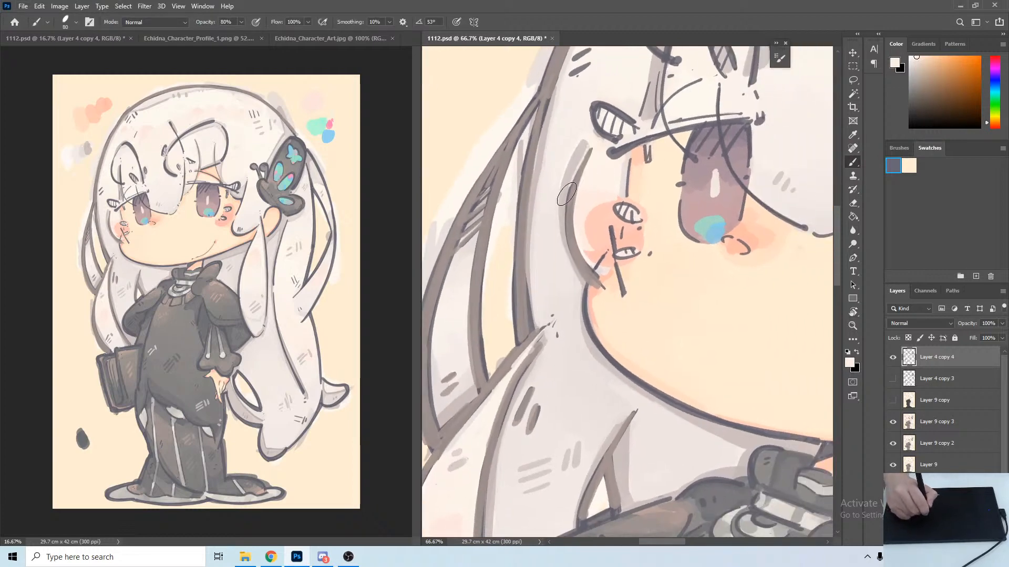
{"action": "left_click_drag", "start_coordinate": [566, 200], "coordinate": [566, 243]}
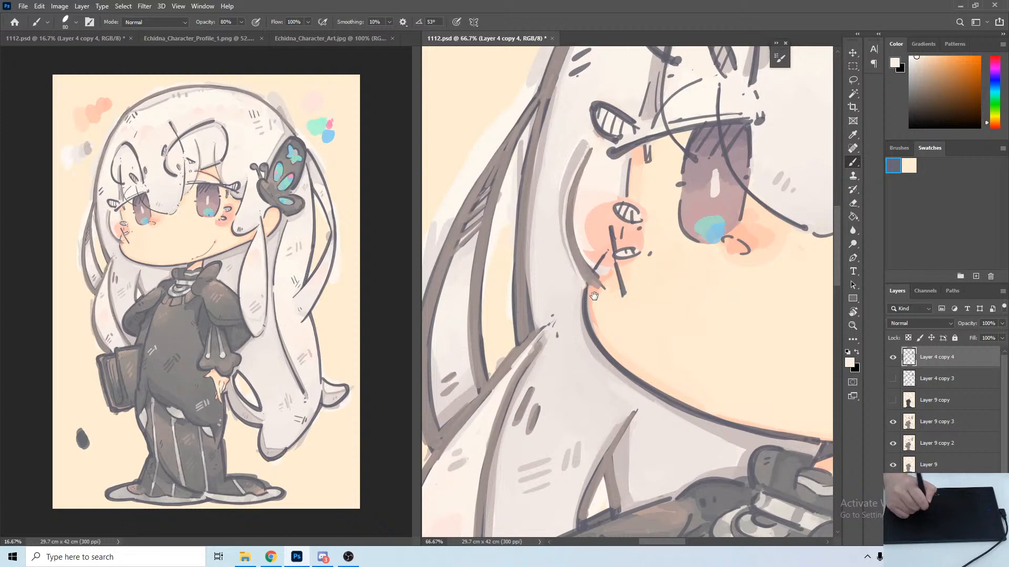
Redo the light trimming strokes along the cheek lock's curved outline to taper the line.
{"action": "mouse_move", "coordinate": [594, 295]}
{"action": "left_mouse_down"}
{"action": "mouse_move", "coordinate": [560, 133]}
{"action": "mouse_move", "coordinate": [560, 272]}
{"action": "left_mouse_up"}
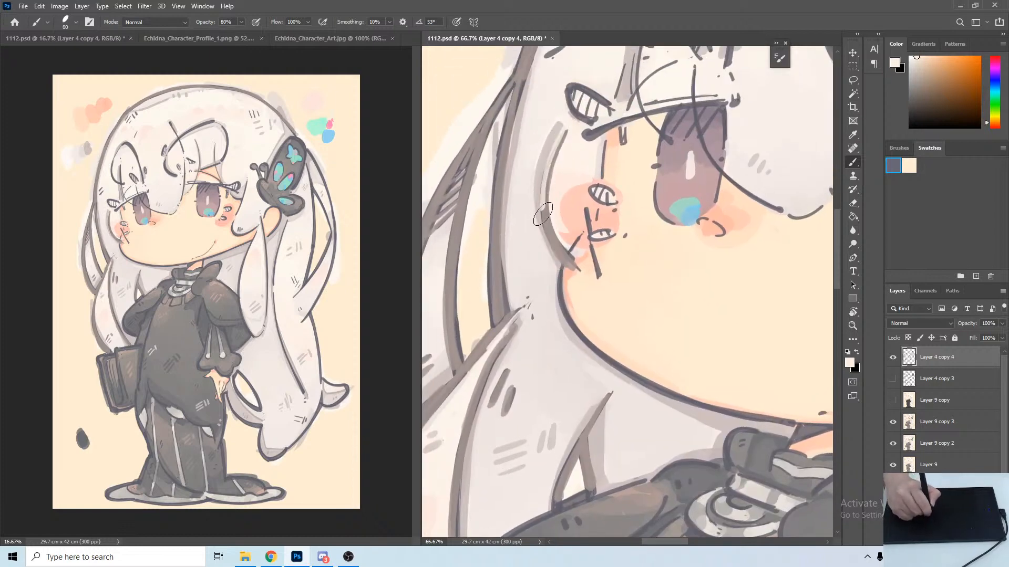
{"action": "left_click_drag", "start_coordinate": [542, 214], "coordinate": [545, 217]}
{"action": "key", "text": "ctrl+z"}
{"action": "left_click_drag", "start_coordinate": [561, 136], "coordinate": [543, 177]}
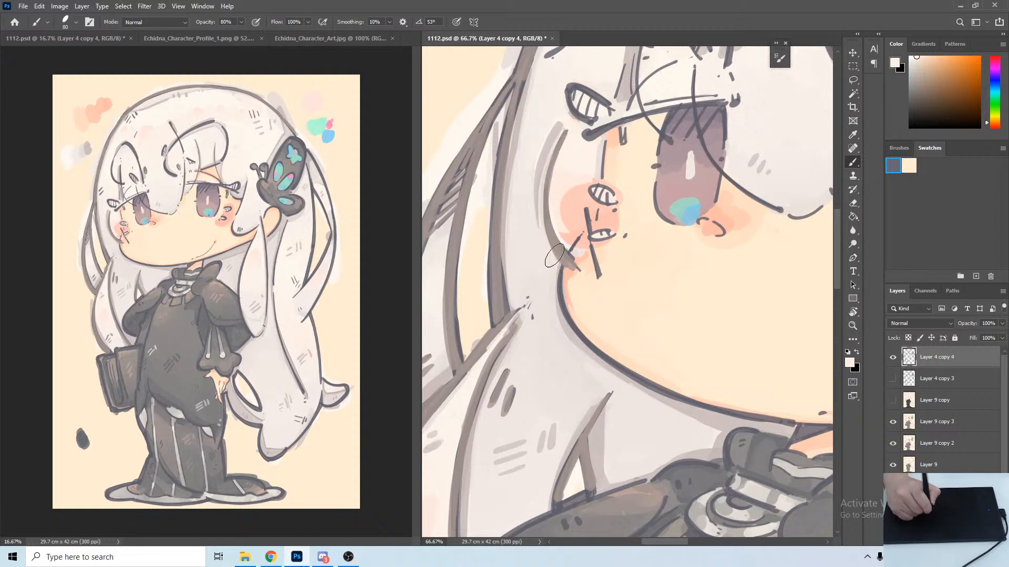
Paint the light hair colour along the long lower lock's outlines beside the dark sleeve to thin and taper the lines.
{"action": "mouse_move", "coordinate": [557, 311]}
{"action": "left_mouse_down"}
{"action": "mouse_move", "coordinate": [573, 207]}
{"action": "mouse_move", "coordinate": [517, 251]}
{"action": "left_mouse_up"}
{"action": "key", "text": "r"}
{"action": "mouse_move", "coordinate": [514, 389]}
{"action": "left_mouse_down"}
{"action": "mouse_move", "coordinate": [545, 285]}
{"action": "mouse_move", "coordinate": [559, 394]}
{"action": "mouse_move", "coordinate": [602, 482]}
{"action": "left_mouse_up"}
{"action": "key", "text": "b"}
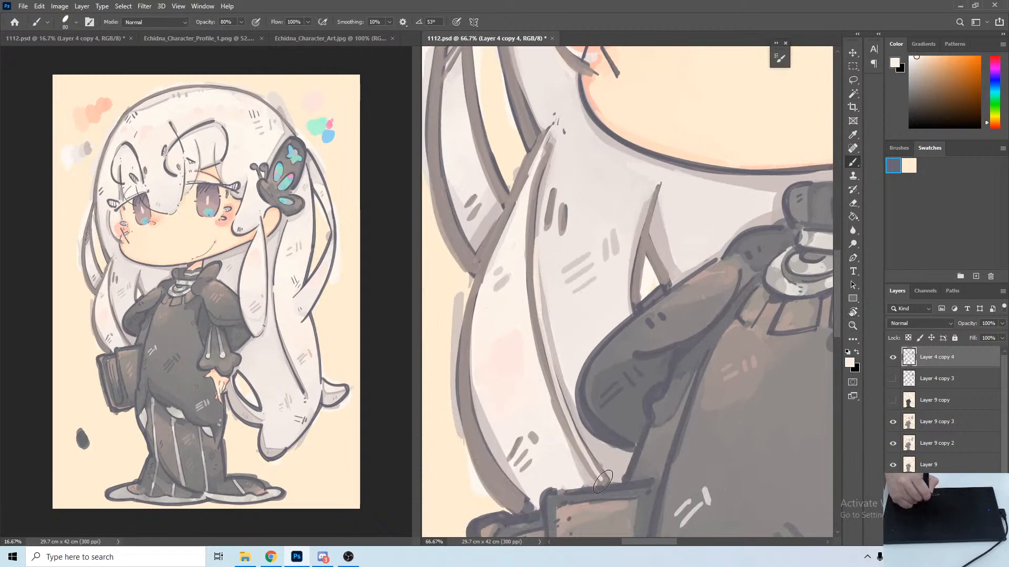
{"action": "key", "text": "ctrl+z"}
{"action": "left_click_drag", "start_coordinate": [540, 298], "coordinate": [584, 432]}
{"action": "key", "text": "ctrl+z"}
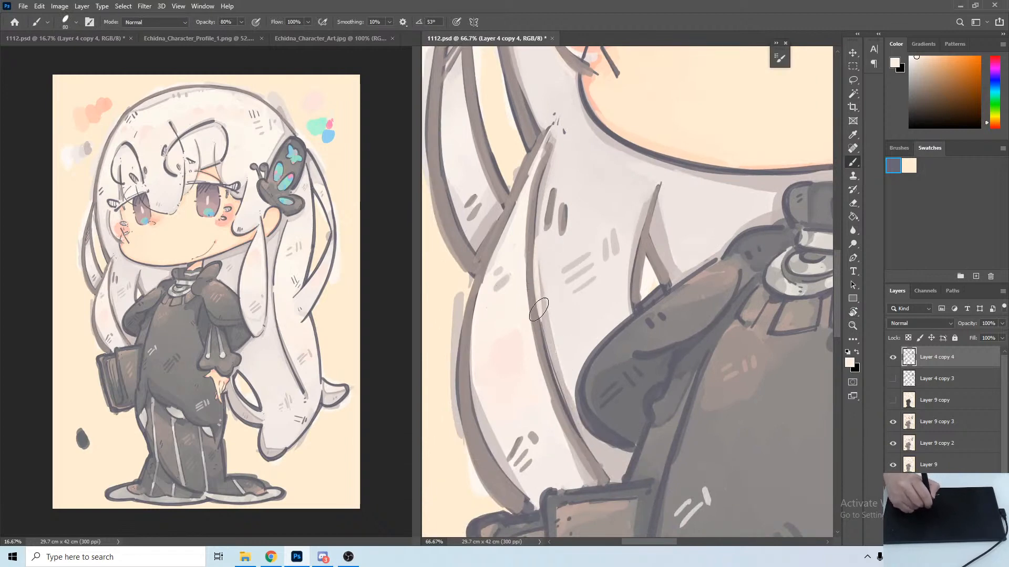
{"action": "mouse_move", "coordinate": [538, 304]}
{"action": "left_mouse_down"}
{"action": "mouse_move", "coordinate": [565, 402]}
{"action": "mouse_move", "coordinate": [617, 482]}
{"action": "left_mouse_up"}
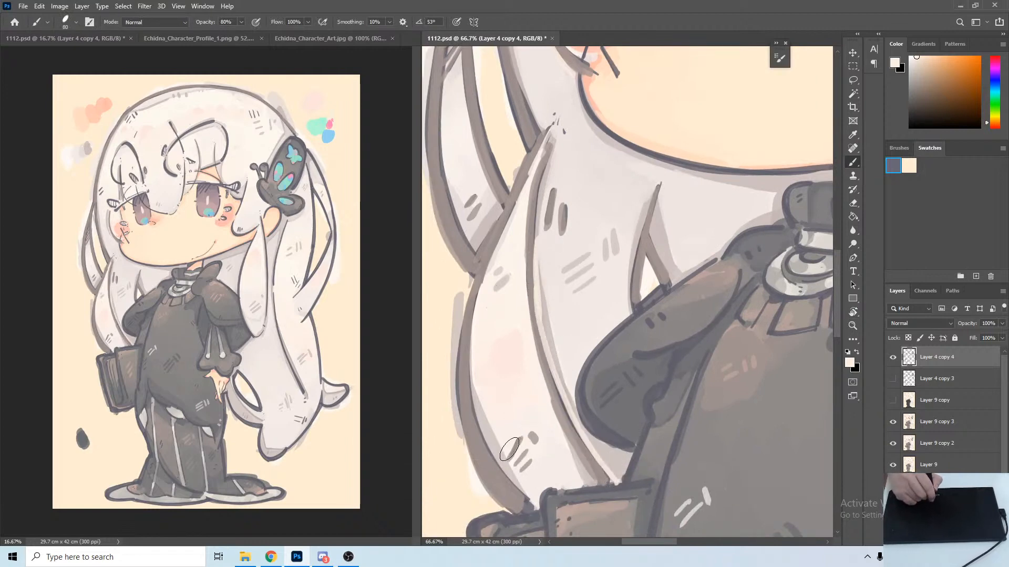
{"action": "left_click_drag", "start_coordinate": [482, 451], "coordinate": [487, 465]}
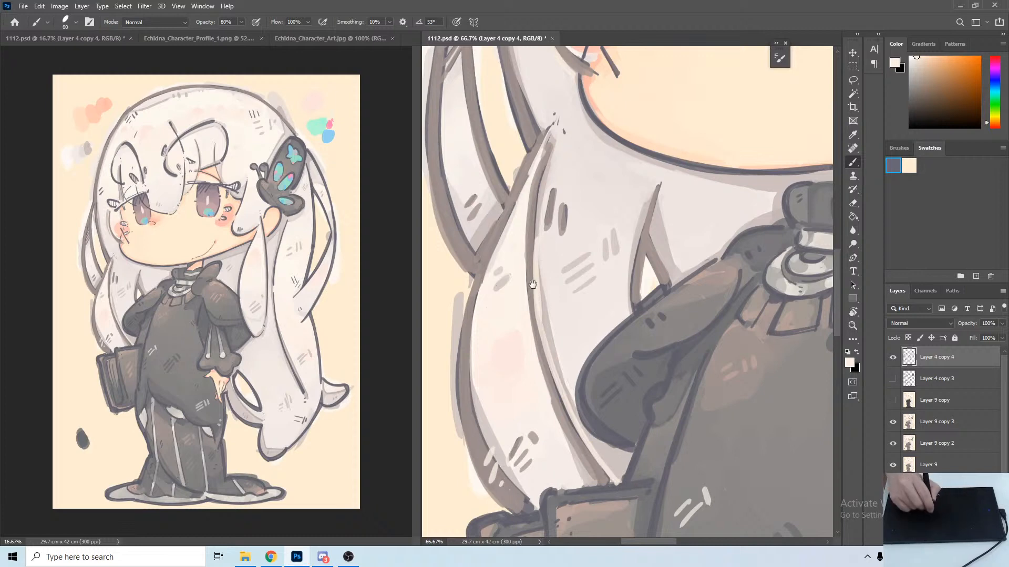
Sample the warm grey from the head outline and paint it over the upper outer outline of the strand behind the butterfly ornament.
{"action": "left_click_drag", "start_coordinate": [532, 284], "coordinate": [589, 491]}
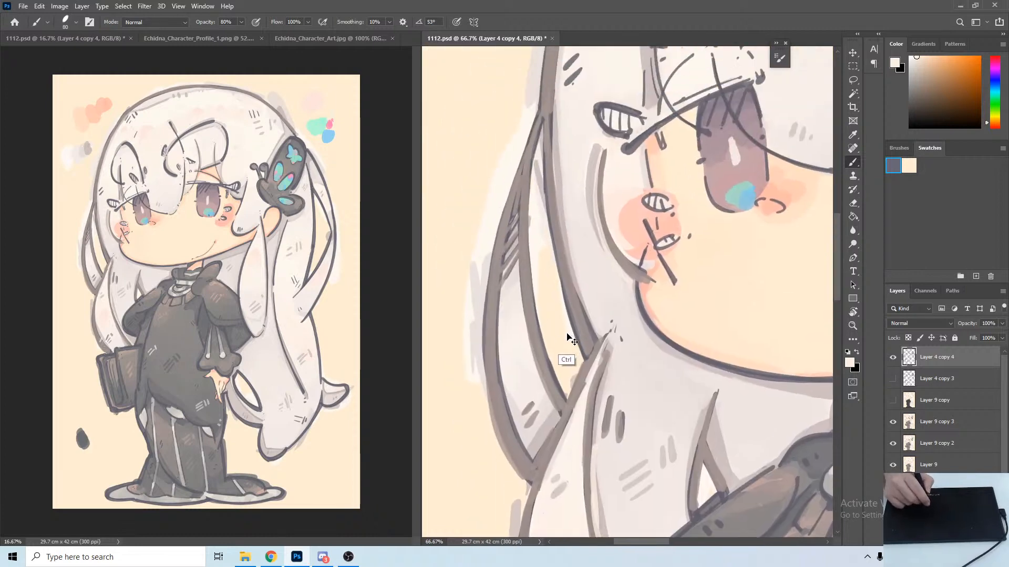
{"action": "mouse_move", "coordinate": [735, 327]}
{"action": "left_mouse_down"}
{"action": "mouse_move", "coordinate": [709, 277]}
{"action": "mouse_move", "coordinate": [687, 400]}
{"action": "mouse_move", "coordinate": [572, 381]}
{"action": "mouse_move", "coordinate": [507, 279]}
{"action": "left_mouse_up"}
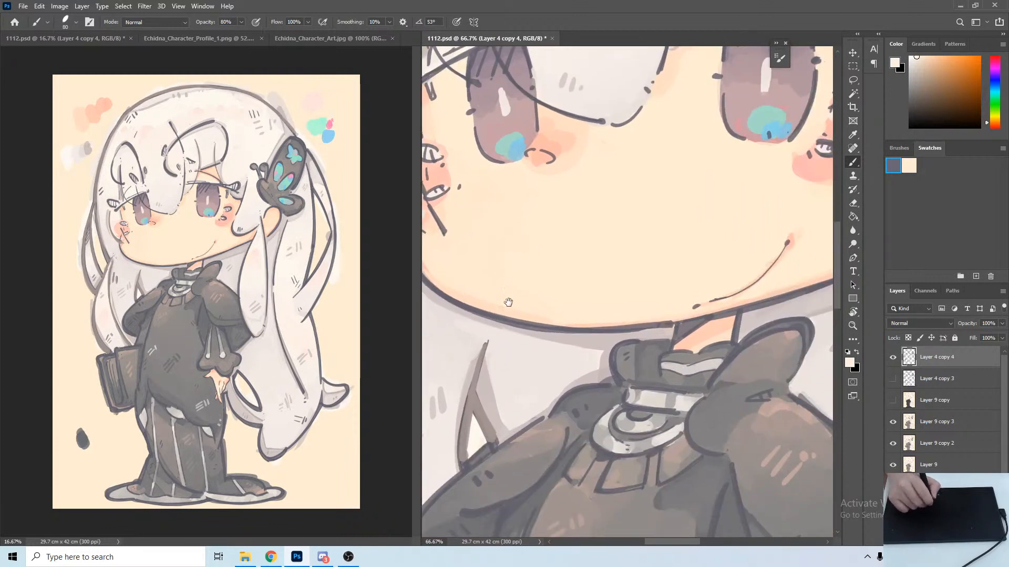
{"action": "mouse_move", "coordinate": [484, 339]}
{"action": "left_mouse_down"}
{"action": "mouse_move", "coordinate": [477, 398]}
{"action": "mouse_move", "coordinate": [498, 438]}
{"action": "left_mouse_up"}
{"action": "left_click_drag", "start_coordinate": [514, 294], "coordinate": [546, 473]}
{"action": "mouse_move", "coordinate": [580, 95]}
{"action": "left_mouse_down"}
{"action": "mouse_move", "coordinate": [599, 199]}
{"action": "mouse_move", "coordinate": [569, 371]}
{"action": "mouse_move", "coordinate": [508, 414]}
{"action": "mouse_move", "coordinate": [584, 373]}
{"action": "left_mouse_up"}
{"action": "left_click", "coordinate": [500, 180], "text": "alt"}
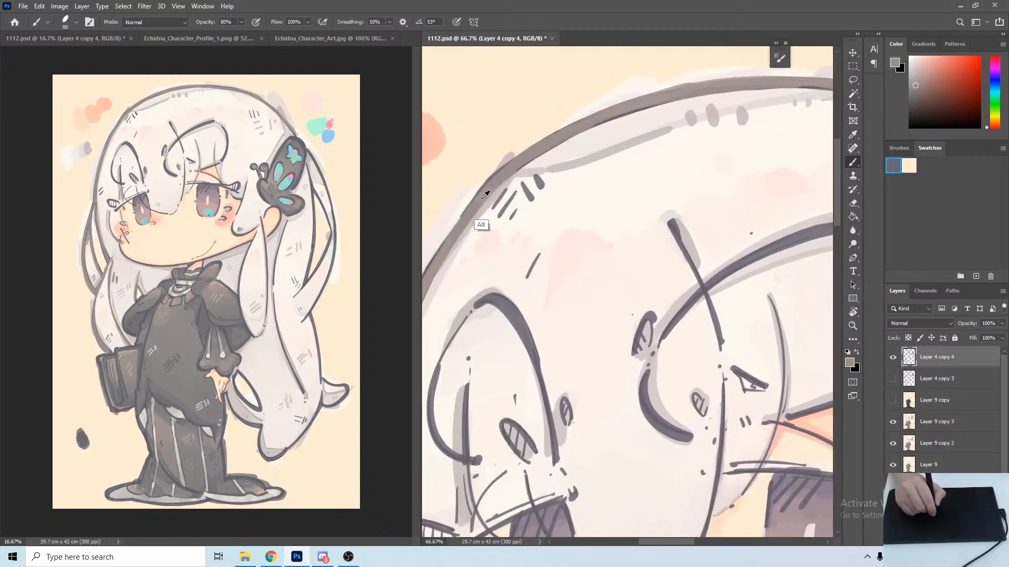
{"action": "left_click", "coordinate": [483, 197], "text": "alt"}
{"action": "left_click_drag", "start_coordinate": [631, 190], "coordinate": [473, 188]}
{"action": "left_click_drag", "start_coordinate": [785, 175], "coordinate": [470, 171]}
{"action": "left_click_drag", "start_coordinate": [750, 262], "coordinate": [599, 193]}
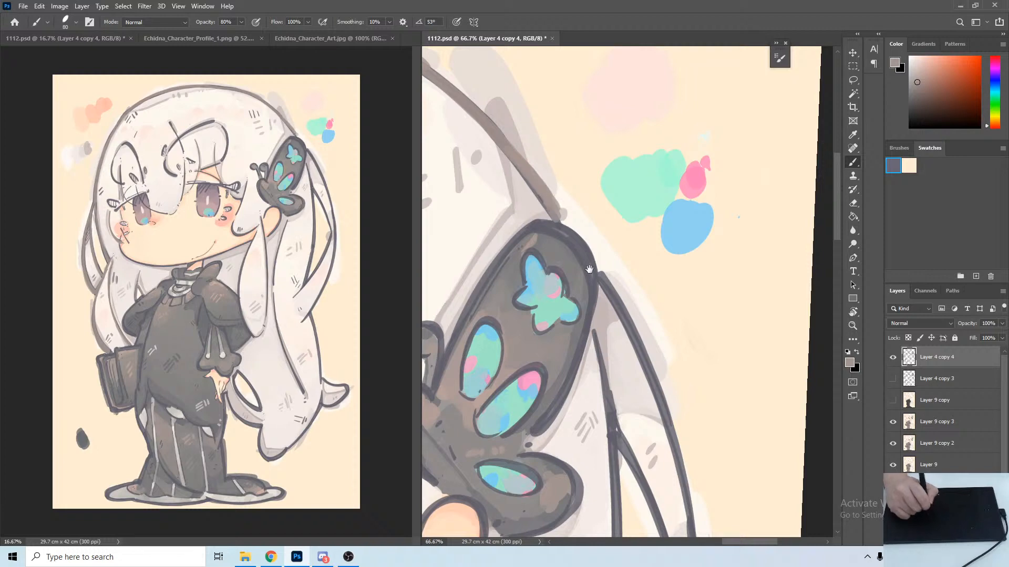
{"action": "left_click_drag", "start_coordinate": [589, 269], "coordinate": [522, 107]}
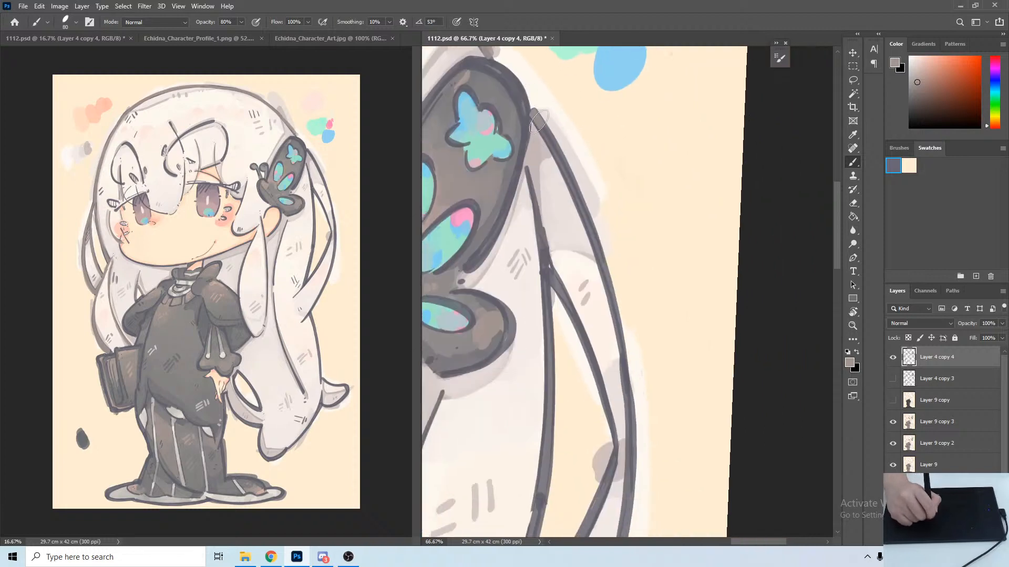
{"action": "mouse_move", "coordinate": [560, 152]}
{"action": "left_mouse_down"}
{"action": "mouse_move", "coordinate": [539, 91]}
{"action": "mouse_move", "coordinate": [578, 189]}
{"action": "mouse_move", "coordinate": [610, 410]}
{"action": "left_mouse_up"}
Continue the warm grey along the strand's outer outline down to its pointed tip, redoing strokes that miss the dark line.
{"action": "key", "text": "r"}
{"action": "mouse_move", "coordinate": [657, 280]}
{"action": "left_mouse_down"}
{"action": "mouse_move", "coordinate": [666, 112]}
{"action": "mouse_move", "coordinate": [617, 153]}
{"action": "mouse_move", "coordinate": [572, 104]}
{"action": "mouse_move", "coordinate": [623, 243]}
{"action": "left_mouse_up"}
{"action": "key", "text": "ctrl+z"}
{"action": "mouse_move", "coordinate": [577, 108]}
{"action": "left_mouse_down"}
{"action": "mouse_move", "coordinate": [628, 231]}
{"action": "mouse_move", "coordinate": [640, 335]}
{"action": "mouse_move", "coordinate": [636, 457]}
{"action": "mouse_move", "coordinate": [626, 491]}
{"action": "left_mouse_up"}
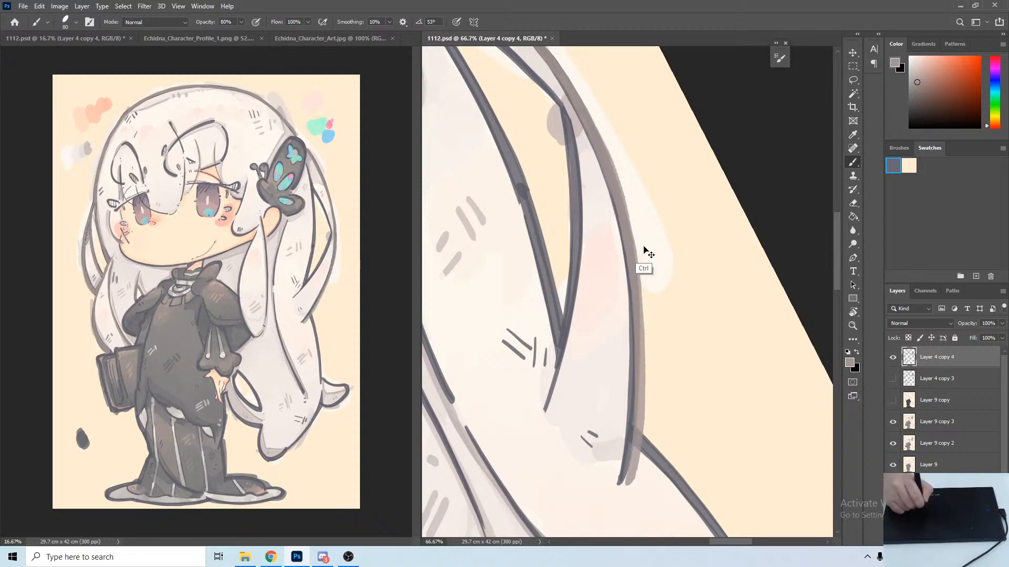
{"action": "key", "text": "ctrl+z"}
{"action": "left_click_drag", "start_coordinate": [581, 116], "coordinate": [605, 207]}
{"action": "key", "text": "ctrl+z"}
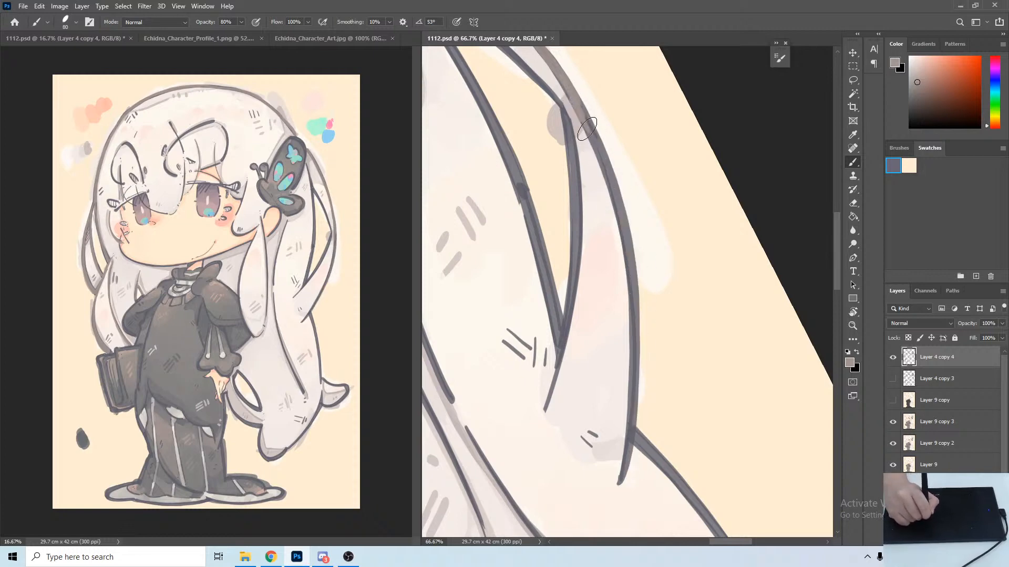
{"action": "mouse_move", "coordinate": [587, 129]}
{"action": "left_mouse_down"}
{"action": "mouse_move", "coordinate": [633, 315]}
{"action": "mouse_move", "coordinate": [633, 436]}
{"action": "mouse_move", "coordinate": [621, 481]}
{"action": "left_mouse_up"}
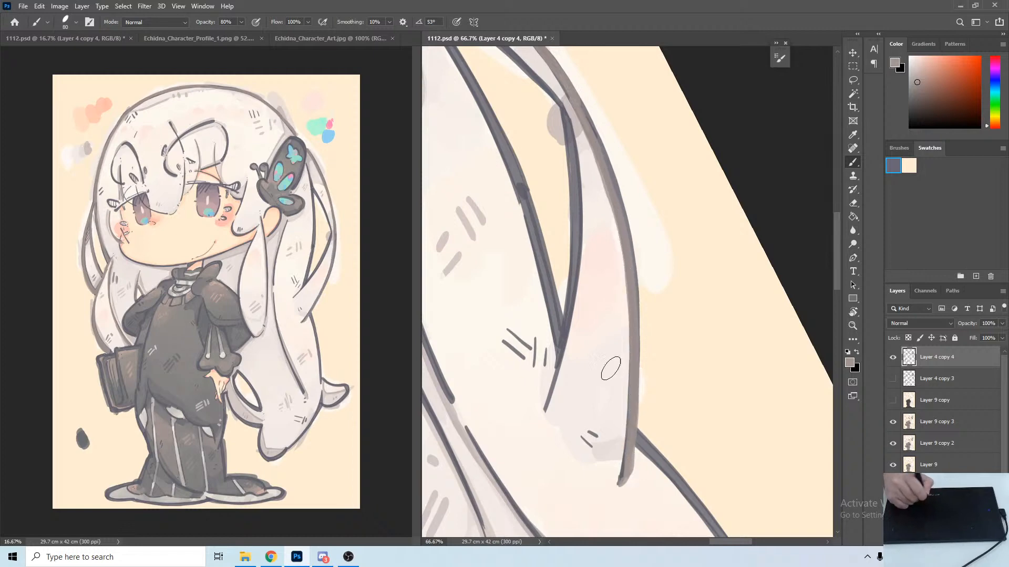
Recolour the looped strand's inner outline and the short hatching marks near its lower end in warm grey.
{"action": "left_click_drag", "start_coordinate": [597, 234], "coordinate": [656, 370]}
{"action": "key", "text": "r"}
{"action": "mouse_move", "coordinate": [542, 163]}
{"action": "left_mouse_down"}
{"action": "mouse_move", "coordinate": [569, 129]}
{"action": "mouse_move", "coordinate": [574, 101]}
{"action": "mouse_move", "coordinate": [586, 104]}
{"action": "left_mouse_up"}
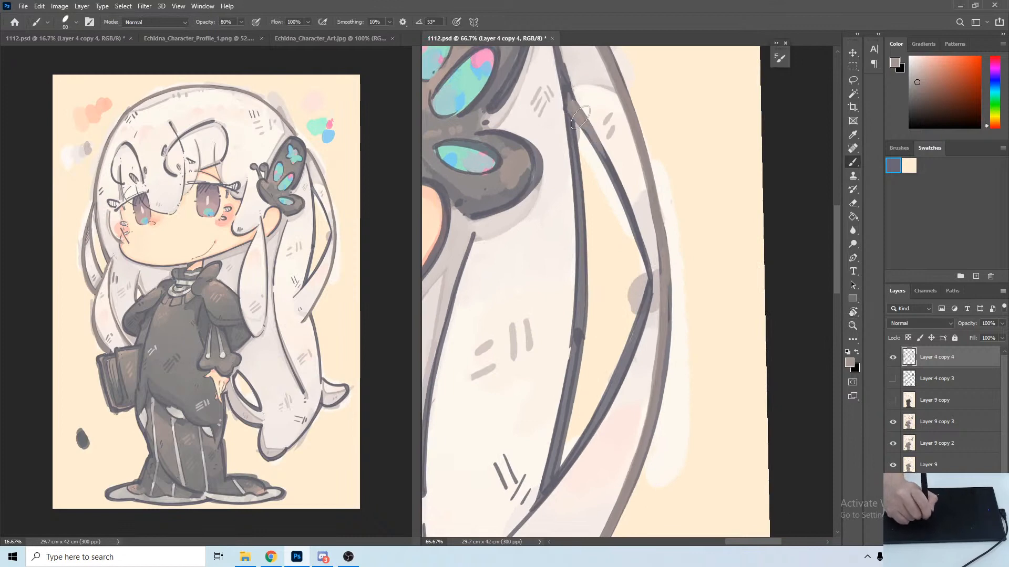
{"action": "key", "text": "r"}
{"action": "mouse_move", "coordinate": [663, 192]}
{"action": "left_mouse_down"}
{"action": "mouse_move", "coordinate": [541, 147]}
{"action": "mouse_move", "coordinate": [558, 304]}
{"action": "mouse_move", "coordinate": [546, 418]}
{"action": "mouse_move", "coordinate": [519, 369]}
{"action": "mouse_move", "coordinate": [531, 420]}
{"action": "mouse_move", "coordinate": [483, 270]}
{"action": "mouse_move", "coordinate": [508, 302]}
{"action": "mouse_move", "coordinate": [523, 292]}
{"action": "mouse_move", "coordinate": [536, 317]}
{"action": "mouse_move", "coordinate": [597, 104]}
{"action": "mouse_move", "coordinate": [481, 74]}
{"action": "left_mouse_up"}
{"action": "key", "text": "b"}
{"action": "key", "text": "r"}
{"action": "key", "text": "b"}
{"action": "key", "text": "r"}
{"action": "key", "text": "b"}
{"action": "key", "text": "r"}
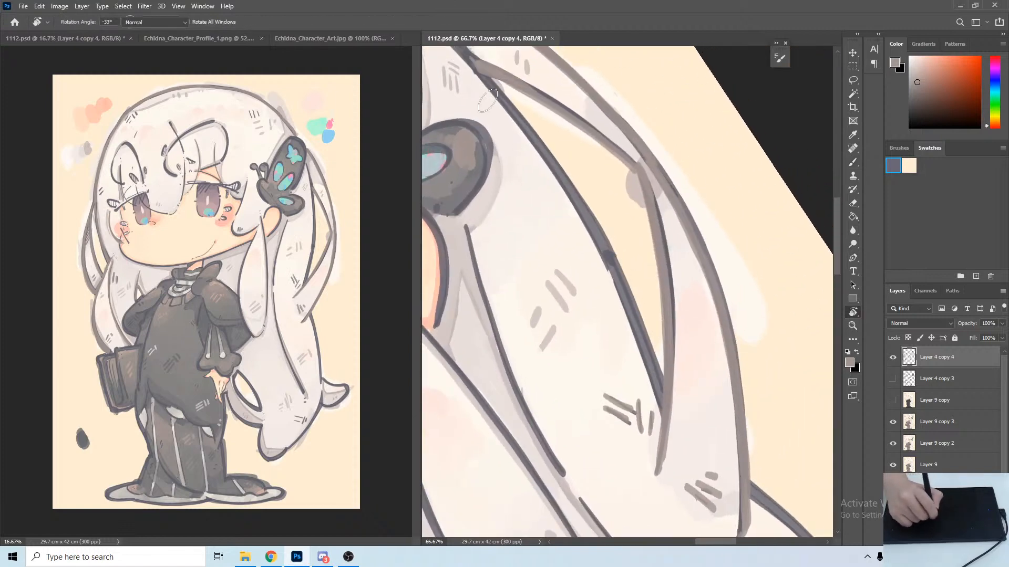
Paint warm grey over the dark outlines of the long outer hair strands beside the butterfly ornament.
{"action": "key", "text": "b"}
{"action": "mouse_move", "coordinate": [553, 169]}
{"action": "left_mouse_down"}
{"action": "mouse_move", "coordinate": [607, 259]}
{"action": "mouse_move", "coordinate": [663, 410]}
{"action": "left_mouse_up"}
{"action": "key", "text": "r"}
{"action": "mouse_move", "coordinate": [655, 199]}
{"action": "left_mouse_down"}
{"action": "mouse_move", "coordinate": [761, 184]}
{"action": "mouse_move", "coordinate": [709, 147]}
{"action": "left_mouse_up"}
{"action": "key", "text": "b"}
{"action": "left_click_drag", "start_coordinate": [491, 224], "coordinate": [606, 162]}
{"action": "key", "text": "r"}
{"action": "left_click_drag", "start_coordinate": [646, 352], "coordinate": [541, 113]}
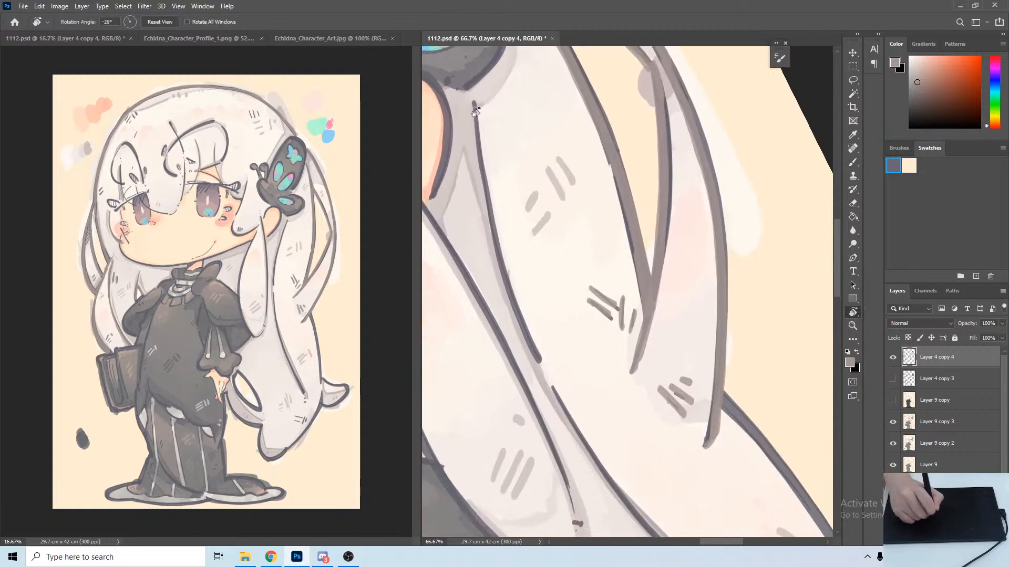
Paint warm grey over the dark line of the long inner strand running down the loose side hair.
{"action": "key", "text": "b"}
{"action": "mouse_move", "coordinate": [478, 150]}
{"action": "left_mouse_down"}
{"action": "mouse_move", "coordinate": [537, 362]}
{"action": "mouse_move", "coordinate": [457, 124]}
{"action": "left_mouse_up"}
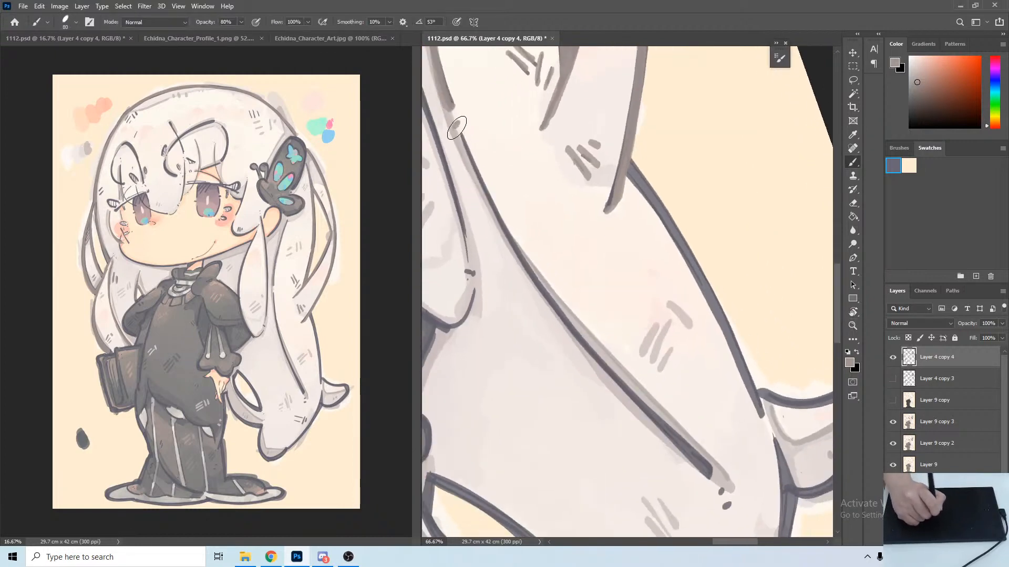
{"action": "mouse_move", "coordinate": [476, 169]}
{"action": "left_mouse_down"}
{"action": "mouse_move", "coordinate": [637, 412]}
{"action": "mouse_move", "coordinate": [708, 474]}
{"action": "mouse_move", "coordinate": [644, 405]}
{"action": "mouse_move", "coordinate": [719, 489]}
{"action": "left_mouse_up"}
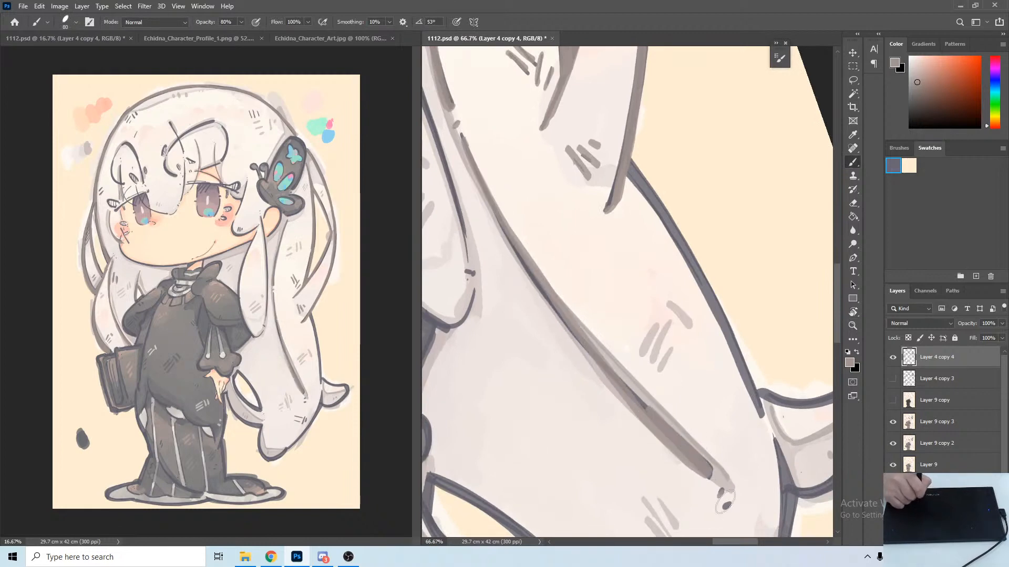
Sample the off-white hair colour and clean up the edges of the inner strand line and the marks at its lower end.
{"action": "key", "text": "r"}
{"action": "left_click_drag", "start_coordinate": [518, 239], "coordinate": [552, 194]}
{"action": "left_click_drag", "start_coordinate": [581, 126], "coordinate": [576, 173]}
{"action": "key", "text": "r"}
{"action": "left_click_drag", "start_coordinate": [612, 111], "coordinate": [588, 116]}
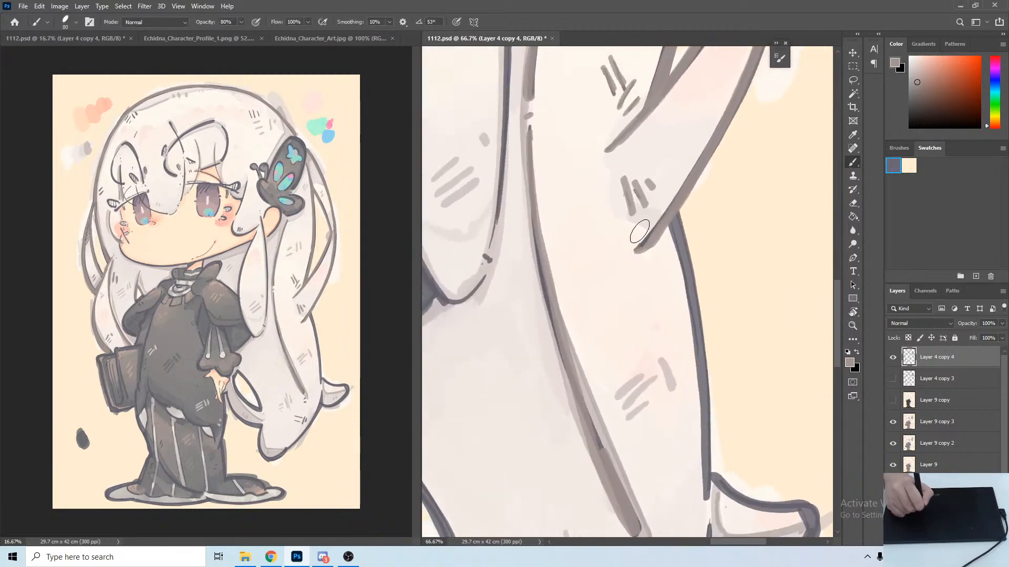
{"action": "left_click", "coordinate": [640, 229], "text": "alt"}
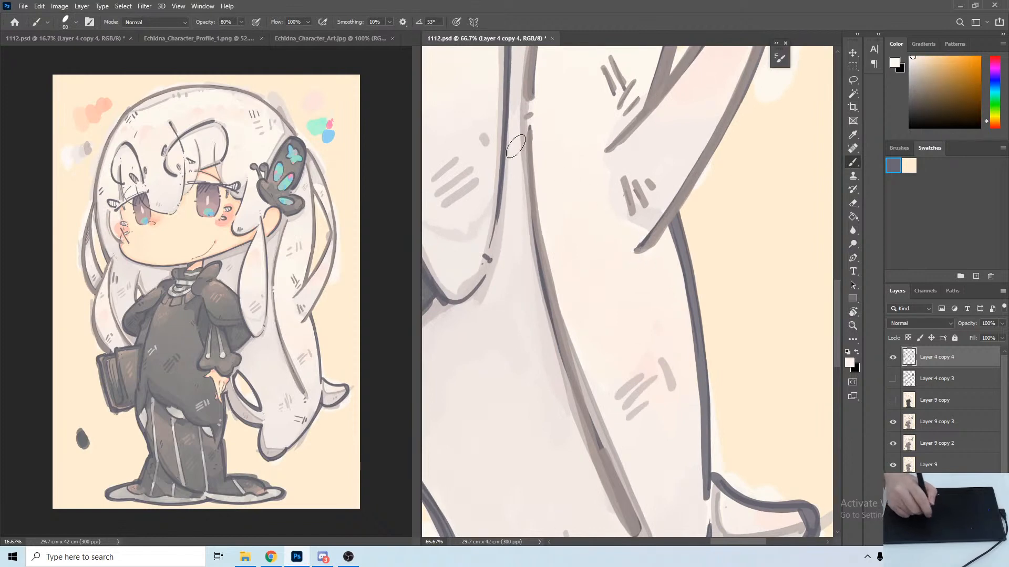
{"action": "left_click_drag", "start_coordinate": [530, 110], "coordinate": [518, 81]}
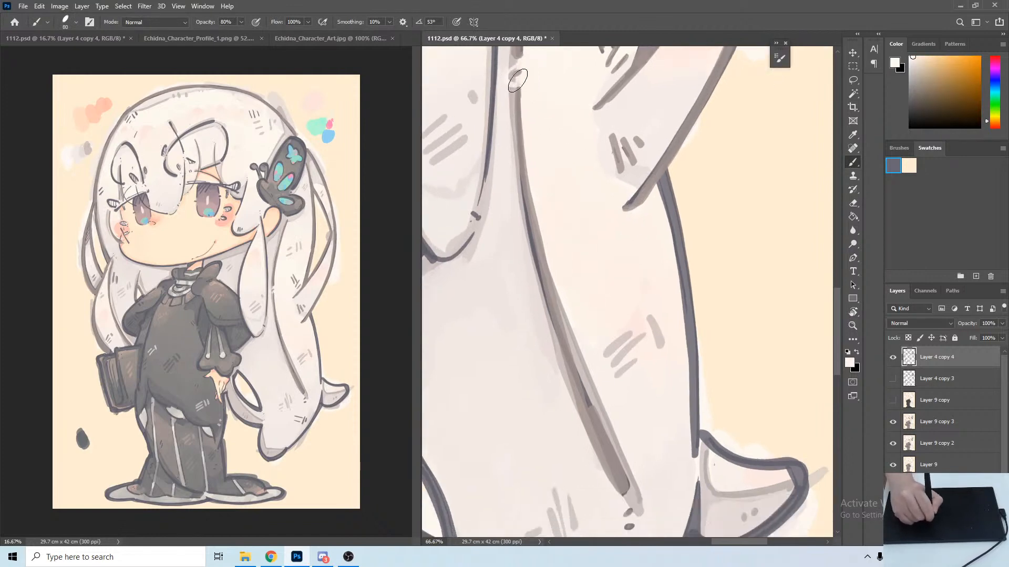
{"action": "mouse_move", "coordinate": [515, 153]}
{"action": "left_mouse_down"}
{"action": "mouse_move", "coordinate": [536, 278]}
{"action": "mouse_move", "coordinate": [597, 464]}
{"action": "left_mouse_up"}
{"action": "left_click_drag", "start_coordinate": [638, 491], "coordinate": [598, 283]}
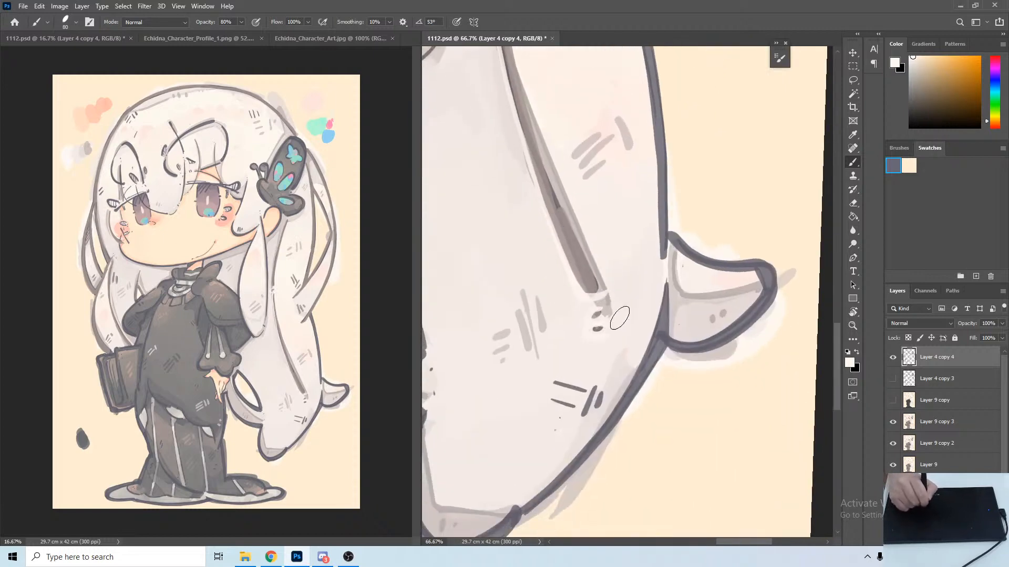
{"action": "key", "text": "r"}
{"action": "left_click_drag", "start_coordinate": [676, 216], "coordinate": [664, 209]}
{"action": "left_click_drag", "start_coordinate": [606, 296], "coordinate": [613, 336]}
Sample the grey line colour and repaint the outer hair outline down to the flipped-out curl.
{"action": "left_click", "coordinate": [587, 362], "text": "alt"}
{"action": "left_click_drag", "start_coordinate": [624, 241], "coordinate": [580, 358]}
{"action": "key", "text": "r"}
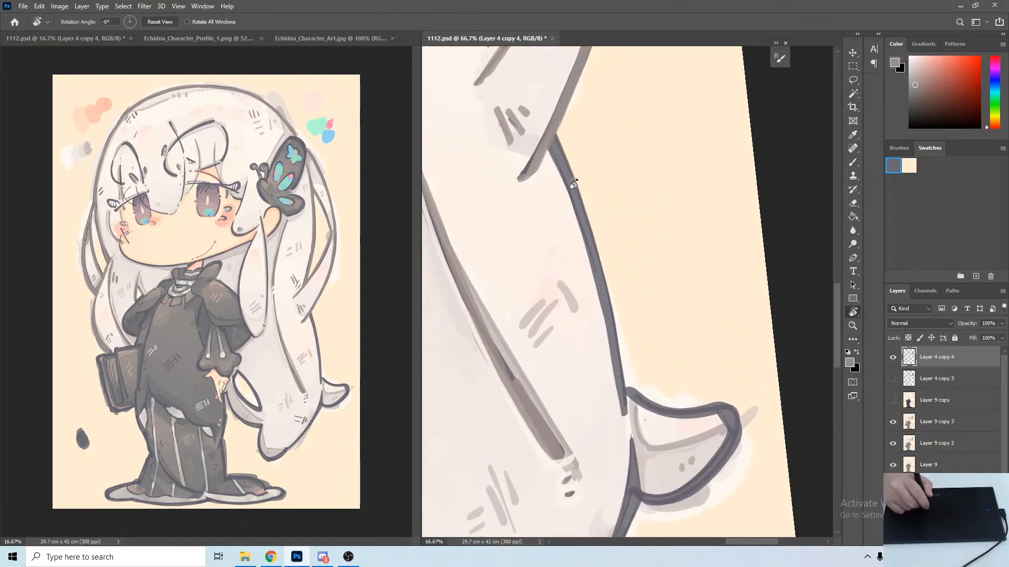
{"action": "key", "text": "b"}
{"action": "mouse_move", "coordinate": [550, 142]}
{"action": "left_mouse_down"}
{"action": "mouse_move", "coordinate": [599, 279]}
{"action": "mouse_move", "coordinate": [625, 399]}
{"action": "left_mouse_up"}
{"action": "key", "text": "ctrl+z"}
{"action": "left_click_drag", "start_coordinate": [551, 142], "coordinate": [599, 298]}
{"action": "key", "text": "ctrl+z"}
{"action": "mouse_move", "coordinate": [550, 137]}
{"action": "left_mouse_down"}
{"action": "mouse_move", "coordinate": [624, 418]}
{"action": "mouse_move", "coordinate": [602, 193]}
{"action": "mouse_move", "coordinate": [633, 266]}
{"action": "mouse_move", "coordinate": [728, 239]}
{"action": "left_mouse_up"}
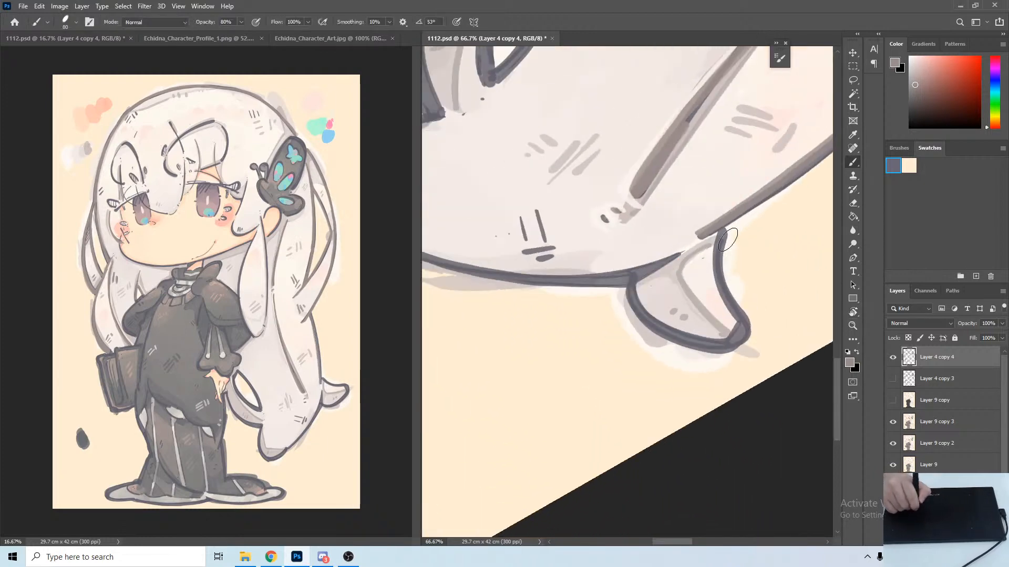
Repaint both edges of the flipped-out hair curl's outline in the same grey.
{"action": "mouse_move", "coordinate": [631, 275]}
{"action": "left_mouse_down"}
{"action": "mouse_move", "coordinate": [631, 310]}
{"action": "mouse_move", "coordinate": [646, 331]}
{"action": "mouse_move", "coordinate": [704, 351]}
{"action": "mouse_move", "coordinate": [738, 342]}
{"action": "mouse_move", "coordinate": [639, 305]}
{"action": "mouse_move", "coordinate": [693, 351]}
{"action": "mouse_move", "coordinate": [730, 345]}
{"action": "left_mouse_up"}
{"action": "key", "text": "ctrl+z"}
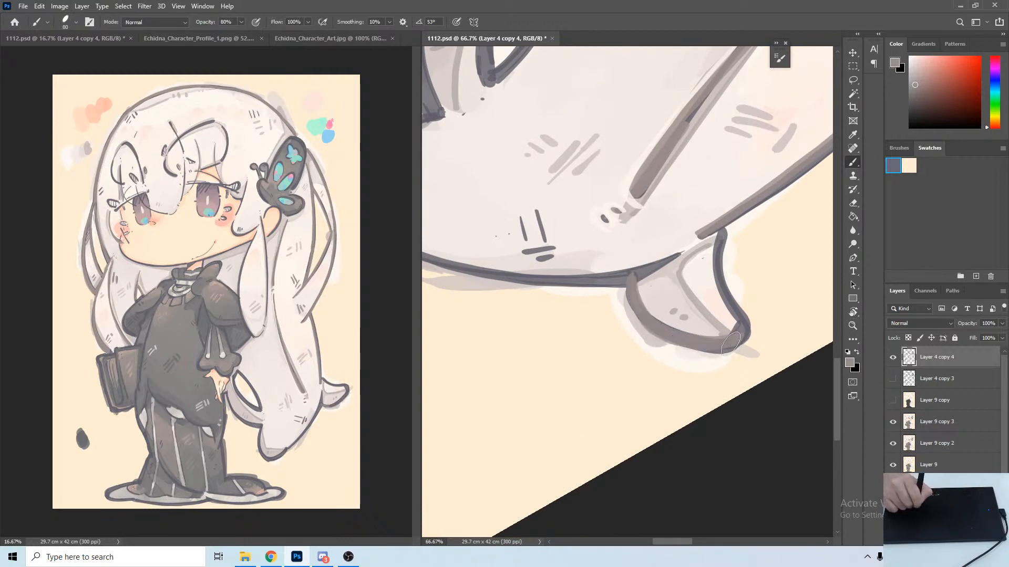
{"action": "left_click_drag", "start_coordinate": [720, 247], "coordinate": [738, 317]}
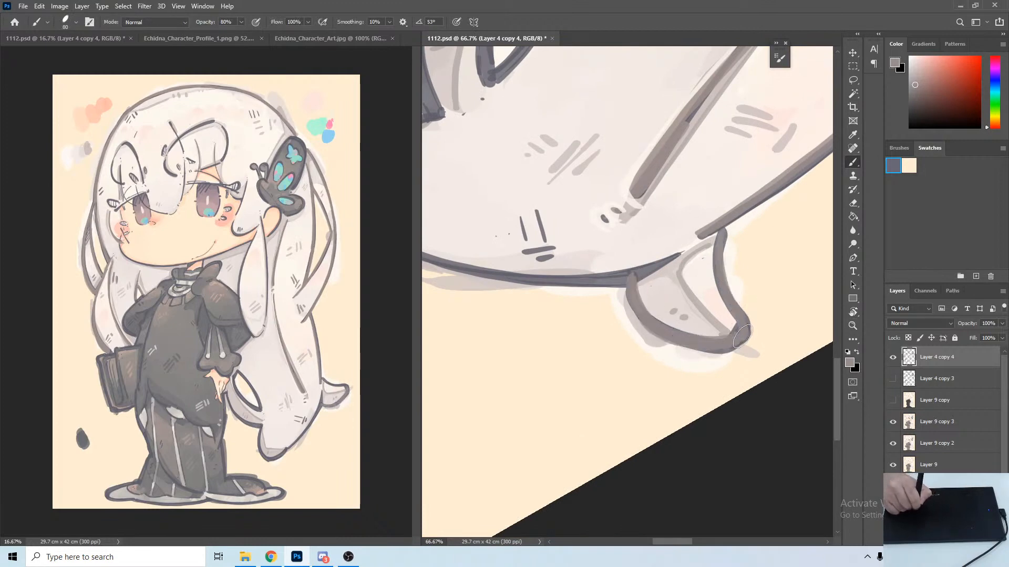
Repaint the outer hair outline in grey between the flipped-out curl and the bottom tip.
{"action": "key", "text": "r"}
{"action": "mouse_move", "coordinate": [570, 184]}
{"action": "left_mouse_down"}
{"action": "mouse_move", "coordinate": [698, 151]}
{"action": "mouse_move", "coordinate": [735, 179]}
{"action": "left_mouse_up"}
{"action": "left_click_drag", "start_coordinate": [596, 110], "coordinate": [552, 187]}
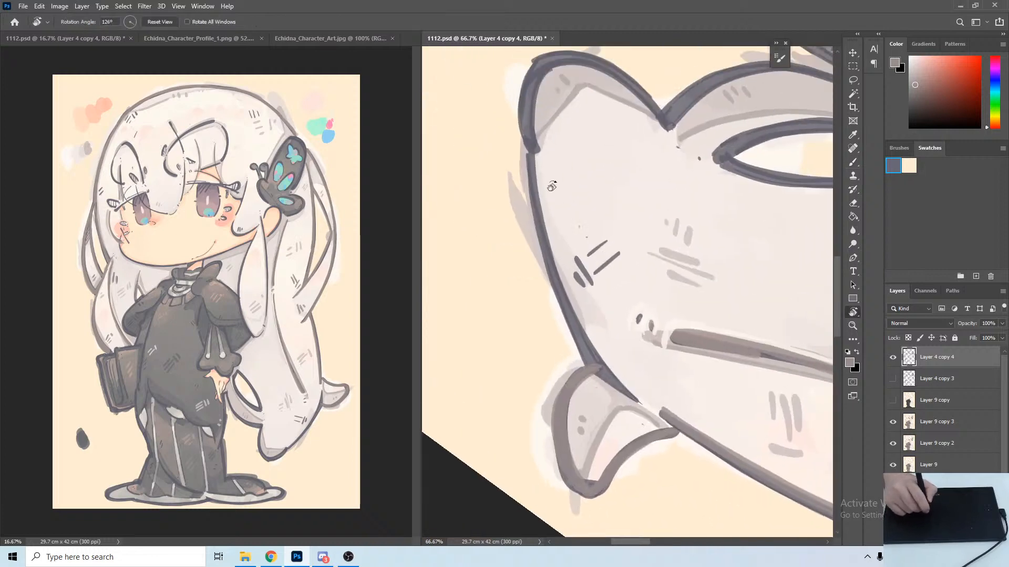
{"action": "mouse_move", "coordinate": [532, 154]}
{"action": "left_mouse_down"}
{"action": "mouse_move", "coordinate": [575, 342]}
{"action": "mouse_move", "coordinate": [608, 387]}
{"action": "left_mouse_up"}
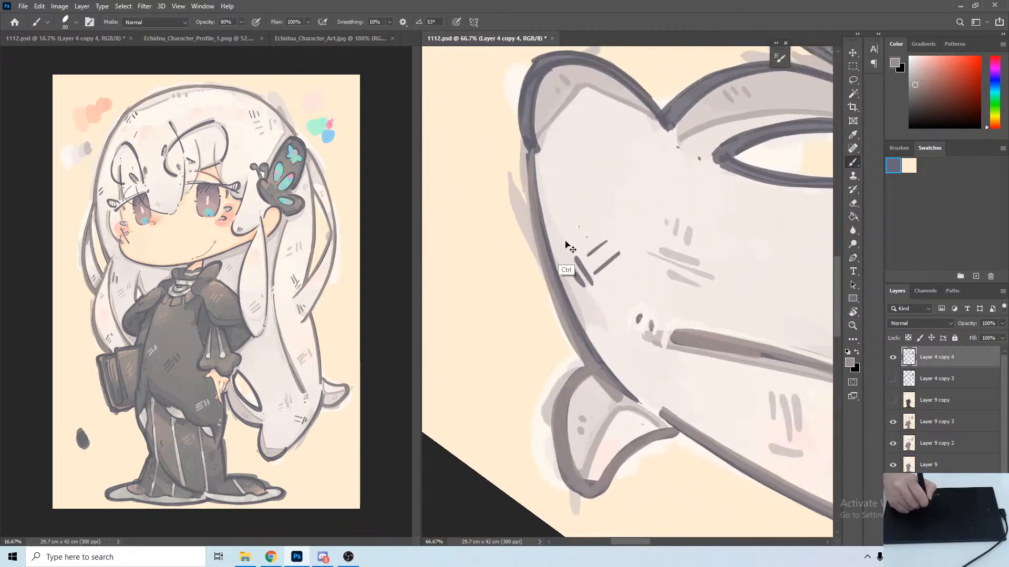
{"action": "key", "text": "ctrl+z"}
{"action": "mouse_move", "coordinate": [530, 151]}
{"action": "left_mouse_down"}
{"action": "mouse_move", "coordinate": [576, 326]}
{"action": "mouse_move", "coordinate": [638, 401]}
{"action": "mouse_move", "coordinate": [534, 167]}
{"action": "mouse_move", "coordinate": [619, 380]}
{"action": "left_mouse_up"}
{"action": "key", "text": "ctrl+z"}
{"action": "mouse_move", "coordinate": [531, 154]}
{"action": "left_mouse_down"}
{"action": "mouse_move", "coordinate": [577, 332]}
{"action": "mouse_move", "coordinate": [638, 402]}
{"action": "left_mouse_up"}
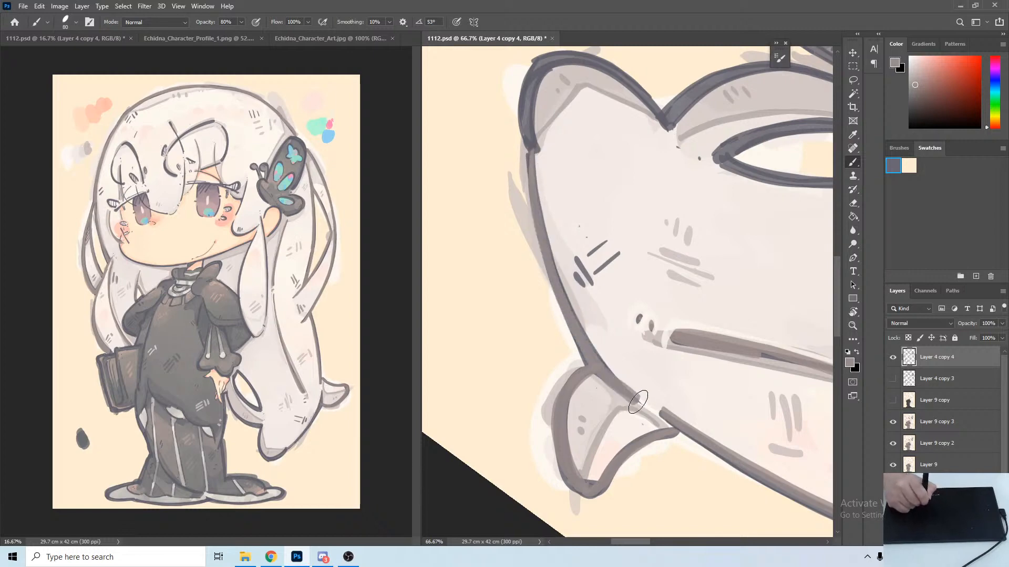
Repaint the bottom hair tip's outline in grey and add off-white strokes over the marks in its shaded area.
{"action": "key", "text": "r"}
{"action": "mouse_move", "coordinate": [645, 174]}
{"action": "left_mouse_down"}
{"action": "mouse_move", "coordinate": [529, 252]}
{"action": "mouse_move", "coordinate": [610, 297]}
{"action": "left_mouse_up"}
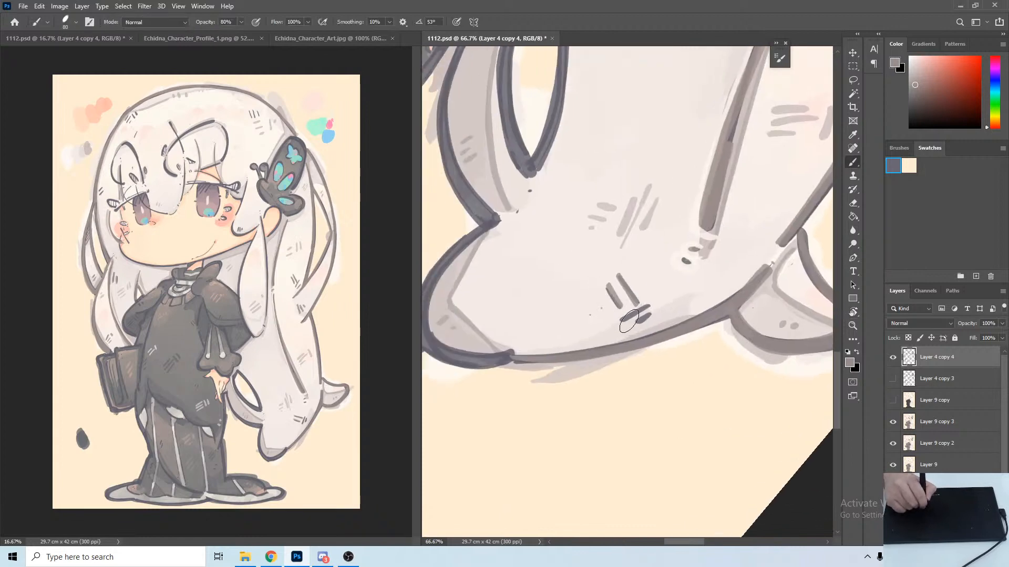
{"action": "key", "text": "r"}
{"action": "mouse_move", "coordinate": [628, 320]}
{"action": "left_mouse_down"}
{"action": "mouse_move", "coordinate": [542, 222]}
{"action": "mouse_move", "coordinate": [512, 263]}
{"action": "mouse_move", "coordinate": [540, 359]}
{"action": "left_mouse_up"}
{"action": "key", "text": "ctrl+z"}
{"action": "left_click_drag", "start_coordinate": [535, 217], "coordinate": [563, 338]}
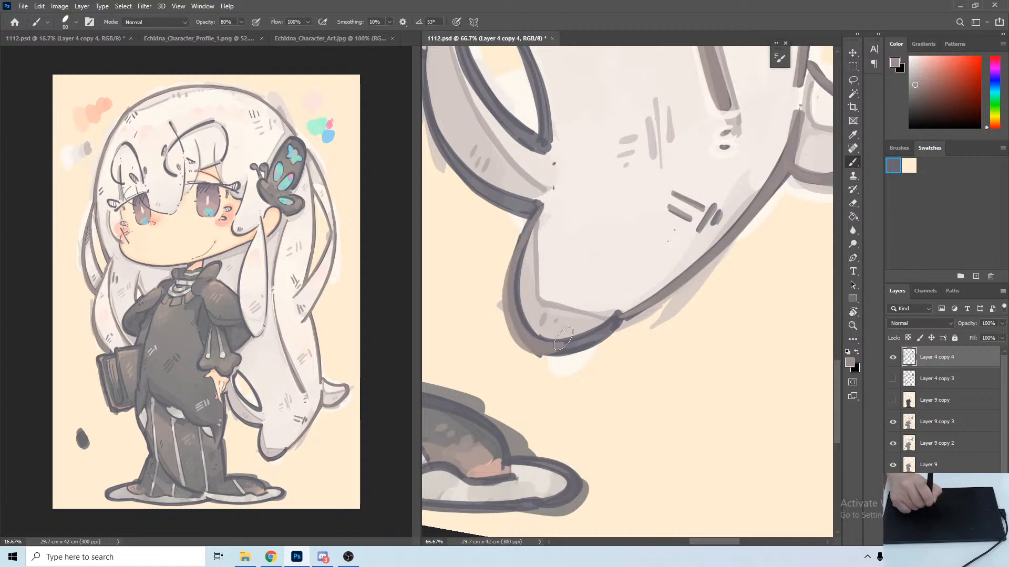
{"action": "key", "text": "ctrl+z"}
{"action": "mouse_move", "coordinate": [537, 215]}
{"action": "left_mouse_down"}
{"action": "mouse_move", "coordinate": [567, 337]}
{"action": "mouse_move", "coordinate": [605, 331]}
{"action": "left_mouse_up"}
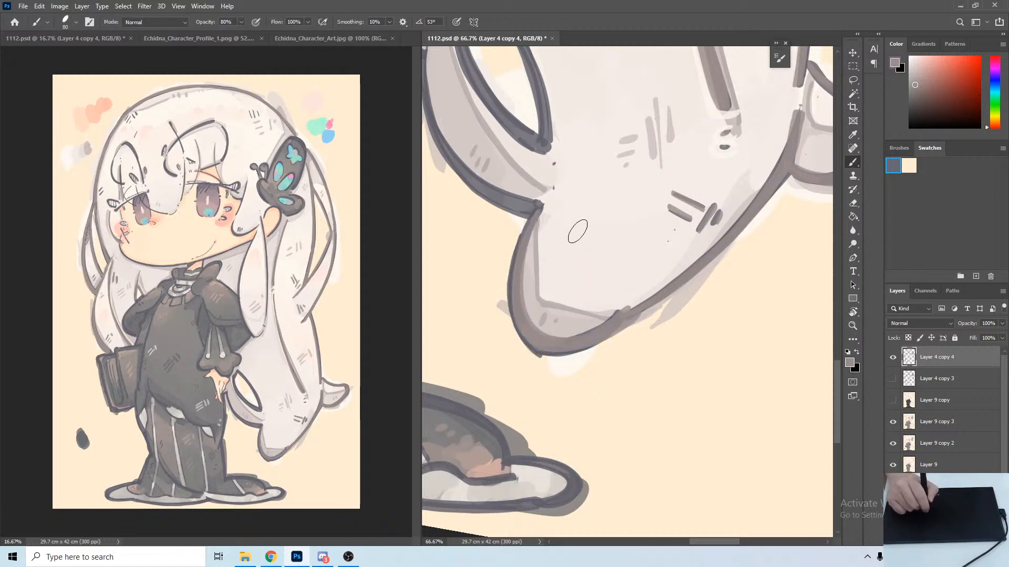
{"action": "left_click", "coordinate": [547, 317], "text": "alt"}
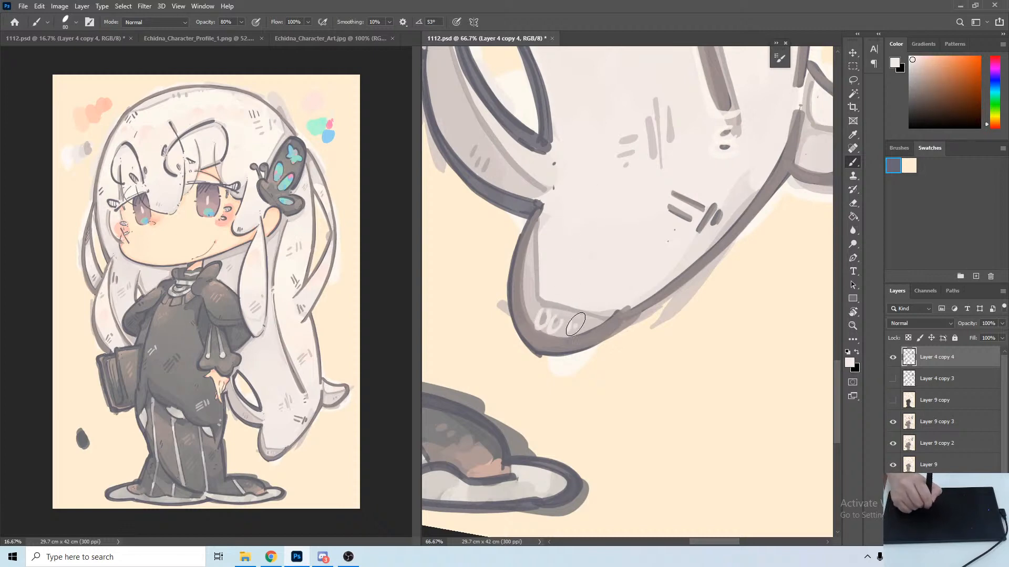
{"action": "left_click_drag", "start_coordinate": [575, 324], "coordinate": [616, 370]}
Sample a dark grey and repaint the outline around the almond-shaped gap in the hair beside the hand.
{"action": "left_click", "coordinate": [586, 366], "text": "alt"}
{"action": "key", "text": "r"}
{"action": "mouse_move", "coordinate": [525, 236]}
{"action": "left_mouse_down"}
{"action": "mouse_move", "coordinate": [512, 158]}
{"action": "mouse_move", "coordinate": [561, 336]}
{"action": "left_mouse_up"}
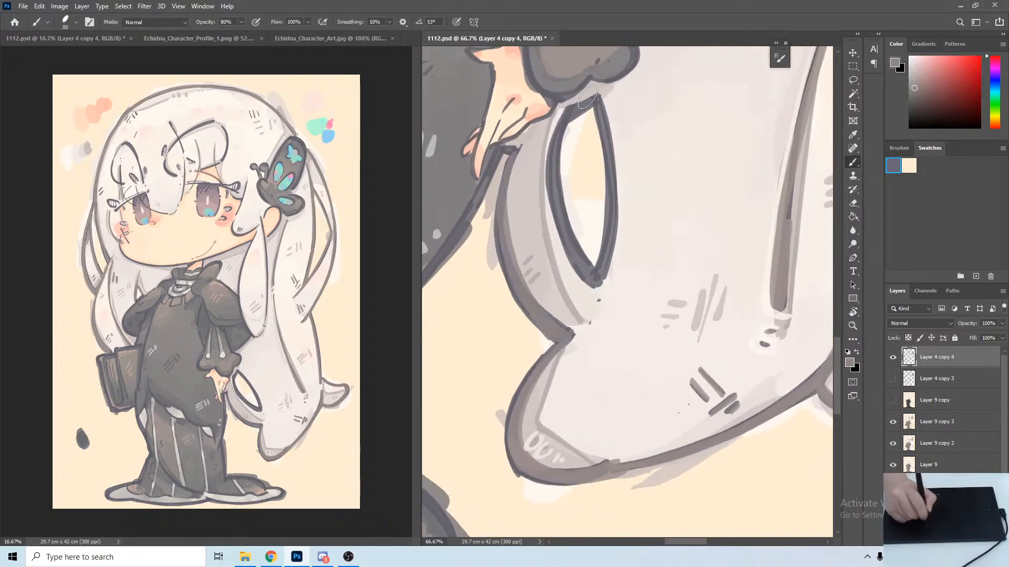
{"action": "left_click_drag", "start_coordinate": [553, 158], "coordinate": [578, 253]}
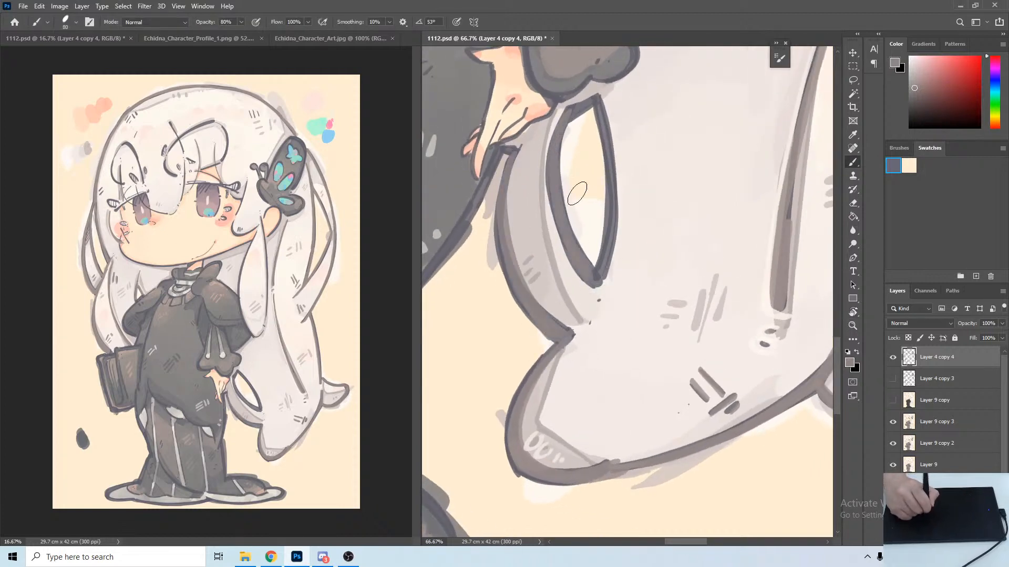
{"action": "mouse_move", "coordinate": [573, 114]}
{"action": "left_mouse_down"}
{"action": "mouse_move", "coordinate": [598, 109]}
{"action": "mouse_move", "coordinate": [609, 247]}
{"action": "left_mouse_up"}
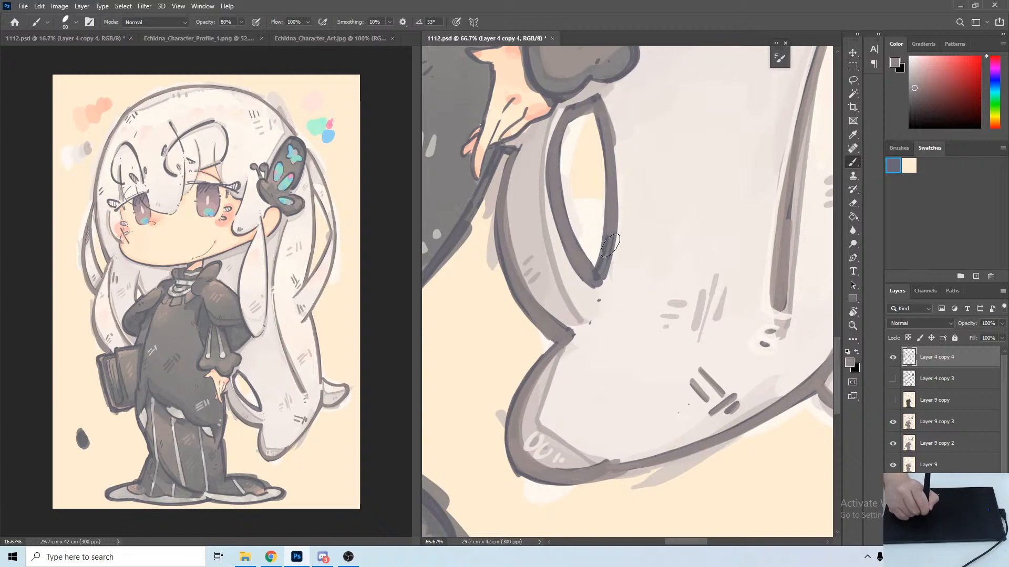
{"action": "key", "text": "ctrl+z"}
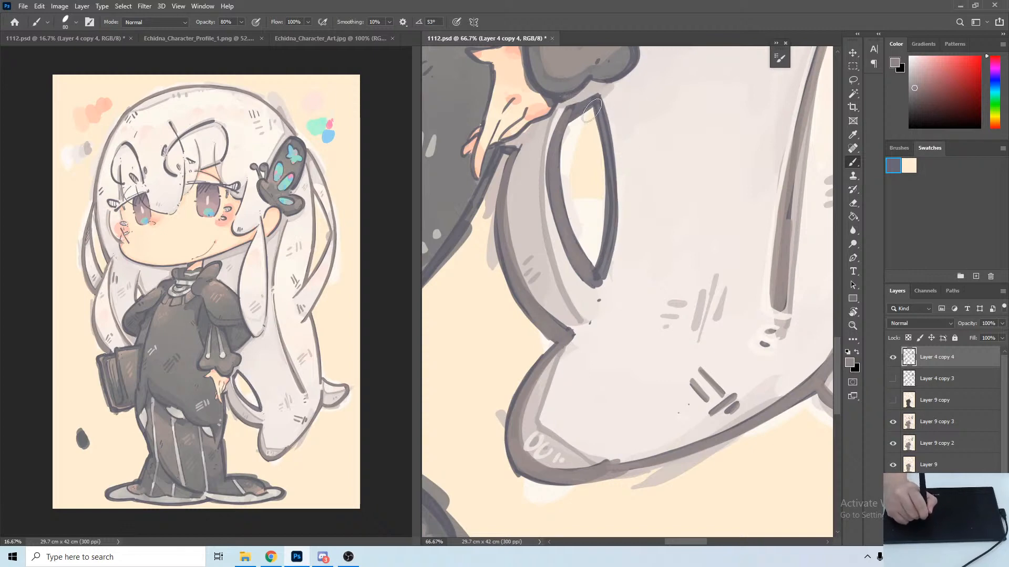
{"action": "left_click_drag", "start_coordinate": [605, 135], "coordinate": [600, 274]}
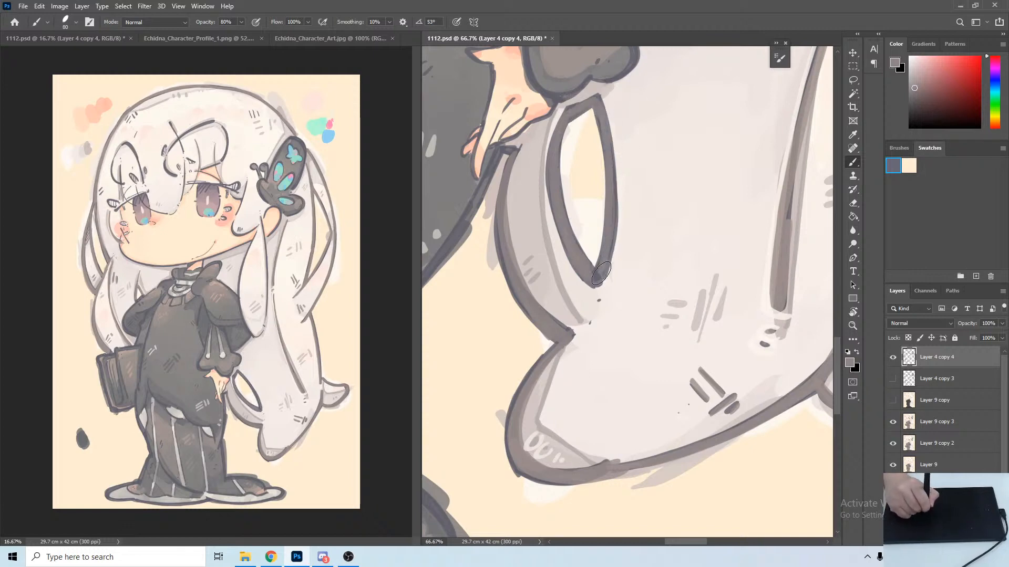
Sample the off-white hair colour and touch up around the hatch marks near the lower hair edge.
{"action": "key", "text": "r"}
{"action": "left_click_drag", "start_coordinate": [685, 186], "coordinate": [525, 91]}
{"action": "left_click_drag", "start_coordinate": [647, 151], "coordinate": [609, 150]}
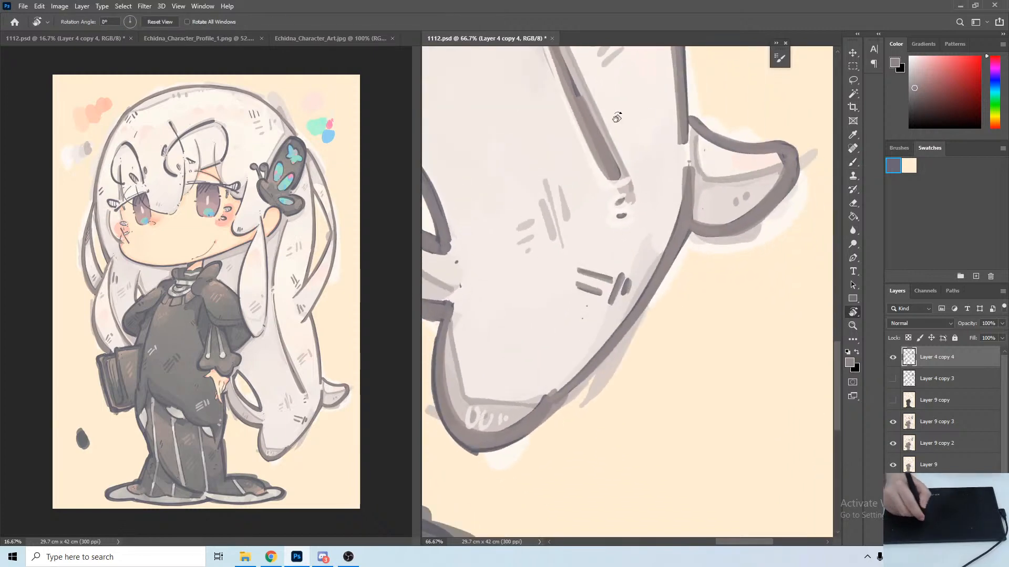
{"action": "key", "text": "b"}
{"action": "left_click", "coordinate": [618, 197], "text": "alt"}
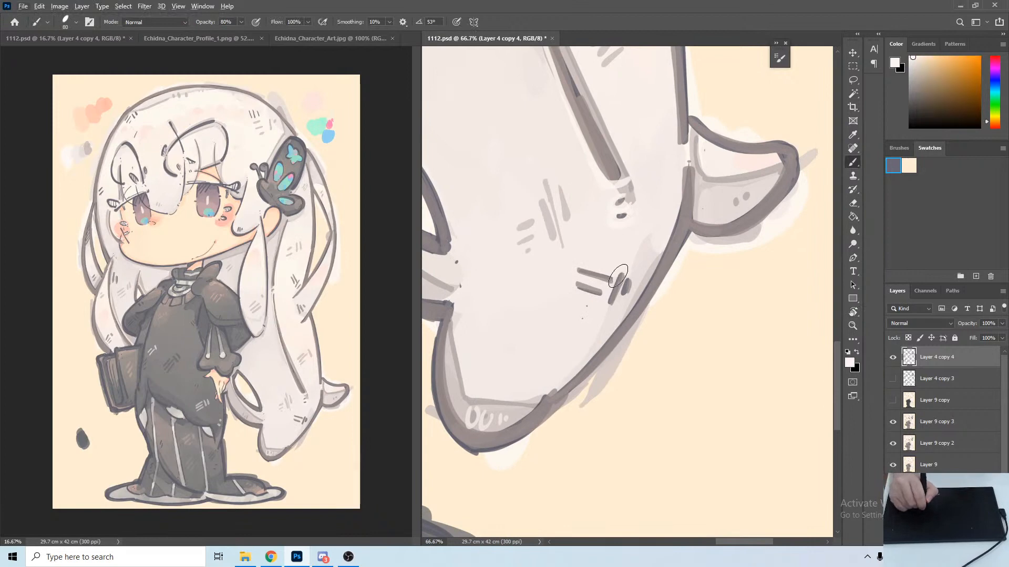
{"action": "mouse_move", "coordinate": [616, 302]}
{"action": "left_mouse_down"}
{"action": "mouse_move", "coordinate": [622, 273]}
{"action": "mouse_move", "coordinate": [635, 279]}
{"action": "mouse_move", "coordinate": [624, 299]}
{"action": "left_mouse_up"}
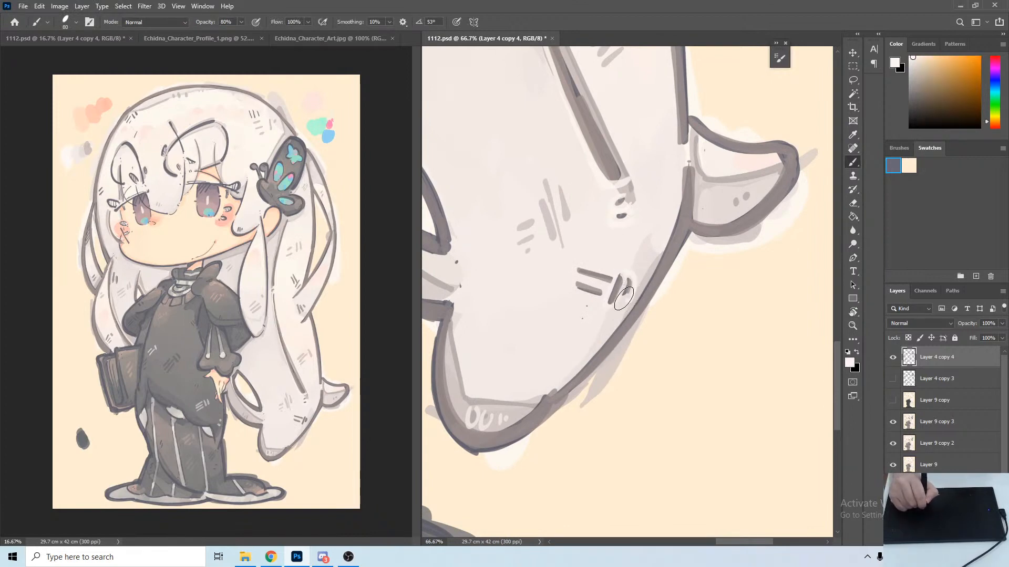
Sample the warm grey line colour and repaint the ear-side edge of the long lock in front of the ear.
{"action": "left_click_drag", "start_coordinate": [721, 190], "coordinate": [773, 495]}
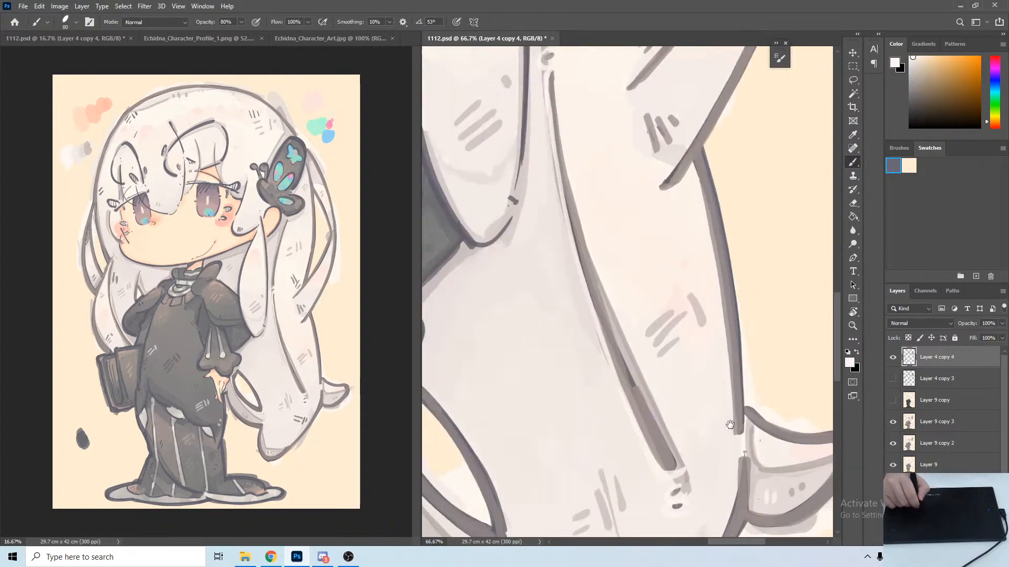
{"action": "left_click_drag", "start_coordinate": [661, 228], "coordinate": [651, 525]}
{"action": "left_click", "coordinate": [768, 209], "text": "alt"}
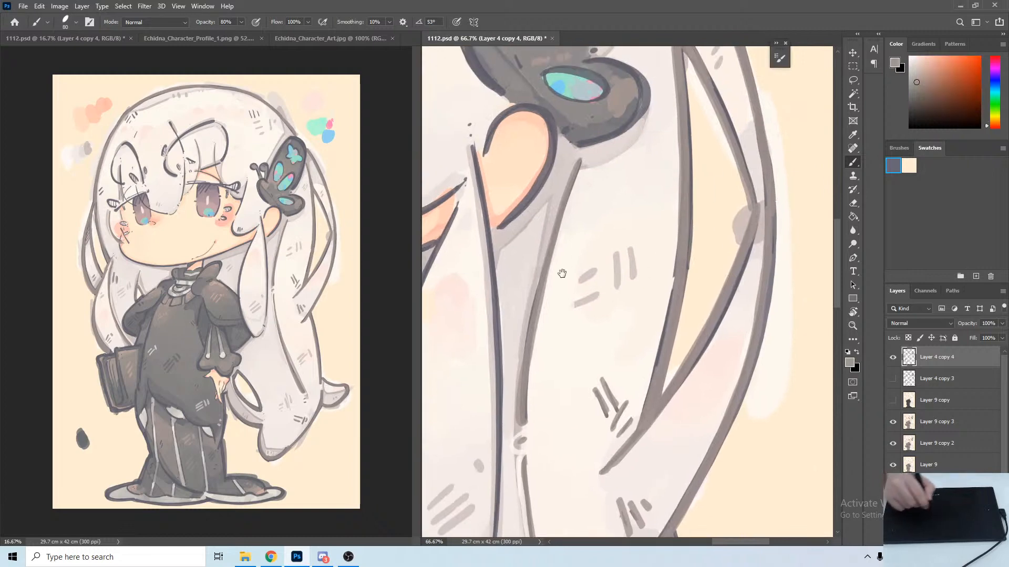
{"action": "left_click_drag", "start_coordinate": [562, 274], "coordinate": [652, 228]}
{"action": "key", "text": "r"}
{"action": "left_click_drag", "start_coordinate": [682, 151], "coordinate": [662, 145]}
{"action": "key", "text": "b"}
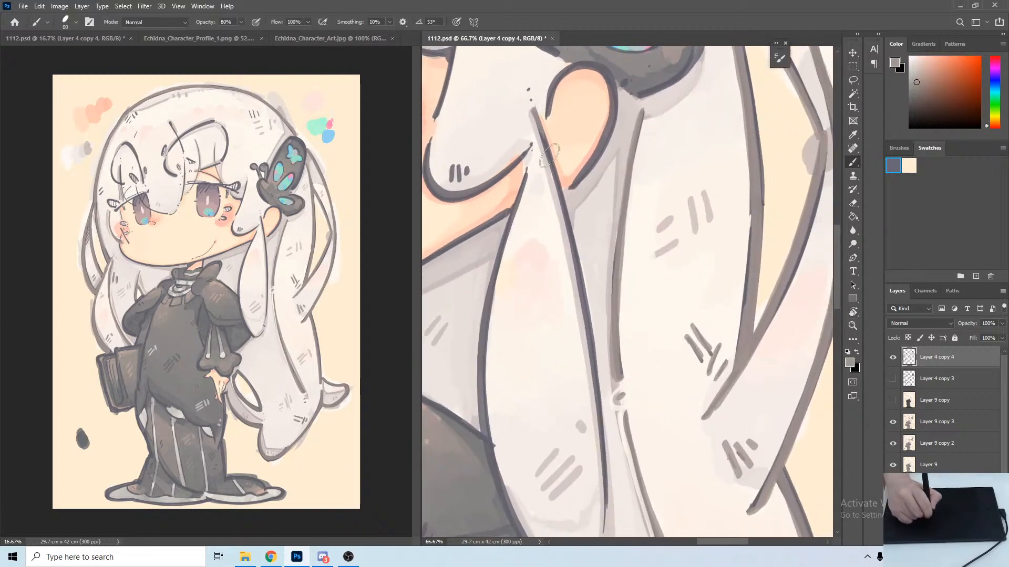
{"action": "left_click_drag", "start_coordinate": [597, 405], "coordinate": [570, 178]}
{"action": "left_click_drag", "start_coordinate": [577, 248], "coordinate": [579, 323]}
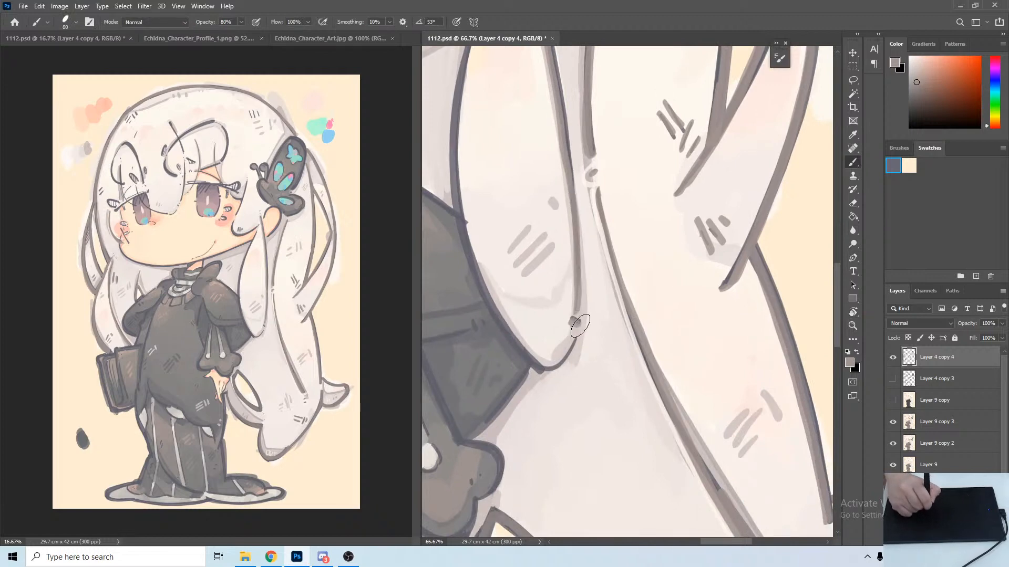
Repaint the front lock's body-side edge and rounded lower end in warm grey.
{"action": "mouse_move", "coordinate": [528, 217]}
{"action": "left_mouse_down"}
{"action": "mouse_move", "coordinate": [553, 270]}
{"action": "mouse_move", "coordinate": [565, 371]}
{"action": "left_mouse_up"}
{"action": "mouse_move", "coordinate": [533, 118]}
{"action": "left_mouse_down"}
{"action": "mouse_move", "coordinate": [492, 270]}
{"action": "mouse_move", "coordinate": [505, 412]}
{"action": "left_mouse_up"}
{"action": "left_click_drag", "start_coordinate": [505, 412], "coordinate": [479, 278]}
{"action": "mouse_move", "coordinate": [479, 279]}
{"action": "left_mouse_down"}
{"action": "mouse_move", "coordinate": [487, 248]}
{"action": "mouse_move", "coordinate": [524, 366]}
{"action": "mouse_move", "coordinate": [569, 363]}
{"action": "left_mouse_up"}
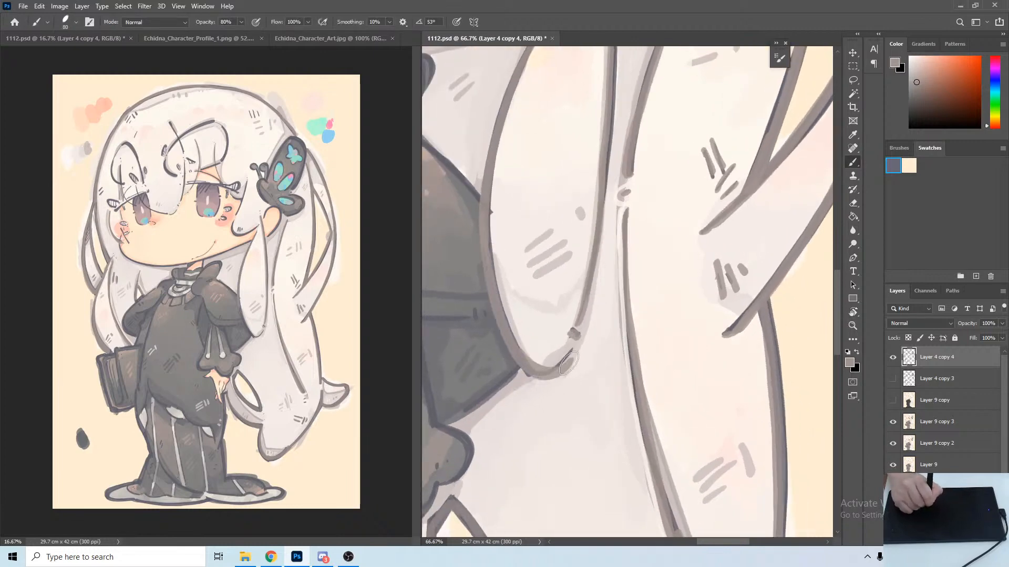
Repaint the curved lower outline of the short hair lock over the cheek in warm grey.
{"action": "key", "text": "r"}
{"action": "left_click_drag", "start_coordinate": [556, 165], "coordinate": [529, 183]}
{"action": "left_click_drag", "start_coordinate": [512, 150], "coordinate": [574, 284]}
{"action": "left_click_drag", "start_coordinate": [577, 128], "coordinate": [546, 174]}
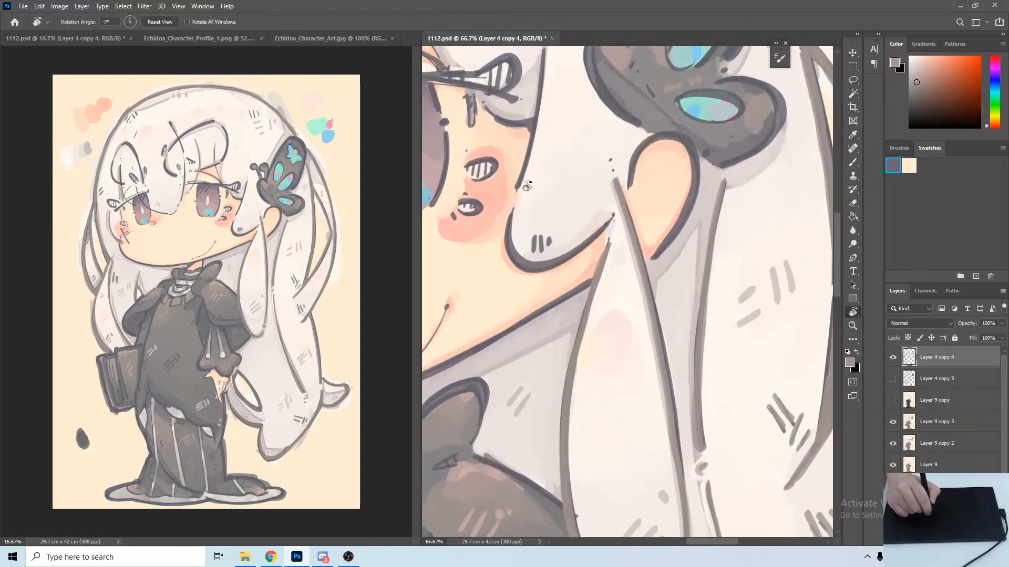
{"action": "key", "text": "b"}
{"action": "mouse_move", "coordinate": [522, 262]}
{"action": "left_mouse_down"}
{"action": "mouse_move", "coordinate": [555, 264]}
{"action": "mouse_move", "coordinate": [591, 240]}
{"action": "mouse_move", "coordinate": [608, 221]}
{"action": "left_mouse_up"}
{"action": "key", "text": "ctrl+z"}
{"action": "mouse_move", "coordinate": [518, 258]}
{"action": "left_mouse_down"}
{"action": "mouse_move", "coordinate": [545, 267]}
{"action": "mouse_move", "coordinate": [615, 214]}
{"action": "left_mouse_up"}
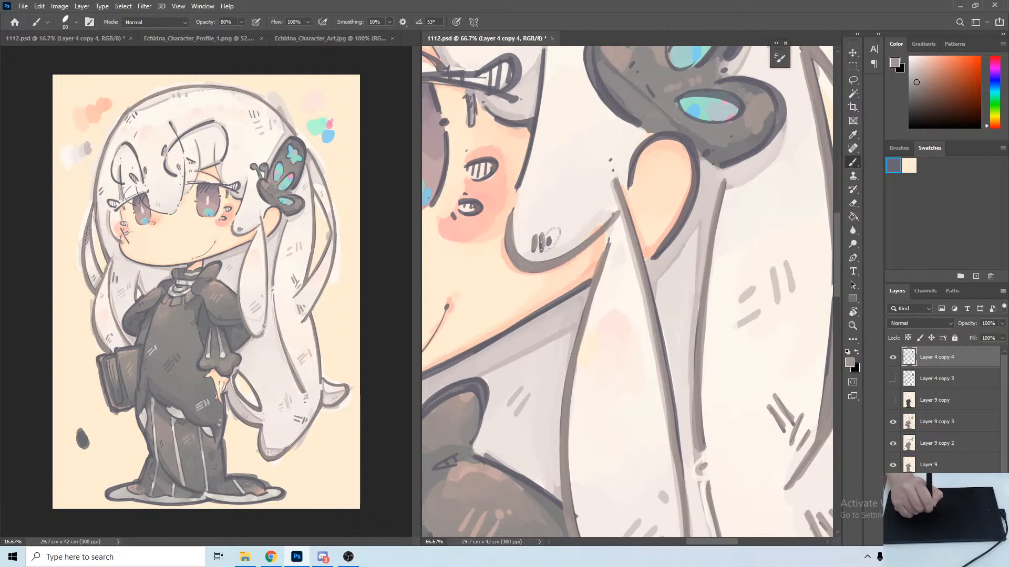
Repaint the face-side edge of the cheek lock and the fringe strand beside the eye in warm grey.
{"action": "left_click_drag", "start_coordinate": [571, 180], "coordinate": [581, 244]}
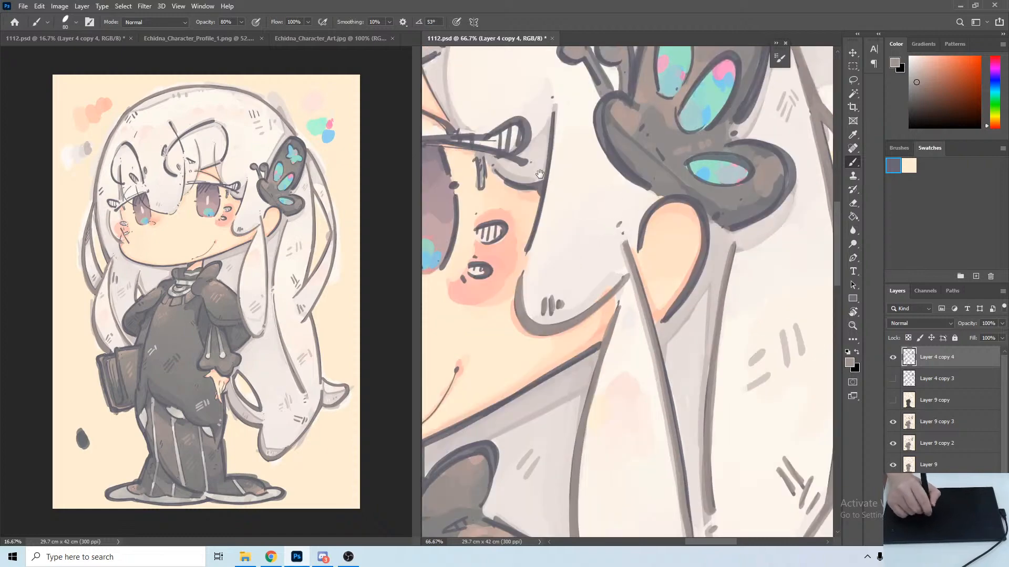
{"action": "left_click_drag", "start_coordinate": [539, 174], "coordinate": [573, 323]}
{"action": "key", "text": "r"}
{"action": "mouse_move", "coordinate": [587, 256]}
{"action": "left_mouse_down"}
{"action": "mouse_move", "coordinate": [670, 307]}
{"action": "mouse_move", "coordinate": [663, 328]}
{"action": "left_mouse_up"}
{"action": "mouse_move", "coordinate": [692, 269]}
{"action": "left_mouse_down"}
{"action": "mouse_move", "coordinate": [558, 153]}
{"action": "mouse_move", "coordinate": [568, 280]}
{"action": "mouse_move", "coordinate": [583, 301]}
{"action": "left_mouse_up"}
{"action": "key", "text": "r"}
{"action": "mouse_move", "coordinate": [594, 186]}
{"action": "left_mouse_down"}
{"action": "mouse_move", "coordinate": [620, 181]}
{"action": "mouse_move", "coordinate": [608, 198]}
{"action": "mouse_move", "coordinate": [634, 210]}
{"action": "left_mouse_up"}
{"action": "mouse_move", "coordinate": [706, 274]}
{"action": "left_mouse_down"}
{"action": "mouse_move", "coordinate": [624, 238]}
{"action": "mouse_move", "coordinate": [657, 364]}
{"action": "left_mouse_up"}
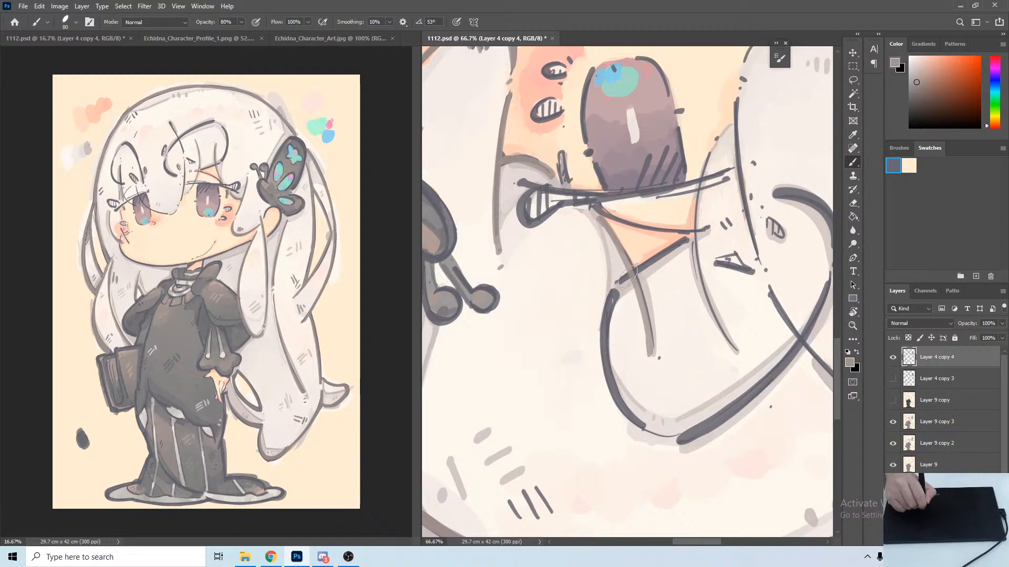
Repaint the dark outline of the large looped fringe lock above the eye near the hair ornament in warm grey.
{"action": "left_click_drag", "start_coordinate": [627, 277], "coordinate": [685, 238]}
{"action": "left_click_drag", "start_coordinate": [661, 287], "coordinate": [605, 233]}
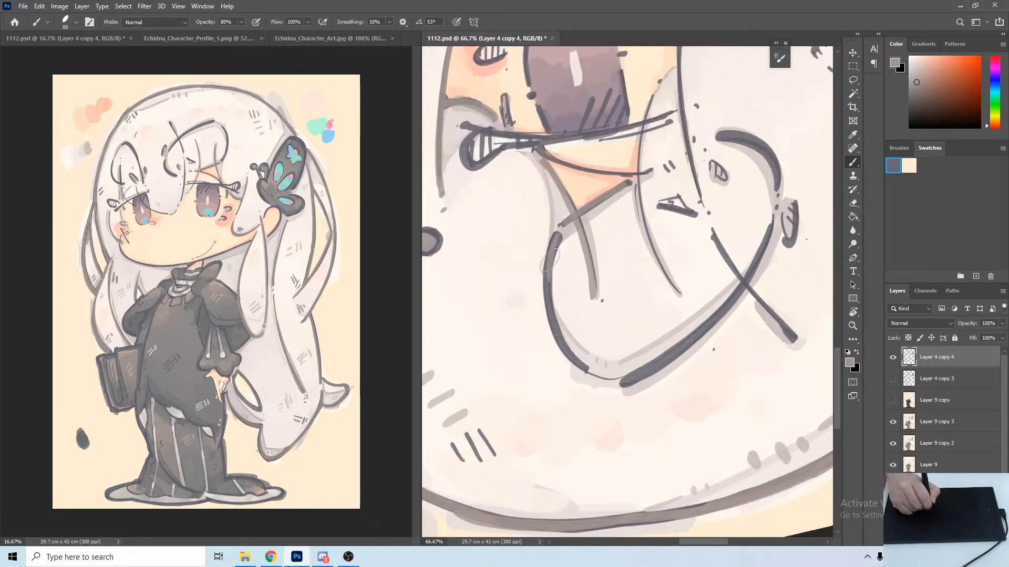
{"action": "mouse_move", "coordinate": [550, 259]}
{"action": "left_mouse_down"}
{"action": "mouse_move", "coordinate": [549, 337]}
{"action": "mouse_move", "coordinate": [623, 393]}
{"action": "mouse_move", "coordinate": [629, 255]}
{"action": "mouse_move", "coordinate": [583, 190]}
{"action": "left_mouse_up"}
{"action": "key", "text": "r"}
{"action": "key", "text": "r"}
{"action": "mouse_move", "coordinate": [515, 161]}
{"action": "left_mouse_down"}
{"action": "mouse_move", "coordinate": [540, 179]}
{"action": "mouse_move", "coordinate": [528, 234]}
{"action": "mouse_move", "coordinate": [543, 300]}
{"action": "mouse_move", "coordinate": [583, 376]}
{"action": "left_mouse_up"}
{"action": "key", "text": "r"}
{"action": "mouse_move", "coordinate": [497, 238]}
{"action": "left_mouse_down"}
{"action": "mouse_move", "coordinate": [517, 202]}
{"action": "mouse_move", "coordinate": [635, 150]}
{"action": "left_mouse_up"}
Repaint the curled end of the looped fringe lock and the small hatched ovals beside it in warm grey.
{"action": "key", "text": "b"}
{"action": "mouse_move", "coordinate": [523, 309]}
{"action": "left_mouse_down"}
{"action": "mouse_move", "coordinate": [529, 359]}
{"action": "mouse_move", "coordinate": [563, 373]}
{"action": "left_mouse_up"}
{"action": "key", "text": "ctrl+z"}
{"action": "mouse_move", "coordinate": [571, 333]}
{"action": "left_mouse_down"}
{"action": "mouse_move", "coordinate": [578, 357]}
{"action": "mouse_move", "coordinate": [585, 346]}
{"action": "left_mouse_up"}
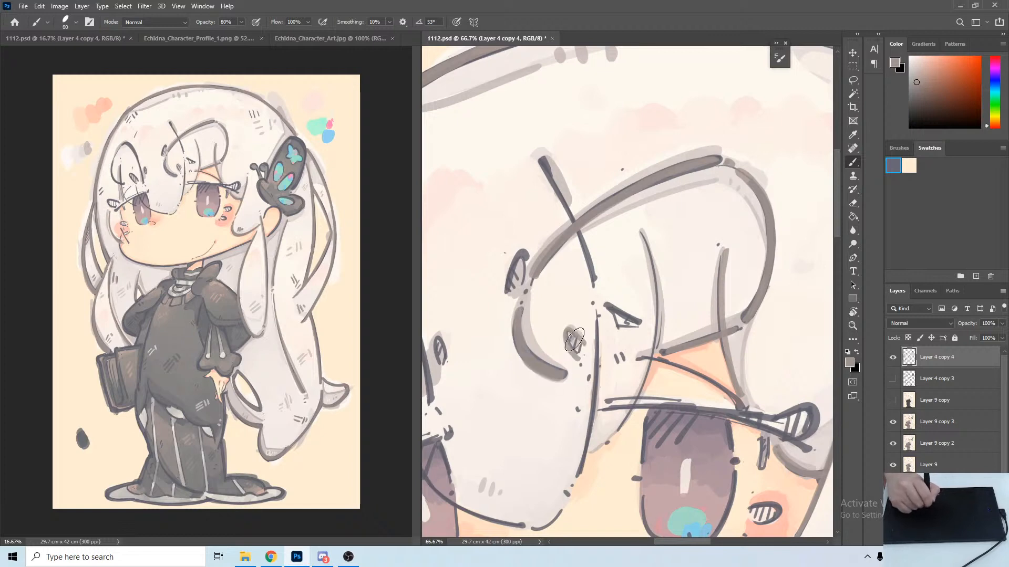
{"action": "left_click_drag", "start_coordinate": [514, 273], "coordinate": [508, 296]}
{"action": "left_click_drag", "start_coordinate": [524, 247], "coordinate": [521, 295]}
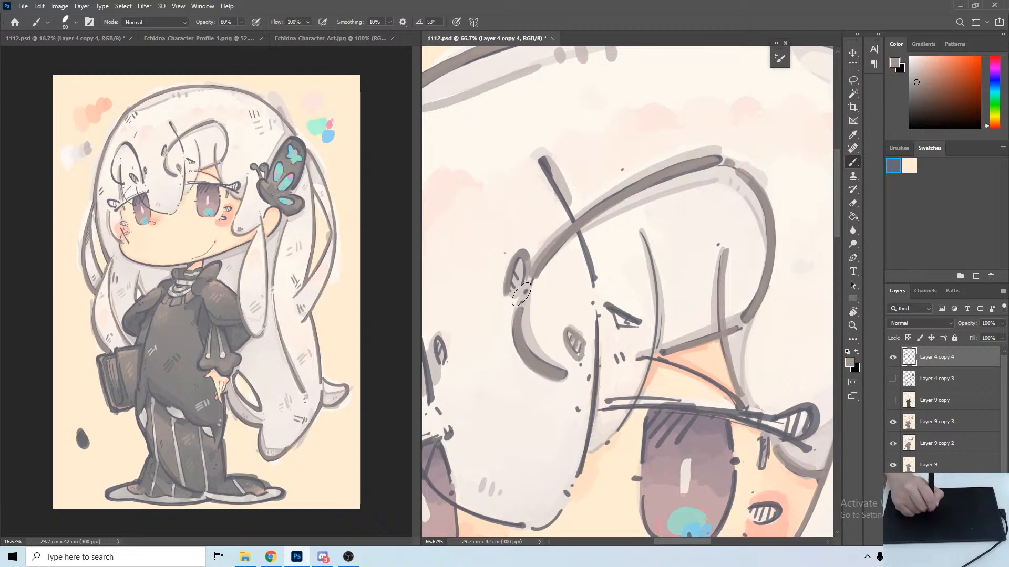
Repaint the long strand crossing the centre of the fringe and the small triangular mark beside it in warm grey.
{"action": "mouse_move", "coordinate": [546, 168]}
{"action": "left_mouse_down"}
{"action": "mouse_move", "coordinate": [595, 285]}
{"action": "mouse_move", "coordinate": [585, 195]}
{"action": "mouse_move", "coordinate": [621, 215]}
{"action": "mouse_move", "coordinate": [591, 198]}
{"action": "mouse_move", "coordinate": [612, 212]}
{"action": "left_mouse_up"}
{"action": "mouse_move", "coordinate": [624, 130]}
{"action": "left_mouse_down"}
{"action": "mouse_move", "coordinate": [633, 216]}
{"action": "mouse_move", "coordinate": [620, 271]}
{"action": "mouse_move", "coordinate": [581, 331]}
{"action": "left_mouse_up"}
{"action": "left_click_drag", "start_coordinate": [644, 248], "coordinate": [636, 164]}
{"action": "mouse_move", "coordinate": [548, 243]}
{"action": "left_mouse_down"}
{"action": "mouse_move", "coordinate": [546, 310]}
{"action": "mouse_move", "coordinate": [533, 294]}
{"action": "mouse_move", "coordinate": [528, 247]}
{"action": "mouse_move", "coordinate": [547, 170]}
{"action": "mouse_move", "coordinate": [515, 284]}
{"action": "mouse_move", "coordinate": [533, 330]}
{"action": "mouse_move", "coordinate": [599, 356]}
{"action": "left_mouse_up"}
Repaint the looped fringe lock above the other eye and its small hatched oval in warm grey.
{"action": "key", "text": "r"}
{"action": "key", "text": "r"}
{"action": "mouse_move", "coordinate": [502, 158]}
{"action": "left_mouse_down"}
{"action": "mouse_move", "coordinate": [471, 207]}
{"action": "mouse_move", "coordinate": [475, 243]}
{"action": "mouse_move", "coordinate": [498, 264]}
{"action": "left_mouse_up"}
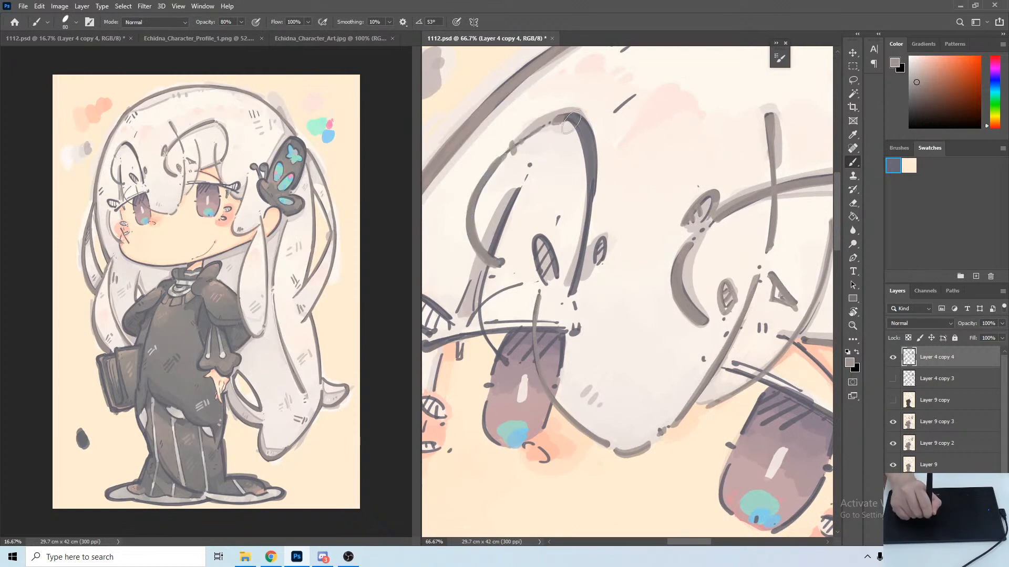
{"action": "mouse_move", "coordinate": [570, 122]}
{"action": "left_mouse_down"}
{"action": "mouse_move", "coordinate": [584, 142]}
{"action": "mouse_move", "coordinate": [578, 124]}
{"action": "mouse_move", "coordinate": [593, 206]}
{"action": "mouse_move", "coordinate": [587, 137]}
{"action": "mouse_move", "coordinate": [575, 279]}
{"action": "mouse_move", "coordinate": [599, 244]}
{"action": "left_mouse_up"}
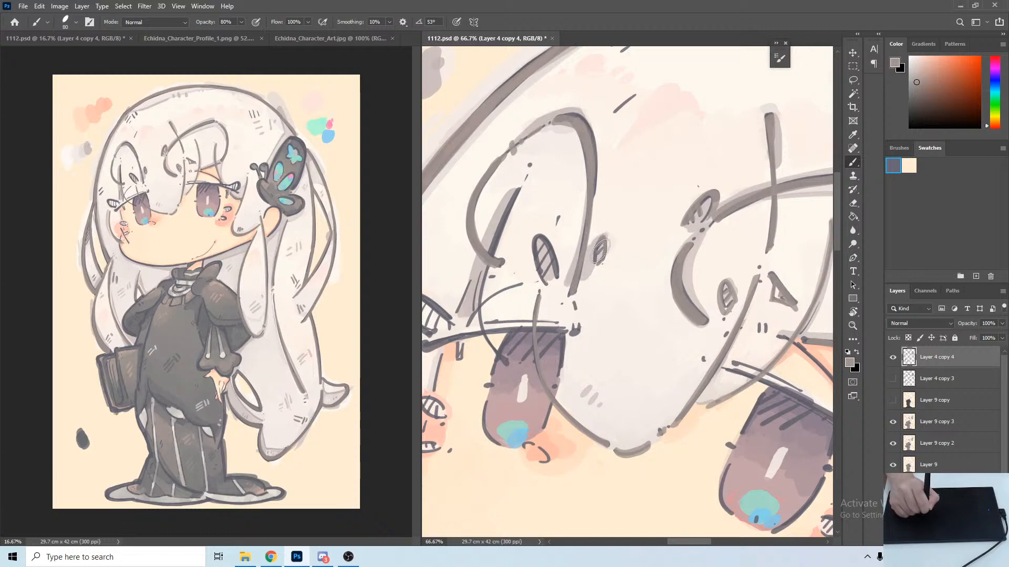
{"action": "mouse_move", "coordinate": [524, 248]}
{"action": "left_mouse_down"}
{"action": "mouse_move", "coordinate": [543, 262]}
{"action": "mouse_move", "coordinate": [537, 237]}
{"action": "mouse_move", "coordinate": [557, 272]}
{"action": "mouse_move", "coordinate": [506, 296]}
{"action": "left_mouse_up"}
Repaint the large hatched oval and the straight dark strand inside the second fringe loop in warm grey.
{"action": "key", "text": "r"}
{"action": "left_click_drag", "start_coordinate": [506, 296], "coordinate": [520, 227]}
{"action": "left_click_drag", "start_coordinate": [519, 287], "coordinate": [539, 259]}
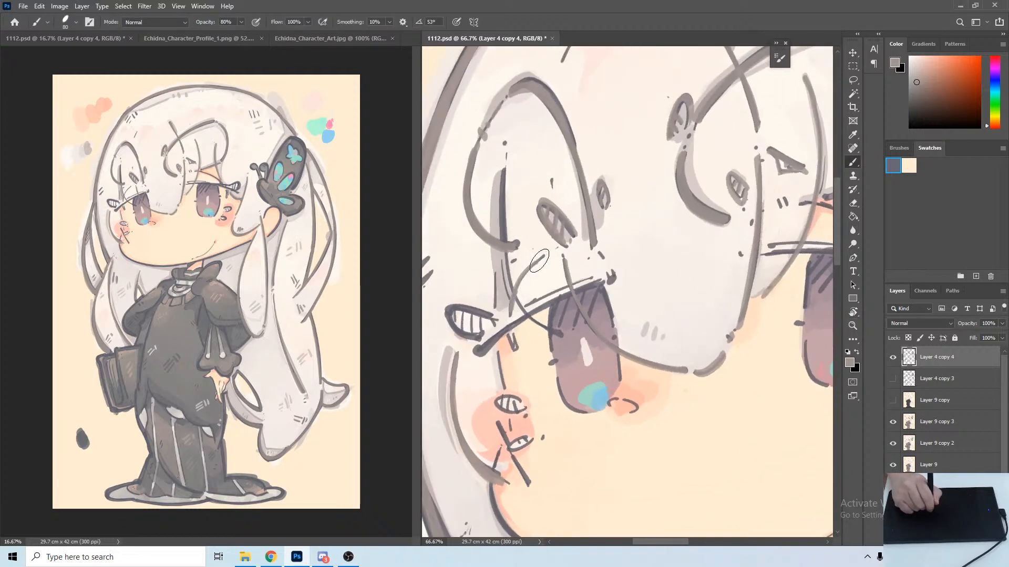
{"action": "left_click_drag", "start_coordinate": [505, 177], "coordinate": [500, 241]}
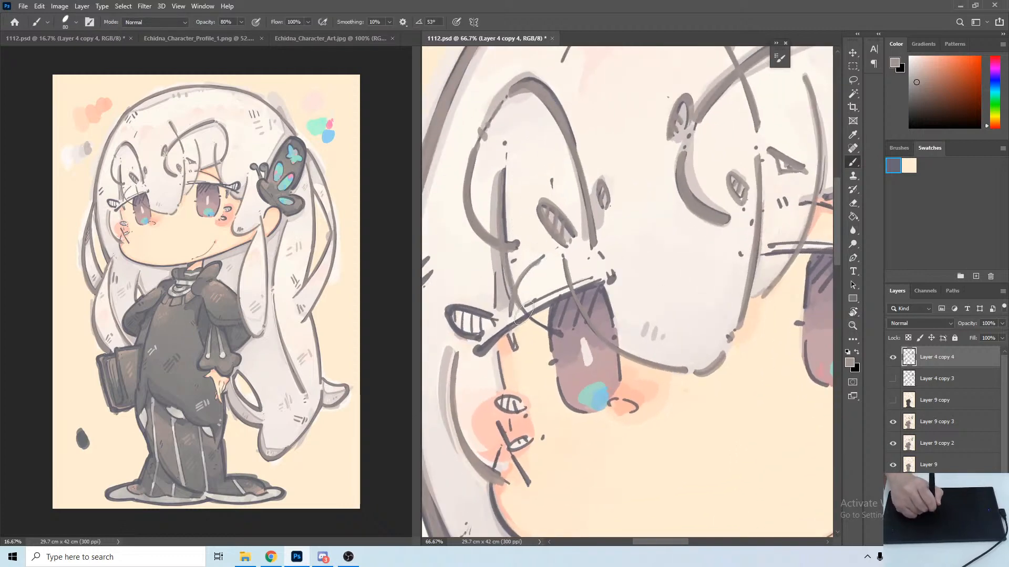
Repaint the dark upper lash line and striped lash tip of the eye near the hair ornament in warm grey.
{"action": "key", "text": "r"}
{"action": "mouse_move", "coordinate": [683, 247]}
{"action": "left_mouse_down"}
{"action": "mouse_move", "coordinate": [696, 260]}
{"action": "mouse_move", "coordinate": [601, 283]}
{"action": "left_mouse_up"}
{"action": "scroll", "coordinate": [696, 346], "scroll_direction": "down", "scroll_amount": 5}
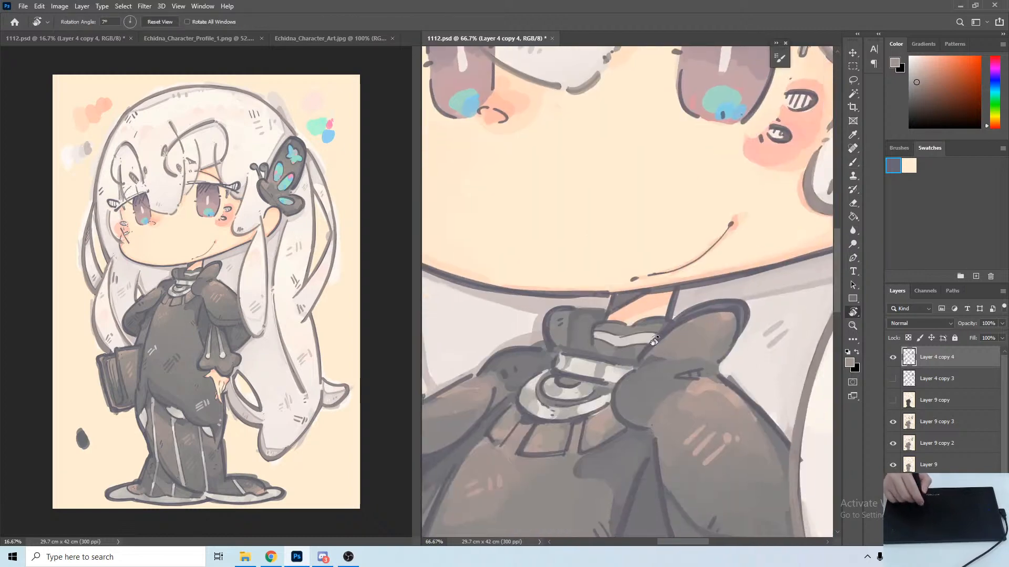
{"action": "left_click_drag", "start_coordinate": [583, 144], "coordinate": [757, 340]}
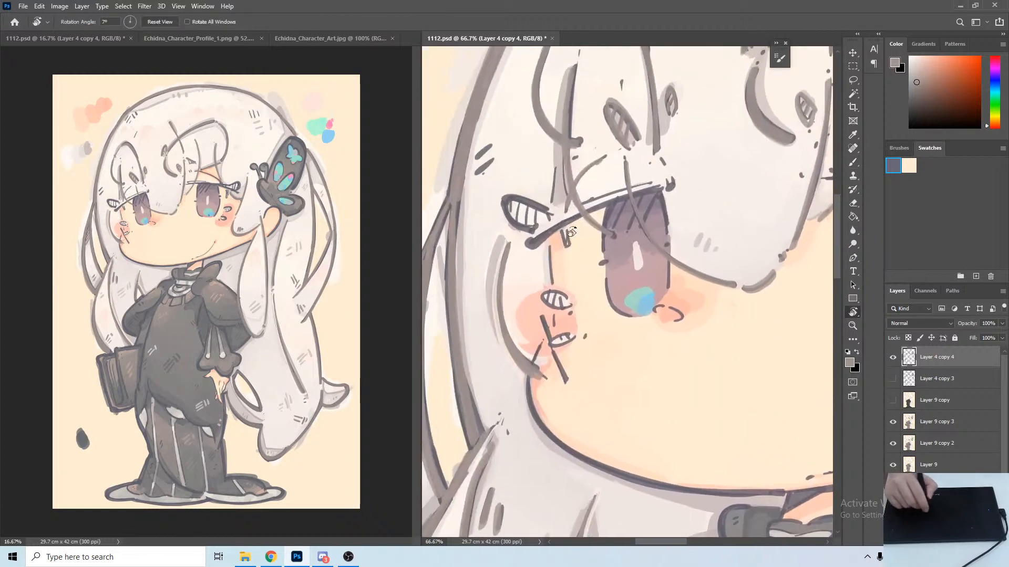
{"action": "left_click_drag", "start_coordinate": [684, 193], "coordinate": [616, 179]}
{"action": "mouse_move", "coordinate": [757, 68]}
{"action": "left_mouse_down"}
{"action": "mouse_move", "coordinate": [587, 189]}
{"action": "mouse_move", "coordinate": [518, 197]}
{"action": "mouse_move", "coordinate": [539, 177]}
{"action": "mouse_move", "coordinate": [598, 164]}
{"action": "left_mouse_up"}
{"action": "key", "text": "b"}
{"action": "key", "text": "r"}
{"action": "left_click_drag", "start_coordinate": [520, 214], "coordinate": [562, 179]}
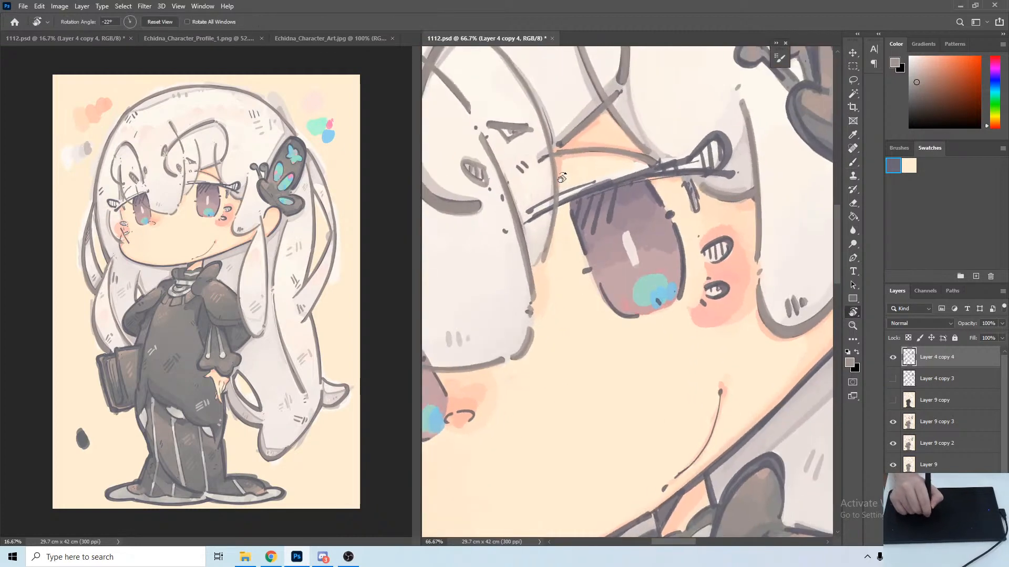
{"action": "key", "text": "b"}
{"action": "left_click_drag", "start_coordinate": [529, 212], "coordinate": [573, 187]}
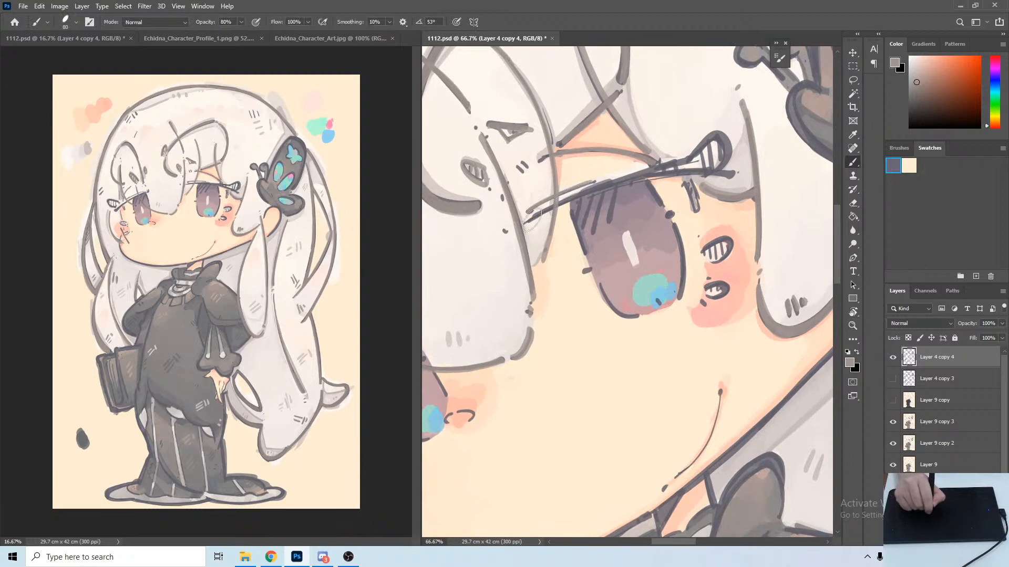
{"action": "mouse_move", "coordinate": [531, 219]}
{"action": "left_mouse_down"}
{"action": "mouse_move", "coordinate": [667, 165]}
{"action": "mouse_move", "coordinate": [712, 134]}
{"action": "mouse_move", "coordinate": [726, 162]}
{"action": "left_mouse_up"}
{"action": "left_click_drag", "start_coordinate": [641, 180], "coordinate": [721, 166]}
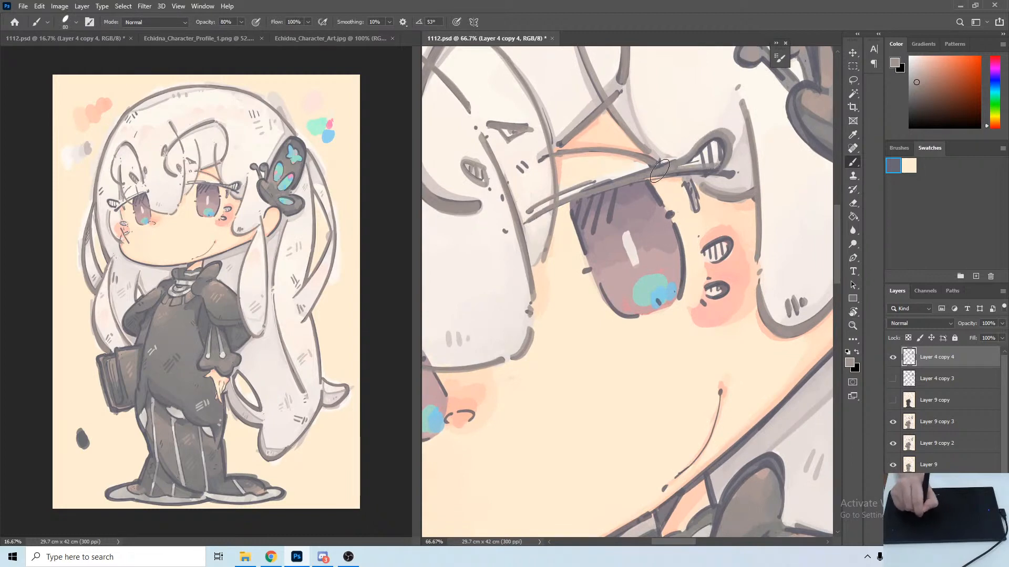
Sample the off-white hair colour and paint it along the upper lash line to clean up its white band.
{"action": "left_click_drag", "start_coordinate": [573, 226], "coordinate": [849, 86]}
{"action": "key", "text": "r"}
{"action": "mouse_move", "coordinate": [532, 265]}
{"action": "left_mouse_down"}
{"action": "mouse_move", "coordinate": [551, 229]}
{"action": "mouse_move", "coordinate": [586, 257]}
{"action": "mouse_move", "coordinate": [591, 227]}
{"action": "mouse_move", "coordinate": [599, 231]}
{"action": "mouse_move", "coordinate": [583, 236]}
{"action": "mouse_move", "coordinate": [598, 243]}
{"action": "mouse_move", "coordinate": [705, 197]}
{"action": "left_mouse_up"}
{"action": "mouse_move", "coordinate": [644, 214]}
{"action": "left_mouse_down"}
{"action": "mouse_move", "coordinate": [700, 190]}
{"action": "mouse_move", "coordinate": [712, 145]}
{"action": "mouse_move", "coordinate": [645, 123]}
{"action": "mouse_move", "coordinate": [585, 134]}
{"action": "mouse_move", "coordinate": [627, 136]}
{"action": "left_mouse_up"}
{"action": "left_click", "coordinate": [581, 190], "text": "alt"}
{"action": "left_click_drag", "start_coordinate": [567, 163], "coordinate": [627, 135]}
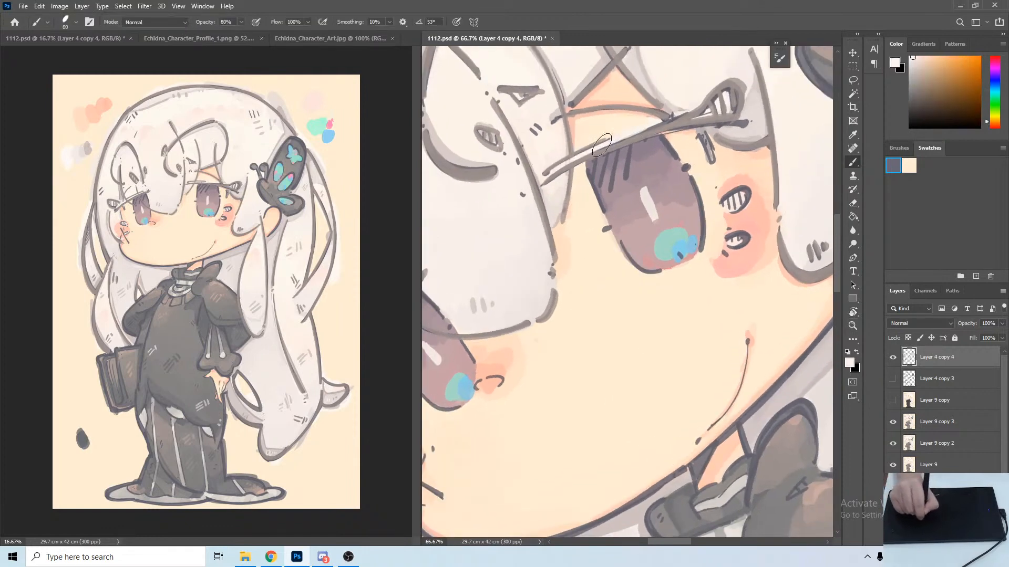
{"action": "left_click_drag", "start_coordinate": [566, 163], "coordinate": [666, 123]}
{"action": "left_click_drag", "start_coordinate": [612, 144], "coordinate": [692, 108]}
Refine the outer half of the upper lash line with strokes of sampled off-white and warm grey.
{"action": "key", "text": "r"}
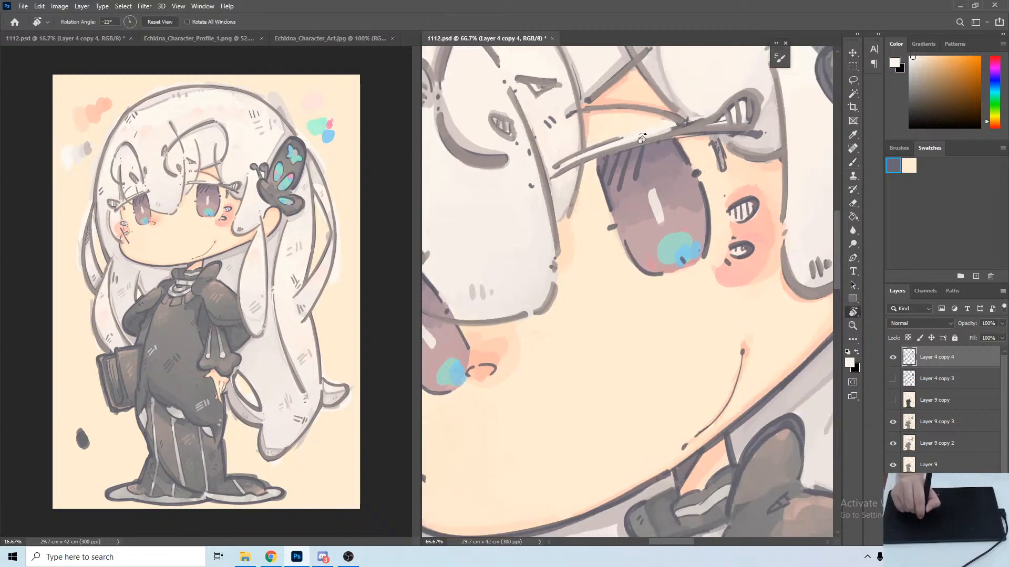
{"action": "key", "text": "b"}
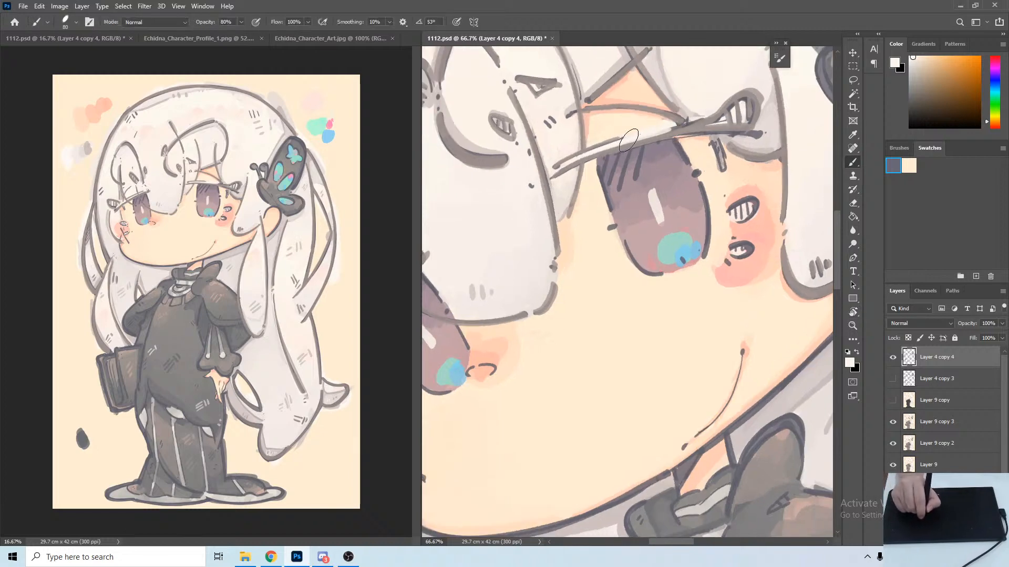
{"action": "left_click", "coordinate": [663, 135], "text": "alt"}
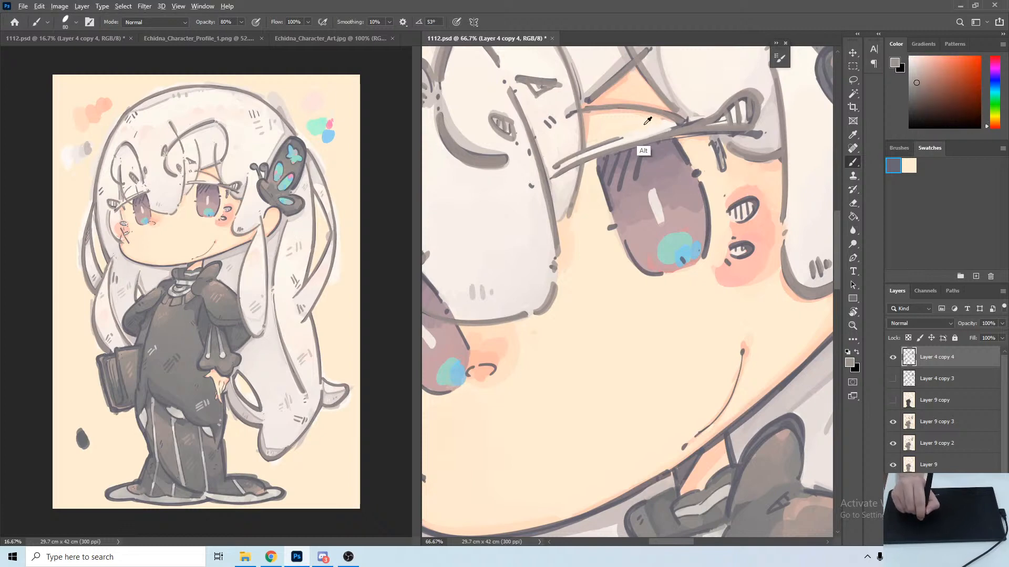
{"action": "left_click", "coordinate": [666, 122], "text": "alt"}
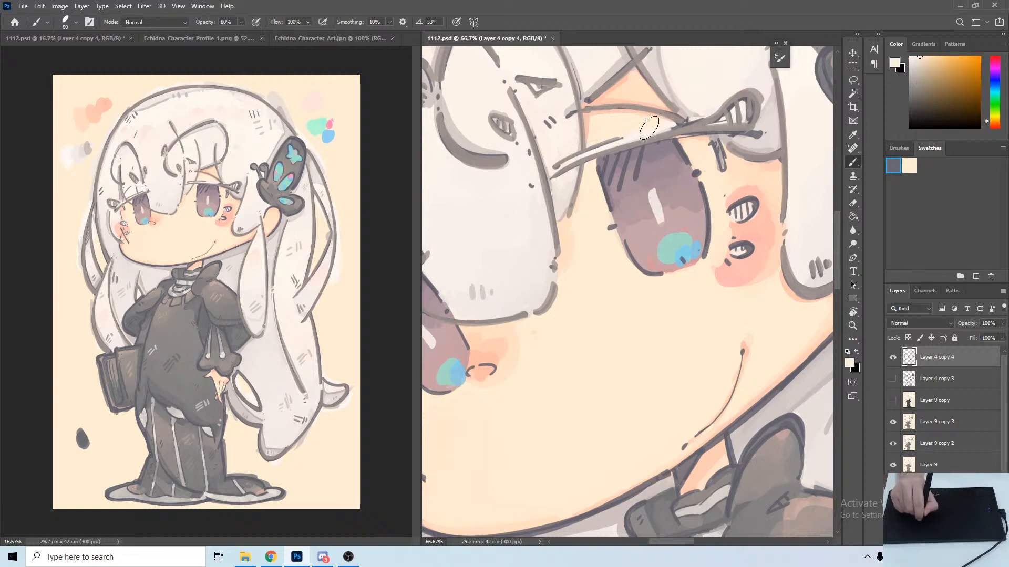
{"action": "left_click", "coordinate": [661, 128], "text": "alt"}
{"action": "mouse_move", "coordinate": [667, 129]}
{"action": "left_mouse_down"}
{"action": "mouse_move", "coordinate": [690, 125]}
{"action": "mouse_move", "coordinate": [651, 126]}
{"action": "mouse_move", "coordinate": [596, 174]}
{"action": "left_mouse_up"}
{"action": "key", "text": "r"}
{"action": "key", "text": "b"}
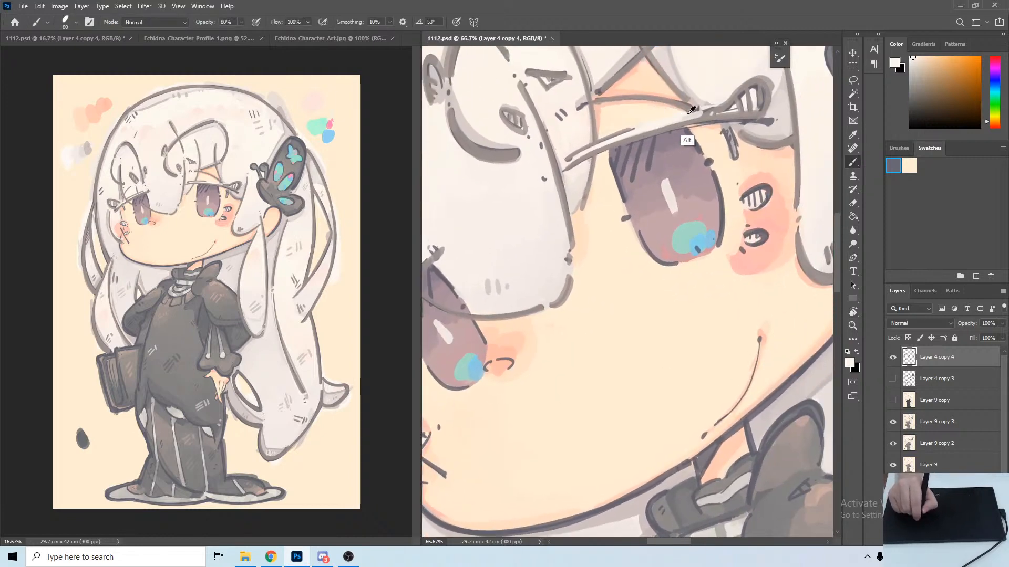
{"action": "left_click", "coordinate": [650, 123], "text": "alt"}
{"action": "left_click_drag", "start_coordinate": [649, 123], "coordinate": [675, 116]}
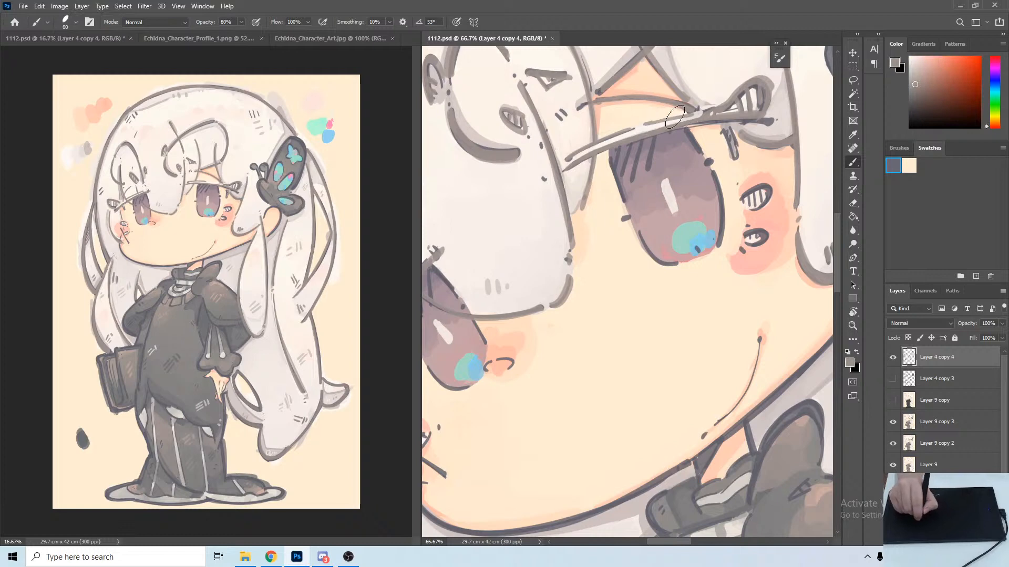
Repaint the other eye's upper lash line, striped lash tip and striped cheek ovals in warm grey.
{"action": "key", "text": "r"}
{"action": "left_click_drag", "start_coordinate": [609, 127], "coordinate": [669, 145]}
{"action": "left_click_drag", "start_coordinate": [594, 190], "coordinate": [683, 149]}
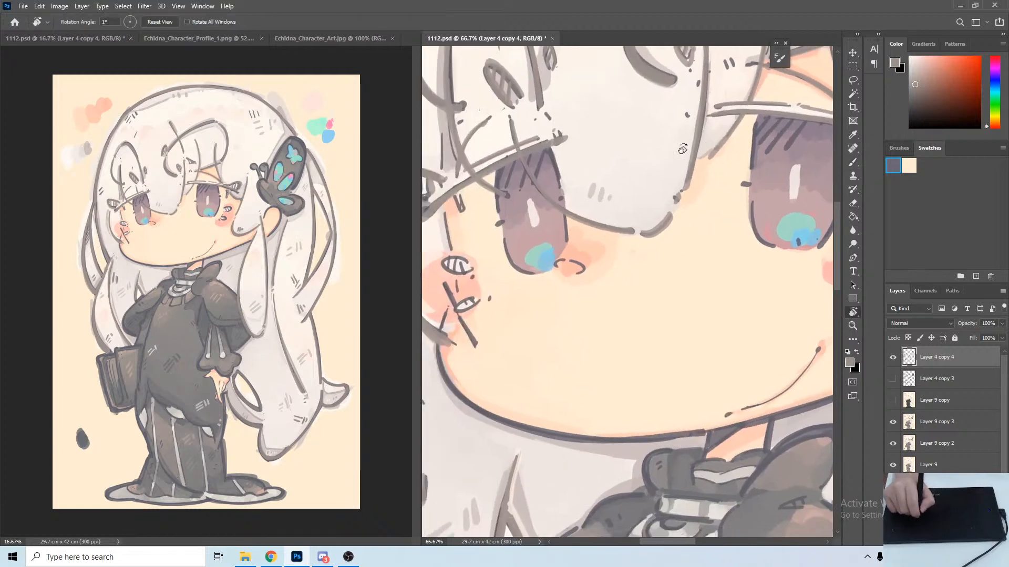
{"action": "left_click_drag", "start_coordinate": [585, 189], "coordinate": [525, 188]}
{"action": "key", "text": "b"}
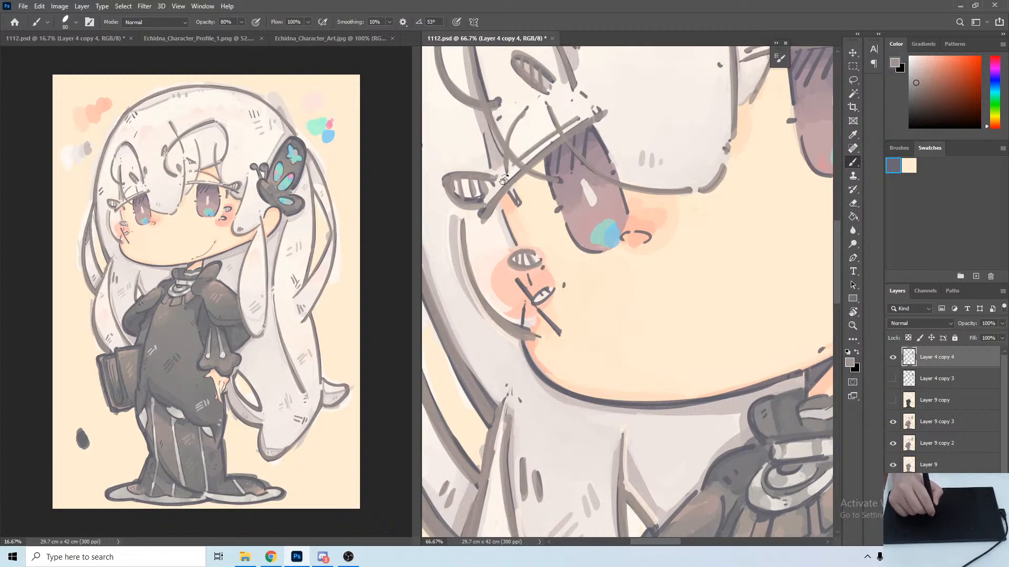
{"action": "left_click_drag", "start_coordinate": [503, 180], "coordinate": [518, 166]}
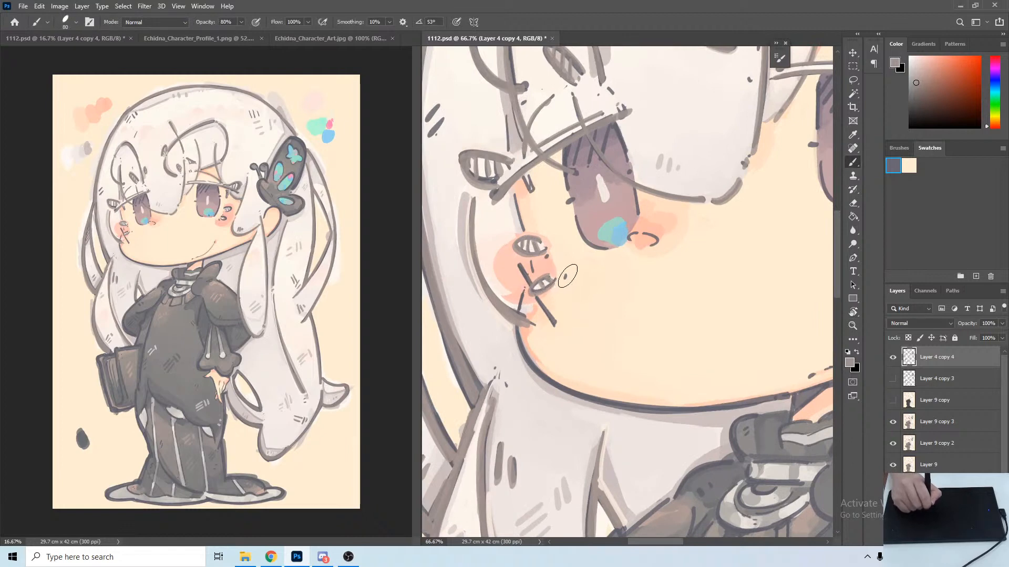
{"action": "left_click_drag", "start_coordinate": [598, 260], "coordinate": [618, 107]}
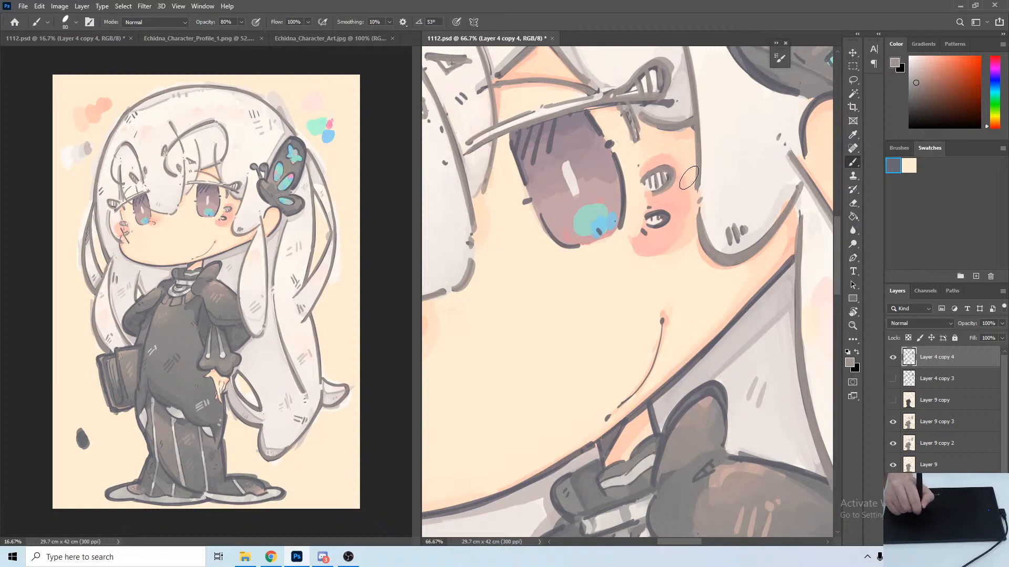
Repaint the two striped ovals on the cheek near the hair ornament in warm grey.
{"action": "key", "text": "r"}
{"action": "left_click_drag", "start_coordinate": [688, 178], "coordinate": [659, 167]}
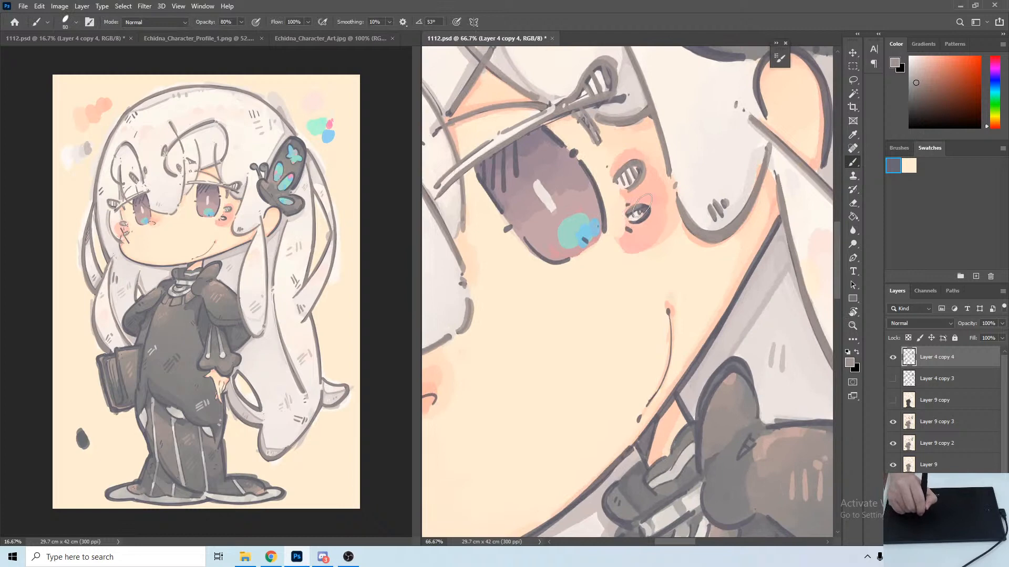
{"action": "key", "text": "r"}
{"action": "left_click_drag", "start_coordinate": [633, 212], "coordinate": [654, 216]}
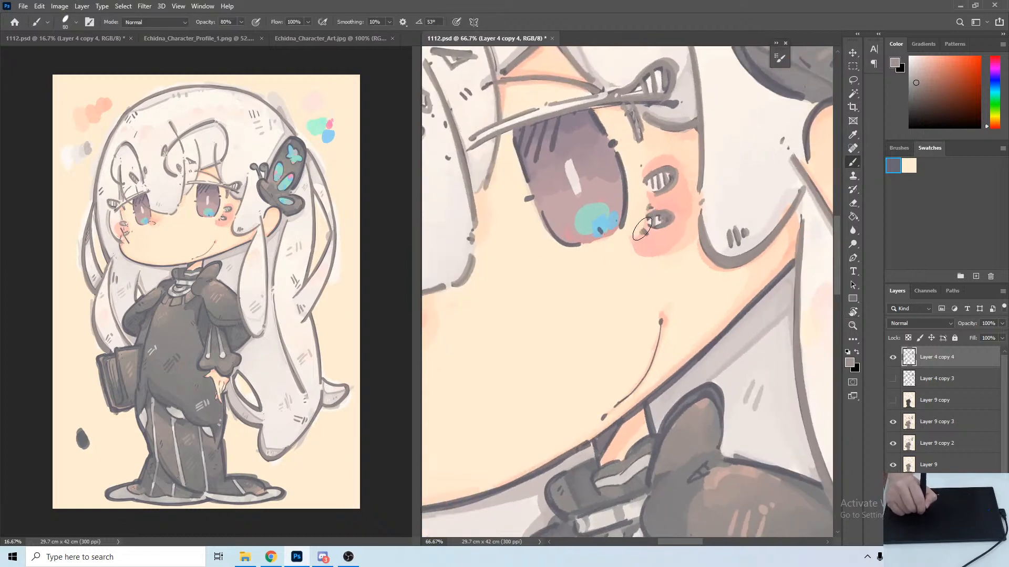
{"action": "left_click", "coordinate": [655, 79], "text": "alt"}
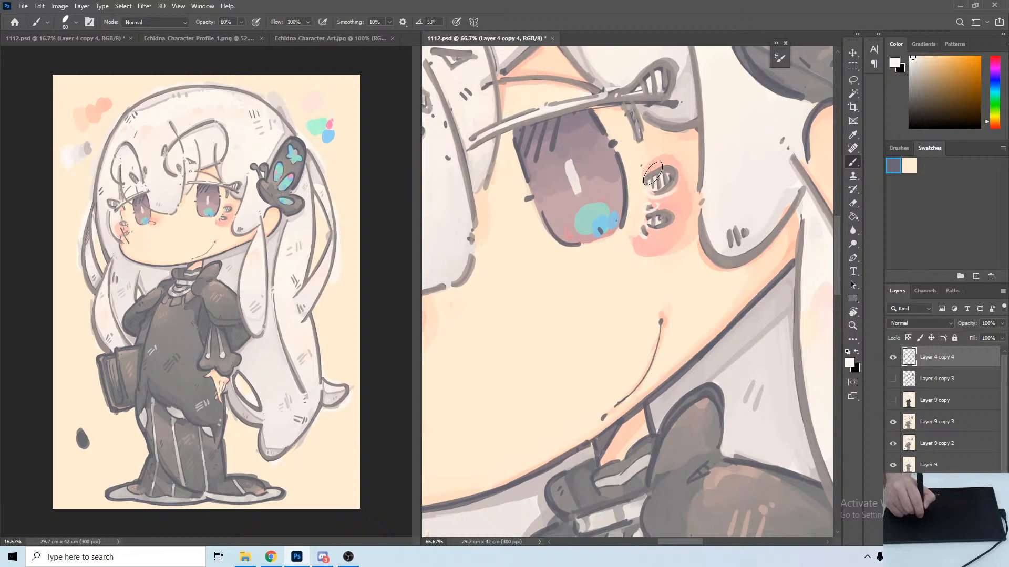
{"action": "mouse_move", "coordinate": [651, 172]}
{"action": "left_mouse_down"}
{"action": "mouse_move", "coordinate": [681, 178]}
{"action": "mouse_move", "coordinate": [676, 219]}
{"action": "left_mouse_up"}
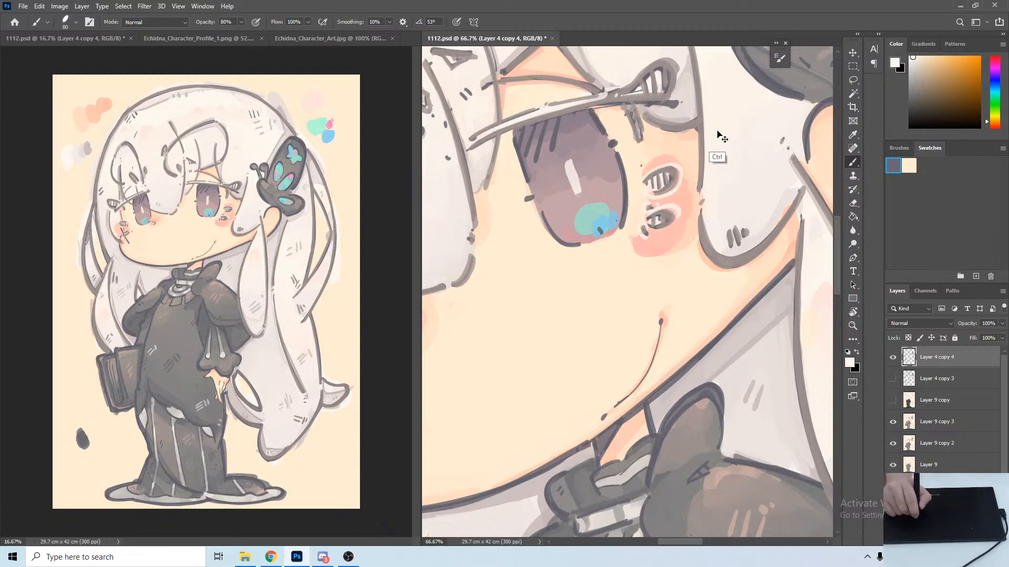
{"action": "key", "text": "ctrl+z"}
{"action": "key", "text": "ctrl+z"}
{"action": "key", "text": "ctrl+z"}
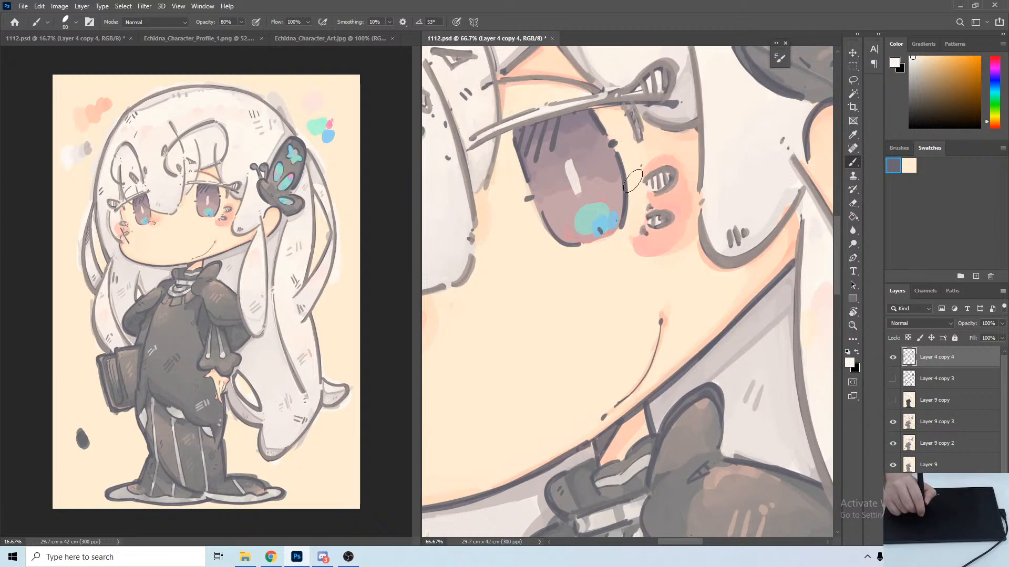
Sample the pale skin tone and paint light edges around the striped ovals on the cheek near the ornament.
{"action": "key", "text": "alt"}
{"action": "left_click", "coordinate": [641, 213], "text": "alt"}
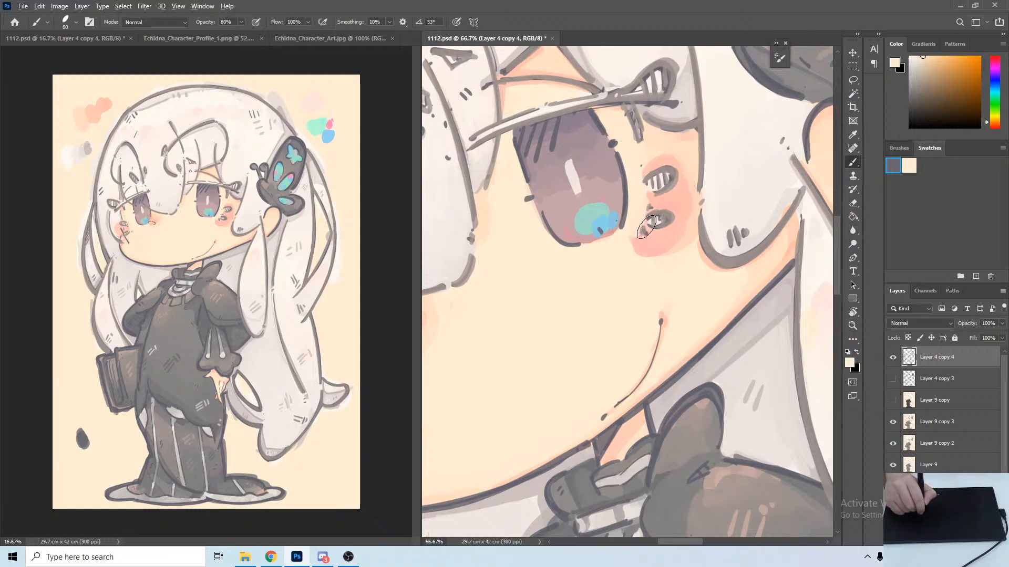
{"action": "left_click", "coordinate": [638, 187], "text": "alt"}
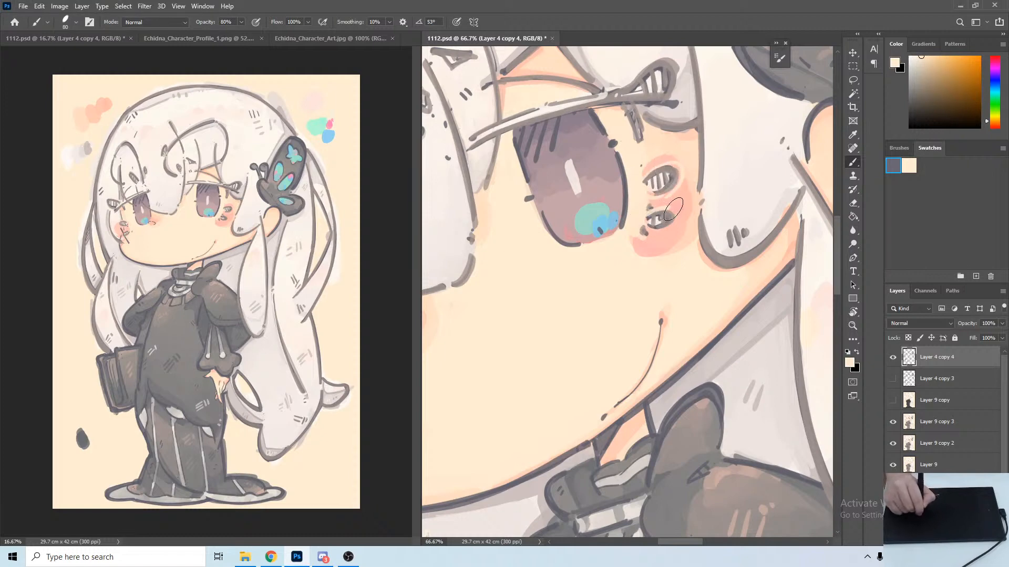
{"action": "mouse_move", "coordinate": [591, 233]}
{"action": "left_mouse_down"}
{"action": "mouse_move", "coordinate": [763, 194]}
{"action": "mouse_move", "coordinate": [802, 168]}
{"action": "left_mouse_up"}
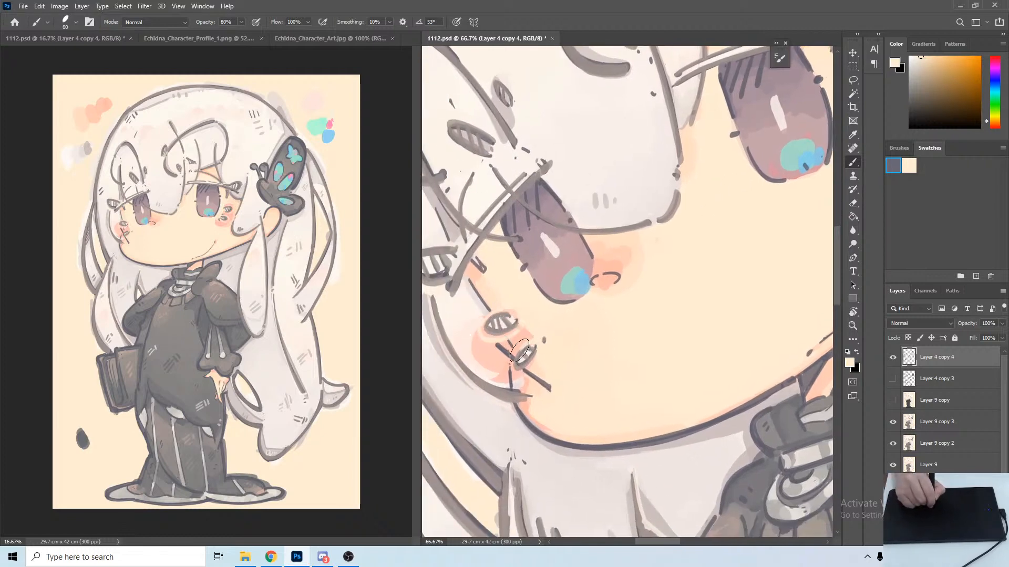
Paint light skin-tone edges around the striped ovals on the opposite cheek.
{"action": "mouse_move", "coordinate": [519, 350]}
{"action": "left_mouse_down"}
{"action": "mouse_move", "coordinate": [530, 363]}
{"action": "mouse_move", "coordinate": [536, 340]}
{"action": "left_mouse_up"}
{"action": "key", "text": "r"}
{"action": "left_click_drag", "start_coordinate": [487, 282], "coordinate": [537, 213]}
{"action": "left_click_drag", "start_coordinate": [547, 180], "coordinate": [509, 197]}
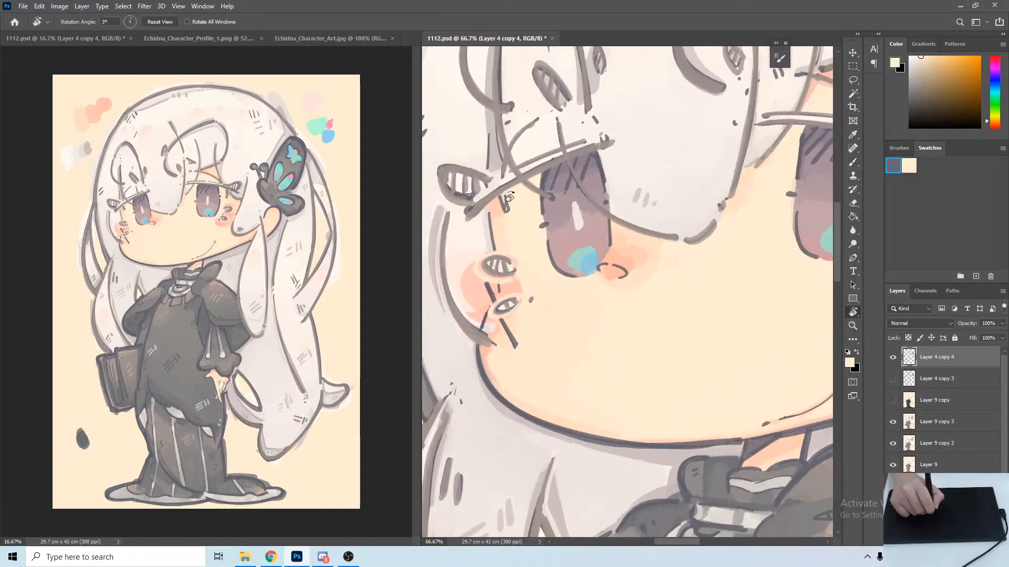
Sample the warm grey and repaint the dark diagonal stroke on the cheek and the small lash below the eyelid.
{"action": "key", "text": "b"}
{"action": "left_click", "coordinate": [496, 290], "text": "alt"}
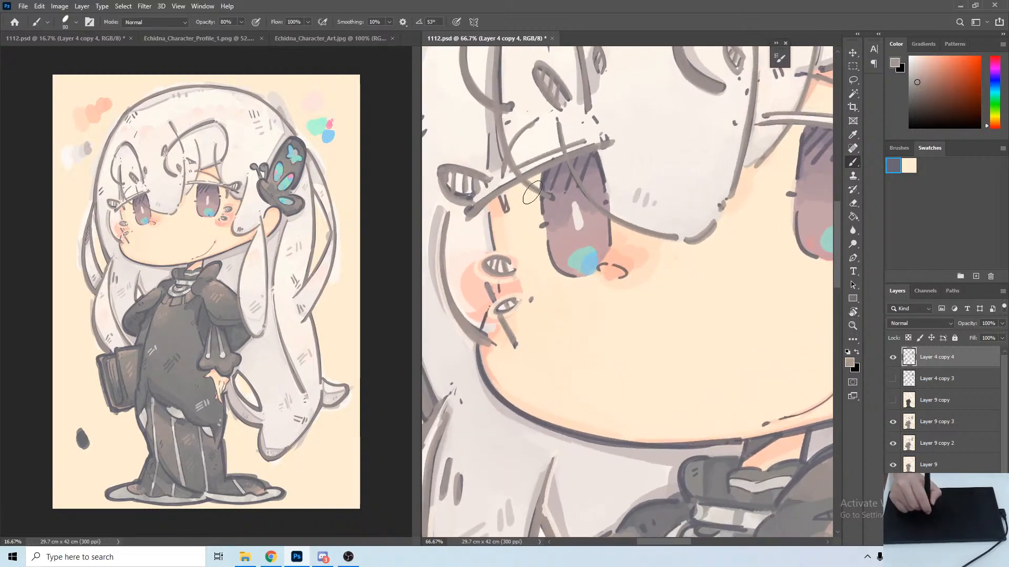
{"action": "left_click_drag", "start_coordinate": [574, 264], "coordinate": [558, 259]}
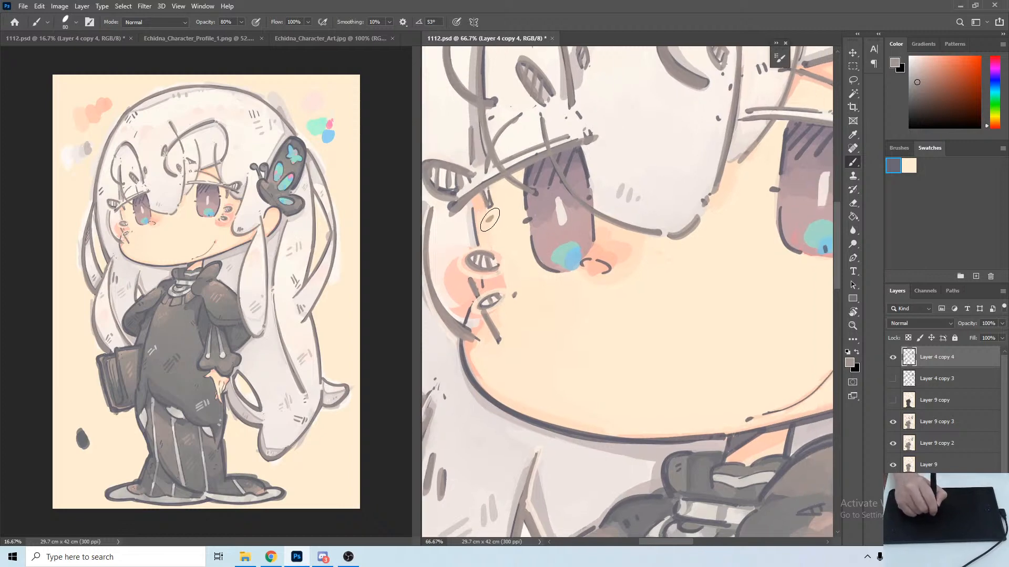
{"action": "left_click_drag", "start_coordinate": [518, 369], "coordinate": [543, 304]}
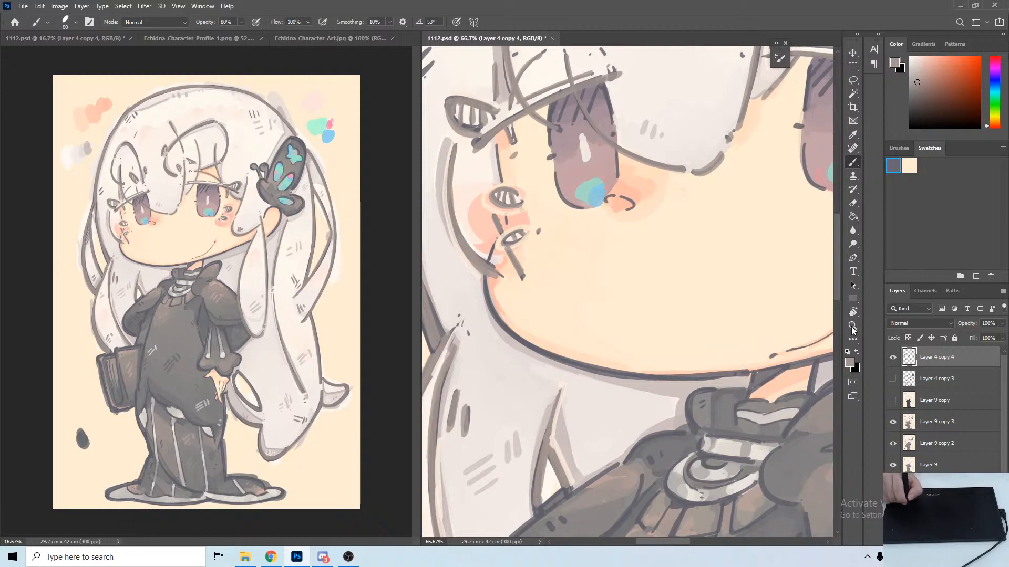
Sample the cheek blush, darken it to dusty pink-brown #be8b7e, and repaint the dark vertical face line above the striped ovals.
{"action": "left_click", "coordinate": [849, 362]}
{"action": "left_click", "coordinate": [515, 222]}
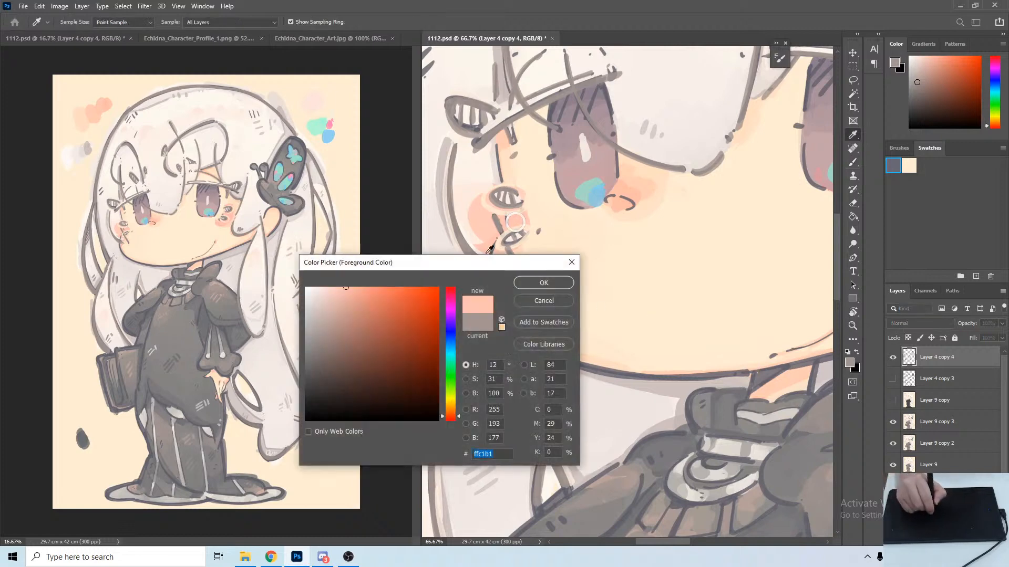
{"action": "left_click", "coordinate": [347, 312]}
{"action": "left_click_drag", "start_coordinate": [352, 312], "coordinate": [352, 322]}
{"action": "left_click", "coordinate": [543, 283]}
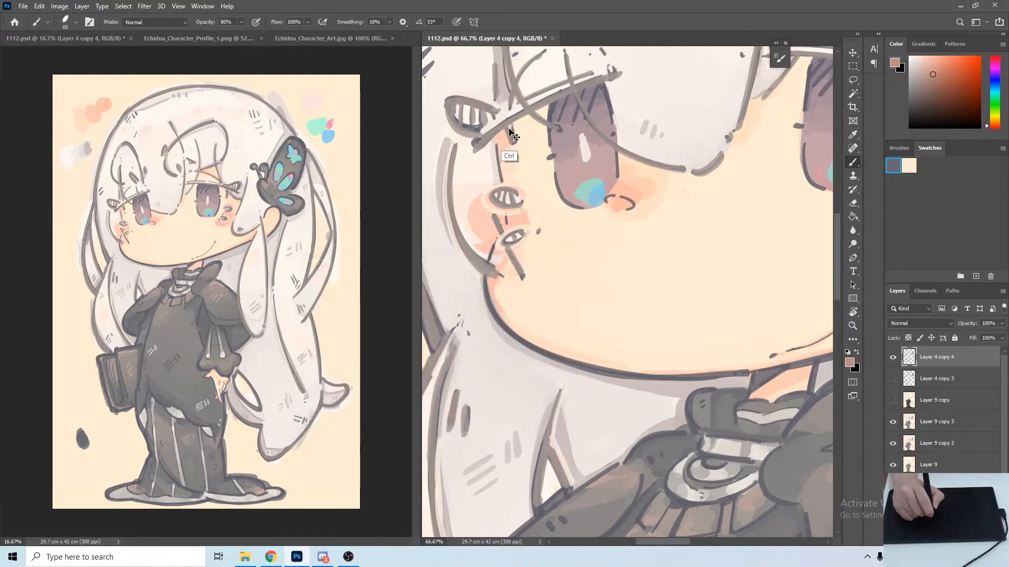
{"action": "mouse_move", "coordinate": [499, 147]}
{"action": "left_mouse_down"}
{"action": "mouse_move", "coordinate": [501, 179]}
{"action": "mouse_move", "coordinate": [498, 171]}
{"action": "left_mouse_up"}
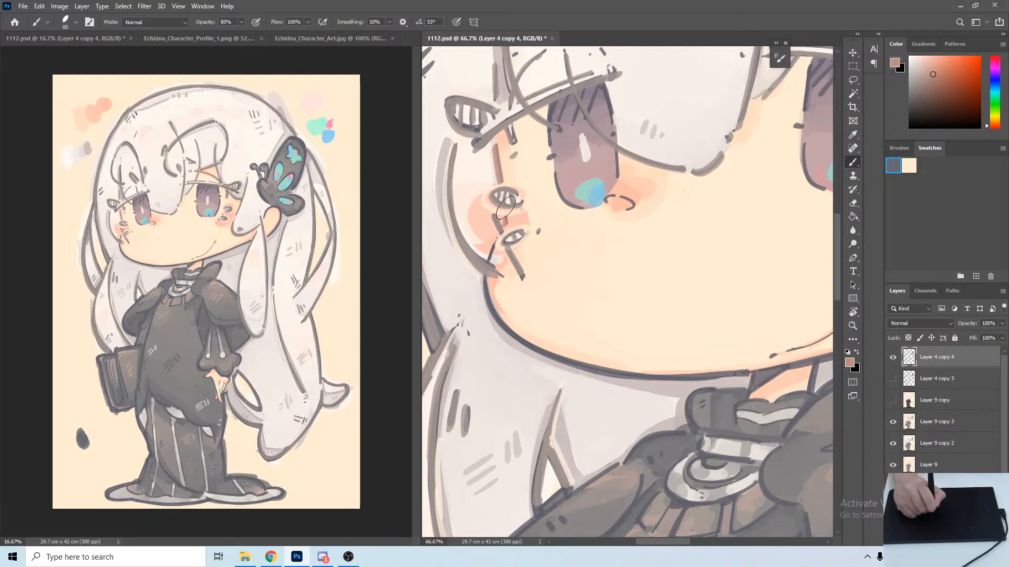
Try a dusty pink-brown stroke along the dark cheek and jaw outline.
{"action": "key", "text": "r"}
{"action": "mouse_move", "coordinate": [514, 151]}
{"action": "left_mouse_down"}
{"action": "mouse_move", "coordinate": [618, 111]}
{"action": "mouse_move", "coordinate": [674, 117]}
{"action": "left_mouse_up"}
{"action": "left_click_drag", "start_coordinate": [674, 117], "coordinate": [631, 81]}
{"action": "key", "text": "b"}
{"action": "mouse_move", "coordinate": [510, 138]}
{"action": "left_mouse_down"}
{"action": "mouse_move", "coordinate": [486, 175]}
{"action": "mouse_move", "coordinate": [499, 265]}
{"action": "mouse_move", "coordinate": [534, 362]}
{"action": "left_mouse_up"}
{"action": "key", "text": "ctrl"}
{"action": "key", "text": "ctrl+z"}
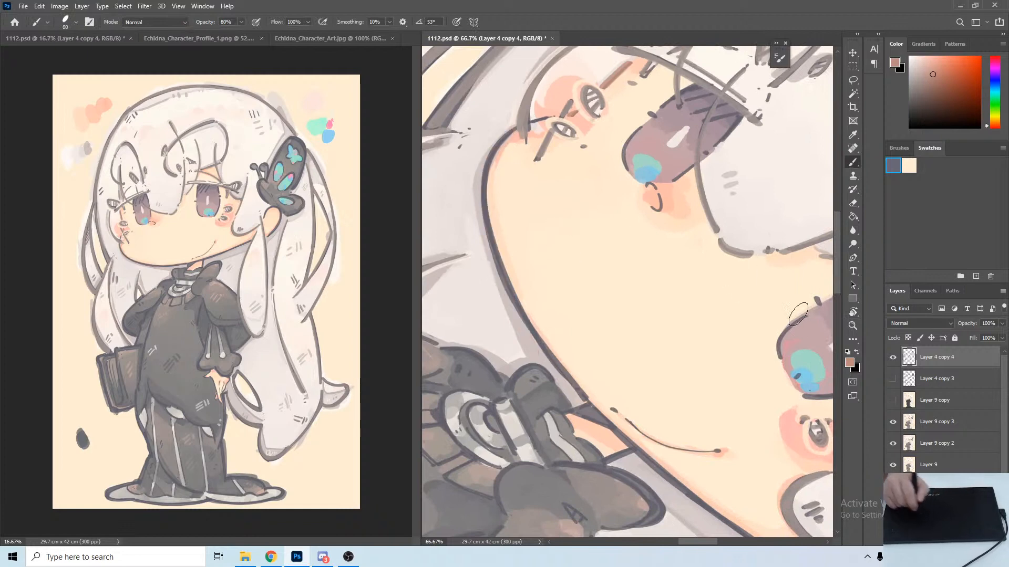
Try the greyer dusty pink #ae867c on the upper part of the cheek outline.
{"action": "left_click", "coordinate": [849, 362]}
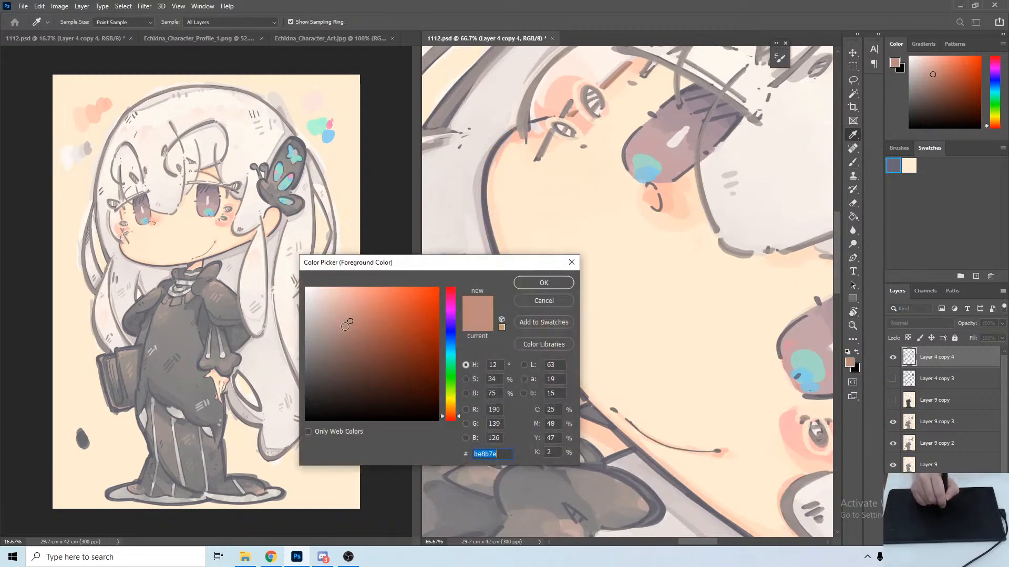
{"action": "left_click", "coordinate": [345, 327]}
{"action": "left_click", "coordinate": [541, 284]}
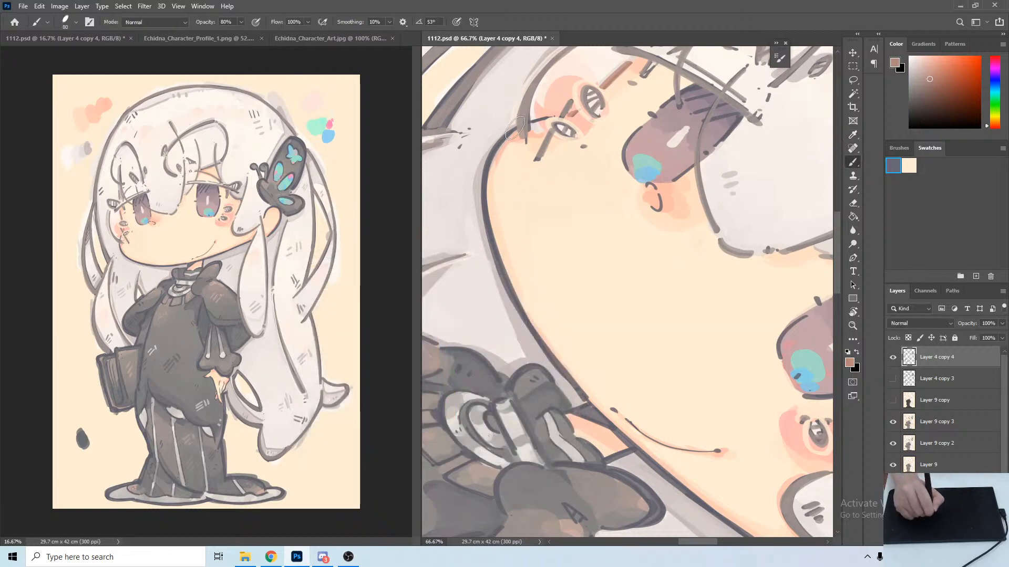
{"action": "mouse_move", "coordinate": [516, 128]}
{"action": "left_mouse_down"}
{"action": "mouse_move", "coordinate": [484, 176]}
{"action": "mouse_move", "coordinate": [497, 221]}
{"action": "left_mouse_up"}
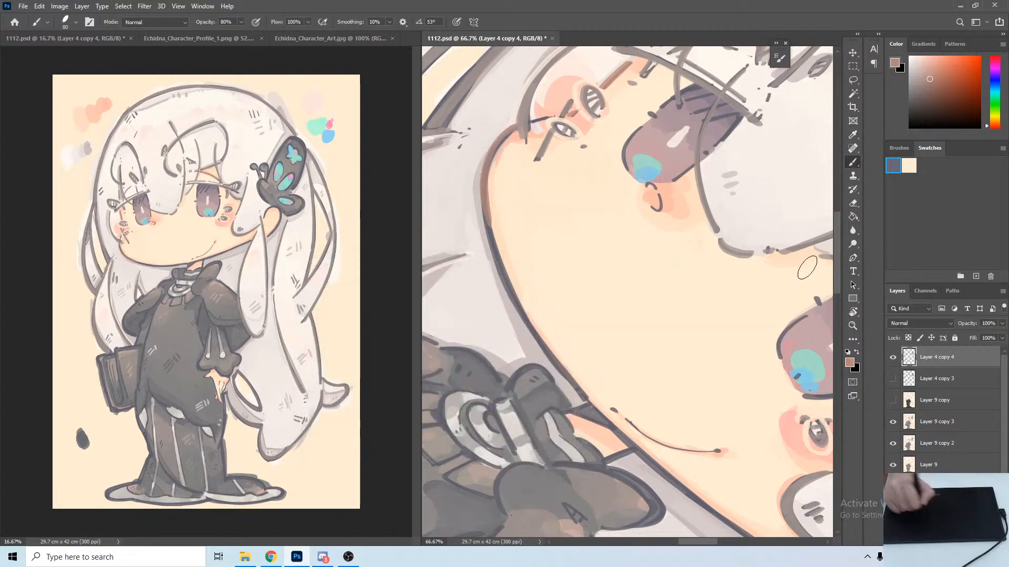
{"action": "key", "text": "ctrl+z"}
Lighten the dusty pink brush colour slightly, retouch the short face line beside the upper striped oval, and save the document.
{"action": "left_click", "coordinate": [849, 363]}
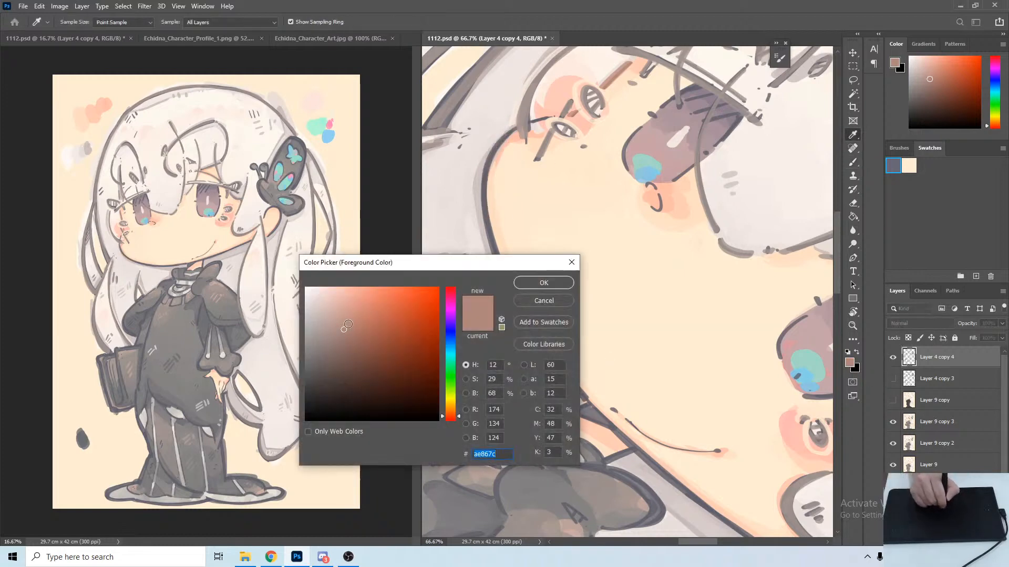
{"action": "left_click", "coordinate": [343, 323]}
{"action": "left_click", "coordinate": [560, 286]}
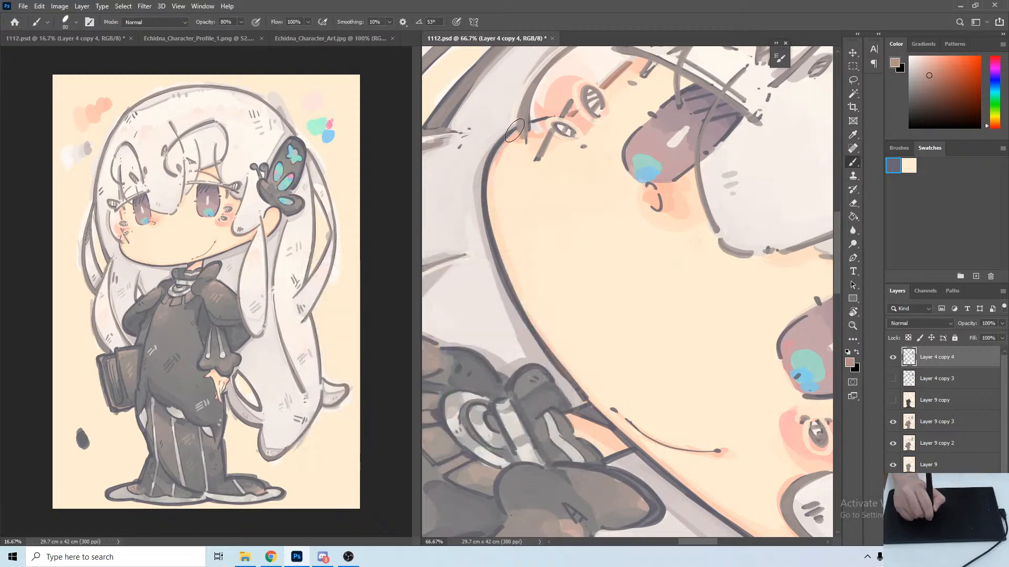
{"action": "left_click_drag", "start_coordinate": [514, 130], "coordinate": [491, 196]}
{"action": "key", "text": "ctrl+z"}
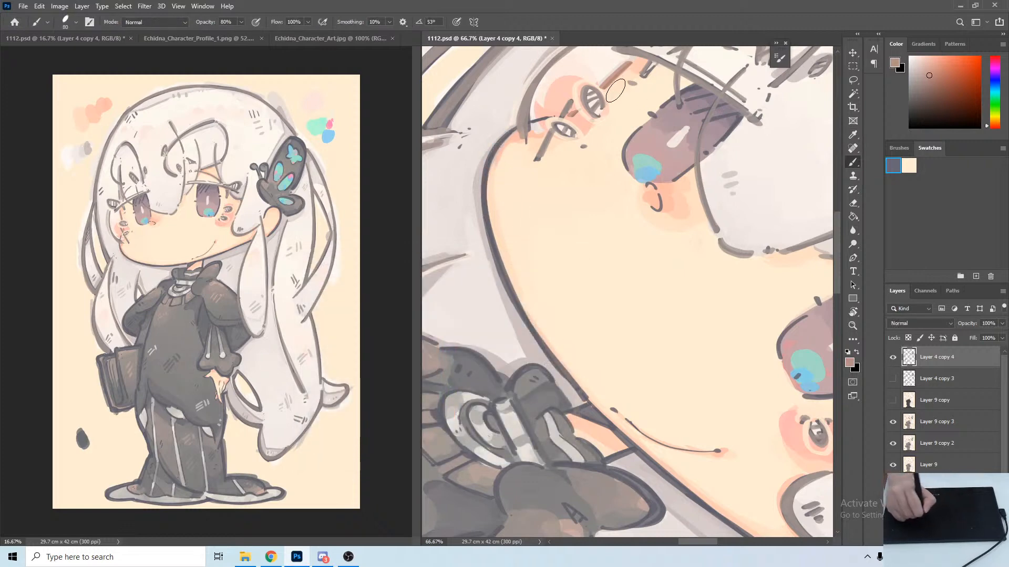
{"action": "left_click_drag", "start_coordinate": [605, 88], "coordinate": [629, 65]}
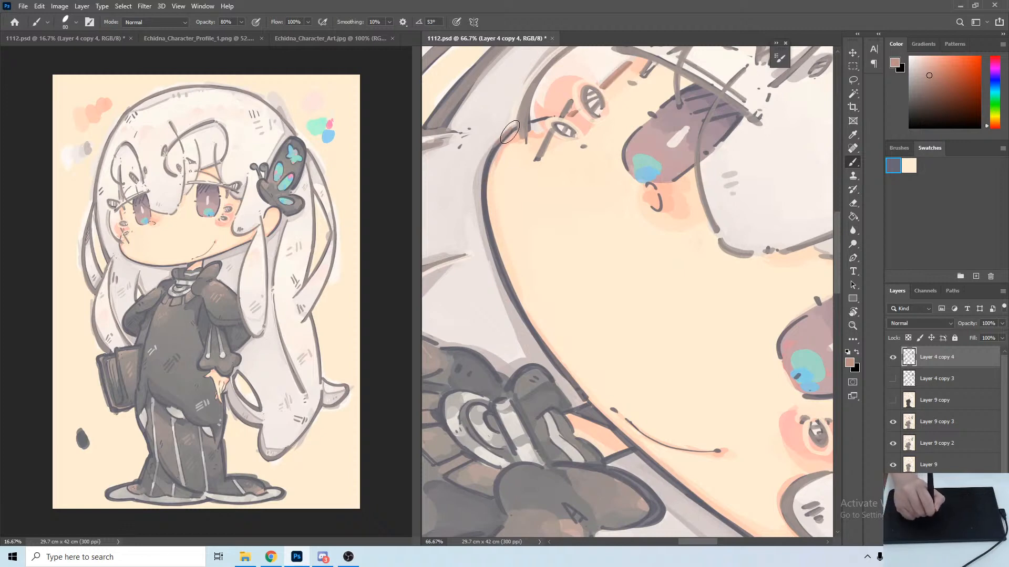
{"action": "key", "text": "ctrl+s"}
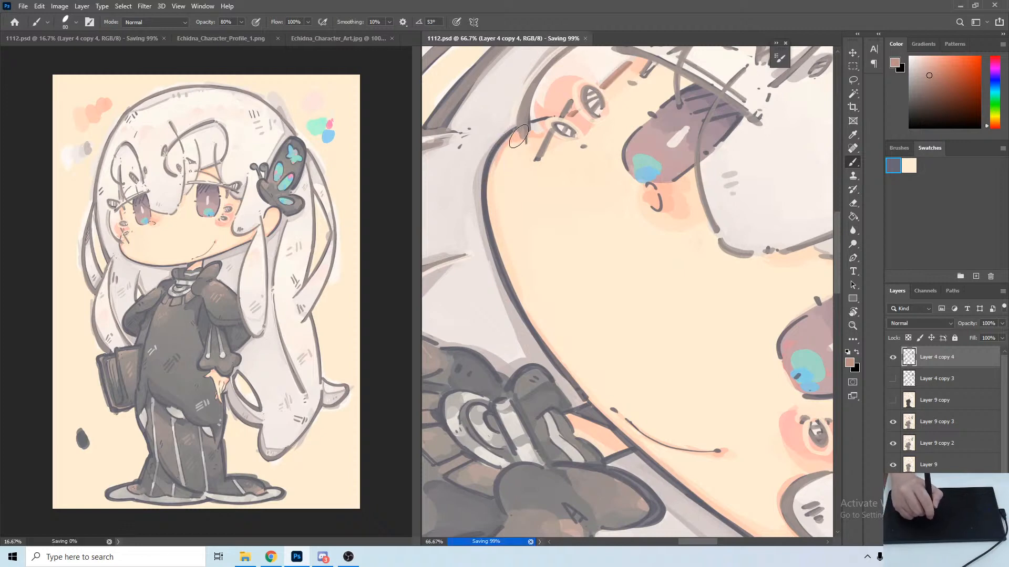
Try several long dusty pink strokes over the dark outline from the cheek down to the chin.
{"action": "mouse_move", "coordinate": [514, 128]}
{"action": "left_mouse_down"}
{"action": "mouse_move", "coordinate": [491, 152]}
{"action": "mouse_move", "coordinate": [482, 198]}
{"action": "mouse_move", "coordinate": [491, 249]}
{"action": "mouse_move", "coordinate": [562, 388]}
{"action": "left_mouse_up"}
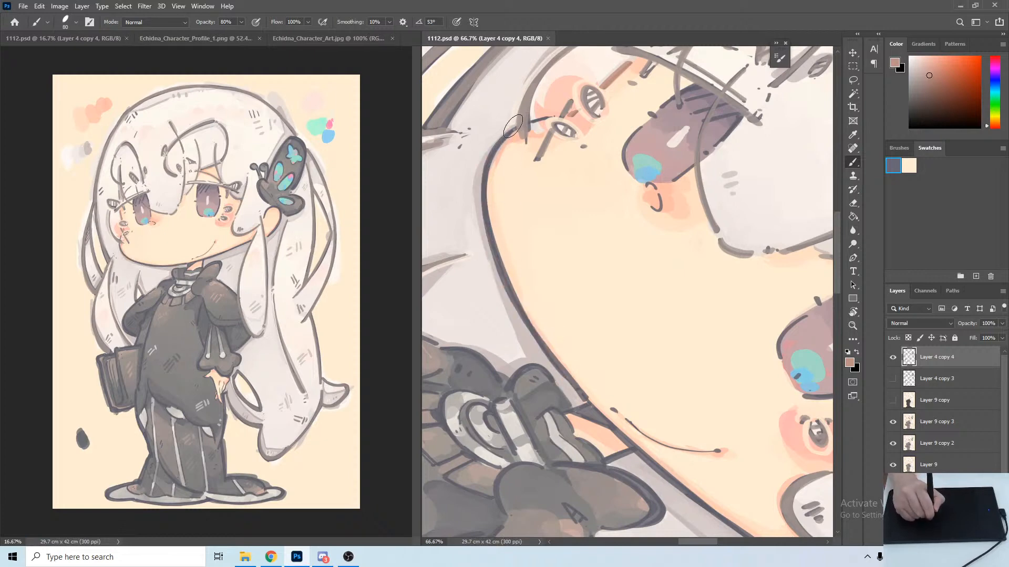
{"action": "left_click_drag", "start_coordinate": [513, 128], "coordinate": [482, 179]}
{"action": "key", "text": "ctrl+z"}
{"action": "mouse_move", "coordinate": [511, 131]}
{"action": "left_mouse_down"}
{"action": "mouse_move", "coordinate": [484, 164]}
{"action": "mouse_move", "coordinate": [481, 199]}
{"action": "mouse_move", "coordinate": [549, 347]}
{"action": "left_mouse_up"}
{"action": "key", "text": "ctrl+z"}
{"action": "mouse_move", "coordinate": [507, 136]}
{"action": "left_mouse_down"}
{"action": "mouse_move", "coordinate": [479, 189]}
{"action": "mouse_move", "coordinate": [493, 254]}
{"action": "left_mouse_up"}
{"action": "key", "text": "ctrl+z"}
{"action": "mouse_move", "coordinate": [510, 131]}
{"action": "left_mouse_down"}
{"action": "mouse_move", "coordinate": [484, 188]}
{"action": "mouse_move", "coordinate": [489, 234]}
{"action": "mouse_move", "coordinate": [512, 299]}
{"action": "mouse_move", "coordinate": [585, 404]}
{"action": "left_mouse_up"}
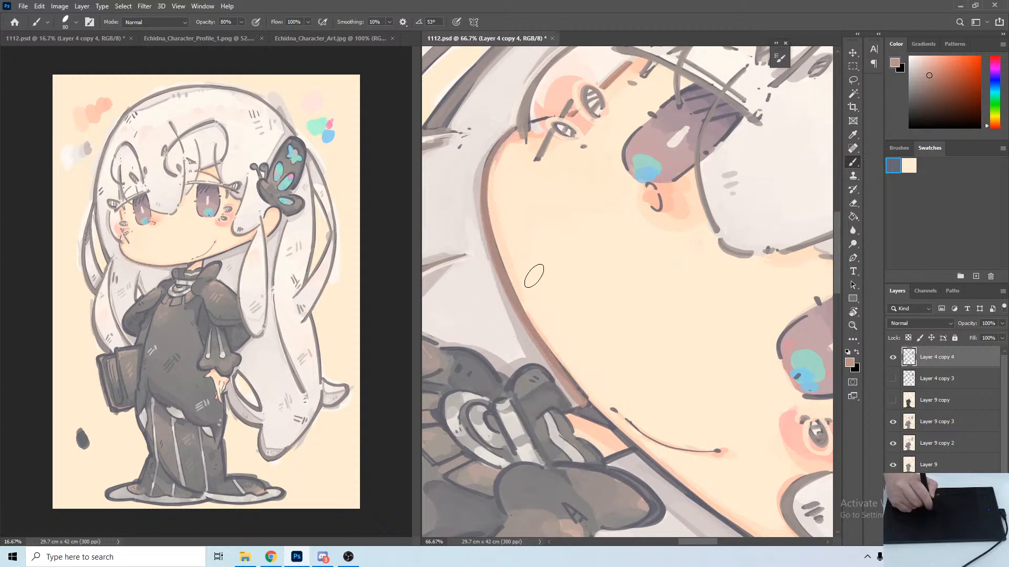
{"action": "key", "text": "ctrl+z"}
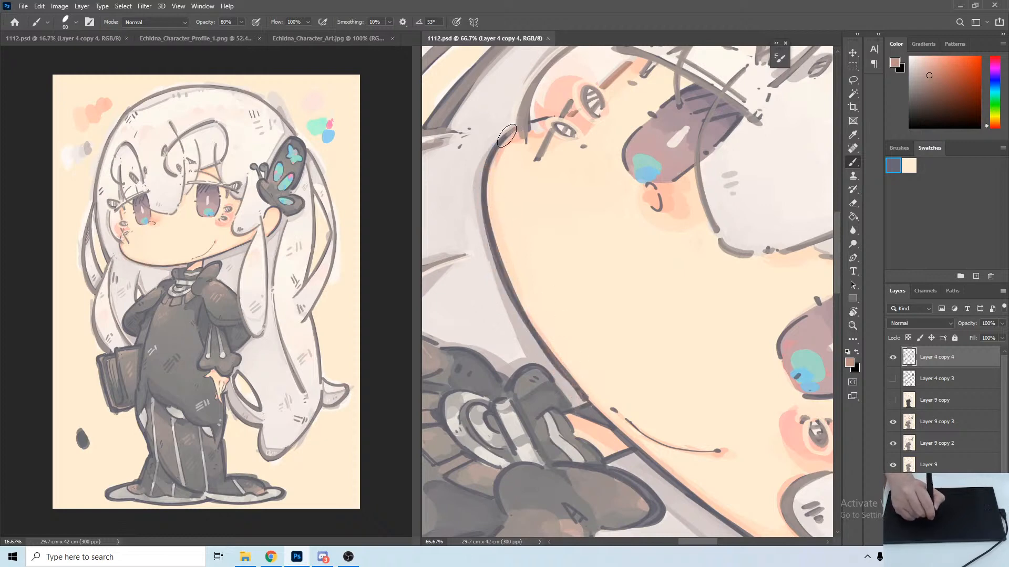
Recolour the dark face outline in dusty pink-brown from the cheek along the chin to the hair lock by the ear.
{"action": "mouse_move", "coordinate": [509, 131]}
{"action": "left_mouse_down"}
{"action": "mouse_move", "coordinate": [486, 192]}
{"action": "mouse_move", "coordinate": [507, 274]}
{"action": "mouse_move", "coordinate": [501, 141]}
{"action": "mouse_move", "coordinate": [485, 168]}
{"action": "mouse_move", "coordinate": [487, 236]}
{"action": "mouse_move", "coordinate": [523, 321]}
{"action": "mouse_move", "coordinate": [581, 400]}
{"action": "mouse_move", "coordinate": [561, 372]}
{"action": "mouse_move", "coordinate": [578, 394]}
{"action": "left_mouse_up"}
{"action": "key", "text": "ctrl+z"}
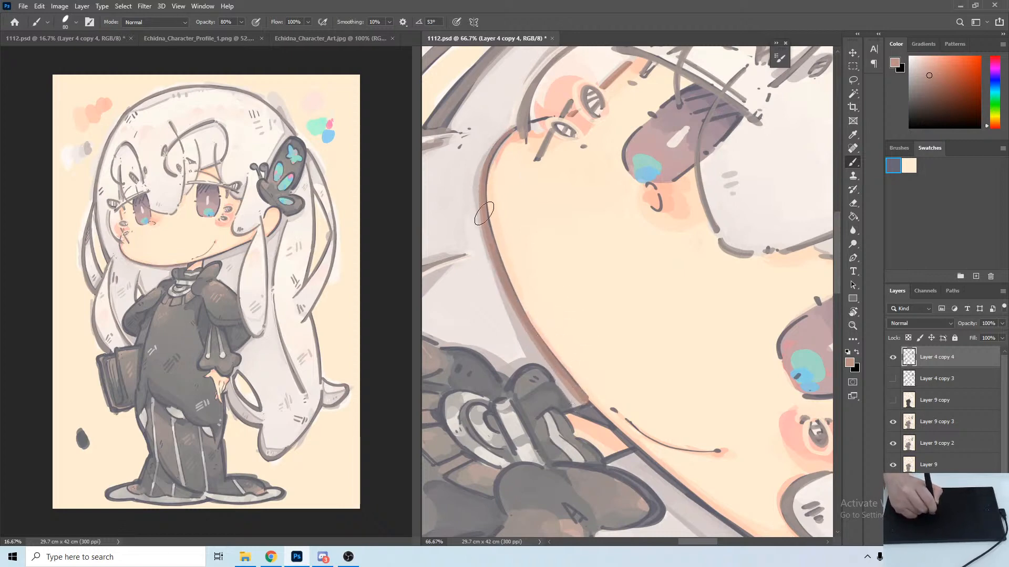
{"action": "key", "text": "r"}
{"action": "mouse_move", "coordinate": [525, 200]}
{"action": "left_mouse_down"}
{"action": "mouse_move", "coordinate": [510, 72]}
{"action": "mouse_move", "coordinate": [489, 31]}
{"action": "left_mouse_up"}
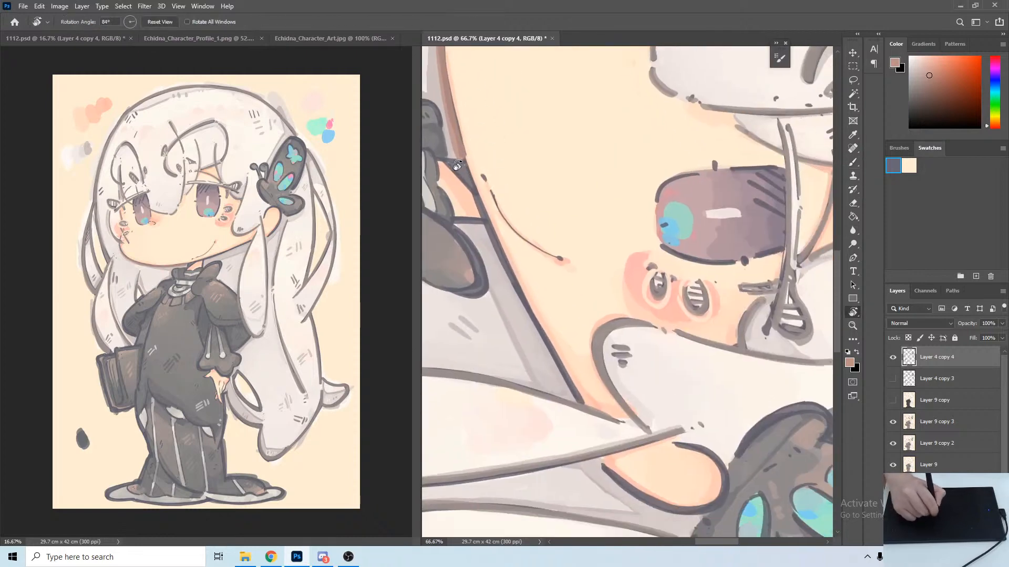
{"action": "key", "text": "b"}
{"action": "mouse_move", "coordinate": [465, 149]}
{"action": "left_mouse_down"}
{"action": "mouse_move", "coordinate": [496, 250]}
{"action": "mouse_move", "coordinate": [576, 402]}
{"action": "left_mouse_up"}
{"action": "left_click_drag", "start_coordinate": [517, 286], "coordinate": [572, 386]}
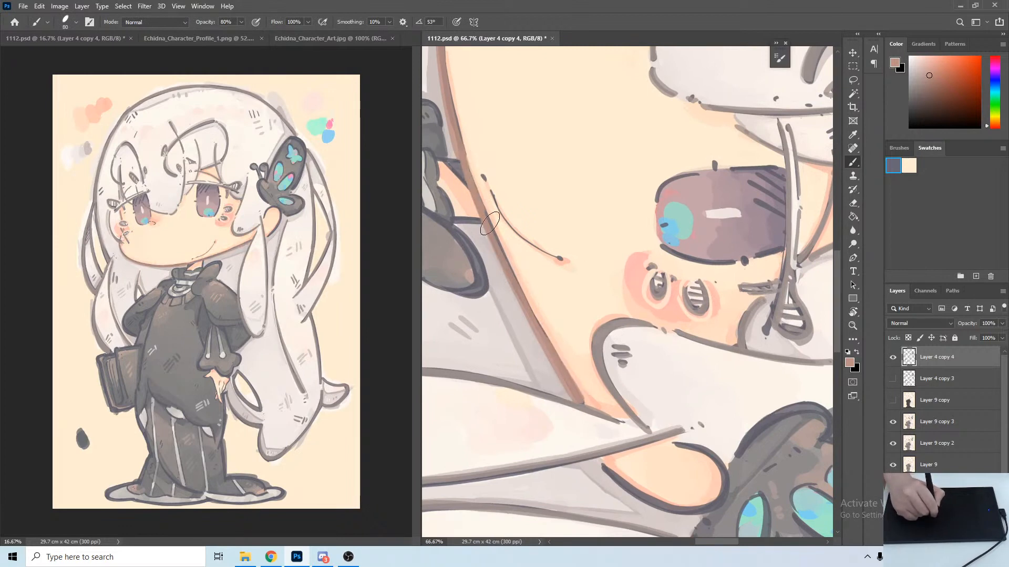
Repaint the dark outline of the ear below the butterfly ornament in the same dusty pink-brown.
{"action": "key", "text": "r"}
{"action": "left_click_drag", "start_coordinate": [611, 199], "coordinate": [536, 286]}
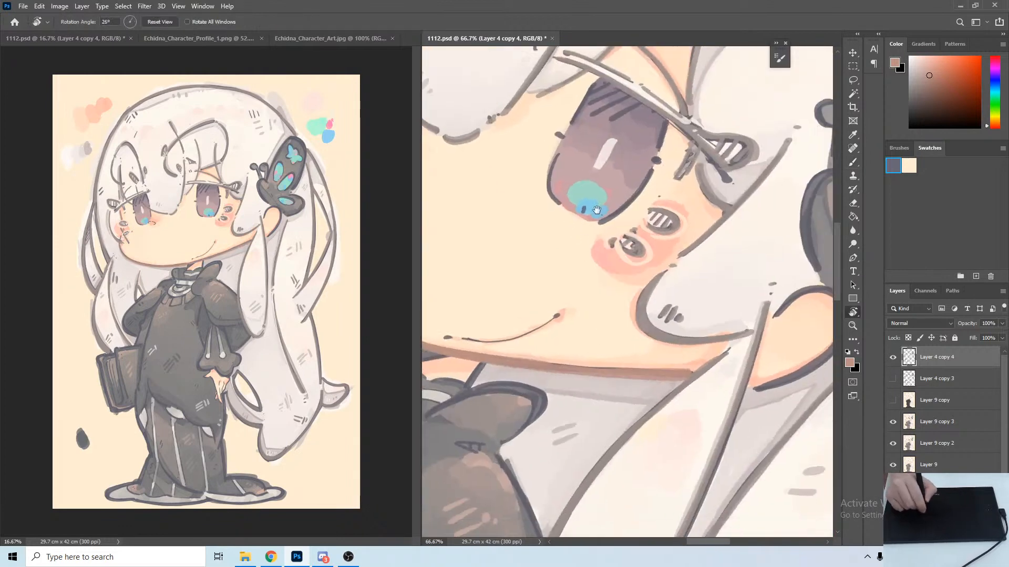
{"action": "key", "text": "space"}
{"action": "left_click_drag", "start_coordinate": [820, 205], "coordinate": [686, 193]}
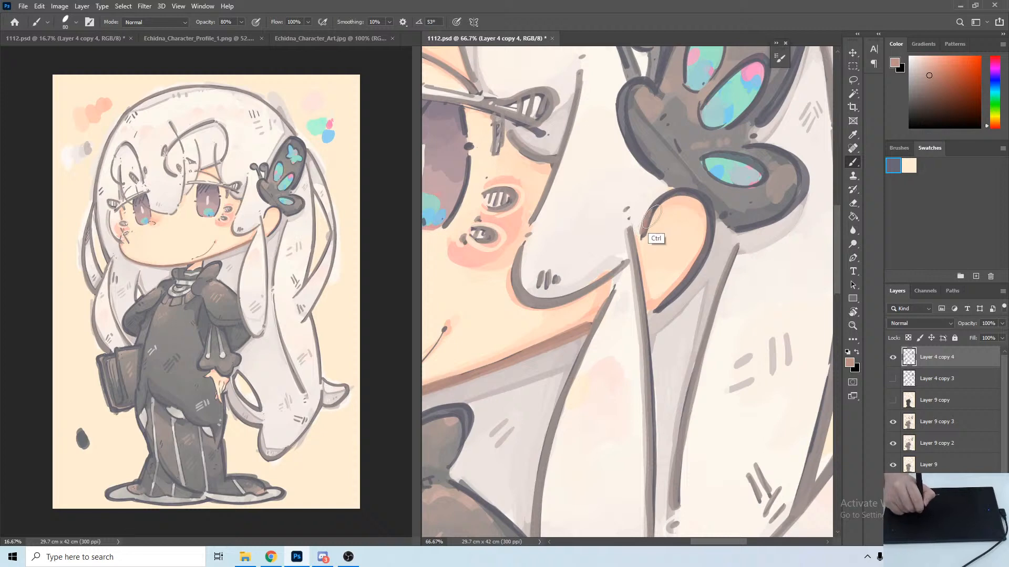
{"action": "mouse_move", "coordinate": [653, 234]}
{"action": "left_mouse_down"}
{"action": "mouse_move", "coordinate": [692, 196]}
{"action": "mouse_move", "coordinate": [671, 196]}
{"action": "mouse_move", "coordinate": [710, 221]}
{"action": "mouse_move", "coordinate": [696, 193]}
{"action": "mouse_move", "coordinate": [692, 272]}
{"action": "mouse_move", "coordinate": [713, 226]}
{"action": "mouse_move", "coordinate": [661, 308]}
{"action": "left_mouse_up"}
Repaint the dark neck lines between the chin and the collar in dusty pink-brown.
{"action": "key", "text": "space"}
{"action": "left_click_drag", "start_coordinate": [497, 403], "coordinate": [755, 250]}
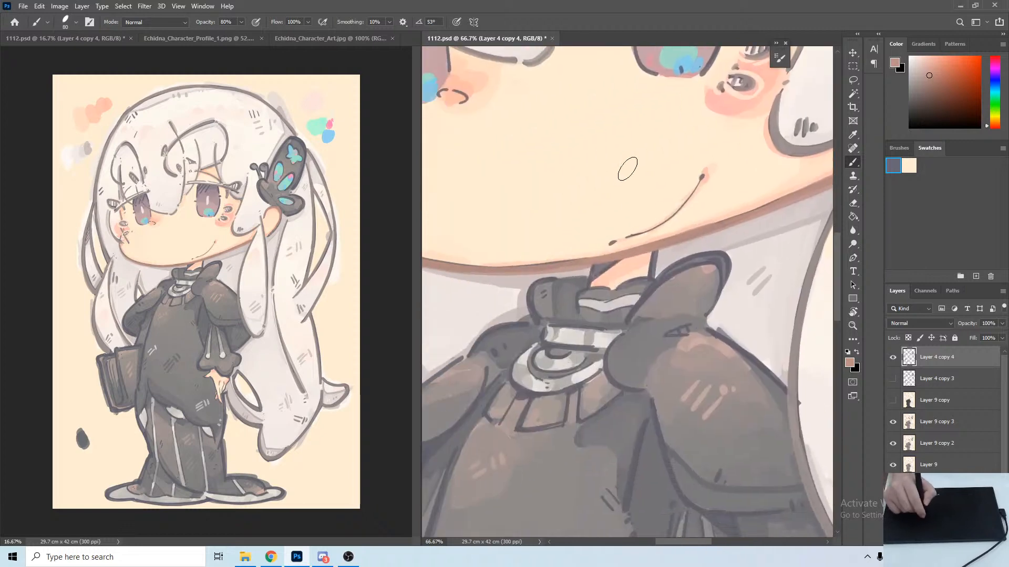
{"action": "key", "text": "r"}
{"action": "left_click_drag", "start_coordinate": [605, 207], "coordinate": [637, 176]}
{"action": "key", "text": "space"}
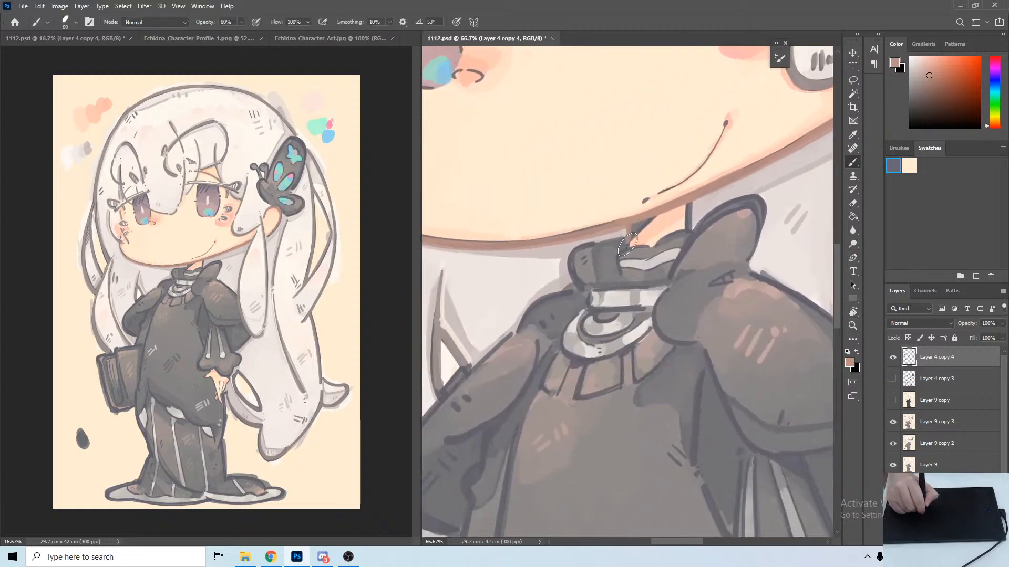
{"action": "mouse_move", "coordinate": [626, 244]}
{"action": "left_mouse_down"}
{"action": "mouse_move", "coordinate": [645, 220]}
{"action": "mouse_move", "coordinate": [627, 248]}
{"action": "mouse_move", "coordinate": [650, 217]}
{"action": "mouse_move", "coordinate": [699, 209]}
{"action": "mouse_move", "coordinate": [688, 227]}
{"action": "mouse_move", "coordinate": [688, 199]}
{"action": "mouse_move", "coordinate": [689, 228]}
{"action": "left_mouse_up"}
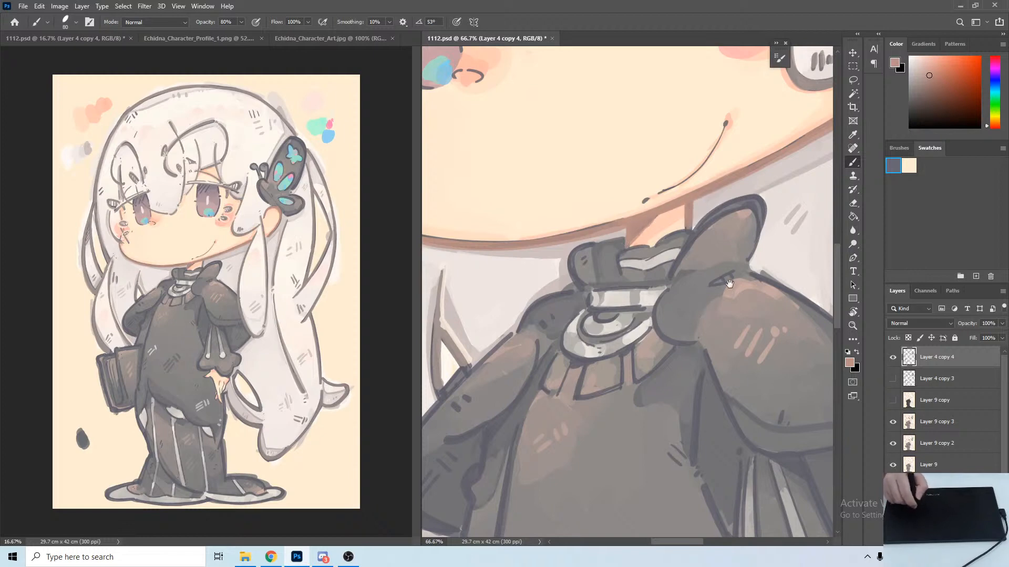
Sample the light blush pink beside the eye and paint it over the dark smile line and its end dots.
{"action": "left_click_drag", "start_coordinate": [730, 284], "coordinate": [731, 434]}
{"action": "left_click_drag", "start_coordinate": [660, 316], "coordinate": [640, 385]}
{"action": "key", "text": "space"}
{"action": "left_click_drag", "start_coordinate": [604, 300], "coordinate": [574, 213]}
{"action": "key", "text": "r"}
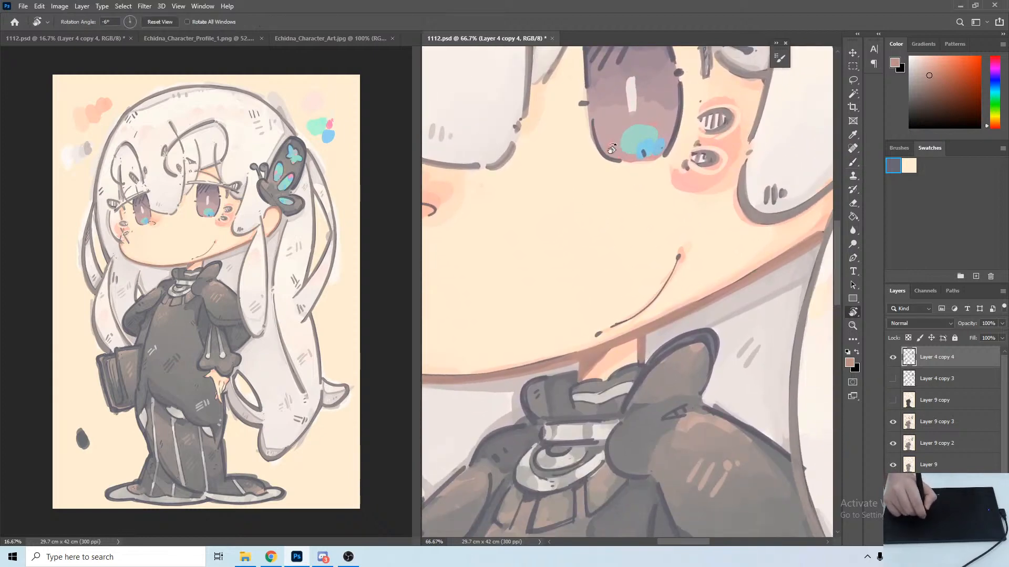
{"action": "left_click_drag", "start_coordinate": [612, 150], "coordinate": [624, 153]}
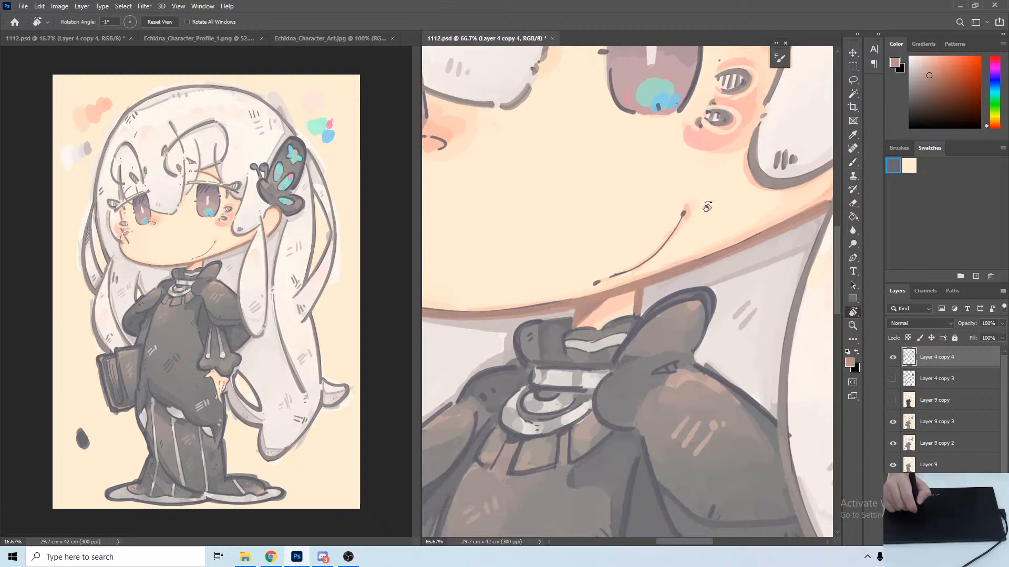
{"action": "left_click_drag", "start_coordinate": [684, 215], "coordinate": [724, 198]}
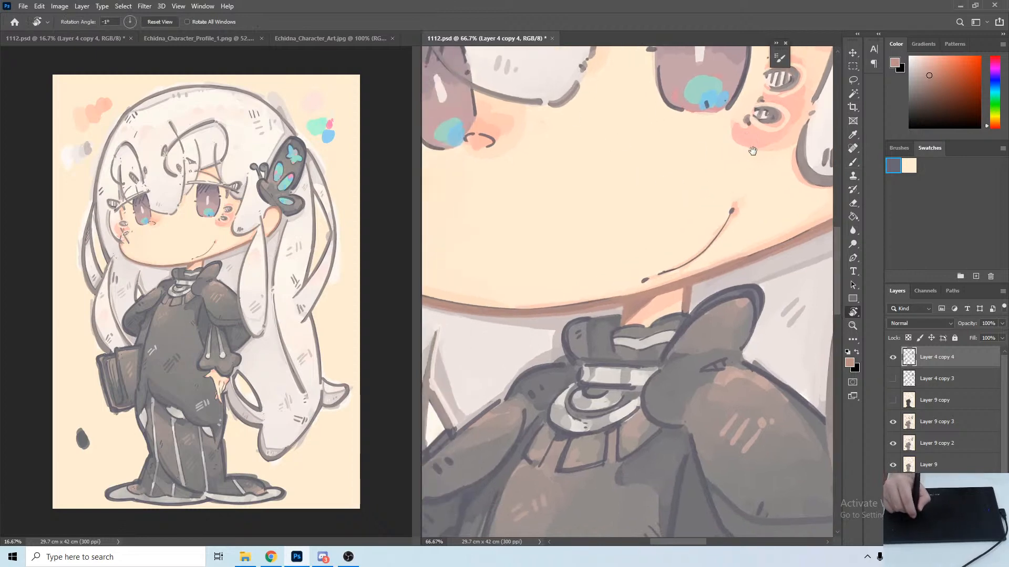
{"action": "left_click_drag", "start_coordinate": [753, 152], "coordinate": [715, 154]}
{"action": "key", "text": "b"}
{"action": "left_click", "coordinate": [449, 156], "text": "alt"}
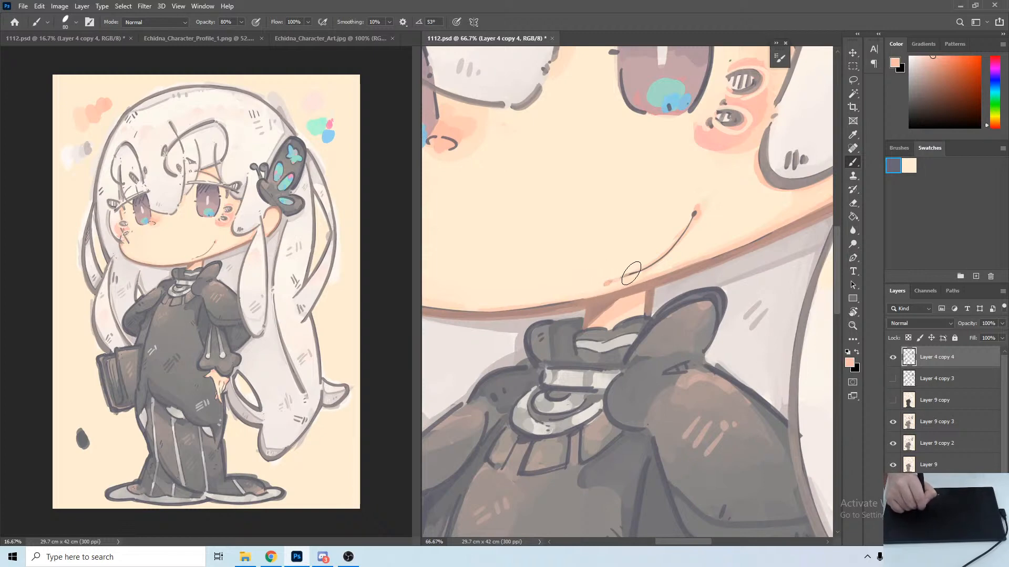
{"action": "mouse_move", "coordinate": [631, 273]}
{"action": "left_mouse_down"}
{"action": "mouse_move", "coordinate": [664, 255]}
{"action": "mouse_move", "coordinate": [658, 261]}
{"action": "mouse_move", "coordinate": [695, 209]}
{"action": "left_mouse_up"}
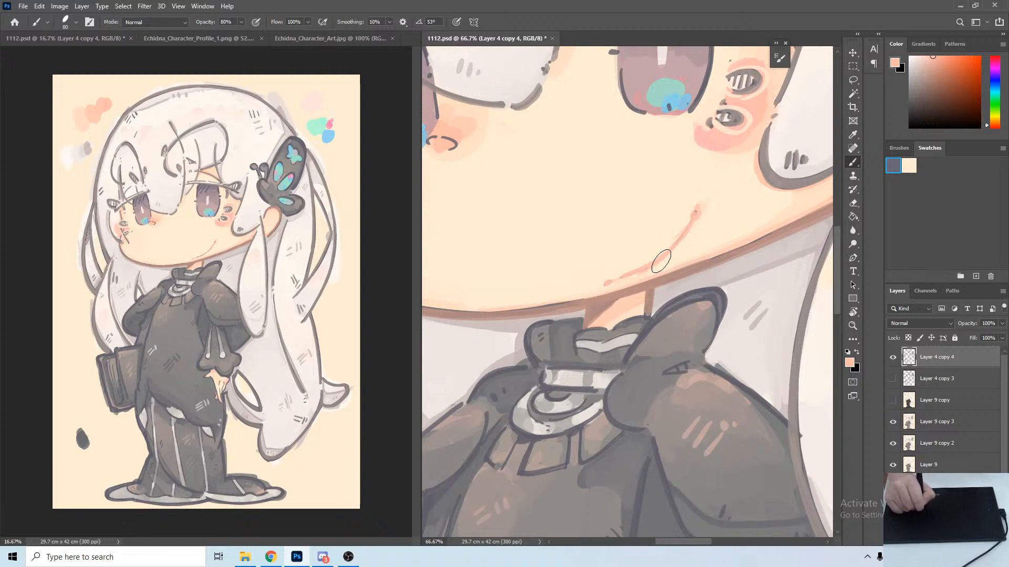
Trim the edges of the pink smile line with sampled skin tones, and touch up its lower end in sampled pink.
{"action": "left_click", "coordinate": [628, 281], "text": "alt"}
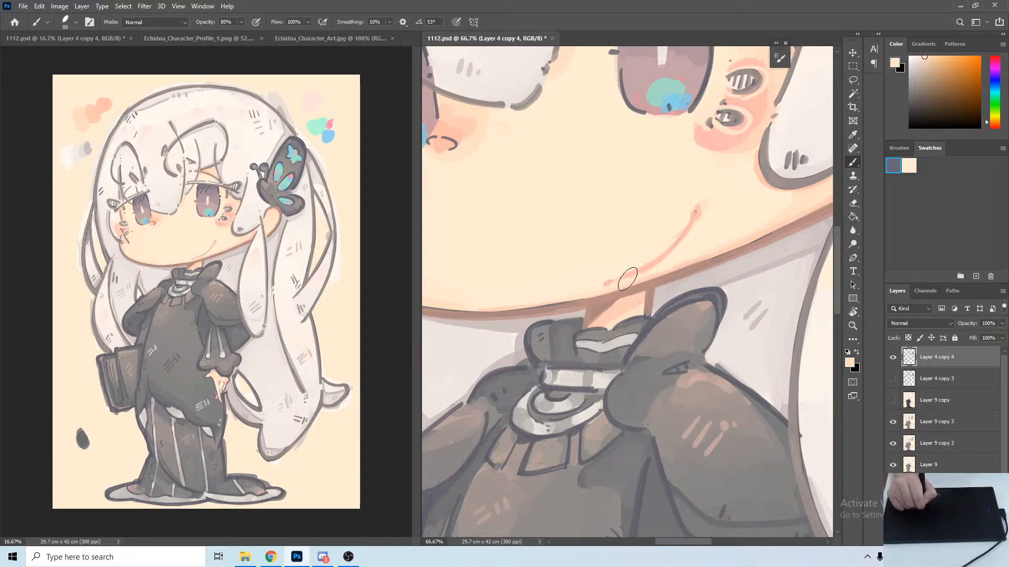
{"action": "left_click", "coordinate": [672, 236], "text": "alt"}
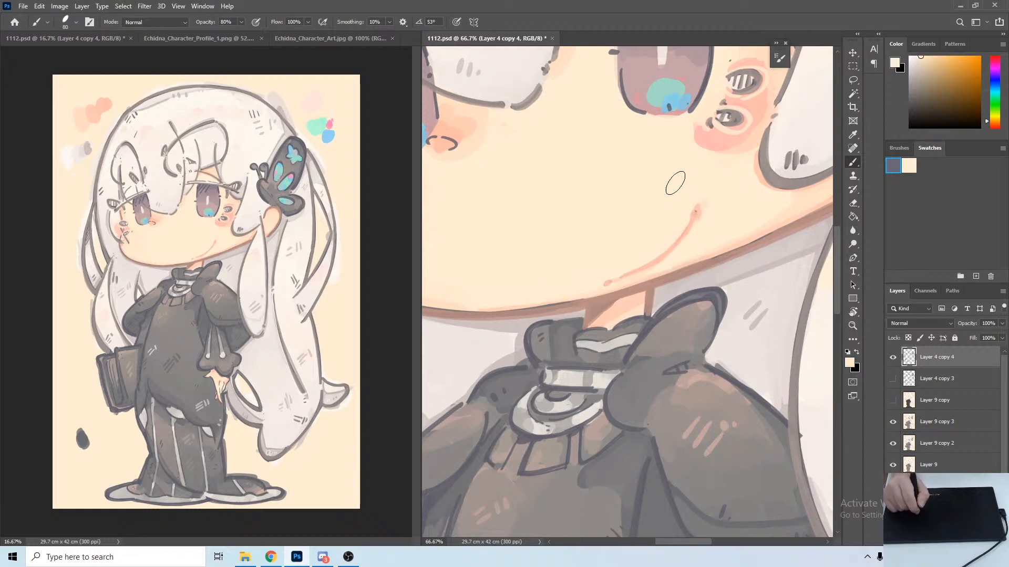
{"action": "left_click_drag", "start_coordinate": [638, 183], "coordinate": [710, 207]}
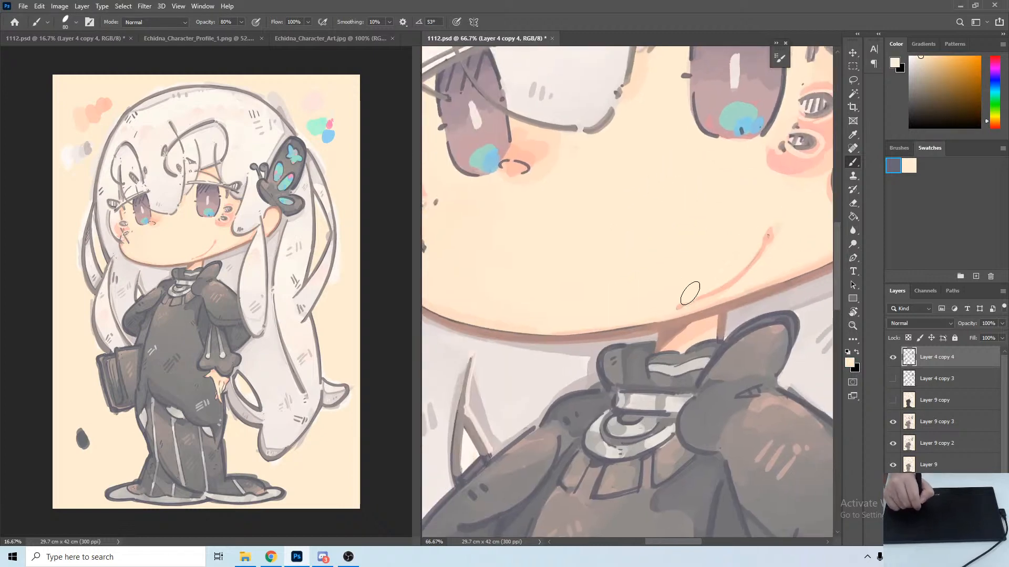
{"action": "left_click", "coordinate": [676, 305], "text": "alt"}
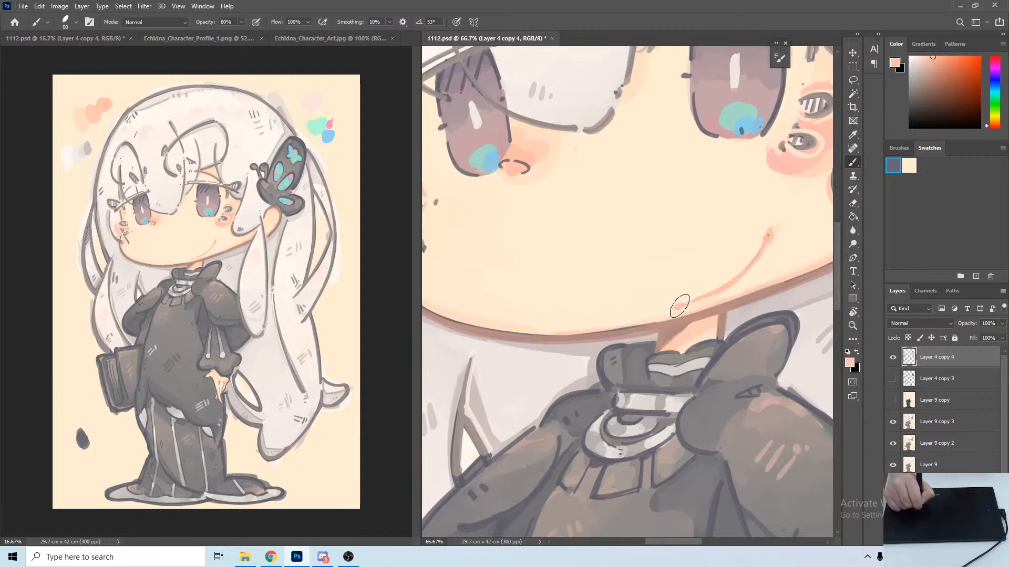
{"action": "left_click_drag", "start_coordinate": [728, 218], "coordinate": [740, 237]}
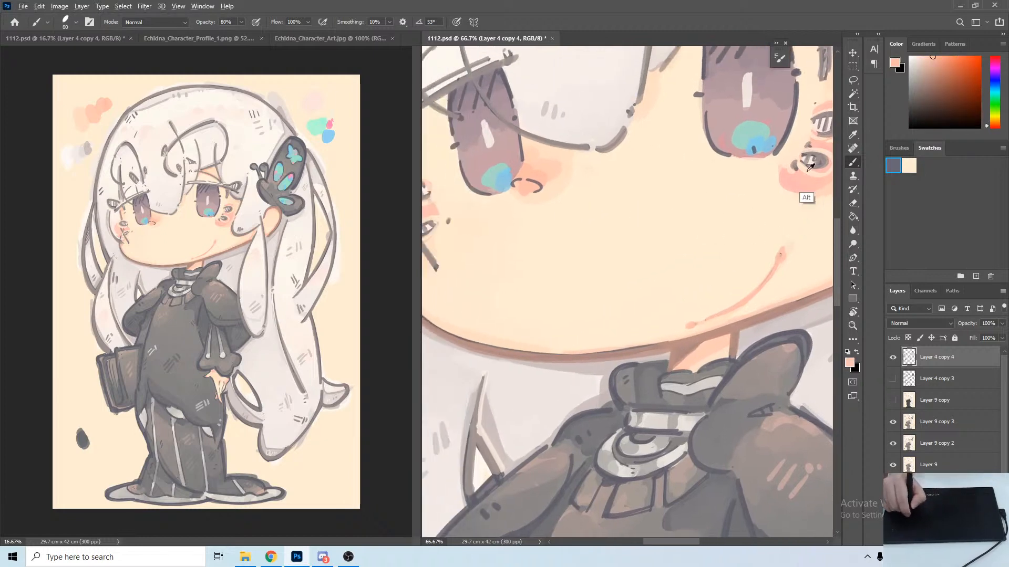
Mix a coral pink (#e68383) and paint it over the start of the dark oval beside the left eye.
{"action": "left_click", "coordinate": [850, 362]}
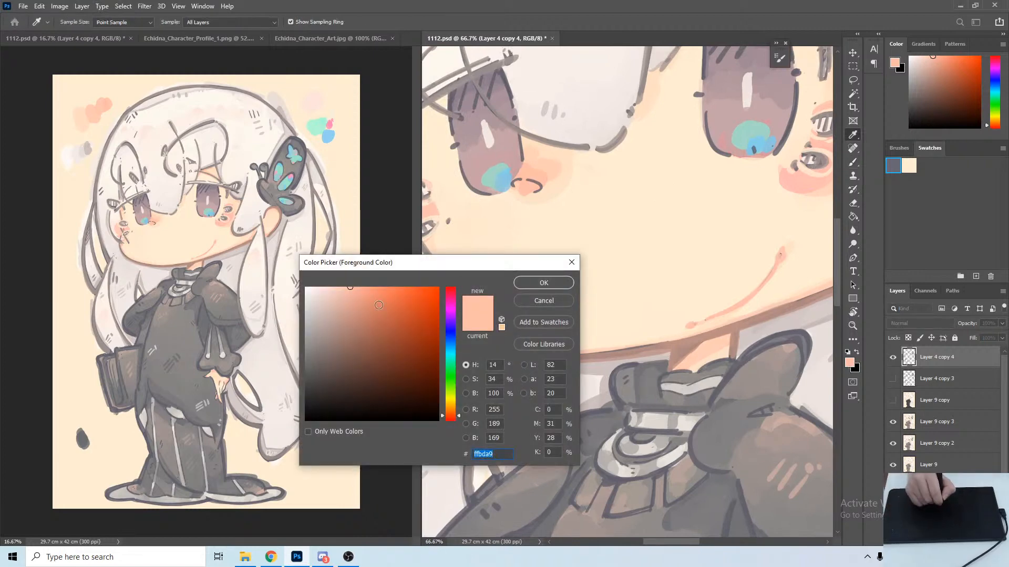
{"action": "left_click", "coordinate": [352, 312]}
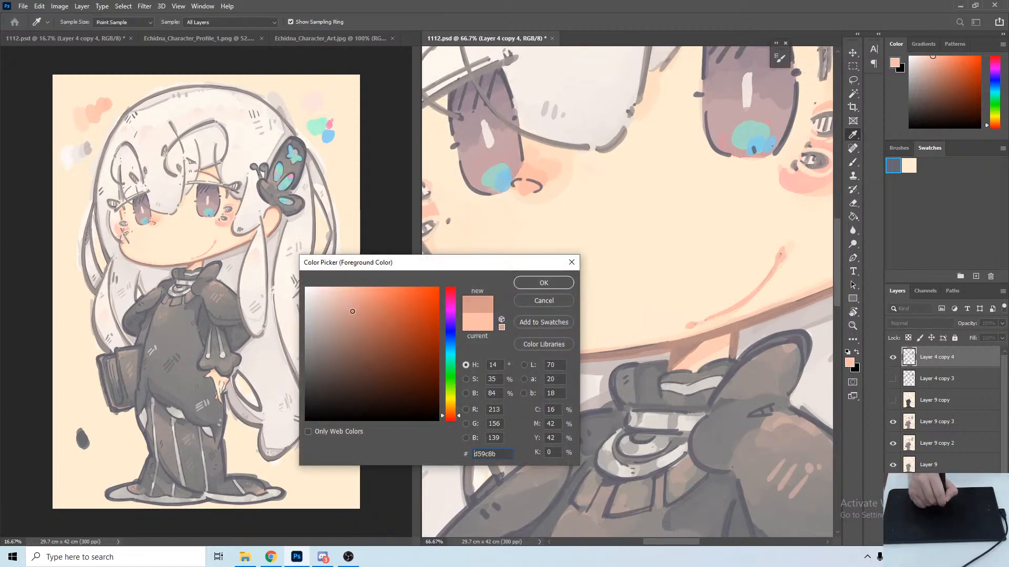
{"action": "left_click", "coordinate": [447, 420]}
{"action": "left_click", "coordinate": [533, 286]}
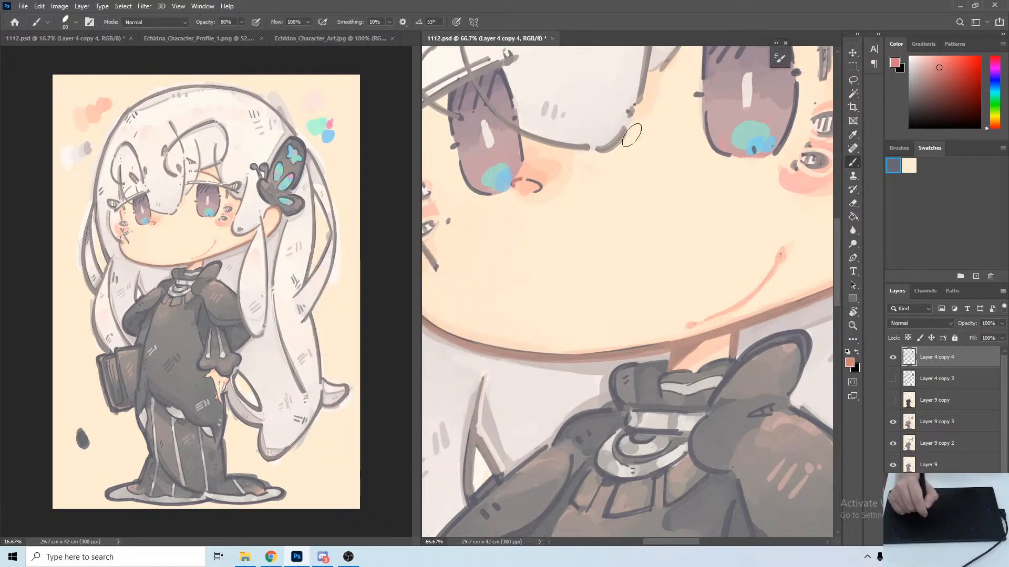
{"action": "left_click", "coordinate": [850, 364]}
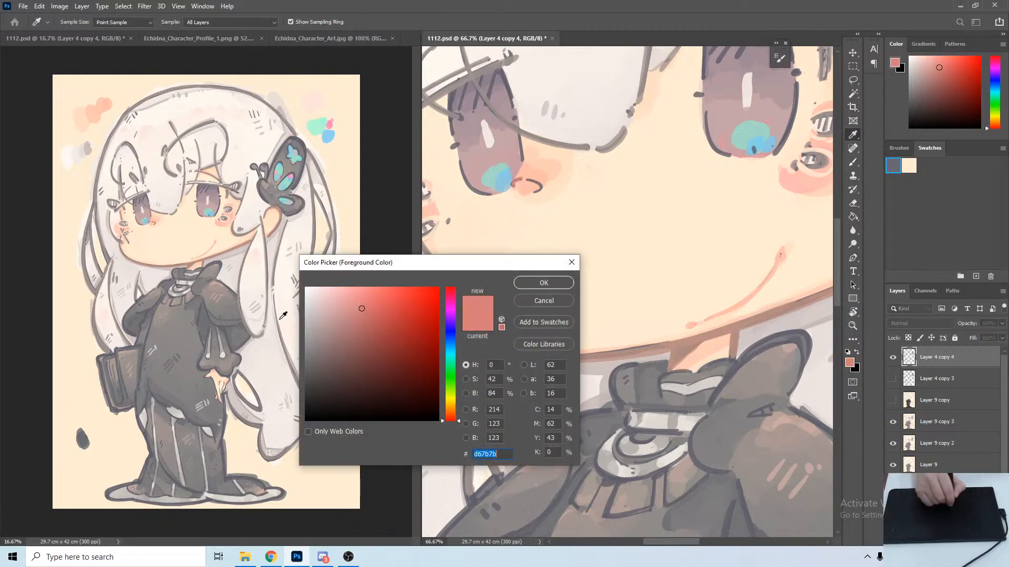
{"action": "left_click", "coordinate": [537, 286]}
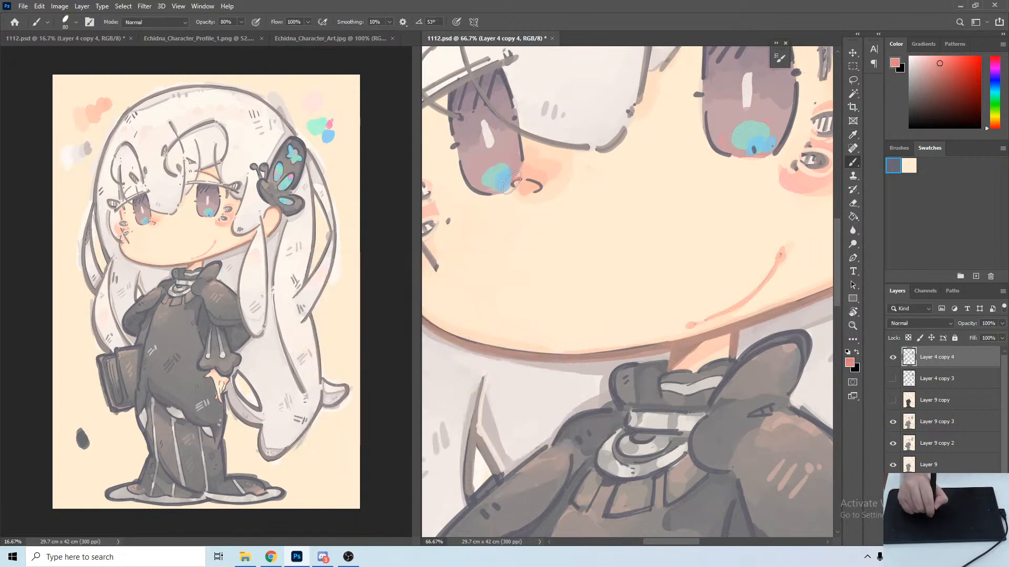
{"action": "left_click_drag", "start_coordinate": [518, 180], "coordinate": [515, 183]}
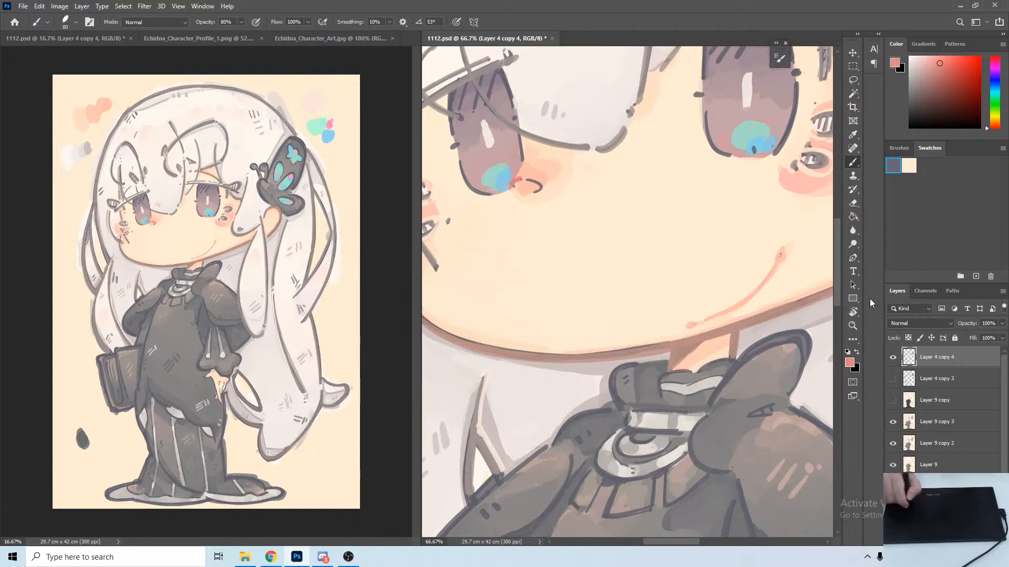
Cover the rest of the dark oval beside the left eye in a lighter pink, softening it with sampled blush and skin tones.
{"action": "left_click", "coordinate": [850, 363]}
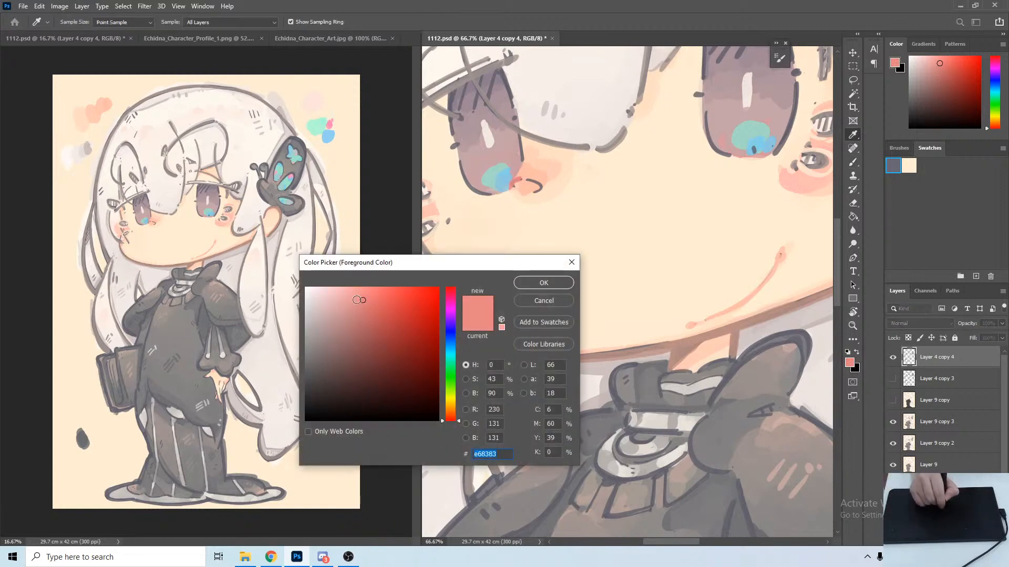
{"action": "left_click", "coordinate": [353, 297]}
{"action": "left_click", "coordinate": [535, 287]}
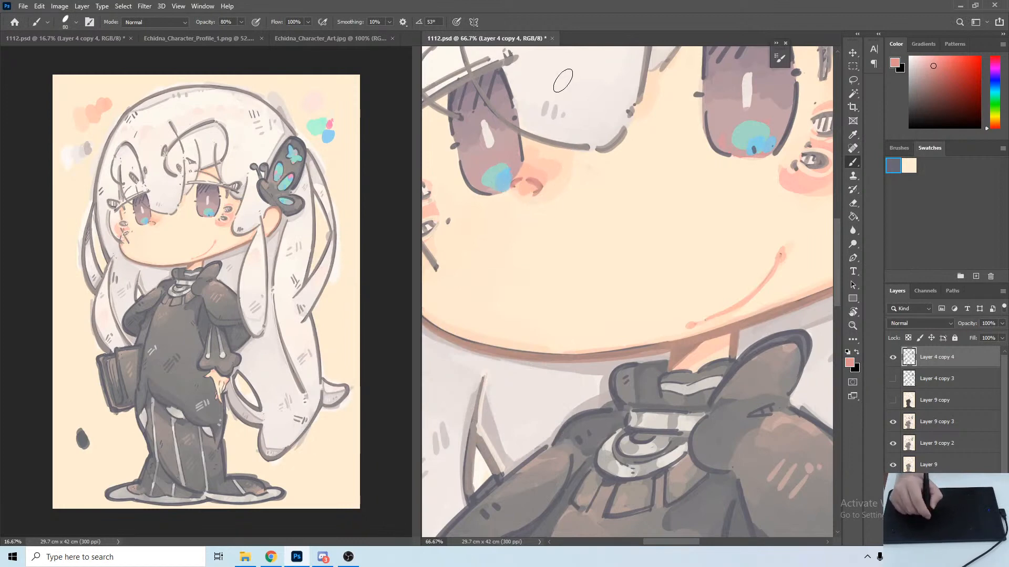
{"action": "left_click", "coordinate": [523, 187], "text": "alt"}
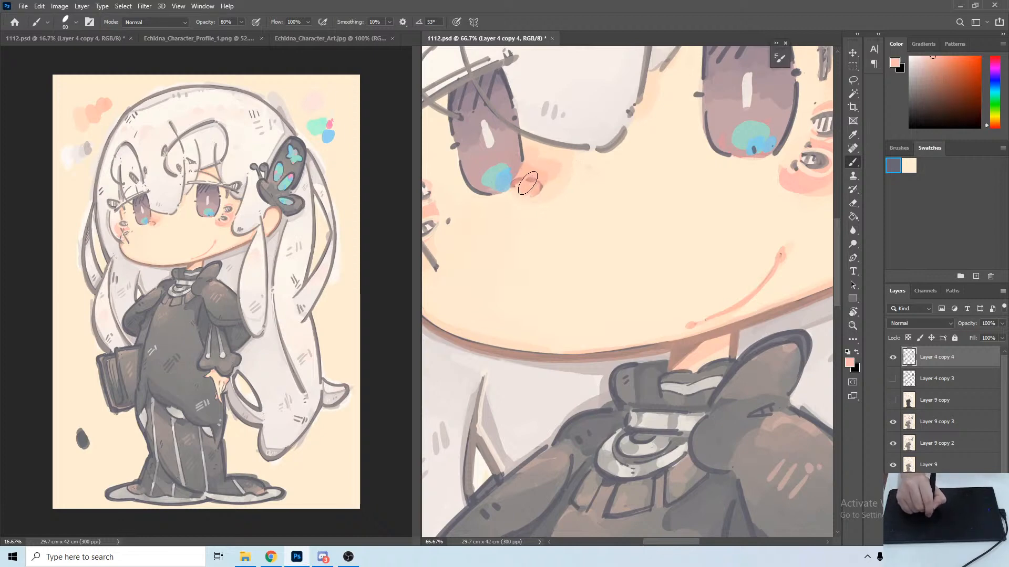
{"action": "left_click", "coordinate": [522, 223], "text": "alt"}
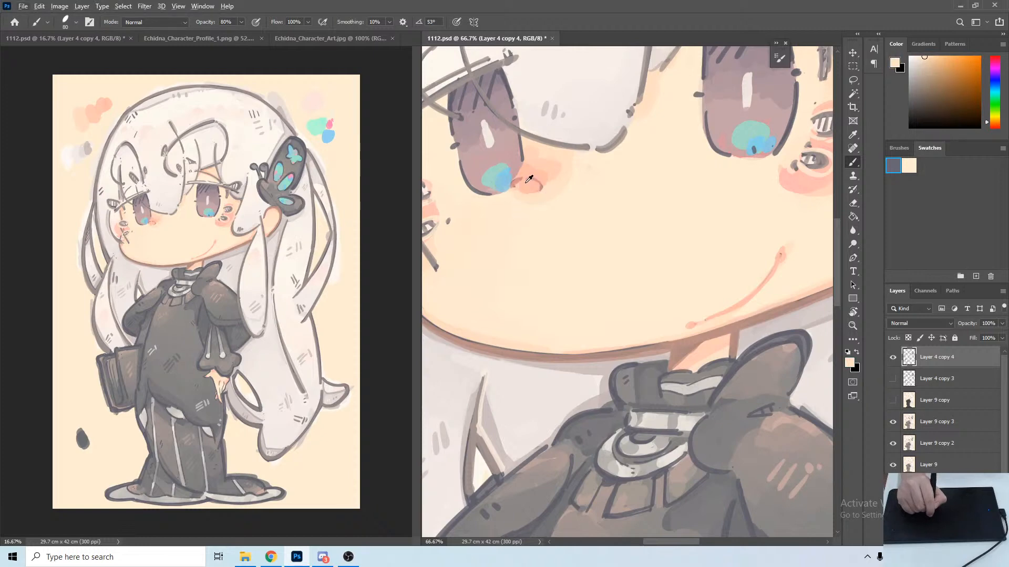
{"action": "left_click", "coordinate": [525, 183], "text": "alt"}
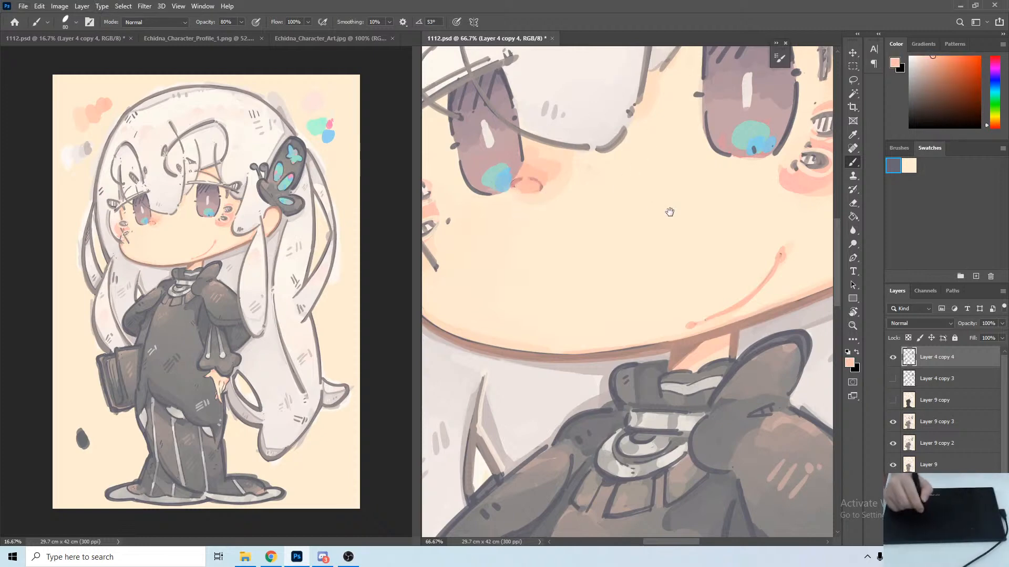
Sample the off-white highlight in the left eye and repaint the elongated highlights of both eyes with it.
{"action": "mouse_move", "coordinate": [669, 209]}
{"action": "left_mouse_down"}
{"action": "mouse_move", "coordinate": [653, 219]}
{"action": "mouse_move", "coordinate": [634, 282]}
{"action": "mouse_move", "coordinate": [653, 298]}
{"action": "left_mouse_up"}
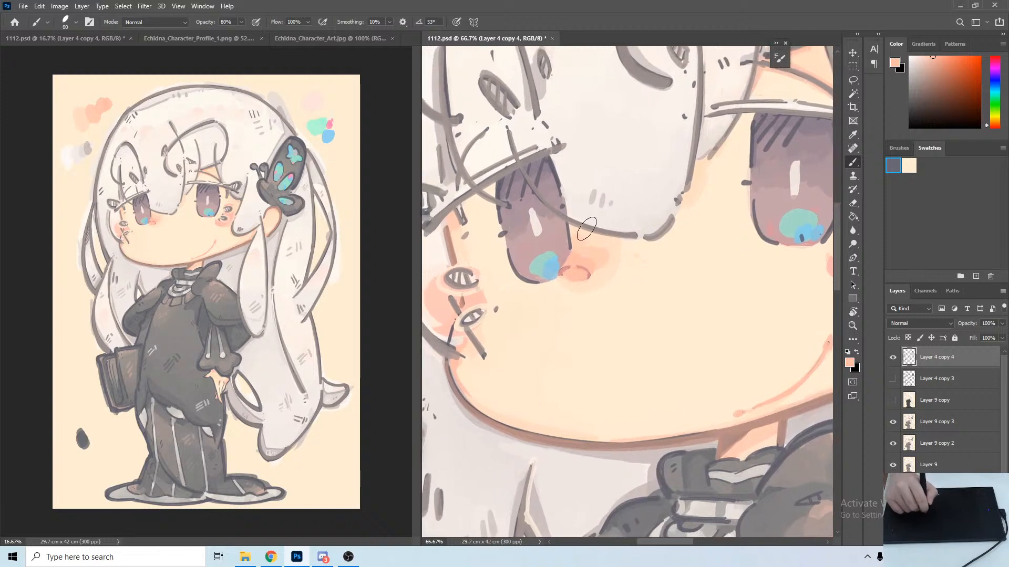
{"action": "left_click", "coordinate": [532, 214], "text": "alt"}
{"action": "left_click_drag", "start_coordinate": [529, 212], "coordinate": [537, 228]}
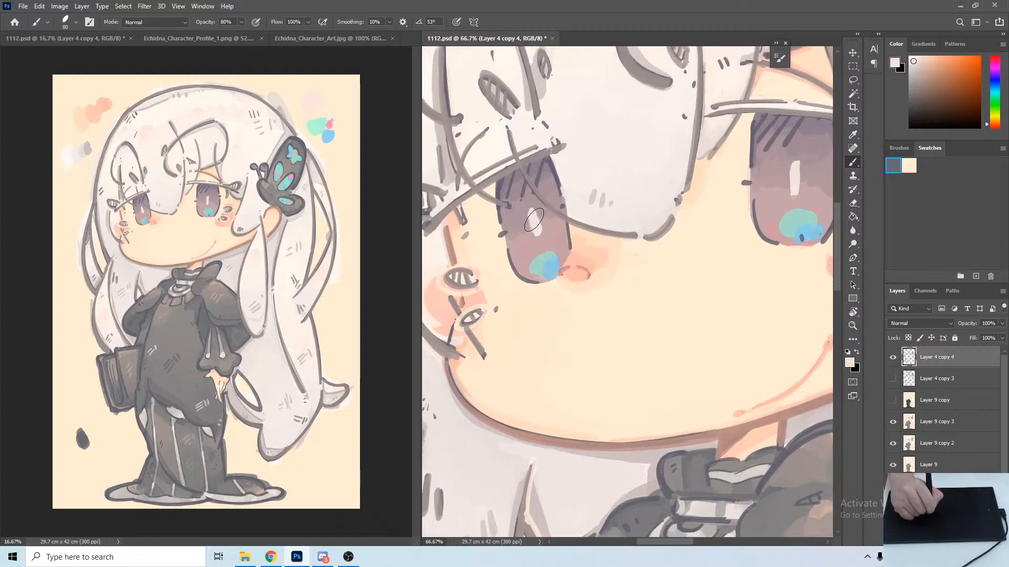
{"action": "left_click_drag", "start_coordinate": [728, 204], "coordinate": [616, 212]}
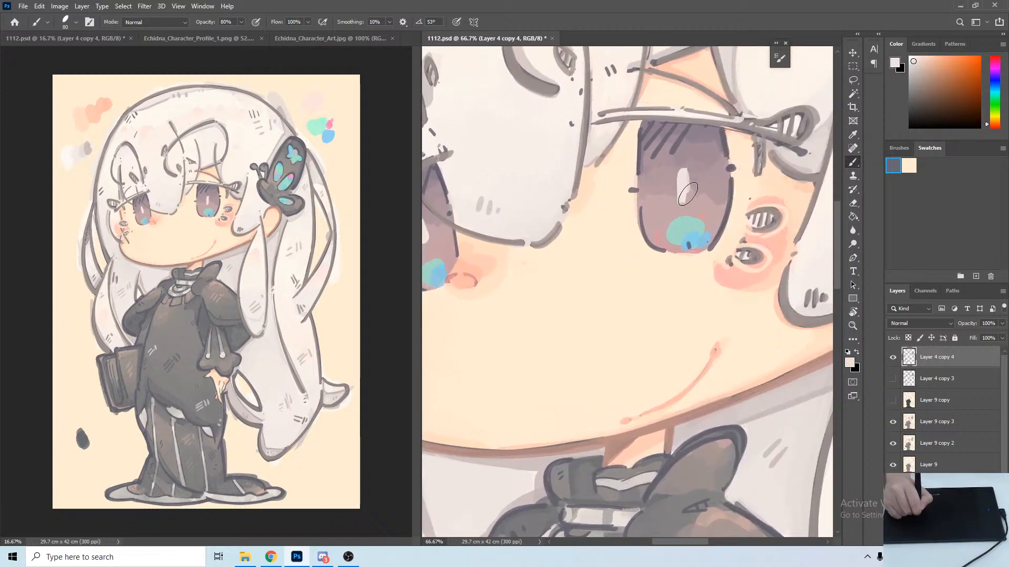
{"action": "left_click_drag", "start_coordinate": [682, 178], "coordinate": [682, 200]}
Mix a muted mauve (#85697a) from a sampled line tone and try it on the left eye's lower outline.
{"action": "mouse_move", "coordinate": [744, 212]}
{"action": "left_mouse_down"}
{"action": "mouse_move", "coordinate": [822, 263]}
{"action": "mouse_move", "coordinate": [850, 254]}
{"action": "left_mouse_up"}
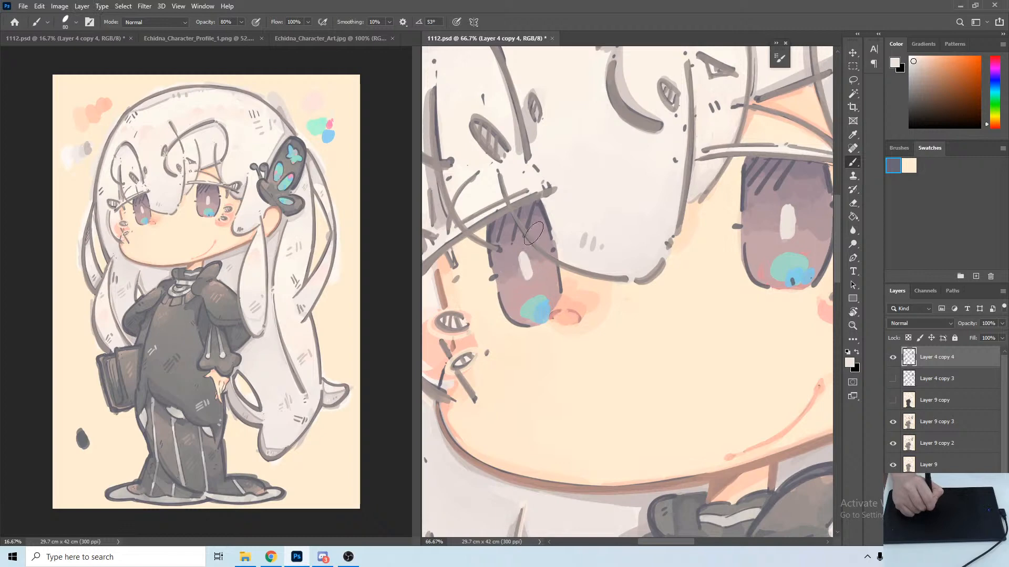
{"action": "left_click_drag", "start_coordinate": [528, 267], "coordinate": [498, 191]}
{"action": "left_click", "coordinate": [507, 232], "text": "alt"}
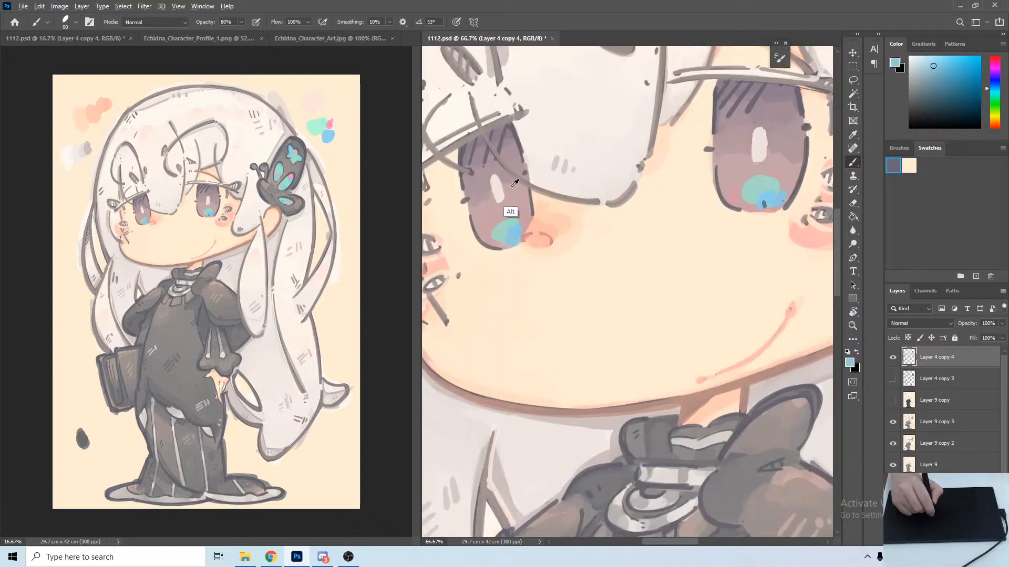
{"action": "left_click", "coordinate": [515, 133], "text": "alt"}
{"action": "left_click", "coordinate": [849, 362]}
{"action": "left_click", "coordinate": [760, 159]}
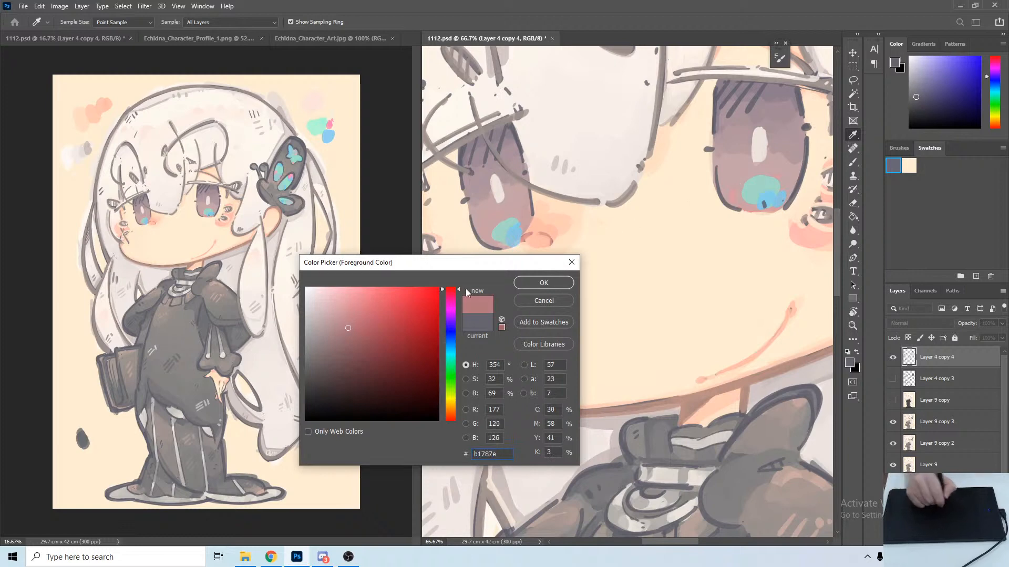
{"action": "key", "text": "Return"}
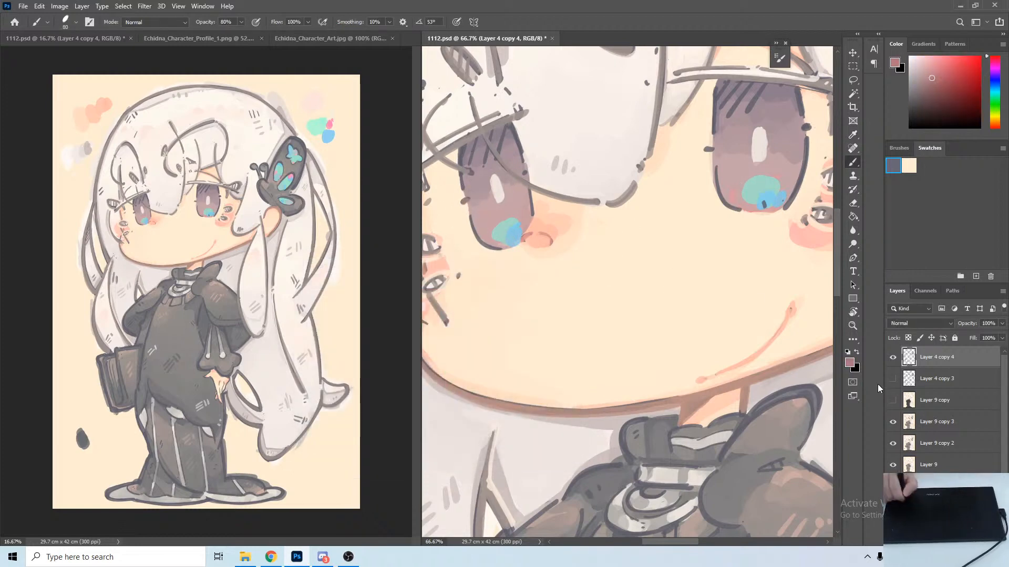
{"action": "left_click", "coordinate": [850, 363]}
{"action": "left_click", "coordinate": [341, 338]}
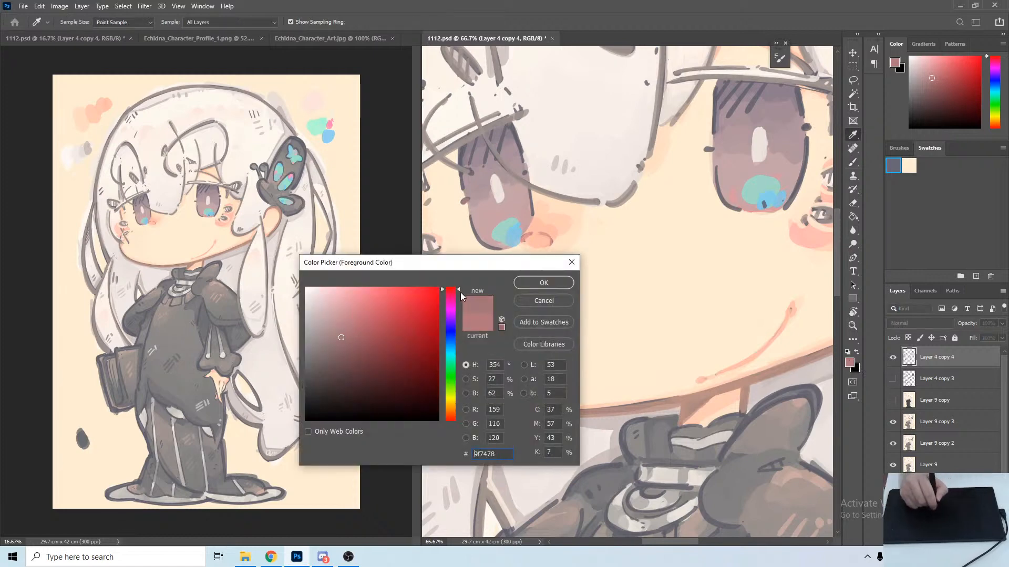
{"action": "left_click", "coordinate": [450, 300]}
{"action": "left_click", "coordinate": [336, 353]}
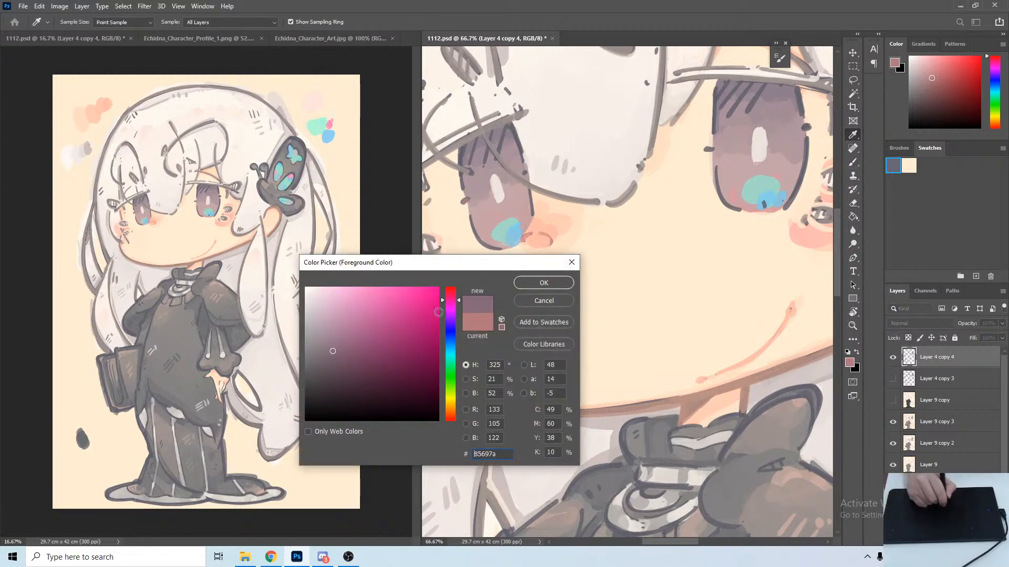
{"action": "left_click", "coordinate": [543, 283]}
{"action": "key", "text": "b"}
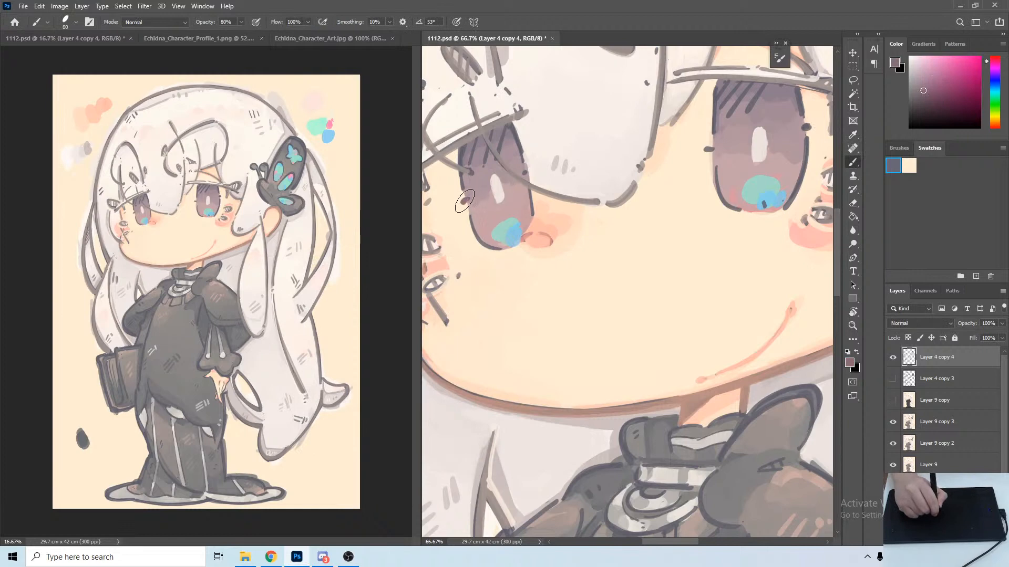
{"action": "left_click_drag", "start_coordinate": [468, 230], "coordinate": [471, 226]}
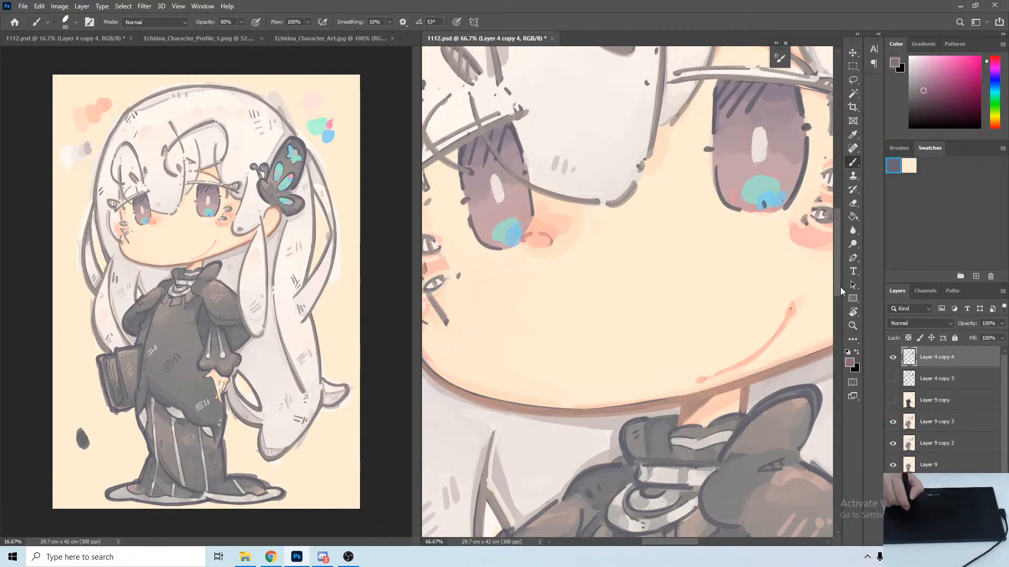
Mix a blue-grey (#7c8296) and repaint the dark outline along both sides and the bottom of the left eye.
{"action": "left_click", "coordinate": [850, 363]}
{"action": "left_click", "coordinate": [455, 331]}
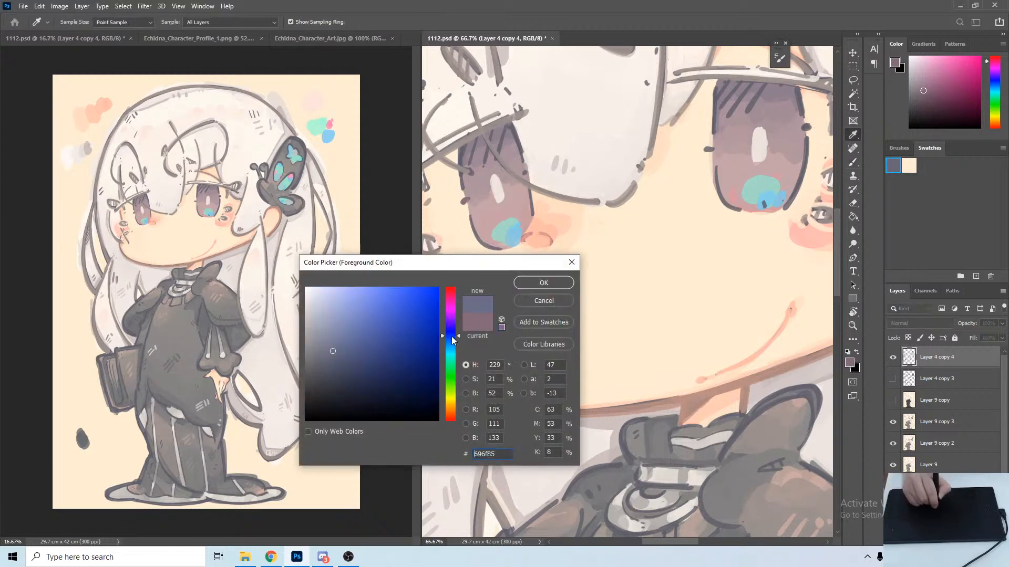
{"action": "left_click", "coordinate": [534, 284]}
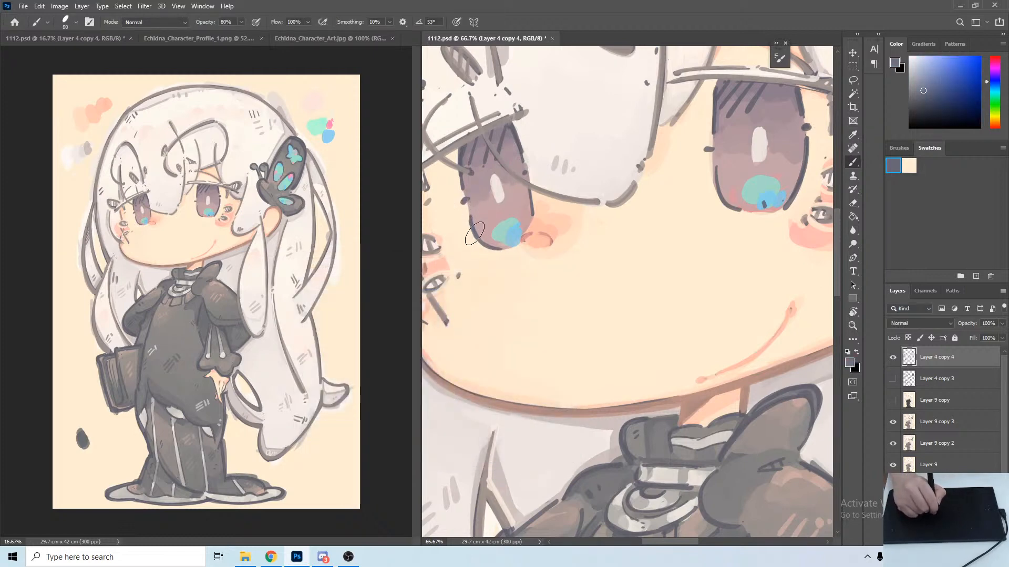
{"action": "left_click", "coordinate": [848, 363]}
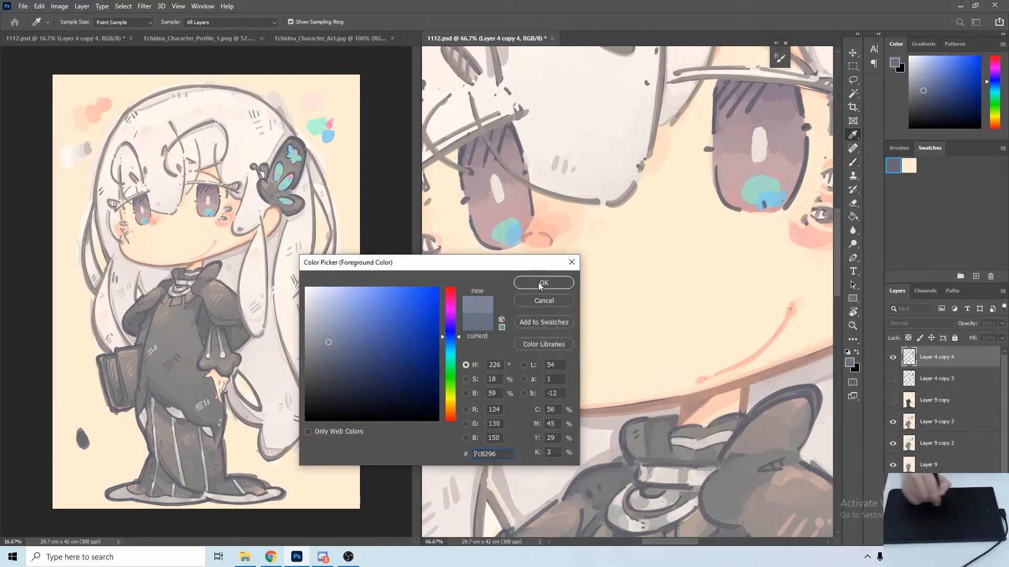
{"action": "left_click", "coordinate": [541, 284]}
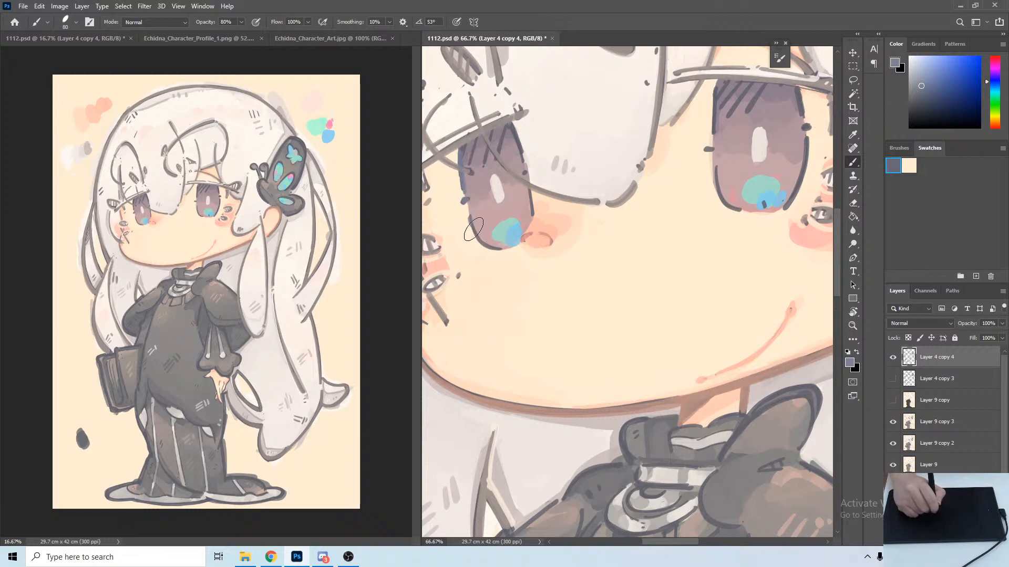
{"action": "left_click_drag", "start_coordinate": [476, 237], "coordinate": [493, 251]}
{"action": "left_click_drag", "start_coordinate": [471, 218], "coordinate": [501, 250]}
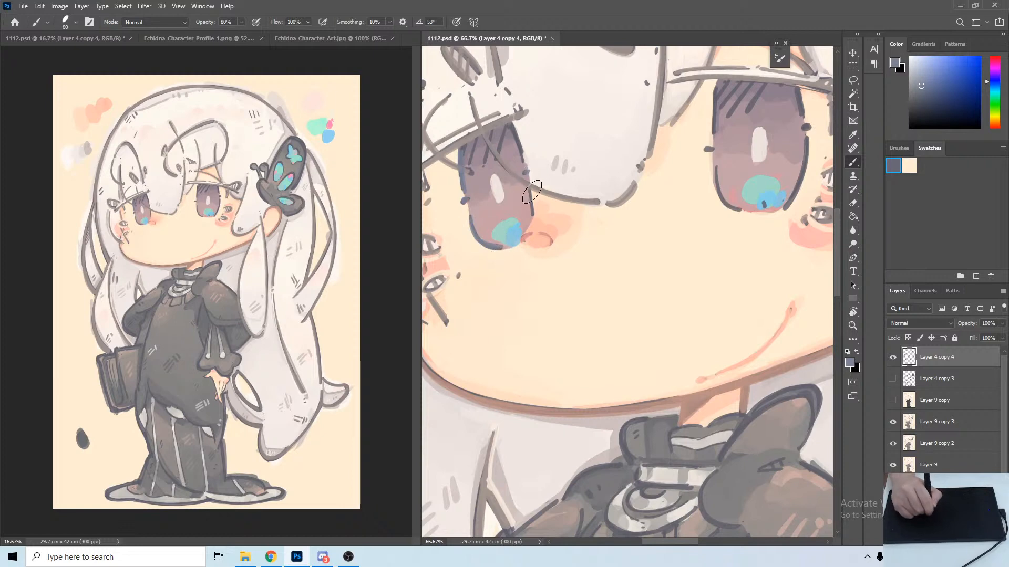
{"action": "left_click_drag", "start_coordinate": [530, 186], "coordinate": [532, 212]}
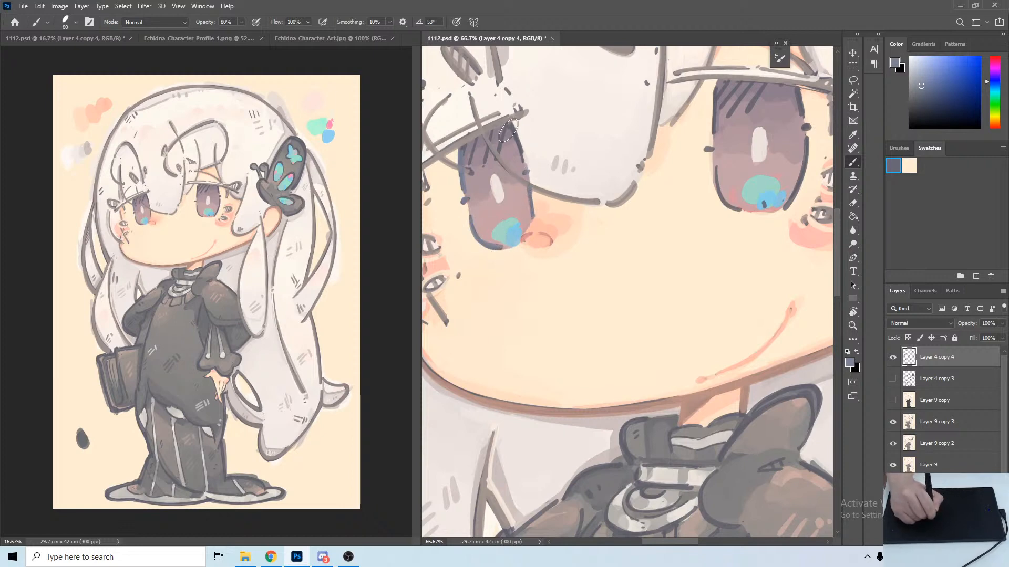
{"action": "left_click_drag", "start_coordinate": [510, 127], "coordinate": [525, 152]}
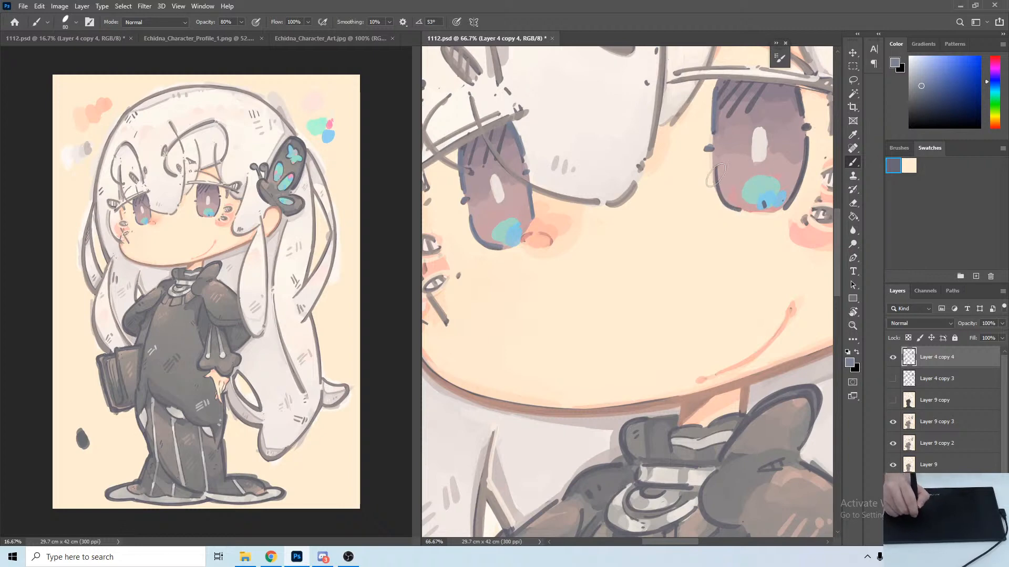
Repaint the dark side outlines of the right eye in the same blue-grey, redoing unsatisfactory strokes.
{"action": "left_click_drag", "start_coordinate": [718, 189], "coordinate": [738, 209]}
{"action": "key", "text": "ctrl+z"}
{"action": "left_click_drag", "start_coordinate": [713, 173], "coordinate": [731, 215]}
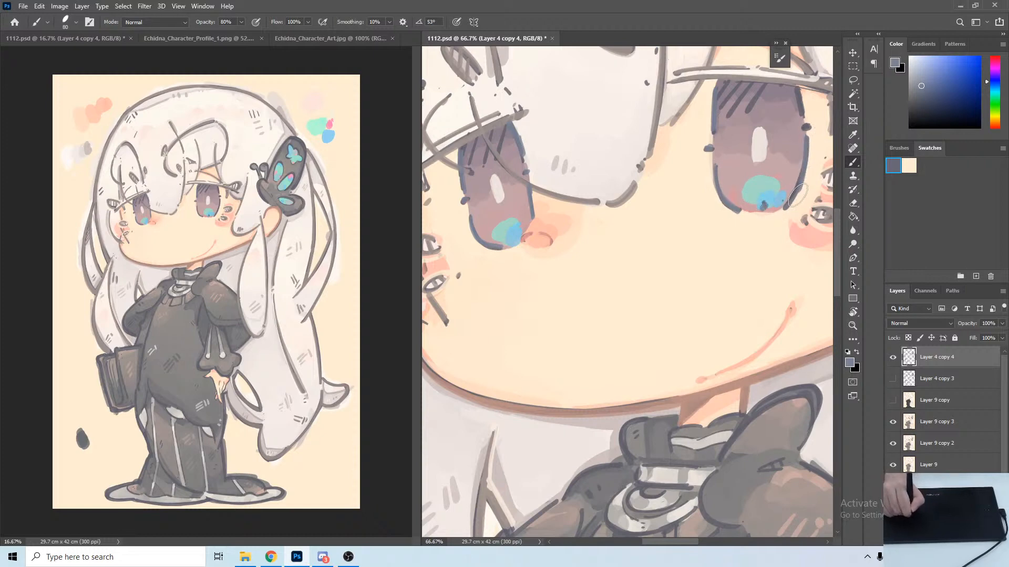
{"action": "key", "text": "ctrl+z"}
{"action": "left_click_drag", "start_coordinate": [806, 141], "coordinate": [787, 203]}
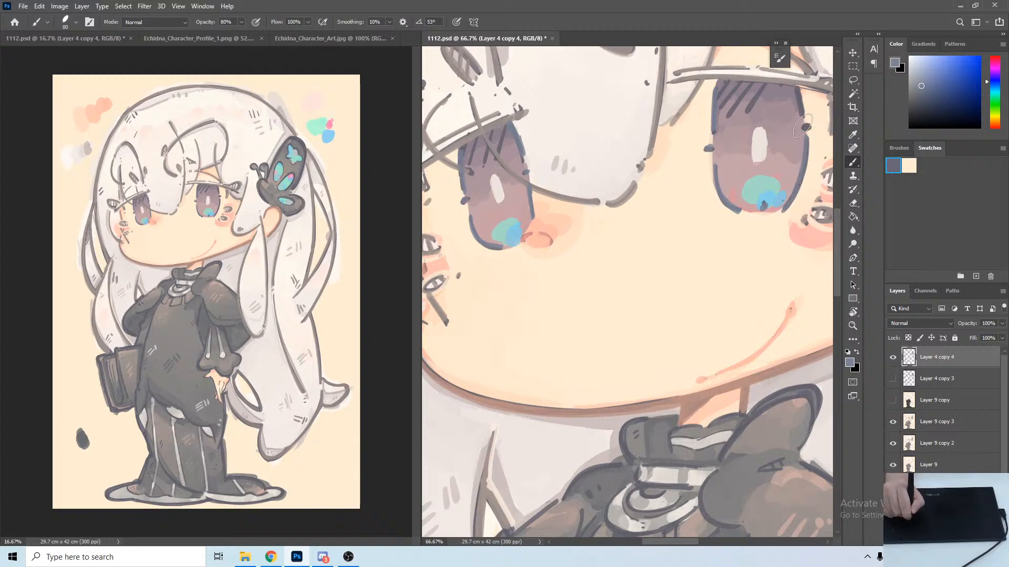
{"action": "left_click_drag", "start_coordinate": [798, 96], "coordinate": [800, 113]}
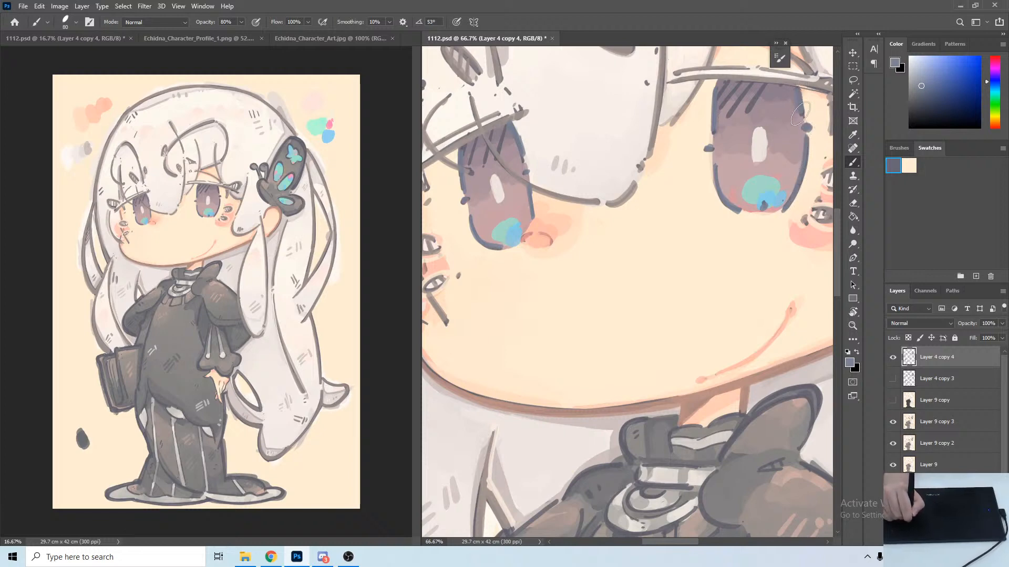
Sample the teal of the left iris and paint over the dark hatch lines in the upper part of that eye.
{"action": "left_click_drag", "start_coordinate": [749, 203], "coordinate": [839, 195]}
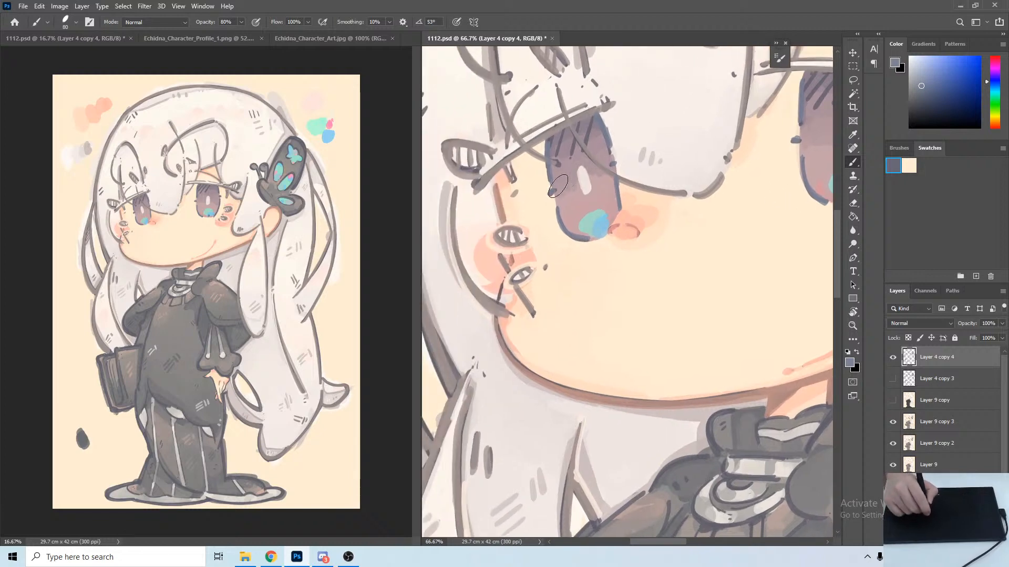
{"action": "left_click", "coordinate": [591, 220], "text": "alt"}
{"action": "left_click_drag", "start_coordinate": [564, 134], "coordinate": [555, 155]}
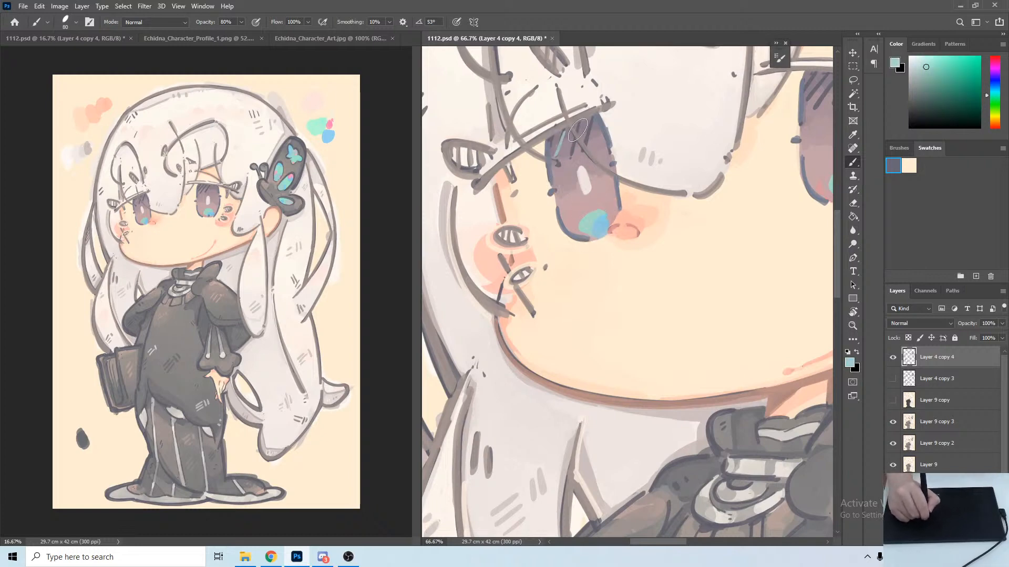
{"action": "left_click_drag", "start_coordinate": [592, 125], "coordinate": [583, 151]}
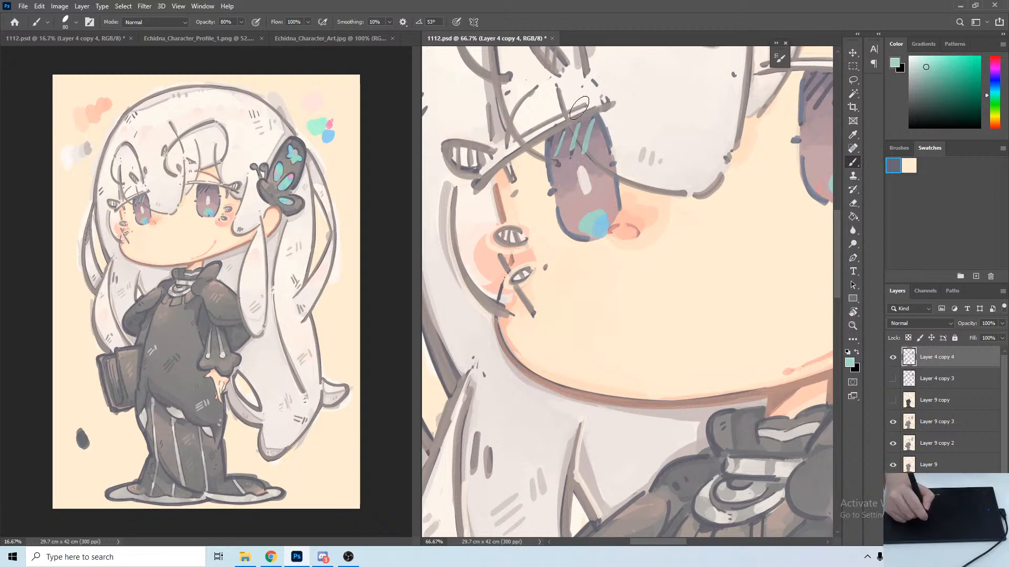
Undo the last teal strokes in the left eye and repaint the upper hatch lines of both eyes in that teal.
{"action": "key", "text": "ctrl+z"}
{"action": "key", "text": "ctrl+z"}
{"action": "key", "text": "ctrl+z"}
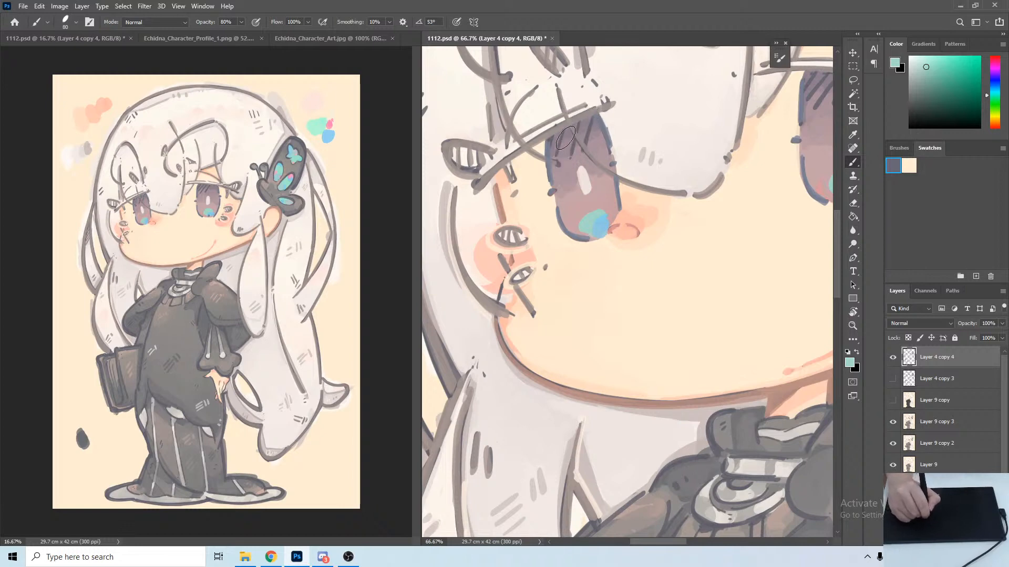
{"action": "left_click_drag", "start_coordinate": [575, 126], "coordinate": [564, 152]}
{"action": "left_click_drag", "start_coordinate": [596, 113], "coordinate": [580, 152]}
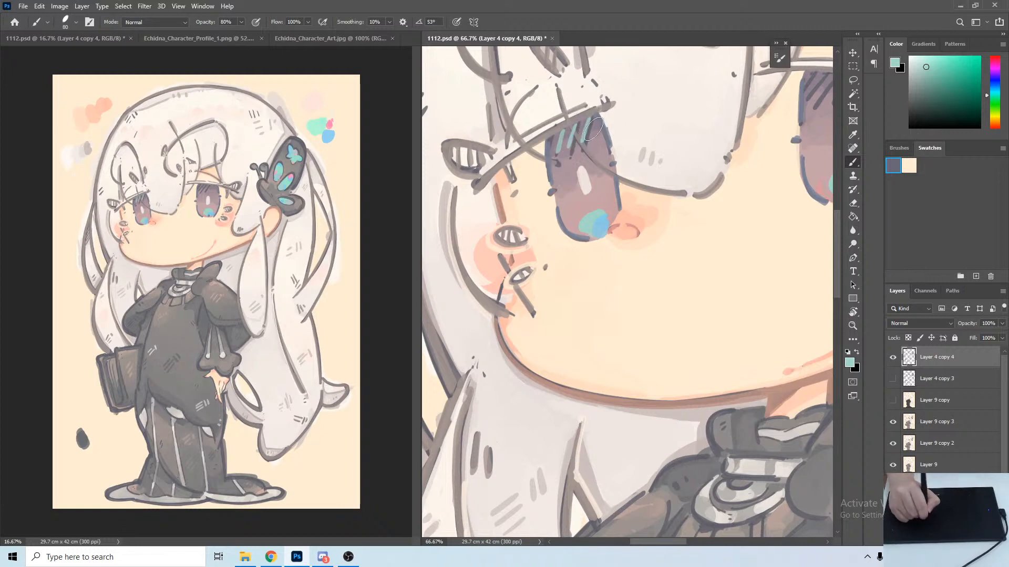
{"action": "left_click_drag", "start_coordinate": [694, 182], "coordinate": [553, 217]}
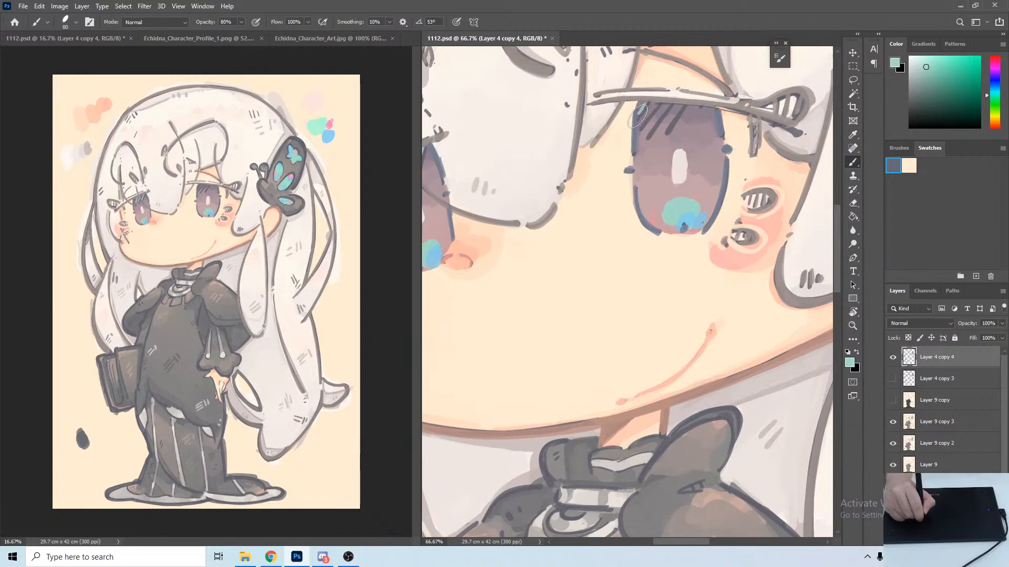
{"action": "mouse_move", "coordinate": [657, 107]}
{"action": "left_mouse_down"}
{"action": "mouse_move", "coordinate": [645, 133]}
{"action": "mouse_move", "coordinate": [693, 132]}
{"action": "left_mouse_up"}
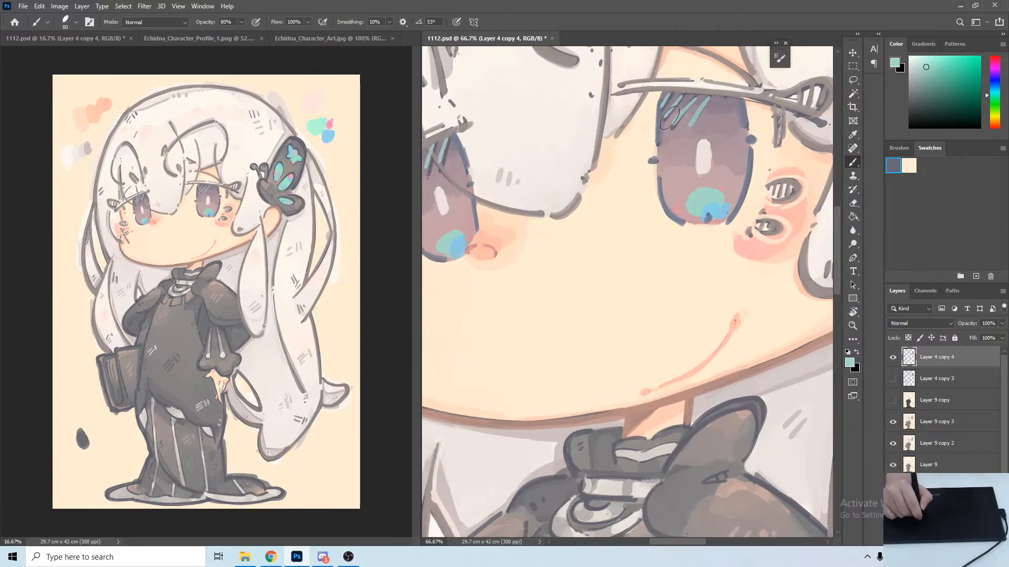
Reshape the left eye's highlight with its sampled off-white and clean up around it with sampled iris tones.
{"action": "left_click_drag", "start_coordinate": [639, 178], "coordinate": [743, 166]}
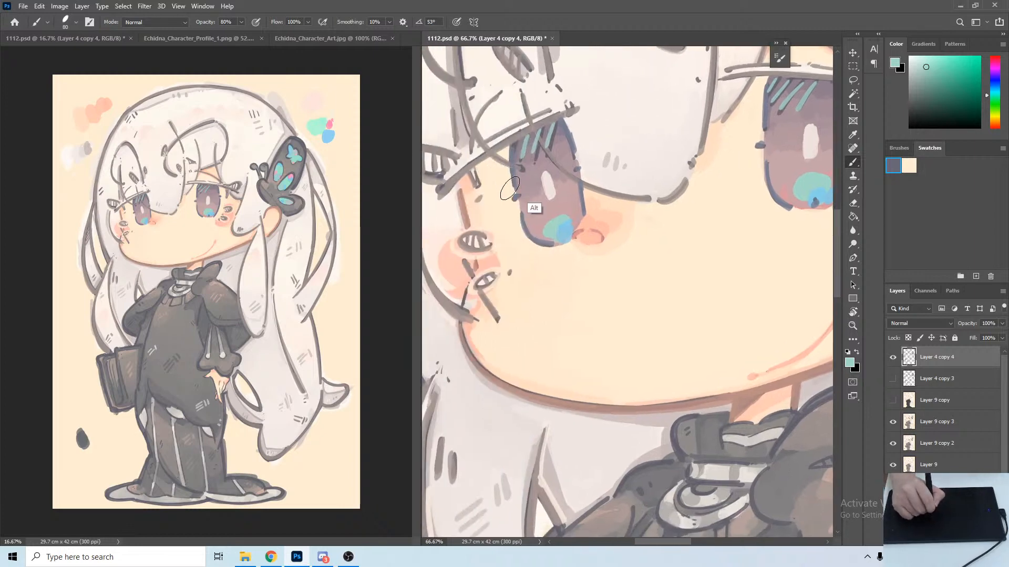
{"action": "left_click", "coordinate": [549, 175], "text": "alt"}
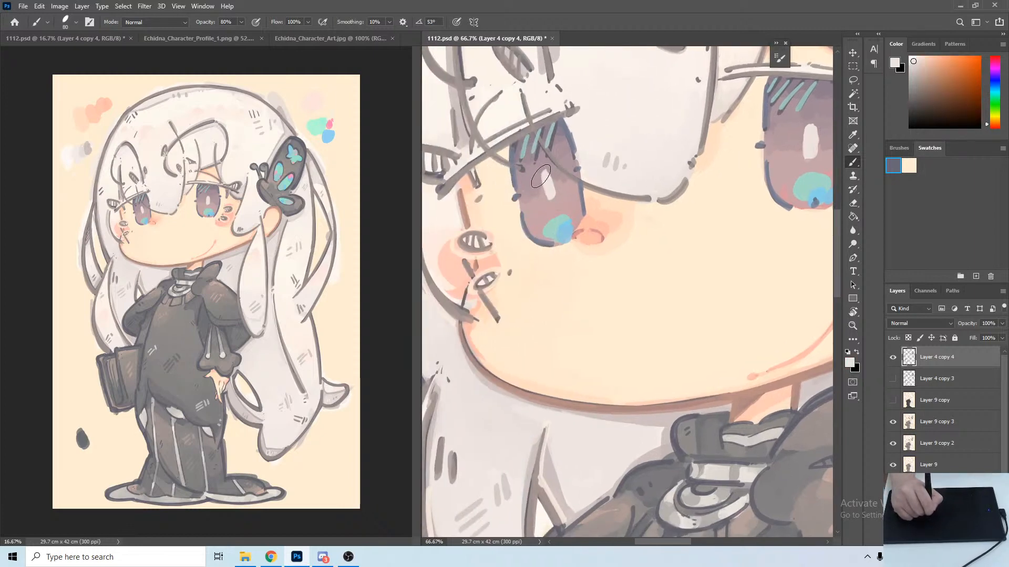
{"action": "mouse_move", "coordinate": [541, 176]}
{"action": "left_mouse_down"}
{"action": "mouse_move", "coordinate": [546, 198]}
{"action": "mouse_move", "coordinate": [547, 175]}
{"action": "mouse_move", "coordinate": [557, 194]}
{"action": "mouse_move", "coordinate": [550, 203]}
{"action": "left_mouse_up"}
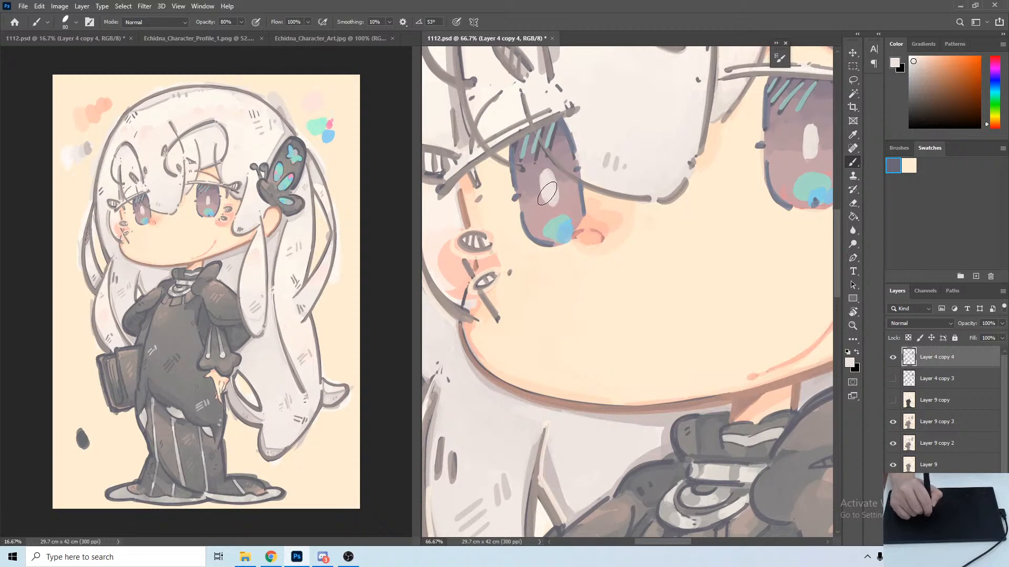
{"action": "left_click", "coordinate": [545, 225], "text": "alt"}
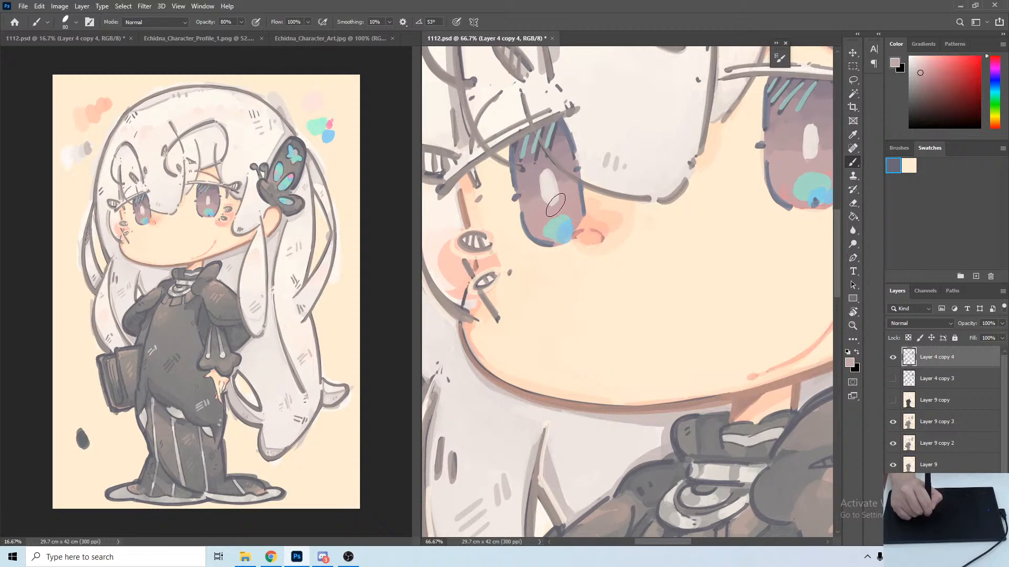
{"action": "left_click", "coordinate": [571, 126], "text": "alt"}
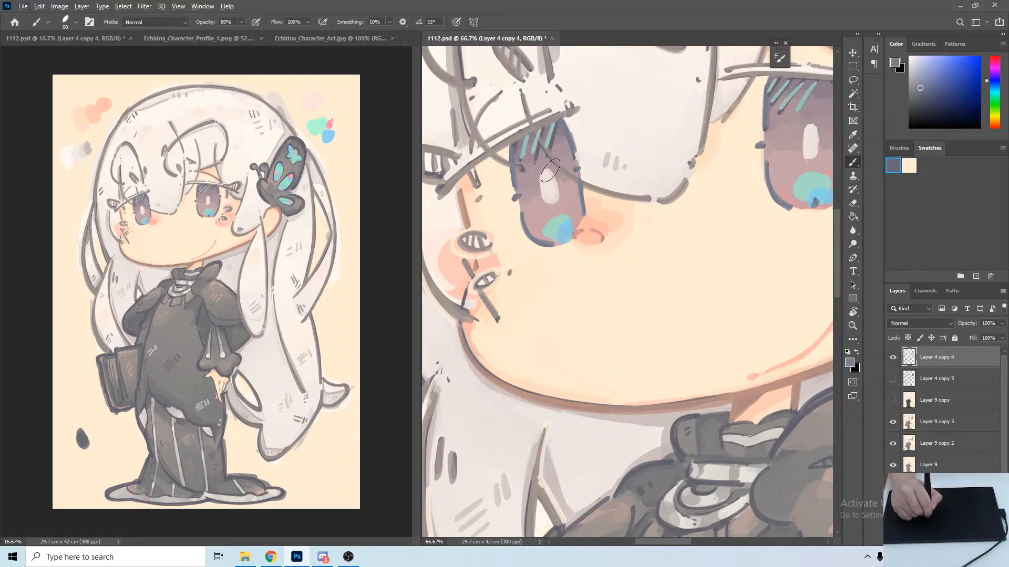
{"action": "mouse_move", "coordinate": [539, 174]}
{"action": "left_mouse_down"}
{"action": "mouse_move", "coordinate": [551, 206]}
{"action": "mouse_move", "coordinate": [560, 188]}
{"action": "mouse_move", "coordinate": [548, 157]}
{"action": "left_mouse_up"}
Outline the highlights of both eyes in a peach sampled from the blush, tidying the right one with sampled off-white and iris mauve.
{"action": "left_click_drag", "start_coordinate": [642, 171], "coordinate": [594, 153]}
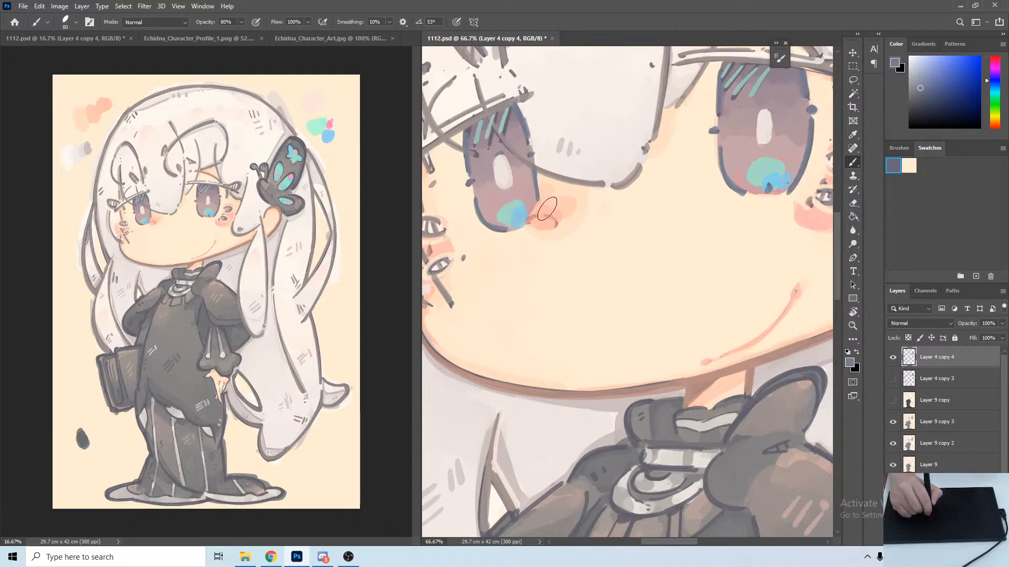
{"action": "left_click", "coordinate": [546, 231], "text": "alt"}
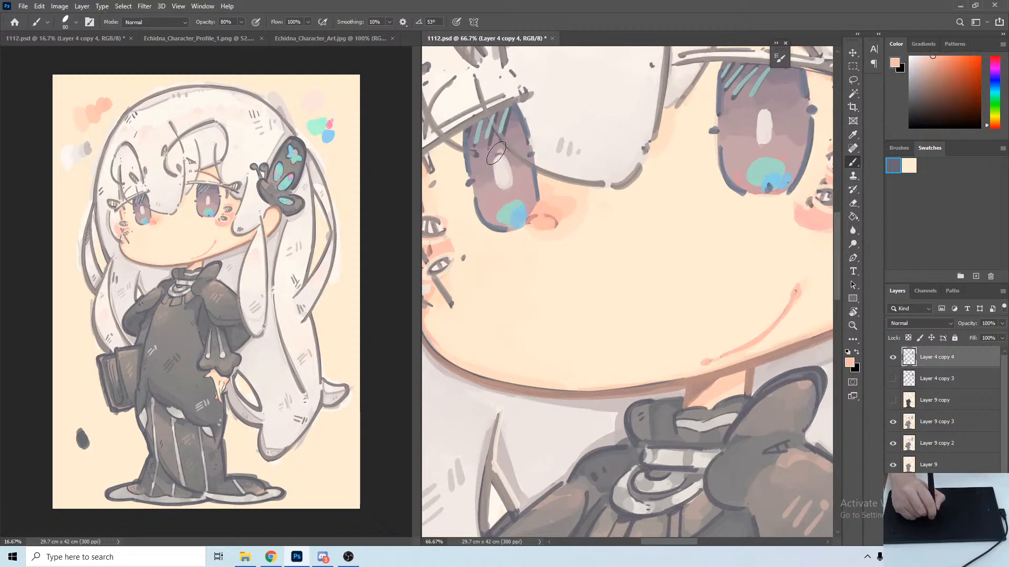
{"action": "mouse_move", "coordinate": [495, 153]}
{"action": "left_mouse_down"}
{"action": "mouse_move", "coordinate": [497, 182]}
{"action": "mouse_move", "coordinate": [507, 173]}
{"action": "mouse_move", "coordinate": [501, 158]}
{"action": "mouse_move", "coordinate": [513, 184]}
{"action": "left_mouse_up"}
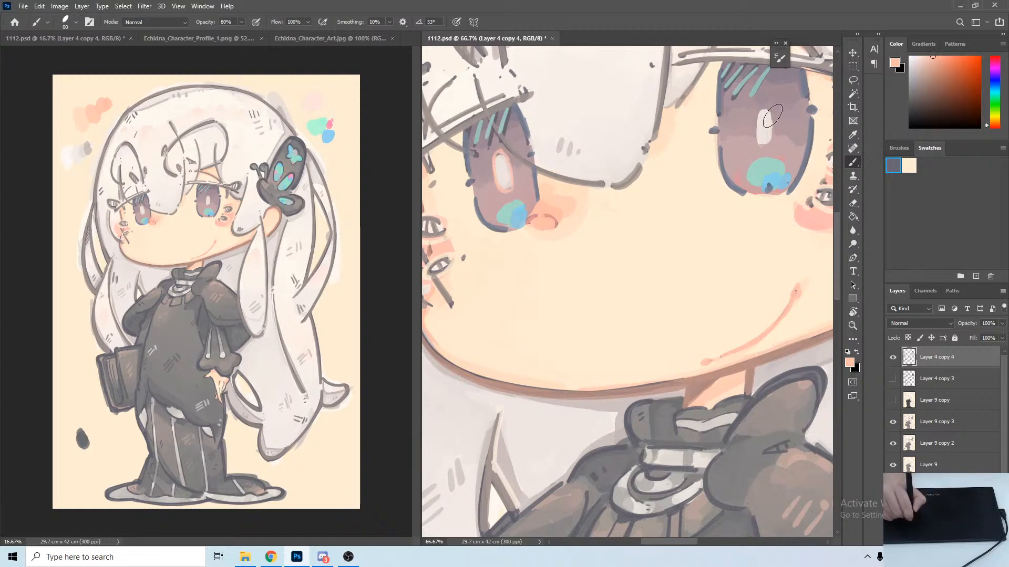
{"action": "mouse_move", "coordinate": [772, 116]}
{"action": "left_mouse_down"}
{"action": "mouse_move", "coordinate": [756, 136]}
{"action": "mouse_move", "coordinate": [772, 147]}
{"action": "mouse_move", "coordinate": [762, 104]}
{"action": "mouse_move", "coordinate": [756, 137]}
{"action": "mouse_move", "coordinate": [768, 152]}
{"action": "mouse_move", "coordinate": [770, 103]}
{"action": "mouse_move", "coordinate": [769, 141]}
{"action": "mouse_move", "coordinate": [764, 117]}
{"action": "mouse_move", "coordinate": [762, 126]}
{"action": "left_mouse_up"}
{"action": "key", "text": "ctrl+z"}
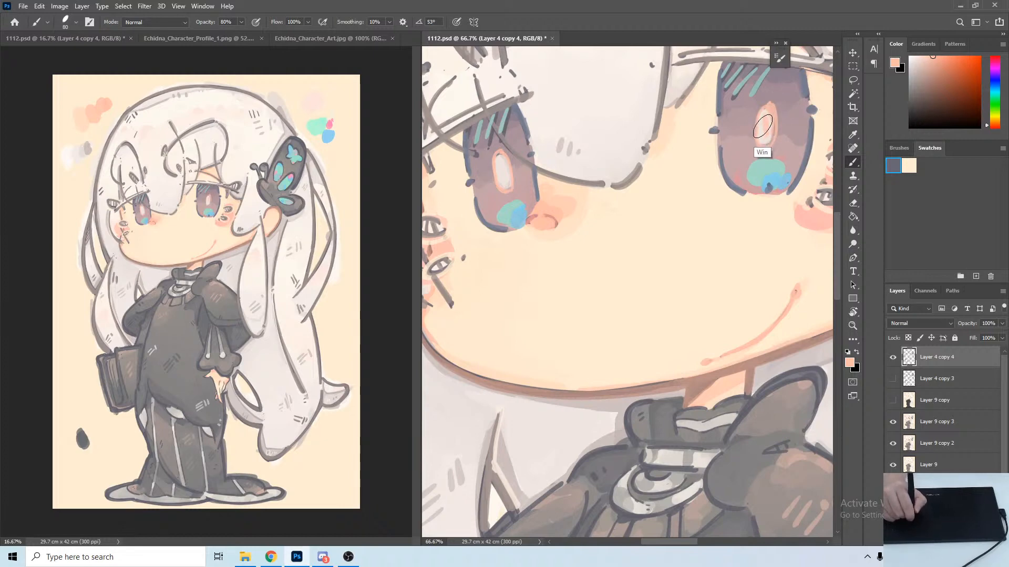
{"action": "key", "text": "super"}
{"action": "key", "text": "super"}
{"action": "left_click", "coordinate": [763, 131], "text": "alt"}
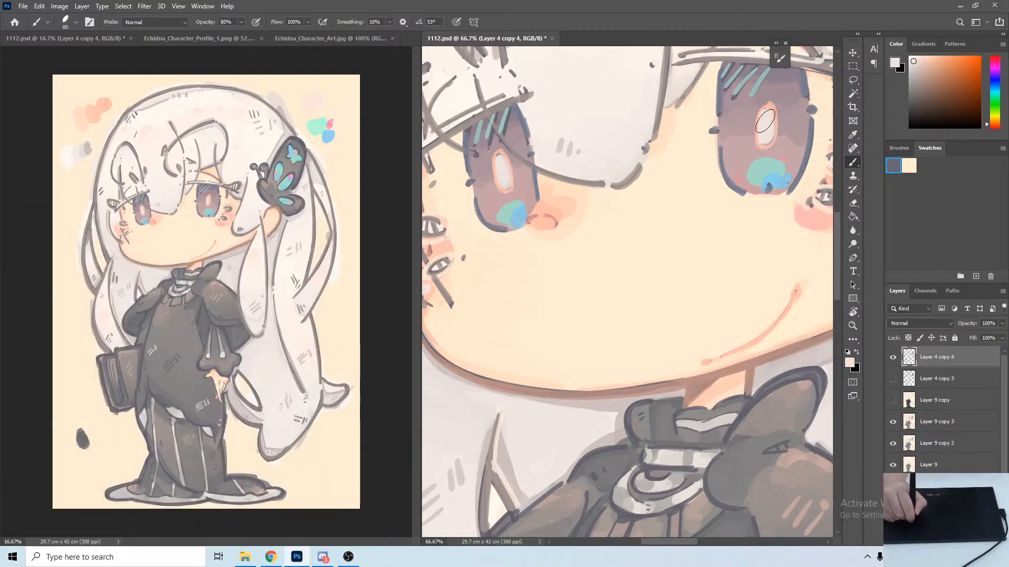
{"action": "left_click", "coordinate": [767, 97], "text": "alt"}
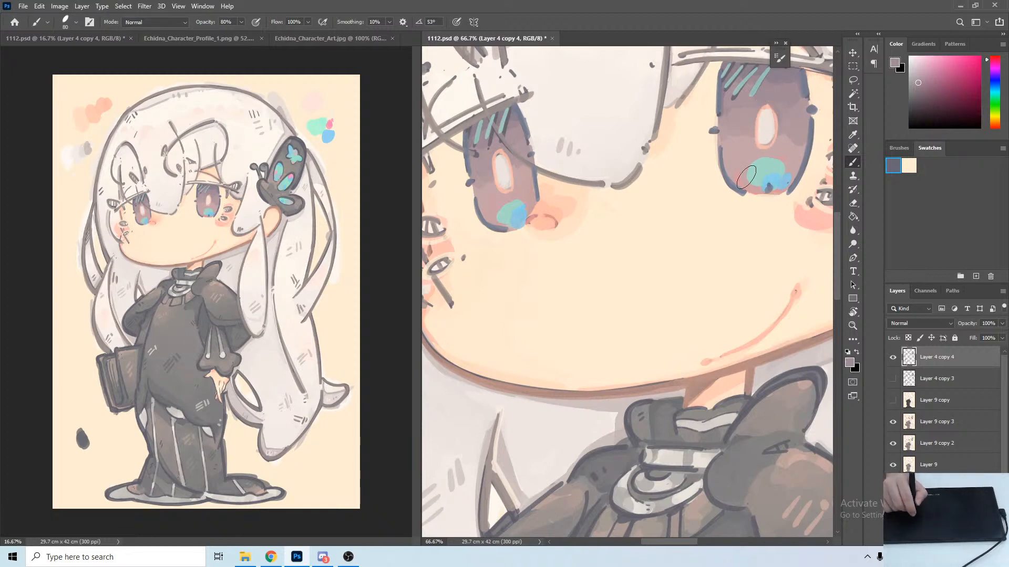
Sample the pale skin colour and paint light rims around the small dark dots on the outlines of both eyes.
{"action": "mouse_move", "coordinate": [699, 252]}
{"action": "left_mouse_down"}
{"action": "mouse_move", "coordinate": [766, 247]}
{"action": "mouse_move", "coordinate": [711, 270]}
{"action": "mouse_move", "coordinate": [683, 244]}
{"action": "left_mouse_up"}
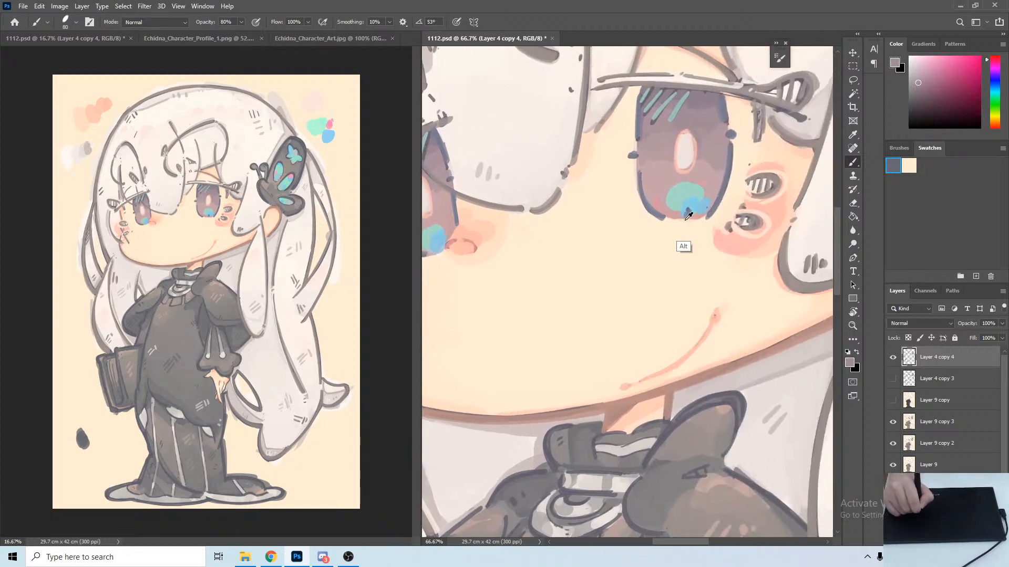
{"action": "left_click", "coordinate": [688, 255], "text": "alt"}
{"action": "mouse_move", "coordinate": [634, 149]}
{"action": "left_mouse_down"}
{"action": "mouse_move", "coordinate": [642, 155]}
{"action": "mouse_move", "coordinate": [629, 162]}
{"action": "left_mouse_up"}
{"action": "left_click", "coordinate": [735, 158], "text": "alt"}
{"action": "left_click_drag", "start_coordinate": [729, 127], "coordinate": [718, 166]}
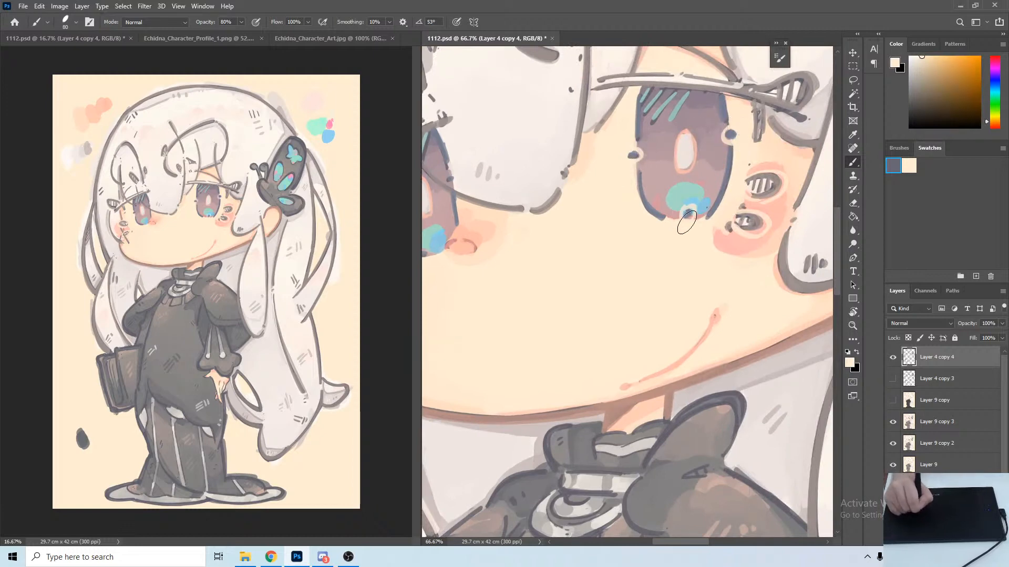
{"action": "left_click_drag", "start_coordinate": [624, 227], "coordinate": [727, 209]}
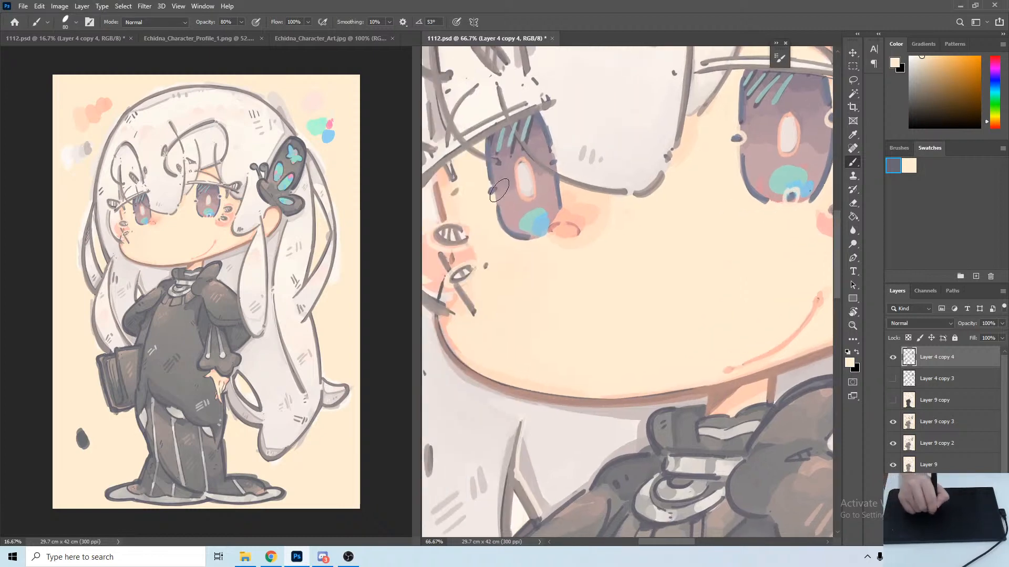
{"action": "mouse_move", "coordinate": [499, 190]}
{"action": "left_mouse_down"}
{"action": "mouse_move", "coordinate": [489, 187]}
{"action": "mouse_move", "coordinate": [499, 191]}
{"action": "left_mouse_up"}
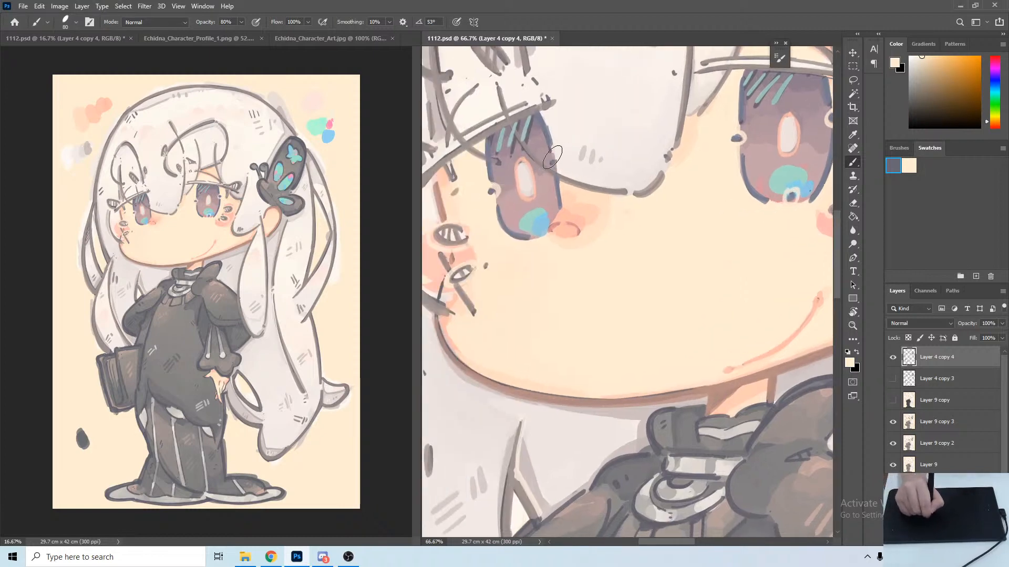
{"action": "left_click_drag", "start_coordinate": [552, 157], "coordinate": [554, 167]}
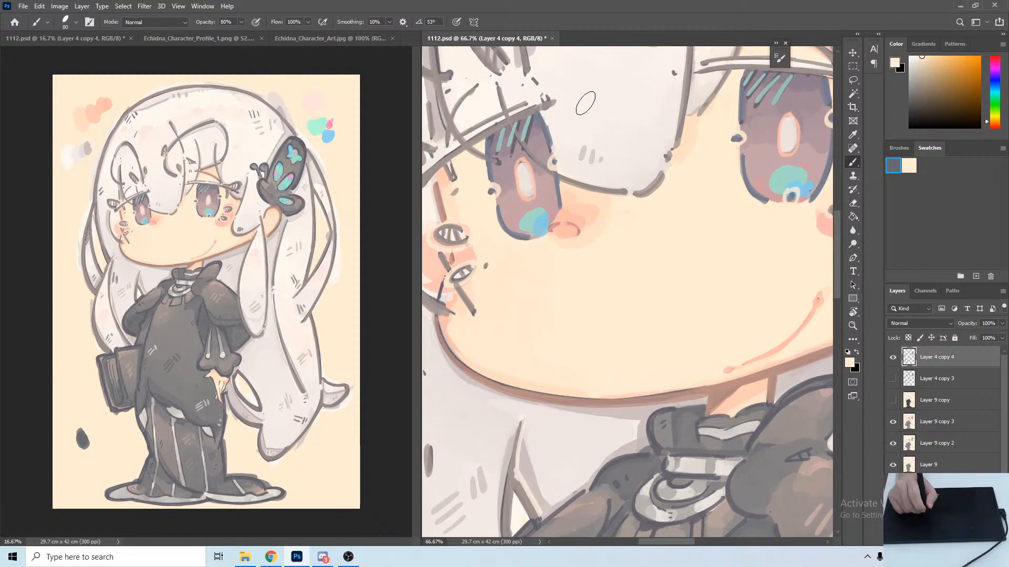
Sample a pale cream from the face and paint a light edge along the outer side of the ear outline.
{"action": "mouse_move", "coordinate": [663, 322]}
{"action": "left_mouse_down"}
{"action": "mouse_move", "coordinate": [632, 210]}
{"action": "mouse_move", "coordinate": [554, 232]}
{"action": "mouse_move", "coordinate": [581, 250]}
{"action": "mouse_move", "coordinate": [632, 221]}
{"action": "left_mouse_up"}
{"action": "left_click", "coordinate": [640, 213], "text": "alt"}
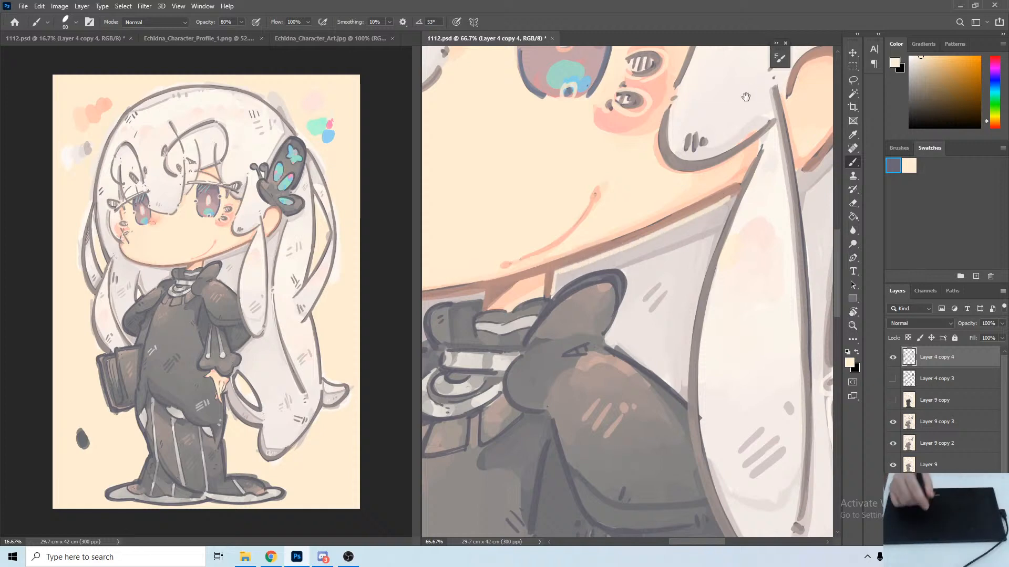
{"action": "left_click_drag", "start_coordinate": [746, 97], "coordinate": [585, 129]}
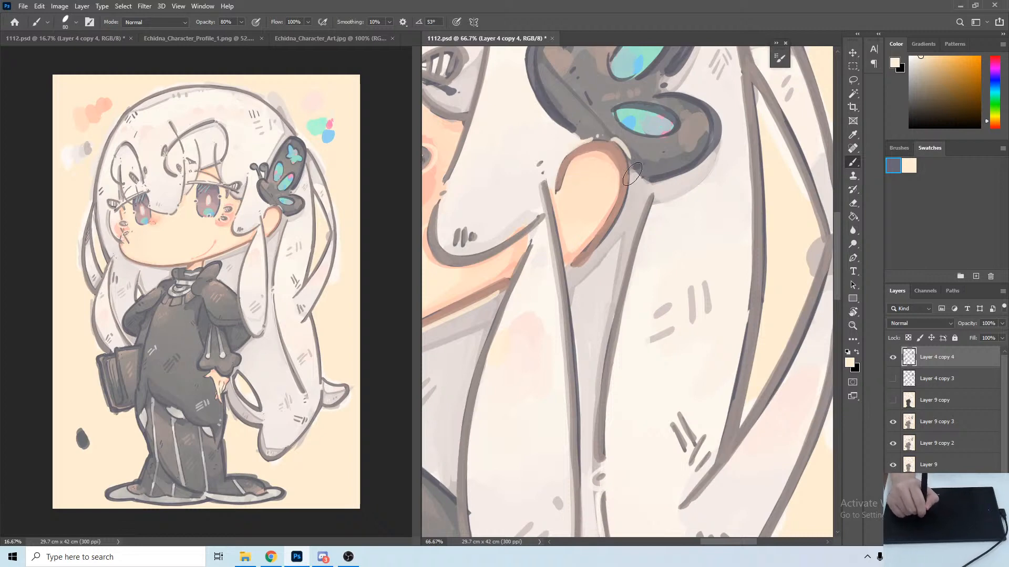
{"action": "mouse_move", "coordinate": [624, 145]}
{"action": "left_mouse_down"}
{"action": "mouse_move", "coordinate": [628, 202]}
{"action": "mouse_move", "coordinate": [576, 269]}
{"action": "left_mouse_up"}
Rotate the canvas to about 72° and paint a pale cream edge along the outside of the jawline, redoing the unsatisfactory stroke.
{"action": "left_click_drag", "start_coordinate": [611, 232], "coordinate": [779, 196]}
{"action": "left_click_drag", "start_coordinate": [492, 277], "coordinate": [744, 222]}
{"action": "key", "text": "r"}
{"action": "mouse_move", "coordinate": [534, 203]}
{"action": "left_mouse_down"}
{"action": "mouse_move", "coordinate": [681, 131]}
{"action": "mouse_move", "coordinate": [587, 156]}
{"action": "mouse_move", "coordinate": [519, 154]}
{"action": "mouse_move", "coordinate": [525, 251]}
{"action": "mouse_move", "coordinate": [555, 337]}
{"action": "left_mouse_up"}
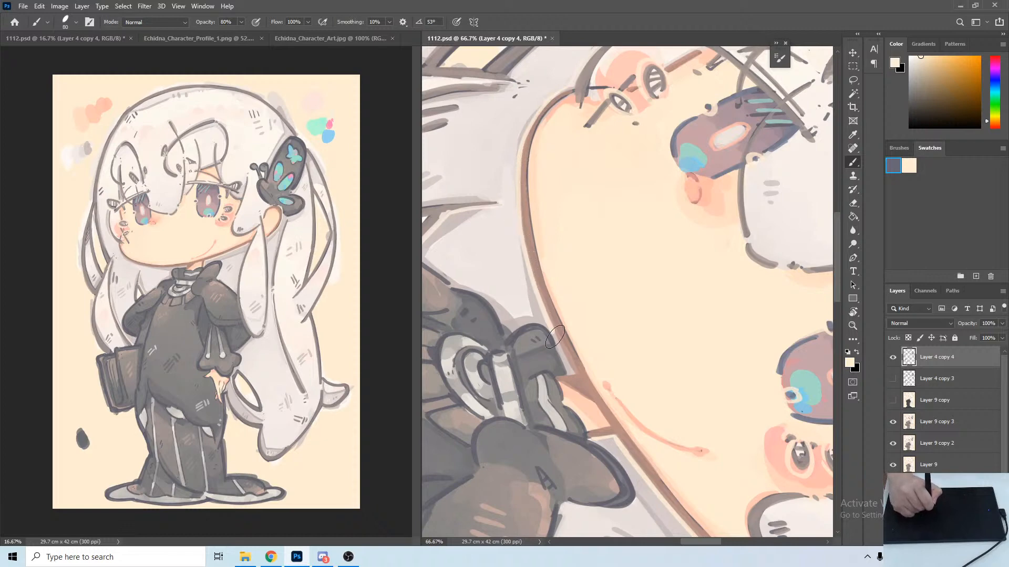
{"action": "key", "text": "r"}
{"action": "left_click_drag", "start_coordinate": [673, 157], "coordinate": [650, 132]}
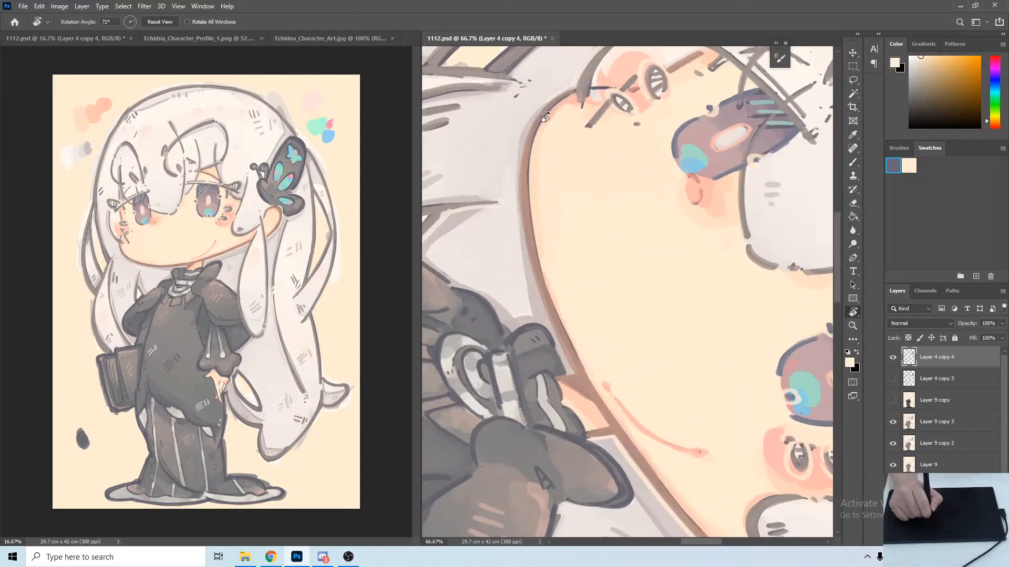
{"action": "key", "text": "b"}
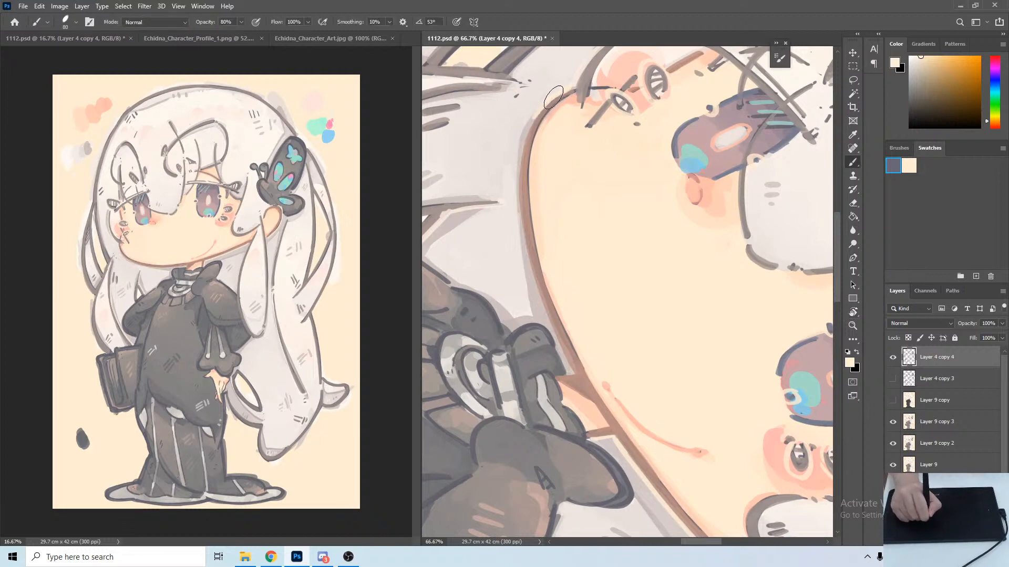
{"action": "mouse_move", "coordinate": [554, 97]}
{"action": "left_mouse_down"}
{"action": "mouse_move", "coordinate": [522, 135]}
{"action": "mouse_move", "coordinate": [538, 113]}
{"action": "mouse_move", "coordinate": [523, 142]}
{"action": "mouse_move", "coordinate": [529, 131]}
{"action": "mouse_move", "coordinate": [520, 195]}
{"action": "mouse_move", "coordinate": [570, 367]}
{"action": "left_mouse_up"}
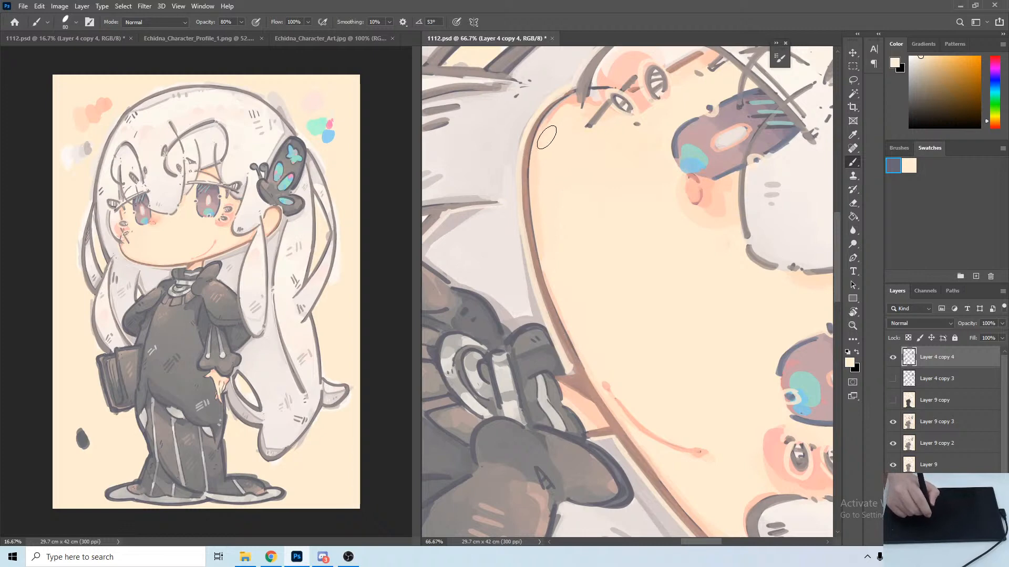
{"action": "key", "text": "ctrl+z"}
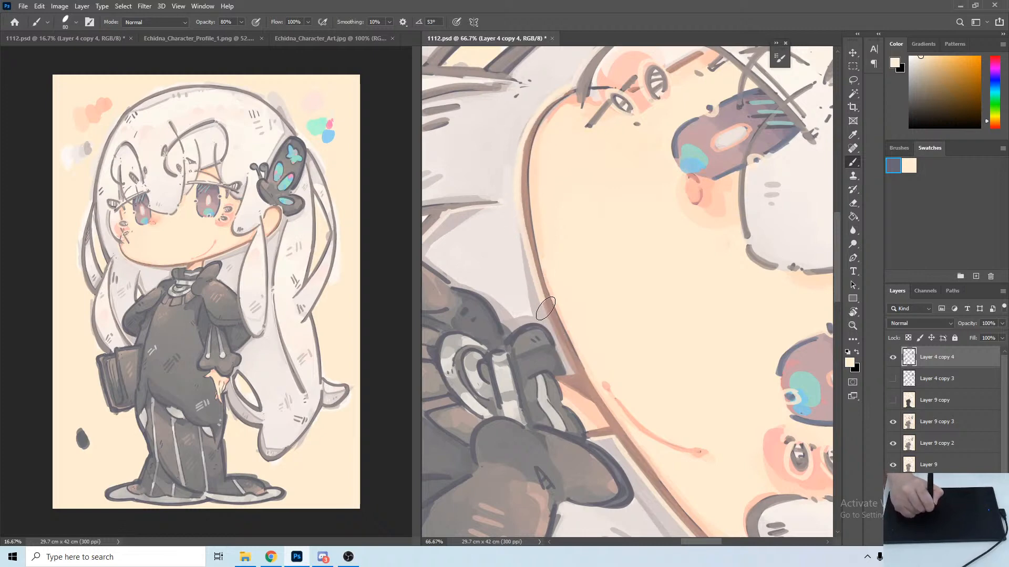
{"action": "left_click_drag", "start_coordinate": [545, 309], "coordinate": [575, 381]}
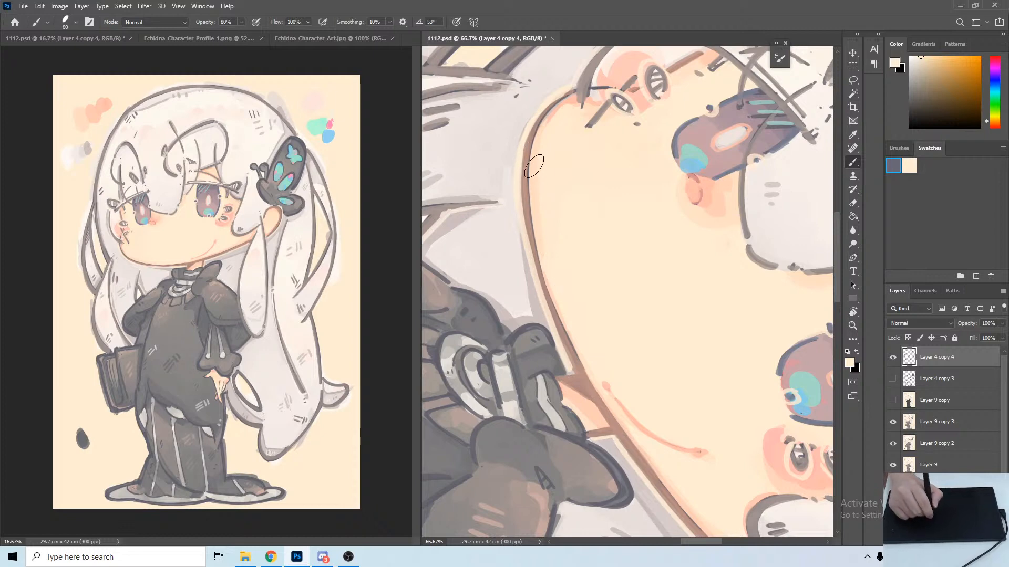
Rotate the canvas back to about -6° and recolour the dark line on the left cheek with brown sampled from the jawline.
{"action": "key", "text": "r"}
{"action": "left_click_drag", "start_coordinate": [548, 142], "coordinate": [544, 178]}
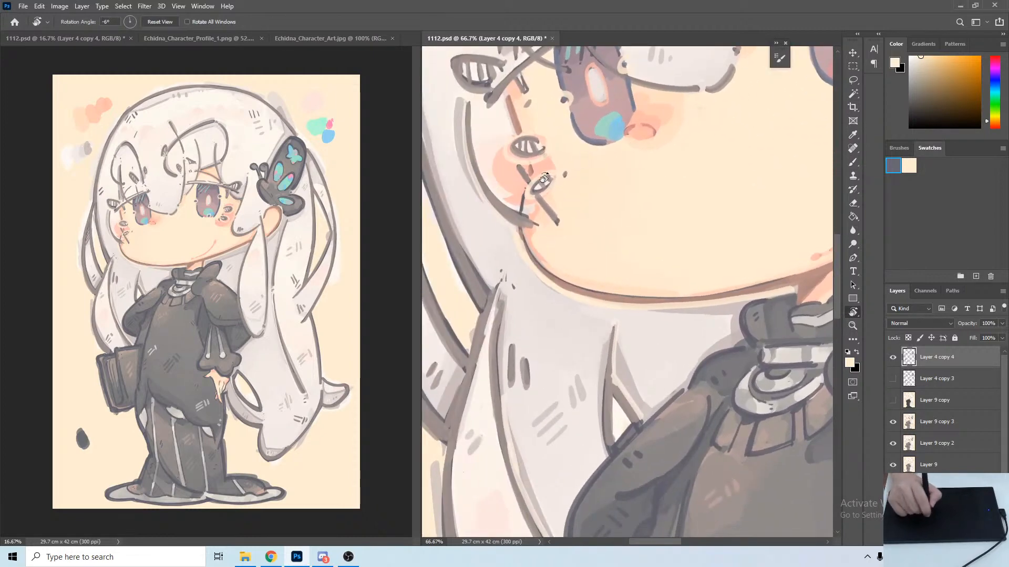
{"action": "key", "text": "b"}
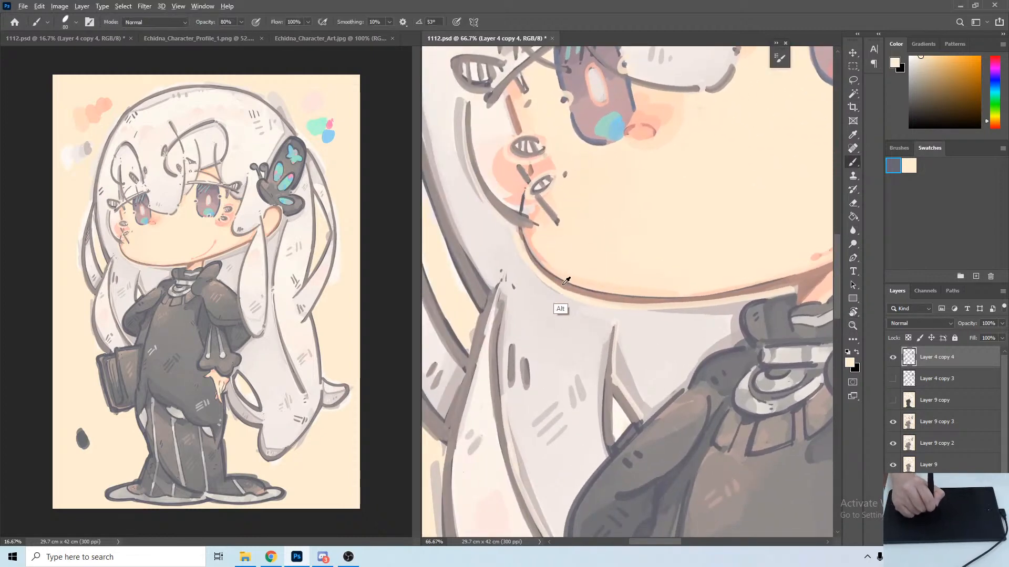
{"action": "left_click", "coordinate": [563, 280], "text": "alt"}
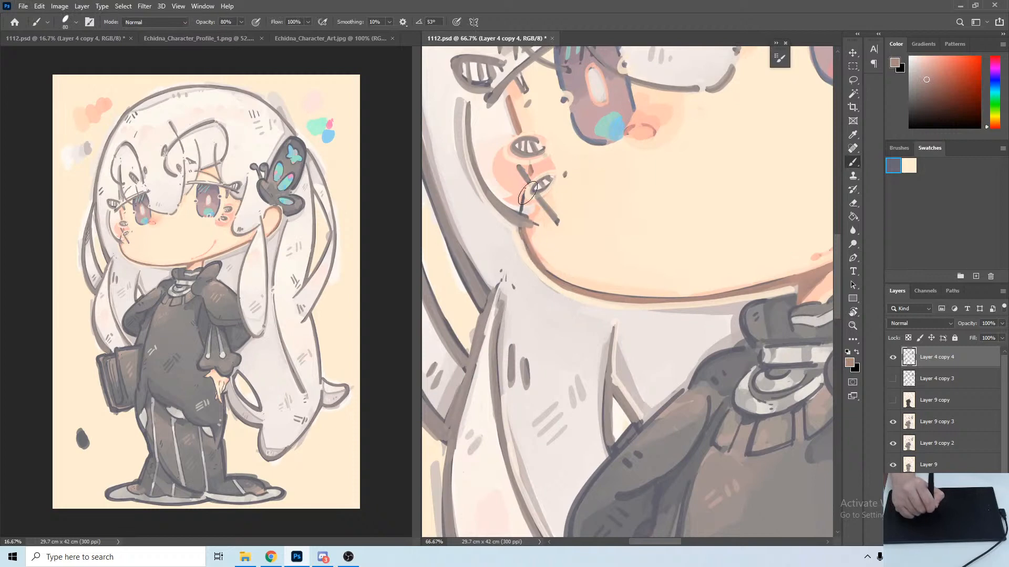
{"action": "left_click_drag", "start_coordinate": [524, 192], "coordinate": [522, 201]}
Examine the artwork from the face across the collar and sleeve up to the butterfly hair ornament.
{"action": "key", "text": "r"}
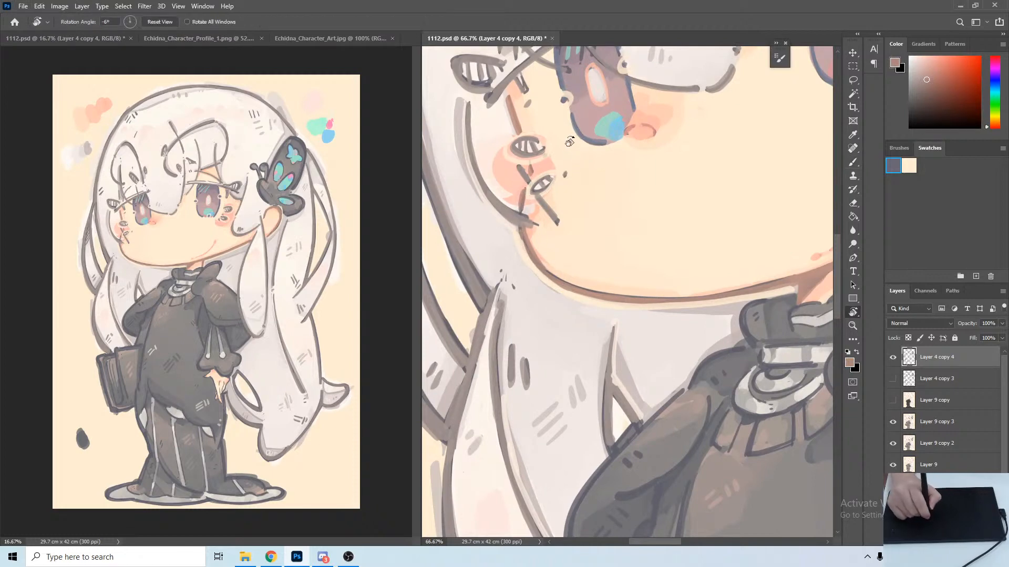
{"action": "left_click_drag", "start_coordinate": [651, 187], "coordinate": [678, 194]}
{"action": "left_click_drag", "start_coordinate": [768, 221], "coordinate": [594, 137]}
{"action": "left_click_drag", "start_coordinate": [679, 197], "coordinate": [555, 171]}
{"action": "left_click_drag", "start_coordinate": [549, 288], "coordinate": [638, 182]}
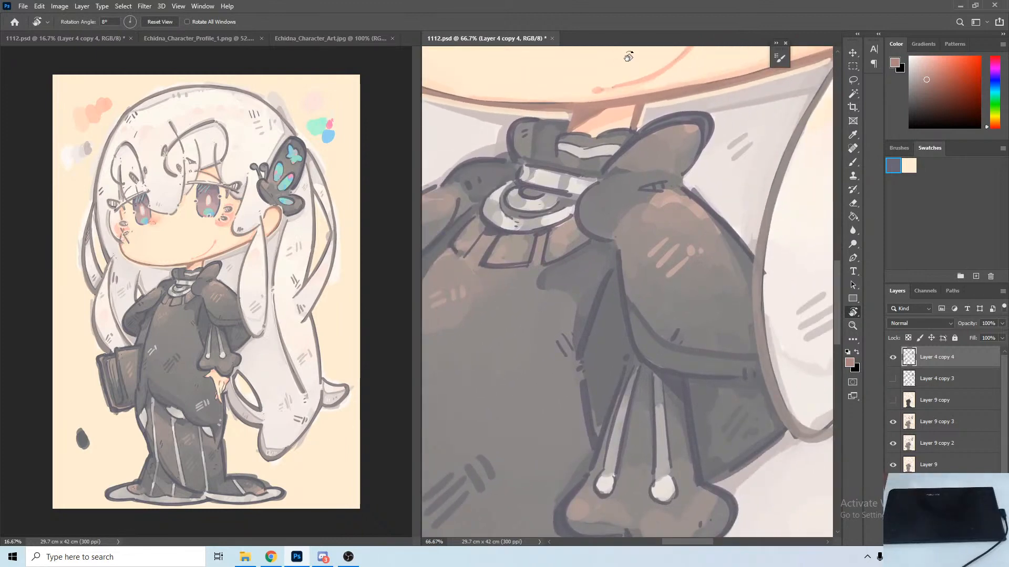
{"action": "left_click_drag", "start_coordinate": [673, 288], "coordinate": [642, 329]}
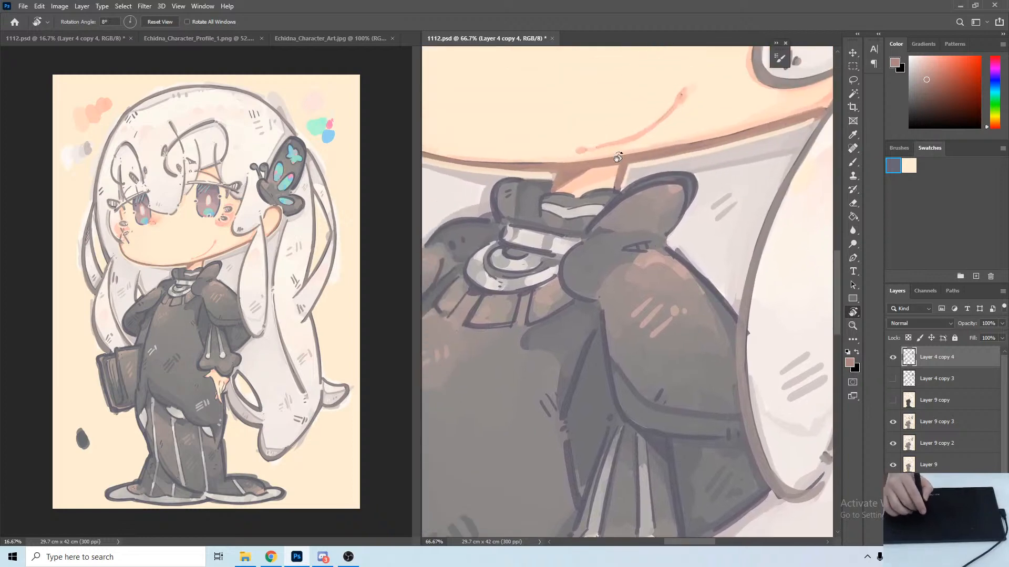
{"action": "left_click_drag", "start_coordinate": [699, 161], "coordinate": [545, 357]}
{"action": "left_click_drag", "start_coordinate": [677, 198], "coordinate": [515, 385]}
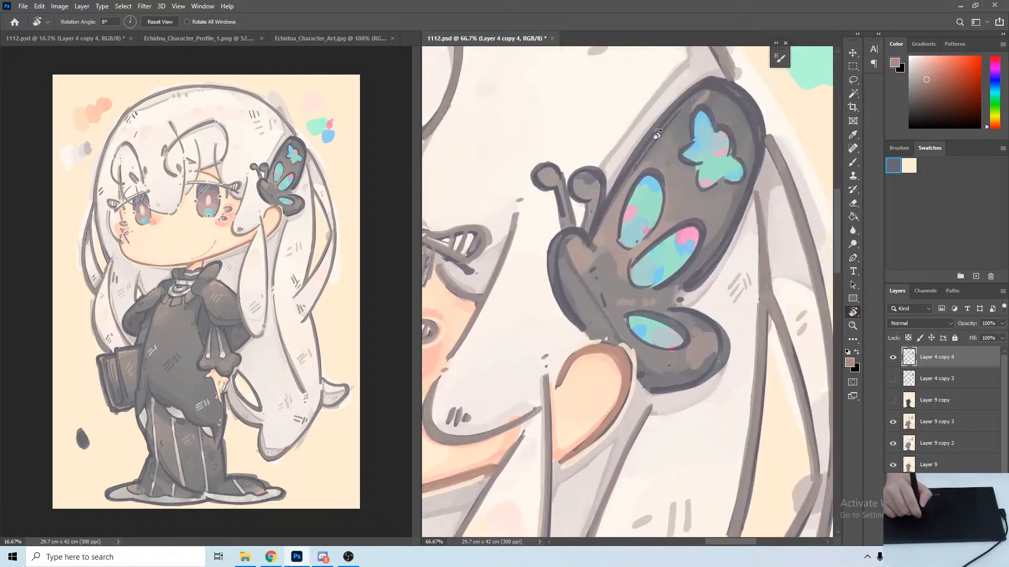
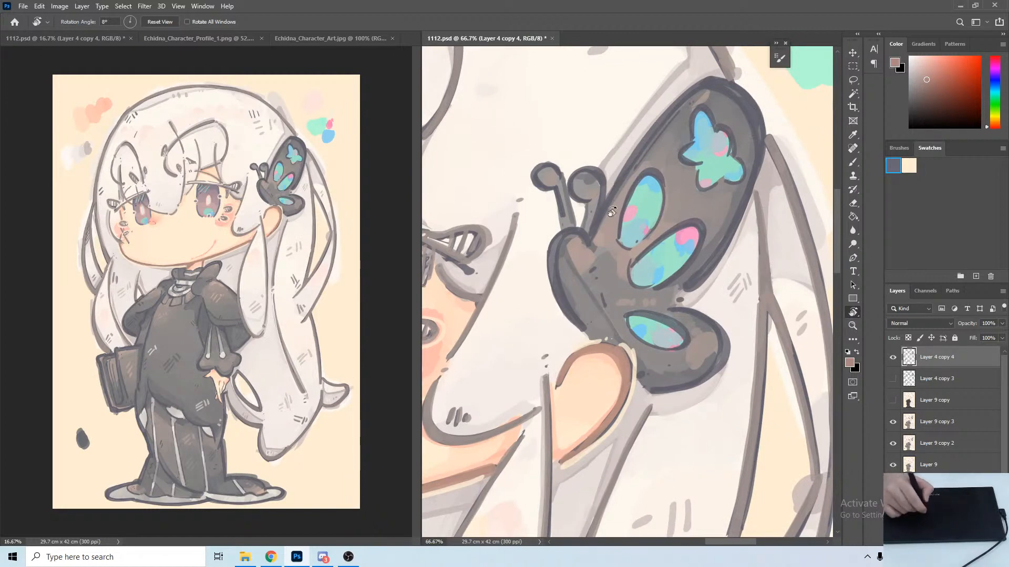
Try to outline the lower oval spot on the butterfly's large wing with a bright turquoise brush colour, #7ef5ee.
{"action": "key", "text": "b"}
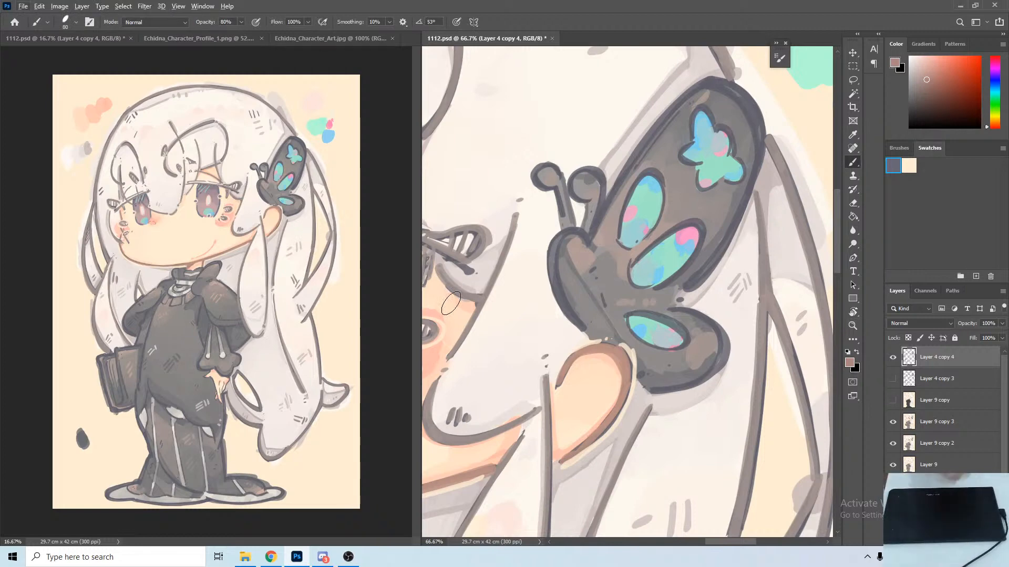
{"action": "left_click", "coordinate": [633, 259], "text": "alt"}
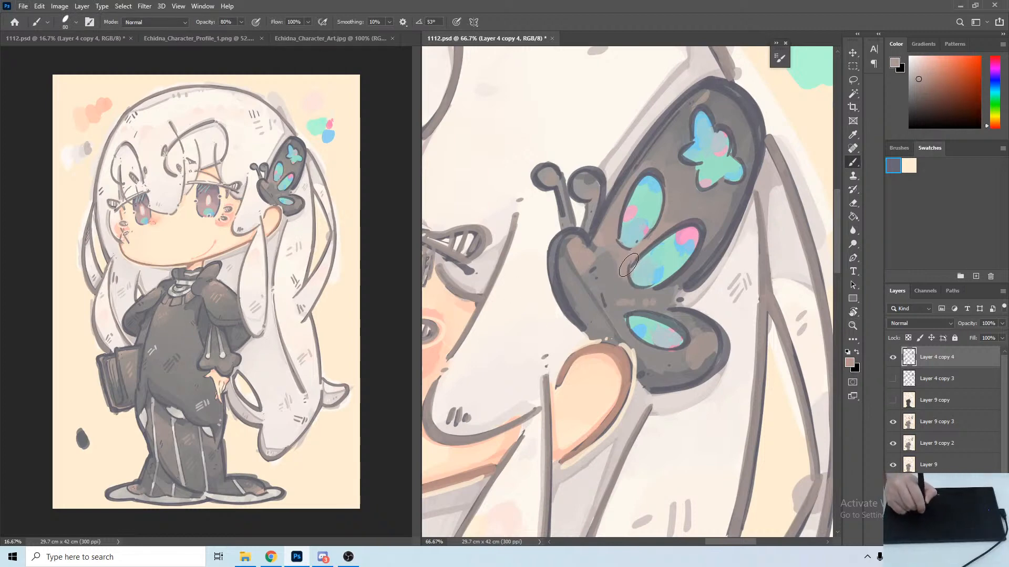
{"action": "left_click", "coordinate": [667, 257], "text": "alt"}
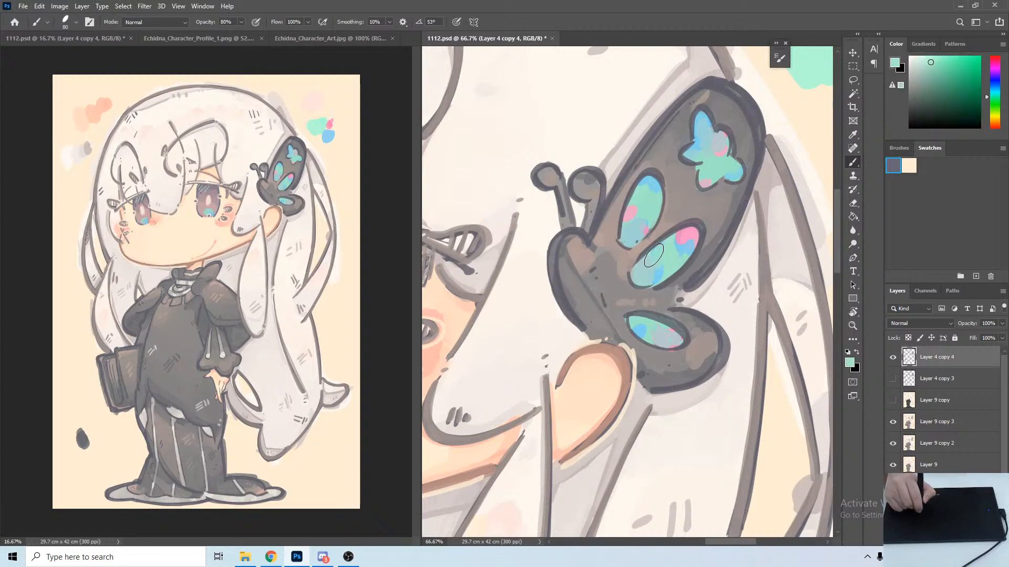
{"action": "left_click", "coordinate": [849, 363]}
{"action": "left_click_drag", "start_coordinate": [332, 307], "coordinate": [370, 293]}
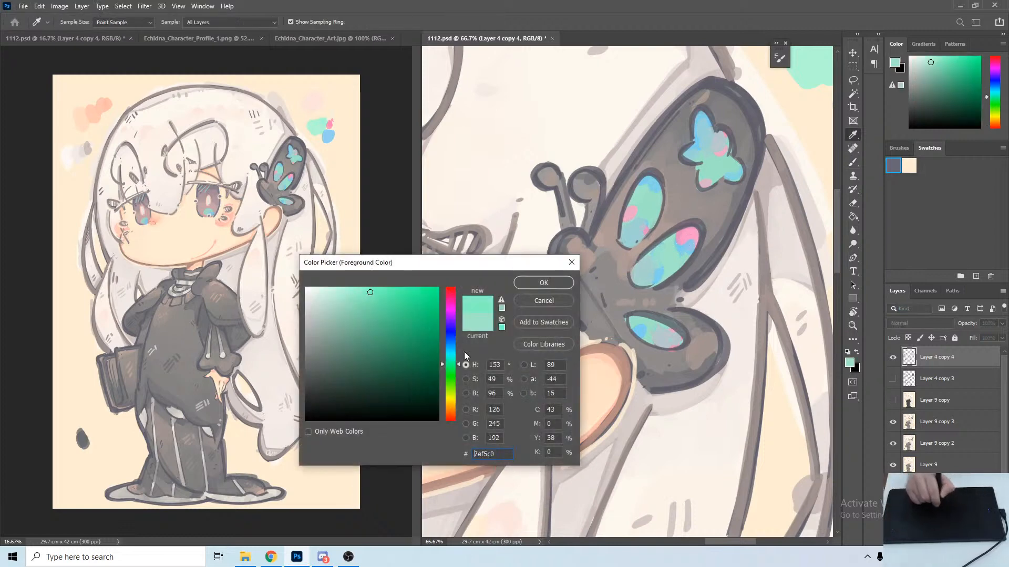
{"action": "left_click_drag", "start_coordinate": [452, 363], "coordinate": [452, 355]}
{"action": "left_click", "coordinate": [544, 283]}
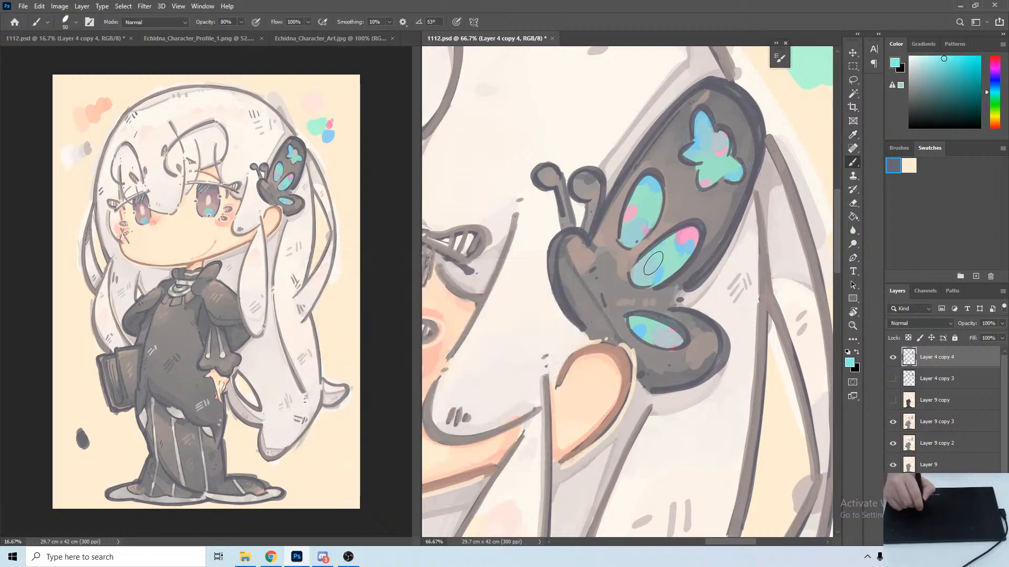
{"action": "mouse_move", "coordinate": [638, 261]}
{"action": "left_mouse_down"}
{"action": "mouse_move", "coordinate": [688, 231]}
{"action": "mouse_move", "coordinate": [694, 256]}
{"action": "mouse_move", "coordinate": [633, 273]}
{"action": "mouse_move", "coordinate": [633, 288]}
{"action": "mouse_move", "coordinate": [681, 270]}
{"action": "left_mouse_up"}
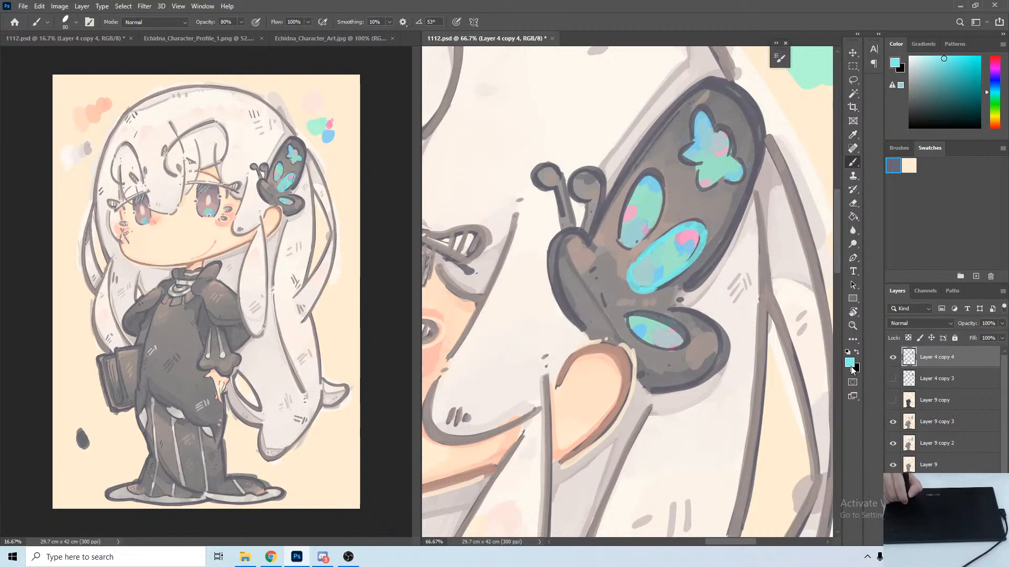
{"action": "key", "text": "ctrl+z"}
{"action": "key", "text": "ctrl+z"}
{"action": "key", "text": "ctrl+z"}
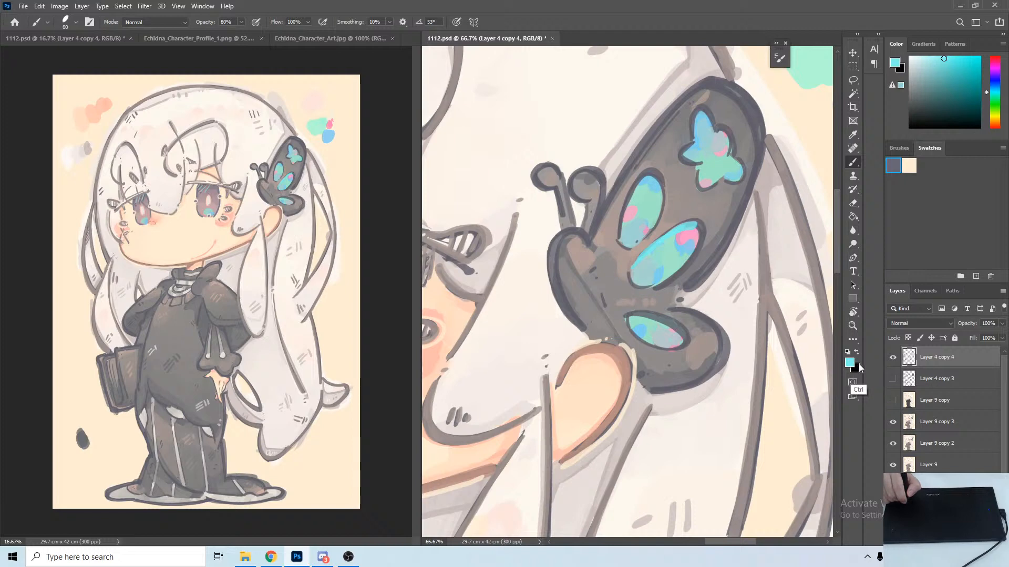
{"action": "key", "text": "ctrl+z"}
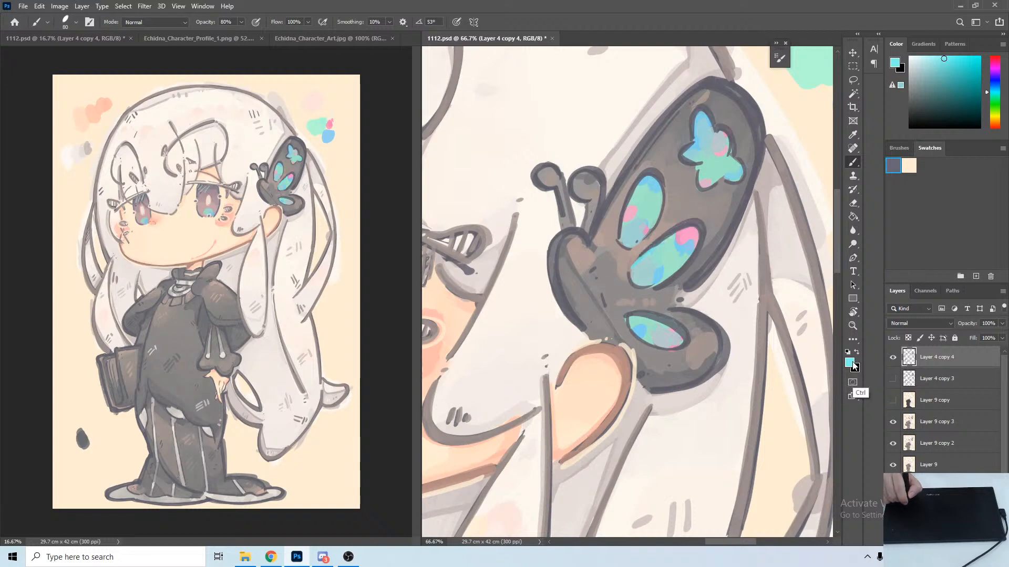
Set the foreground colour to muted blue #7288b2 and paint blue outlines around the butterfly ornament's oval spots and small butterfly motif.
{"action": "left_click", "coordinate": [851, 363]}
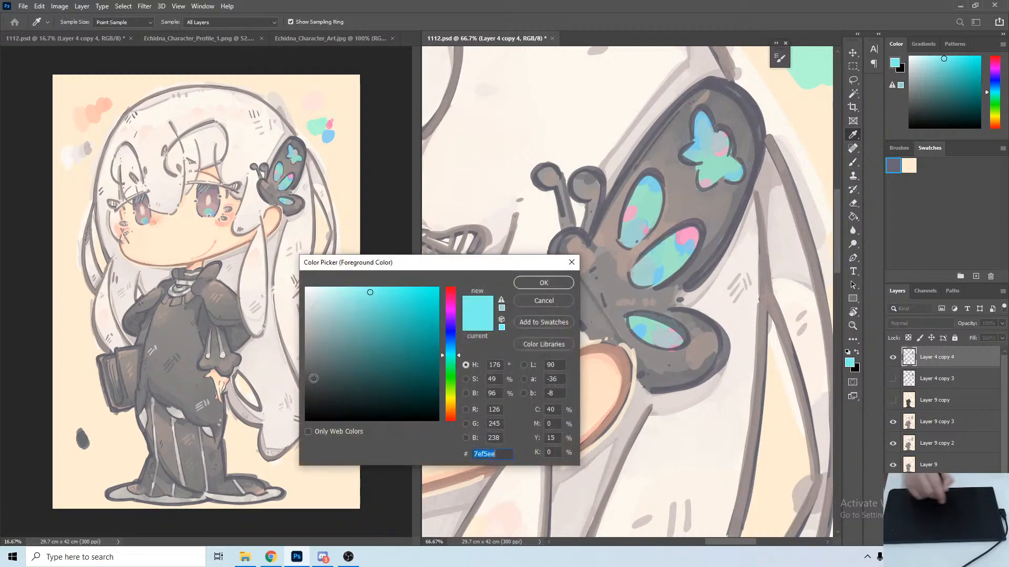
{"action": "left_click", "coordinate": [458, 339]}
{"action": "left_click", "coordinate": [354, 331]}
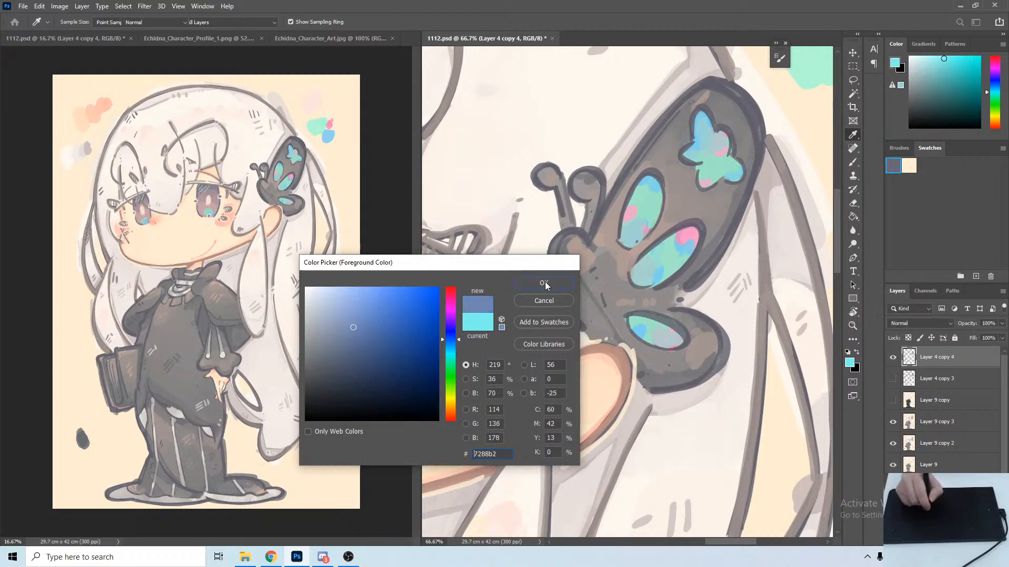
{"action": "left_click", "coordinate": [545, 282]}
{"action": "mouse_move", "coordinate": [638, 182]}
{"action": "left_mouse_down"}
{"action": "mouse_move", "coordinate": [620, 230]}
{"action": "mouse_move", "coordinate": [634, 184]}
{"action": "mouse_move", "coordinate": [654, 175]}
{"action": "mouse_move", "coordinate": [661, 197]}
{"action": "mouse_move", "coordinate": [657, 174]}
{"action": "mouse_move", "coordinate": [652, 230]}
{"action": "mouse_move", "coordinate": [657, 218]}
{"action": "mouse_move", "coordinate": [637, 244]}
{"action": "mouse_move", "coordinate": [649, 254]}
{"action": "mouse_move", "coordinate": [631, 274]}
{"action": "mouse_move", "coordinate": [649, 289]}
{"action": "mouse_move", "coordinate": [631, 273]}
{"action": "mouse_move", "coordinate": [650, 246]}
{"action": "mouse_move", "coordinate": [691, 226]}
{"action": "mouse_move", "coordinate": [689, 270]}
{"action": "mouse_move", "coordinate": [667, 283]}
{"action": "mouse_move", "coordinate": [676, 274]}
{"action": "mouse_move", "coordinate": [667, 236]}
{"action": "left_mouse_up"}
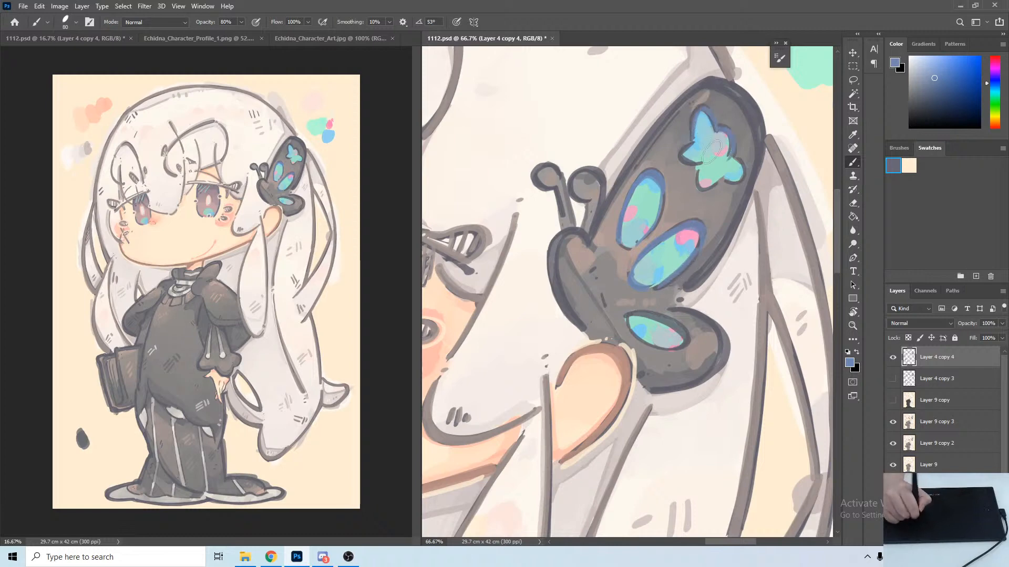
{"action": "mouse_move", "coordinate": [692, 145]}
{"action": "left_mouse_down"}
{"action": "mouse_move", "coordinate": [683, 163]}
{"action": "mouse_move", "coordinate": [699, 181]}
{"action": "mouse_move", "coordinate": [719, 184]}
{"action": "mouse_move", "coordinate": [732, 149]}
{"action": "left_mouse_up"}
{"action": "mouse_move", "coordinate": [639, 314]}
{"action": "left_mouse_down"}
{"action": "mouse_move", "coordinate": [651, 345]}
{"action": "mouse_move", "coordinate": [663, 331]}
{"action": "mouse_move", "coordinate": [635, 313]}
{"action": "mouse_move", "coordinate": [685, 343]}
{"action": "left_mouse_up"}
Sample pale teal from an oval wing spot and paint thin accent lines outside the large wing's two ovals and small butterfly motif.
{"action": "key", "text": "alt"}
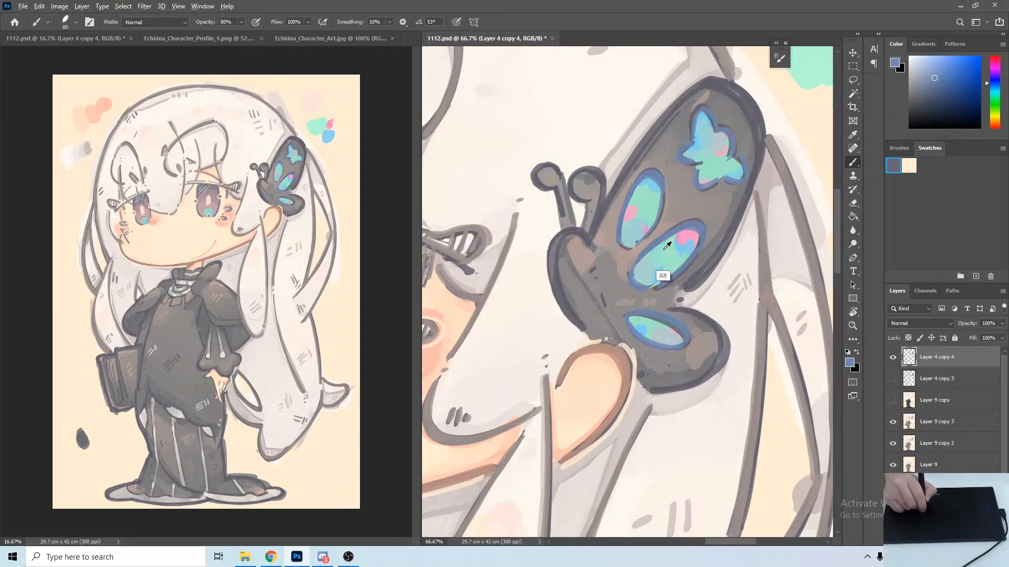
{"action": "left_click", "coordinate": [667, 246], "text": "alt"}
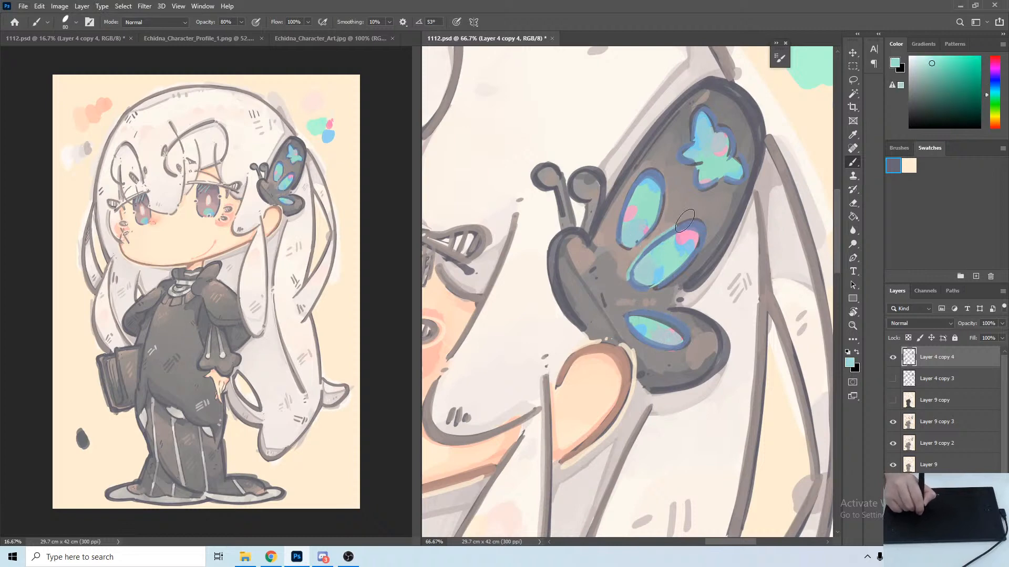
{"action": "left_click_drag", "start_coordinate": [685, 220], "coordinate": [700, 217]}
{"action": "left_click_drag", "start_coordinate": [659, 287], "coordinate": [712, 233]}
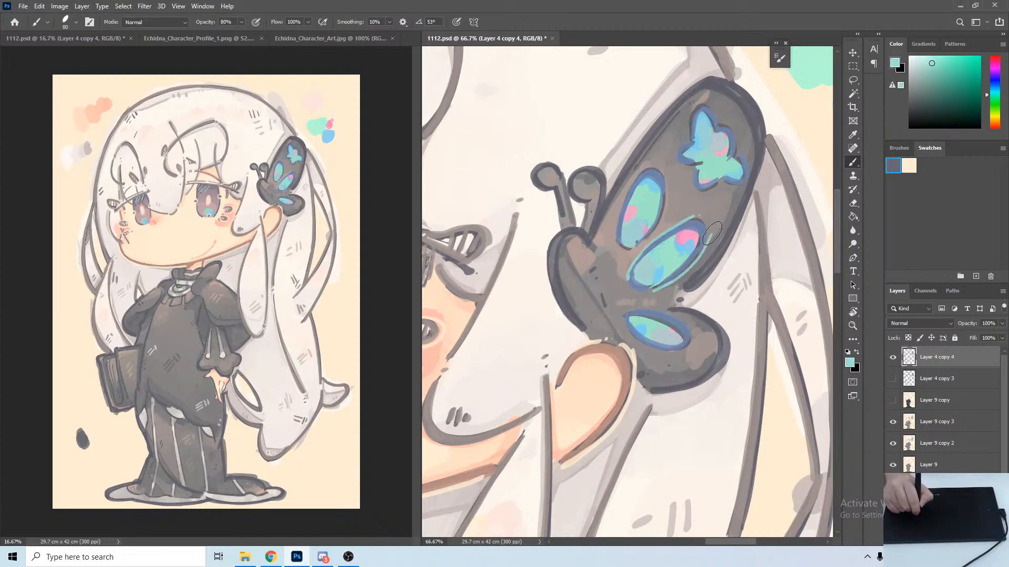
{"action": "left_click", "coordinate": [706, 214]}
{"action": "left_click_drag", "start_coordinate": [621, 250], "coordinate": [640, 165]}
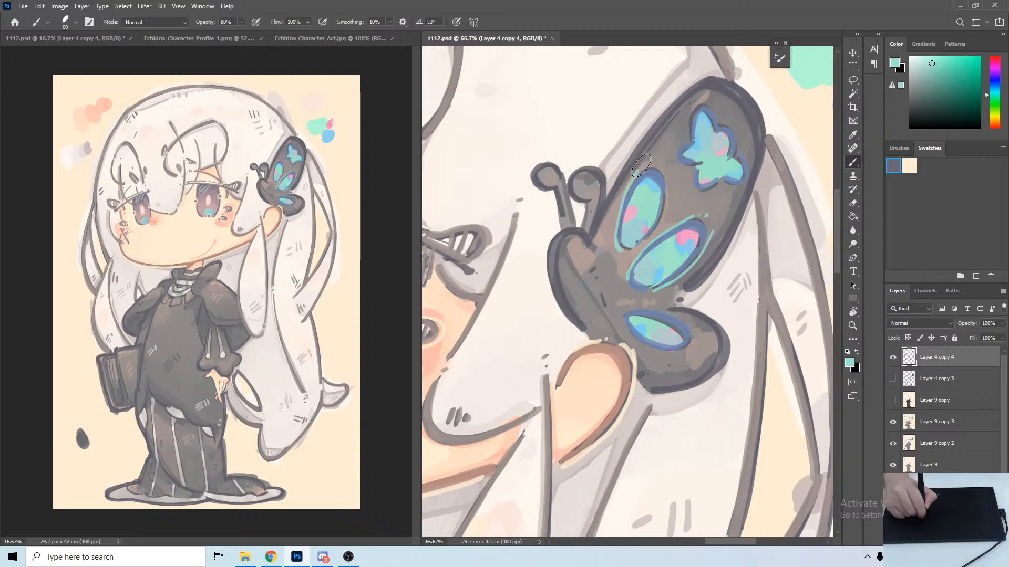
{"action": "left_click", "coordinate": [649, 156]}
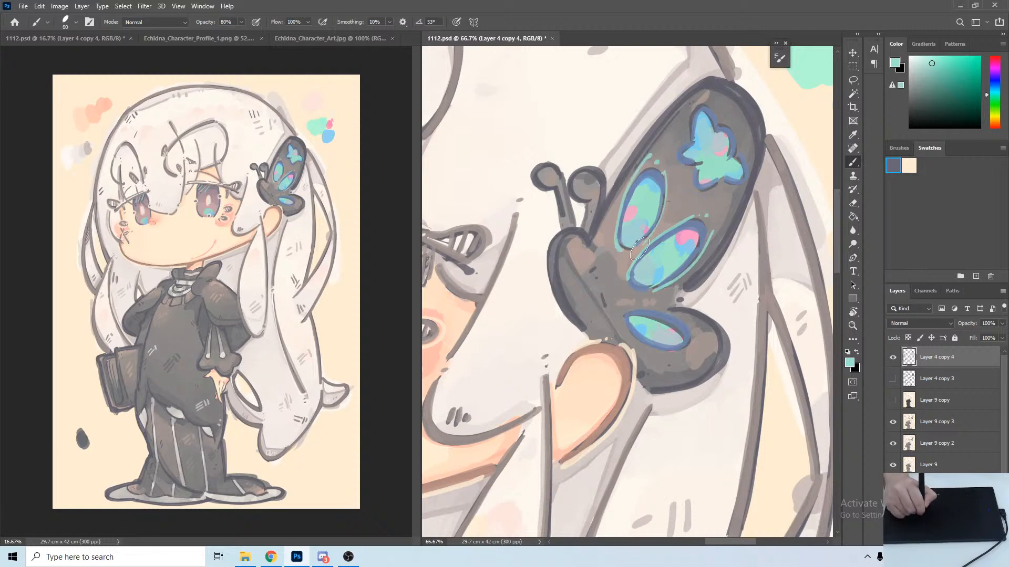
{"action": "mouse_move", "coordinate": [682, 147]}
{"action": "left_mouse_down"}
{"action": "mouse_move", "coordinate": [686, 168]}
{"action": "mouse_move", "coordinate": [700, 100]}
{"action": "mouse_move", "coordinate": [720, 123]}
{"action": "mouse_move", "coordinate": [736, 124]}
{"action": "mouse_move", "coordinate": [727, 125]}
{"action": "mouse_move", "coordinate": [745, 185]}
{"action": "mouse_move", "coordinate": [702, 188]}
{"action": "mouse_move", "coordinate": [696, 176]}
{"action": "mouse_move", "coordinate": [700, 192]}
{"action": "mouse_move", "coordinate": [743, 185]}
{"action": "left_mouse_up"}
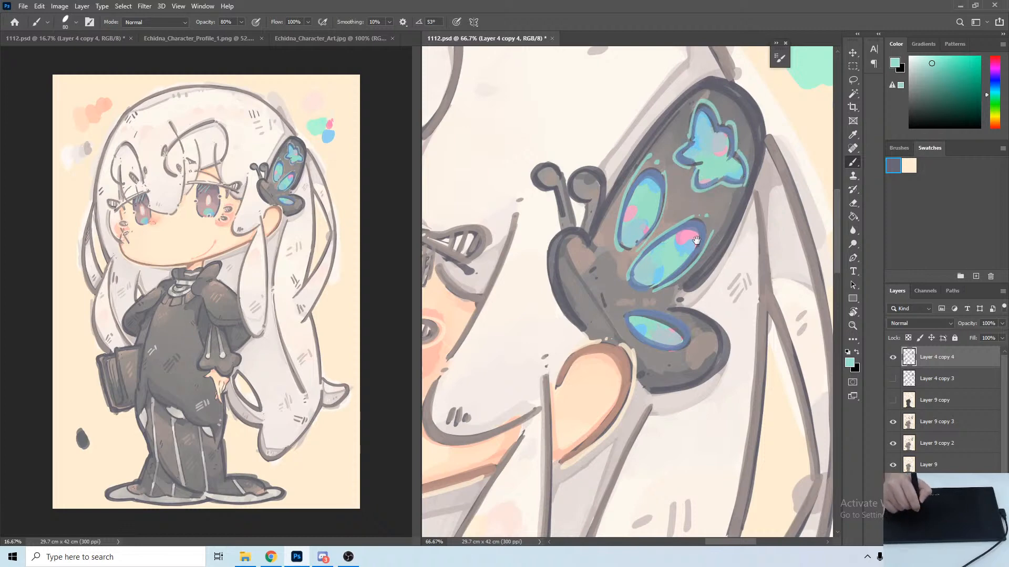
Paint teal hatch marks and a curved teal line along the inner edge of the butterfly's small front wing, redoing unsatisfactory strokes.
{"action": "mouse_move", "coordinate": [597, 265]}
{"action": "left_mouse_down"}
{"action": "mouse_move", "coordinate": [584, 273]}
{"action": "mouse_move", "coordinate": [602, 269]}
{"action": "mouse_move", "coordinate": [591, 282]}
{"action": "left_mouse_up"}
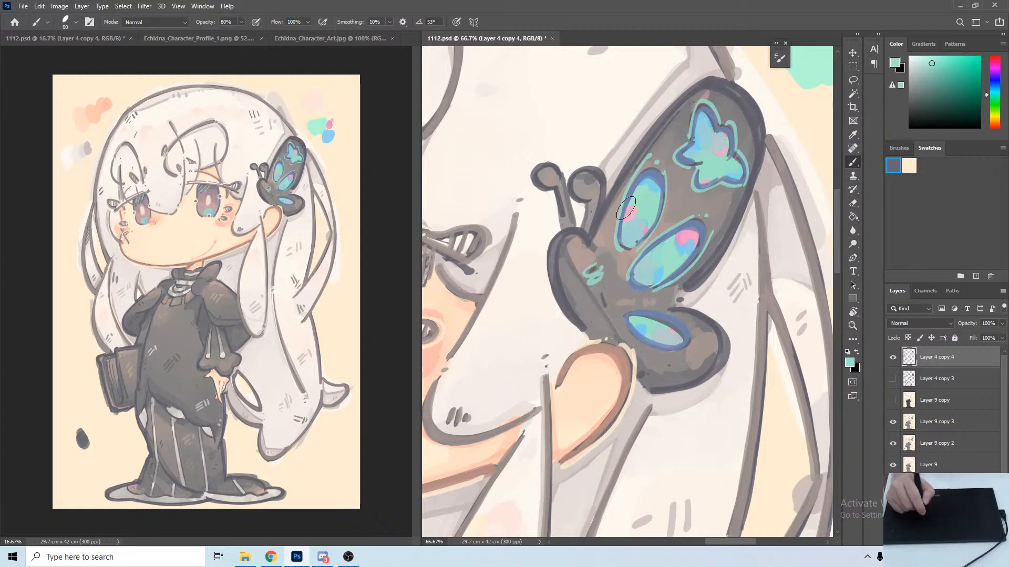
{"action": "key", "text": "ctrl+z"}
{"action": "key", "text": "ctrl+z"}
{"action": "mouse_move", "coordinate": [577, 259]}
{"action": "left_mouse_down"}
{"action": "mouse_move", "coordinate": [574, 283]}
{"action": "mouse_move", "coordinate": [574, 247]}
{"action": "mouse_move", "coordinate": [556, 255]}
{"action": "mouse_move", "coordinate": [570, 318]}
{"action": "mouse_move", "coordinate": [589, 339]}
{"action": "left_mouse_up"}
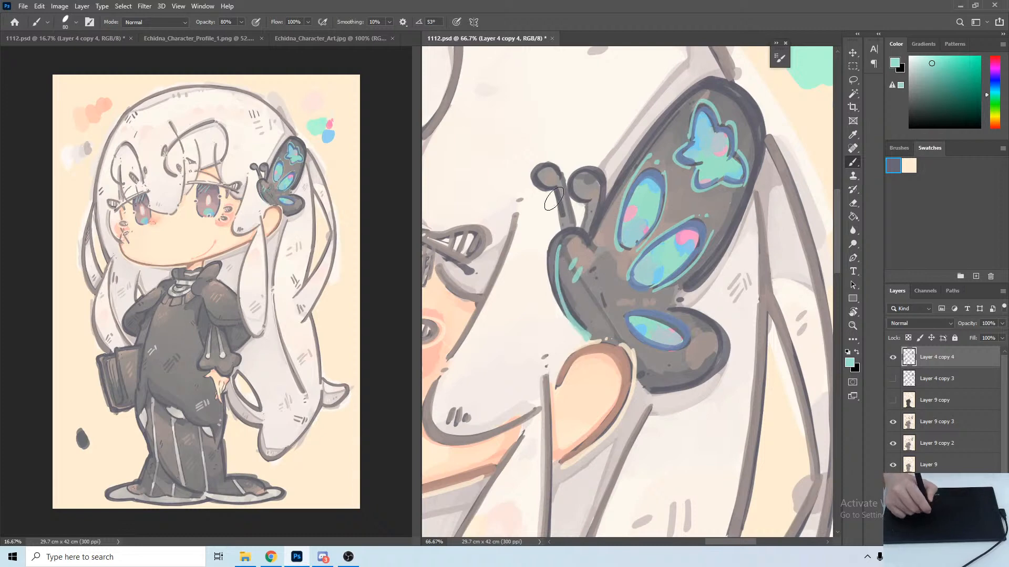
{"action": "key", "text": "ctrl+z"}
{"action": "mouse_move", "coordinate": [583, 246]}
{"action": "left_mouse_down"}
{"action": "mouse_move", "coordinate": [561, 266]}
{"action": "mouse_move", "coordinate": [590, 330]}
{"action": "left_mouse_up"}
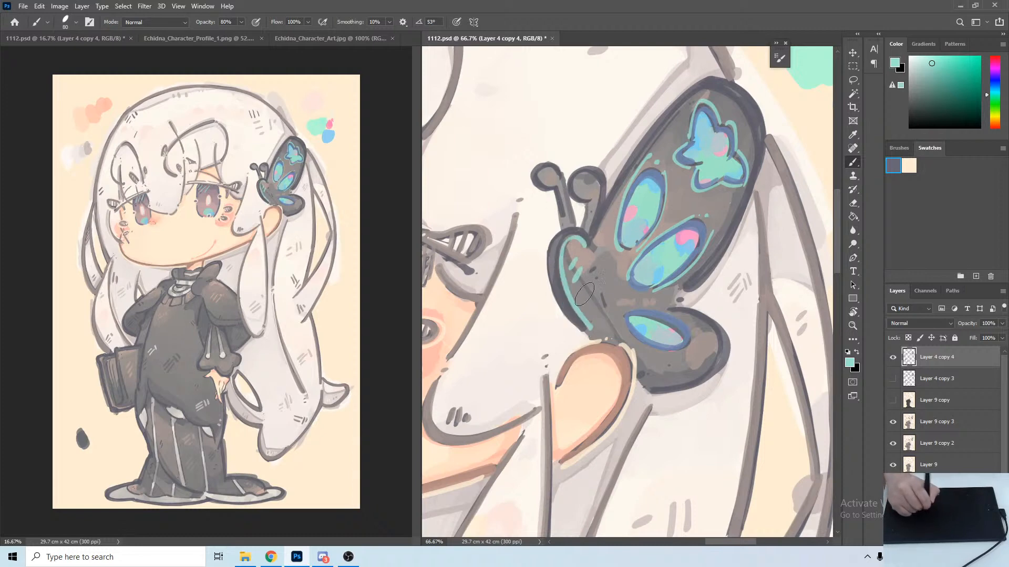
Rotate the canvas as needed and paint a teal outline and dots on the butterfly's lower wing, plus teal accents on the antenna tips.
{"action": "key", "text": "r"}
{"action": "left_click_drag", "start_coordinate": [688, 263], "coordinate": [665, 243]}
{"action": "left_click_drag", "start_coordinate": [704, 198], "coordinate": [667, 184]}
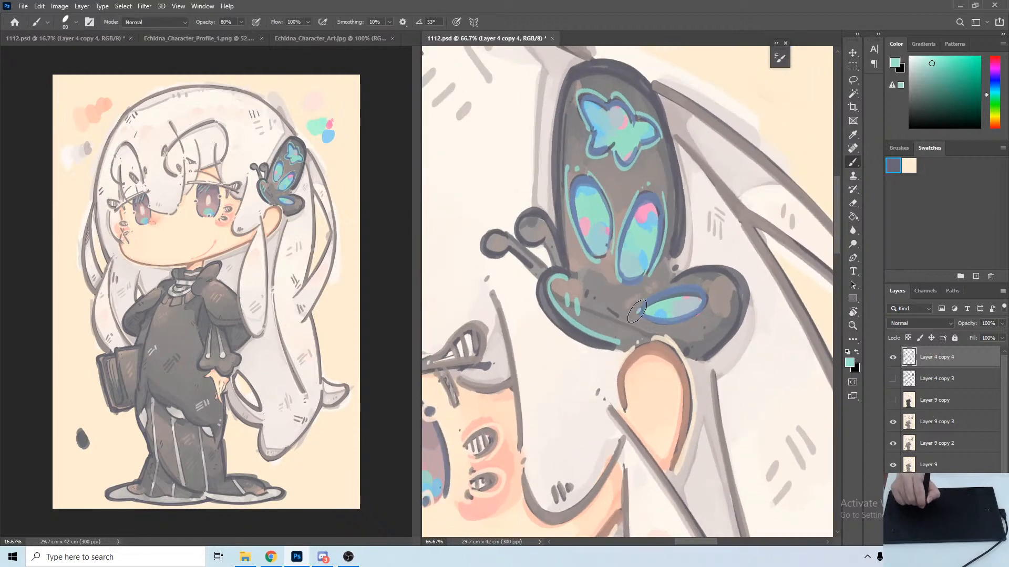
{"action": "mouse_move", "coordinate": [639, 308]}
{"action": "left_mouse_down"}
{"action": "mouse_move", "coordinate": [702, 286]}
{"action": "mouse_move", "coordinate": [717, 342]}
{"action": "left_mouse_up"}
{"action": "left_click", "coordinate": [711, 294]}
{"action": "left_click", "coordinate": [723, 302]}
{"action": "left_click", "coordinate": [728, 293]}
{"action": "key", "text": "r"}
{"action": "mouse_move", "coordinate": [577, 176]}
{"action": "left_mouse_down"}
{"action": "mouse_move", "coordinate": [581, 198]}
{"action": "mouse_move", "coordinate": [540, 189]}
{"action": "left_mouse_up"}
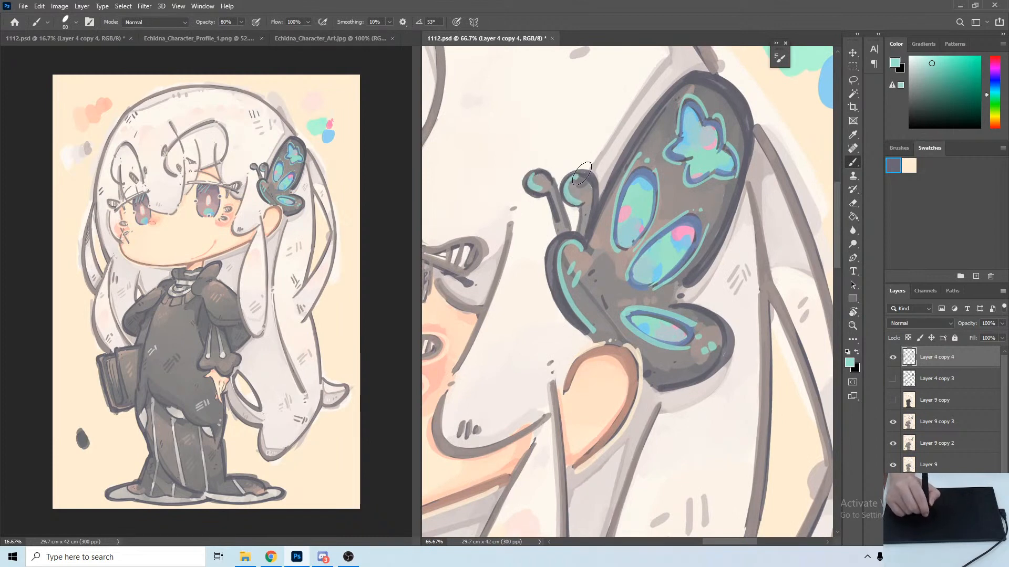
Rotate the canvas to about -19° and paint a crisp edge on the white collar band with light grey sampled from it.
{"action": "left_click_drag", "start_coordinate": [601, 250], "coordinate": [643, 211]}
{"action": "left_click_drag", "start_coordinate": [666, 264], "coordinate": [593, 105]}
{"action": "left_click_drag", "start_coordinate": [623, 261], "coordinate": [680, 124]}
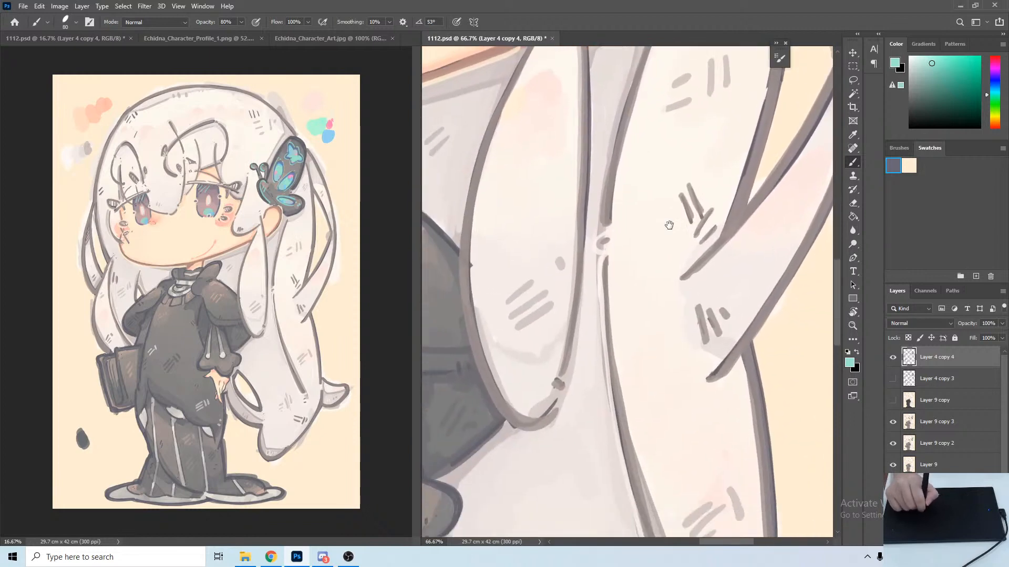
{"action": "left_click_drag", "start_coordinate": [610, 293], "coordinate": [730, 180]}
{"action": "left_click_drag", "start_coordinate": [648, 233], "coordinate": [786, 295]}
{"action": "left_click_drag", "start_coordinate": [656, 274], "coordinate": [765, 325]}
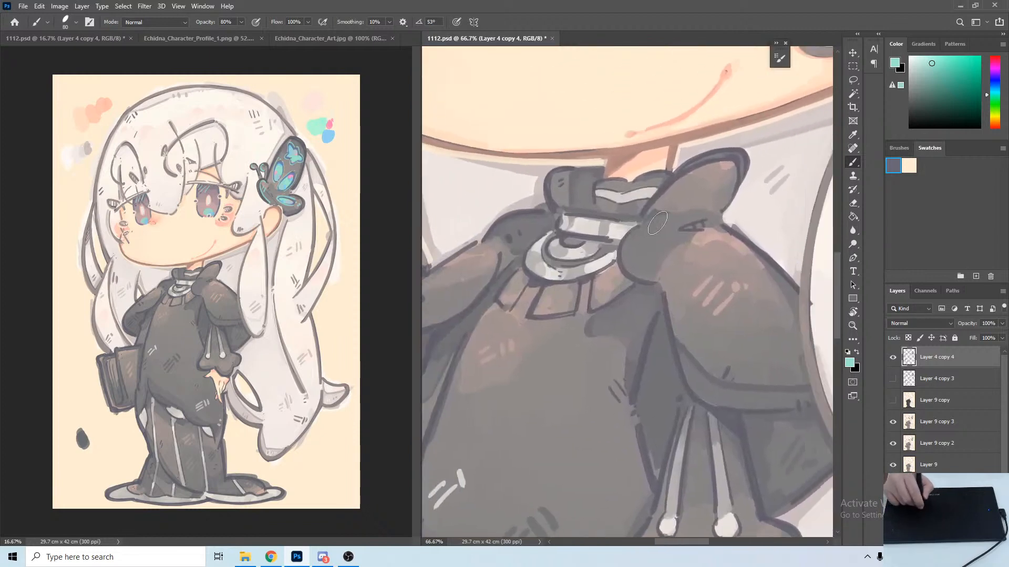
{"action": "key", "text": "r"}
{"action": "left_click_drag", "start_coordinate": [638, 136], "coordinate": [617, 135]}
{"action": "left_click_drag", "start_coordinate": [583, 165], "coordinate": [569, 197]}
{"action": "left_click_drag", "start_coordinate": [575, 145], "coordinate": [560, 178]}
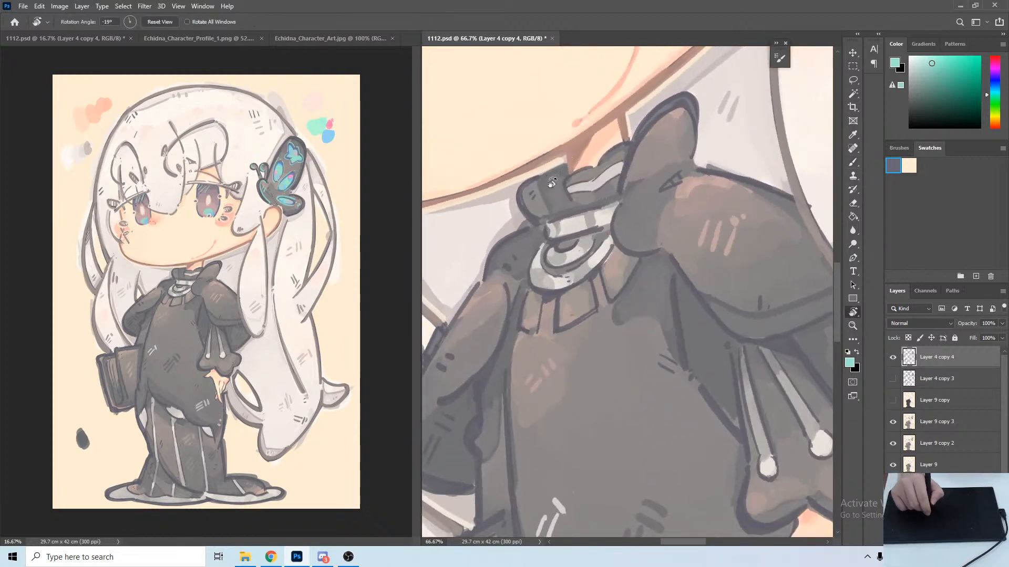
{"action": "key", "text": "b"}
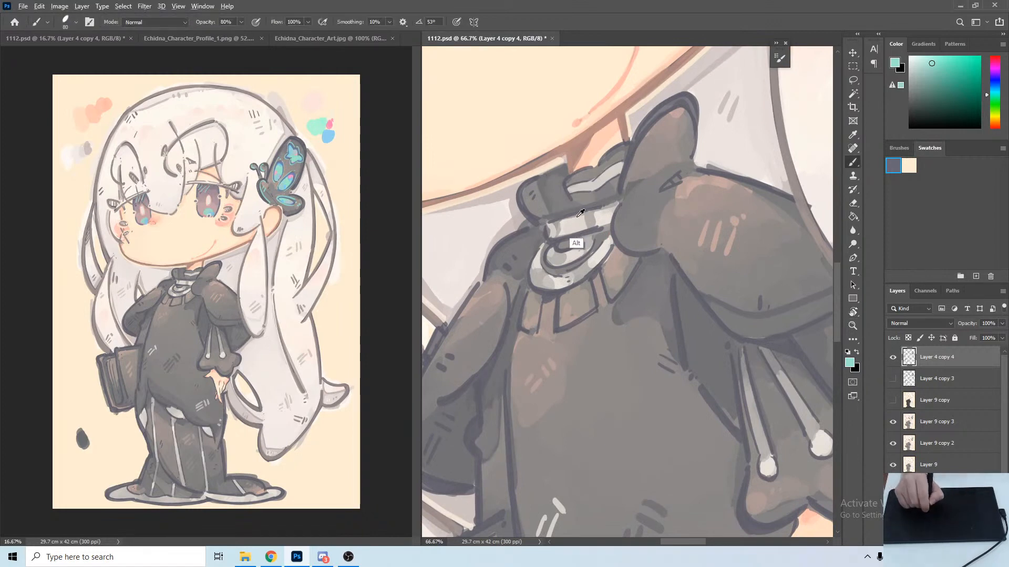
{"action": "left_click", "coordinate": [569, 219], "text": "alt"}
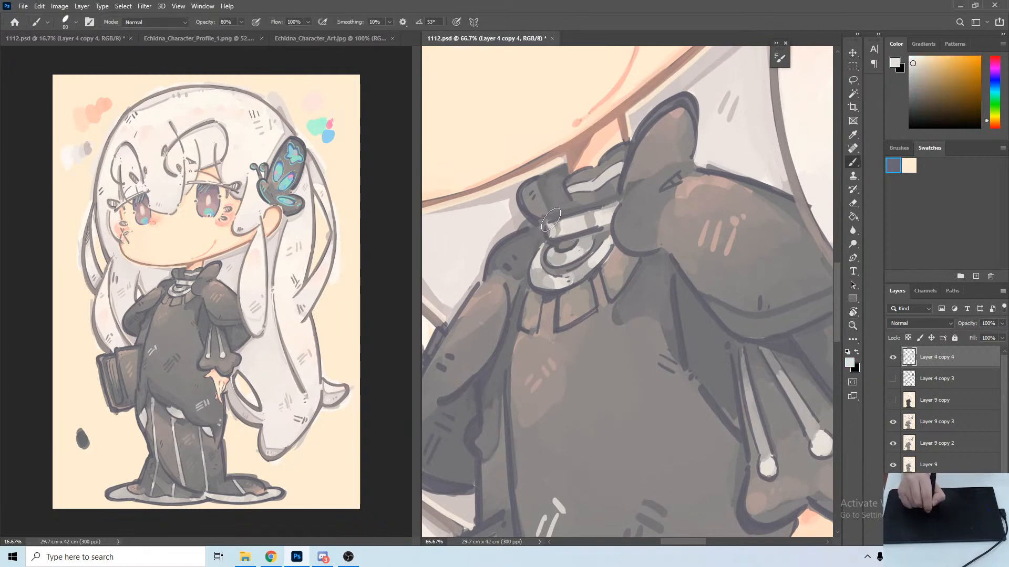
{"action": "mouse_move", "coordinate": [545, 219]}
{"action": "left_mouse_down"}
{"action": "mouse_move", "coordinate": [614, 195]}
{"action": "mouse_move", "coordinate": [542, 234]}
{"action": "left_mouse_up"}
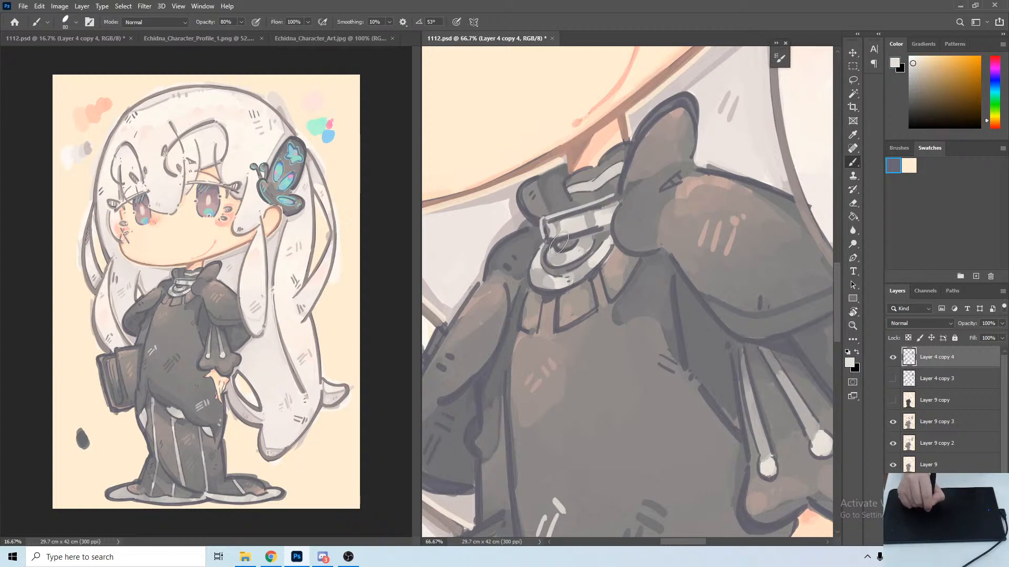
Paint light grey edges around the round ornament below the collar band, redoing the unsatisfactory outer stroke.
{"action": "mouse_move", "coordinate": [543, 265]}
{"action": "left_mouse_down"}
{"action": "mouse_move", "coordinate": [585, 264]}
{"action": "mouse_move", "coordinate": [602, 242]}
{"action": "left_mouse_up"}
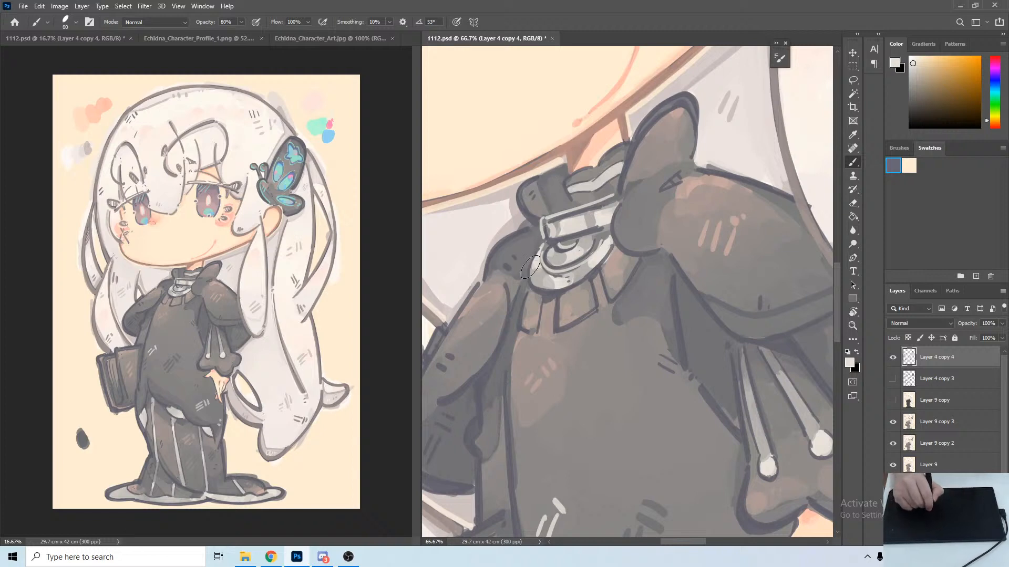
{"action": "left_click_drag", "start_coordinate": [538, 288], "coordinate": [536, 291]}
{"action": "key", "text": "ctrl+z"}
{"action": "mouse_move", "coordinate": [546, 242]}
{"action": "left_mouse_down"}
{"action": "mouse_move", "coordinate": [525, 285]}
{"action": "mouse_move", "coordinate": [543, 305]}
{"action": "mouse_move", "coordinate": [602, 272]}
{"action": "left_mouse_up"}
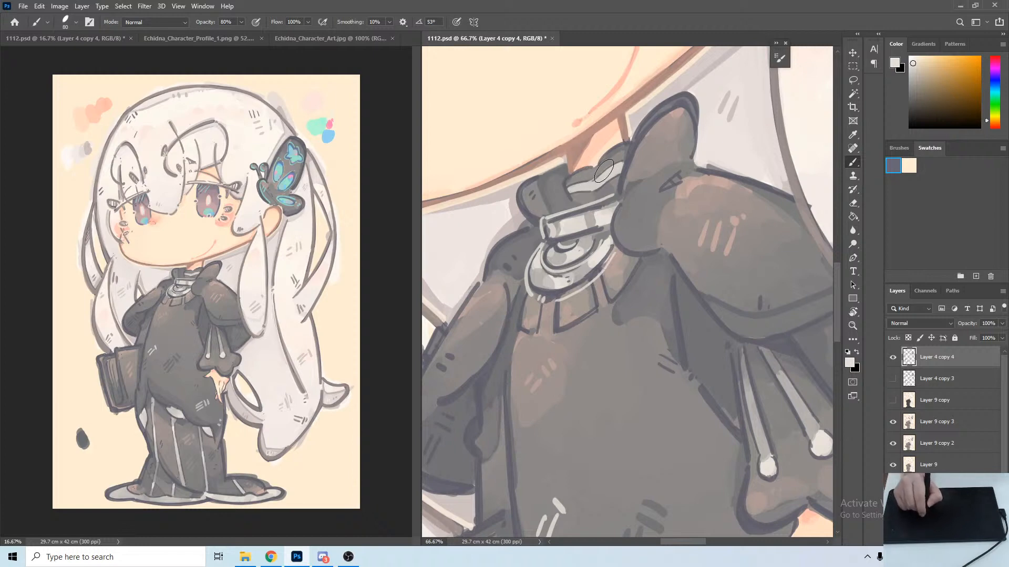
Retouch the folds of the neck ruffle above the collar band with sampled dark and light greys, undoing the unsatisfactory stroke.
{"action": "left_click", "coordinate": [625, 191], "text": "alt"}
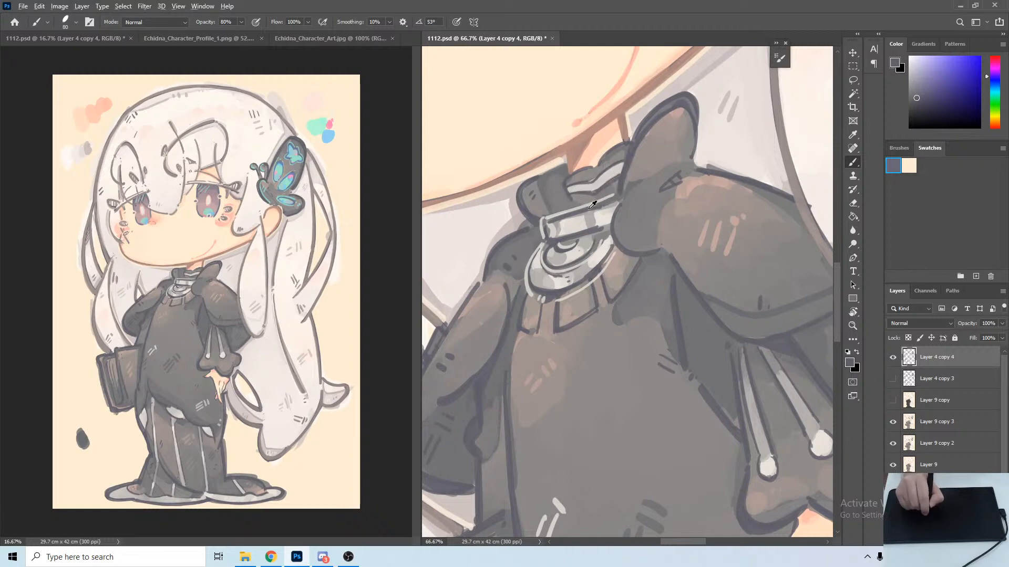
{"action": "left_click", "coordinate": [571, 195], "text": "alt"}
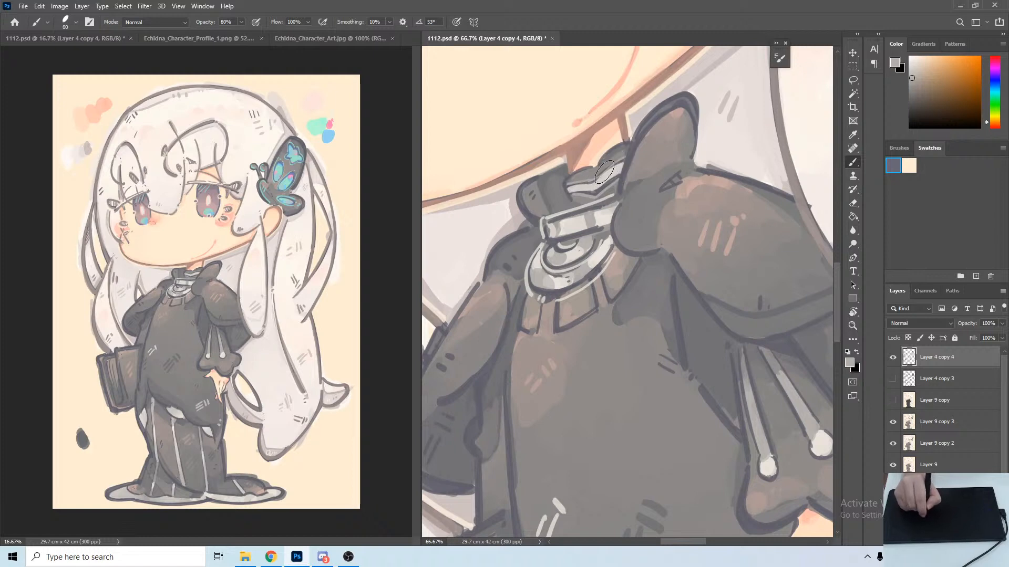
{"action": "key", "text": "ctrl+z"}
{"action": "key", "text": "alt"}
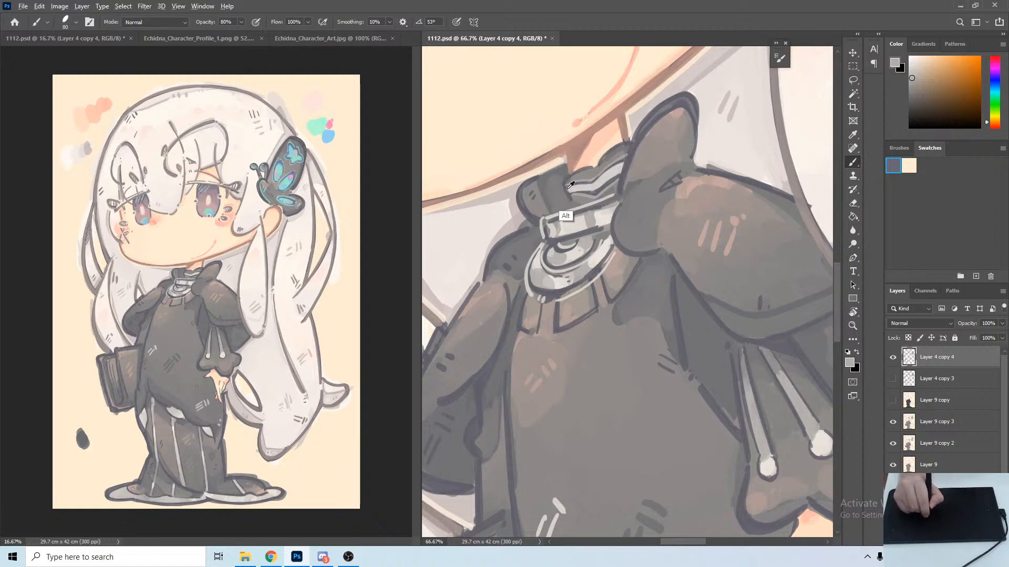
{"action": "left_click", "coordinate": [570, 185], "text": "alt"}
Retouch the dark outline where the puffed shoulder meets the collar using sampled dark grey, and save the file.
{"action": "mouse_move", "coordinate": [568, 173]}
{"action": "left_mouse_down"}
{"action": "mouse_move", "coordinate": [608, 148]}
{"action": "mouse_move", "coordinate": [553, 111]}
{"action": "mouse_move", "coordinate": [566, 127]}
{"action": "left_mouse_up"}
{"action": "key", "text": "space"}
{"action": "key", "text": "r"}
{"action": "key", "text": "alt"}
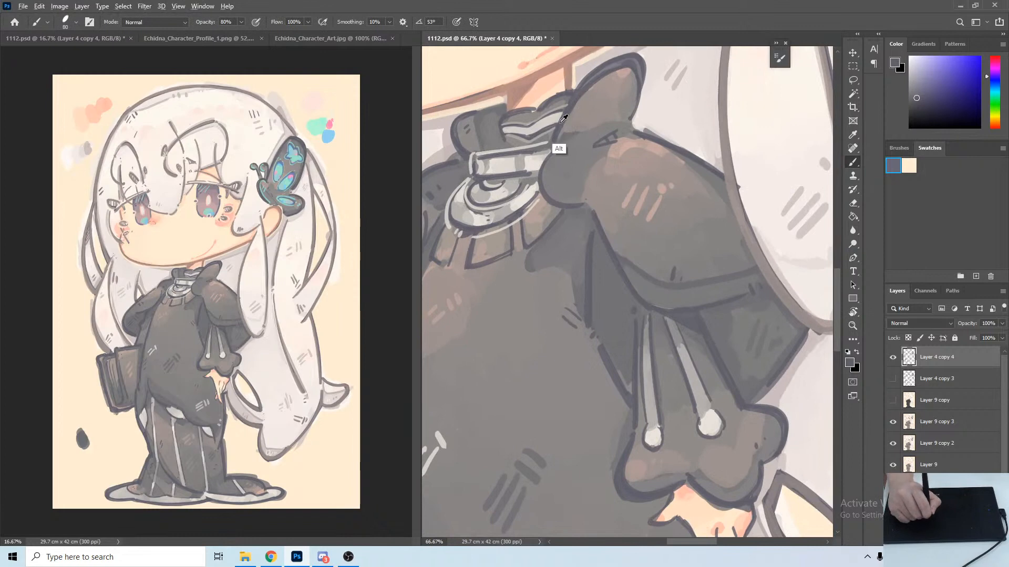
{"action": "left_click", "coordinate": [560, 123], "text": "alt"}
{"action": "mouse_move", "coordinate": [553, 164]}
{"action": "left_mouse_down"}
{"action": "mouse_move", "coordinate": [548, 155]}
{"action": "mouse_move", "coordinate": [541, 178]}
{"action": "mouse_move", "coordinate": [583, 209]}
{"action": "left_mouse_up"}
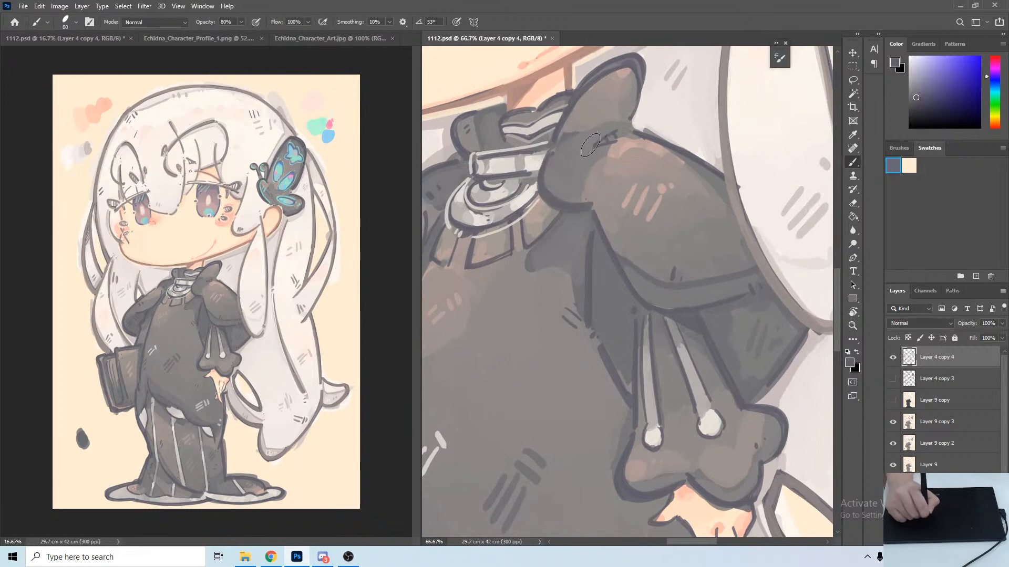
{"action": "key", "text": "r"}
{"action": "left_click_drag", "start_coordinate": [536, 139], "coordinate": [599, 124]}
{"action": "key", "text": "alt"}
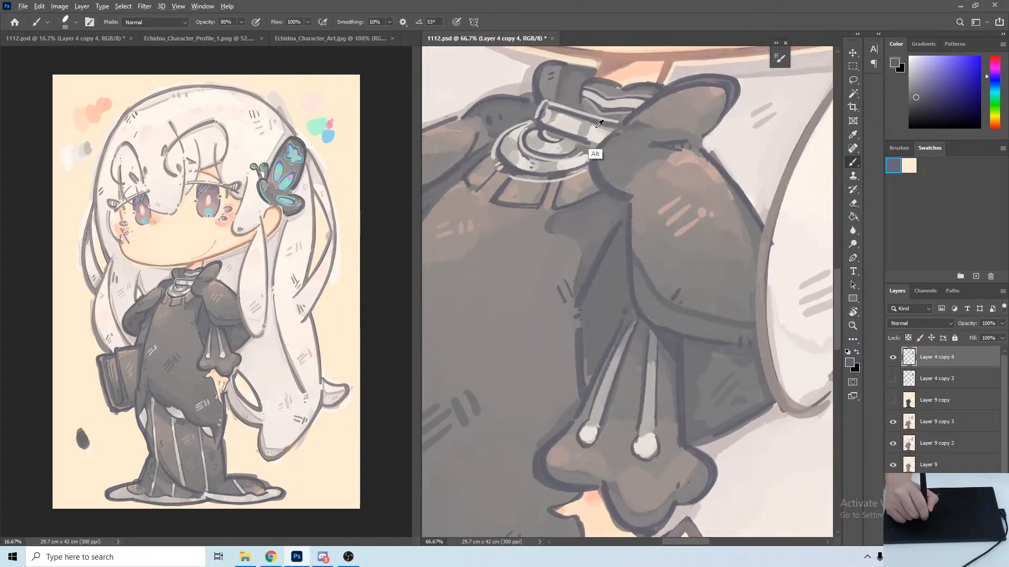
{"action": "left_click", "coordinate": [599, 123], "text": "alt"}
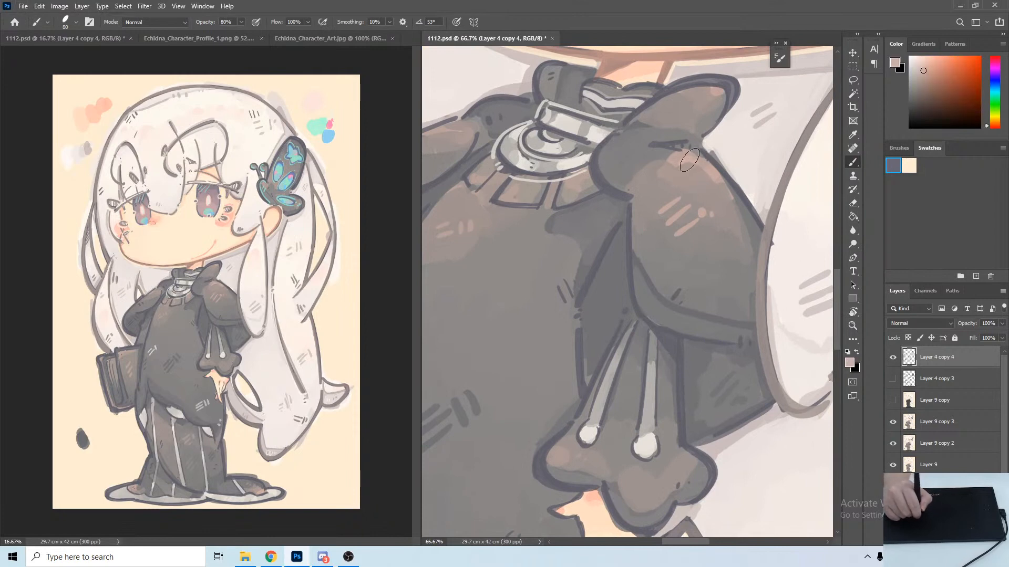
{"action": "key", "text": "ctrl+s"}
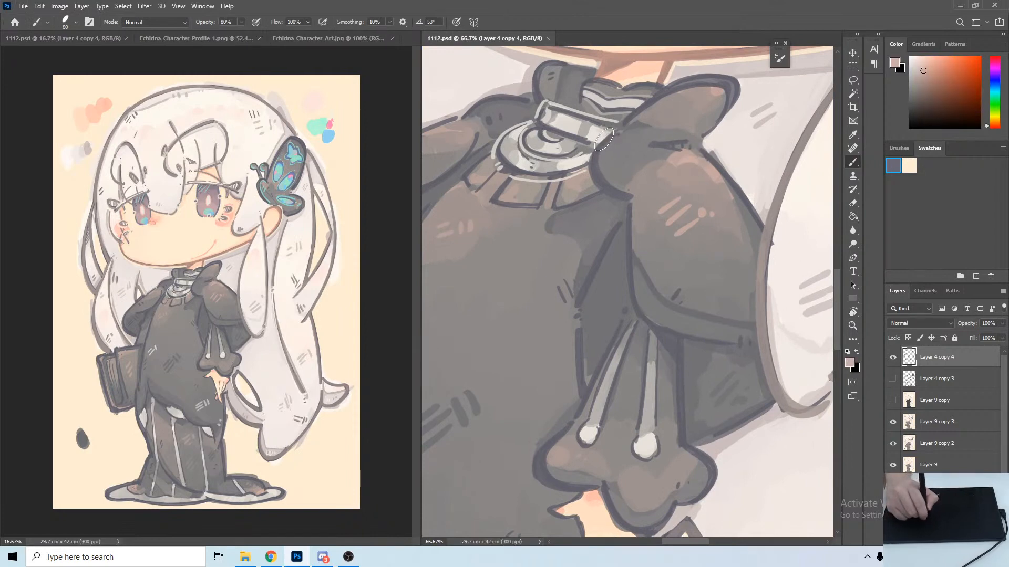
Paint a dusty pink line with small loops along the shoulder cape's front edge and hem, and retouch the sleeve edge in dark grey.
{"action": "mouse_move", "coordinate": [607, 138]}
{"action": "left_mouse_down"}
{"action": "mouse_move", "coordinate": [590, 186]}
{"action": "mouse_move", "coordinate": [630, 213]}
{"action": "mouse_move", "coordinate": [634, 314]}
{"action": "left_mouse_up"}
{"action": "key", "text": "r"}
{"action": "mouse_move", "coordinate": [681, 145]}
{"action": "left_mouse_down"}
{"action": "mouse_move", "coordinate": [602, 136]}
{"action": "mouse_move", "coordinate": [572, 145]}
{"action": "left_mouse_up"}
{"action": "key", "text": "b"}
{"action": "mouse_move", "coordinate": [609, 282]}
{"action": "left_mouse_down"}
{"action": "mouse_move", "coordinate": [674, 255]}
{"action": "mouse_move", "coordinate": [695, 228]}
{"action": "mouse_move", "coordinate": [691, 241]}
{"action": "mouse_move", "coordinate": [730, 285]}
{"action": "mouse_move", "coordinate": [694, 304]}
{"action": "left_mouse_up"}
{"action": "key", "text": "r"}
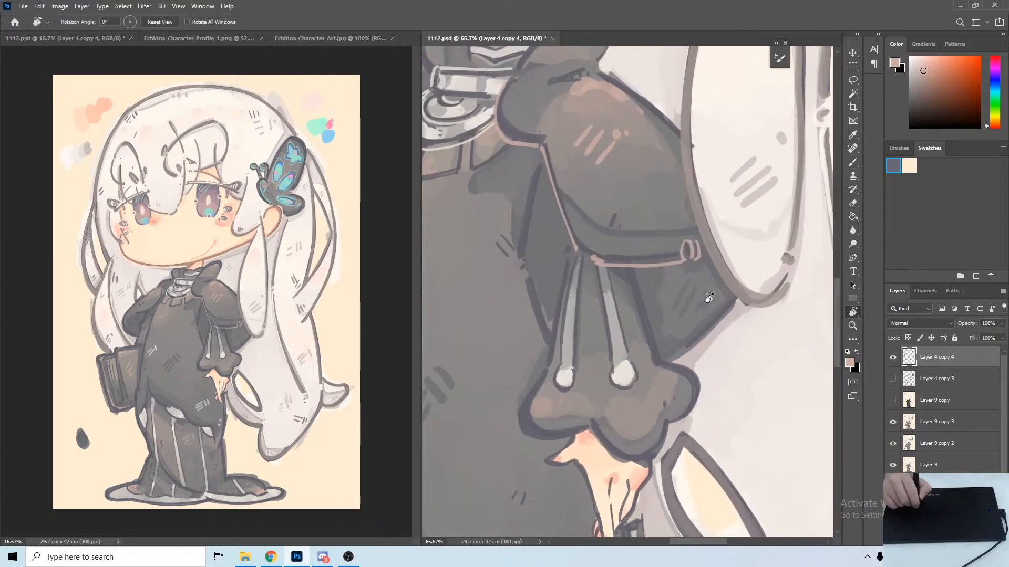
{"action": "key", "text": "b"}
{"action": "left_click", "coordinate": [612, 257], "text": "alt"}
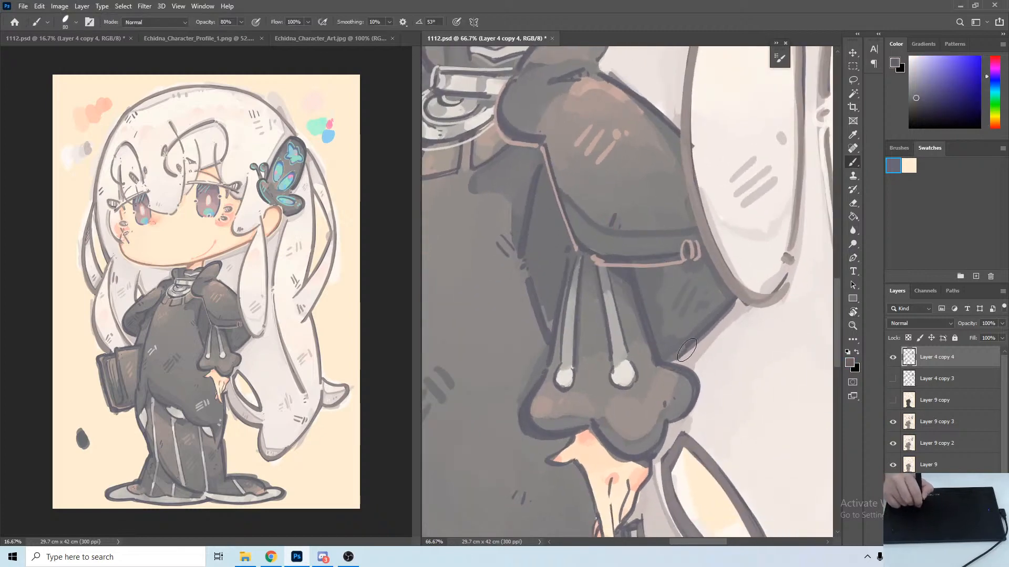
{"action": "left_click_drag", "start_coordinate": [678, 355], "coordinate": [723, 313]}
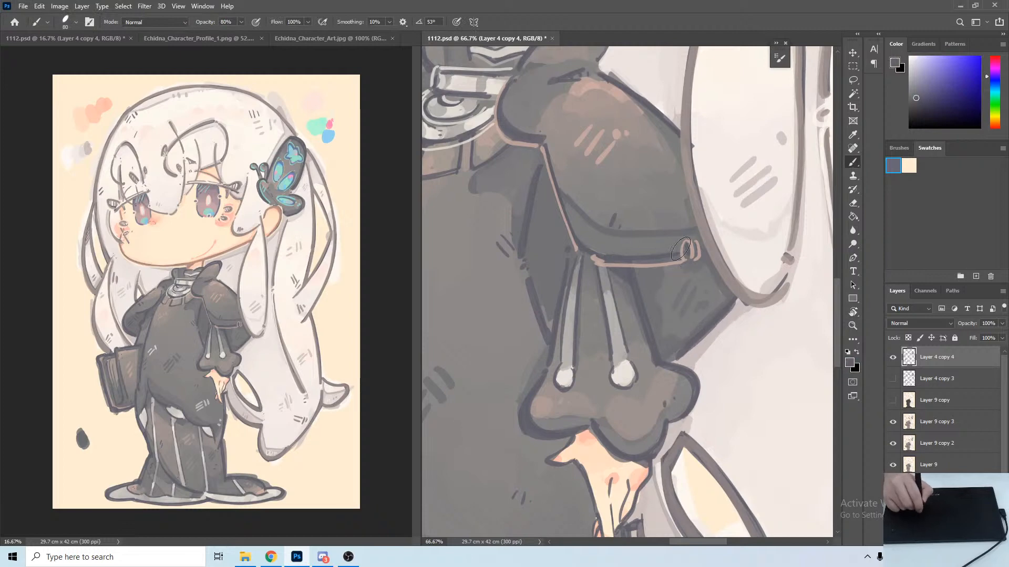
Complete the outline of the trim tab nearest the book arm, below the round ornament, with dark grey sampled from the dress.
{"action": "left_click", "coordinate": [612, 153], "text": "alt"}
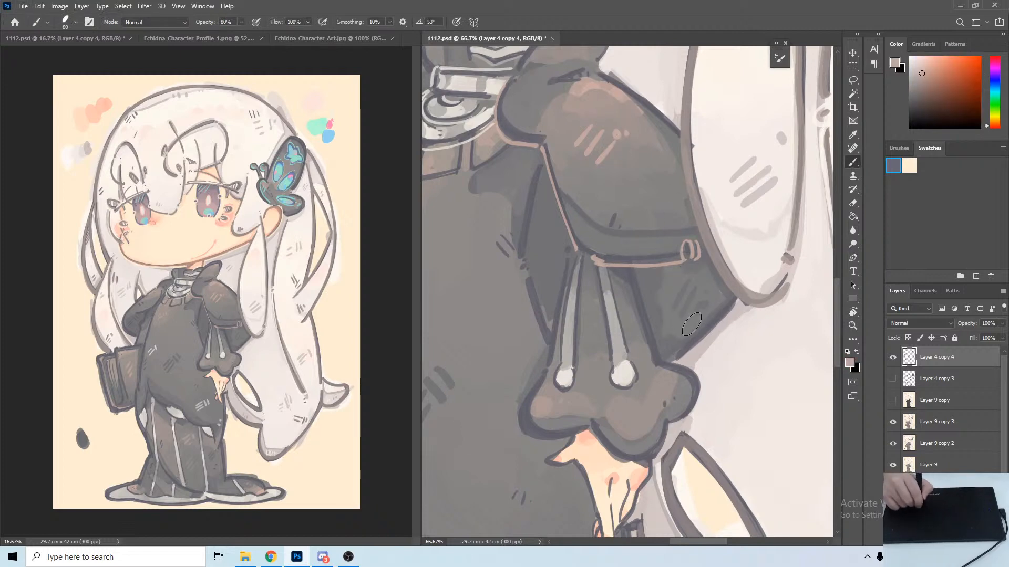
{"action": "key", "text": "r"}
{"action": "left_click_drag", "start_coordinate": [619, 159], "coordinate": [682, 191]}
{"action": "left_click_drag", "start_coordinate": [536, 158], "coordinate": [630, 130]}
{"action": "key", "text": "b"}
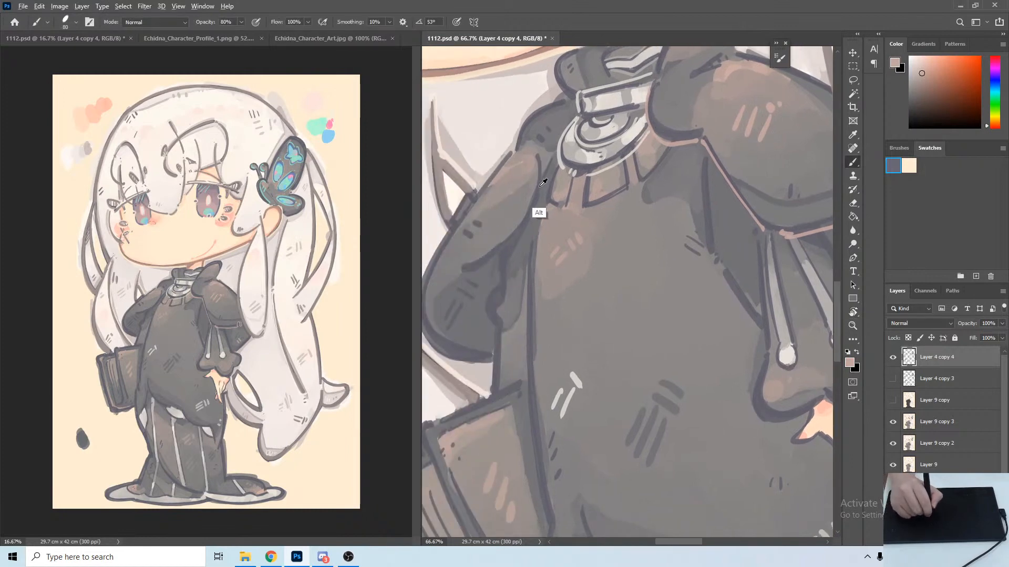
{"action": "left_click", "coordinate": [541, 185], "text": "alt"}
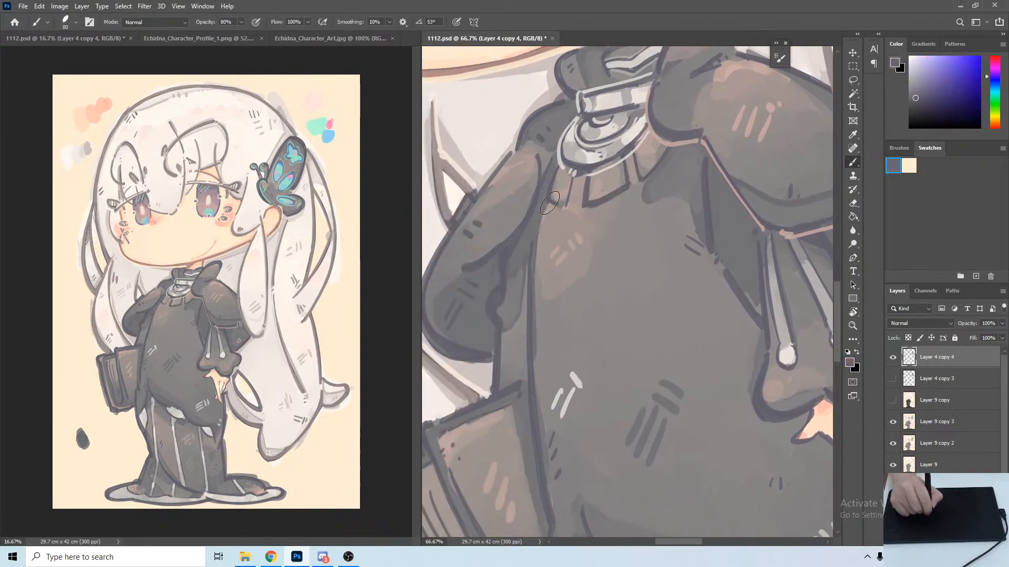
{"action": "key", "text": "r"}
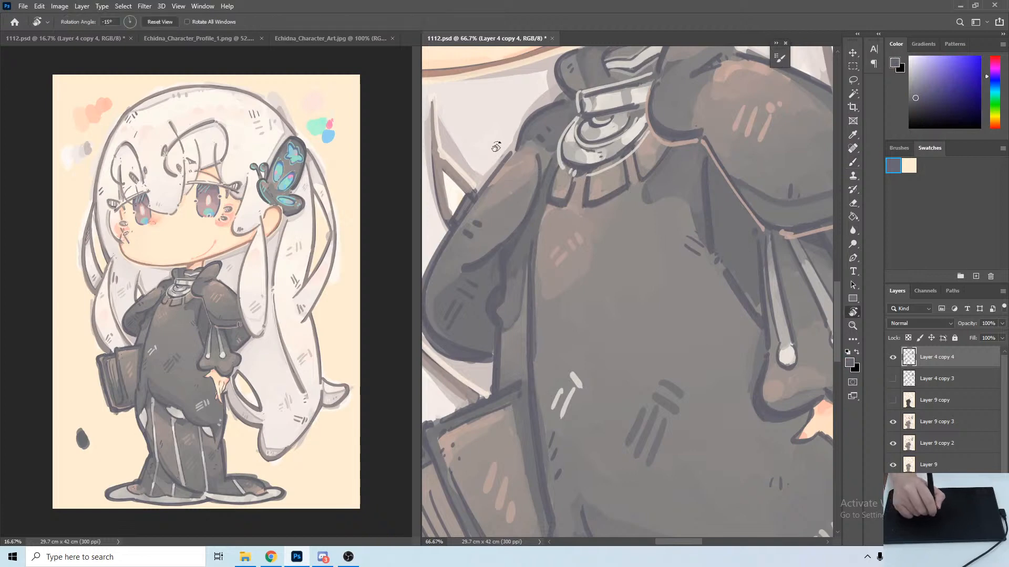
{"action": "left_click_drag", "start_coordinate": [486, 181], "coordinate": [512, 154]}
{"action": "key", "text": "b"}
{"action": "left_click_drag", "start_coordinate": [512, 204], "coordinate": [550, 182]}
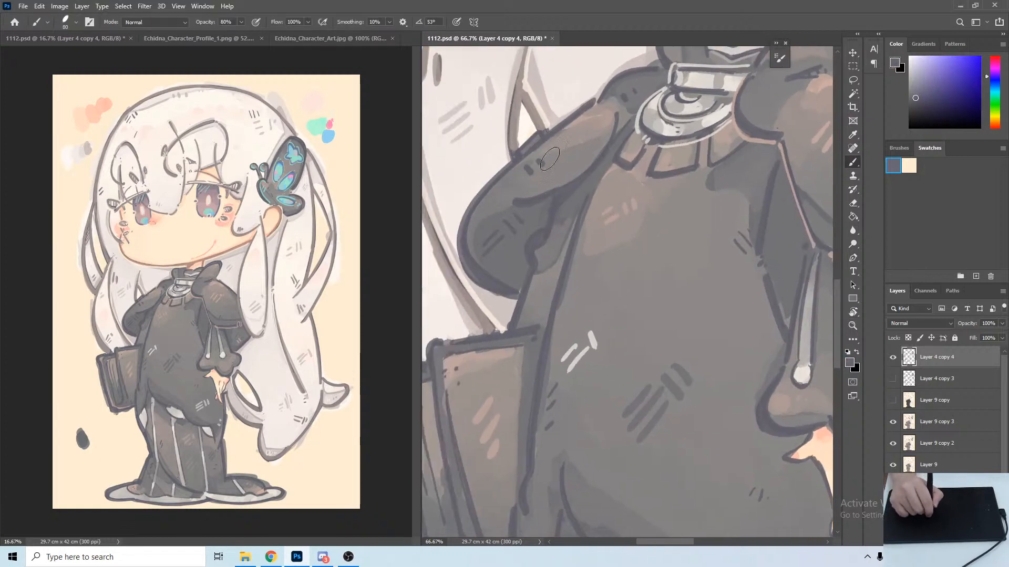
Paint light beige accents around the dark spots and along the inner fold of the book-side sleeve, and save the file.
{"action": "left_click", "coordinate": [633, 169], "text": "alt"}
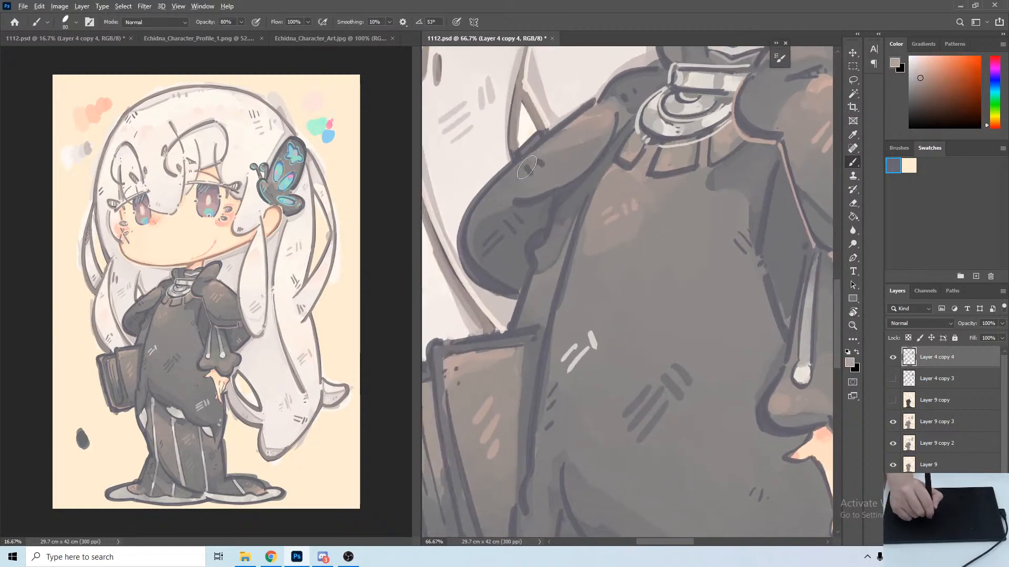
{"action": "mouse_move", "coordinate": [523, 166]}
{"action": "left_mouse_down"}
{"action": "mouse_move", "coordinate": [529, 177]}
{"action": "mouse_move", "coordinate": [546, 168]}
{"action": "left_mouse_up"}
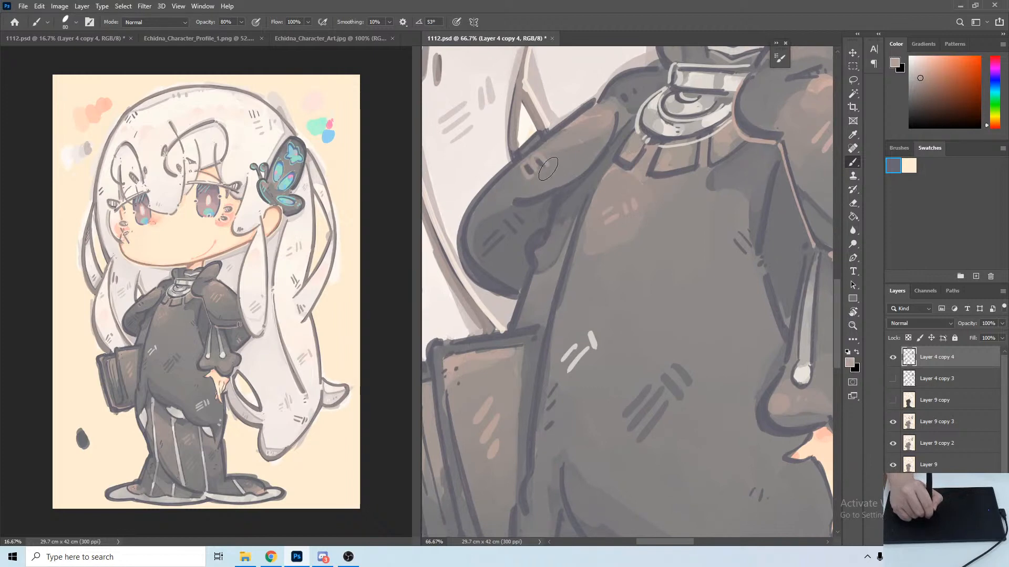
{"action": "mouse_move", "coordinate": [531, 207]}
{"action": "left_mouse_down"}
{"action": "mouse_move", "coordinate": [573, 190]}
{"action": "mouse_move", "coordinate": [596, 168]}
{"action": "mouse_move", "coordinate": [619, 114]}
{"action": "left_mouse_up"}
{"action": "key", "text": "ctrl+s"}
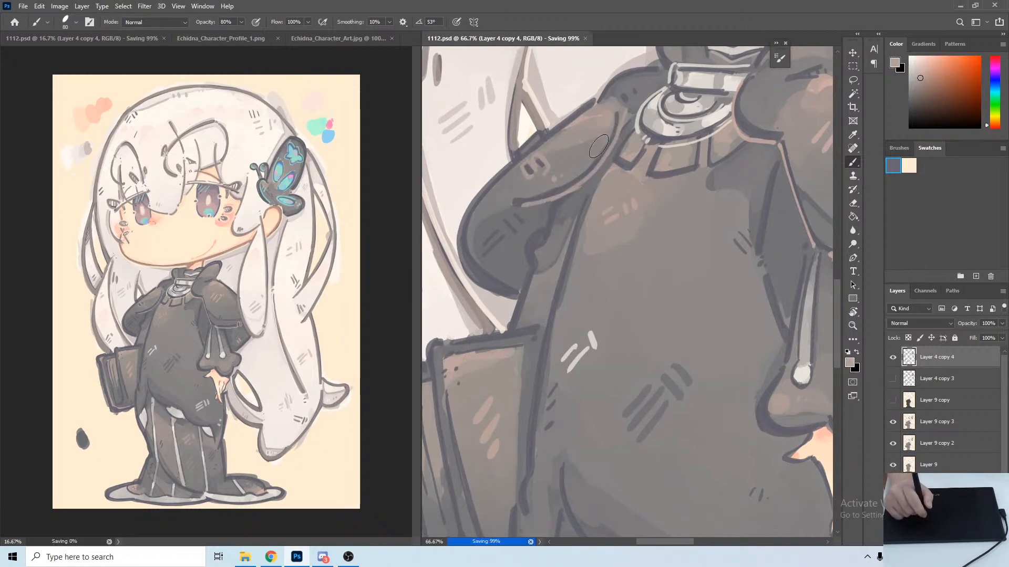
Touch up the collar trim with sampled dark grey, and darken the page lines on the book after levelling the canvas.
{"action": "left_click_drag", "start_coordinate": [642, 213], "coordinate": [569, 183]}
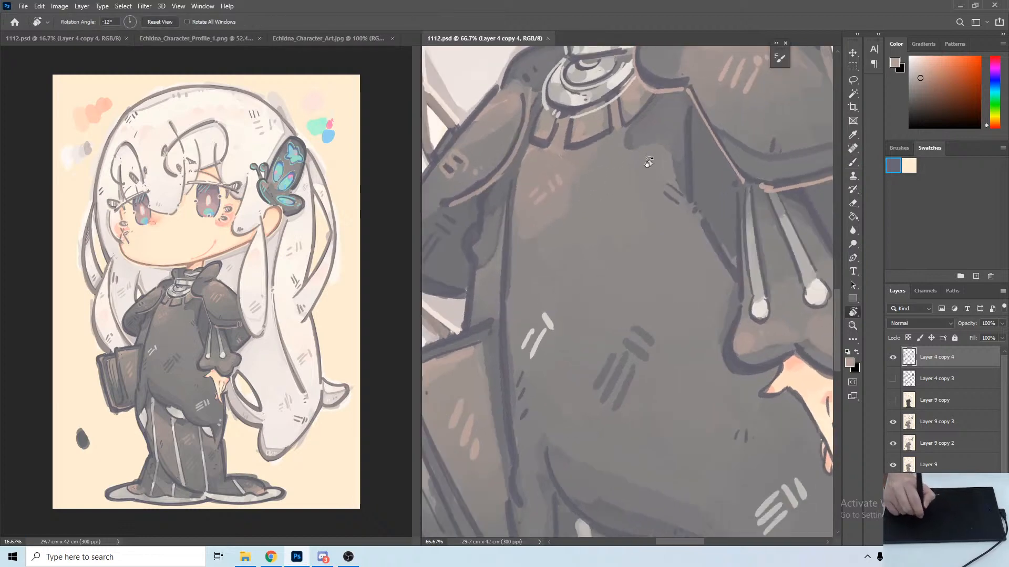
{"action": "left_click", "coordinate": [659, 110], "text": "alt"}
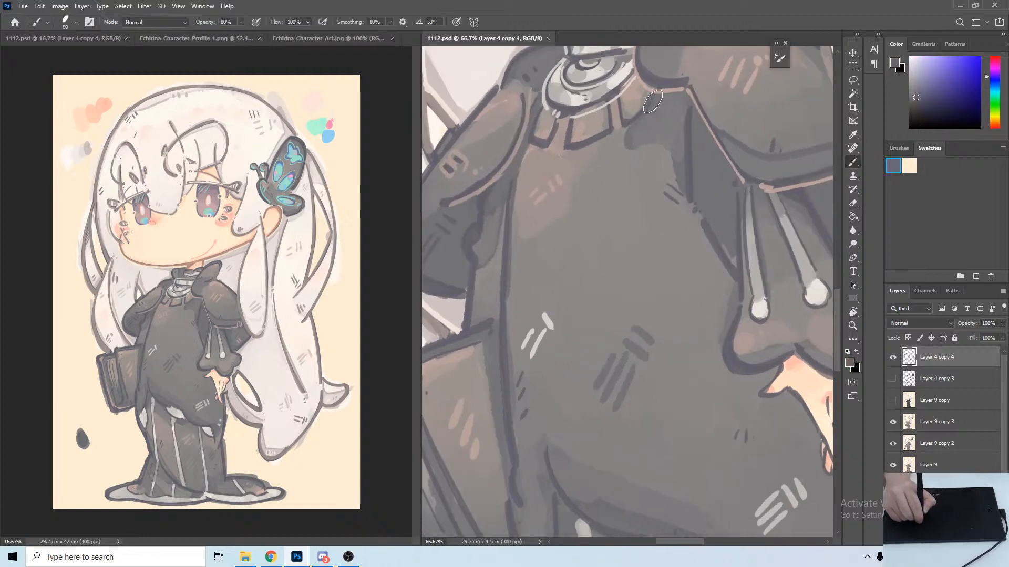
{"action": "left_click_drag", "start_coordinate": [653, 101], "coordinate": [657, 97]}
{"action": "key", "text": "r"}
{"action": "mouse_move", "coordinate": [596, 207]}
{"action": "left_mouse_down"}
{"action": "mouse_move", "coordinate": [612, 117]}
{"action": "mouse_move", "coordinate": [656, 120]}
{"action": "left_mouse_up"}
{"action": "mouse_move", "coordinate": [539, 183]}
{"action": "left_mouse_down"}
{"action": "mouse_move", "coordinate": [592, 161]}
{"action": "mouse_move", "coordinate": [541, 194]}
{"action": "mouse_move", "coordinate": [610, 177]}
{"action": "left_mouse_up"}
{"action": "key", "text": "b"}
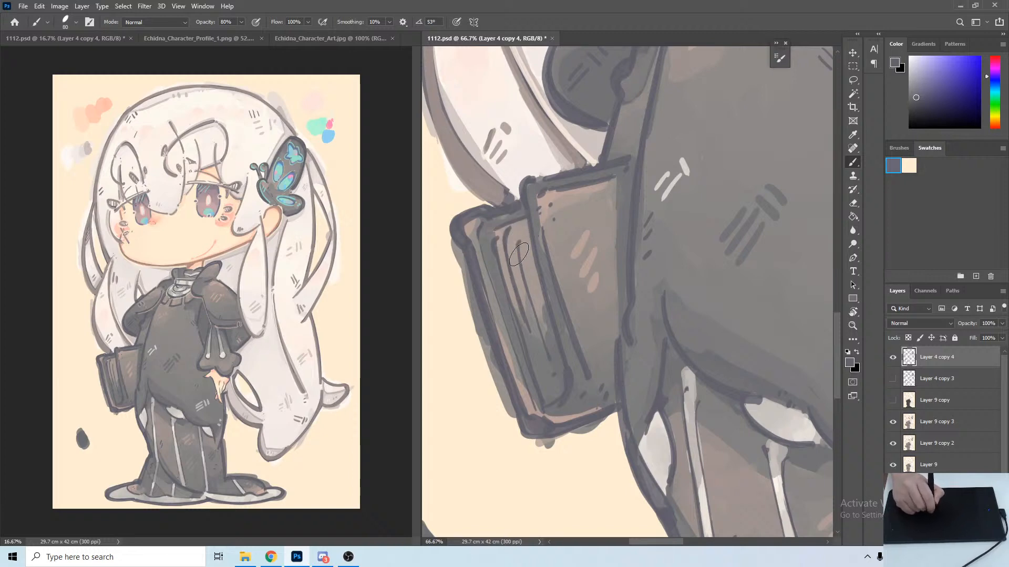
{"action": "left_click_drag", "start_coordinate": [518, 255], "coordinate": [541, 339]}
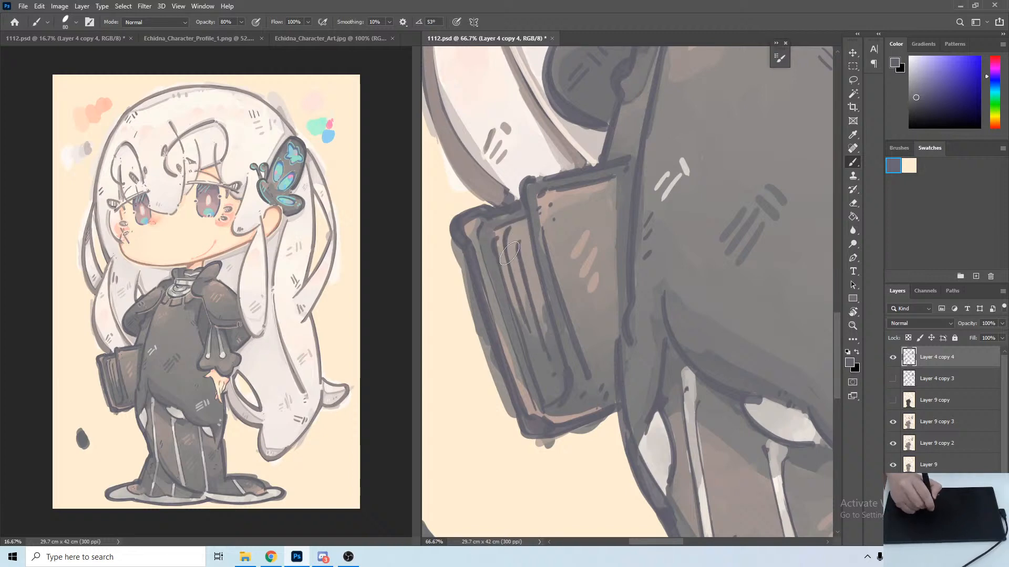
Paint thin dusty pink lines between the book's dark page lines and along its spine and cover edge with sampled beige tones.
{"action": "left_click", "coordinate": [496, 271], "text": "alt"}
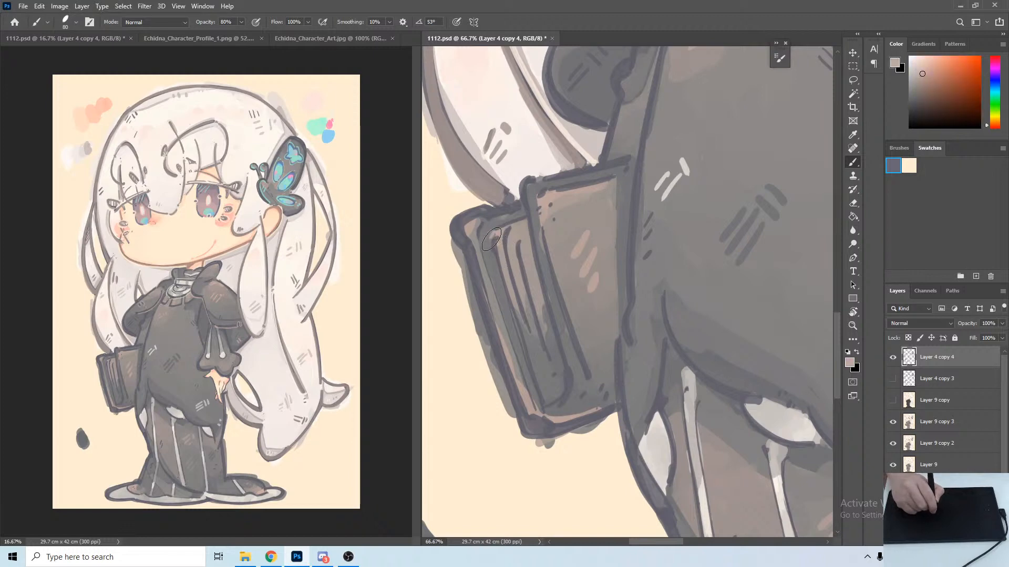
{"action": "left_click_drag", "start_coordinate": [491, 239], "coordinate": [530, 377]}
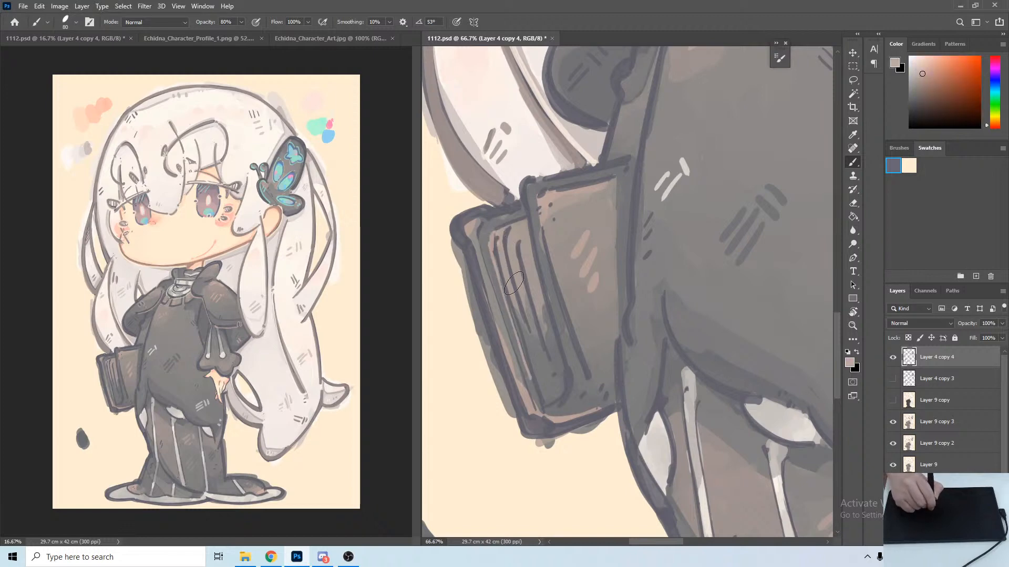
{"action": "left_click_drag", "start_coordinate": [518, 303], "coordinate": [533, 341]}
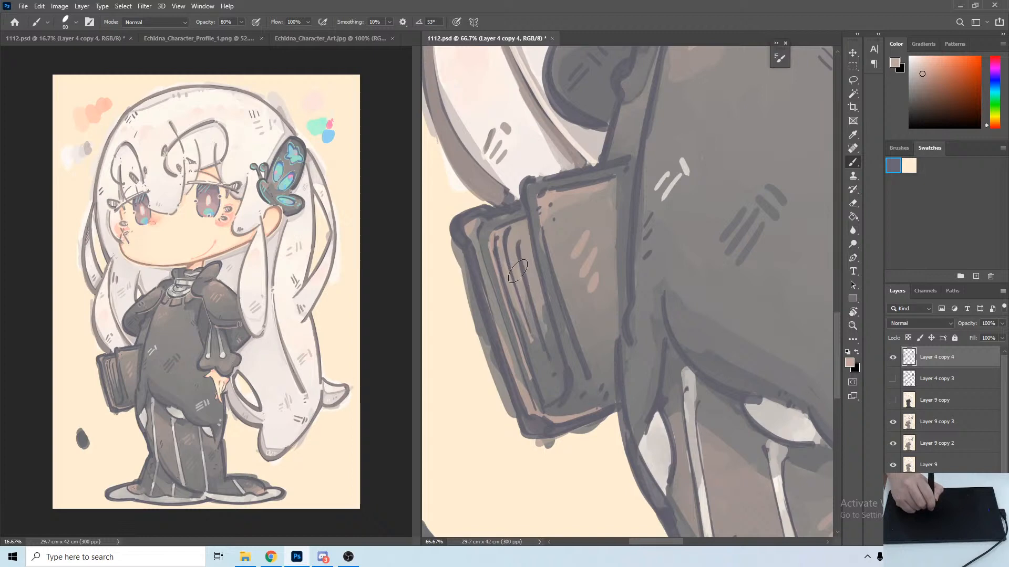
{"action": "left_click_drag", "start_coordinate": [518, 269], "coordinate": [546, 362]}
{"action": "left_click_drag", "start_coordinate": [523, 231], "coordinate": [562, 392]}
{"action": "left_click_drag", "start_coordinate": [544, 239], "coordinate": [594, 382]}
{"action": "left_click", "coordinate": [542, 201], "text": "alt"}
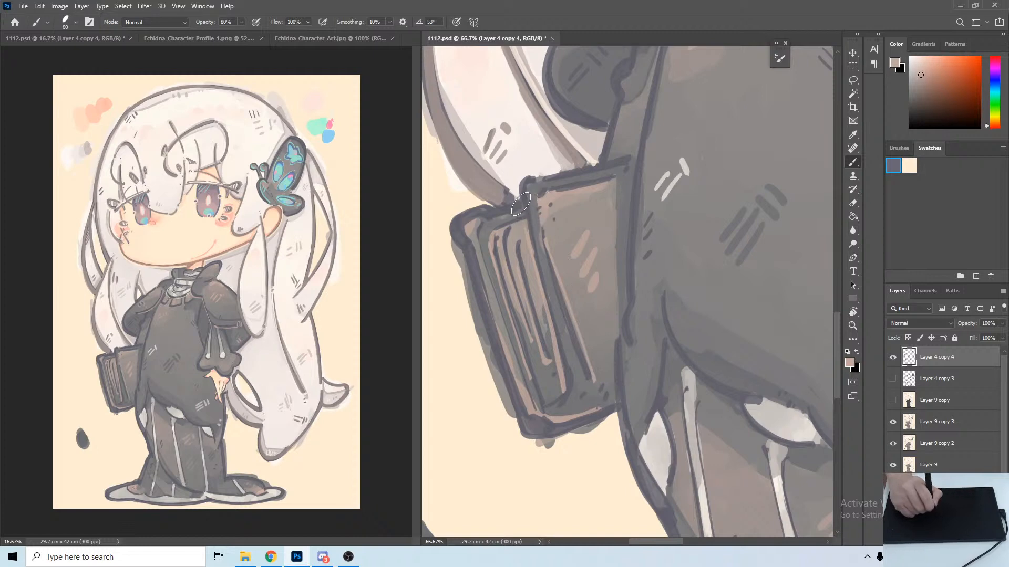
{"action": "left_click_drag", "start_coordinate": [522, 206], "coordinate": [539, 253]}
Paint dark and mid grey lines along the inner border of the book's outer cover, undoing the unsatisfactory first stroke.
{"action": "left_click", "coordinate": [499, 208], "text": "alt"}
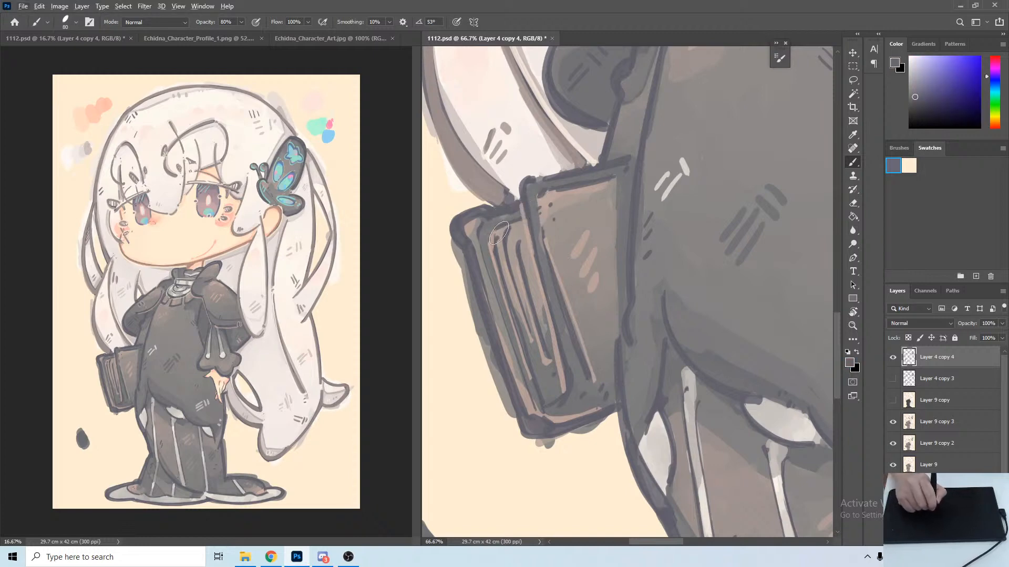
{"action": "mouse_move", "coordinate": [487, 252]}
{"action": "left_mouse_down"}
{"action": "mouse_move", "coordinate": [481, 286]}
{"action": "mouse_move", "coordinate": [491, 279]}
{"action": "left_mouse_up"}
{"action": "key", "text": "ctrl+z"}
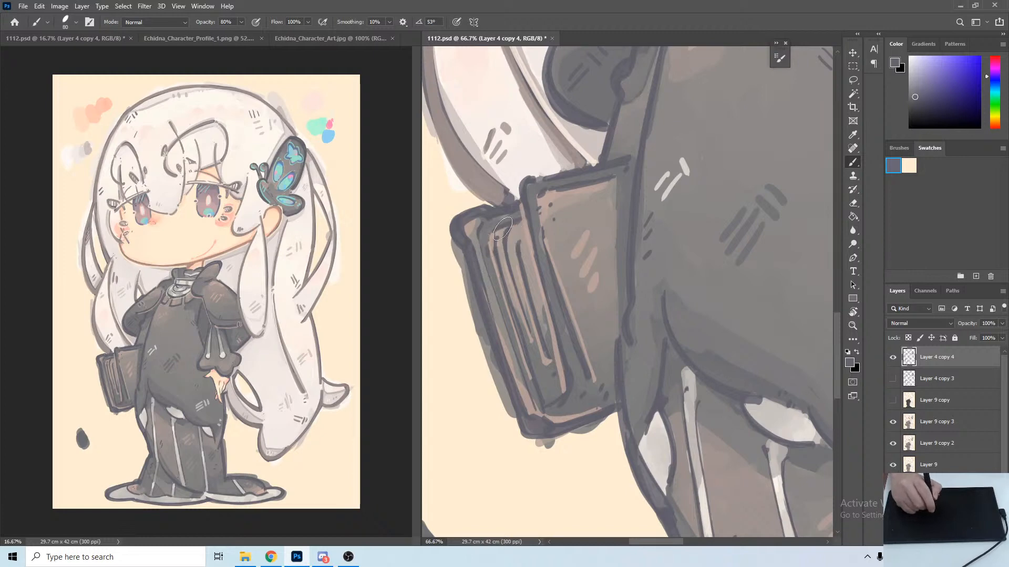
{"action": "left_click", "coordinate": [471, 235], "text": "alt"}
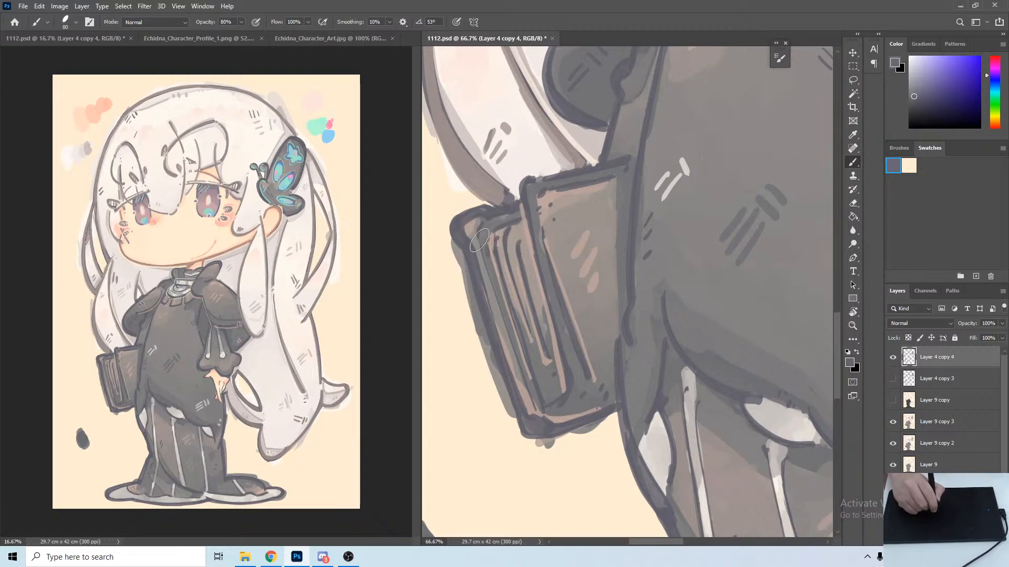
{"action": "left_click_drag", "start_coordinate": [482, 256], "coordinate": [529, 391]}
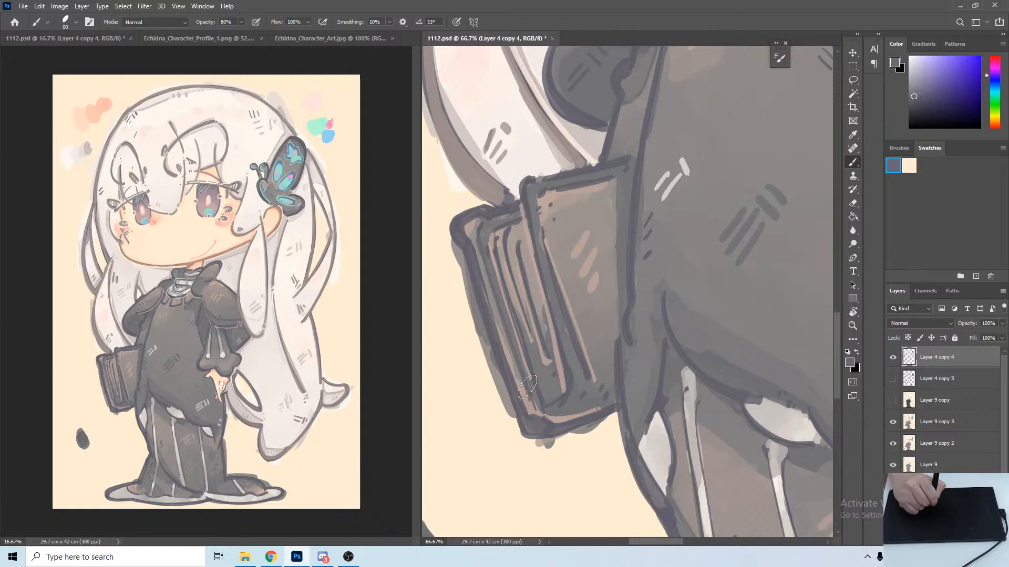
{"action": "left_click", "coordinate": [498, 288], "text": "alt"}
{"action": "left_click_drag", "start_coordinate": [488, 267], "coordinate": [522, 358]}
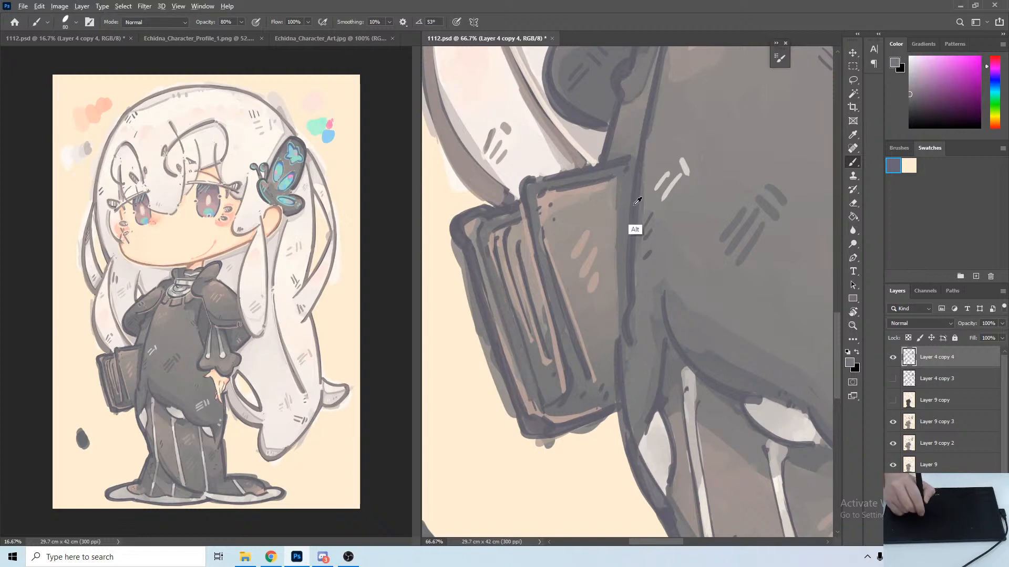
Try a light beige line along the dress's side seam above the book, and undo the stroke.
{"action": "left_click", "coordinate": [599, 182], "text": "alt"}
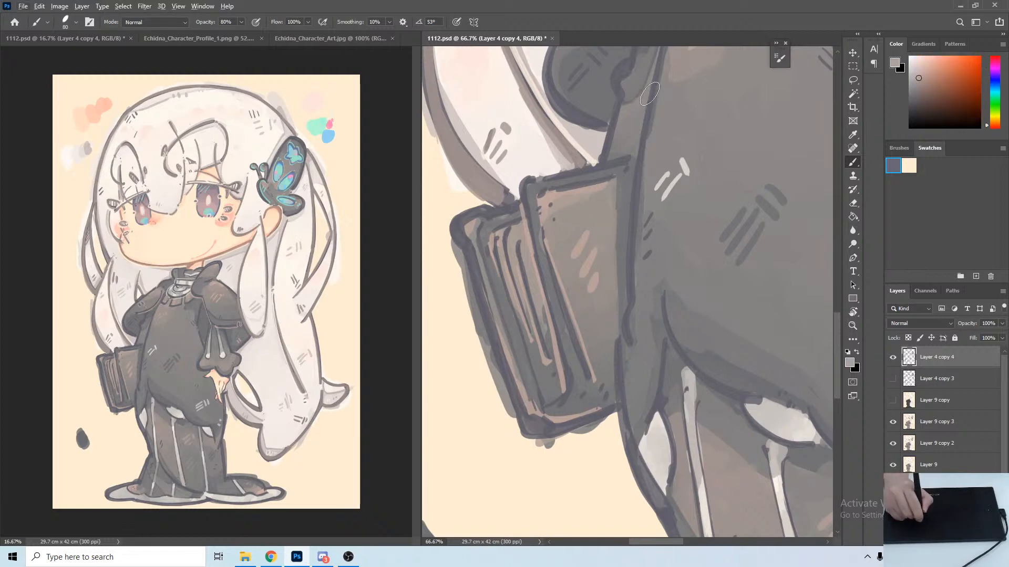
{"action": "mouse_move", "coordinate": [650, 94]}
{"action": "left_mouse_down"}
{"action": "mouse_move", "coordinate": [640, 163]}
{"action": "mouse_move", "coordinate": [606, 233]}
{"action": "left_mouse_up"}
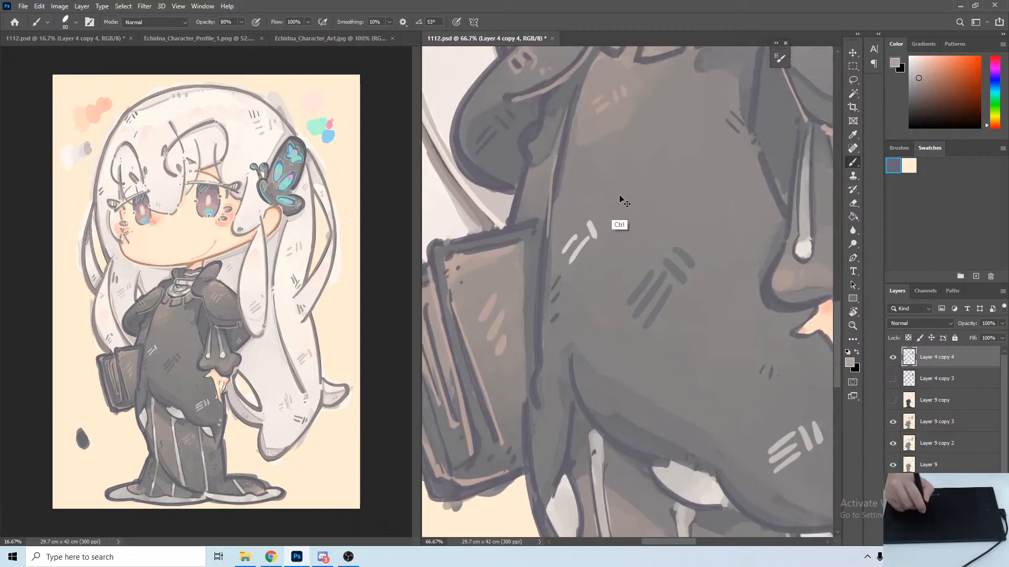
{"action": "key", "text": "ctrl+z"}
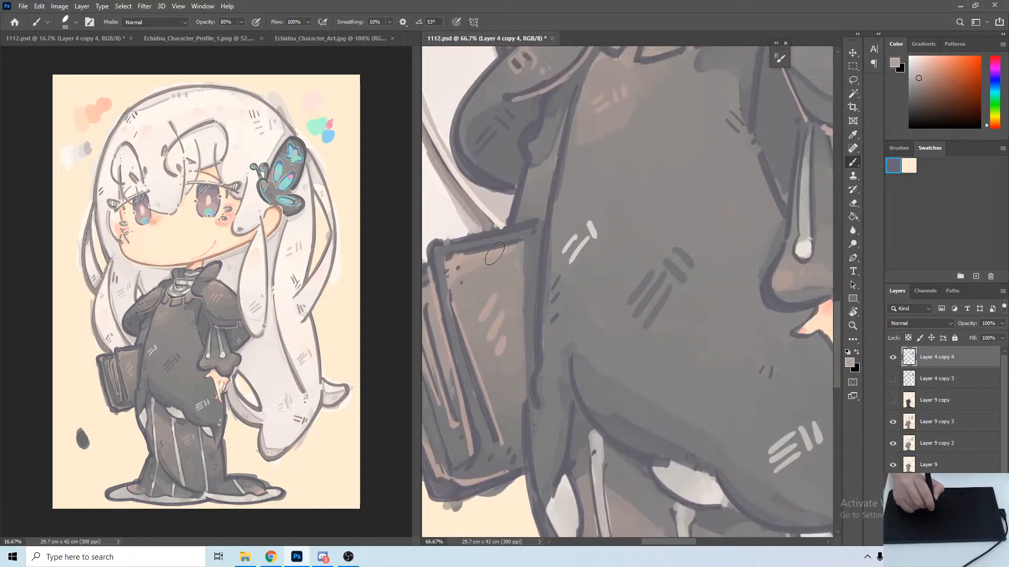
Paint a thin light beige line along the dress's side seam beside the book, undoing the unsatisfactory attempts.
{"action": "left_click", "coordinate": [492, 300], "text": "alt"}
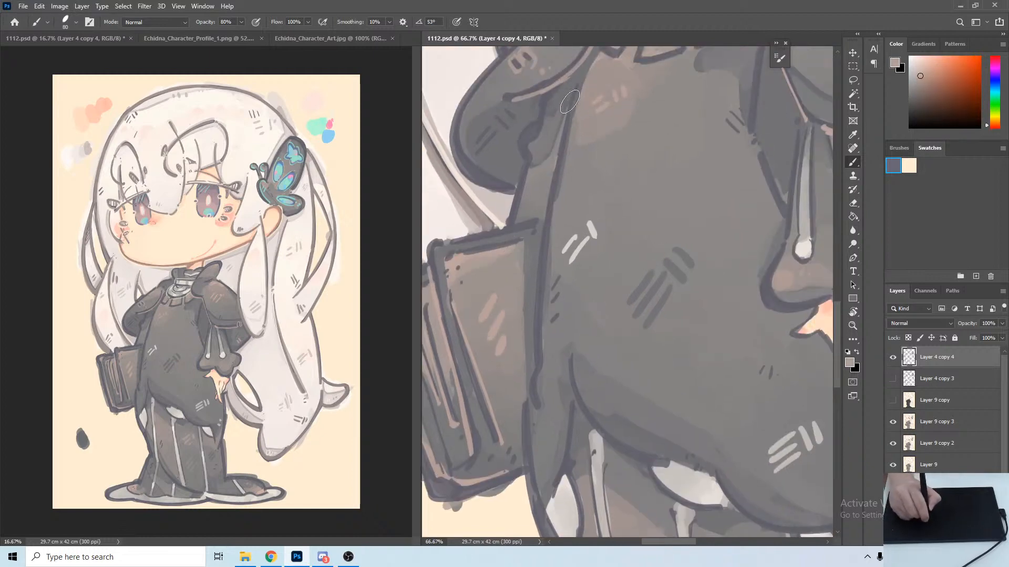
{"action": "left_click_drag", "start_coordinate": [569, 101], "coordinate": [527, 391]}
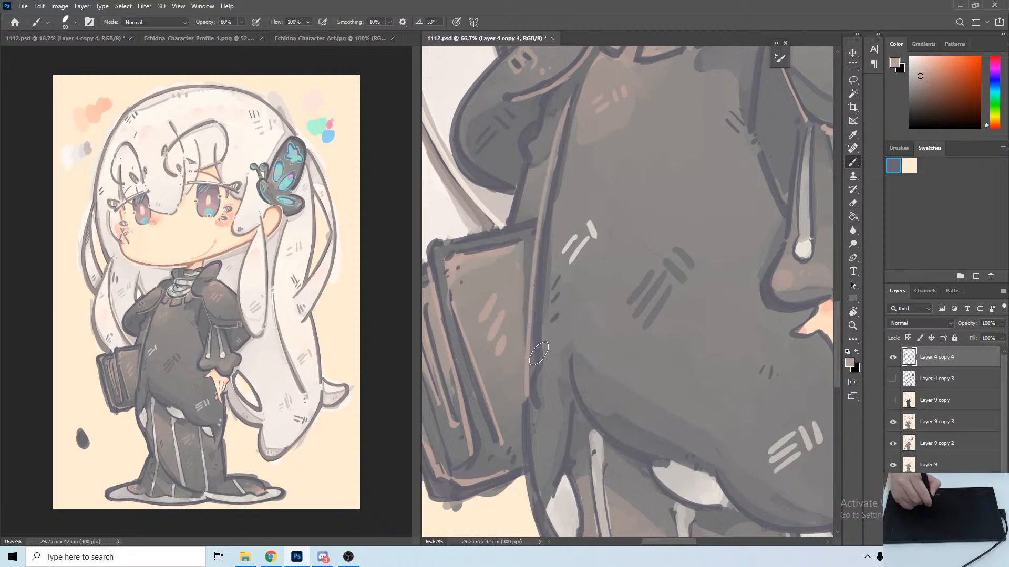
{"action": "key", "text": "ctrl+z"}
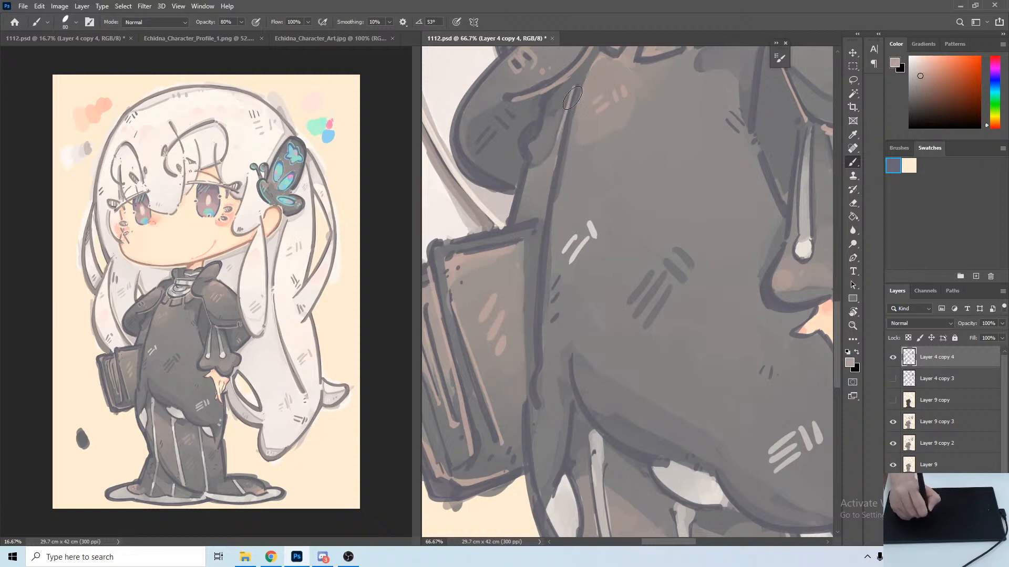
{"action": "left_click_drag", "start_coordinate": [572, 98], "coordinate": [532, 309]}
{"action": "key", "text": "ctrl+z"}
{"action": "mouse_move", "coordinate": [555, 143]}
{"action": "left_mouse_down"}
{"action": "mouse_move", "coordinate": [530, 311]}
{"action": "mouse_move", "coordinate": [560, 129]}
{"action": "mouse_move", "coordinate": [525, 388]}
{"action": "mouse_move", "coordinate": [534, 436]}
{"action": "left_mouse_up"}
{"action": "key", "text": "ctrl+z"}
{"action": "scroll", "coordinate": [503, 330], "scroll_direction": "down", "scroll_amount": 3}
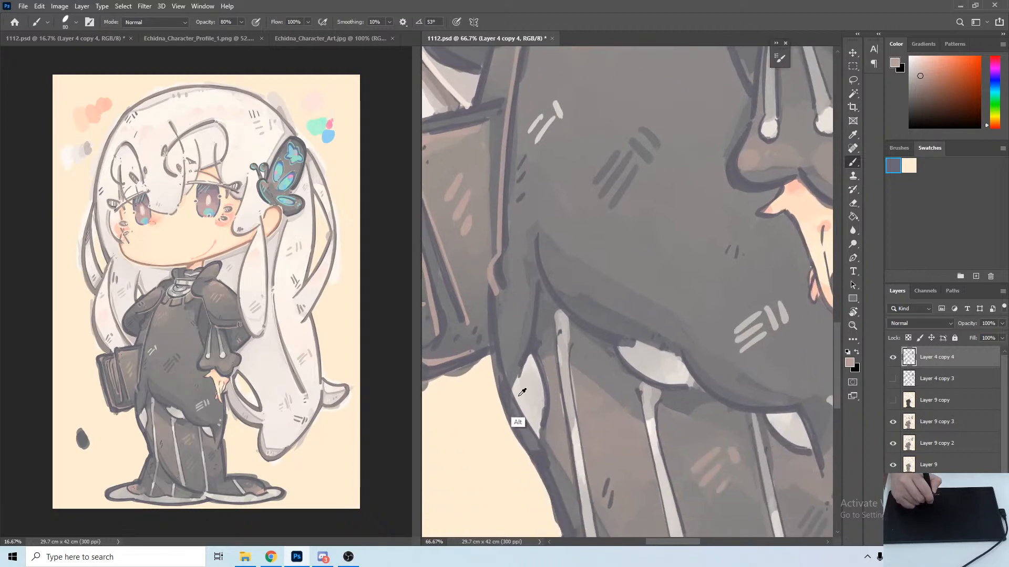
Touch up the two white-tipped tassels on the sleeve with sampled off-white and dark grey.
{"action": "left_click", "coordinate": [508, 418], "text": "alt"}
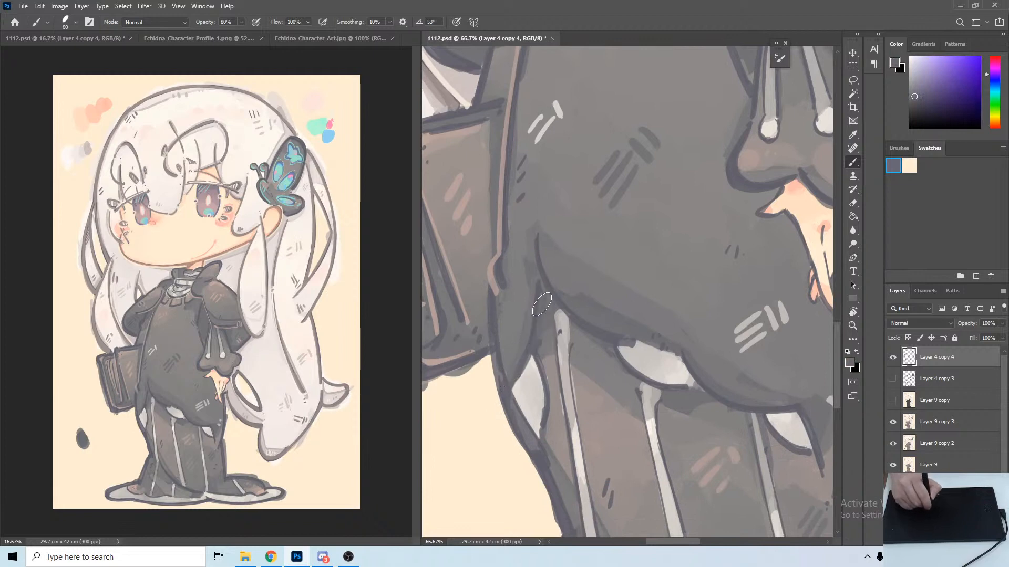
{"action": "left_click_drag", "start_coordinate": [532, 349], "coordinate": [502, 208]}
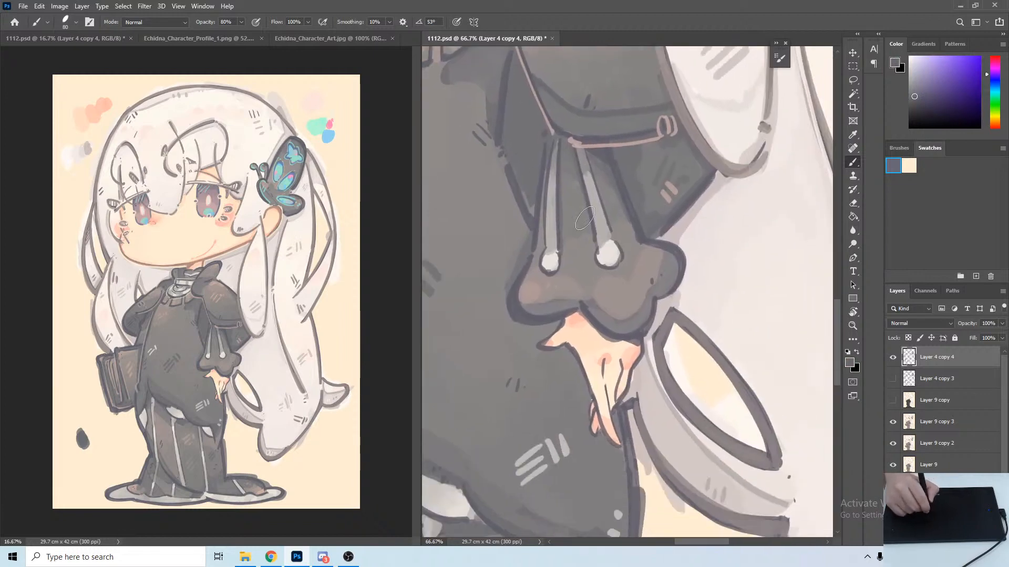
{"action": "left_click", "coordinate": [551, 270], "text": "alt"}
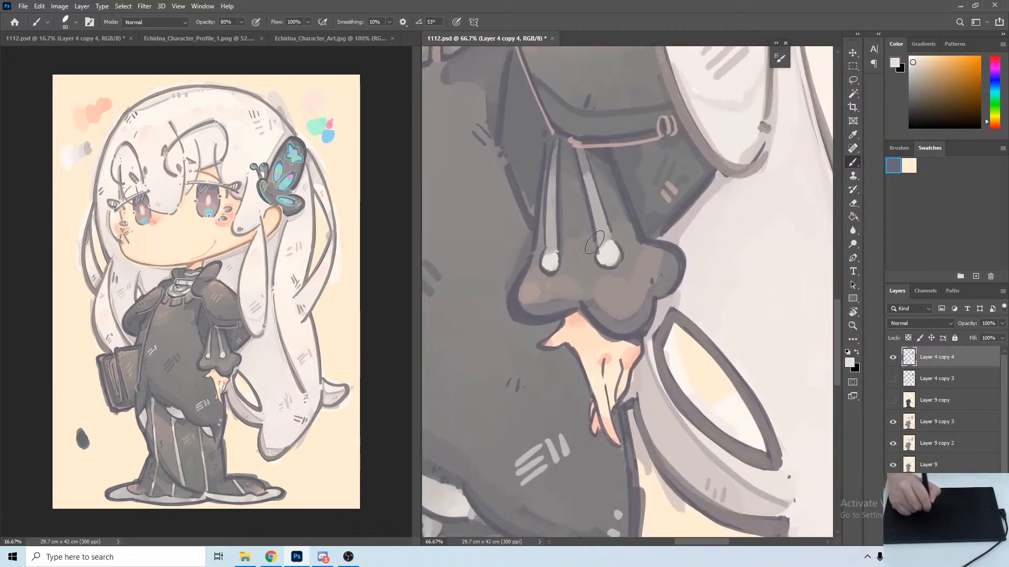
{"action": "left_click", "coordinate": [608, 252]}
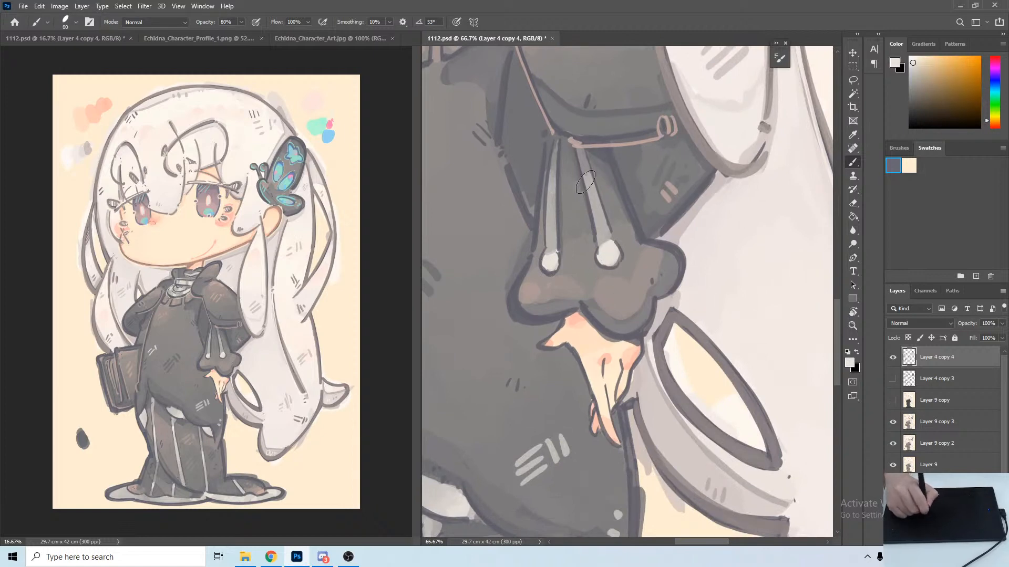
{"action": "left_click", "coordinate": [598, 159], "text": "alt"}
{"action": "left_click", "coordinate": [598, 157], "text": "alt"}
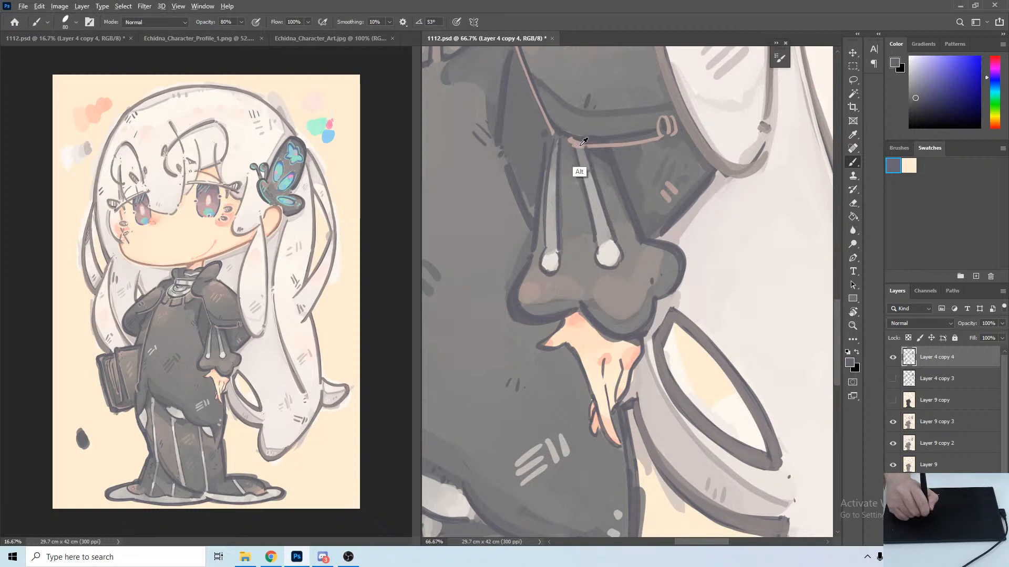
{"action": "left_click", "coordinate": [587, 145], "text": "alt"}
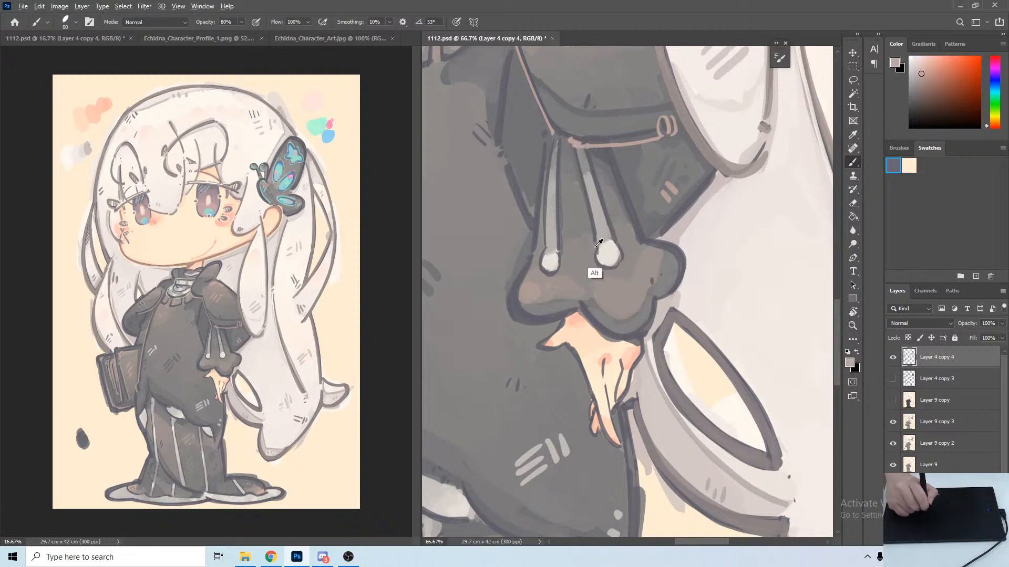
{"action": "left_click", "coordinate": [597, 276], "text": "alt"}
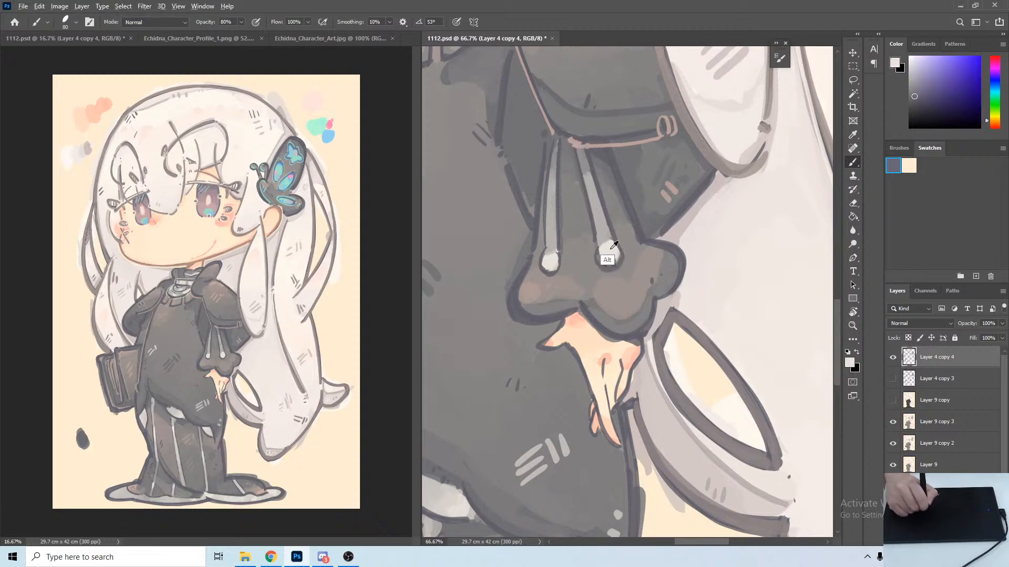
Outline both sleeve tassels and their round tips with thin lines in a sampled light grey, undoing one misplaced stroke.
{"action": "left_click", "coordinate": [608, 258], "text": "alt"}
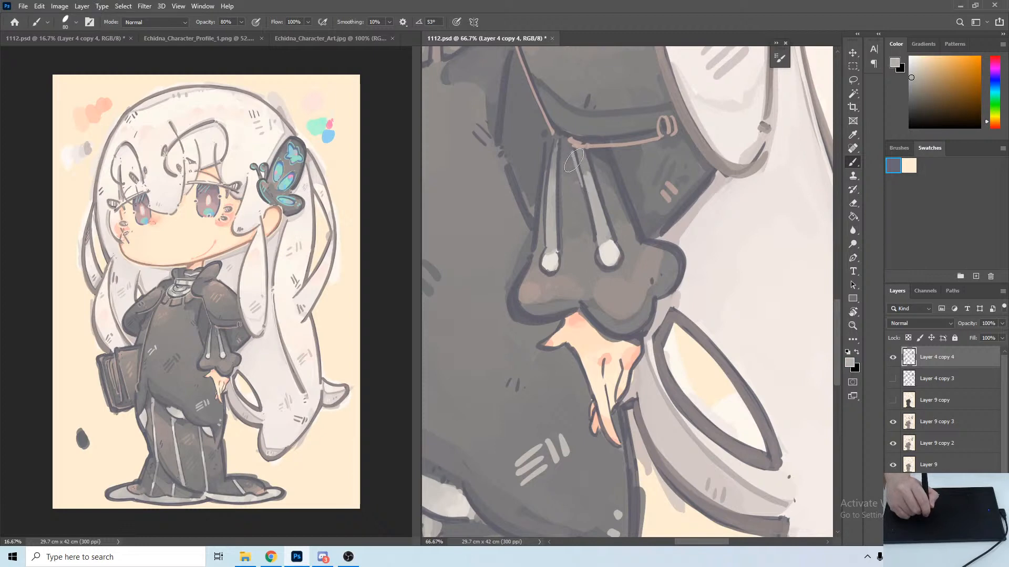
{"action": "mouse_move", "coordinate": [574, 160]}
{"action": "left_mouse_down"}
{"action": "mouse_move", "coordinate": [594, 264]}
{"action": "mouse_move", "coordinate": [610, 279]}
{"action": "left_mouse_up"}
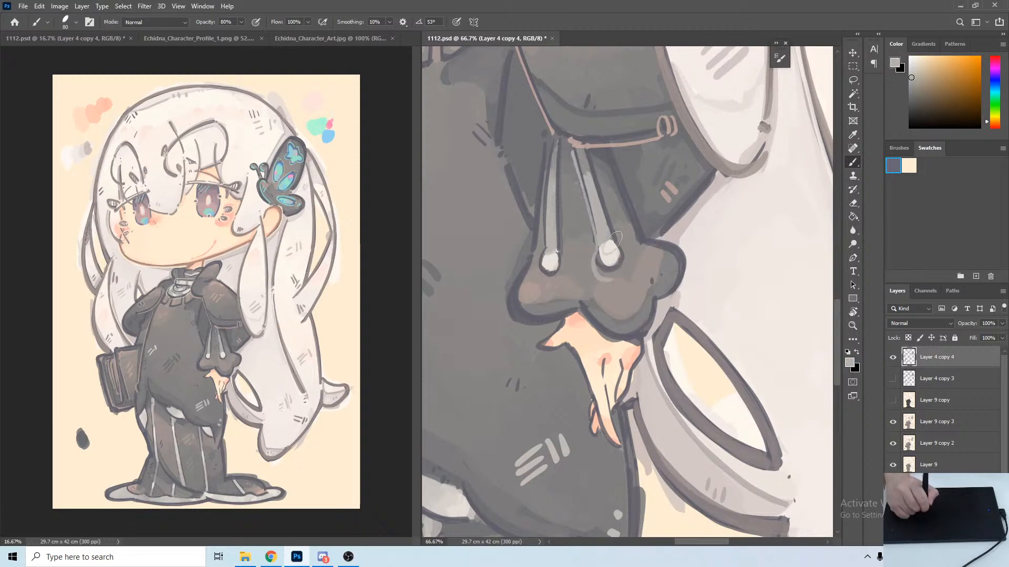
{"action": "mouse_move", "coordinate": [587, 149]}
{"action": "left_mouse_down"}
{"action": "mouse_move", "coordinate": [627, 259]}
{"action": "mouse_move", "coordinate": [610, 276]}
{"action": "left_mouse_up"}
{"action": "left_click_drag", "start_coordinate": [561, 150], "coordinate": [564, 248]}
{"action": "key", "text": "ctrl+z"}
{"action": "mouse_move", "coordinate": [559, 157]}
{"action": "left_mouse_down"}
{"action": "mouse_move", "coordinate": [563, 272]}
{"action": "mouse_move", "coordinate": [552, 283]}
{"action": "mouse_move", "coordinate": [536, 255]}
{"action": "left_mouse_up"}
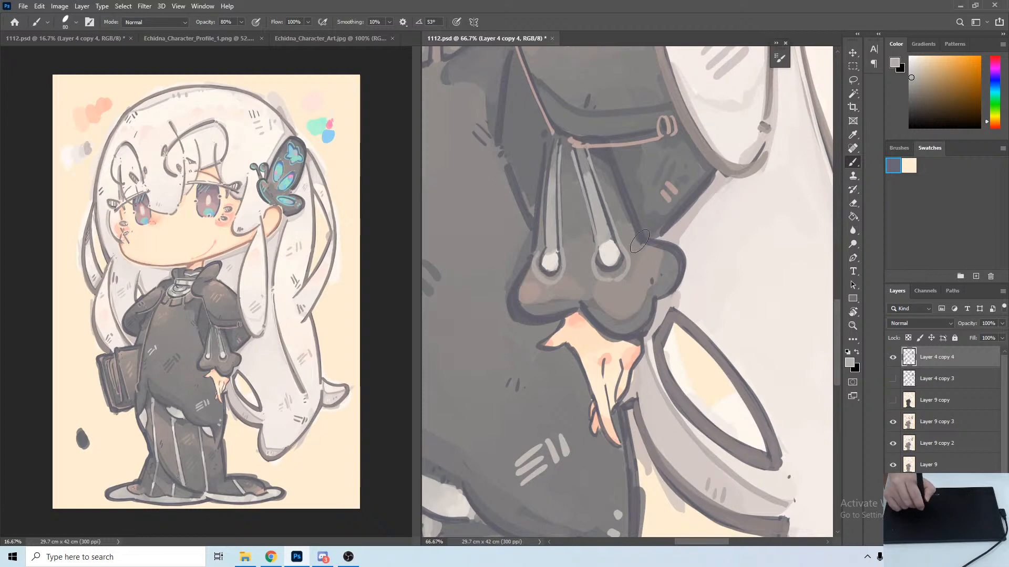
Add short off-white highlight strokes on the sleeve's ruffled cuff beside the tassel tip.
{"action": "left_click", "coordinate": [610, 253], "text": "alt"}
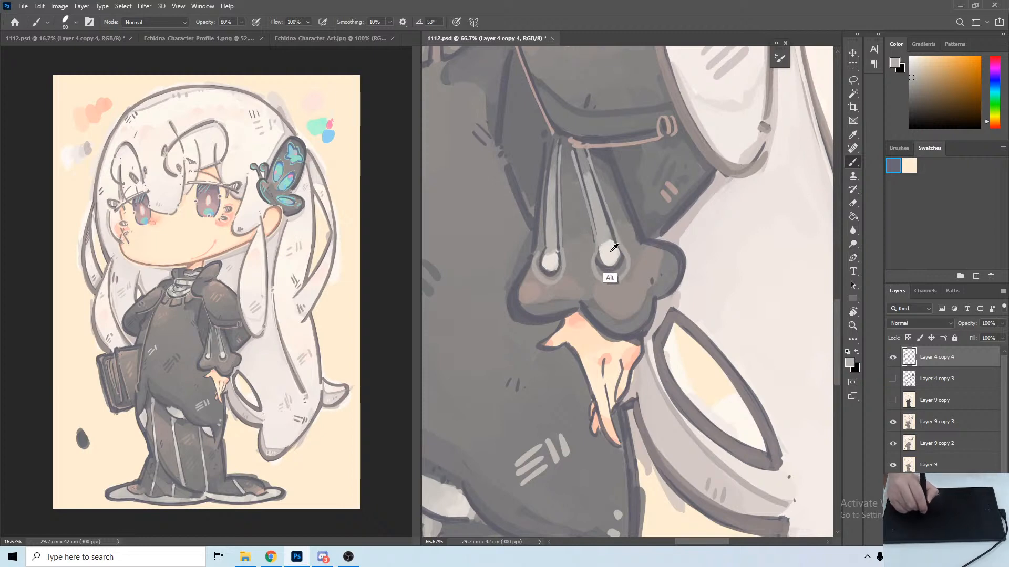
{"action": "left_click_drag", "start_coordinate": [641, 275], "coordinate": [644, 266]}
{"action": "left_click_drag", "start_coordinate": [645, 273], "coordinate": [648, 265]}
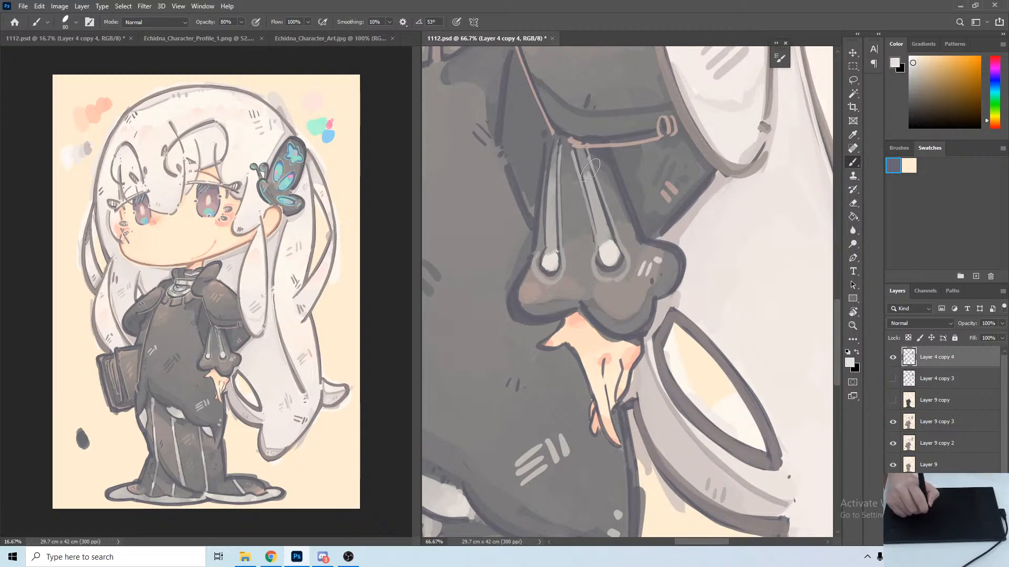
Paint thin dusty pink lines along both outer edges of the sleeve and around the cuff with the trim's sampled colour.
{"action": "left_click", "coordinate": [576, 143], "text": "alt"}
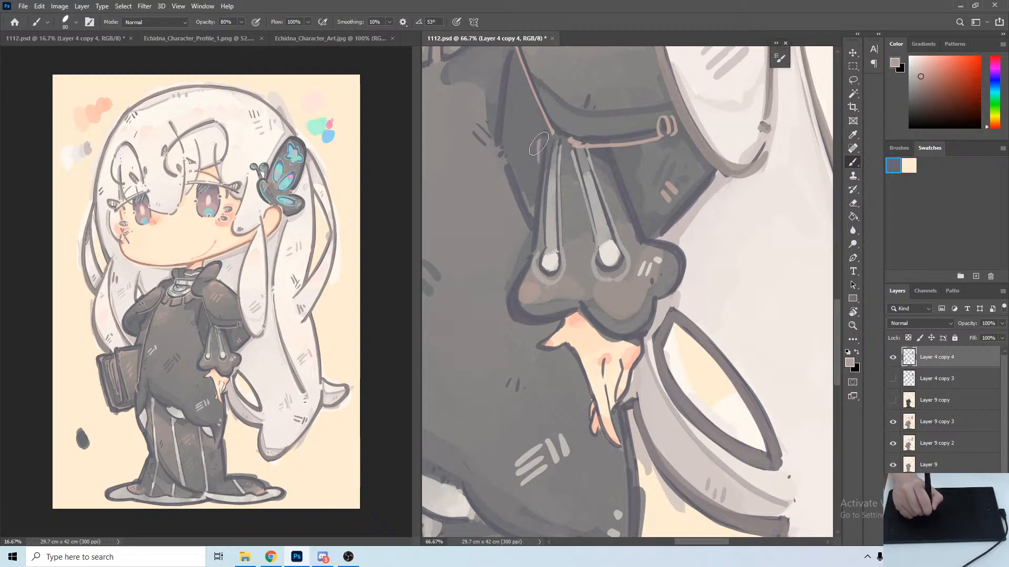
{"action": "mouse_move", "coordinate": [539, 143]}
{"action": "left_mouse_down"}
{"action": "mouse_move", "coordinate": [528, 268]}
{"action": "mouse_move", "coordinate": [505, 314]}
{"action": "mouse_move", "coordinate": [556, 322]}
{"action": "left_mouse_up"}
{"action": "left_click_drag", "start_coordinate": [650, 223], "coordinate": [608, 255]}
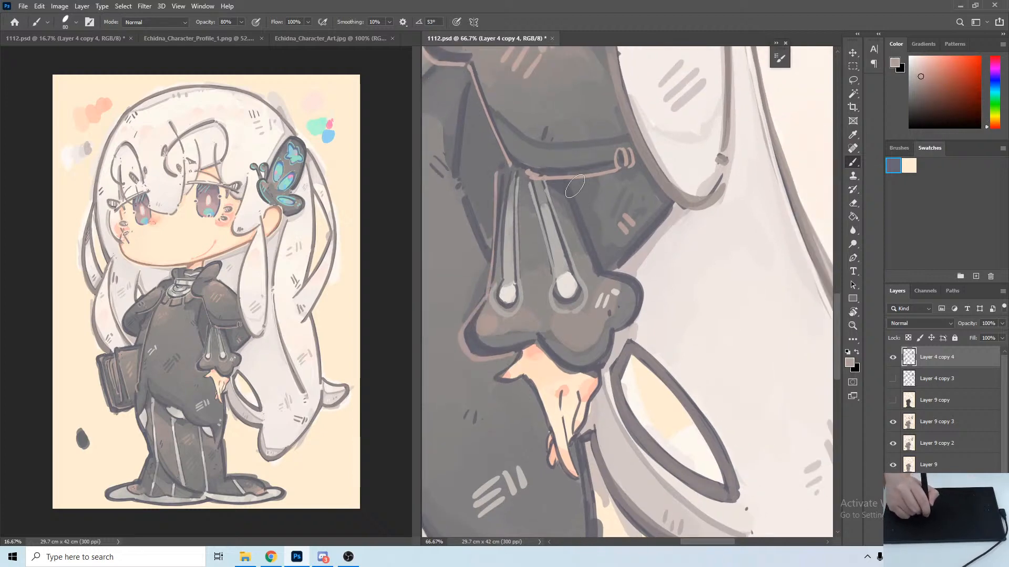
{"action": "mouse_move", "coordinate": [575, 186]}
{"action": "left_mouse_down"}
{"action": "mouse_move", "coordinate": [611, 278]}
{"action": "mouse_move", "coordinate": [676, 203]}
{"action": "left_mouse_up"}
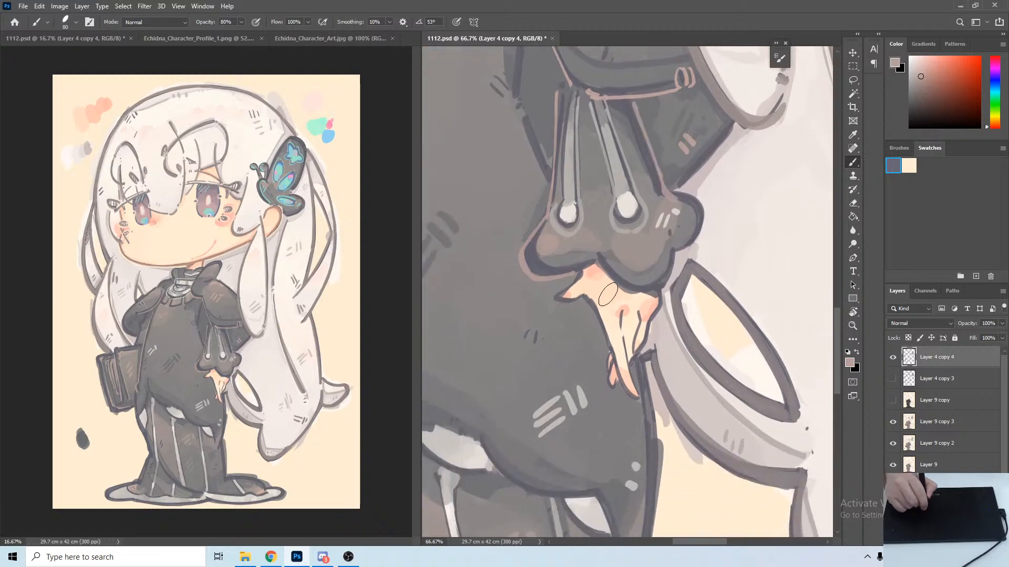
Recolour the dark outline of the hand's thumb and fingers with sampled warm pinkish-brown tones.
{"action": "left_click", "coordinate": [592, 297], "text": "alt"}
{"action": "left_click_drag", "start_coordinate": [573, 129], "coordinate": [625, 306]}
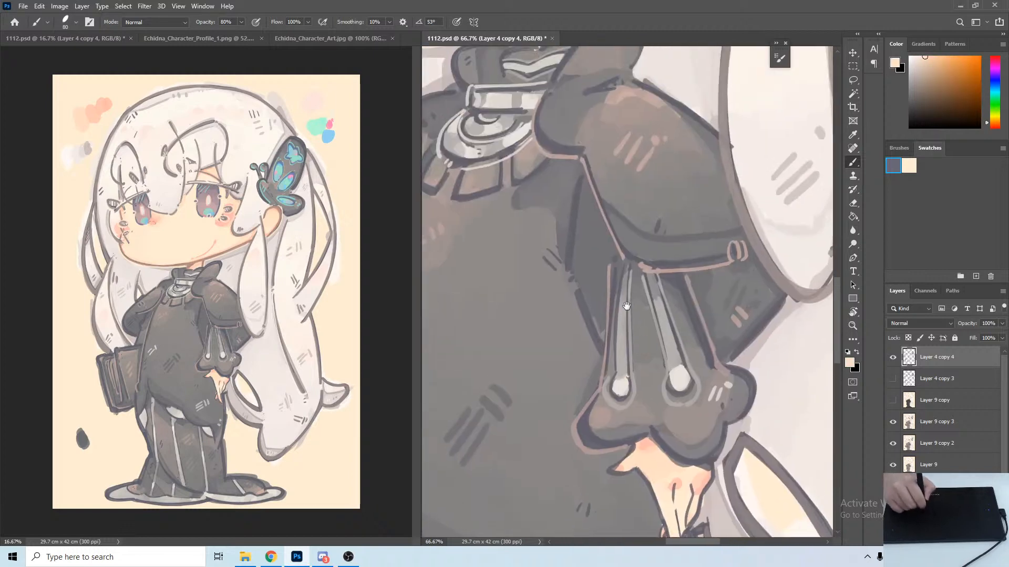
{"action": "left_click_drag", "start_coordinate": [621, 144], "coordinate": [539, 351]}
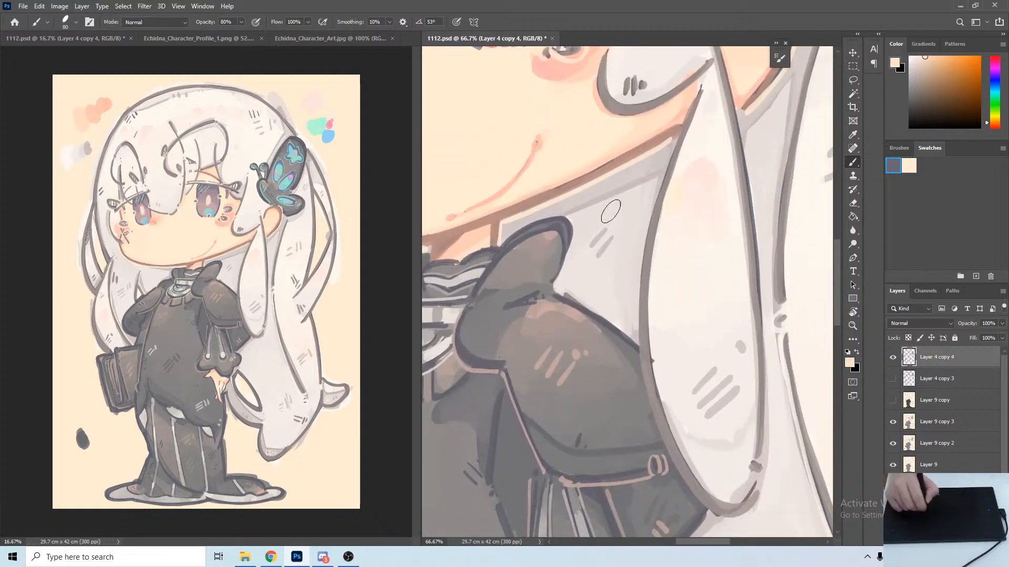
{"action": "left_click", "coordinate": [527, 202], "text": "alt"}
{"action": "left_click_drag", "start_coordinate": [559, 402], "coordinate": [531, 158]}
{"action": "left_click_drag", "start_coordinate": [520, 409], "coordinate": [493, 194]}
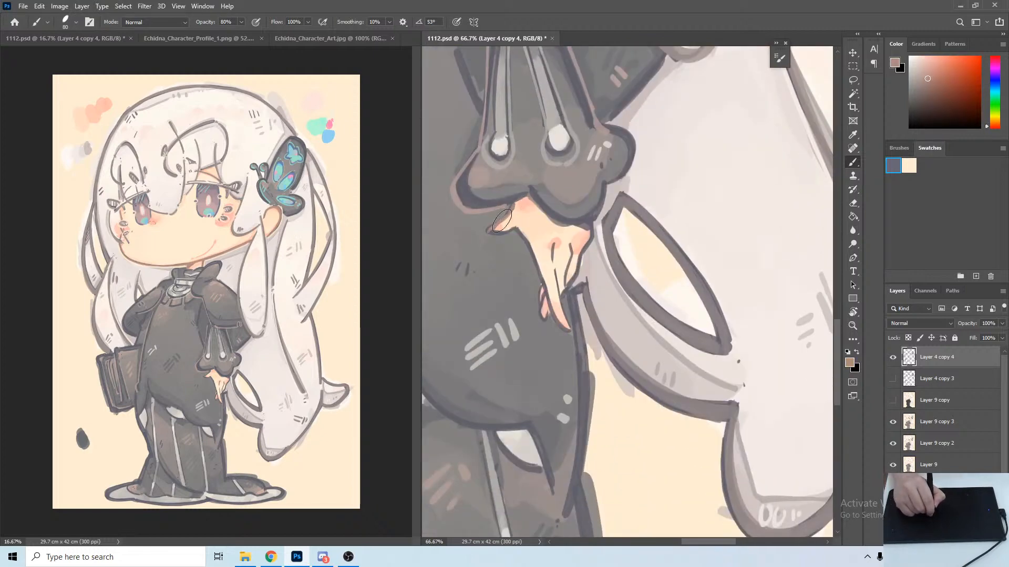
{"action": "left_click_drag", "start_coordinate": [502, 220], "coordinate": [490, 229]}
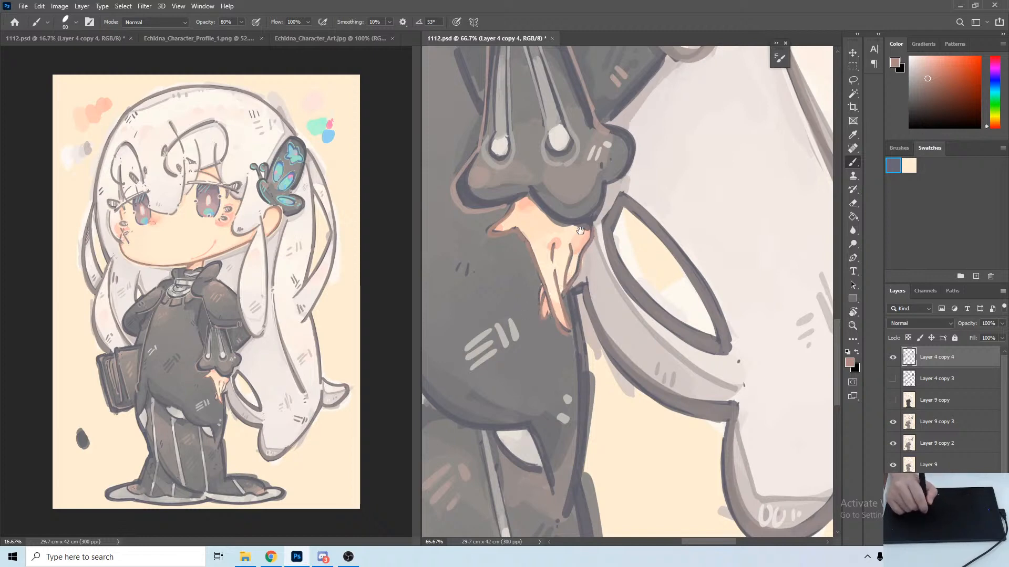
{"action": "left_click_drag", "start_coordinate": [509, 220], "coordinate": [525, 240]}
{"action": "left_click", "coordinate": [516, 241], "text": "alt"}
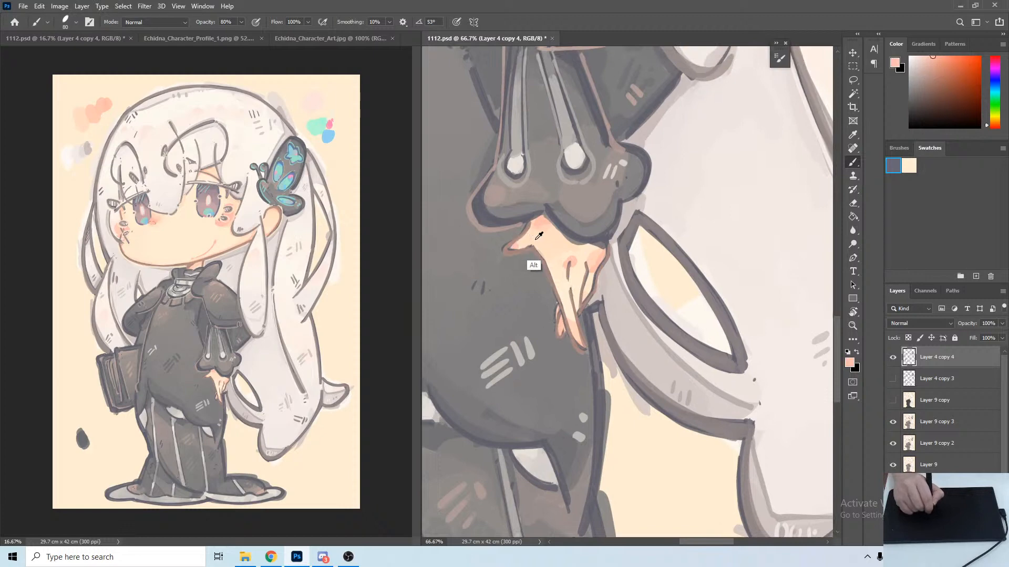
Paint a thin cream edge around the thumb and fingertips with the sampled skin colour.
{"action": "left_click", "coordinate": [566, 256], "text": "alt"}
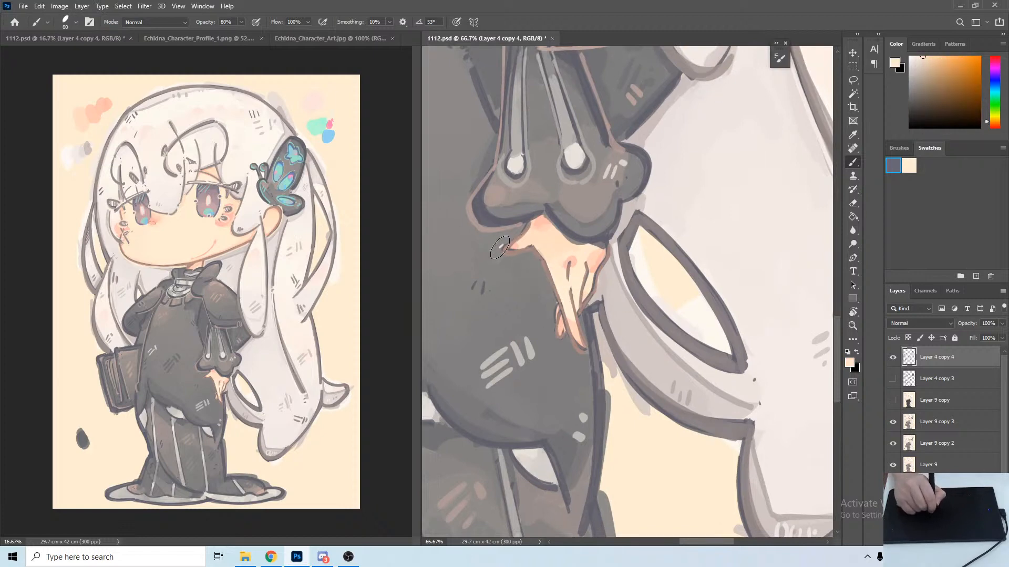
{"action": "left_click_drag", "start_coordinate": [514, 236], "coordinate": [528, 224]}
{"action": "mouse_move", "coordinate": [500, 255]}
{"action": "left_mouse_down"}
{"action": "mouse_move", "coordinate": [535, 253]}
{"action": "mouse_move", "coordinate": [556, 308]}
{"action": "mouse_move", "coordinate": [552, 339]}
{"action": "mouse_move", "coordinate": [588, 356]}
{"action": "left_mouse_up"}
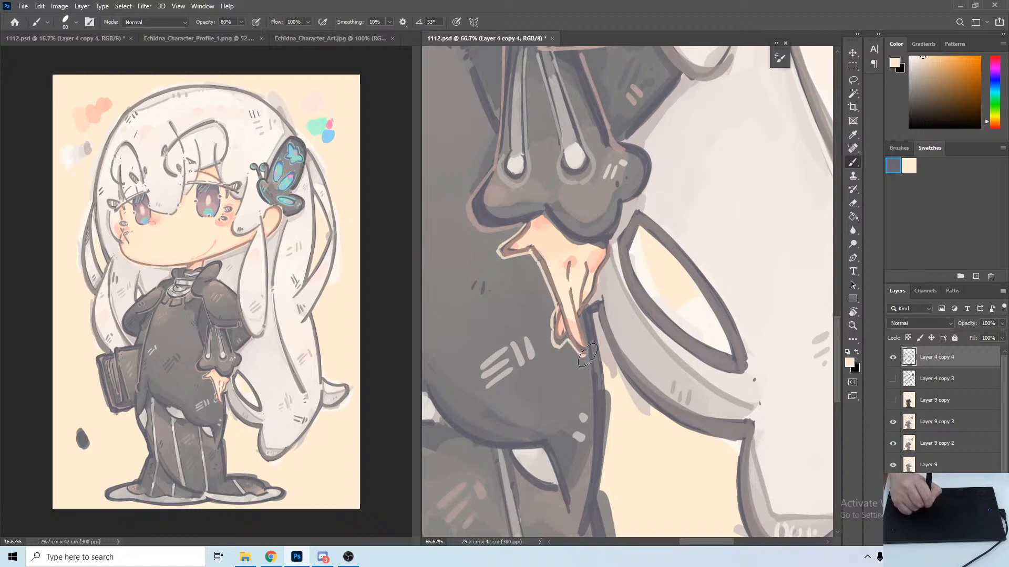
{"action": "left_click_drag", "start_coordinate": [580, 318], "coordinate": [602, 276]}
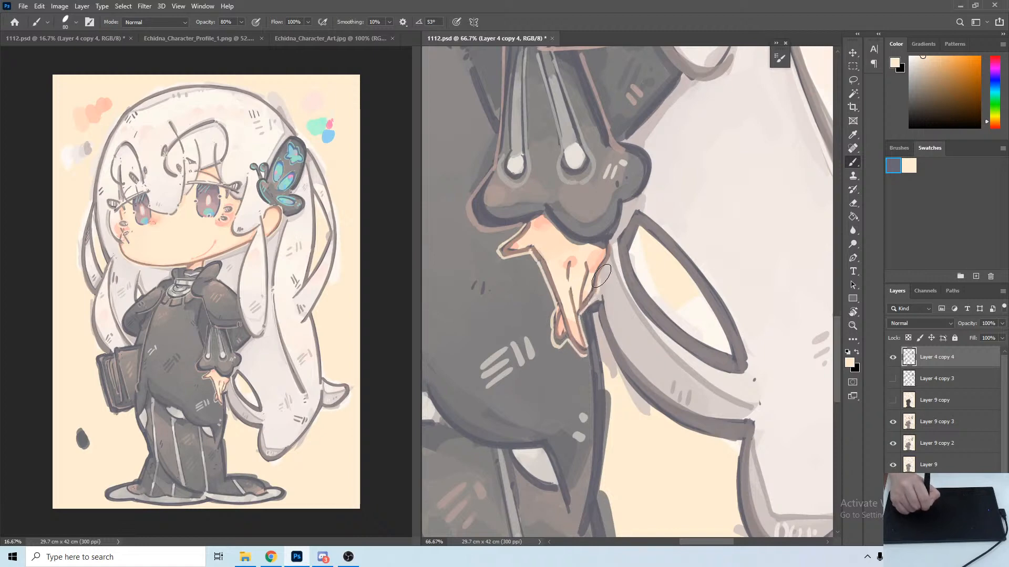
Rotate the canvas and paint light grey edge lines around the white patches along the overdress hem.
{"action": "left_click_drag", "start_coordinate": [577, 211], "coordinate": [697, 198]}
{"action": "mouse_move", "coordinate": [559, 294]}
{"action": "left_mouse_down"}
{"action": "mouse_move", "coordinate": [672, 290]}
{"action": "mouse_move", "coordinate": [717, 164]}
{"action": "mouse_move", "coordinate": [723, 214]}
{"action": "left_mouse_up"}
{"action": "key", "text": "r"}
{"action": "mouse_move", "coordinate": [576, 156]}
{"action": "left_mouse_down"}
{"action": "mouse_move", "coordinate": [686, 175]}
{"action": "mouse_move", "coordinate": [589, 92]}
{"action": "left_mouse_up"}
{"action": "left_click_drag", "start_coordinate": [588, 92], "coordinate": [639, 88]}
{"action": "left_click", "coordinate": [563, 206], "text": "alt"}
{"action": "mouse_move", "coordinate": [546, 176]}
{"action": "left_mouse_down"}
{"action": "mouse_move", "coordinate": [543, 241]}
{"action": "mouse_move", "coordinate": [584, 299]}
{"action": "mouse_move", "coordinate": [575, 282]}
{"action": "mouse_move", "coordinate": [594, 340]}
{"action": "mouse_move", "coordinate": [597, 405]}
{"action": "left_mouse_up"}
{"action": "left_click_drag", "start_coordinate": [478, 142], "coordinate": [552, 211]}
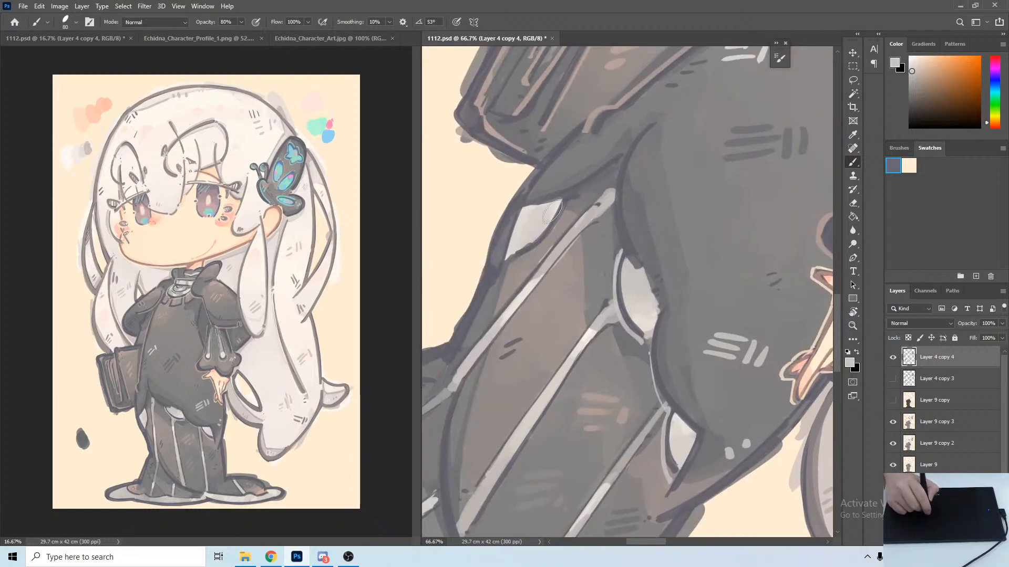
{"action": "mouse_move", "coordinate": [512, 266]}
{"action": "left_mouse_down"}
{"action": "mouse_move", "coordinate": [577, 192]}
{"action": "mouse_move", "coordinate": [621, 162]}
{"action": "mouse_move", "coordinate": [663, 168]}
{"action": "left_mouse_up"}
{"action": "key", "text": "r"}
{"action": "left_click_drag", "start_coordinate": [582, 168], "coordinate": [652, 84]}
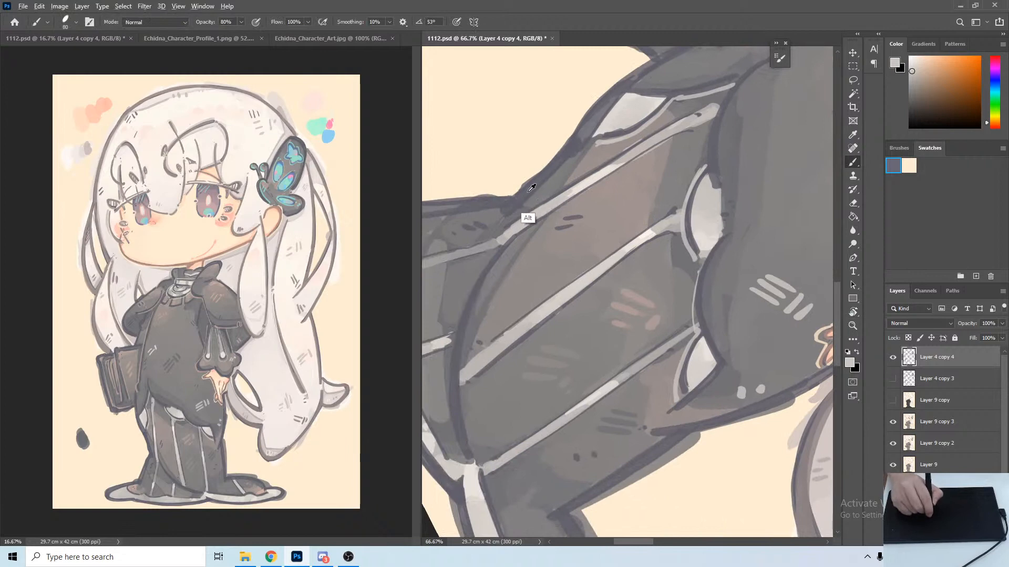
Refine the skirt's first long stripe with sampled dark grey and add thin off-white lines along both of its sides.
{"action": "left_click", "coordinate": [528, 193], "text": "alt"}
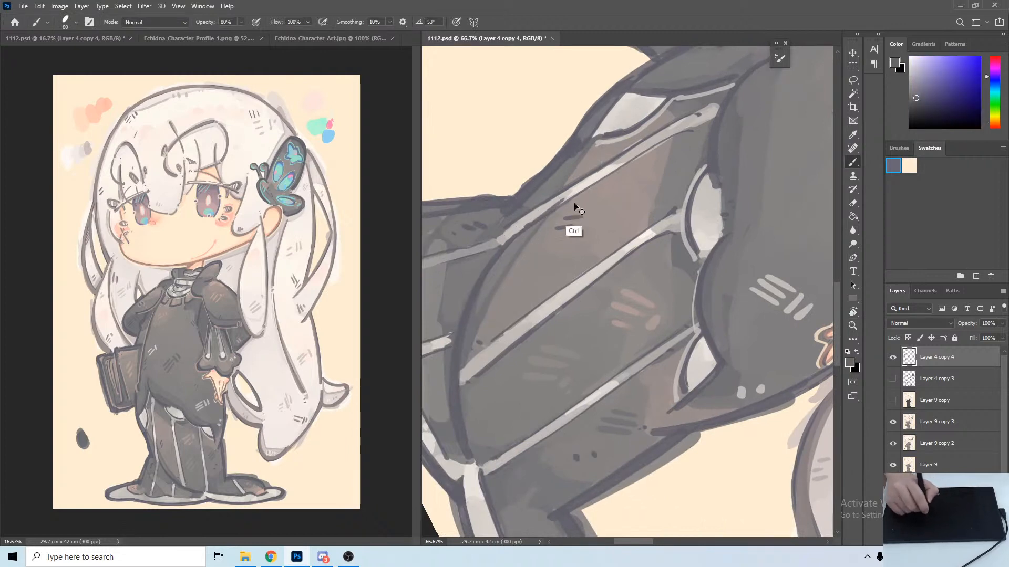
{"action": "left_click_drag", "start_coordinate": [538, 221], "coordinate": [698, 130]}
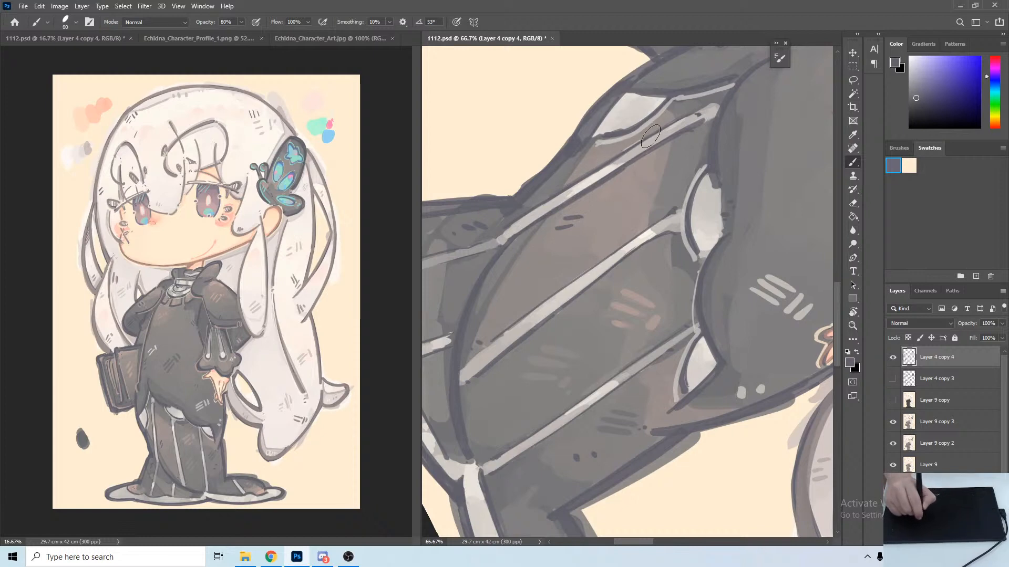
{"action": "left_click", "coordinate": [710, 111], "text": "alt"}
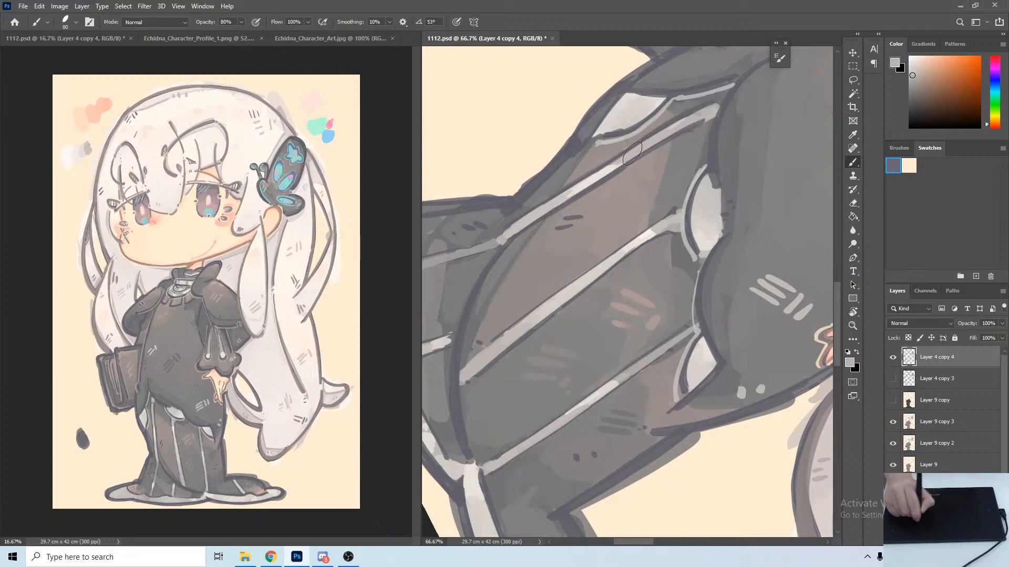
{"action": "left_click", "coordinate": [579, 186], "text": "alt"}
{"action": "left_click_drag", "start_coordinate": [517, 241], "coordinate": [714, 112]}
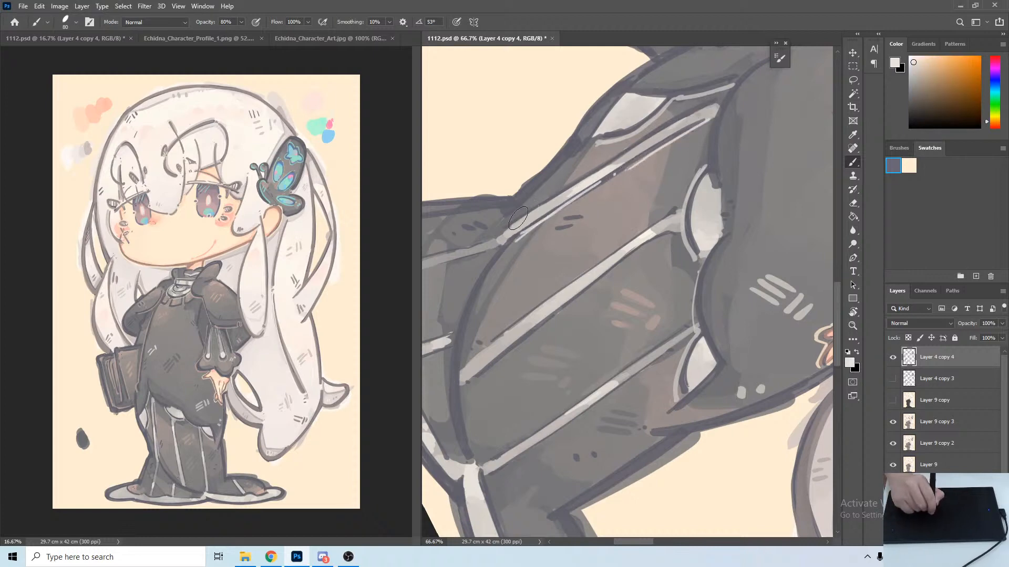
{"action": "left_click_drag", "start_coordinate": [518, 217], "coordinate": [699, 104]}
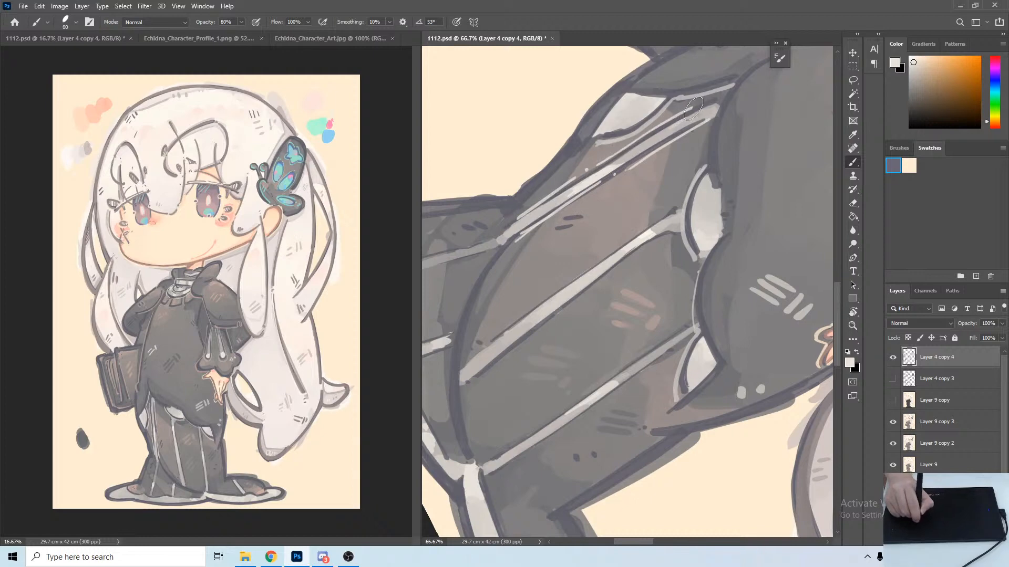
{"action": "mouse_move", "coordinate": [670, 236]}
{"action": "left_mouse_down"}
{"action": "mouse_move", "coordinate": [645, 146]}
{"action": "mouse_move", "coordinate": [610, 141]}
{"action": "mouse_move", "coordinate": [693, 103]}
{"action": "left_mouse_up"}
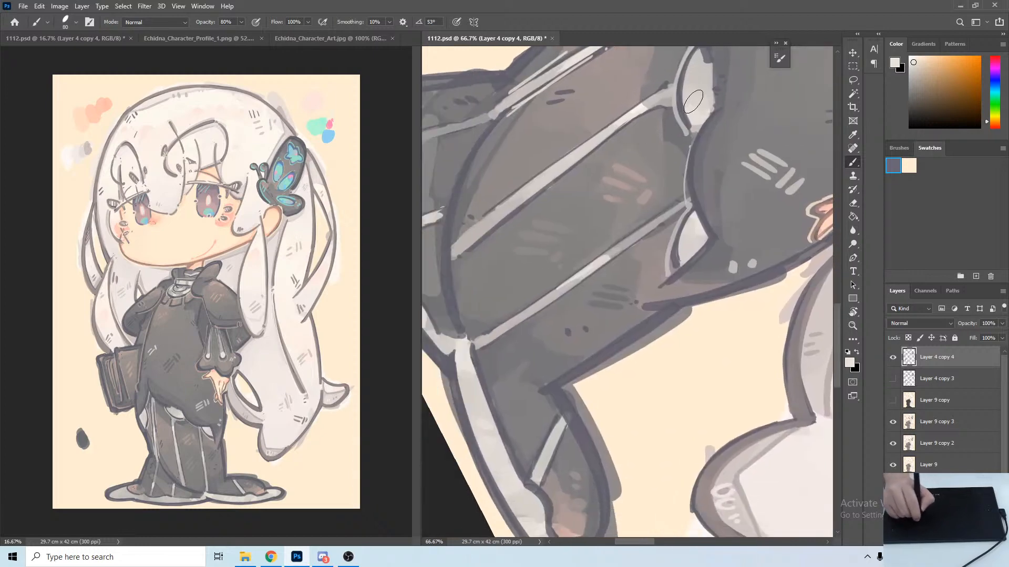
Edge the skirt's middle long stripe with sampled dark grey, add thin off-white lines along both sides, and save the document.
{"action": "left_click", "coordinate": [684, 110], "text": "alt"}
{"action": "left_click_drag", "start_coordinate": [626, 130], "coordinate": [655, 111]}
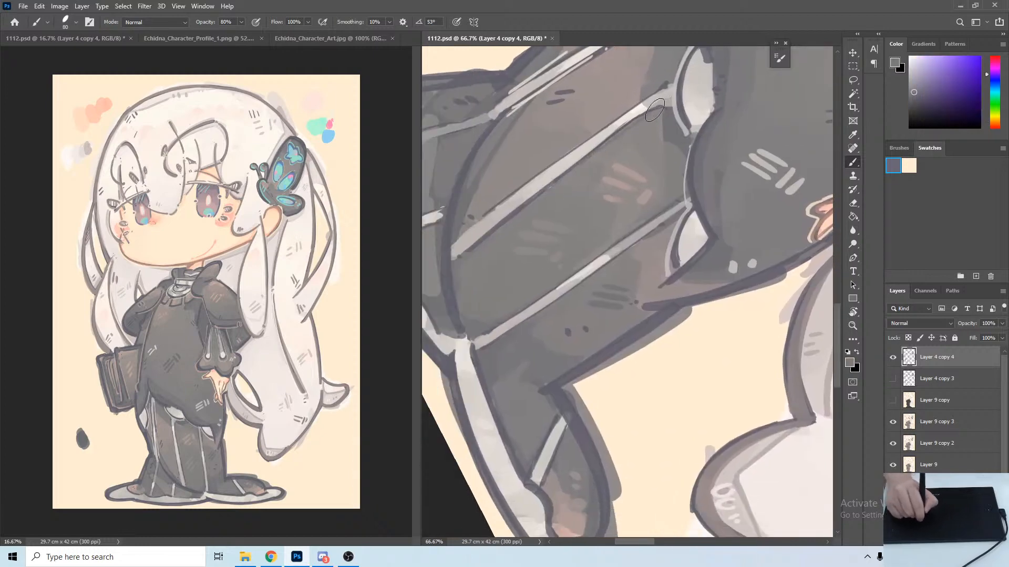
{"action": "left_click", "coordinate": [488, 230], "text": "alt"}
{"action": "left_click_drag", "start_coordinate": [484, 215], "coordinate": [636, 108]}
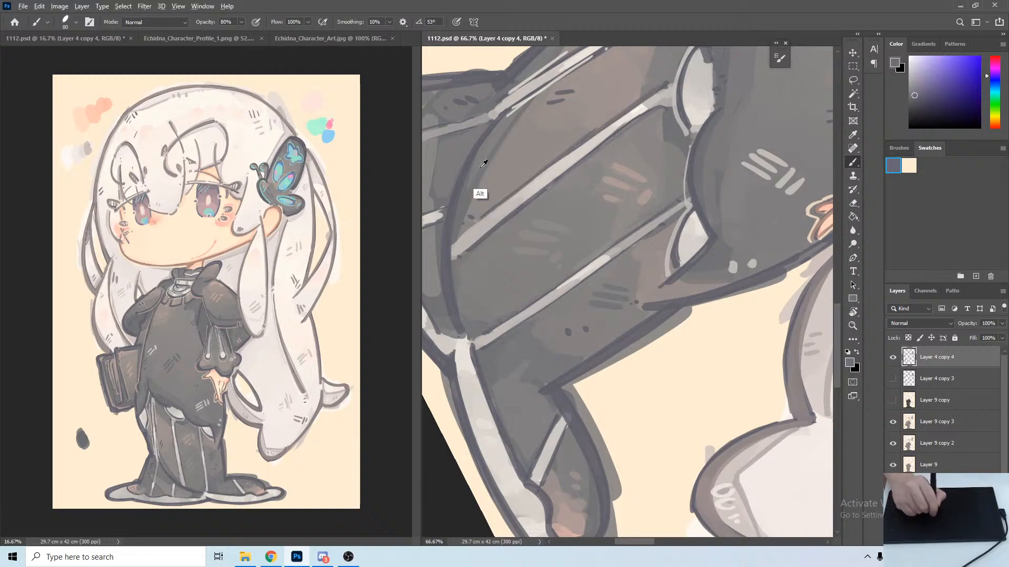
{"action": "left_click", "coordinate": [478, 219], "text": "alt"}
{"action": "left_click_drag", "start_coordinate": [476, 220], "coordinate": [666, 82]}
{"action": "left_click", "coordinate": [633, 112], "text": "alt"}
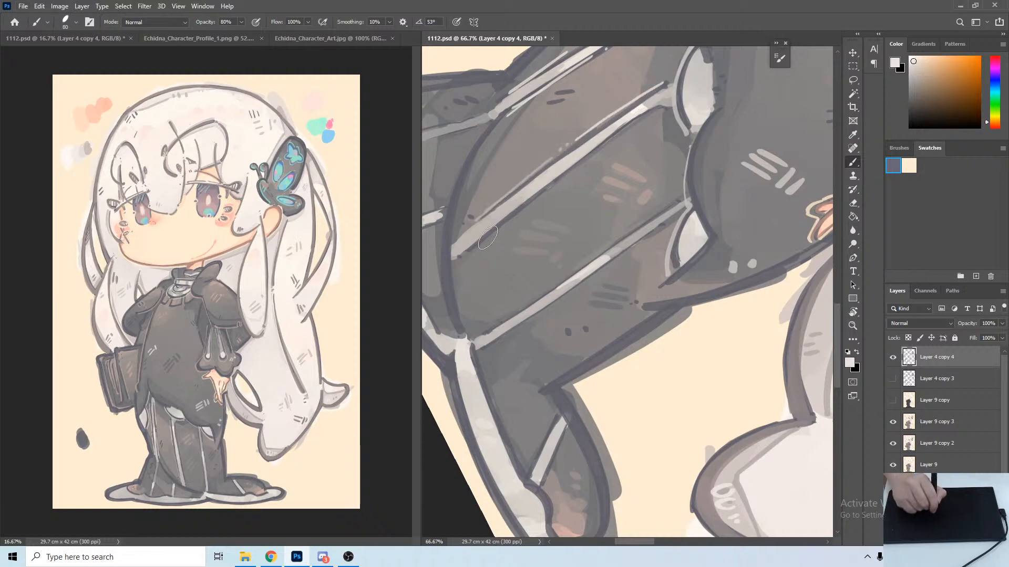
{"action": "left_click_drag", "start_coordinate": [494, 231], "coordinate": [655, 111]}
{"action": "left_click_drag", "start_coordinate": [593, 180], "coordinate": [607, 104]}
{"action": "key", "text": "ctrl+s"}
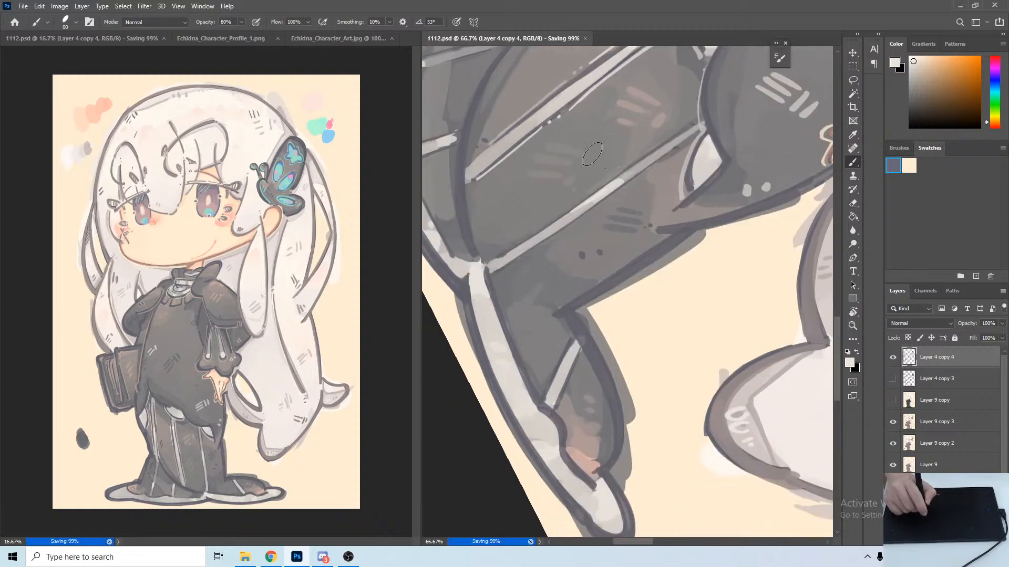
Define both edges of the skirt's third long stripe with sampled dark grey and touch up its body with light grey.
{"action": "key", "text": "r"}
{"action": "left_click_drag", "start_coordinate": [577, 138], "coordinate": [608, 139]}
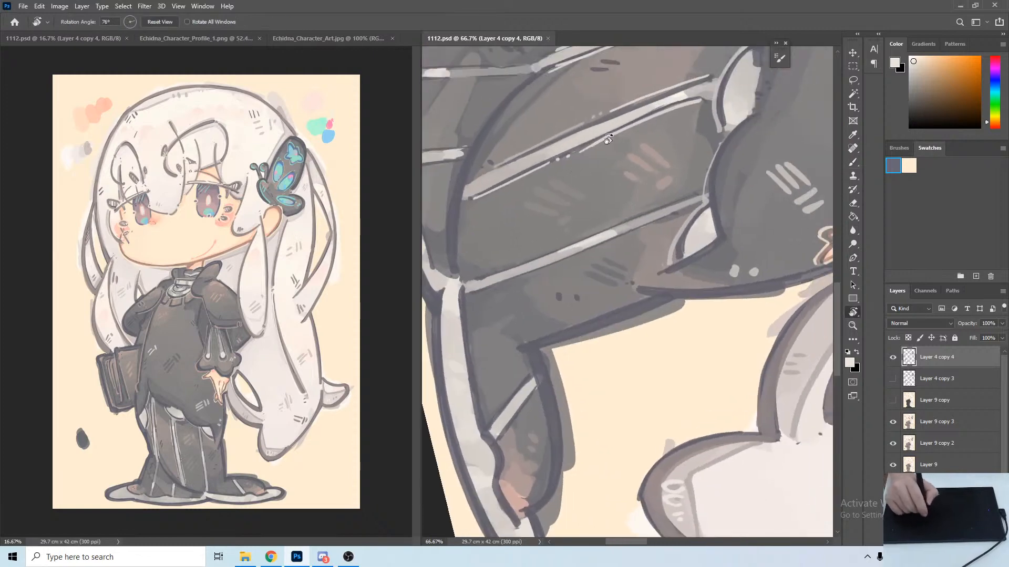
{"action": "left_click", "coordinate": [720, 239], "text": "alt"}
{"action": "left_click_drag", "start_coordinate": [468, 284], "coordinate": [606, 226]}
{"action": "mouse_move", "coordinate": [474, 289]}
{"action": "left_mouse_down"}
{"action": "mouse_move", "coordinate": [573, 259]}
{"action": "mouse_move", "coordinate": [712, 195]}
{"action": "left_mouse_up"}
{"action": "left_click_drag", "start_coordinate": [581, 239], "coordinate": [686, 203]}
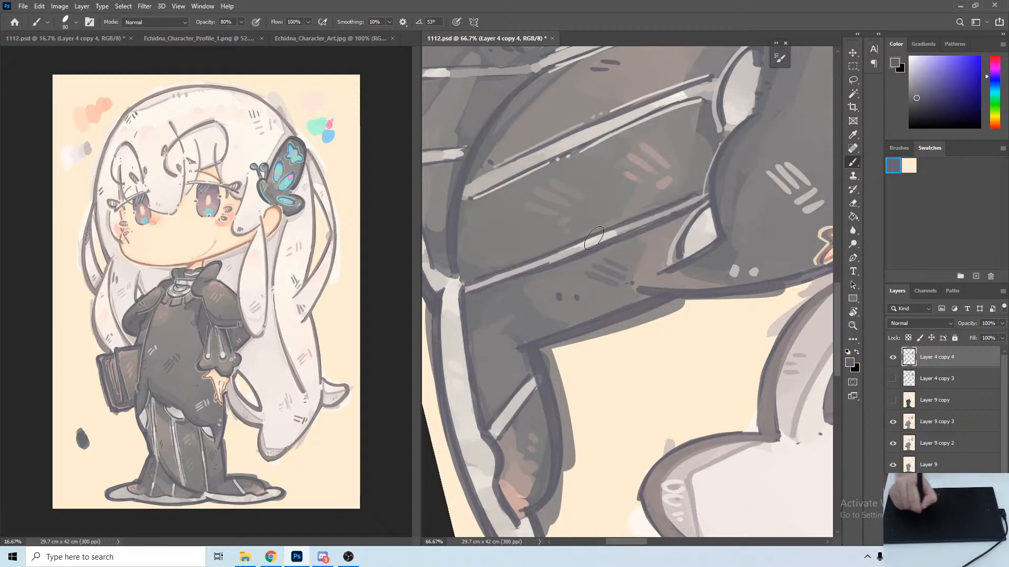
{"action": "left_click", "coordinate": [528, 267], "text": "alt"}
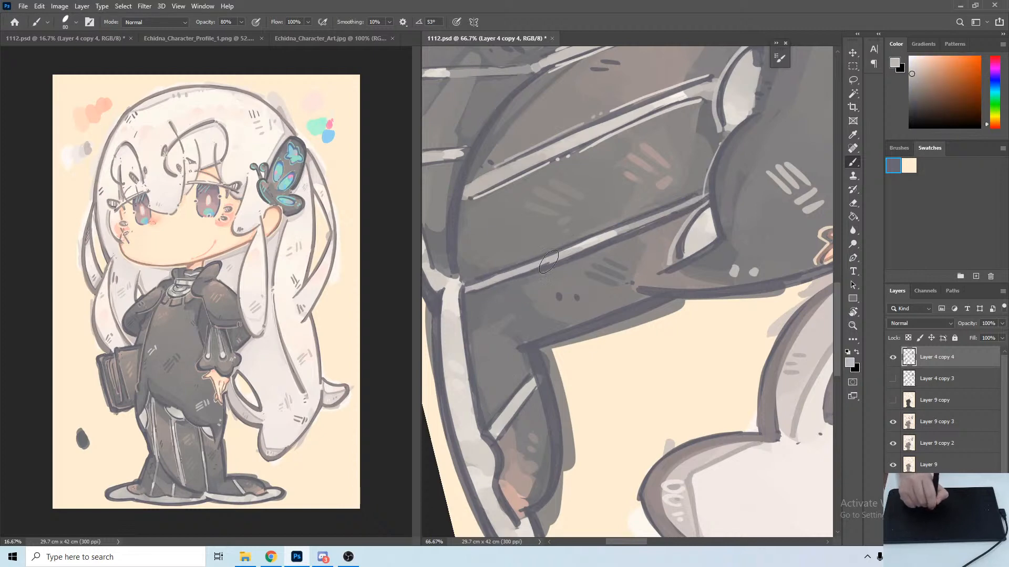
{"action": "left_click", "coordinate": [632, 226], "text": "alt"}
{"action": "left_click_drag", "start_coordinate": [616, 235], "coordinate": [674, 213]}
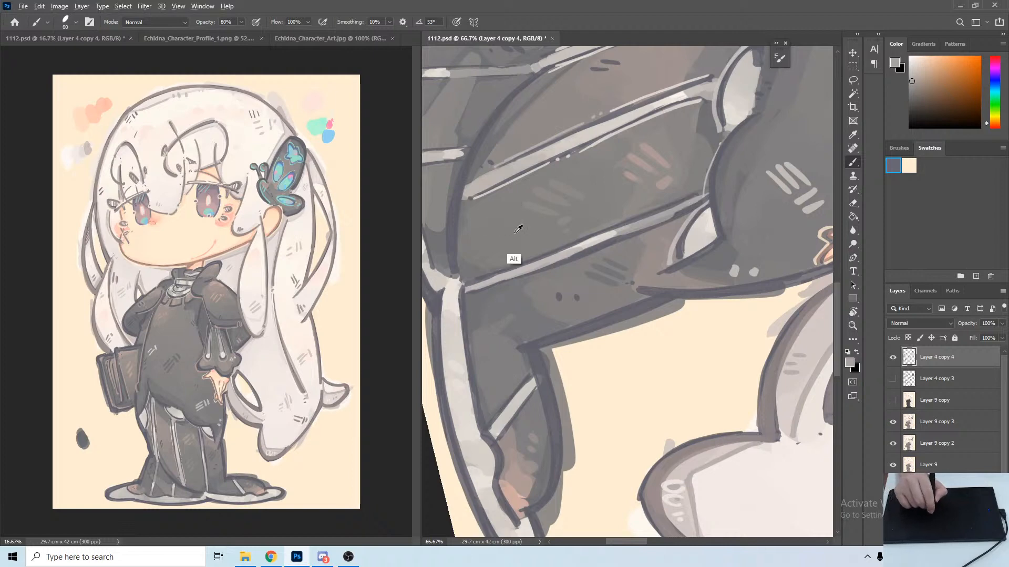
Paint thin, broken off-white lines along both sides of the skirt's third long stripe.
{"action": "left_click", "coordinate": [595, 239], "text": "alt"}
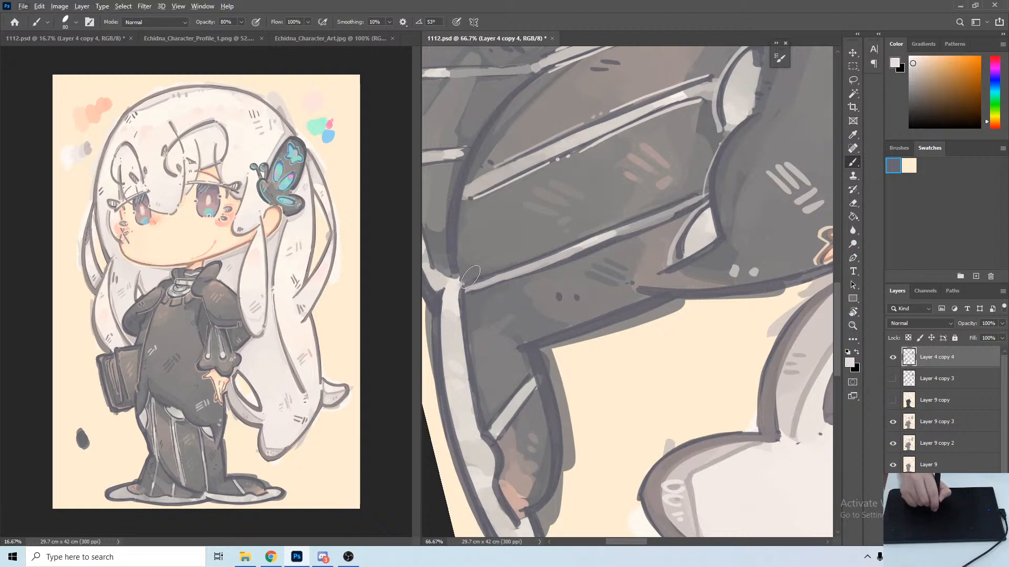
{"action": "left_click_drag", "start_coordinate": [470, 278], "coordinate": [526, 260]}
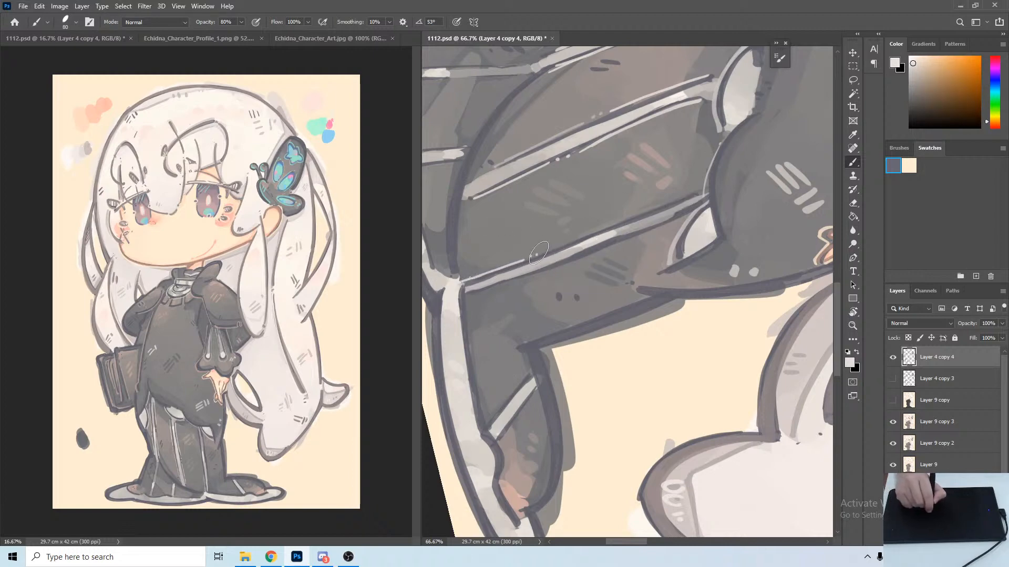
{"action": "left_click_drag", "start_coordinate": [595, 232], "coordinate": [677, 192]}
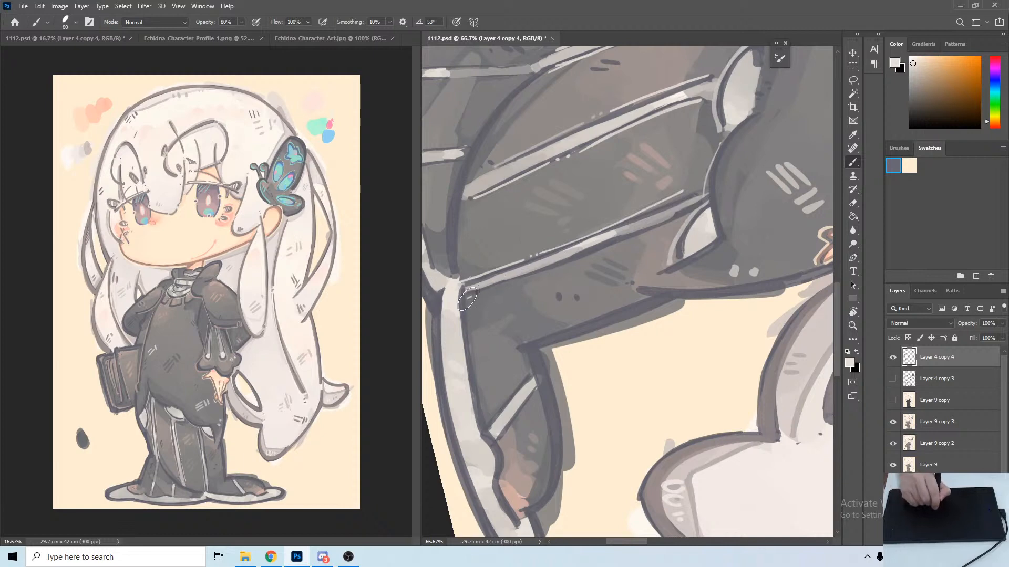
{"action": "mouse_move", "coordinate": [466, 298]}
{"action": "left_mouse_down"}
{"action": "mouse_move", "coordinate": [576, 265]}
{"action": "mouse_move", "coordinate": [690, 206]}
{"action": "left_mouse_up"}
{"action": "key", "text": "ctrl+z"}
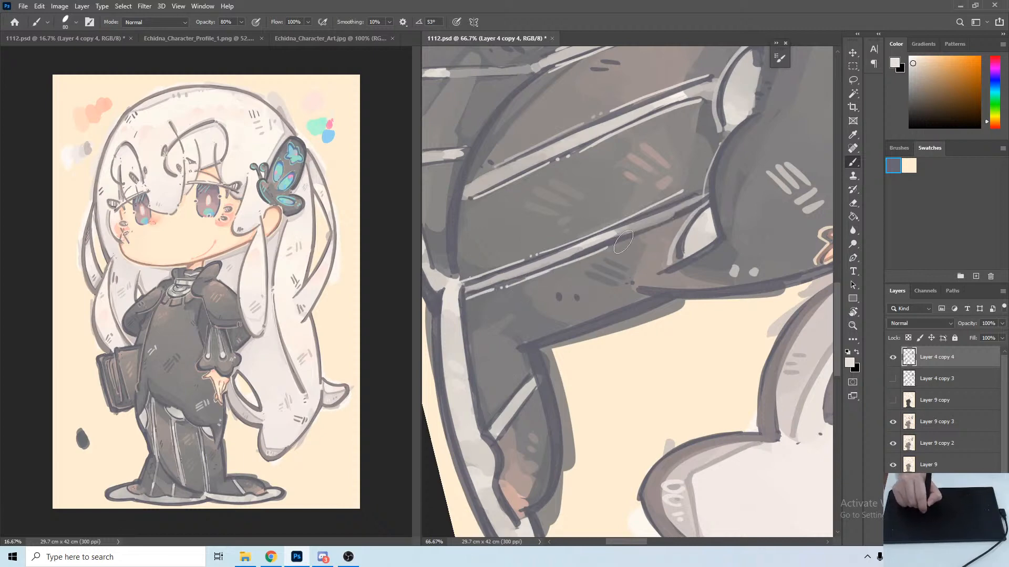
{"action": "left_click_drag", "start_coordinate": [612, 246], "coordinate": [684, 218]}
{"action": "key", "text": "ctrl+z"}
{"action": "left_click_drag", "start_coordinate": [611, 245], "coordinate": [679, 220]}
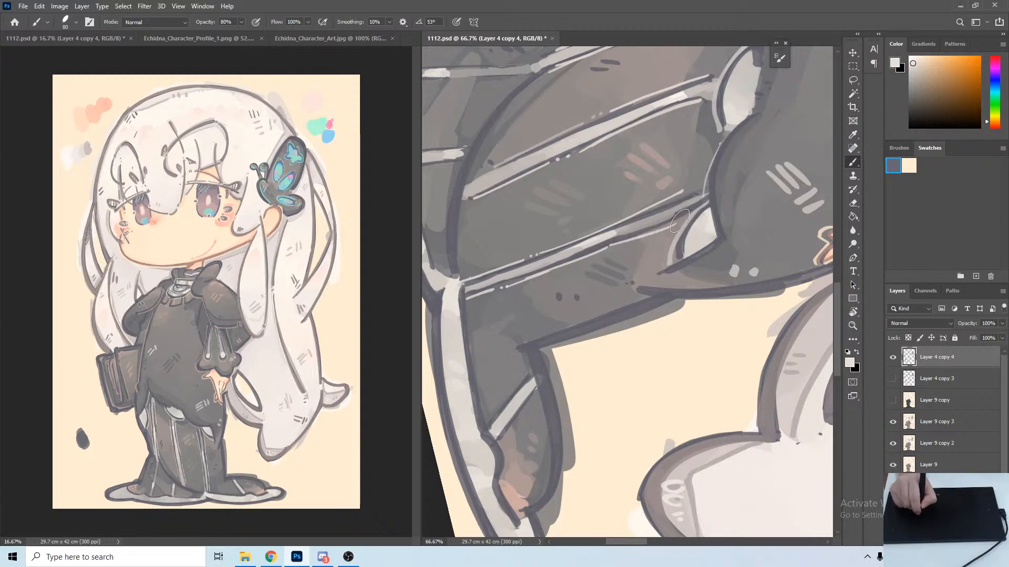
Turn the canvas nearly upright, paint a pale edge line along the overdress's pointed tip, and save the document.
{"action": "key", "text": "r"}
{"action": "left_click_drag", "start_coordinate": [692, 133], "coordinate": [525, 210]}
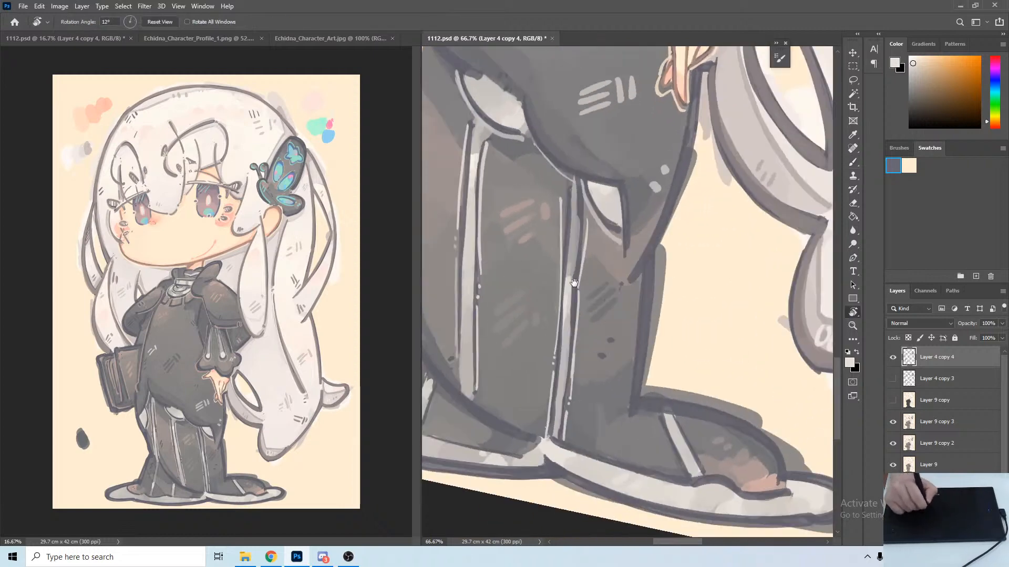
{"action": "left_click_drag", "start_coordinate": [574, 281], "coordinate": [611, 191]}
{"action": "left_click_drag", "start_coordinate": [626, 173], "coordinate": [578, 246]}
{"action": "left_click_drag", "start_coordinate": [674, 170], "coordinate": [642, 217]}
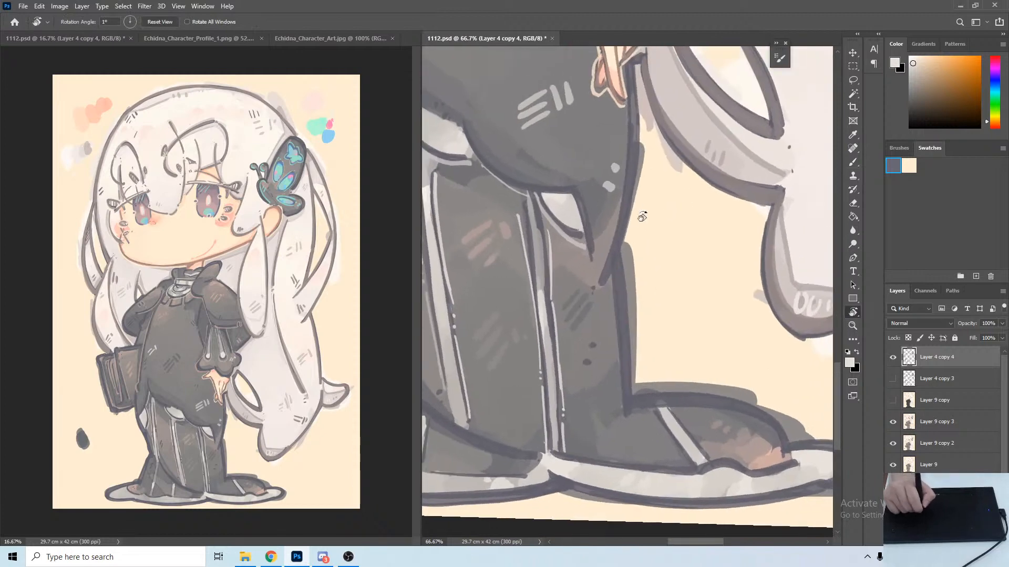
{"action": "key", "text": "b"}
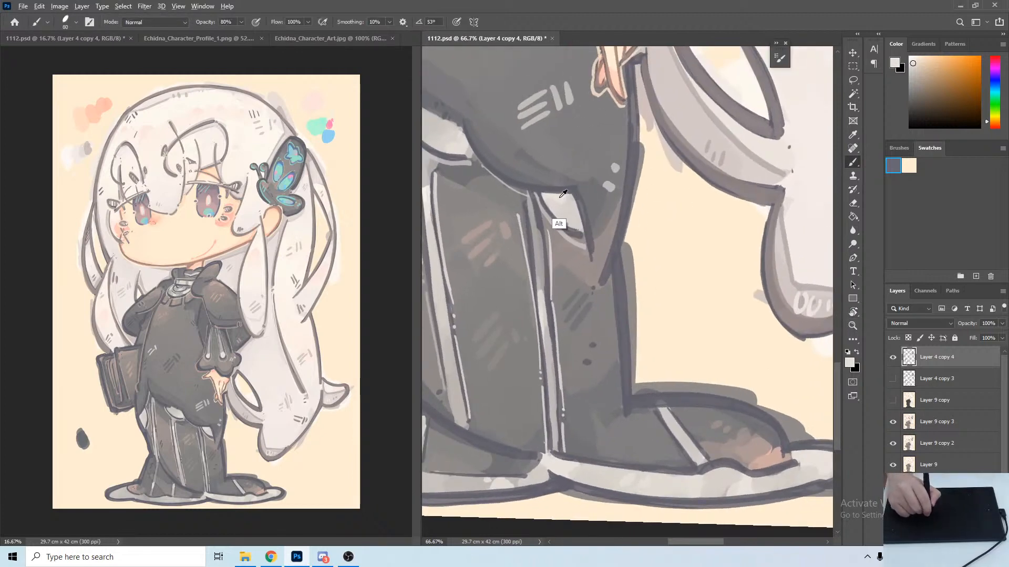
{"action": "left_click_drag", "start_coordinate": [613, 237], "coordinate": [599, 292]}
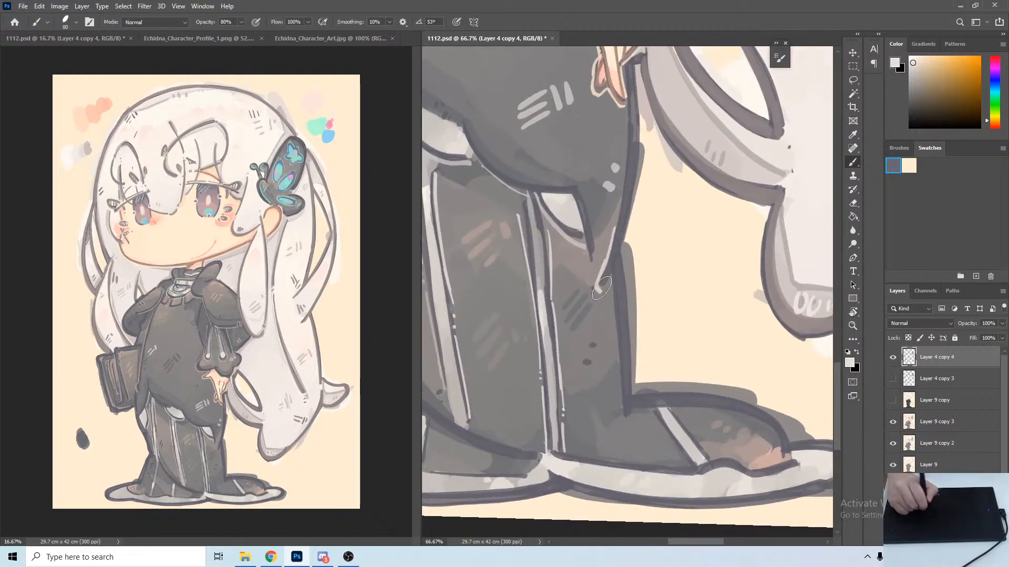
{"action": "mouse_move", "coordinate": [650, 255]}
{"action": "left_mouse_down"}
{"action": "mouse_move", "coordinate": [665, 236]}
{"action": "mouse_move", "coordinate": [642, 214]}
{"action": "left_mouse_up"}
{"action": "key", "text": "ctrl+s"}
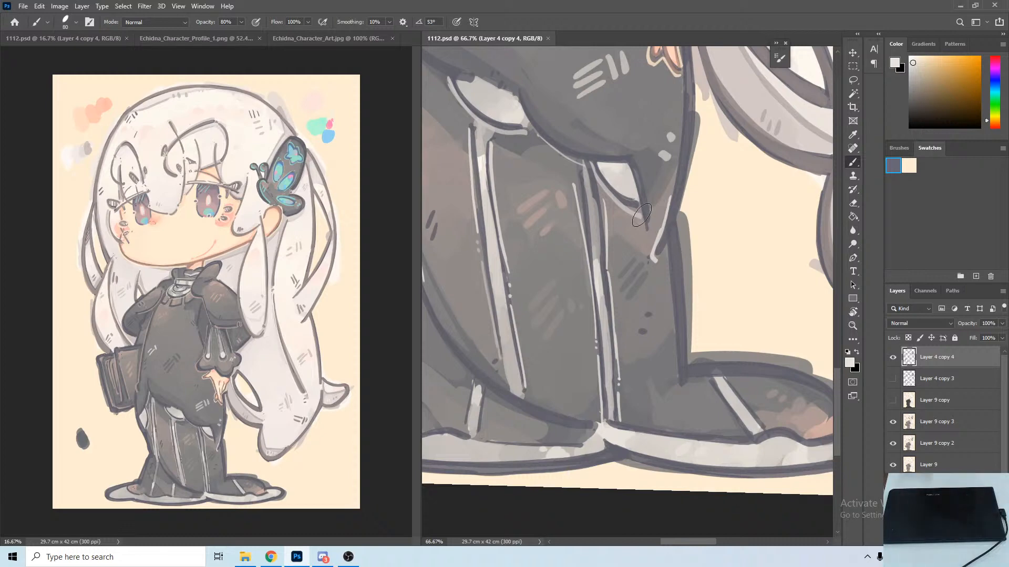
Paint light grey edge lines inside the skirt's outer outline and along the short diagonal stripe on its flared hem.
{"action": "left_click_drag", "start_coordinate": [686, 292], "coordinate": [582, 288]}
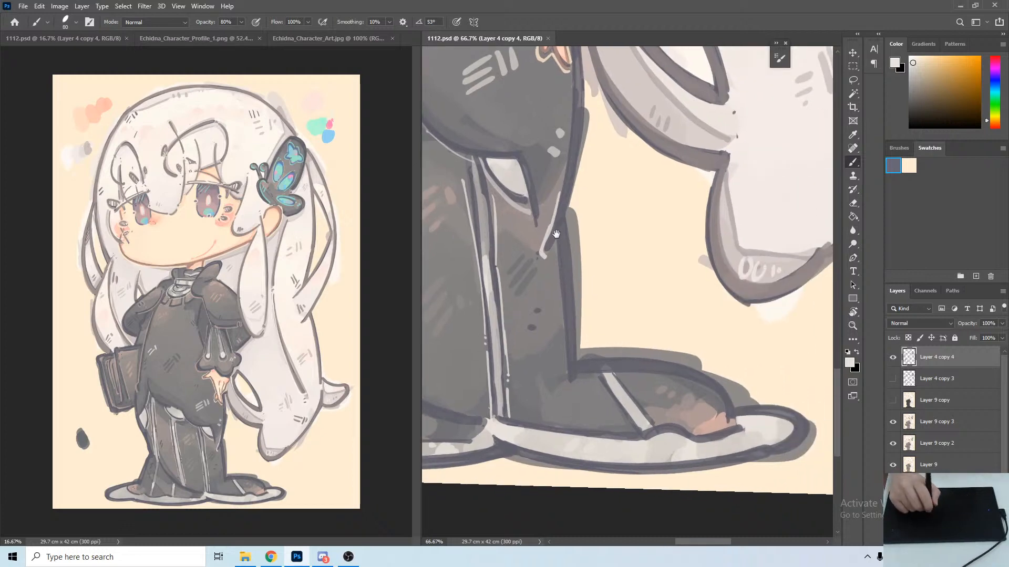
{"action": "left_click", "coordinate": [549, 256], "text": "alt"}
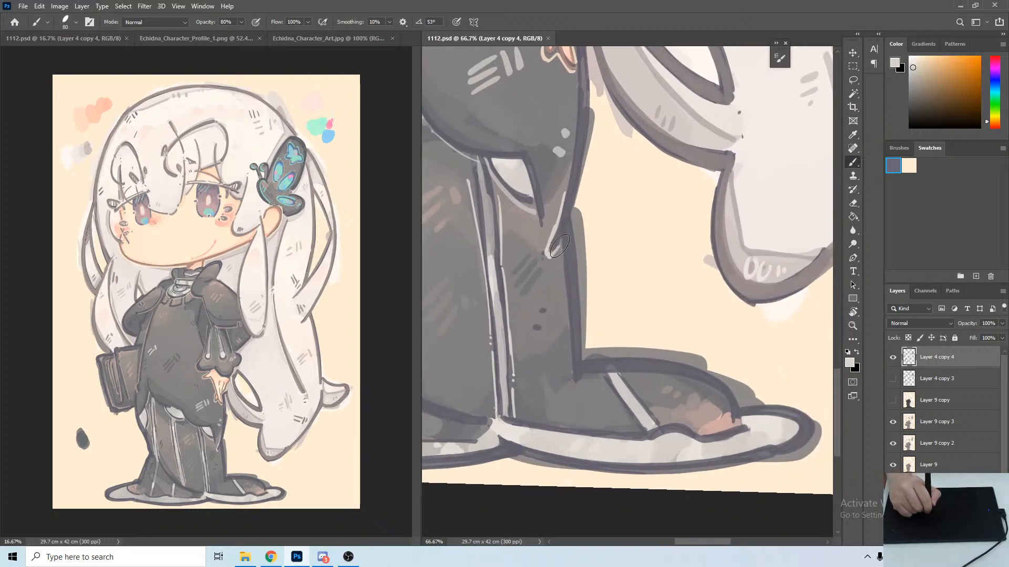
{"action": "mouse_move", "coordinate": [559, 246]}
{"action": "left_mouse_down"}
{"action": "mouse_move", "coordinate": [573, 394]}
{"action": "mouse_move", "coordinate": [546, 339]}
{"action": "mouse_move", "coordinate": [614, 379]}
{"action": "left_mouse_up"}
{"action": "left_click", "coordinate": [478, 315], "text": "alt"}
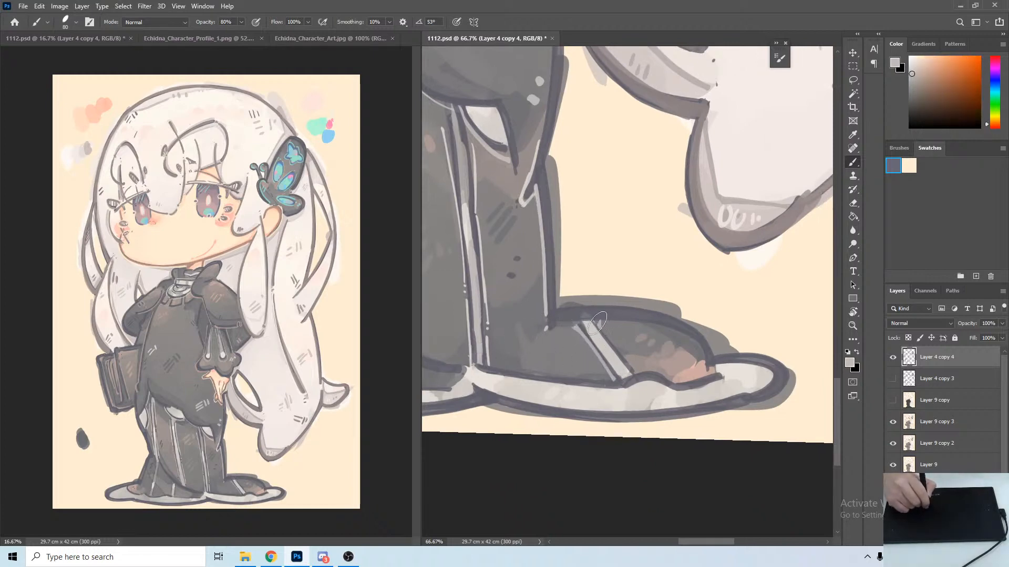
{"action": "left_click_drag", "start_coordinate": [597, 323], "coordinate": [632, 372]}
{"action": "mouse_move", "coordinate": [645, 314]}
{"action": "left_mouse_down"}
{"action": "mouse_move", "coordinate": [671, 266]}
{"action": "mouse_move", "coordinate": [664, 237]}
{"action": "left_mouse_up"}
Rotate the canvas and paint a sampled pale pink accent along the upper outline of the skirt's flared hem.
{"action": "key", "text": "r"}
{"action": "mouse_move", "coordinate": [673, 178]}
{"action": "left_mouse_down"}
{"action": "mouse_move", "coordinate": [664, 173]}
{"action": "mouse_move", "coordinate": [634, 207]}
{"action": "left_mouse_up"}
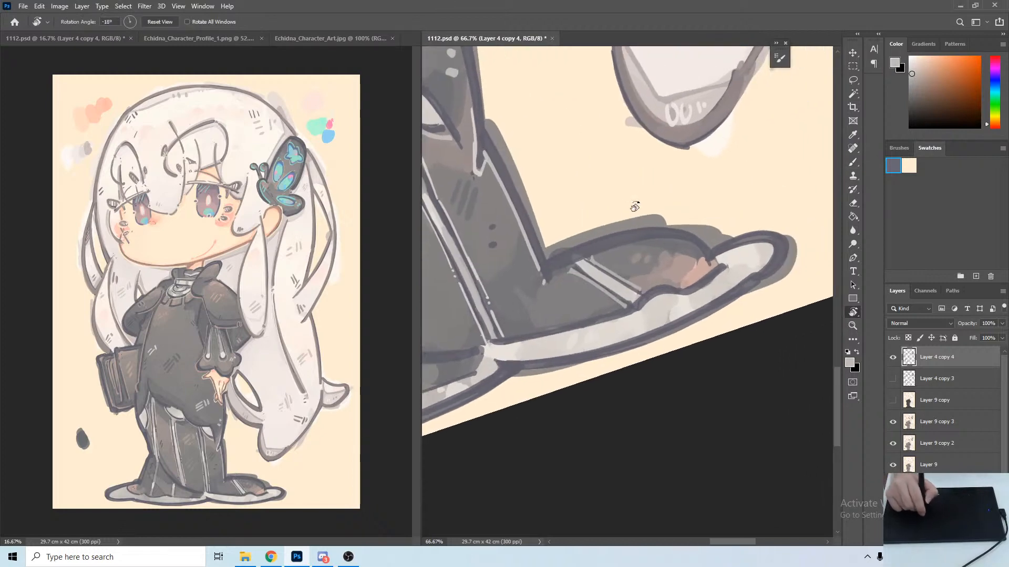
{"action": "key", "text": "b"}
{"action": "left_click", "coordinate": [693, 286], "text": "alt"}
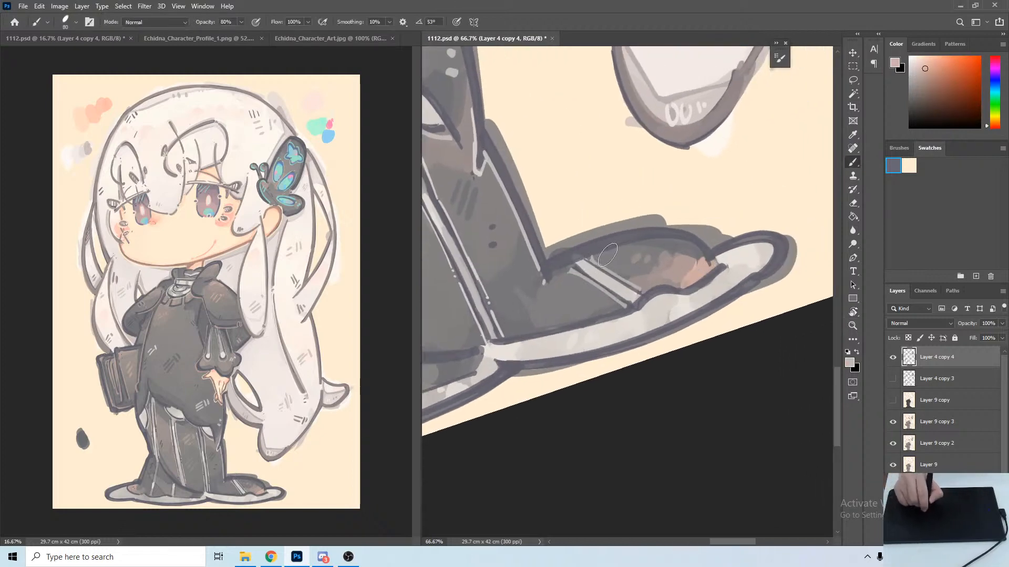
{"action": "mouse_move", "coordinate": [600, 255]}
{"action": "left_mouse_down"}
{"action": "mouse_move", "coordinate": [706, 259]}
{"action": "mouse_move", "coordinate": [658, 249]}
{"action": "left_mouse_up"}
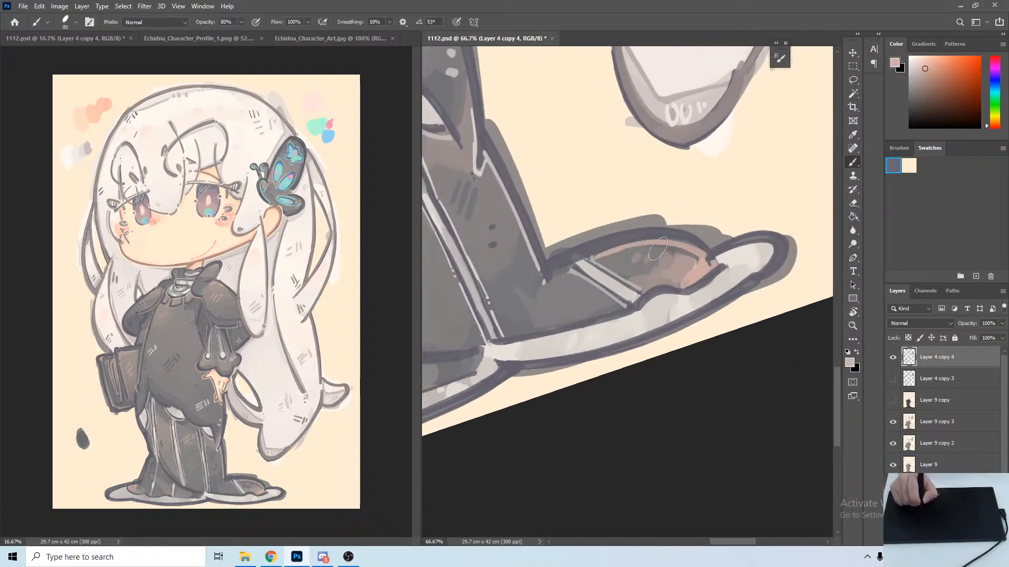
{"action": "key", "text": "ctrl+z"}
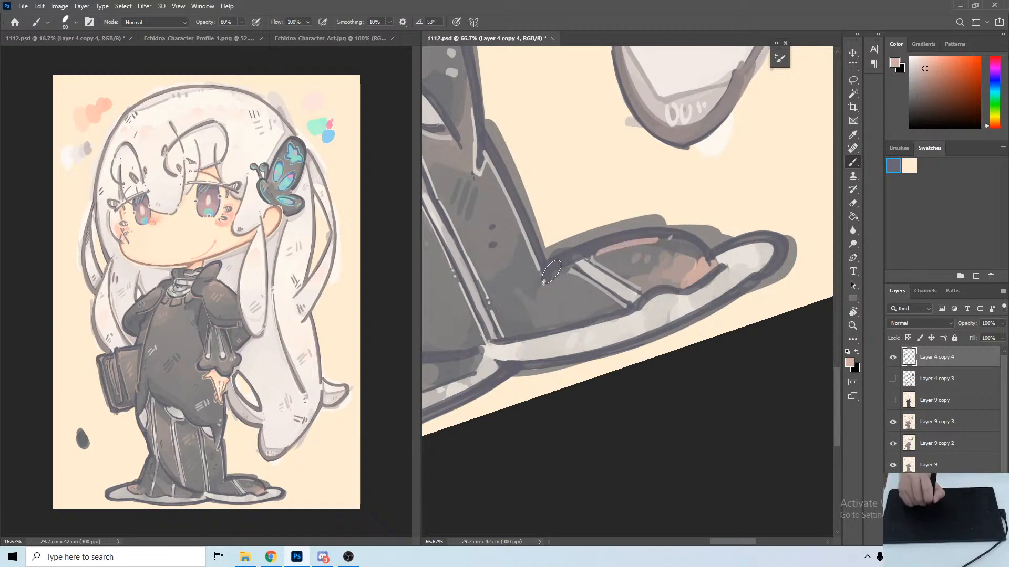
Refine the narrow stripe on the skirt's opposite lower panel with dark grey edges and thin off-white lines on both sides.
{"action": "left_click_drag", "start_coordinate": [615, 213], "coordinate": [788, 147]}
{"action": "left_click_drag", "start_coordinate": [538, 224], "coordinate": [809, 160]}
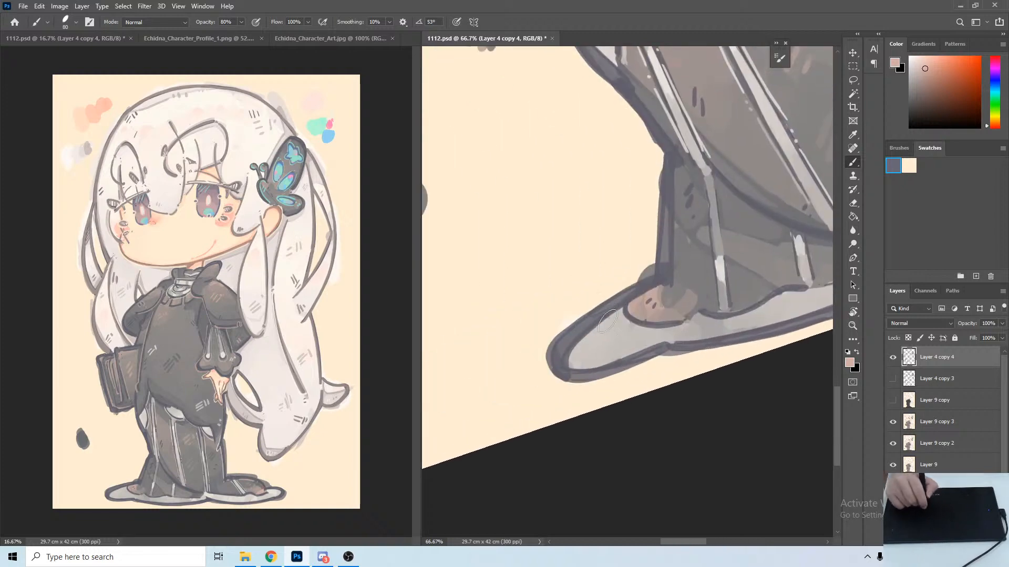
{"action": "left_click_drag", "start_coordinate": [664, 313], "coordinate": [554, 333]}
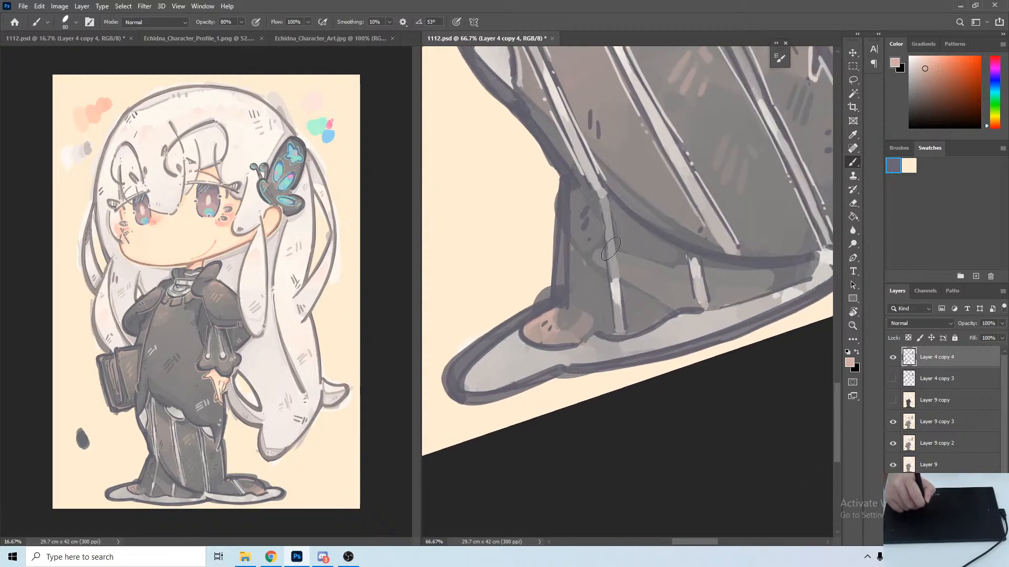
{"action": "left_click", "coordinate": [694, 259], "text": "alt"}
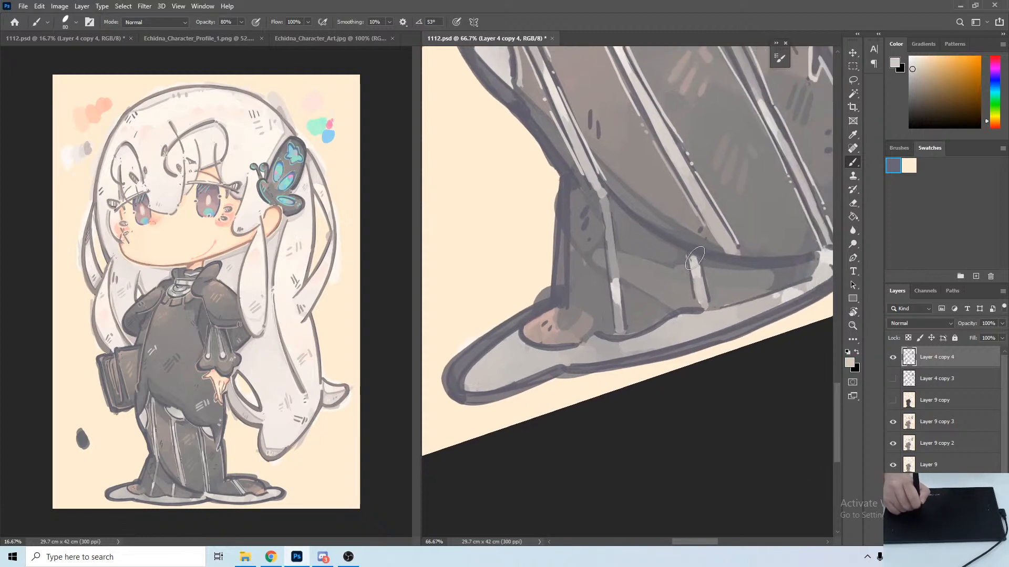
{"action": "left_click_drag", "start_coordinate": [710, 199], "coordinate": [699, 236]}
{"action": "left_click_drag", "start_coordinate": [607, 362], "coordinate": [600, 323]}
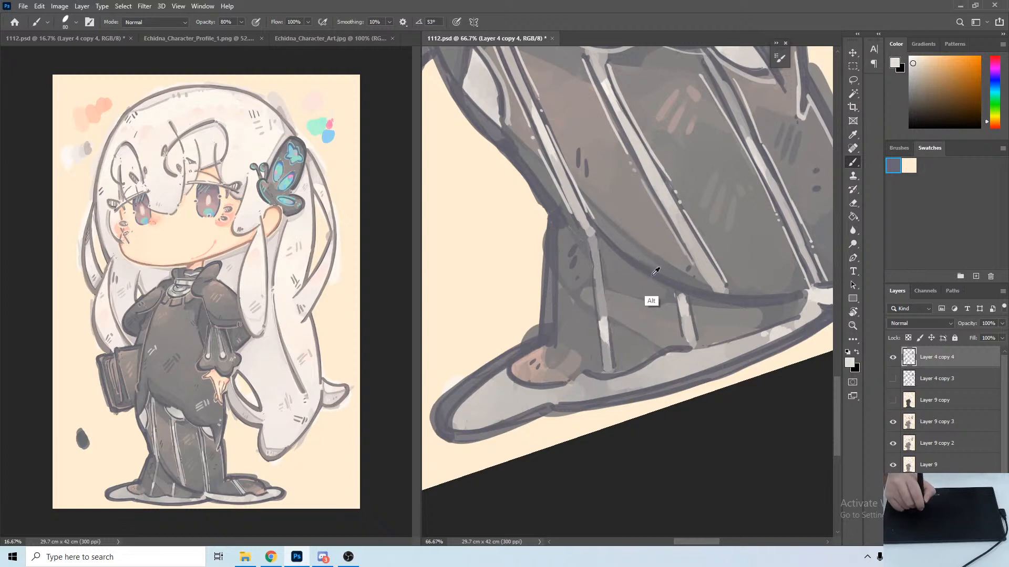
{"action": "left_click", "coordinate": [651, 301], "text": "alt"}
{"action": "left_click_drag", "start_coordinate": [599, 246], "coordinate": [615, 359]}
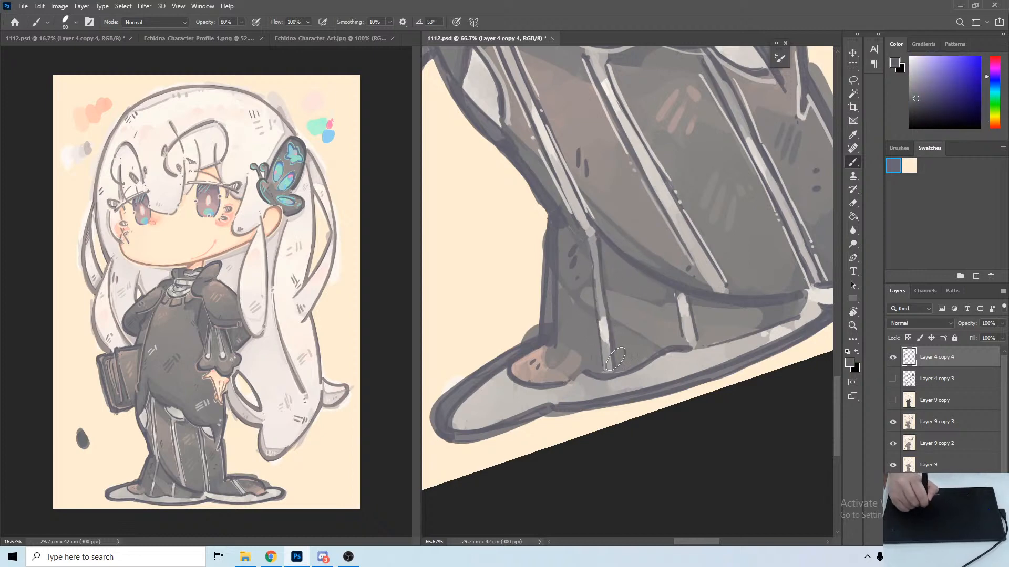
{"action": "left_click_drag", "start_coordinate": [592, 254], "coordinate": [605, 370]}
{"action": "left_click", "coordinate": [605, 327], "text": "alt"}
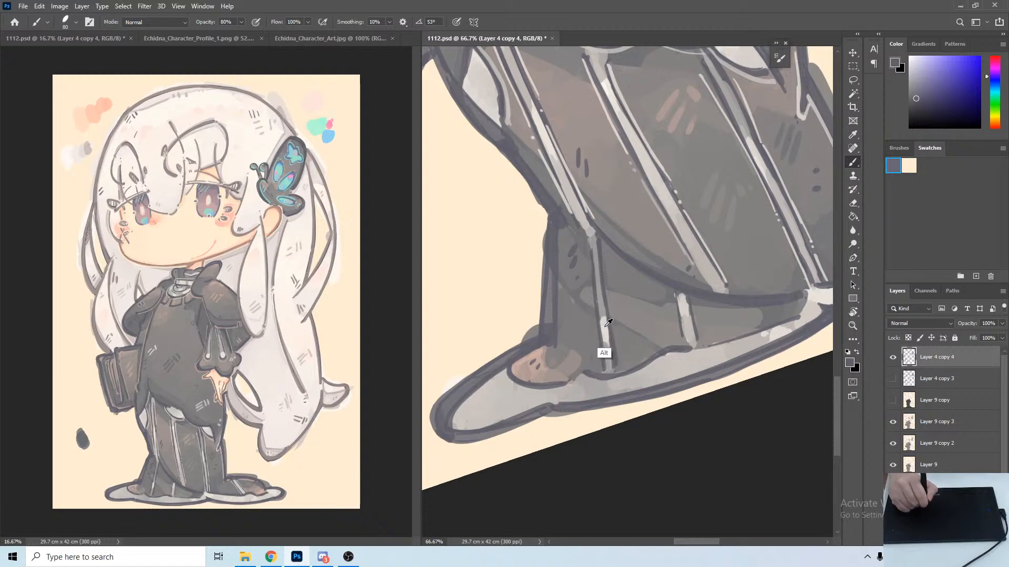
{"action": "left_click_drag", "start_coordinate": [590, 256], "coordinate": [602, 364]}
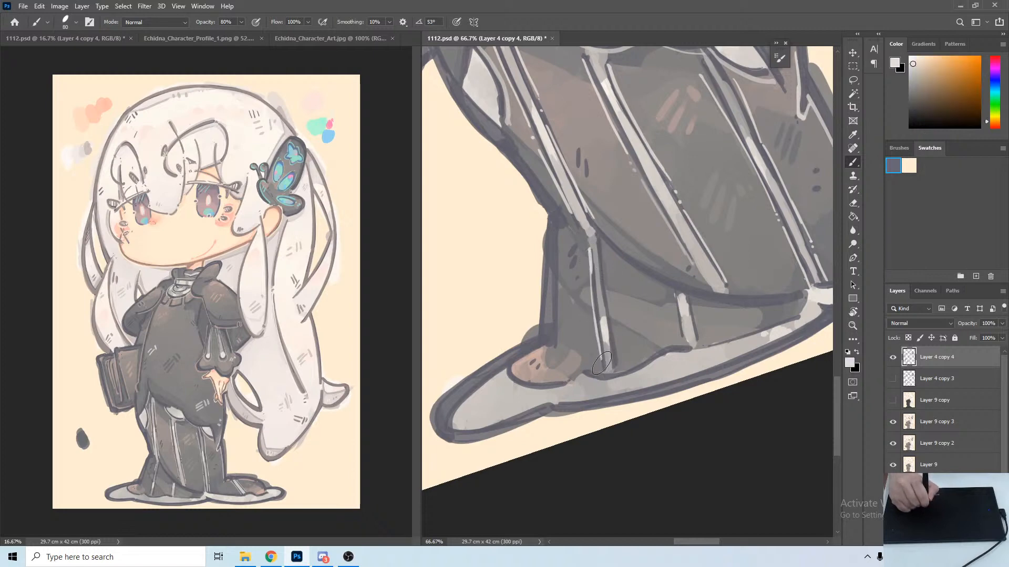
{"action": "left_click_drag", "start_coordinate": [603, 268], "coordinate": [616, 370]}
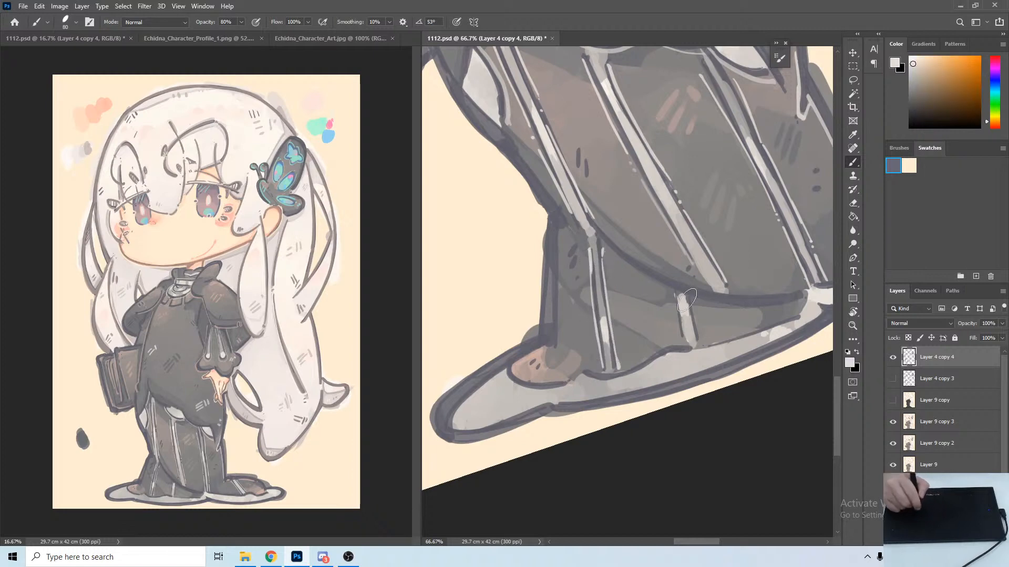
Refine the short stripe below the skirt's curved seam with sampled dark grey and light grey edges.
{"action": "left_click", "coordinate": [683, 283], "text": "alt"}
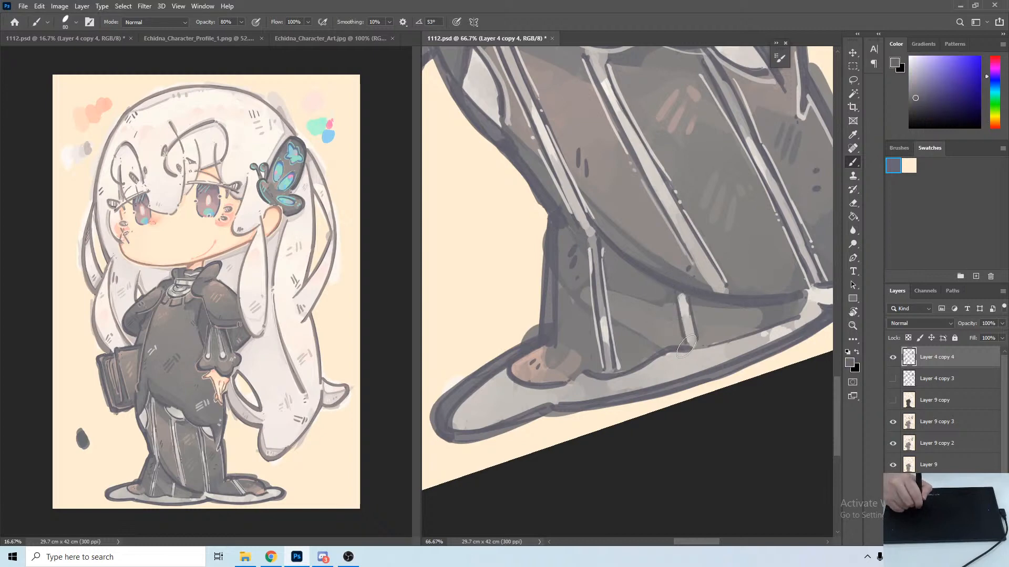
{"action": "left_click", "coordinate": [685, 353], "text": "alt"}
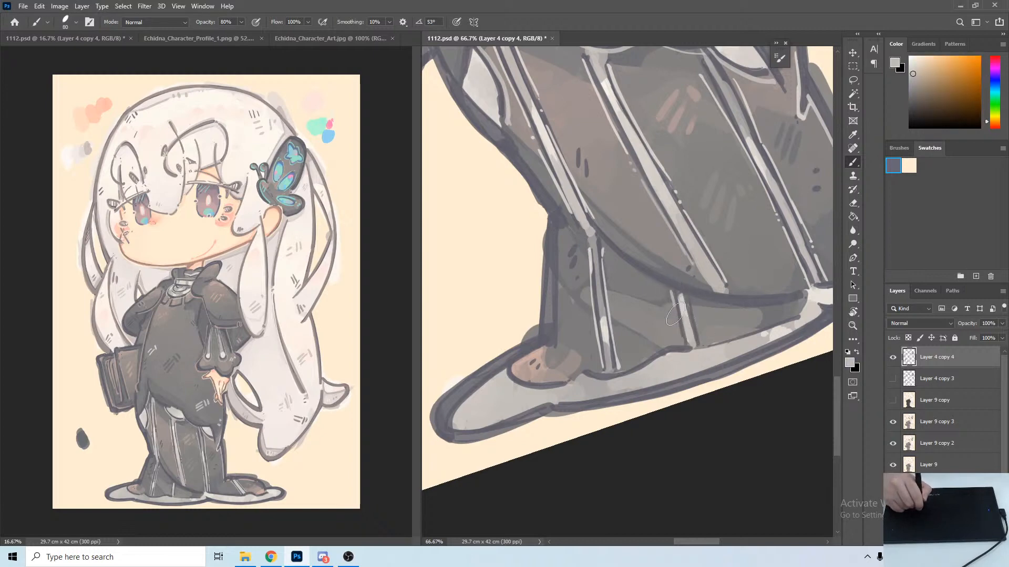
{"action": "left_click_drag", "start_coordinate": [693, 305], "coordinate": [705, 339]}
Paint a sampled light grey edge line along the boundary between the dark skirt and its pale hem.
{"action": "left_click_drag", "start_coordinate": [740, 304], "coordinate": [520, 348]}
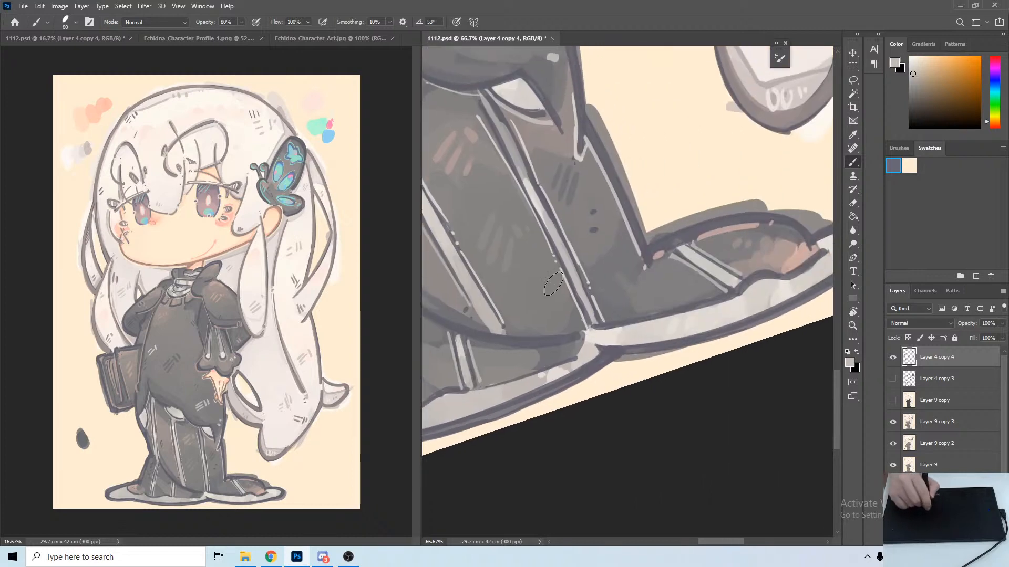
{"action": "key", "text": "r"}
{"action": "left_click_drag", "start_coordinate": [577, 289], "coordinate": [638, 209]}
{"action": "key", "text": "b"}
{"action": "left_click_drag", "start_coordinate": [537, 256], "coordinate": [662, 212]}
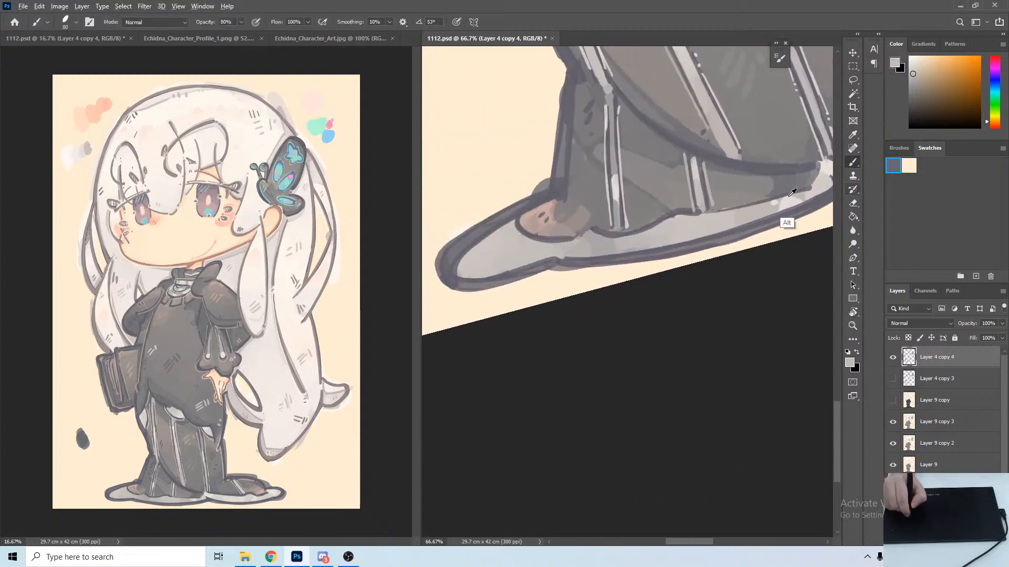
{"action": "left_click", "coordinate": [789, 197], "text": "alt"}
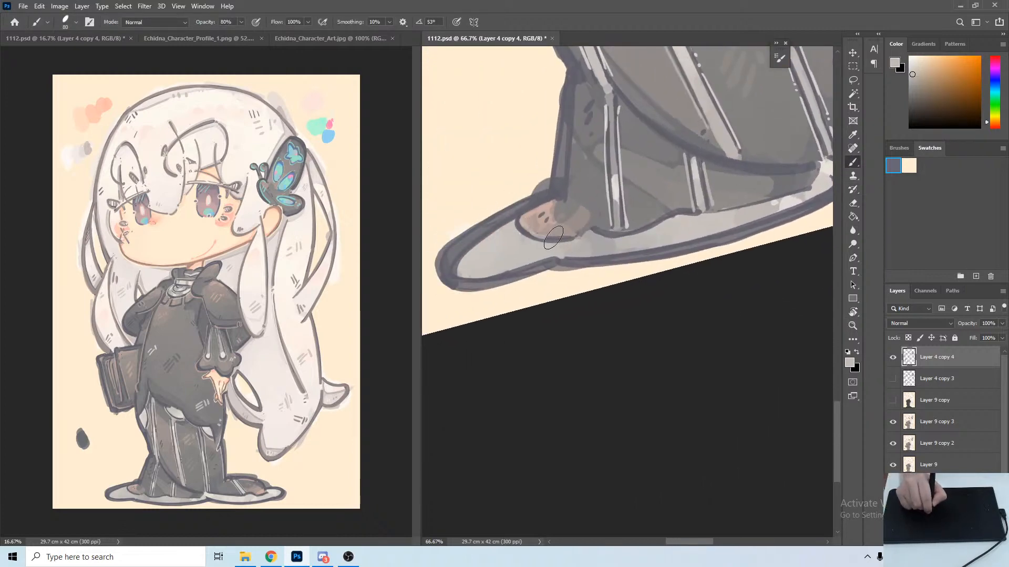
{"action": "left_click", "coordinate": [795, 226], "text": "alt"}
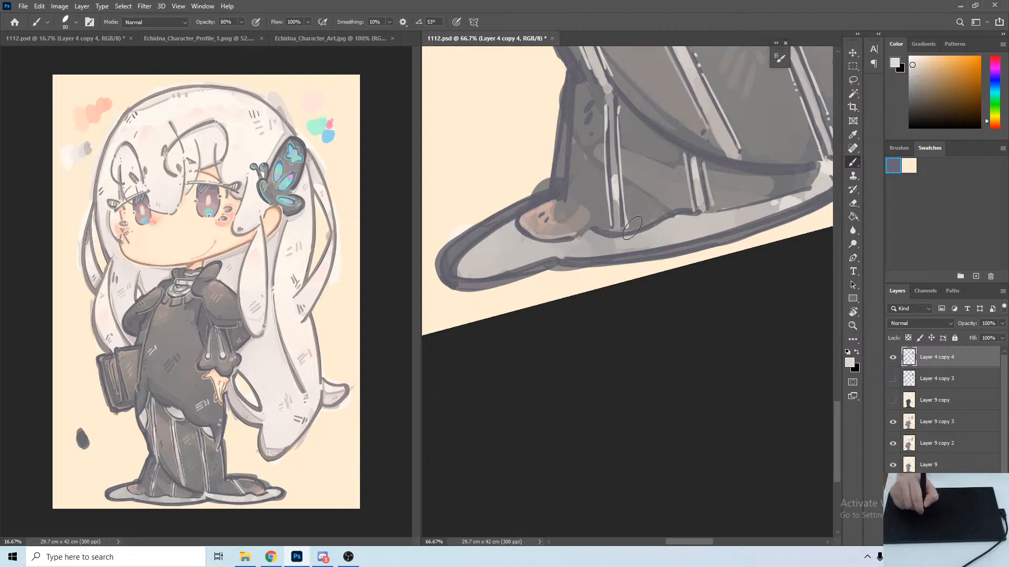
{"action": "mouse_move", "coordinate": [632, 228]}
{"action": "left_mouse_down"}
{"action": "mouse_move", "coordinate": [807, 182]}
{"action": "mouse_move", "coordinate": [492, 259]}
{"action": "mouse_move", "coordinate": [735, 186]}
{"action": "mouse_move", "coordinate": [765, 203]}
{"action": "mouse_move", "coordinate": [814, 208]}
{"action": "left_mouse_up"}
Paint pale grey edge lines around the pinkish patch and inside the outline of the hem's pointed end.
{"action": "key", "text": "r"}
{"action": "left_click_drag", "start_coordinate": [704, 168], "coordinate": [723, 182]}
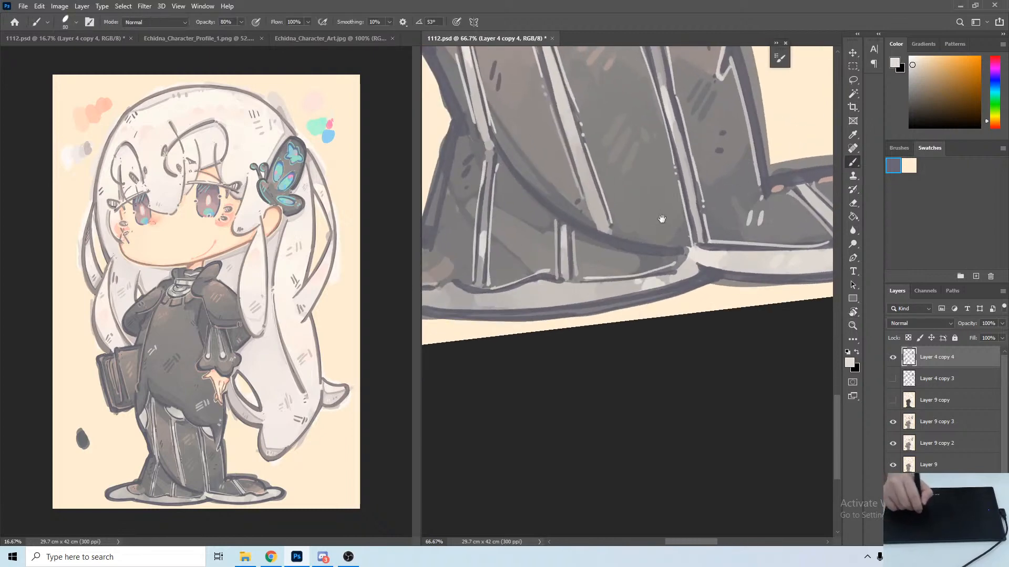
{"action": "left_click_drag", "start_coordinate": [662, 218], "coordinate": [814, 273]}
{"action": "left_click_drag", "start_coordinate": [600, 274], "coordinate": [608, 293]}
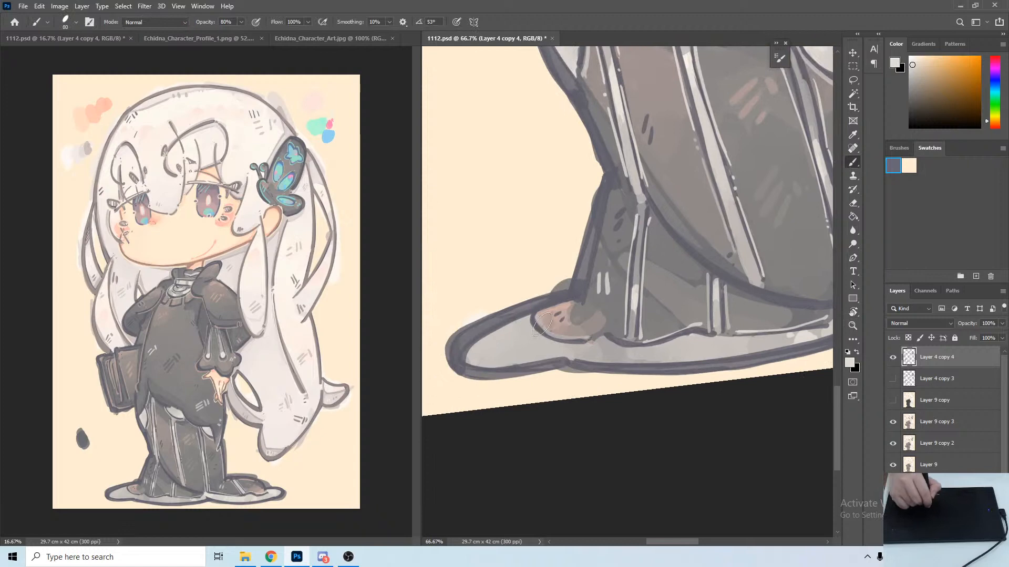
{"action": "left_click_drag", "start_coordinate": [543, 312], "coordinate": [576, 304]}
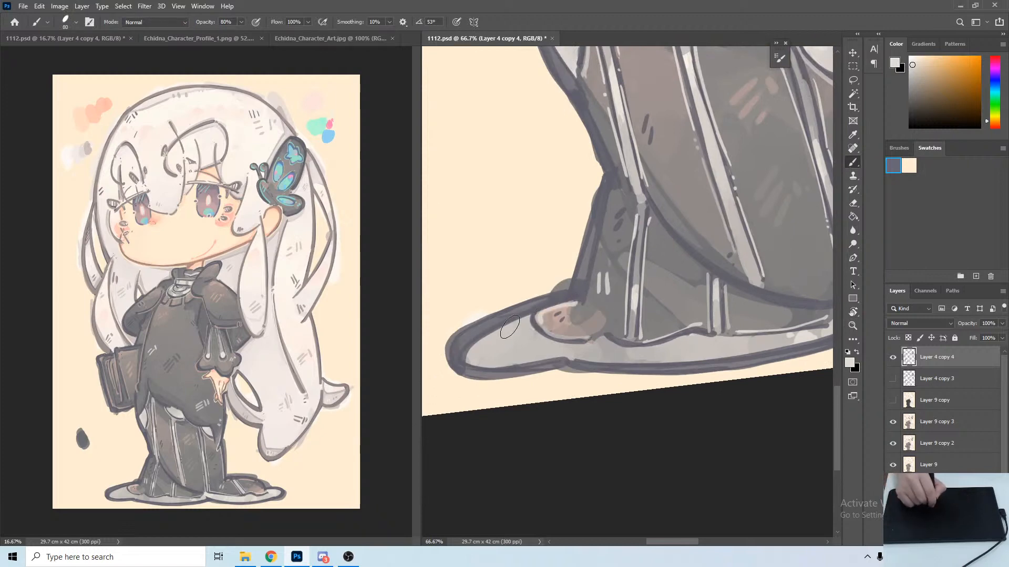
{"action": "mouse_move", "coordinate": [469, 353]}
{"action": "left_mouse_down"}
{"action": "mouse_move", "coordinate": [477, 362]}
{"action": "mouse_move", "coordinate": [567, 359]}
{"action": "left_mouse_up"}
Try a sampled light grey edge line along the skirt's curved front seam.
{"action": "left_click_drag", "start_coordinate": [688, 212], "coordinate": [563, 229]}
{"action": "key", "text": "r"}
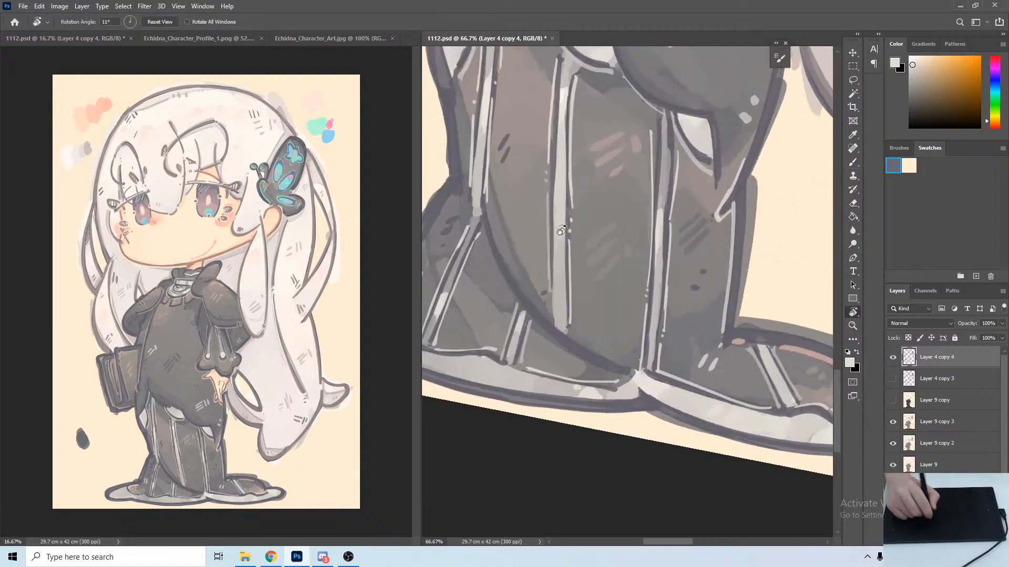
{"action": "left_click", "coordinate": [557, 312], "text": "alt"}
{"action": "mouse_move", "coordinate": [481, 223]}
{"action": "left_mouse_down"}
{"action": "mouse_move", "coordinate": [524, 318]}
{"action": "mouse_move", "coordinate": [514, 303]}
{"action": "mouse_move", "coordinate": [614, 377]}
{"action": "left_mouse_up"}
{"action": "key", "text": "ctrl+z"}
{"action": "key", "text": "ctrl+z"}
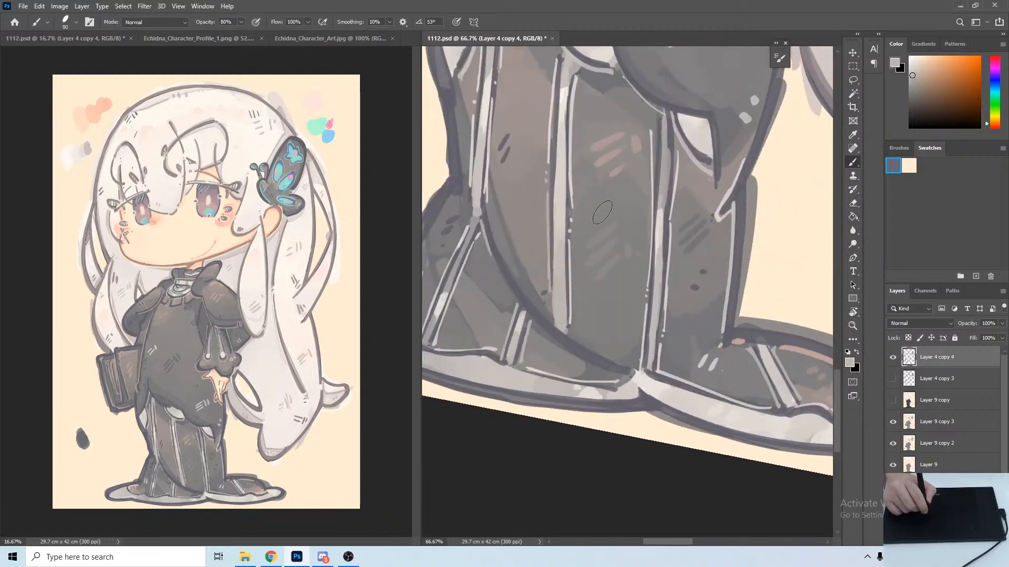
Paint a sampled peach accent line along the skirt's curved front seam down to the pale hem.
{"action": "left_click_drag", "start_coordinate": [636, 188], "coordinate": [651, 341]}
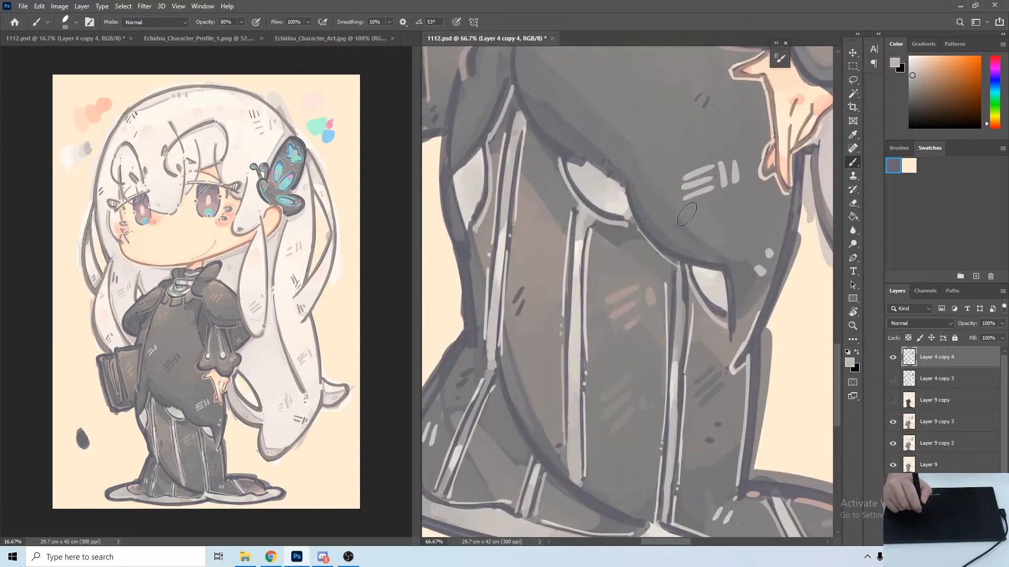
{"action": "left_click_drag", "start_coordinate": [681, 219], "coordinate": [591, 261]}
{"action": "key", "text": "ctrl+minus"}
{"action": "left_click_drag", "start_coordinate": [457, 368], "coordinate": [551, 173]}
{"action": "key", "text": "r"}
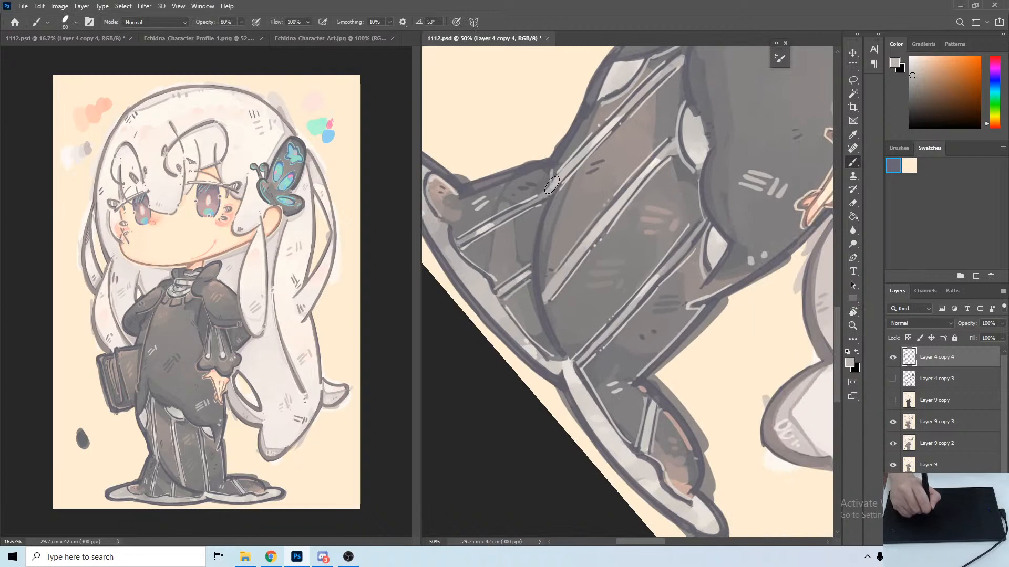
{"action": "mouse_move", "coordinate": [658, 187]}
{"action": "left_mouse_down"}
{"action": "mouse_move", "coordinate": [600, 203]}
{"action": "mouse_move", "coordinate": [622, 202]}
{"action": "left_mouse_up"}
{"action": "left_click", "coordinate": [745, 243], "text": "alt"}
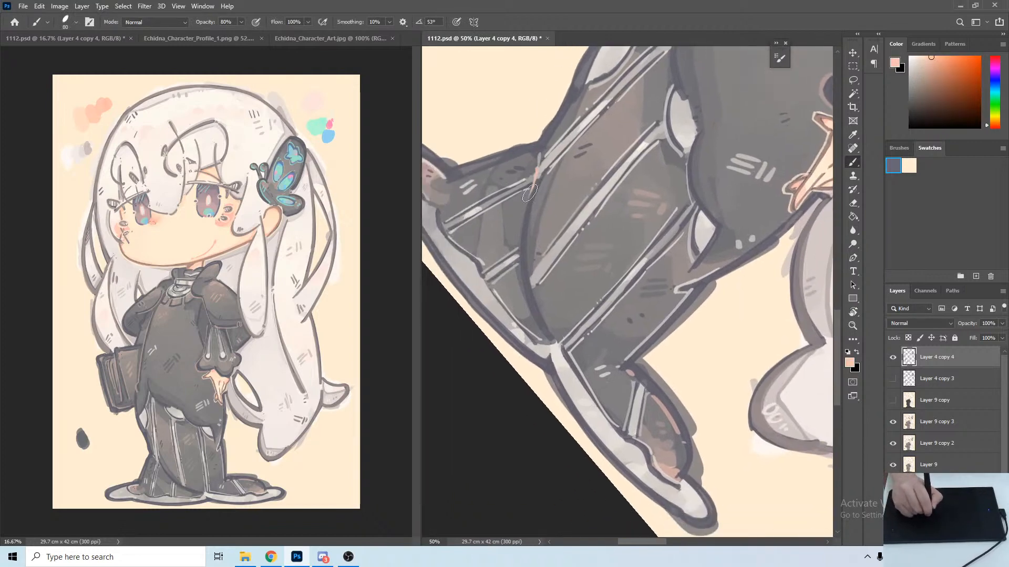
{"action": "left_click_drag", "start_coordinate": [520, 240], "coordinate": [546, 336]}
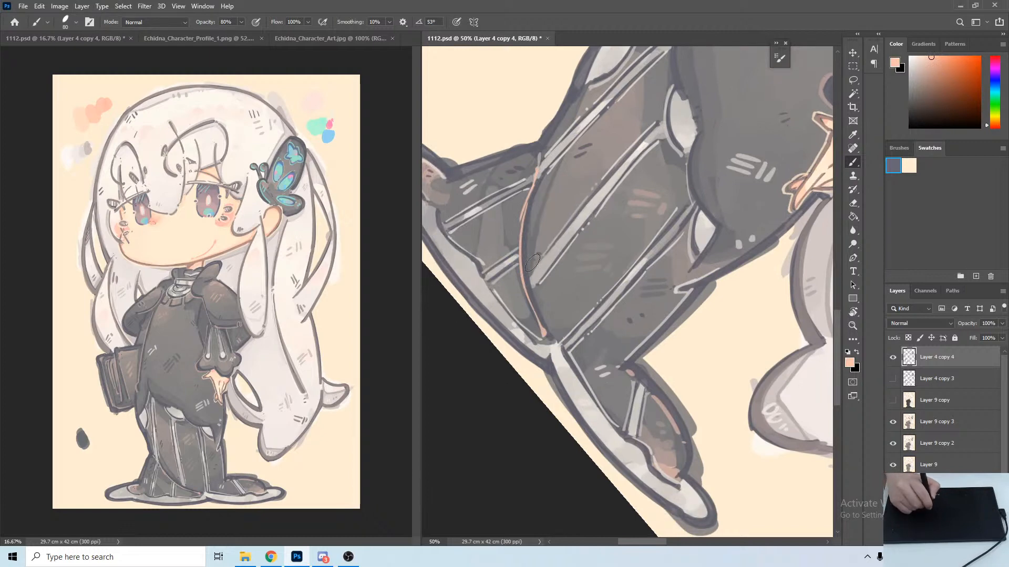
{"action": "key", "text": "ctrl+z"}
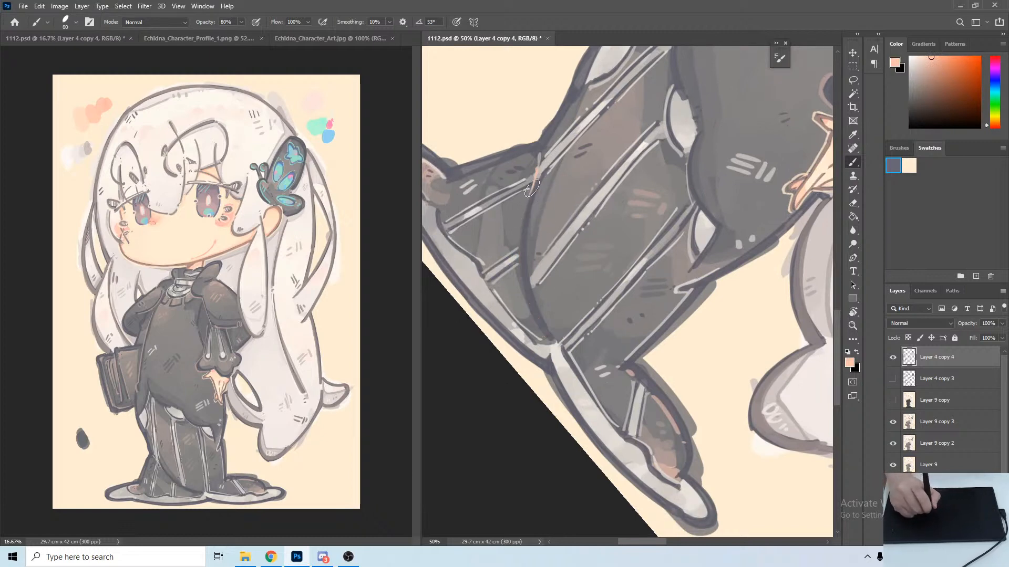
{"action": "left_click_drag", "start_coordinate": [536, 185], "coordinate": [521, 266]}
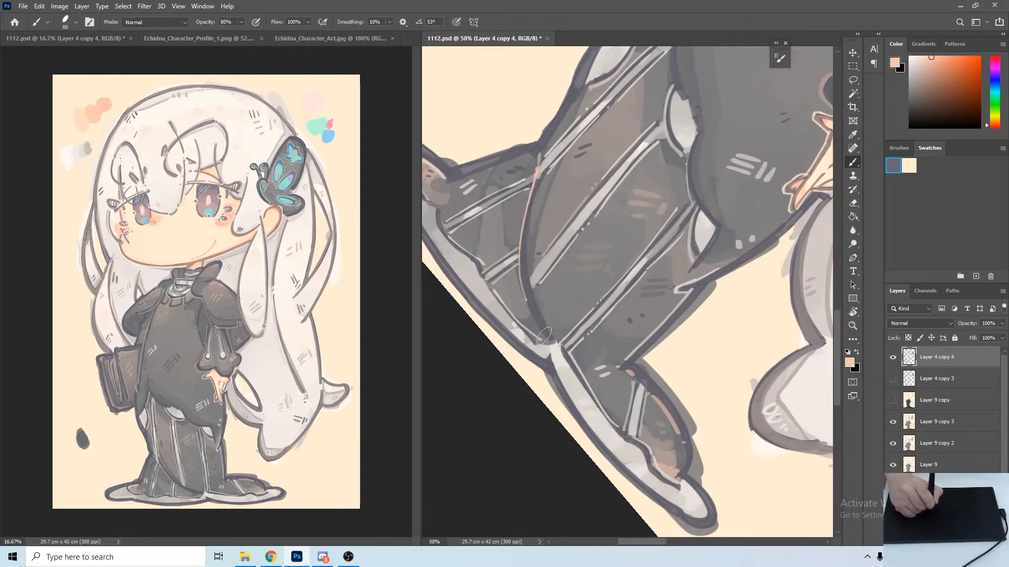
{"action": "left_click_drag", "start_coordinate": [544, 335], "coordinate": [552, 346]}
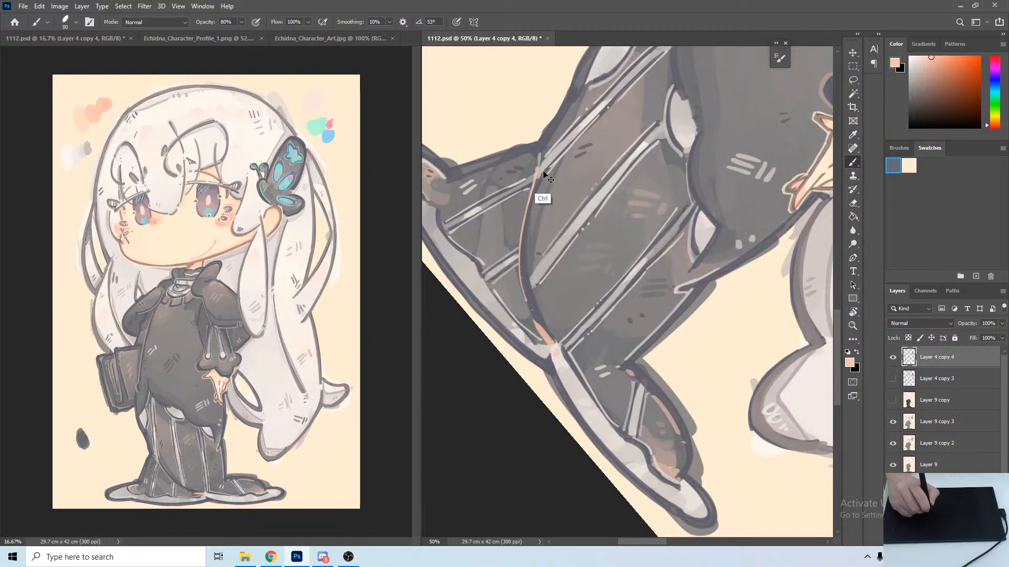
{"action": "key", "text": "ctrl+z"}
{"action": "key", "text": "ctrl+z"}
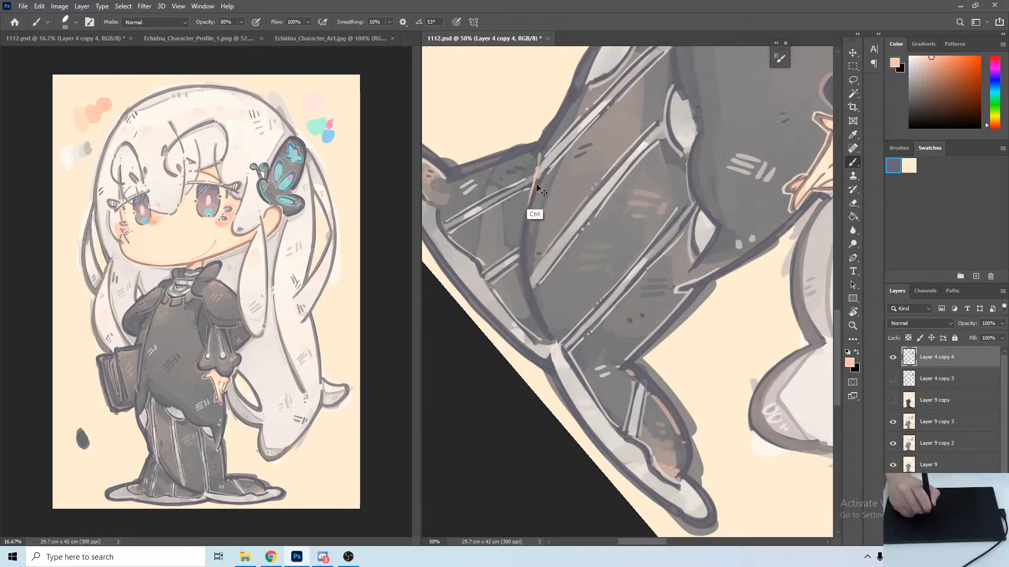
{"action": "mouse_move", "coordinate": [536, 169]}
{"action": "left_mouse_down"}
{"action": "mouse_move", "coordinate": [523, 253]}
{"action": "mouse_move", "coordinate": [544, 336]}
{"action": "left_mouse_up"}
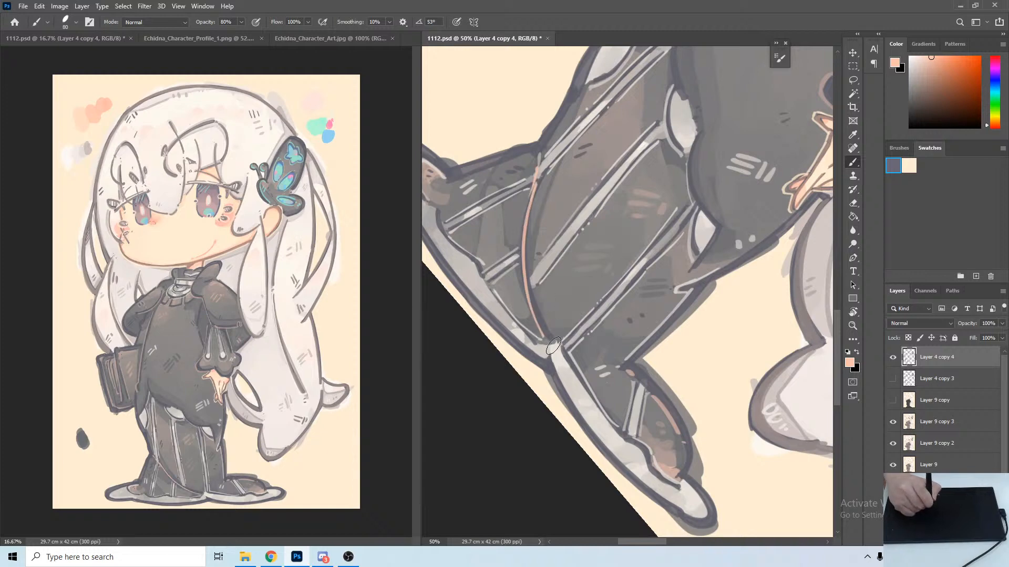
Save the document and check the composition by flipping the canvas horizontally and back.
{"action": "key", "text": "r"}
{"action": "left_click_drag", "start_coordinate": [625, 153], "coordinate": [527, 196]}
{"action": "left_click_drag", "start_coordinate": [656, 161], "coordinate": [613, 398]}
{"action": "left_click_drag", "start_coordinate": [623, 238], "coordinate": [685, 261]}
{"action": "left_click_drag", "start_coordinate": [576, 207], "coordinate": [590, 199]}
{"action": "left_click_drag", "start_coordinate": [582, 199], "coordinate": [619, 239]}
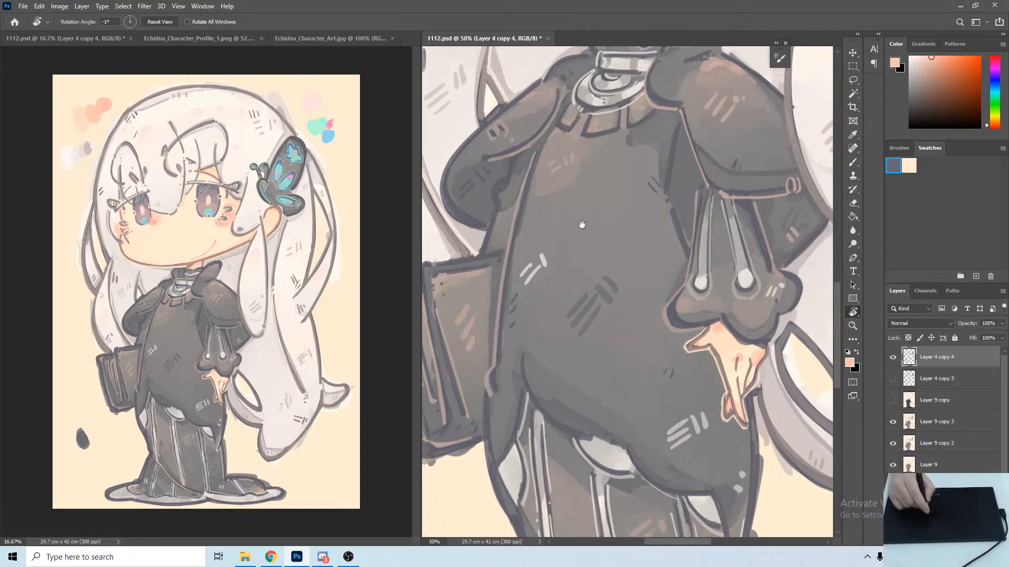
{"action": "mouse_move", "coordinate": [582, 157]}
{"action": "left_mouse_down"}
{"action": "mouse_move", "coordinate": [572, 326]}
{"action": "mouse_move", "coordinate": [541, 468]}
{"action": "left_mouse_up"}
{"action": "key", "text": "b"}
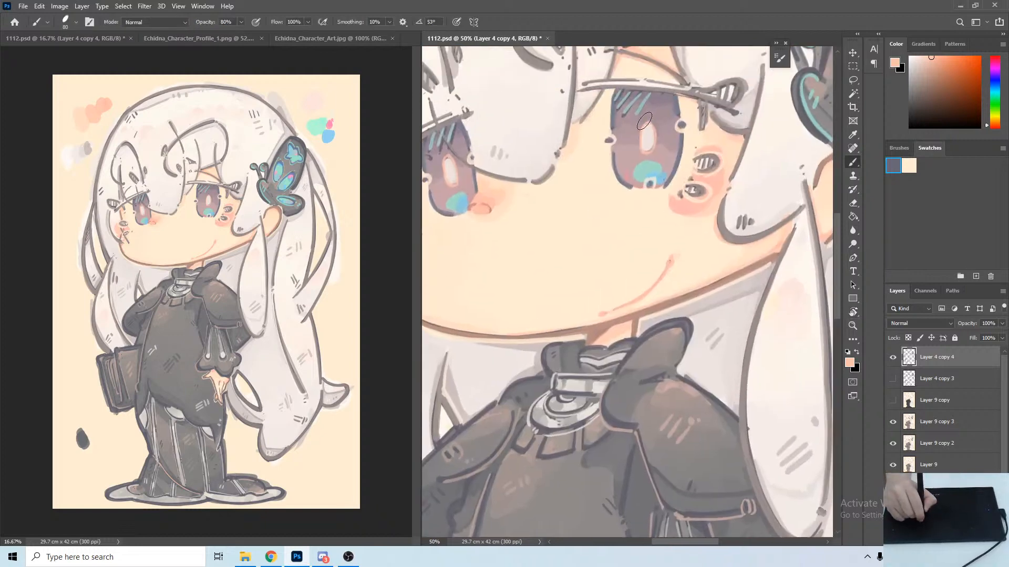
{"action": "left_click_drag", "start_coordinate": [649, 144], "coordinate": [720, 127]}
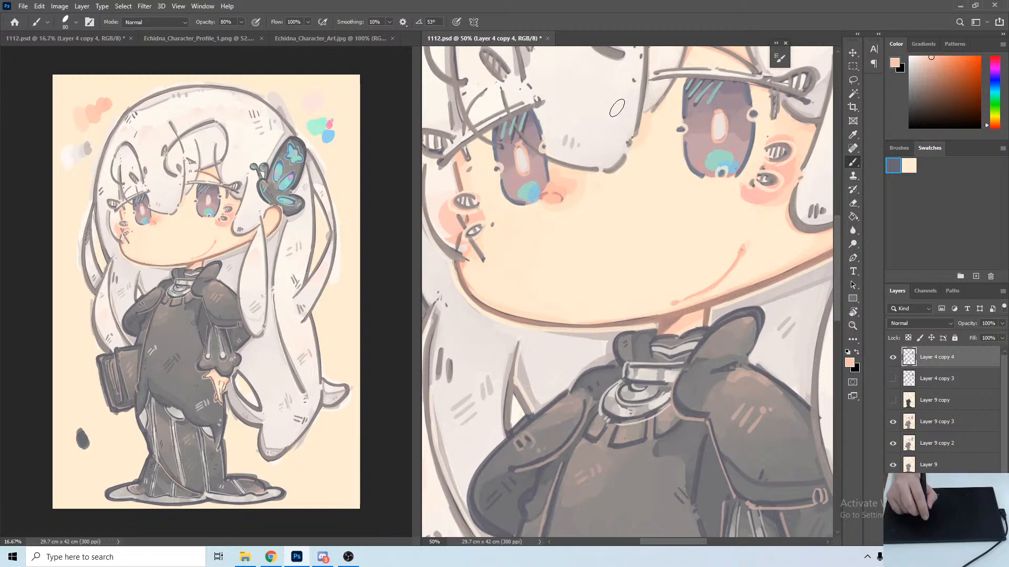
{"action": "key", "text": "ctrl+s"}
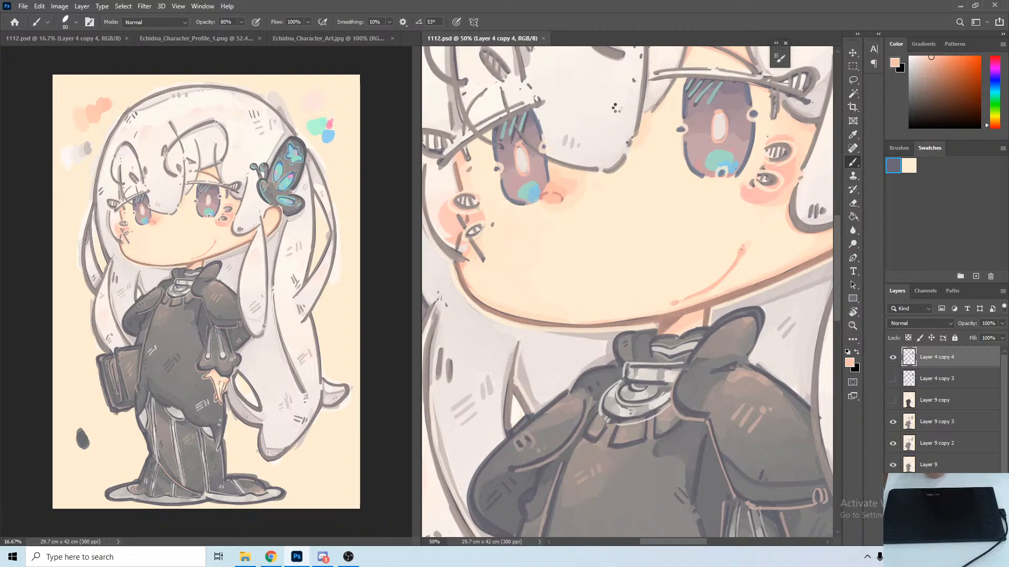
{"action": "key", "text": "ctrl+shift+h"}
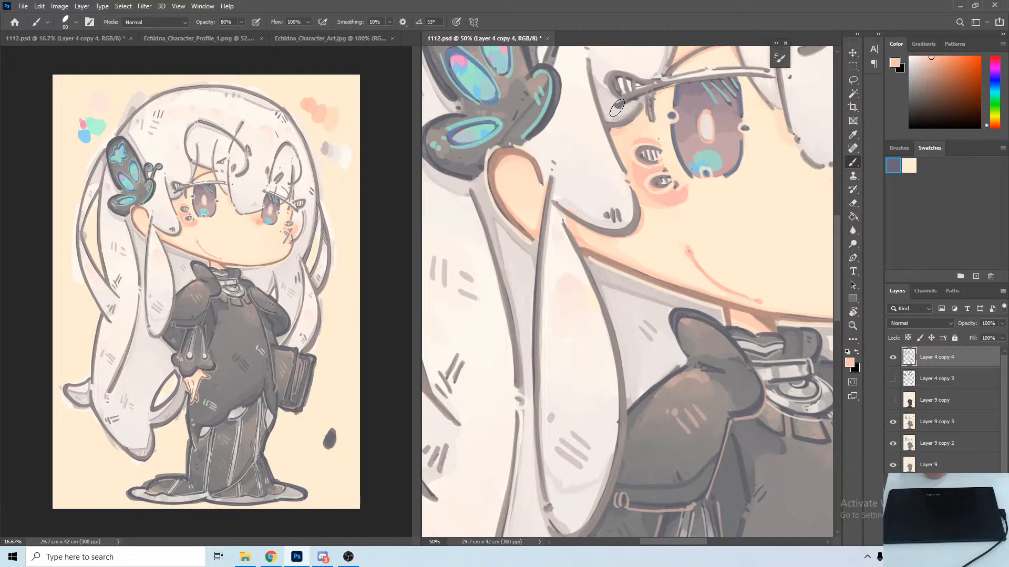
{"action": "key", "text": "ctrl+shift+h"}
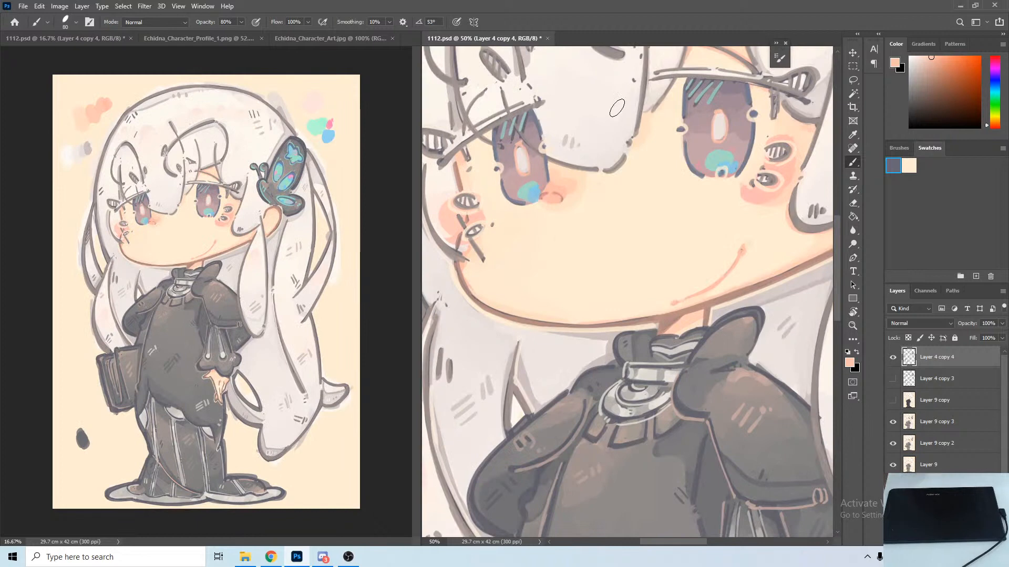
Paint sampled muted pink accent lines along the inner sleeve edges between the torso and the cape.
{"action": "left_click_drag", "start_coordinate": [630, 272], "coordinate": [514, 135]}
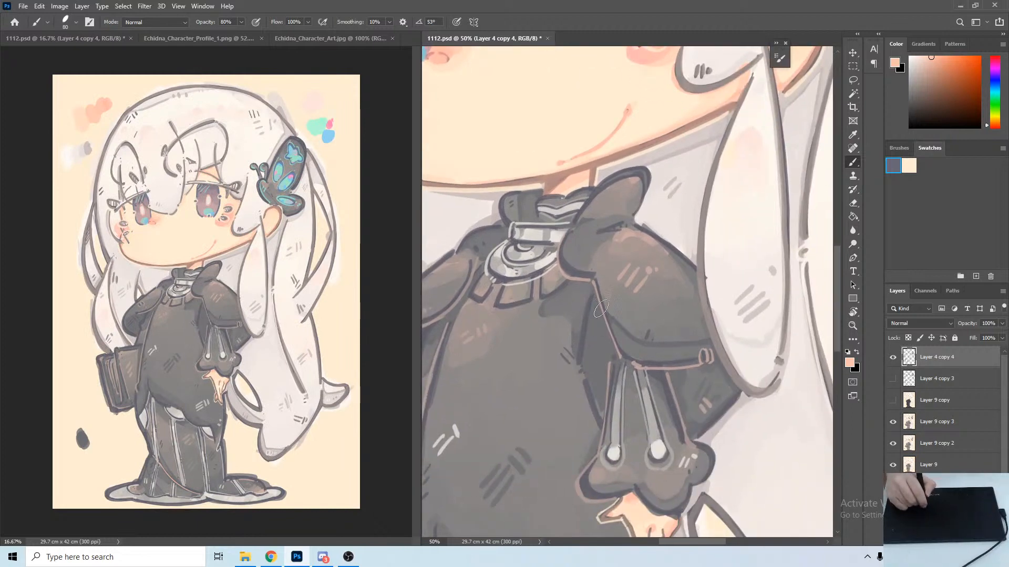
{"action": "left_click", "coordinate": [628, 263], "text": "alt"}
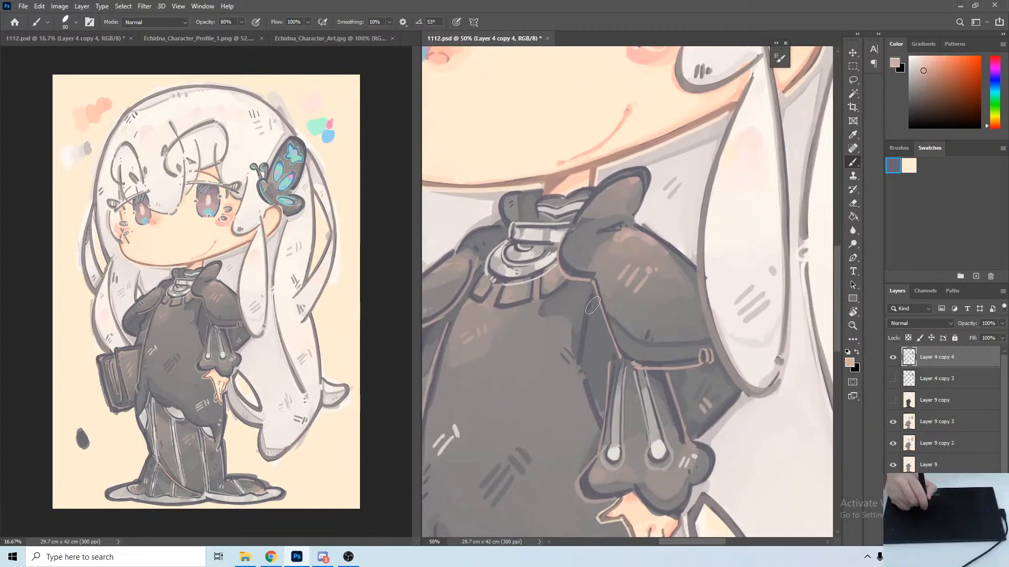
{"action": "mouse_move", "coordinate": [593, 306]}
{"action": "left_mouse_down"}
{"action": "mouse_move", "coordinate": [582, 347]}
{"action": "mouse_move", "coordinate": [598, 411]}
{"action": "left_mouse_up"}
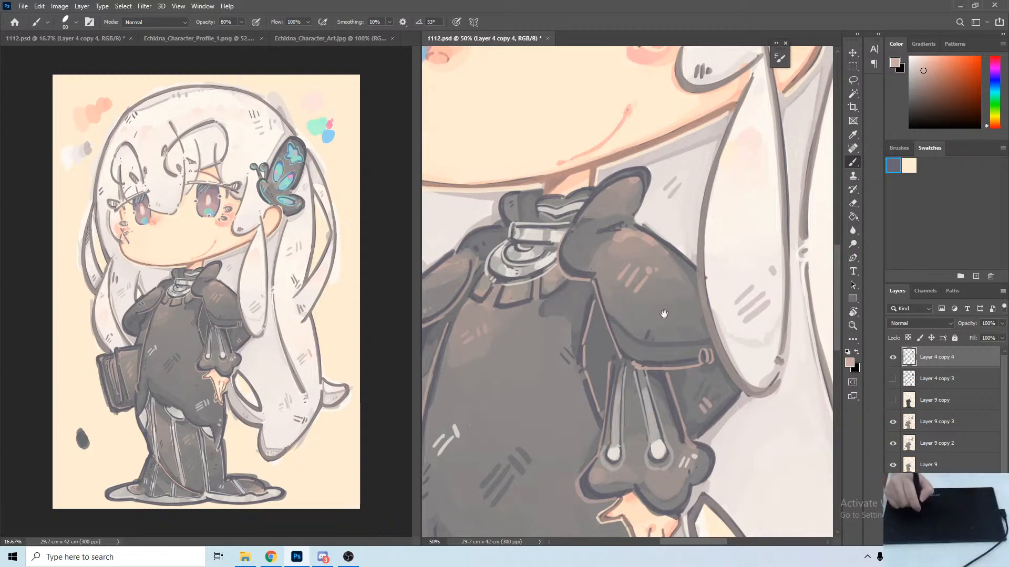
{"action": "left_click_drag", "start_coordinate": [664, 314], "coordinate": [609, 355]}
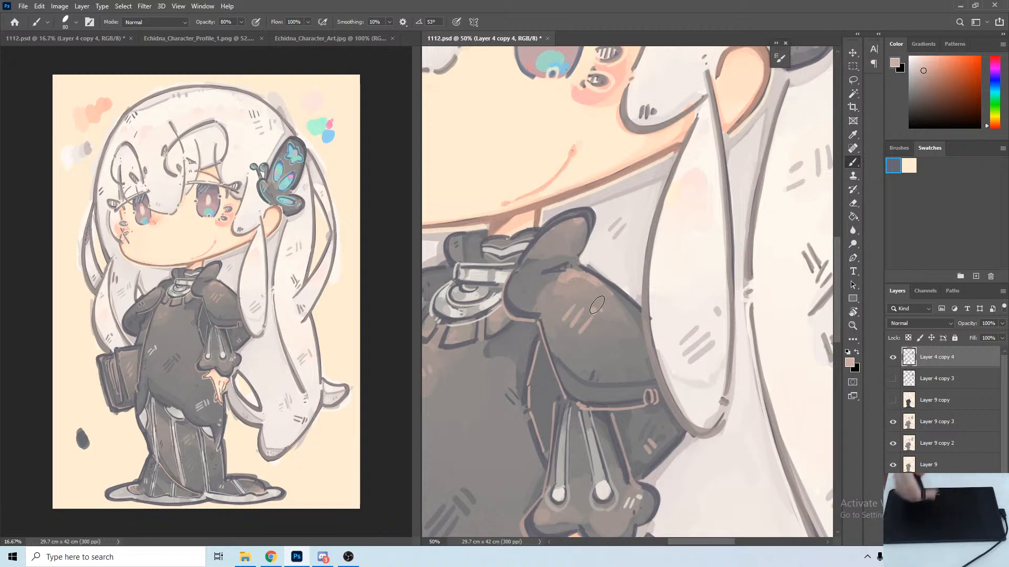
Paint thin sampled cream and pale pink edge lines along the outline of the hair lock beside the cape.
{"action": "left_click_drag", "start_coordinate": [635, 235], "coordinate": [620, 231]}
{"action": "left_click", "coordinate": [665, 198], "text": "alt"}
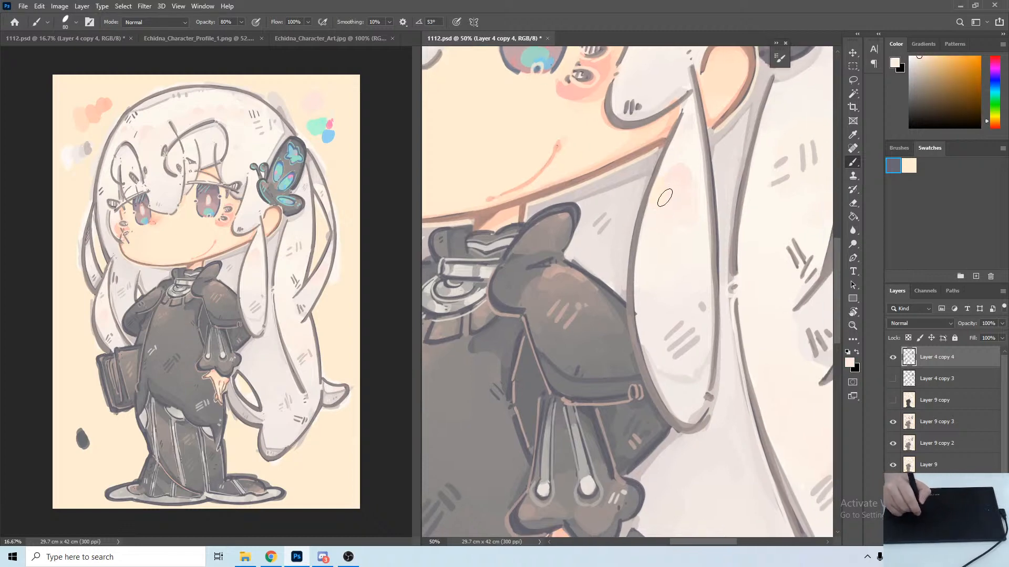
{"action": "key", "text": "alt"}
{"action": "left_click", "coordinate": [624, 133], "text": "alt"}
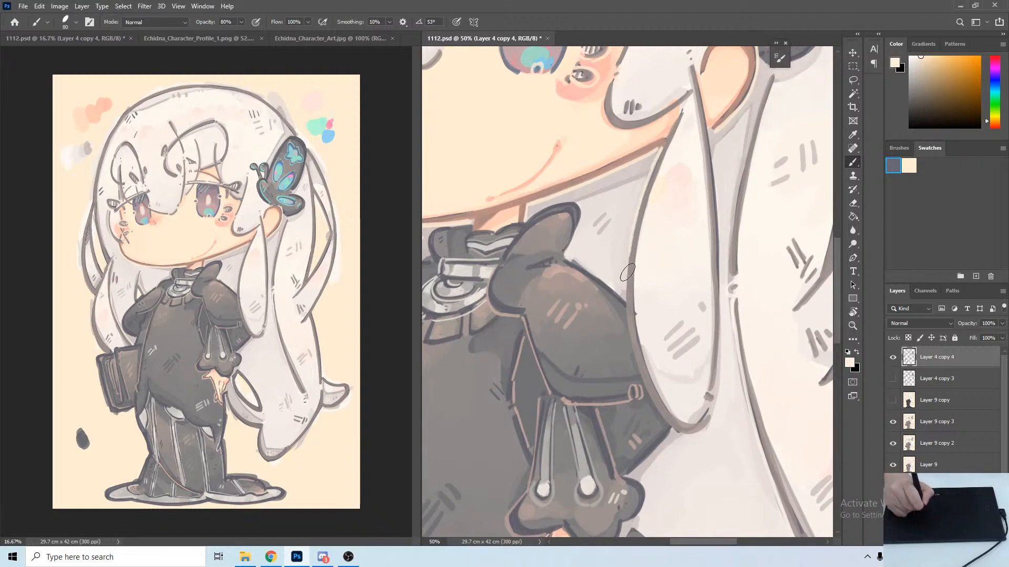
{"action": "mouse_move", "coordinate": [631, 247]}
{"action": "left_mouse_down"}
{"action": "mouse_move", "coordinate": [630, 341]}
{"action": "mouse_move", "coordinate": [648, 394]}
{"action": "left_mouse_up"}
{"action": "key", "text": "ctrl+z"}
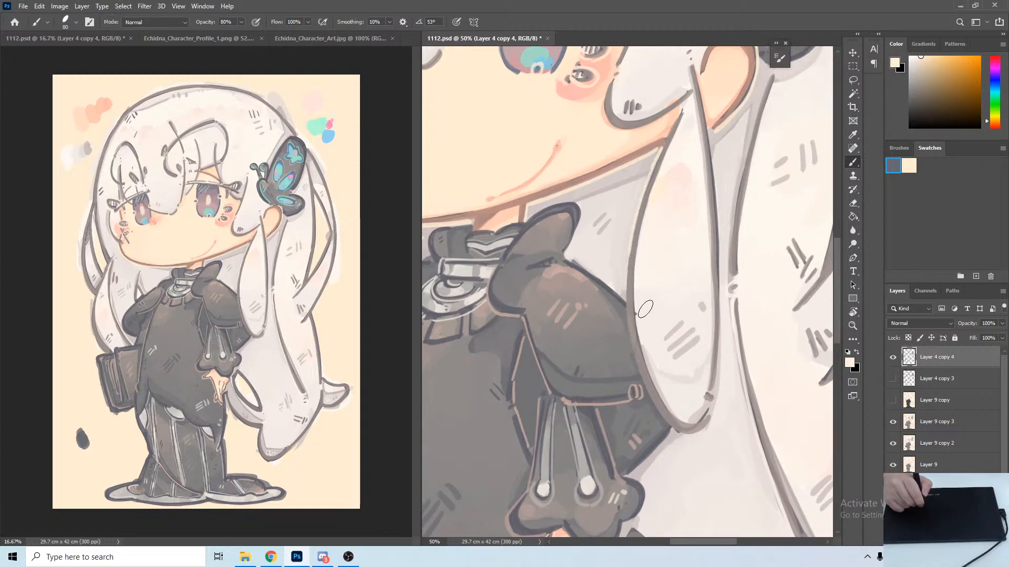
{"action": "left_click_drag", "start_coordinate": [654, 336], "coordinate": [636, 324]}
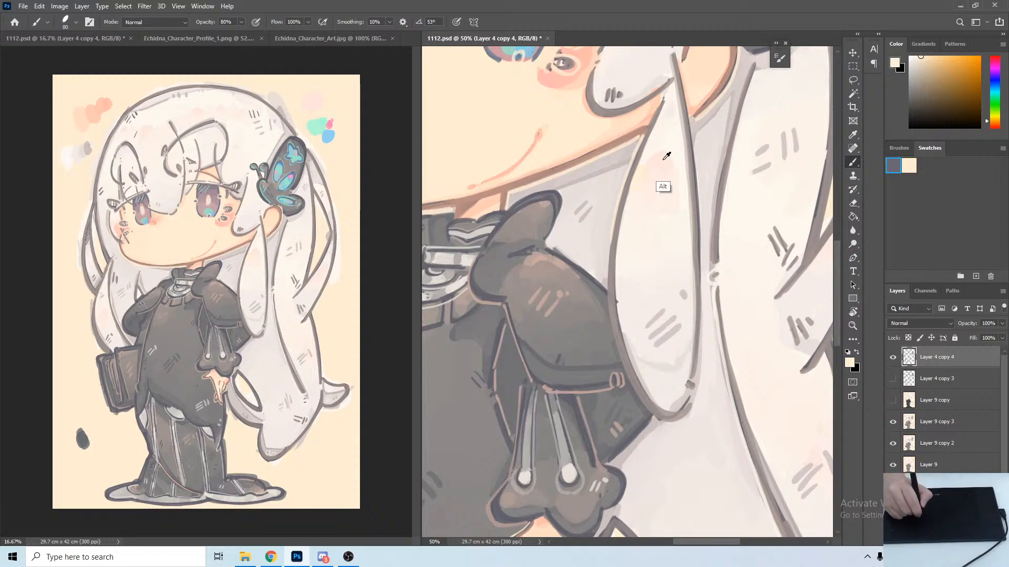
{"action": "left_click", "coordinate": [610, 260], "text": "alt"}
{"action": "mouse_move", "coordinate": [610, 249]}
{"action": "left_mouse_down"}
{"action": "mouse_move", "coordinate": [610, 307]}
{"action": "mouse_move", "coordinate": [643, 406]}
{"action": "mouse_move", "coordinate": [645, 397]}
{"action": "mouse_move", "coordinate": [658, 420]}
{"action": "mouse_move", "coordinate": [692, 407]}
{"action": "left_mouse_up"}
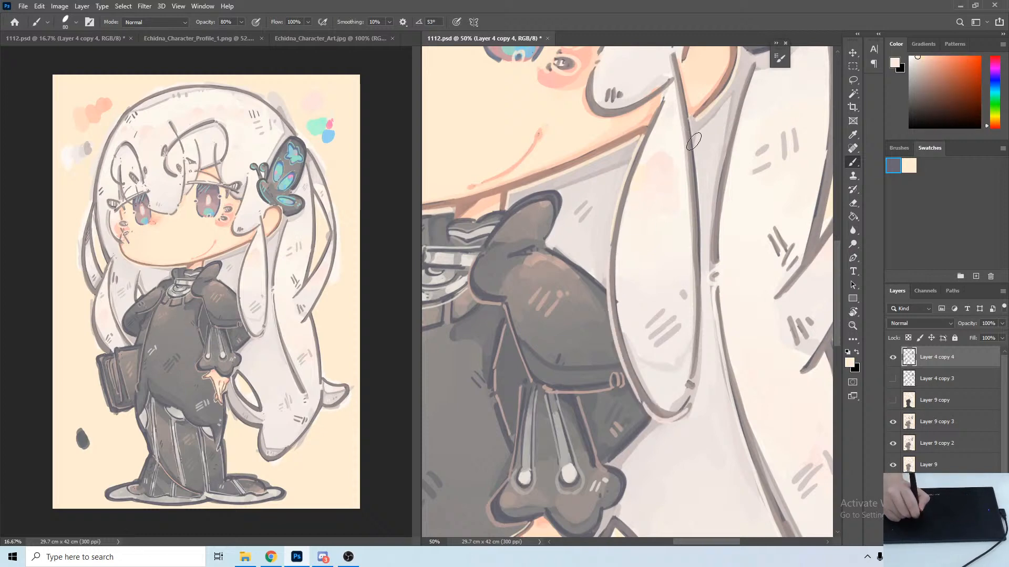
Paint a pale pink edge stroke along the lower side of the hair lock beside the cape and save the document.
{"action": "left_click_drag", "start_coordinate": [699, 359], "coordinate": [690, 405]}
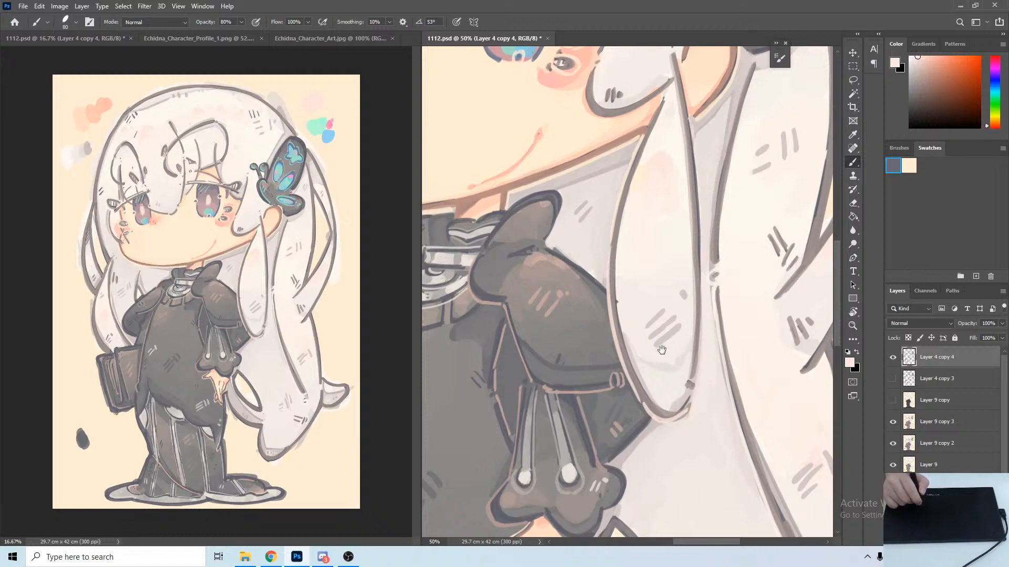
{"action": "left_click_drag", "start_coordinate": [661, 350], "coordinate": [788, 425]}
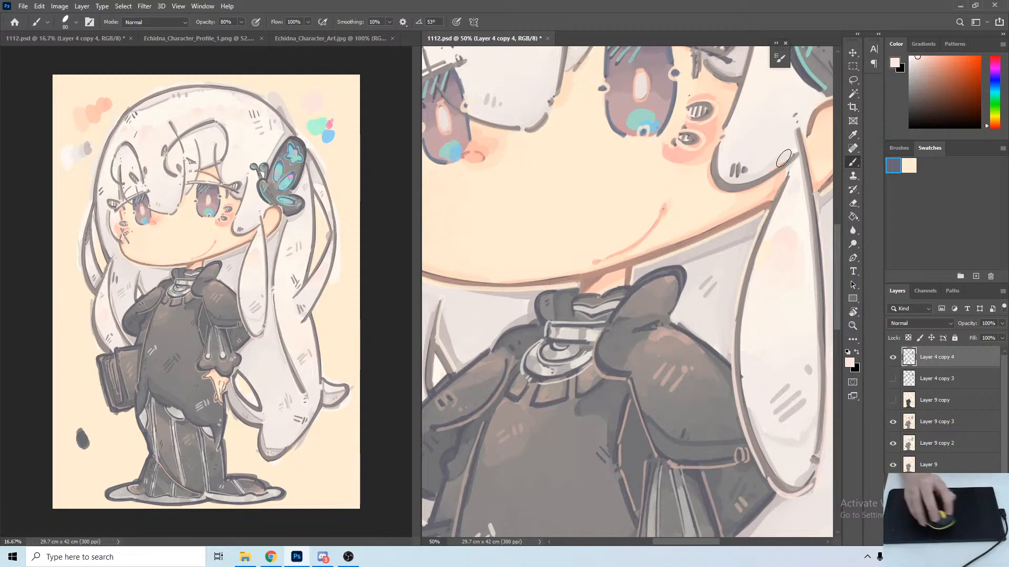
{"action": "key", "text": "ctrl+minus"}
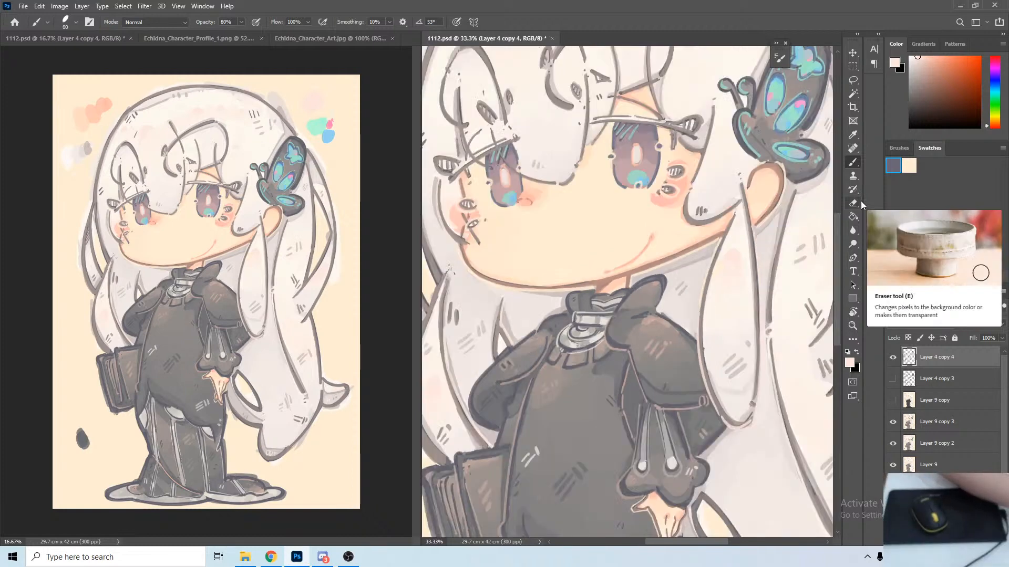
{"action": "key", "text": "ctrl+minus"}
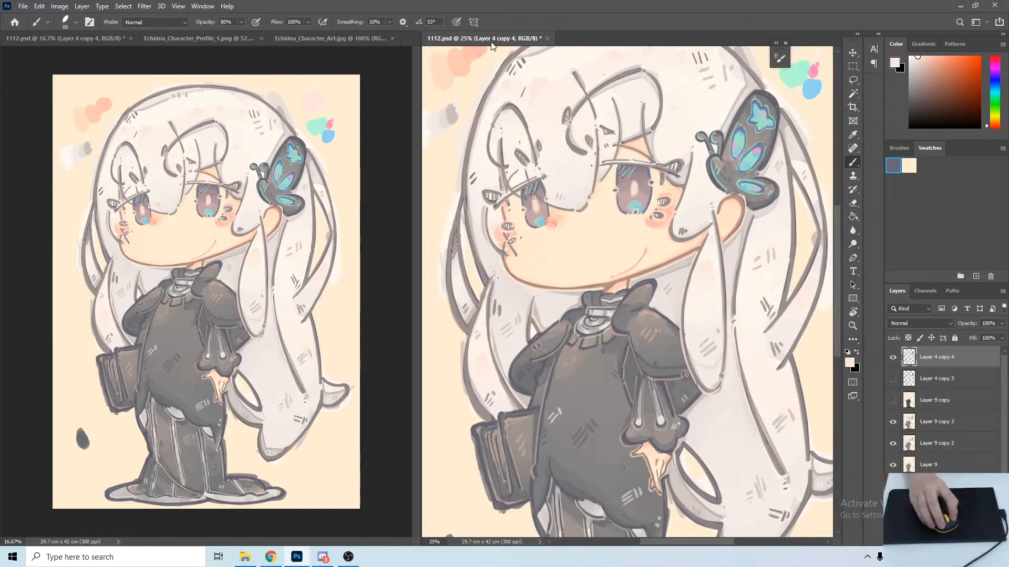
{"action": "key", "text": "ctrl+s"}
Select the character's silhouette from the line art on Layer 4 copy 4 with the Magic Wand and contract the selection by 5 pixels.
{"action": "key", "text": "w"}
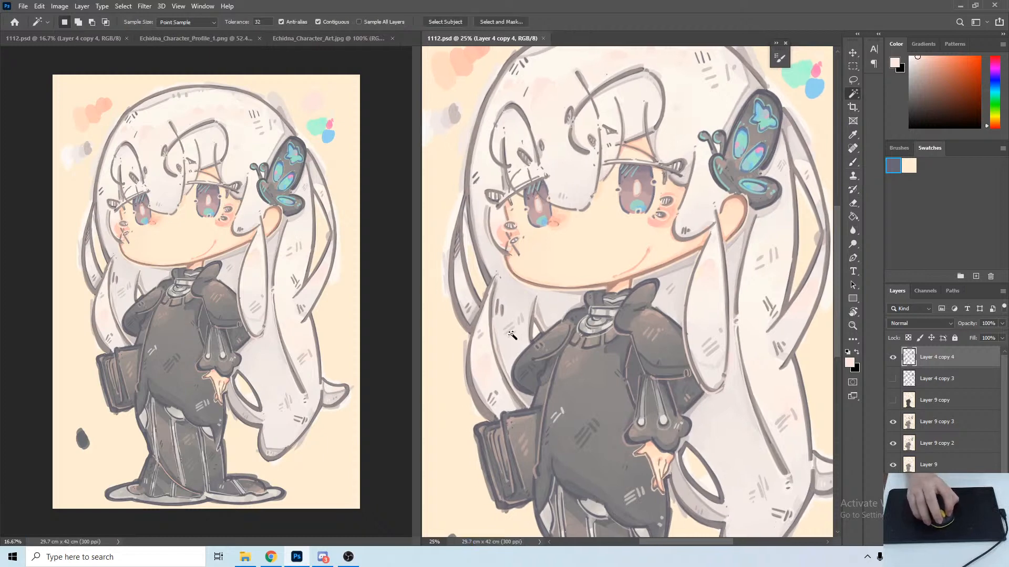
{"action": "left_click", "coordinate": [457, 345]}
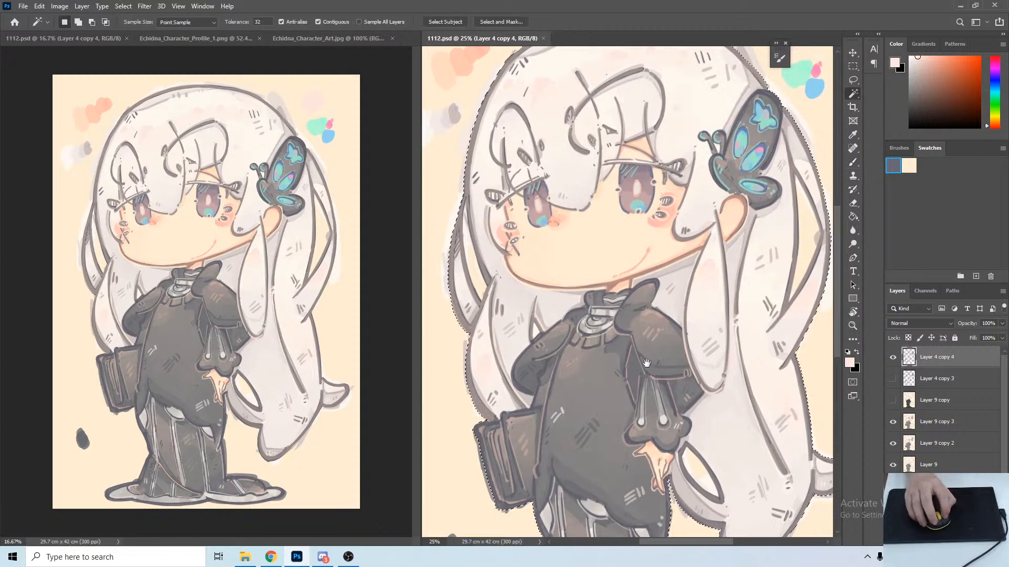
{"action": "left_click_drag", "start_coordinate": [647, 364], "coordinate": [633, 393]}
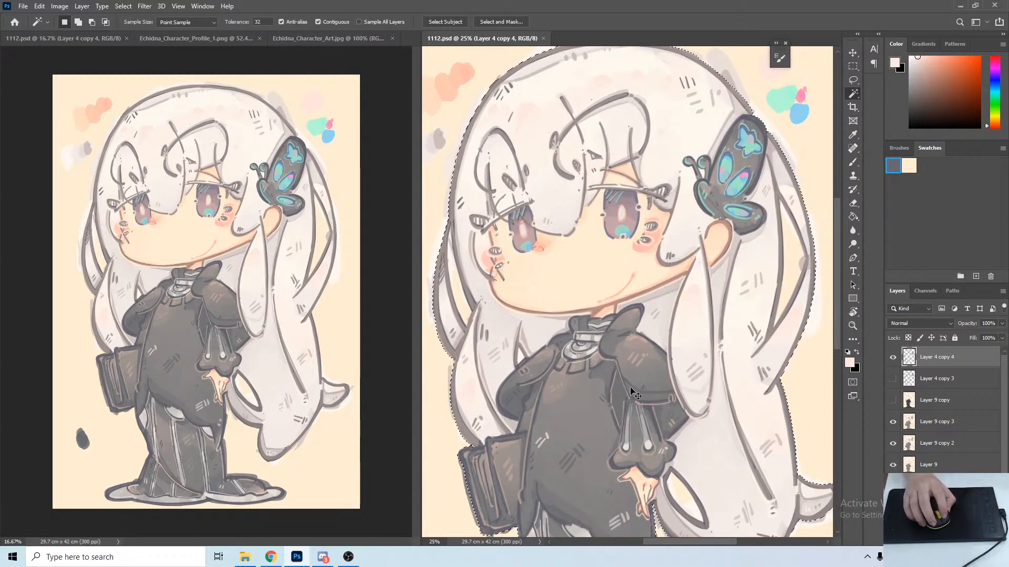
{"action": "left_click", "coordinate": [123, 6]}
{"action": "mouse_move", "coordinate": [174, 154]}
{"action": "left_click", "coordinate": [239, 184]}
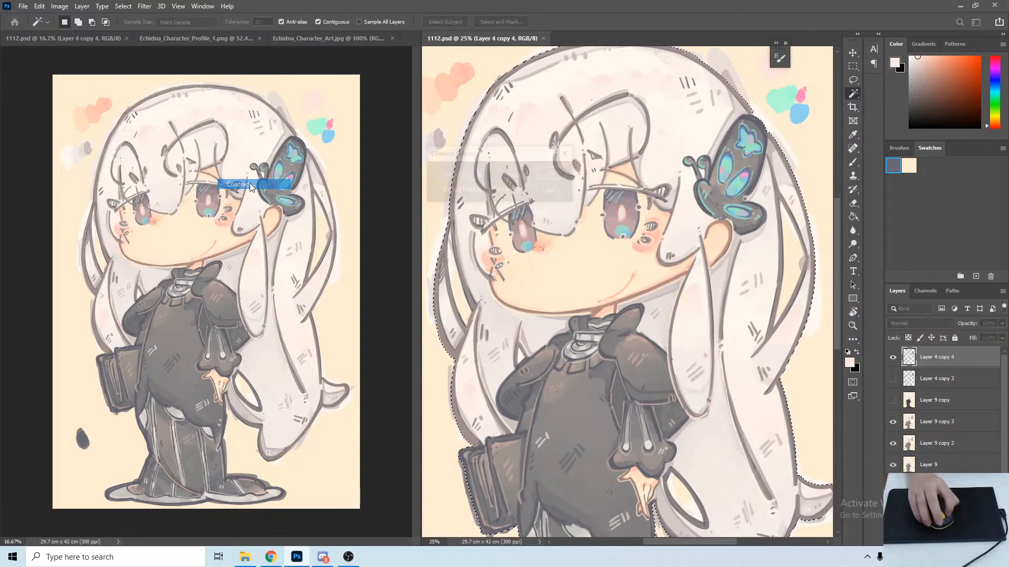
{"action": "left_click", "coordinate": [547, 174]}
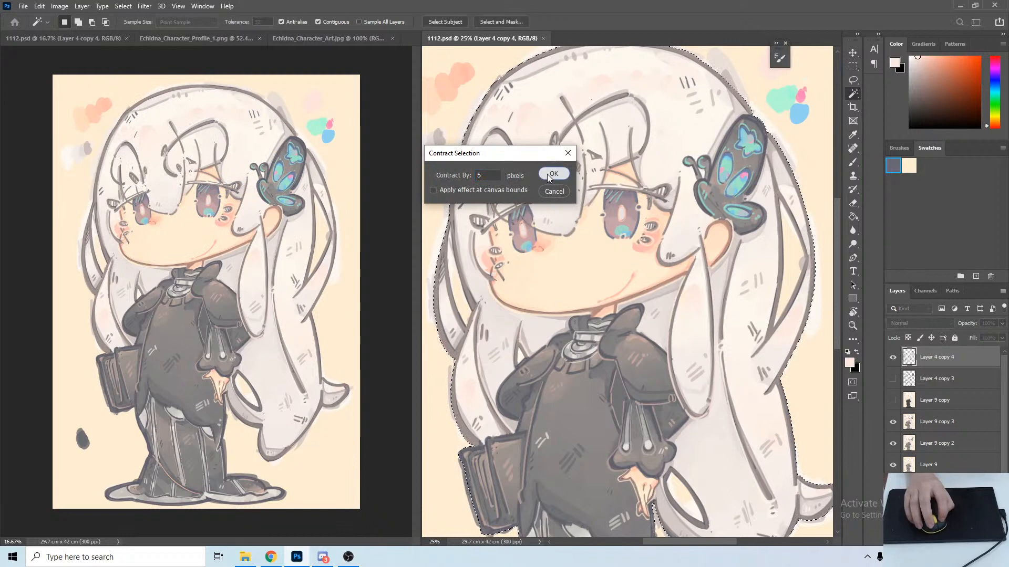
Copy the selected character from Layer 9 copy 3 to a new layer and hide the Layer 9 versions beneath it.
{"action": "left_click", "coordinate": [924, 418]}
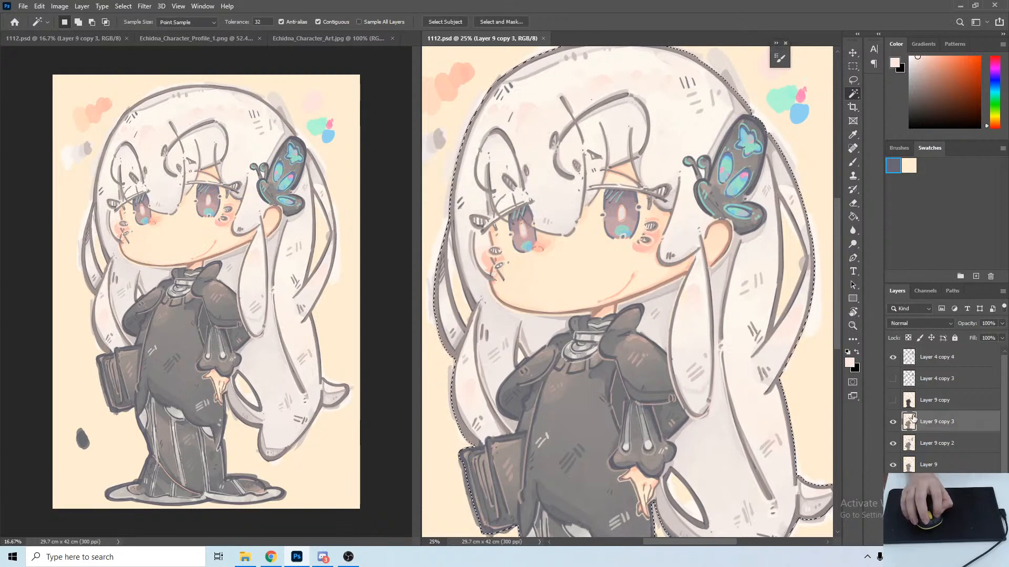
{"action": "key", "text": "ctrl+j"}
{"action": "left_click", "coordinate": [935, 464]}
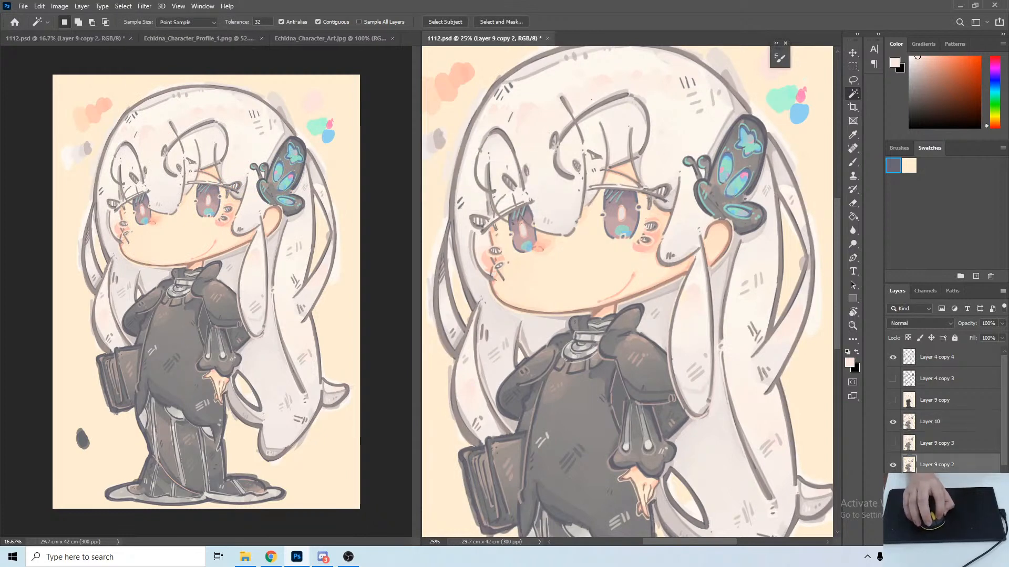
{"action": "left_click", "coordinate": [893, 464]}
{"action": "left_click_drag", "start_coordinate": [776, 405], "coordinate": [771, 326]}
Reset the canvas rotation and hide Layer 8 and Layer 4 copy 2 to remove the practice shapes from the background.
{"action": "key", "text": "r"}
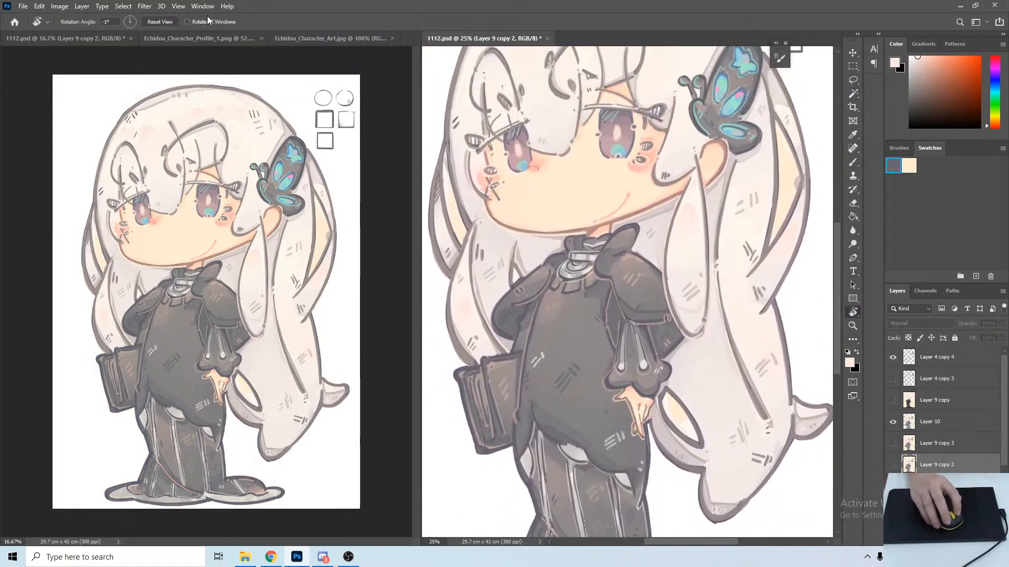
{"action": "left_click", "coordinate": [158, 22]}
{"action": "scroll", "coordinate": [927, 437], "scroll_direction": "down", "scroll_amount": 2}
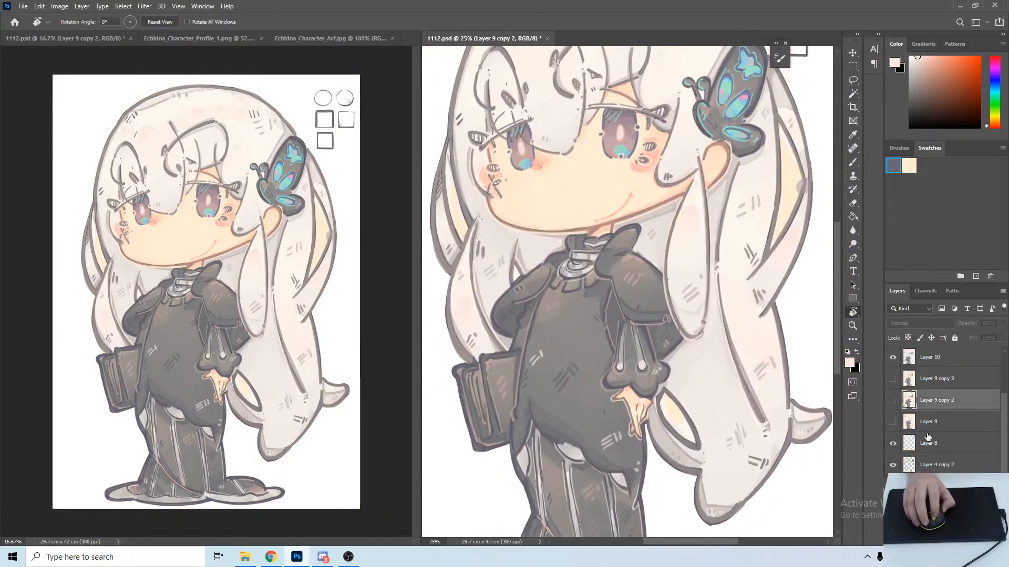
{"action": "left_click", "coordinate": [892, 443]}
{"action": "left_click", "coordinate": [892, 465]}
{"action": "scroll", "coordinate": [921, 389], "scroll_direction": "up", "scroll_amount": 2}
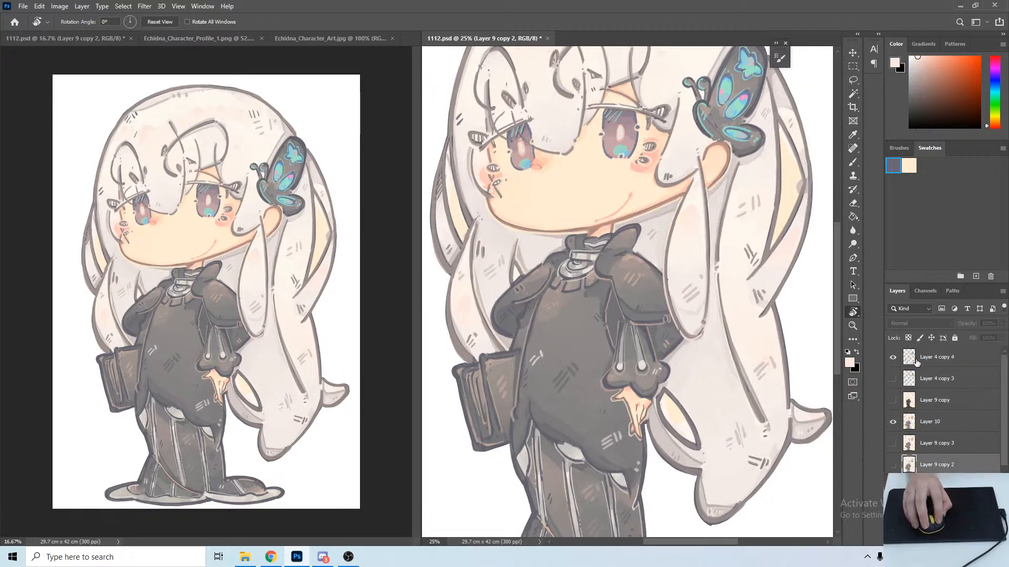
Select the enclosed cream background gaps between the hair strands with the Magic Wand on Layer 4 copy 4.
{"action": "left_click", "coordinate": [928, 357]}
{"action": "key", "text": "w"}
{"action": "left_click", "coordinate": [791, 205]}
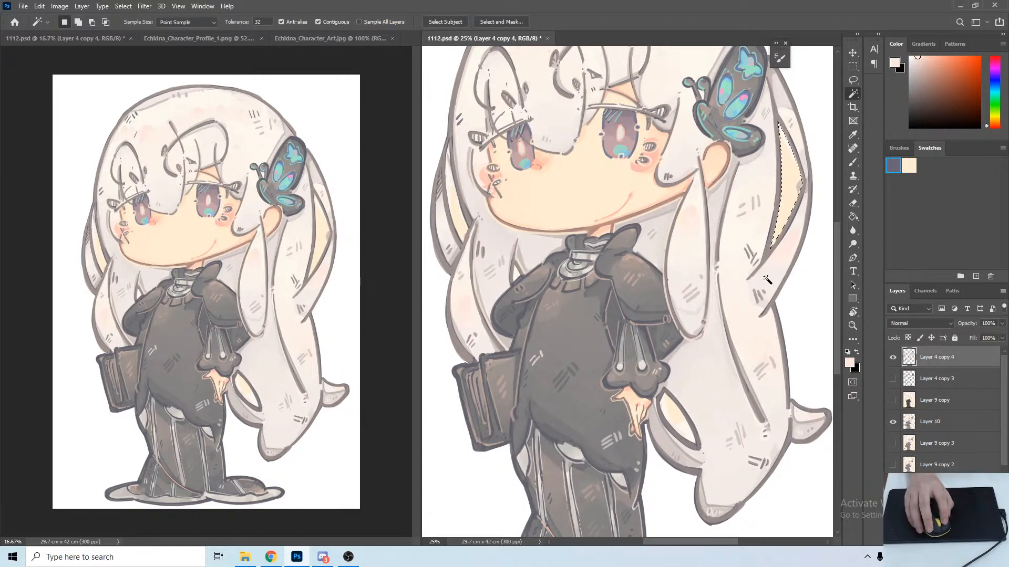
{"action": "left_click", "coordinate": [679, 415], "text": "shift"}
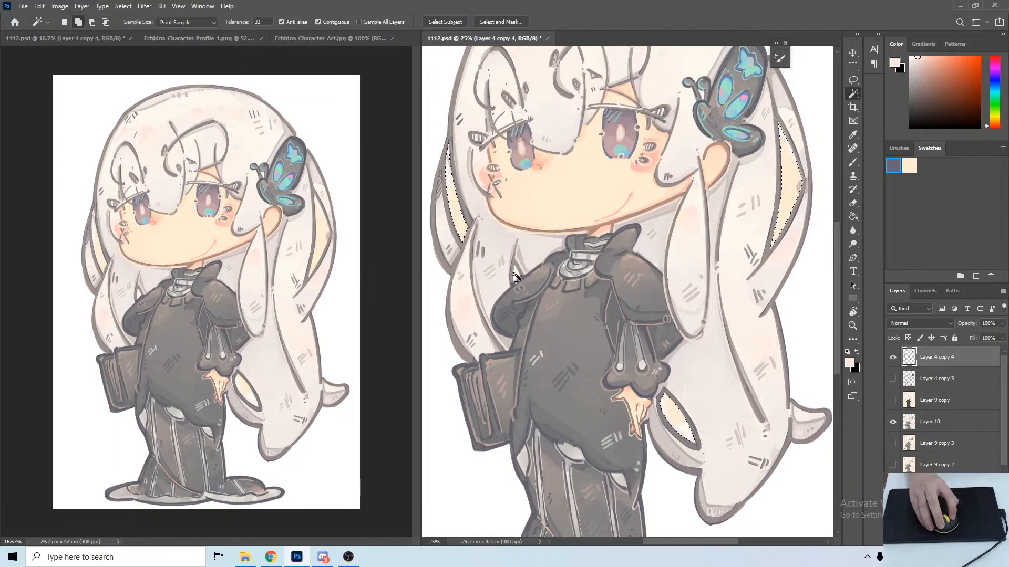
{"action": "left_click_drag", "start_coordinate": [624, 207], "coordinate": [578, 184]}
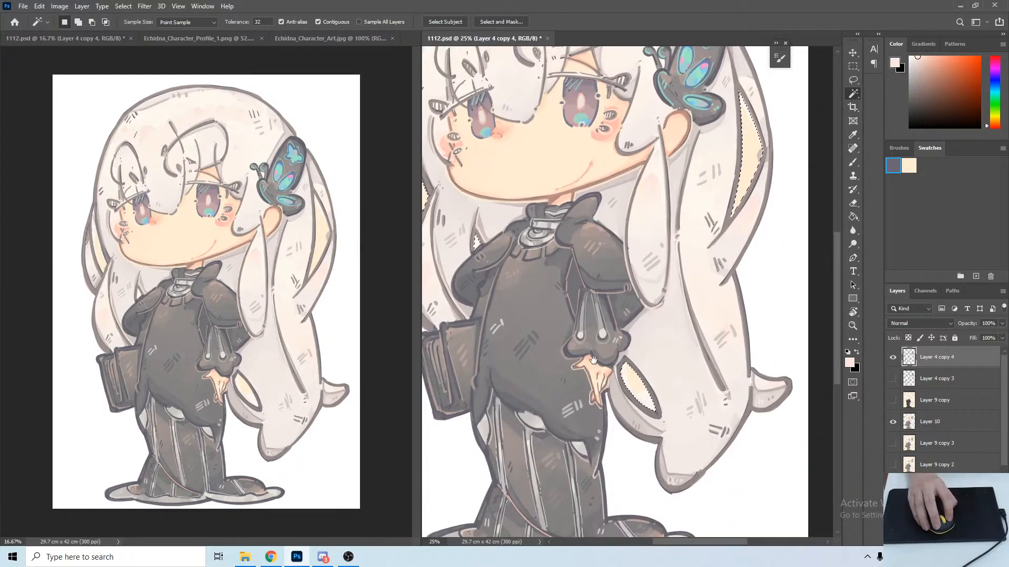
{"action": "left_click_drag", "start_coordinate": [594, 360], "coordinate": [638, 344]}
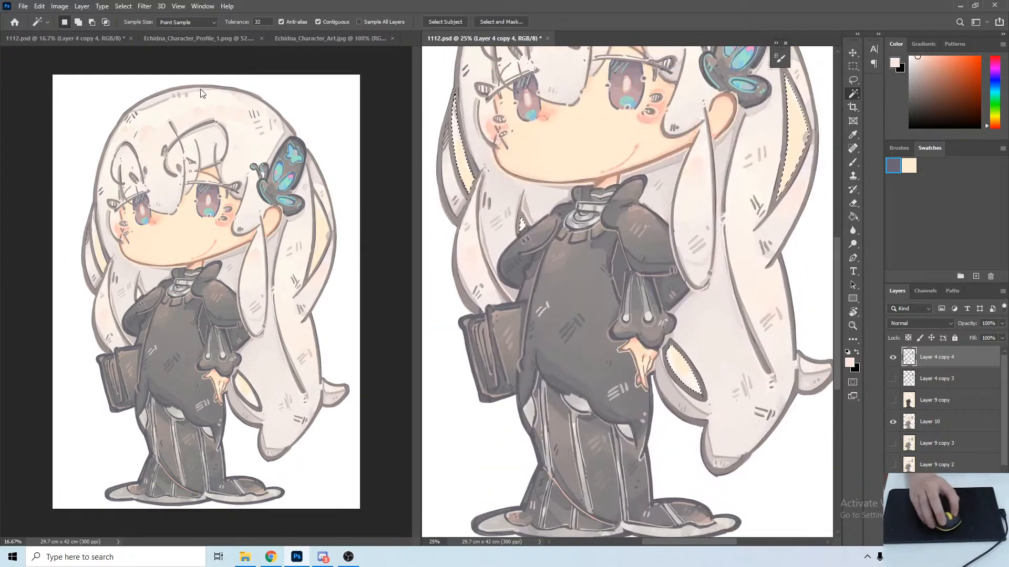
Expand the gap selection slightly and clear the cream areas between the hair strands from Layer 10.
{"action": "left_click", "coordinate": [123, 6]}
{"action": "mouse_move", "coordinate": [165, 156]}
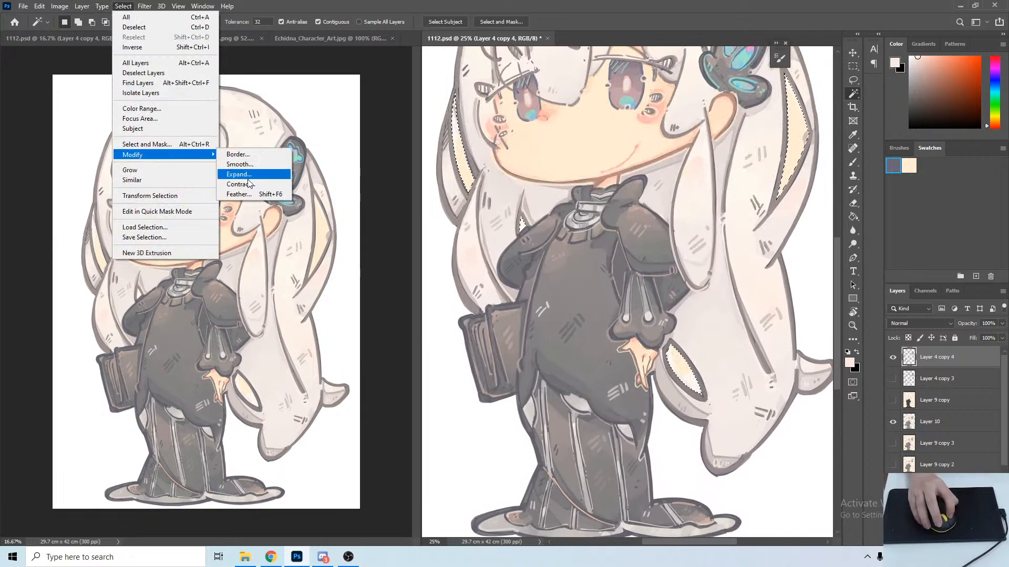
{"action": "left_click", "coordinate": [238, 174]}
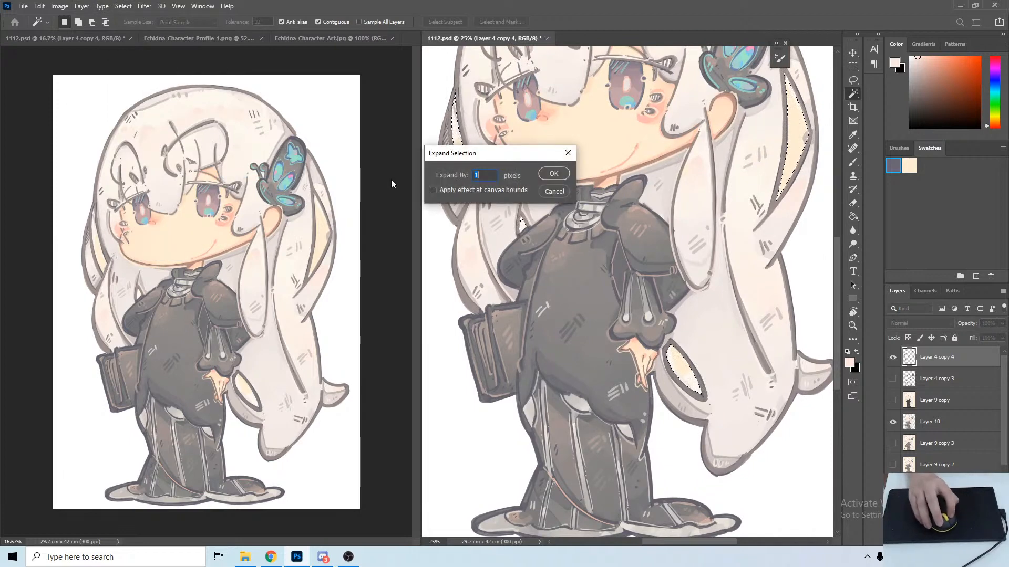
{"action": "left_click", "coordinate": [549, 176]}
{"action": "left_click", "coordinate": [935, 380]}
{"action": "left_click", "coordinate": [930, 420]}
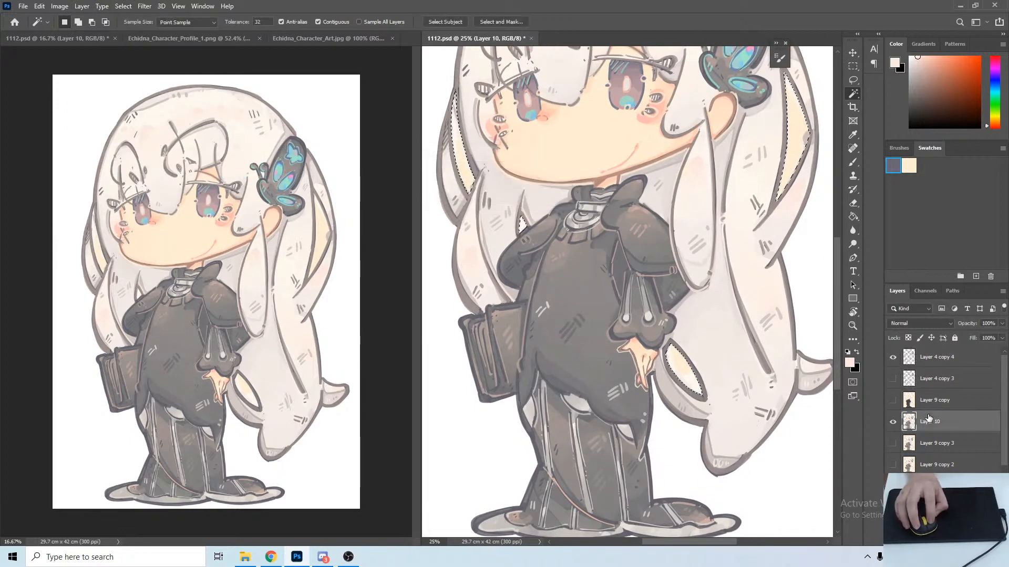
{"action": "key", "text": "alt+BackSpace"}
{"action": "key", "text": "ctrl+d"}
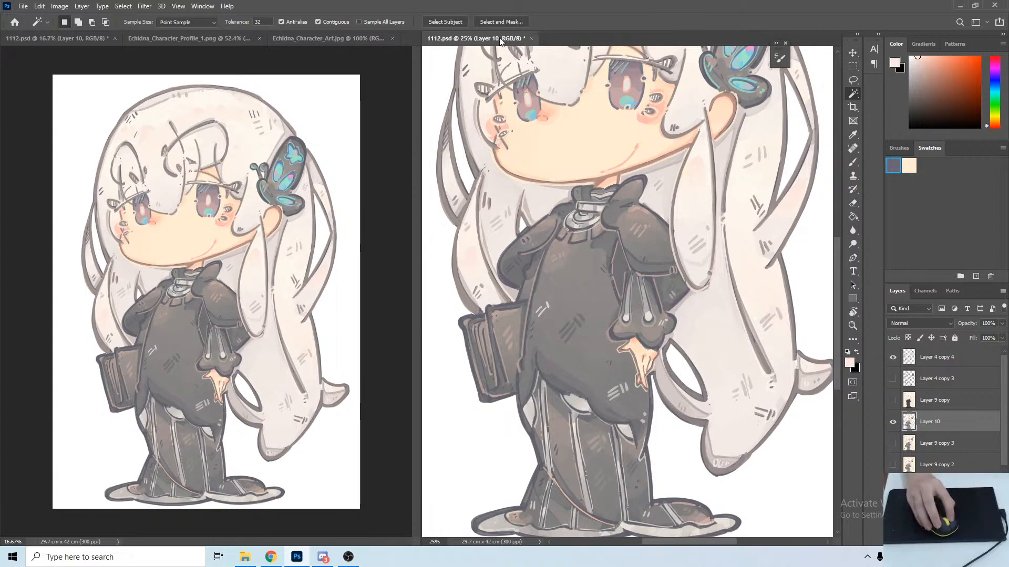
Examine the cut-out character against the white background close up and at thumbnail size.
{"action": "key", "text": "ctrl+equal"}
{"action": "key", "text": "ctrl+equal"}
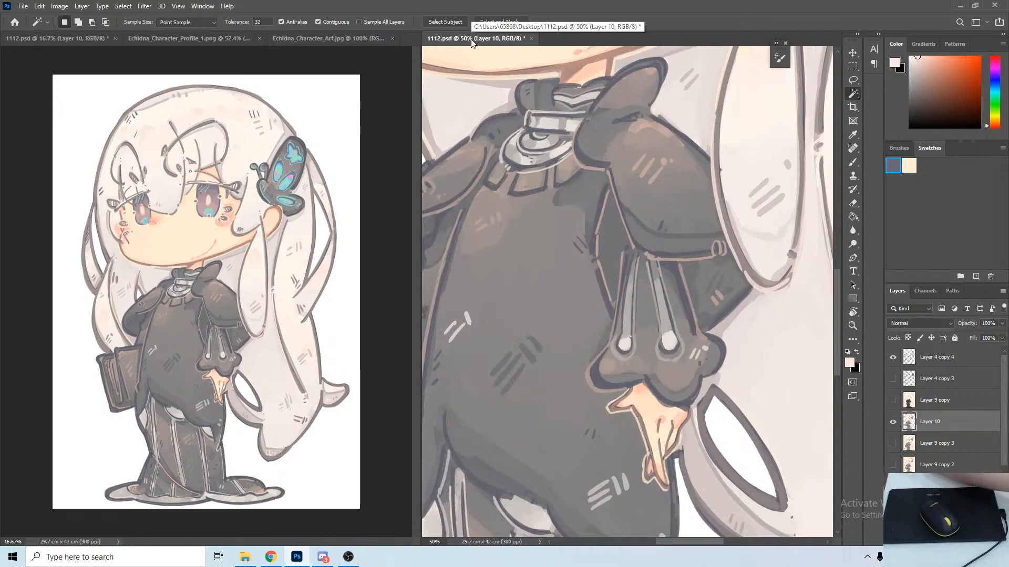
{"action": "key", "text": "ctrl+minus"}
{"action": "key", "text": "ctrl+minus"}
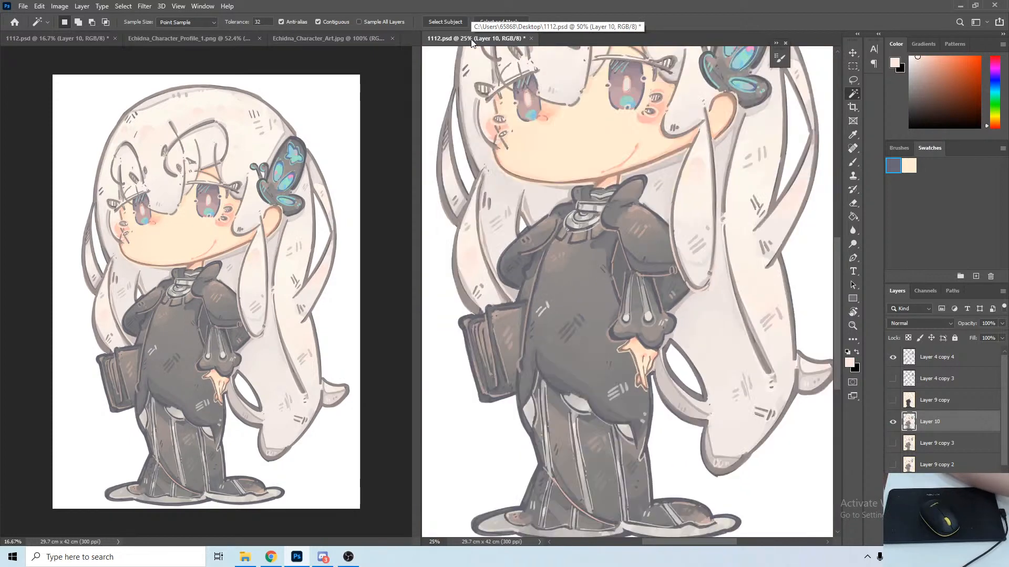
{"action": "key", "text": "ctrl+minus"}
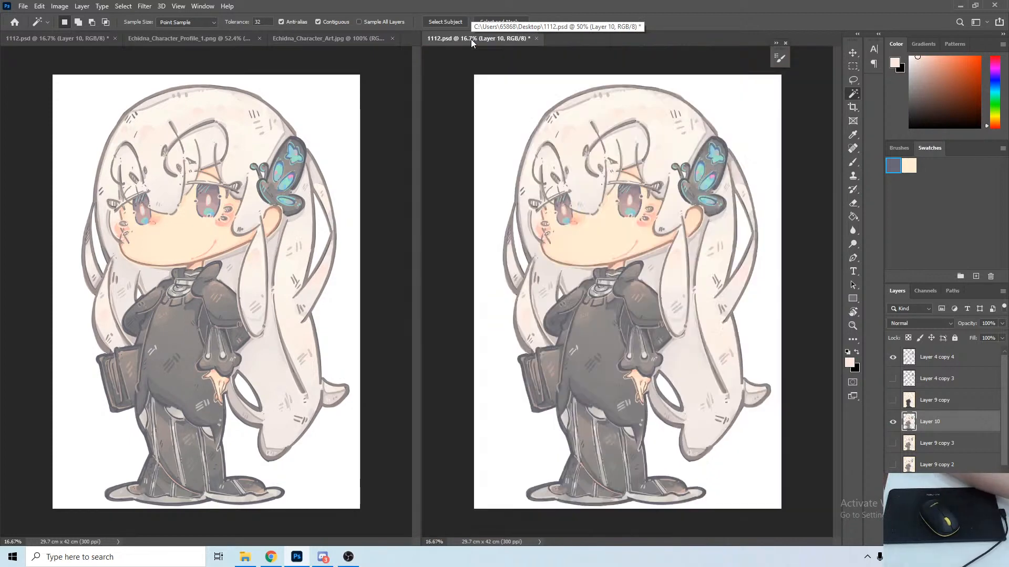
{"action": "key", "text": "ctrl+minus"}
{"action": "key", "text": "ctrl+minus"}
{"action": "key", "text": "ctrl+minus"}
{"action": "key", "text": "ctrl+minus"}
{"action": "key", "text": "ctrl+minus"}
{"action": "key", "text": "r"}
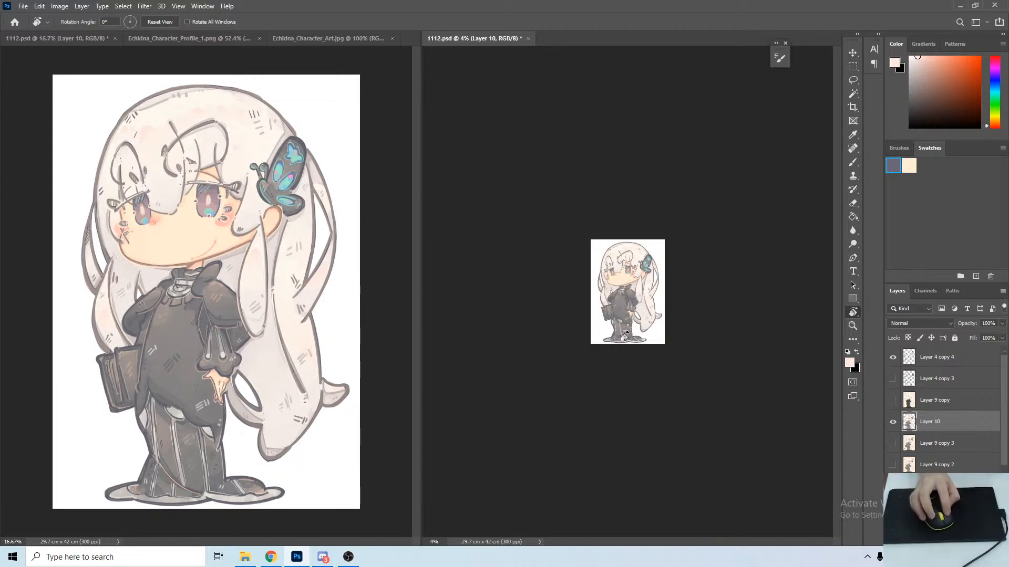
{"action": "key", "text": "ctrl+plus"}
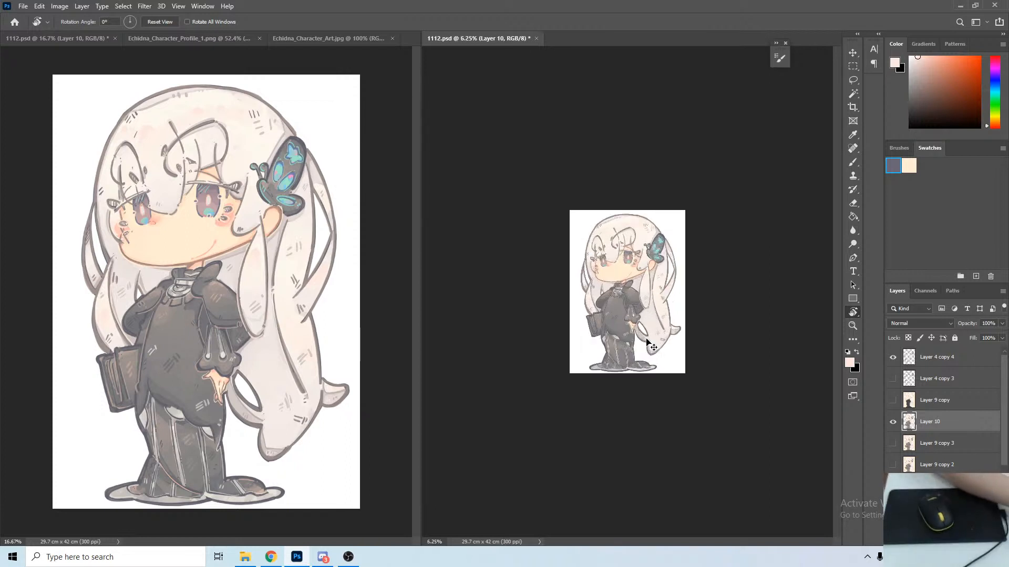
{"action": "key", "text": "ctrl+plus"}
{"action": "key", "text": "ctrl+minus"}
{"action": "key", "text": "ctrl+minus"}
{"action": "key", "text": "ctrl+minus"}
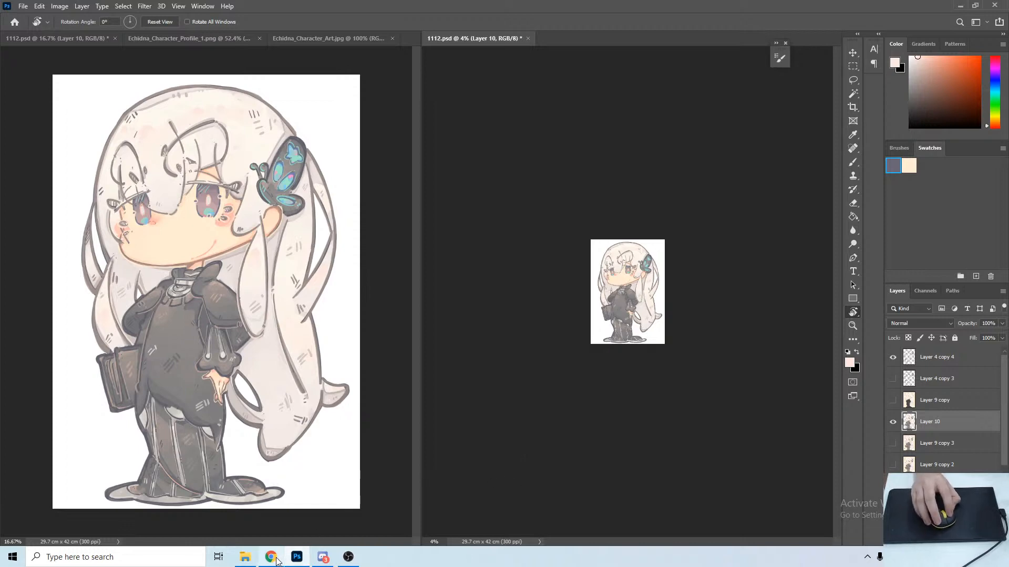
Switch to Chrome to view the YouTube Studio live stream page and check the streaming status in OBS.
{"action": "mouse_move", "coordinate": [277, 561]}
{"action": "left_click", "coordinate": [300, 520]}
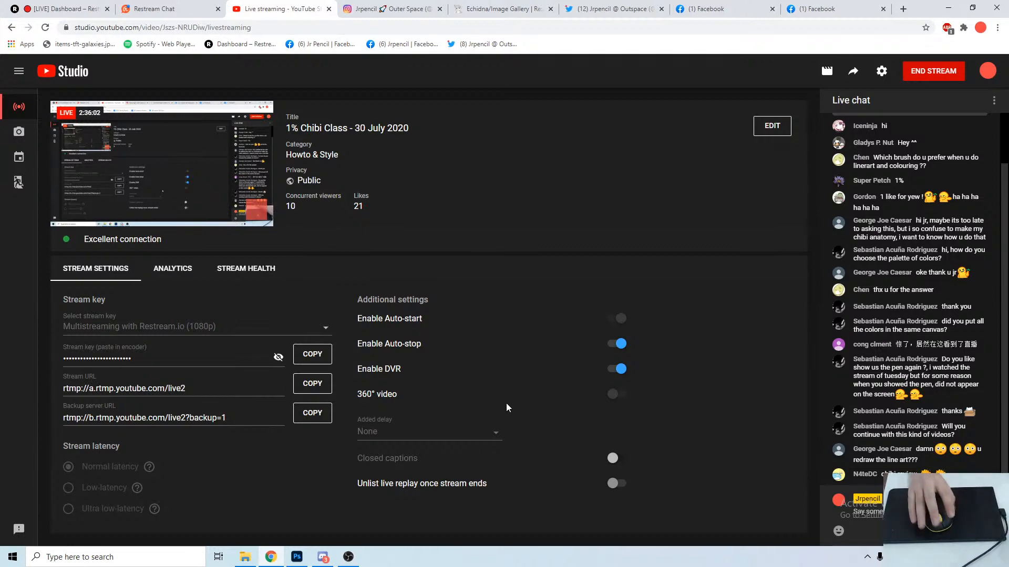
{"action": "left_click", "coordinate": [349, 558]}
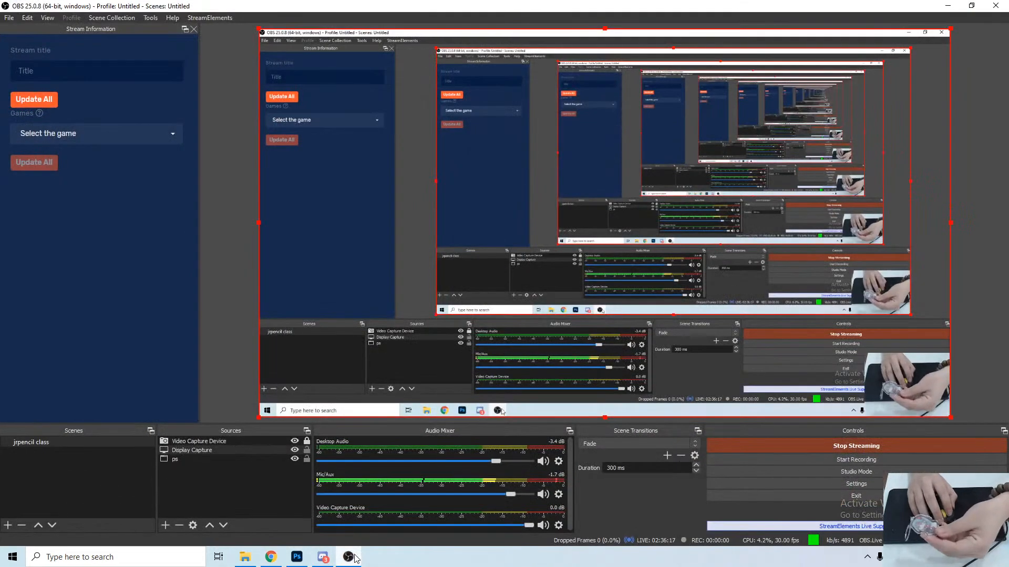
{"action": "left_click", "coordinate": [937, 6]}
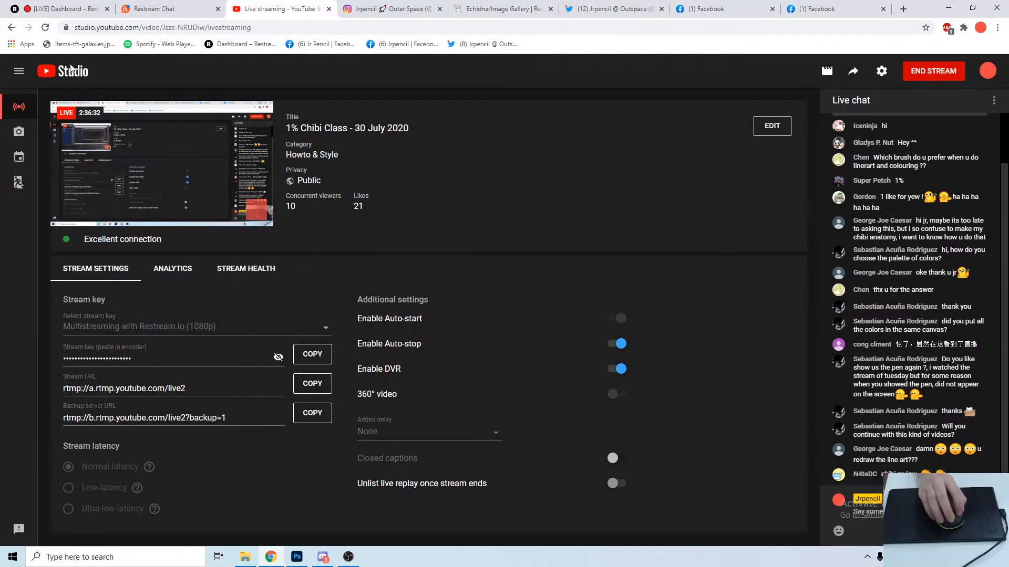
Read the viewer messages in the Restream chat and YouTube live chat, and look at the Facebook photos page.
{"action": "left_click", "coordinate": [183, 5]}
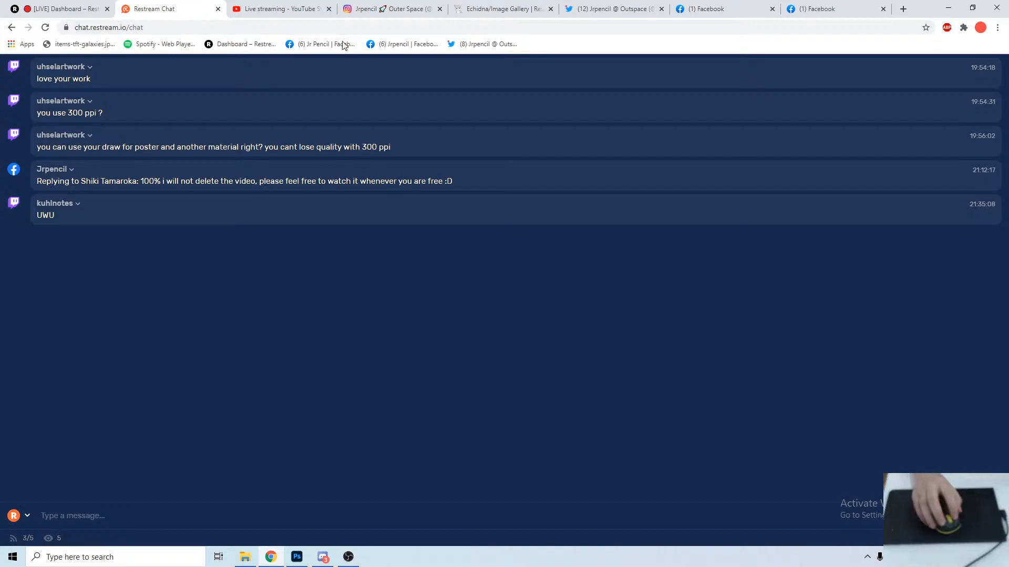
{"action": "left_click", "coordinate": [667, 7]}
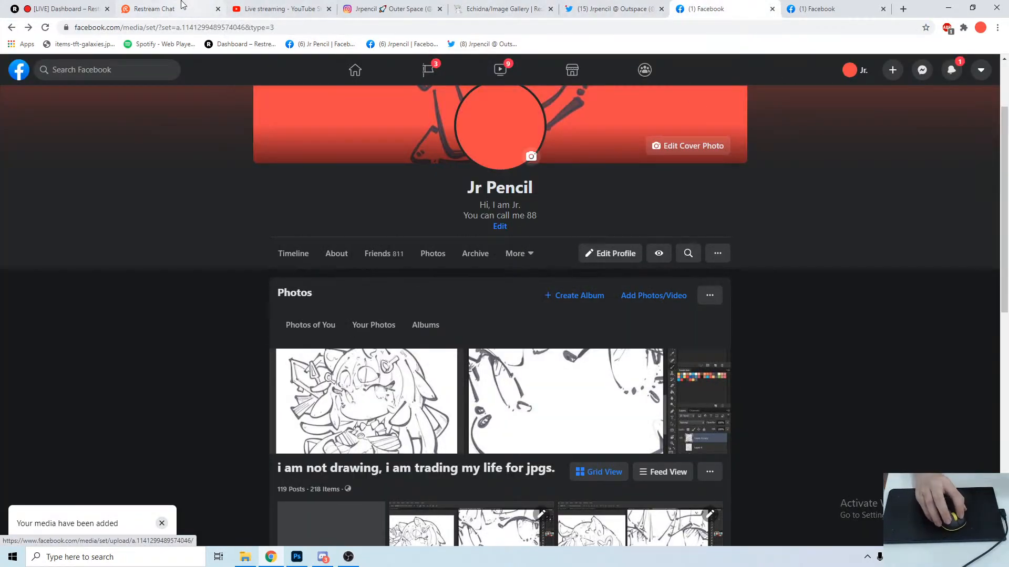
{"action": "left_click", "coordinate": [182, 6]}
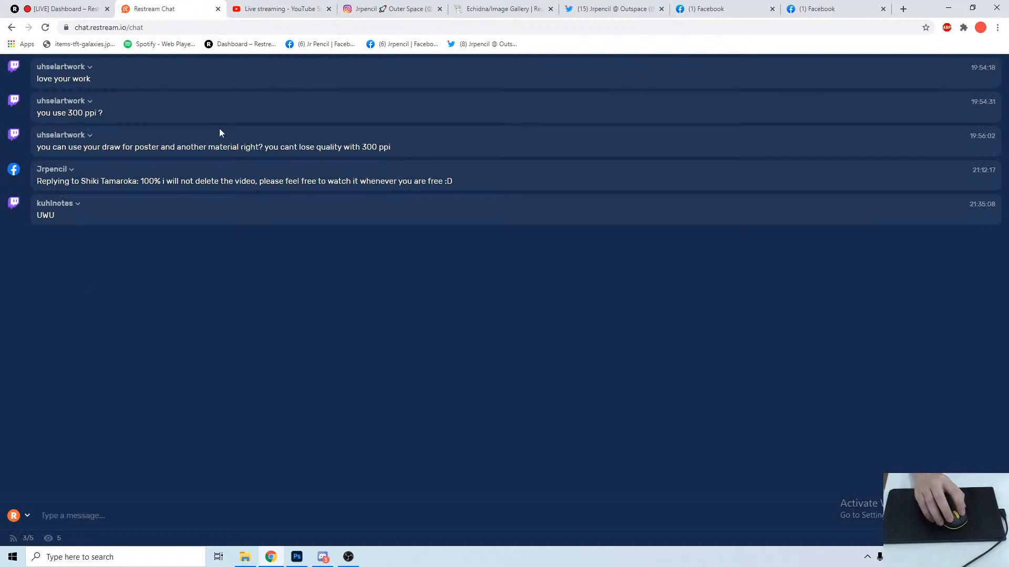
{"action": "left_click", "coordinate": [289, 6]}
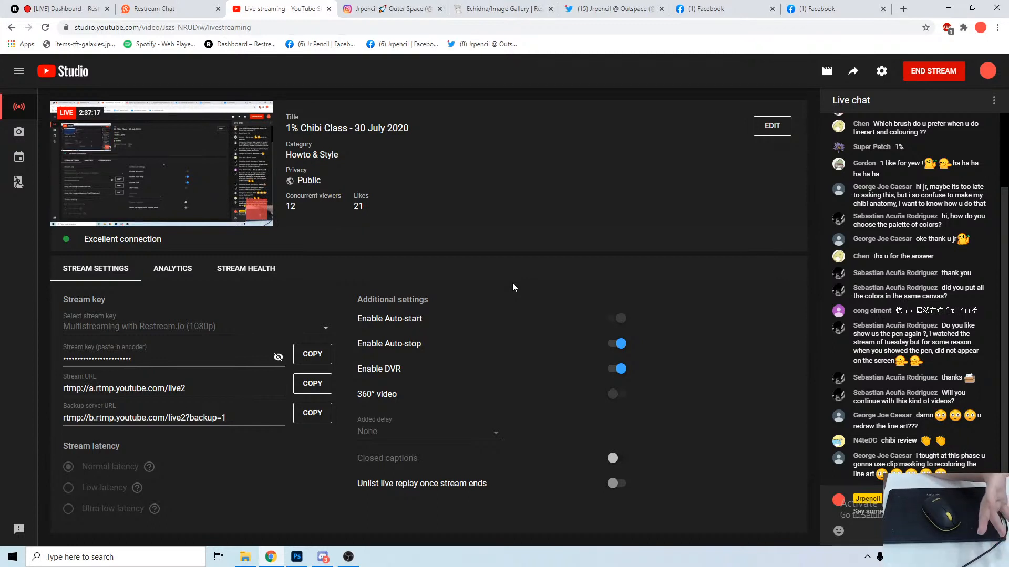
Switch to Photoshop and look through the layer stack of the finished chibi illustration.
{"action": "left_click", "coordinate": [297, 557]}
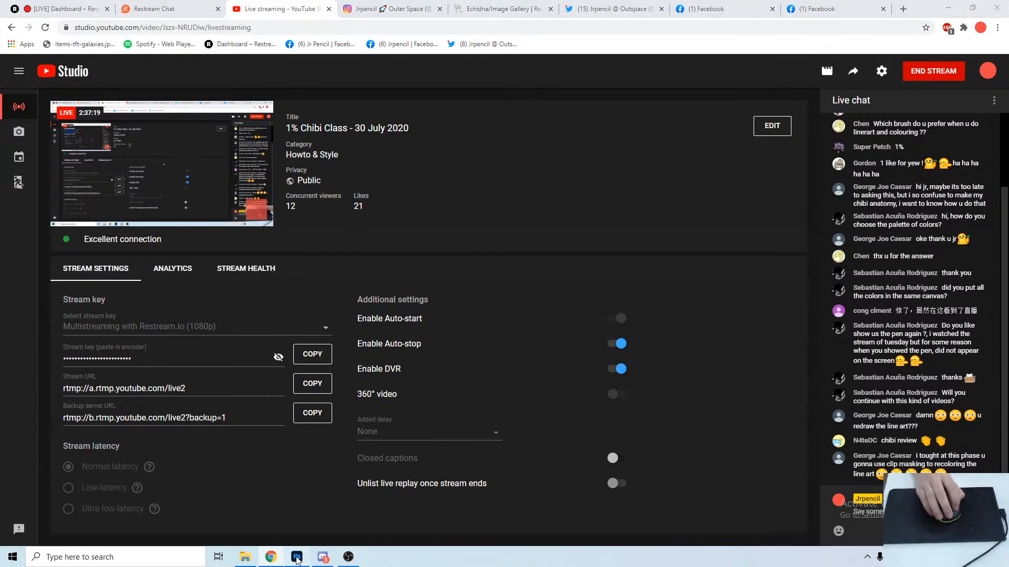
{"action": "scroll", "coordinate": [893, 401], "scroll_direction": "down", "scroll_amount": 4}
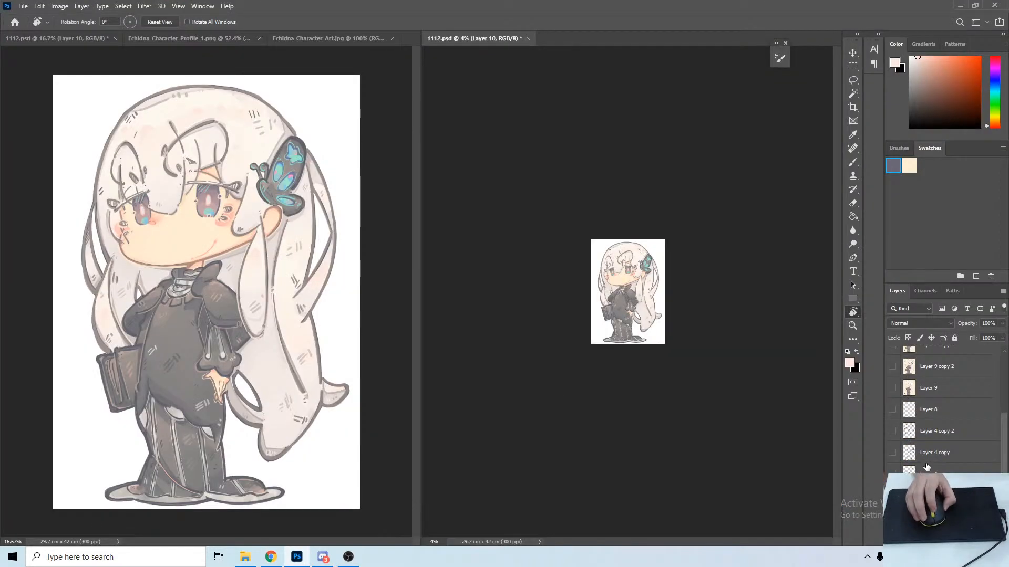
{"action": "scroll", "coordinate": [926, 465], "scroll_direction": "up", "scroll_amount": 4}
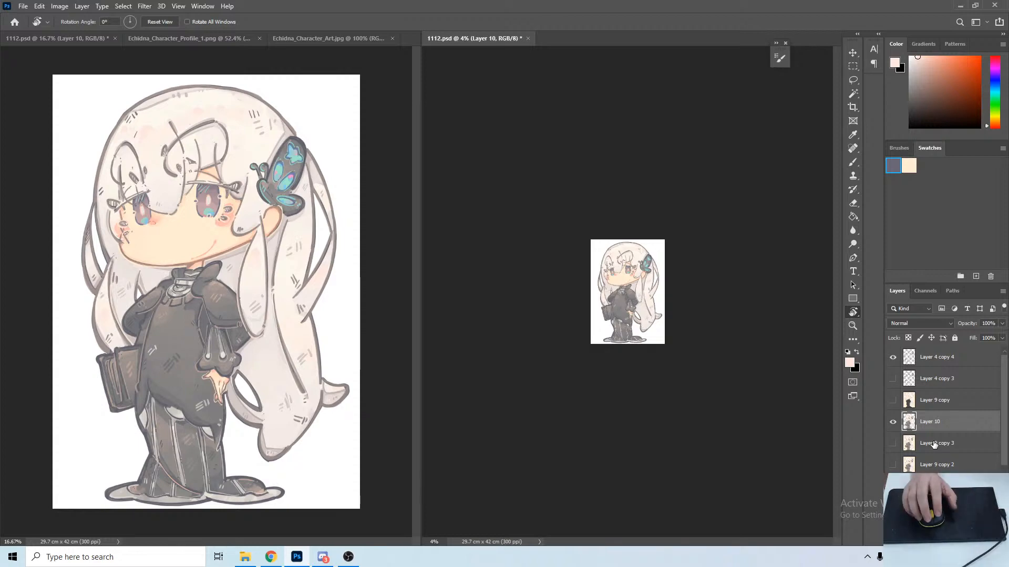
Switch back to Chrome and end the "1% Chibi Class - 30 July 2020" live stream in YouTube Studio.
{"action": "left_click", "coordinate": [271, 557]}
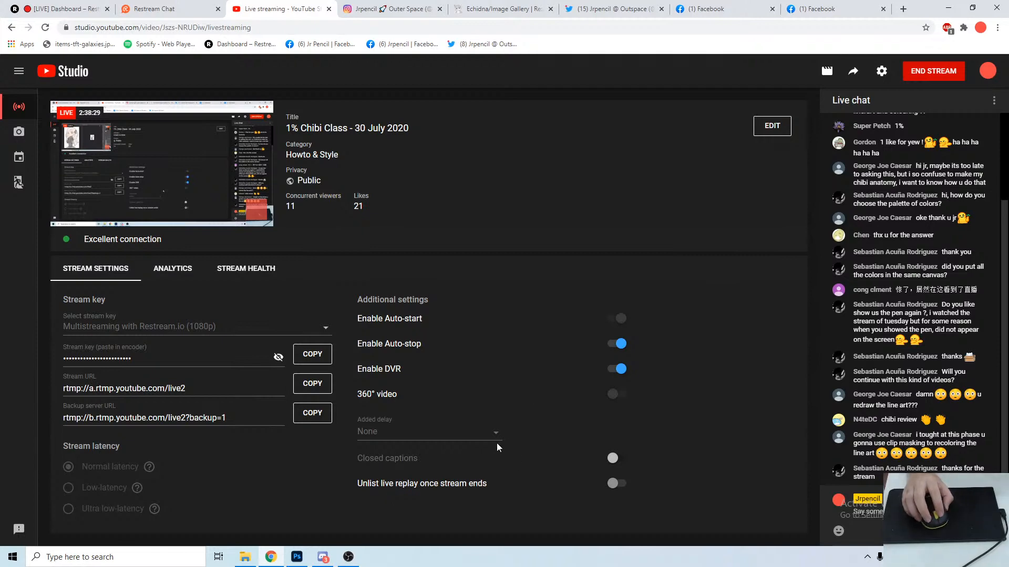
{"action": "left_click", "coordinate": [919, 81]}
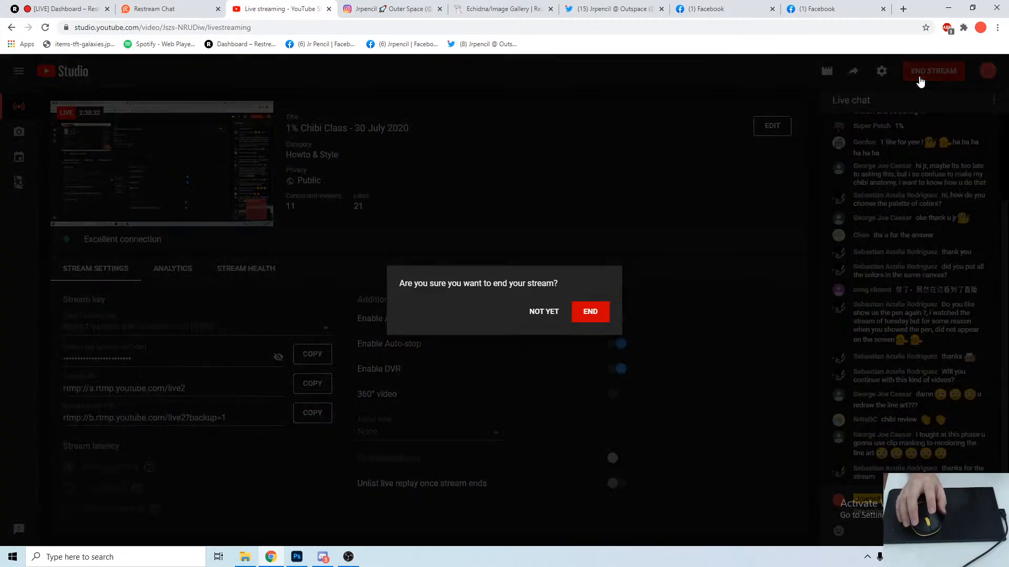
{"action": "left_click", "coordinate": [590, 316]}
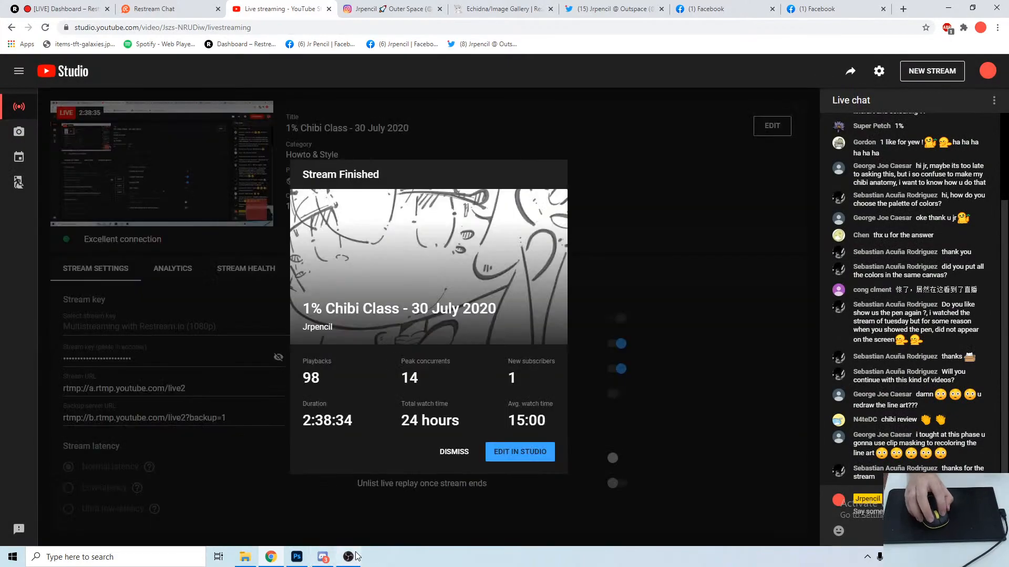